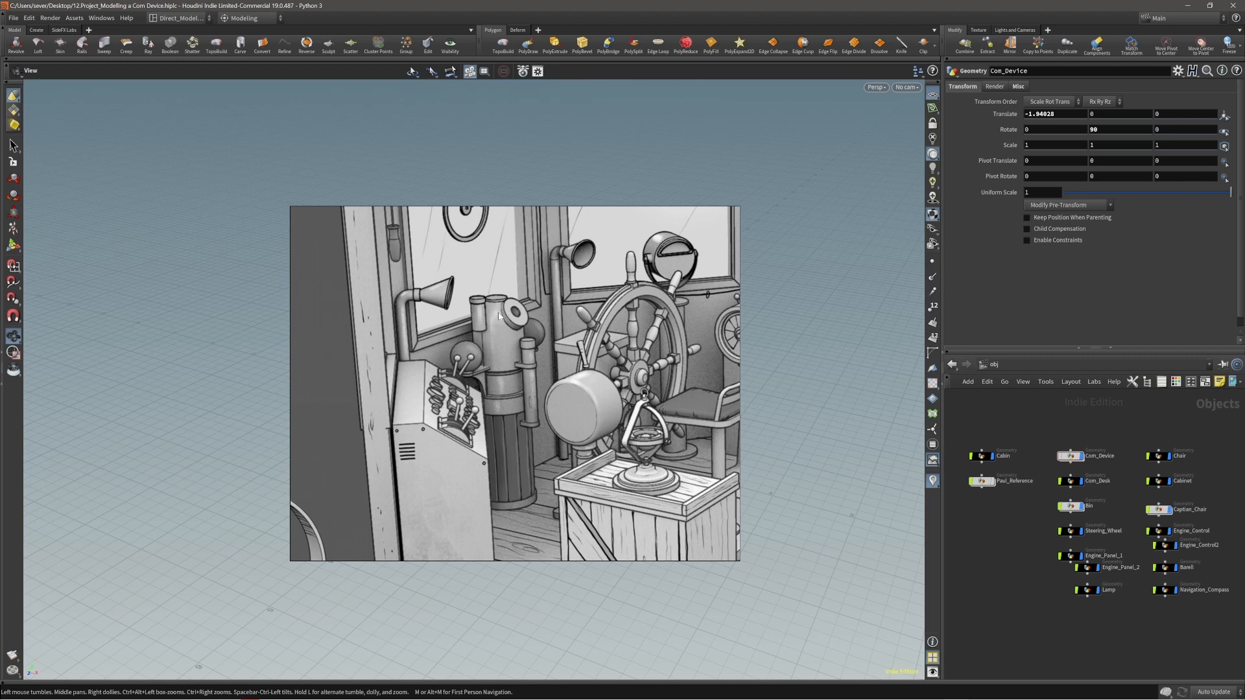
# Examine the whole cabin scene and its props from different angles, selecting the cabin in the viewport.
pyautogui.moveTo(498, 340); pyautogui.dragTo(1242, 302, button='right')
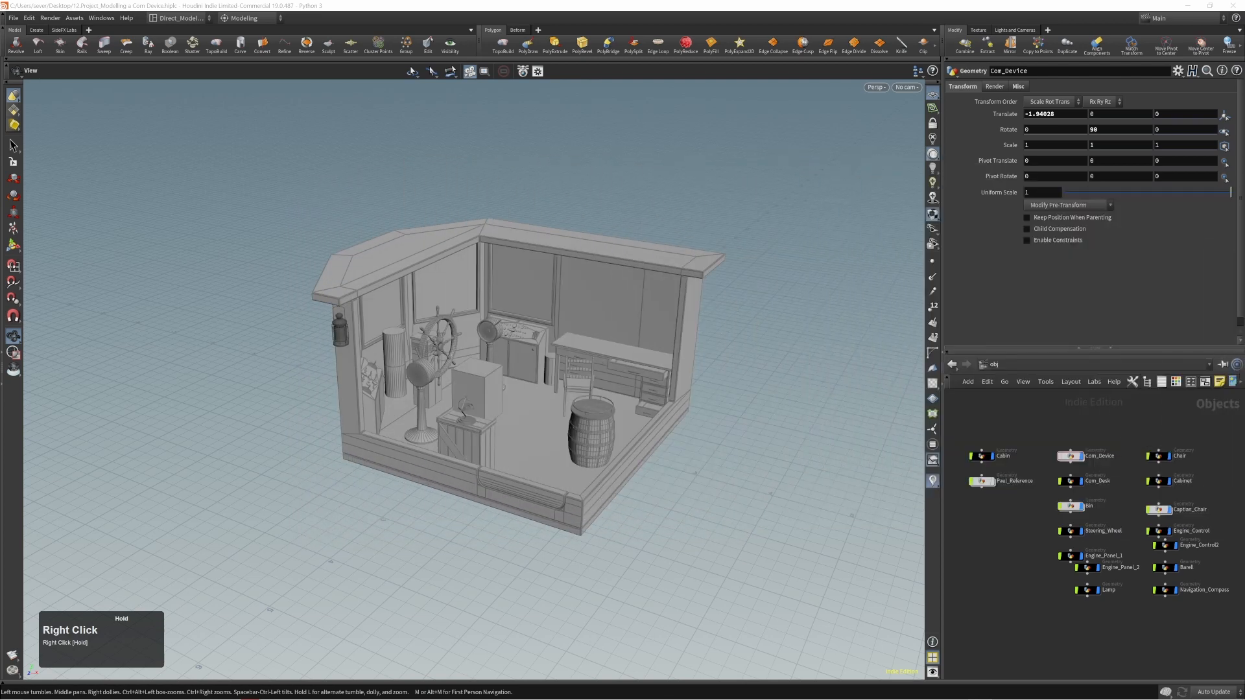
pyautogui.click(811, 364)
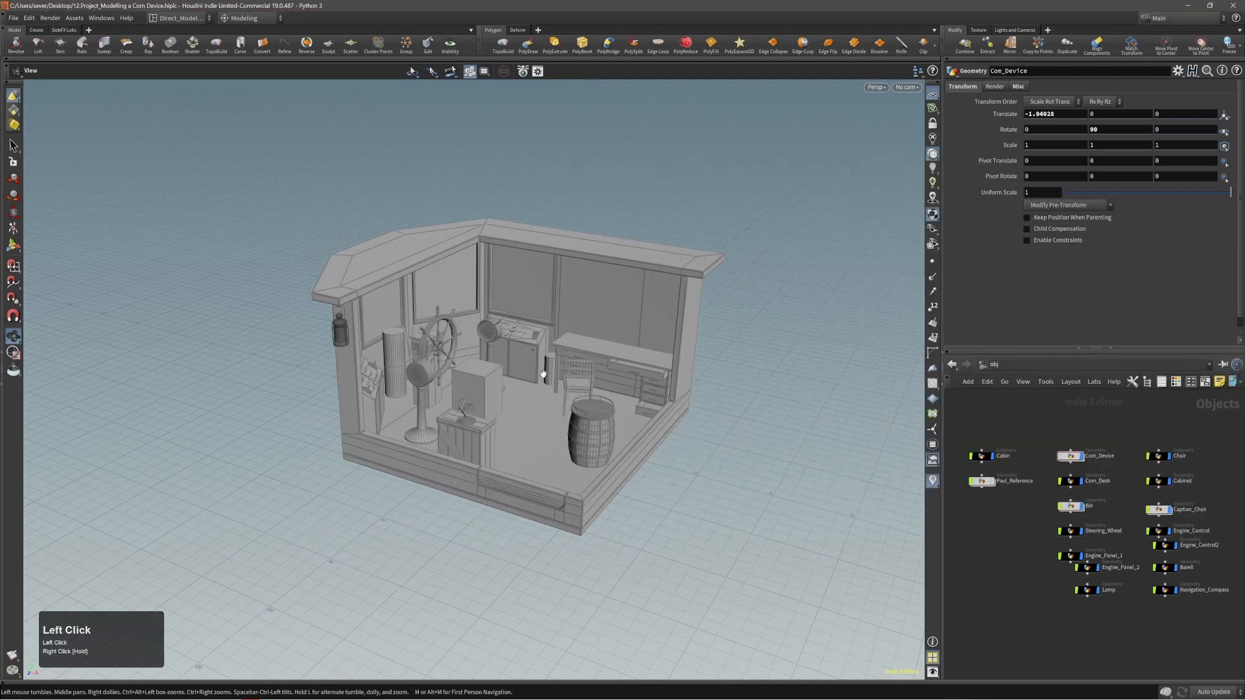
pyautogui.keyDown('alt'); pyautogui.moveTo(543, 373); pyautogui.dragTo(687, 354, button='right'); pyautogui.keyUp('alt')
pyautogui.keyDown('alt'); pyautogui.moveTo(597, 378); pyautogui.dragTo(624, 354, button='middle'); pyautogui.keyUp('alt')
pyautogui.keyDown('alt'); pyautogui.moveTo(623, 354); pyautogui.dragTo(584, 371, button='right'); pyautogui.keyUp('alt')
pyautogui.keyDown('alt'); pyautogui.moveTo(581, 372); pyautogui.dragTo(574, 373); pyautogui.keyUp('alt')
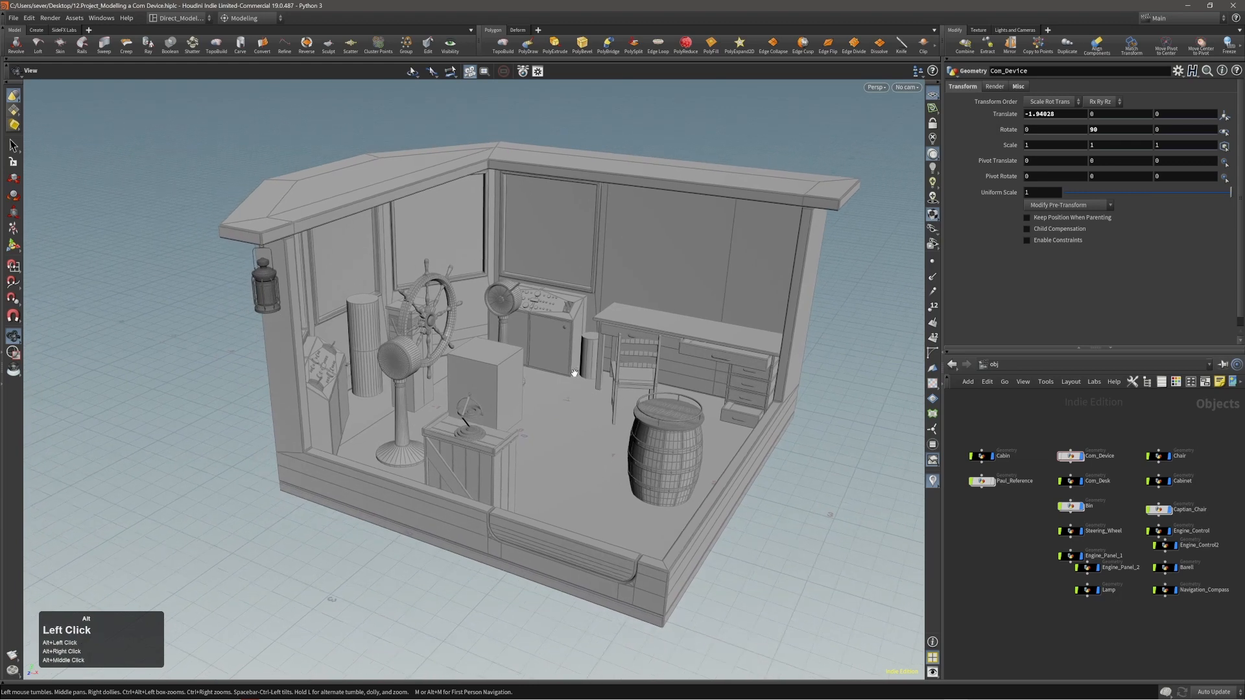
pyautogui.click(379, 328)
pyautogui.keyDown('alt'); pyautogui.moveTo(366, 321); pyautogui.dragTo(503, 349); pyautogui.keyUp('alt')
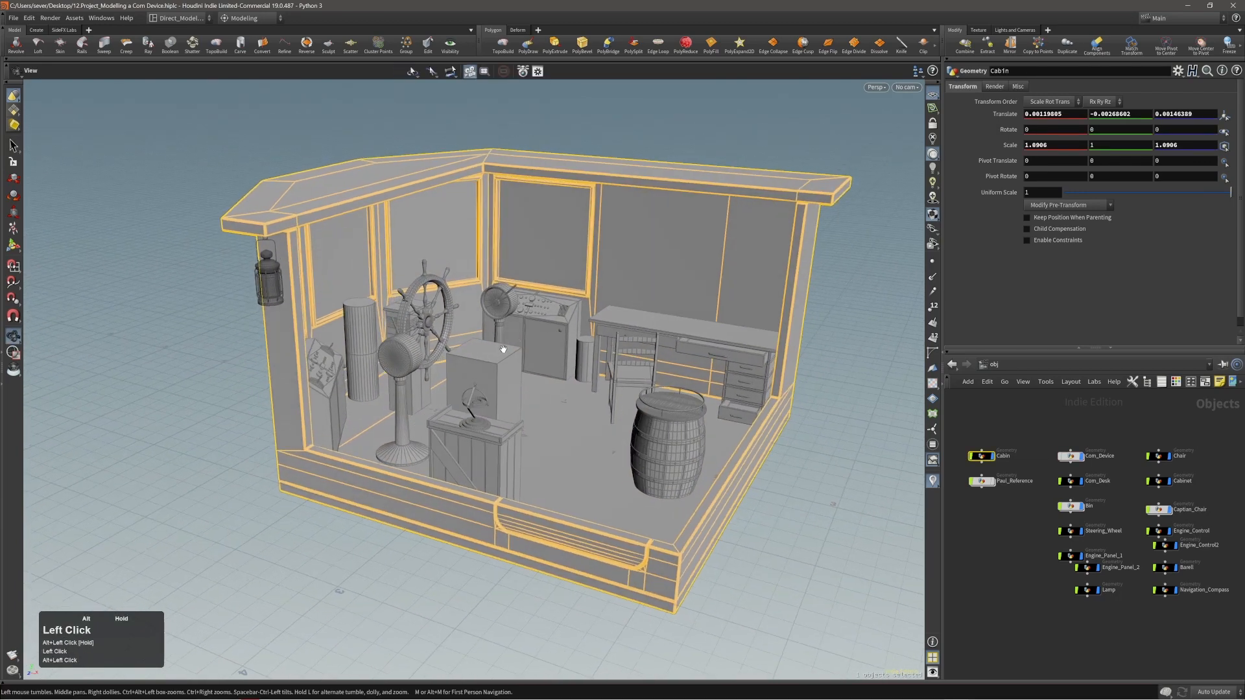
# Try viewport selection on individual props, including the steering wheel, barrel and engine panel, ending on the cabin.
pyautogui.keyDown('alt'); pyautogui.moveTo(503, 350); pyautogui.dragTo(464, 367, button='right'); pyautogui.keyUp('alt')
pyautogui.click(426, 328)
pyautogui.keyDown('alt'); pyautogui.moveTo(502, 370); pyautogui.dragTo(465, 322); pyautogui.keyUp('alt')
pyautogui.click(411, 360)
pyautogui.click(581, 340)
pyautogui.click(455, 313)
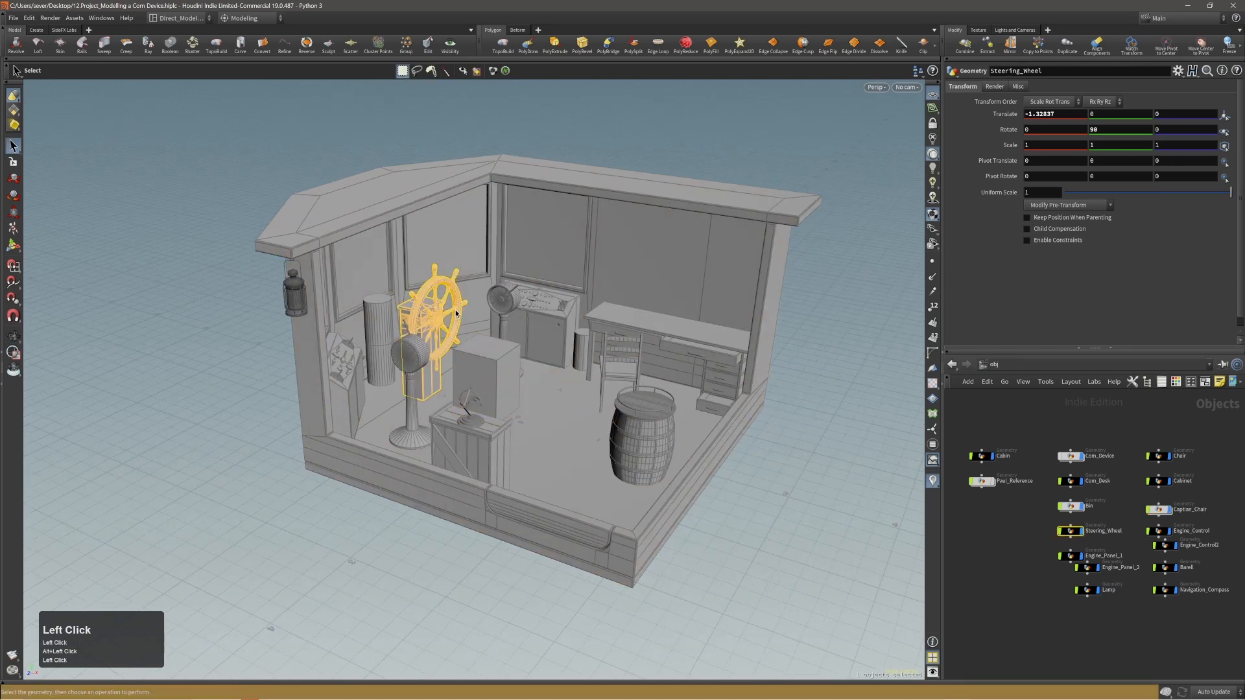
pyautogui.click(557, 396)
pyautogui.click(655, 330)
pyautogui.click(642, 435)
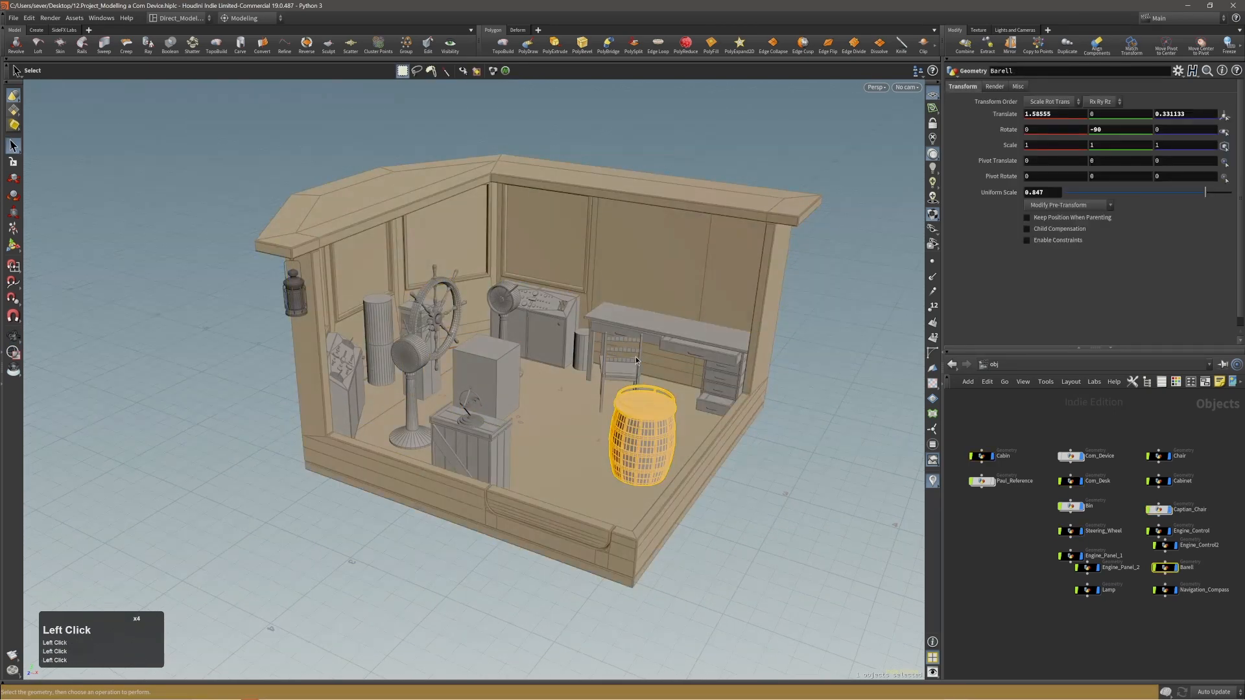
pyautogui.click(636, 361)
pyautogui.click(481, 366)
pyautogui.click(475, 437)
pyautogui.click(535, 325)
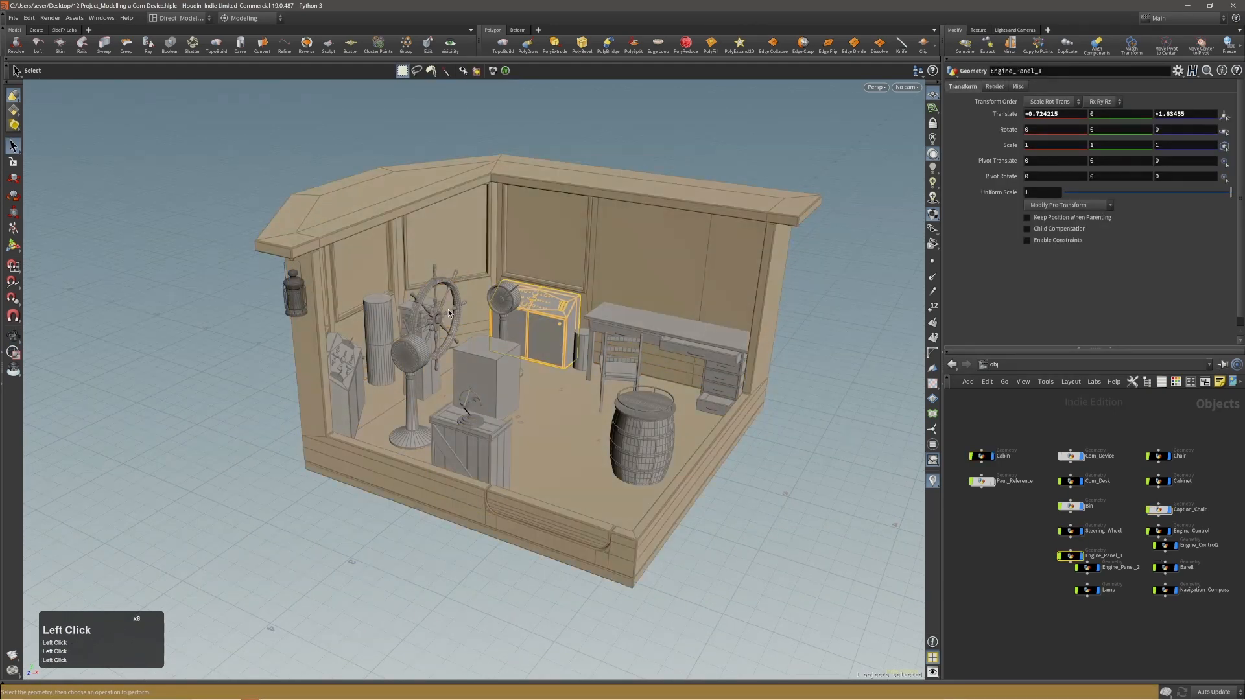
pyautogui.click(444, 316)
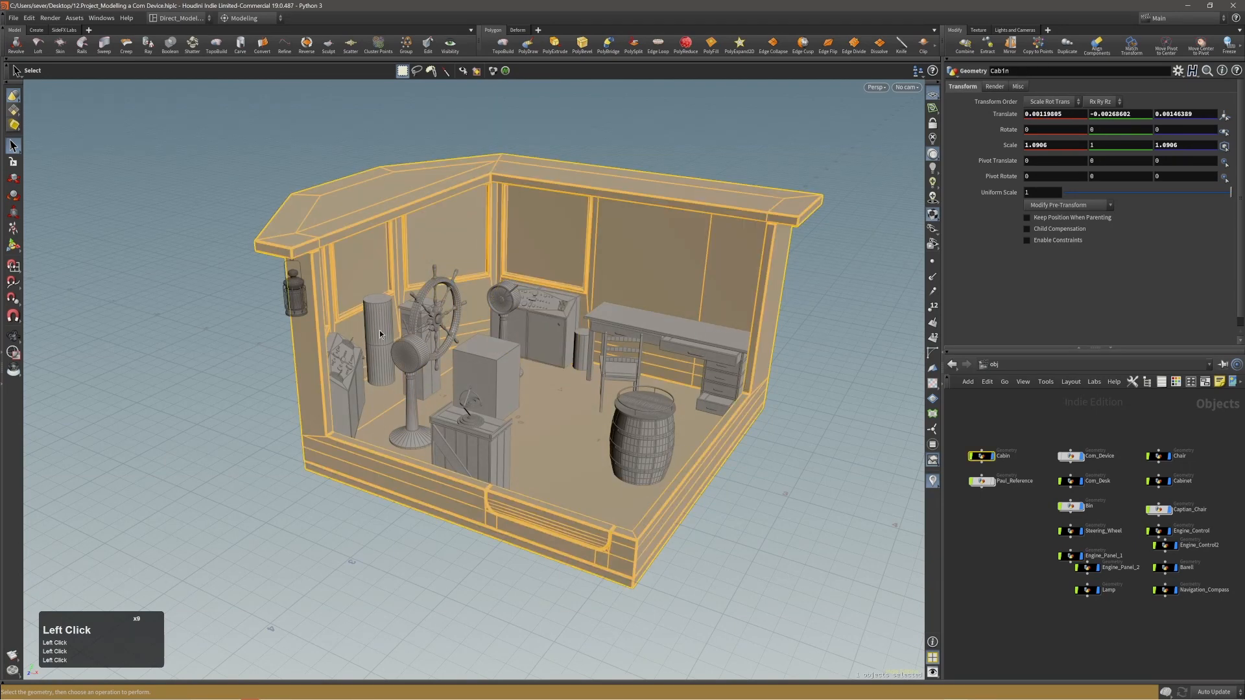
# Open the Objects and Geometry preferences and move the dialog clear of the cabin model.
pyautogui.keyDown('alt'); pyautogui.moveTo(381, 326); pyautogui.dragTo(386, 315, button='right'); pyautogui.keyUp('alt')
pyautogui.keyDown('alt'); pyautogui.moveTo(386, 315); pyautogui.dragTo(353, 326); pyautogui.keyUp('alt')
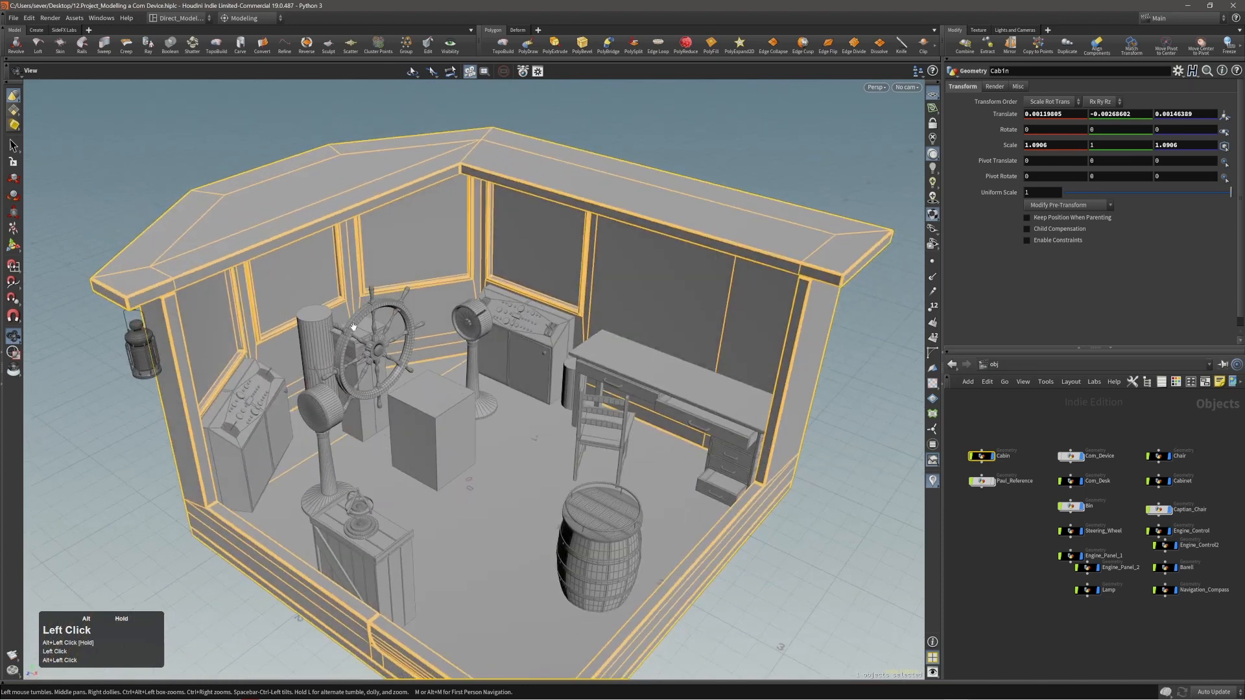
pyautogui.keyDown('alt'); pyautogui.moveTo(352, 328); pyautogui.dragTo(341, 350, button='right'); pyautogui.keyUp('alt')
pyautogui.keyDown('alt'); pyautogui.moveTo(341, 350); pyautogui.dragTo(369, 337); pyautogui.keyUp('alt')
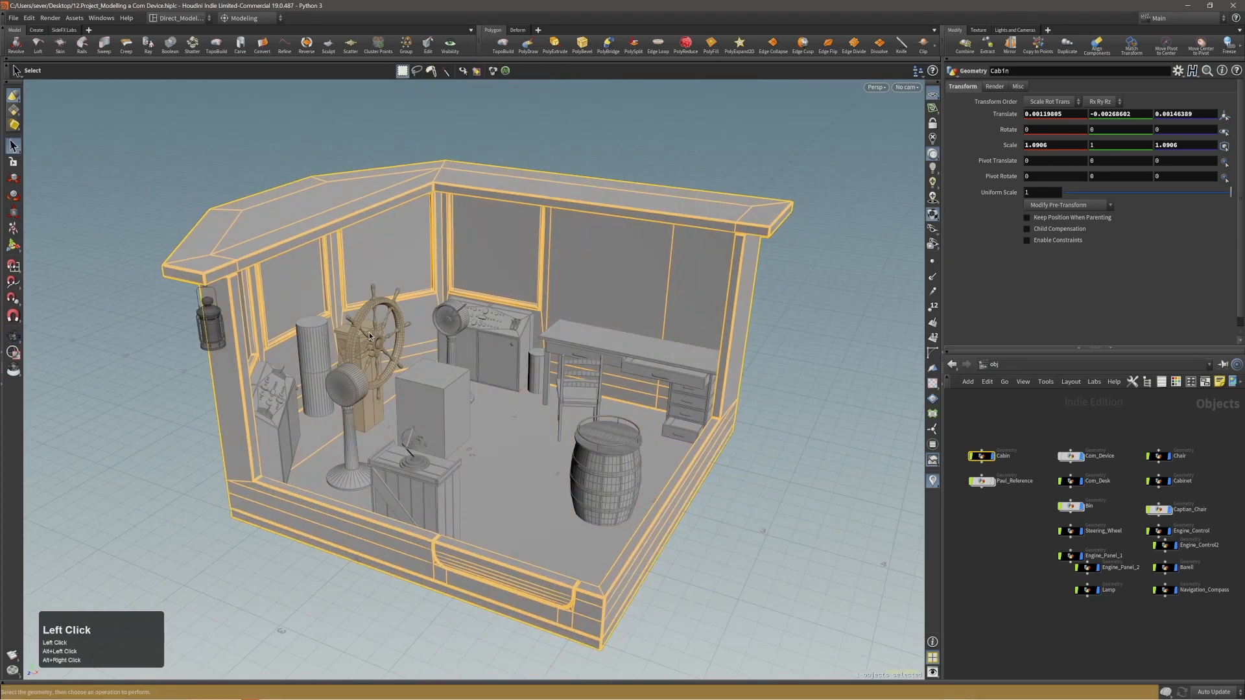
pyautogui.click(29, 17)
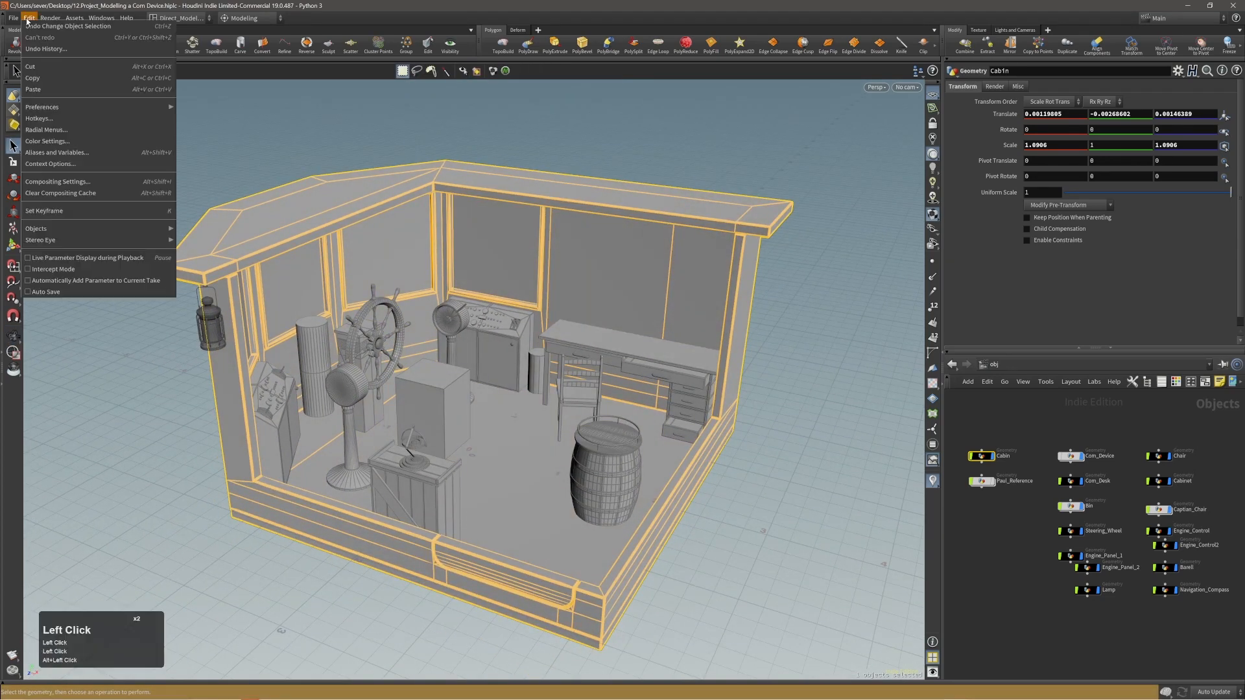
pyautogui.moveTo(97, 107)
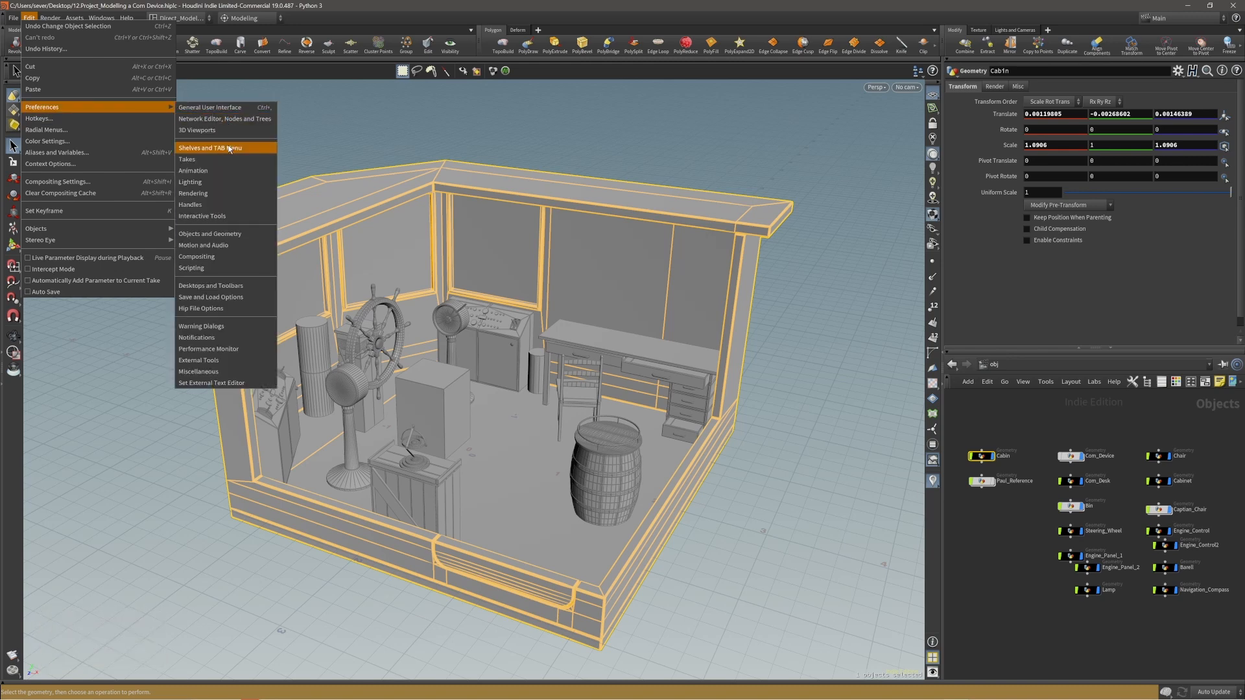
pyautogui.click(221, 237)
pyautogui.click(111, 221)
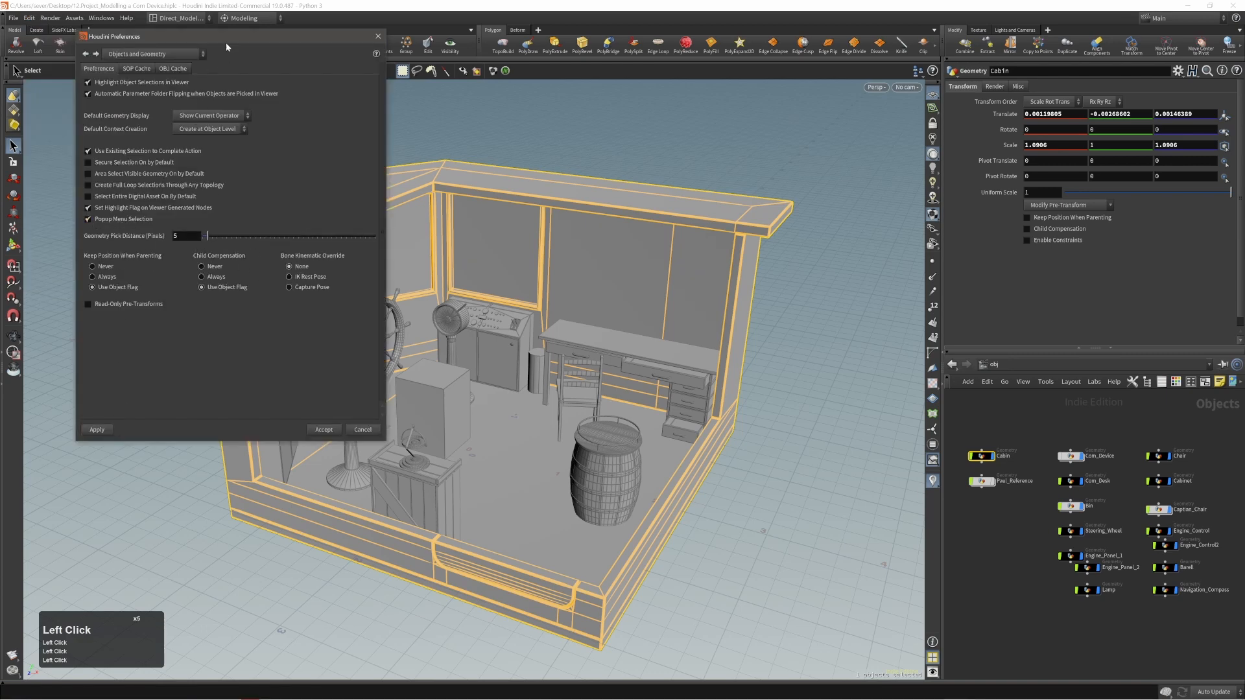
pyautogui.moveTo(226, 41); pyautogui.dragTo(902, 219)
# Bring up the overlapping-object choices at the engine panel and steering wheel, dismissing them without choosing an object.
pyautogui.keyDown('alt'); pyautogui.moveTo(535, 376); pyautogui.dragTo(464, 317, button='middle'); pyautogui.keyUp('alt')
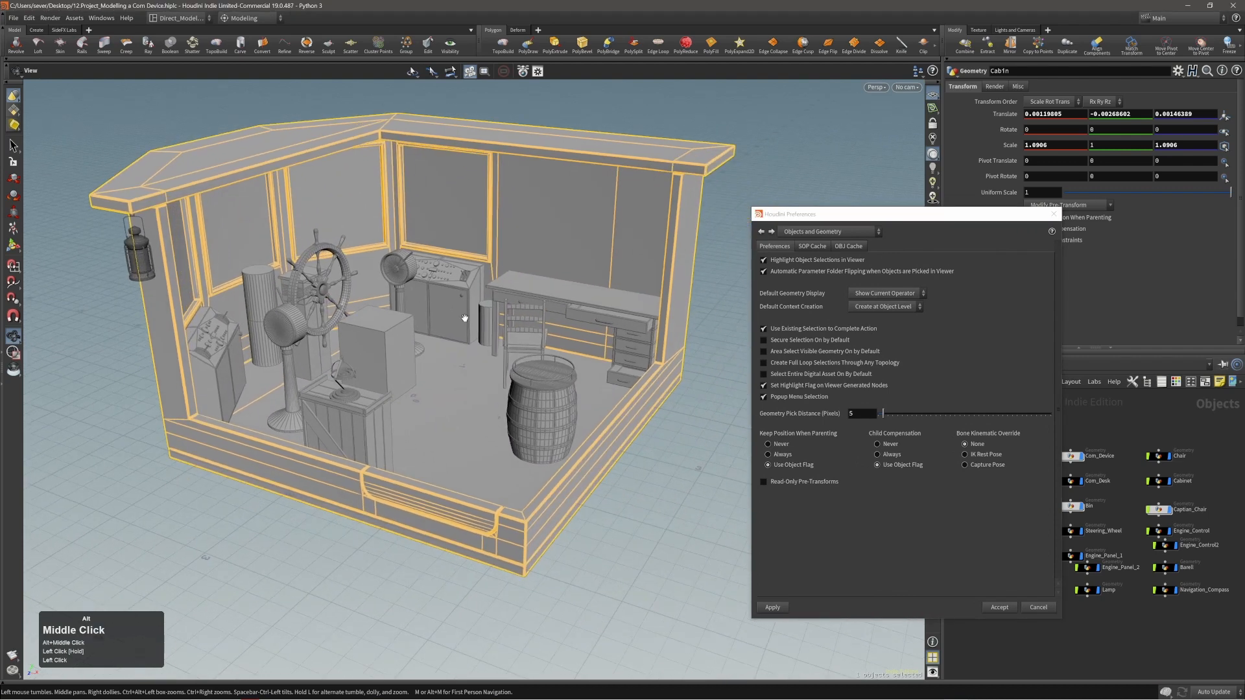
pyautogui.keyDown('alt'); pyautogui.moveTo(464, 318); pyautogui.dragTo(441, 292, button='right'); pyautogui.keyUp('alt')
pyautogui.keyDown('alt'); pyautogui.moveTo(440, 292); pyautogui.dragTo(420, 271); pyautogui.keyUp('alt')
pyautogui.click(421, 271)
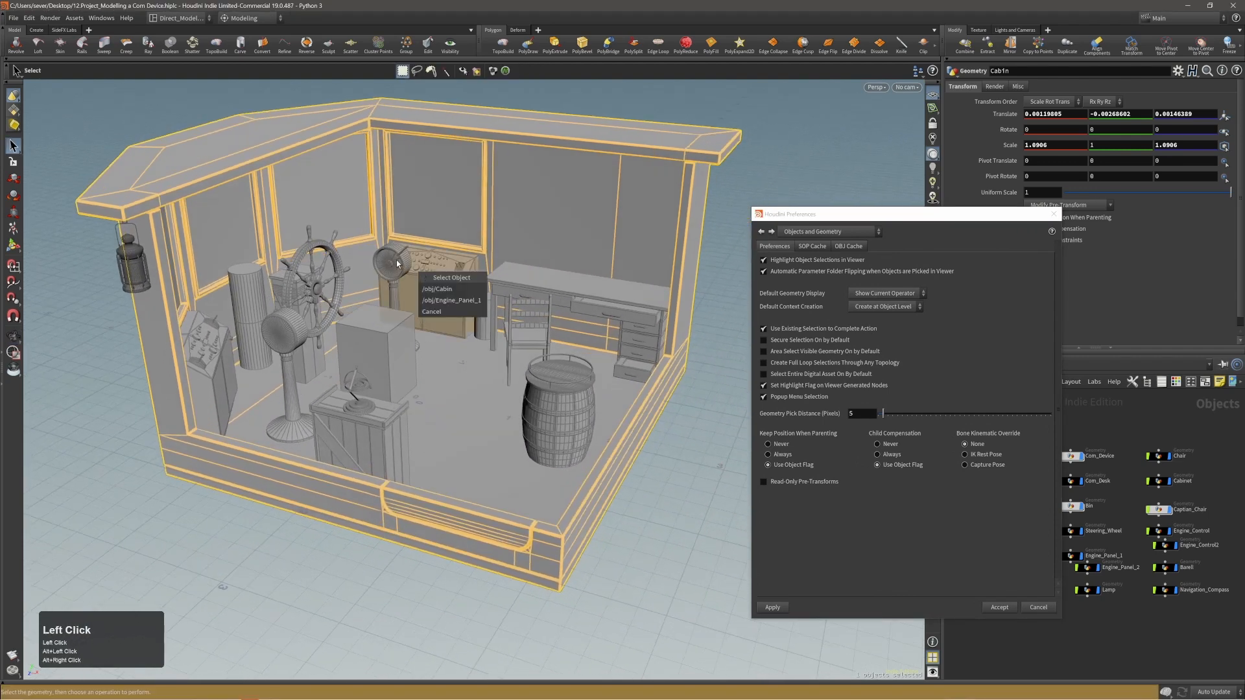
pyautogui.click(392, 261)
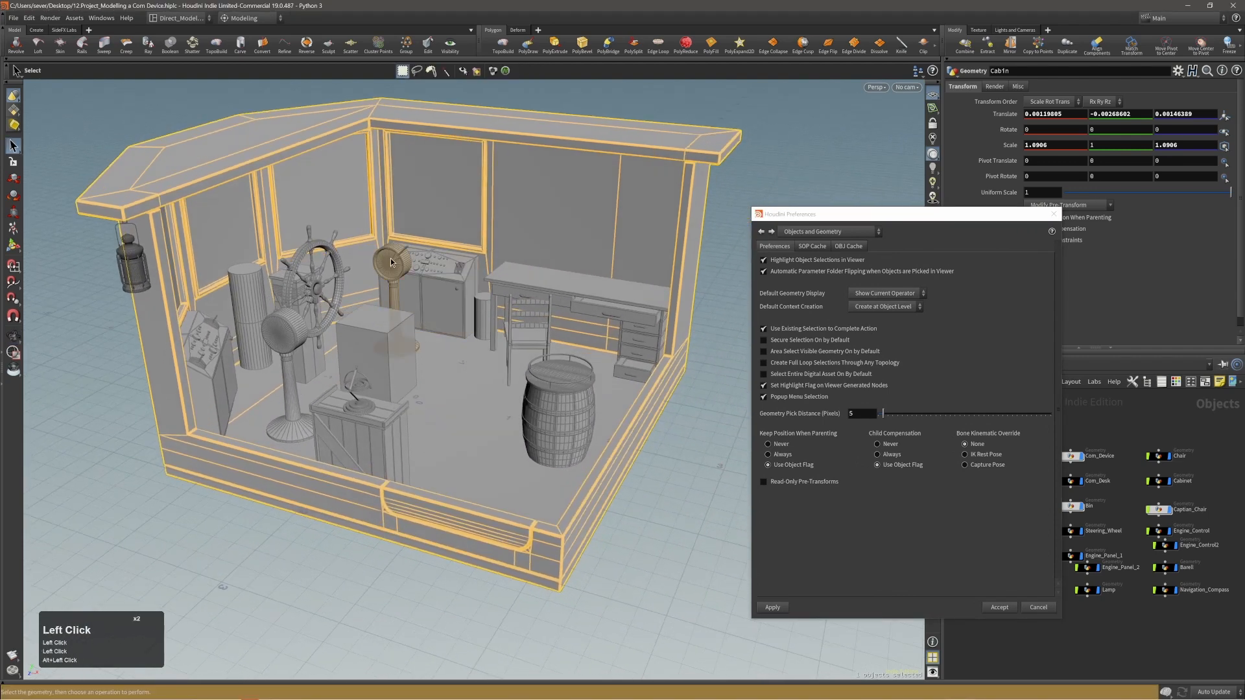
pyautogui.click(390, 261)
pyautogui.click(317, 284)
pyautogui.click(307, 290)
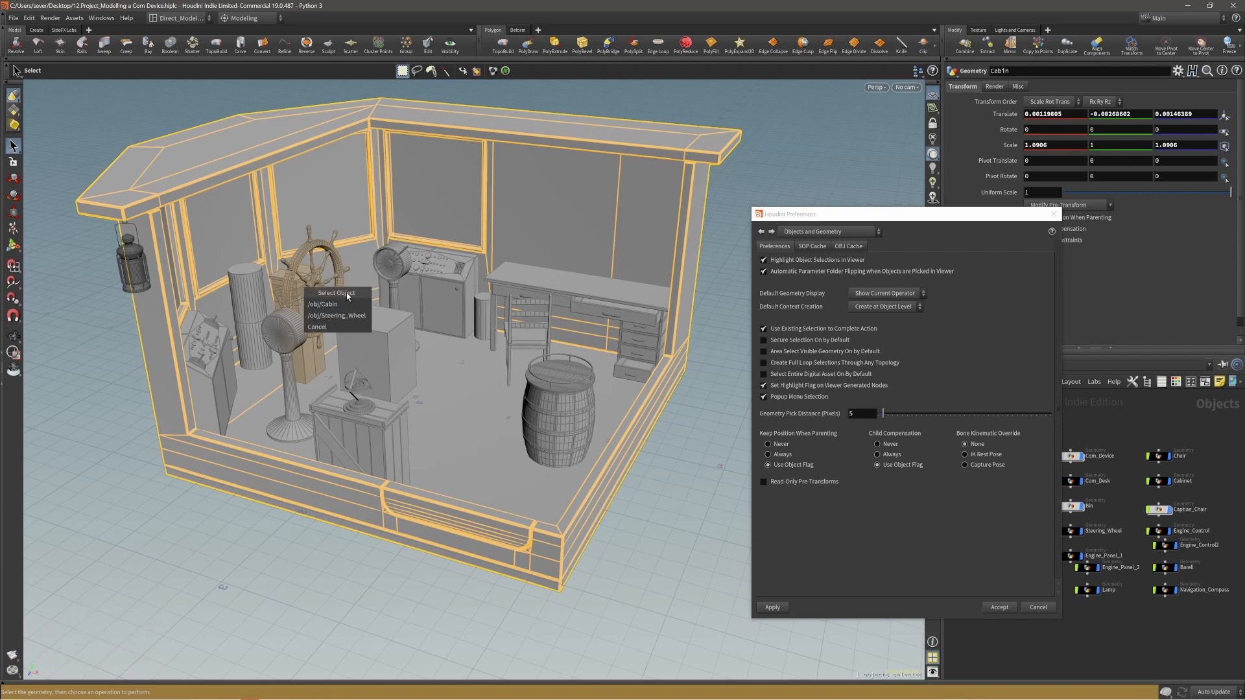
pyautogui.click(308, 282)
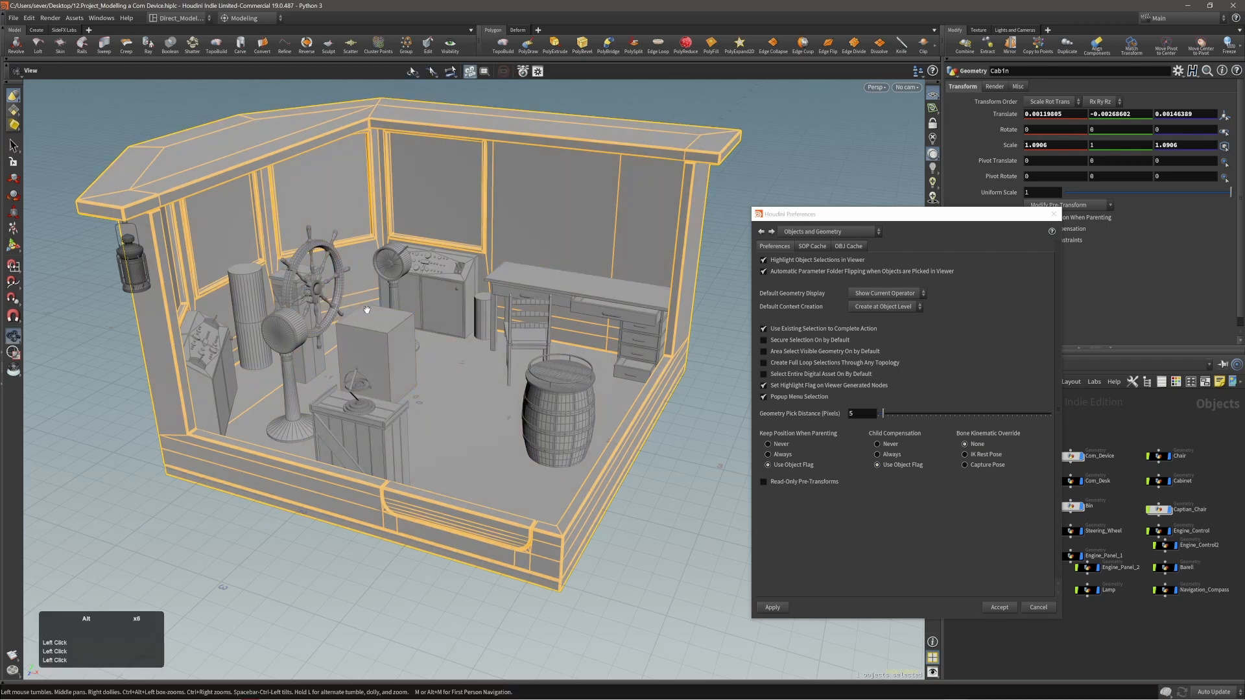
pyautogui.keyDown('alt'); pyautogui.moveTo(361, 312); pyautogui.dragTo(377, 297); pyautogui.keyUp('alt')
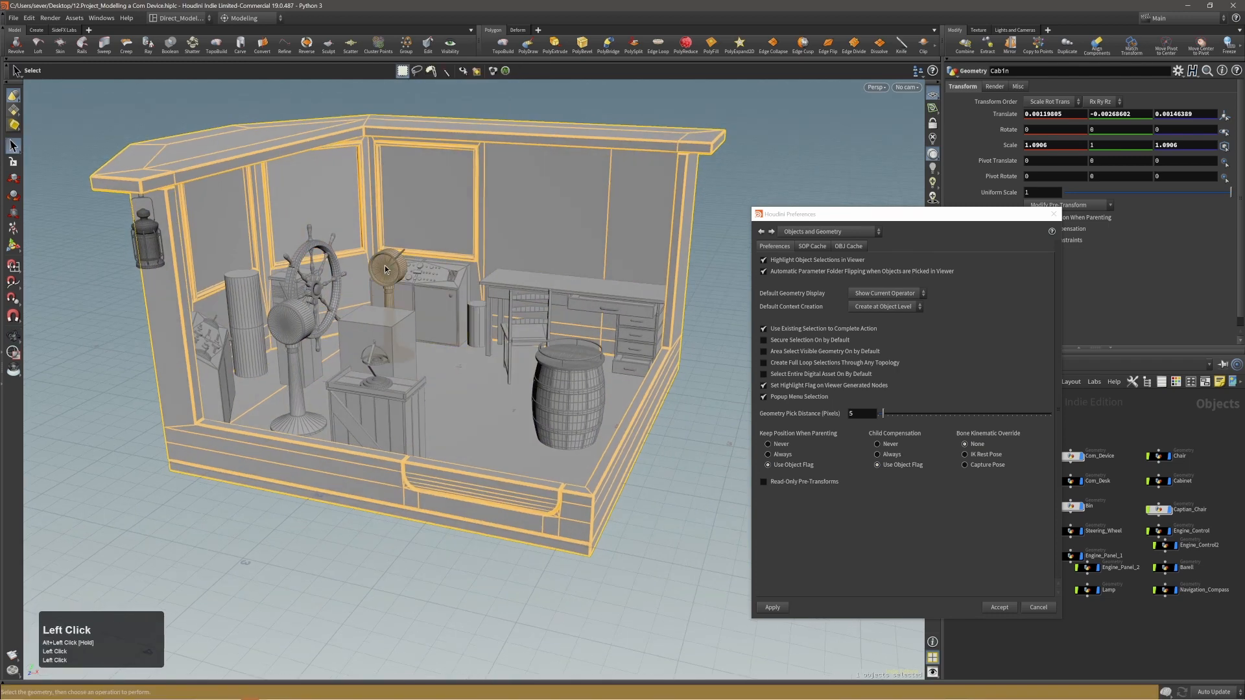
pyautogui.keyDown('alt'); pyautogui.moveTo(385, 265); pyautogui.dragTo(388, 271); pyautogui.keyUp('alt')
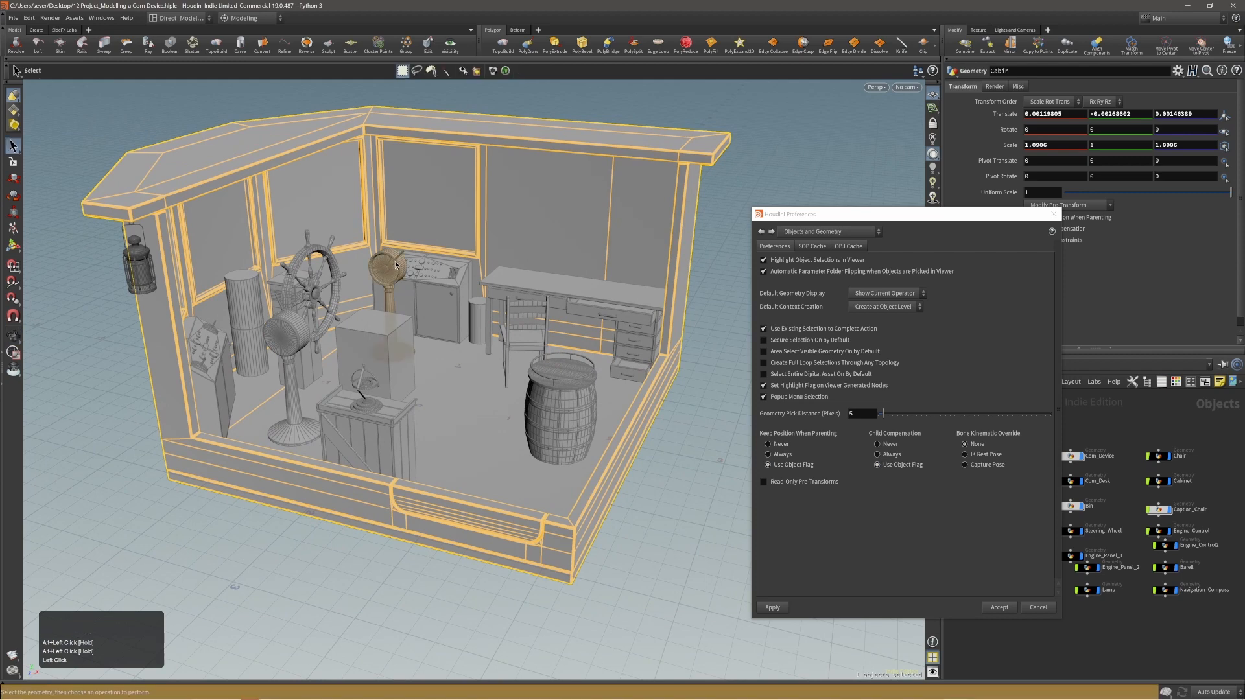
# Pick Engine_Panel_1, Engine_Control and Engine_Panel_1 again from the overlapping-object choices around the engine panel.
pyautogui.click(390, 272)
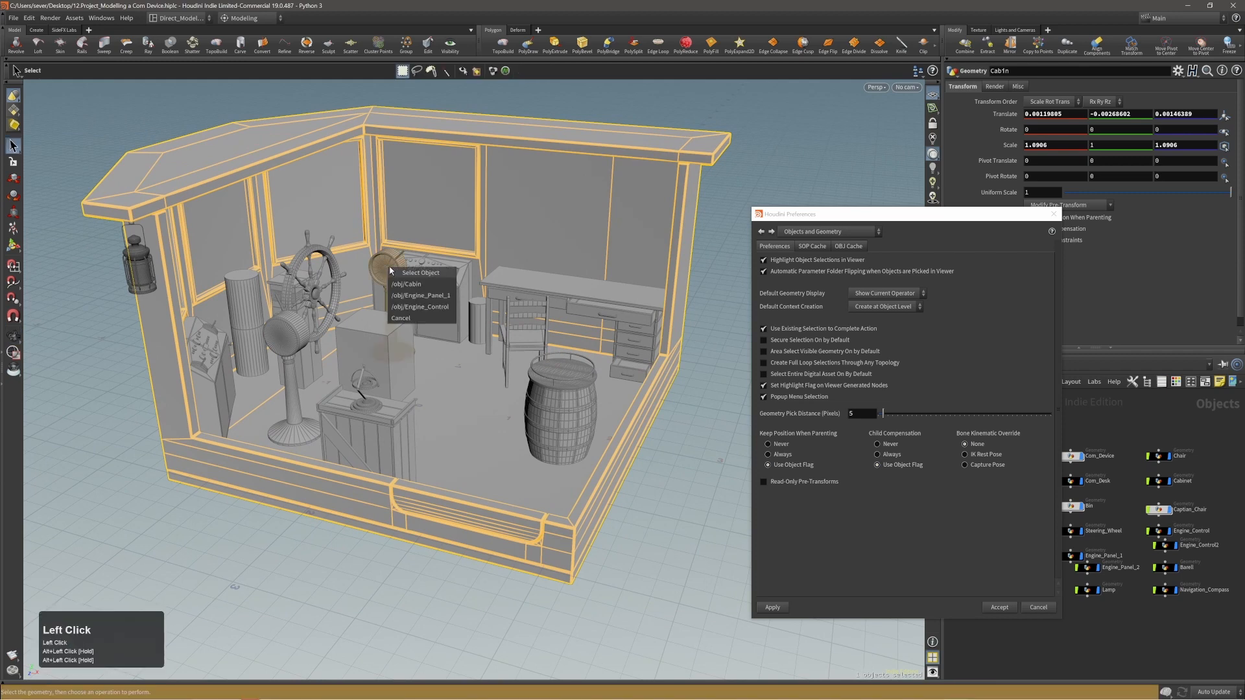
pyautogui.click(425, 297)
pyautogui.click(413, 297)
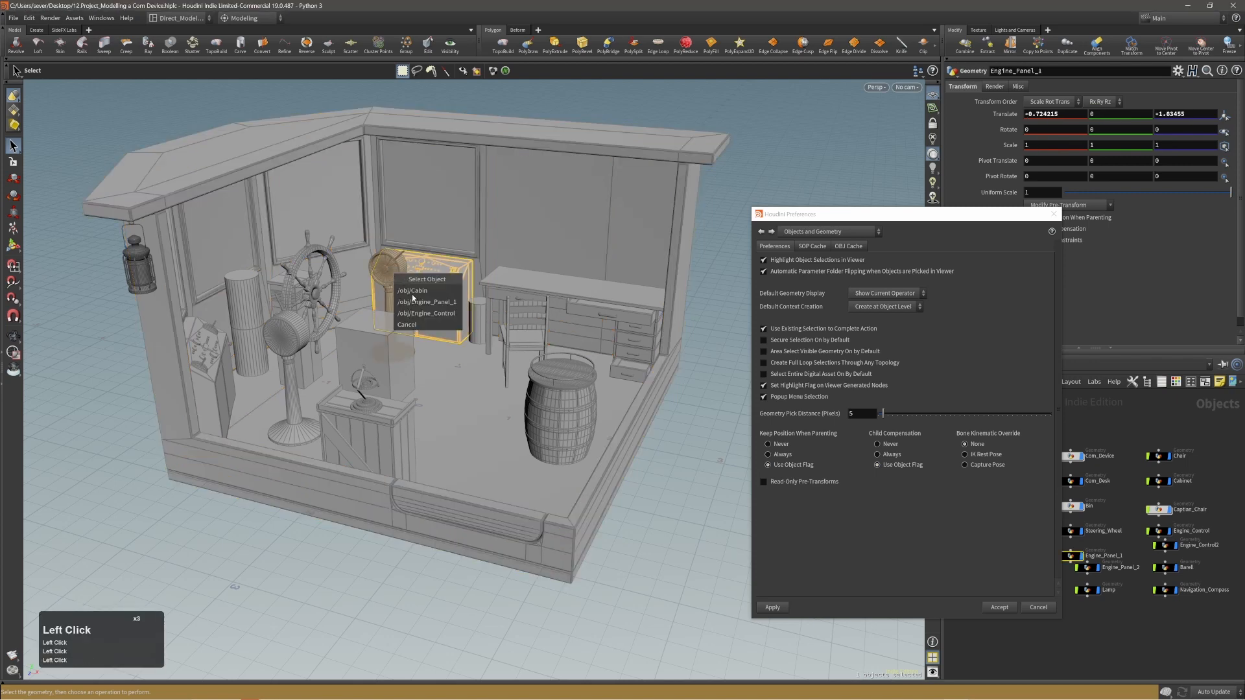
pyautogui.click(417, 312)
pyautogui.click(426, 279)
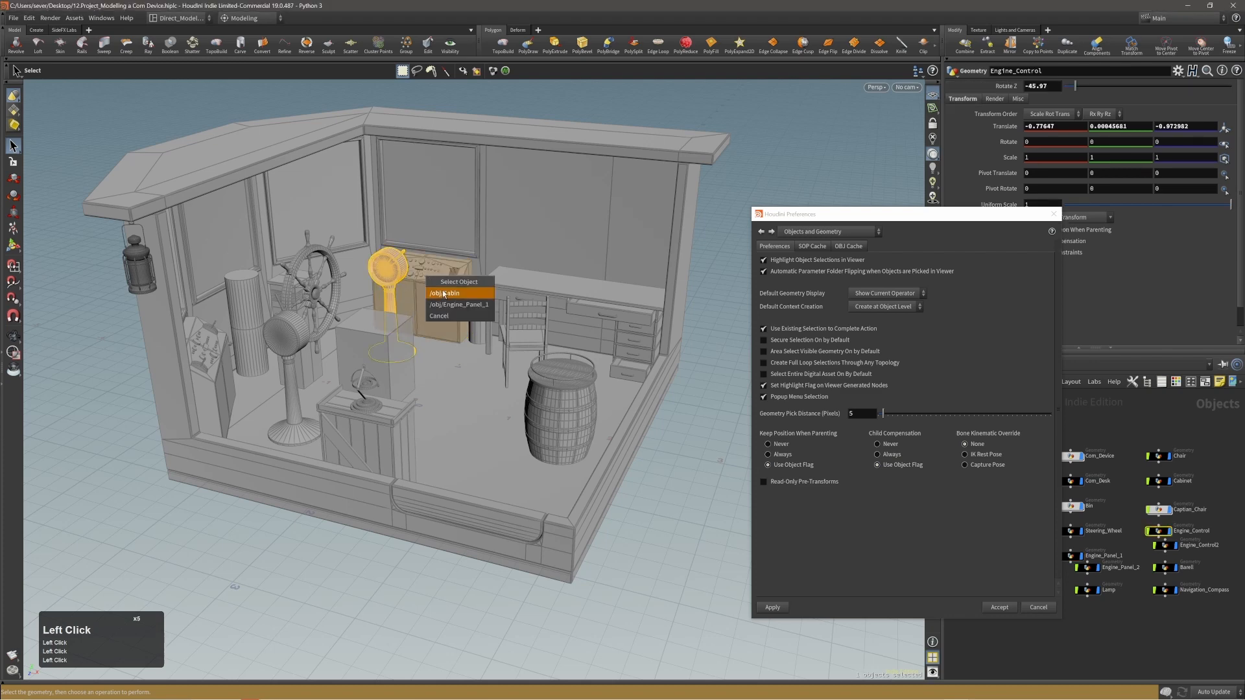
pyautogui.click(431, 288)
pyautogui.click(441, 292)
pyautogui.click(444, 303)
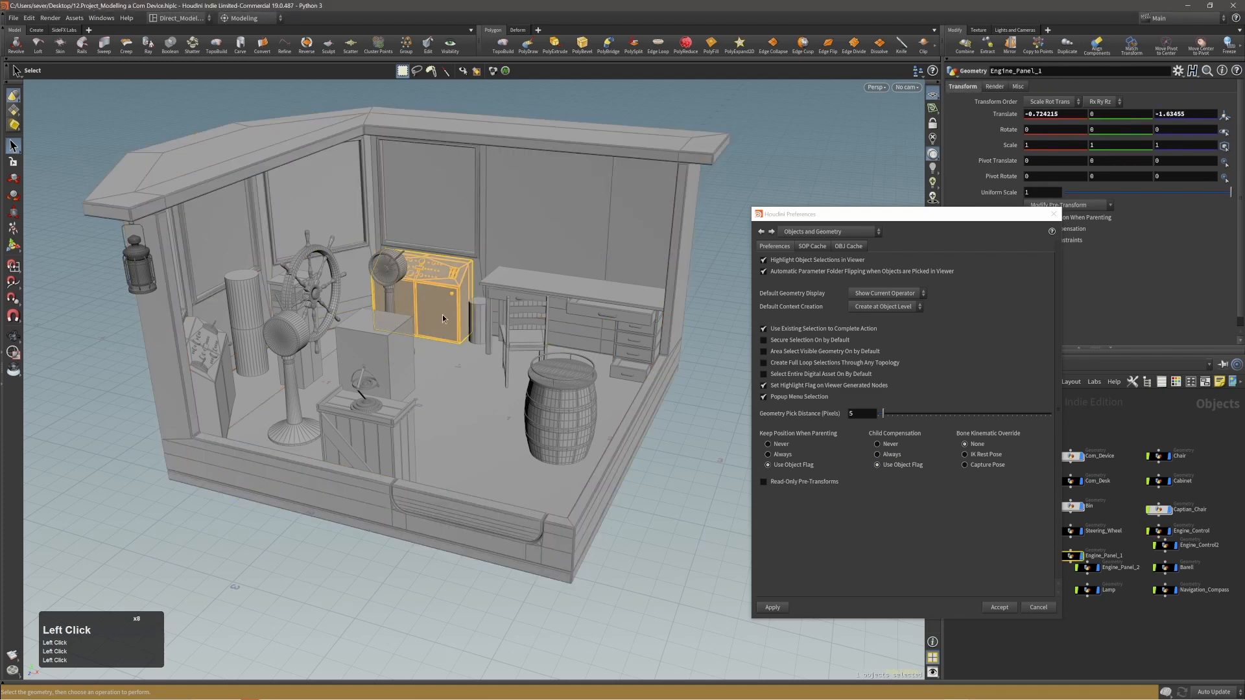
# Try to select the tall cylinder beside the steering wheel directly in the viewport from several angles.
pyautogui.keyDown('alt'); pyautogui.moveTo(372, 301); pyautogui.dragTo(335, 289, button='middle'); pyautogui.keyUp('alt')
pyautogui.keyDown('alt'); pyautogui.moveTo(334, 289); pyautogui.dragTo(342, 274, button='right'); pyautogui.keyUp('alt')
pyautogui.keyDown('alt'); pyautogui.moveTo(342, 275); pyautogui.dragTo(337, 297); pyautogui.keyUp('alt')
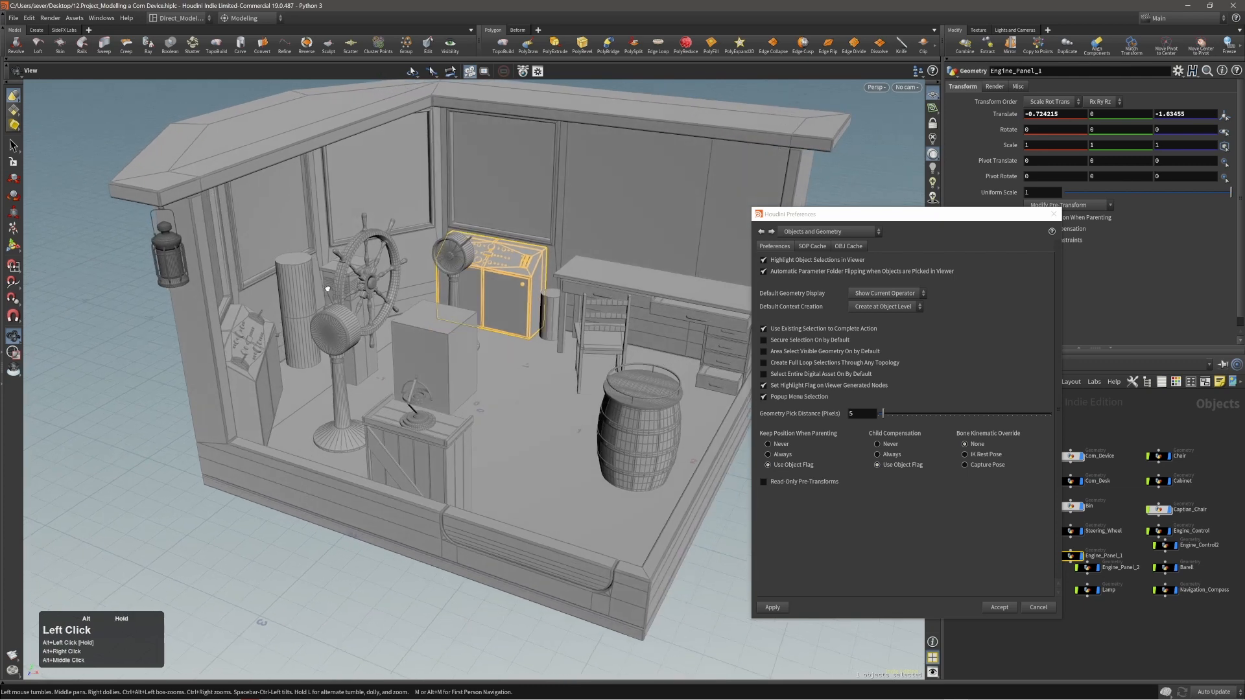
pyautogui.click(307, 280)
pyautogui.click(305, 278)
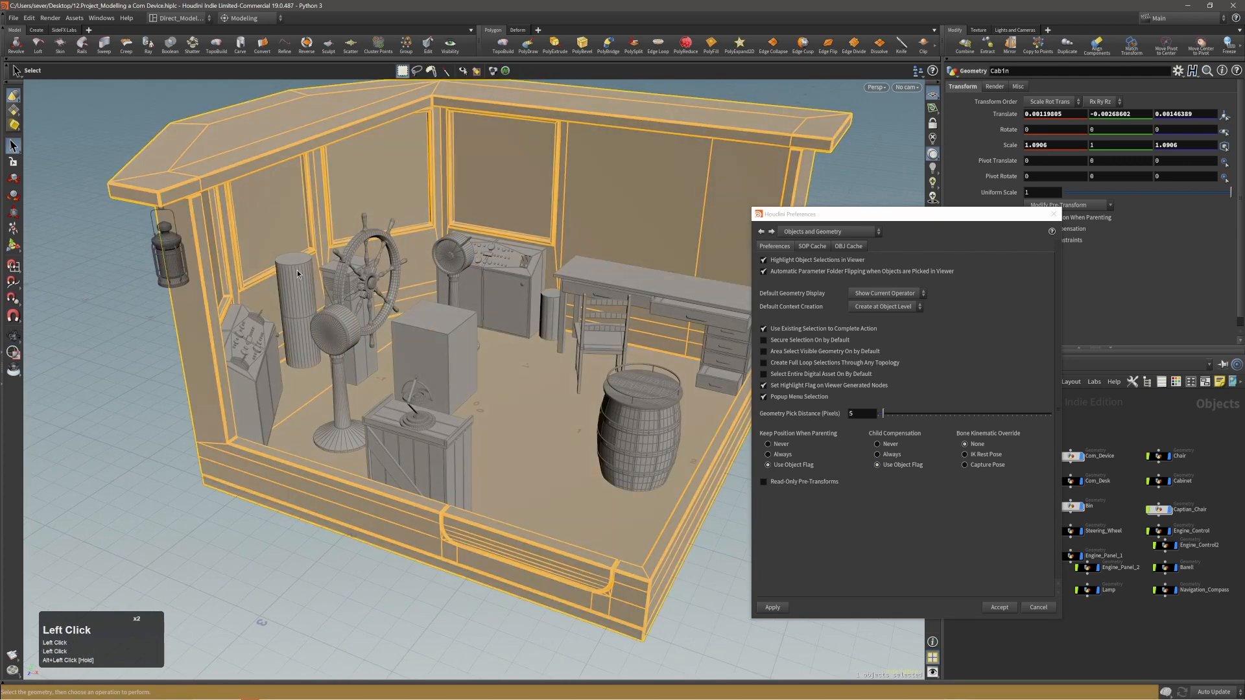
pyautogui.click(294, 290)
pyautogui.tripleClick(294, 286)
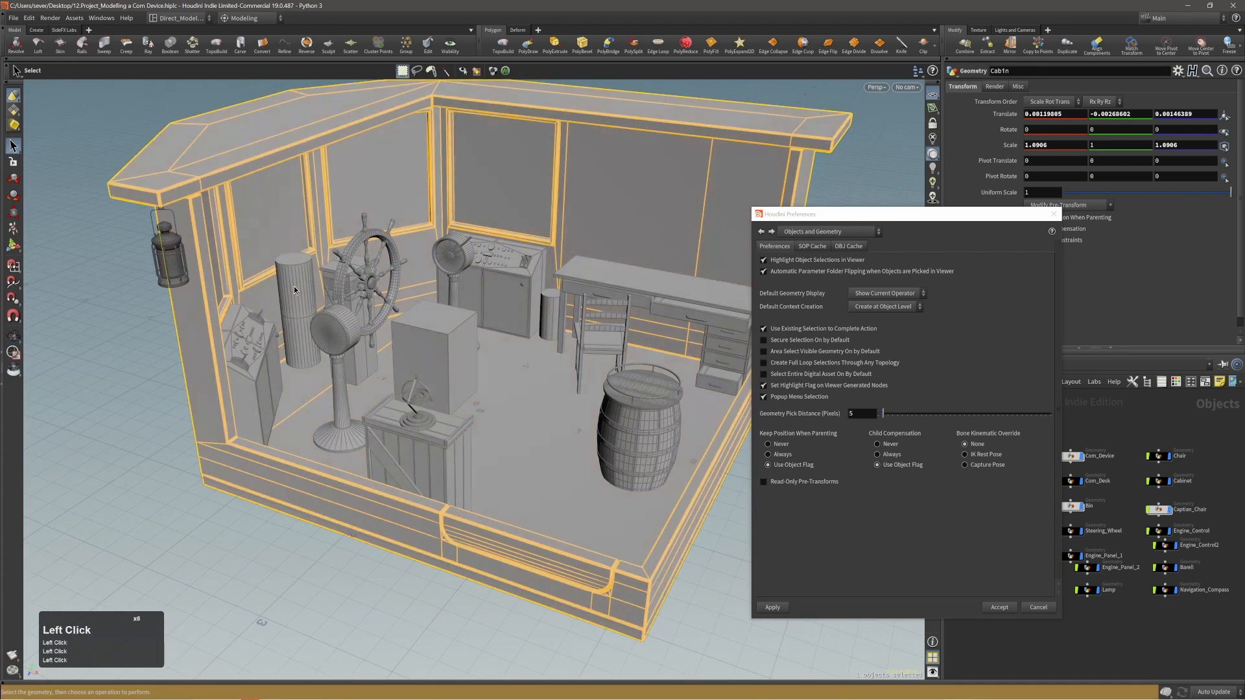
pyautogui.tripleClick(294, 286)
pyautogui.keyDown('alt'); pyautogui.moveTo(294, 285); pyautogui.dragTo(299, 277); pyautogui.keyUp('alt')
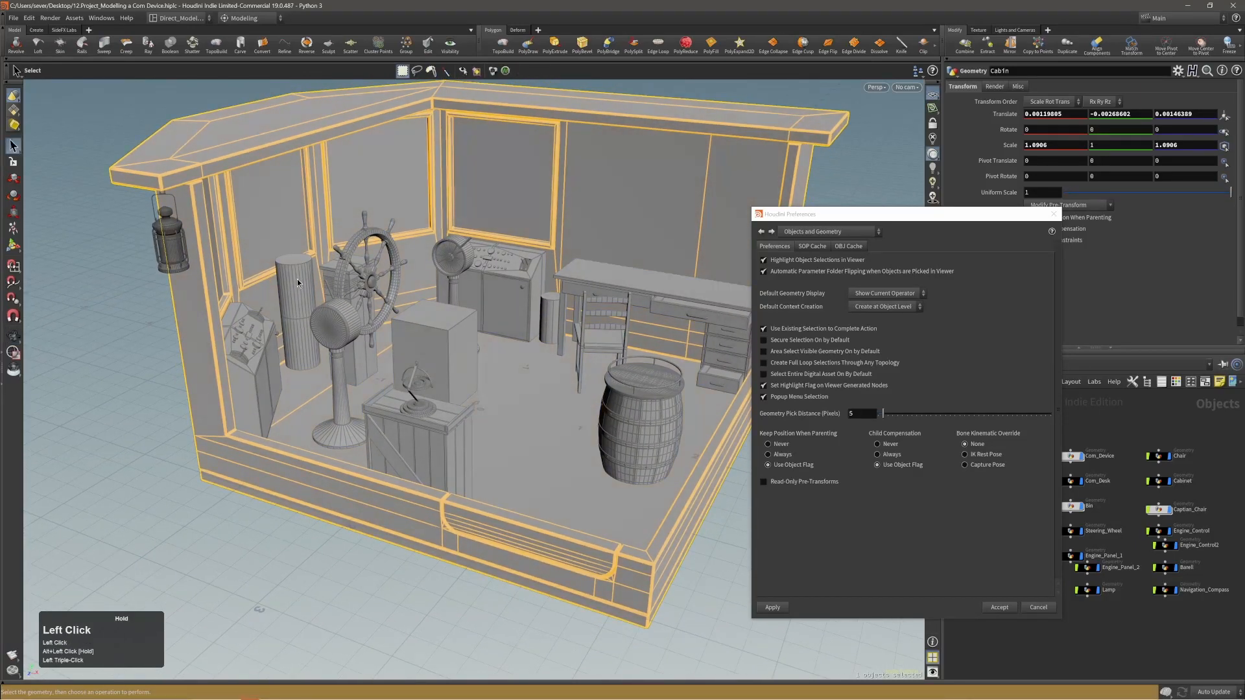
pyautogui.doubleClick(297, 279)
pyautogui.keyDown('alt'); pyautogui.moveTo(304, 276); pyautogui.dragTo(296, 289, button='right'); pyautogui.keyUp('alt')
pyautogui.keyDown('alt'); pyautogui.moveTo(296, 289); pyautogui.dragTo(300, 280); pyautogui.keyUp('alt')
pyautogui.click(267, 322)
pyautogui.click(296, 270)
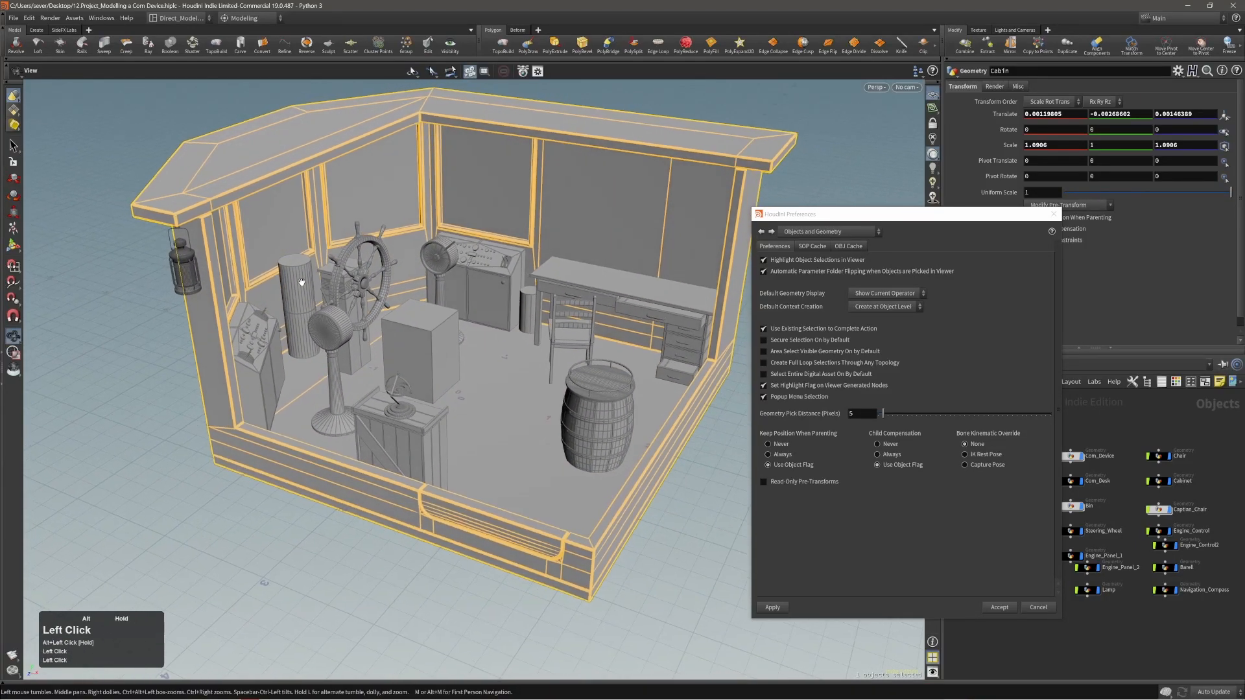
pyautogui.click(301, 275)
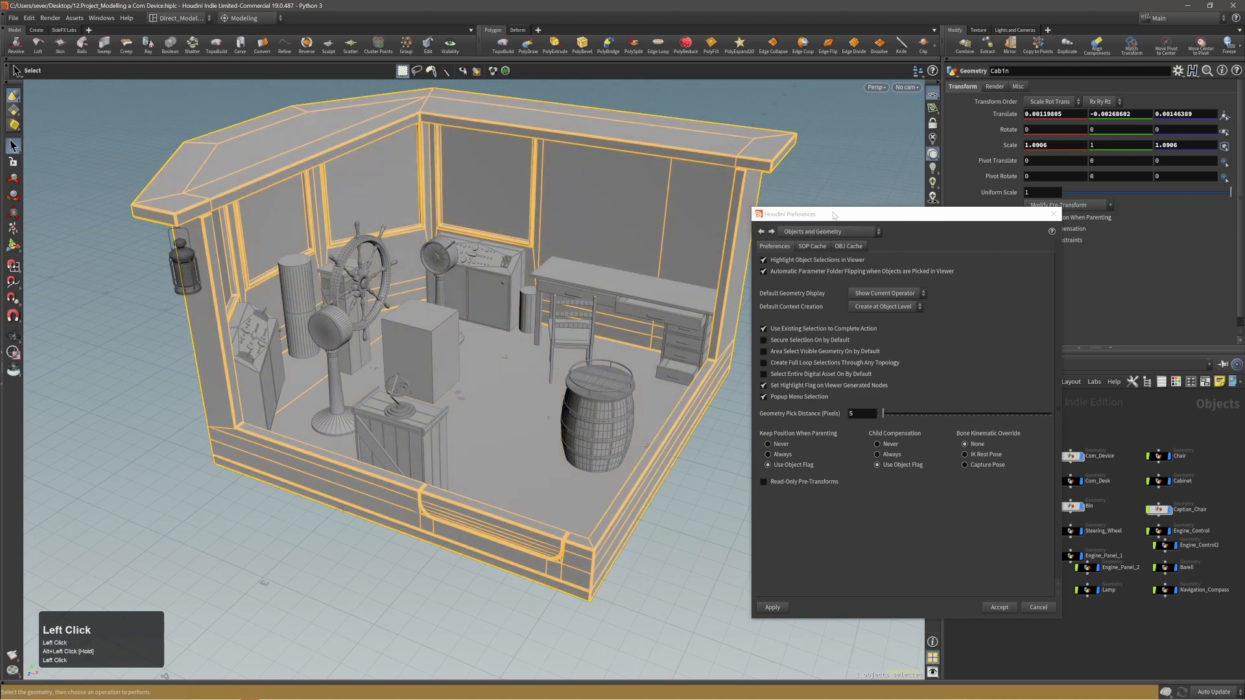
# Disable Popup Menu Selection in the Objects and Geometry preferences, then apply and accept the change.
pyautogui.moveTo(833, 213); pyautogui.dragTo(421, 147)
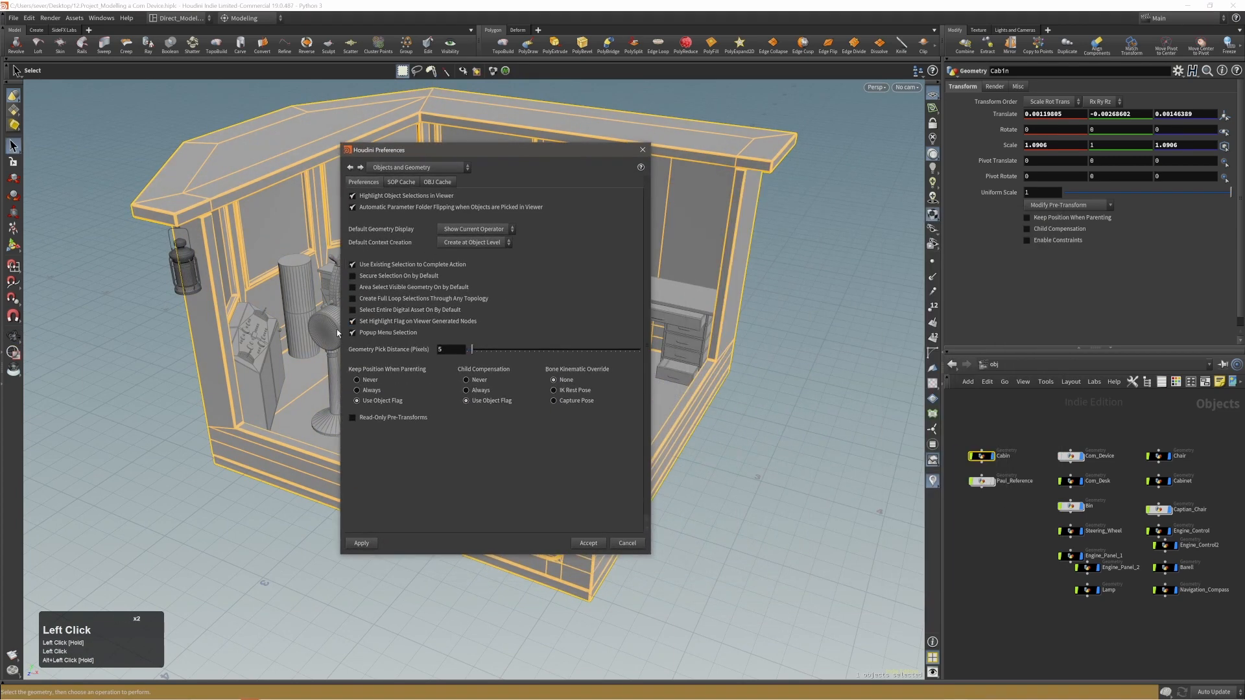
pyautogui.click(374, 334)
pyautogui.click(372, 543)
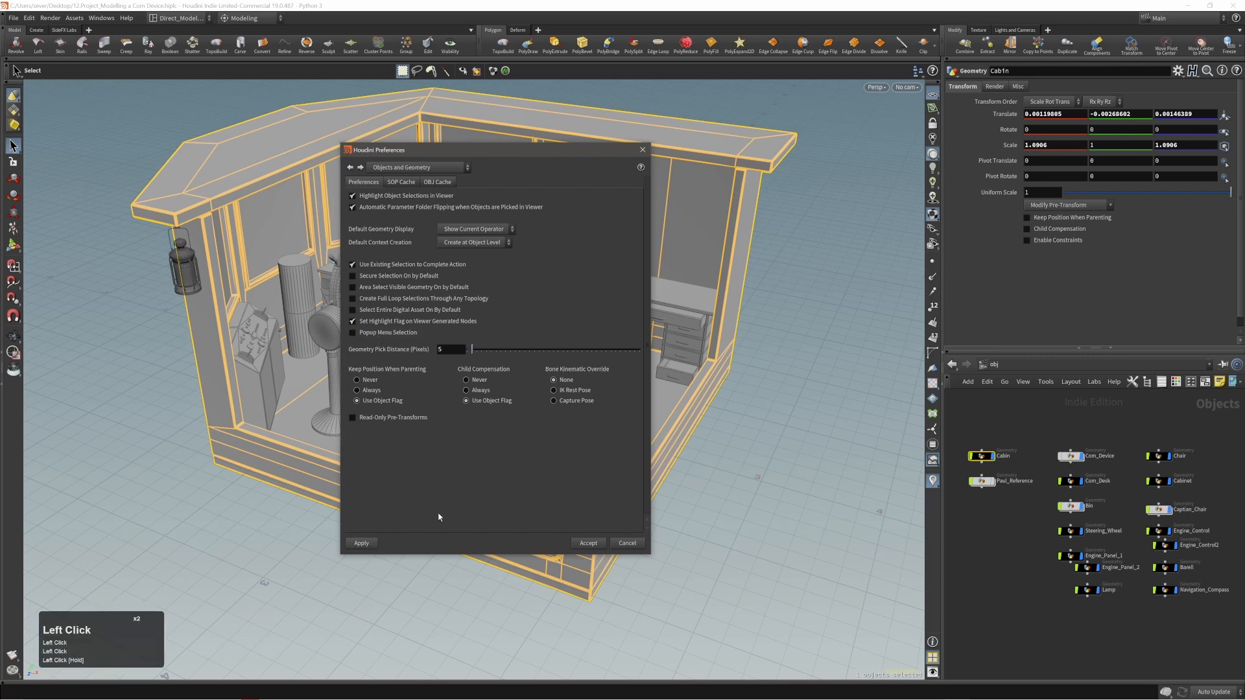
pyautogui.click(588, 547)
# Select all the prop nodes from Com_Device to Navigation_Compass and turn off their display, leaving the cabin shown.
pyautogui.keyDown('alt'); pyautogui.moveTo(330, 285); pyautogui.dragTo(367, 292, button='right'); pyautogui.keyUp('alt')
pyautogui.keyDown('alt'); pyautogui.moveTo(368, 291); pyautogui.dragTo(403, 323, button='middle'); pyautogui.keyUp('alt')
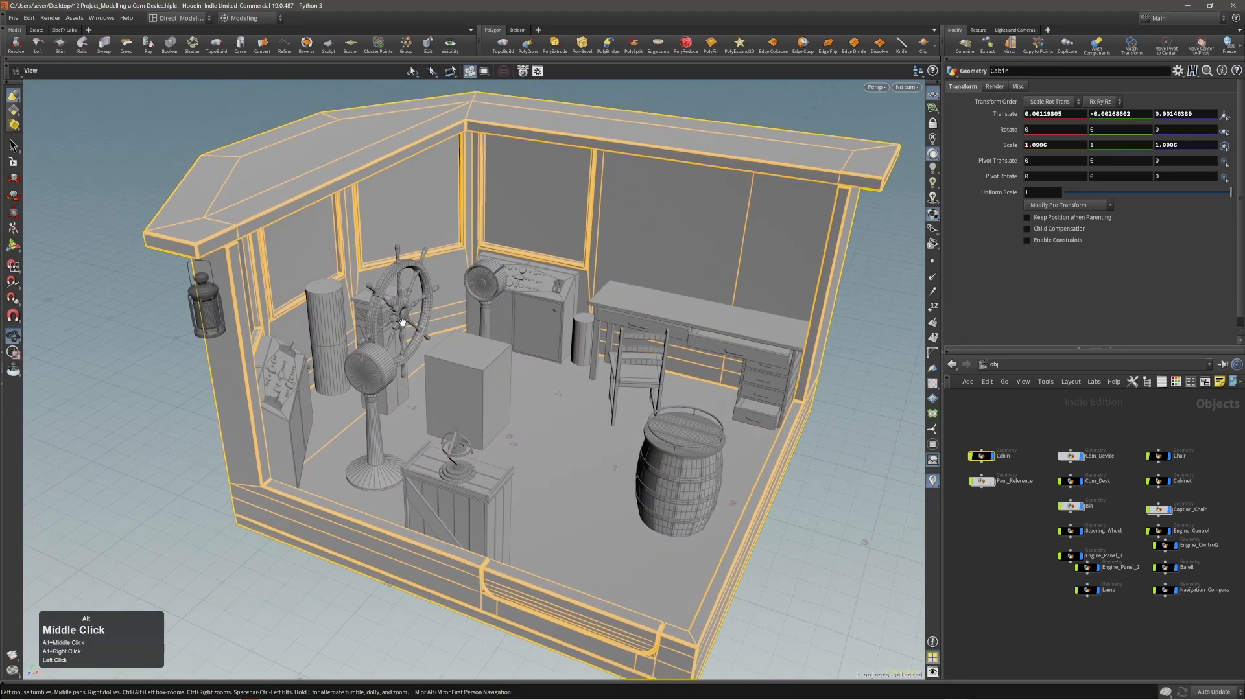
pyautogui.keyDown('alt'); pyautogui.moveTo(403, 322); pyautogui.dragTo(336, 309); pyautogui.keyUp('alt')
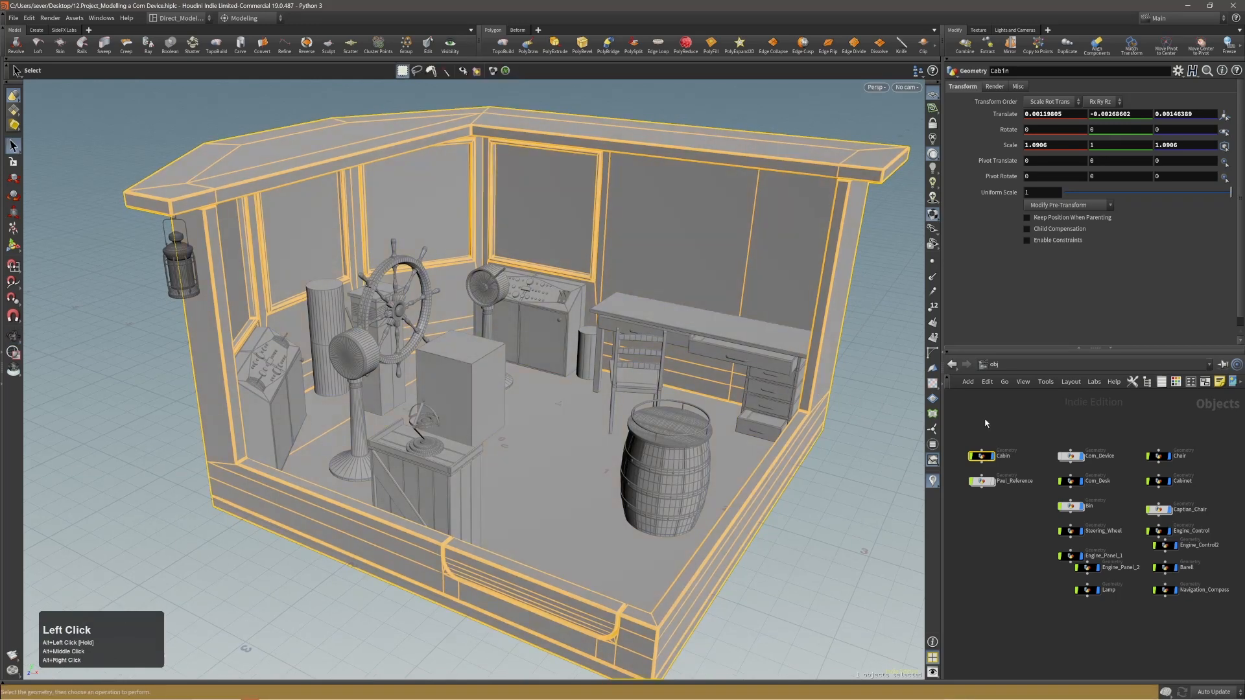
pyautogui.moveTo(1136, 496); pyautogui.dragTo(1220, 618)
pyautogui.click(1084, 459)
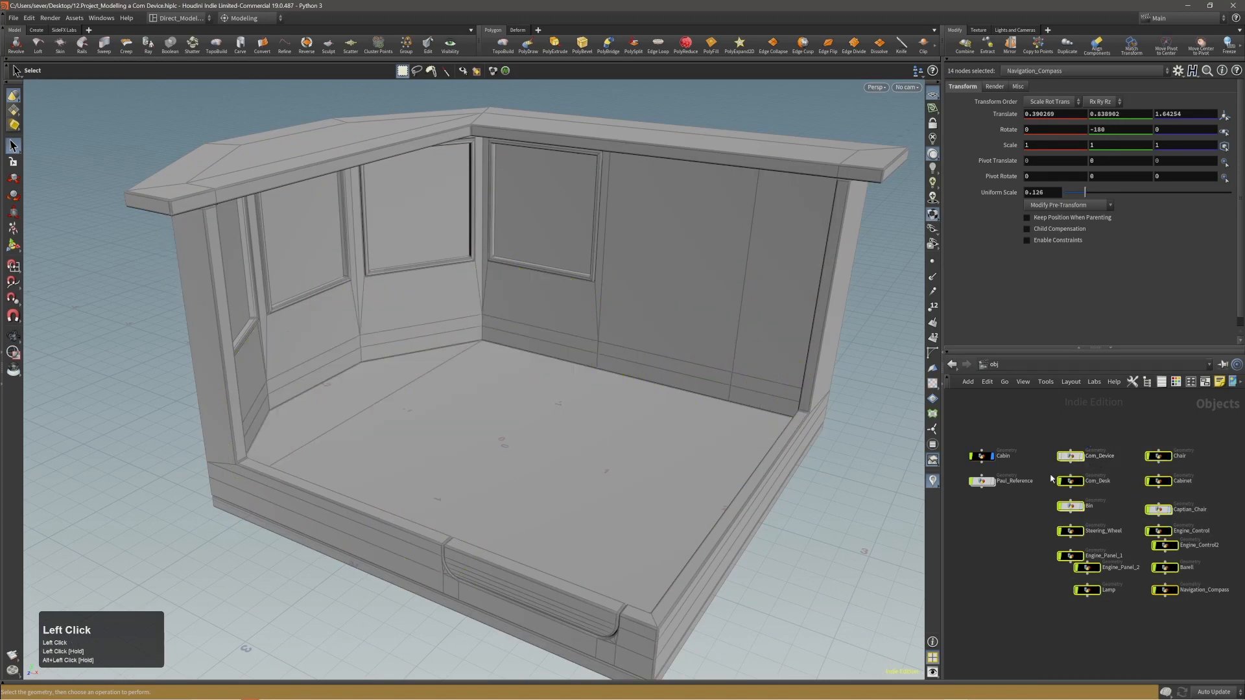
# Turn off the cabin's display and isolate the Com_Device cylinder as the only displayed object.
pyautogui.click(992, 457)
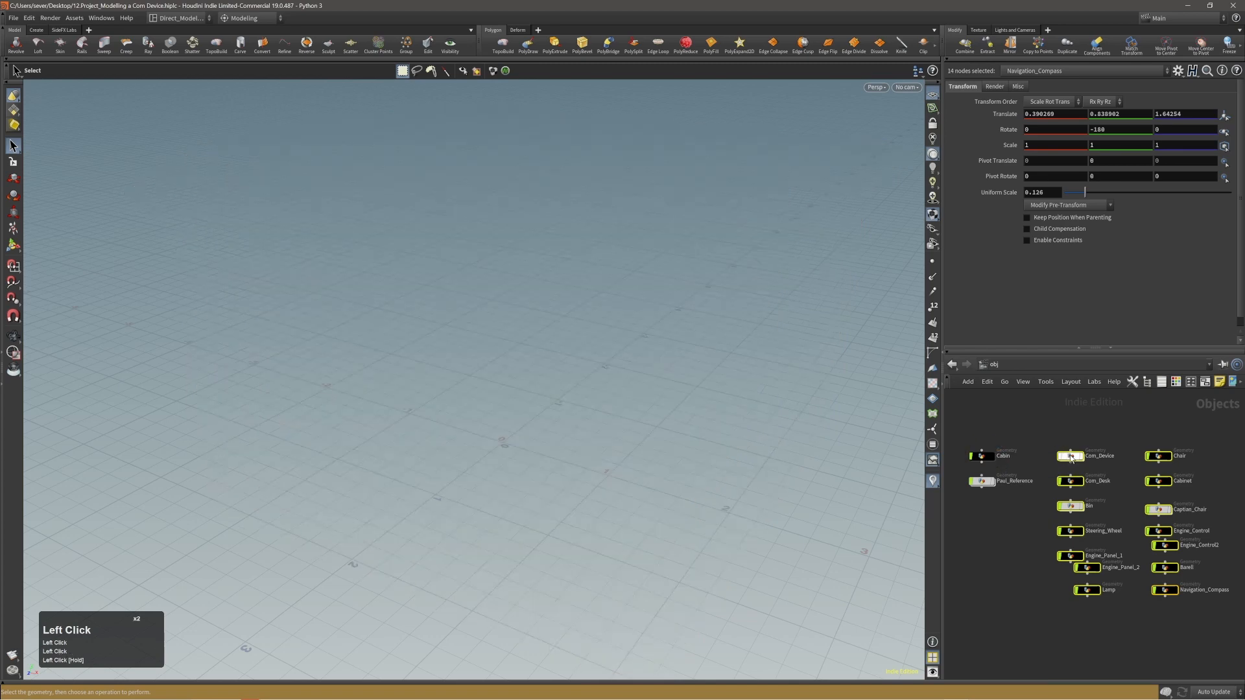
pyautogui.click(1084, 458)
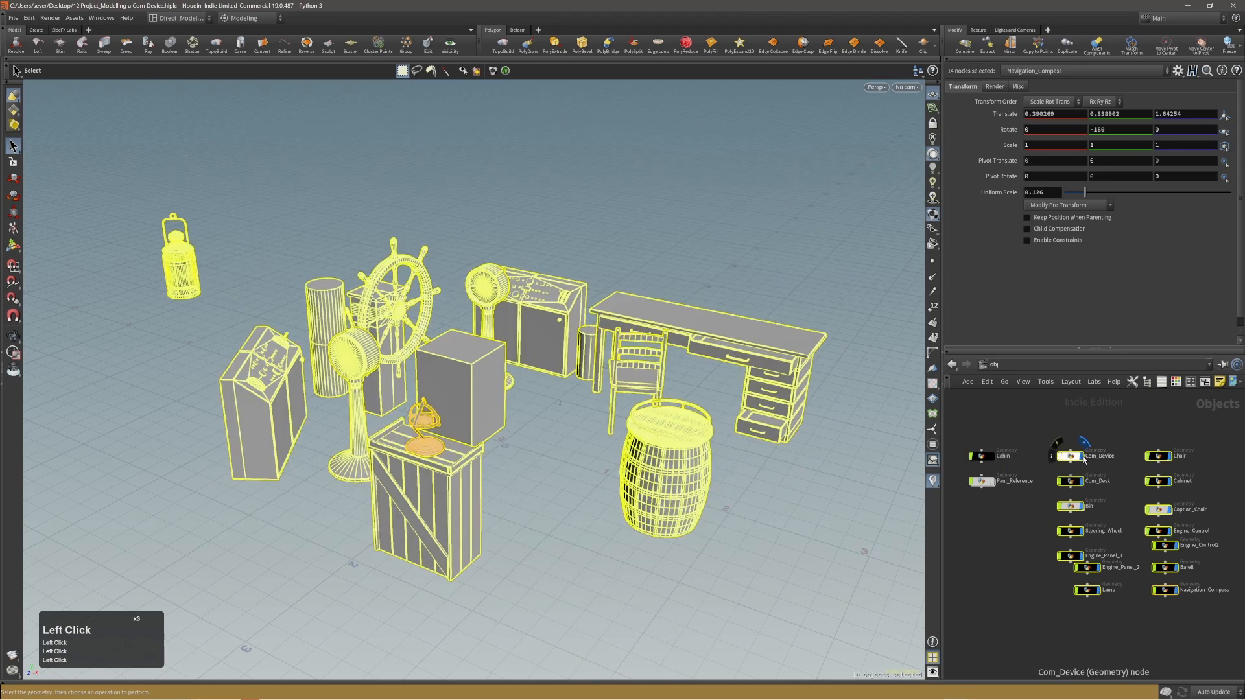
pyautogui.click(1083, 458)
pyautogui.click(1075, 458)
pyautogui.click(1082, 457)
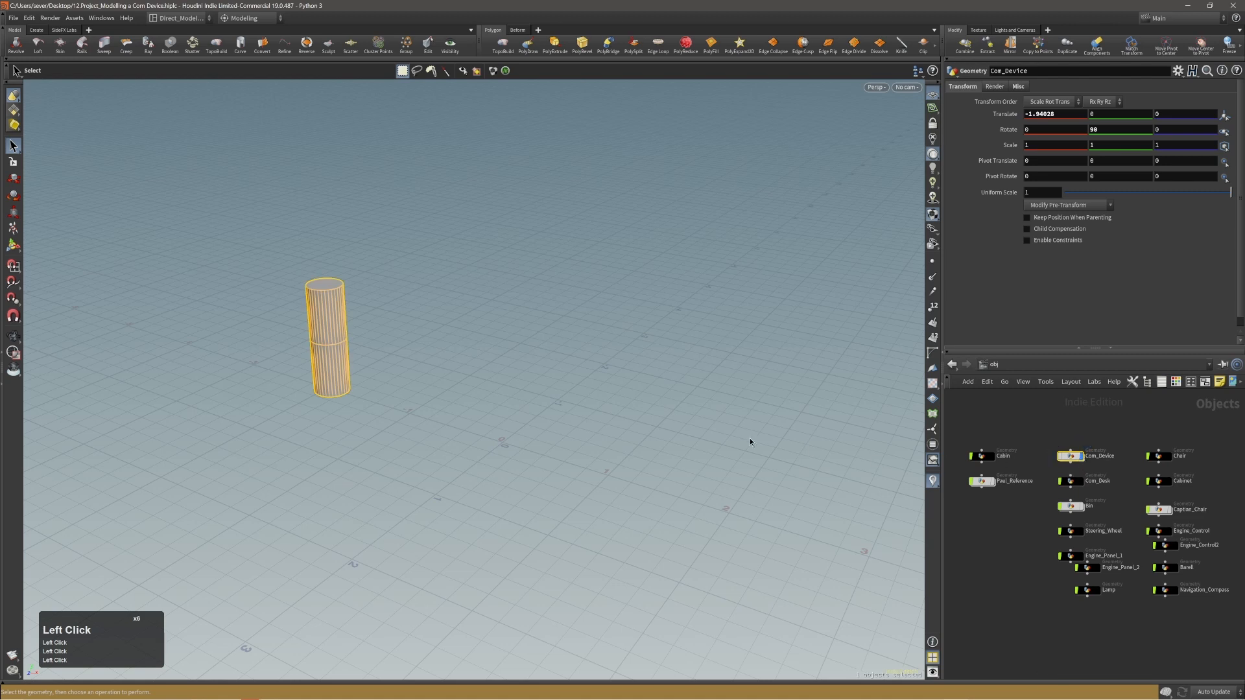
# Display the cabin around the Com_Device cylinder, select the cabin in the viewport, and hide it again.
pyautogui.press('alt')
pyautogui.keyDown('alt'); pyautogui.moveTo(327, 306); pyautogui.dragTo(626, 298, button='right'); pyautogui.keyUp('alt')
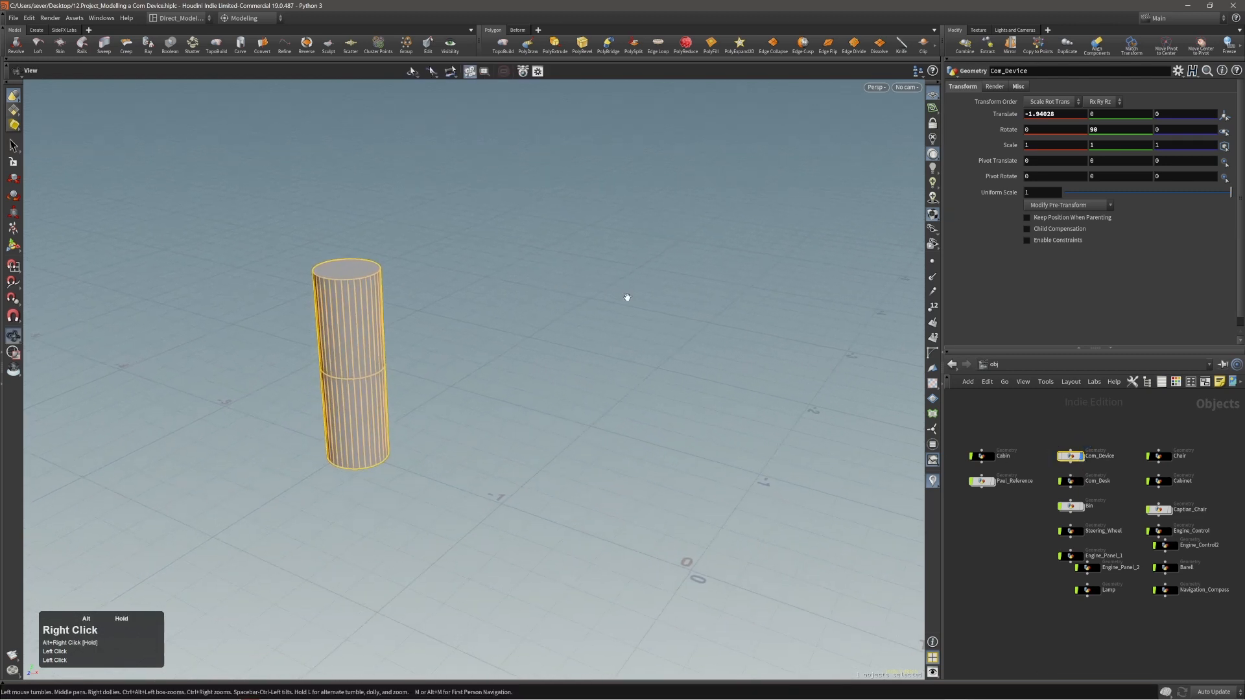
pyautogui.keyDown('alt'); pyautogui.moveTo(428, 316); pyautogui.dragTo(539, 335, button='middle'); pyautogui.keyUp('alt')
pyautogui.keyDown('alt'); pyautogui.moveTo(447, 331); pyautogui.dragTo(476, 298, button='right'); pyautogui.keyUp('alt')
pyautogui.keyDown('alt'); pyautogui.moveTo(428, 334); pyautogui.dragTo(490, 340, button='middle'); pyautogui.keyUp('alt')
pyautogui.keyDown('alt'); pyautogui.moveTo(490, 339); pyautogui.dragTo(527, 324, button='right'); pyautogui.keyUp('alt')
pyautogui.click(992, 456)
pyautogui.click(654, 411)
pyautogui.click(526, 325)
pyautogui.click(520, 347)
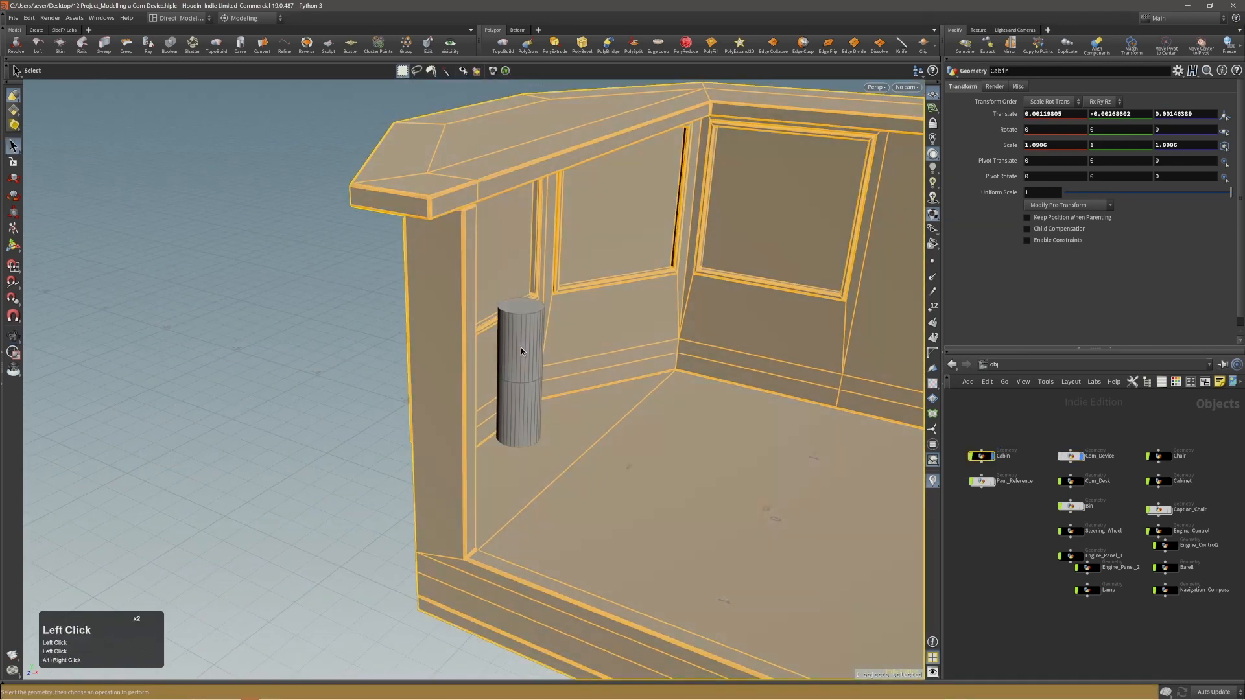
pyautogui.click(992, 456)
# Display all the prop nodes from Com_Device to Navigation_Compass and pick Engine_Panel_2 directly in the viewport.
pyautogui.moveTo(1066, 436); pyautogui.dragTo(1216, 616)
pyautogui.click(1175, 590)
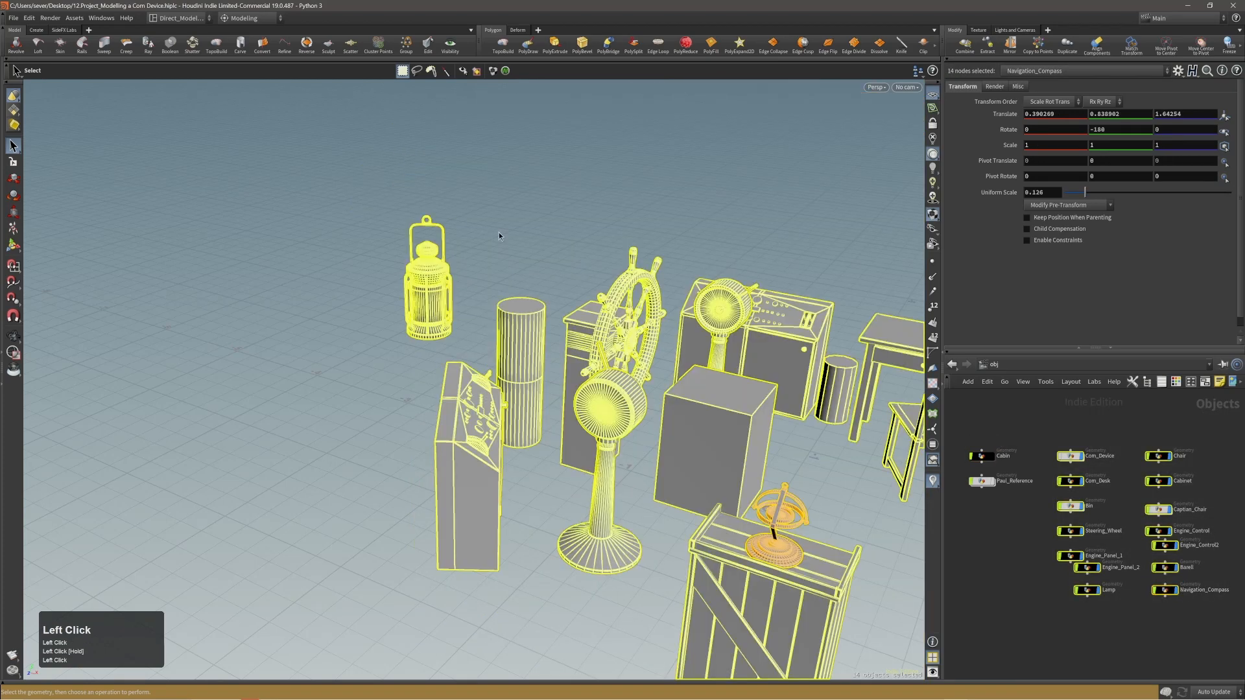
pyautogui.click(520, 297)
pyautogui.keyDown('alt'); pyautogui.moveTo(524, 332); pyautogui.dragTo(542, 362); pyautogui.keyUp('alt')
pyautogui.click(503, 385)
pyautogui.click(480, 315)
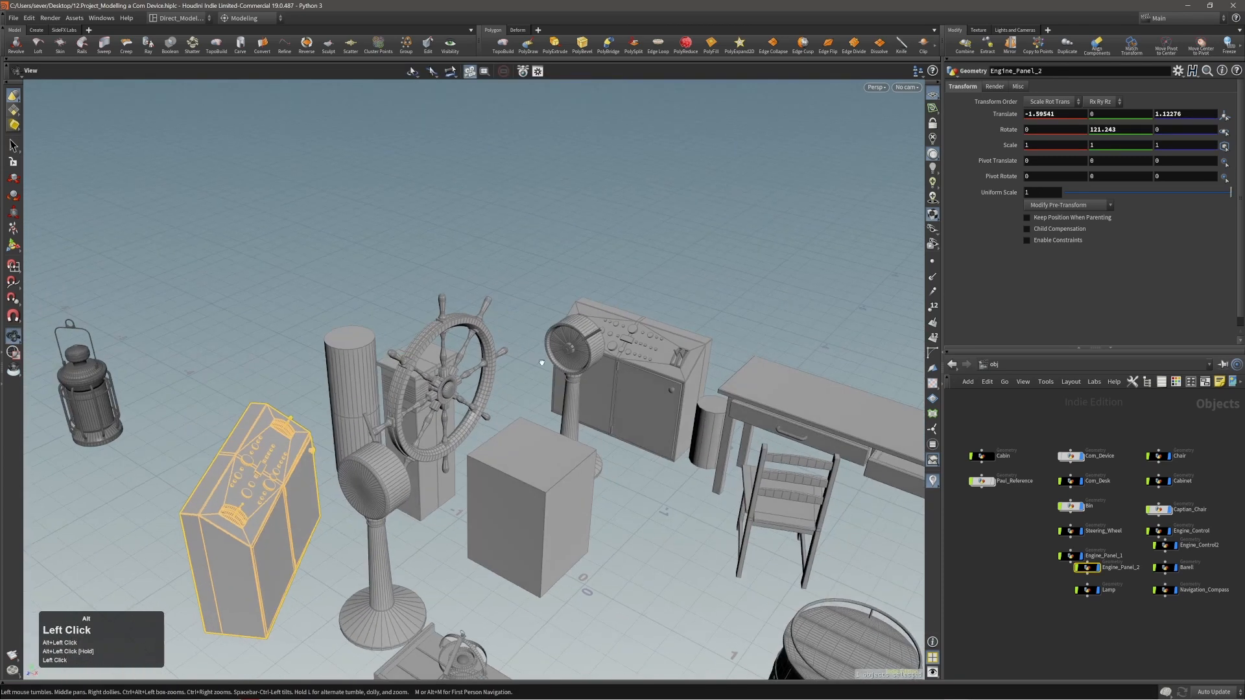
pyautogui.click(356, 344)
pyautogui.keyDown('alt'); pyautogui.moveTo(356, 345); pyautogui.dragTo(409, 271, button='middle'); pyautogui.keyUp('alt')
pyautogui.keyDown('alt'); pyautogui.moveTo(408, 271); pyautogui.dragTo(389, 319, button='right'); pyautogui.keyUp('alt')
pyautogui.keyDown('alt'); pyautogui.moveTo(388, 318); pyautogui.dragTo(581, 368); pyautogui.keyUp('alt')
pyautogui.press('s')
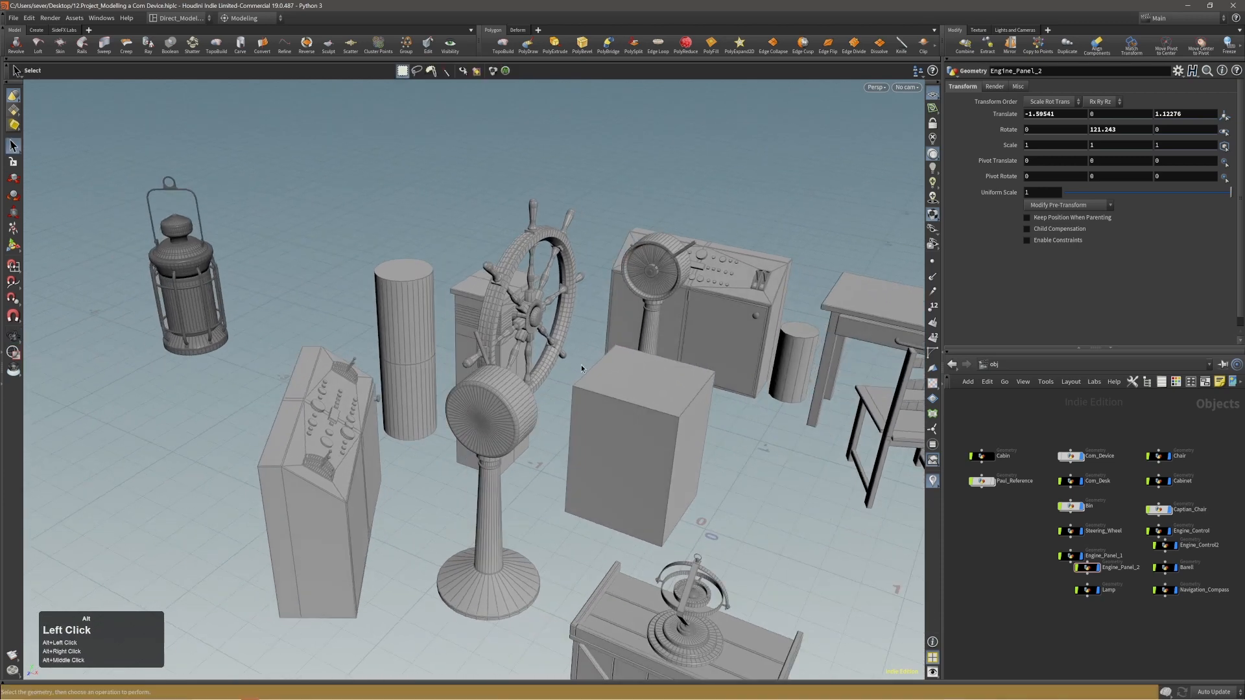
# Turn off the display of all the prop nodes and show only Com_Device.
pyautogui.moveTo(1056, 431); pyautogui.dragTo(1192, 592)
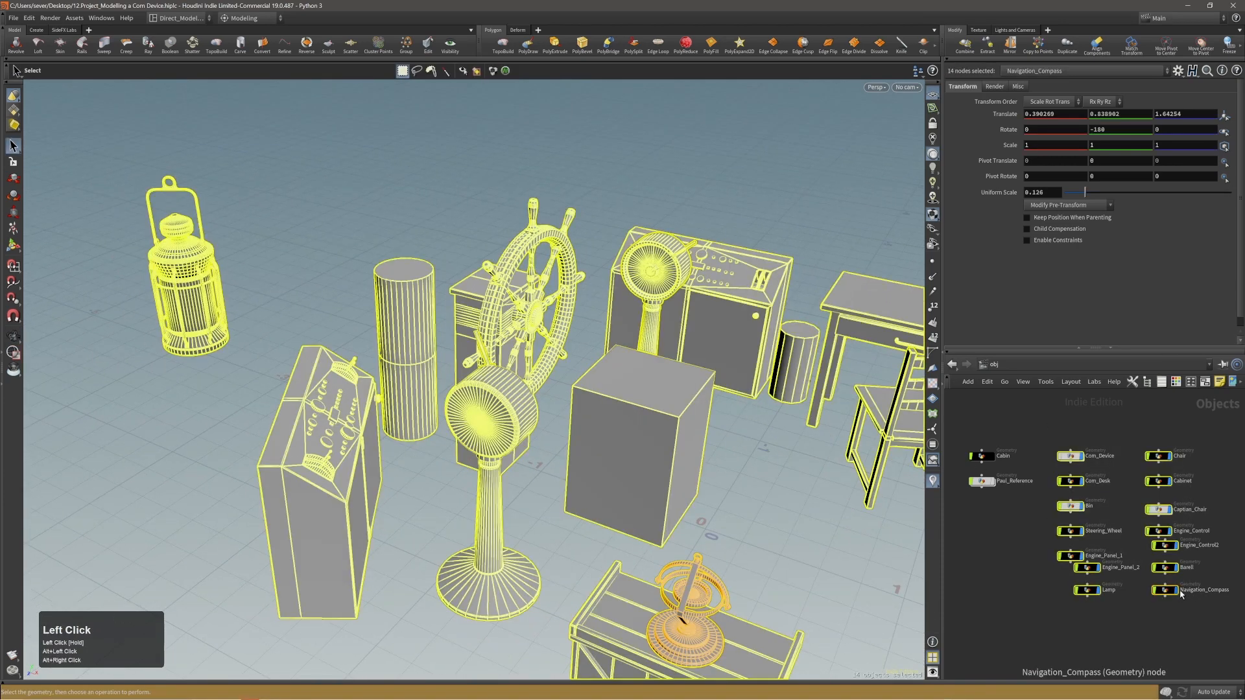
pyautogui.click(1175, 591)
pyautogui.click(1070, 457)
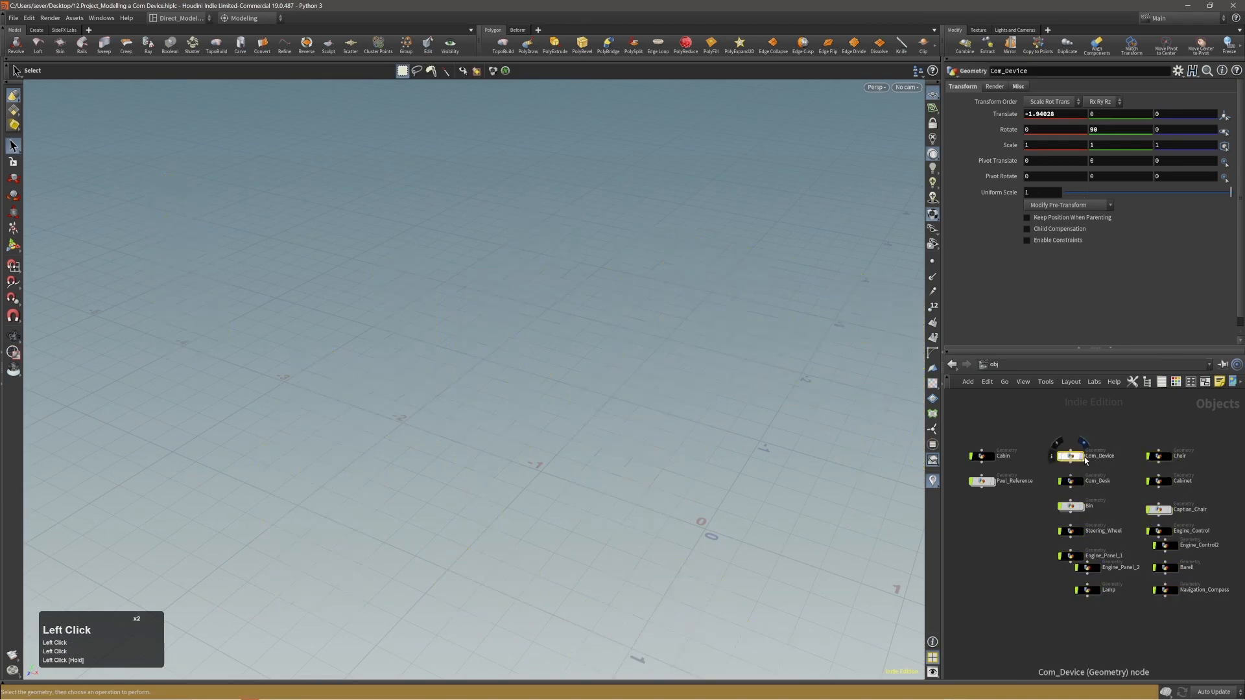
pyautogui.click(1081, 459)
# Enter the Com_Device geometry in primitive selection mode and frame the tube.
pyautogui.keyDown('alt'); pyautogui.moveTo(375, 322); pyautogui.dragTo(391, 319, button='right'); pyautogui.keyUp('alt')
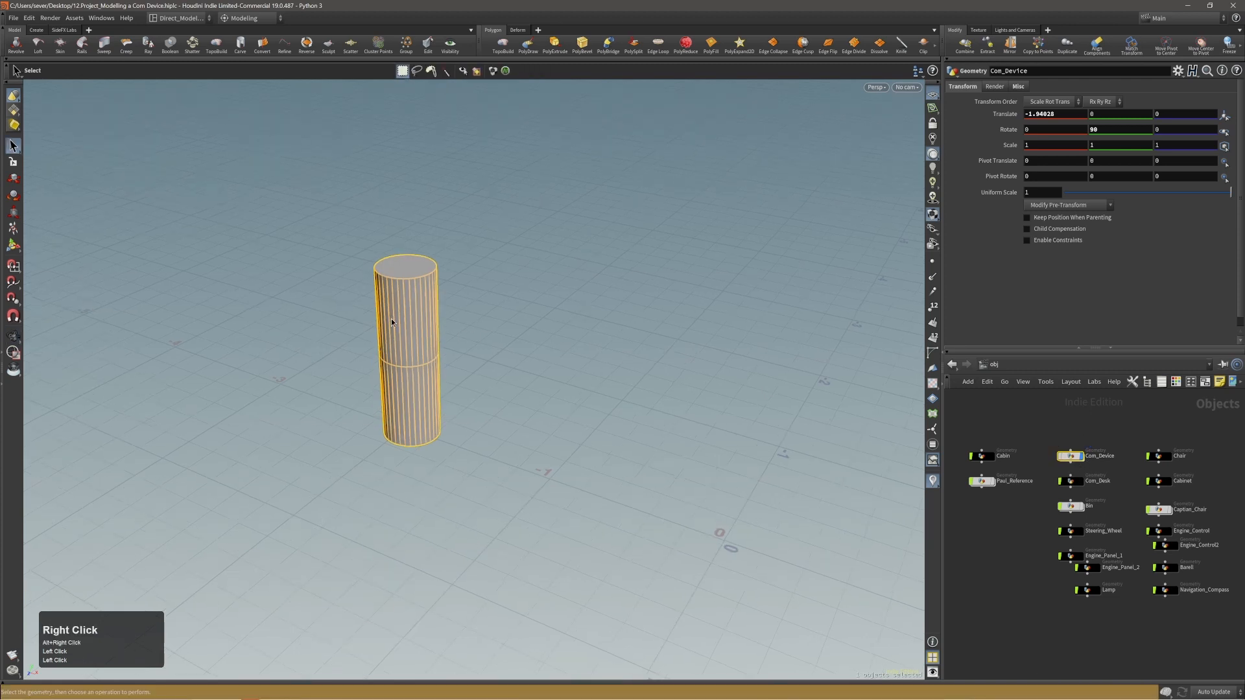
pyautogui.press('3')
pyautogui.keyDown('alt'); pyautogui.moveTo(399, 335); pyautogui.dragTo(400, 312); pyautogui.keyUp('alt')
pyautogui.keyDown('alt'); pyautogui.moveTo(391, 326); pyautogui.dragTo(473, 351, button='middle'); pyautogui.keyUp('alt')
pyautogui.keyDown('alt'); pyautogui.moveTo(472, 351); pyautogui.dragTo(538, 370, button='right'); pyautogui.keyUp('alt')
pyautogui.keyDown('alt'); pyautogui.moveTo(539, 370); pyautogui.dragTo(528, 347, button='middle'); pyautogui.keyUp('alt')
pyautogui.keyDown('alt'); pyautogui.moveTo(527, 348); pyautogui.dragTo(482, 357); pyautogui.keyUp('alt')
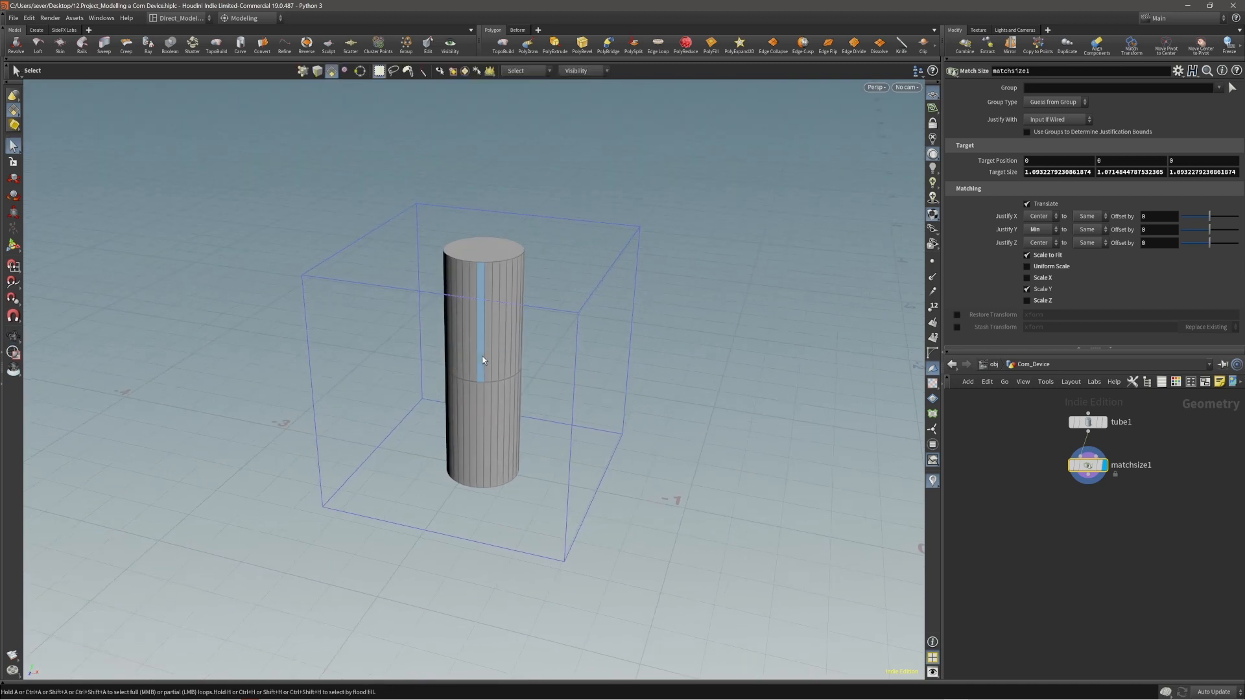
# Compare the tube's shape with the communication device in the cabin reference image.
pyautogui.keyDown('alt'); pyautogui.moveTo(481, 289); pyautogui.dragTo(518, 301, button='right'); pyautogui.keyUp('alt')
pyautogui.rightClick(519, 301)
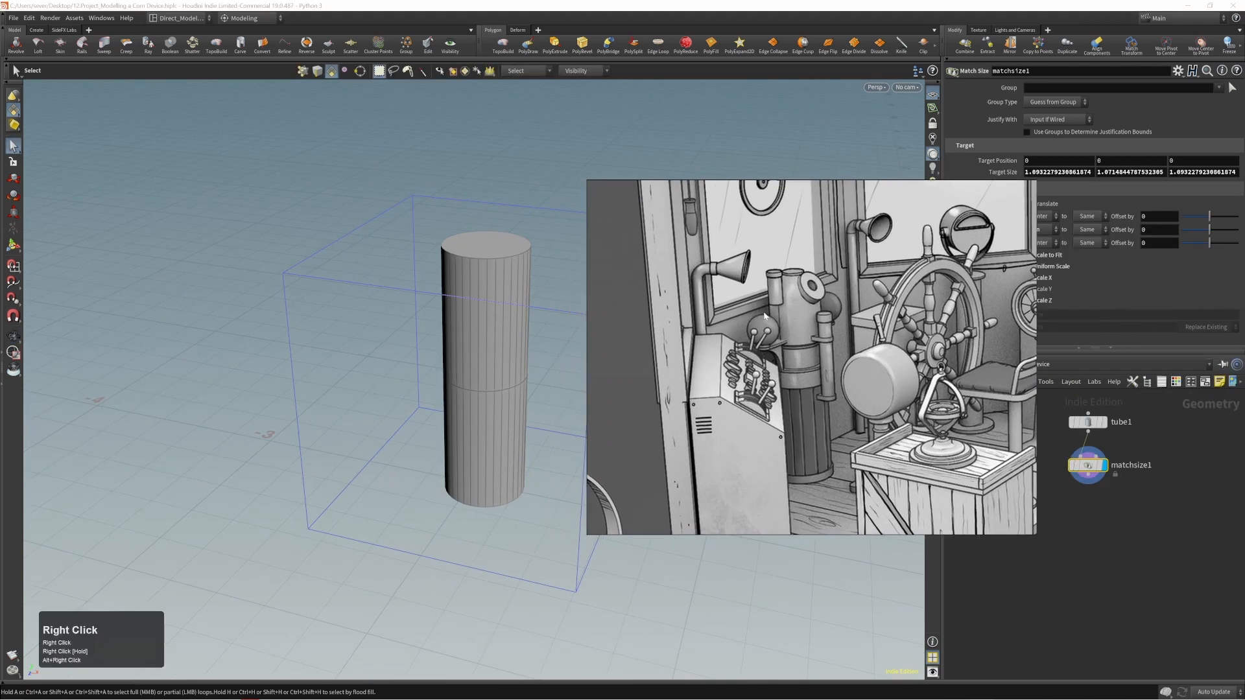
pyautogui.click(706, 324)
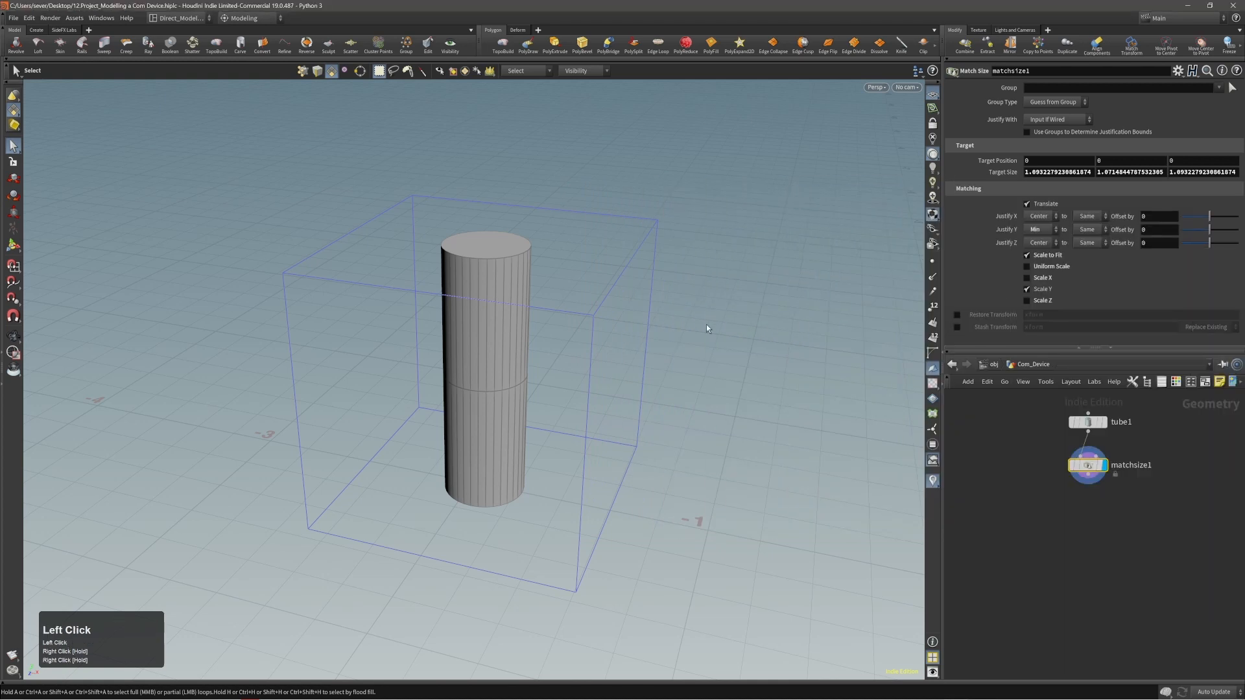
pyautogui.keyDown('alt'); pyautogui.moveTo(462, 264); pyautogui.dragTo(556, 306, button='right'); pyautogui.keyUp('alt')
pyautogui.keyDown('alt'); pyautogui.moveTo(556, 306); pyautogui.dragTo(566, 351); pyautogui.keyUp('alt')
pyautogui.keyDown('alt'); pyautogui.moveTo(566, 352); pyautogui.dragTo(464, 324, button='middle'); pyautogui.keyUp('alt')
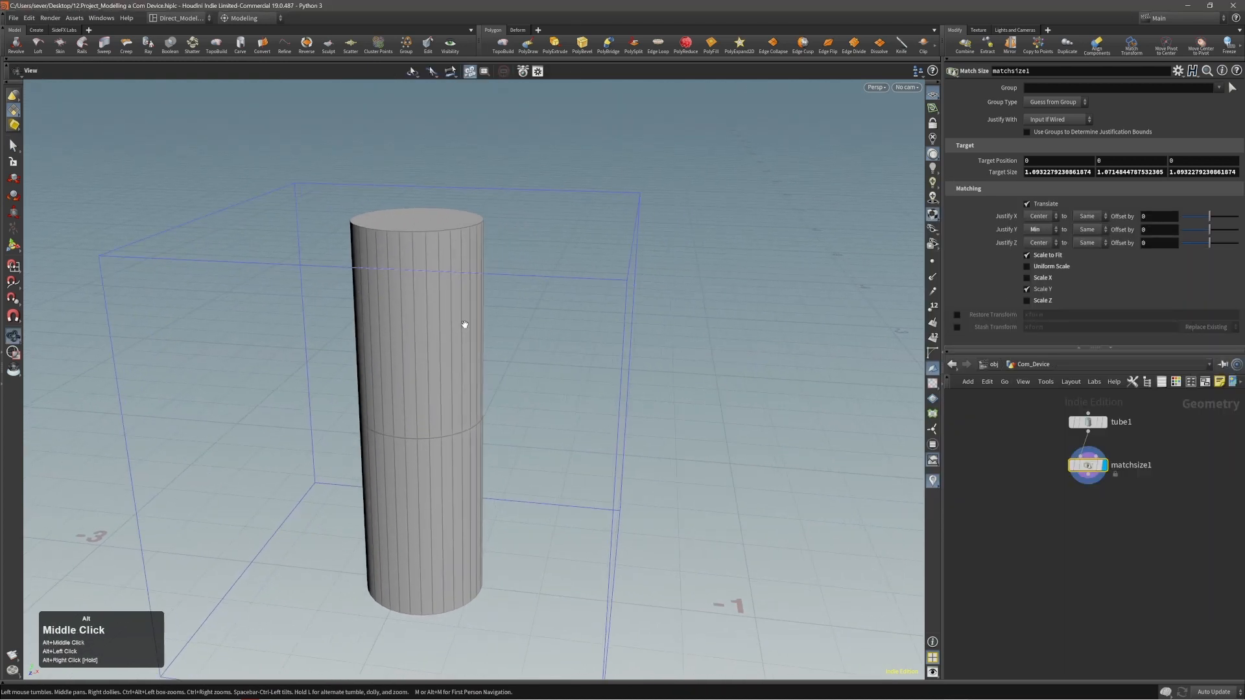
pyautogui.keyDown('alt'); pyautogui.moveTo(419, 293); pyautogui.dragTo(392, 295, button='right'); pyautogui.keyUp('alt')
pyautogui.keyDown('alt'); pyautogui.moveTo(391, 294); pyautogui.dragTo(440, 318, button='middle'); pyautogui.keyUp('alt')
# Select the tube's top edge loop and bevel it with PolyBevel into a rounded dome.
pyautogui.press('2')
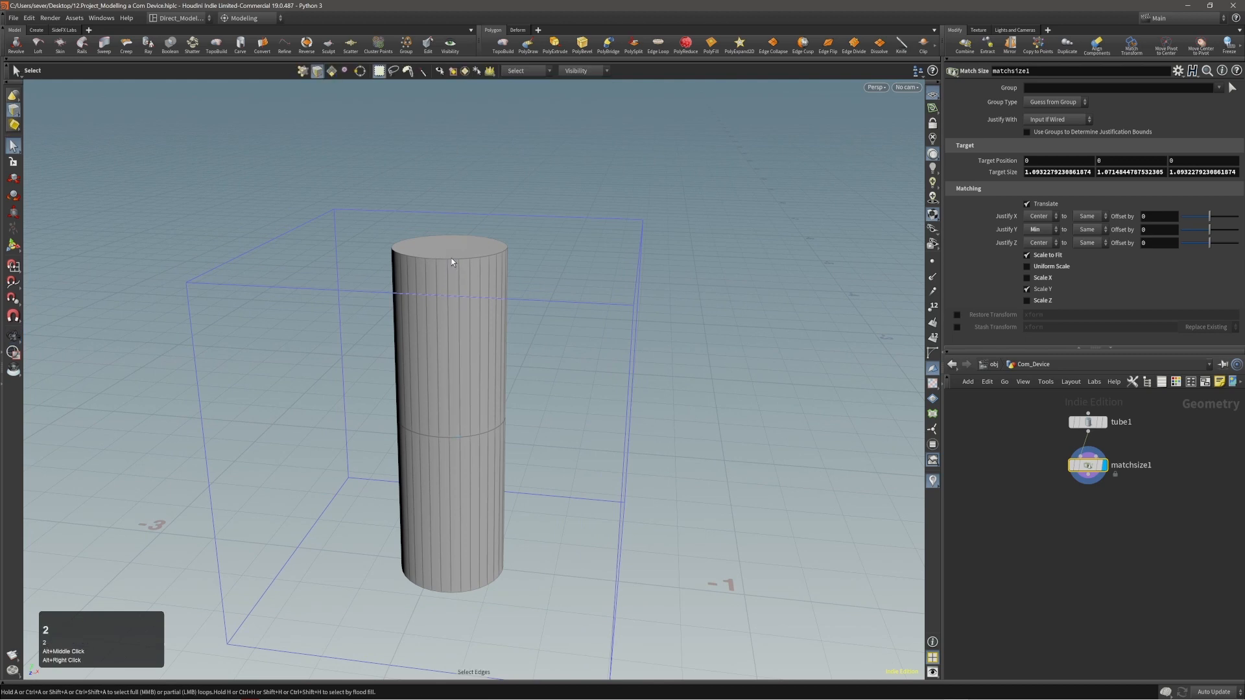
pyautogui.click(451, 260)
pyautogui.doubleClick(452, 259)
pyautogui.press('c')
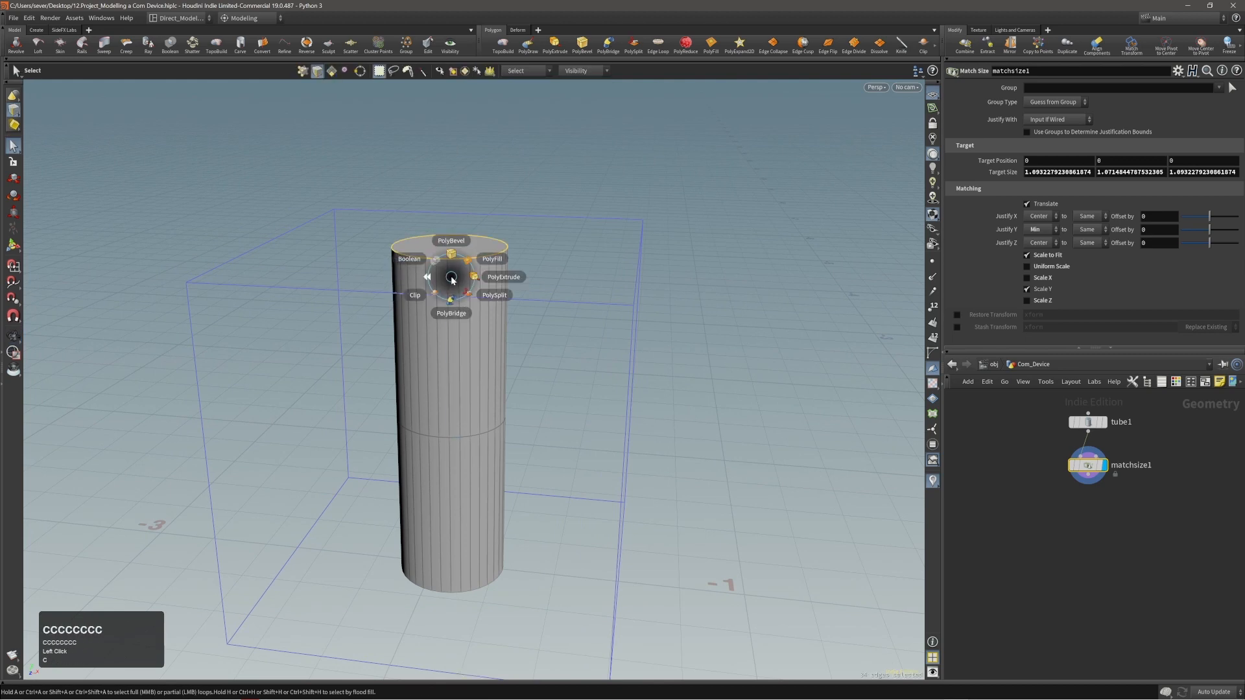
pyautogui.click(451, 266)
pyautogui.moveTo(453, 274); pyautogui.dragTo(477, 292)
# Set the top bevel to 9 divisions and a distance of about 0.355.
pyautogui.scroll(7, 539, 291)
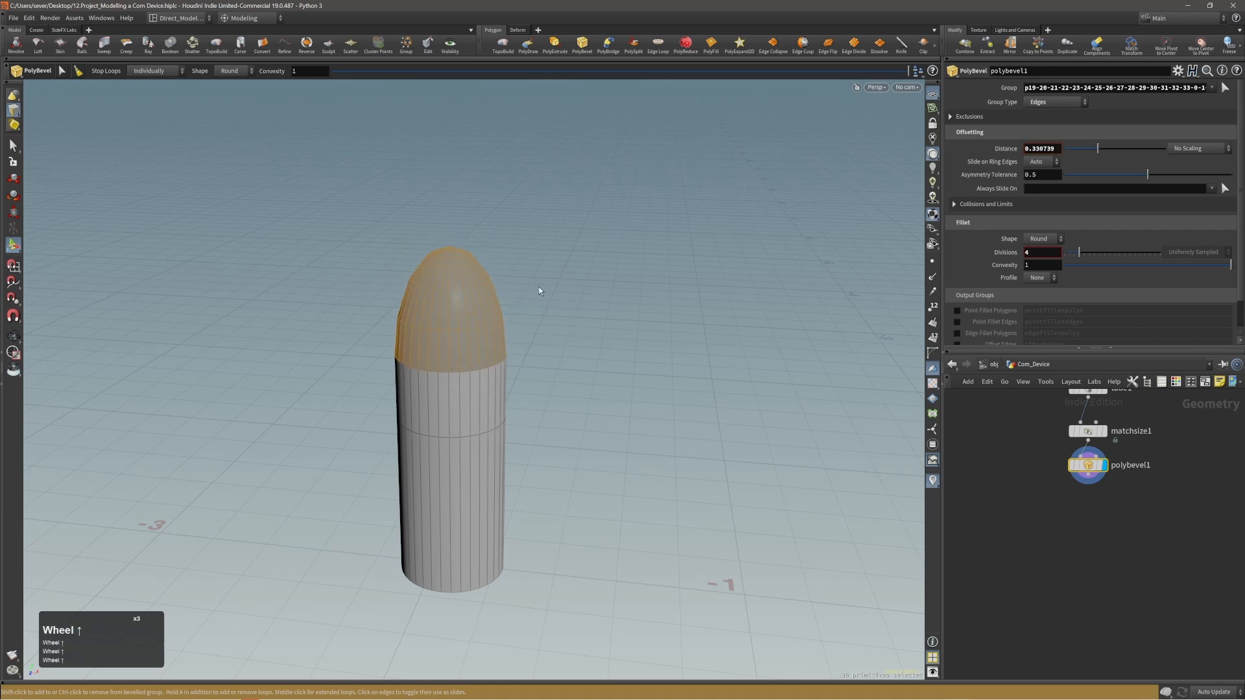
pyautogui.scroll(1, 539, 288)
pyautogui.moveTo(539, 288); pyautogui.dragTo(431, 269)
pyautogui.scroll(1, 538, 286)
pyautogui.keyDown('alt'); pyautogui.moveTo(430, 270); pyautogui.dragTo(539, 250, button='right'); pyautogui.keyUp('alt')
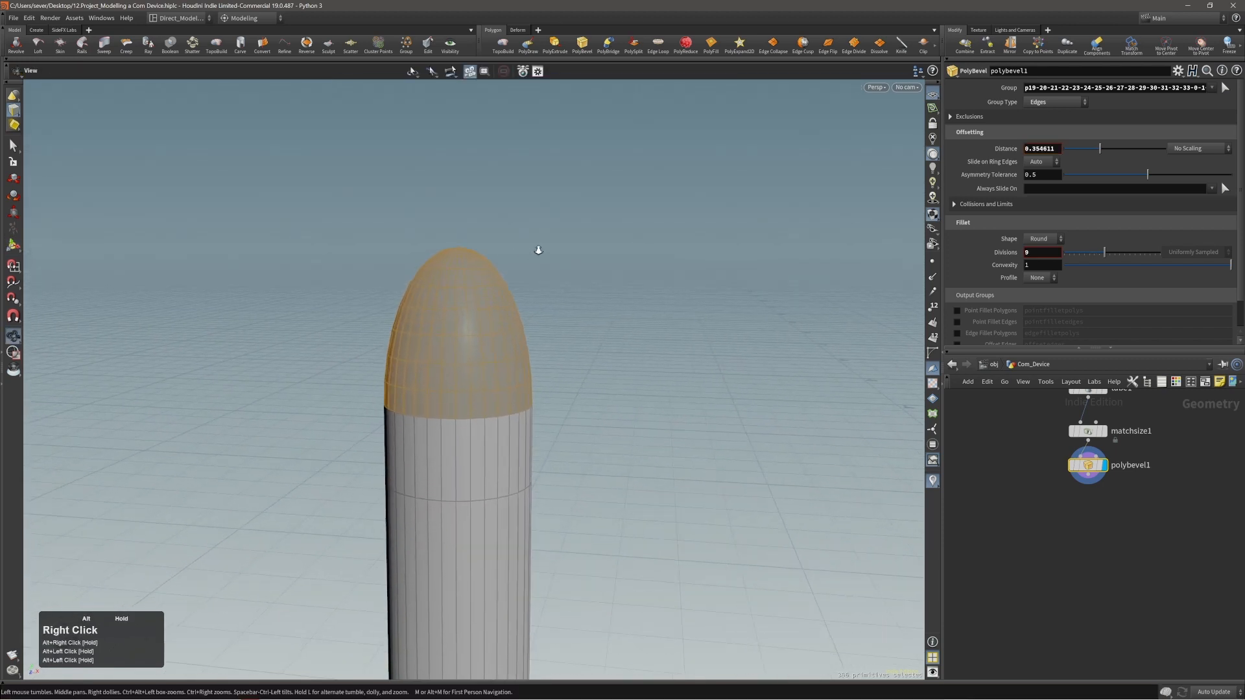
# Clip the domed tip after checking the reference, keeping Primitives Below the Plane with the plane's Y origin at about 1.004.
pyautogui.moveTo(1244, 256); pyautogui.dragTo(1244, 285, button='right')
pyautogui.click(589, 378)
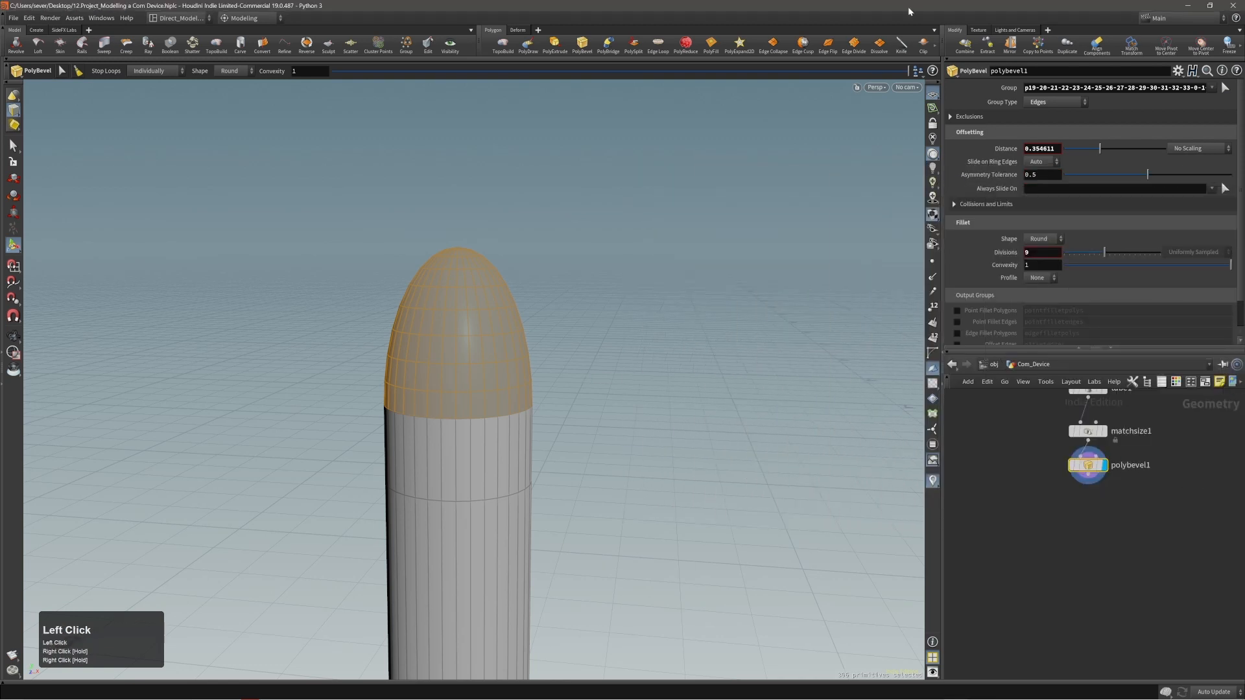
pyautogui.click(923, 44)
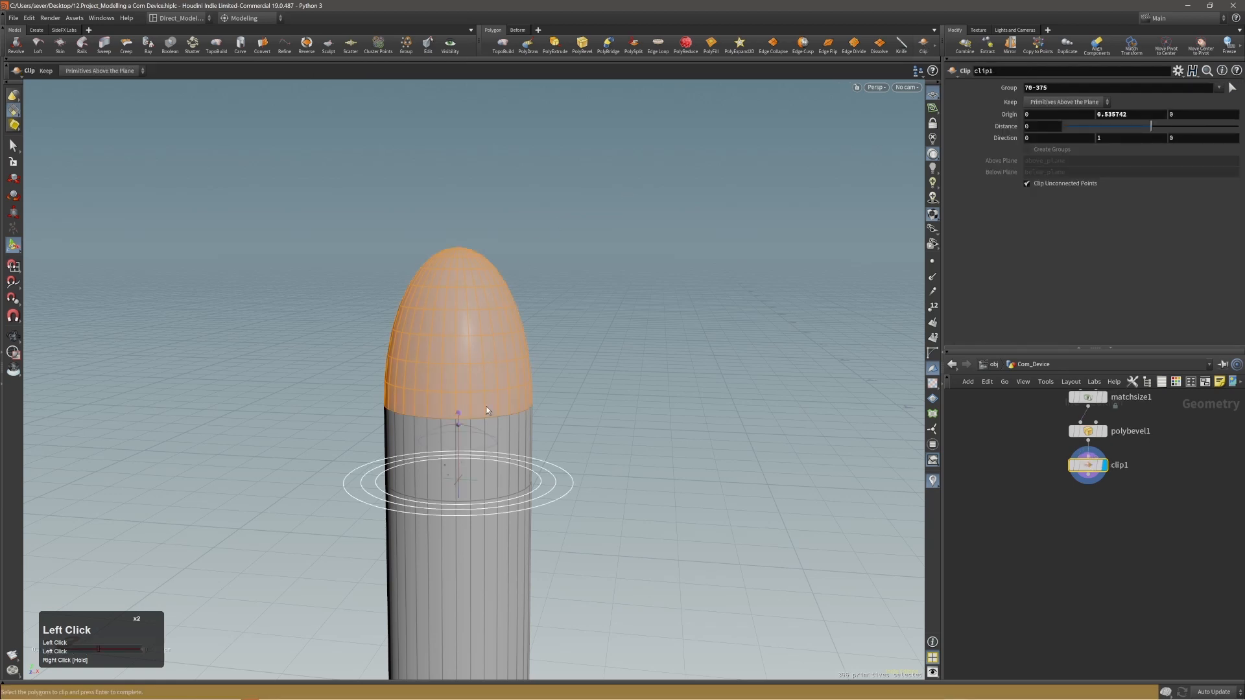
pyautogui.moveTo(462, 496); pyautogui.dragTo(485, 285)
pyautogui.click(1067, 102)
pyautogui.click(1066, 114)
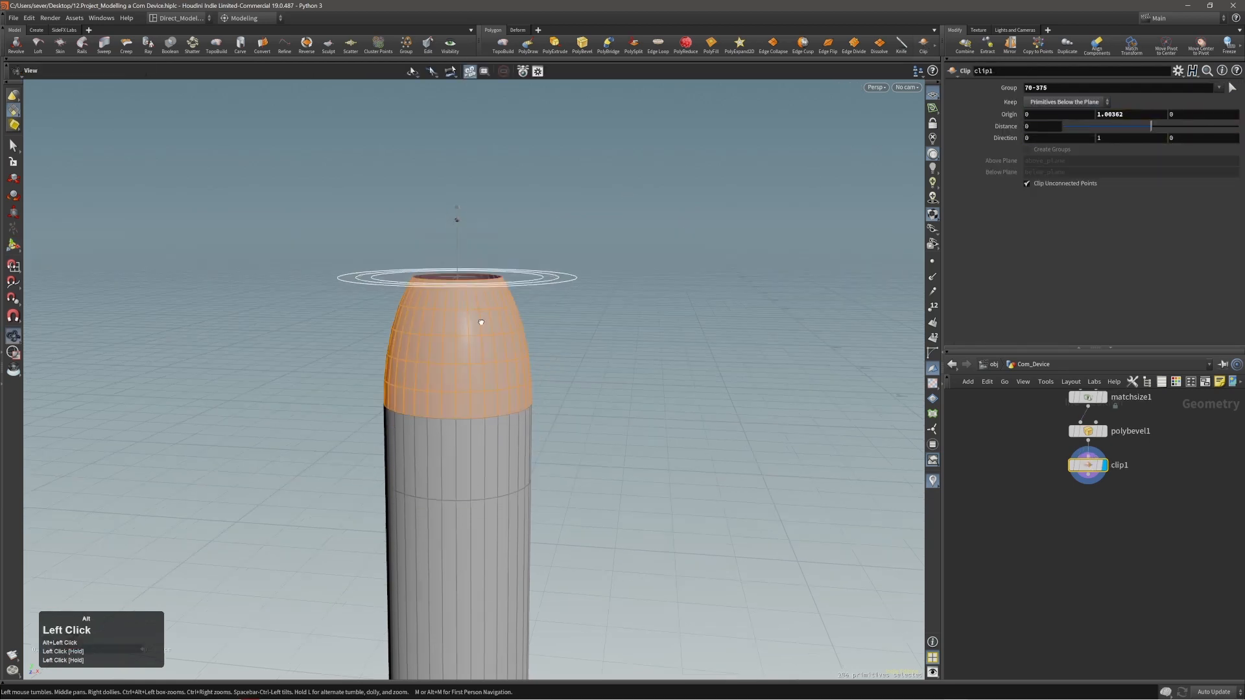
# Adjust the height of the clipping plane to a Y origin of 1.0144.
pyautogui.keyDown('alt'); pyautogui.moveTo(473, 266); pyautogui.dragTo(516, 270, button='right'); pyautogui.keyUp('alt')
pyautogui.middleClick(687, 259)
pyautogui.hotkey('ctrl', 'z')
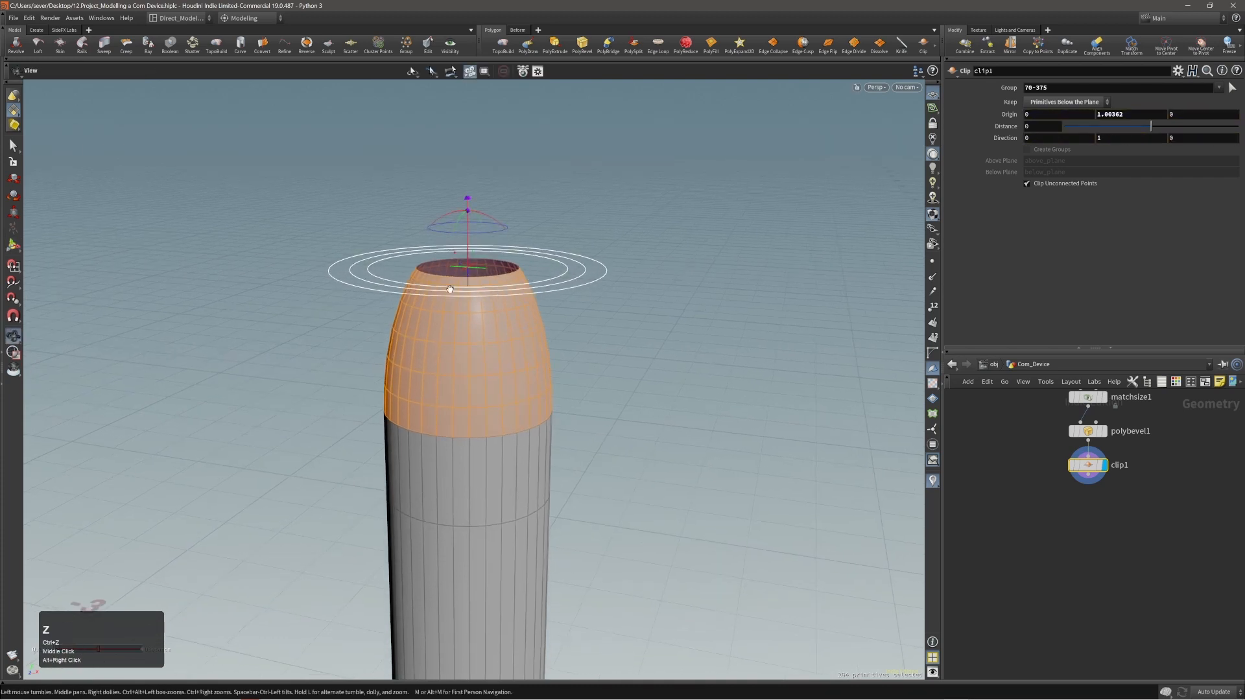
pyautogui.keyDown('alt'); pyautogui.moveTo(450, 289); pyautogui.dragTo(495, 334); pyautogui.keyUp('alt')
pyautogui.keyDown('alt'); pyautogui.moveTo(494, 334); pyautogui.dragTo(514, 325, button='middle'); pyautogui.keyUp('alt')
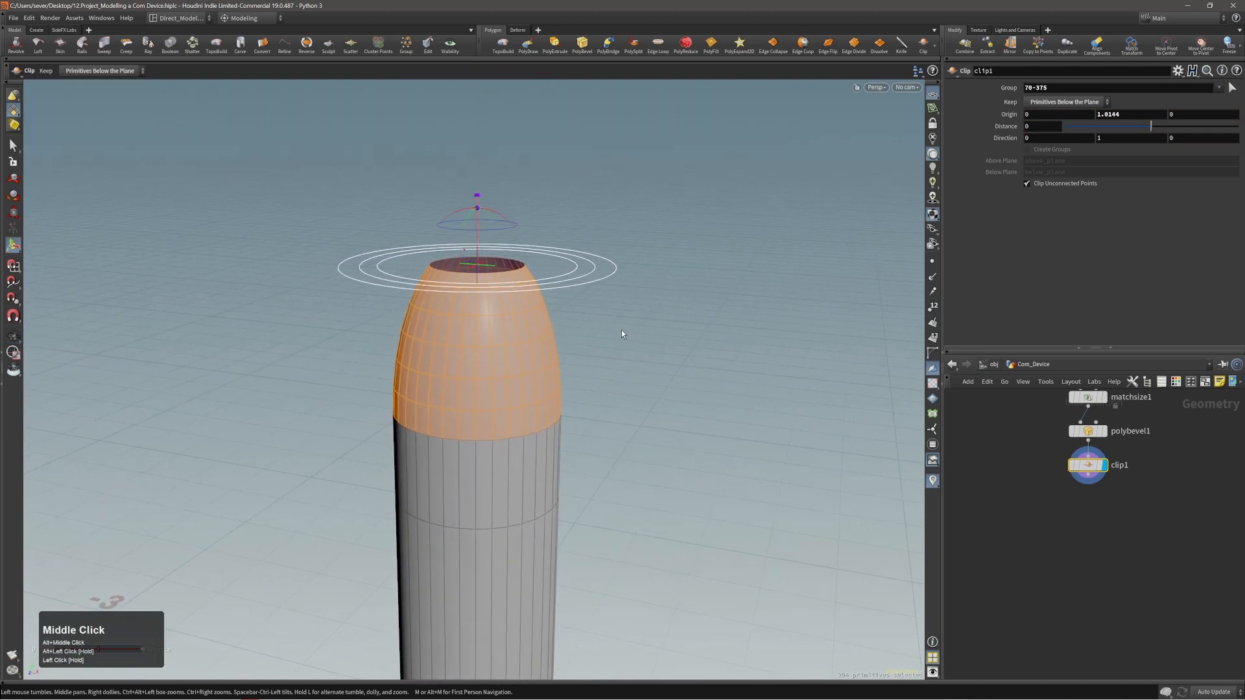
# Close the clipped opening at the tube's top with PolyFill.
pyautogui.press('c')
pyautogui.click(645, 323)
pyautogui.keyDown('alt'); pyautogui.moveTo(500, 283); pyautogui.dragTo(491, 303); pyautogui.keyUp('alt')
pyautogui.moveTo(491, 303)
pyautogui.keyDown('alt'); pyautogui.mouseDown(button='right')
pyautogui.moveTo(467, 270)
pyautogui.moveTo(483, 280)
pyautogui.mouseUp(button='right'); pyautogui.keyUp('alt')
# Set the PolyFill mode to Triangle Fan and disable Deform Patch to flatten the cap.
pyautogui.click(1045, 107)
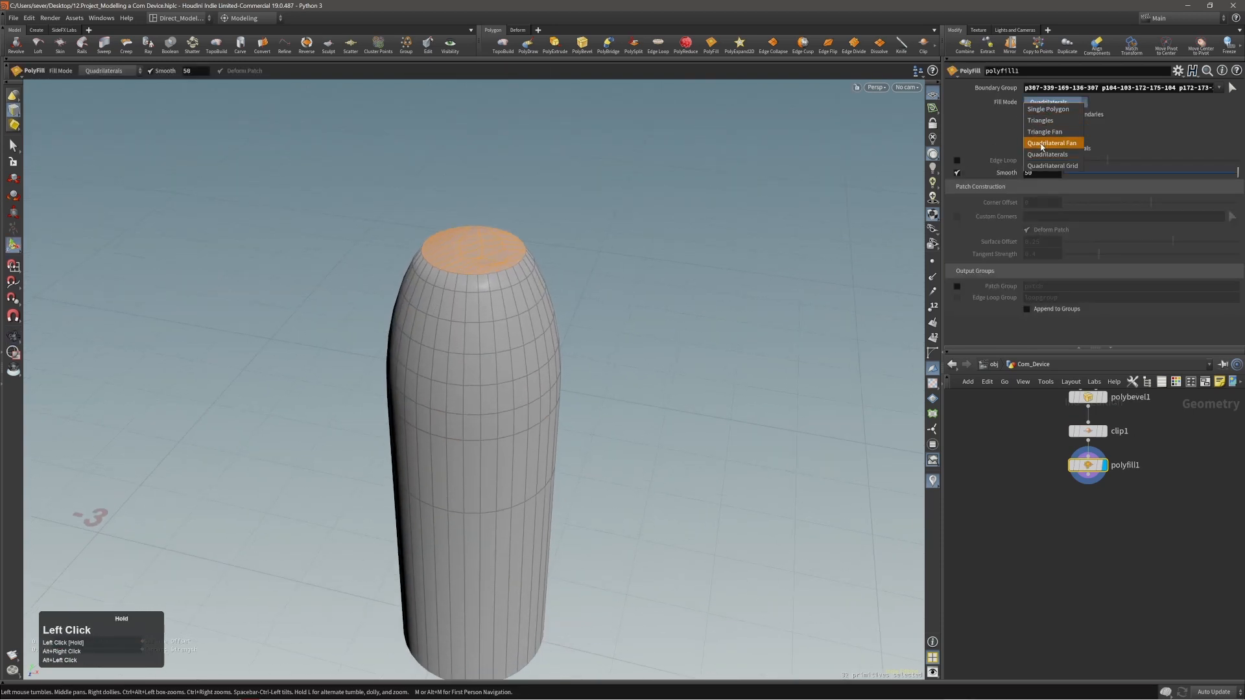
pyautogui.click(1041, 141)
pyautogui.click(1053, 102)
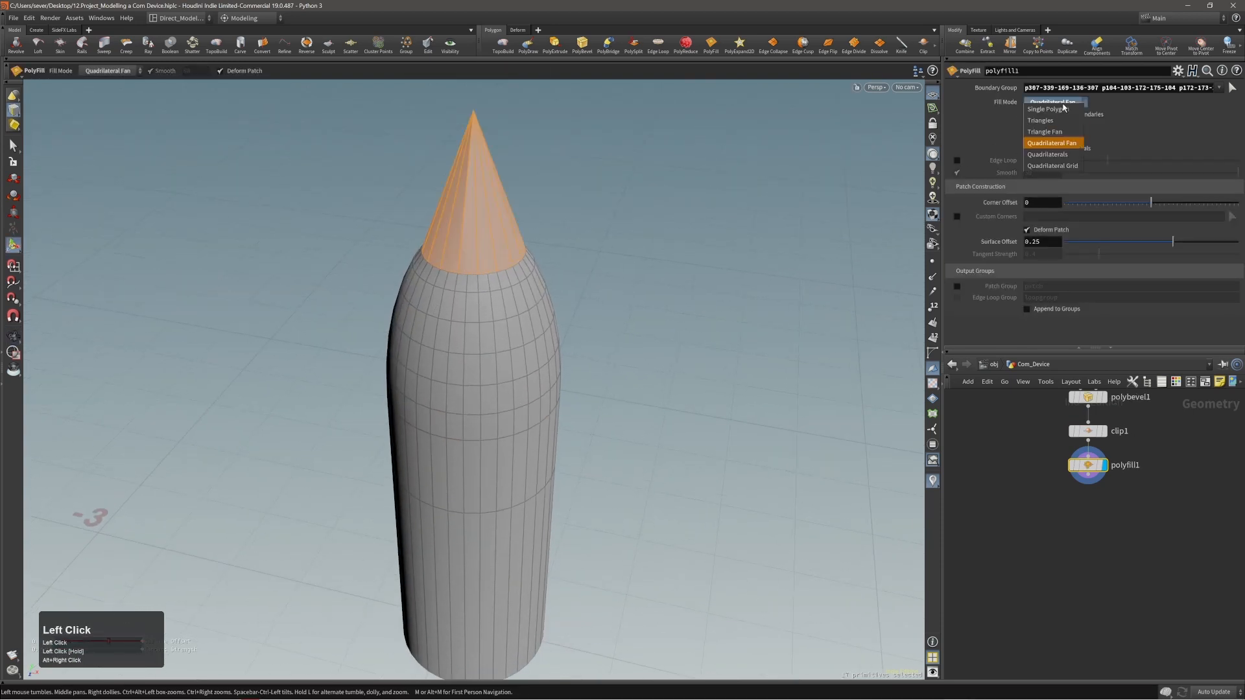
pyautogui.click(1048, 139)
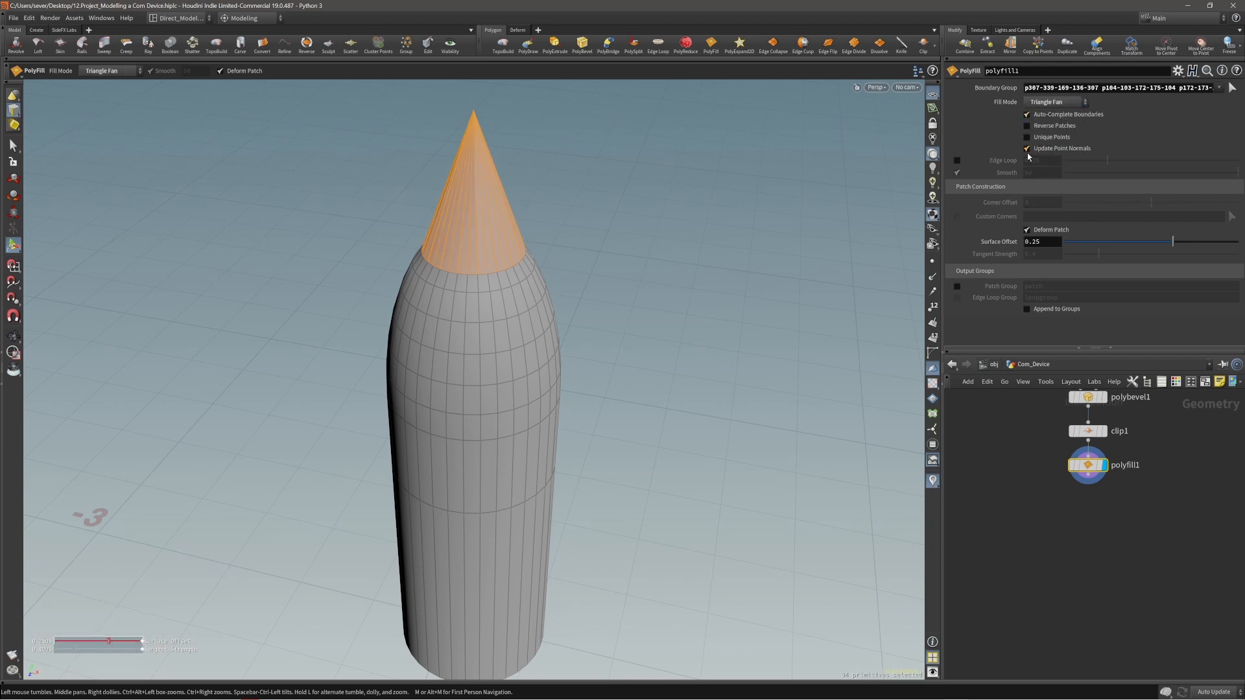
pyautogui.click(1026, 231)
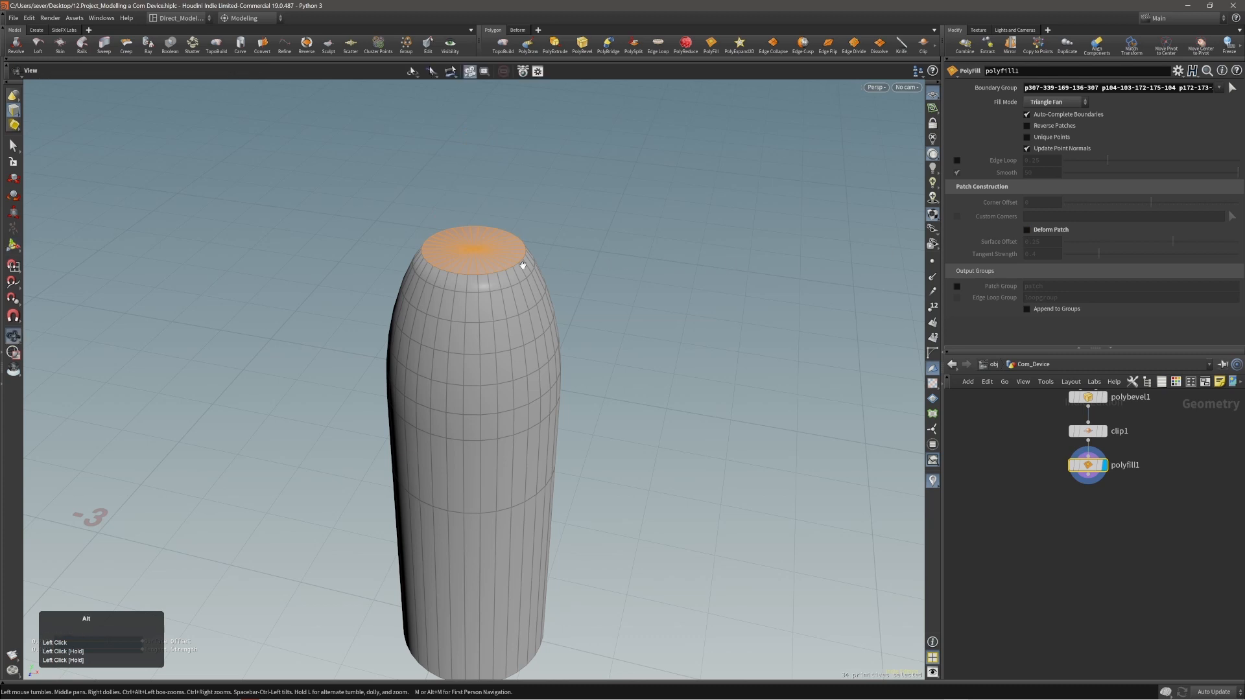
# Inspect the capped tube from several angles and compare it with the communication device in the reference image.
pyautogui.keyDown('alt'); pyautogui.moveTo(519, 264); pyautogui.dragTo(536, 228); pyautogui.keyUp('alt')
pyautogui.keyDown('alt'); pyautogui.moveTo(536, 227); pyautogui.dragTo(523, 306, button='right'); pyautogui.keyUp('alt')
pyautogui.keyDown('alt'); pyautogui.moveTo(522, 305); pyautogui.dragTo(460, 258, button='middle'); pyautogui.keyUp('alt')
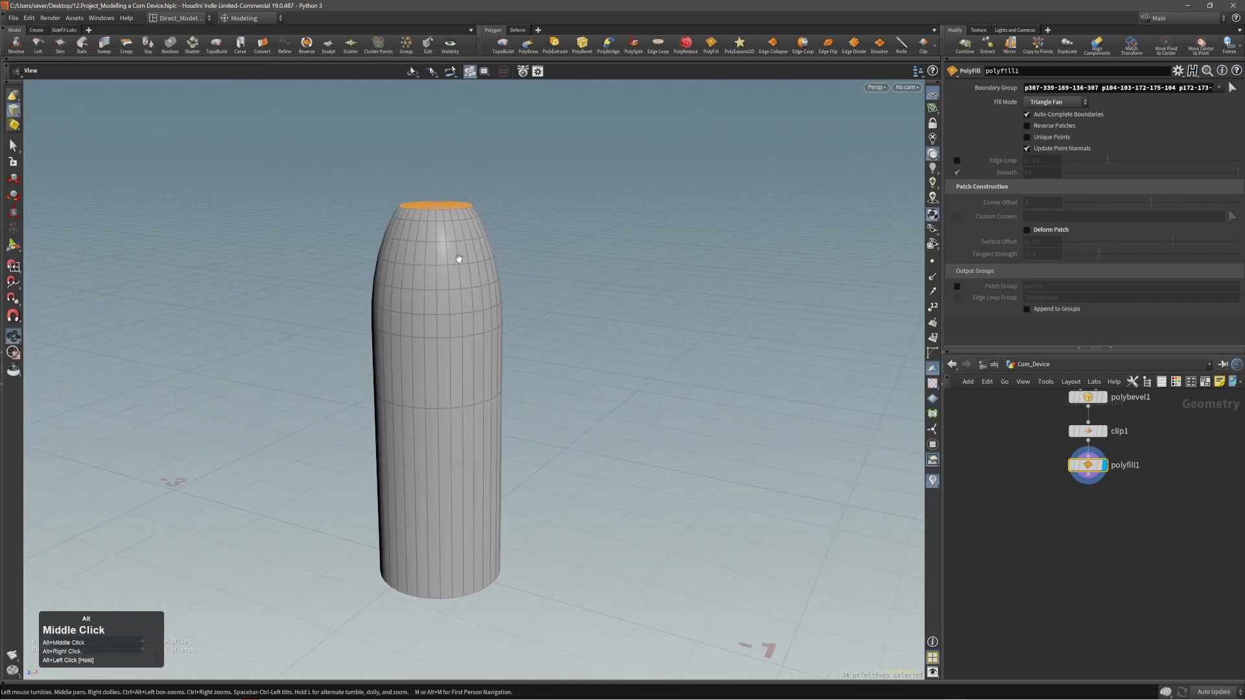
pyautogui.keyDown('alt'); pyautogui.moveTo(461, 256); pyautogui.dragTo(328, 317, button='right'); pyautogui.keyUp('alt')
pyautogui.keyDown('alt'); pyautogui.moveTo(537, 293); pyautogui.dragTo(634, 316, button='middle'); pyautogui.keyUp('alt')
pyautogui.keyDown('alt'); pyautogui.moveTo(574, 282); pyautogui.dragTo(708, 332); pyautogui.keyUp('alt')
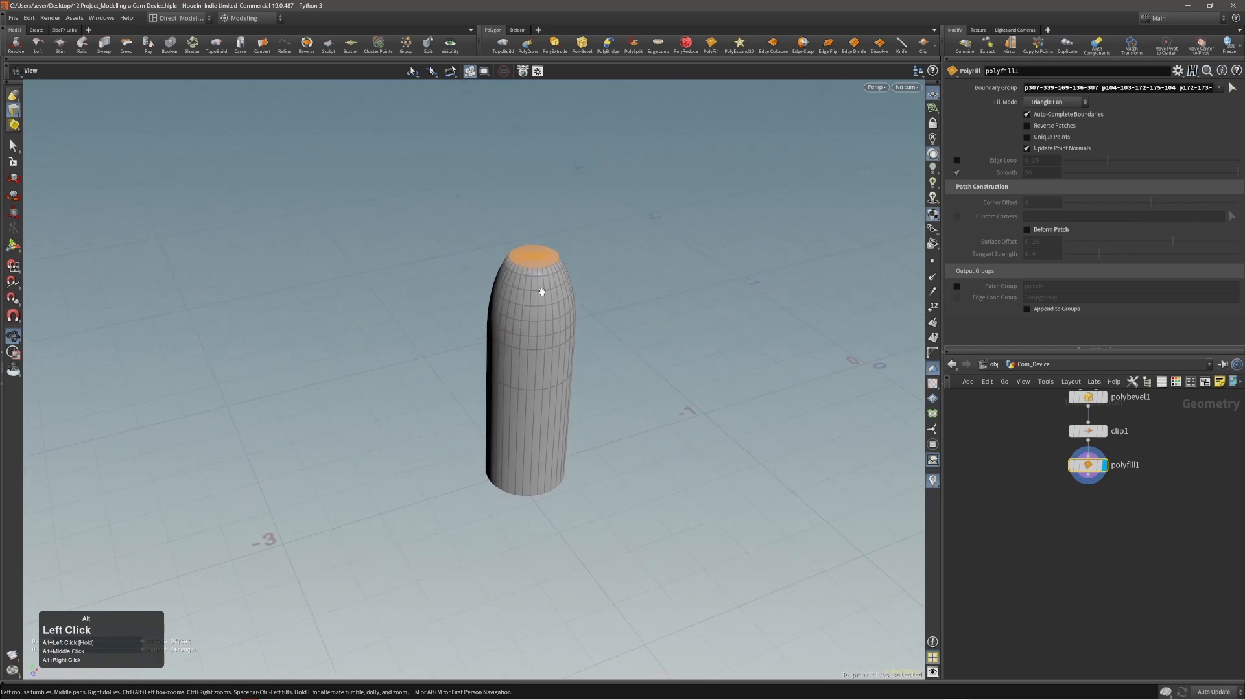
pyautogui.moveTo(1244, 311); pyautogui.dragTo(714, 308, button='right')
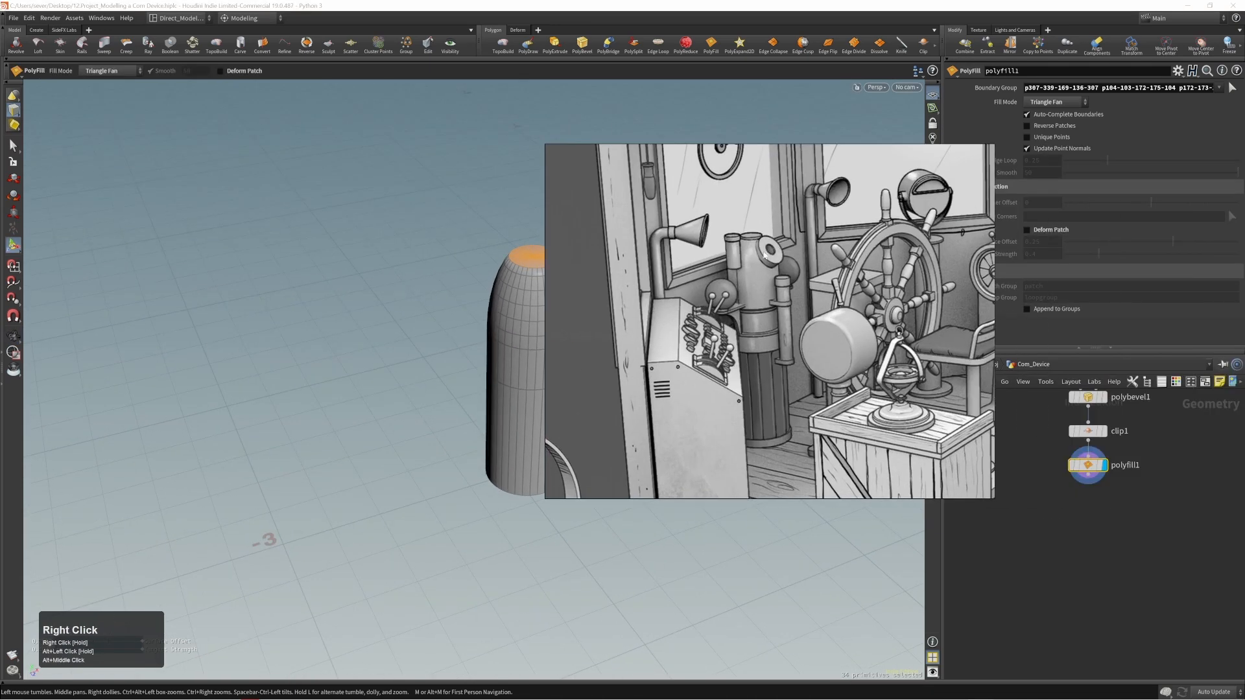
pyautogui.moveTo(759, 264); pyautogui.dragTo(1244, 347, button='right')
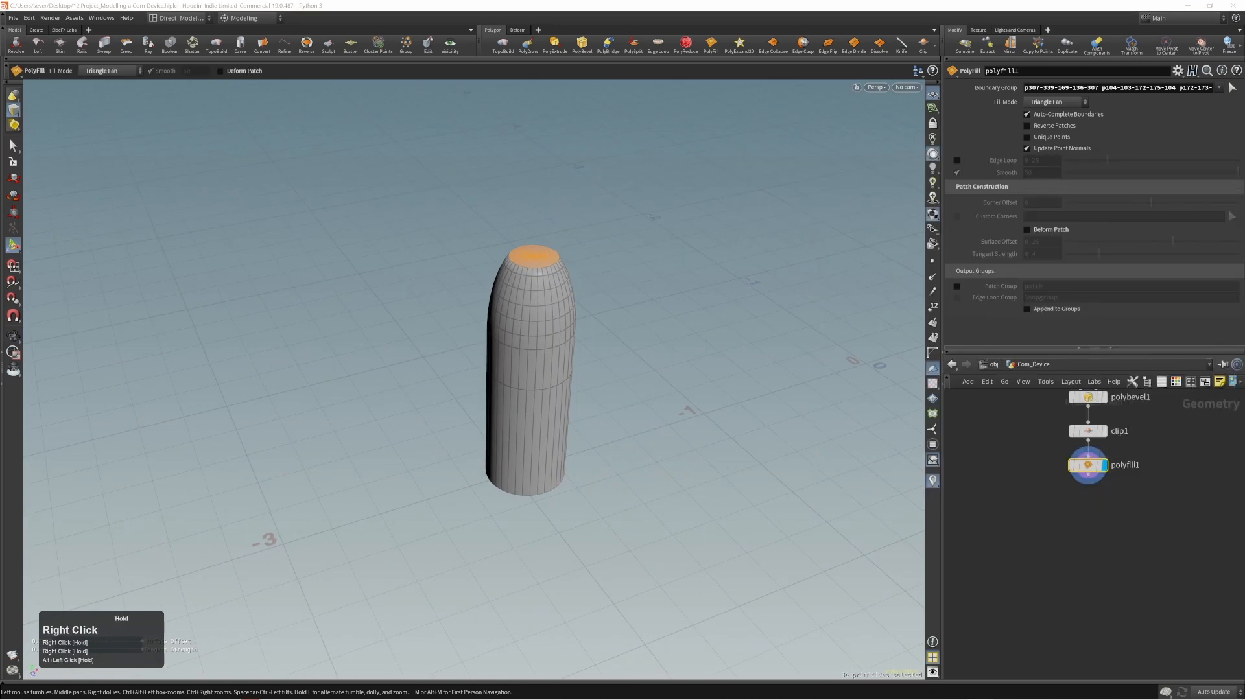
pyautogui.click(694, 335)
pyautogui.keyDown('alt'); pyautogui.moveTo(687, 334); pyautogui.dragTo(550, 322); pyautogui.keyUp('alt')
pyautogui.keyDown('alt'); pyautogui.moveTo(551, 322); pyautogui.dragTo(599, 308, button='right'); pyautogui.keyUp('alt')
pyautogui.keyDown('alt'); pyautogui.moveTo(598, 308); pyautogui.dragTo(568, 319, button='middle'); pyautogui.keyUp('alt')
# Switch the creation option to Create in Context and add a second tube beside the device body.
pyautogui.click(915, 73)
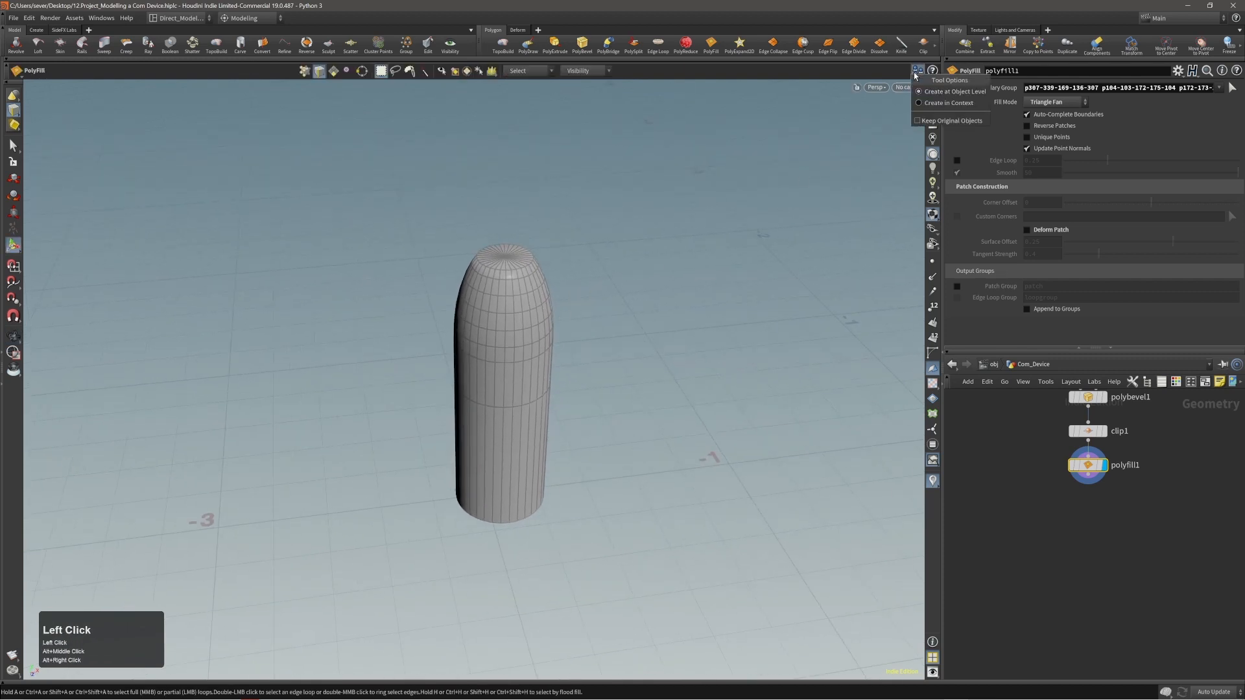
pyautogui.click(939, 105)
pyautogui.keyDown('alt'); pyautogui.moveTo(535, 328); pyautogui.dragTo(529, 311); pyautogui.keyUp('alt')
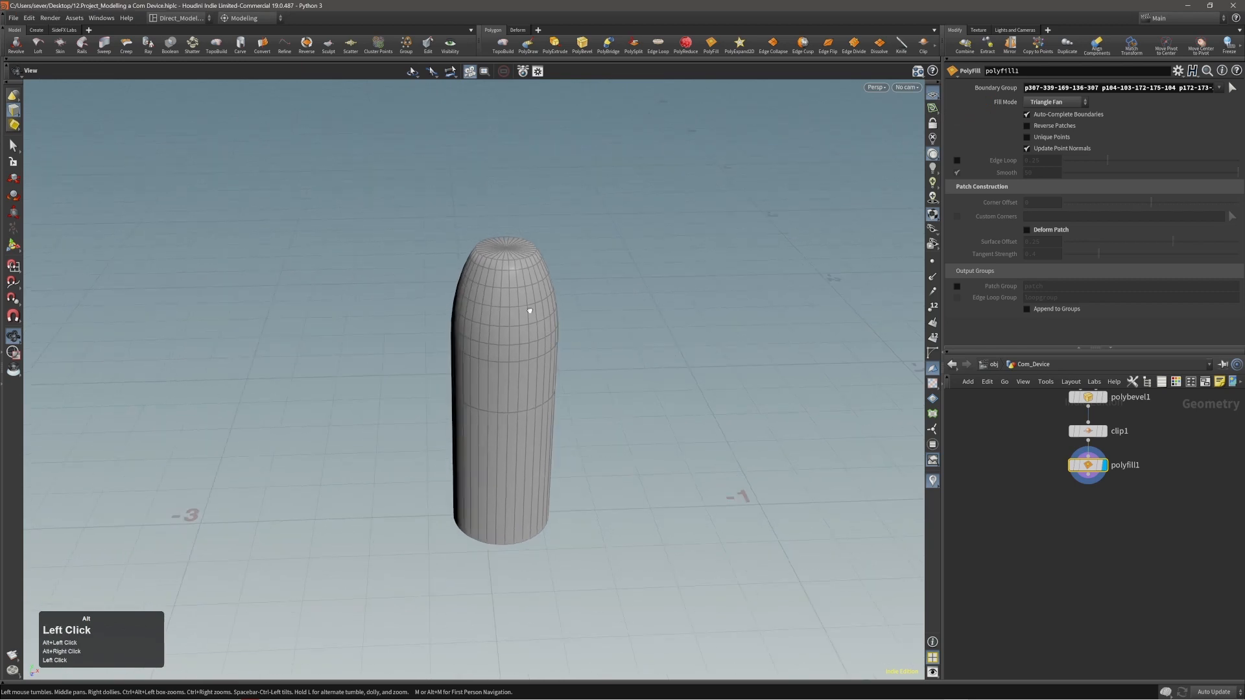
pyautogui.press('c')
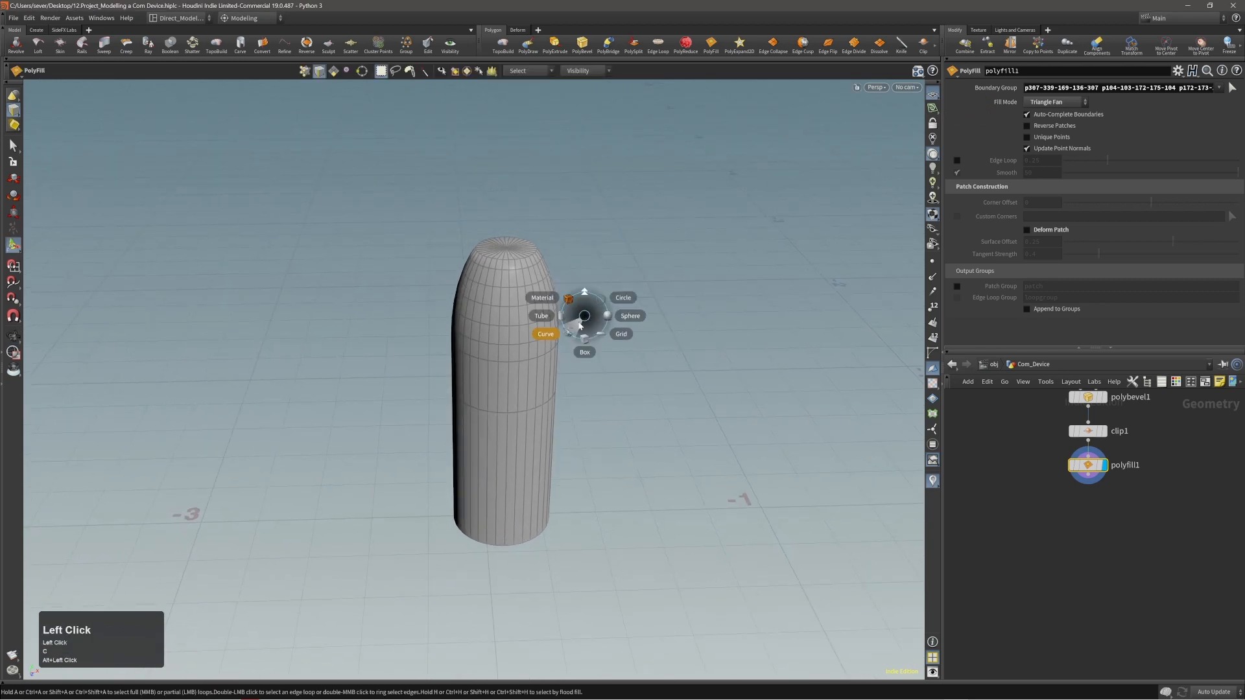
pyautogui.click(559, 317)
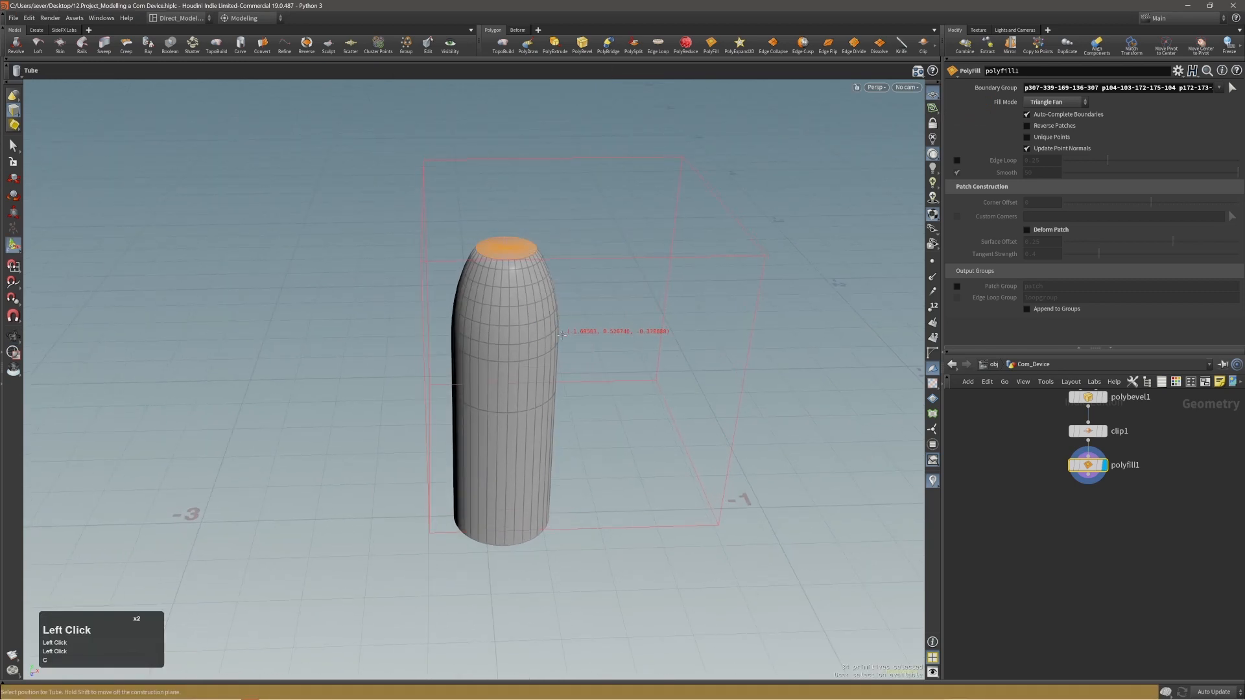
pyautogui.moveTo(511, 295)
pyautogui.keyDown('alt'); pyautogui.mouseDown()
pyautogui.moveTo(428, 295)
pyautogui.moveTo(580, 297)
pyautogui.moveTo(503, 298)
pyautogui.mouseUp(); pyautogui.keyUp('alt')
pyautogui.keyDown('alt'); pyautogui.moveTo(503, 298); pyautogui.dragTo(411, 299, button='middle'); pyautogui.keyUp('alt')
pyautogui.click(666, 318)
# Shrink the new tube to a flat disc with a radius of about 0.128 and height of about 0.08, and enable End Caps.
pyautogui.keyDown('alt'); pyautogui.moveTo(666, 318); pyautogui.dragTo(569, 365, button='right'); pyautogui.keyUp('alt')
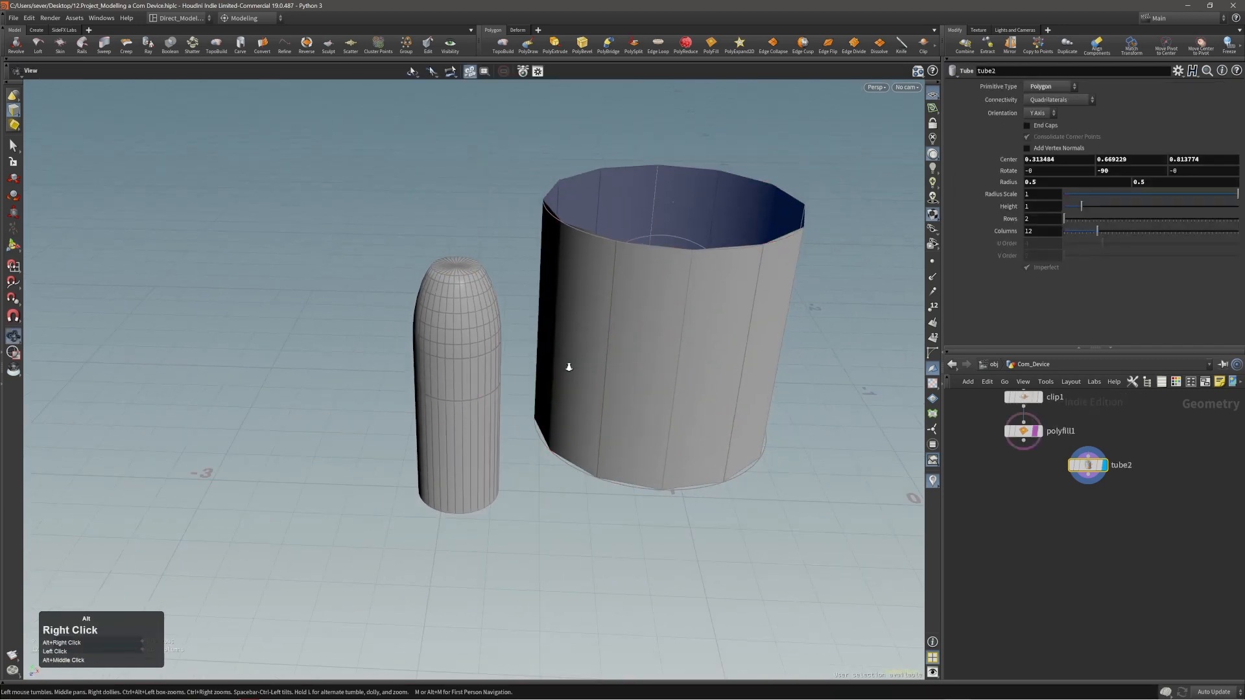
pyautogui.keyDown('alt'); pyautogui.moveTo(570, 365); pyautogui.dragTo(656, 355); pyautogui.keyUp('alt')
pyautogui.keyDown('ctrl'); pyautogui.keyDown('shift'); pyautogui.click(700, 316); pyautogui.keyUp('shift'); pyautogui.keyUp('ctrl')
pyautogui.keyDown('ctrl'); pyautogui.moveTo(700, 315); pyautogui.dragTo(641, 286); pyautogui.keyUp('ctrl')
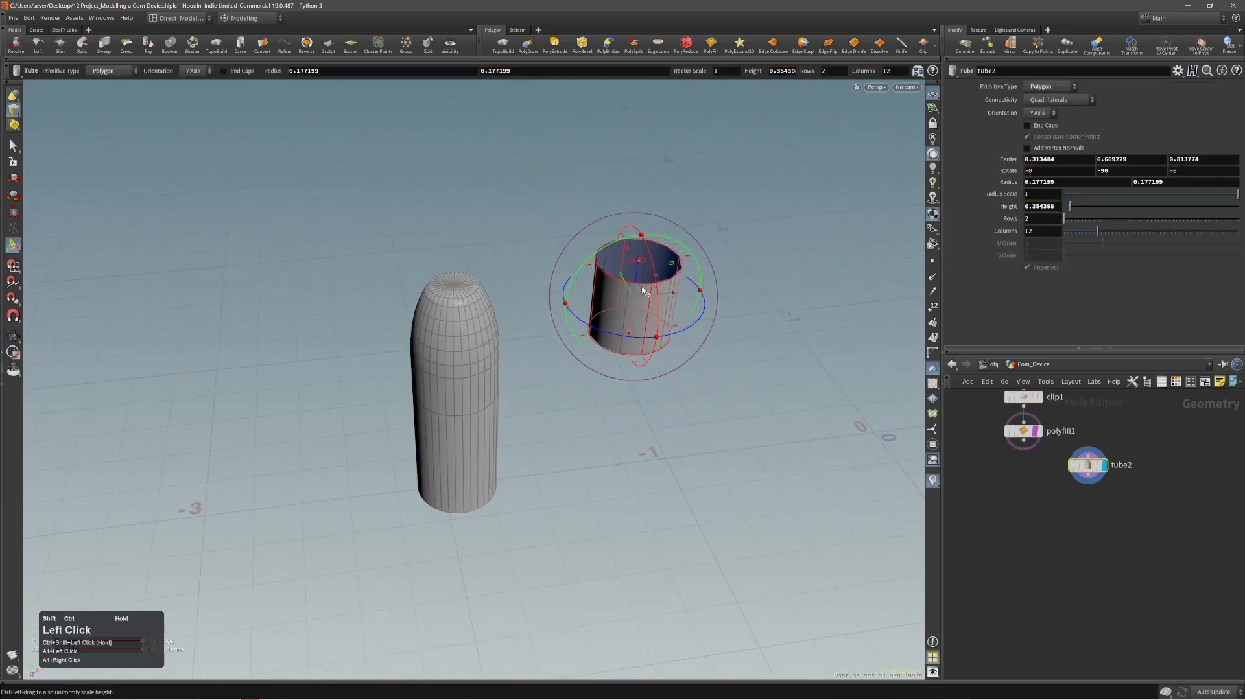
pyautogui.keyDown('alt'); pyautogui.moveTo(641, 286); pyautogui.dragTo(641, 259, button='right'); pyautogui.keyUp('alt')
pyautogui.keyDown('shift'); pyautogui.moveTo(642, 257); pyautogui.dragTo(638, 285); pyautogui.keyUp('shift')
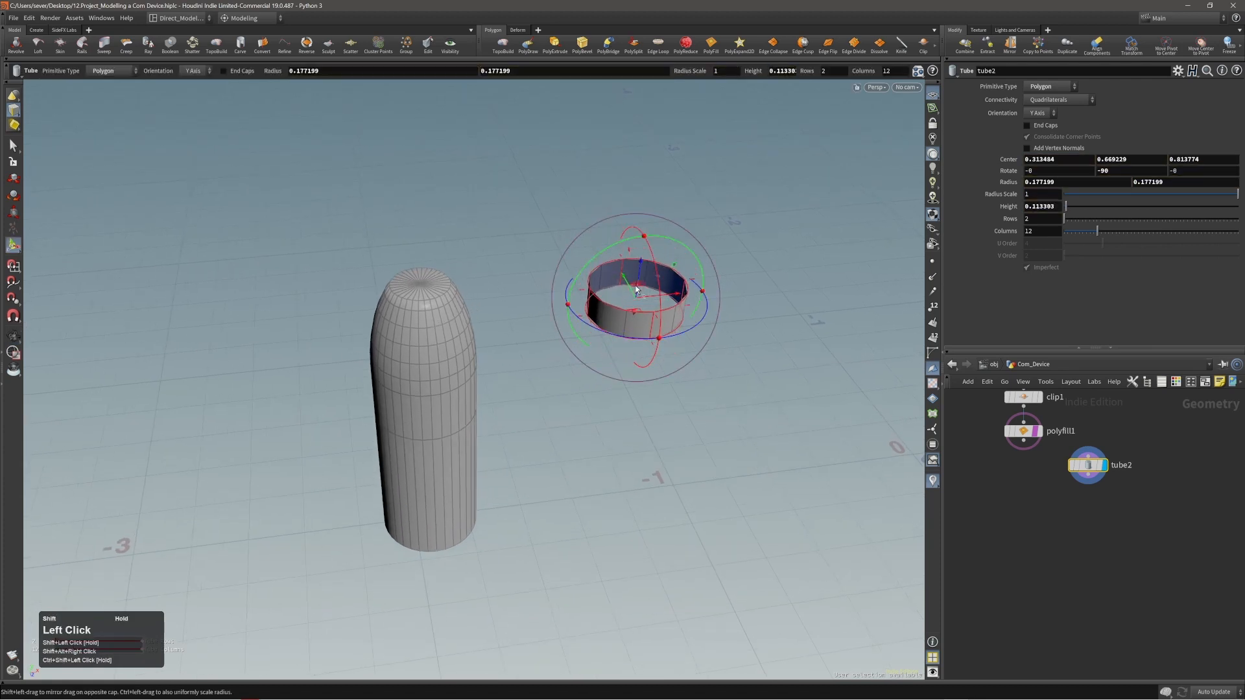
pyautogui.keyDown('alt'); pyautogui.moveTo(638, 285); pyautogui.dragTo(698, 286, button='right'); pyautogui.keyUp('alt')
pyautogui.keyDown('ctrl'); pyautogui.keyDown('shift'); pyautogui.click(683, 323); pyautogui.keyUp('shift'); pyautogui.keyUp('ctrl')
pyautogui.keyDown('ctrl'); pyautogui.keyDown('shift'); pyautogui.moveTo(683, 322); pyautogui.dragTo(663, 316); pyautogui.keyUp('shift'); pyautogui.keyUp('ctrl')
pyautogui.keyDown('alt'); pyautogui.moveTo(663, 317); pyautogui.dragTo(584, 286); pyautogui.keyUp('alt')
pyautogui.click(224, 72)
# Examine the capped disc and the device body from several angles.
pyautogui.keyDown('alt'); pyautogui.moveTo(584, 286); pyautogui.dragTo(607, 286, button='middle'); pyautogui.keyUp('alt')
pyautogui.keyDown('alt'); pyautogui.moveTo(383, 297); pyautogui.dragTo(335, 320, button='right'); pyautogui.keyUp('alt')
pyautogui.keyDown('alt'); pyautogui.moveTo(335, 322); pyautogui.dragTo(375, 350); pyautogui.keyUp('alt')
pyautogui.press('space')
pyautogui.press('y')
pyautogui.moveTo(389, 357); pyautogui.dragTo(455, 347, button='middle')
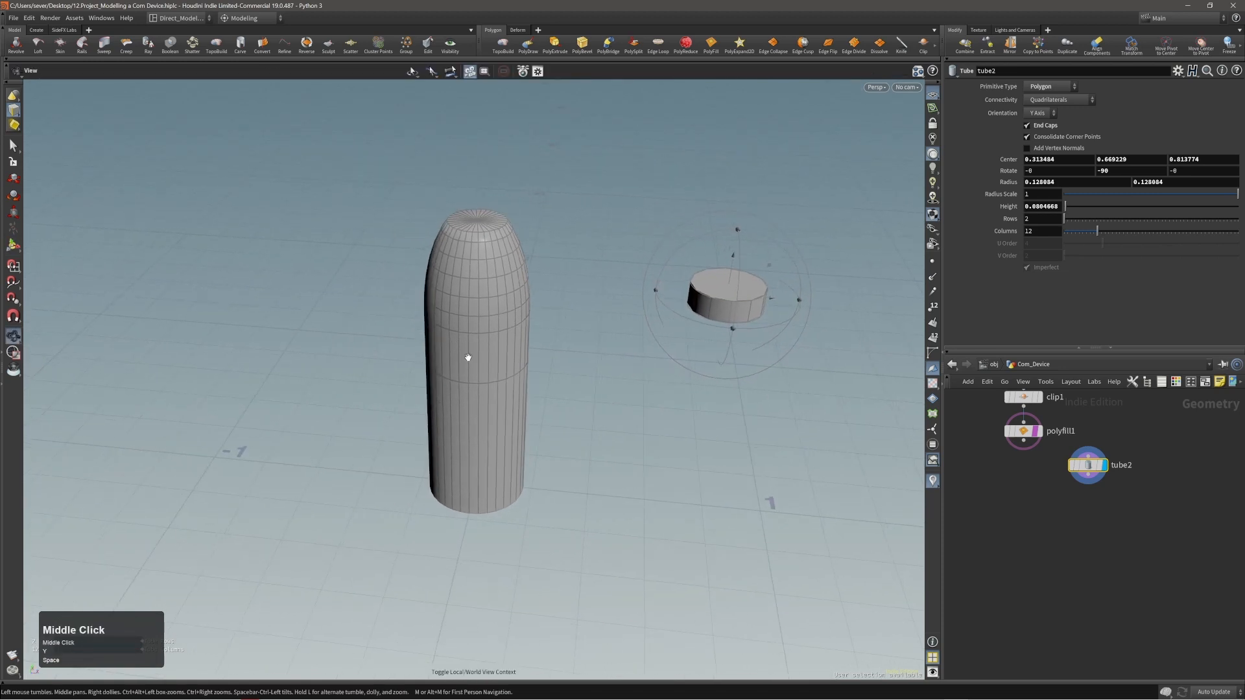
pyautogui.moveTo(468, 357); pyautogui.dragTo(508, 353)
pyautogui.press('y')
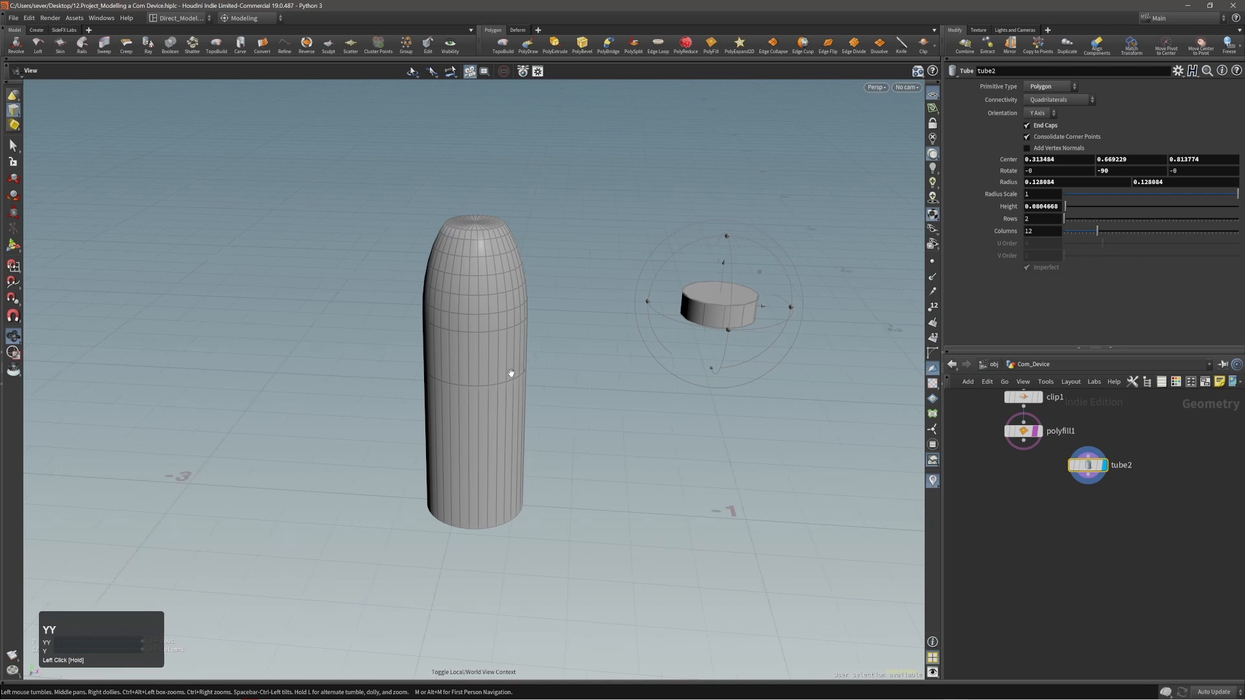
pyautogui.moveTo(478, 417); pyautogui.dragTo(424, 424, button='right')
pyautogui.moveTo(425, 402); pyautogui.dragTo(509, 447)
pyautogui.moveTo(509, 447); pyautogui.dragTo(512, 437, button='right')
pyautogui.moveTo(511, 437); pyautogui.dragTo(547, 439)
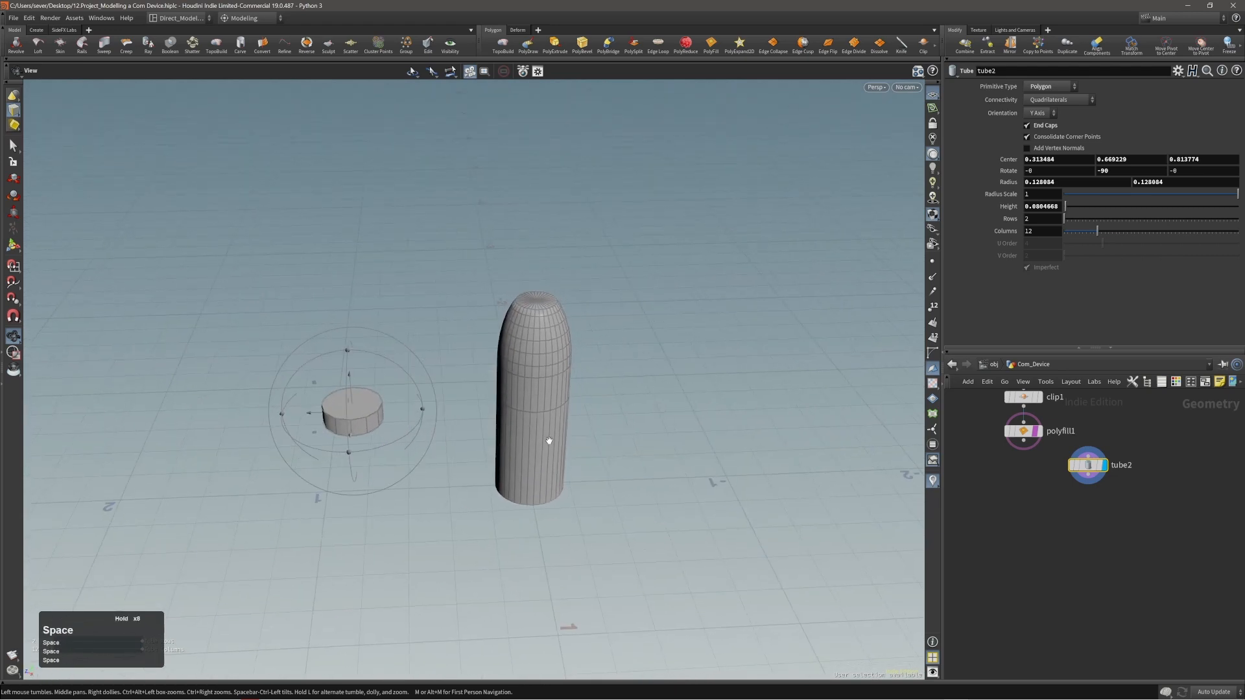
pyautogui.moveTo(555, 428); pyautogui.dragTo(528, 414, button='middle')
pyautogui.moveTo(551, 404); pyautogui.dragTo(592, 381, button='right')
pyautogui.moveTo(332, 379); pyautogui.dragTo(350, 396)
pyautogui.moveTo(350, 396); pyautogui.dragTo(394, 393, button='middle')
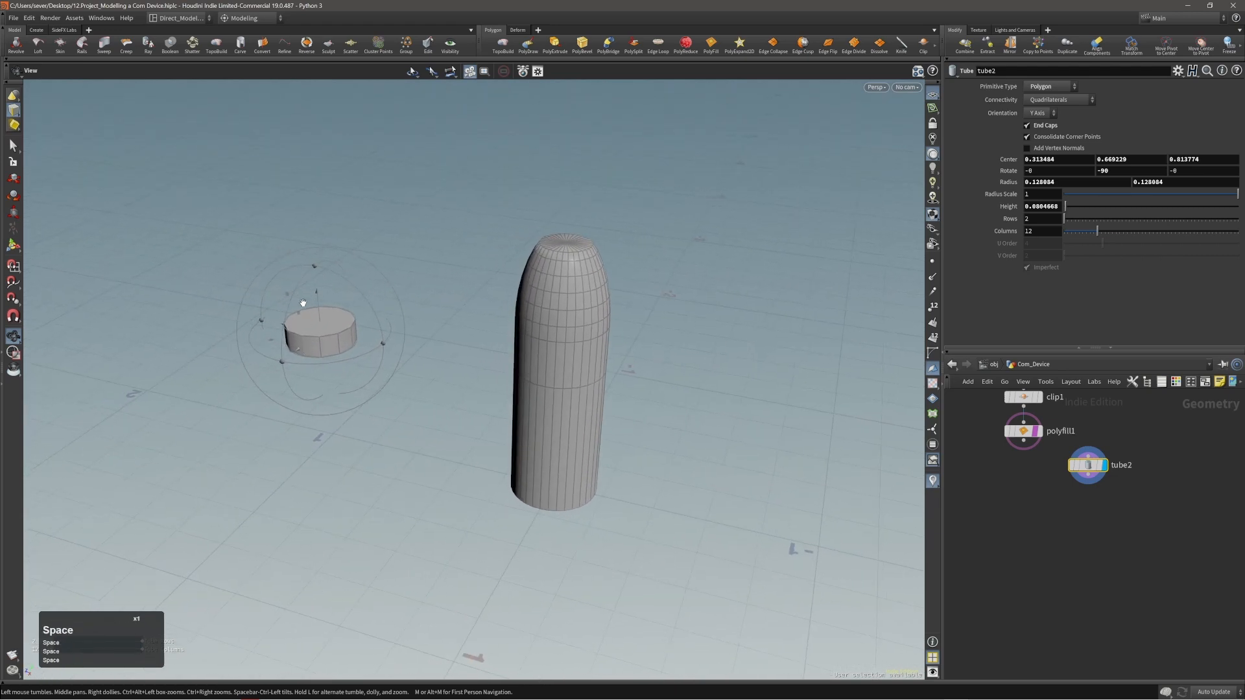
pyautogui.moveTo(368, 358); pyautogui.dragTo(419, 304, button='right')
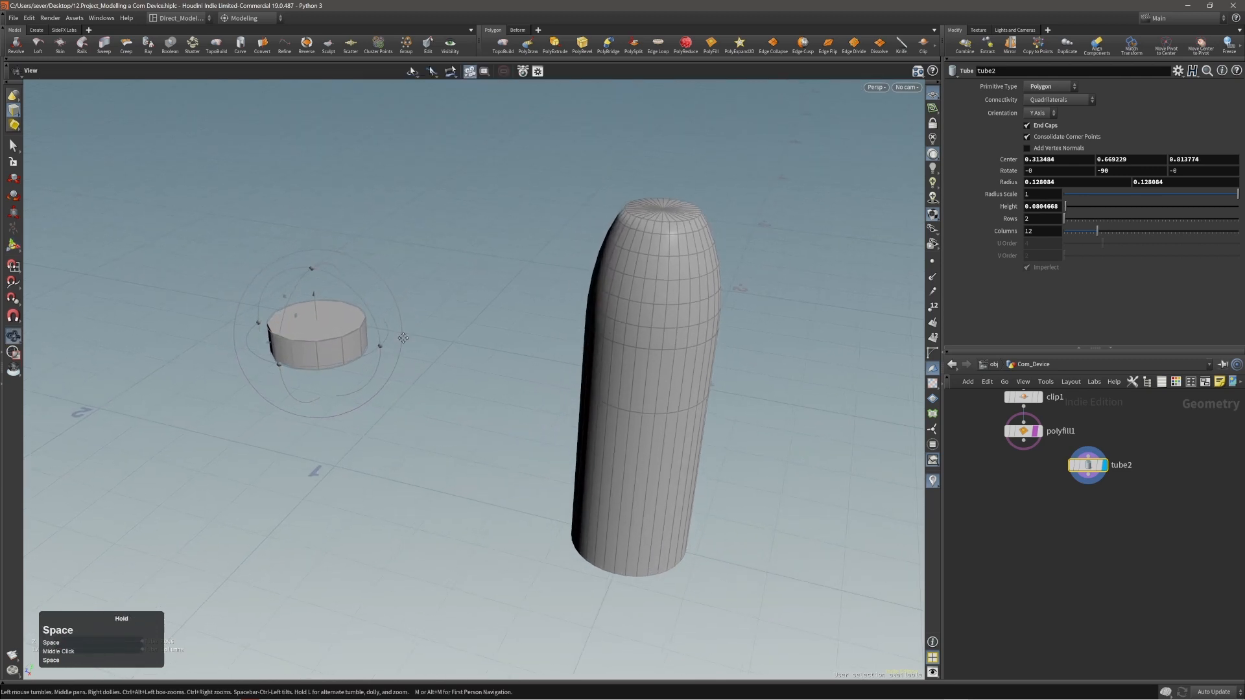
pyautogui.moveTo(451, 318); pyautogui.dragTo(435, 329, button='middle')
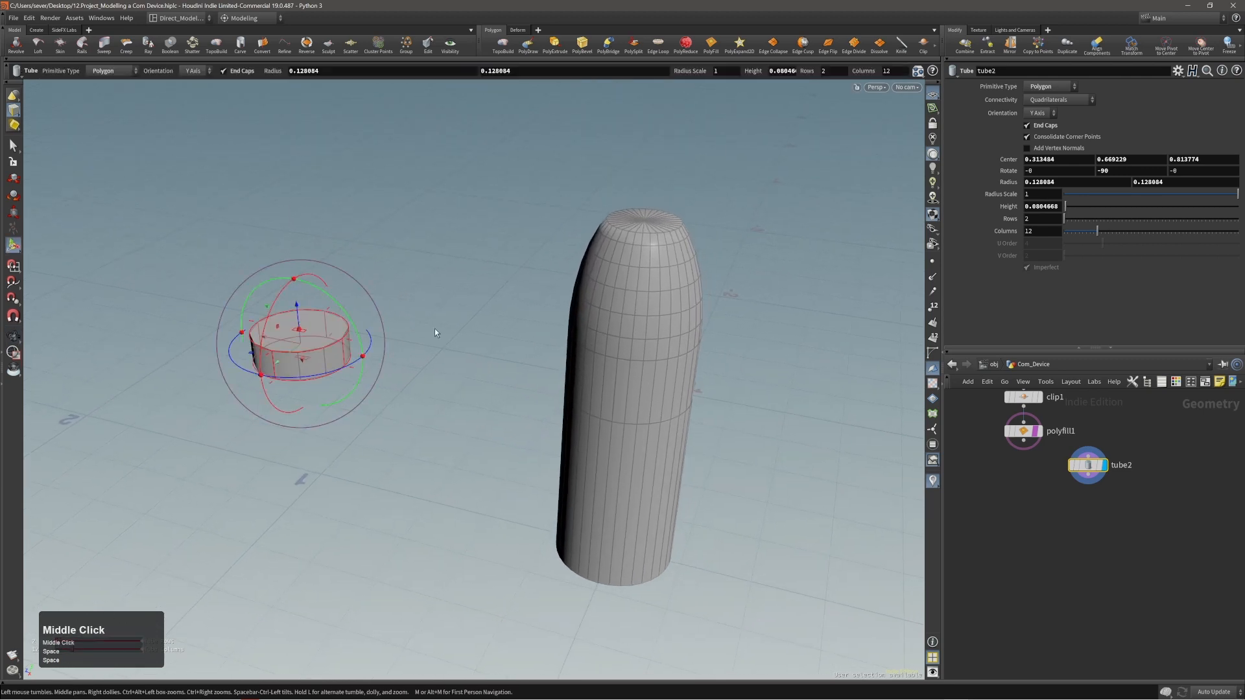
# Try to orient the small disc to the device body's curved upper side using its transform handle.
pyautogui.press(';')
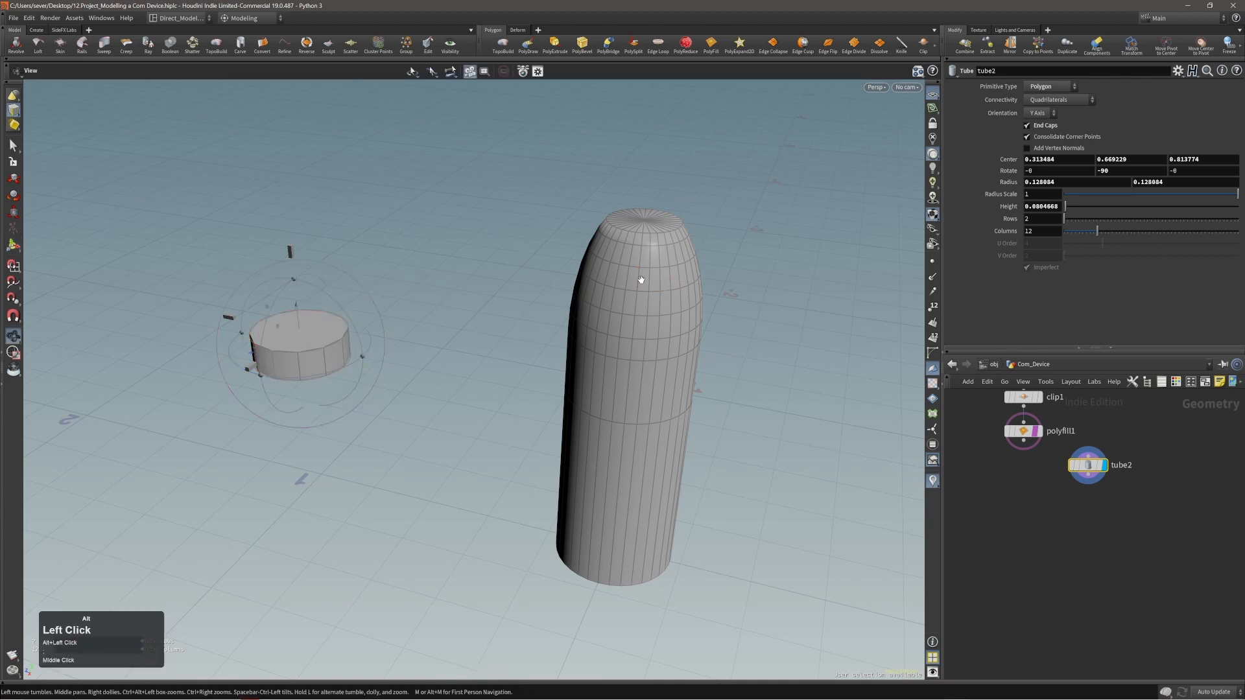
pyautogui.keyDown('alt'); pyautogui.moveTo(642, 275); pyautogui.dragTo(676, 282); pyautogui.keyUp('alt')
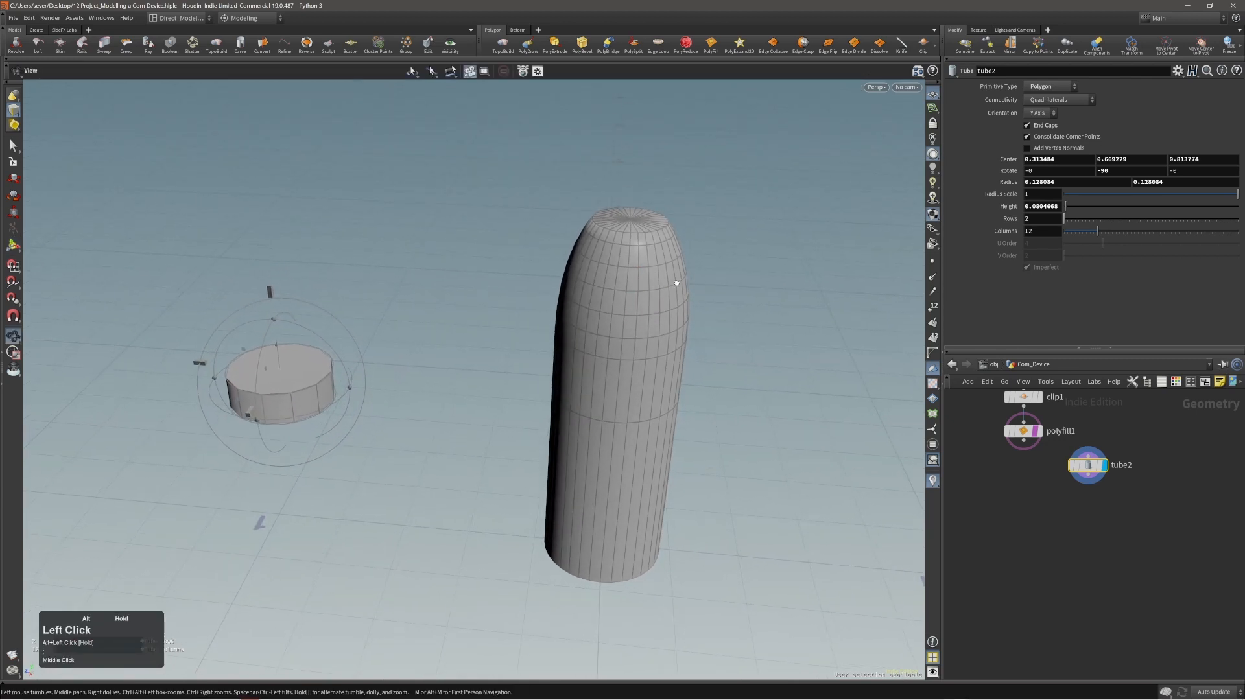
pyautogui.click(629, 280)
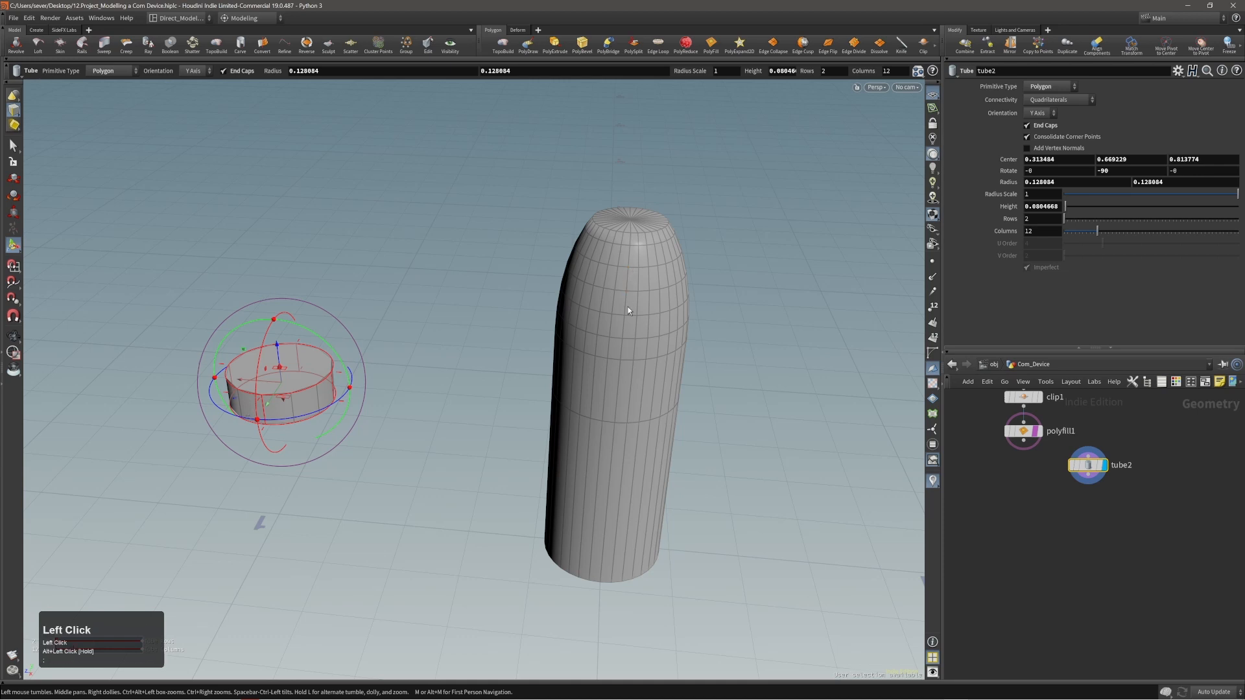
pyautogui.click(628, 280)
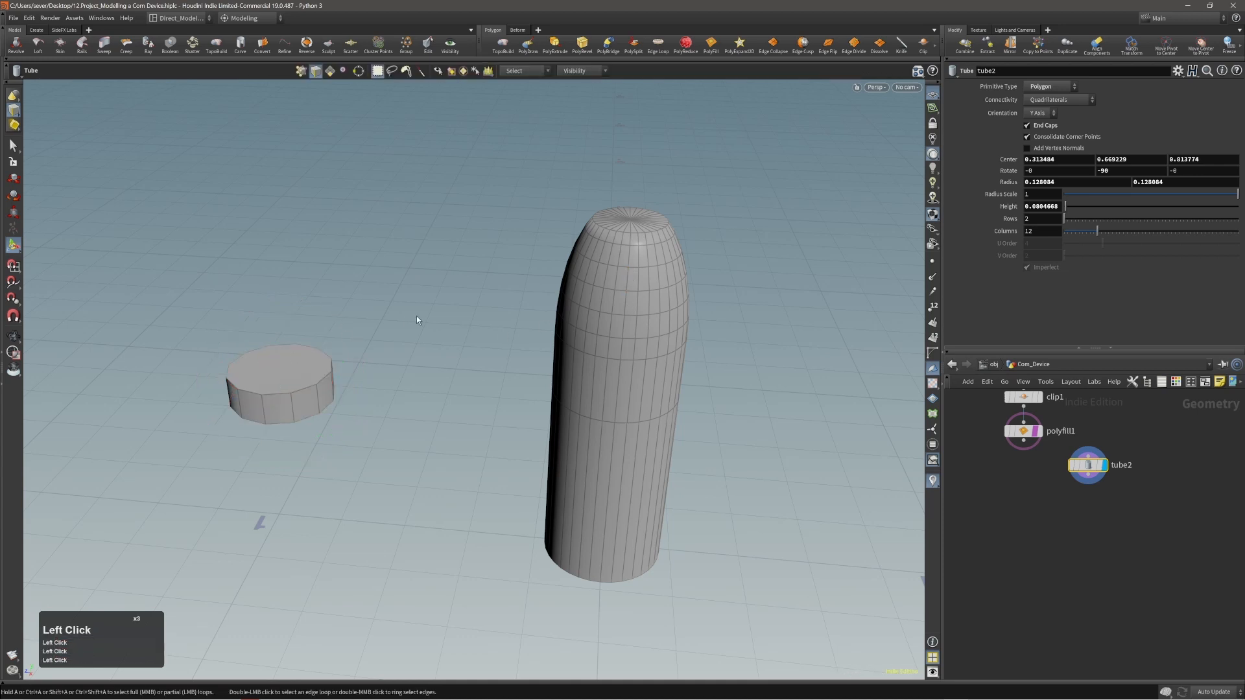
pyautogui.click(1077, 462)
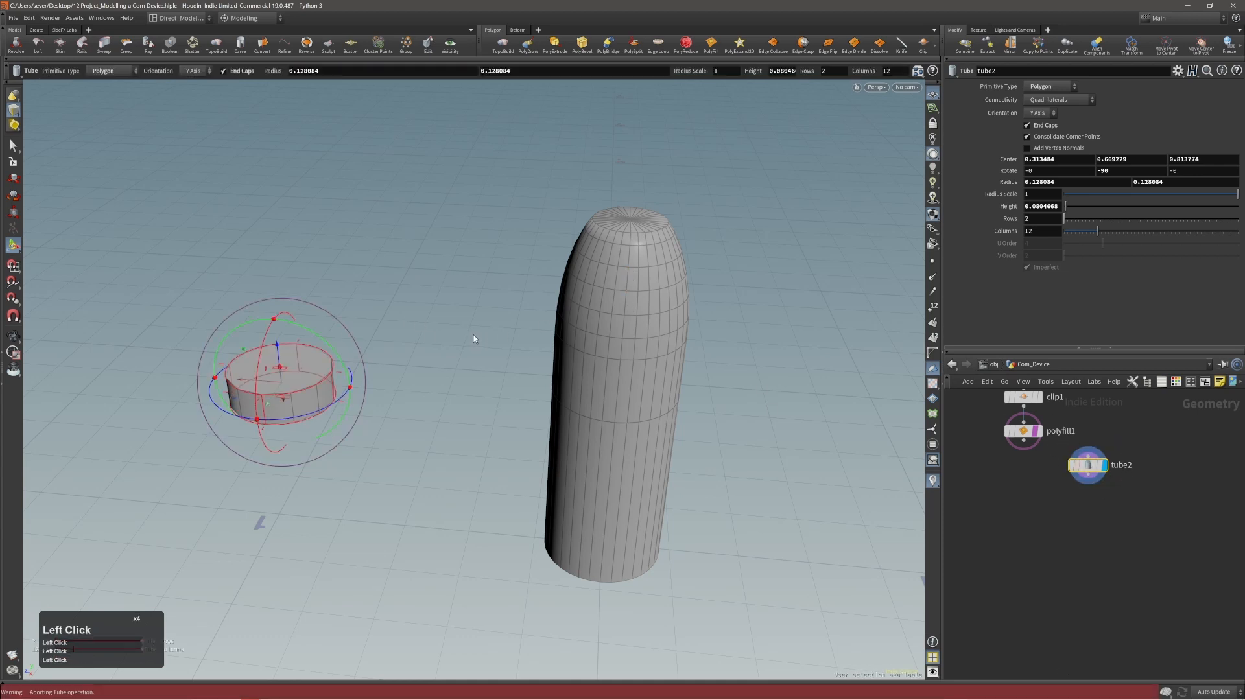
pyautogui.press(';')
pyautogui.press('space')
pyautogui.moveTo(626, 318); pyautogui.dragTo(591, 296)
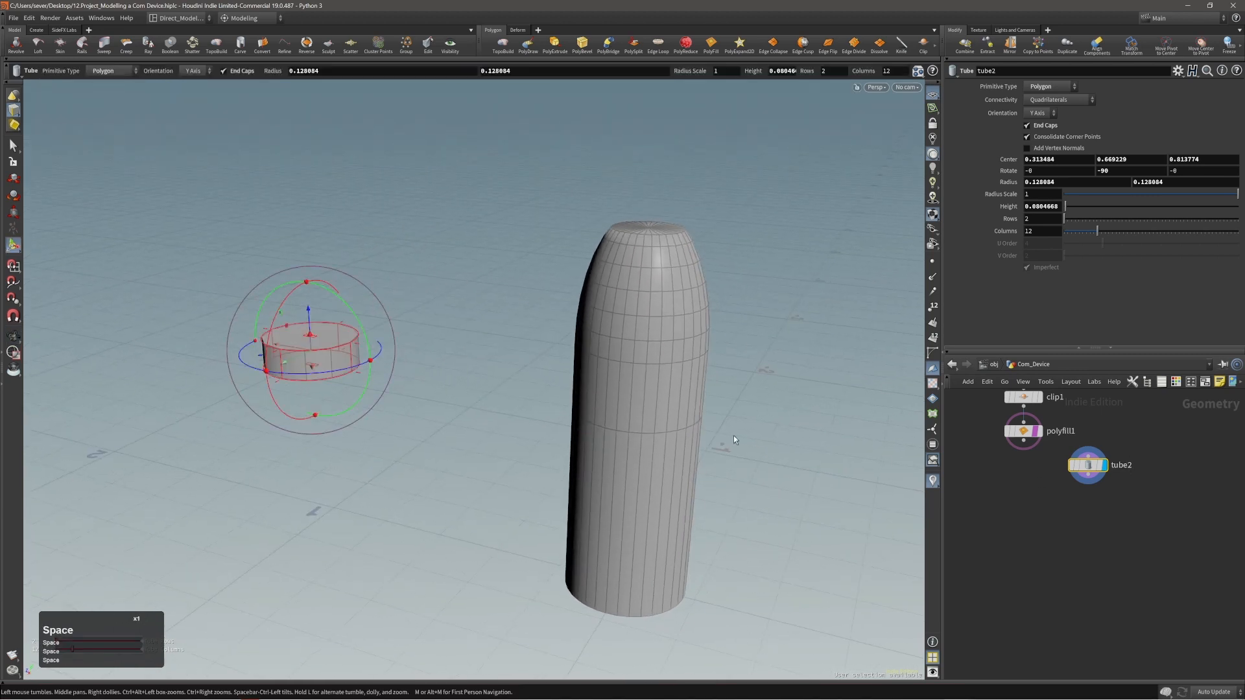
pyautogui.press('space')
pyautogui.moveTo(592, 334); pyautogui.dragTo(624, 327, button='right')
pyautogui.moveTo(583, 352); pyautogui.dragTo(623, 355)
pyautogui.moveTo(709, 302); pyautogui.dragTo(636, 233)
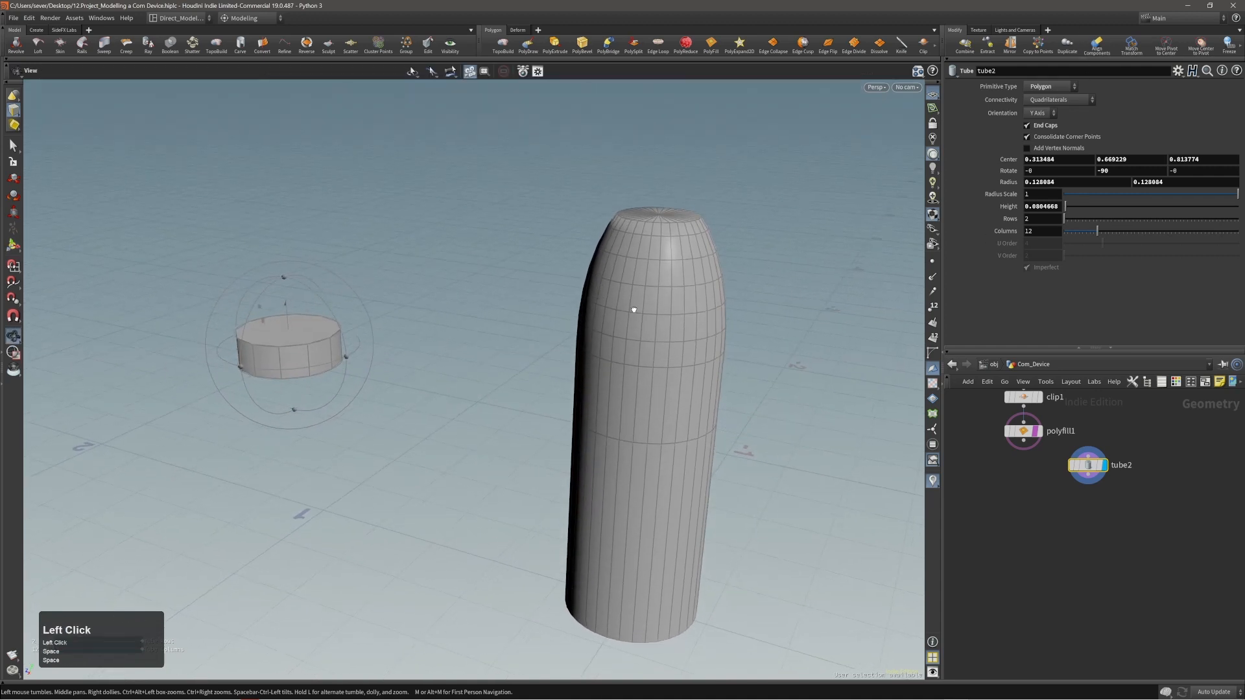
# Align the disc to the body's curved upper side with Align Components, using the disc's underside cap as the source.
pyautogui.click(1095, 49)
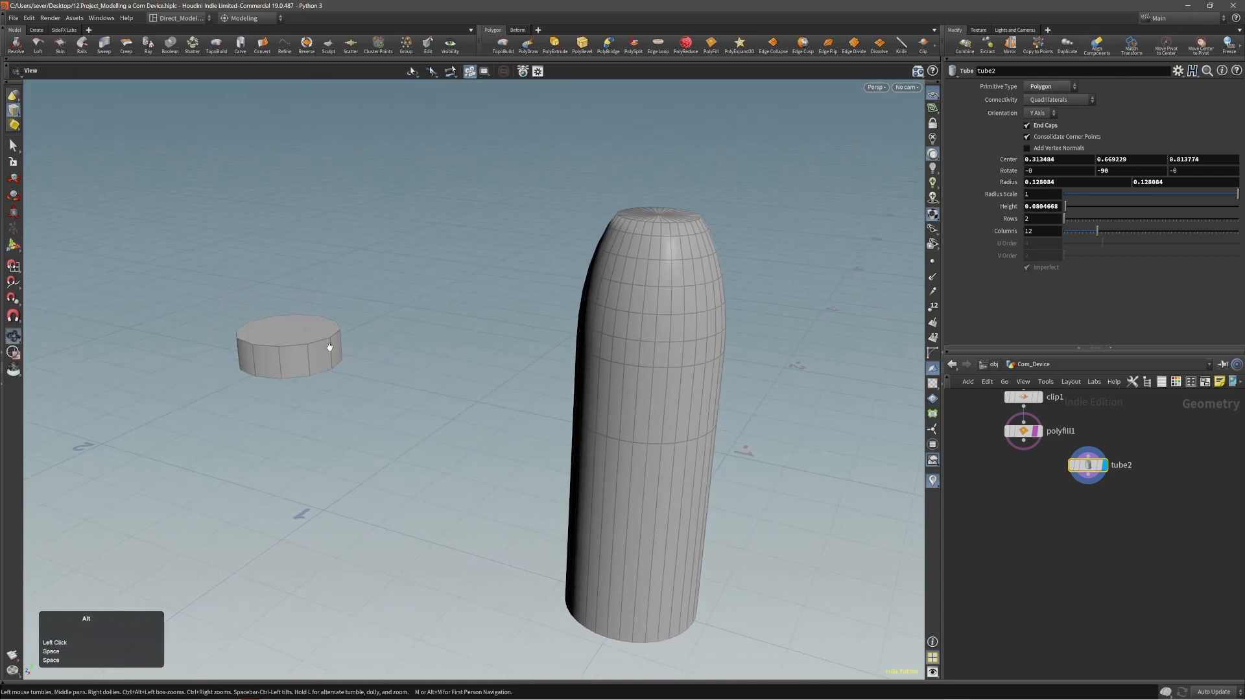
pyautogui.keyDown('alt'); pyautogui.moveTo(328, 347); pyautogui.dragTo(321, 298); pyautogui.keyUp('alt')
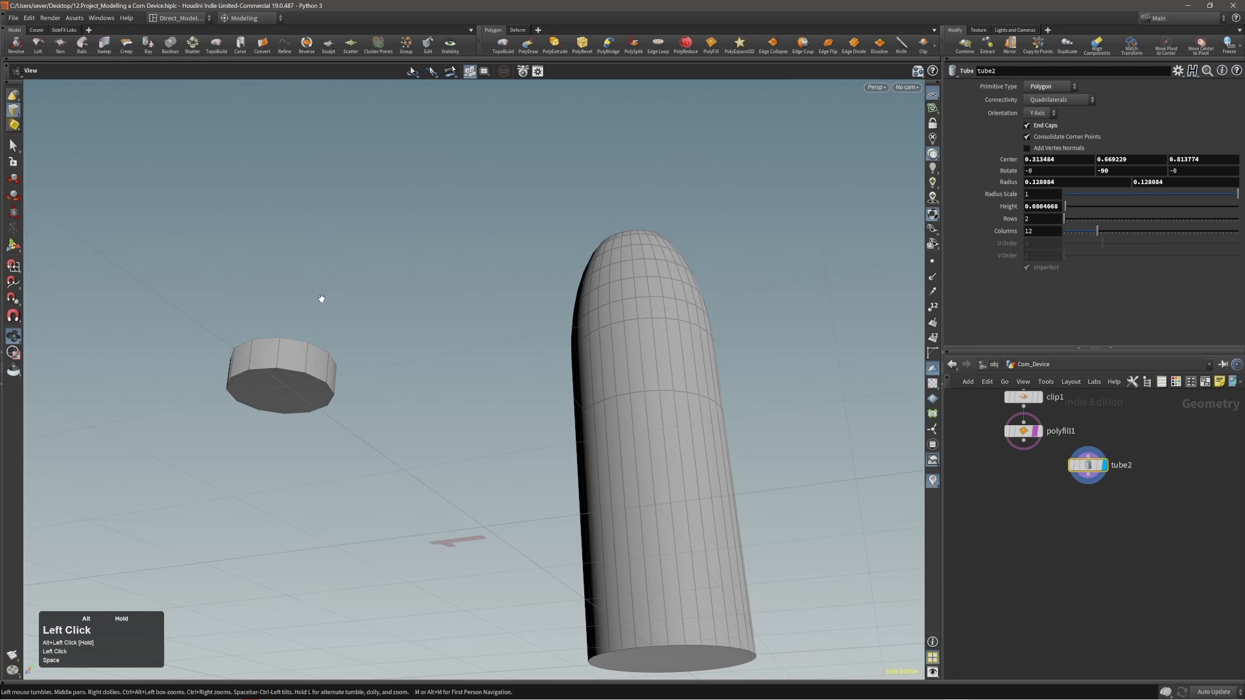
pyautogui.press('3')
pyautogui.doubleClick(292, 383)
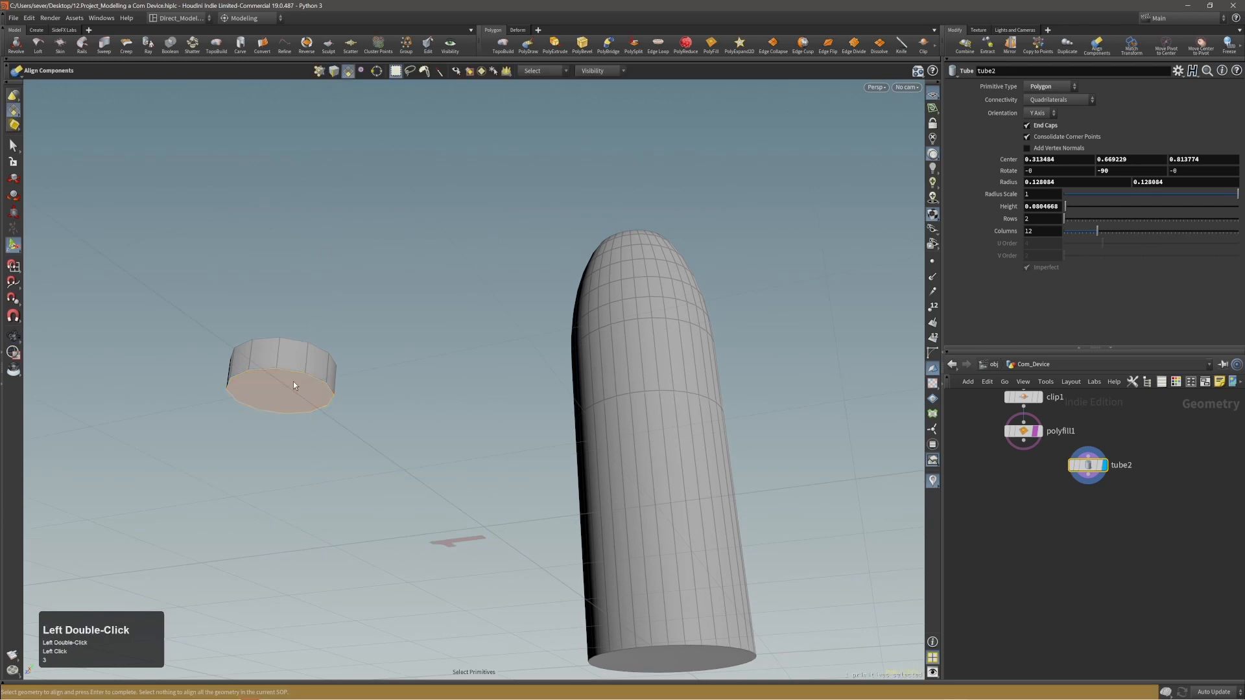
pyautogui.press('Return')
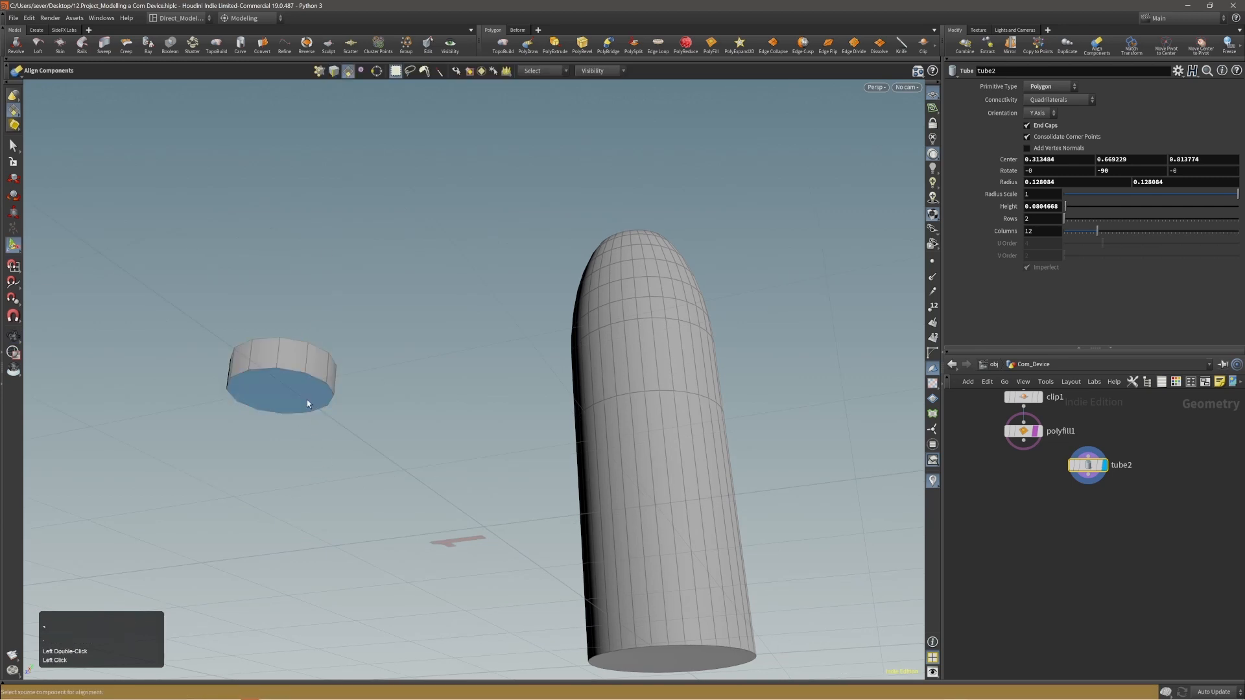
pyautogui.click(306, 399)
pyautogui.keyDown('alt'); pyautogui.moveTo(643, 269); pyautogui.dragTo(661, 425); pyautogui.keyUp('alt')
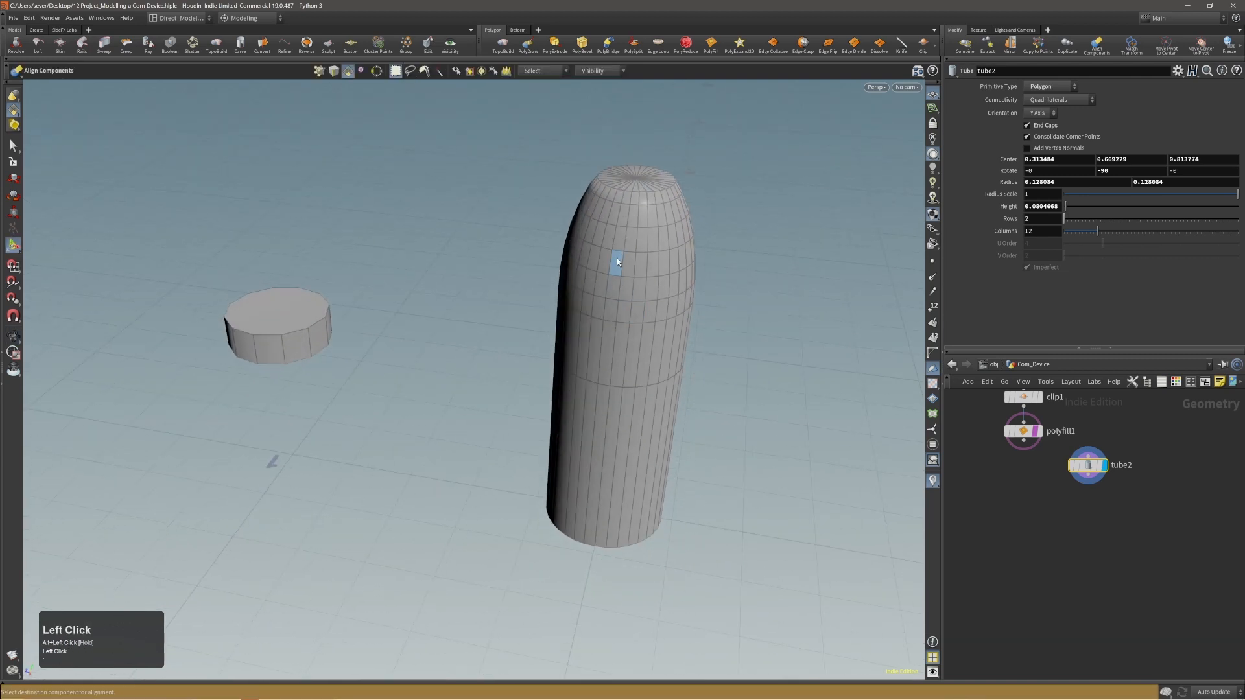
pyautogui.keyDown('alt'); pyautogui.moveTo(624, 243); pyautogui.dragTo(636, 245); pyautogui.keyUp('alt')
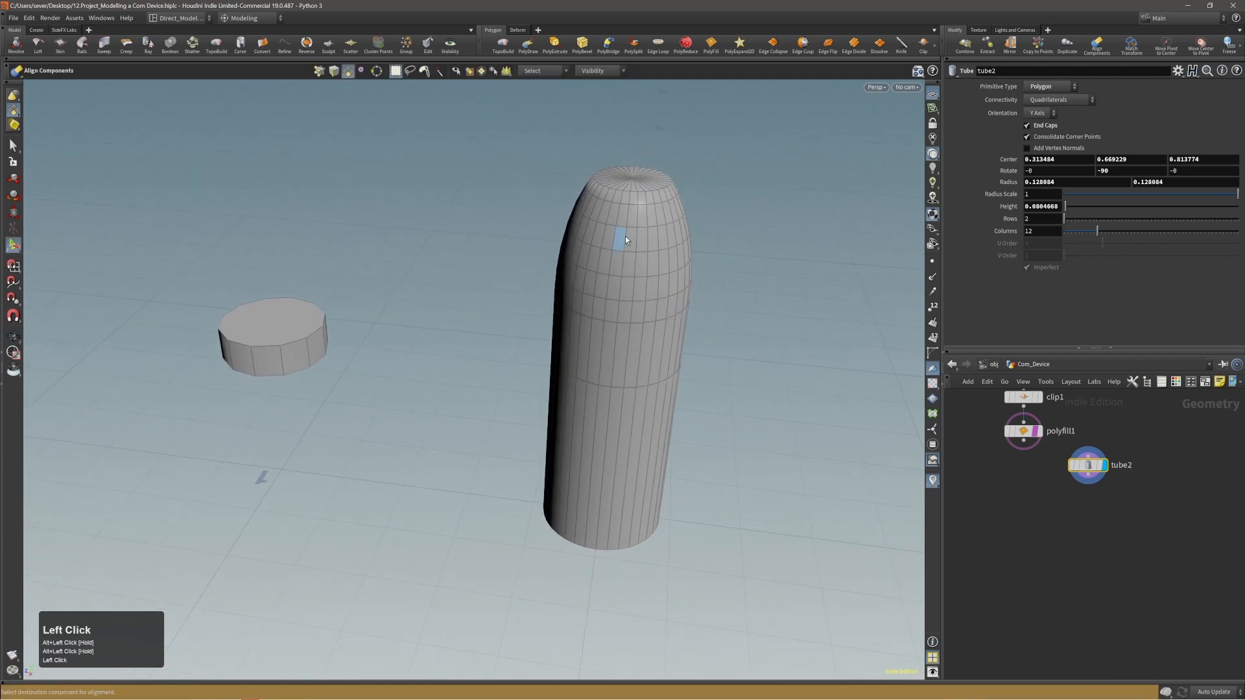
pyautogui.press('2')
pyautogui.keyDown('alt'); pyautogui.moveTo(623, 285); pyautogui.dragTo(633, 245); pyautogui.keyUp('alt')
pyautogui.keyDown('alt'); pyautogui.moveTo(634, 245); pyautogui.dragTo(699, 235, button='right'); pyautogui.keyUp('alt')
pyautogui.keyDown('alt'); pyautogui.moveTo(698, 235); pyautogui.dragTo(672, 247); pyautogui.keyUp('alt')
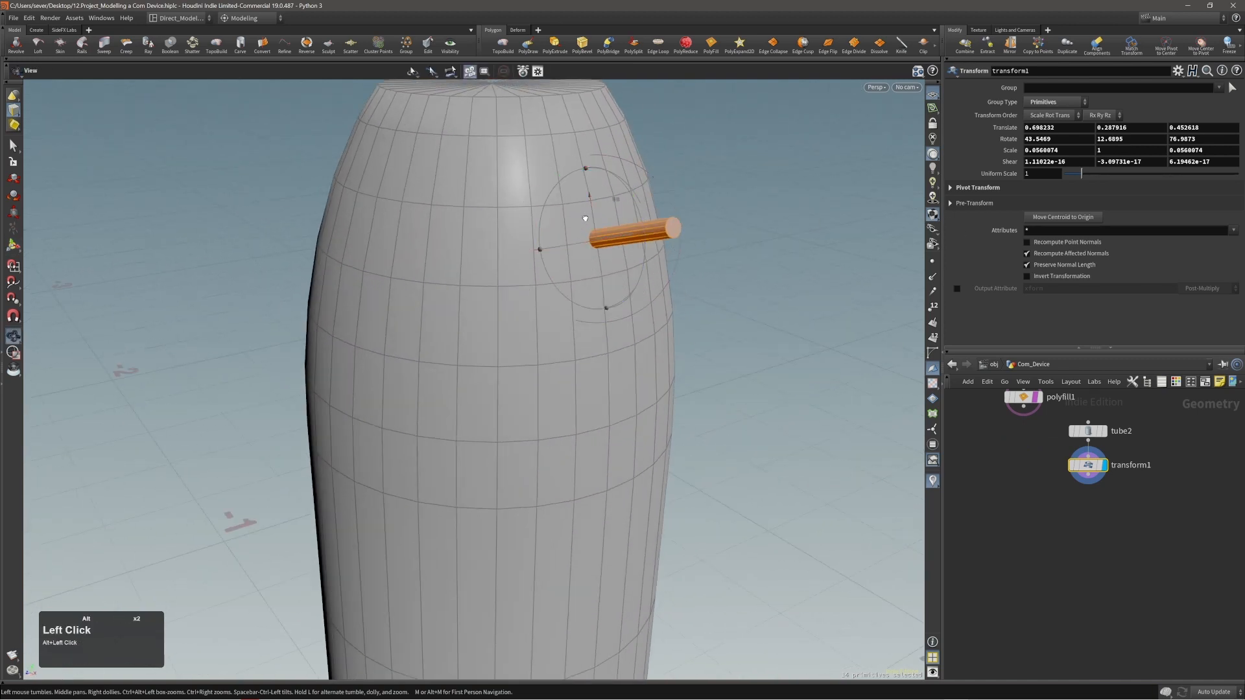
# Reset the aligned disc's Transform scale to 1 on all three axes.
pyautogui.keyDown('alt'); pyautogui.moveTo(579, 226); pyautogui.dragTo(614, 211); pyautogui.keyUp('alt')
pyautogui.keyDown('alt'); pyautogui.moveTo(614, 211); pyautogui.dragTo(668, 183, button='right'); pyautogui.keyUp('alt')
pyautogui.keyDown('alt'); pyautogui.moveTo(668, 184); pyautogui.dragTo(605, 249, button='middle'); pyautogui.keyUp('alt')
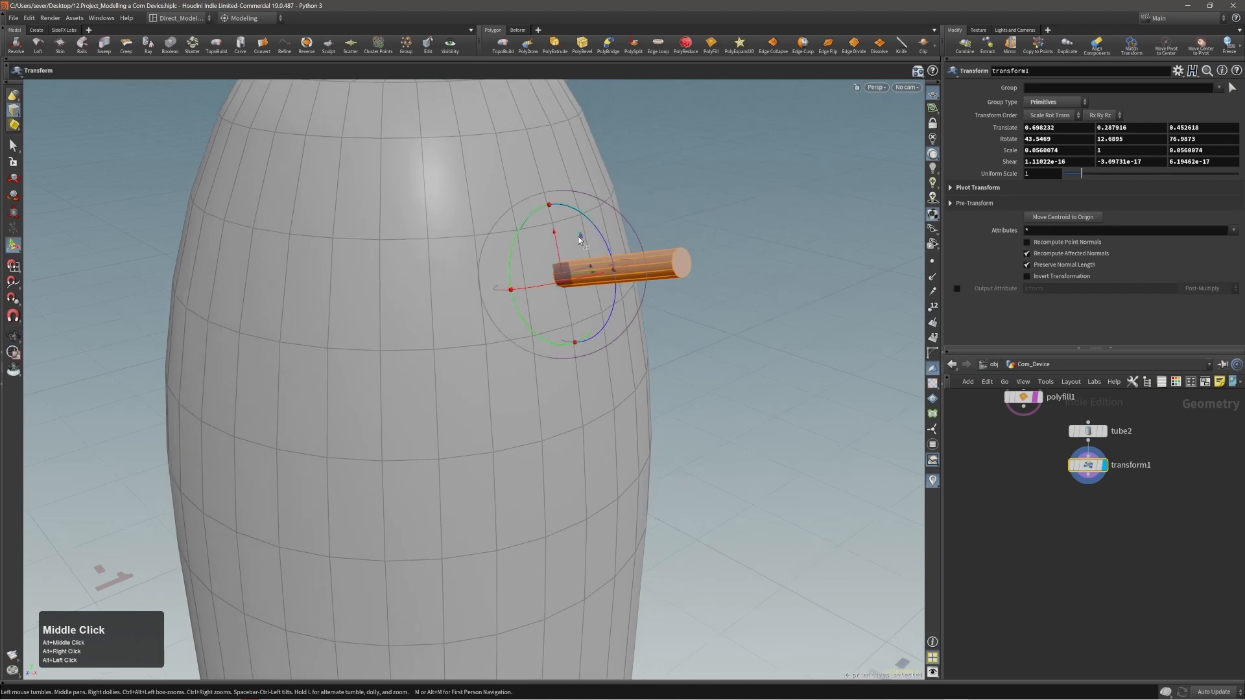
pyautogui.keyDown('alt'); pyautogui.moveTo(578, 238); pyautogui.dragTo(585, 230); pyautogui.keyUp('alt')
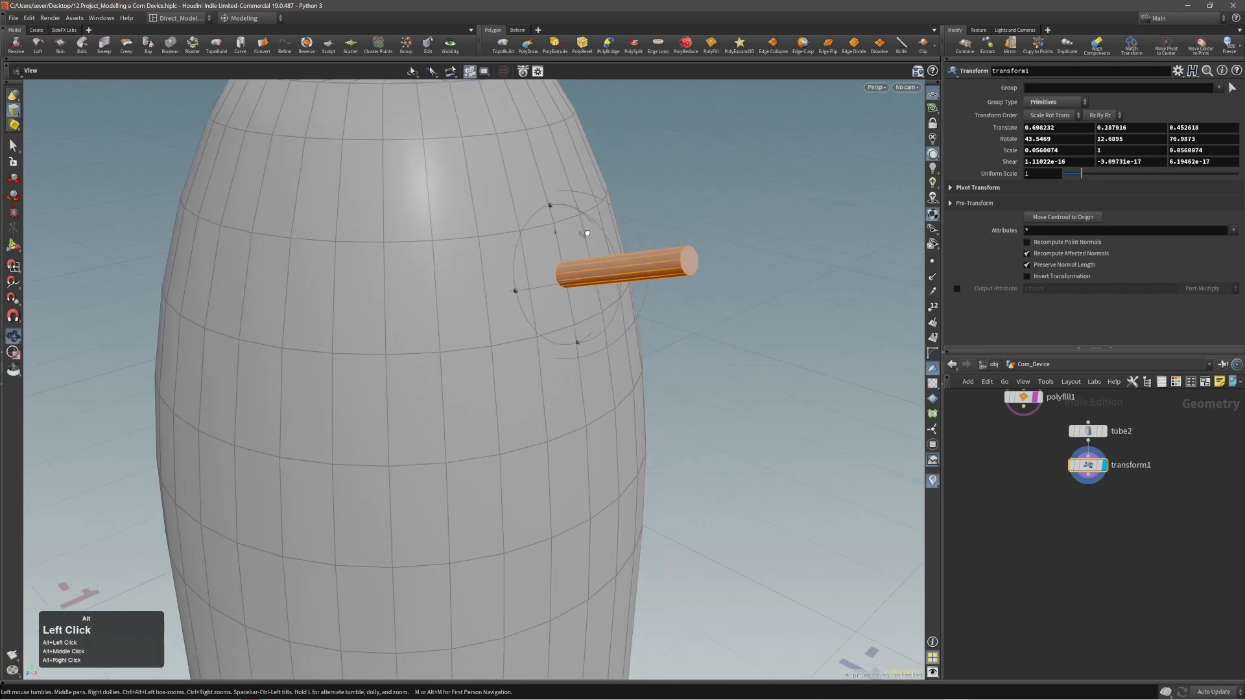
pyautogui.keyDown('ctrl'); pyautogui.middleClick(1002, 155); pyautogui.keyUp('ctrl')
pyautogui.moveTo(659, 306)
pyautogui.keyDown('alt'); pyautogui.mouseDown()
pyautogui.moveTo(628, 314)
pyautogui.moveTo(650, 306)
pyautogui.mouseUp(); pyautogui.keyUp('alt')
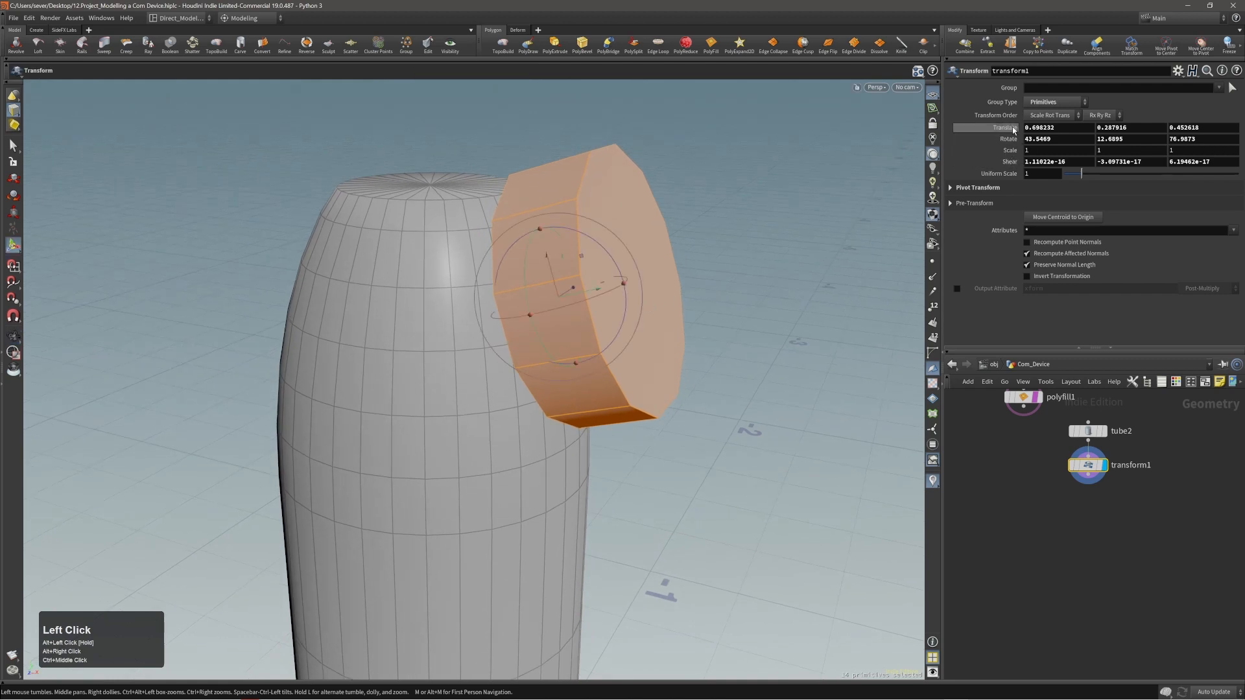
pyautogui.keyDown('alt'); pyautogui.moveTo(565, 305); pyautogui.dragTo(573, 305); pyautogui.keyUp('alt')
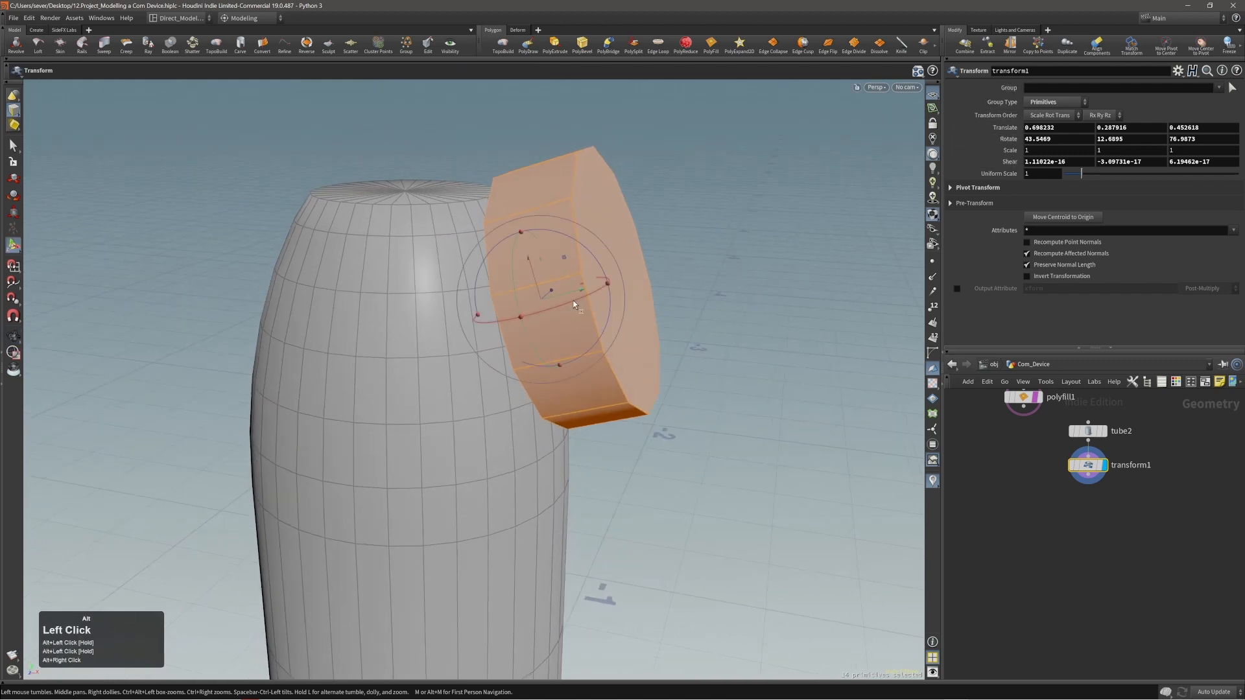
pyautogui.keyDown('alt'); pyautogui.moveTo(546, 259); pyautogui.dragTo(601, 288); pyautogui.keyUp('alt')
# Scale the disc to about 0.769, 0.472, 0.769 and shift it to a translation of about 0.717, 0.279, 0.434 against the body.
pyautogui.press('e')
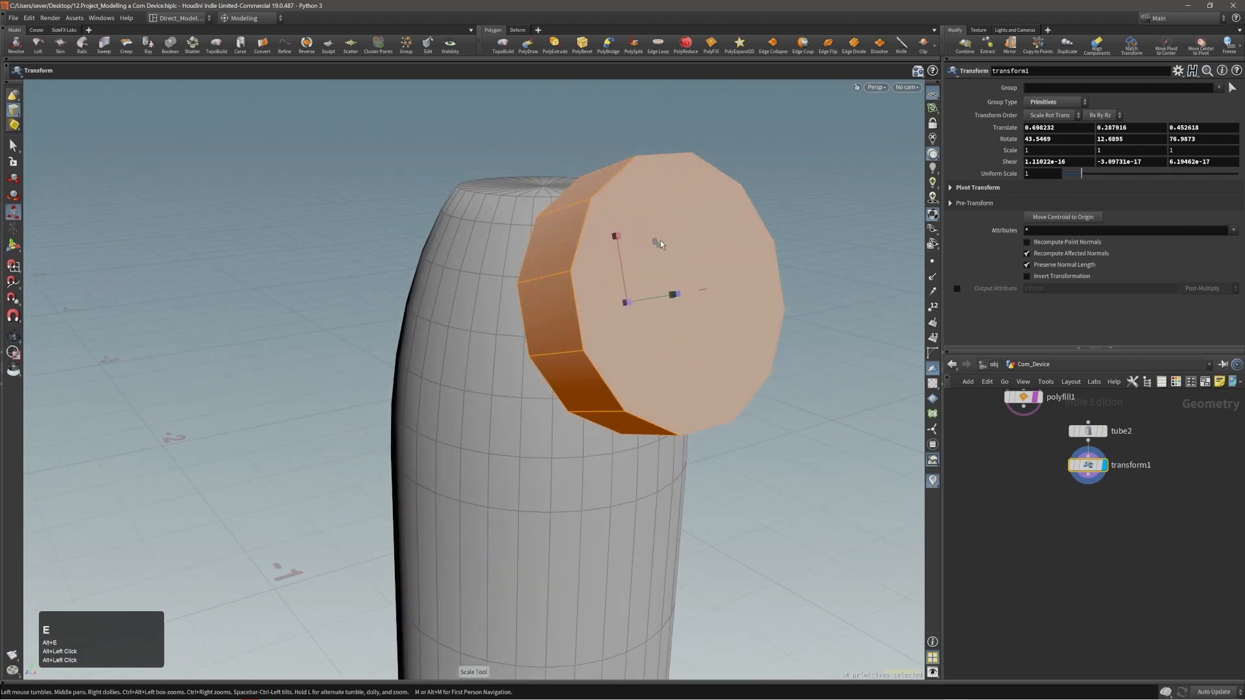
pyautogui.moveTo(660, 239)
pyautogui.keyDown('alt'); pyautogui.mouseDown()
pyautogui.moveTo(698, 238)
pyautogui.moveTo(669, 254)
pyautogui.mouseUp(); pyautogui.keyUp('alt')
pyautogui.keyDown('alt'); pyautogui.moveTo(672, 255); pyautogui.dragTo(614, 301); pyautogui.keyUp('alt')
pyautogui.keyDown('alt'); pyautogui.moveTo(613, 301); pyautogui.dragTo(621, 324); pyautogui.keyUp('alt')
pyautogui.press('t')
pyautogui.moveTo(699, 336); pyautogui.dragTo(678, 341, button='middle')
pyautogui.keyDown('alt'); pyautogui.moveTo(678, 341); pyautogui.dragTo(569, 317); pyautogui.keyUp('alt')
pyautogui.press('e')
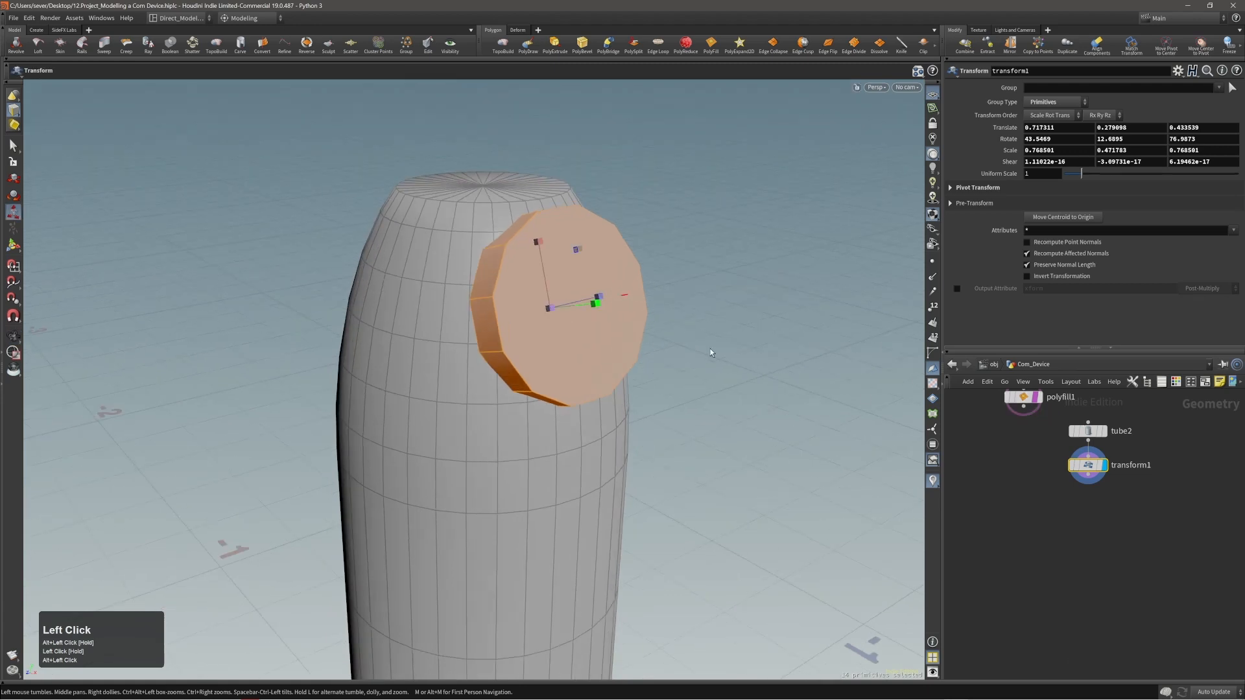
# Raise the disc tube's column count to 28 to smooth its outline.
pyautogui.press('pageup')
pyautogui.keyDown('alt'); pyautogui.moveTo(592, 295); pyautogui.dragTo(593, 322, button='middle'); pyautogui.keyUp('alt')
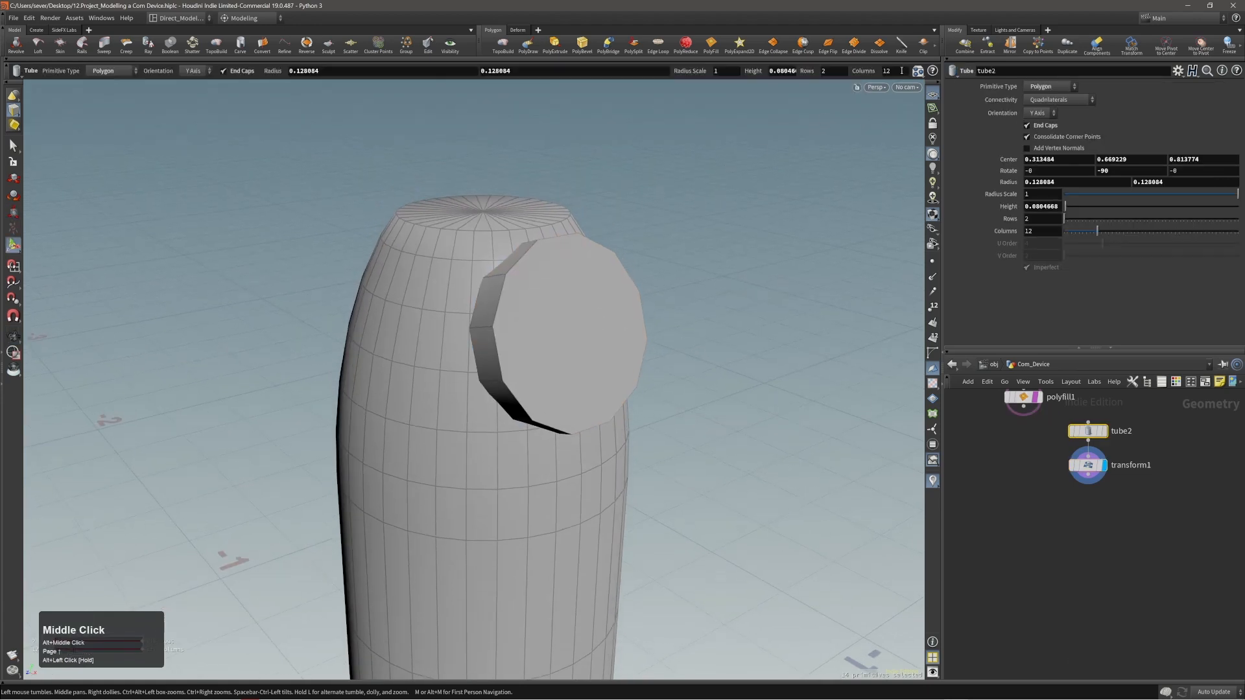
pyautogui.moveTo(901, 70); pyautogui.dragTo(983, 77, button='middle')
pyautogui.keyDown('alt'); pyautogui.moveTo(544, 259); pyautogui.dragTo(454, 319); pyautogui.keyUp('alt')
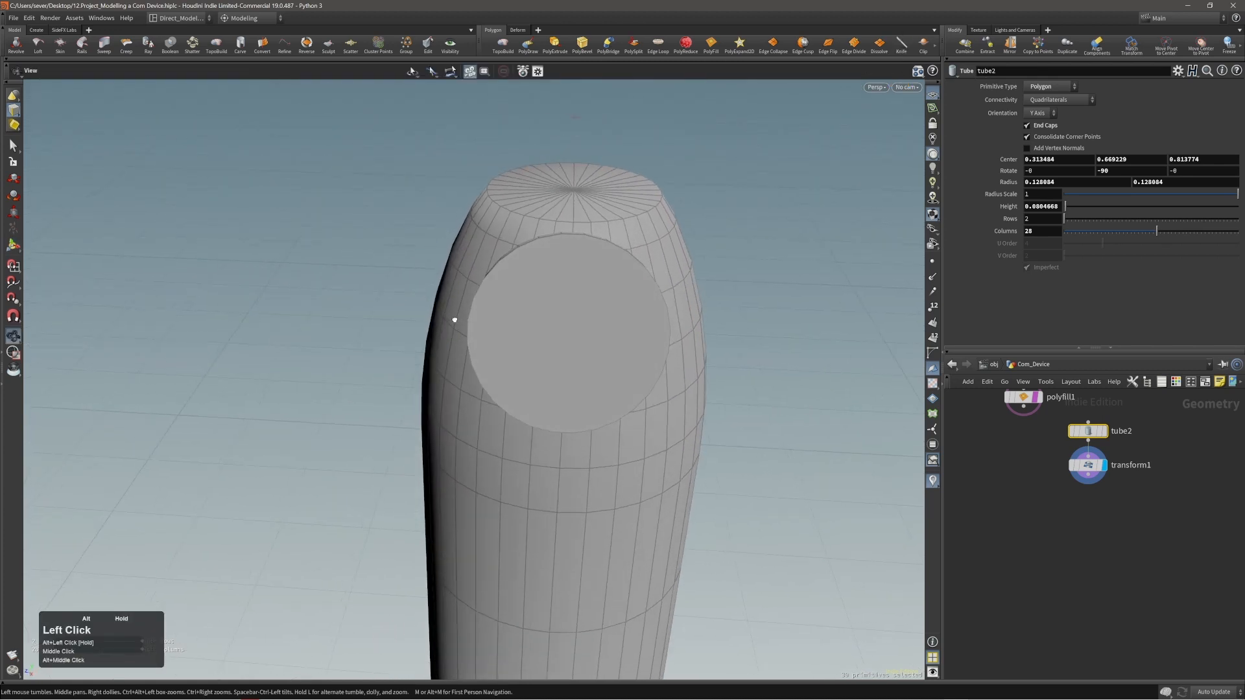
# Raise the disc tube's column count to 32.
pyautogui.press('Return')
pyautogui.keyDown('alt'); pyautogui.moveTo(575, 236); pyautogui.dragTo(567, 223); pyautogui.keyUp('alt')
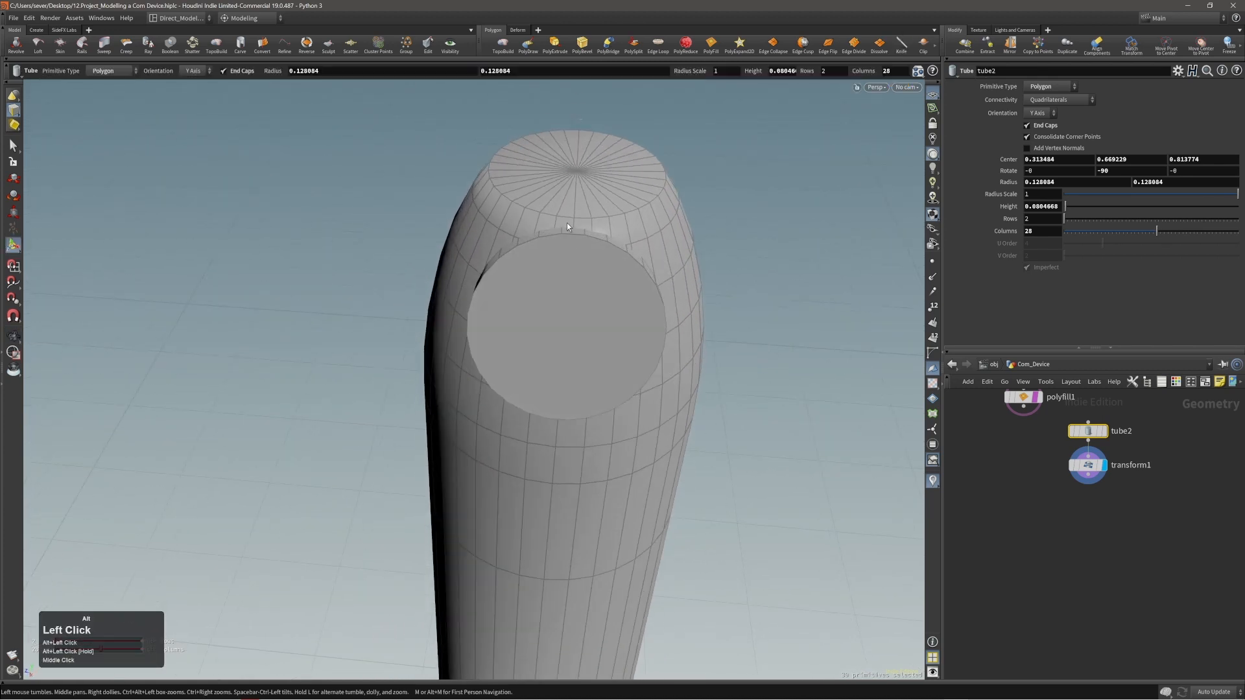
pyautogui.moveTo(892, 71); pyautogui.dragTo(871, 71, button='middle')
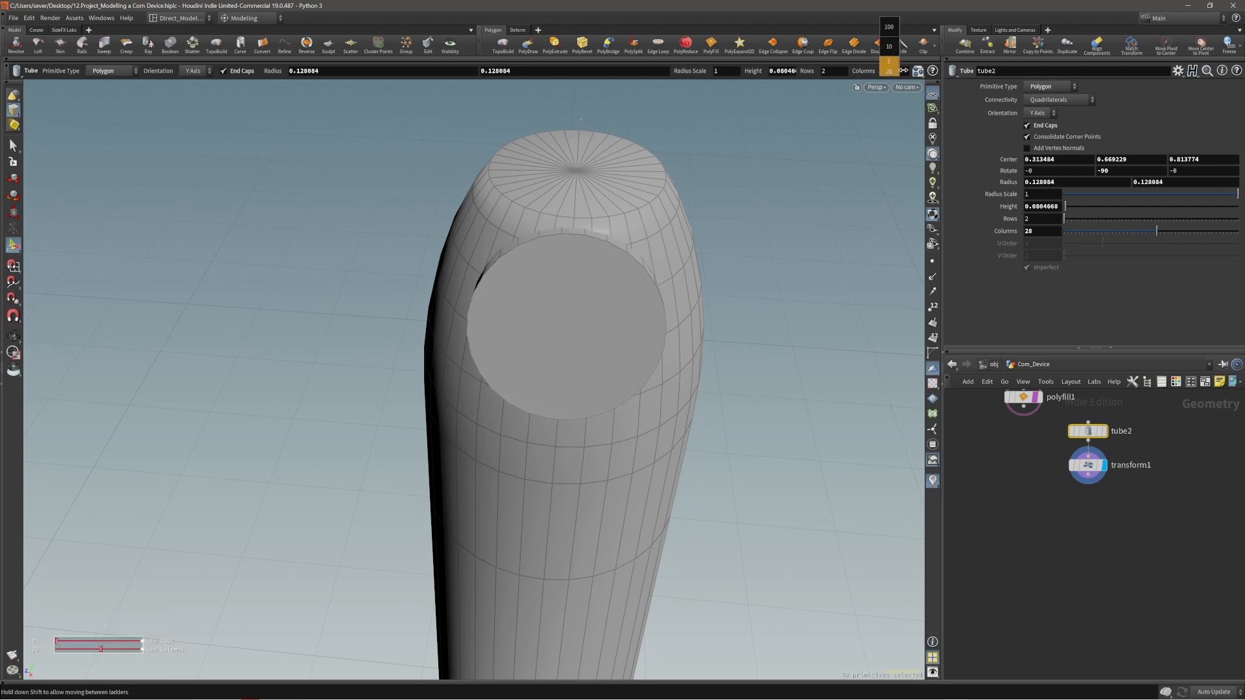
pyautogui.moveTo(908, 73); pyautogui.dragTo(900, 75, button='middle')
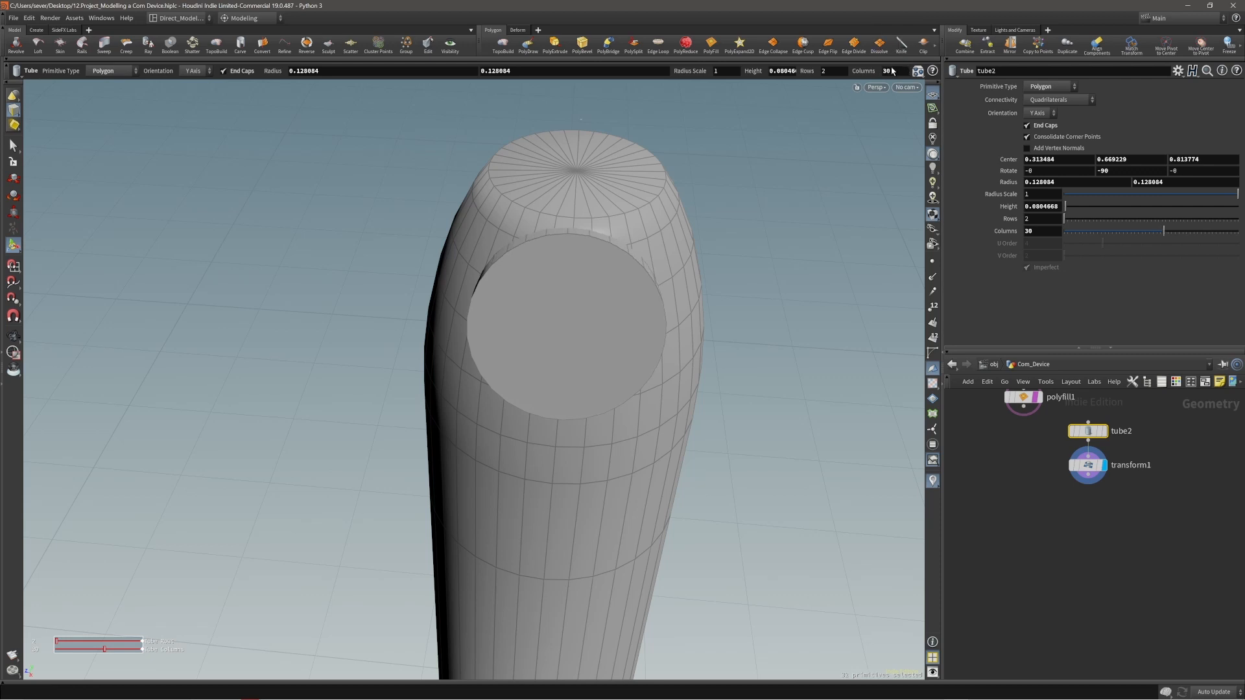
pyautogui.click(901, 75)
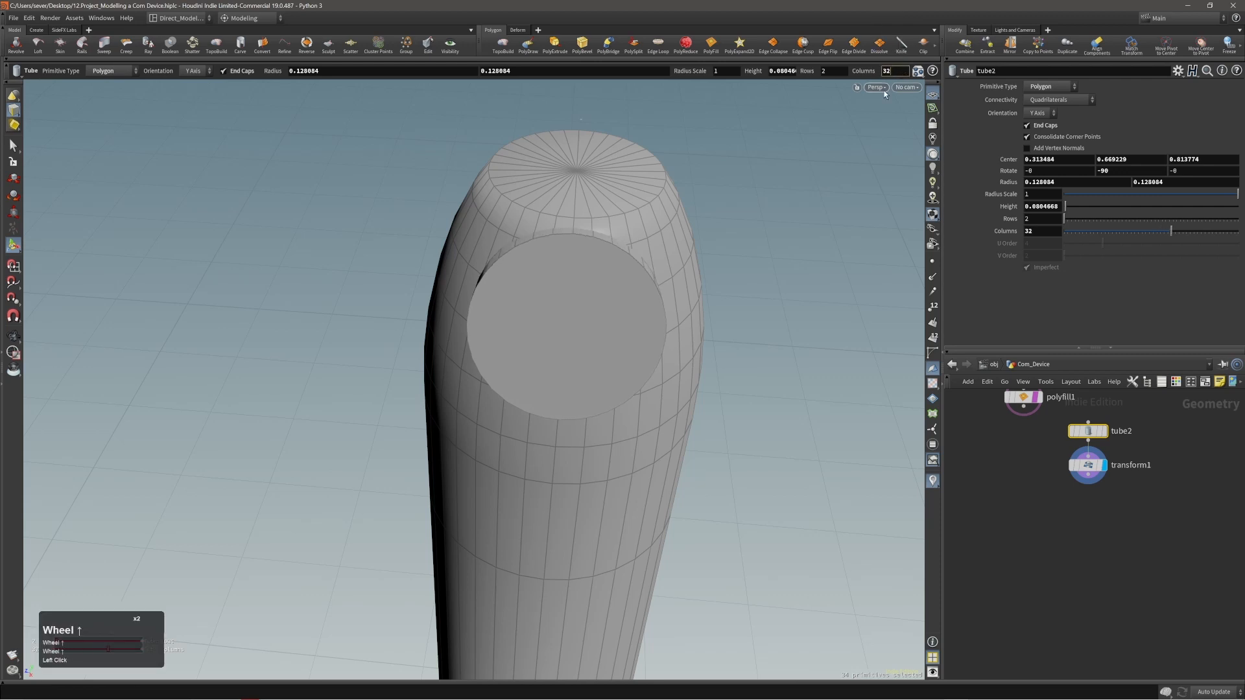
# Thicken the disc by scaling its Transform along Y to about 0.603.
pyautogui.click(776, 271)
pyautogui.keyDown('alt'); pyautogui.moveTo(775, 271); pyautogui.dragTo(652, 275); pyautogui.keyUp('alt')
pyautogui.click(597, 332)
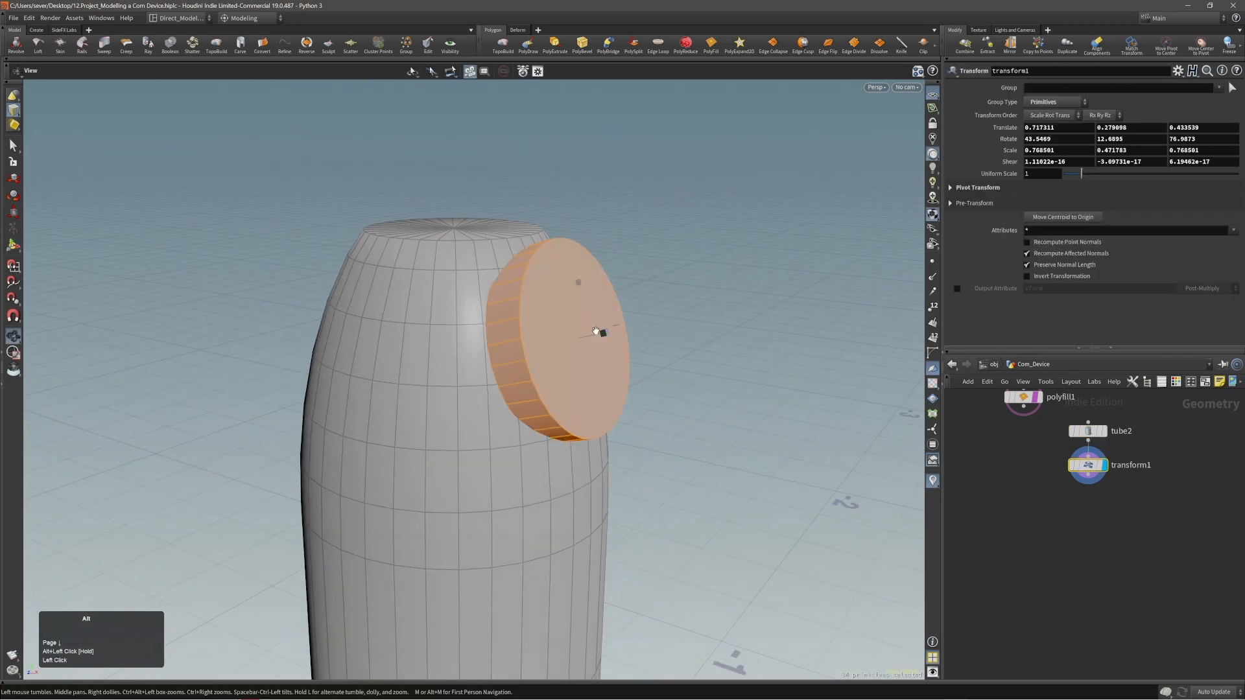
pyautogui.keyDown('alt'); pyautogui.moveTo(596, 331); pyautogui.dragTo(624, 330); pyautogui.keyUp('alt')
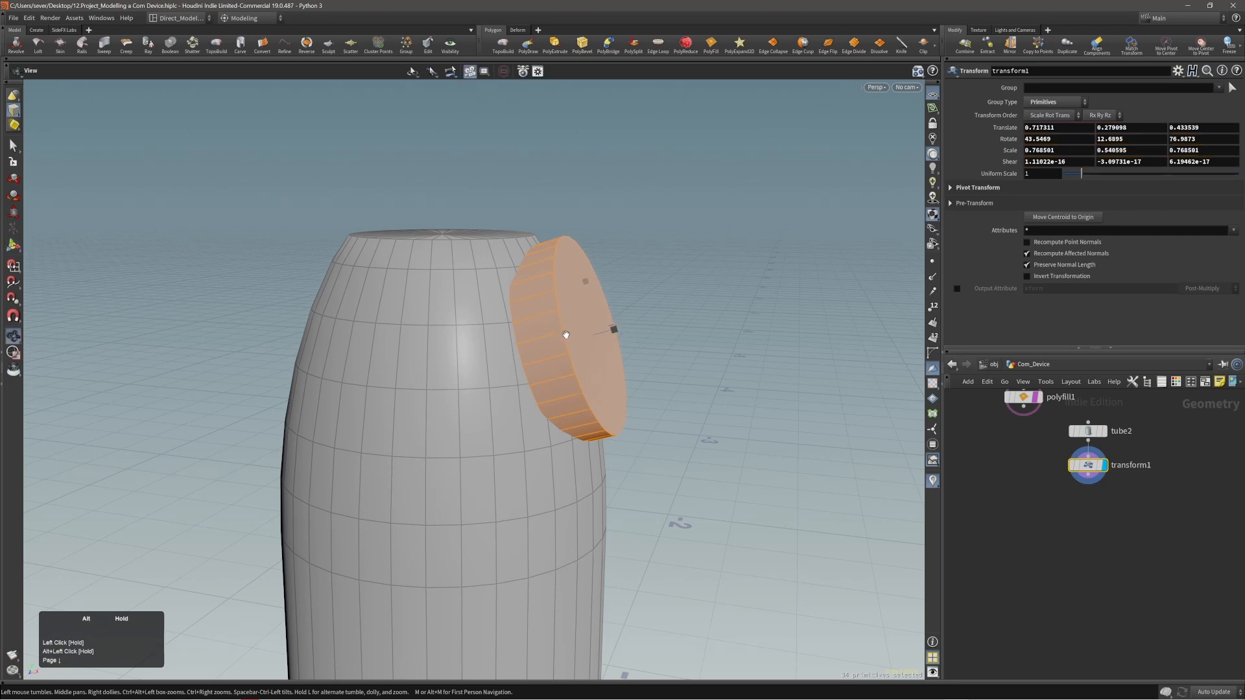
pyautogui.moveTo(566, 334)
pyautogui.keyDown('alt'); pyautogui.mouseDown(button='right')
pyautogui.moveTo(564, 348)
pyautogui.moveTo(585, 342)
pyautogui.mouseUp(button='right'); pyautogui.keyUp('alt')
pyautogui.moveTo(590, 339); pyautogui.dragTo(598, 342)
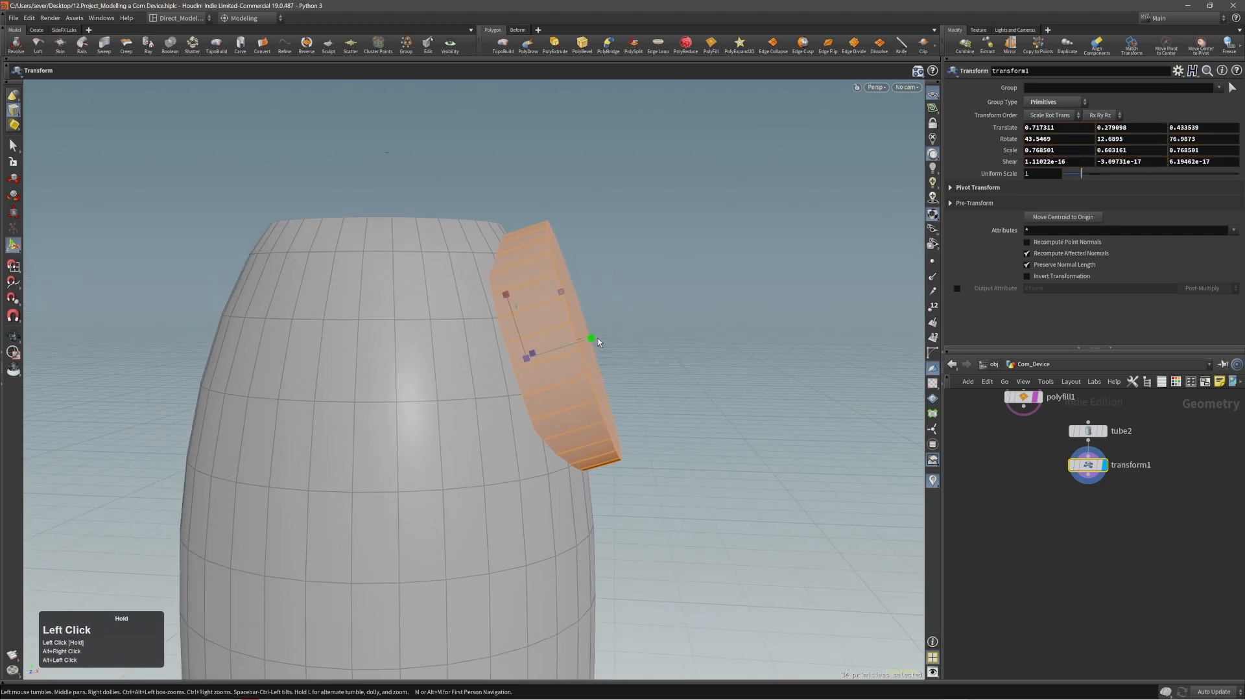
# Sink the disc into the body at a translation of about 0.728, 0.274, 0.423 and thicken it to a Y scale of about 0.686.
pyautogui.keyDown('alt'); pyautogui.moveTo(437, 281); pyautogui.dragTo(220, 391, button='right'); pyautogui.keyUp('alt')
pyautogui.keyDown('alt'); pyautogui.moveTo(412, 295); pyautogui.dragTo(389, 339); pyautogui.keyUp('alt')
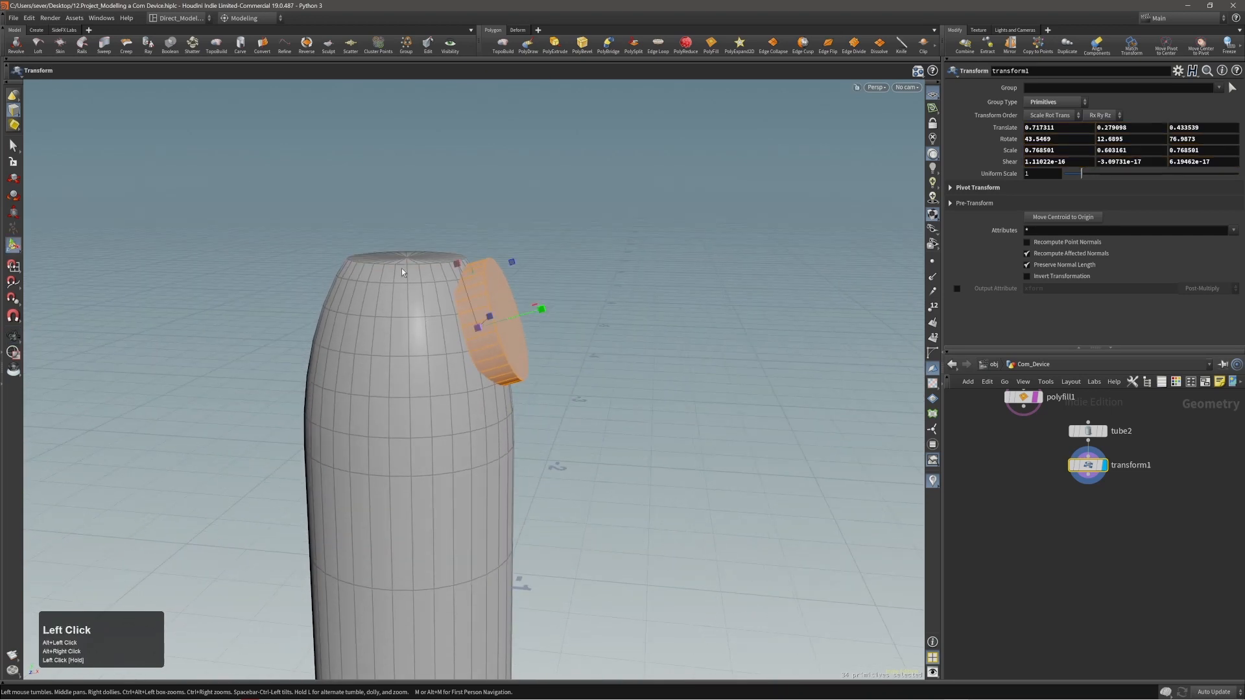
pyautogui.keyDown('alt'); pyautogui.moveTo(415, 298); pyautogui.dragTo(317, 289); pyautogui.keyUp('alt')
pyautogui.keyDown('alt'); pyautogui.moveTo(317, 289); pyautogui.dragTo(468, 314, button='right'); pyautogui.keyUp('alt')
pyautogui.keyDown('alt'); pyautogui.moveTo(468, 314); pyautogui.dragTo(495, 325); pyautogui.keyUp('alt')
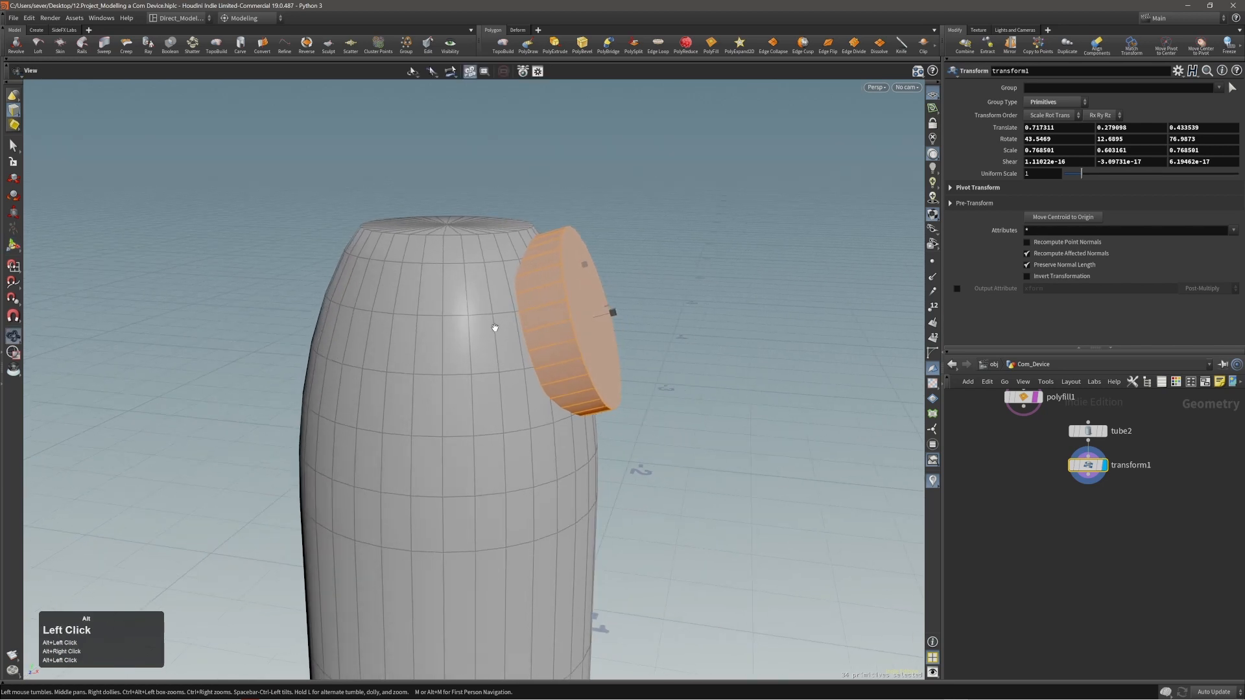
pyautogui.press('t')
pyautogui.moveTo(674, 365); pyautogui.dragTo(657, 364, button='middle')
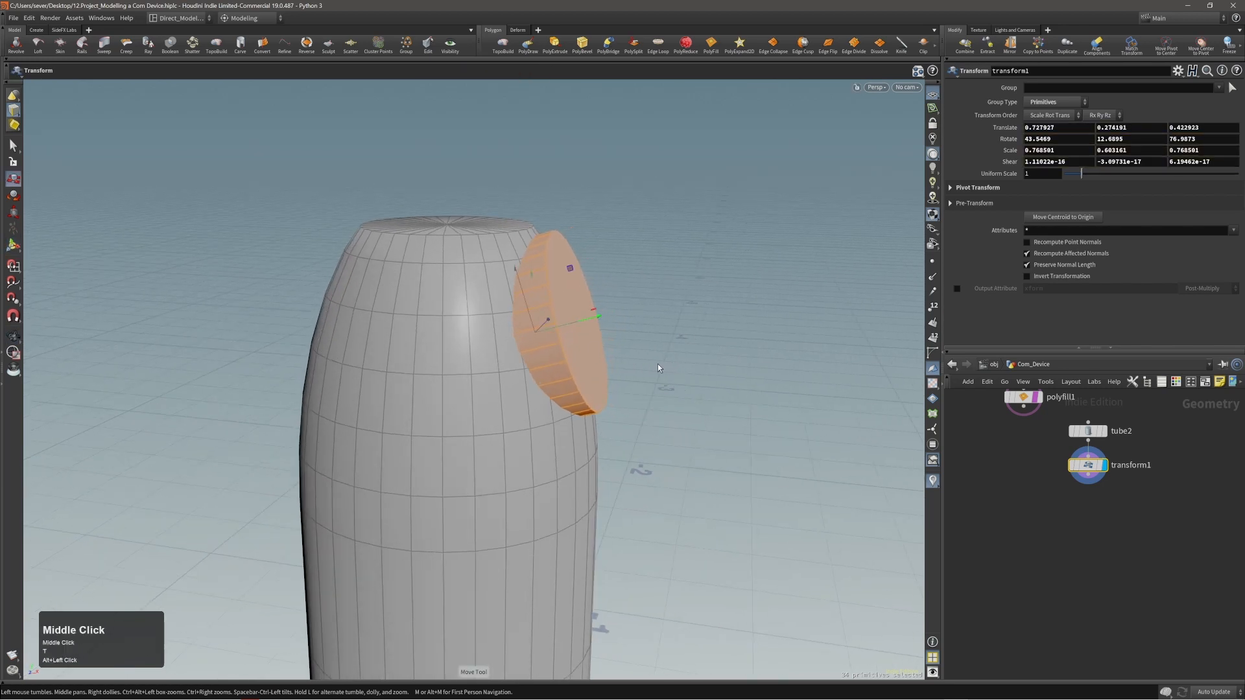
pyautogui.keyDown('alt'); pyautogui.moveTo(658, 364); pyautogui.dragTo(484, 331); pyautogui.keyUp('alt')
pyautogui.press('e')
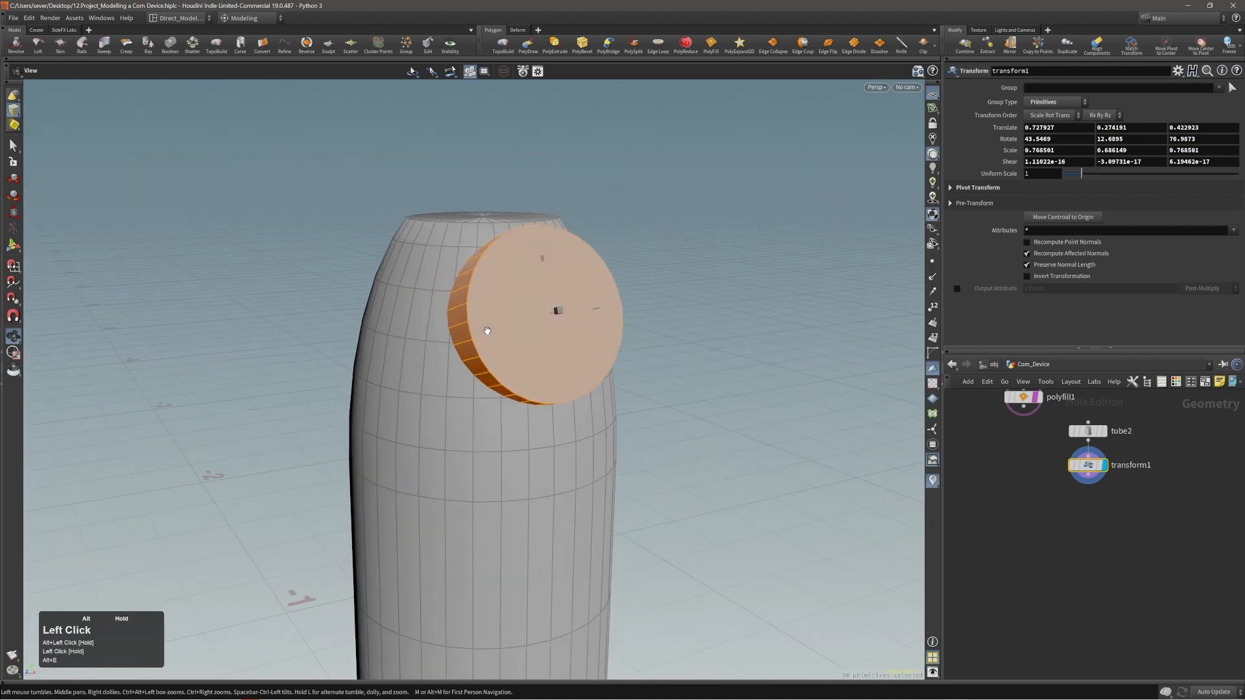
# Compare the disc's size, thickness and placement on the body with the cabin reference image from several angles.
pyautogui.keyDown('alt'); pyautogui.moveTo(484, 331); pyautogui.dragTo(469, 336, button='right'); pyautogui.keyUp('alt')
pyautogui.keyDown('alt'); pyautogui.moveTo(469, 337); pyautogui.dragTo(486, 363); pyautogui.keyUp('alt')
pyautogui.keyDown('alt'); pyautogui.moveTo(487, 364); pyautogui.dragTo(434, 379, button='right'); pyautogui.keyUp('alt')
pyautogui.keyDown('alt'); pyautogui.moveTo(434, 379); pyautogui.dragTo(454, 354, button='middle'); pyautogui.keyUp('alt')
pyautogui.keyDown('alt'); pyautogui.moveTo(454, 355); pyautogui.dragTo(547, 342); pyautogui.keyUp('alt')
pyautogui.click(547, 342)
pyautogui.keyDown('alt'); pyautogui.moveTo(461, 319); pyautogui.dragTo(487, 310); pyautogui.keyUp('alt')
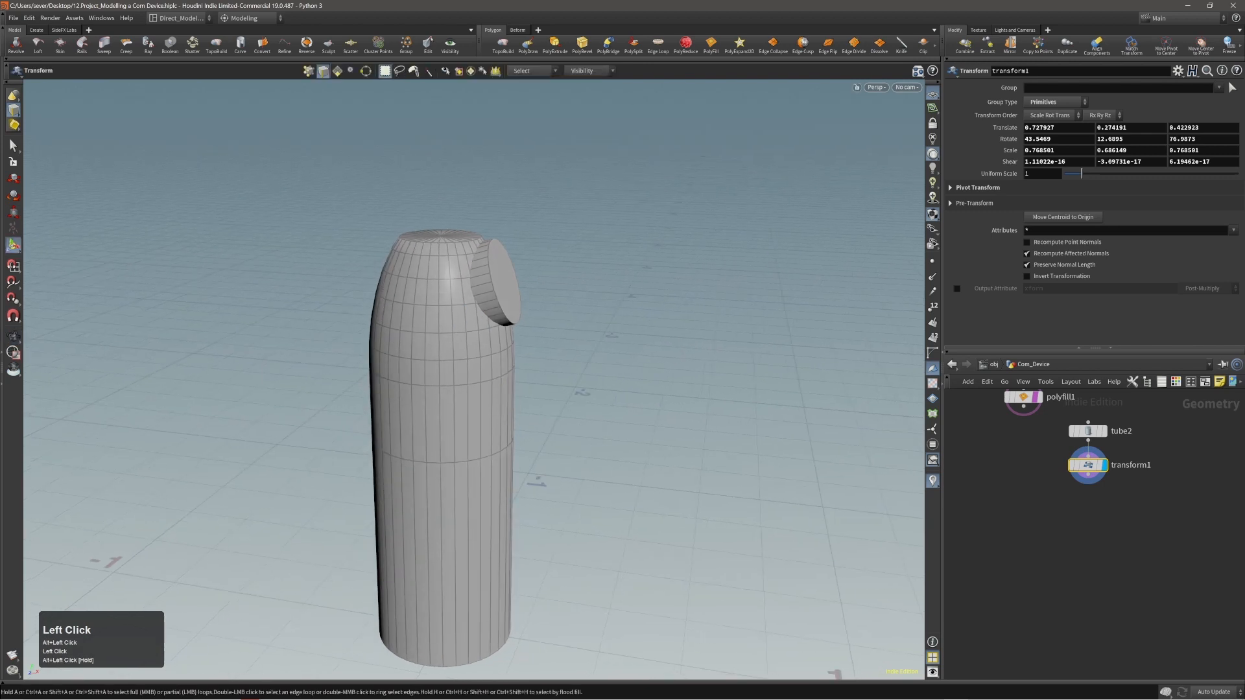
pyautogui.rightClick(487, 307)
pyautogui.moveTo(1244, 344); pyautogui.dragTo(821, 351, button='right')
pyautogui.keyDown('alt'); pyautogui.moveTo(526, 329); pyautogui.dragTo(517, 291); pyautogui.keyUp('alt')
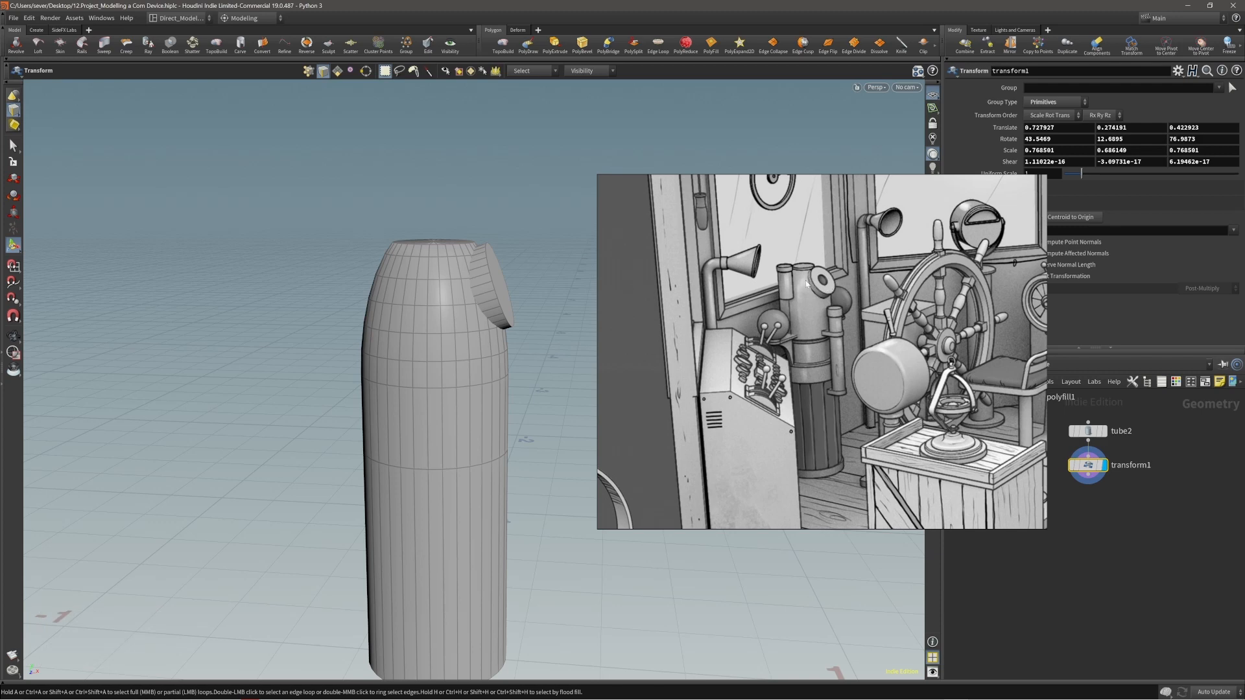
pyautogui.keyDown('alt'); pyautogui.moveTo(536, 277); pyautogui.dragTo(511, 275); pyautogui.keyUp('alt')
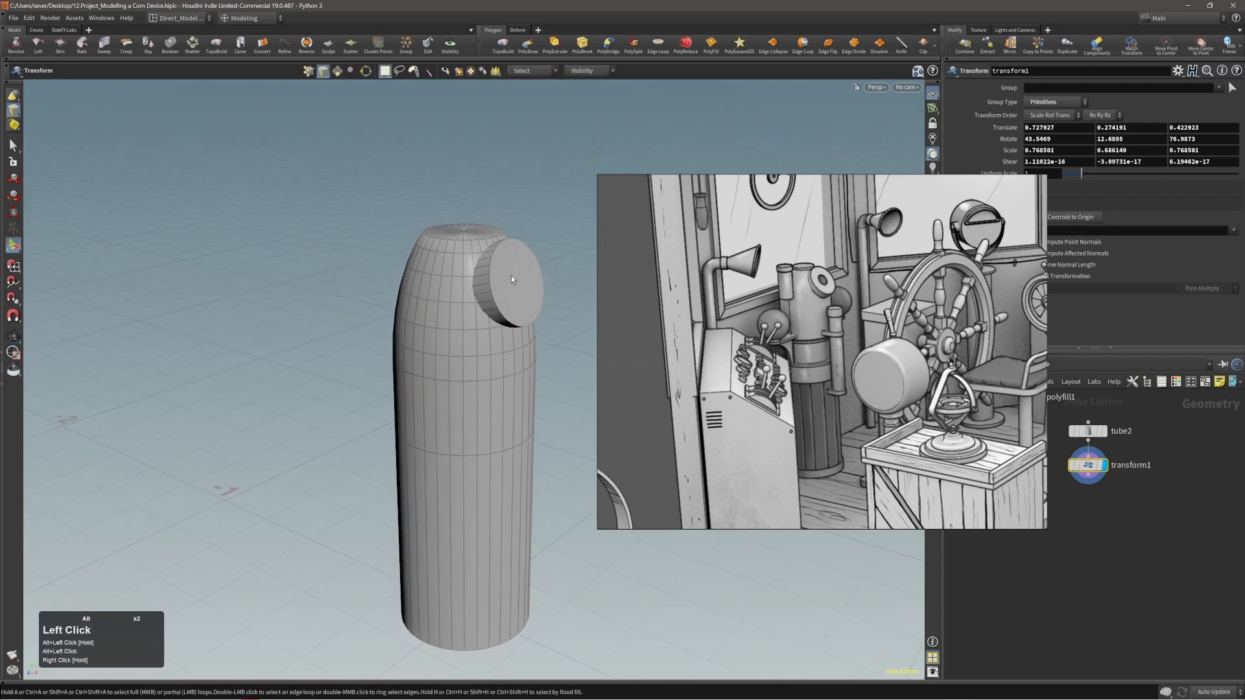
pyautogui.keyDown('alt'); pyautogui.moveTo(506, 284); pyautogui.dragTo(551, 256, button='right'); pyautogui.keyUp('alt')
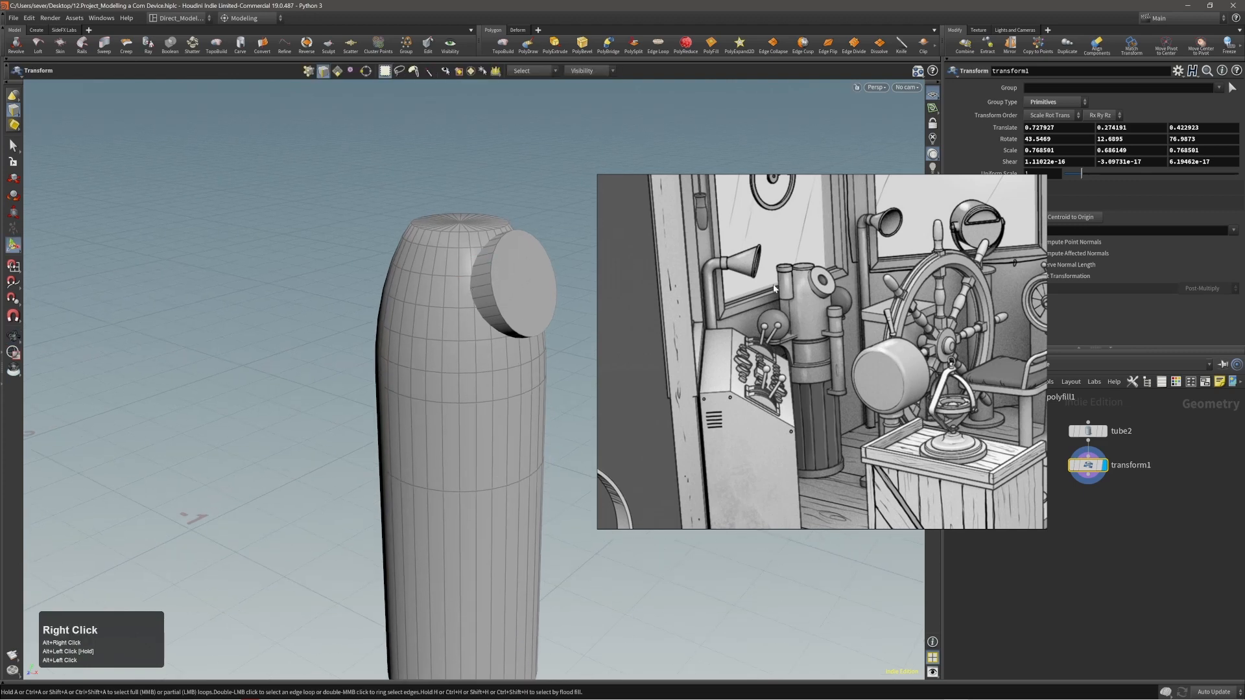
pyautogui.moveTo(774, 289); pyautogui.dragTo(1244, 298, button='right')
pyautogui.click(626, 349)
pyautogui.keyDown('alt'); pyautogui.moveTo(627, 348); pyautogui.dragTo(362, 314, button='right'); pyautogui.keyUp('alt')
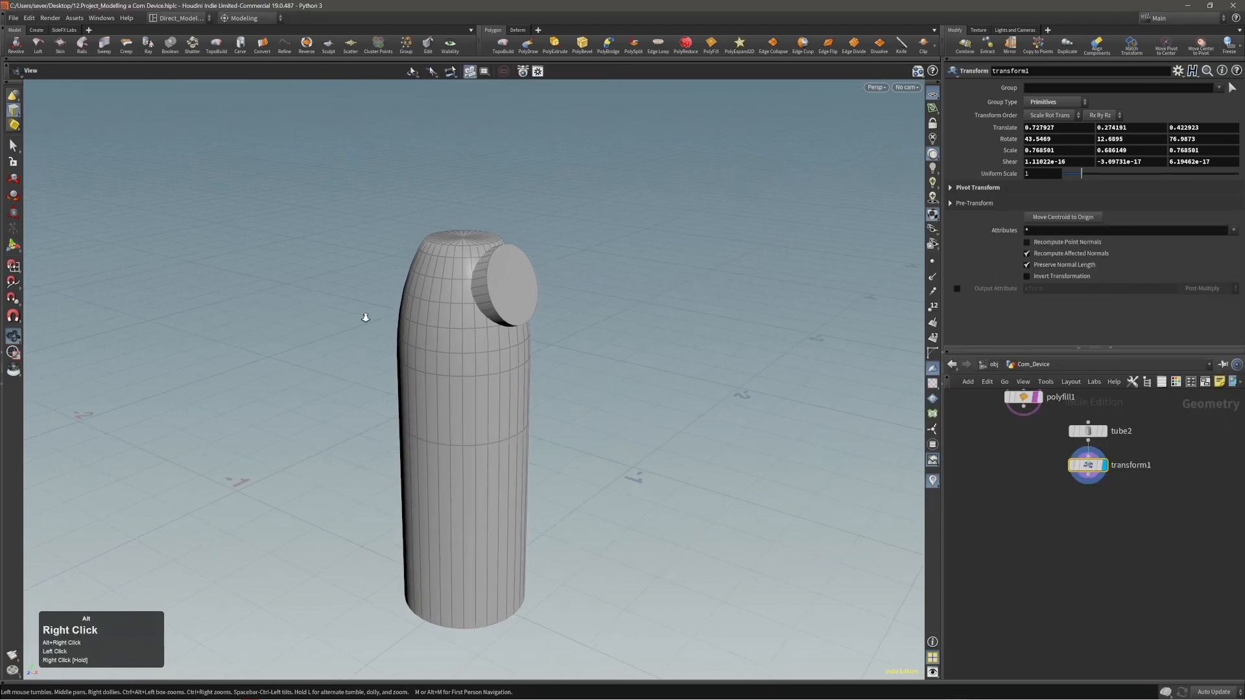
pyautogui.keyDown('alt'); pyautogui.moveTo(468, 318); pyautogui.dragTo(456, 349, button='middle'); pyautogui.keyUp('alt')
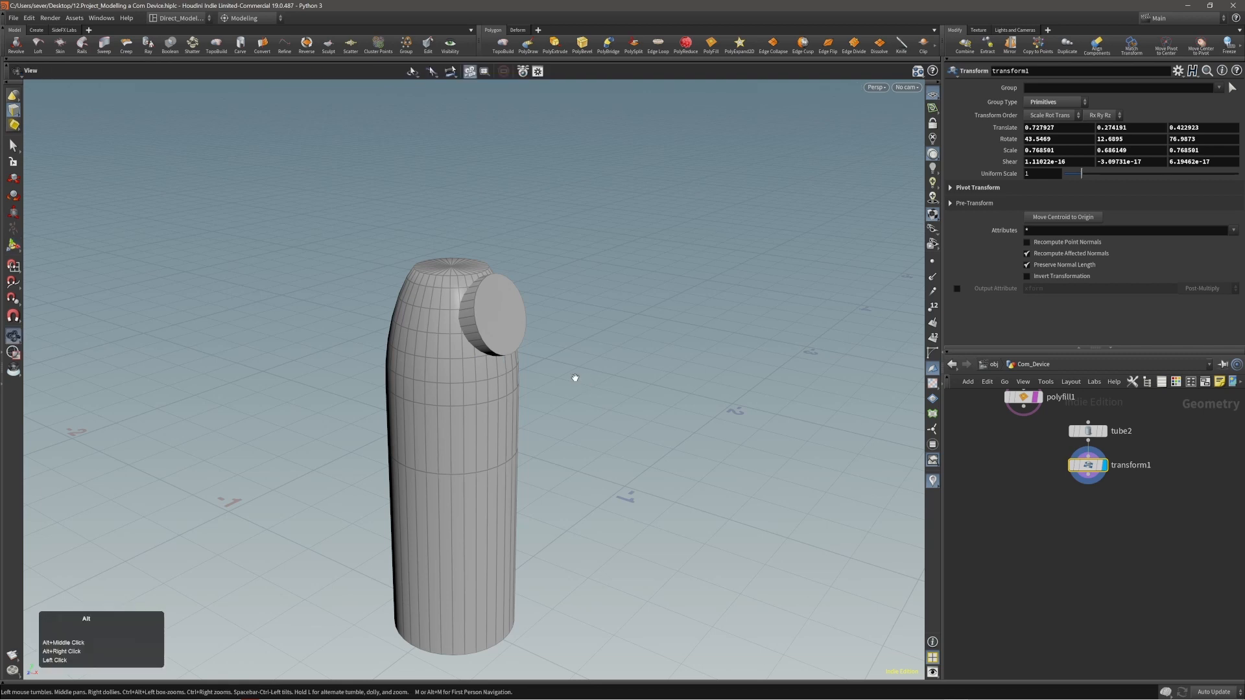
pyautogui.keyDown('alt'); pyautogui.moveTo(575, 378); pyautogui.dragTo(534, 398, button='right'); pyautogui.keyUp('alt')
pyautogui.keyDown('alt'); pyautogui.moveTo(534, 398); pyautogui.dragTo(551, 367); pyautogui.keyUp('alt')
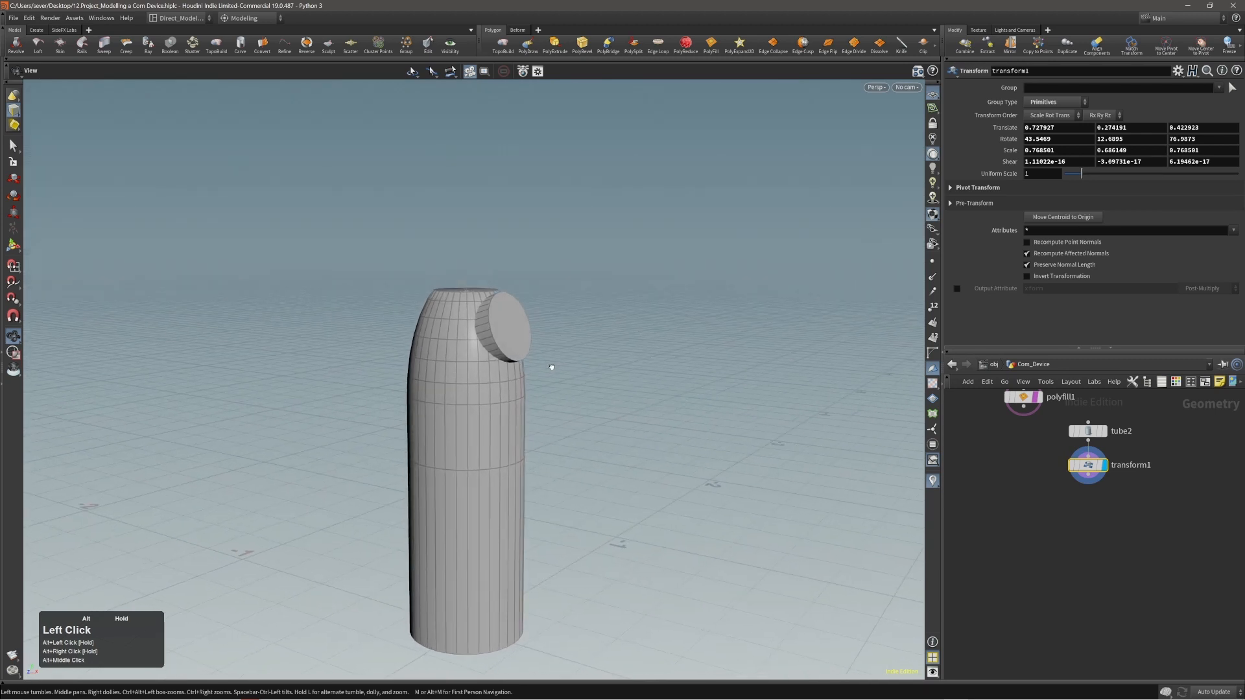
pyautogui.keyDown('alt'); pyautogui.moveTo(551, 367); pyautogui.dragTo(558, 387, button='right'); pyautogui.keyUp('alt')
pyautogui.moveTo(562, 389)
pyautogui.keyDown('alt'); pyautogui.mouseDown()
pyautogui.moveTo(550, 403)
pyautogui.moveTo(562, 407)
pyautogui.mouseUp(); pyautogui.keyUp('alt')
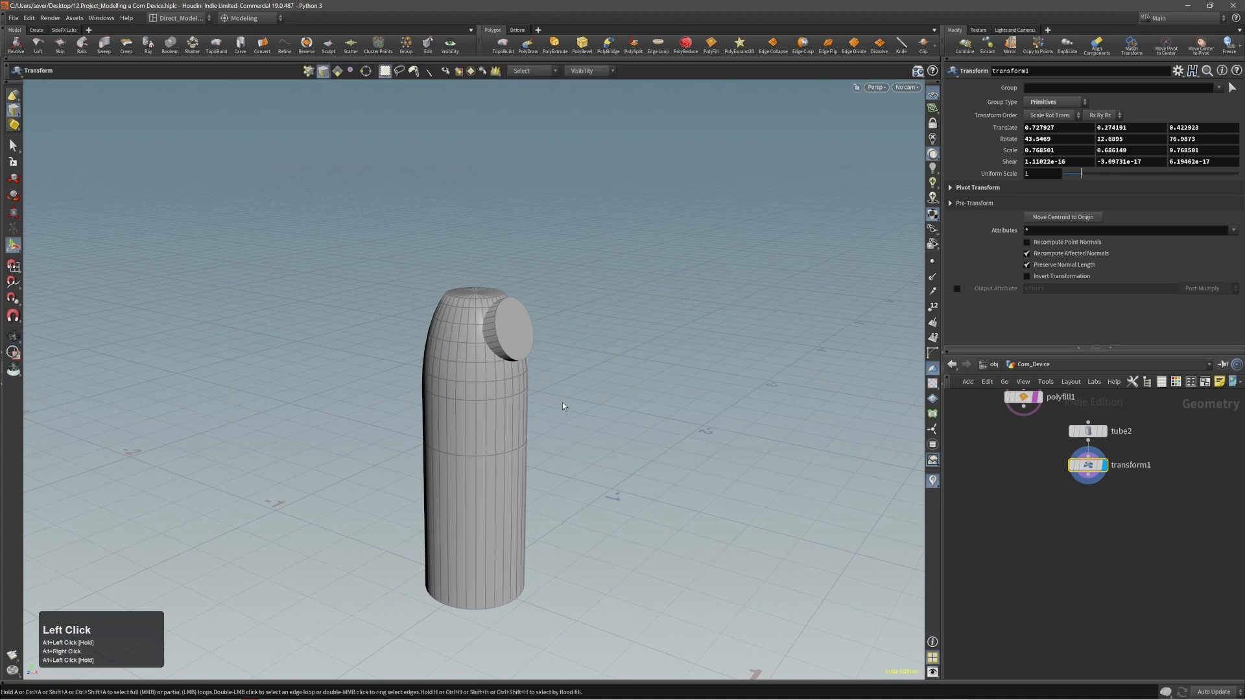
# Merge the polyfill1 body and the transform1 disc inside the Com_Device network, and display the Merge node.
pyautogui.click(992, 364)
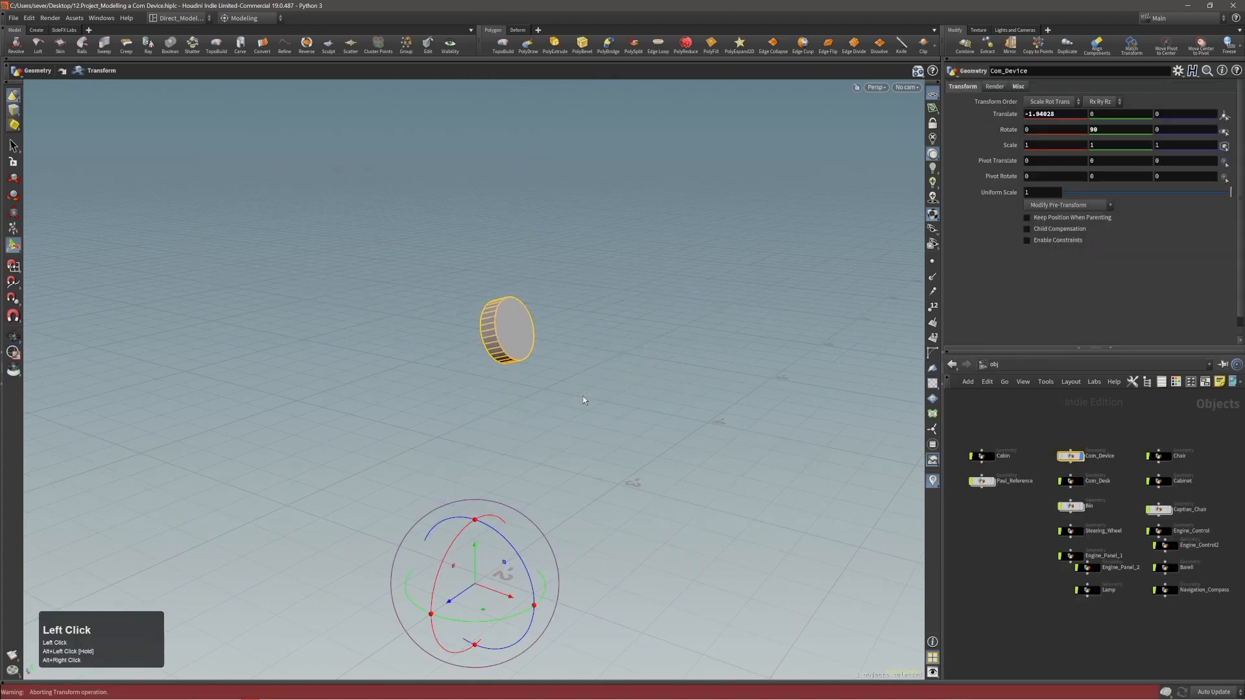
pyautogui.doubleClick(1071, 456)
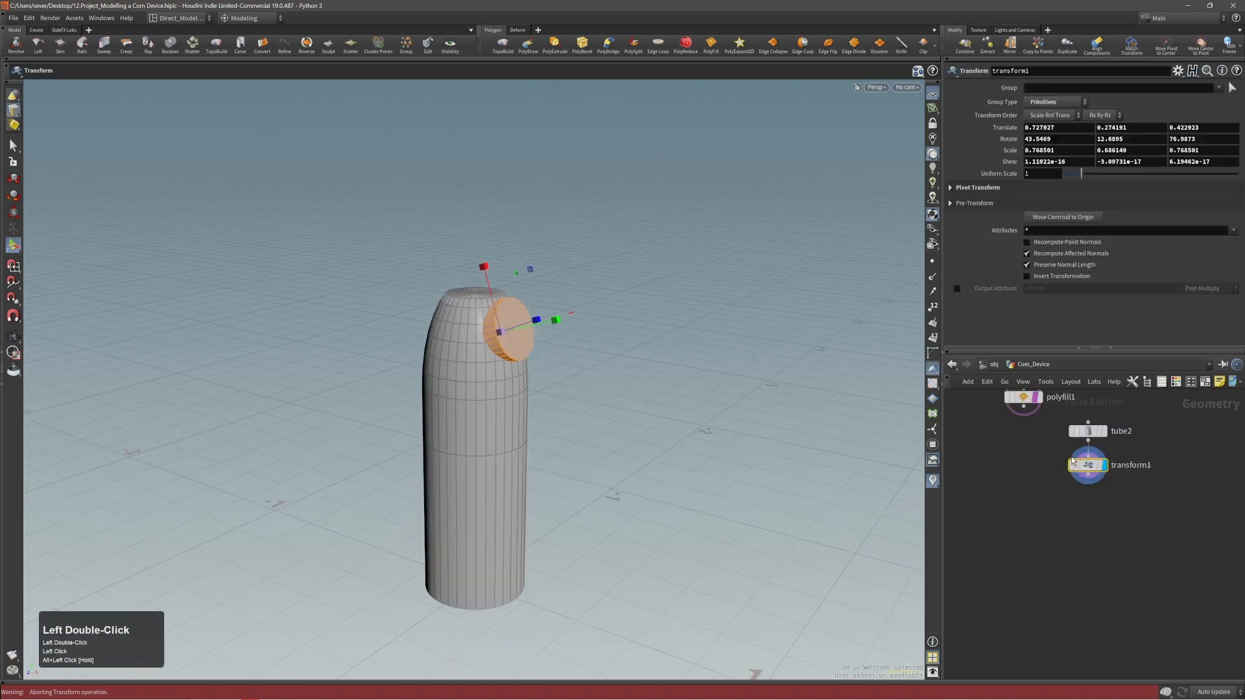
pyautogui.keyDown('alt'); pyautogui.moveTo(1148, 489); pyautogui.dragTo(1166, 557, button='middle'); pyautogui.keyUp('alt')
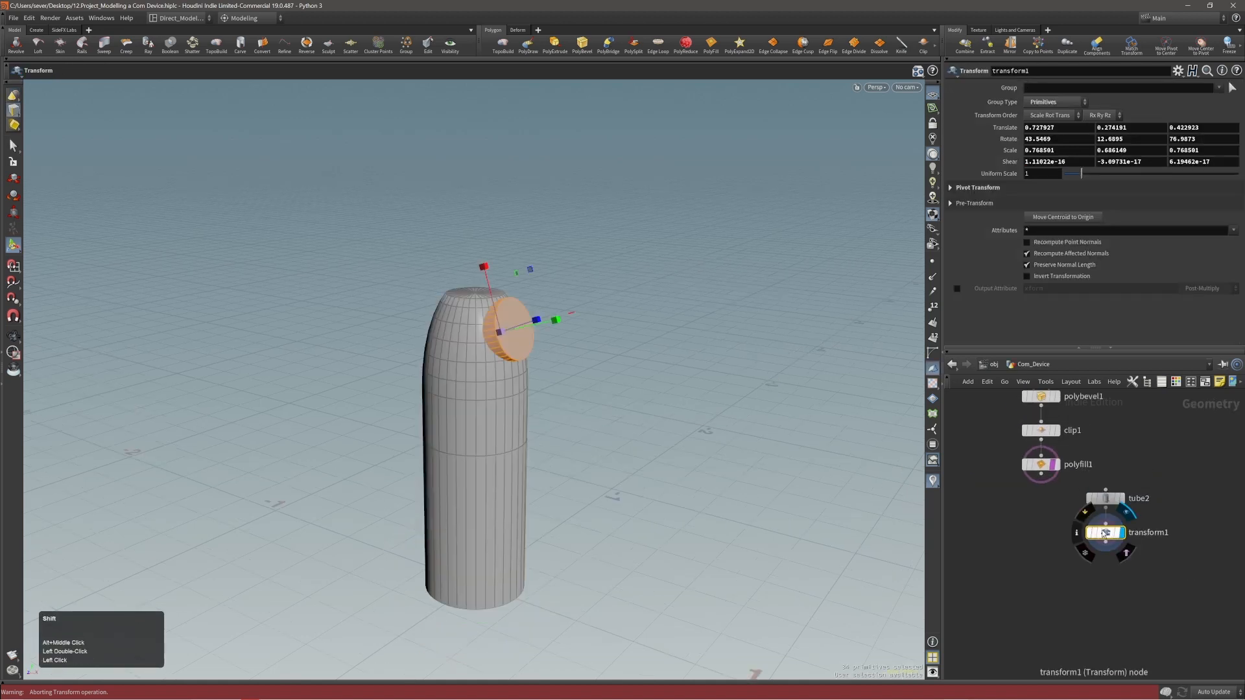
pyautogui.keyDown('shift'); pyautogui.moveTo(1106, 533); pyautogui.dragTo(1126, 478); pyautogui.keyUp('shift')
pyautogui.moveTo(1003, 494); pyautogui.dragTo(1117, 469)
pyautogui.keyDown('alt'); pyautogui.click(1124, 487); pyautogui.keyUp('alt')
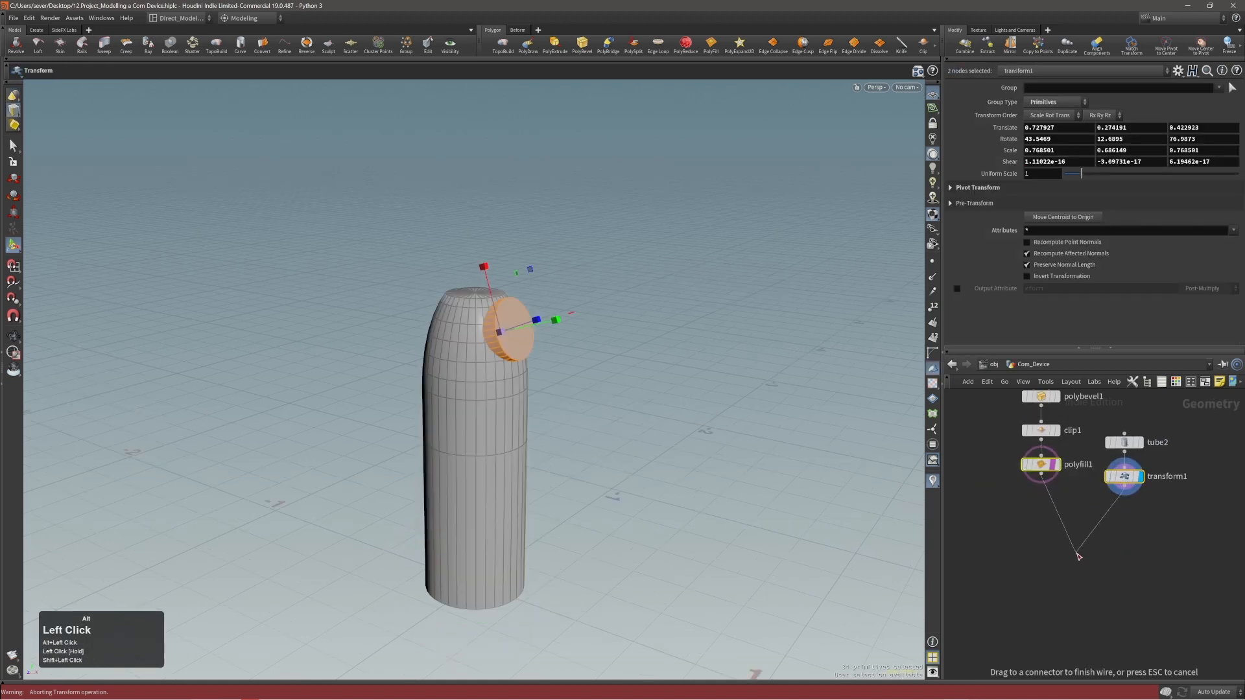
pyautogui.click(1075, 555)
pyautogui.click(1093, 557)
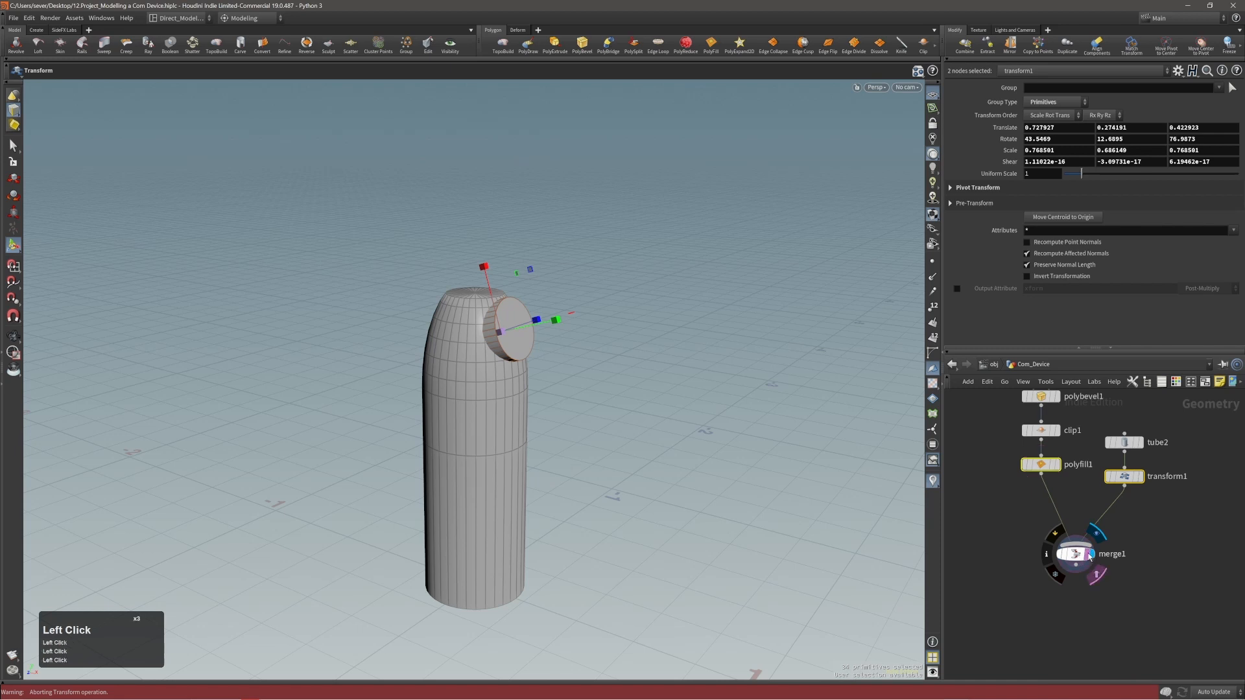
pyautogui.click(1077, 556)
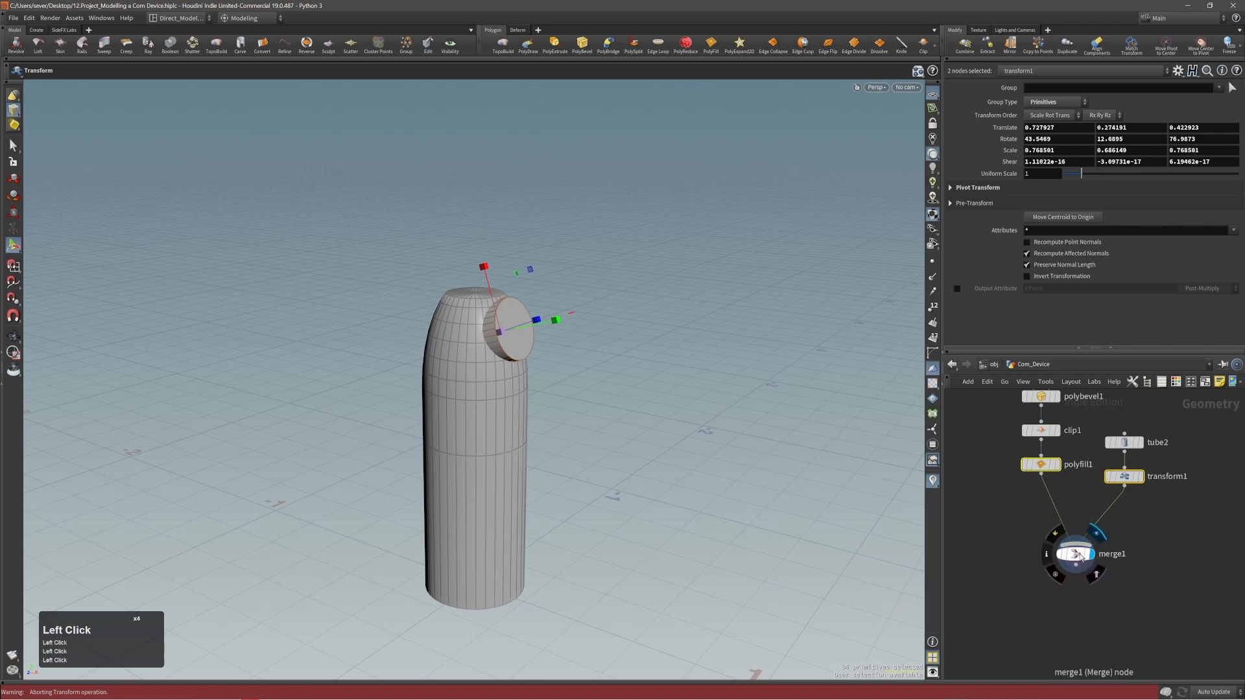
# Select all primitives of the merged body and disc, and rotate them -90 degrees about the world-aligned Y axis.
pyautogui.keyDown('alt'); pyautogui.moveTo(422, 383); pyautogui.dragTo(289, 397); pyautogui.keyUp('alt')
pyautogui.keyDown('alt'); pyautogui.moveTo(515, 400); pyautogui.dragTo(550, 448, button='right'); pyautogui.keyUp('alt')
pyautogui.keyDown('alt'); pyautogui.moveTo(550, 447); pyautogui.dragTo(574, 394, button='middle'); pyautogui.keyUp('alt')
pyautogui.keyDown('alt'); pyautogui.moveTo(573, 394); pyautogui.dragTo(742, 405); pyautogui.keyUp('alt')
pyautogui.keyDown('alt'); pyautogui.moveTo(621, 410); pyautogui.dragTo(589, 367, button='right'); pyautogui.keyUp('alt')
pyautogui.keyDown('alt'); pyautogui.click(587, 364); pyautogui.keyUp('alt')
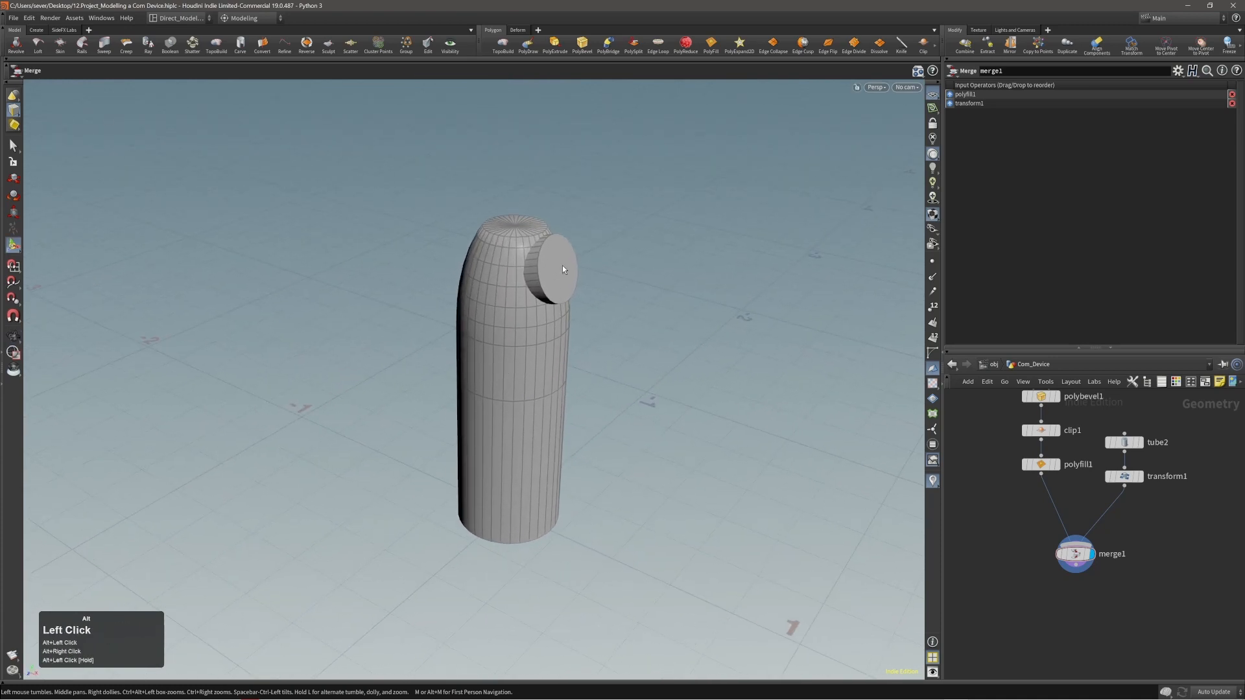
pyautogui.doubleClick(562, 266)
pyautogui.keyDown('alt'); pyautogui.moveTo(552, 293); pyautogui.dragTo(541, 284, button='right'); pyautogui.keyUp('alt')
pyautogui.click(550, 267)
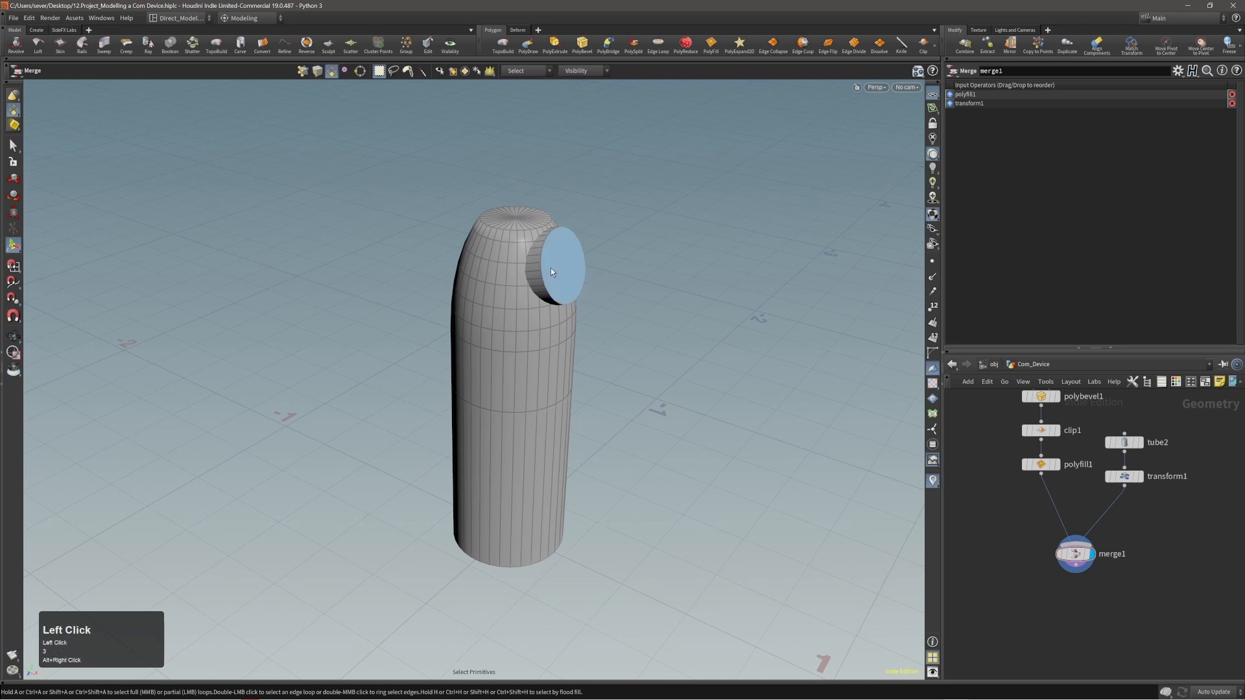
pyautogui.doubleClick(551, 267)
pyautogui.press('e')
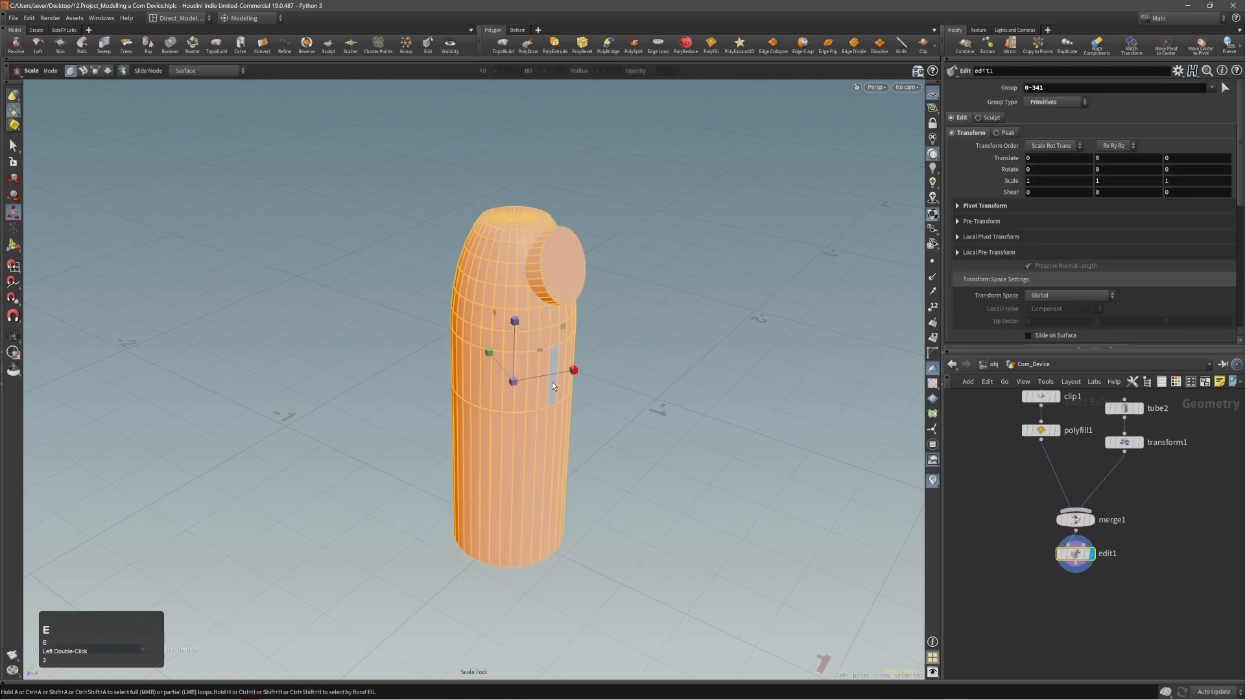
pyautogui.press('m')
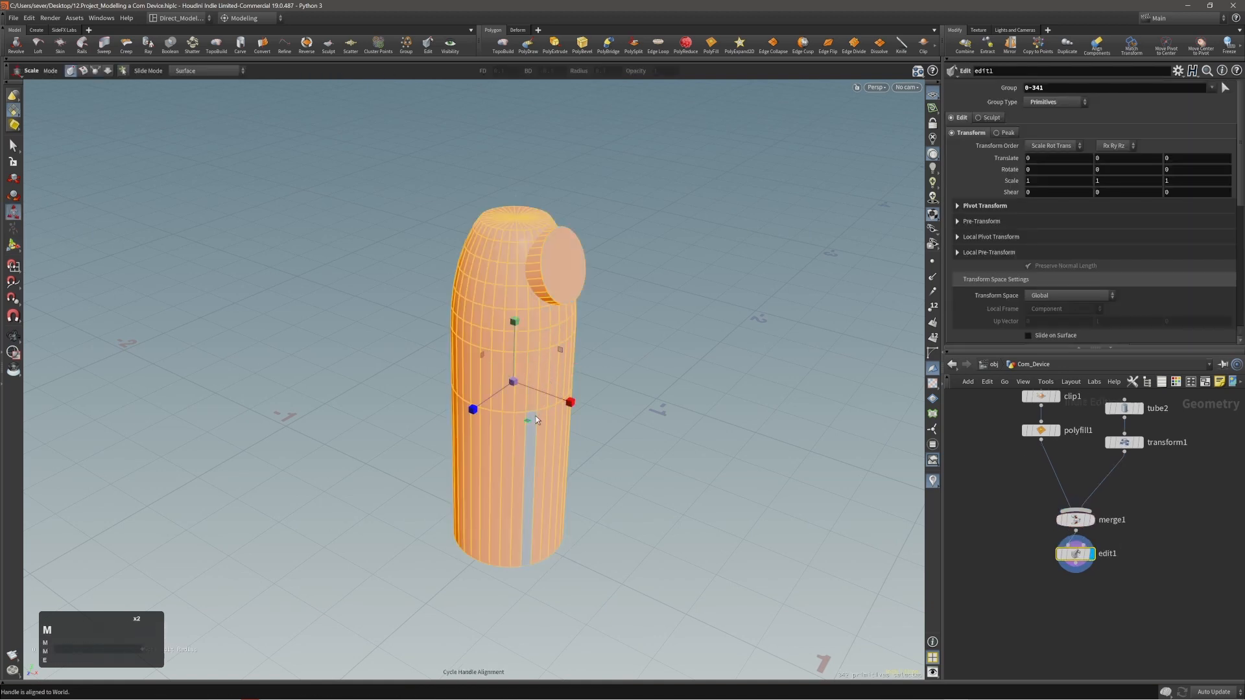
pyautogui.press('m')
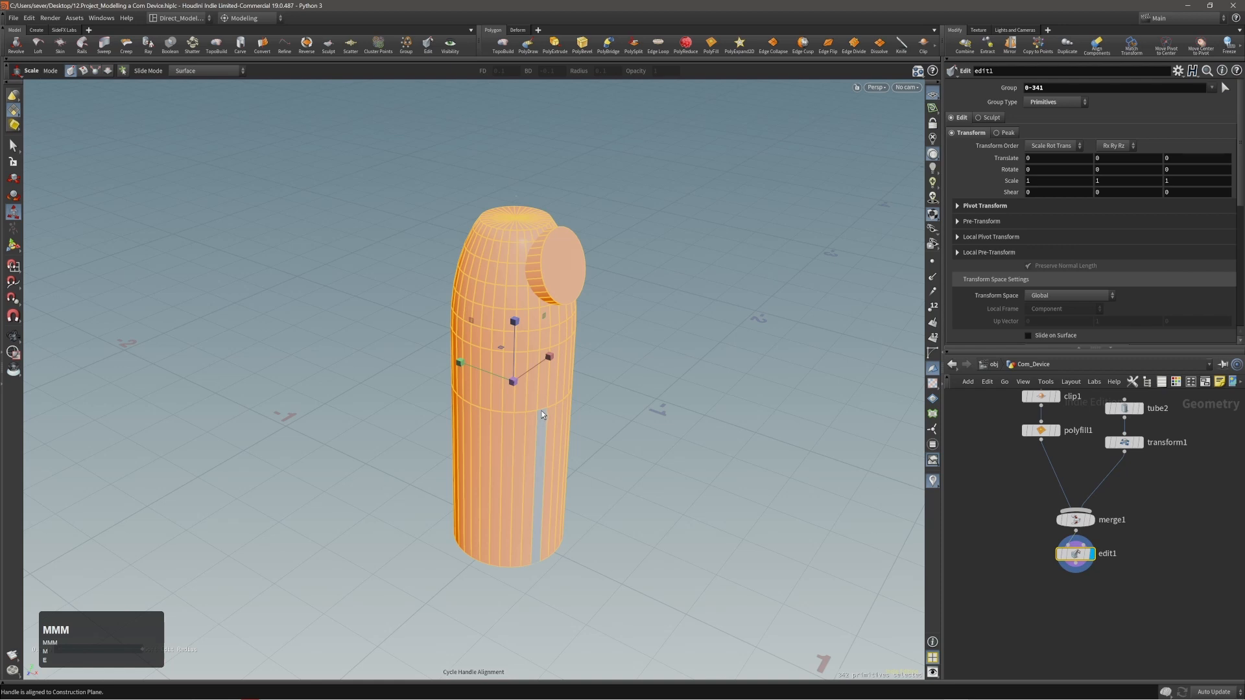
pyautogui.press('r')
pyautogui.moveTo(542, 415); pyautogui.dragTo(376, 404)
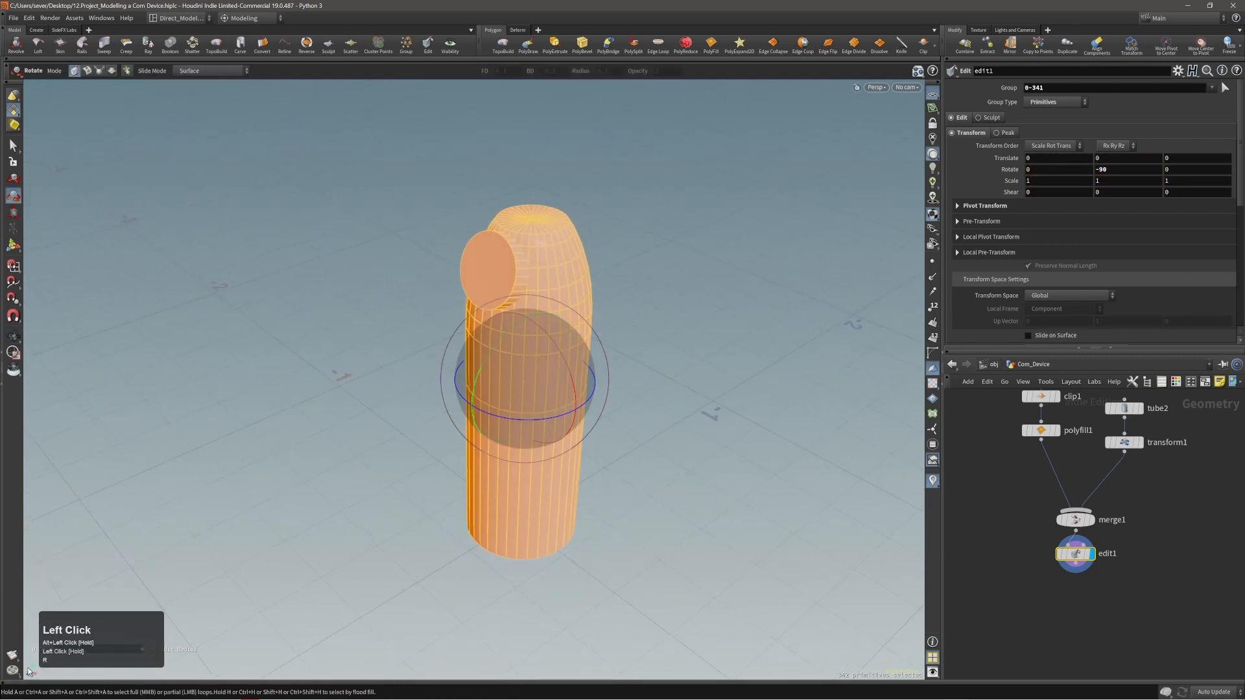
# Examine the rotated body and disc from several angles and distances.
pyautogui.keyDown('alt'); pyautogui.moveTo(260, 628); pyautogui.dragTo(291, 603, button='middle'); pyautogui.keyUp('alt')
pyautogui.keyDown('alt'); pyautogui.moveTo(292, 603); pyautogui.dragTo(305, 584, button='right'); pyautogui.keyUp('alt')
pyautogui.keyDown('alt'); pyautogui.moveTo(305, 584); pyautogui.dragTo(320, 557, button='middle'); pyautogui.keyUp('alt')
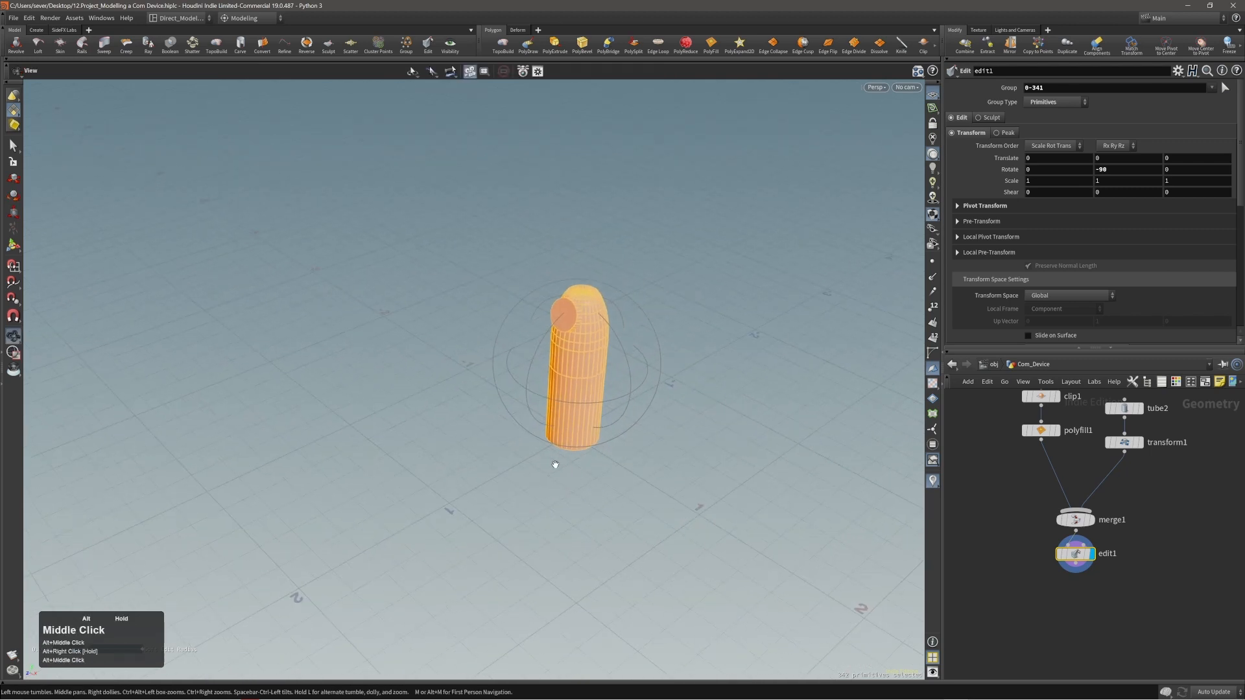
pyautogui.keyDown('alt'); pyautogui.moveTo(321, 556); pyautogui.dragTo(745, 278, button='right'); pyautogui.keyUp('alt')
pyautogui.keyDown('alt'); pyautogui.moveTo(745, 278); pyautogui.dragTo(658, 364); pyautogui.keyUp('alt')
pyautogui.keyDown('alt'); pyautogui.moveTo(659, 364); pyautogui.dragTo(590, 364, button='right'); pyautogui.keyUp('alt')
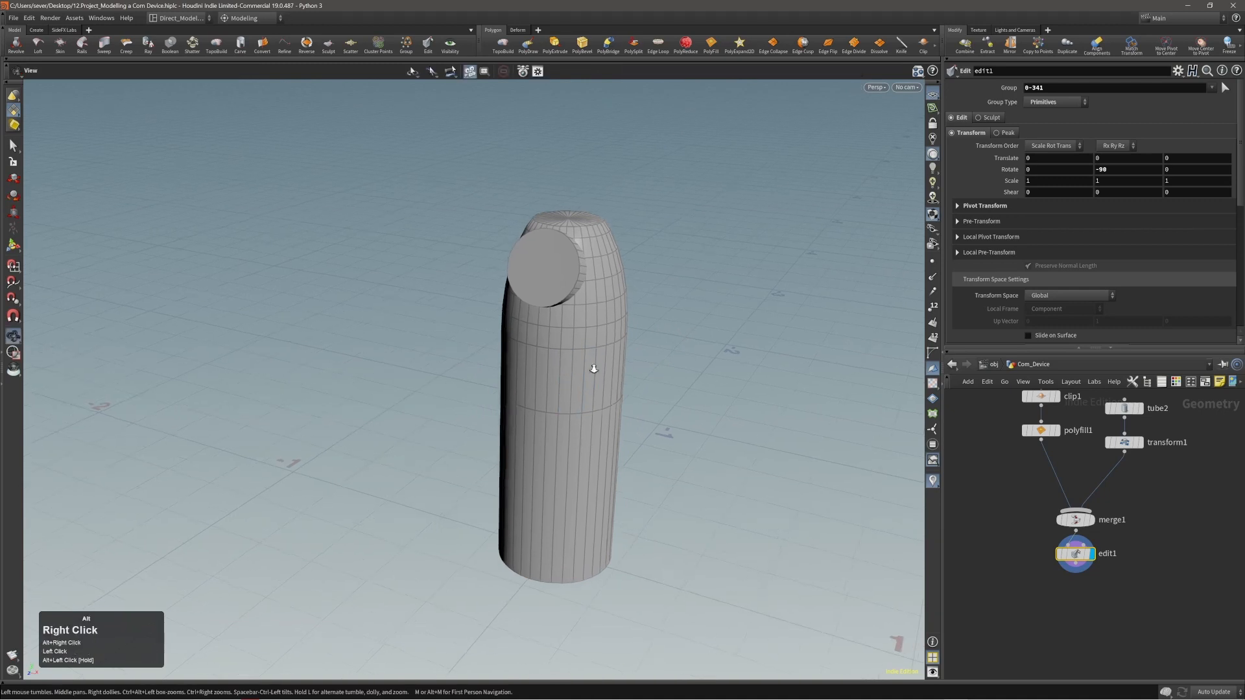
pyautogui.keyDown('alt'); pyautogui.moveTo(589, 364); pyautogui.dragTo(633, 374, button='middle'); pyautogui.keyUp('alt')
pyautogui.keyDown('alt'); pyautogui.moveTo(614, 408); pyautogui.dragTo(737, 384); pyautogui.keyUp('alt')
# Return to the obj level and view the Com_Device in its object orientation.
pyautogui.click(983, 368)
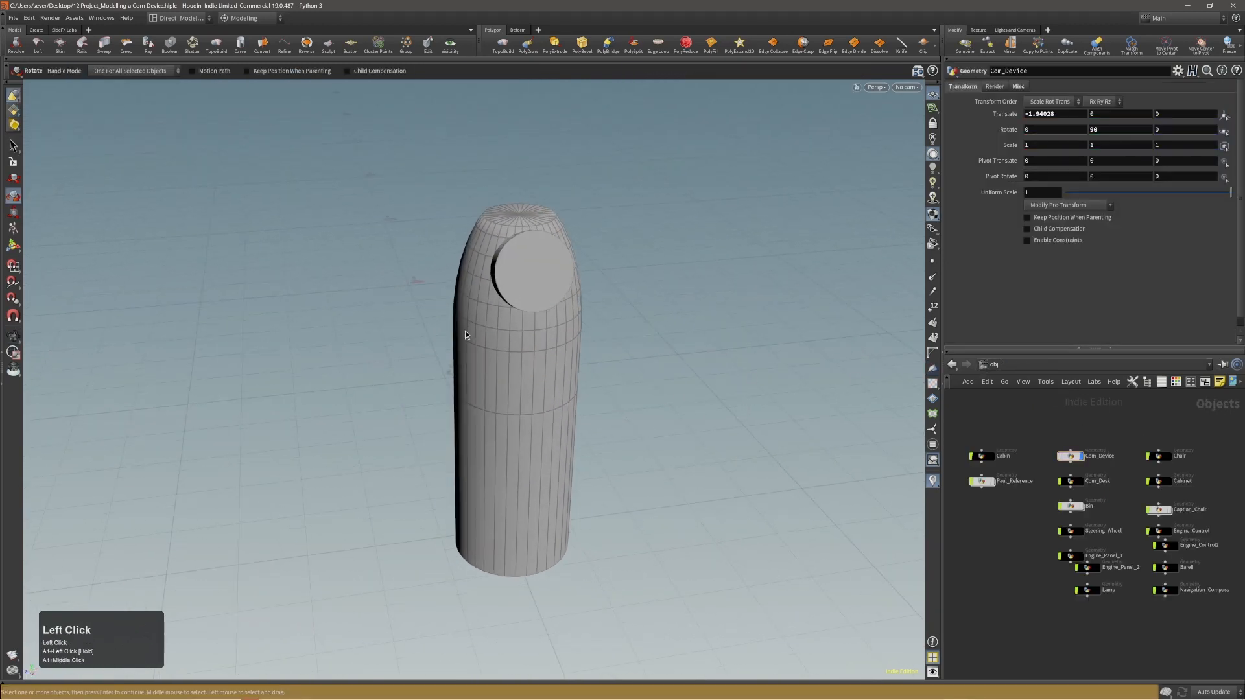
pyautogui.keyDown('alt'); pyautogui.moveTo(465, 331); pyautogui.dragTo(478, 321, button='right'); pyautogui.keyUp('alt')
pyautogui.keyDown('alt'); pyautogui.moveTo(477, 321); pyautogui.dragTo(614, 264); pyautogui.keyUp('alt')
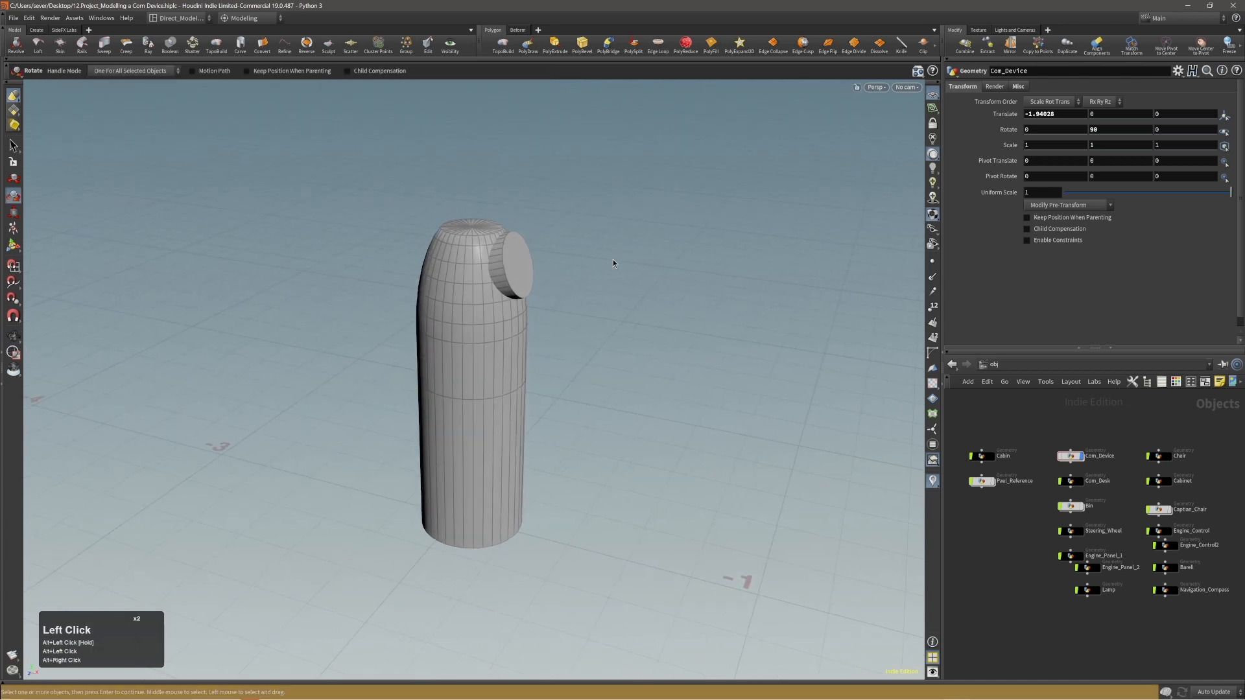
pyautogui.keyDown('alt'); pyautogui.moveTo(612, 263); pyautogui.dragTo(596, 254, button='right'); pyautogui.keyUp('alt')
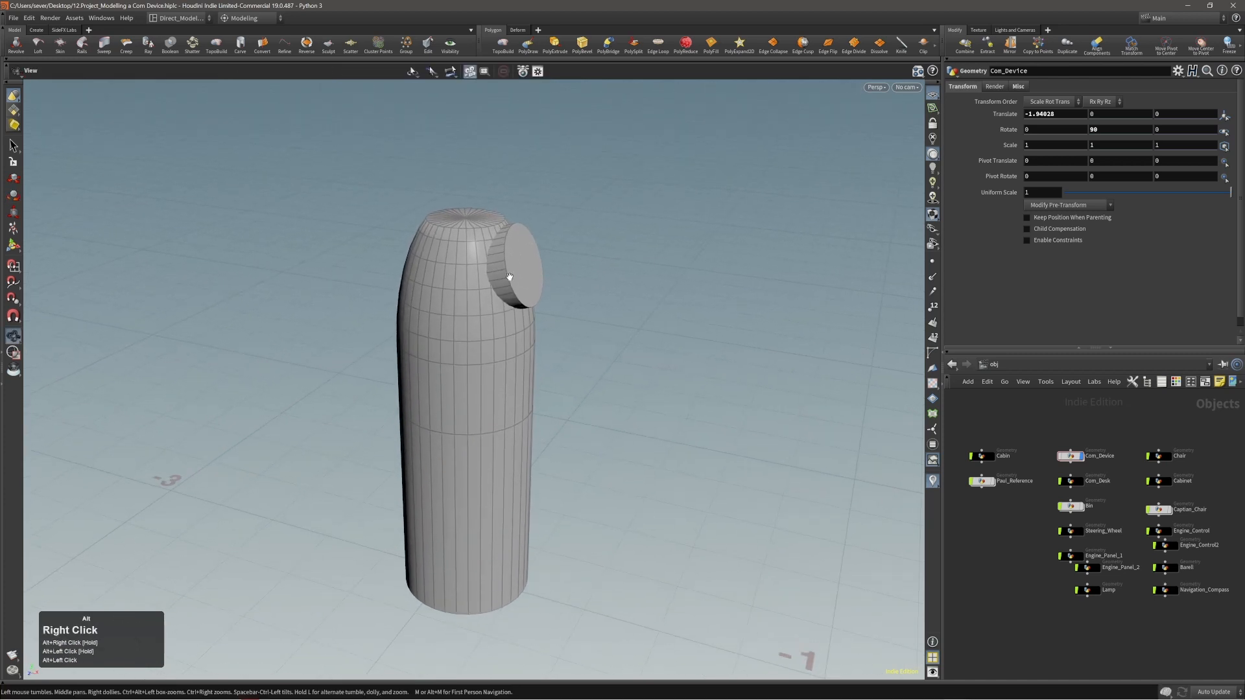
# Try to start TopoBuild with the Com_Device body and disc as the projection geometry.
pyautogui.keyDown('alt'); pyautogui.moveTo(510, 276); pyautogui.dragTo(475, 274); pyautogui.keyUp('alt')
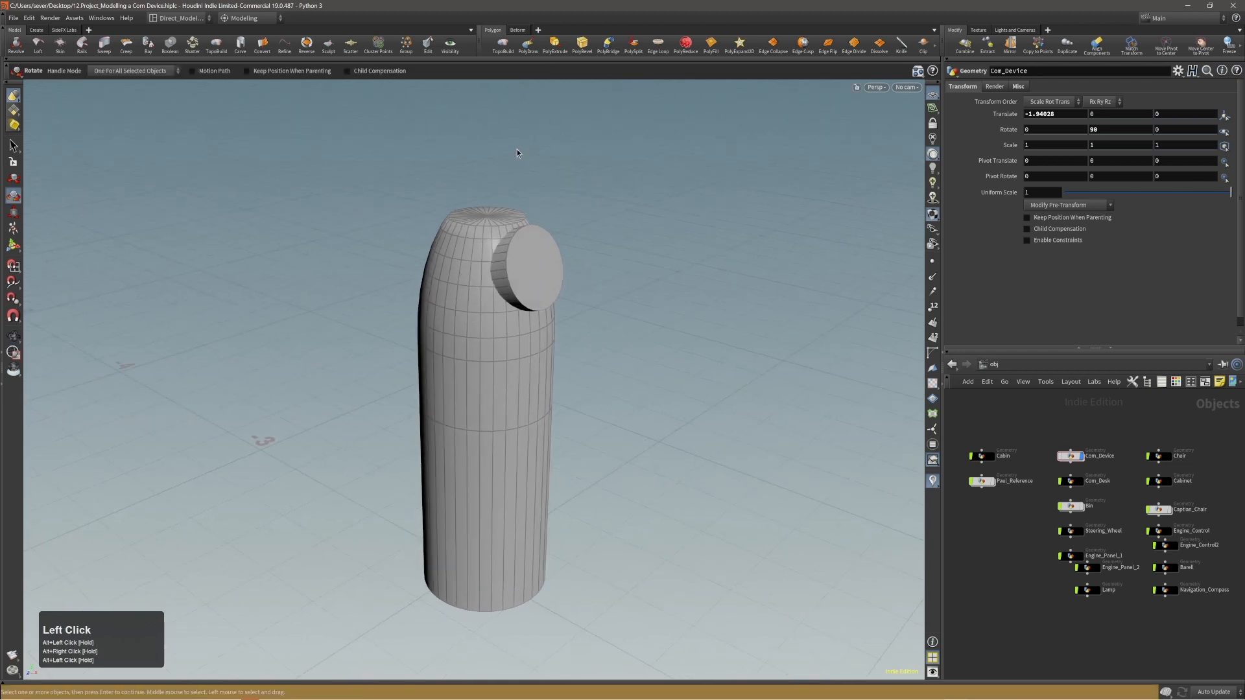
pyautogui.press('s')
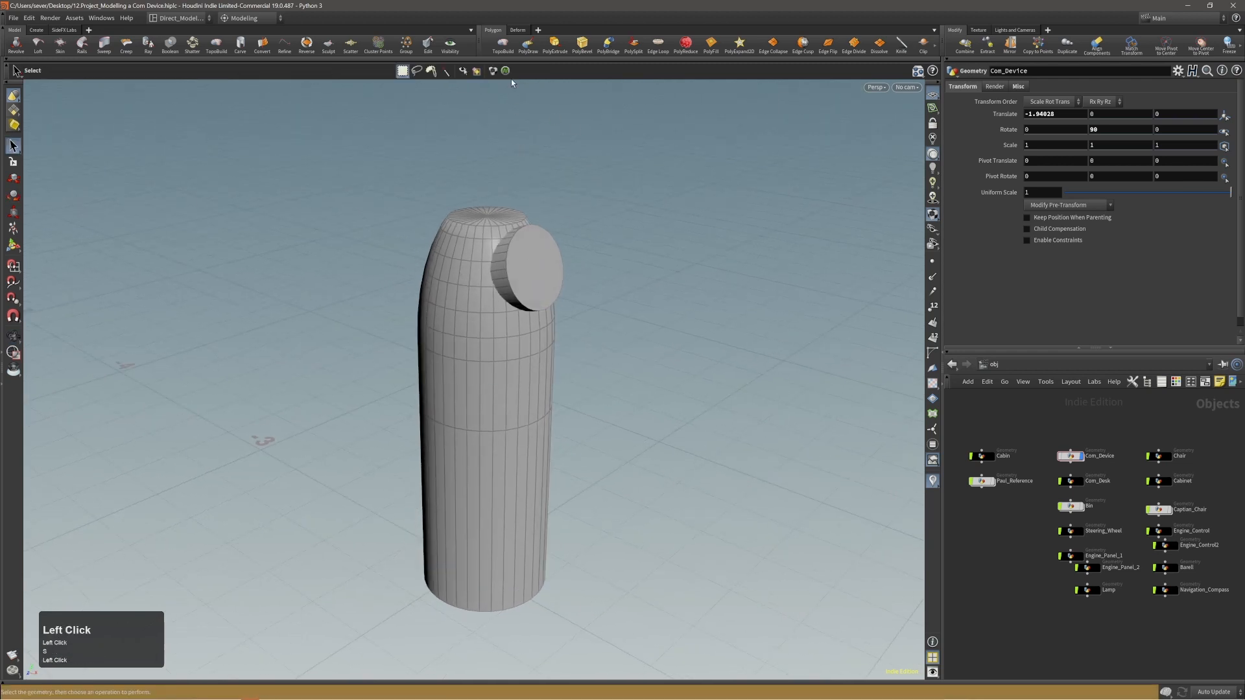
pyautogui.click(505, 47)
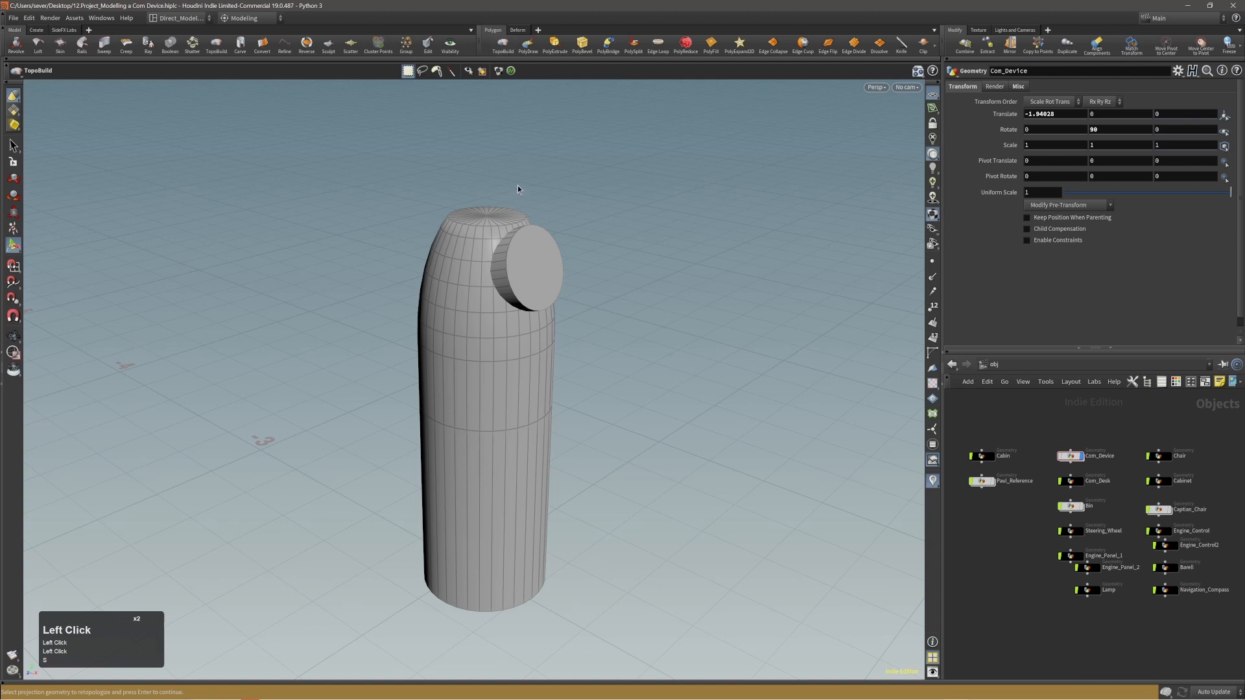
pyautogui.keyDown('alt'); pyautogui.moveTo(509, 269); pyautogui.dragTo(471, 286, button='right'); pyautogui.keyUp('alt')
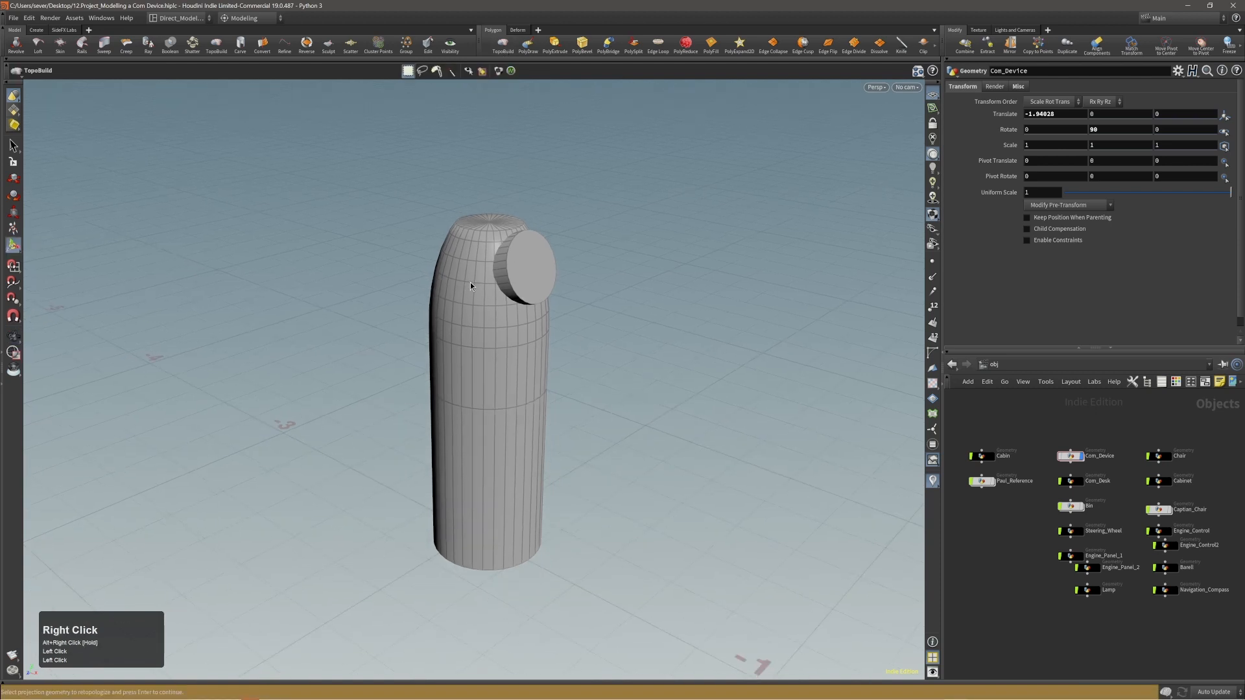
pyautogui.click(472, 277)
pyautogui.moveTo(367, 177); pyautogui.dragTo(640, 586)
pyautogui.click(1068, 458)
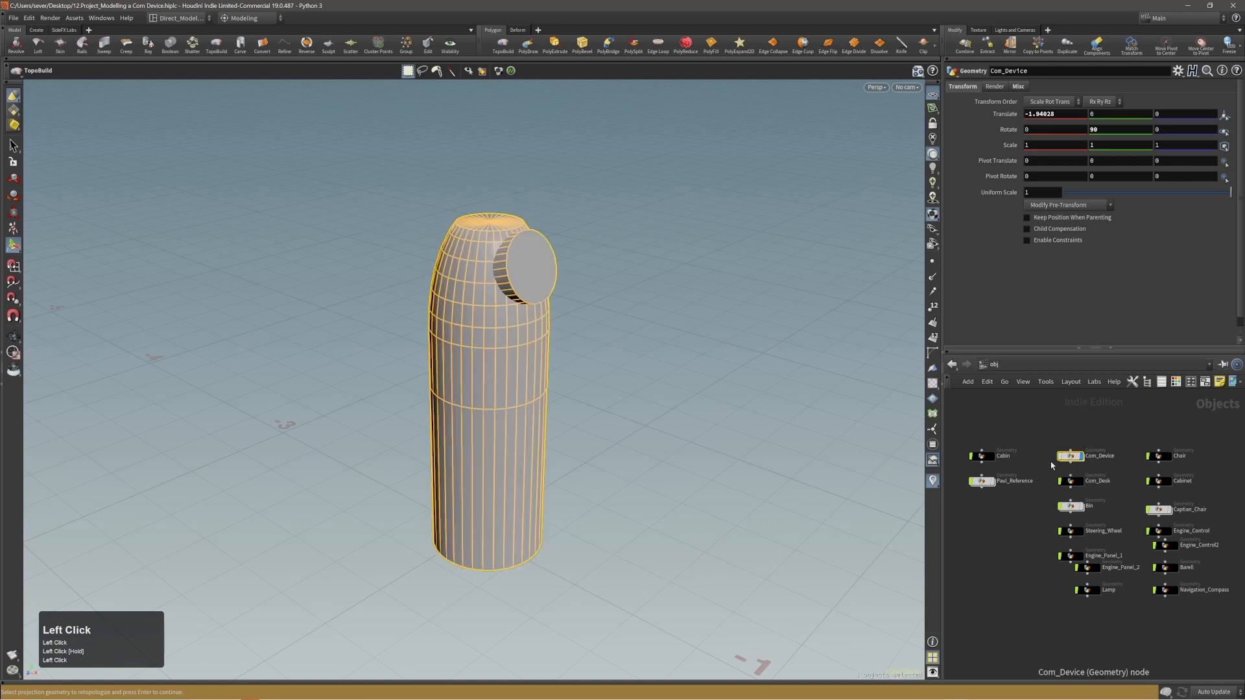
pyautogui.click(511, 280)
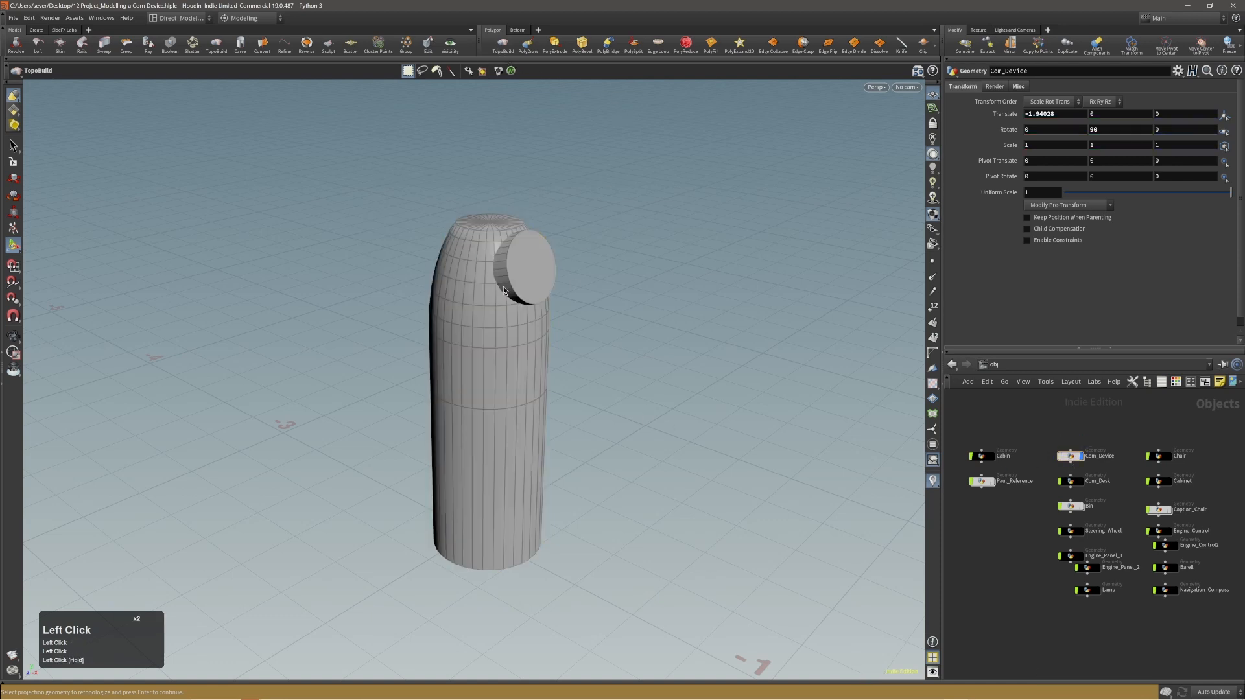
pyautogui.doubleClick(481, 303)
pyautogui.keyDown('alt'); pyautogui.moveTo(488, 303); pyautogui.dragTo(541, 274, button='right'); pyautogui.keyUp('alt')
pyautogui.keyDown('alt'); pyautogui.moveTo(540, 274); pyautogui.dragTo(516, 303); pyautogui.keyUp('alt')
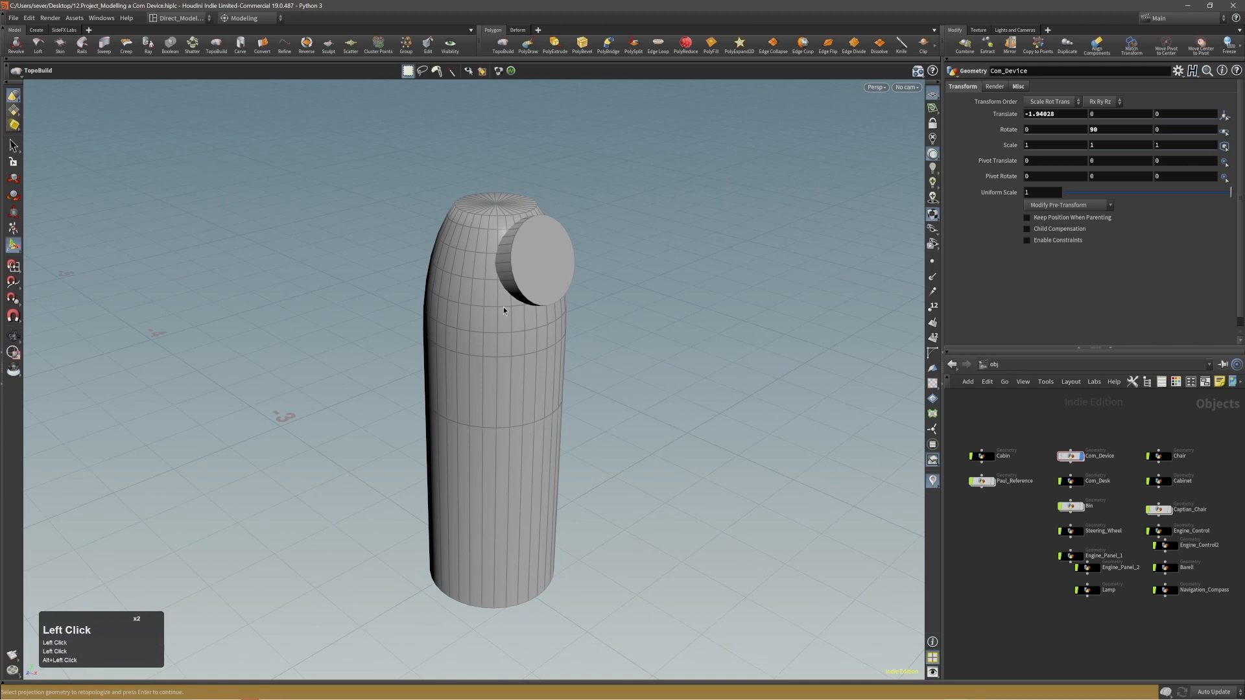
# Retry TopoBuild with Com_Device selected beforehand, and confirm its body and disc as the projection geometry.
pyautogui.press('s')
pyautogui.doubleClick(489, 258)
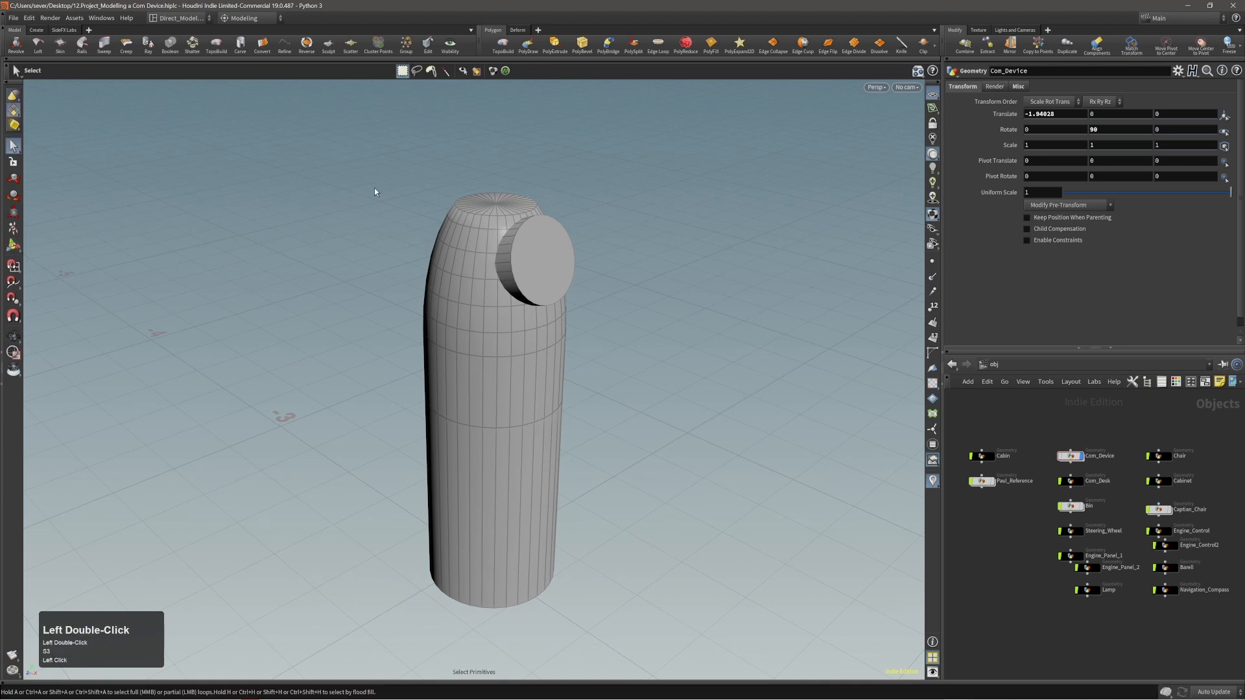
pyautogui.click(1070, 456)
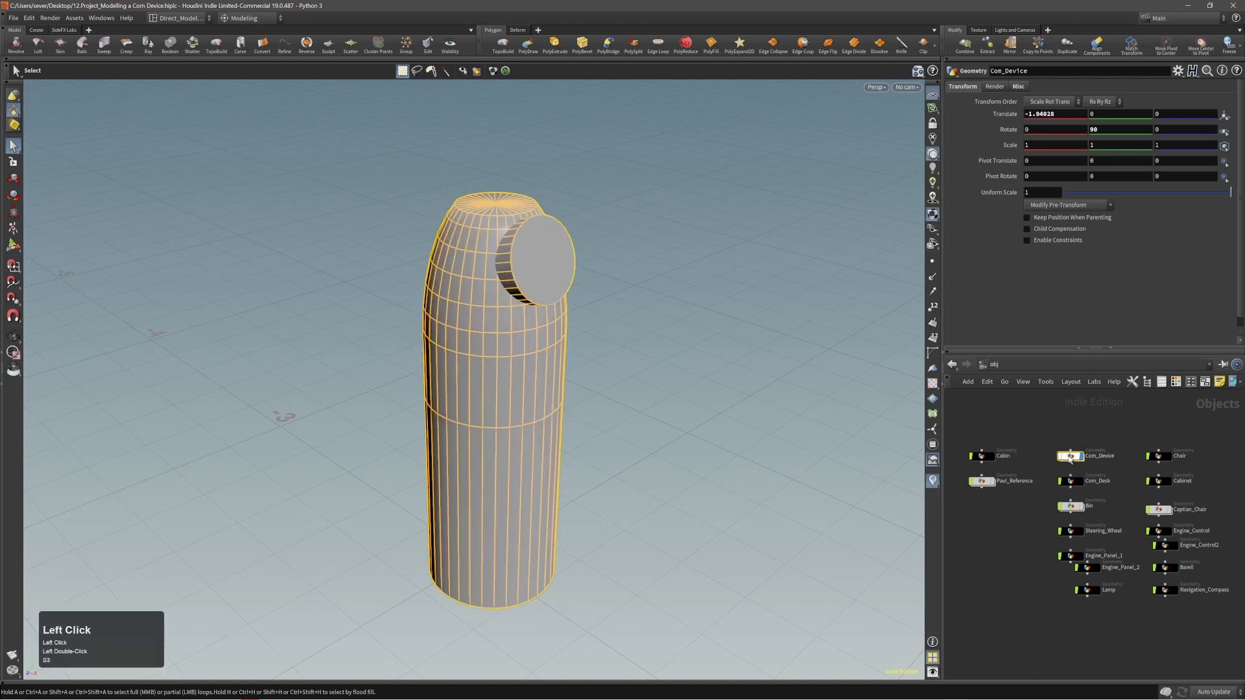
pyautogui.click(503, 44)
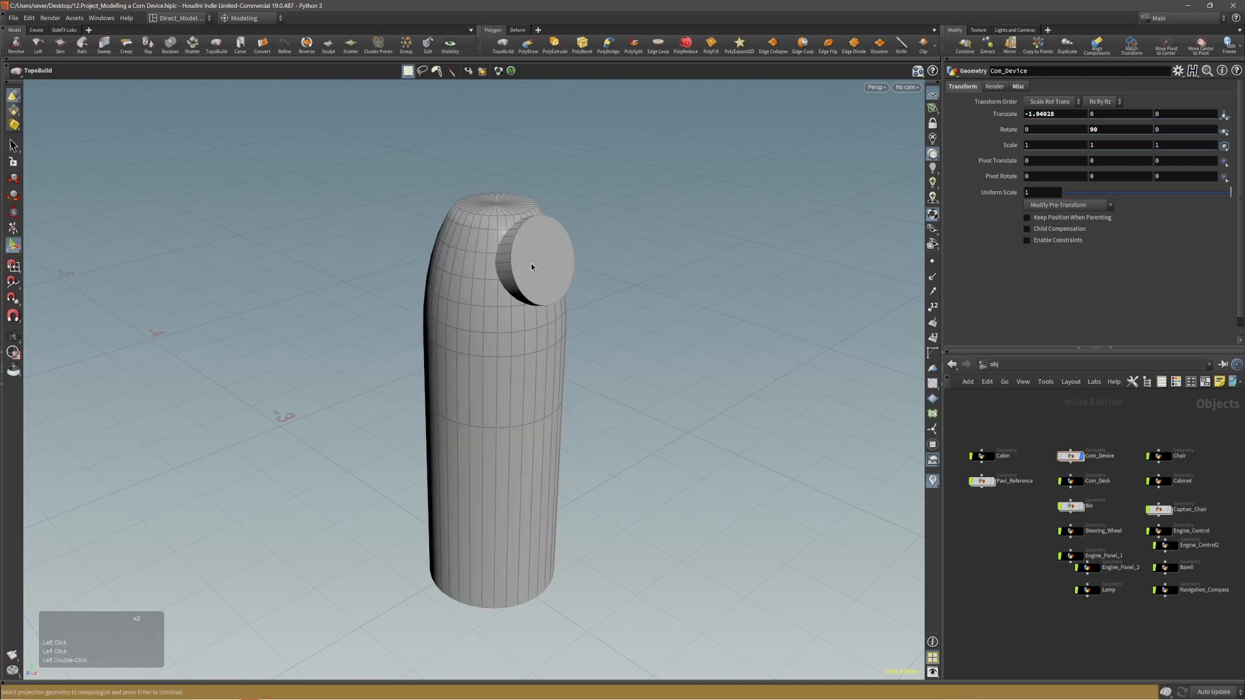
pyautogui.doubleClick(532, 262)
pyautogui.moveTo(395, 179); pyautogui.dragTo(669, 614)
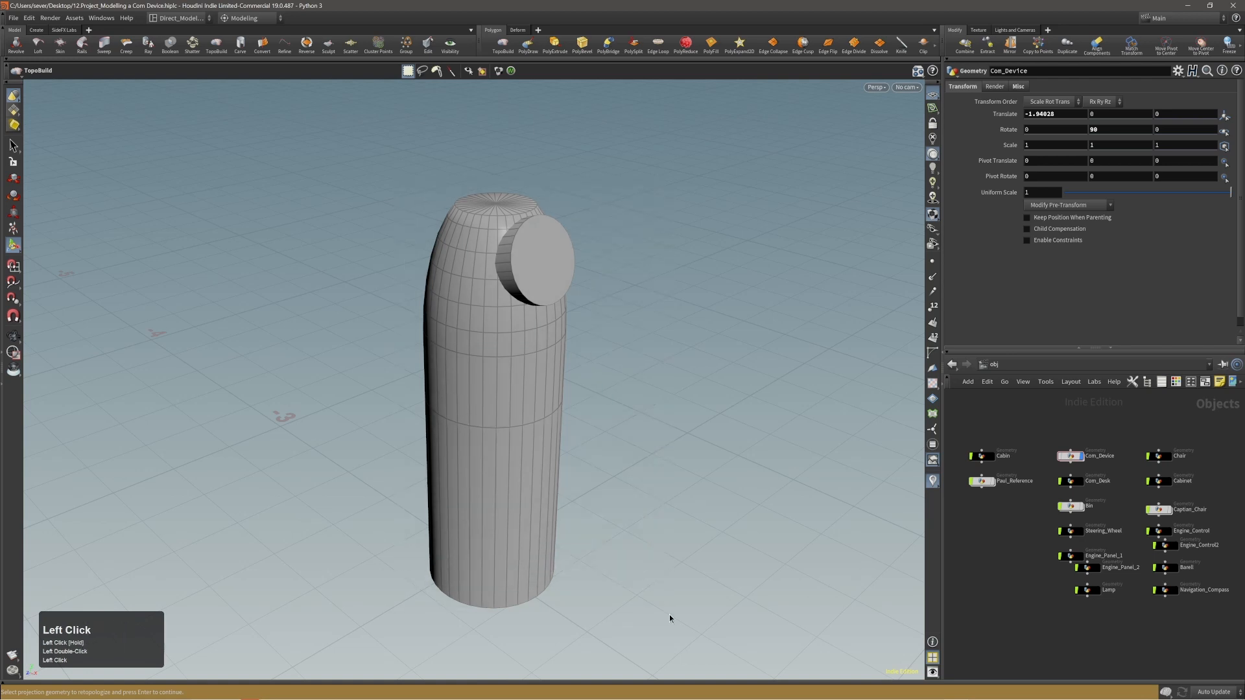
pyautogui.press('Return')
pyautogui.press('Return')
pyautogui.press('Return')
pyautogui.press('Return')
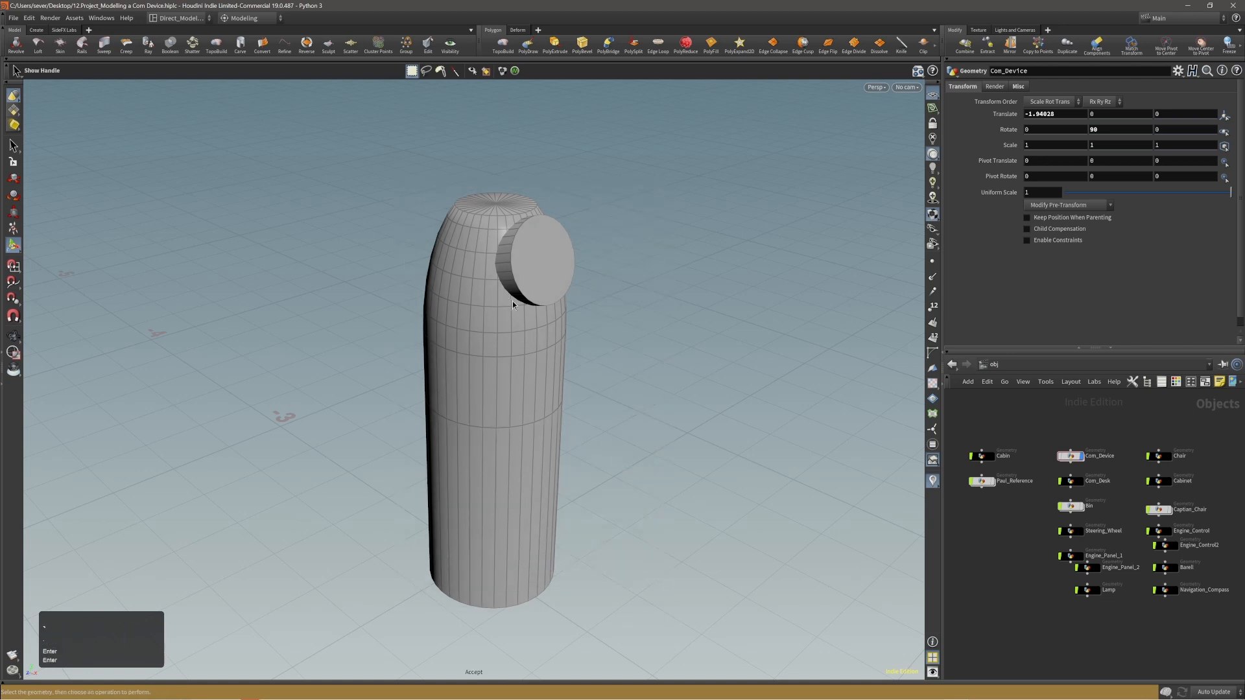
# Select the whole Com_Device object again and try once more to use it for TopoBuild.
pyautogui.keyDown('alt'); pyautogui.moveTo(512, 302); pyautogui.dragTo(501, 295, button='right'); pyautogui.keyUp('alt')
pyautogui.moveTo(465, 199); pyautogui.dragTo(676, 658)
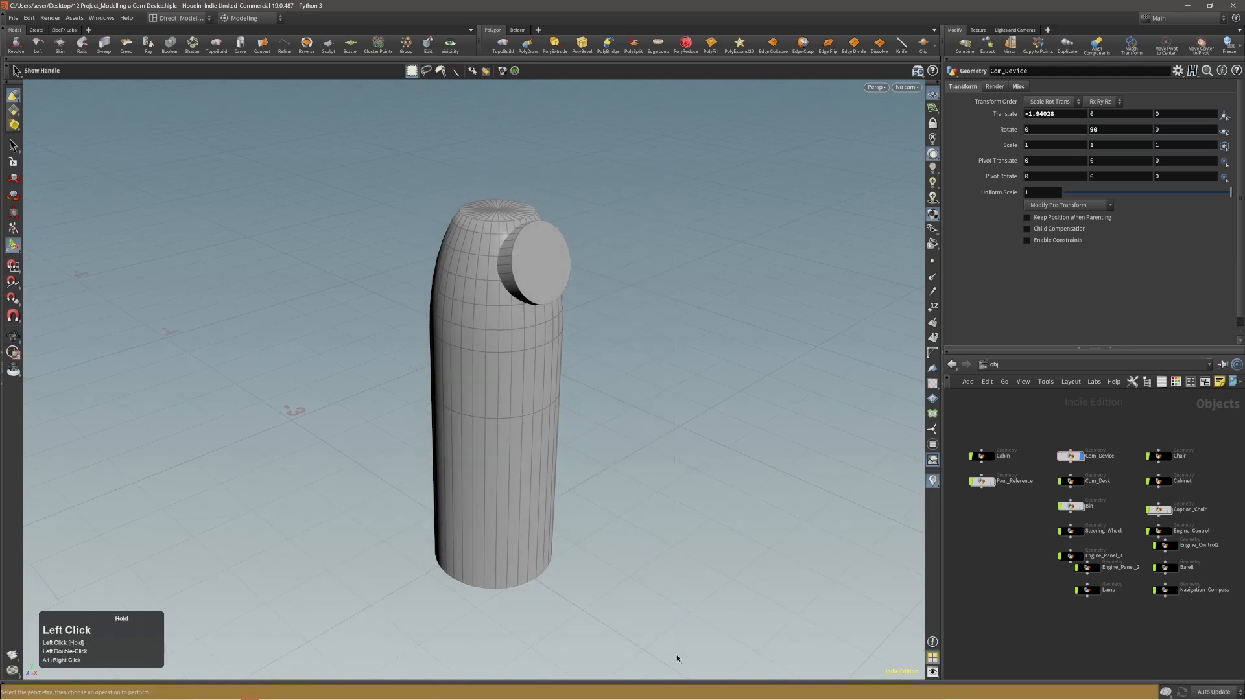
pyautogui.doubleClick(1071, 457)
pyautogui.moveTo(326, 172); pyautogui.dragTo(664, 642)
pyautogui.click(504, 44)
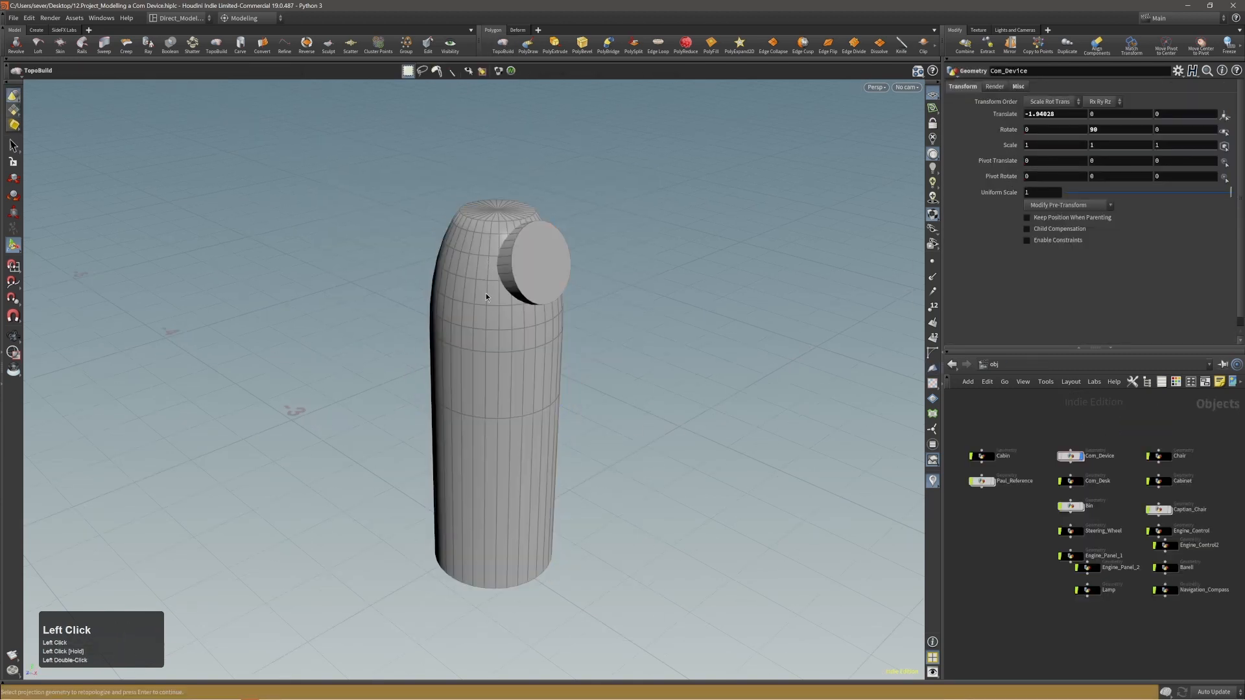
pyautogui.moveTo(354, 180); pyautogui.dragTo(705, 552)
# Examine the Com_Device body and disc from several angles.
pyautogui.keyDown('alt'); pyautogui.moveTo(531, 395); pyautogui.dragTo(586, 317); pyautogui.keyUp('alt')
pyautogui.keyDown('alt'); pyautogui.moveTo(586, 317); pyautogui.dragTo(519, 373, button='right'); pyautogui.keyUp('alt')
pyautogui.keyDown('alt'); pyautogui.moveTo(519, 372); pyautogui.dragTo(489, 356); pyautogui.keyUp('alt')
pyautogui.doubleClick(501, 311)
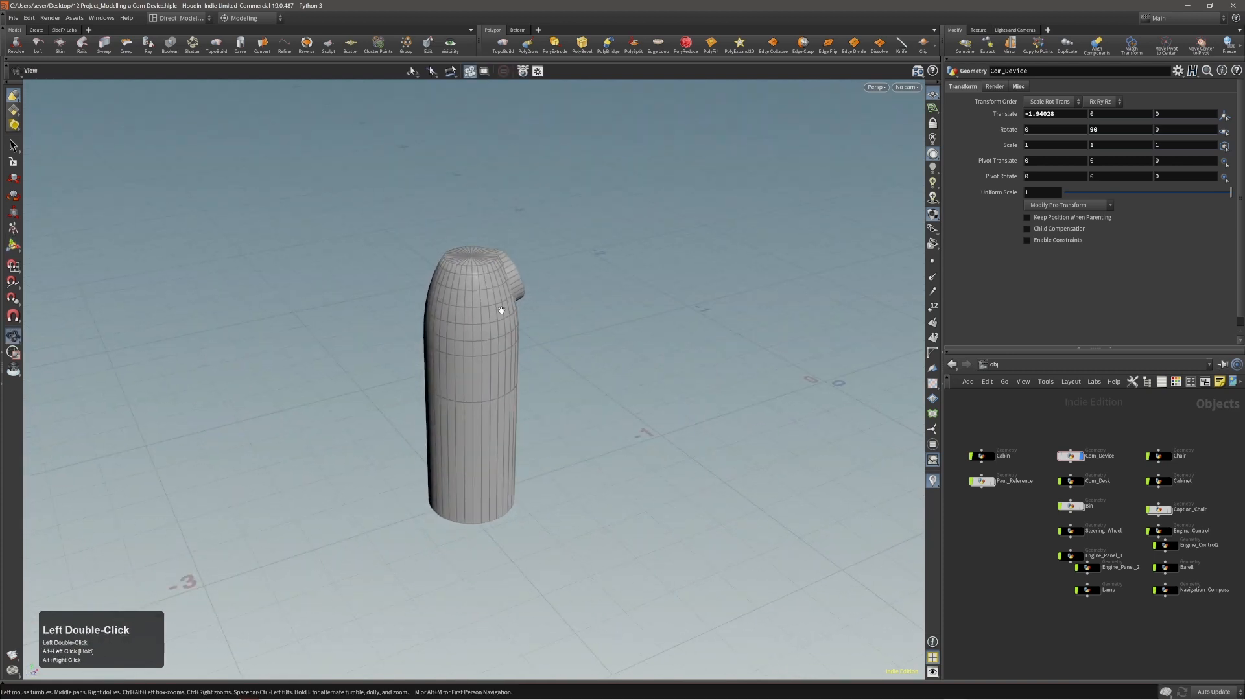
pyautogui.moveTo(501, 311); pyautogui.dragTo(453, 315)
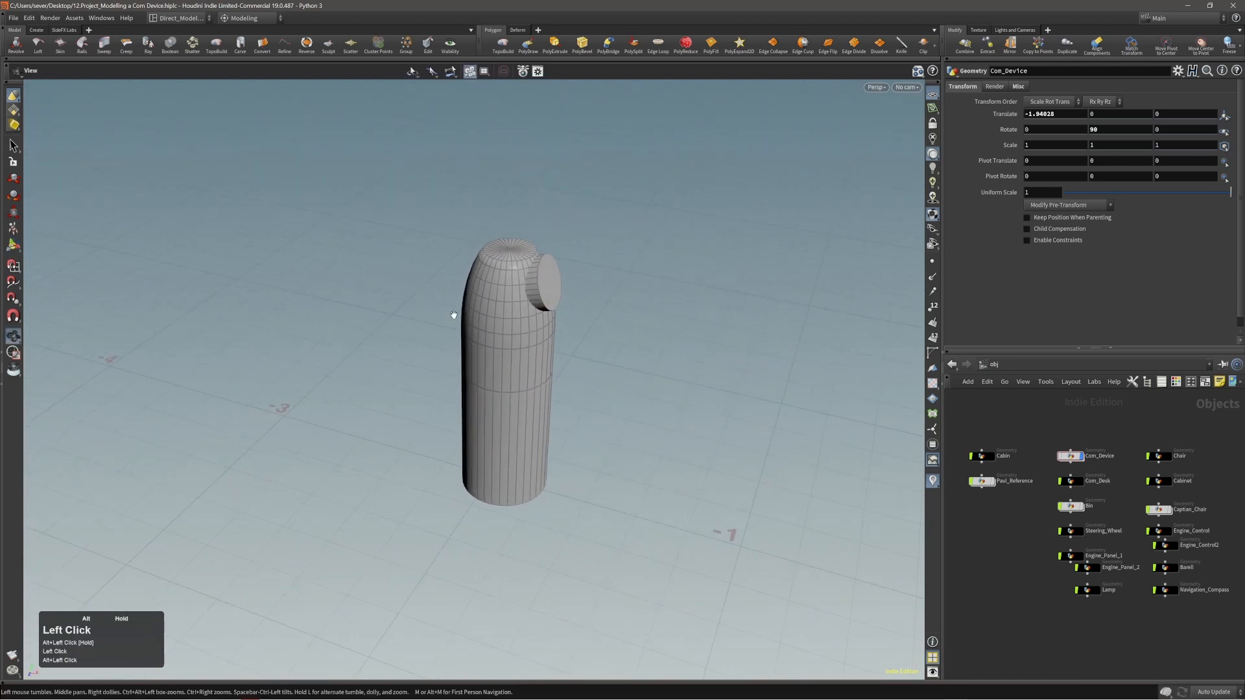
pyautogui.doubleClick(502, 334)
pyautogui.keyDown('alt'); pyautogui.moveTo(511, 326); pyautogui.dragTo(567, 328, button='right'); pyautogui.keyUp('alt')
pyautogui.keyDown('alt'); pyautogui.moveTo(567, 328); pyautogui.dragTo(504, 339); pyautogui.keyUp('alt')
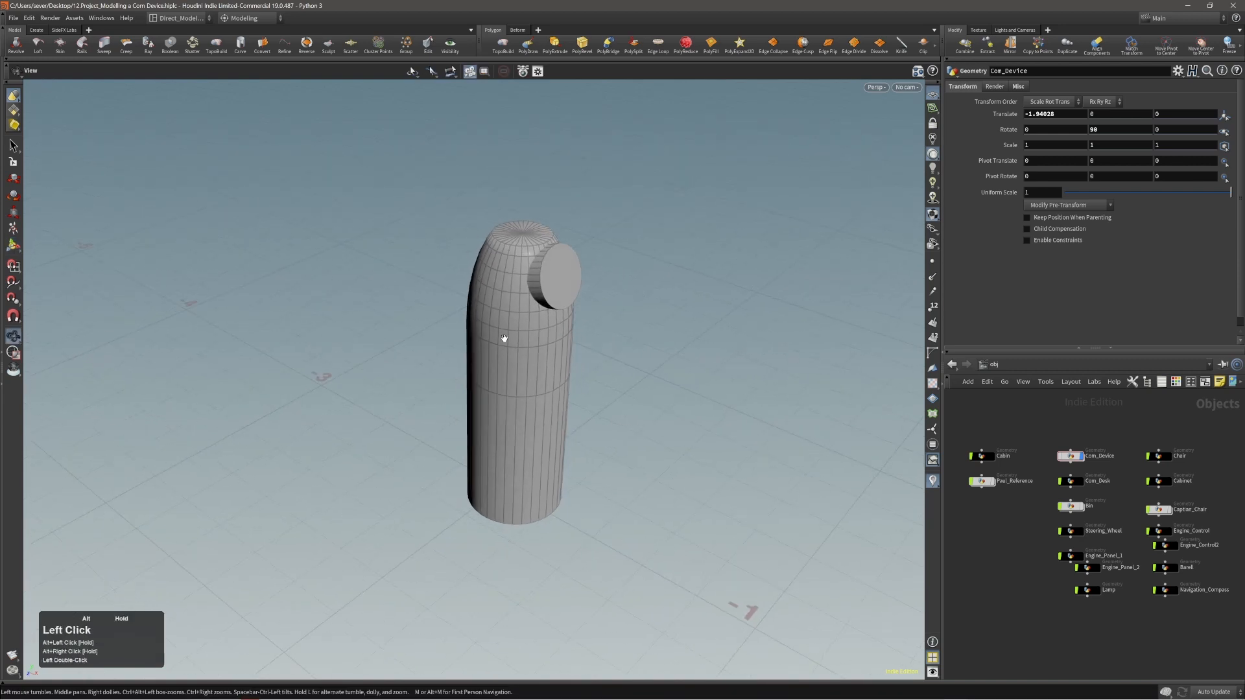
pyautogui.press('space')
pyautogui.press('y')
pyautogui.keyDown('alt'); pyautogui.moveTo(523, 298); pyautogui.dragTo(503, 302, button='middle'); pyautogui.keyUp('alt')
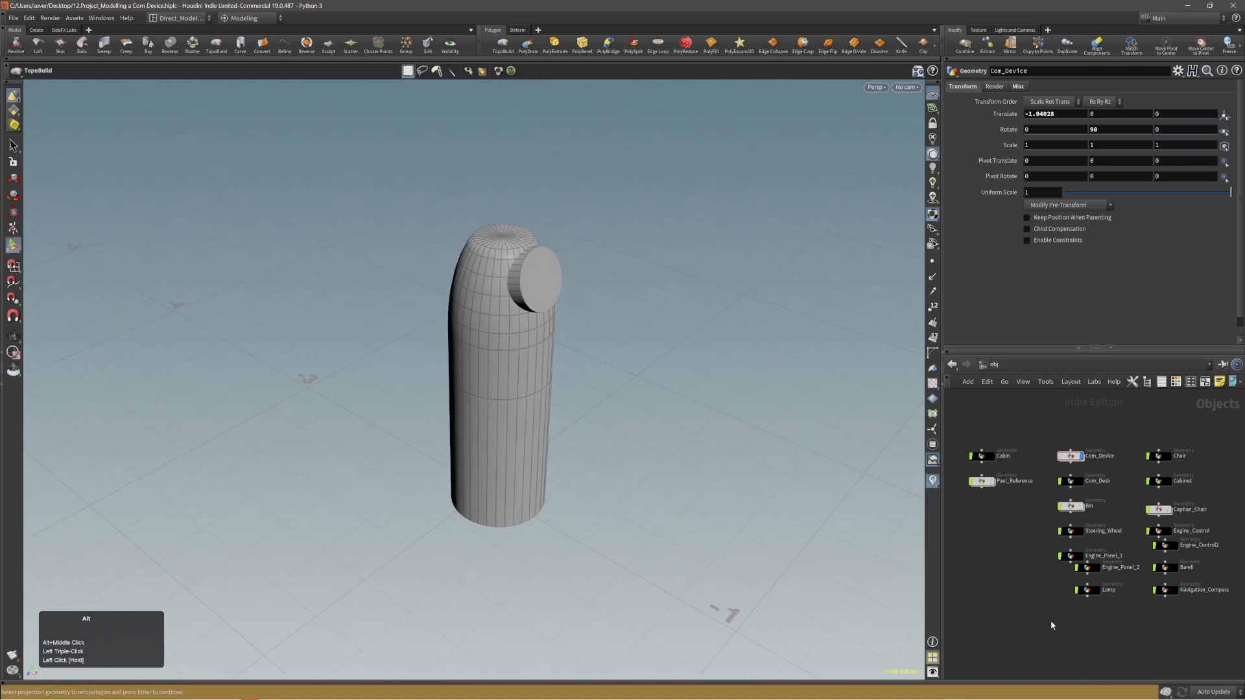
# Add a new empty Geometry object at the obj level and place it below the existing objects.
pyautogui.keyDown('alt'); pyautogui.moveTo(1063, 622); pyautogui.dragTo(1049, 538, button='middle'); pyautogui.keyUp('alt')
pyautogui.press('Tab')
pyautogui.write('geo')
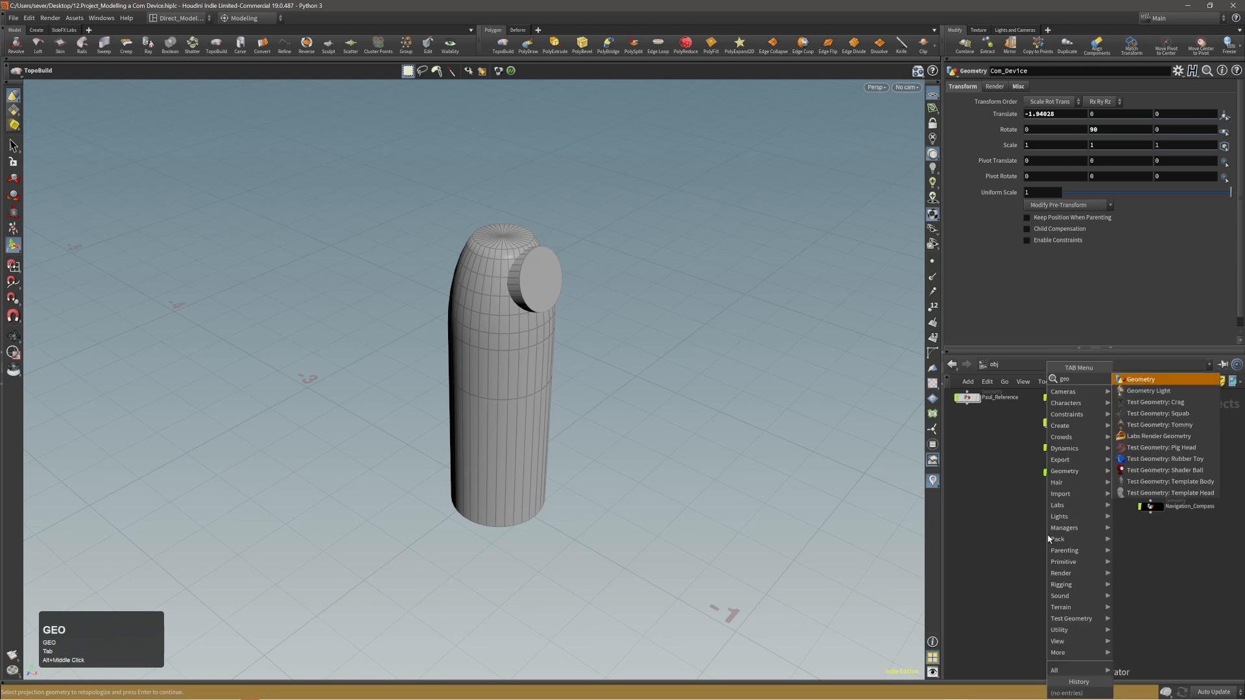
pyautogui.press('Return')
pyautogui.press('Return')
pyautogui.moveTo(1048, 538); pyautogui.dragTo(1044, 555, button='middle')
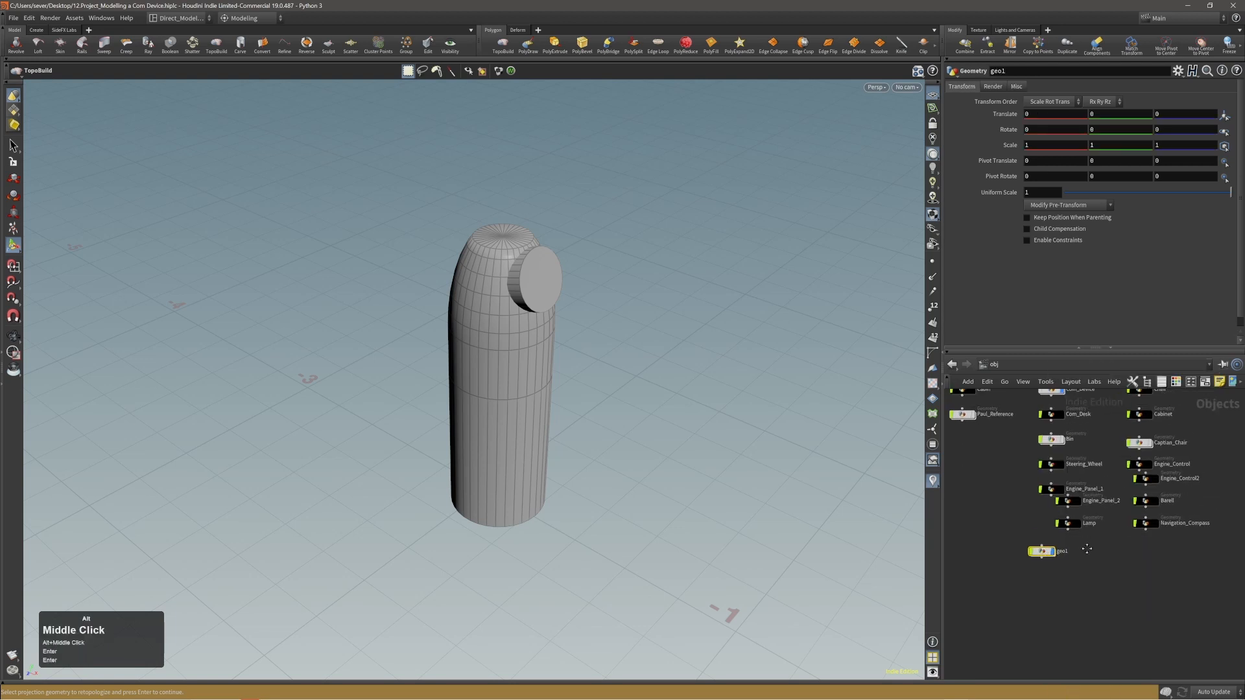
pyautogui.moveTo(1044, 555); pyautogui.dragTo(1033, 569)
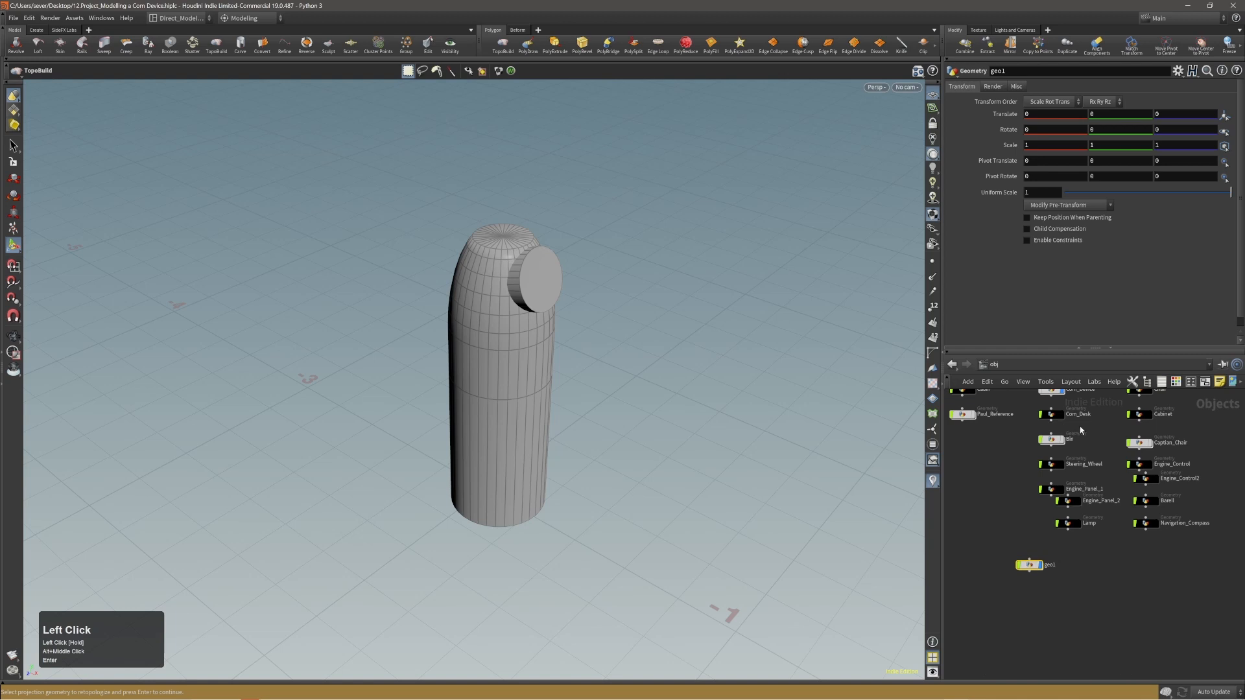
# Copy all nodes inside the Com_Device network, including the final edit1 node.
pyautogui.keyDown('alt'); pyautogui.moveTo(1105, 422); pyautogui.dragTo(1106, 483, button='middle'); pyautogui.keyUp('alt')
pyautogui.doubleClick(1051, 453)
pyautogui.scroll(-1, 1147, 566)
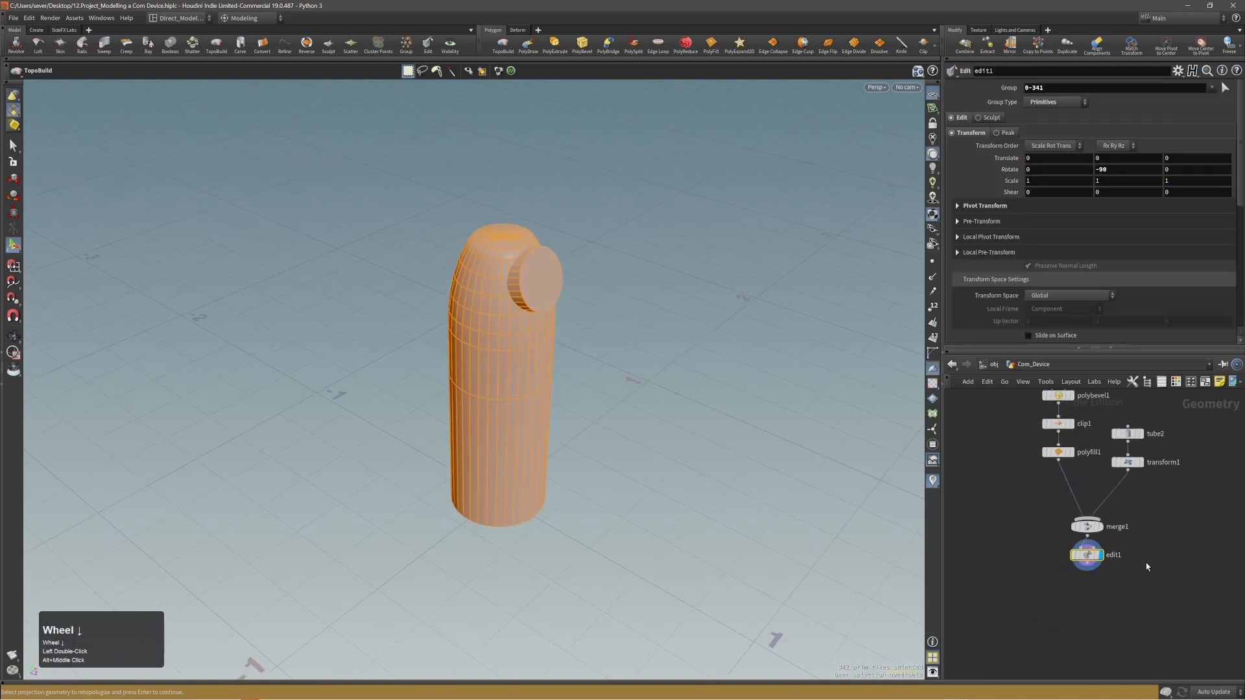
pyautogui.hotkey('ctrl', 'a')
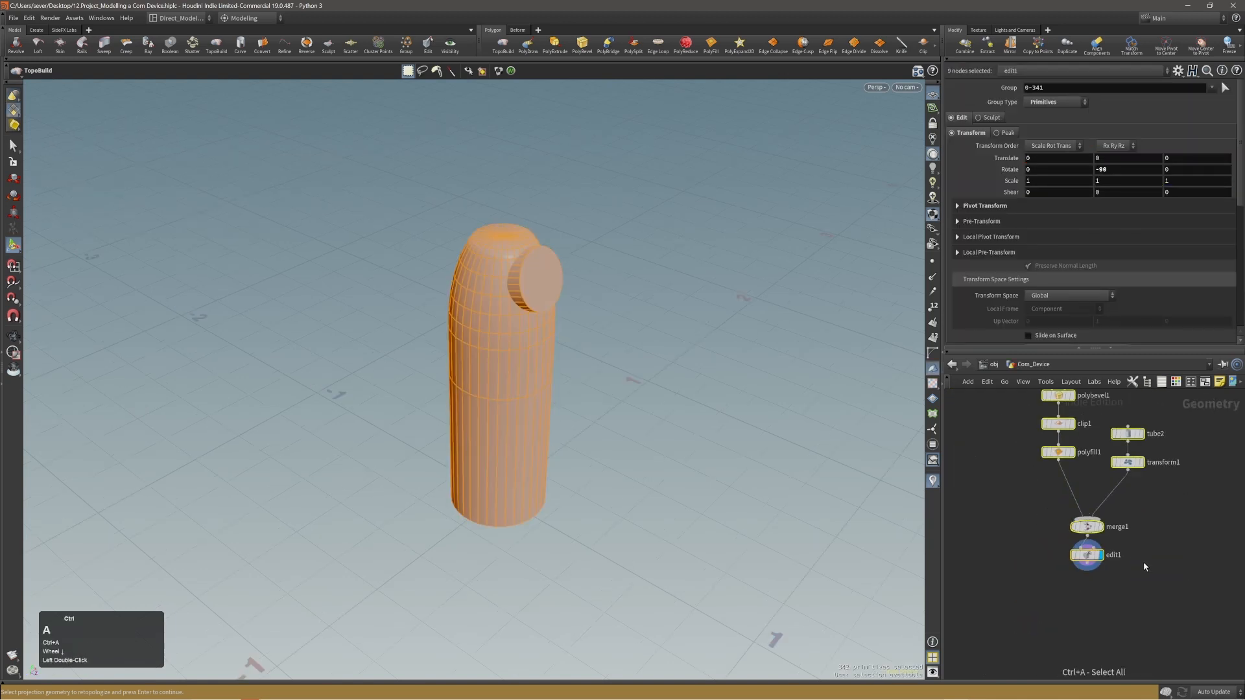
pyautogui.hotkey('ctrl', 'c')
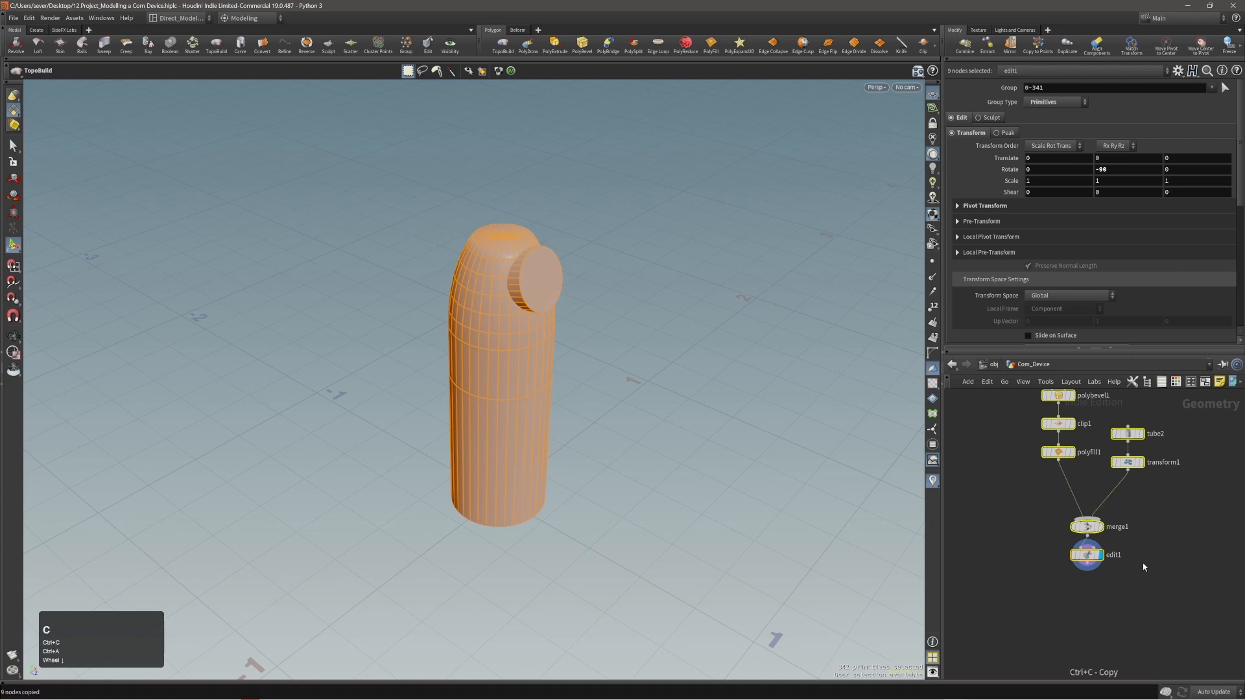
# Paste the copied Com_Device nodes into the geo1 object's network.
pyautogui.press('u')
pyautogui.keyDown('alt'); pyautogui.moveTo(1112, 623); pyautogui.dragTo(1143, 558, button='middle'); pyautogui.keyUp('alt')
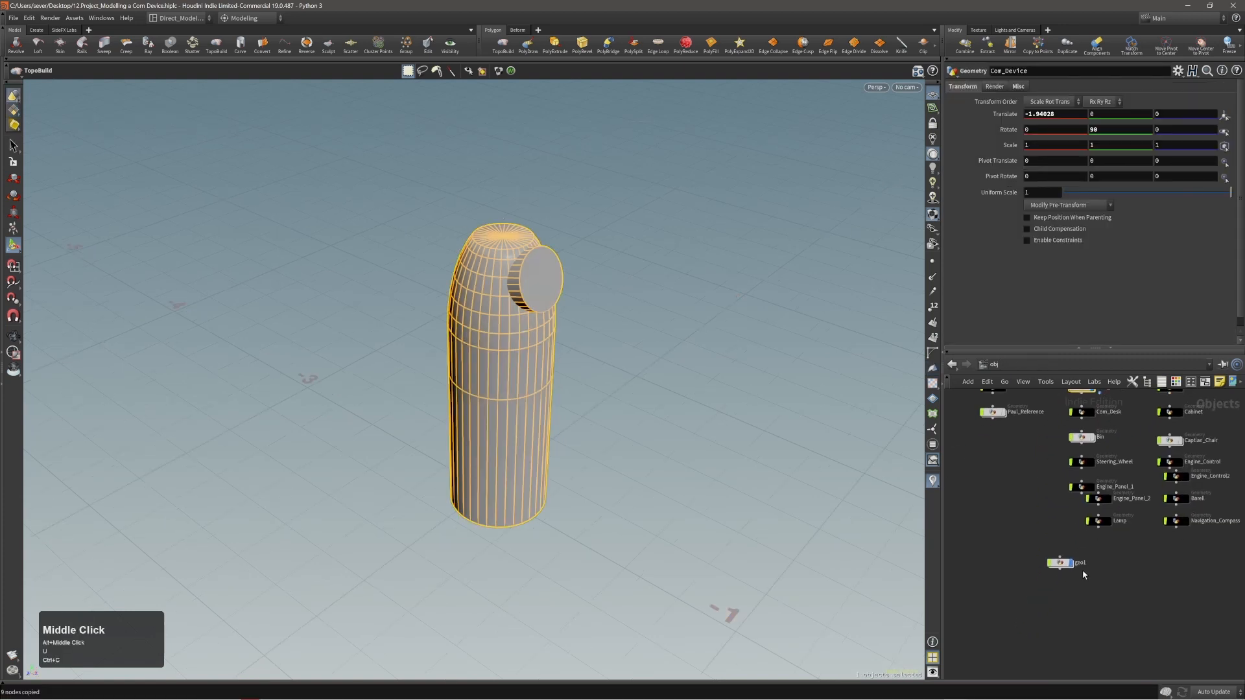
pyautogui.doubleClick(1060, 562)
pyautogui.hotkey('ctrl', 'v')
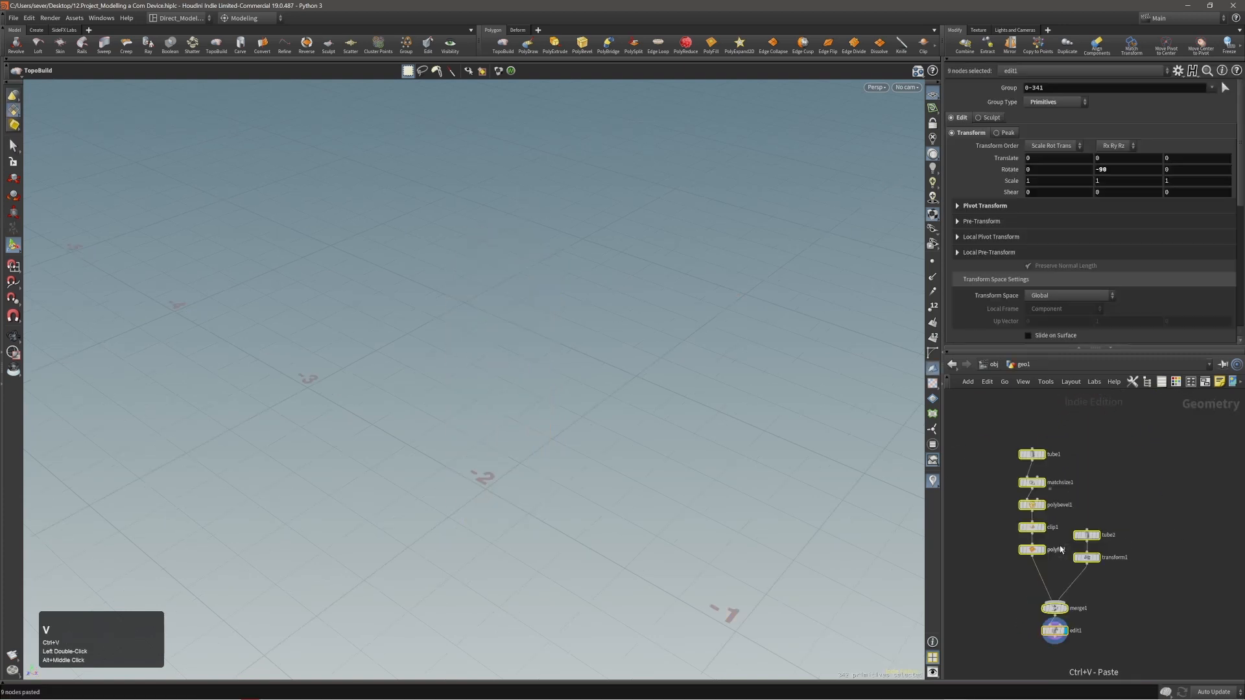
pyautogui.keyDown('alt'); pyautogui.moveTo(1126, 589); pyautogui.dragTo(1165, 560, button='middle'); pyautogui.keyUp('alt')
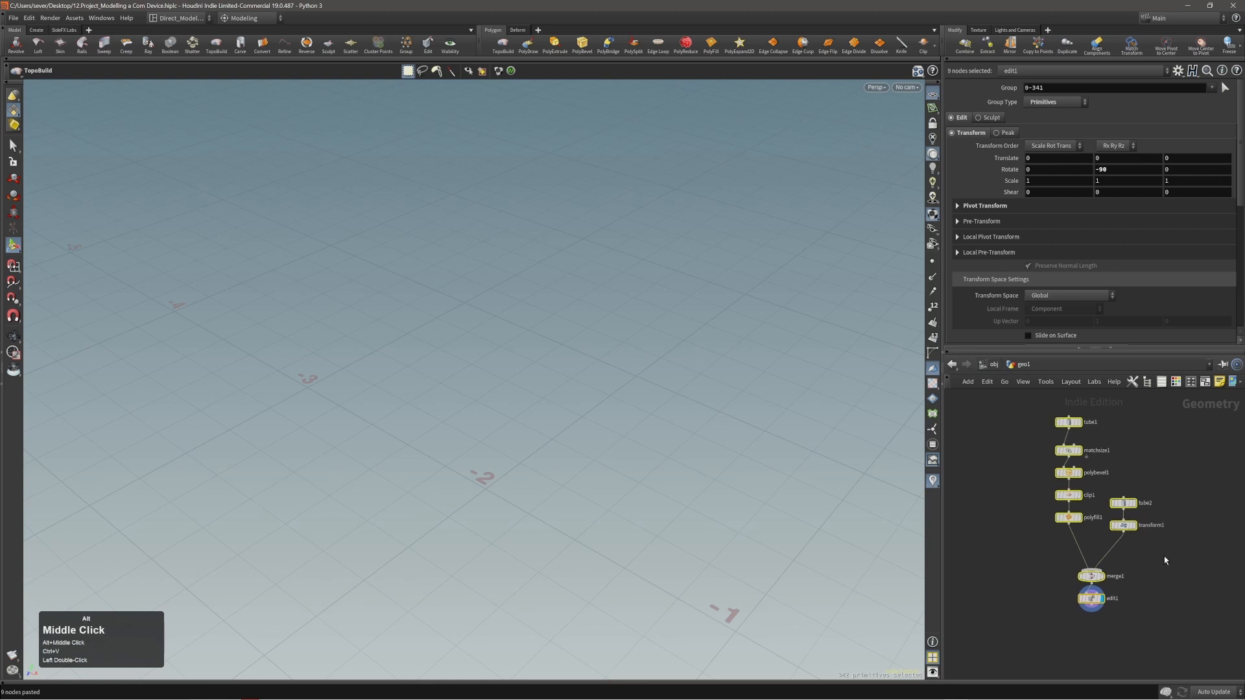
# Hide the original Com_Device object at the obj level and select geo1.
pyautogui.click(987, 367)
pyautogui.keyDown('alt'); pyautogui.moveTo(1031, 540); pyautogui.dragTo(993, 629, button='middle'); pyautogui.keyUp('alt')
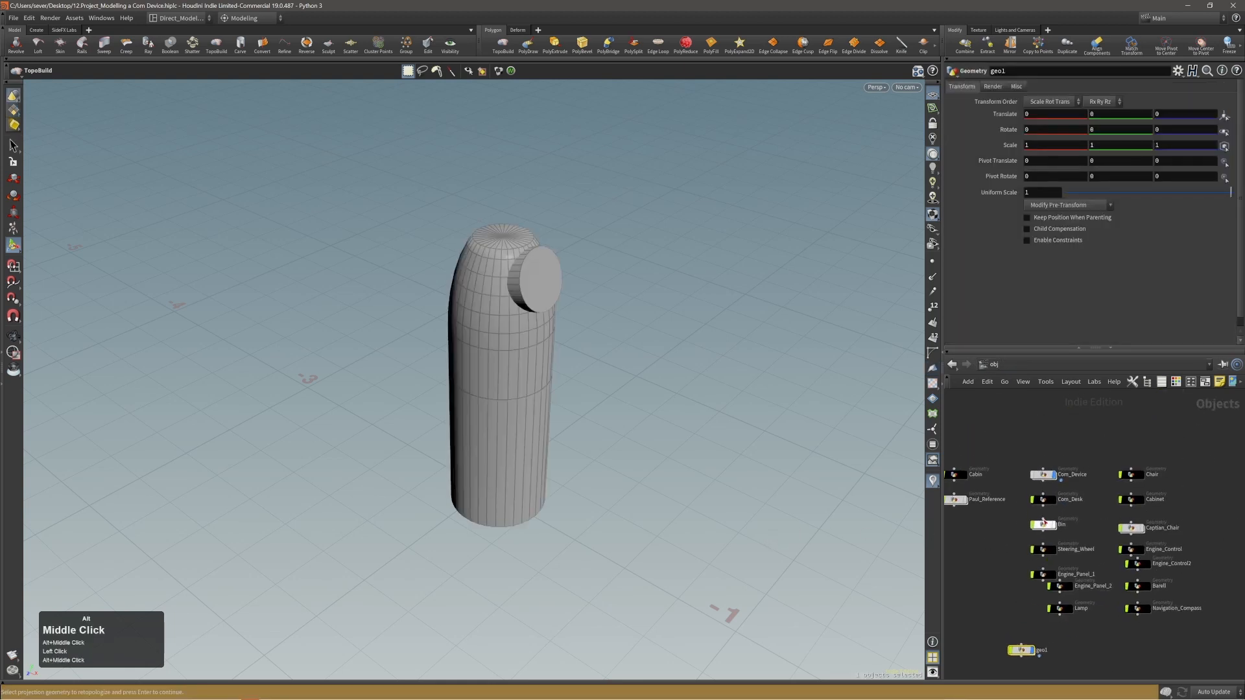
pyautogui.click(1054, 476)
pyautogui.click(1067, 479)
pyautogui.moveTo(1017, 650); pyautogui.dragTo(1013, 638)
pyautogui.click(1013, 638)
# Examine the geo1 copy of the device from several angles and distances.
pyautogui.keyDown('alt'); pyautogui.moveTo(551, 447); pyautogui.dragTo(376, 467, button='right'); pyautogui.keyUp('alt')
pyautogui.keyDown('alt'); pyautogui.moveTo(376, 467); pyautogui.dragTo(726, 449); pyautogui.keyUp('alt')
pyautogui.keyDown('alt'); pyautogui.moveTo(727, 449); pyautogui.dragTo(583, 453, button='middle'); pyautogui.keyUp('alt')
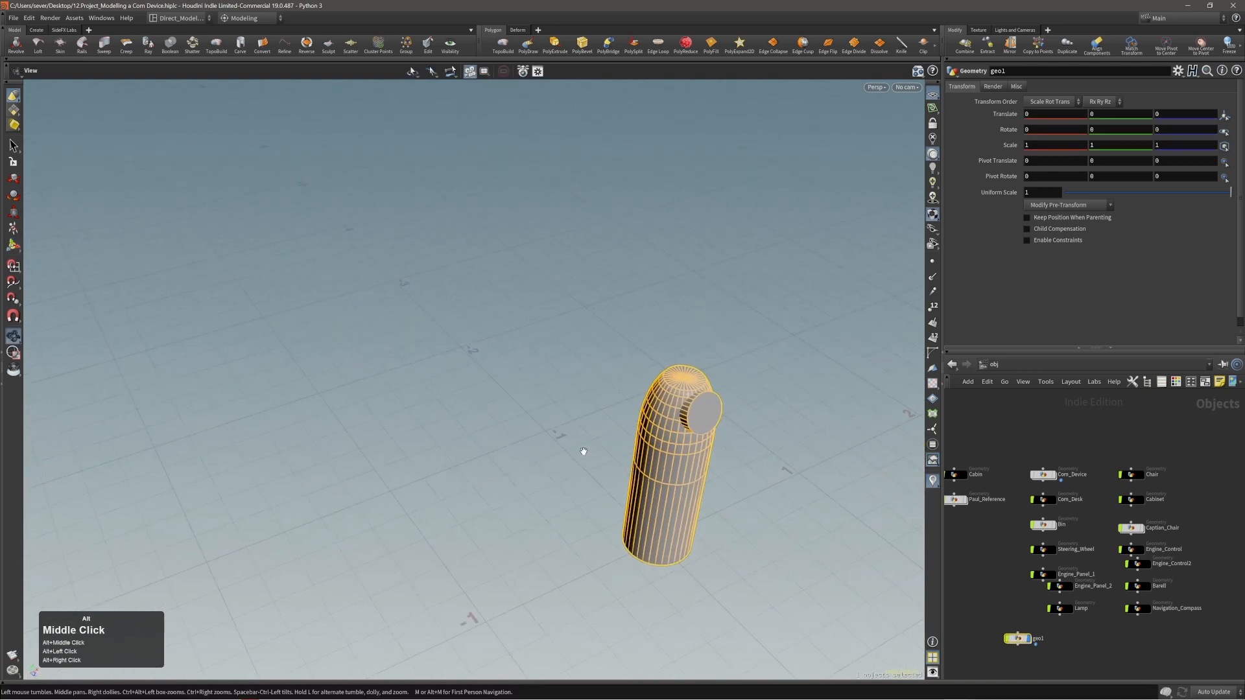
pyautogui.keyDown('alt'); pyautogui.moveTo(583, 453); pyautogui.dragTo(618, 509); pyautogui.keyUp('alt')
pyautogui.keyDown('alt'); pyautogui.moveTo(617, 509); pyautogui.dragTo(542, 434, button='middle'); pyautogui.keyUp('alt')
pyautogui.keyDown('alt'); pyautogui.moveTo(541, 434); pyautogui.dragTo(603, 446, button='right'); pyautogui.keyUp('alt')
pyautogui.keyDown('alt'); pyautogui.moveTo(603, 446); pyautogui.dragTo(561, 442); pyautogui.keyUp('alt')
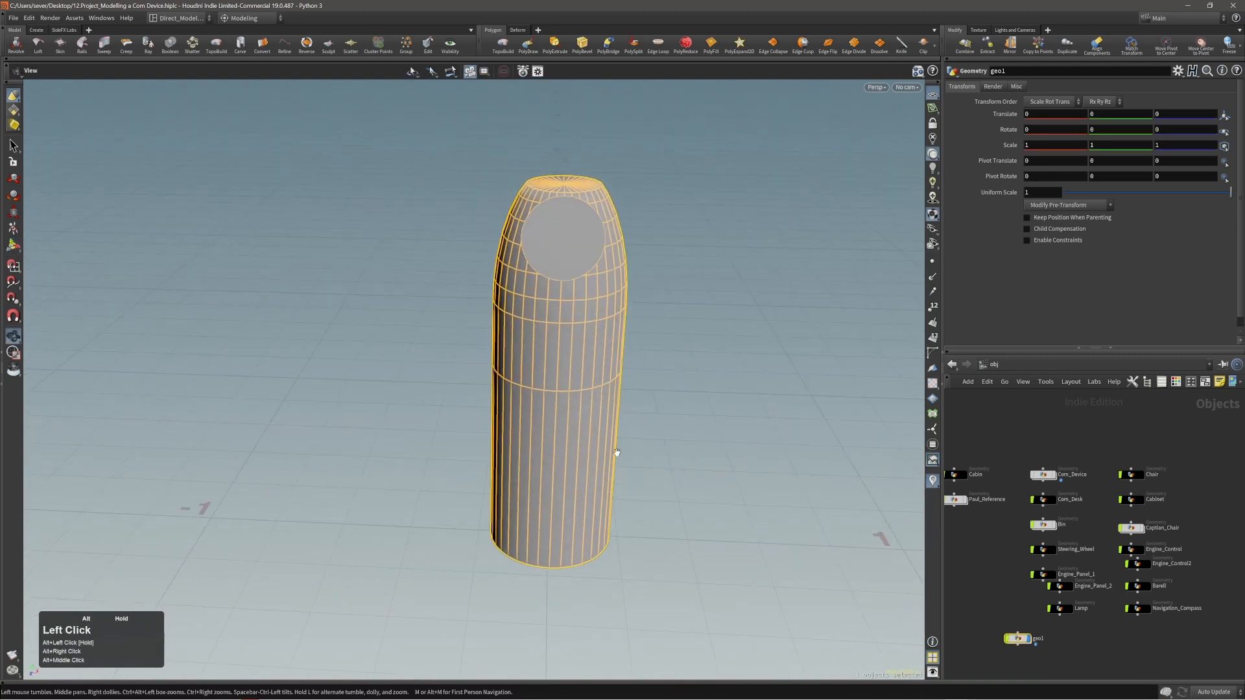
pyautogui.click(1021, 640)
pyautogui.keyDown('alt'); pyautogui.moveTo(791, 538); pyautogui.dragTo(511, 395, button='right'); pyautogui.keyUp('alt')
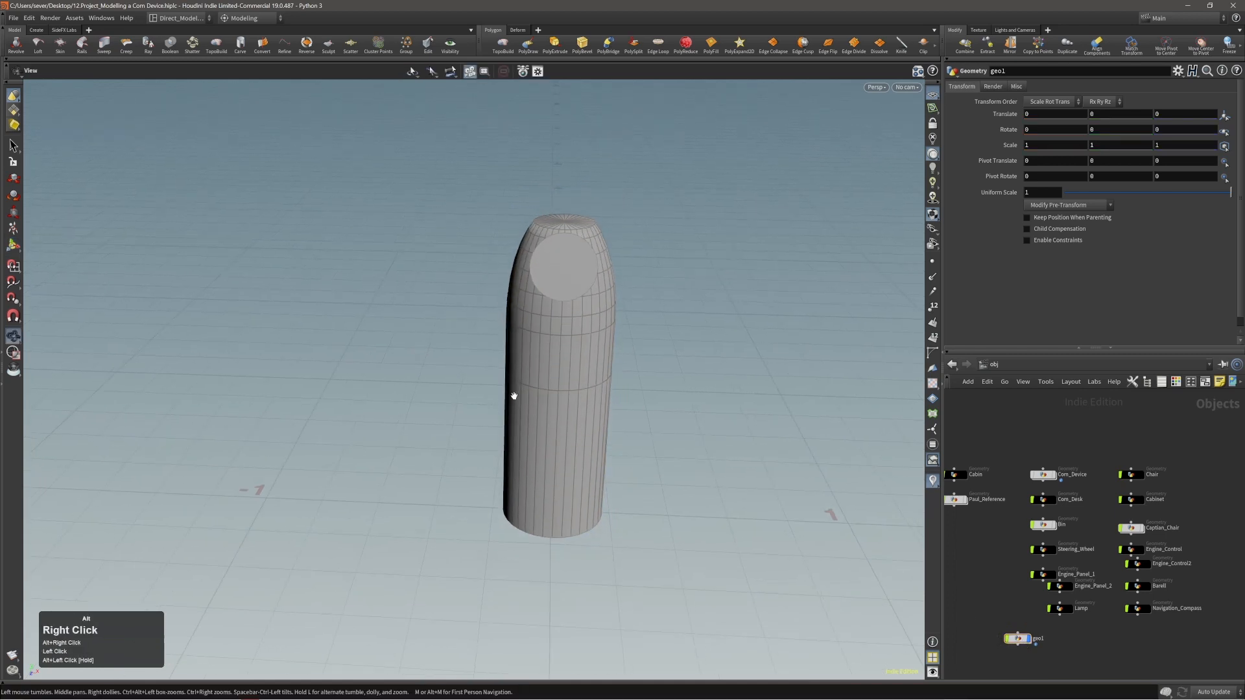
pyautogui.keyDown('alt'); pyautogui.moveTo(512, 394); pyautogui.dragTo(564, 397); pyautogui.keyUp('alt')
pyautogui.keyDown('alt'); pyautogui.moveTo(564, 397); pyautogui.dragTo(545, 420, button='right'); pyautogui.keyUp('alt')
# Start TopoBuild with geo1 as the projection geometry, without choosing any existing topology to extend.
pyautogui.click(499, 49)
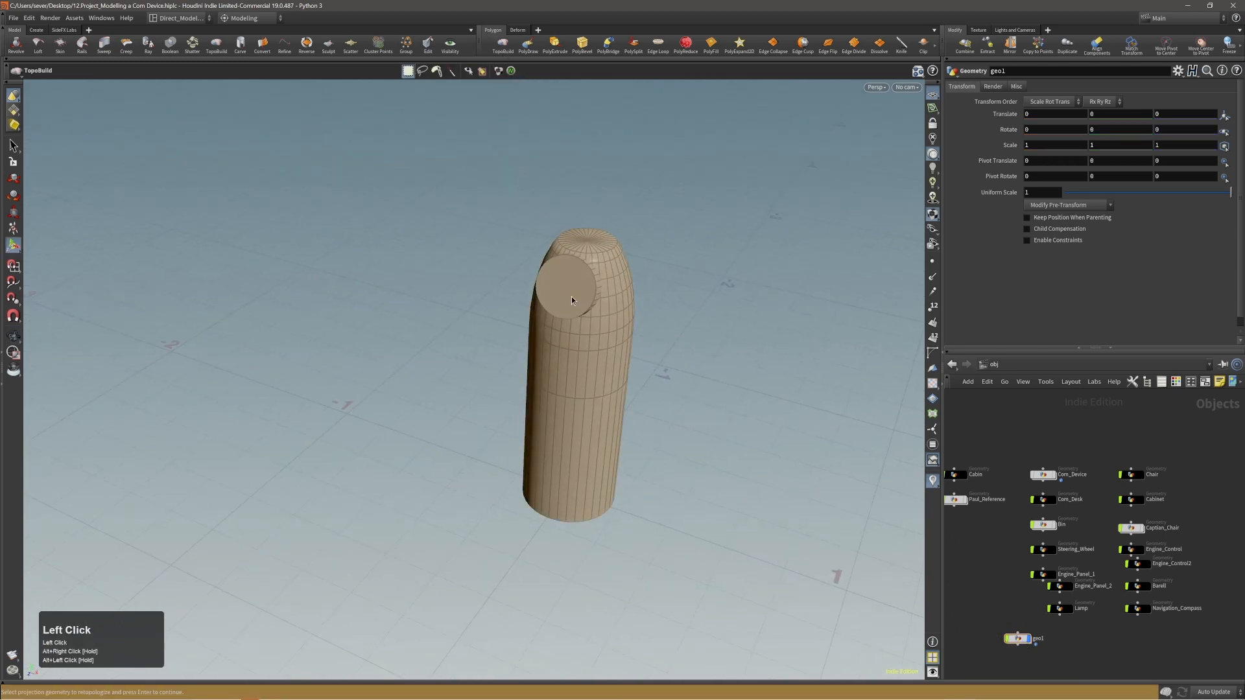
pyautogui.click(571, 297)
pyautogui.keyDown('alt'); pyautogui.moveTo(632, 304); pyautogui.dragTo(651, 312, button='right'); pyautogui.keyUp('alt')
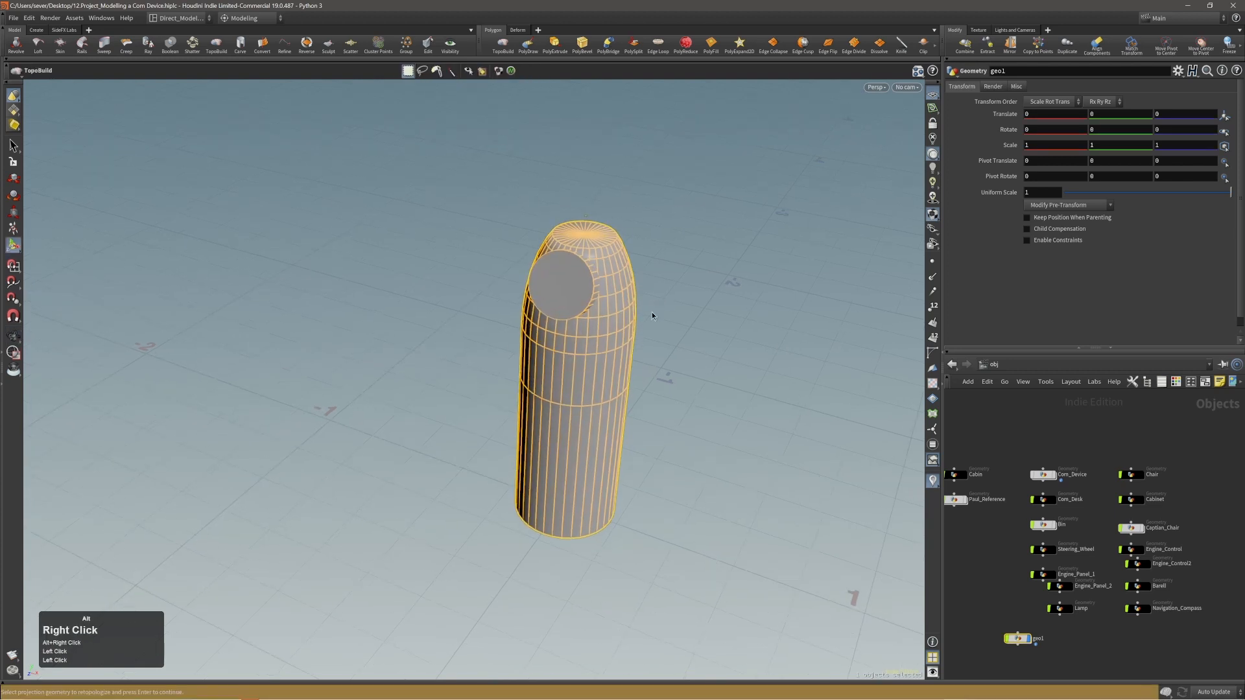
pyautogui.press('Return')
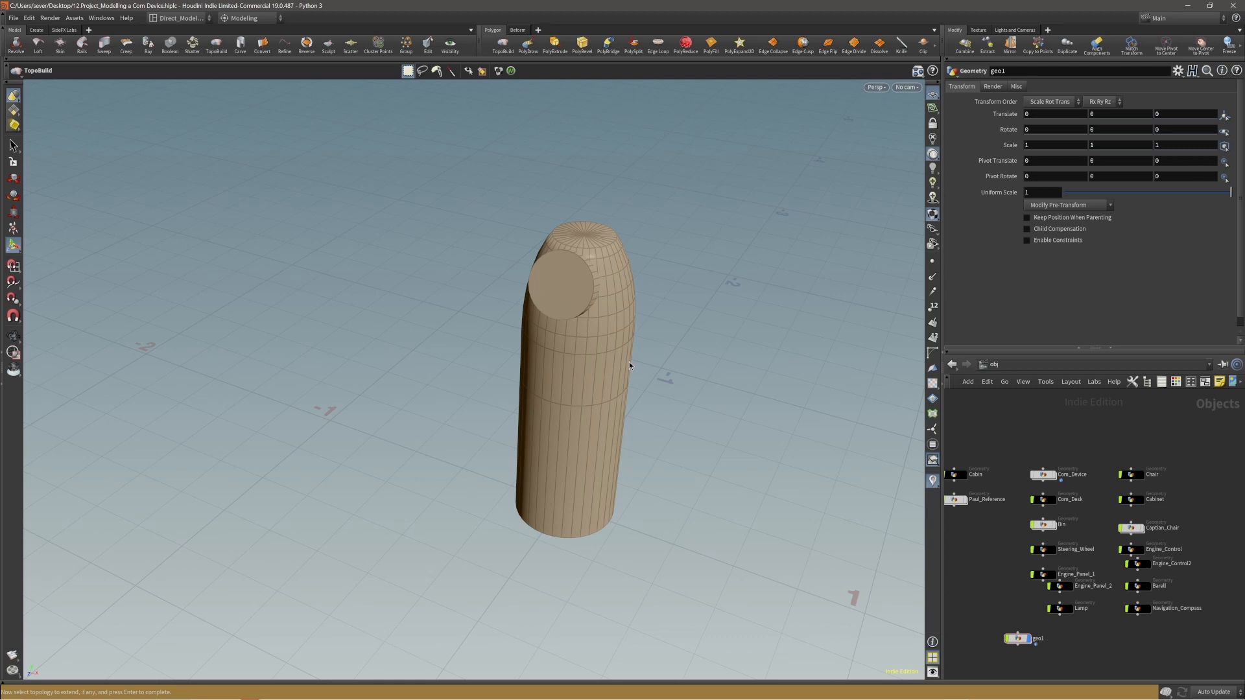
pyautogui.press('Return')
pyautogui.keyDown('alt'); pyautogui.moveTo(567, 335); pyautogui.dragTo(690, 310); pyautogui.keyUp('alt')
pyautogui.keyDown('alt'); pyautogui.moveTo(604, 302); pyautogui.dragTo(617, 325, button='right'); pyautogui.keyUp('alt')
pyautogui.keyDown('alt'); pyautogui.moveTo(617, 325); pyautogui.dragTo(553, 308, button='middle'); pyautogui.keyUp('alt')
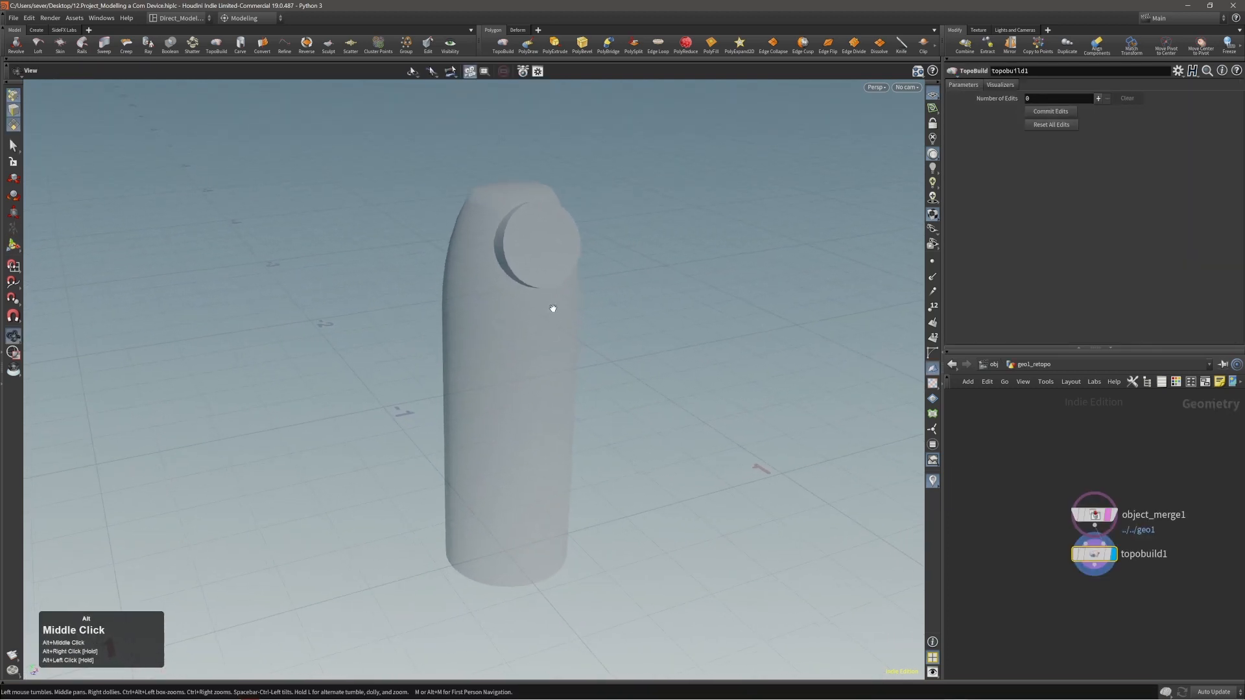
# Leave the geo1_retopo network and return to the obj level.
pyautogui.moveTo(553, 307)
pyautogui.keyDown('alt'); pyautogui.mouseDown()
pyautogui.moveTo(570, 278)
pyautogui.moveTo(546, 299)
pyautogui.mouseUp(); pyautogui.keyUp('alt')
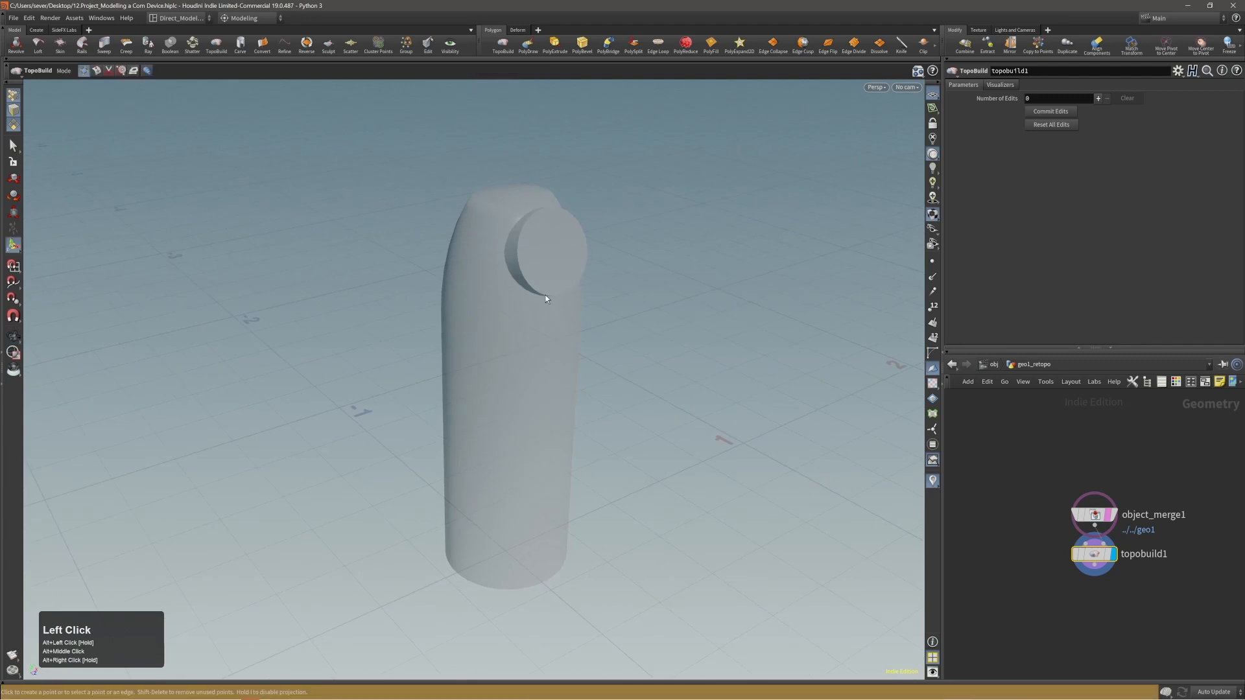
pyautogui.click(991, 364)
pyautogui.scroll(6, 1215, 555)
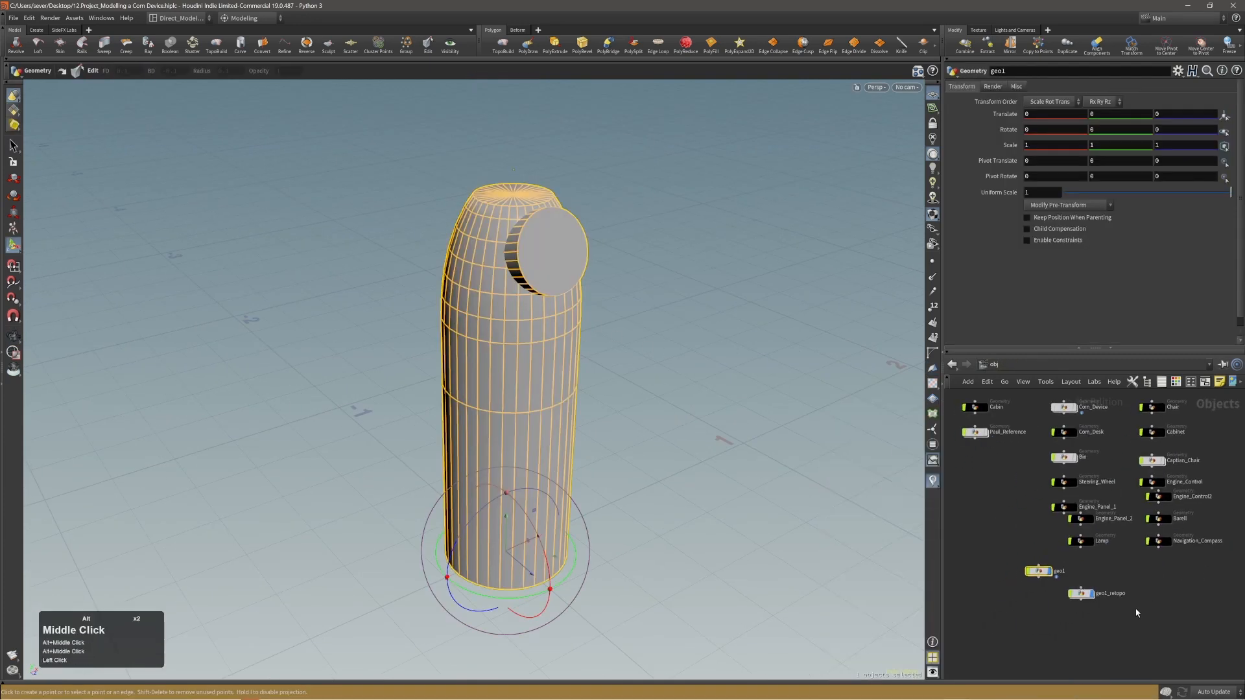
pyautogui.scroll(-3, 1099, 628)
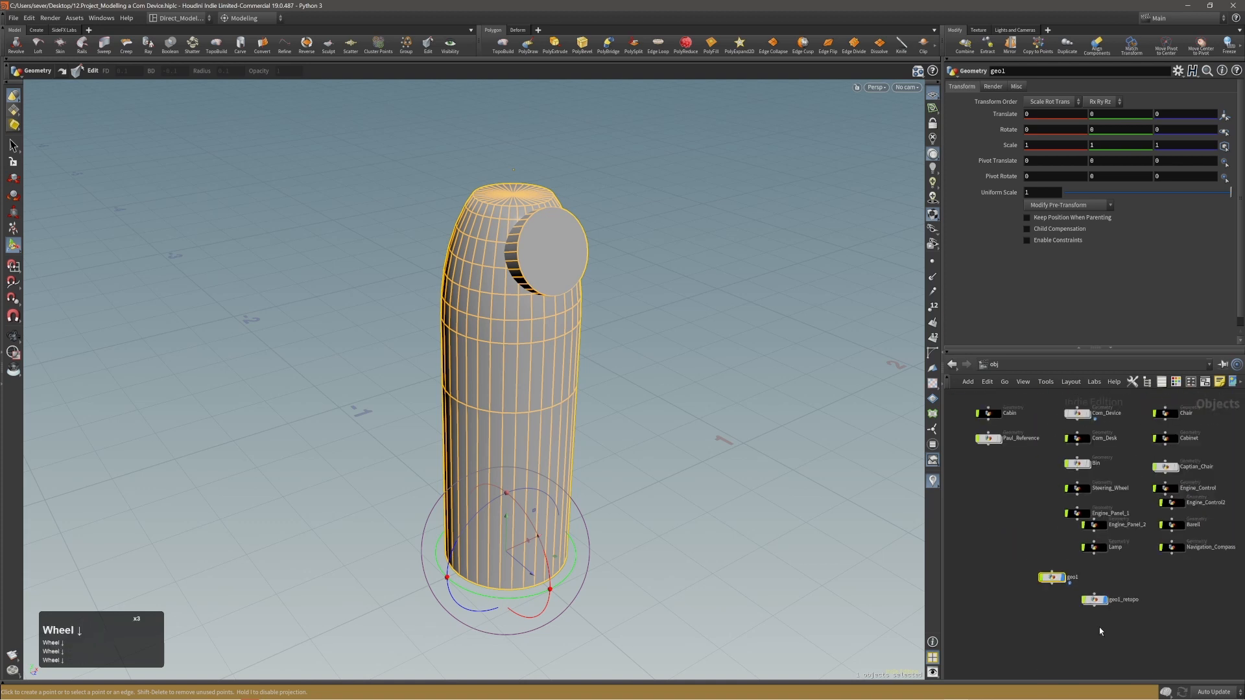
pyautogui.click(1076, 413)
pyautogui.press('Delete')
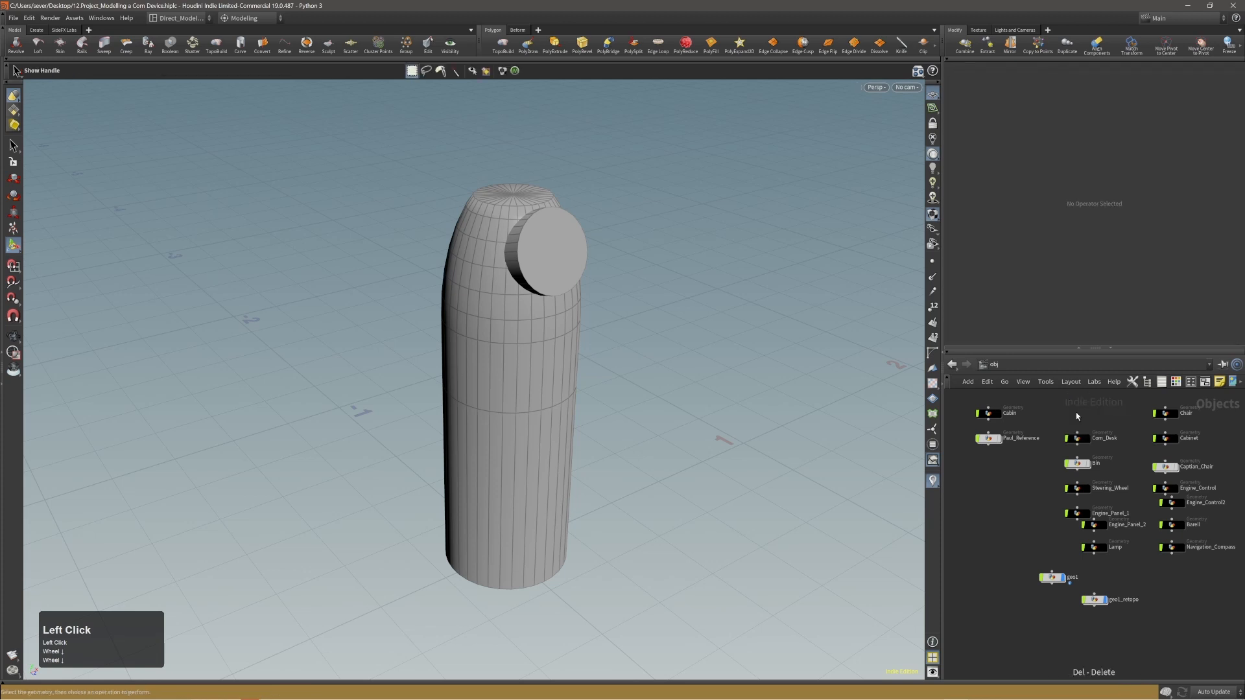
pyautogui.hotkey('ctrl', 'z')
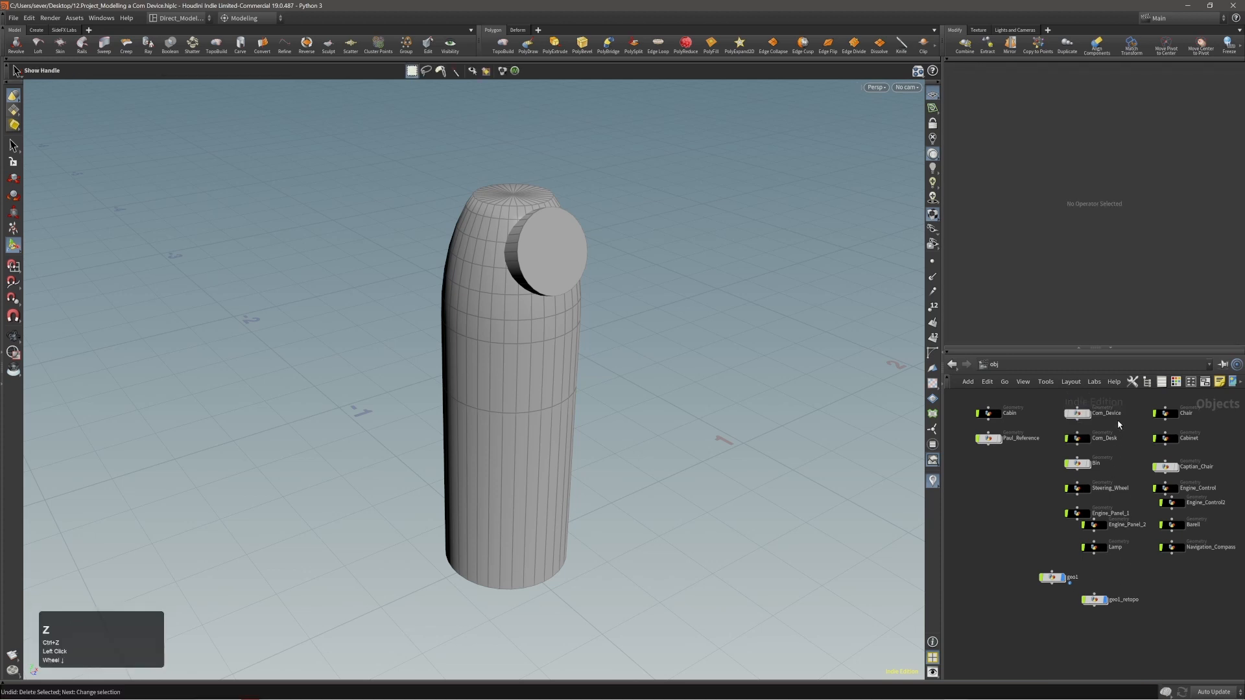
# Copy the Com_Device object's name and apply it to the geo1 object.
pyautogui.doubleClick(1109, 414)
pyautogui.hotkey('ctrl', 'c')
pyautogui.click(1079, 583)
pyautogui.doubleClick(1071, 577)
pyautogui.hotkey('ctrl', 'v')
pyautogui.click(1142, 582)
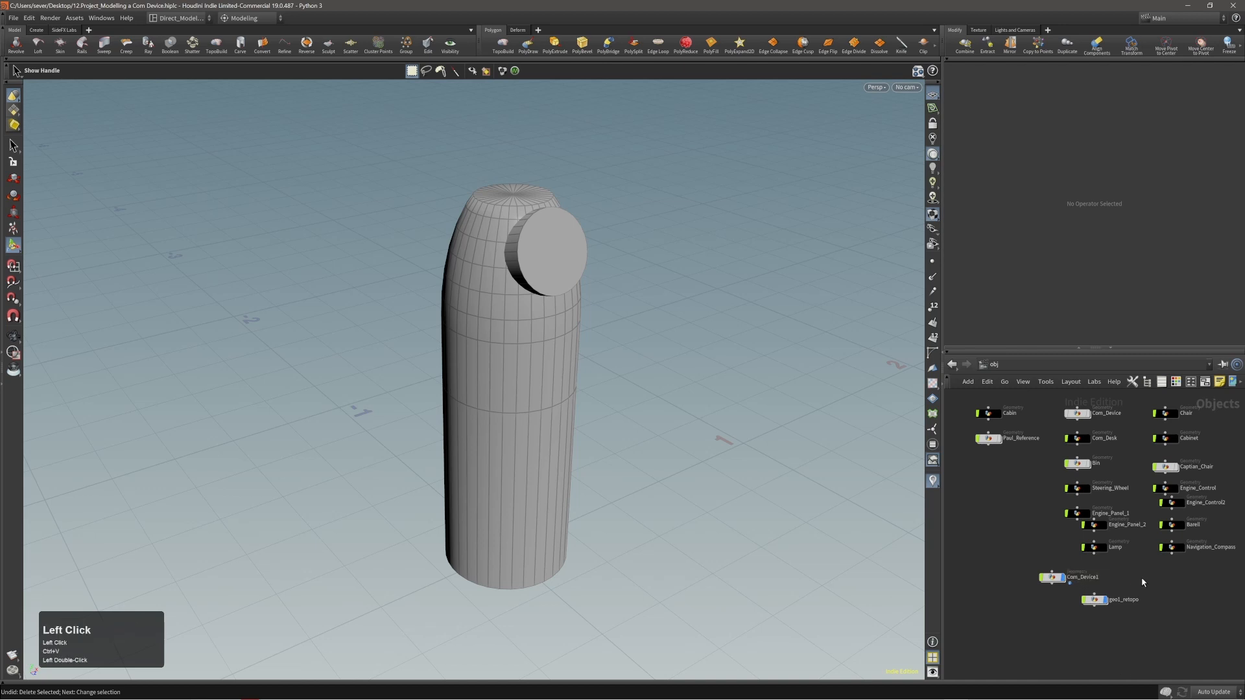
# Delete the original Com_Device object and rename its remaining copy to Com_Device.
pyautogui.click(1088, 422)
pyautogui.press('Delete')
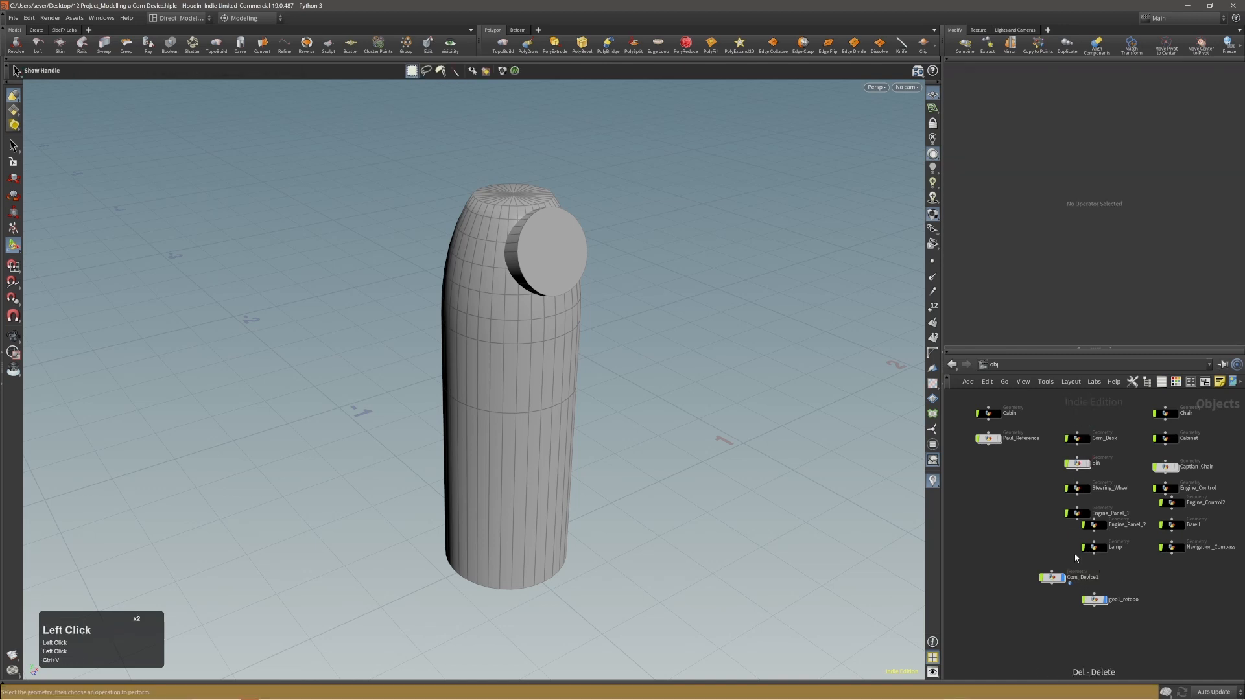
pyautogui.doubleClick(1087, 577)
pyautogui.click(1111, 580)
pyautogui.press('Return')
# Delete the geo1_retopo object from the obj network.
pyautogui.click(1094, 603)
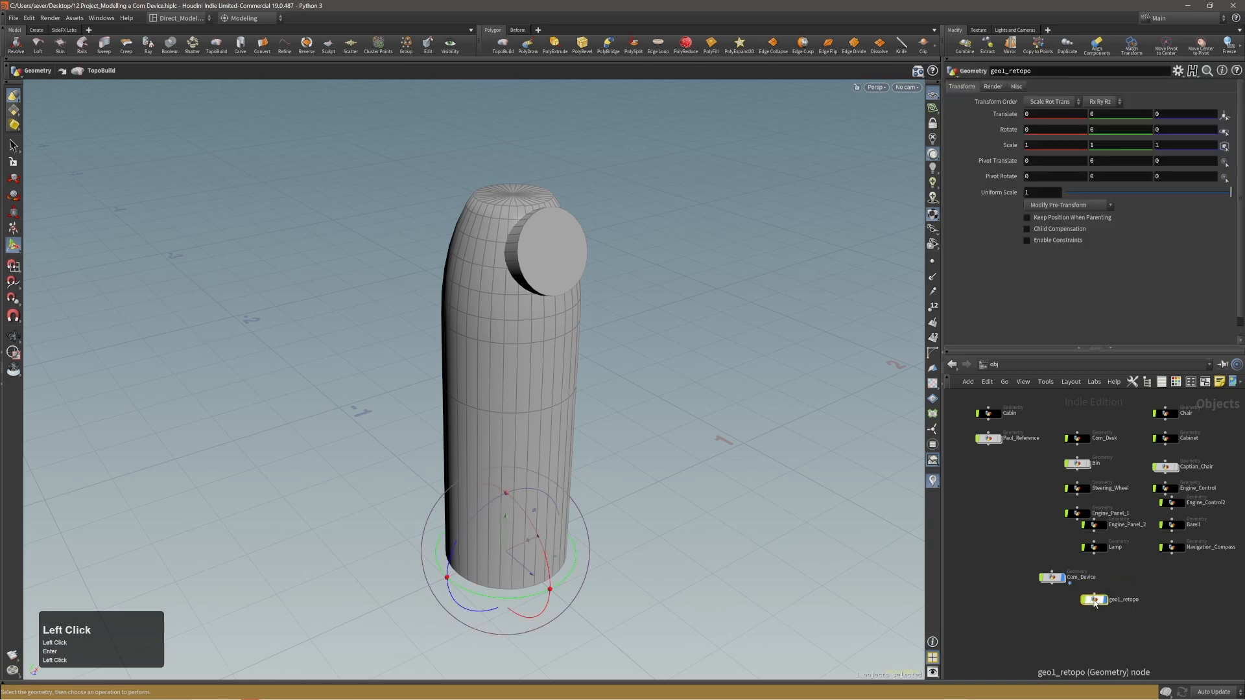
pyautogui.press('Delete')
pyautogui.click(1123, 601)
pyautogui.keyDown('alt'); pyautogui.moveTo(1113, 603); pyautogui.dragTo(1115, 615, button='middle'); pyautogui.keyUp('alt')
# Examine the Com_Device body and its disc from several angles and distances.
pyautogui.keyDown('alt'); pyautogui.rightClick(619, 371); pyautogui.keyUp('alt')
pyautogui.keyDown('alt'); pyautogui.moveTo(612, 451); pyautogui.dragTo(575, 447, button='right'); pyautogui.keyUp('alt')
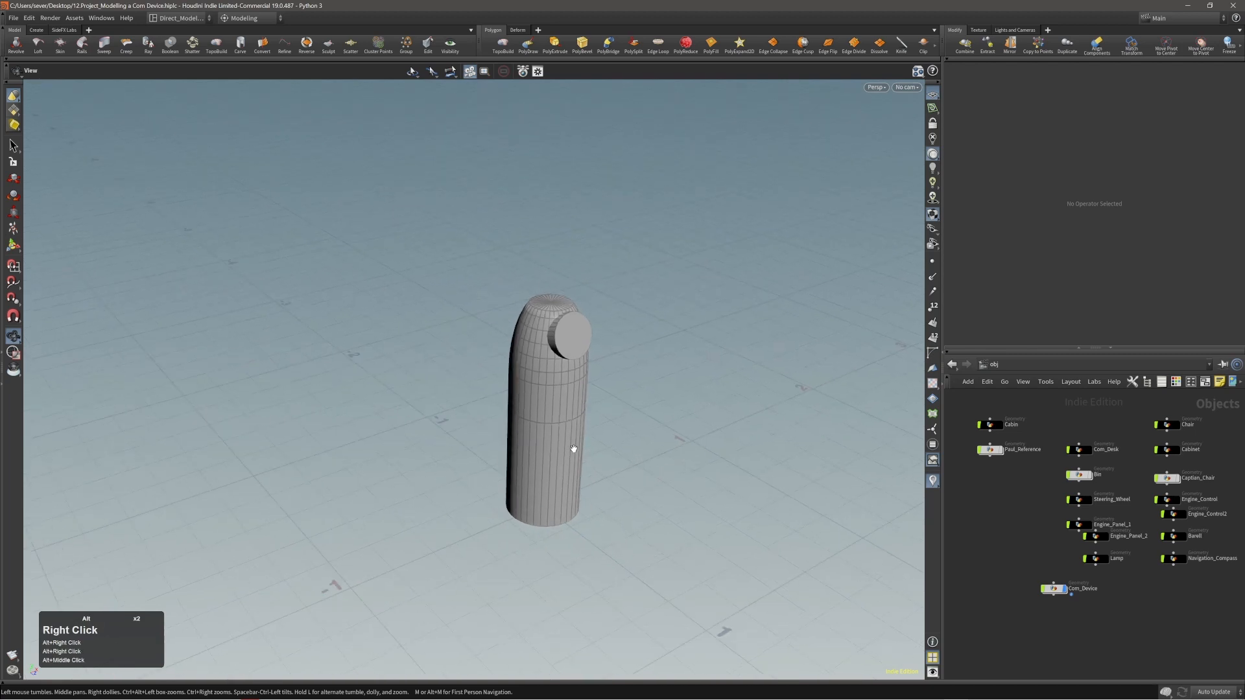
pyautogui.keyDown('alt'); pyautogui.moveTo(575, 447); pyautogui.dragTo(636, 464); pyautogui.keyUp('alt')
pyautogui.keyDown('alt'); pyautogui.moveTo(636, 464); pyautogui.dragTo(576, 437, button='middle'); pyautogui.keyUp('alt')
pyautogui.keyDown('alt'); pyautogui.moveTo(544, 431); pyautogui.dragTo(512, 429, button='right'); pyautogui.keyUp('alt')
pyautogui.moveTo(520, 428)
pyautogui.keyDown('alt'); pyautogui.mouseDown(button='middle')
pyautogui.moveTo(532, 422)
pyautogui.moveTo(514, 414)
pyautogui.mouseUp(button='middle'); pyautogui.keyUp('alt')
pyautogui.keyDown('alt'); pyautogui.moveTo(512, 414); pyautogui.dragTo(530, 402, button='right'); pyautogui.keyUp('alt')
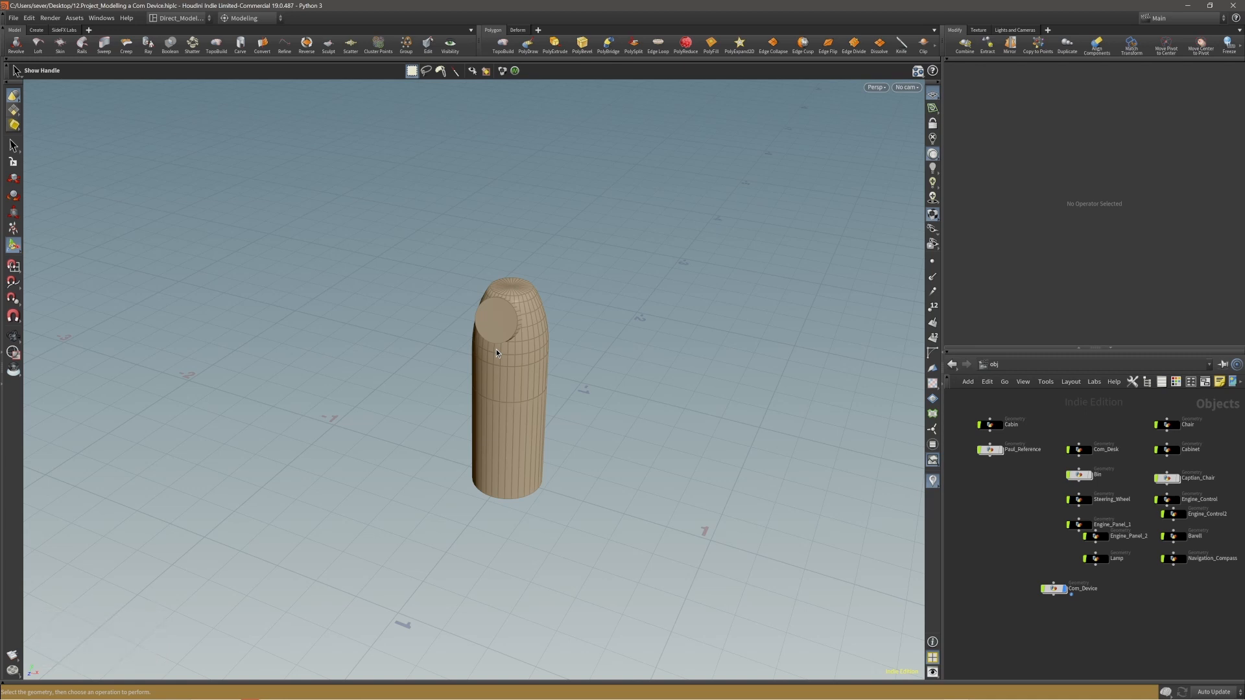
pyautogui.moveTo(495, 349); pyautogui.dragTo(477, 365, button='middle')
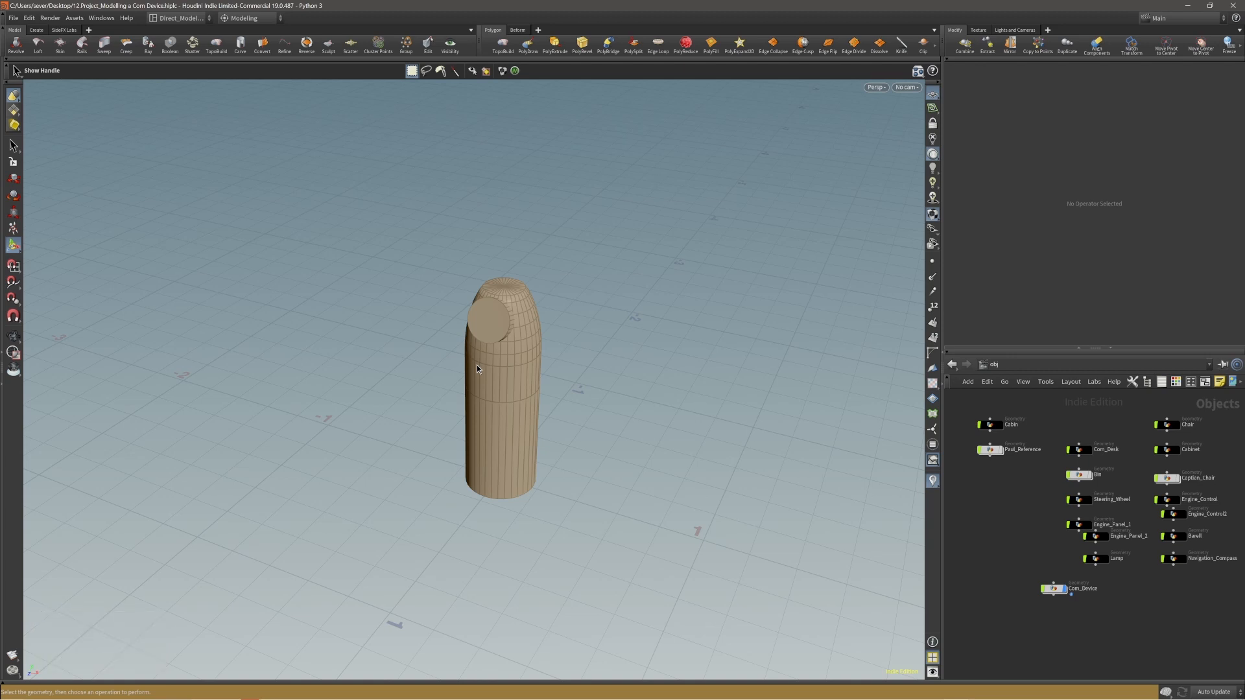
pyautogui.keyDown('alt'); pyautogui.moveTo(476, 369); pyautogui.dragTo(522, 365, button='right'); pyautogui.keyUp('alt')
pyautogui.keyDown('alt'); pyautogui.moveTo(522, 364); pyautogui.dragTo(504, 380, button='middle'); pyautogui.keyUp('alt')
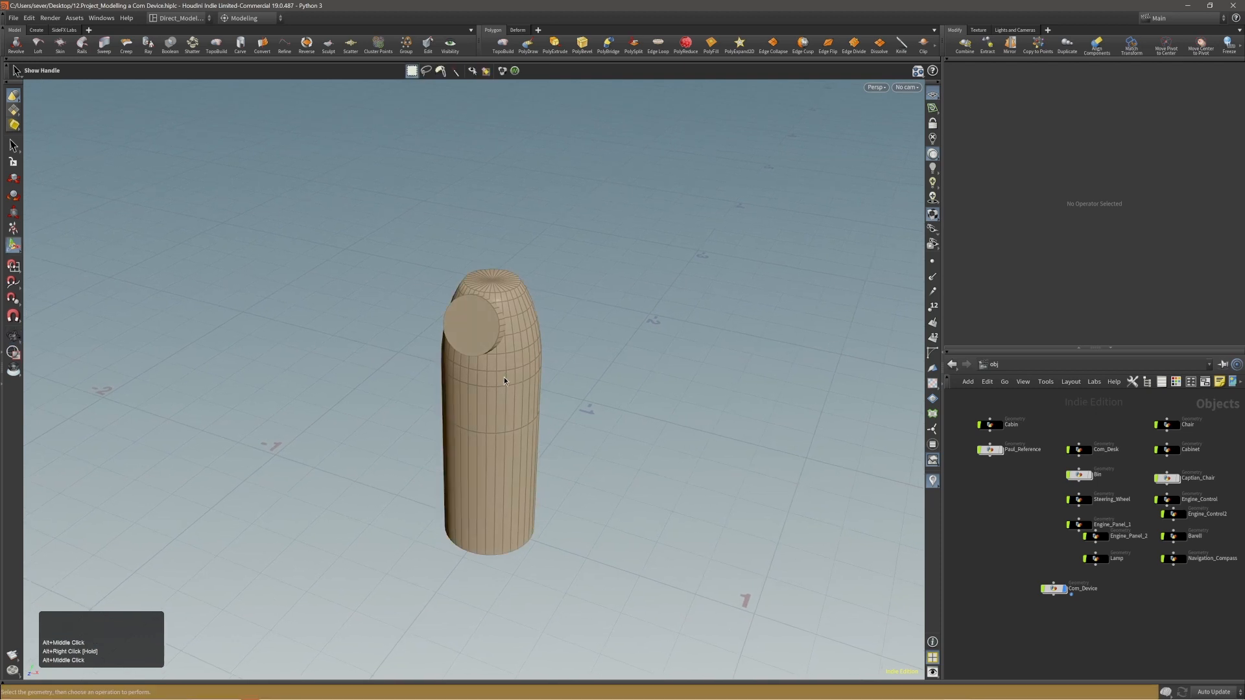
# Inside Com_Device, append a Remesh to Grid node after edit1 with a division size of 0.01.
pyautogui.click(1057, 589)
pyautogui.doubleClick(1056, 588)
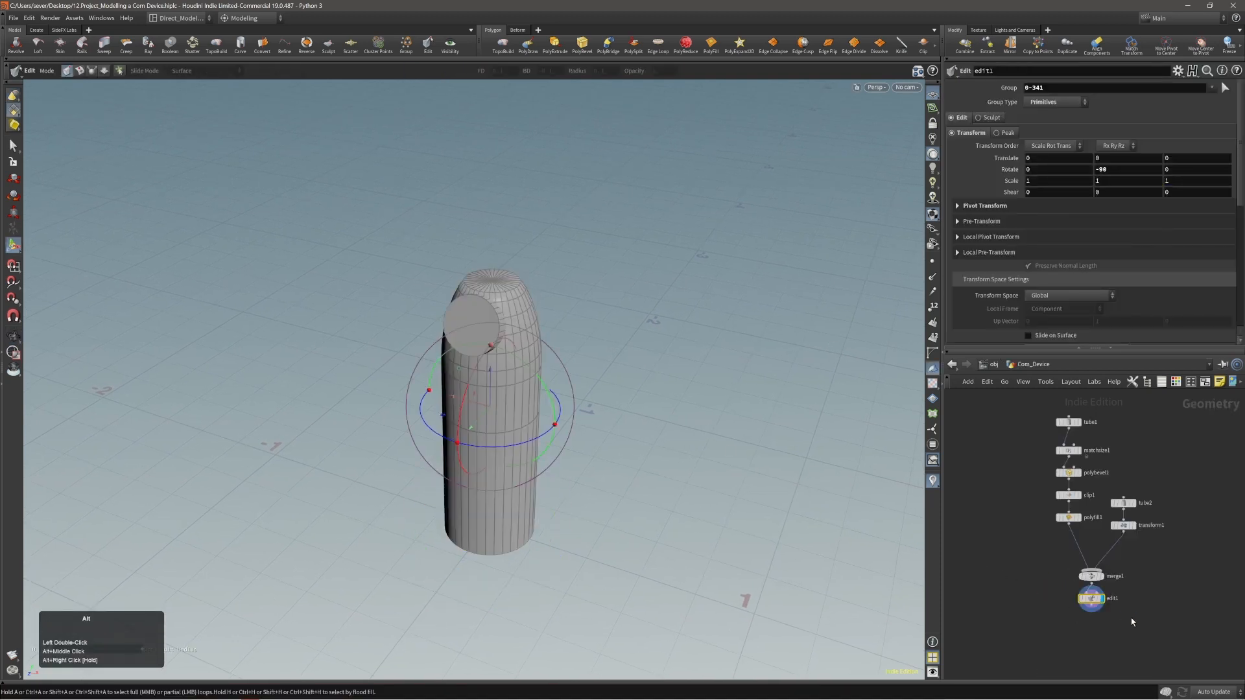
pyautogui.keyDown('alt'); pyautogui.moveTo(1130, 619); pyautogui.dragTo(1122, 611, button='middle'); pyautogui.keyUp('alt')
pyautogui.keyDown('alt'); pyautogui.moveTo(508, 324); pyautogui.dragTo(654, 297); pyautogui.keyUp('alt')
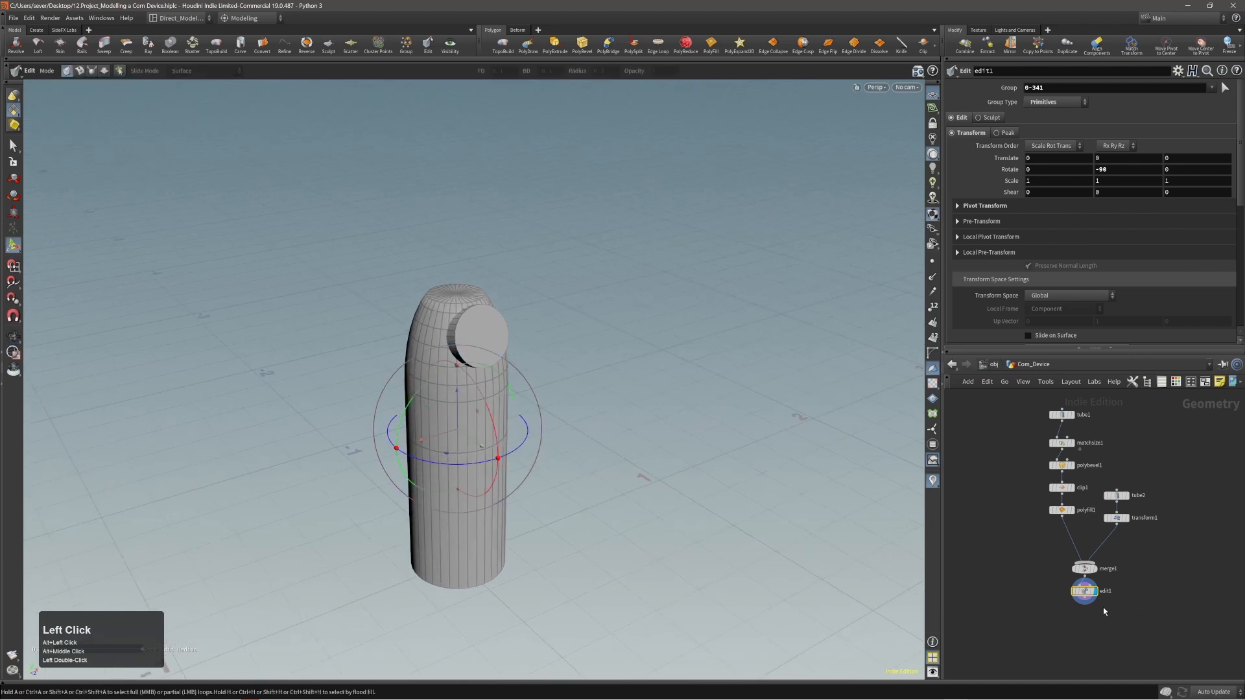
pyautogui.press('Tab')
pyautogui.write('labs')
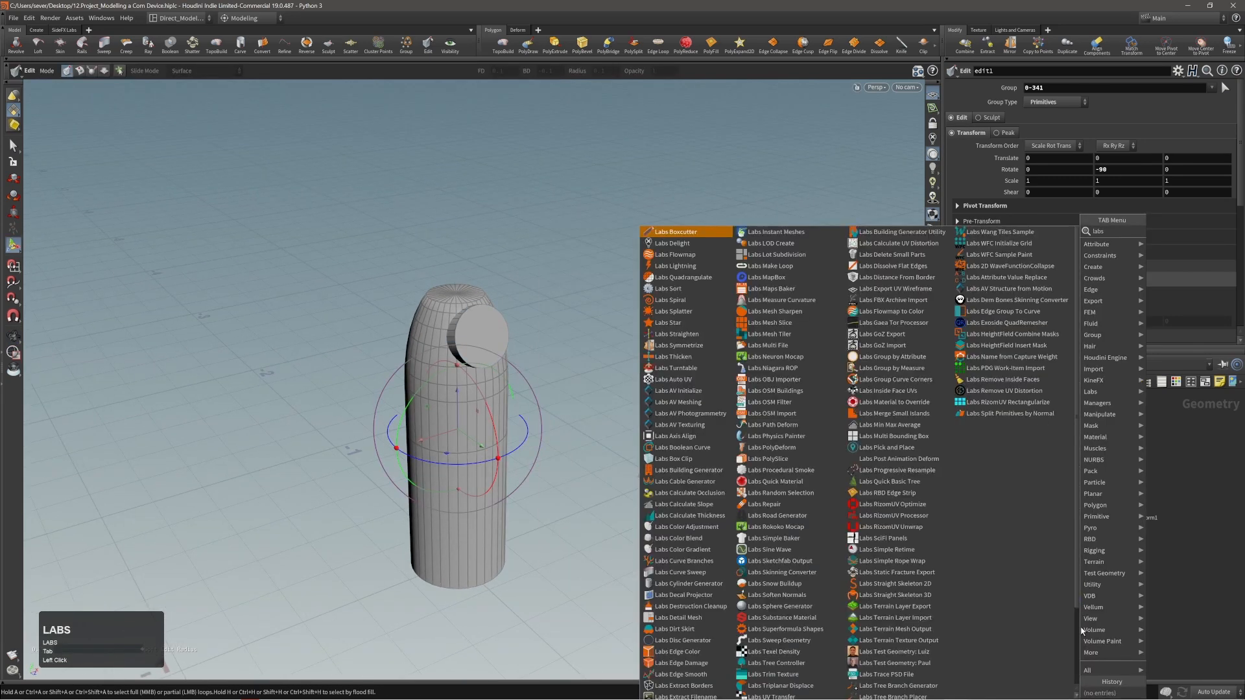
pyautogui.write(' vo')
pyautogui.hotkey('shift', 'Return')
pyautogui.press('Return')
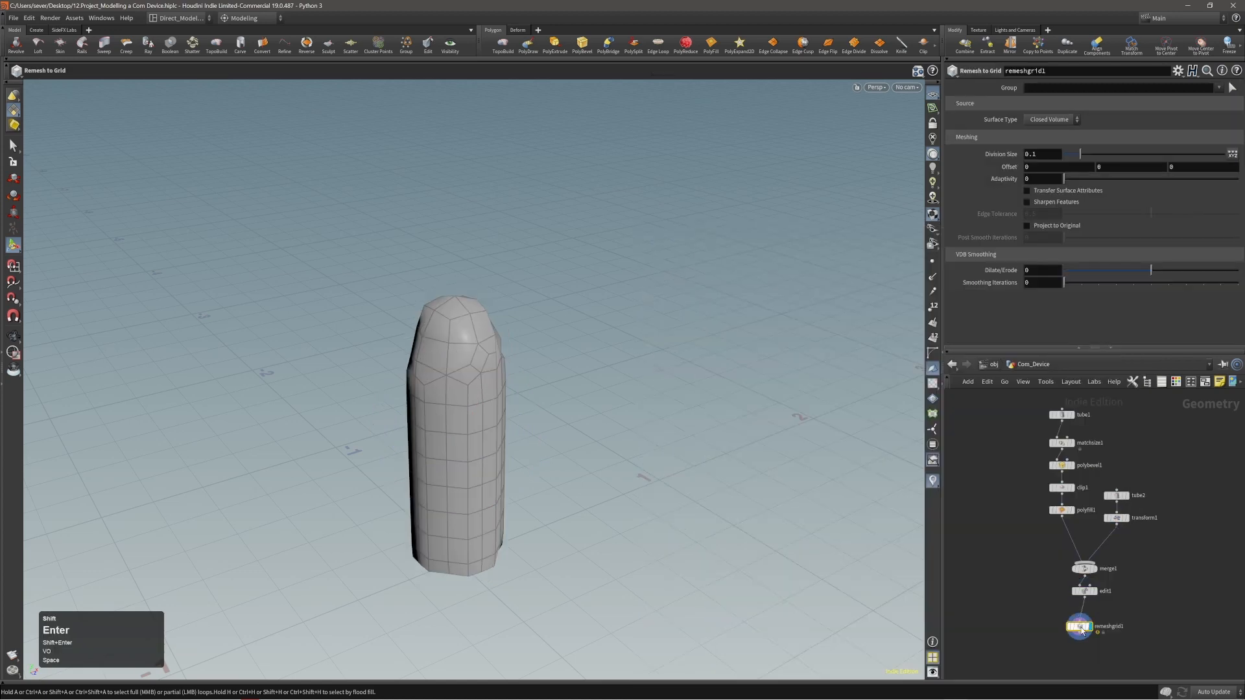
pyautogui.moveTo(1073, 159); pyautogui.dragTo(1068, 155)
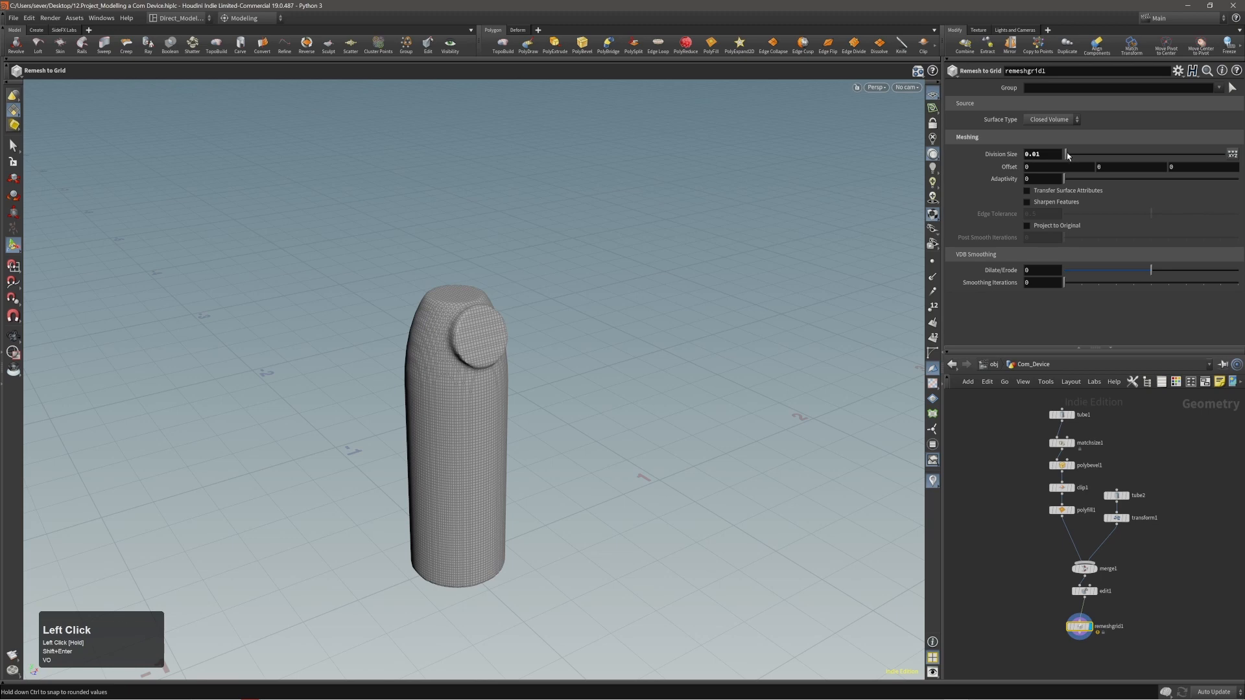
# Examine the remeshed surface where the disc meets the body from several angles.
pyautogui.keyDown('alt'); pyautogui.moveTo(519, 356); pyautogui.dragTo(575, 314); pyautogui.keyUp('alt')
pyautogui.keyDown('alt'); pyautogui.moveTo(575, 313); pyautogui.dragTo(658, 325, button='right'); pyautogui.keyUp('alt')
pyautogui.keyDown('alt'); pyautogui.moveTo(659, 325); pyautogui.dragTo(567, 305, button='middle'); pyautogui.keyUp('alt')
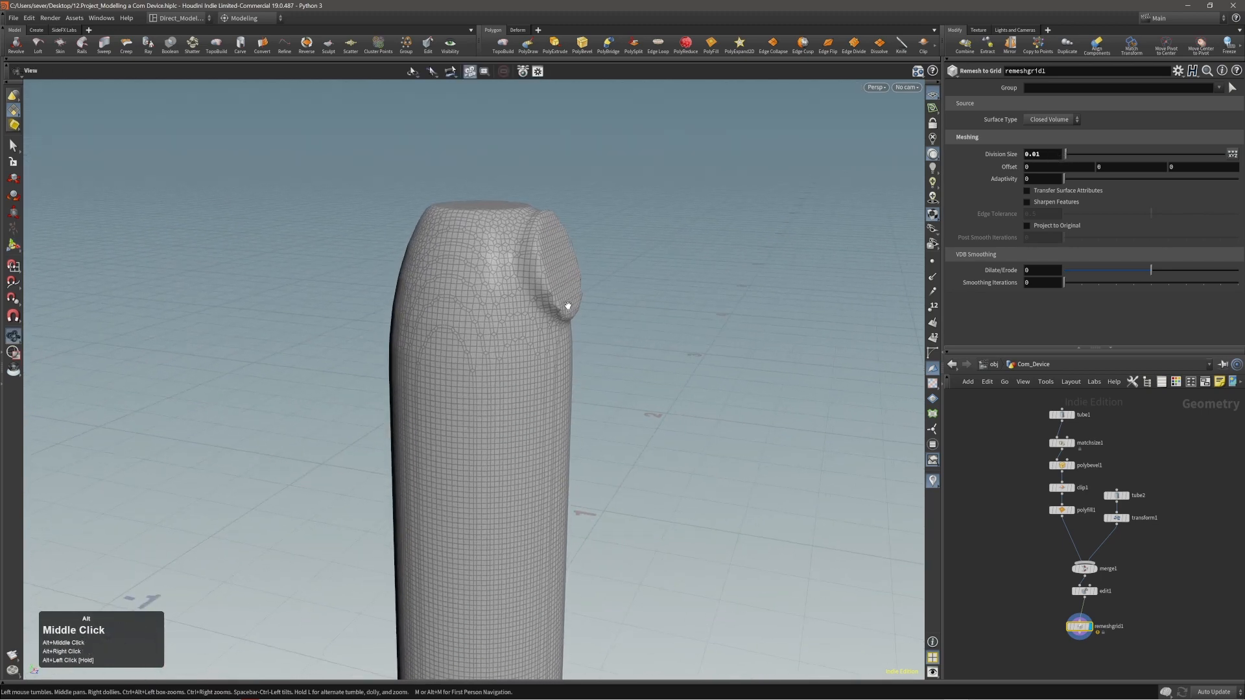
pyautogui.keyDown('alt'); pyautogui.moveTo(567, 305); pyautogui.dragTo(458, 339); pyautogui.keyUp('alt')
pyautogui.keyDown('alt'); pyautogui.moveTo(459, 339); pyautogui.dragTo(536, 308, button='middle'); pyautogui.keyUp('alt')
pyautogui.keyDown('alt'); pyautogui.moveTo(536, 308); pyautogui.dragTo(425, 343, button='right'); pyautogui.keyUp('alt')
# Select the edit1 node and inspect the remeshed device's wireframe all around.
pyautogui.moveTo(1016, 609); pyautogui.dragTo(1052, 627)
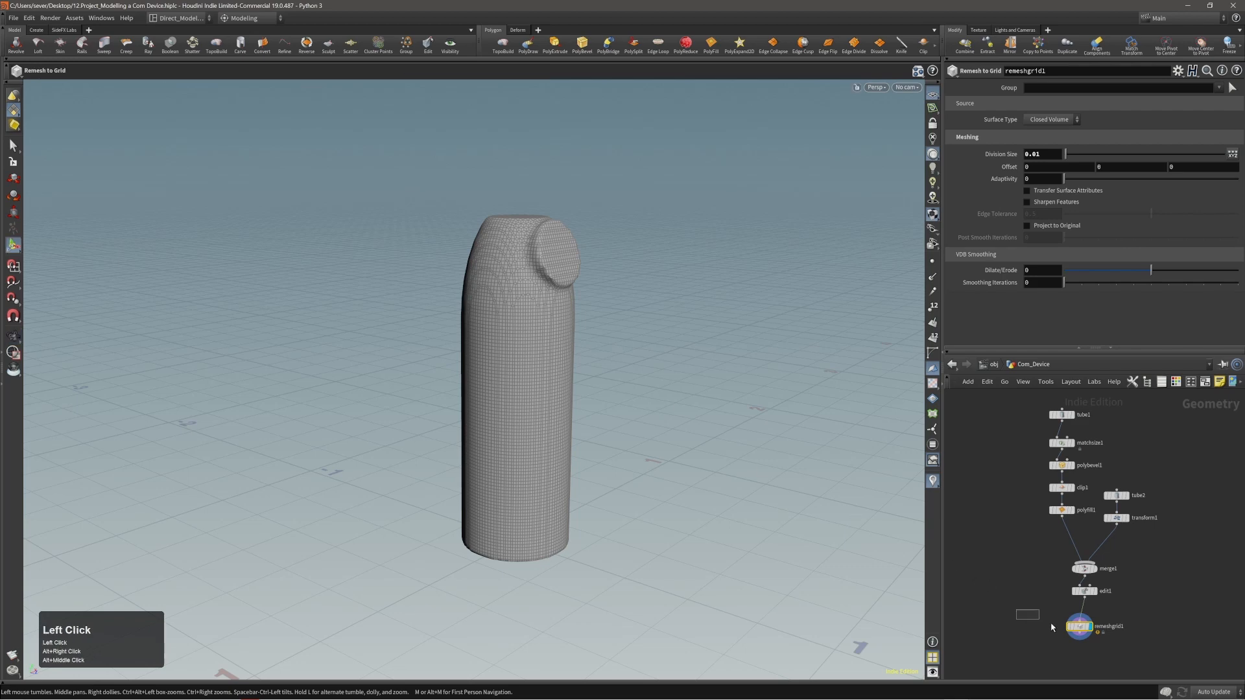
pyautogui.click(1125, 640)
pyautogui.keyDown('alt'); pyautogui.moveTo(674, 390); pyautogui.dragTo(632, 400); pyautogui.keyUp('alt')
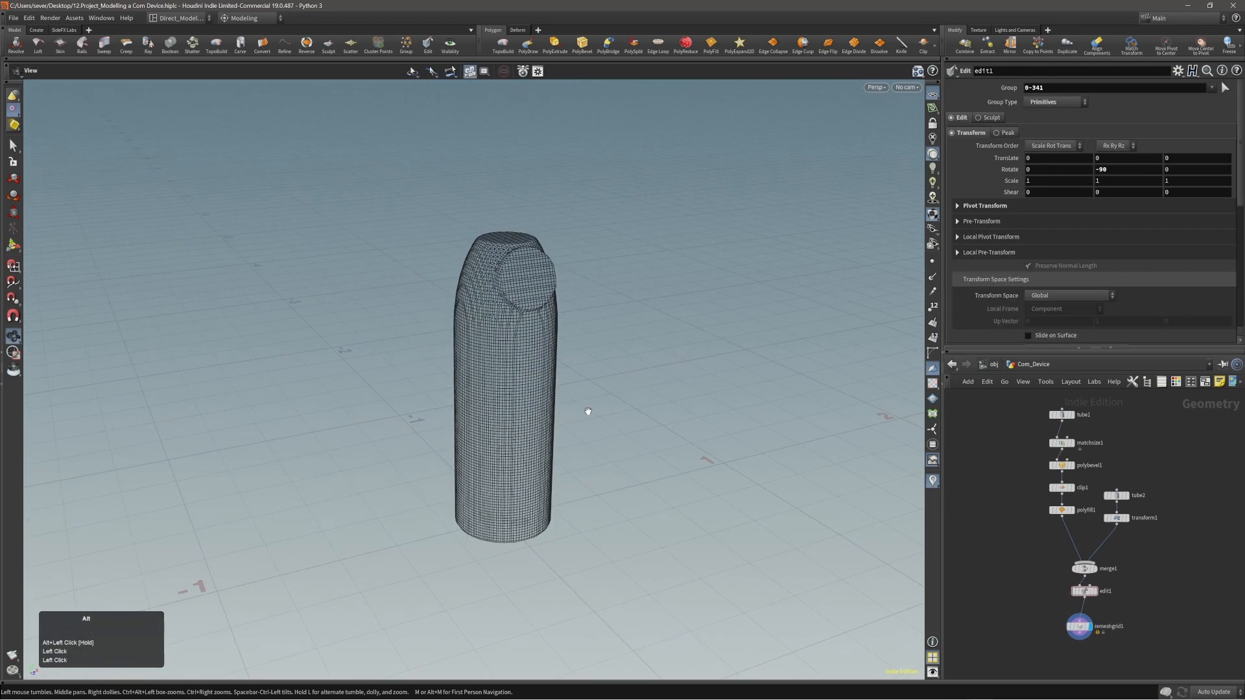
pyautogui.keyDown('alt'); pyautogui.moveTo(588, 412); pyautogui.dragTo(599, 410, button='right'); pyautogui.keyUp('alt')
pyautogui.keyDown('alt'); pyautogui.moveTo(600, 410); pyautogui.dragTo(621, 400); pyautogui.keyUp('alt')
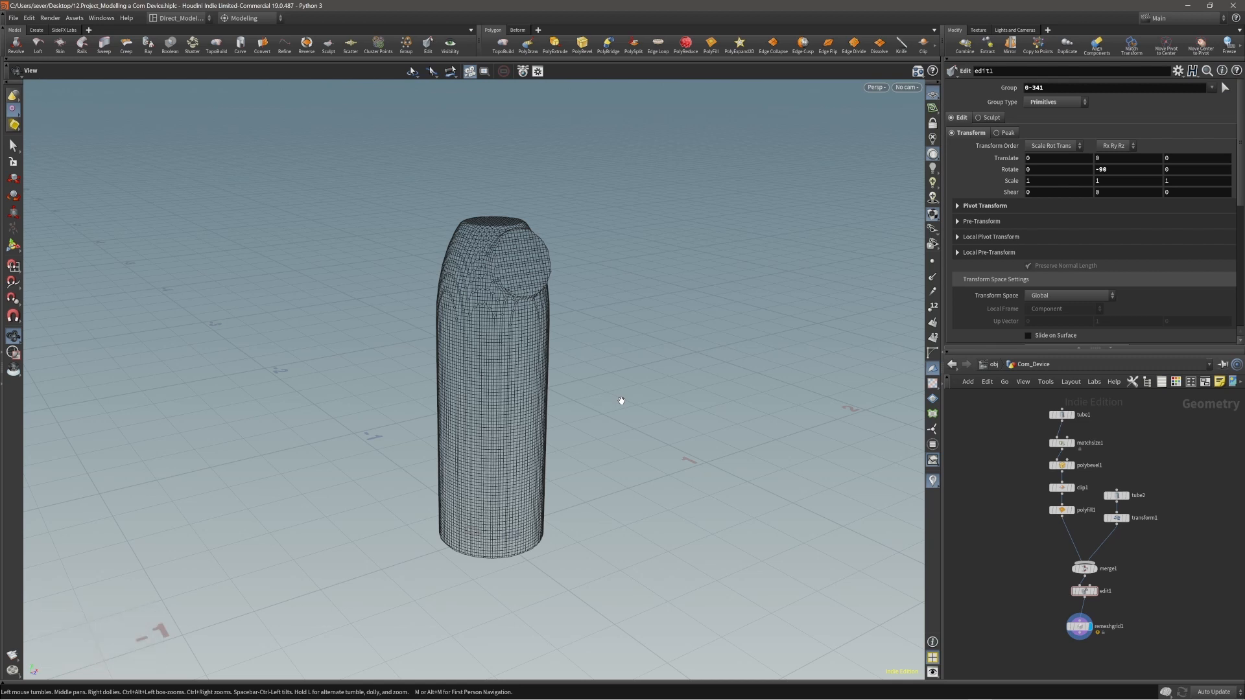
pyautogui.keyDown('alt'); pyautogui.moveTo(621, 401); pyautogui.dragTo(638, 389); pyautogui.keyUp('alt')
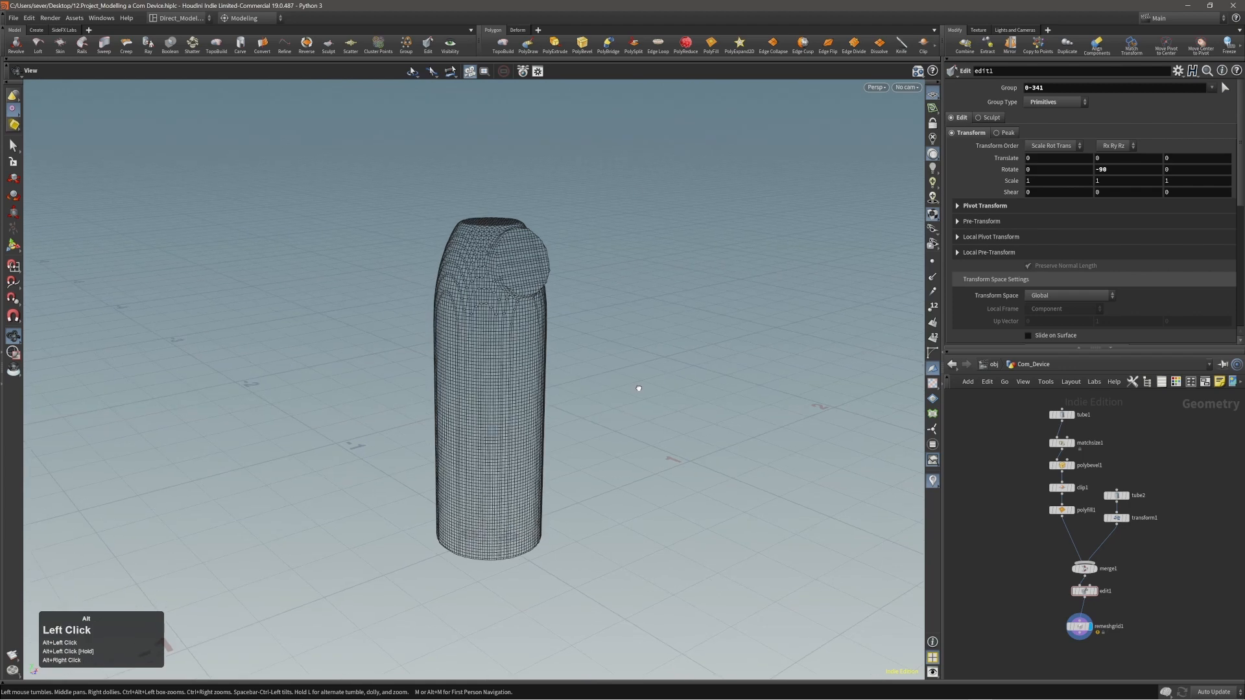
pyautogui.keyDown('alt'); pyautogui.moveTo(613, 386); pyautogui.dragTo(627, 378, button='middle'); pyautogui.keyUp('alt')
pyautogui.keyDown('alt'); pyautogui.moveTo(627, 378); pyautogui.dragTo(620, 370, button='right'); pyautogui.keyUp('alt')
pyautogui.keyDown('alt'); pyautogui.moveTo(574, 378); pyautogui.dragTo(577, 387); pyautogui.keyUp('alt')
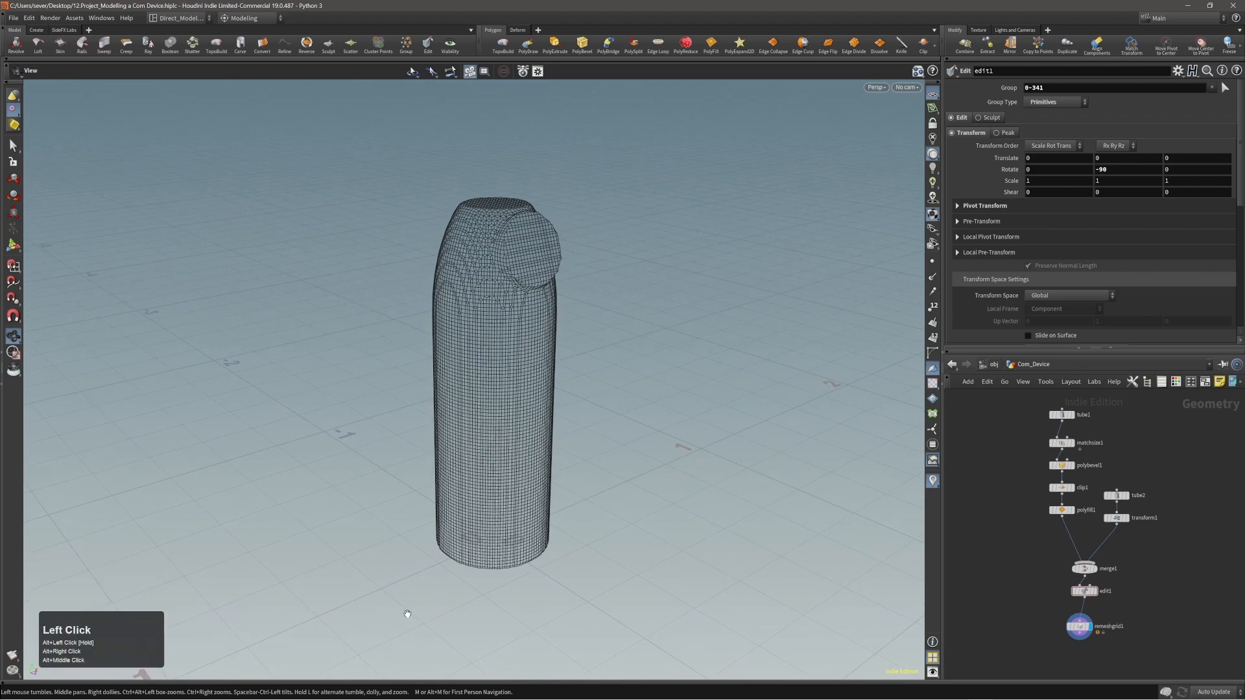
pyautogui.keyDown('alt'); pyautogui.moveTo(681, 476); pyautogui.dragTo(673, 452); pyautogui.keyUp('alt')
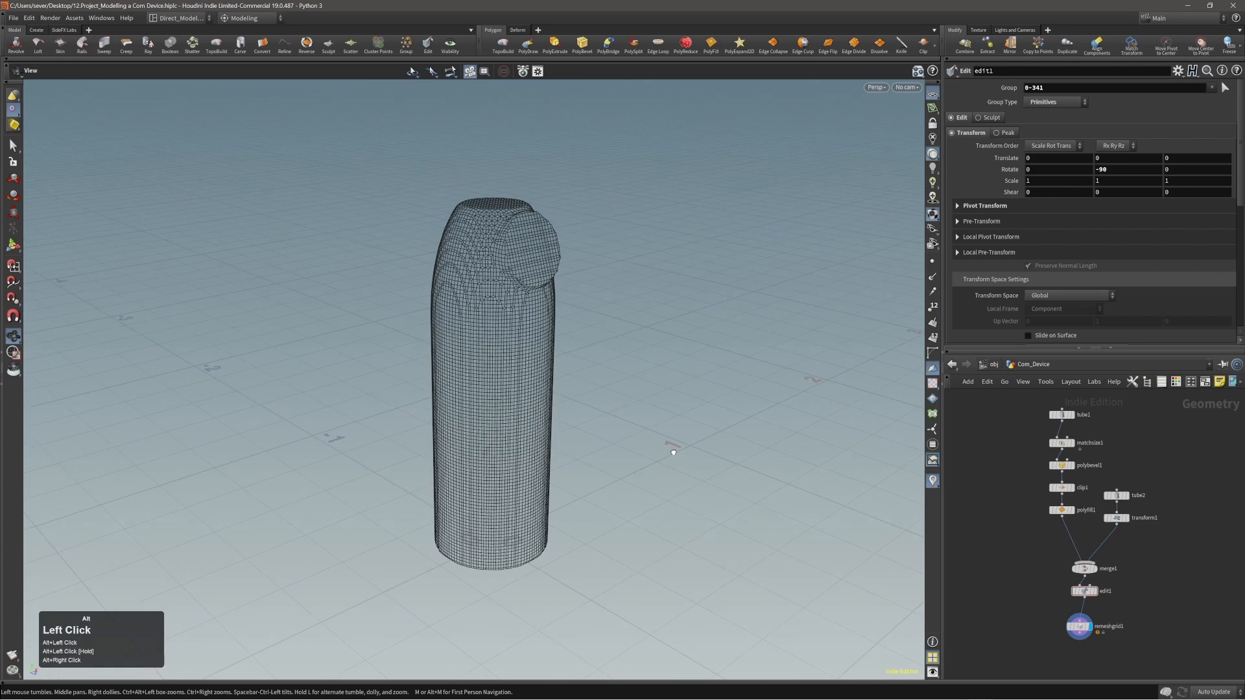
pyautogui.keyDown('alt'); pyautogui.moveTo(673, 452); pyautogui.dragTo(649, 446, button='middle'); pyautogui.keyUp('alt')
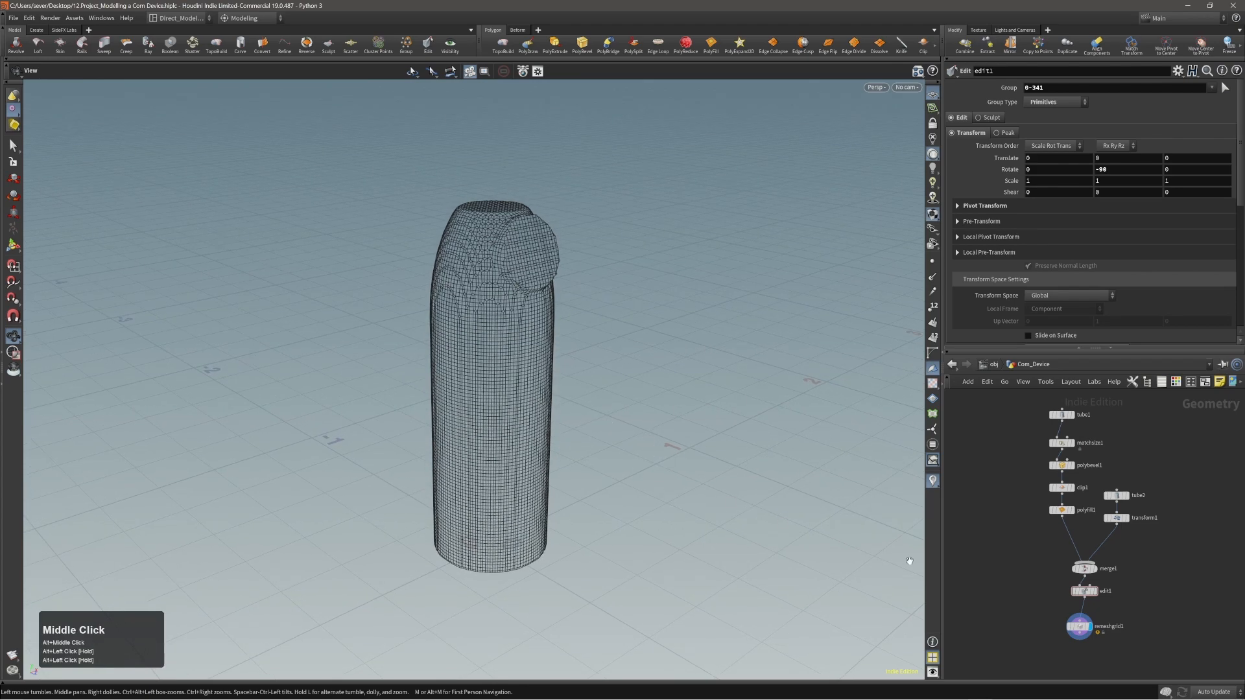
# Remove the remeshgrid1 node after edit1 and return to the obj level.
pyautogui.click(1079, 627)
pyautogui.hotkey('alt', 'x')
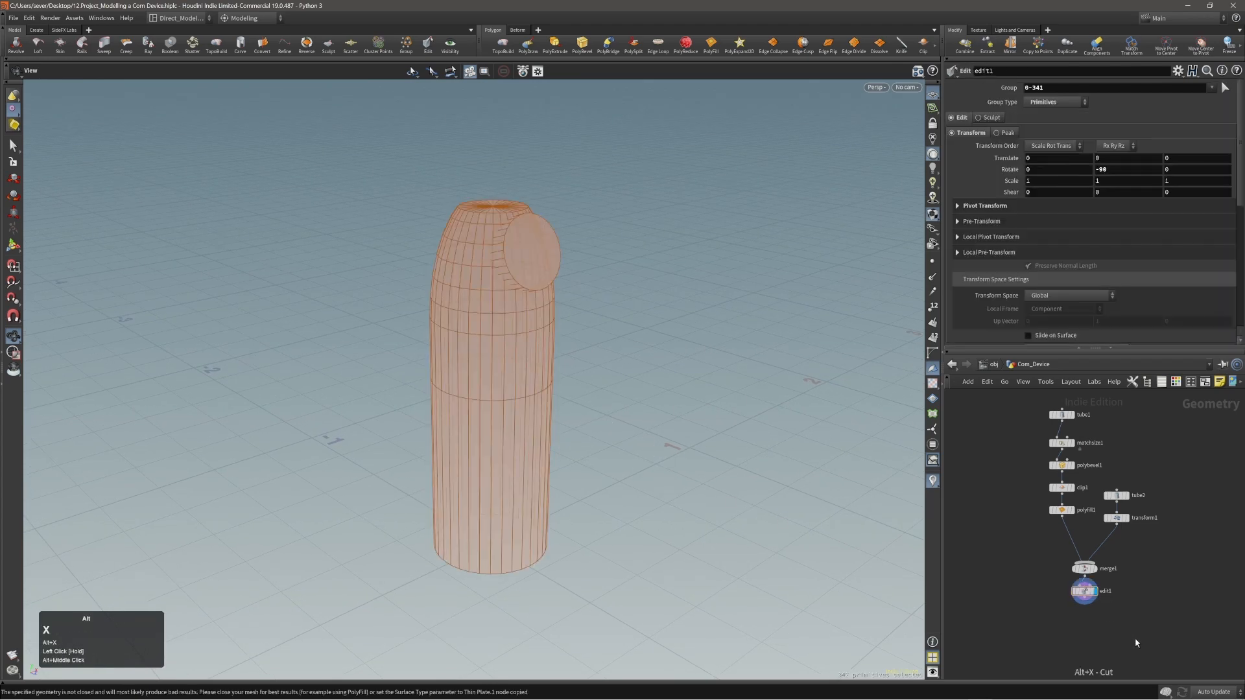
pyautogui.keyDown('alt'); pyautogui.moveTo(606, 357); pyautogui.dragTo(514, 309); pyautogui.keyUp('alt')
pyautogui.keyDown('alt'); pyautogui.moveTo(514, 310); pyautogui.dragTo(445, 243, button='right'); pyautogui.keyUp('alt')
pyautogui.click(990, 364)
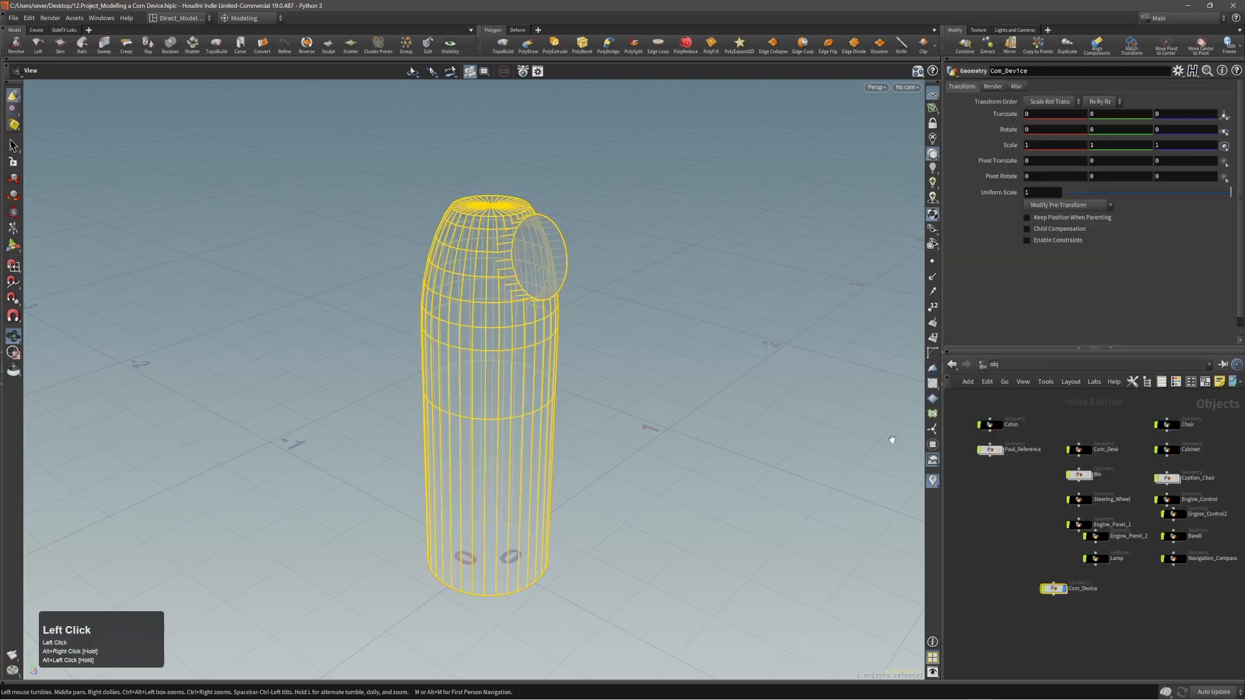
# Reposition the Com_Device node in the network and restore shaded wireframe display with the object deselected.
pyautogui.moveTo(1054, 590); pyautogui.dragTo(1024, 593)
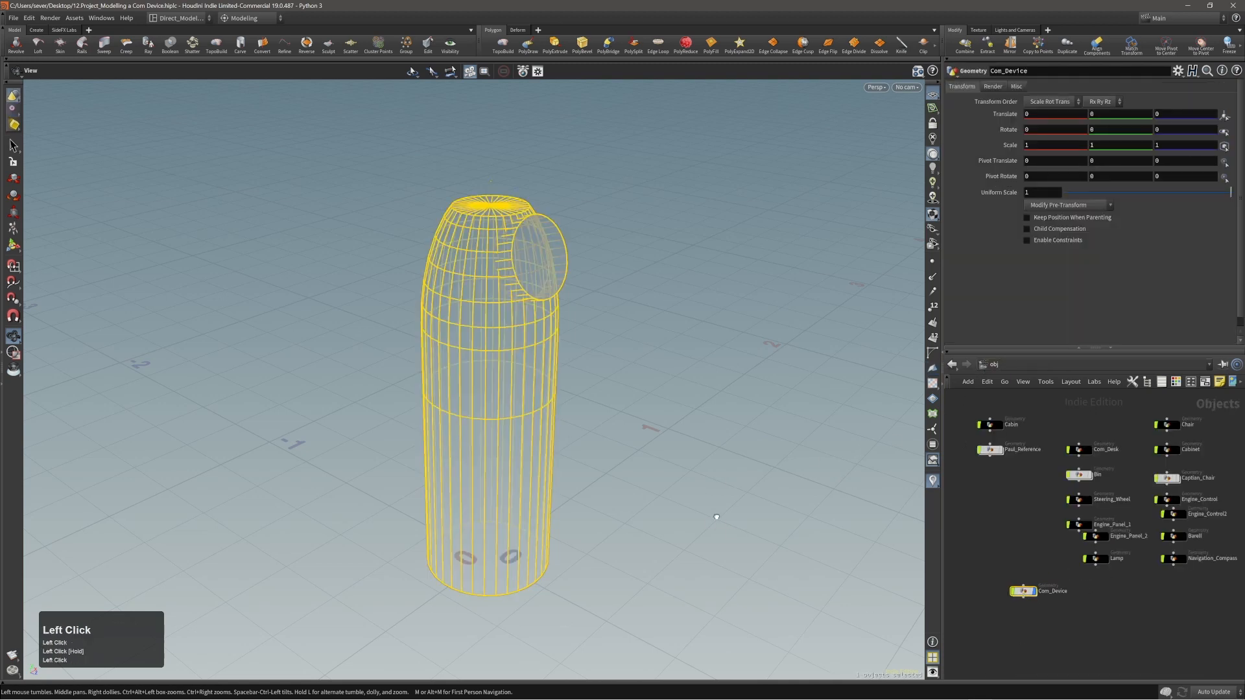
pyautogui.keyDown('alt'); pyautogui.moveTo(428, 421); pyautogui.dragTo(448, 457, button='right'); pyautogui.keyUp('alt')
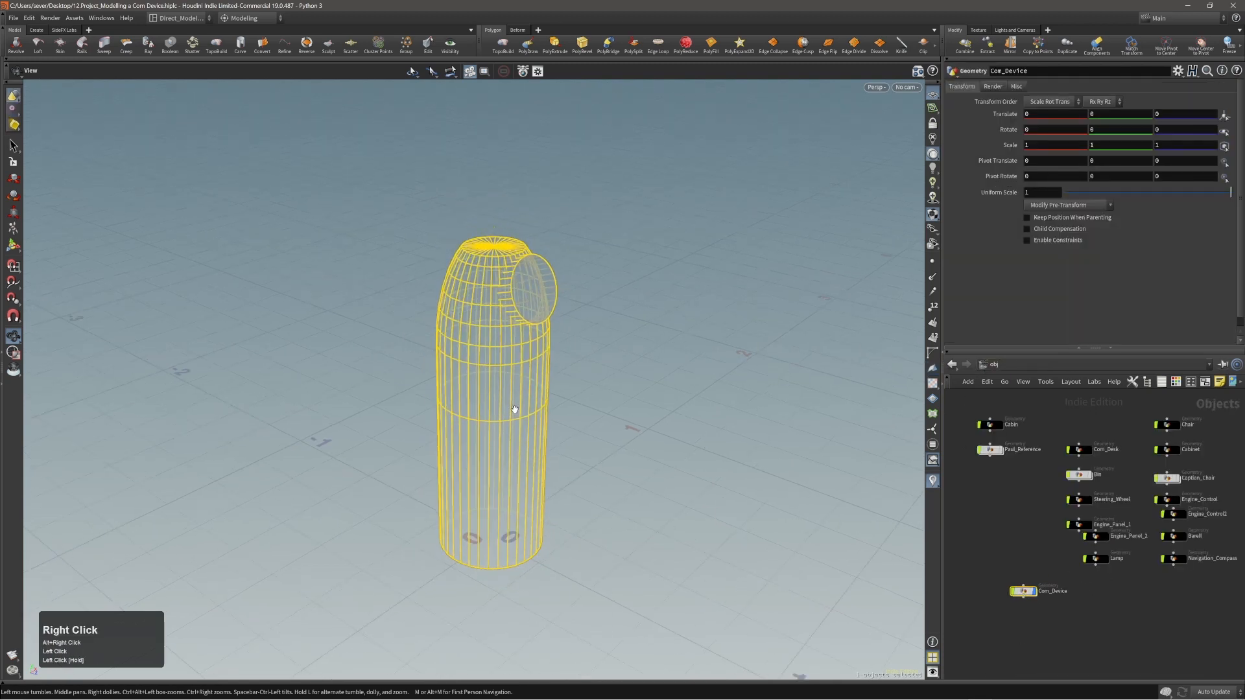
pyautogui.press('capslock')
pyautogui.click(597, 387)
pyautogui.press('w')
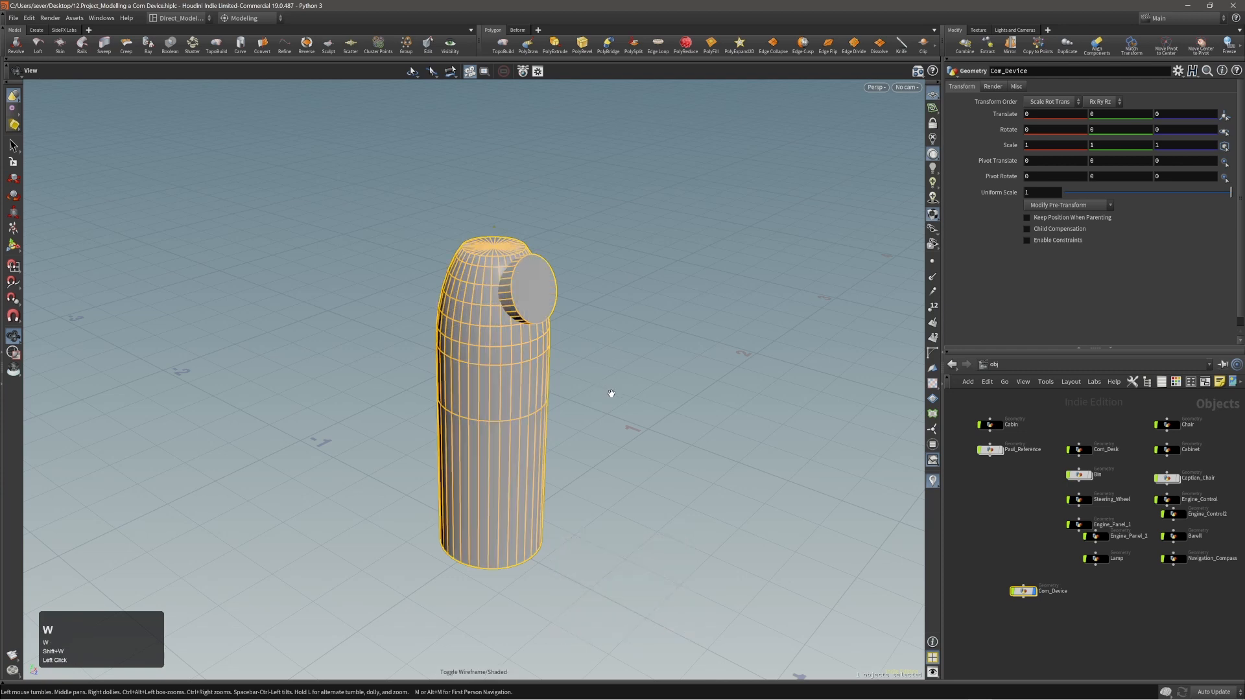
pyautogui.click(610, 396)
pyautogui.press('s')
pyautogui.click(612, 417)
# Start TopoBuild with Com_Device as the projection geometry and no existing topology to extend.
pyautogui.keyDown('alt'); pyautogui.moveTo(516, 391); pyautogui.dragTo(536, 398); pyautogui.keyUp('alt')
pyautogui.keyDown('alt'); pyautogui.moveTo(536, 397); pyautogui.dragTo(518, 425, button='right'); pyautogui.keyUp('alt')
pyautogui.keyDown('alt'); pyautogui.moveTo(517, 424); pyautogui.dragTo(536, 449, button='middle'); pyautogui.keyUp('alt')
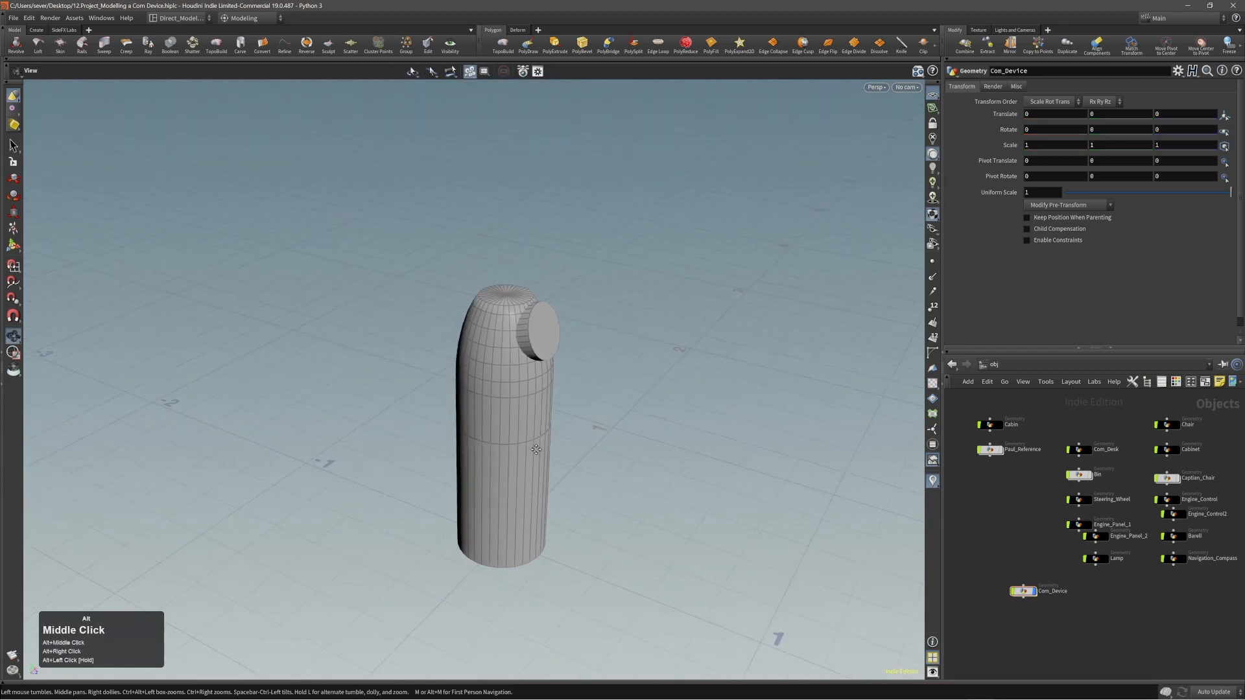
pyautogui.keyDown('alt'); pyautogui.moveTo(537, 449); pyautogui.dragTo(266, 465); pyautogui.keyUp('alt')
pyautogui.keyDown('alt'); pyautogui.moveTo(549, 469); pyautogui.dragTo(504, 444, button='middle'); pyautogui.keyUp('alt')
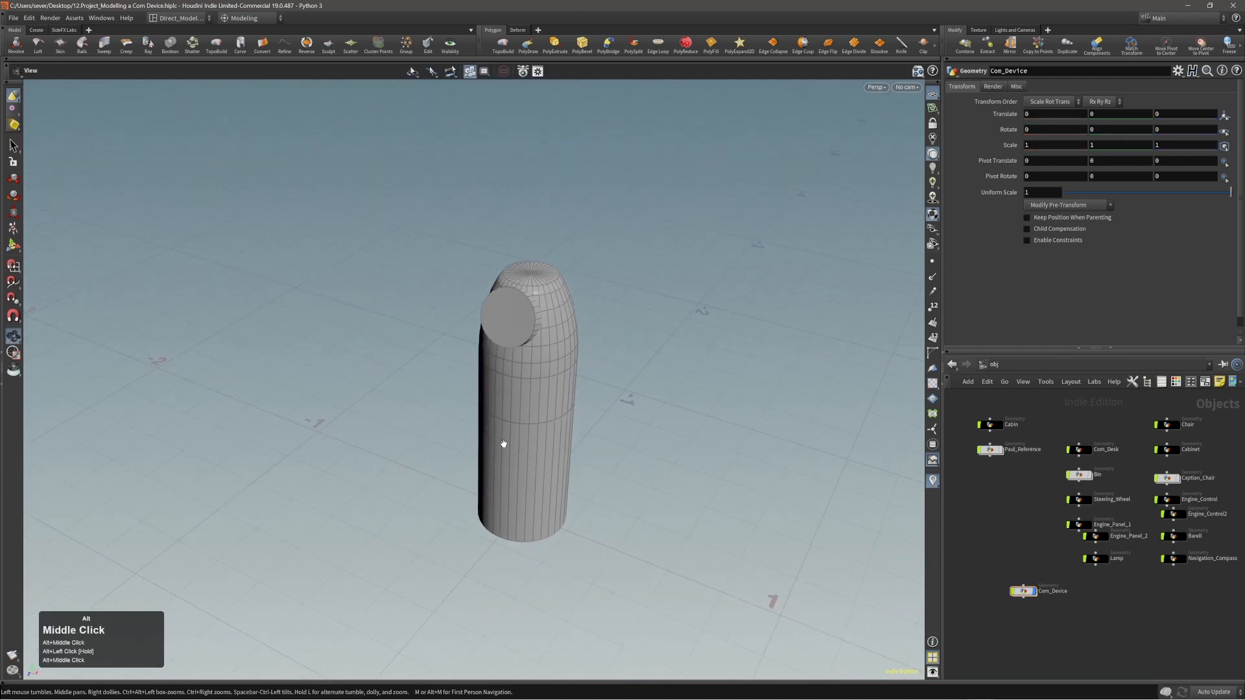
pyautogui.click(505, 46)
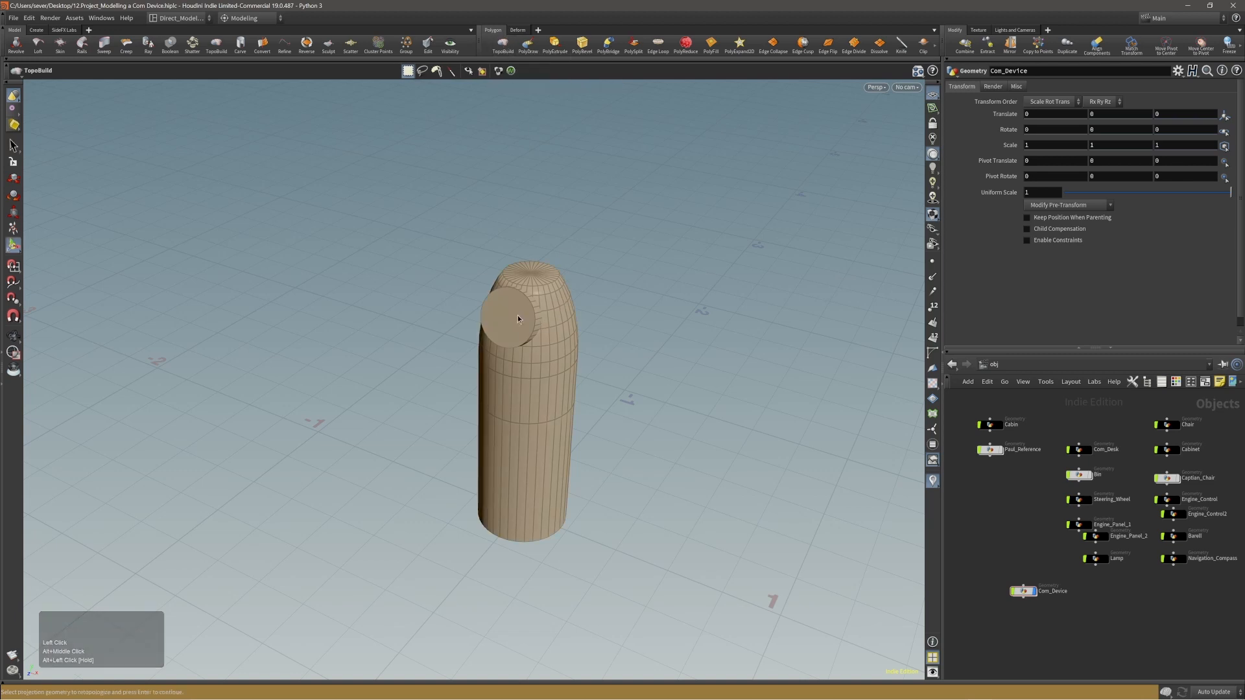
pyautogui.click(510, 343)
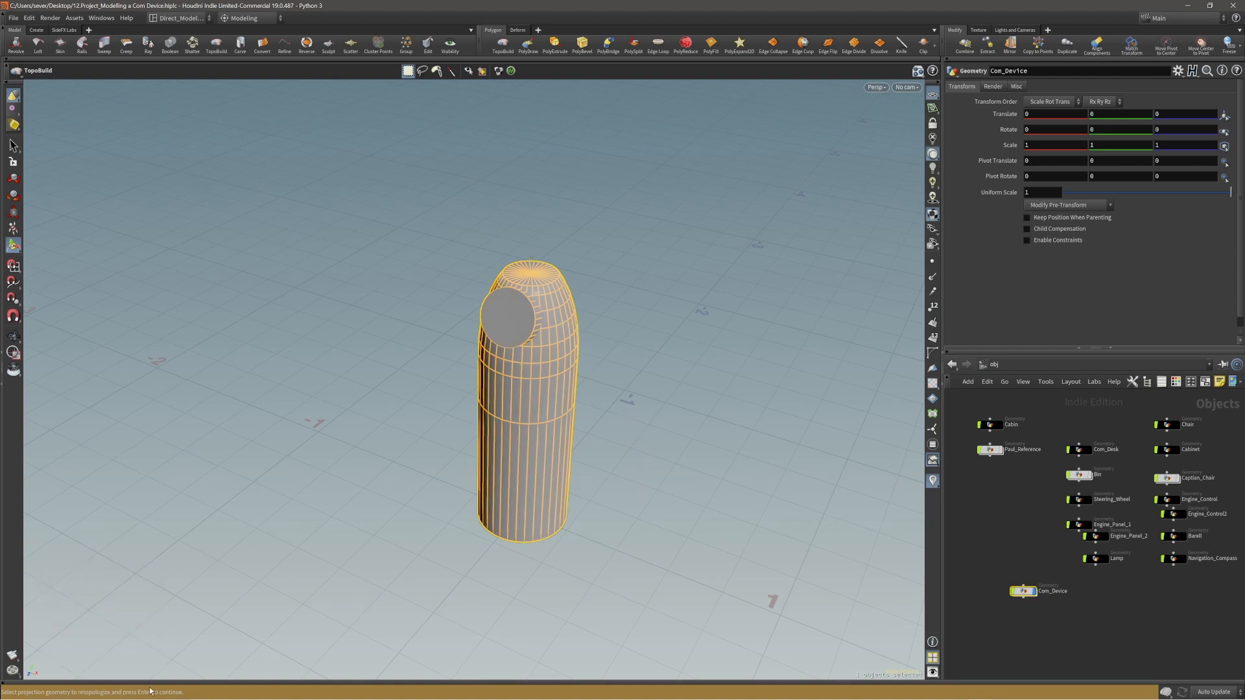
pyautogui.press('Return')
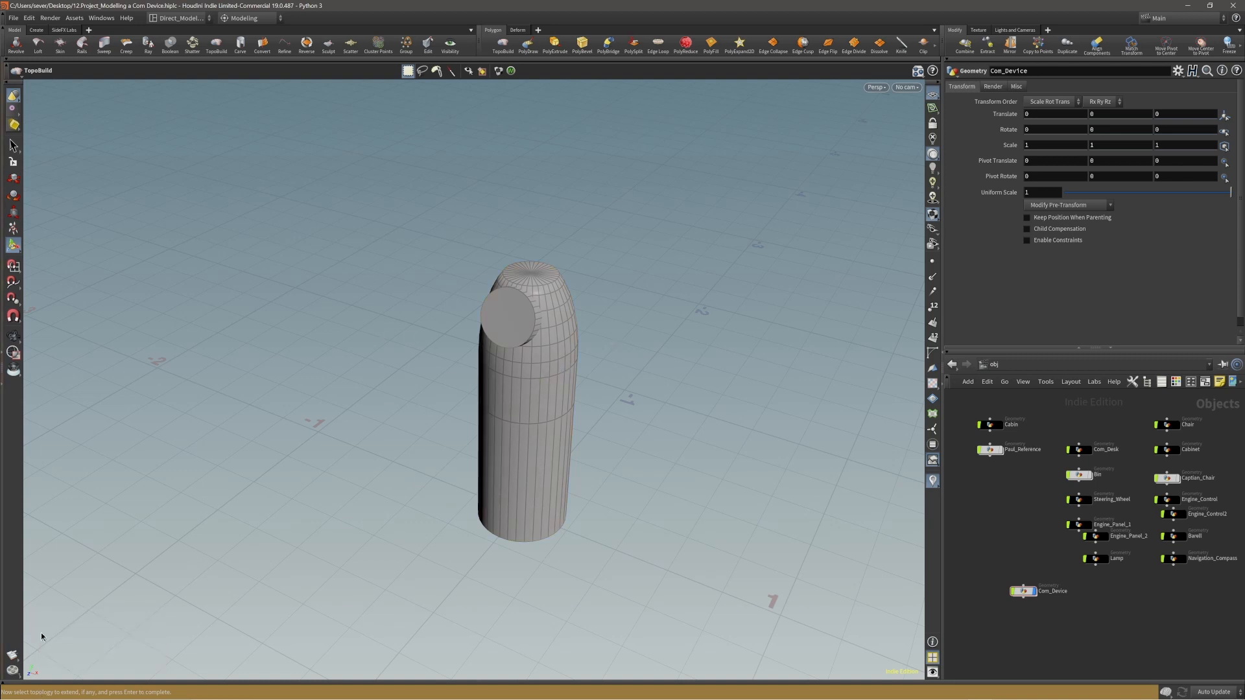
pyautogui.press('Return')
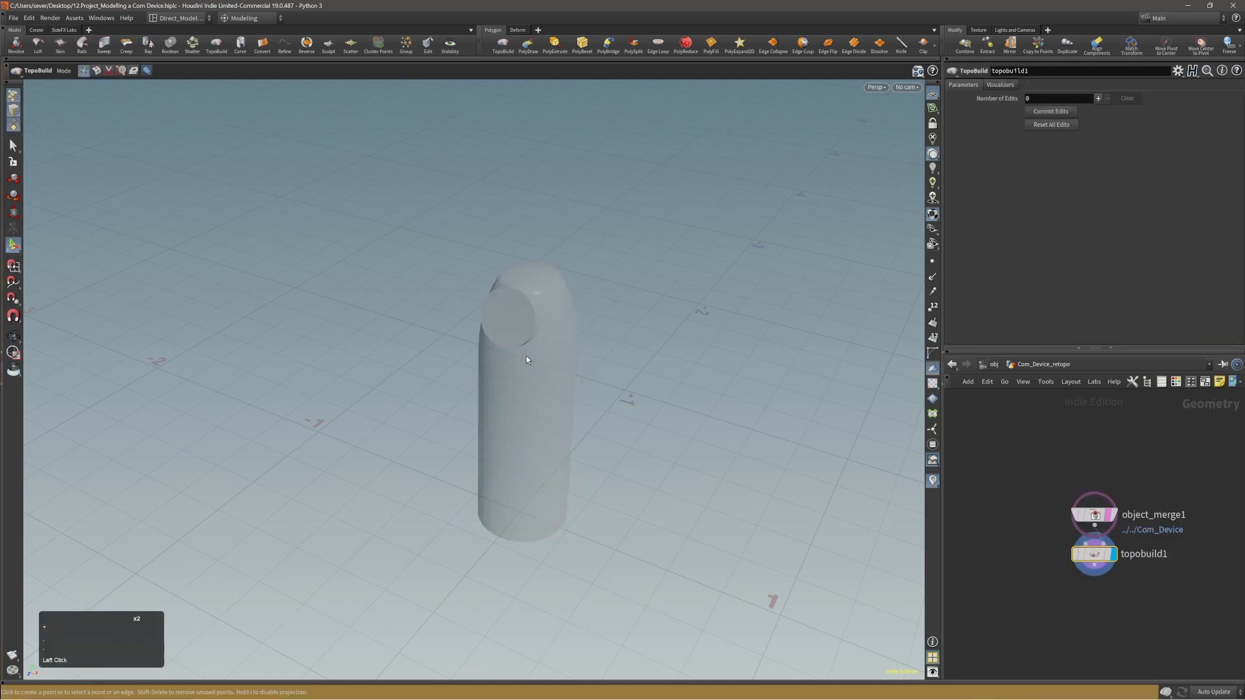
# Check the retopology object at the obj level and go back inside Com_Device_retopo.
pyautogui.keyDown('alt'); pyautogui.moveTo(527, 356); pyautogui.dragTo(698, 323); pyautogui.keyUp('alt')
pyautogui.keyDown('alt'); pyautogui.moveTo(551, 325); pyautogui.dragTo(594, 339, button='right'); pyautogui.keyUp('alt')
pyautogui.keyDown('alt'); pyautogui.moveTo(593, 339); pyautogui.dragTo(454, 339); pyautogui.keyUp('alt')
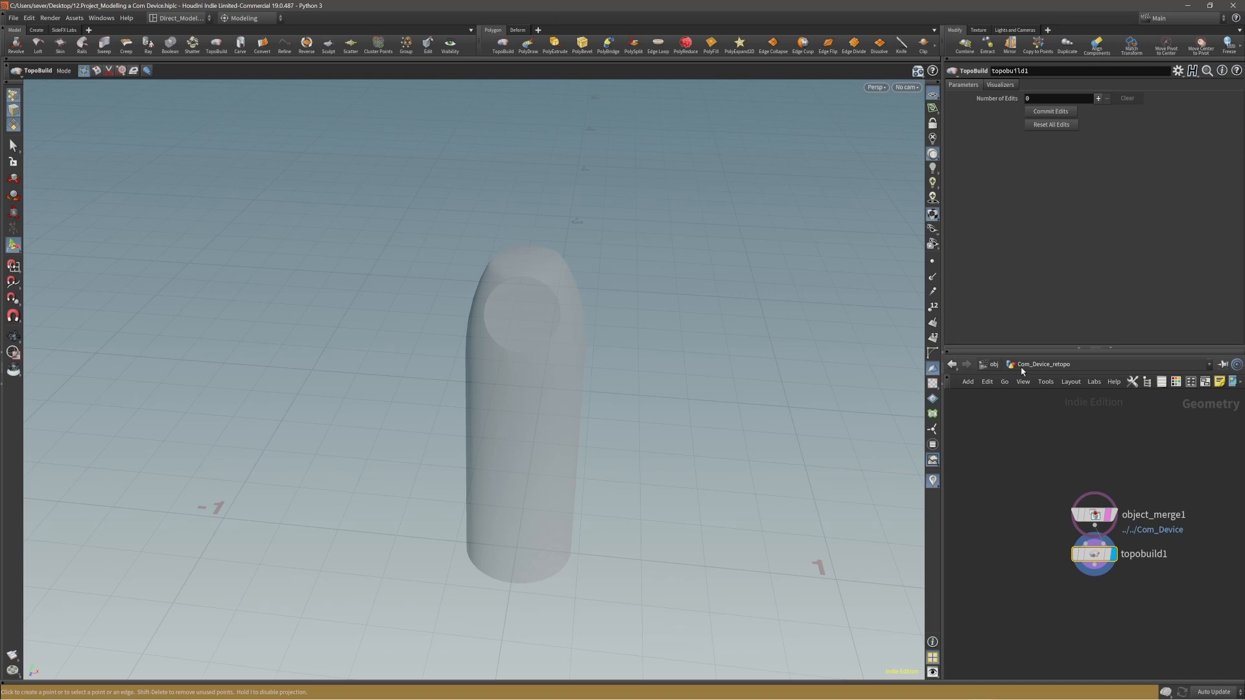
pyautogui.click(994, 365)
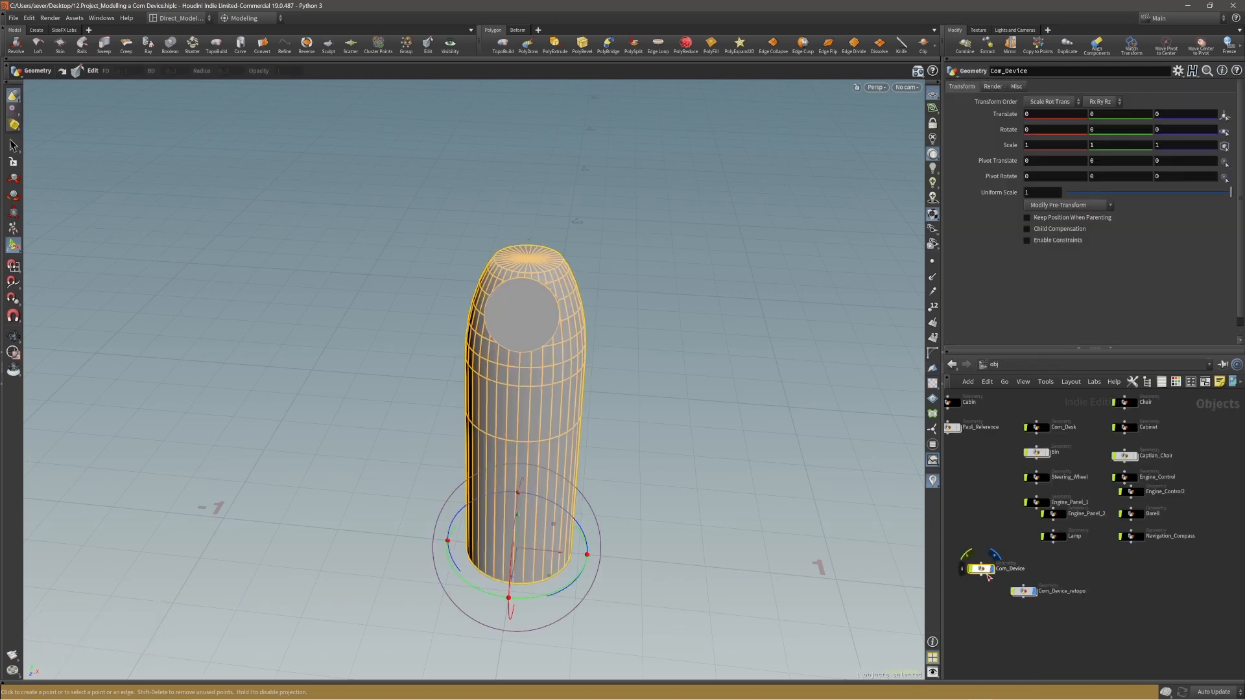
pyautogui.doubleClick(1026, 593)
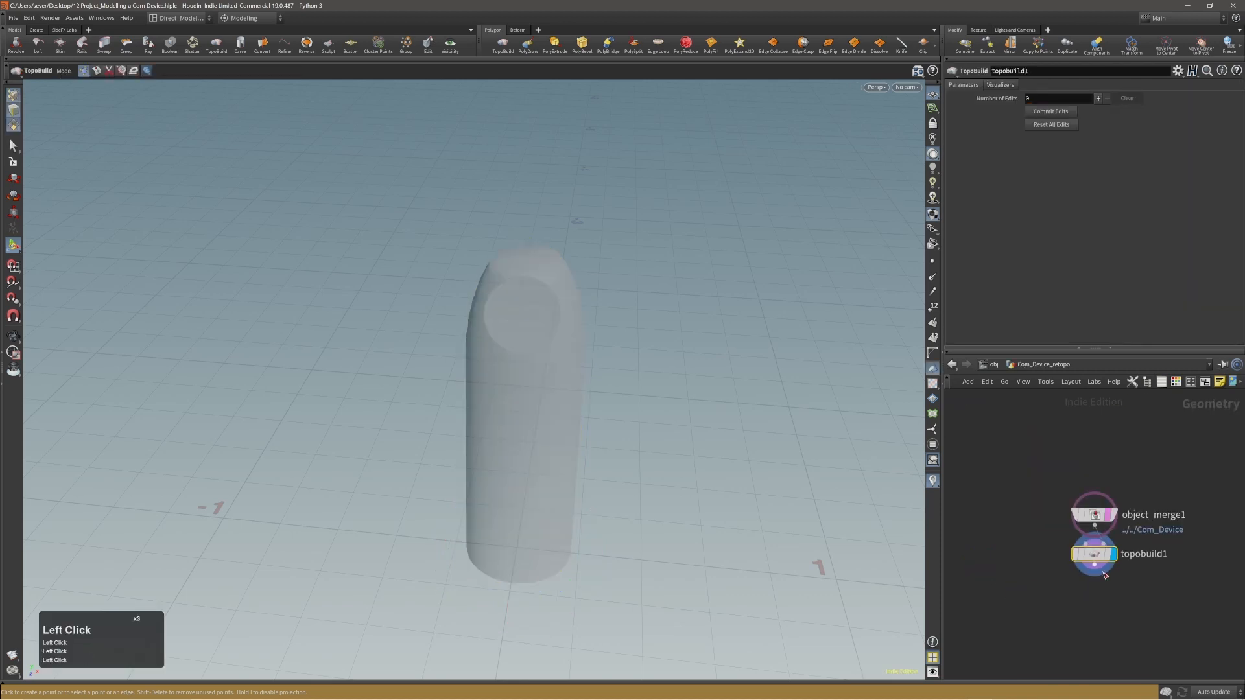
# Add a Labs Symmetrize node connected to the output of topobuild1.
pyautogui.keyDown('alt'); pyautogui.moveTo(624, 415); pyautogui.dragTo(648, 325, button='right'); pyautogui.keyUp('alt')
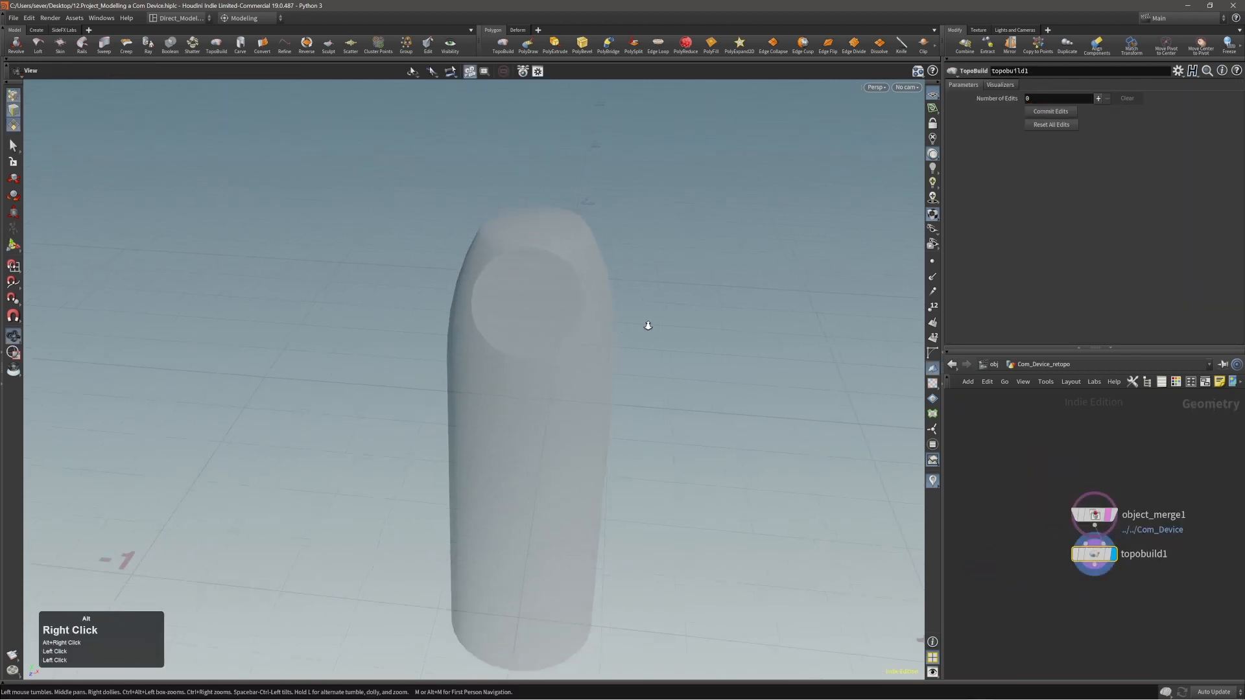
pyautogui.keyDown('alt'); pyautogui.moveTo(648, 325); pyautogui.dragTo(708, 311); pyautogui.keyUp('alt')
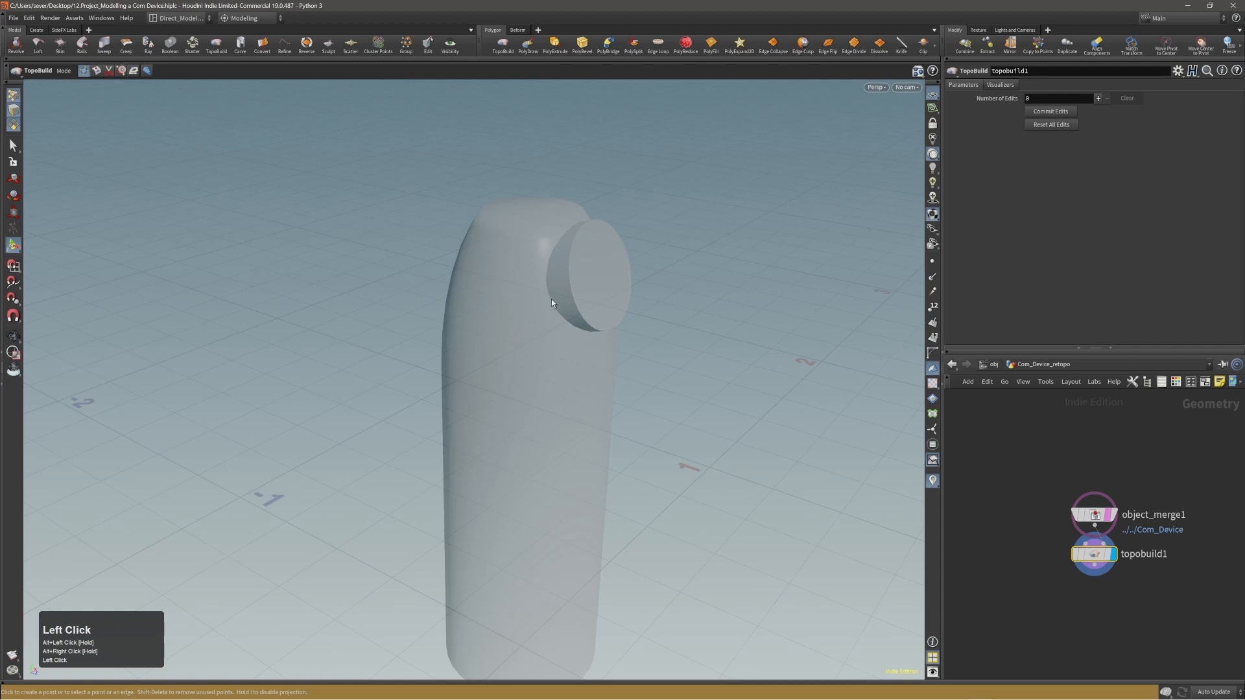
pyautogui.keyDown('alt'); pyautogui.moveTo(552, 303); pyautogui.dragTo(536, 290, button='middle'); pyautogui.keyUp('alt')
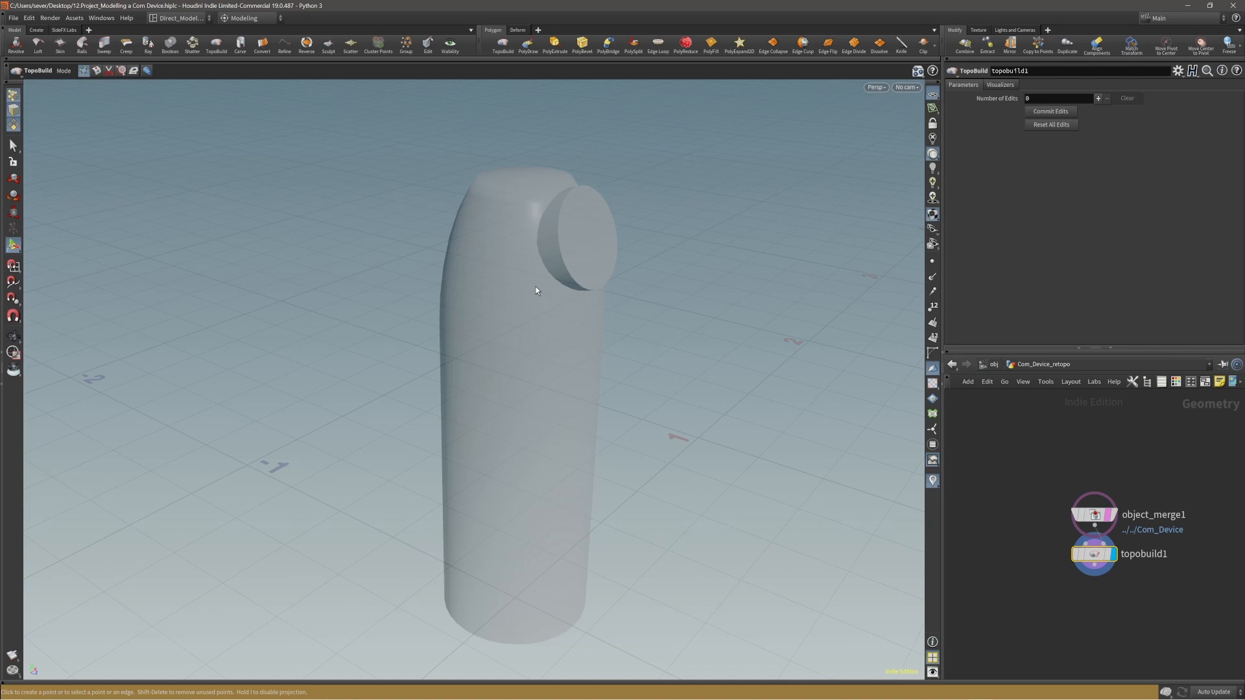
pyautogui.moveTo(523, 208)
pyautogui.keyDown('alt'); pyautogui.mouseDown()
pyautogui.moveTo(570, 223)
pyautogui.moveTo(496, 235)
pyautogui.moveTo(522, 217)
pyautogui.mouseUp(); pyautogui.keyUp('alt')
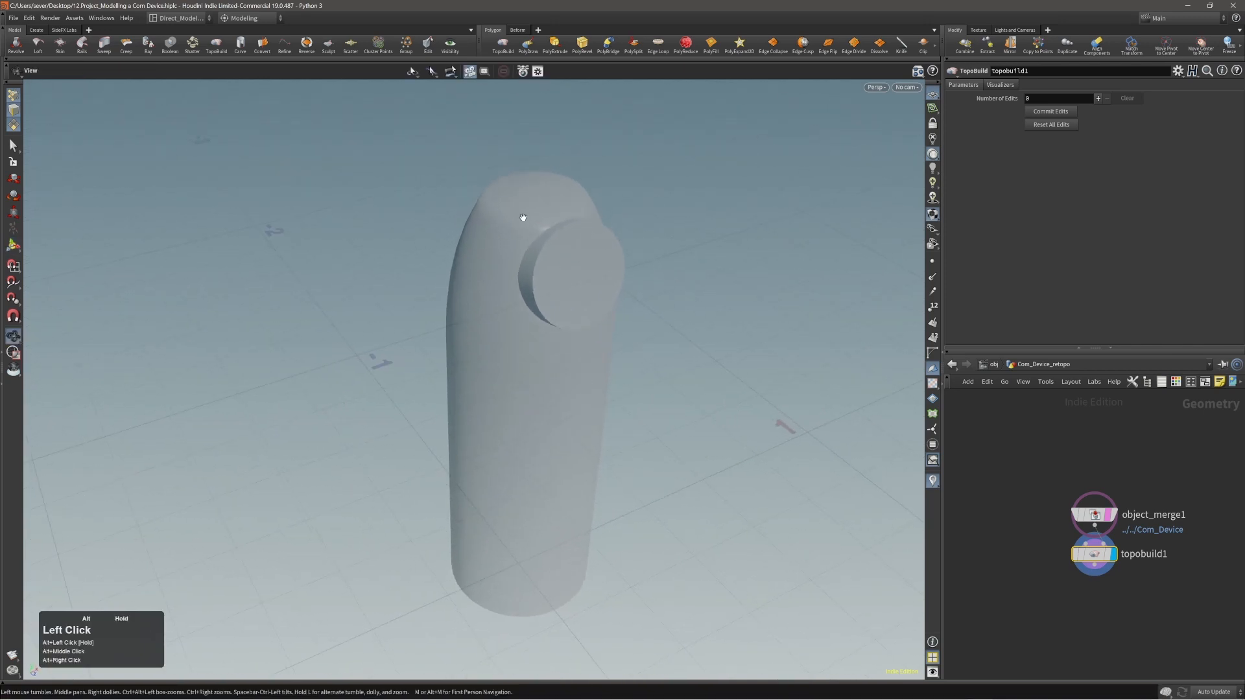
pyautogui.keyDown('alt'); pyautogui.moveTo(523, 216); pyautogui.dragTo(706, 331, button='right'); pyautogui.keyUp('alt')
pyautogui.keyDown('alt'); pyautogui.moveTo(1009, 449); pyautogui.dragTo(1018, 415, button='middle'); pyautogui.keyUp('alt')
pyautogui.click(1104, 535)
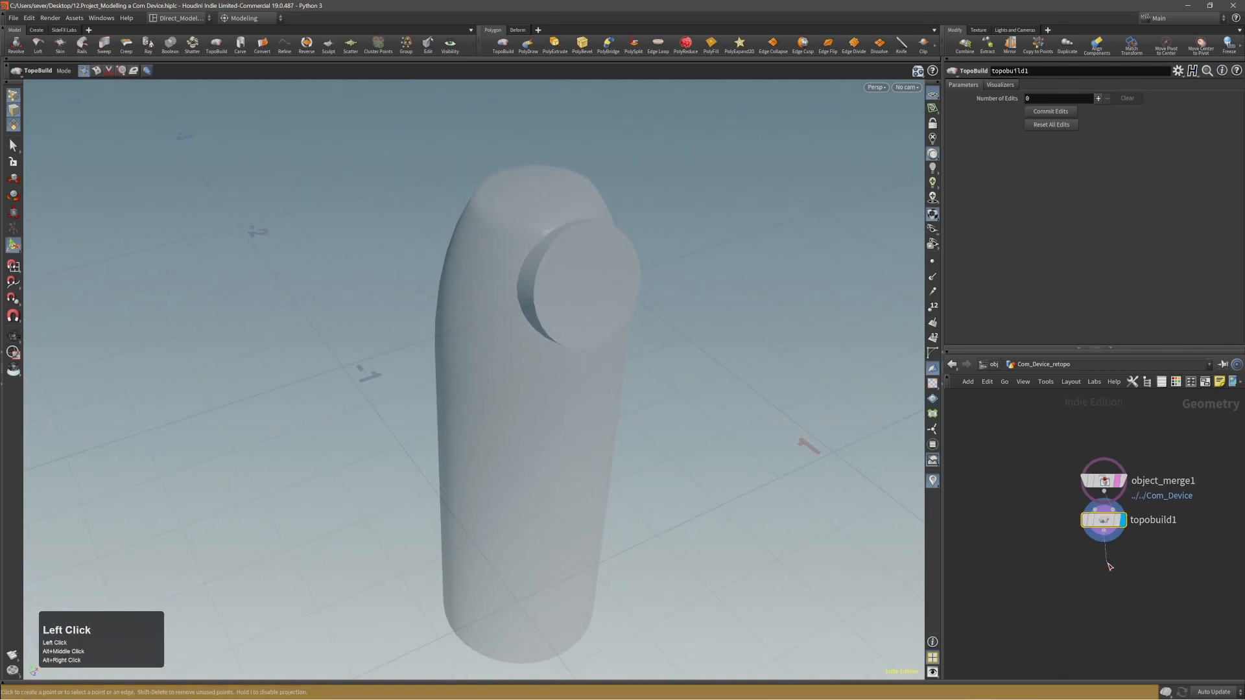
pyautogui.press('Tab')
pyautogui.write('LABS SYM')
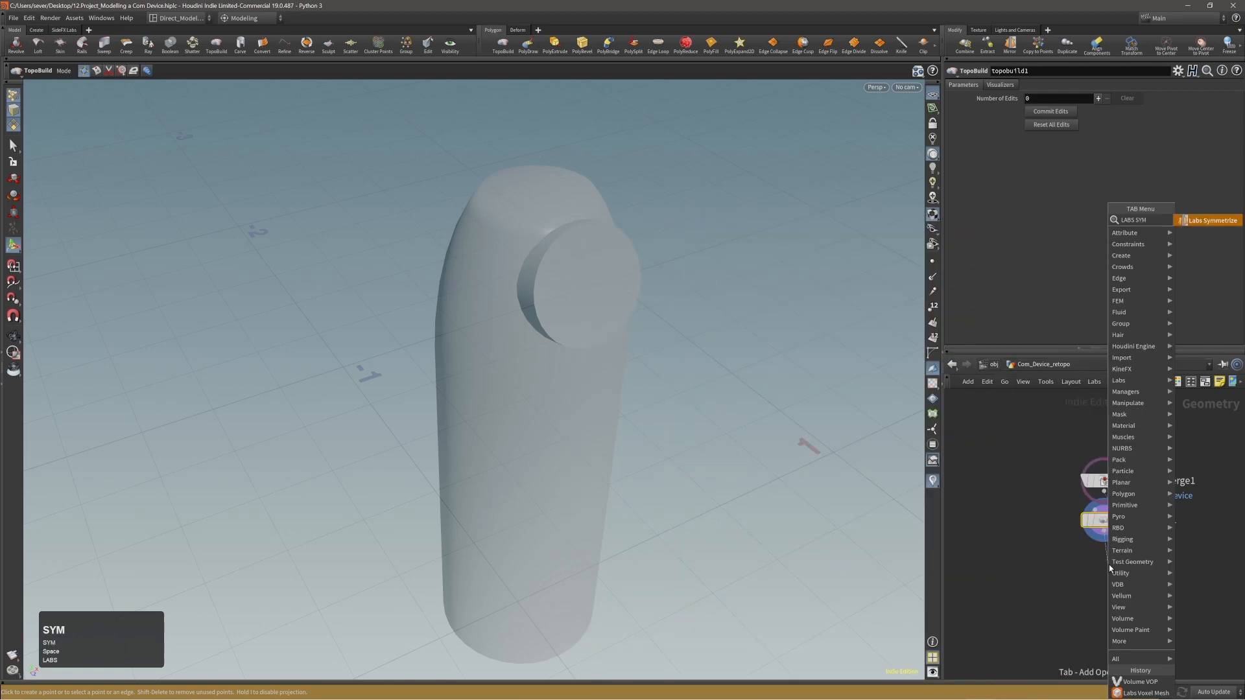
pyautogui.hotkey('shift', 'Return')
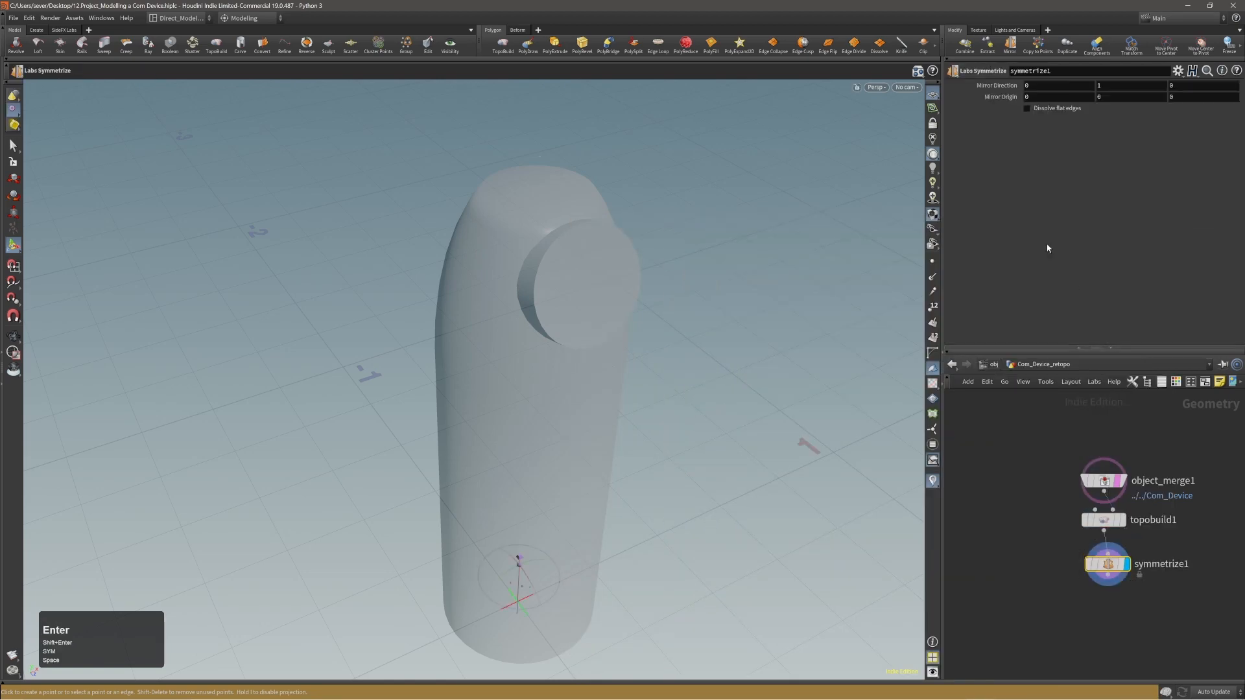
# Set the symmetrize1 mirror direction to 1, 0, 0.
pyautogui.keyDown('alt'); pyautogui.moveTo(565, 296); pyautogui.dragTo(514, 293); pyautogui.keyUp('alt')
pyautogui.keyDown('alt'); pyautogui.moveTo(514, 293); pyautogui.dragTo(536, 322, button='right'); pyautogui.keyUp('alt')
pyautogui.keyDown('alt'); pyautogui.moveTo(537, 324); pyautogui.dragTo(492, 338); pyautogui.keyUp('alt')
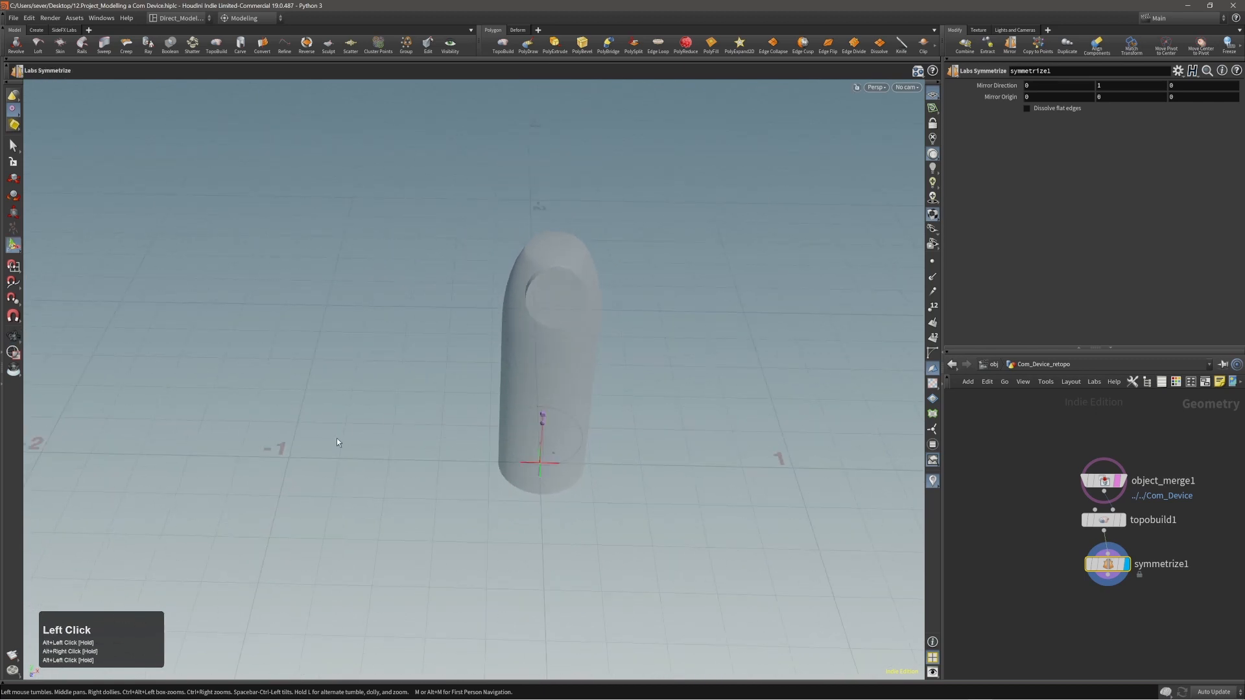
pyautogui.keyDown('alt'); pyautogui.moveTo(550, 264); pyautogui.dragTo(565, 249, button='right'); pyautogui.keyUp('alt')
pyautogui.click(1041, 86)
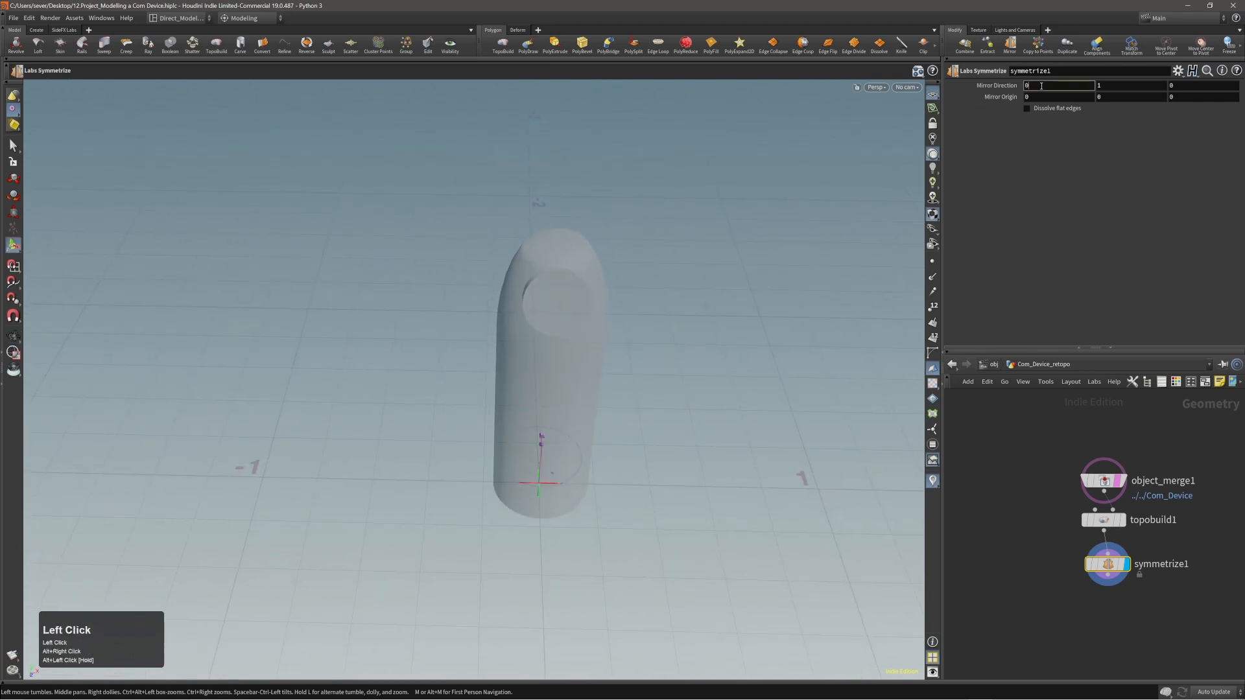
pyautogui.keyDown('ctrl'); pyautogui.scroll(1, 1042, 86); pyautogui.keyUp('ctrl')
pyautogui.keyDown('ctrl'); pyautogui.click(1116, 87); pyautogui.keyUp('ctrl')
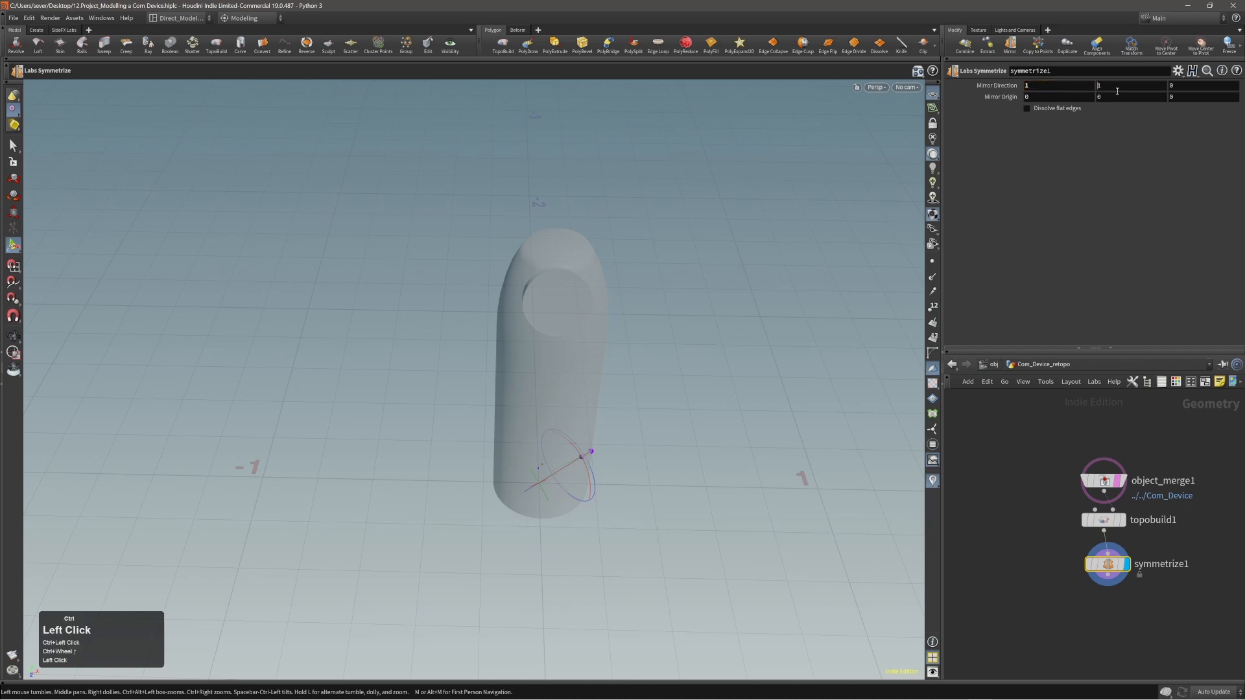
pyautogui.keyDown('ctrl'); pyautogui.scroll(-2, 1116, 87); pyautogui.keyUp('ctrl')
pyautogui.keyDown('ctrl'); pyautogui.click(1116, 87); pyautogui.keyUp('ctrl')
pyautogui.keyDown('ctrl'); pyautogui.scroll(-1, 1116, 87); pyautogui.keyUp('ctrl')
pyautogui.click(1117, 87)
pyautogui.keyDown('ctrl'); pyautogui.scroll(-1, 1116, 87); pyautogui.keyUp('ctrl')
pyautogui.click(1117, 87)
pyautogui.press('alt')
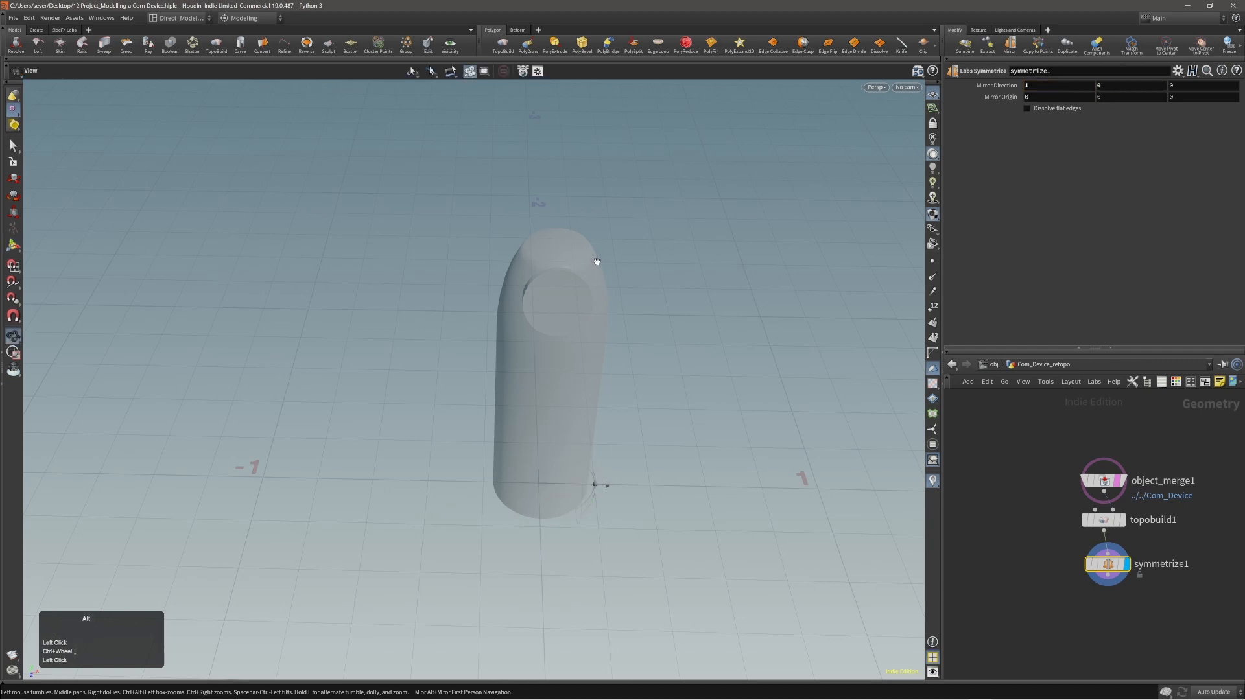
# Return to topobuild1 and draw a triangular polygon on the body surface just below the disc.
pyautogui.keyDown('alt'); pyautogui.moveTo(597, 262); pyautogui.dragTo(628, 281, button='right'); pyautogui.keyUp('alt')
pyautogui.keyDown('alt'); pyautogui.moveTo(628, 281); pyautogui.dragTo(664, 280); pyautogui.keyUp('alt')
pyautogui.keyDown('alt'); pyautogui.moveTo(569, 300); pyautogui.dragTo(547, 283, button='middle'); pyautogui.keyUp('alt')
pyautogui.keyDown('alt'); pyautogui.moveTo(547, 283); pyautogui.dragTo(519, 298); pyautogui.keyUp('alt')
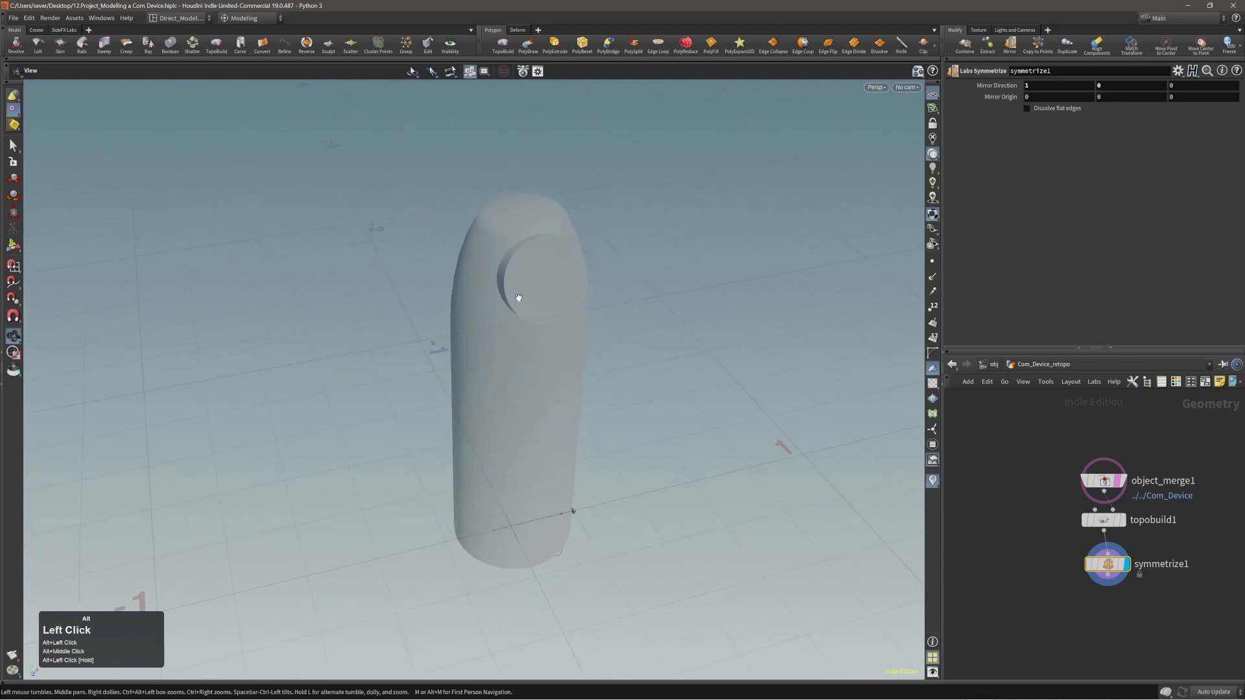
pyautogui.keyDown('alt'); pyautogui.moveTo(518, 298); pyautogui.dragTo(541, 241, button='right'); pyautogui.keyUp('alt')
pyautogui.click(502, 331)
pyautogui.click(557, 347)
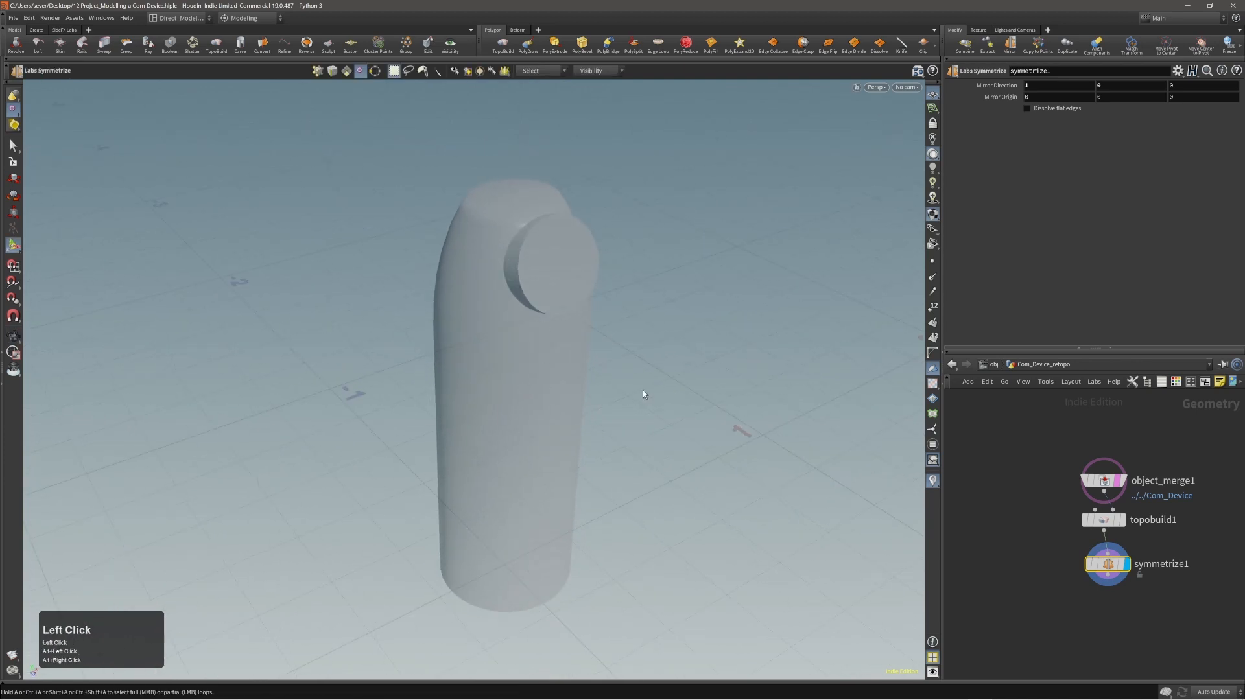
pyautogui.press('pageup')
pyautogui.click(535, 330)
pyautogui.click(512, 387)
pyautogui.click(491, 339)
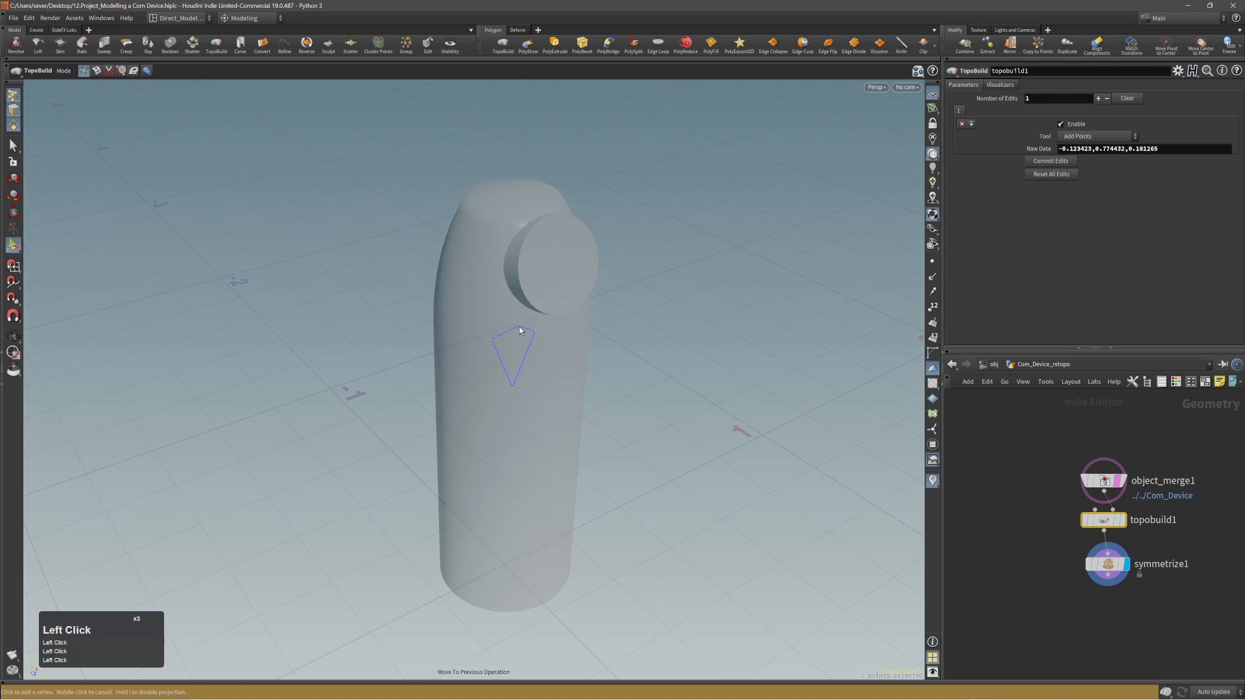
pyautogui.click(535, 332)
pyautogui.keyDown('alt'); pyautogui.moveTo(499, 350); pyautogui.dragTo(489, 310); pyautogui.keyUp('alt')
pyautogui.keyDown('ctrl'); pyautogui.middleClick(513, 313); pyautogui.keyUp('ctrl')
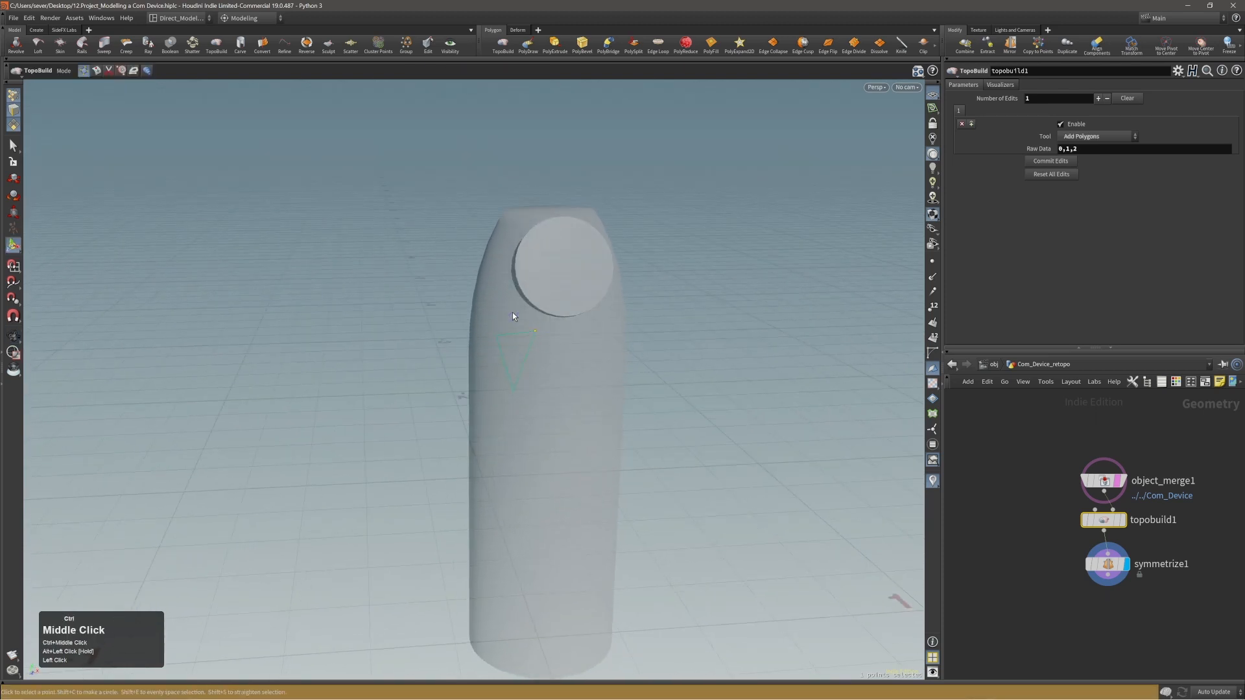
# Set the X mirror direction of symmetrize1 to -1.
pyautogui.keyDown('alt'); pyautogui.moveTo(512, 312); pyautogui.dragTo(572, 314, button='right'); pyautogui.keyUp('alt')
pyautogui.keyDown('alt'); pyautogui.moveTo(573, 313); pyautogui.dragTo(547, 353); pyautogui.keyUp('alt')
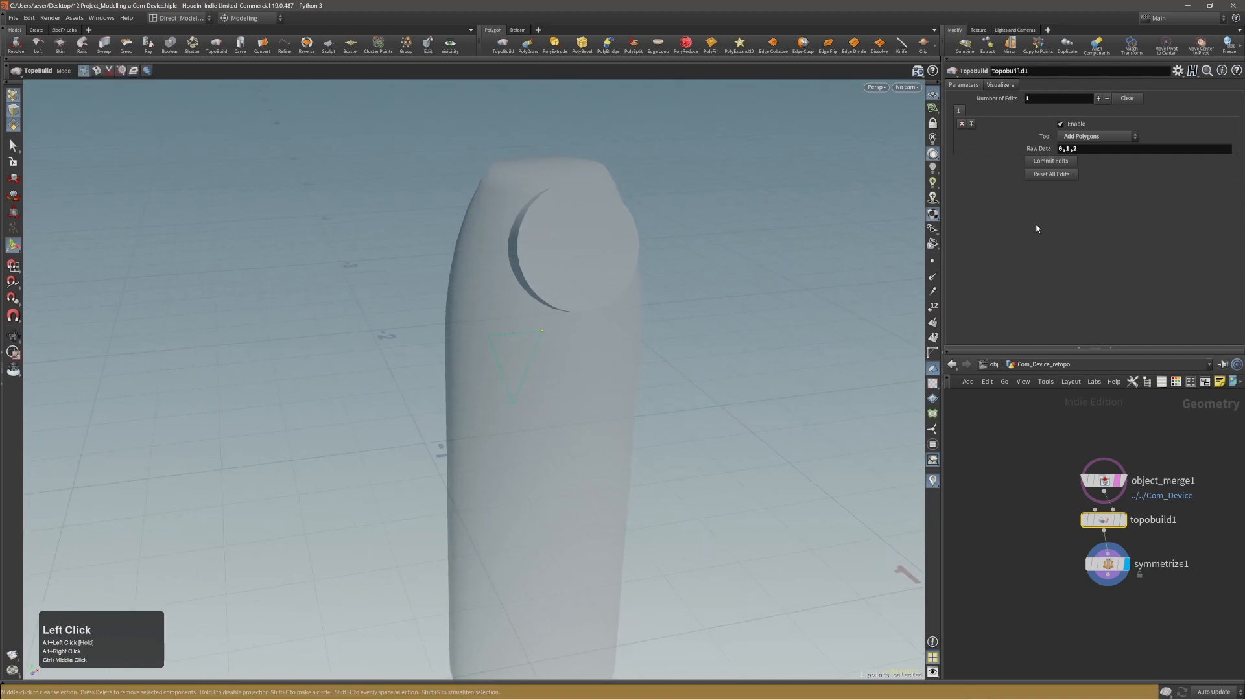
pyautogui.press('pagedown')
pyautogui.click(1030, 91)
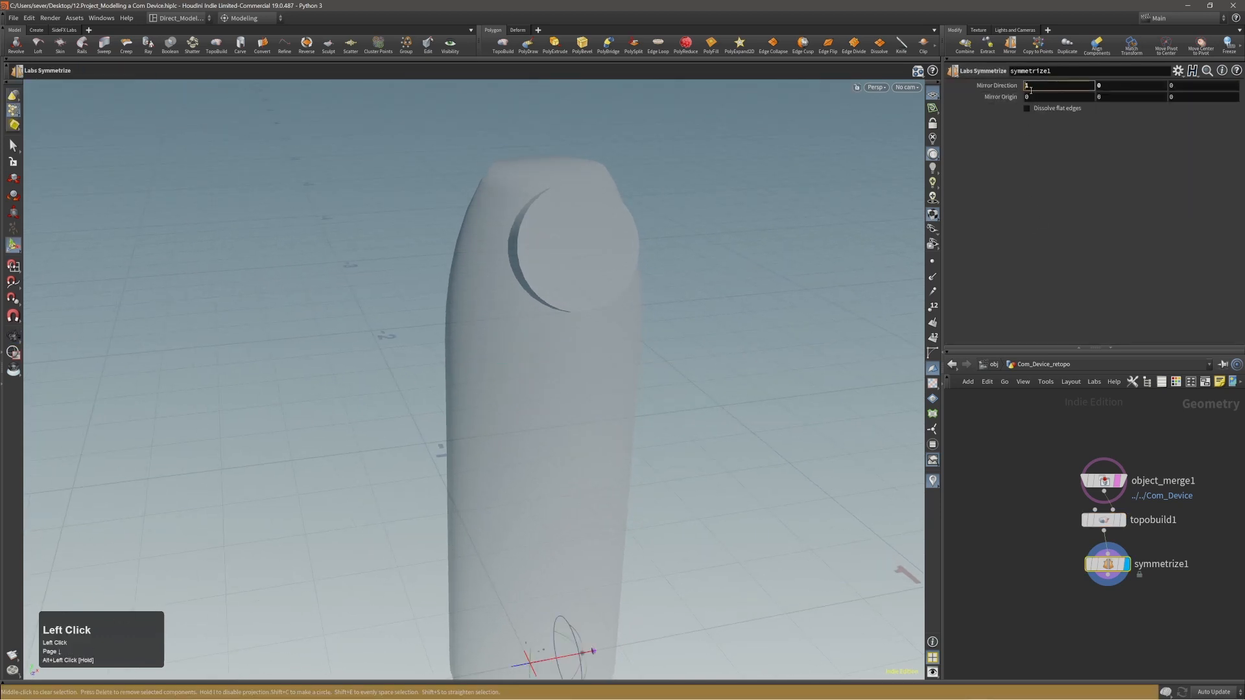
pyautogui.write('-')
pyautogui.press('Return')
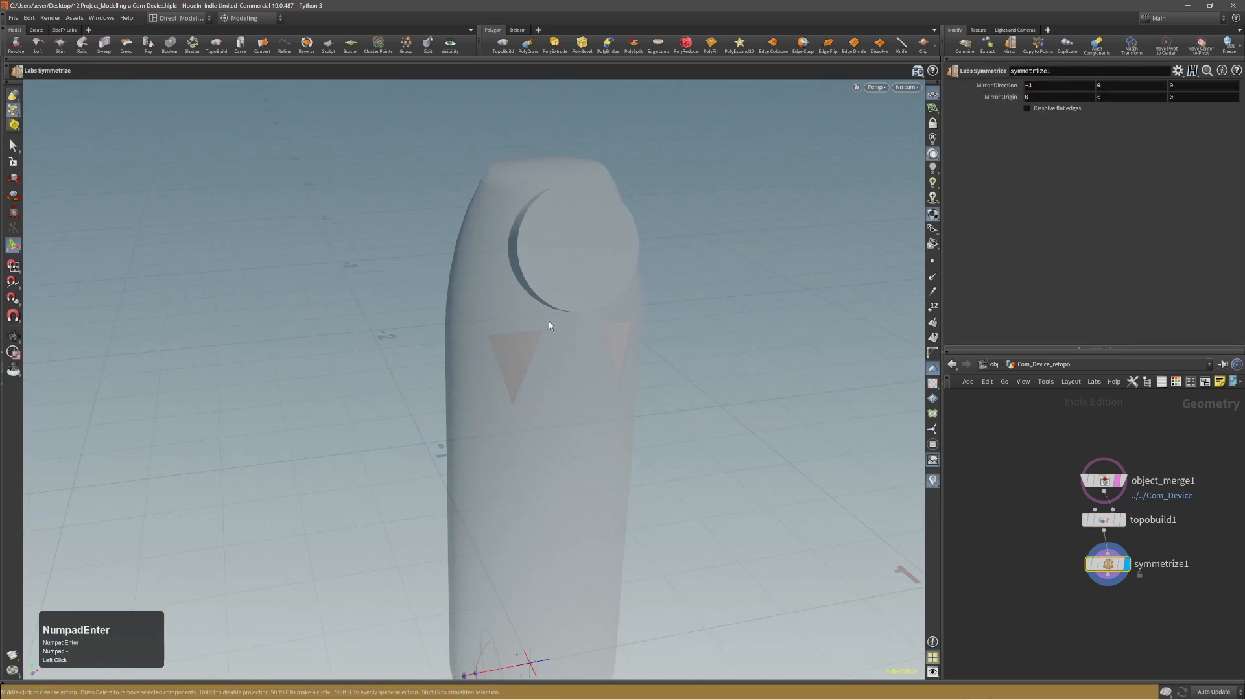
# Inspect the drawn triangle and its mirrored copy on the body from several angles.
pyautogui.keyDown('alt'); pyautogui.moveTo(549, 324); pyautogui.dragTo(584, 359); pyautogui.keyUp('alt')
pyautogui.keyDown('alt'); pyautogui.moveTo(586, 357); pyautogui.dragTo(569, 275, button='middle'); pyautogui.keyUp('alt')
pyautogui.keyDown('alt'); pyautogui.moveTo(569, 275); pyautogui.dragTo(571, 281); pyautogui.keyUp('alt')
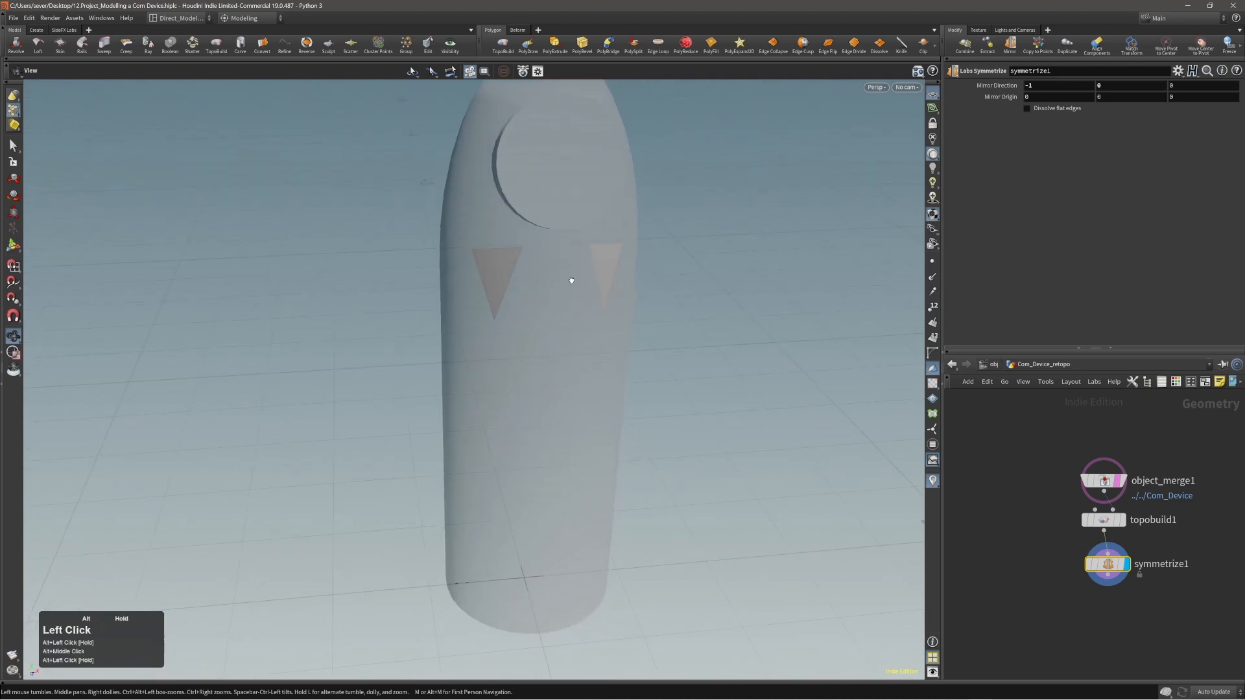
pyautogui.keyDown('alt'); pyautogui.moveTo(611, 256); pyautogui.dragTo(533, 239, button='right'); pyautogui.keyUp('alt')
pyautogui.keyDown('alt'); pyautogui.moveTo(533, 239); pyautogui.dragTo(586, 253); pyautogui.keyUp('alt')
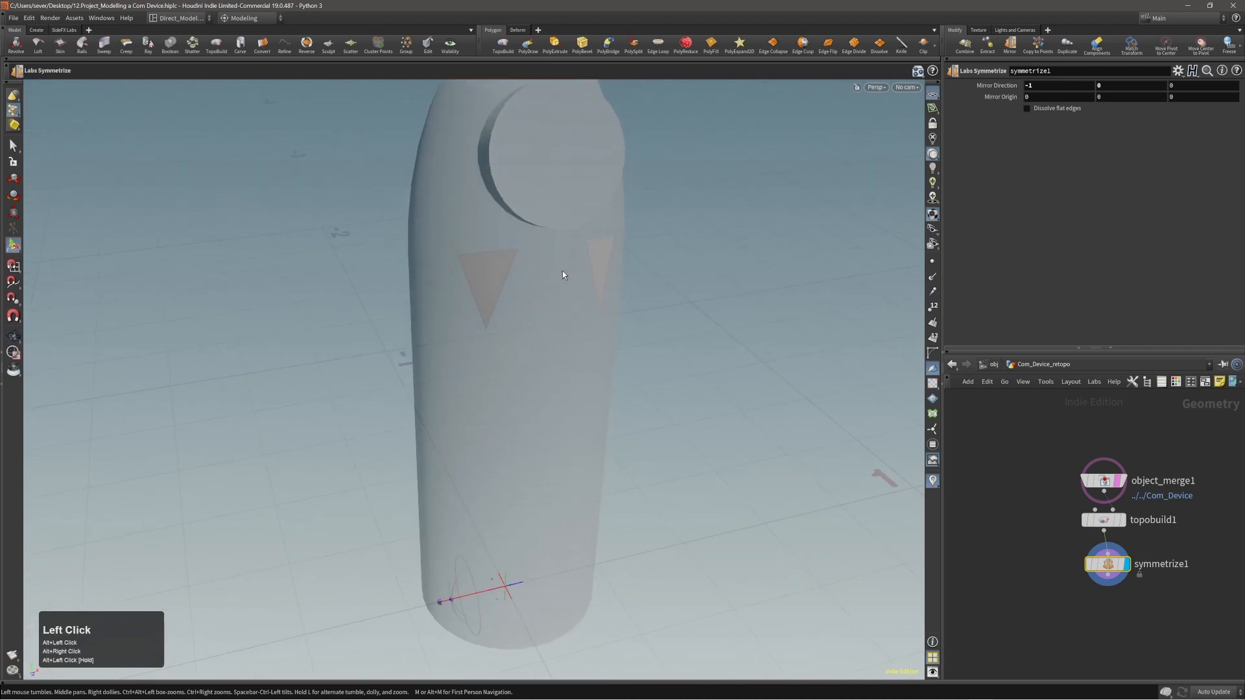
pyautogui.moveTo(456, 278); pyautogui.dragTo(503, 309)
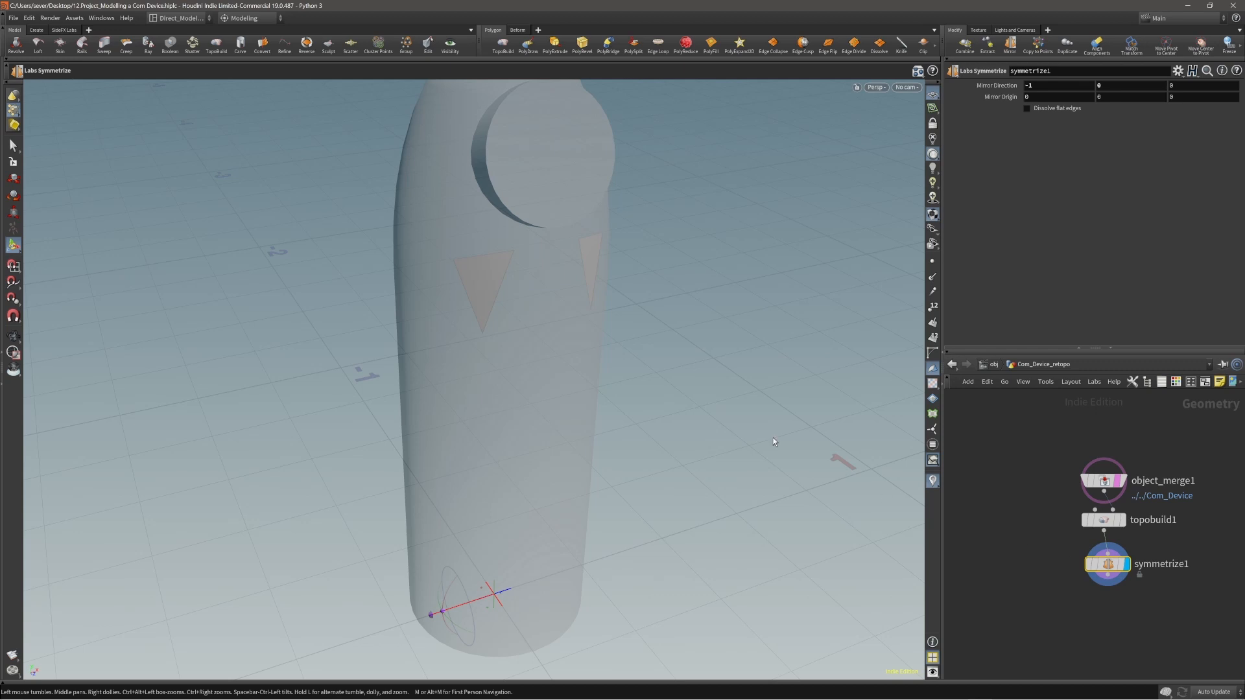
pyautogui.moveTo(454, 312); pyautogui.dragTo(536, 286)
# Return to topobuild1 and extend a strip of polygons from the triangle around the side of the body.
pyautogui.press('pageup')
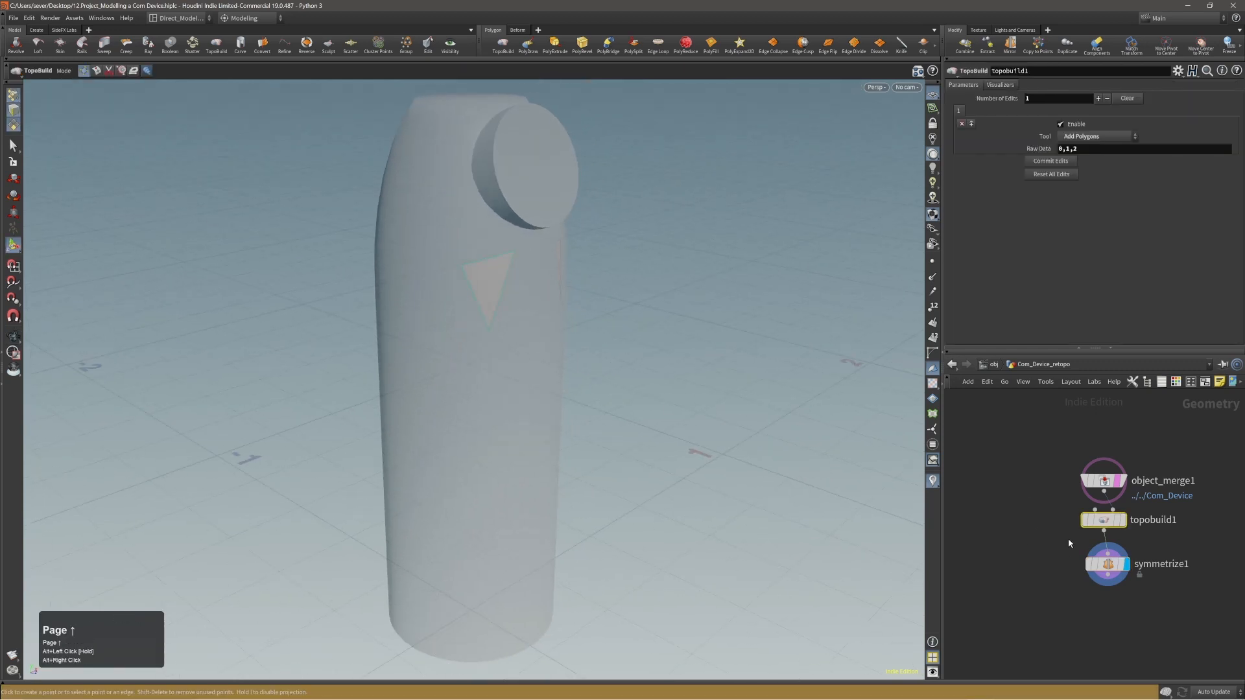
pyautogui.keyDown('alt'); pyautogui.moveTo(485, 328); pyautogui.dragTo(342, 316); pyautogui.keyUp('alt')
pyautogui.click(471, 292)
pyautogui.click(447, 305)
pyautogui.click(401, 320)
pyautogui.click(359, 310)
pyautogui.click(314, 310)
pyautogui.middleClick(323, 325)
pyautogui.moveTo(389, 356)
pyautogui.keyDown('alt'); pyautogui.mouseDown()
pyautogui.moveTo(181, 347)
pyautogui.moveTo(411, 362)
pyautogui.mouseUp(); pyautogui.keyUp('alt')
pyautogui.keyDown('alt'); pyautogui.moveTo(412, 361); pyautogui.dragTo(438, 331, button='middle'); pyautogui.keyUp('alt')
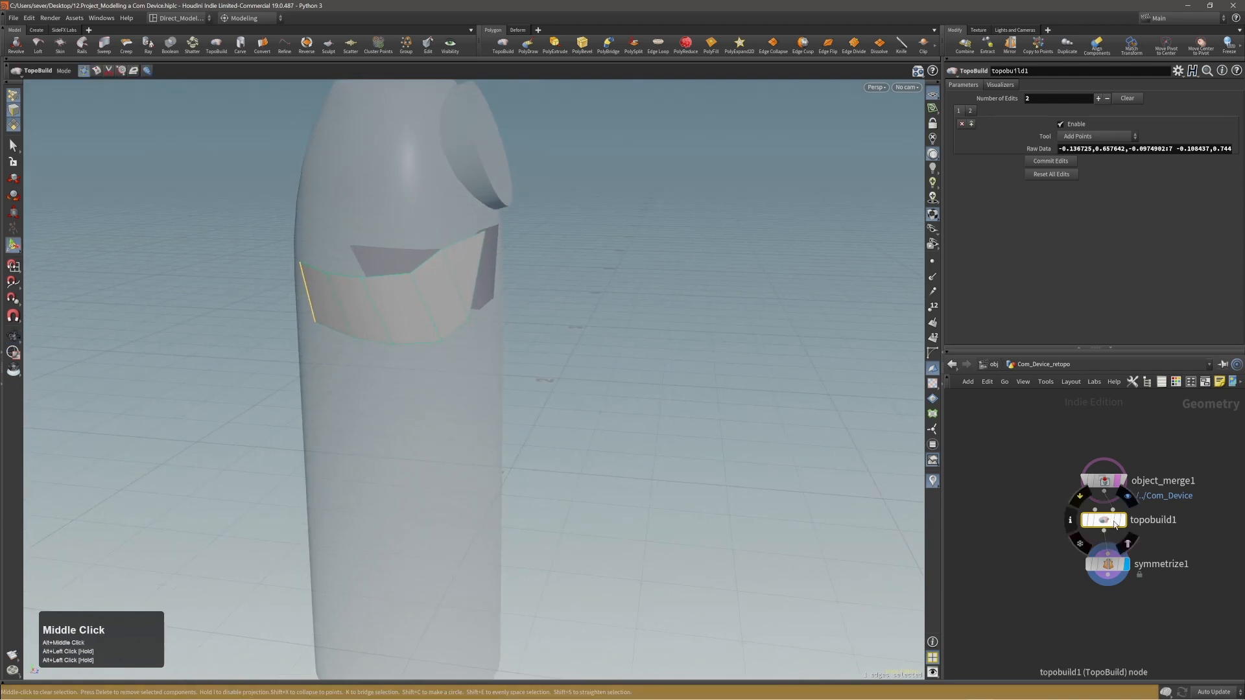
# Set the display to topobuild1 with wireframe shading and template symmetrize1 so its mirrored half stays in view.
pyautogui.click(1121, 520)
pyautogui.keyDown('alt'); pyautogui.moveTo(398, 313); pyautogui.dragTo(420, 317, button='right'); pyautogui.keyUp('alt')
pyautogui.moveTo(419, 317)
pyautogui.keyDown('alt'); pyautogui.mouseDown()
pyautogui.moveTo(353, 317)
pyautogui.moveTo(415, 317)
pyautogui.mouseUp(); pyautogui.keyUp('alt')
pyautogui.keyDown('alt'); pyautogui.moveTo(422, 318); pyautogui.dragTo(445, 297, button='middle'); pyautogui.keyUp('alt')
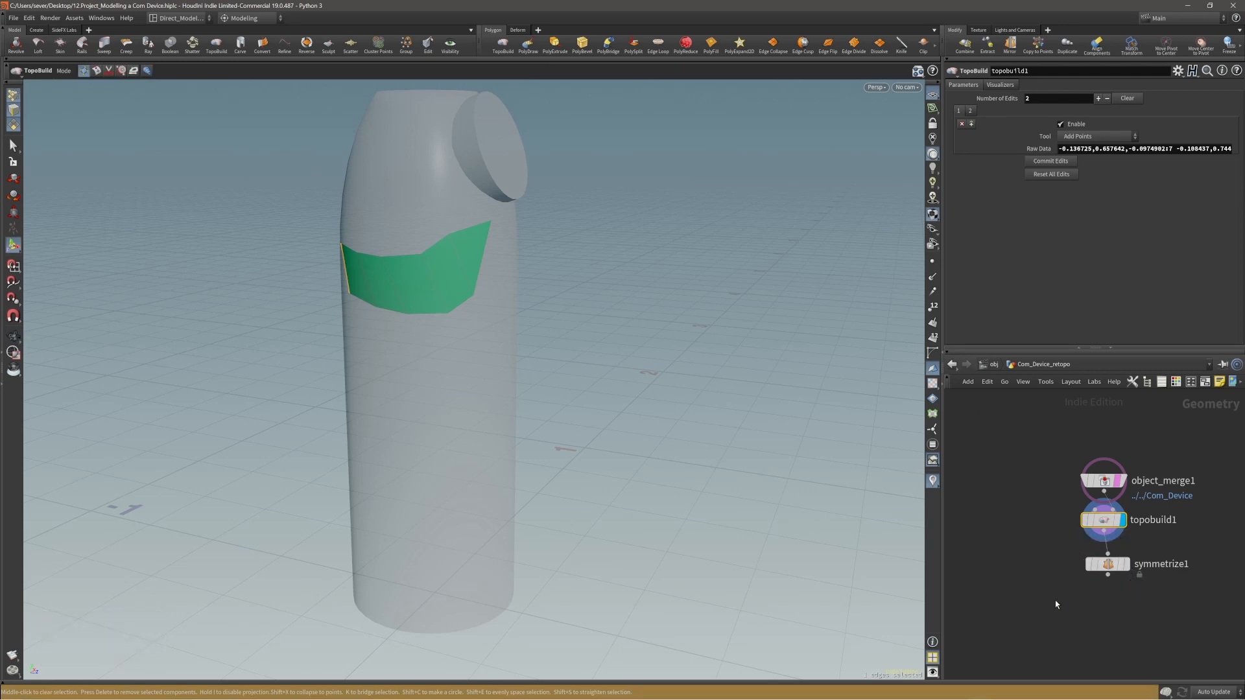
pyautogui.press('w')
pyautogui.moveTo(1054, 599); pyautogui.dragTo(1158, 557)
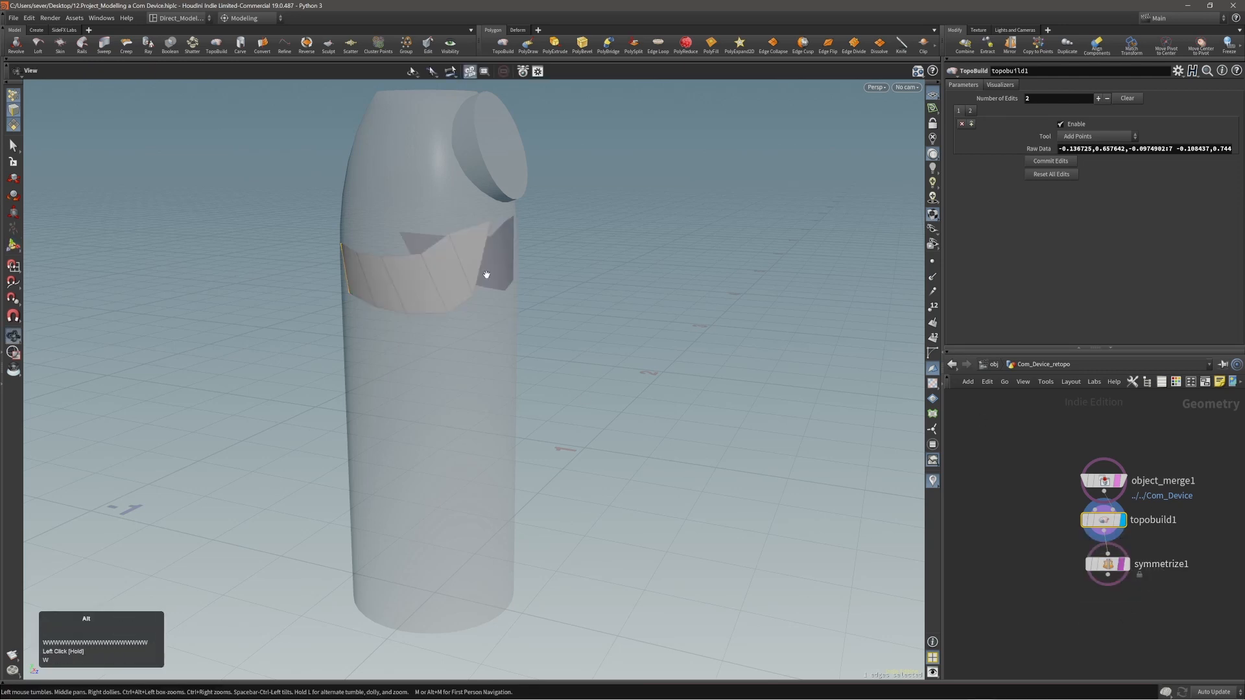
pyautogui.keyDown('alt'); pyautogui.moveTo(484, 269); pyautogui.dragTo(446, 258); pyautogui.keyUp('alt')
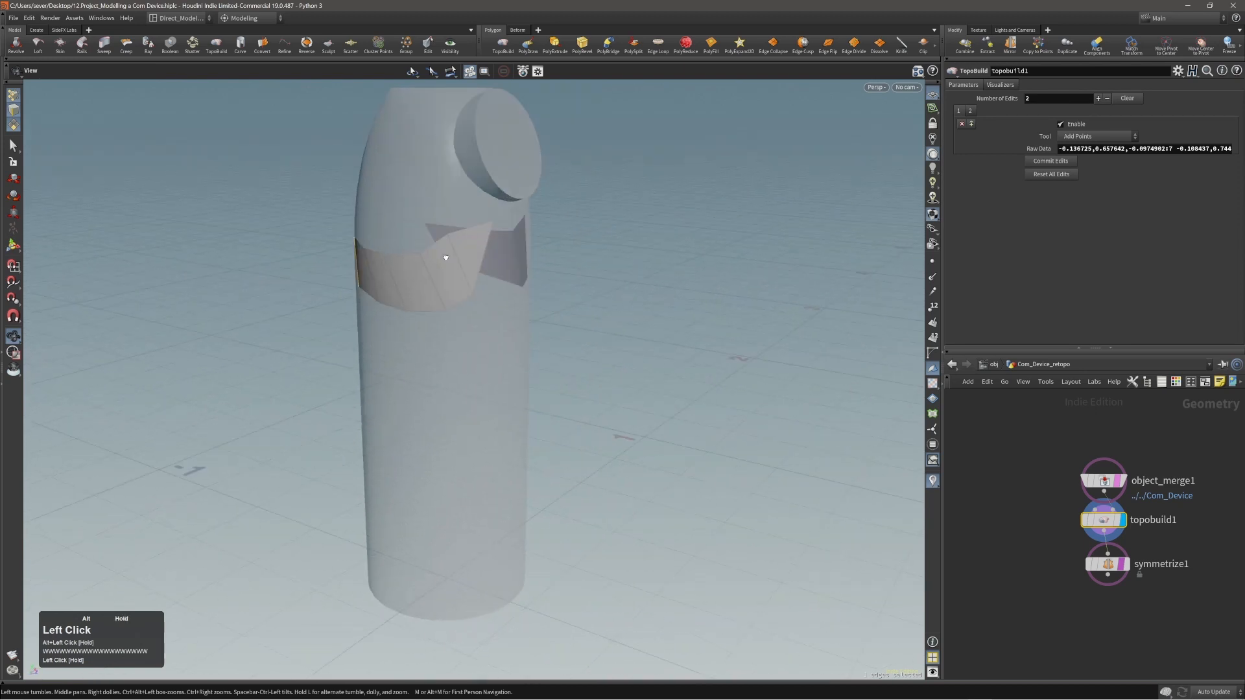
# Turn the templates of symmetrize1 and object_merge1 back on so both stay in view while topobuild1 is displayed.
pyautogui.click(1124, 563)
pyautogui.click(1125, 563)
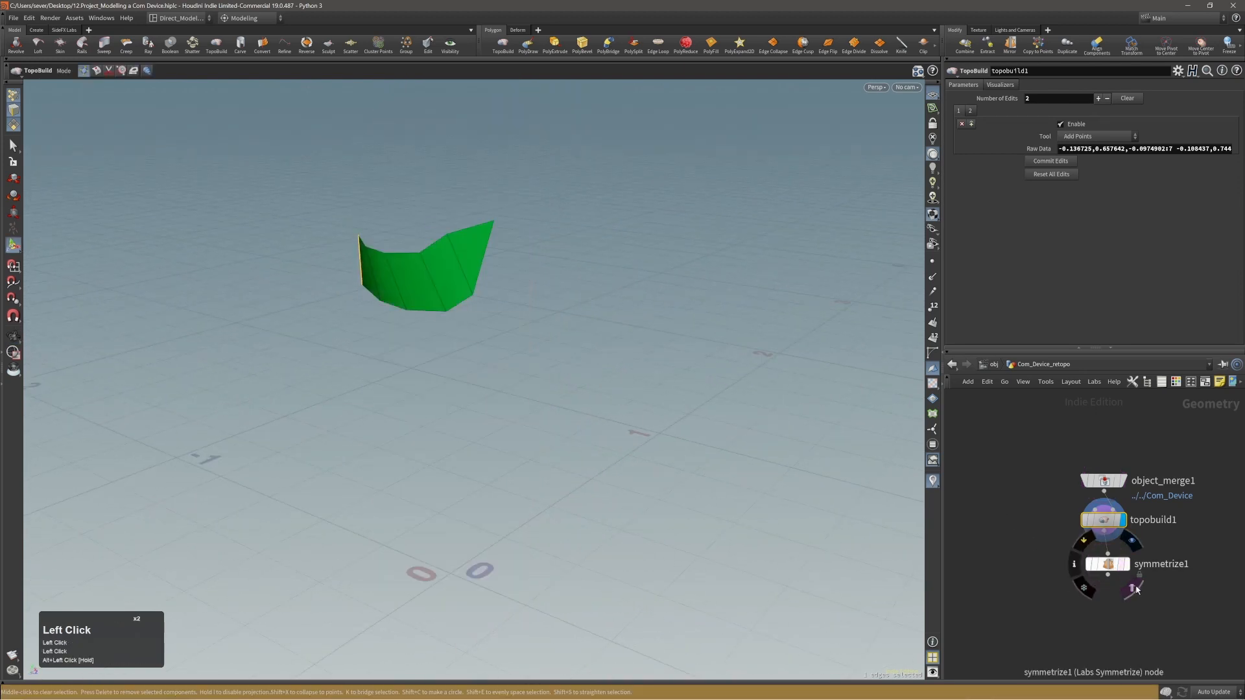
pyautogui.click(1135, 589)
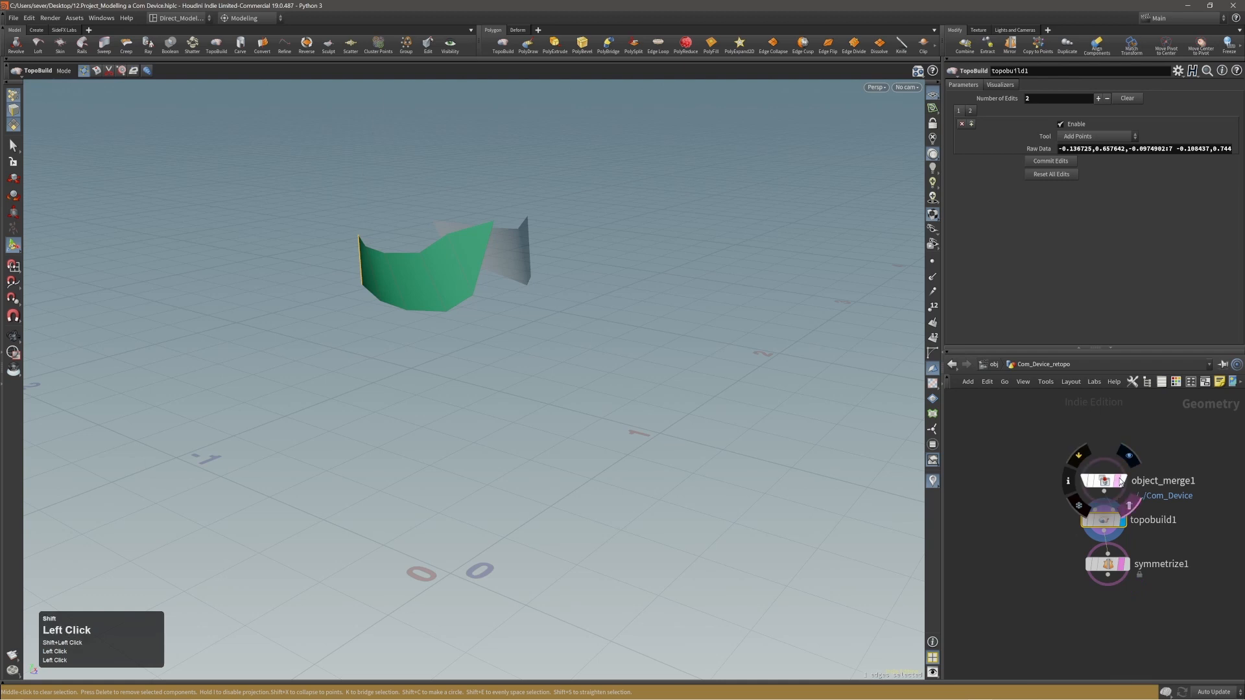
pyautogui.keyDown('shift'); pyautogui.click(1129, 505); pyautogui.keyUp('shift')
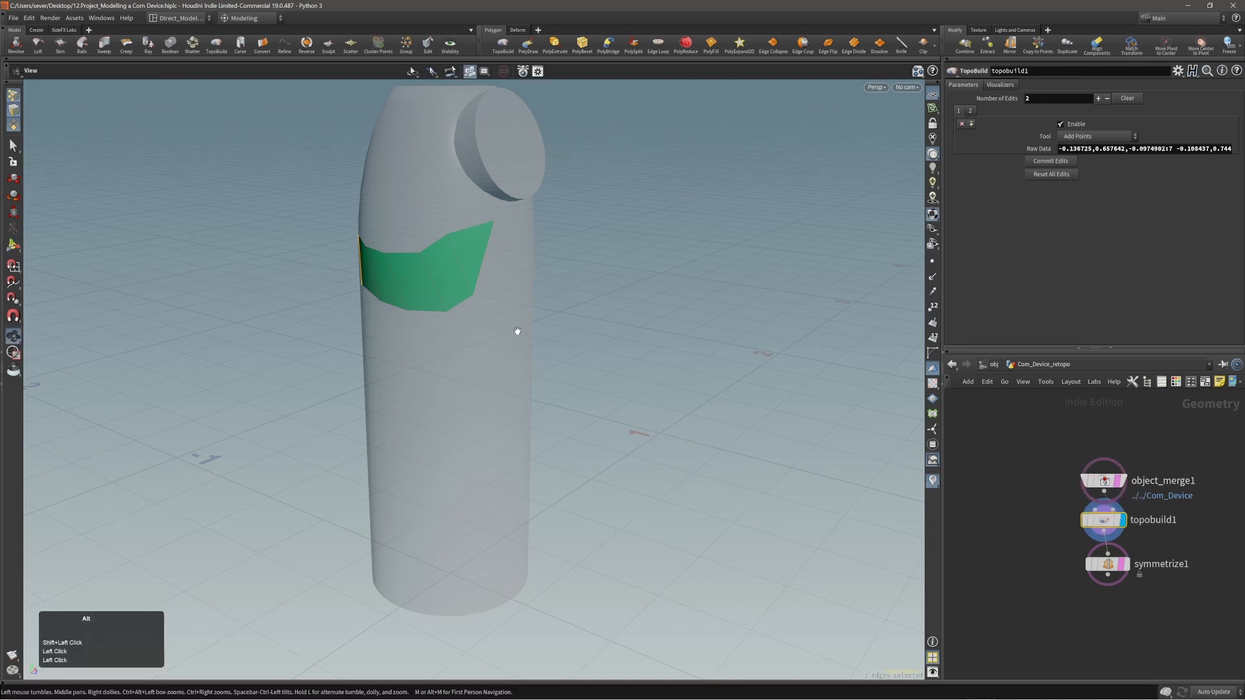
# Open topobuild1's visualizer settings and adjust the Color 1 visualizer to a darker green, RGB 0, 0.73, 0.04.
pyautogui.keyDown('alt'); pyautogui.moveTo(516, 330); pyautogui.dragTo(452, 331, button='right'); pyautogui.keyUp('alt')
pyautogui.keyDown('alt'); pyautogui.moveTo(452, 332); pyautogui.dragTo(481, 355, button='middle'); pyautogui.keyUp('alt')
pyautogui.keyDown('alt'); pyautogui.moveTo(480, 355); pyautogui.dragTo(430, 325); pyautogui.keyUp('alt')
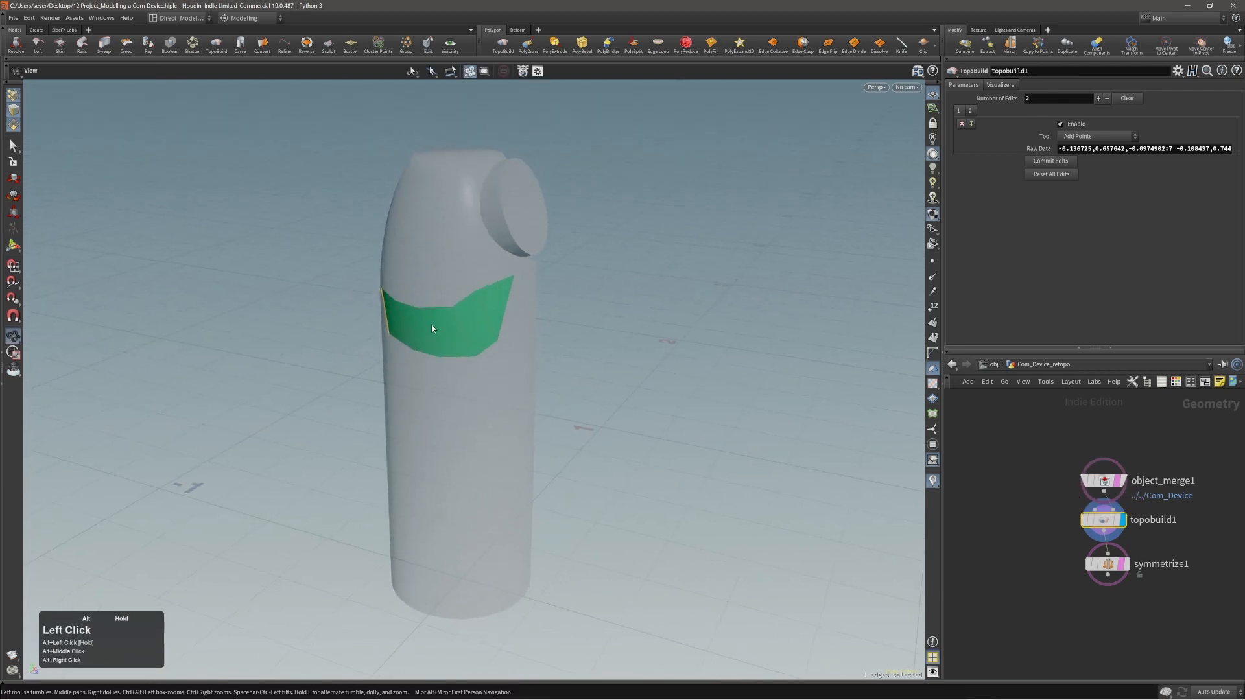
pyautogui.moveTo(430, 325)
pyautogui.keyDown('alt'); pyautogui.mouseDown(button='right')
pyautogui.moveTo(445, 295)
pyautogui.moveTo(450, 315)
pyautogui.mouseUp(button='right'); pyautogui.keyUp('alt')
pyautogui.keyDown('alt'); pyautogui.moveTo(451, 315); pyautogui.dragTo(477, 281, button='middle'); pyautogui.keyUp('alt')
pyautogui.keyDown('alt'); pyautogui.moveTo(478, 281); pyautogui.dragTo(453, 313); pyautogui.keyUp('alt')
pyautogui.click(1105, 521)
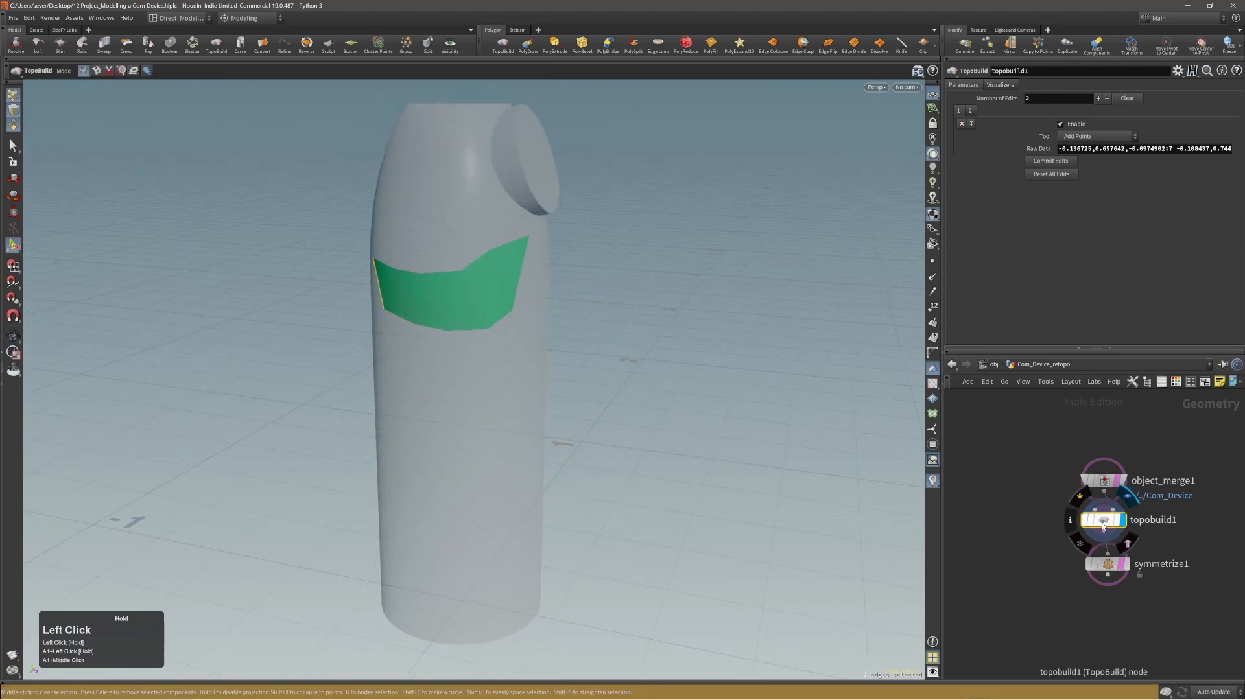
pyautogui.click(1000, 85)
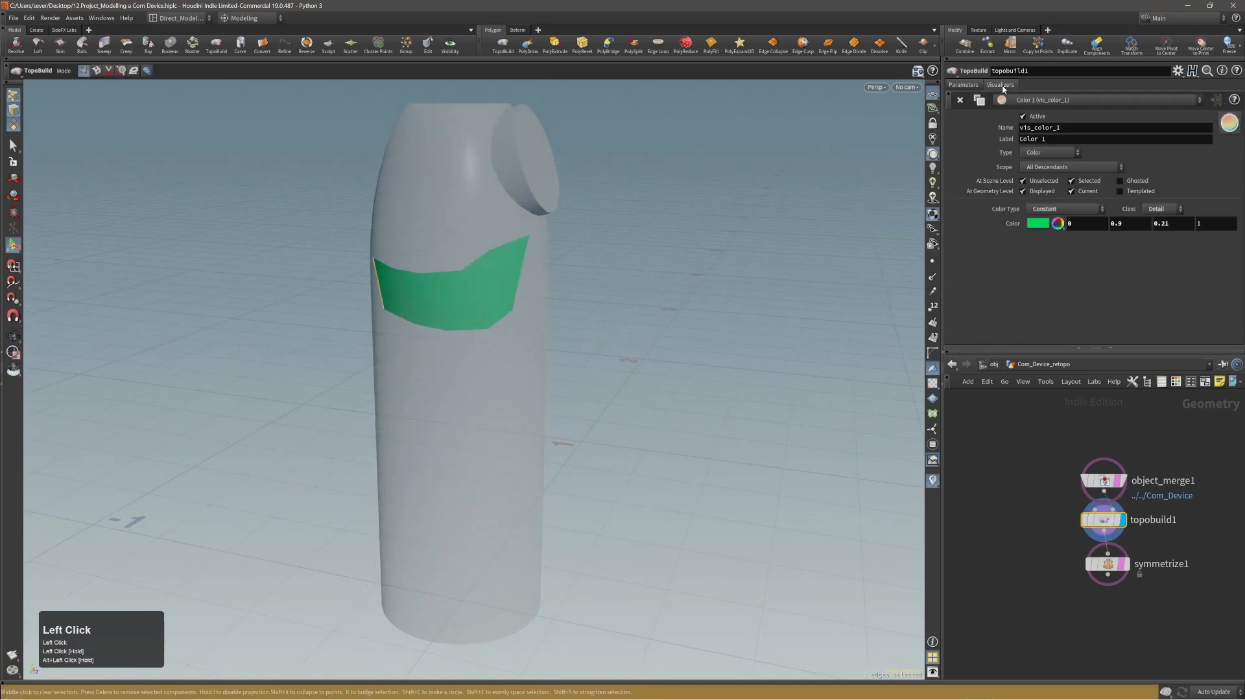
pyautogui.click(1056, 227)
pyautogui.click(1056, 228)
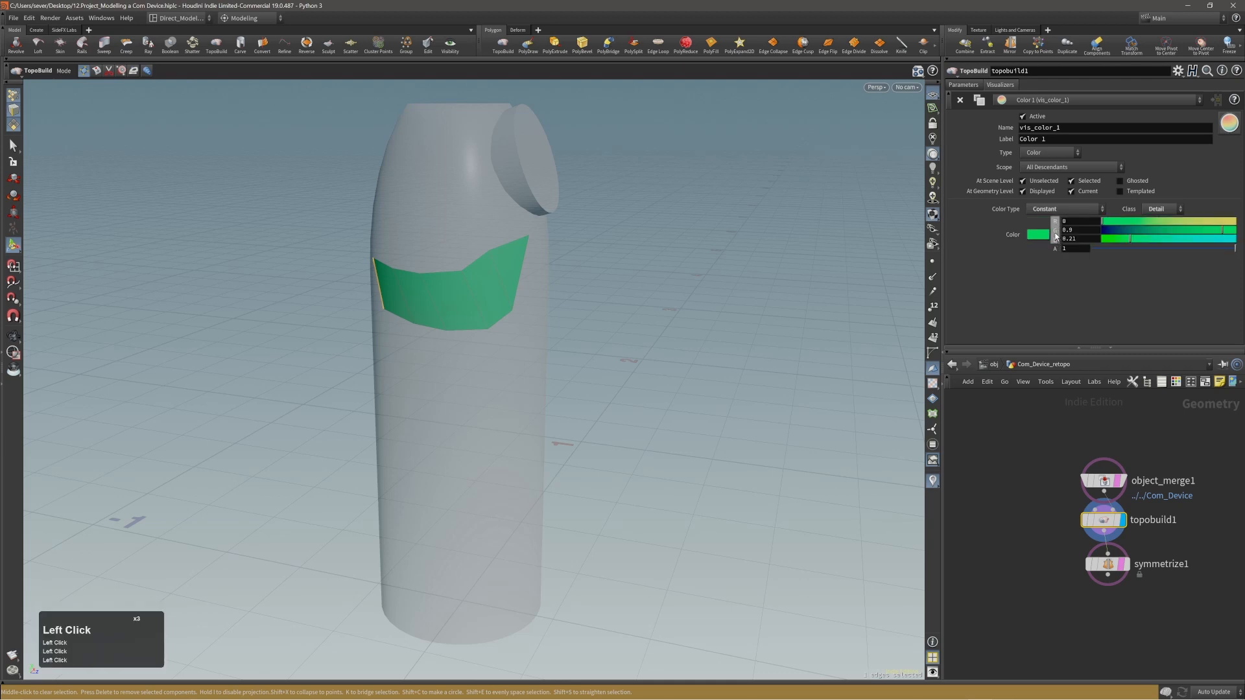
pyautogui.click(1055, 237)
pyautogui.click(1055, 238)
pyautogui.moveTo(1132, 239)
pyautogui.mouseDown()
pyautogui.moveTo(1172, 253)
pyautogui.moveTo(1135, 256)
pyautogui.mouseUp()
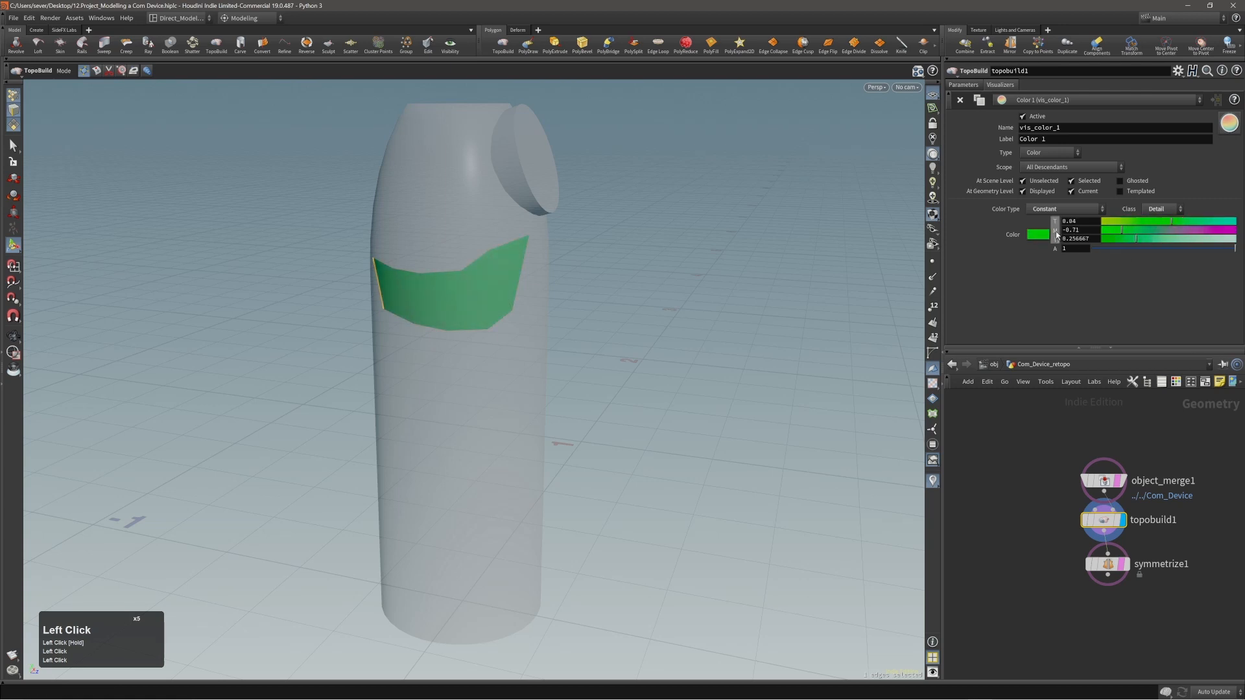
# Cycle through the slider modes of the visualizer's Color parameter and settle on Hue/Saturation/Value.
pyautogui.click(1056, 234)
pyautogui.click(1057, 223)
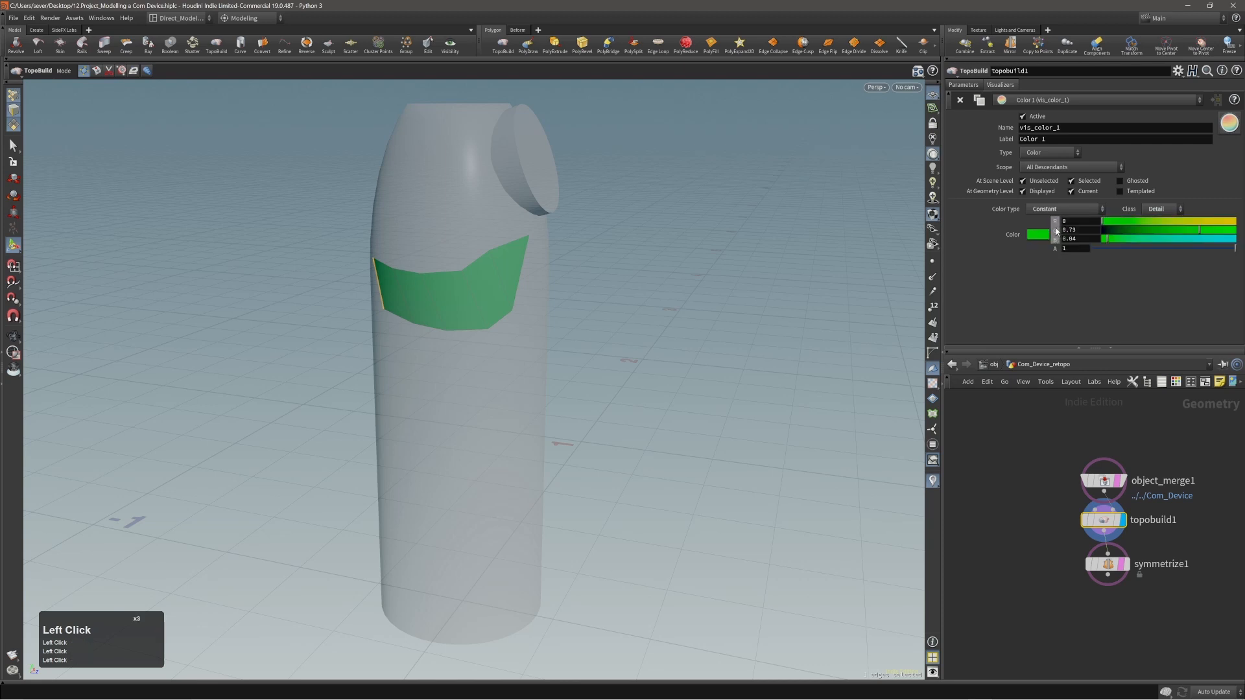
pyautogui.click(1056, 232)
pyautogui.click(1058, 225)
pyautogui.click(1058, 227)
pyautogui.click(1057, 228)
pyautogui.click(1058, 227)
pyautogui.click(1058, 228)
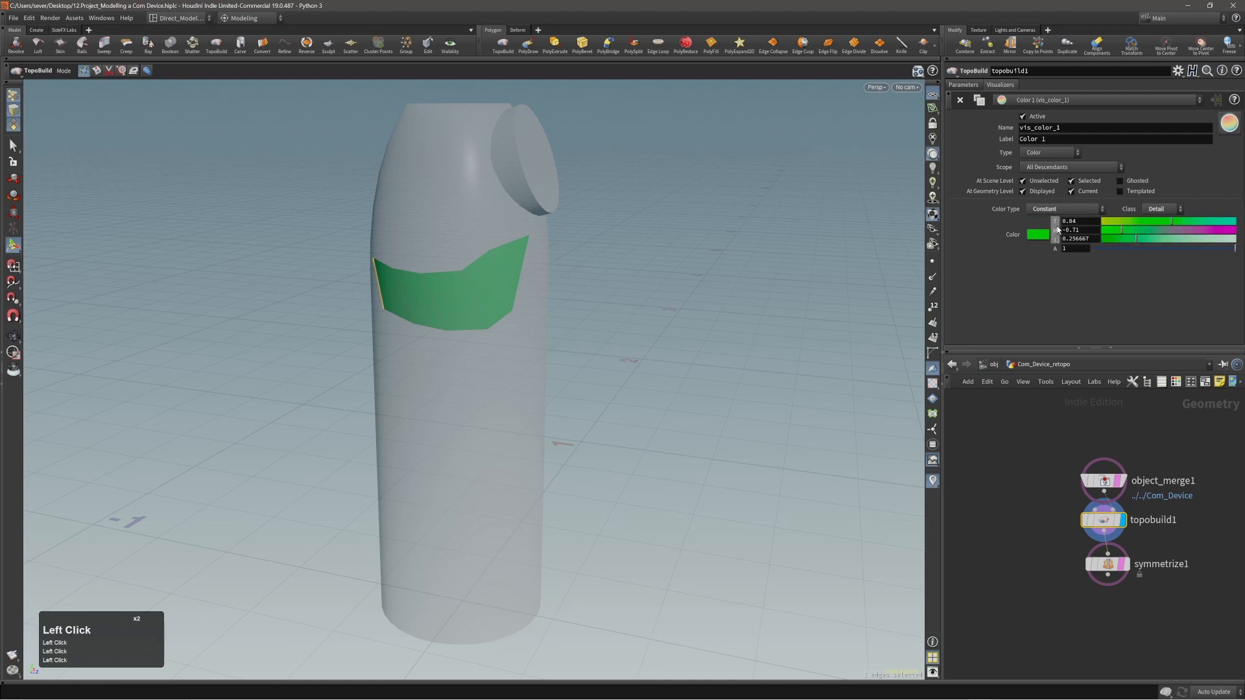
pyautogui.click(1058, 229)
pyautogui.click(1058, 229)
pyautogui.click(1057, 230)
# Show the color wheel and set the visualizer color to a muted orange, about hue 22.8, saturation 0.73, value 0.73.
pyautogui.rightClick(1057, 228)
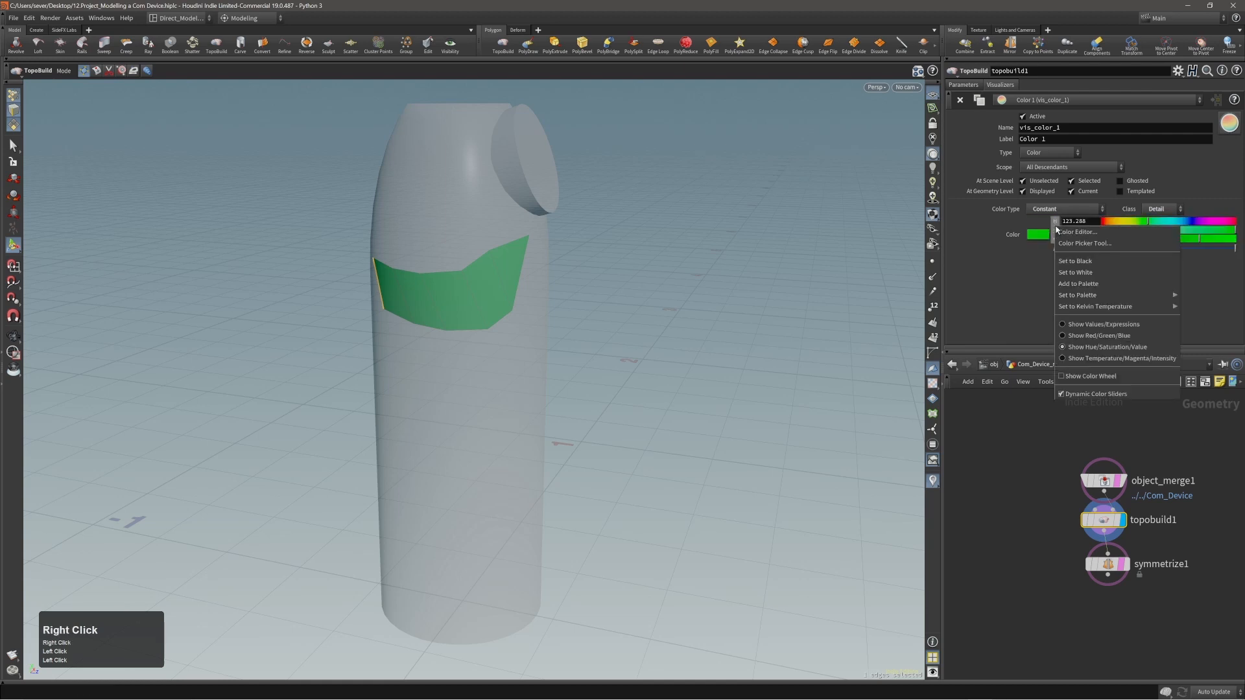
pyautogui.click(1064, 377)
pyautogui.moveTo(1065, 230); pyautogui.dragTo(1074, 232)
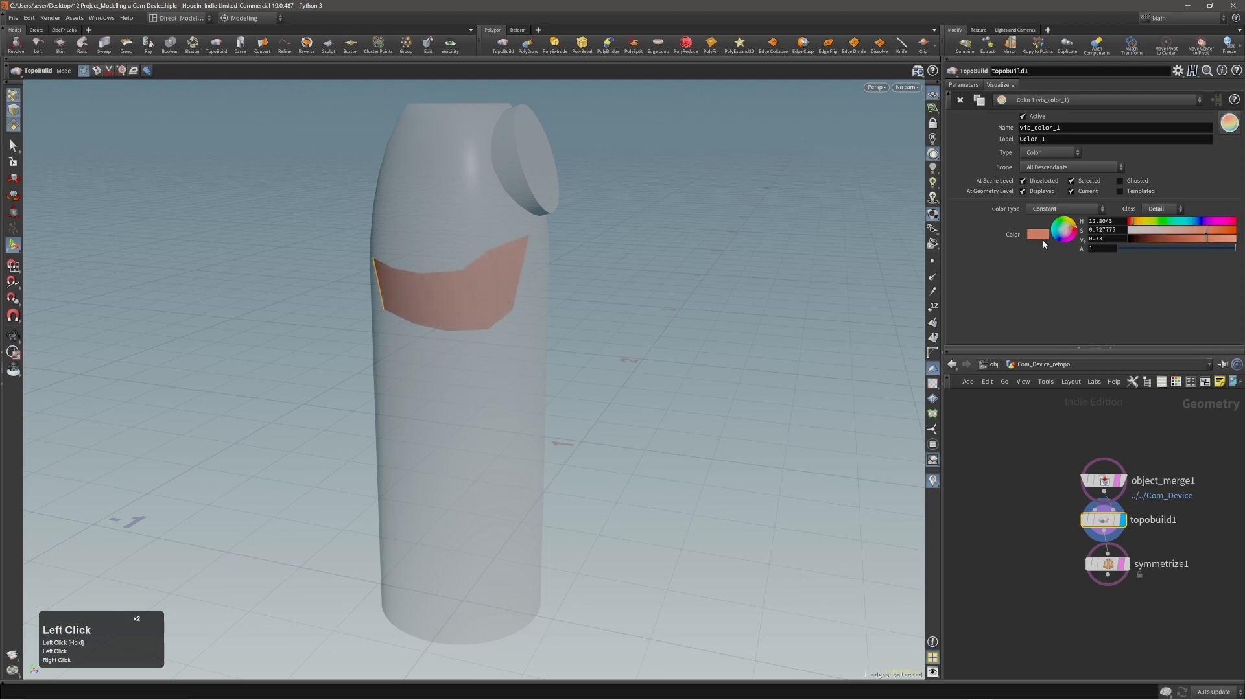
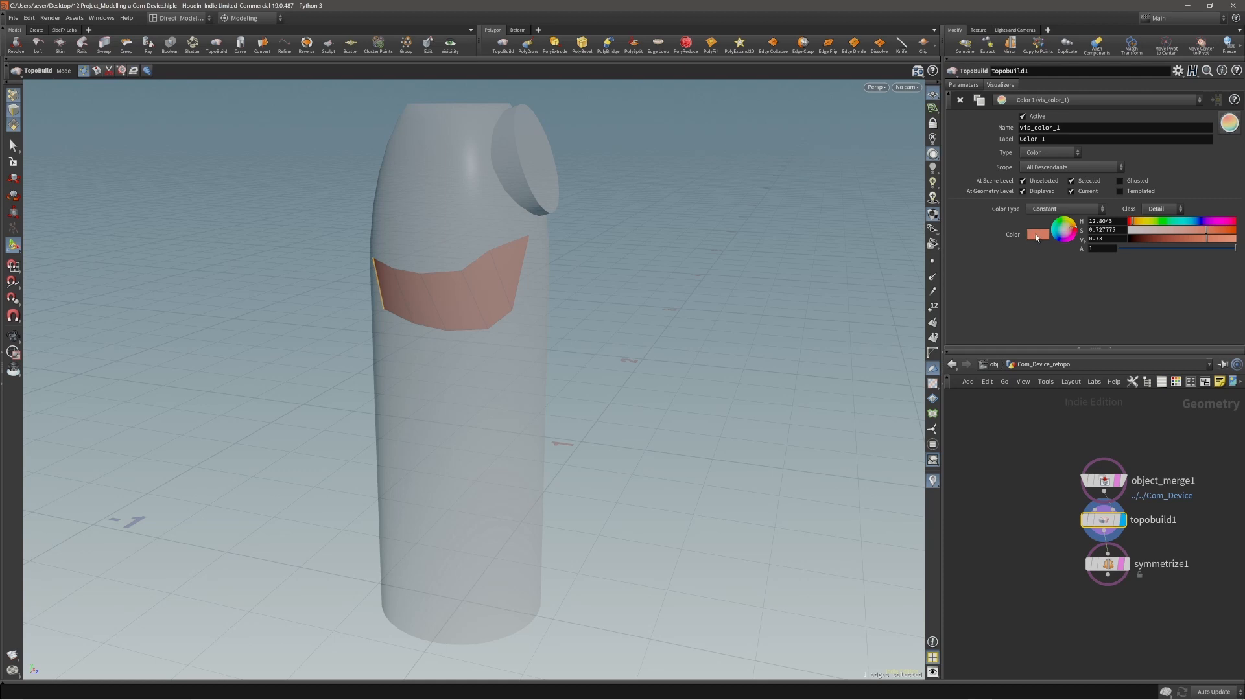
# Shift the visualizer color to a muted brown, about hue 32, saturation 0.52, value 0.41.
pyautogui.middleClick(1036, 237)
pyautogui.middleClick(1036, 237)
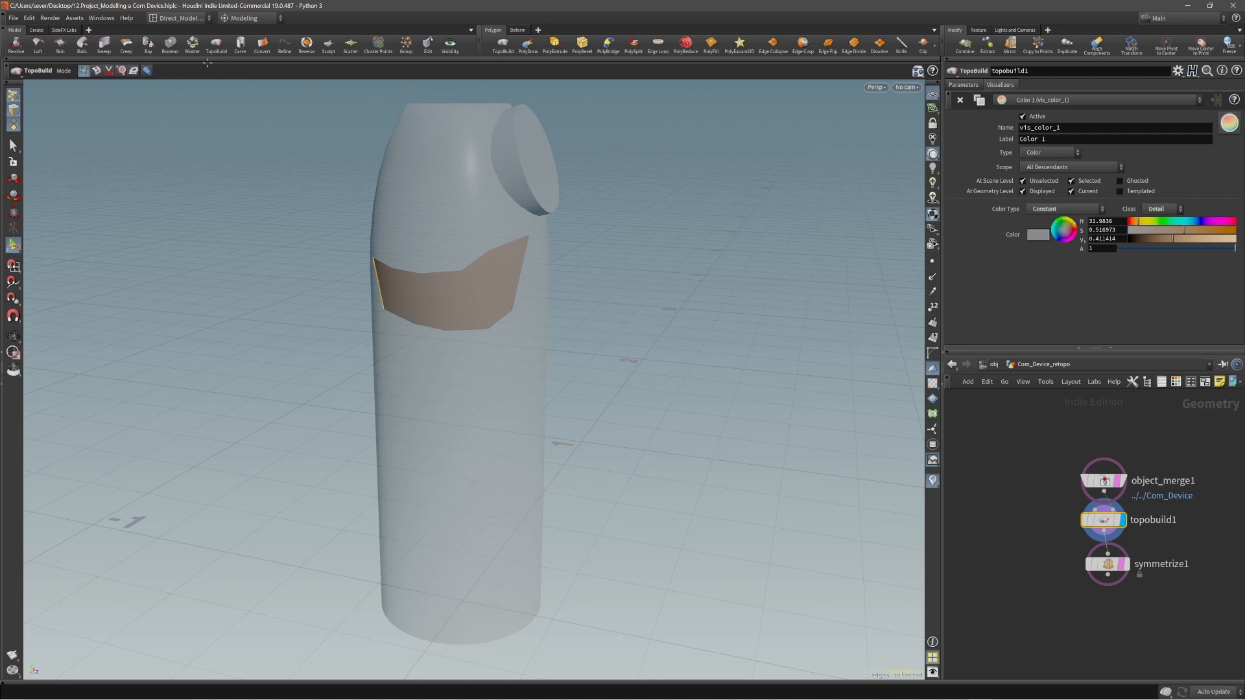
pyautogui.keyDown('alt'); pyautogui.moveTo(383, 208); pyautogui.dragTo(471, 241); pyautogui.keyUp('alt')
pyautogui.middleClick(1037, 236)
pyautogui.middleClick(1038, 237)
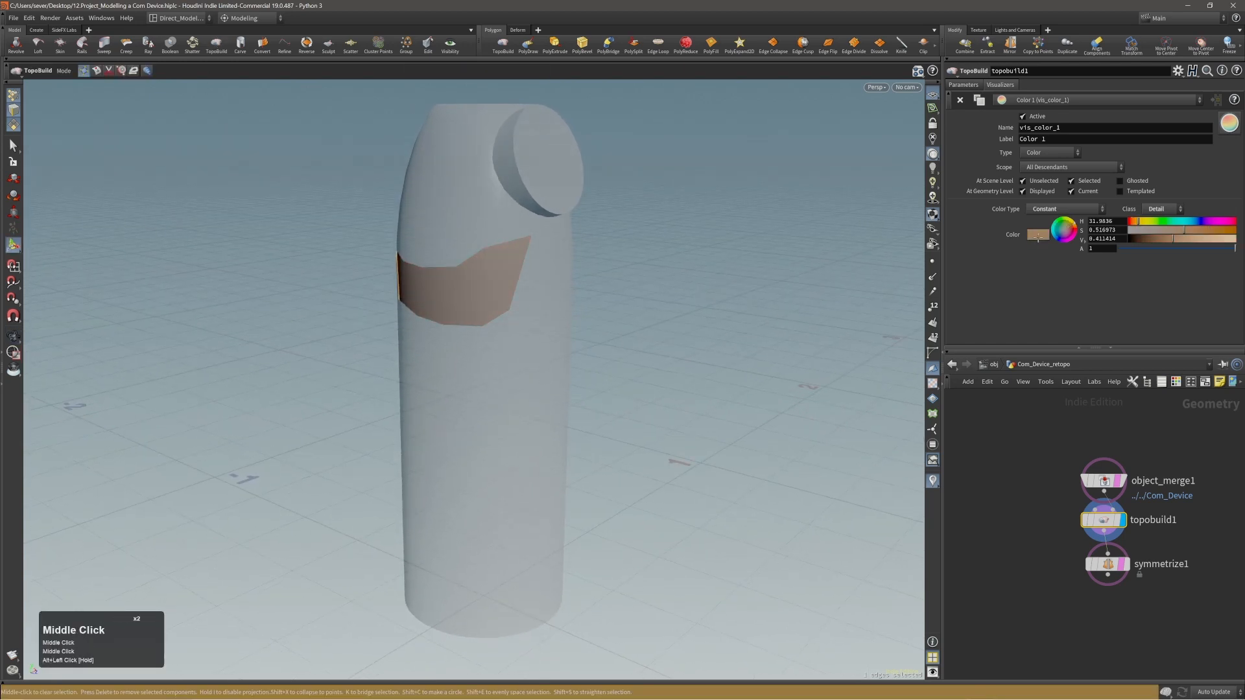
# Shift the visualizer color to a salmon orange, about hue 12.1, saturation 0.74, value 0.76.
pyautogui.moveTo(1038, 237); pyautogui.dragTo(994, 245, button='middle')
pyautogui.middleClick(1041, 238)
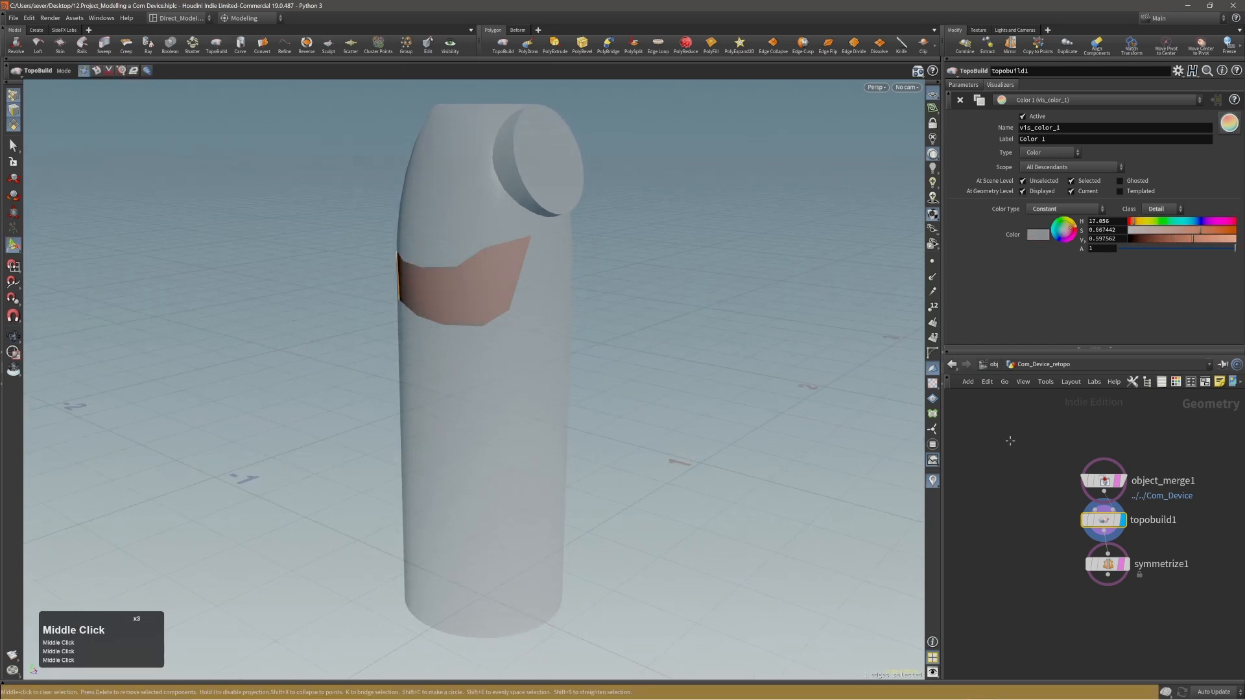
pyautogui.middleClick(1038, 238)
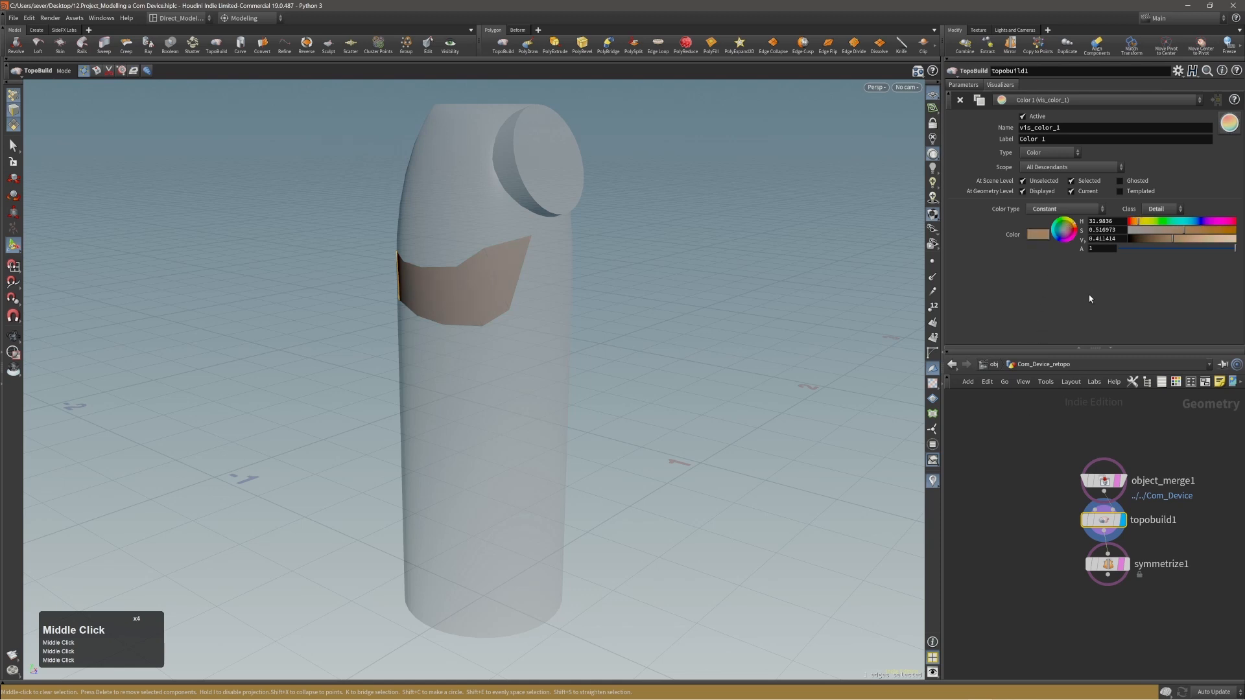
pyautogui.middleClick(1041, 239)
pyautogui.moveTo(980, 104); pyautogui.dragTo(980, 103, button='middle')
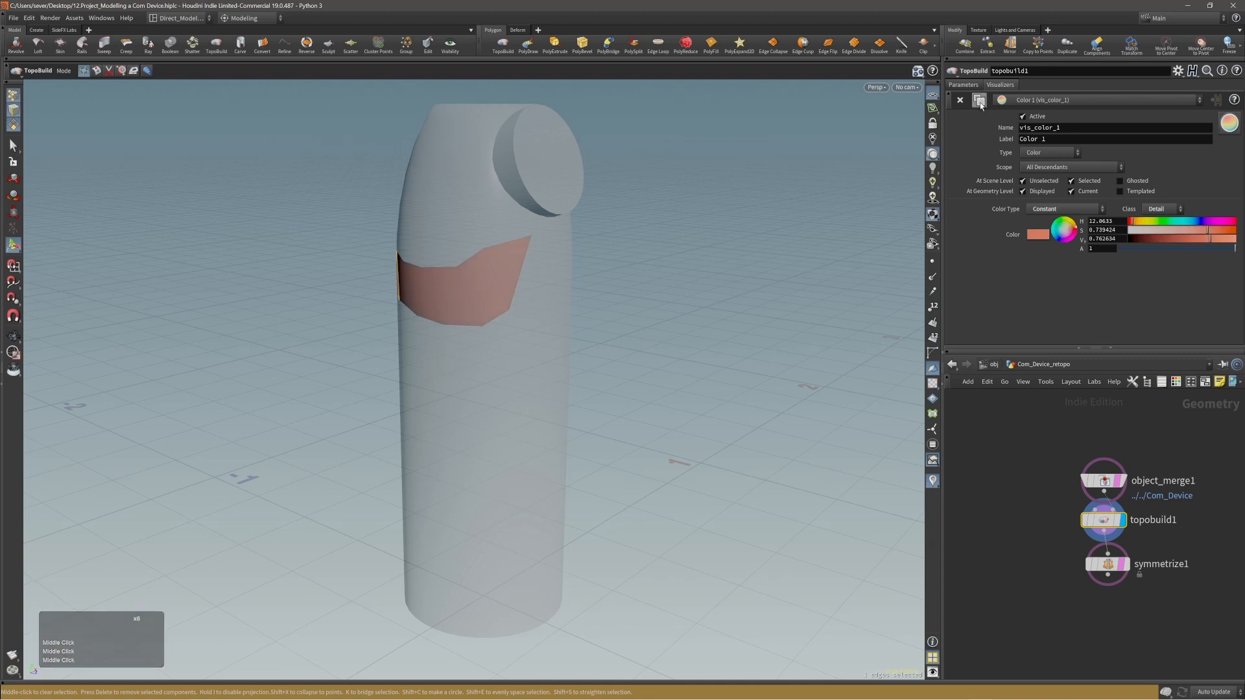
pyautogui.keyDown('alt'); pyautogui.moveTo(597, 324); pyautogui.dragTo(768, 267); pyautogui.keyUp('alt')
pyautogui.keyDown('alt'); pyautogui.moveTo(767, 268); pyautogui.dragTo(777, 238, button='middle'); pyautogui.keyUp('alt')
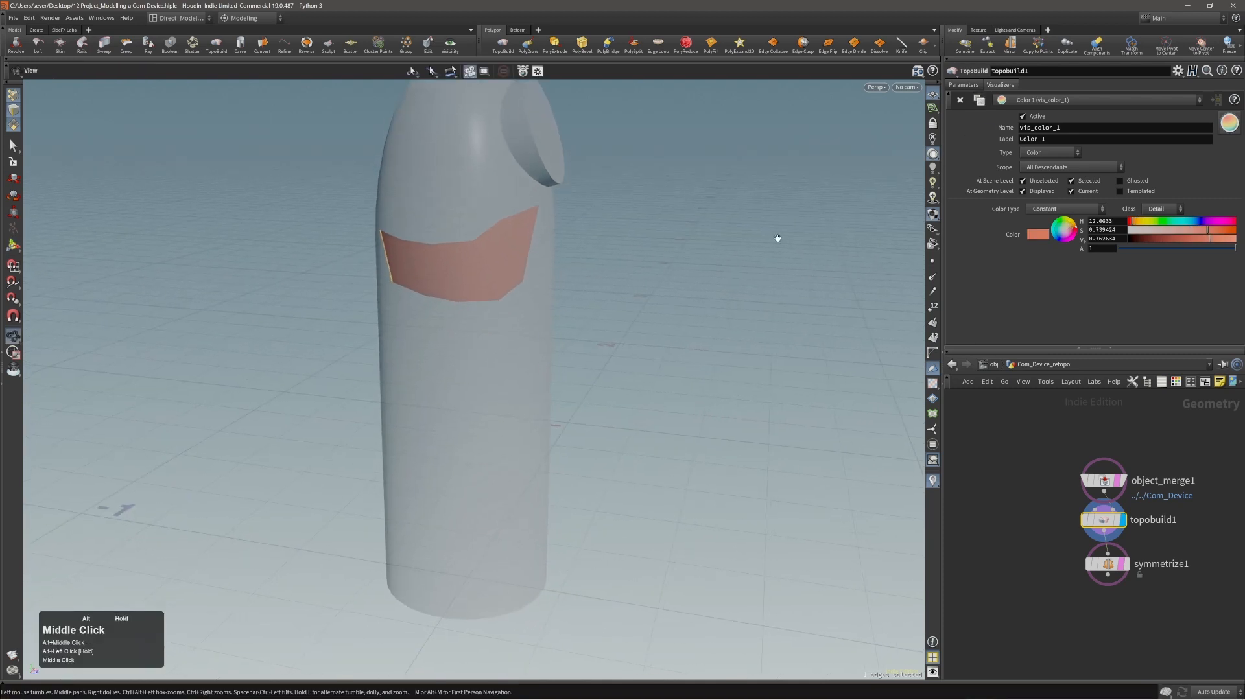
# Open the Color Editor for the visualizer color and try palette swatches from green to light gray, RGB 0.75.
pyautogui.click(1037, 234)
pyautogui.click(1085, 196)
pyautogui.click(1078, 181)
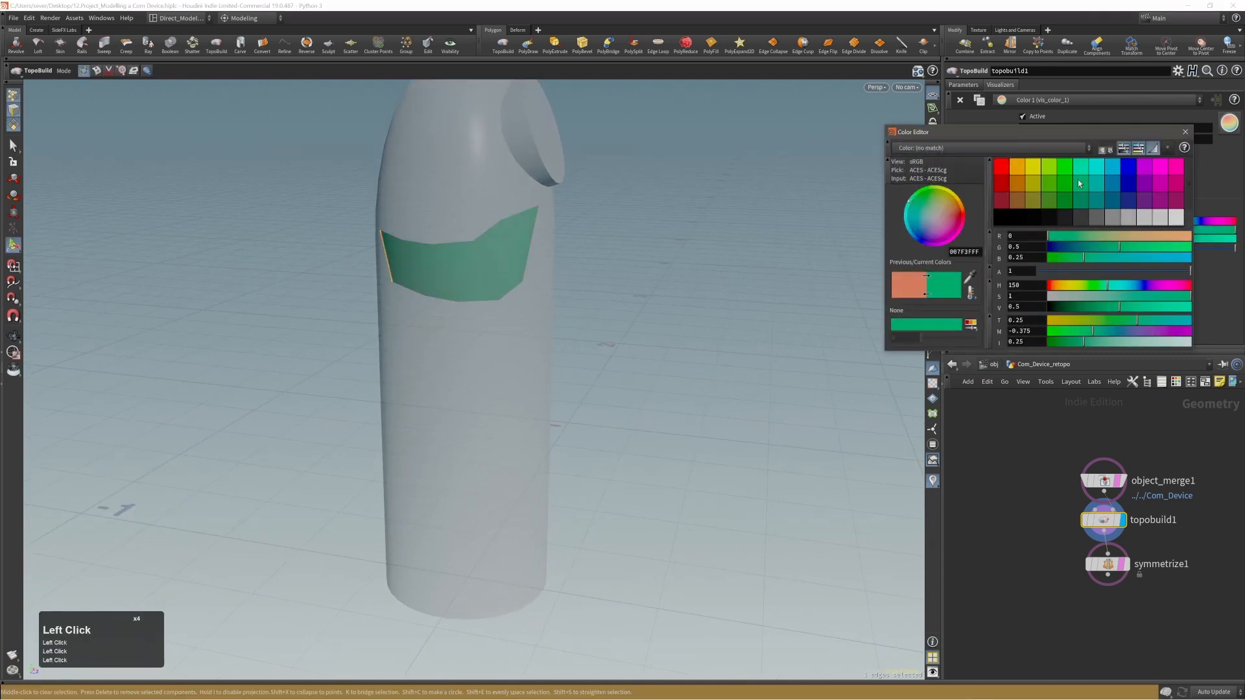
pyautogui.click(1140, 214)
pyautogui.click(1116, 203)
pyautogui.click(1147, 215)
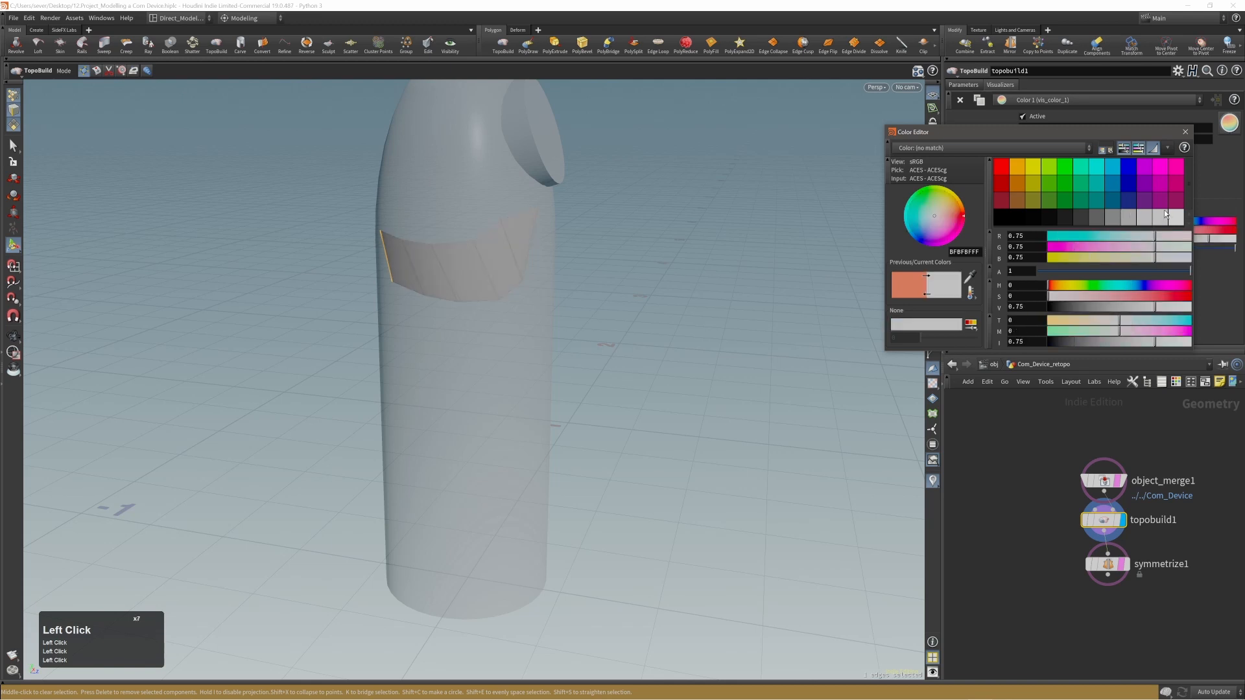
# Try purple, blue and green swatches for the visualizer color, ending on dark yellow, RGB 0.5, 0.5, 0.
pyautogui.click(1144, 184)
pyautogui.click(1130, 183)
pyautogui.click(1130, 170)
pyautogui.click(1083, 186)
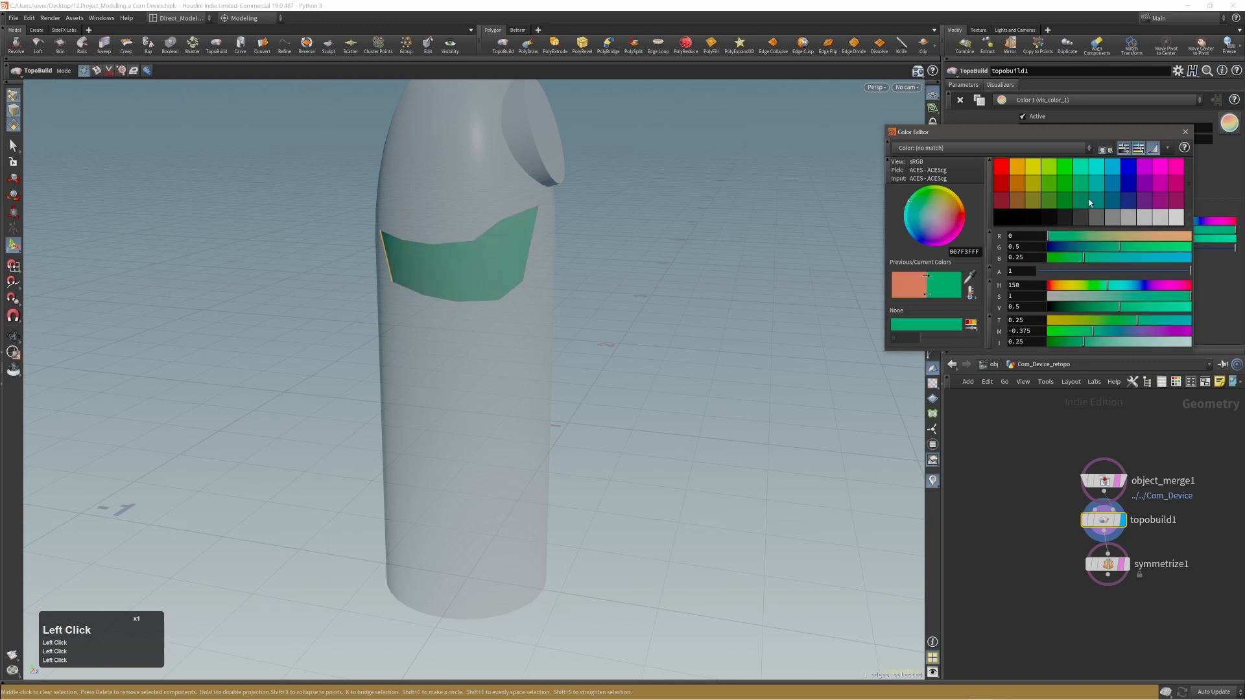
pyautogui.click(1097, 201)
pyautogui.click(1062, 199)
pyautogui.click(1033, 185)
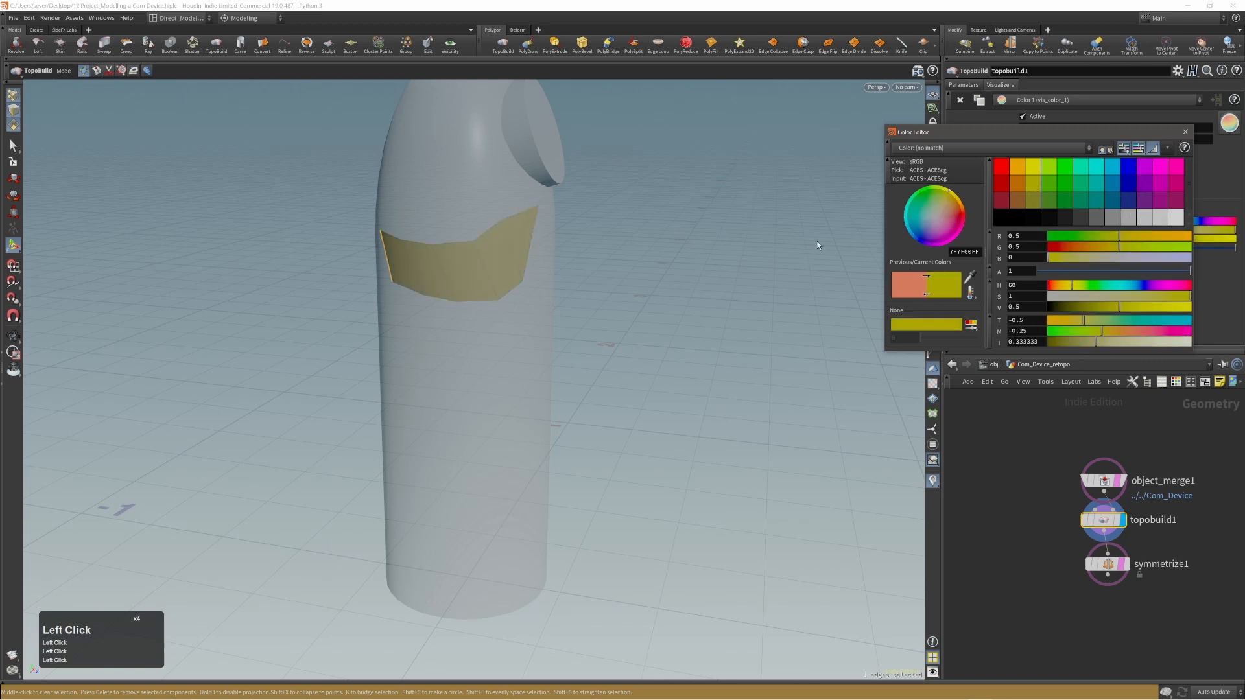
pyautogui.keyDown('alt'); pyautogui.moveTo(461, 293); pyautogui.dragTo(465, 272); pyautogui.keyUp('alt')
# Try dark red, black and gray swatches, choose purple, RGB 0.5, 0, 1, and close the Color Editor.
pyautogui.click(1002, 200)
pyautogui.click(1004, 220)
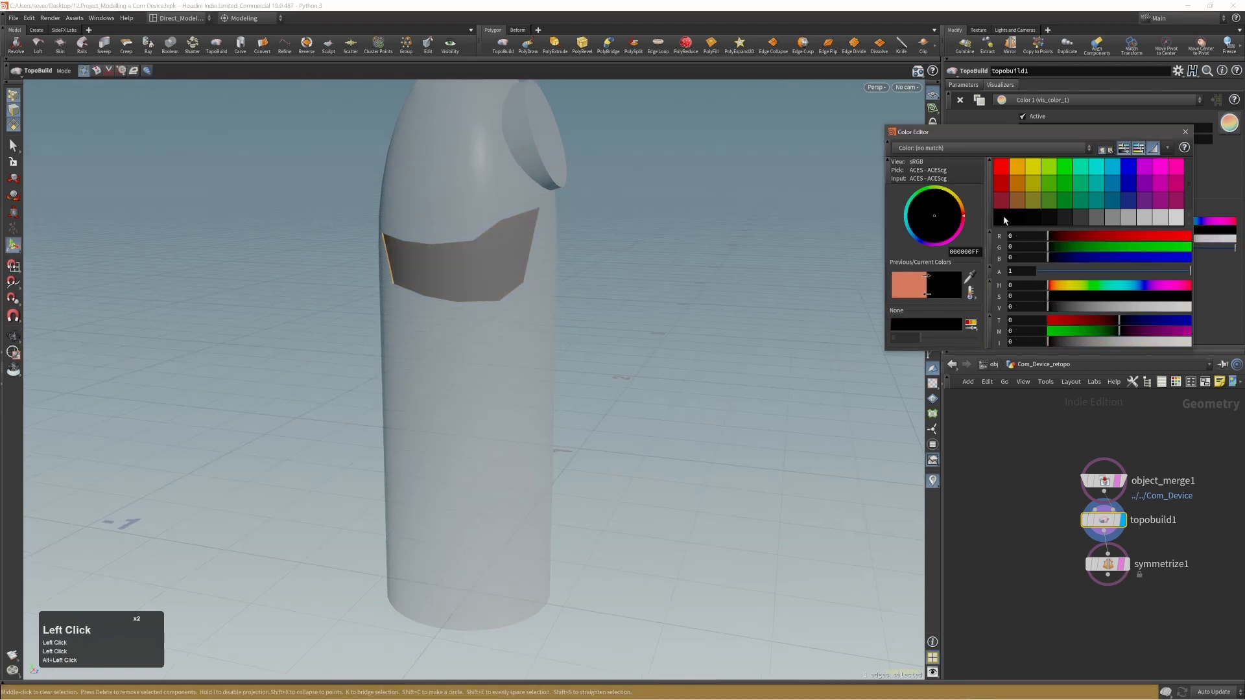
pyautogui.tripleClick(1059, 216)
pyautogui.click(1141, 220)
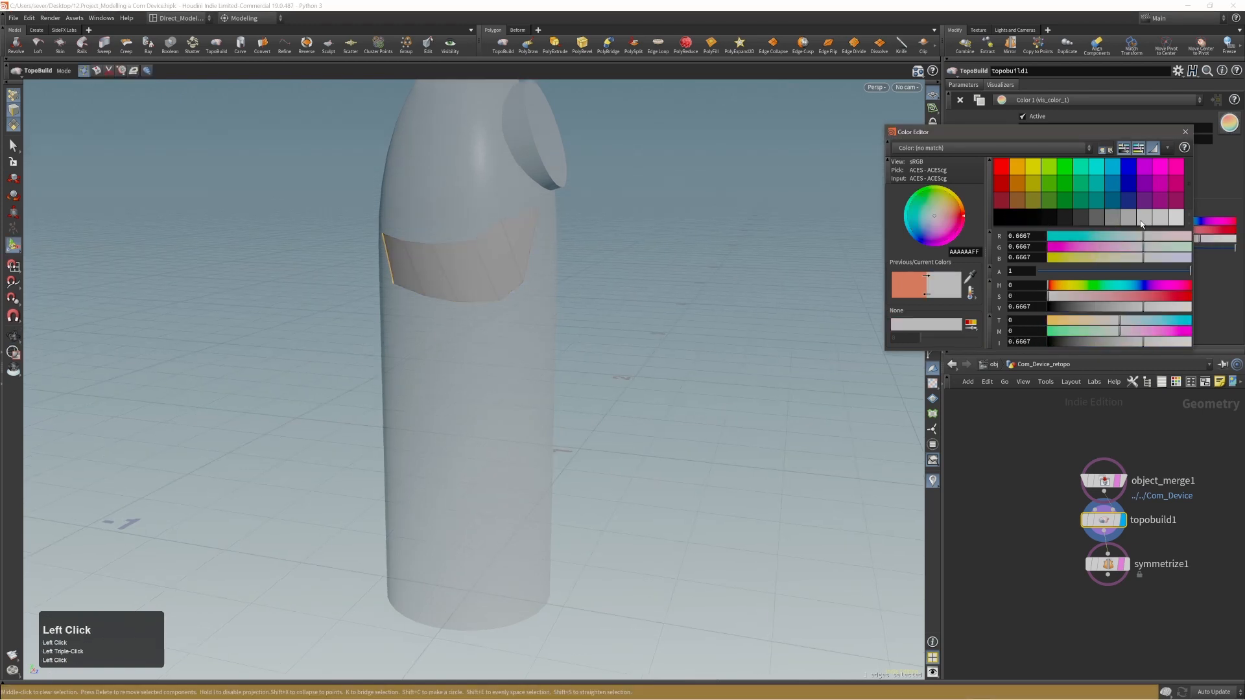
pyautogui.click(1145, 201)
pyautogui.click(1147, 186)
pyautogui.click(1146, 171)
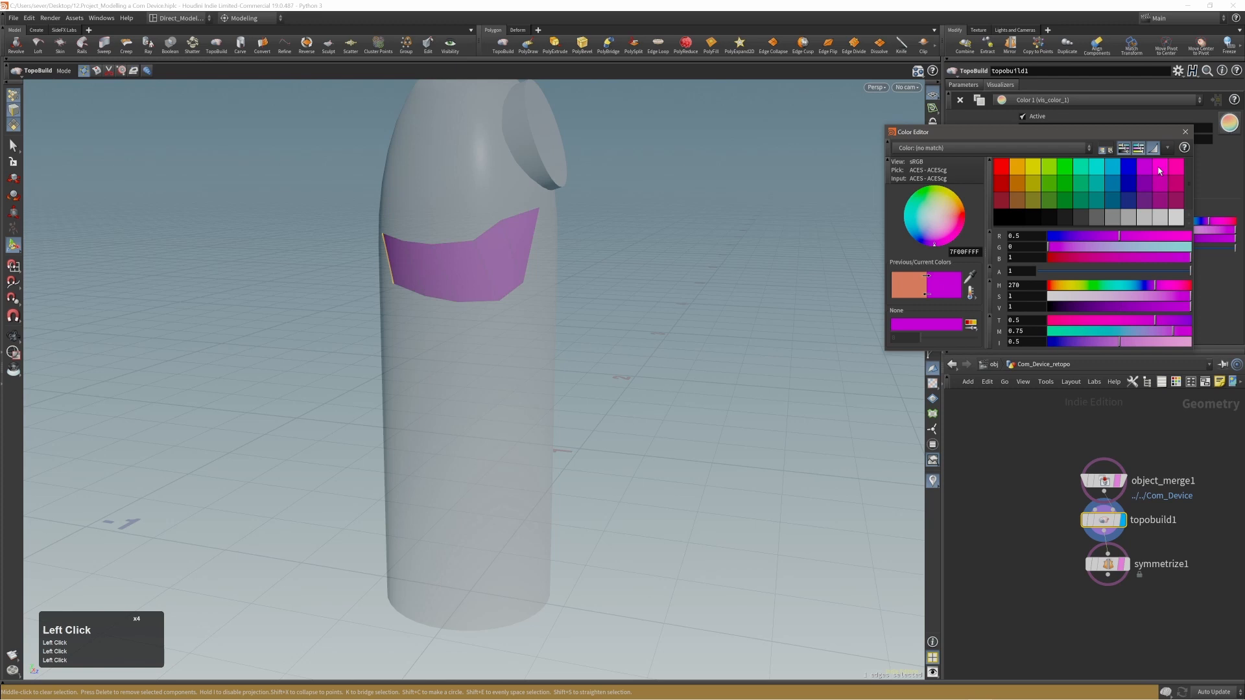
pyautogui.click(1185, 132)
# Pick a bright yellow from the visualizer's color wheel, about hue 58.4, saturation 0.98, value 1.
pyautogui.moveTo(1071, 228); pyautogui.dragTo(1069, 222)
pyautogui.keyDown('alt'); pyautogui.moveTo(458, 296); pyautogui.dragTo(420, 303); pyautogui.keyUp('alt')
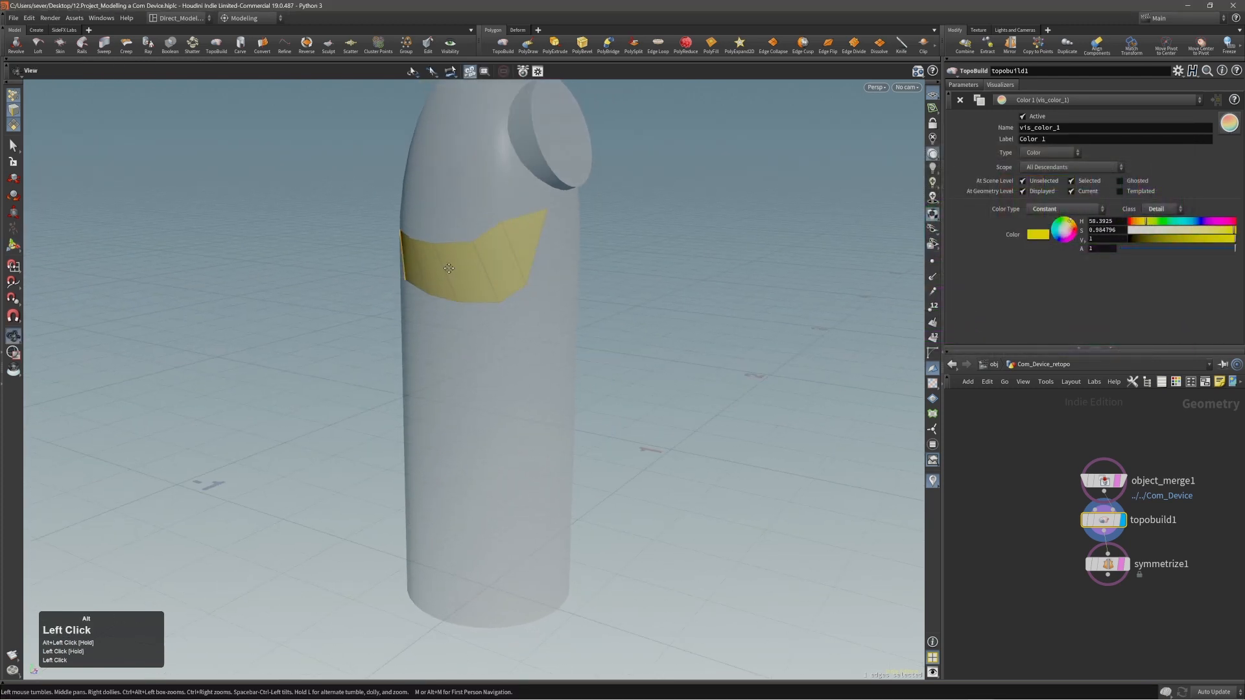
pyautogui.keyDown('alt'); pyautogui.moveTo(448, 267); pyautogui.dragTo(462, 267, button='middle'); pyautogui.keyUp('alt')
# Pick a bright green from the visualizer's color wheel, about hue 116.6, saturation 0.79, value 1.
pyautogui.moveTo(1073, 233); pyautogui.dragTo(1062, 223)
pyautogui.keyDown('alt'); pyautogui.moveTo(412, 223); pyautogui.dragTo(522, 239, button='right'); pyautogui.keyUp('alt')
pyautogui.keyDown('alt'); pyautogui.moveTo(522, 238); pyautogui.dragTo(559, 241); pyautogui.keyUp('alt')
pyautogui.click(998, 289)
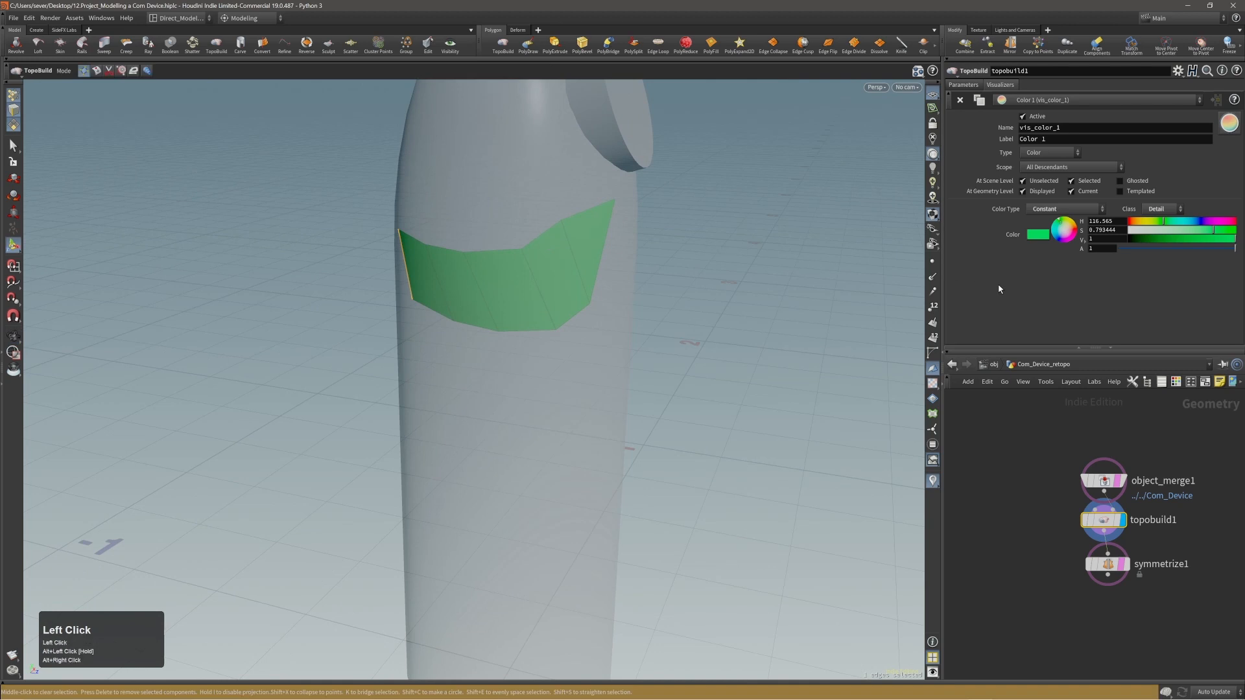
# Place four loose points on the device's surface just above the green strip, using TopoBuild's Build mode.
pyautogui.keyDown('alt'); pyautogui.moveTo(529, 302); pyautogui.dragTo(447, 307, button='right'); pyautogui.keyUp('alt')
pyautogui.keyDown('alt'); pyautogui.moveTo(531, 304); pyautogui.dragTo(555, 283, button='middle'); pyautogui.keyUp('alt')
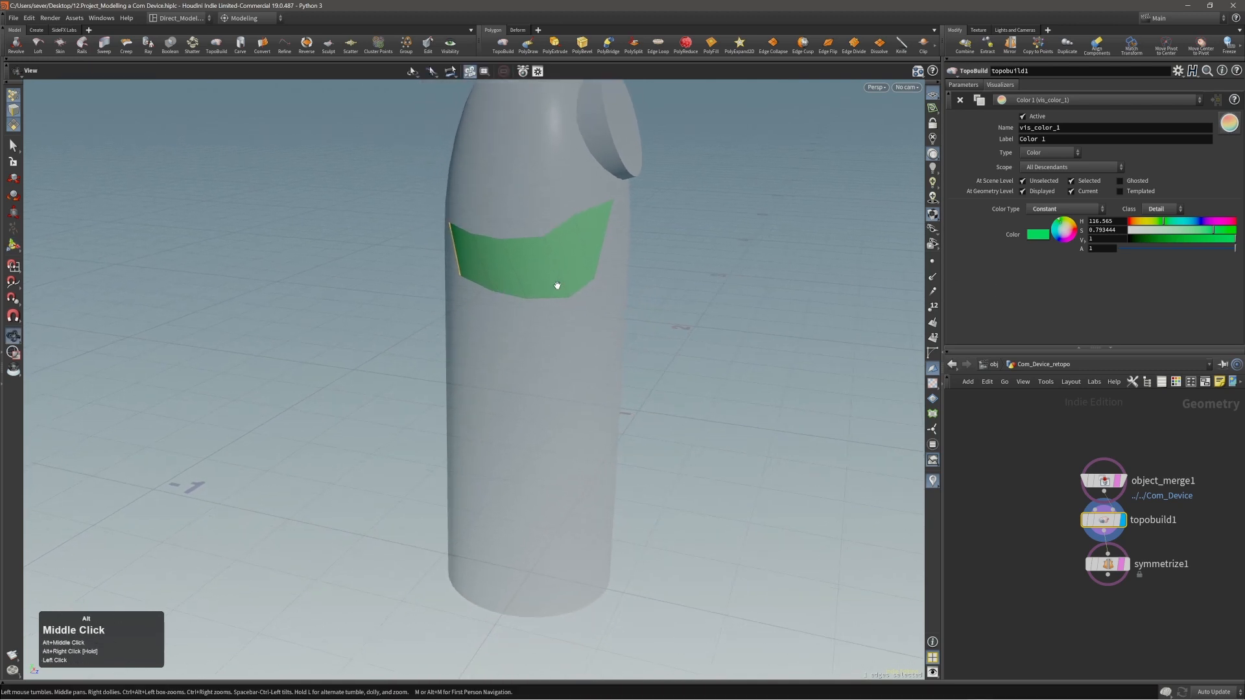
pyautogui.keyDown('alt'); pyautogui.moveTo(555, 284); pyautogui.dragTo(587, 286); pyautogui.keyUp('alt')
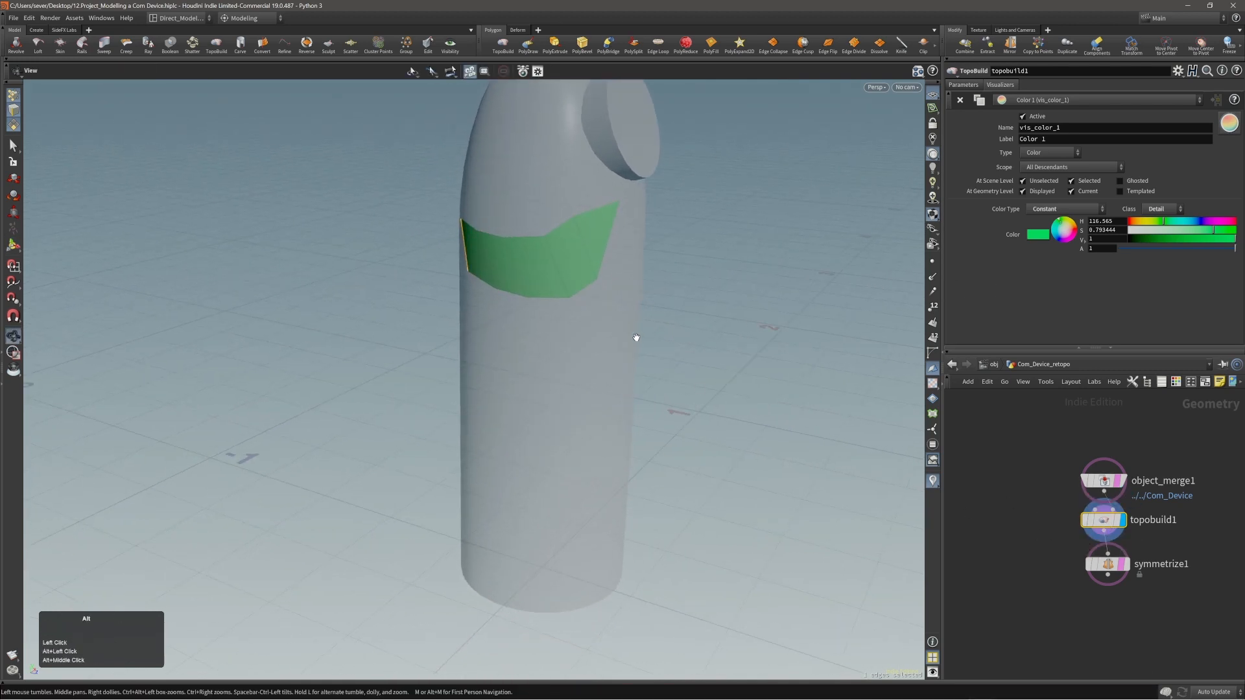
pyautogui.keyDown('alt'); pyautogui.moveTo(530, 265); pyautogui.dragTo(518, 324, button='middle'); pyautogui.keyUp('alt')
pyautogui.keyDown('alt'); pyautogui.moveTo(518, 325); pyautogui.dragTo(558, 324); pyautogui.keyUp('alt')
pyautogui.click(475, 319)
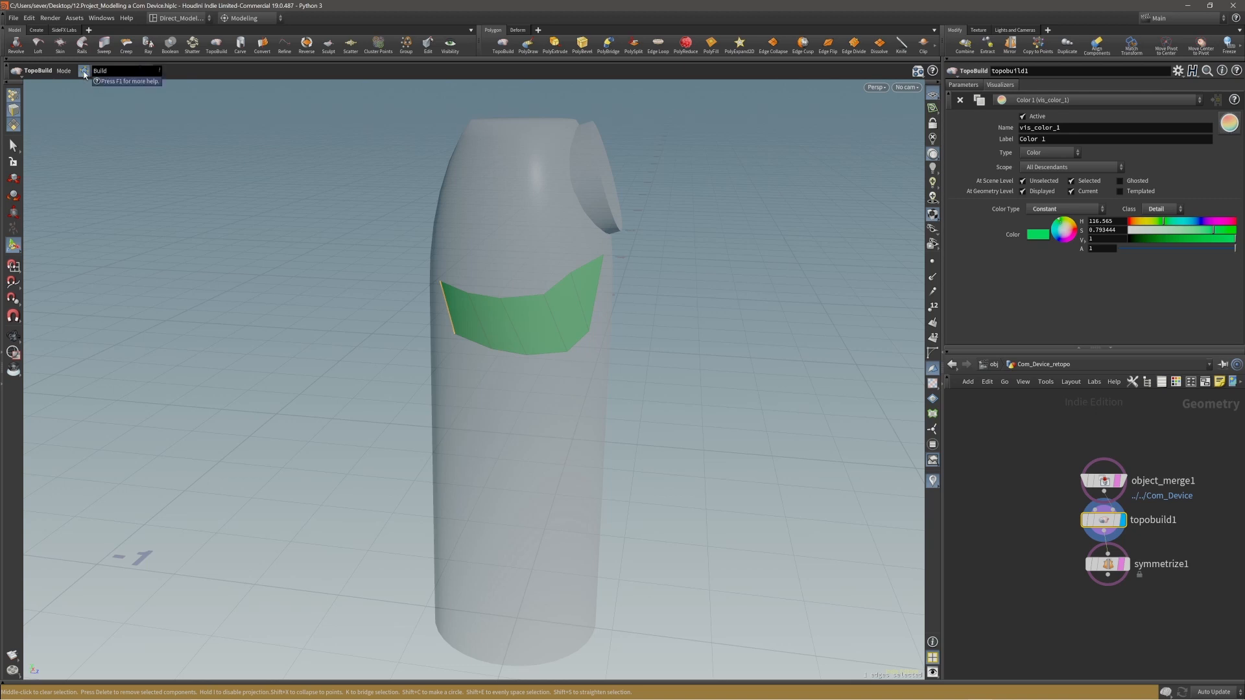
pyautogui.click(472, 229)
pyautogui.click(468, 262)
pyautogui.click(504, 262)
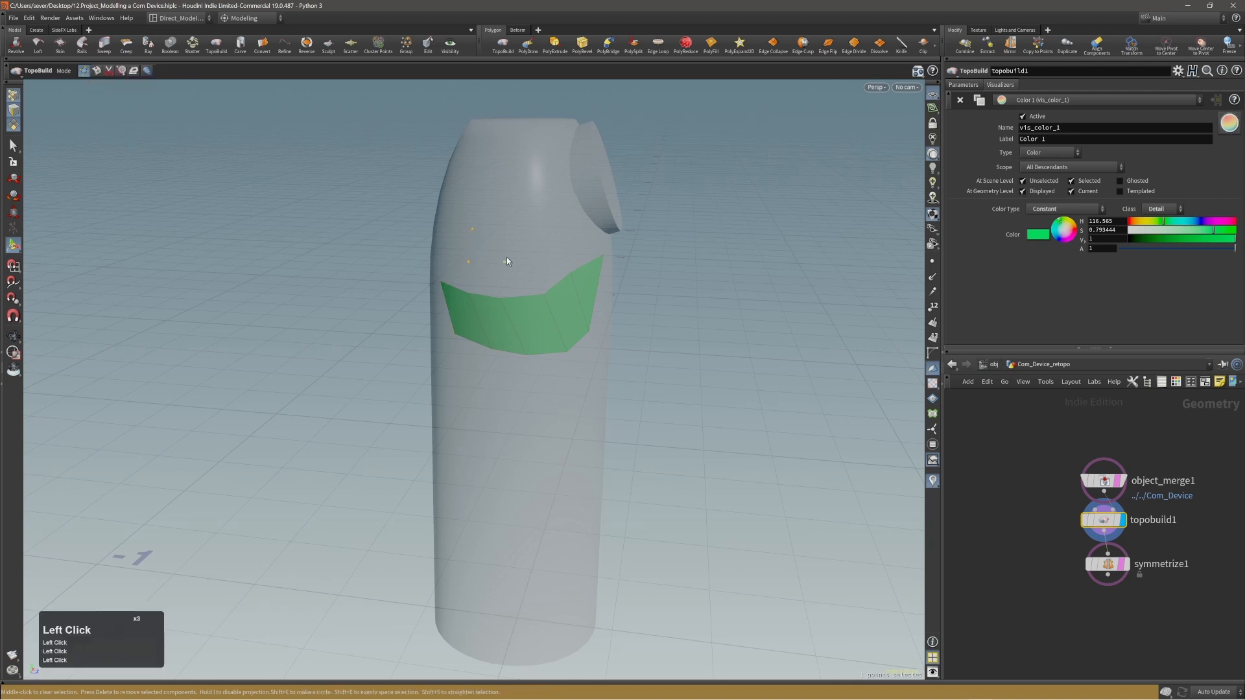
pyautogui.doubleClick(508, 244)
# Connect the four loose points into a small quad above the green strip and finish the polygon.
pyautogui.click(472, 229)
pyautogui.click(469, 262)
pyautogui.click(505, 262)
pyautogui.click(508, 244)
pyautogui.click(472, 228)
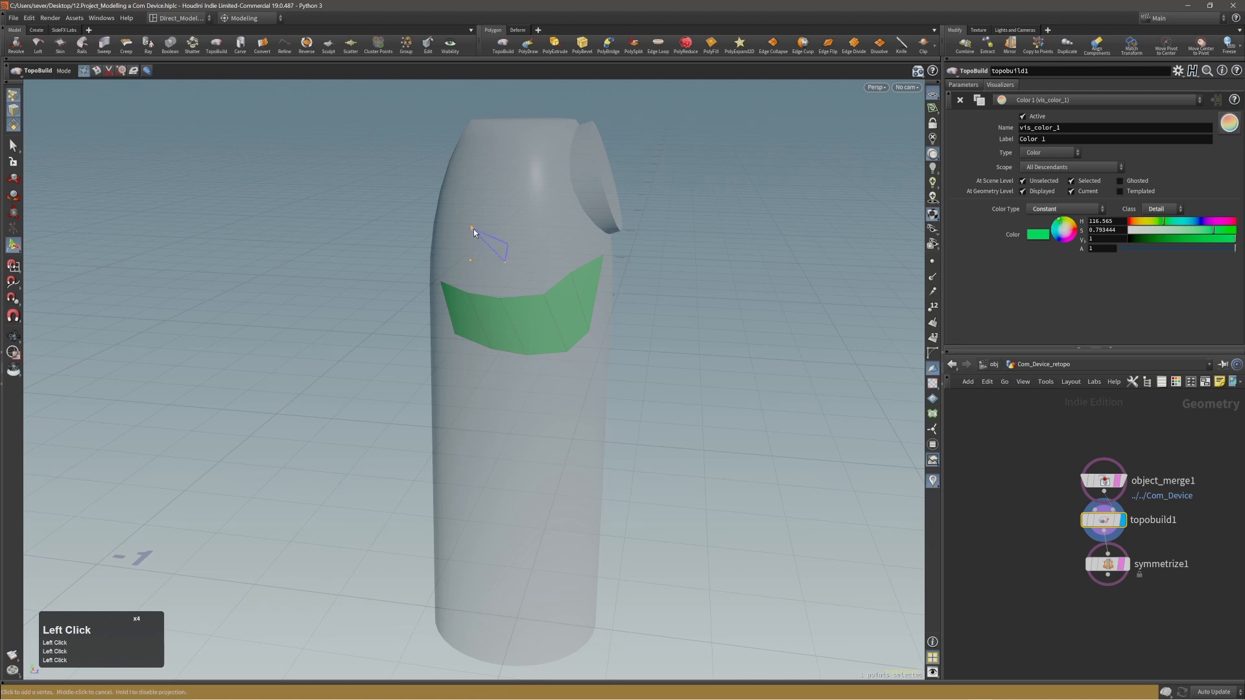
pyautogui.click(472, 261)
pyautogui.middleClick(488, 269)
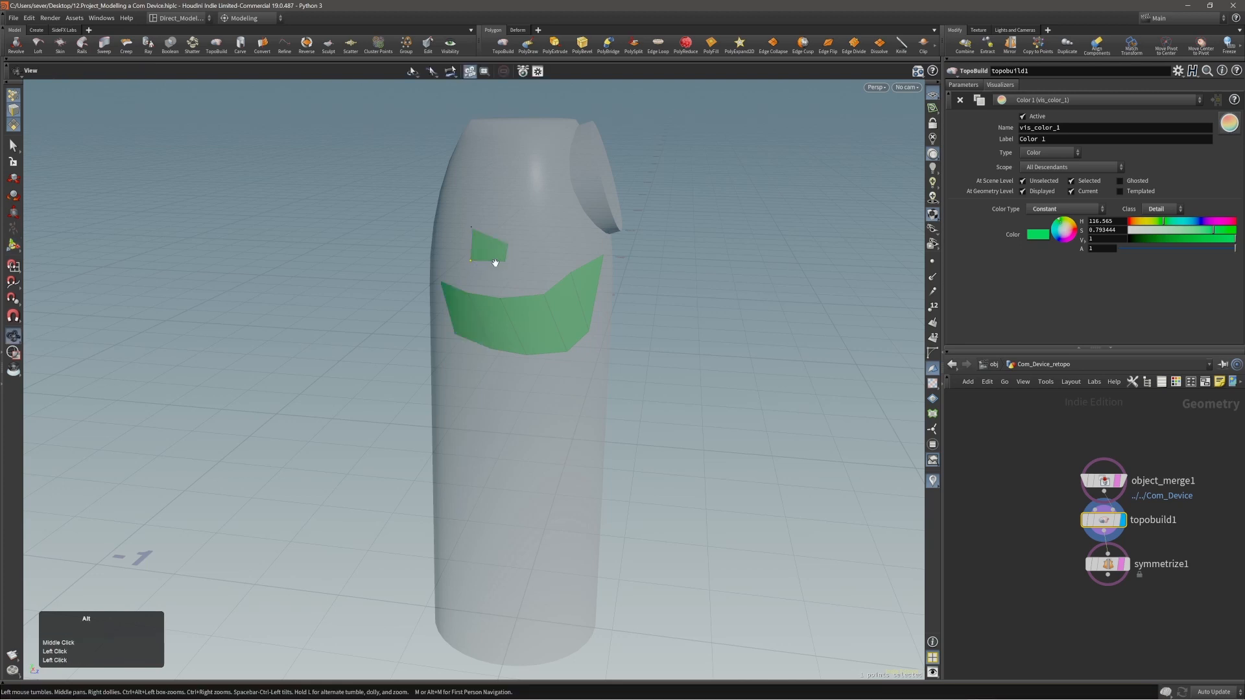
# Narrow the small quad by sliding its side edge inward with Slide Mode set to Blend, and switch Slide Mode to Edge.
pyautogui.moveTo(494, 260)
pyautogui.keyDown('alt'); pyautogui.mouseDown()
pyautogui.moveTo(555, 275)
pyautogui.moveTo(510, 263)
pyautogui.moveTo(498, 244)
pyautogui.moveTo(507, 268)
pyautogui.moveTo(497, 266)
pyautogui.mouseUp(); pyautogui.keyUp('alt')
pyautogui.click(96, 71)
pyautogui.click(507, 252)
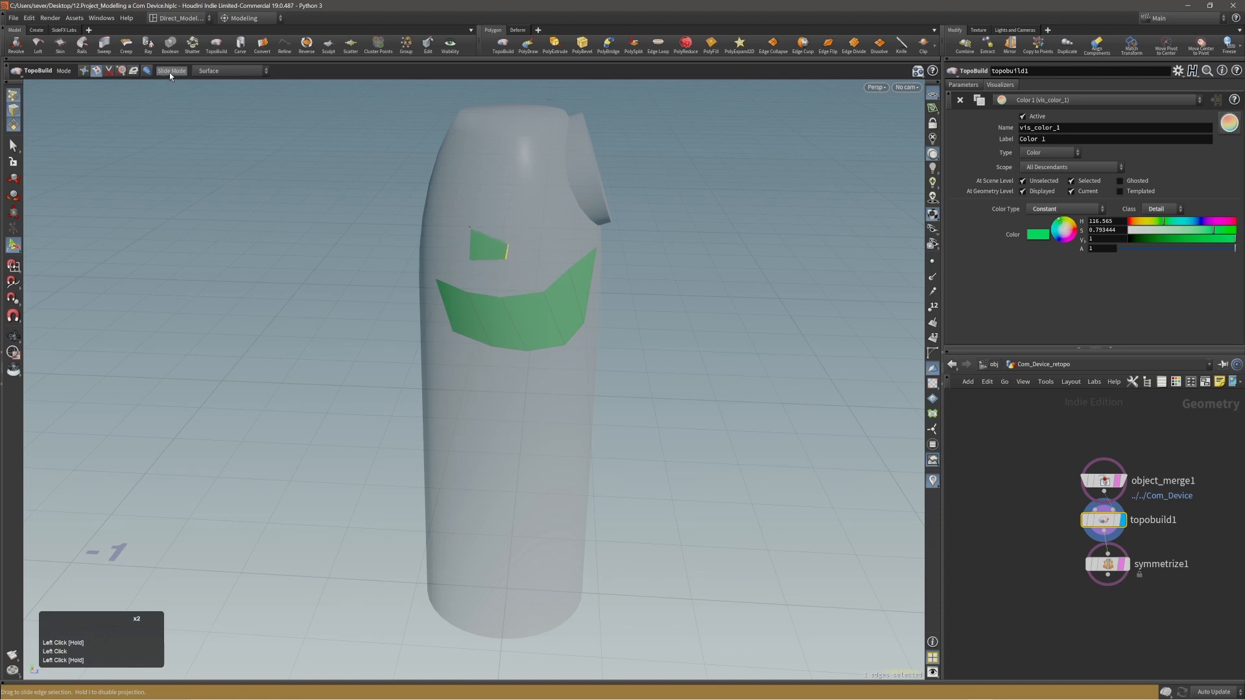
pyautogui.click(230, 70)
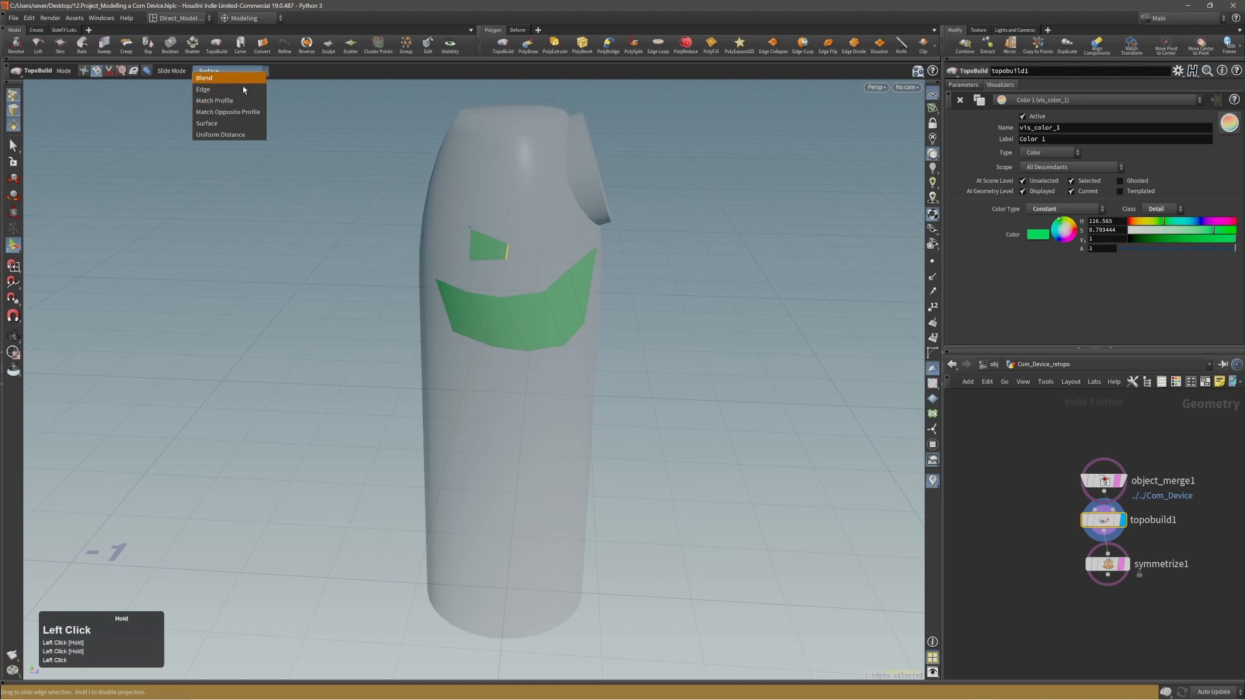
pyautogui.click(235, 77)
pyautogui.moveTo(508, 254); pyautogui.dragTo(490, 249)
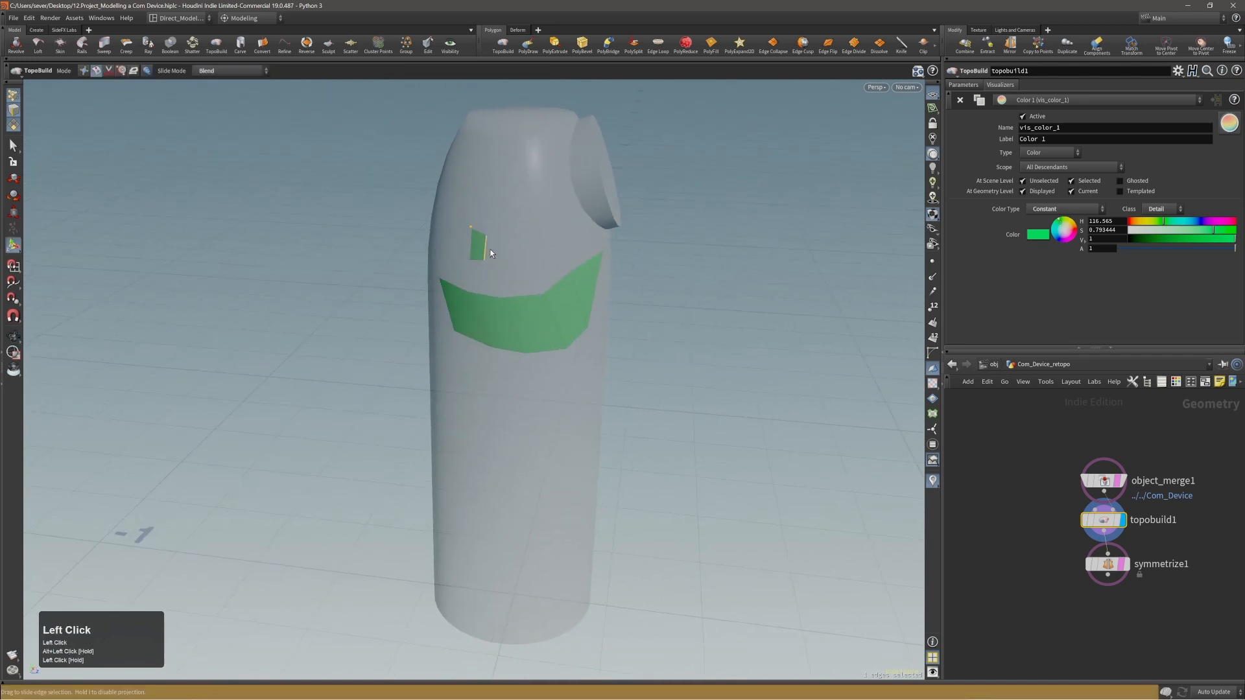
pyautogui.keyDown('alt'); pyautogui.moveTo(504, 257); pyautogui.dragTo(474, 254, button='right'); pyautogui.keyUp('alt')
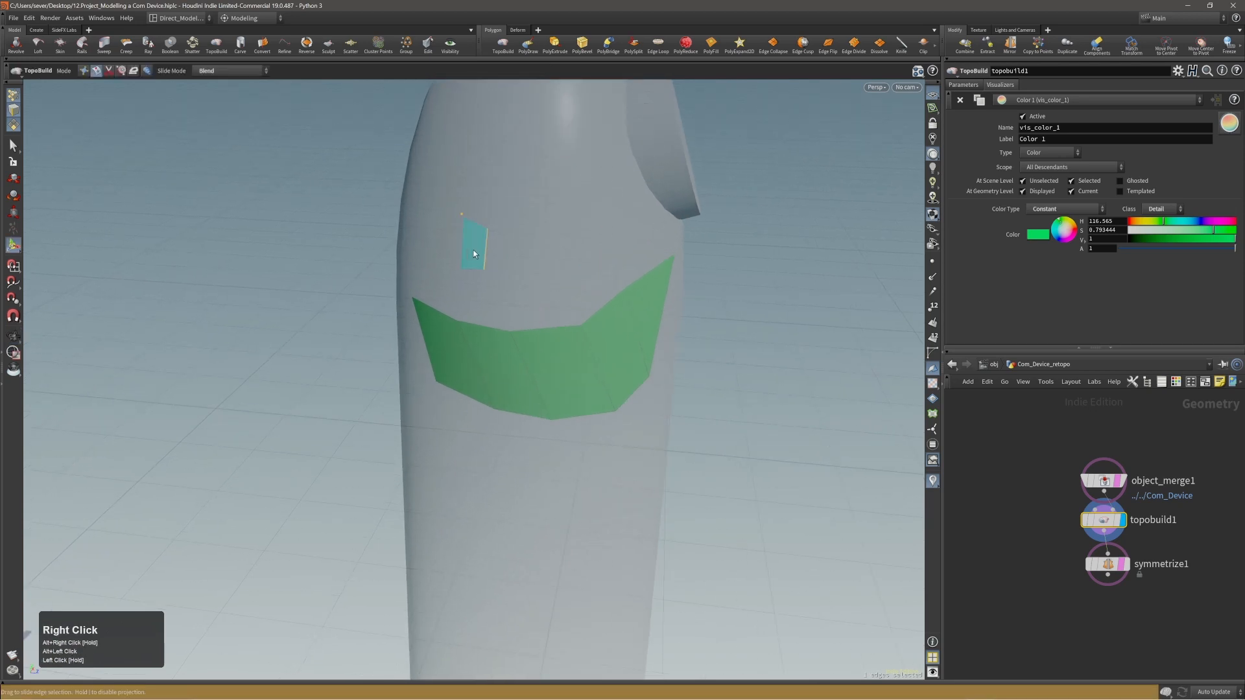
pyautogui.click(486, 257)
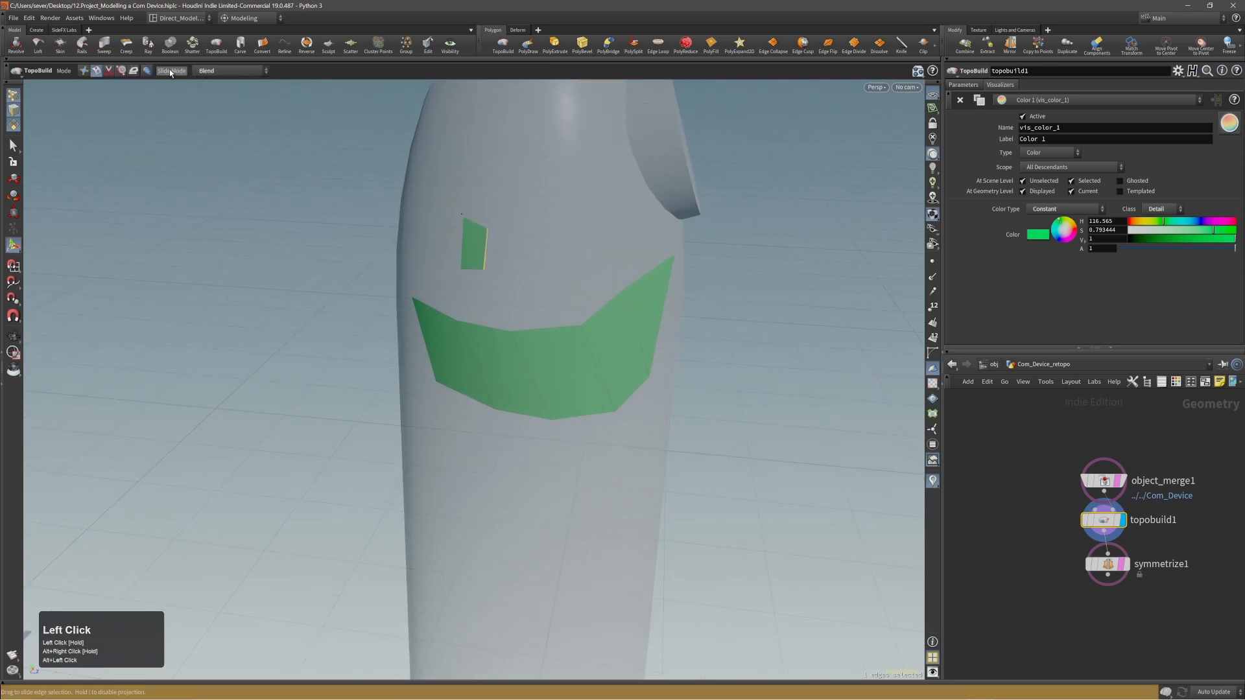
pyautogui.click(214, 71)
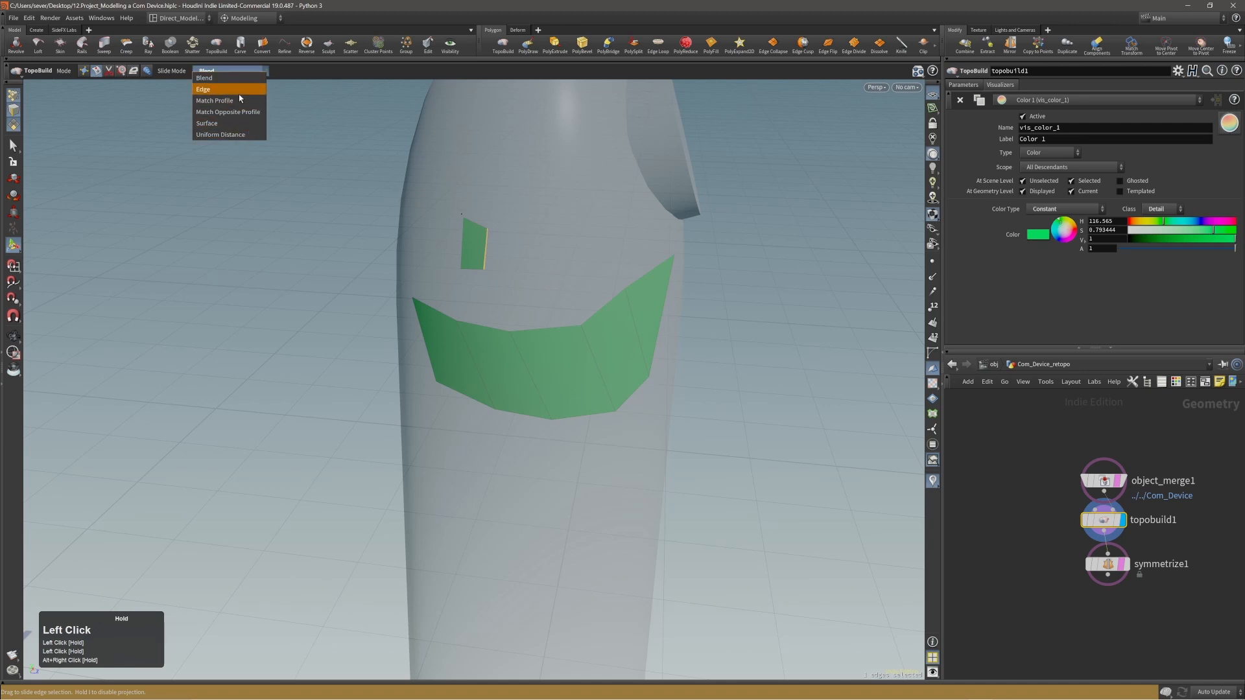
pyautogui.click(231, 88)
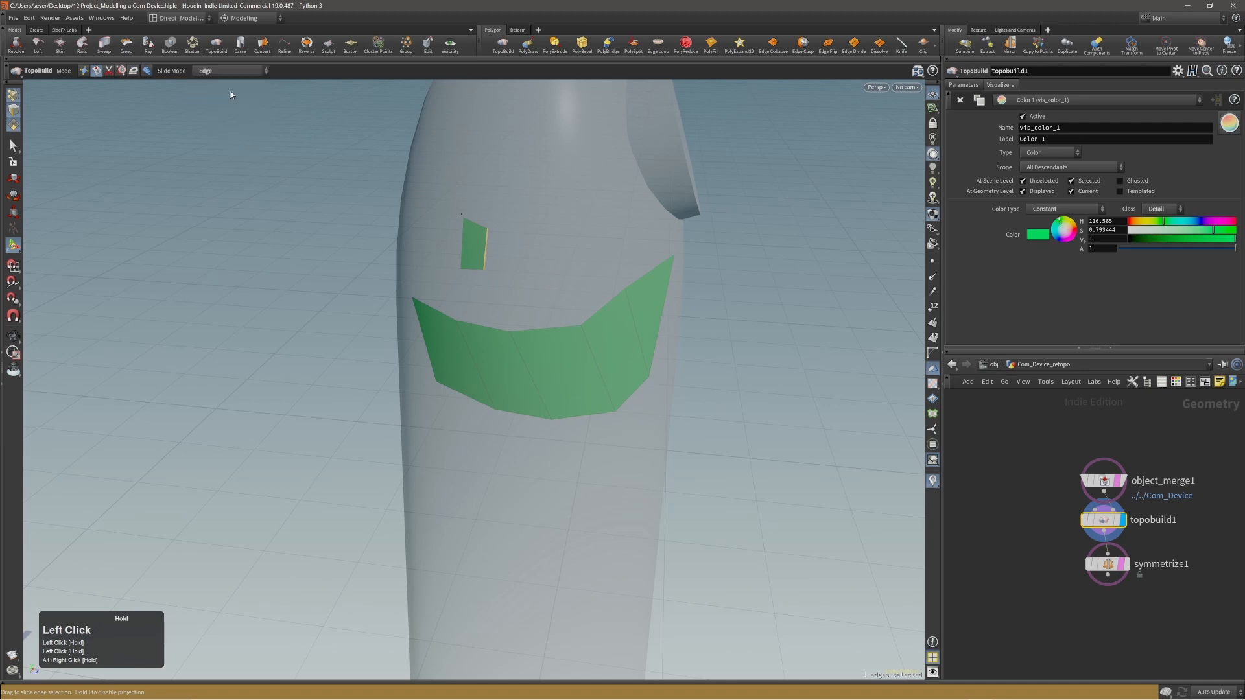
# Use TopoBuild's Split mode to insert a lengthwise edge loop in the green strip and split its polygons between crosswise edges.
pyautogui.keyDown('alt'); pyautogui.moveTo(417, 236); pyautogui.dragTo(505, 289, button='right'); pyautogui.keyUp('alt')
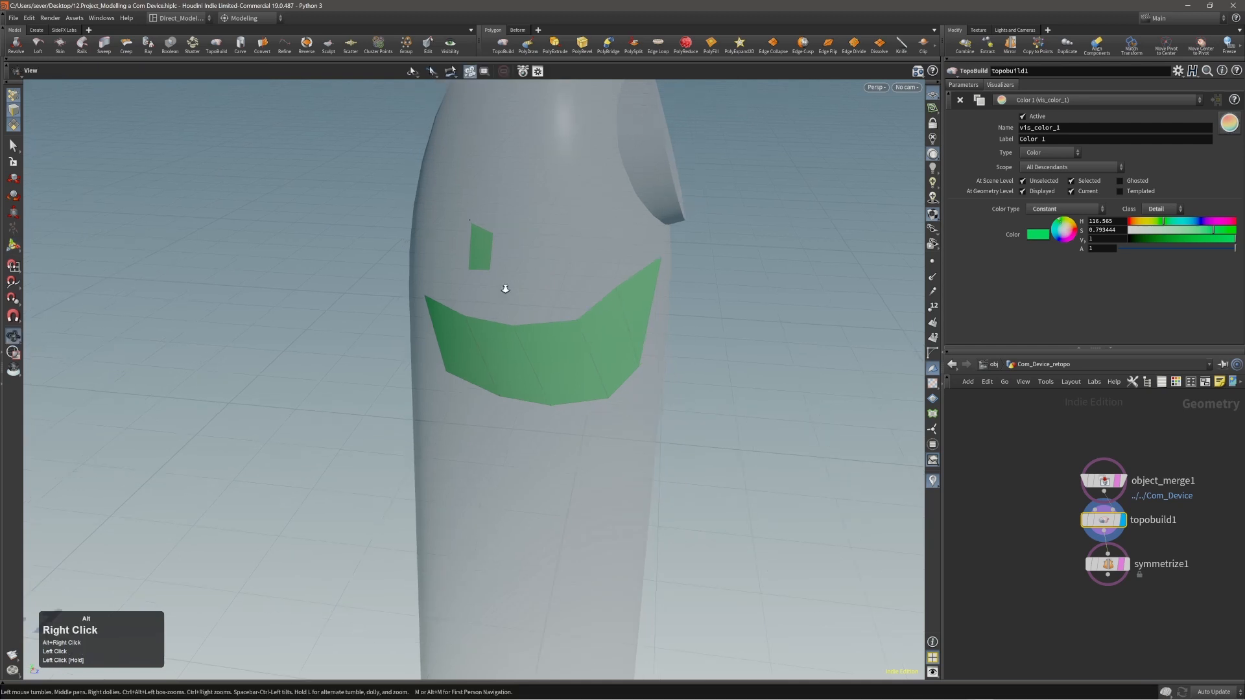
pyautogui.keyDown('alt'); pyautogui.moveTo(506, 289); pyautogui.dragTo(530, 344); pyautogui.keyUp('alt')
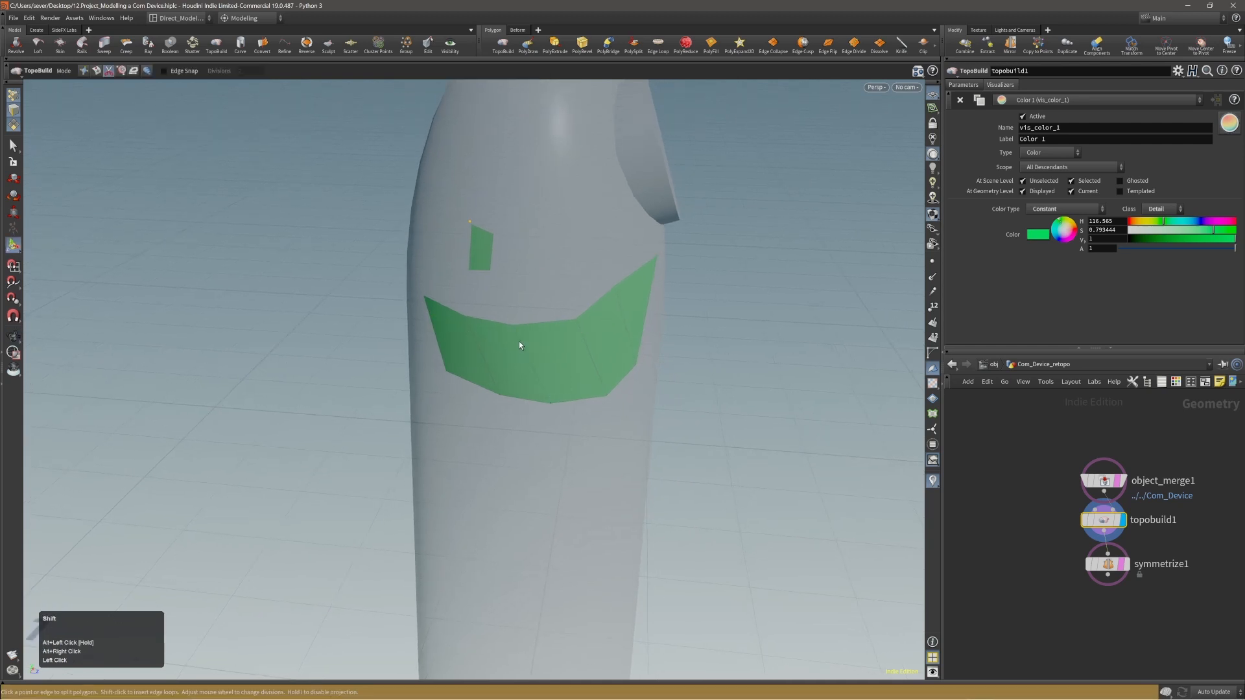
pyautogui.keyDown('shift'); pyautogui.click(519, 341); pyautogui.keyUp('shift')
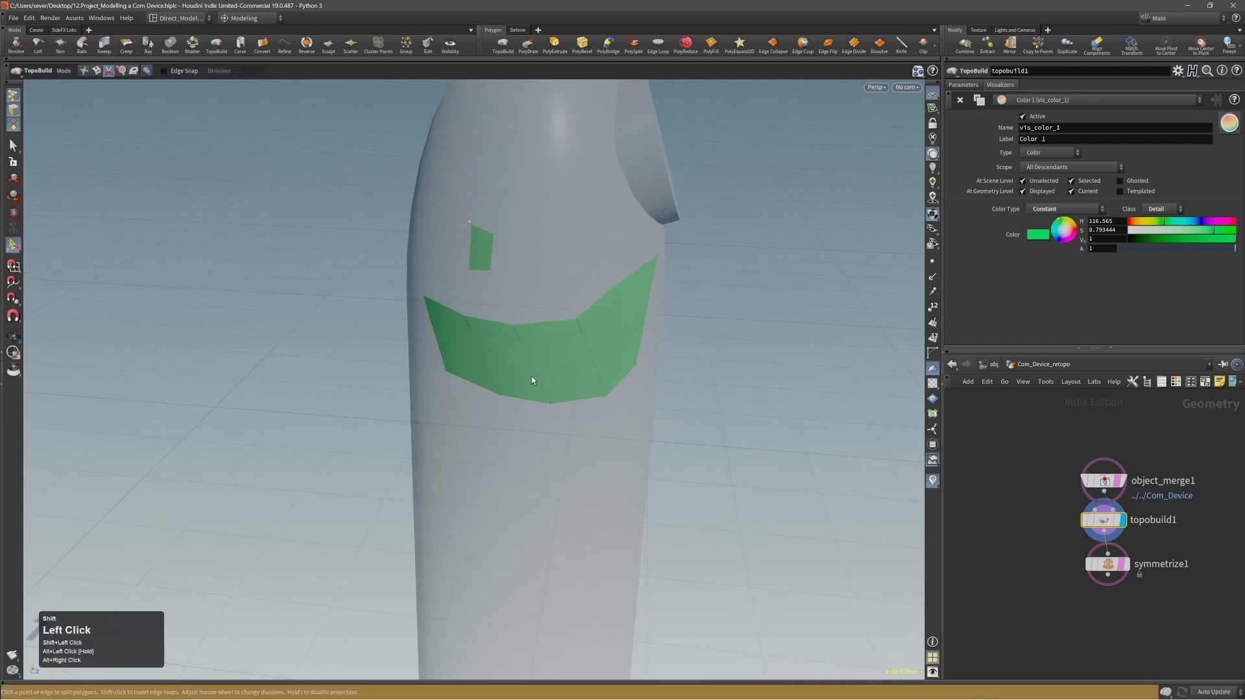
pyautogui.keyDown('shift'); pyautogui.click(526, 356); pyautogui.keyUp('shift')
pyautogui.keyDown('shift'); pyautogui.click(526, 355); pyautogui.keyUp('shift')
pyautogui.click(539, 380)
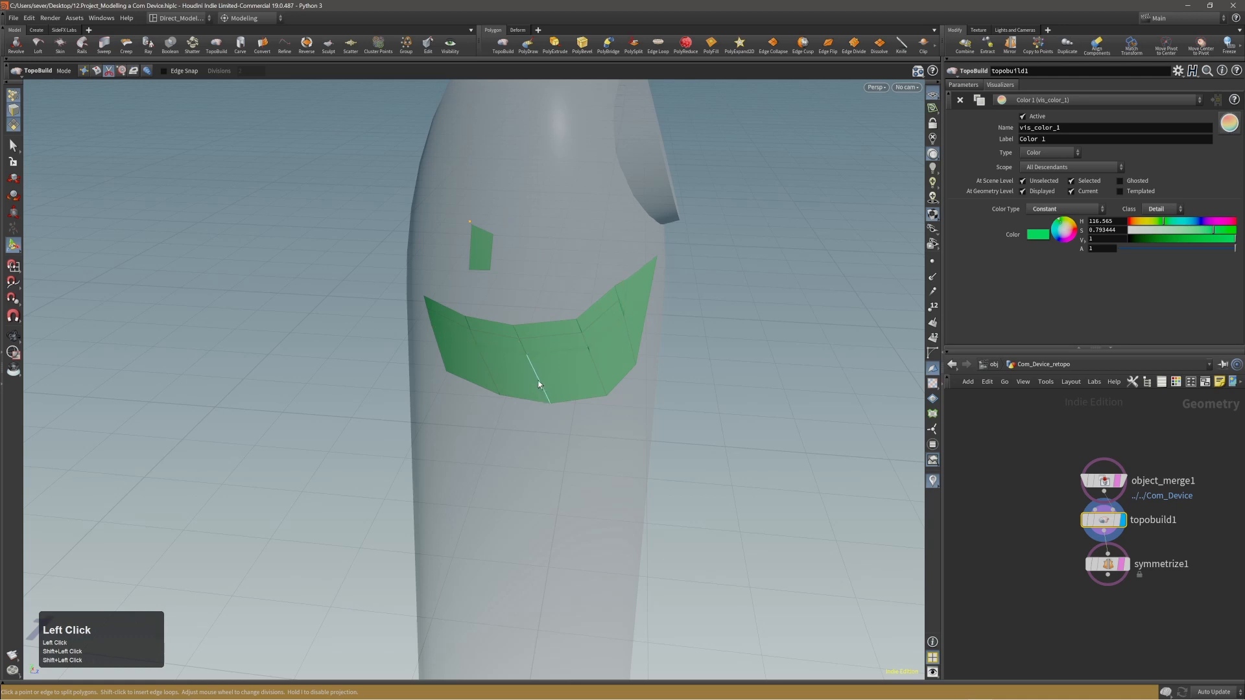
pyautogui.click(598, 369)
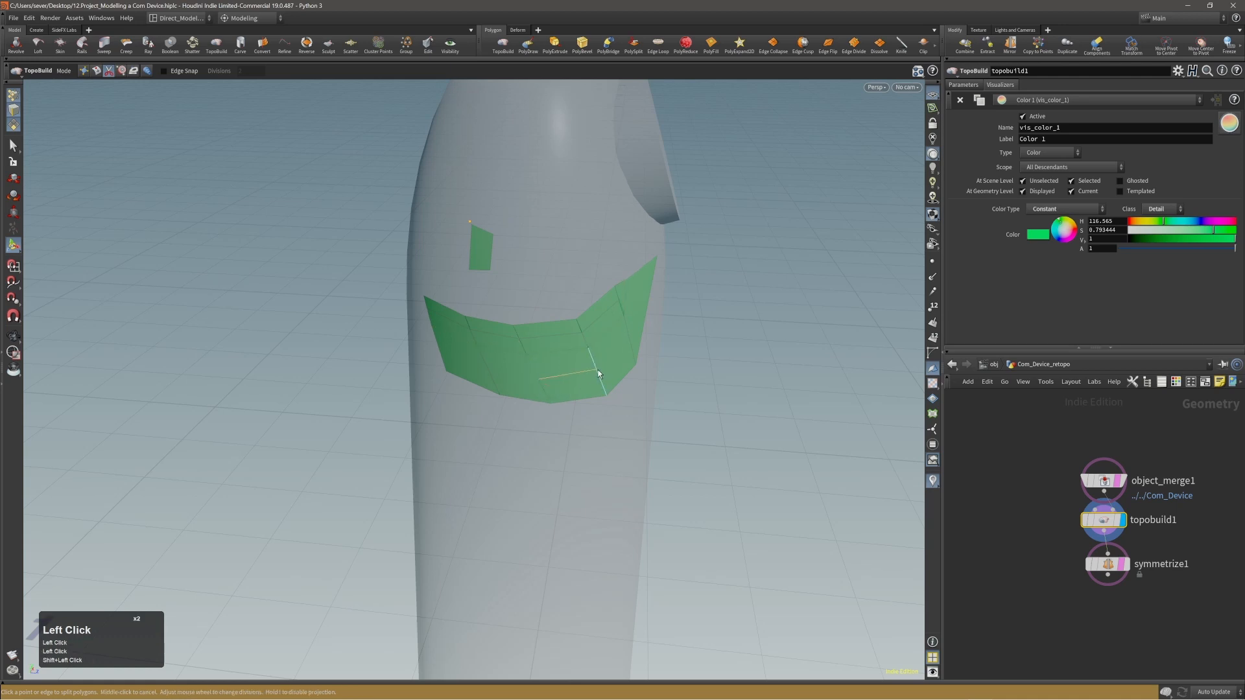
pyautogui.middleClick(630, 337)
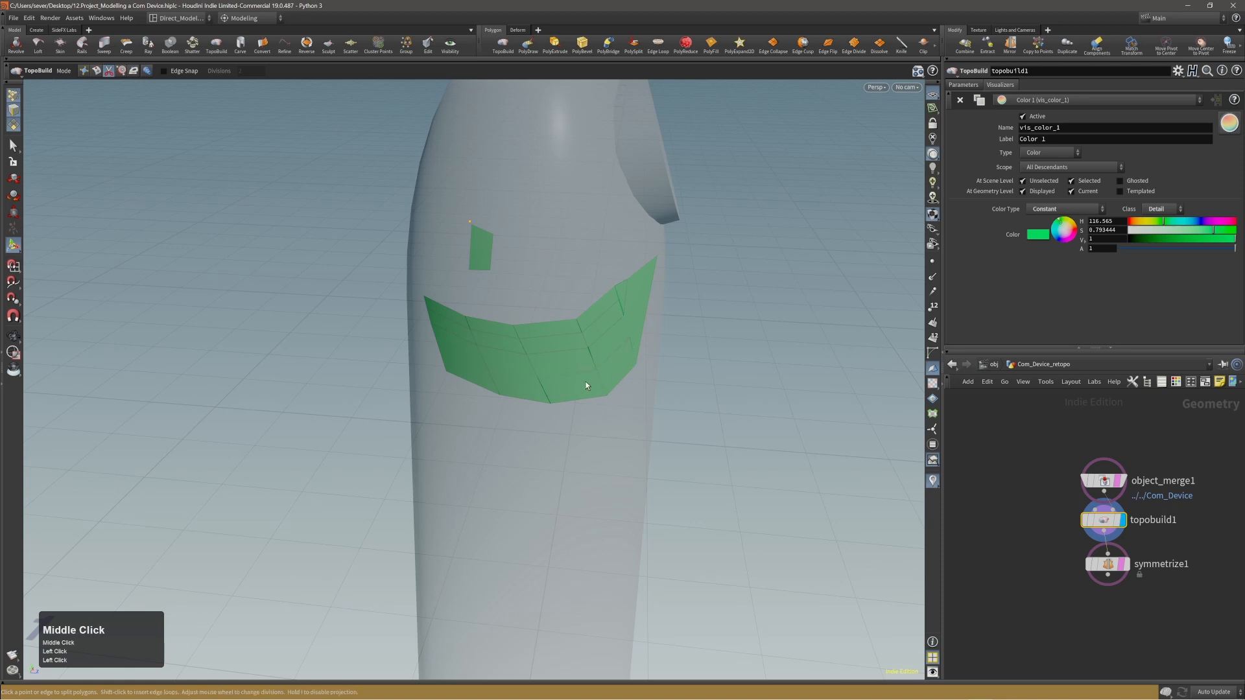
pyautogui.keyDown('alt'); pyautogui.moveTo(559, 377); pyautogui.dragTo(575, 380, button='middle'); pyautogui.keyUp('alt')
pyautogui.keyDown('alt'); pyautogui.moveTo(575, 381); pyautogui.dragTo(595, 371); pyautogui.keyUp('alt')
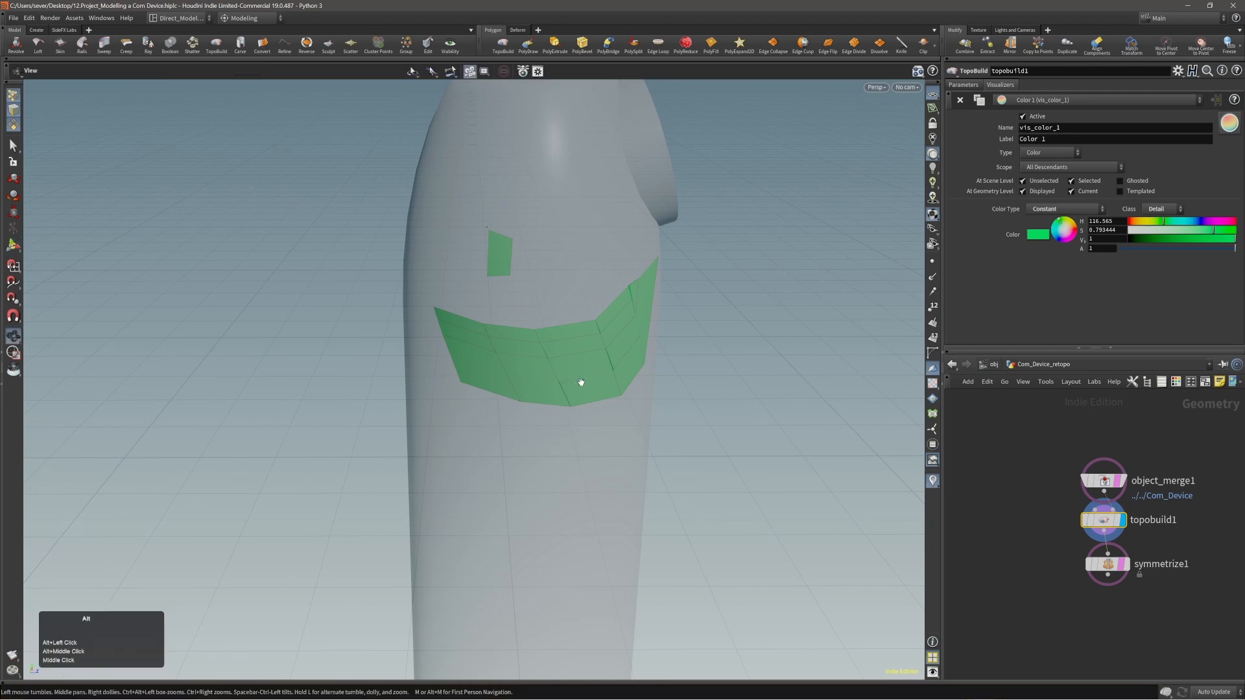
pyautogui.keyDown('alt'); pyautogui.moveTo(577, 380); pyautogui.dragTo(586, 372, button='right'); pyautogui.keyUp('alt')
pyautogui.keyDown('alt'); pyautogui.moveTo(586, 373); pyautogui.dragTo(575, 380); pyautogui.keyUp('alt')
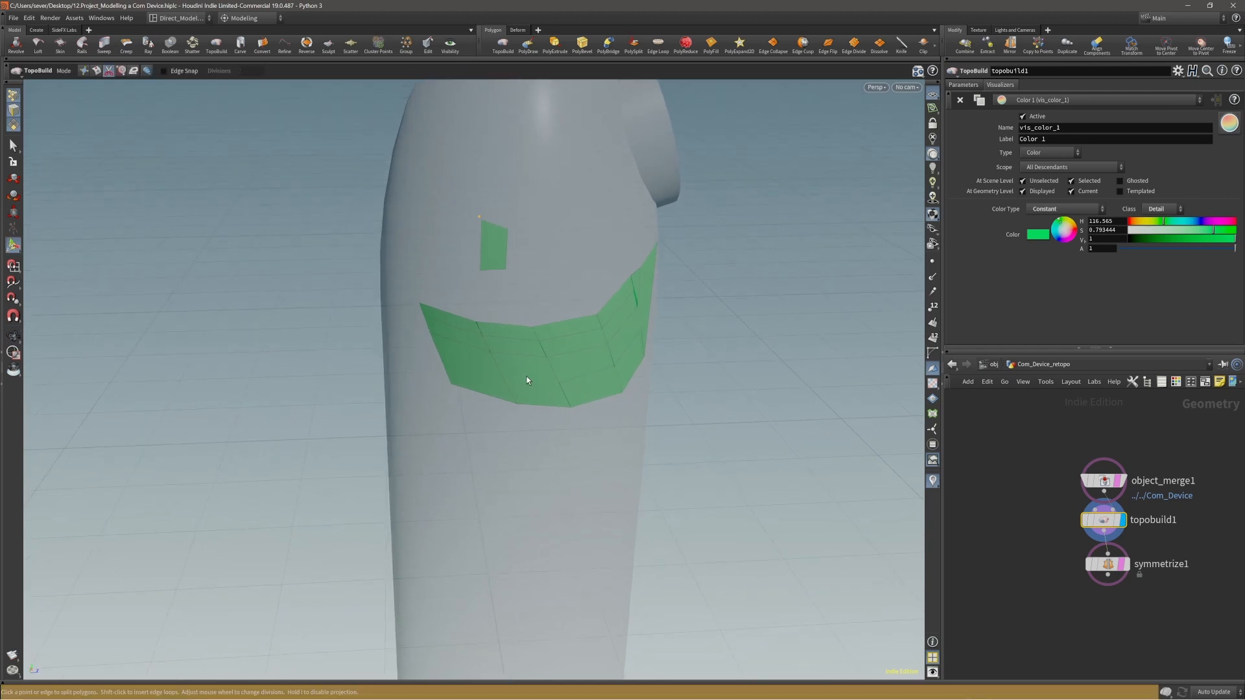
# Split the lower row of the green strip lengthwise out to its side edge in Split mode and finish the cut.
pyautogui.click(503, 374)
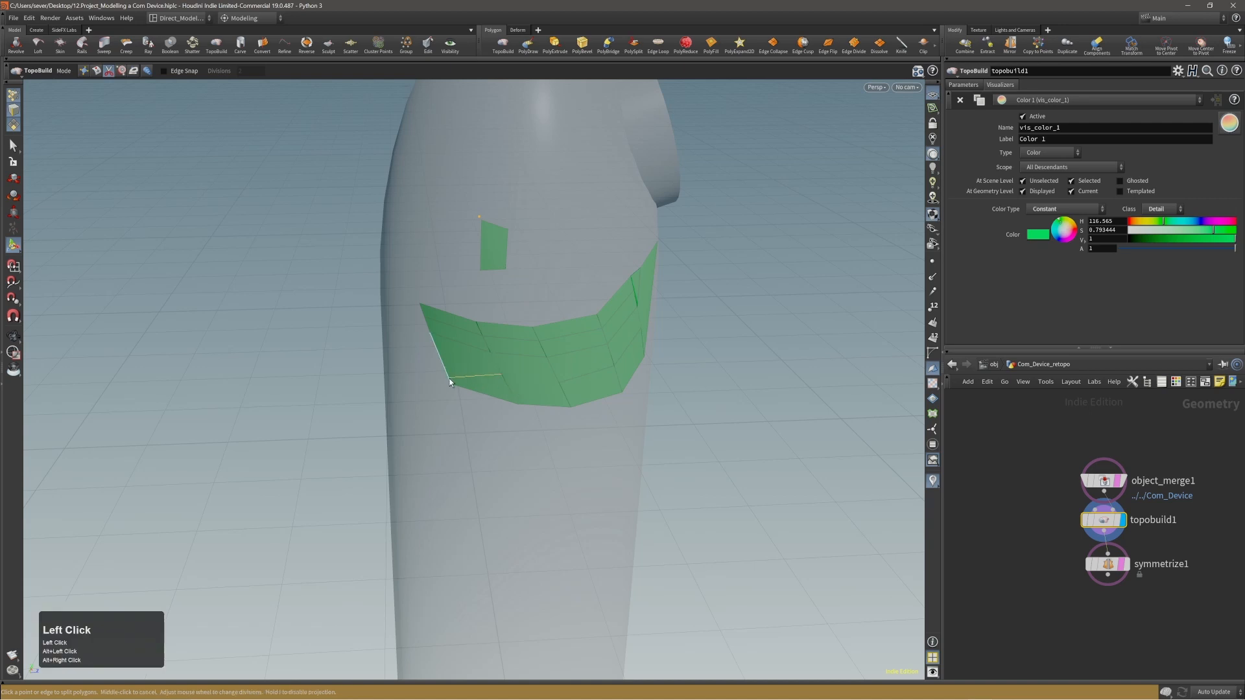
pyautogui.click(444, 367)
pyautogui.middleClick(398, 367)
pyautogui.keyDown('alt'); pyautogui.moveTo(402, 361); pyautogui.dragTo(519, 359); pyautogui.keyUp('alt')
pyautogui.keyDown('alt'); pyautogui.moveTo(523, 358); pyautogui.dragTo(497, 358, button='middle'); pyautogui.keyUp('alt')
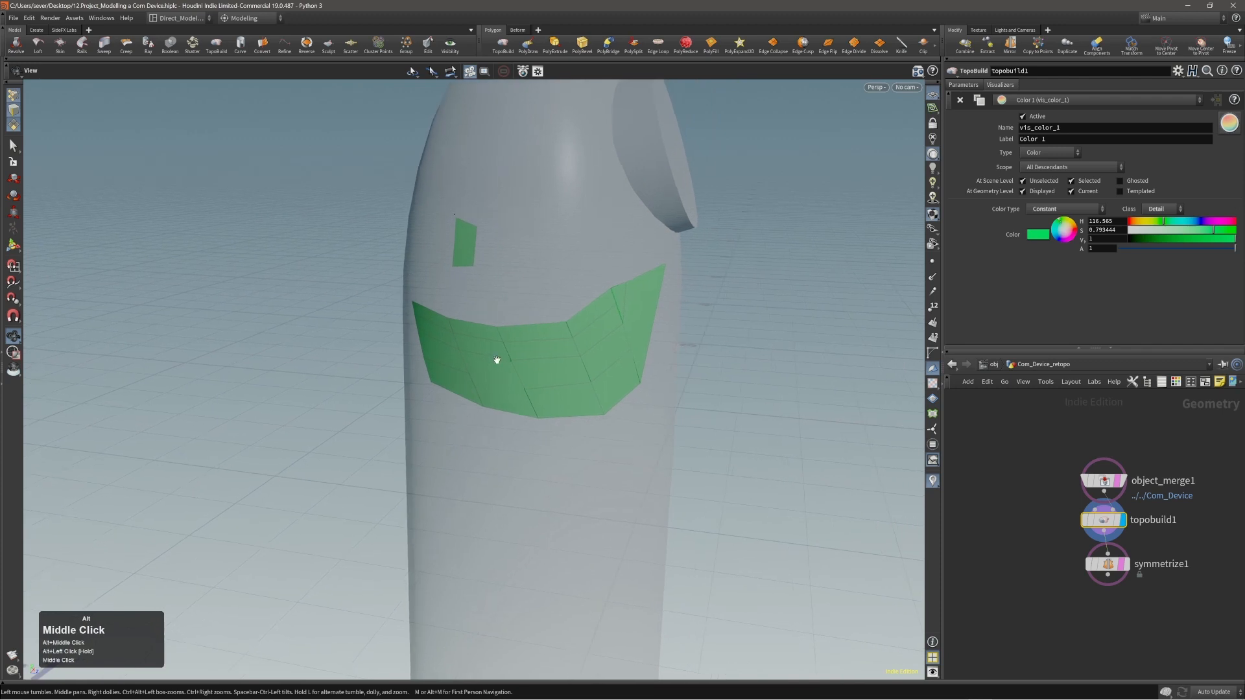
pyautogui.keyDown('alt'); pyautogui.moveTo(497, 358); pyautogui.dragTo(484, 370, button='right'); pyautogui.keyUp('alt')
# Place four loose points above the green strip, beside the small quad, and connect them into a second quad in Build mode.
pyautogui.click(524, 331)
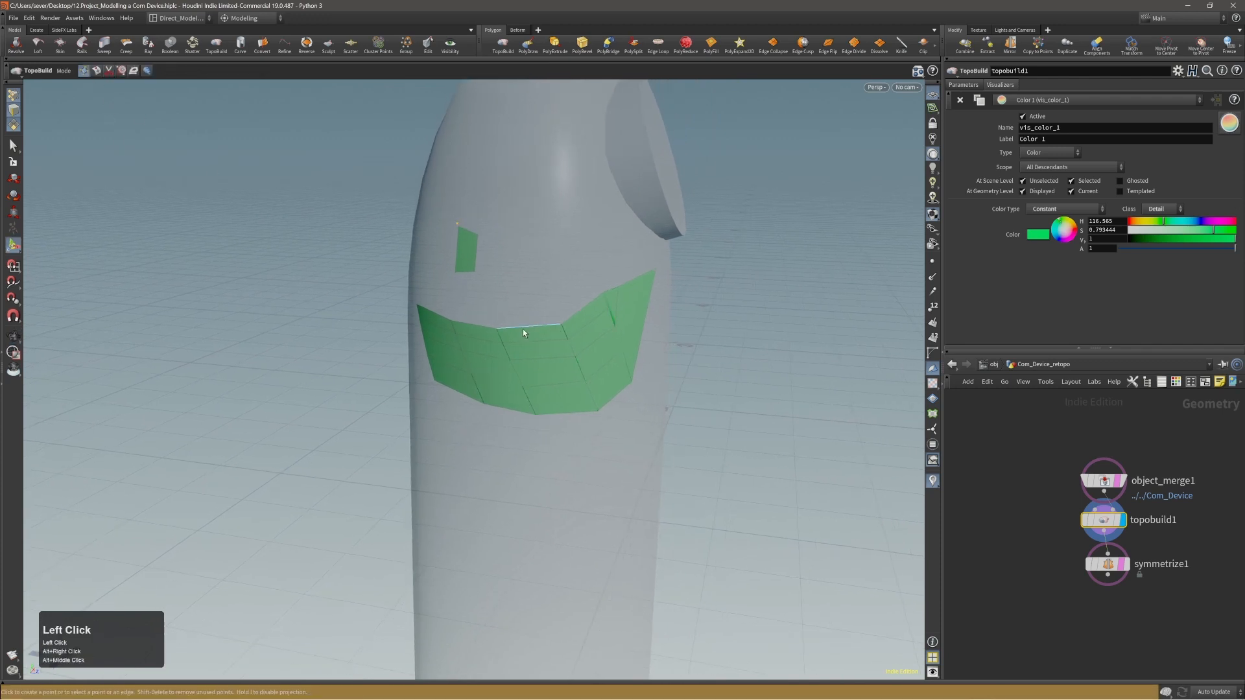
pyautogui.click(520, 243)
pyautogui.click(515, 284)
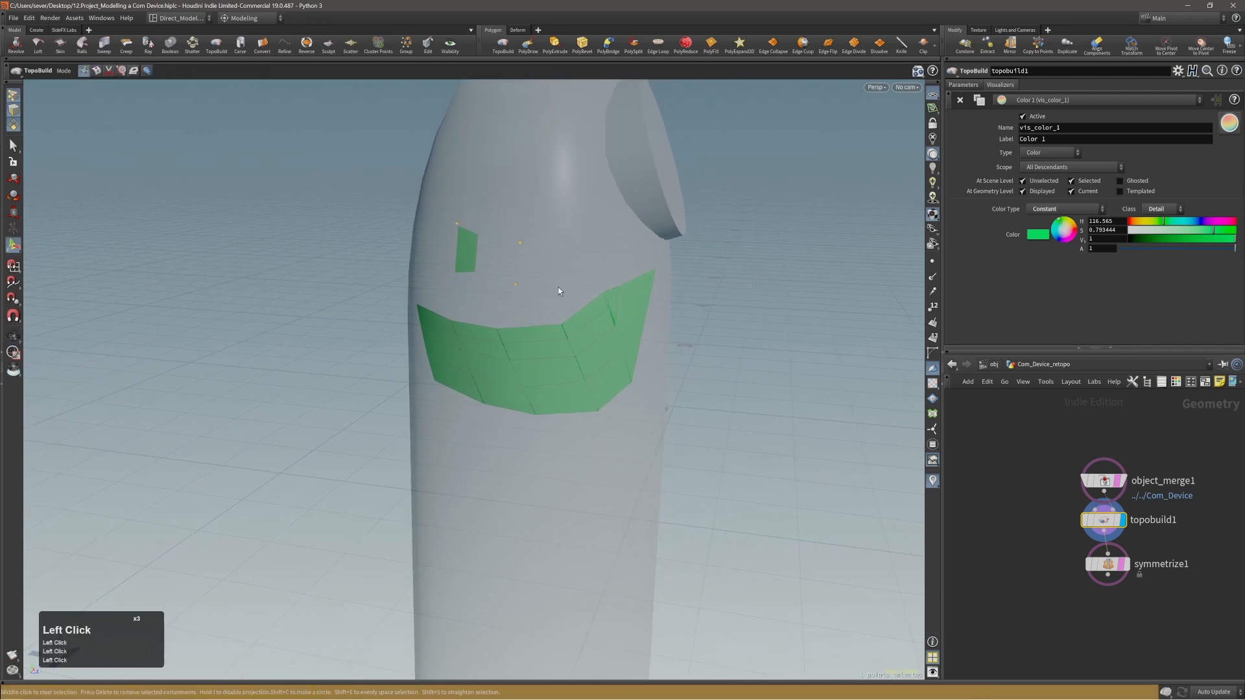
pyautogui.middleClick(555, 245)
pyautogui.keyDown('alt'); pyautogui.moveTo(555, 242); pyautogui.dragTo(523, 259); pyautogui.keyUp('alt')
pyautogui.click(520, 244)
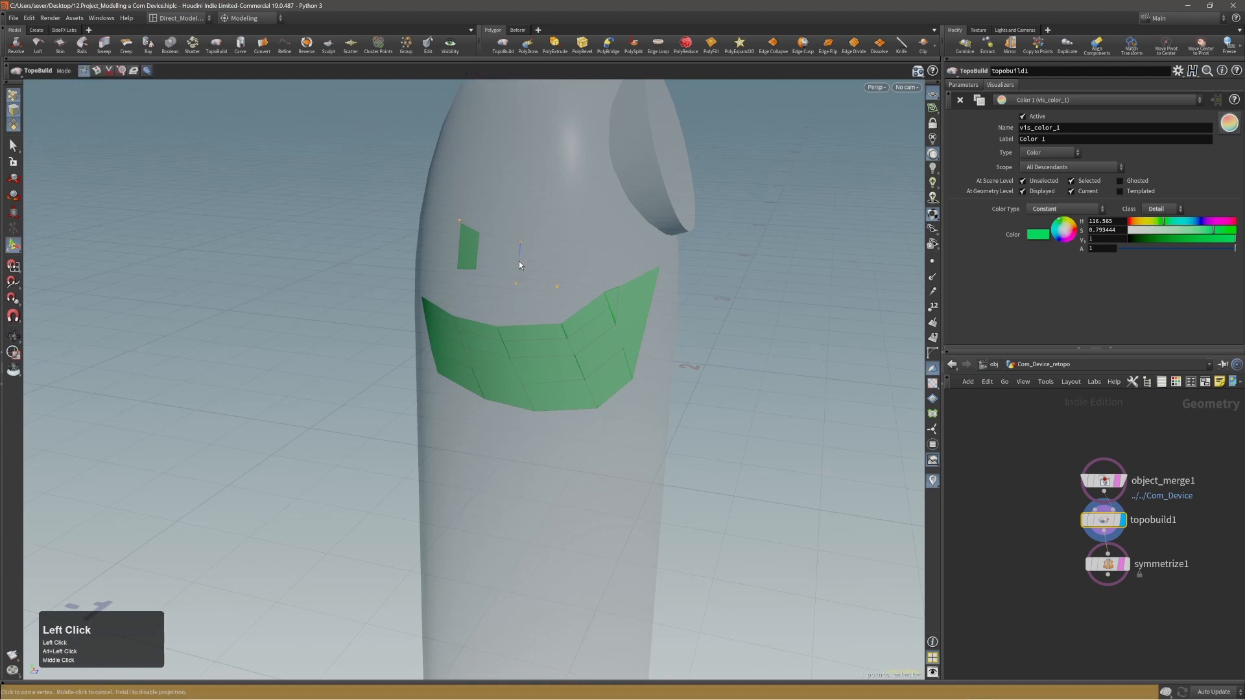
pyautogui.click(516, 285)
pyautogui.click(558, 287)
pyautogui.click(562, 249)
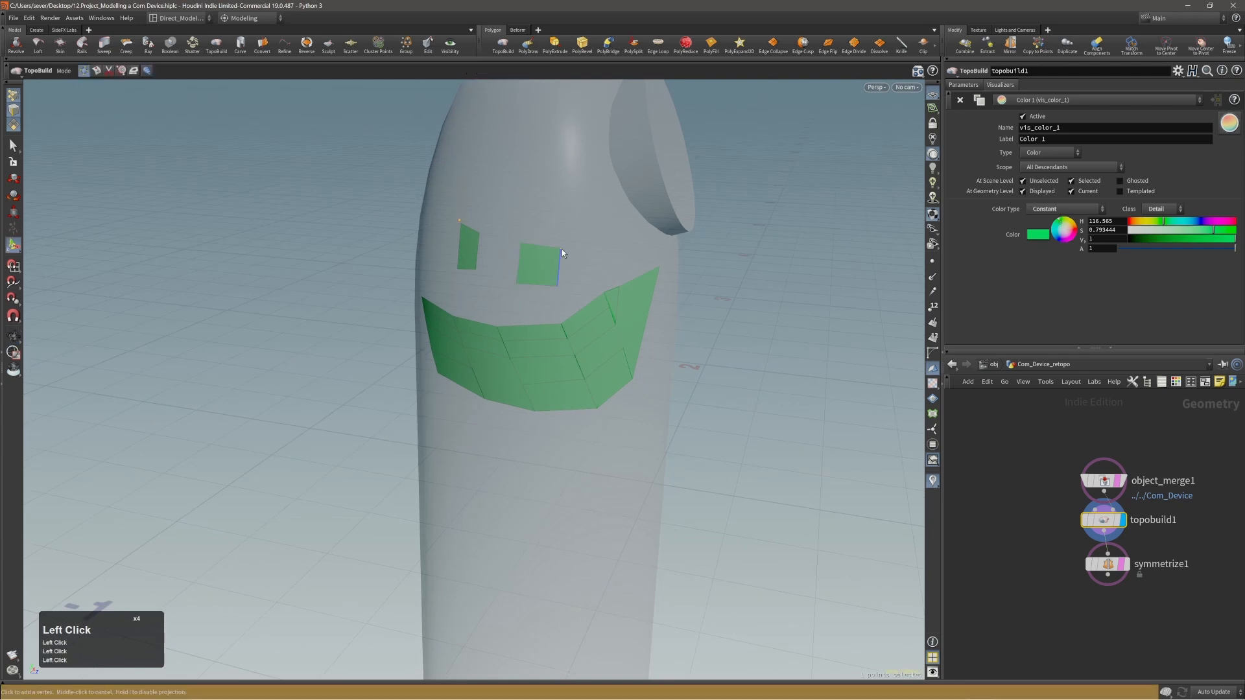
pyautogui.moveTo(608, 265)
pyautogui.keyDown('alt'); pyautogui.mouseDown()
pyautogui.moveTo(518, 272)
pyautogui.moveTo(586, 272)
pyautogui.mouseUp(); pyautogui.keyUp('alt')
pyautogui.middleClick(597, 250)
# Reshape the second quad by moving its side and lower edges outward and lowering its upper corner.
pyautogui.keyDown('alt'); pyautogui.moveTo(587, 272); pyautogui.dragTo(638, 250, button='right'); pyautogui.keyUp('alt')
pyautogui.keyDown('alt'); pyautogui.moveTo(576, 269); pyautogui.dragTo(563, 295, button='middle'); pyautogui.keyUp('alt')
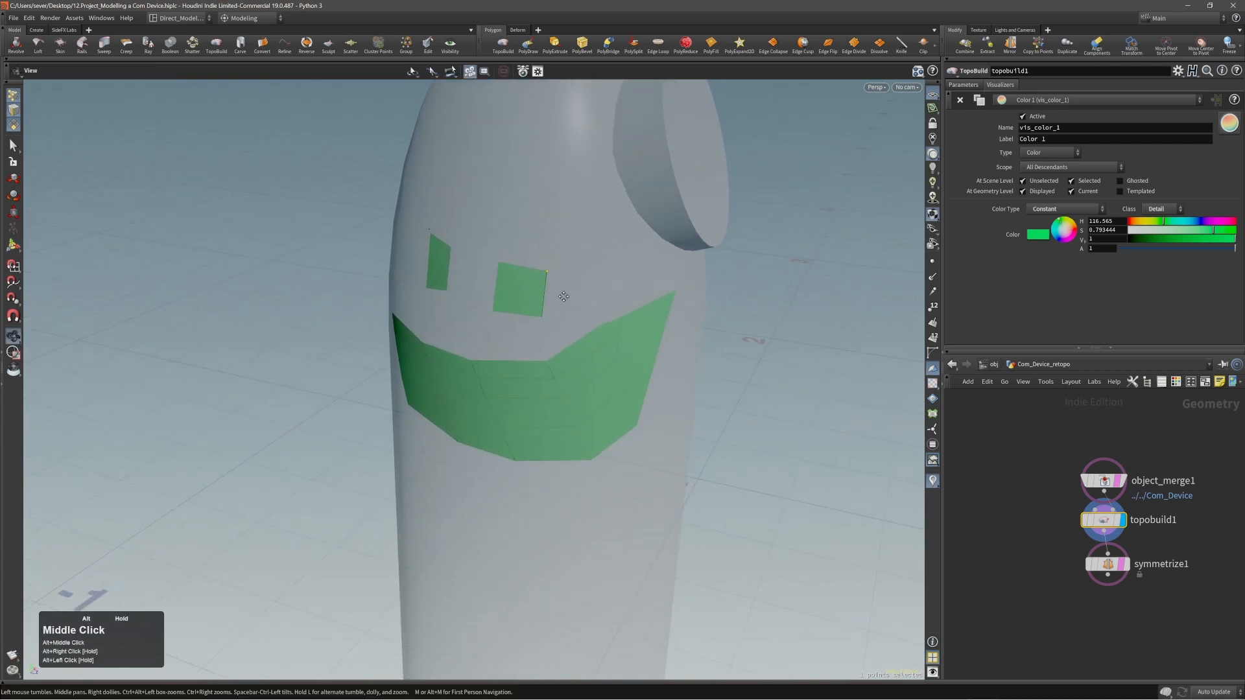
pyautogui.moveTo(555, 296)
pyautogui.keyDown('alt'); pyautogui.mouseDown()
pyautogui.moveTo(483, 295)
pyautogui.moveTo(547, 279)
pyautogui.moveTo(547, 290)
pyautogui.mouseUp(); pyautogui.keyUp('alt')
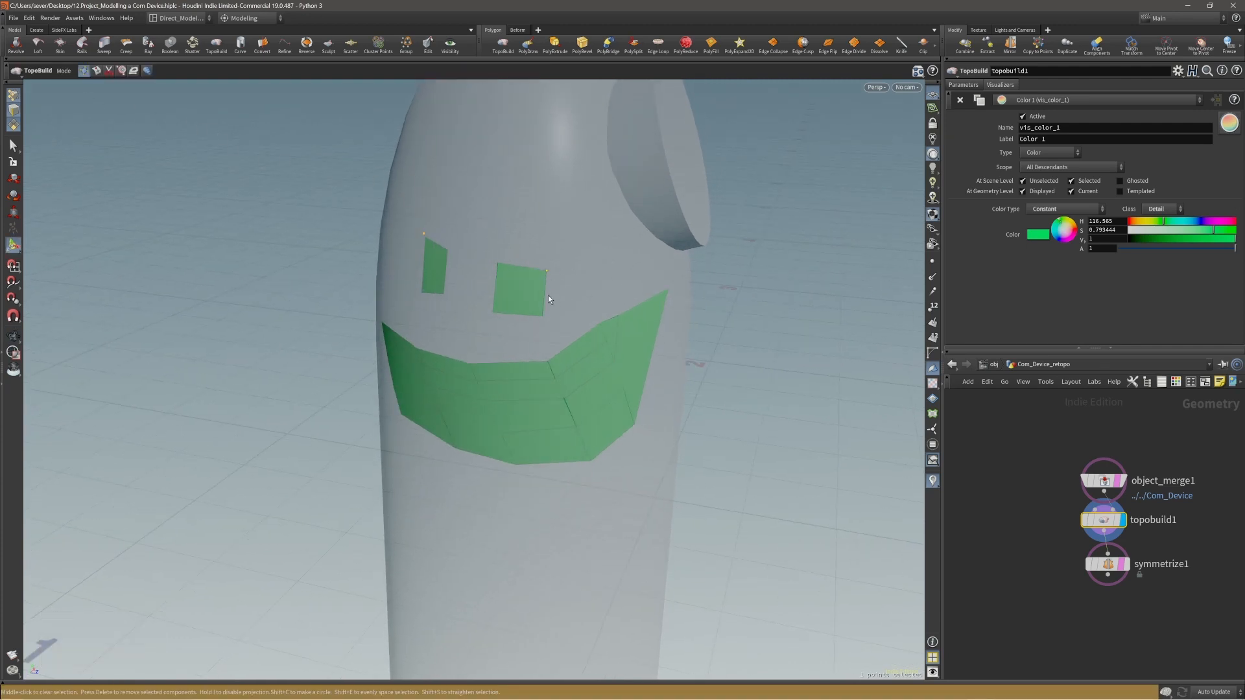
pyautogui.moveTo(548, 297); pyautogui.dragTo(481, 279)
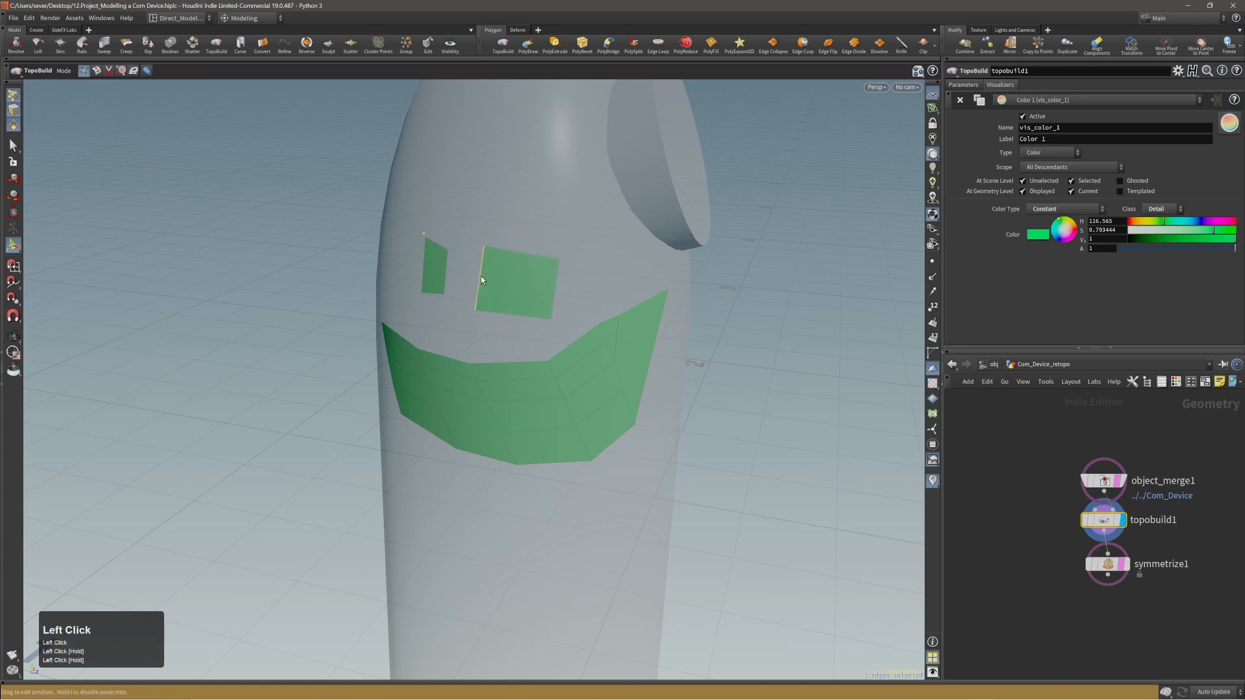
pyautogui.moveTo(509, 318); pyautogui.dragTo(511, 329)
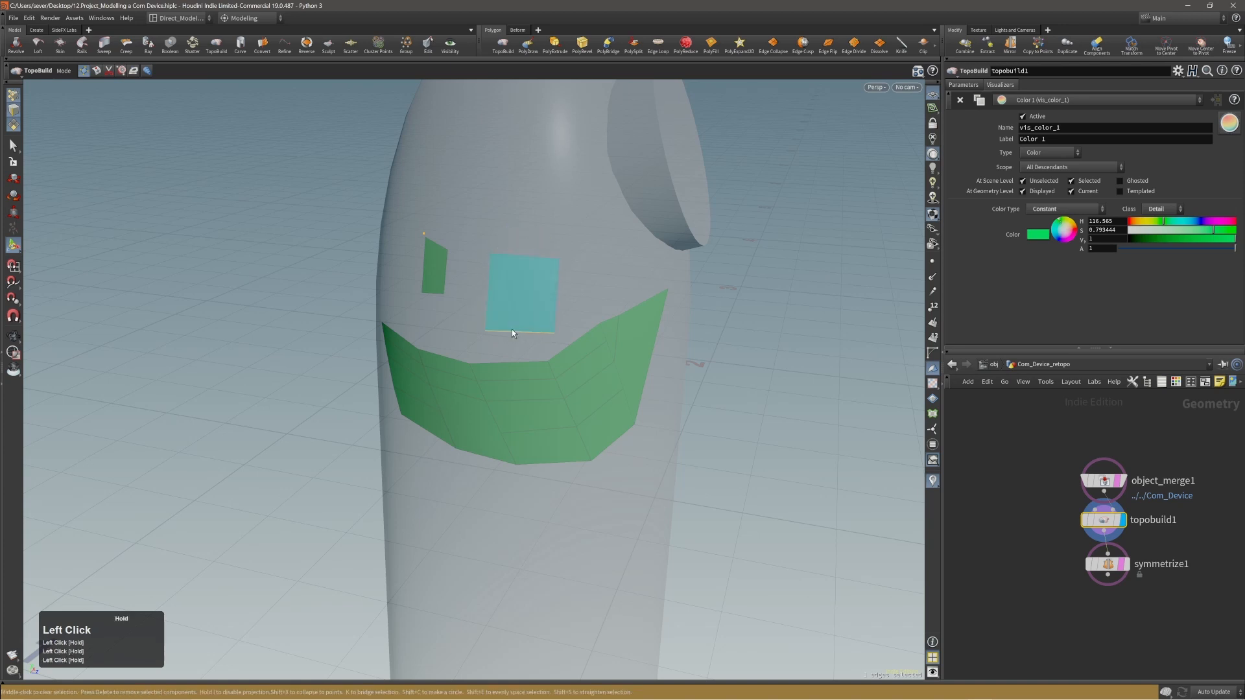
pyautogui.moveTo(489, 257); pyautogui.dragTo(489, 267)
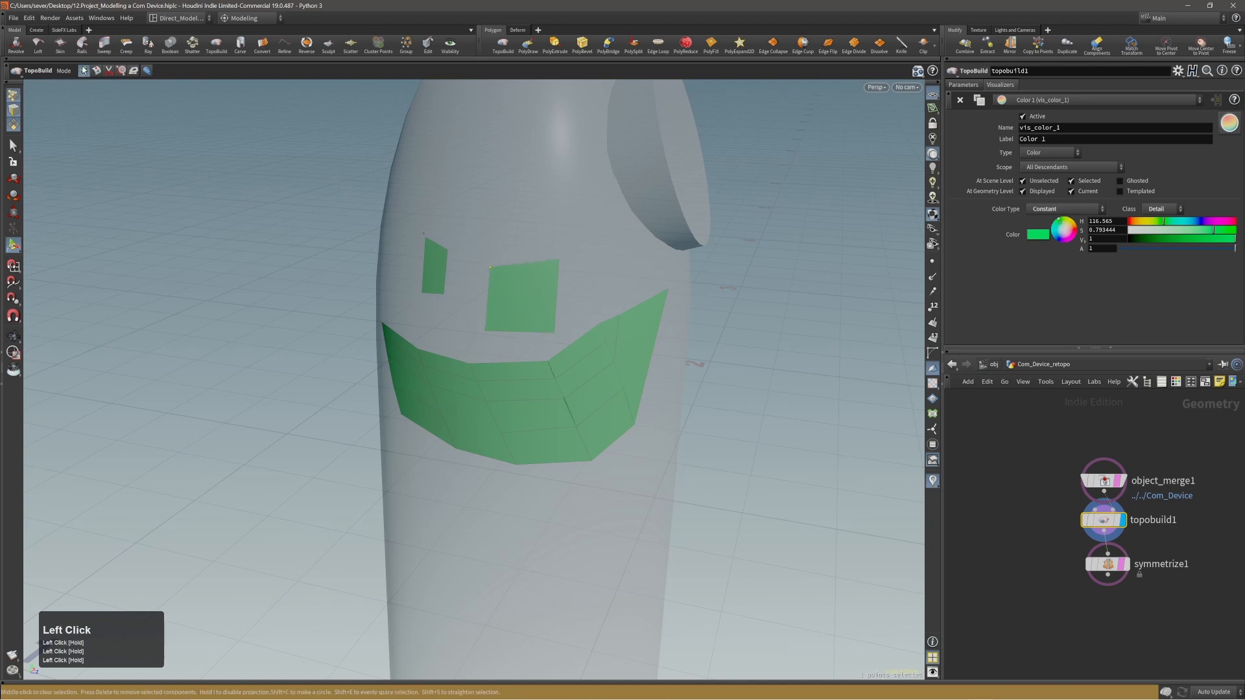
# Select all points of the strip and both quads and delete the whole new topology.
pyautogui.keyDown('alt'); pyautogui.moveTo(481, 295); pyautogui.dragTo(503, 325, button='right'); pyautogui.keyUp('alt')
pyautogui.keyDown('alt'); pyautogui.moveTo(503, 325); pyautogui.dragTo(538, 311); pyautogui.keyUp('alt')
pyautogui.moveTo(319, 194); pyautogui.dragTo(768, 490)
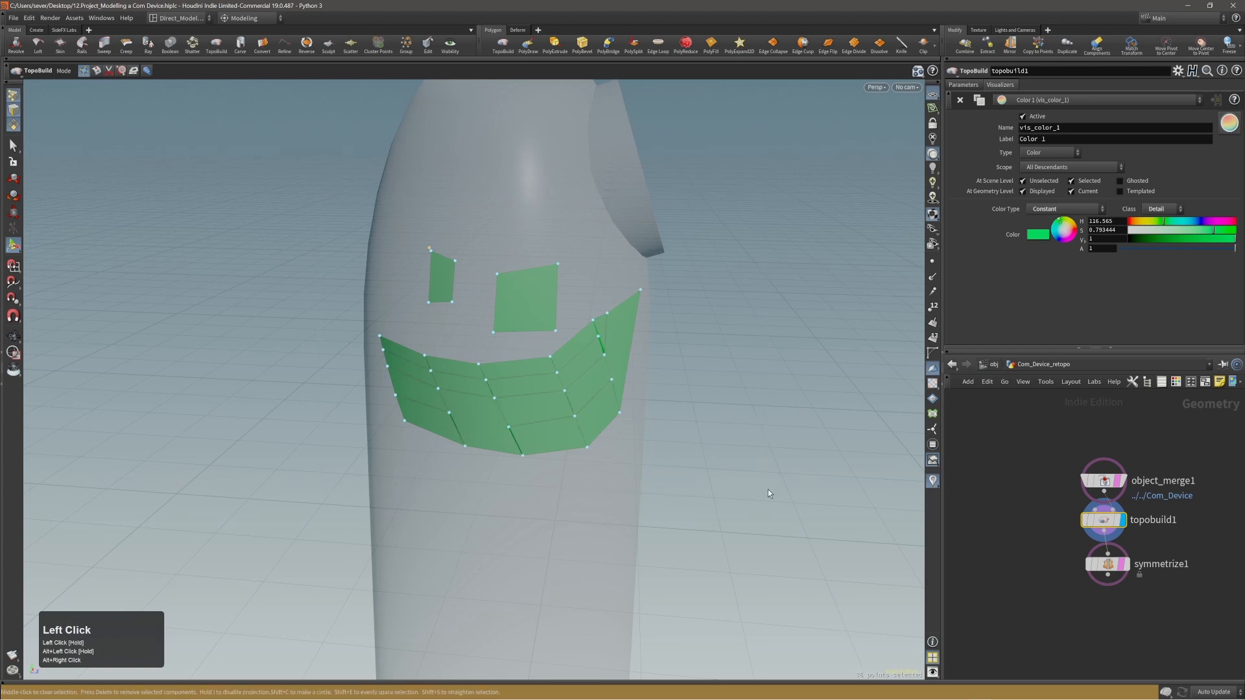
pyautogui.press('Delete')
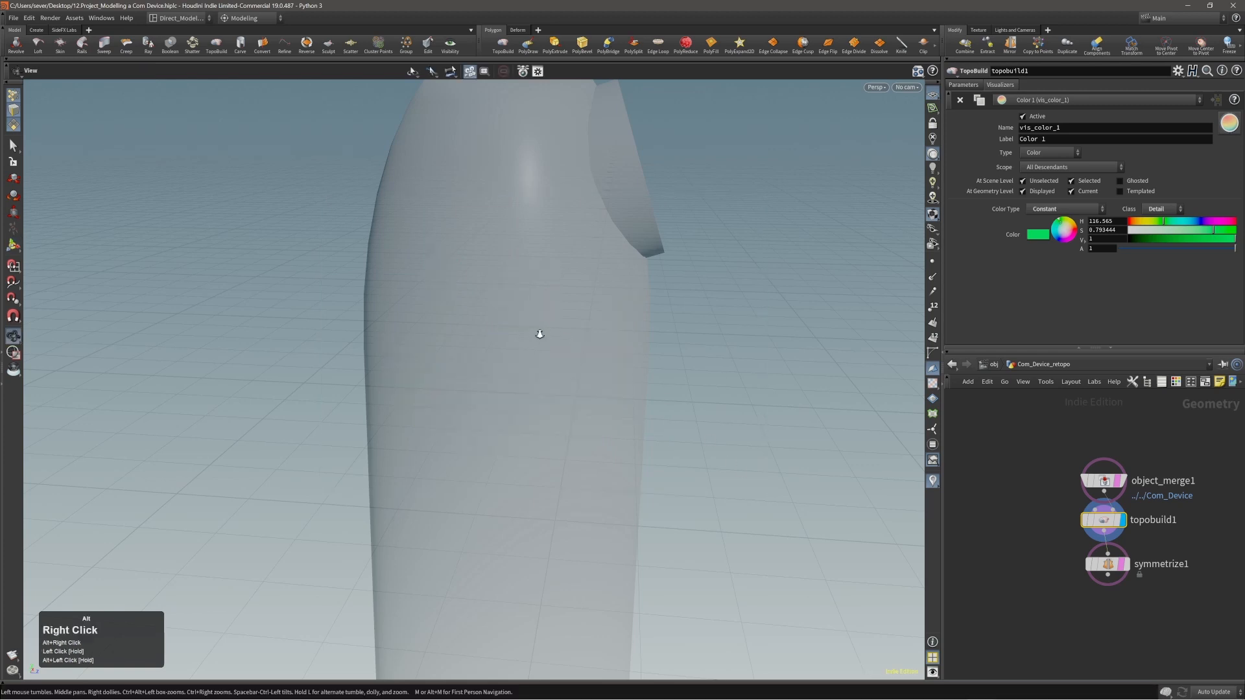
pyautogui.keyDown('alt'); pyautogui.moveTo(538, 336); pyautogui.dragTo(561, 341, button='right'); pyautogui.keyUp('alt')
pyautogui.keyDown('alt'); pyautogui.moveTo(561, 341); pyautogui.dragTo(590, 378); pyautogui.keyUp('alt')
pyautogui.keyDown('alt'); pyautogui.moveTo(589, 378); pyautogui.dragTo(541, 367, button='middle'); pyautogui.keyUp('alt')
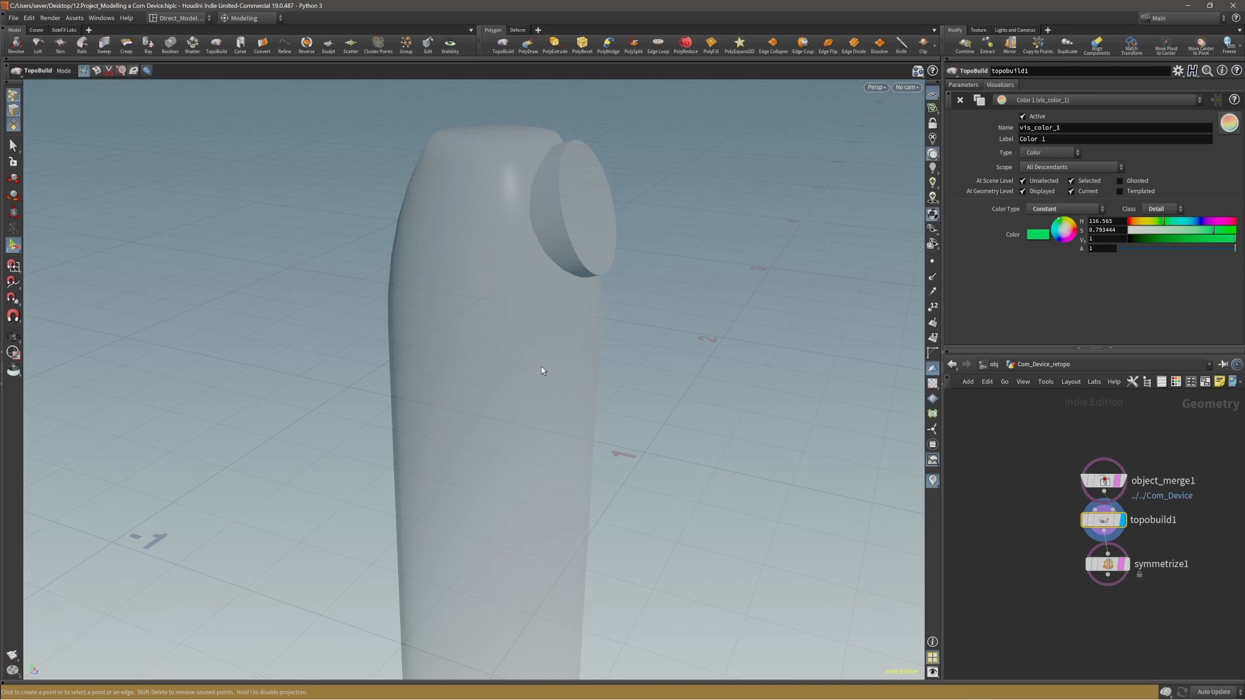
pyautogui.keyDown('alt'); pyautogui.moveTo(542, 368); pyautogui.dragTo(492, 300); pyautogui.keyUp('alt')
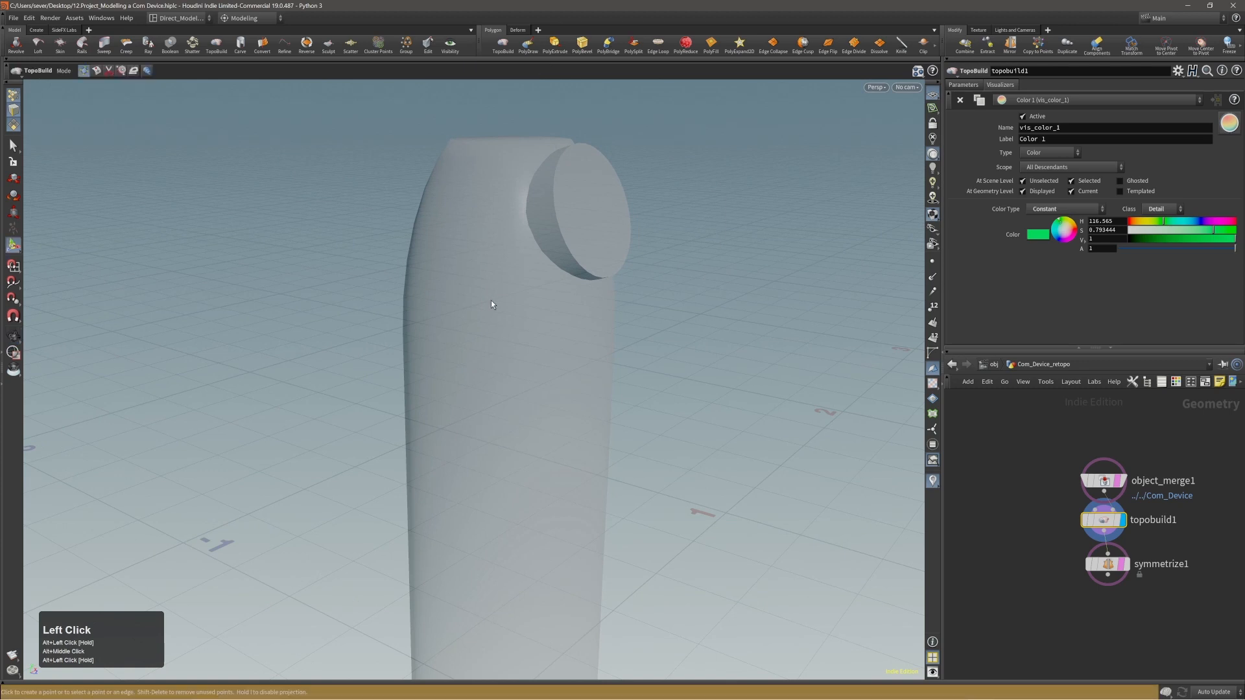
pyautogui.keyDown('alt'); pyautogui.moveTo(492, 300); pyautogui.dragTo(498, 338, button='middle'); pyautogui.keyUp('alt')
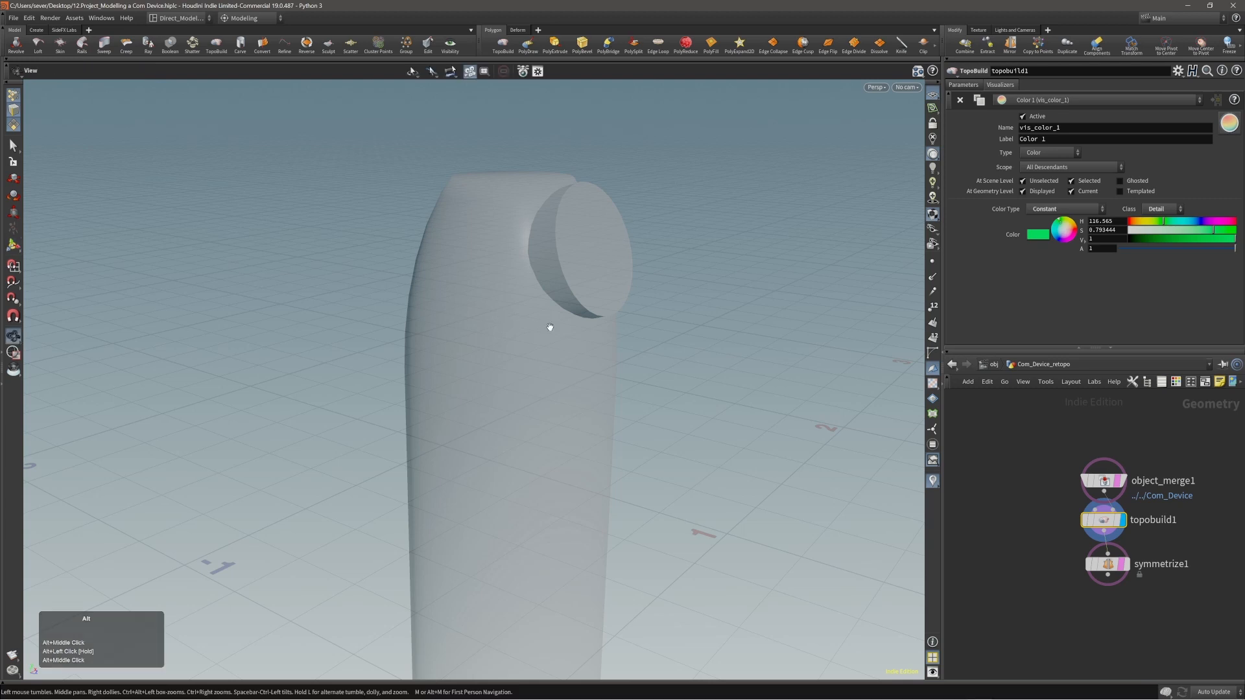
pyautogui.keyDown('alt'); pyautogui.moveTo(548, 323); pyautogui.dragTo(543, 323, button='middle'); pyautogui.keyUp('alt')
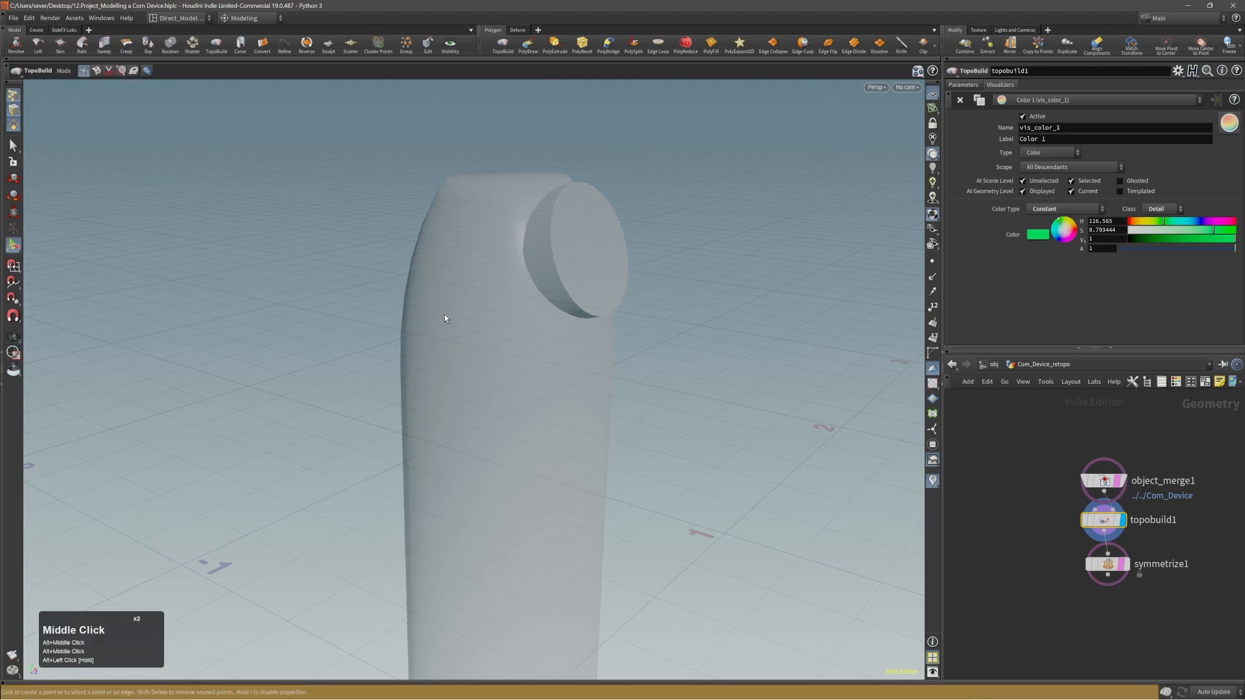
pyautogui.keyDown('alt'); pyautogui.moveTo(453, 307); pyautogui.dragTo(470, 300); pyautogui.keyUp('alt')
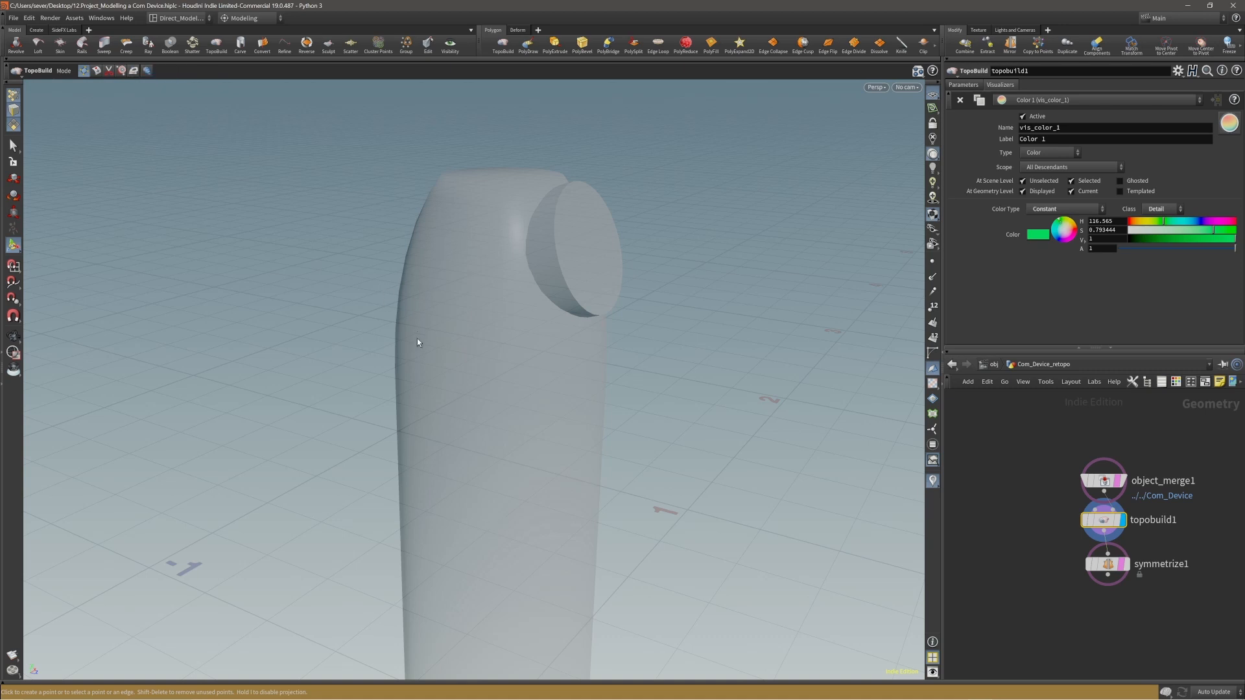
# Switch TopoBuild to Skin mode and draw three section lines across the lower part of the device.
pyautogui.click(149, 72)
pyautogui.keyDown('alt'); pyautogui.moveTo(376, 261); pyautogui.dragTo(454, 441, button='right'); pyautogui.keyUp('alt')
pyautogui.keyDown('alt'); pyautogui.moveTo(454, 441); pyautogui.dragTo(498, 401); pyautogui.keyUp('alt')
pyautogui.keyDown('alt'); pyautogui.moveTo(485, 441); pyautogui.dragTo(516, 414, button='middle'); pyautogui.keyUp('alt')
pyautogui.keyDown('alt'); pyautogui.moveTo(517, 416); pyautogui.dragTo(486, 486); pyautogui.keyUp('alt')
pyautogui.moveTo(379, 531); pyautogui.dragTo(628, 529)
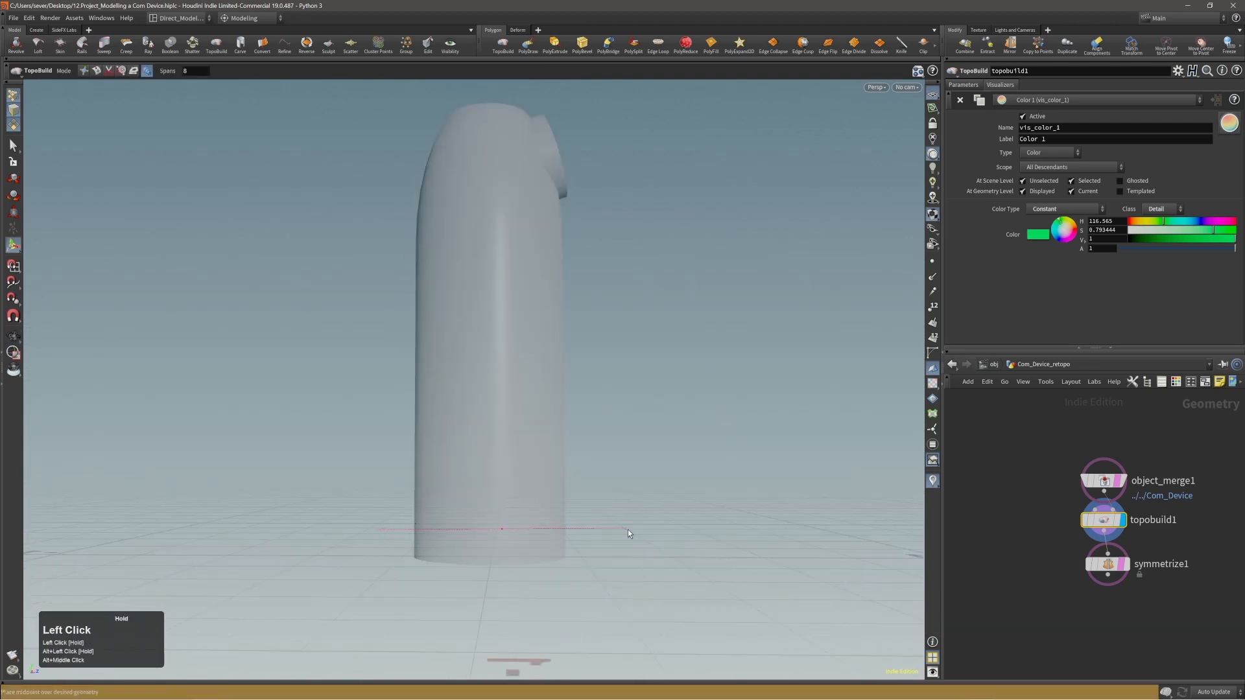
pyautogui.moveTo(371, 473); pyautogui.dragTo(558, 471)
pyautogui.moveTo(376, 430); pyautogui.dragTo(519, 422)
# Show the device full-size in the Front view, select the three slanted sections and delete them.
pyautogui.hotkey('space', 'b')
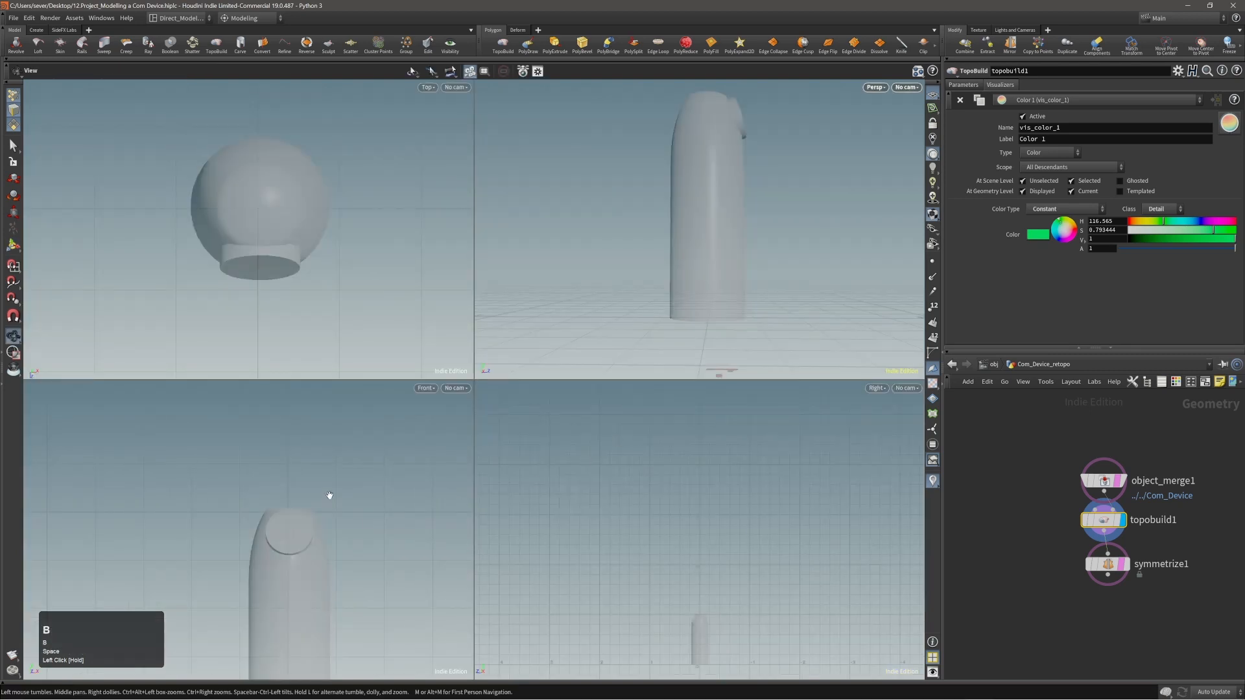
pyautogui.moveTo(329, 495); pyautogui.dragTo(305, 505, button='right')
pyautogui.moveTo(304, 504); pyautogui.dragTo(303, 410, button='middle')
pyautogui.moveTo(298, 571); pyautogui.dragTo(367, 556, button='right')
pyautogui.hotkey('space', 'b')
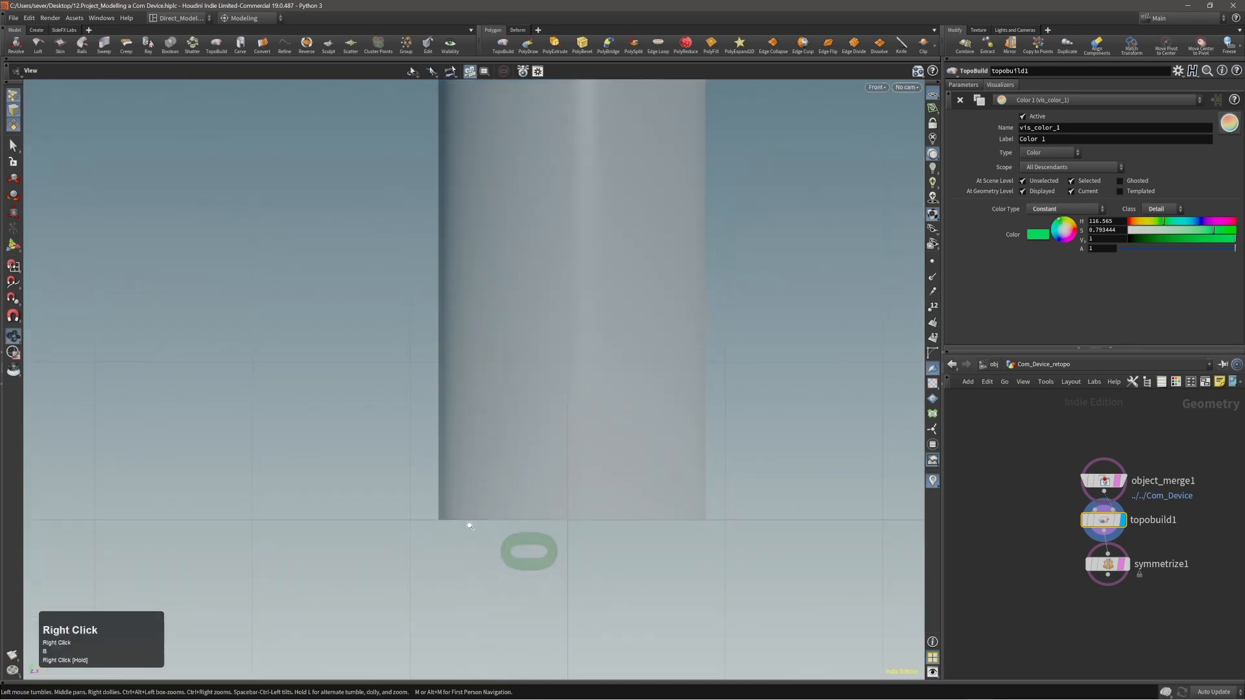
pyautogui.moveTo(469, 526); pyautogui.dragTo(443, 526, button='right')
pyautogui.moveTo(526, 490); pyautogui.dragTo(405, 511, button='middle')
pyautogui.moveTo(405, 511); pyautogui.dragTo(352, 511, button='right')
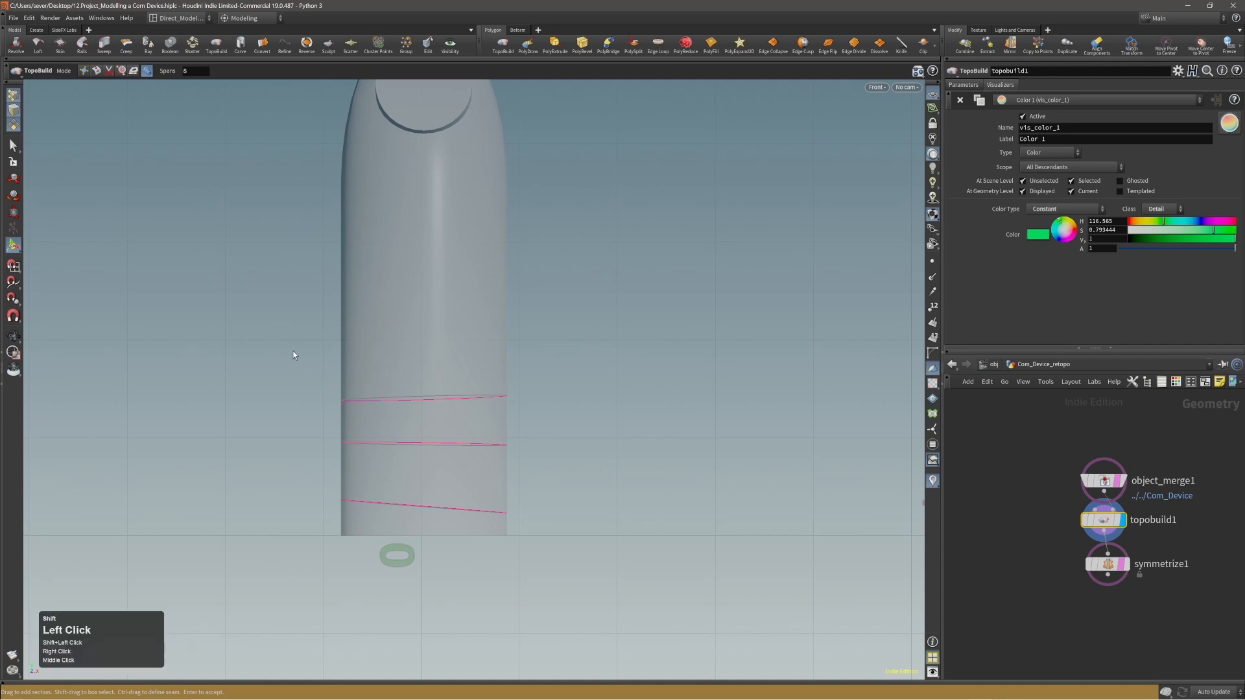
pyautogui.keyDown('shift'); pyautogui.moveTo(292, 350); pyautogui.dragTo(579, 552); pyautogui.keyUp('shift')
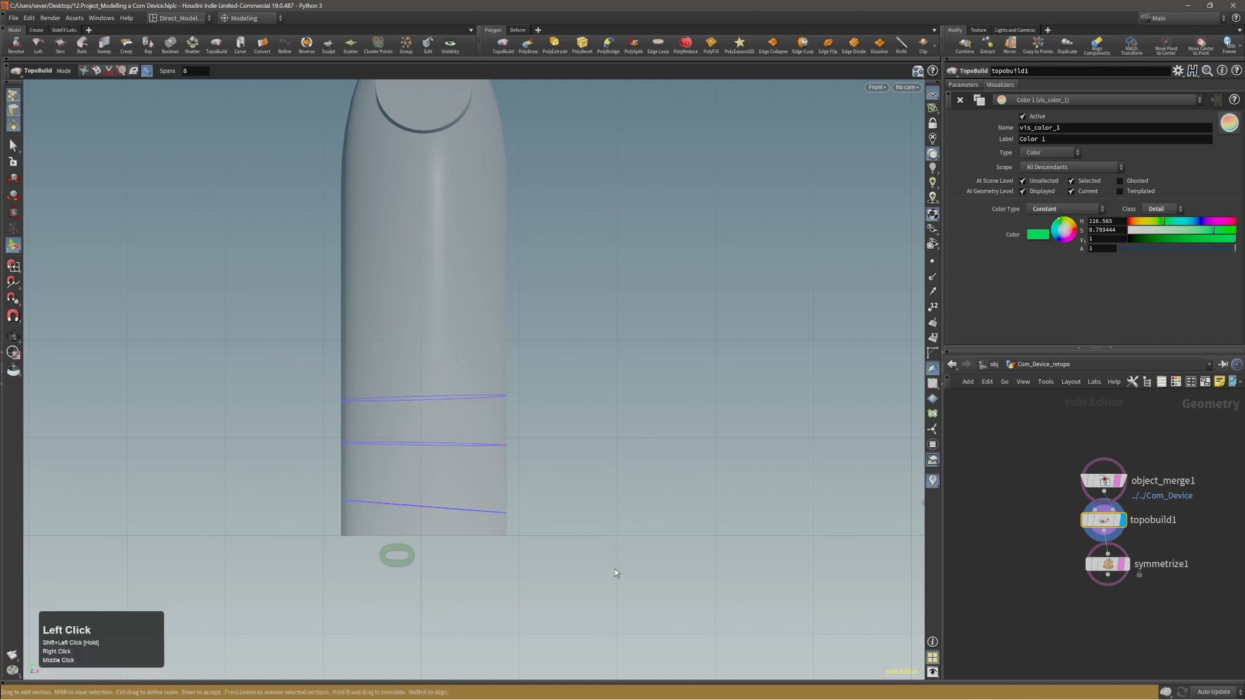
pyautogui.keyDown('shift'); pyautogui.moveTo(277, 333); pyautogui.dragTo(539, 560); pyautogui.keyUp('shift')
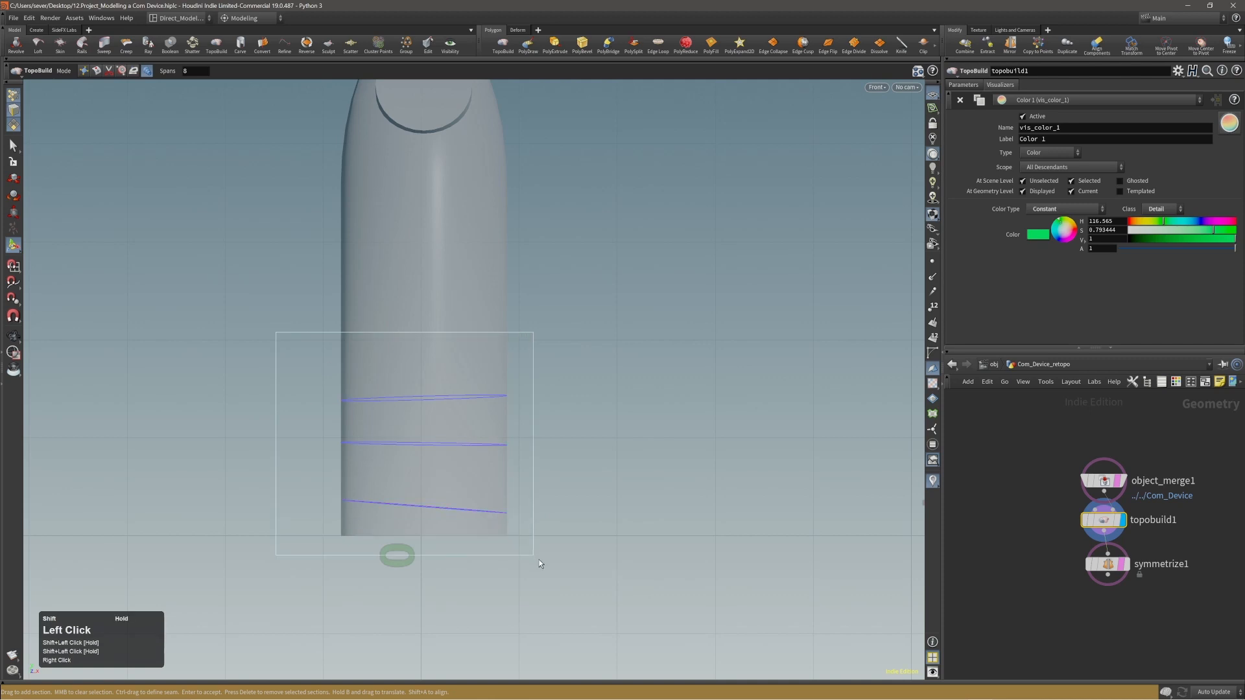
pyautogui.press('Delete')
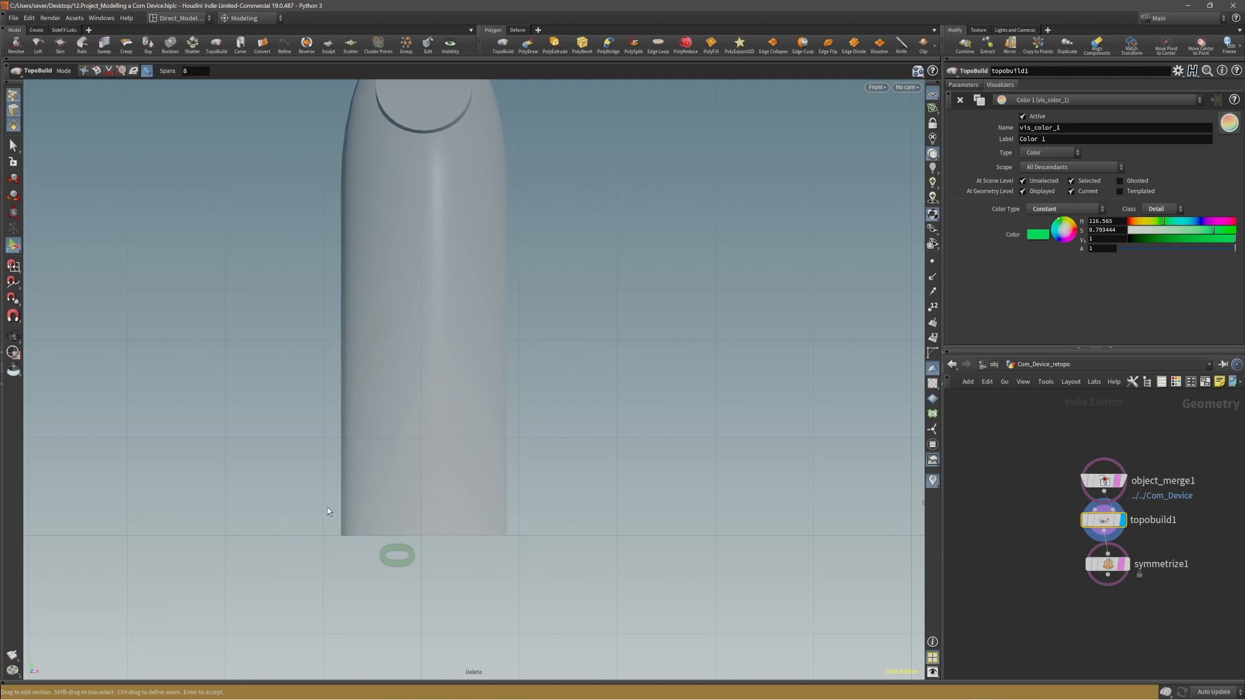
# Draw three level sections across the lower part of the device and define a vertical seam crossing them to skin a band.
pyautogui.moveTo(290, 500); pyautogui.dragTo(604, 500)
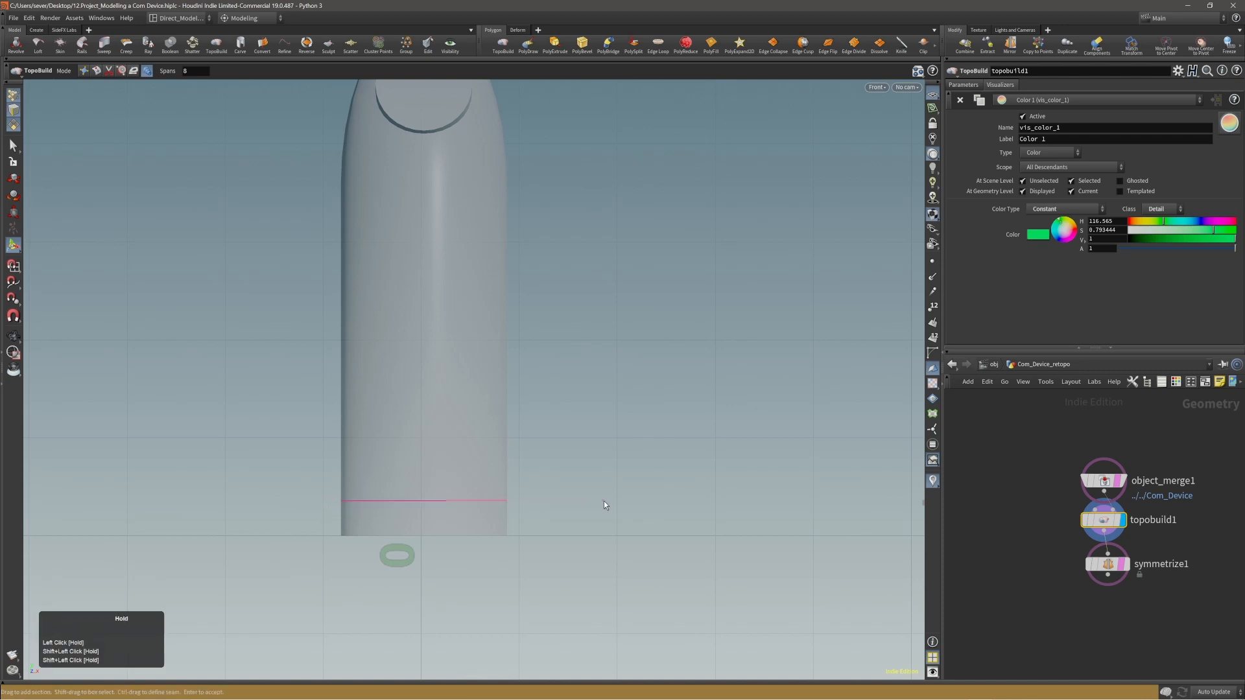
pyautogui.moveTo(312, 434); pyautogui.dragTo(561, 438)
pyautogui.moveTo(278, 350); pyautogui.dragTo(561, 351)
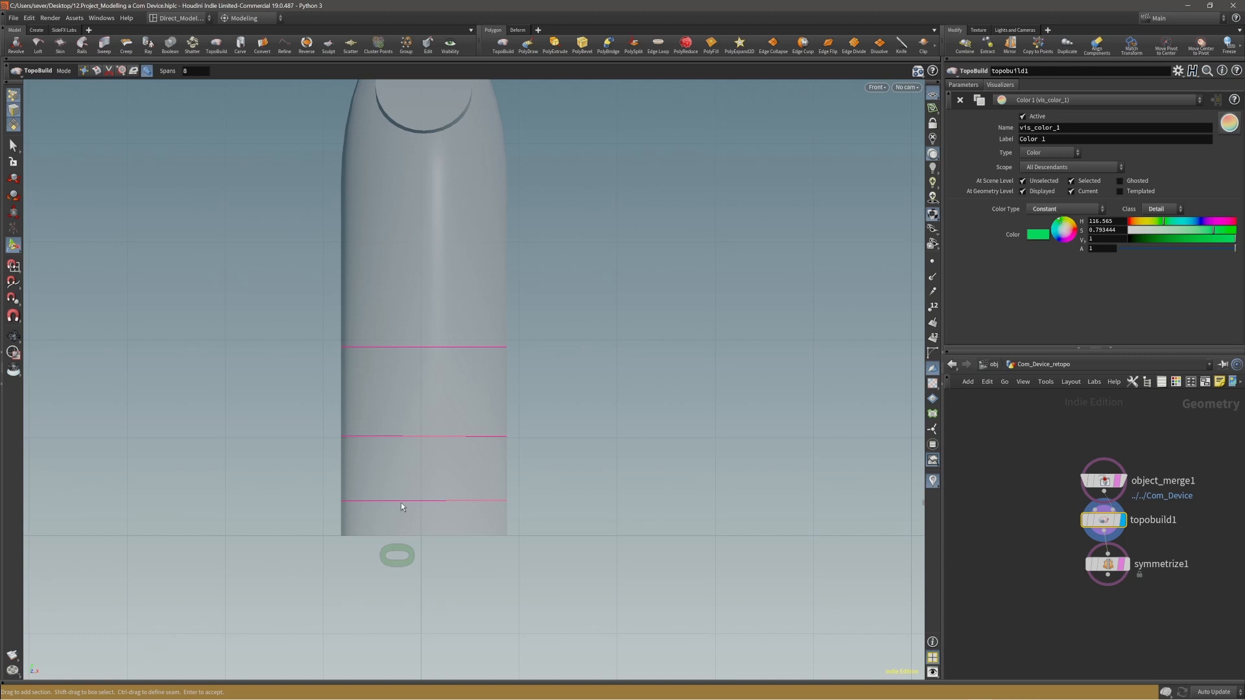
pyautogui.keyDown('ctrl'); pyautogui.moveTo(402, 506); pyautogui.dragTo(402, 505); pyautogui.keyUp('ctrl')
pyautogui.keyDown('ctrl'); pyautogui.moveTo(383, 311); pyautogui.dragTo(376, 551); pyautogui.keyUp('ctrl')
pyautogui.click(407, 437)
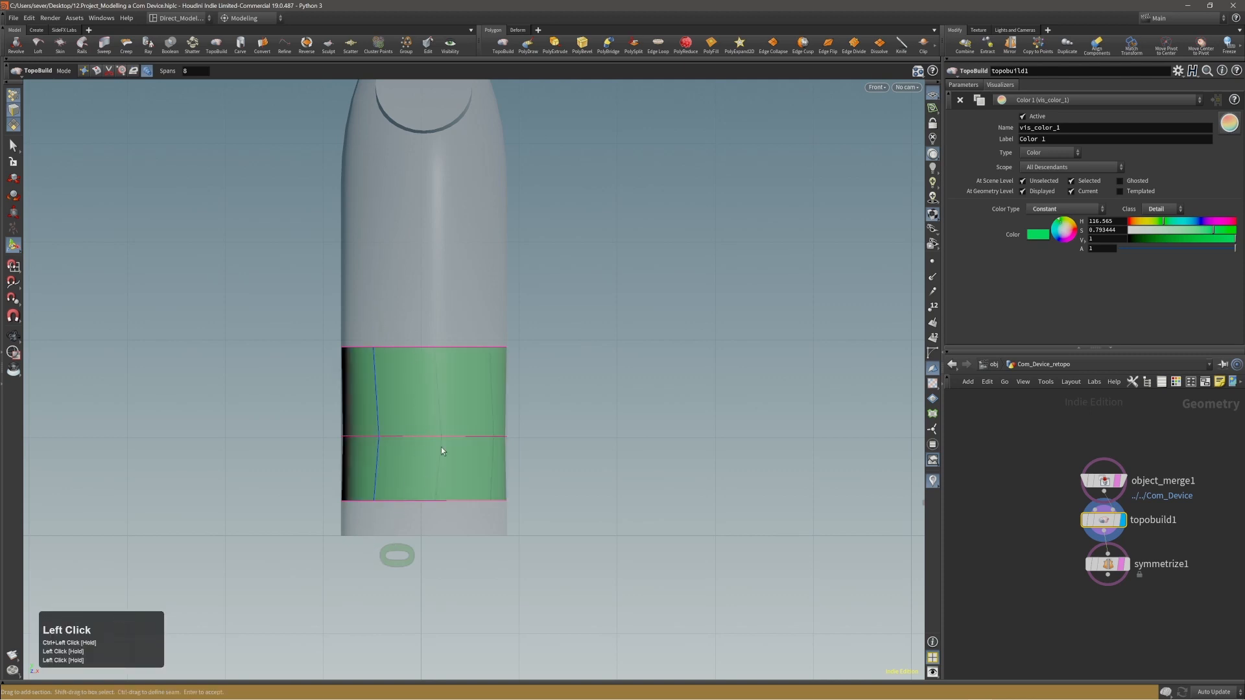
# Return to the perspective view and add sections to the green band so it has six evenly spaced rings.
pyautogui.hotkey('space', 'b')
pyautogui.hotkey('space', 'b')
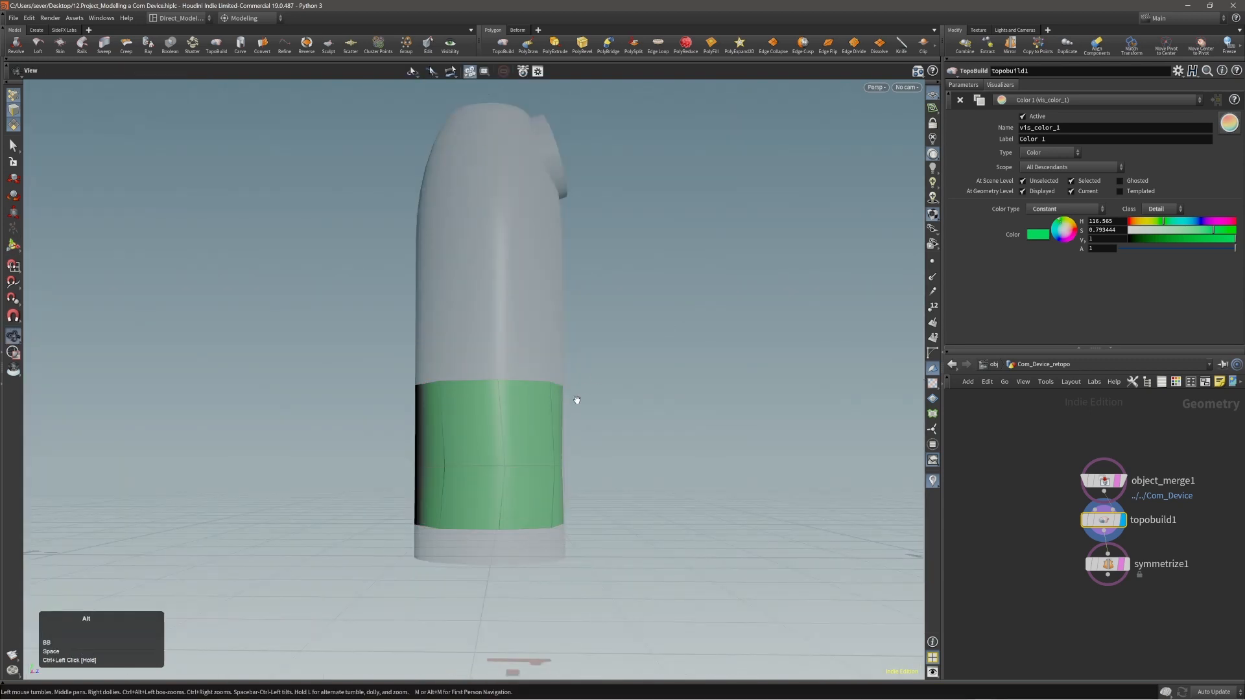
pyautogui.keyDown('alt'); pyautogui.moveTo(575, 400); pyautogui.dragTo(425, 441); pyautogui.keyUp('alt')
pyautogui.press('Return')
pyautogui.press('Escape')
pyautogui.press('Return')
pyautogui.keyDown('ctrl'); pyautogui.moveTo(520, 551); pyautogui.dragTo(520, 552); pyautogui.keyUp('ctrl')
pyautogui.keyDown('alt'); pyautogui.moveTo(536, 473); pyautogui.dragTo(497, 465); pyautogui.keyUp('alt')
pyautogui.moveTo(417, 420); pyautogui.dragTo(707, 418)
pyautogui.keyDown('alt'); pyautogui.moveTo(527, 379); pyautogui.dragTo(557, 367); pyautogui.keyUp('alt')
# Increase the skin's number of spans around the green band to 10, 18 and finally 20.
pyautogui.moveTo(573, 478)
pyautogui.keyDown('alt'); pyautogui.mouseDown()
pyautogui.moveTo(512, 464)
pyautogui.moveTo(708, 453)
pyautogui.moveTo(856, 494)
pyautogui.moveTo(742, 514)
pyautogui.moveTo(584, 509)
pyautogui.moveTo(717, 500)
pyautogui.moveTo(559, 464)
pyautogui.mouseUp(); pyautogui.keyUp('alt')
pyautogui.keyDown('alt'); pyautogui.moveTo(560, 464); pyautogui.dragTo(569, 478, button='right'); pyautogui.keyUp('alt')
pyautogui.keyDown('alt'); pyautogui.moveTo(570, 478); pyautogui.dragTo(617, 464); pyautogui.keyUp('alt')
pyautogui.keyDown('ctrl'); pyautogui.scroll(2, 578, 469); pyautogui.keyUp('ctrl')
pyautogui.scroll(1, 621, 469)
pyautogui.scroll(5, 621, 468)
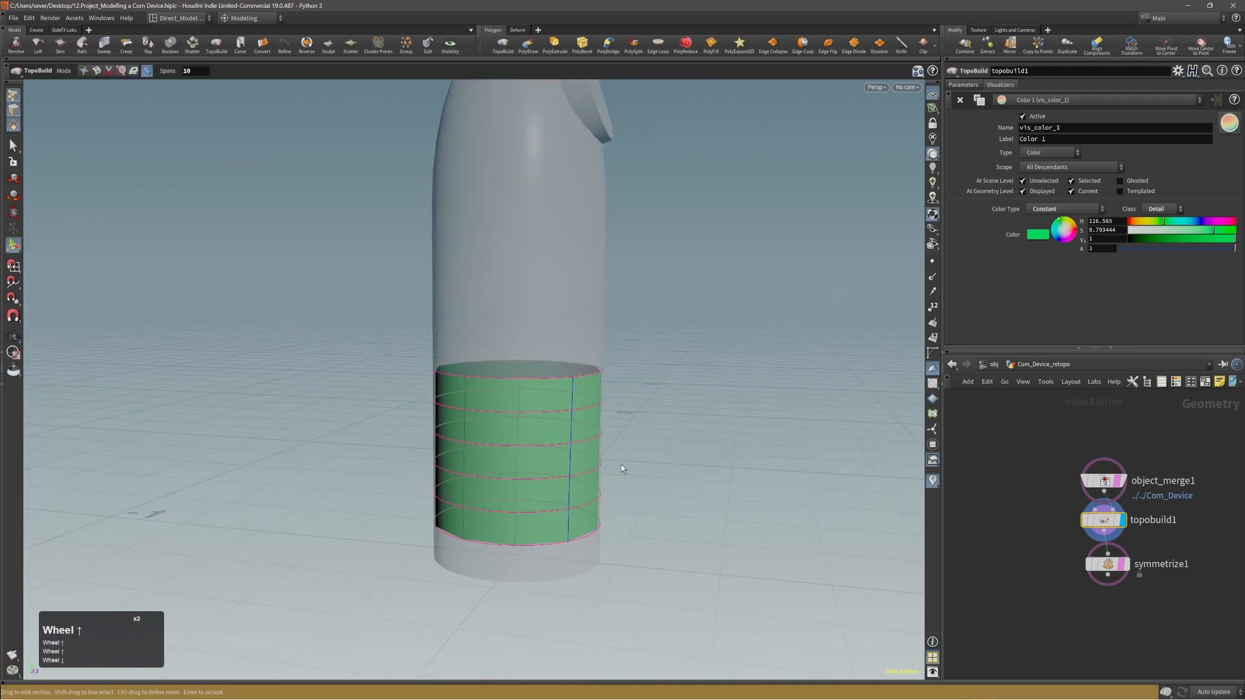
pyautogui.keyDown('alt'); pyautogui.moveTo(621, 464); pyautogui.dragTo(664, 454); pyautogui.keyUp('alt')
pyautogui.scroll(4, 631, 466)
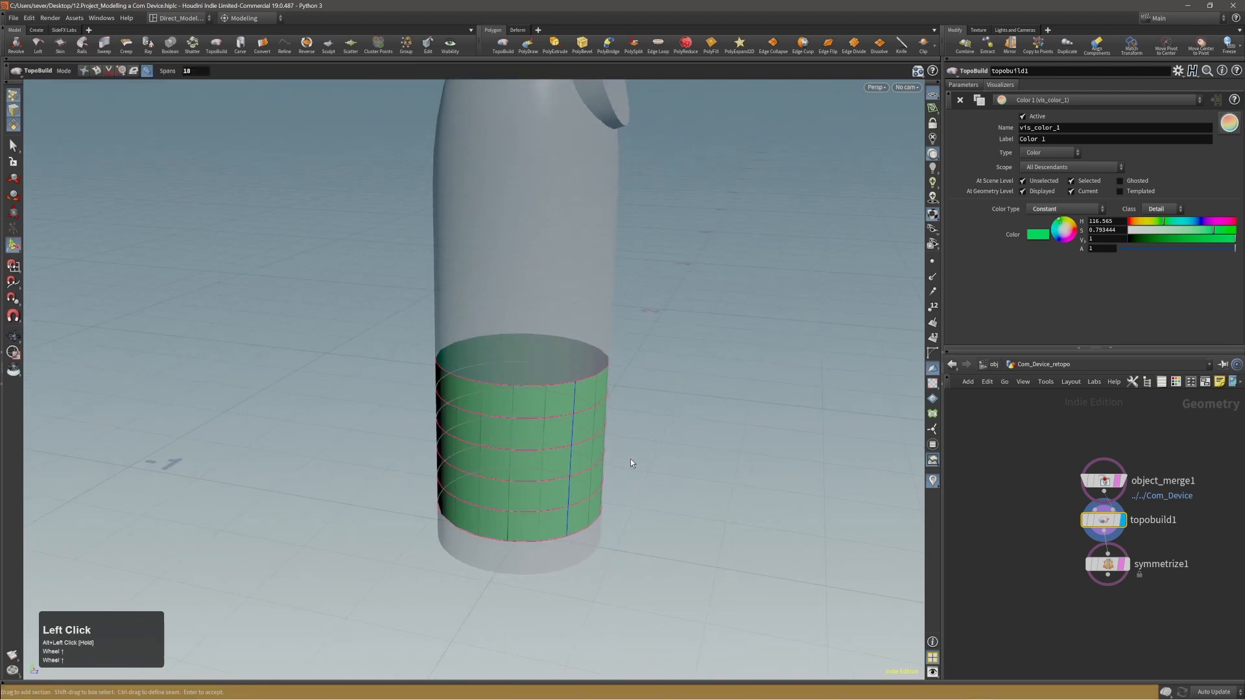
pyautogui.scroll(-3, 645, 465)
pyautogui.scroll(11, 644, 465)
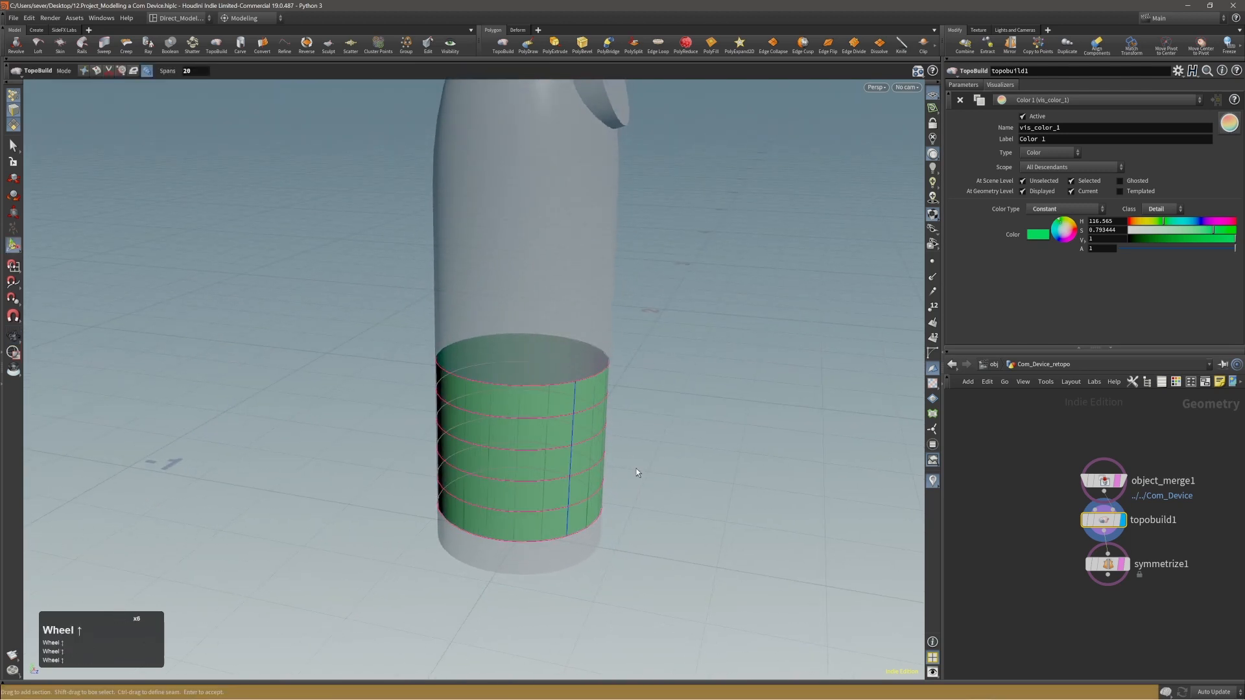
# Try denser skin divisions around the green band with spans of 36, back to 20, and up to 33.
pyautogui.keyDown('alt'); pyautogui.moveTo(642, 474); pyautogui.dragTo(695, 460); pyautogui.keyUp('alt')
pyautogui.scroll(5, 503, 444)
pyautogui.scroll(-10, 694, 460)
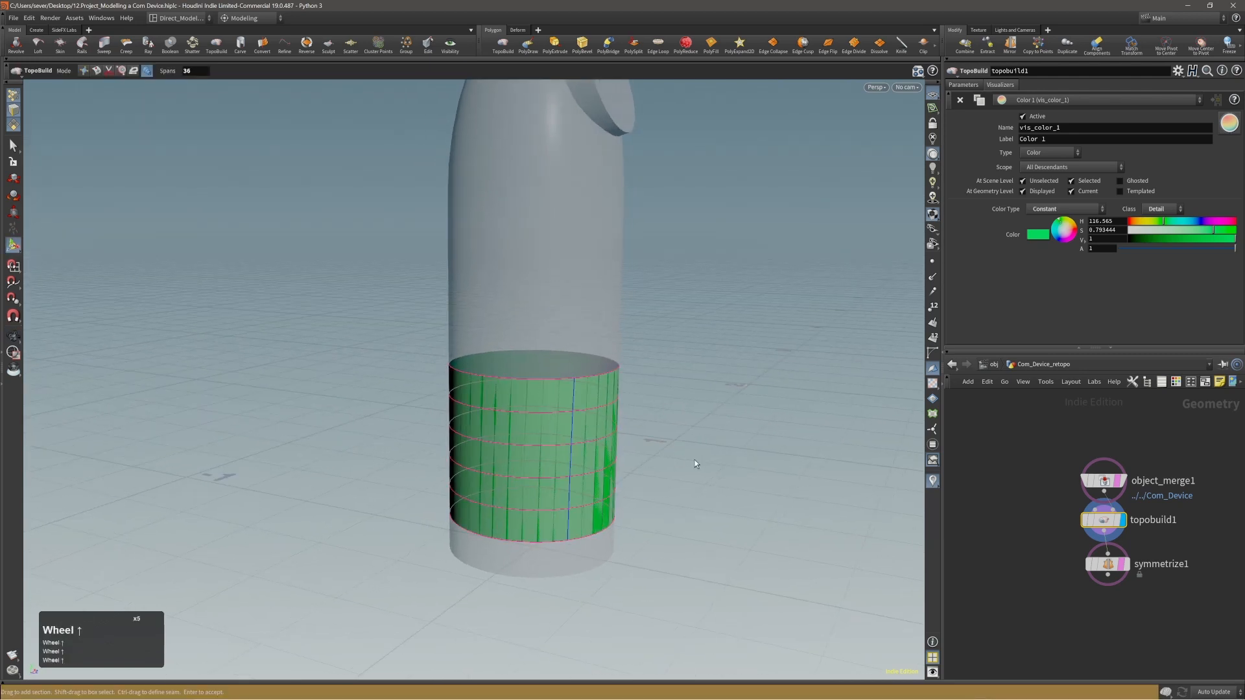
pyautogui.scroll(6, 678, 455)
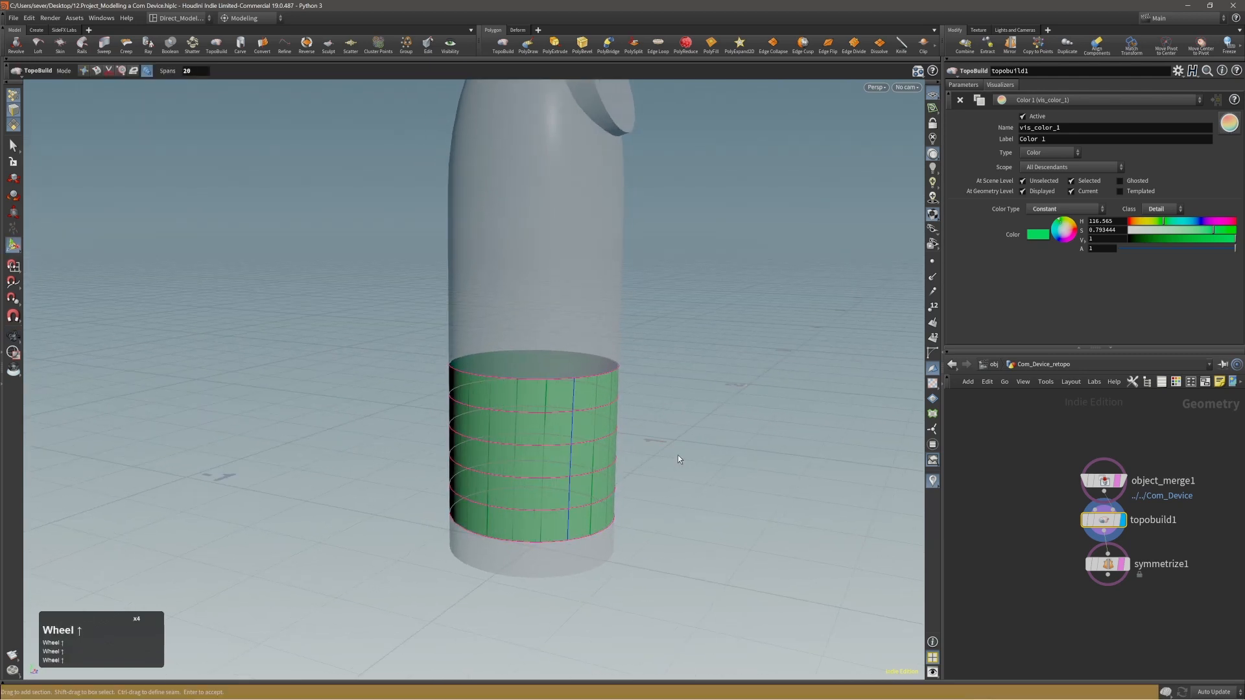
pyautogui.keyDown('alt'); pyautogui.click(671, 449); pyautogui.keyUp('alt')
pyautogui.keyDown('alt'); pyautogui.moveTo(671, 450); pyautogui.dragTo(659, 462); pyautogui.keyUp('alt')
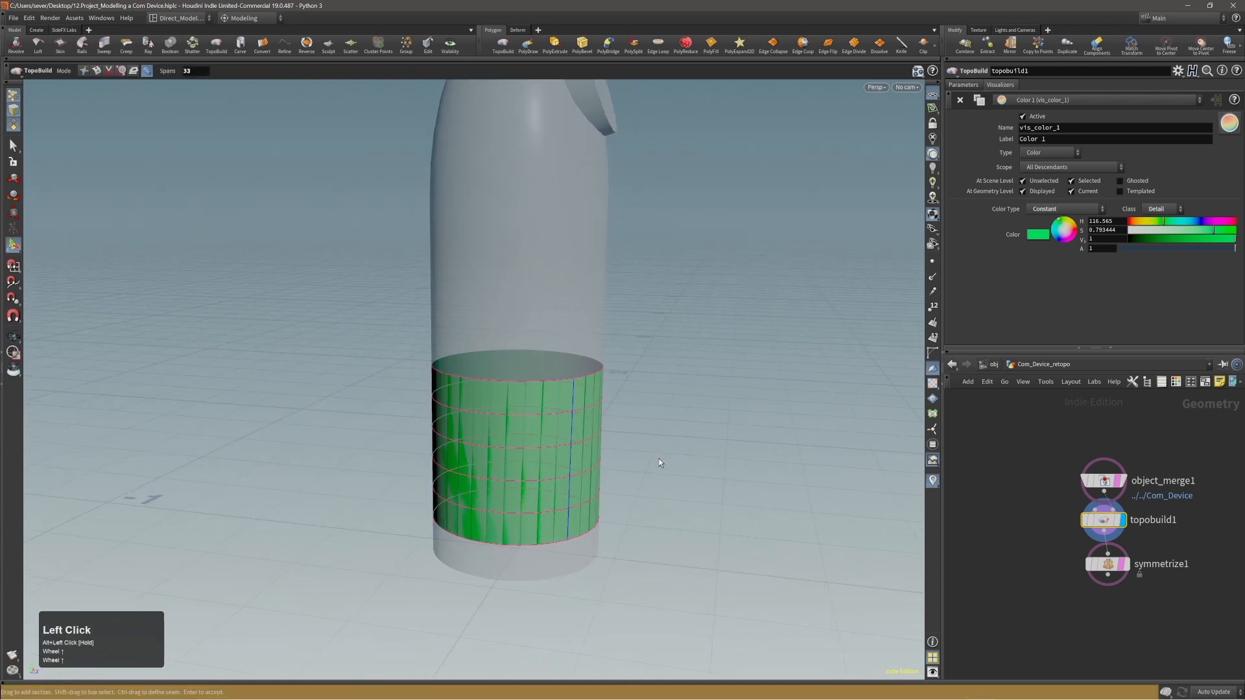
# Try denser and sparser section counts along the green band, finishing with four evenly spaced rings.
pyautogui.keyDown('ctrl'); pyautogui.scroll(-15, 654, 464); pyautogui.keyUp('ctrl')
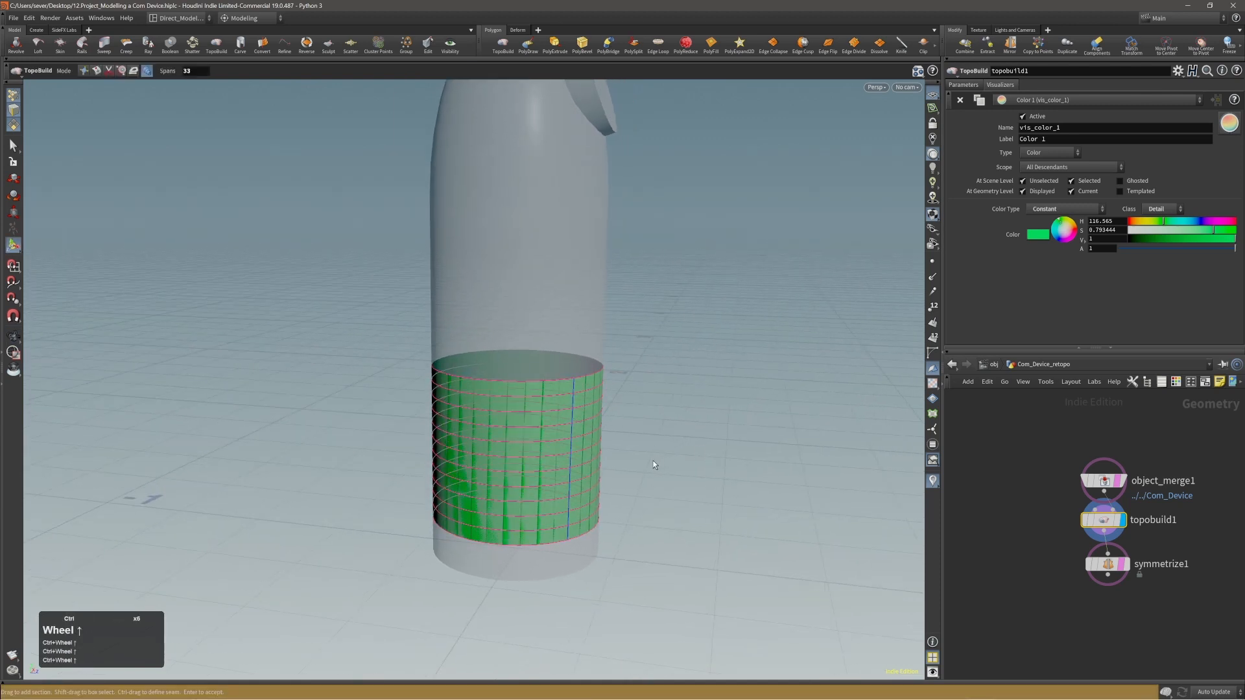
pyautogui.keyDown('ctrl'); pyautogui.scroll(18, 653, 461); pyautogui.keyUp('ctrl')
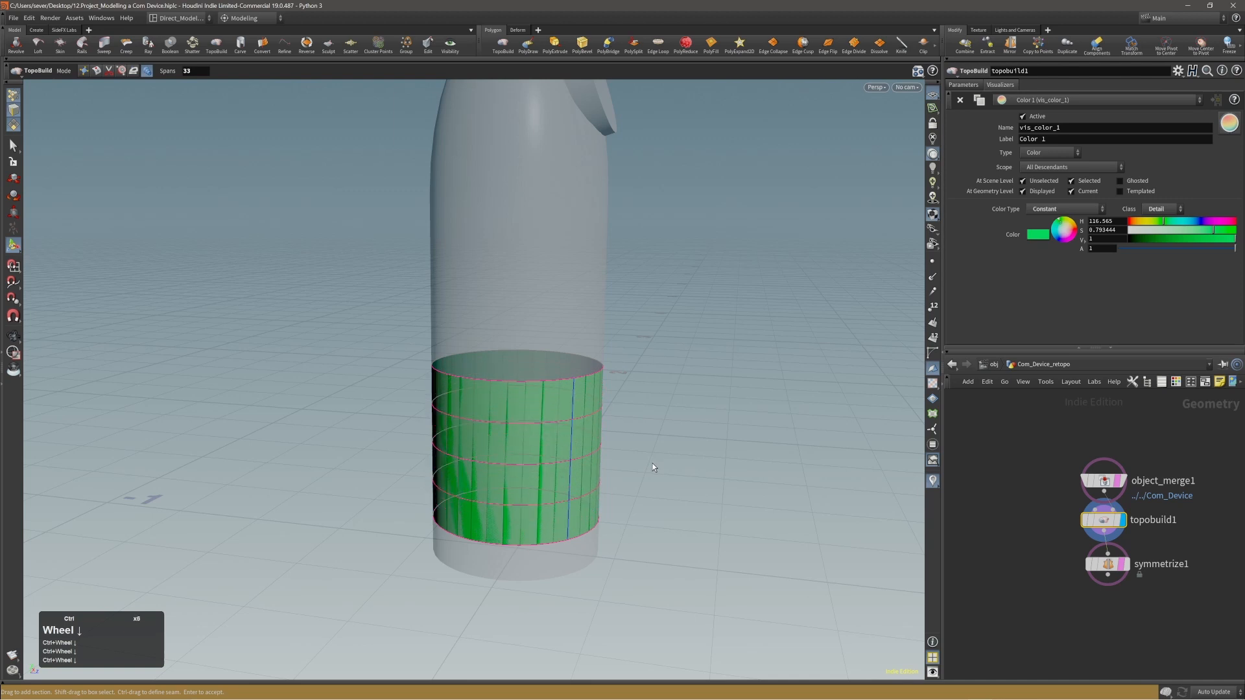
pyautogui.keyDown('ctrl'); pyautogui.scroll(3, 554, 436); pyautogui.keyUp('ctrl')
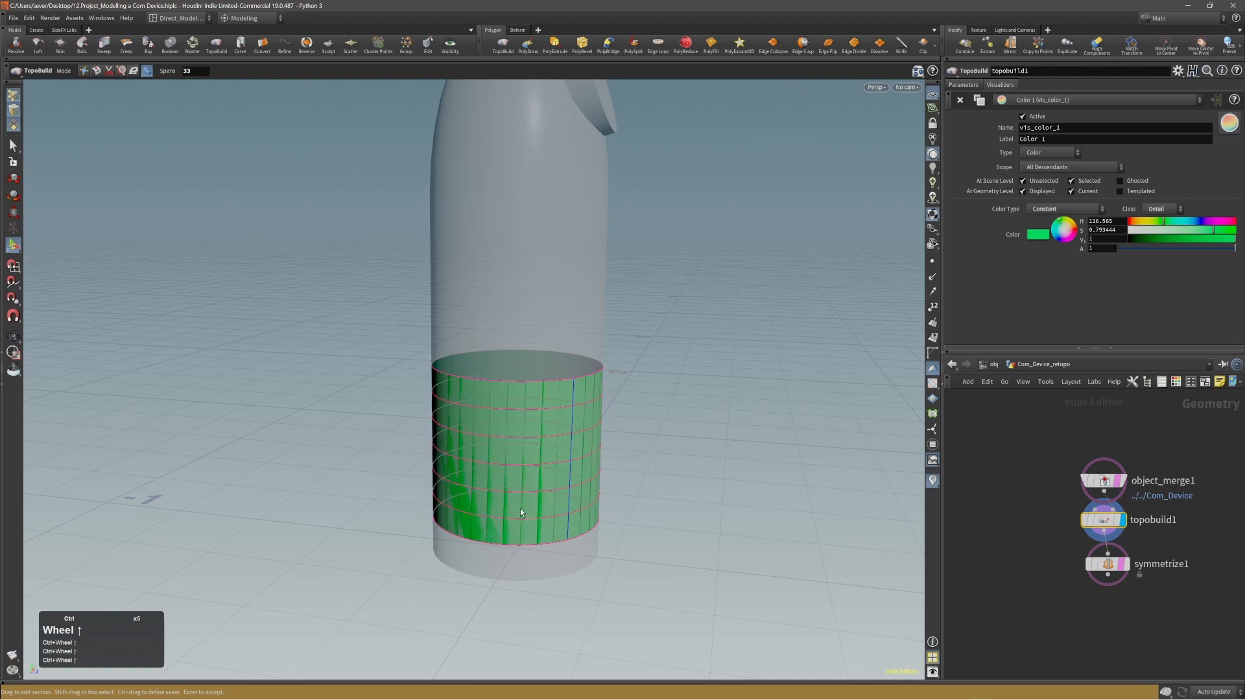
pyautogui.keyDown('alt'); pyautogui.moveTo(659, 485); pyautogui.dragTo(689, 485); pyautogui.keyUp('alt')
pyautogui.keyDown('ctrl'); pyautogui.scroll(-10, 686, 465); pyautogui.keyUp('ctrl')
pyautogui.keyDown('ctrl'); pyautogui.scroll(1, 686, 471); pyautogui.keyUp('ctrl')
# Reduce the number of spans around the green band to 29 and finally 19.
pyautogui.keyDown('alt'); pyautogui.moveTo(595, 368); pyautogui.dragTo(441, 408); pyautogui.keyUp('alt')
pyautogui.keyDown('alt'); pyautogui.moveTo(661, 425); pyautogui.dragTo(547, 415, button='middle'); pyautogui.keyUp('alt')
pyautogui.keyDown('alt'); pyautogui.moveTo(478, 417); pyautogui.dragTo(563, 418); pyautogui.keyUp('alt')
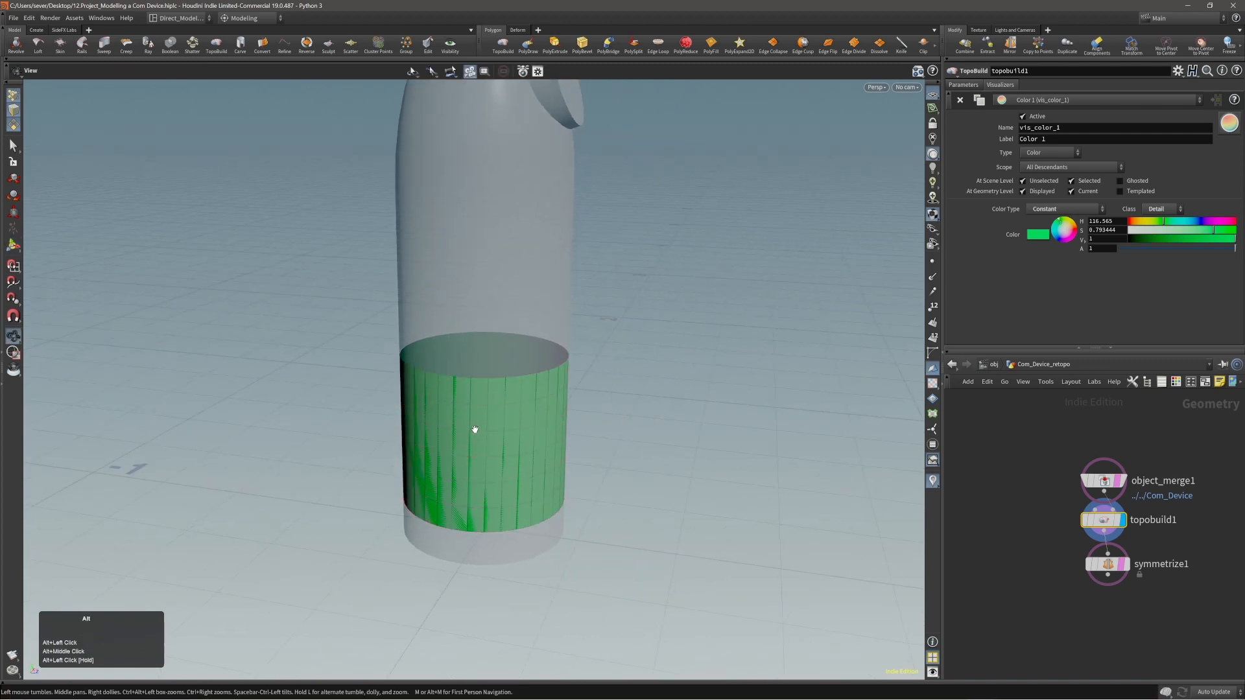
pyautogui.keyDown('alt'); pyautogui.moveTo(474, 429); pyautogui.dragTo(508, 403); pyautogui.keyUp('alt')
pyautogui.scroll(-3, 607, 453)
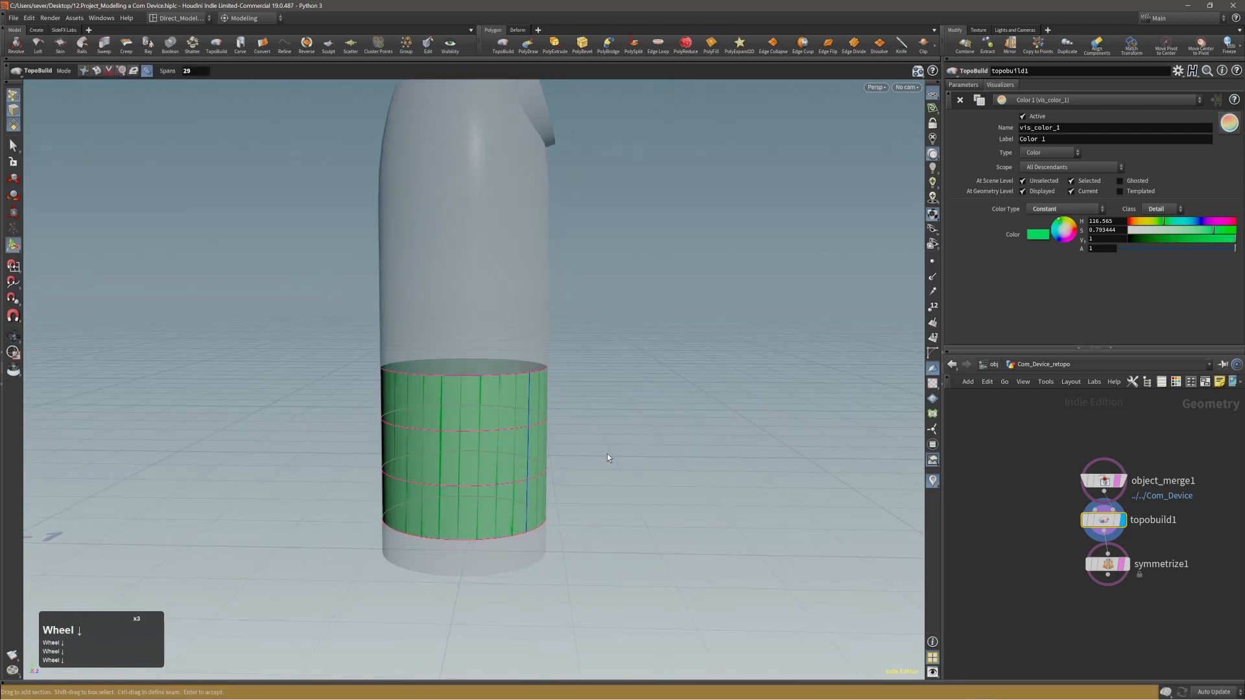
pyautogui.keyDown('alt'); pyautogui.moveTo(606, 454); pyautogui.dragTo(584, 463); pyautogui.keyUp('alt')
pyautogui.keyDown('alt'); pyautogui.moveTo(475, 310); pyautogui.dragTo(514, 391, button='middle'); pyautogui.keyUp('alt')
pyautogui.keyDown('alt'); pyautogui.moveTo(514, 392); pyautogui.dragTo(504, 394, button='right'); pyautogui.keyUp('alt')
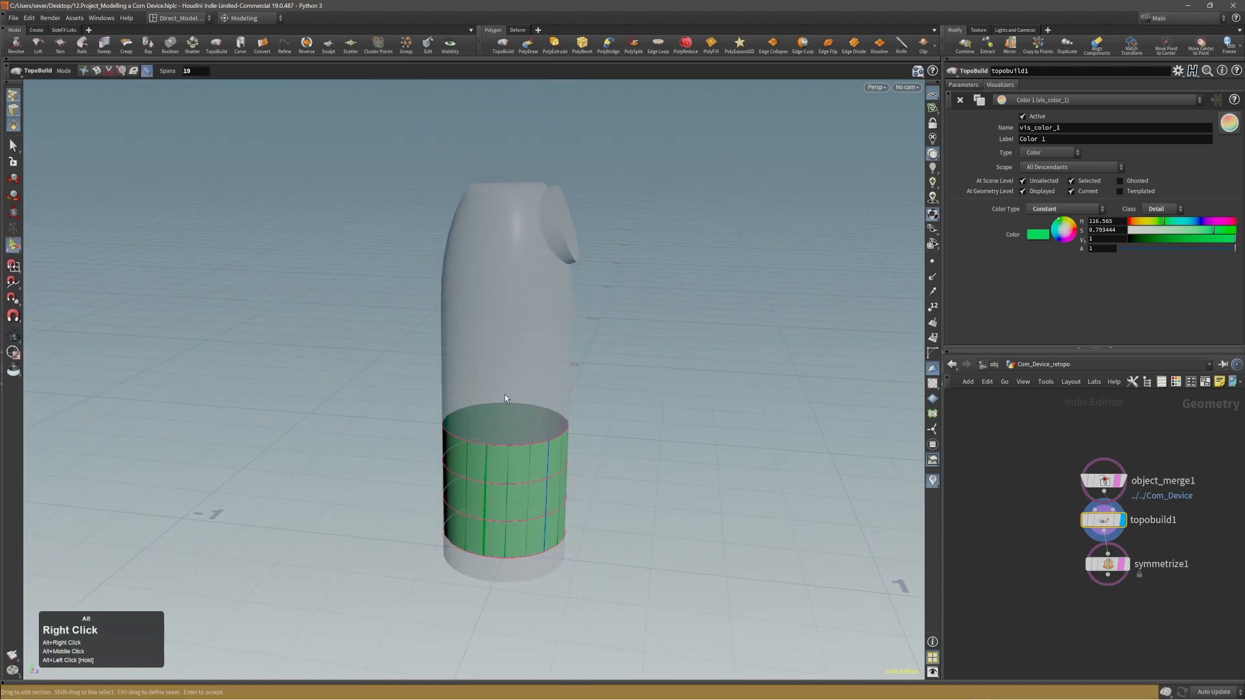
# Select all sections of the green band and delete the skin from the device's lower body.
pyautogui.keyDown('alt'); pyautogui.moveTo(541, 382); pyautogui.dragTo(452, 378); pyautogui.keyUp('alt')
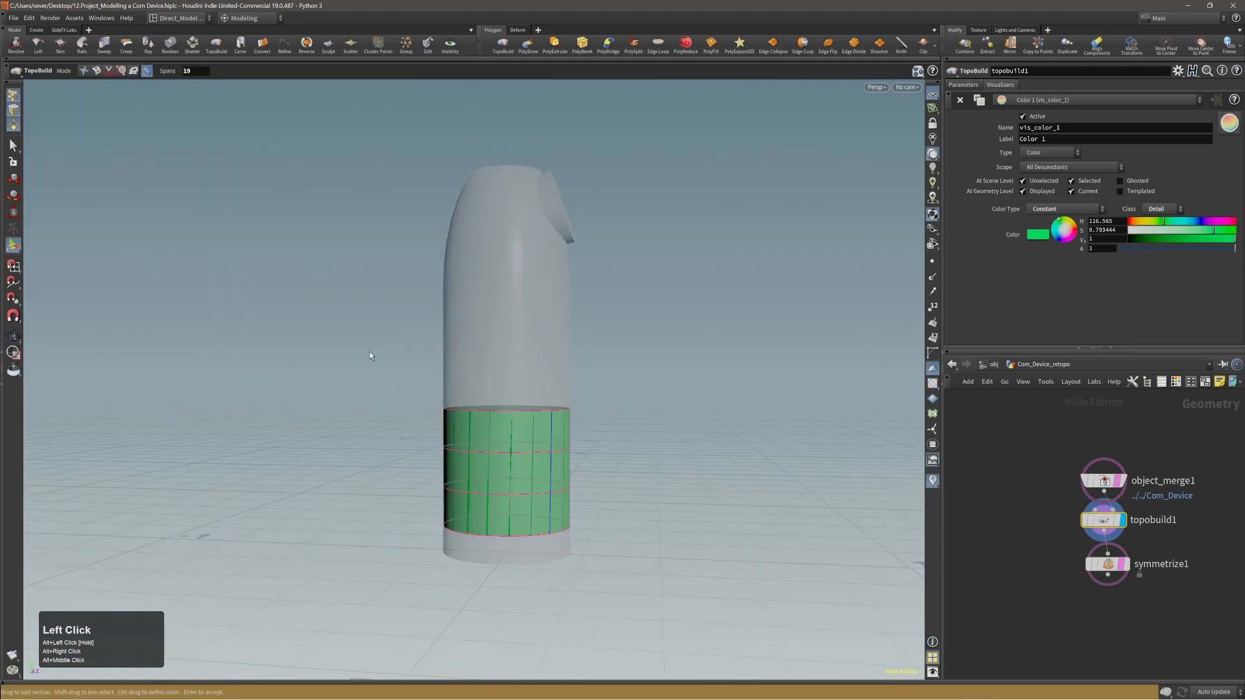
pyautogui.keyDown('shift'); pyautogui.moveTo(368, 347); pyautogui.dragTo(707, 556); pyautogui.keyUp('shift')
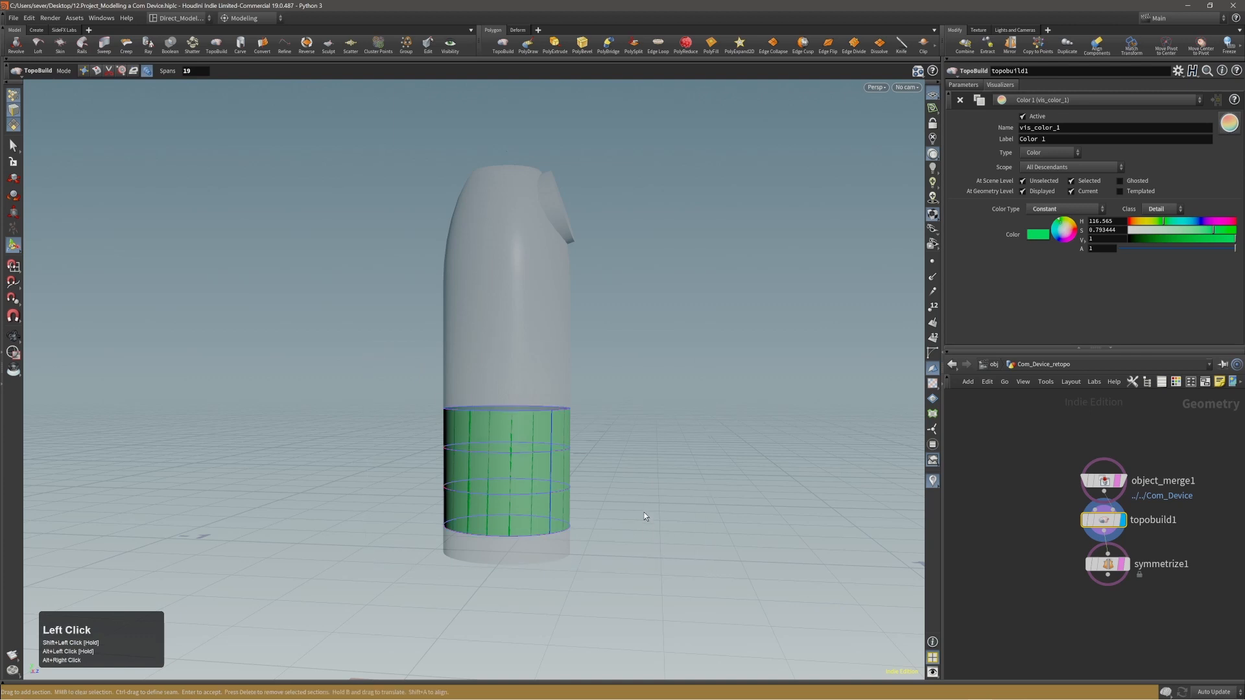
pyautogui.press('Delete')
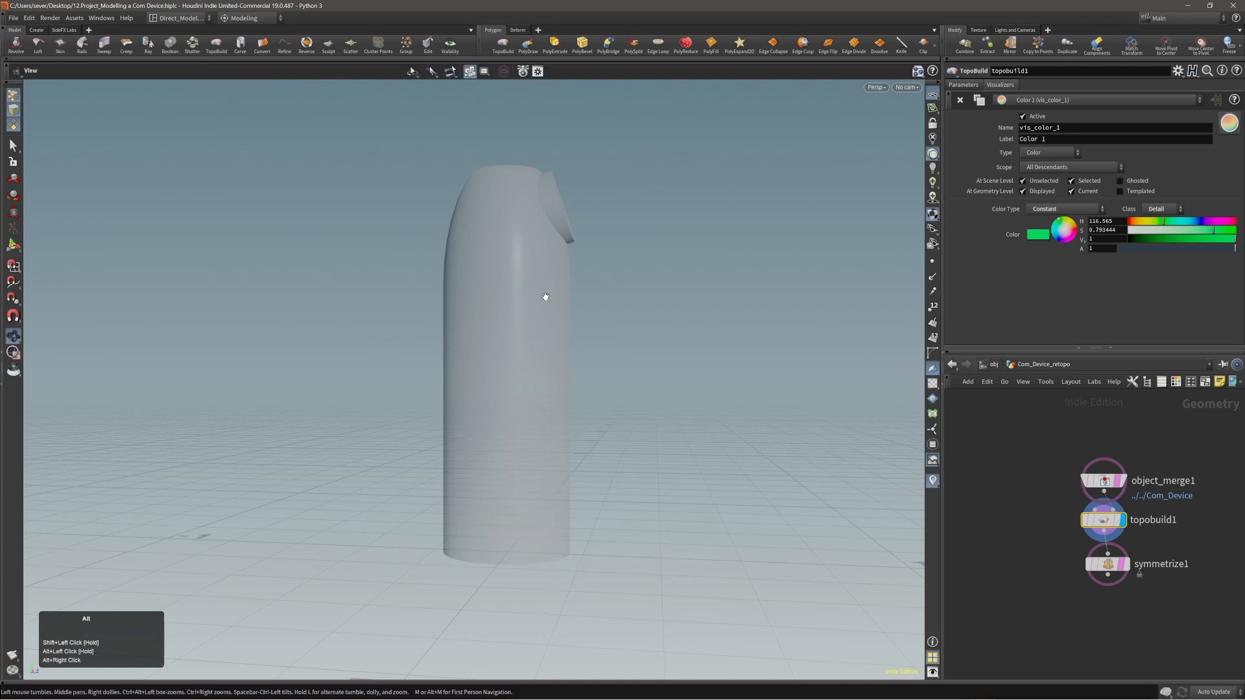
# Examine the upper end of the device around the protruding round disc.
pyautogui.keyDown('alt'); pyautogui.moveTo(544, 297); pyautogui.dragTo(515, 385, button='middle'); pyautogui.keyUp('alt')
pyautogui.keyDown('alt'); pyautogui.moveTo(516, 385); pyautogui.dragTo(447, 363); pyautogui.keyUp('alt')
pyautogui.keyDown('alt'); pyautogui.moveTo(448, 363); pyautogui.dragTo(500, 314, button='right'); pyautogui.keyUp('alt')
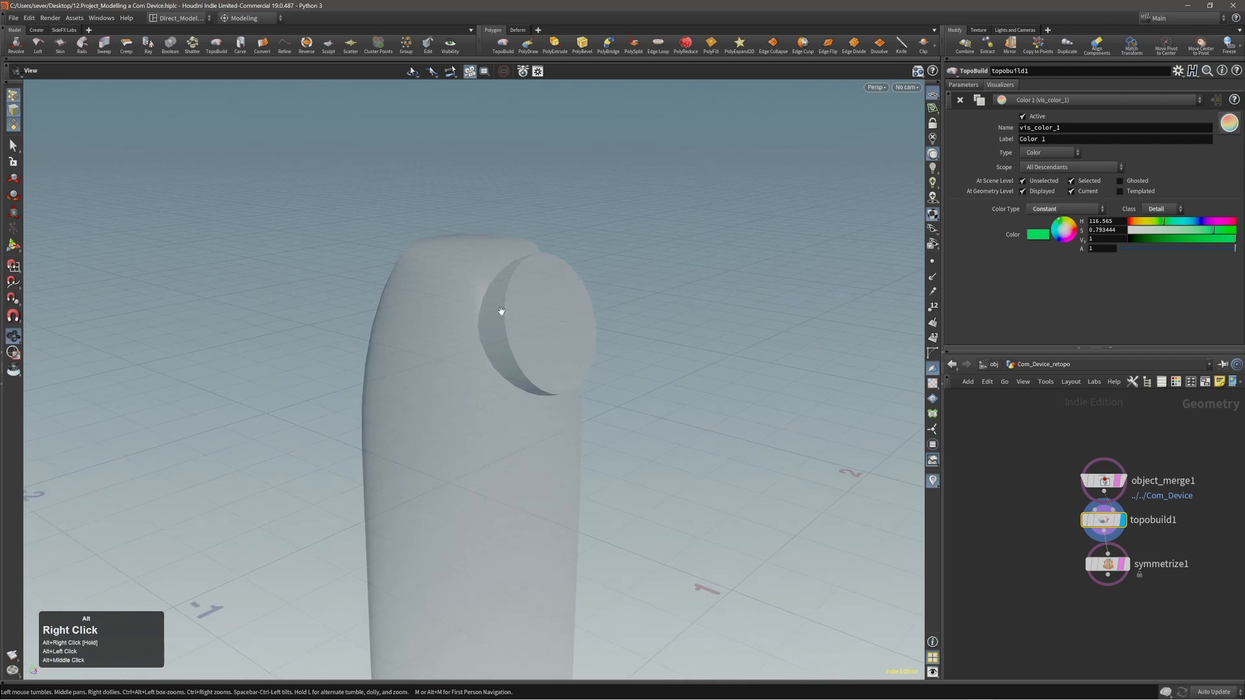
pyautogui.keyDown('alt'); pyautogui.moveTo(499, 314); pyautogui.dragTo(612, 371, button='middle'); pyautogui.keyUp('alt')
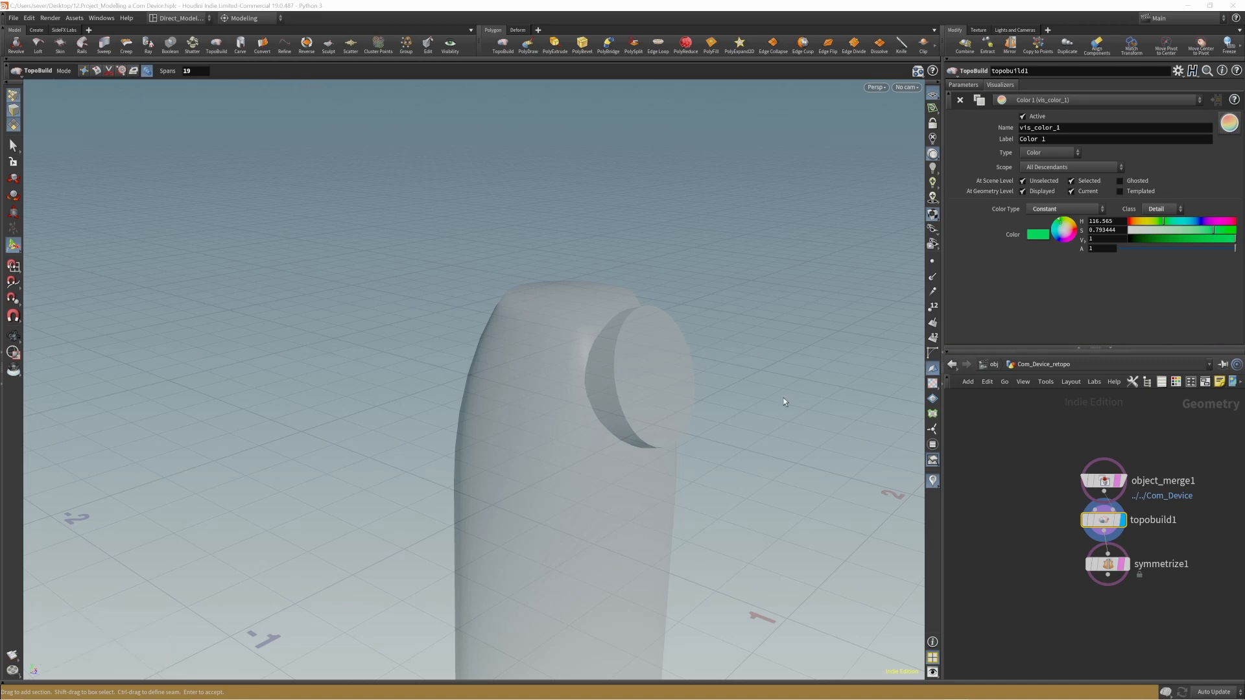
pyautogui.keyDown('alt'); pyautogui.moveTo(588, 392); pyautogui.dragTo(576, 387, button='middle'); pyautogui.keyUp('alt')
pyautogui.keyDown('alt'); pyautogui.moveTo(575, 388); pyautogui.dragTo(572, 406, button='right'); pyautogui.keyUp('alt')
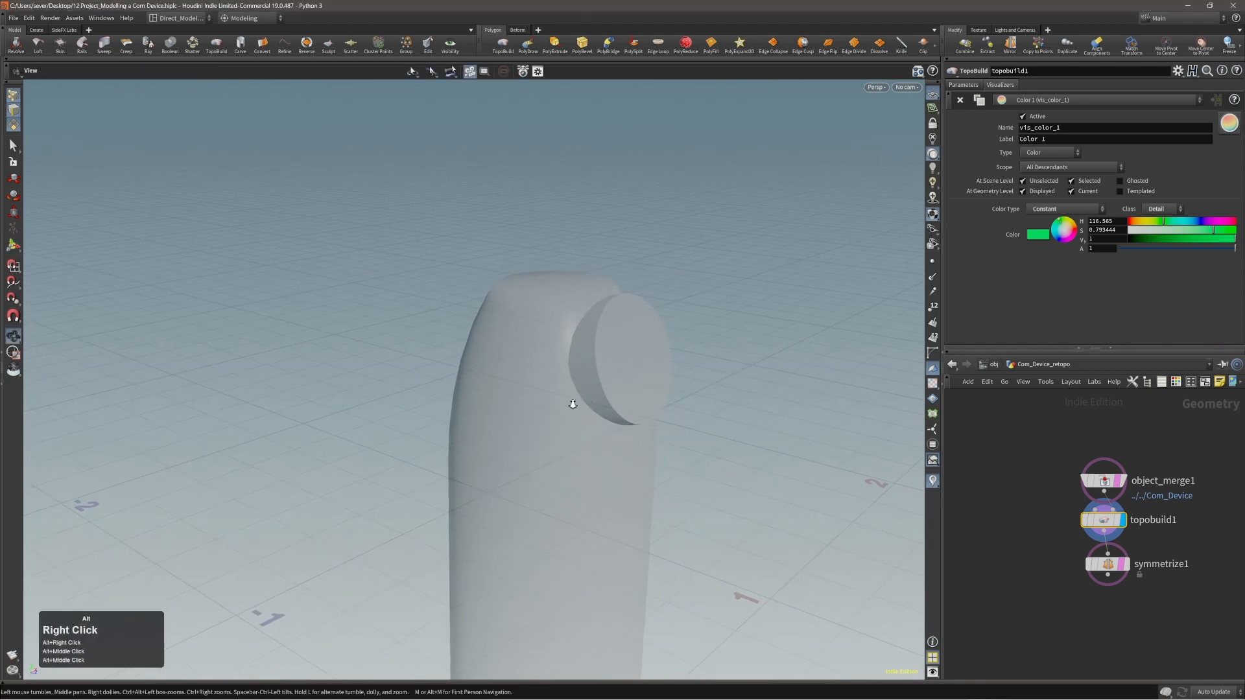
pyautogui.keyDown('alt'); pyautogui.moveTo(572, 406); pyautogui.dragTo(577, 388); pyautogui.keyUp('alt')
pyautogui.keyDown('alt'); pyautogui.moveTo(577, 388); pyautogui.dragTo(609, 336, button='right'); pyautogui.keyUp('alt')
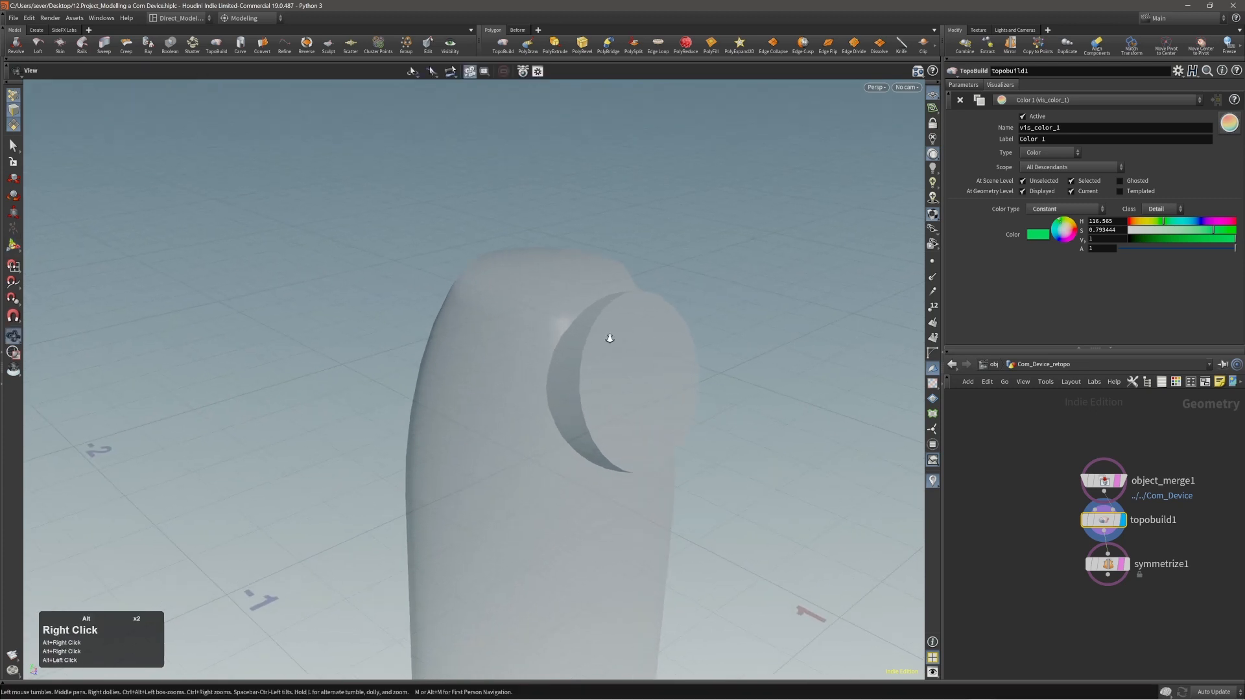
pyautogui.keyDown('alt'); pyautogui.moveTo(608, 337); pyautogui.dragTo(582, 294); pyautogui.keyUp('alt')
pyautogui.press('Return')
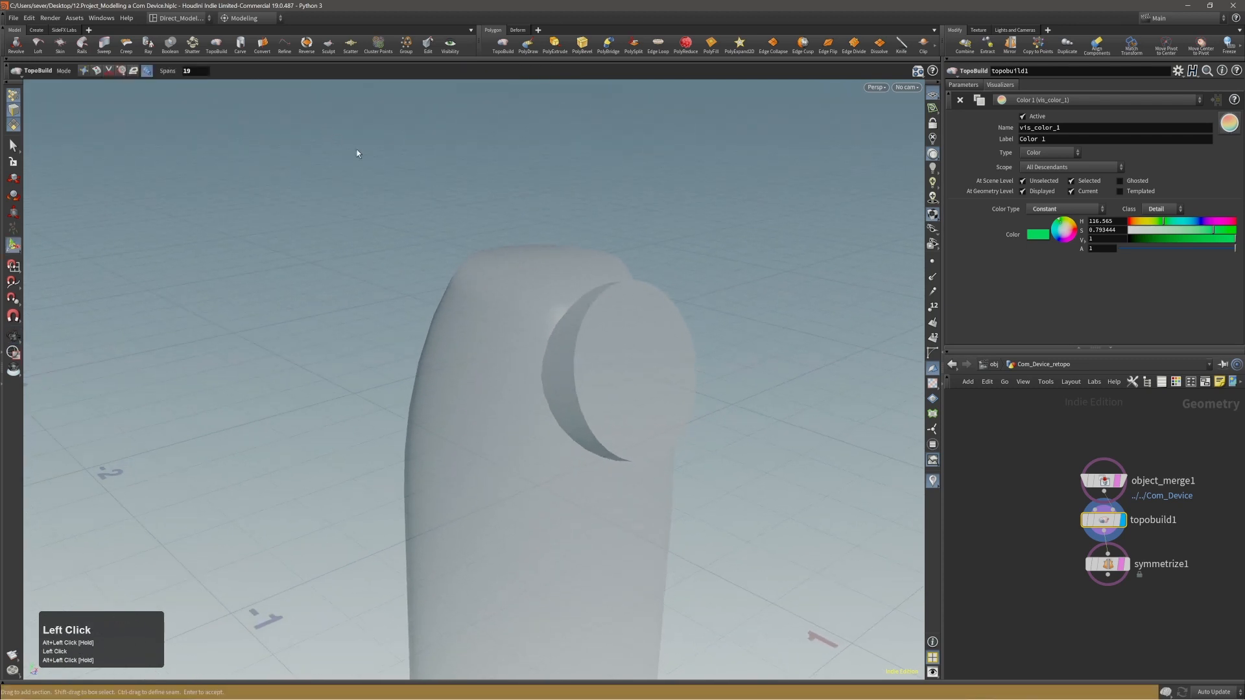
# Review the TopoBuild selection operations offered in Build, edge-slide and Split modes, finishing in Build mode.
pyautogui.click(83, 72)
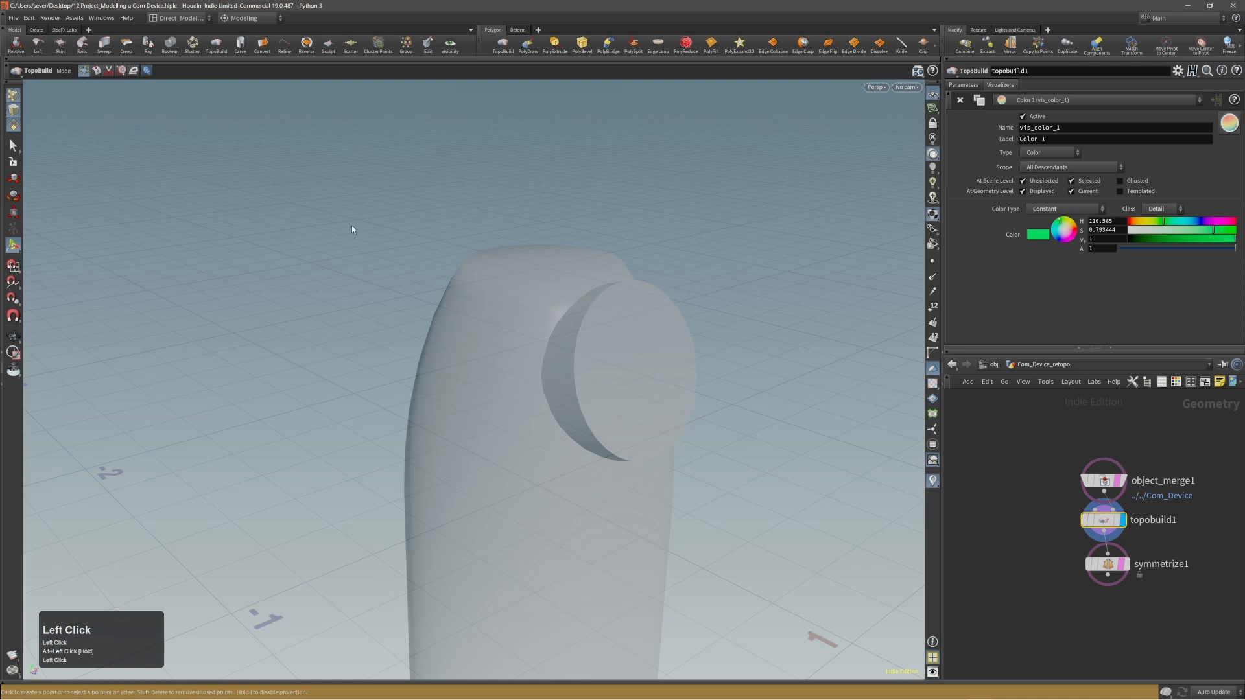
pyautogui.rightClick(500, 221)
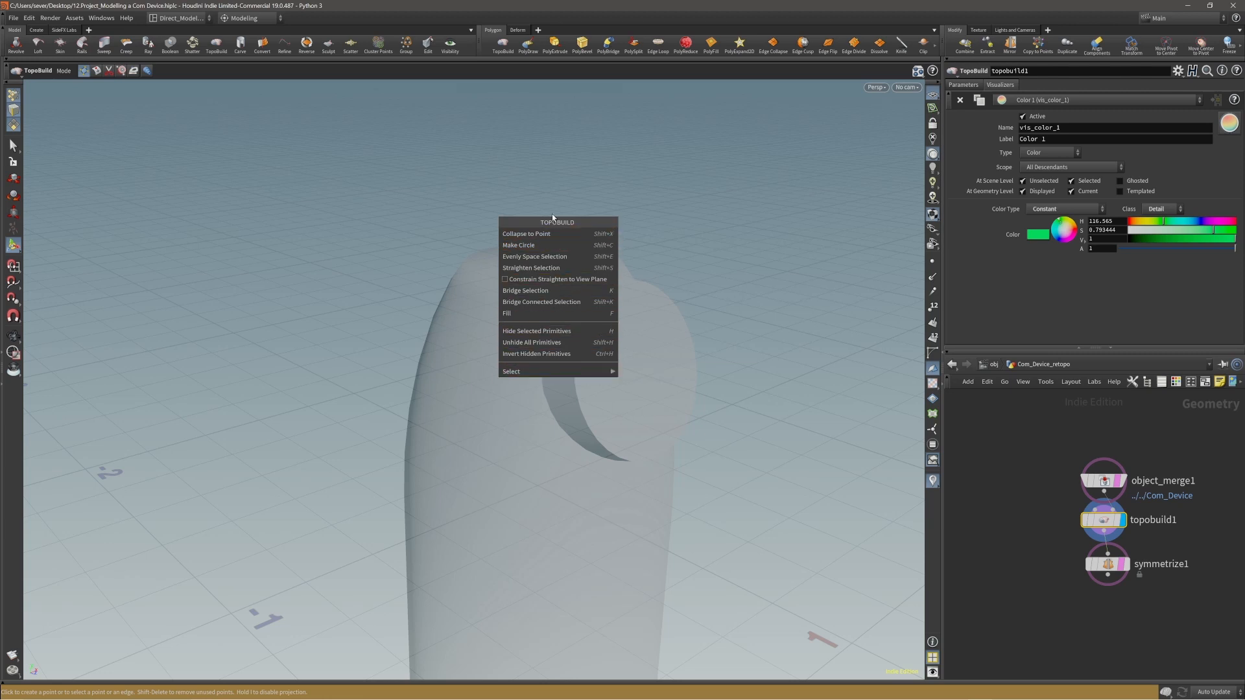
pyautogui.click(97, 65)
pyautogui.click(97, 70)
pyautogui.rightClick(462, 197)
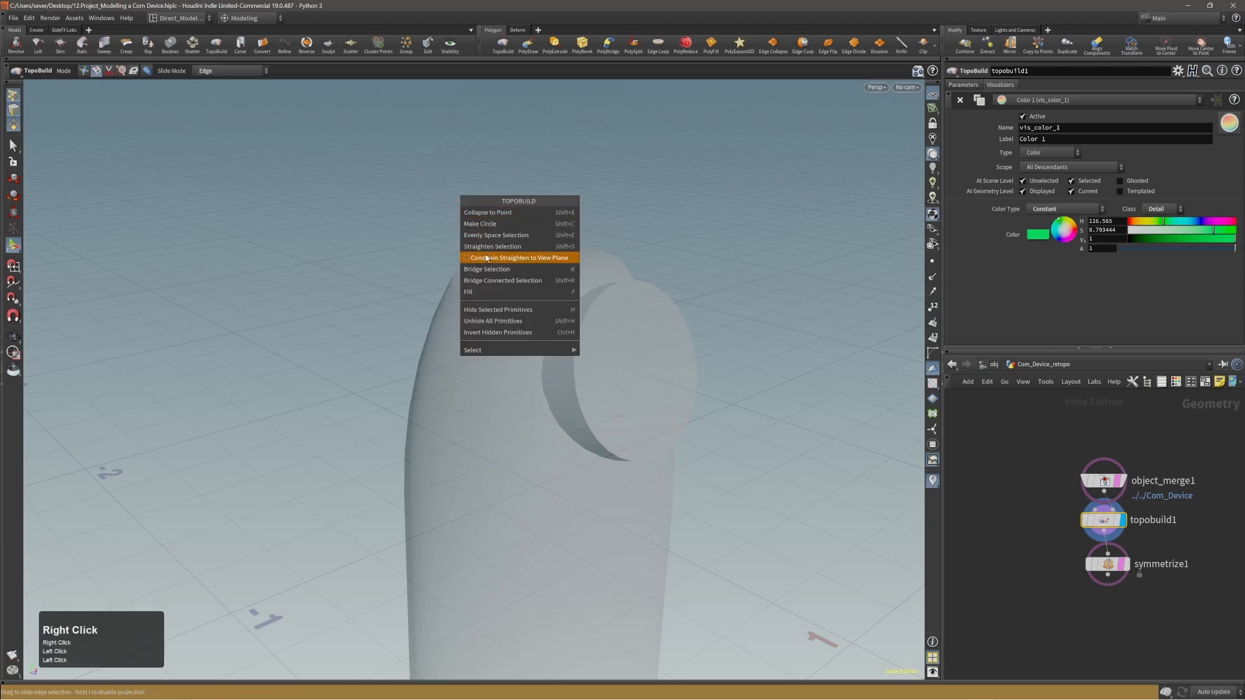
pyautogui.click(109, 71)
pyautogui.click(109, 71)
pyautogui.rightClick(450, 210)
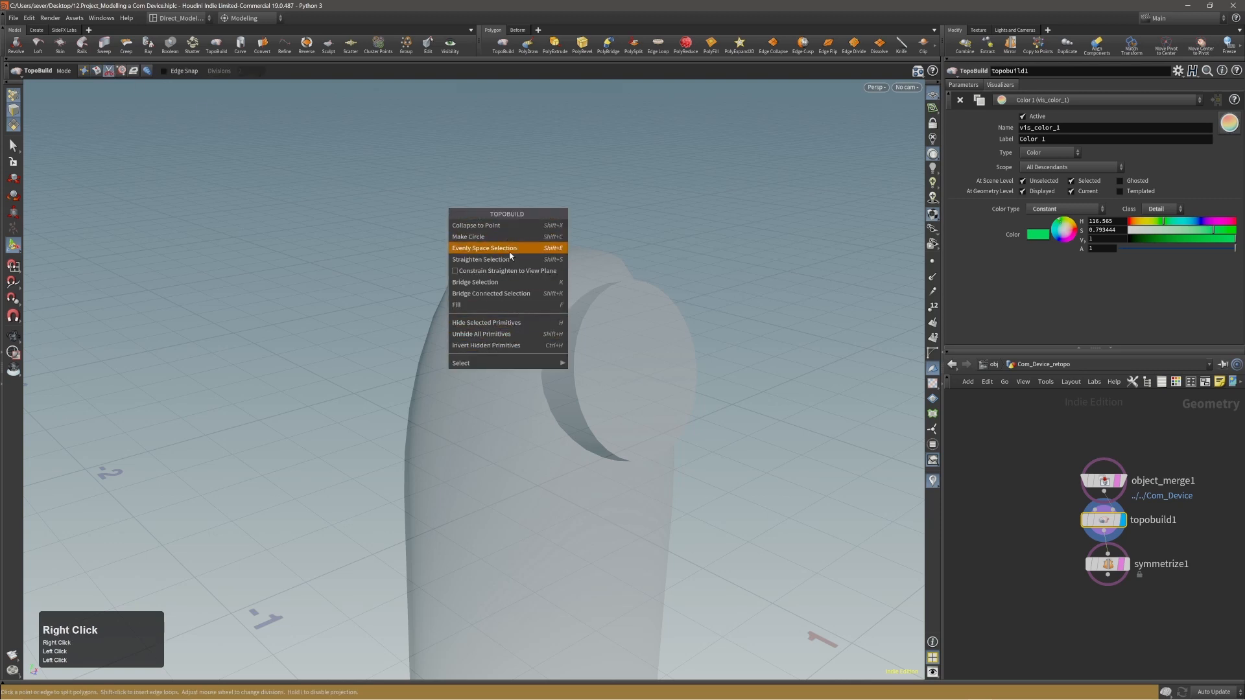
pyautogui.click(86, 71)
pyautogui.click(84, 70)
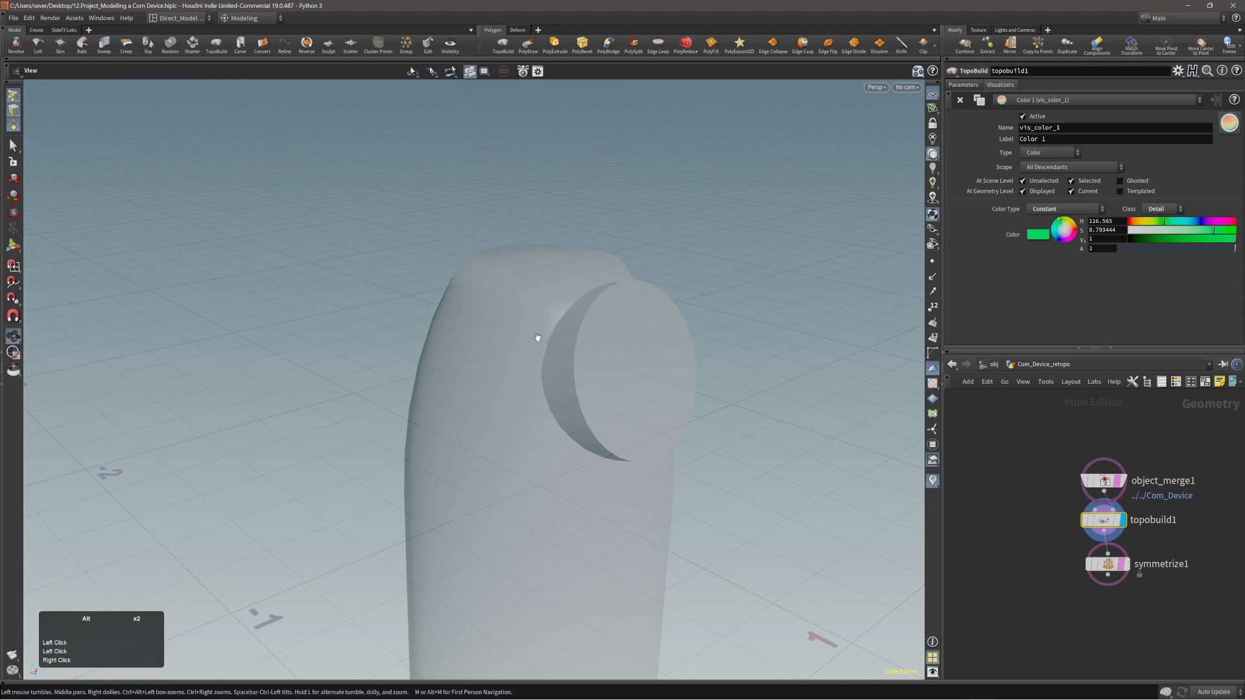
# Compare the available TopoBuild operations in Split mode and Build mode once more, ending in Build mode.
pyautogui.keyDown('alt'); pyautogui.moveTo(538, 339); pyautogui.dragTo(572, 339); pyautogui.keyUp('alt')
pyautogui.keyDown('alt'); pyautogui.moveTo(571, 340); pyautogui.dragTo(422, 278, button='middle'); pyautogui.keyUp('alt')
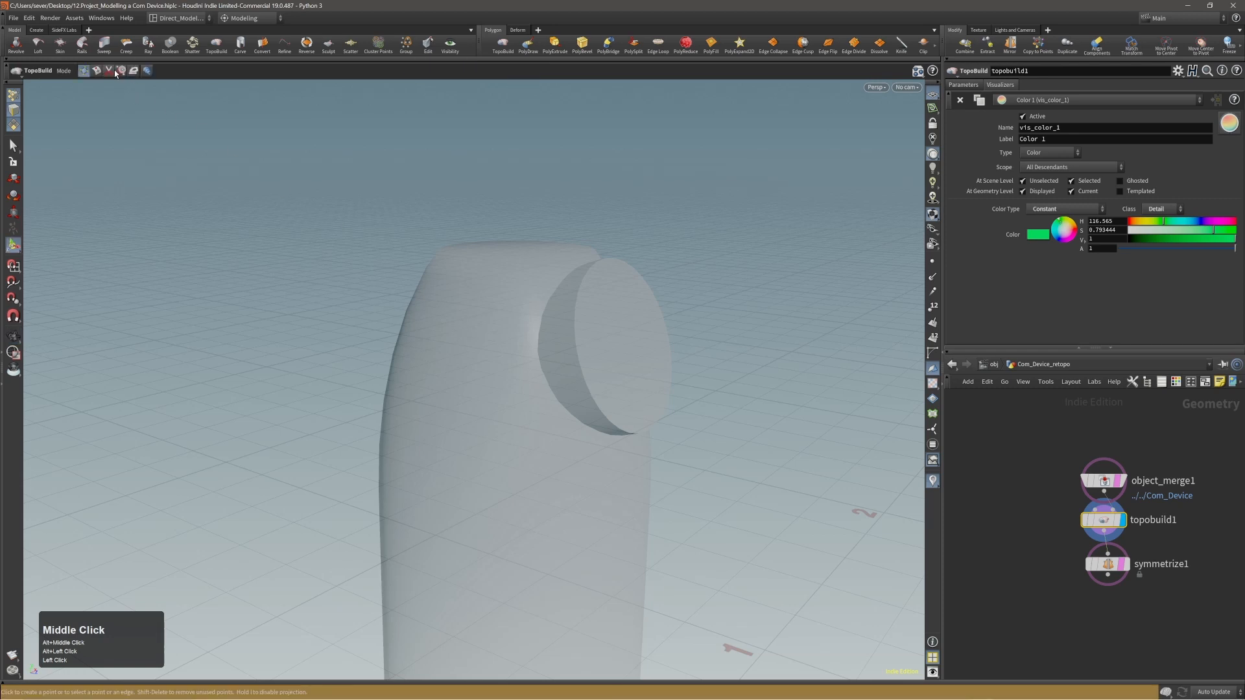
pyautogui.click(111, 71)
pyautogui.rightClick(408, 218)
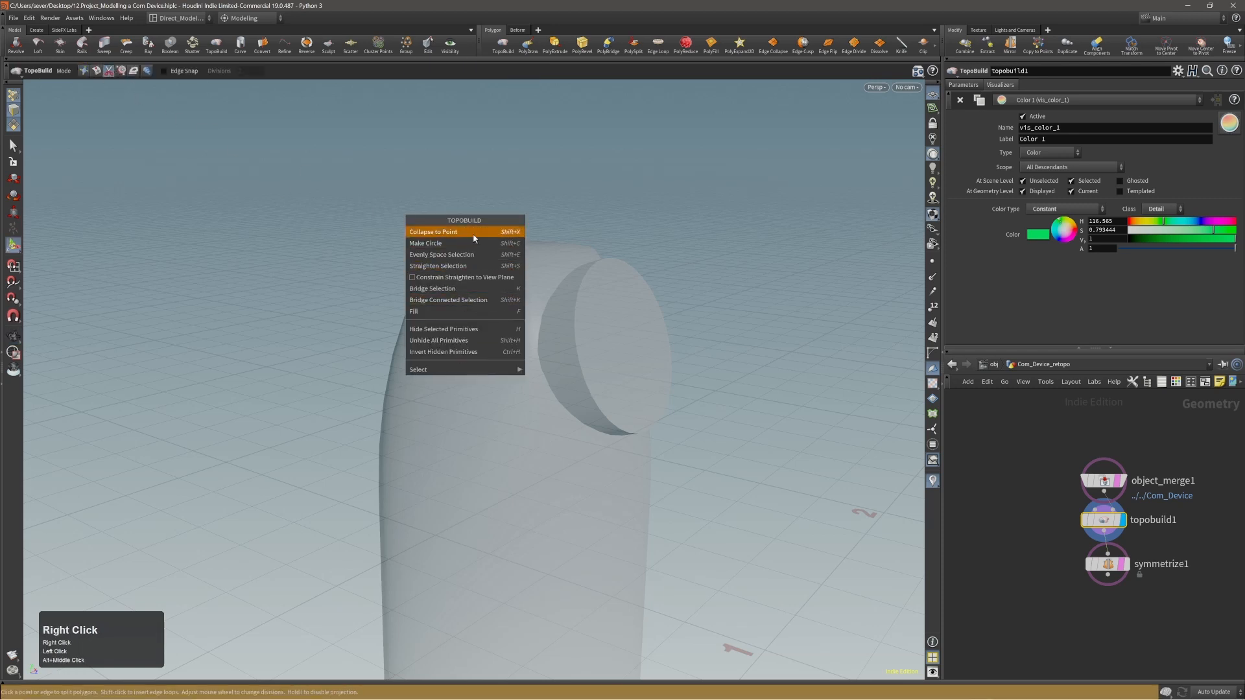
pyautogui.click(85, 71)
pyautogui.click(85, 70)
pyautogui.click(86, 73)
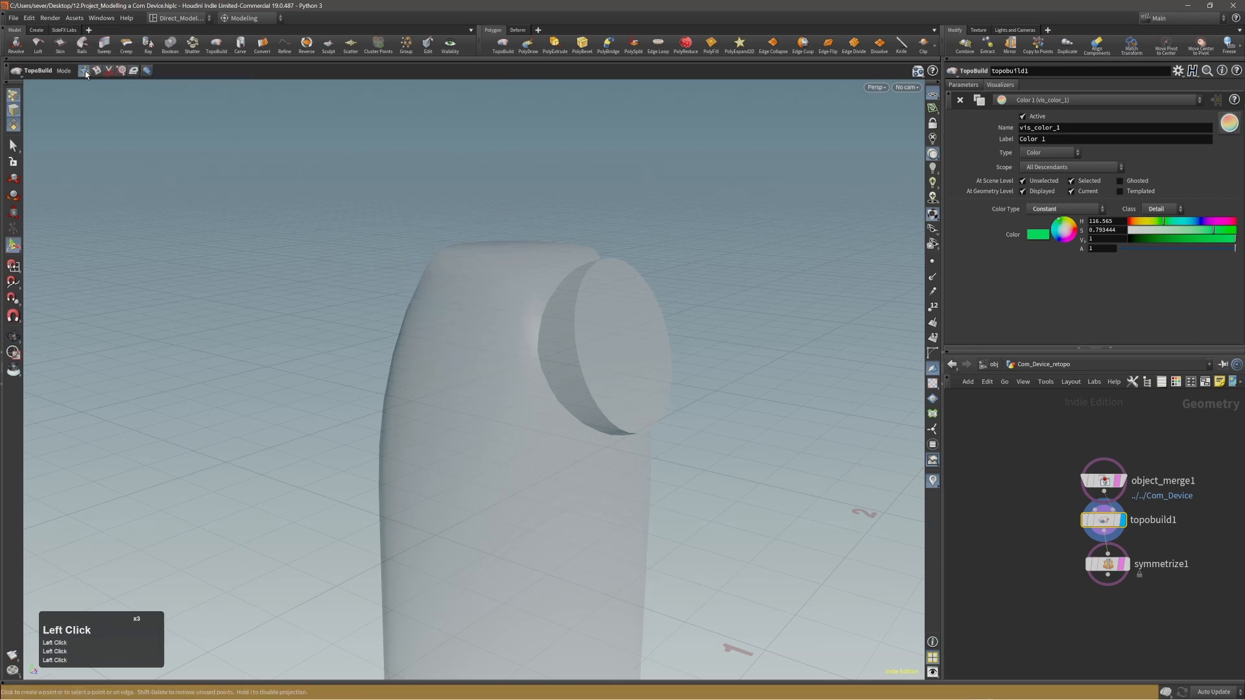
pyautogui.rightClick(429, 232)
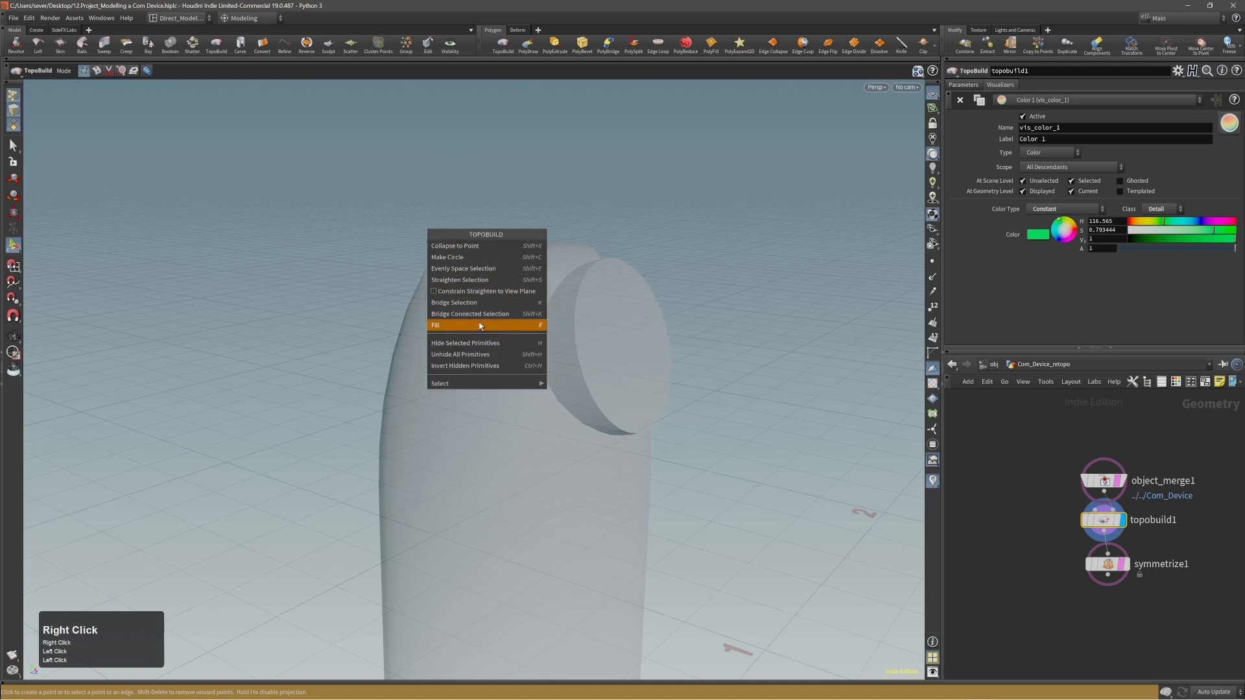
pyautogui.click(89, 74)
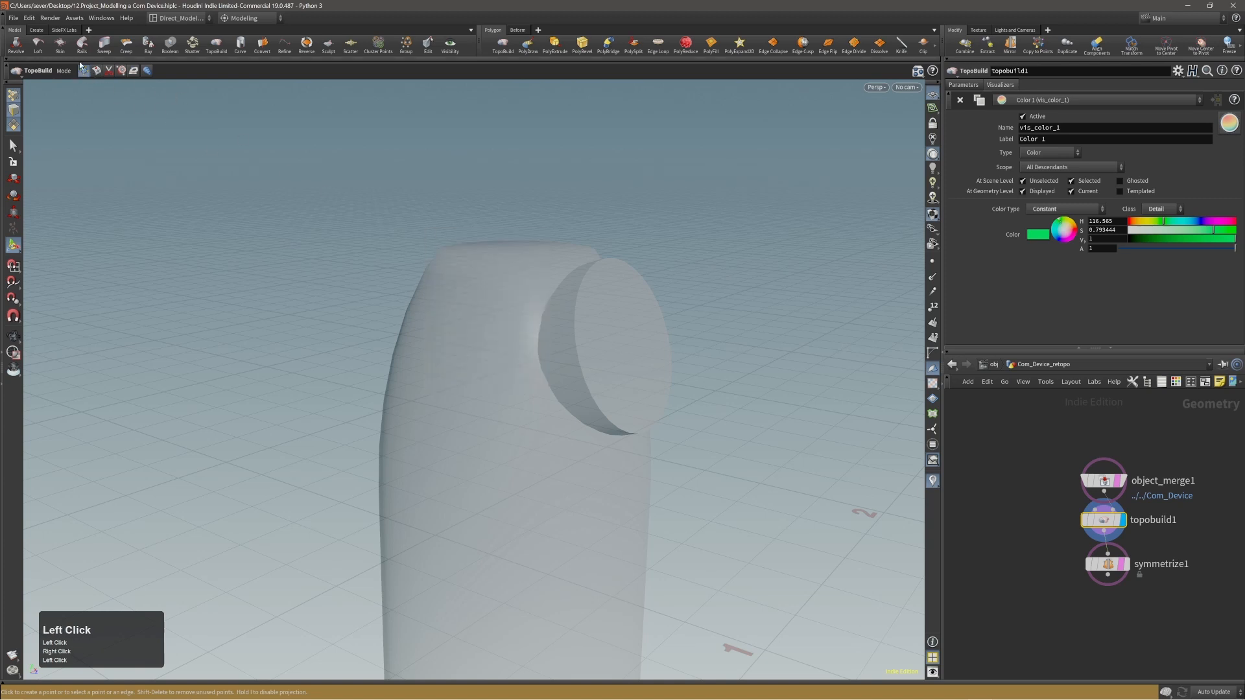
# Cycle through the TopoBuild modes, including Split and Build, to demonstrate switching directly between them.
pyautogui.keyDown('alt'); pyautogui.moveTo(505, 280); pyautogui.dragTo(431, 225, button='middle'); pyautogui.keyUp('alt')
pyautogui.keyDown('alt'); pyautogui.moveTo(466, 230); pyautogui.dragTo(476, 240); pyautogui.keyUp('alt')
pyautogui.press('shift')
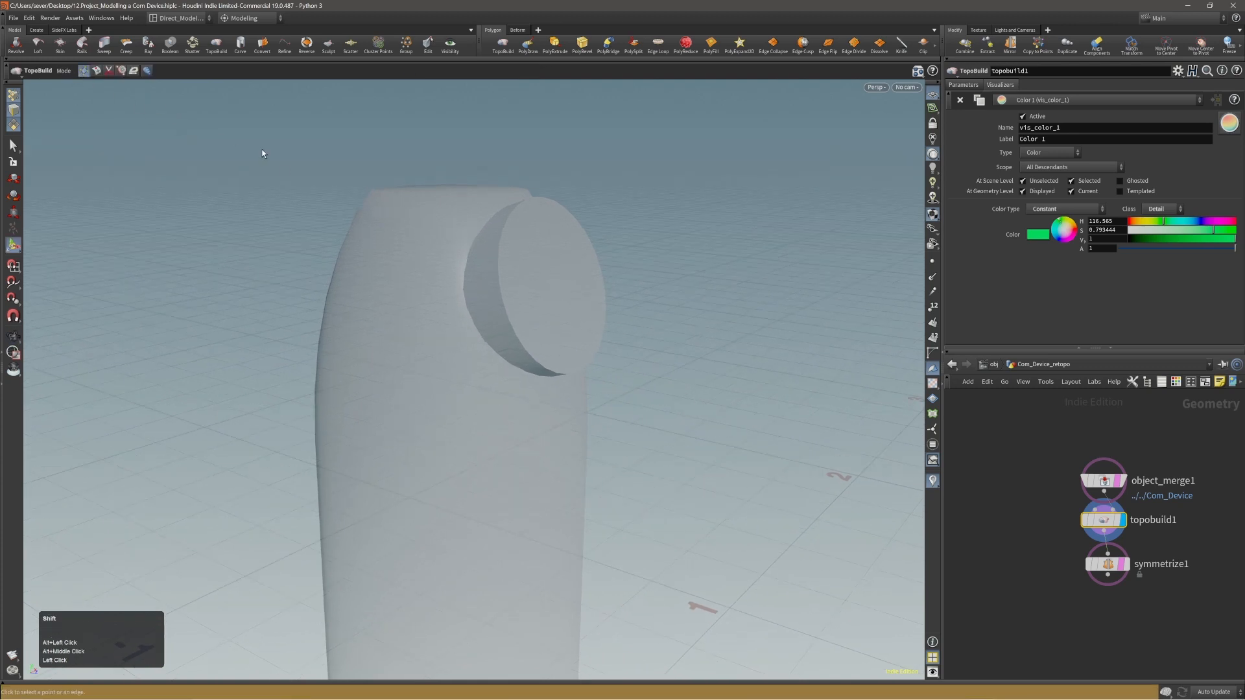
pyautogui.hotkey('shift', '4')
pyautogui.hotkey('shift', '1')
pyautogui.hotkey('shift', '2')
pyautogui.hotkey('shift', '1')
pyautogui.hotkey('shift', '4')
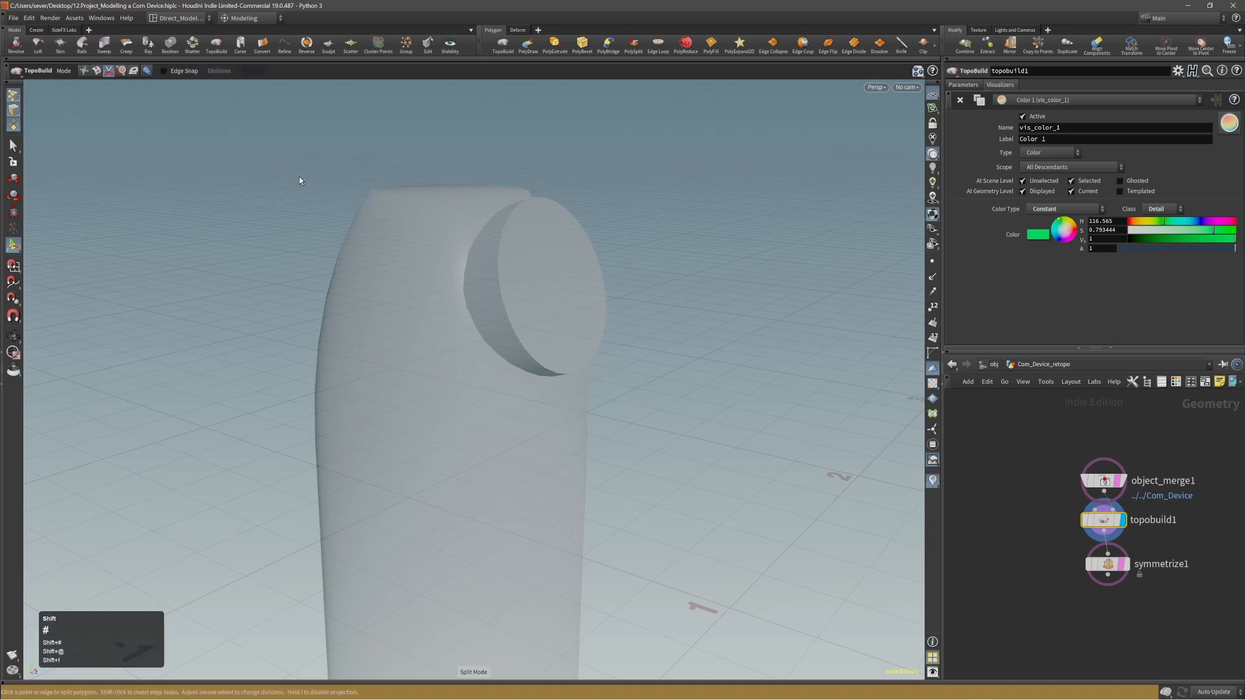
pyautogui.hotkey('shift', '5')
pyautogui.hotkey('shift', '6')
pyautogui.hotkey('shift', '1')
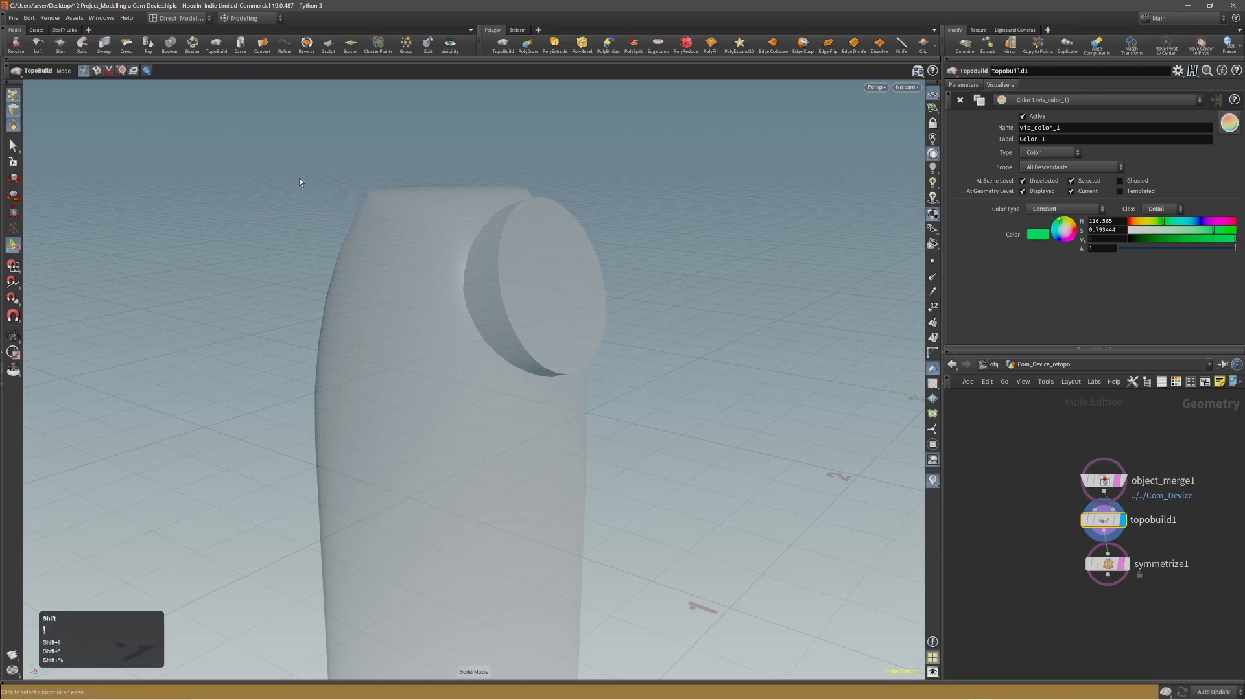
pyautogui.hotkey('shift', '2')
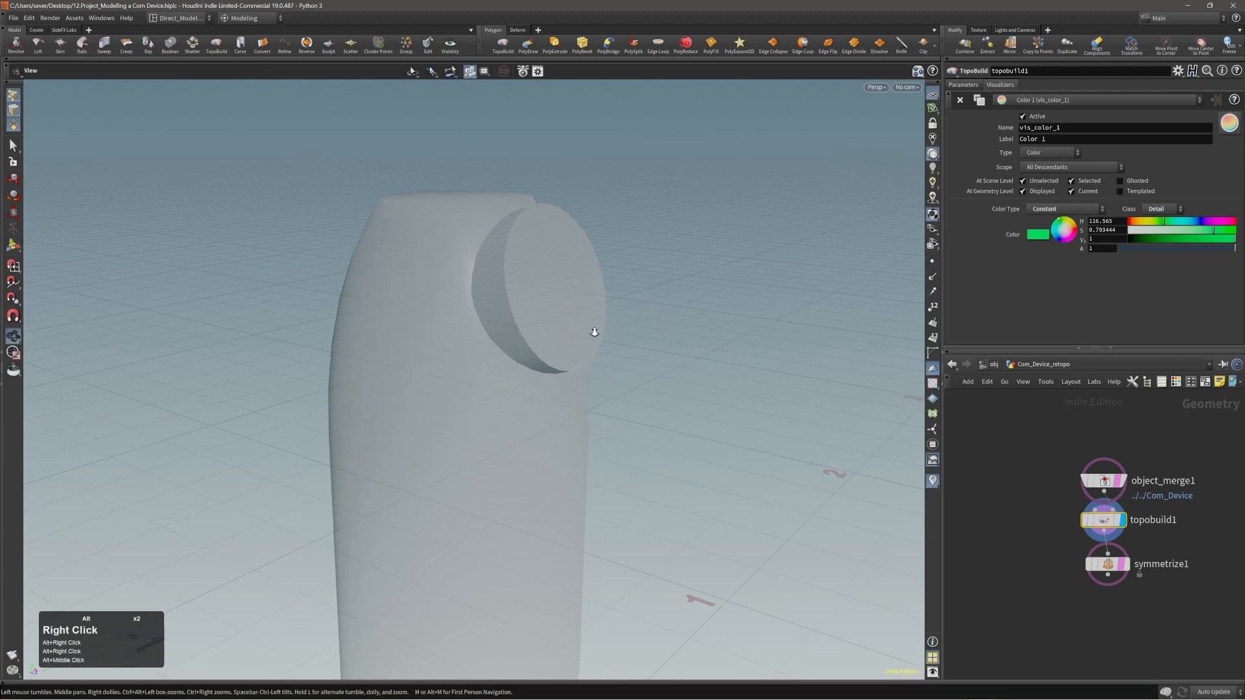
# Switch to Build mode and draw a small quad on the device's upper surface just above the round disc.
pyautogui.keyDown('alt'); pyautogui.moveTo(595, 332); pyautogui.dragTo(590, 343, button='right'); pyautogui.keyUp('alt')
pyautogui.keyDown('alt'); pyautogui.moveTo(591, 342); pyautogui.dragTo(609, 325, button='middle'); pyautogui.keyUp('alt')
pyautogui.keyDown('alt'); pyautogui.moveTo(609, 325); pyautogui.dragTo(573, 345, button='right'); pyautogui.keyUp('alt')
pyautogui.keyDown('alt'); pyautogui.moveTo(572, 344); pyautogui.dragTo(589, 363); pyautogui.keyUp('alt')
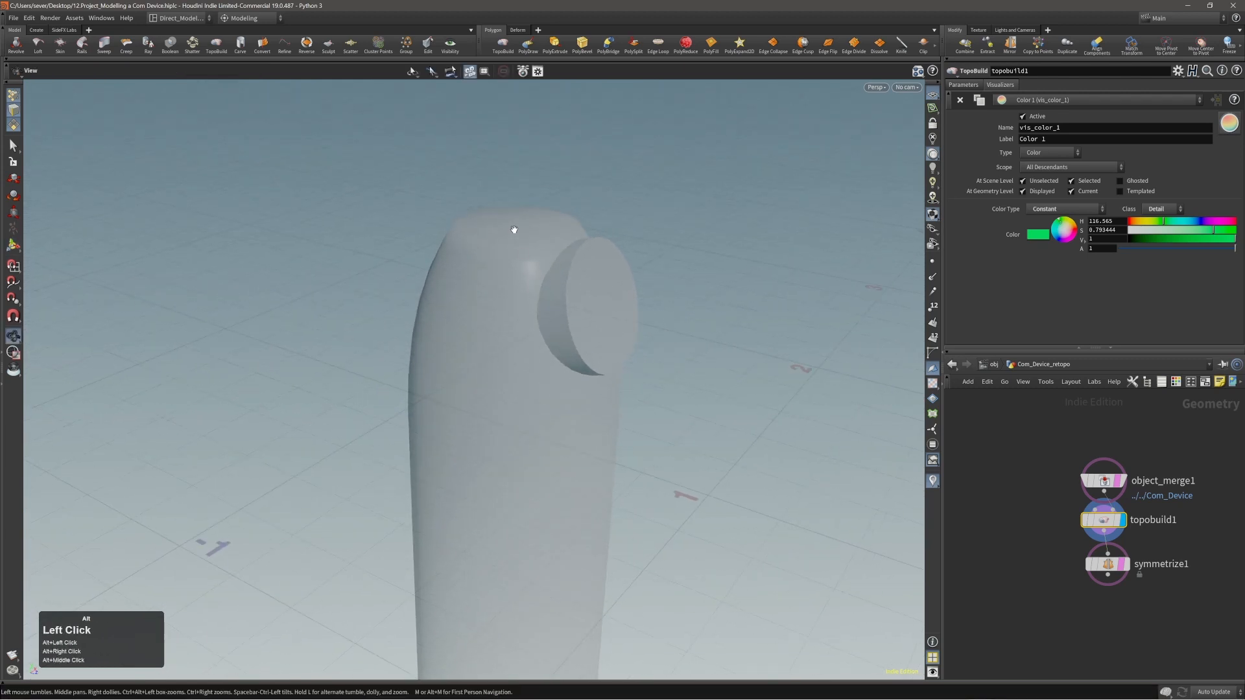
pyautogui.keyDown('alt'); pyautogui.moveTo(514, 231); pyautogui.dragTo(653, 245, button='right'); pyautogui.keyUp('alt')
pyautogui.keyDown('alt'); pyautogui.moveTo(653, 245); pyautogui.dragTo(623, 237, button='middle'); pyautogui.keyUp('alt')
pyautogui.hotkey('shift', '1')
pyautogui.keyDown('alt'); pyautogui.moveTo(599, 284); pyautogui.dragTo(576, 287); pyautogui.keyUp('alt')
pyautogui.moveTo(537, 249)
pyautogui.keyDown('alt'); pyautogui.mouseDown()
pyautogui.moveTo(528, 269)
pyautogui.moveTo(517, 261)
pyautogui.moveTo(531, 253)
pyautogui.mouseUp(); pyautogui.keyUp('alt')
pyautogui.click(544, 238)
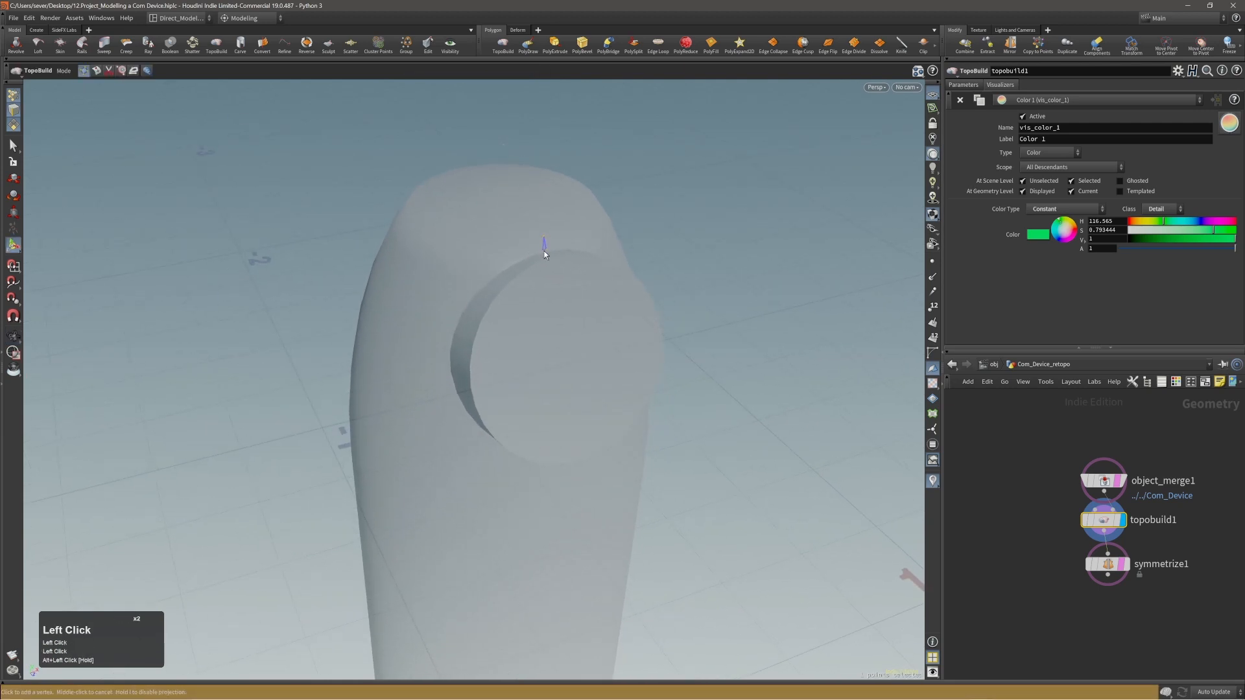
pyautogui.click(512, 262)
pyautogui.click(512, 242)
pyautogui.middleClick(520, 242)
# Place three loose points down the device's side beside the round disc and undo the last two changes.
pyautogui.keyDown('alt'); pyautogui.moveTo(519, 243); pyautogui.dragTo(391, 296); pyautogui.keyUp('alt')
pyautogui.click(370, 350)
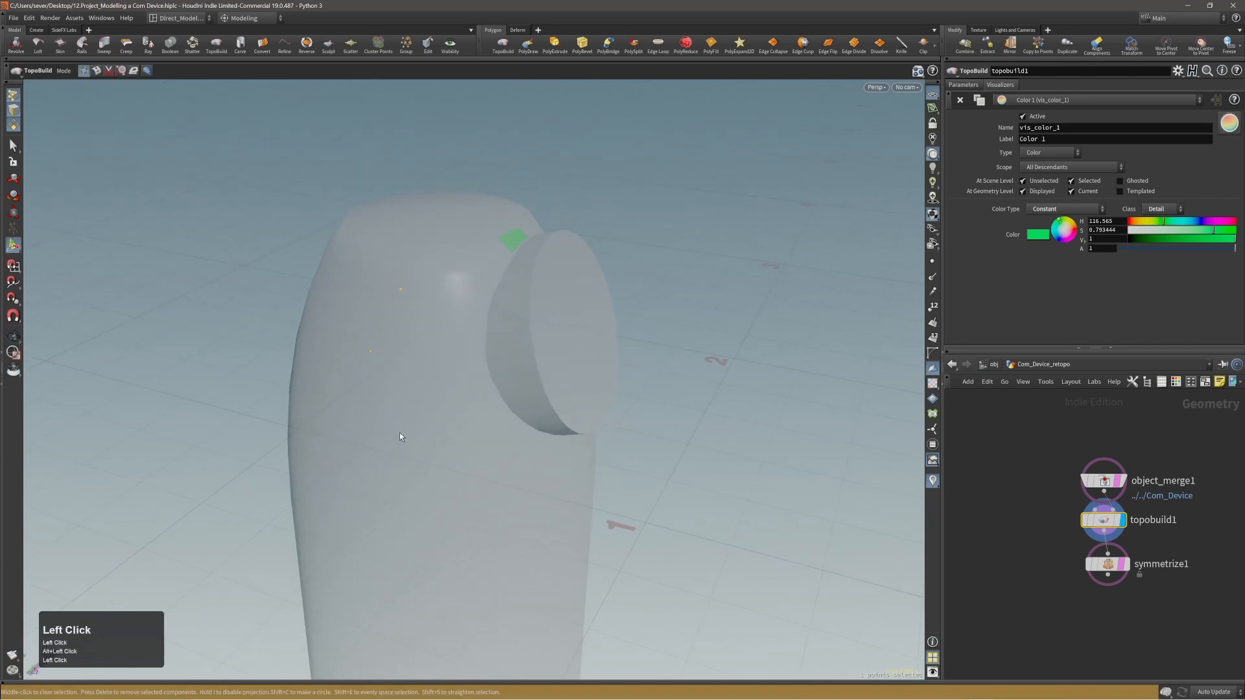
pyautogui.keyDown('alt'); pyautogui.moveTo(453, 430); pyautogui.dragTo(447, 347); pyautogui.keyUp('alt')
pyautogui.moveTo(447, 348)
pyautogui.keyDown('alt'); pyautogui.mouseDown(button='right')
pyautogui.moveTo(420, 381)
pyautogui.moveTo(428, 335)
pyautogui.mouseUp(button='right'); pyautogui.keyUp('alt')
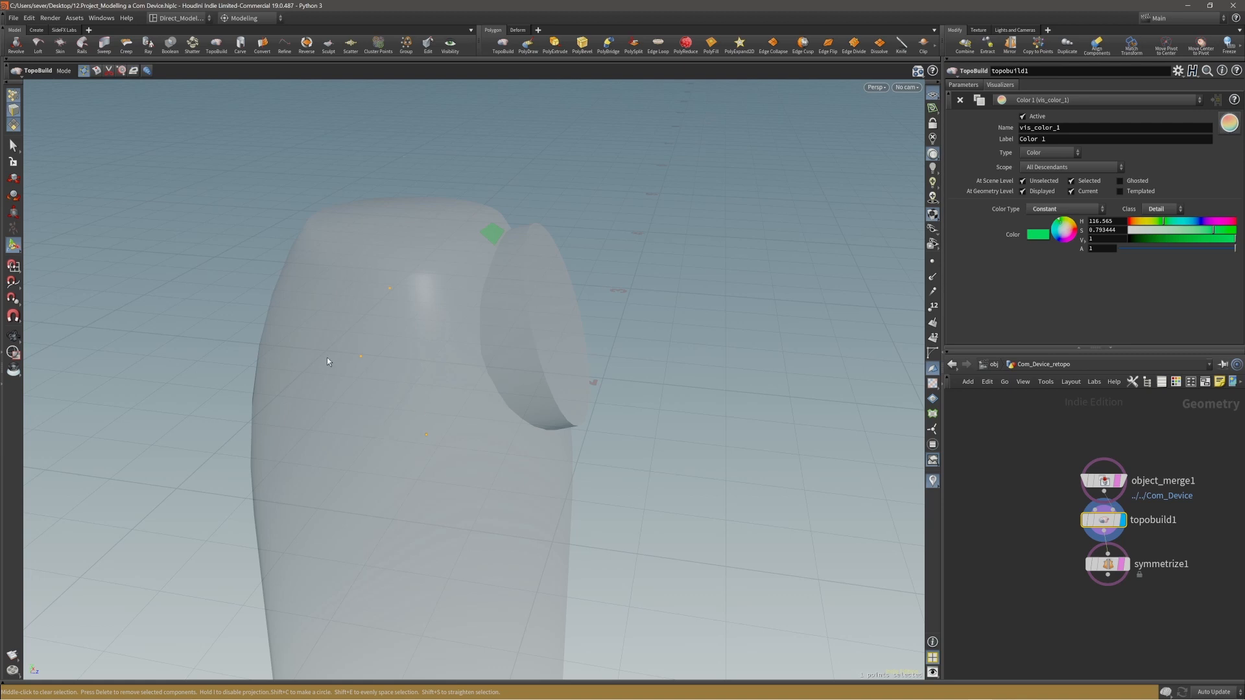
pyautogui.hotkey('ctrl', 'z')
pyautogui.hotkey('ctrl', 'z')
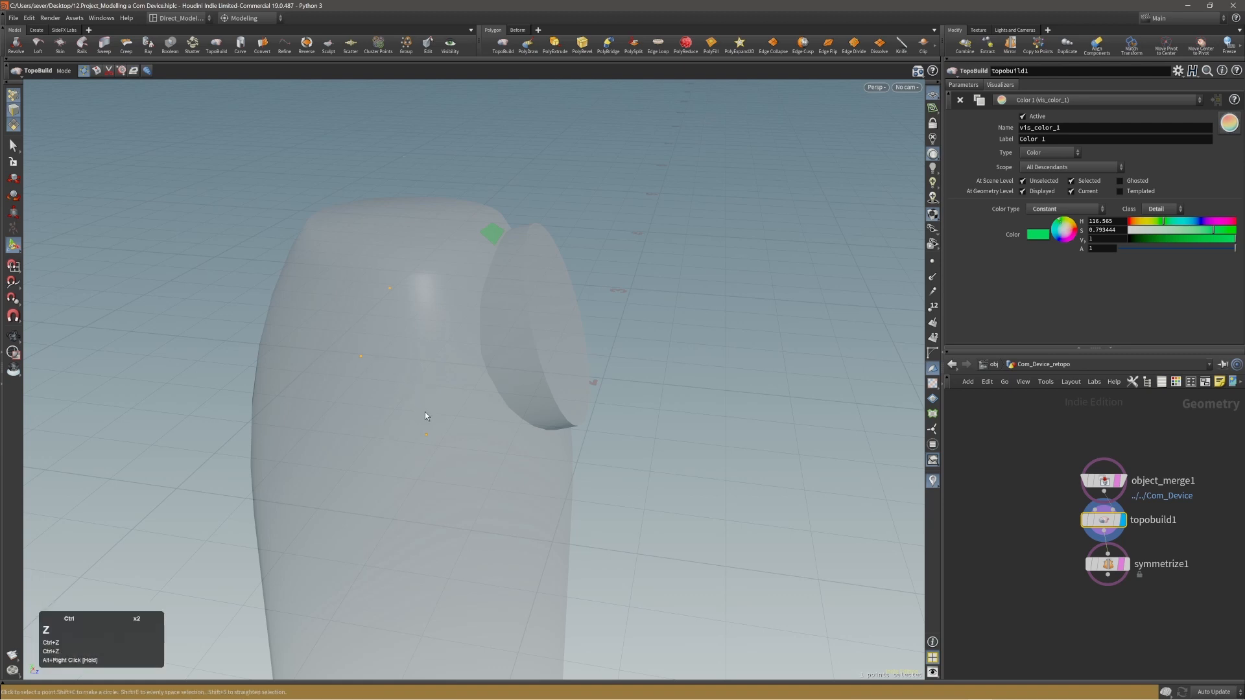
# Try to connect the loose points on the device's side into a triangle, and undo the attempt.
pyautogui.keyDown('alt'); pyautogui.moveTo(396, 347); pyautogui.dragTo(395, 320, button='right'); pyautogui.keyUp('alt')
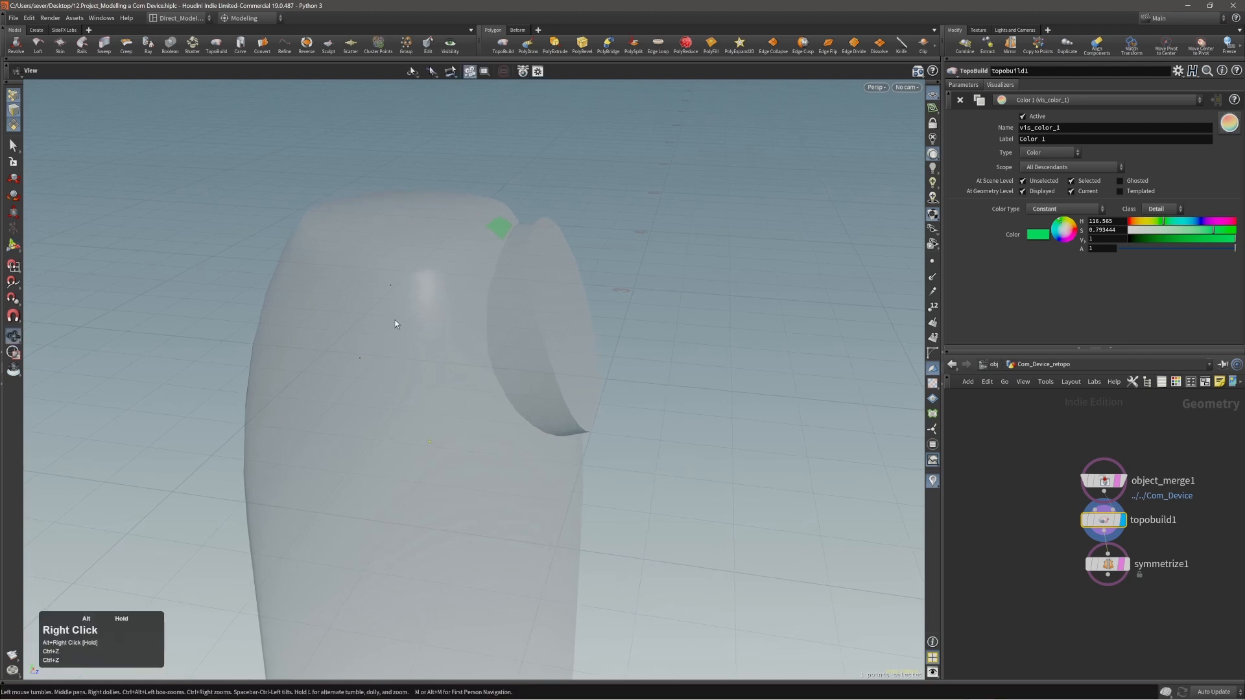
pyautogui.click(391, 287)
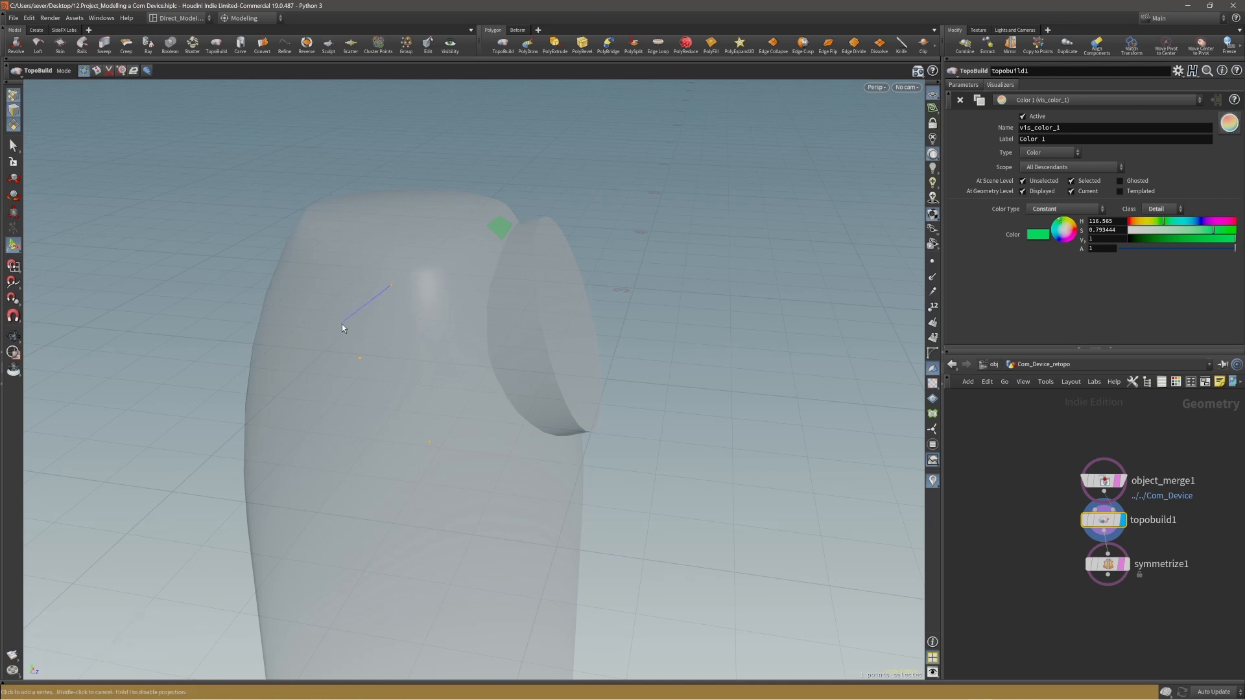
pyautogui.click(359, 360)
pyautogui.click(389, 355)
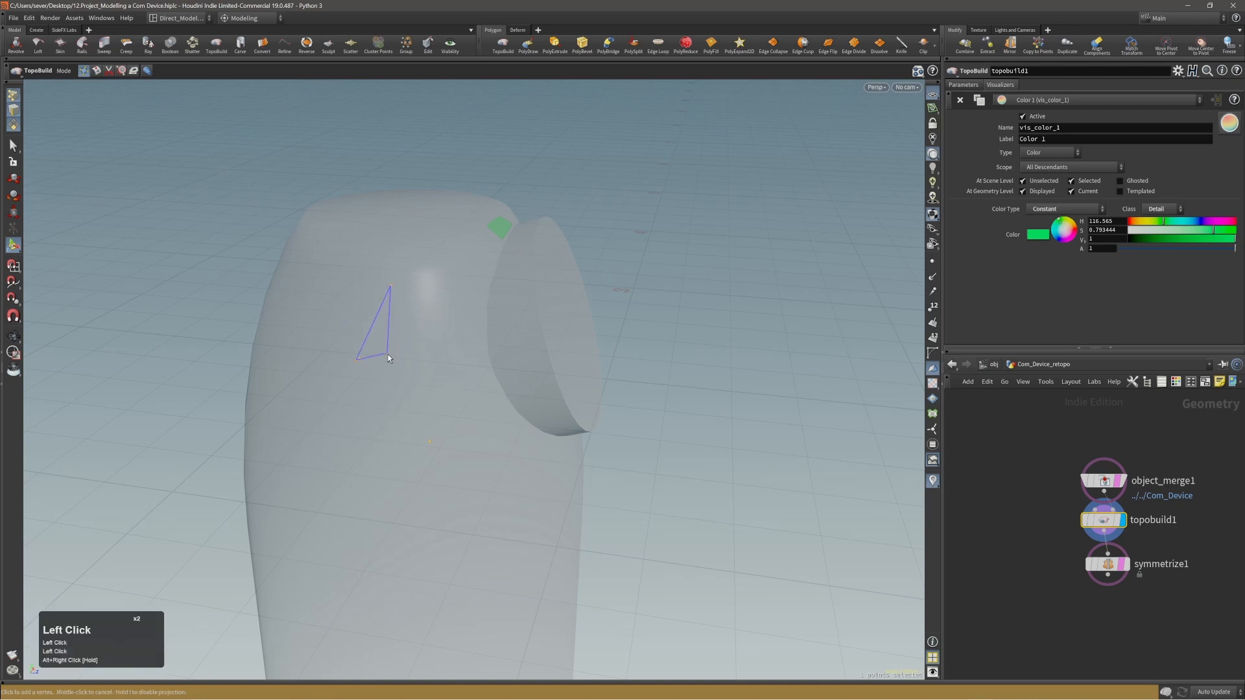
pyautogui.hotkey('ctrl', 'z')
pyautogui.click(370, 357)
pyautogui.middleClick(374, 352)
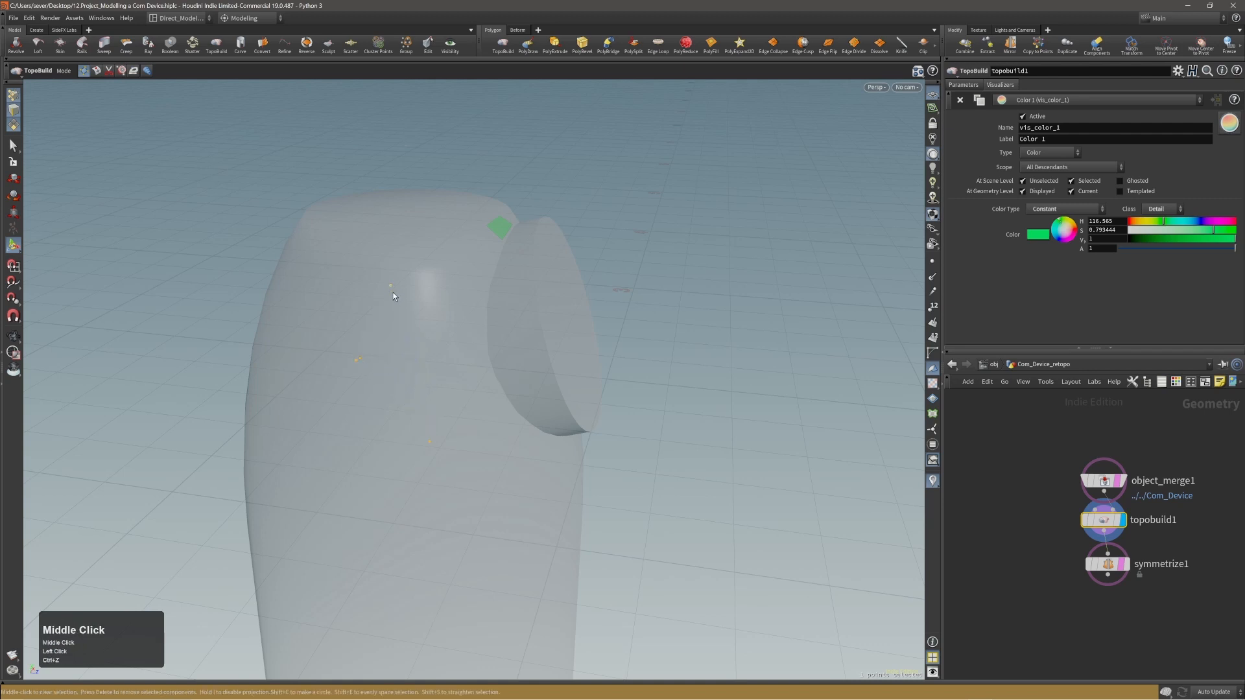
pyautogui.hotkey('ctrl', 'z')
pyautogui.hotkey('ctrl', 'z')
pyautogui.hotkey('ctrl', 'z')
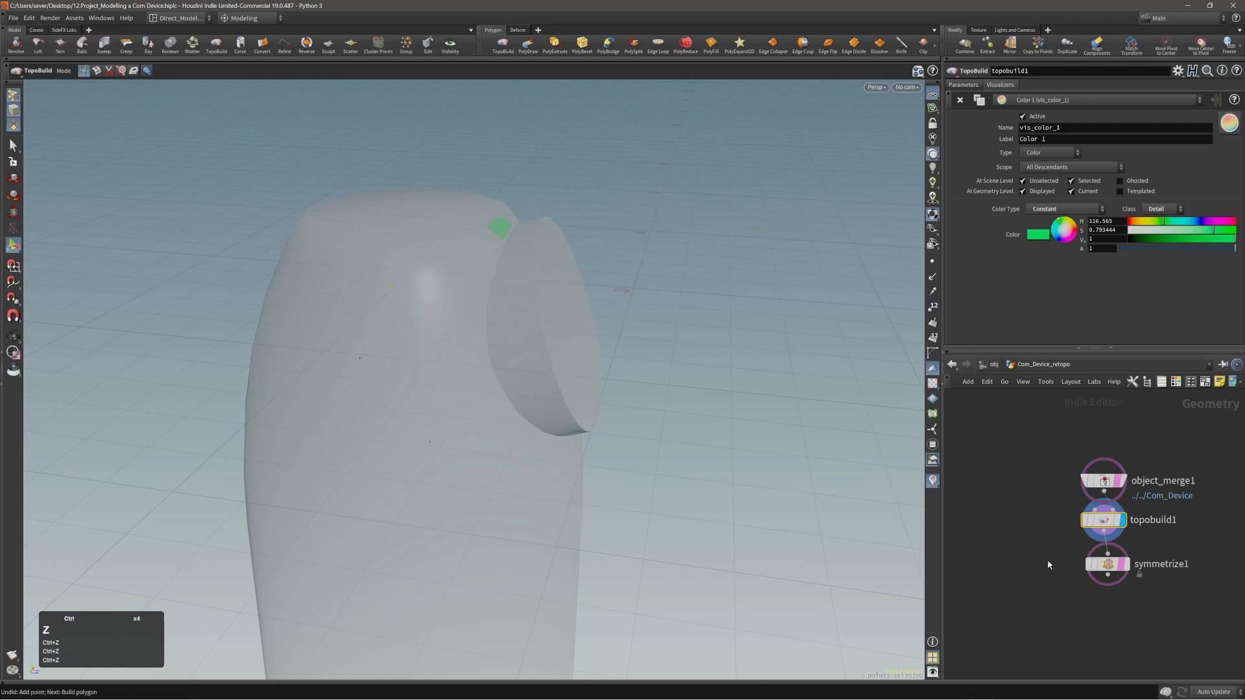
# Try building a quad from the loose points on the device's side, cancel the continuing polygon, and undo the quad and points.
pyautogui.keyDown('alt'); pyautogui.moveTo(374, 349); pyautogui.dragTo(358, 342); pyautogui.keyUp('alt')
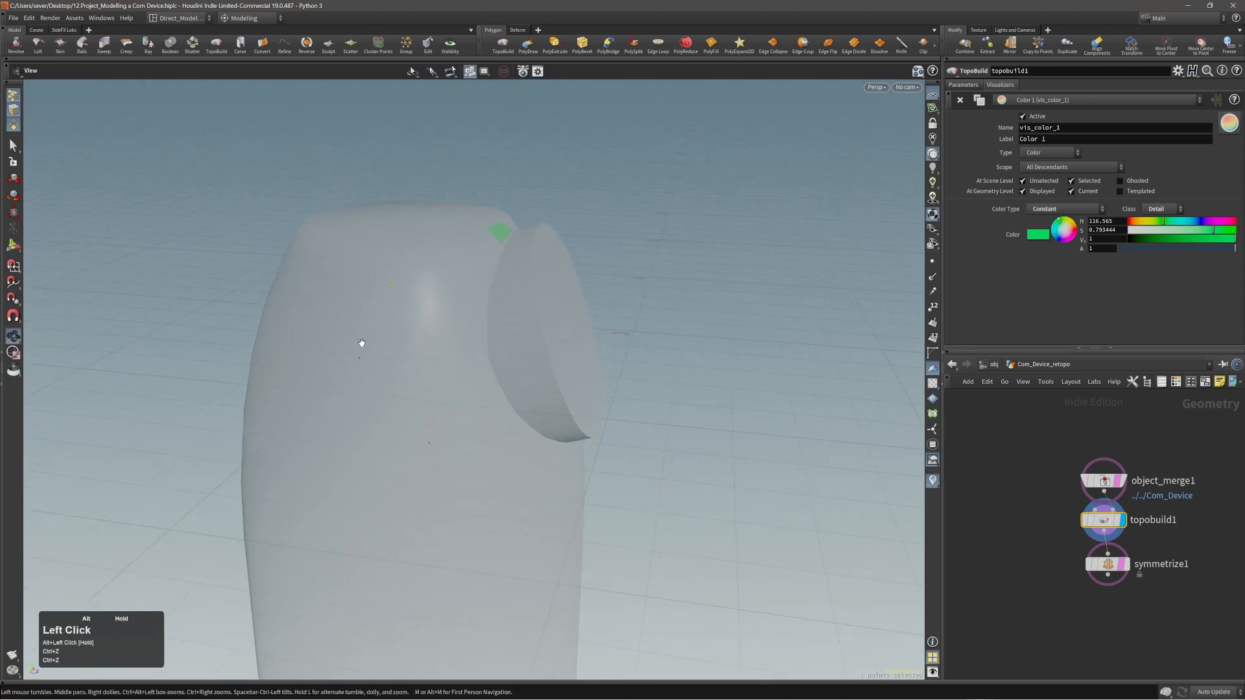
pyautogui.keyDown('alt'); pyautogui.moveTo(358, 341); pyautogui.dragTo(389, 331, button='right'); pyautogui.keyUp('alt')
pyautogui.keyDown('alt'); pyautogui.moveTo(350, 295); pyautogui.dragTo(361, 304, button='middle'); pyautogui.keyUp('alt')
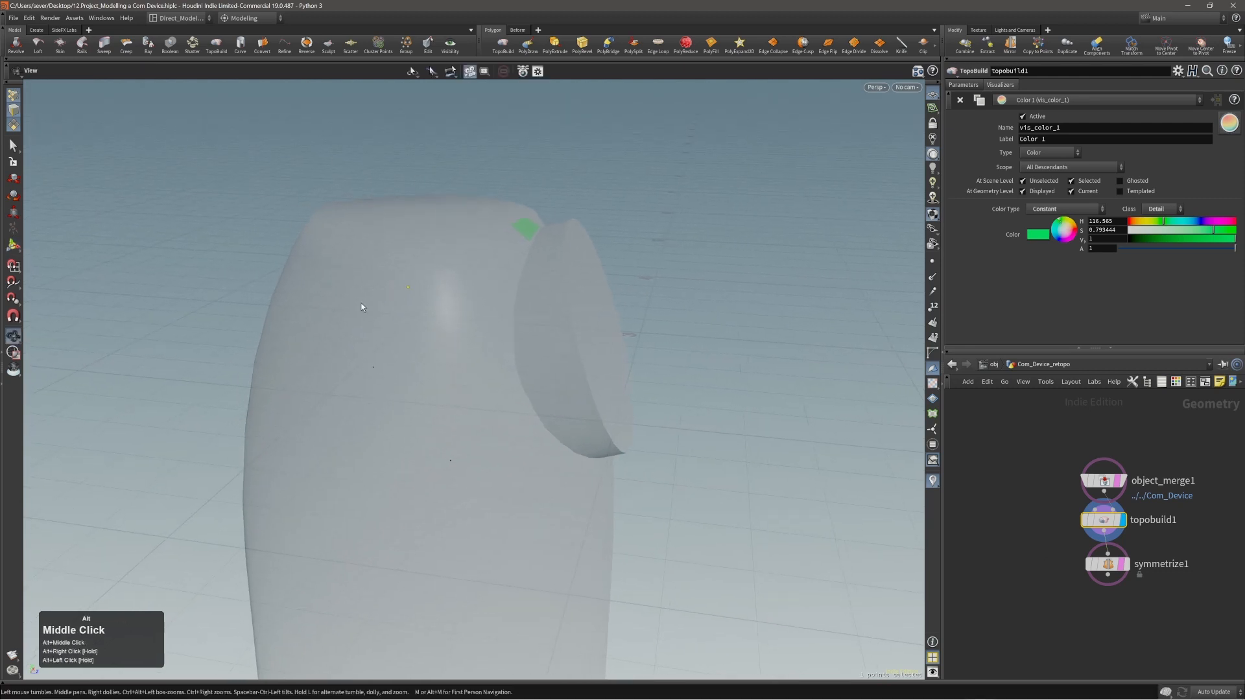
pyautogui.click(374, 367)
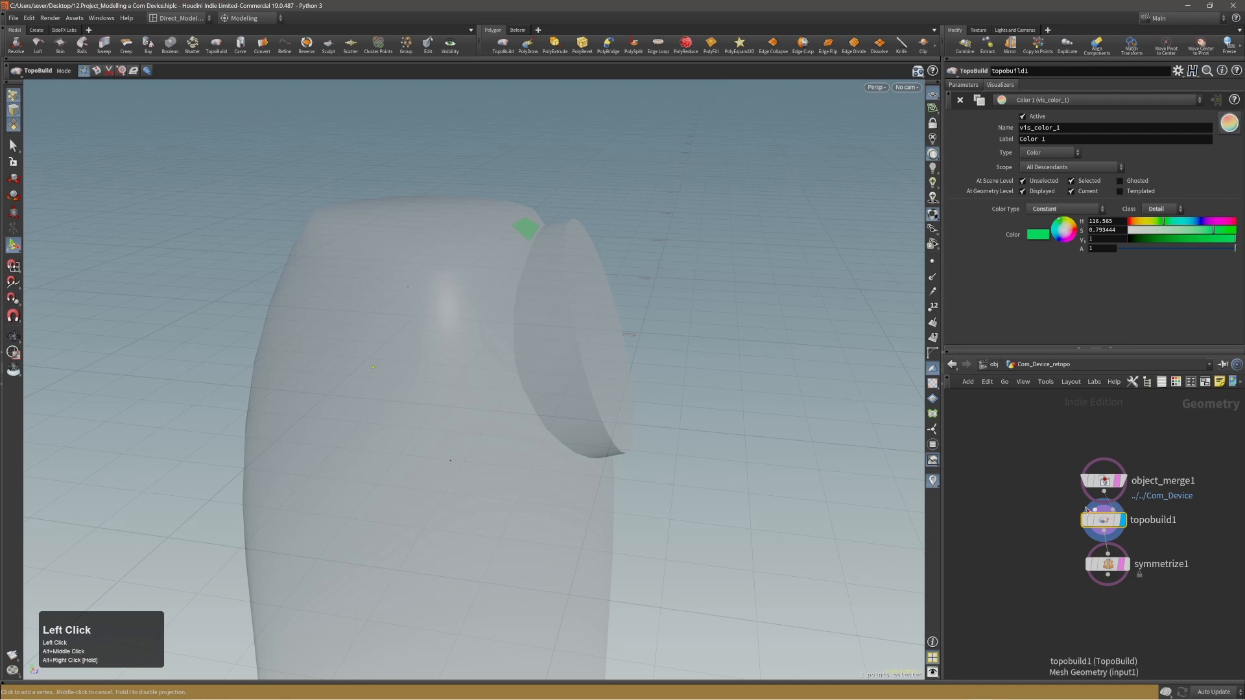
pyautogui.keyDown('alt'); pyautogui.moveTo(1060, 505); pyautogui.dragTo(1043, 493, button='middle'); pyautogui.keyUp('alt')
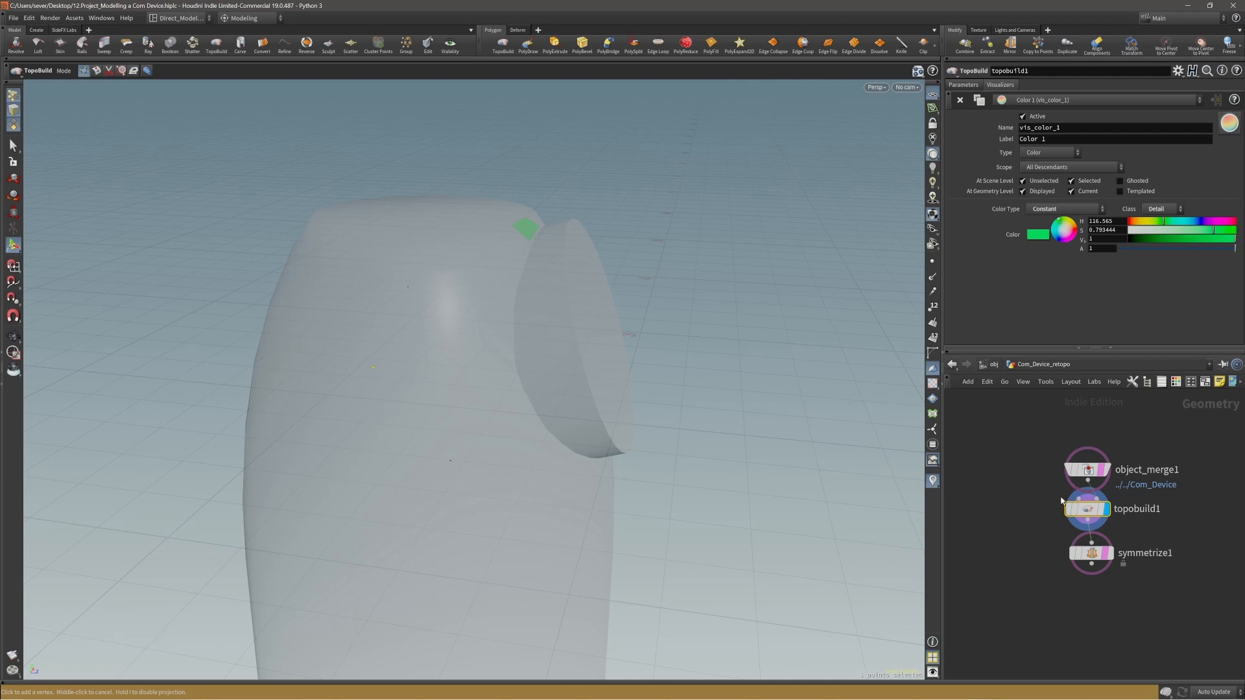
pyautogui.click(416, 400)
pyautogui.click(447, 321)
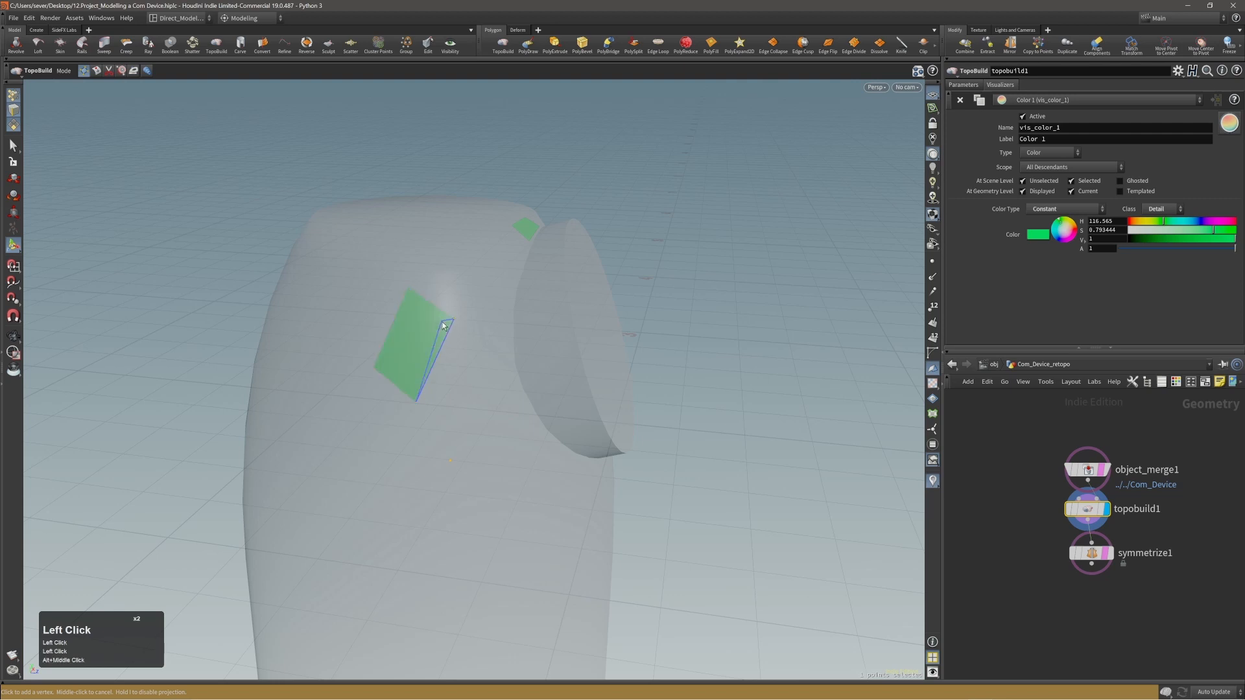
pyautogui.middleClick(507, 405)
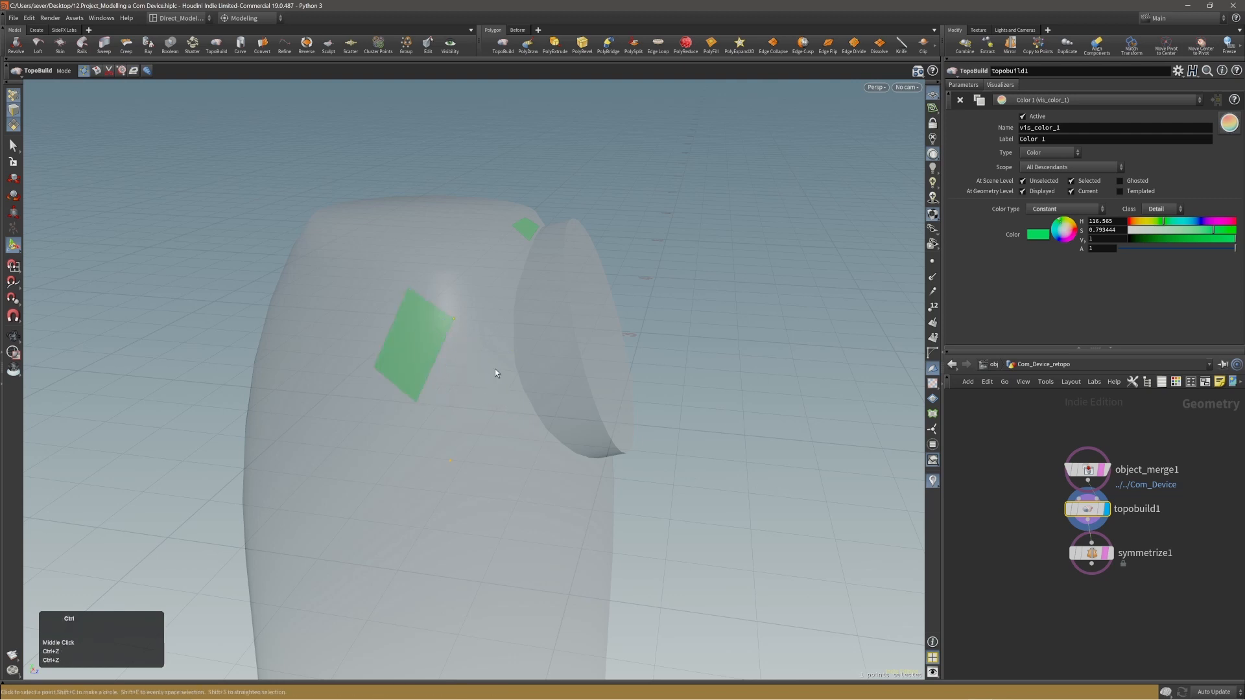
pyautogui.hotkey('ctrl', 'z')
pyautogui.keyDown('ctrl'); pyautogui.keyDown('alt'); pyautogui.moveTo(477, 374); pyautogui.dragTo(462, 387); pyautogui.keyUp('alt'); pyautogui.keyUp('ctrl')
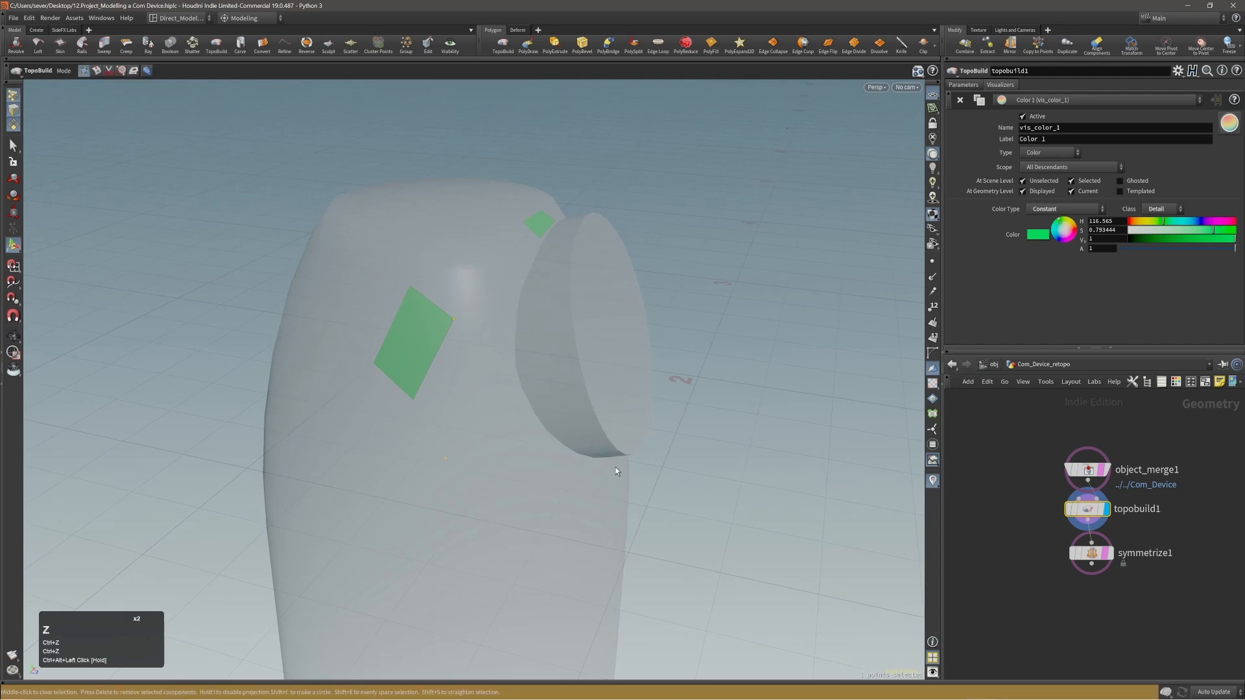
pyautogui.keyDown('alt'); pyautogui.moveTo(616, 471); pyautogui.dragTo(557, 445); pyautogui.keyUp('alt')
pyautogui.hotkey('ctrl', 'z')
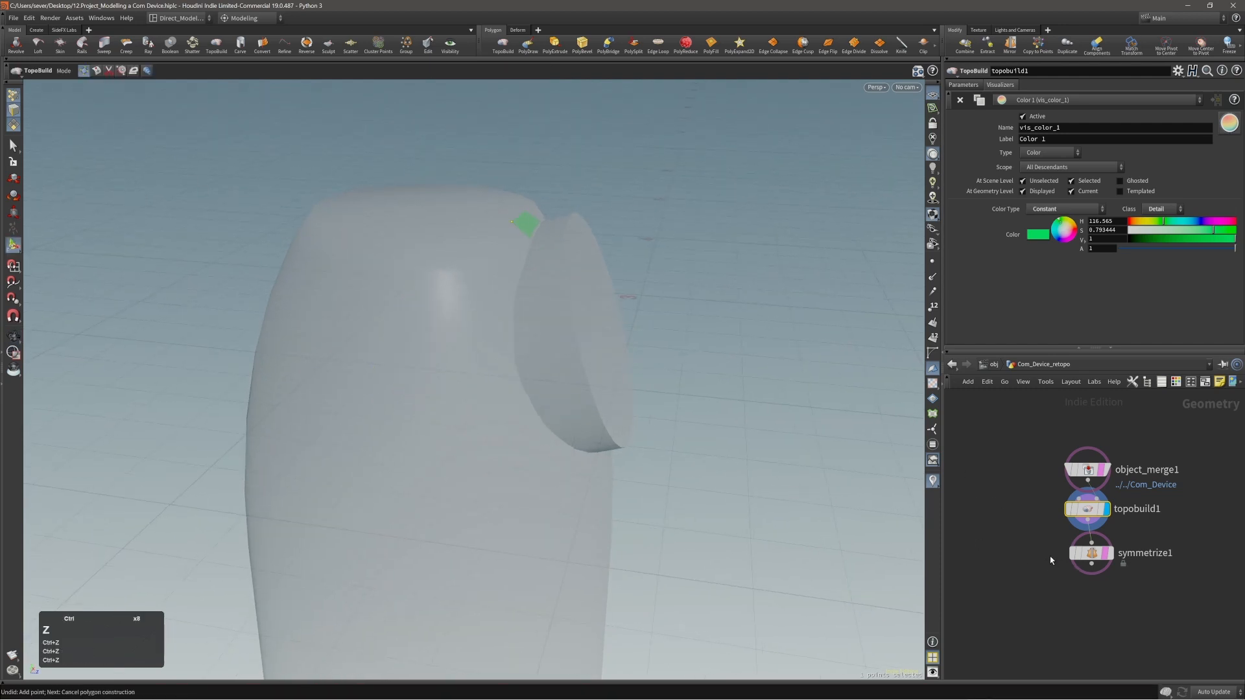
# Extend the small quad into a polygon strip curving around the disc's upper side onto the device's flank.
pyautogui.keyDown('alt'); pyautogui.moveTo(708, 417); pyautogui.dragTo(533, 209); pyautogui.keyUp('alt')
pyautogui.click(490, 256)
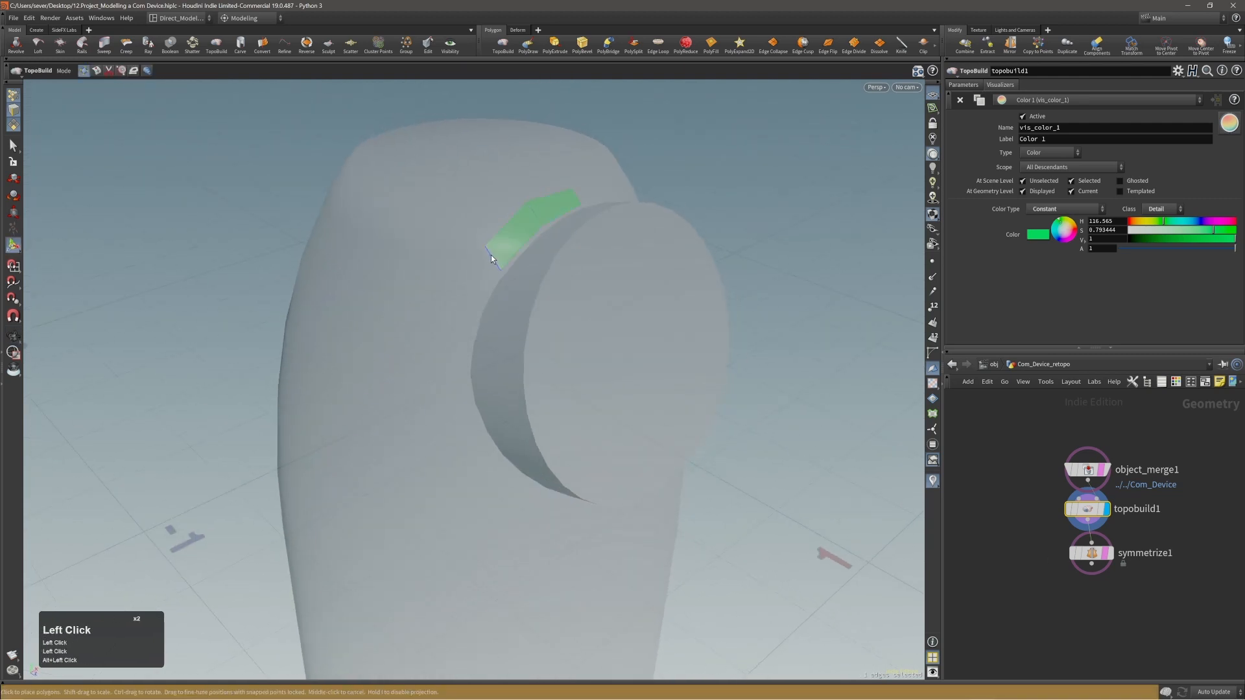
pyautogui.keyDown('alt'); pyautogui.moveTo(491, 255); pyautogui.dragTo(483, 272); pyautogui.keyUp('alt')
pyautogui.click(457, 331)
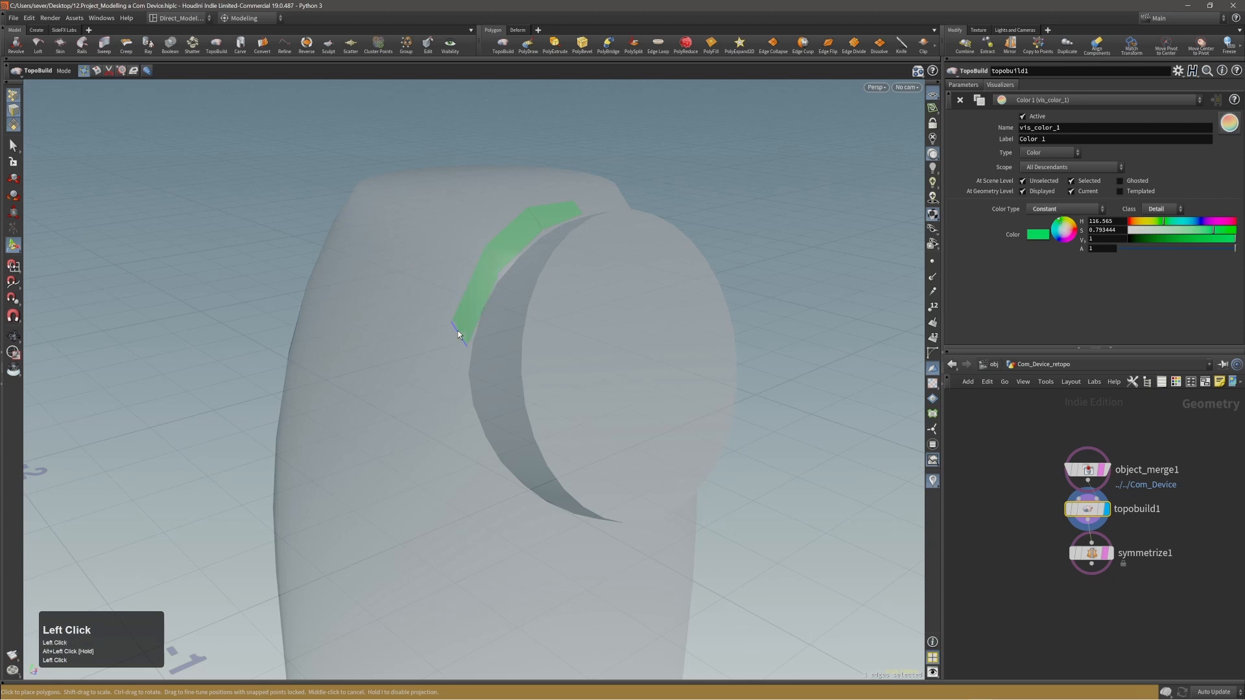
pyautogui.middleClick(454, 328)
# Move the outer points of the new strip outward to even out its width around the disc.
pyautogui.moveTo(453, 329); pyautogui.dragTo(435, 345)
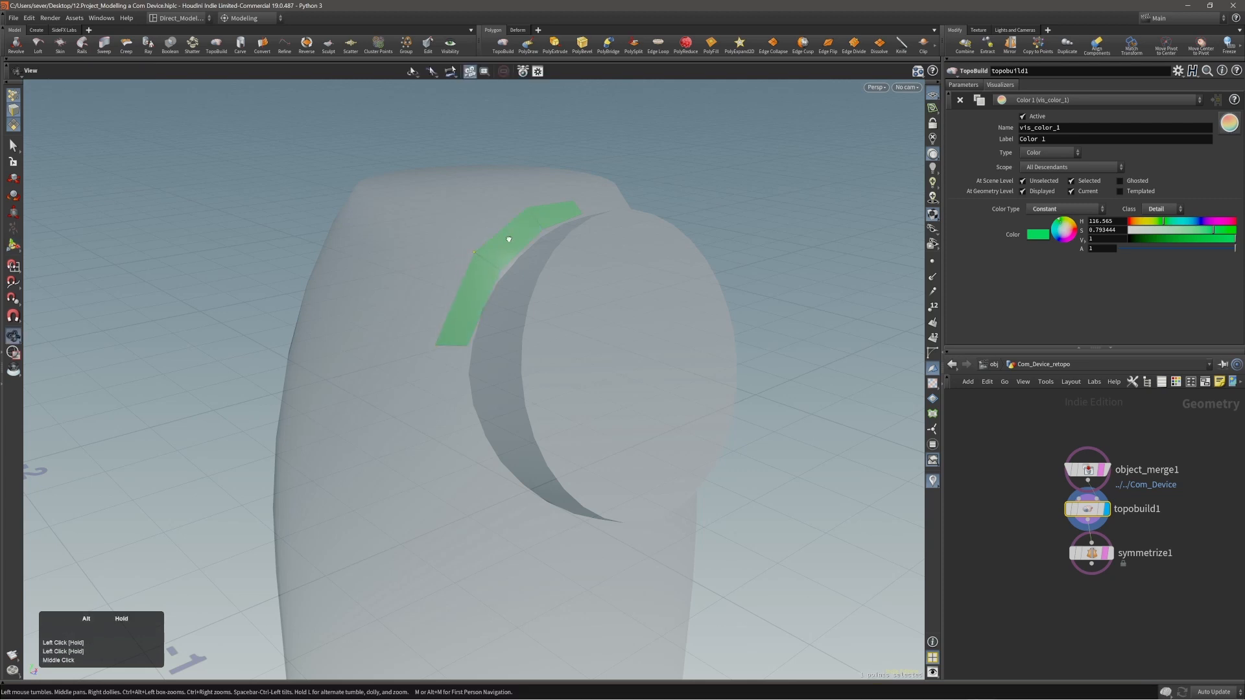
pyautogui.keyDown('alt'); pyautogui.moveTo(475, 255); pyautogui.dragTo(503, 255); pyautogui.keyUp('alt')
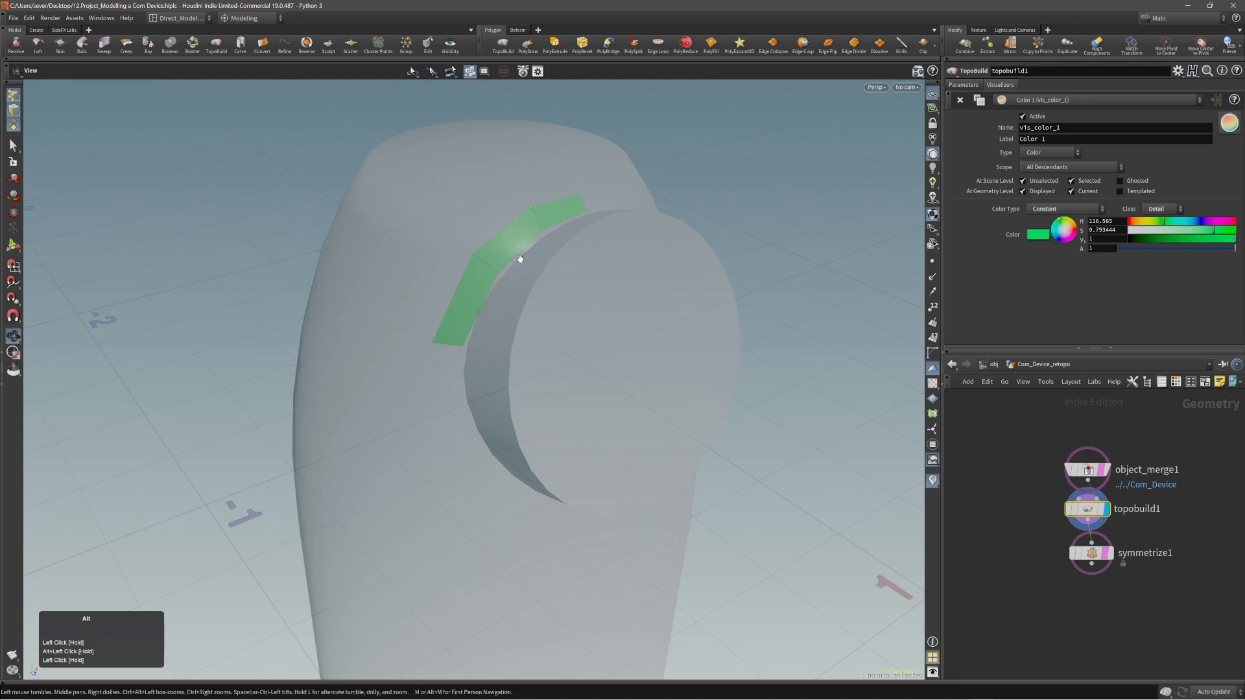
pyautogui.keyDown('alt'); pyautogui.moveTo(520, 255); pyautogui.dragTo(481, 344, button='right'); pyautogui.keyUp('alt')
pyautogui.keyDown('alt'); pyautogui.moveTo(481, 343); pyautogui.dragTo(478, 255, button='middle'); pyautogui.keyUp('alt')
pyautogui.keyDown('alt'); pyautogui.moveTo(478, 256); pyautogui.dragTo(461, 244); pyautogui.keyUp('alt')
# Extend the strip by two more quads down the device's side, following the disc's edge.
pyautogui.click(455, 252)
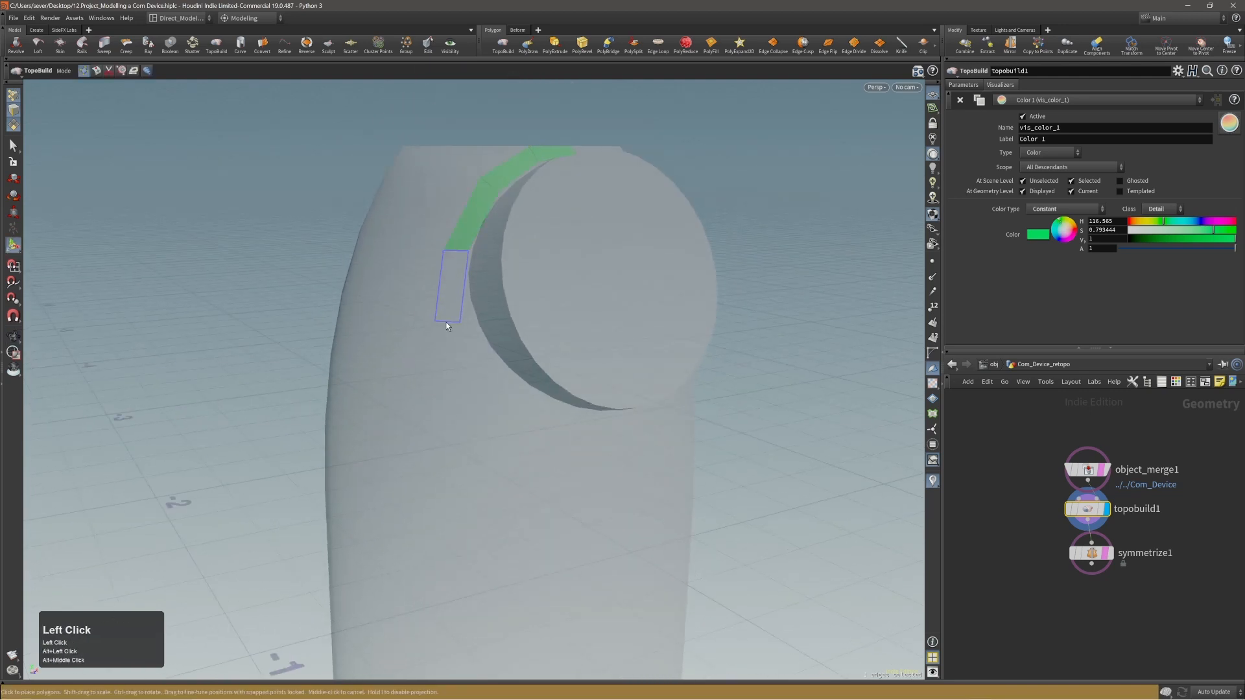
pyautogui.click(453, 317)
pyautogui.middleClick(453, 318)
pyautogui.click(453, 318)
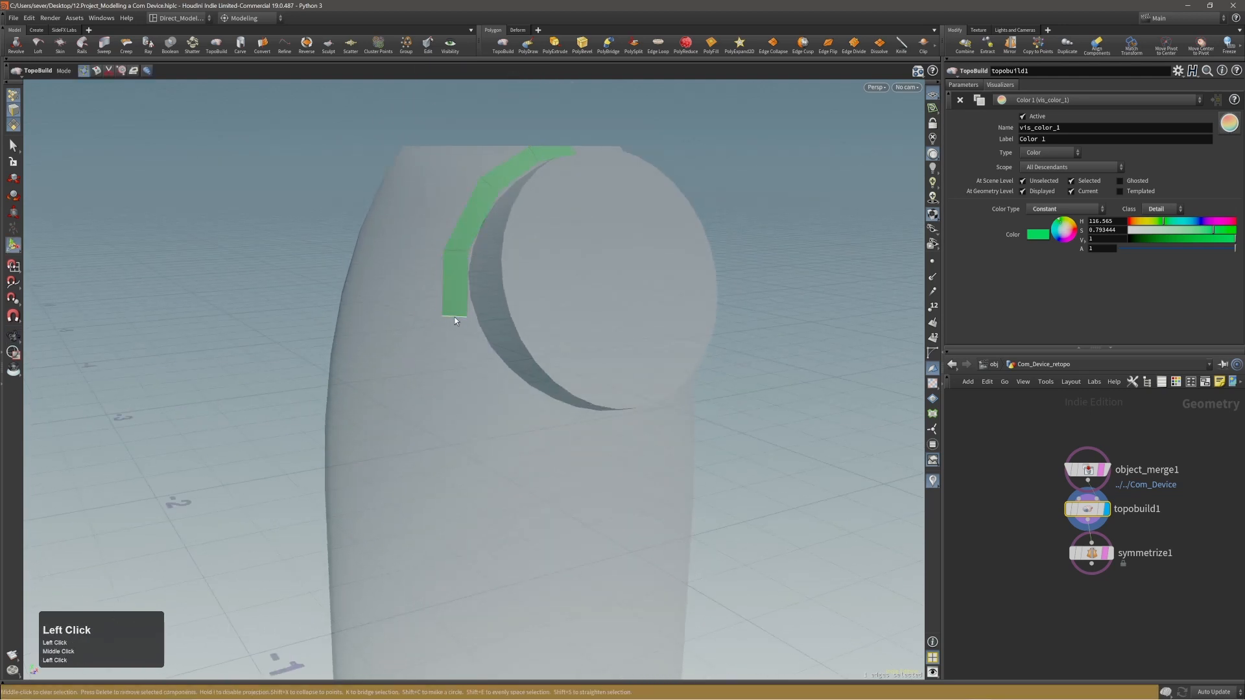
pyautogui.click(495, 379)
pyautogui.moveTo(495, 379)
pyautogui.keyDown('alt'); pyautogui.mouseDown()
pyautogui.moveTo(476, 360)
pyautogui.moveTo(494, 383)
pyautogui.mouseUp(); pyautogui.keyUp('alt')
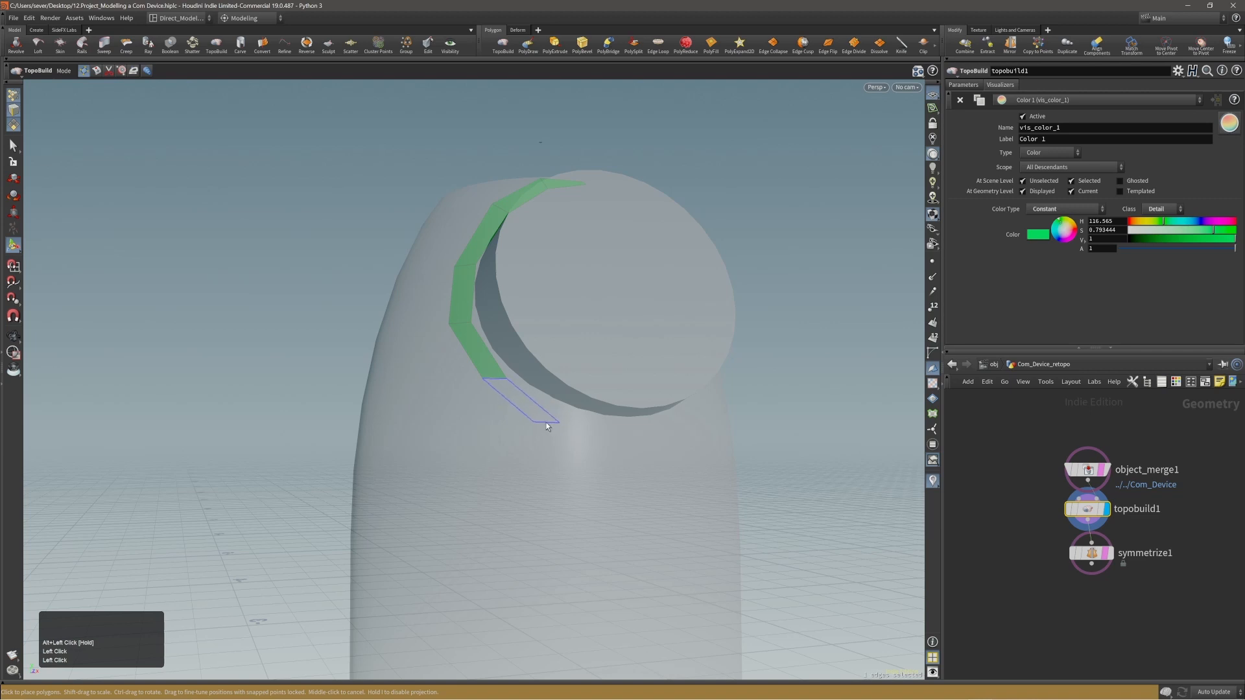
# Rotate the new quad to follow the disc's curve and continue the strip beneath the disc to the device's centre line.
pyautogui.keyDown('ctrl'); pyautogui.moveTo(546, 426); pyautogui.dragTo(554, 419); pyautogui.keyUp('ctrl')
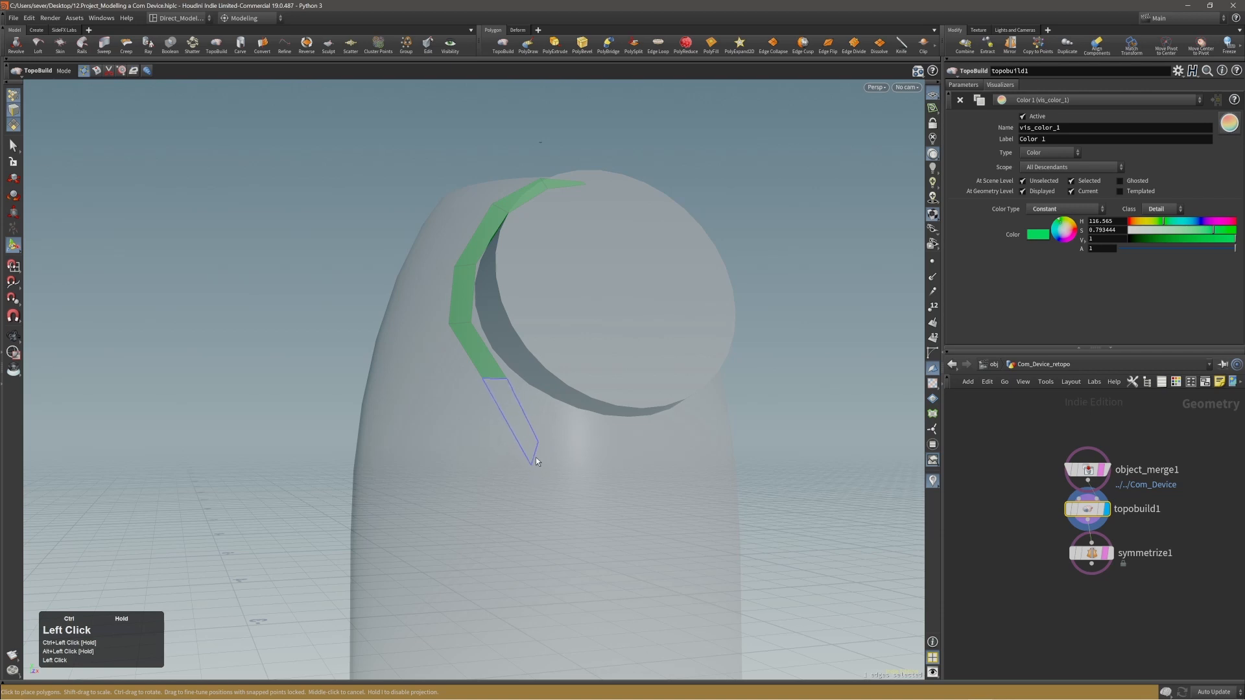
pyautogui.moveTo(538, 466)
pyautogui.keyDown('ctrl'); pyautogui.mouseDown()
pyautogui.moveTo(538, 479)
pyautogui.moveTo(538, 443)
pyautogui.mouseUp(); pyautogui.keyUp('ctrl')
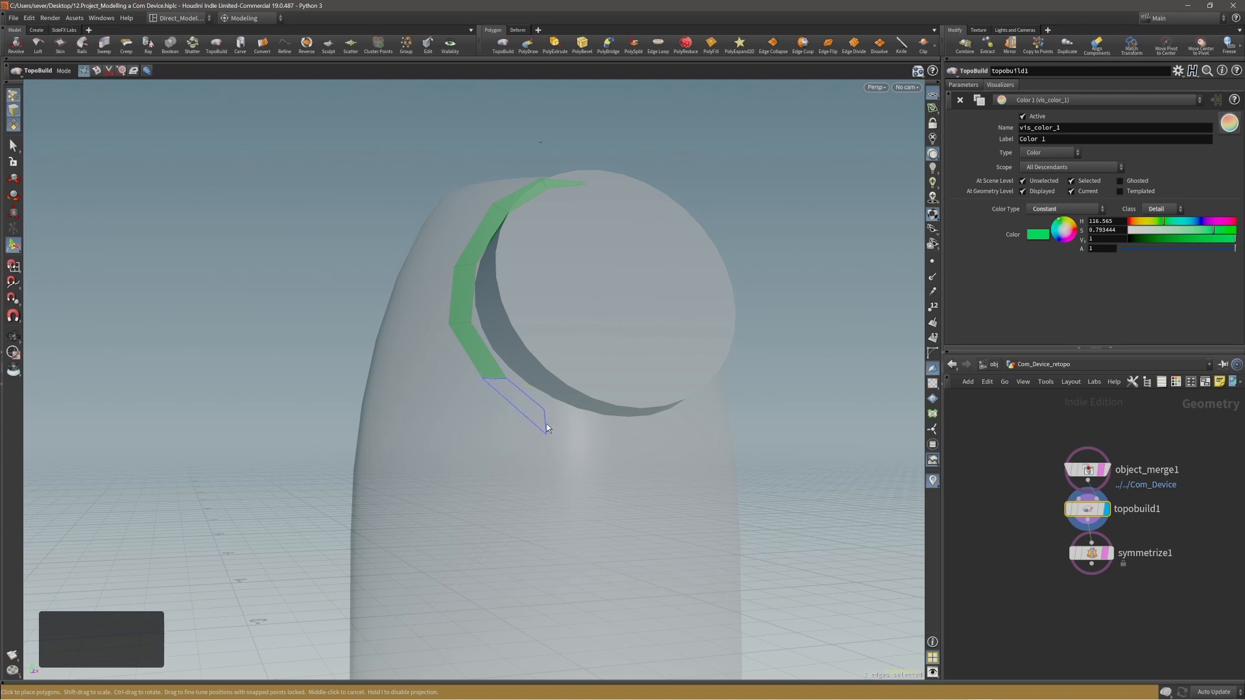
pyautogui.click(562, 429)
pyautogui.keyDown('alt'); pyautogui.moveTo(574, 443); pyautogui.dragTo(542, 440); pyautogui.keyUp('alt')
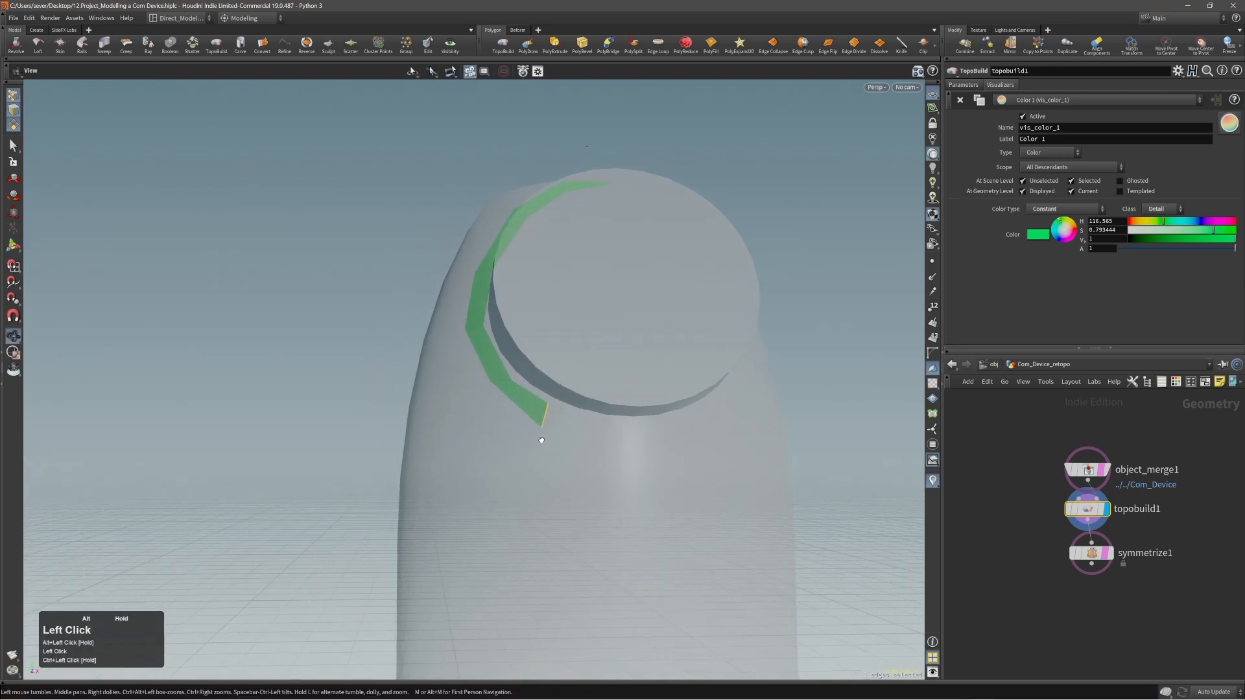
pyautogui.click(616, 437)
pyautogui.keyDown('alt'); pyautogui.moveTo(617, 441); pyautogui.dragTo(605, 473); pyautogui.keyUp('alt')
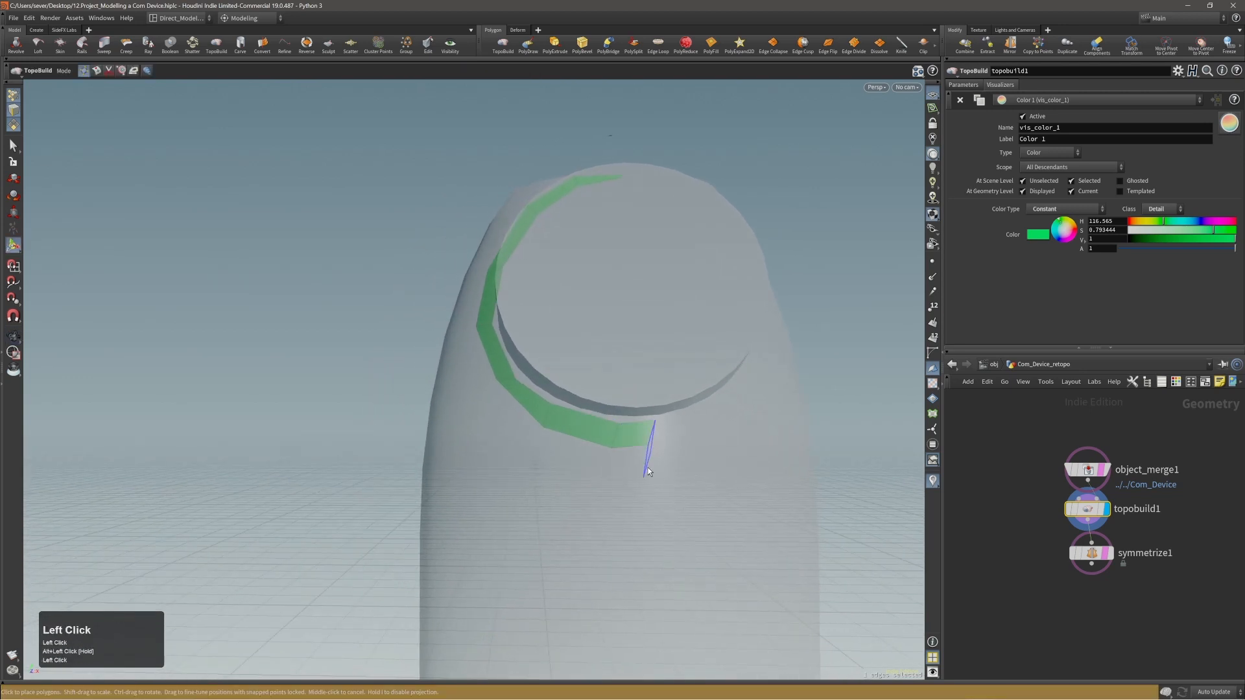
pyautogui.middleClick(650, 473)
# Reposition the points along the strip's lower part so the quads follow the disc's edge evenly.
pyautogui.keyDown('alt'); pyautogui.moveTo(551, 425); pyautogui.dragTo(686, 447); pyautogui.keyUp('alt')
pyautogui.keyDown('alt'); pyautogui.moveTo(648, 424); pyautogui.dragTo(511, 431, button='right'); pyautogui.keyUp('alt')
pyautogui.keyDown('alt'); pyautogui.moveTo(609, 423); pyautogui.dragTo(575, 409, button='middle'); pyautogui.keyUp('alt')
pyautogui.keyDown('alt'); pyautogui.moveTo(575, 409); pyautogui.dragTo(536, 417); pyautogui.keyUp('alt')
pyautogui.keyDown('alt'); pyautogui.moveTo(536, 417); pyautogui.dragTo(498, 376, button='right'); pyautogui.keyUp('alt')
pyautogui.click(484, 373)
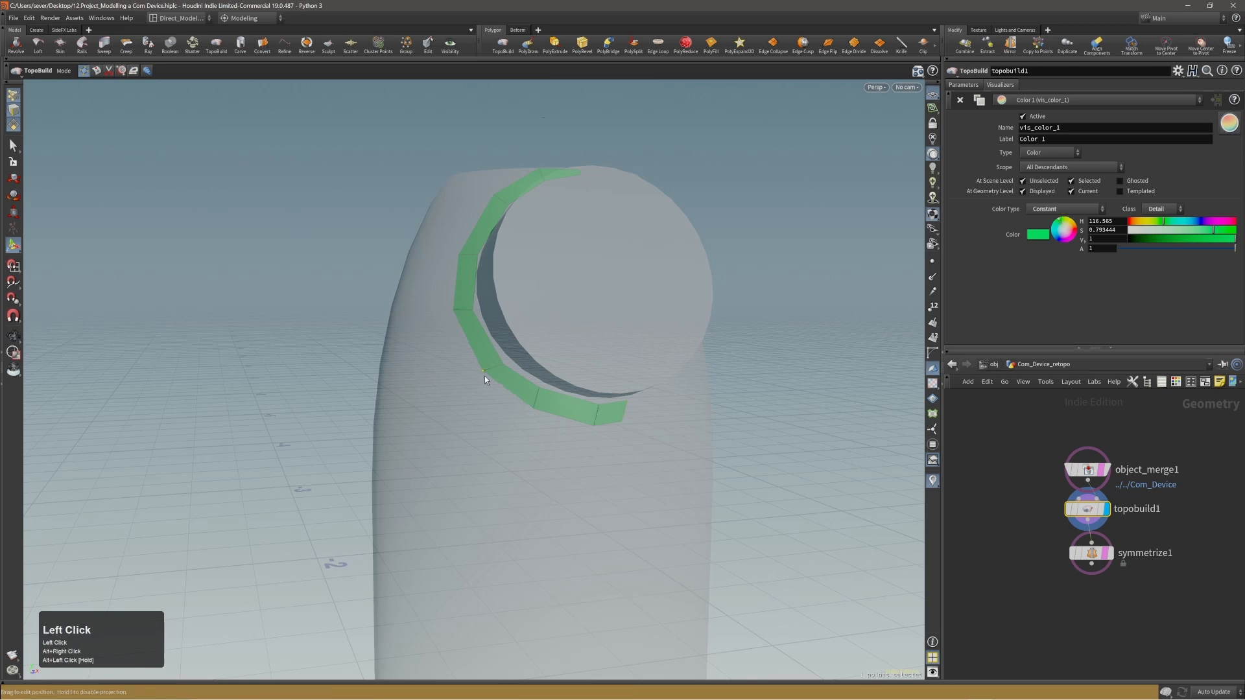
pyautogui.keyDown('alt'); pyautogui.moveTo(494, 376); pyautogui.dragTo(447, 330); pyautogui.keyUp('alt')
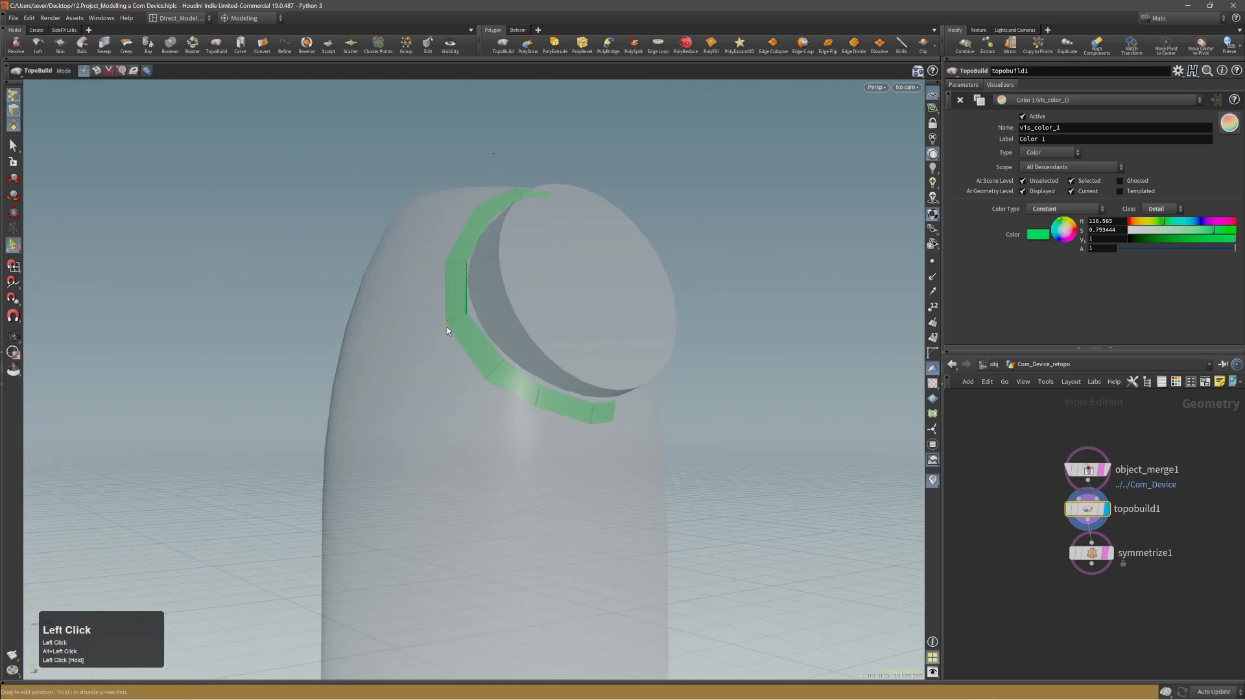
# Adjust the points along the strip's side and lower end to even the spacing of its quads.
pyautogui.keyDown('alt'); pyautogui.moveTo(456, 309); pyautogui.dragTo(479, 343, button='middle'); pyautogui.keyUp('alt')
pyautogui.keyDown('alt'); pyautogui.moveTo(479, 343); pyautogui.dragTo(494, 356, button='right'); pyautogui.keyUp('alt')
pyautogui.keyDown('alt'); pyautogui.moveTo(495, 356); pyautogui.dragTo(451, 283); pyautogui.keyUp('alt')
pyautogui.click(456, 284)
pyautogui.middleClick(450, 292)
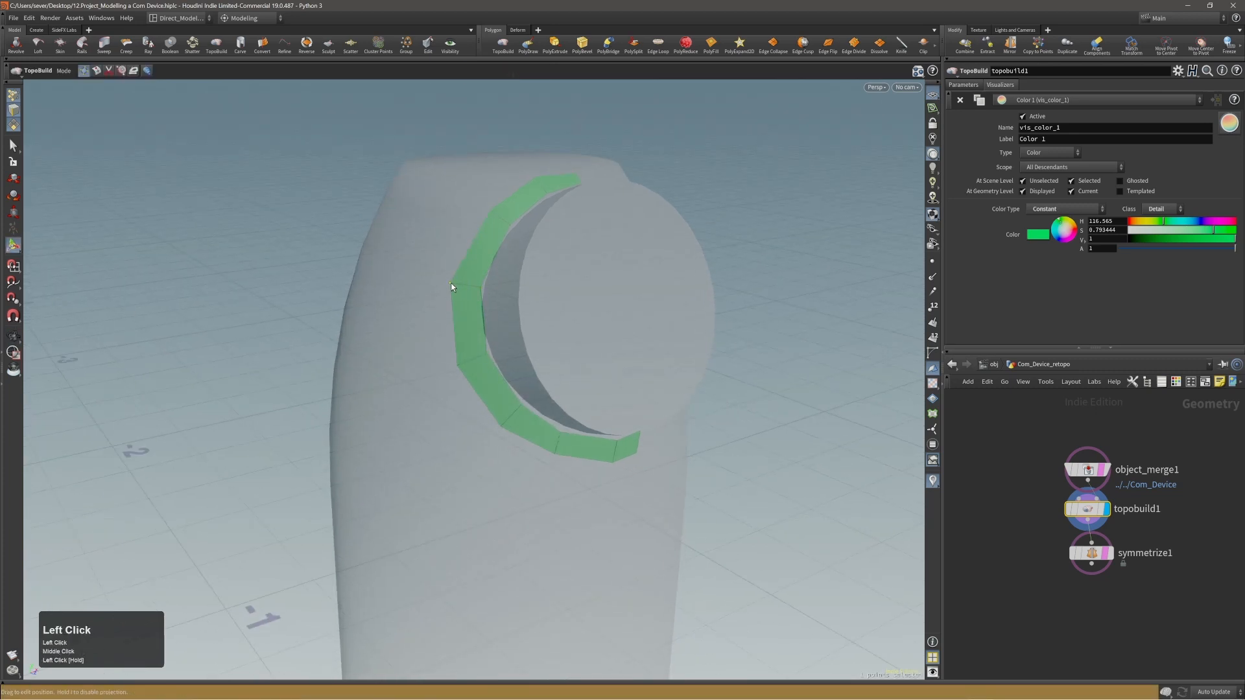
pyautogui.keyDown('alt'); pyautogui.moveTo(451, 283); pyautogui.dragTo(423, 303, button='right'); pyautogui.keyUp('alt')
pyautogui.keyDown('alt'); pyautogui.moveTo(423, 303); pyautogui.dragTo(480, 273); pyautogui.keyUp('alt')
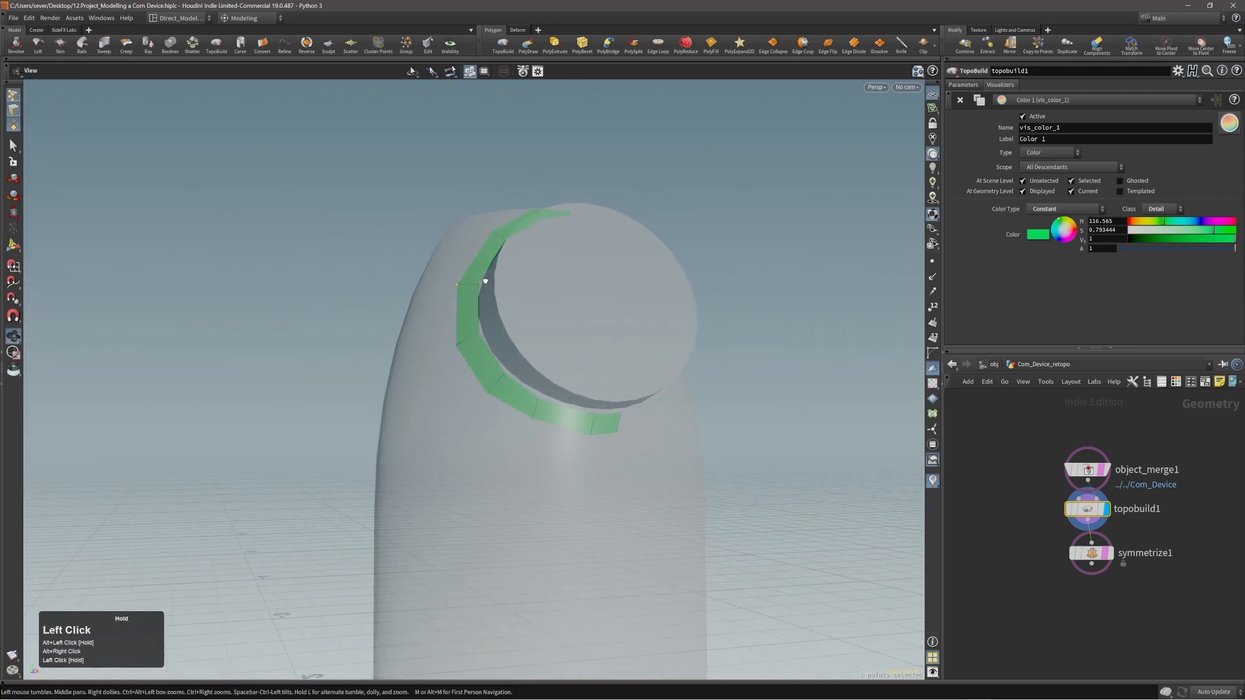
pyautogui.moveTo(595, 416)
pyautogui.mouseDown()
pyautogui.moveTo(585, 413)
pyautogui.moveTo(585, 431)
pyautogui.mouseUp()
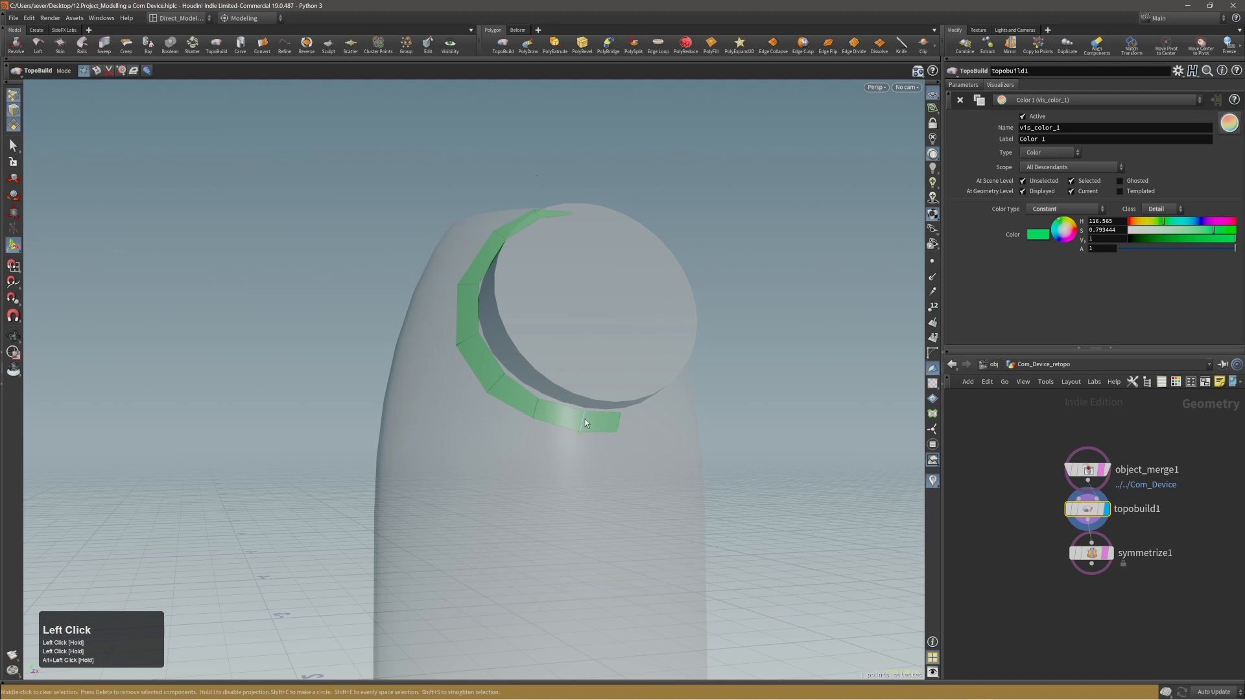
pyautogui.keyDown('alt'); pyautogui.moveTo(585, 419); pyautogui.dragTo(542, 392, button='right'); pyautogui.keyUp('alt')
pyautogui.keyDown('alt'); pyautogui.moveTo(542, 391); pyautogui.dragTo(632, 436); pyautogui.keyUp('alt')
# Inspect the polygon strip around the disc from several angles.
pyautogui.keyDown('alt'); pyautogui.moveTo(580, 350); pyautogui.dragTo(539, 355, button='right'); pyautogui.keyUp('alt')
pyautogui.keyDown('alt'); pyautogui.moveTo(539, 355); pyautogui.dragTo(588, 354, button='middle'); pyautogui.keyUp('alt')
pyautogui.moveTo(599, 332)
pyautogui.keyDown('alt'); pyautogui.mouseDown()
pyautogui.moveTo(592, 352)
pyautogui.moveTo(602, 355)
pyautogui.moveTo(577, 338)
pyautogui.mouseUp(); pyautogui.keyUp('alt')
pyautogui.keyDown('alt'); pyautogui.moveTo(577, 338); pyautogui.dragTo(562, 324, button='middle'); pyautogui.keyUp('alt')
pyautogui.keyDown('alt'); pyautogui.moveTo(562, 324); pyautogui.dragTo(604, 320); pyautogui.keyUp('alt')
pyautogui.keyDown('alt'); pyautogui.moveTo(604, 320); pyautogui.dragTo(575, 325, button='middle'); pyautogui.keyUp('alt')
pyautogui.keyDown('alt'); pyautogui.moveTo(584, 328); pyautogui.dragTo(500, 286); pyautogui.keyUp('alt')
# Open the viewport's display options and place the window beside the polygon strip.
pyautogui.press('d')
pyautogui.moveTo(563, 313); pyautogui.dragTo(806, 262)
pyautogui.keyDown('alt'); pyautogui.moveTo(452, 326); pyautogui.dragTo(524, 312, button='right'); pyautogui.keyUp('alt')
pyautogui.keyDown('alt'); pyautogui.moveTo(523, 313); pyautogui.dragTo(452, 315, button='middle'); pyautogui.keyUp('alt')
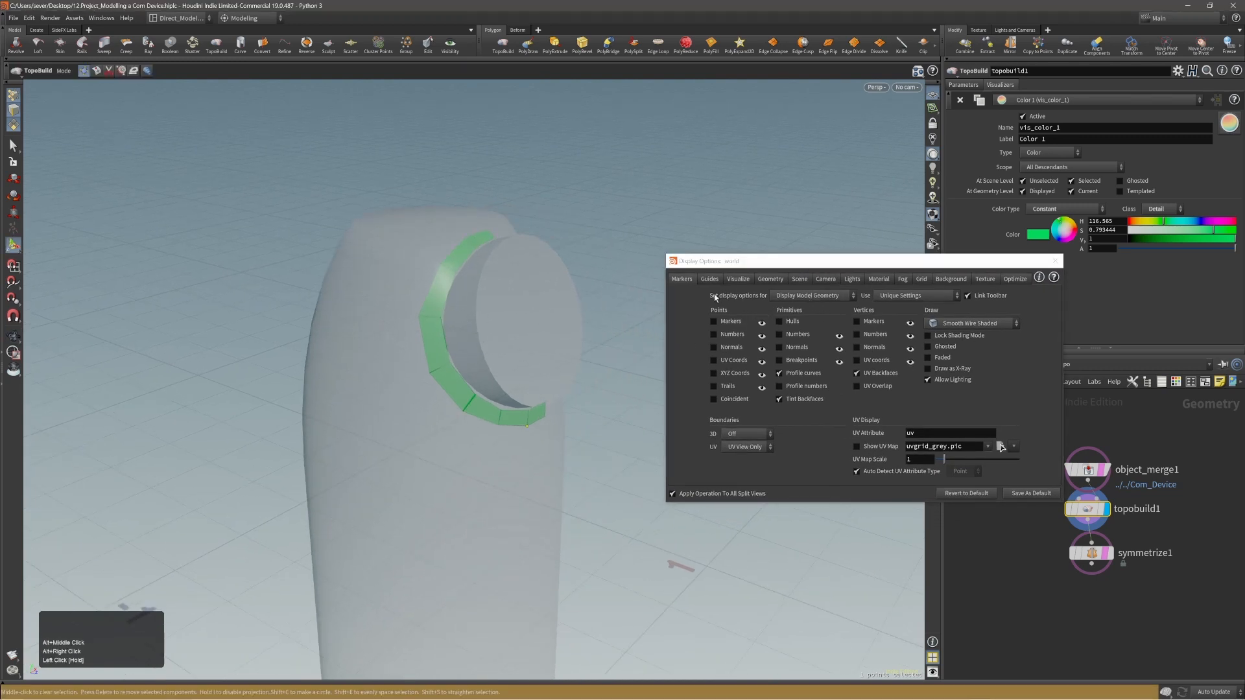
pyautogui.moveTo(748, 262); pyautogui.dragTo(648, 255)
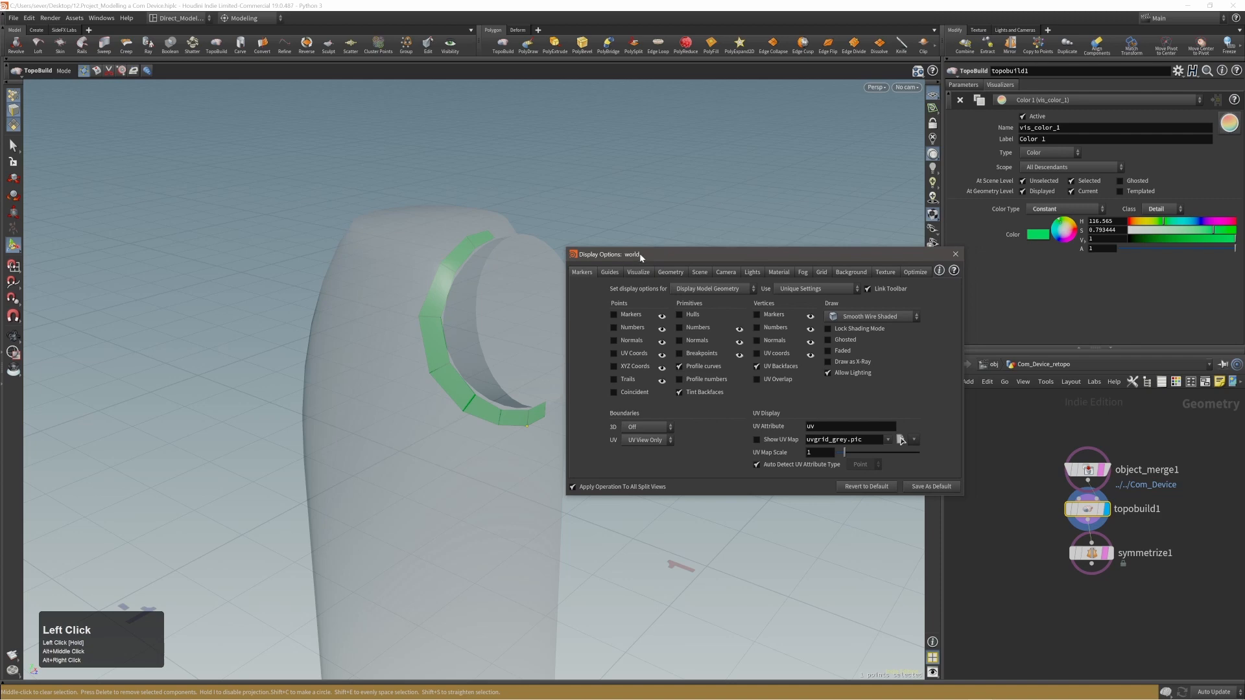
pyautogui.press('d')
pyautogui.press('d')
pyautogui.moveTo(621, 248); pyautogui.dragTo(639, 262)
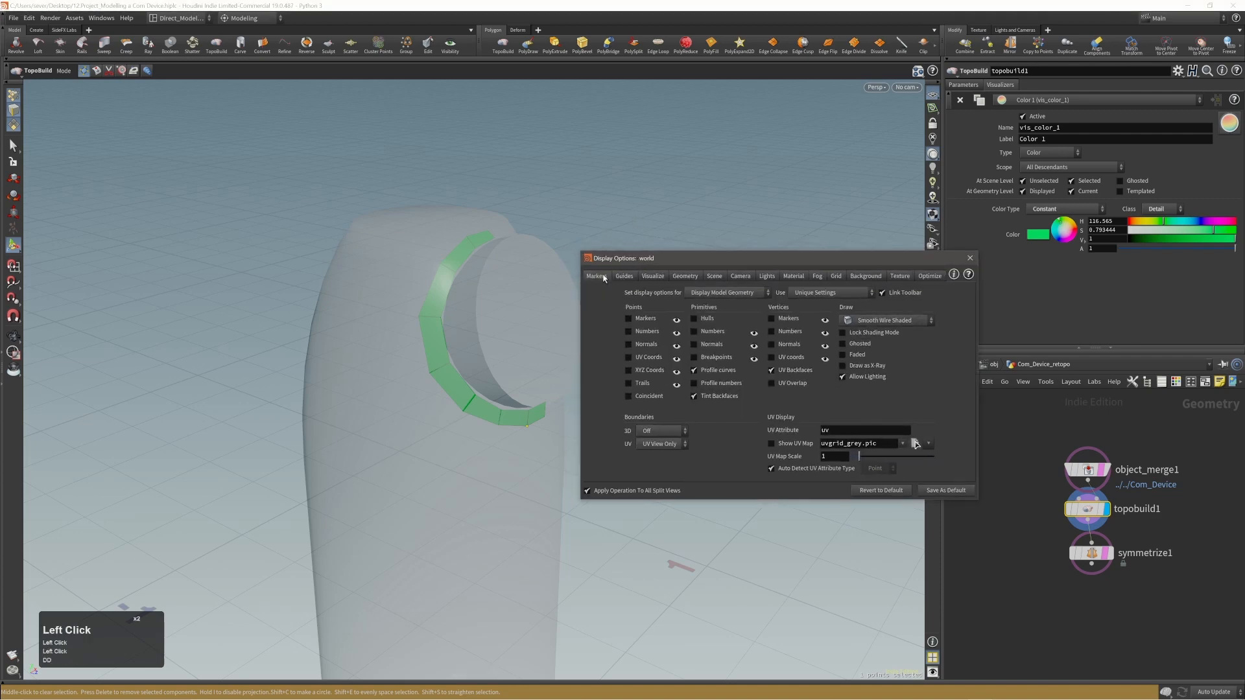
# Show the marker display options for Template Model Geometry.
pyautogui.click(754, 293)
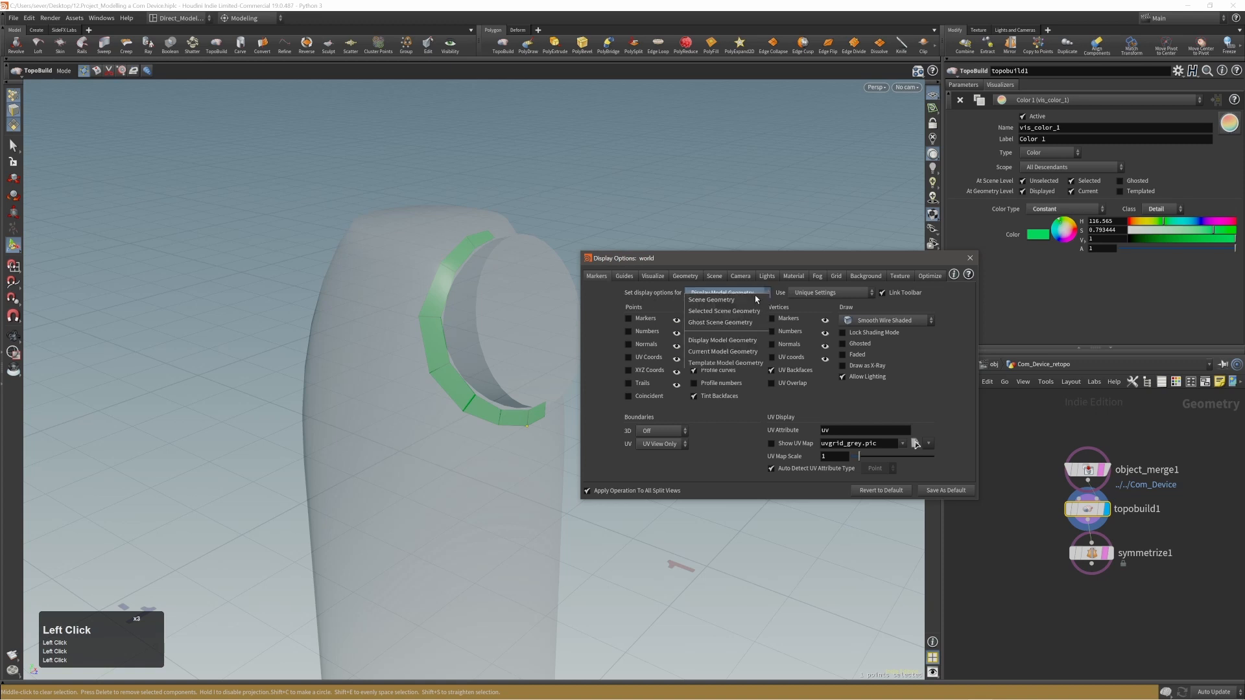
pyautogui.click(735, 363)
pyautogui.moveTo(786, 263); pyautogui.dragTo(765, 293)
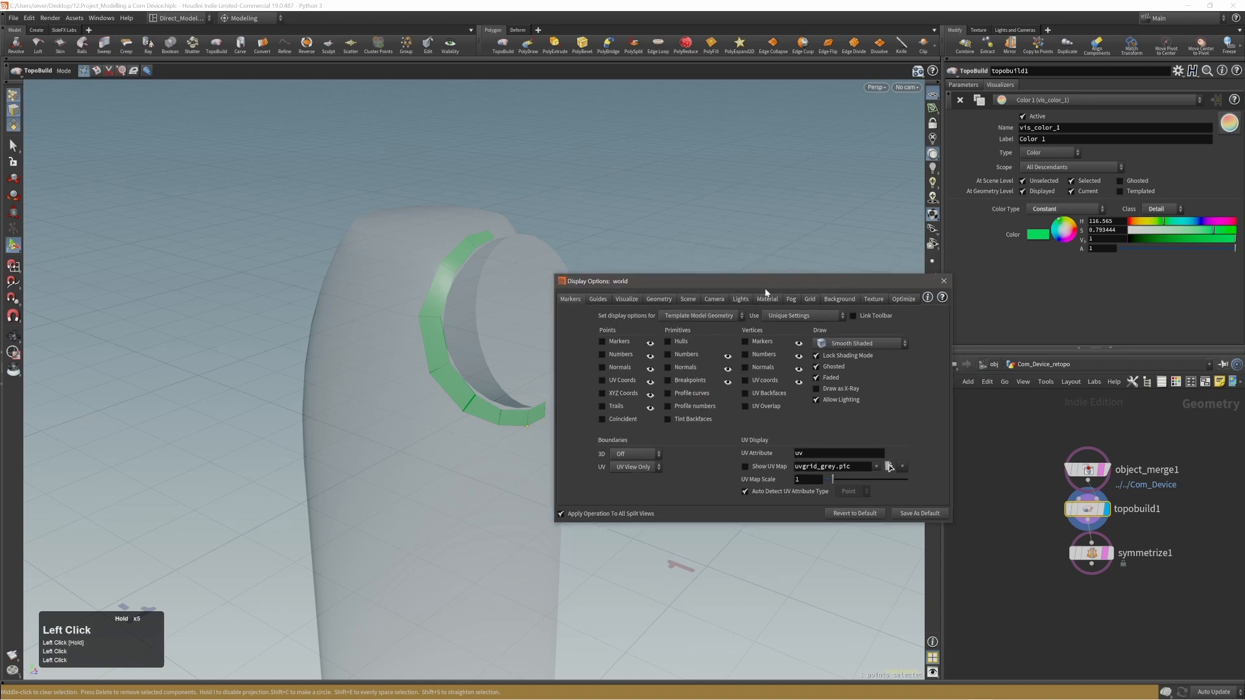
pyautogui.moveTo(1111, 496)
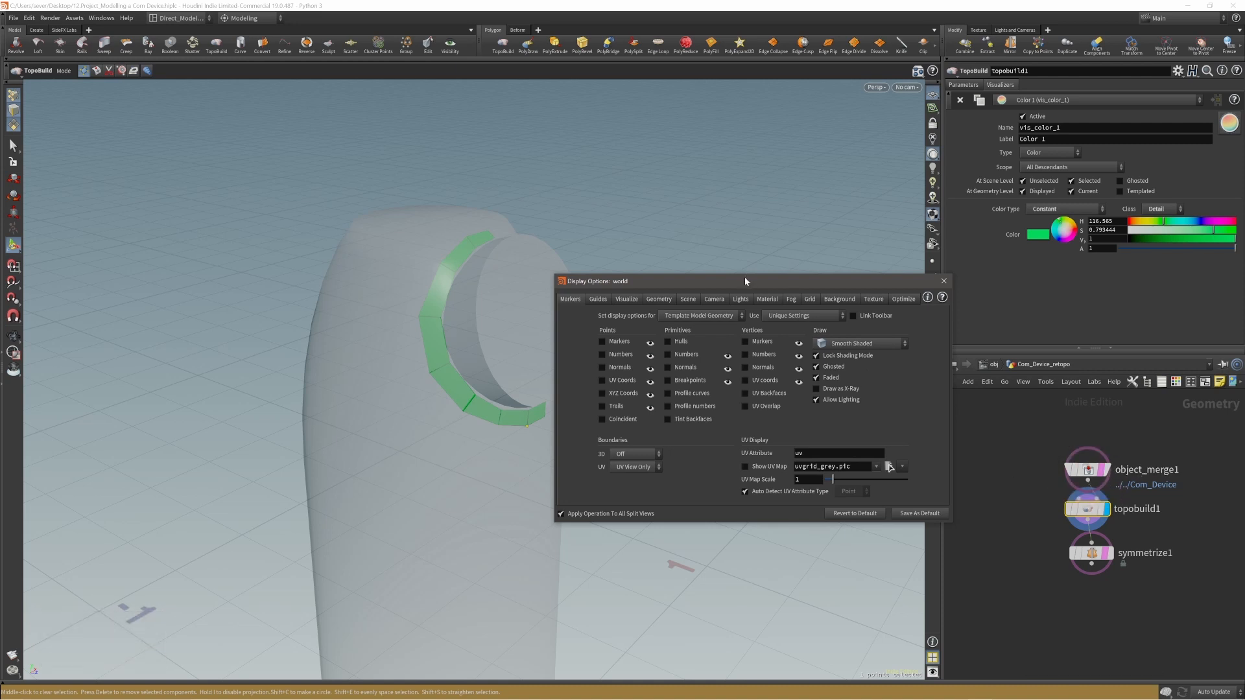
# Try the Flat Wire Shaded, MatCap Shaded and Hidden Line Ghost shading modes on the template model geometry.
pyautogui.moveTo(745, 278); pyautogui.dragTo(746, 275)
pyautogui.click(877, 344)
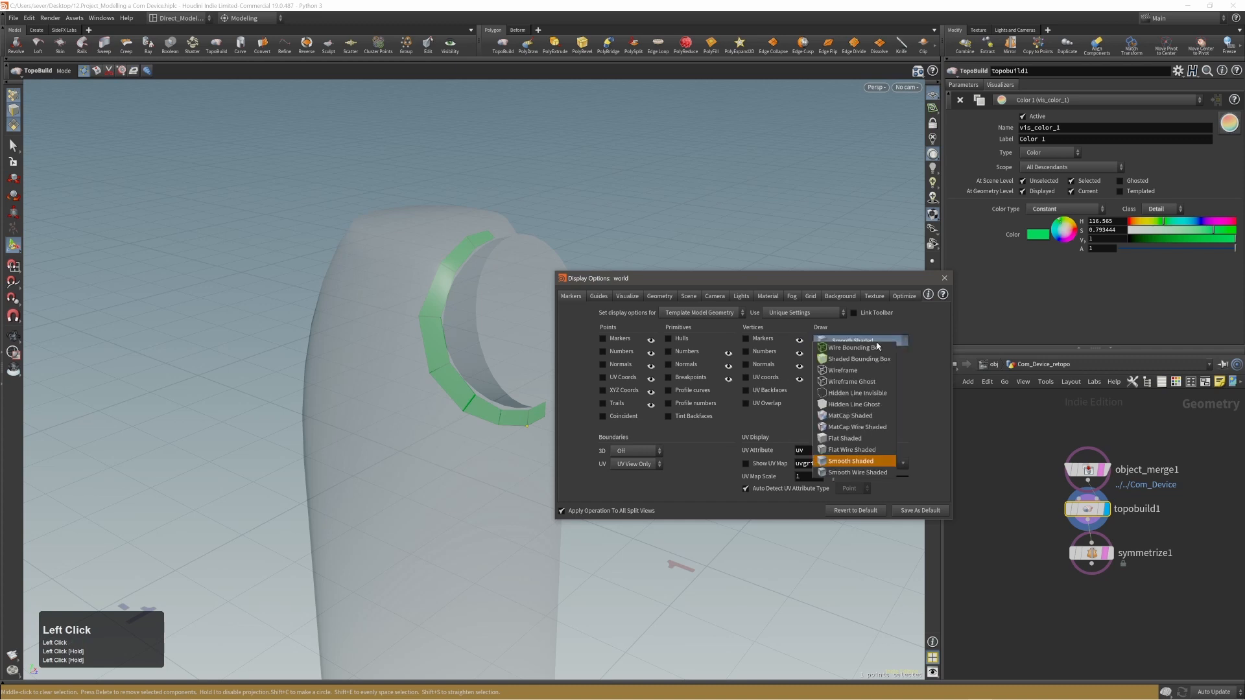
pyautogui.click(862, 450)
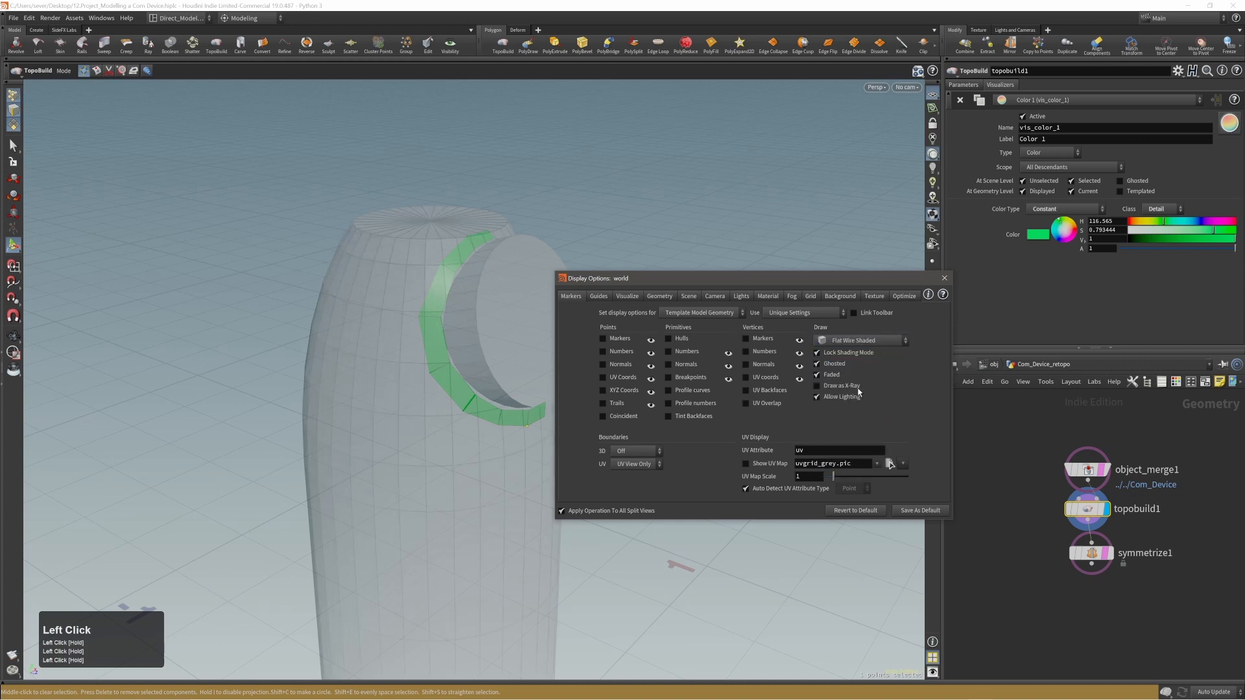
pyautogui.click(857, 340)
pyautogui.click(859, 414)
pyautogui.click(859, 347)
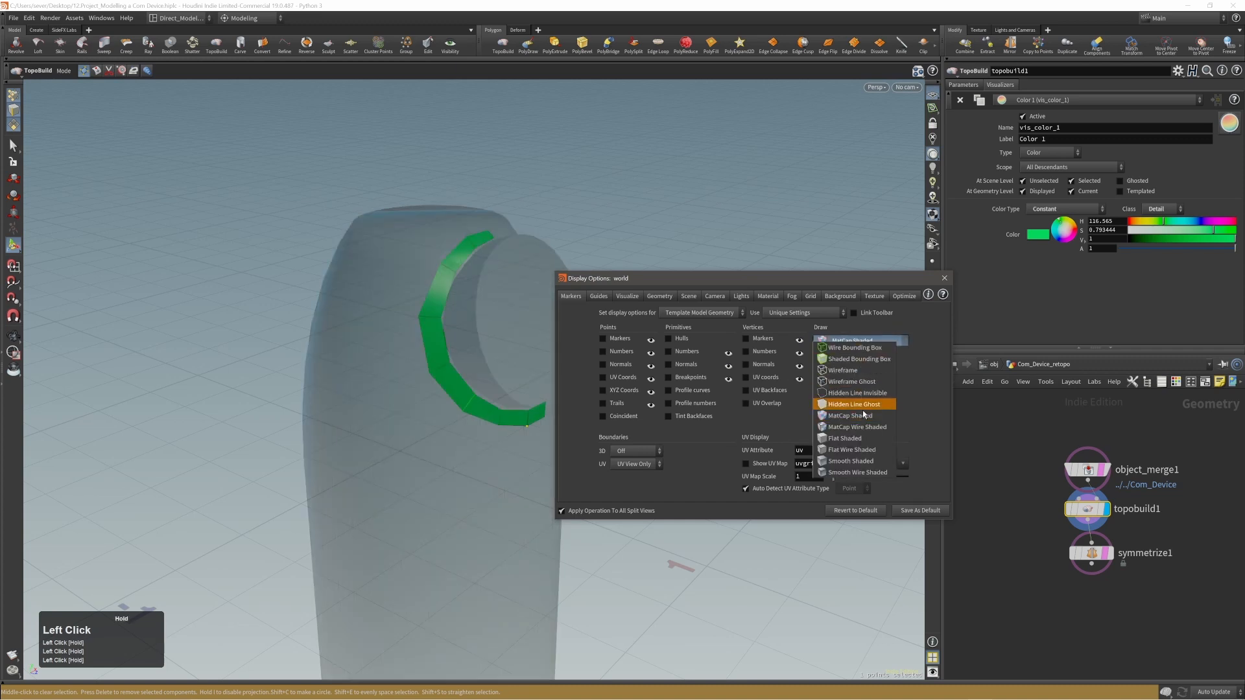
pyautogui.click(862, 418)
pyautogui.click(854, 343)
pyautogui.click(862, 405)
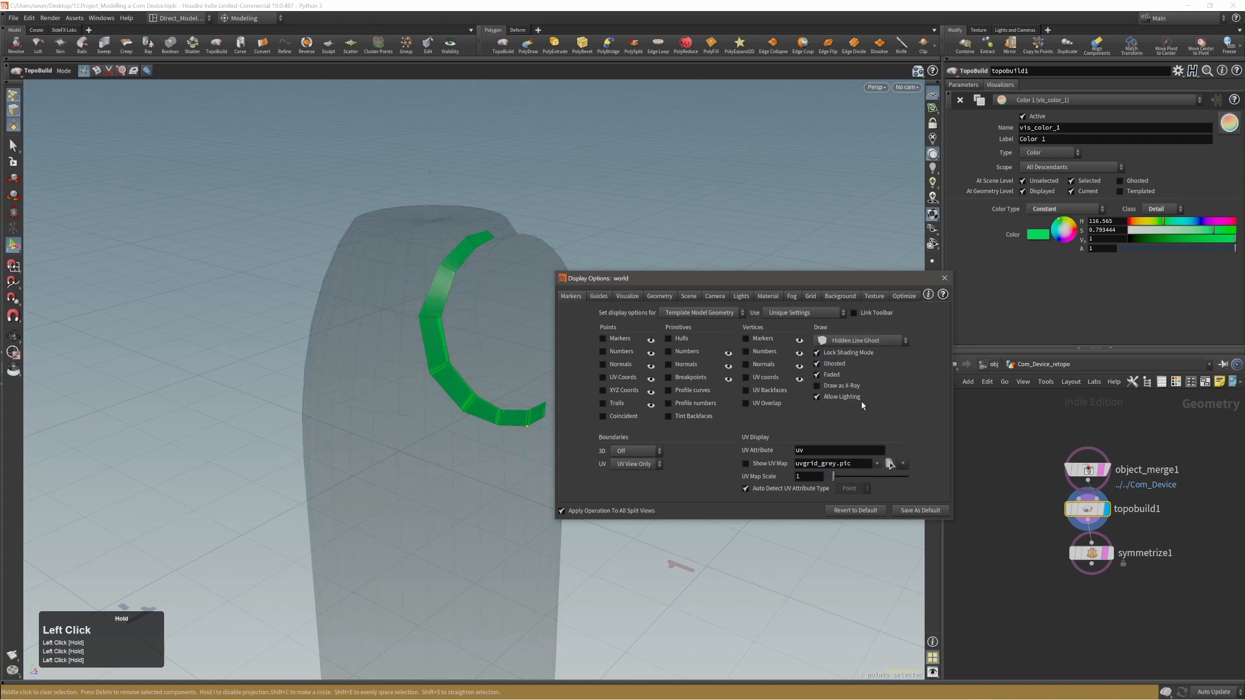
pyautogui.keyDown('alt'); pyautogui.moveTo(564, 385); pyautogui.dragTo(494, 356); pyautogui.keyUp('alt')
# Test the Ghosted and Draw as X-Ray options for the template model geometry by switching each one and restoring it.
pyautogui.click(827, 366)
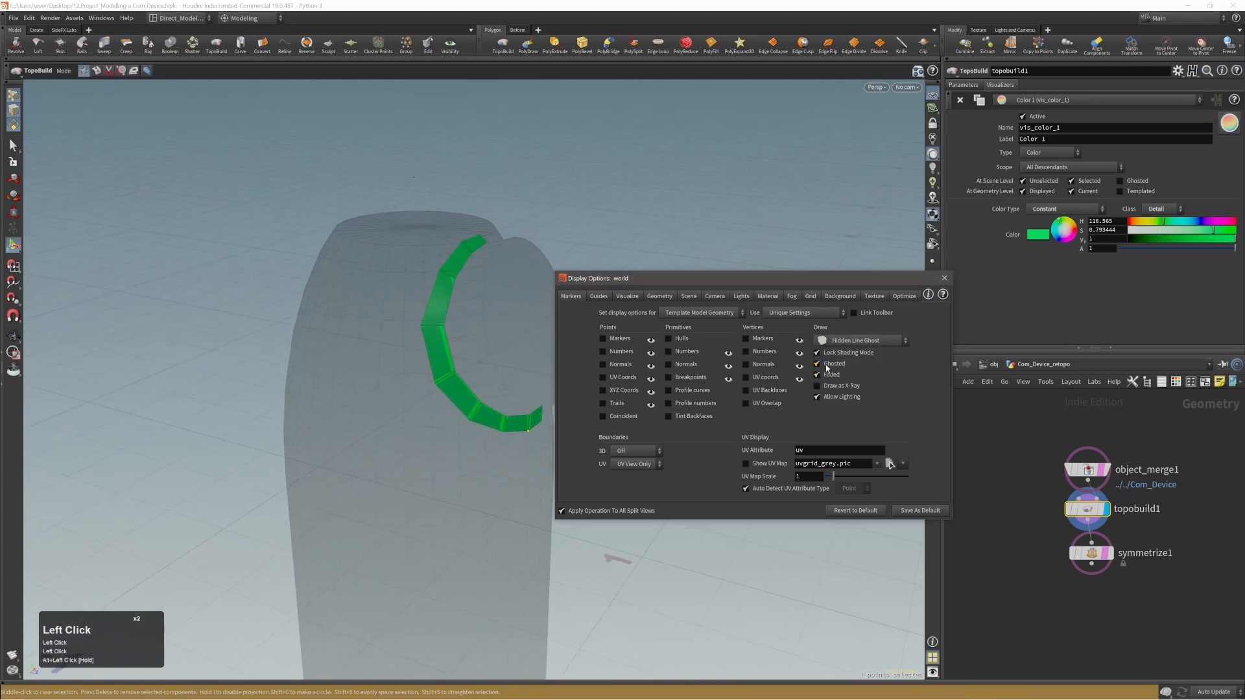
pyautogui.click(828, 366)
pyautogui.click(832, 388)
pyautogui.click(831, 388)
pyautogui.click(832, 388)
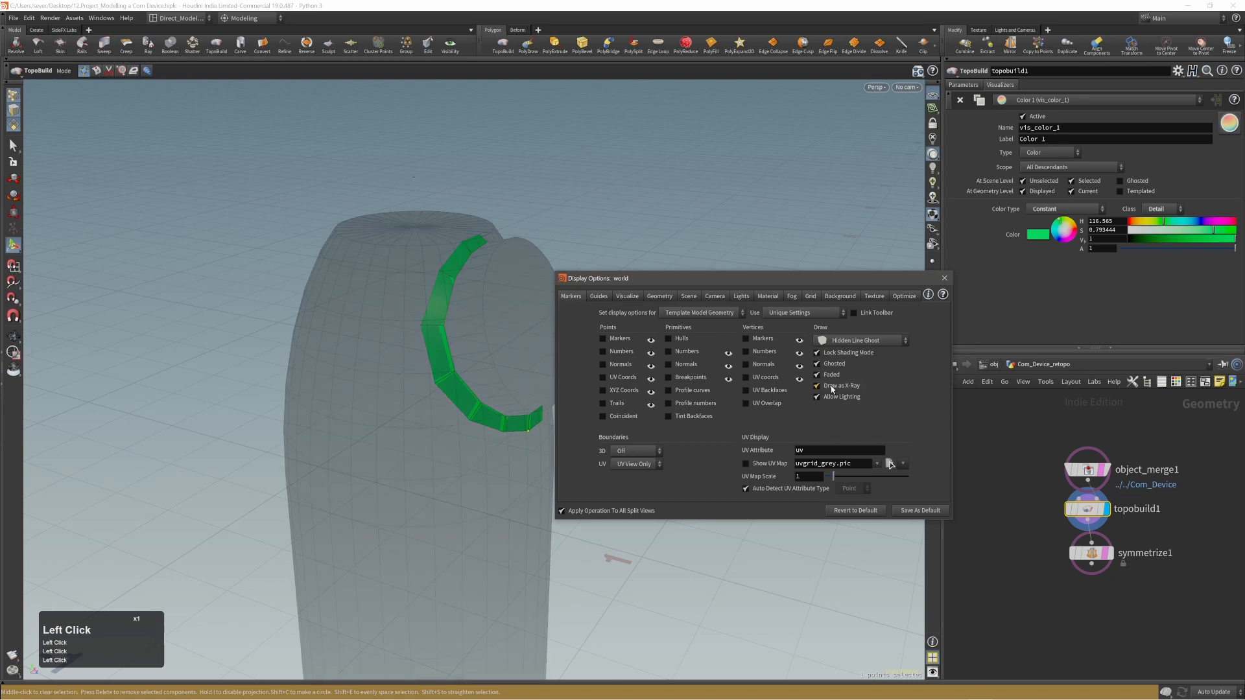
pyautogui.click(831, 388)
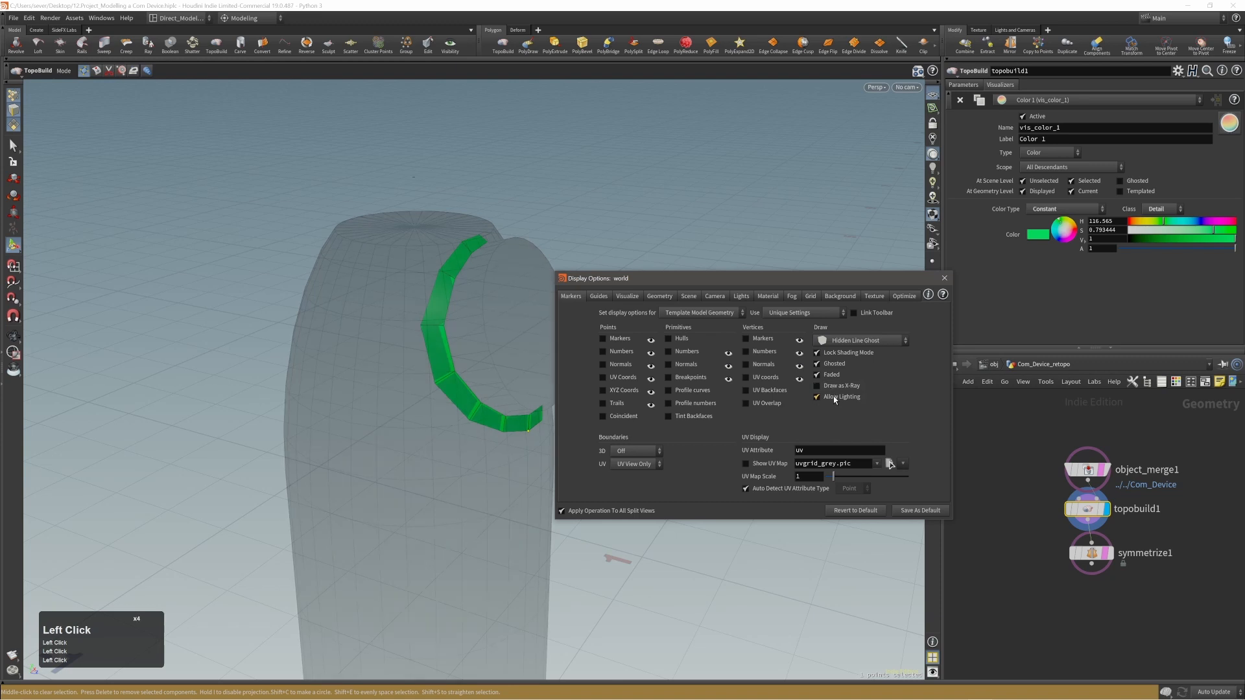
pyautogui.moveTo(790, 278); pyautogui.dragTo(800, 286)
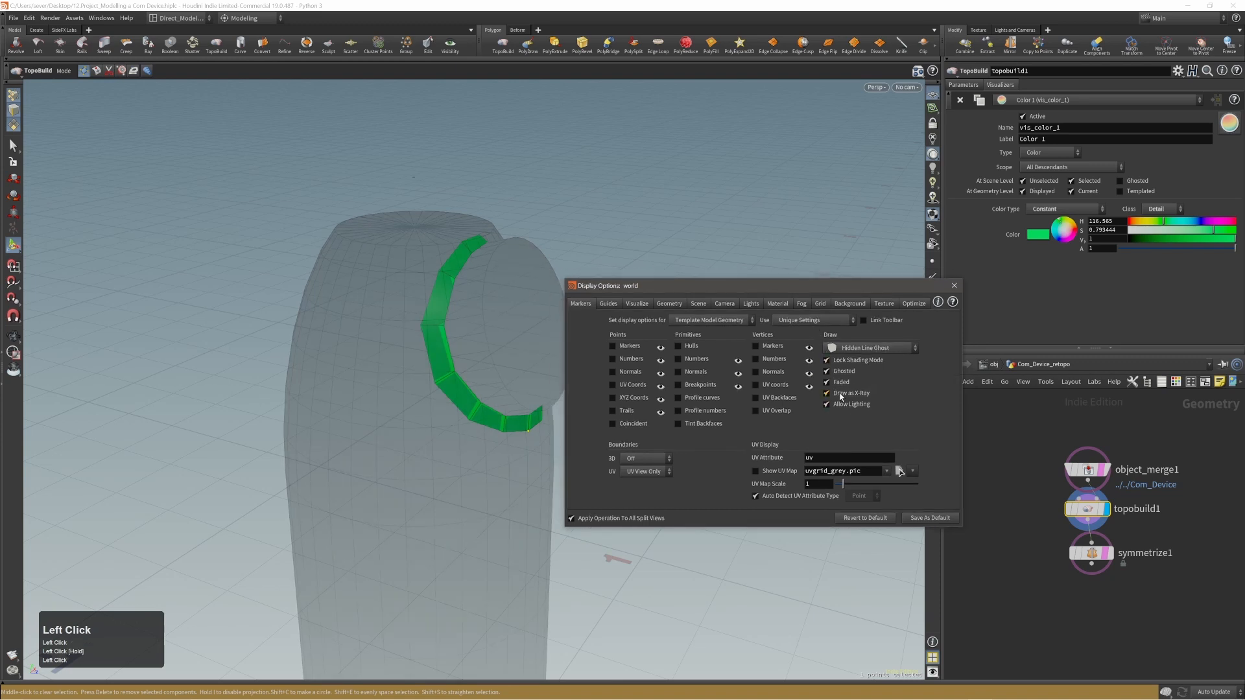
pyautogui.click(840, 396)
pyautogui.click(841, 397)
pyautogui.moveTo(709, 286); pyautogui.dragTo(752, 301)
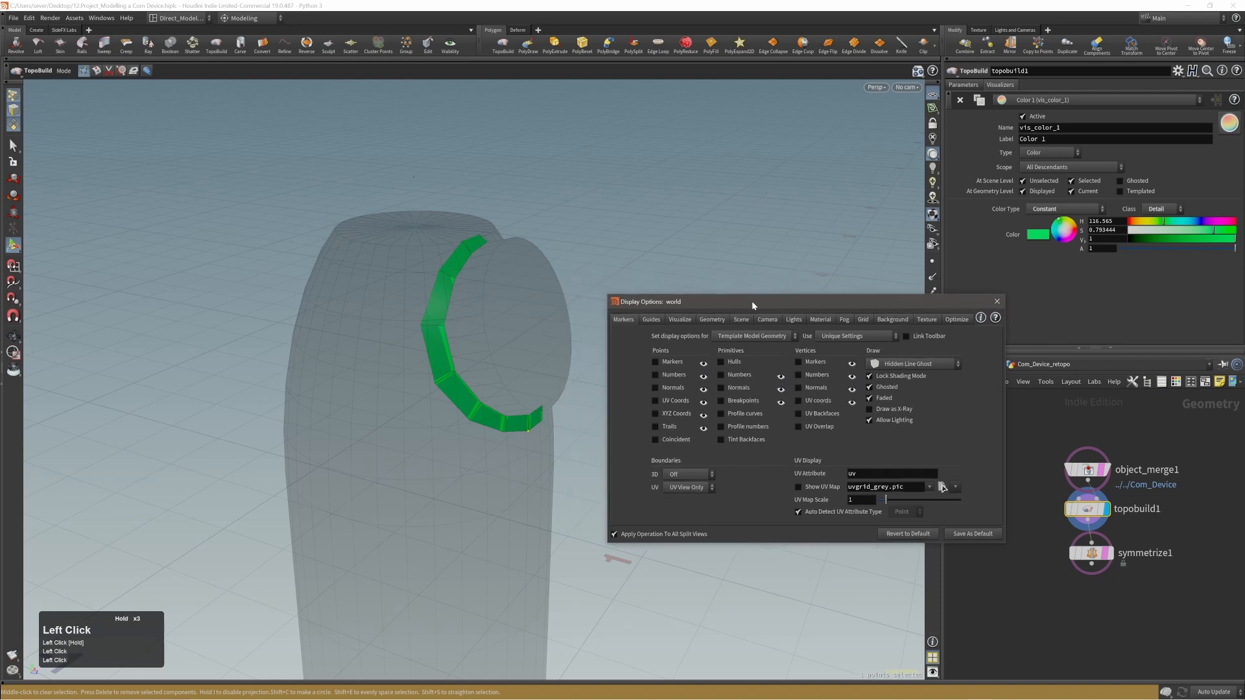
# Try the Smooth Shaded and Flat Wire Shaded modes on the template model geometry.
pyautogui.keyDown('alt'); pyautogui.moveTo(519, 353); pyautogui.dragTo(372, 383, button='right'); pyautogui.keyUp('alt')
pyautogui.moveTo(372, 383)
pyautogui.keyDown('alt'); pyautogui.mouseDown()
pyautogui.moveTo(406, 383)
pyautogui.moveTo(383, 379)
pyautogui.mouseUp(); pyautogui.keyUp('alt')
pyautogui.keyDown('alt'); pyautogui.moveTo(382, 379); pyautogui.dragTo(558, 338, button='right'); pyautogui.keyUp('alt')
pyautogui.keyDown('alt'); pyautogui.moveTo(559, 338); pyautogui.dragTo(506, 355); pyautogui.keyUp('alt')
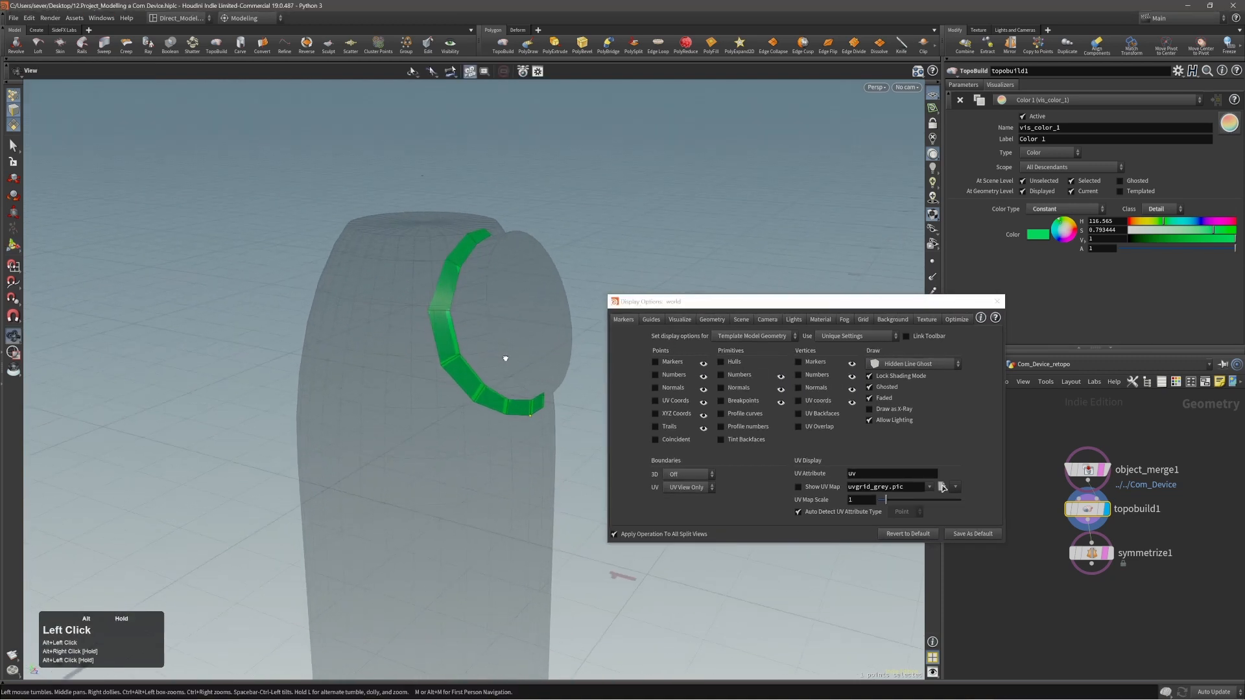
pyautogui.click(910, 363)
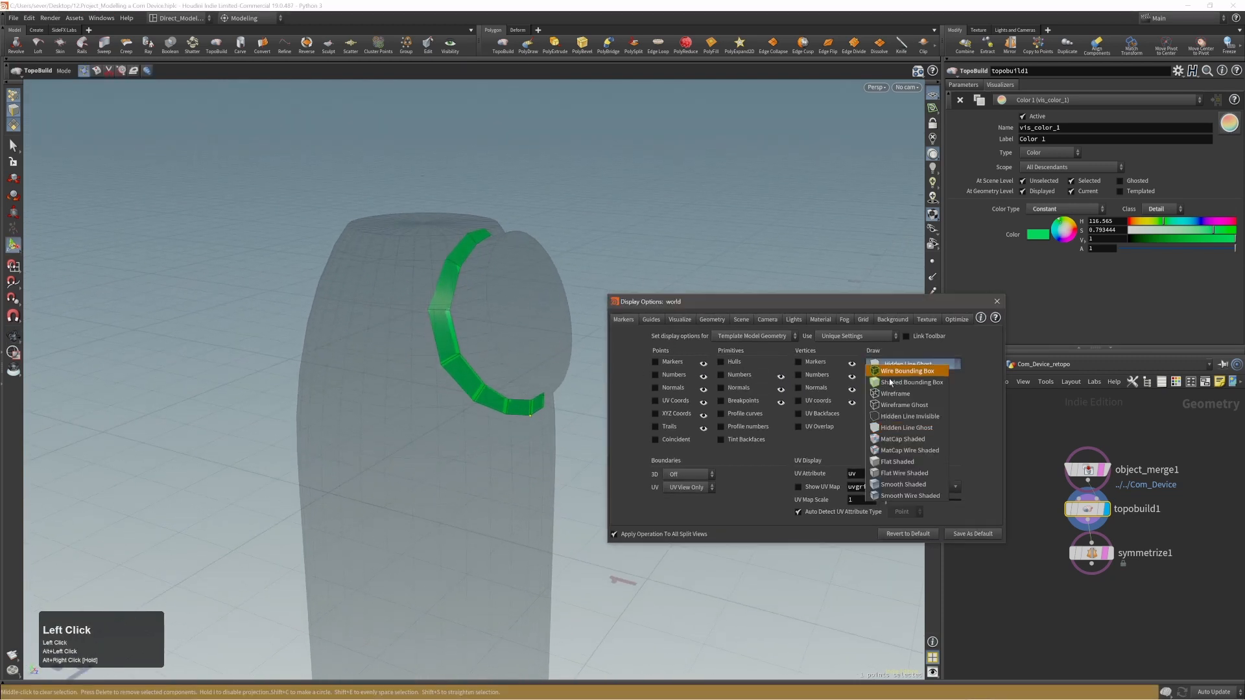
pyautogui.click(889, 485)
pyautogui.keyDown('alt'); pyautogui.moveTo(508, 348); pyautogui.dragTo(503, 345); pyautogui.keyUp('alt')
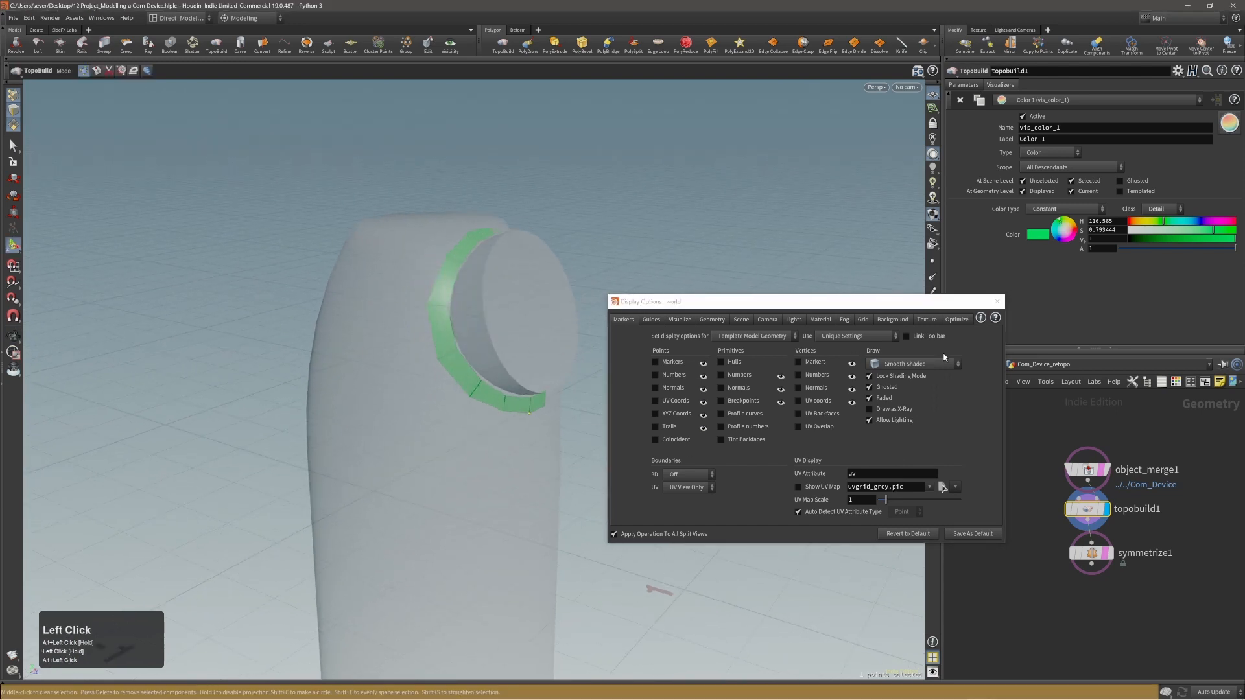
pyautogui.click(913, 364)
pyautogui.click(904, 474)
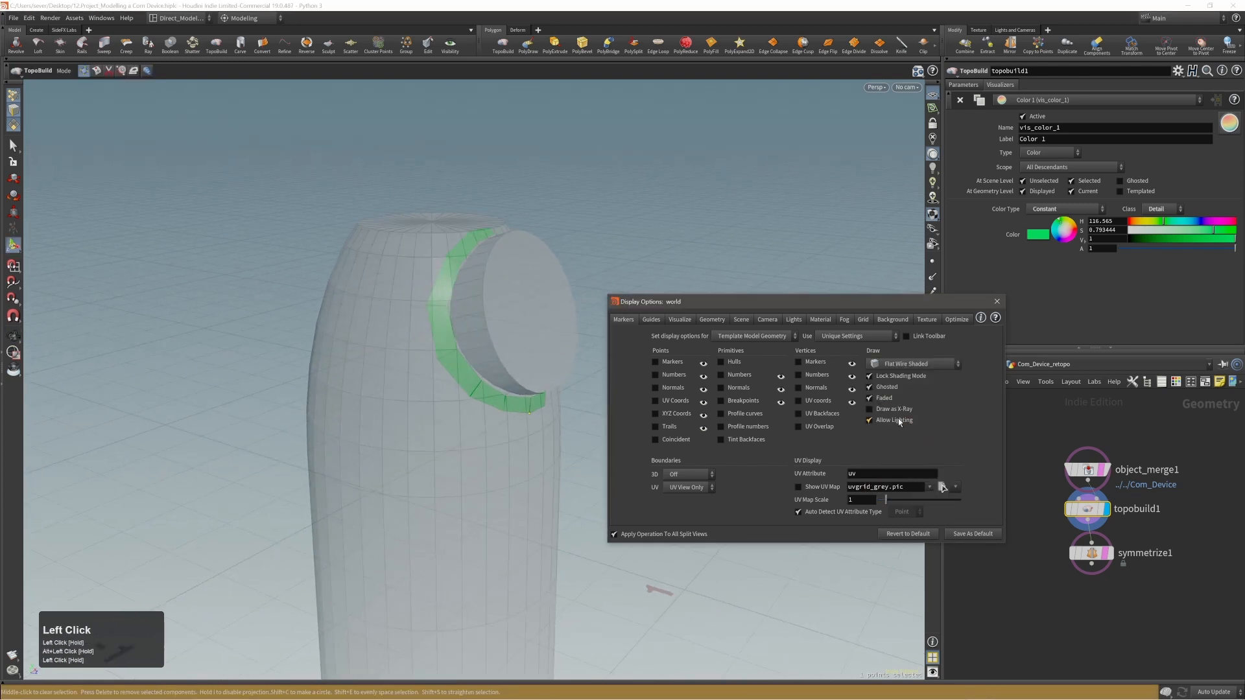
# Set the template model geometry's shading mode to MatCap Wire Shaded and close the display options.
pyautogui.click(904, 364)
pyautogui.click(908, 450)
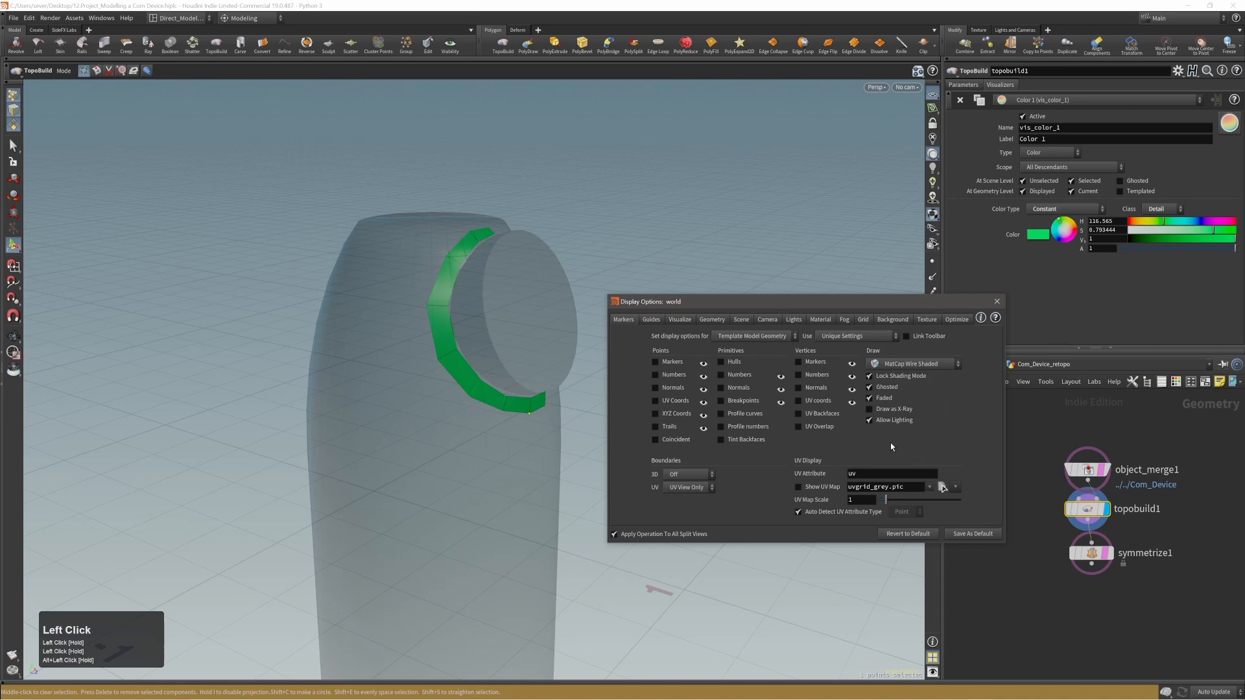
pyautogui.moveTo(518, 310)
pyautogui.keyDown('alt'); pyautogui.mouseDown()
pyautogui.moveTo(503, 307)
pyautogui.moveTo(530, 330)
pyautogui.moveTo(420, 330)
pyautogui.moveTo(434, 300)
pyautogui.moveTo(439, 322)
pyautogui.moveTo(454, 314)
pyautogui.mouseUp(); pyautogui.keyUp('alt')
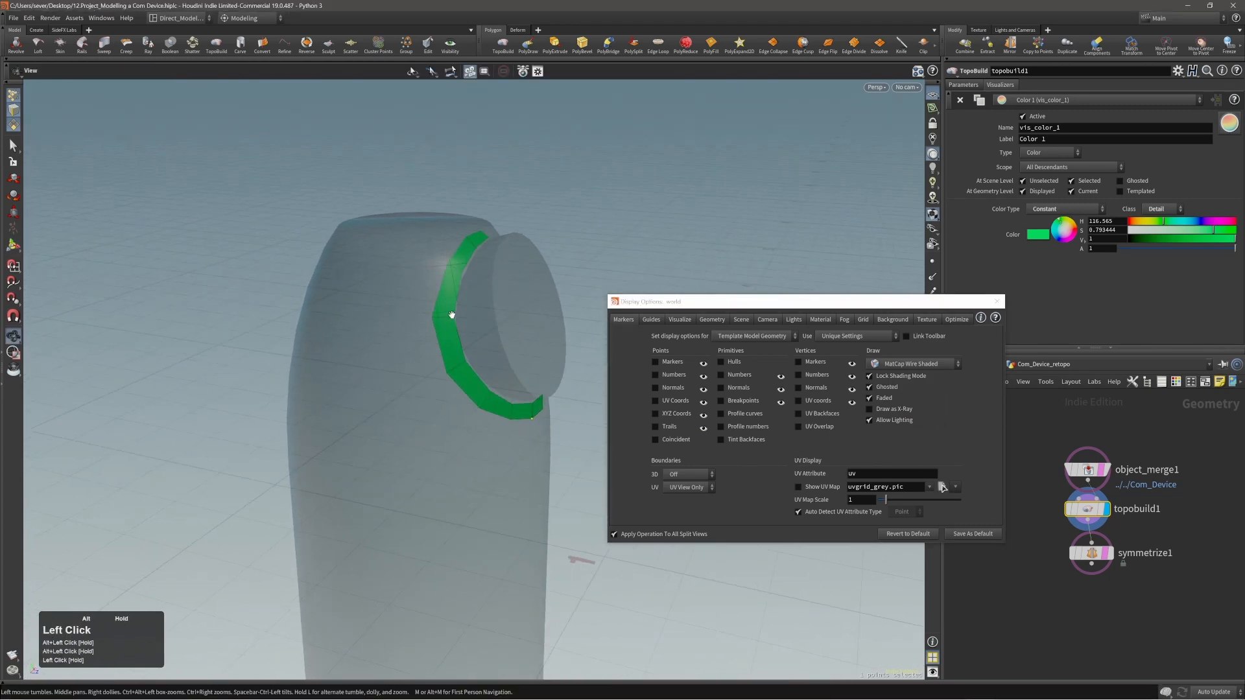
pyautogui.press('d')
# Adjust the points at the lower end of the polygon strip below the disc.
pyautogui.keyDown('alt'); pyautogui.moveTo(552, 295); pyautogui.dragTo(475, 325); pyautogui.keyUp('alt')
pyautogui.keyDown('alt'); pyautogui.moveTo(475, 325); pyautogui.dragTo(566, 338, button='right'); pyautogui.keyUp('alt')
pyautogui.keyDown('alt'); pyautogui.moveTo(566, 339); pyautogui.dragTo(478, 392); pyautogui.keyUp('alt')
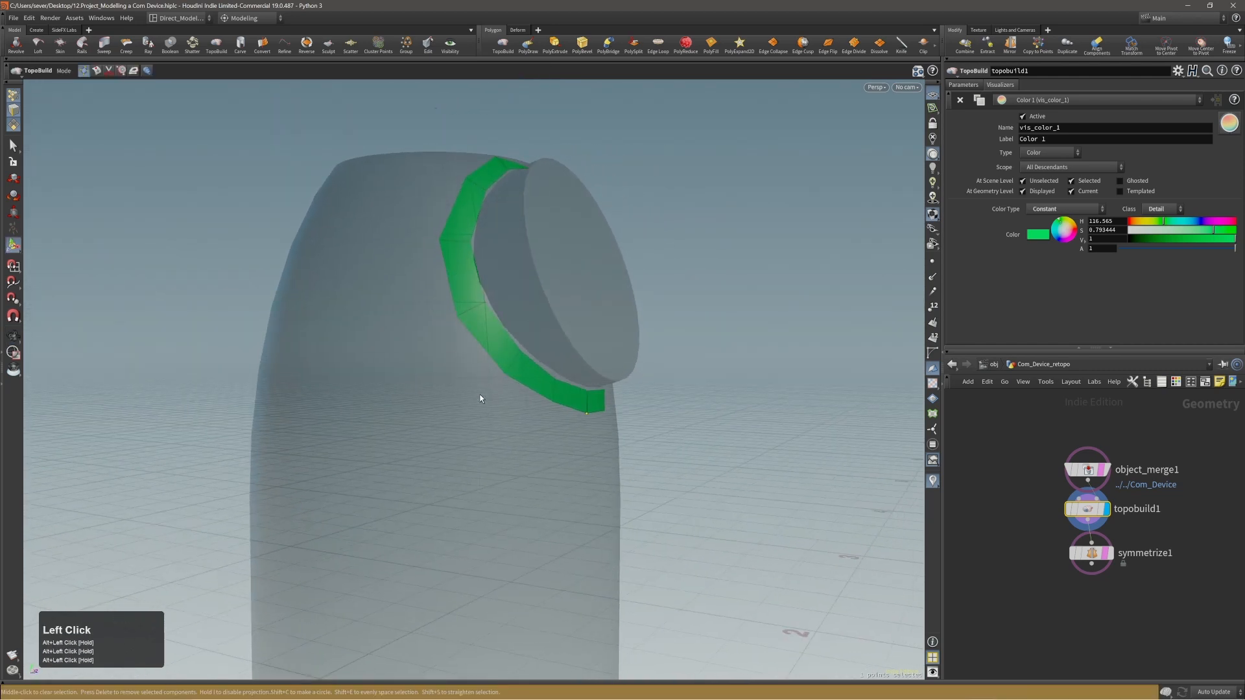
pyautogui.keyDown('alt'); pyautogui.moveTo(478, 391); pyautogui.dragTo(434, 384, button='right'); pyautogui.keyUp('alt')
pyautogui.keyDown('alt'); pyautogui.moveTo(434, 383); pyautogui.dragTo(481, 364); pyautogui.keyUp('alt')
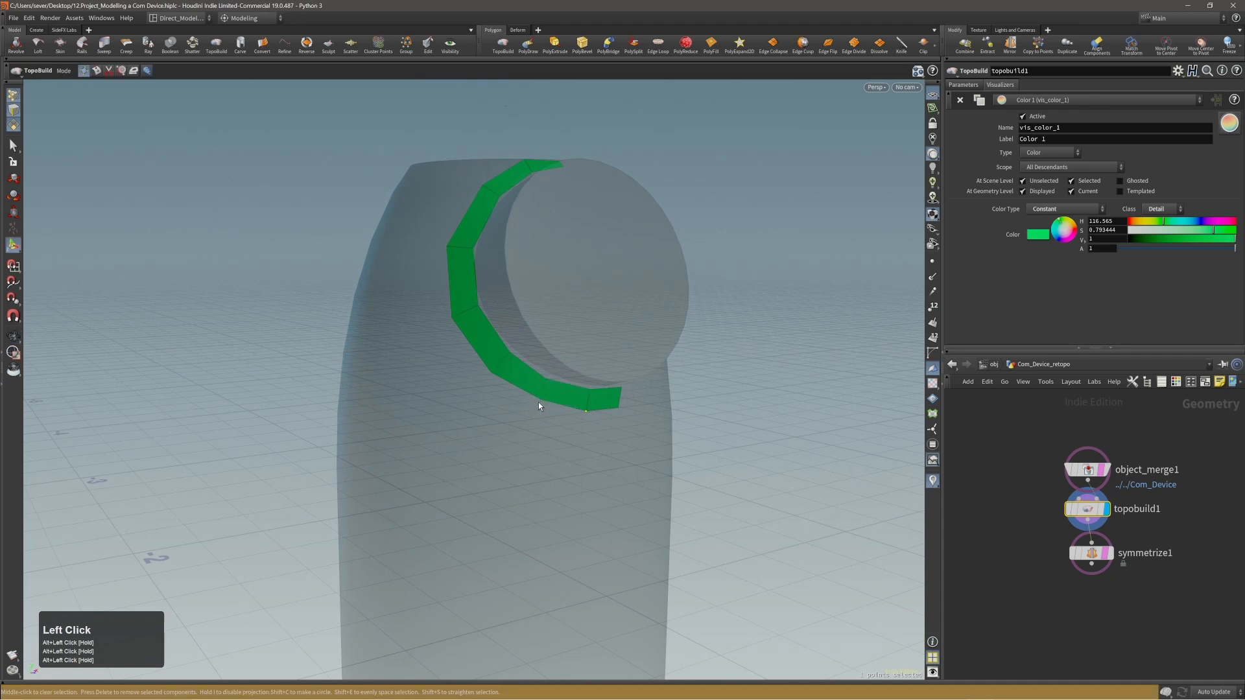
pyautogui.keyDown('alt'); pyautogui.moveTo(536, 409); pyautogui.dragTo(528, 395); pyautogui.keyUp('alt')
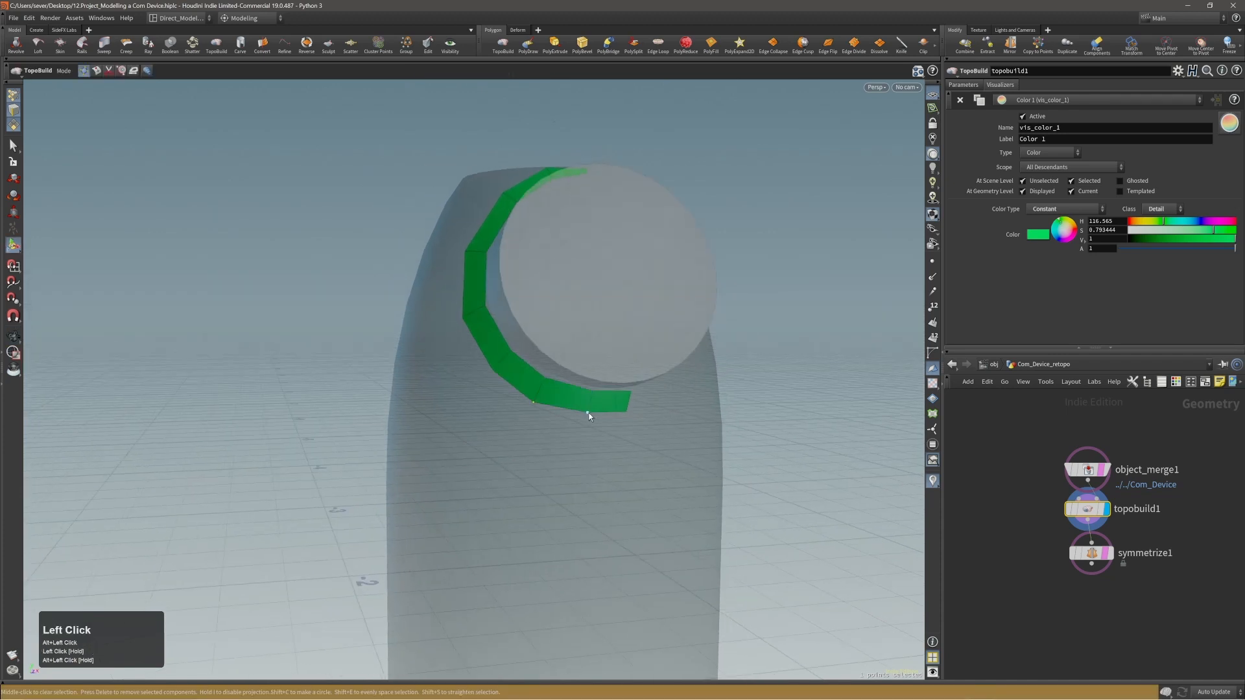
pyautogui.keyDown('alt'); pyautogui.moveTo(593, 421); pyautogui.dragTo(547, 352); pyautogui.keyUp('alt')
# Display the mirrored result of symmetrize1 in the viewport and reselect topobuild1 for editing.
pyautogui.press('w')
pyautogui.moveTo(1111, 546); pyautogui.dragTo(1036, 599)
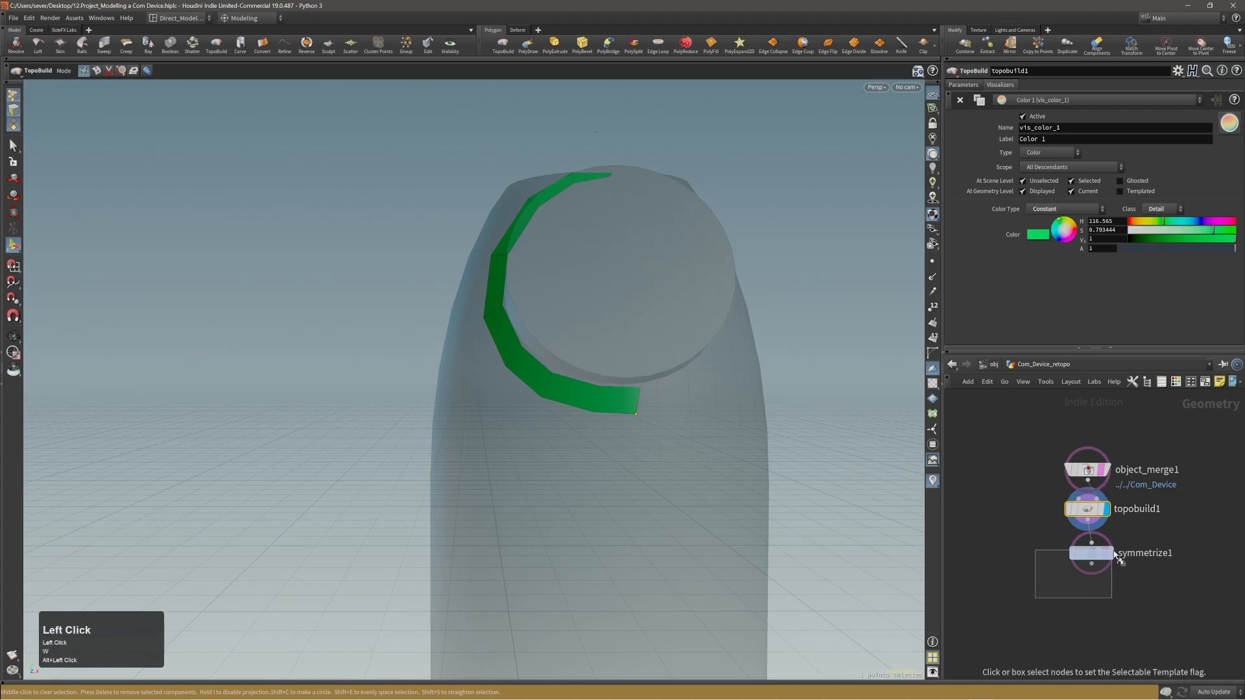
pyautogui.moveTo(637, 363)
pyautogui.keyDown('alt'); pyautogui.mouseDown()
pyautogui.moveTo(584, 355)
pyautogui.moveTo(617, 360)
pyautogui.mouseUp(); pyautogui.keyUp('alt')
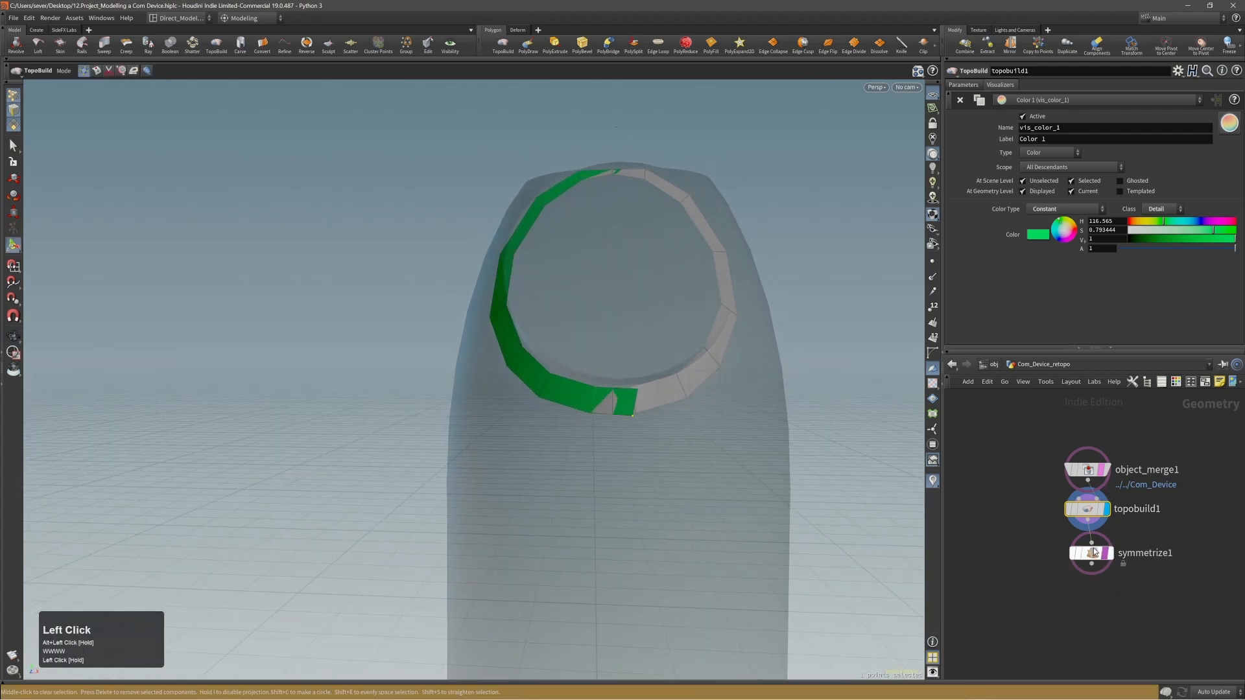
pyautogui.click(1109, 553)
pyautogui.click(1110, 553)
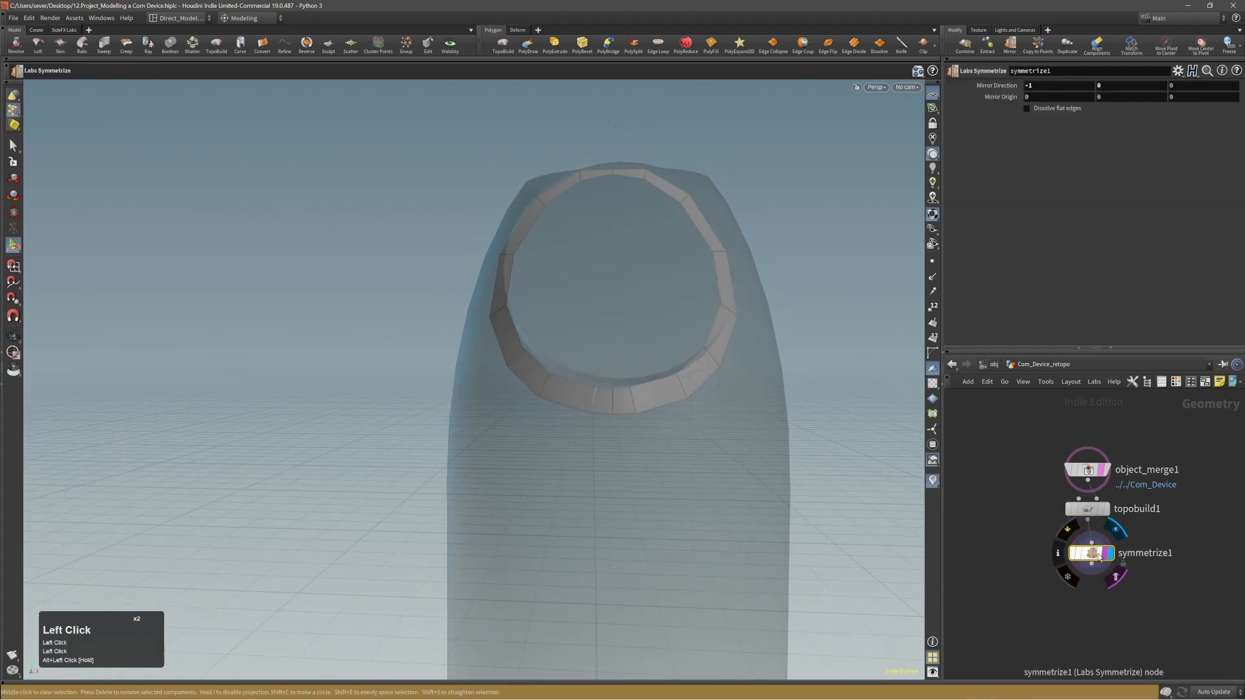
pyautogui.click(1089, 513)
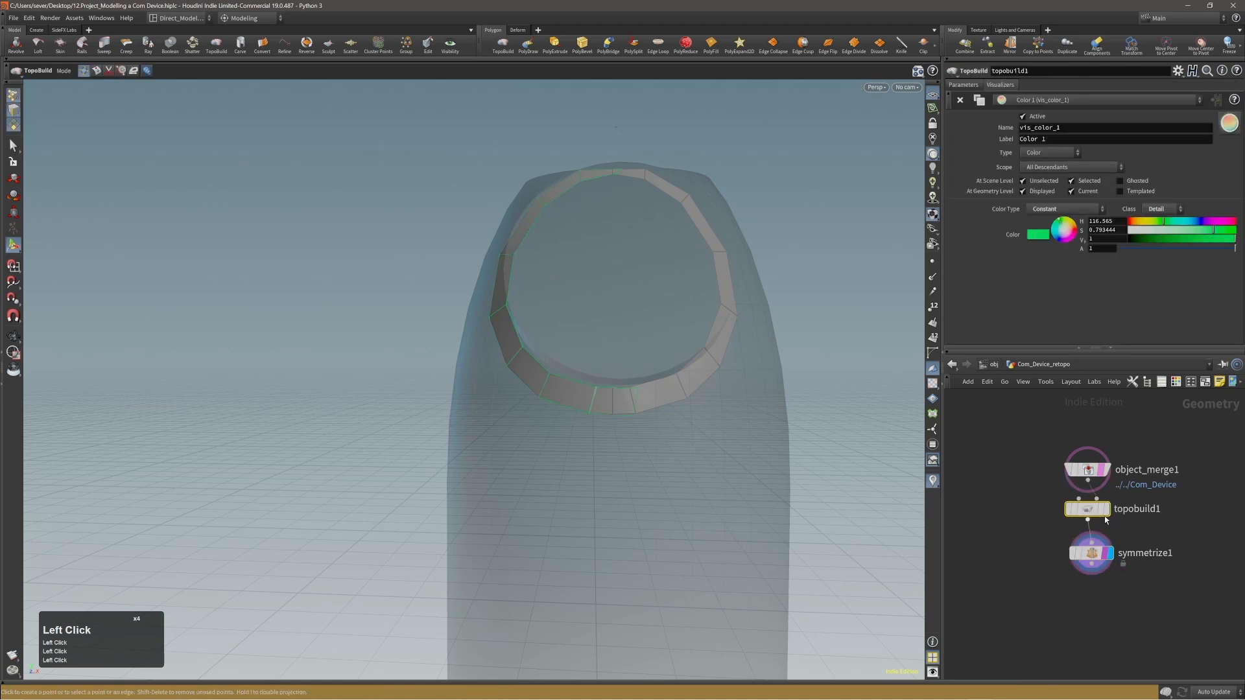
# Clear the template flag on symmetrize1, keeping object_merge1 templated behind the mirrored ring.
pyautogui.click(1110, 555)
pyautogui.click(1111, 553)
pyautogui.click(1106, 555)
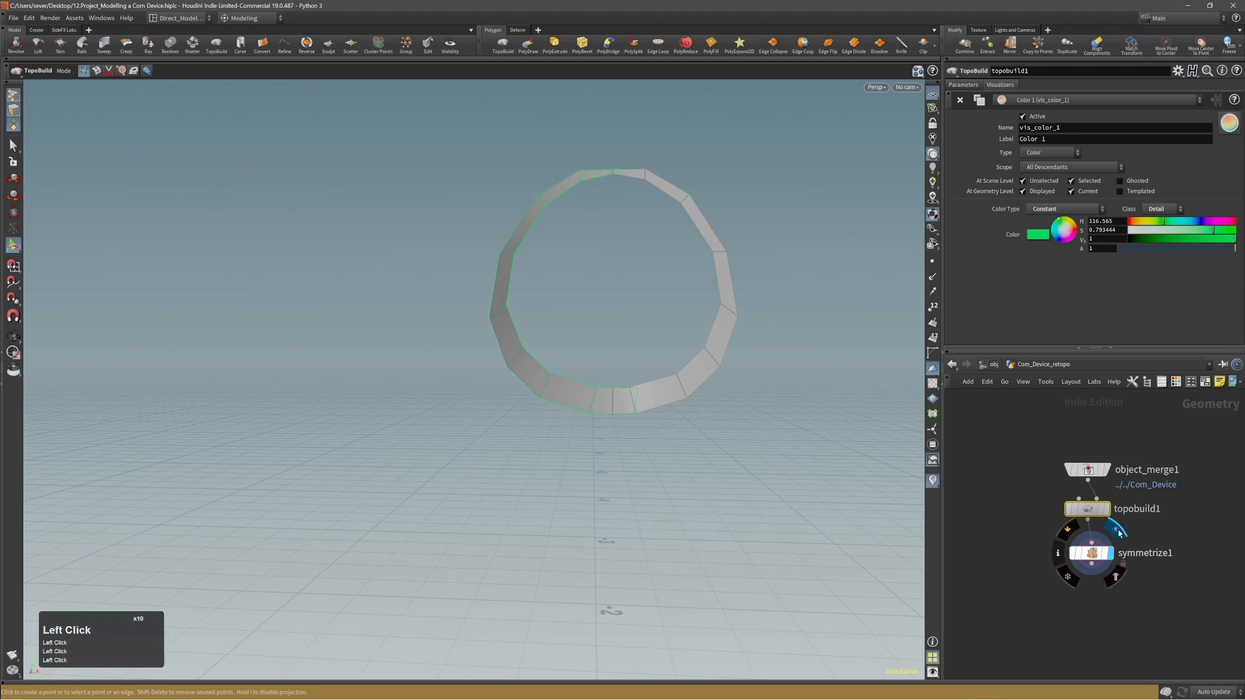
pyautogui.click(1095, 515)
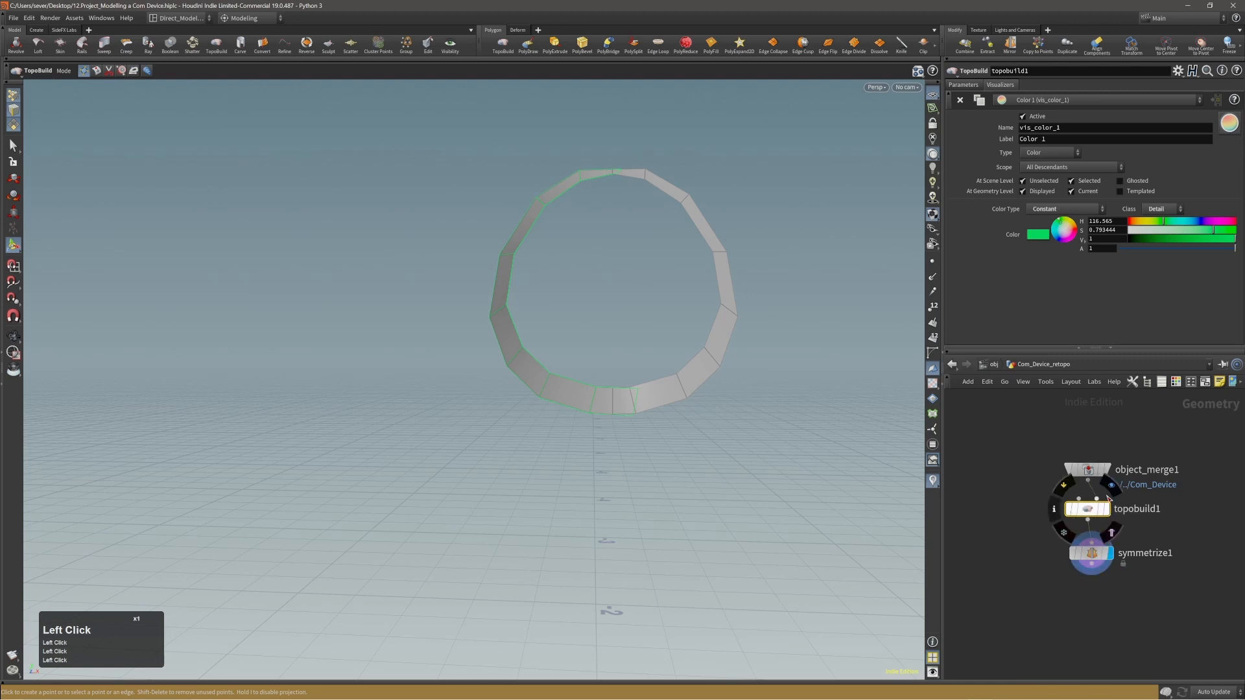
pyautogui.click(1113, 497)
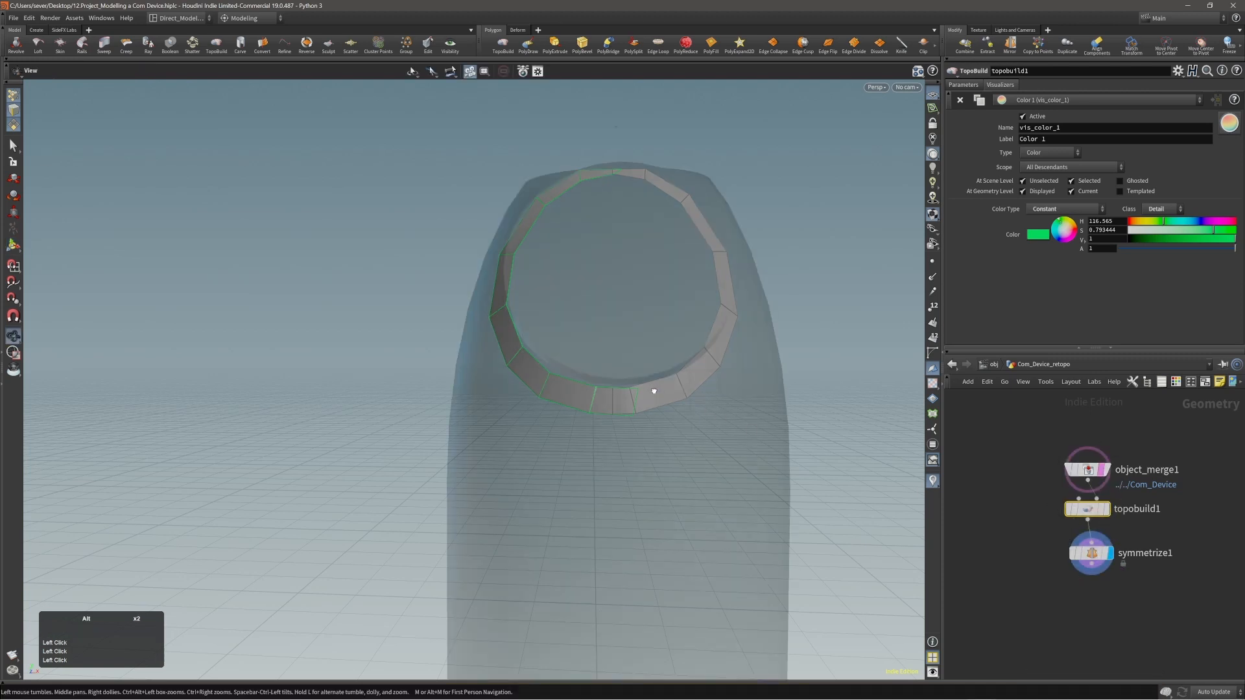
# Reposition the outer points along the side of the strip to round out the ring.
pyautogui.keyDown('alt'); pyautogui.moveTo(653, 389); pyautogui.dragTo(591, 410); pyautogui.keyUp('alt')
pyautogui.keyDown('alt'); pyautogui.moveTo(591, 411); pyautogui.dragTo(726, 200, button='right'); pyautogui.keyUp('alt')
pyautogui.keyDown('alt'); pyautogui.moveTo(726, 201); pyautogui.dragTo(632, 234); pyautogui.keyUp('alt')
pyautogui.keyDown('alt'); pyautogui.moveTo(632, 234); pyautogui.dragTo(661, 206, button='right'); pyautogui.keyUp('alt')
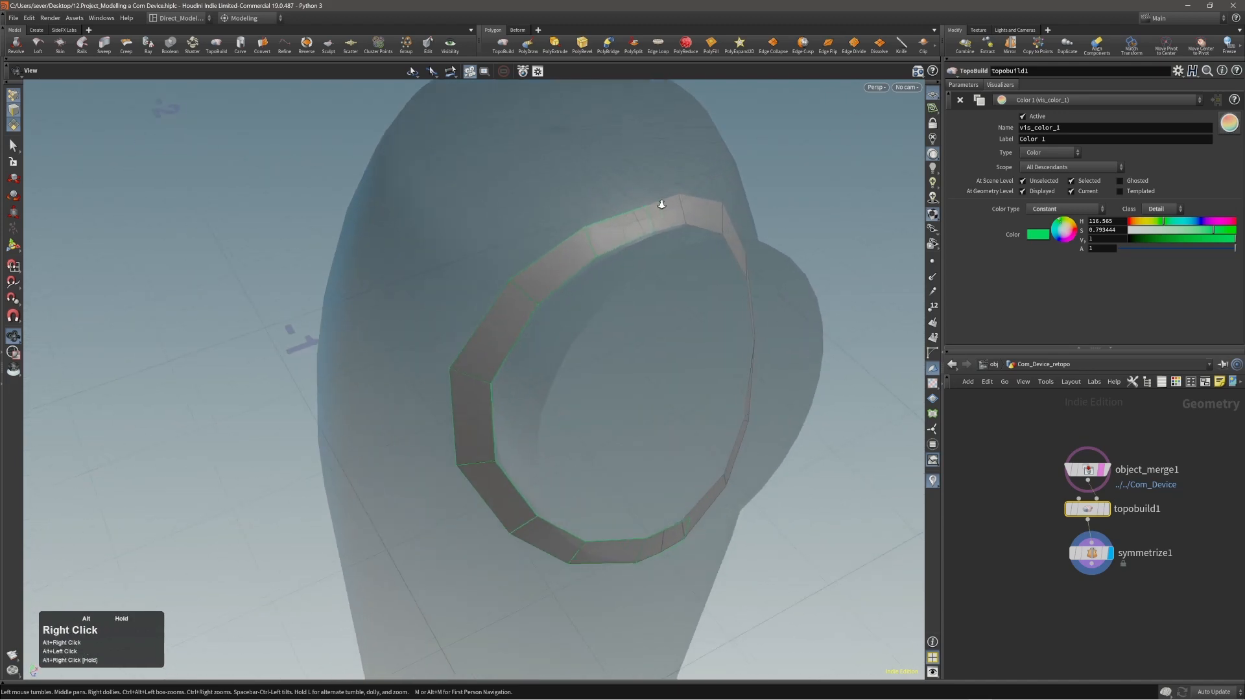
pyautogui.moveTo(646, 208); pyautogui.dragTo(510, 269)
pyautogui.keyDown('alt'); pyautogui.moveTo(510, 271); pyautogui.dragTo(489, 295, button='right'); pyautogui.keyUp('alt')
pyautogui.keyDown('alt'); pyautogui.moveTo(489, 294); pyautogui.dragTo(477, 341); pyautogui.keyUp('alt')
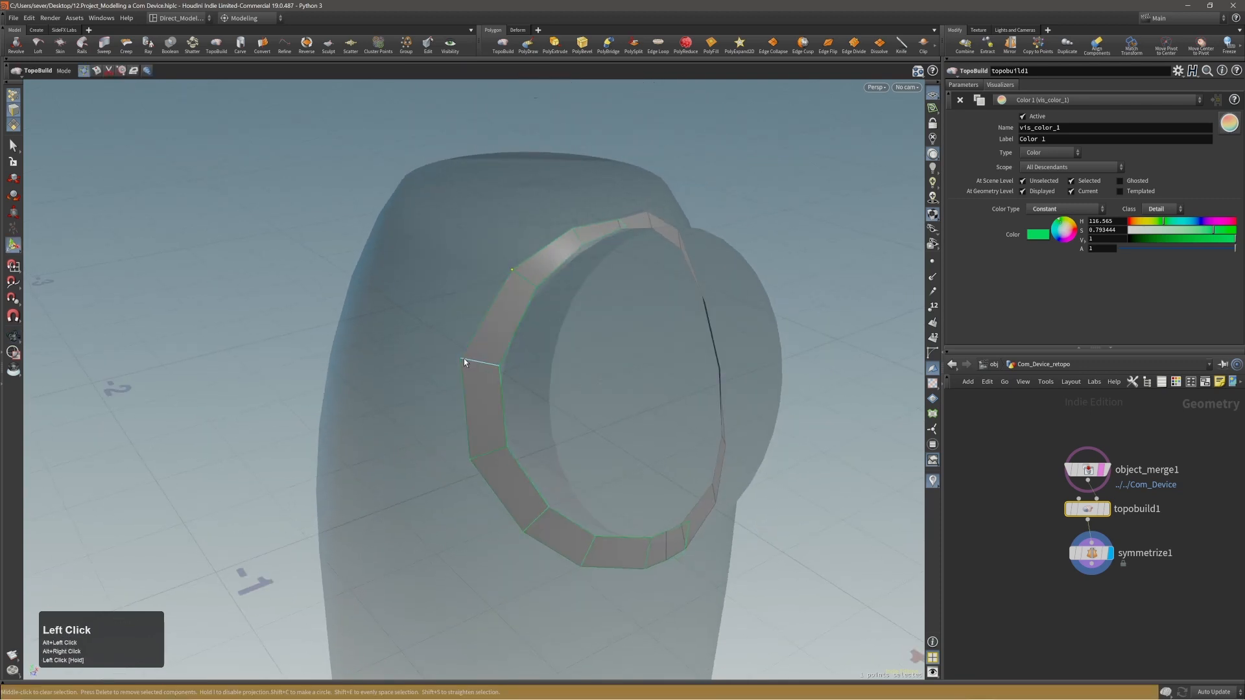
pyautogui.keyDown('alt'); pyautogui.moveTo(466, 364); pyautogui.dragTo(504, 354, button='middle'); pyautogui.keyUp('alt')
pyautogui.moveTo(504, 354)
pyautogui.keyDown('alt'); pyautogui.mouseDown()
pyautogui.moveTo(488, 336)
pyautogui.moveTo(512, 339)
pyautogui.mouseUp(); pyautogui.keyUp('alt')
# Select the strip's inner edge loop and apply Evenly Space Selection to it.
pyautogui.keyDown('shift'); pyautogui.click(619, 220); pyautogui.keyUp('shift')
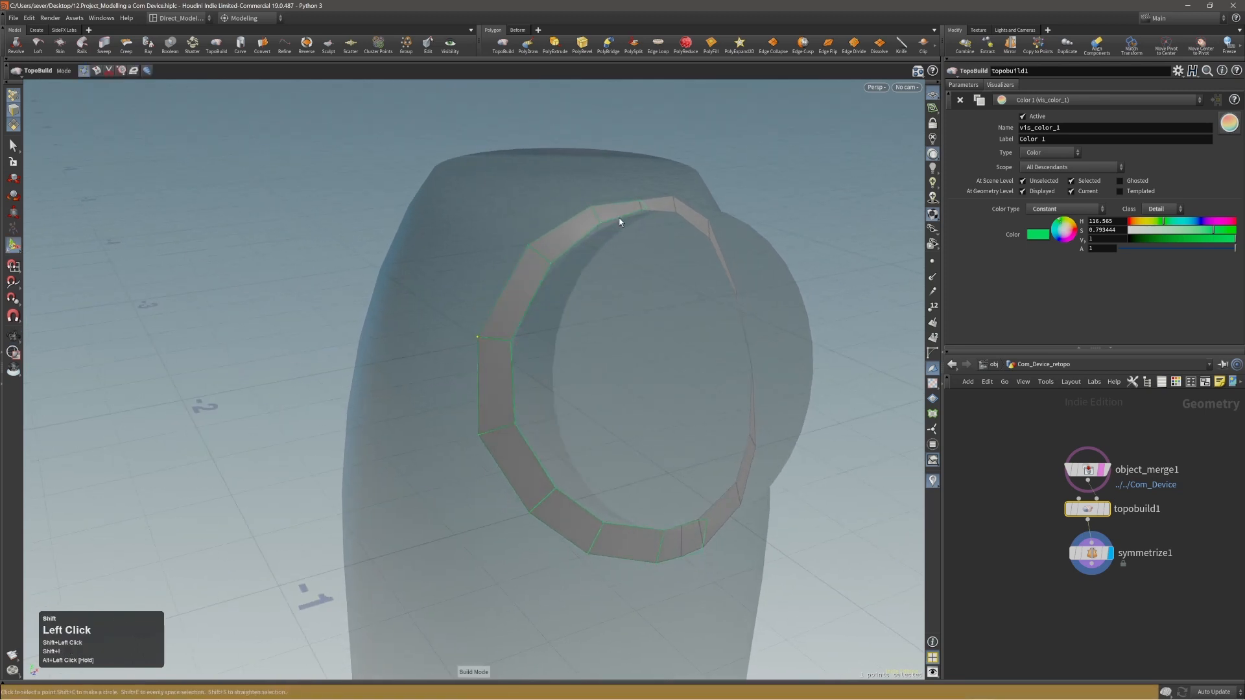
pyautogui.keyDown('alt'); pyautogui.keyDown('shift'); pyautogui.moveTo(611, 219); pyautogui.dragTo(618, 223); pyautogui.keyUp('shift'); pyautogui.keyUp('alt')
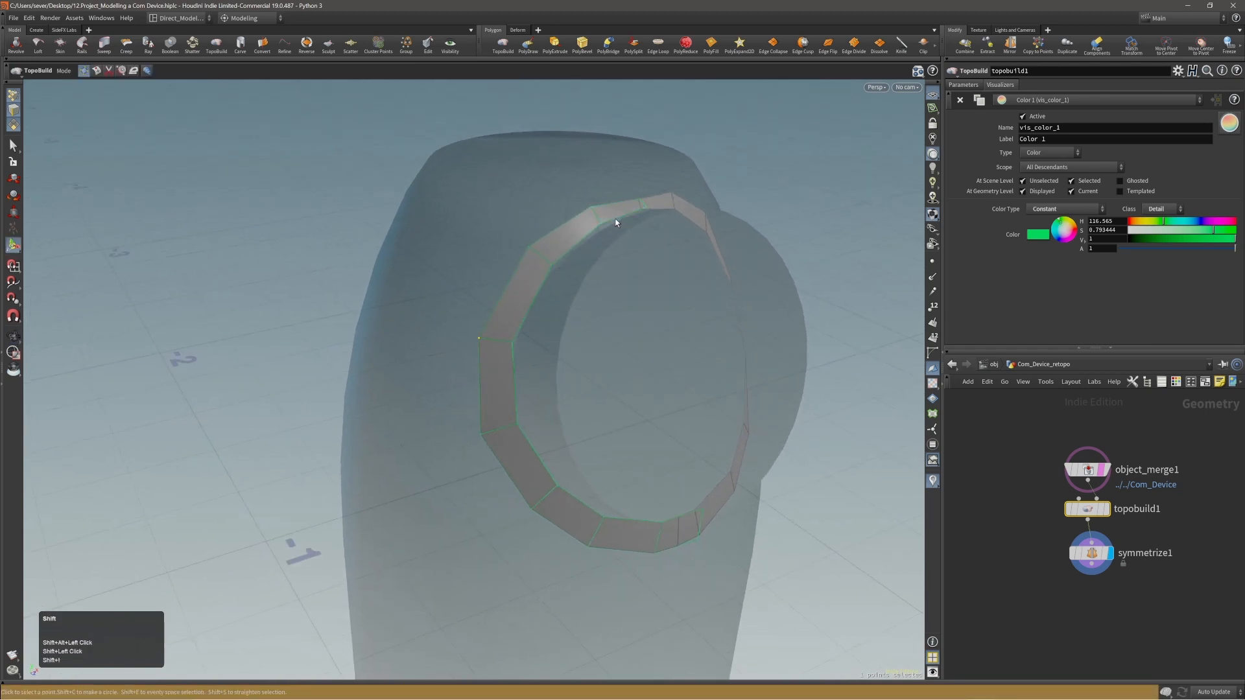
pyautogui.click(605, 216)
pyautogui.keyDown('alt'); pyautogui.moveTo(601, 292); pyautogui.dragTo(604, 229); pyautogui.keyUp('alt')
pyautogui.keyDown('alt'); pyautogui.moveTo(612, 345); pyautogui.dragTo(572, 273, button='middle'); pyautogui.keyUp('alt')
pyautogui.keyDown('alt'); pyautogui.moveTo(572, 274); pyautogui.dragTo(542, 292, button='right'); pyautogui.keyUp('alt')
pyautogui.moveTo(543, 297)
pyautogui.keyDown('alt'); pyautogui.mouseDown()
pyautogui.moveTo(547, 322)
pyautogui.moveTo(534, 300)
pyautogui.mouseUp(); pyautogui.keyUp('alt')
pyautogui.hotkey('shift', 'a')
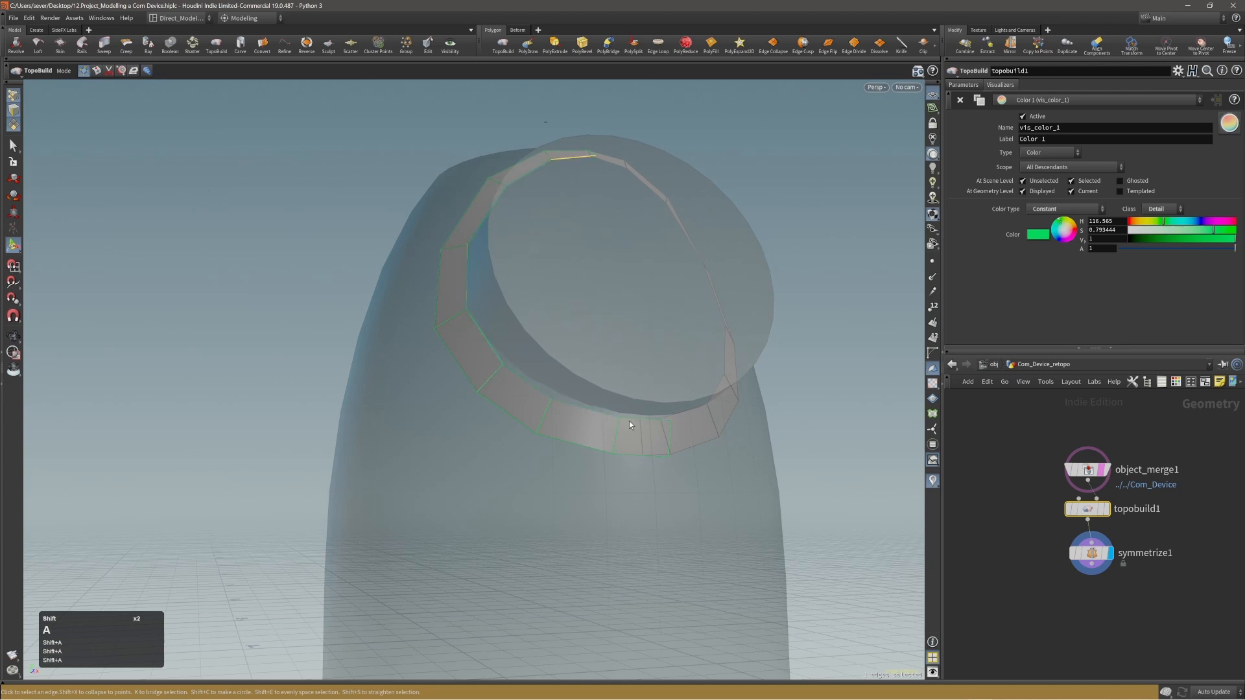
pyautogui.hotkey('shift', 'a')
pyautogui.keyDown('alt'); pyautogui.moveTo(651, 450); pyautogui.dragTo(612, 385); pyautogui.keyUp('alt')
pyautogui.rightClick(599, 328)
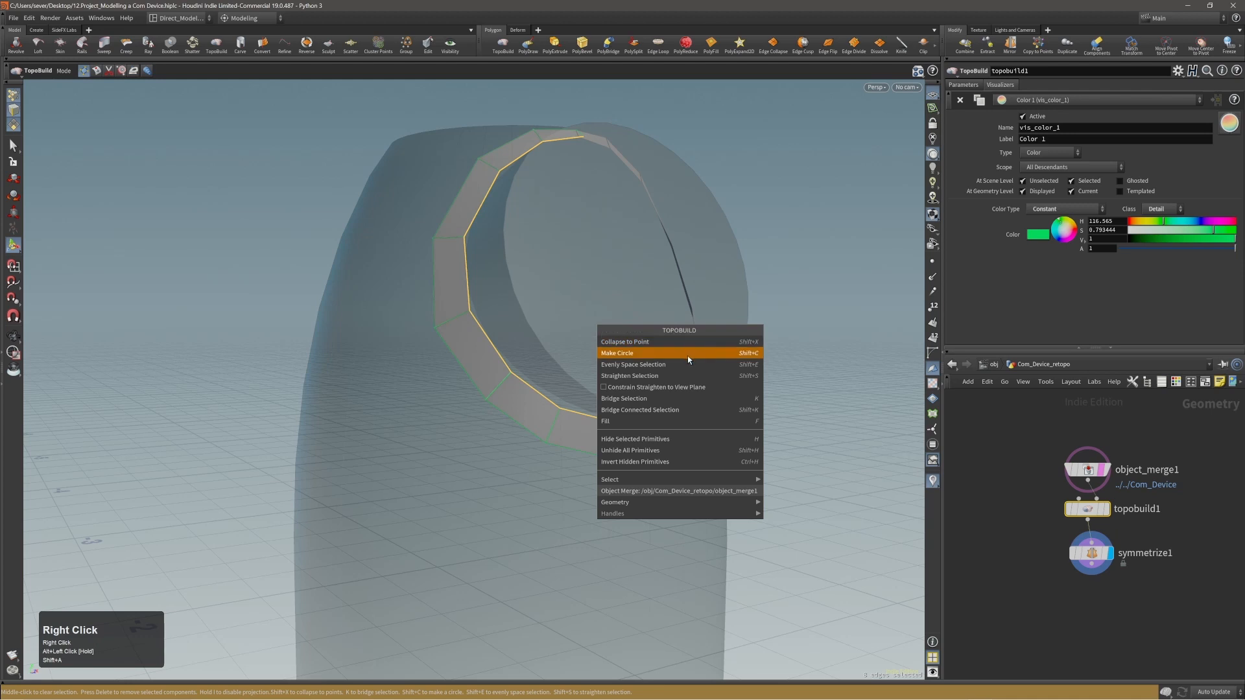
pyautogui.click(638, 365)
# Select the strip's outer edge loop, starting from its lowest edge, and evenly space it.
pyautogui.keyDown('alt'); pyautogui.moveTo(639, 368); pyautogui.dragTo(531, 397); pyautogui.keyUp('alt')
pyautogui.keyDown('alt'); pyautogui.moveTo(565, 175); pyautogui.dragTo(627, 329); pyautogui.keyUp('alt')
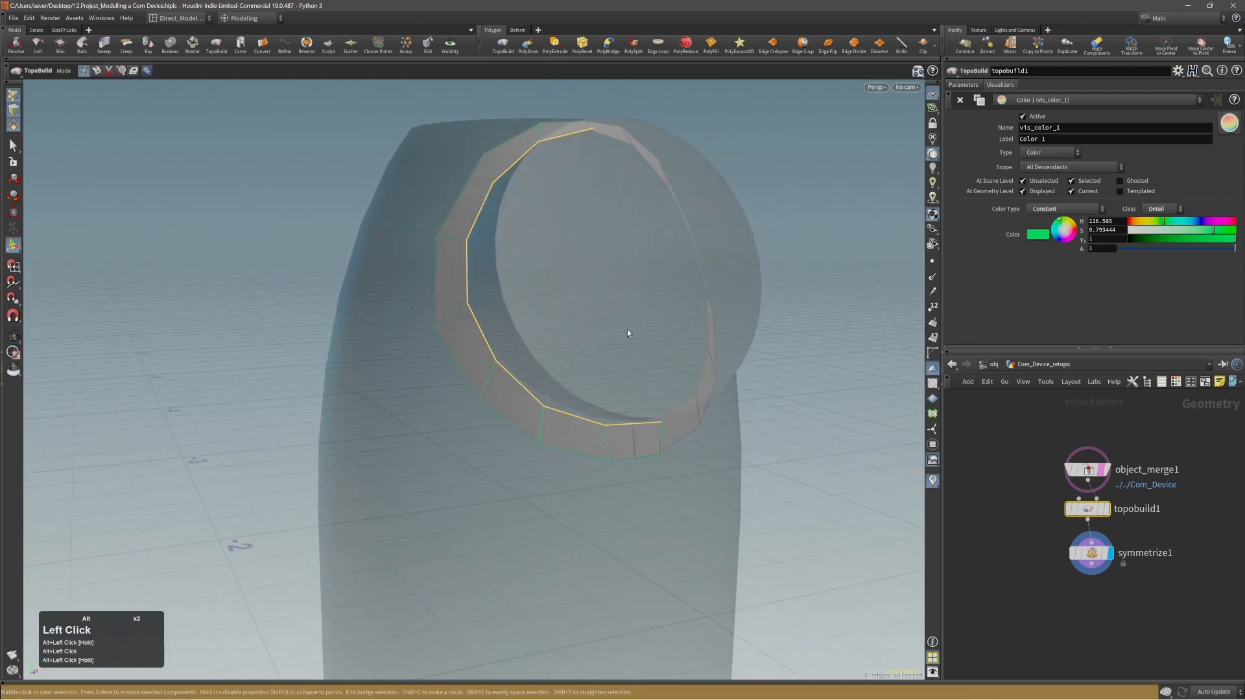
pyautogui.keyDown('shift'); pyautogui.click(632, 458); pyautogui.keyUp('shift')
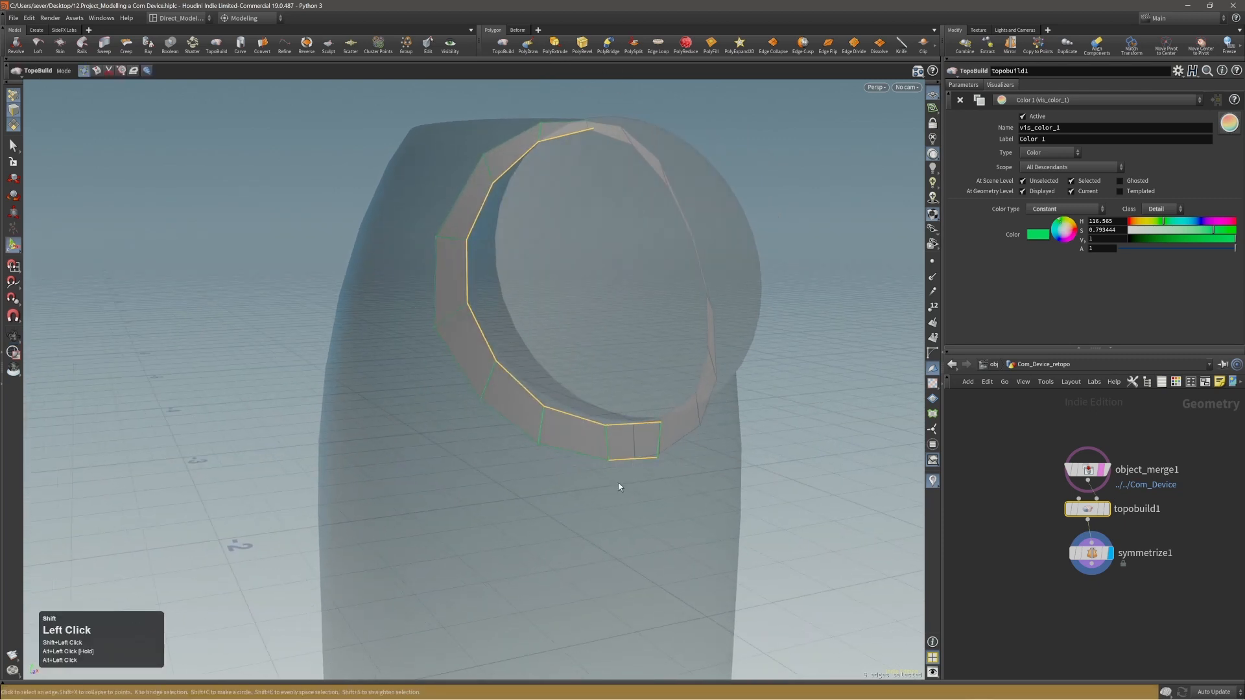
pyautogui.middleClick(634, 459)
pyautogui.keyDown('shift'); pyautogui.click(638, 461); pyautogui.keyUp('shift')
pyautogui.keyDown('alt'); pyautogui.moveTo(638, 460); pyautogui.dragTo(660, 499, button='middle'); pyautogui.keyUp('alt')
pyautogui.keyDown('alt'); pyautogui.moveTo(506, 266); pyautogui.dragTo(514, 336); pyautogui.keyUp('alt')
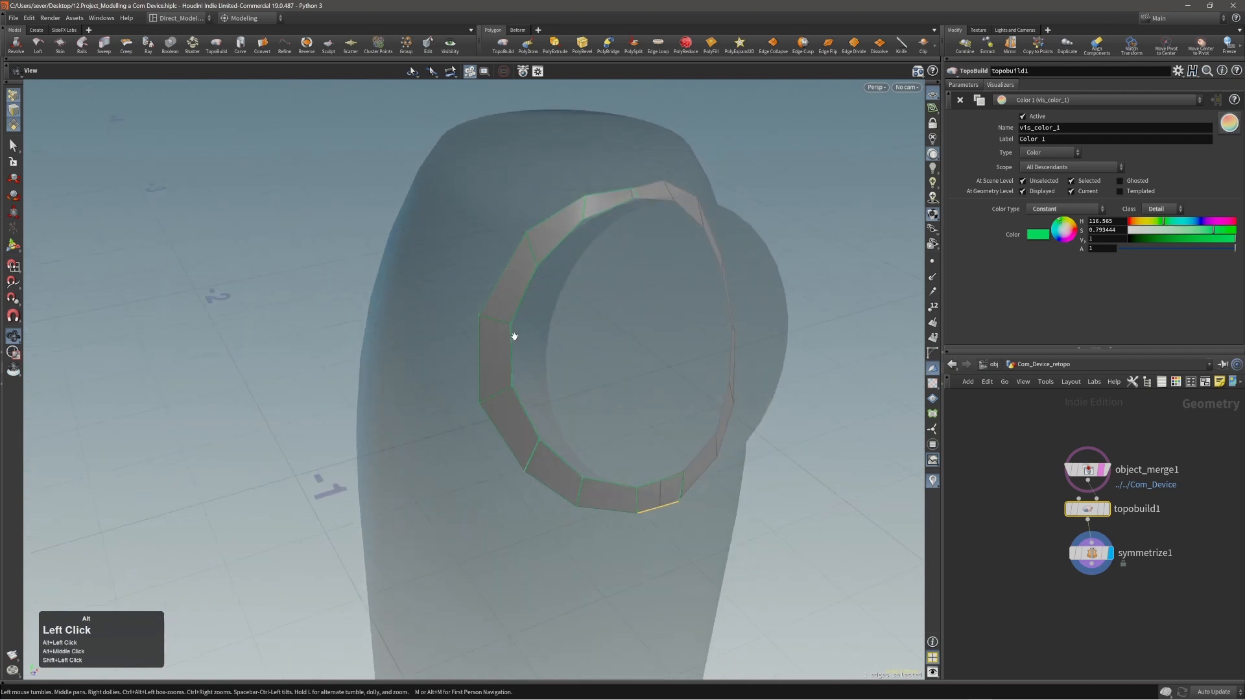
pyautogui.hotkey('shift', 'a')
pyautogui.keyDown('shift'); pyautogui.click(600, 193); pyautogui.keyUp('shift')
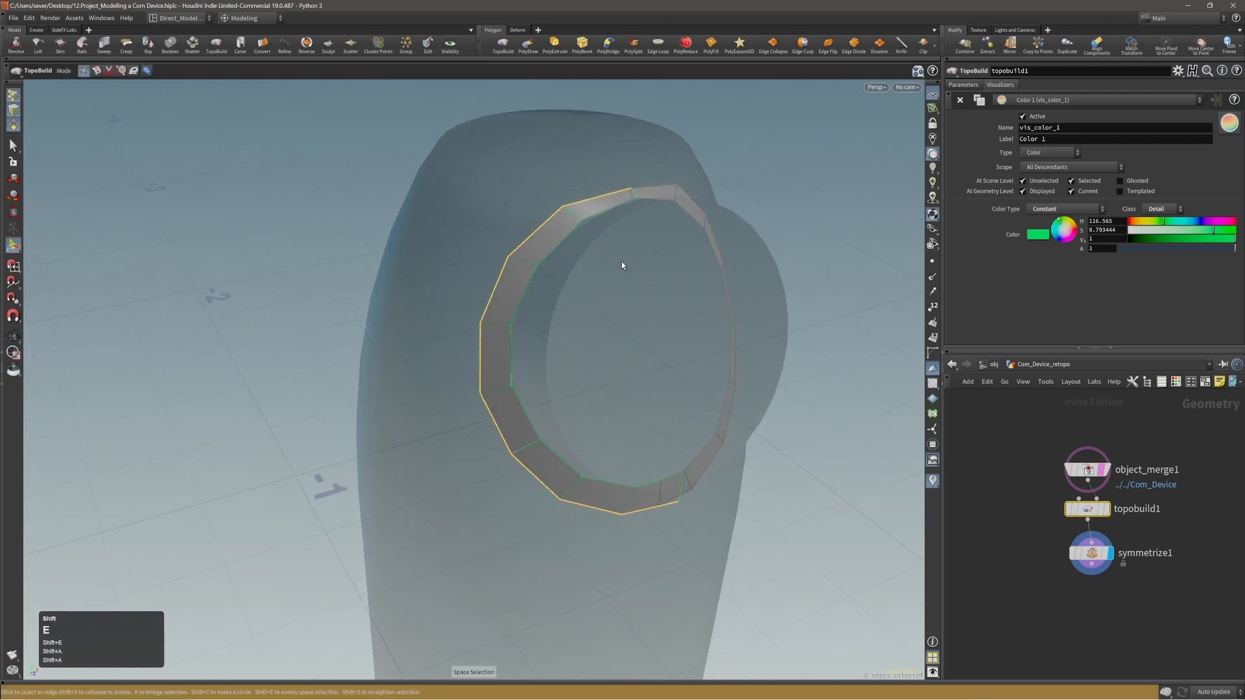
# Extrude an outer edge near the top of the ring outward into a new polygon on the device body.
pyautogui.keyDown('alt'); pyautogui.moveTo(621, 262); pyautogui.dragTo(639, 347); pyautogui.keyUp('alt')
pyautogui.keyDown('alt'); pyautogui.moveTo(639, 347); pyautogui.dragTo(598, 356, button='middle'); pyautogui.keyUp('alt')
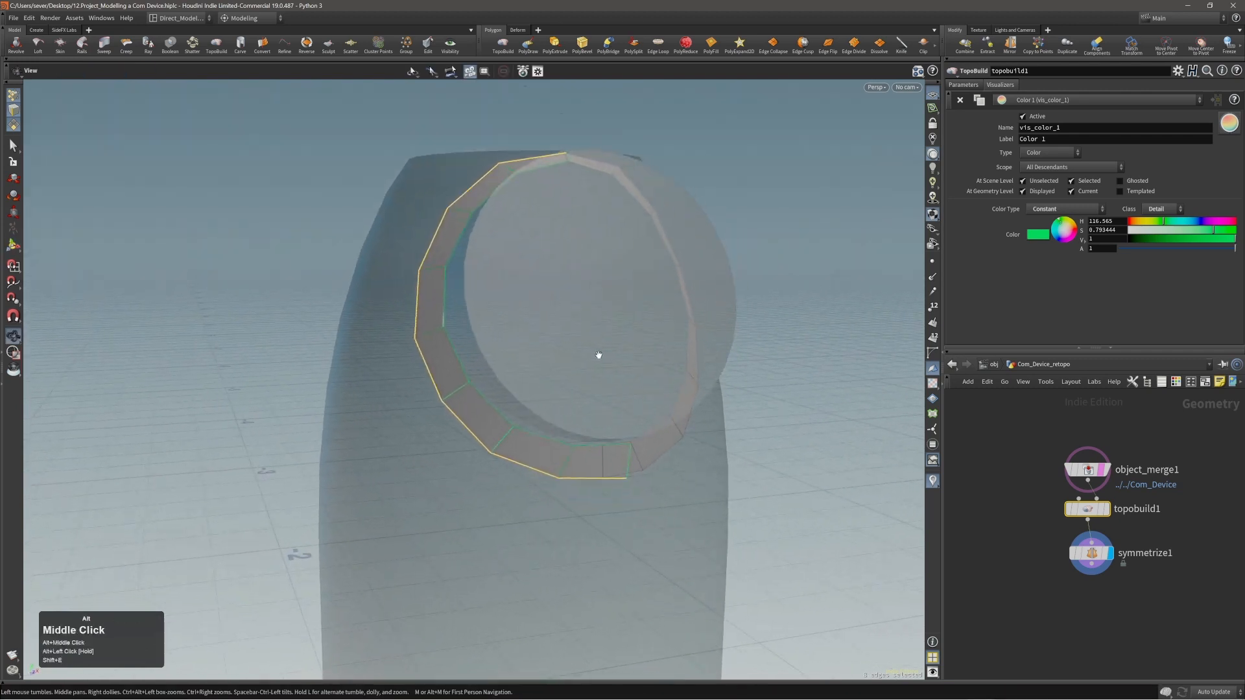
pyautogui.keyDown('alt'); pyautogui.moveTo(597, 356); pyautogui.dragTo(547, 361); pyautogui.keyUp('alt')
pyautogui.keyDown('alt'); pyautogui.moveTo(547, 361); pyautogui.dragTo(531, 305, button='middle'); pyautogui.keyUp('alt')
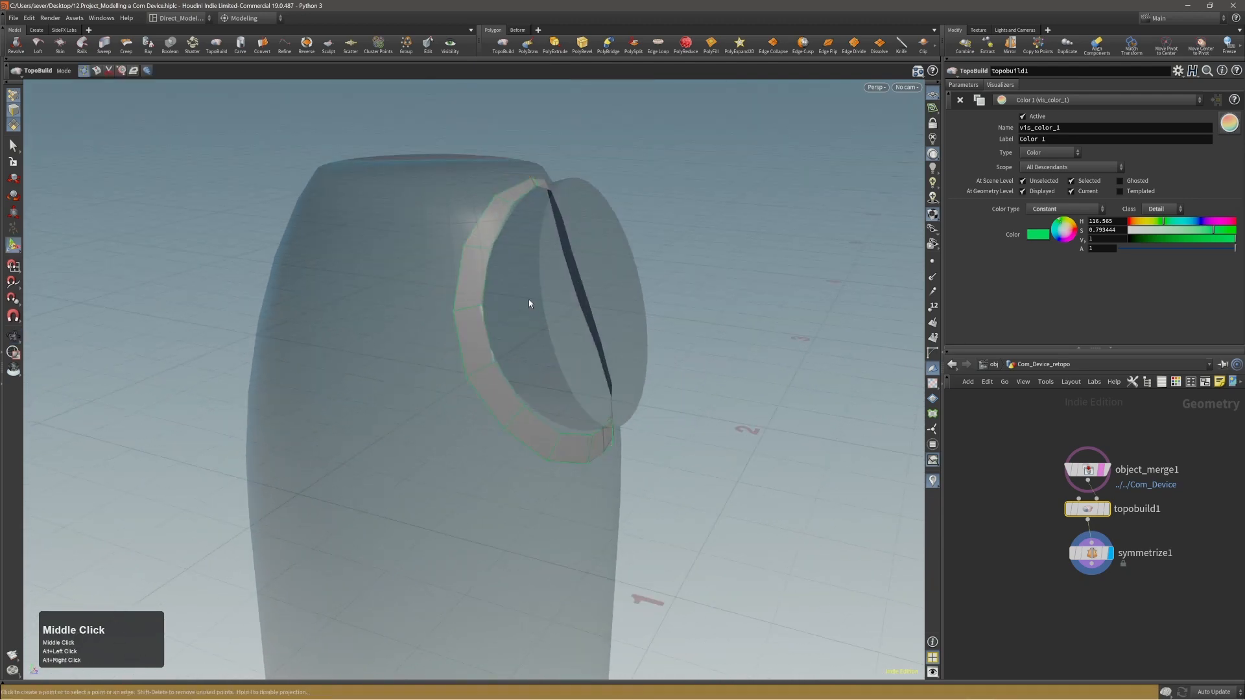
pyautogui.keyDown('alt'); pyautogui.moveTo(531, 305); pyautogui.dragTo(530, 244); pyautogui.keyUp('alt')
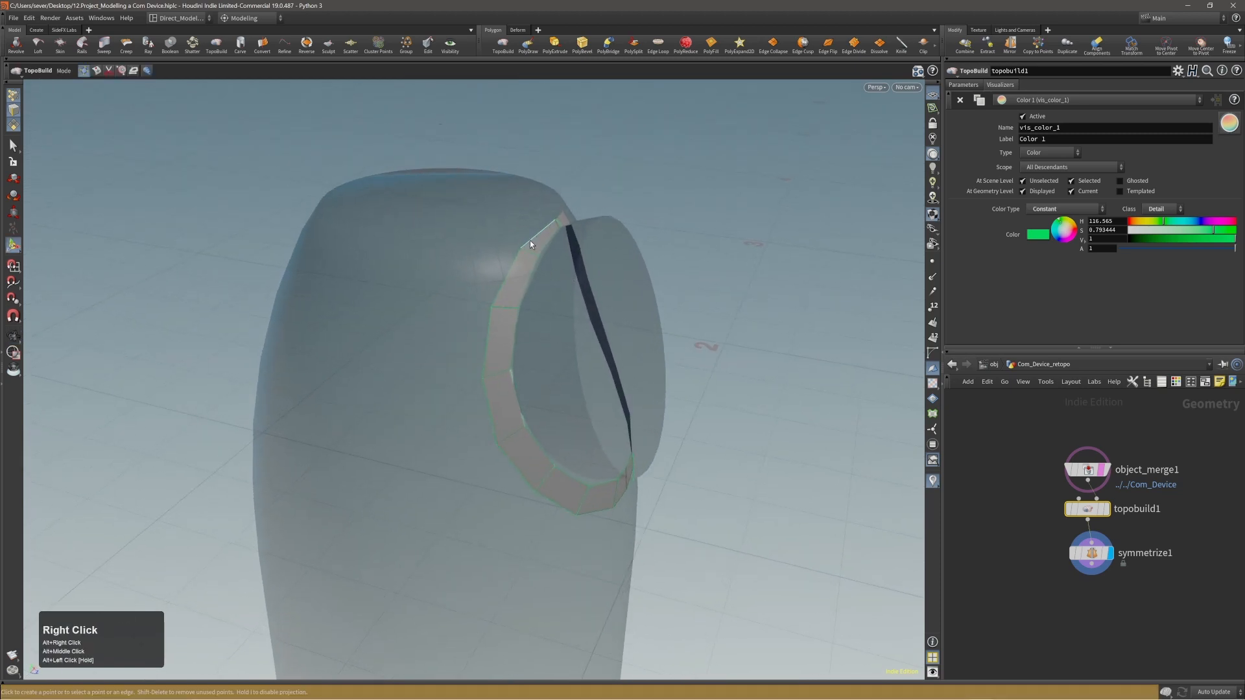
pyautogui.click(501, 250)
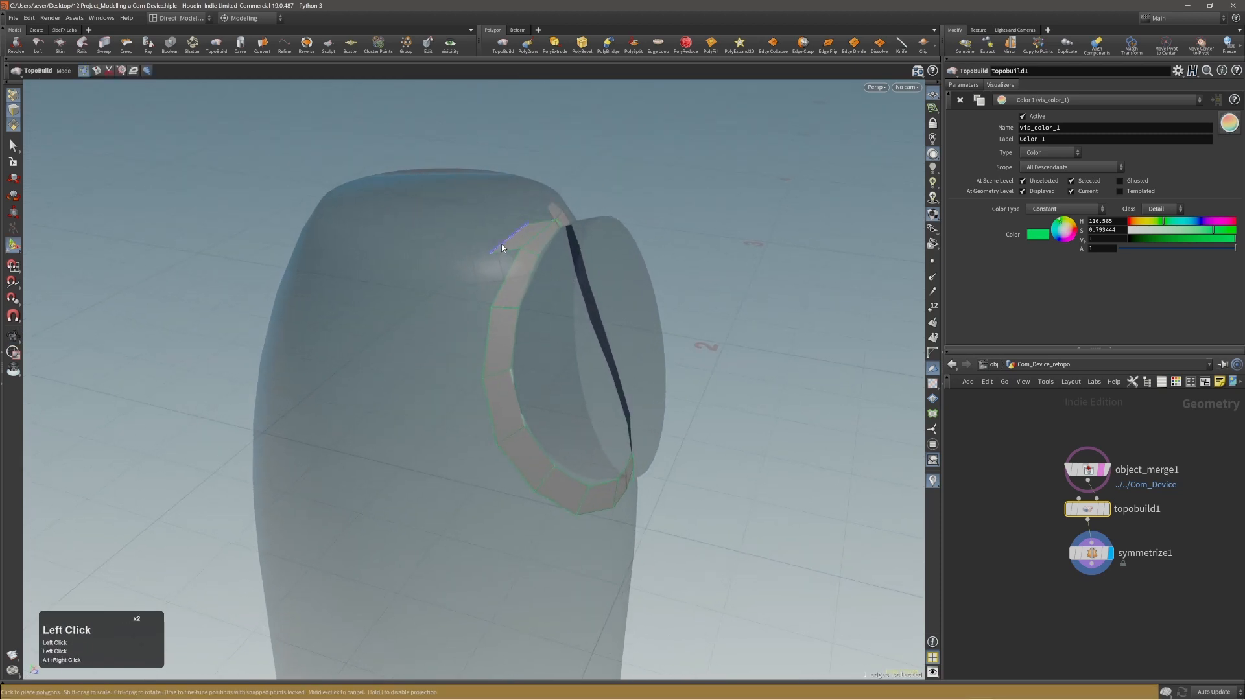
pyautogui.keyDown('alt'); pyautogui.moveTo(500, 244); pyautogui.dragTo(569, 203, button='right'); pyautogui.keyUp('alt')
pyautogui.keyDown('alt'); pyautogui.moveTo(570, 203); pyautogui.dragTo(604, 208, button='middle'); pyautogui.keyUp('alt')
pyautogui.keyDown('alt'); pyautogui.moveTo(604, 208); pyautogui.dragTo(574, 225, button='right'); pyautogui.keyUp('alt')
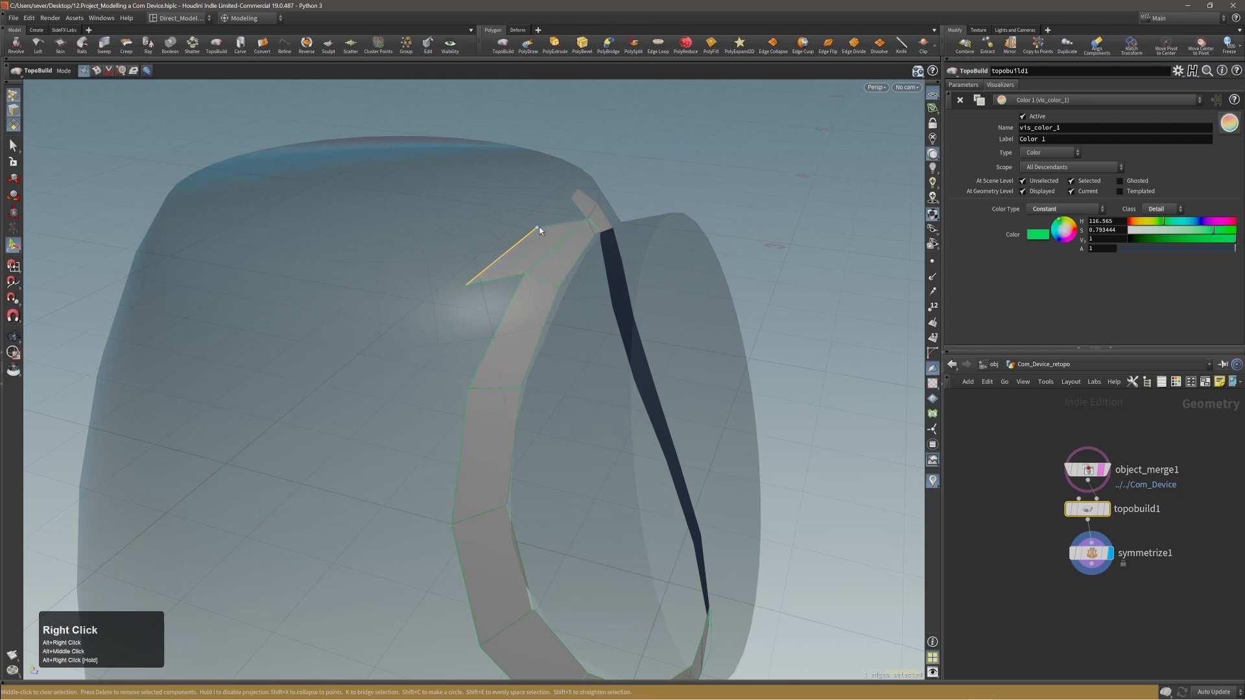
# Merge the new polygon's upper corner into the ring's adjacent outer point and pull its free corner closer to the ring.
pyautogui.moveTo(537, 228); pyautogui.dragTo(588, 223)
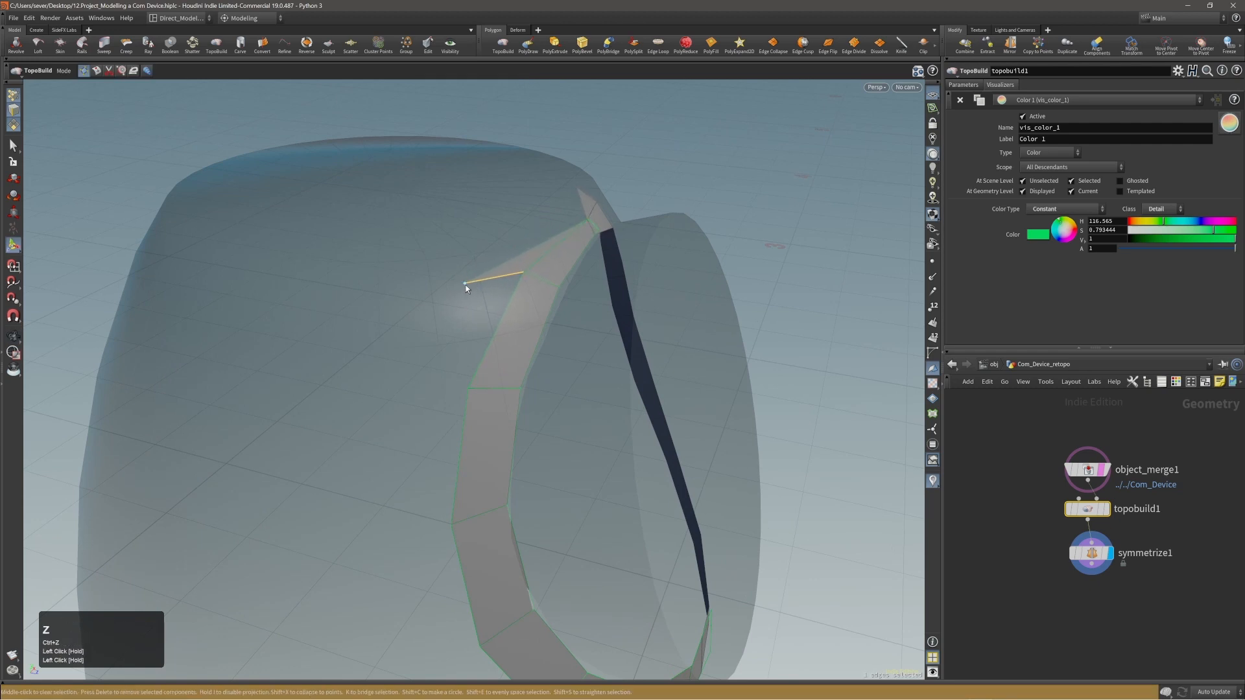
pyautogui.click(489, 259)
pyautogui.moveTo(495, 255)
pyautogui.mouseDown(button='middle')
pyautogui.moveTo(411, 300)
pyautogui.moveTo(484, 273)
pyautogui.mouseUp(button='middle')
# Extrude the ring's lowest outer edge down the front of the body into one long polygon strip.
pyautogui.keyDown('alt'); pyautogui.moveTo(498, 289); pyautogui.dragTo(478, 449, button='right'); pyautogui.keyUp('alt')
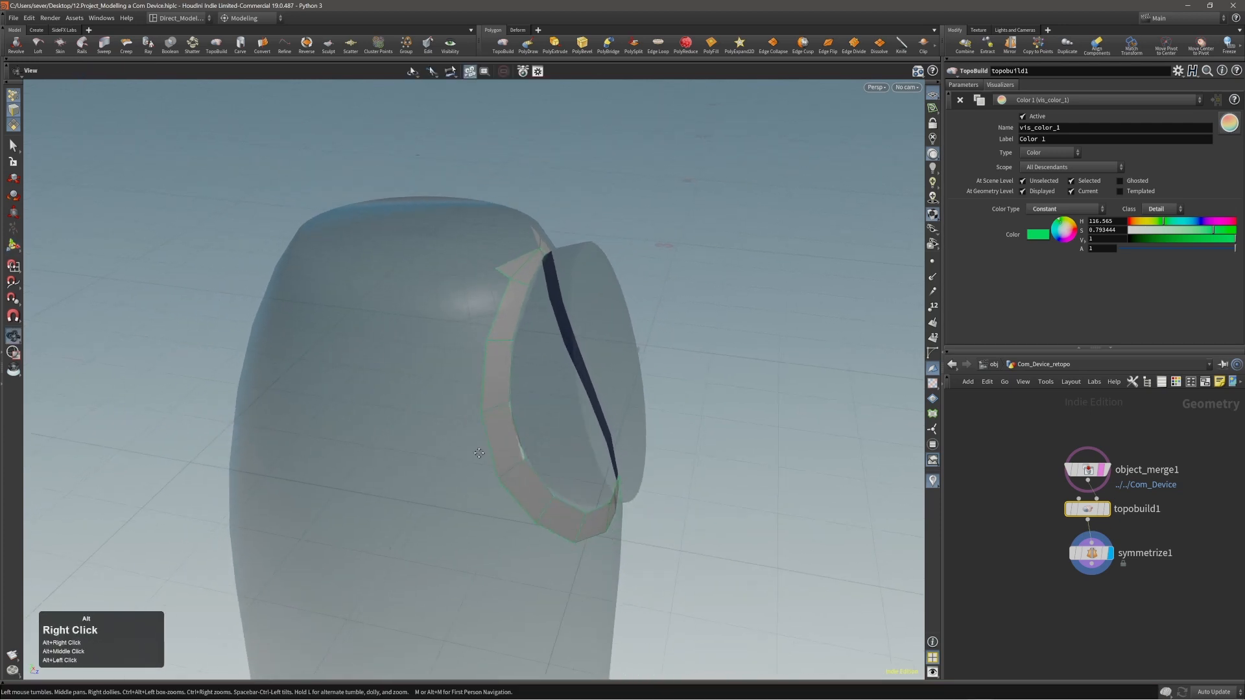
pyautogui.keyDown('alt'); pyautogui.moveTo(478, 450); pyautogui.dragTo(389, 314); pyautogui.keyUp('alt')
pyautogui.keyDown('alt'); pyautogui.moveTo(512, 331); pyautogui.dragTo(553, 456, button='right'); pyautogui.keyUp('alt')
pyautogui.keyDown('alt'); pyautogui.moveTo(553, 456); pyautogui.dragTo(578, 386, button='middle'); pyautogui.keyUp('alt')
pyautogui.keyDown('alt'); pyautogui.moveTo(578, 385); pyautogui.dragTo(608, 309); pyautogui.keyUp('alt')
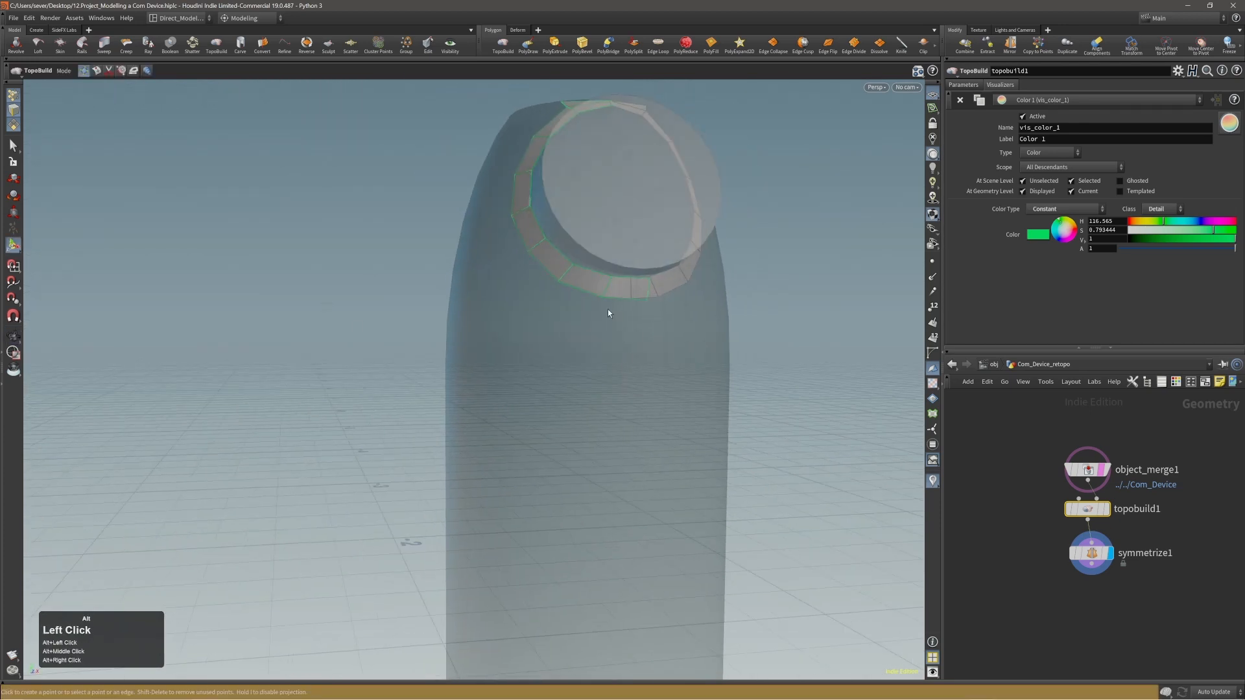
pyautogui.click(612, 299)
pyautogui.keyDown('alt'); pyautogui.moveTo(620, 517); pyautogui.dragTo(599, 439, button='middle'); pyautogui.keyUp('alt')
pyautogui.press('Return')
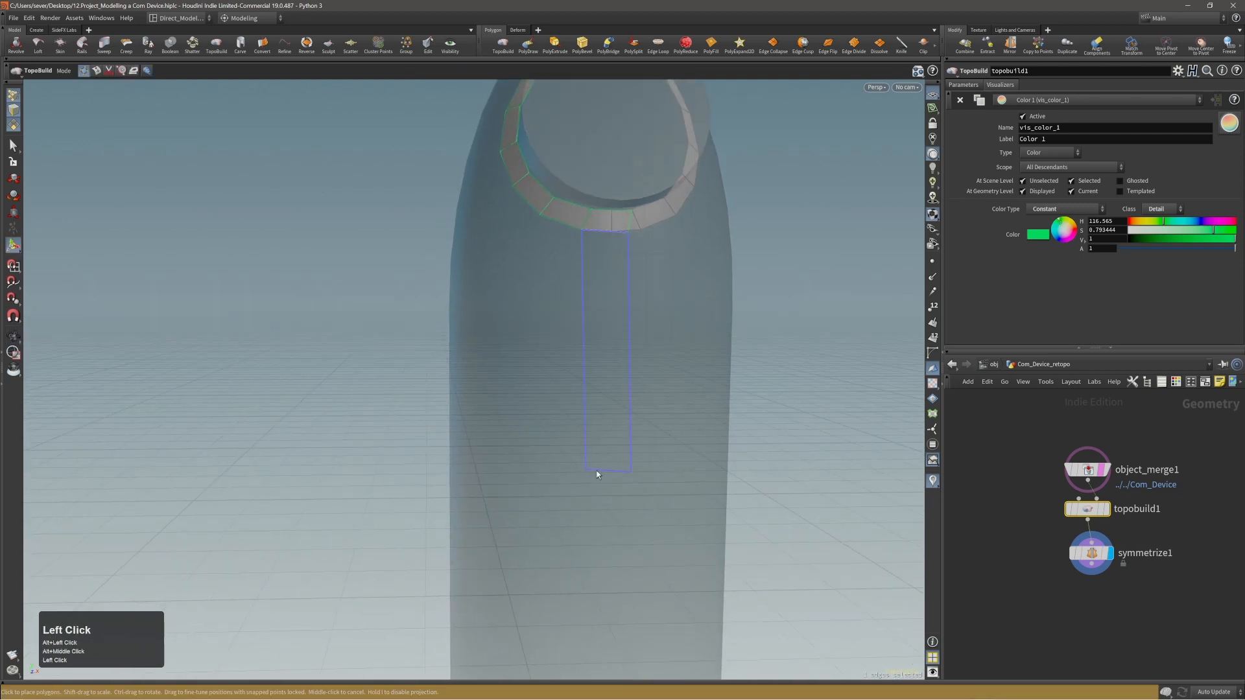
pyautogui.click(589, 475)
pyautogui.keyDown('alt'); pyautogui.moveTo(605, 463); pyautogui.dragTo(625, 482); pyautogui.keyUp('alt')
pyautogui.click(621, 473)
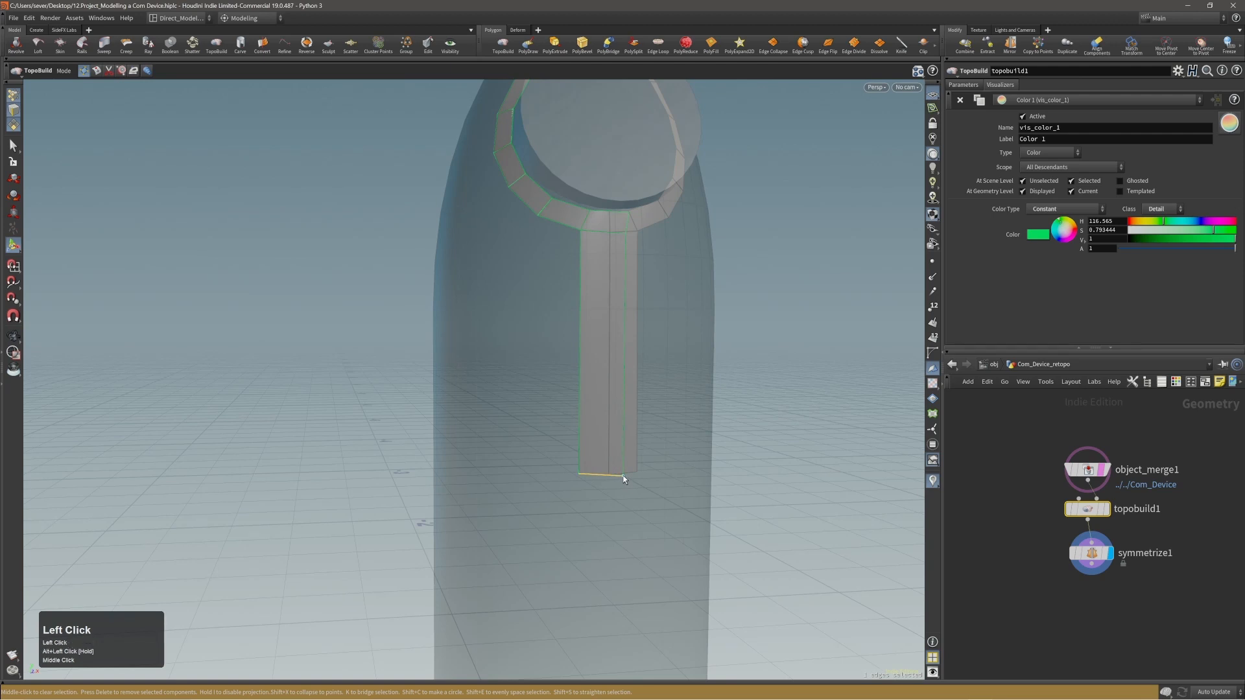
# Move the front strip's lower inner corner and the ring's inner point above it closer to the mirror centre line.
pyautogui.keyDown('alt'); pyautogui.moveTo(622, 473); pyautogui.dragTo(586, 415, button='right'); pyautogui.keyUp('alt')
pyautogui.keyDown('alt'); pyautogui.moveTo(586, 415); pyautogui.dragTo(636, 431); pyautogui.keyUp('alt')
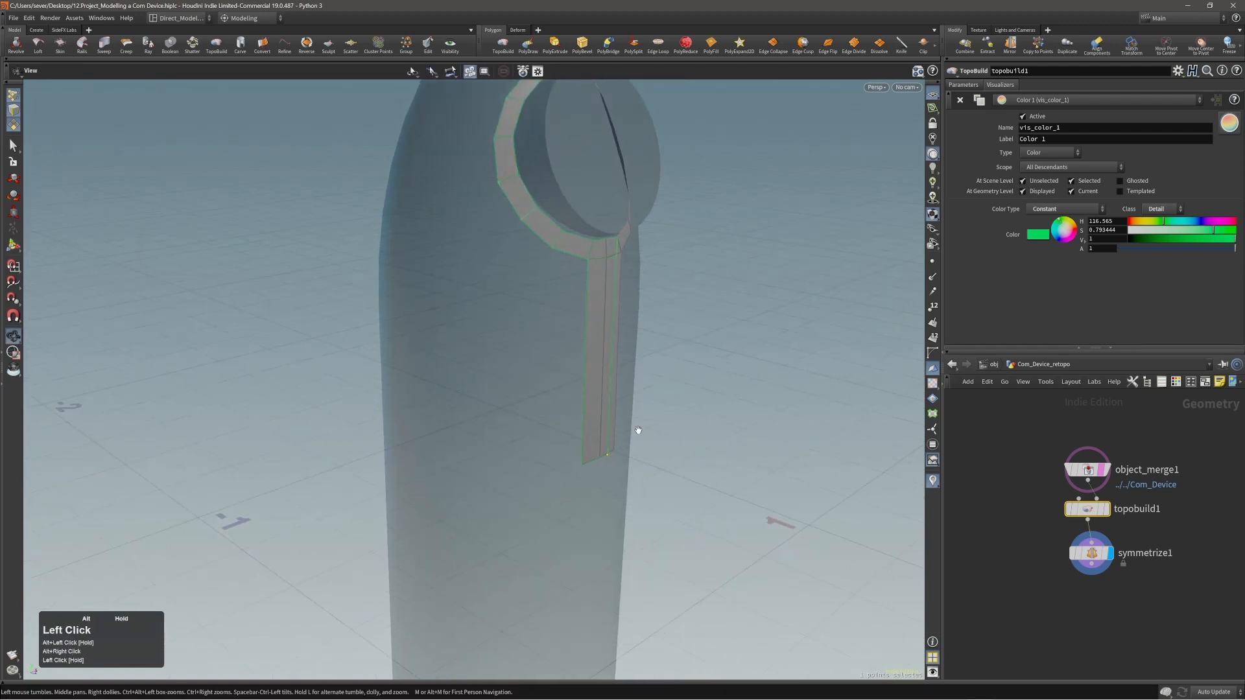
pyautogui.keyDown('alt'); pyautogui.moveTo(636, 431); pyautogui.dragTo(619, 380, button='right'); pyautogui.keyUp('alt')
pyautogui.keyDown('alt'); pyautogui.moveTo(620, 381); pyautogui.dragTo(489, 363); pyautogui.keyUp('alt')
pyautogui.keyDown('alt'); pyautogui.moveTo(620, 298); pyautogui.dragTo(630, 303, button='right'); pyautogui.keyUp('alt')
pyautogui.keyDown('alt'); pyautogui.moveTo(631, 303); pyautogui.dragTo(616, 283); pyautogui.keyUp('alt')
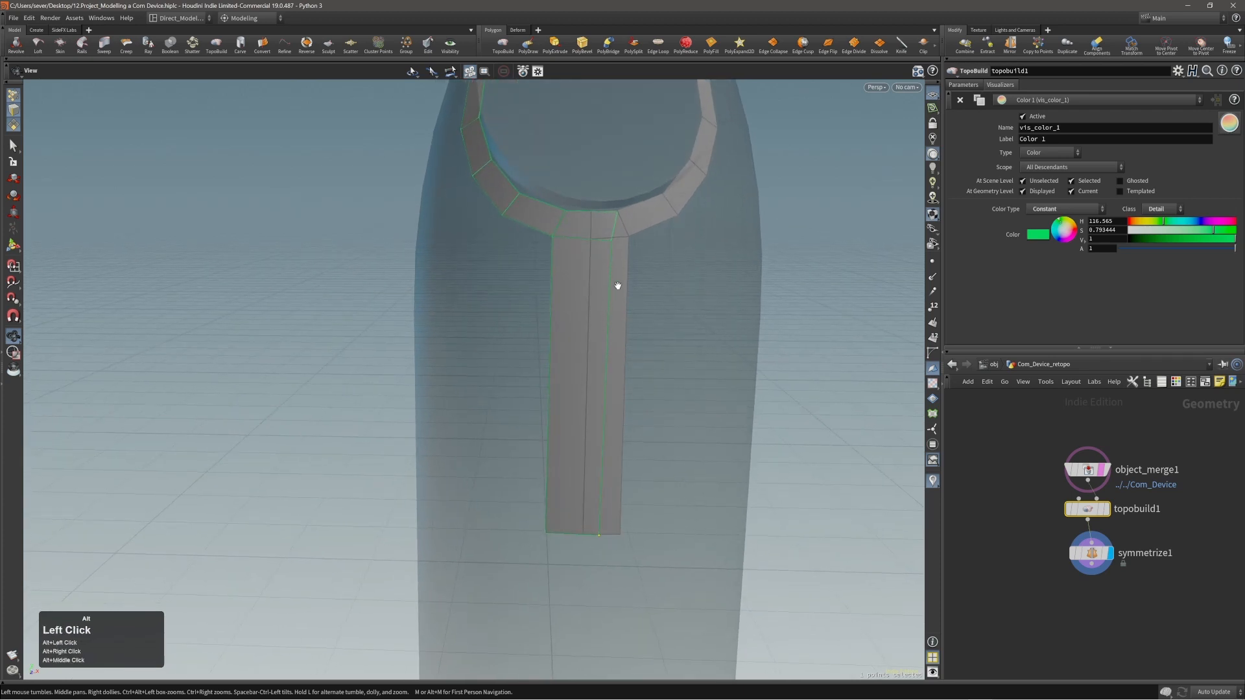
pyautogui.moveTo(615, 213); pyautogui.dragTo(609, 212)
pyautogui.keyDown('alt'); pyautogui.moveTo(578, 300); pyautogui.dragTo(566, 308, button='right'); pyautogui.keyUp('alt')
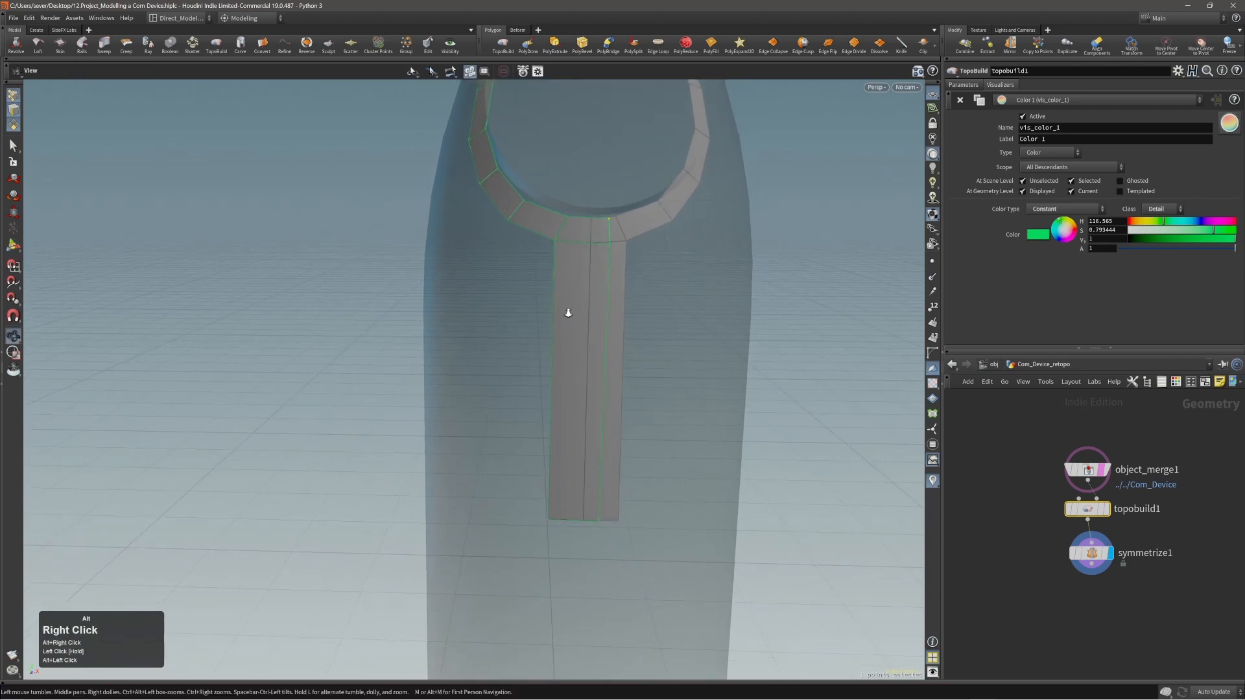
pyautogui.moveTo(608, 220); pyautogui.dragTo(598, 222)
pyautogui.click(593, 260)
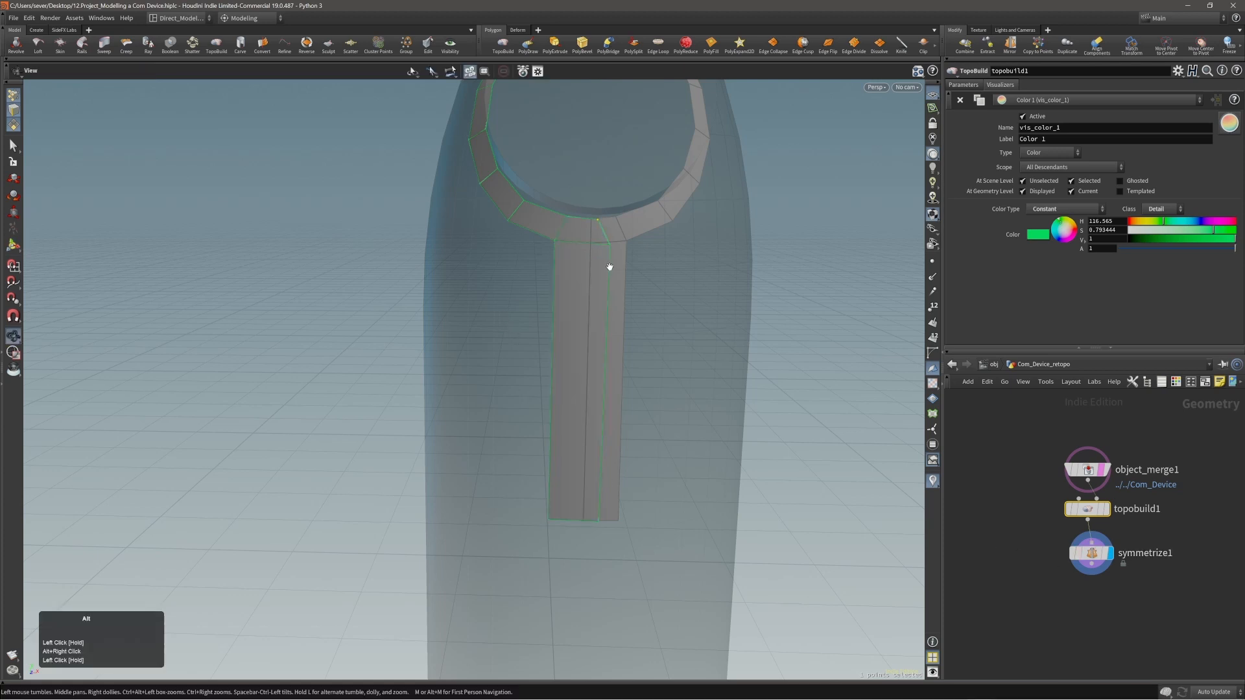
# Adjust the points where the front strip meets the ring, pulling the inner one toward the mirror centre line.
pyautogui.keyDown('alt'); pyautogui.moveTo(605, 266); pyautogui.dragTo(639, 217, button='right'); pyautogui.keyUp('alt')
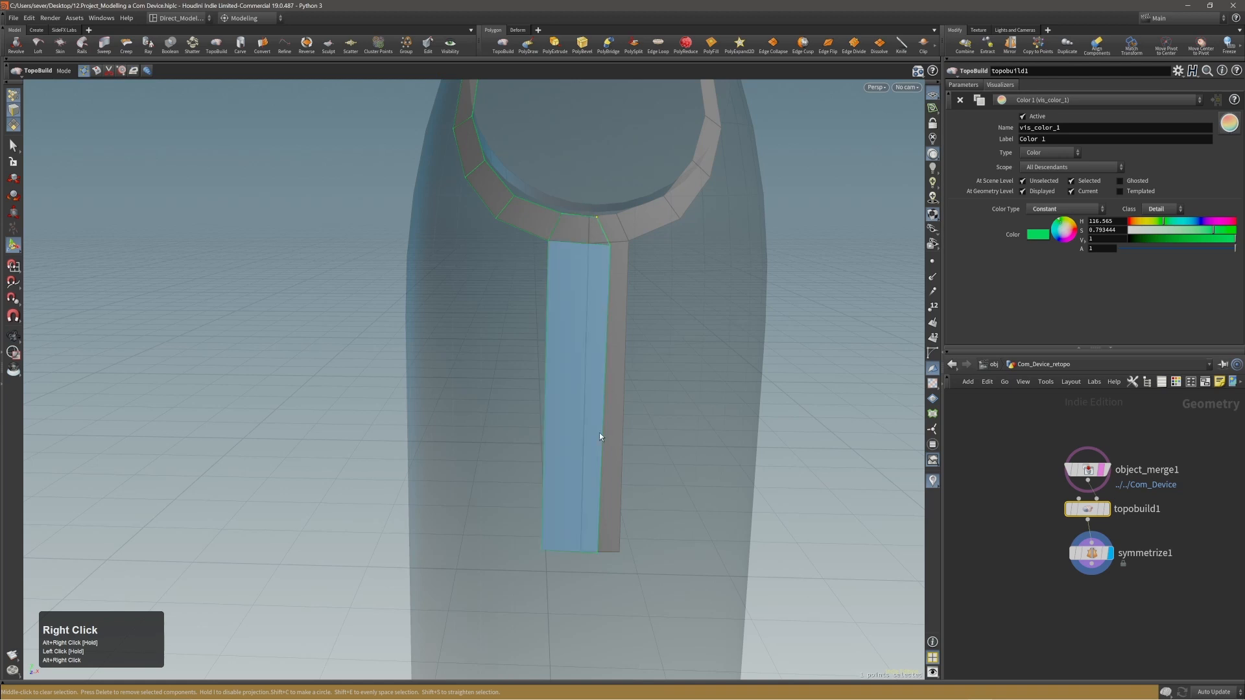
pyautogui.keyDown('alt'); pyautogui.moveTo(595, 450); pyautogui.dragTo(614, 348); pyautogui.keyUp('alt')
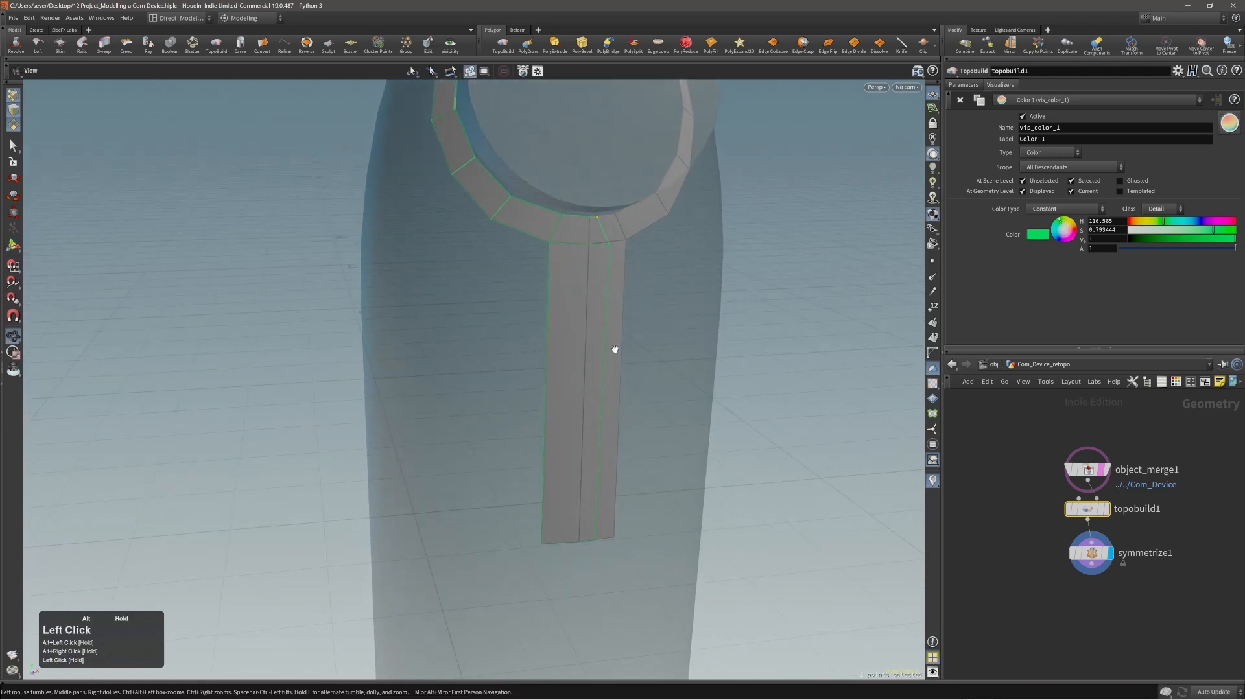
pyautogui.click(610, 249)
pyautogui.moveTo(609, 248); pyautogui.dragTo(603, 245)
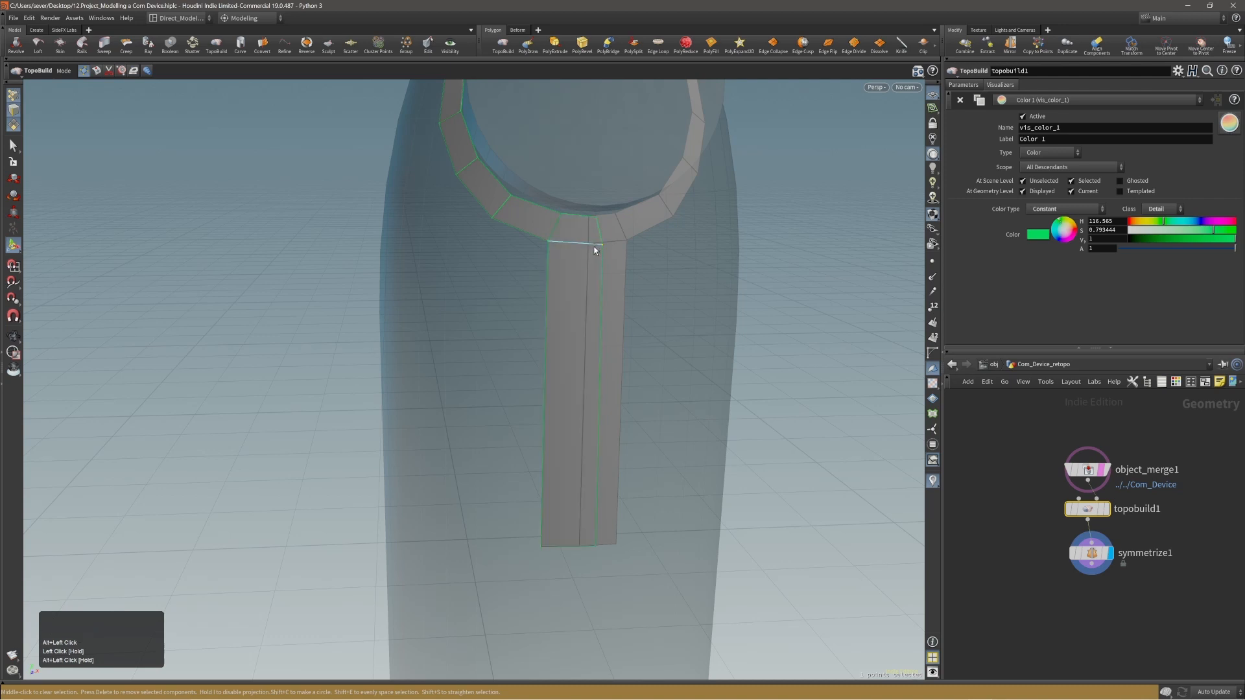
pyautogui.keyDown('alt'); pyautogui.moveTo(534, 224); pyautogui.dragTo(591, 258, button='middle'); pyautogui.keyUp('alt')
pyautogui.moveTo(605, 252); pyautogui.dragTo(590, 250)
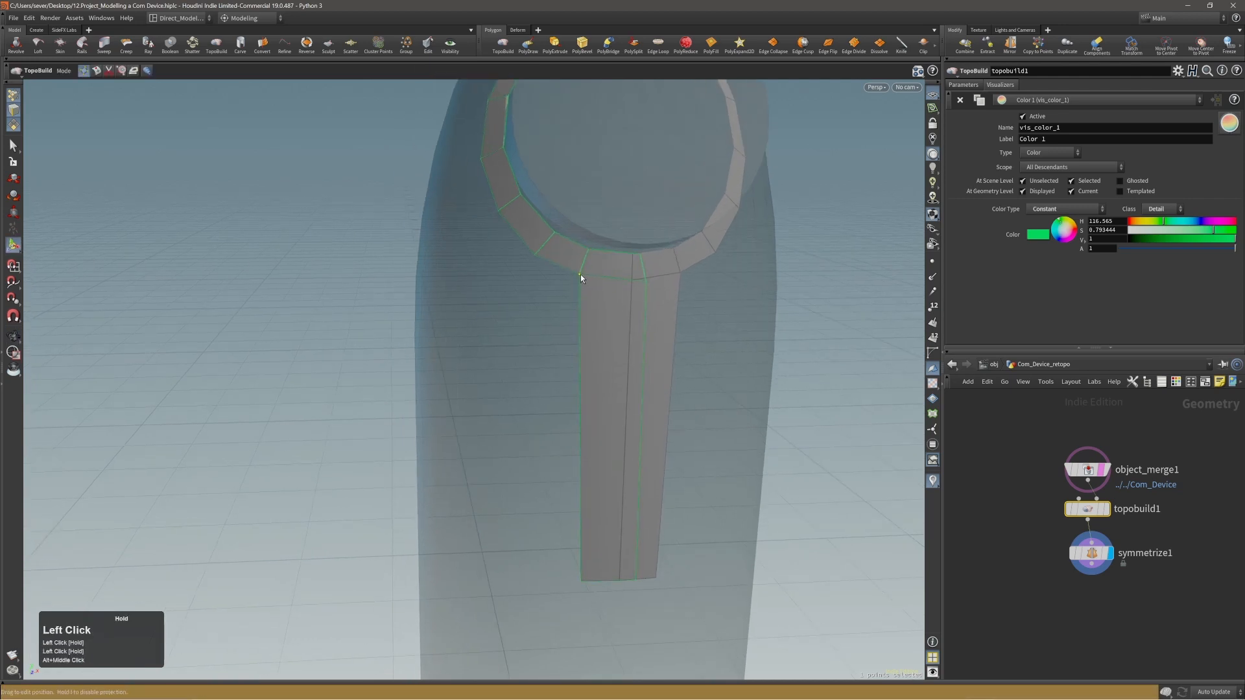
pyautogui.click(541, 240)
pyautogui.keyDown('alt'); pyautogui.moveTo(541, 240); pyautogui.dragTo(648, 335, button='middle'); pyautogui.keyUp('alt')
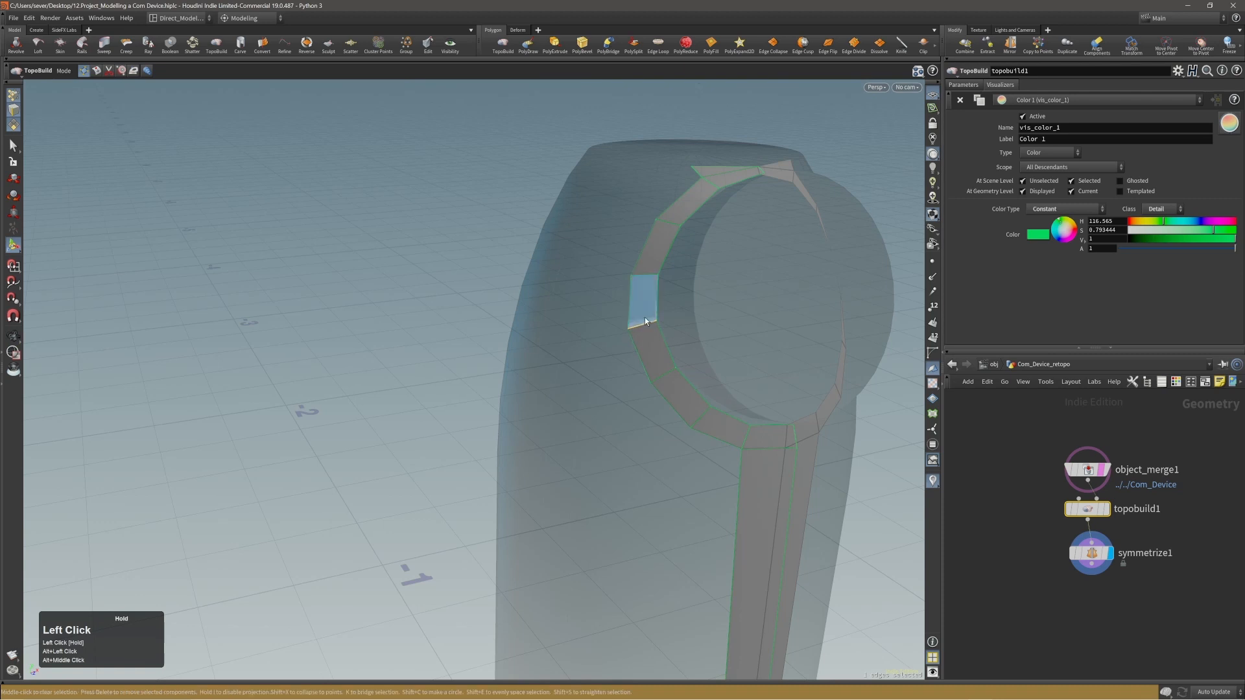
# Reposition the small upper polygon's free corner and extrude its outer edge backward along the body's side as a narrow polygon.
pyautogui.keyDown('alt'); pyautogui.moveTo(644, 317); pyautogui.dragTo(544, 314); pyautogui.keyUp('alt')
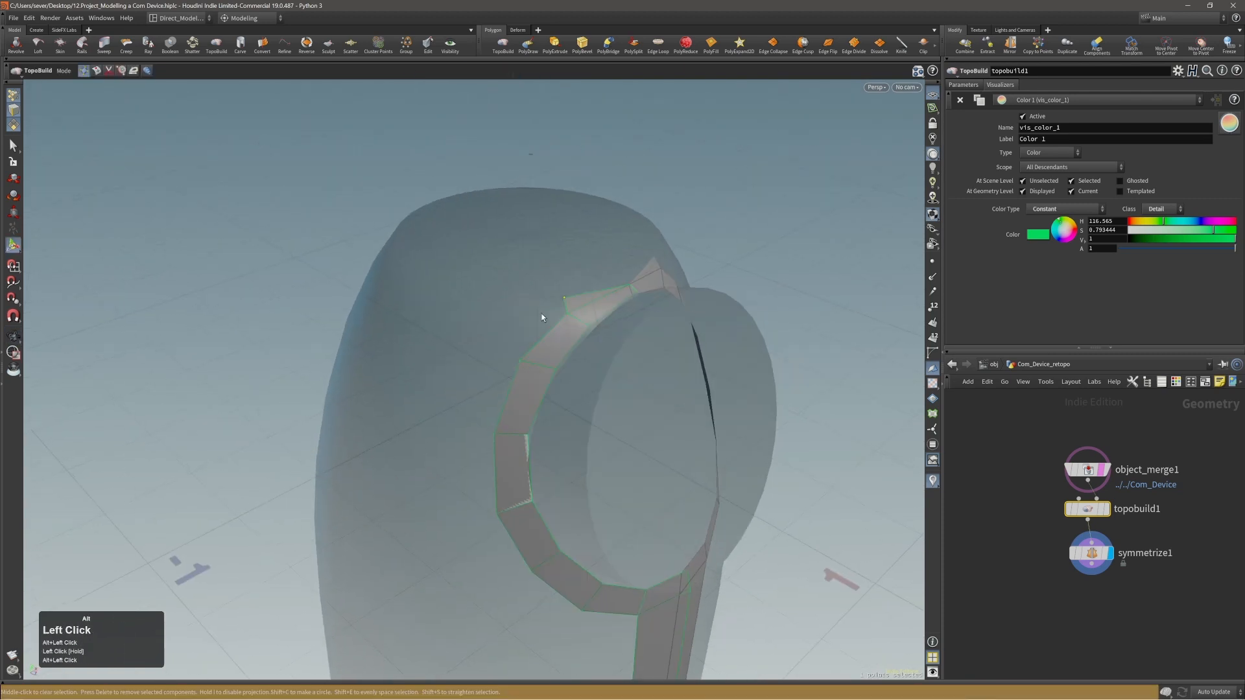
pyautogui.keyDown('alt'); pyautogui.moveTo(544, 313); pyautogui.dragTo(705, 367, button='right'); pyautogui.keyUp('alt')
pyautogui.keyDown('alt'); pyautogui.moveTo(704, 367); pyautogui.dragTo(630, 344, button='middle'); pyautogui.keyUp('alt')
pyautogui.keyDown('alt'); pyautogui.moveTo(631, 344); pyautogui.dragTo(611, 339); pyautogui.keyUp('alt')
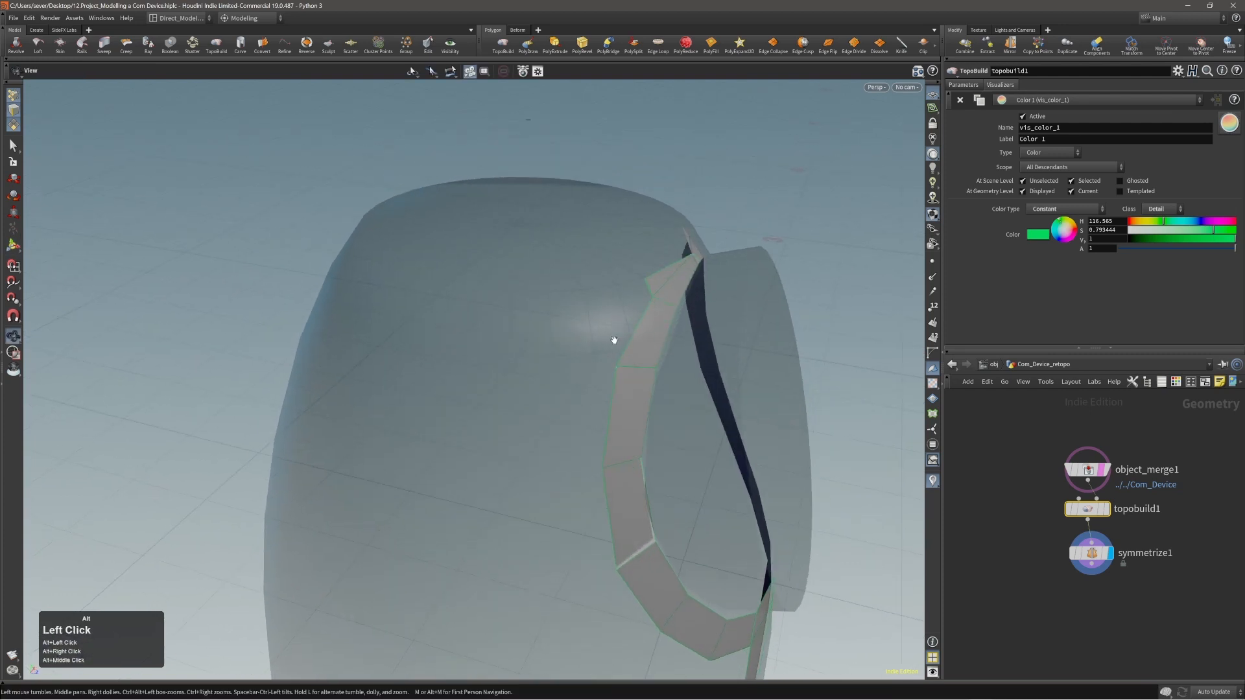
pyautogui.click(647, 290)
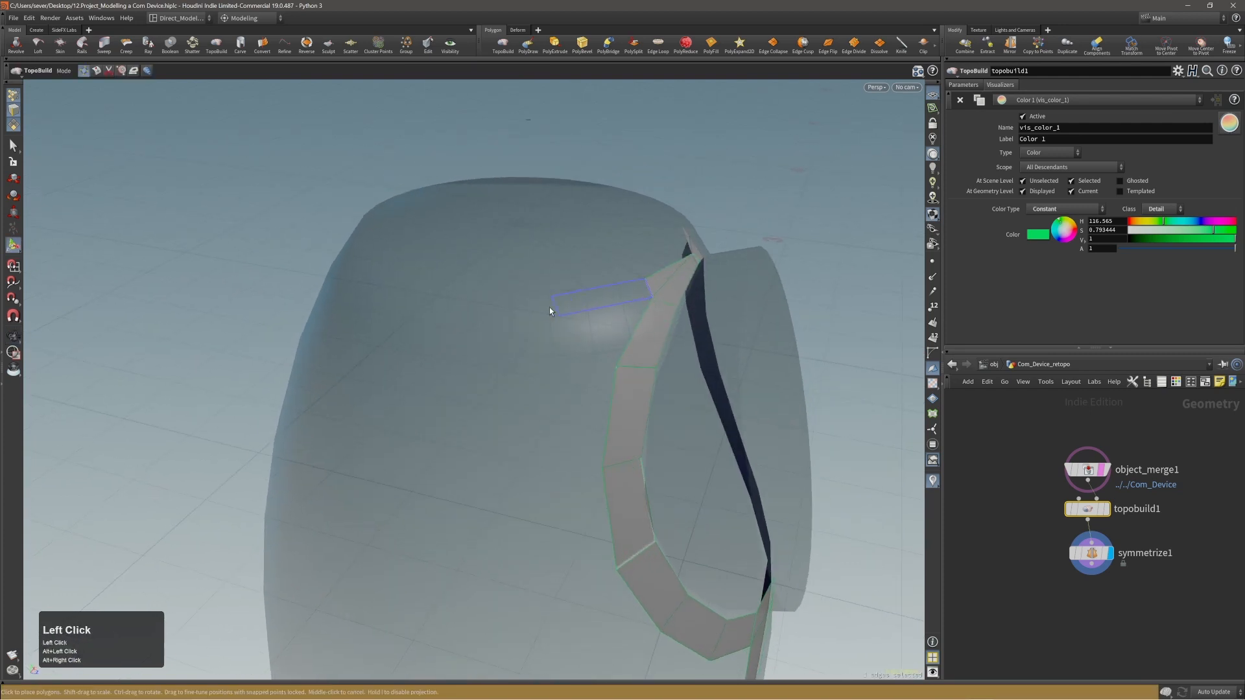
pyautogui.moveTo(550, 305); pyautogui.dragTo(551, 306)
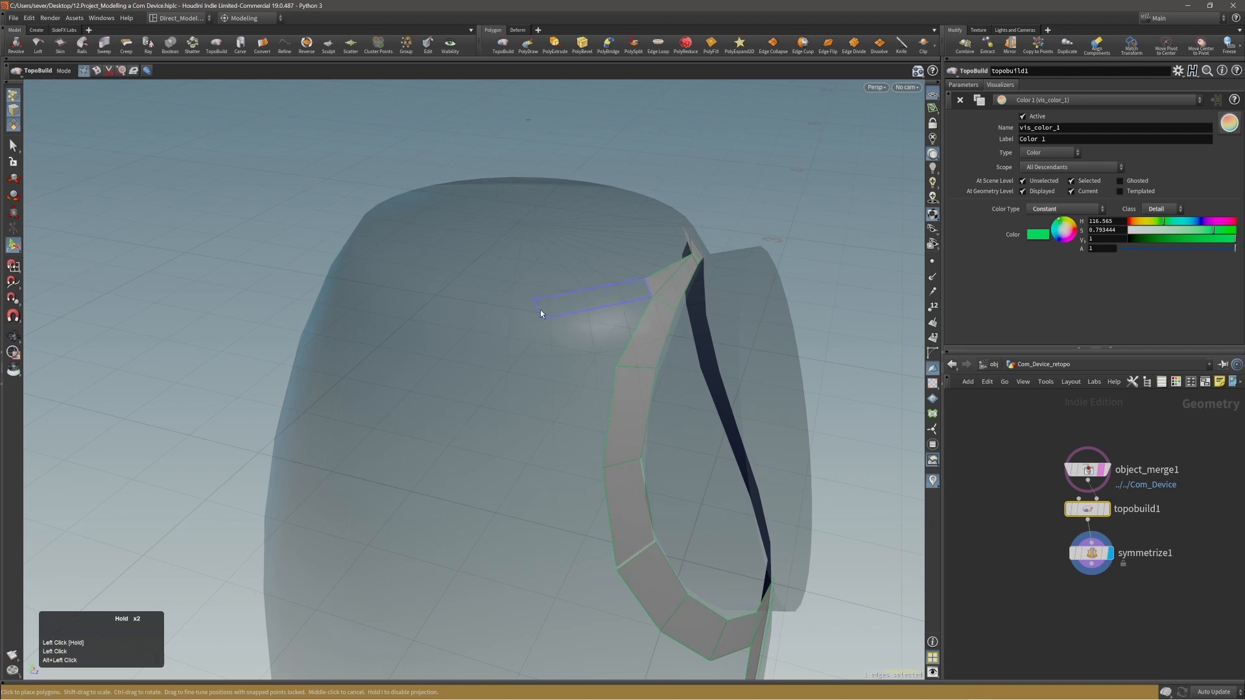
pyautogui.click(540, 309)
pyautogui.moveTo(542, 312)
pyautogui.keyDown('alt'); pyautogui.mouseDown()
pyautogui.moveTo(550, 294)
pyautogui.moveTo(552, 321)
pyautogui.mouseUp(); pyautogui.keyUp('alt')
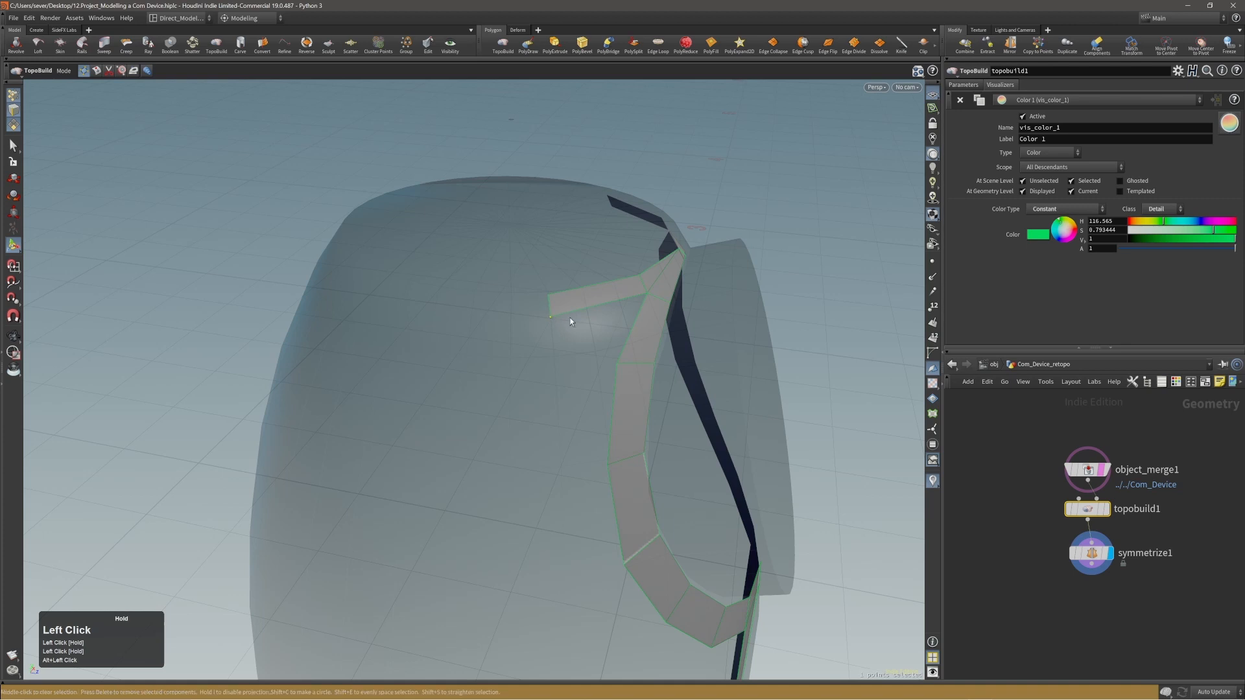
# Add a polygon below the narrow strip to fill the corner between it and the ring.
pyautogui.click(591, 307)
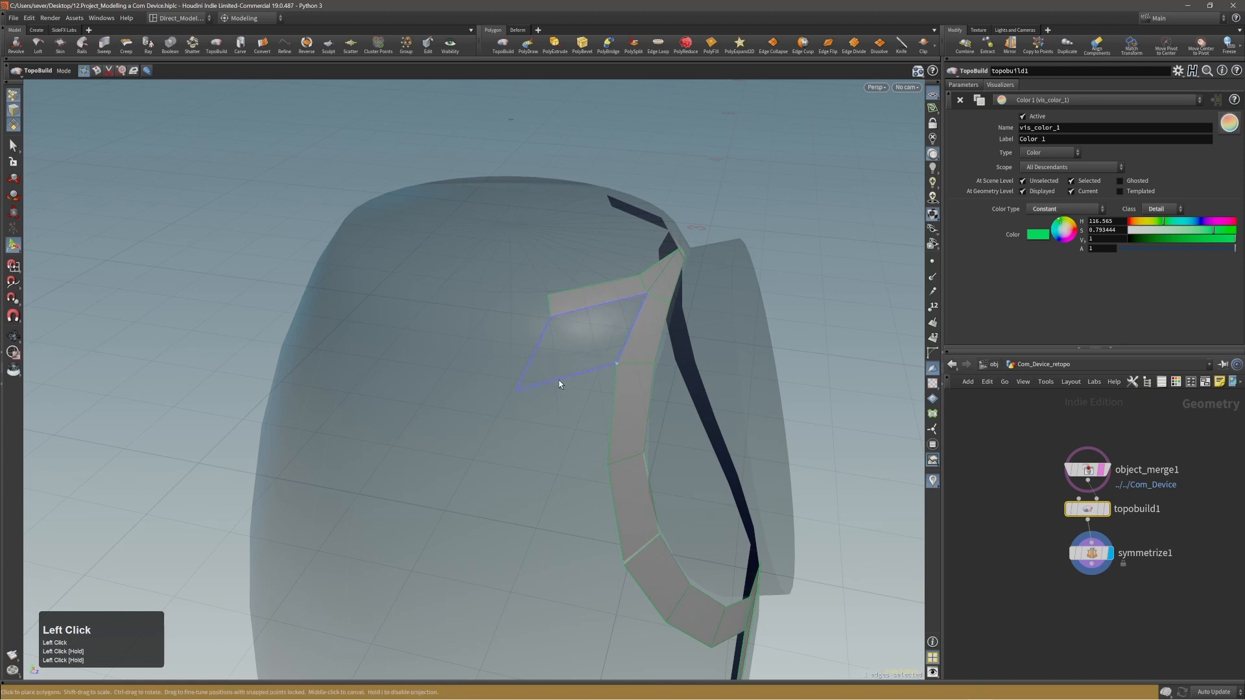
pyautogui.click(592, 368)
pyautogui.keyDown('alt'); pyautogui.moveTo(592, 367); pyautogui.dragTo(569, 321); pyautogui.keyUp('alt')
# Extend the narrow strip polygon by polygon around the back of the body's upper rim to the mirror centre line.
pyautogui.click(551, 322)
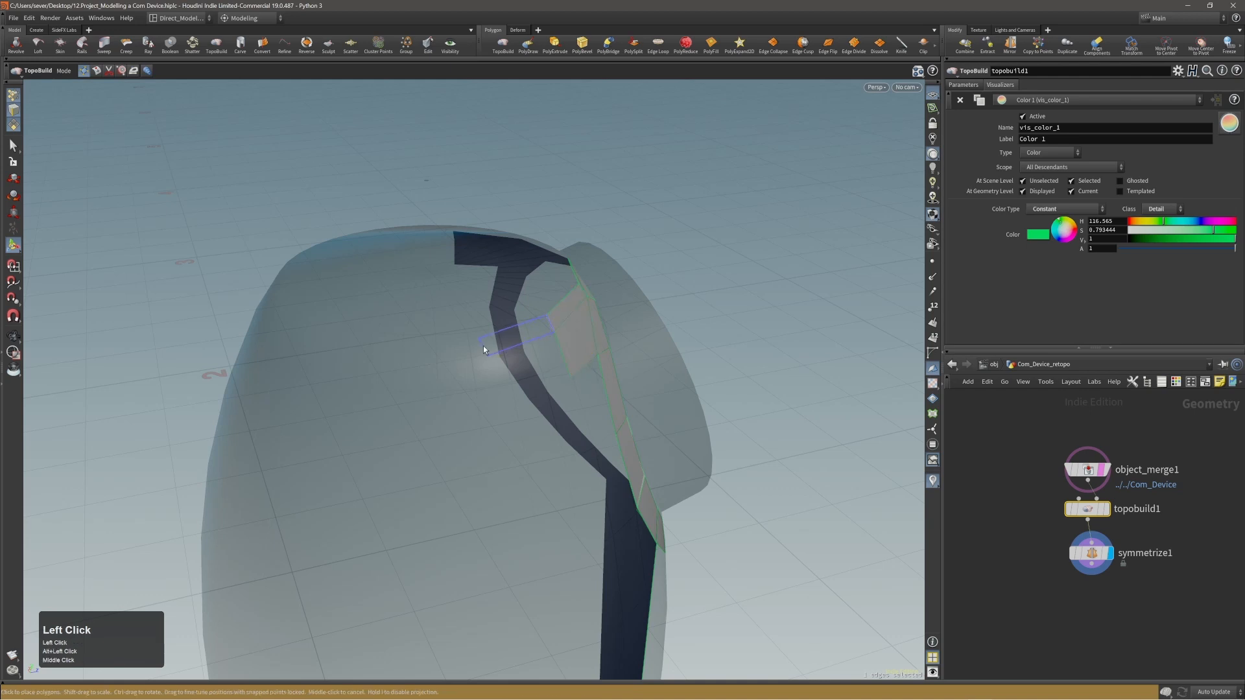
pyautogui.keyDown('alt'); pyautogui.moveTo(468, 342); pyautogui.dragTo(280, 378); pyautogui.keyUp('alt')
pyautogui.click(386, 364)
pyautogui.keyDown('alt'); pyautogui.moveTo(280, 379); pyautogui.dragTo(329, 377, button='middle'); pyautogui.keyUp('alt')
pyautogui.click(437, 372)
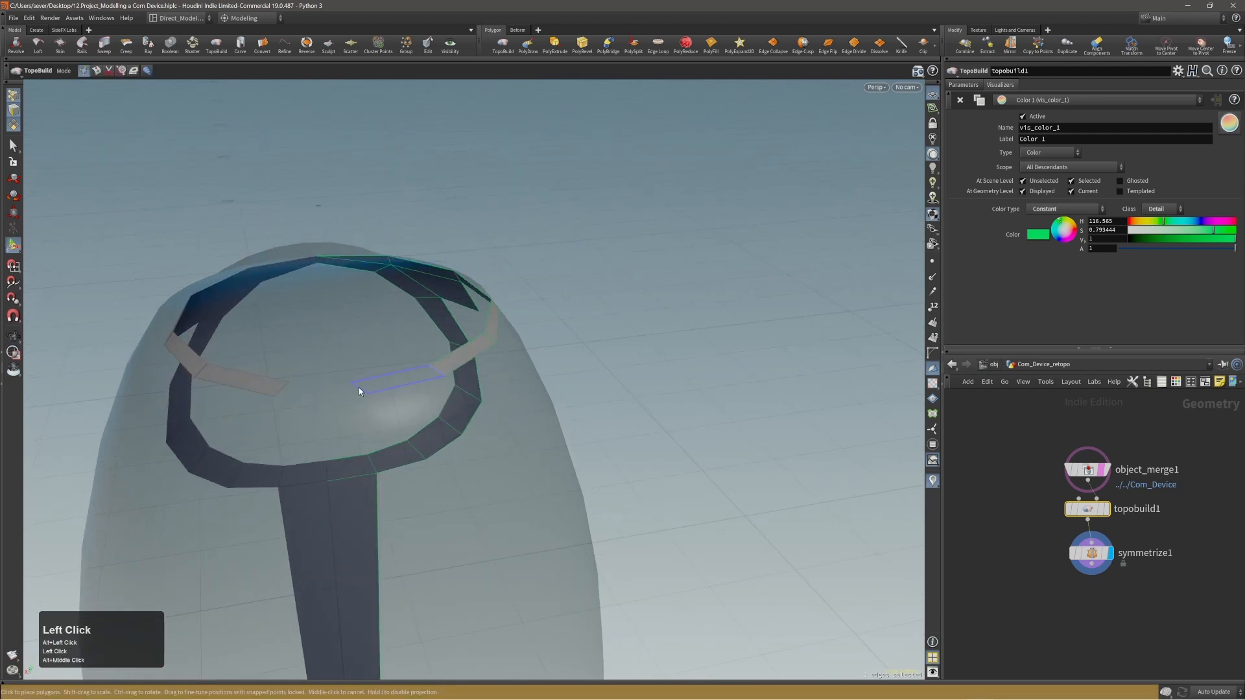
pyautogui.click(358, 387)
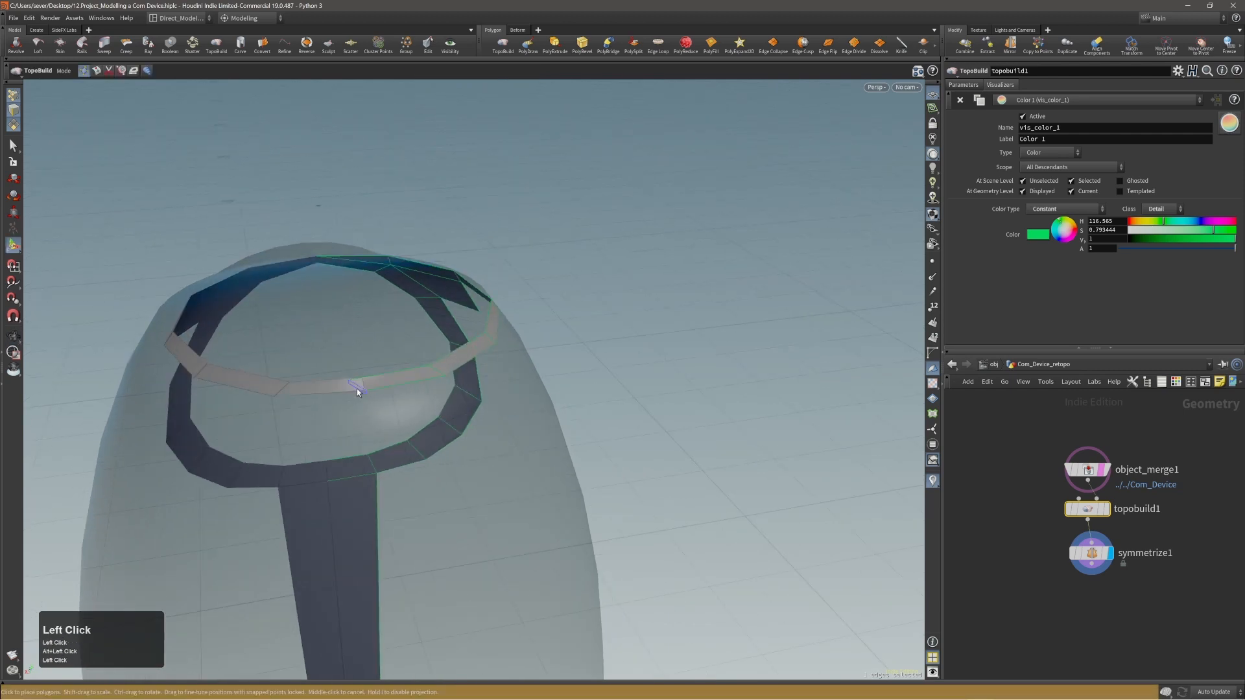
pyautogui.middleClick(357, 387)
pyautogui.moveTo(350, 381)
pyautogui.mouseDown()
pyautogui.moveTo(365, 380)
pyautogui.moveTo(354, 391)
pyautogui.mouseUp()
# Build a wider row of polygons beneath the rim strip, from the ring's side around the back to the mirror centre line.
pyautogui.moveTo(450, 408); pyautogui.dragTo(436, 406)
pyautogui.keyDown('alt'); pyautogui.moveTo(506, 422); pyautogui.dragTo(447, 418); pyautogui.keyUp('alt')
pyautogui.keyDown('alt'); pyautogui.moveTo(555, 438); pyautogui.dragTo(516, 436); pyautogui.keyUp('alt')
pyautogui.keyDown('alt'); pyautogui.moveTo(516, 436); pyautogui.dragTo(510, 414, button='middle'); pyautogui.keyUp('alt')
pyautogui.keyDown('alt'); pyautogui.moveTo(510, 413); pyautogui.dragTo(486, 417, button='right'); pyautogui.keyUp('alt')
pyautogui.keyDown('alt'); pyautogui.moveTo(486, 417); pyautogui.dragTo(487, 361); pyautogui.keyUp('alt')
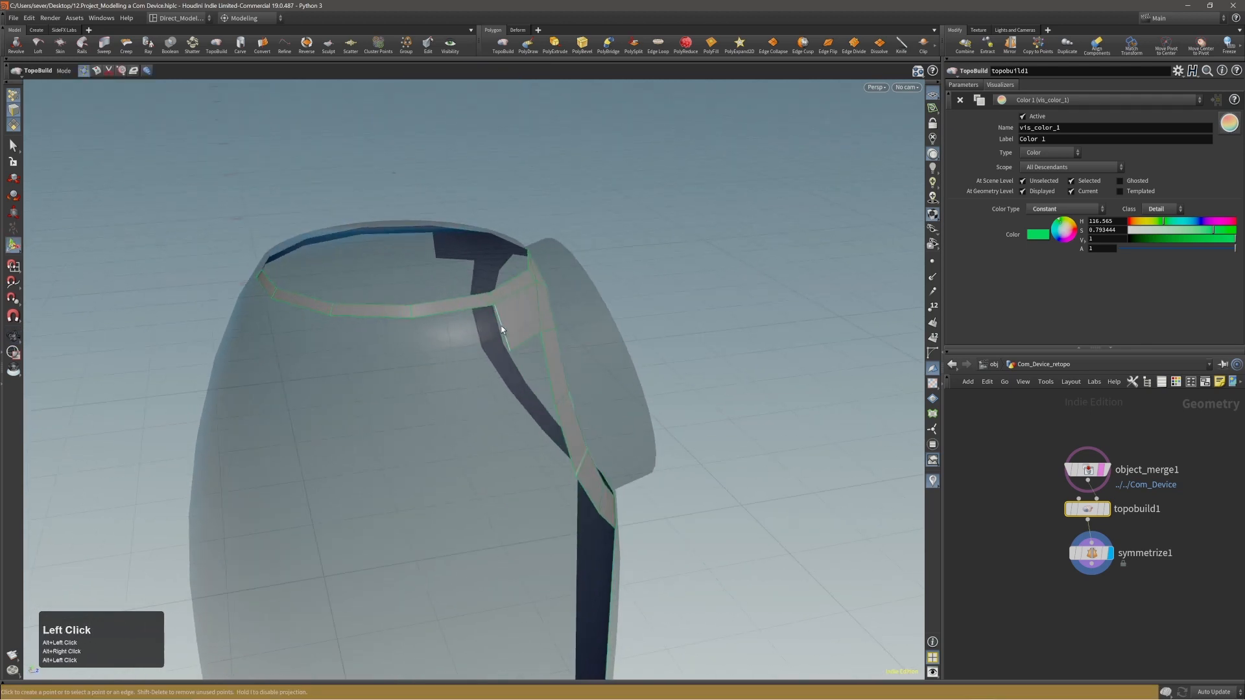
pyautogui.click(413, 341)
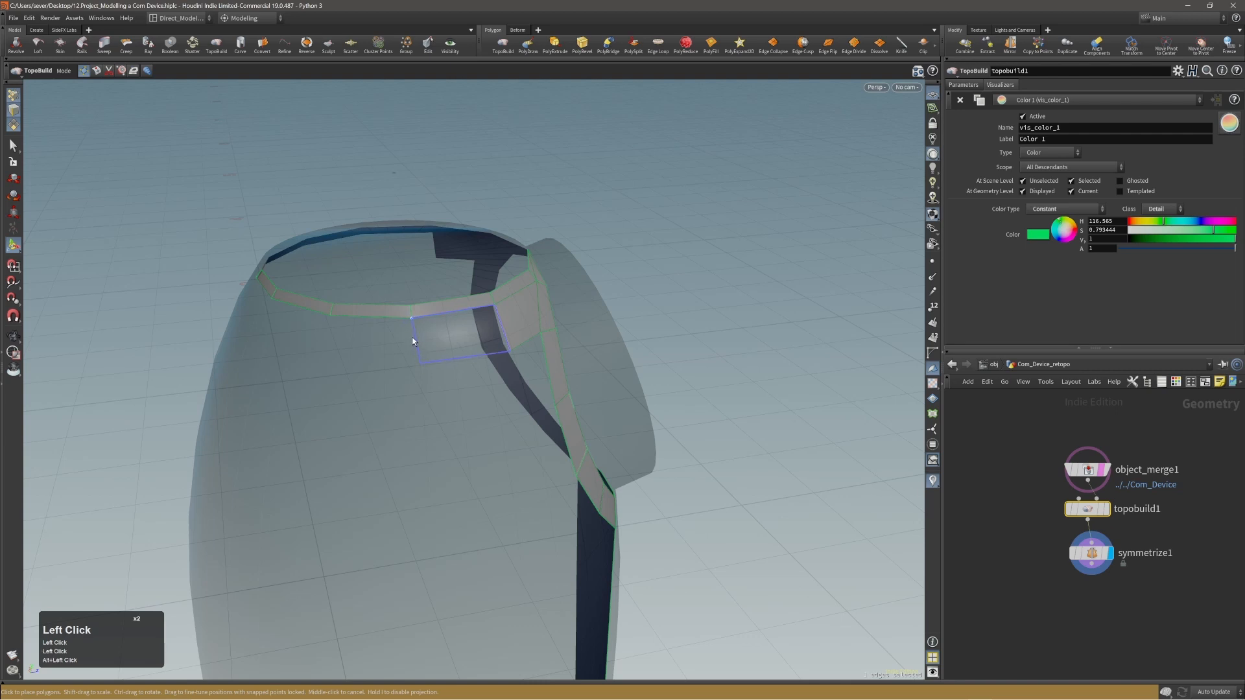
pyautogui.keyDown('alt'); pyautogui.moveTo(392, 368); pyautogui.dragTo(311, 350); pyautogui.keyUp('alt')
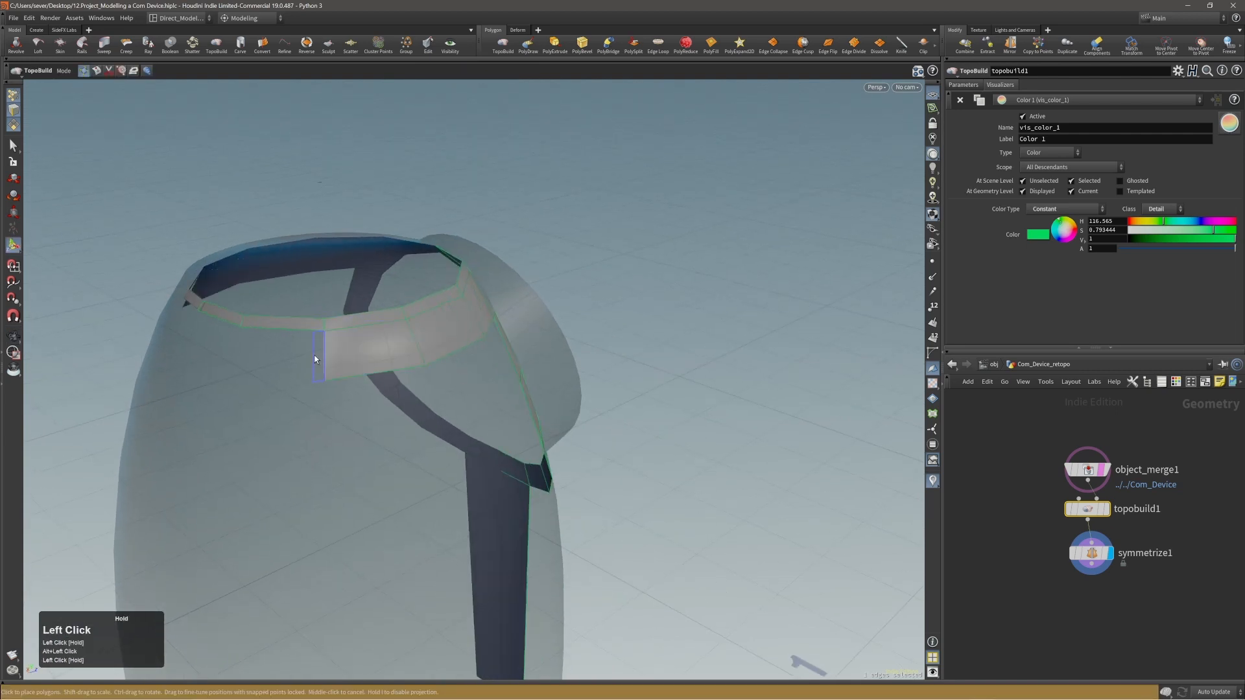
pyautogui.keyDown('alt'); pyautogui.moveTo(320, 353); pyautogui.dragTo(611, 387); pyautogui.keyUp('alt')
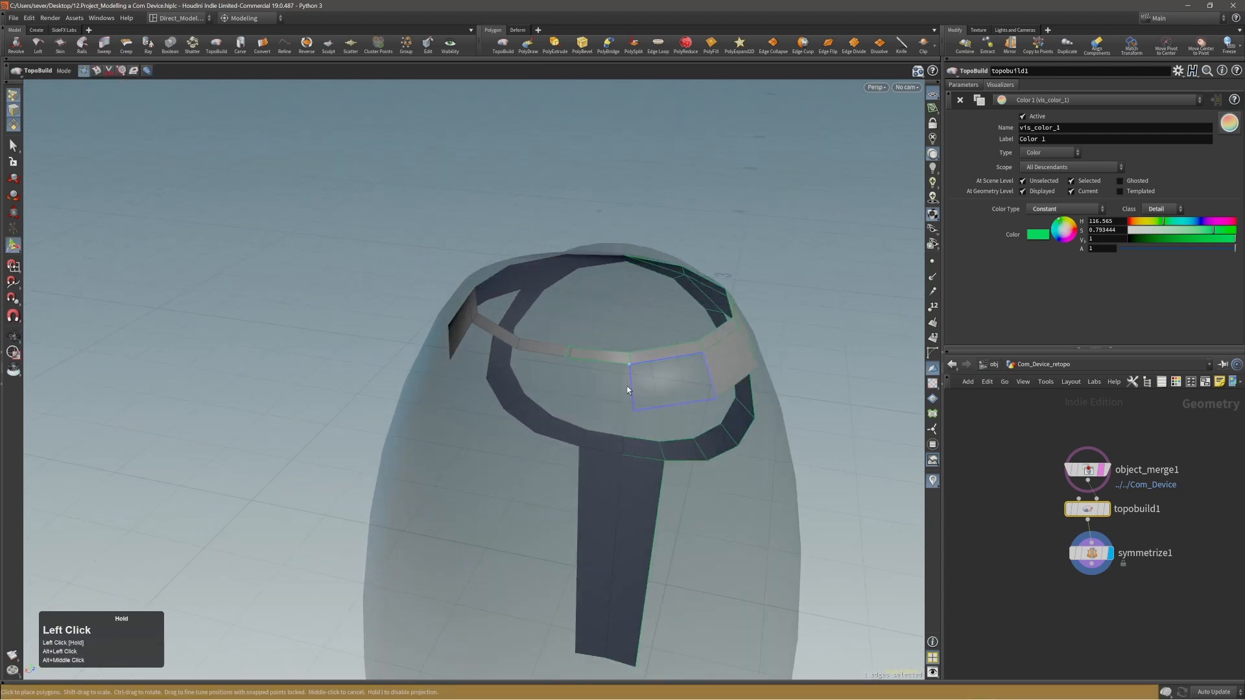
pyautogui.click(630, 389)
pyautogui.click(558, 376)
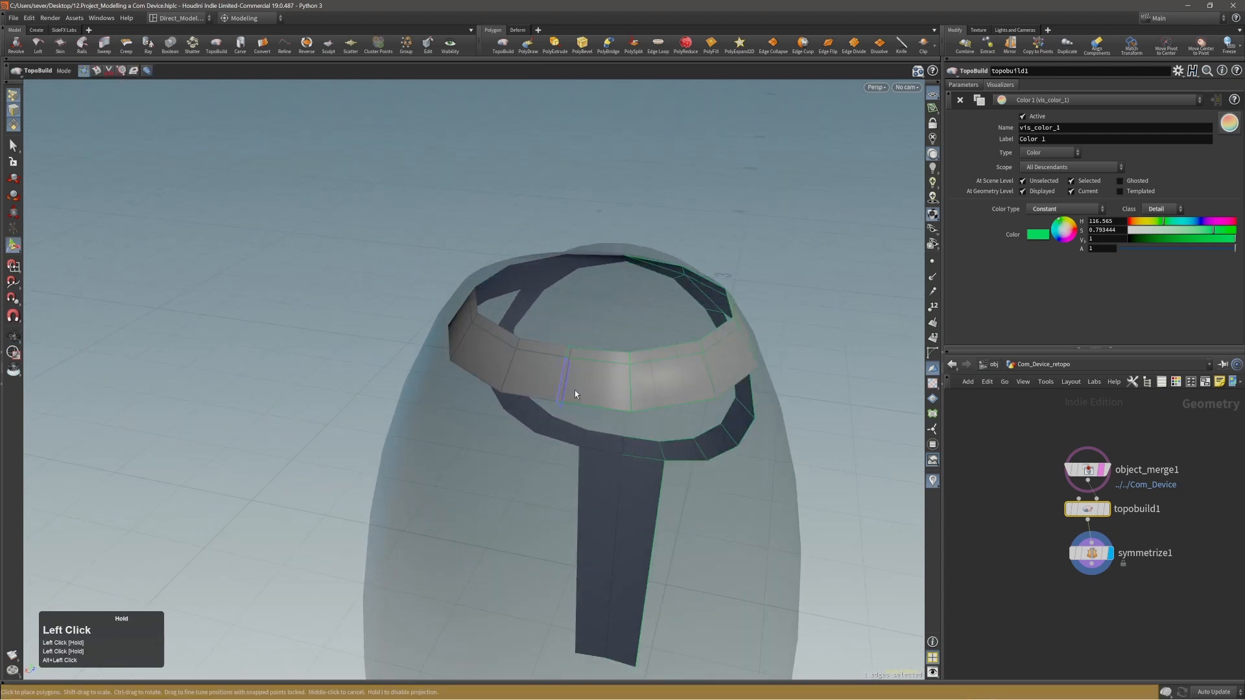
pyautogui.middleClick(578, 391)
# Reposition the lower points of the wider polygon band to even out its bottom edge around the body.
pyautogui.keyDown('alt'); pyautogui.moveTo(656, 408); pyautogui.dragTo(606, 392, button='right'); pyautogui.keyUp('alt')
pyautogui.keyDown('alt'); pyautogui.moveTo(606, 391); pyautogui.dragTo(511, 410, button='middle'); pyautogui.keyUp('alt')
pyautogui.keyDown('alt'); pyautogui.moveTo(510, 410); pyautogui.dragTo(481, 411); pyautogui.keyUp('alt')
pyautogui.keyDown('alt'); pyautogui.moveTo(480, 411); pyautogui.dragTo(436, 353, button='right'); pyautogui.keyUp('alt')
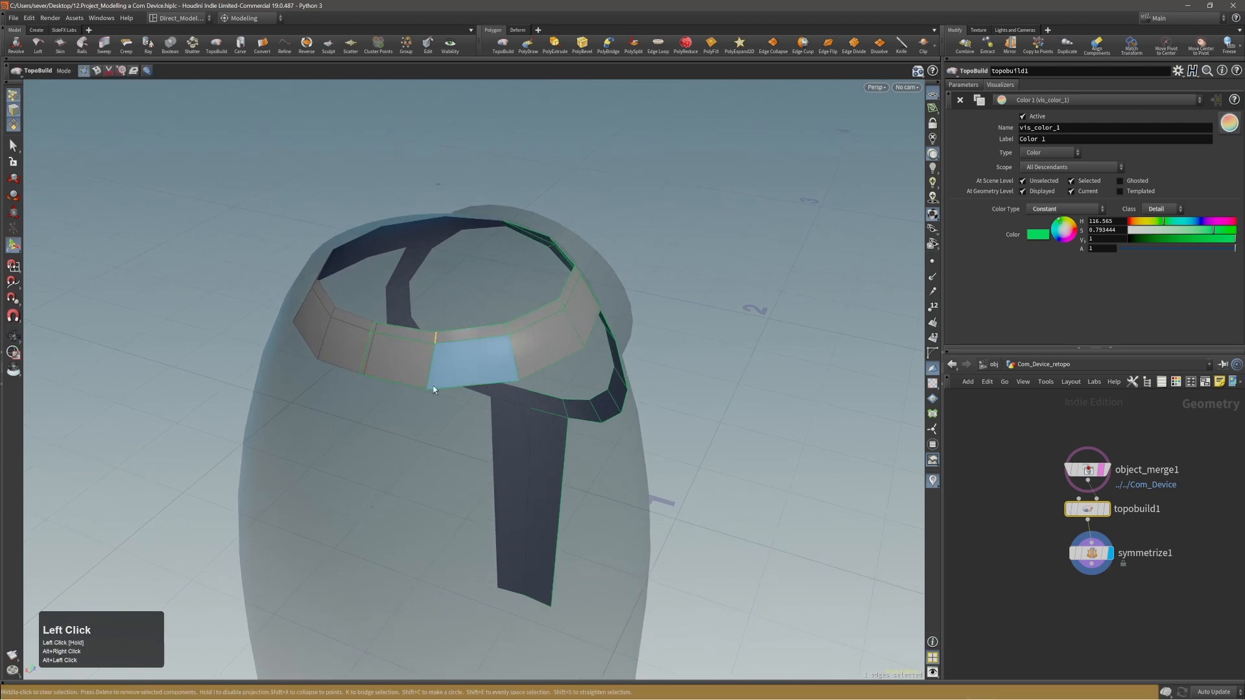
pyautogui.moveTo(429, 389); pyautogui.dragTo(586, 389)
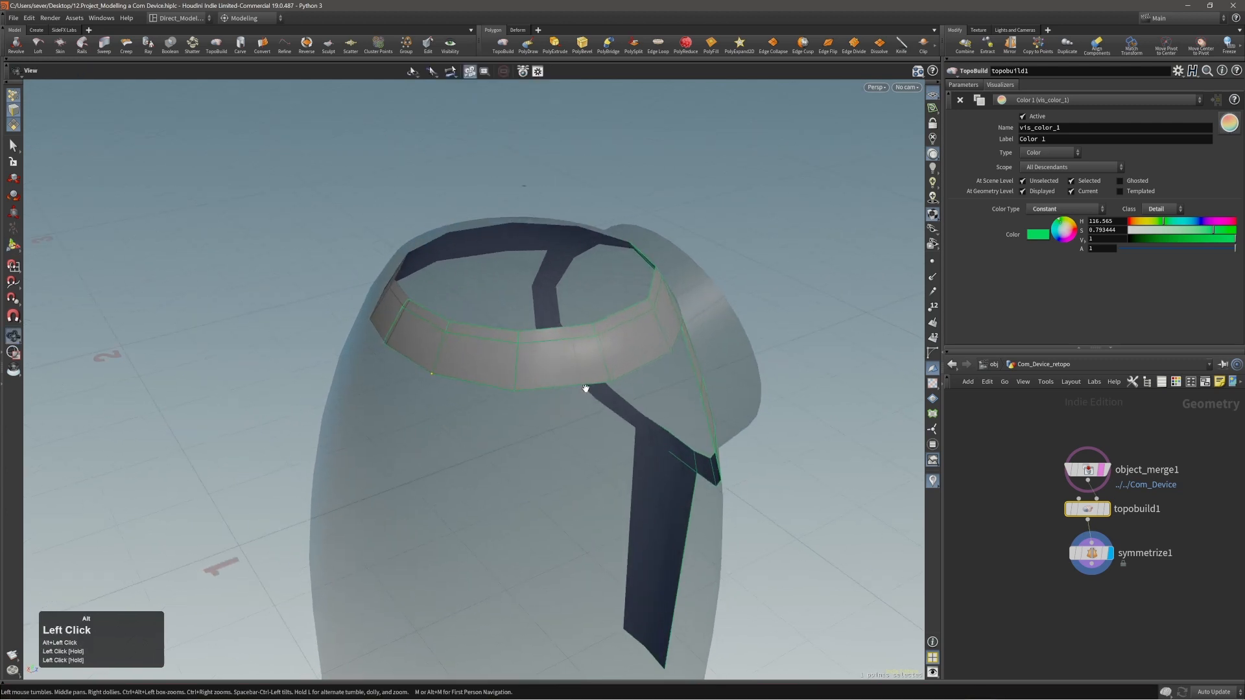
pyautogui.keyDown('alt'); pyautogui.moveTo(586, 389); pyautogui.dragTo(484, 366, button='middle'); pyautogui.keyUp('alt')
pyautogui.keyDown('alt'); pyautogui.moveTo(483, 367); pyautogui.dragTo(570, 376); pyautogui.keyUp('alt')
pyautogui.keyDown('alt'); pyautogui.moveTo(570, 376); pyautogui.dragTo(514, 379, button='middle'); pyautogui.keyUp('alt')
pyautogui.keyDown('alt'); pyautogui.moveTo(513, 379); pyautogui.dragTo(536, 364); pyautogui.keyUp('alt')
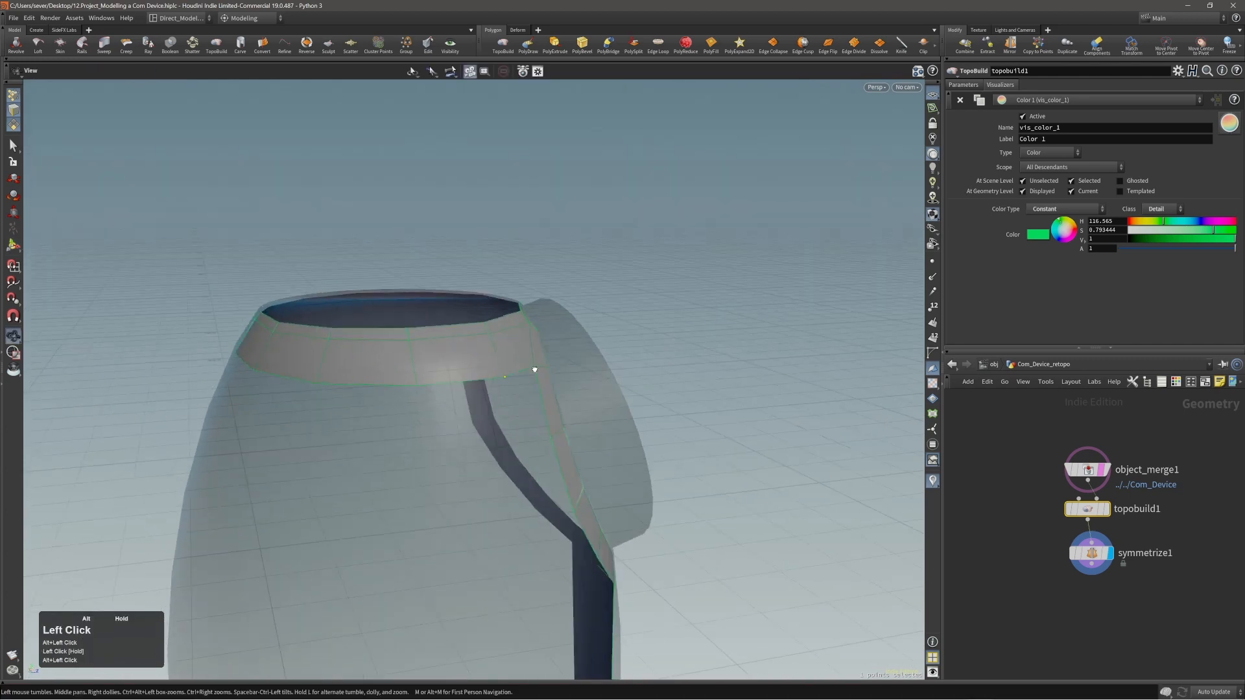
# Adjust the lower point of the wide rim band at the back of the body, near the mirror centre line.
pyautogui.keyDown('alt'); pyautogui.moveTo(537, 364); pyautogui.dragTo(417, 389, button='middle'); pyautogui.keyUp('alt')
pyautogui.keyDown('alt'); pyautogui.moveTo(417, 389); pyautogui.dragTo(430, 397, button='right'); pyautogui.keyUp('alt')
pyautogui.keyDown('alt'); pyautogui.moveTo(431, 397); pyautogui.dragTo(261, 367); pyautogui.keyUp('alt')
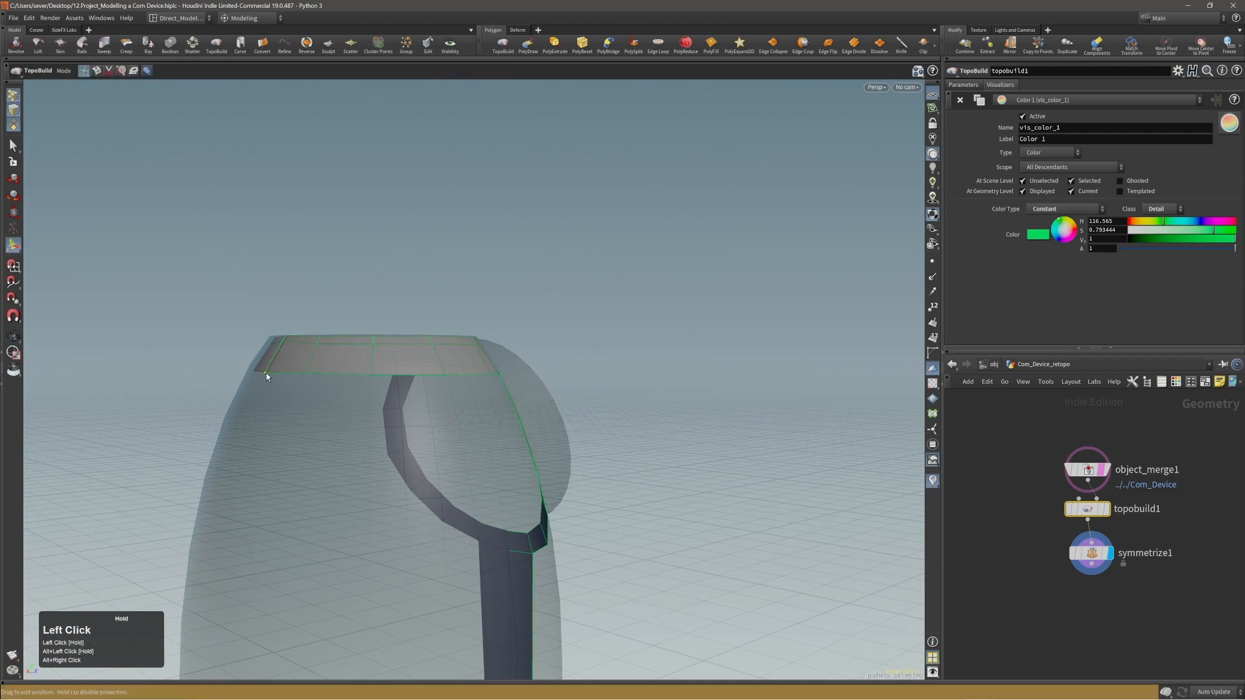
# Examine the mirrored polygon strips around the upper rim, the disc ring and the front from several angles.
pyautogui.keyDown('alt'); pyautogui.moveTo(500, 353); pyautogui.dragTo(419, 396); pyautogui.keyUp('alt')
pyautogui.keyDown('alt'); pyautogui.moveTo(418, 397); pyautogui.dragTo(577, 408, button='right'); pyautogui.keyUp('alt')
pyautogui.keyDown('alt'); pyautogui.moveTo(577, 409); pyautogui.dragTo(555, 389, button='middle'); pyautogui.keyUp('alt')
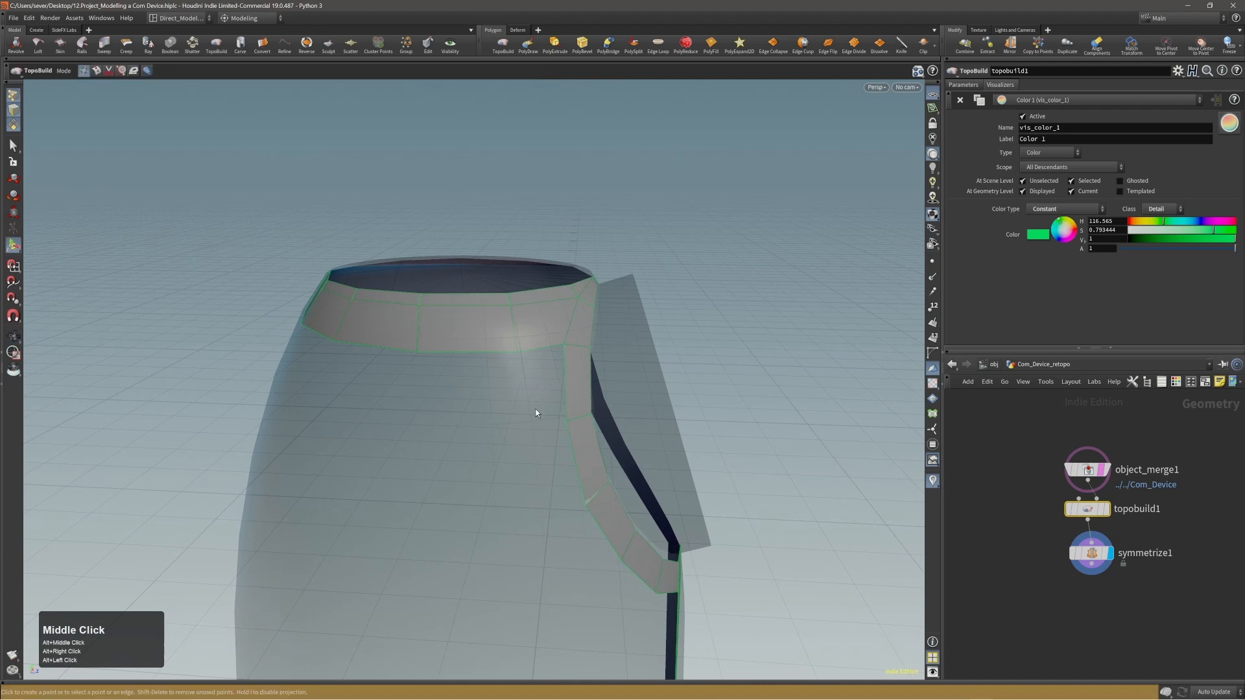
pyautogui.keyDown('alt'); pyautogui.moveTo(536, 411); pyautogui.dragTo(559, 382, button='right'); pyautogui.keyUp('alt')
pyautogui.keyDown('alt'); pyautogui.moveTo(560, 382); pyautogui.dragTo(522, 381); pyautogui.keyUp('alt')
pyautogui.keyDown('alt'); pyautogui.moveTo(523, 380); pyautogui.dragTo(483, 386, button='right'); pyautogui.keyUp('alt')
pyautogui.keyDown('alt'); pyautogui.moveTo(483, 386); pyautogui.dragTo(544, 364, button='middle'); pyautogui.keyUp('alt')
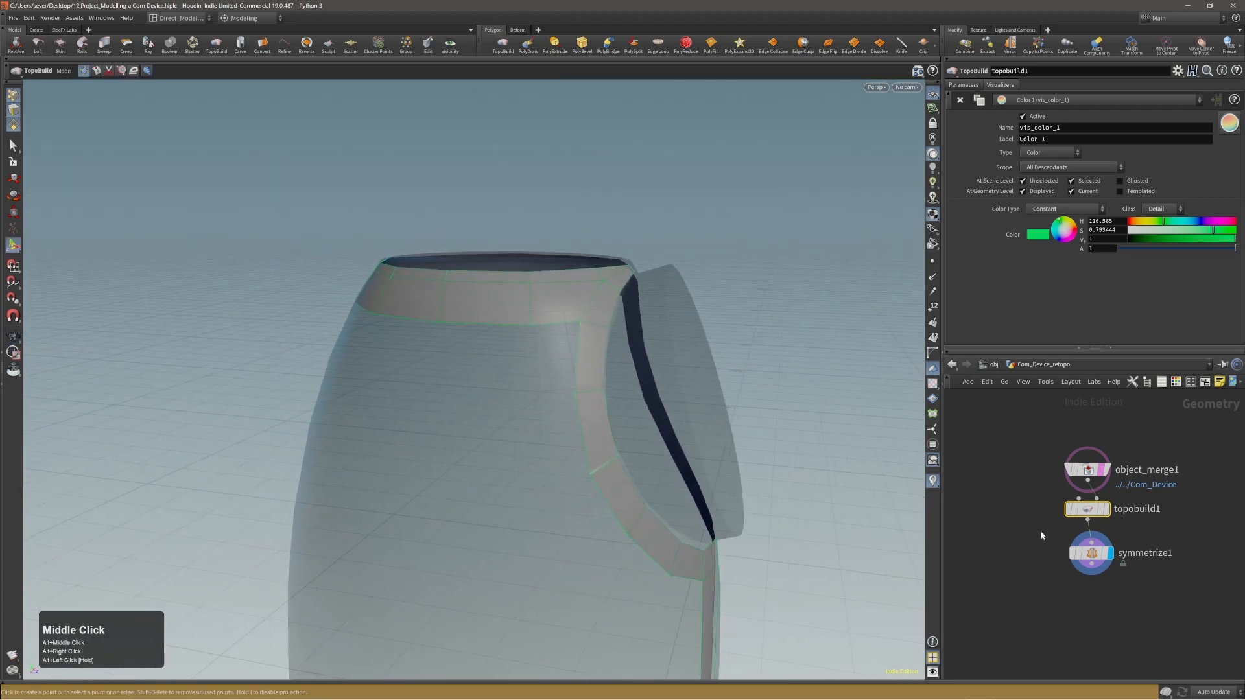
pyautogui.keyDown('alt'); pyautogui.moveTo(603, 390); pyautogui.dragTo(623, 406); pyautogui.keyUp('alt')
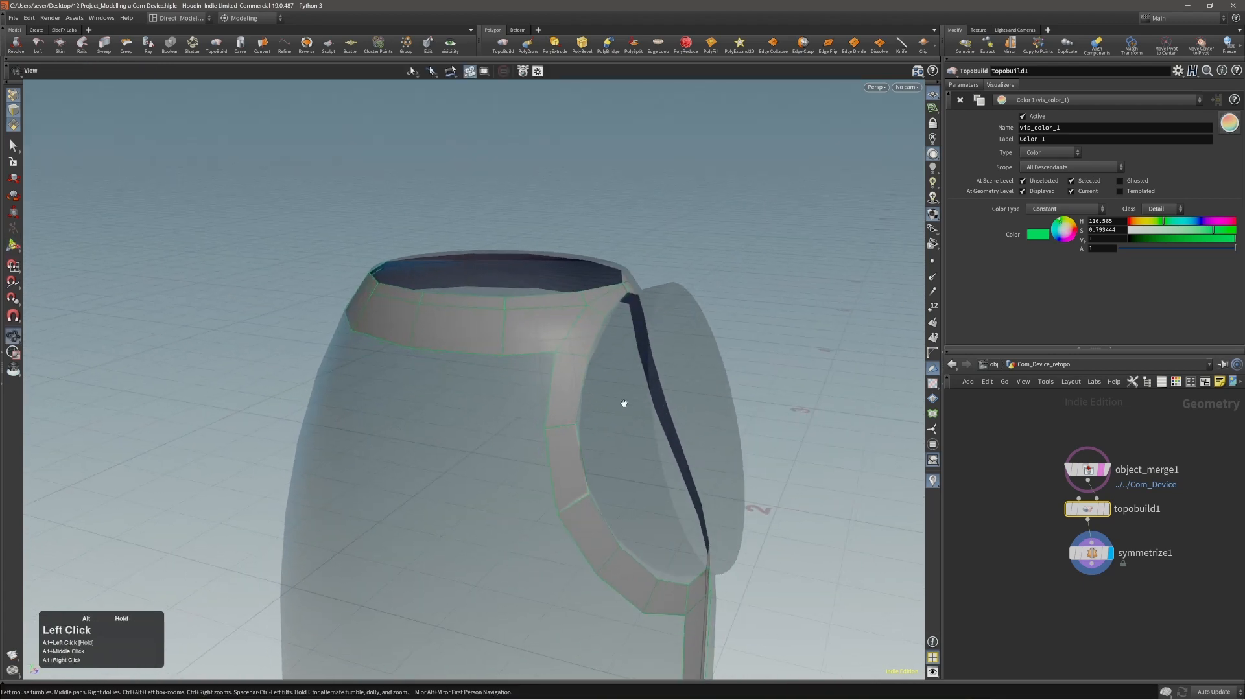
# Display the unmirrored topobuild1 result and fine-tune the lower edge of the rim band around the side and back.
pyautogui.click(1108, 510)
pyautogui.keyDown('alt'); pyautogui.moveTo(548, 356); pyautogui.dragTo(503, 380); pyautogui.keyUp('alt')
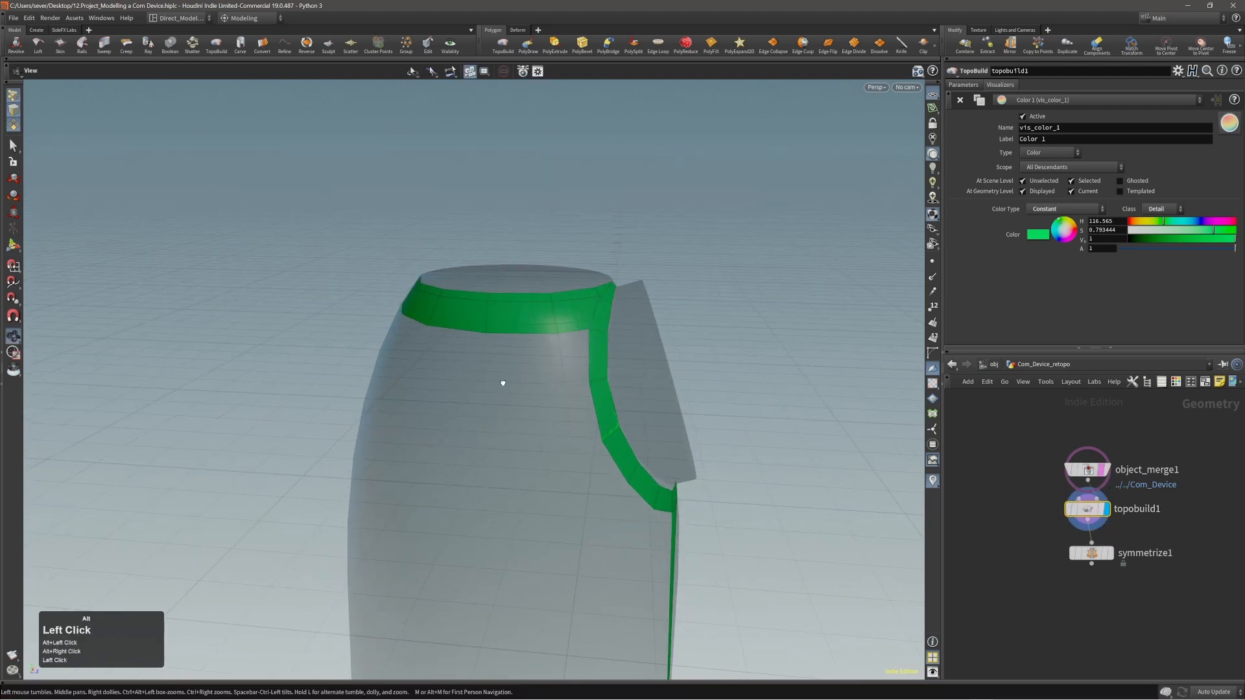
pyautogui.keyDown('alt'); pyautogui.moveTo(503, 381); pyautogui.dragTo(529, 346, button='right'); pyautogui.keyUp('alt')
pyautogui.keyDown('alt'); pyautogui.moveTo(529, 347); pyautogui.dragTo(587, 345); pyautogui.keyUp('alt')
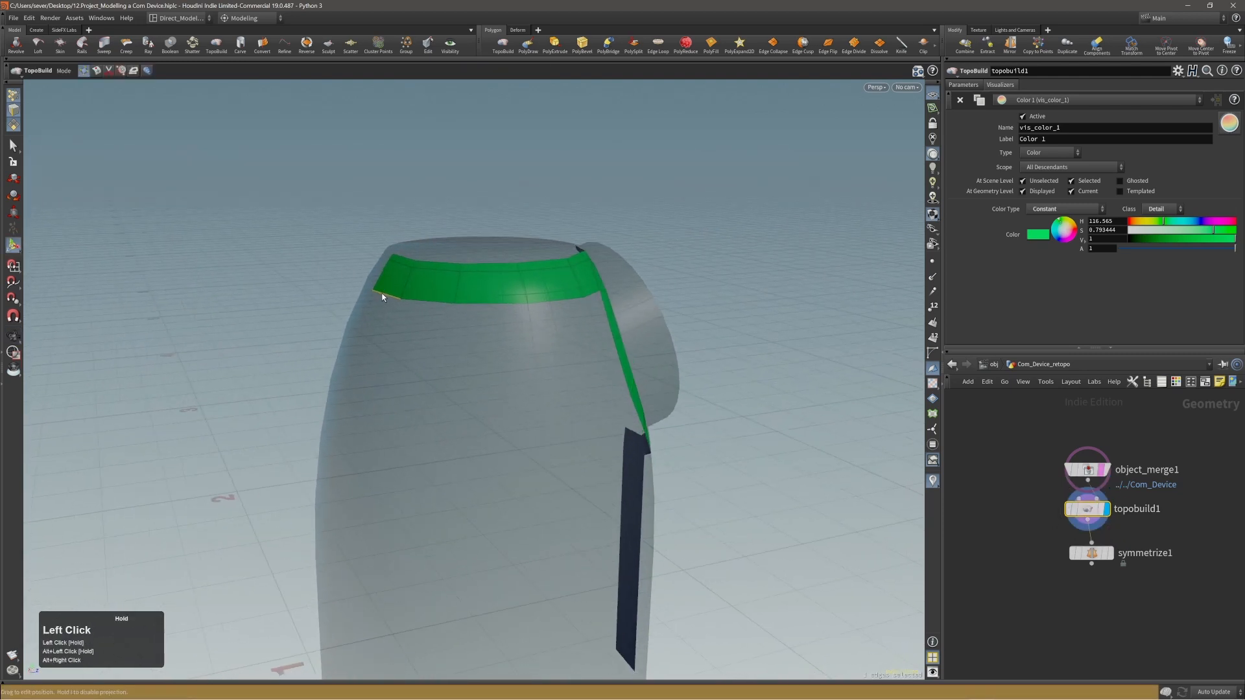
pyautogui.moveTo(458, 301)
pyautogui.keyDown('alt'); pyautogui.mouseDown()
pyautogui.moveTo(430, 306)
pyautogui.moveTo(525, 314)
pyautogui.moveTo(445, 305)
pyautogui.moveTo(465, 311)
pyautogui.mouseUp(); pyautogui.keyUp('alt')
pyautogui.click(519, 314)
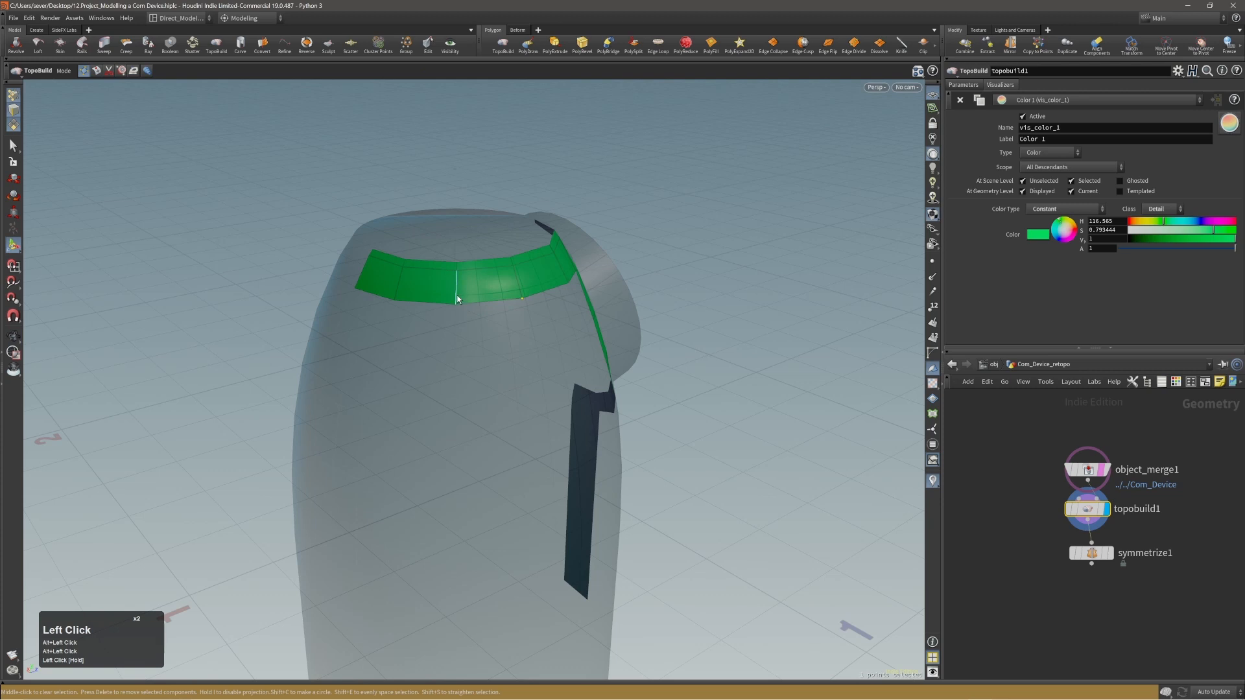
pyautogui.keyDown('alt'); pyautogui.moveTo(515, 325); pyautogui.dragTo(603, 354); pyautogui.keyUp('alt')
pyautogui.keyDown('alt'); pyautogui.moveTo(603, 353); pyautogui.dragTo(579, 330, button='middle'); pyautogui.keyUp('alt')
pyautogui.middleClick(807, 328)
# Move the lower outer corner point of the long front strip outward to straighten the strip's side edge.
pyautogui.keyDown('alt'); pyautogui.moveTo(551, 324); pyautogui.dragTo(570, 314, button='right'); pyautogui.keyUp('alt')
pyautogui.moveTo(570, 314)
pyautogui.keyDown('alt'); pyautogui.mouseDown()
pyautogui.moveTo(558, 305)
pyautogui.moveTo(573, 292)
pyautogui.mouseUp(); pyautogui.keyUp('alt')
pyautogui.keyDown('alt'); pyautogui.moveTo(573, 292); pyautogui.dragTo(438, 342, button='right'); pyautogui.keyUp('alt')
pyautogui.keyDown('alt'); pyautogui.moveTo(572, 456); pyautogui.dragTo(578, 391, button='middle'); pyautogui.keyUp('alt')
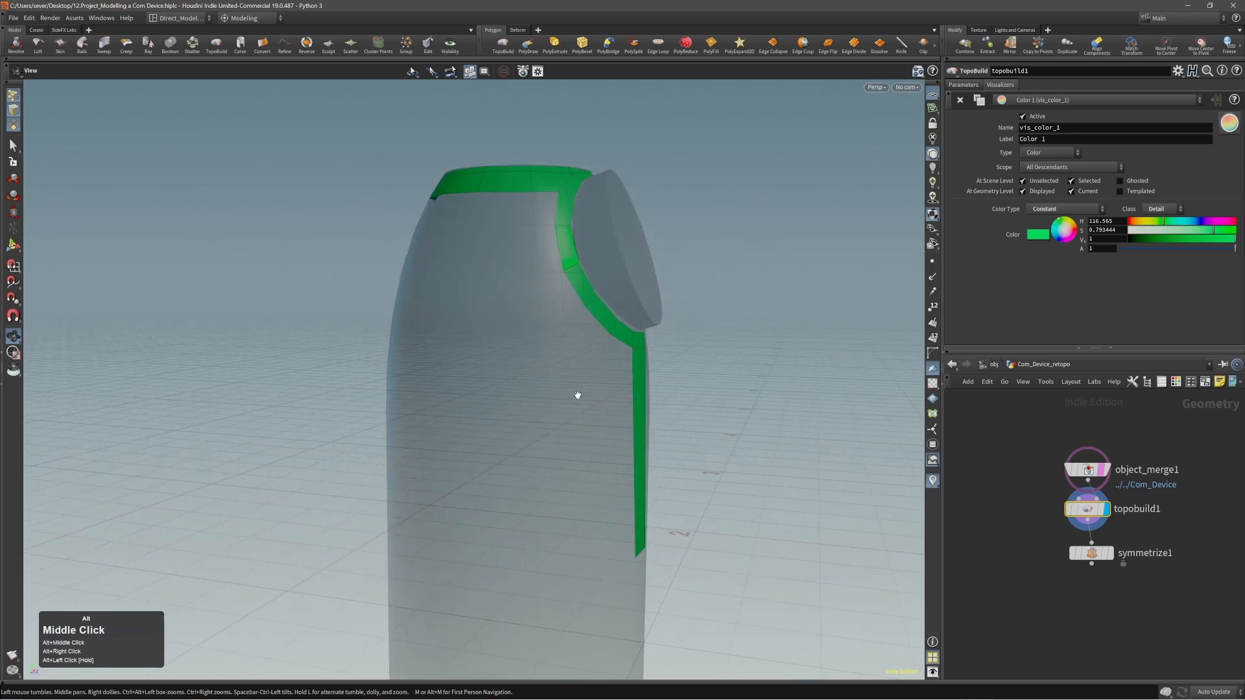
pyautogui.keyDown('alt'); pyautogui.moveTo(578, 391); pyautogui.dragTo(620, 520); pyautogui.keyUp('alt')
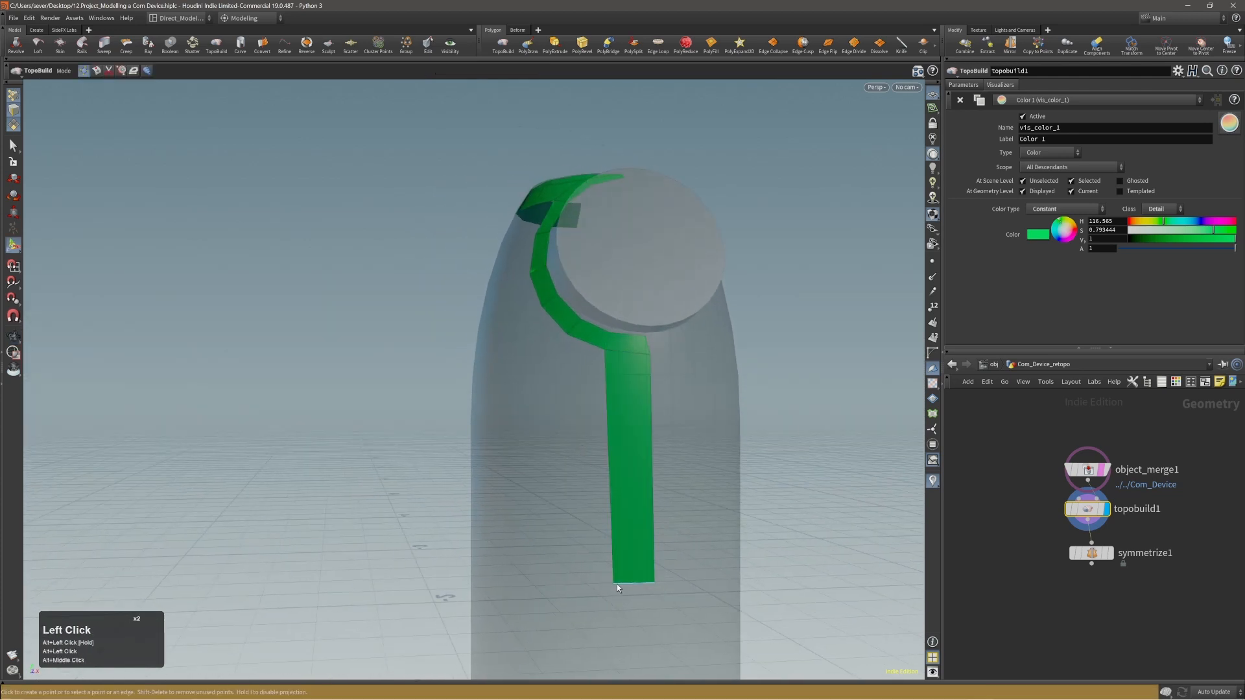
pyautogui.moveTo(615, 585); pyautogui.dragTo(610, 584)
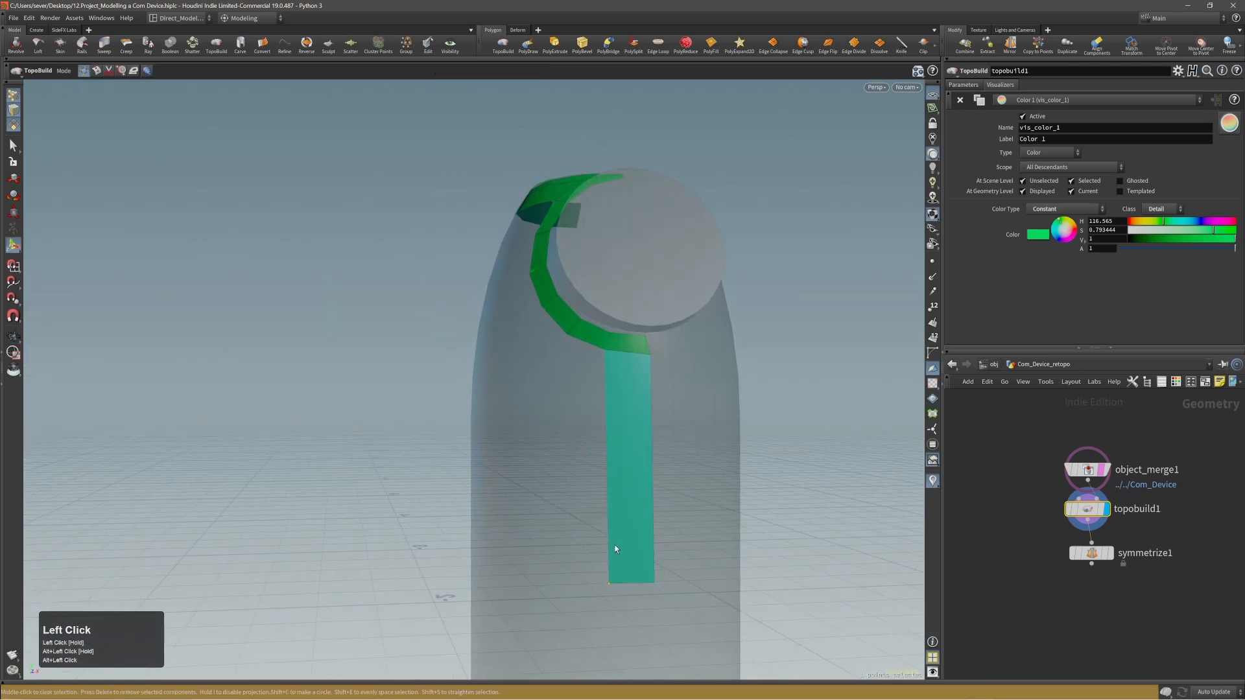
pyautogui.middleClick(614, 541)
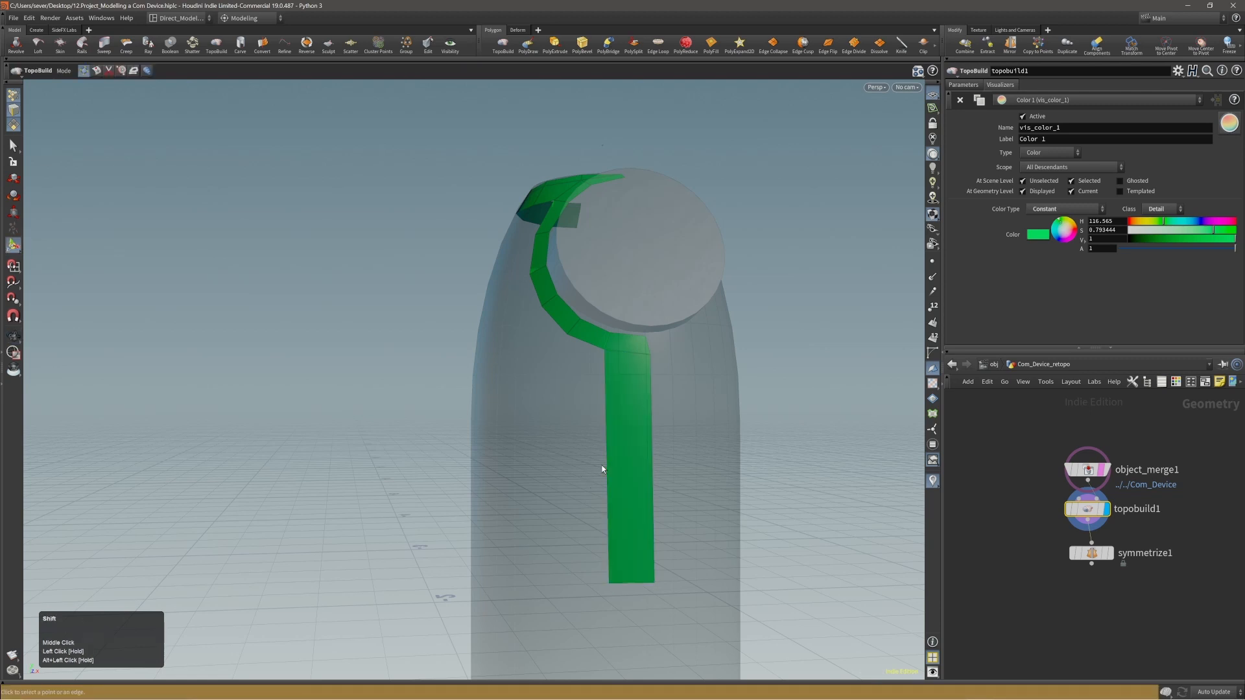
# Switch TopoBuild to Split mode for dividing the long front strip.
pyautogui.hotkey('shift', '3')
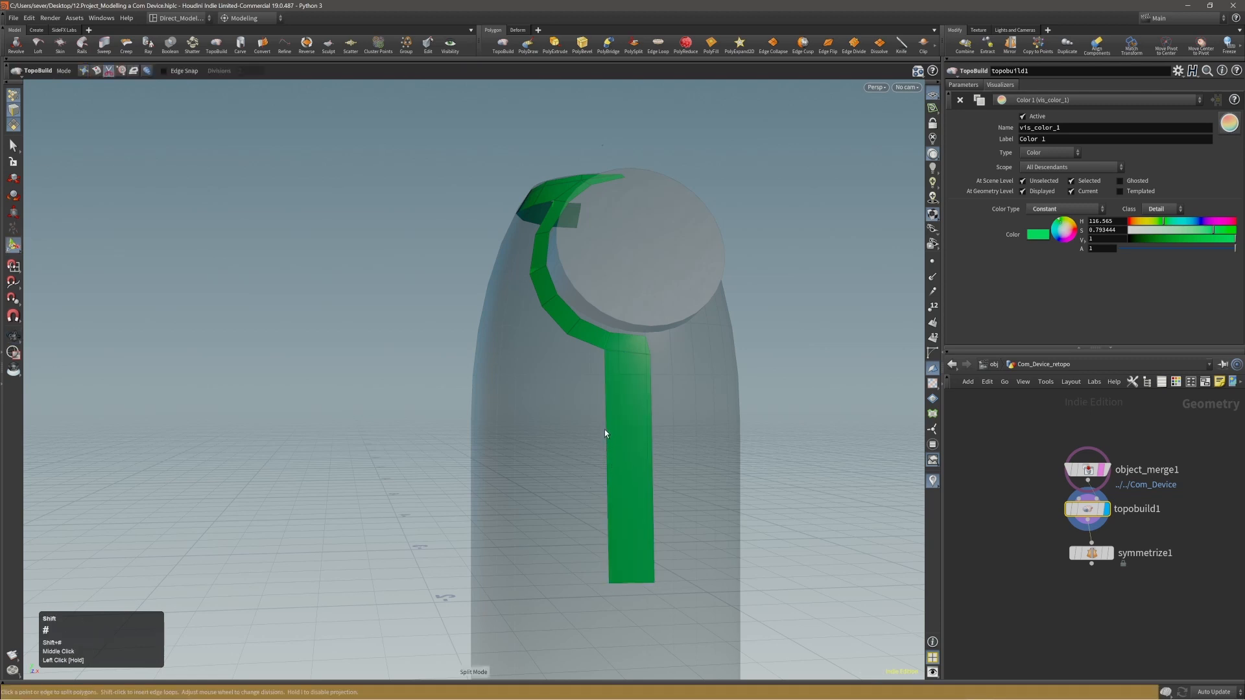
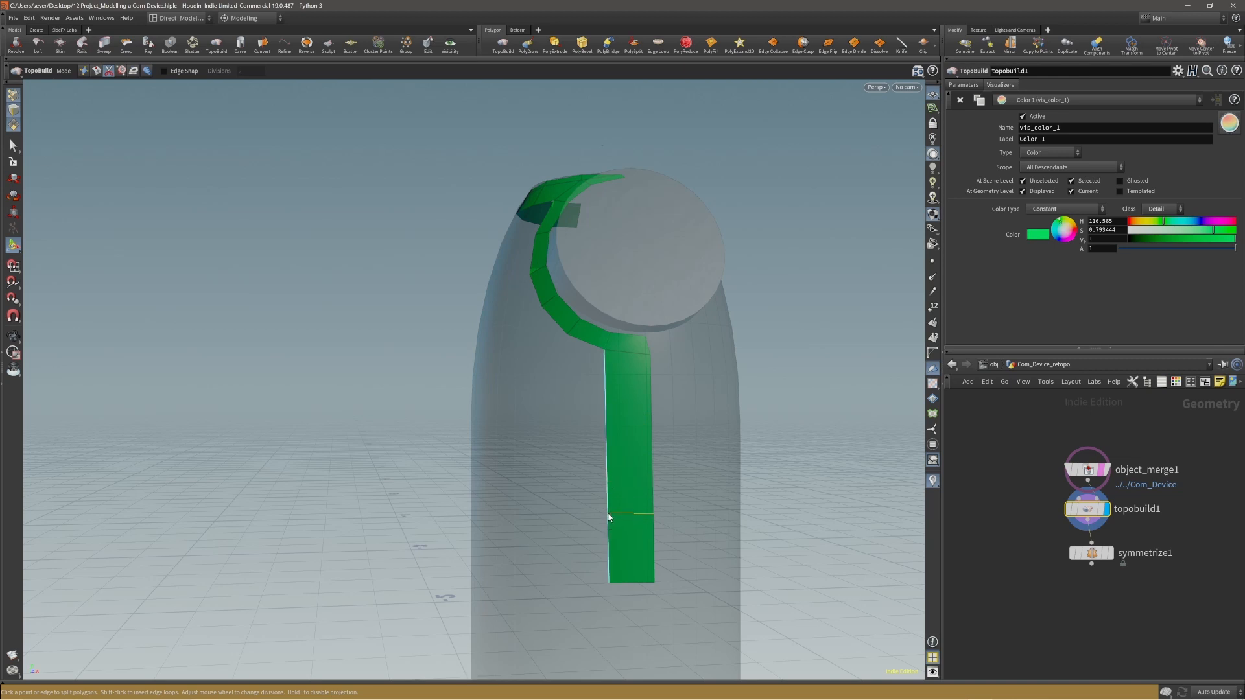
# Split the long front strip crosswise into five divisions.
pyautogui.keyDown('shift'); pyautogui.scroll(4, 608, 492); pyautogui.keyUp('shift')
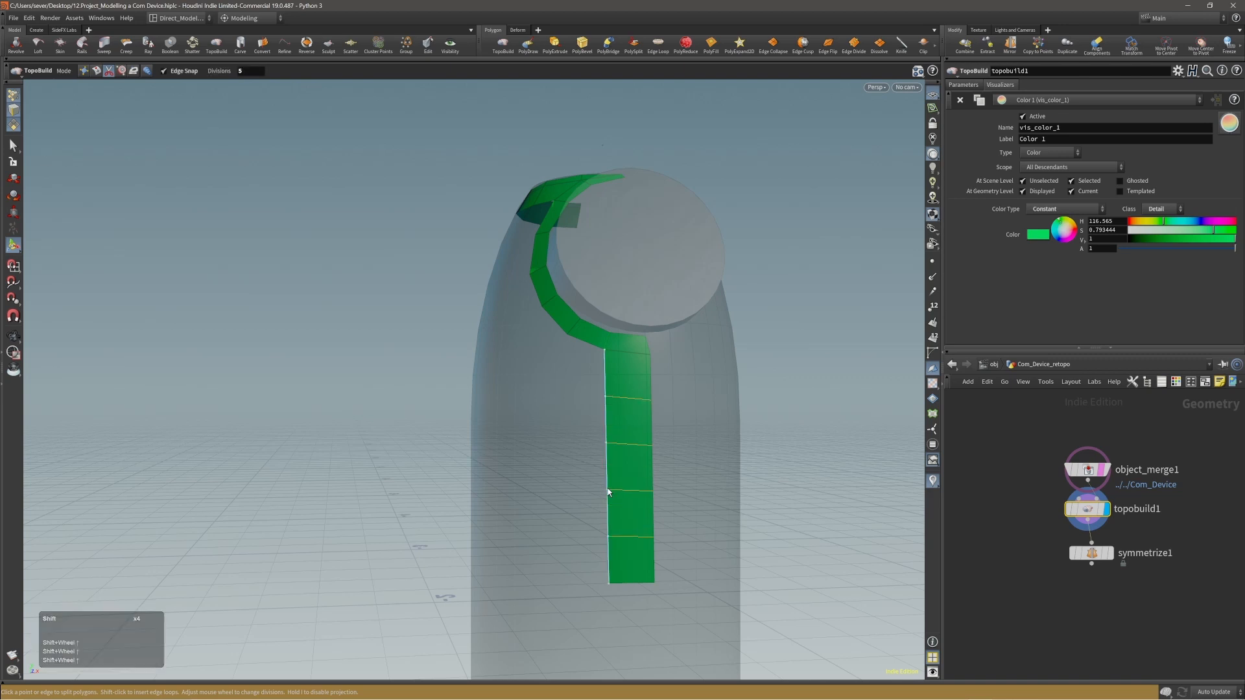
pyautogui.keyDown('shift'); pyautogui.click(608, 492); pyautogui.keyUp('shift')
pyautogui.keyDown('alt'); pyautogui.moveTo(636, 519); pyautogui.dragTo(673, 528); pyautogui.keyUp('alt')
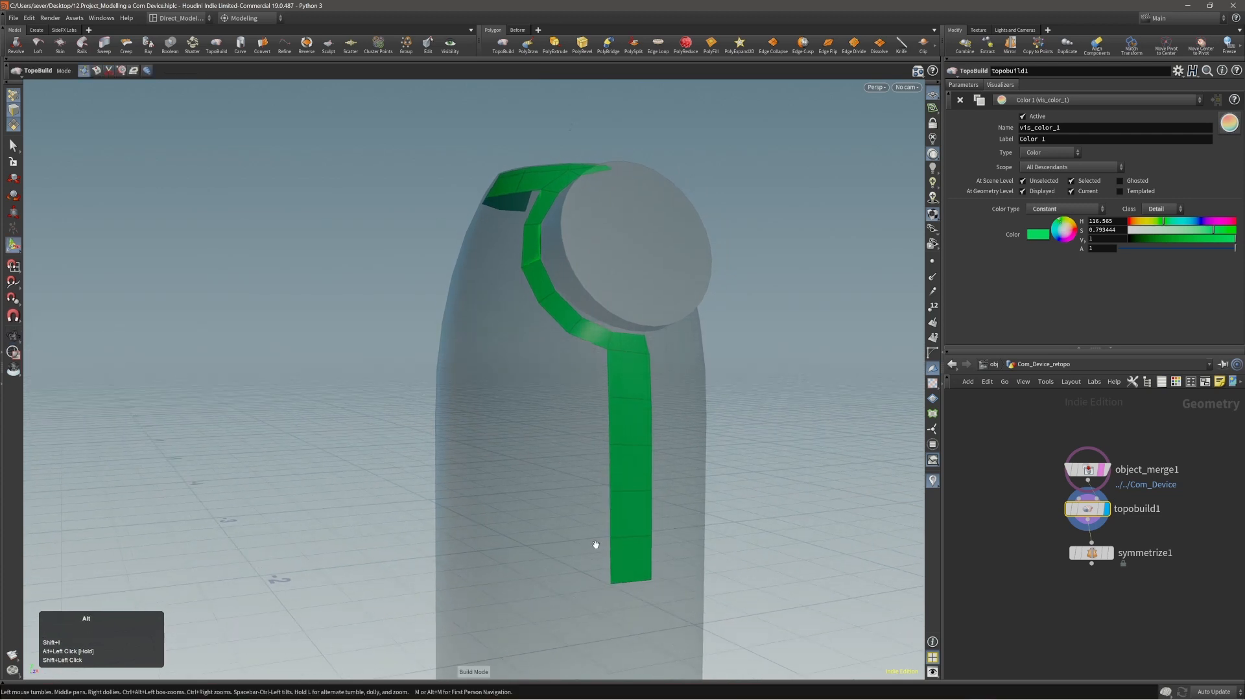
# Place a band polygon from the front strip's lower side edge around the body's side and split it into six divisions.
pyautogui.keyDown('alt'); pyautogui.moveTo(592, 542); pyautogui.dragTo(508, 563); pyautogui.keyUp('alt')
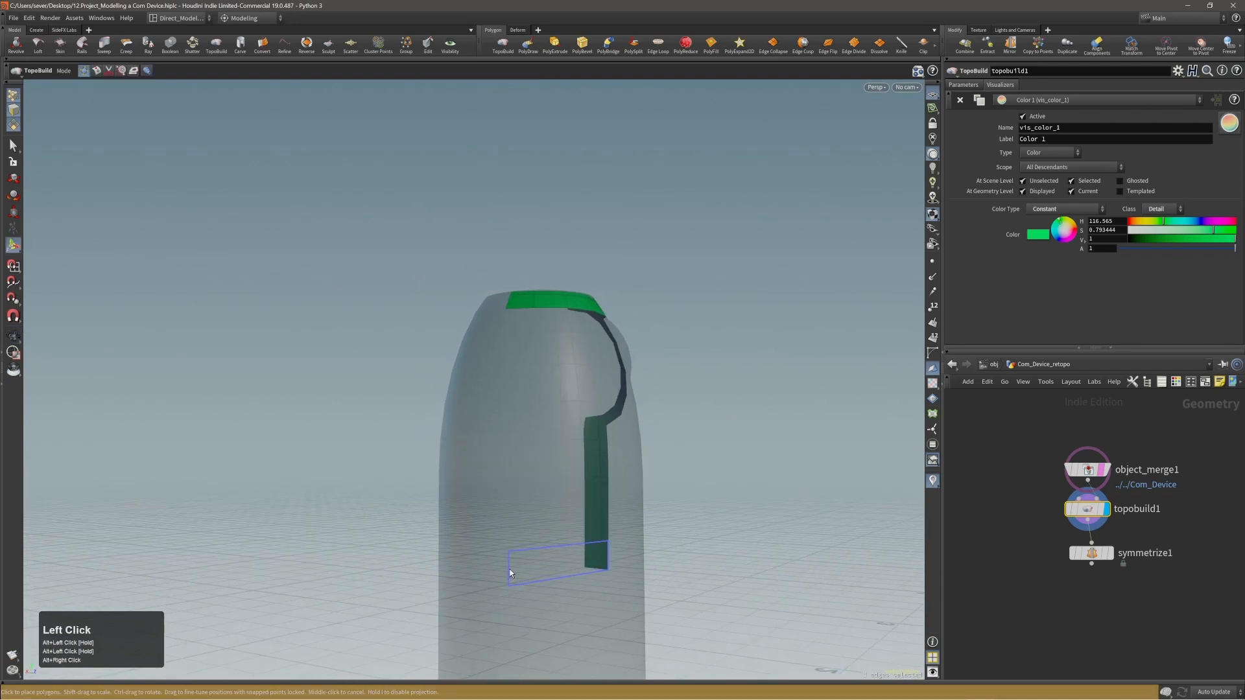
pyautogui.click(509, 569)
pyautogui.keyDown('alt'); pyautogui.moveTo(555, 577); pyautogui.dragTo(528, 544); pyautogui.keyUp('alt')
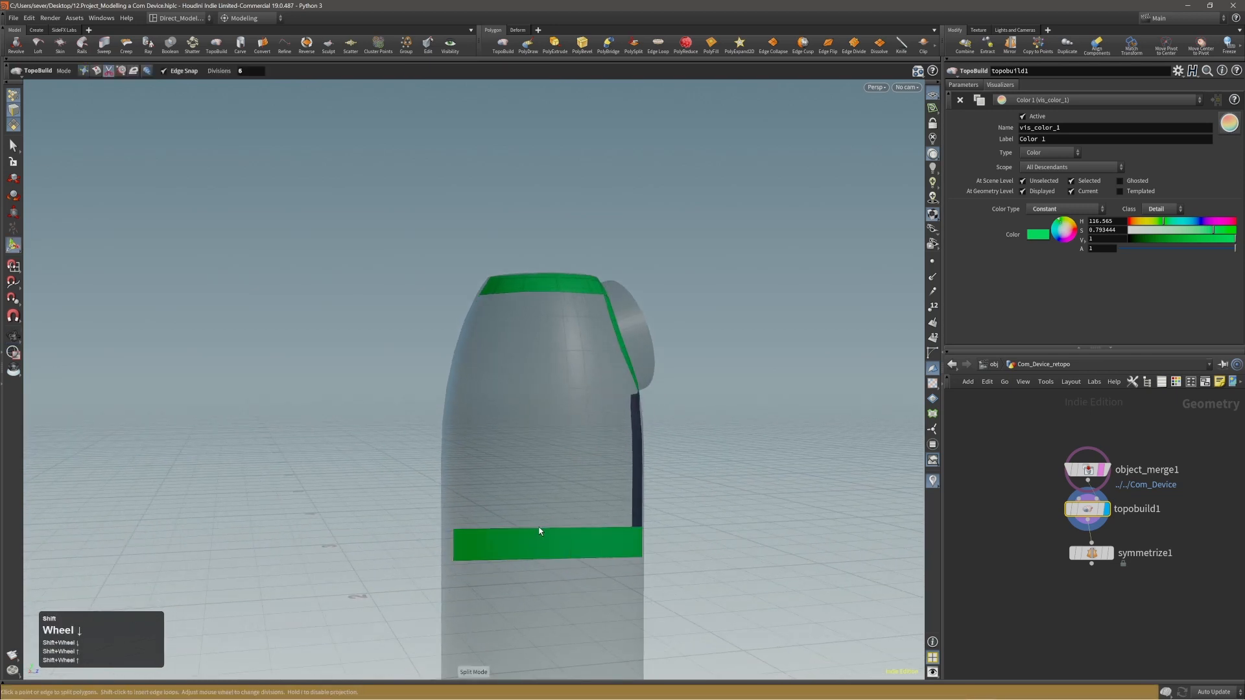
pyautogui.keyDown('shift'); pyautogui.click(538, 530); pyautogui.keyUp('shift')
# Select the new side band's upper and lower edge rows in turn and space their points evenly.
pyautogui.keyDown('alt'); pyautogui.moveTo(537, 531); pyautogui.dragTo(644, 575); pyautogui.keyUp('alt')
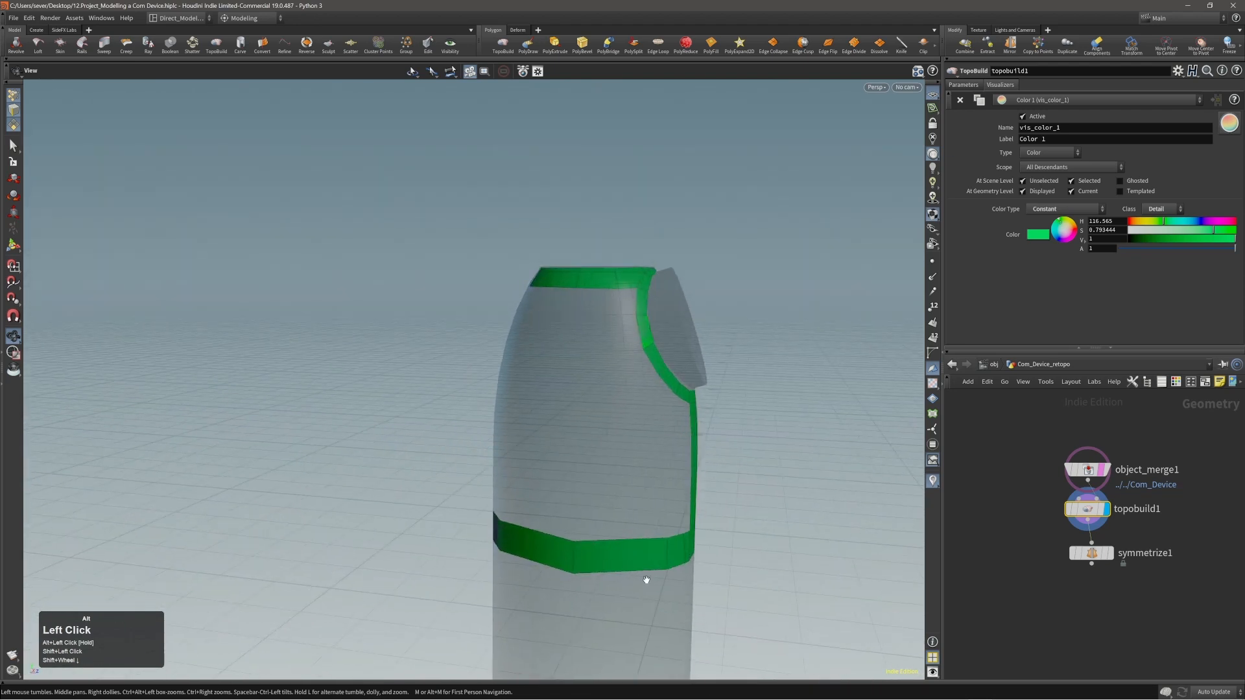
pyautogui.keyDown('alt'); pyautogui.moveTo(645, 575); pyautogui.dragTo(585, 540, button='middle'); pyautogui.keyUp('alt')
pyautogui.keyDown('alt'); pyautogui.moveTo(584, 540); pyautogui.dragTo(358, 495); pyautogui.keyUp('alt')
pyautogui.hotkey('shift', '1')
pyautogui.click(652, 499)
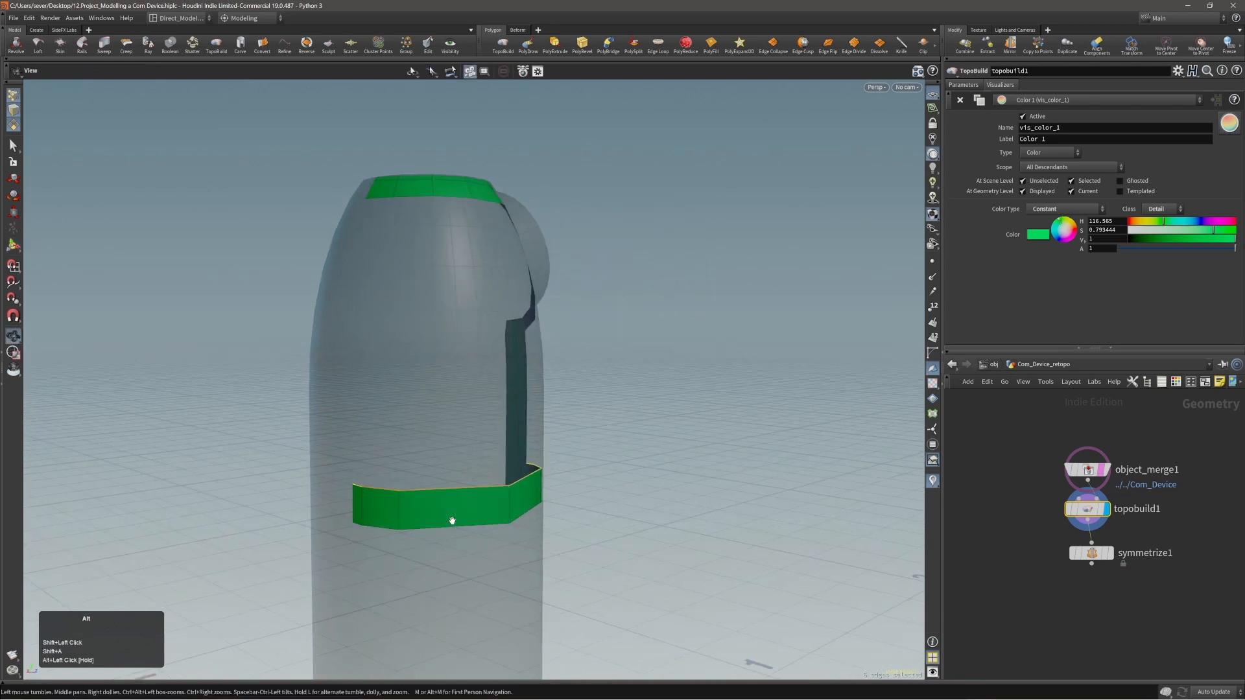
pyautogui.keyDown('alt'); pyautogui.moveTo(453, 516); pyautogui.dragTo(403, 514); pyautogui.keyUp('alt')
pyautogui.keyDown('alt'); pyautogui.moveTo(478, 508); pyautogui.dragTo(356, 473); pyautogui.keyUp('alt')
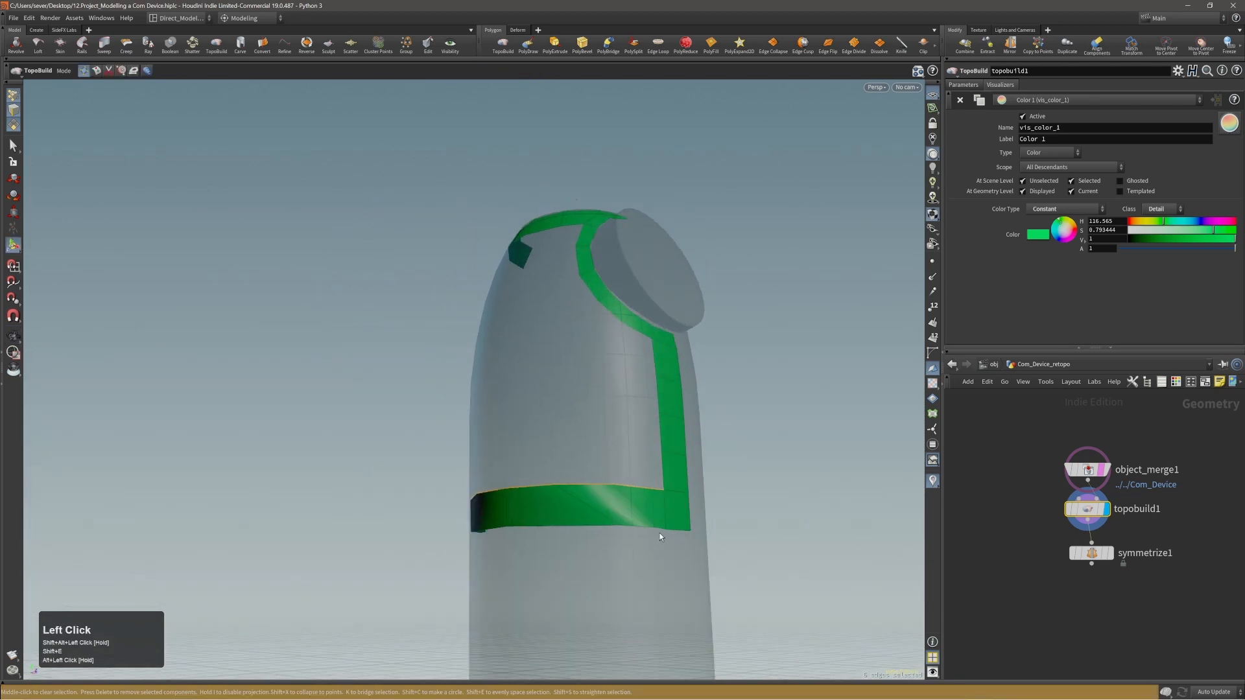
pyautogui.keyDown('alt'); pyautogui.moveTo(660, 532); pyautogui.dragTo(473, 526); pyautogui.keyUp('alt')
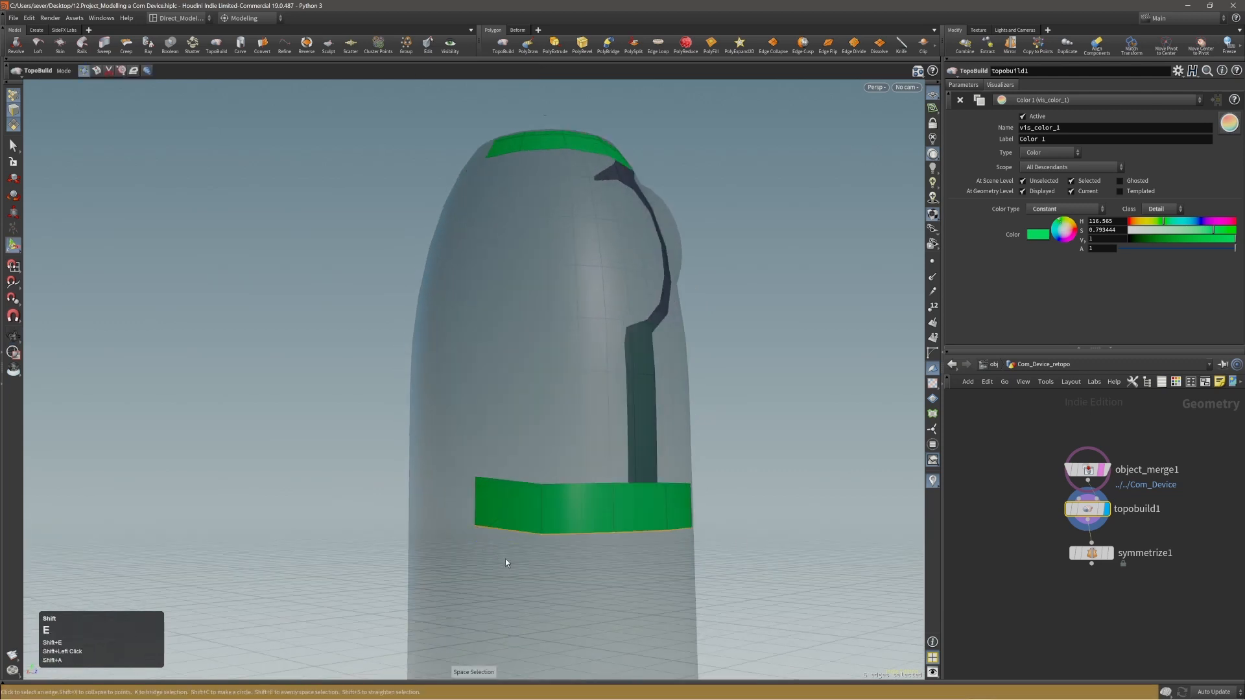
pyautogui.keyDown('alt'); pyautogui.moveTo(504, 558); pyautogui.dragTo(643, 532); pyautogui.keyUp('alt')
# Start an edit on the band's complete lower edge row, including the front strip's bottom edge, and scale it flat vertically.
pyautogui.keyDown('alt'); pyautogui.moveTo(644, 532); pyautogui.dragTo(625, 498, button='middle'); pyautogui.keyUp('alt')
pyautogui.moveTo(625, 498)
pyautogui.keyDown('alt'); pyautogui.mouseDown()
pyautogui.moveTo(558, 505)
pyautogui.moveTo(662, 504)
pyautogui.moveTo(609, 481)
pyautogui.mouseUp(); pyautogui.keyUp('alt')
pyautogui.press('t')
pyautogui.keyDown('alt'); pyautogui.moveTo(609, 481); pyautogui.dragTo(623, 486, button='right'); pyautogui.keyUp('alt')
pyautogui.keyDown('alt'); pyautogui.moveTo(622, 486); pyautogui.dragTo(619, 442); pyautogui.keyUp('alt')
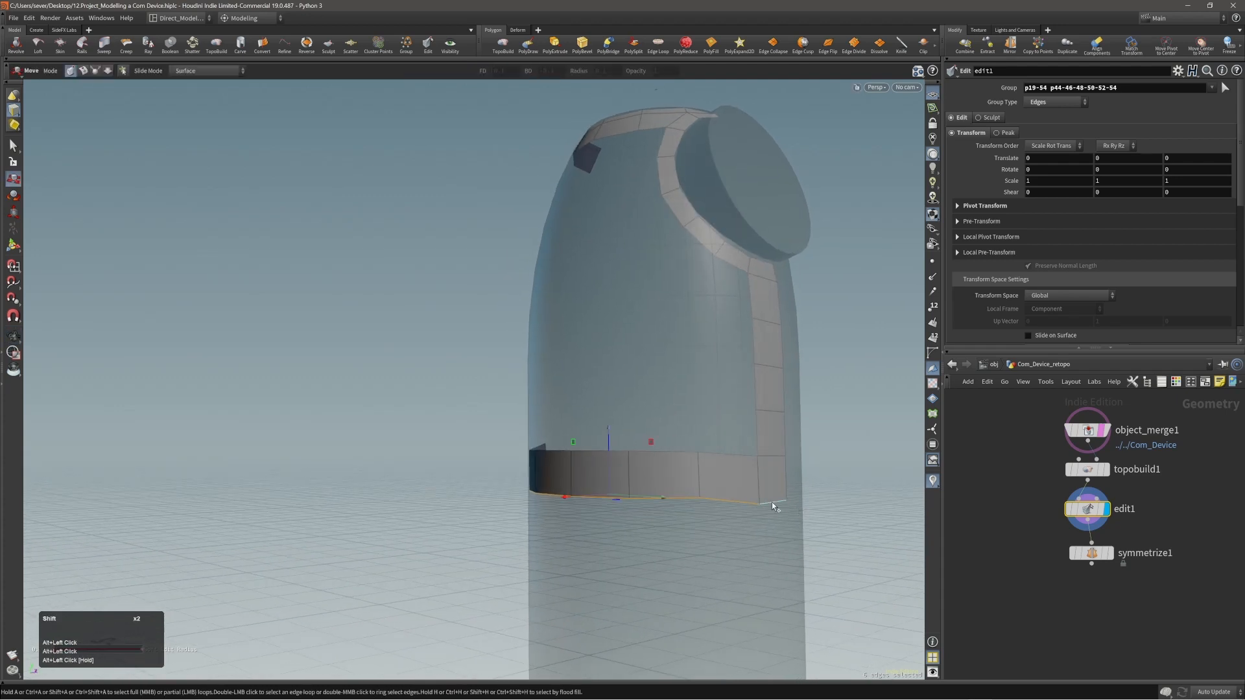
pyautogui.keyDown('shift'); pyautogui.click(772, 502); pyautogui.keyUp('shift')
pyautogui.keyDown('alt'); pyautogui.moveTo(772, 502); pyautogui.dragTo(583, 493); pyautogui.keyUp('alt')
pyautogui.keyDown('ctrl'); pyautogui.moveTo(651, 439); pyautogui.dragTo(645, 498); pyautogui.keyUp('ctrl')
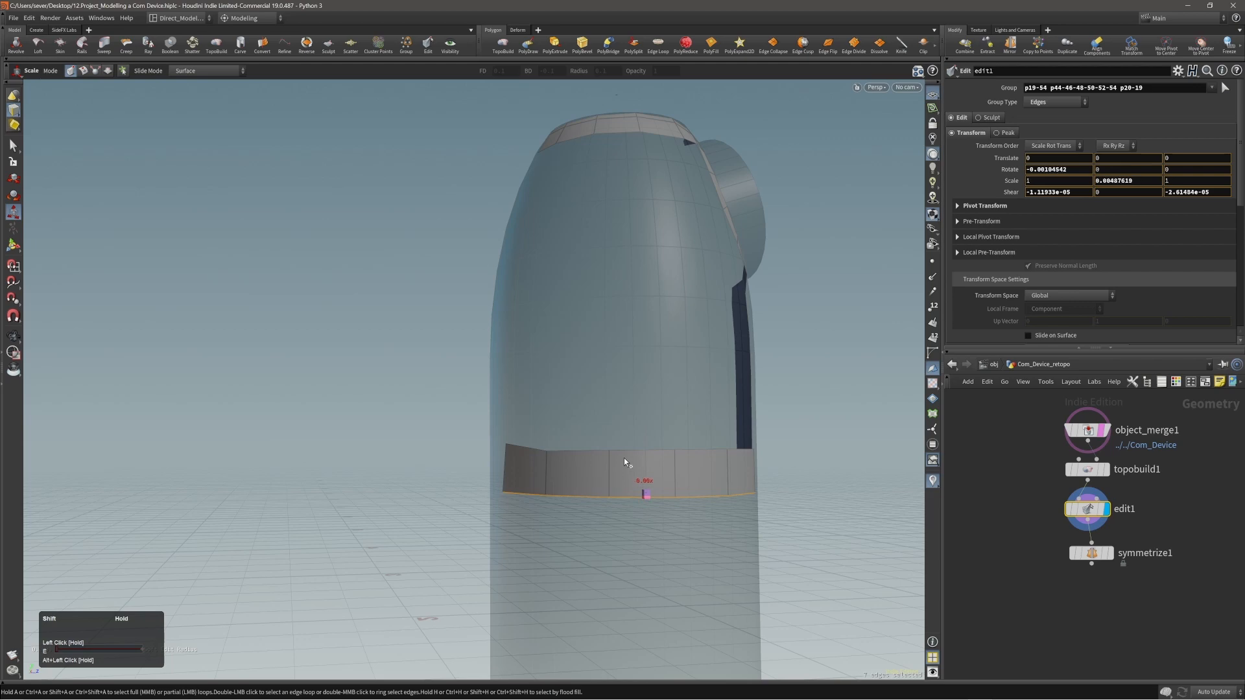
pyautogui.keyDown('alt'); pyautogui.moveTo(624, 462); pyautogui.dragTo(701, 461); pyautogui.keyUp('alt')
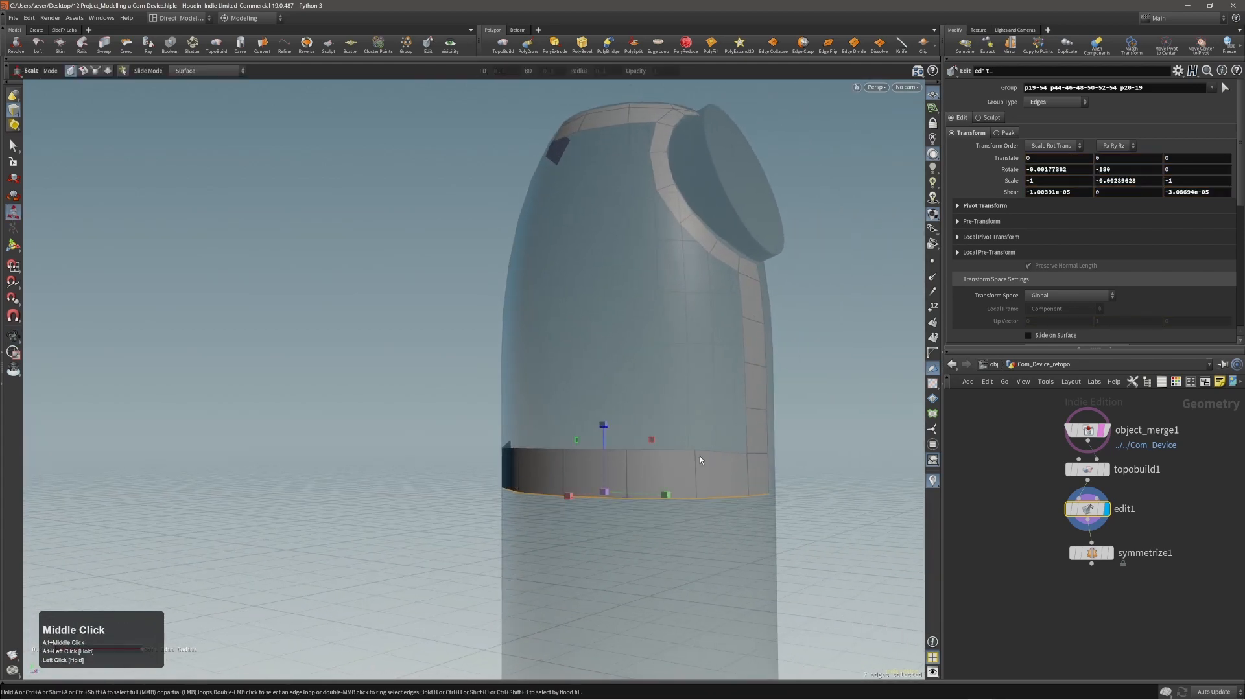
# Select only the side band's upper edge row up to the front strip and scale it flat vertically.
pyautogui.keyDown('shift'); pyautogui.doubleClick(726, 453); pyautogui.keyUp('shift')
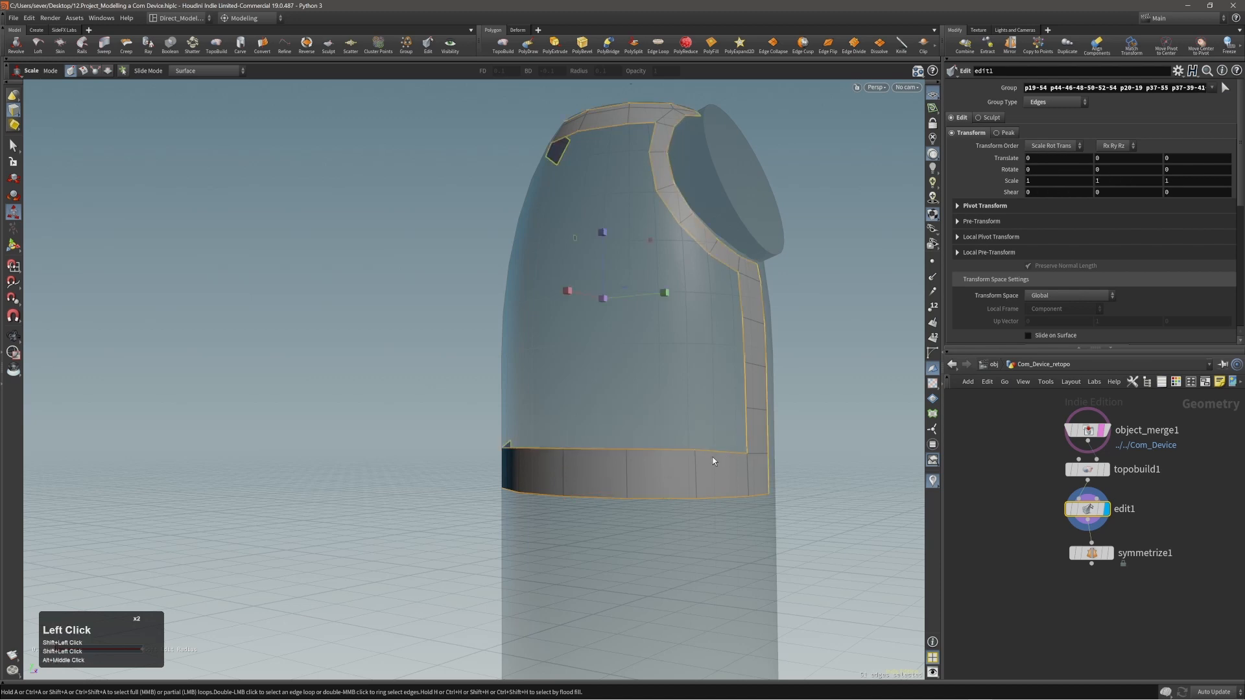
pyautogui.click(725, 451)
pyautogui.keyDown('alt'); pyautogui.moveTo(725, 451); pyautogui.dragTo(528, 464); pyautogui.keyUp('alt')
pyautogui.hotkey('shift', 'a')
pyautogui.keyDown('shift'); pyautogui.click(411, 444); pyautogui.keyUp('shift')
pyautogui.keyDown('alt'); pyautogui.moveTo(285, 457); pyautogui.dragTo(370, 464); pyautogui.keyUp('alt')
pyautogui.keyDown('alt'); pyautogui.moveTo(370, 465); pyautogui.dragTo(447, 468, button='middle'); pyautogui.keyUp('alt')
pyautogui.keyDown('alt'); pyautogui.moveTo(479, 472); pyautogui.dragTo(544, 475); pyautogui.keyUp('alt')
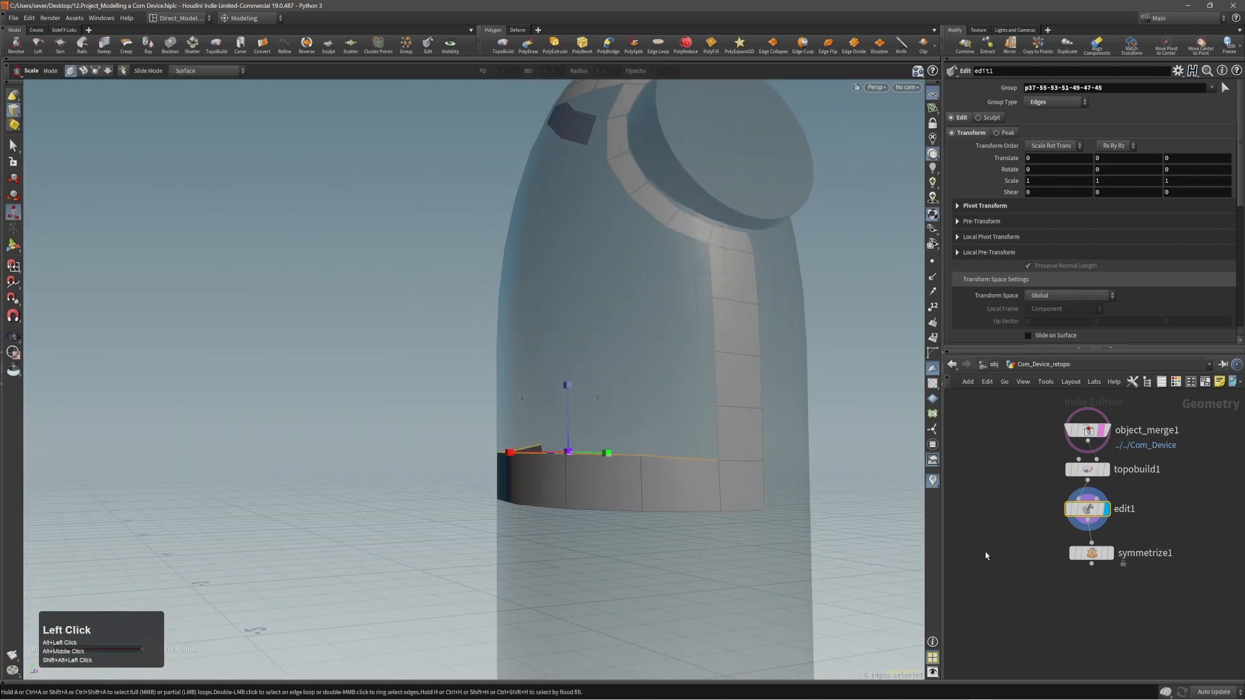
pyautogui.keyDown('alt'); pyautogui.moveTo(571, 442); pyautogui.dragTo(564, 431); pyautogui.keyUp('alt')
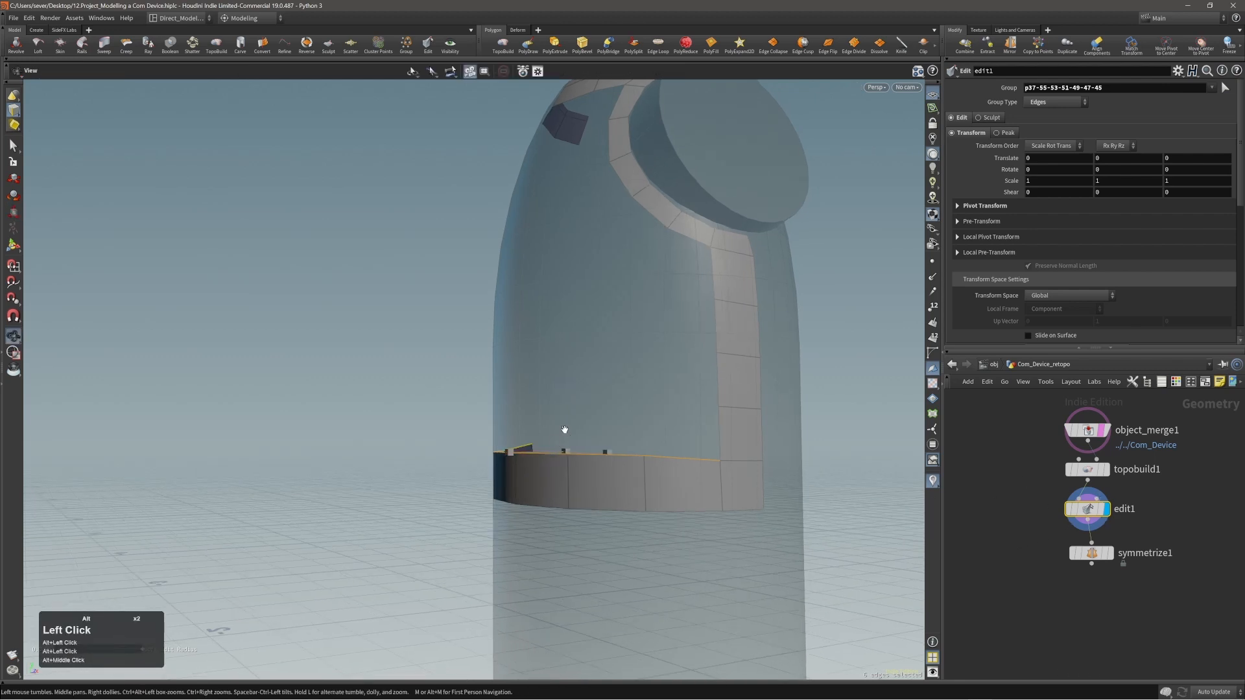
pyautogui.moveTo(566, 387); pyautogui.dragTo(561, 468)
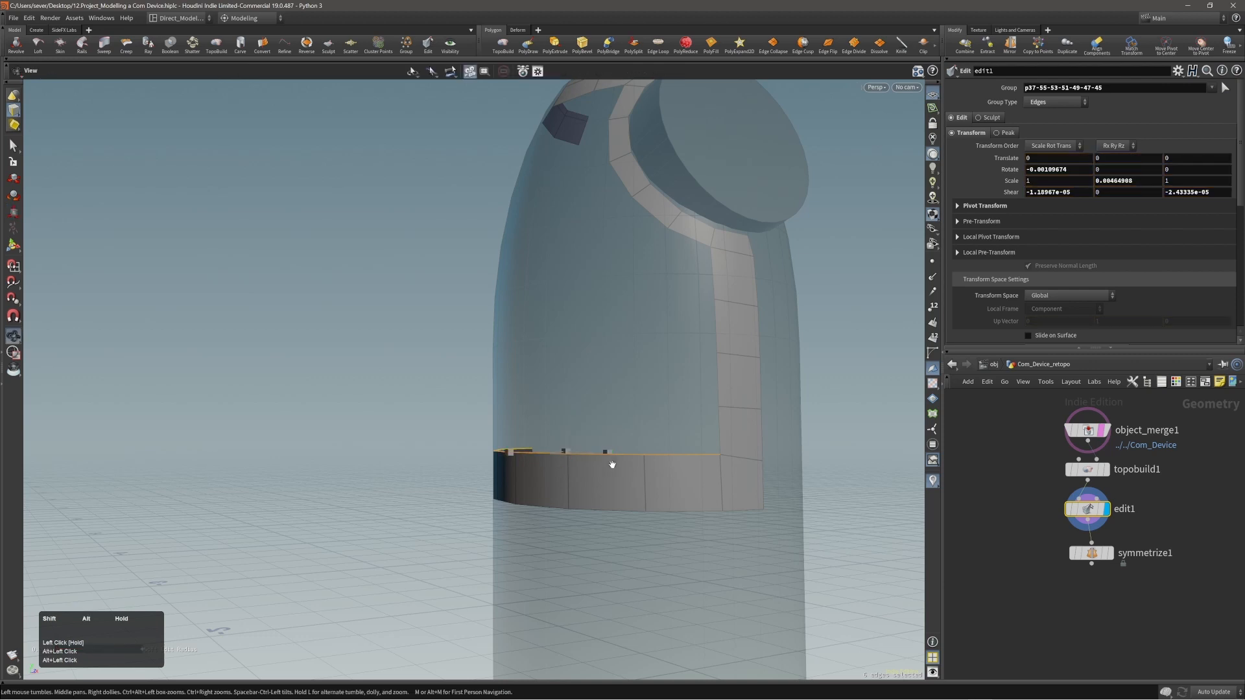
pyautogui.keyDown('alt'); pyautogui.moveTo(612, 461); pyautogui.dragTo(564, 447, button='middle'); pyautogui.keyUp('alt')
# Move the band's flattened upper edge row down by about 0.0056 units.
pyautogui.press('t')
pyautogui.moveTo(559, 373); pyautogui.dragTo(566, 379, button='middle')
pyautogui.keyDown('alt'); pyautogui.moveTo(562, 419); pyautogui.dragTo(542, 436, button='right'); pyautogui.keyUp('alt')
# Examine the flattened side band and the adjoining front strip from several angles.
pyautogui.keyDown('alt'); pyautogui.moveTo(542, 436); pyautogui.dragTo(773, 475); pyautogui.keyUp('alt')
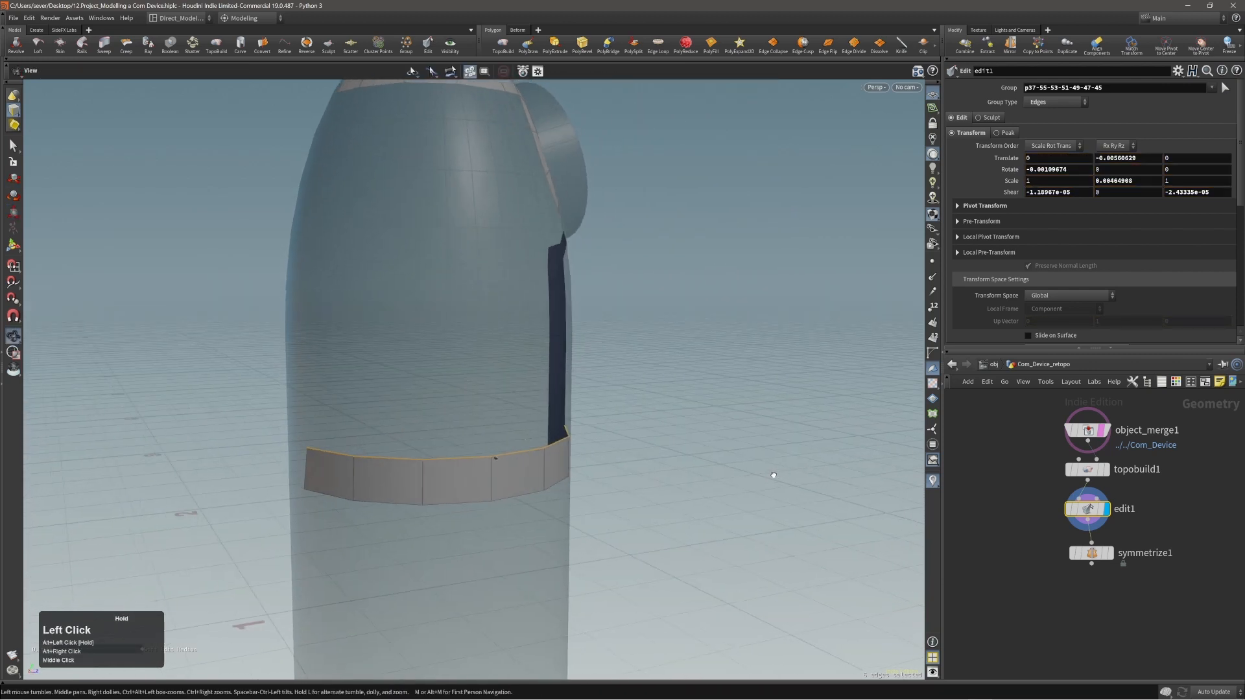
pyautogui.keyDown('alt'); pyautogui.moveTo(507, 459); pyautogui.dragTo(478, 461, button='right'); pyautogui.keyUp('alt')
pyautogui.keyDown('alt'); pyautogui.moveTo(478, 461); pyautogui.dragTo(434, 456); pyautogui.keyUp('alt')
pyautogui.keyDown('alt'); pyautogui.moveTo(514, 462); pyautogui.dragTo(432, 490); pyautogui.keyUp('alt')
pyautogui.keyDown('alt'); pyautogui.moveTo(518, 457); pyautogui.dragTo(480, 439); pyautogui.keyUp('alt')
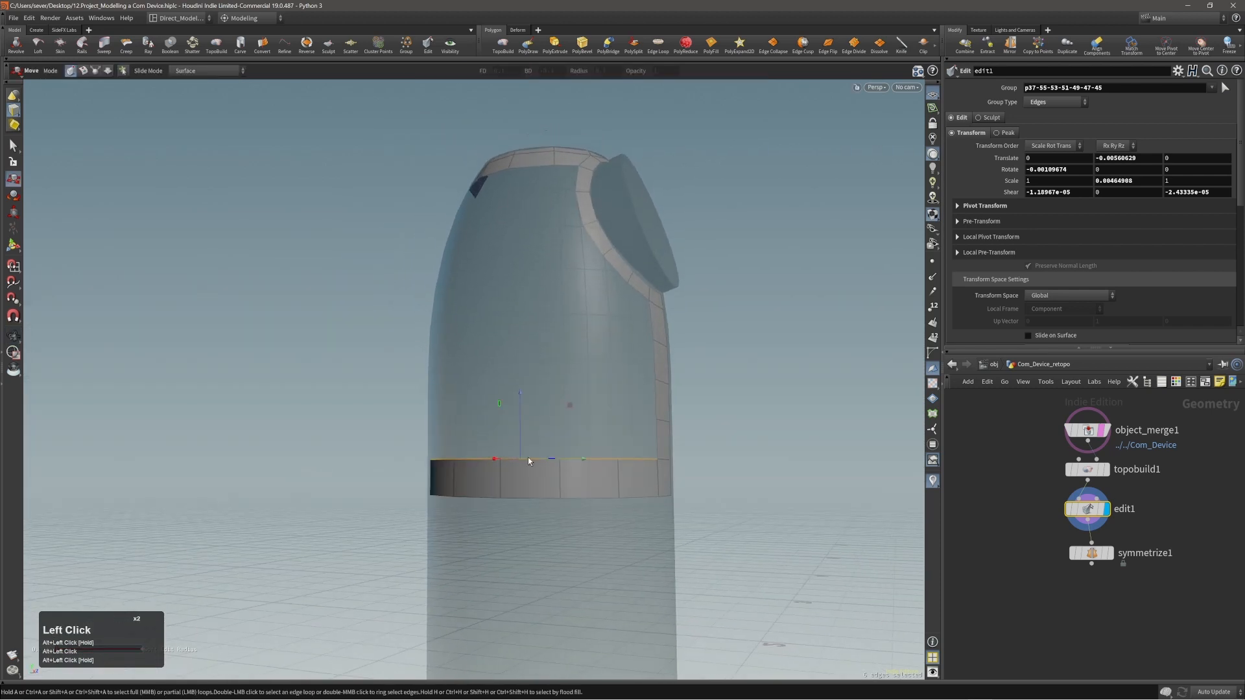
pyautogui.keyDown('alt'); pyautogui.moveTo(529, 460); pyautogui.dragTo(569, 458, button='right'); pyautogui.keyUp('alt')
pyautogui.keyDown('alt'); pyautogui.moveTo(570, 459); pyautogui.dragTo(551, 468); pyautogui.keyUp('alt')
pyautogui.keyDown('alt'); pyautogui.moveTo(554, 472); pyautogui.dragTo(508, 439, button='middle'); pyautogui.keyUp('alt')
# Add a new TopoBuild node to the edited strips to continue building polygons on the reference body.
pyautogui.click(503, 43)
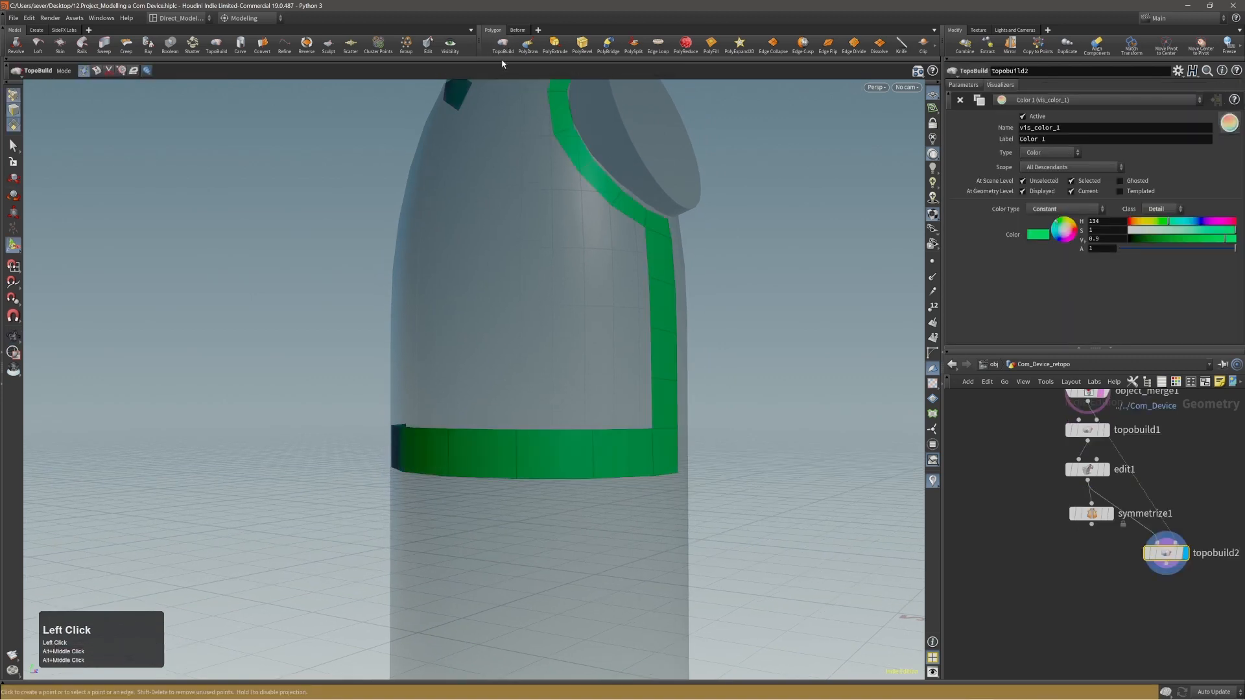
pyautogui.keyDown('alt'); pyautogui.moveTo(513, 438); pyautogui.dragTo(528, 403, button='middle'); pyautogui.keyUp('alt')
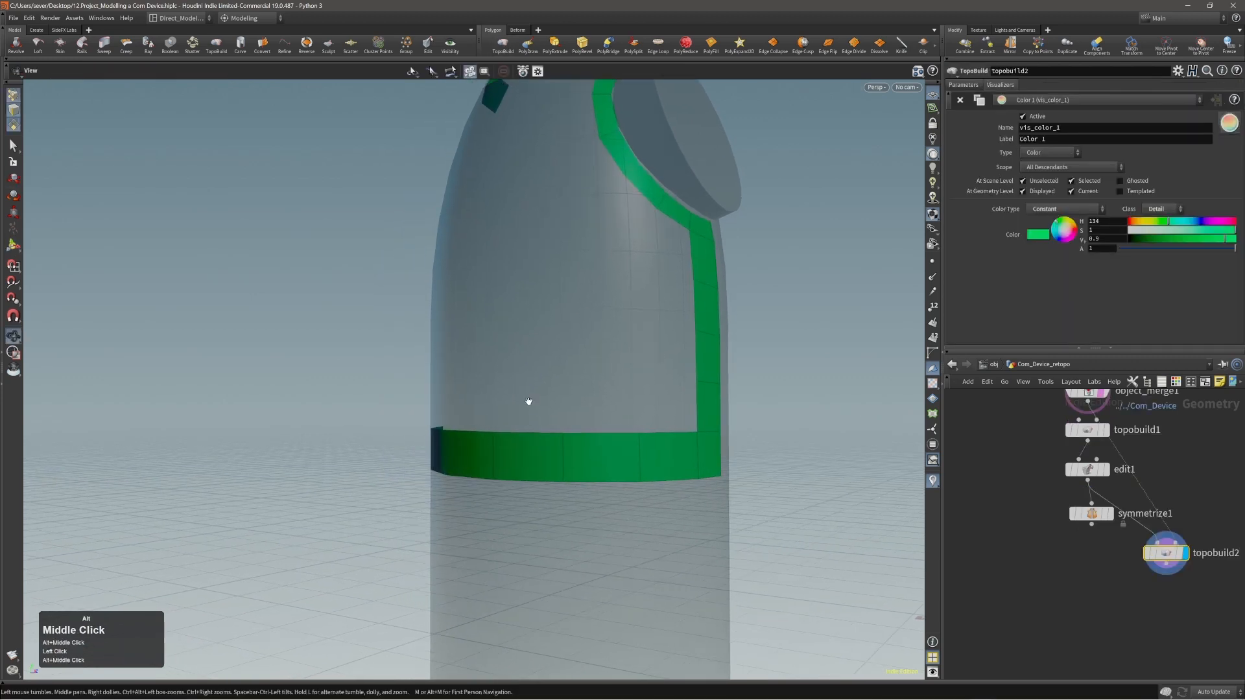
pyautogui.keyDown('alt'); pyautogui.moveTo(528, 402); pyautogui.dragTo(527, 431); pyautogui.keyUp('alt')
pyautogui.keyDown('alt'); pyautogui.moveTo(527, 430); pyautogui.dragTo(573, 425, button='middle'); pyautogui.keyUp('alt')
pyautogui.keyDown('alt'); pyautogui.moveTo(573, 424); pyautogui.dragTo(739, 411); pyautogui.keyUp('alt')
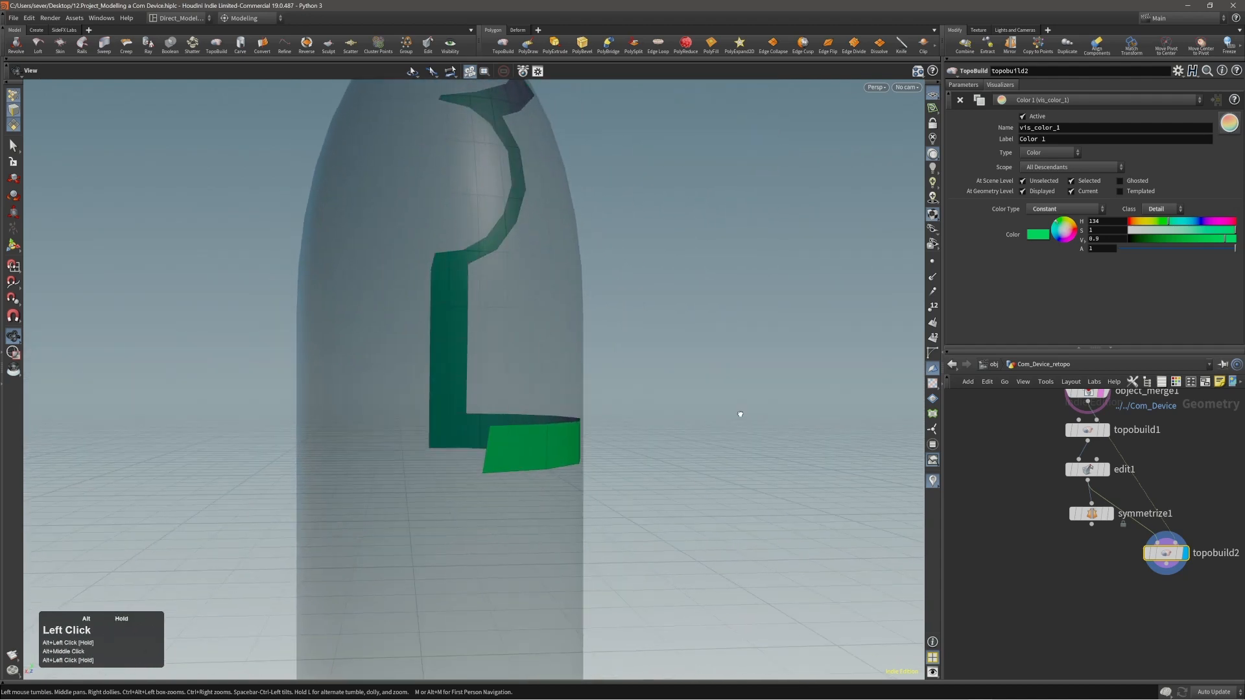
# Extend the side band's open rear end with one more polygon.
pyautogui.click(485, 437)
pyautogui.click(420, 436)
pyautogui.middleClick(422, 436)
# Delete the front strip's three horizontal division edges above the band together with the band's selected rear end edge.
pyautogui.keyDown('alt'); pyautogui.moveTo(468, 425); pyautogui.dragTo(282, 416); pyautogui.keyUp('alt')
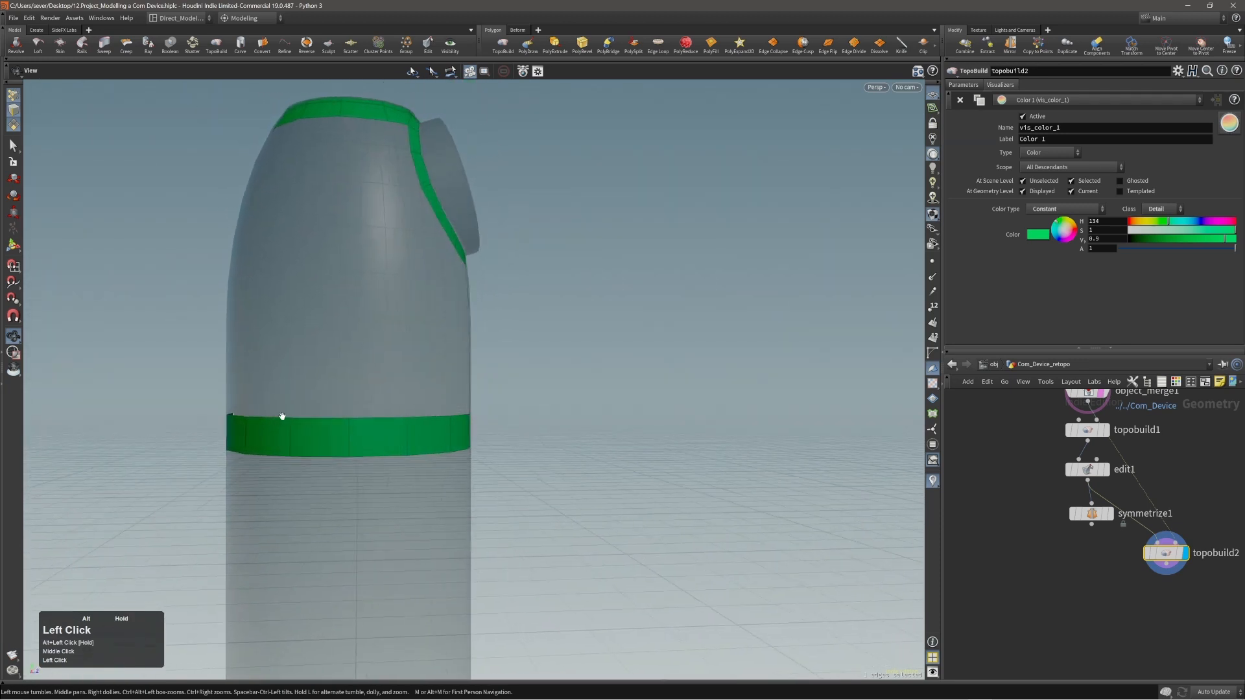
pyautogui.keyDown('alt'); pyautogui.moveTo(282, 417); pyautogui.dragTo(311, 352, button='right'); pyautogui.keyUp('alt')
pyautogui.keyDown('alt'); pyautogui.moveTo(312, 353); pyautogui.dragTo(366, 425, button='middle'); pyautogui.keyUp('alt')
pyautogui.keyDown('alt'); pyautogui.moveTo(365, 425); pyautogui.dragTo(334, 414); pyautogui.keyUp('alt')
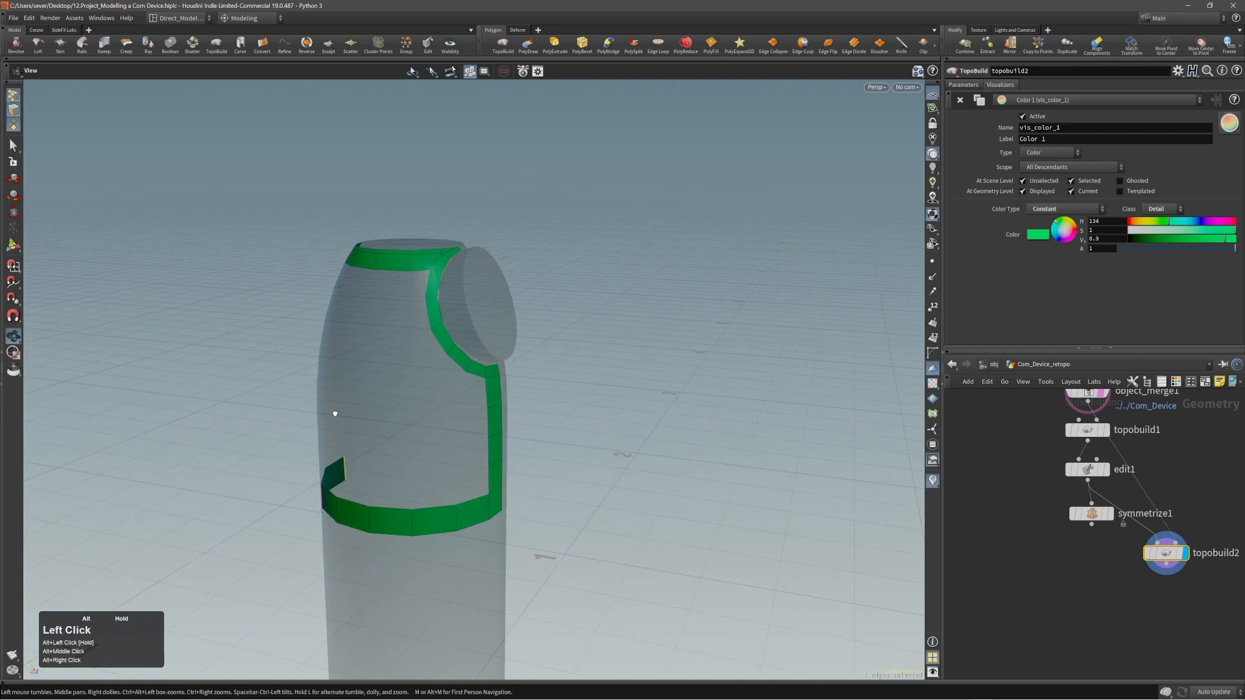
pyautogui.keyDown('alt'); pyautogui.moveTo(335, 413); pyautogui.dragTo(419, 406, button='right'); pyautogui.keyUp('alt')
pyautogui.keyDown('alt'); pyautogui.moveTo(420, 405); pyautogui.dragTo(519, 413); pyautogui.keyUp('alt')
pyautogui.press('Return')
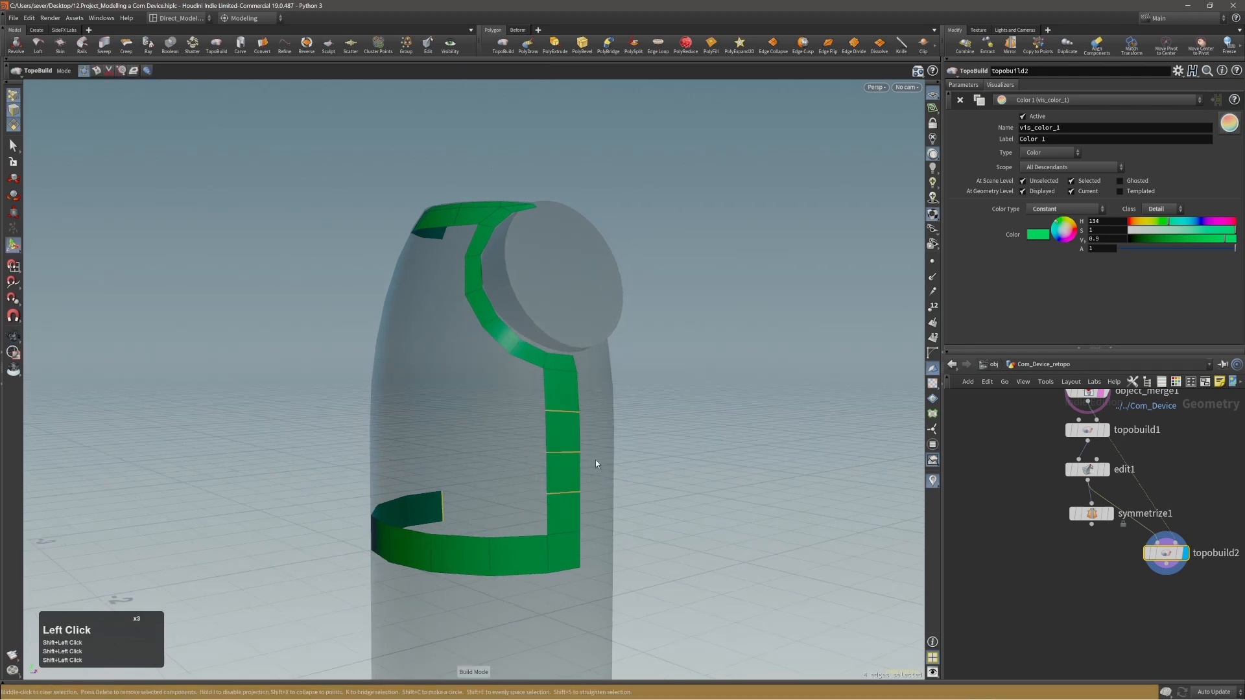
pyautogui.press('Delete')
# Try placing a tall polygon beside the front strip between the disc ring and the lower band, and undo it.
pyautogui.click(527, 377)
pyautogui.keyDown('shift'); pyautogui.click(527, 363); pyautogui.keyUp('shift')
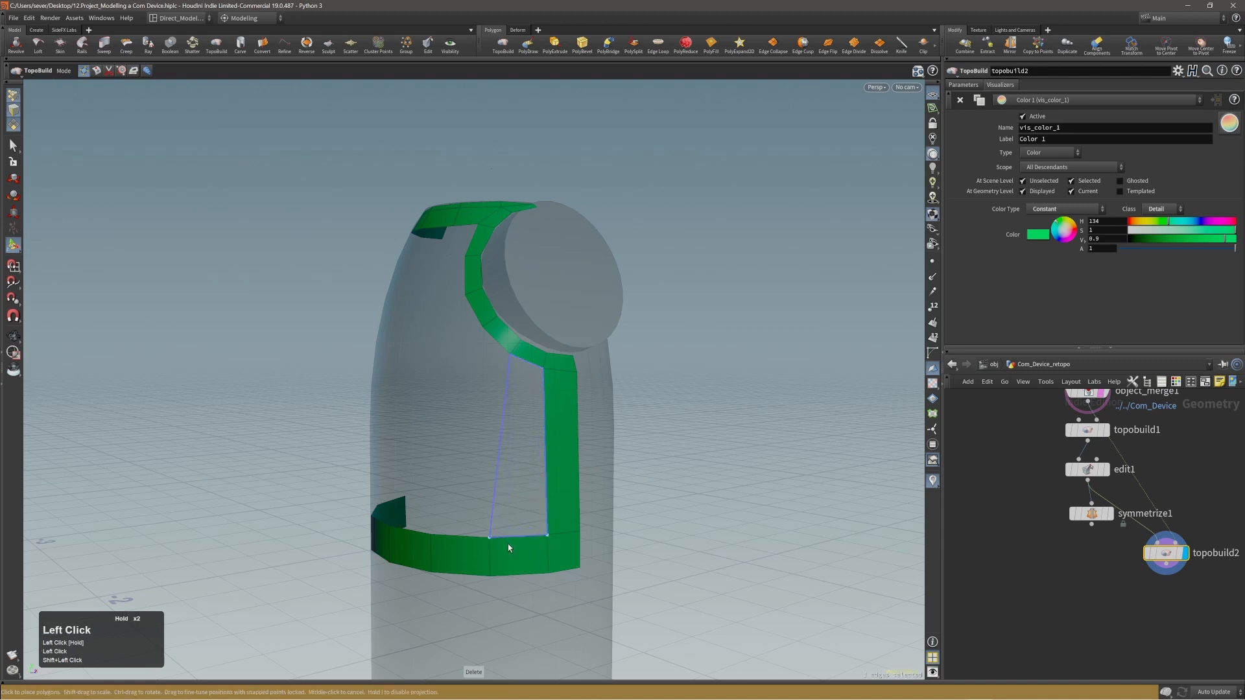
pyautogui.click(507, 543)
pyautogui.keyDown('alt'); pyautogui.moveTo(512, 422); pyautogui.dragTo(528, 421, button='right'); pyautogui.keyUp('alt')
pyautogui.keyDown('alt'); pyautogui.moveTo(528, 422); pyautogui.dragTo(523, 429); pyautogui.keyUp('alt')
pyautogui.hotkey('ctrl', 'z')
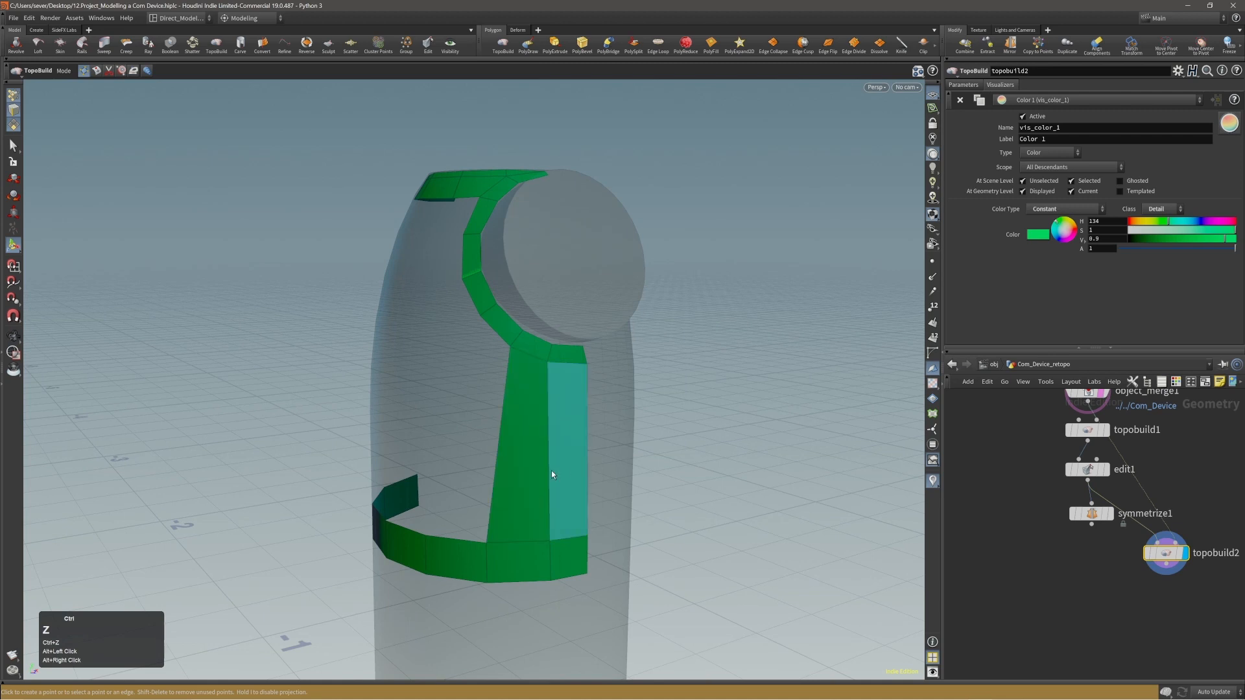
pyautogui.hotkey('ctrl', 'z')
# Select the front strip's long inner side edge and apply Fill to bridge the disc ring and the lower band beside it.
pyautogui.keyDown('alt'); pyautogui.moveTo(545, 439); pyautogui.dragTo(514, 425, button='right'); pyautogui.keyUp('alt')
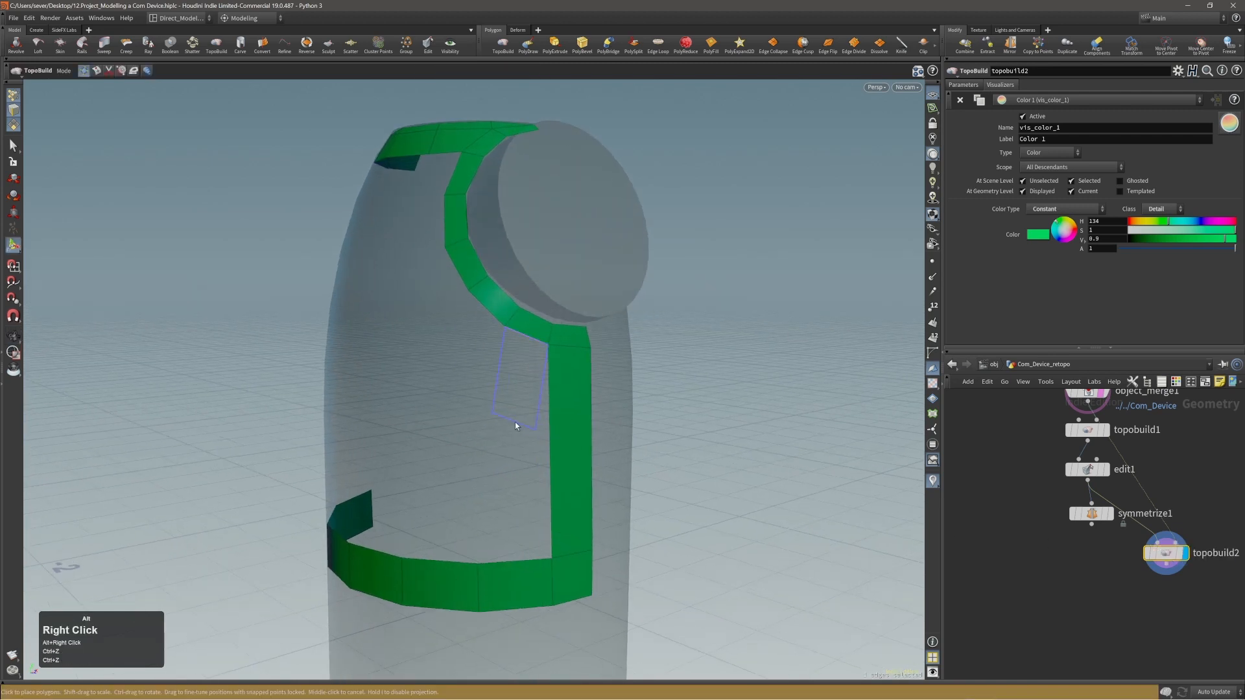
pyautogui.middleClick(514, 425)
pyautogui.keyDown('alt'); pyautogui.moveTo(497, 430); pyautogui.dragTo(518, 429); pyautogui.keyUp('alt')
pyautogui.click(549, 421)
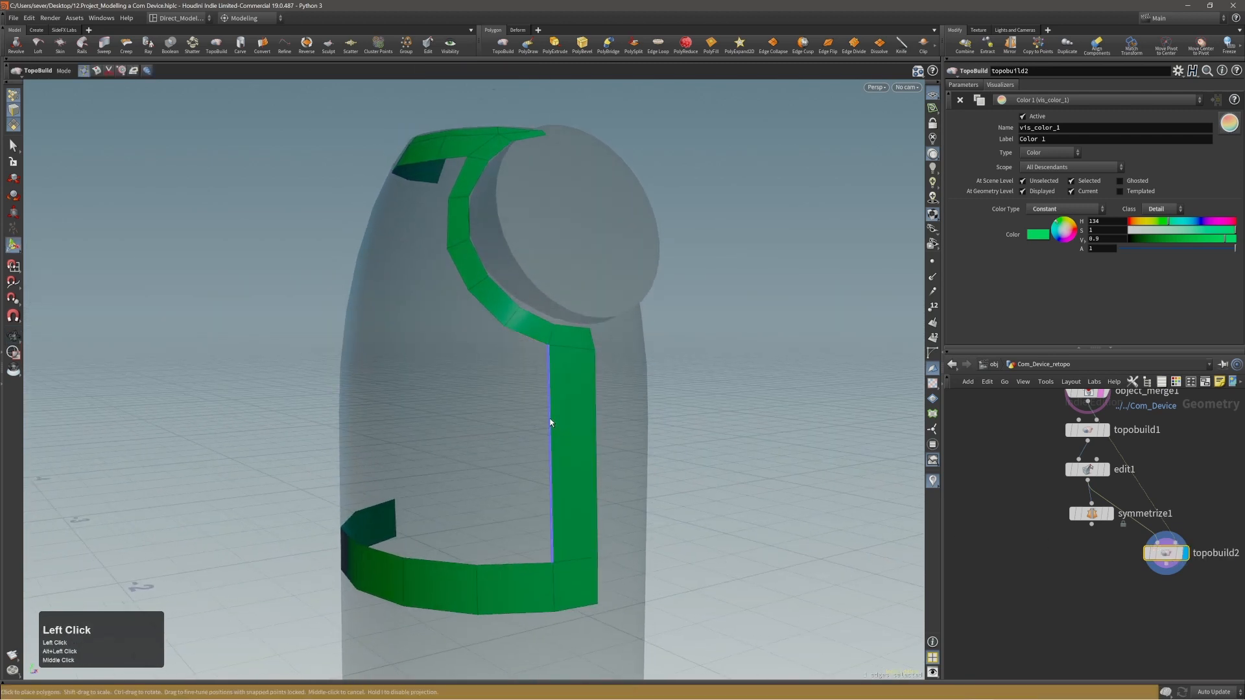
pyautogui.middleClick(525, 409)
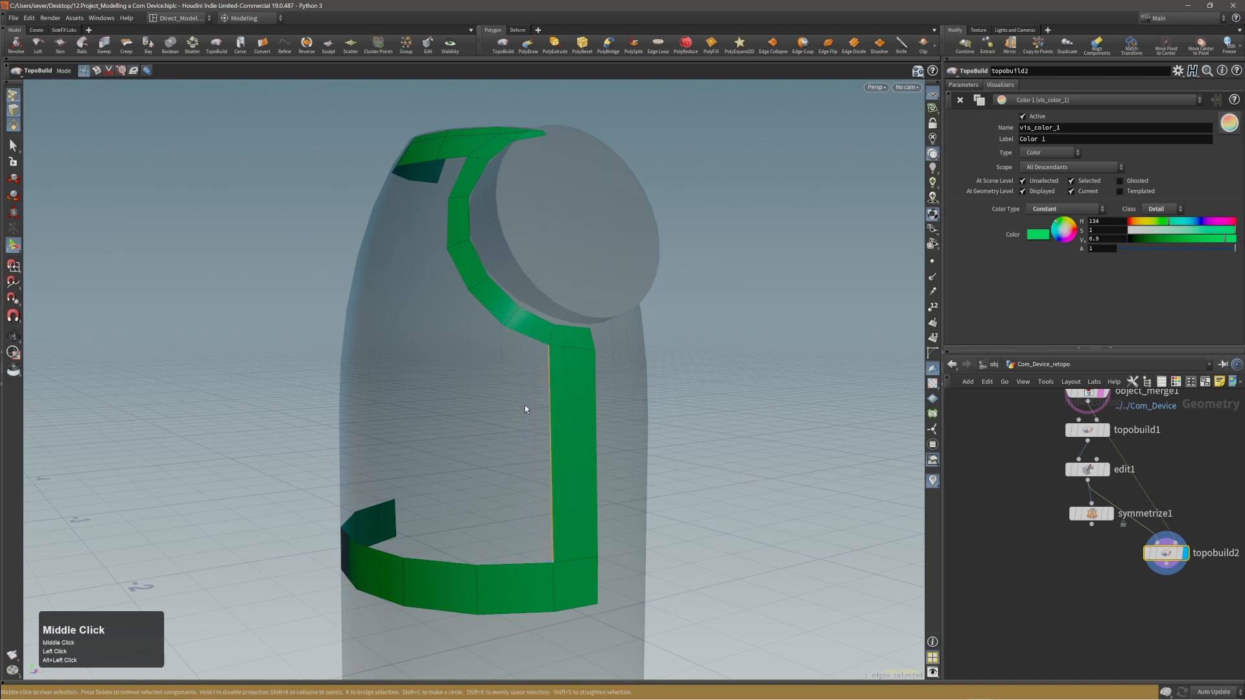
pyautogui.hotkey('shift', 'f')
pyautogui.press('f')
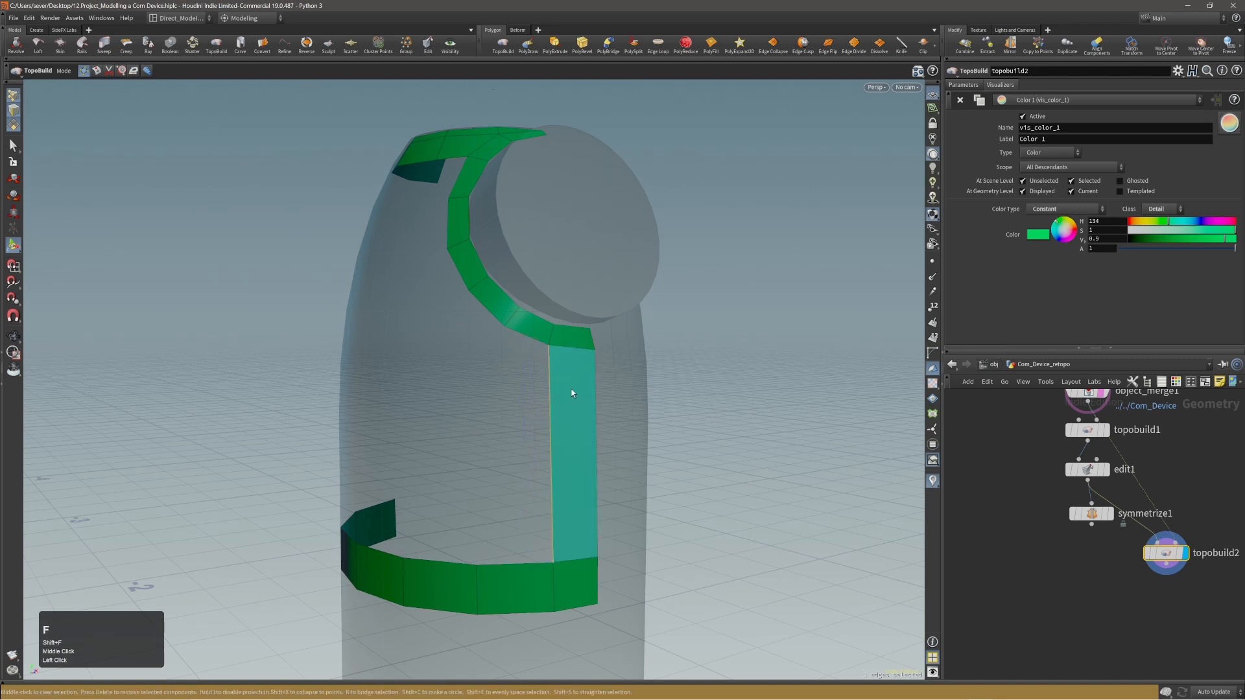
pyautogui.rightClick(568, 392)
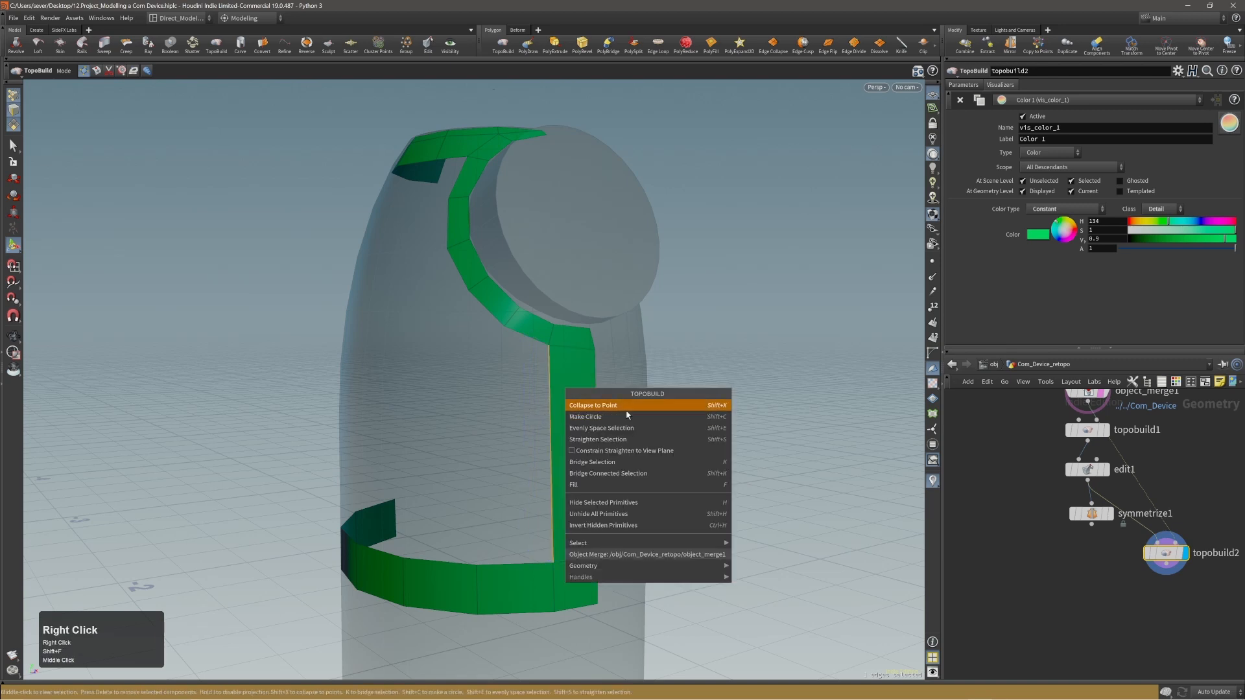
pyautogui.click(593, 483)
# Try repeating Fill across the open side area, and undo the repeated fills.
pyautogui.keyDown('alt'); pyautogui.moveTo(533, 411); pyautogui.dragTo(587, 415, button='middle'); pyautogui.keyUp('alt')
pyautogui.keyDown('alt'); pyautogui.moveTo(587, 415); pyautogui.dragTo(545, 422); pyautogui.keyUp('alt')
pyautogui.press('f')
pyautogui.press('f')
pyautogui.press('f')
pyautogui.press('f')
pyautogui.press('f')
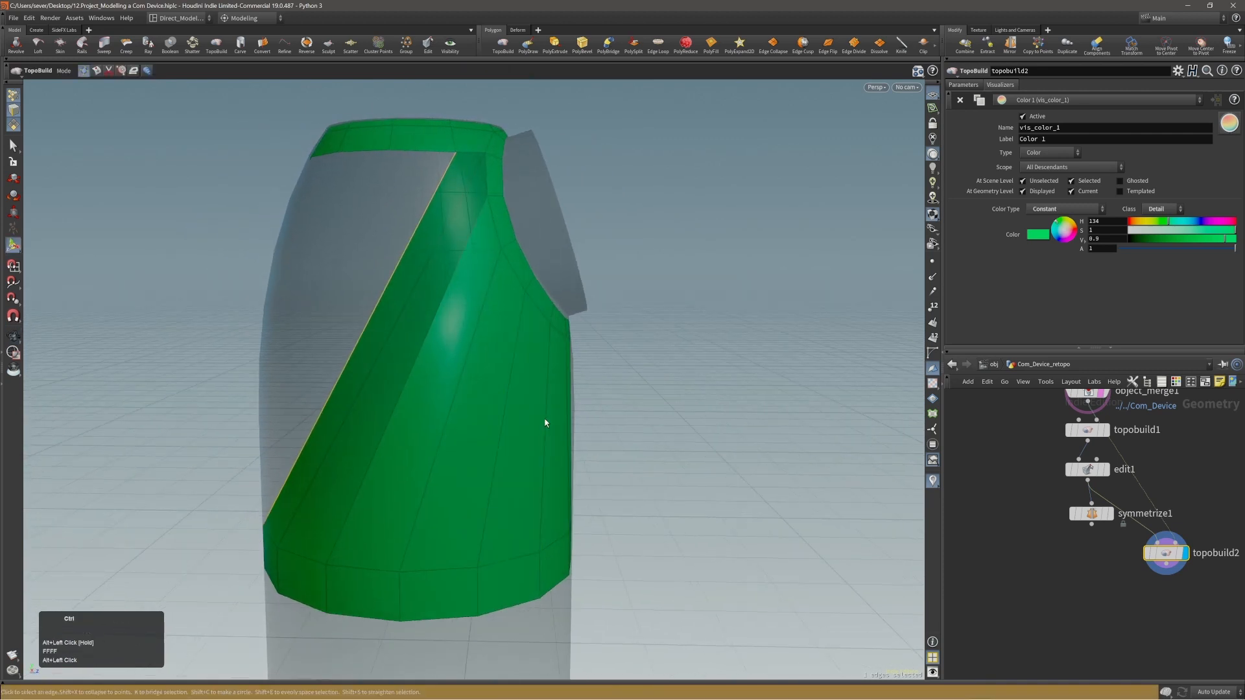
pyautogui.hotkey('ctrl', 'z')
pyautogui.hotkey('ctrl', 'z')
pyautogui.hotkey('ctrl', 'z')
pyautogui.hotkey('ctrl', 'z')
pyautogui.hotkey('ctrl', 'z')
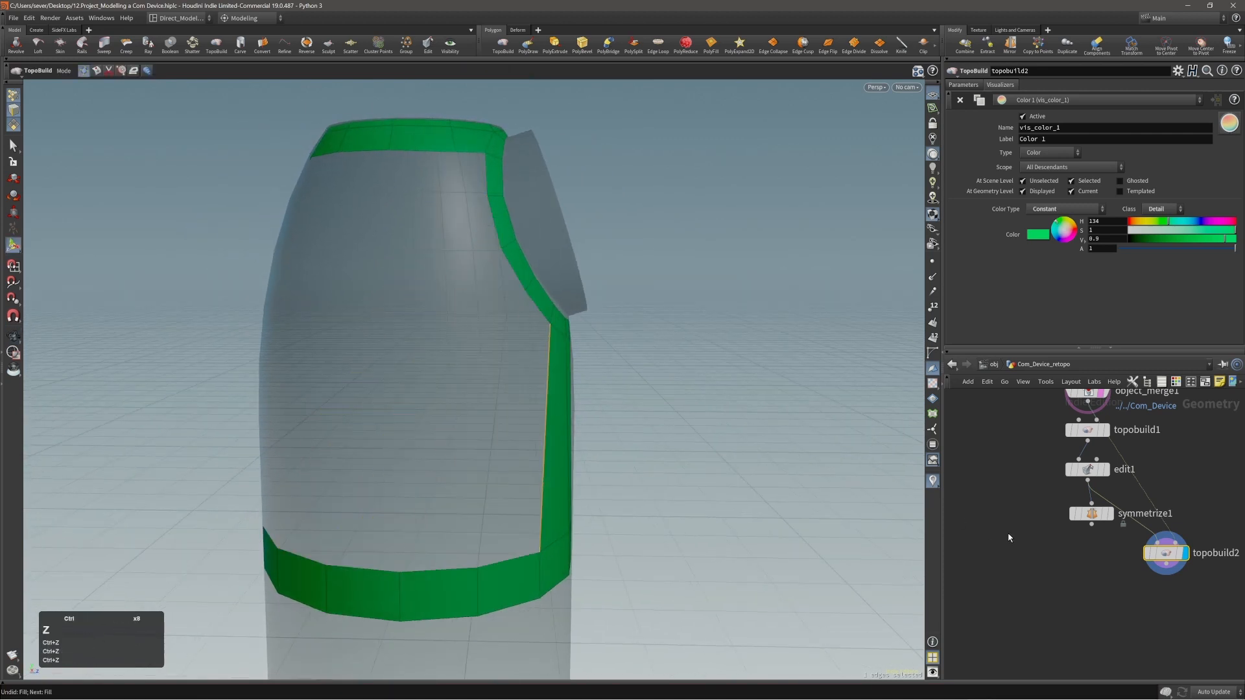
# Slide the lower band's next vertical division edges toward the front strip to straighten the filled panel's open side.
pyautogui.keyDown('alt'); pyautogui.moveTo(492, 431); pyautogui.dragTo(399, 426); pyautogui.keyUp('alt')
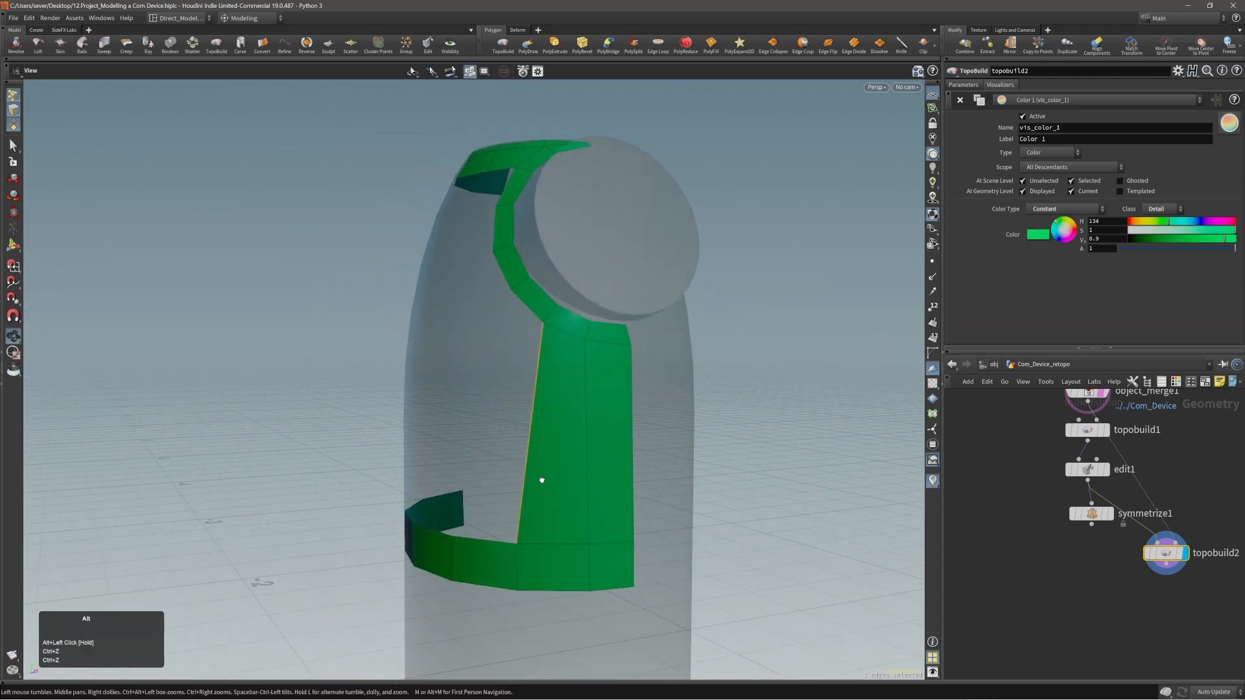
pyautogui.keyDown('alt'); pyautogui.moveTo(542, 481); pyautogui.dragTo(555, 477); pyautogui.keyUp('alt')
pyautogui.click(529, 545)
pyautogui.moveTo(519, 564)
pyautogui.mouseDown()
pyautogui.moveTo(537, 566)
pyautogui.moveTo(485, 558)
pyautogui.moveTo(497, 557)
pyautogui.mouseUp()
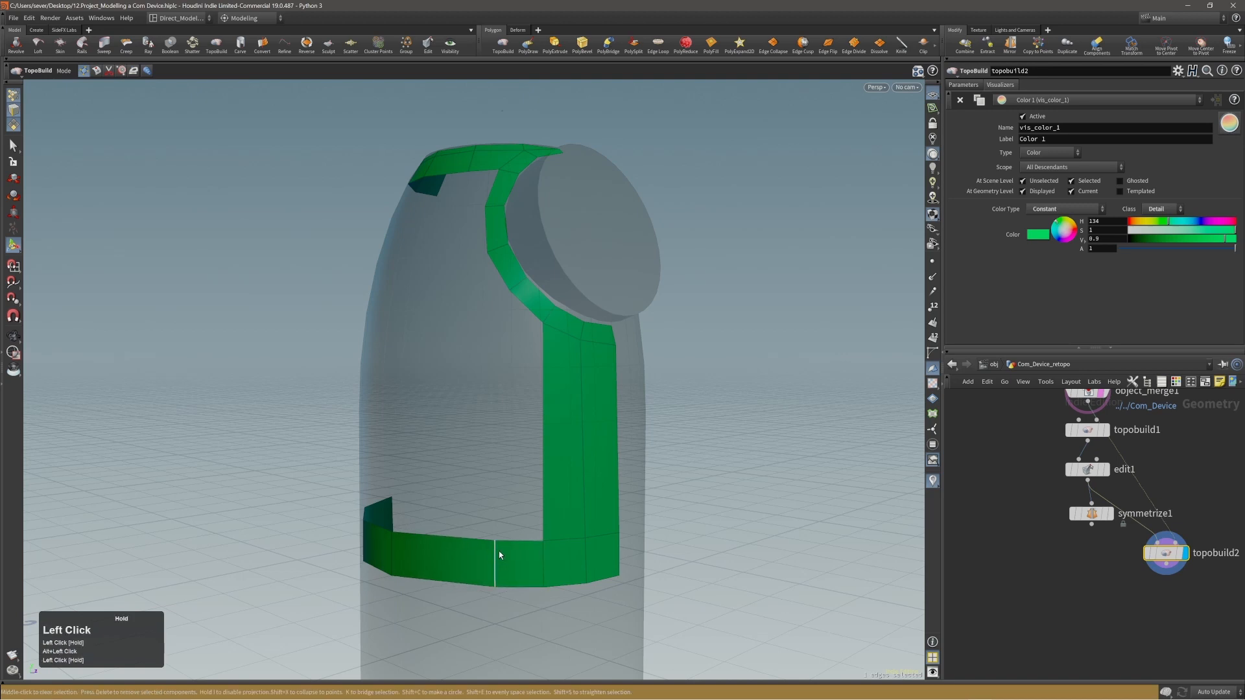
# Fill the next tall polygon between the disc ring and the lower band from the panel's open side edge.
pyautogui.click(543, 472)
pyautogui.press('f')
pyautogui.keyDown('alt'); pyautogui.moveTo(537, 459); pyautogui.dragTo(477, 450); pyautogui.keyUp('alt')
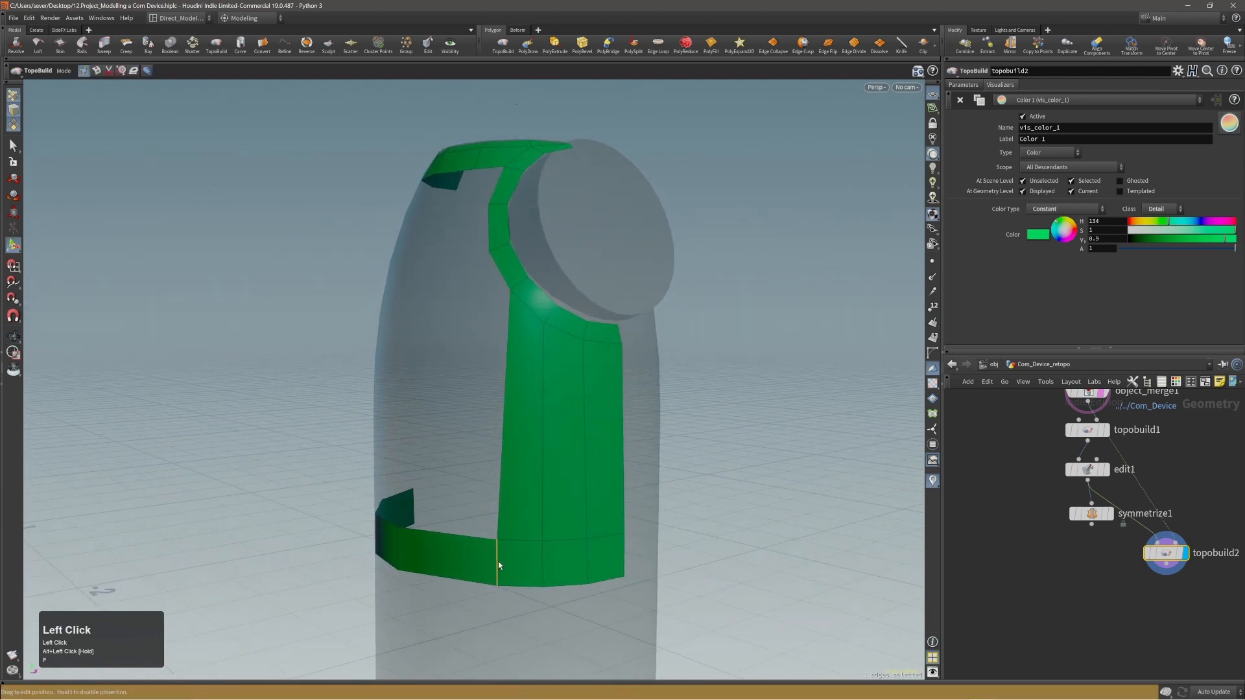
# Slide the lower band's vertical edge beneath the filled front panel's open side to straighten that side.
pyautogui.moveTo(500, 561); pyautogui.dragTo(546, 557)
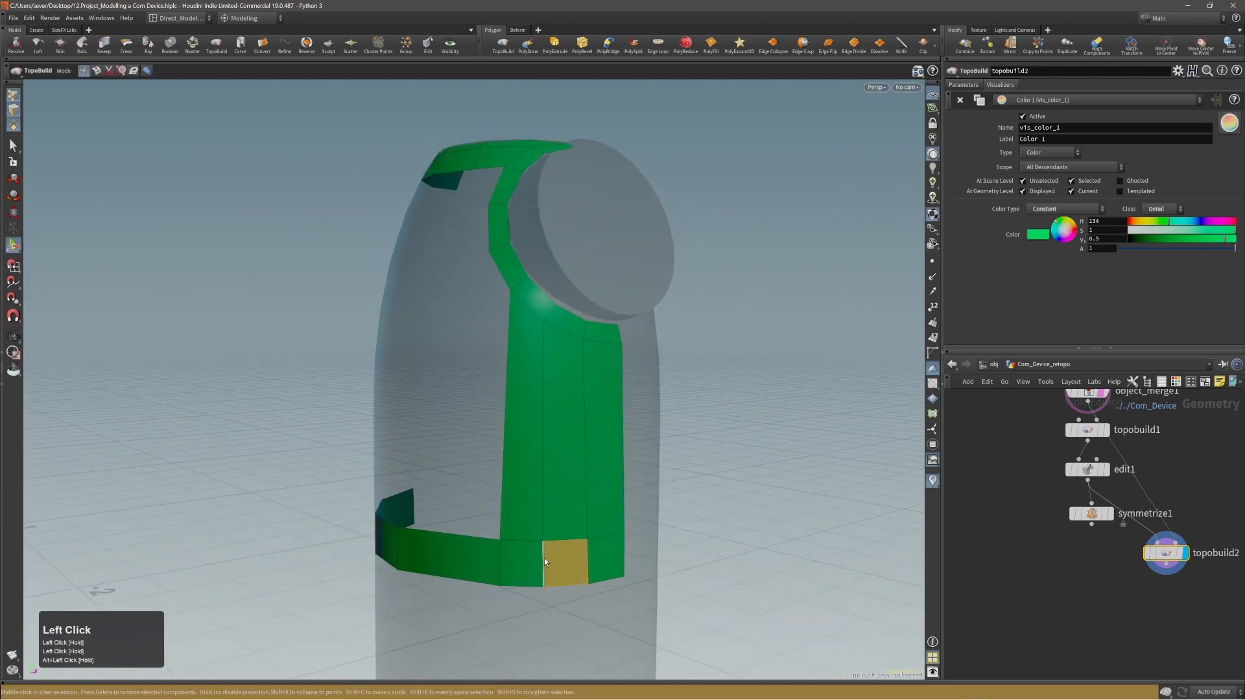
pyautogui.keyDown('alt'); pyautogui.moveTo(515, 498); pyautogui.dragTo(506, 439); pyautogui.keyUp('alt')
pyautogui.keyDown('alt'); pyautogui.moveTo(493, 414); pyautogui.dragTo(555, 434, button='middle'); pyautogui.keyUp('alt')
pyautogui.middleClick(742, 418)
pyautogui.keyDown('alt'); pyautogui.moveTo(741, 423); pyautogui.dragTo(589, 352); pyautogui.keyUp('alt')
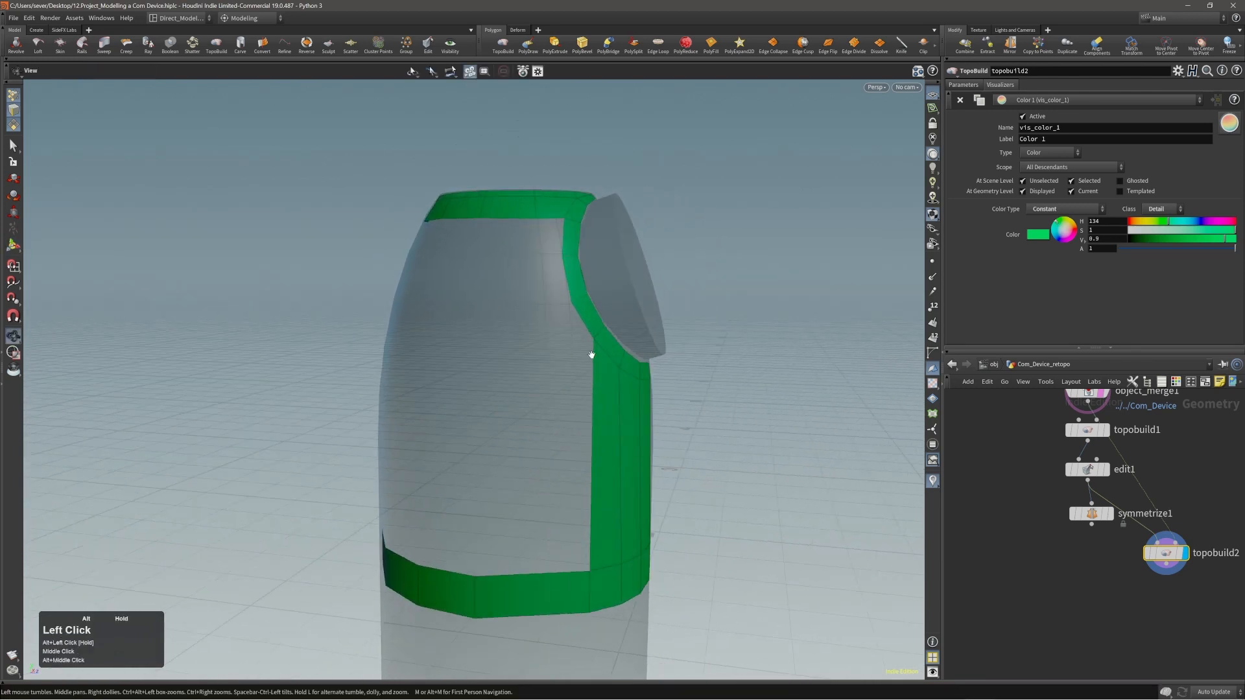
pyautogui.keyDown('alt'); pyautogui.moveTo(434, 330); pyautogui.dragTo(584, 333); pyautogui.keyUp('alt')
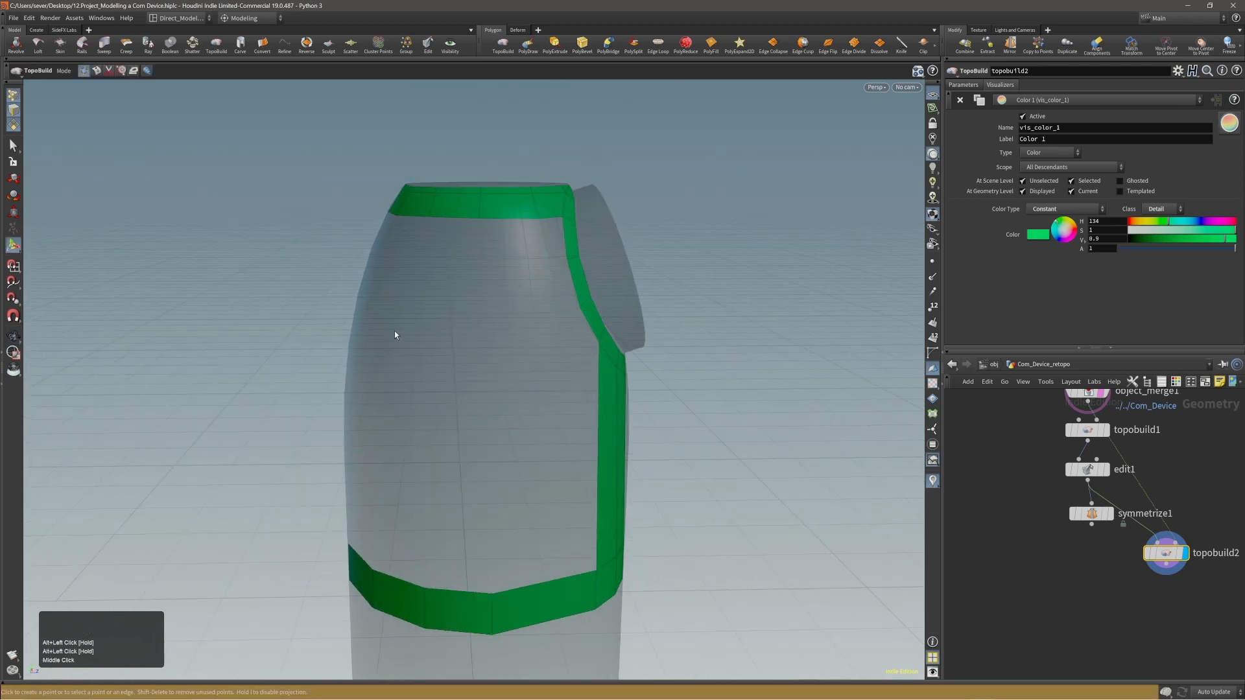
pyautogui.keyDown('alt'); pyautogui.moveTo(395, 335); pyautogui.dragTo(596, 333); pyautogui.keyUp('alt')
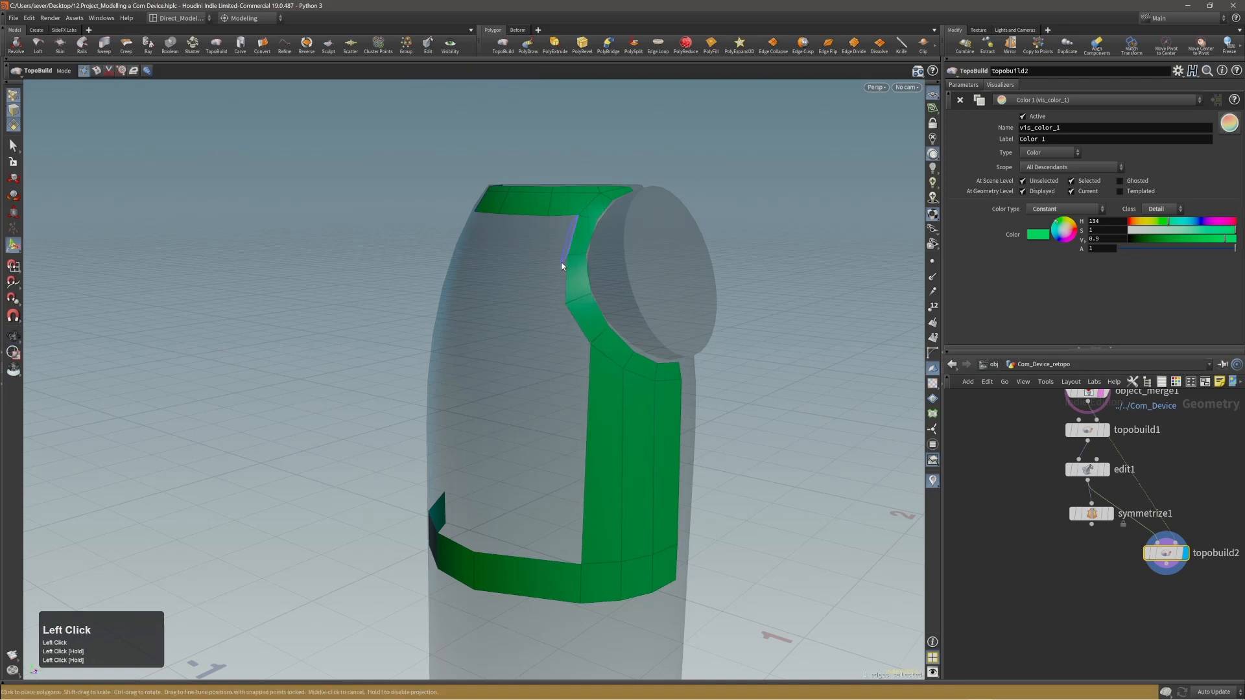
# Reposition the disc ring's outer points and edges, from its upper corner down to the front panel, to even out the ring's width.
pyautogui.keyDown('alt'); pyautogui.moveTo(553, 255); pyautogui.dragTo(559, 320); pyautogui.keyUp('alt')
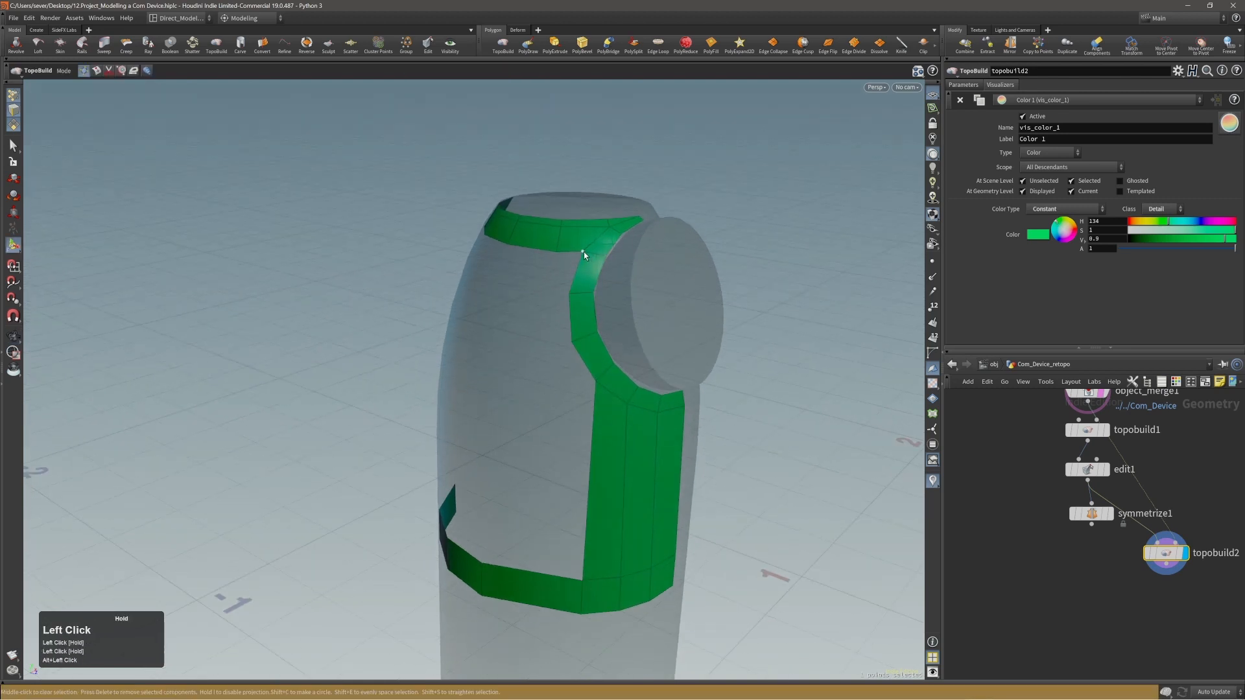
pyautogui.keyDown('alt'); pyautogui.moveTo(596, 384); pyautogui.dragTo(629, 411); pyautogui.keyUp('alt')
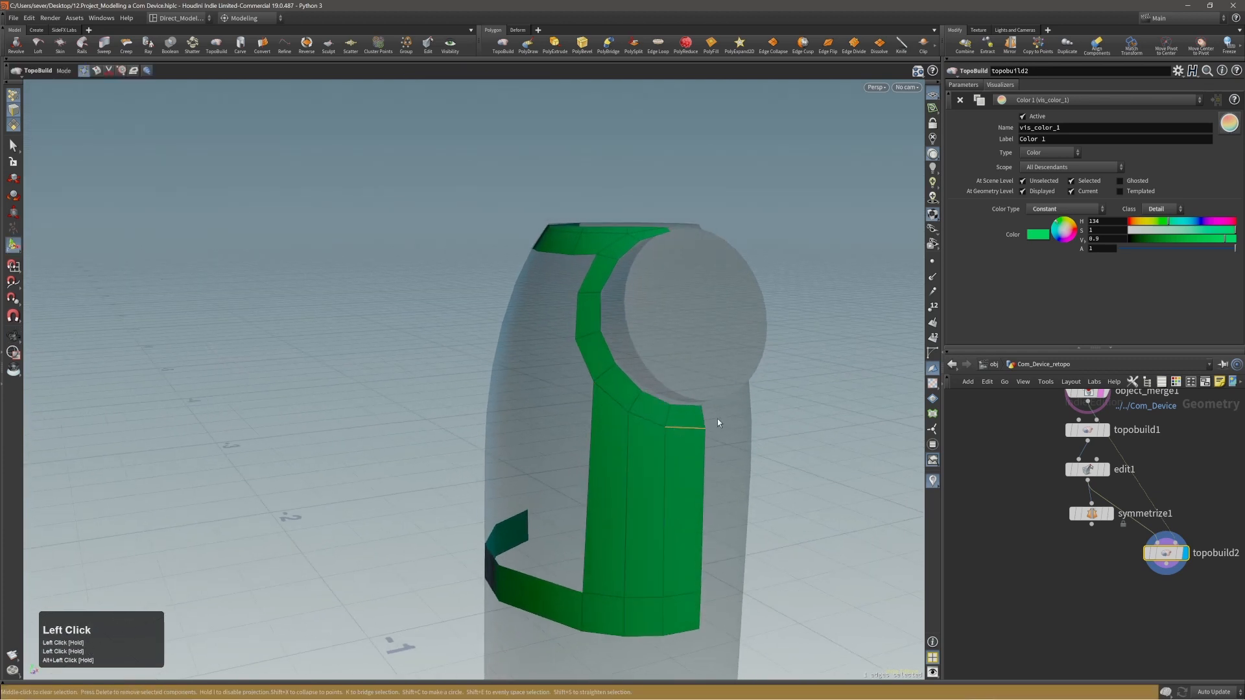
pyautogui.keyDown('alt'); pyautogui.moveTo(717, 422); pyautogui.dragTo(635, 422); pyautogui.keyUp('alt')
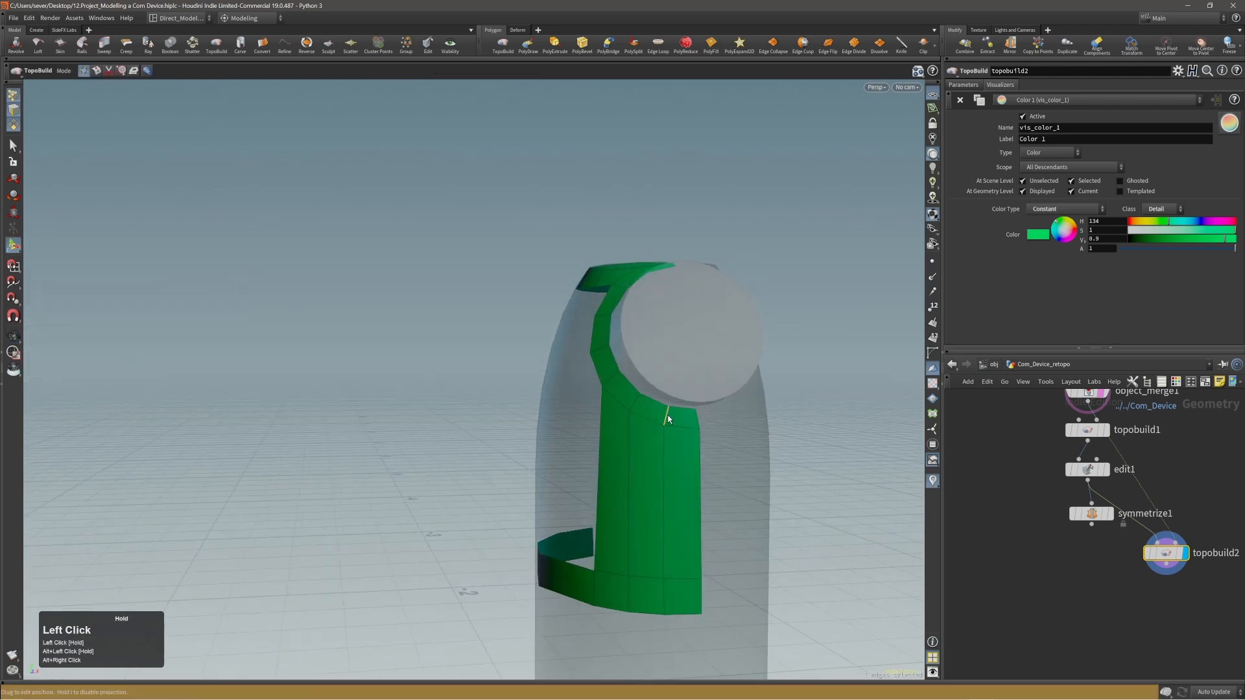
pyautogui.keyDown('alt'); pyautogui.moveTo(667, 417); pyautogui.dragTo(638, 407); pyautogui.keyUp('alt')
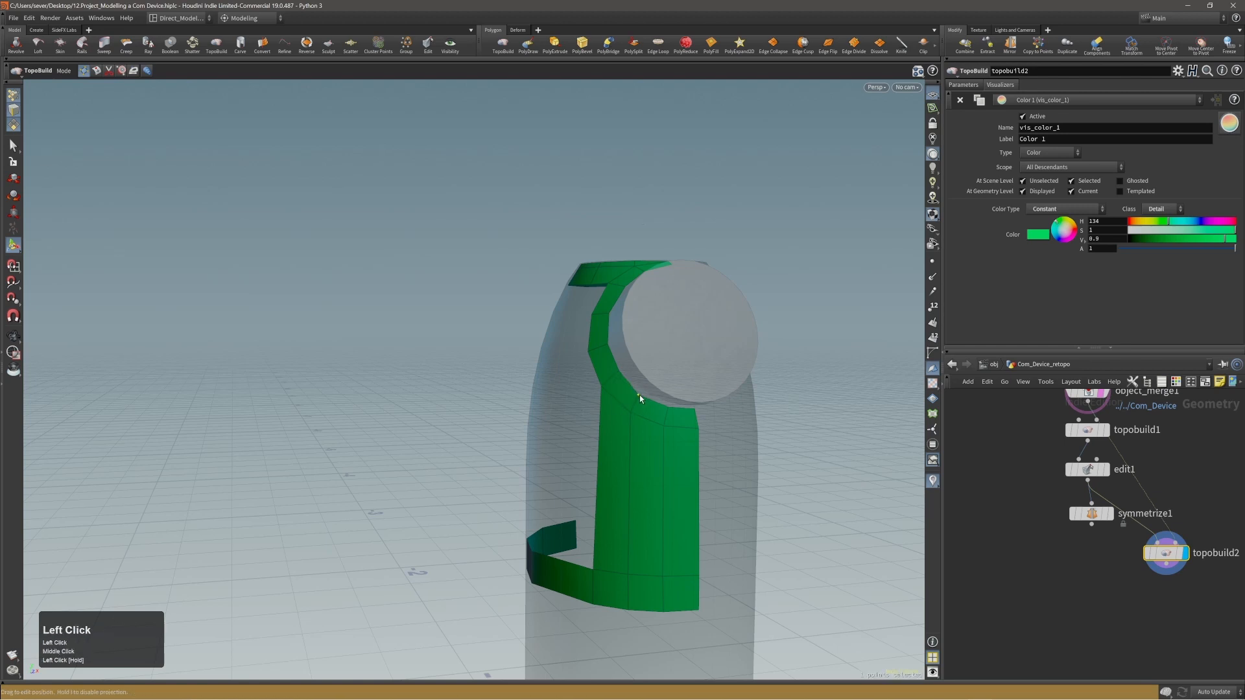
pyautogui.keyDown('alt'); pyautogui.moveTo(640, 394); pyautogui.dragTo(597, 429); pyautogui.keyUp('alt')
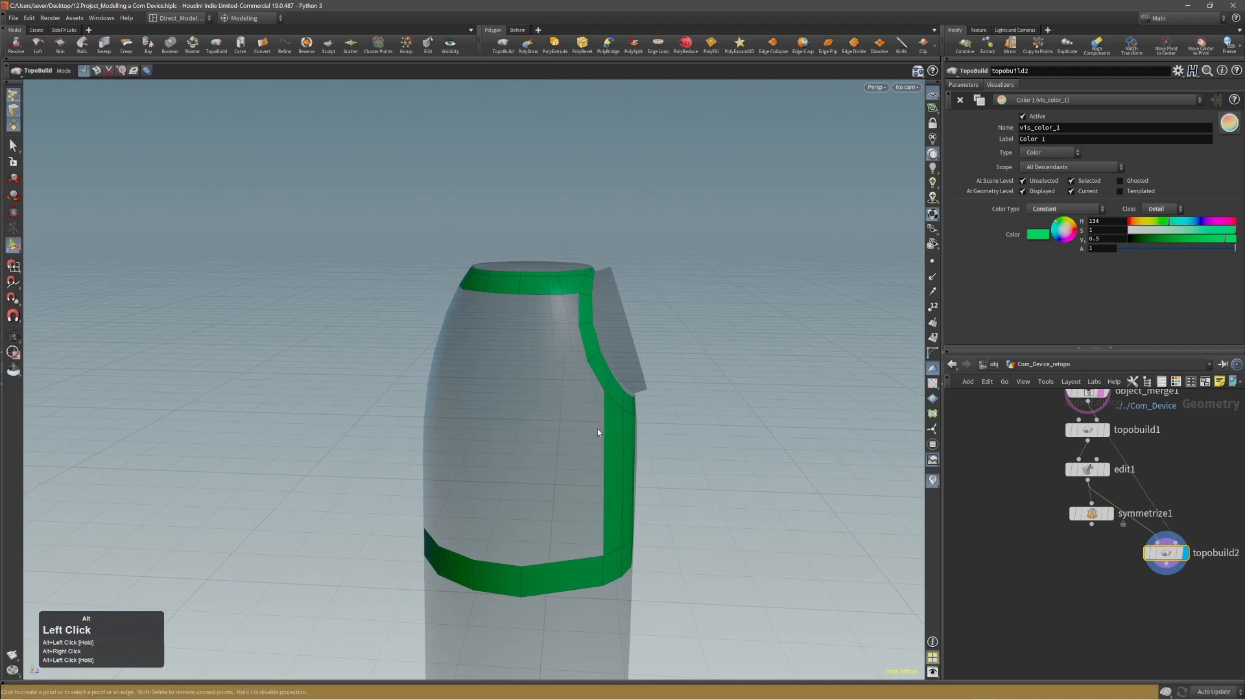
# Save the scene and split the lower band's wide polygon beside the front panel with a vertical edge.
pyautogui.keyDown('alt'); pyautogui.moveTo(593, 465); pyautogui.dragTo(616, 422, button='middle'); pyautogui.keyUp('alt')
pyautogui.keyDown('alt'); pyautogui.moveTo(616, 421); pyautogui.dragTo(596, 432); pyautogui.keyUp('alt')
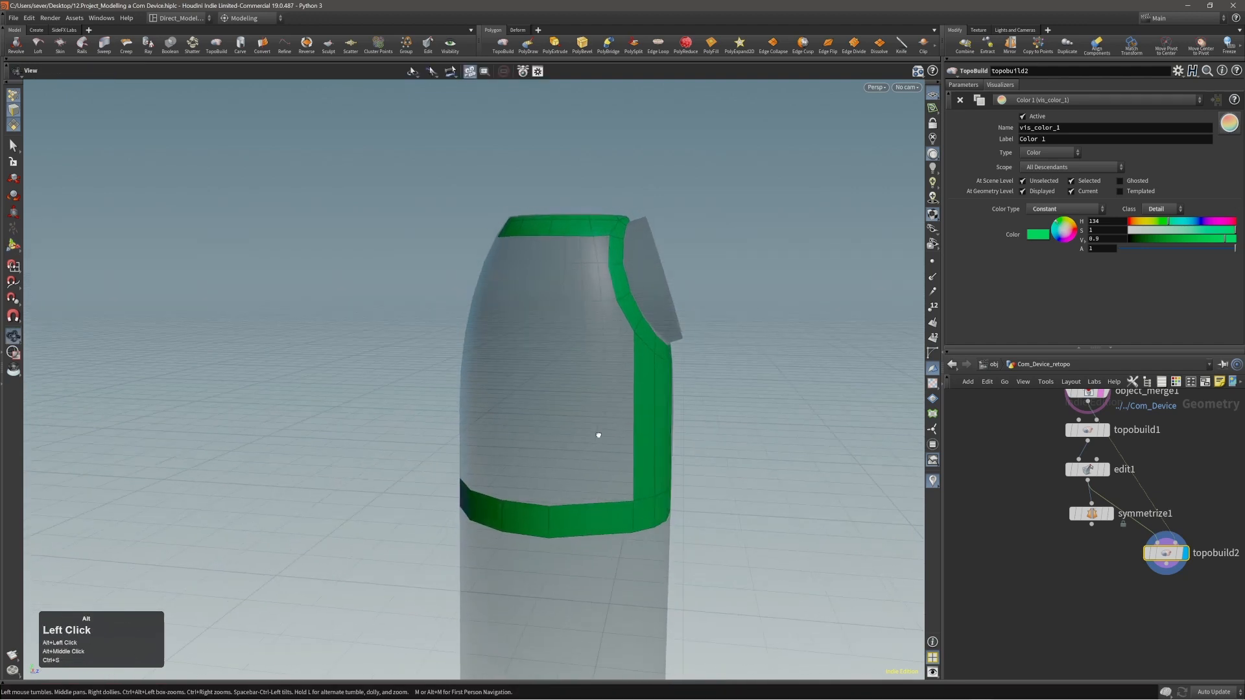
pyautogui.hotkey('ctrl', 's')
pyautogui.keyDown('alt'); pyautogui.moveTo(608, 457); pyautogui.dragTo(603, 446, button='middle'); pyautogui.keyUp('alt')
pyautogui.press('shift')
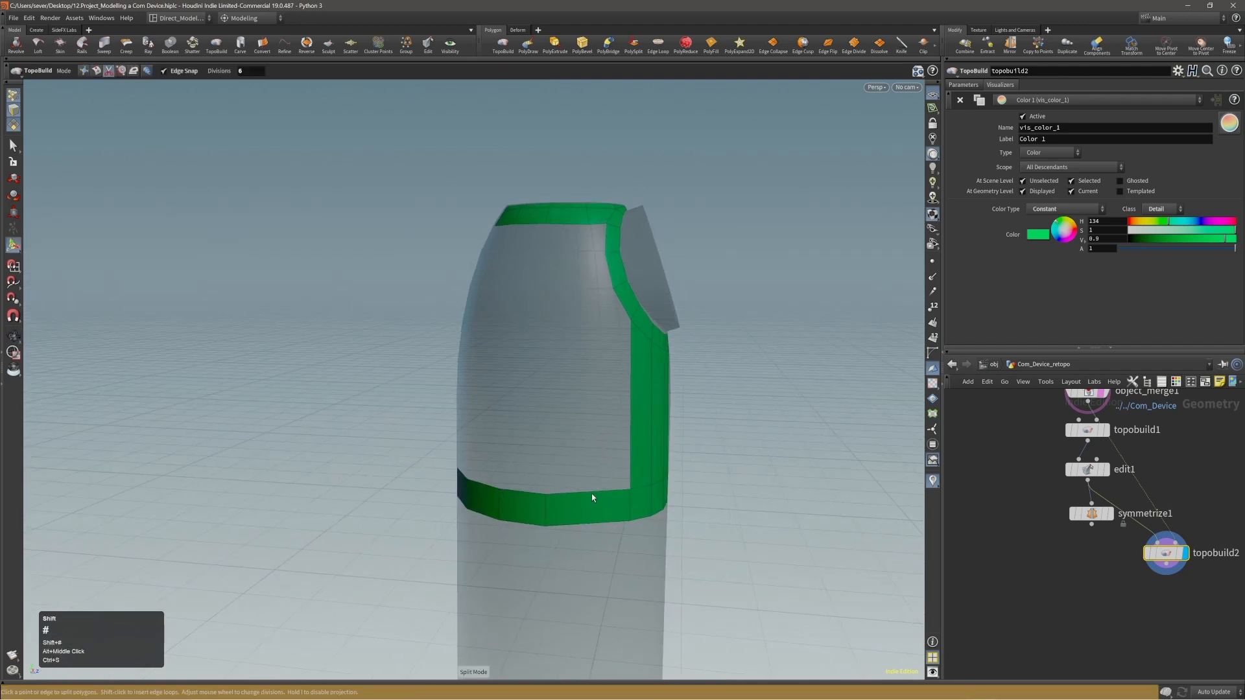
pyautogui.keyDown('alt'); pyautogui.moveTo(601, 458); pyautogui.dragTo(591, 507); pyautogui.keyUp('alt')
pyautogui.keyDown('alt'); pyautogui.moveTo(605, 466); pyautogui.dragTo(634, 470); pyautogui.keyUp('alt')
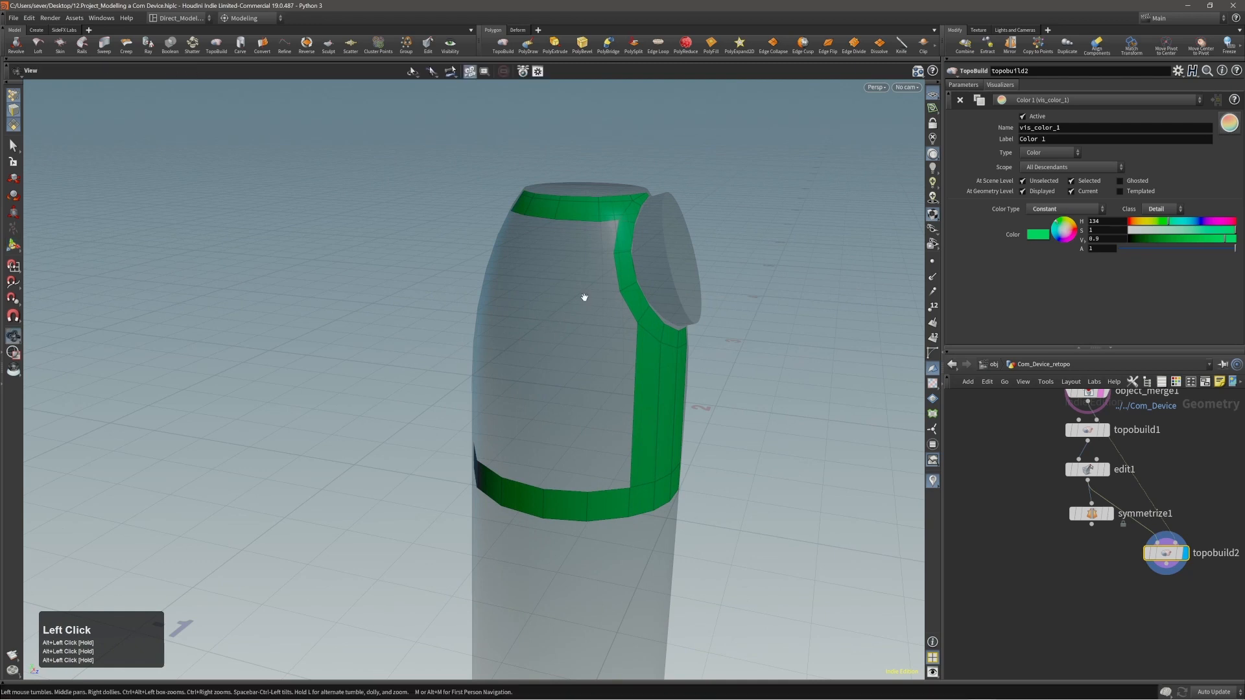
# Build a horizontal band of polygons around the body's side, starting from the disc ring's lower outer edge.
pyautogui.keyDown('alt'); pyautogui.moveTo(583, 298); pyautogui.dragTo(589, 316, button='middle'); pyautogui.keyUp('alt')
pyautogui.keyDown('alt'); pyautogui.moveTo(589, 315); pyautogui.dragTo(627, 312, button='right'); pyautogui.keyUp('alt')
pyautogui.keyDown('alt'); pyautogui.moveTo(628, 311); pyautogui.dragTo(620, 332); pyautogui.keyUp('alt')
pyautogui.press('Return')
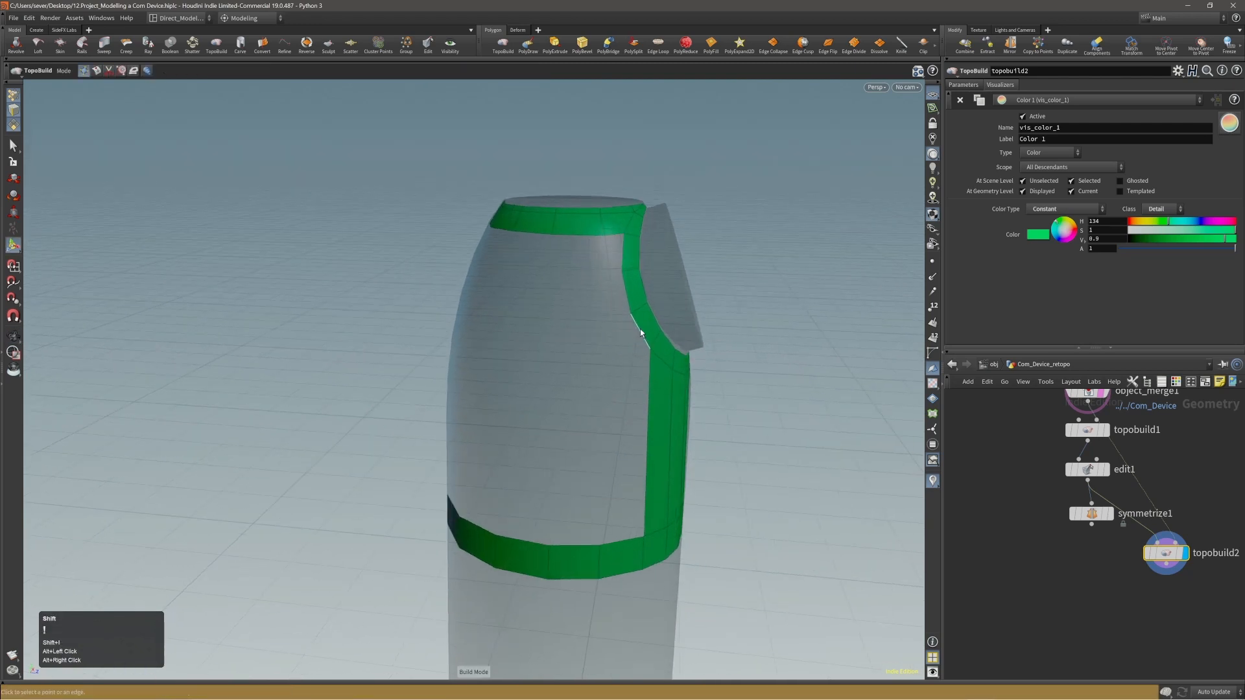
pyautogui.click(627, 335)
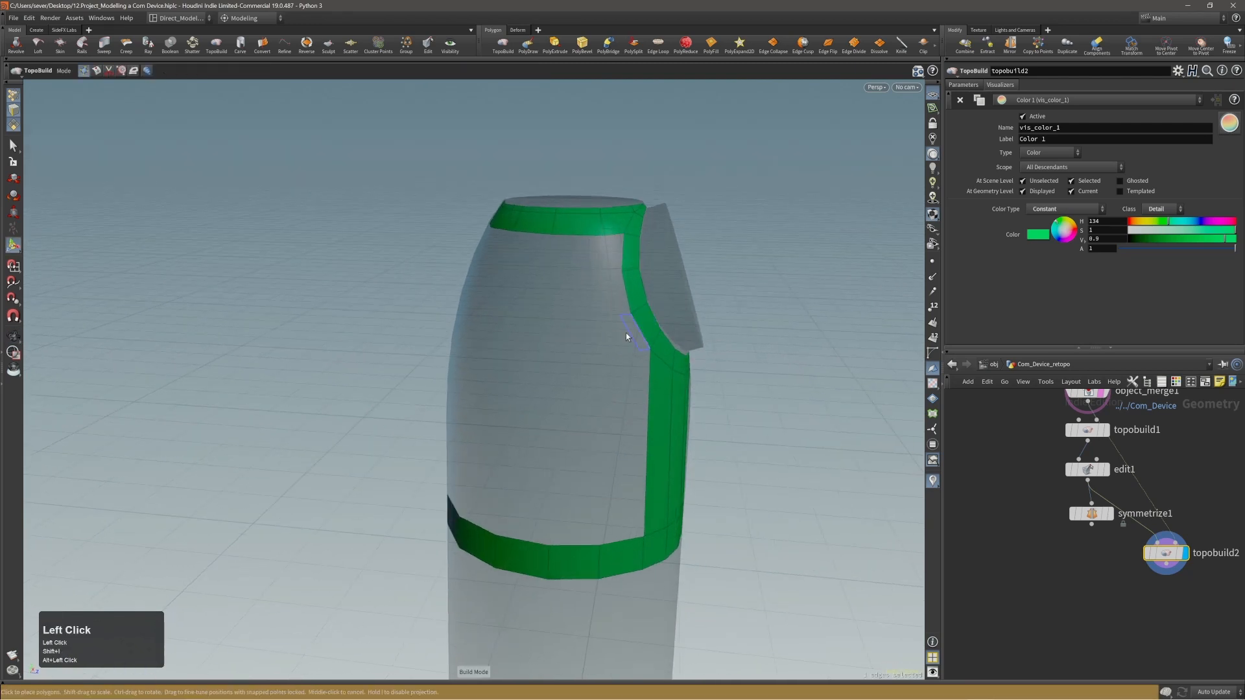
pyautogui.click(573, 337)
pyautogui.keyDown('alt'); pyautogui.moveTo(528, 339); pyautogui.dragTo(559, 339); pyautogui.keyUp('alt')
pyautogui.click(510, 338)
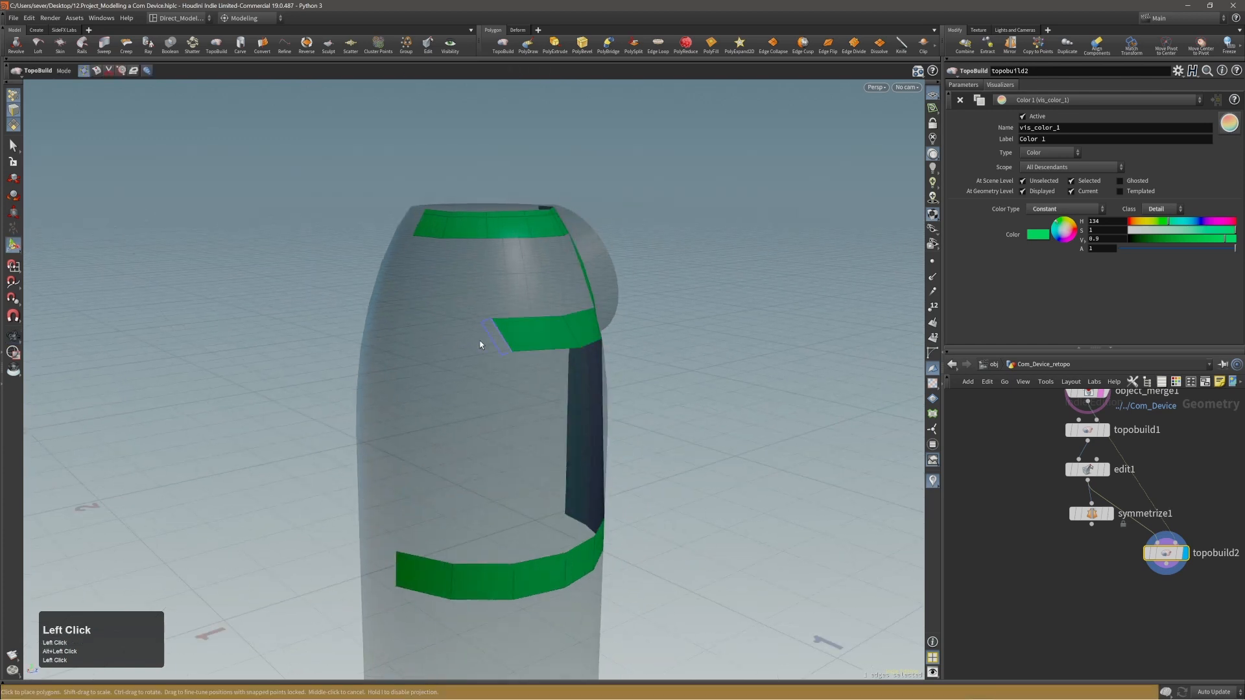
pyautogui.keyDown('alt'); pyautogui.moveTo(428, 346); pyautogui.dragTo(227, 334); pyautogui.keyUp('alt')
pyautogui.click(437, 339)
pyautogui.click(380, 345)
pyautogui.middleClick(387, 341)
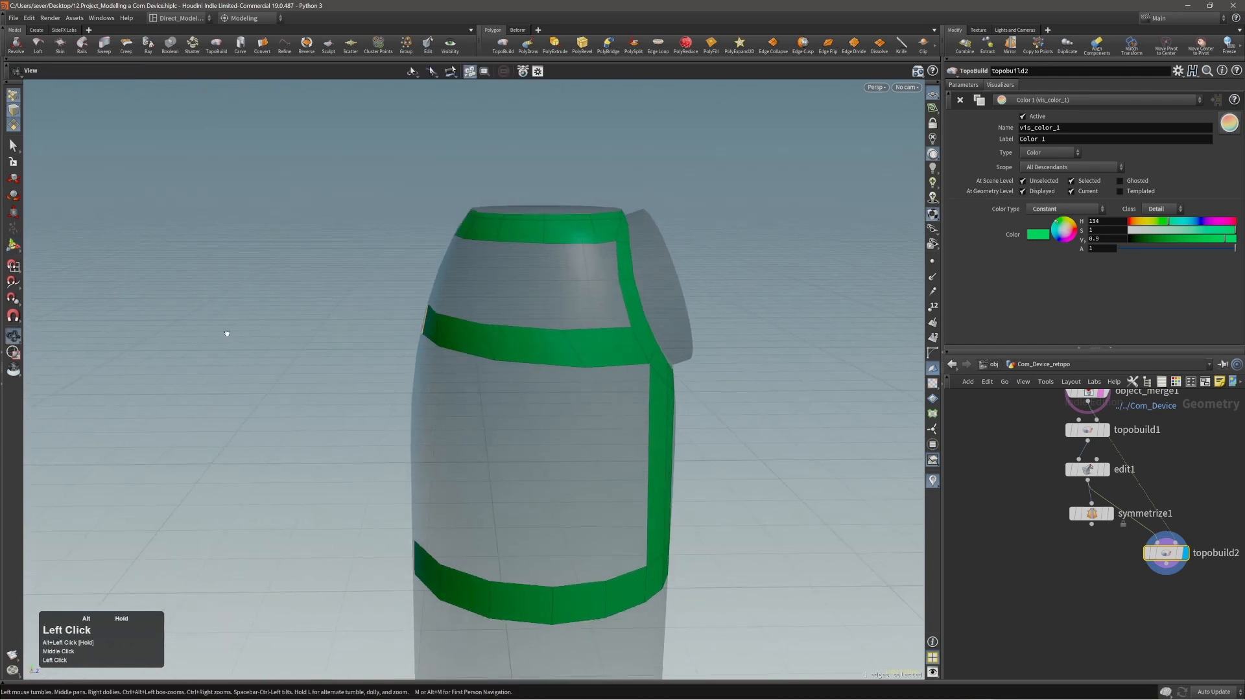
# Even out the points of the new middle band with the TopoBuild brush at 0.5 opacity.
pyautogui.keyDown('alt'); pyautogui.moveTo(616, 378); pyautogui.dragTo(544, 374); pyautogui.keyUp('alt')
pyautogui.click(532, 360)
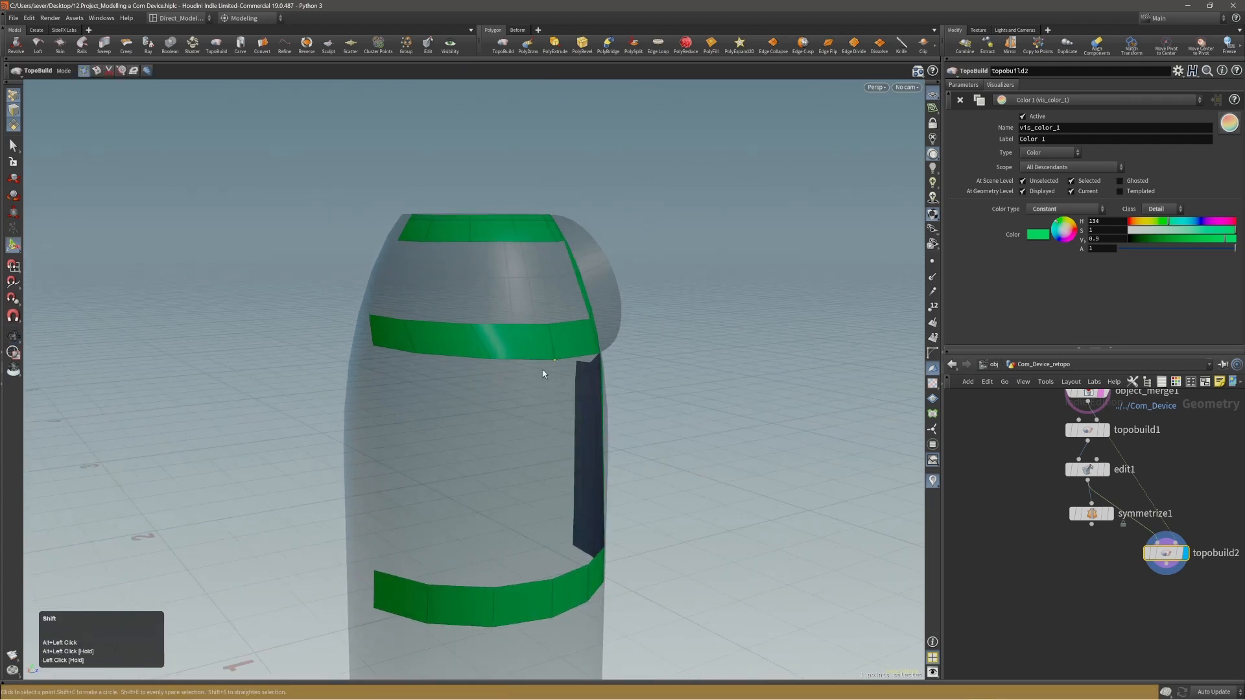
pyautogui.press('shift')
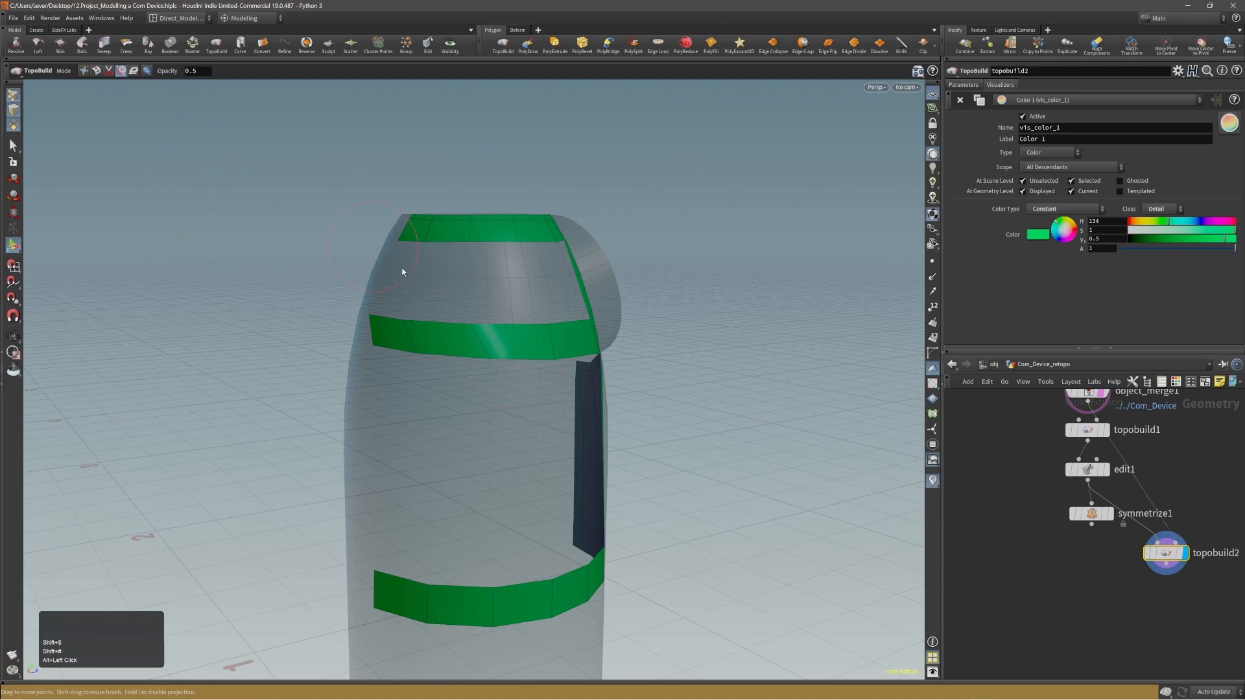
pyautogui.moveTo(492, 356)
pyautogui.keyDown('alt'); pyautogui.mouseDown()
pyautogui.moveTo(503, 361)
pyautogui.moveTo(383, 373)
pyautogui.moveTo(380, 361)
pyautogui.mouseUp(); pyautogui.keyUp('alt')
pyautogui.click(383, 372)
pyautogui.keyDown('alt'); pyautogui.moveTo(465, 355); pyautogui.dragTo(586, 378); pyautogui.keyUp('alt')
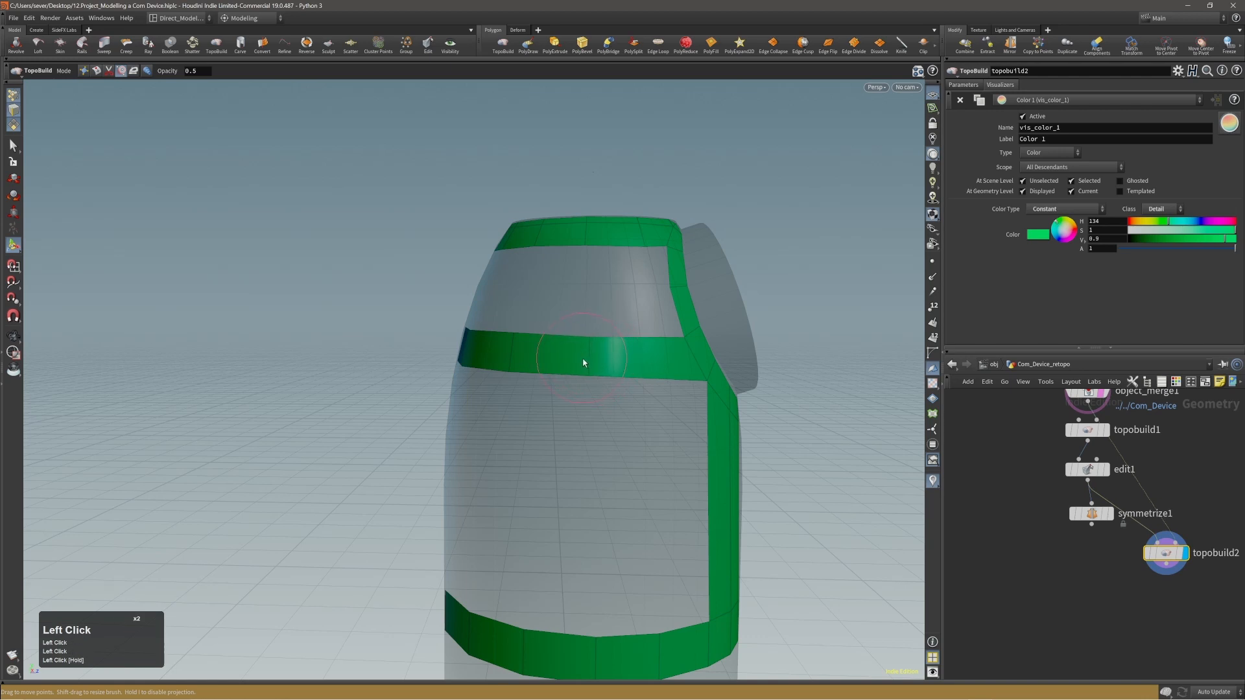
pyautogui.keyDown('alt'); pyautogui.moveTo(576, 355); pyautogui.dragTo(645, 264); pyautogui.keyUp('alt')
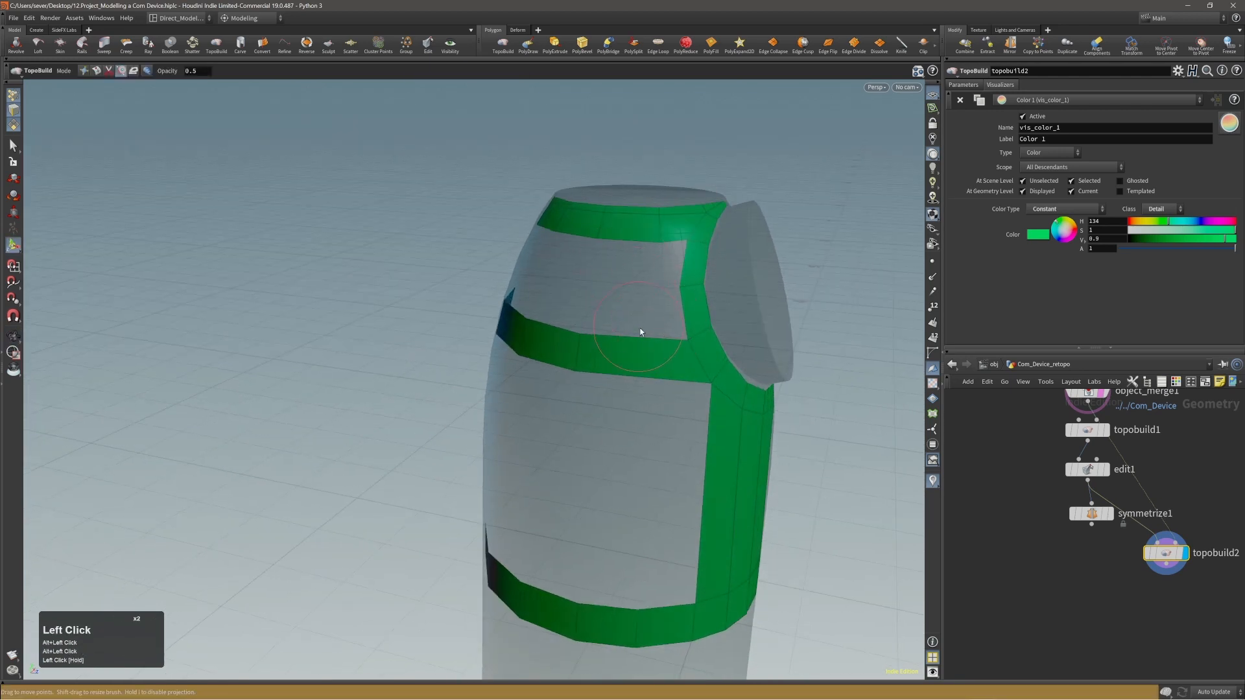
# Split the middle band's wide polygon beside the disc ring with an additional vertical division.
pyautogui.keyDown('shift'); pyautogui.scroll(2, 649, 355); pyautogui.keyUp('shift')
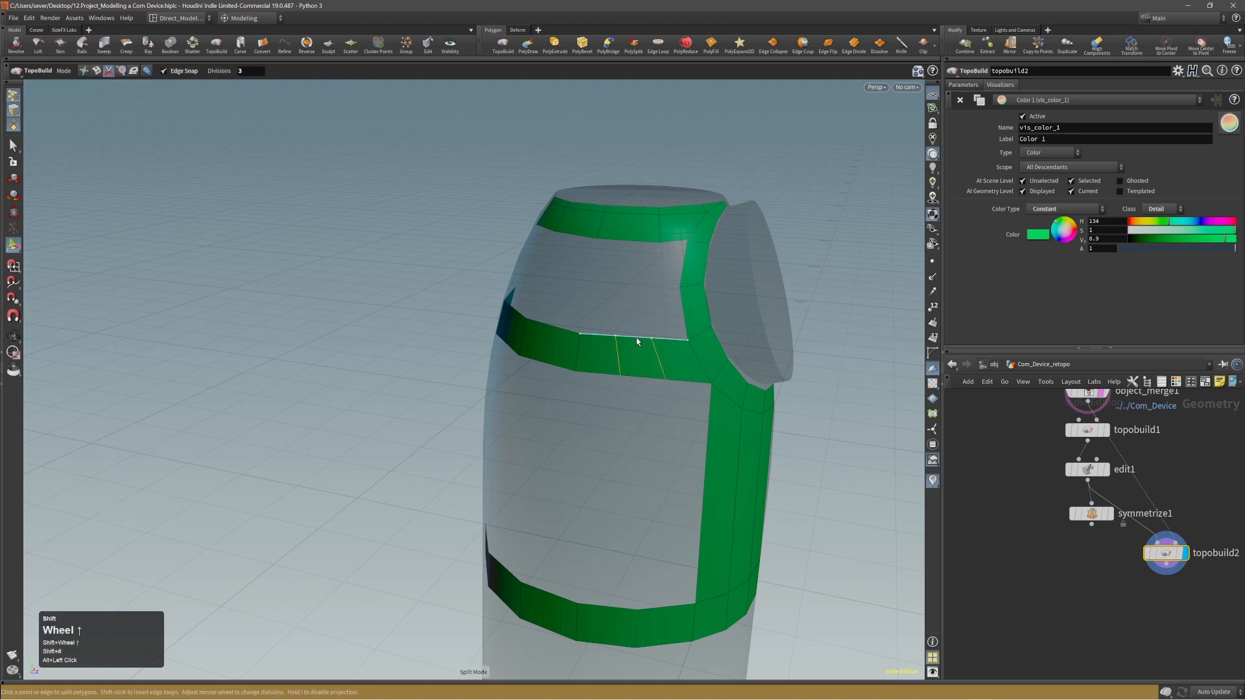
pyautogui.keyDown('alt'); pyautogui.moveTo(638, 339); pyautogui.dragTo(694, 292, button='right'); pyautogui.keyUp('alt')
pyautogui.keyDown('alt'); pyautogui.moveTo(694, 292); pyautogui.dragTo(536, 305); pyautogui.keyUp('alt')
pyautogui.keyDown('alt'); pyautogui.moveTo(536, 306); pyautogui.dragTo(562, 324, button='middle'); pyautogui.keyUp('alt')
pyautogui.keyDown('alt'); pyautogui.moveTo(562, 324); pyautogui.dragTo(614, 322, button='right'); pyautogui.keyUp('alt')
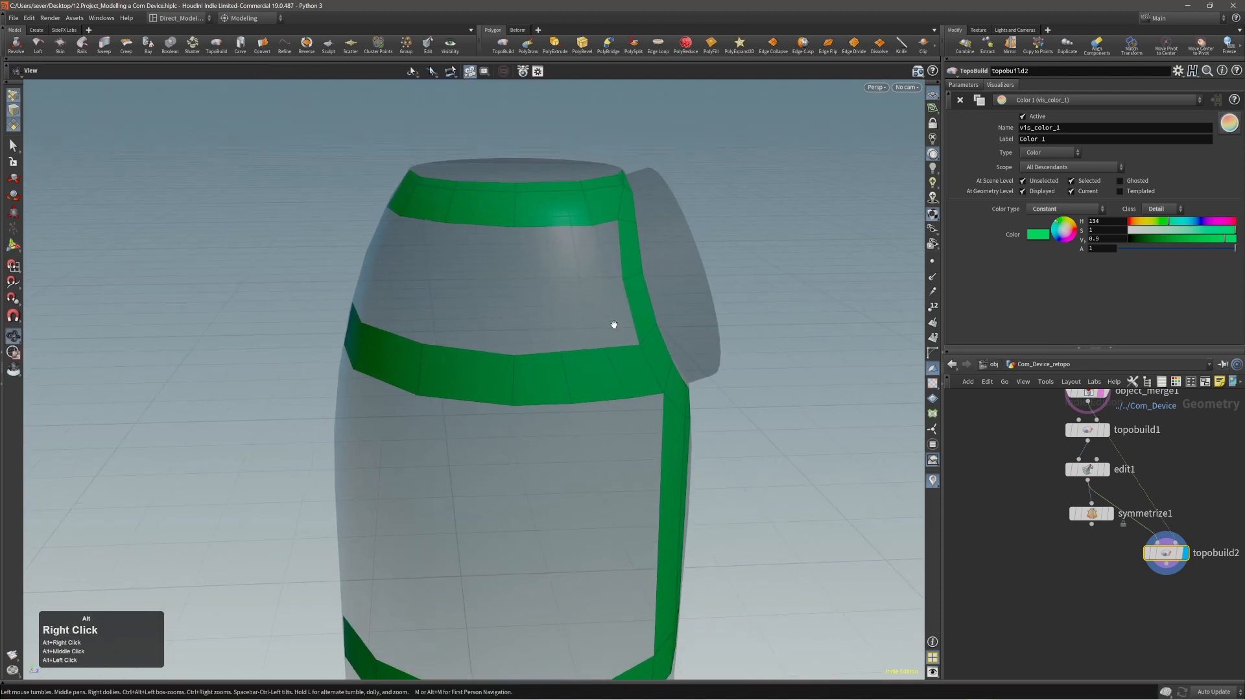
pyautogui.keyDown('alt'); pyautogui.moveTo(614, 322); pyautogui.dragTo(480, 305); pyautogui.keyUp('alt')
pyautogui.keyDown('alt'); pyautogui.moveTo(480, 306); pyautogui.dragTo(432, 312, button='right'); pyautogui.keyUp('alt')
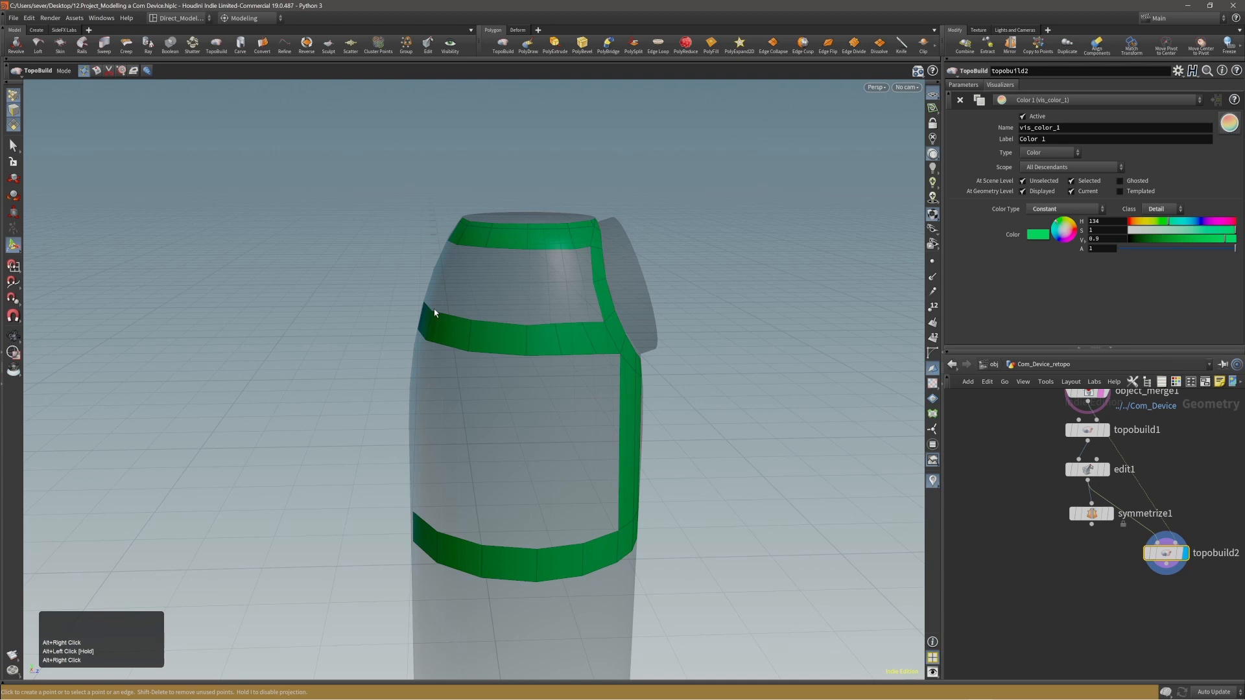
# Build the first polygon between the top rim band and the middle band at their open end away from the disc.
pyautogui.keyDown('alt'); pyautogui.moveTo(564, 267); pyautogui.dragTo(550, 516); pyautogui.keyUp('alt')
pyautogui.keyDown('alt'); pyautogui.moveTo(570, 519); pyautogui.dragTo(589, 500, button='middle'); pyautogui.keyUp('alt')
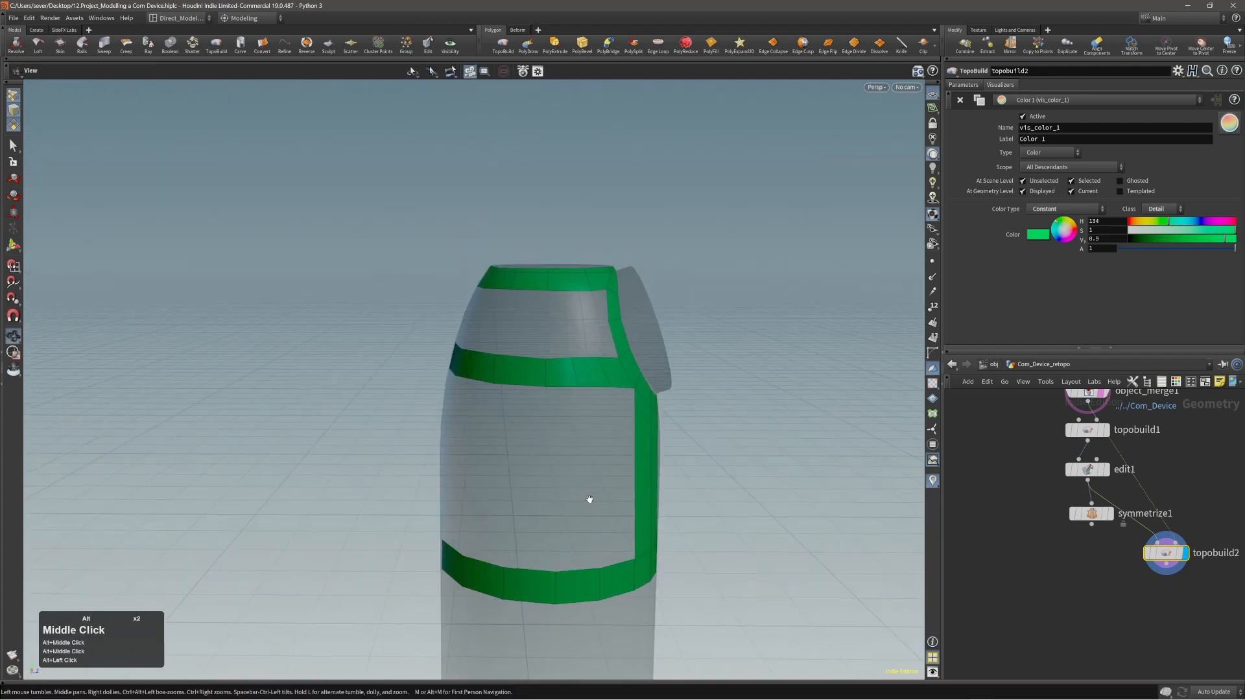
pyautogui.keyDown('alt'); pyautogui.moveTo(589, 500); pyautogui.dragTo(564, 434); pyautogui.keyUp('alt')
pyautogui.keyDown('alt'); pyautogui.moveTo(564, 434); pyautogui.dragTo(687, 328, button='right'); pyautogui.keyUp('alt')
pyautogui.keyDown('alt'); pyautogui.moveTo(687, 328); pyautogui.dragTo(730, 325); pyautogui.keyUp('alt')
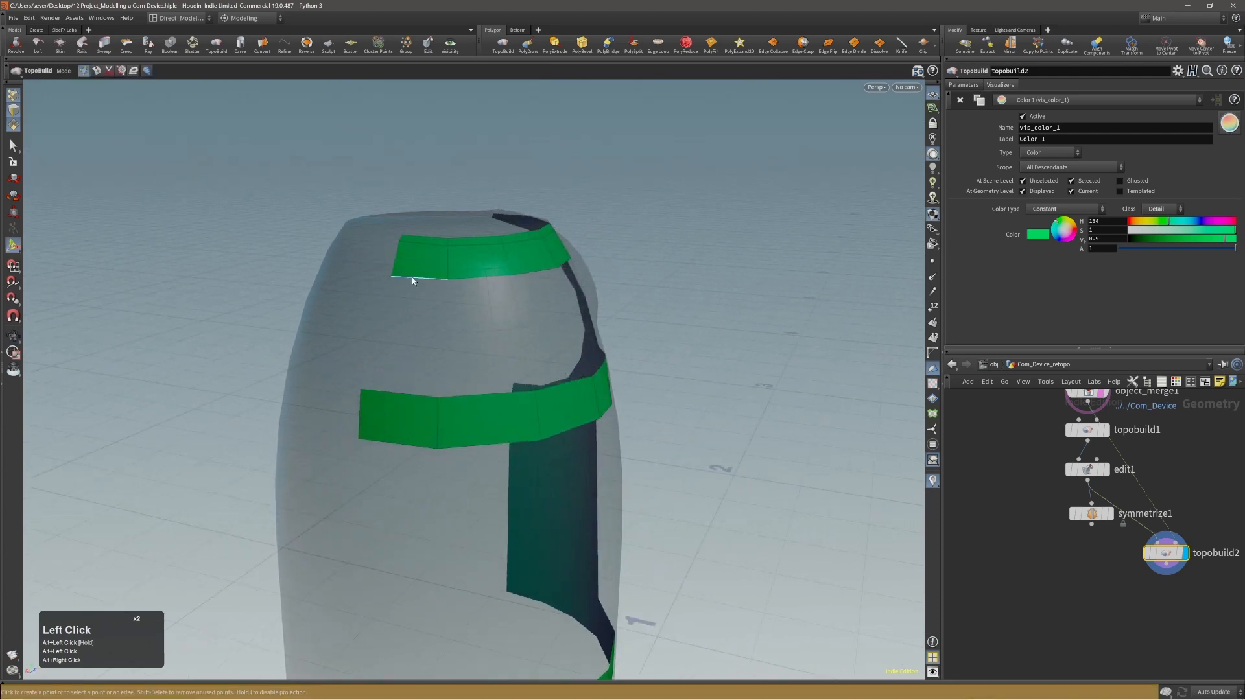
pyautogui.click(413, 279)
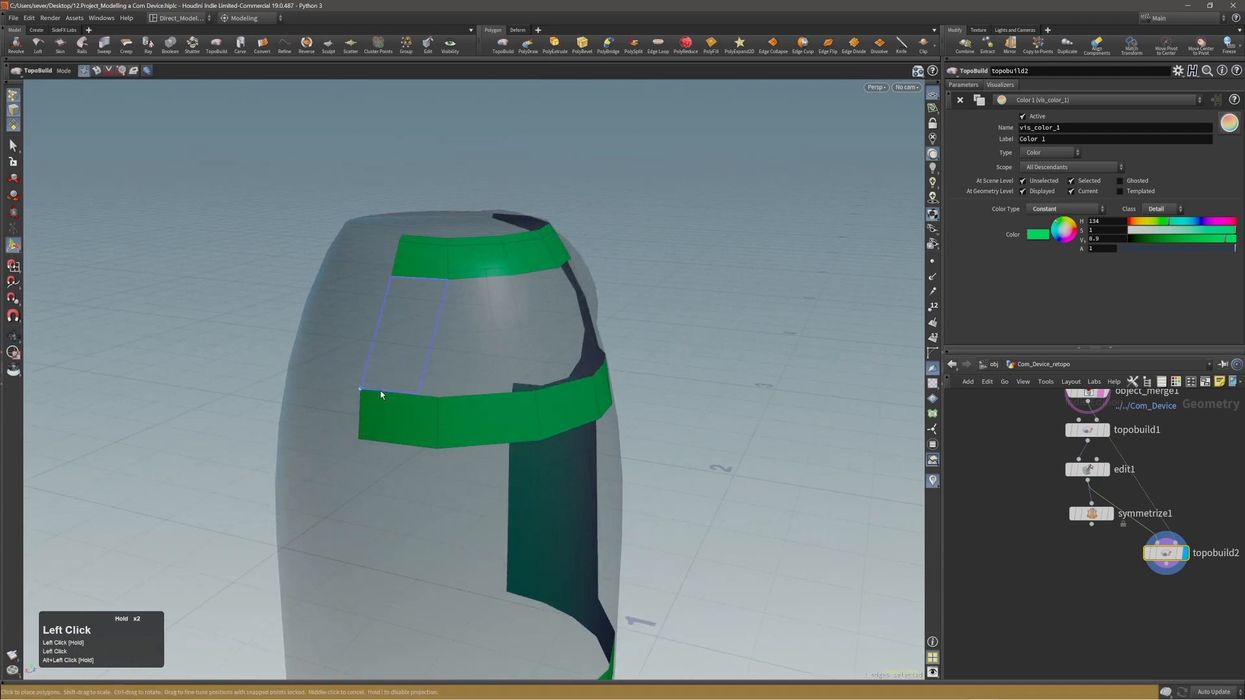
pyautogui.click(398, 395)
pyautogui.keyDown('alt'); pyautogui.moveTo(472, 394); pyautogui.dragTo(468, 287); pyautogui.keyUp('alt')
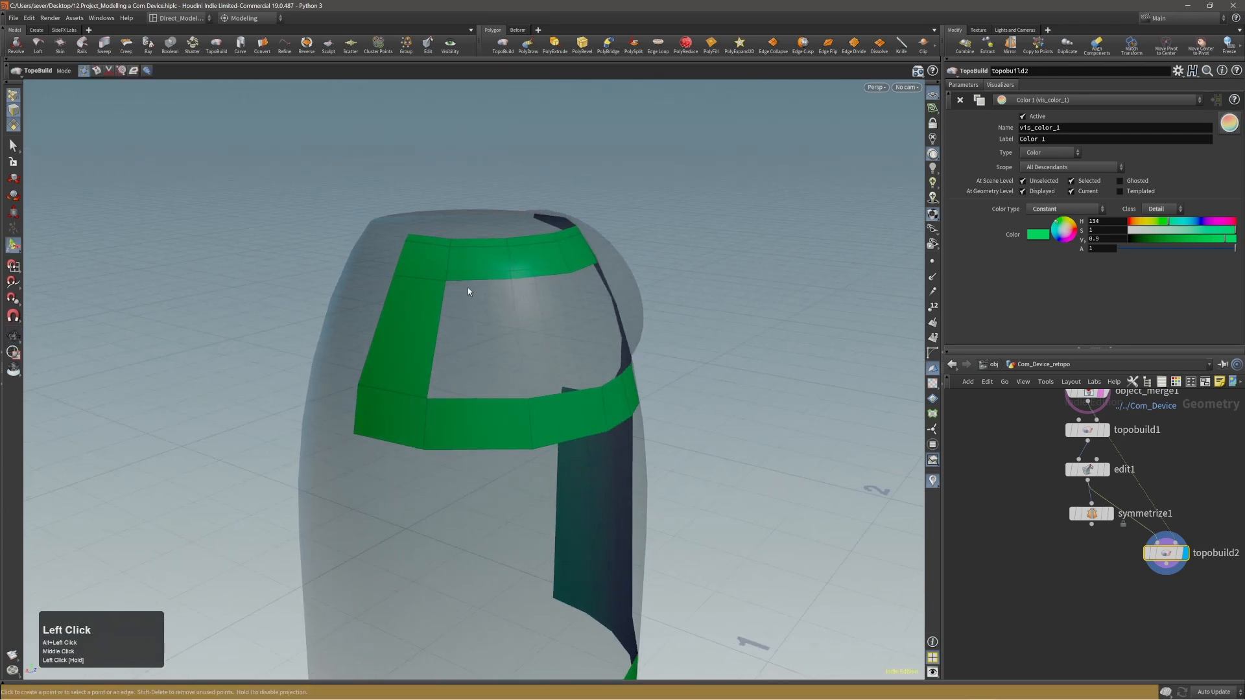
# Bridge the next section between the rim and middle bands with a polygon, and fill the adjoining one toward the disc.
pyautogui.click(469, 283)
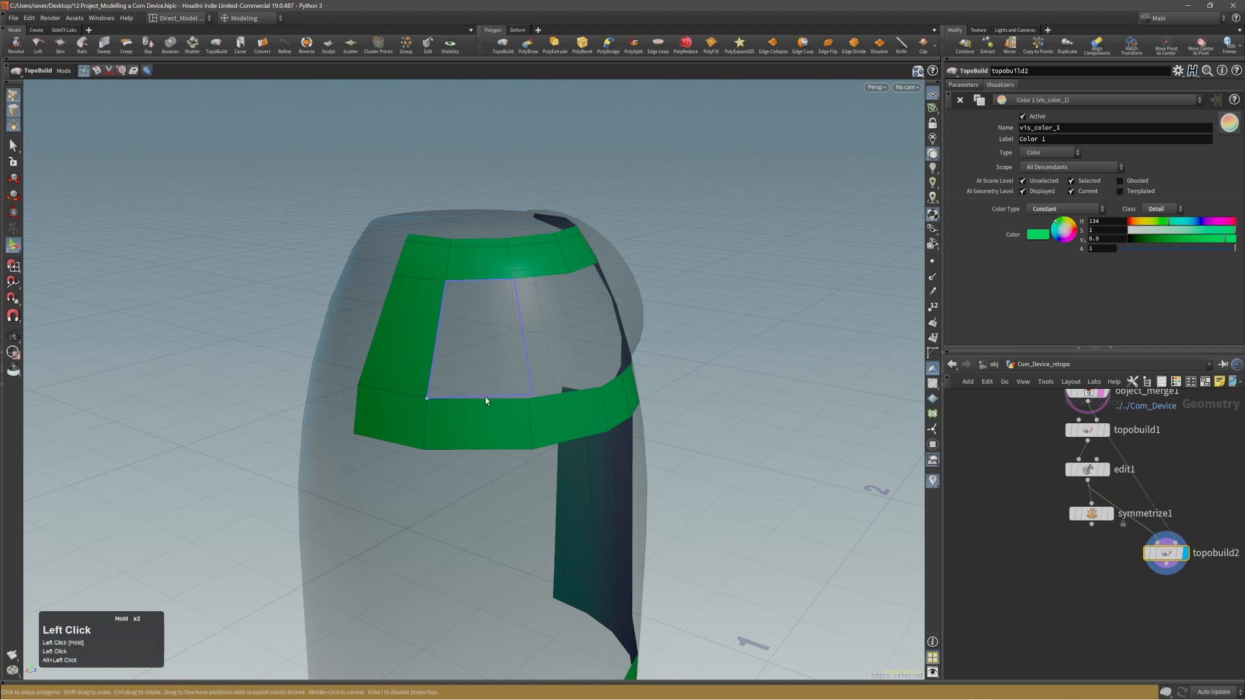
pyautogui.click(481, 403)
pyautogui.keyDown('alt'); pyautogui.moveTo(550, 366); pyautogui.dragTo(507, 355); pyautogui.keyUp('alt')
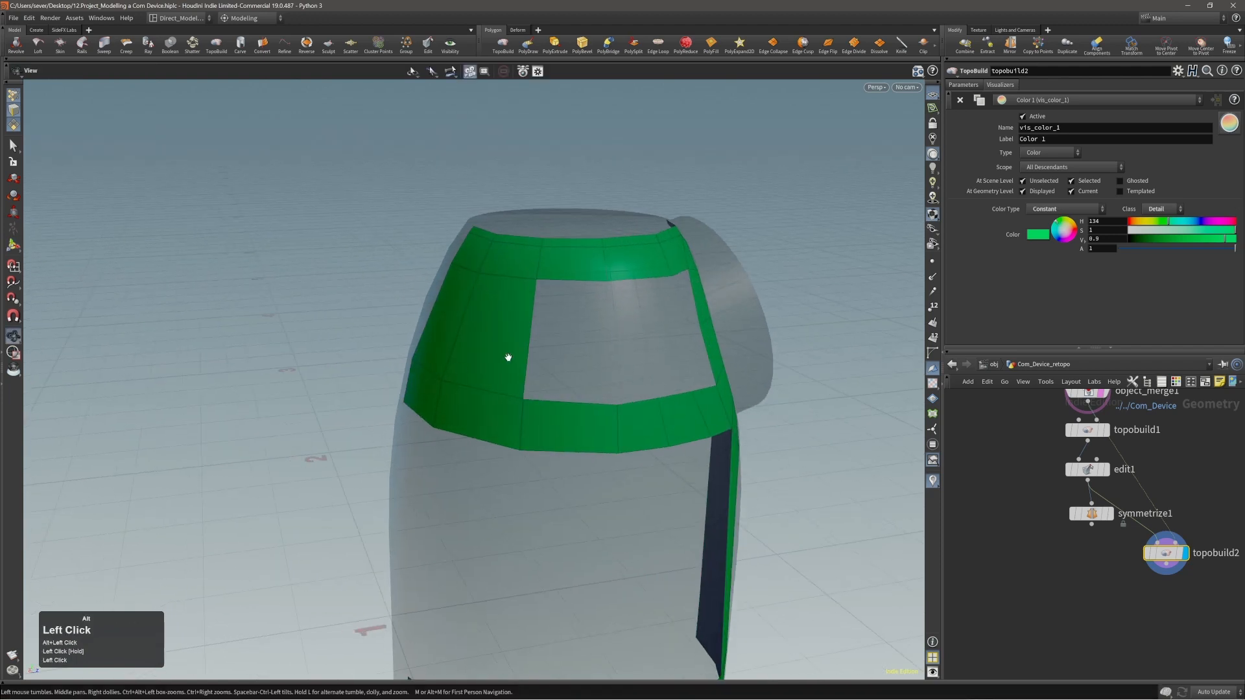
pyautogui.click(531, 319)
pyautogui.middleClick(573, 334)
pyautogui.press('f')
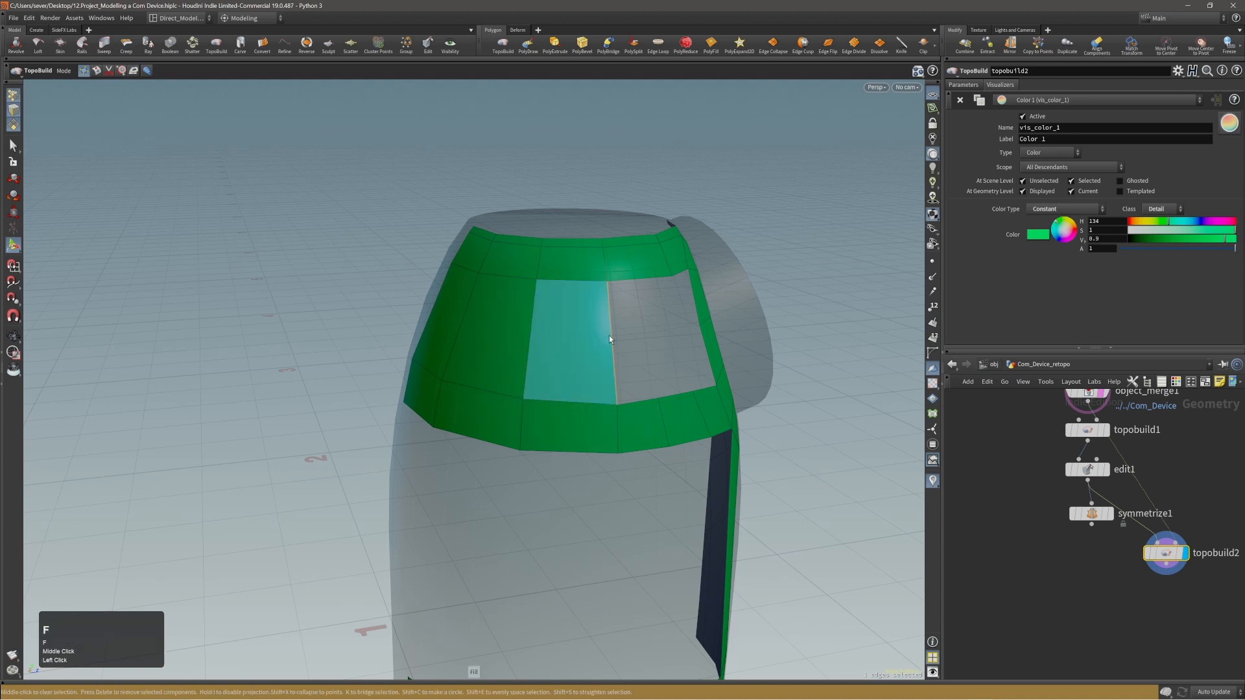
# Try repeating Fill across the remaining opening beside the disc ring, and undo the last fills.
pyautogui.keyDown('alt'); pyautogui.moveTo(609, 336); pyautogui.dragTo(585, 336); pyautogui.keyUp('alt')
pyautogui.press('f')
pyautogui.keyDown('alt'); pyautogui.moveTo(656, 339); pyautogui.dragTo(597, 347, button='middle'); pyautogui.keyUp('alt')
pyautogui.press('f')
pyautogui.keyDown('alt'); pyautogui.moveTo(616, 359); pyautogui.dragTo(640, 344, button='right'); pyautogui.keyUp('alt')
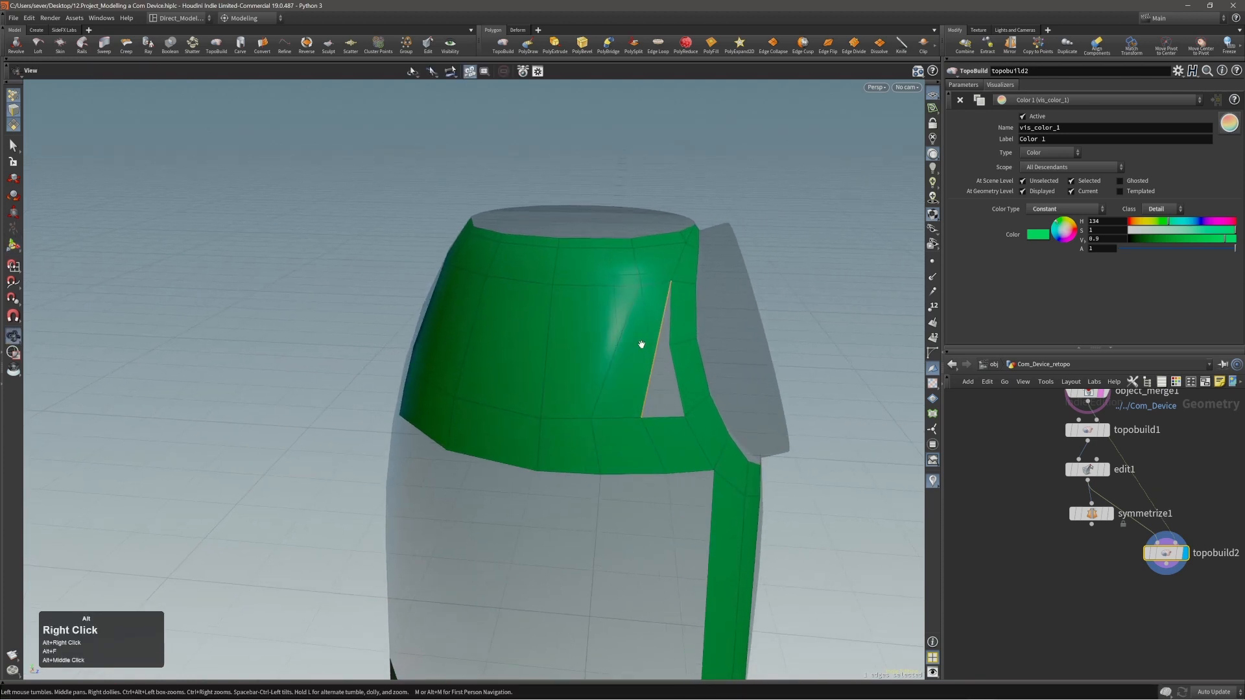
pyautogui.keyDown('alt'); pyautogui.moveTo(639, 344); pyautogui.dragTo(605, 330); pyautogui.keyUp('alt')
pyautogui.hotkey('ctrl', 'alt', 'z')
pyautogui.hotkey('ctrl', 'z')
# Slide the lower corner of the upper panel's open side along the middle band toward the disc ring.
pyautogui.keyDown('alt'); pyautogui.moveTo(605, 331); pyautogui.dragTo(619, 332, button='right'); pyautogui.keyUp('alt')
pyautogui.keyDown('alt'); pyautogui.moveTo(618, 332); pyautogui.dragTo(623, 337); pyautogui.keyUp('alt')
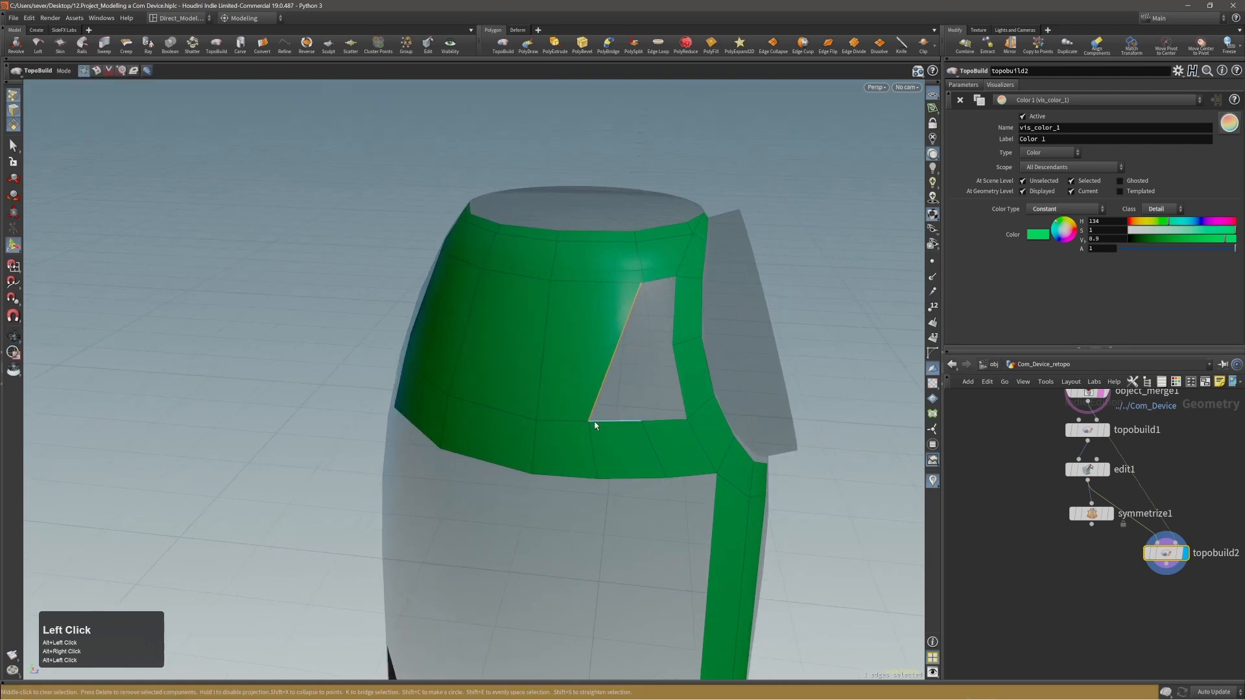
pyautogui.keyDown('alt'); pyautogui.moveTo(617, 445); pyautogui.dragTo(655, 421); pyautogui.keyUp('alt')
pyautogui.middleClick(839, 284)
pyautogui.click(594, 337)
# Insert a horizontal edge loop across the filled upper panel, using 2 divisions in Split mode.
pyautogui.press('shift')
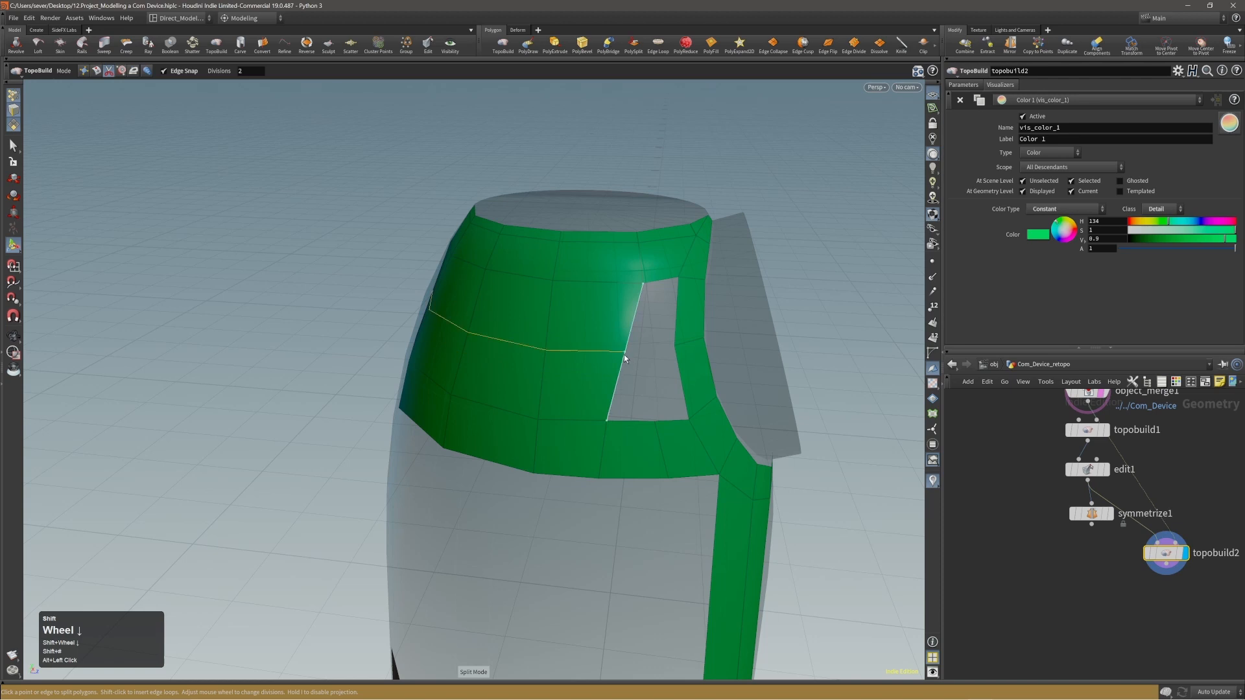
pyautogui.press('alt')
pyautogui.keyDown('alt'); pyautogui.moveTo(652, 378); pyautogui.dragTo(639, 352); pyautogui.keyUp('alt')
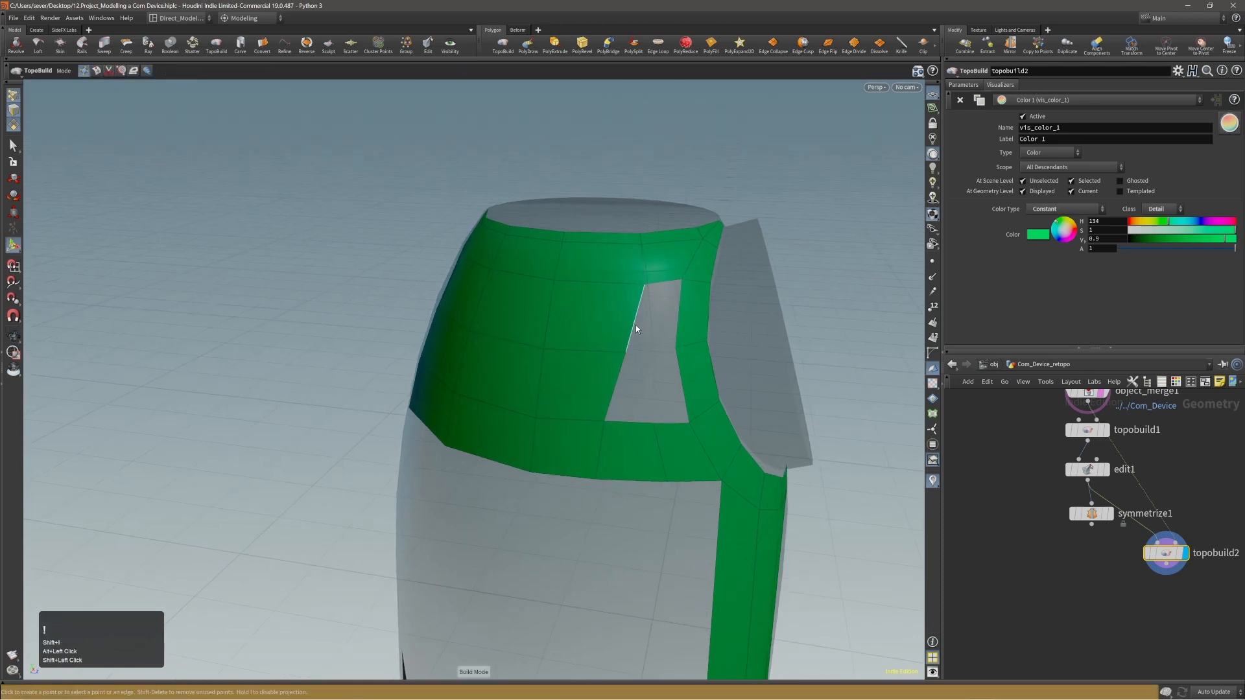
# Fill the opening beside the disc ring from the upper half of the panel's split side edge.
pyautogui.click(635, 326)
pyautogui.hotkey('shift', 'f')
pyautogui.press('f')
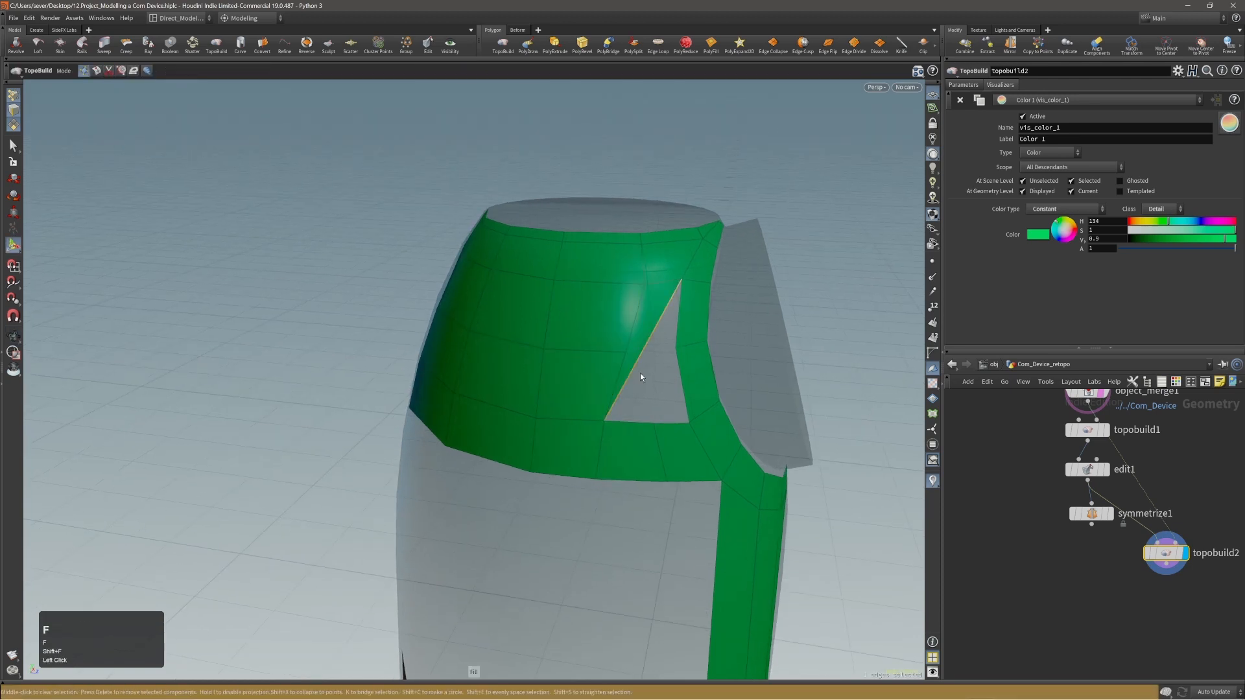
# Undo the last fills and refill the opening beside the disc ring with Fill, row by row from its upper edge.
pyautogui.hotkey('ctrl', 'z')
pyautogui.hotkey('ctrl', 'z')
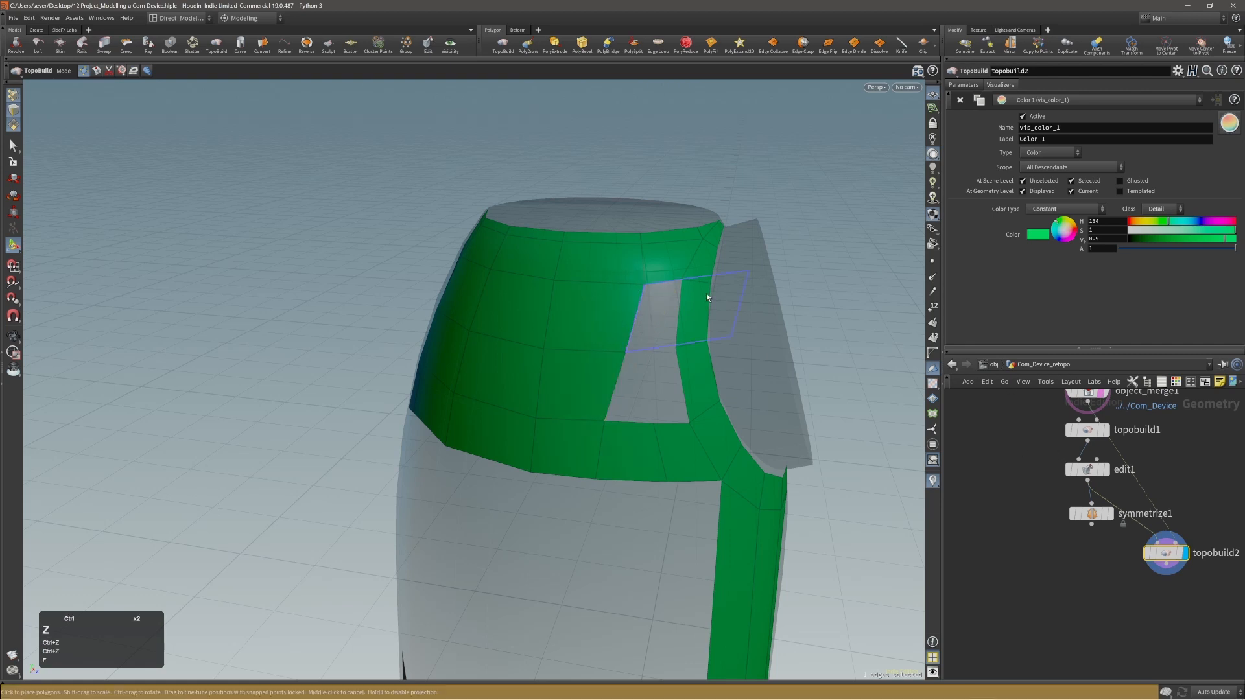
pyautogui.middleClick(664, 284)
pyautogui.click(655, 305)
pyautogui.press('f')
pyautogui.press('f')
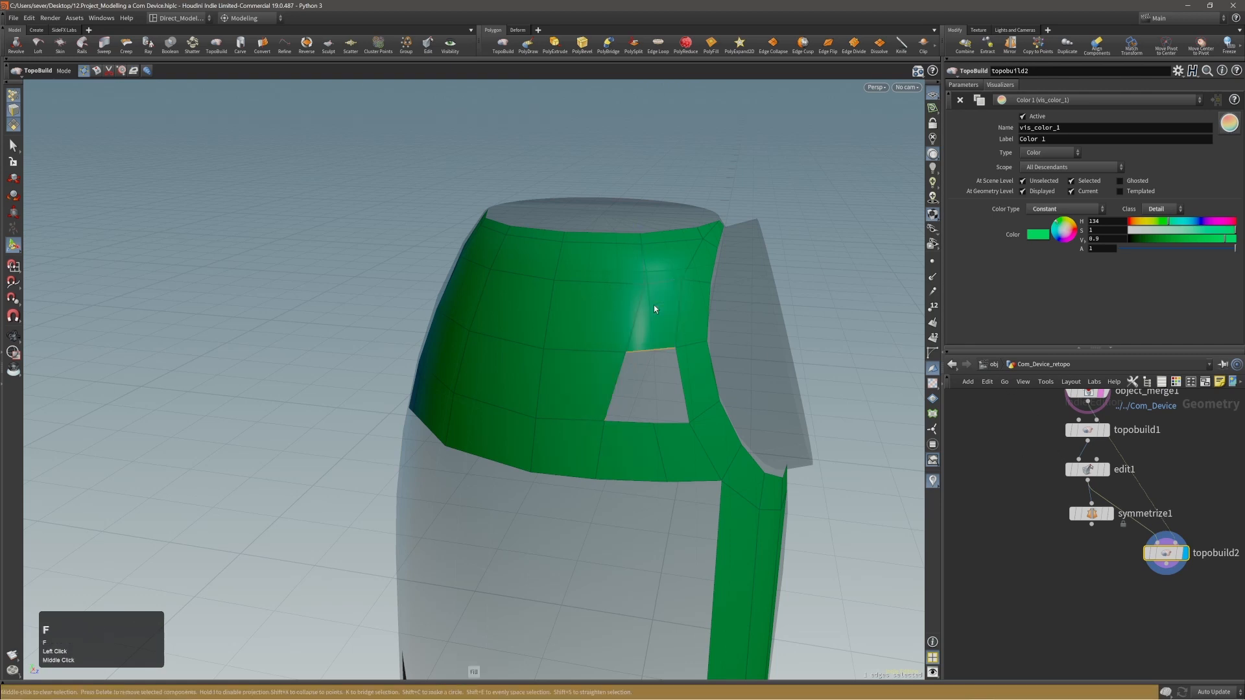
pyautogui.keyDown('alt'); pyautogui.moveTo(655, 317); pyautogui.dragTo(562, 344); pyautogui.keyUp('alt')
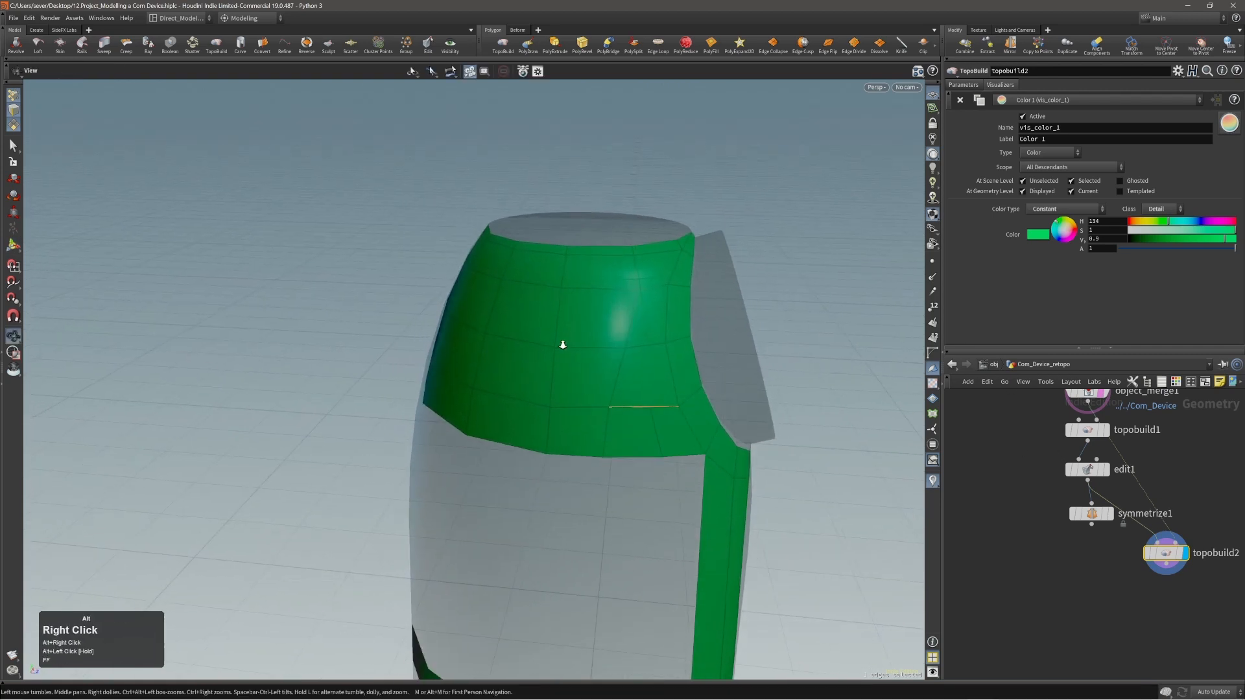
# In Brush mode, shift the points of the newly filled faces beside the disc ring to even out the quads.
pyautogui.hotkey('shift', 's')
pyautogui.moveTo(636, 290); pyautogui.dragTo(624, 292)
pyautogui.click(625, 292)
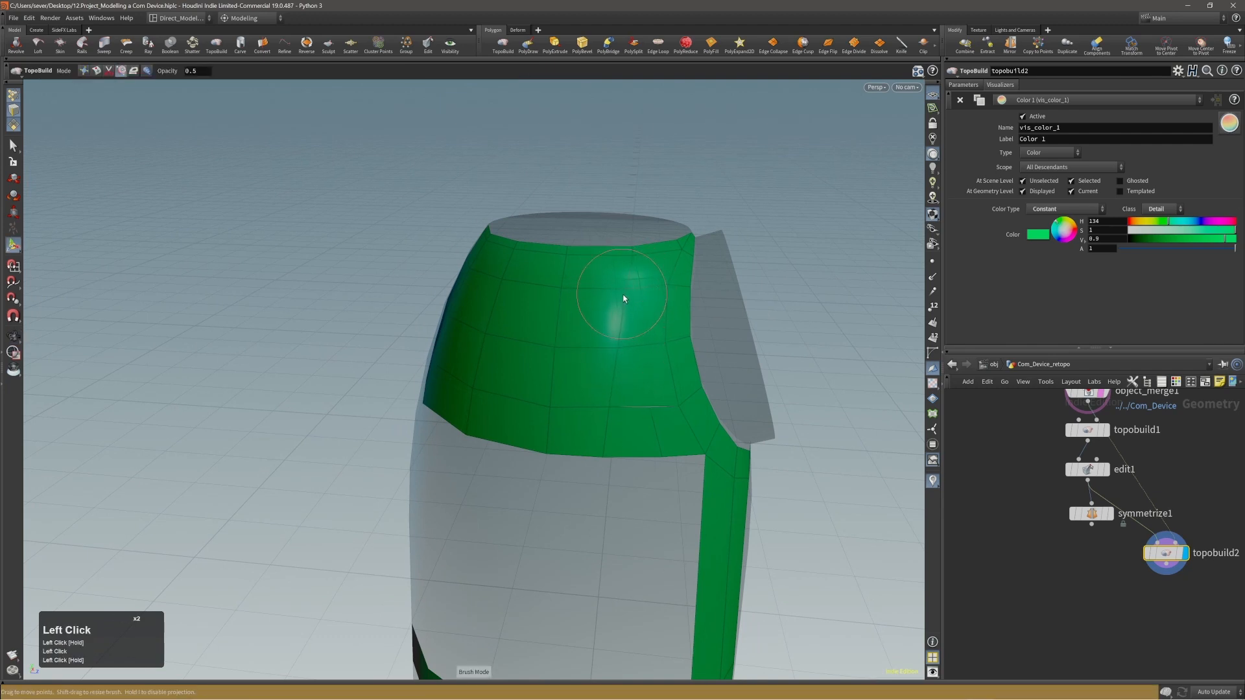
pyautogui.click(623, 295)
pyautogui.click(617, 350)
pyautogui.moveTo(616, 396)
pyautogui.keyDown('alt'); pyautogui.mouseDown()
pyautogui.moveTo(601, 448)
pyautogui.moveTo(556, 378)
pyautogui.mouseUp(); pyautogui.keyUp('alt')
pyautogui.click(602, 452)
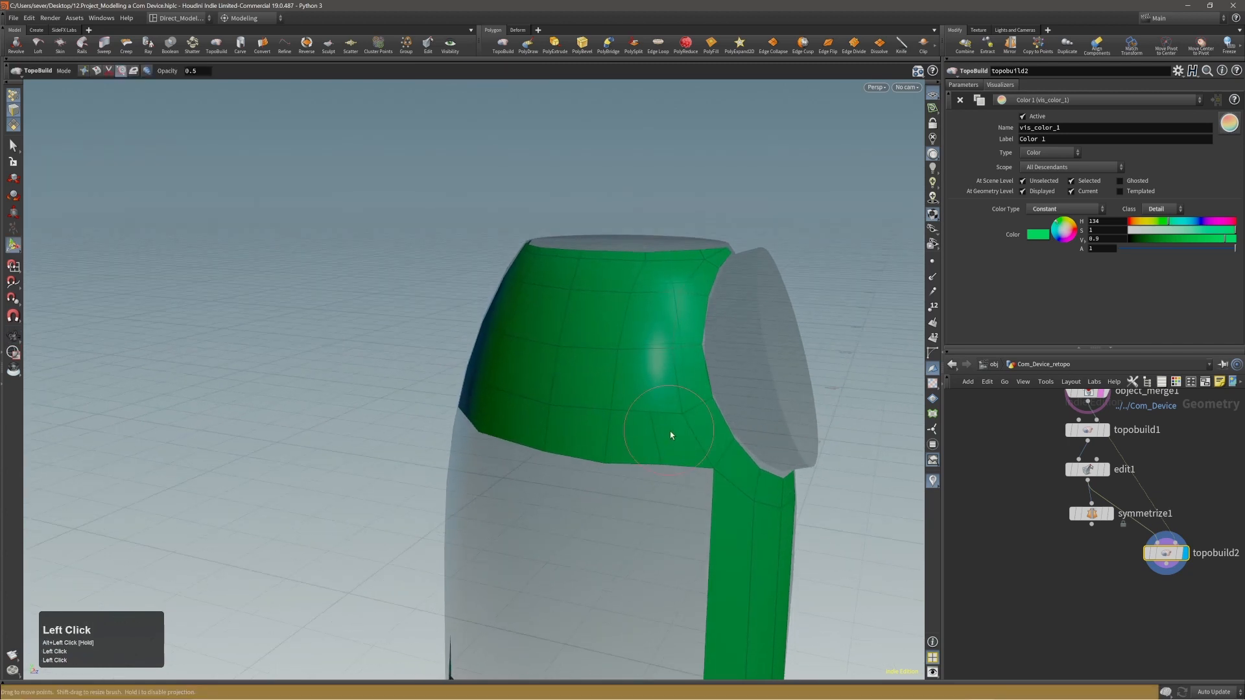
pyautogui.hotkey('shift', '1')
pyautogui.keyDown('shift'); pyautogui.click(653, 431); pyautogui.keyUp('shift')
pyautogui.hotkey('ctrl', 'z')
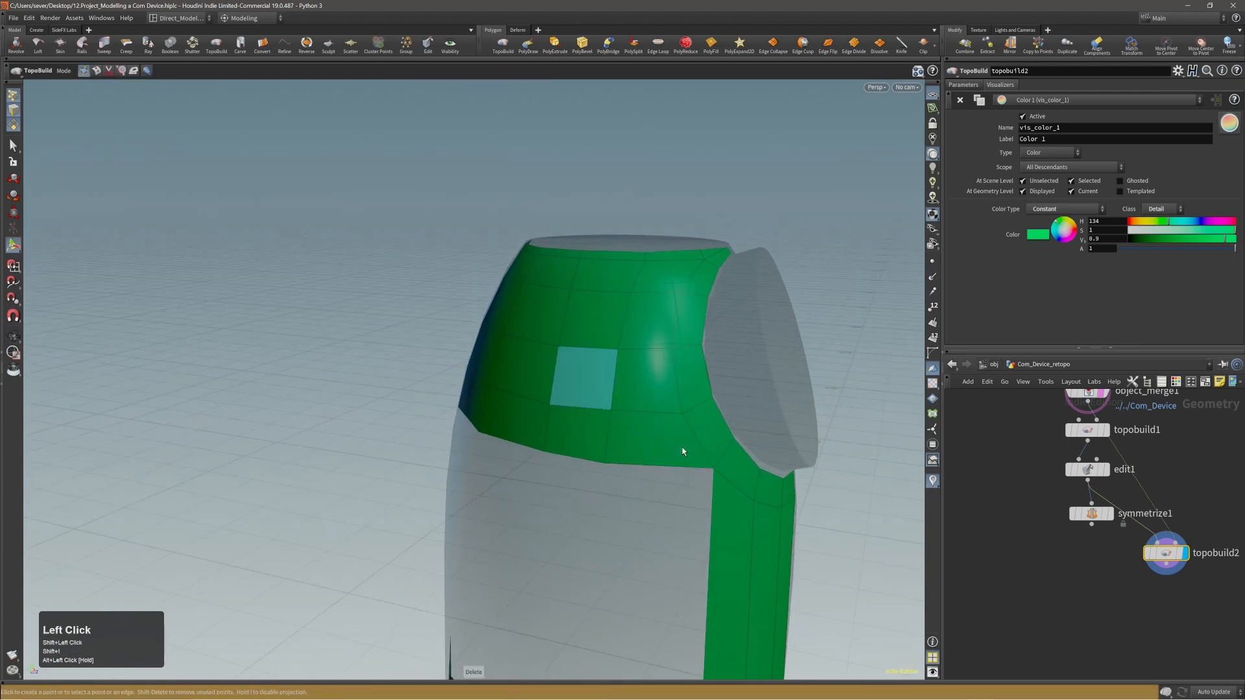
# Brush the points across the middle of the upper panel to smooth the edge flow from the disc ring toward the front.
pyautogui.hotkey('shift', '4')
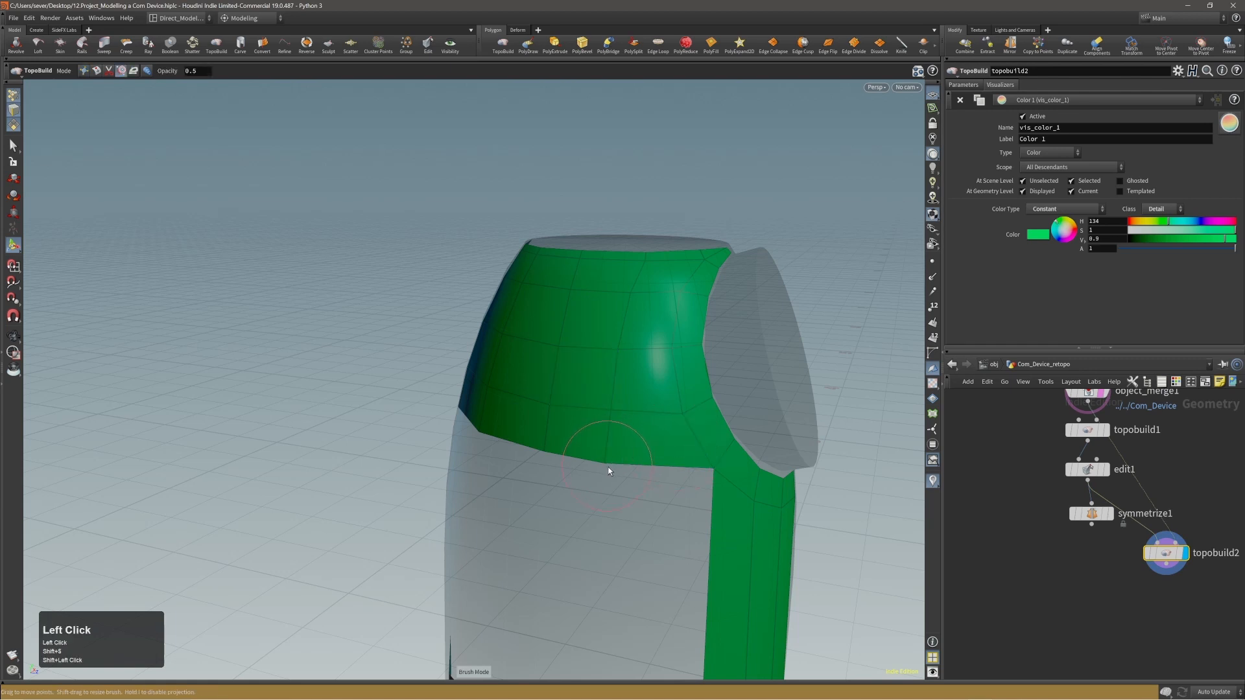
pyautogui.keyDown('alt'); pyautogui.moveTo(638, 420); pyautogui.dragTo(616, 364); pyautogui.keyUp('alt')
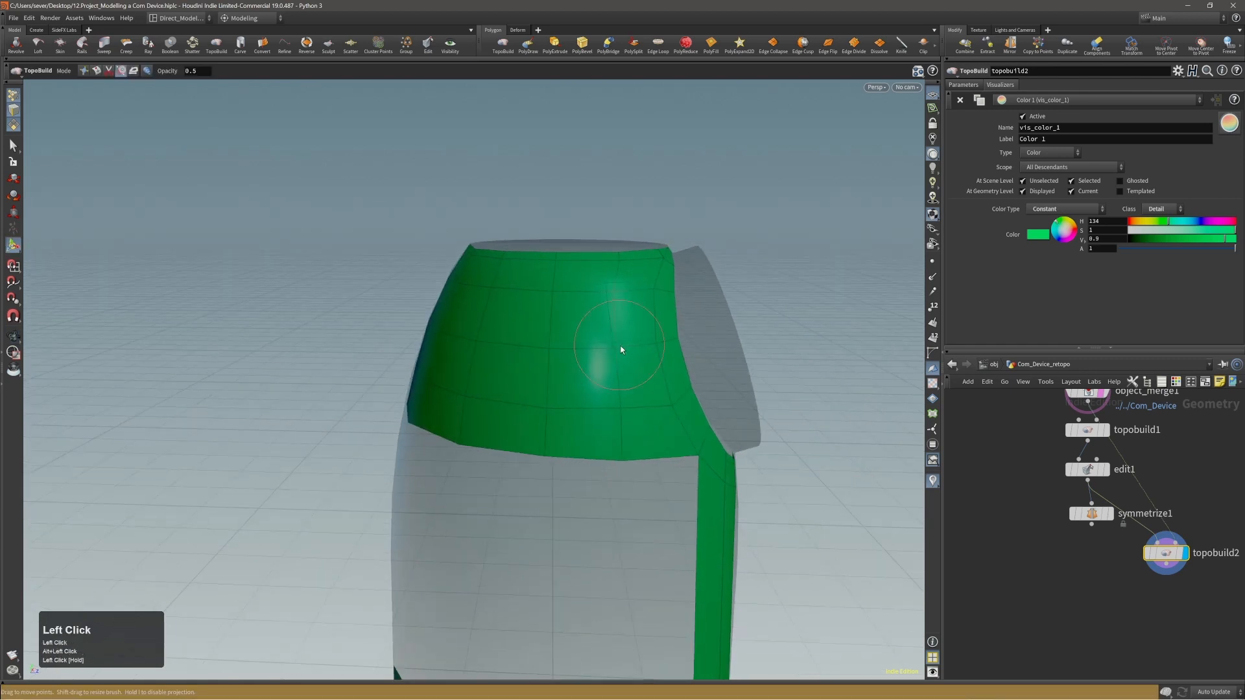
pyautogui.keyDown('alt'); pyautogui.moveTo(613, 318); pyautogui.dragTo(634, 279); pyautogui.keyUp('alt')
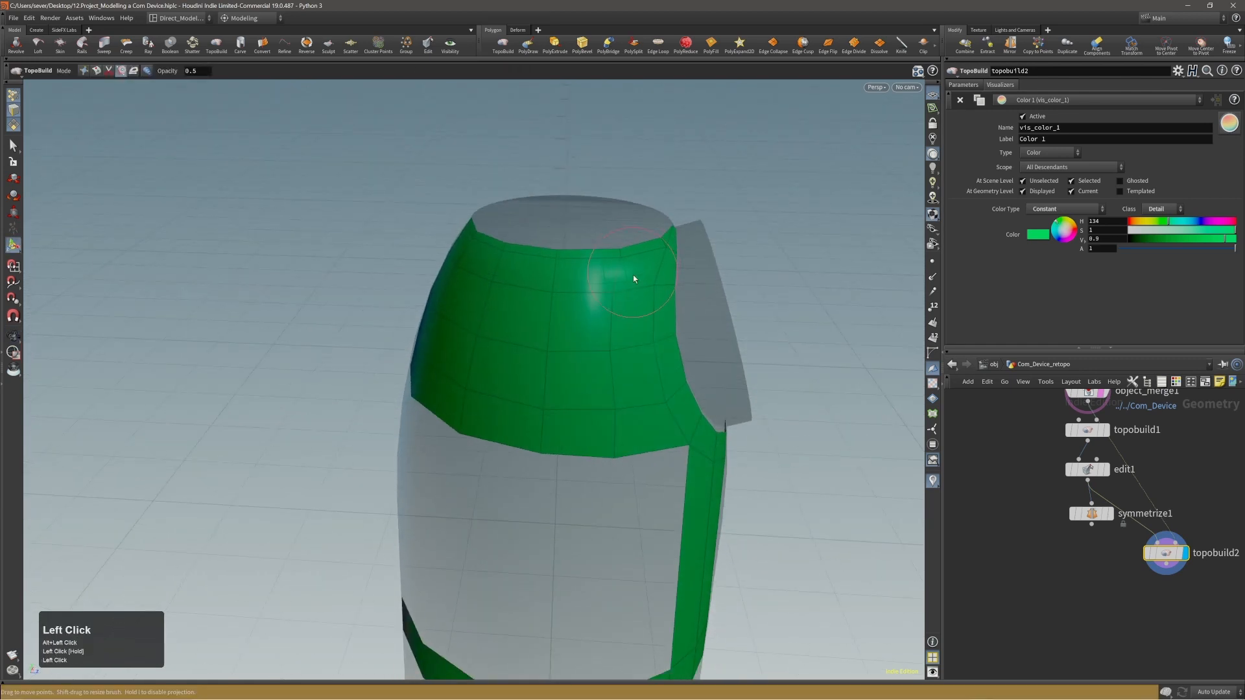
pyautogui.keyDown('alt'); pyautogui.moveTo(592, 322); pyautogui.dragTo(570, 298); pyautogui.keyUp('alt')
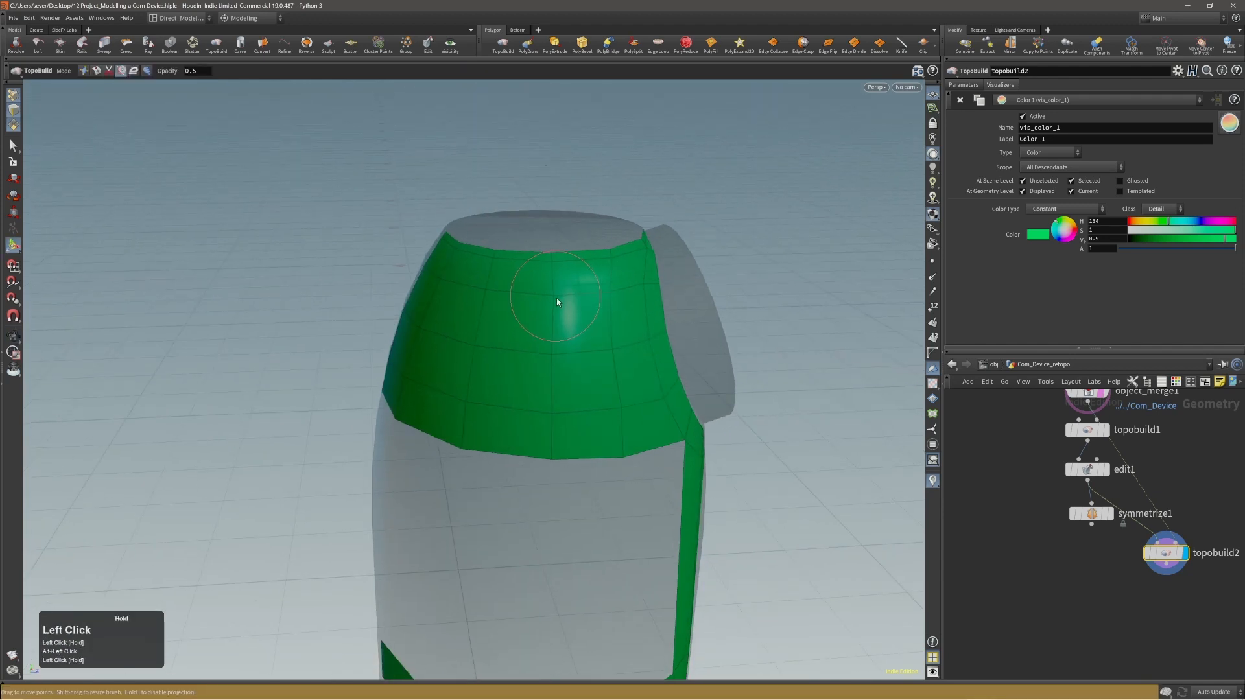
pyautogui.keyDown('alt'); pyautogui.moveTo(557, 365); pyautogui.dragTo(533, 431); pyautogui.keyUp('alt')
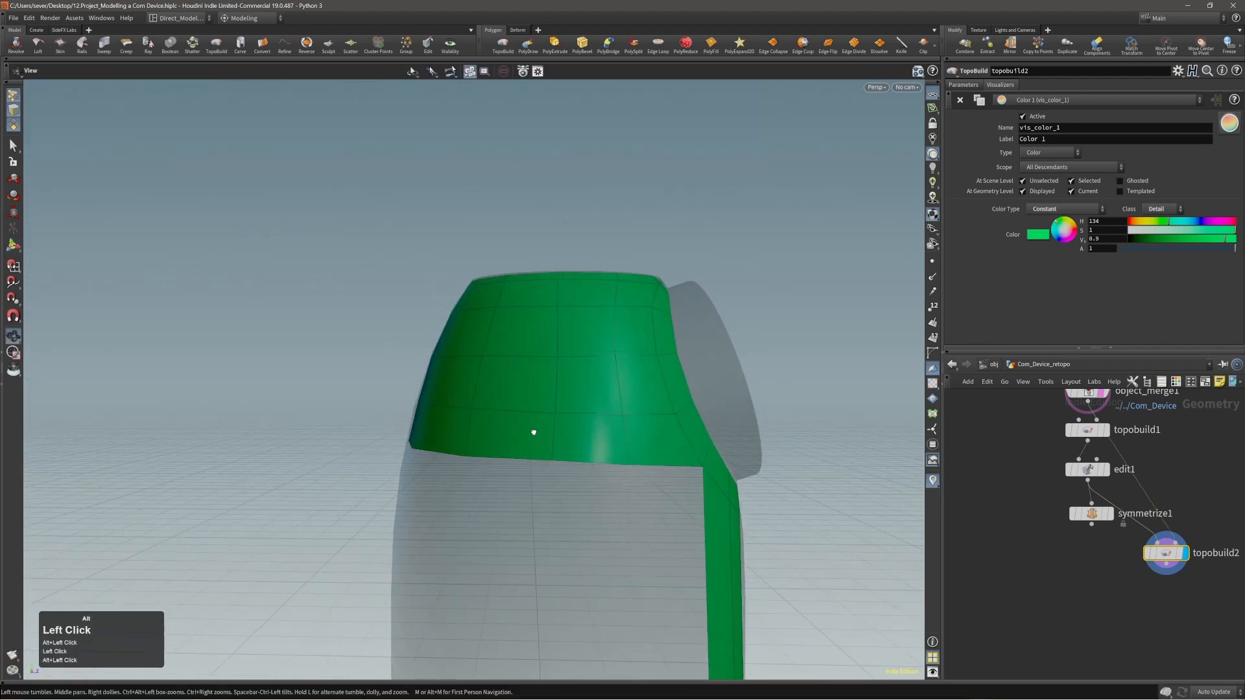
# Brush the points along the upper panel's lower border and its open side edge into a cleaner line.
pyautogui.moveTo(459, 458)
pyautogui.mouseDown()
pyautogui.moveTo(439, 458)
pyautogui.moveTo(495, 456)
pyautogui.mouseUp()
pyautogui.moveTo(329, 457)
pyautogui.mouseDown()
pyautogui.moveTo(326, 469)
pyautogui.moveTo(348, 418)
pyautogui.mouseUp()
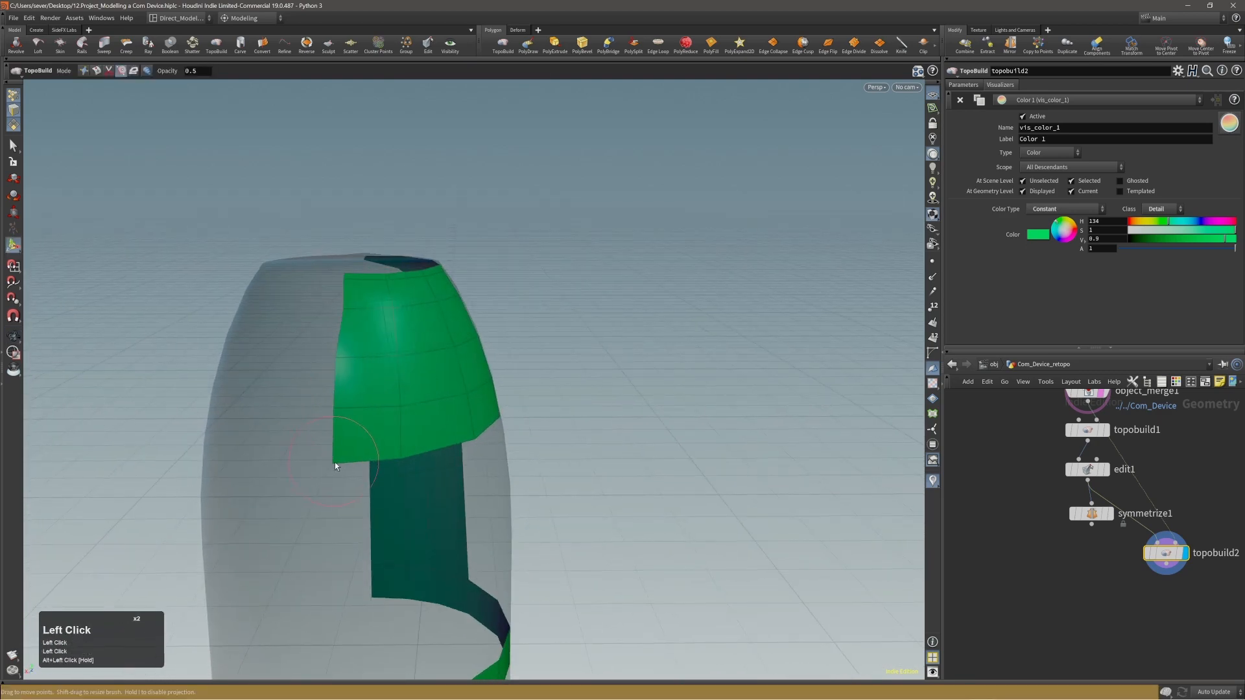
pyautogui.keyDown('alt'); pyautogui.moveTo(334, 461); pyautogui.dragTo(339, 448); pyautogui.keyUp('alt')
pyautogui.moveTo(349, 312); pyautogui.dragTo(345, 310)
pyautogui.keyDown('alt'); pyautogui.moveTo(449, 306); pyautogui.dragTo(485, 368); pyautogui.keyUp('alt')
pyautogui.keyDown('alt'); pyautogui.moveTo(485, 368); pyautogui.dragTo(469, 354, button='middle'); pyautogui.keyUp('alt')
pyautogui.moveTo(474, 364); pyautogui.dragTo(476, 361)
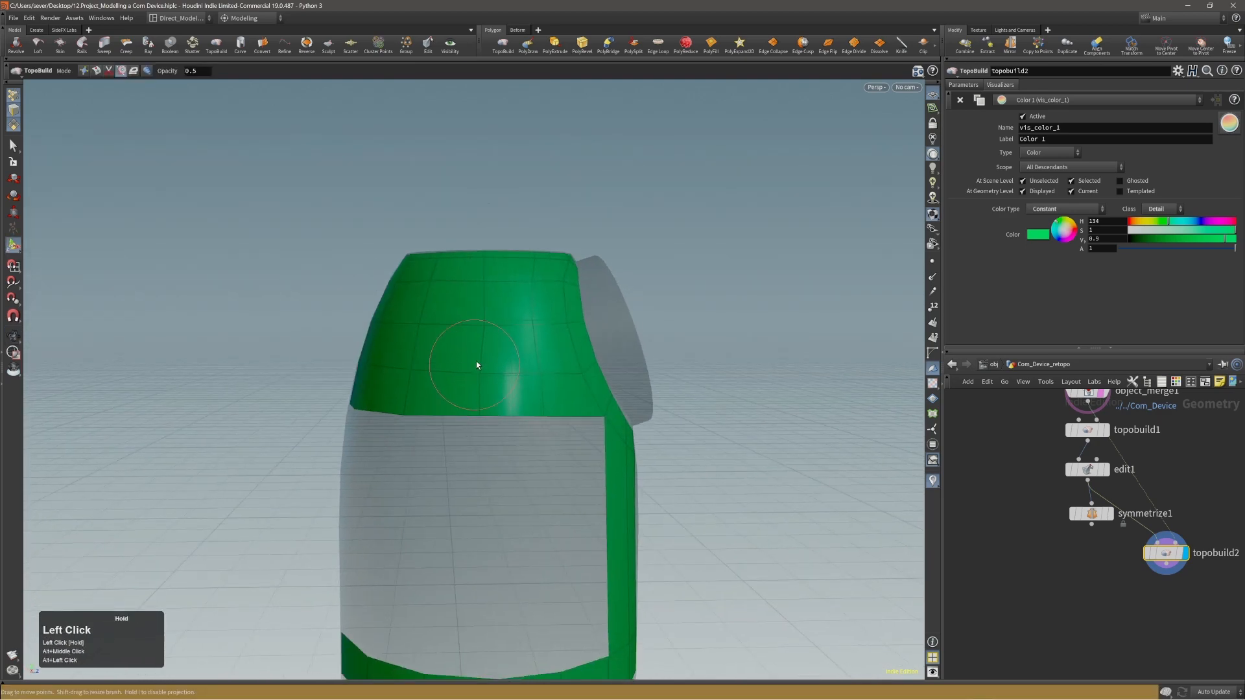
pyautogui.keyDown('alt'); pyautogui.moveTo(476, 420); pyautogui.dragTo(400, 405, button='right'); pyautogui.keyUp('alt')
# Select the partial edge loop along the upper panel's lower border and start the Scale tool on it in an Edit node.
pyautogui.keyDown('alt'); pyautogui.moveTo(400, 406); pyautogui.dragTo(517, 392); pyautogui.keyUp('alt')
pyautogui.keyDown('alt'); pyautogui.moveTo(517, 393); pyautogui.dragTo(536, 391, button='right'); pyautogui.keyUp('alt')
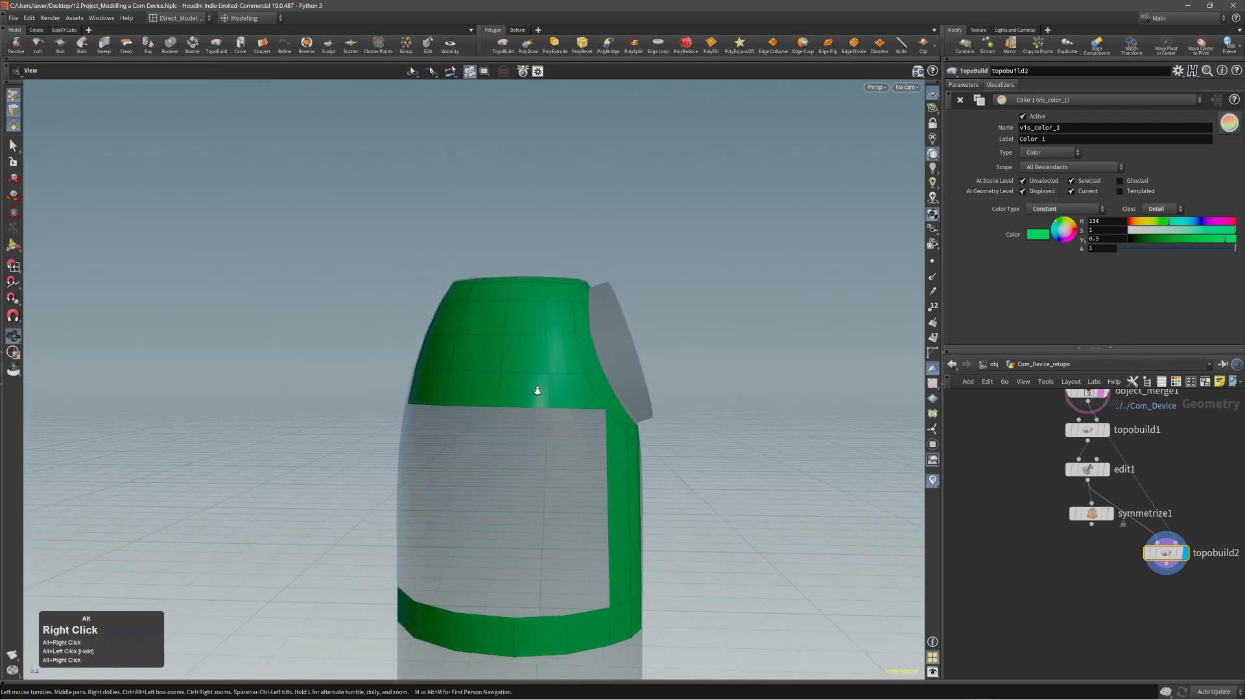
pyautogui.keyDown('alt'); pyautogui.moveTo(536, 391); pyautogui.dragTo(538, 365, button='middle'); pyautogui.keyUp('alt')
pyautogui.keyDown('alt'); pyautogui.moveTo(538, 364); pyautogui.dragTo(556, 364, button='right'); pyautogui.keyUp('alt')
pyautogui.keyDown('alt'); pyautogui.moveTo(555, 363); pyautogui.dragTo(383, 373); pyautogui.keyUp('alt')
pyautogui.press('1')
pyautogui.press('s')
pyautogui.click(574, 382)
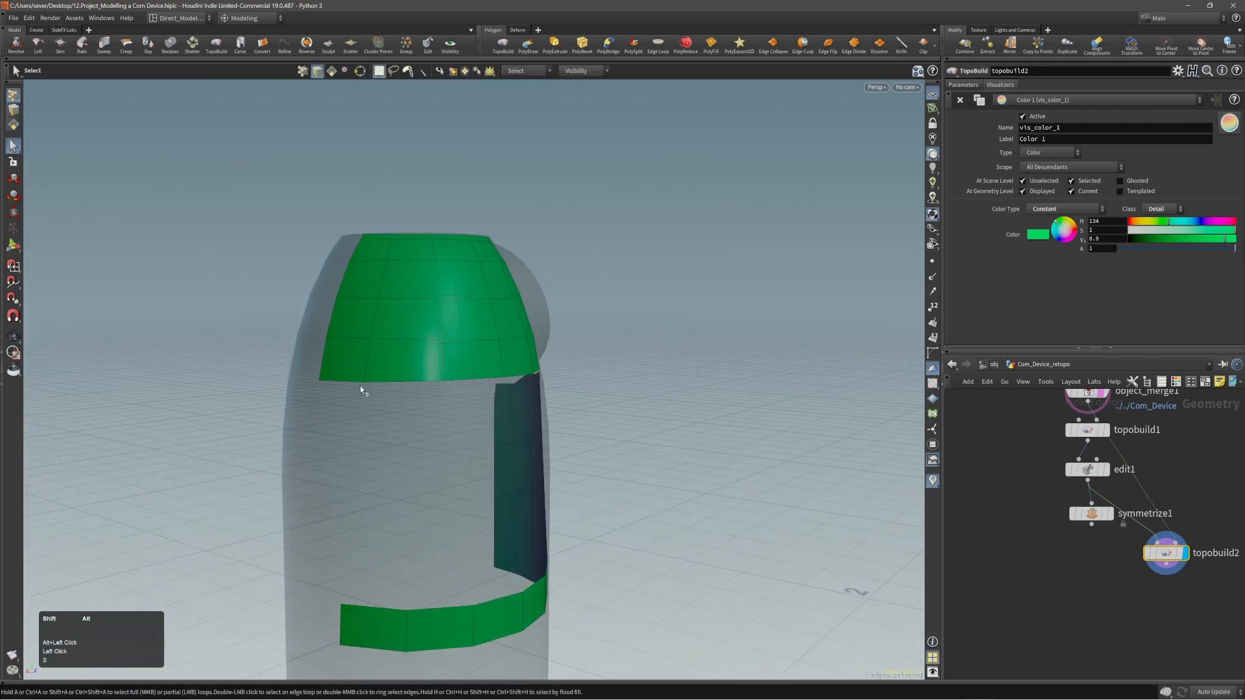
pyautogui.hotkey('shift', 'a')
pyautogui.keyDown('shift'); pyautogui.click(359, 385); pyautogui.keyUp('shift')
pyautogui.keyDown('alt'); pyautogui.moveTo(461, 379); pyautogui.dragTo(449, 378); pyautogui.keyUp('alt')
pyautogui.press('e')
pyautogui.keyDown('alt'); pyautogui.moveTo(558, 369); pyautogui.dragTo(529, 350, button='right'); pyautogui.keyUp('alt')
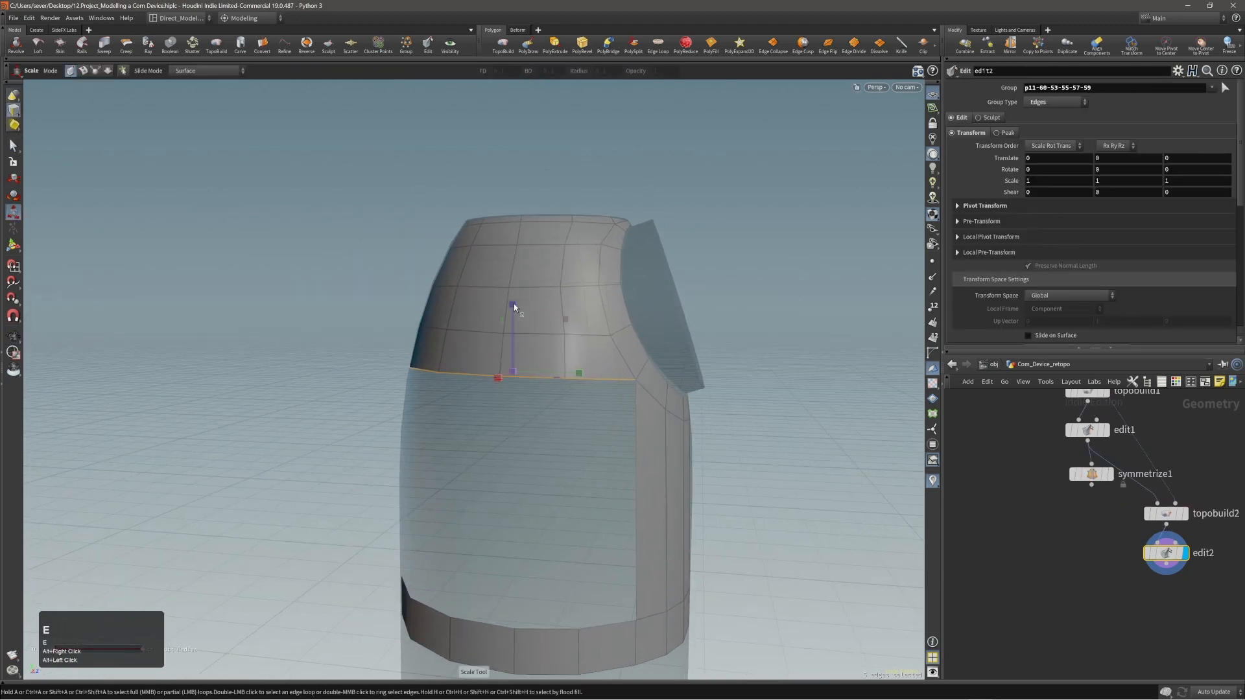
# Try to flatten the selected lower border edges by scaling them vertically, and undo the attempts.
pyautogui.moveTo(514, 304); pyautogui.dragTo(515, 374)
pyautogui.hotkey('ctrl', 'z')
pyautogui.hotkey('ctrl', 'z')
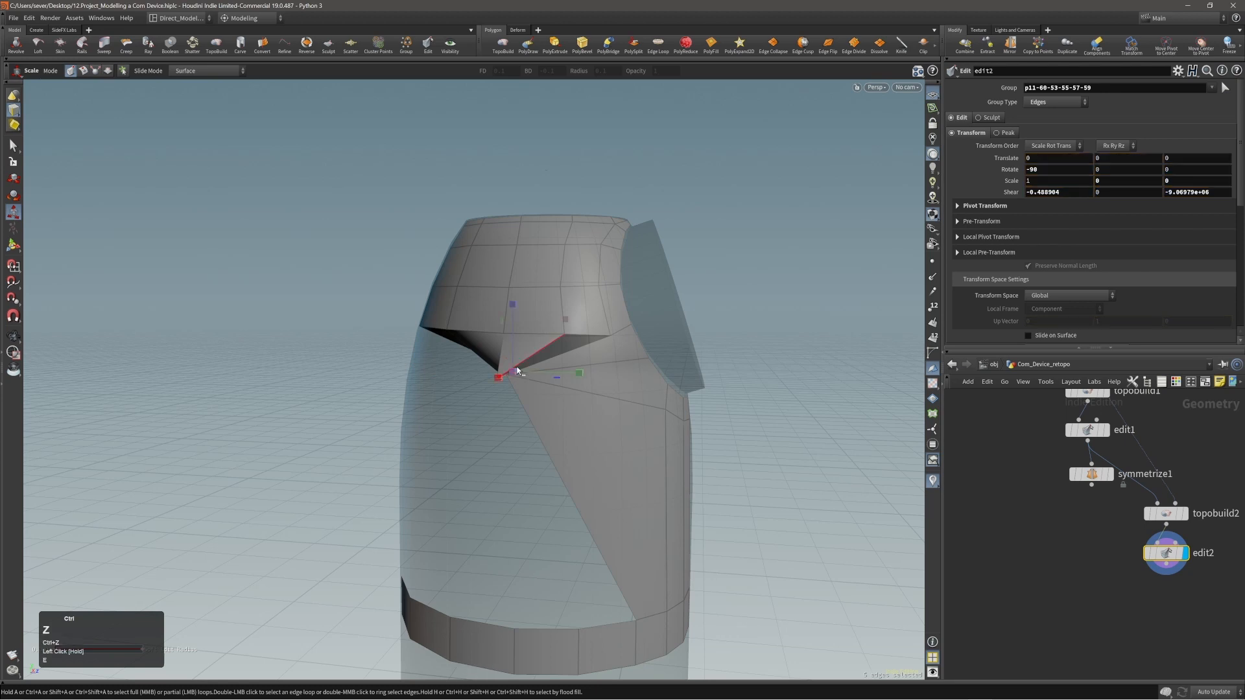
pyautogui.keyDown('ctrl'); pyautogui.moveTo(513, 305); pyautogui.dragTo(515, 373); pyautogui.keyUp('ctrl')
pyautogui.keyDown('alt'); pyautogui.moveTo(514, 373); pyautogui.dragTo(700, 312, button='right'); pyautogui.keyUp('alt')
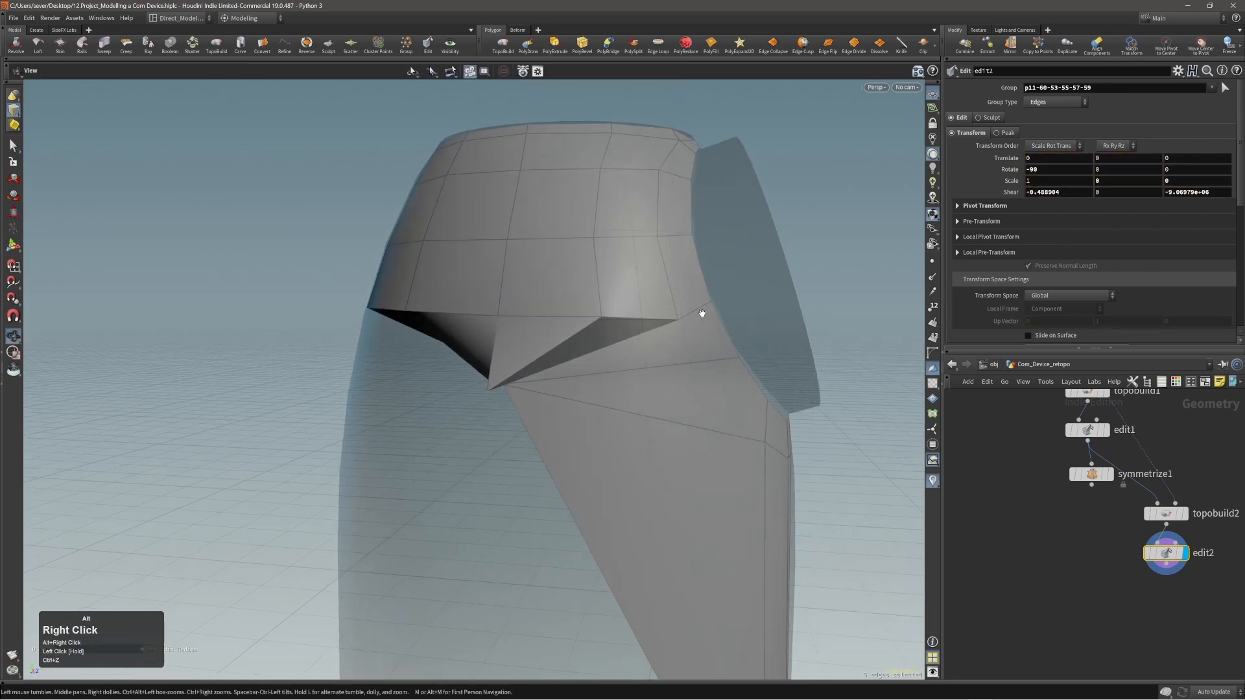
pyautogui.hotkey('ctrl', 'z')
# Flatten the upper panel's lower border edges by scaling them vertically to nearly zero.
pyautogui.keyDown('shift'); pyautogui.moveTo(515, 313); pyautogui.dragTo(520, 384); pyautogui.keyUp('shift')
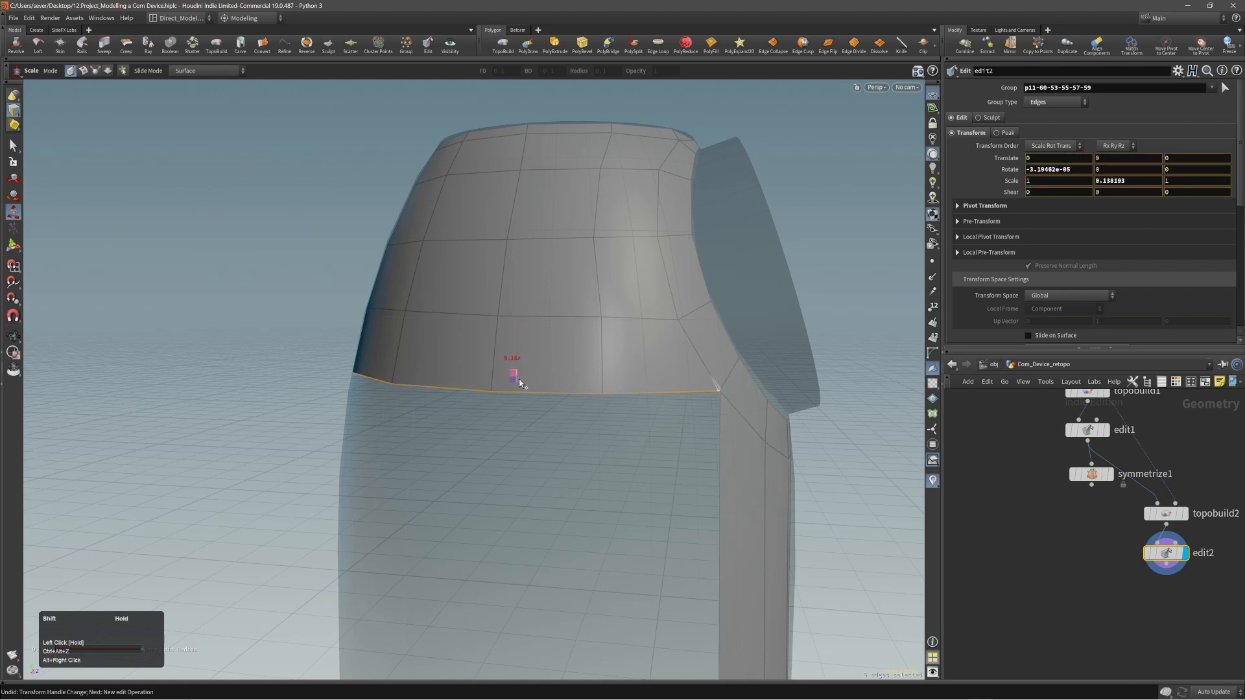
pyautogui.moveTo(513, 463)
pyautogui.keyDown('shift'); pyautogui.mouseDown()
pyautogui.moveTo(515, 487)
pyautogui.moveTo(517, 470)
pyautogui.mouseUp(); pyautogui.keyUp('shift')
pyautogui.keyDown('alt'); pyautogui.moveTo(629, 400); pyautogui.dragTo(571, 382, button='middle'); pyautogui.keyUp('alt')
pyautogui.keyDown('alt'); pyautogui.moveTo(570, 382); pyautogui.dragTo(703, 330, button='right'); pyautogui.keyUp('alt')
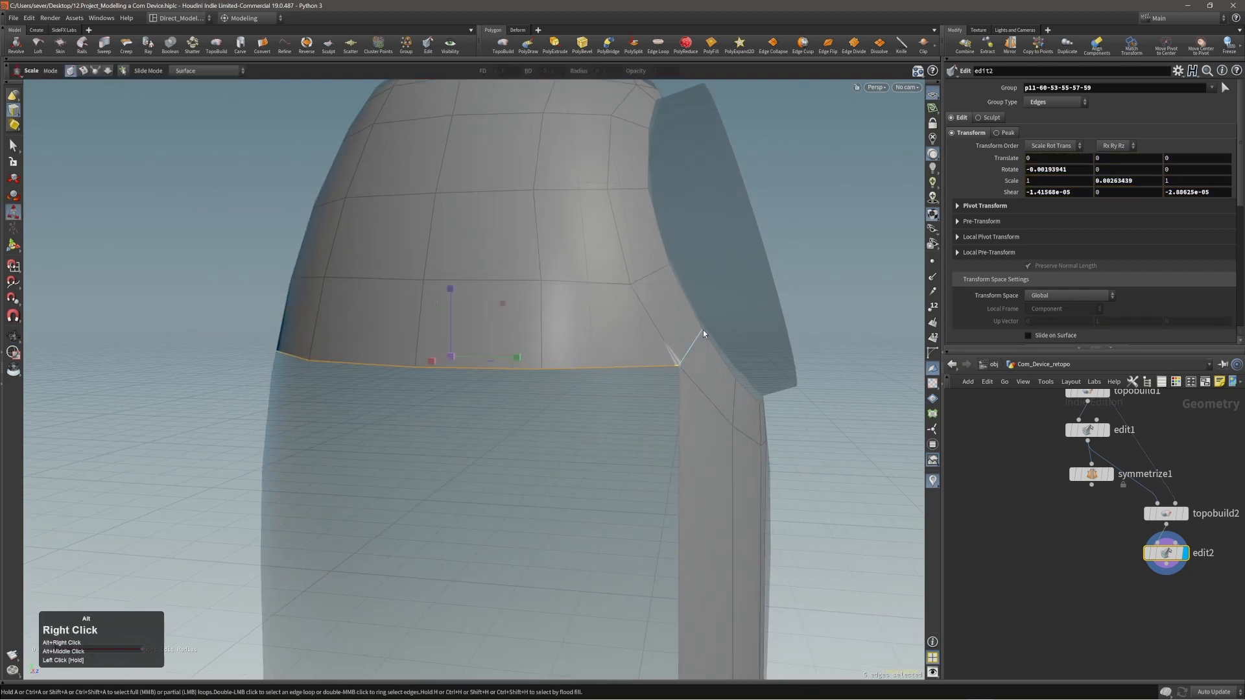
# Move the flattened lower border edges down by about 0.0018 units.
pyautogui.press('t')
pyautogui.moveTo(838, 257); pyautogui.dragTo(836, 262, button='middle')
pyautogui.keyDown('alt'); pyautogui.moveTo(494, 278); pyautogui.dragTo(356, 328, button='right'); pyautogui.keyUp('alt')
pyautogui.keyDown('alt'); pyautogui.moveTo(503, 311); pyautogui.dragTo(336, 344, button='right'); pyautogui.keyUp('alt')
pyautogui.keyDown('alt'); pyautogui.moveTo(337, 344); pyautogui.dragTo(457, 337); pyautogui.keyUp('alt')
pyautogui.keyDown('alt'); pyautogui.moveTo(457, 336); pyautogui.dragTo(562, 289, button='right'); pyautogui.keyUp('alt')
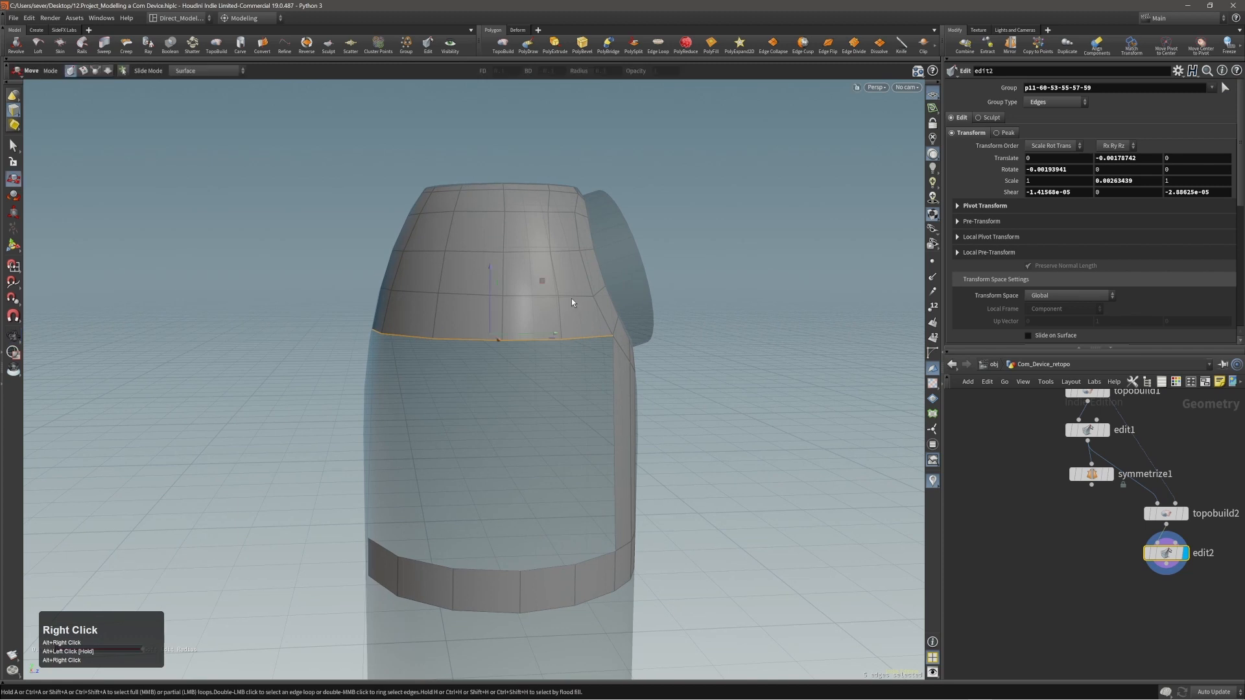
# Select the horizontal edge row directly above the panel's lower border and flatten it by scaling vertically.
pyautogui.click(570, 298)
pyautogui.keyDown('alt'); pyautogui.moveTo(570, 297); pyautogui.dragTo(513, 308); pyautogui.keyUp('alt')
pyautogui.press('a')
pyautogui.click(354, 289)
pyautogui.keyDown('alt'); pyautogui.moveTo(354, 290); pyautogui.dragTo(389, 300); pyautogui.keyUp('alt')
pyautogui.press('e')
pyautogui.moveTo(484, 230); pyautogui.dragTo(481, 290)
pyautogui.moveTo(571, 254)
pyautogui.keyDown('alt'); pyautogui.mouseDown()
pyautogui.moveTo(554, 277)
pyautogui.moveTo(558, 266)
pyautogui.mouseUp(); pyautogui.keyUp('alt')
# Select the middle horizontal edge row of the upper panel and flatten it with a vertical scale of about 0.03.
pyautogui.click(557, 252)
pyautogui.hotkey('shift', 'a')
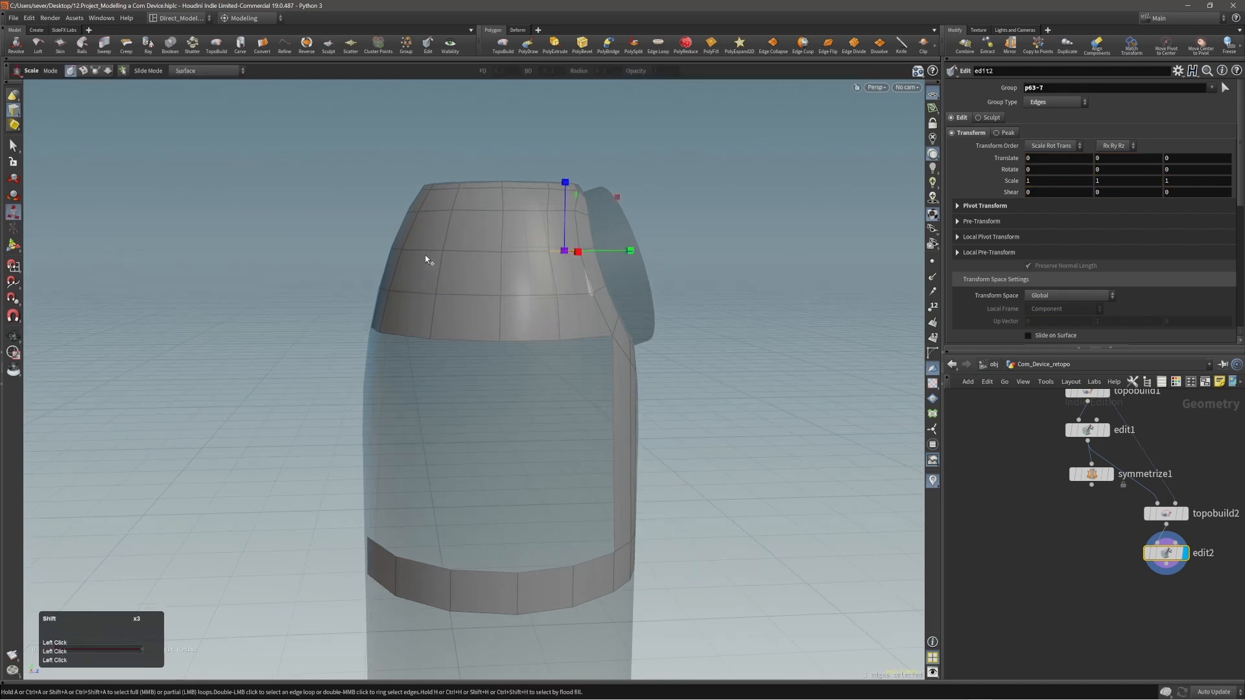
pyautogui.keyDown('shift'); pyautogui.click(400, 254); pyautogui.keyUp('shift')
pyautogui.moveTo(484, 184); pyautogui.dragTo(481, 250)
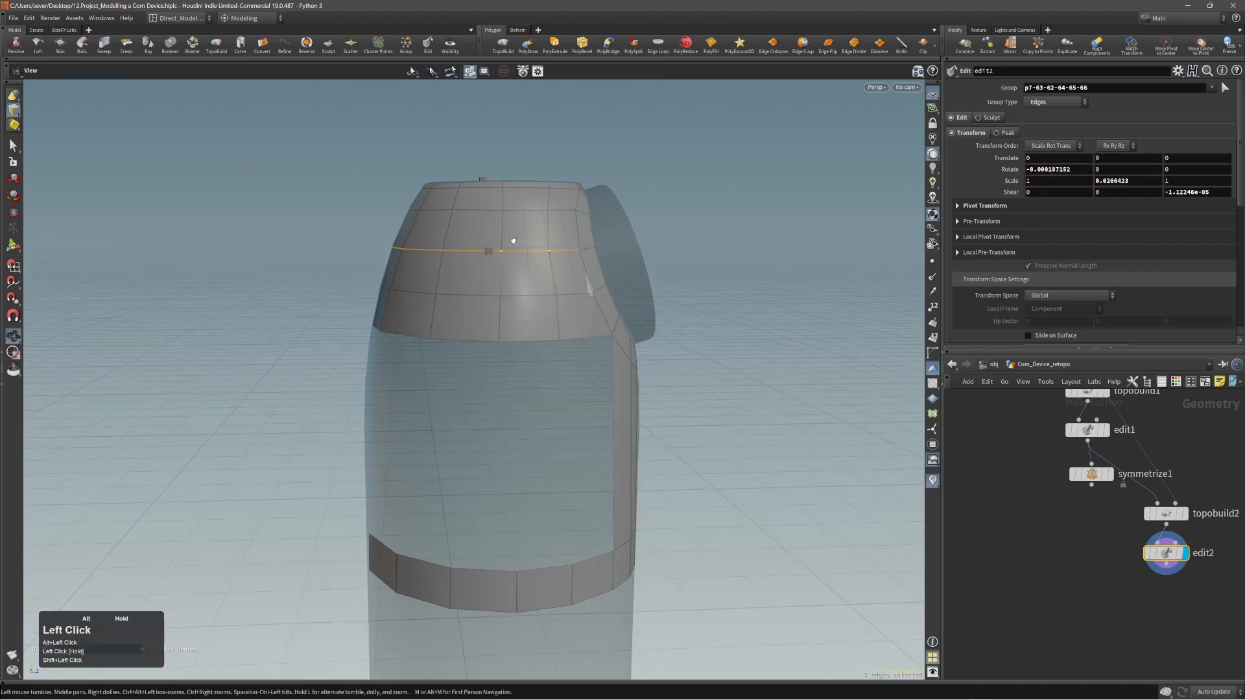
# Select the horizontal edge row just below the top rim and flatten it with a vertical scale of about 0.06.
pyautogui.click(558, 209)
pyautogui.hotkey('shift', 'a')
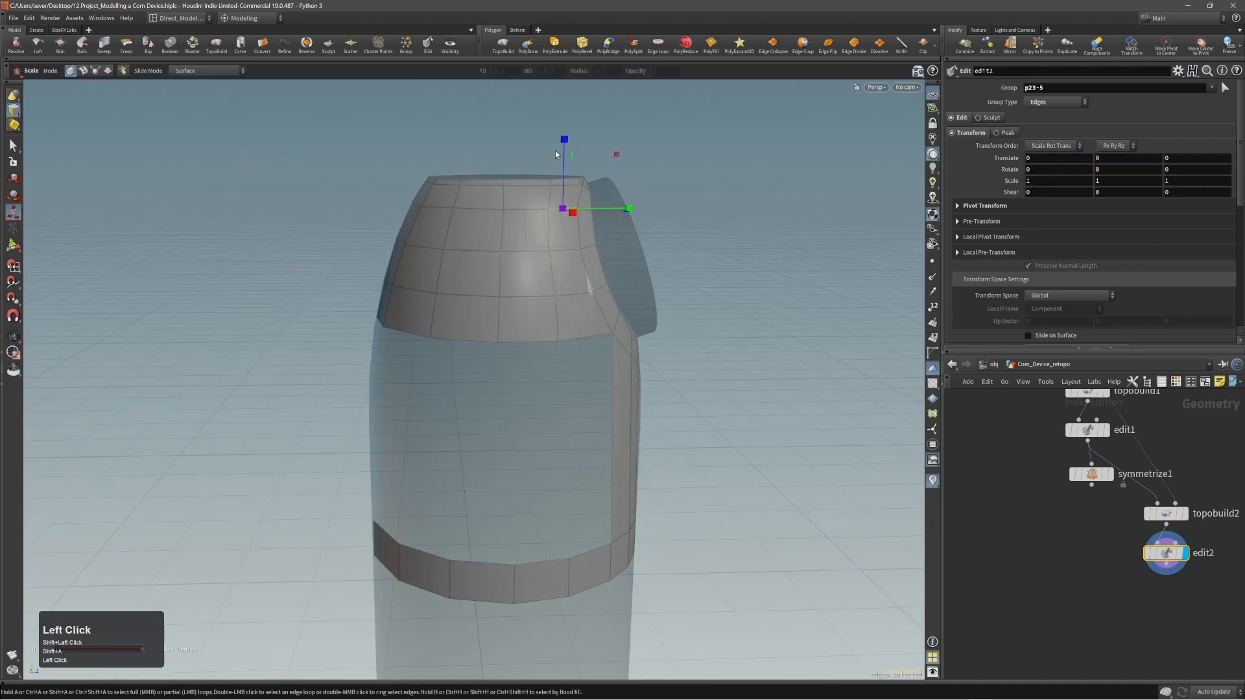
pyautogui.click(417, 208)
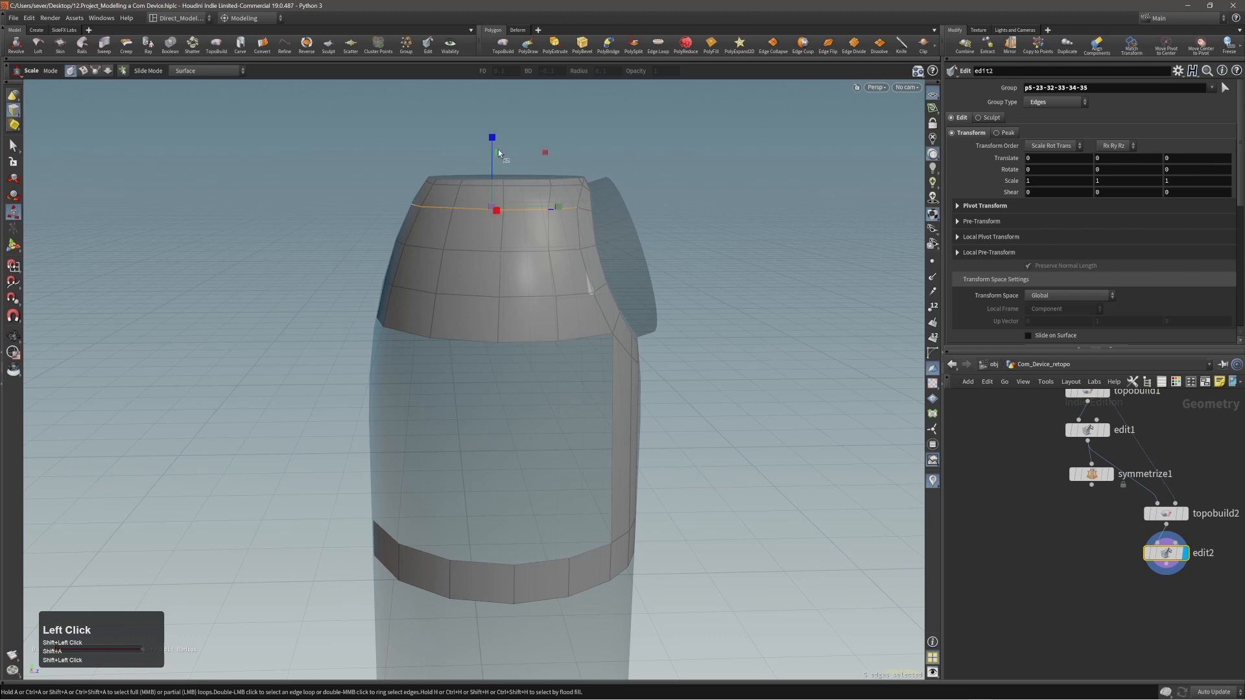
pyautogui.moveTo(498, 149); pyautogui.dragTo(496, 203)
# Add a new TopoBuild node after the edge-flattening edits to continue the retopology.
pyautogui.keyDown('alt'); pyautogui.moveTo(502, 214); pyautogui.dragTo(528, 294); pyautogui.keyUp('alt')
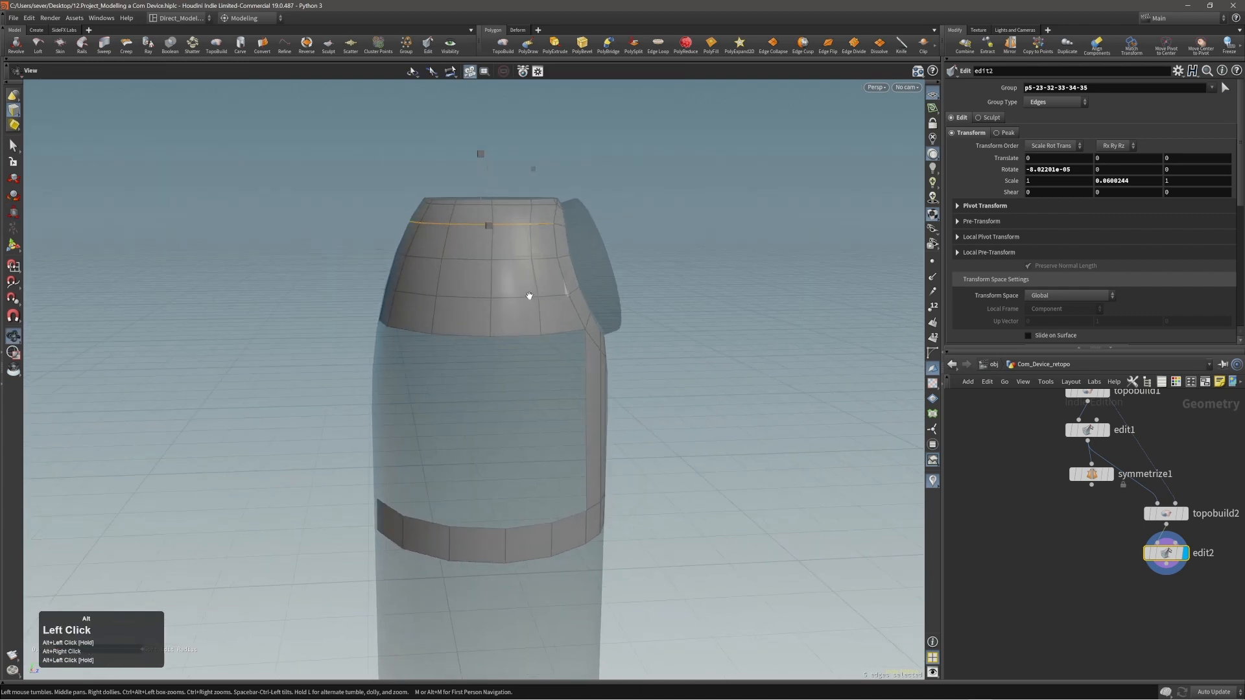
pyautogui.keyDown('alt'); pyautogui.moveTo(528, 294); pyautogui.dragTo(511, 303, button='right'); pyautogui.keyUp('alt')
pyautogui.keyDown('alt'); pyautogui.moveTo(512, 302); pyautogui.dragTo(481, 287); pyautogui.keyUp('alt')
pyautogui.keyDown('alt'); pyautogui.moveTo(481, 288); pyautogui.dragTo(732, 267, button='right'); pyautogui.keyUp('alt')
pyautogui.click(515, 49)
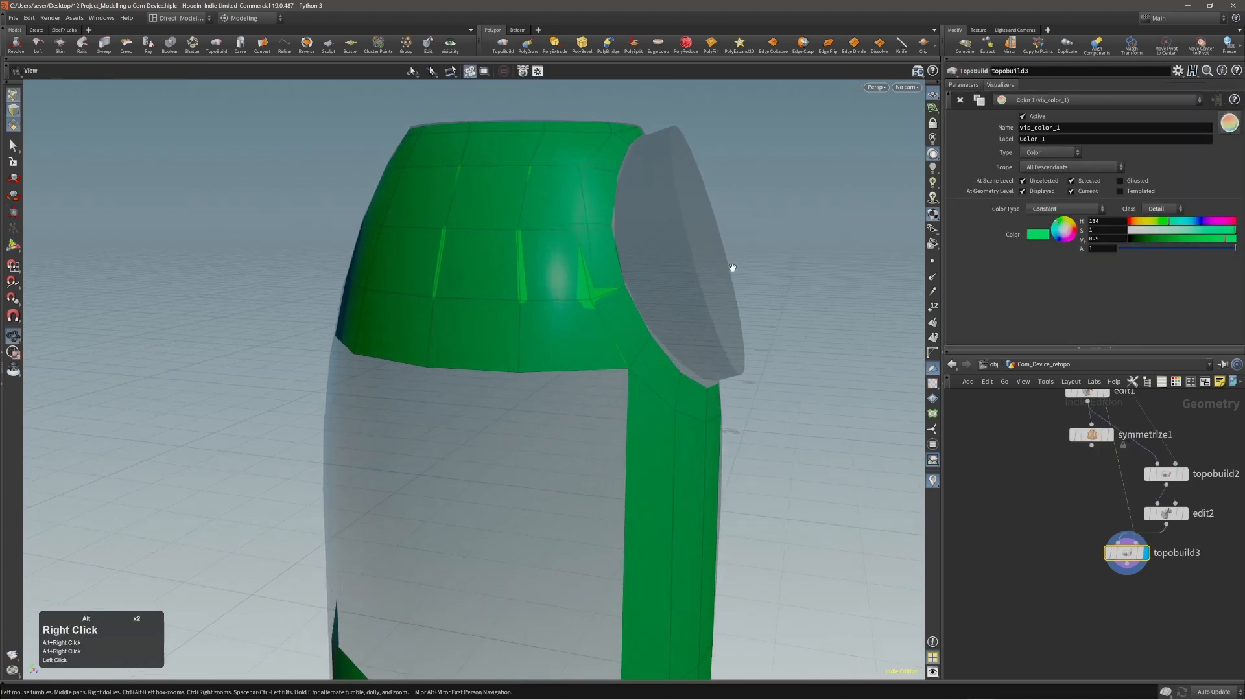
# Brush over the flattened edge rows near the disc ring and mid-panel to bring their points back onto the reference surface.
pyautogui.keyDown('alt'); pyautogui.moveTo(732, 267); pyautogui.dragTo(586, 302); pyautogui.keyUp('alt')
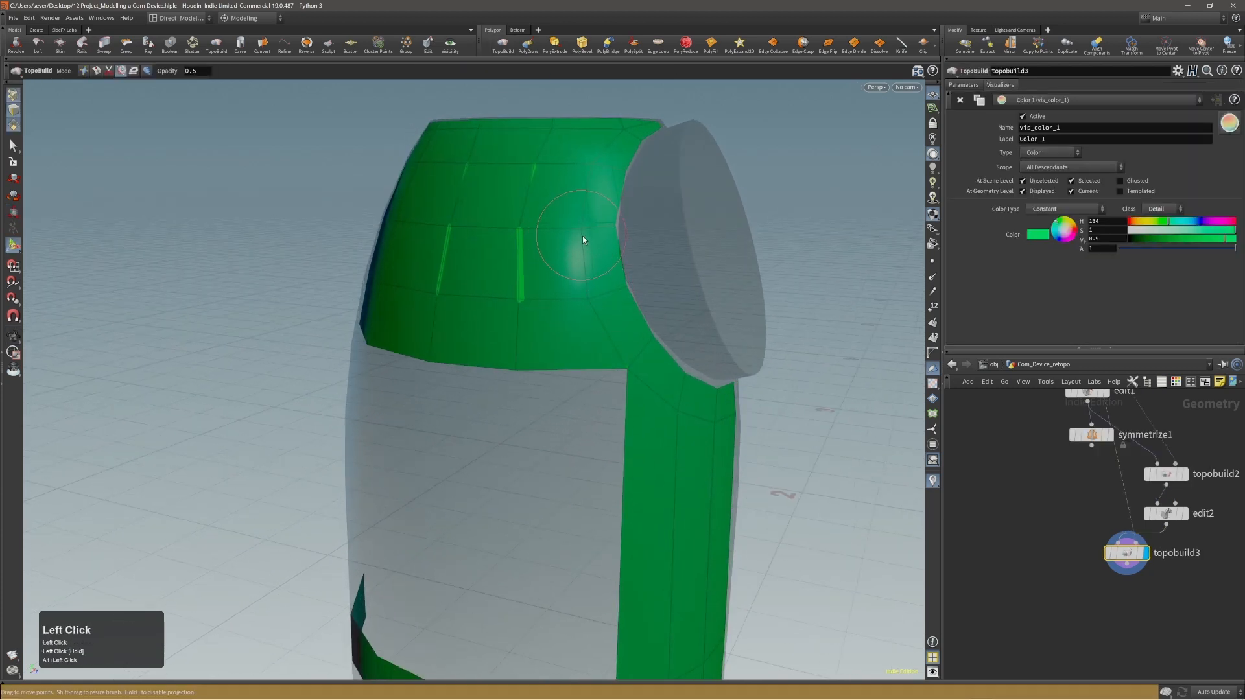
pyautogui.keyDown('alt'); pyautogui.moveTo(581, 231); pyautogui.dragTo(539, 263); pyautogui.keyUp('alt')
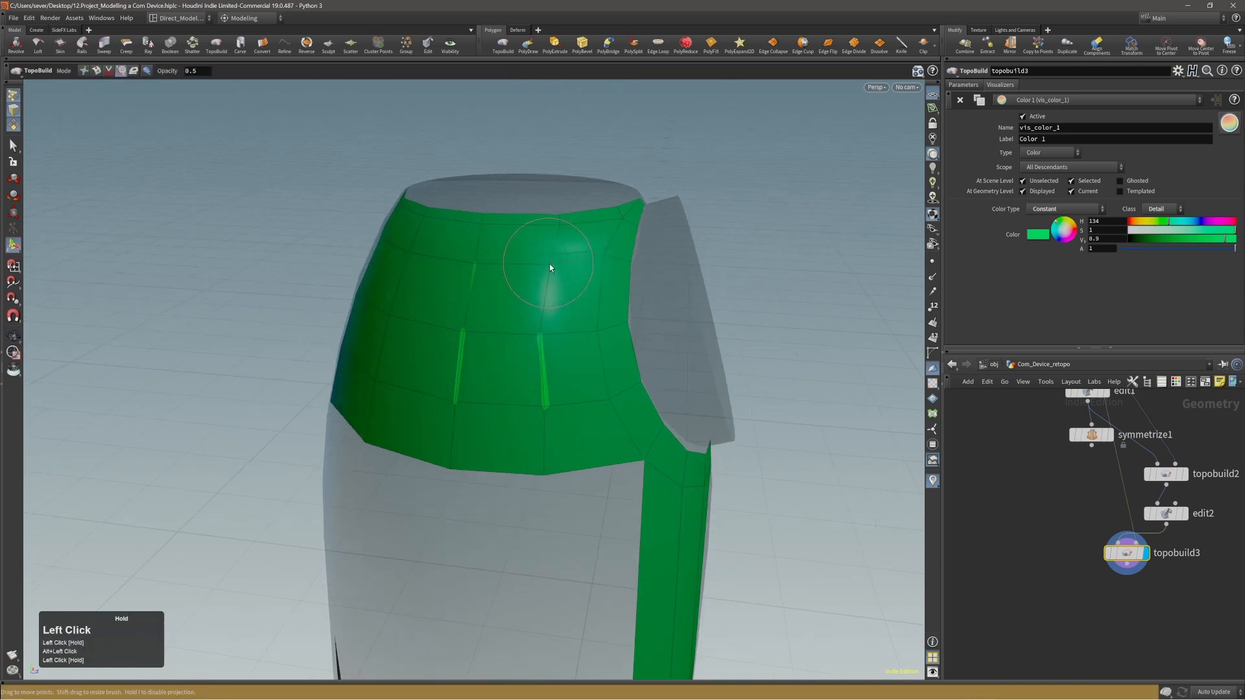
pyautogui.keyDown('alt'); pyautogui.moveTo(503, 358); pyautogui.dragTo(464, 339); pyautogui.keyUp('alt')
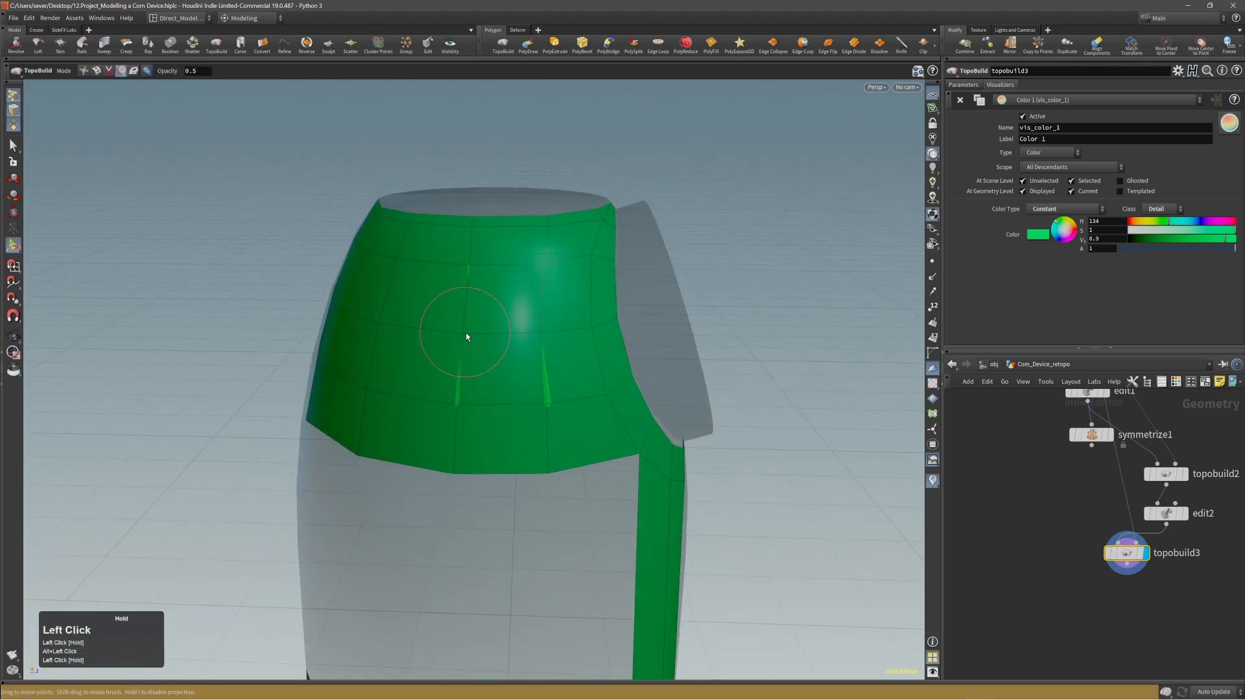
pyautogui.moveTo(453, 409); pyautogui.dragTo(455, 408)
pyautogui.keyDown('alt'); pyautogui.moveTo(542, 408); pyautogui.dragTo(441, 339); pyautogui.keyUp('alt')
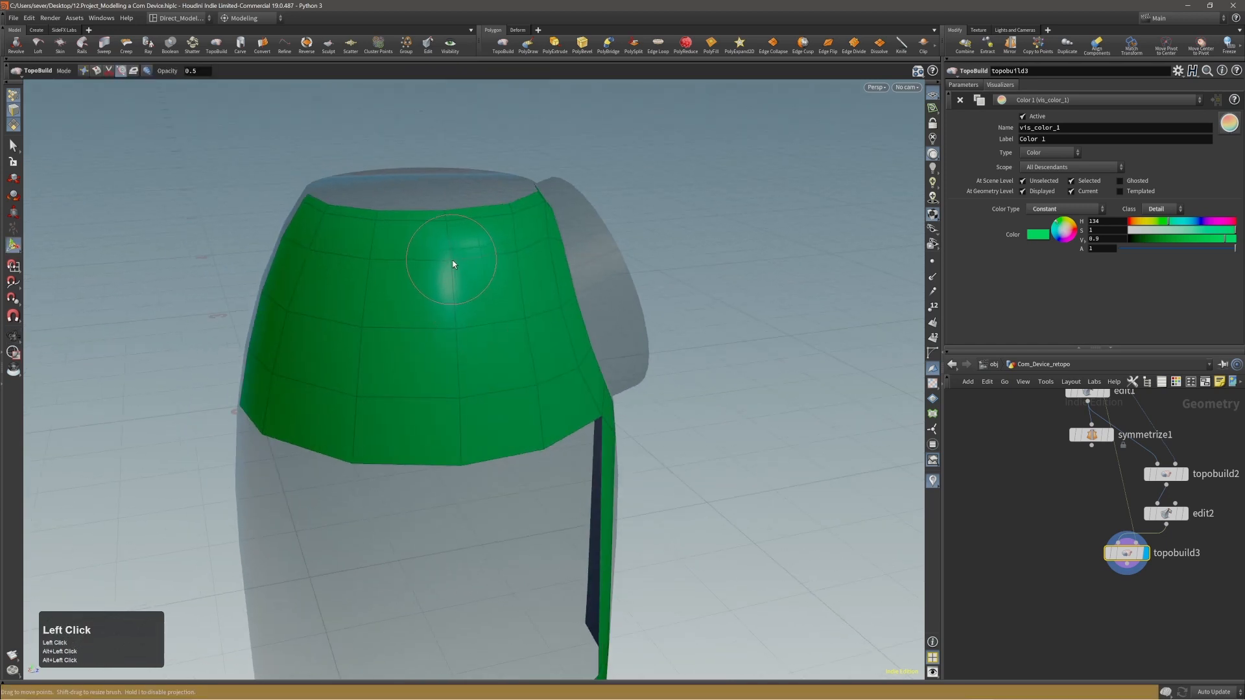
pyautogui.keyDown('alt'); pyautogui.moveTo(453, 264); pyautogui.dragTo(457, 324, button='middle'); pyautogui.keyUp('alt')
pyautogui.keyDown('alt'); pyautogui.moveTo(447, 366); pyautogui.dragTo(456, 329); pyautogui.keyUp('alt')
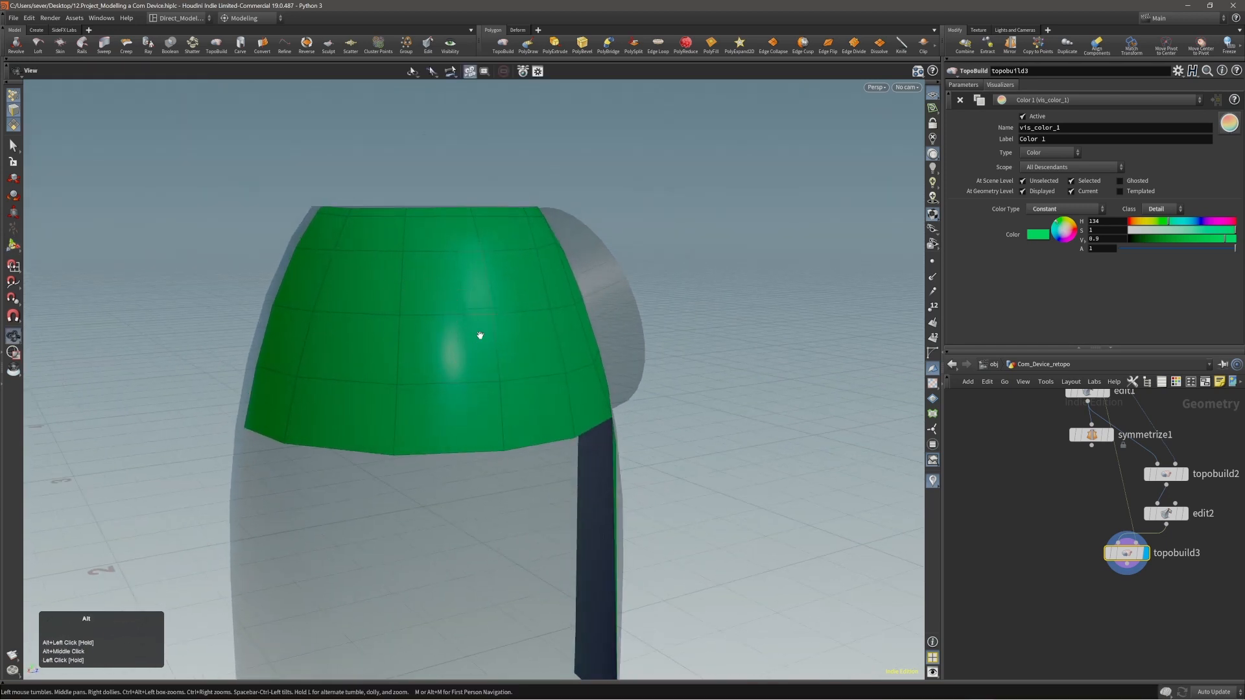
# Select the upper panel's bottom edge row and extend it downward in three polygon strips to just above the middle band.
pyautogui.keyDown('alt'); pyautogui.moveTo(480, 336); pyautogui.dragTo(474, 350, button='right'); pyautogui.keyUp('alt')
pyautogui.keyDown('alt'); pyautogui.moveTo(473, 350); pyautogui.dragTo(439, 347); pyautogui.keyUp('alt')
pyautogui.keyDown('alt'); pyautogui.moveTo(439, 348); pyautogui.dragTo(434, 363, button='right'); pyautogui.keyUp('alt')
pyautogui.keyDown('alt'); pyautogui.moveTo(435, 363); pyautogui.dragTo(481, 369); pyautogui.keyUp('alt')
pyautogui.keyDown('alt'); pyautogui.moveTo(481, 368); pyautogui.dragTo(484, 375, button='right'); pyautogui.keyUp('alt')
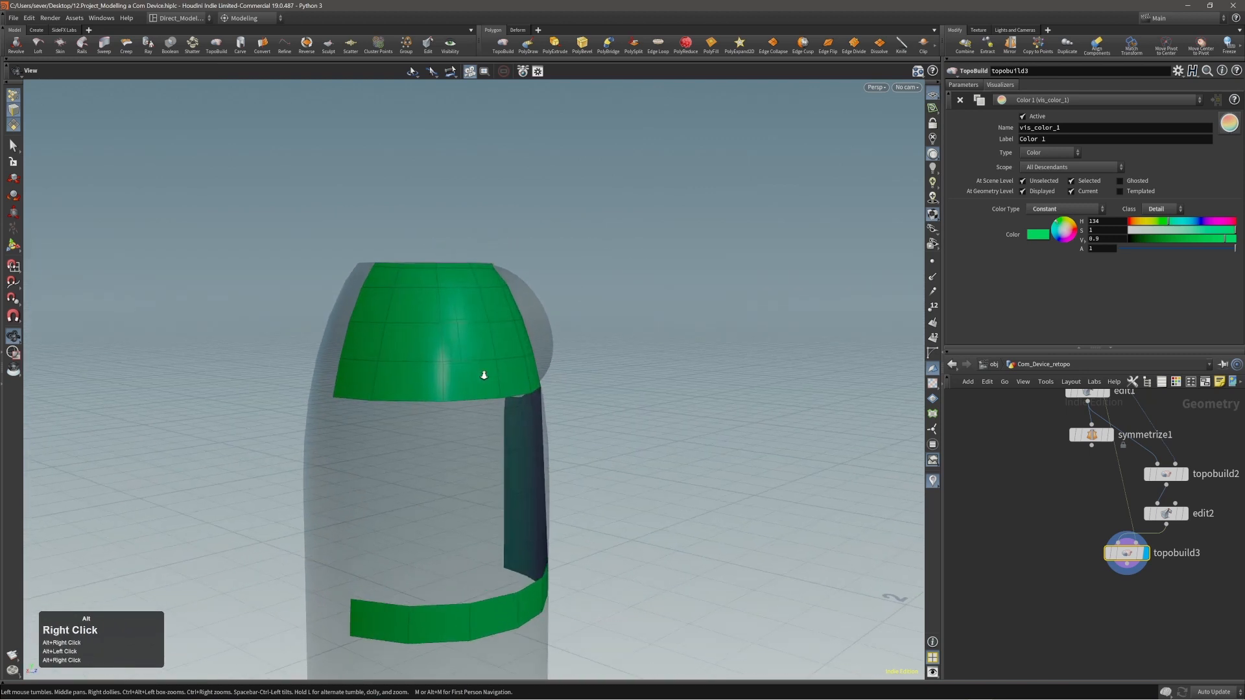
pyautogui.keyDown('alt'); pyautogui.moveTo(483, 376); pyautogui.dragTo(381, 353, button='middle'); pyautogui.keyUp('alt')
pyautogui.keyDown('alt'); pyautogui.moveTo(381, 353); pyautogui.dragTo(409, 349); pyautogui.keyUp('alt')
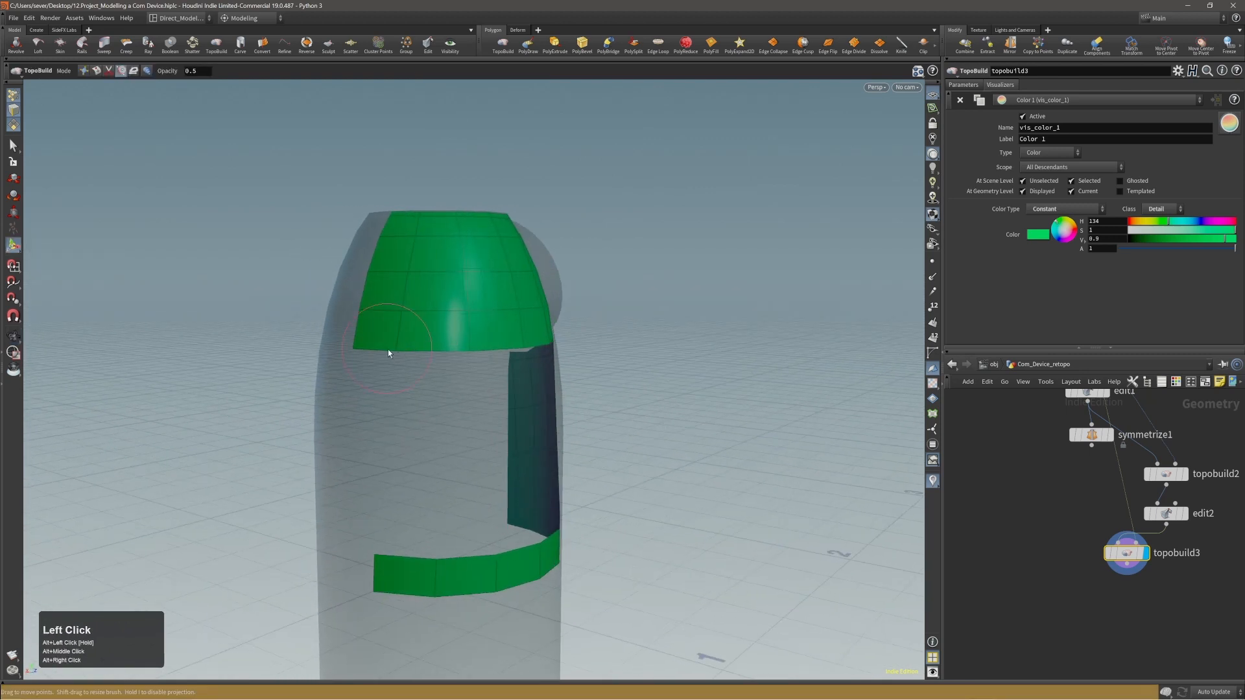
pyautogui.hotkey('shift', '1')
pyautogui.click(386, 351)
pyautogui.keyDown('alt'); pyautogui.moveTo(518, 367); pyautogui.dragTo(392, 353); pyautogui.keyUp('alt')
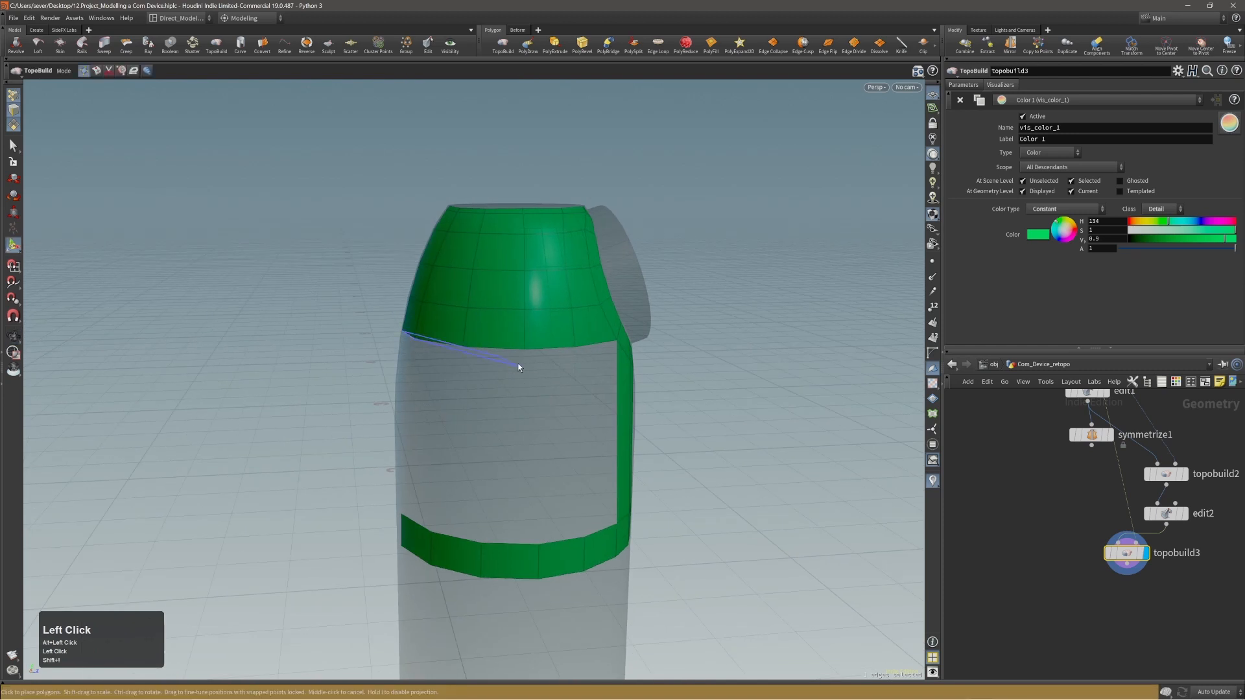
pyautogui.keyDown('shift'); pyautogui.middleClick(573, 359); pyautogui.keyUp('shift')
pyautogui.hotkey('shift', 'a')
pyautogui.keyDown('shift'); pyautogui.click(589, 345); pyautogui.keyUp('shift')
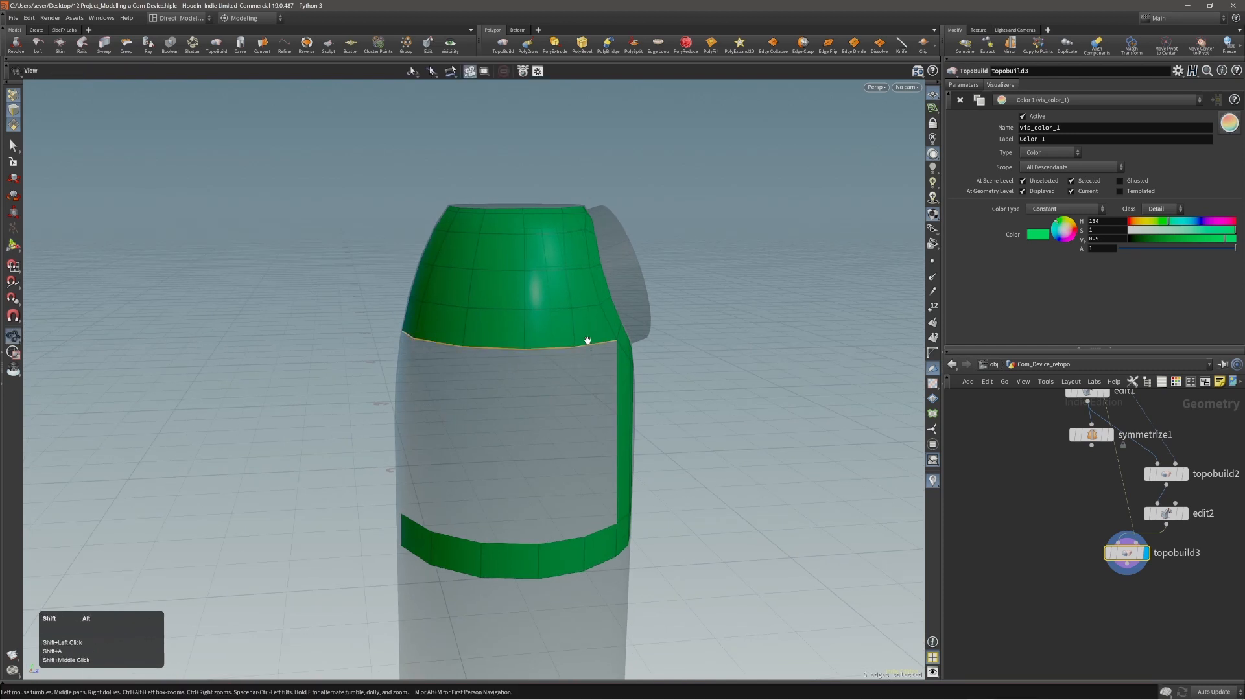
pyautogui.keyDown('alt'); pyautogui.moveTo(587, 341); pyautogui.dragTo(480, 338); pyautogui.keyUp('alt')
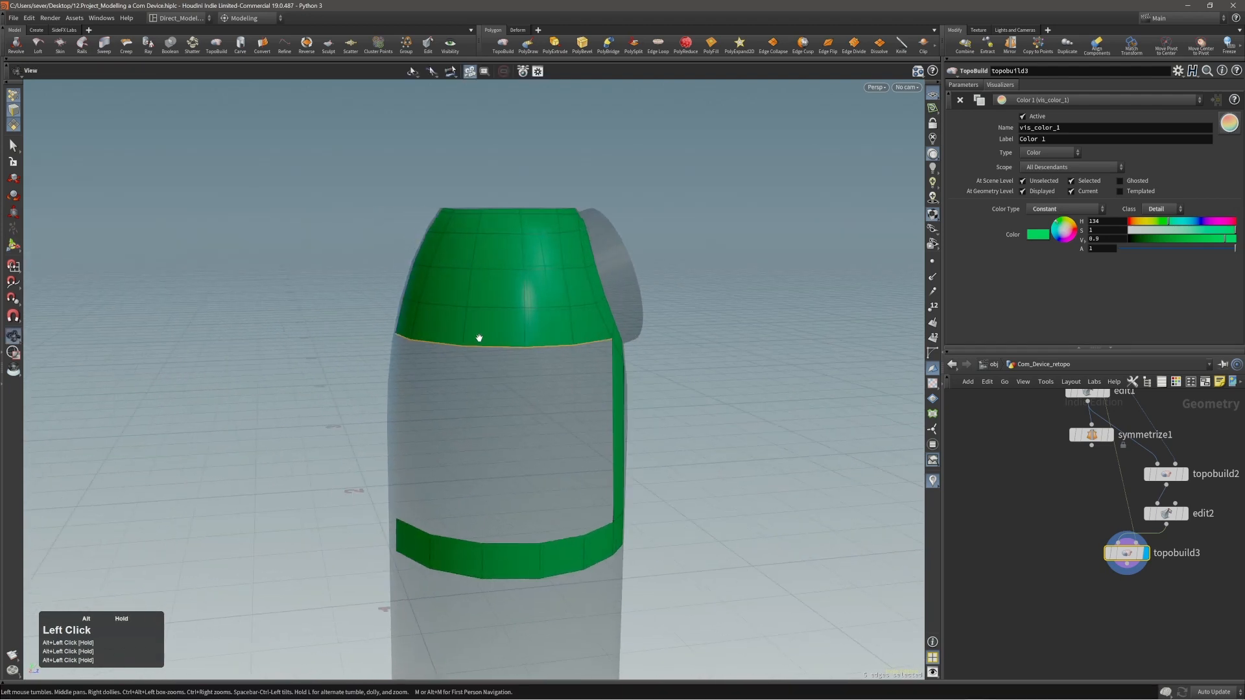
pyautogui.press('Return')
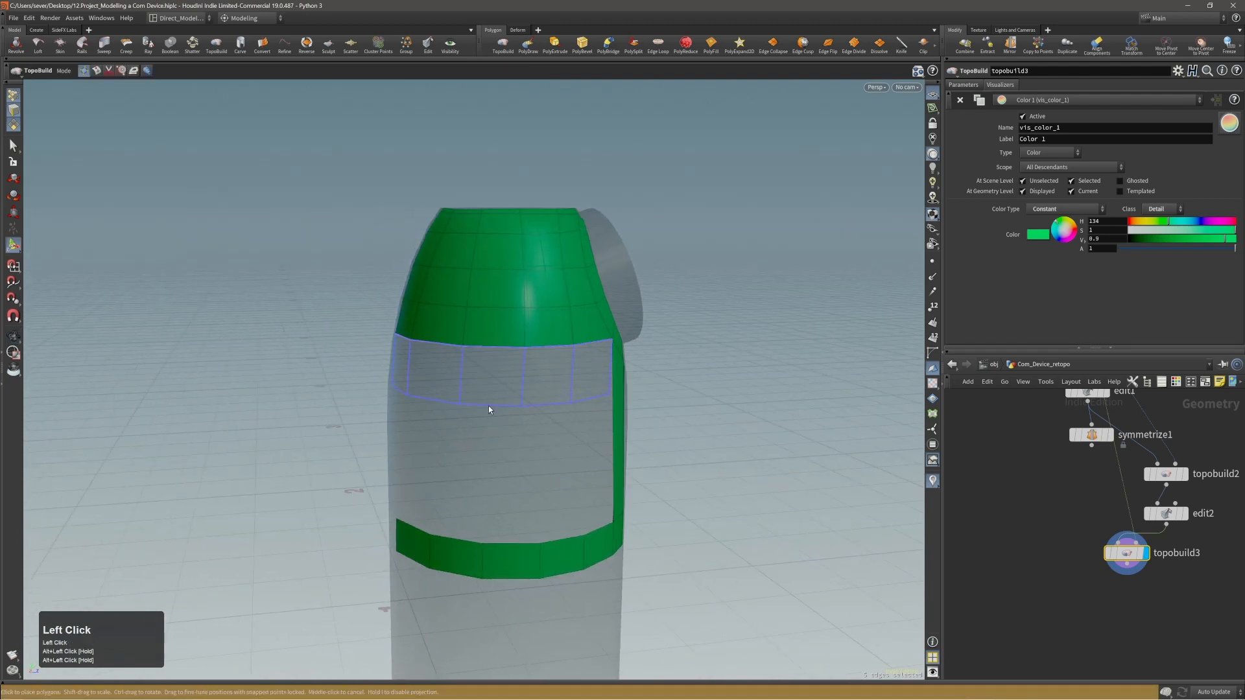
pyautogui.click(488, 406)
pyautogui.click(489, 477)
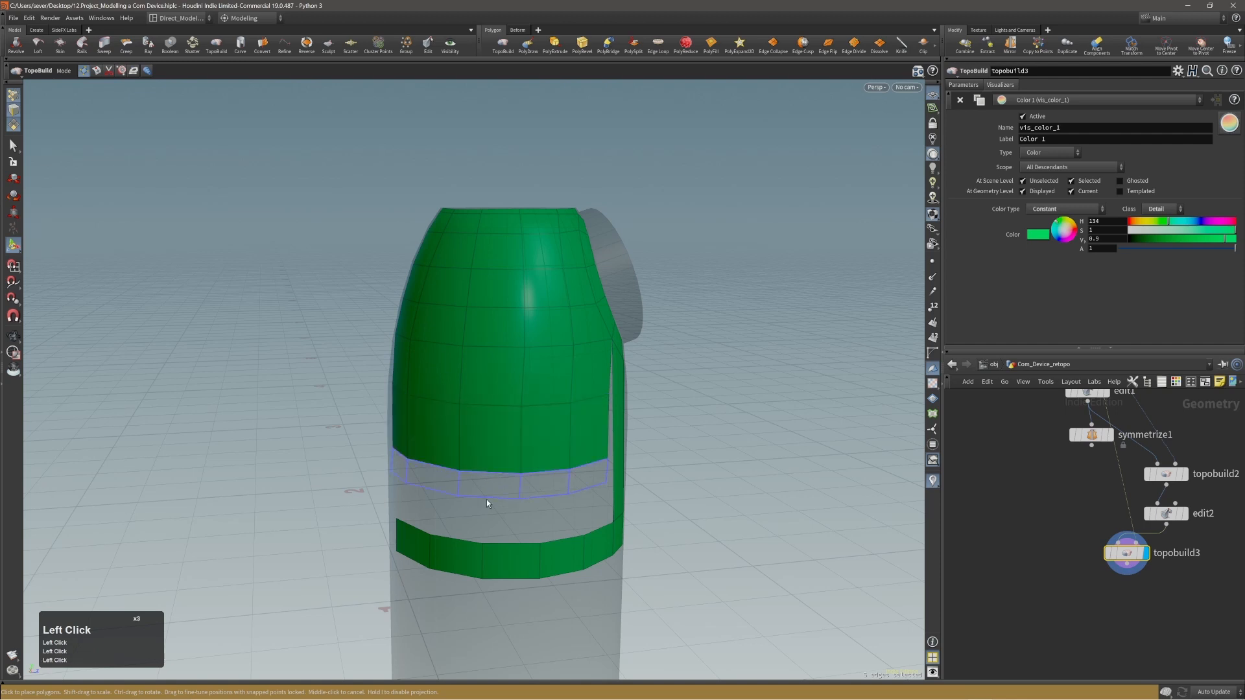
pyautogui.click(493, 532)
pyautogui.middleClick(500, 525)
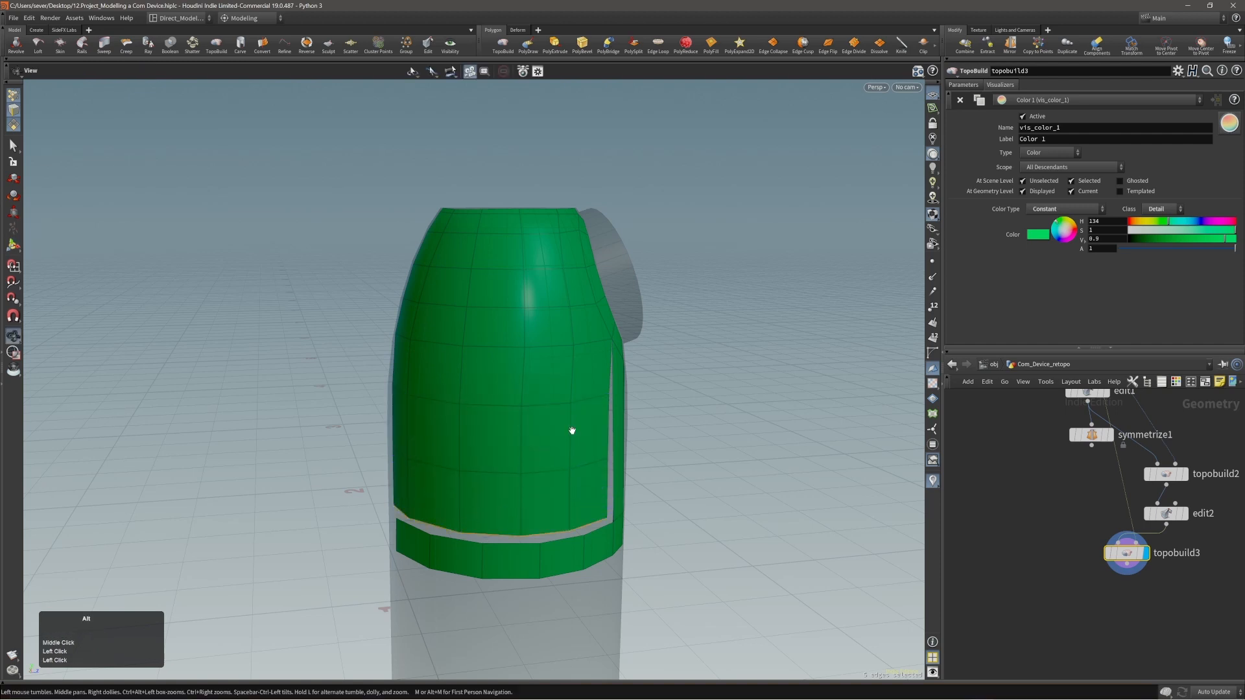
# Insert three evenly spaced edge loops across the vertical strips beside the side opening, with Divisions set to 3.
pyautogui.keyDown('alt'); pyautogui.moveTo(570, 431); pyautogui.dragTo(538, 416); pyautogui.keyUp('alt')
pyautogui.keyDown('alt'); pyautogui.moveTo(539, 416); pyautogui.dragTo(622, 408, button='right'); pyautogui.keyUp('alt')
pyautogui.keyDown('alt'); pyautogui.moveTo(622, 408); pyautogui.dragTo(563, 374, button='middle'); pyautogui.keyUp('alt')
pyautogui.keyDown('alt'); pyautogui.moveTo(562, 373); pyautogui.dragTo(546, 385); pyautogui.keyUp('alt')
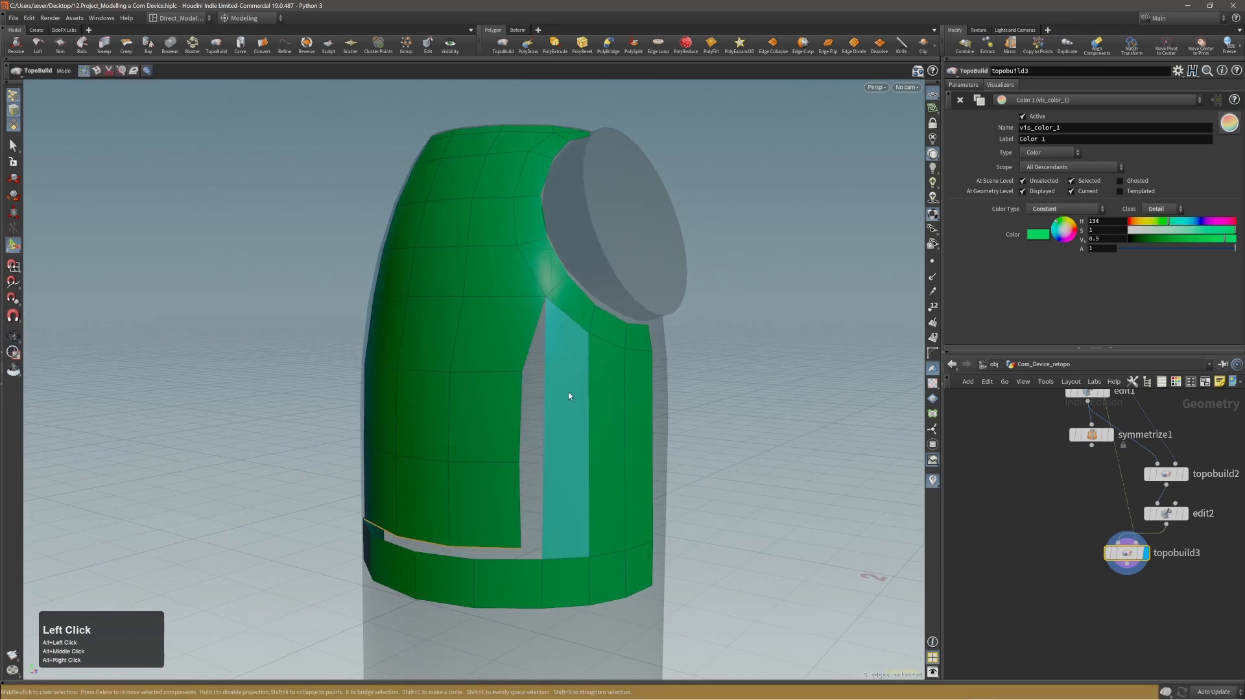
pyautogui.hotkey('shift', '3')
pyautogui.keyDown('shift'); pyautogui.scroll(2, 546, 377); pyautogui.keyUp('shift')
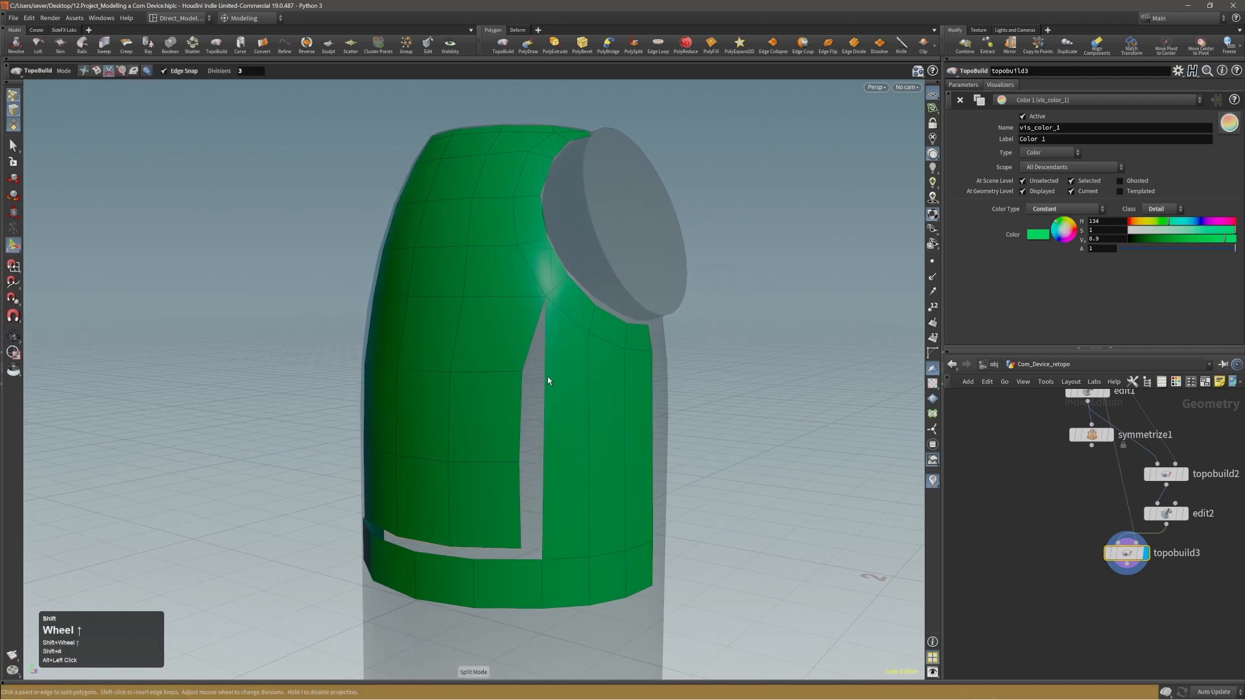
pyautogui.keyDown('shift'); pyautogui.click(546, 376); pyautogui.keyUp('shift')
# Weld the new panel's two upper side points to the first and second loop points of the neighbouring vertical strip.
pyautogui.hotkey('shift', '1')
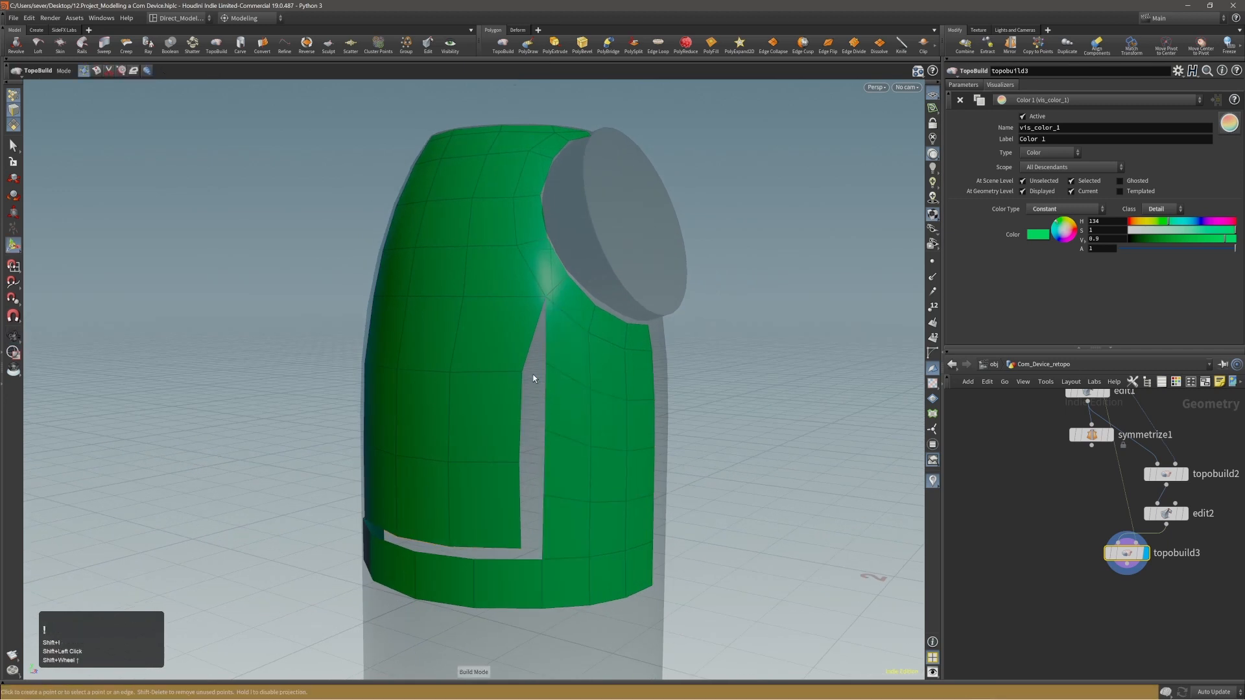
pyautogui.moveTo(523, 372); pyautogui.dragTo(545, 363)
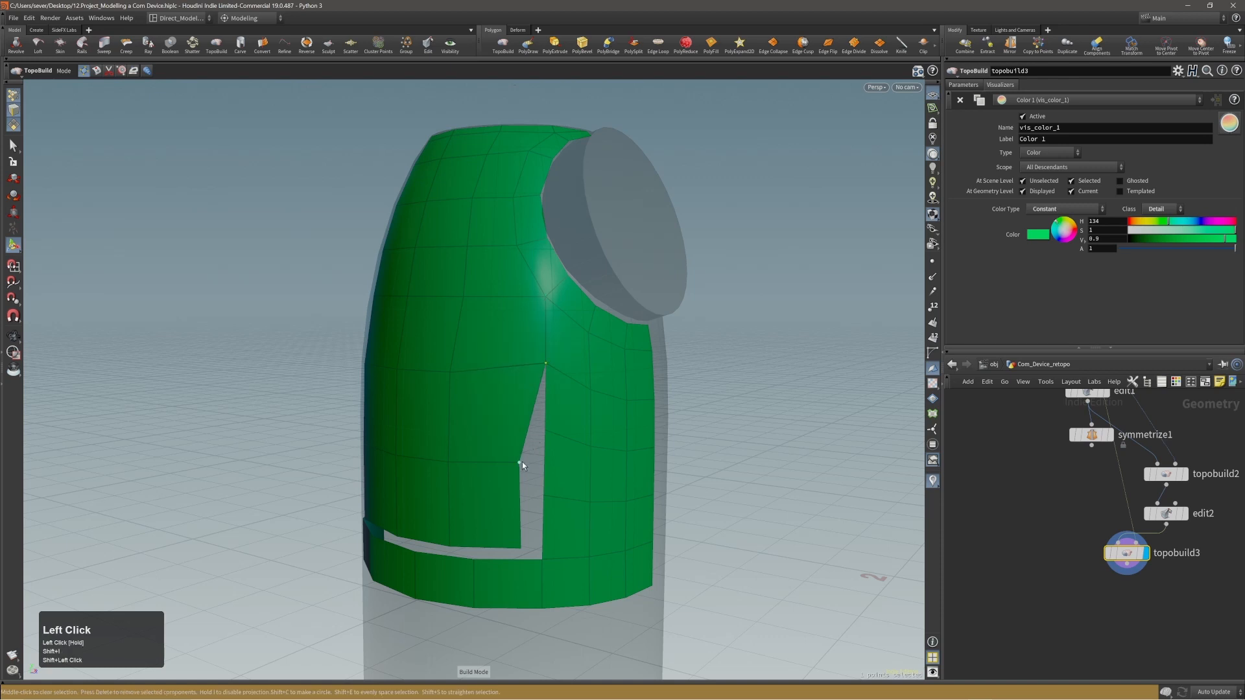
pyautogui.moveTo(523, 462); pyautogui.dragTo(546, 430)
# Select the lowest inserted edge loop on the front vertical strips and delete it.
pyautogui.keyDown('alt'); pyautogui.moveTo(556, 519); pyautogui.dragTo(584, 450, button='middle'); pyautogui.keyUp('alt')
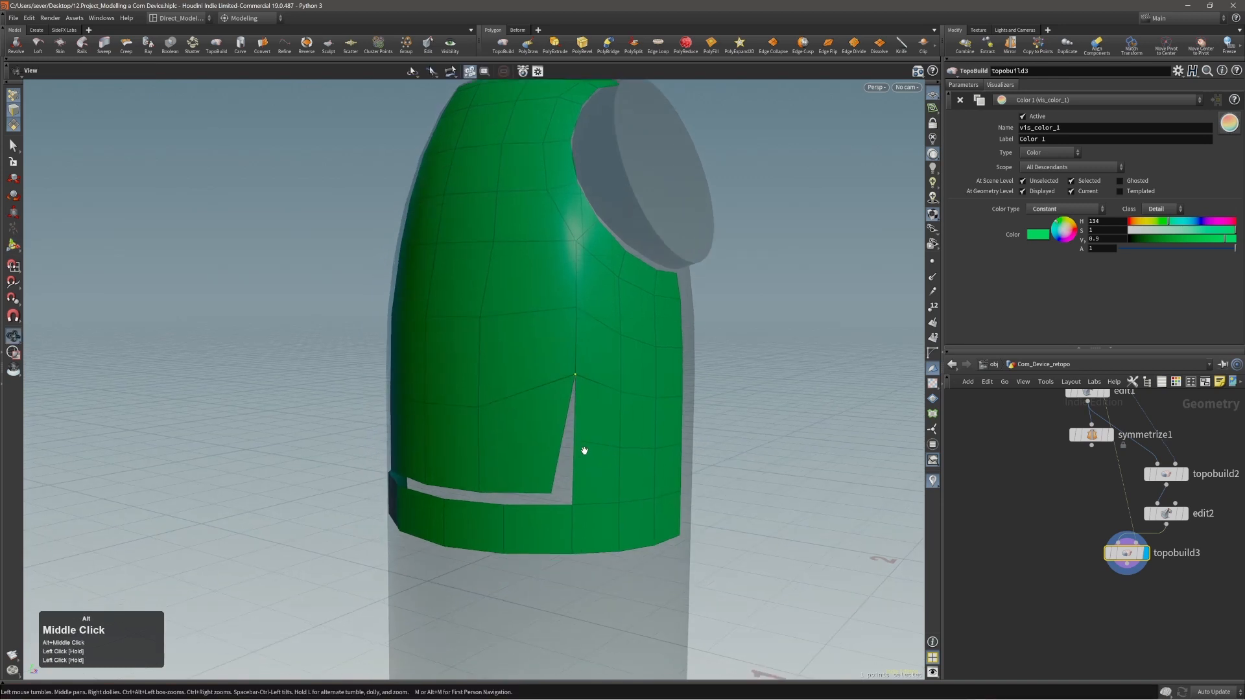
pyautogui.moveTo(584, 450)
pyautogui.keyDown('alt'); pyautogui.mouseDown()
pyautogui.moveTo(626, 457)
pyautogui.moveTo(555, 450)
pyautogui.moveTo(592, 459)
pyautogui.mouseUp(); pyautogui.keyUp('alt')
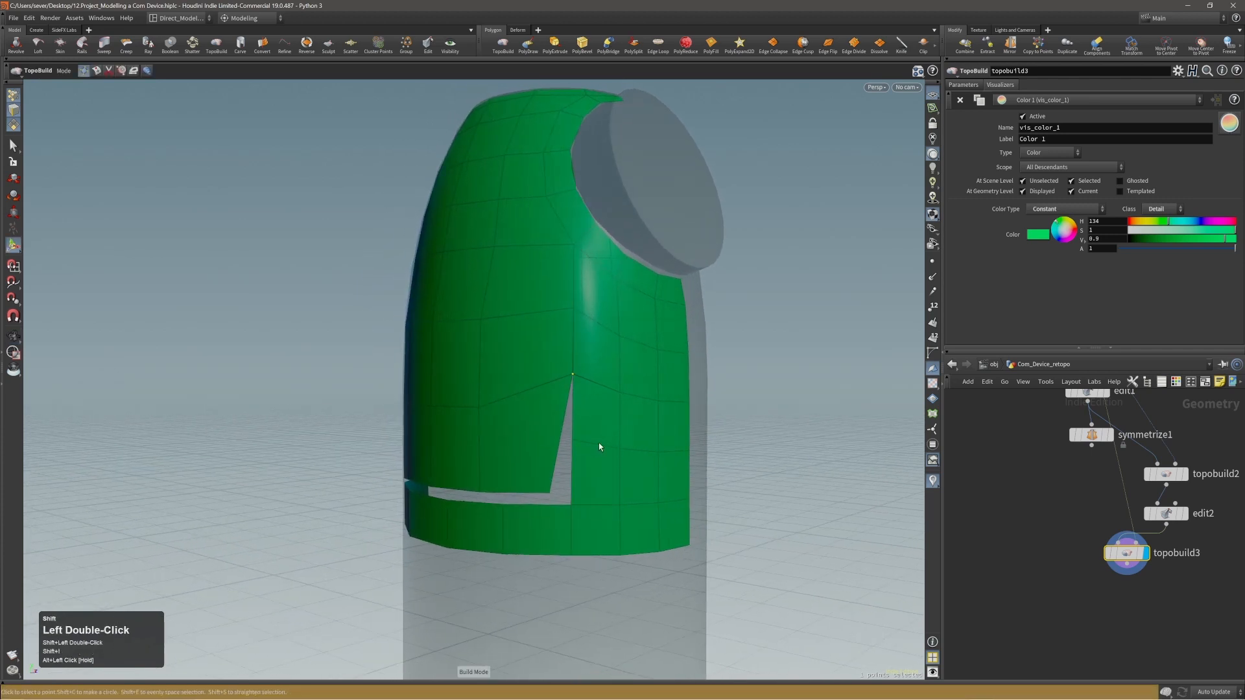
pyautogui.click(601, 446)
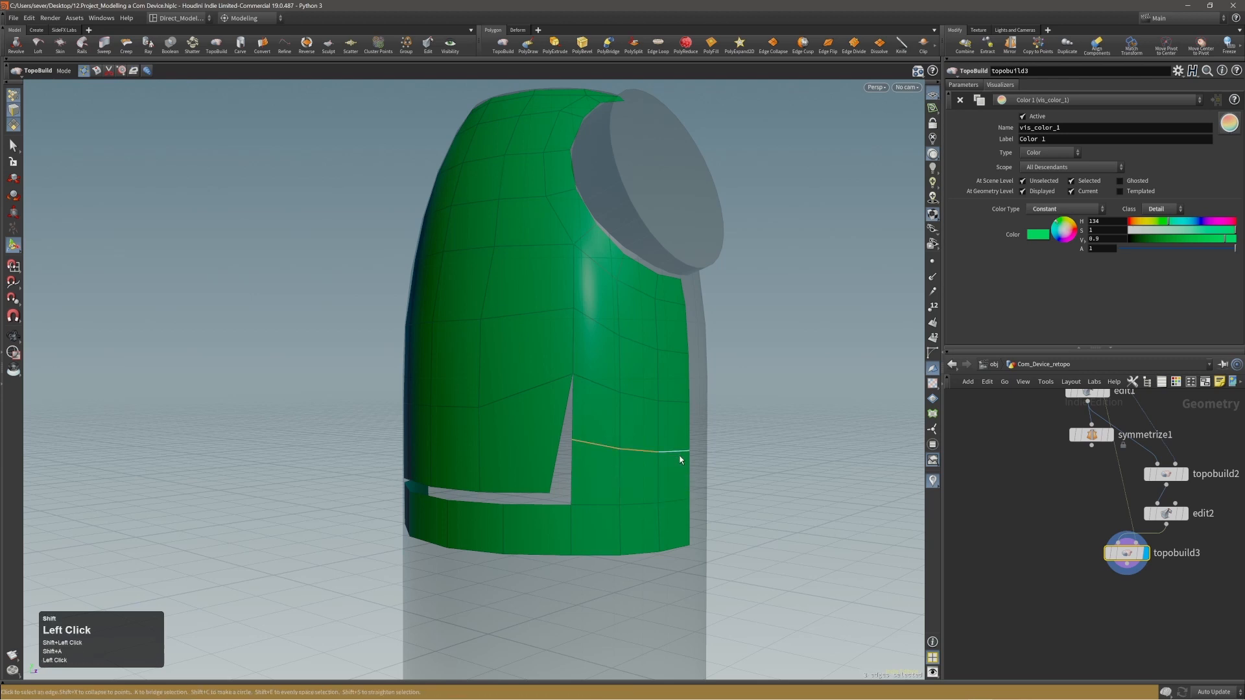
pyautogui.press('Delete')
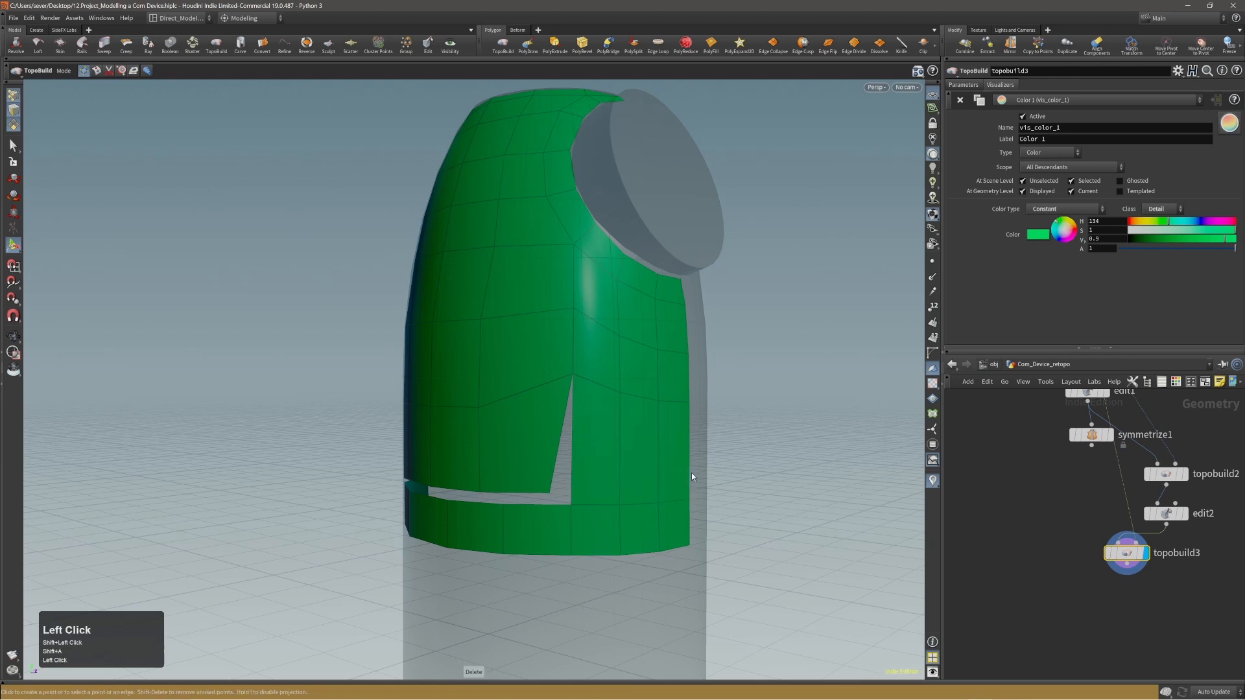
# Weld the panel's bottom corner point and the bottom point beside it to the matching points on the middle band.
pyautogui.click(554, 495)
pyautogui.moveTo(554, 495); pyautogui.dragTo(490, 492)
pyautogui.press('Escape')
pyautogui.press('Return')
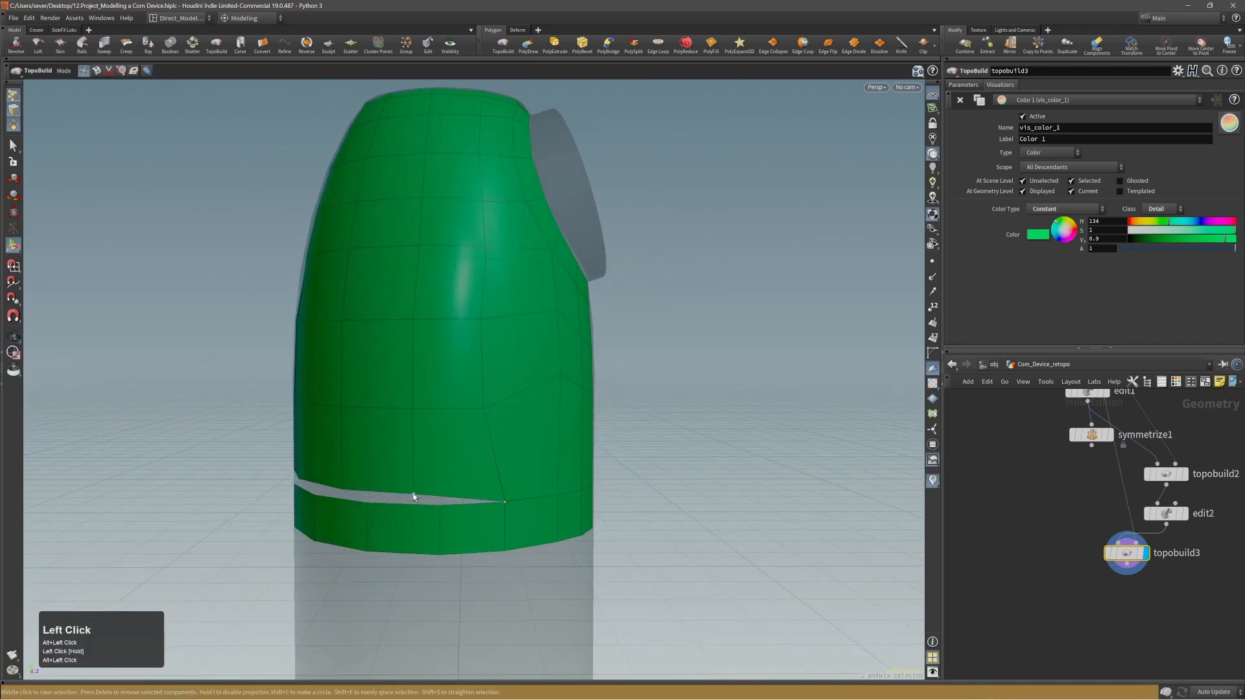
pyautogui.moveTo(414, 493); pyautogui.dragTo(437, 505)
pyautogui.doubleClick(438, 505)
pyautogui.middleClick(428, 519)
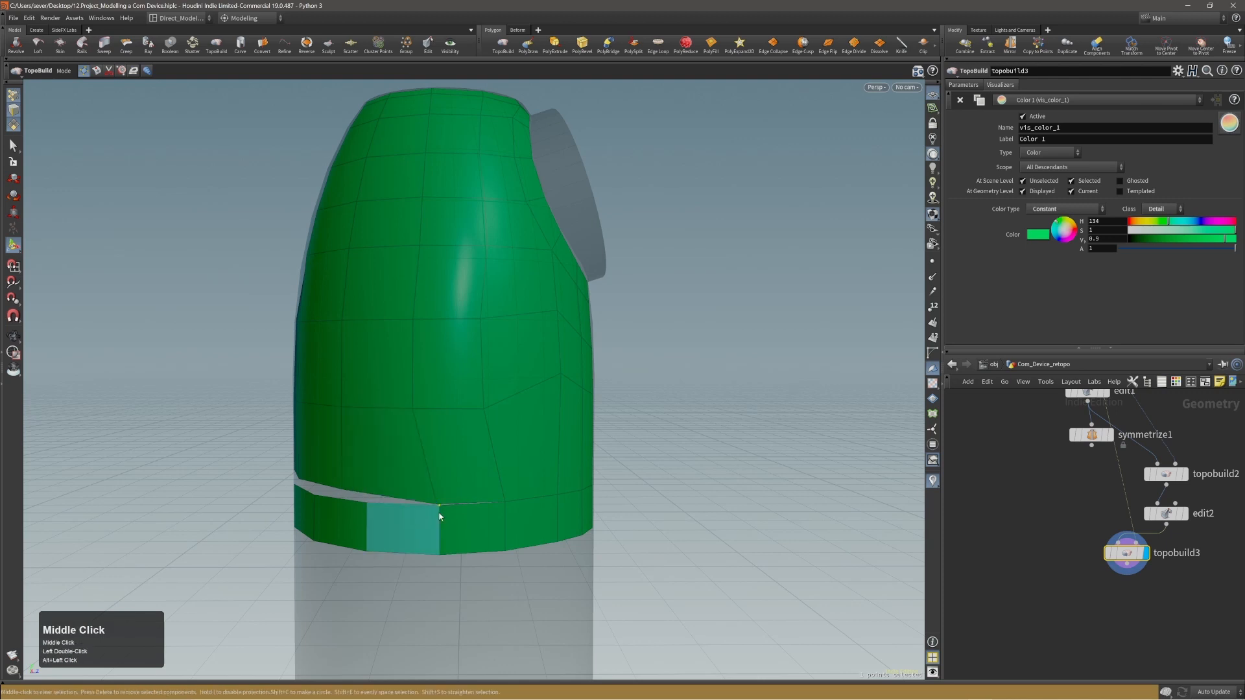
pyautogui.hotkey('ctrl', 'z')
pyautogui.middleClick(452, 499)
pyautogui.hotkey('ctrl', 'z')
pyautogui.hotkey('ctrl', 'z')
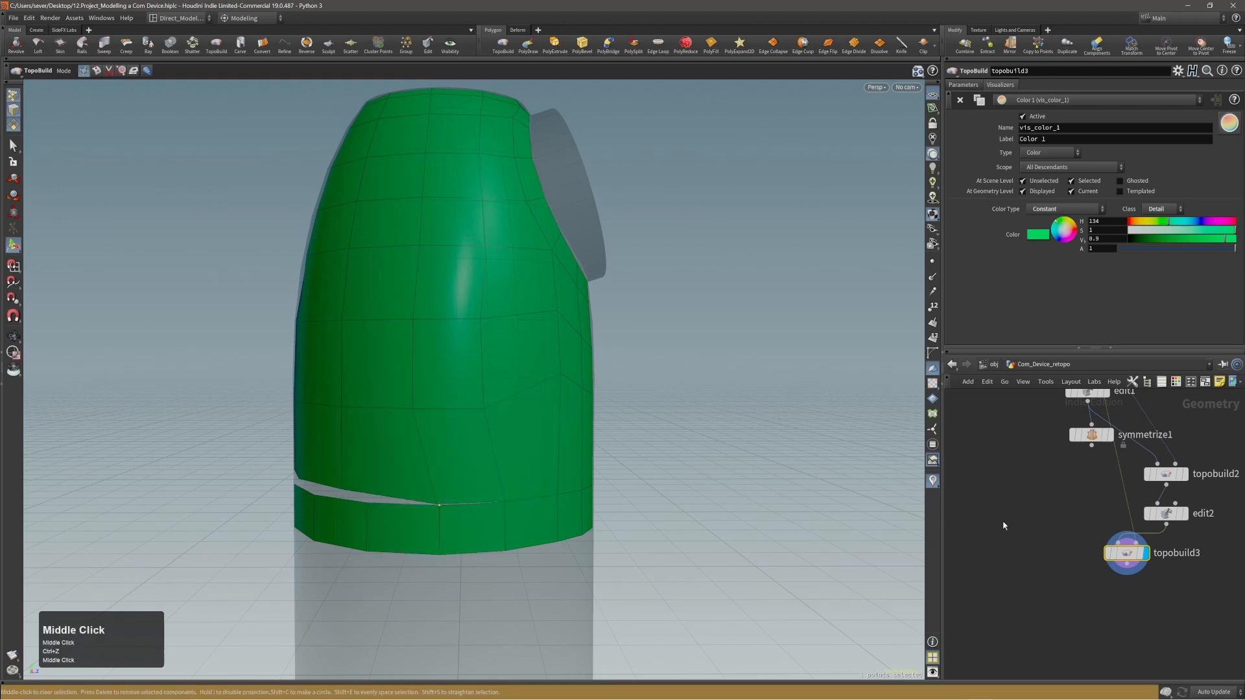
pyautogui.click(440, 499)
pyautogui.moveTo(438, 497); pyautogui.dragTo(455, 498)
pyautogui.hotkey('ctrl', 'z')
pyautogui.hotkey('ctrl', 'z')
# Weld the remaining two bottom points of the rear panel to the band's upper edge to close the gap.
pyautogui.keyDown('alt'); pyautogui.moveTo(455, 498); pyautogui.dragTo(541, 468, button='middle'); pyautogui.keyUp('alt')
pyautogui.keyDown('alt'); pyautogui.moveTo(490, 465); pyautogui.dragTo(439, 465); pyautogui.keyUp('alt')
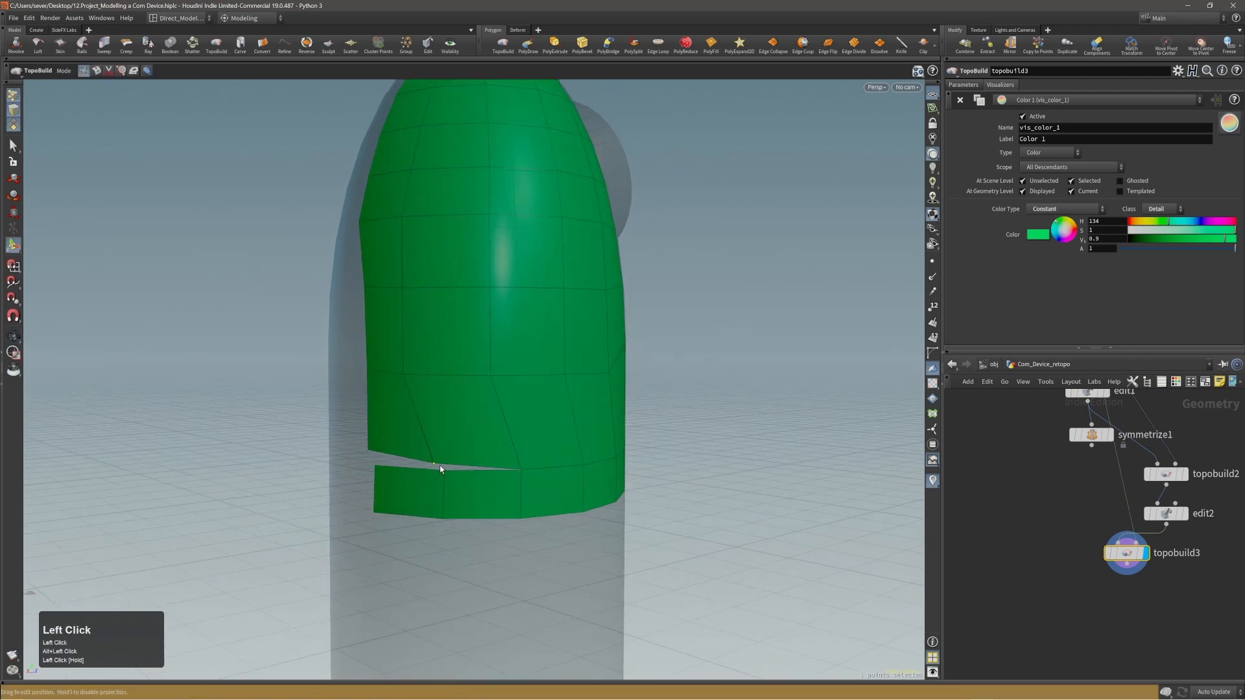
pyautogui.moveTo(368, 450); pyautogui.dragTo(379, 464)
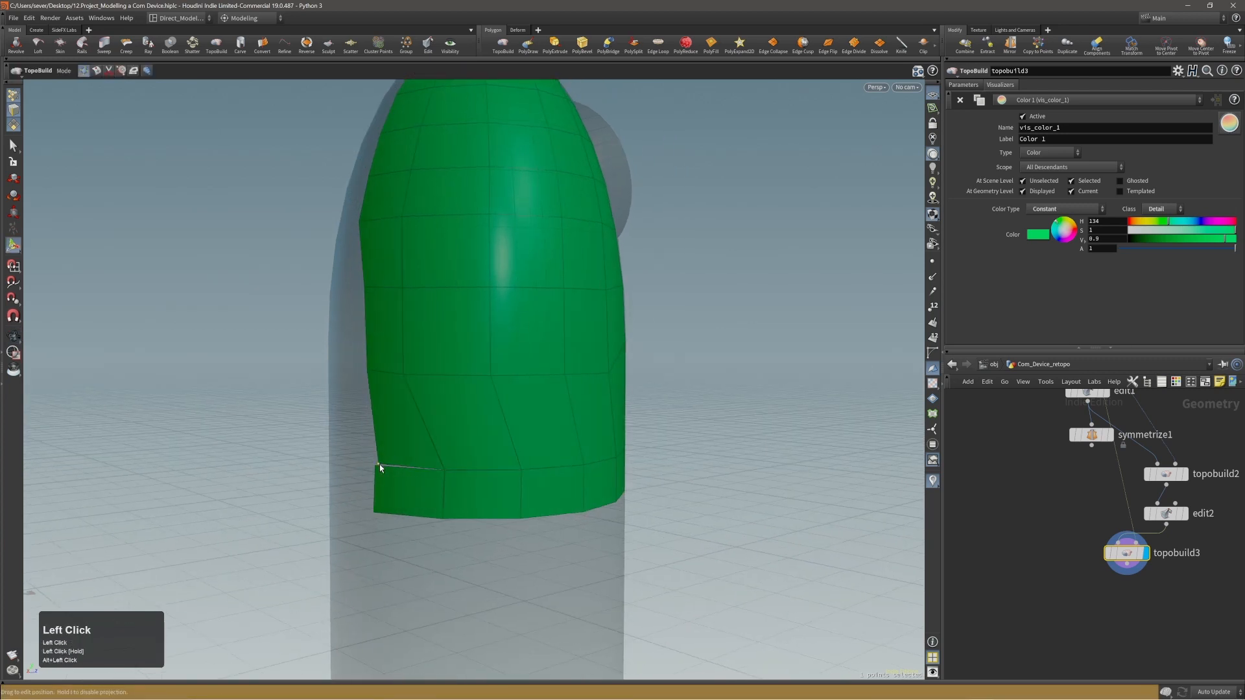
# Brush the lowest rear points outward so the panel's rear border continues the straight line of the border above.
pyautogui.keyDown('alt'); pyautogui.moveTo(459, 431); pyautogui.dragTo(542, 403, button='right'); pyautogui.keyUp('alt')
pyautogui.moveTo(542, 403)
pyautogui.keyDown('alt'); pyautogui.mouseDown()
pyautogui.moveTo(472, 408)
pyautogui.moveTo(609, 409)
pyautogui.moveTo(417, 358)
pyautogui.moveTo(380, 403)
pyautogui.mouseUp(); pyautogui.keyUp('alt')
pyautogui.hotkey('shift', '4')
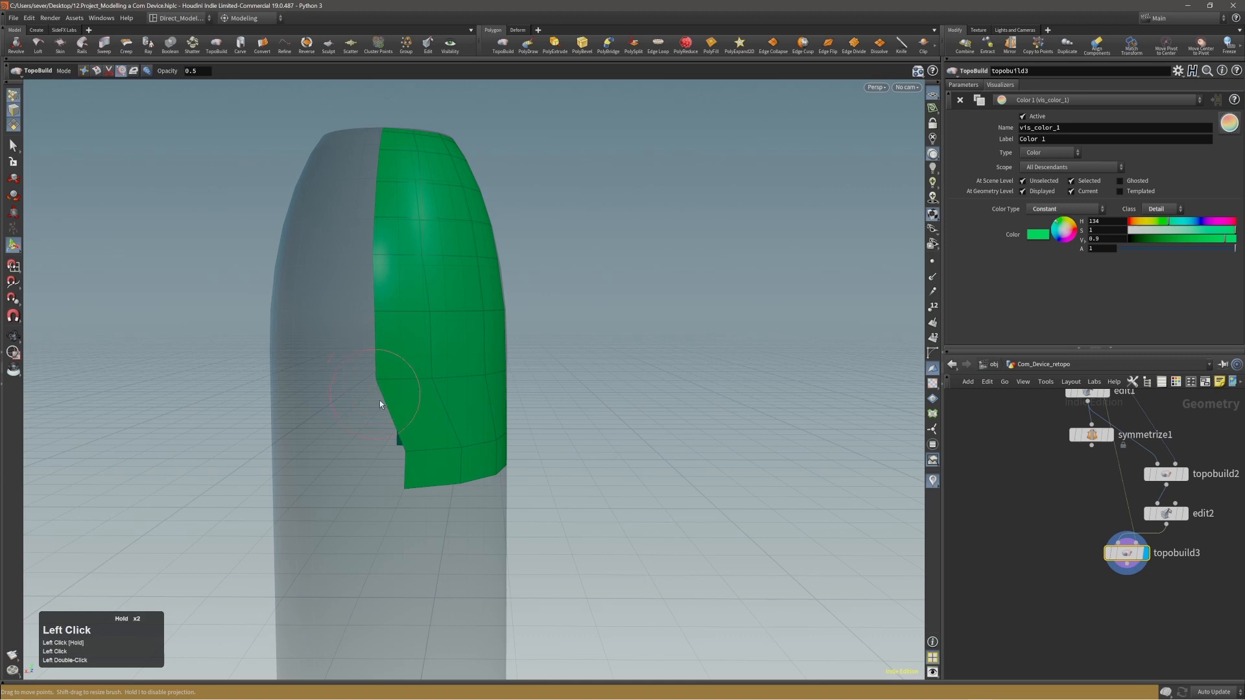
pyautogui.moveTo(407, 458)
pyautogui.mouseDown()
pyautogui.moveTo(380, 477)
pyautogui.moveTo(364, 471)
pyautogui.moveTo(468, 468)
pyautogui.moveTo(441, 462)
pyautogui.moveTo(428, 486)
pyautogui.moveTo(357, 452)
pyautogui.mouseUp()
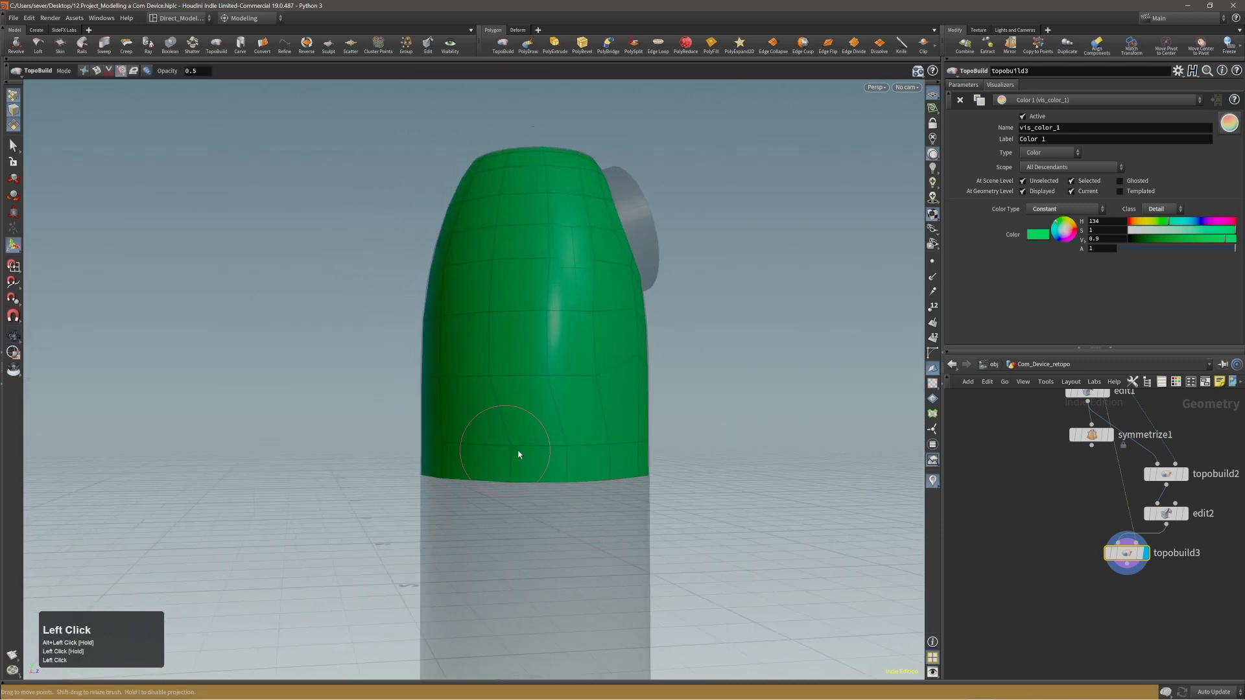
# Select the complete bottom edge row of the band and evenly space its points.
pyautogui.keyDown('alt'); pyautogui.moveTo(519, 450); pyautogui.dragTo(392, 450); pyautogui.keyUp('alt')
pyautogui.press('2')
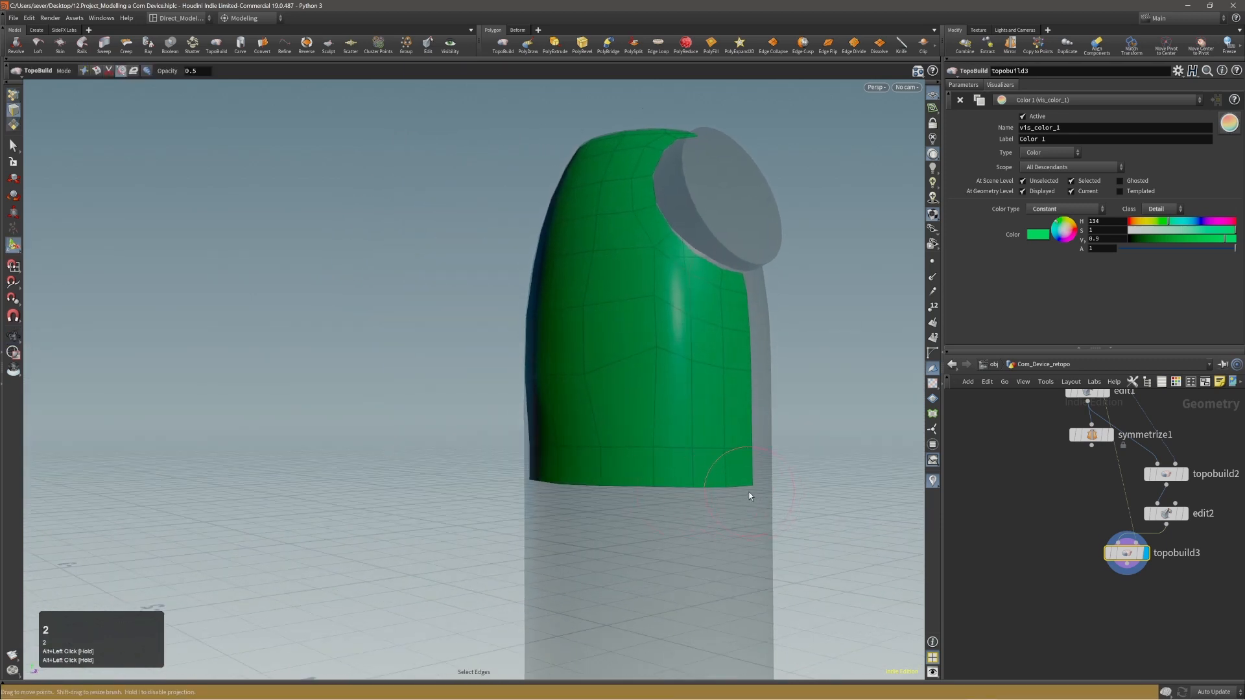
pyautogui.keyDown('shift'); pyautogui.click(742, 489); pyautogui.keyUp('shift')
pyautogui.keyDown('alt'); pyautogui.moveTo(648, 464); pyautogui.dragTo(519, 471); pyautogui.keyUp('alt')
pyautogui.hotkey('shift', 'a')
pyautogui.keyDown('shift'); pyautogui.click(476, 482); pyautogui.keyUp('shift')
pyautogui.hotkey('shift', 'a')
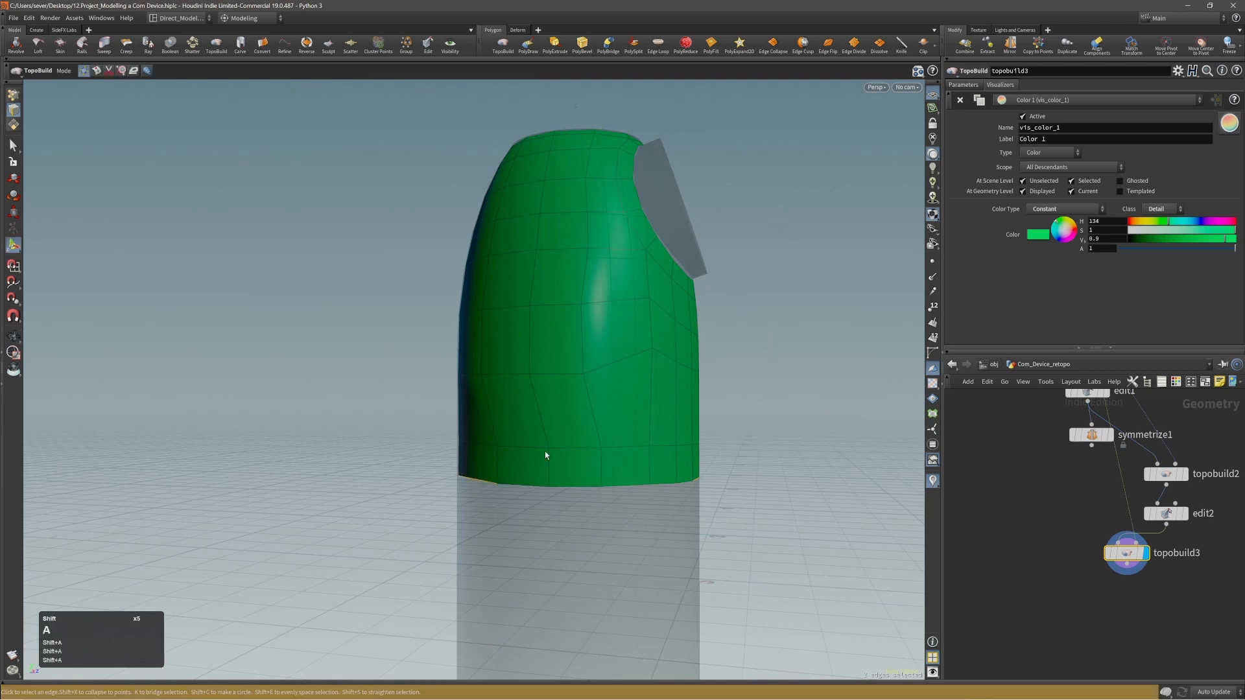
pyautogui.keyDown('shift'); pyautogui.click(693, 485); pyautogui.keyUp('shift')
pyautogui.keyDown('alt'); pyautogui.keyDown('shift'); pyautogui.moveTo(692, 485); pyautogui.dragTo(405, 451); pyautogui.keyUp('shift'); pyautogui.keyUp('alt')
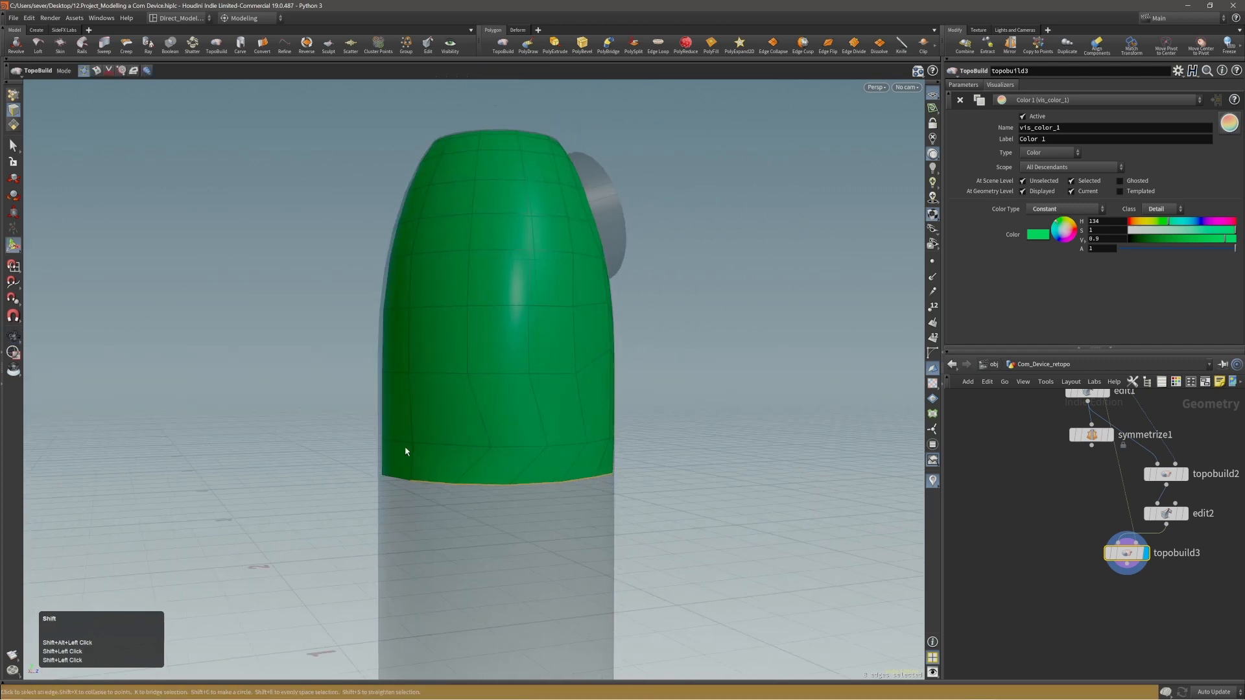
# Add the band's upper edge row to the selection, evenly space the selected edges and clear the selection.
pyautogui.keyDown('shift'); pyautogui.click(404, 446); pyautogui.keyUp('shift')
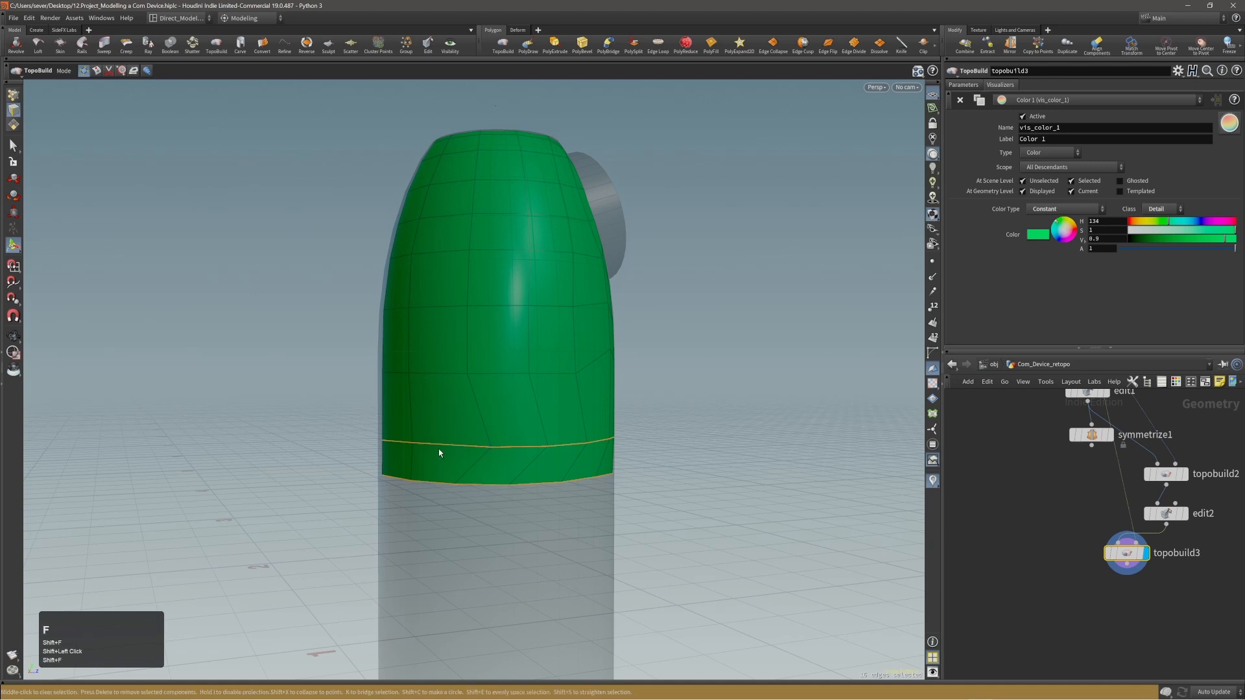
pyautogui.keyDown('alt'); pyautogui.moveTo(402, 445); pyautogui.dragTo(445, 436); pyautogui.keyUp('alt')
pyautogui.middleClick(550, 449)
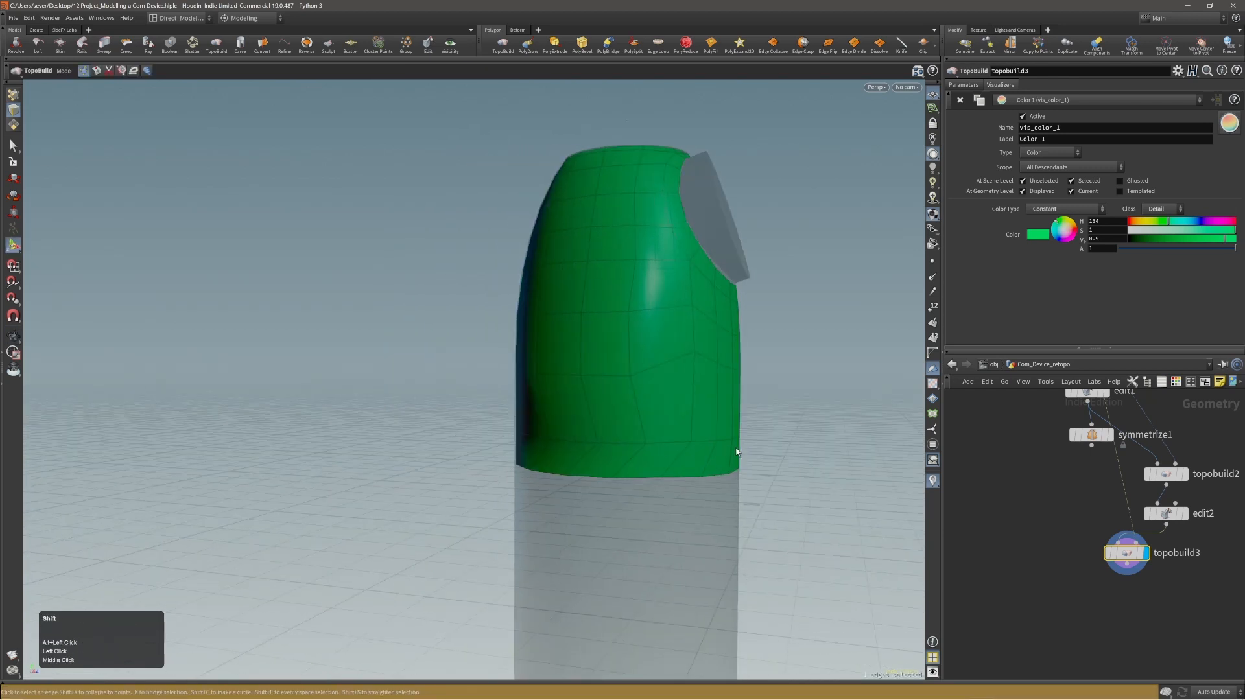
# Select only the band's upper edge row from front to rear and evenly space its points.
pyautogui.hotkey('shift', 'a')
pyautogui.keyDown('shift'); pyautogui.click(736, 441); pyautogui.keyUp('shift')
pyautogui.hotkey('shift', 'f')
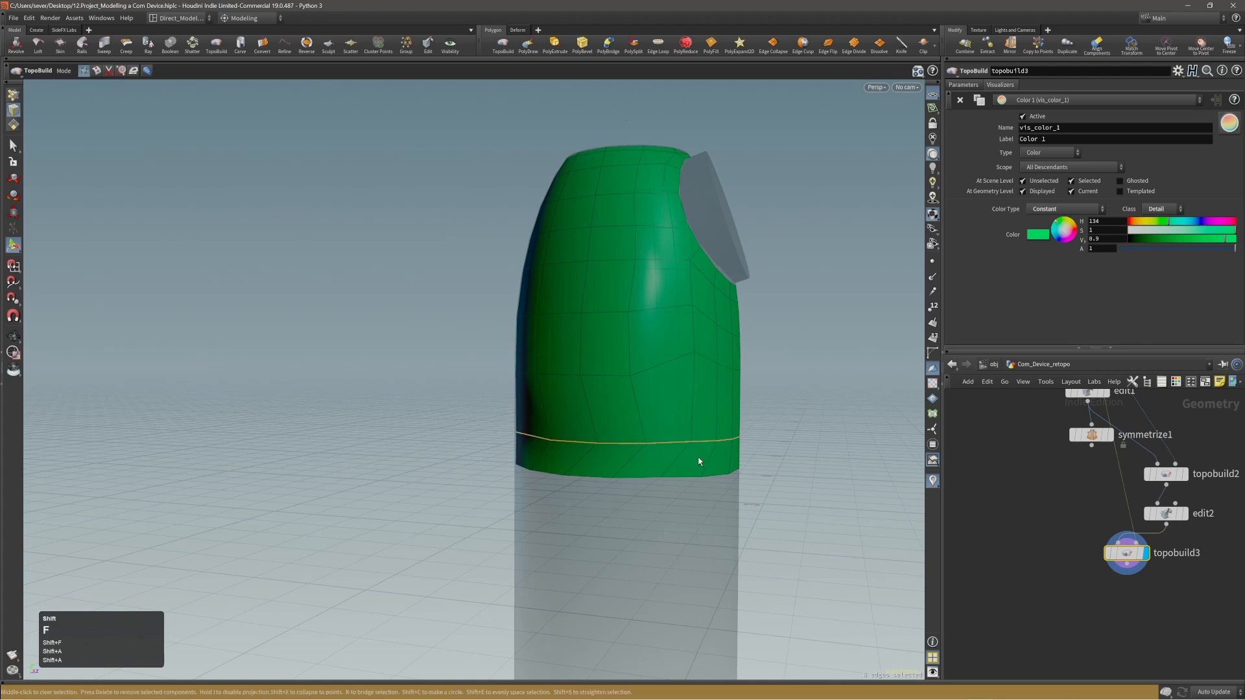
pyautogui.keyDown('shift'); pyautogui.rightClick(706, 433); pyautogui.keyUp('shift')
pyautogui.keyDown('shift'); pyautogui.click(731, 471); pyautogui.keyUp('shift')
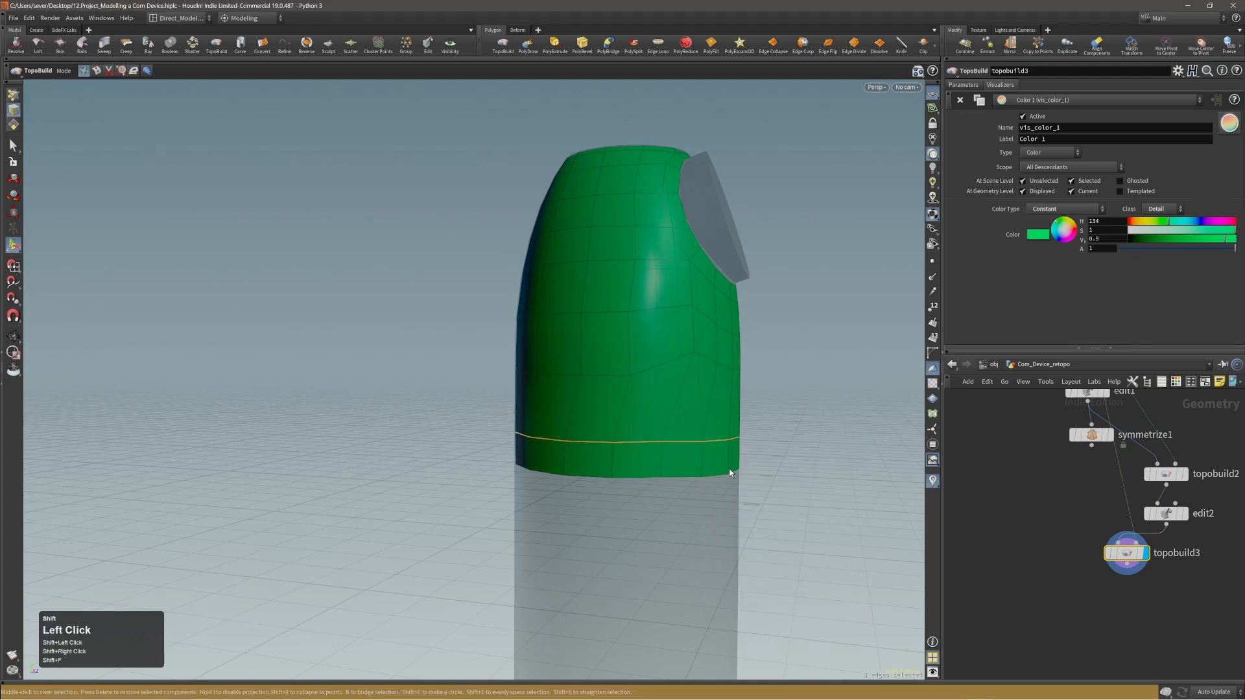
pyautogui.keyDown('alt'); pyautogui.moveTo(729, 472); pyautogui.dragTo(713, 436); pyautogui.keyUp('alt')
pyautogui.rightClick(708, 432)
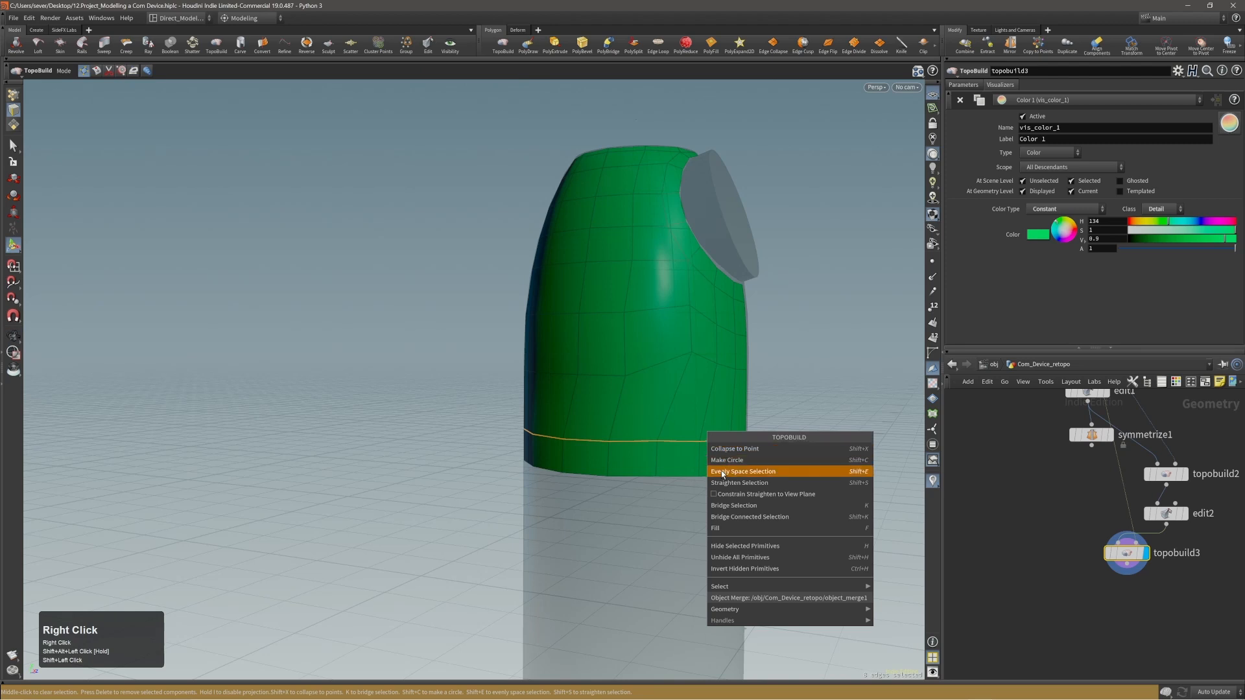
pyautogui.click(778, 382)
# Brush the points on the front of the side panel below the disc ring to even out the edge flow.
pyautogui.keyDown('alt'); pyautogui.moveTo(778, 382); pyautogui.dragTo(683, 393); pyautogui.keyUp('alt')
pyautogui.click(752, 373)
pyautogui.click(478, 381)
pyautogui.keyDown('alt'); pyautogui.moveTo(683, 393); pyautogui.dragTo(697, 392, button='right'); pyautogui.keyUp('alt')
pyautogui.moveTo(696, 392)
pyautogui.keyDown('alt'); pyautogui.mouseDown()
pyautogui.moveTo(658, 376)
pyautogui.moveTo(783, 373)
pyautogui.mouseUp(); pyautogui.keyUp('alt')
pyautogui.hotkey('shift', '4')
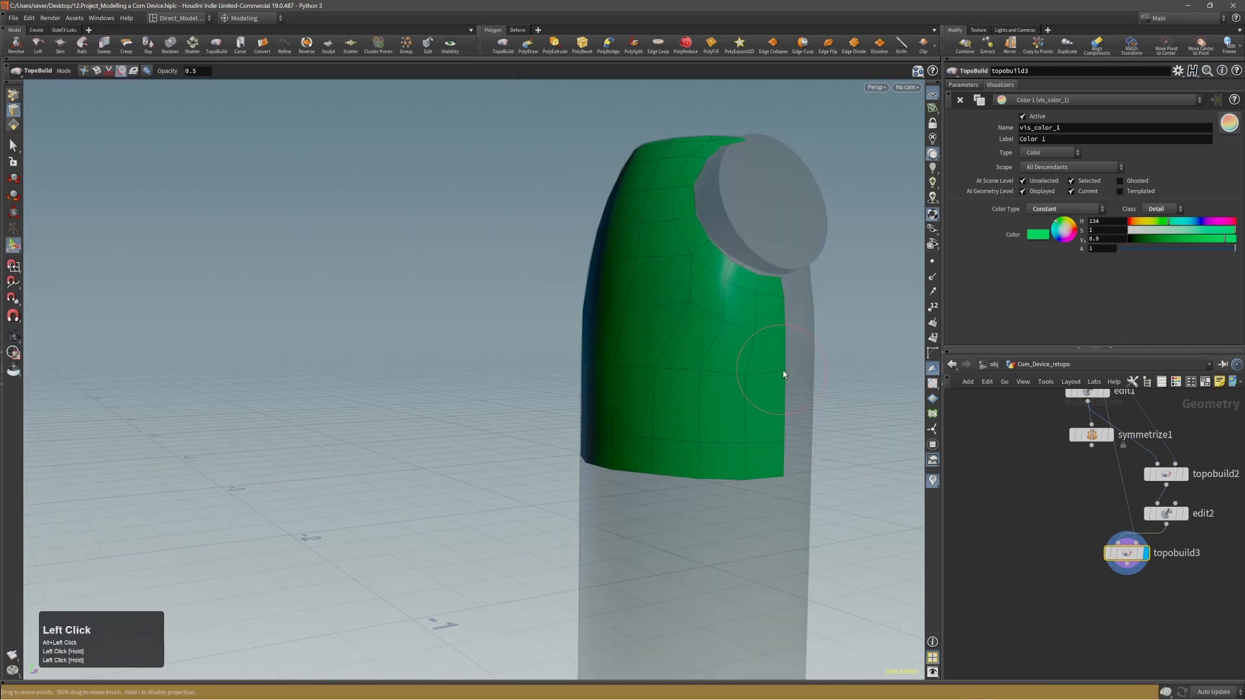
pyautogui.moveTo(702, 382)
pyautogui.keyDown('alt'); pyautogui.mouseDown()
pyautogui.moveTo(717, 338)
pyautogui.moveTo(684, 311)
pyautogui.mouseUp(); pyautogui.keyUp('alt')
pyautogui.moveTo(688, 314)
pyautogui.keyDown('alt'); pyautogui.mouseDown()
pyautogui.moveTo(653, 328)
pyautogui.moveTo(705, 323)
pyautogui.moveTo(684, 334)
pyautogui.moveTo(750, 361)
pyautogui.mouseUp(); pyautogui.keyUp('alt')
pyautogui.click(709, 323)
# Brush the points along the side and rear of the panel into smoother rows, undoing the last stroke.
pyautogui.click(600, 325)
pyautogui.click(566, 320)
pyautogui.moveTo(600, 325)
pyautogui.keyDown('alt'); pyautogui.mouseDown()
pyautogui.moveTo(616, 323)
pyautogui.moveTo(590, 305)
pyautogui.moveTo(548, 321)
pyautogui.mouseUp(); pyautogui.keyUp('alt')
pyautogui.click(570, 279)
pyautogui.keyDown('alt'); pyautogui.moveTo(536, 420); pyautogui.dragTo(571, 425); pyautogui.keyUp('alt')
pyautogui.click(521, 434)
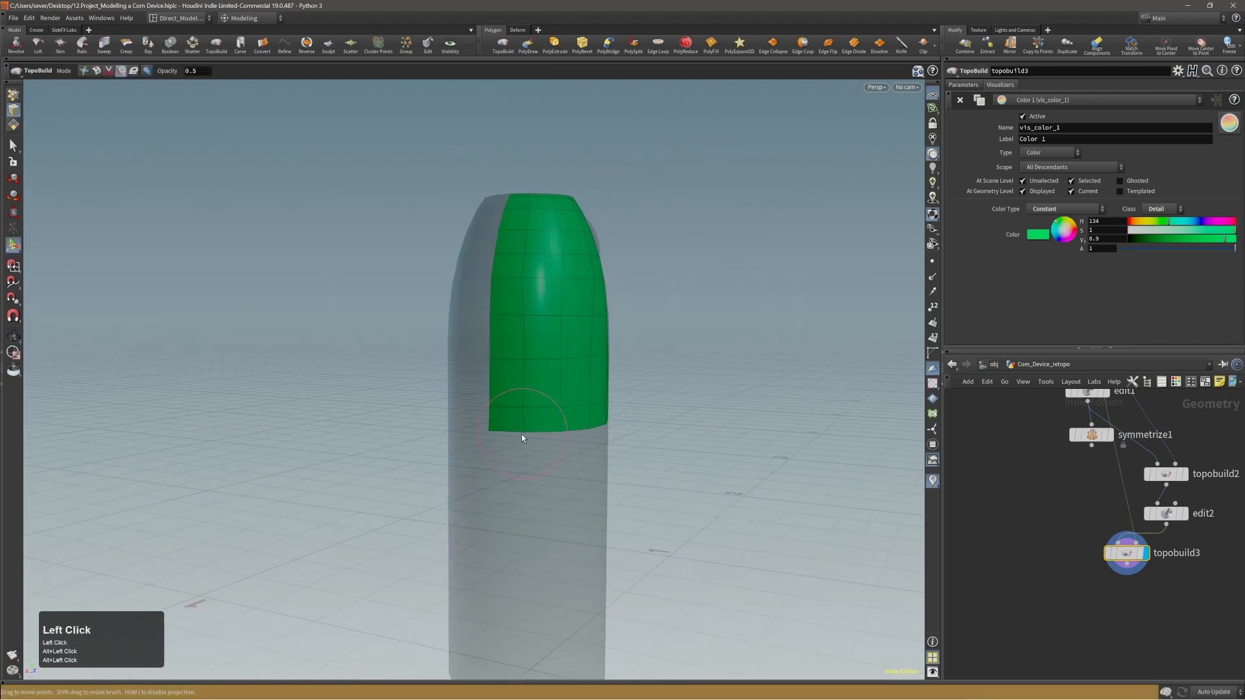
pyautogui.hotkey('ctrl', 'z')
# Switch TopoBuild to its slide tool and choose Edge as the slide mode.
pyautogui.keyDown('ctrl'); pyautogui.keyDown('alt'); pyautogui.moveTo(609, 392); pyautogui.dragTo(670, 366, button='right'); pyautogui.keyUp('alt'); pyautogui.keyUp('ctrl')
pyautogui.keyDown('alt'); pyautogui.moveTo(608, 387); pyautogui.dragTo(592, 389); pyautogui.keyUp('alt')
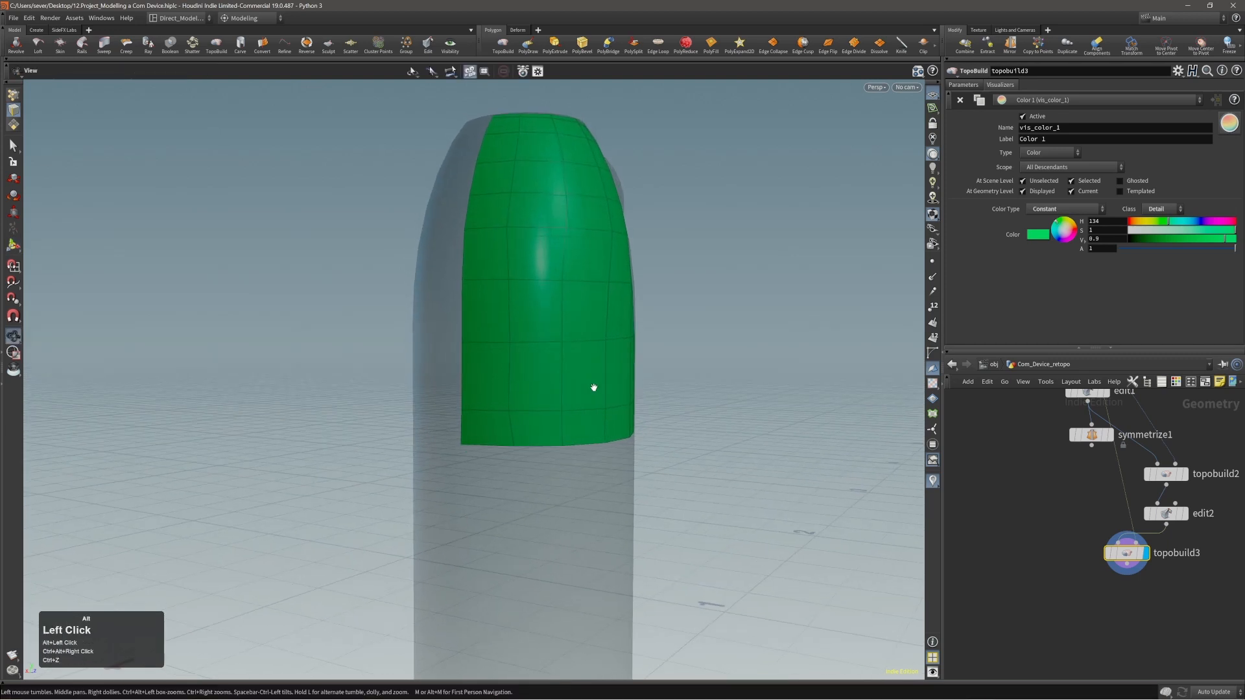
pyautogui.click(96, 71)
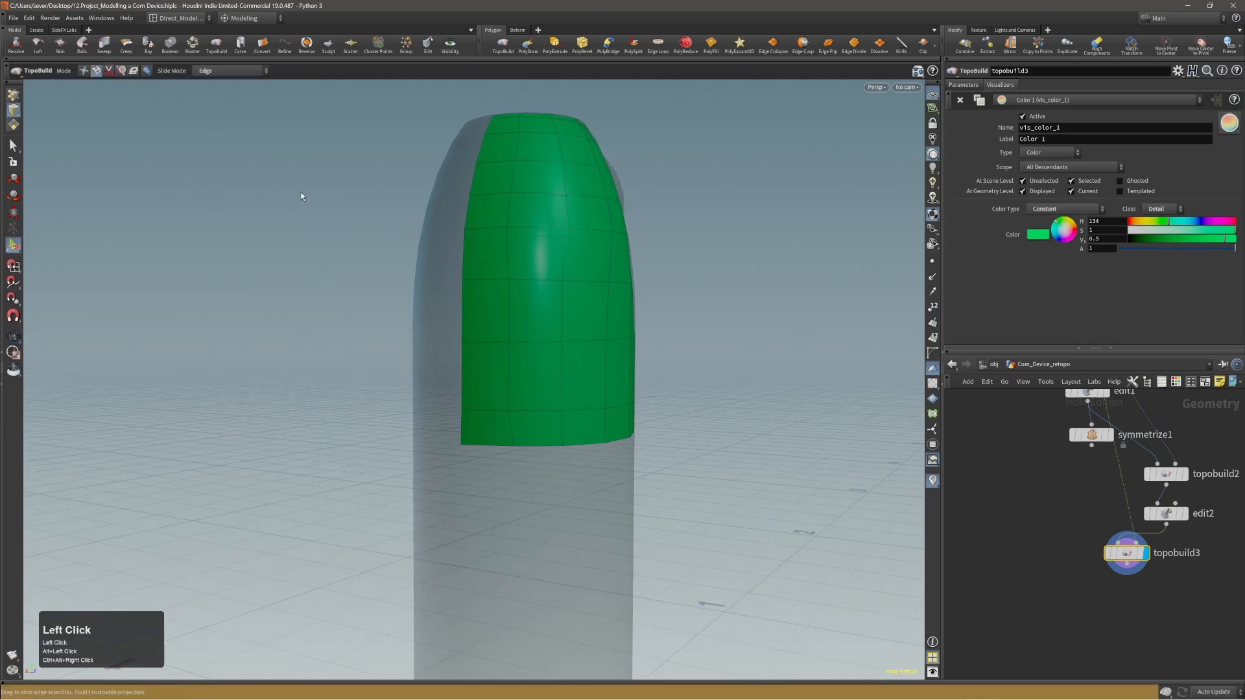
pyautogui.keyDown('alt'); pyautogui.moveTo(305, 195); pyautogui.dragTo(512, 333, button='right'); pyautogui.keyUp('alt')
pyautogui.click(241, 71)
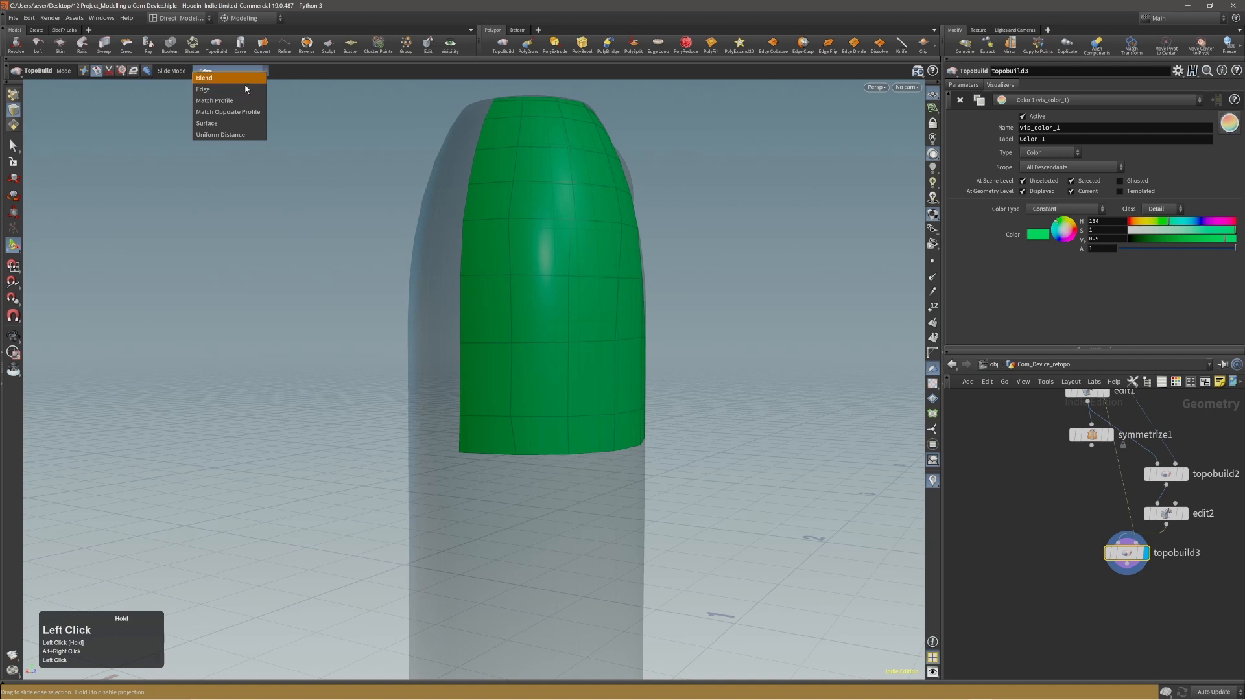
pyautogui.click(246, 93)
pyautogui.keyDown('alt'); pyautogui.moveTo(538, 356); pyautogui.dragTo(562, 381, button='right'); pyautogui.keyUp('alt')
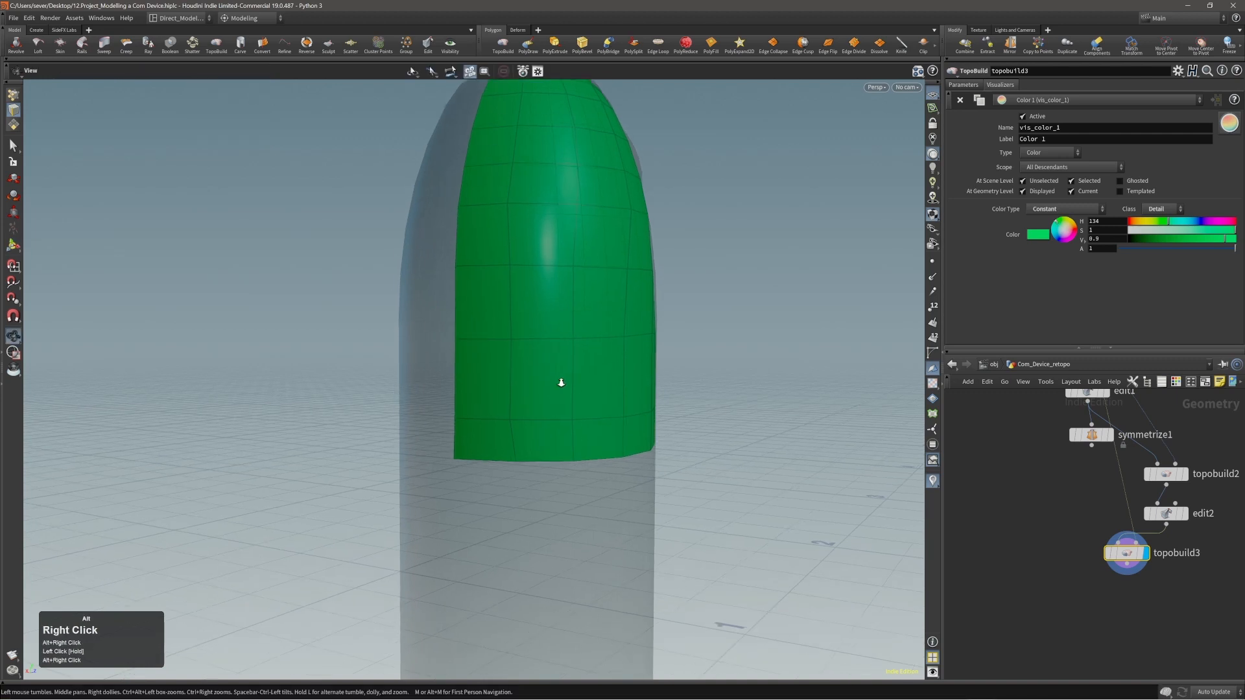
pyautogui.keyDown('alt'); pyautogui.moveTo(561, 380); pyautogui.dragTo(550, 361, button='middle'); pyautogui.keyUp('alt')
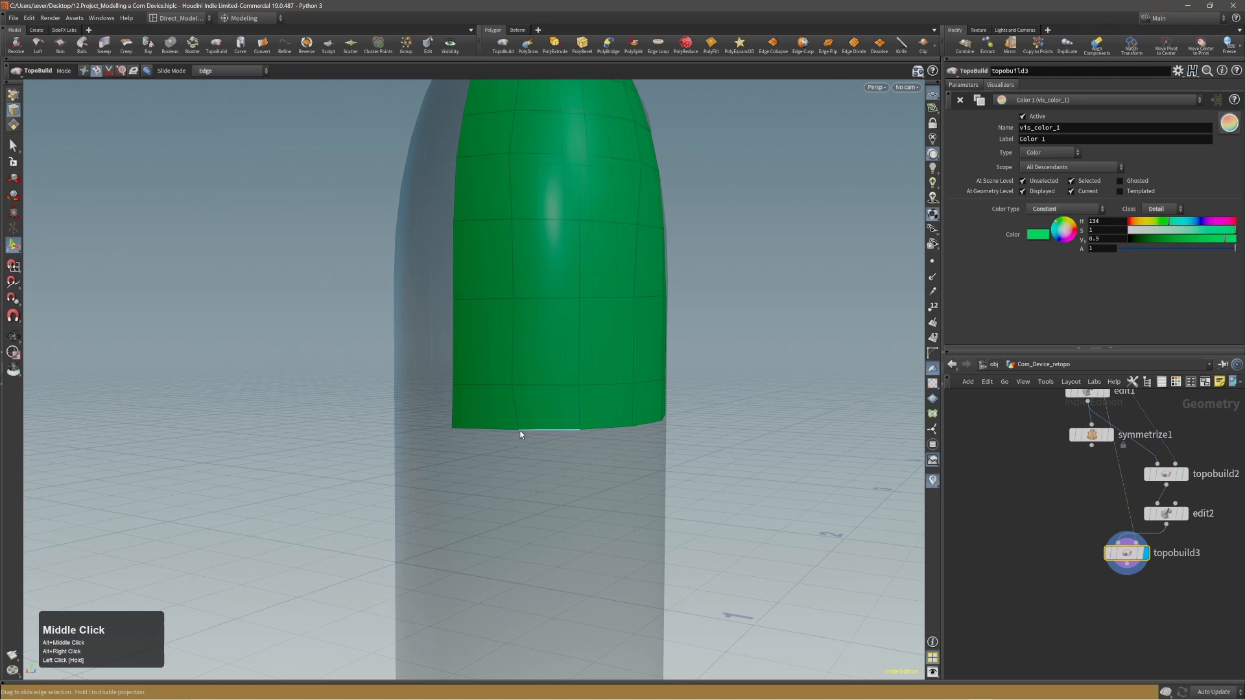
# Try the point, edge and primitive selection types to find one that works for sliding mesh components.
pyautogui.press('1')
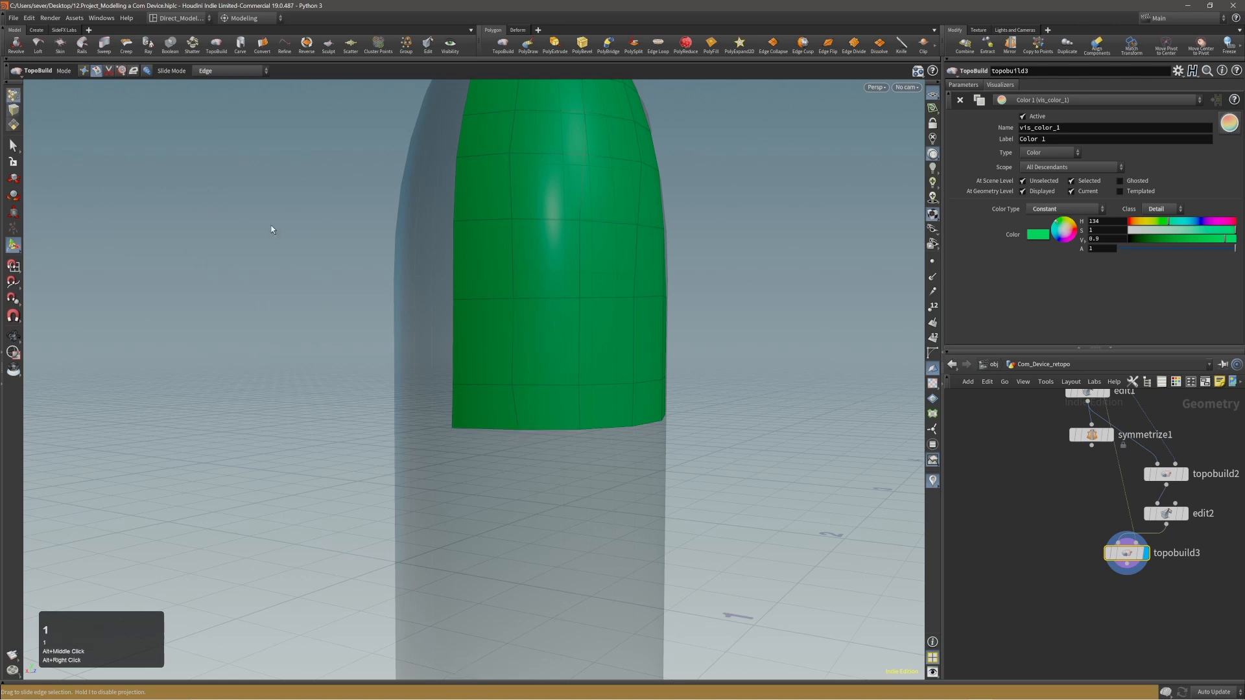
pyautogui.keyDown('alt'); pyautogui.moveTo(572, 336); pyautogui.dragTo(567, 342, button='middle'); pyautogui.keyUp('alt')
pyautogui.click(16, 110)
pyautogui.click(20, 124)
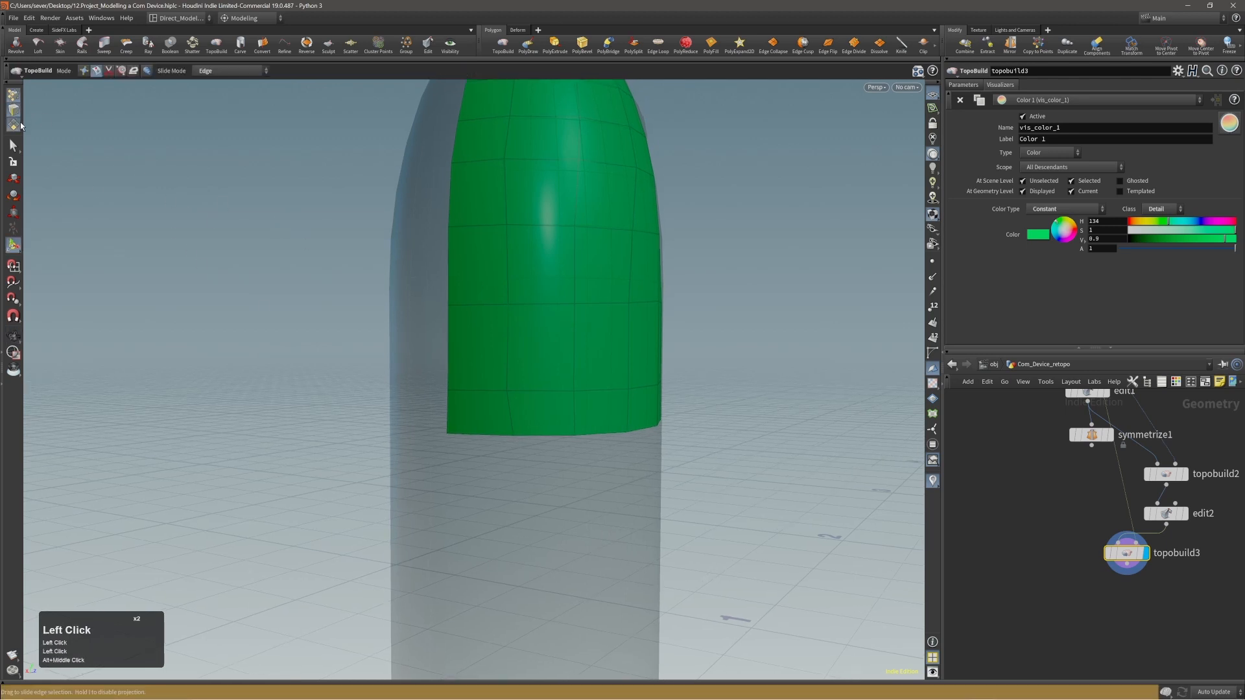
pyautogui.press('2')
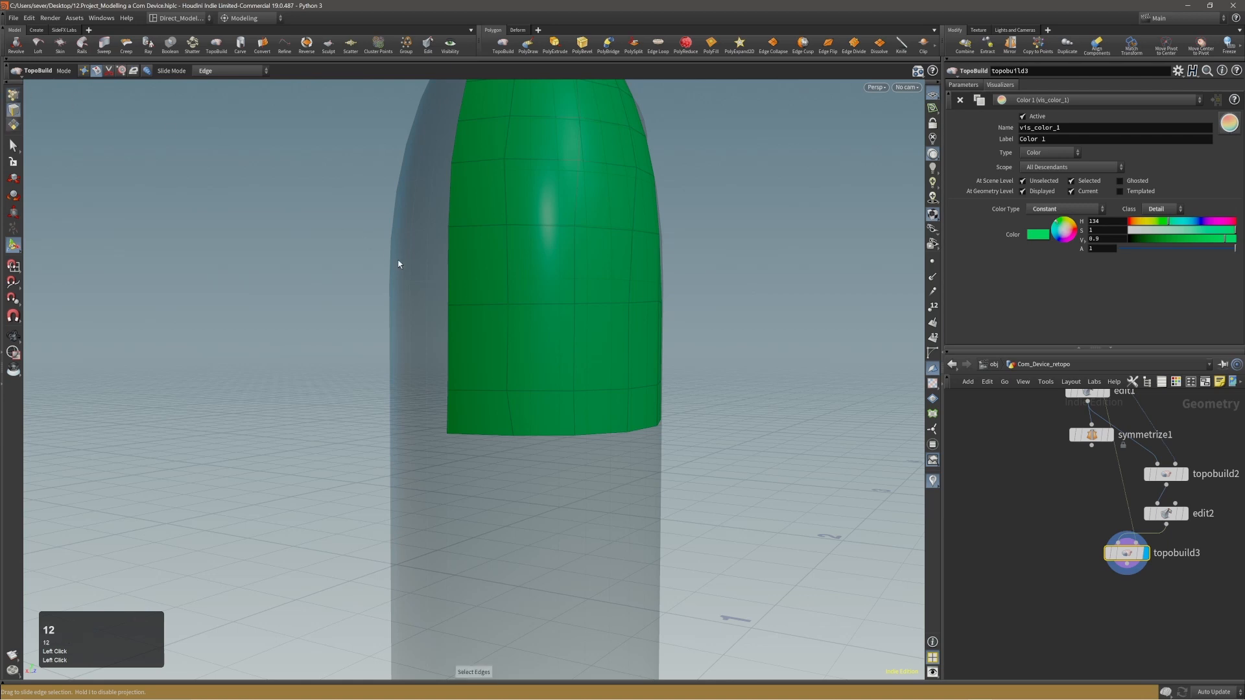
pyautogui.press('3')
pyautogui.press('3')
pyautogui.press('3')
pyautogui.click(458, 237)
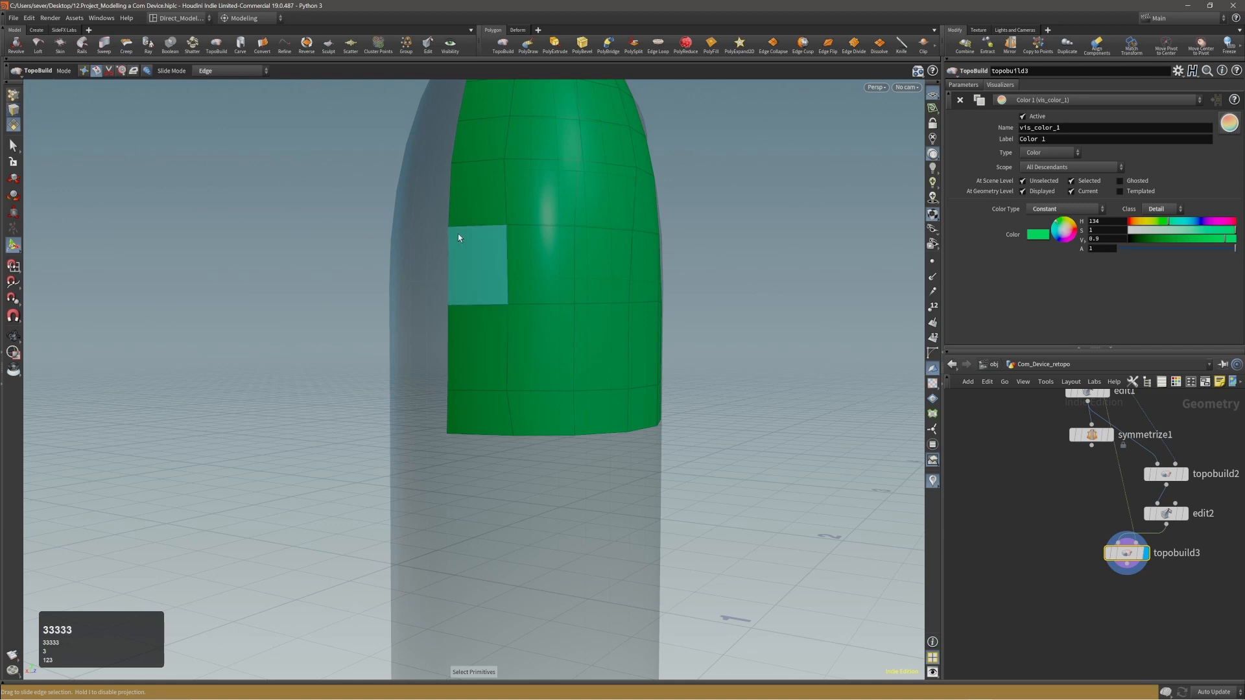
pyautogui.press('3')
pyautogui.press('1')
pyautogui.press('3')
pyautogui.press('1')
pyautogui.press('1')
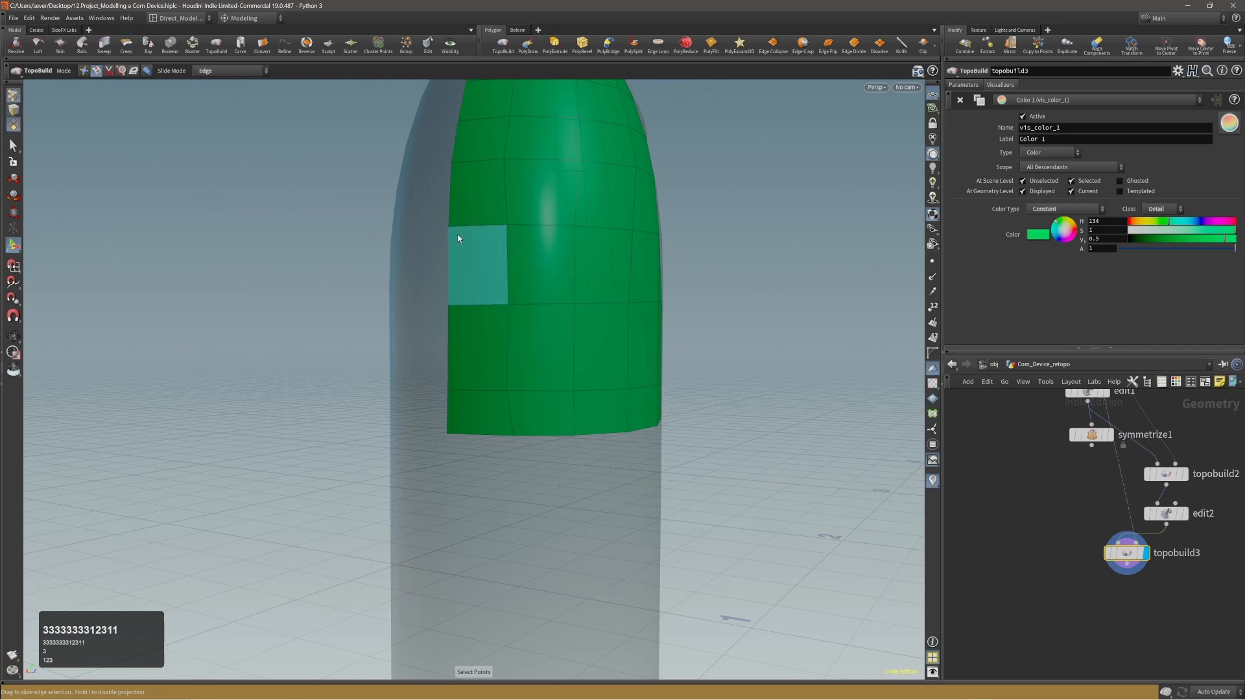
pyautogui.press('2')
pyautogui.press('3')
pyautogui.press('3')
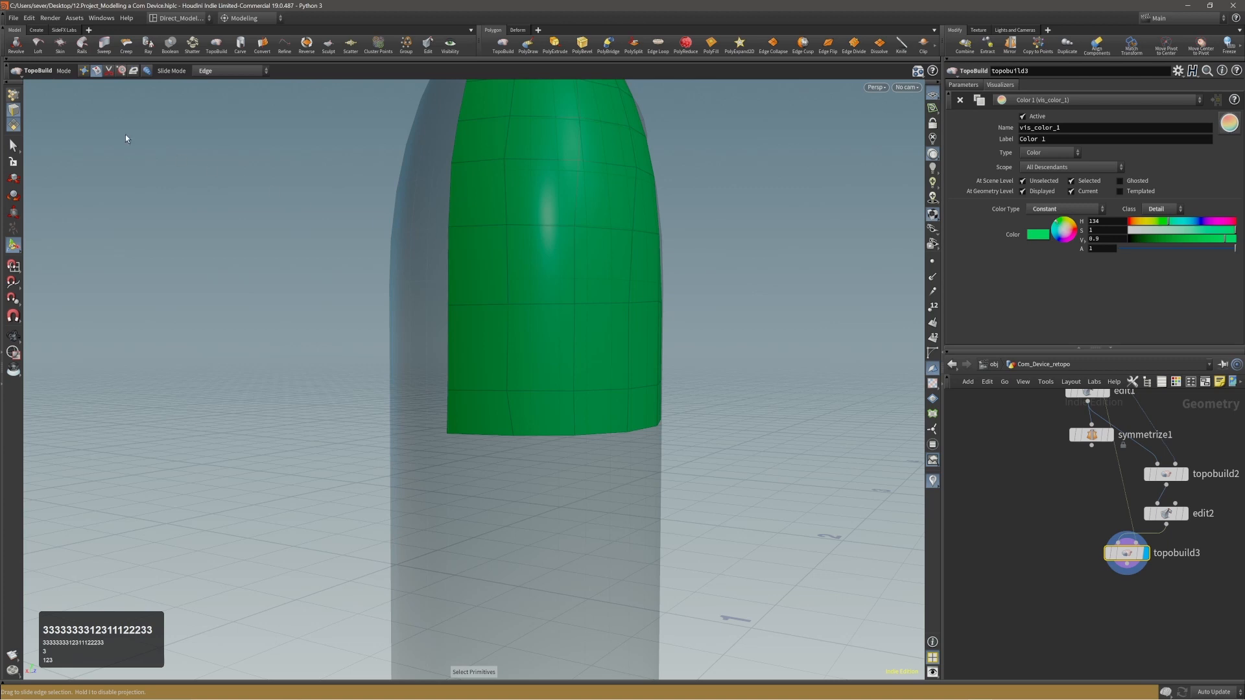
# Enable point selection as well and try to slide individual points along the panel's lower edge.
pyautogui.click(13, 95)
pyautogui.keyDown('alt'); pyautogui.moveTo(477, 414); pyautogui.dragTo(491, 423, button='right'); pyautogui.keyUp('alt')
pyautogui.keyDown('alt'); pyautogui.moveTo(492, 423); pyautogui.dragTo(586, 450); pyautogui.keyUp('alt')
pyautogui.click(512, 439)
pyautogui.click(512, 438)
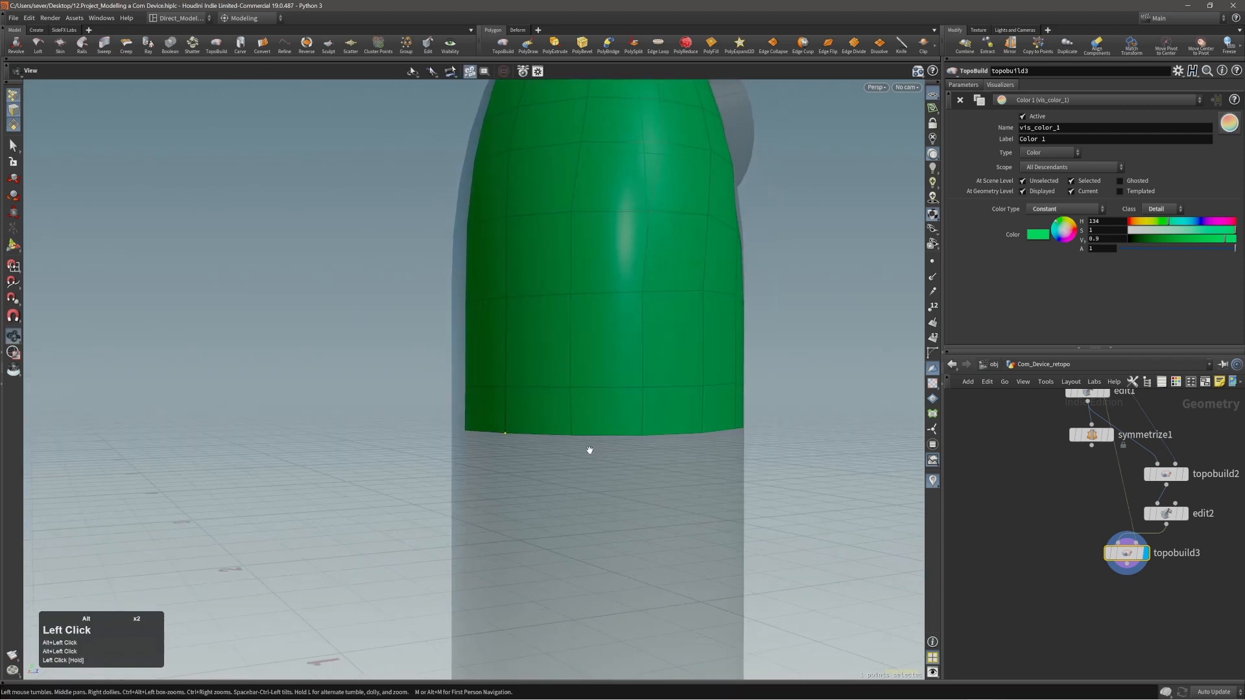
pyautogui.click(571, 436)
pyautogui.click(571, 437)
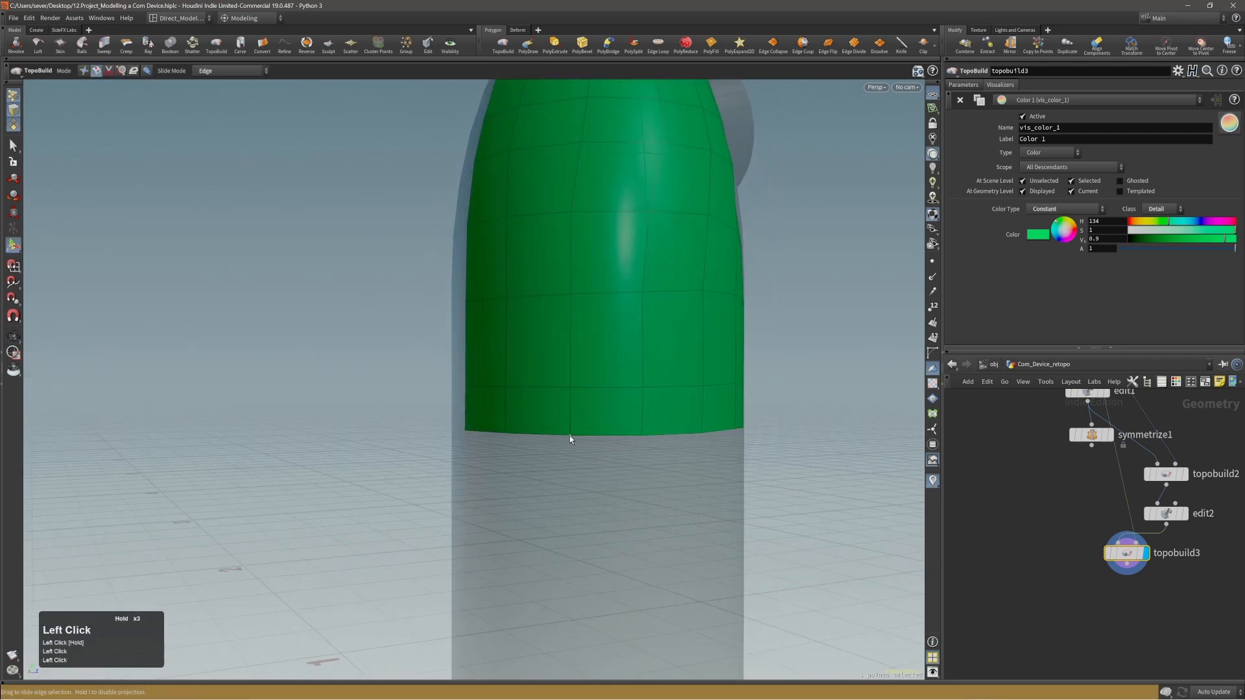
# Try to slide the points of the row just above the panel's lower edge.
pyautogui.keyDown('alt'); pyautogui.moveTo(616, 425); pyautogui.dragTo(622, 414); pyautogui.keyUp('alt')
pyautogui.keyDown('alt'); pyautogui.moveTo(622, 415); pyautogui.dragTo(600, 409, button='middle'); pyautogui.keyUp('alt')
pyautogui.keyDown('alt'); pyautogui.moveTo(600, 408); pyautogui.dragTo(681, 452); pyautogui.keyUp('alt')
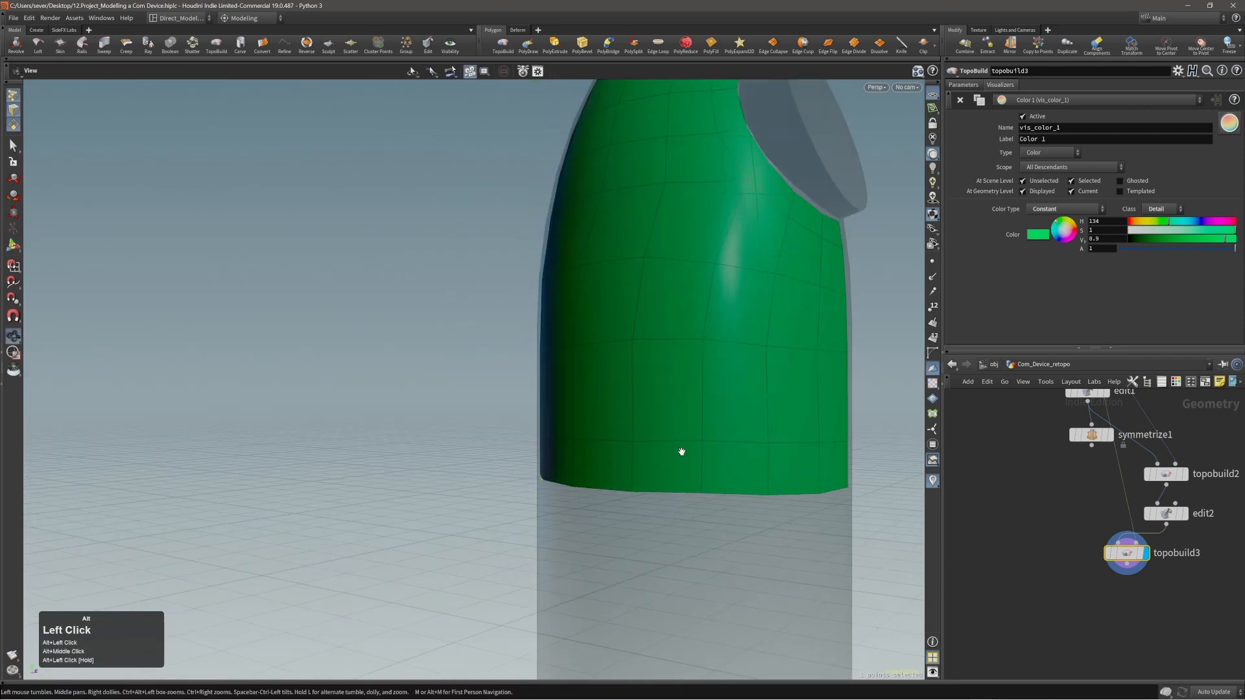
pyautogui.keyDown('alt'); pyautogui.moveTo(682, 452); pyautogui.dragTo(617, 398, button='middle'); pyautogui.keyUp('alt')
pyautogui.keyDown('alt'); pyautogui.moveTo(616, 398); pyautogui.dragTo(584, 402); pyautogui.keyUp('alt')
pyautogui.click(576, 400)
pyautogui.click(576, 401)
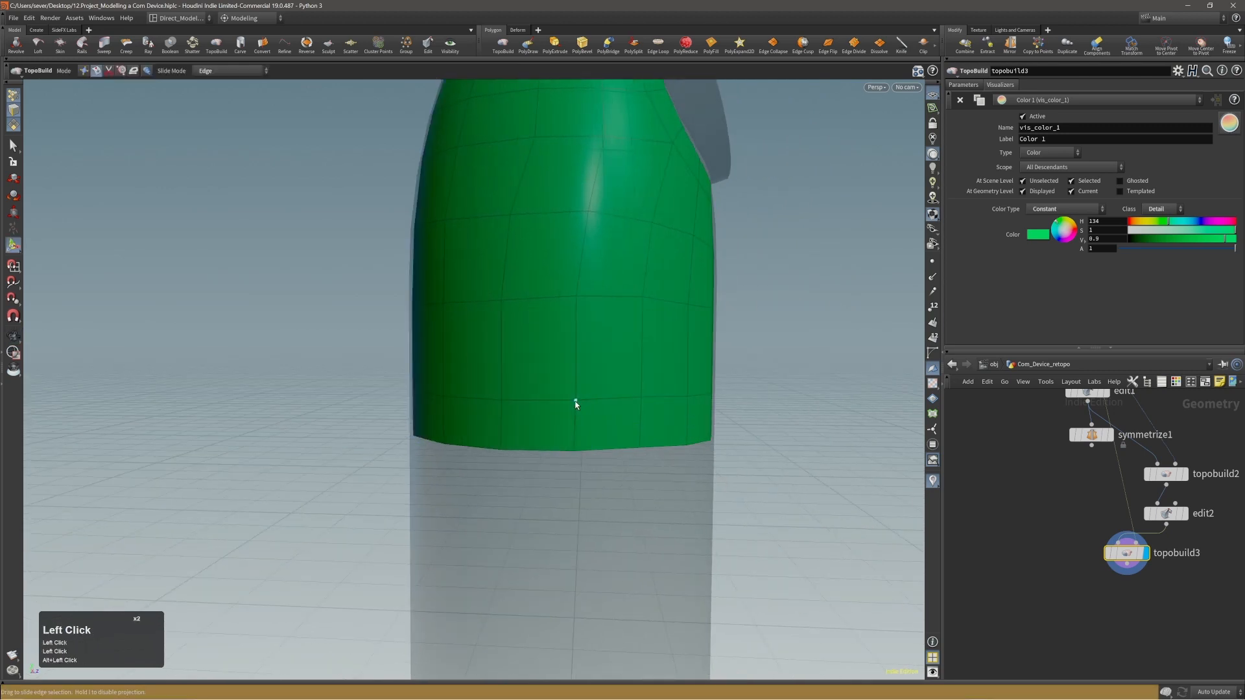
pyautogui.click(575, 402)
pyautogui.click(576, 402)
pyautogui.keyDown('alt'); pyautogui.moveTo(549, 422); pyautogui.dragTo(568, 413); pyautogui.keyUp('alt')
pyautogui.click(644, 399)
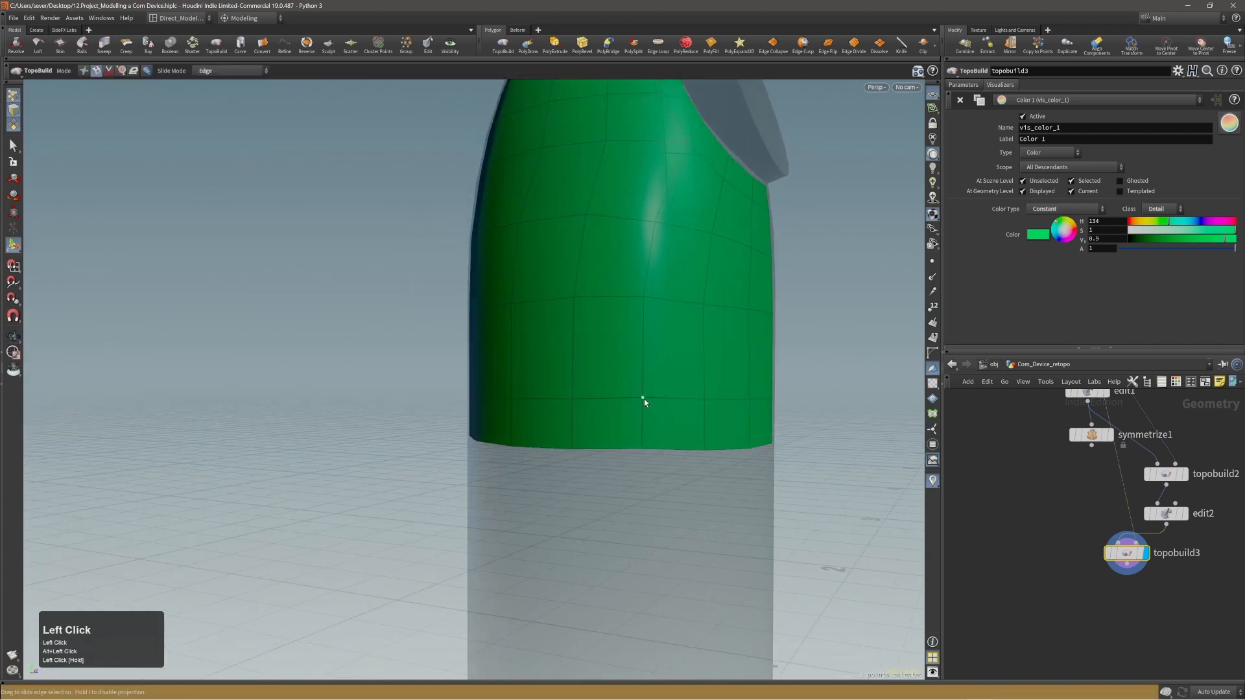
# Switch TopoBuild to smooth mode and smooth the middle of the side panel, from the rear to below the disc ring.
pyautogui.keyDown('alt'); pyautogui.moveTo(667, 411); pyautogui.dragTo(641, 439); pyautogui.keyUp('alt')
pyautogui.keyDown('alt'); pyautogui.moveTo(641, 439); pyautogui.dragTo(659, 411, button='middle'); pyautogui.keyUp('alt')
pyautogui.keyDown('alt'); pyautogui.moveTo(659, 411); pyautogui.dragTo(637, 403); pyautogui.keyUp('alt')
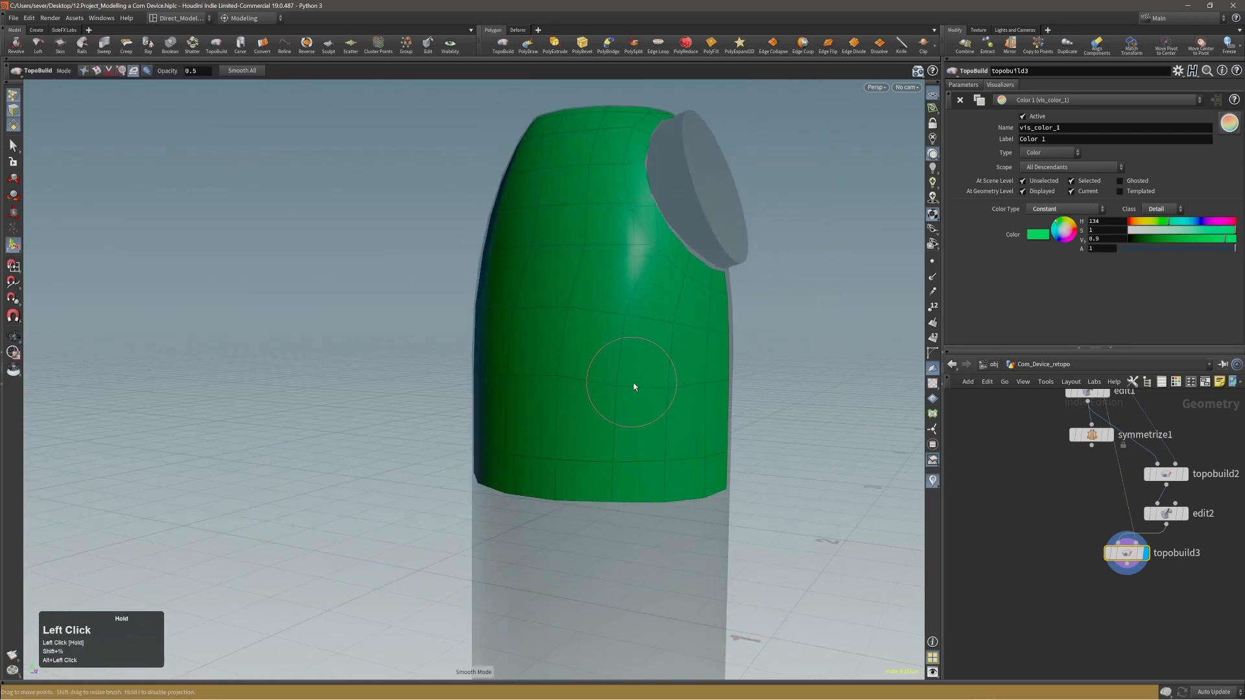
pyautogui.moveTo(558, 381)
pyautogui.keyDown('alt'); pyautogui.mouseDown()
pyautogui.moveTo(540, 395)
pyautogui.moveTo(451, 389)
pyautogui.mouseUp(); pyautogui.keyUp('alt')
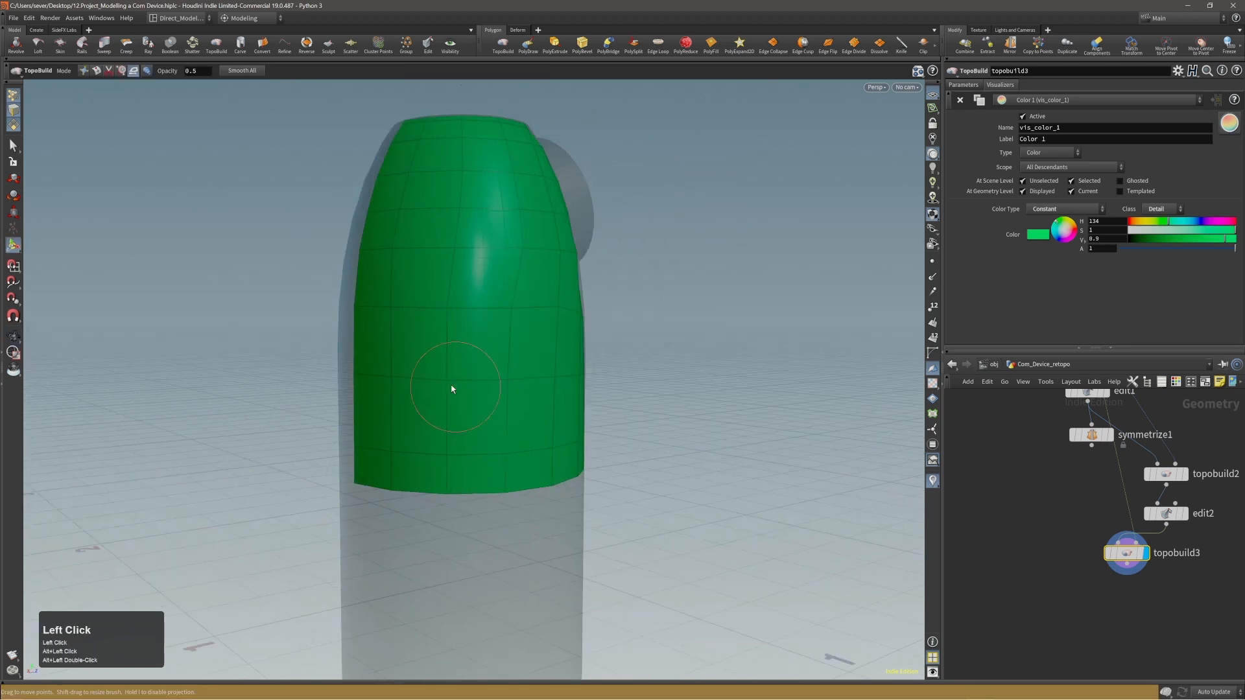
pyautogui.keyDown('alt'); pyautogui.moveTo(507, 316); pyautogui.dragTo(450, 344); pyautogui.keyUp('alt')
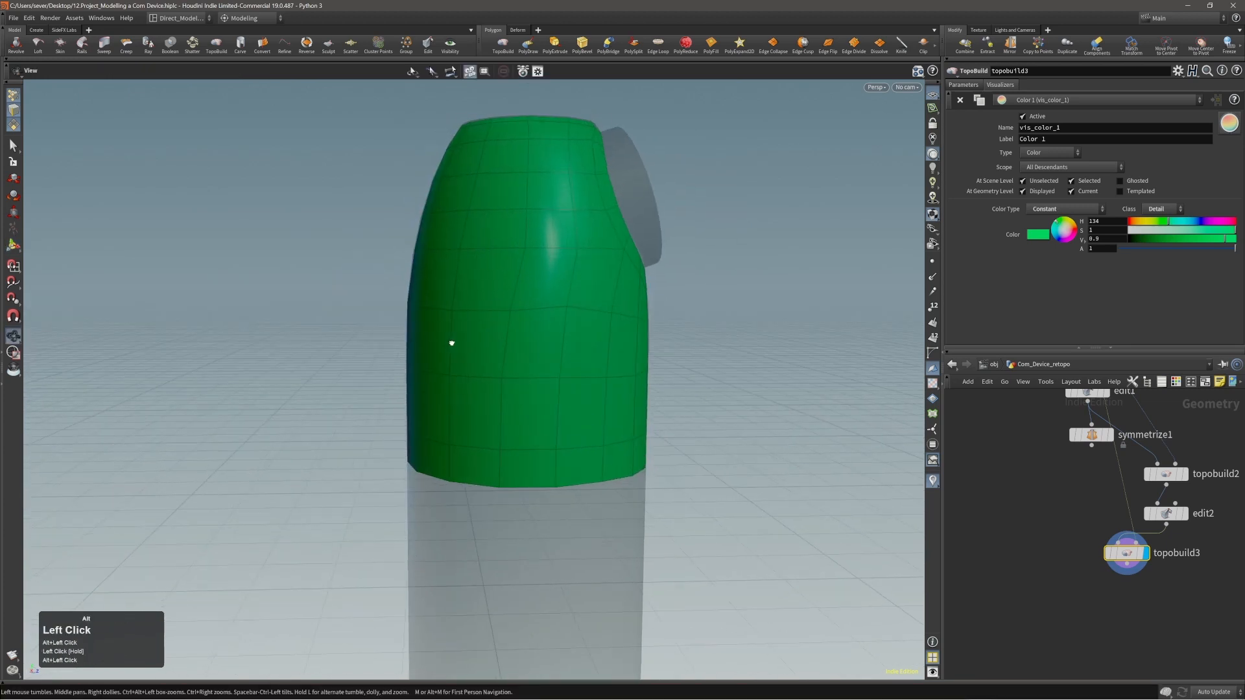
pyautogui.keyDown('alt'); pyautogui.moveTo(567, 323); pyautogui.dragTo(518, 342); pyautogui.keyUp('alt')
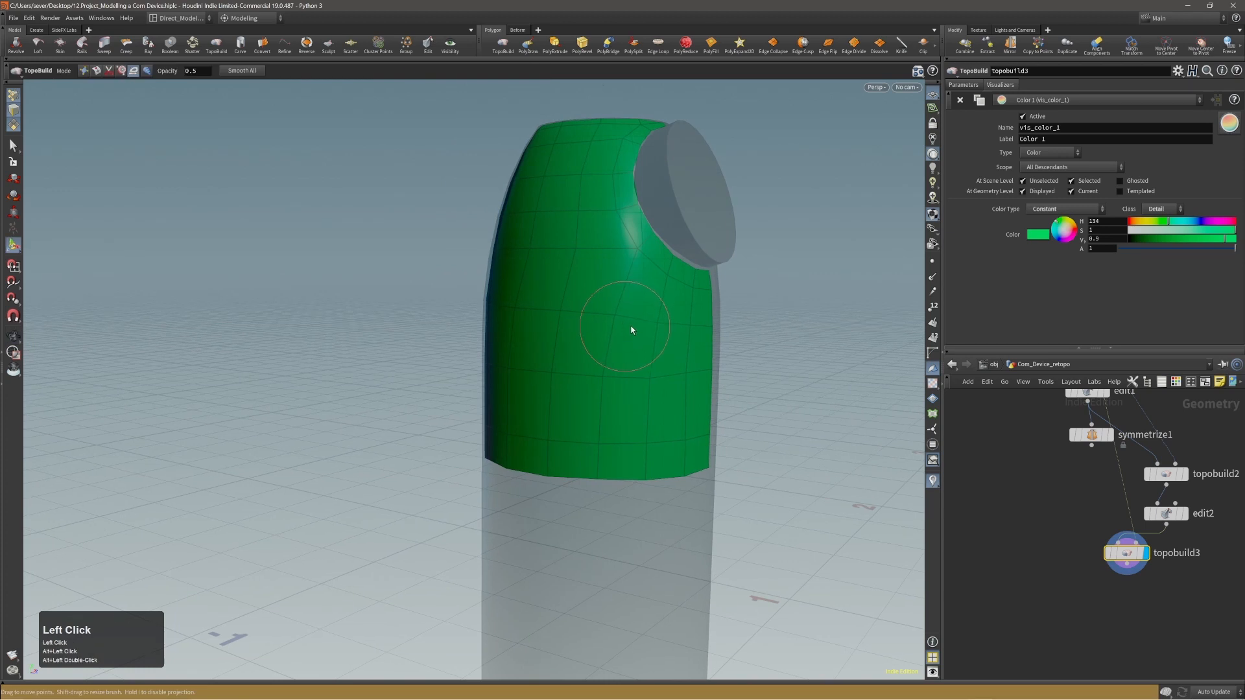
pyautogui.keyDown('alt'); pyautogui.moveTo(648, 340); pyautogui.dragTo(678, 344); pyautogui.keyUp('alt')
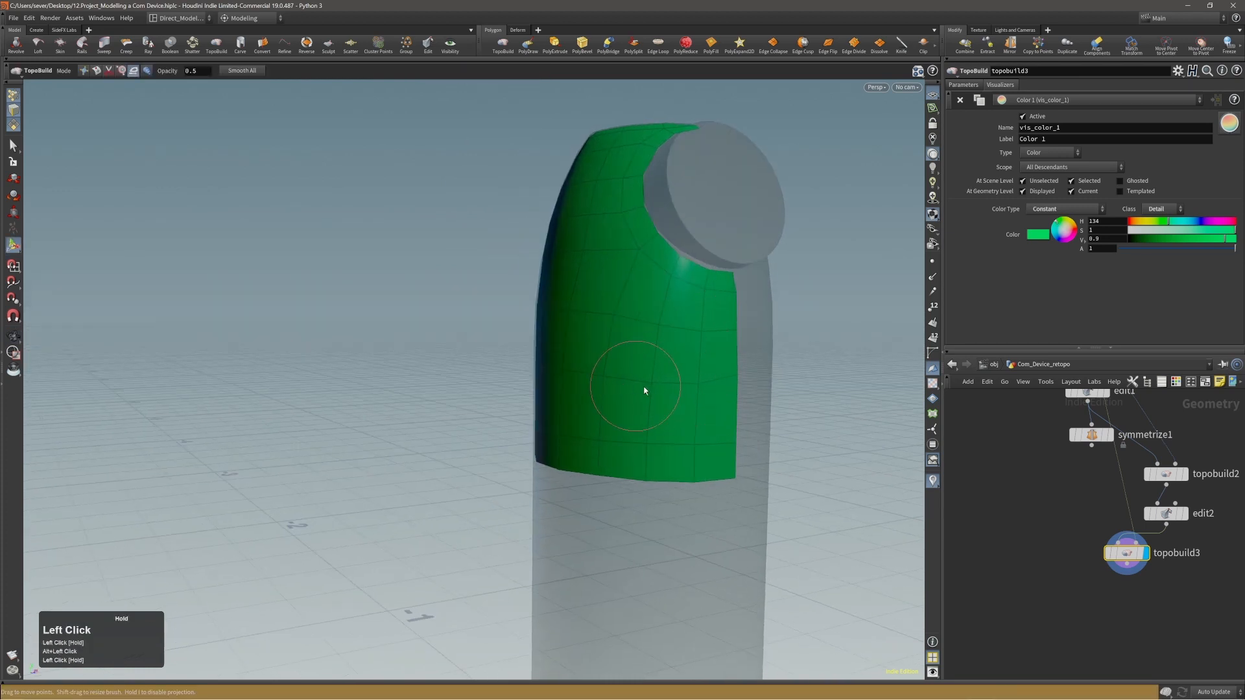
pyautogui.keyDown('alt'); pyautogui.moveTo(659, 352); pyautogui.dragTo(681, 320); pyautogui.keyUp('alt')
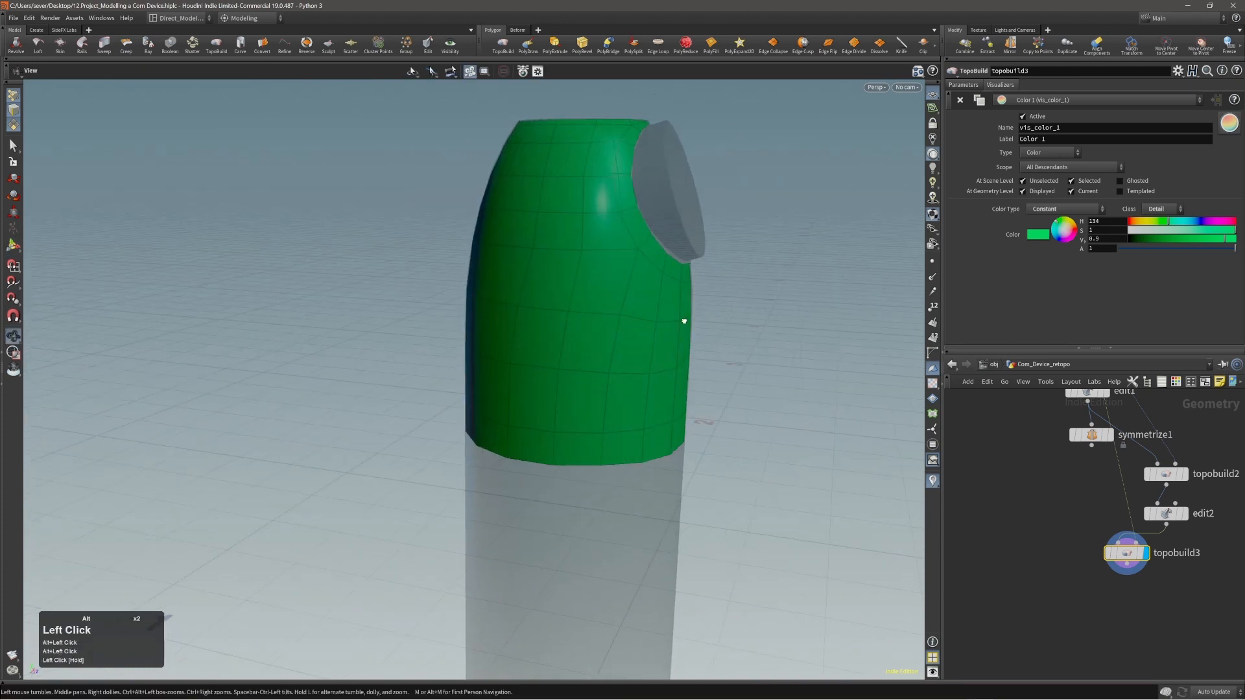
# Smooth the upper rows of the panel and the rows above its lower edge, from rear to front.
pyautogui.keyDown('alt'); pyautogui.moveTo(544, 297); pyautogui.dragTo(501, 273); pyautogui.keyUp('alt')
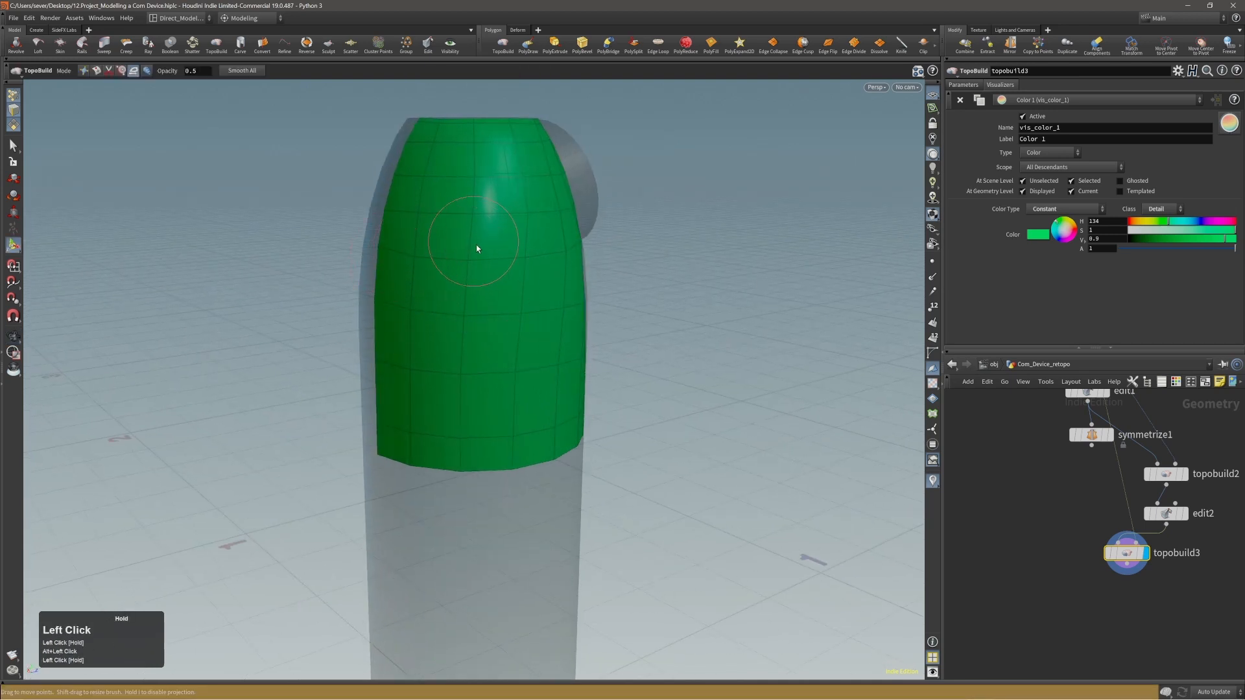
pyautogui.keyDown('alt'); pyautogui.moveTo(476, 248); pyautogui.dragTo(436, 281); pyautogui.keyUp('alt')
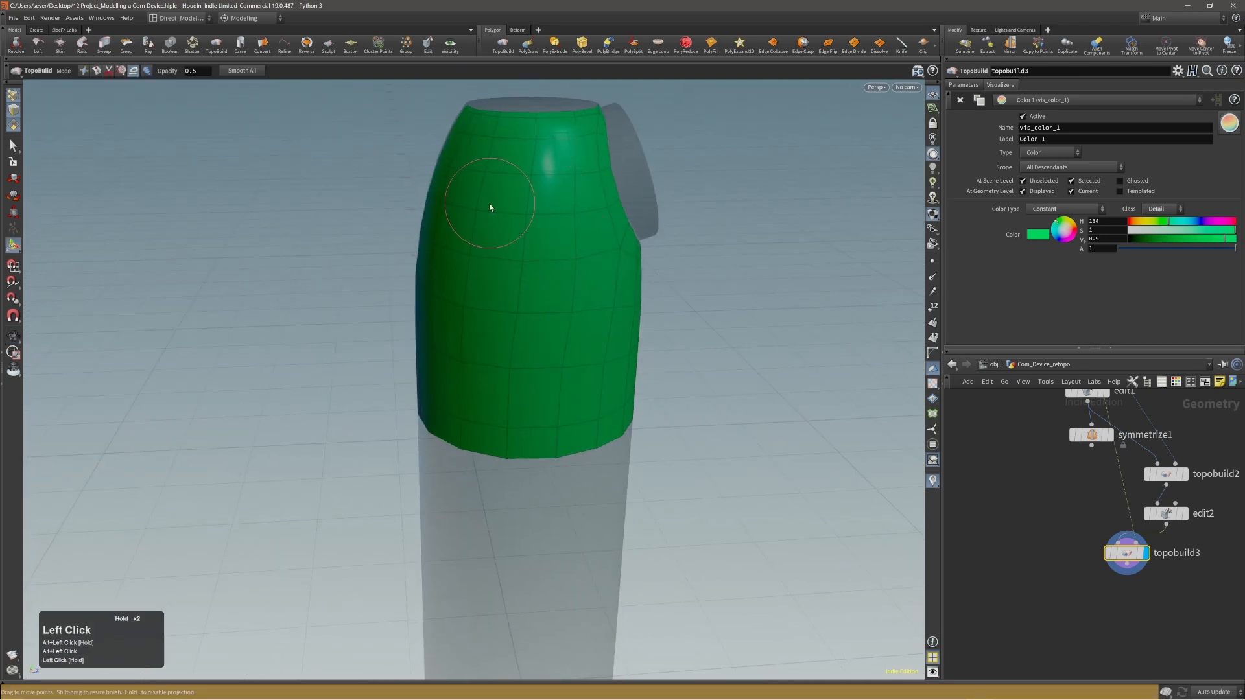
pyautogui.keyDown('alt'); pyautogui.moveTo(480, 234); pyautogui.dragTo(445, 218); pyautogui.keyUp('alt')
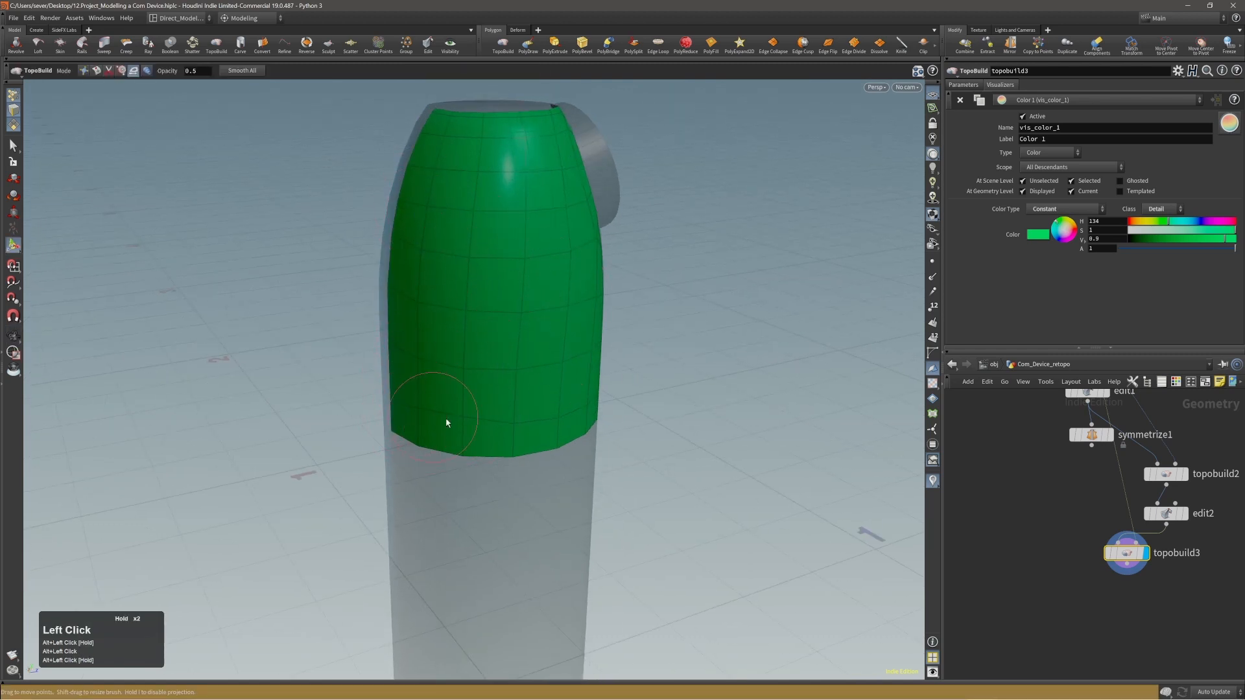
pyautogui.keyDown('alt'); pyautogui.moveTo(446, 422); pyautogui.dragTo(596, 428); pyautogui.keyUp('alt')
pyautogui.keyDown('alt'); pyautogui.moveTo(618, 430); pyautogui.dragTo(610, 431); pyautogui.keyUp('alt')
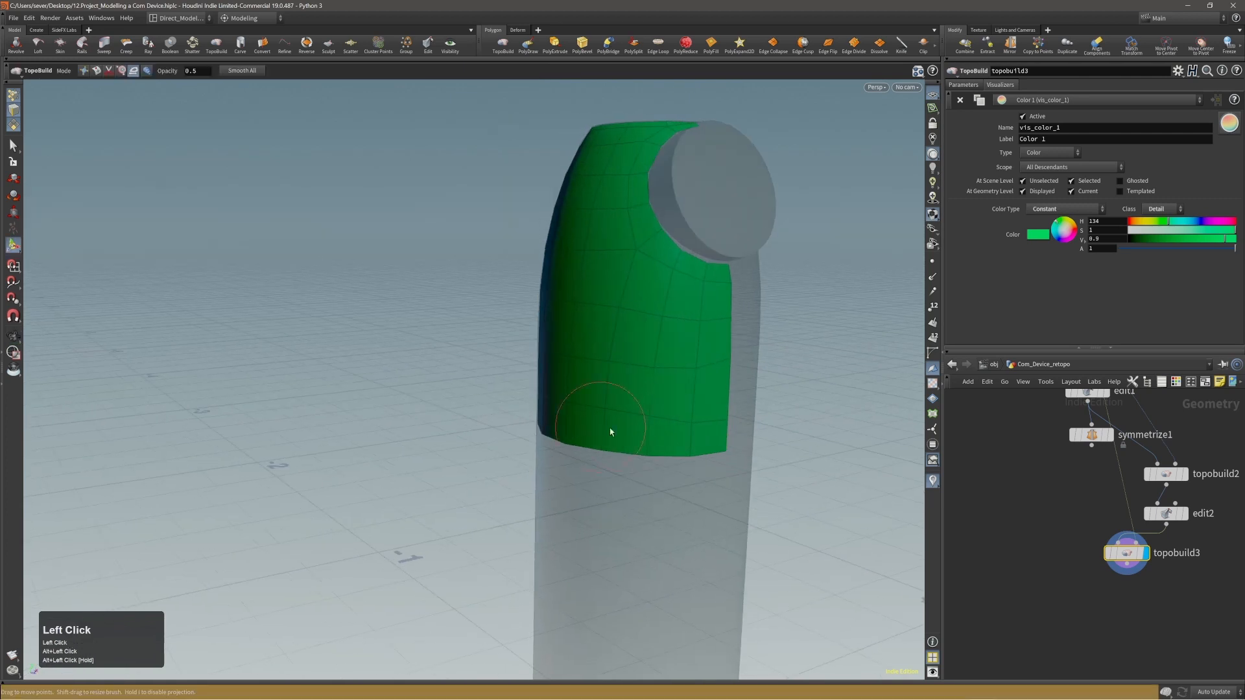
pyautogui.keyDown('alt'); pyautogui.moveTo(678, 411); pyautogui.dragTo(603, 286); pyautogui.keyUp('alt')
pyautogui.keyDown('alt'); pyautogui.moveTo(528, 212); pyautogui.dragTo(586, 289); pyautogui.keyUp('alt')
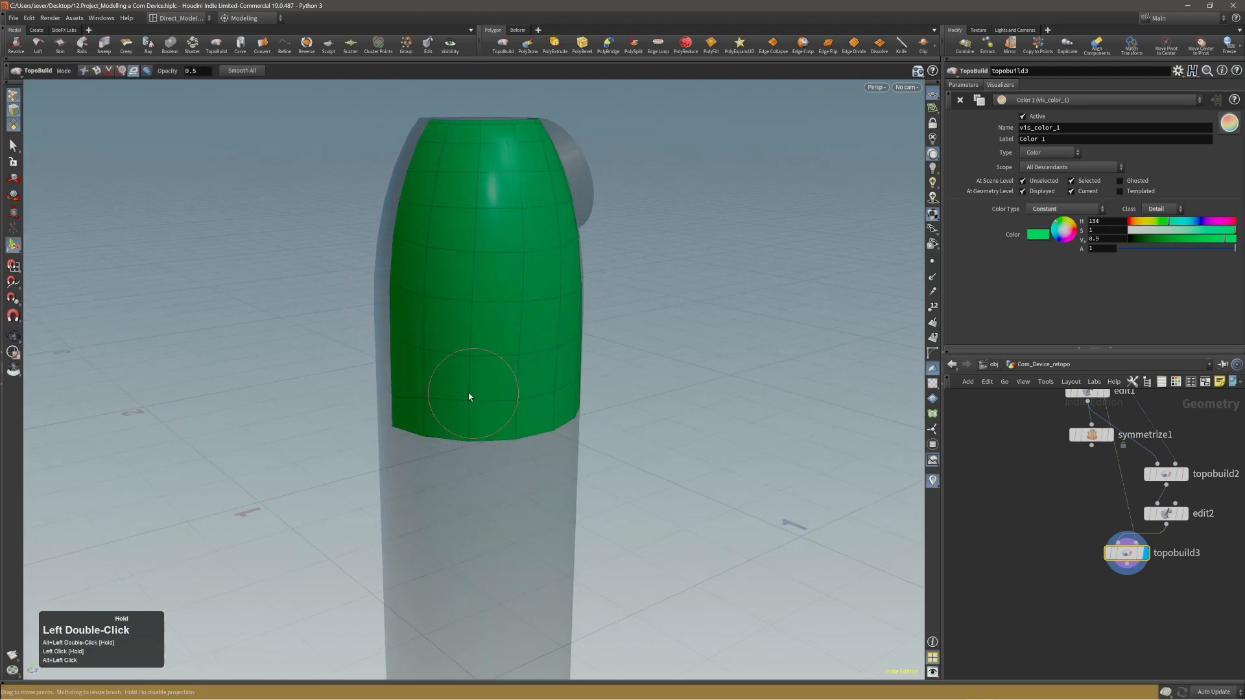
# Brush over the front, side and rear of the panel once more to relax the remaining uneven rows.
pyautogui.keyDown('alt'); pyautogui.moveTo(469, 397); pyautogui.dragTo(348, 322); pyautogui.keyUp('alt')
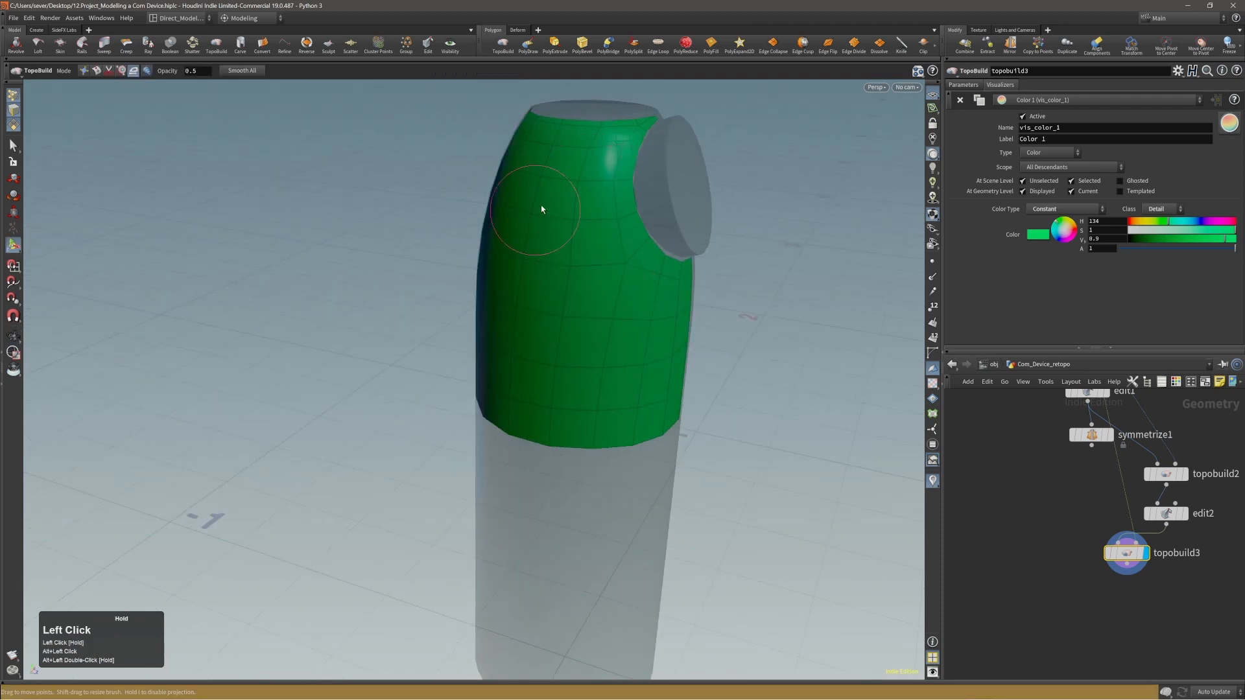
pyautogui.keyDown('alt'); pyautogui.moveTo(655, 353); pyautogui.dragTo(592, 275); pyautogui.keyUp('alt')
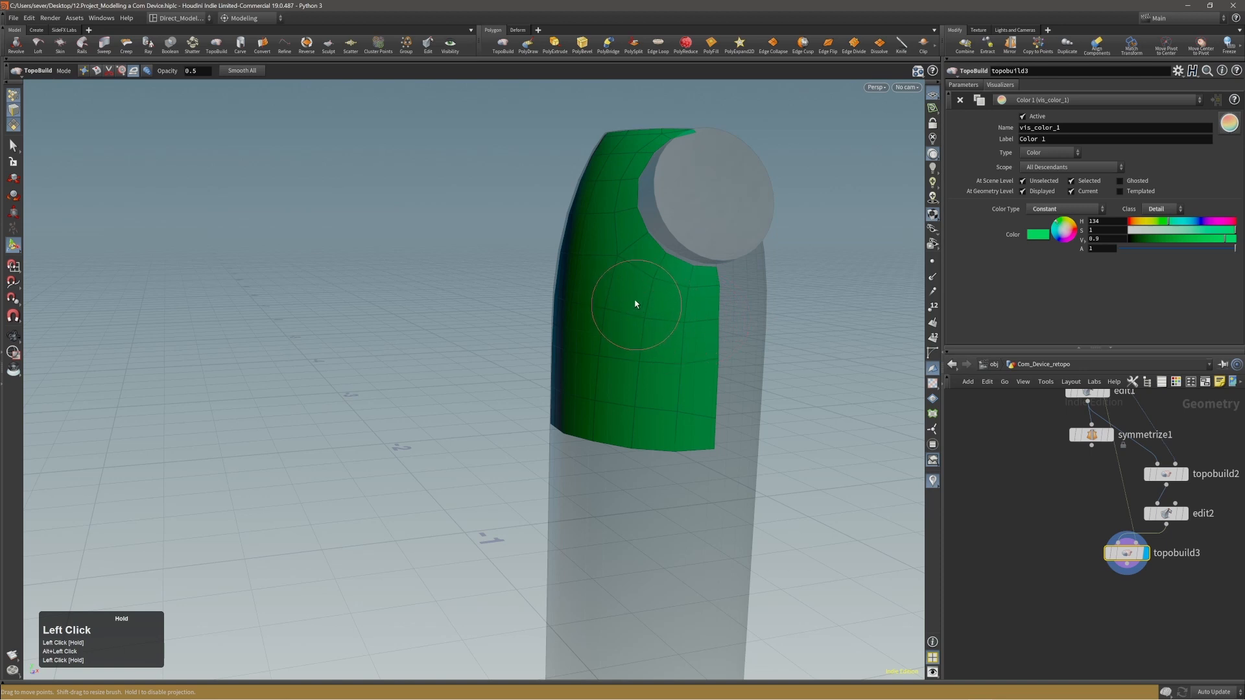
pyautogui.keyDown('alt'); pyautogui.moveTo(625, 435); pyautogui.dragTo(670, 395); pyautogui.keyUp('alt')
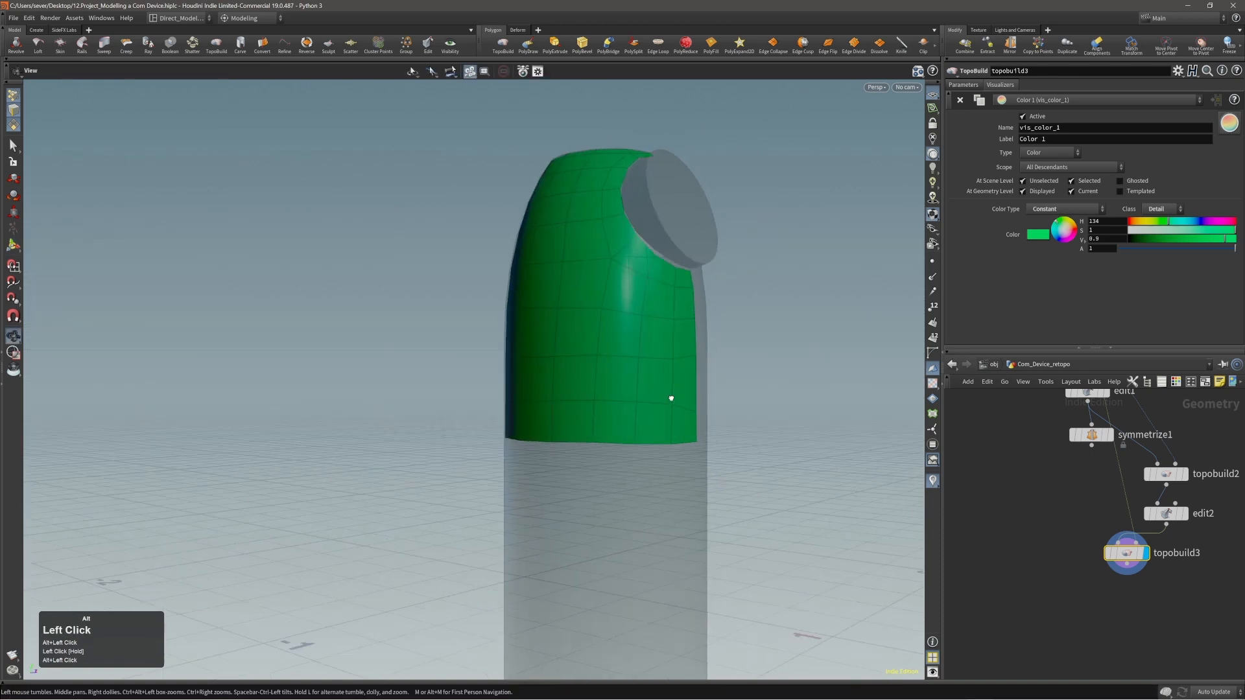
pyautogui.keyDown('alt'); pyautogui.moveTo(548, 415); pyautogui.dragTo(453, 444); pyautogui.keyUp('alt')
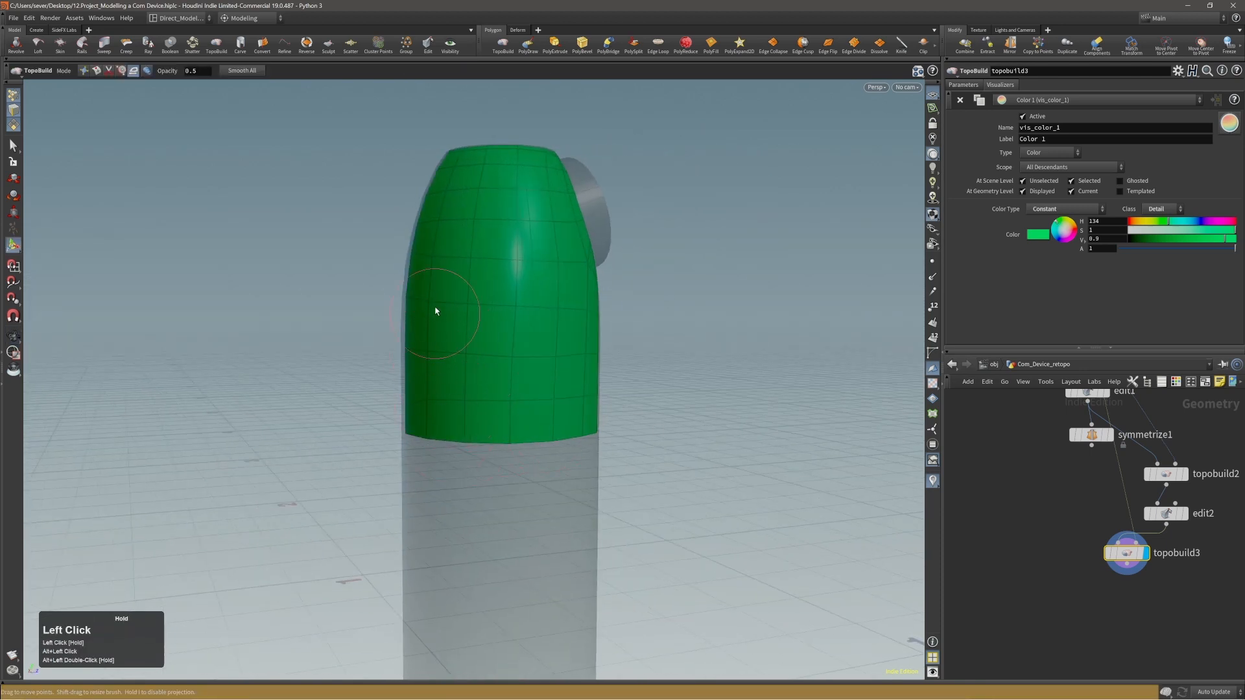
pyautogui.keyDown('alt'); pyautogui.moveTo(486, 356); pyautogui.dragTo(387, 310); pyautogui.keyUp('alt')
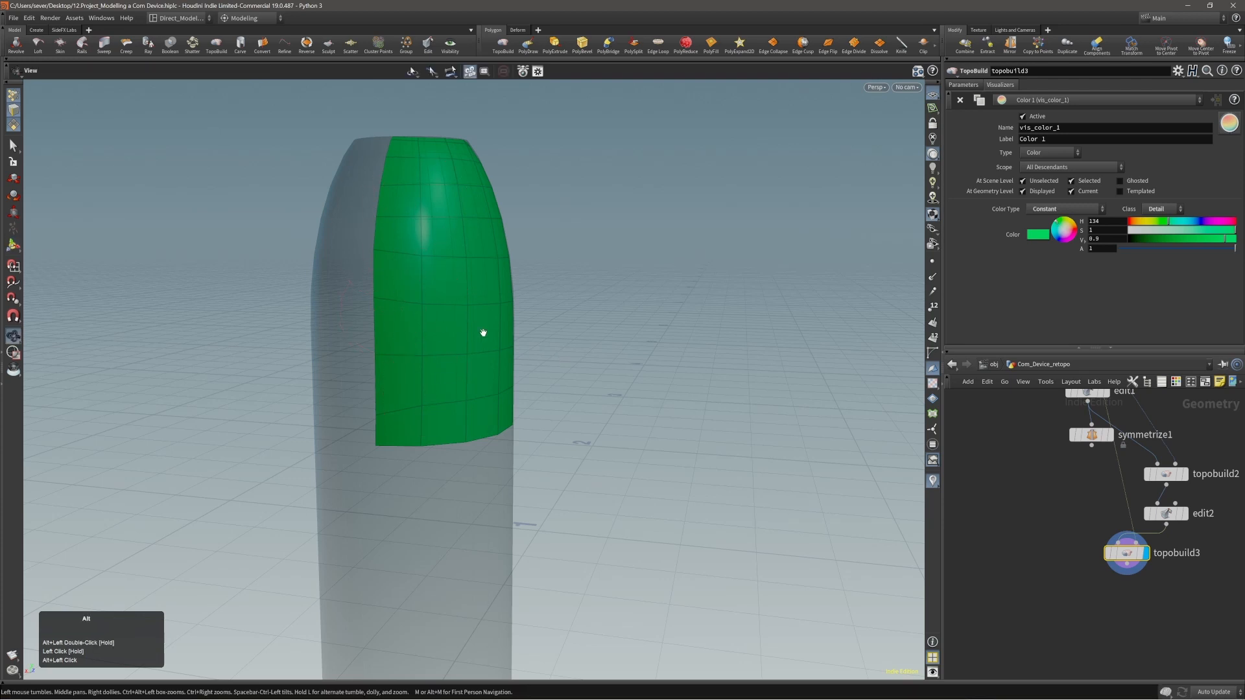
# Save the scene and return TopoBuild to build mode at the panel's lower front corner.
pyautogui.keyDown('alt'); pyautogui.moveTo(484, 333); pyautogui.dragTo(582, 339); pyautogui.keyUp('alt')
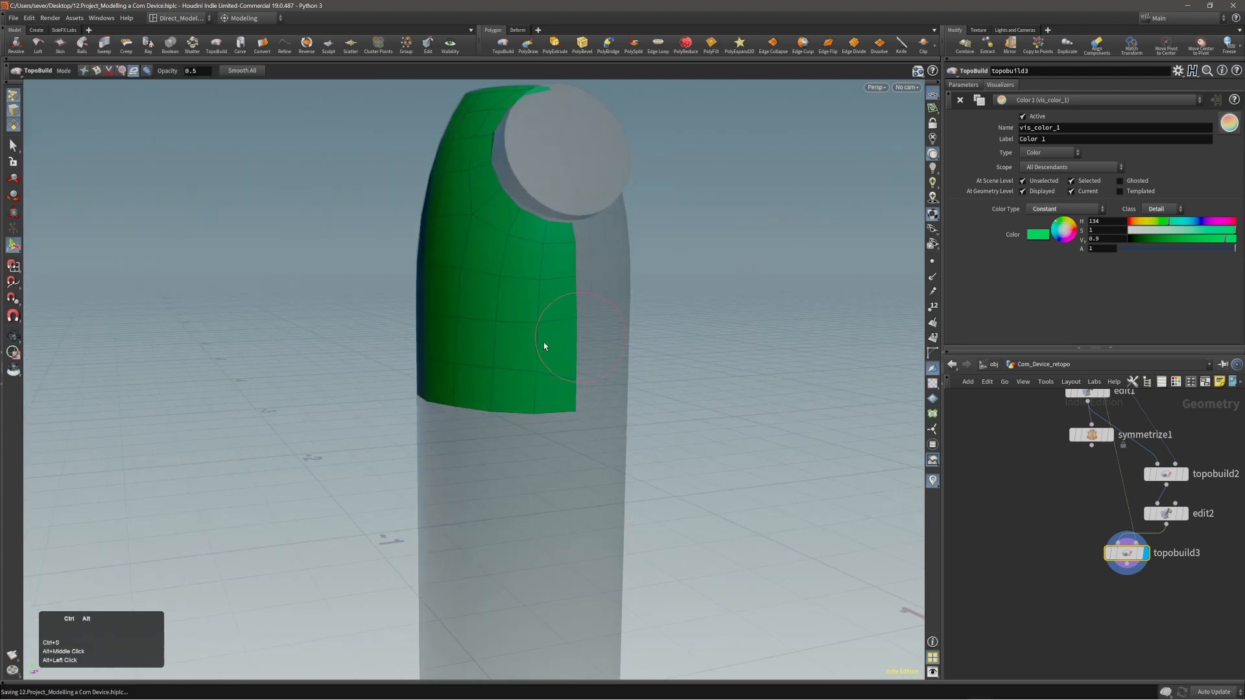
pyautogui.keyDown('alt'); pyautogui.moveTo(543, 342); pyautogui.dragTo(624, 337, button='right'); pyautogui.keyUp('alt')
pyautogui.hotkey('ctrl', 's')
pyautogui.keyDown('alt'); pyautogui.moveTo(562, 357); pyautogui.dragTo(586, 345, button='middle'); pyautogui.keyUp('alt')
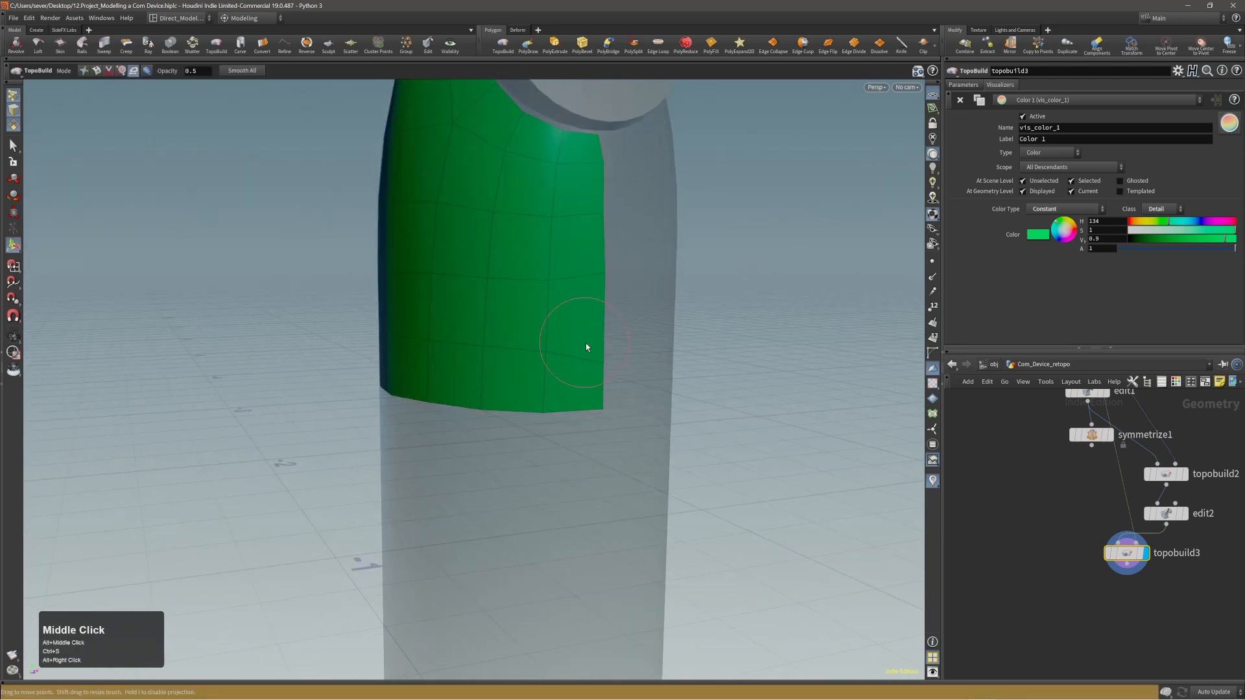
pyautogui.keyDown('alt'); pyautogui.moveTo(586, 344); pyautogui.dragTo(598, 376); pyautogui.keyUp('alt')
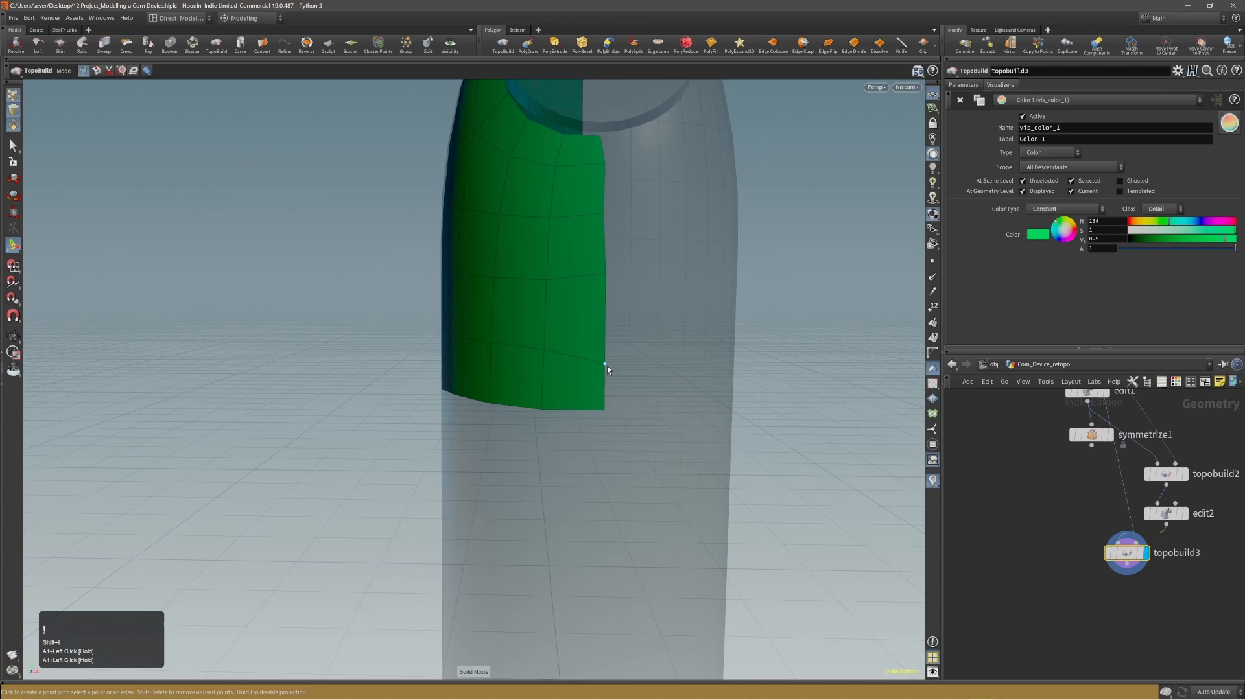
# Switch TopoBuild to slide mode and slide the row ends along the panel's front border to even out the rows below the disc.
pyautogui.hotkey('shift', '2')
pyautogui.moveTo(607, 365); pyautogui.dragTo(605, 364)
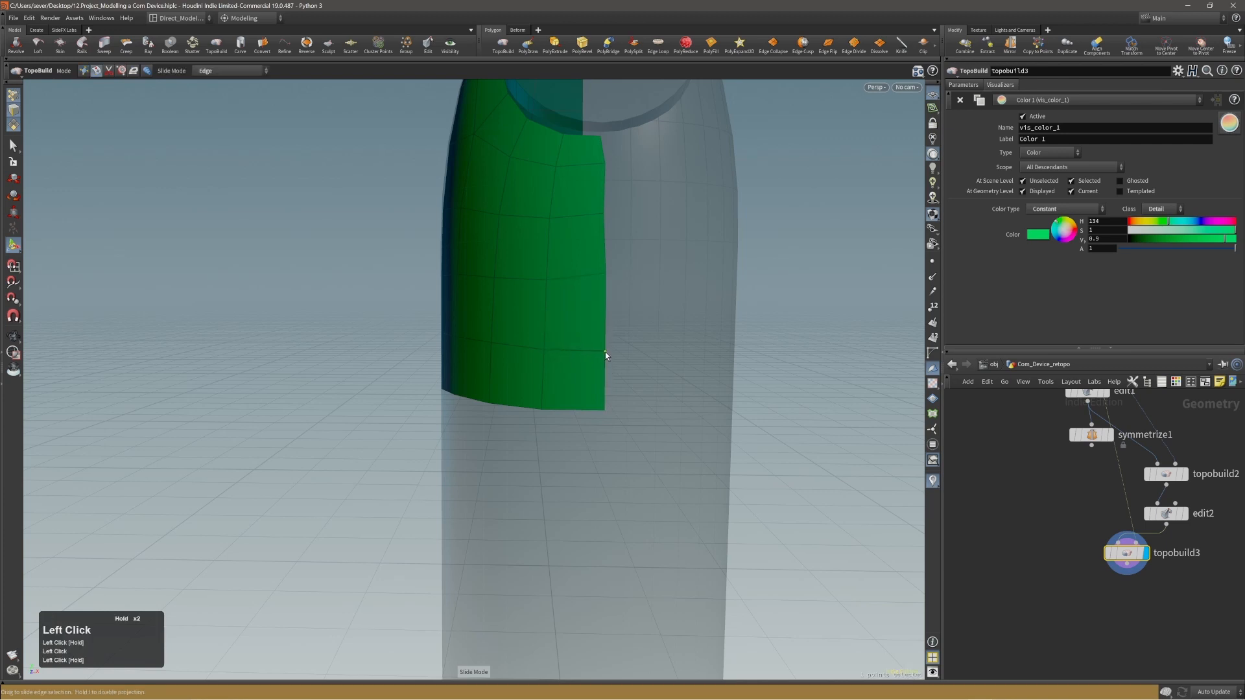
pyautogui.click(605, 273)
pyautogui.keyDown('alt'); pyautogui.moveTo(598, 269); pyautogui.dragTo(604, 320, button='middle'); pyautogui.keyUp('alt')
pyautogui.click(610, 267)
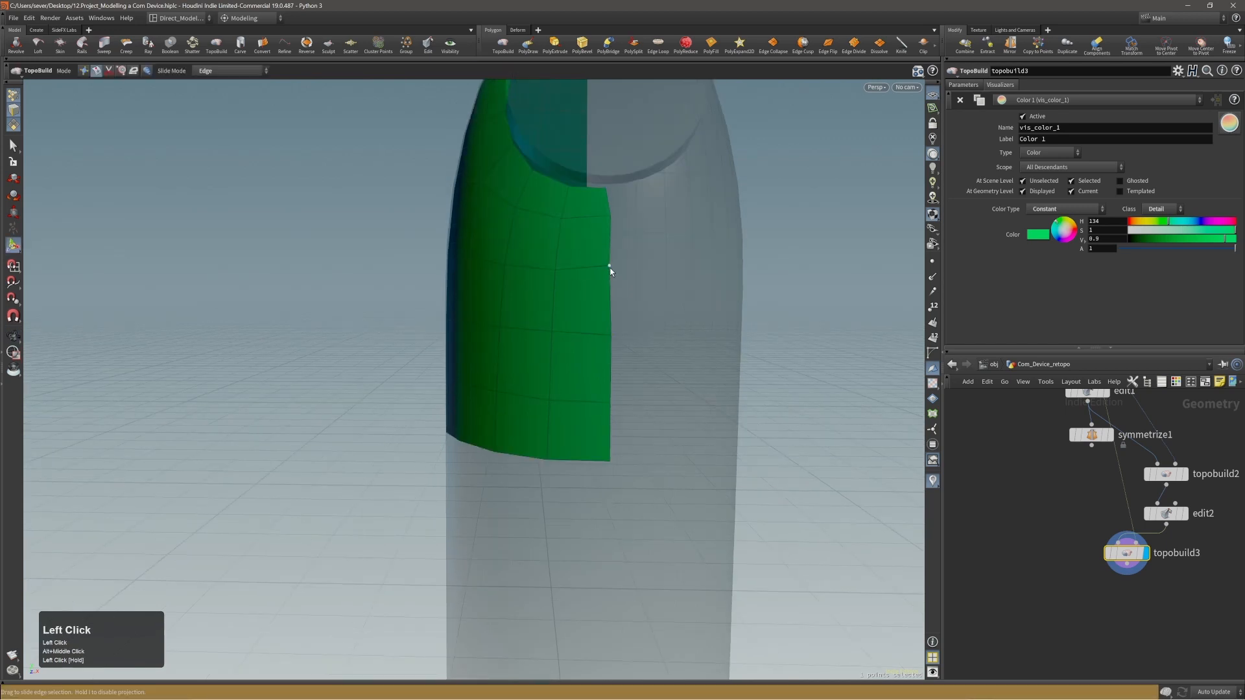
pyautogui.moveTo(612, 274); pyautogui.dragTo(622, 298, button='middle')
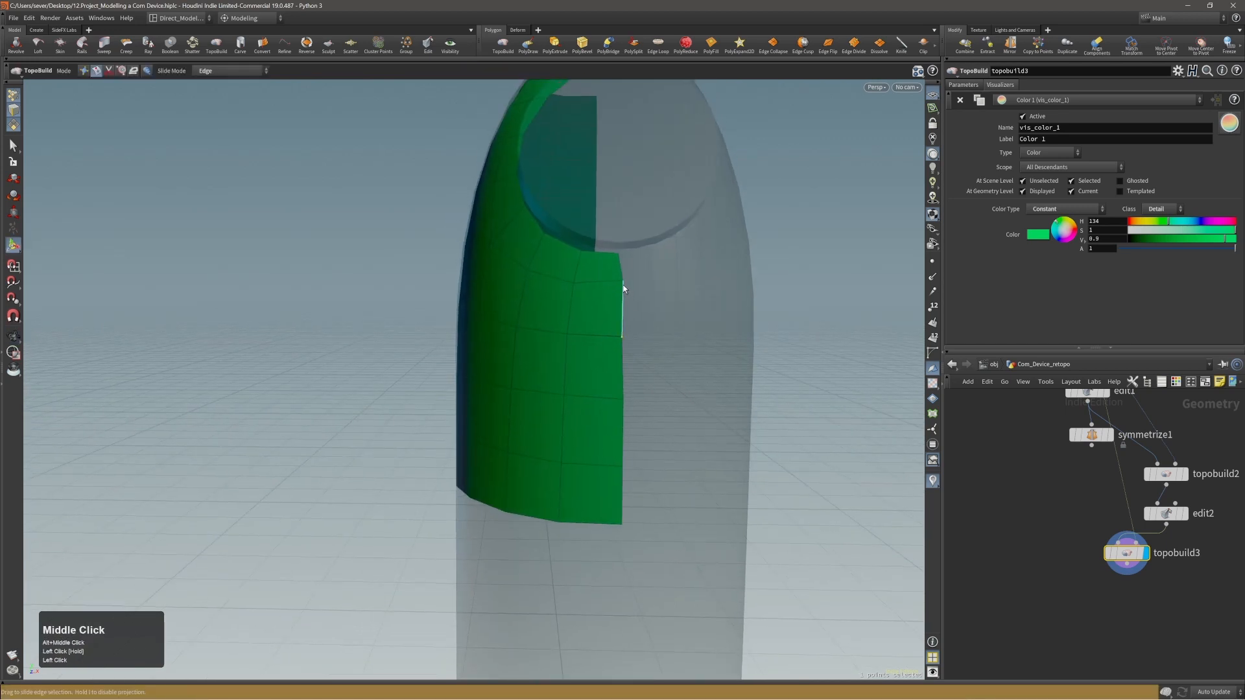
pyautogui.click(625, 290)
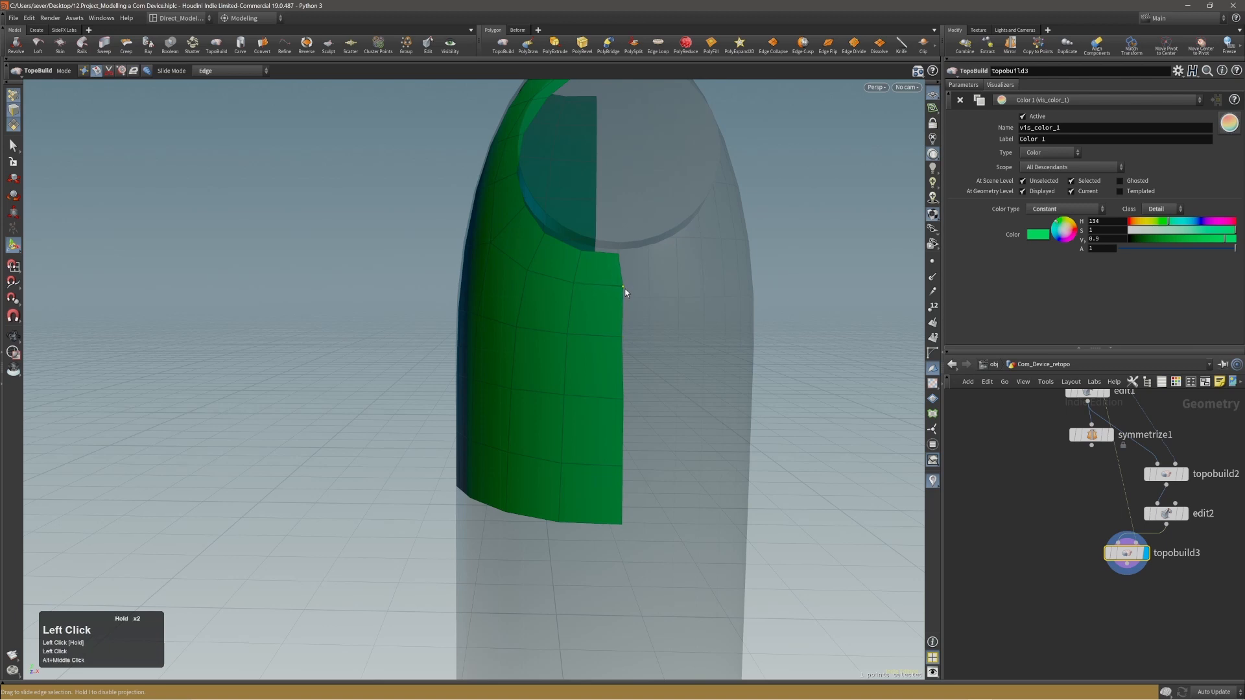
# Slide the border point on the side of the disc ring along the ring to even its spacing.
pyautogui.keyDown('alt'); pyautogui.moveTo(626, 293); pyautogui.dragTo(506, 347, button='right'); pyautogui.keyUp('alt')
pyautogui.keyDown('alt'); pyautogui.moveTo(506, 347); pyautogui.dragTo(703, 361); pyautogui.keyUp('alt')
pyautogui.keyDown('alt'); pyautogui.moveTo(545, 194); pyautogui.dragTo(555, 346, button='middle'); pyautogui.keyUp('alt')
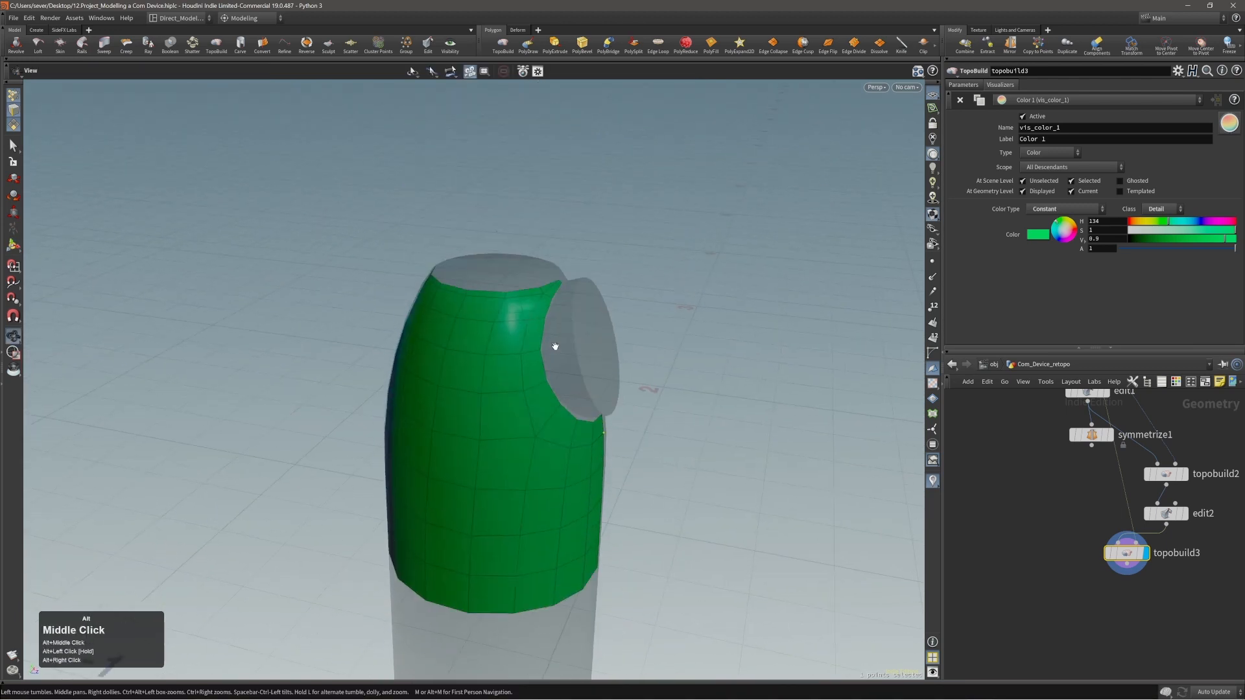
pyautogui.keyDown('alt'); pyautogui.moveTo(565, 304); pyautogui.dragTo(472, 275); pyautogui.keyUp('alt')
pyautogui.keyDown('alt'); pyautogui.moveTo(530, 433); pyautogui.dragTo(544, 404, button='middle'); pyautogui.keyUp('alt')
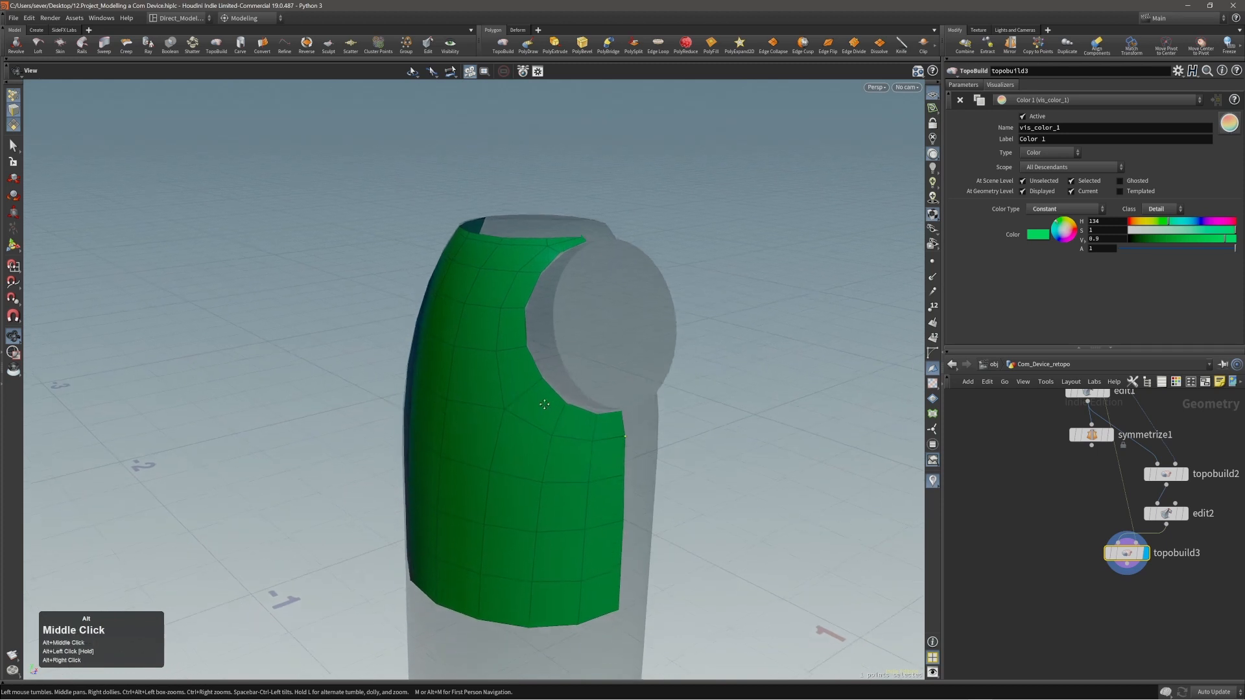
pyautogui.keyDown('alt'); pyautogui.moveTo(544, 404); pyautogui.dragTo(533, 354); pyautogui.keyUp('alt')
pyautogui.click(527, 341)
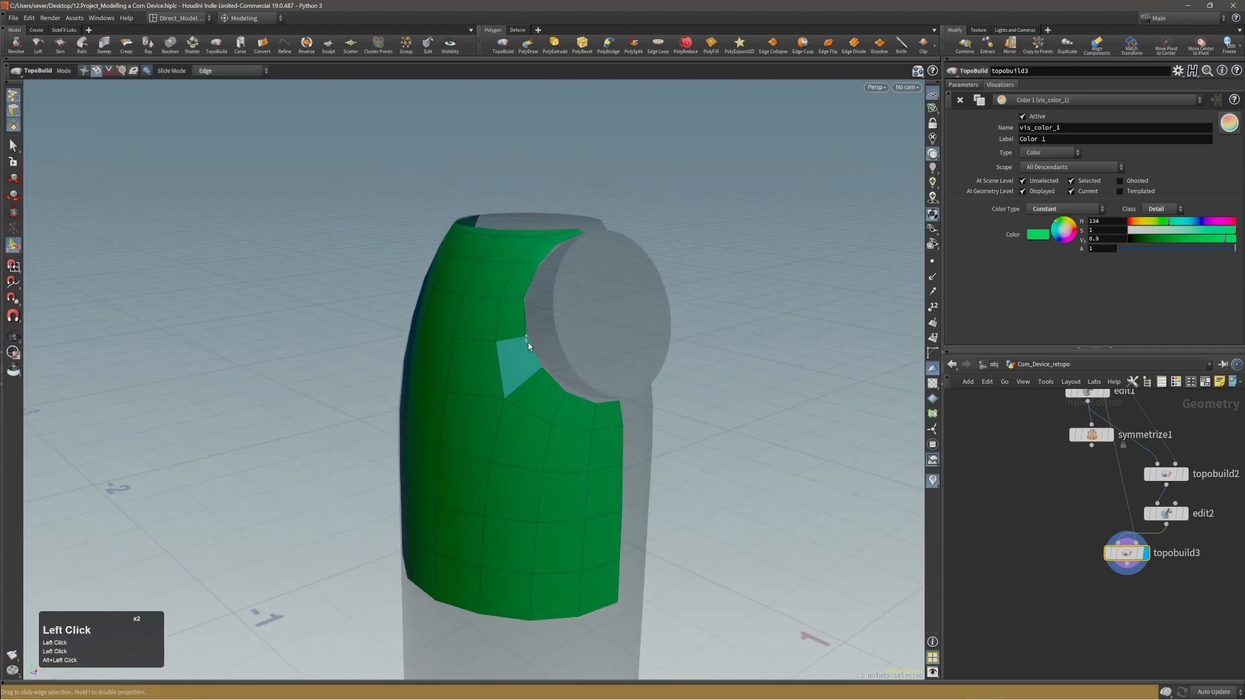
pyautogui.middleClick(527, 339)
pyautogui.click(527, 337)
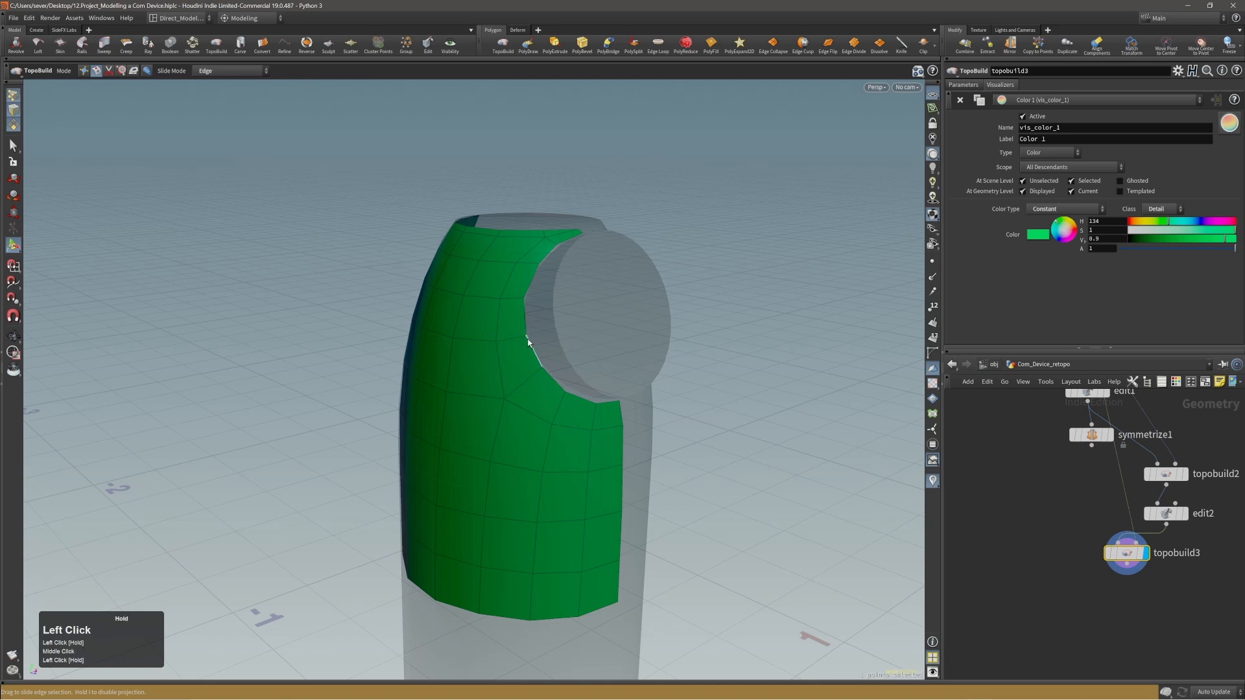
pyautogui.click(527, 337)
pyautogui.click(528, 340)
# Switch TopoBuild to brush mode and nudge the border points around the disc ring, from its upper side to the front centre edge.
pyautogui.middleClick(785, 325)
pyautogui.keyDown('alt'); pyautogui.moveTo(703, 379); pyautogui.dragTo(600, 359); pyautogui.keyUp('alt')
pyautogui.keyDown('alt'); pyautogui.moveTo(600, 360); pyautogui.dragTo(668, 353, button='right'); pyautogui.keyUp('alt')
pyautogui.keyDown('alt'); pyautogui.moveTo(625, 392); pyautogui.dragTo(564, 404); pyautogui.keyUp('alt')
pyautogui.hotkey('shift', '3')
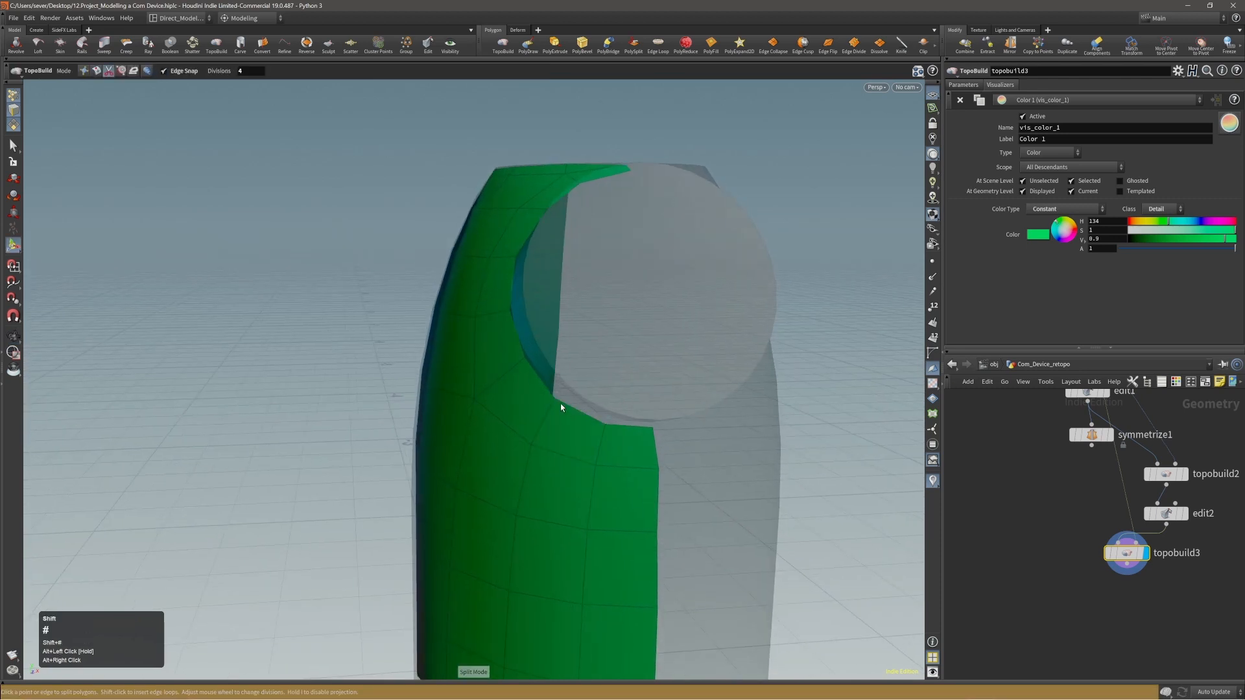
pyautogui.press('alt')
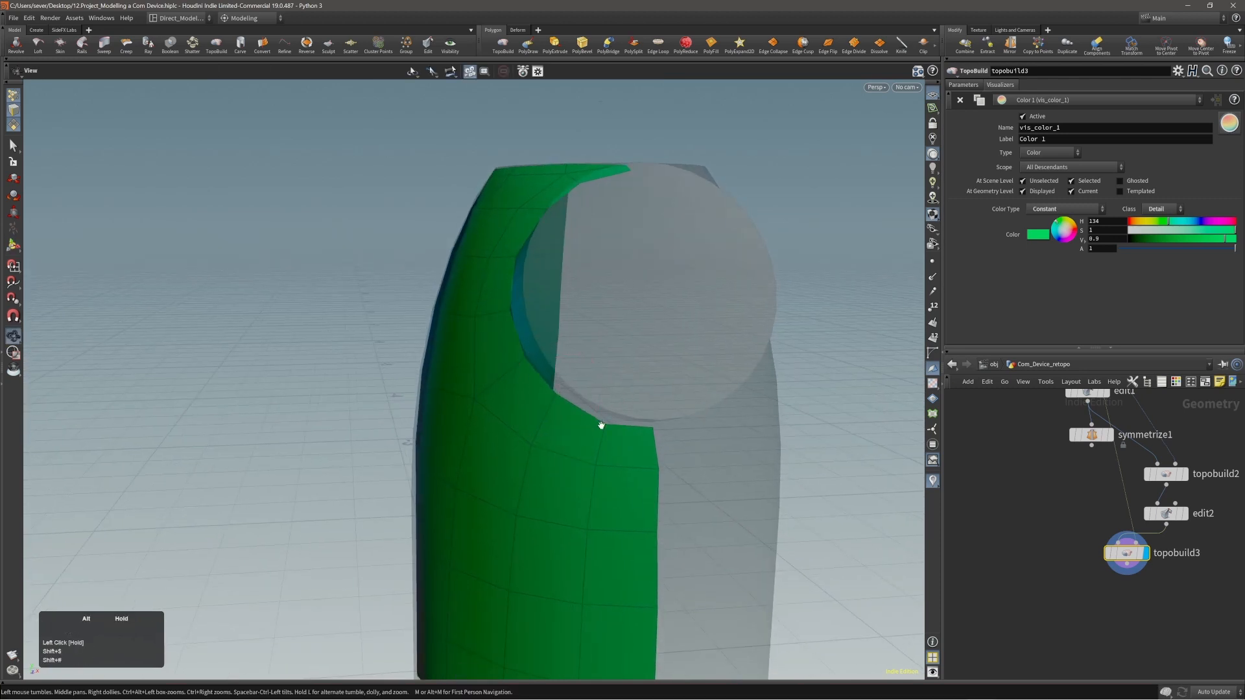
pyautogui.moveTo(601, 424)
pyautogui.keyDown('alt'); pyautogui.mouseDown()
pyautogui.moveTo(617, 411)
pyautogui.moveTo(590, 436)
pyautogui.moveTo(522, 337)
pyautogui.mouseUp(); pyautogui.keyUp('alt')
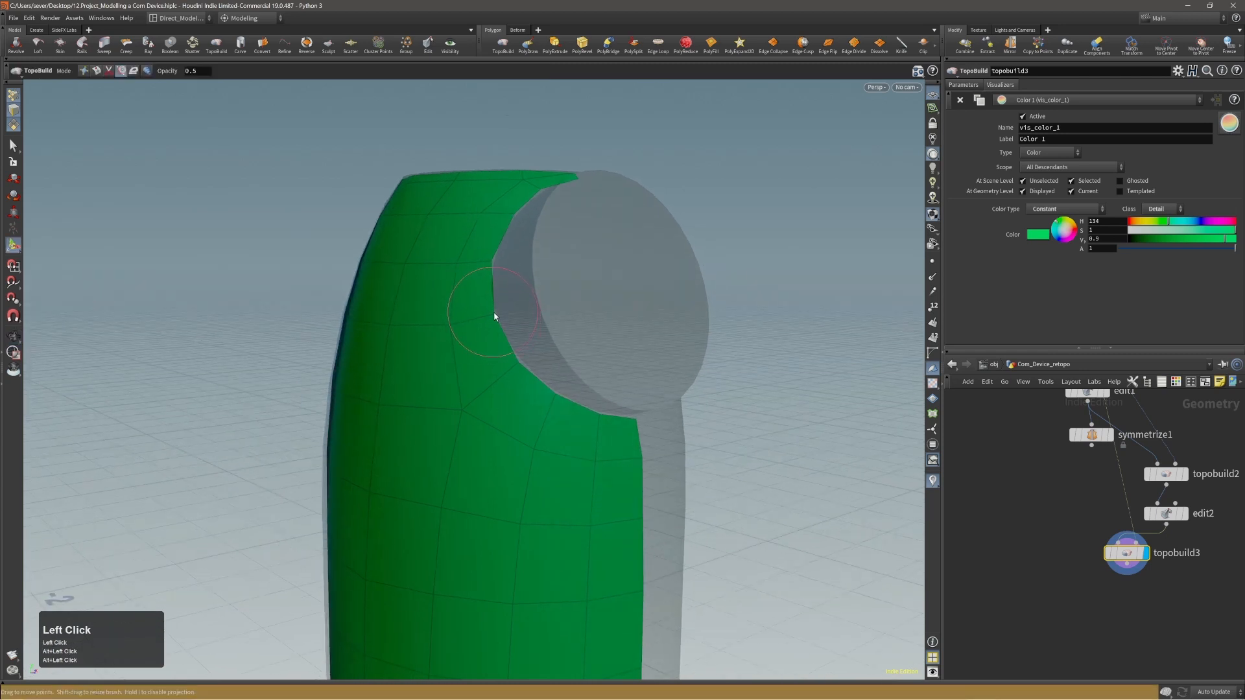
pyautogui.keyDown('alt'); pyautogui.moveTo(497, 314); pyautogui.dragTo(508, 301, button='middle'); pyautogui.keyUp('alt')
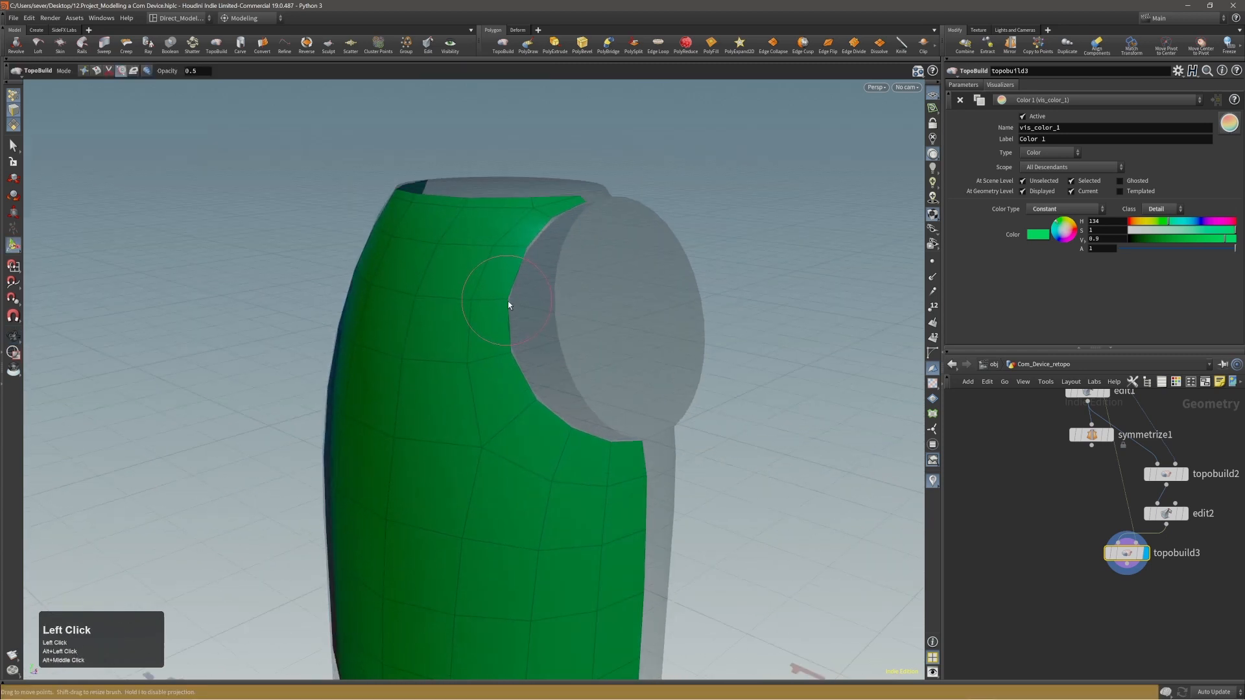
pyautogui.keyDown('alt'); pyautogui.moveTo(514, 319); pyautogui.dragTo(536, 242); pyautogui.keyUp('alt')
pyautogui.keyDown('alt'); pyautogui.moveTo(536, 242); pyautogui.dragTo(530, 252, button='right'); pyautogui.keyUp('alt')
pyautogui.moveTo(531, 253)
pyautogui.keyDown('alt'); pyautogui.mouseDown()
pyautogui.moveTo(562, 211)
pyautogui.moveTo(522, 222)
pyautogui.moveTo(548, 192)
pyautogui.moveTo(527, 353)
pyautogui.moveTo(503, 309)
pyautogui.moveTo(485, 369)
pyautogui.mouseUp(); pyautogui.keyUp('alt')
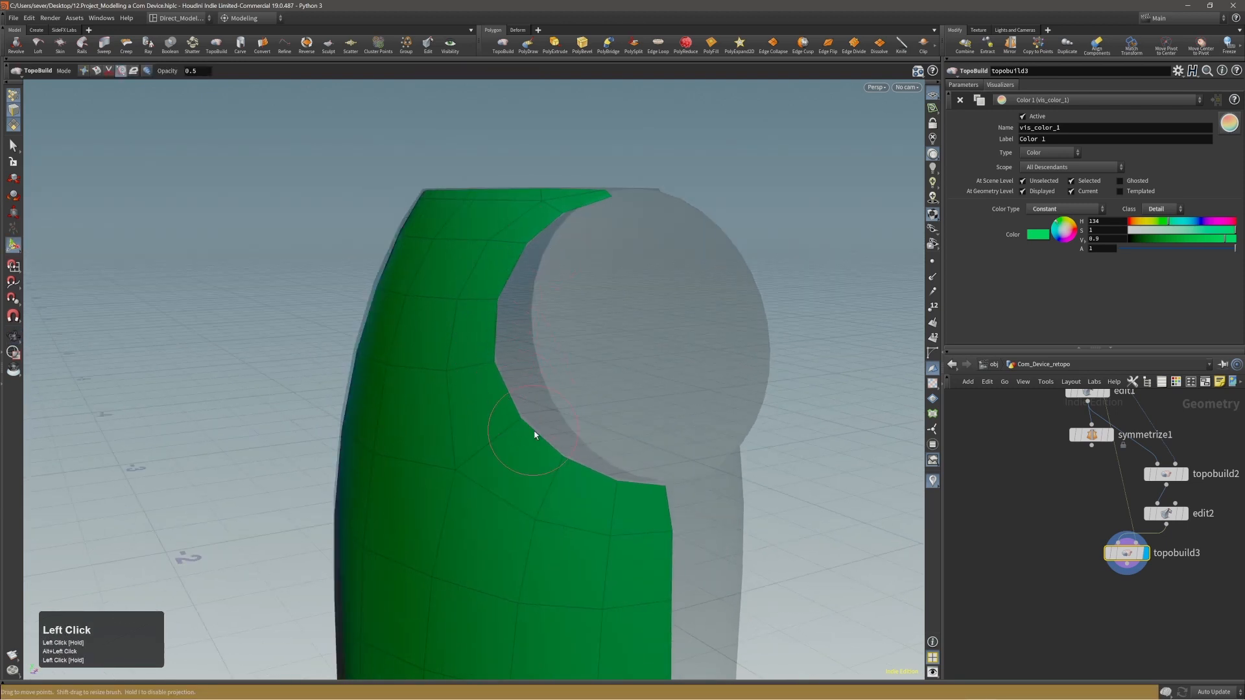
pyautogui.keyDown('alt'); pyautogui.moveTo(518, 422); pyautogui.dragTo(449, 403); pyautogui.keyUp('alt')
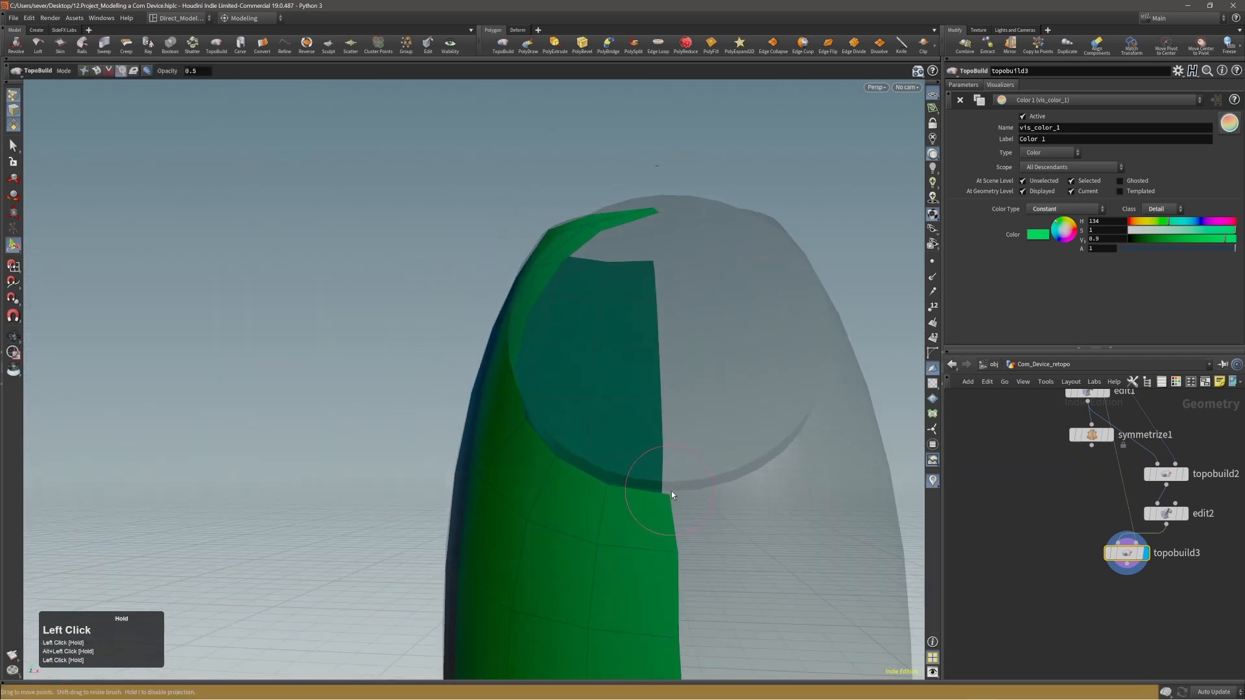
pyautogui.keyDown('alt'); pyautogui.moveTo(671, 492); pyautogui.dragTo(628, 486); pyautogui.keyUp('alt')
# Brush the points in the lower rows of the side panel into straighter lines and save the scene.
pyautogui.keyDown('alt'); pyautogui.moveTo(625, 466); pyautogui.dragTo(542, 538, button='right'); pyautogui.keyUp('alt')
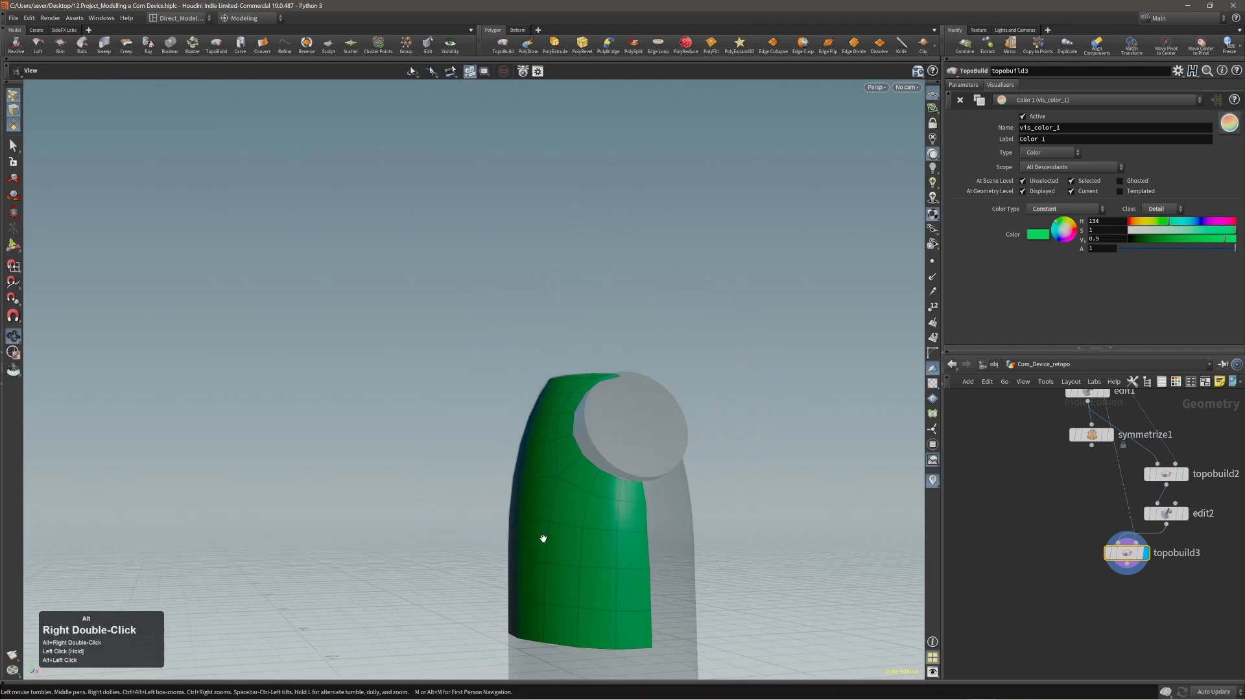
pyautogui.keyDown('alt'); pyautogui.moveTo(542, 538); pyautogui.dragTo(529, 482, button='middle'); pyautogui.keyUp('alt')
pyautogui.keyDown('alt'); pyautogui.moveTo(574, 507); pyautogui.dragTo(531, 514); pyautogui.keyUp('alt')
pyautogui.keyDown('alt'); pyautogui.moveTo(642, 514); pyautogui.dragTo(556, 556); pyautogui.keyUp('alt')
pyautogui.keyDown('alt'); pyautogui.moveTo(556, 556); pyautogui.dragTo(639, 547, button='middle'); pyautogui.keyUp('alt')
pyautogui.keyDown('alt'); pyautogui.moveTo(626, 532); pyautogui.dragTo(631, 540); pyautogui.keyUp('alt')
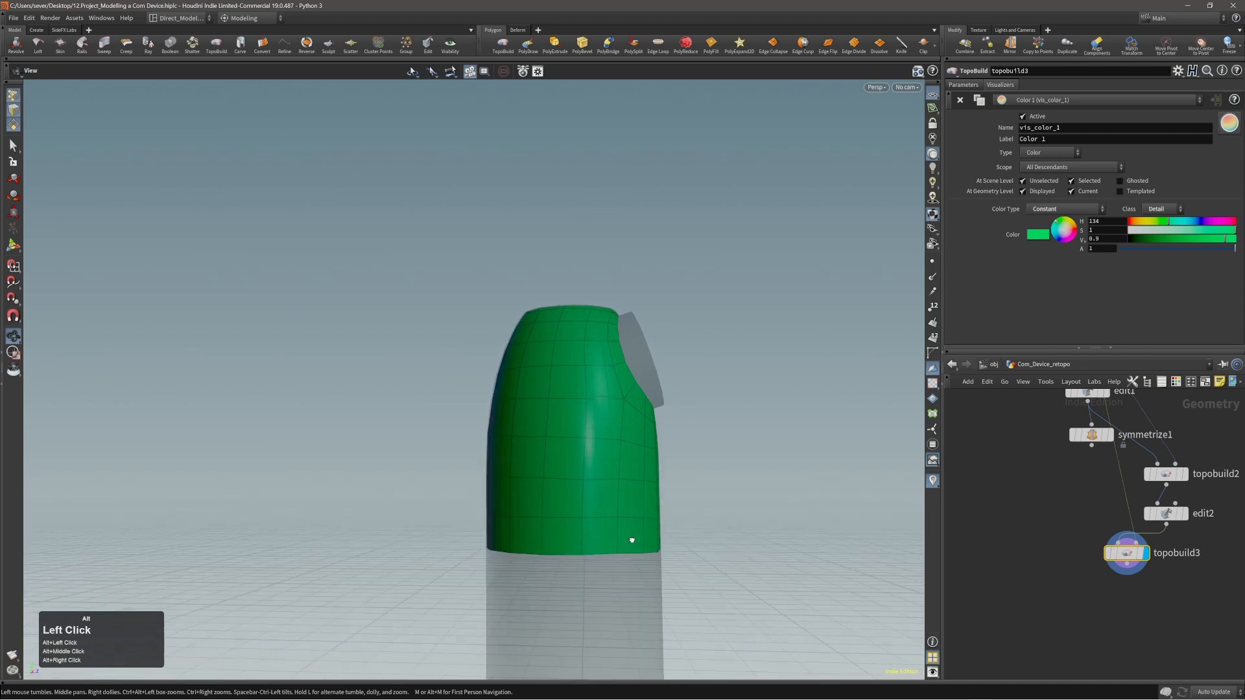
pyautogui.click(584, 481)
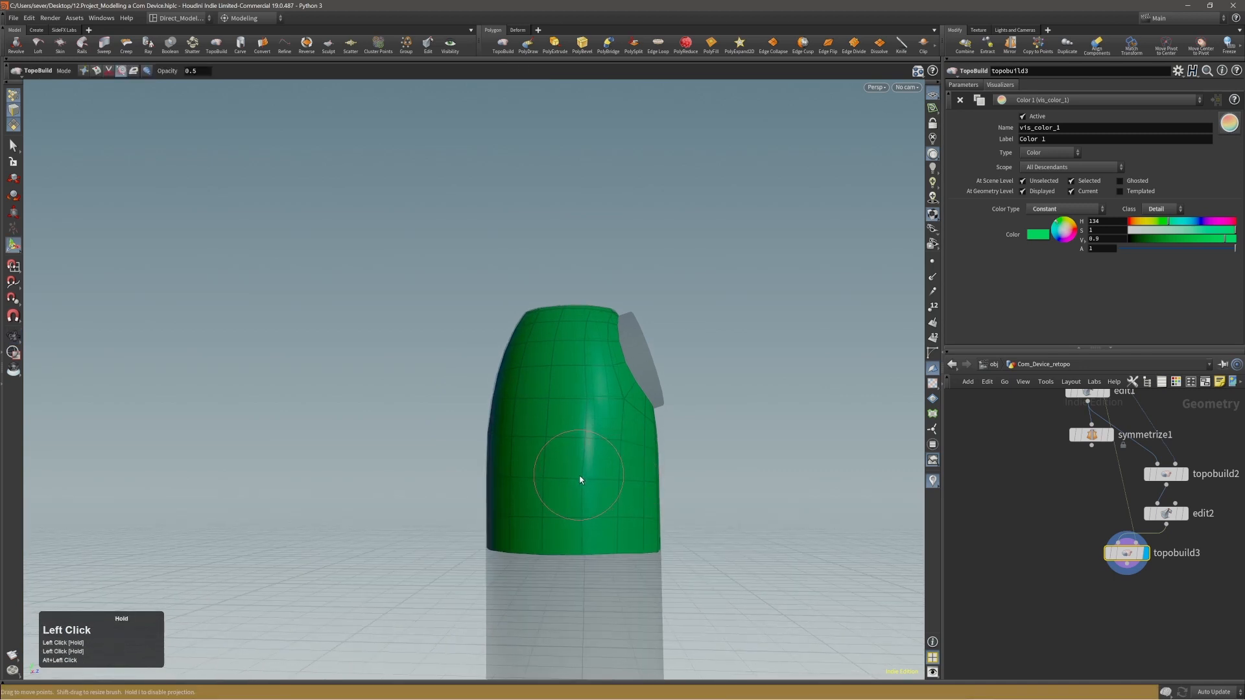
pyautogui.moveTo(582, 437)
pyautogui.keyDown('alt'); pyautogui.mouseDown()
pyautogui.moveTo(585, 479)
pyautogui.moveTo(624, 447)
pyautogui.moveTo(597, 492)
pyautogui.moveTo(636, 528)
pyautogui.moveTo(545, 503)
pyautogui.moveTo(675, 494)
pyautogui.mouseUp(); pyautogui.keyUp('alt')
pyautogui.click(585, 479)
pyautogui.click(623, 447)
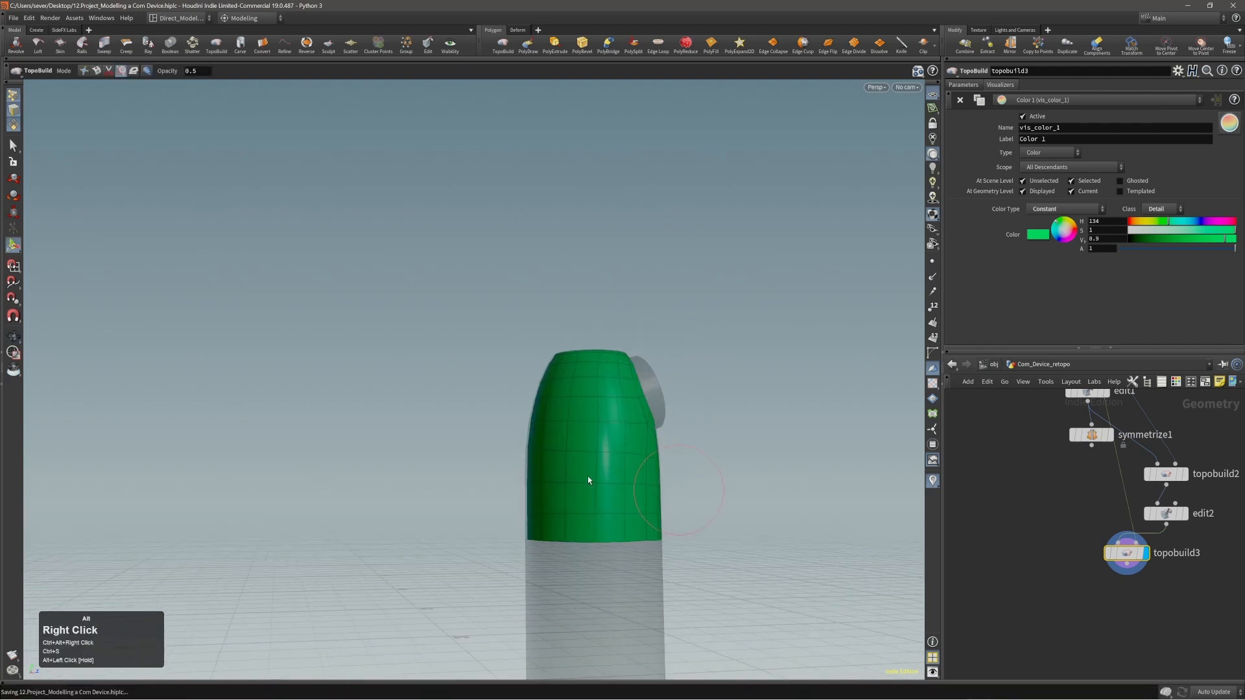
# Brush the points along the panel's rear border to level the rows there and save the scene.
pyautogui.keyDown('alt'); pyautogui.moveTo(586, 481); pyautogui.dragTo(517, 454); pyautogui.keyUp('alt')
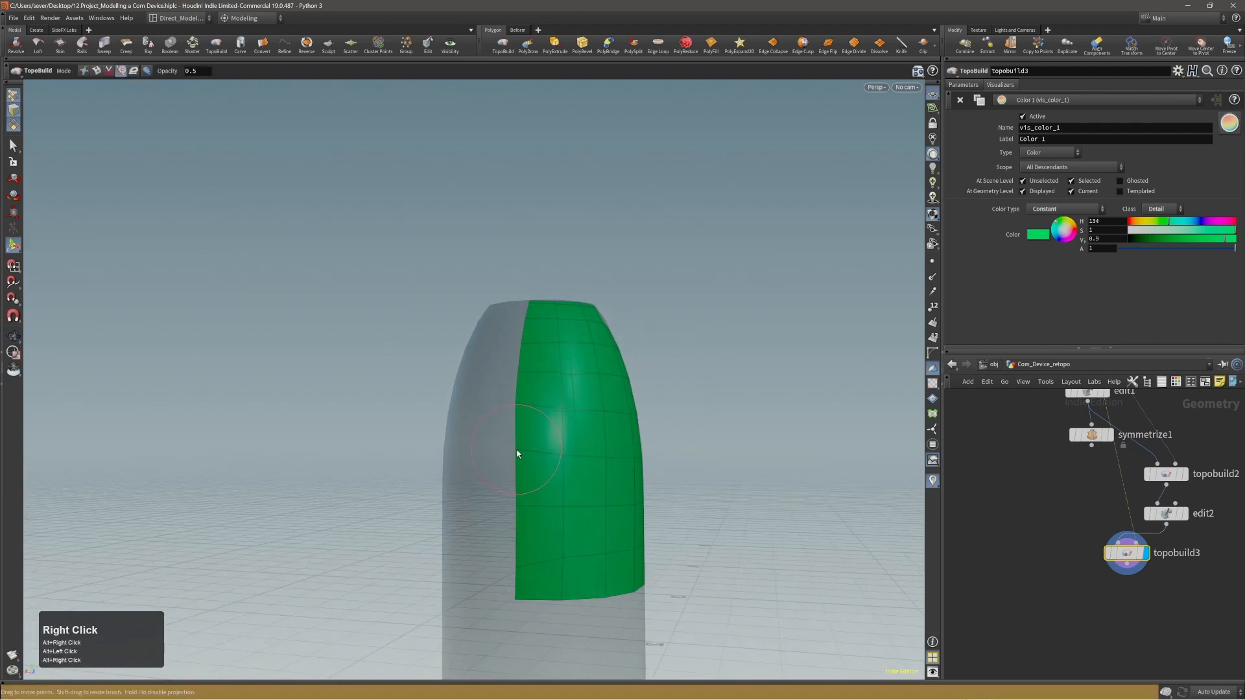
pyautogui.moveTo(515, 409); pyautogui.dragTo(547, 456)
pyautogui.click(516, 571)
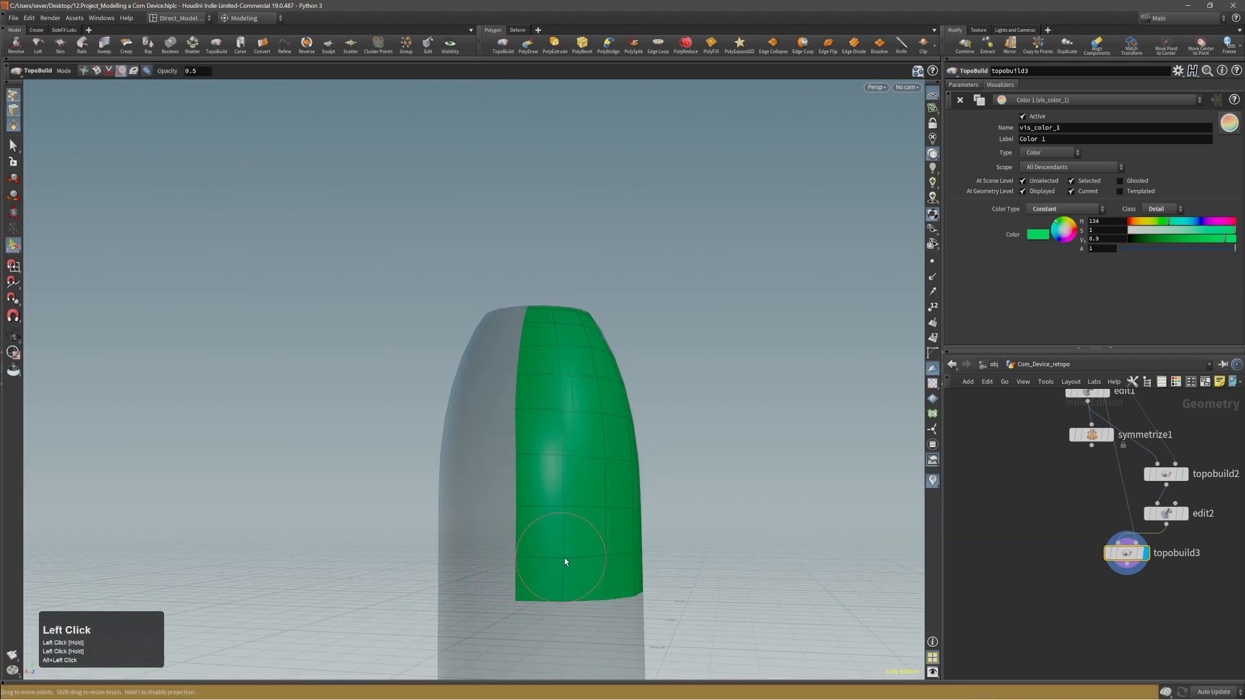
pyautogui.keyDown('alt'); pyautogui.moveTo(606, 531); pyautogui.dragTo(566, 506, button='right'); pyautogui.keyUp('alt')
pyautogui.moveTo(567, 506)
pyautogui.keyDown('alt'); pyautogui.mouseDown()
pyautogui.moveTo(544, 511)
pyautogui.moveTo(583, 513)
pyautogui.mouseUp(); pyautogui.keyUp('alt')
pyautogui.keyDown('alt'); pyautogui.moveTo(584, 512); pyautogui.dragTo(581, 497, button='right'); pyautogui.keyUp('alt')
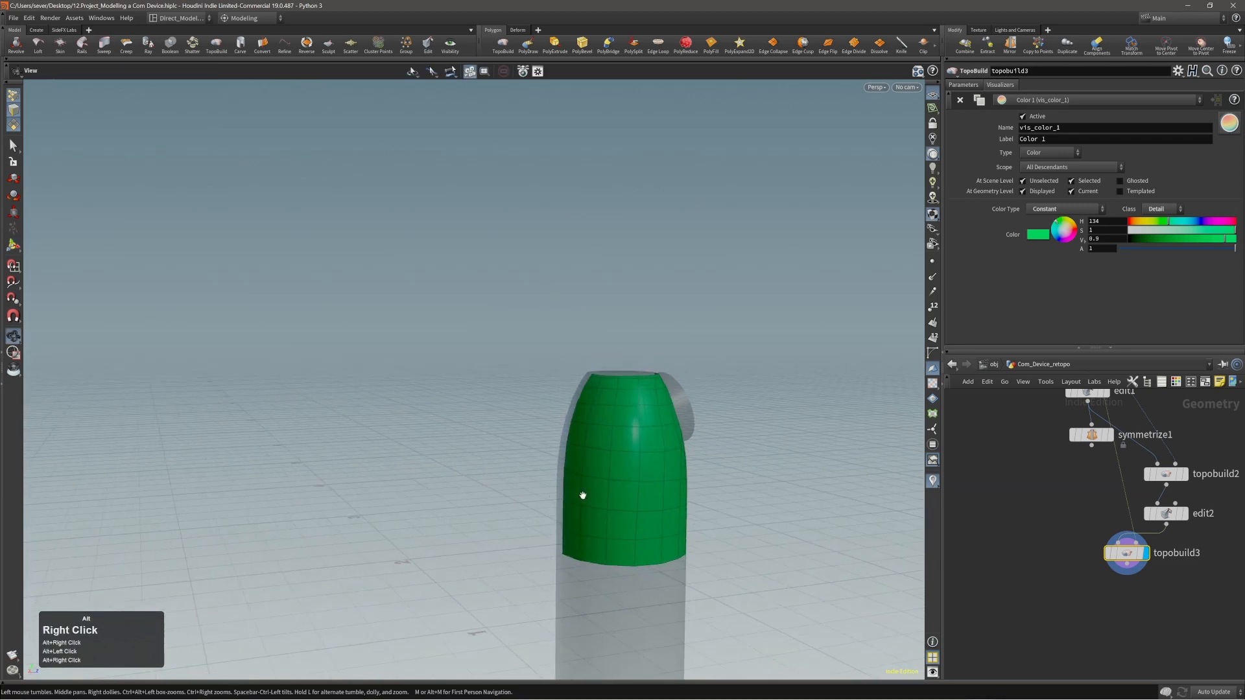
pyautogui.hotkey('ctrl', 's')
# Move the symmetrize1 node below topobuild3, feed it from topobuild3's output, then display and select it.
pyautogui.keyDown('alt'); pyautogui.moveTo(673, 476); pyautogui.dragTo(653, 472); pyautogui.keyUp('alt')
pyautogui.keyDown('alt'); pyautogui.moveTo(653, 473); pyautogui.dragTo(546, 451, button='middle'); pyautogui.keyUp('alt')
pyautogui.keyDown('alt'); pyautogui.moveTo(546, 452); pyautogui.dragTo(542, 461, button='right'); pyautogui.keyUp('alt')
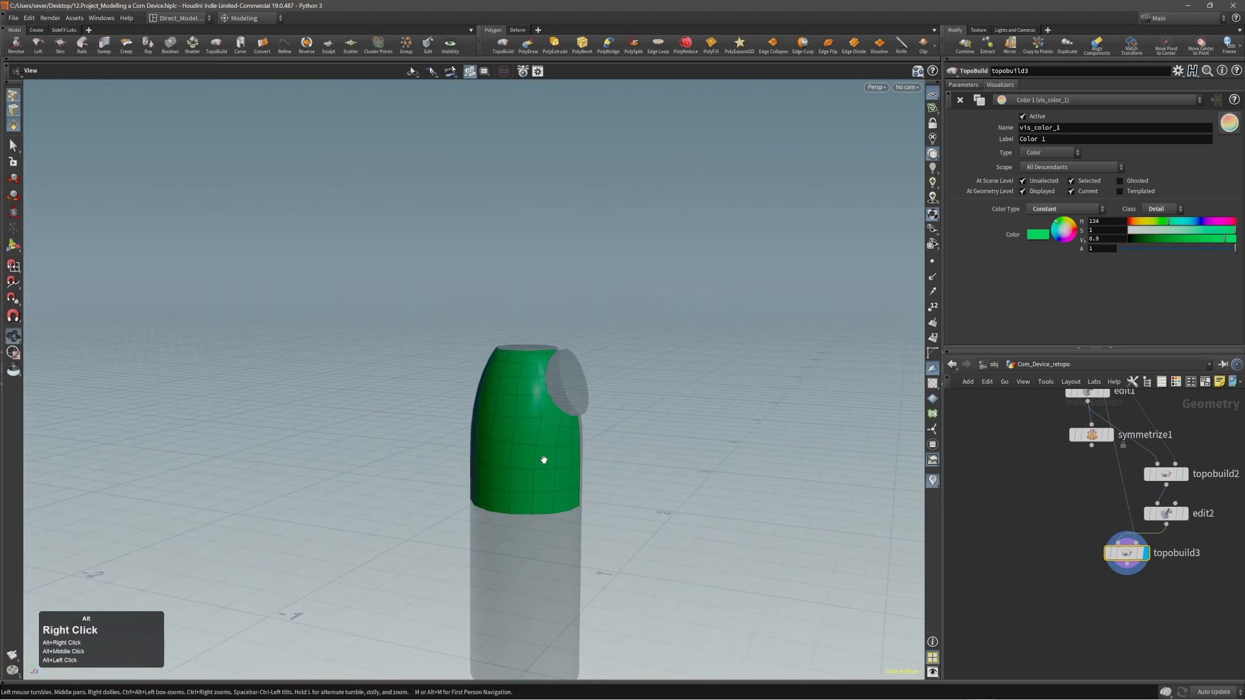
pyautogui.keyDown('alt'); pyautogui.moveTo(542, 461); pyautogui.dragTo(444, 440); pyautogui.keyUp('alt')
pyautogui.keyDown('alt'); pyautogui.moveTo(444, 441); pyautogui.dragTo(595, 447, button='right'); pyautogui.keyUp('alt')
pyautogui.press('Return')
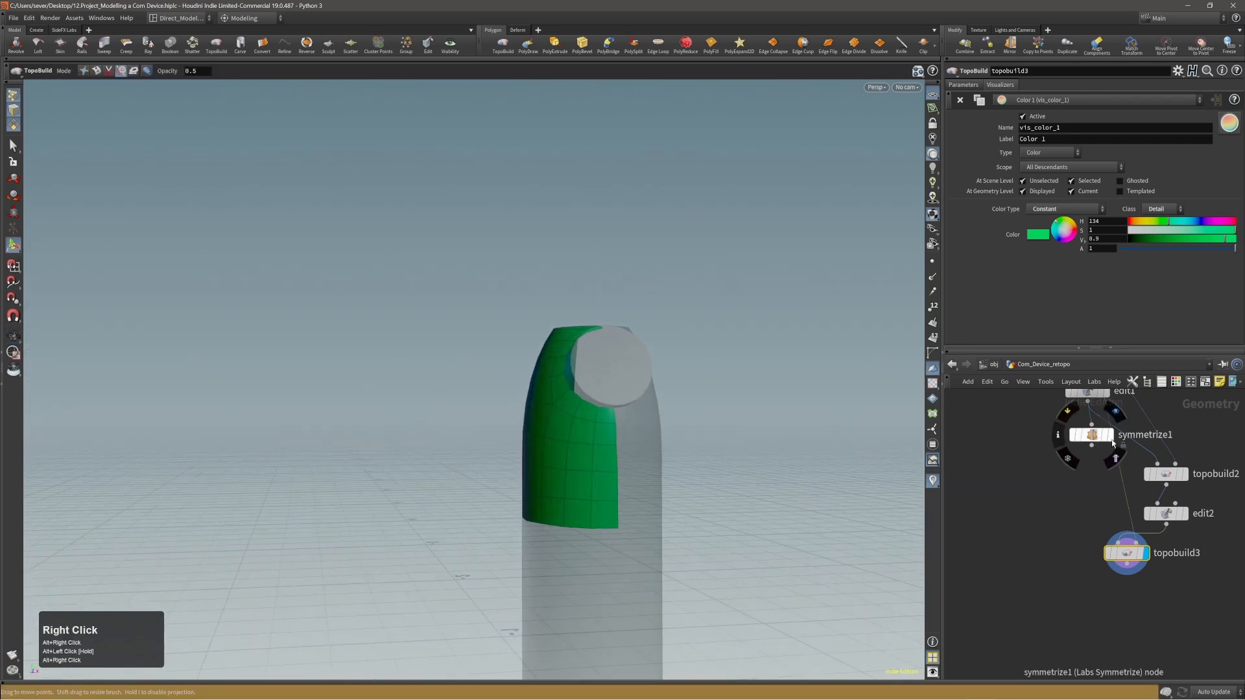
pyautogui.moveTo(1091, 435); pyautogui.dragTo(1044, 596)
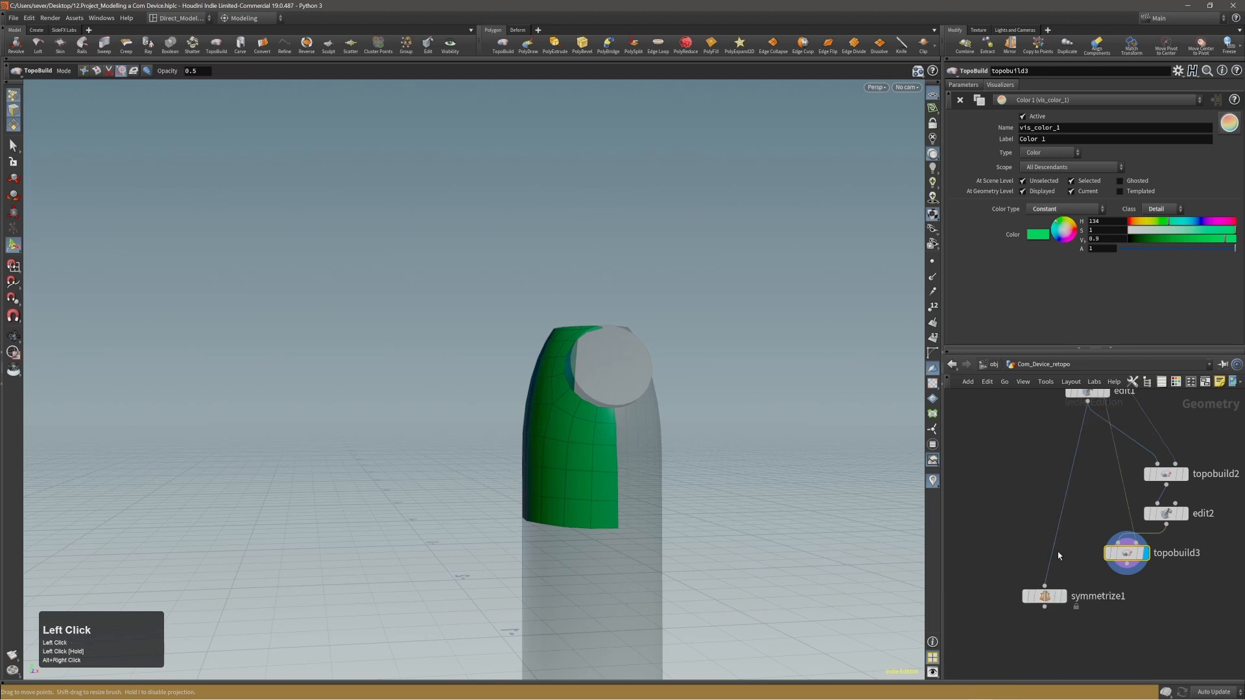
pyautogui.moveTo(1126, 573); pyautogui.dragTo(1065, 601)
pyautogui.click(1064, 597)
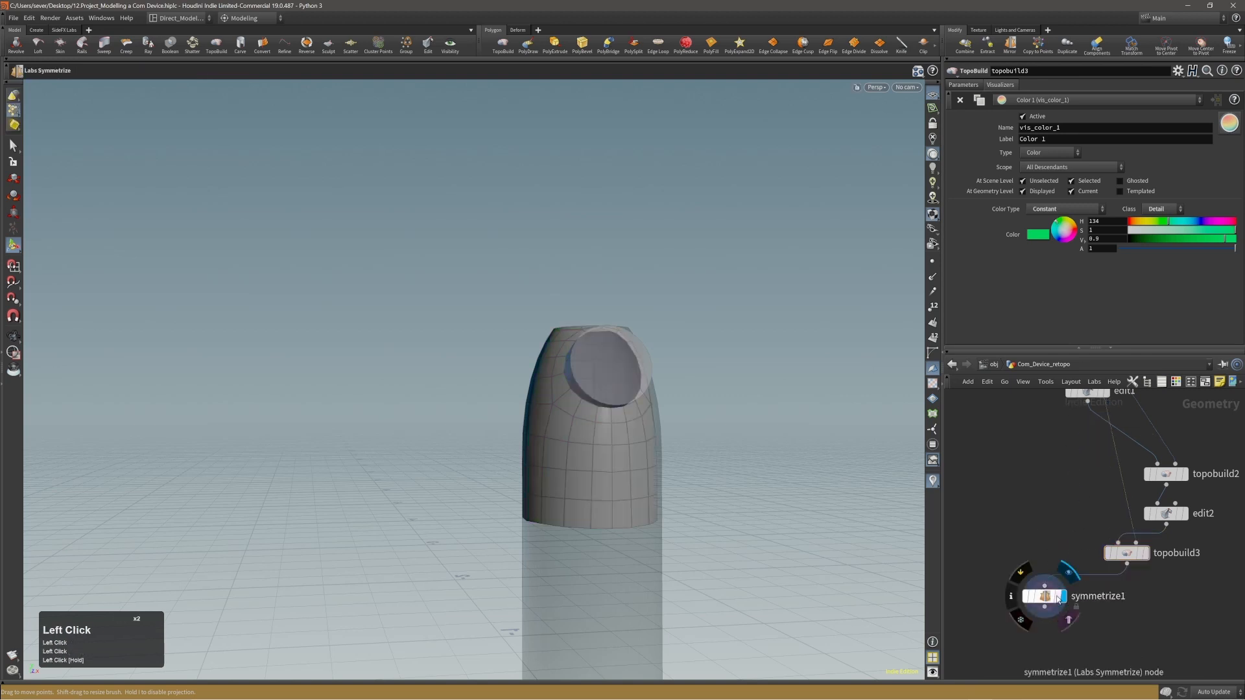
pyautogui.click(1048, 596)
# Check the mirrored cabin from several sides and align symmetrize1 directly beneath topobuild3.
pyautogui.keyDown('alt'); pyautogui.moveTo(658, 441); pyautogui.dragTo(625, 421, button='right'); pyautogui.keyUp('alt')
pyautogui.keyDown('alt'); pyautogui.moveTo(625, 421); pyautogui.dragTo(544, 514); pyautogui.keyUp('alt')
pyautogui.keyDown('alt'); pyautogui.moveTo(544, 514); pyautogui.dragTo(728, 383, button='right'); pyautogui.keyUp('alt')
pyautogui.keyDown('alt'); pyautogui.moveTo(728, 383); pyautogui.dragTo(728, 347); pyautogui.keyUp('alt')
pyautogui.keyDown('alt'); pyautogui.moveTo(728, 347); pyautogui.dragTo(708, 394, button='right'); pyautogui.keyUp('alt')
pyautogui.moveTo(1041, 595); pyautogui.dragTo(1130, 612)
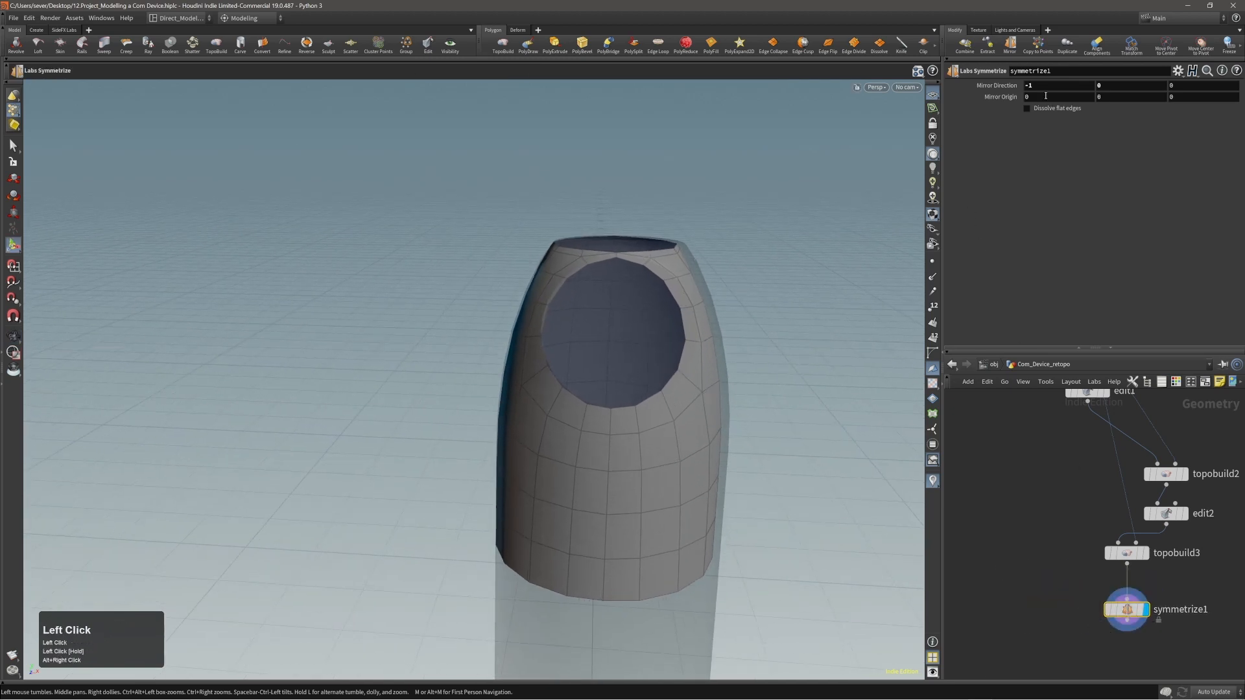
# Shift the symmetrize1 mirror origin to 0.00711139 in X with its viewport handle.
pyautogui.press('Escape')
pyautogui.keyDown('alt'); pyautogui.moveTo(696, 282); pyautogui.dragTo(477, 382, button='right'); pyautogui.keyUp('alt')
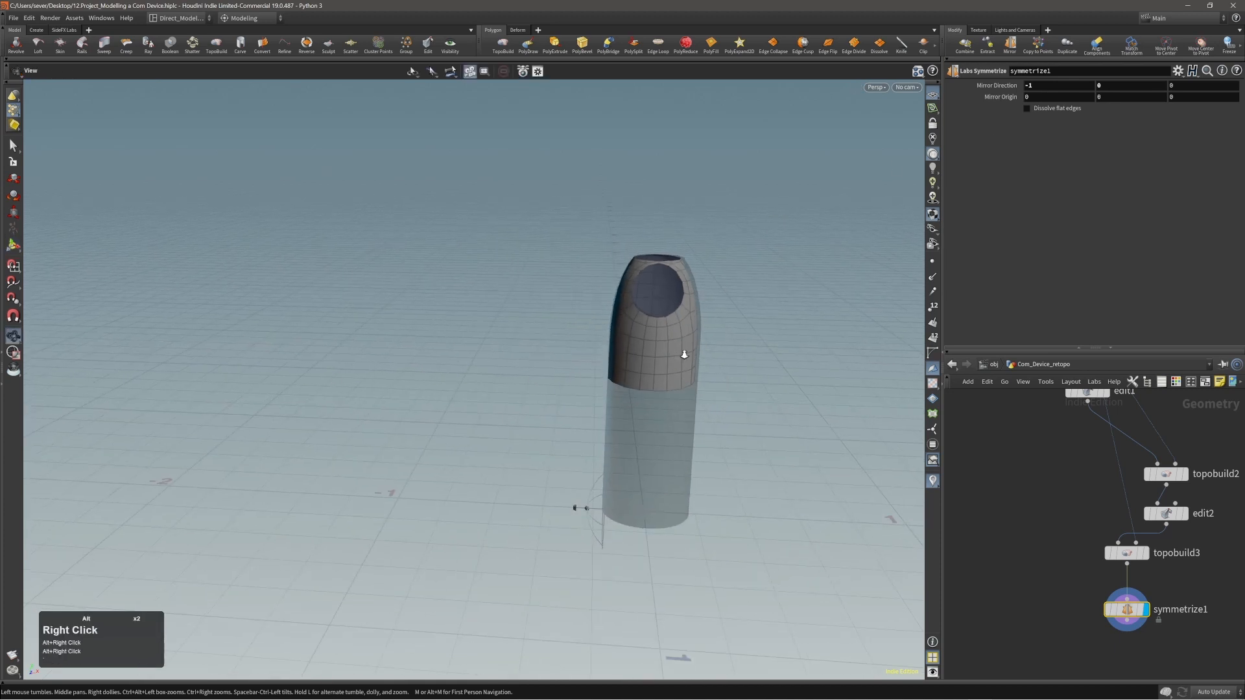
pyautogui.keyDown('alt'); pyautogui.moveTo(684, 354); pyautogui.dragTo(963, 293, button='right'); pyautogui.keyUp('alt')
pyautogui.keyDown('alt'); pyautogui.moveTo(647, 356); pyautogui.dragTo(603, 339, button='middle'); pyautogui.keyUp('alt')
pyautogui.keyDown('alt'); pyautogui.moveTo(602, 339); pyautogui.dragTo(556, 472, button='right'); pyautogui.keyUp('alt')
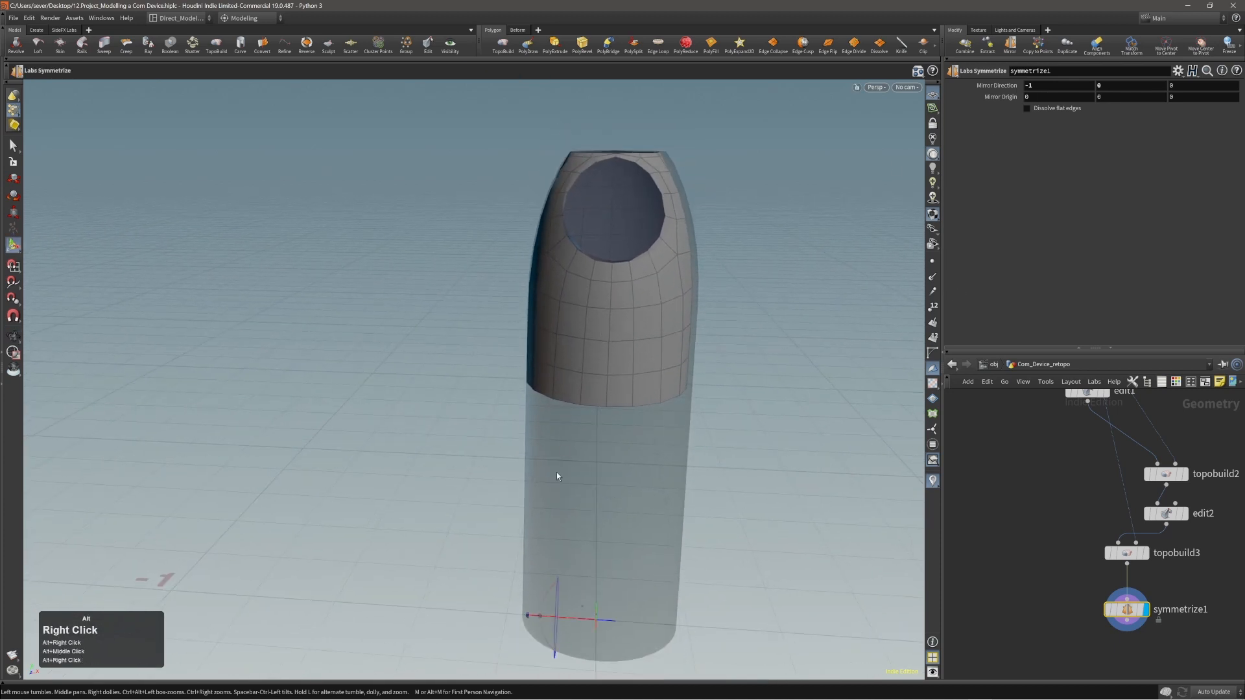
pyautogui.moveTo(609, 623)
pyautogui.mouseDown()
pyautogui.moveTo(623, 629)
pyautogui.moveTo(612, 628)
pyautogui.mouseUp()
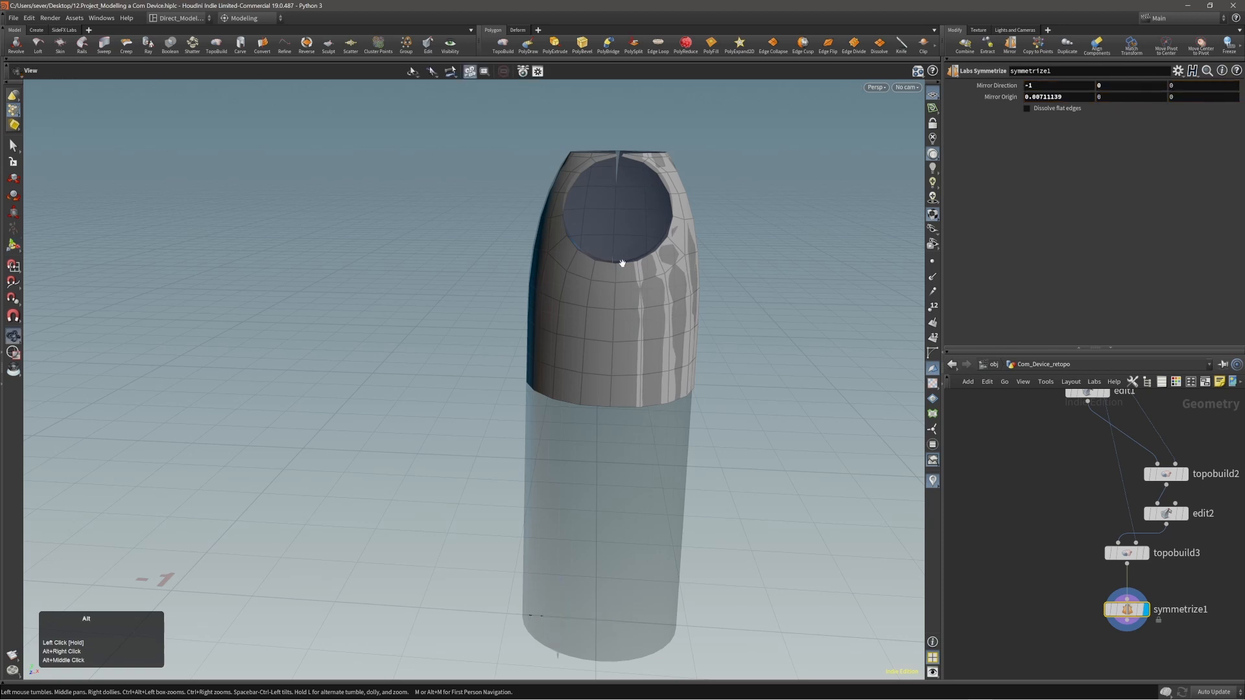
# Save the scene, return to topobuild3 with symmetrize1 displayed, and brush the strip's end points above the disc opening onto the mirror seam.
pyautogui.keyDown('alt'); pyautogui.moveTo(621, 263); pyautogui.dragTo(707, 231); pyautogui.keyUp('alt')
pyautogui.keyDown('alt'); pyautogui.moveTo(706, 231); pyautogui.dragTo(712, 138, button='right'); pyautogui.keyUp('alt')
pyautogui.press('pageup')
pyautogui.keyDown('alt'); pyautogui.moveTo(711, 139); pyautogui.dragTo(678, 211); pyautogui.keyUp('alt')
pyautogui.hotkey('ctrl', 's')
pyautogui.keyDown('ctrl'); pyautogui.keyDown('alt'); pyautogui.moveTo(678, 212); pyautogui.dragTo(750, 201, button='right'); pyautogui.keyUp('alt'); pyautogui.keyUp('ctrl')
pyautogui.keyDown('alt'); pyautogui.moveTo(663, 237); pyautogui.dragTo(656, 243, button='right'); pyautogui.keyUp('alt')
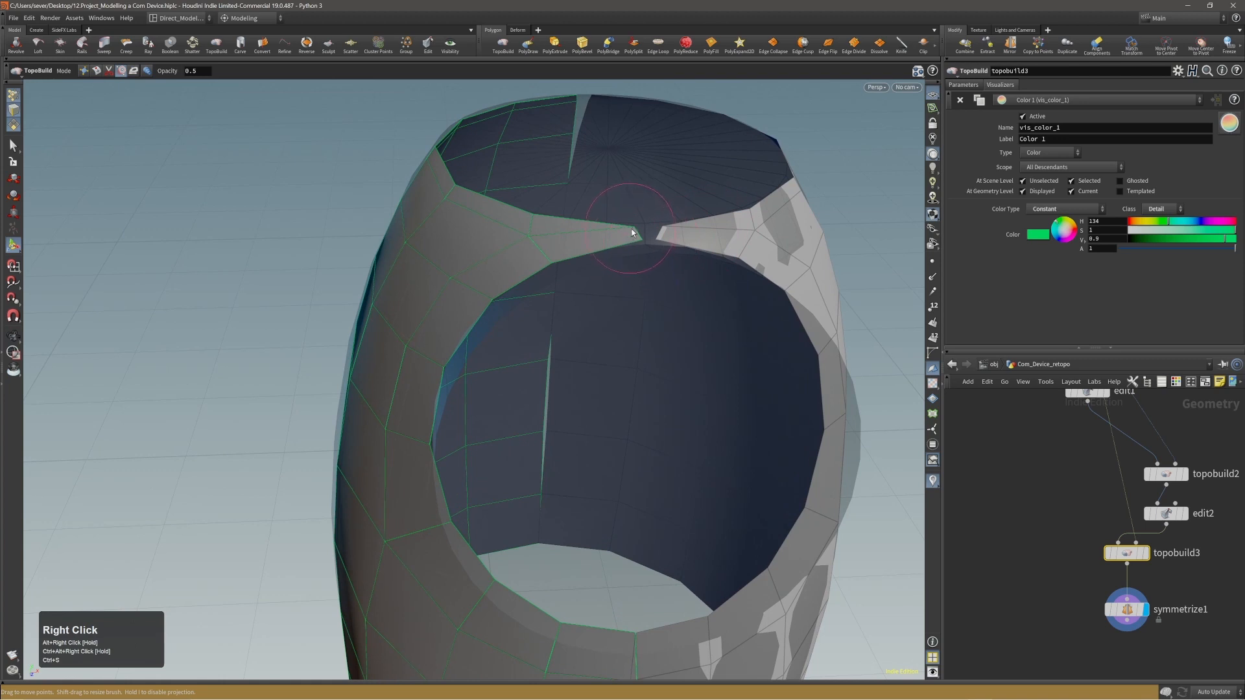
pyautogui.moveTo(633, 232); pyautogui.dragTo(656, 228)
pyautogui.click(651, 231)
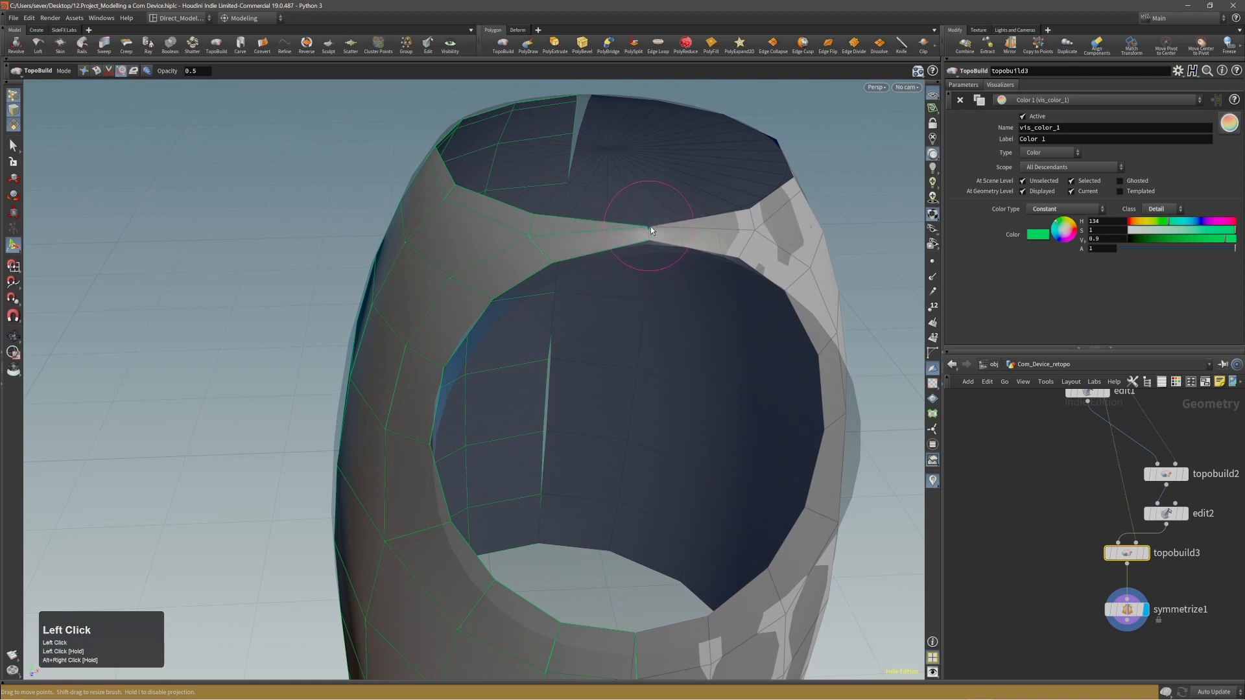
pyautogui.moveTo(532, 240)
pyautogui.mouseDown()
pyautogui.moveTo(557, 262)
pyautogui.moveTo(548, 243)
pyautogui.mouseUp()
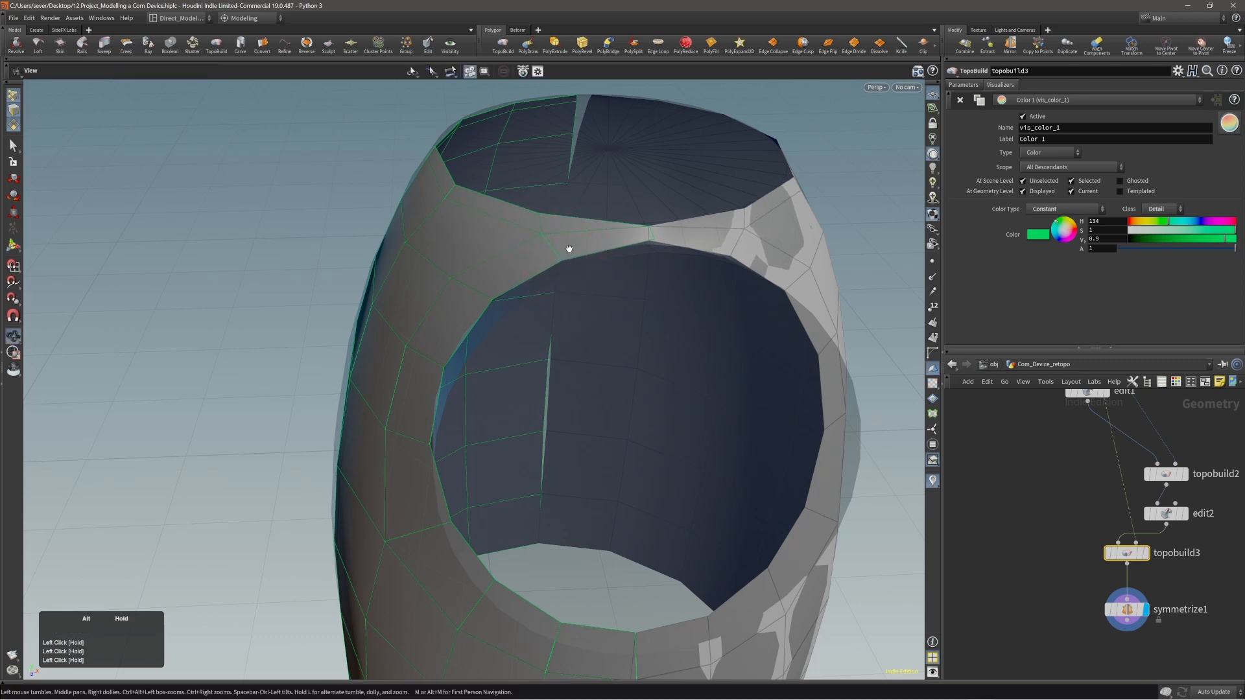
# Try deleting the diagonal edge on the narrow strip between the top opening and the disc opening, and undo the deletion.
pyautogui.keyDown('alt'); pyautogui.moveTo(567, 250); pyautogui.dragTo(506, 283); pyautogui.keyUp('alt')
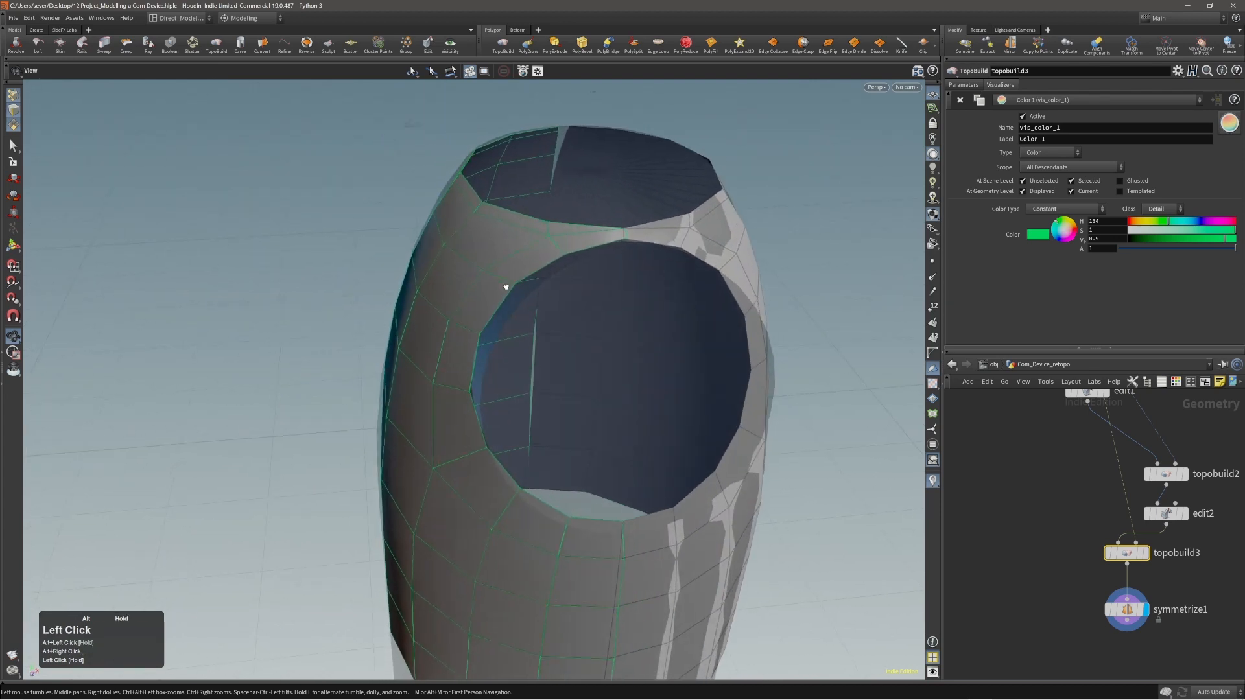
pyautogui.keyDown('alt'); pyautogui.moveTo(519, 282); pyautogui.dragTo(436, 256, button='right'); pyautogui.keyUp('alt')
pyautogui.keyDown('alt'); pyautogui.moveTo(437, 255); pyautogui.dragTo(528, 233); pyautogui.keyUp('alt')
pyautogui.keyDown('alt'); pyautogui.moveTo(528, 233); pyautogui.dragTo(589, 222, button='right'); pyautogui.keyUp('alt')
pyautogui.keyDown('alt'); pyautogui.moveTo(589, 222); pyautogui.dragTo(544, 241); pyautogui.keyUp('alt')
pyautogui.keyDown('alt'); pyautogui.moveTo(545, 242); pyautogui.dragTo(575, 217, button='right'); pyautogui.keyUp('alt')
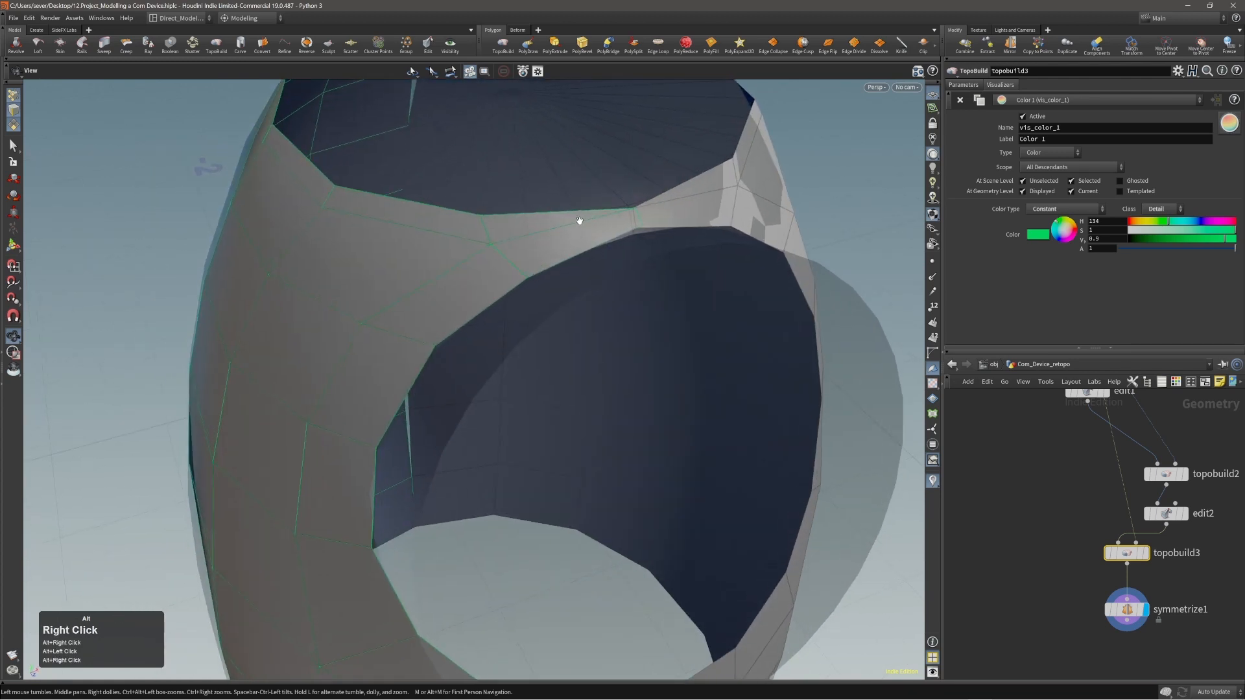
pyautogui.click(572, 225)
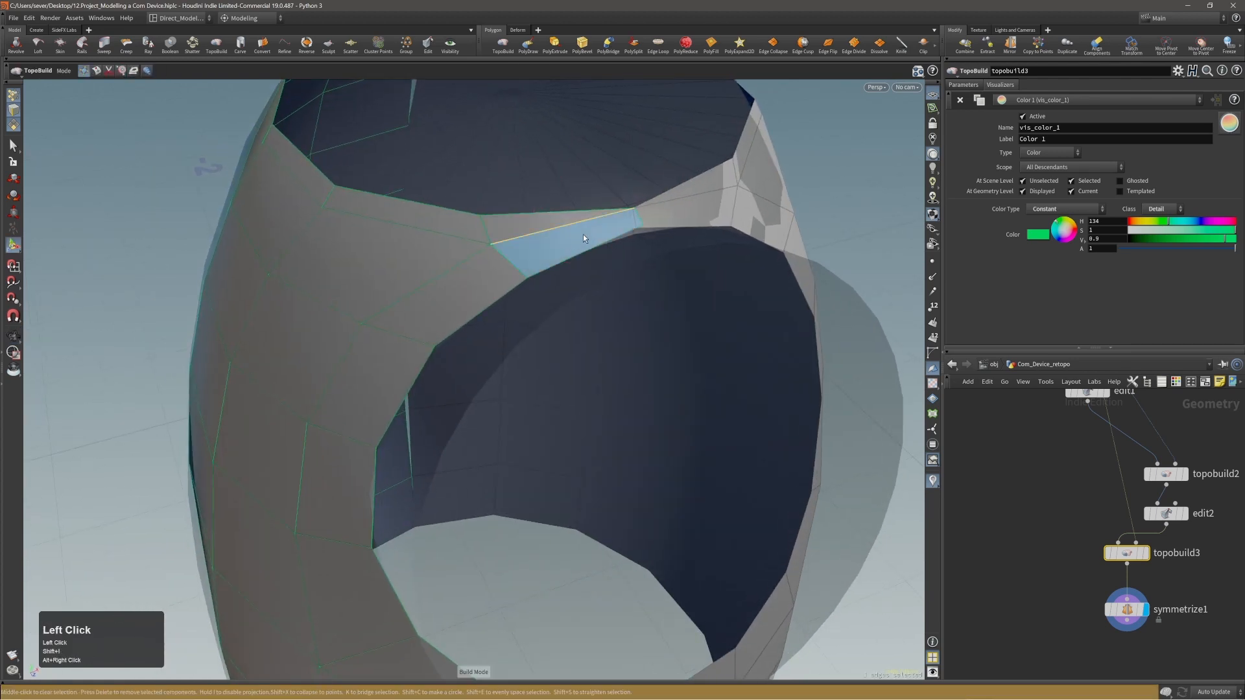
pyautogui.press('Delete')
pyautogui.hotkey('ctrl', 'z')
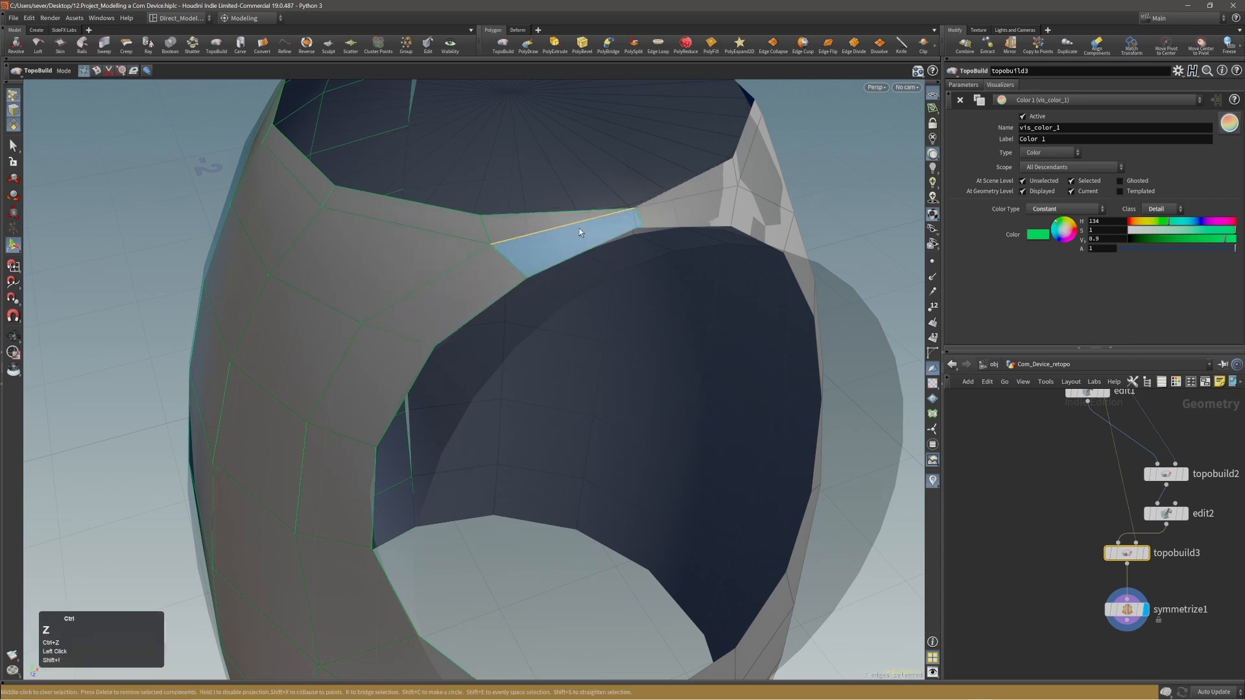
# Split the narrow strip above the disc opening from its inner corner point to the middle of the short mirror-seam edge.
pyautogui.keyDown('alt'); pyautogui.moveTo(578, 229); pyautogui.dragTo(584, 214, button='right'); pyautogui.keyUp('alt')
pyautogui.hotkey('shift', '3')
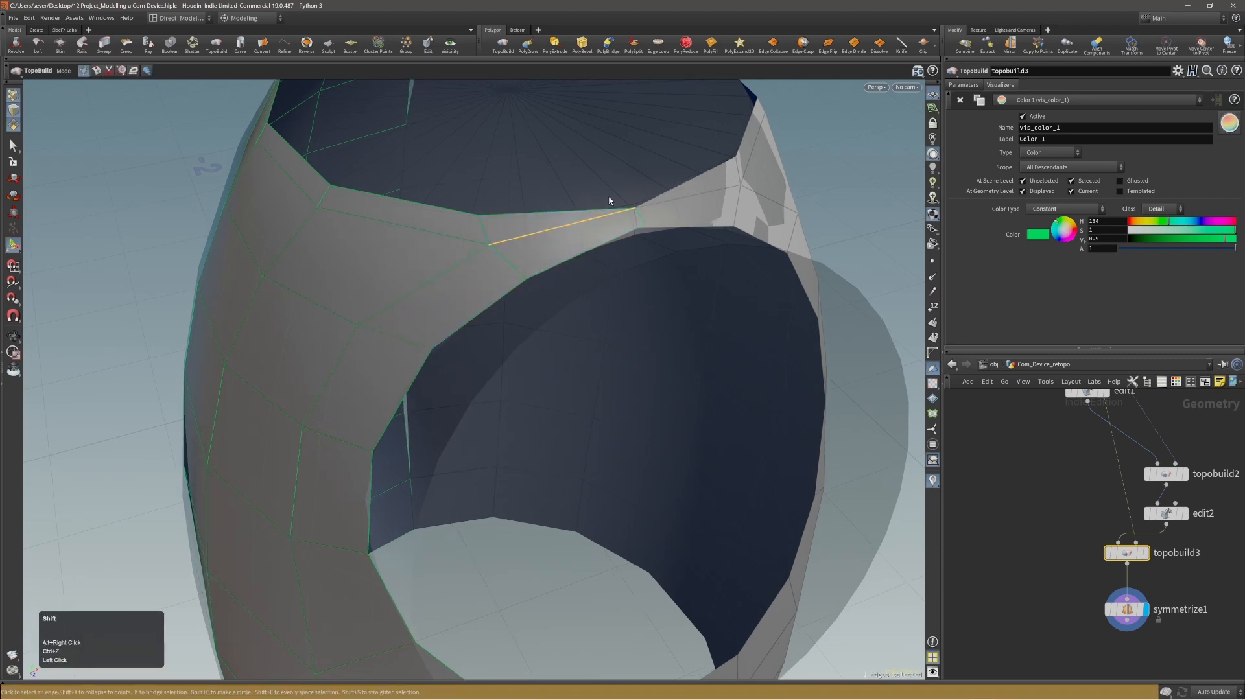
pyautogui.click(488, 246)
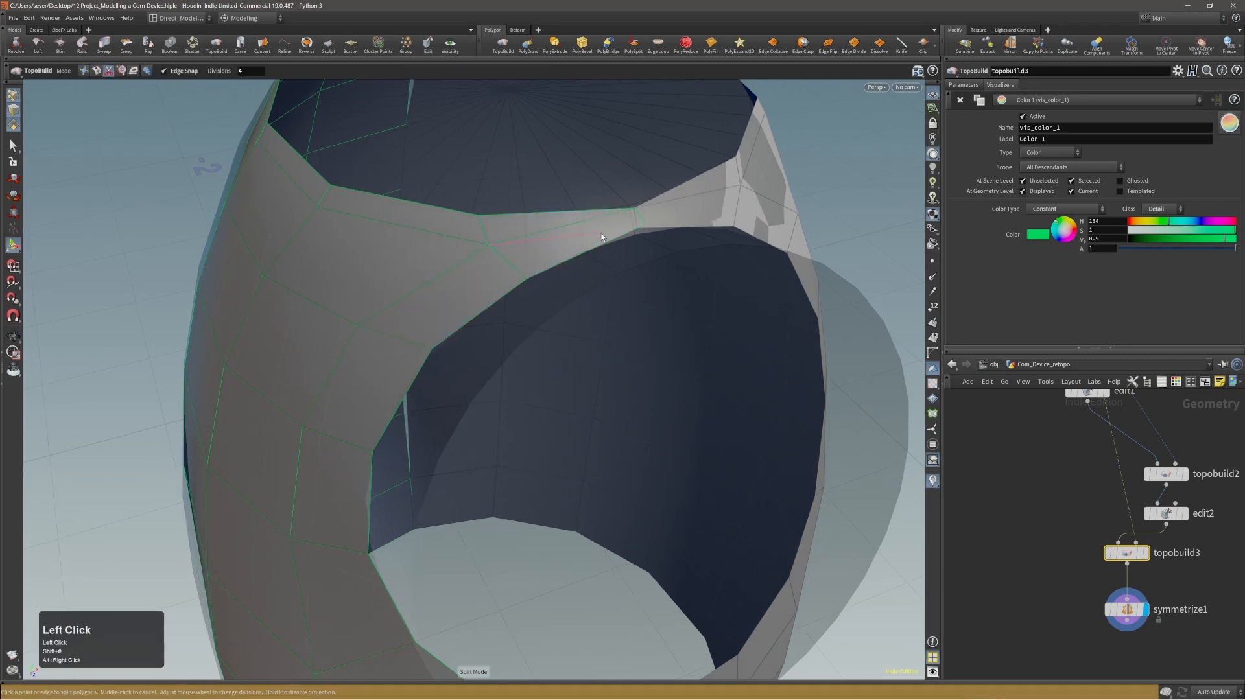
pyautogui.click(640, 218)
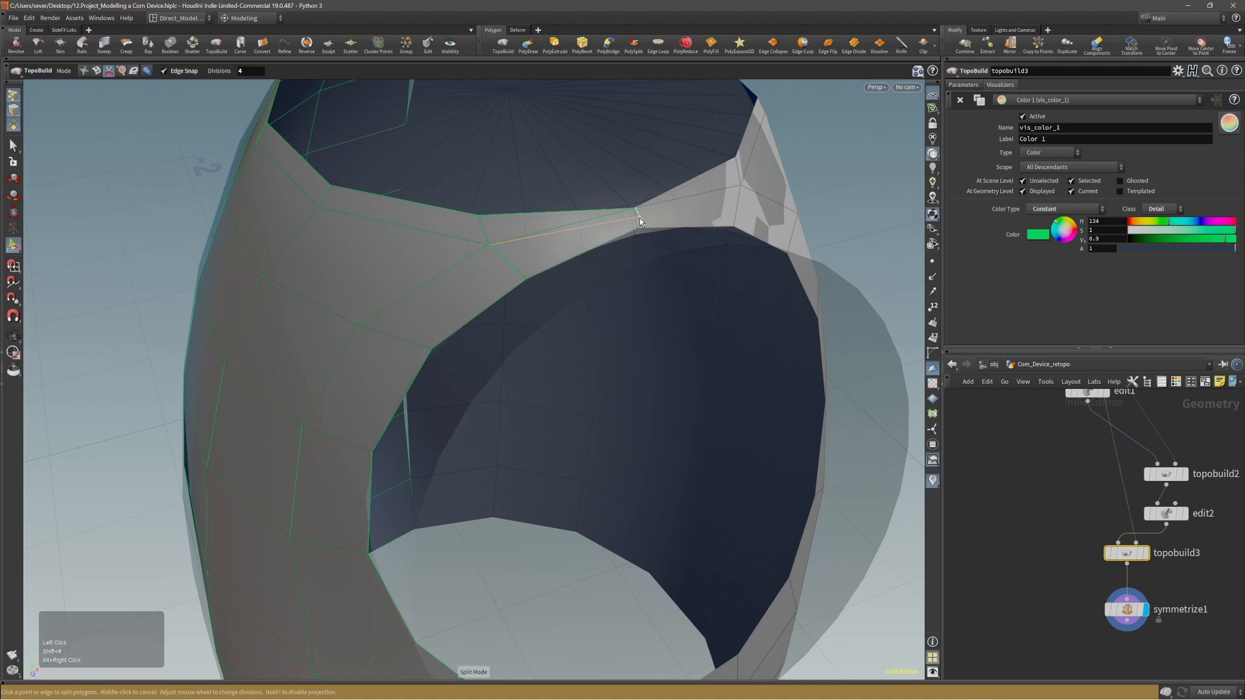
pyautogui.middleClick(612, 214)
pyautogui.keyDown('alt'); pyautogui.moveTo(611, 214); pyautogui.dragTo(630, 204, button='right'); pyautogui.keyUp('alt')
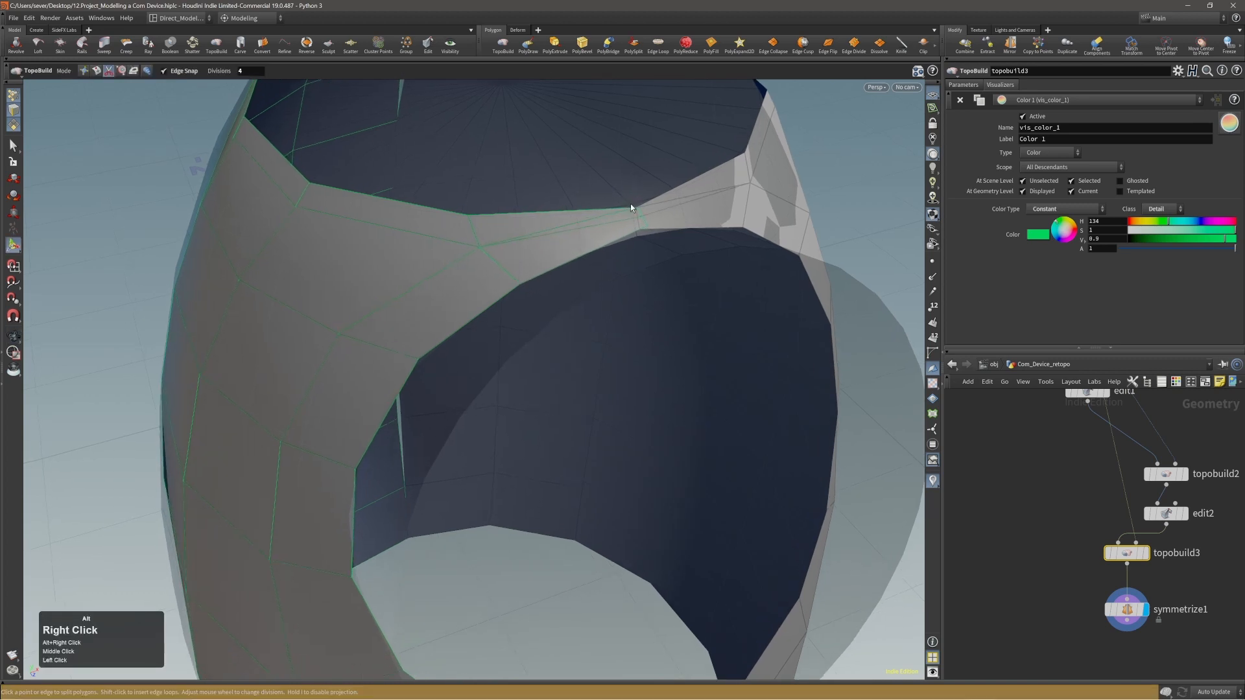
# Try removing the old diagonal edge beside the new split, undo the change, and check the strip from other angles.
pyautogui.hotkey('shift', '1')
pyautogui.moveTo(578, 223); pyautogui.dragTo(651, 218)
pyautogui.keyDown('alt'); pyautogui.moveTo(651, 217); pyautogui.dragTo(659, 195, button='right'); pyautogui.keyUp('alt')
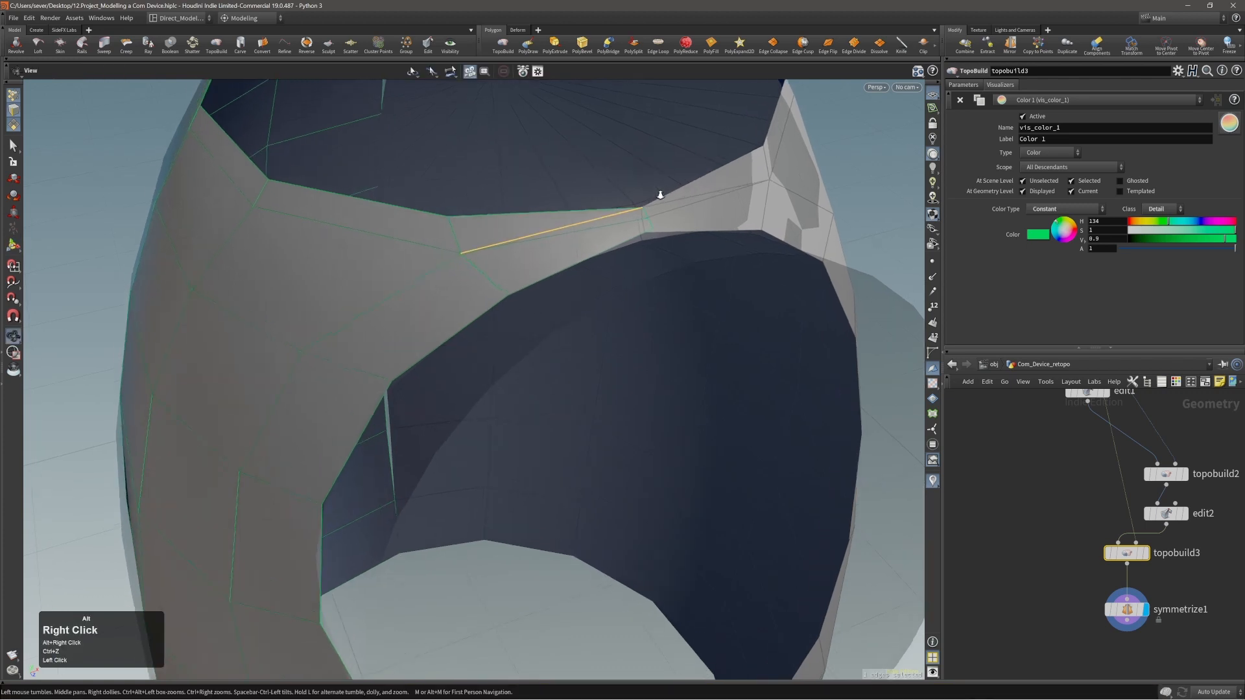
pyautogui.moveTo(658, 194)
pyautogui.keyDown('alt'); pyautogui.mouseDown()
pyautogui.moveTo(640, 217)
pyautogui.moveTo(681, 209)
pyautogui.moveTo(653, 206)
pyautogui.mouseUp(); pyautogui.keyUp('alt')
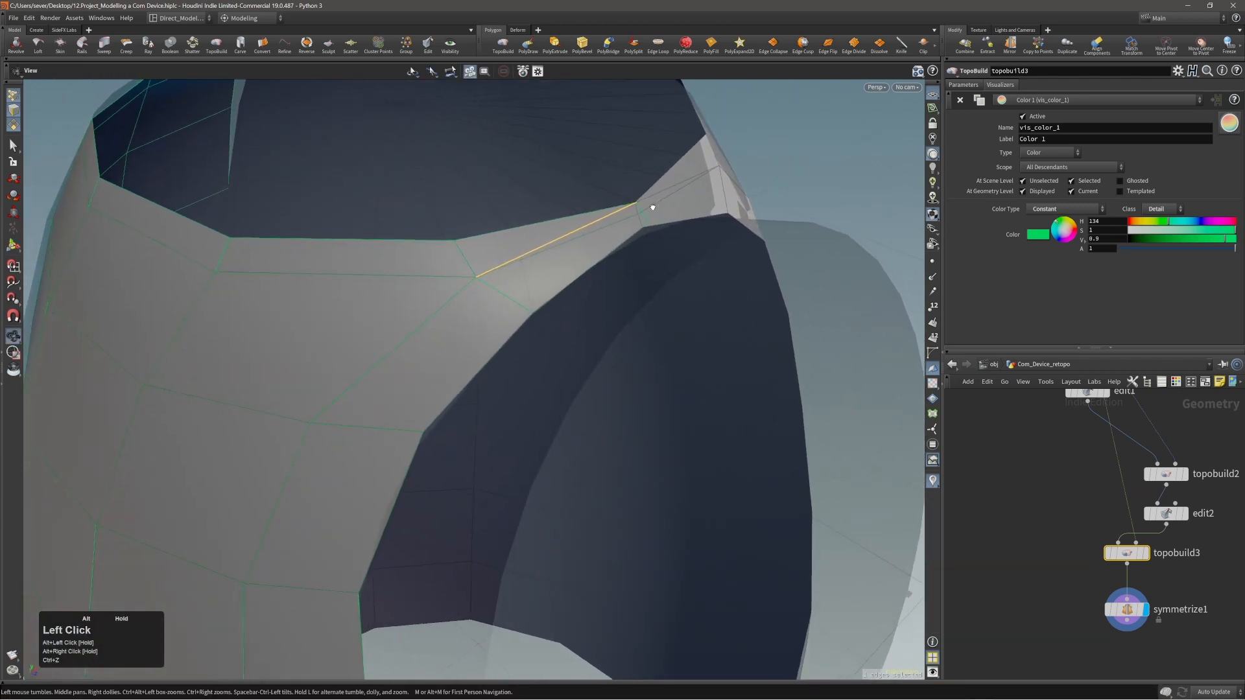
pyautogui.keyDown('alt'); pyautogui.moveTo(653, 206); pyautogui.dragTo(562, 219, button='right'); pyautogui.keyUp('alt')
pyautogui.keyDown('alt'); pyautogui.moveTo(562, 219); pyautogui.dragTo(566, 264, button='middle'); pyautogui.keyUp('alt')
pyautogui.keyDown('alt'); pyautogui.moveTo(567, 264); pyautogui.dragTo(581, 267); pyautogui.keyUp('alt')
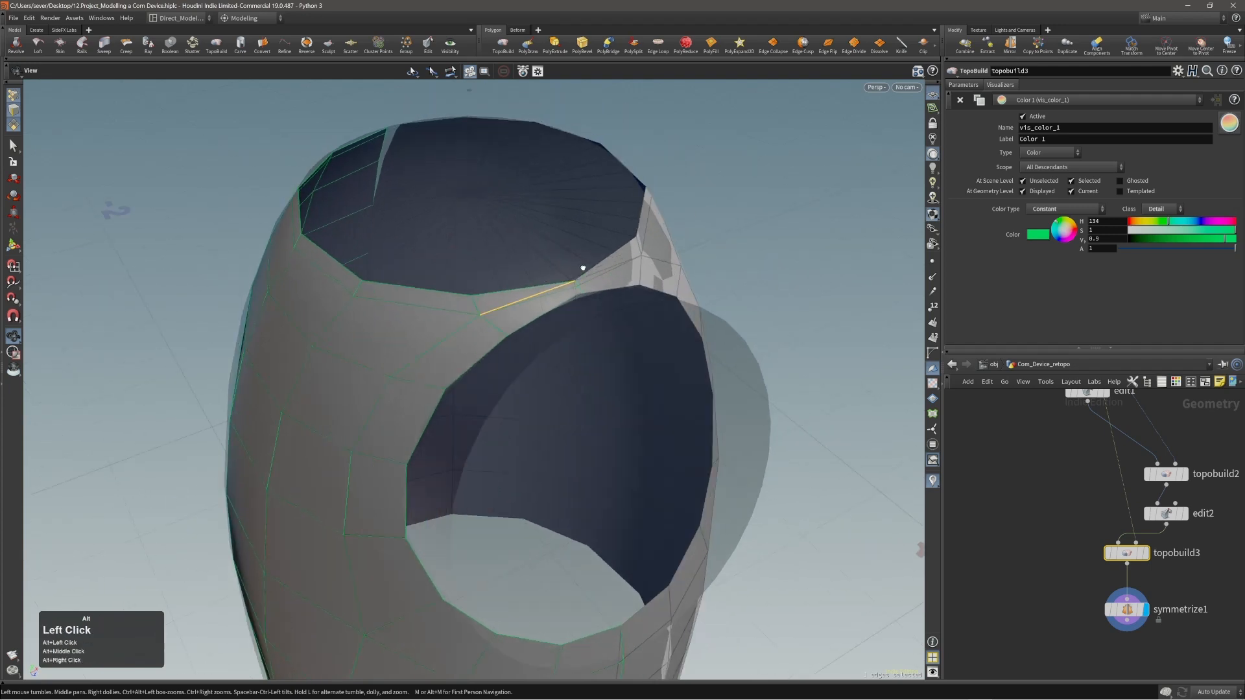
# Build a polygon across the cabin's top opening, connecting the front rim edge beside the mirror seam to the matching back rim edge.
pyautogui.keyDown('shift'); pyautogui.click(515, 290); pyautogui.keyUp('shift')
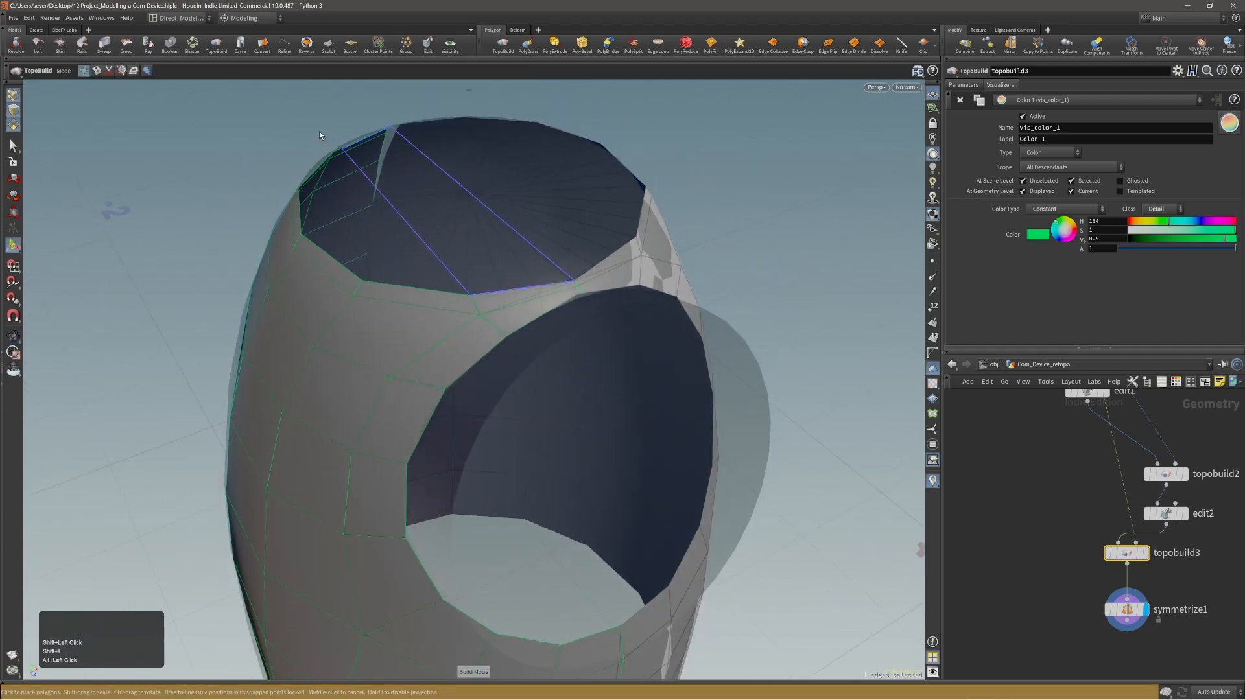
pyautogui.keyDown('alt'); pyautogui.moveTo(397, 147); pyautogui.dragTo(625, 172); pyautogui.keyUp('alt')
pyautogui.keyDown('alt'); pyautogui.moveTo(508, 163); pyautogui.dragTo(527, 244, button='middle'); pyautogui.keyUp('alt')
pyautogui.keyDown('alt'); pyautogui.moveTo(528, 244); pyautogui.dragTo(470, 231, button='right'); pyautogui.keyUp('alt')
pyautogui.keyDown('alt'); pyautogui.moveTo(470, 230); pyautogui.dragTo(555, 188); pyautogui.keyUp('alt')
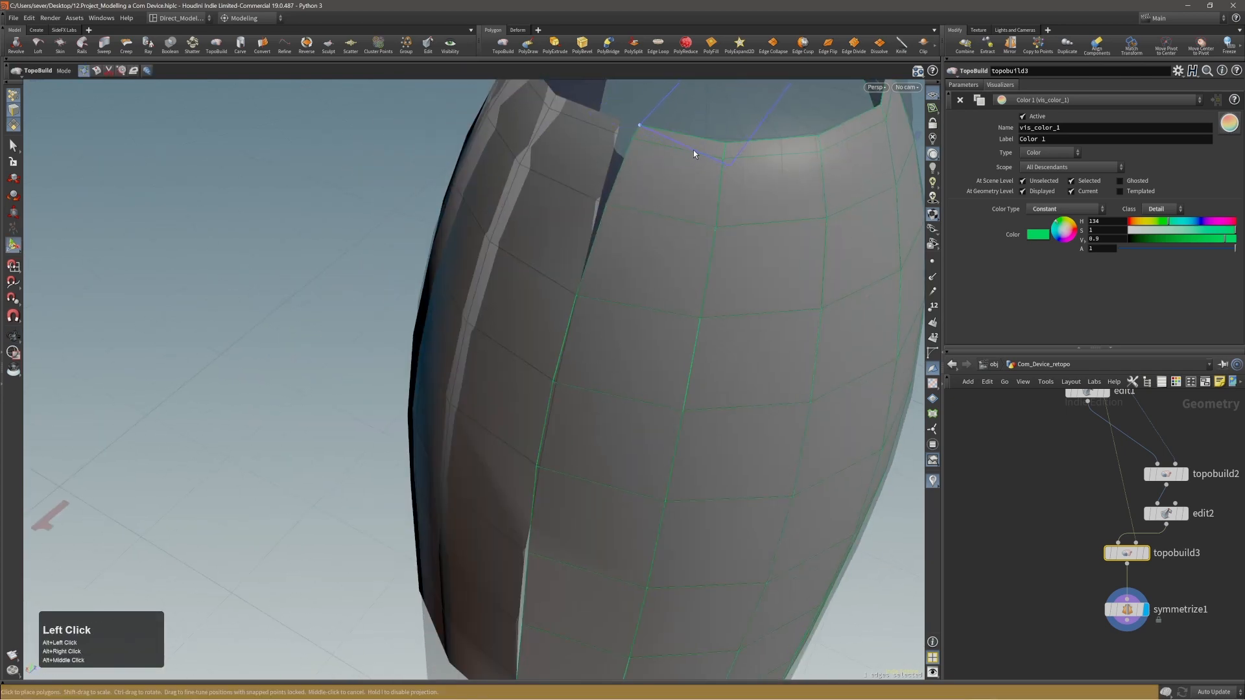
pyautogui.press('alt')
pyautogui.keyDown('alt'); pyautogui.moveTo(753, 145); pyautogui.dragTo(603, 261, button='middle'); pyautogui.keyUp('alt')
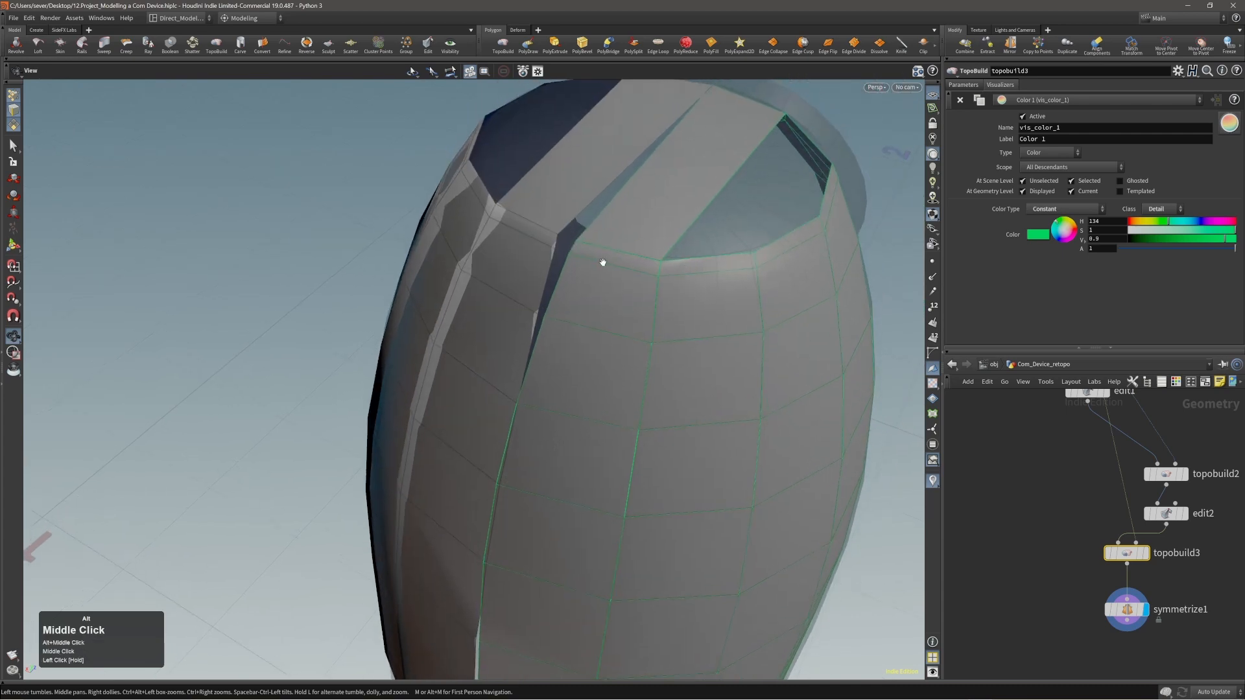
# Pull the two topmost points of the back border onto the mirror seam and inspect the bridged top from the front.
pyautogui.keyDown('alt'); pyautogui.moveTo(603, 261); pyautogui.dragTo(571, 252, button='right'); pyautogui.keyUp('alt')
pyautogui.keyDown('alt'); pyautogui.moveTo(571, 252); pyautogui.dragTo(641, 234); pyautogui.keyUp('alt')
pyautogui.moveTo(565, 237); pyautogui.dragTo(546, 258)
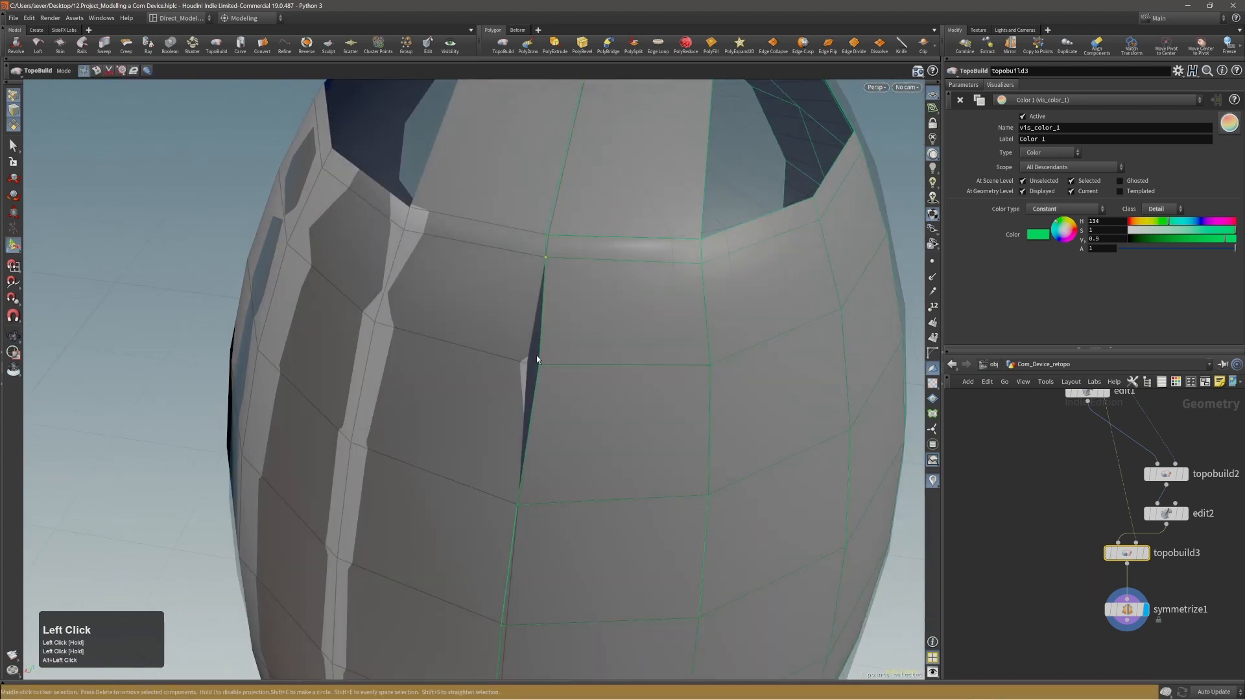
pyautogui.keyDown('alt'); pyautogui.moveTo(537, 356); pyautogui.dragTo(486, 286, button='right'); pyautogui.keyUp('alt')
pyautogui.keyDown('alt'); pyautogui.moveTo(487, 286); pyautogui.dragTo(453, 223); pyautogui.keyUp('alt')
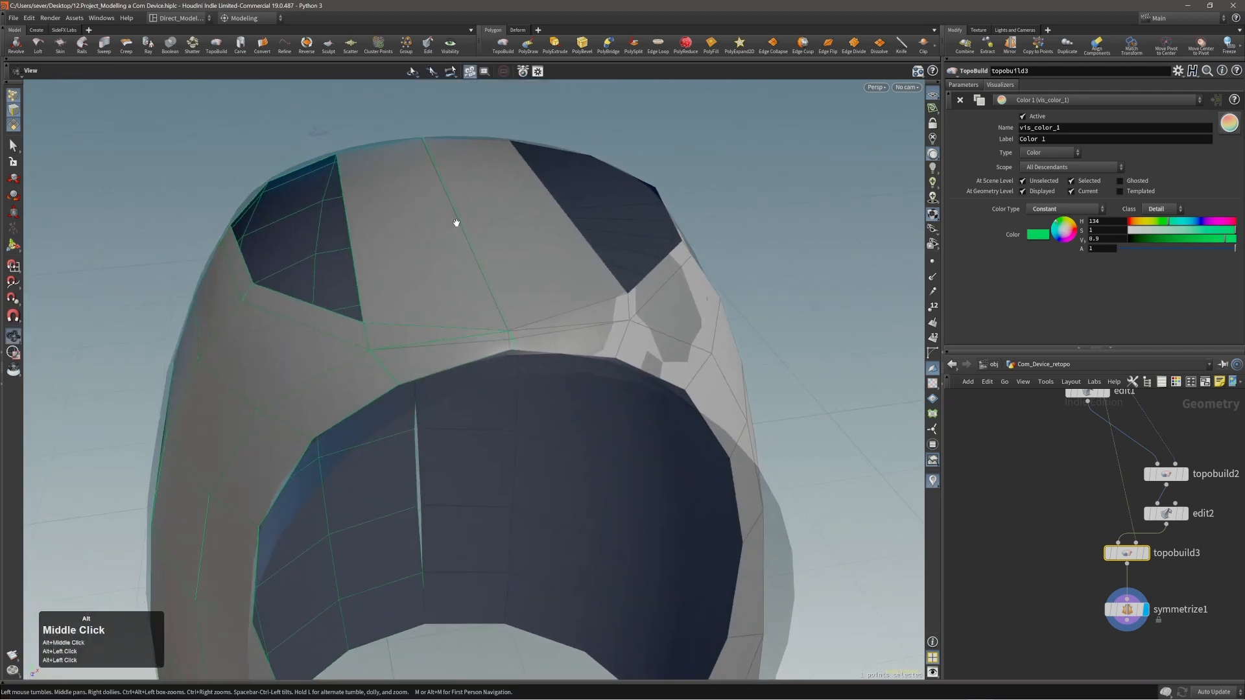
pyautogui.keyDown('alt'); pyautogui.moveTo(453, 223); pyautogui.dragTo(567, 336, button='right'); pyautogui.keyUp('alt')
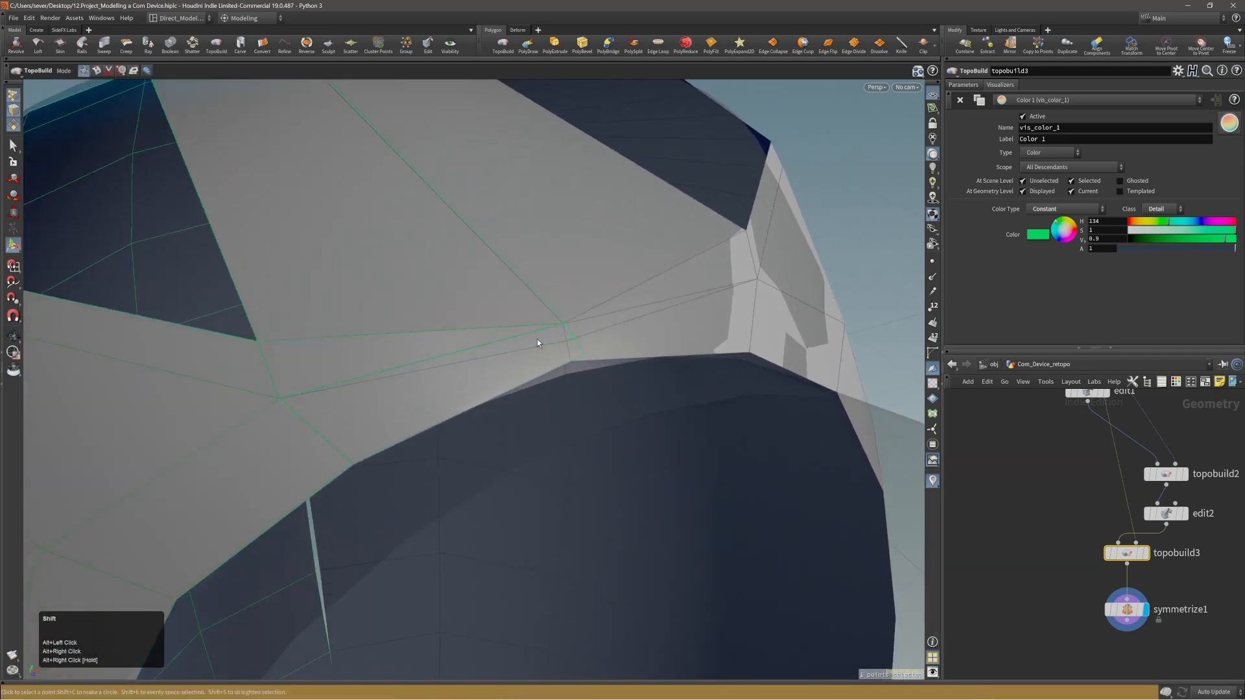
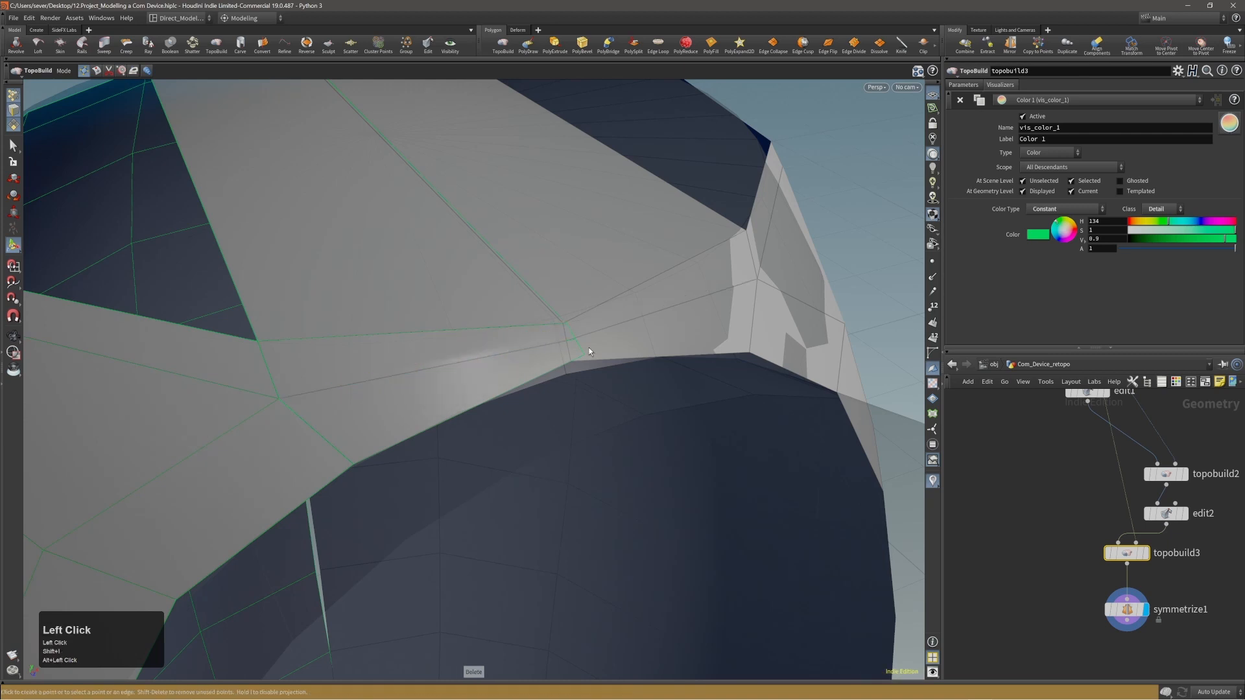
# Adjust the front rim corner point beside the top bridge and the inner corner point of the strip above the disc opening.
pyautogui.keyDown('alt'); pyautogui.moveTo(589, 347); pyautogui.dragTo(500, 330, button='right'); pyautogui.keyUp('alt')
pyautogui.keyDown('alt'); pyautogui.moveTo(500, 331); pyautogui.dragTo(428, 386); pyautogui.keyUp('alt')
pyautogui.click(392, 384)
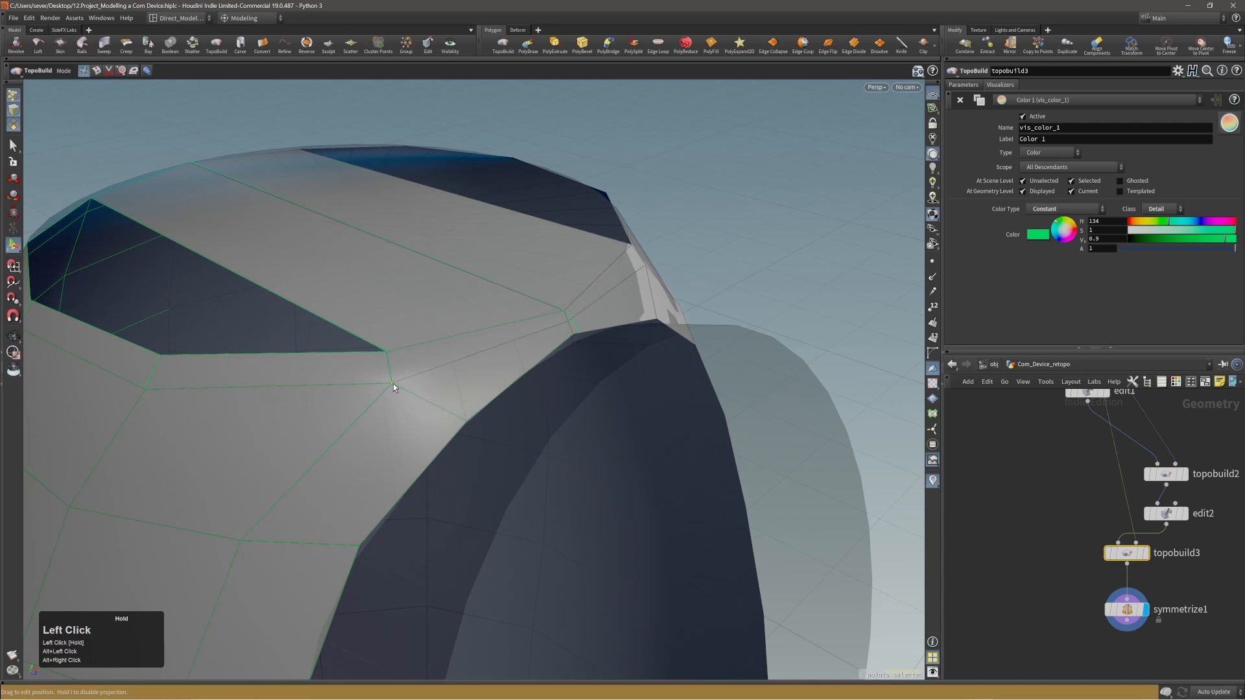
pyautogui.click(569, 326)
# Fill the remaining gaps in front of and behind the bridging polygon to close the cabin's top.
pyautogui.keyDown('alt'); pyautogui.moveTo(641, 284); pyautogui.dragTo(495, 341, button='right'); pyautogui.keyUp('alt')
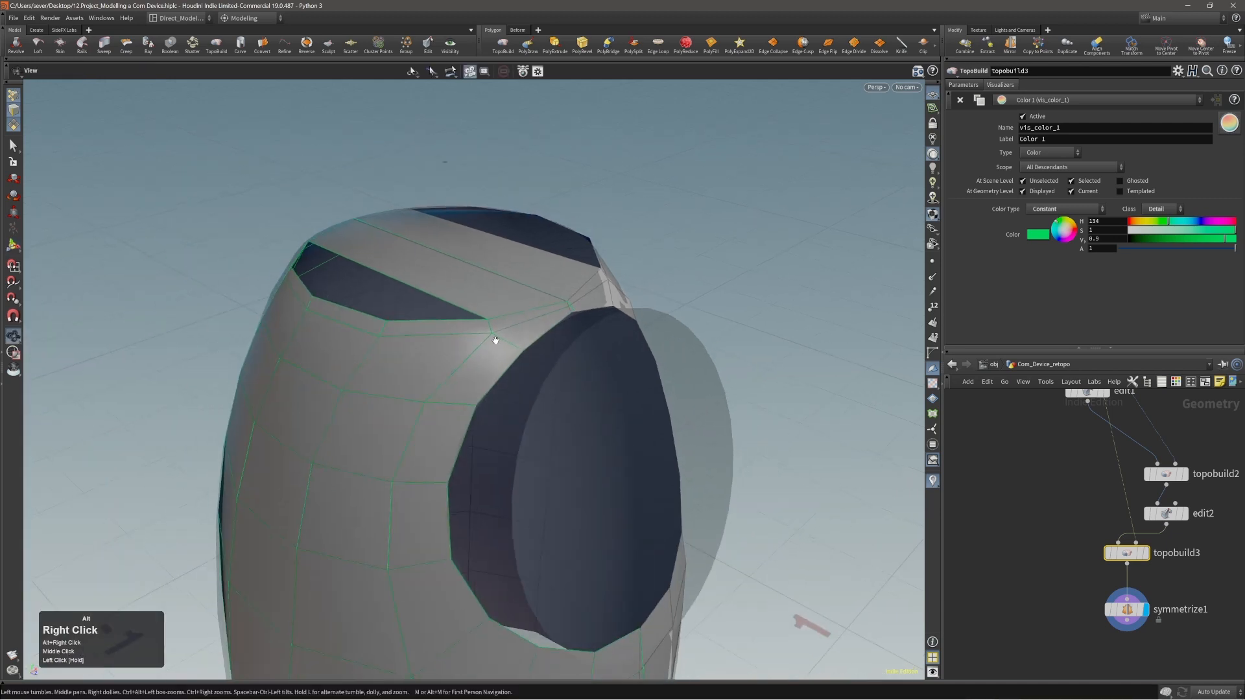
pyautogui.keyDown('alt'); pyautogui.moveTo(495, 342); pyautogui.dragTo(481, 376); pyautogui.keyUp('alt')
pyautogui.keyDown('alt'); pyautogui.moveTo(480, 375); pyautogui.dragTo(432, 298, button='right'); pyautogui.keyUp('alt')
pyautogui.keyDown('alt'); pyautogui.moveTo(432, 298); pyautogui.dragTo(461, 316, button='middle'); pyautogui.keyUp('alt')
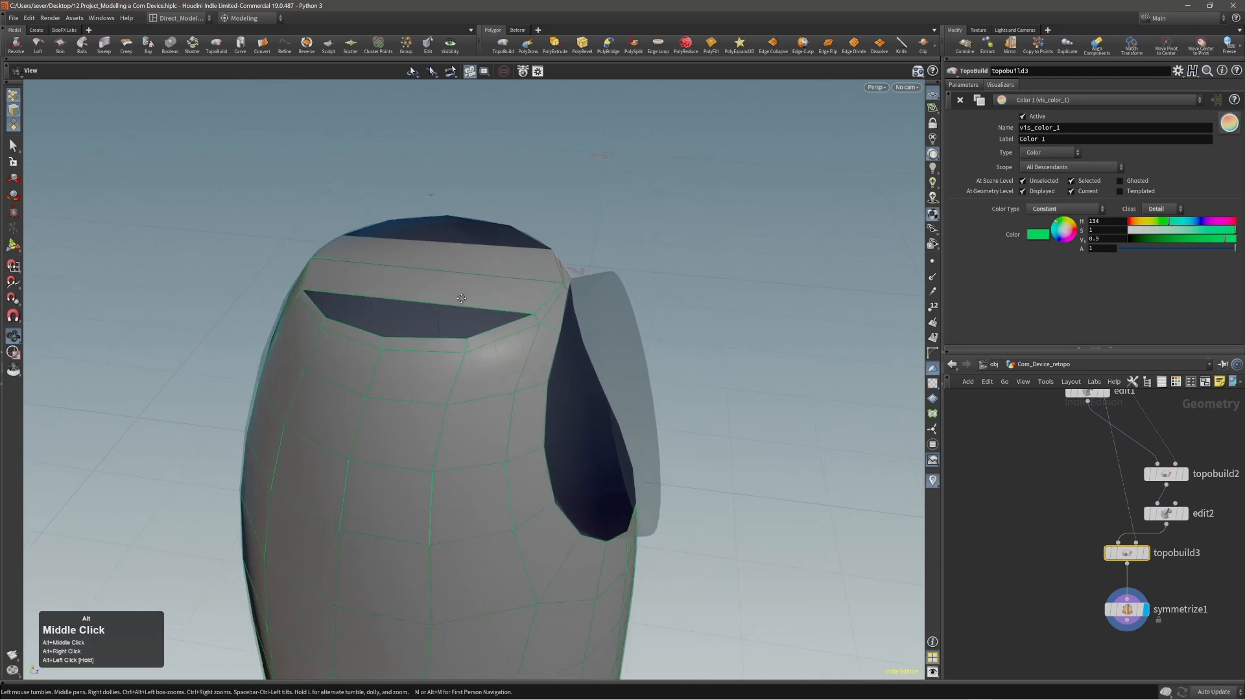
pyautogui.keyDown('alt'); pyautogui.moveTo(461, 315); pyautogui.dragTo(447, 297, button='right'); pyautogui.keyUp('alt')
pyautogui.click(431, 297)
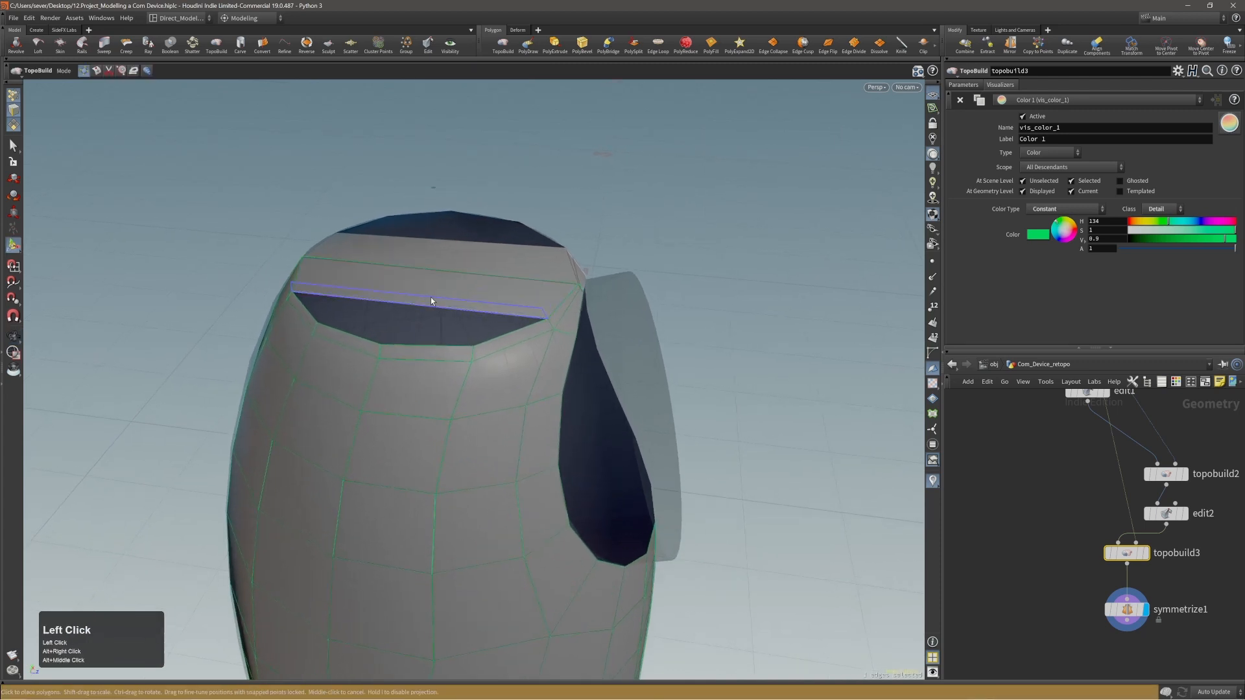
pyautogui.press('f')
pyautogui.press('f')
pyautogui.keyDown('alt'); pyautogui.moveTo(432, 316); pyautogui.dragTo(300, 380); pyautogui.keyUp('alt')
pyautogui.keyDown('alt'); pyautogui.moveTo(300, 379); pyautogui.dragTo(408, 325, button='right'); pyautogui.keyUp('alt')
pyautogui.keyDown('alt'); pyautogui.moveTo(409, 325); pyautogui.dragTo(284, 347); pyautogui.keyUp('alt')
pyautogui.keyDown('alt'); pyautogui.moveTo(284, 347); pyautogui.dragTo(300, 326, button='right'); pyautogui.keyUp('alt')
pyautogui.keyDown('alt'); pyautogui.moveTo(299, 326); pyautogui.dragTo(344, 281); pyautogui.keyUp('alt')
# Make symmetrize1 the current node, save the scene, and inspect the mirrored shell around its top and disc opening.
pyautogui.press('pagedown')
pyautogui.hotkey('ctrl', 's')
pyautogui.keyDown('alt'); pyautogui.moveTo(402, 263); pyautogui.dragTo(406, 266, button='right'); pyautogui.keyUp('alt')
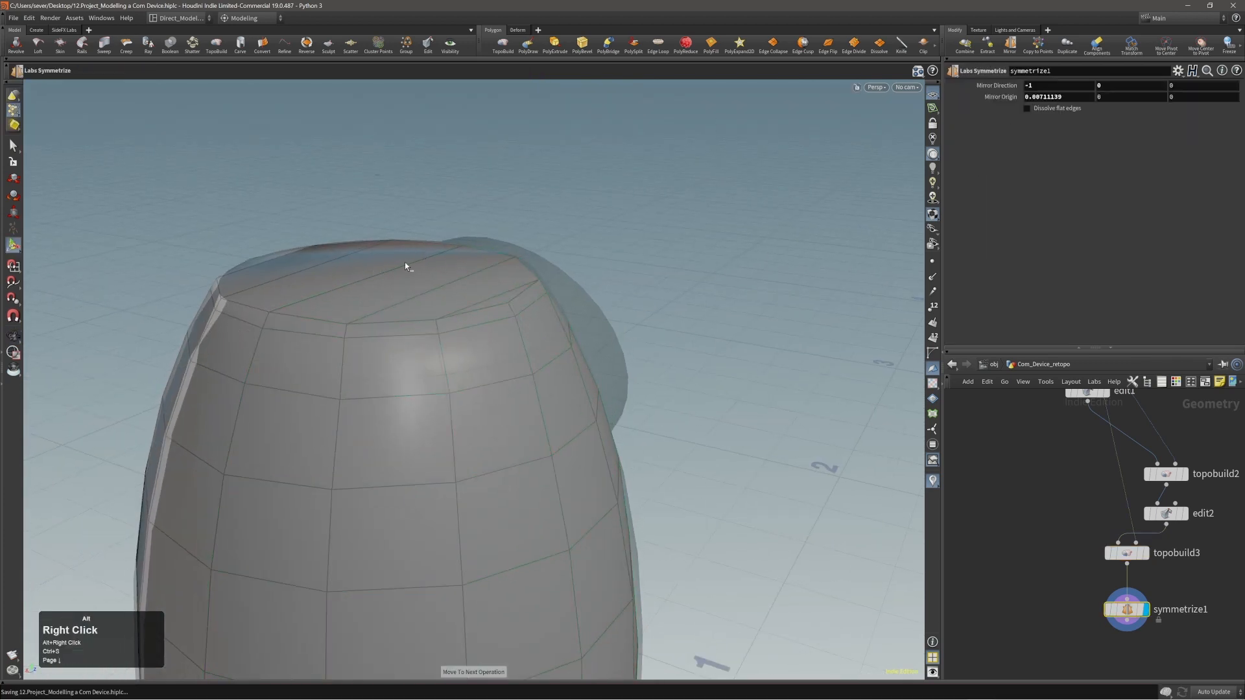
pyautogui.keyDown('alt'); pyautogui.moveTo(392, 291); pyautogui.dragTo(466, 322); pyautogui.keyUp('alt')
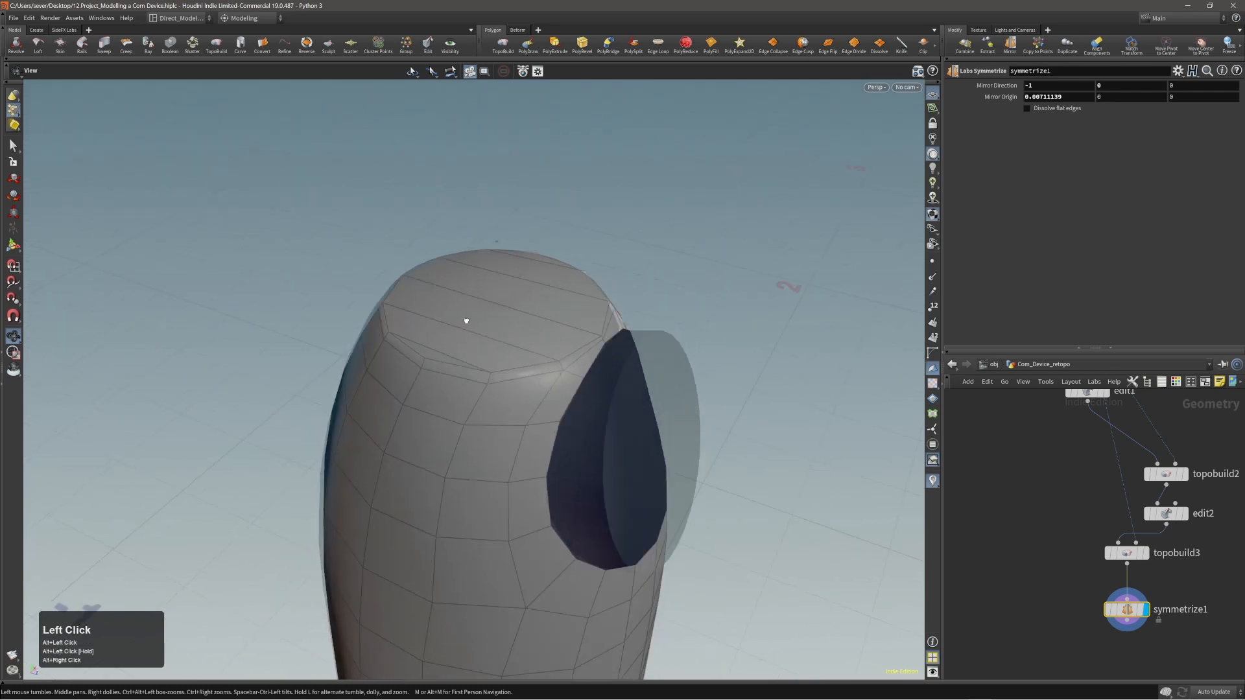
pyautogui.keyDown('alt'); pyautogui.moveTo(467, 322); pyautogui.dragTo(436, 329, button='right'); pyautogui.keyUp('alt')
pyautogui.keyDown('alt'); pyautogui.moveTo(436, 330); pyautogui.dragTo(525, 300); pyautogui.keyUp('alt')
pyautogui.keyDown('alt'); pyautogui.moveTo(525, 301); pyautogui.dragTo(485, 383, button='right'); pyautogui.keyUp('alt')
pyautogui.keyDown('alt'); pyautogui.moveTo(485, 382); pyautogui.dragTo(490, 328, button='middle'); pyautogui.keyUp('alt')
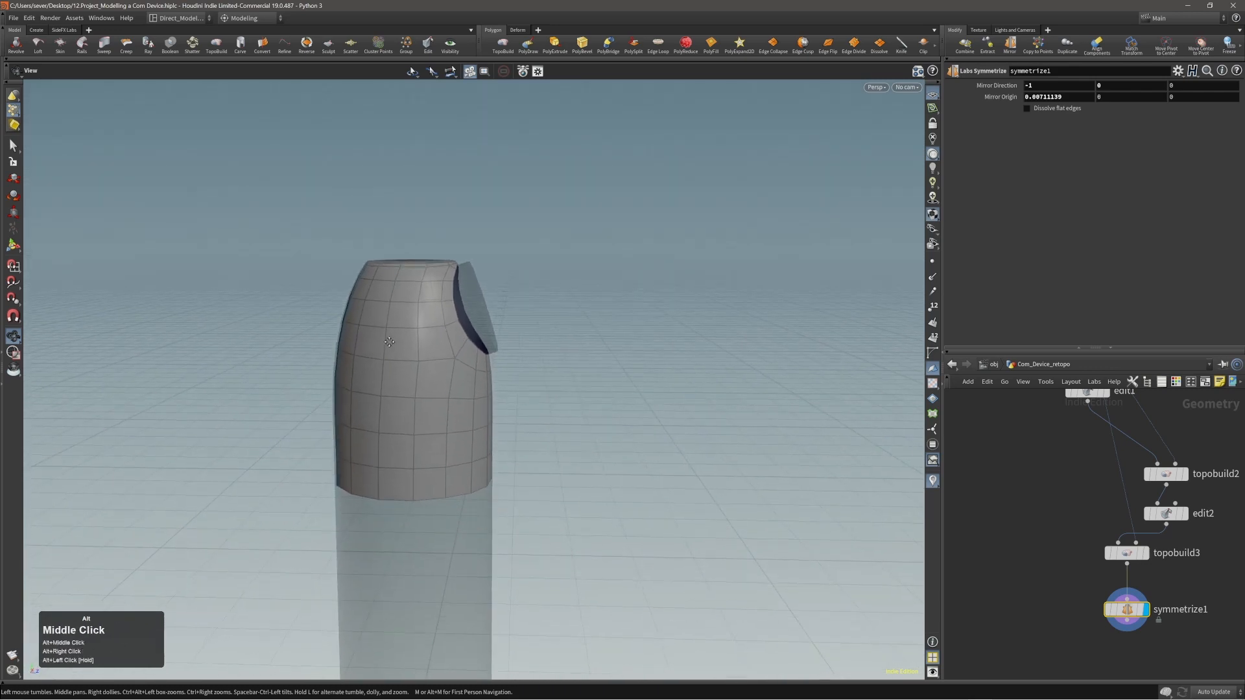
pyautogui.keyDown('alt'); pyautogui.moveTo(350, 317); pyautogui.dragTo(509, 376); pyautogui.keyUp('alt')
pyautogui.keyDown('alt'); pyautogui.moveTo(509, 376); pyautogui.dragTo(450, 291, button='right'); pyautogui.keyUp('alt')
pyautogui.keyDown('alt'); pyautogui.moveTo(450, 292); pyautogui.dragTo(480, 247); pyautogui.keyUp('alt')
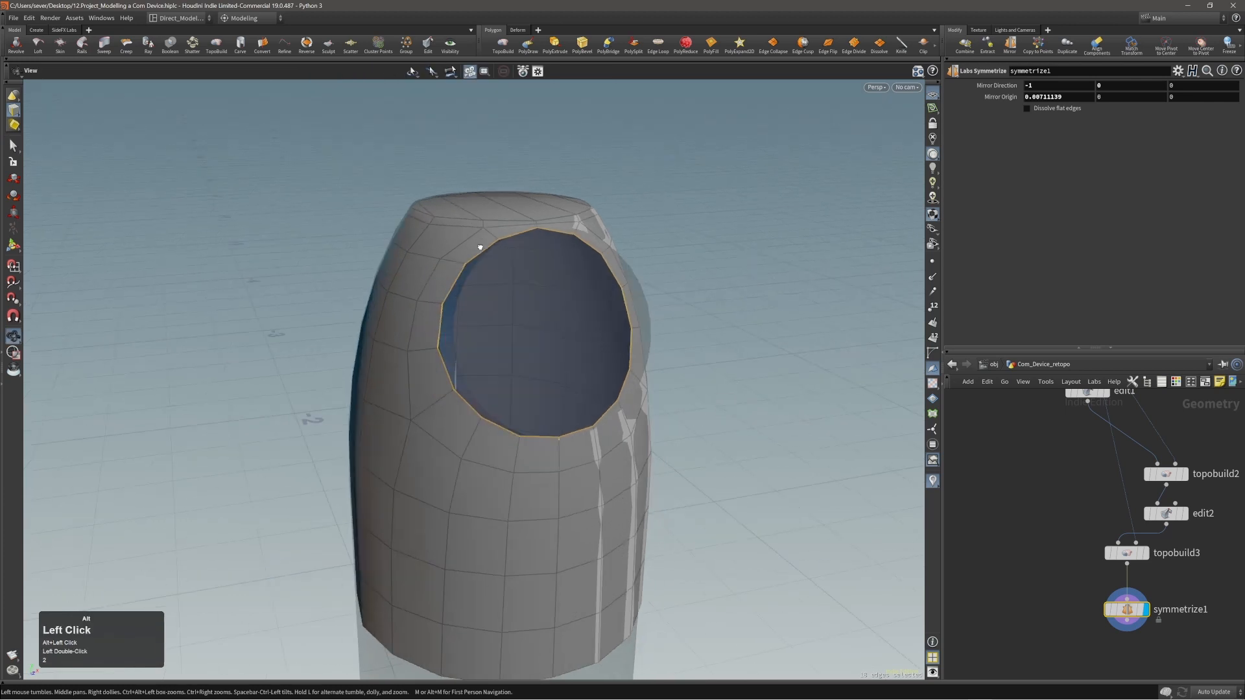
pyautogui.click(505, 44)
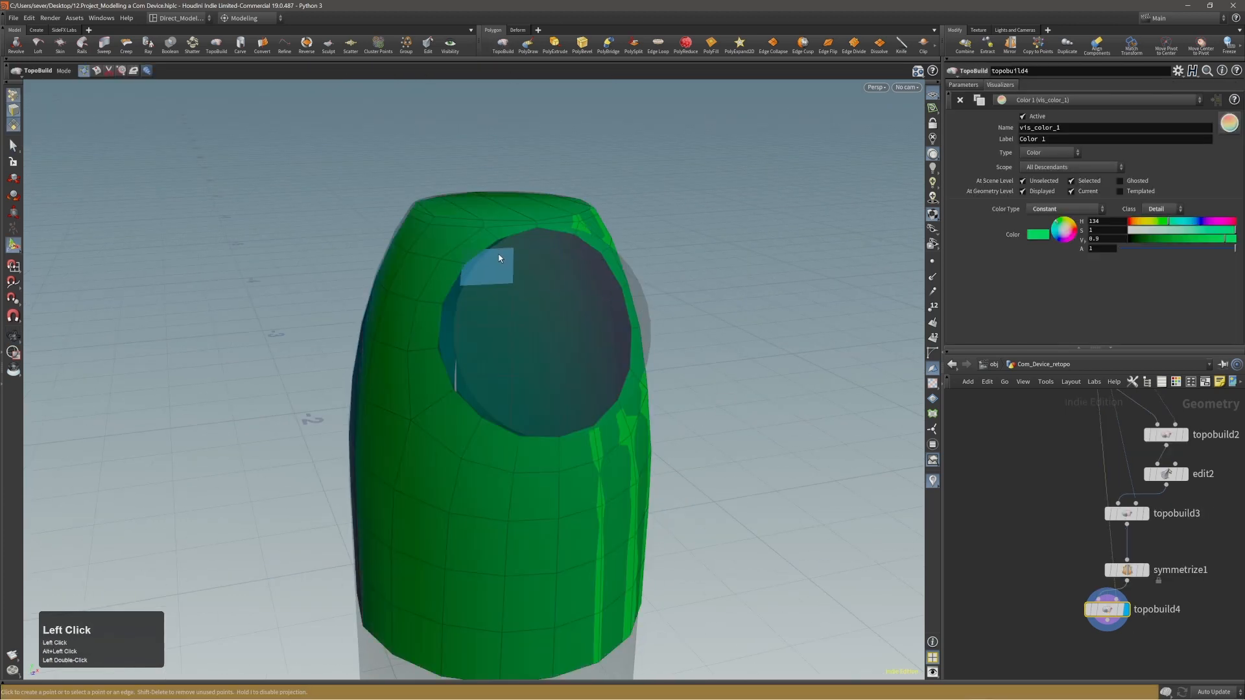
pyautogui.keyDown('shift'); pyautogui.click(456, 291); pyautogui.keyUp('shift')
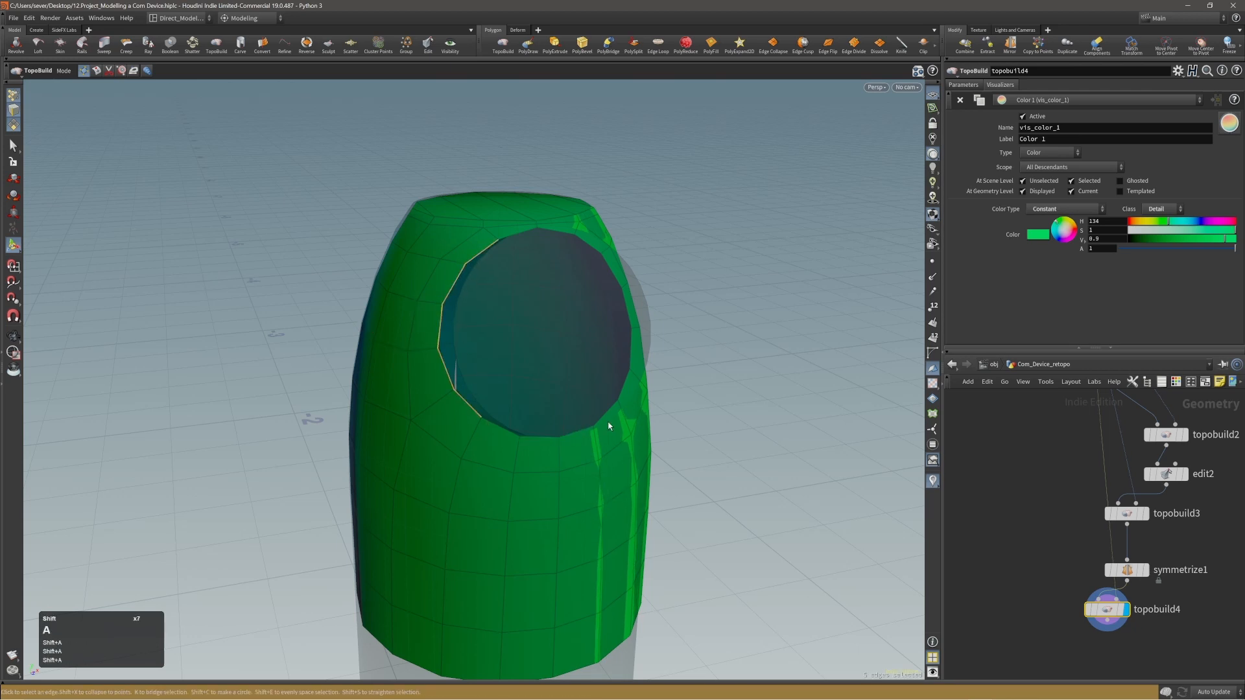
pyautogui.keyDown('alt'); pyautogui.moveTo(609, 417); pyautogui.dragTo(556, 280); pyautogui.keyUp('alt')
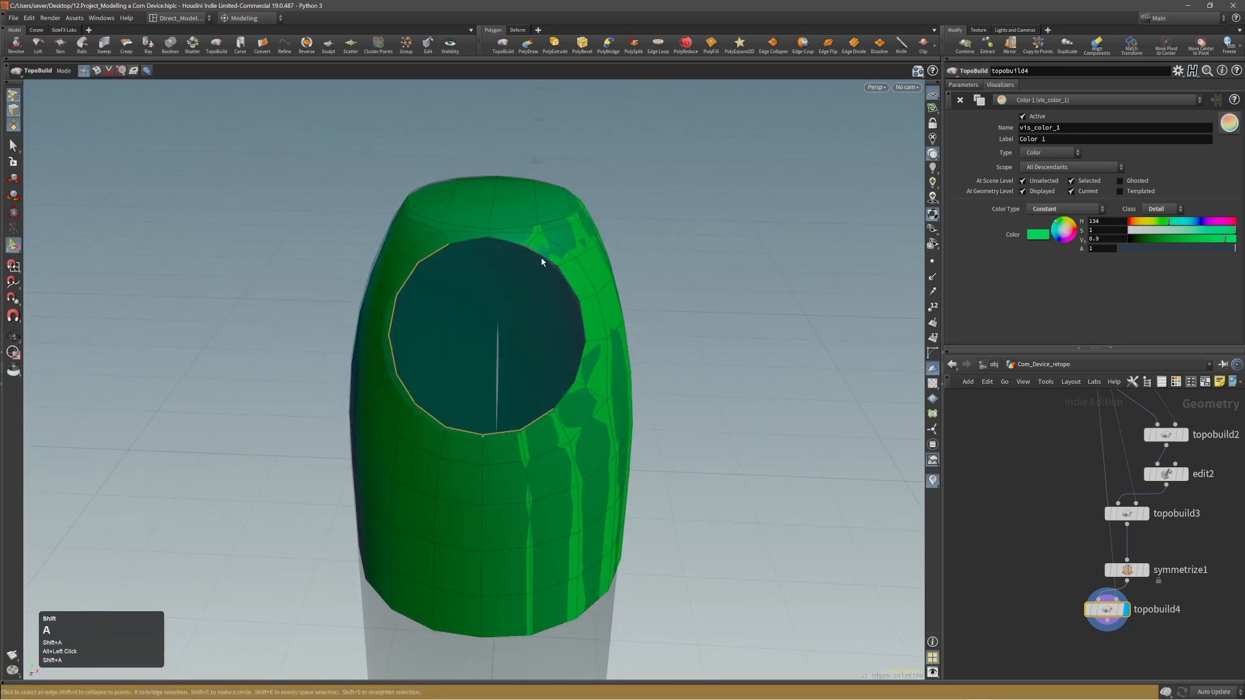
pyautogui.keyDown('alt'); pyautogui.moveTo(611, 413); pyautogui.dragTo(674, 418, button='right'); pyautogui.keyUp('alt')
pyautogui.keyDown('alt'); pyautogui.moveTo(648, 422); pyautogui.dragTo(525, 420); pyautogui.keyUp('alt')
pyautogui.keyDown('alt'); pyautogui.moveTo(526, 419); pyautogui.dragTo(713, 397, button='right'); pyautogui.keyUp('alt')
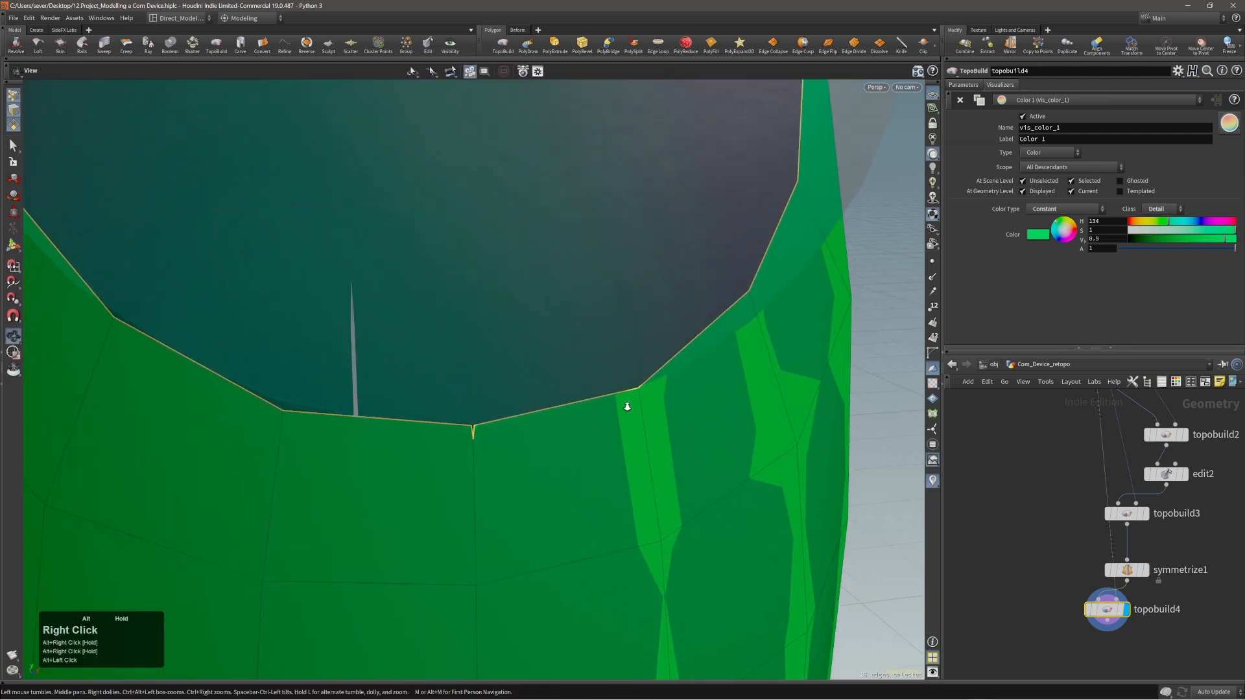
pyautogui.keyDown('alt'); pyautogui.moveTo(626, 403); pyautogui.dragTo(675, 412, button='right'); pyautogui.keyUp('alt')
pyautogui.press('pageup')
pyautogui.click(476, 428)
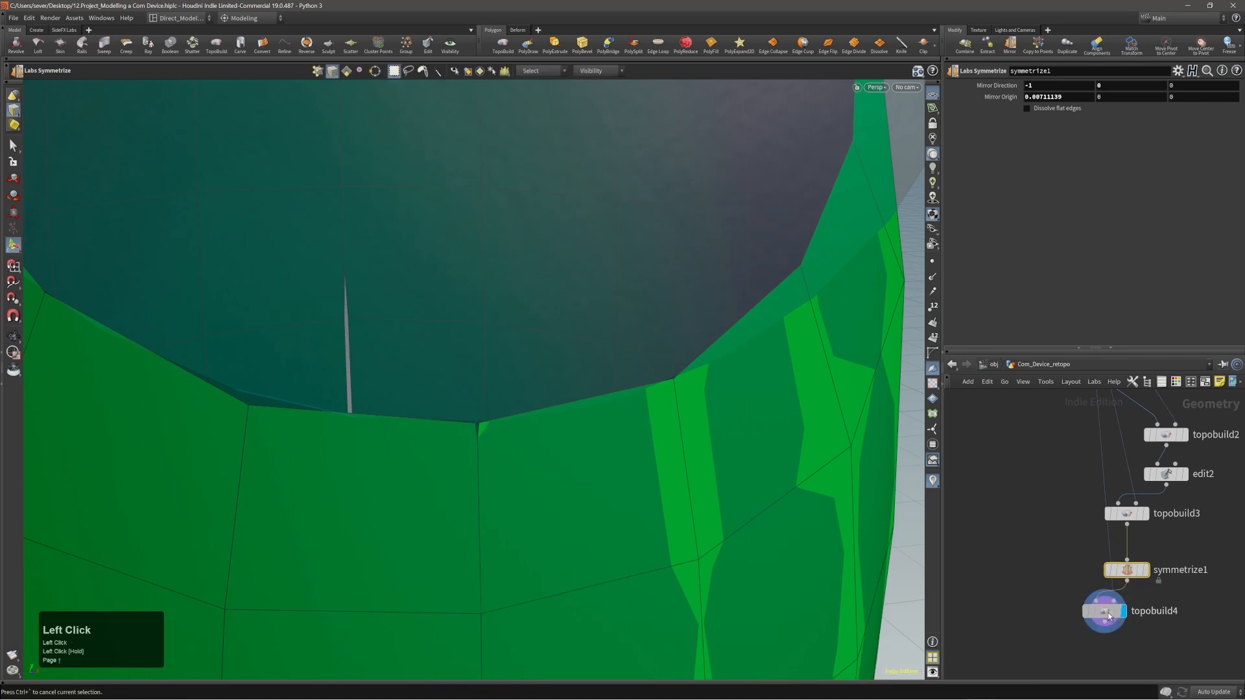
pyautogui.moveTo(1051, 614); pyautogui.dragTo(1105, 634)
pyautogui.press('Delete')
pyautogui.click(1042, 519)
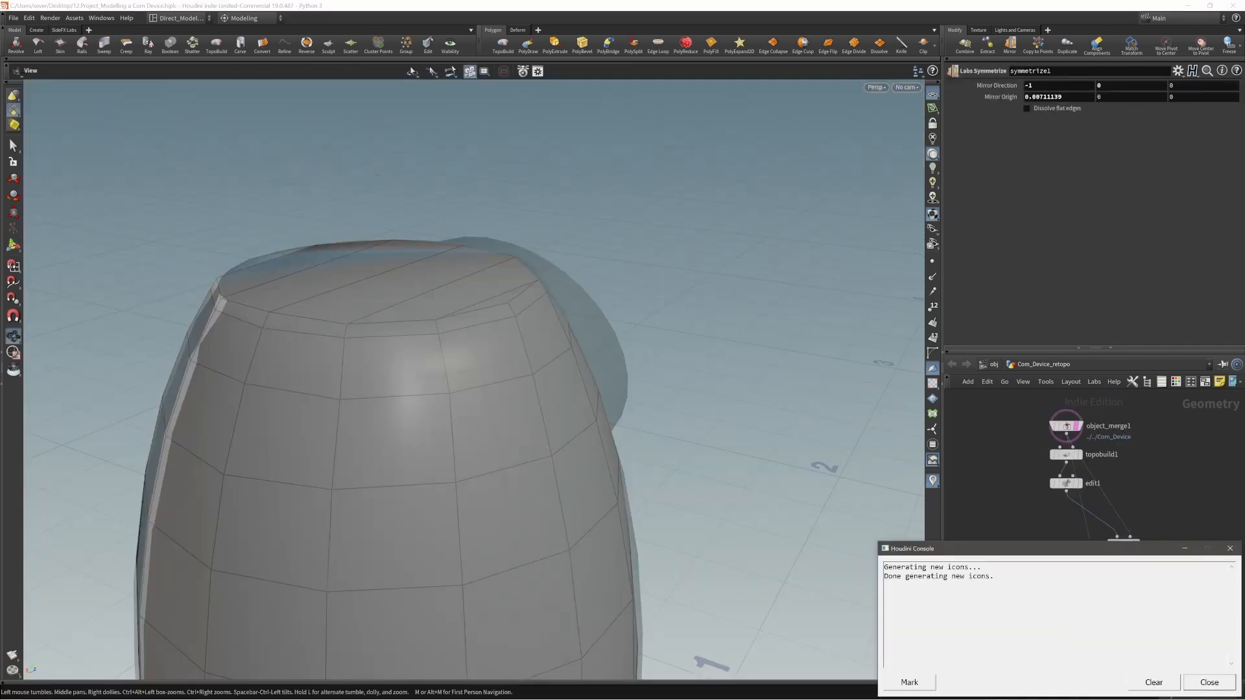
# Close the console window and, in topobuild3, pull the stray point at the disc opening's lower end onto the mirror seam.
pyautogui.click(1199, 680)
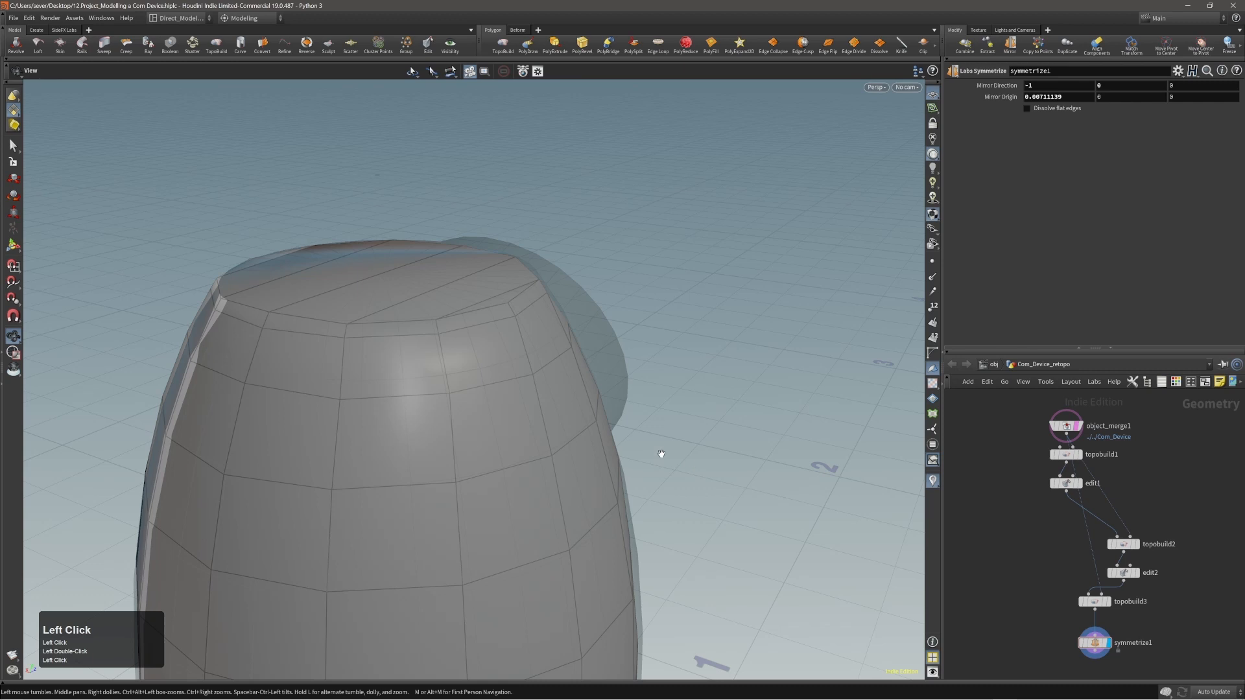
pyautogui.moveTo(662, 453); pyautogui.dragTo(391, 478)
pyautogui.moveTo(392, 478); pyautogui.dragTo(1010, 557, button='right')
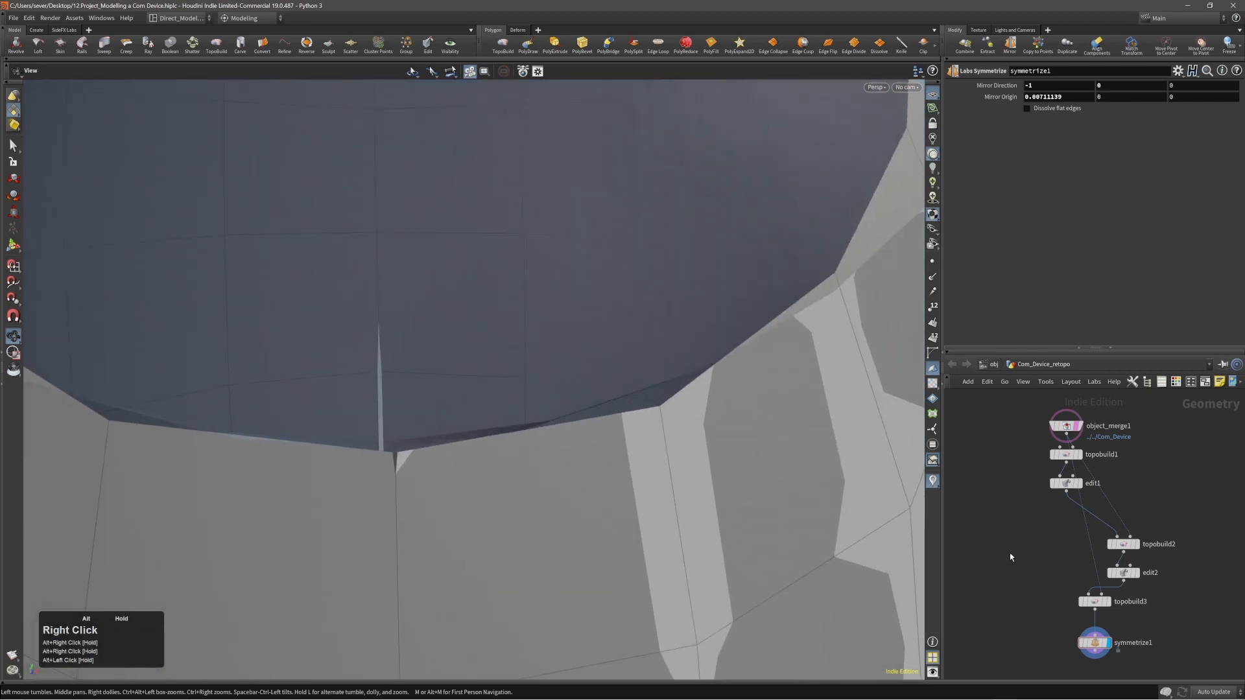
pyautogui.press('pageup')
pyautogui.keyDown('alt'); pyautogui.moveTo(454, 480); pyautogui.dragTo(450, 501, button='right'); pyautogui.keyUp('alt')
pyautogui.press('Return')
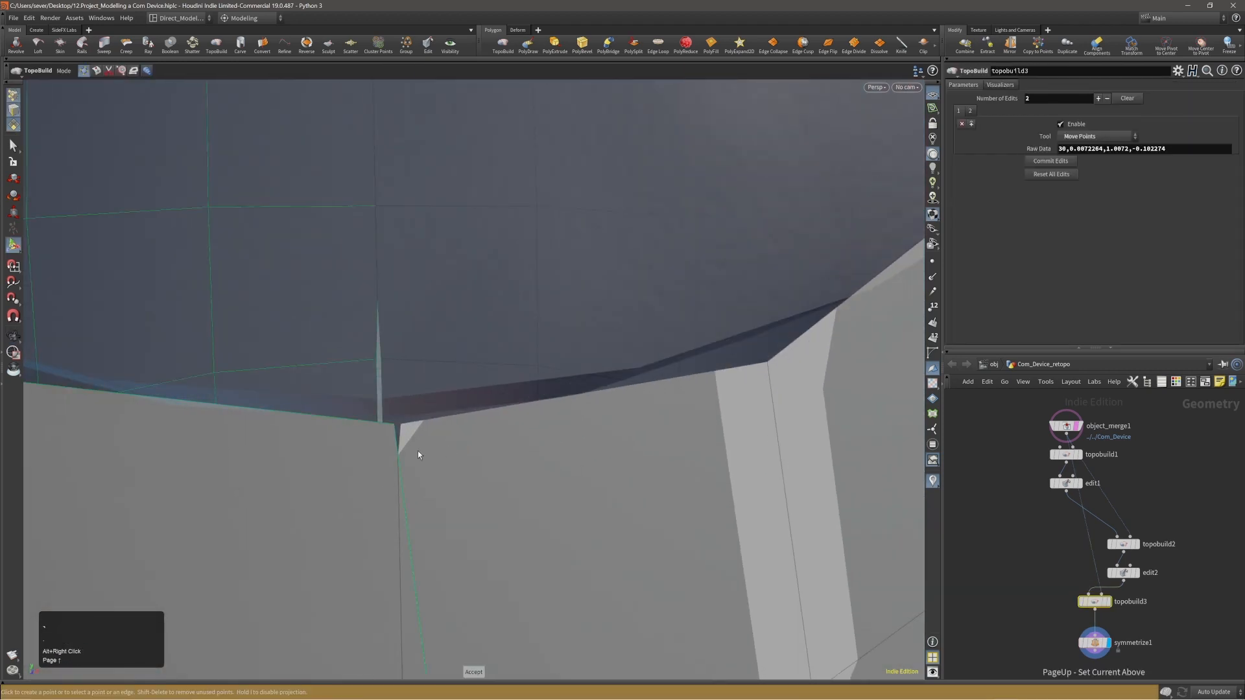
pyautogui.moveTo(395, 427); pyautogui.dragTo(406, 427)
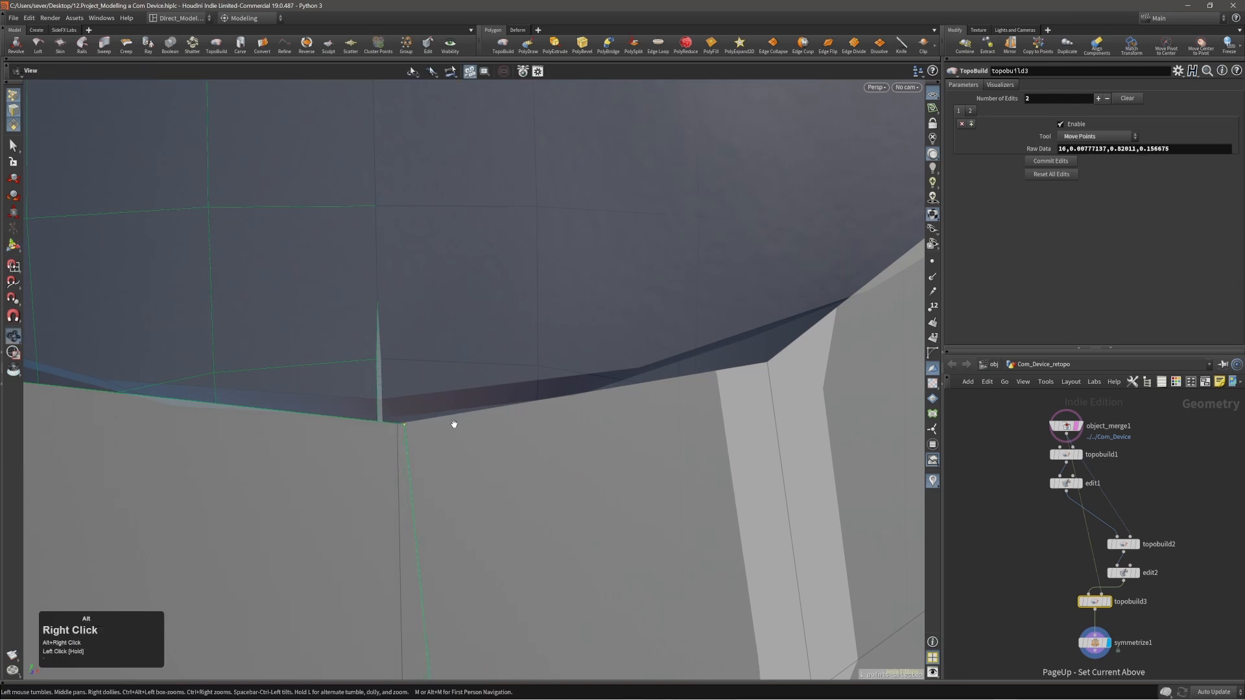
# Examine the half shell from the side, top and front, checking the disc opening and the mirror seam for gaps.
pyautogui.keyDown('alt'); pyautogui.moveTo(452, 422); pyautogui.dragTo(175, 486, button='right'); pyautogui.keyUp('alt')
pyautogui.keyDown('alt'); pyautogui.moveTo(353, 512); pyautogui.dragTo(447, 317); pyautogui.keyUp('alt')
pyautogui.keyDown('alt'); pyautogui.moveTo(448, 317); pyautogui.dragTo(506, 325, button='right'); pyautogui.keyUp('alt')
pyautogui.keyDown('alt'); pyautogui.moveTo(506, 325); pyautogui.dragTo(520, 361, button='middle'); pyautogui.keyUp('alt')
pyautogui.keyDown('alt'); pyautogui.moveTo(519, 361); pyautogui.dragTo(573, 310); pyautogui.keyUp('alt')
pyautogui.keyDown('alt'); pyautogui.moveTo(385, 376); pyautogui.dragTo(517, 347, button='right'); pyautogui.keyUp('alt')
pyautogui.keyDown('alt'); pyautogui.moveTo(517, 347); pyautogui.dragTo(356, 386); pyautogui.keyUp('alt')
pyautogui.keyDown('alt'); pyautogui.moveTo(356, 386); pyautogui.dragTo(508, 381, button='right'); pyautogui.keyUp('alt')
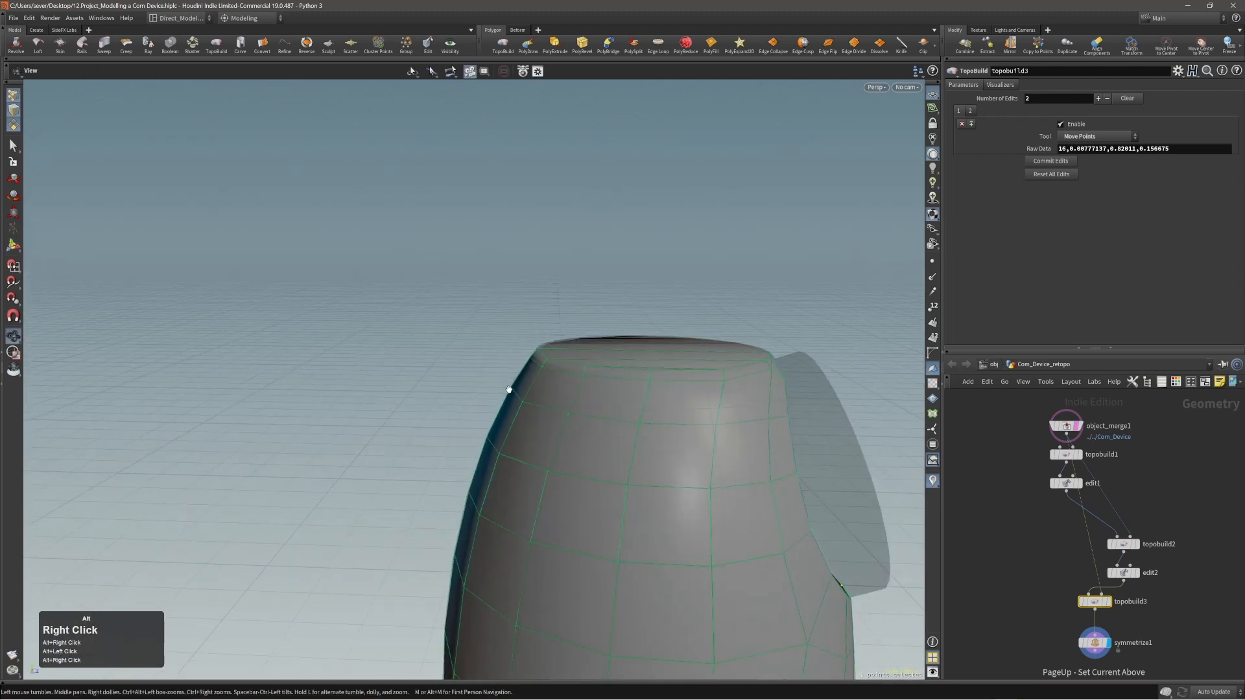
pyautogui.keyDown('alt'); pyautogui.moveTo(508, 381); pyautogui.dragTo(371, 354, button='middle'); pyautogui.keyUp('alt')
pyautogui.keyDown('alt'); pyautogui.moveTo(371, 355); pyautogui.dragTo(256, 350); pyautogui.keyUp('alt')
pyautogui.keyDown('alt'); pyautogui.moveTo(255, 350); pyautogui.dragTo(378, 344, button='right'); pyautogui.keyUp('alt')
pyautogui.keyDown('alt'); pyautogui.moveTo(378, 344); pyautogui.dragTo(428, 291, button='middle'); pyautogui.keyUp('alt')
pyautogui.moveTo(408, 261)
pyautogui.keyDown('alt'); pyautogui.mouseDown()
pyautogui.moveTo(364, 266)
pyautogui.moveTo(422, 242)
pyautogui.mouseUp(); pyautogui.keyUp('alt')
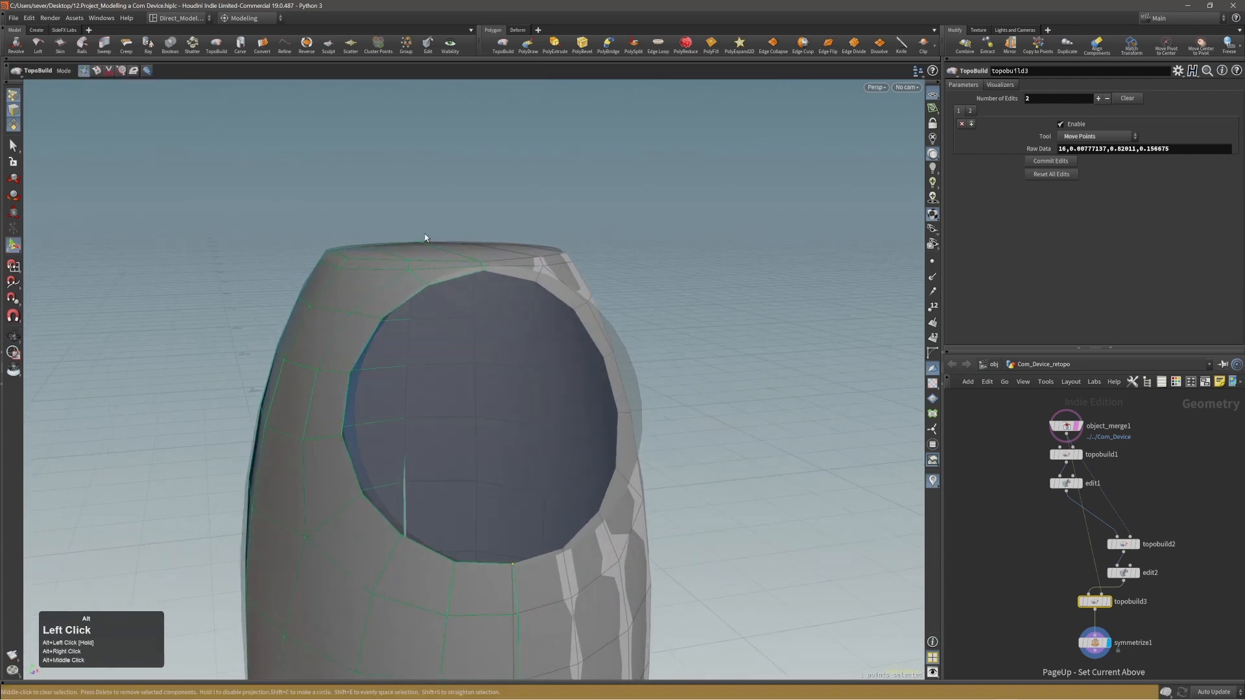
# Set the symmetrize1 mirror origin X to 0.00541139 and check the mirrored shell from the front.
pyautogui.press('pagedown')
pyautogui.keyDown('alt'); pyautogui.moveTo(430, 244); pyautogui.dragTo(451, 222, button='middle'); pyautogui.keyUp('alt')
pyautogui.keyDown('alt'); pyautogui.moveTo(451, 223); pyautogui.dragTo(416, 222); pyautogui.keyUp('alt')
pyautogui.keyDown('alt'); pyautogui.moveTo(416, 223); pyautogui.dragTo(303, 247, button='right'); pyautogui.keyUp('alt')
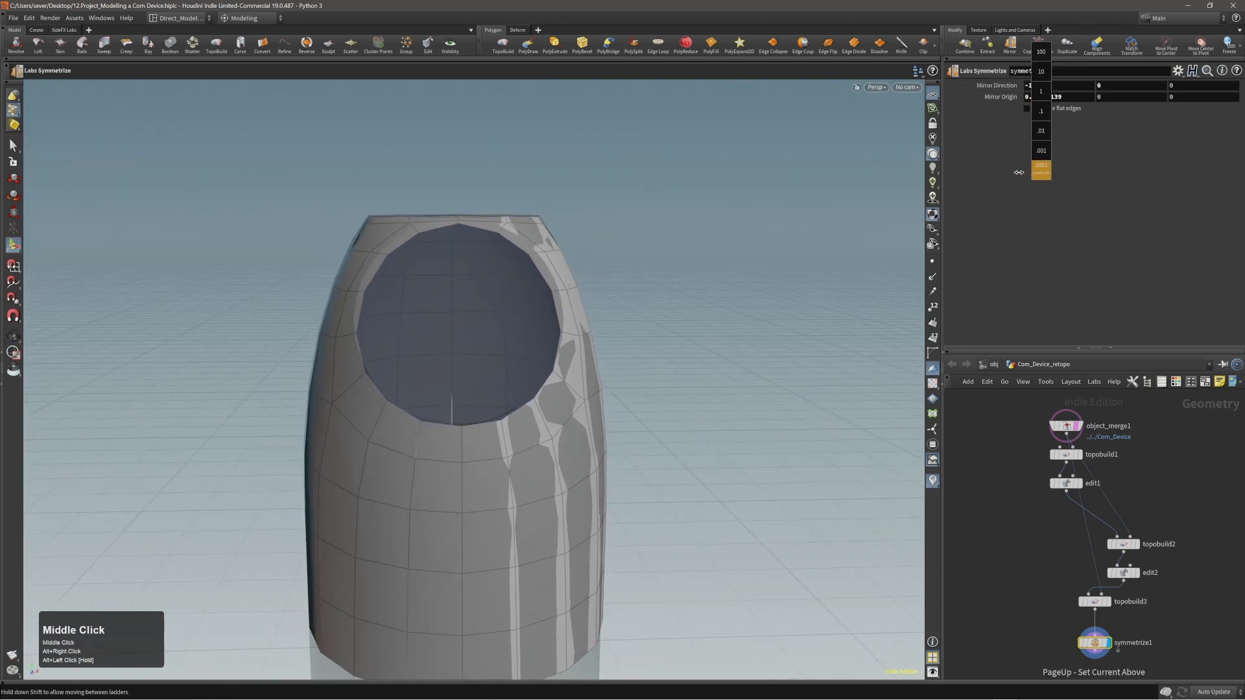
pyautogui.moveTo(1018, 173); pyautogui.dragTo(959, 166, button='middle')
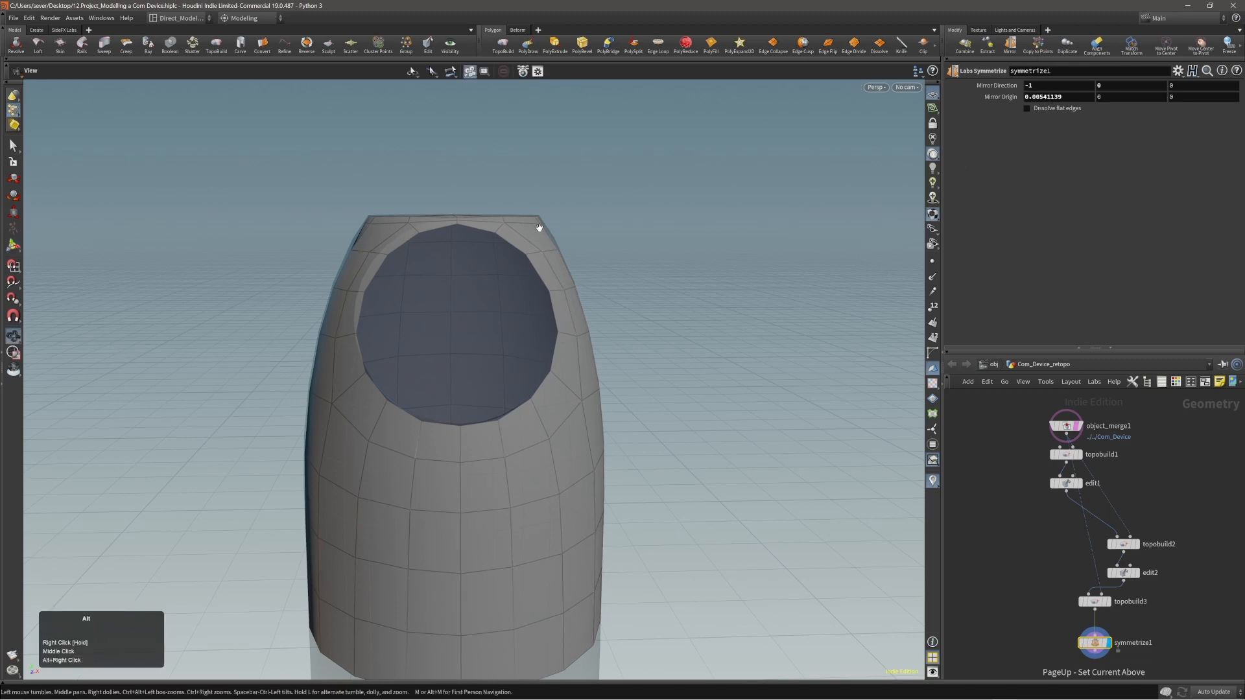
pyautogui.moveTo(539, 228)
pyautogui.mouseDown()
pyautogui.moveTo(525, 291)
pyautogui.moveTo(536, 409)
pyautogui.moveTo(520, 303)
pyautogui.moveTo(535, 216)
pyautogui.mouseUp()
pyautogui.moveTo(515, 218); pyautogui.dragTo(497, 203, button='right')
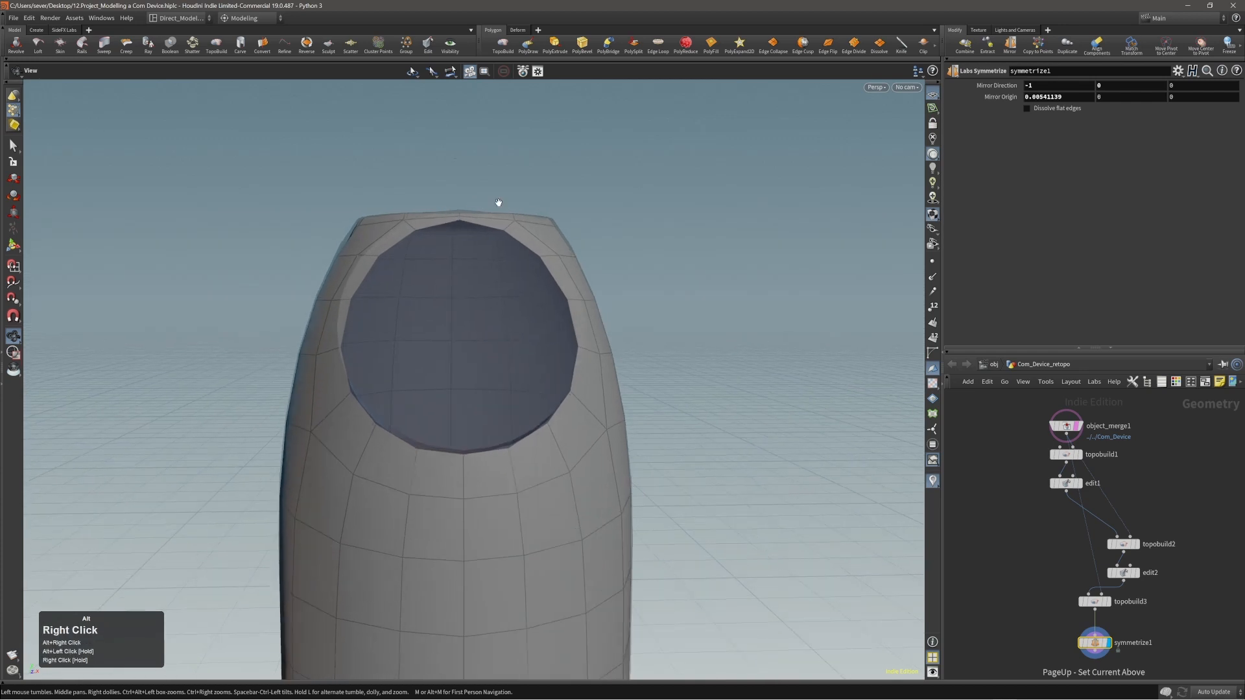
# Add a TopoBuild node after symmetrize1 and select the entire border edge loop of the disc opening.
pyautogui.moveTo(497, 203); pyautogui.dragTo(552, 164, button='middle')
pyautogui.keyDown('alt'); pyautogui.moveTo(449, 224); pyautogui.dragTo(487, 191); pyautogui.keyUp('alt')
pyautogui.click(503, 44)
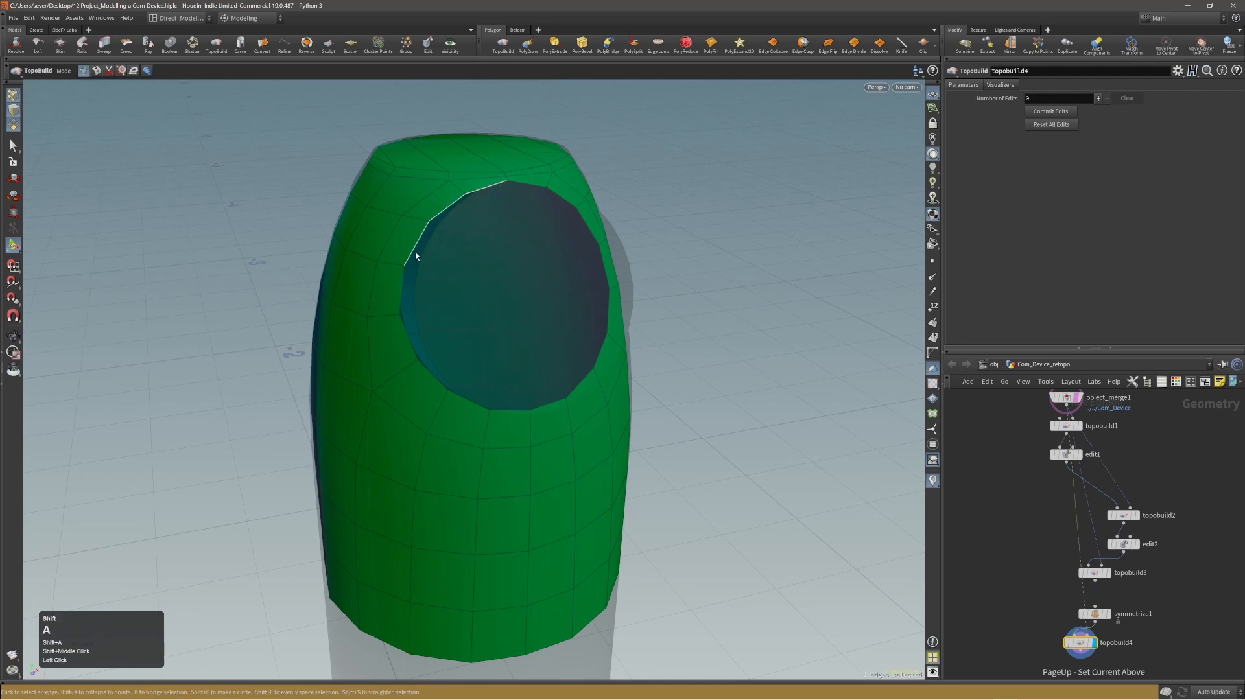
pyautogui.keyDown('alt'); pyautogui.moveTo(413, 262); pyautogui.dragTo(586, 250); pyautogui.keyUp('alt')
pyautogui.keyDown('alt'); pyautogui.moveTo(586, 250); pyautogui.dragTo(550, 215, button='right'); pyautogui.keyUp('alt')
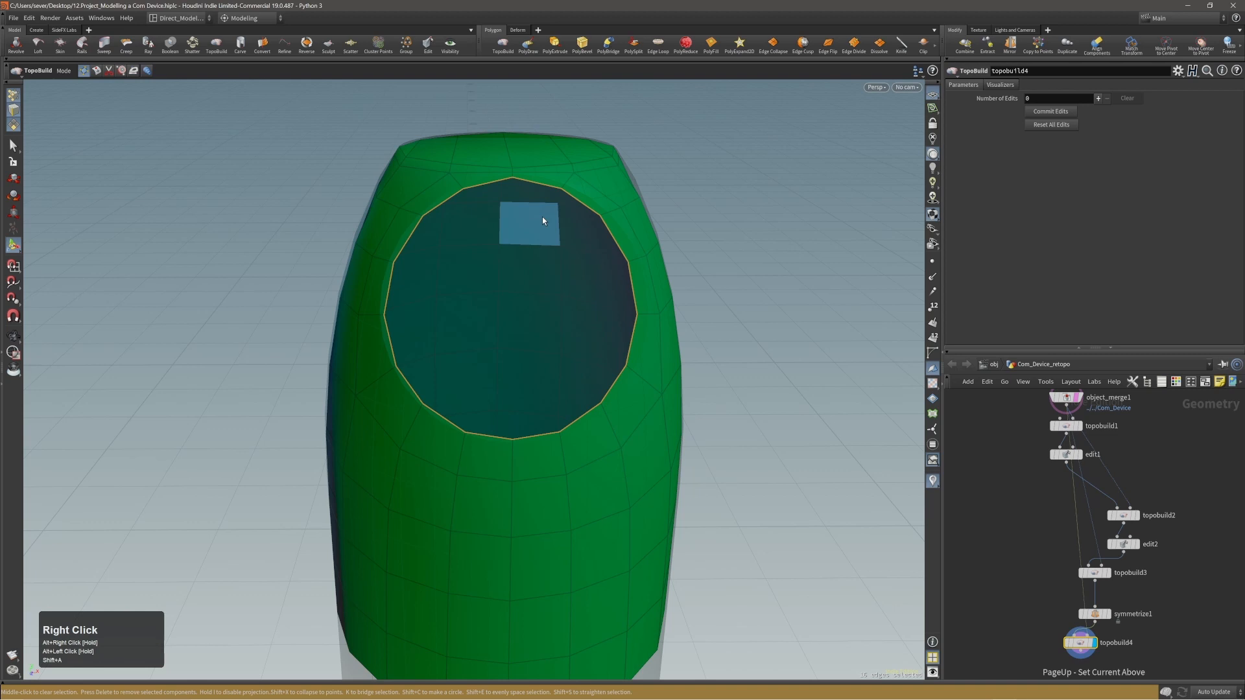
# Even out the points of the selected disc-opening border loop and save the scene.
pyautogui.keyDown('alt'); pyautogui.moveTo(675, 235); pyautogui.dragTo(642, 206); pyautogui.keyUp('alt')
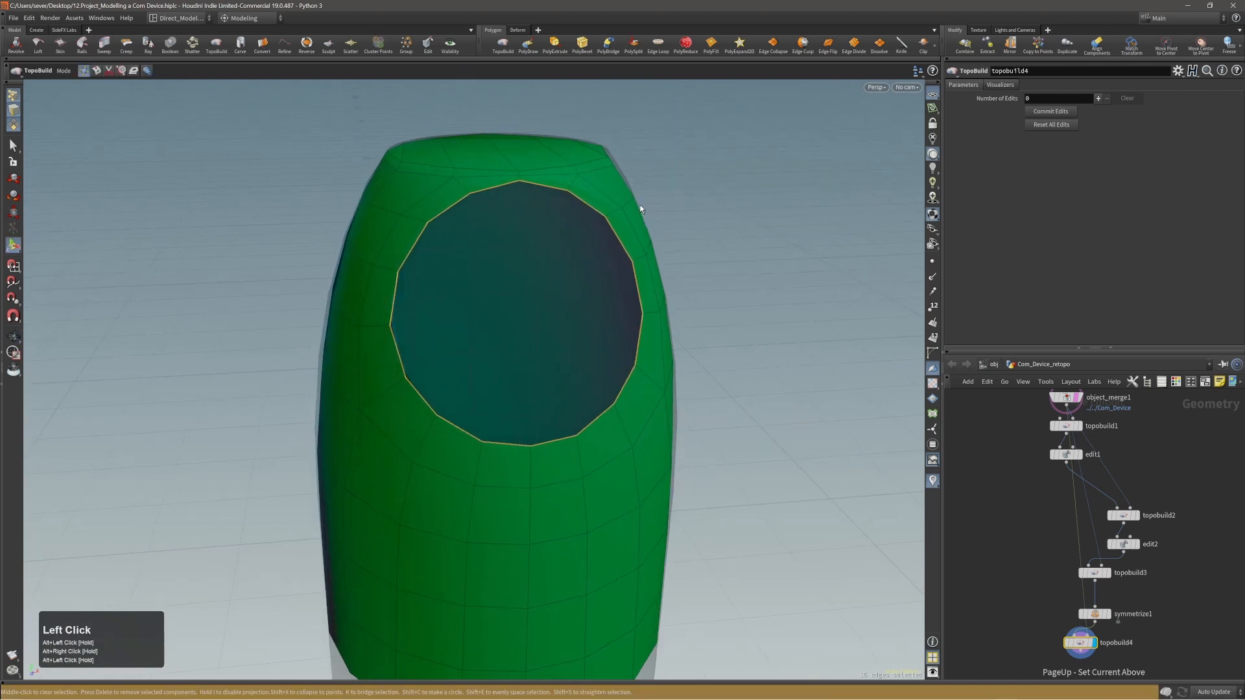
pyautogui.rightClick(685, 210)
pyautogui.click(697, 242)
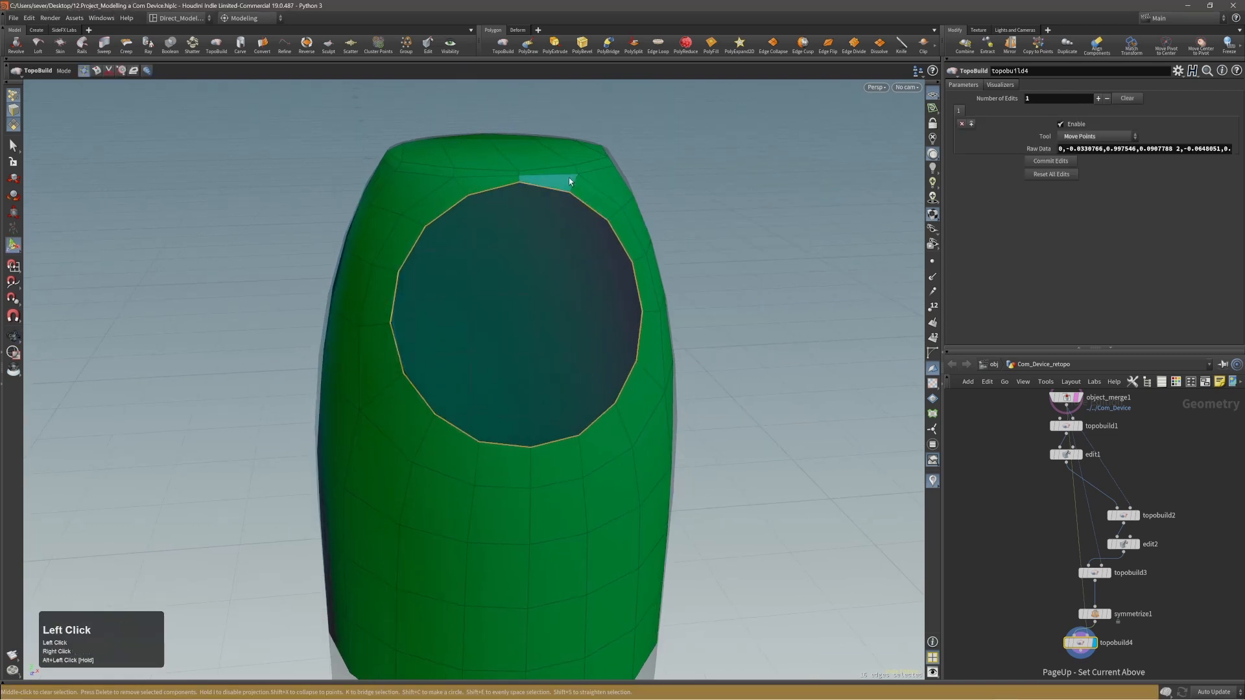
pyautogui.keyDown('alt'); pyautogui.moveTo(570, 181); pyautogui.dragTo(675, 189); pyautogui.keyUp('alt')
pyautogui.hotkey('ctrl', 's')
# Examine the full mirrored cabin shell from all sides, comparing the disc opening's border and the top with the reference shape.
pyautogui.keyDown('alt'); pyautogui.moveTo(678, 208); pyautogui.dragTo(463, 208, button='right'); pyautogui.keyUp('alt')
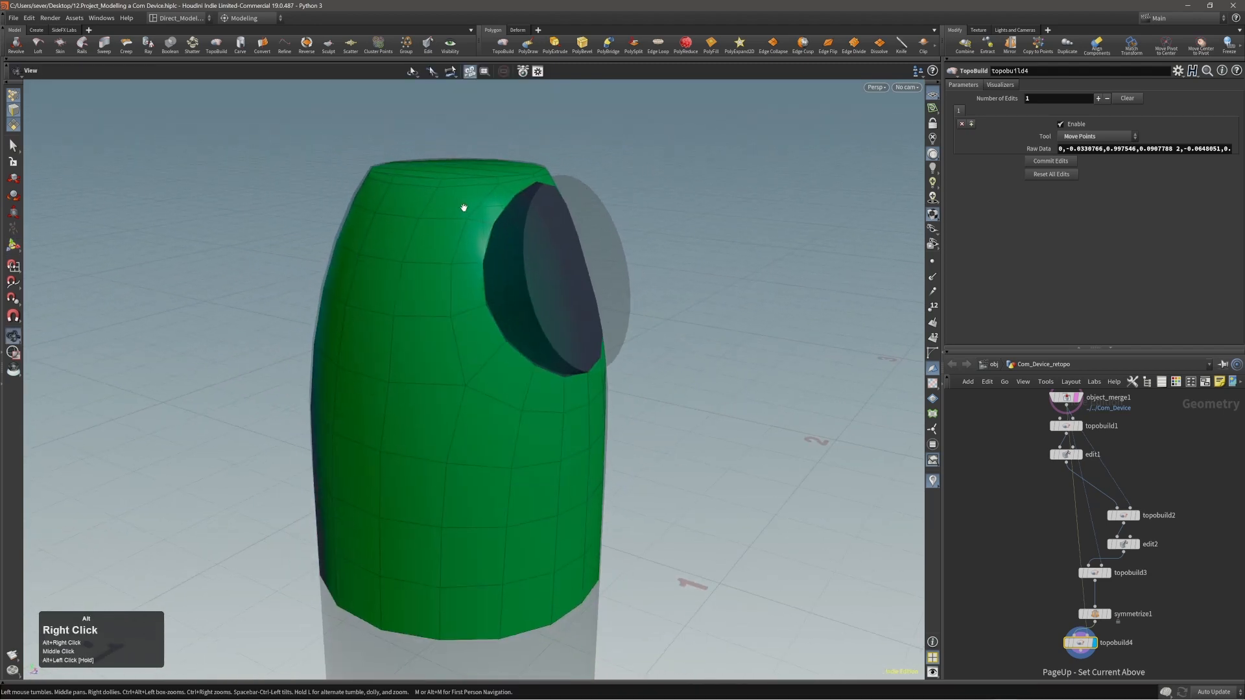
pyautogui.keyDown('alt'); pyautogui.moveTo(464, 207); pyautogui.dragTo(662, 229); pyautogui.keyUp('alt')
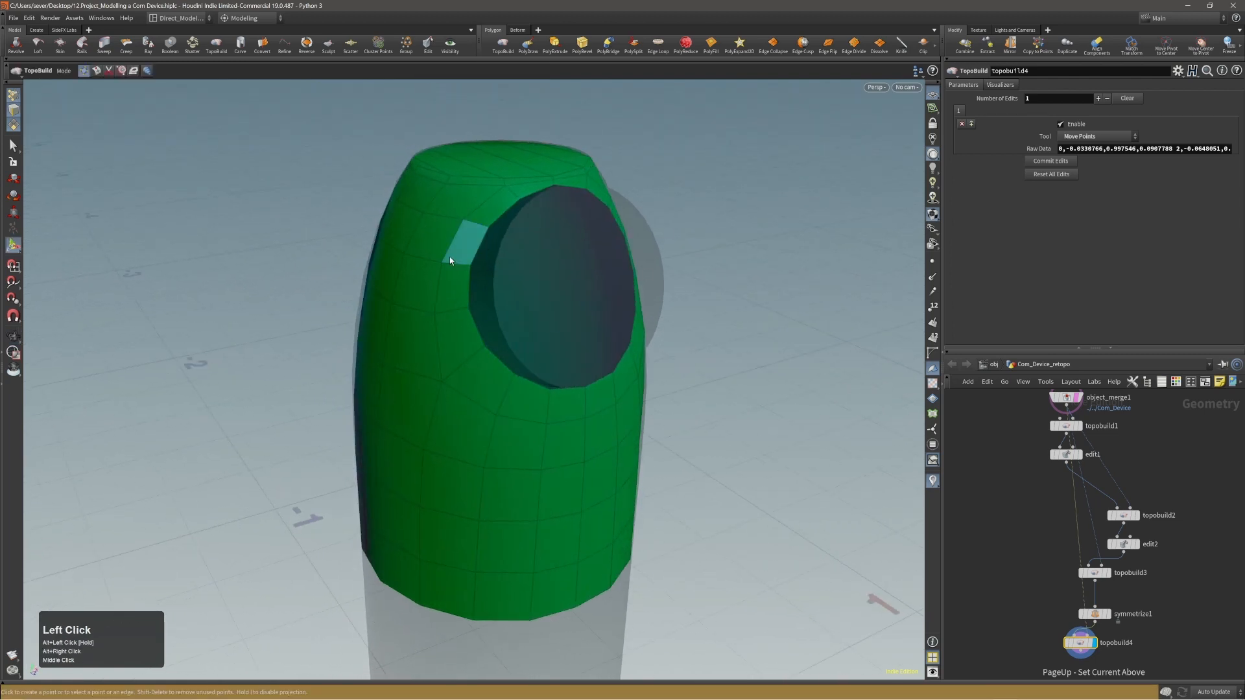
pyautogui.keyDown('alt'); pyautogui.moveTo(450, 259); pyautogui.dragTo(617, 229); pyautogui.keyUp('alt')
pyautogui.keyDown('alt'); pyautogui.moveTo(679, 355); pyautogui.dragTo(640, 350, button='right'); pyautogui.keyUp('alt')
pyautogui.keyDown('alt'); pyautogui.moveTo(639, 350); pyautogui.dragTo(500, 172); pyautogui.keyUp('alt')
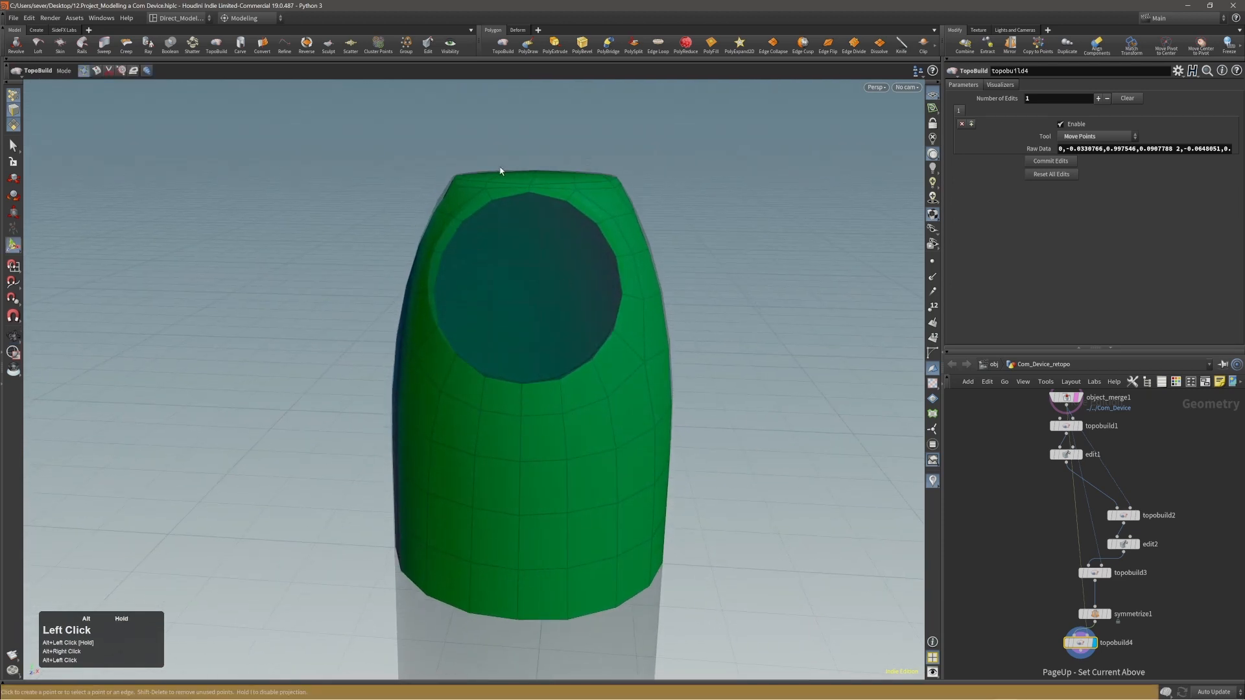
pyautogui.keyDown('alt'); pyautogui.moveTo(592, 173); pyautogui.dragTo(665, 179); pyautogui.keyUp('alt')
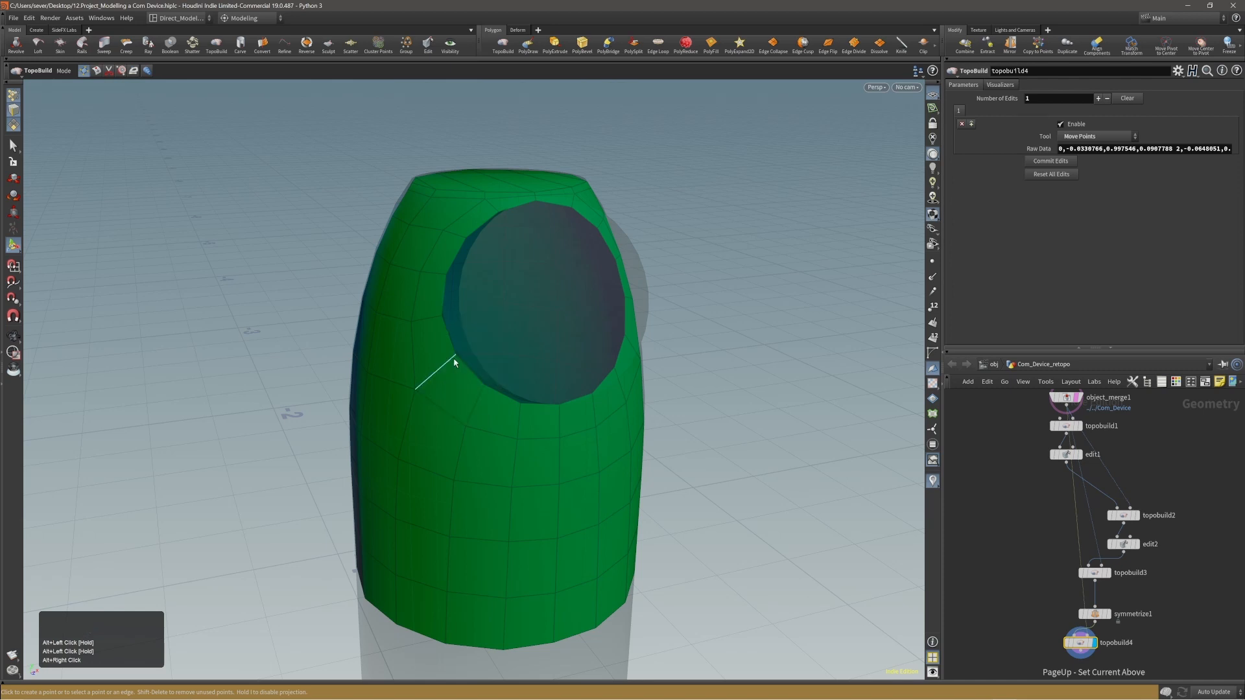
pyautogui.keyDown('alt'); pyautogui.moveTo(522, 380); pyautogui.dragTo(680, 249); pyautogui.keyUp('alt')
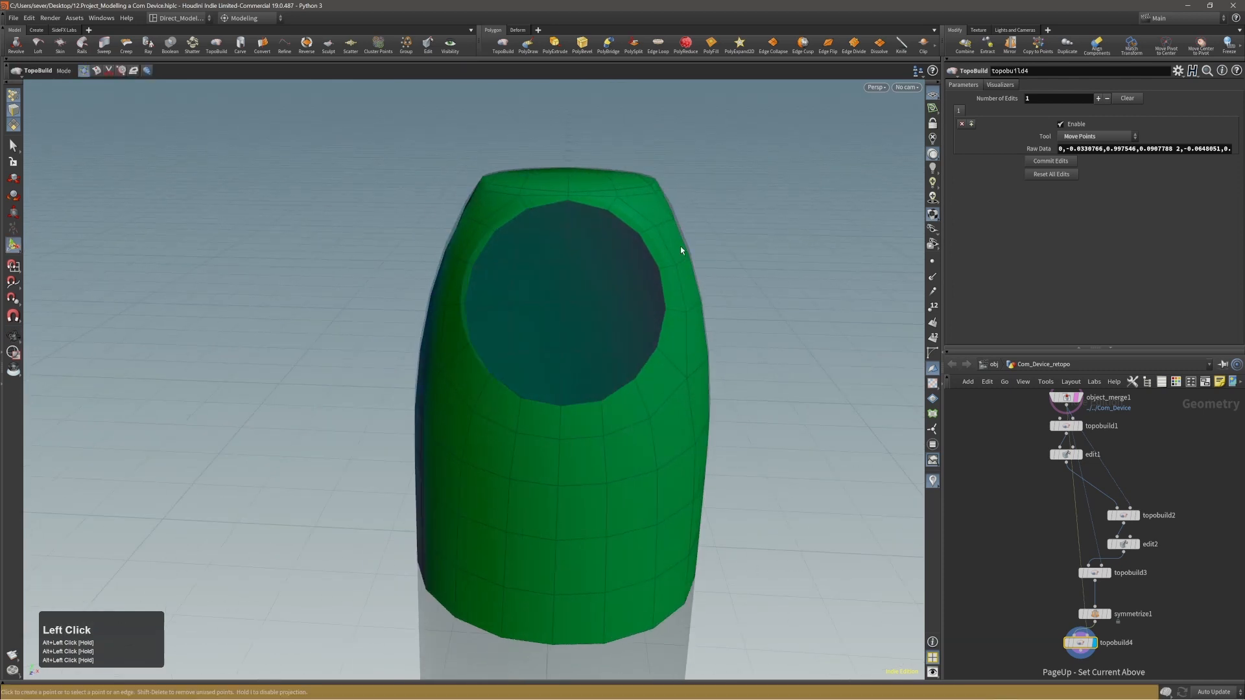
pyautogui.keyDown('alt'); pyautogui.moveTo(533, 421); pyautogui.dragTo(571, 273); pyautogui.keyUp('alt')
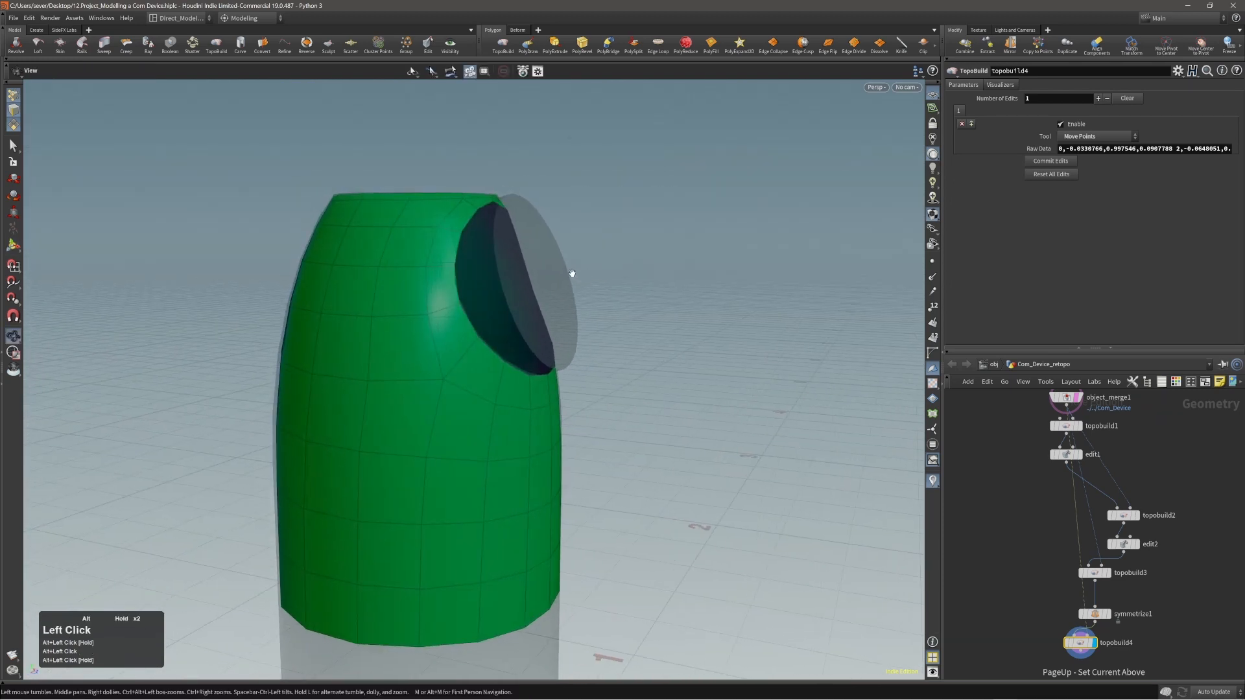
pyautogui.keyDown('alt'); pyautogui.moveTo(572, 273); pyautogui.dragTo(275, 336, button='right'); pyautogui.keyUp('alt')
pyautogui.keyDown('alt'); pyautogui.moveTo(275, 336); pyautogui.dragTo(445, 203); pyautogui.keyUp('alt')
pyautogui.keyDown('alt'); pyautogui.moveTo(444, 203); pyautogui.dragTo(558, 186, button='right'); pyautogui.keyUp('alt')
# Select all faces of the shell's flat top cap and start scaling them in a new Edit node.
pyautogui.keyDown('alt'); pyautogui.moveTo(499, 204); pyautogui.dragTo(399, 211); pyautogui.keyUp('alt')
pyautogui.keyDown('alt'); pyautogui.moveTo(398, 211); pyautogui.dragTo(387, 215, button='right'); pyautogui.keyUp('alt')
pyautogui.click(386, 216)
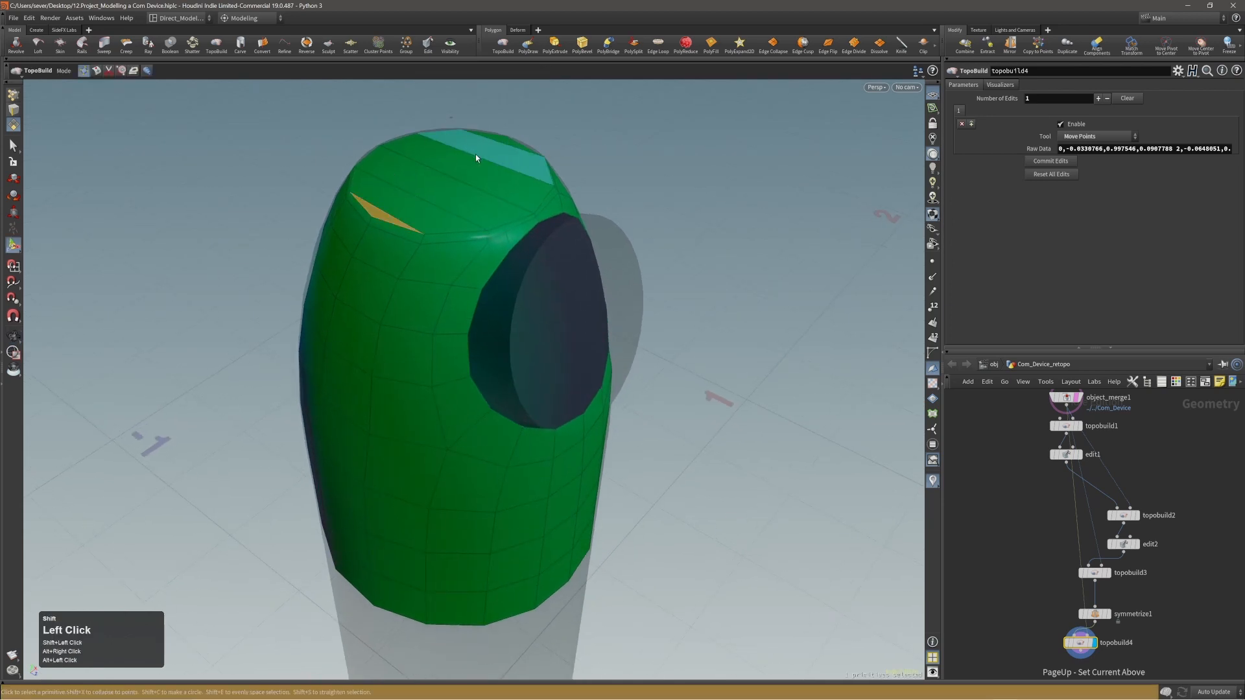
pyautogui.hotkey('shift', 'a')
pyautogui.keyDown('shift'); pyautogui.click(500, 145); pyautogui.keyUp('shift')
pyautogui.keyDown('alt'); pyautogui.moveTo(498, 150); pyautogui.dragTo(494, 185, button='right'); pyautogui.keyUp('alt')
pyautogui.keyDown('alt'); pyautogui.moveTo(494, 185); pyautogui.dragTo(542, 148); pyautogui.keyUp('alt')
pyautogui.press('e')
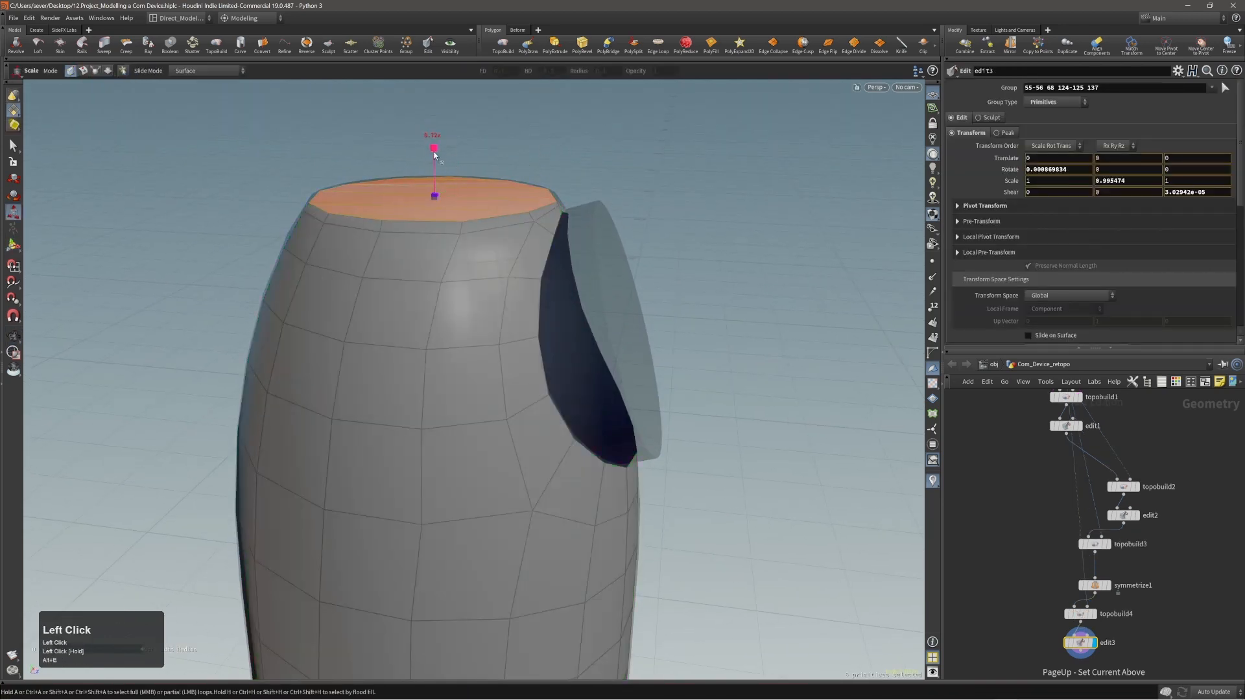
# Try to flatten the selected top cap by scaling it vertically, and undo the scaling.
pyautogui.keyDown('ctrl'); pyautogui.moveTo(434, 155); pyautogui.dragTo(440, 188); pyautogui.keyUp('ctrl')
pyautogui.hotkey('ctrl', 'x')
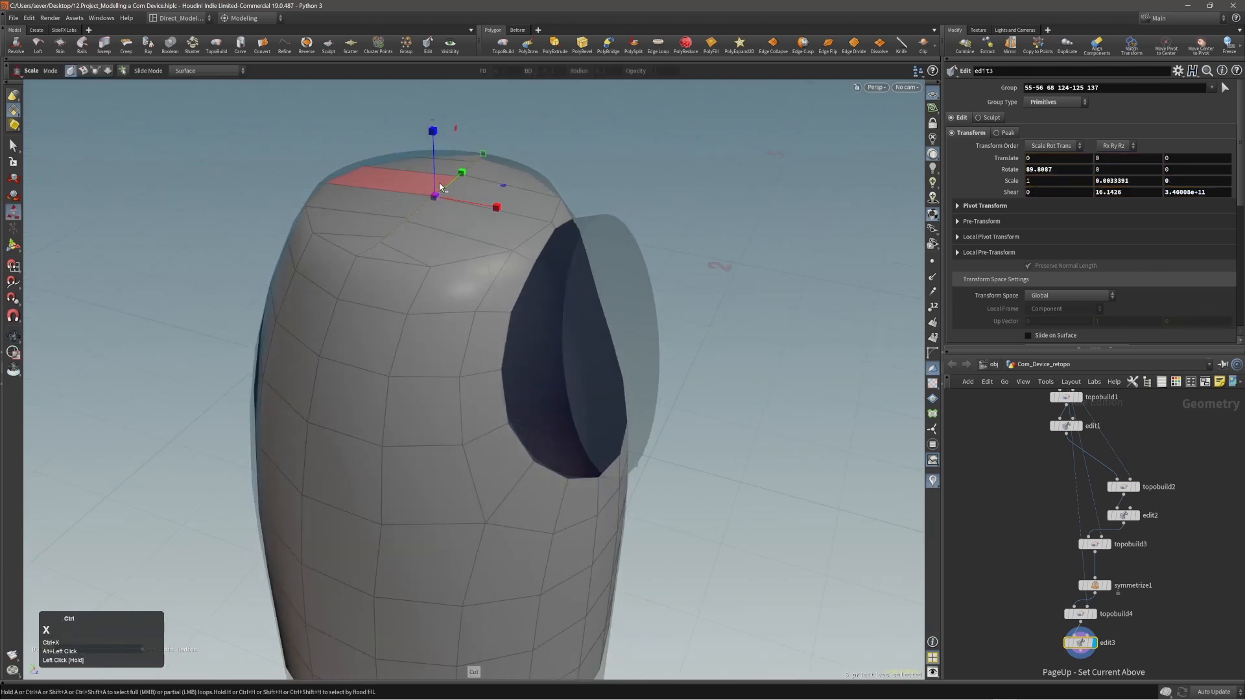
pyautogui.keyDown('alt'); pyautogui.moveTo(459, 158); pyautogui.dragTo(492, 184, button='right'); pyautogui.keyUp('alt')
pyautogui.hotkey('ctrl', 'z')
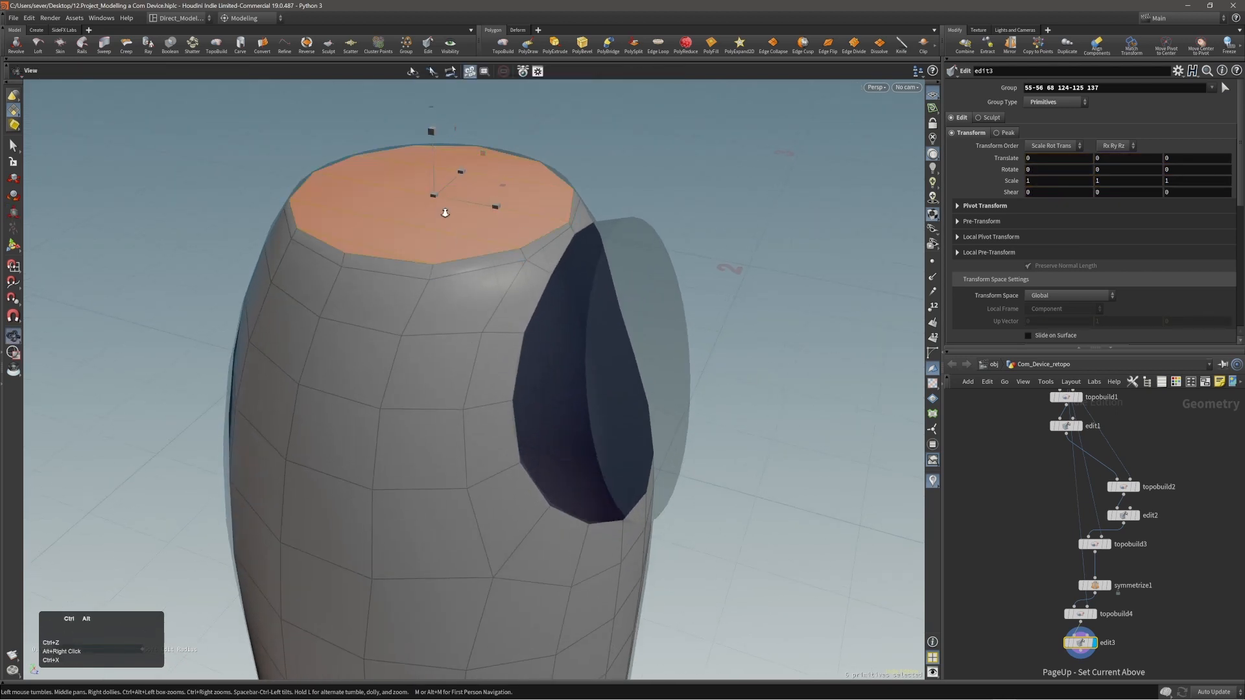
# Flatten the selected top cap by scaling it vertically to almost zero, and raise it by about 0.001 in Y.
pyautogui.keyDown('alt'); pyautogui.moveTo(445, 212); pyautogui.dragTo(458, 155); pyautogui.keyUp('alt')
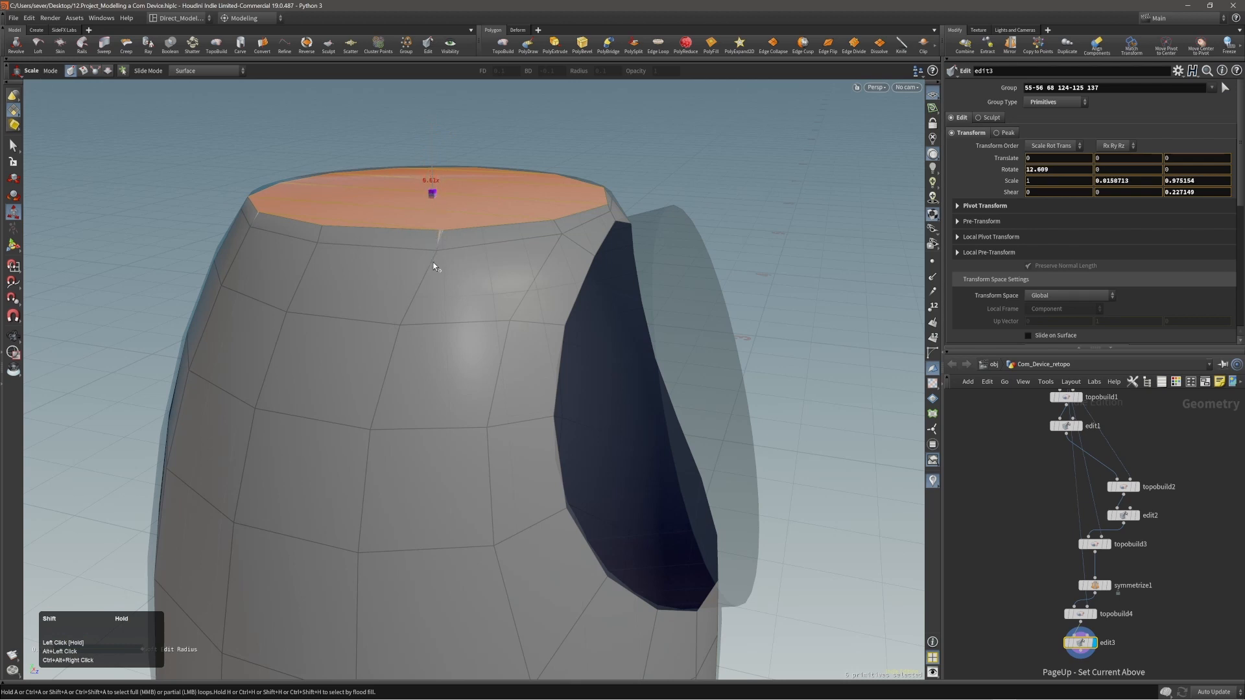
pyautogui.keyDown('alt'); pyautogui.moveTo(435, 273); pyautogui.dragTo(406, 212, button='right'); pyautogui.keyUp('alt')
pyautogui.keyDown('alt'); pyautogui.moveTo(406, 211); pyautogui.dragTo(394, 188); pyautogui.keyUp('alt')
pyautogui.press('t')
pyautogui.moveTo(744, 196); pyautogui.dragTo(744, 192, button='middle')
pyautogui.keyDown('alt'); pyautogui.moveTo(490, 224); pyautogui.dragTo(491, 223, button='right'); pyautogui.keyUp('alt')
pyautogui.keyDown('alt'); pyautogui.moveTo(491, 224); pyautogui.dragTo(453, 246); pyautogui.keyUp('alt')
# Hide the object_merge1 reference template and select the horizontal edge loop just below the top rim.
pyautogui.keyDown('alt'); pyautogui.moveTo(1139, 461); pyautogui.dragTo(1152, 530, button='middle'); pyautogui.keyUp('alt')
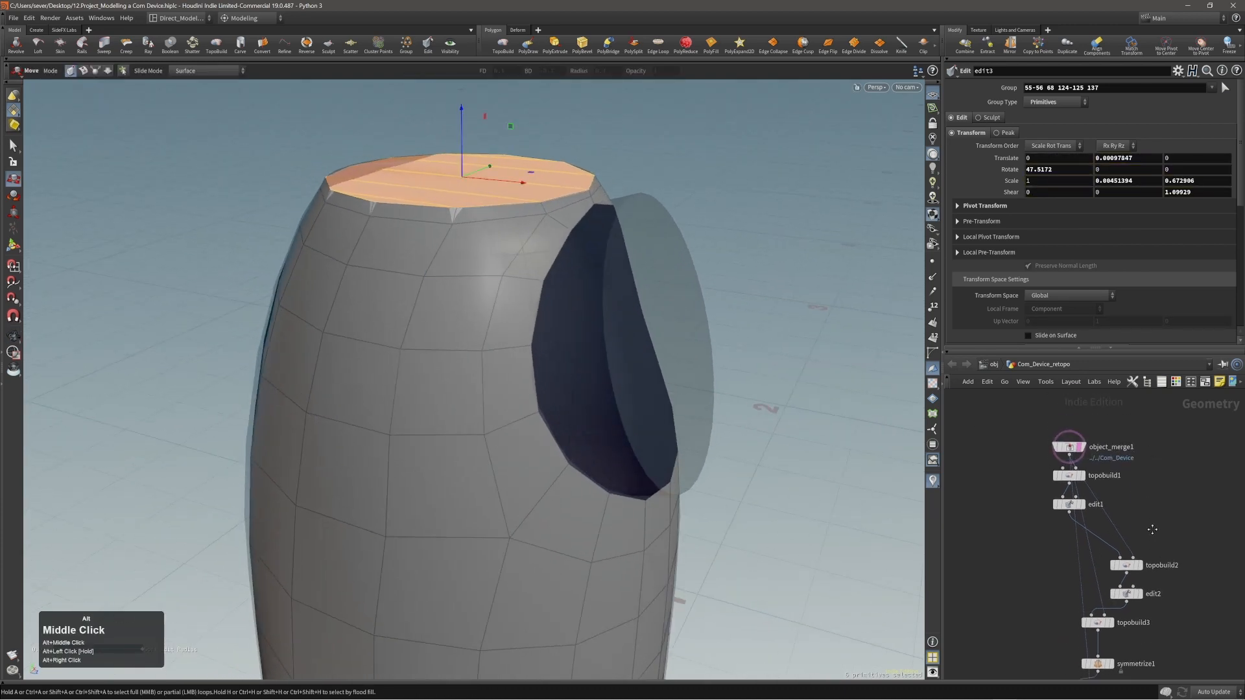
pyautogui.click(1081, 453)
pyautogui.keyDown('alt'); pyautogui.moveTo(572, 273); pyautogui.dragTo(328, 289, button='right'); pyautogui.keyUp('alt')
pyautogui.keyDown('alt'); pyautogui.moveTo(328, 289); pyautogui.dragTo(486, 217); pyautogui.keyUp('alt')
pyautogui.keyDown('alt'); pyautogui.moveTo(487, 218); pyautogui.dragTo(765, 181, button='right'); pyautogui.keyUp('alt')
pyautogui.press('2')
pyautogui.doubleClick(524, 215)
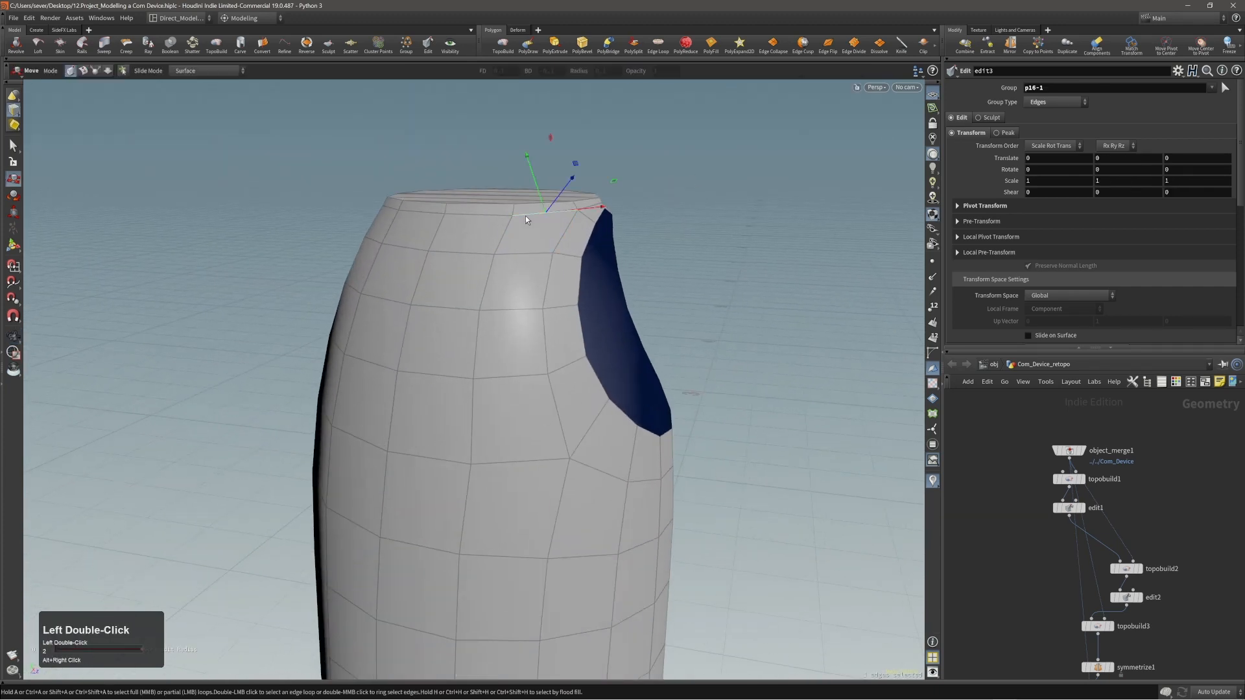
pyautogui.keyDown('alt'); pyautogui.moveTo(525, 216); pyautogui.dragTo(545, 201, button='right'); pyautogui.keyUp('alt')
pyautogui.keyDown('alt'); pyautogui.moveTo(545, 201); pyautogui.dragTo(506, 183); pyautogui.keyUp('alt')
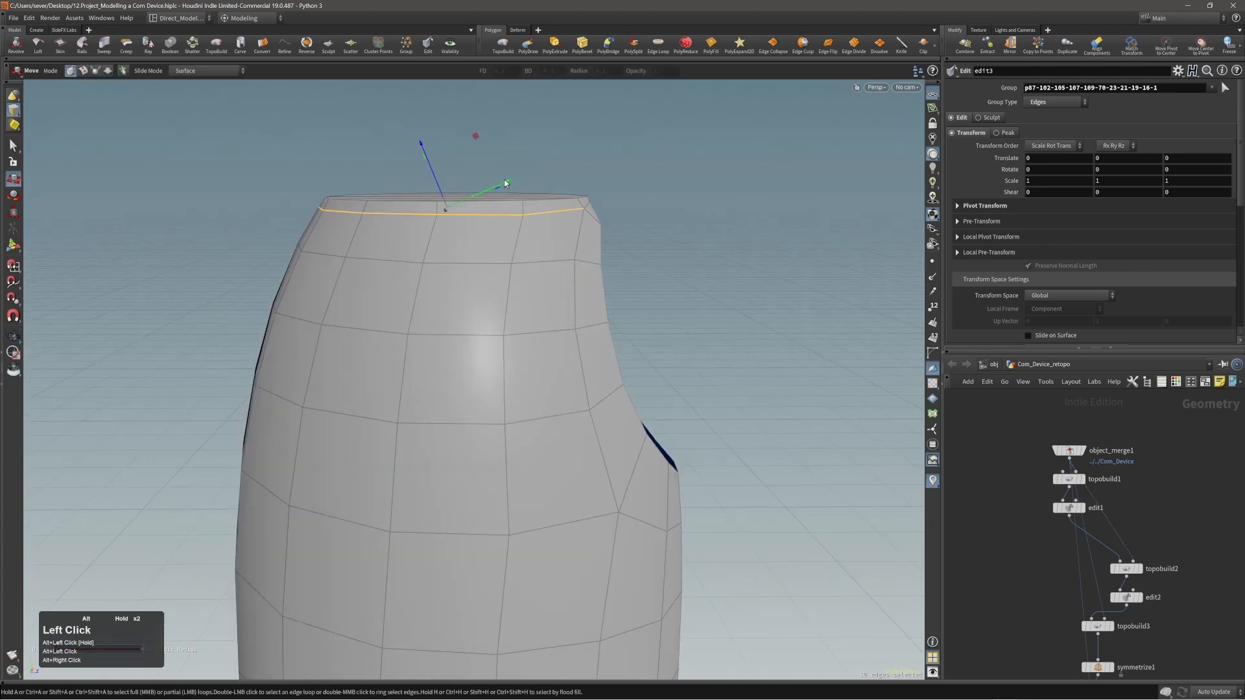
# Align the handle to the world axes and flatten the selected edge loop with a Y scale of 0.
pyautogui.press('e')
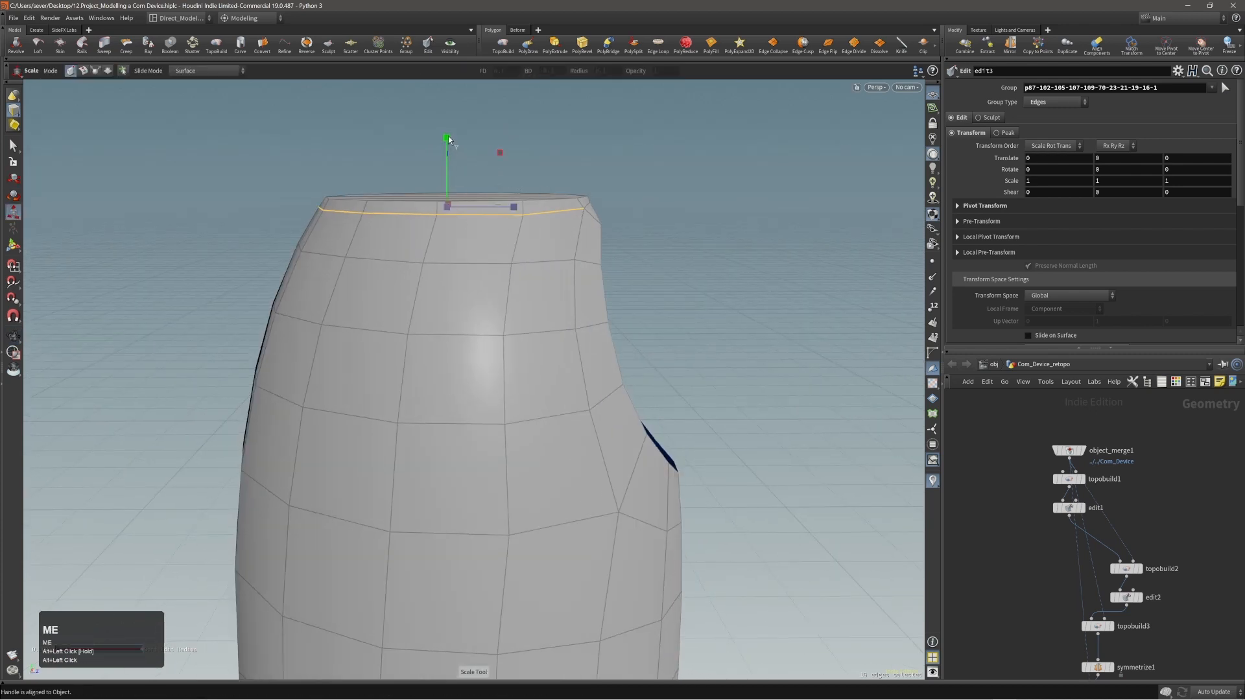
pyautogui.moveTo(451, 148); pyautogui.dragTo(457, 198)
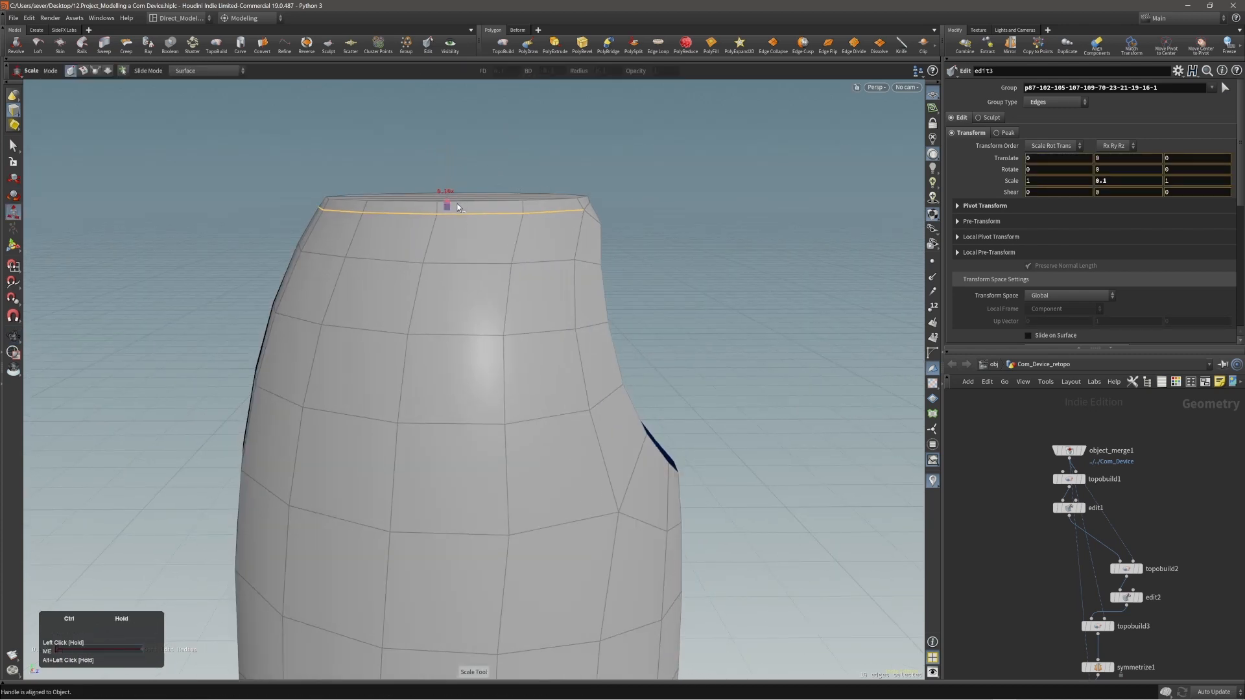
pyautogui.keyDown('alt'); pyautogui.moveTo(489, 195); pyautogui.dragTo(331, 201); pyautogui.keyUp('alt')
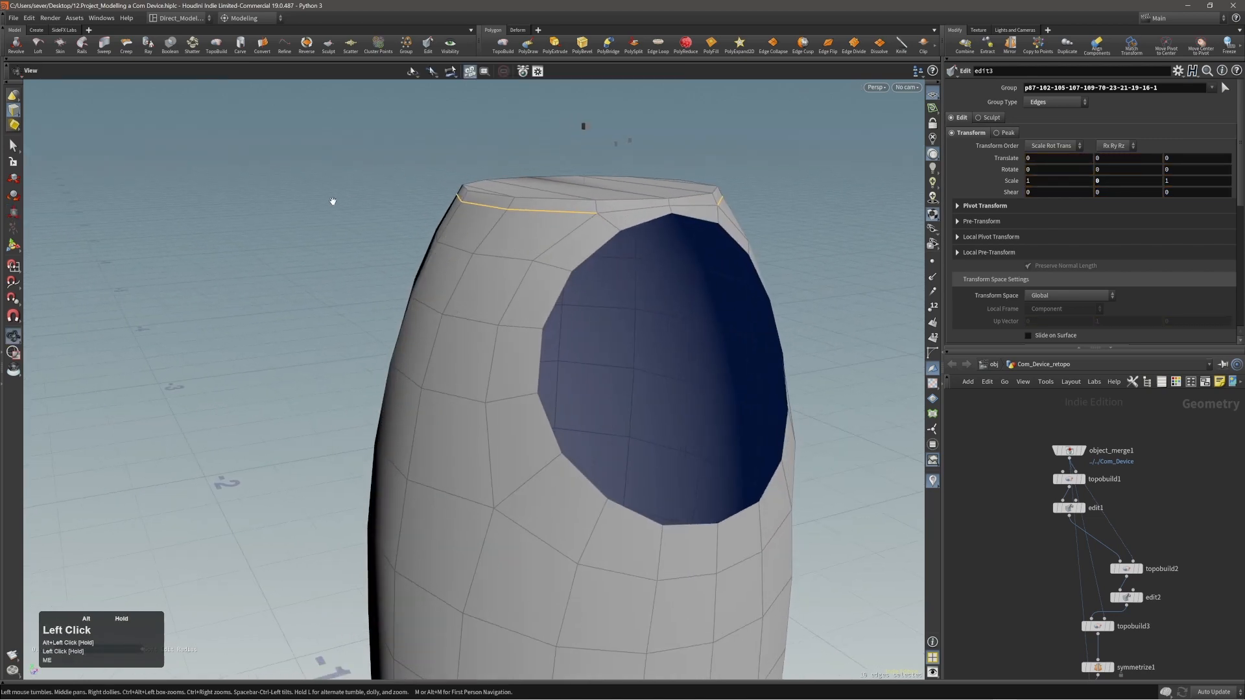
pyautogui.middleClick(332, 200)
pyautogui.keyDown('alt'); pyautogui.moveTo(523, 188); pyautogui.dragTo(467, 203); pyautogui.keyUp('alt')
pyautogui.keyDown('alt'); pyautogui.moveTo(466, 203); pyautogui.dragTo(434, 251, button='right'); pyautogui.keyUp('alt')
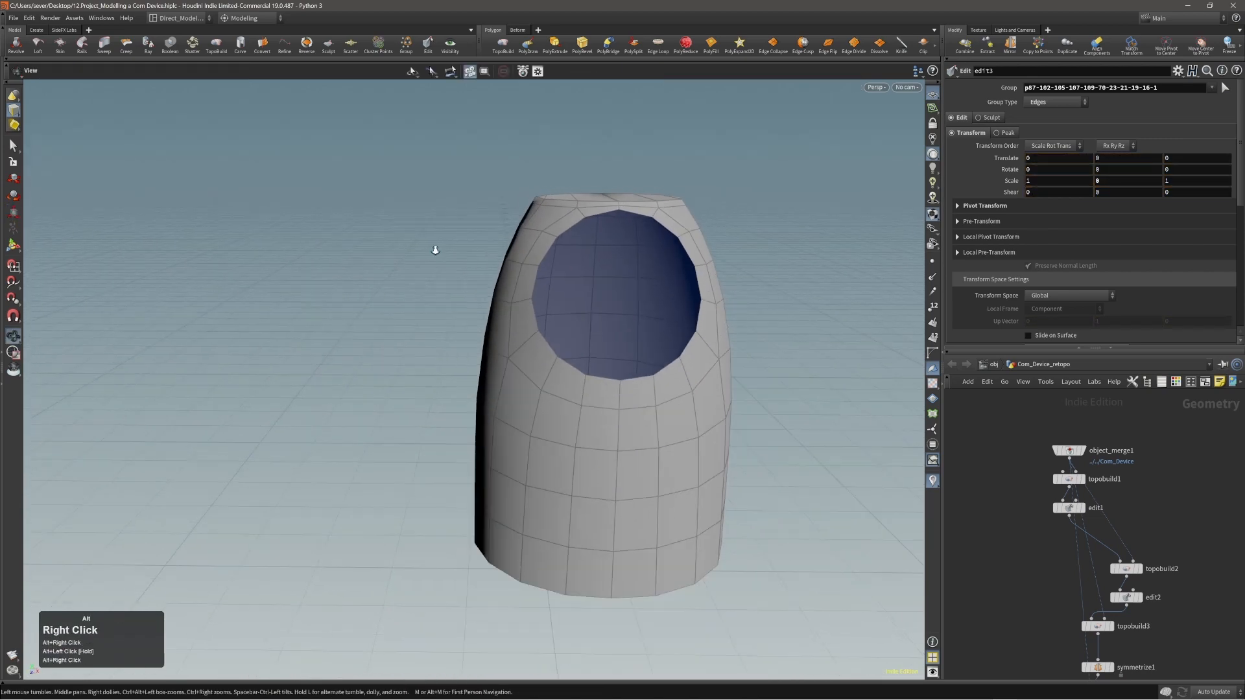
# Select the whole shell and add a Subdivide node with a depth of 2.
pyautogui.keyDown('alt'); pyautogui.moveTo(434, 251); pyautogui.dragTo(541, 261); pyautogui.keyUp('alt')
pyautogui.doubleClick(540, 260)
pyautogui.press('c')
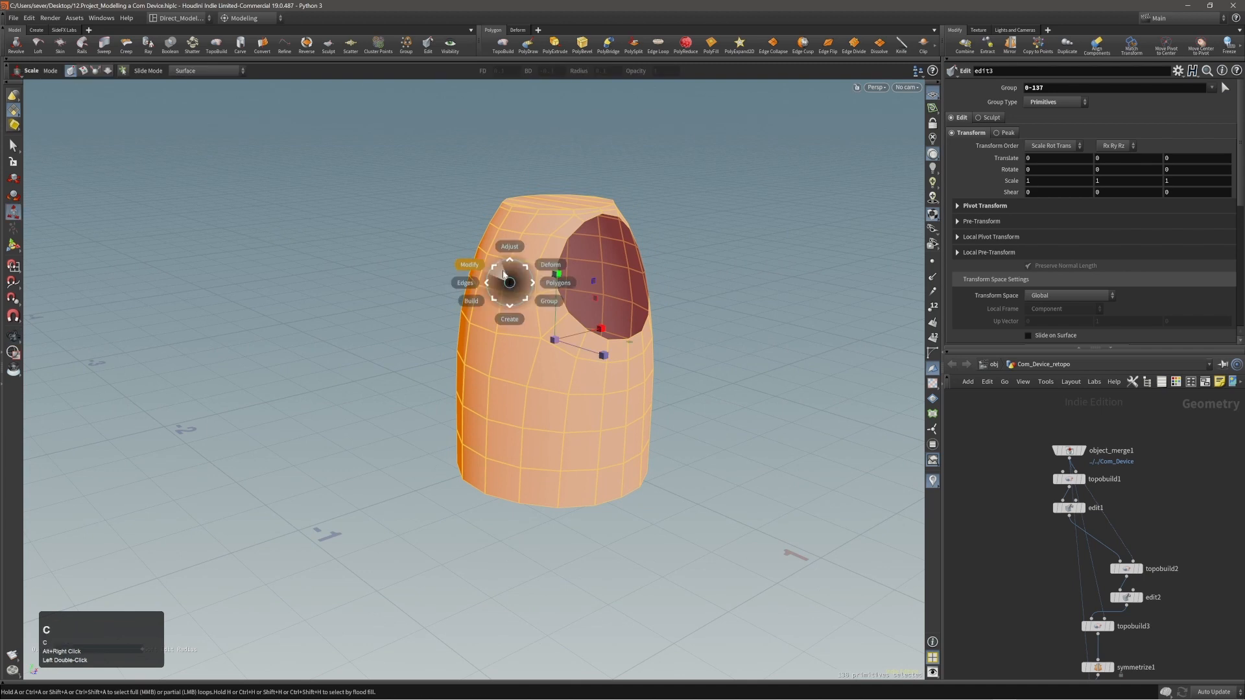
pyautogui.click(500, 267)
pyautogui.keyDown('alt'); pyautogui.moveTo(500, 265); pyautogui.dragTo(654, 262); pyautogui.keyUp('alt')
pyautogui.click(1147, 138)
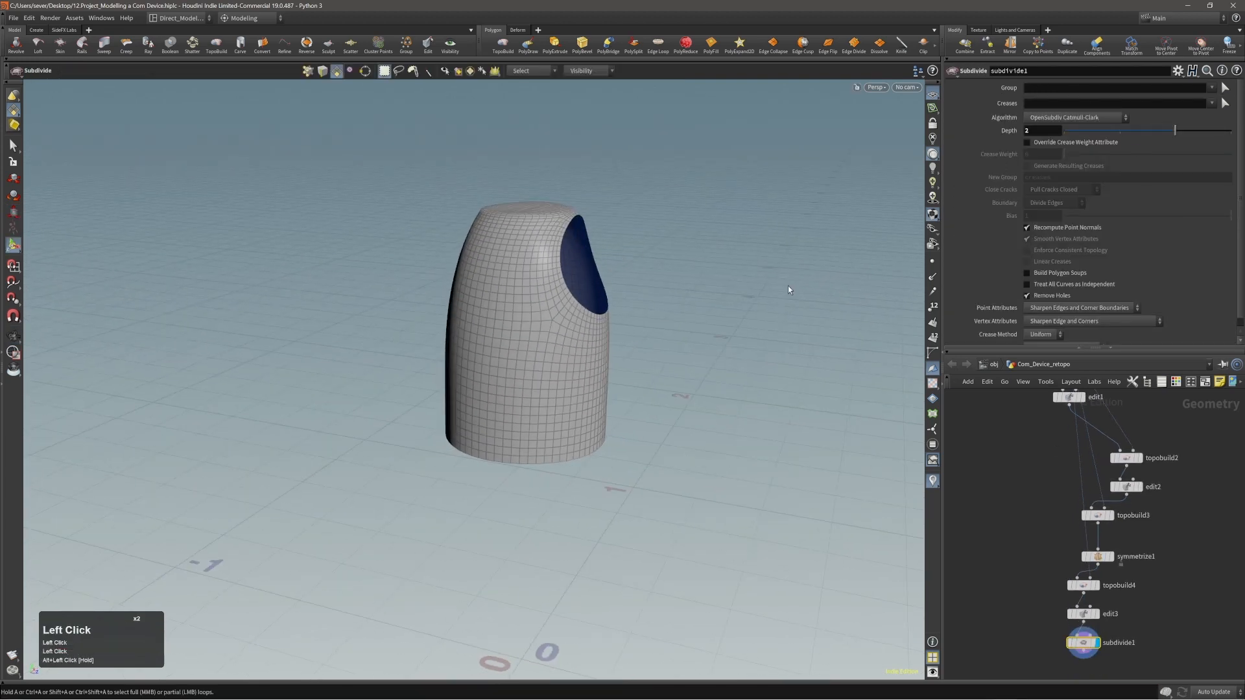
# Check the smoothed shell without wireframe and delete the Subdivide node.
pyautogui.hotkey('shift', 'w')
pyautogui.keyDown('alt'); pyautogui.moveTo(691, 297); pyautogui.dragTo(543, 238, button='right'); pyautogui.keyUp('alt')
pyautogui.keyDown('alt'); pyautogui.moveTo(543, 238); pyautogui.dragTo(520, 230); pyautogui.keyUp('alt')
pyautogui.keyDown('alt'); pyautogui.moveTo(519, 230); pyautogui.dragTo(571, 234, button='right'); pyautogui.keyUp('alt')
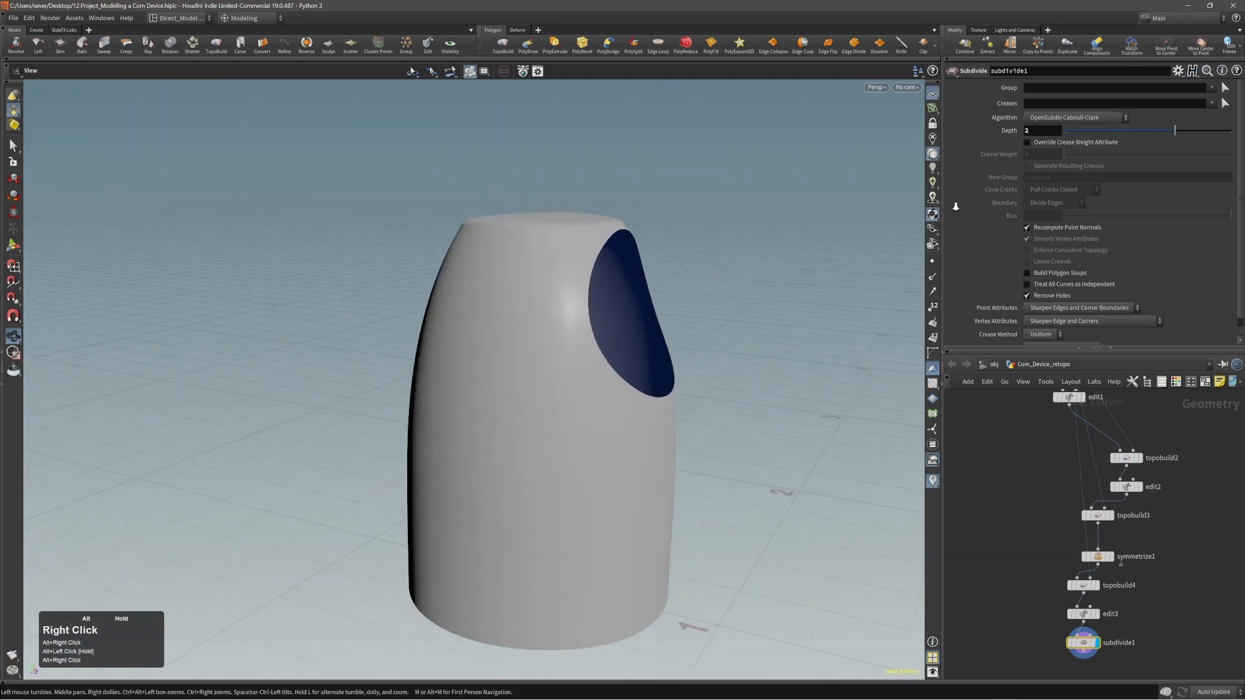
pyautogui.keyDown('alt'); pyautogui.moveTo(571, 234); pyautogui.dragTo(603, 255); pyautogui.keyUp('alt')
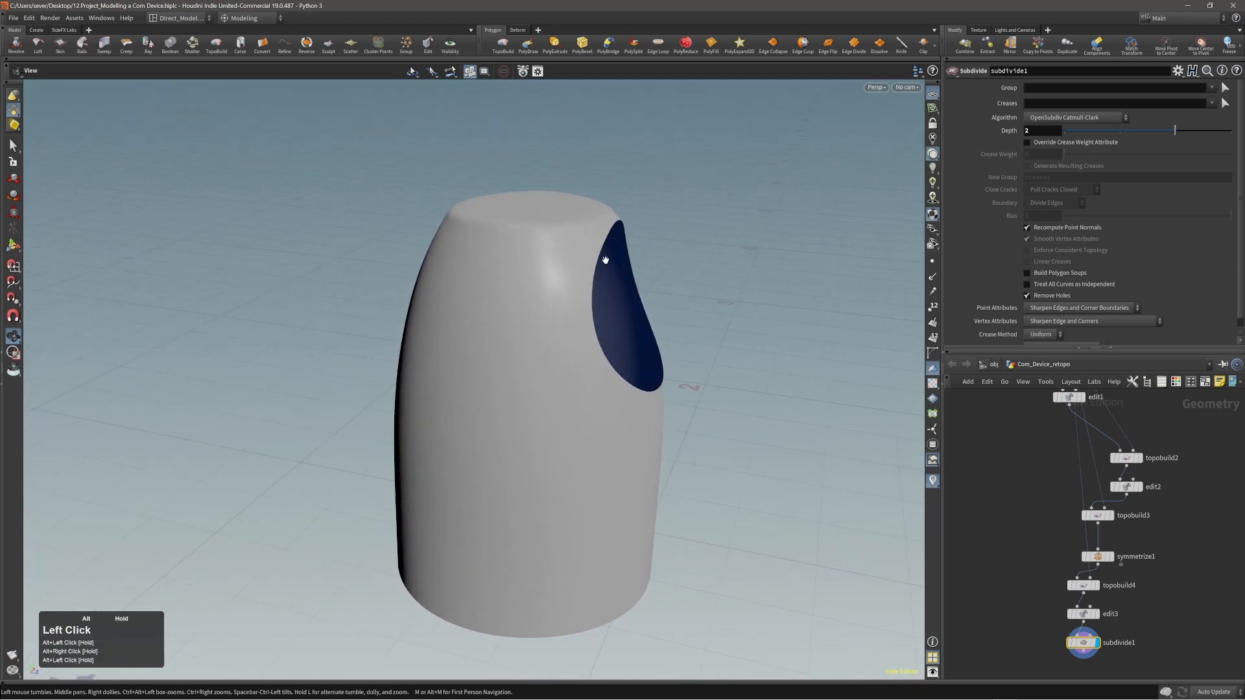
pyautogui.hotkey('alt', 'x')
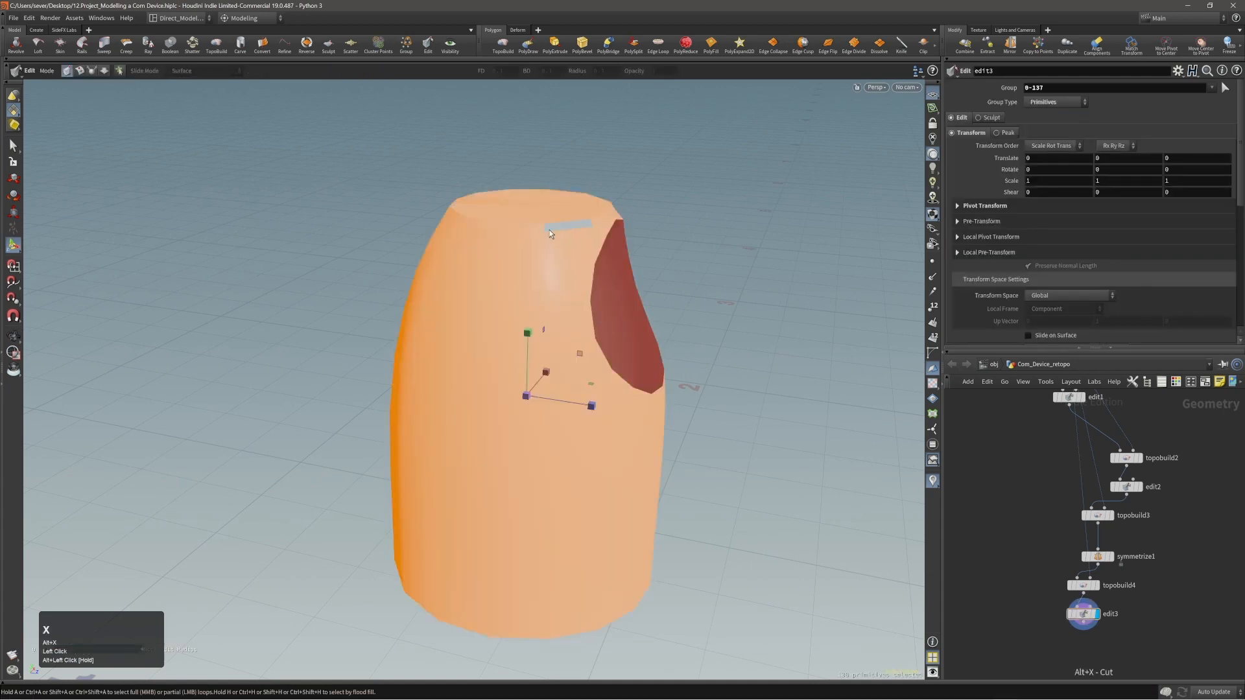
# Turn the wireframe back on and select all faces of the top cap.
pyautogui.press('3')
pyautogui.keyDown('alt'); pyautogui.moveTo(543, 201); pyautogui.dragTo(605, 194, button='right'); pyautogui.keyUp('alt')
pyautogui.hotkey('shift', 'w')
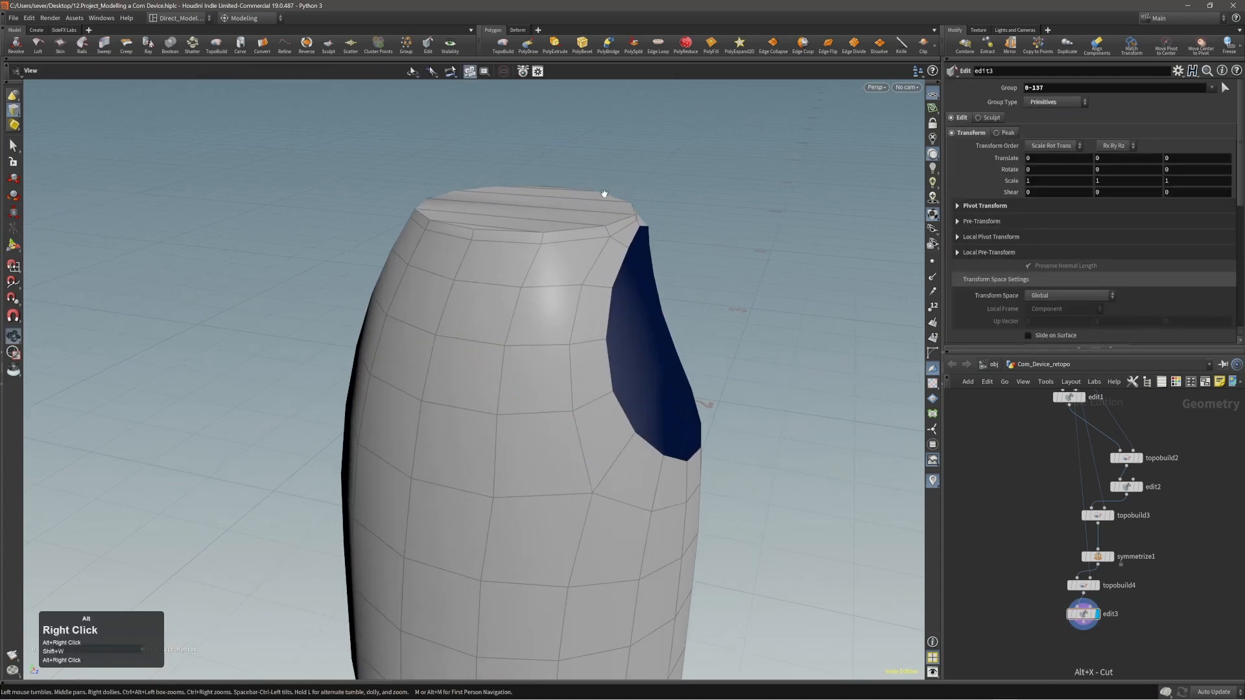
pyautogui.keyDown('alt'); pyautogui.moveTo(526, 179); pyautogui.dragTo(503, 211); pyautogui.keyUp('alt')
pyautogui.keyDown('alt'); pyautogui.moveTo(503, 212); pyautogui.dragTo(536, 210, button='right'); pyautogui.keyUp('alt')
pyautogui.hotkey('alt', '3')
pyautogui.click(483, 253)
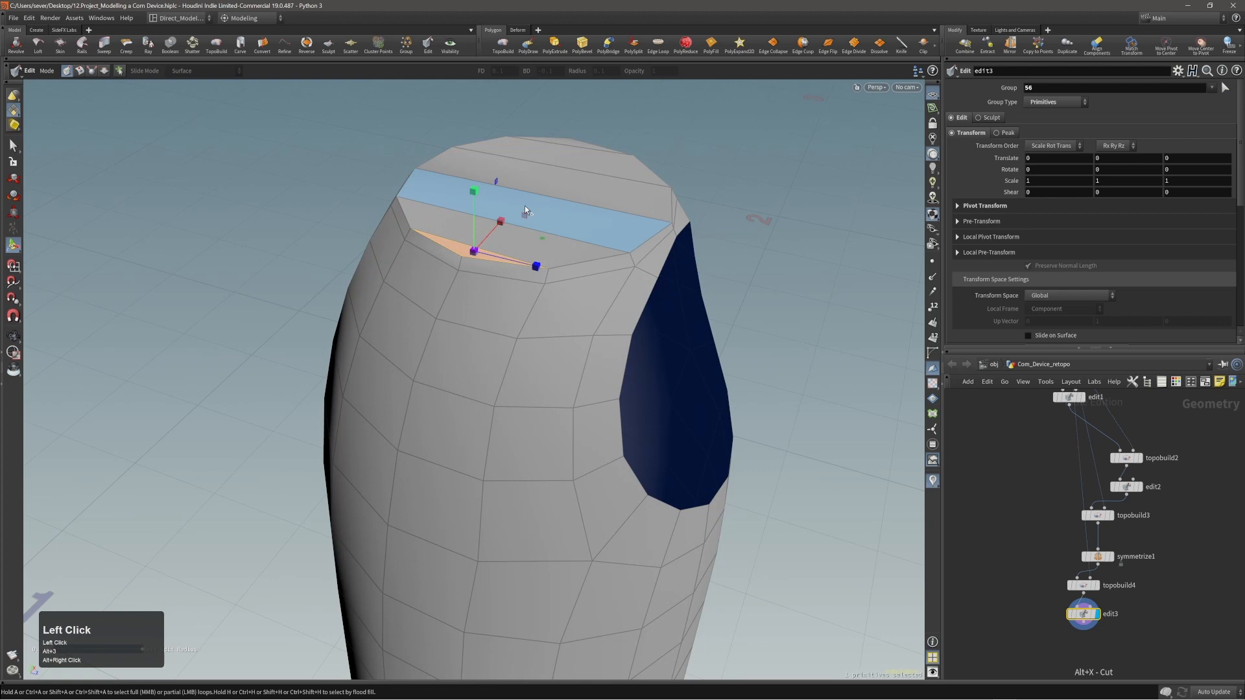
pyautogui.keyDown('shift'); pyautogui.click(568, 148); pyautogui.keyUp('shift')
pyautogui.keyDown('alt'); pyautogui.keyDown('shift'); pyautogui.moveTo(568, 148); pyautogui.dragTo(589, 168, button='right'); pyautogui.keyUp('shift'); pyautogui.keyUp('alt')
pyautogui.click(451, 261)
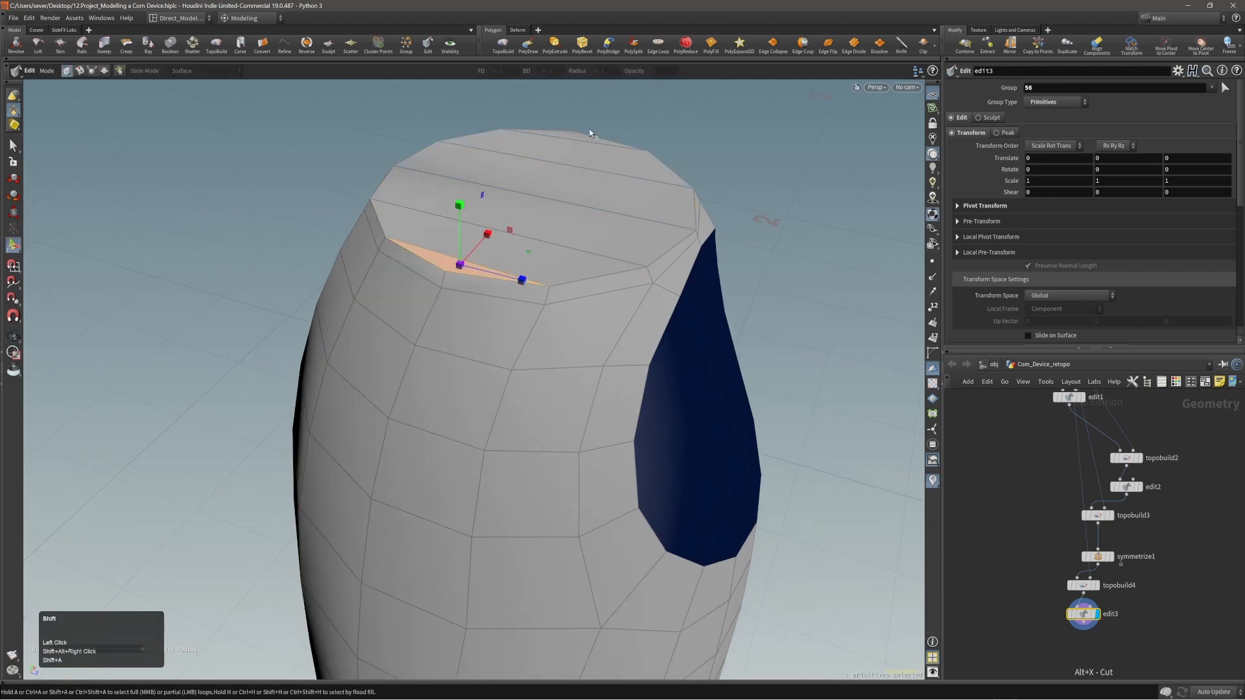
pyautogui.click(575, 139)
# PolyExtrude the selected top cap faces with an inset of 0.0038 to add a supporting loop inside the rim.
pyautogui.press('c')
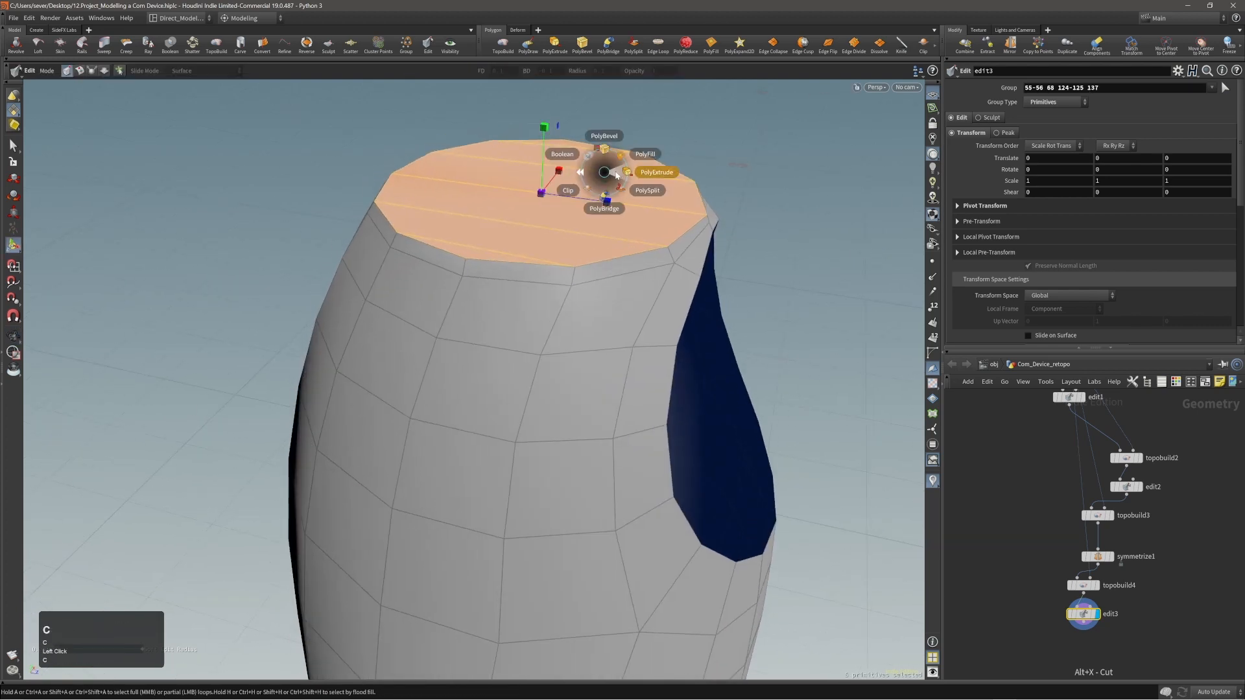
pyautogui.keyDown('shift'); pyautogui.scroll(1, 619, 174); pyautogui.keyUp('shift')
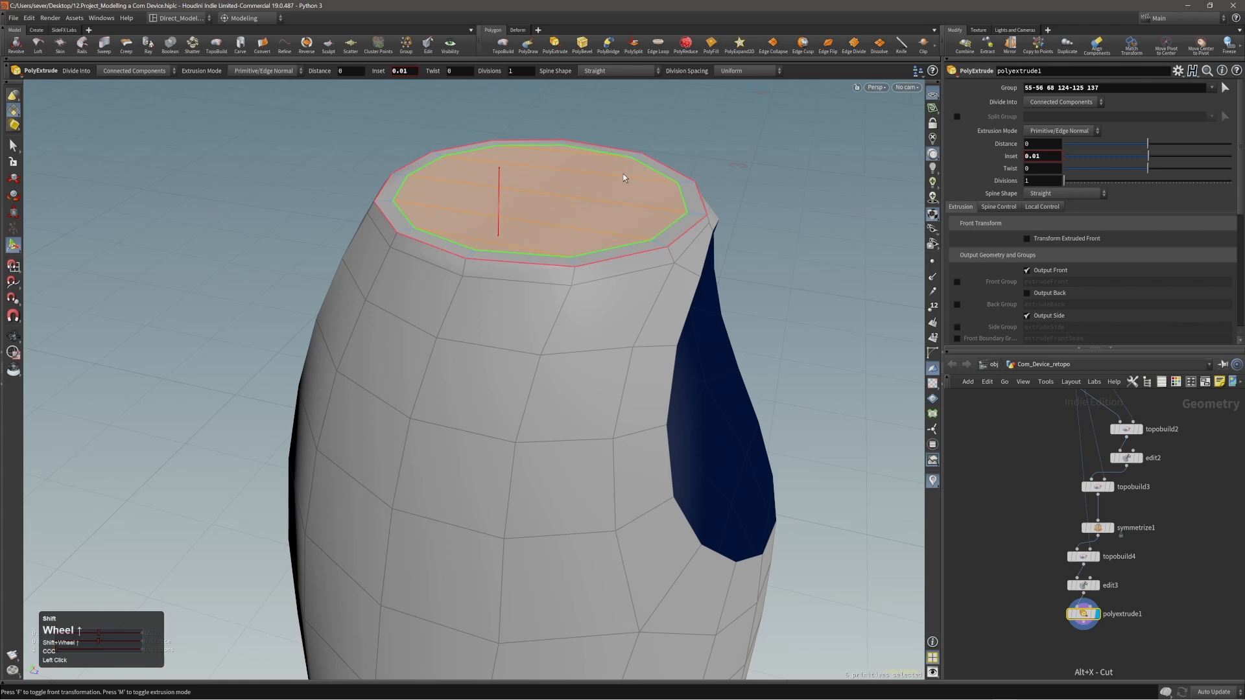
pyautogui.keyDown('shift'); pyautogui.scroll(-2, 623, 174); pyautogui.keyUp('shift')
pyautogui.keyDown('shift'); pyautogui.scroll(2, 624, 174); pyautogui.keyUp('shift')
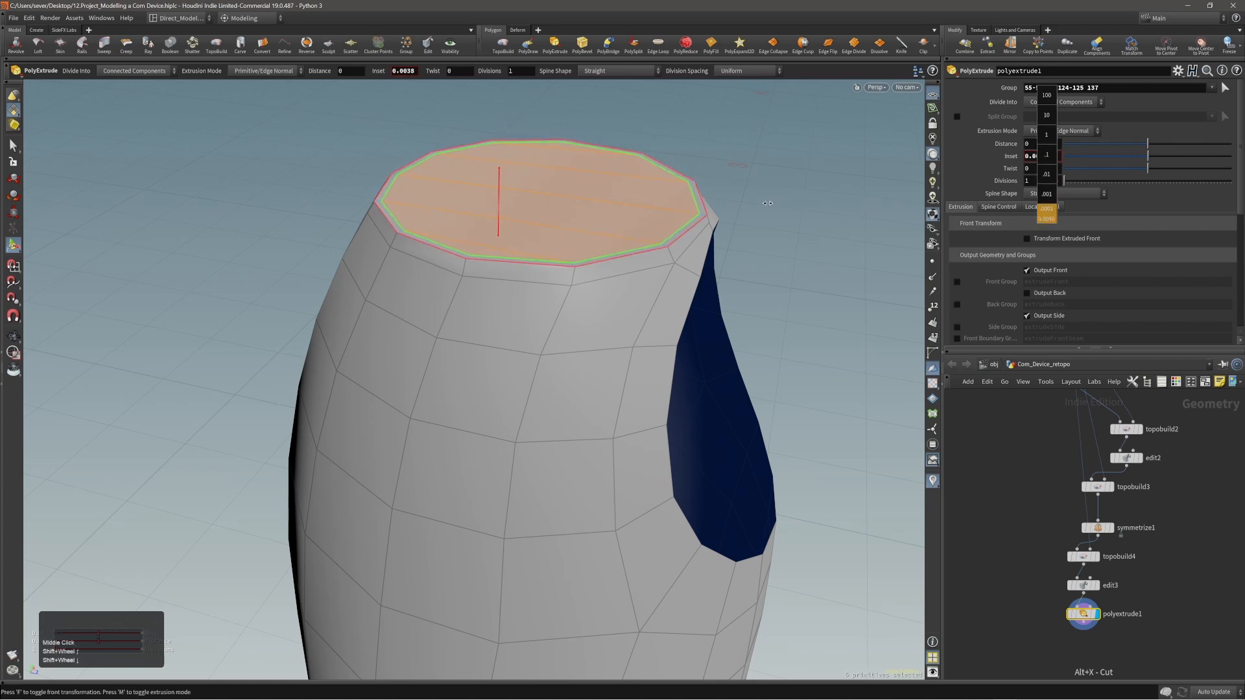
pyautogui.press('Escape')
# Move the rim point directly above the disc opening by about 0.0008 in Z in a new Edit node.
pyautogui.keyDown('alt'); pyautogui.moveTo(627, 189); pyautogui.dragTo(606, 161); pyautogui.keyUp('alt')
pyautogui.keyDown('alt'); pyautogui.moveTo(687, 228); pyautogui.dragTo(840, 207, button='right'); pyautogui.keyUp('alt')
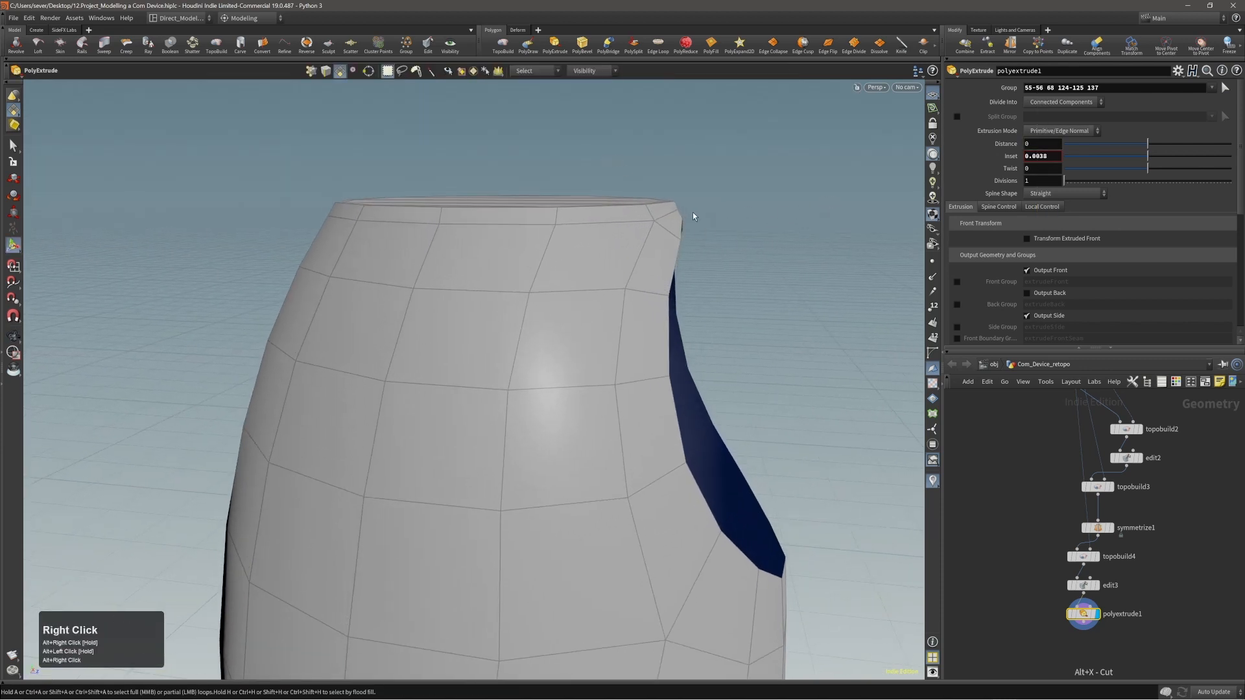
pyautogui.click(679, 211)
pyautogui.press('t')
pyautogui.moveTo(747, 218); pyautogui.dragTo(750, 227, button='middle')
pyautogui.keyDown('alt'); pyautogui.moveTo(647, 208); pyautogui.dragTo(467, 197); pyautogui.keyUp('alt')
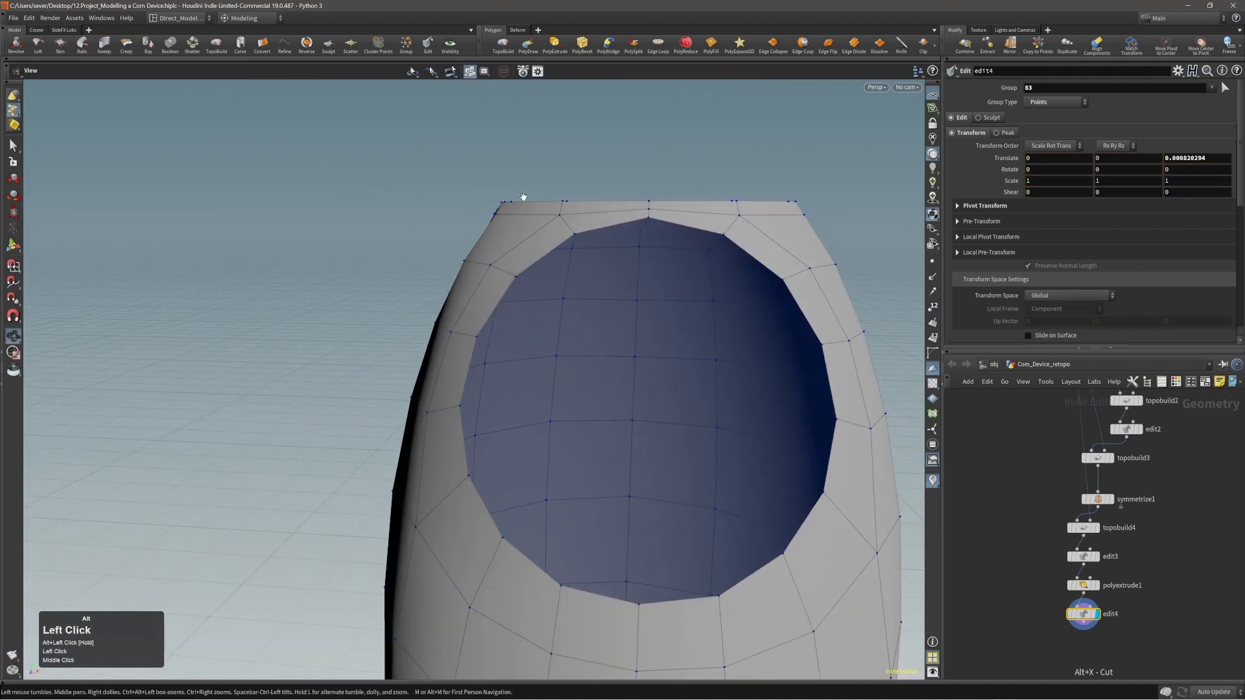
pyautogui.keyDown('alt'); pyautogui.moveTo(523, 197); pyautogui.dragTo(465, 228, button='right'); pyautogui.keyUp('alt')
pyautogui.keyDown('alt'); pyautogui.moveTo(492, 221); pyautogui.dragTo(549, 269); pyautogui.keyUp('alt')
# Select the whole shell and add a Subdivide node with a depth of 1 after edit4.
pyautogui.press('3')
pyautogui.scroll(-2, 551, 226)
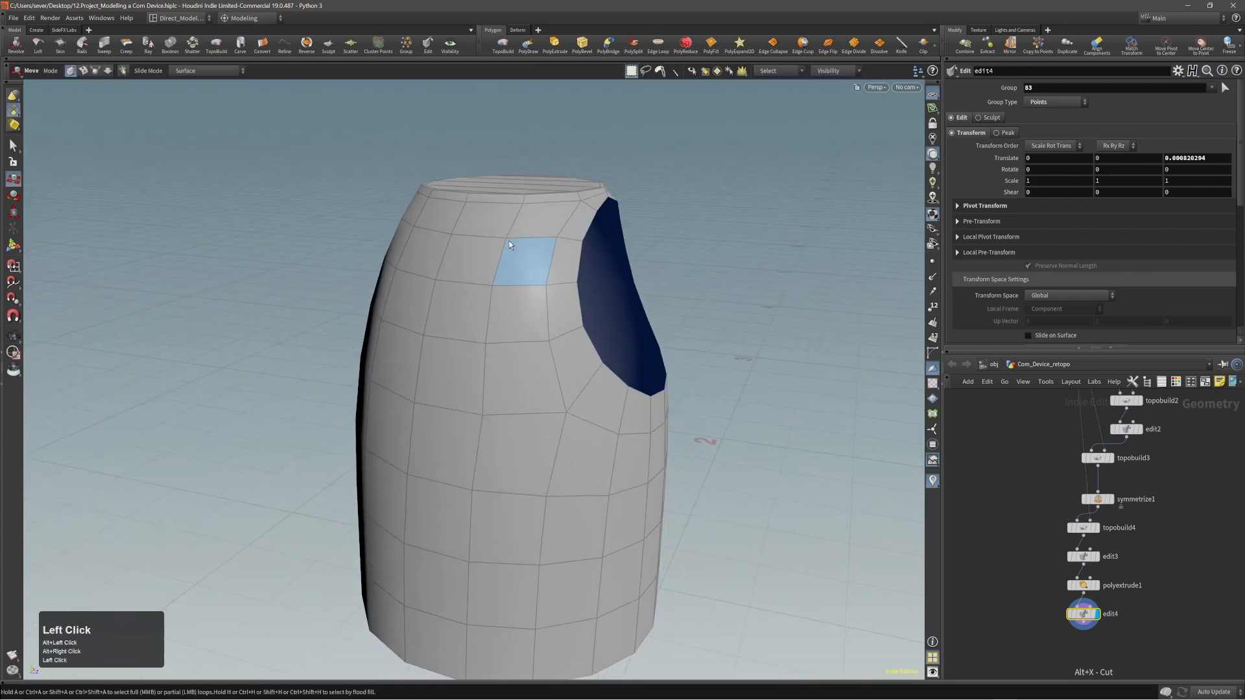
pyautogui.doubleClick(508, 240)
pyautogui.press('c')
pyautogui.press('c')
pyautogui.click(491, 224)
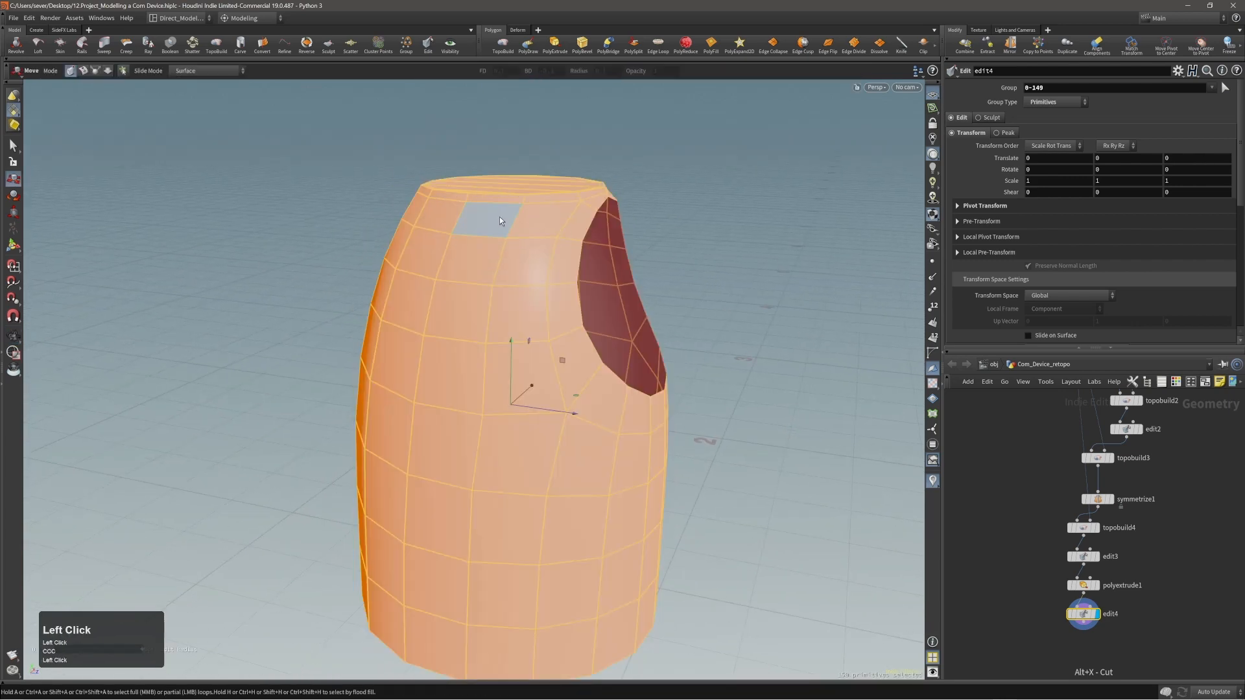
pyautogui.click(516, 212)
pyautogui.keyDown('alt'); pyautogui.moveTo(515, 212); pyautogui.dragTo(458, 236, button='right'); pyautogui.keyUp('alt')
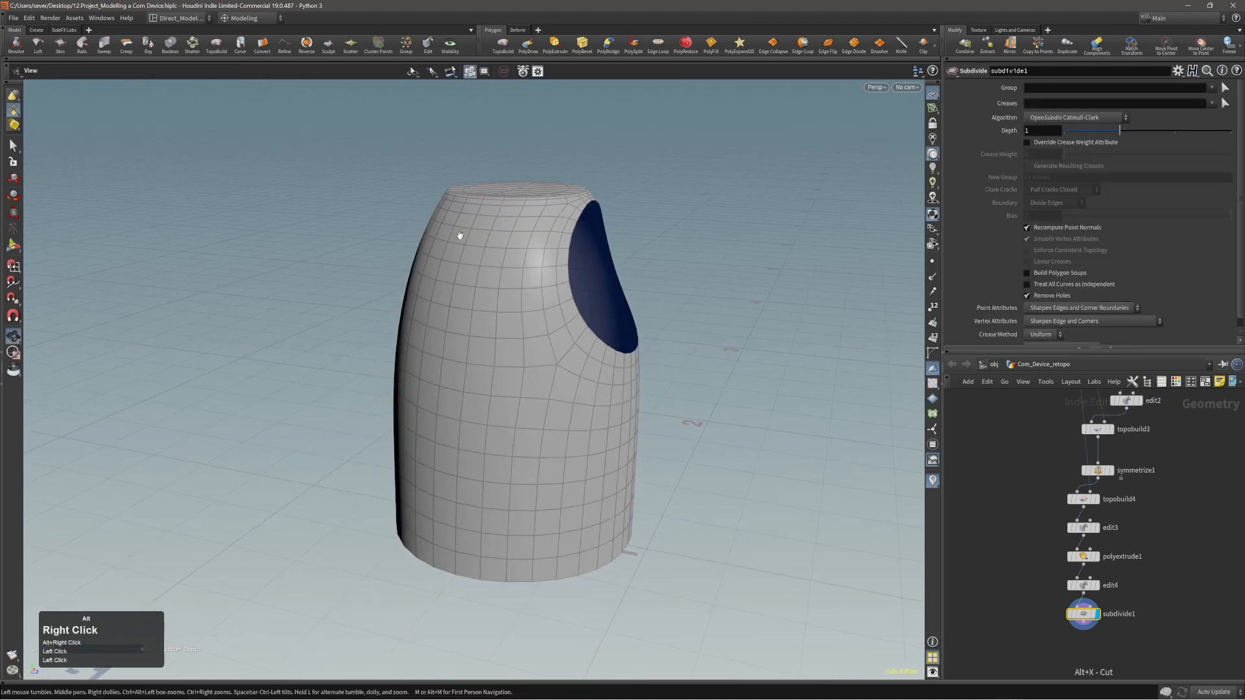
# Examine the subdivided shell without wireframe from several sides, and restore the wireframe.
pyautogui.keyDown('alt'); pyautogui.moveTo(458, 236); pyautogui.dragTo(569, 255); pyautogui.keyUp('alt')
pyautogui.keyDown('alt'); pyautogui.moveTo(705, 354); pyautogui.dragTo(439, 269, button='right'); pyautogui.keyUp('alt')
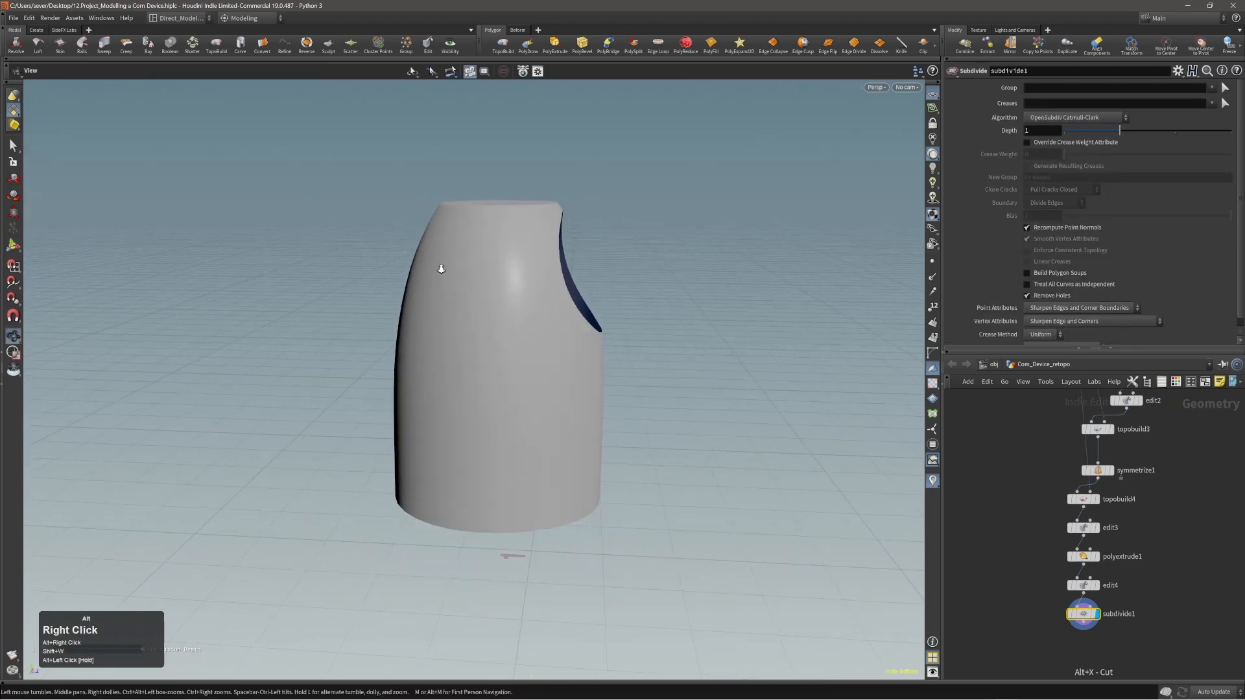
pyautogui.keyDown('alt'); pyautogui.moveTo(439, 269); pyautogui.dragTo(656, 251); pyautogui.keyUp('alt')
pyautogui.keyDown('alt'); pyautogui.moveTo(655, 250); pyautogui.dragTo(525, 287, button='right'); pyautogui.keyUp('alt')
pyautogui.moveTo(526, 287)
pyautogui.keyDown('alt'); pyautogui.mouseDown()
pyautogui.moveTo(814, 275)
pyautogui.moveTo(369, 570)
pyautogui.moveTo(519, 597)
pyautogui.moveTo(629, 269)
pyautogui.moveTo(460, 301)
pyautogui.moveTo(673, 323)
pyautogui.moveTo(1009, 280)
pyautogui.moveTo(1029, 225)
pyautogui.moveTo(706, 270)
pyautogui.mouseUp(); pyautogui.keyUp('alt')
pyautogui.hotkey('shift', 'w')
# Examine the subdivided mesh flow around the disc opening and the top cap from several angles.
pyautogui.keyDown('alt'); pyautogui.moveTo(689, 284); pyautogui.dragTo(570, 264, button='right'); pyautogui.keyUp('alt')
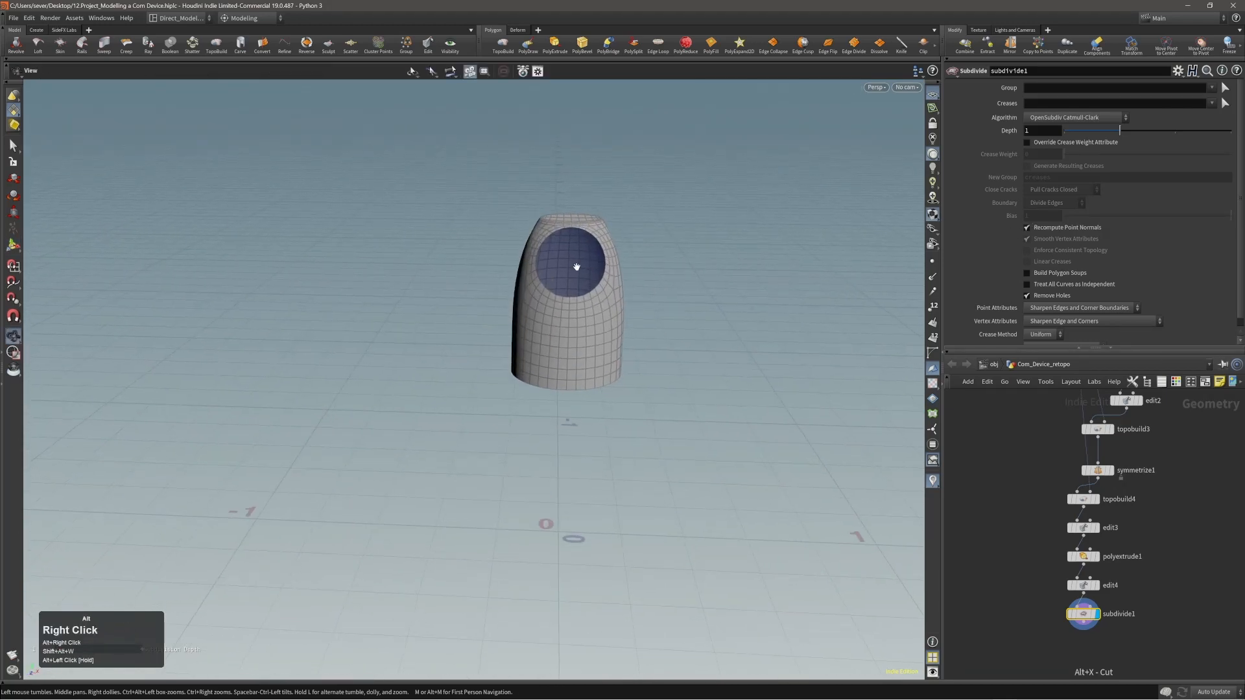
pyautogui.keyDown('alt'); pyautogui.moveTo(570, 264); pyautogui.dragTo(772, 262); pyautogui.keyUp('alt')
pyautogui.keyDown('alt'); pyautogui.moveTo(652, 269); pyautogui.dragTo(640, 276, button='middle'); pyautogui.keyUp('alt')
pyautogui.keyDown('alt'); pyautogui.moveTo(639, 276); pyautogui.dragTo(522, 264); pyautogui.keyUp('alt')
pyautogui.keyDown('alt'); pyautogui.moveTo(522, 264); pyautogui.dragTo(633, 216, button='right'); pyautogui.keyUp('alt')
pyautogui.keyDown('alt'); pyautogui.moveTo(634, 217); pyautogui.dragTo(641, 217, button='middle'); pyautogui.keyUp('alt')
pyautogui.keyDown('alt'); pyautogui.moveTo(642, 217); pyautogui.dragTo(603, 212, button='right'); pyautogui.keyUp('alt')
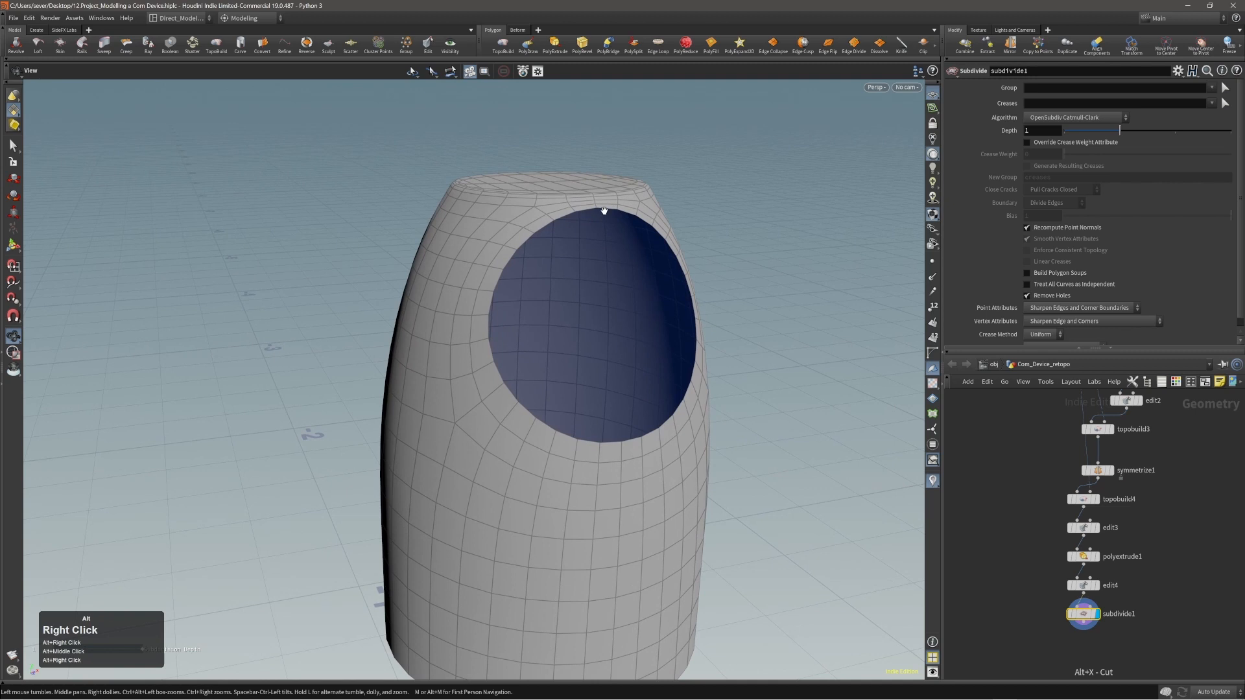
pyautogui.keyDown('alt'); pyautogui.moveTo(603, 210); pyautogui.dragTo(589, 206, button='middle'); pyautogui.keyUp('alt')
pyautogui.keyDown('alt'); pyautogui.moveTo(563, 212); pyautogui.dragTo(578, 207, button='right'); pyautogui.keyUp('alt')
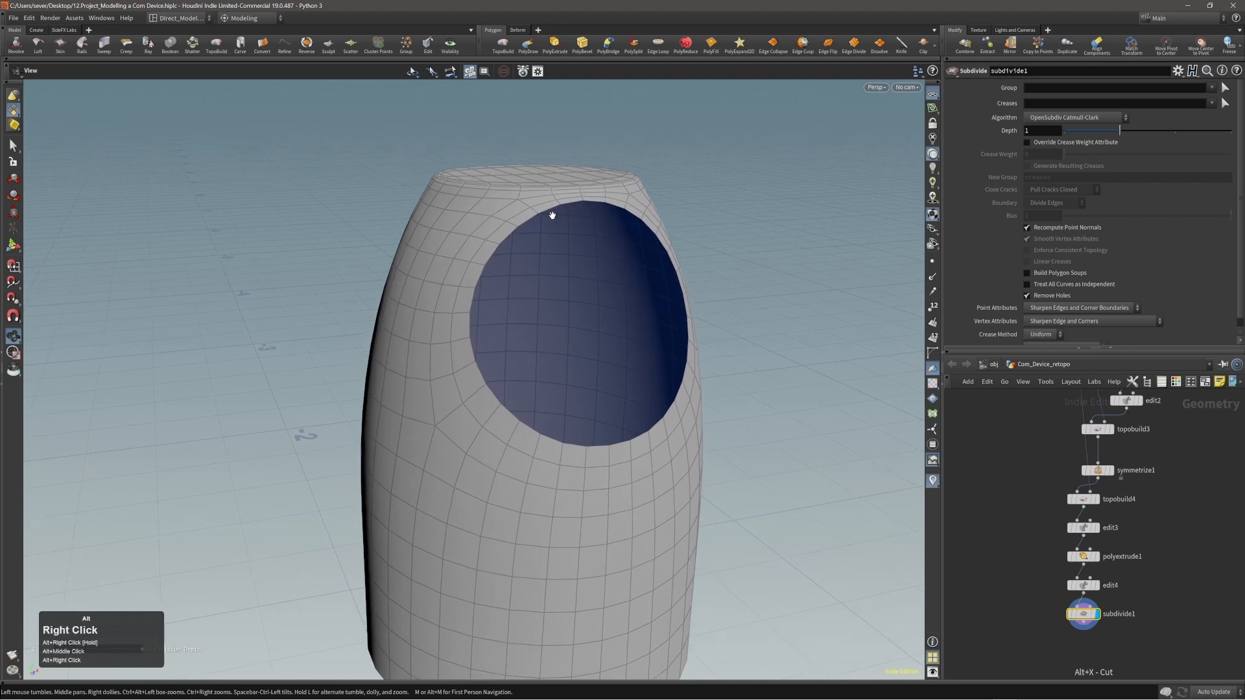
pyautogui.keyDown('alt'); pyautogui.moveTo(552, 215); pyautogui.dragTo(602, 222); pyautogui.keyUp('alt')
pyautogui.keyDown('alt'); pyautogui.moveTo(601, 222); pyautogui.dragTo(572, 236, button='right'); pyautogui.keyUp('alt')
pyautogui.keyDown('alt'); pyautogui.moveTo(572, 236); pyautogui.dragTo(539, 206, button='middle'); pyautogui.keyUp('alt')
pyautogui.keyDown('alt'); pyautogui.moveTo(539, 205); pyautogui.dragTo(521, 203, button='right'); pyautogui.keyUp('alt')
pyautogui.keyDown('alt'); pyautogui.moveTo(521, 203); pyautogui.dragTo(524, 215, button='middle'); pyautogui.keyUp('alt')
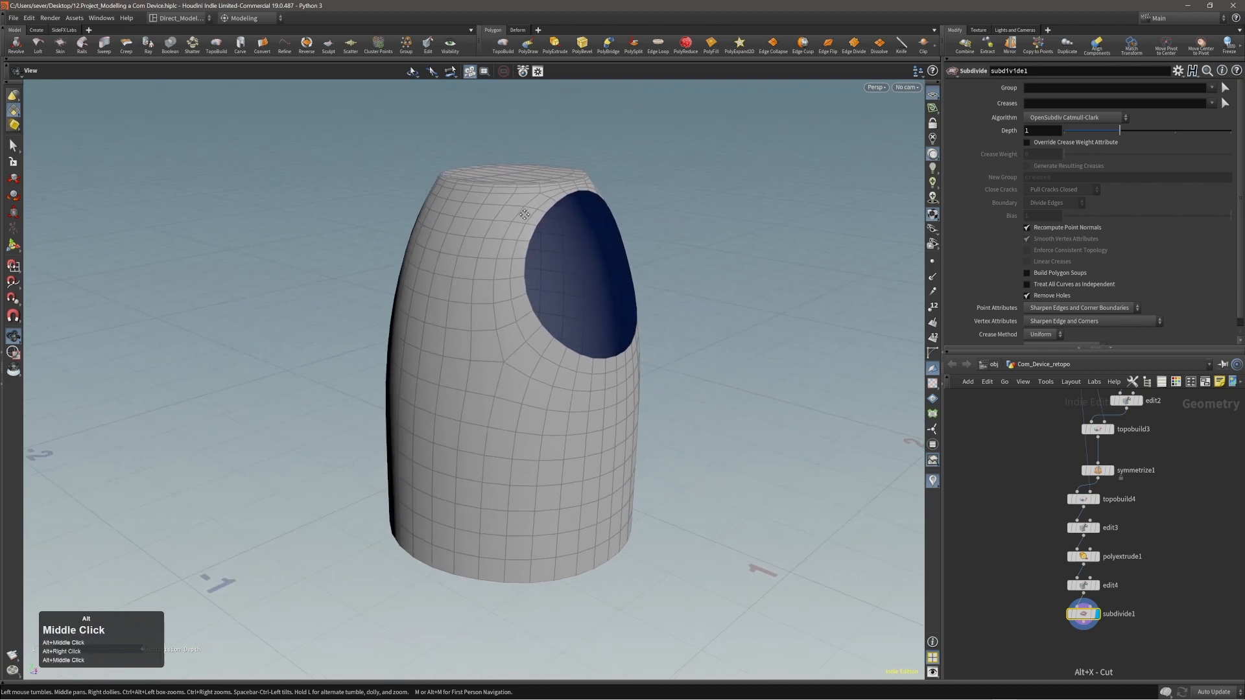
pyautogui.keyDown('alt'); pyautogui.moveTo(524, 215); pyautogui.dragTo(556, 201, button='right'); pyautogui.keyUp('alt')
pyautogui.keyDown('alt'); pyautogui.moveTo(556, 201); pyautogui.dragTo(542, 206, button='middle'); pyautogui.keyUp('alt')
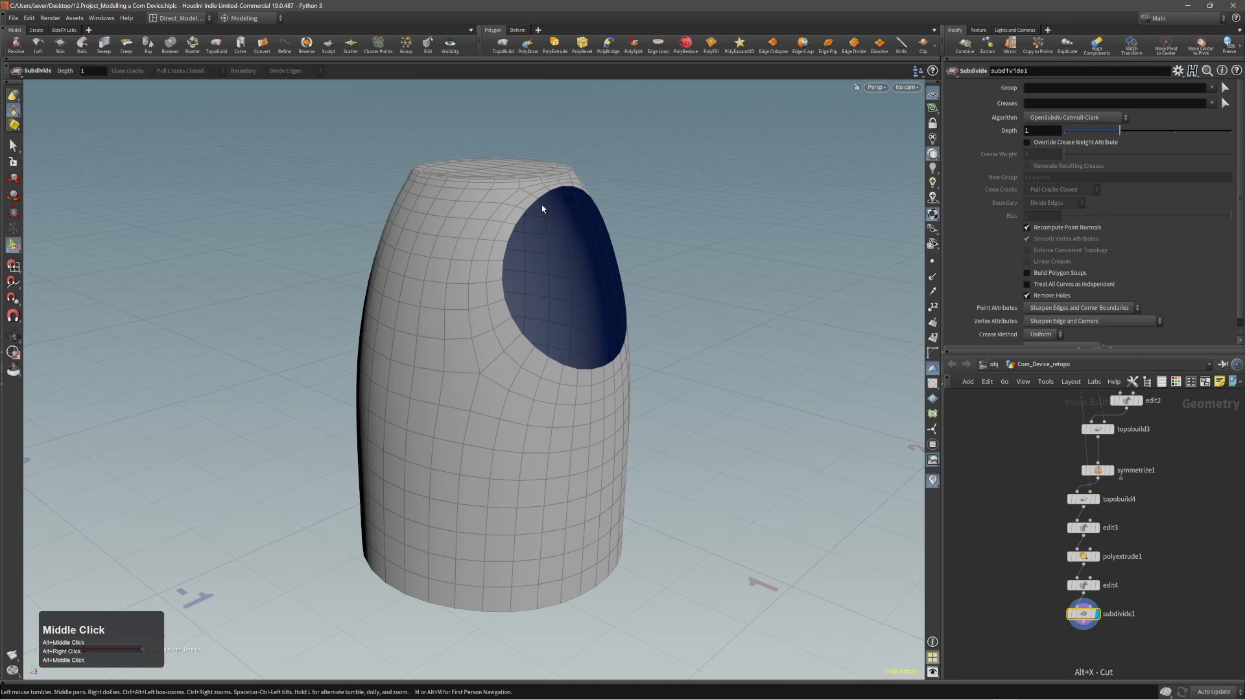
# Select the disc opening's edge loop on the subdivided shell and extrude it outward about 0.066 along local Z with a front transform.
pyautogui.press('2')
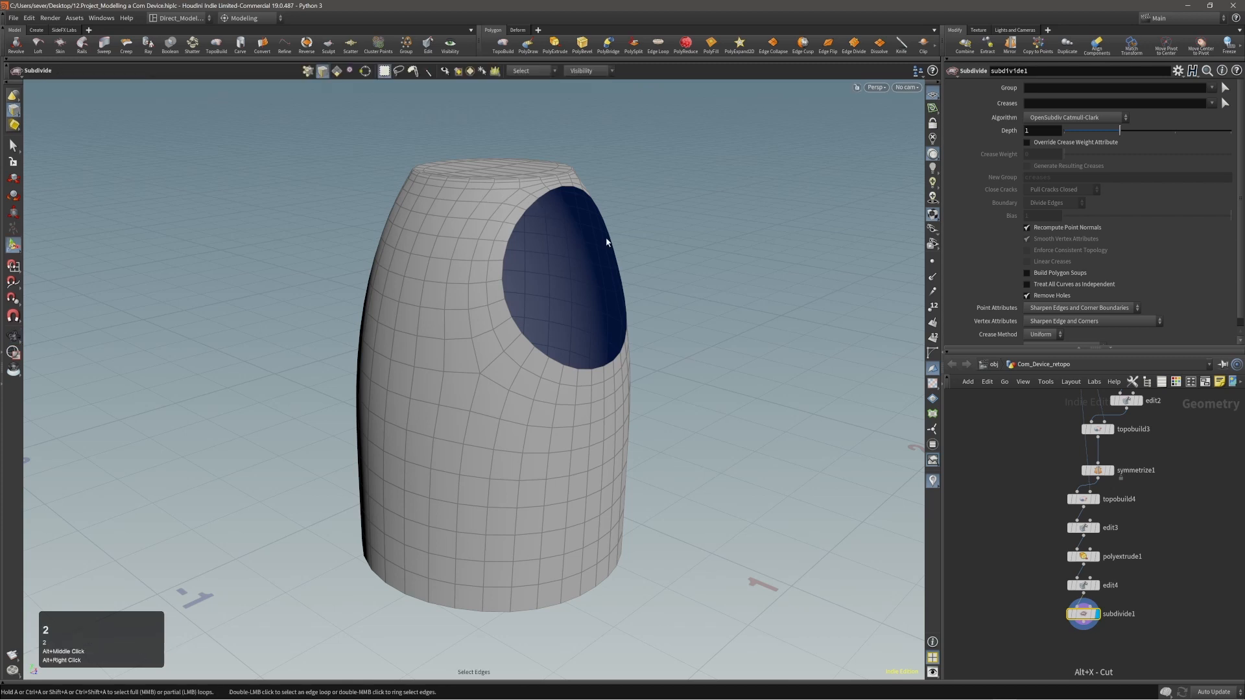
pyautogui.doubleClick(533, 207)
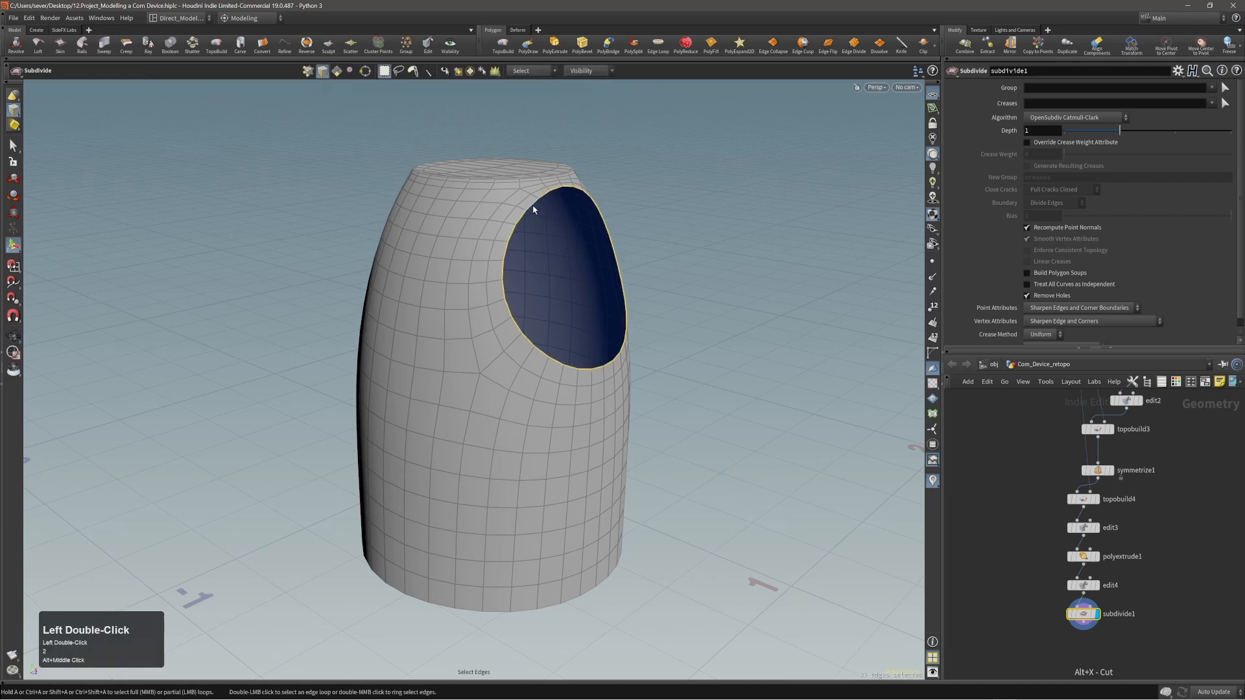
pyautogui.keyDown('alt'); pyautogui.moveTo(565, 210); pyautogui.dragTo(597, 196); pyautogui.keyUp('alt')
pyautogui.keyDown('alt'); pyautogui.moveTo(598, 196); pyautogui.dragTo(564, 204, button='right'); pyautogui.keyUp('alt')
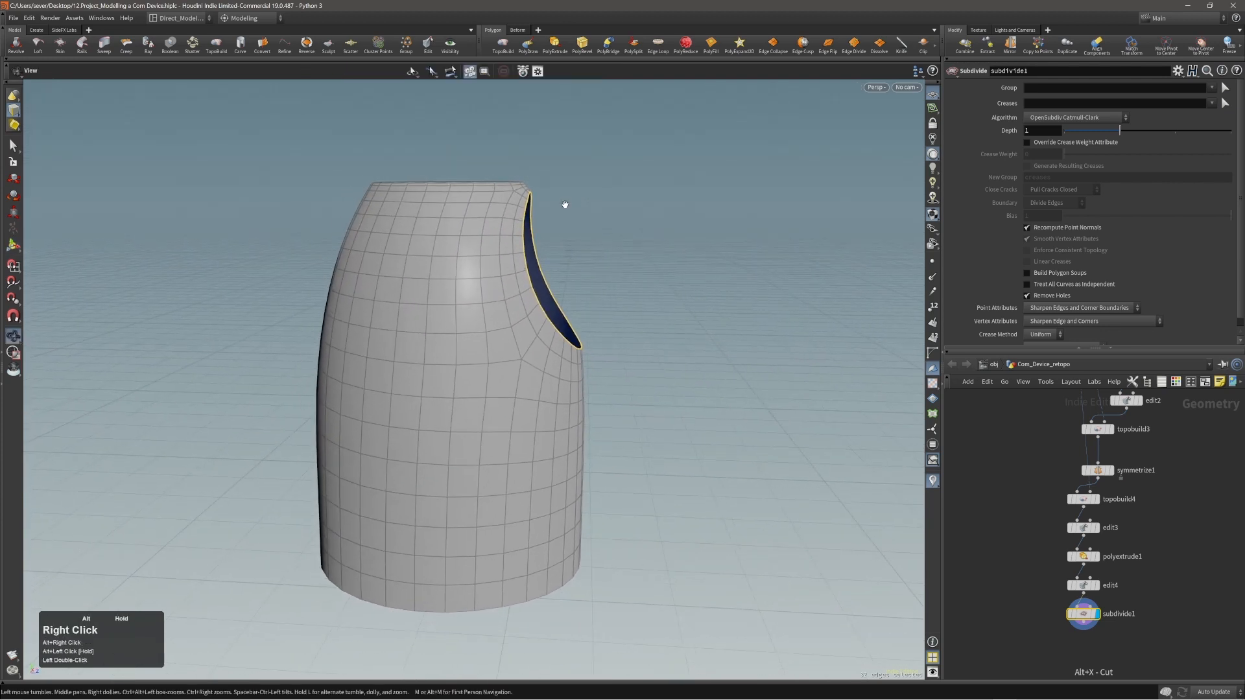
pyautogui.keyDown('alt'); pyautogui.moveTo(565, 205); pyautogui.dragTo(547, 214, button='middle'); pyautogui.keyUp('alt')
pyautogui.press('c')
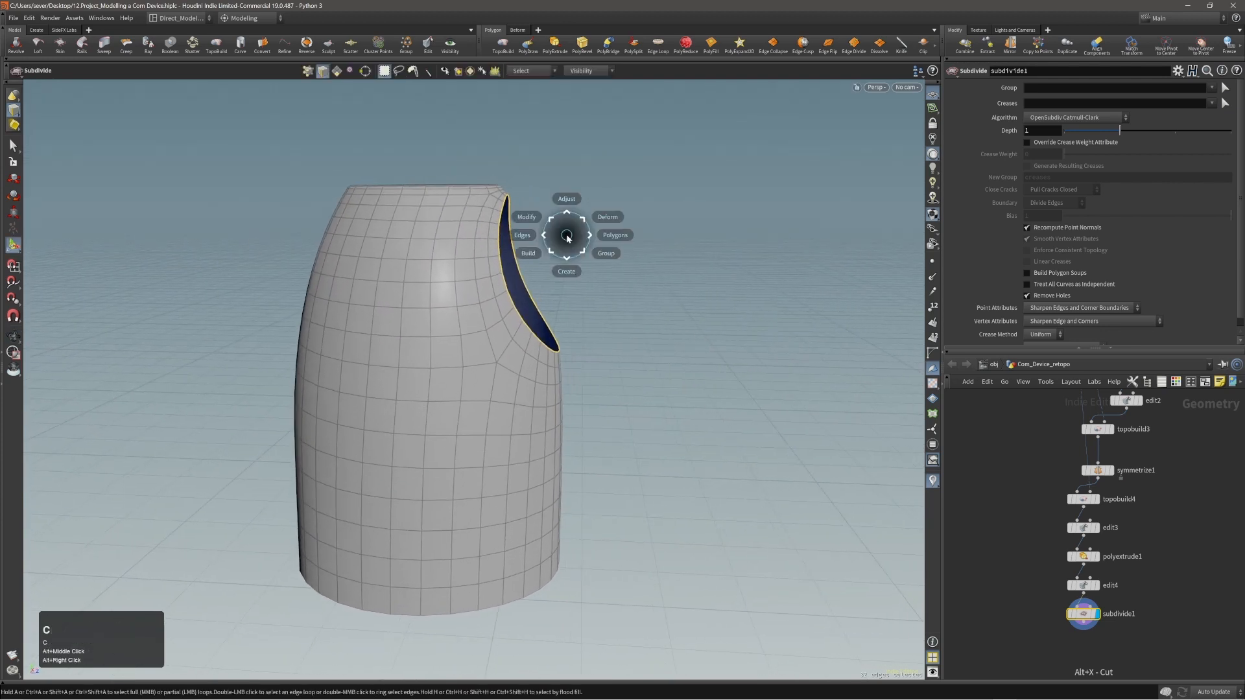
pyautogui.click(583, 237)
pyautogui.click(592, 241)
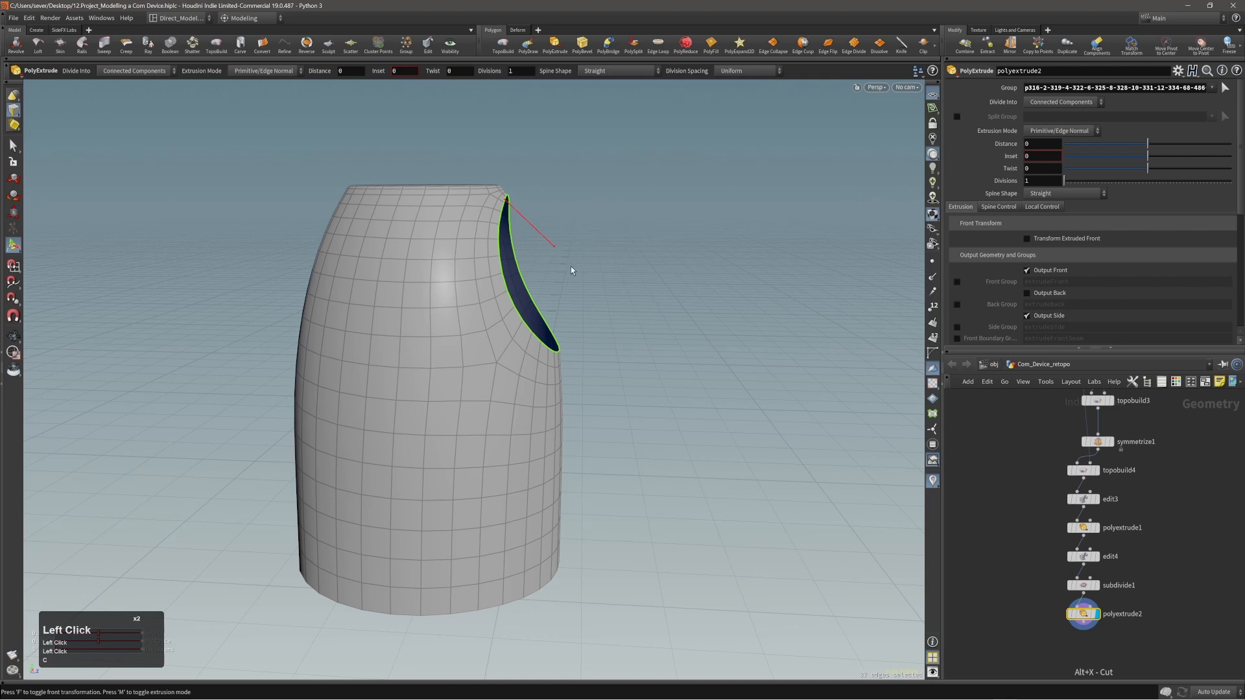
pyautogui.moveTo(591, 262); pyautogui.dragTo(583, 236)
pyautogui.hotkey('ctrl', 'z')
pyautogui.press('f')
pyautogui.moveTo(584, 236); pyautogui.dragTo(732, 249, button='middle')
# Flatten the extruded rim to a local Z scale of about 0.003 and set its local Z offset to about 0.042.
pyautogui.press('e')
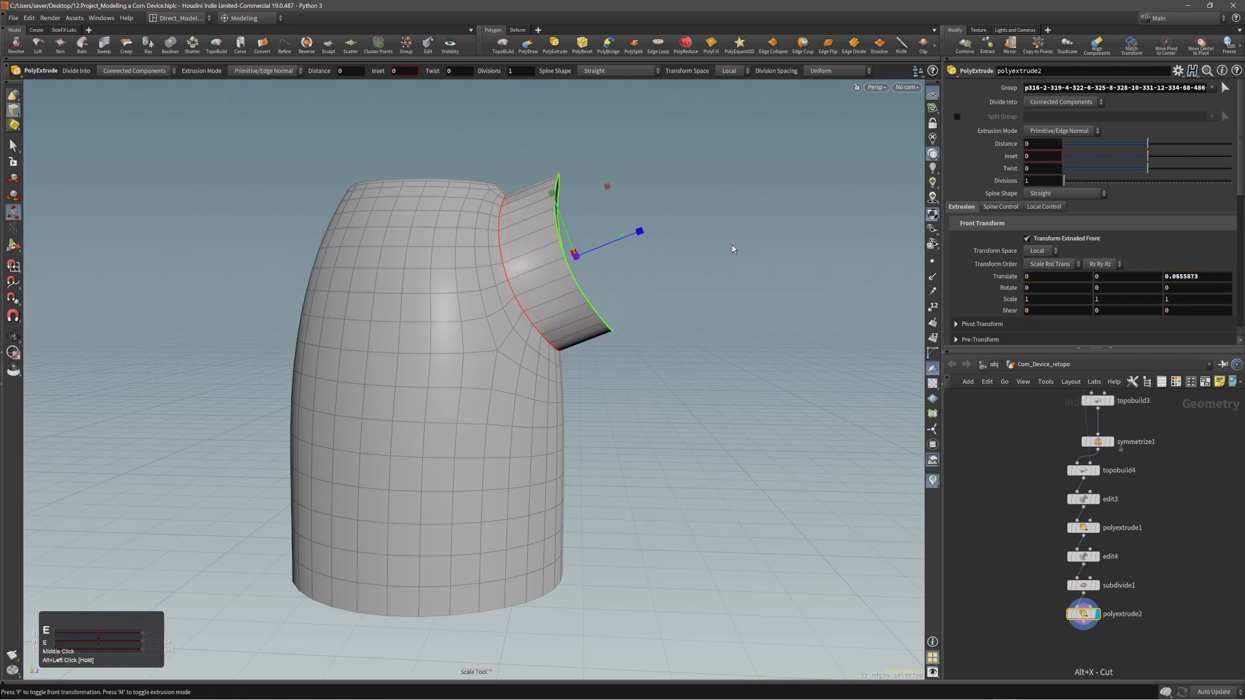
pyautogui.moveTo(640, 237); pyautogui.dragTo(548, 243)
pyautogui.keyDown('alt'); pyautogui.moveTo(548, 244); pyautogui.dragTo(609, 248, button='right'); pyautogui.keyUp('alt')
pyautogui.press('t')
pyautogui.moveTo(768, 262); pyautogui.dragTo(744, 266, button='middle')
pyautogui.keyDown('alt'); pyautogui.moveTo(745, 266); pyautogui.dragTo(534, 272); pyautogui.keyUp('alt')
# Fill the extruded rim with a Triangle Fan PolyFill and turn off Deform Patch.
pyautogui.press('c')
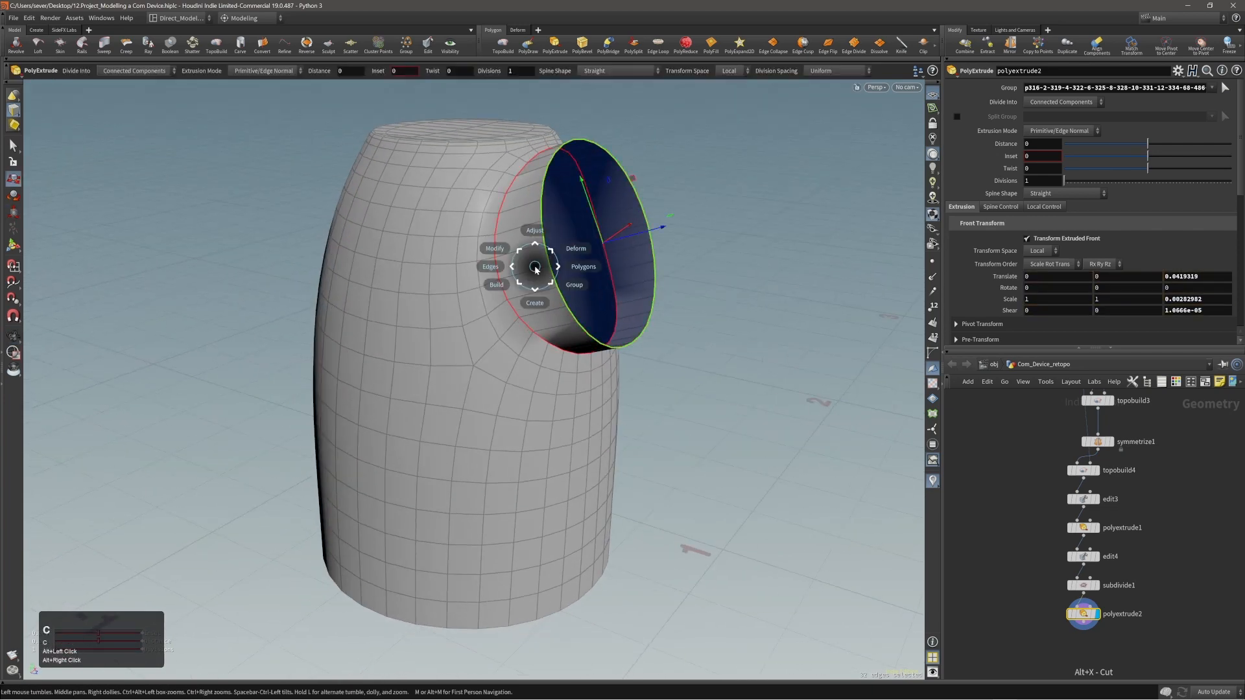
pyautogui.click(563, 258)
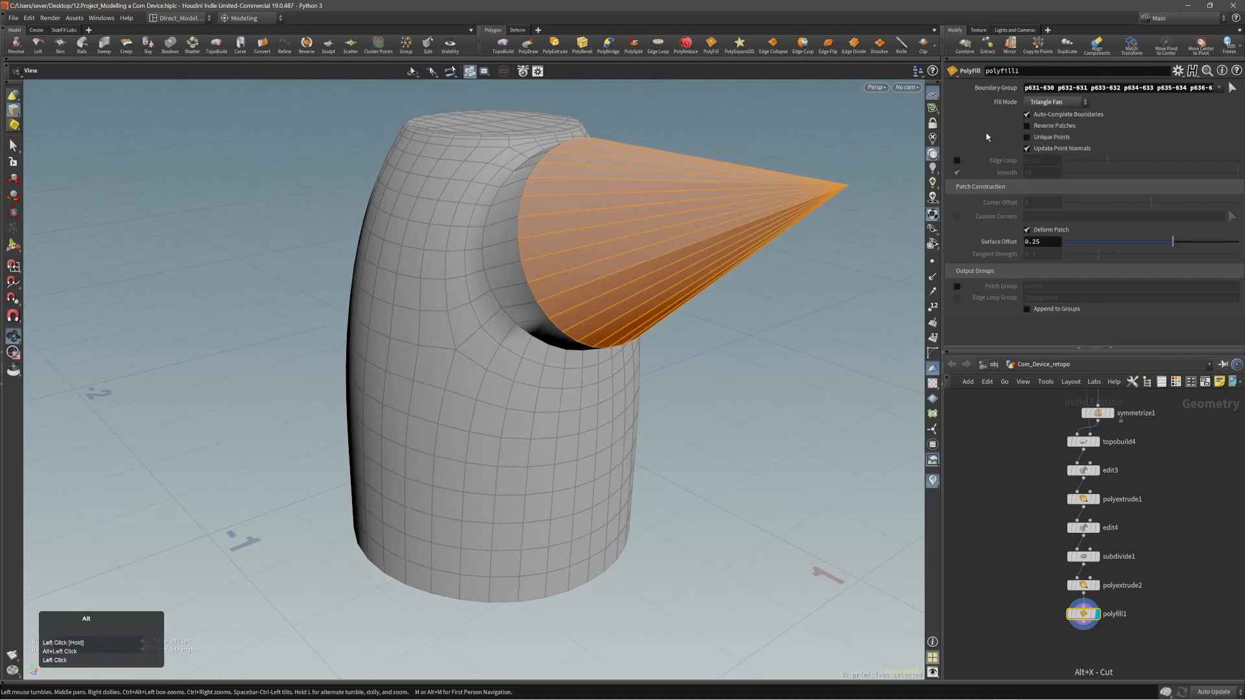
pyautogui.click(1042, 228)
# Add a PolyExtrude to the fan cap with an inset of 0.04.
pyautogui.moveTo(583, 212); pyautogui.dragTo(564, 213)
pyautogui.press('c')
pyautogui.click(657, 237)
pyautogui.click(701, 232)
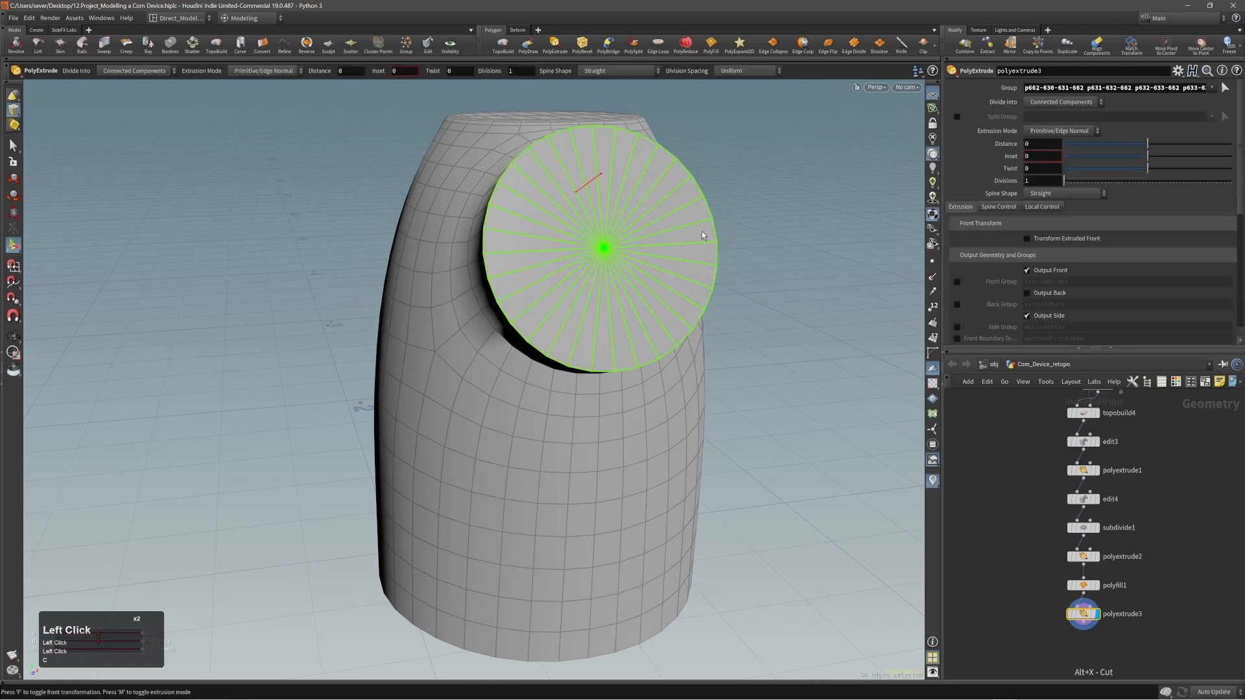
pyautogui.keyDown('shift'); pyautogui.scroll(3, 702, 232); pyautogui.keyUp('shift')
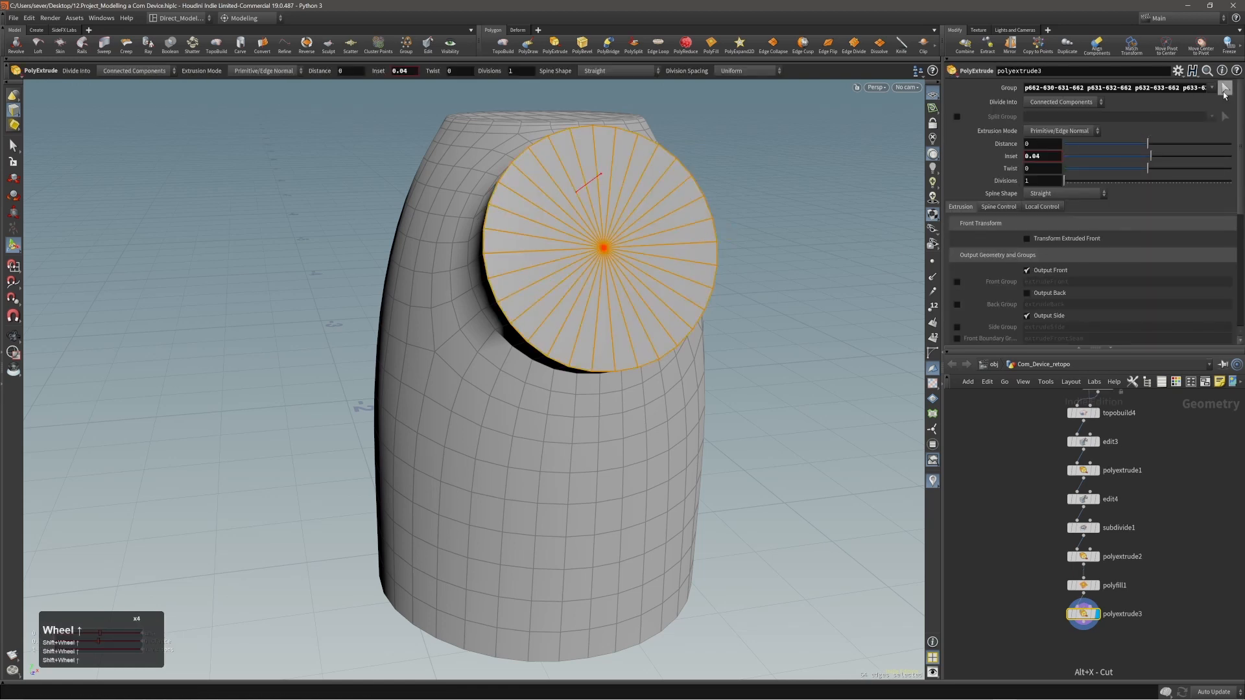
# Reassign the PolyExtrude's group to the fan cap's primitives 630-661.
pyautogui.click(1225, 91)
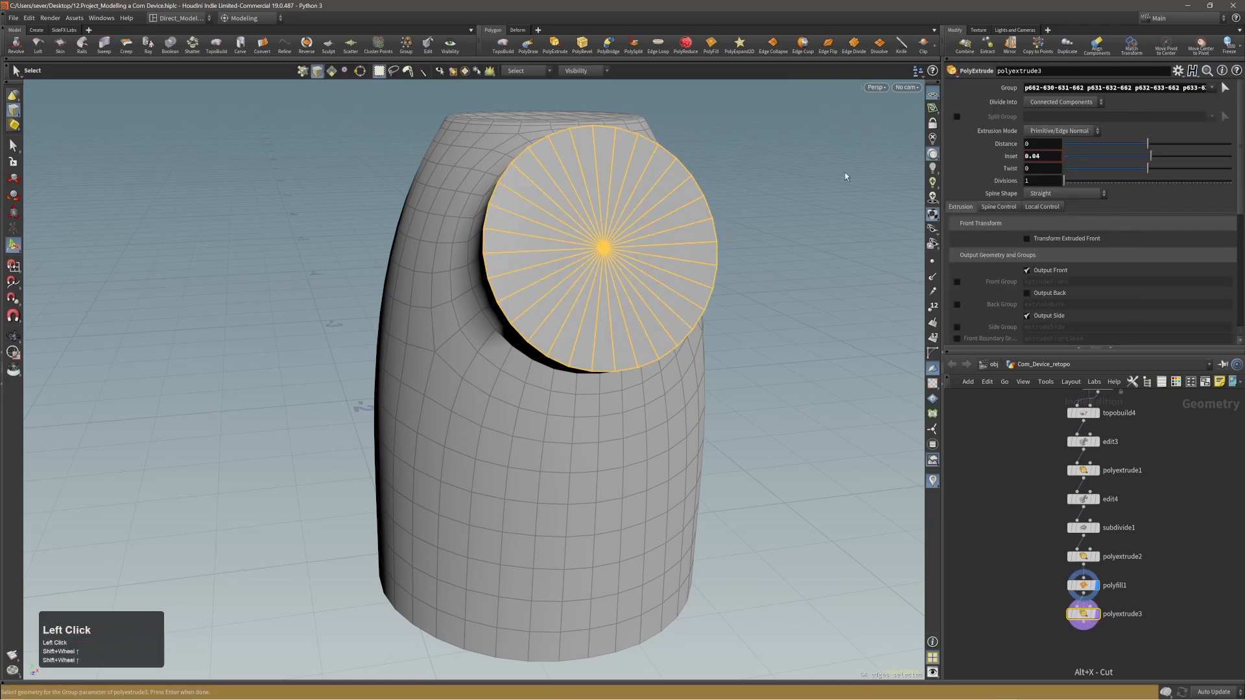
pyautogui.click(14, 105)
pyautogui.click(40, 149)
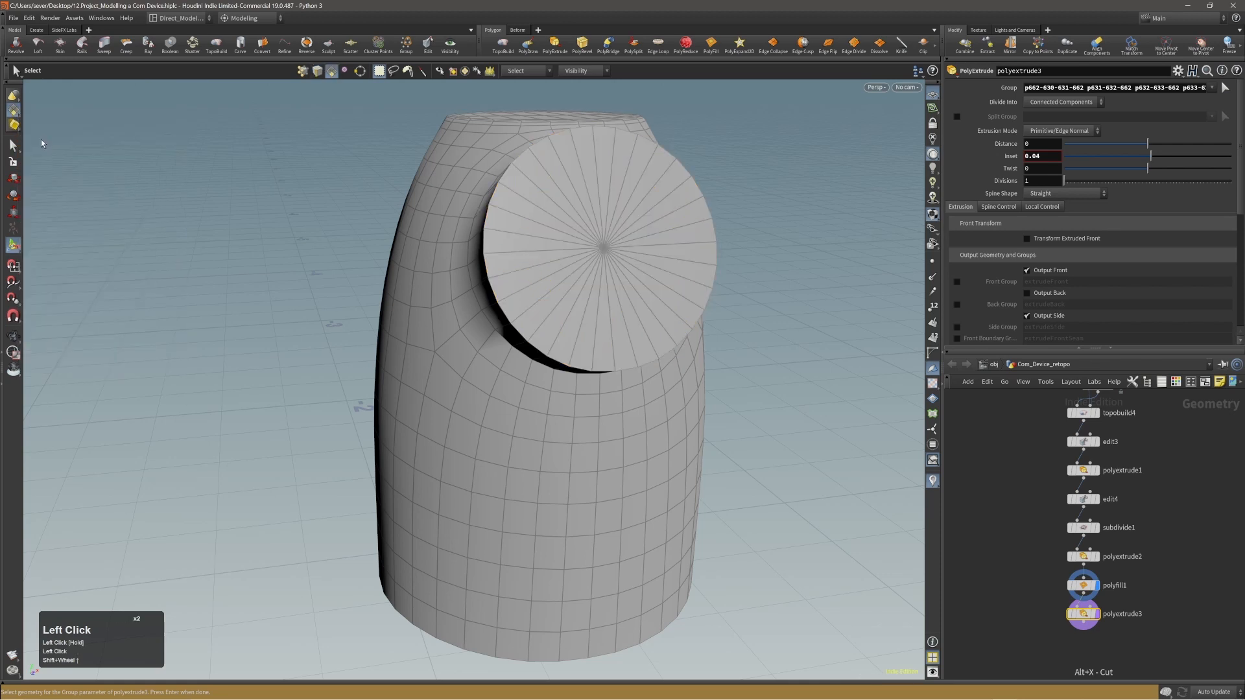
pyautogui.moveTo(603, 220)
pyautogui.keyDown('alt'); pyautogui.mouseDown()
pyautogui.moveTo(644, 217)
pyautogui.moveTo(606, 230)
pyautogui.mouseUp(); pyautogui.keyUp('alt')
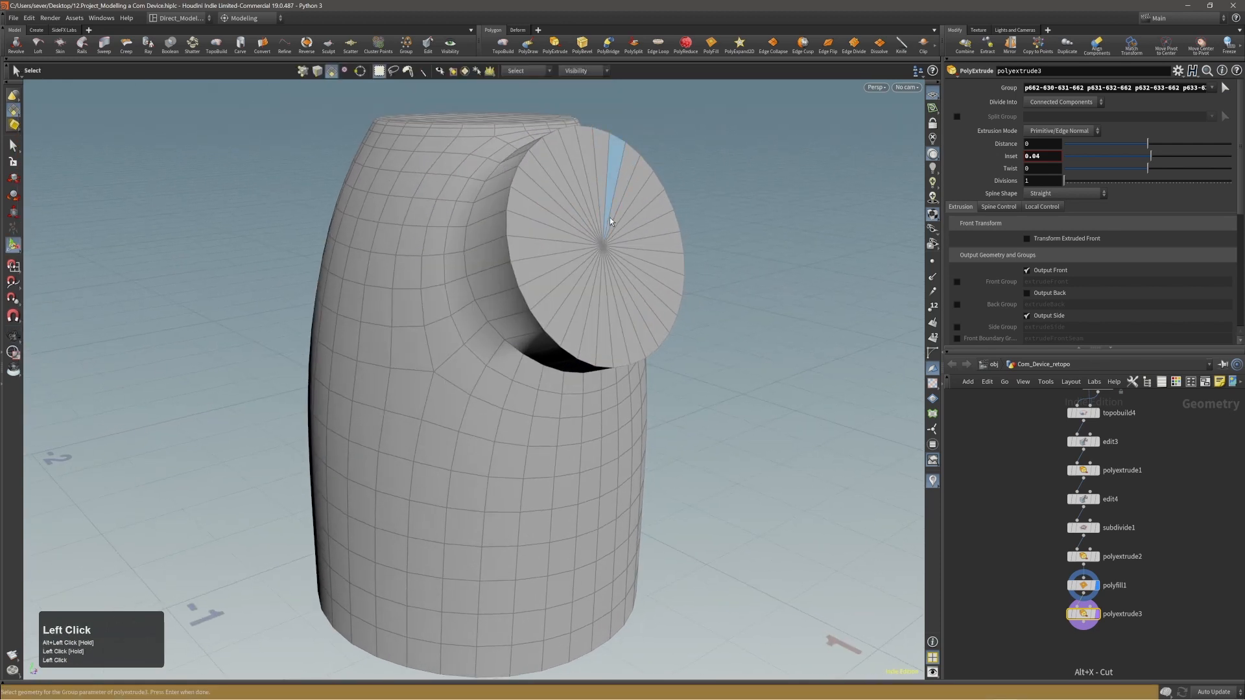
pyautogui.doubleClick(610, 217)
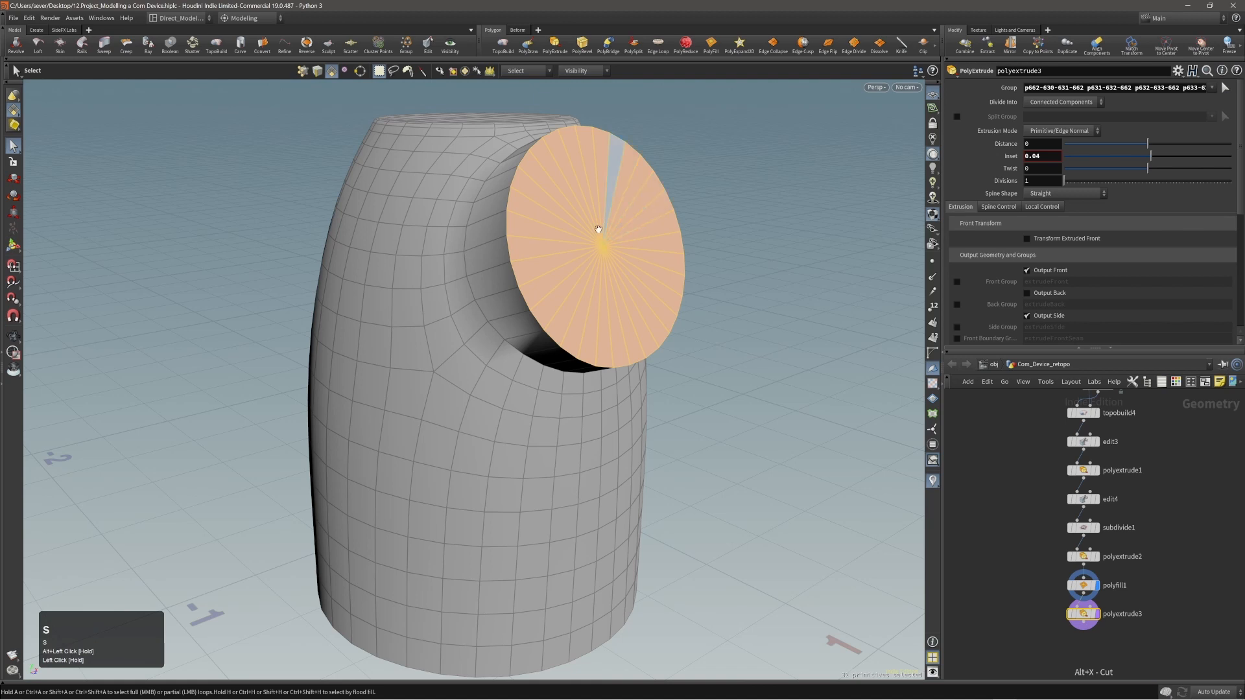
pyautogui.press('Return')
pyautogui.moveTo(596, 222); pyautogui.dragTo(593, 223)
pyautogui.hotkey('ctrl', '`')
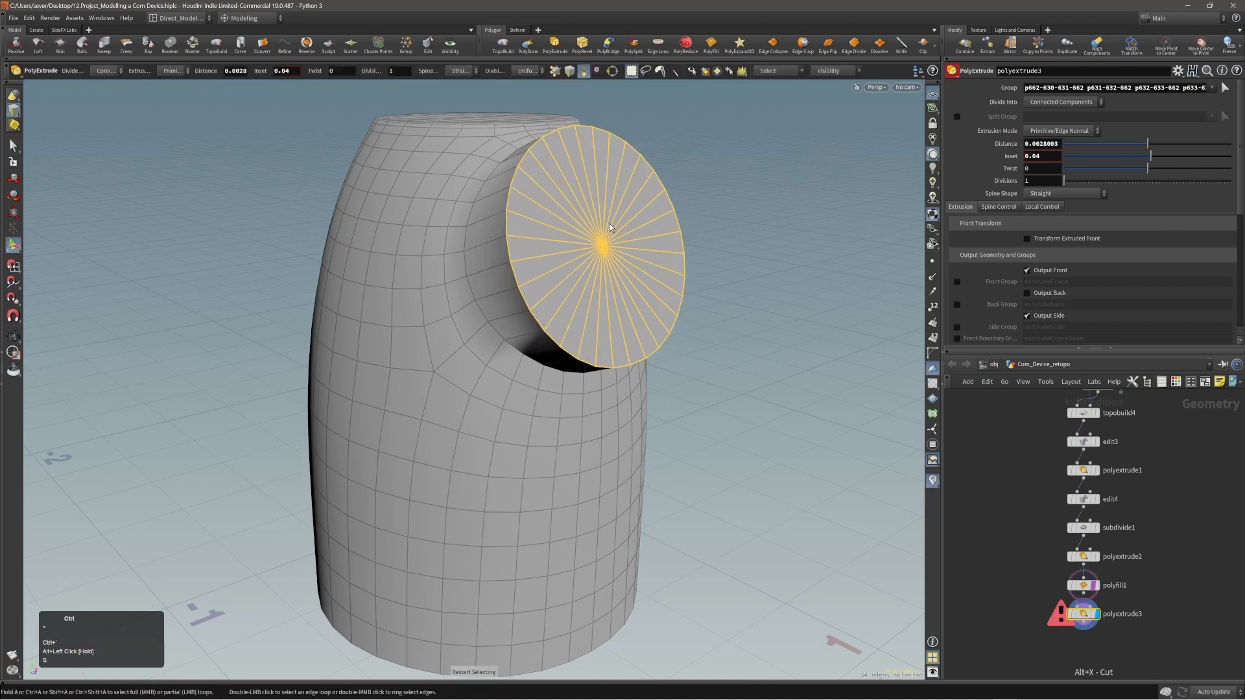
pyautogui.hotkey('shift', '4')
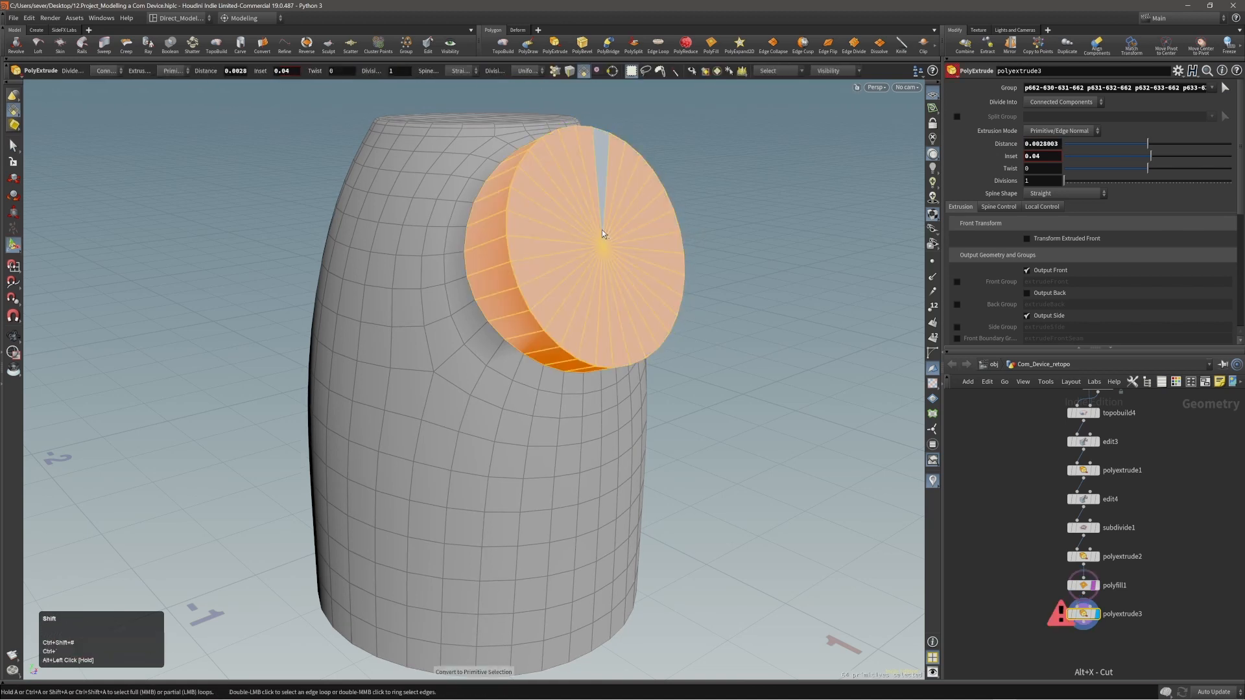
pyautogui.hotkey('shift', 's')
pyautogui.keyDown('alt'); pyautogui.moveTo(634, 229); pyautogui.dragTo(539, 233); pyautogui.keyUp('alt')
pyautogui.press('`')
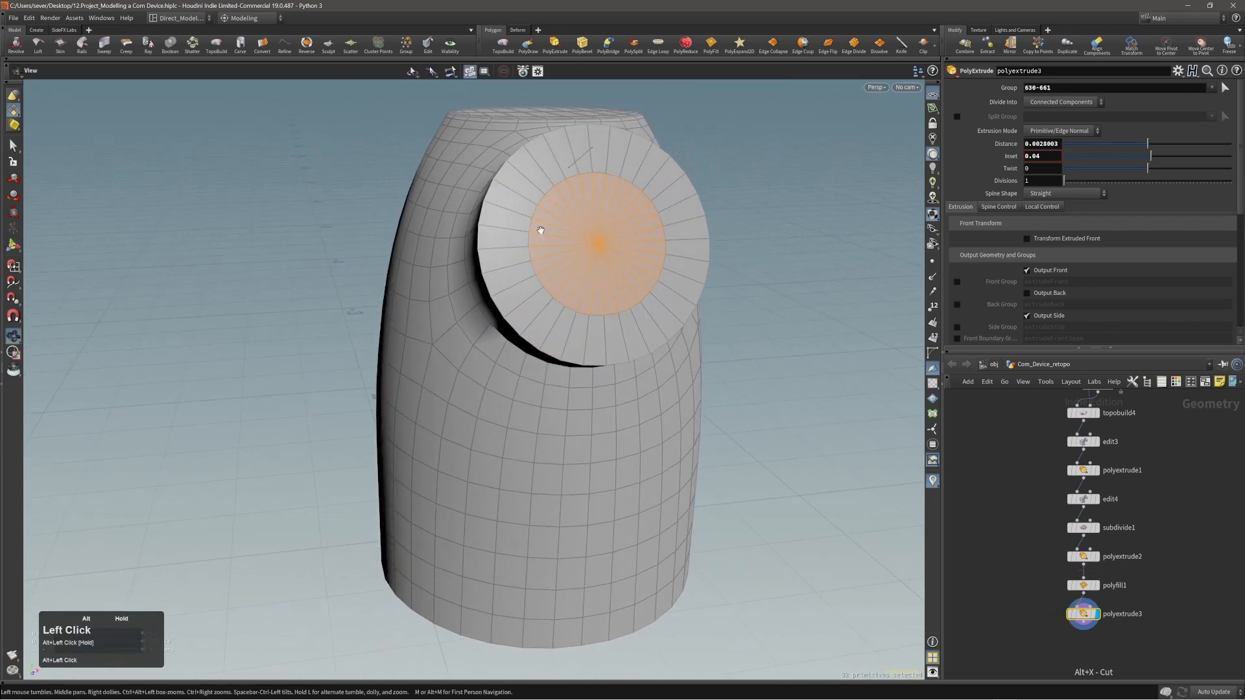
# Adjust the fan cap's inset to 0.06 and inspect it from the front and side.
pyautogui.keyDown('alt'); pyautogui.moveTo(538, 233); pyautogui.dragTo(628, 234, button='right'); pyautogui.keyUp('alt')
pyautogui.keyDown('alt'); pyautogui.moveTo(628, 234); pyautogui.dragTo(707, 239); pyautogui.keyUp('alt')
pyautogui.keyDown('shift'); pyautogui.scroll(1, 772, 247); pyautogui.keyUp('shift')
pyautogui.keyDown('shift'); pyautogui.scroll(3, 772, 246); pyautogui.keyUp('shift')
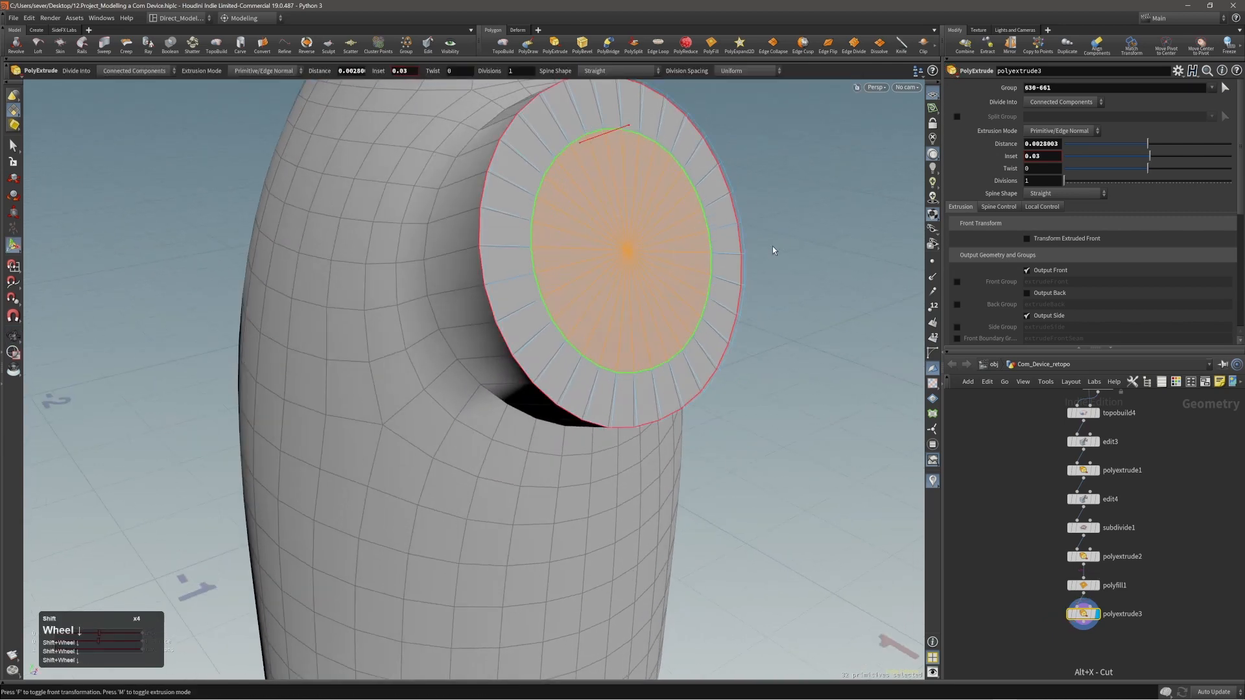
pyautogui.keyDown('shift'); pyautogui.scroll(1, 772, 246); pyautogui.keyUp('shift')
pyautogui.keyDown('alt'); pyautogui.moveTo(772, 246); pyautogui.dragTo(570, 238); pyautogui.keyUp('alt')
pyautogui.keyDown('alt'); pyautogui.moveTo(570, 238); pyautogui.dragTo(609, 253, button='right'); pyautogui.keyUp('alt')
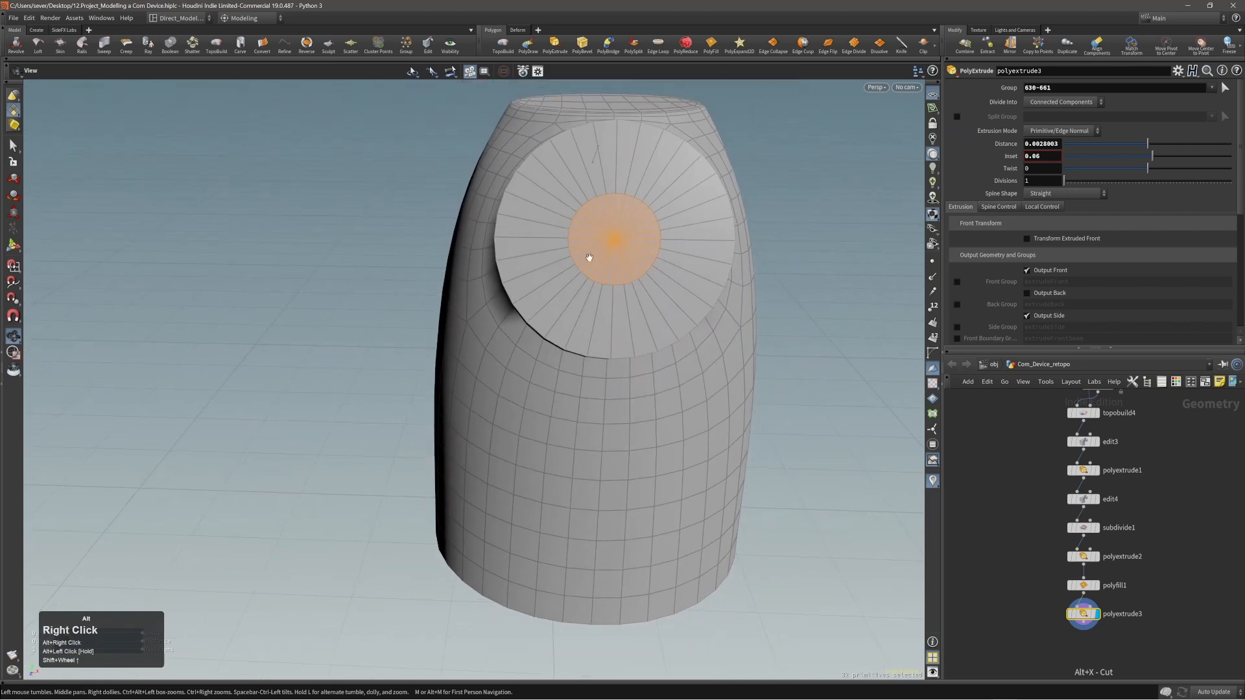
pyautogui.keyDown('alt'); pyautogui.moveTo(610, 253); pyautogui.dragTo(752, 201); pyautogui.keyUp('alt')
# Delete the Subdivide, PolyFill and both PolyExtrude nodes after edit4 to return to the low-poly shell.
pyautogui.moveTo(1115, 632); pyautogui.dragTo(1115, 632)
pyautogui.hotkey('alt', 'x')
pyautogui.moveTo(1043, 575); pyautogui.dragTo(1107, 600)
pyautogui.hotkey('alt', 'x')
pyautogui.moveTo(1022, 538); pyautogui.dragTo(1109, 590)
pyautogui.hotkey('alt', 'x')
pyautogui.hotkey('alt', 'x')
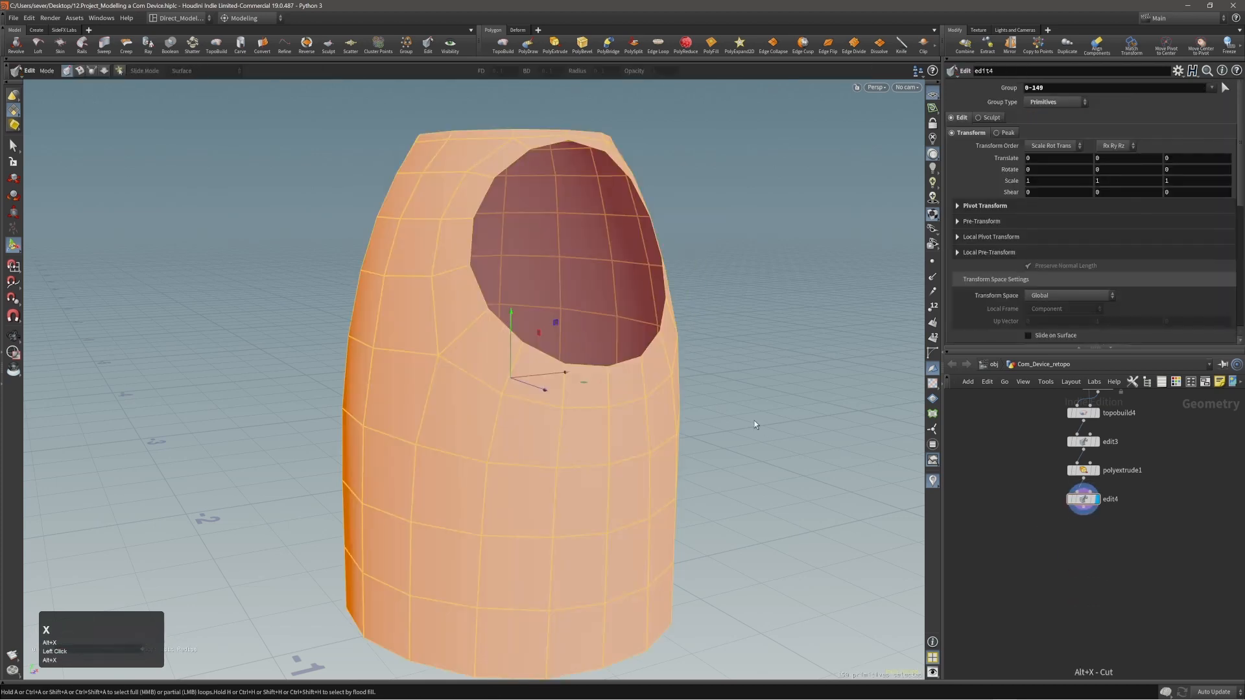
# Select the disc opening's edge loop on the low-poly shell and extrude it outward about 0.044 along local Z with a front transform.
pyautogui.keyDown('alt'); pyautogui.moveTo(753, 420); pyautogui.dragTo(731, 411); pyautogui.keyUp('alt')
pyautogui.keyDown('alt'); pyautogui.moveTo(583, 367); pyautogui.dragTo(575, 370, button='right'); pyautogui.keyUp('alt')
pyautogui.keyDown('alt'); pyautogui.moveTo(576, 369); pyautogui.dragTo(591, 387, button='middle'); pyautogui.keyUp('alt')
pyautogui.hotkey('alt', '2')
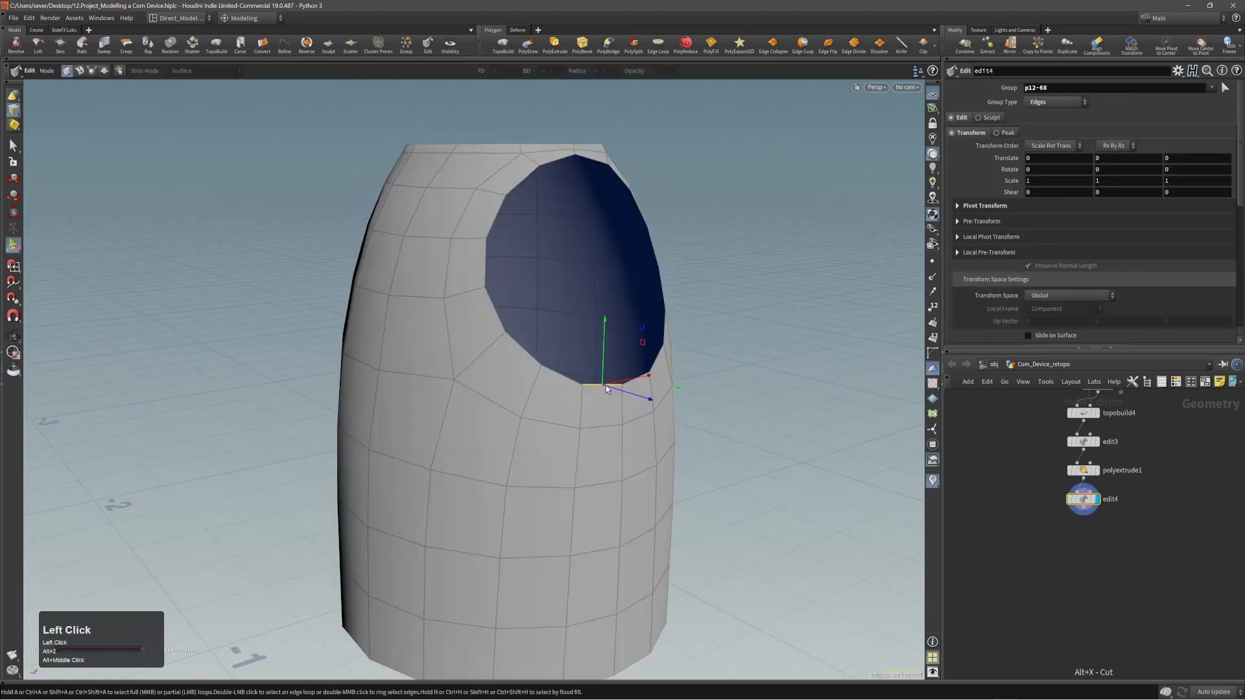
pyautogui.doubleClick(605, 385)
pyautogui.keyDown('alt'); pyautogui.moveTo(605, 386); pyautogui.dragTo(589, 330); pyautogui.keyUp('alt')
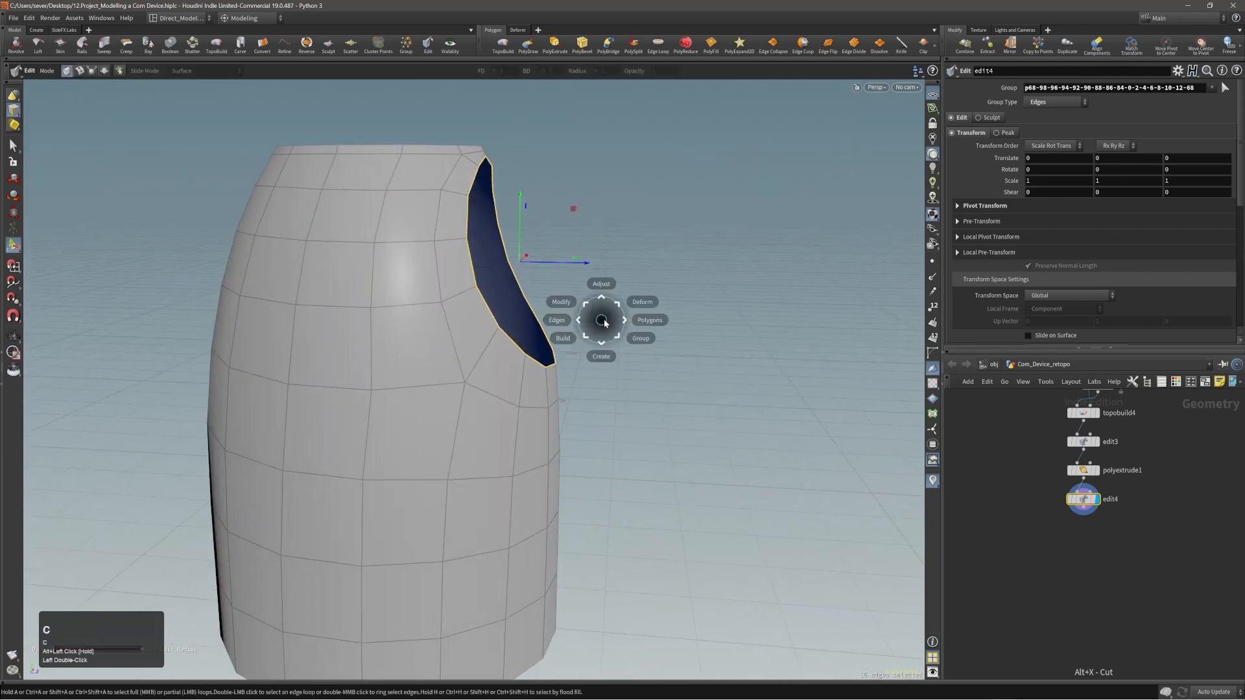
pyautogui.click(611, 319)
pyautogui.click(620, 319)
pyautogui.keyDown('alt'); pyautogui.moveTo(563, 315); pyautogui.dragTo(580, 280, button='right'); pyautogui.keyUp('alt')
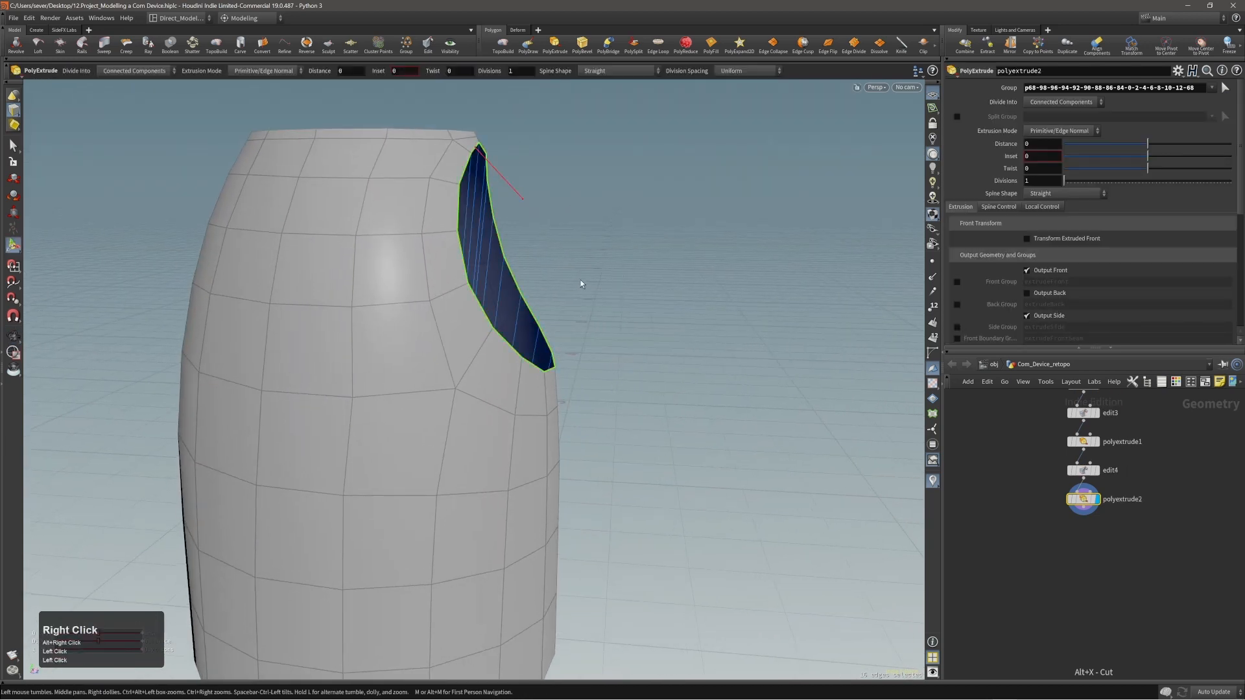
pyautogui.keyDown('alt'); pyautogui.moveTo(581, 283); pyautogui.dragTo(545, 255); pyautogui.keyUp('alt')
pyautogui.moveTo(634, 315); pyautogui.dragTo(692, 305, button='middle')
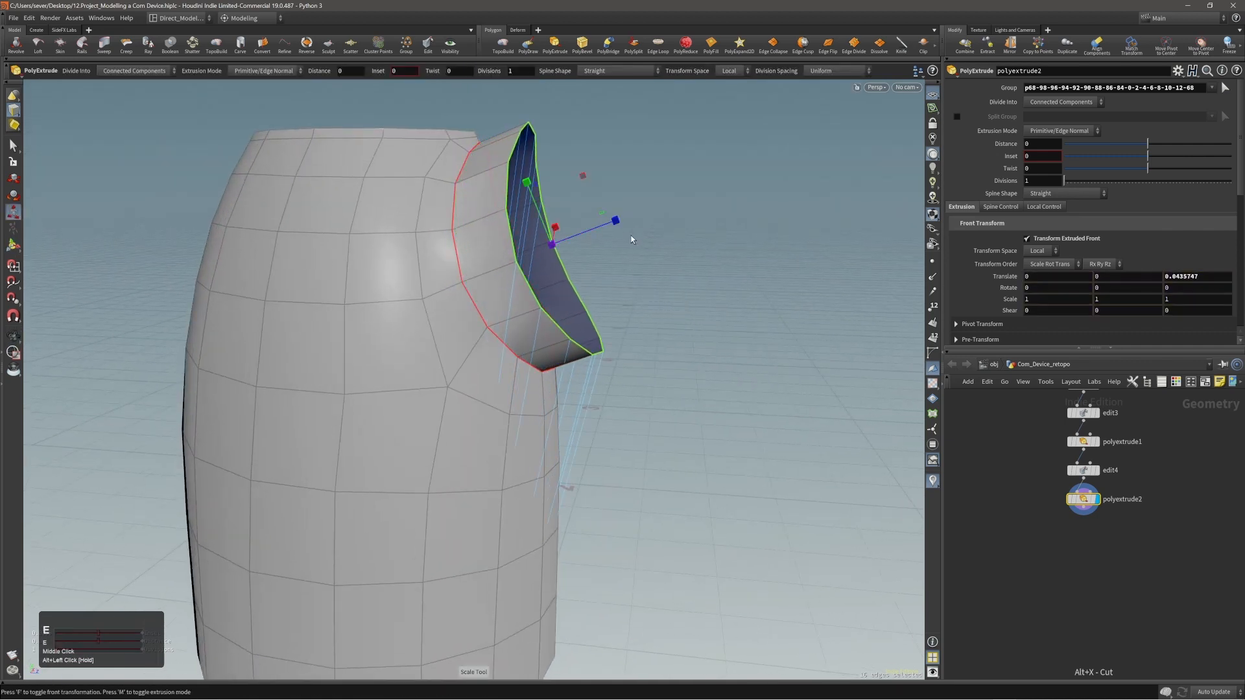
# Flatten the extruded rim along its local Z axis and add an Edit node on its outer edge loop.
pyautogui.moveTo(616, 221); pyautogui.dragTo(359, 307)
pyautogui.keyDown('alt'); pyautogui.moveTo(360, 307); pyautogui.dragTo(256, 314, button='middle'); pyautogui.keyUp('alt')
pyautogui.press('t')
pyautogui.hotkey('shift', 'c')
pyautogui.keyDown('alt'); pyautogui.moveTo(604, 238); pyautogui.dragTo(505, 343); pyautogui.keyUp('alt')
pyautogui.press('t')
pyautogui.hotkey('shift', 'c')
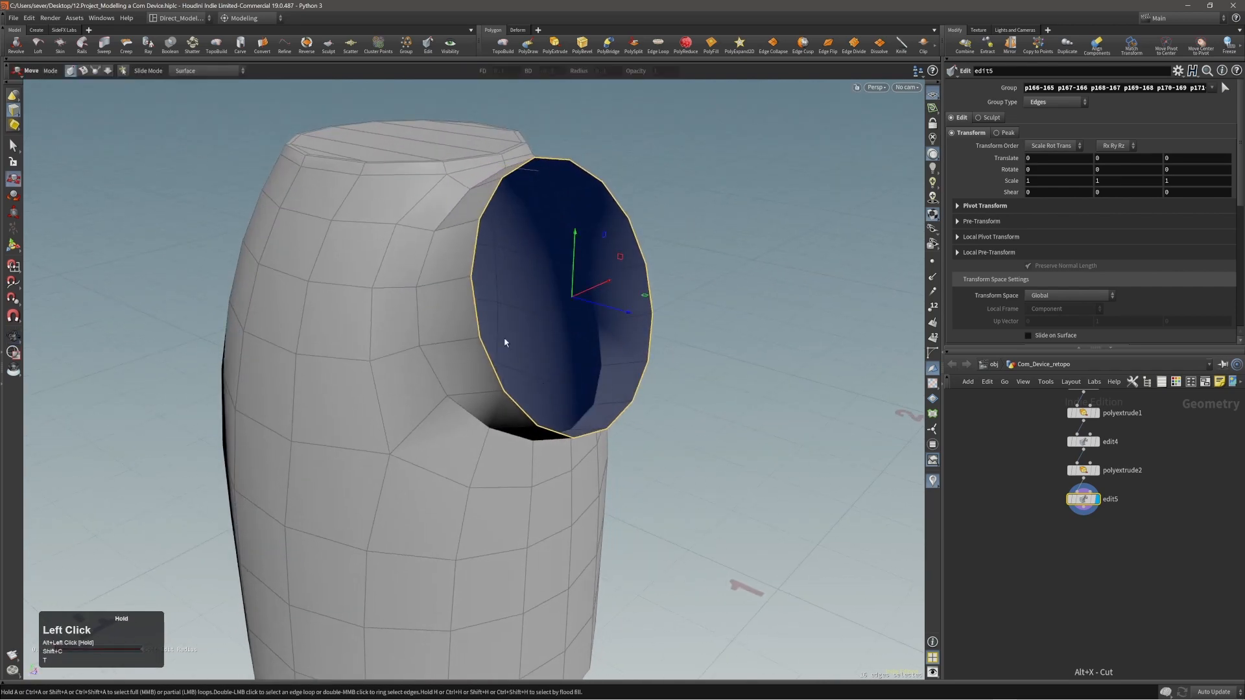
# Close the flattened rim with a PolyFill in Triangle Fan mode and turn off Deform Patch.
pyautogui.keyDown('alt'); pyautogui.moveTo(592, 286); pyautogui.dragTo(617, 278); pyautogui.keyUp('alt')
pyautogui.press('c')
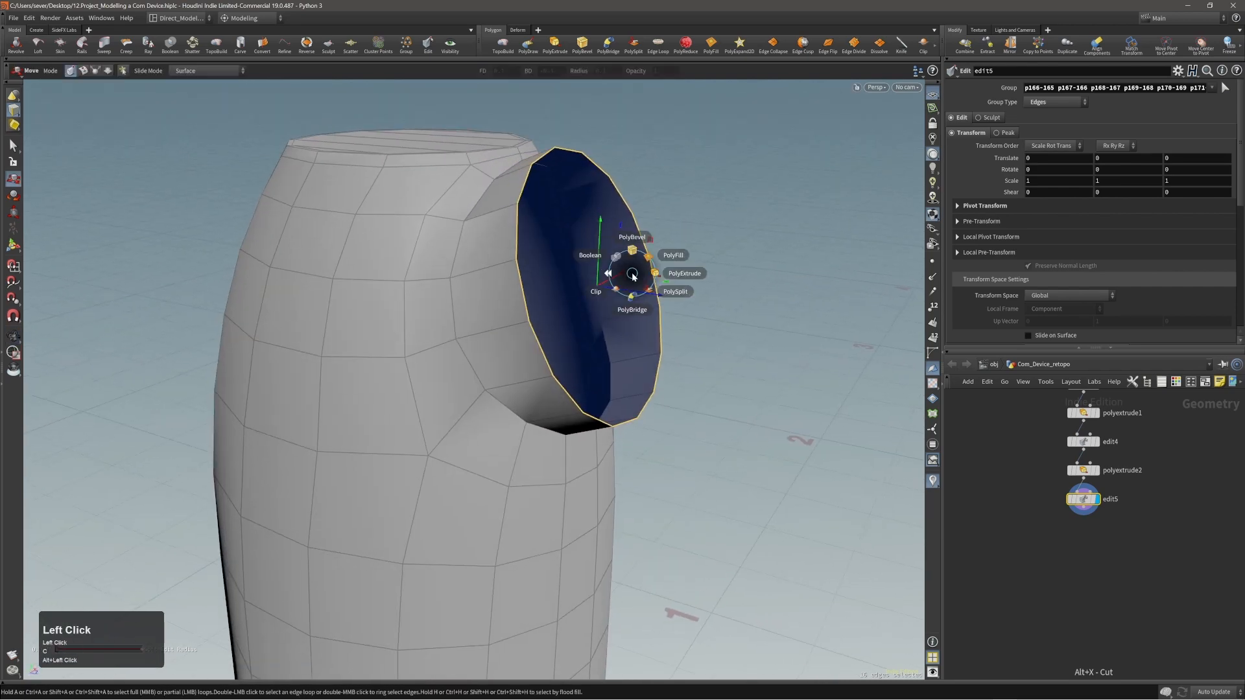
pyautogui.click(645, 266)
pyautogui.keyDown('alt'); pyautogui.moveTo(667, 270); pyautogui.dragTo(830, 220); pyautogui.keyUp('alt')
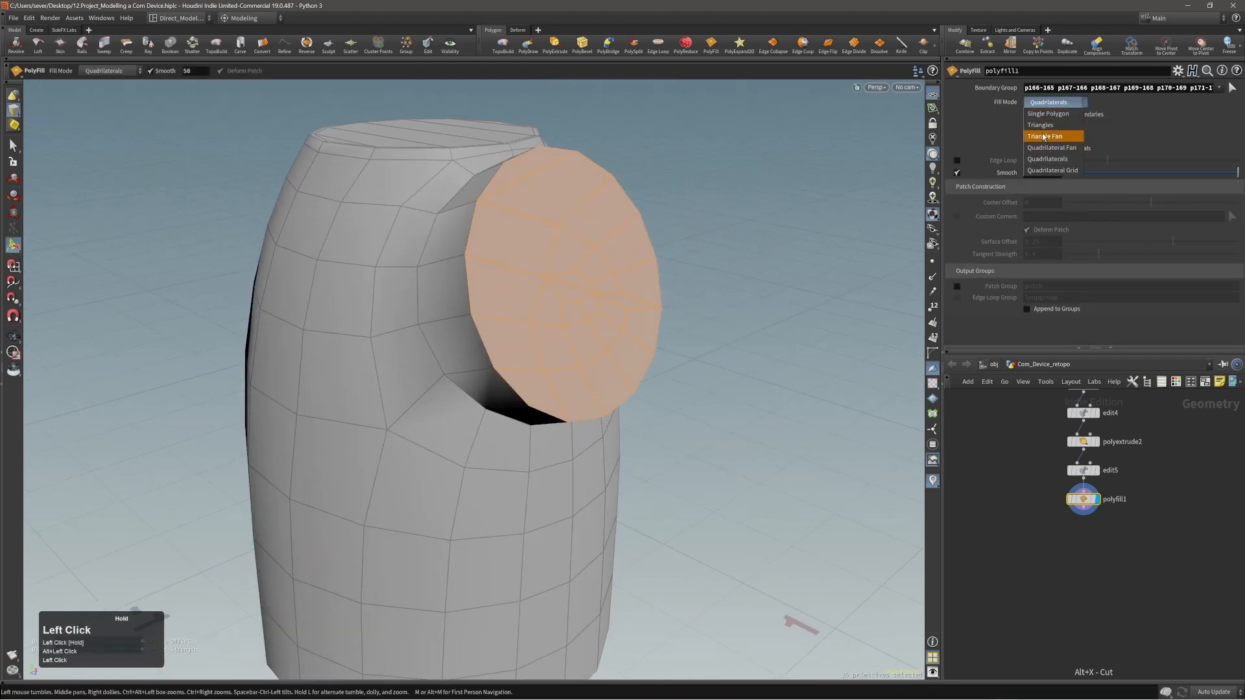
pyautogui.click(1043, 136)
pyautogui.click(1028, 231)
# Try a PolyExtrude with an inset of 0.01 on the fan cap's edges, and delete that node.
pyautogui.keyDown('alt'); pyautogui.moveTo(441, 246); pyautogui.dragTo(528, 217); pyautogui.keyUp('alt')
pyautogui.press('c')
pyautogui.click(569, 226)
pyautogui.click(593, 226)
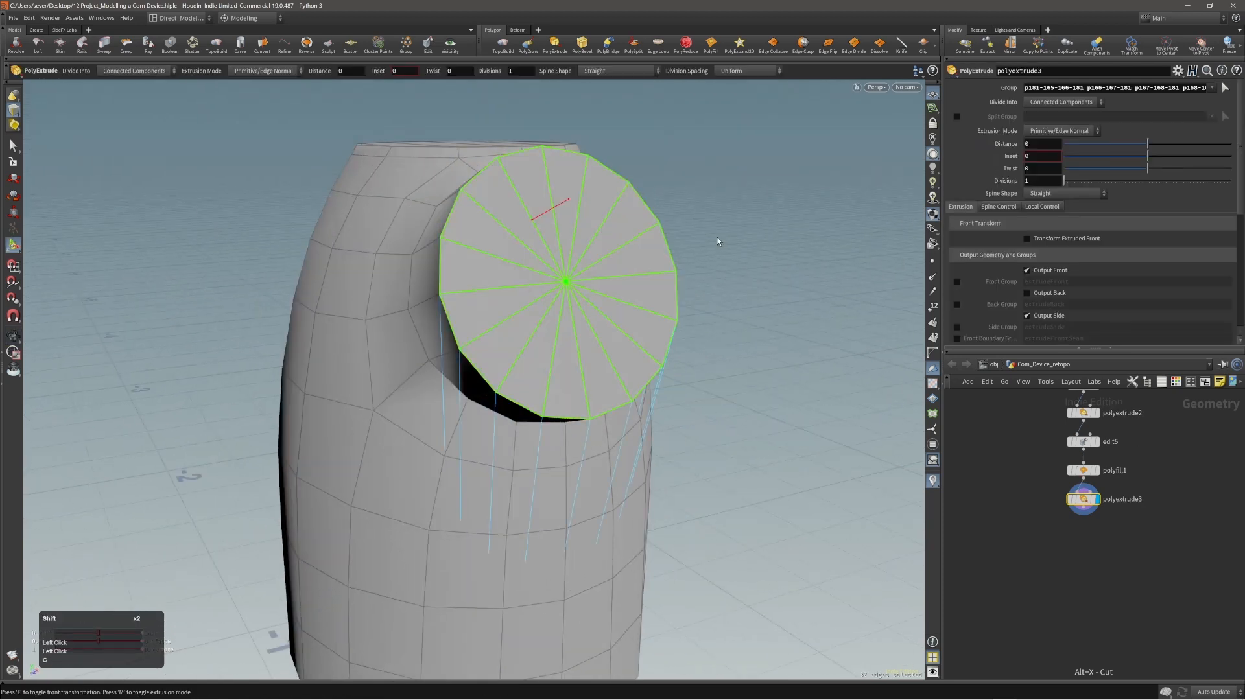
pyautogui.keyDown('shift'); pyautogui.scroll(1, 717, 237); pyautogui.keyUp('shift')
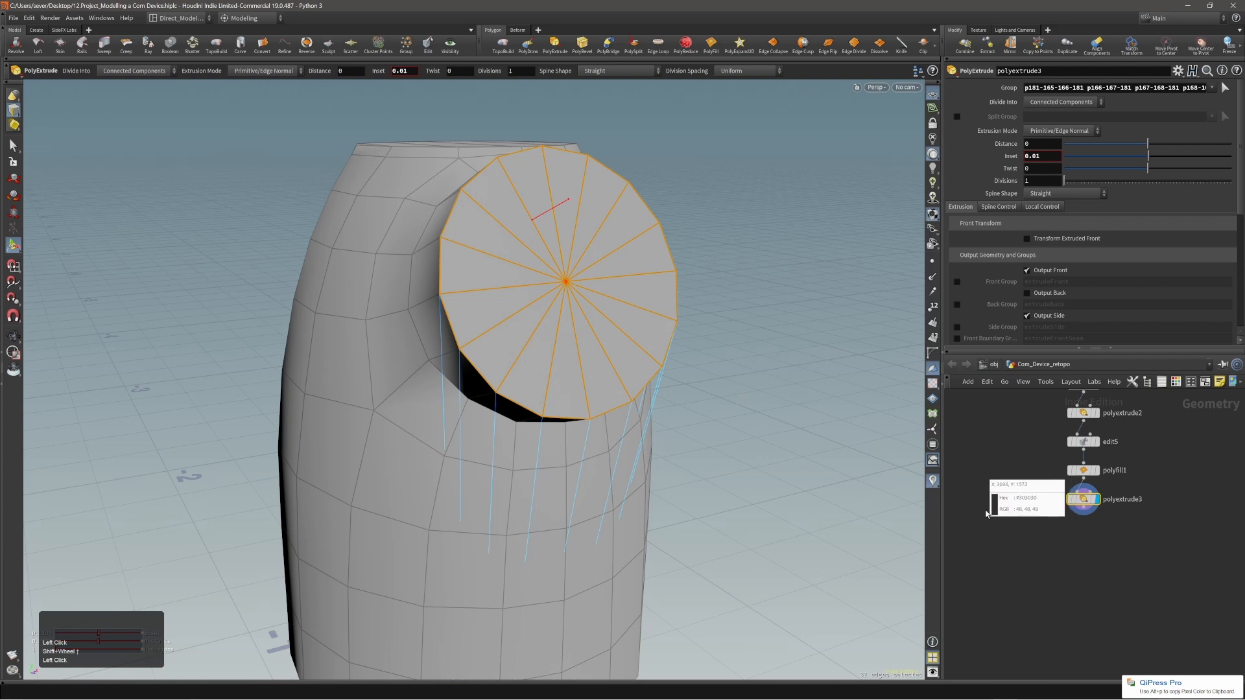
pyautogui.moveTo(1025, 493); pyautogui.dragTo(1078, 510)
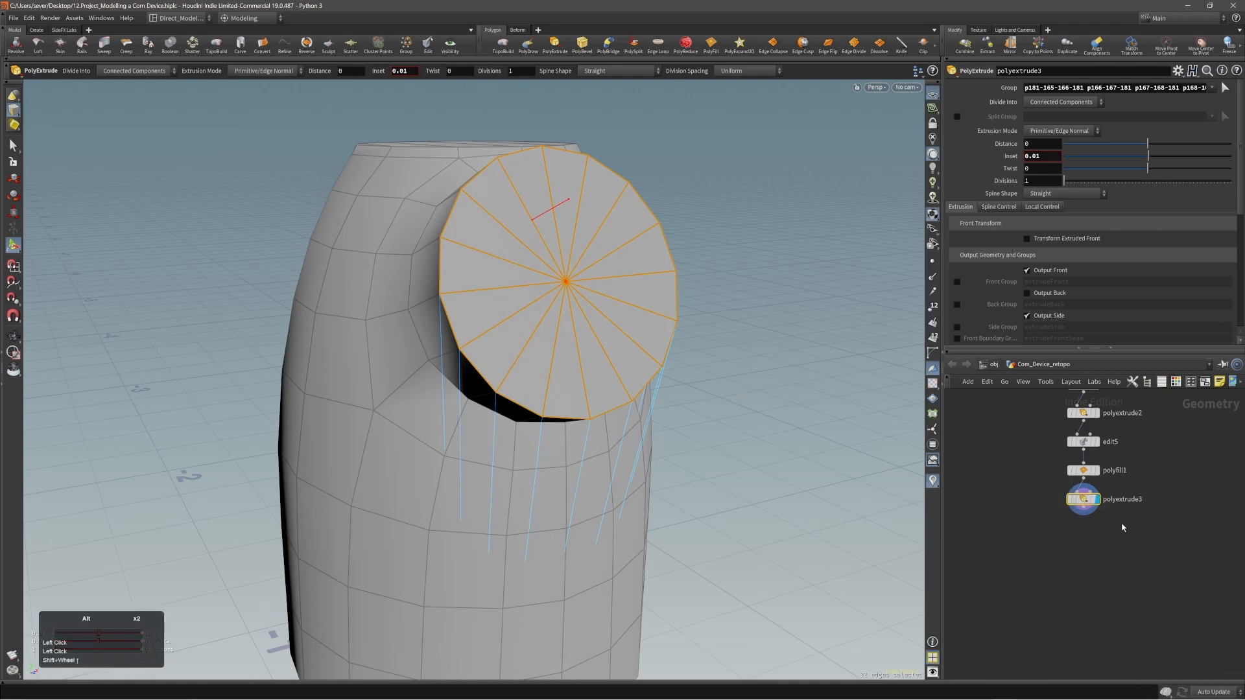
pyautogui.hotkey('alt', 'x')
# Select all of the fan cap's faces and extrude them with an inset of 0.04.
pyautogui.keyDown('alt'); pyautogui.moveTo(545, 305); pyautogui.dragTo(601, 302, button='middle'); pyautogui.keyUp('alt')
pyautogui.keyDown('alt'); pyautogui.moveTo(601, 302); pyautogui.dragTo(626, 267, button='right'); pyautogui.keyUp('alt')
pyautogui.keyDown('alt'); pyautogui.moveTo(626, 267); pyautogui.dragTo(565, 276, button='middle'); pyautogui.keyUp('alt')
pyautogui.press('c')
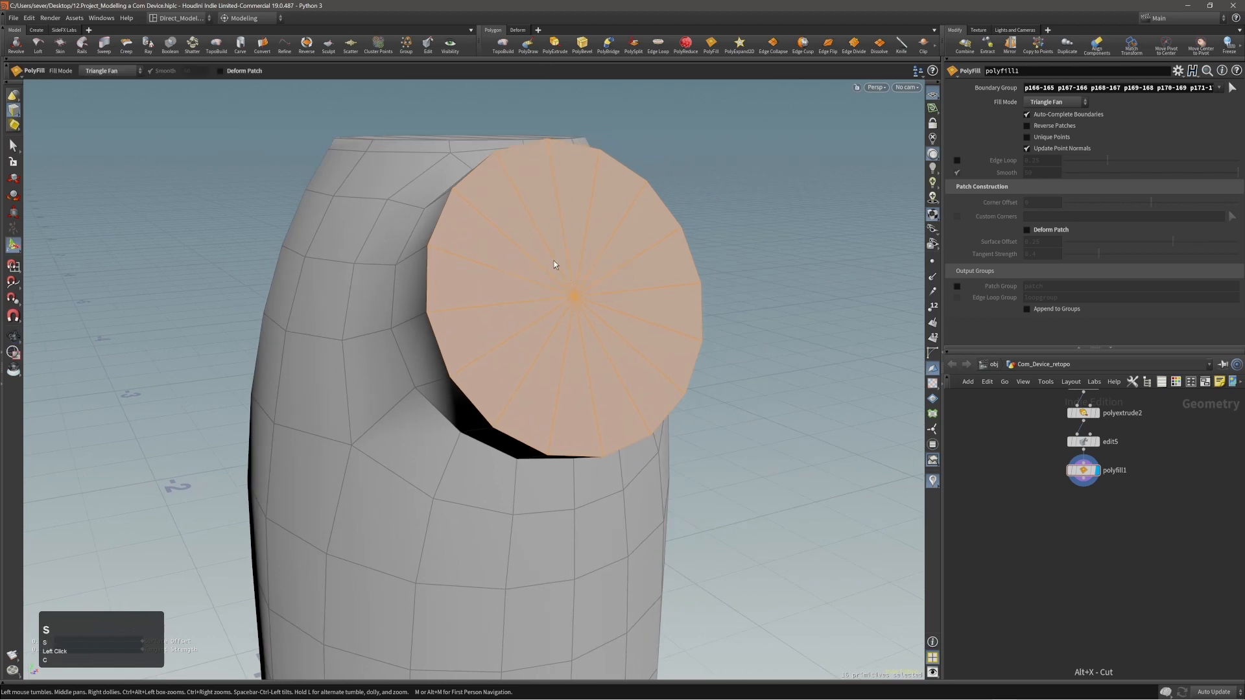
pyautogui.press('s')
pyautogui.press('F5')
pyautogui.click(556, 261)
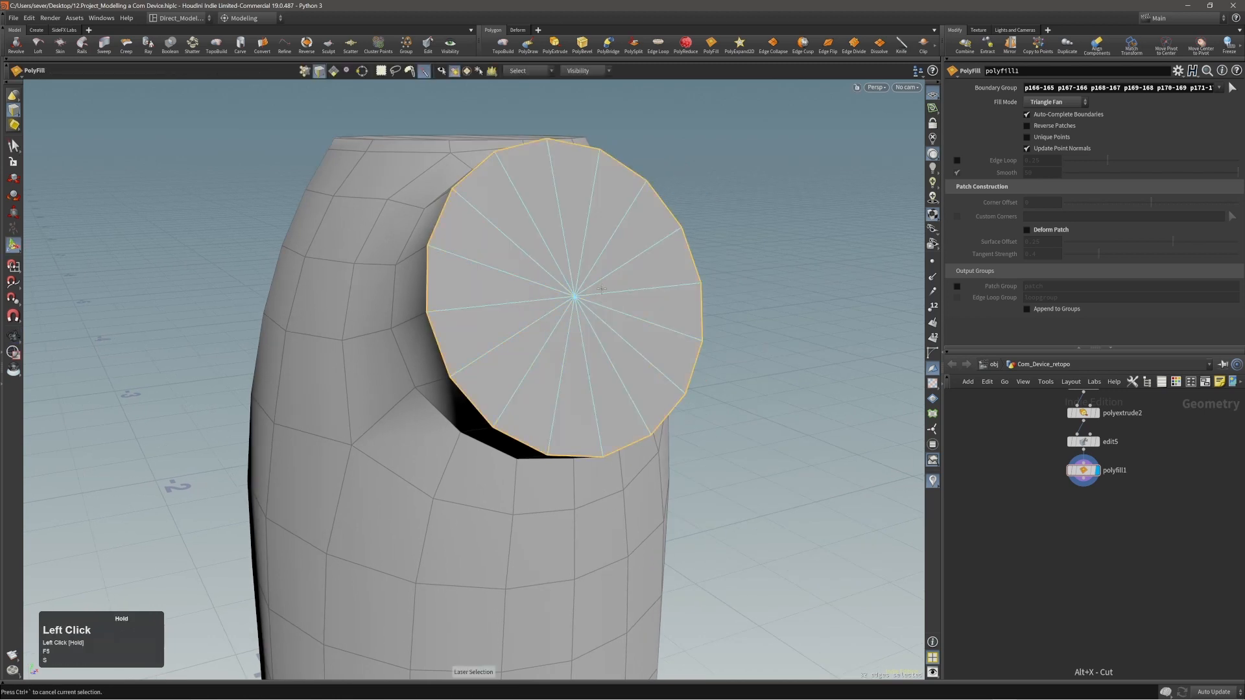
pyautogui.press('3')
pyautogui.click(601, 273)
pyautogui.press('c')
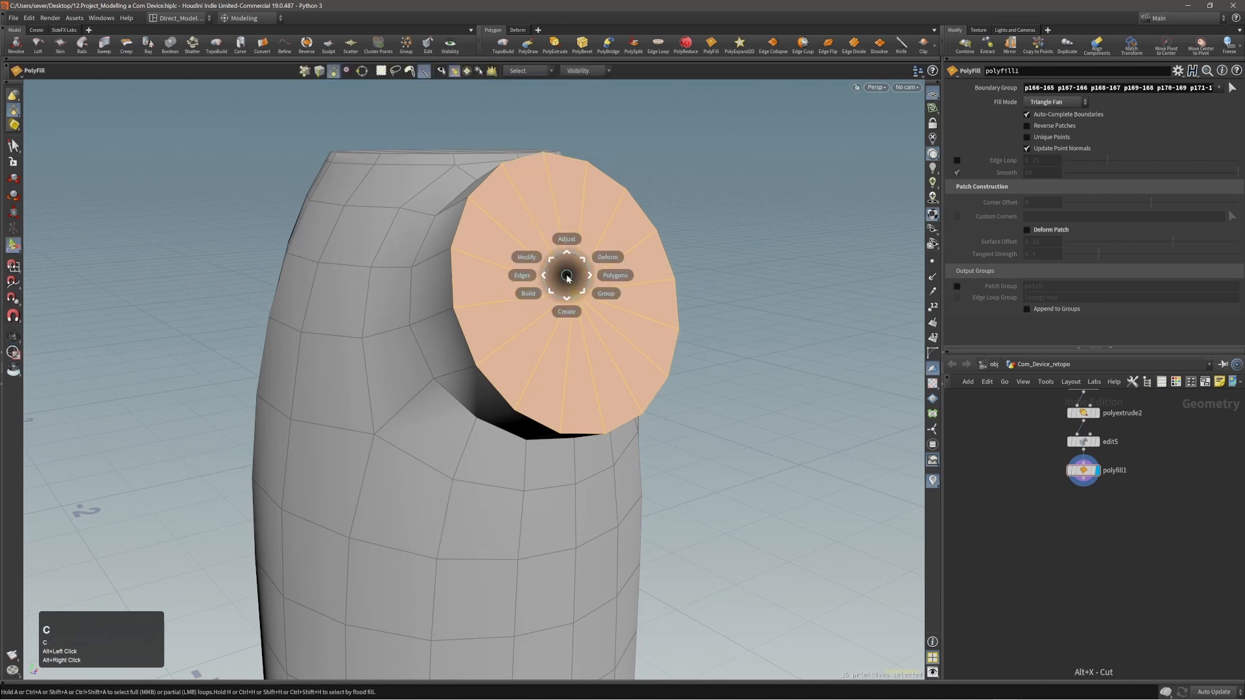
pyautogui.click(593, 271)
pyautogui.keyDown('shift'); pyautogui.scroll(2, 655, 279); pyautogui.keyUp('shift')
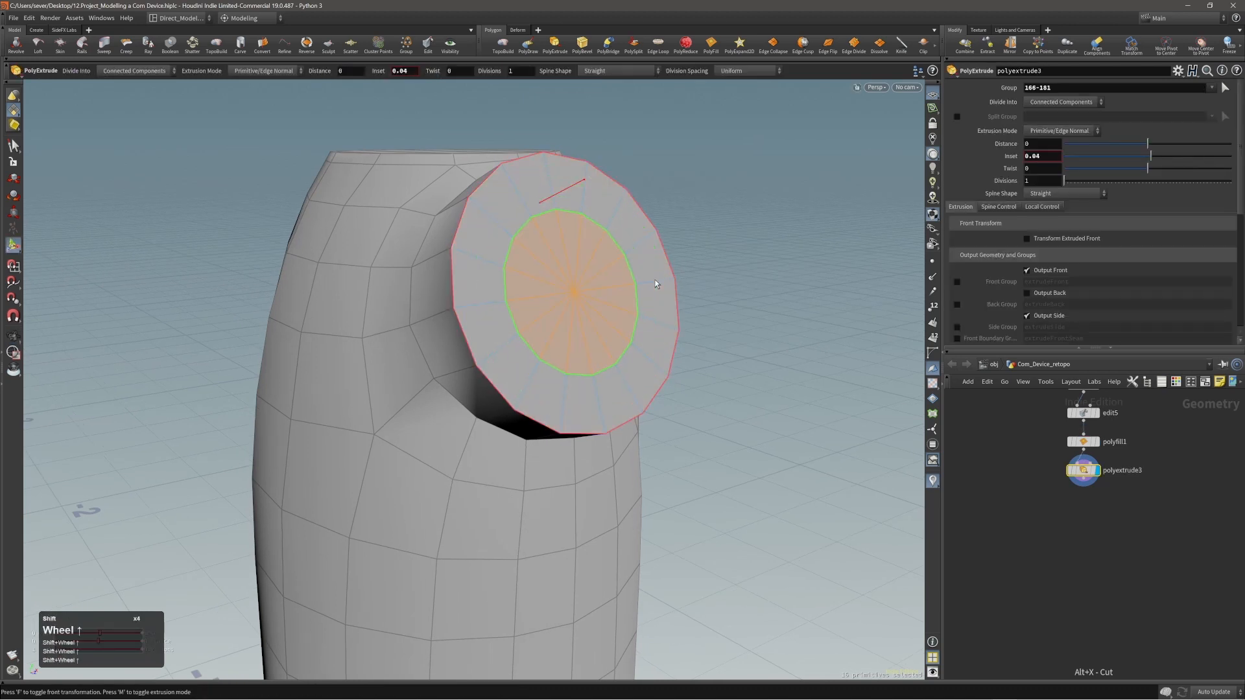
# Extrude the cap's inset center faces inward to form a round recess.
pyautogui.moveTo(602, 283)
pyautogui.keyDown('alt'); pyautogui.mouseDown()
pyautogui.moveTo(494, 304)
pyautogui.moveTo(588, 287)
pyautogui.mouseUp(); pyautogui.keyUp('alt')
pyautogui.keyDown('alt'); pyautogui.moveTo(587, 287); pyautogui.dragTo(600, 280, button='right'); pyautogui.keyUp('alt')
pyautogui.keyDown('alt'); pyautogui.moveTo(600, 278); pyautogui.dragTo(607, 267, button='middle'); pyautogui.keyUp('alt')
pyautogui.press('q')
pyautogui.moveTo(733, 293); pyautogui.dragTo(634, 228)
# Select the recess's outer rim edge loop and bevel it round by about 0.0033 with 2 divisions.
pyautogui.press('2')
pyautogui.doubleClick(616, 256)
pyautogui.press('c')
pyautogui.click(625, 242)
pyautogui.click(625, 235)
pyautogui.scroll(1, 634, 228)
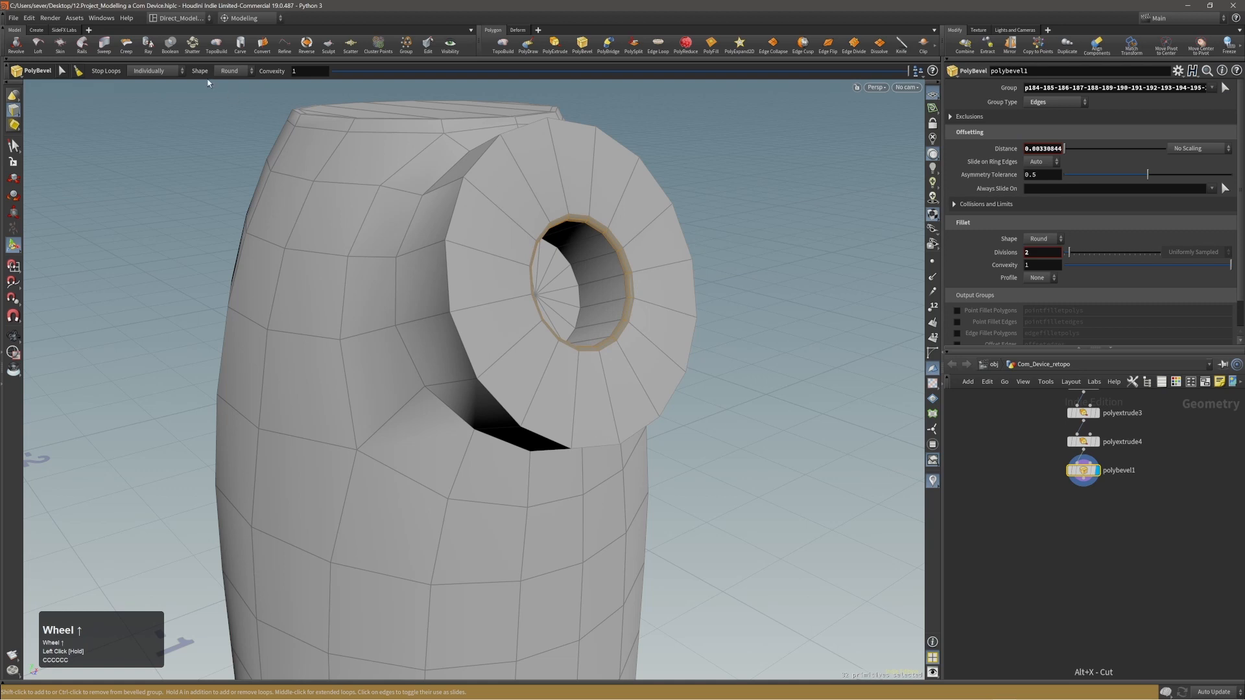
# Set the recess rim bevel's shape to Crease and add the disc's entire outer rim edge loop to the same bevel.
pyautogui.click(228, 105)
pyautogui.keyDown('alt'); pyautogui.moveTo(457, 234); pyautogui.dragTo(453, 225, button='right'); pyautogui.keyUp('alt')
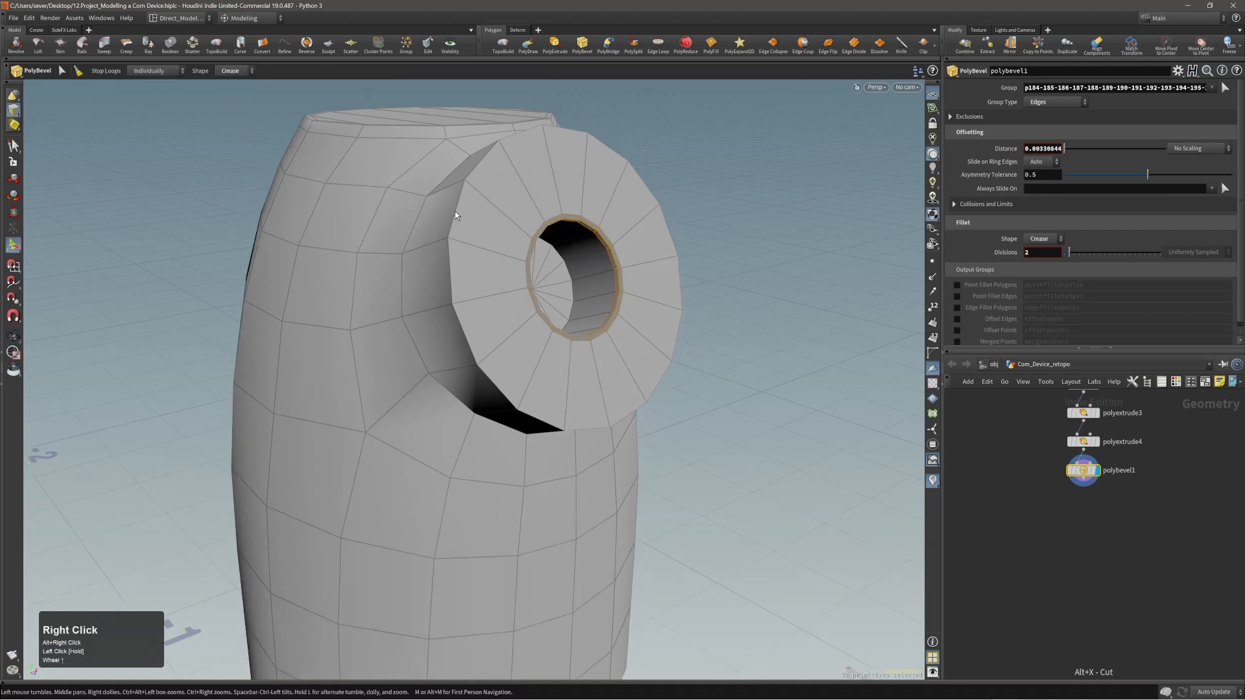
pyautogui.keyDown('shift'); pyautogui.click(457, 211); pyautogui.keyUp('shift')
pyautogui.hotkey('shift', 'a')
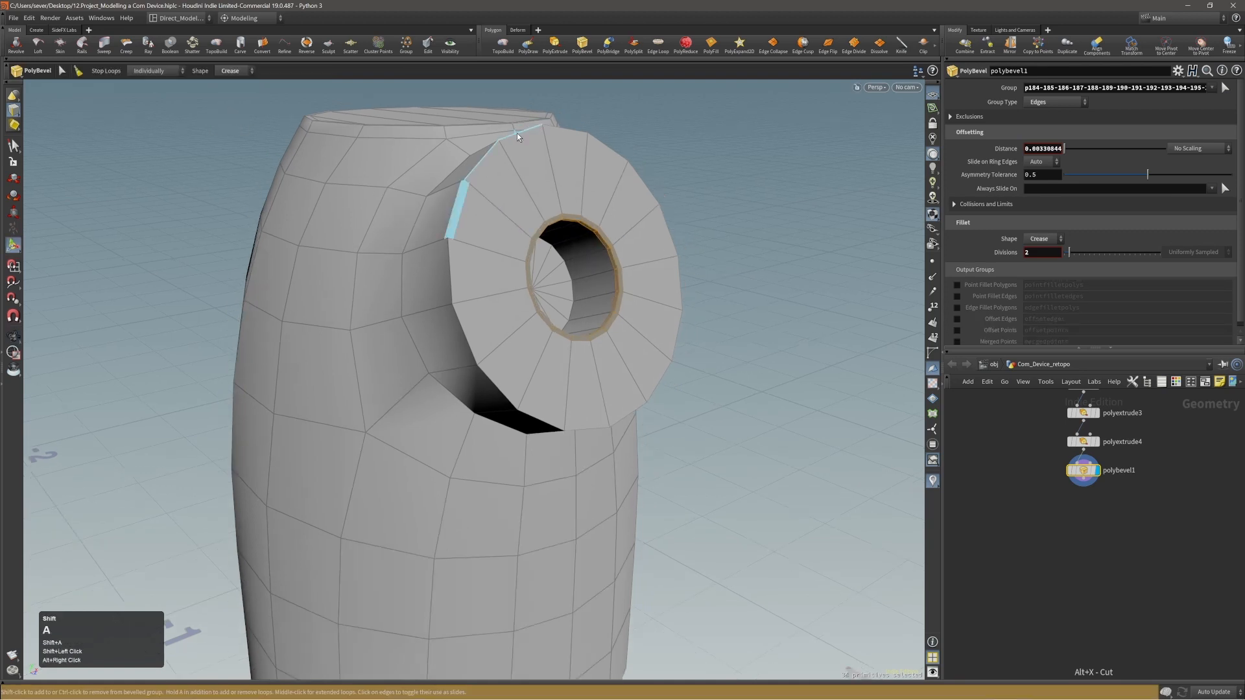
pyautogui.keyDown('shift'); pyautogui.click(516, 134); pyautogui.keyUp('shift')
pyautogui.keyDown('alt'); pyautogui.moveTo(559, 170); pyautogui.dragTo(528, 198); pyautogui.keyUp('alt')
pyautogui.hotkey('ctrl', 'z')
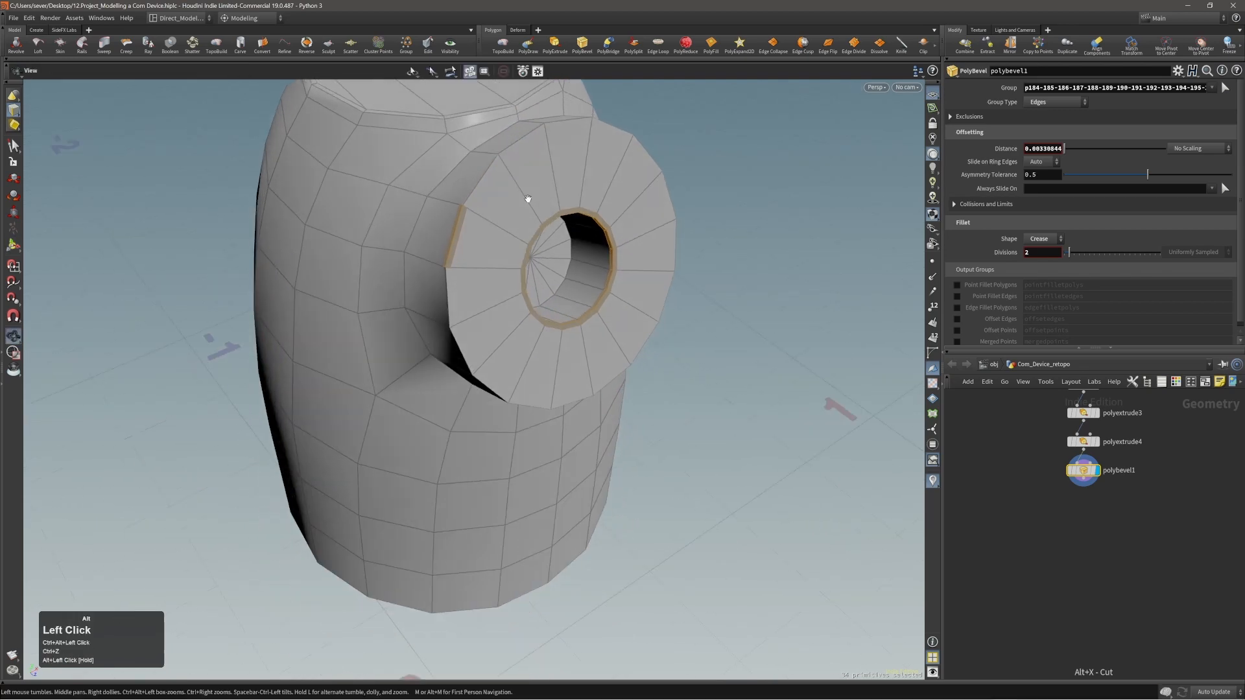
pyautogui.keyDown('shift'); pyautogui.click(483, 182); pyautogui.keyUp('shift')
pyautogui.keyDown('shift'); pyautogui.click(571, 120); pyautogui.keyUp('shift')
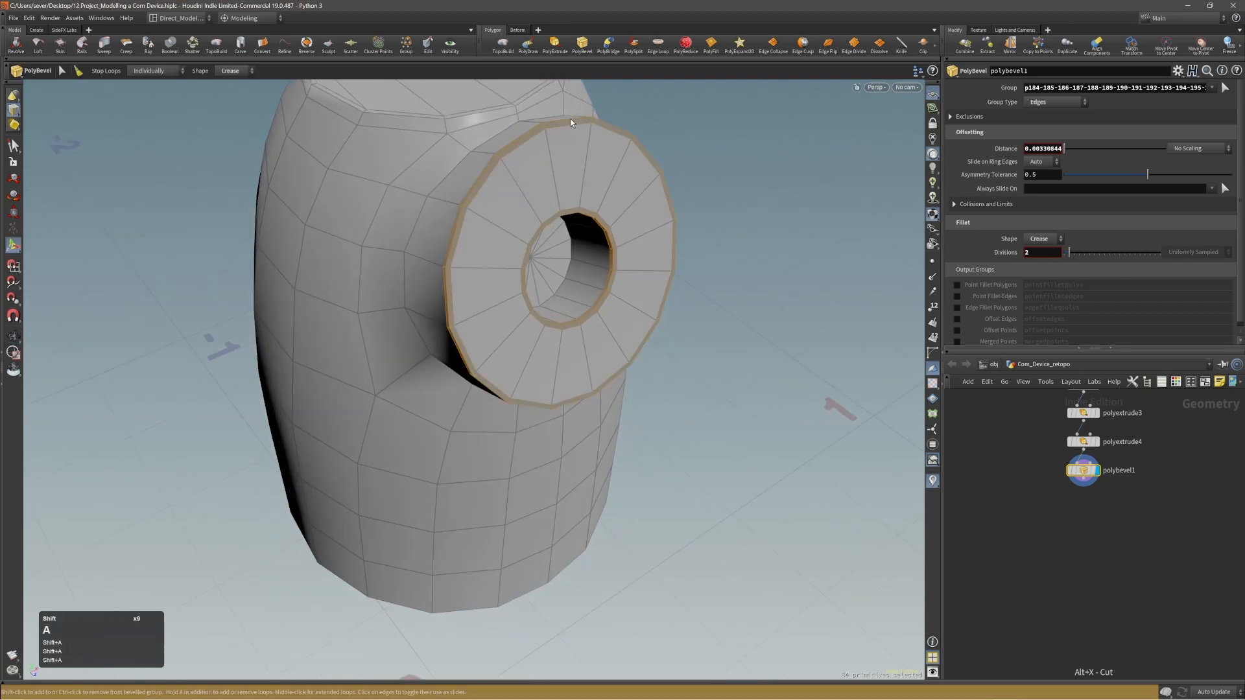
pyautogui.keyDown('alt'); pyautogui.moveTo(570, 120); pyautogui.dragTo(616, 122); pyautogui.keyUp('alt')
pyautogui.keyDown('alt'); pyautogui.moveTo(615, 122); pyautogui.dragTo(531, 167, button='right'); pyautogui.keyUp('alt')
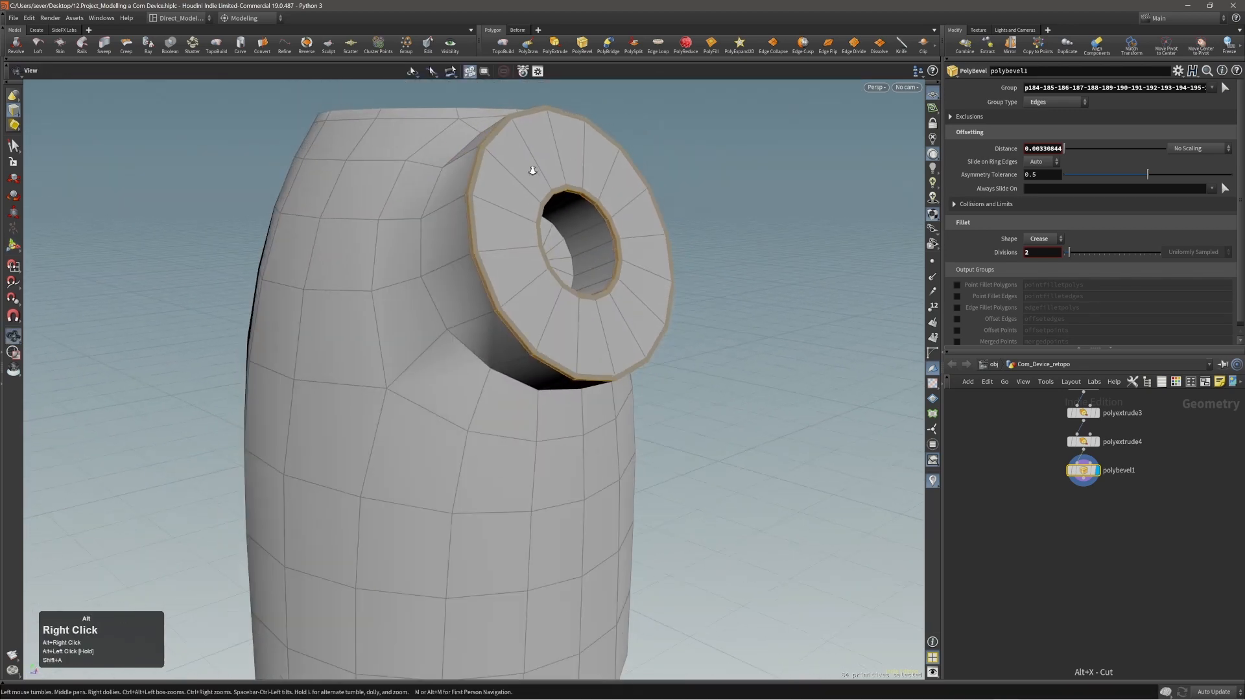
# Bevel the edge loop where the disc's neck meets the body round by about 0.0045 with 3 divisions.
pyautogui.keyDown('alt'); pyautogui.moveTo(531, 167); pyautogui.dragTo(500, 227); pyautogui.keyUp('alt')
pyautogui.keyDown('alt'); pyautogui.moveTo(500, 227); pyautogui.dragTo(453, 211, button='right'); pyautogui.keyUp('alt')
pyautogui.press('2')
pyautogui.click(458, 219)
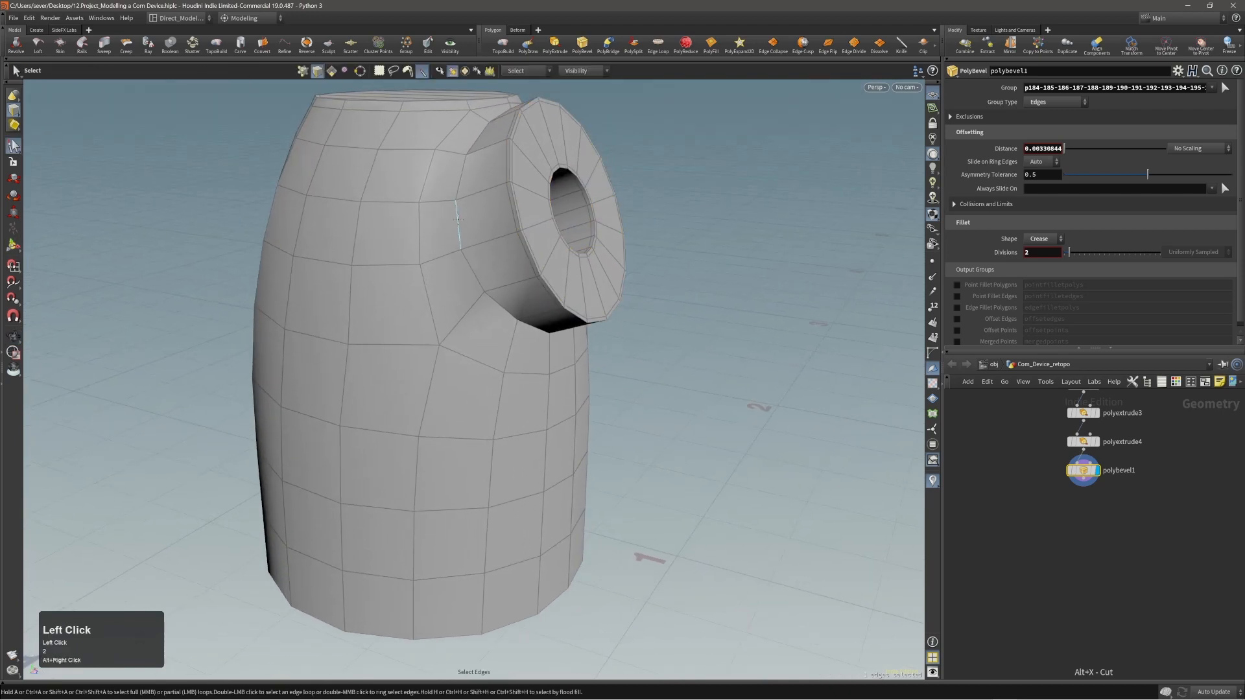
pyautogui.keyDown('alt'); pyautogui.moveTo(493, 300); pyautogui.dragTo(502, 228); pyautogui.keyUp('alt')
pyautogui.press('q')
pyautogui.scroll(2, 489, 206)
pyautogui.press('alt')
pyautogui.press('alt')
pyautogui.keyDown('alt'); pyautogui.moveTo(503, 229); pyautogui.dragTo(454, 198, button='right'); pyautogui.keyUp('alt')
pyautogui.keyDown('alt'); pyautogui.moveTo(615, 315); pyautogui.dragTo(500, 311, button='right'); pyautogui.keyUp('alt')
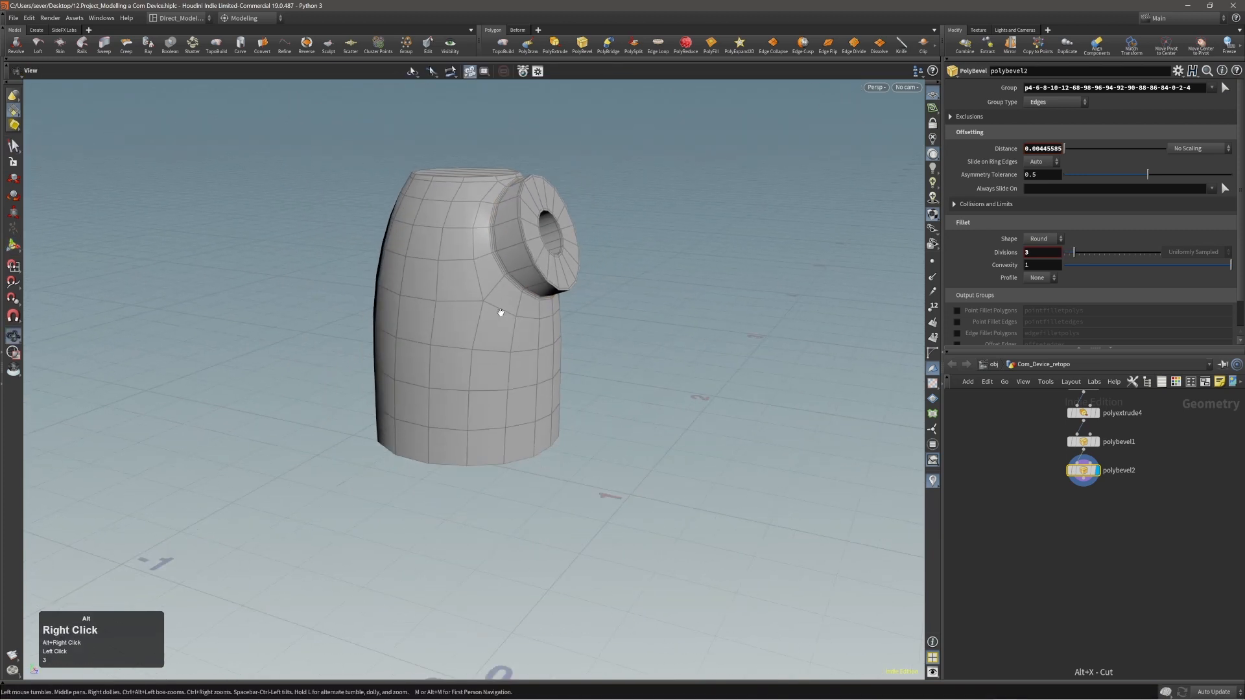
pyautogui.doubleClick(483, 331)
pyautogui.press('c')
pyautogui.click(474, 330)
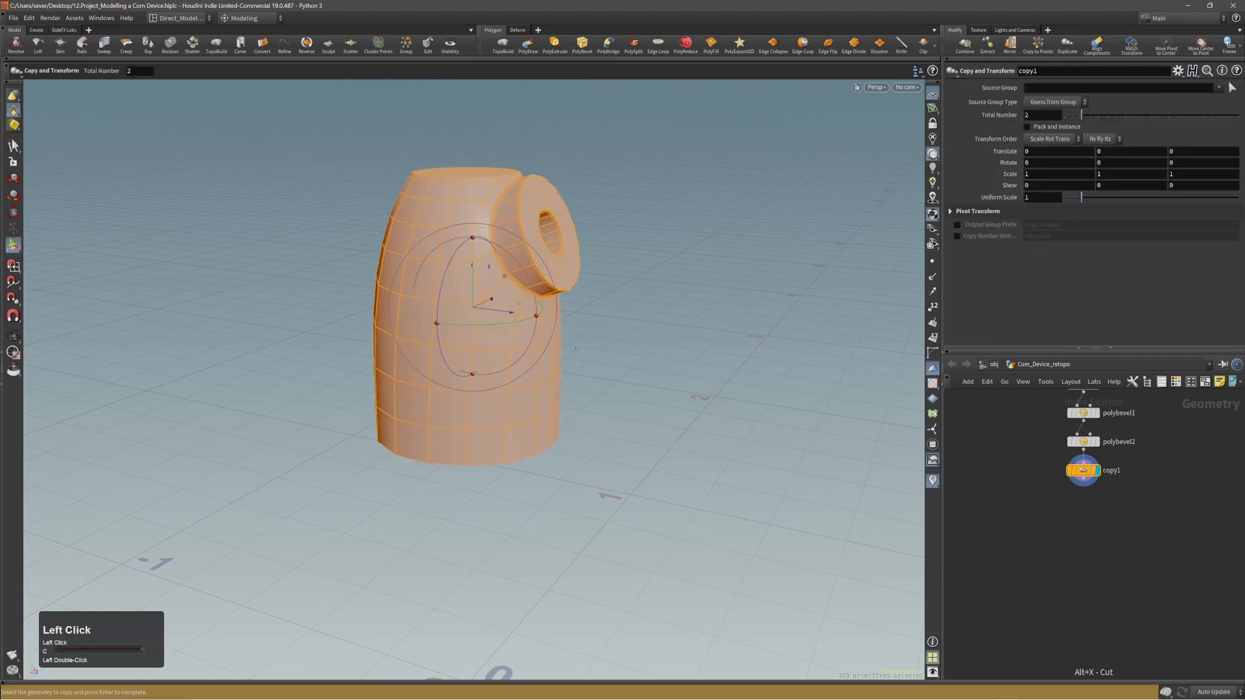
pyautogui.hotkey('ctrl', 'z')
pyautogui.press('Escape')
# Select all faces of the model, subdivide them with a depth of 1, and hide the wireframe.
pyautogui.doubleClick(512, 353)
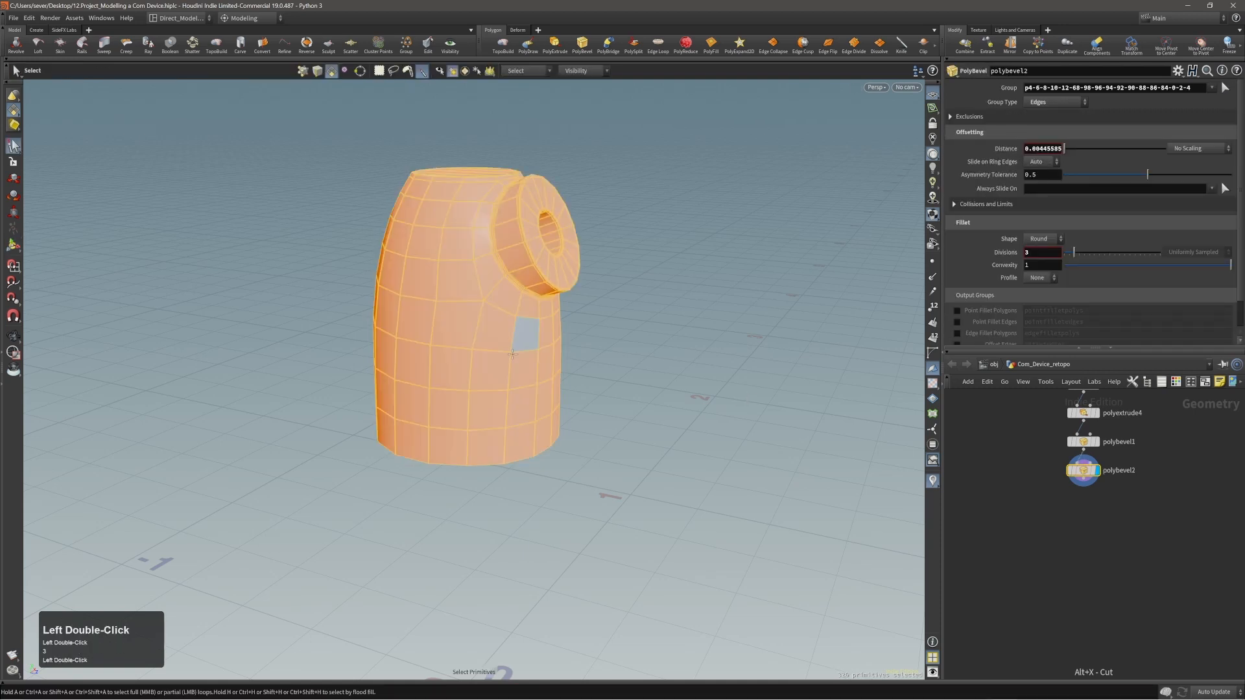
pyautogui.press('c')
pyautogui.click(509, 332)
pyautogui.keyDown('alt'); pyautogui.moveTo(534, 314); pyautogui.dragTo(514, 312, button='right'); pyautogui.keyUp('alt')
pyautogui.moveTo(514, 313)
pyautogui.keyDown('alt'); pyautogui.mouseDown()
pyautogui.moveTo(278, 328)
pyautogui.moveTo(434, 320)
pyautogui.moveTo(270, 298)
pyautogui.moveTo(586, 311)
pyautogui.moveTo(527, 311)
pyautogui.mouseUp(); pyautogui.keyUp('alt')
pyautogui.hotkey('shift', 'w')
pyautogui.keyDown('alt'); pyautogui.keyDown('shift'); pyautogui.moveTo(527, 311); pyautogui.dragTo(477, 311, button='right'); pyautogui.keyUp('shift'); pyautogui.keyUp('alt')
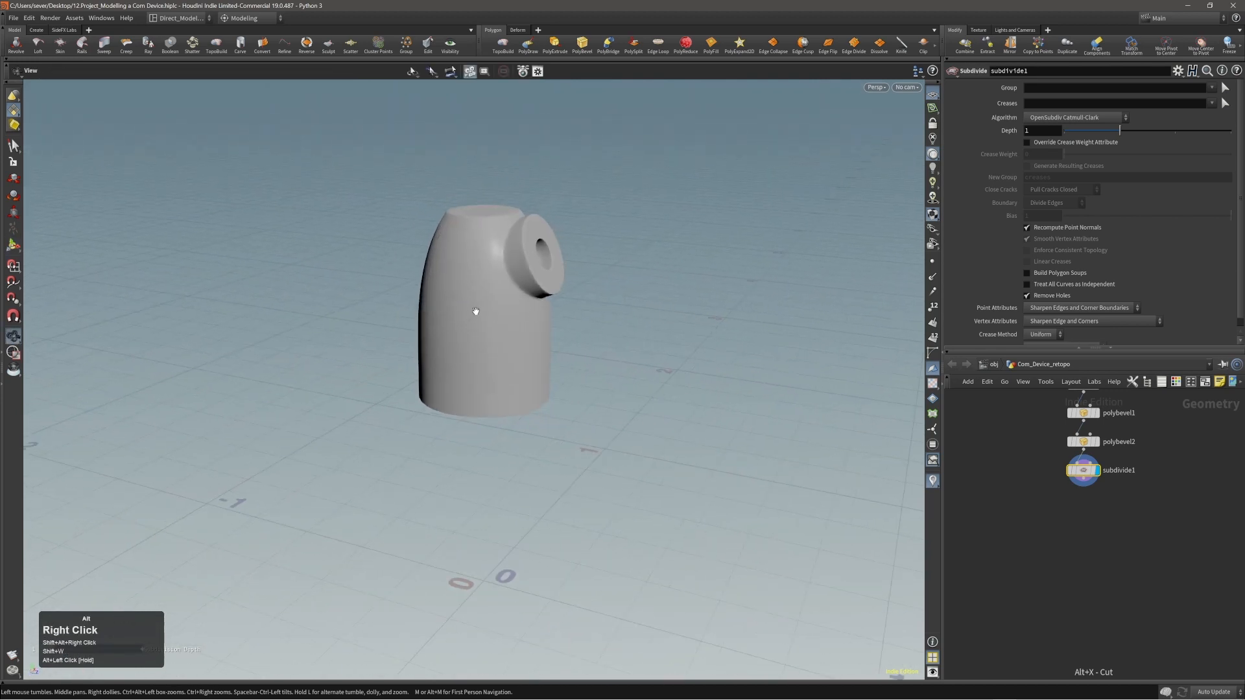
# Examine the subdivided model's surface smoothness around the disc, its recess and the body from several angles.
pyautogui.keyDown('alt'); pyautogui.moveTo(478, 311); pyautogui.dragTo(491, 287); pyautogui.keyUp('alt')
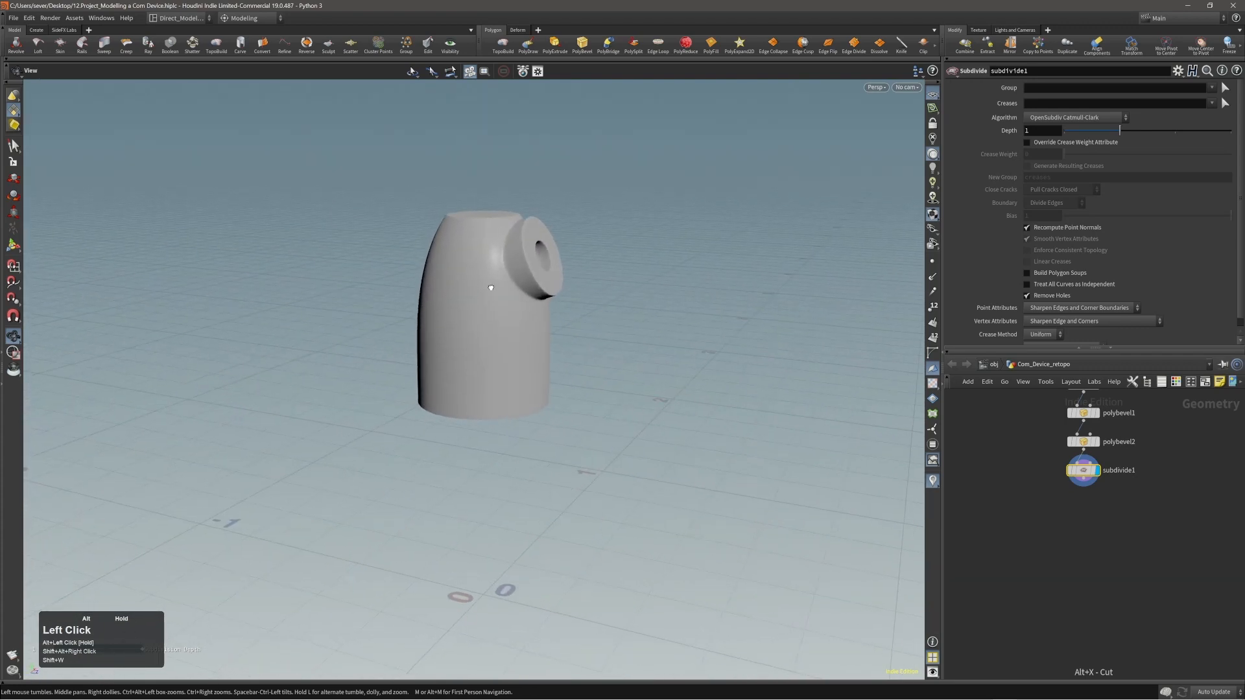
pyautogui.keyDown('alt'); pyautogui.moveTo(490, 273); pyautogui.dragTo(528, 289, button='middle'); pyautogui.keyUp('alt')
pyautogui.keyDown('alt'); pyautogui.moveTo(527, 290); pyautogui.dragTo(737, 247, button='right'); pyautogui.keyUp('alt')
pyautogui.keyDown('alt'); pyautogui.moveTo(560, 269); pyautogui.dragTo(551, 261); pyautogui.keyUp('alt')
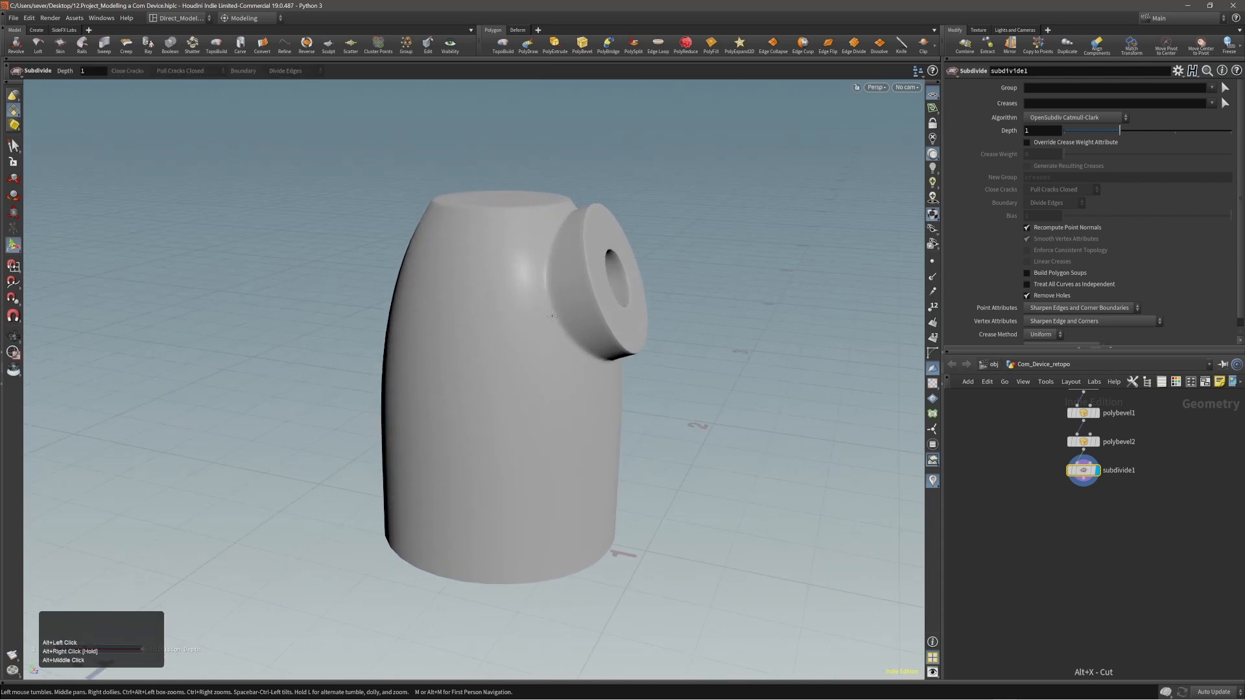
pyautogui.keyDown('alt'); pyautogui.moveTo(551, 310); pyautogui.dragTo(574, 295, button='right'); pyautogui.keyUp('alt')
pyautogui.keyDown('alt'); pyautogui.moveTo(574, 295); pyautogui.dragTo(551, 307); pyautogui.keyUp('alt')
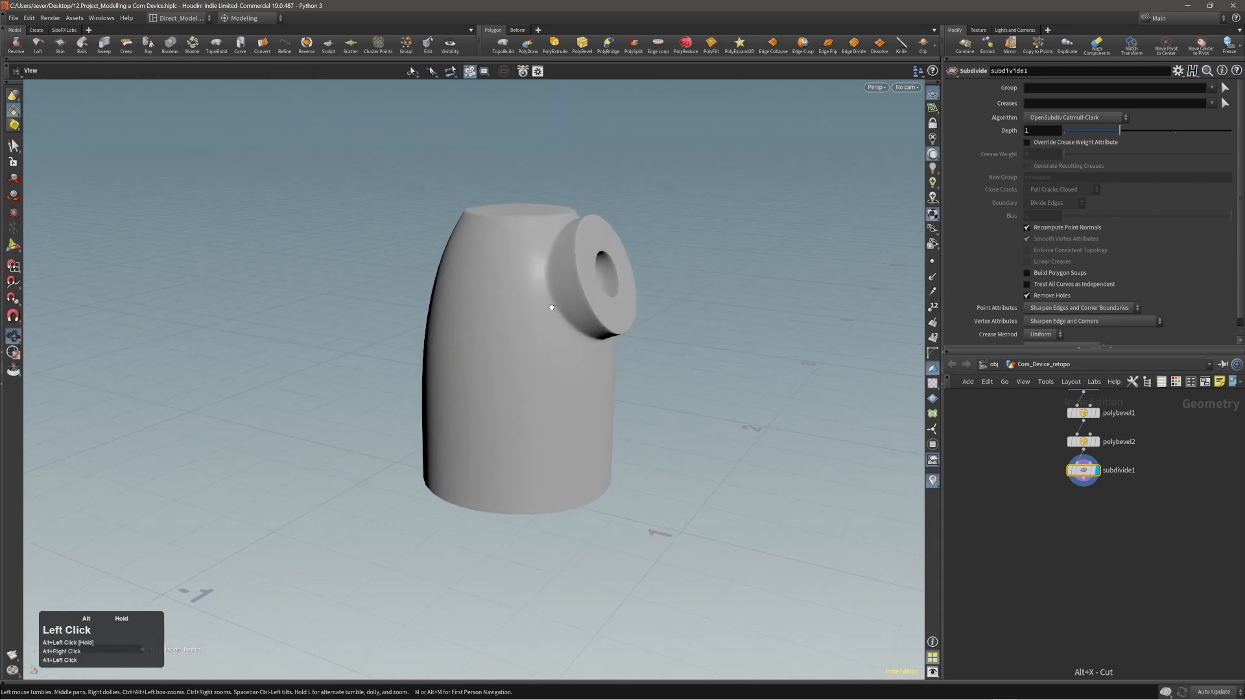
pyautogui.keyDown('alt'); pyautogui.moveTo(551, 306); pyautogui.dragTo(529, 330, button='right'); pyautogui.keyUp('alt')
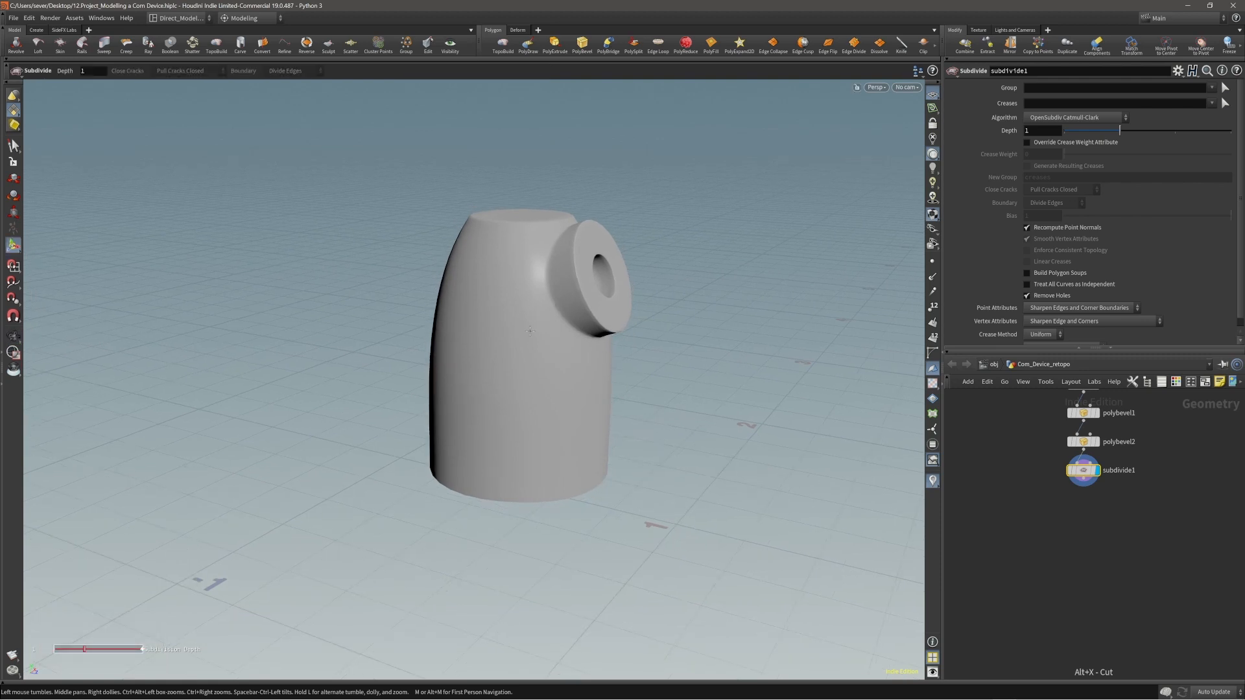
pyautogui.keyDown('alt'); pyautogui.moveTo(530, 330); pyautogui.dragTo(495, 339, button='right'); pyautogui.keyUp('alt')
pyautogui.keyDown('alt'); pyautogui.moveTo(494, 339); pyautogui.dragTo(512, 359, button='middle'); pyautogui.keyUp('alt')
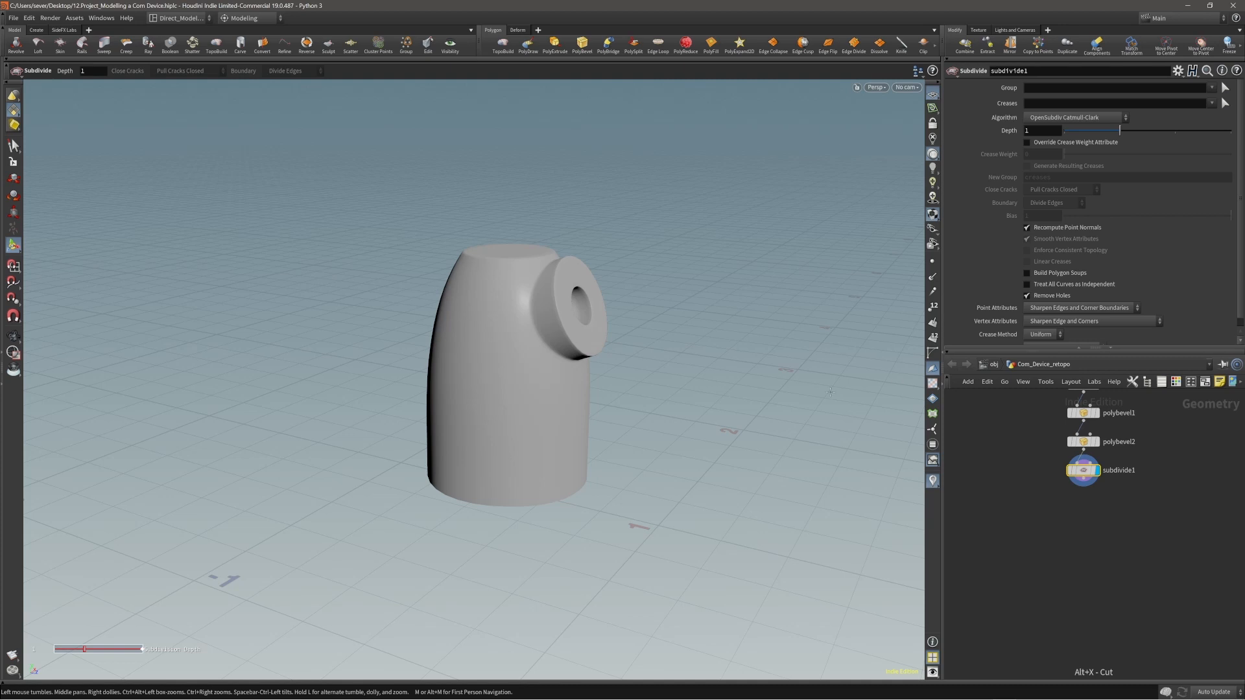
# Delete the Subdivide node and show the model with its wireframe again.
pyautogui.click(969, 453)
pyautogui.moveTo(1089, 491); pyautogui.dragTo(1102, 494)
pyautogui.hotkey('alt', 'x')
pyautogui.click(706, 391)
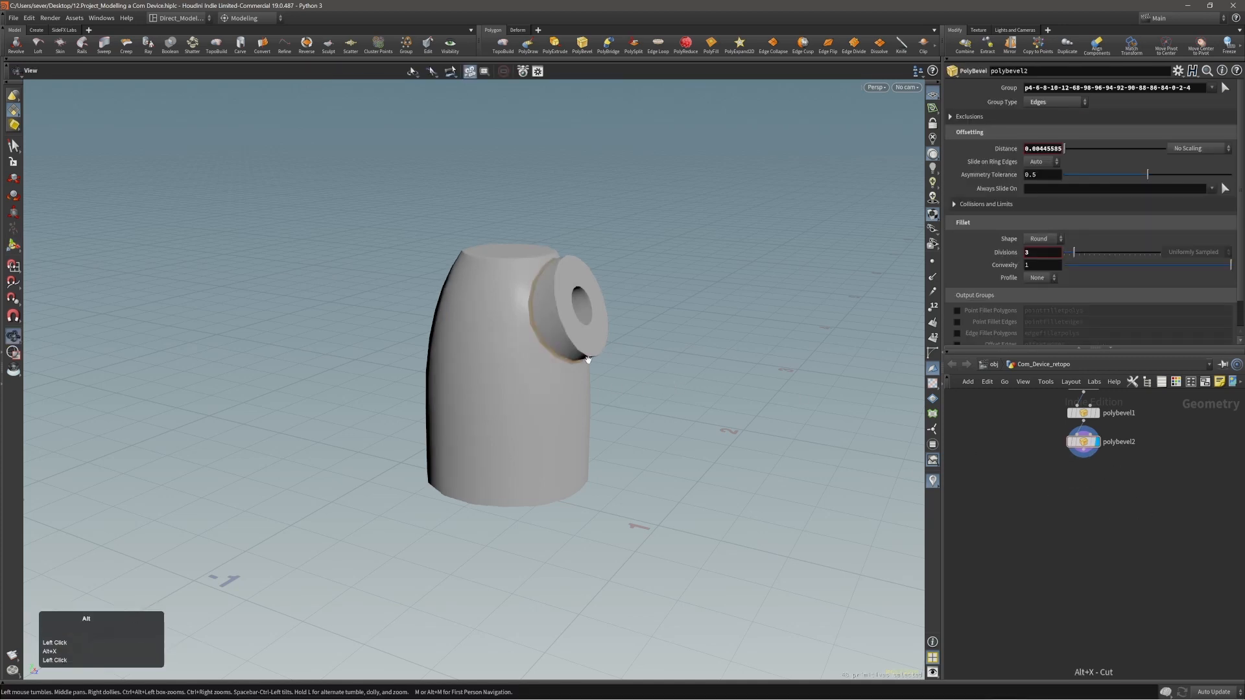
pyautogui.keyDown('alt'); pyautogui.moveTo(586, 359); pyautogui.dragTo(532, 380, button='right'); pyautogui.keyUp('alt')
pyautogui.hotkey('alt', 'shift', 'w')
pyautogui.keyDown('shift'); pyautogui.click(713, 391); pyautogui.keyUp('shift')
pyautogui.keyDown('alt'); pyautogui.moveTo(713, 391); pyautogui.dragTo(512, 383); pyautogui.keyUp('alt')
pyautogui.press('s')
pyautogui.click(654, 389)
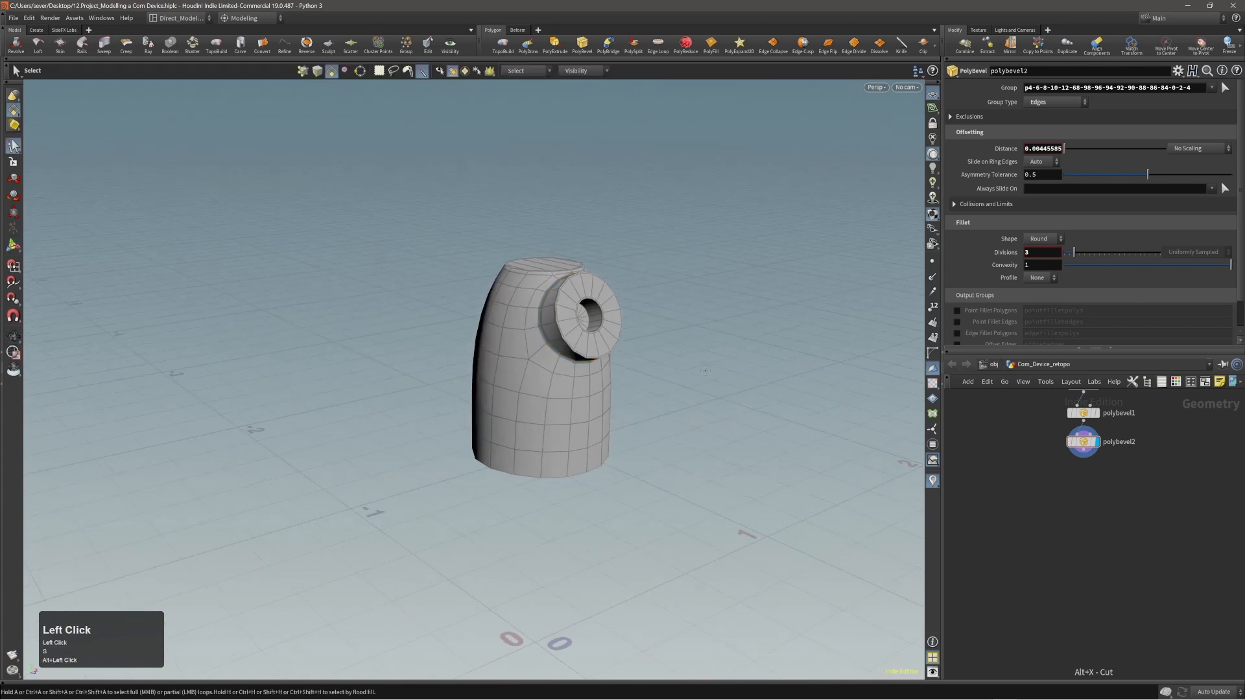
pyautogui.moveTo(652, 388)
pyautogui.keyDown('alt'); pyautogui.mouseDown()
pyautogui.moveTo(478, 372)
pyautogui.moveTo(656, 360)
pyautogui.moveTo(655, 370)
pyautogui.mouseUp(); pyautogui.keyUp('alt')
pyautogui.keyDown('alt'); pyautogui.moveTo(587, 365); pyautogui.dragTo(608, 384, button='middle'); pyautogui.keyUp('alt')
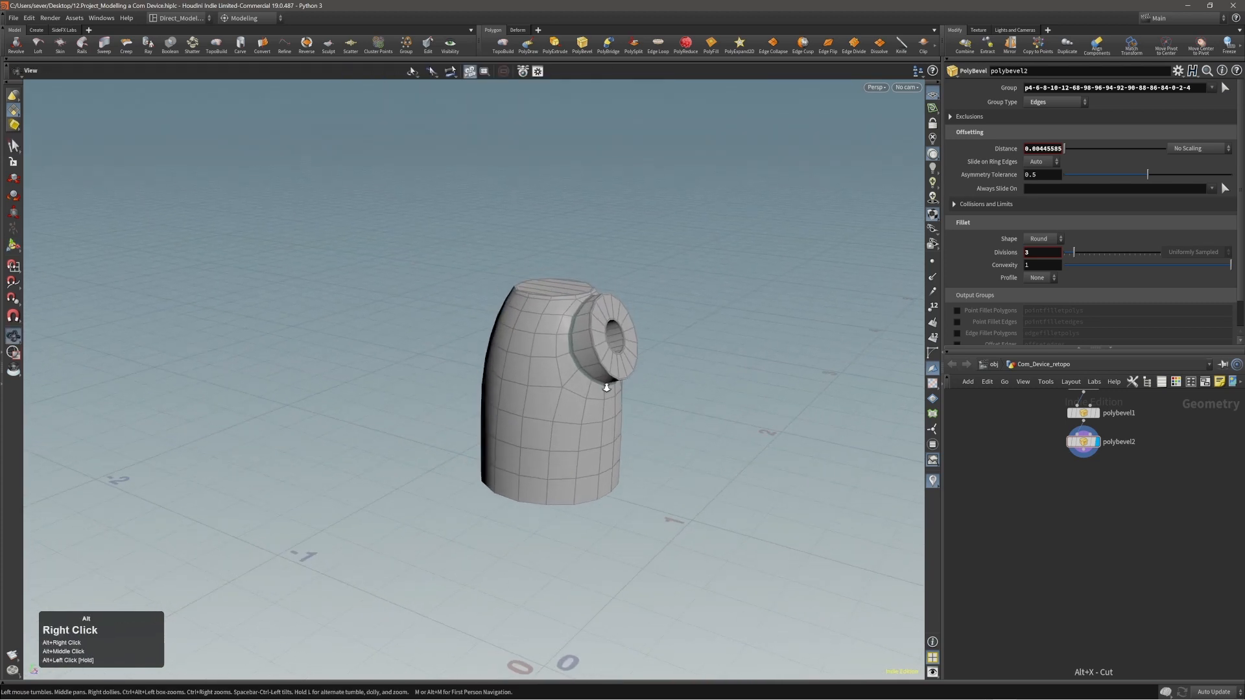
pyautogui.keyDown('alt'); pyautogui.moveTo(609, 383); pyautogui.dragTo(670, 369, button='right'); pyautogui.keyUp('alt')
pyautogui.keyDown('alt'); pyautogui.moveTo(615, 398); pyautogui.dragTo(613, 394, button='middle'); pyautogui.keyUp('alt')
pyautogui.press('space')
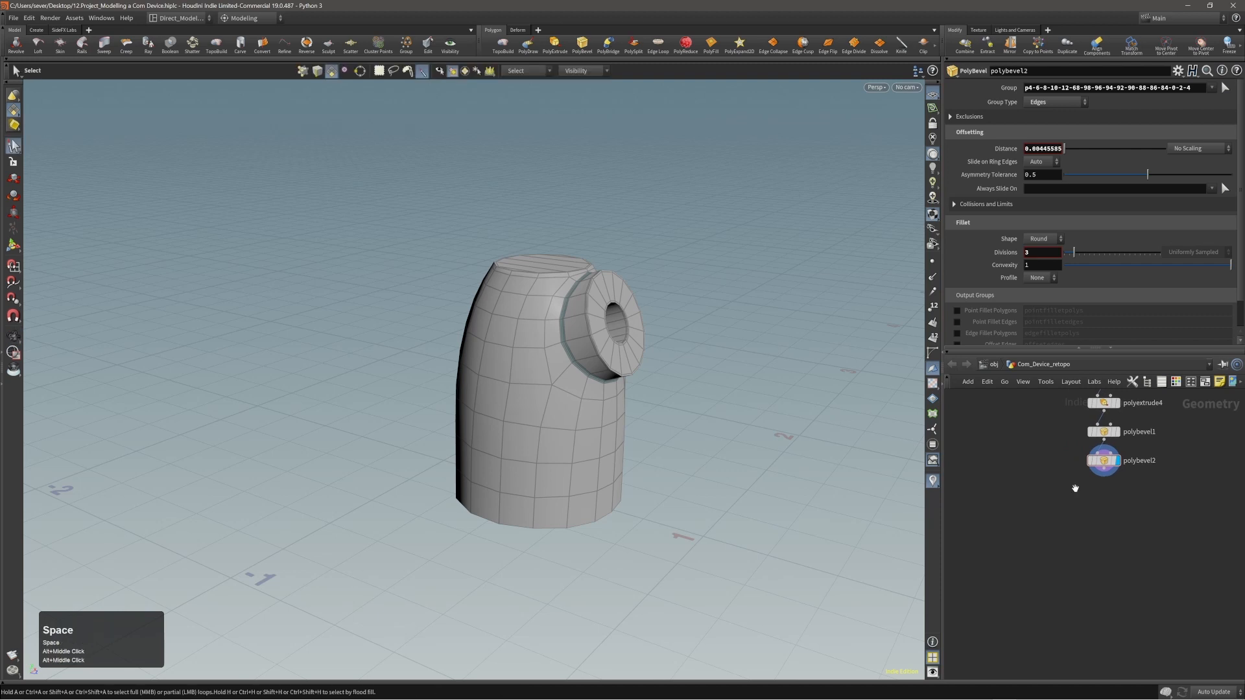
pyautogui.press('f')
pyautogui.keyDown('alt'); pyautogui.moveTo(1065, 640); pyautogui.dragTo(1072, 554, button='middle'); pyautogui.keyUp('alt')
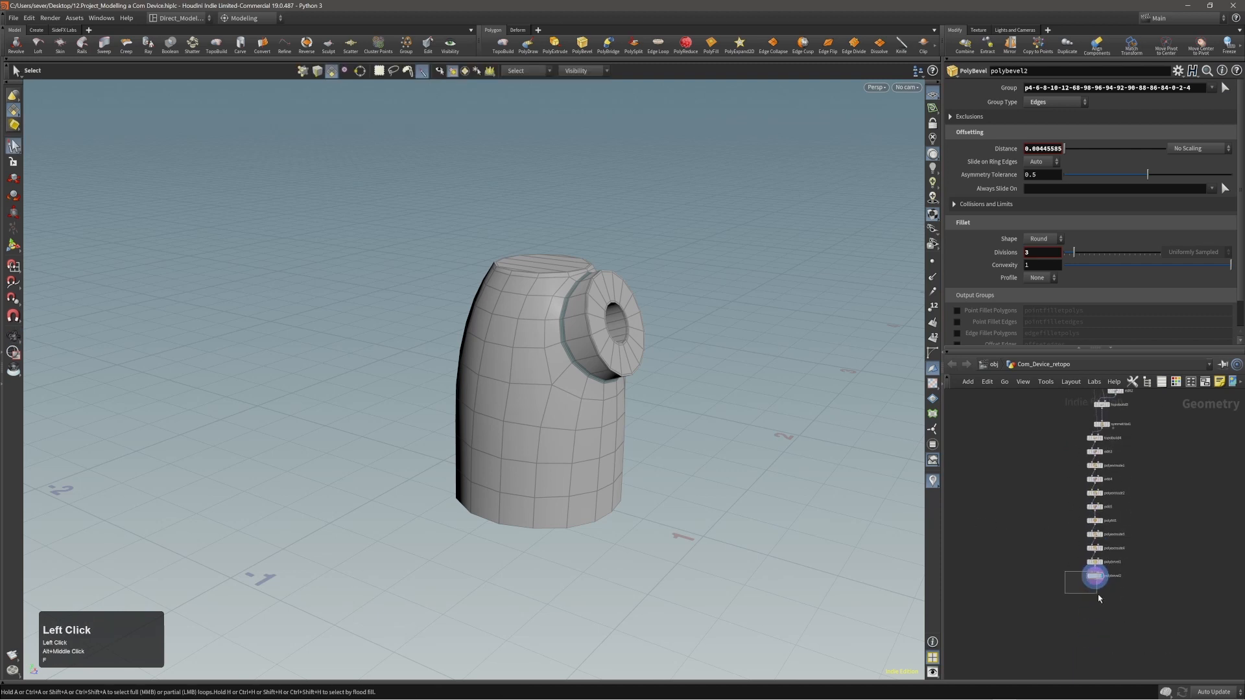
pyautogui.press('f')
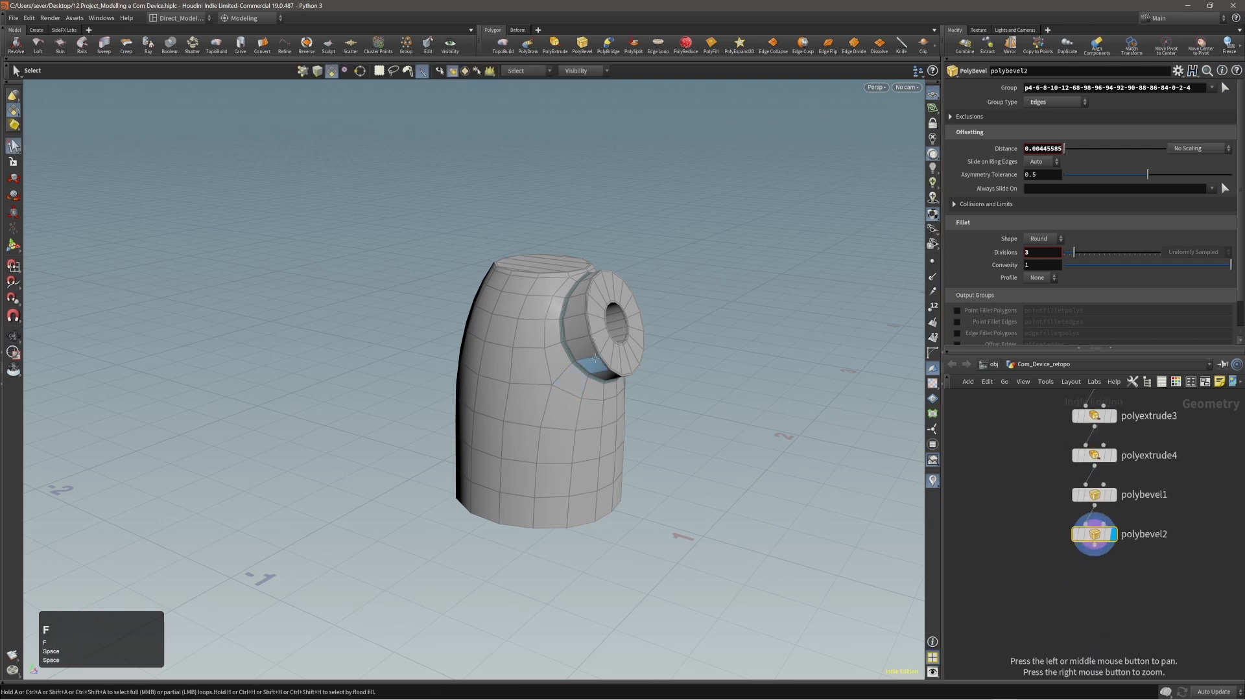
# Bevel the edge loop around the floor of the disc's recess round by about 0.0027 with 2 divisions.
pyautogui.keyDown('alt'); pyautogui.moveTo(642, 347); pyautogui.dragTo(551, 329); pyautogui.keyUp('alt')
pyautogui.keyDown('alt'); pyautogui.moveTo(571, 325); pyautogui.dragTo(726, 297, button='right'); pyautogui.keyUp('alt')
pyautogui.keyDown('alt'); pyautogui.moveTo(638, 311); pyautogui.dragTo(607, 287); pyautogui.keyUp('alt')
pyautogui.press('q')
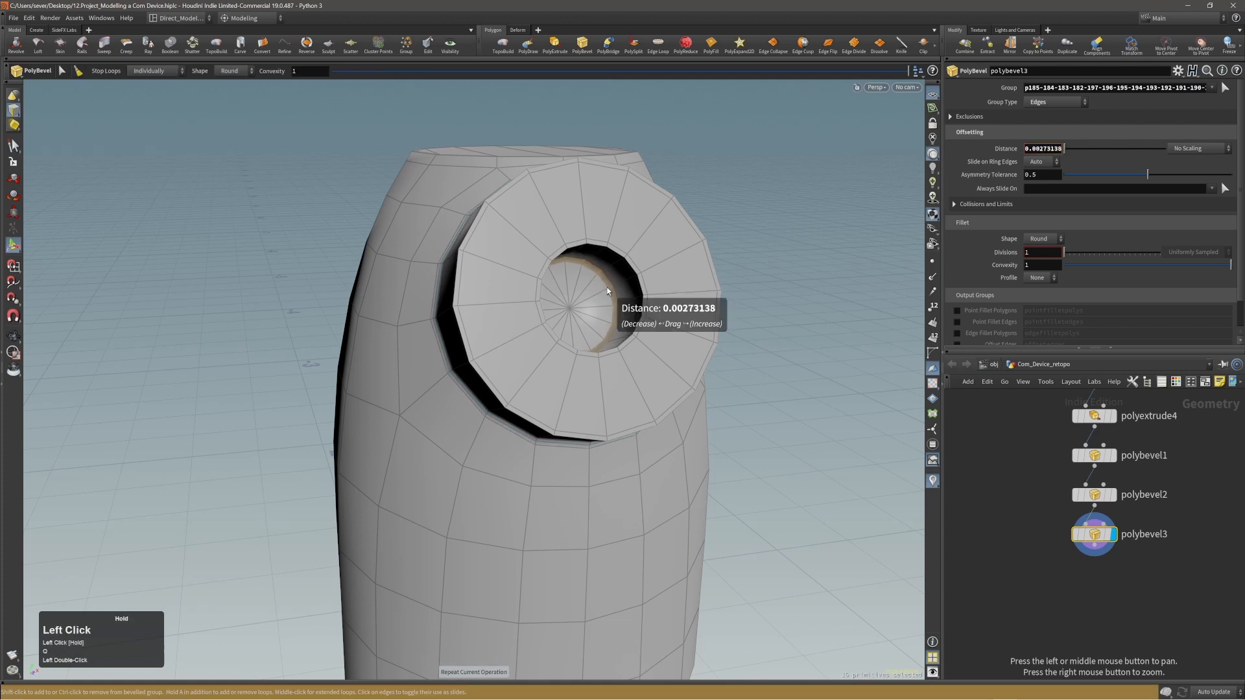
pyautogui.scroll(1, 607, 287)
pyautogui.click(822, 303)
pyautogui.keyDown('alt'); pyautogui.moveTo(822, 303); pyautogui.dragTo(765, 347, button='right'); pyautogui.keyUp('alt')
pyautogui.click(747, 351)
# Examine the body's side profile and its horizontal edge loops down to the open bottom edge.
pyautogui.keyDown('alt'); pyautogui.moveTo(584, 348); pyautogui.dragTo(539, 350, button='right'); pyautogui.keyUp('alt')
pyautogui.keyDown('alt'); pyautogui.moveTo(539, 350); pyautogui.dragTo(600, 322); pyautogui.keyUp('alt')
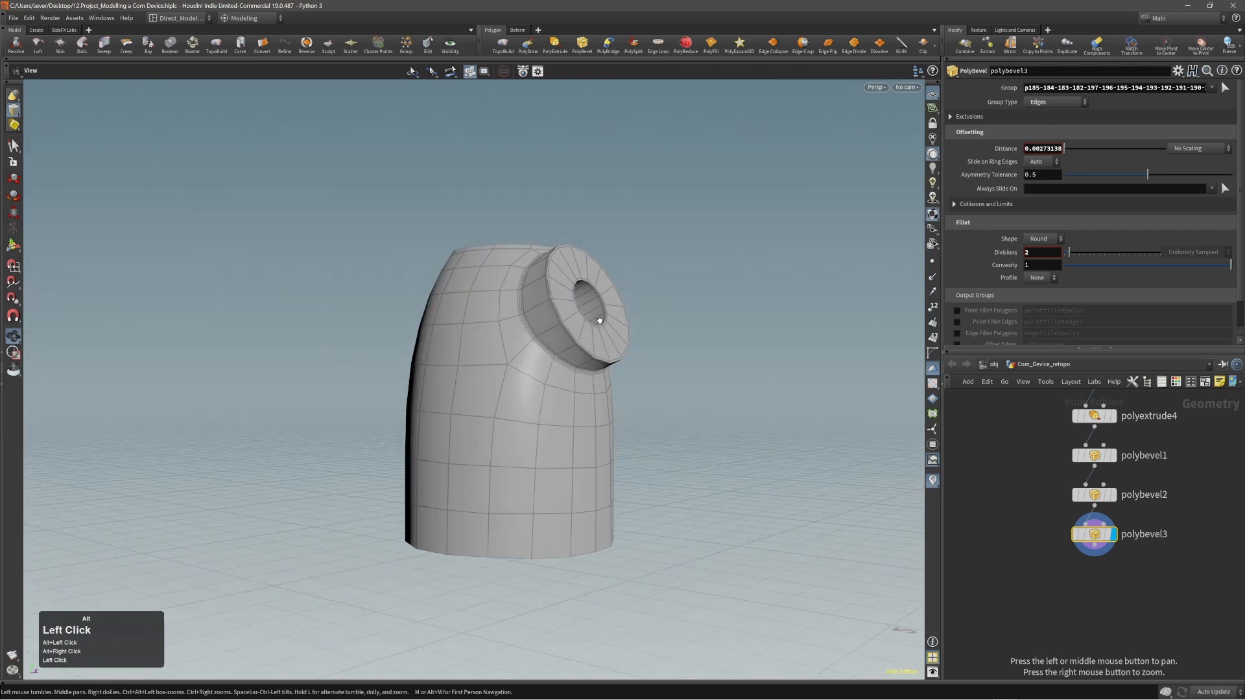
pyautogui.keyDown('alt'); pyautogui.moveTo(600, 322); pyautogui.dragTo(681, 269, button='middle'); pyautogui.keyUp('alt')
pyautogui.keyDown('alt'); pyautogui.moveTo(622, 389); pyautogui.dragTo(599, 424, button='right'); pyautogui.keyUp('alt')
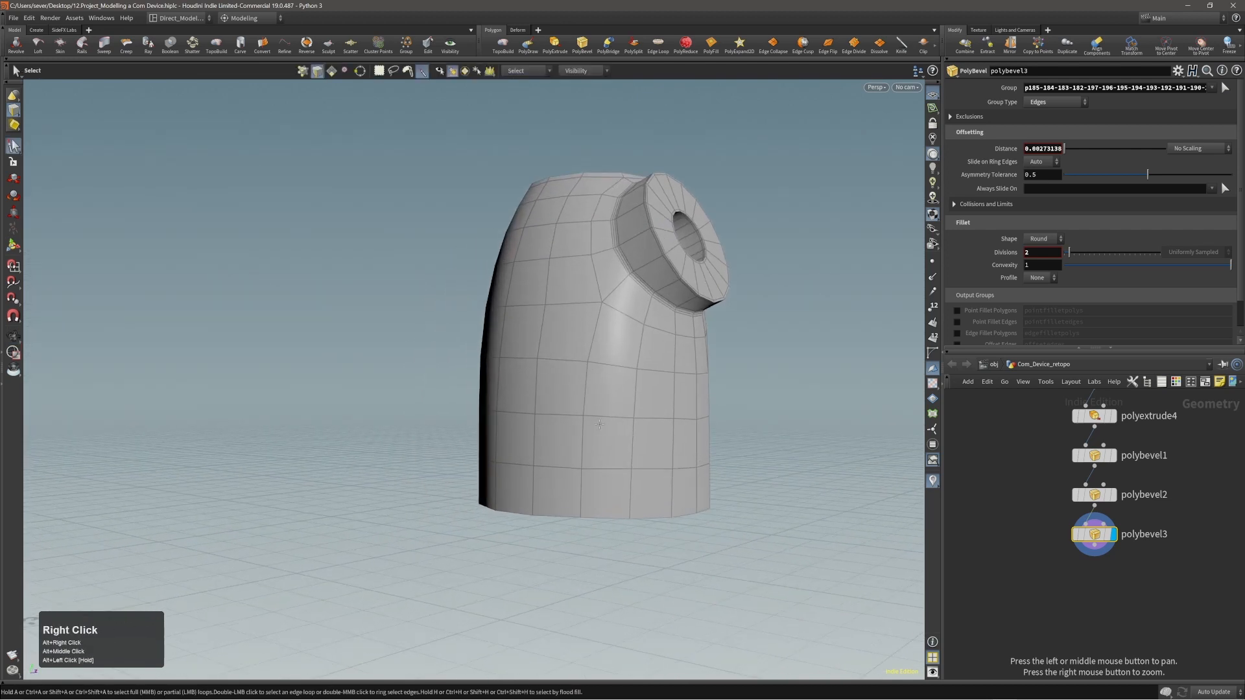
pyautogui.keyDown('alt'); pyautogui.moveTo(520, 506); pyautogui.dragTo(620, 477); pyautogui.keyUp('alt')
pyautogui.keyDown('alt'); pyautogui.moveTo(619, 478); pyautogui.dragTo(618, 446, button='middle'); pyautogui.keyUp('alt')
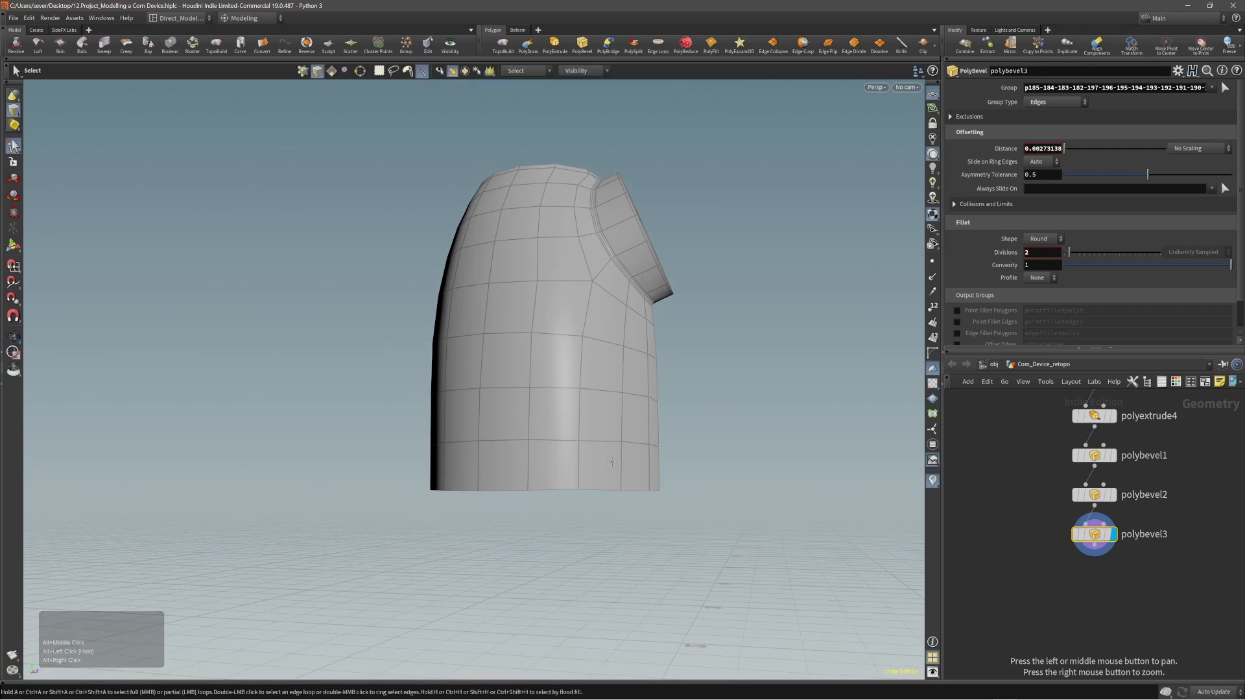
pyautogui.keyDown('alt'); pyautogui.moveTo(604, 448); pyautogui.dragTo(586, 435, button='right'); pyautogui.keyUp('alt')
pyautogui.moveTo(585, 436)
pyautogui.keyDown('alt'); pyautogui.mouseDown()
pyautogui.moveTo(556, 450)
pyautogui.moveTo(566, 427)
pyautogui.mouseUp(); pyautogui.keyUp('alt')
pyautogui.keyDown('alt'); pyautogui.moveTo(566, 427); pyautogui.dragTo(501, 449, button='right'); pyautogui.keyUp('alt')
pyautogui.keyDown('alt'); pyautogui.moveTo(620, 423); pyautogui.dragTo(610, 391, button='middle'); pyautogui.keyUp('alt')
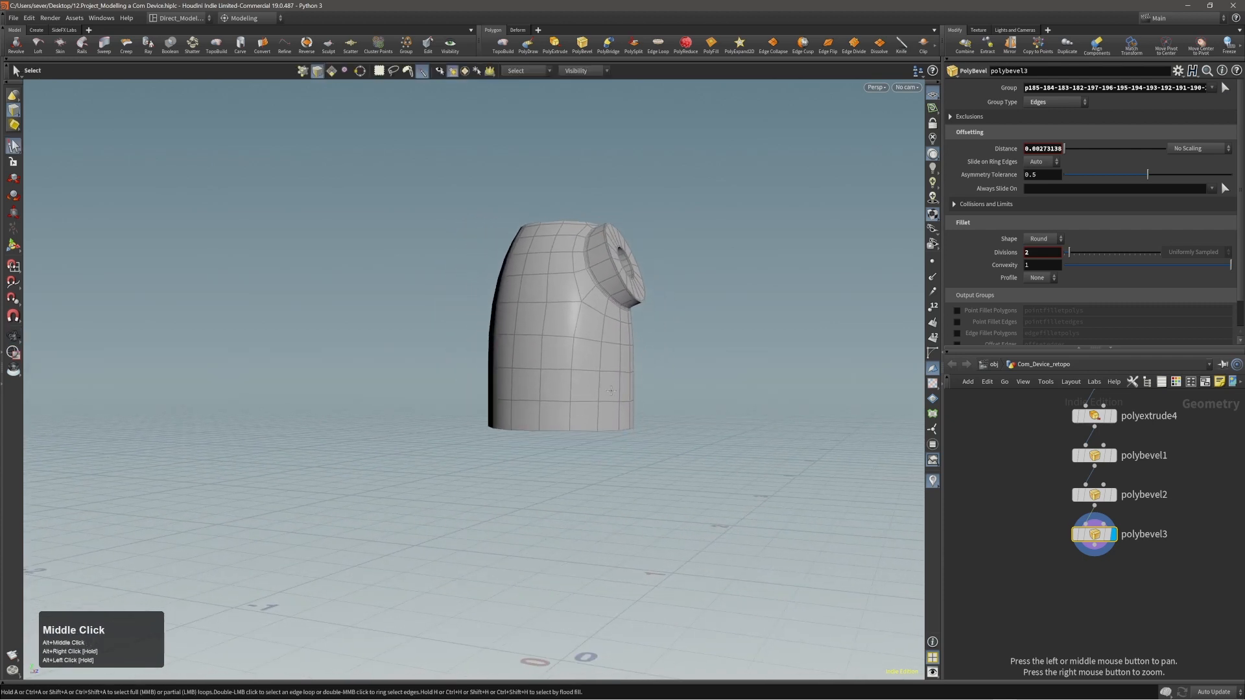
pyautogui.keyDown('alt'); pyautogui.moveTo(610, 391); pyautogui.dragTo(425, 360, button='right'); pyautogui.keyUp('alt')
pyautogui.keyDown('alt'); pyautogui.moveTo(570, 390); pyautogui.dragTo(565, 309, button='middle'); pyautogui.keyUp('alt')
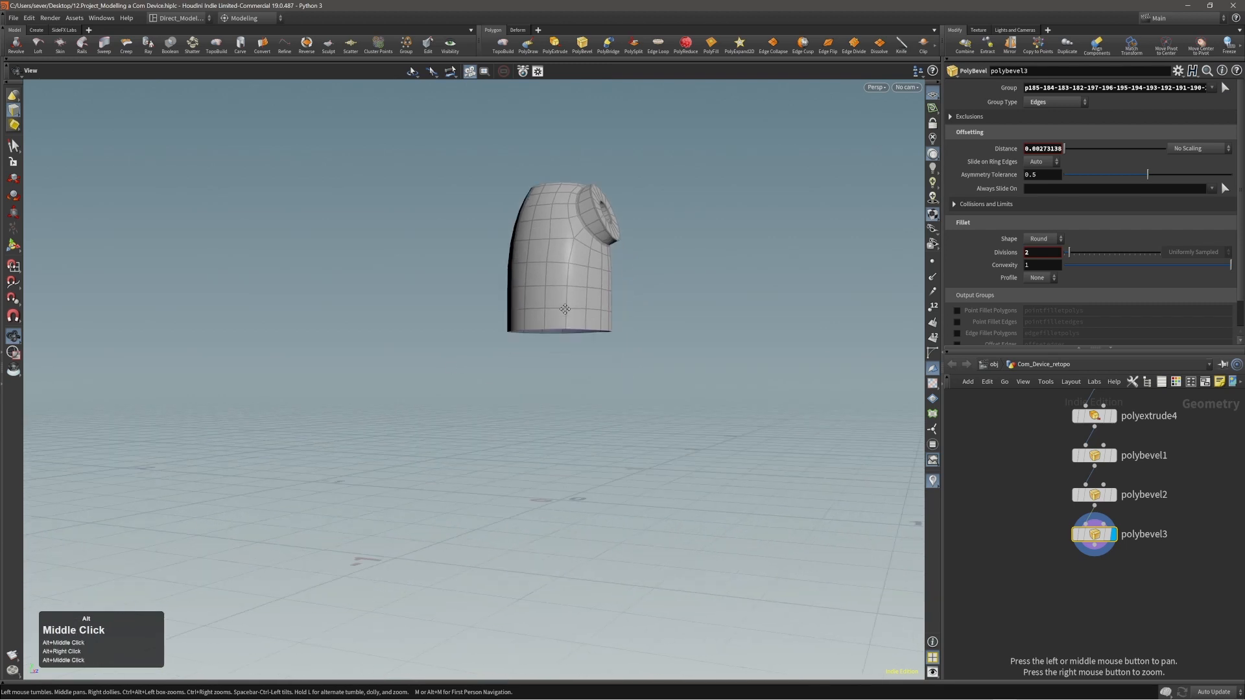
# Select the body's bottom edge loop and flatten it by scaling it to 0 in Y.
pyautogui.keyDown('alt'); pyautogui.moveTo(591, 297); pyautogui.dragTo(595, 313); pyautogui.keyUp('alt')
pyautogui.keyDown('alt'); pyautogui.moveTo(595, 314); pyautogui.dragTo(625, 306, button='right'); pyautogui.keyUp('alt')
pyautogui.keyDown('alt'); pyautogui.moveTo(625, 305); pyautogui.dragTo(533, 325); pyautogui.keyUp('alt')
pyautogui.press('2')
pyautogui.press('e')
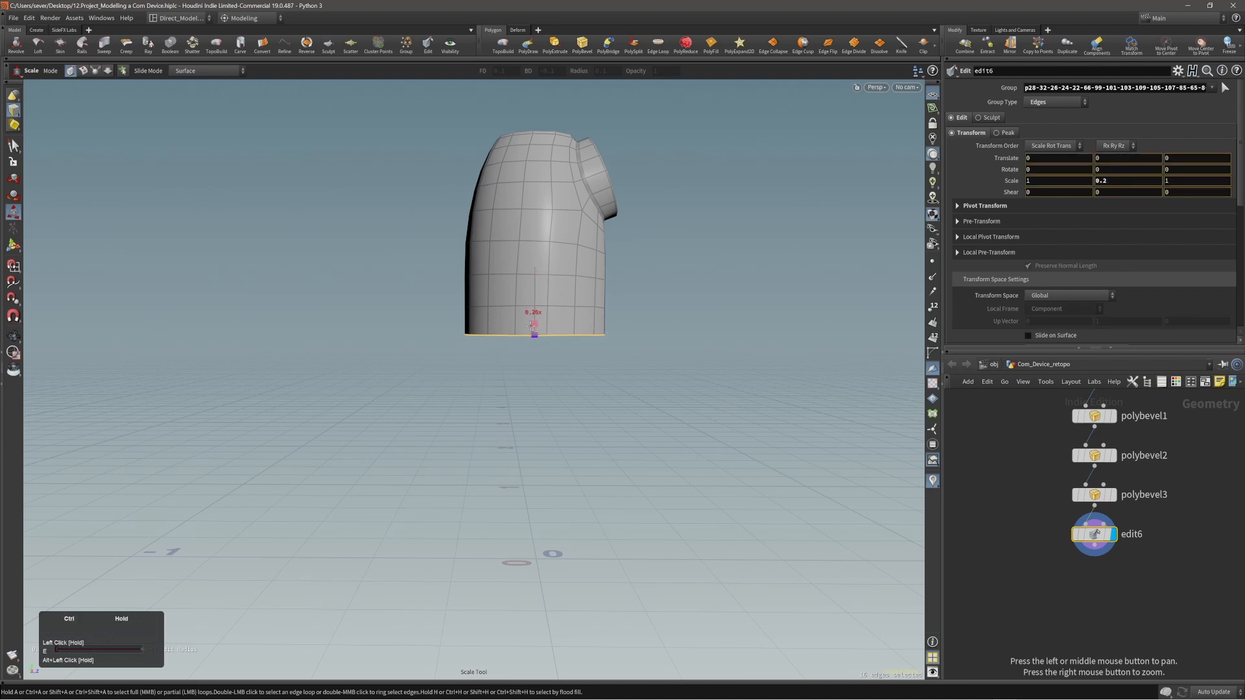
pyautogui.keyDown('alt'); pyautogui.moveTo(534, 336); pyautogui.dragTo(591, 313, button='right'); pyautogui.keyUp('alt')
pyautogui.keyDown('alt'); pyautogui.moveTo(592, 313); pyautogui.dragTo(547, 317); pyautogui.keyUp('alt')
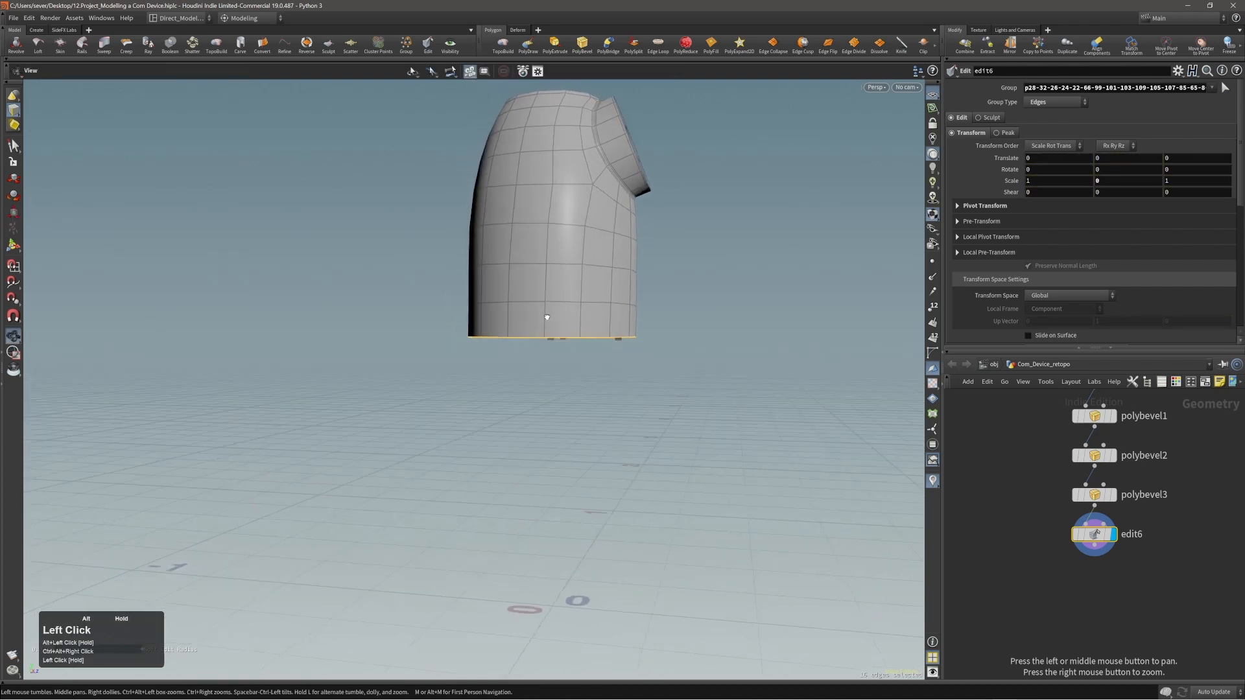
pyautogui.keyDown('alt'); pyautogui.moveTo(606, 312); pyautogui.dragTo(605, 303, button='middle'); pyautogui.keyUp('alt')
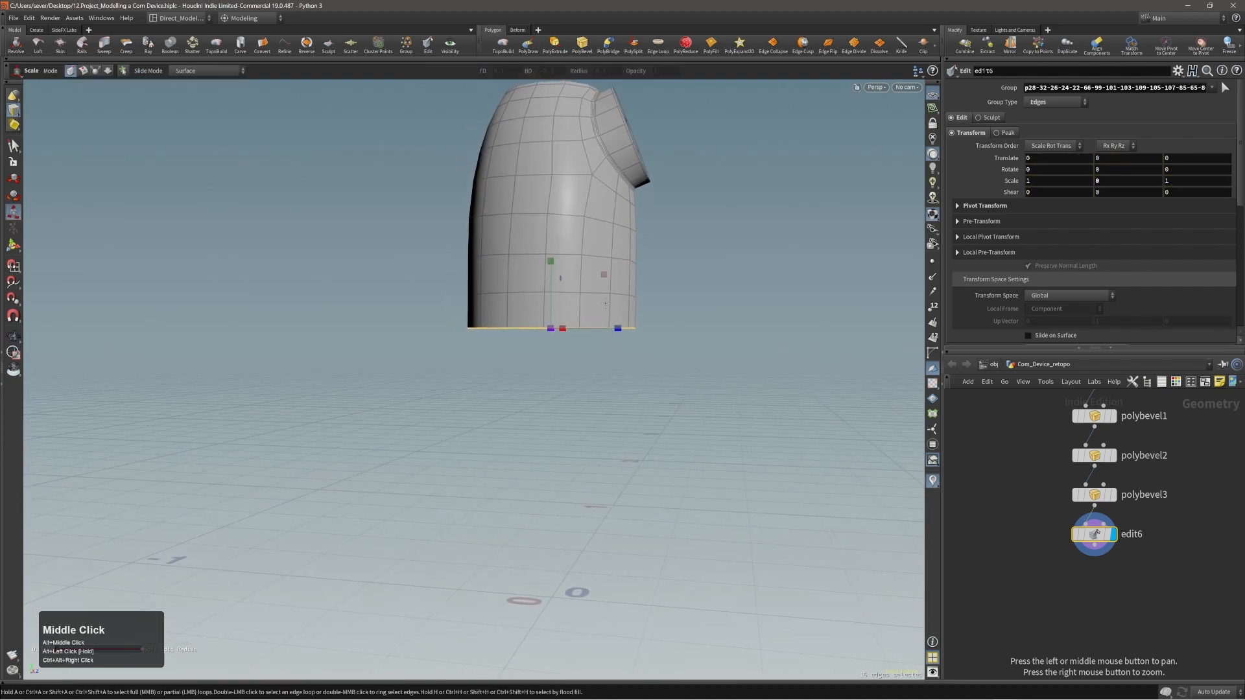
pyautogui.keyDown('alt'); pyautogui.moveTo(629, 292); pyautogui.dragTo(567, 300, button='right'); pyautogui.keyUp('alt')
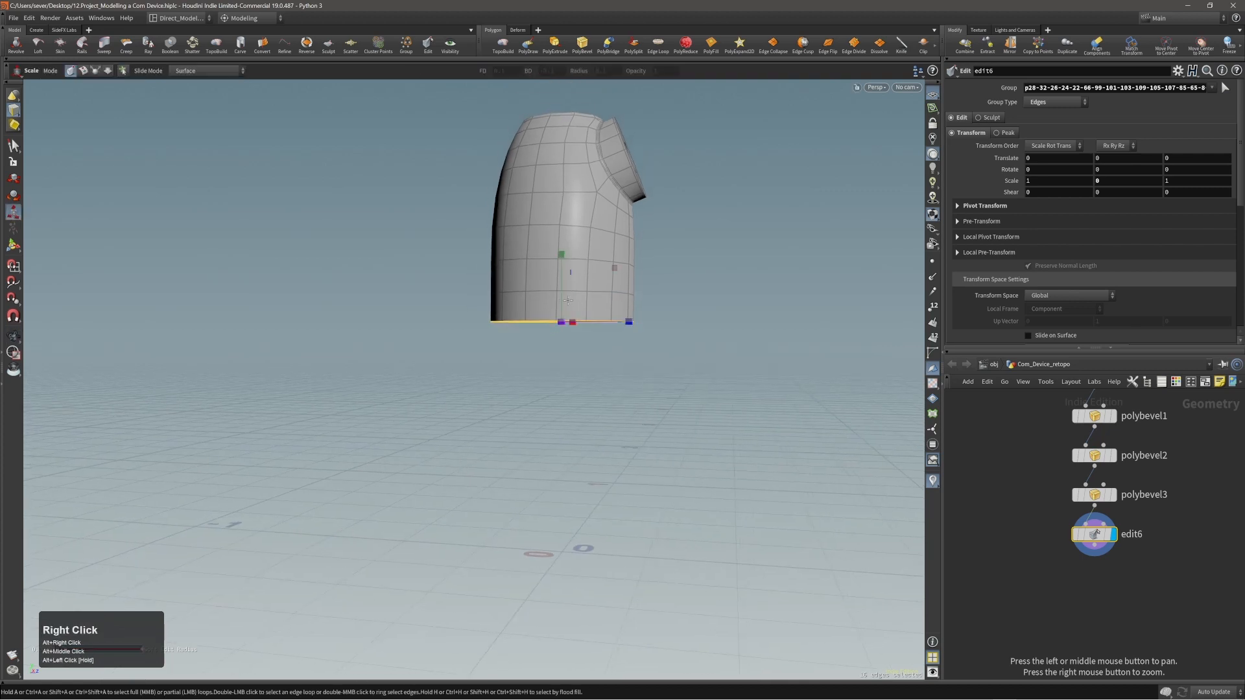
pyautogui.middleClick(704, 306)
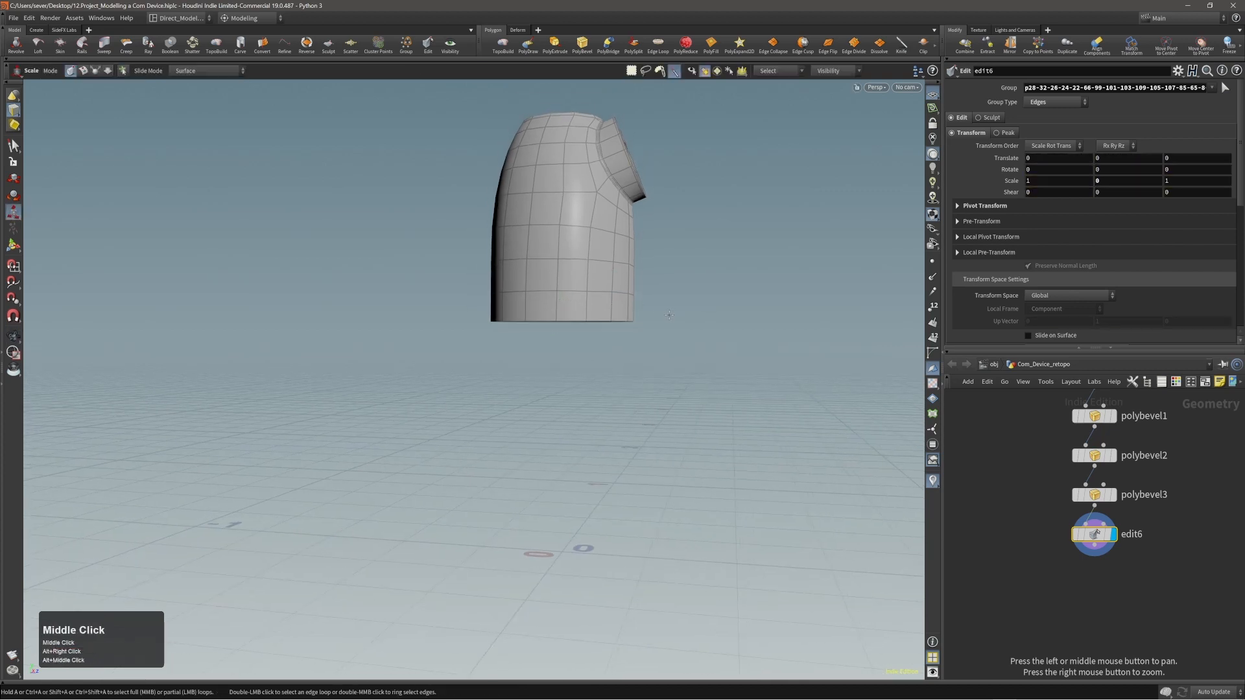
# Select the horizontal edge loop just above the body's bottom edge and level it by scaling it down in Y.
pyautogui.click(594, 312)
pyautogui.keyDown('alt'); pyautogui.moveTo(599, 312); pyautogui.dragTo(574, 297); pyautogui.keyUp('alt')
pyautogui.keyDown('shift'); pyautogui.doubleClick(556, 310); pyautogui.keyUp('shift')
pyautogui.hotkey('alt', '2')
pyautogui.doubleClick(571, 294)
pyautogui.doubleClick(571, 293)
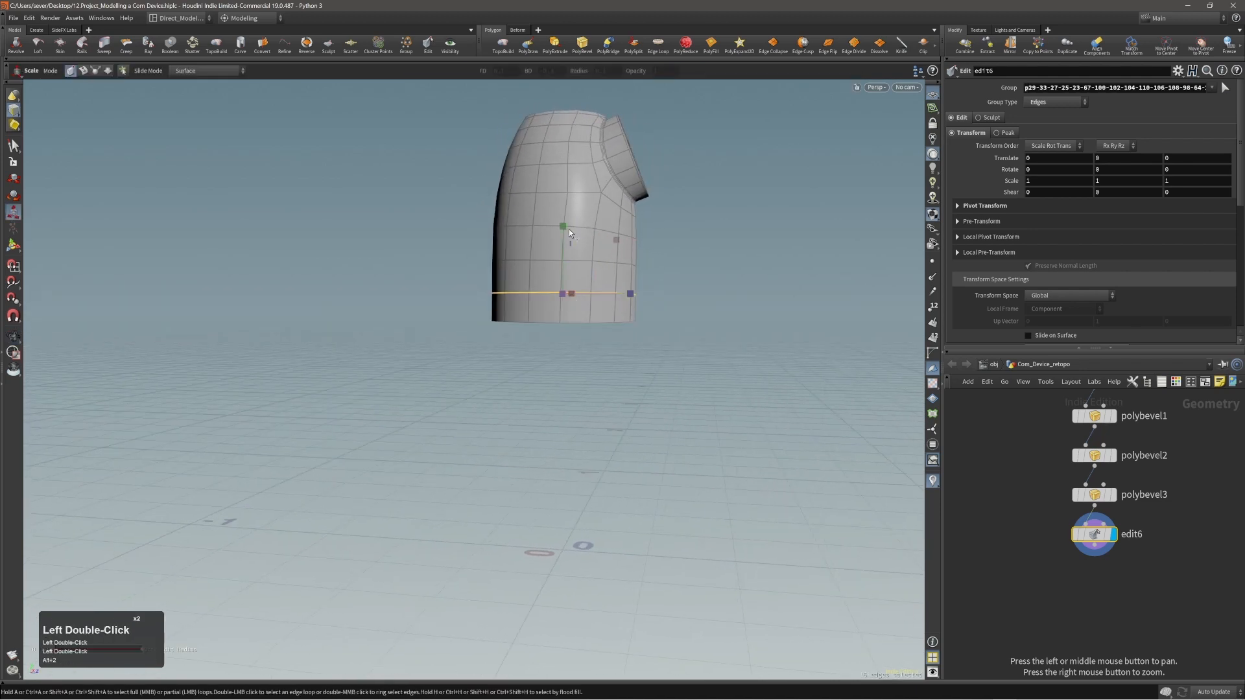
pyautogui.moveTo(565, 228); pyautogui.dragTo(592, 277)
# Select the second horizontal edge loop above the body's bottom edge and scale it to about 0.56 in Y.
pyautogui.doubleClick(578, 260)
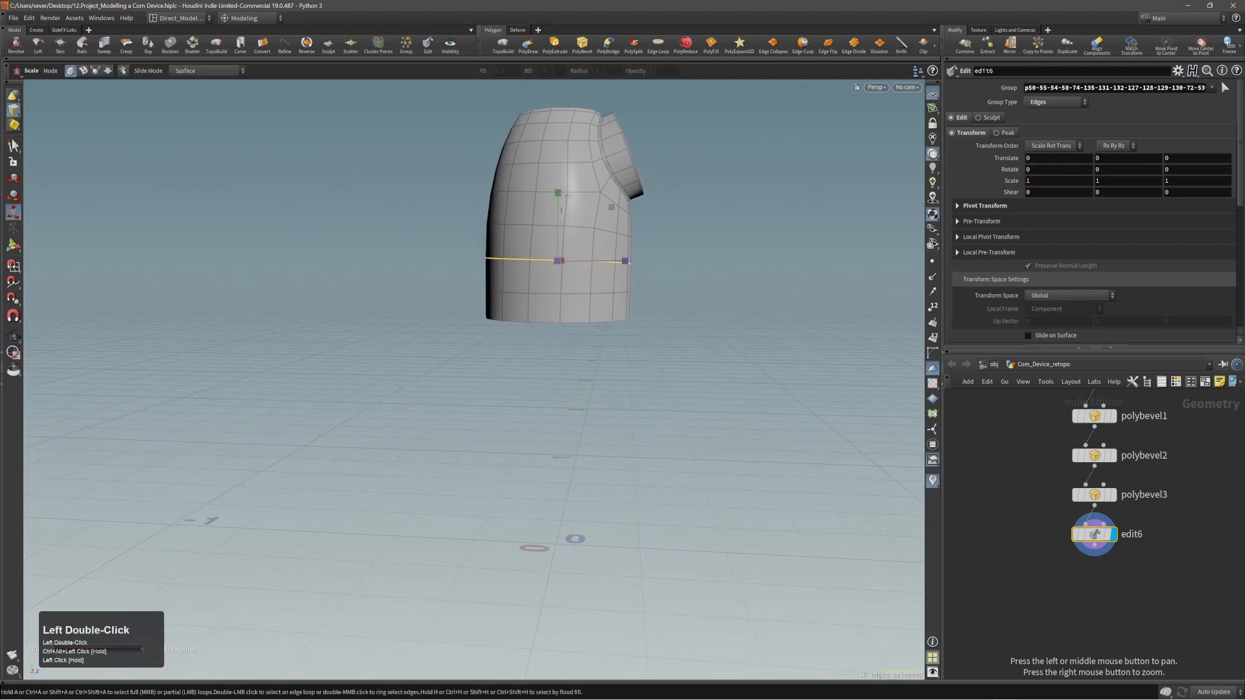
pyautogui.moveTo(558, 193); pyautogui.dragTo(558, 259)
pyautogui.click(577, 231)
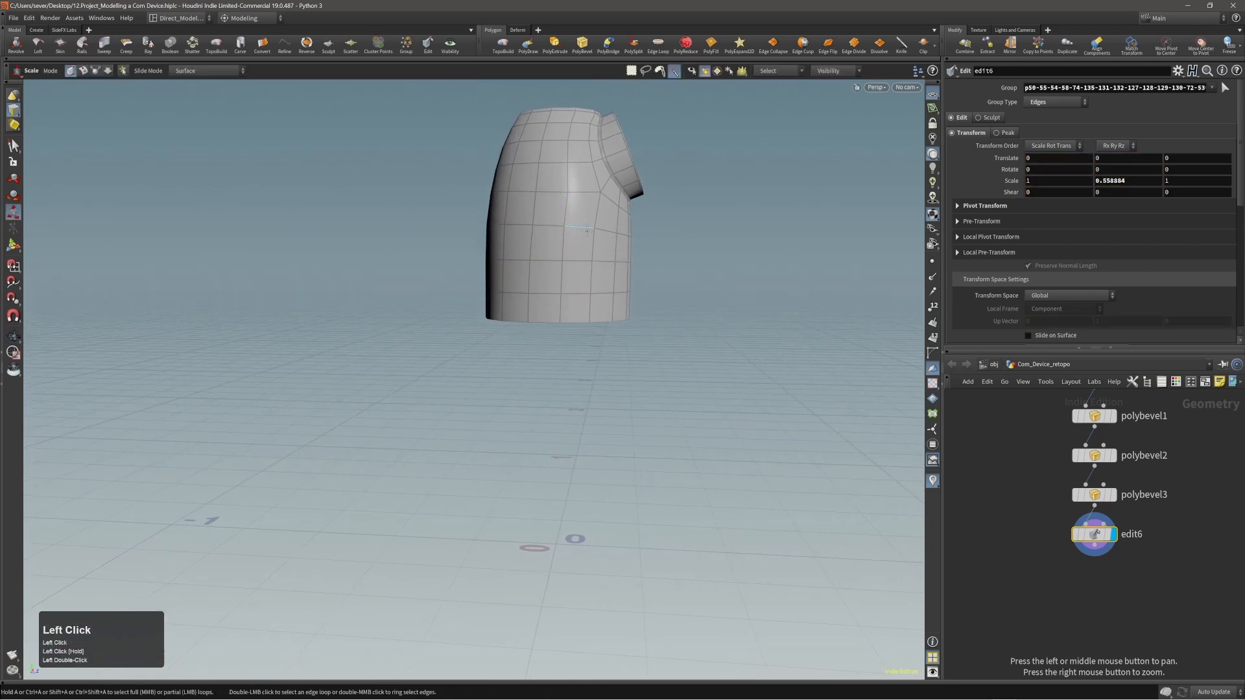
# Select the next horizontal edge loop higher up the body and level it by scaling it down in Y.
pyautogui.doubleClick(576, 227)
pyautogui.moveTo(558, 166); pyautogui.dragTo(556, 184)
pyautogui.moveTo(581, 317)
pyautogui.keyDown('alt'); pyautogui.mouseDown()
pyautogui.moveTo(591, 305)
pyautogui.moveTo(569, 306)
pyautogui.mouseUp(); pyautogui.keyUp('alt')
# Duplicate the body's bottom ring of faces and move the copy down about 0.067 in Y.
pyautogui.press('3')
pyautogui.click(574, 310)
pyautogui.hotkey('shift', 'a')
pyautogui.keyDown('shift'); pyautogui.click(521, 313); pyautogui.keyUp('shift')
pyautogui.press('c')
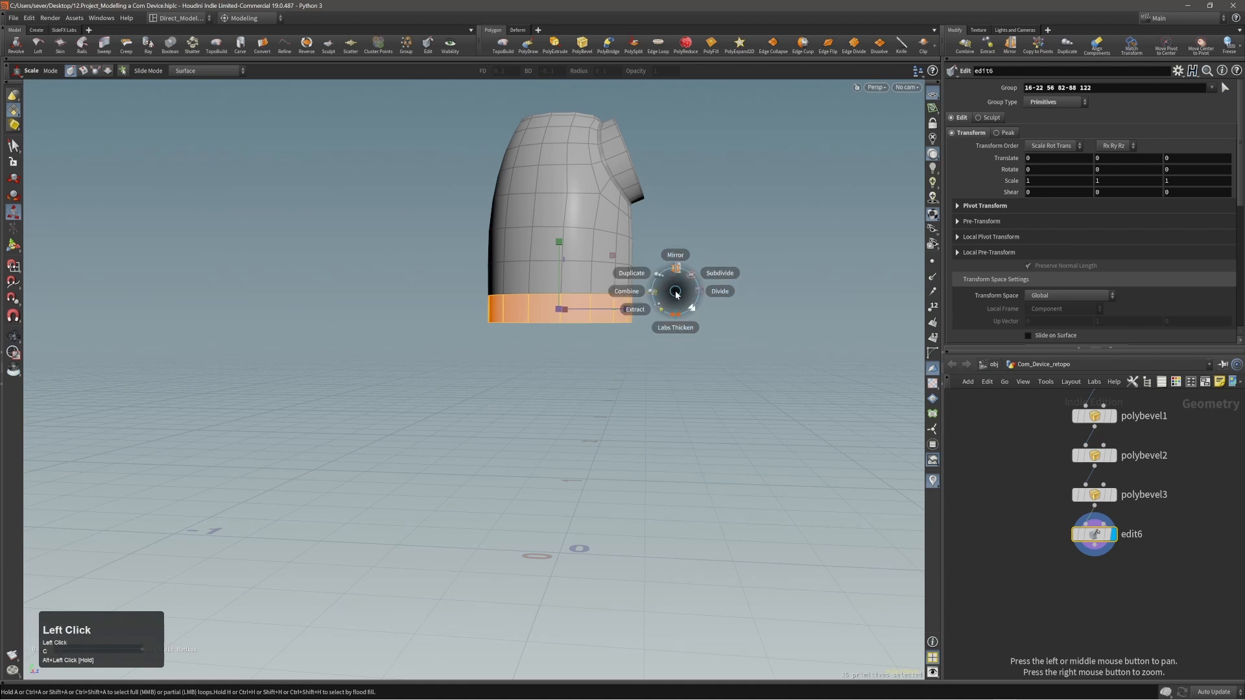
pyautogui.click(671, 288)
pyautogui.moveTo(710, 268); pyautogui.dragTo(706, 282, button='middle')
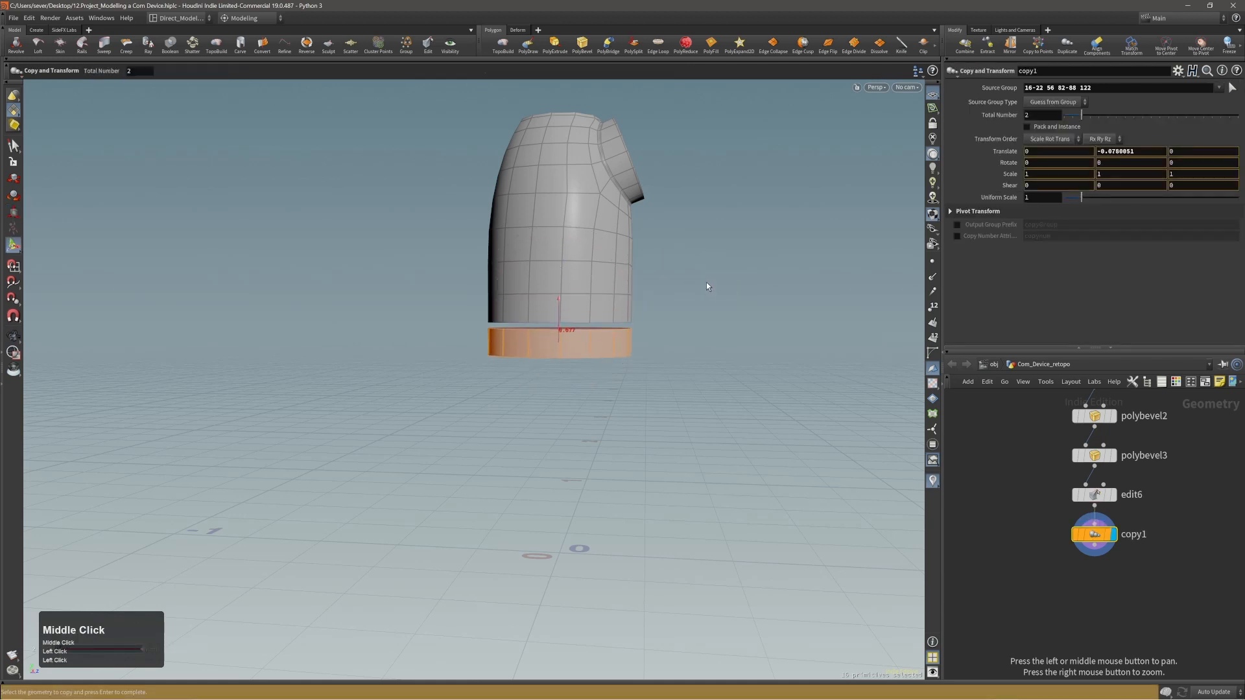
pyautogui.keyDown('alt'); pyautogui.moveTo(707, 284); pyautogui.dragTo(628, 322, button='right'); pyautogui.keyUp('alt')
pyautogui.moveTo(628, 322)
pyautogui.keyDown('alt'); pyautogui.mouseDown()
pyautogui.moveTo(565, 337)
pyautogui.moveTo(612, 339)
pyautogui.mouseUp(); pyautogui.keyUp('alt')
# Select the upper edge loop of the duplicated ring, followed by the complete loop of its faces.
pyautogui.hotkey('alt', '2')
pyautogui.click(577, 321)
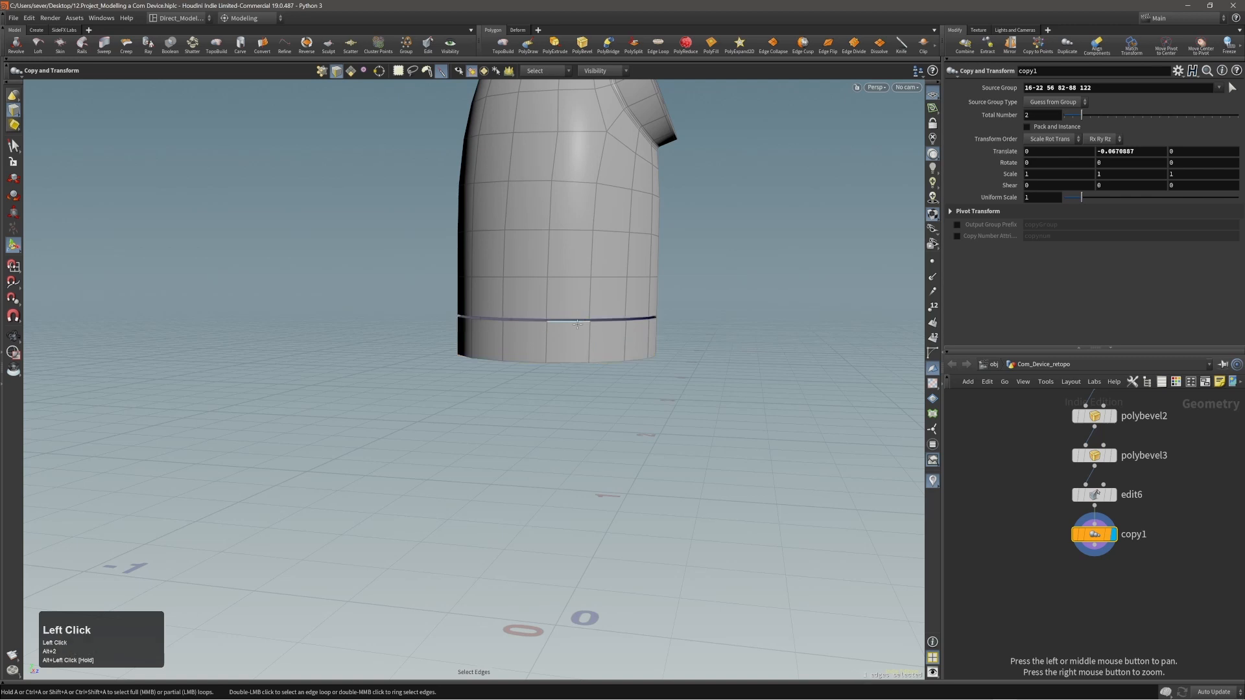
pyautogui.keyDown('shift'); pyautogui.middleClick(500, 323); pyautogui.keyUp('shift')
pyautogui.press('t')
pyautogui.keyDown('alt'); pyautogui.moveTo(652, 322); pyautogui.dragTo(592, 330); pyautogui.keyUp('alt')
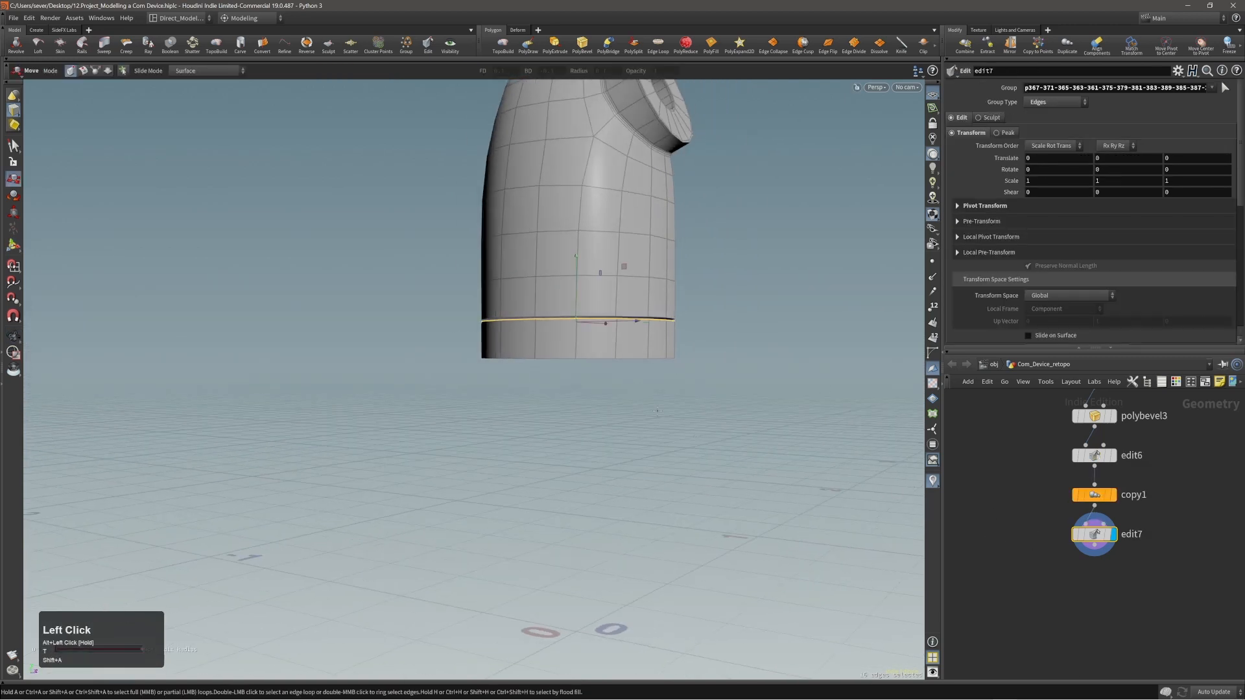
pyautogui.press('4')
pyautogui.click(594, 341)
pyautogui.keyDown('shift'); pyautogui.middleClick(556, 340); pyautogui.keyUp('shift')
pyautogui.keyDown('alt'); pyautogui.moveTo(615, 327); pyautogui.dragTo(599, 322, button='right'); pyautogui.keyUp('alt')
pyautogui.keyDown('alt'); pyautogui.moveTo(601, 319); pyautogui.dragTo(605, 332); pyautogui.keyUp('alt')
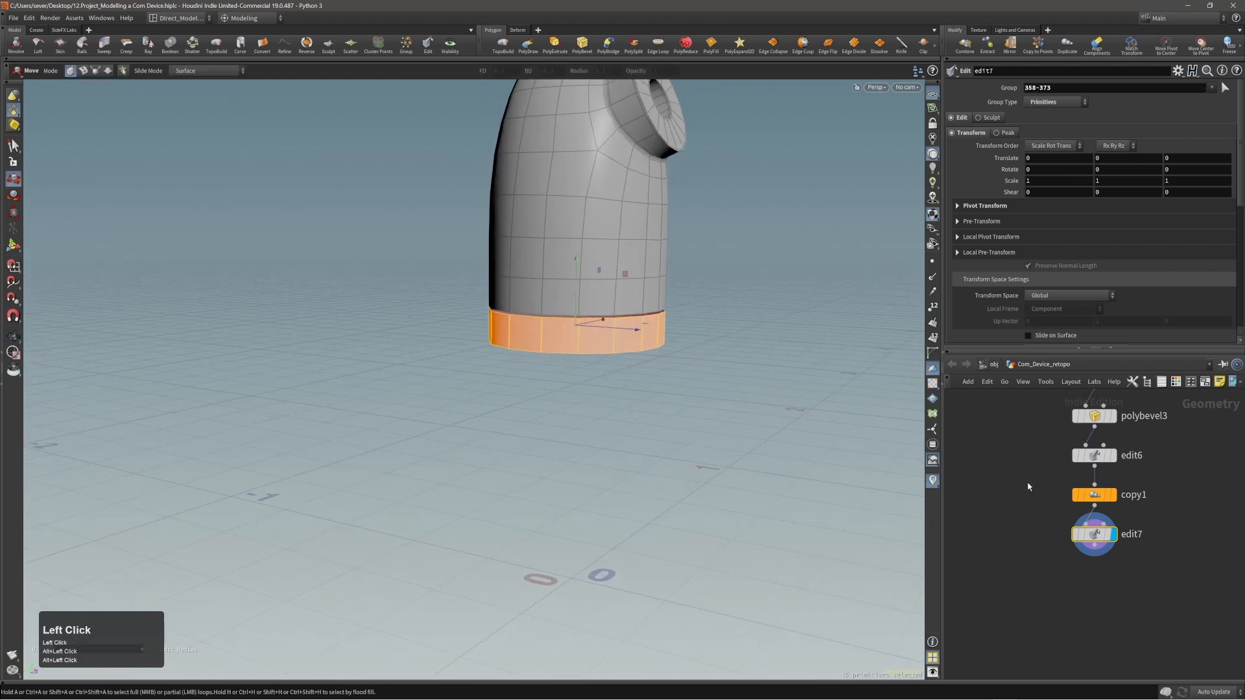
# Delete the copy1 and edit7 nodes to remove the duplicated ring.
pyautogui.moveTo(1028, 486); pyautogui.dragTo(1120, 552)
pyautogui.hotkey('alt', 'x')
pyautogui.keyDown('alt'); pyautogui.moveTo(617, 343); pyautogui.dragTo(589, 336, button='right'); pyautogui.keyUp('alt')
pyautogui.keyDown('alt'); pyautogui.moveTo(589, 336); pyautogui.dragTo(603, 335); pyautogui.keyUp('alt')
# Try adding a tube at object level, and delete it to return to the Com_Device_retopo network.
pyautogui.press('c')
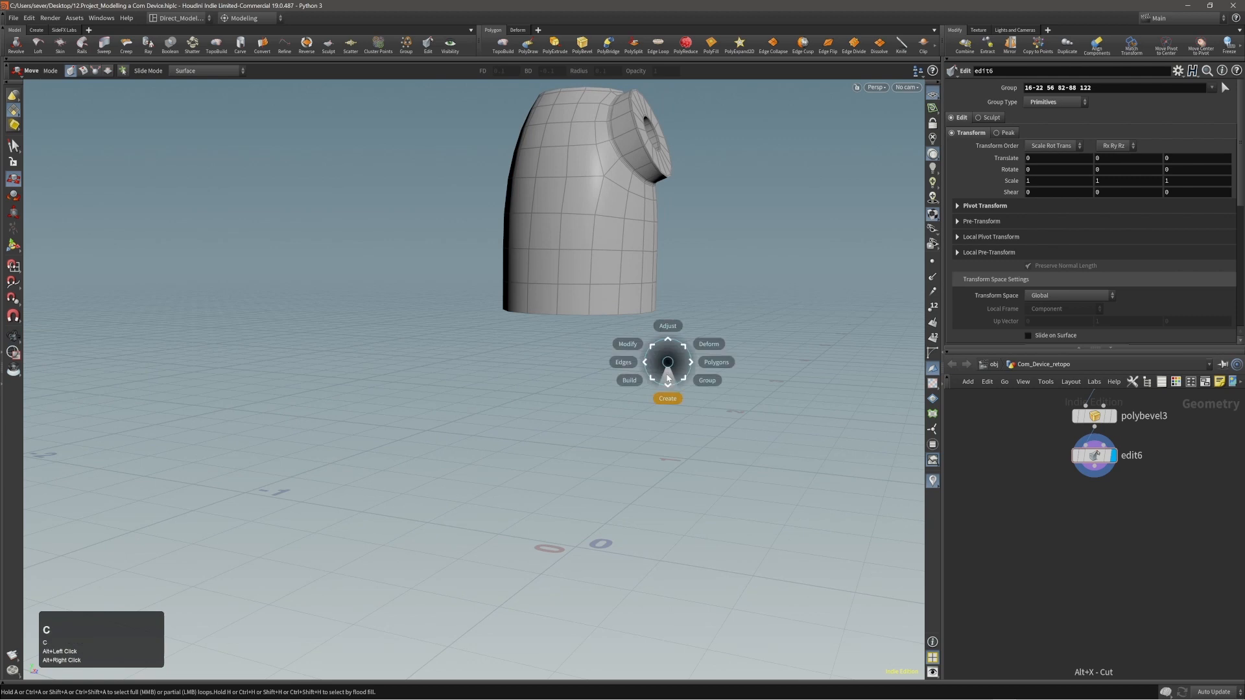
pyautogui.click(651, 375)
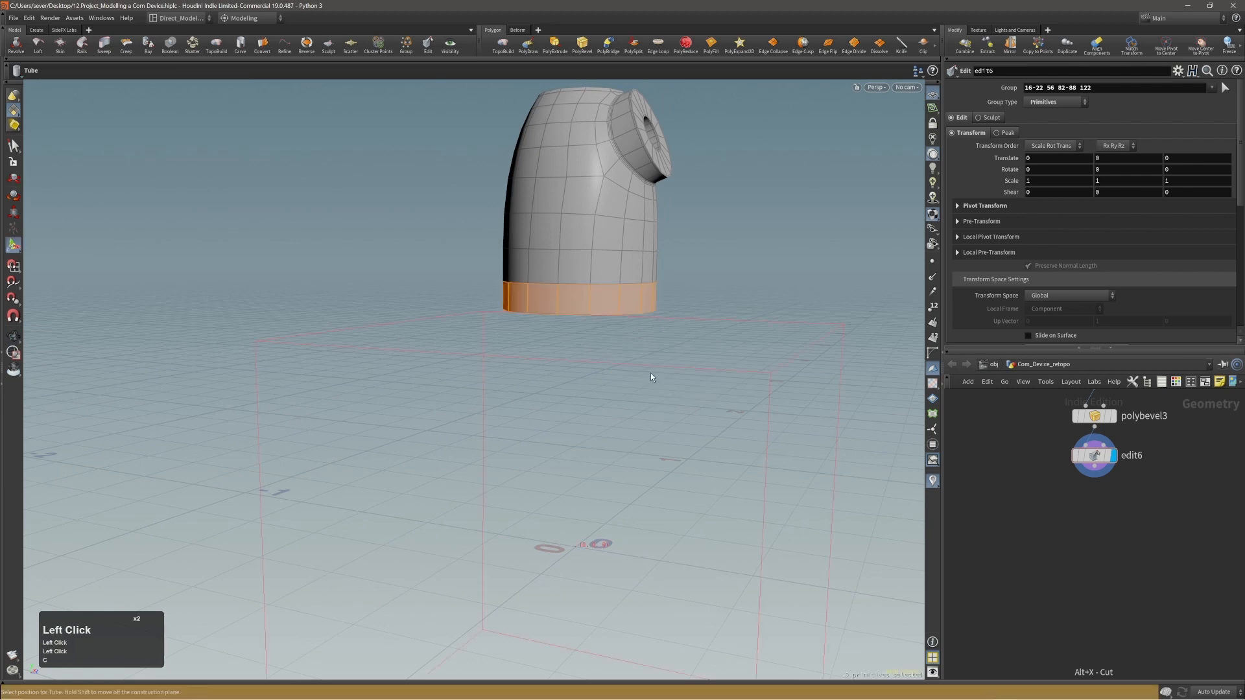
pyautogui.click(651, 373)
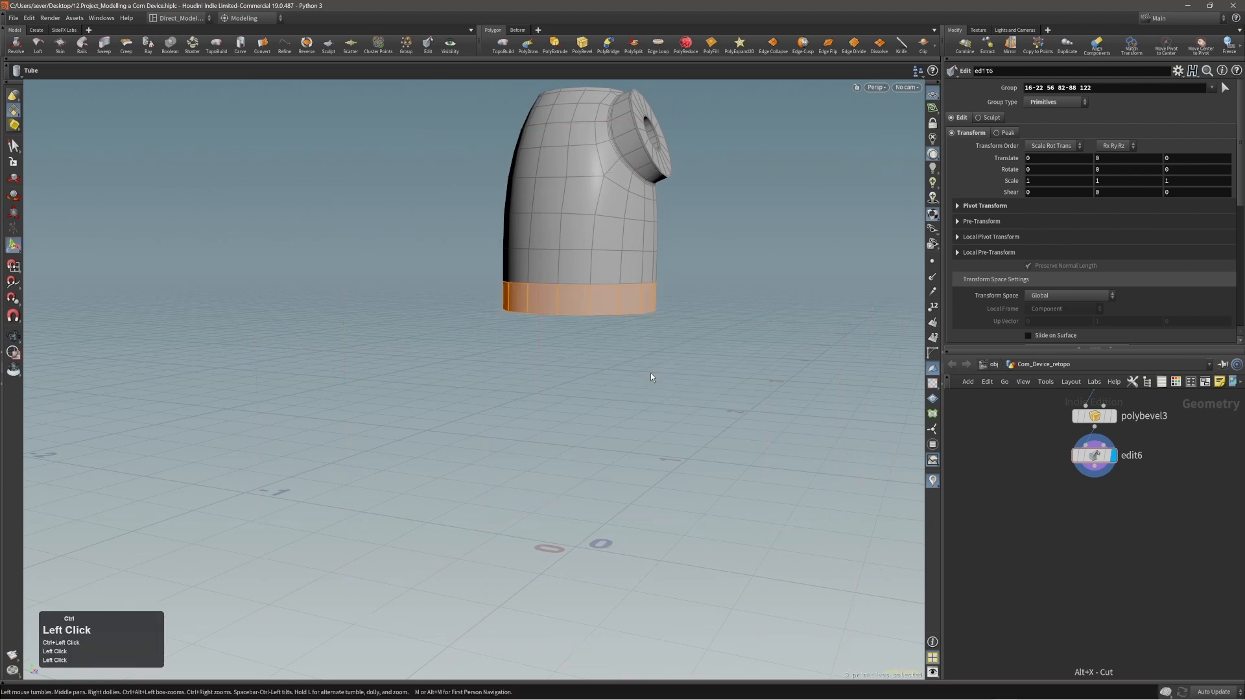
pyautogui.keyDown('alt'); pyautogui.moveTo(663, 376); pyautogui.dragTo(675, 349, button='right'); pyautogui.keyUp('alt')
pyautogui.keyDown('alt'); pyautogui.moveTo(675, 349); pyautogui.dragTo(640, 370, button='middle'); pyautogui.keyUp('alt')
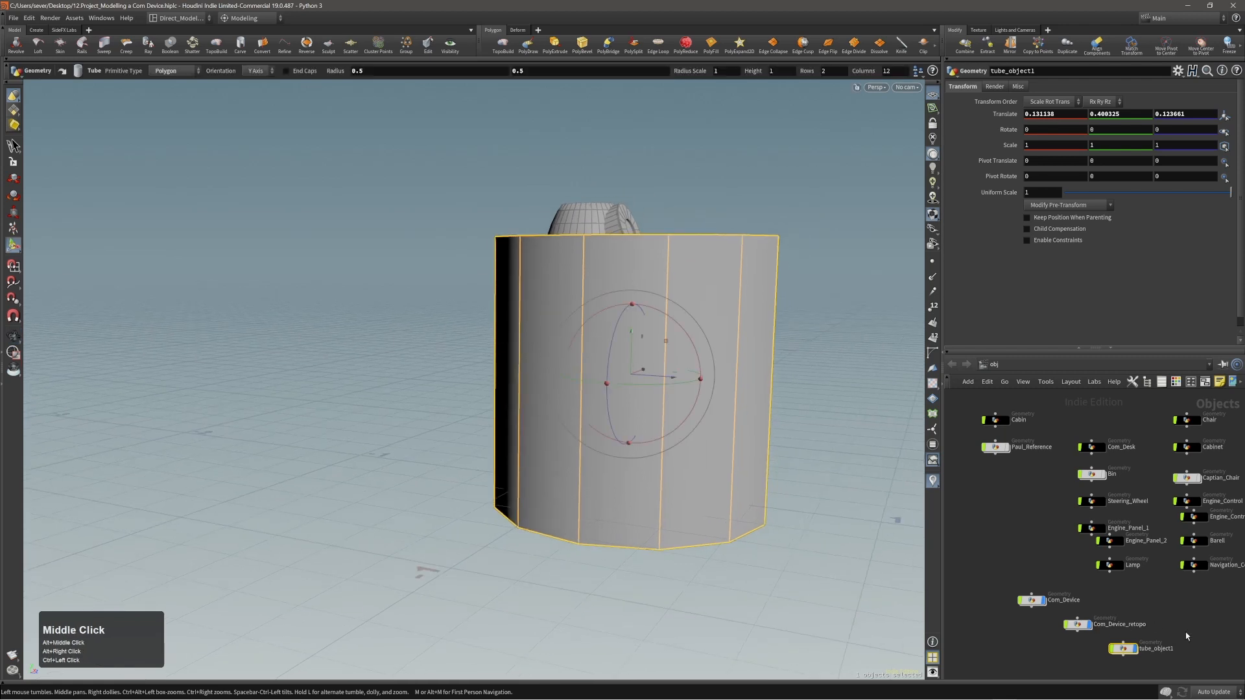
pyautogui.hotkey('alt', 'x')
pyautogui.doubleClick(1081, 626)
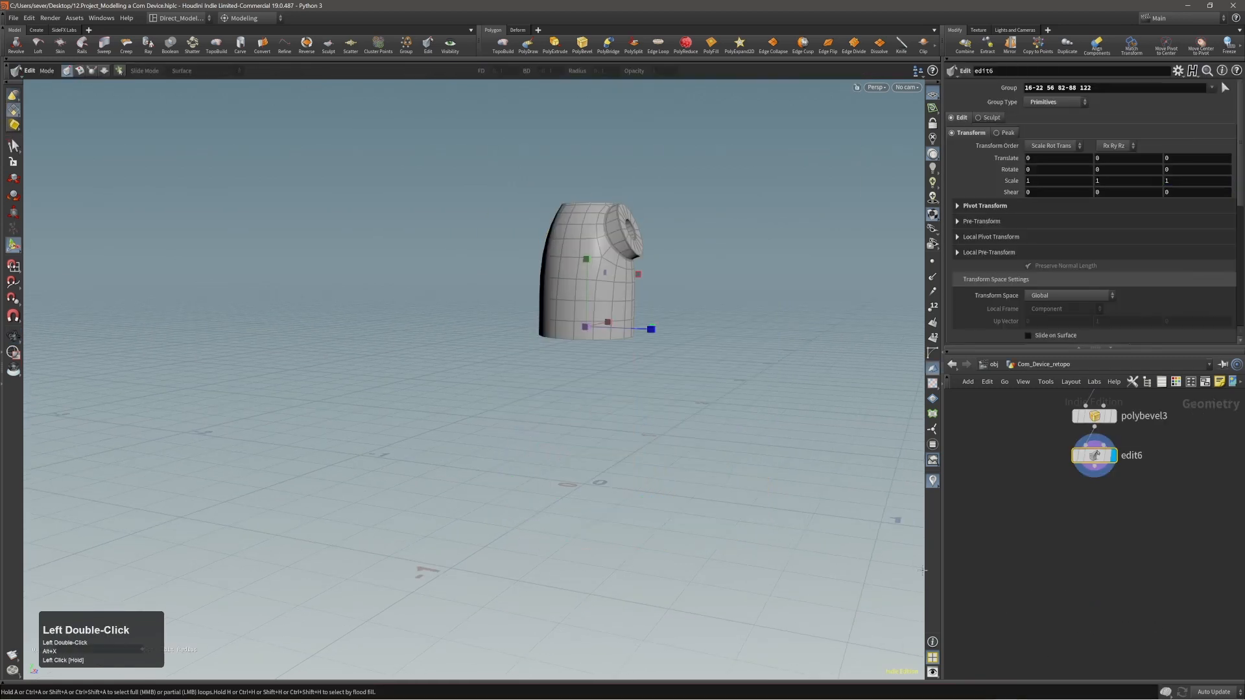
# Set the tool options to Create in Context so new primitives are added inside the current network.
pyautogui.keyDown('alt'); pyautogui.moveTo(648, 334); pyautogui.dragTo(633, 345, button='middle'); pyautogui.keyUp('alt')
pyautogui.keyDown('alt'); pyautogui.moveTo(633, 344); pyautogui.dragTo(608, 350, button='right'); pyautogui.keyUp('alt')
pyautogui.keyDown('alt'); pyautogui.moveTo(609, 350); pyautogui.dragTo(520, 358, button='middle'); pyautogui.keyUp('alt')
pyautogui.keyDown('alt'); pyautogui.moveTo(539, 341); pyautogui.dragTo(515, 348); pyautogui.keyUp('alt')
pyautogui.middleClick(689, 363)
pyautogui.press('s')
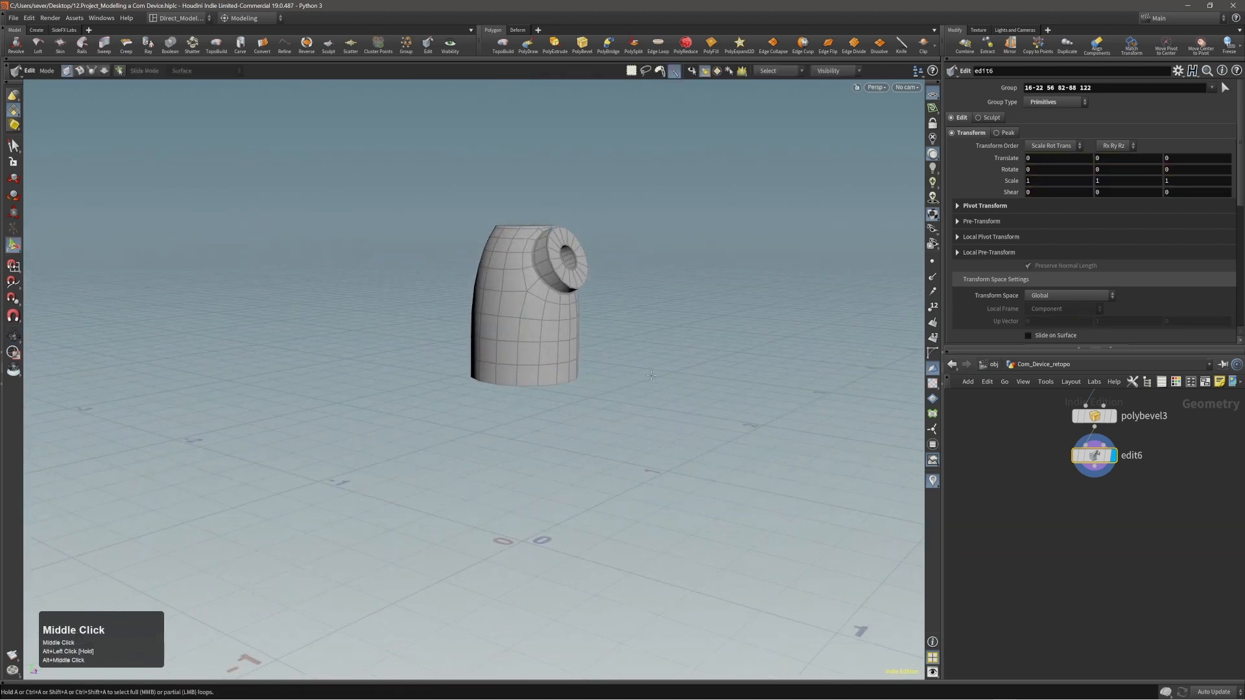
pyautogui.click(918, 72)
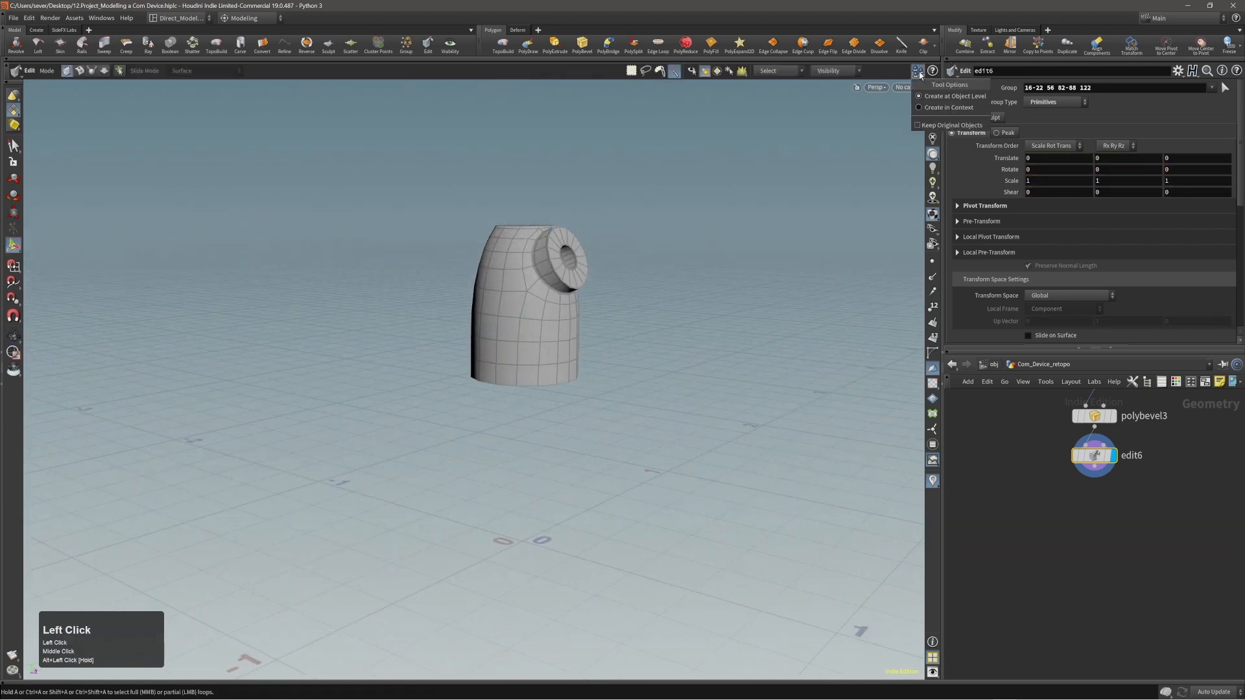
pyautogui.click(922, 107)
pyautogui.keyDown('alt'); pyautogui.moveTo(550, 350); pyautogui.dragTo(582, 311, button='middle'); pyautogui.keyUp('alt')
pyautogui.keyDown('alt'); pyautogui.moveTo(583, 311); pyautogui.dragTo(590, 310, button='right'); pyautogui.keyUp('alt')
pyautogui.keyDown('alt'); pyautogui.moveTo(590, 310); pyautogui.dragTo(586, 314); pyautogui.keyUp('alt')
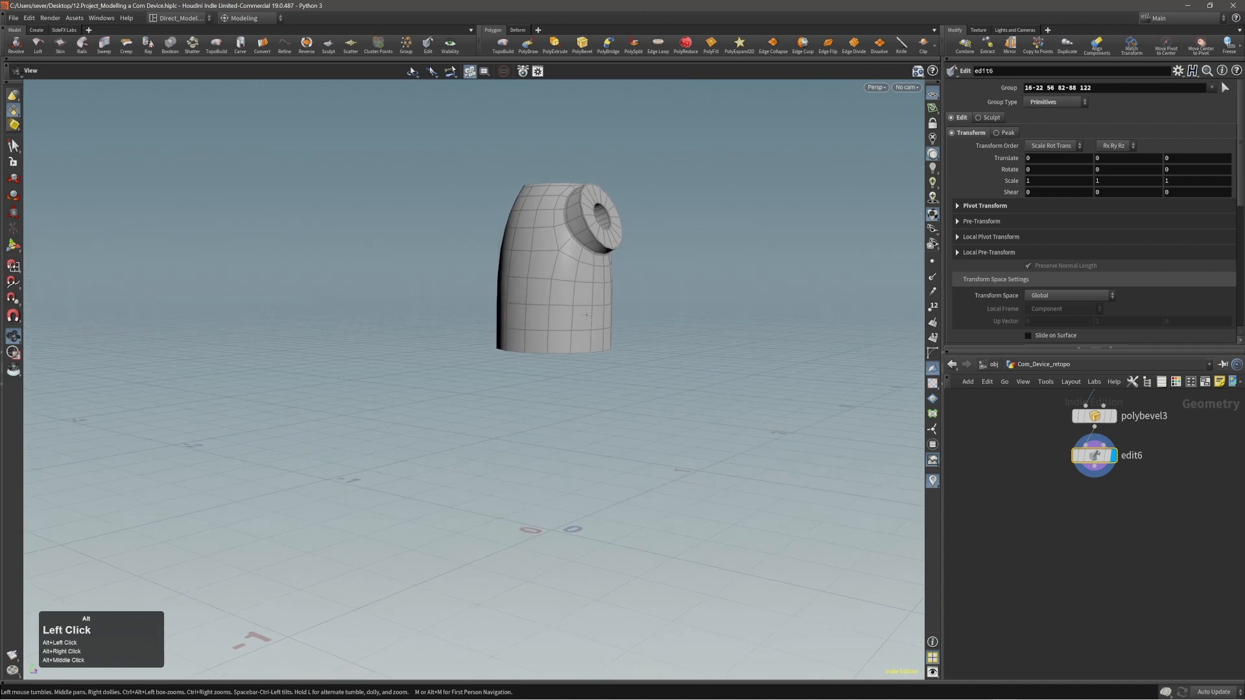
pyautogui.press('c')
pyautogui.click(585, 323)
pyautogui.doubleClick(577, 329)
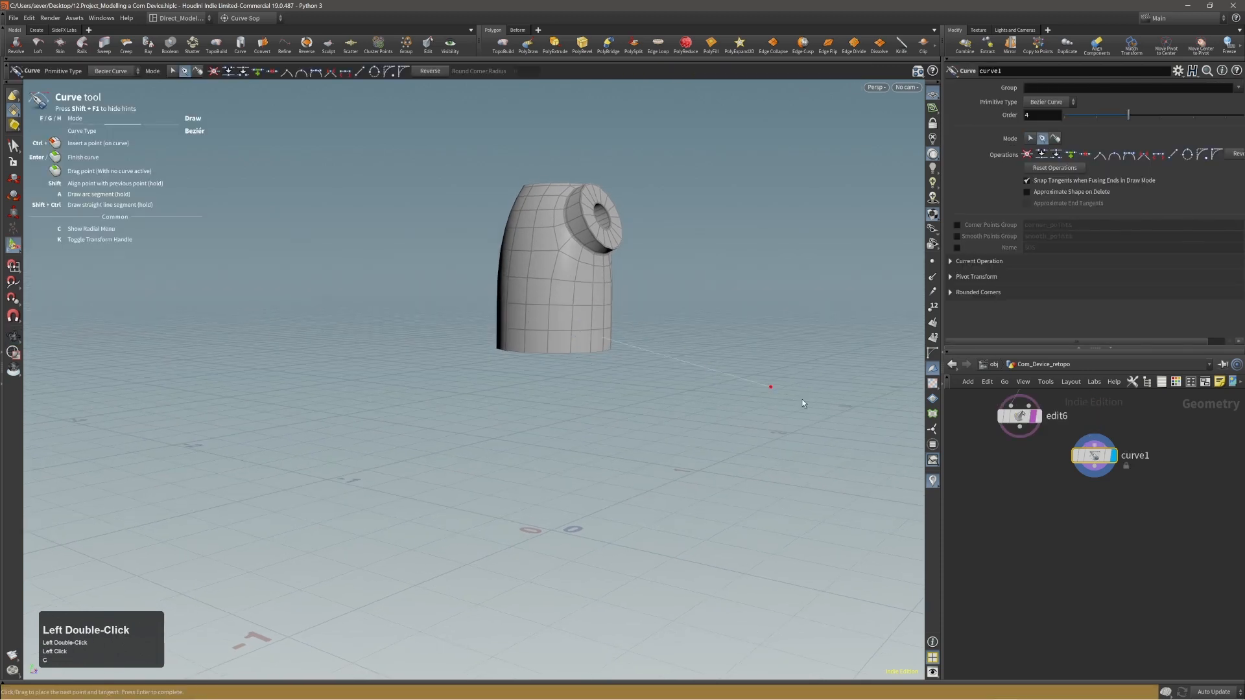
pyautogui.press('Escape')
pyautogui.hotkey('alt', 'x')
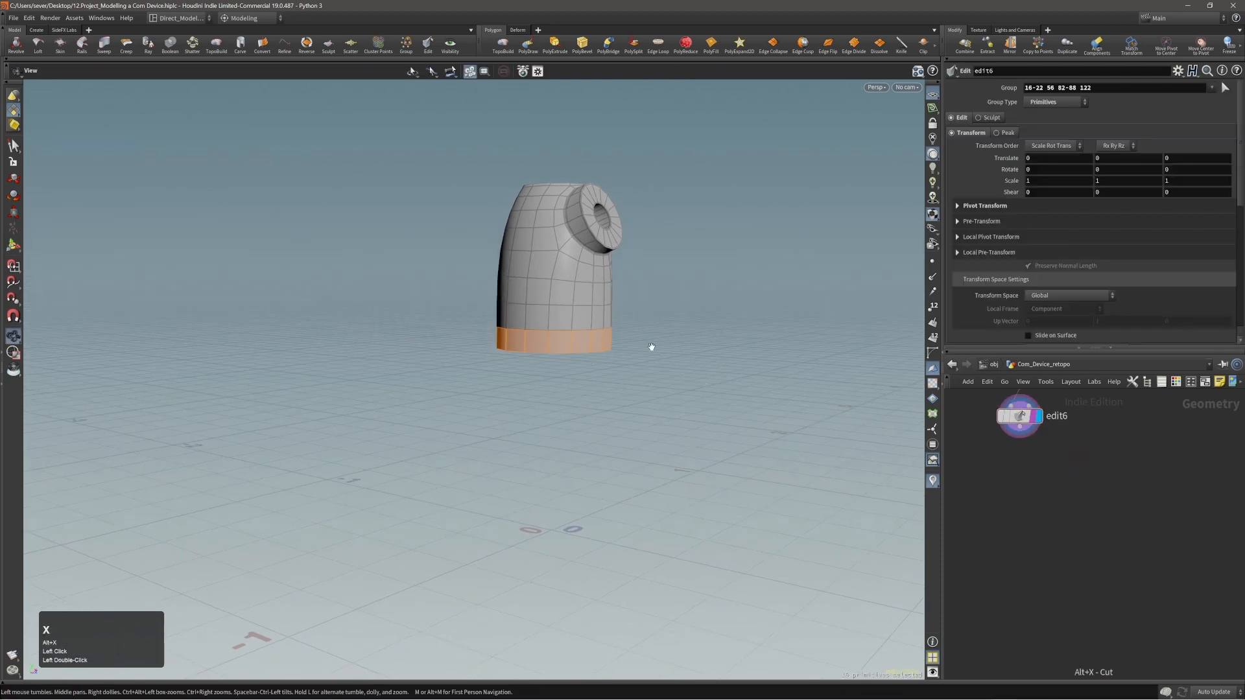
# Create a polygon tube at the origin and shrink it uniformly to about 0.224 radius and 0.448 height.
pyautogui.press('c')
pyautogui.click(627, 356)
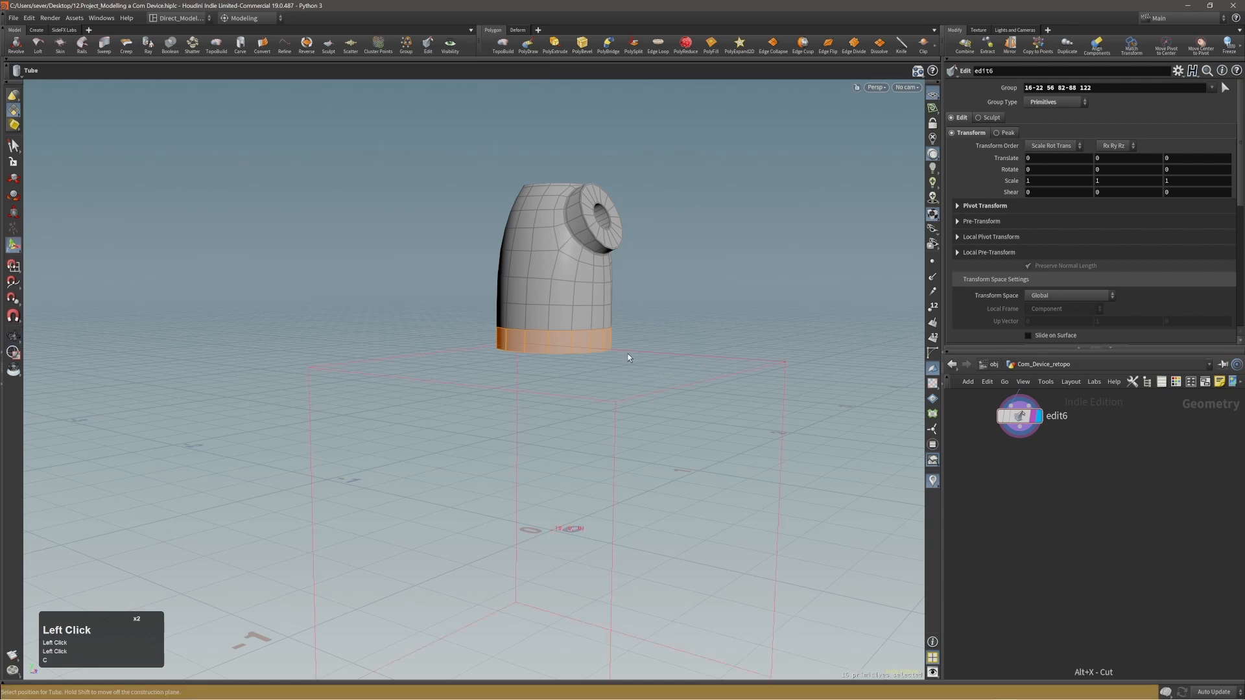
pyautogui.press('Return')
pyautogui.keyDown('alt'); pyautogui.moveTo(626, 331); pyautogui.dragTo(593, 356, button='right'); pyautogui.keyUp('alt')
pyautogui.keyDown('alt'); pyautogui.moveTo(589, 360); pyautogui.dragTo(567, 426); pyautogui.keyUp('alt')
pyautogui.keyDown('ctrl'); pyautogui.keyDown('shift'); pyautogui.moveTo(684, 496); pyautogui.dragTo(614, 464); pyautogui.keyUp('shift'); pyautogui.keyUp('ctrl')
pyautogui.keyDown('alt'); pyautogui.moveTo(613, 454); pyautogui.dragTo(598, 404, button='middle'); pyautogui.keyUp('alt')
pyautogui.keyDown('alt'); pyautogui.moveTo(598, 404); pyautogui.dragTo(591, 372, button='right'); pyautogui.keyUp('alt')
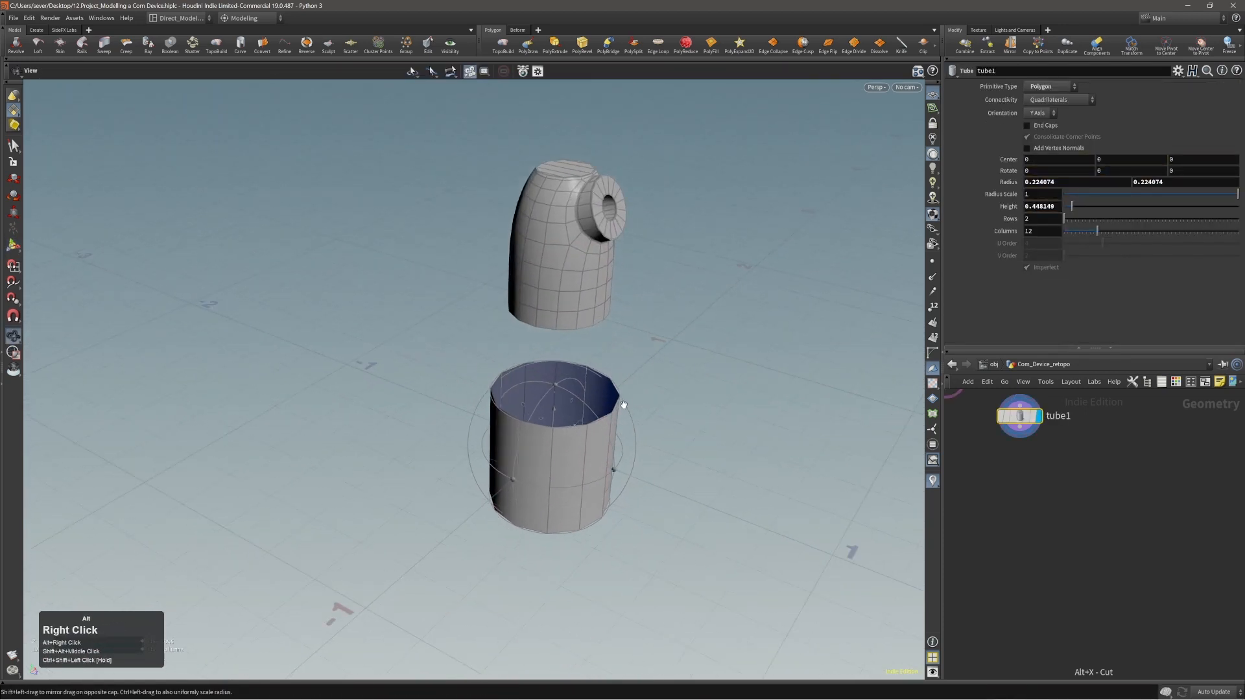
pyautogui.keyDown('alt'); pyautogui.moveTo(591, 373); pyautogui.dragTo(581, 361); pyautogui.keyUp('alt')
# Add a Match Size to the tube and set Justify Y to Min so its base aligns with the target's base.
pyautogui.press('c')
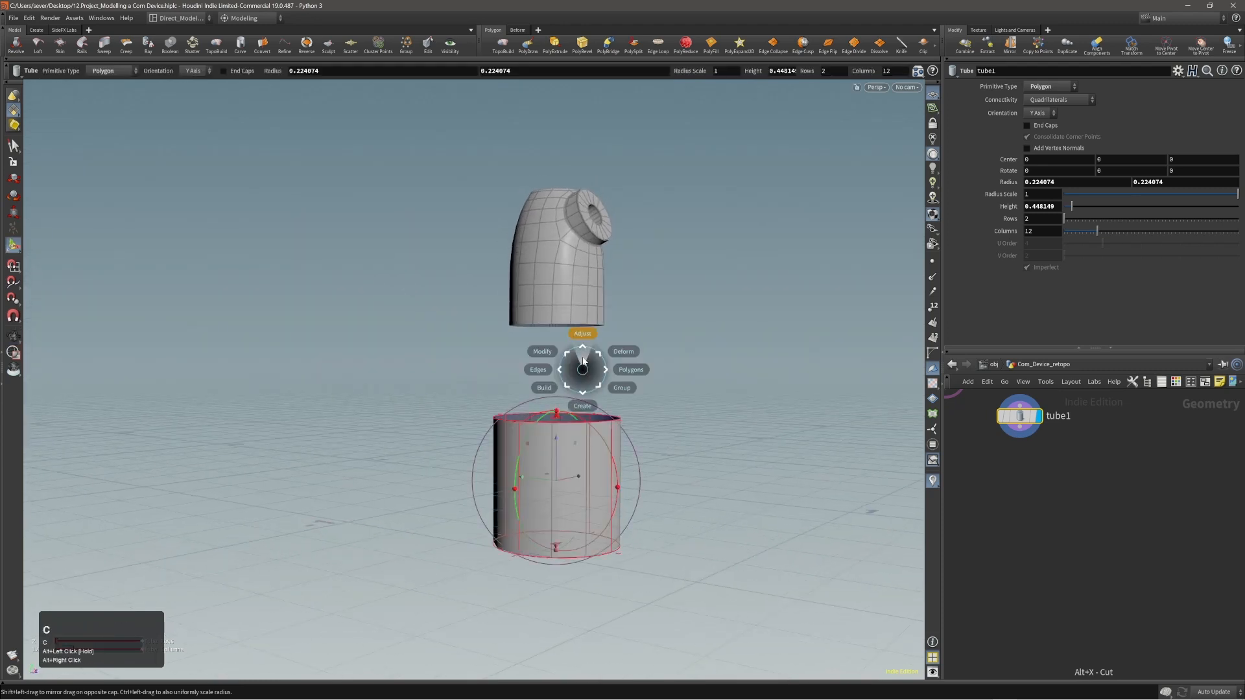
pyautogui.click(582, 361)
pyautogui.click(592, 372)
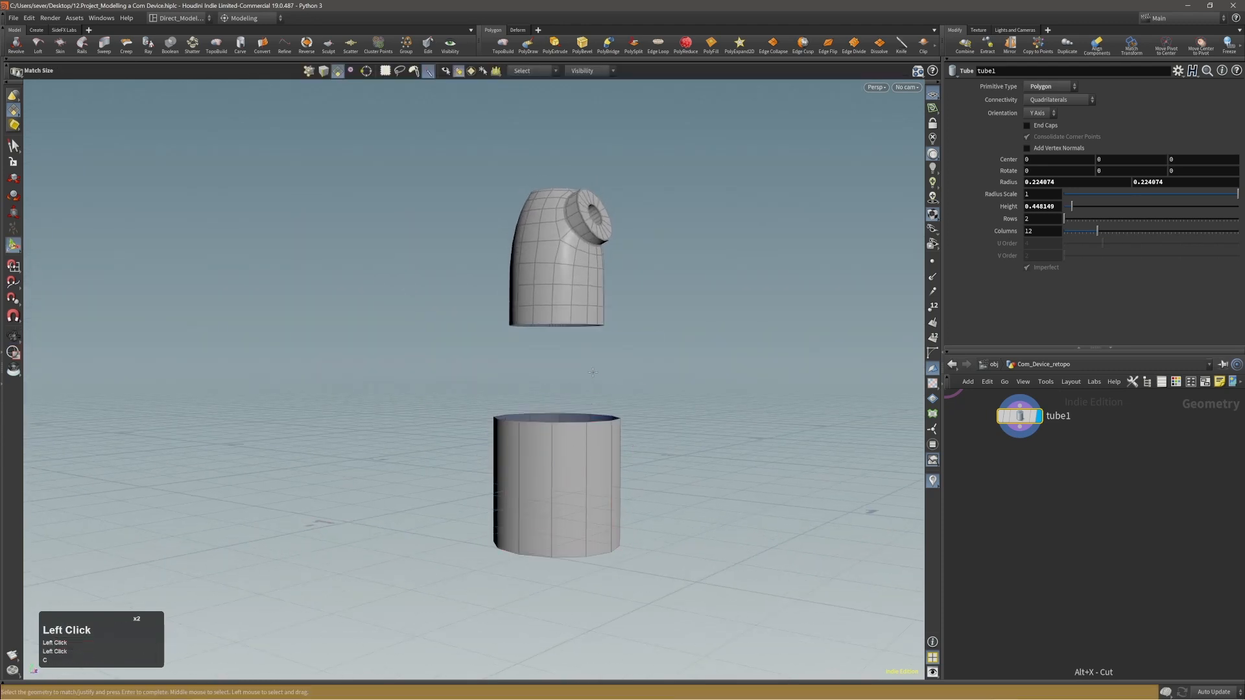
pyautogui.doubleClick(573, 452)
pyautogui.click(1037, 253)
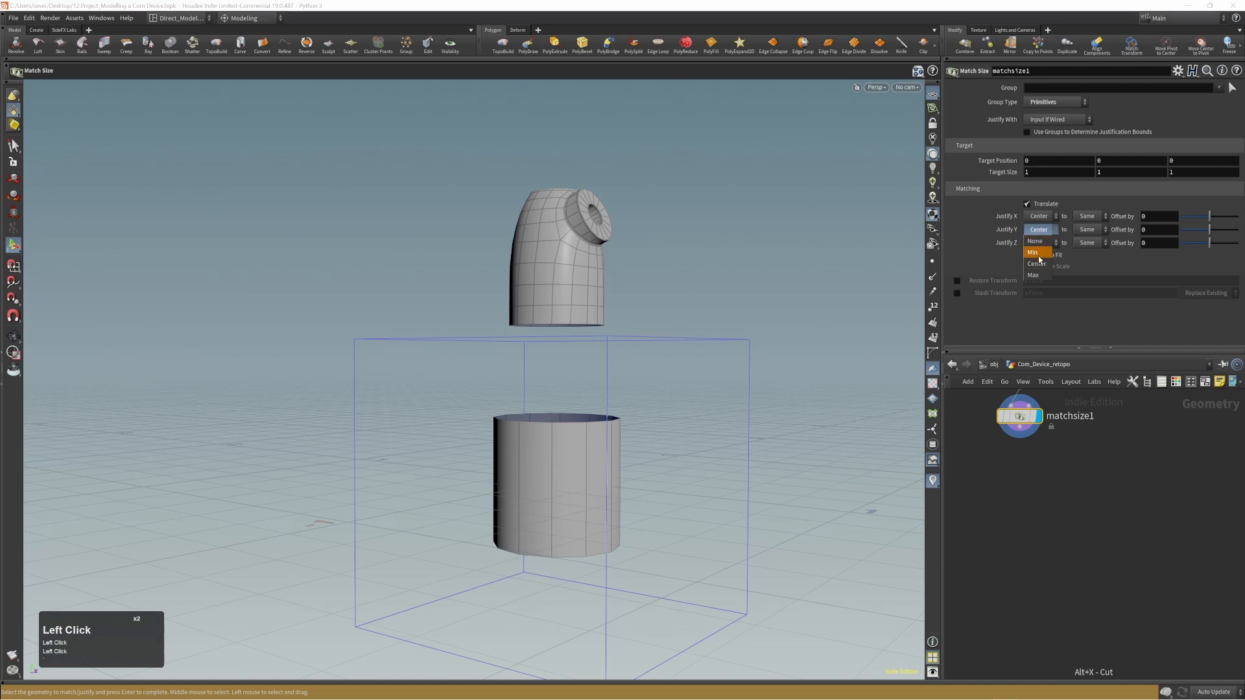
pyautogui.keyDown('alt'); pyautogui.moveTo(603, 384); pyautogui.dragTo(610, 392, button='right'); pyautogui.keyUp('alt')
pyautogui.keyDown('alt'); pyautogui.moveTo(611, 391); pyautogui.dragTo(624, 406); pyautogui.keyUp('alt')
# Resize the source tube under the body to a radius of about 0.176 and a height of about 0.548.
pyautogui.press('pageup')
pyautogui.moveTo(623, 407); pyautogui.dragTo(636, 418, button='middle')
pyautogui.press('space')
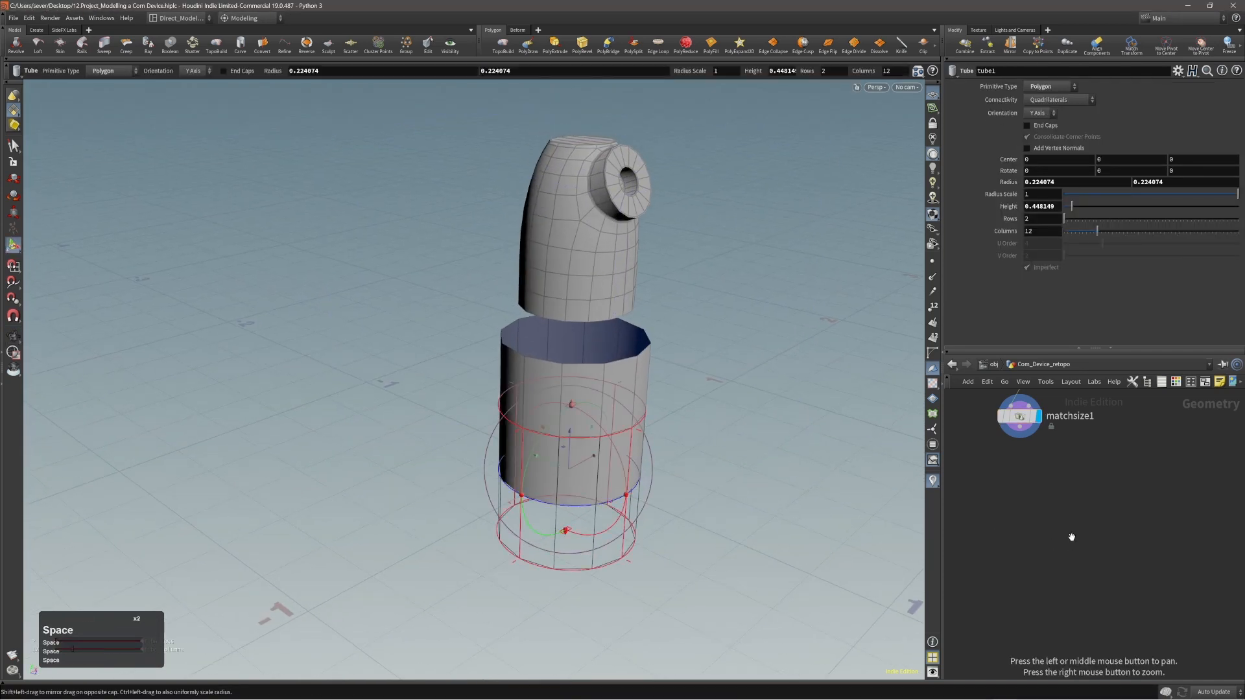
pyautogui.press('f')
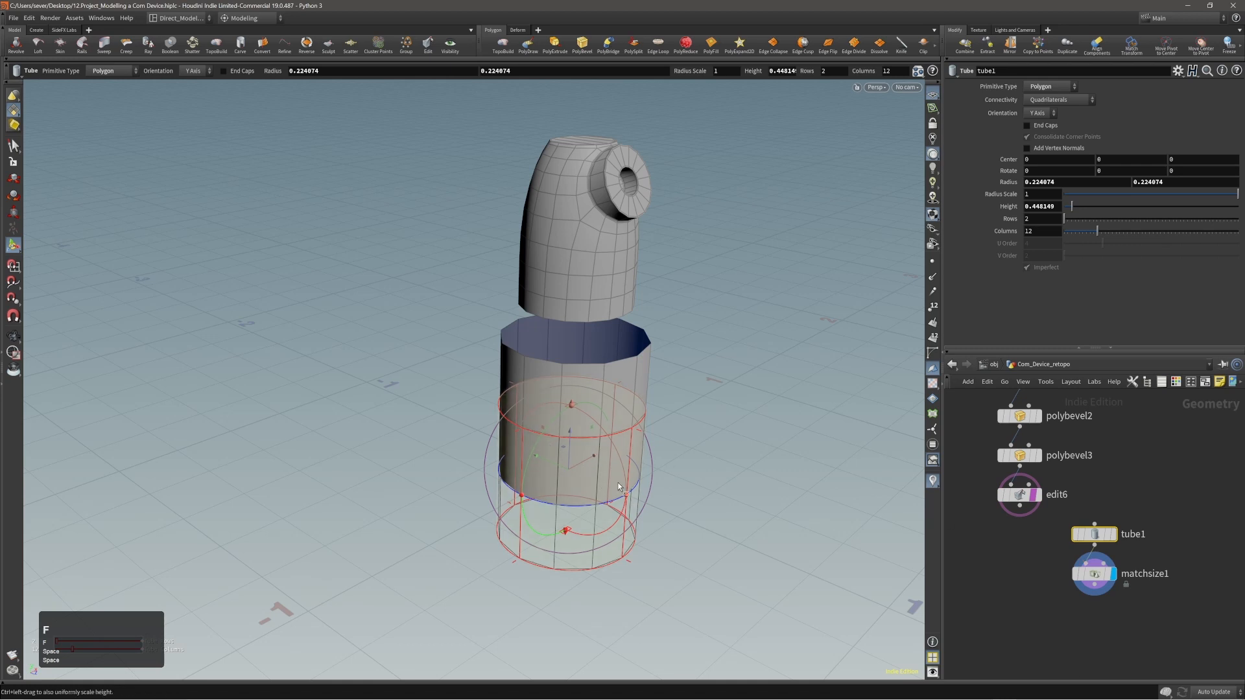
pyautogui.keyDown('ctrl'); pyautogui.keyDown('shift'); pyautogui.moveTo(619, 482); pyautogui.dragTo(566, 366); pyautogui.keyUp('shift'); pyautogui.keyUp('ctrl')
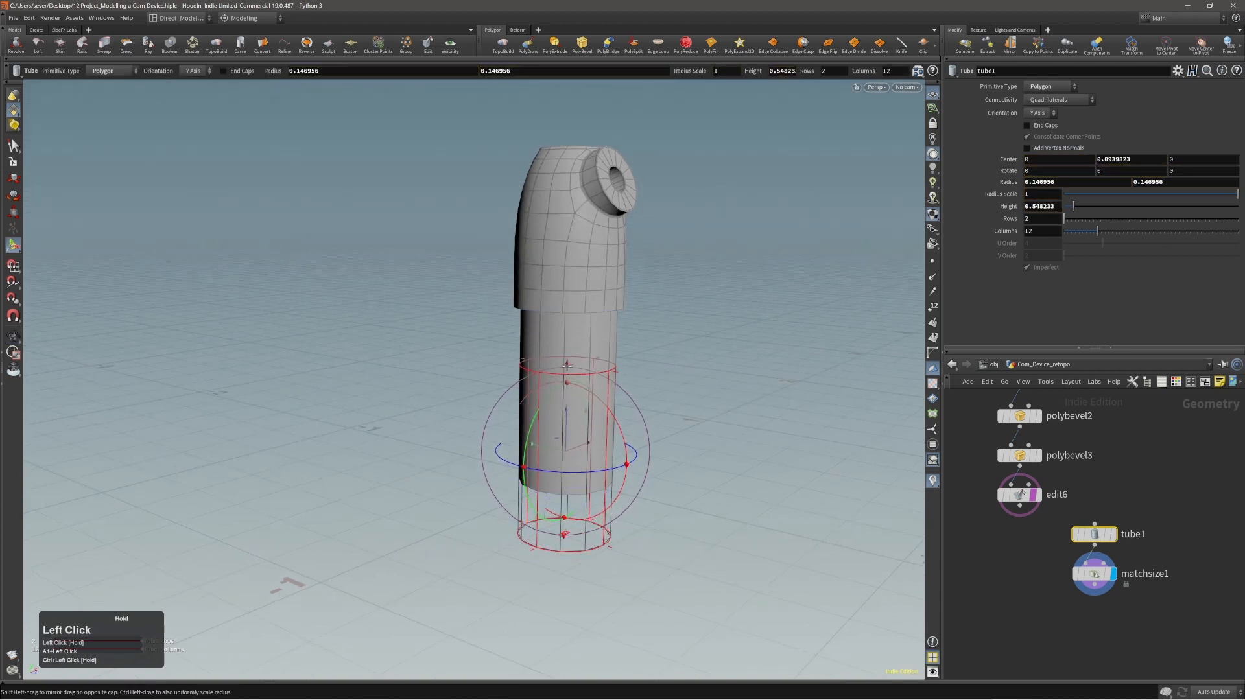
pyautogui.keyDown('alt'); pyautogui.moveTo(574, 409); pyautogui.dragTo(651, 336, button='right'); pyautogui.keyUp('alt')
pyautogui.keyDown('alt'); pyautogui.moveTo(651, 336); pyautogui.dragTo(573, 393); pyautogui.keyUp('alt')
pyautogui.moveTo(612, 478); pyautogui.dragTo(872, 84)
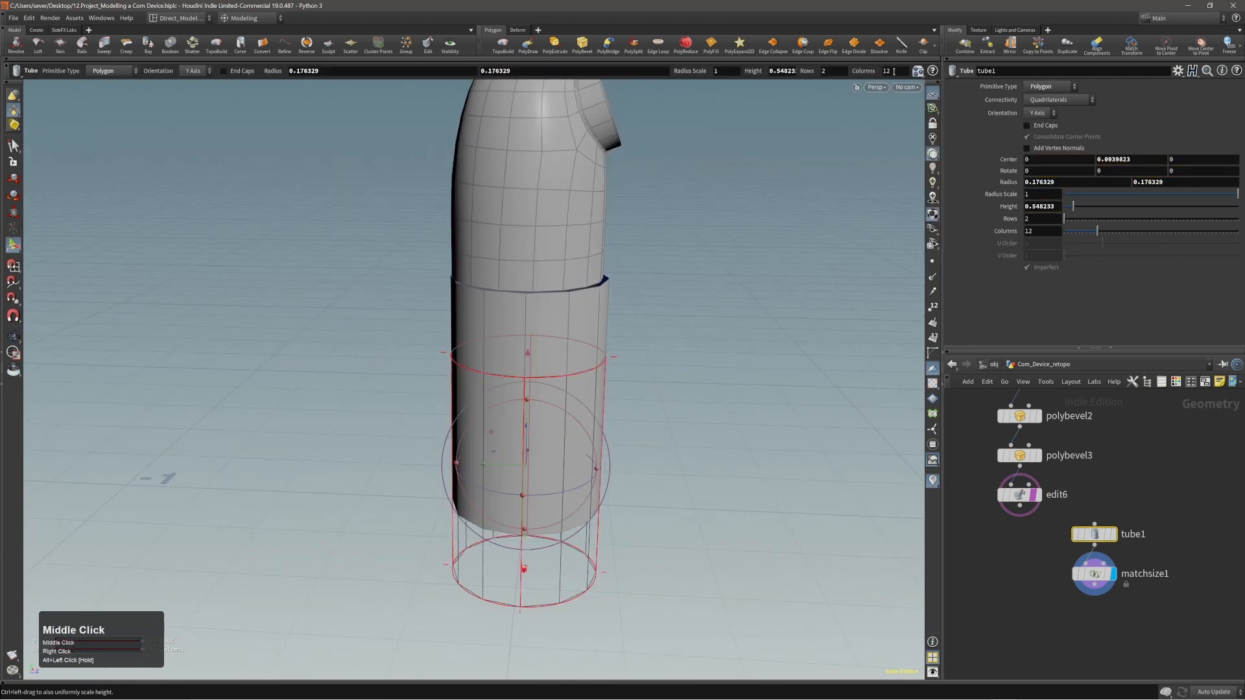
# Set the tube's column count to 16.
pyautogui.moveTo(894, 71); pyautogui.dragTo(901, 65, button='middle')
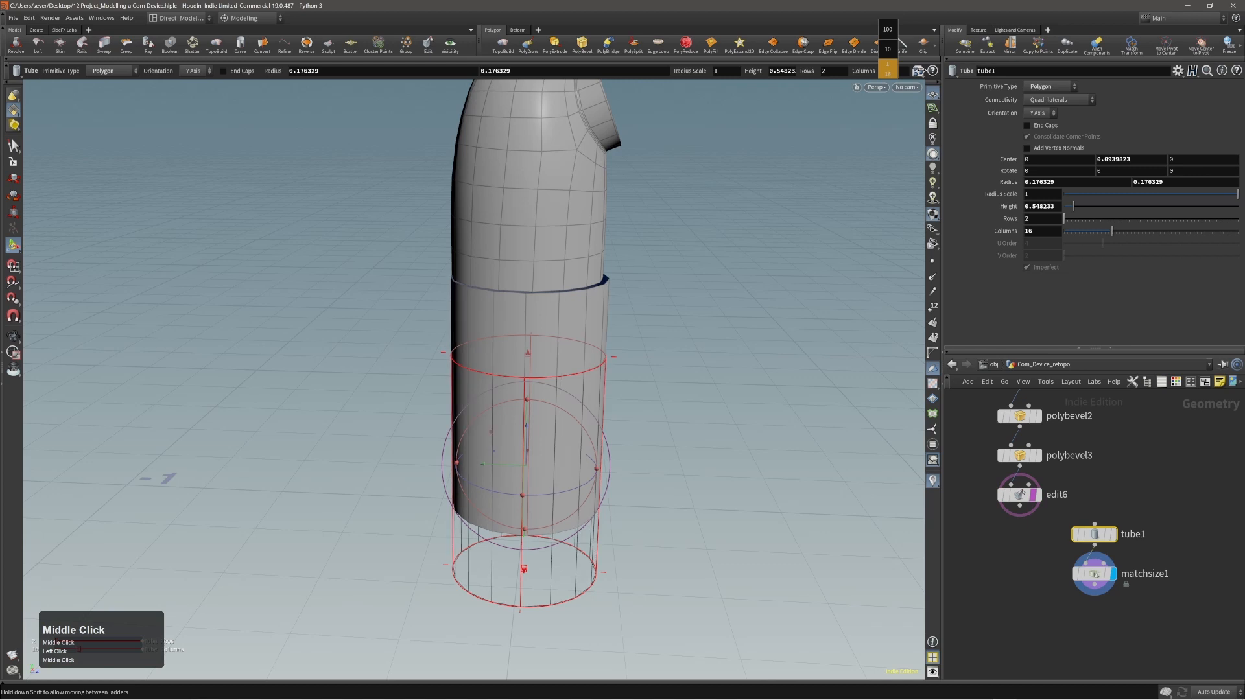
pyautogui.keyDown('alt'); pyautogui.moveTo(562, 351); pyautogui.dragTo(511, 336); pyautogui.keyUp('alt')
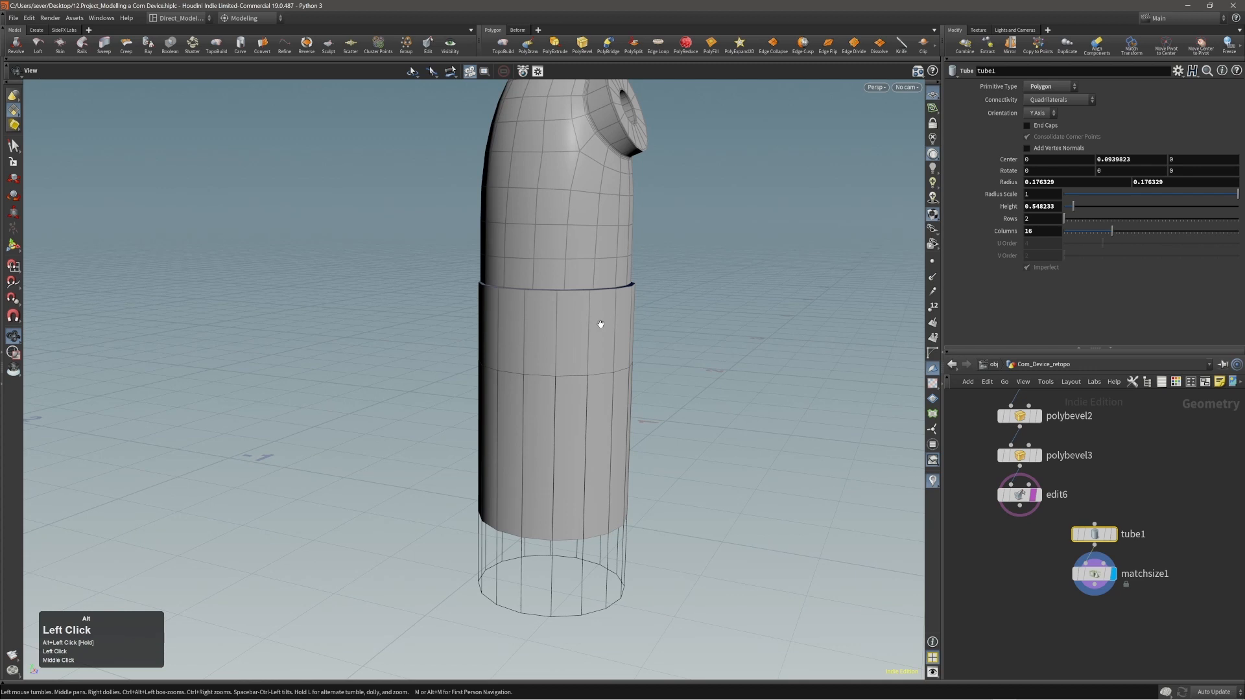
pyautogui.keyDown('alt'); pyautogui.moveTo(597, 336); pyautogui.dragTo(588, 326); pyautogui.keyUp('alt')
pyautogui.press('c')
pyautogui.click(578, 324)
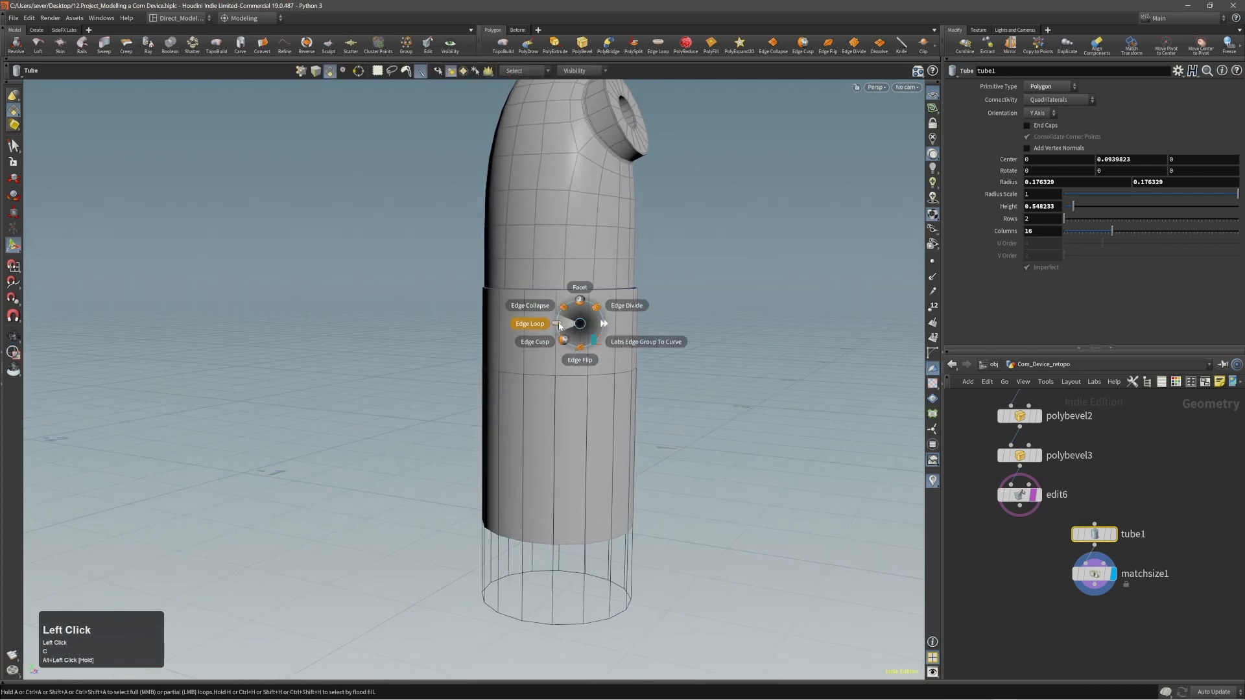
pyautogui.click(562, 327)
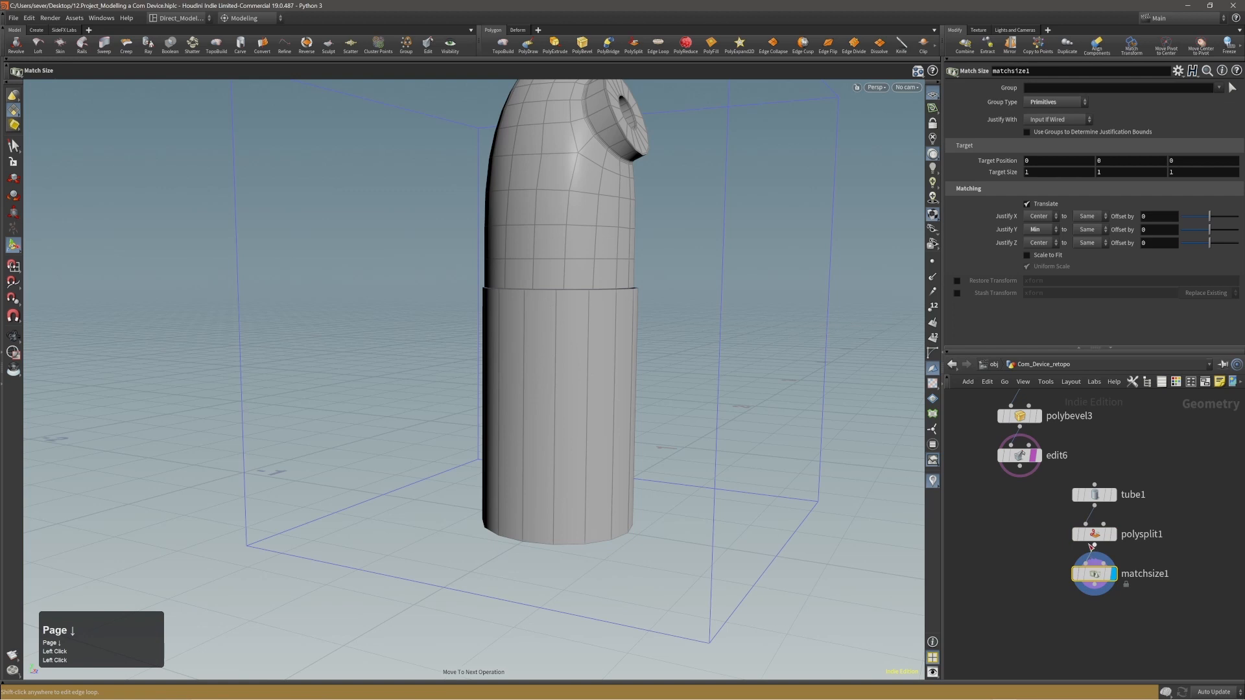
pyautogui.click(1092, 535)
pyautogui.hotkey('alt', 'x')
pyautogui.moveTo(1094, 574); pyautogui.dragTo(1097, 533)
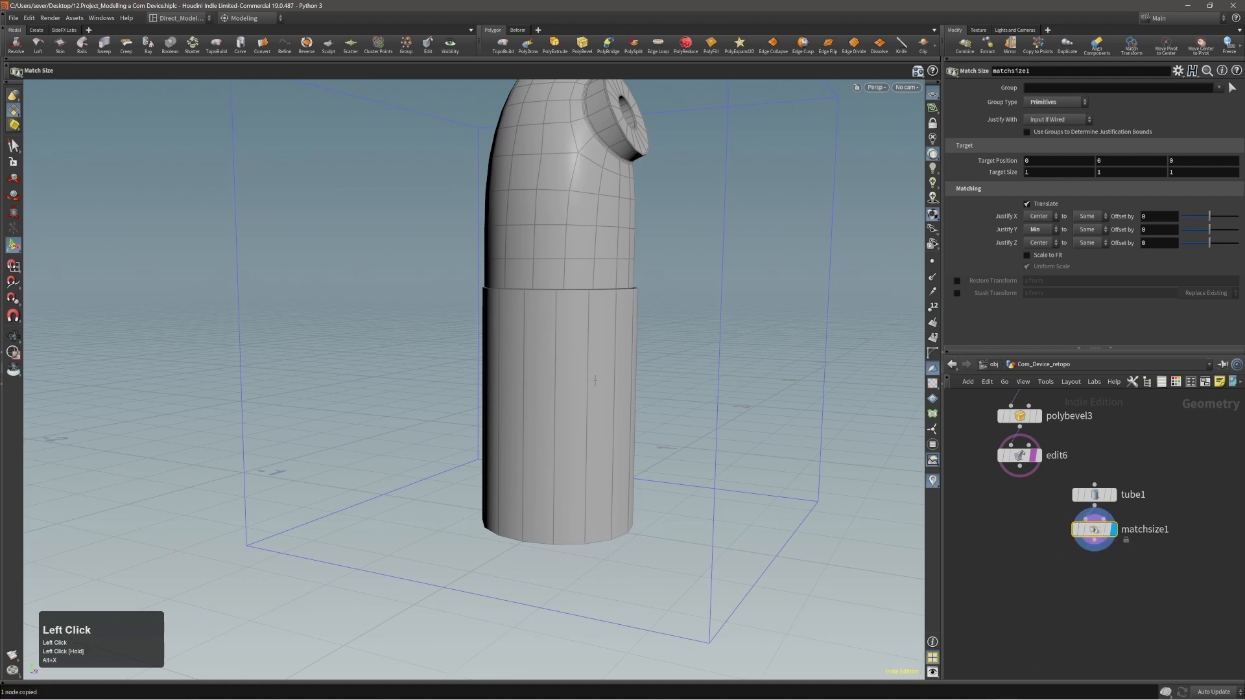
# Insert a horizontal edge loop around the tube about a quarter of its height below the top edge.
pyautogui.press('c')
pyautogui.click(552, 332)
pyautogui.click(533, 332)
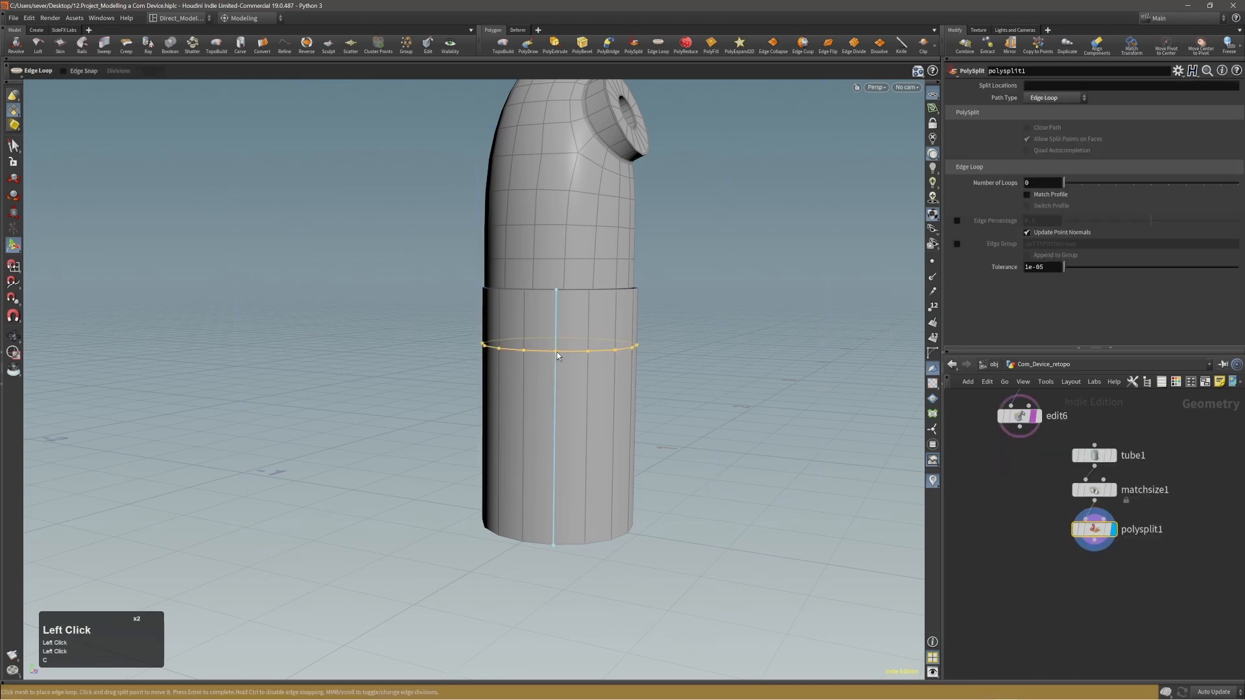
pyautogui.click(557, 360)
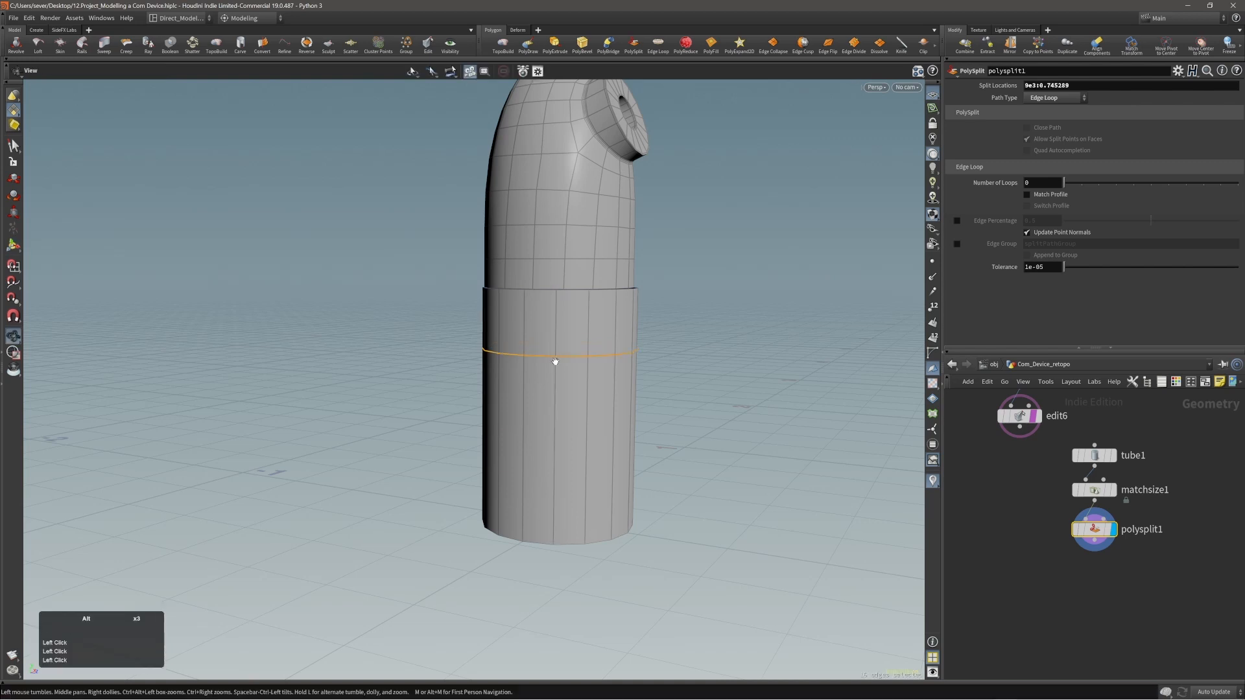
# Select the whole body and raise it about 0.418 in Y above the tube, and display the polysplit1 result.
pyautogui.keyDown('alt'); pyautogui.moveTo(556, 361); pyautogui.dragTo(542, 350, button='right'); pyautogui.keyUp('alt')
pyautogui.keyDown('alt'); pyautogui.moveTo(542, 350); pyautogui.dragTo(597, 328); pyautogui.keyUp('alt')
pyautogui.keyDown('alt'); pyautogui.moveTo(597, 328); pyautogui.dragTo(573, 320, button='right'); pyautogui.keyUp('alt')
pyautogui.keyDown('alt'); pyautogui.moveTo(574, 319); pyautogui.dragTo(607, 351, button='middle'); pyautogui.keyUp('alt')
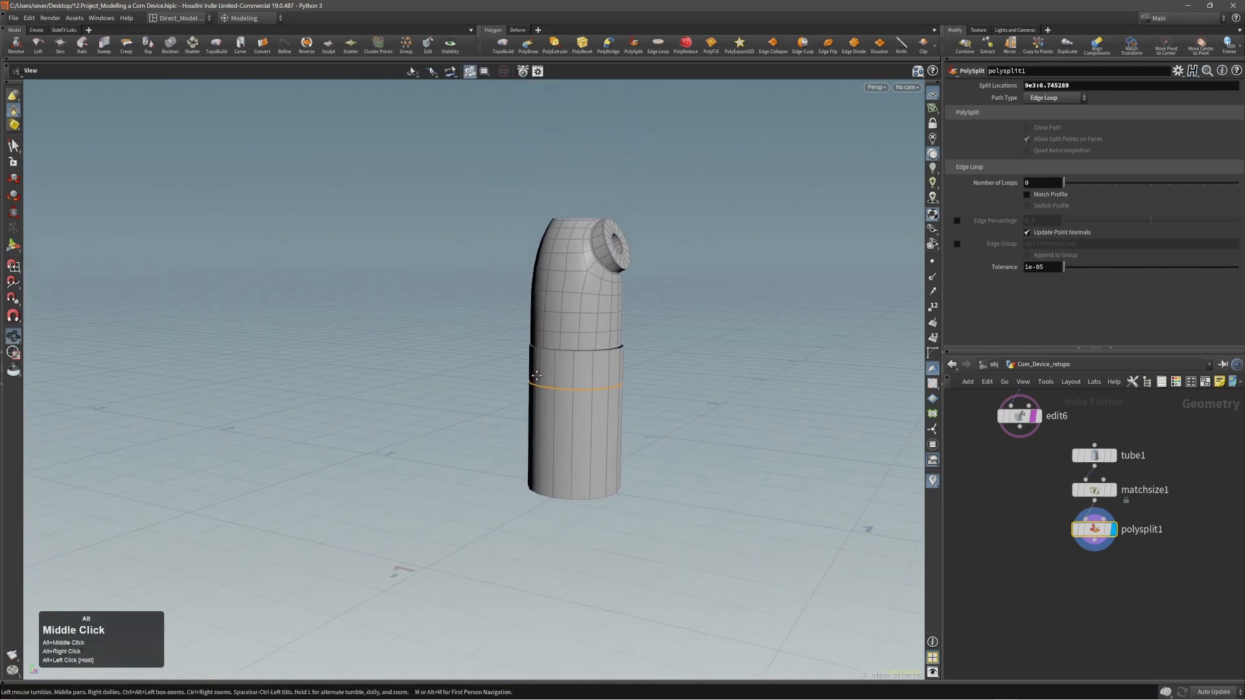
pyautogui.hotkey('alt', '3')
pyautogui.doubleClick(571, 302)
pyautogui.press('t')
pyautogui.moveTo(672, 391); pyautogui.dragTo(690, 255, button='middle')
pyautogui.keyDown('alt'); pyautogui.moveTo(690, 256); pyautogui.dragTo(611, 293, button='right'); pyautogui.keyUp('alt')
pyautogui.keyDown('alt'); pyautogui.moveTo(610, 294); pyautogui.dragTo(651, 317, button='middle'); pyautogui.keyUp('alt')
pyautogui.click(1112, 530)
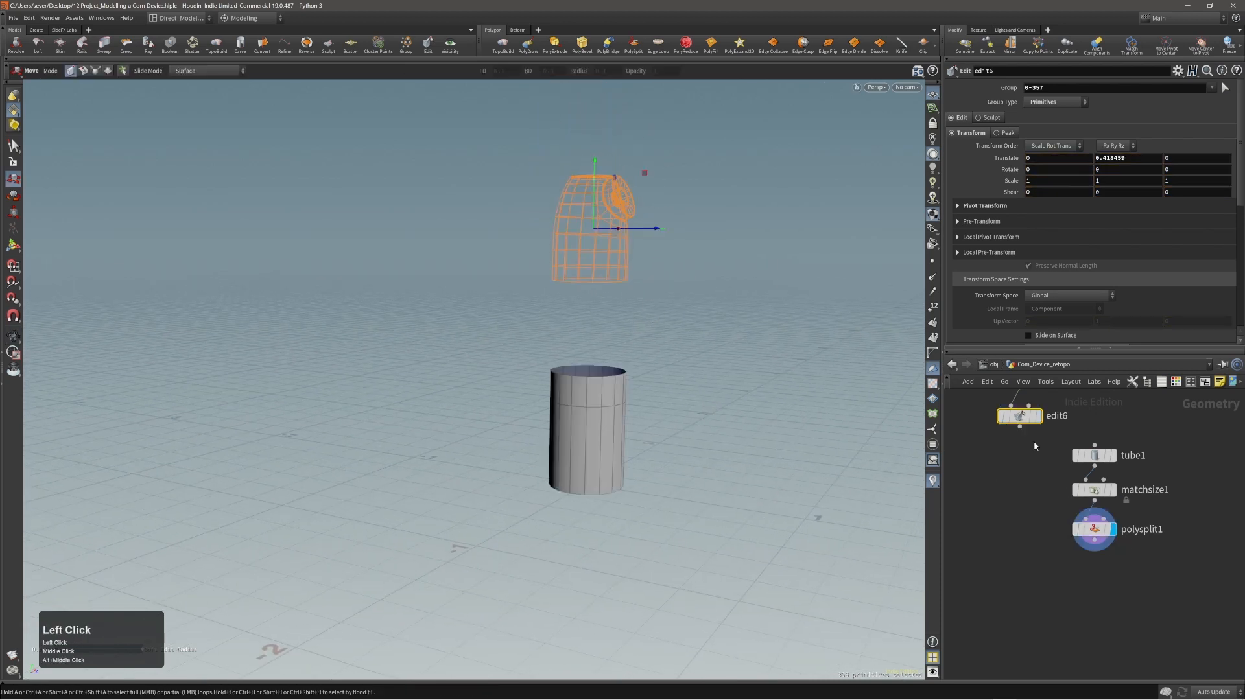
# Stretch the source tube upward until its top edge meets the underside of the raised body.
pyautogui.moveTo(1033, 424)
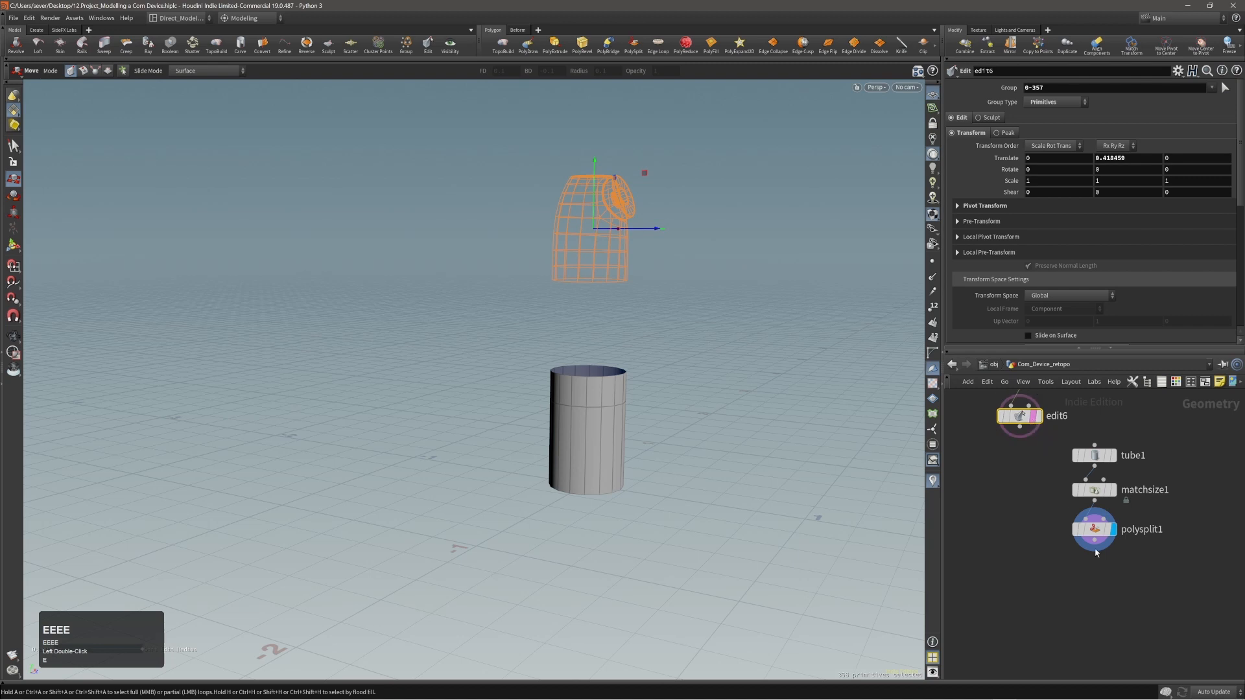
pyautogui.click(1094, 531)
pyautogui.keyDown('alt'); pyautogui.moveTo(656, 364); pyautogui.dragTo(711, 342, button='right'); pyautogui.keyUp('alt')
pyautogui.keyDown('alt'); pyautogui.moveTo(579, 416); pyautogui.dragTo(570, 382); pyautogui.keyUp('alt')
pyautogui.hotkey('alt', 'pageup')
pyautogui.press('pageup')
pyautogui.press('Return')
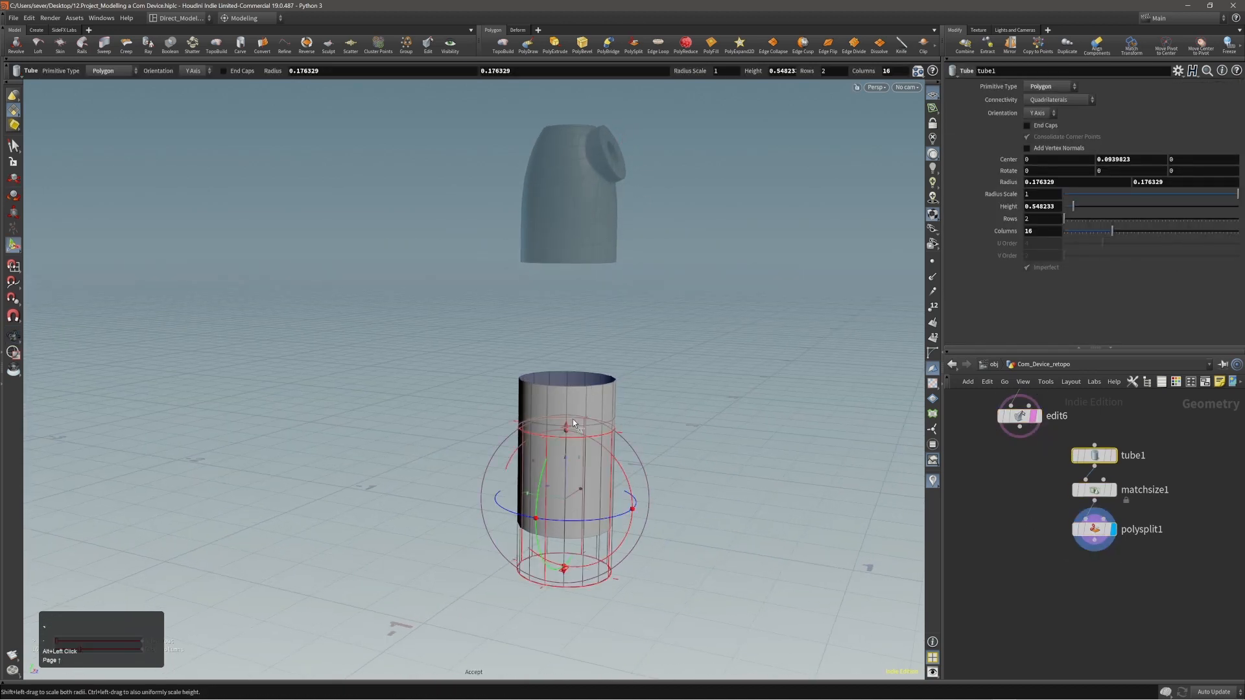
pyautogui.moveTo(567, 428); pyautogui.dragTo(557, 312)
pyautogui.keyDown('alt'); pyautogui.moveTo(648, 227); pyautogui.dragTo(584, 350, button='right'); pyautogui.keyUp('alt')
pyautogui.keyDown('alt'); pyautogui.moveTo(584, 350); pyautogui.dragTo(570, 314, button='middle'); pyautogui.keyUp('alt')
# Slide the tube's existing edge loop closer to the top by setting polysplit1's edge percentage to 0.809.
pyautogui.press('pagedown')
pyautogui.press('pagedown')
pyautogui.keyDown('alt'); pyautogui.moveTo(644, 347); pyautogui.dragTo(595, 349, button='right'); pyautogui.keyUp('alt')
pyautogui.keyDown('alt'); pyautogui.moveTo(595, 348); pyautogui.dragTo(597, 350); pyautogui.keyUp('alt')
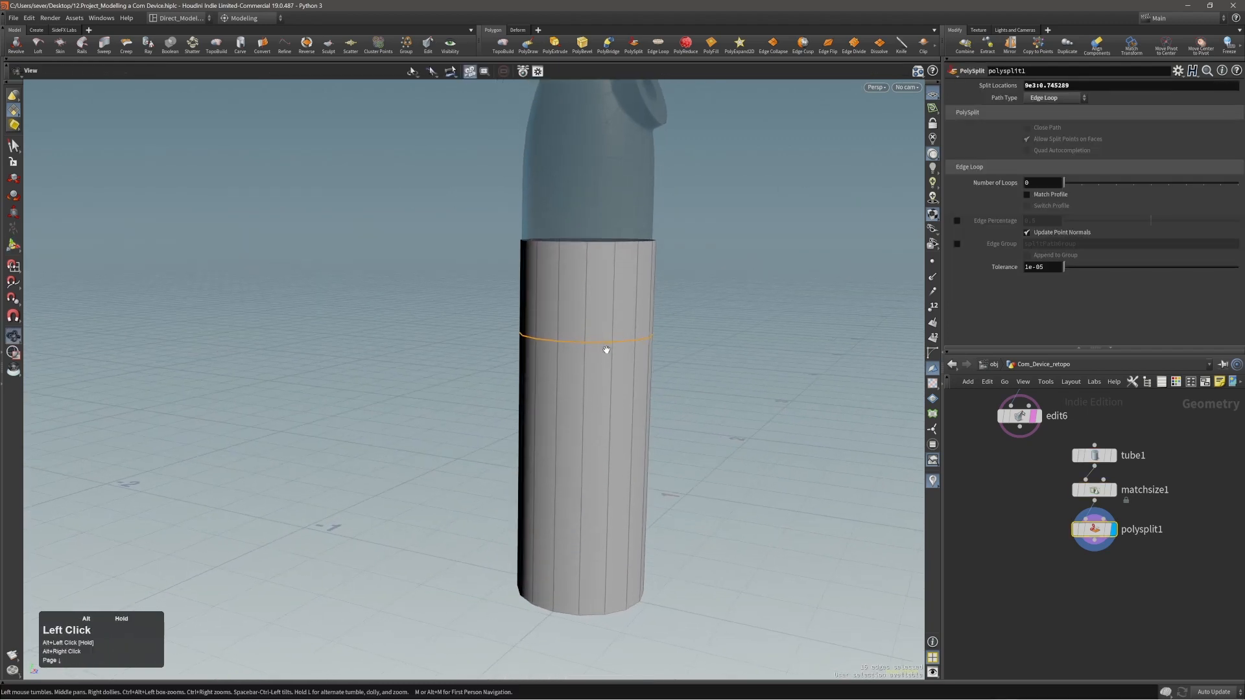
pyautogui.click(635, 344)
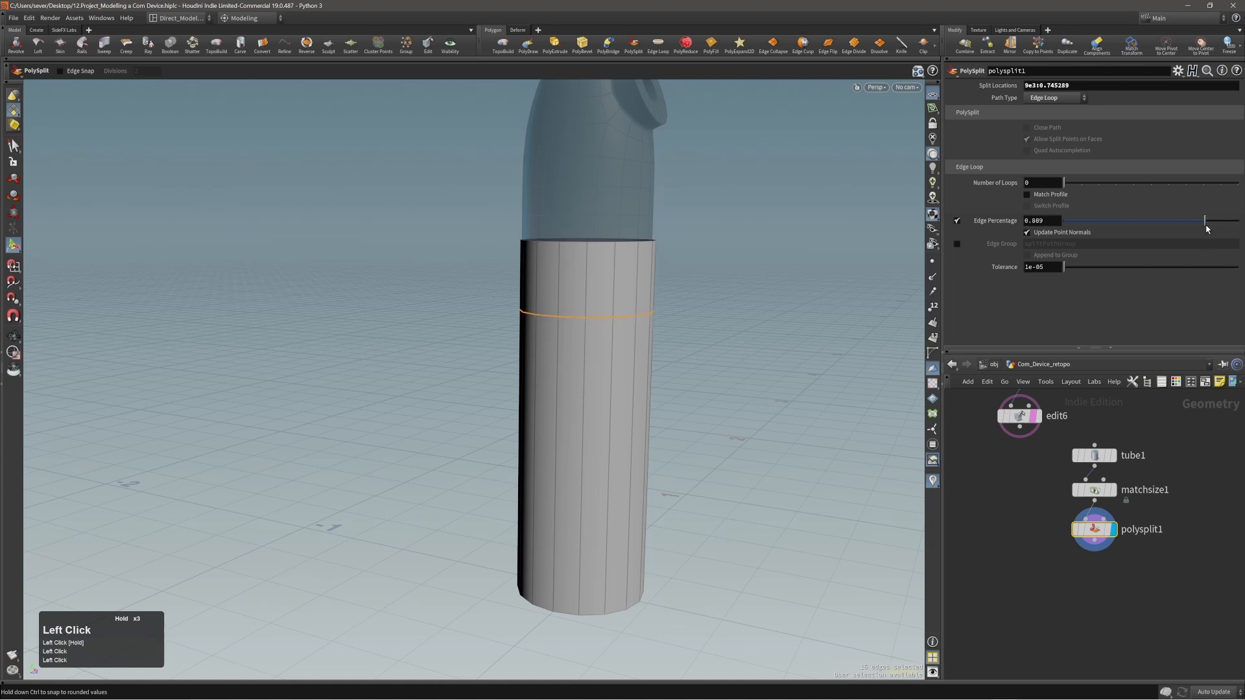
# Insert an edge loop between the tube's top edge and the existing loop, and bevel it by about 0.076.
pyautogui.keyDown('alt'); pyautogui.moveTo(566, 258); pyautogui.dragTo(629, 271, button='right'); pyautogui.keyUp('alt')
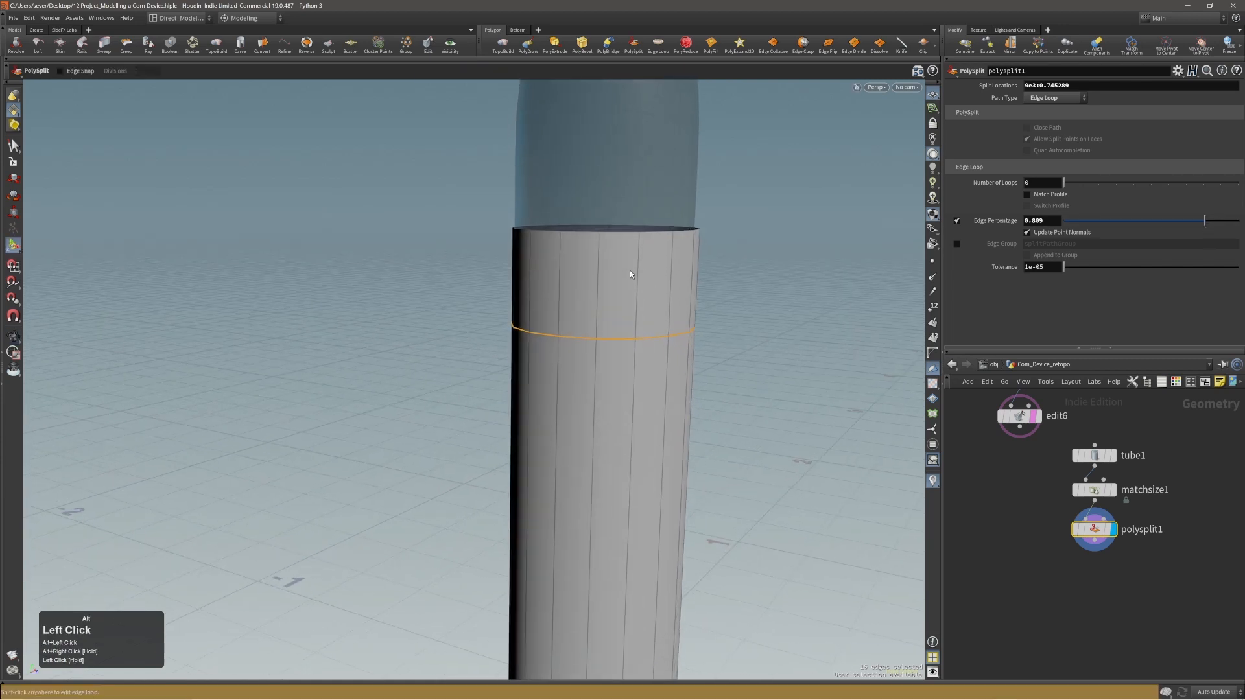
pyautogui.press('c')
pyautogui.click(606, 270)
pyautogui.click(603, 273)
pyautogui.click(598, 283)
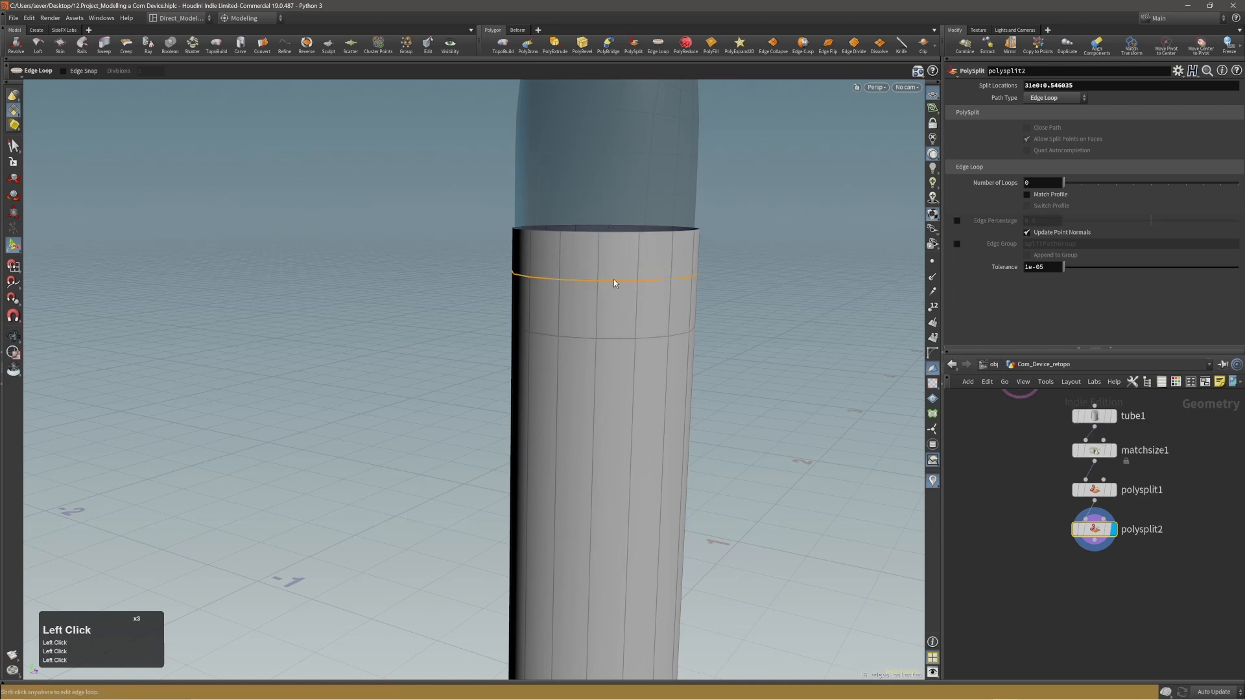
pyautogui.press('c')
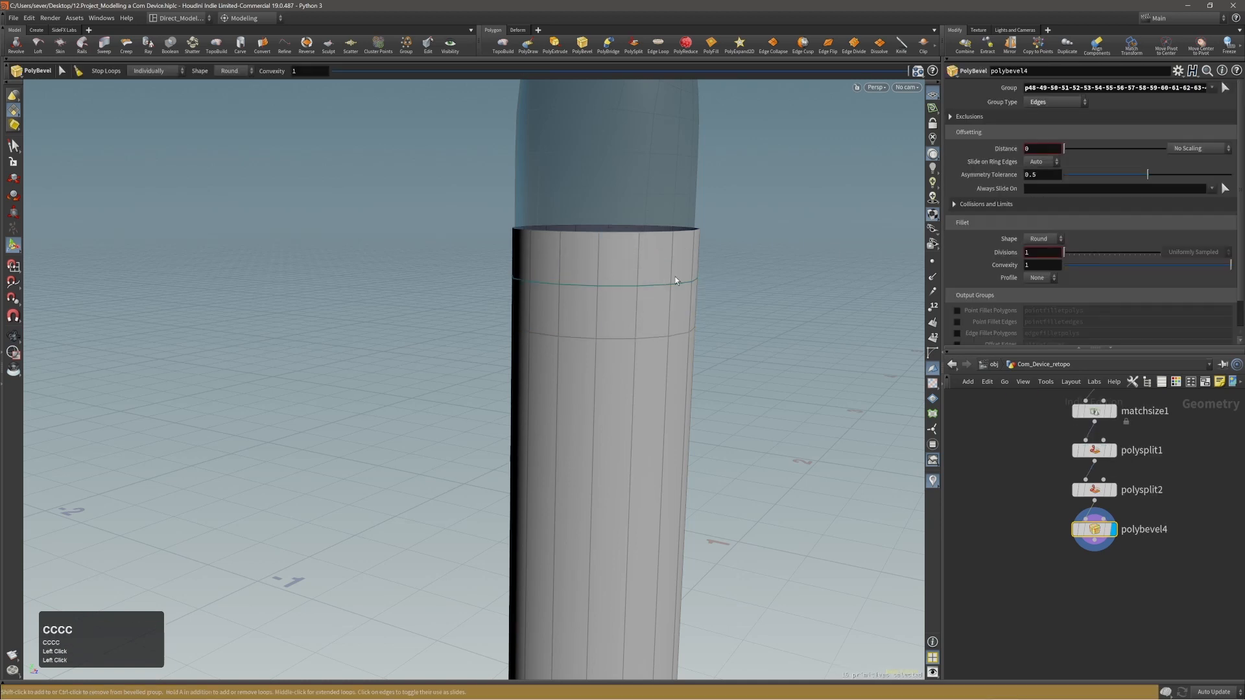
pyautogui.moveTo(675, 280); pyautogui.dragTo(706, 274)
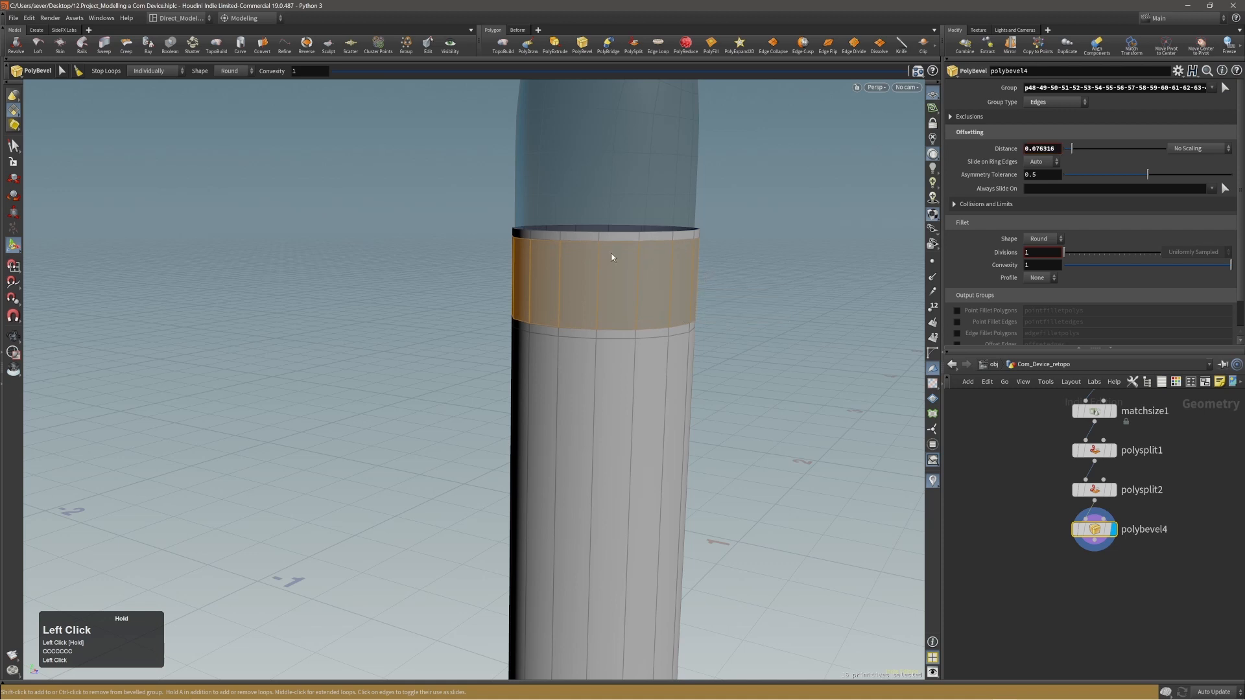
# Select the thin face rings above and below the beveled band and extrude them outward by about 0.01.
pyautogui.press('3')
pyautogui.click(575, 239)
pyautogui.click(574, 238)
pyautogui.keyDown('shift'); pyautogui.middleClick(541, 241); pyautogui.keyUp('shift')
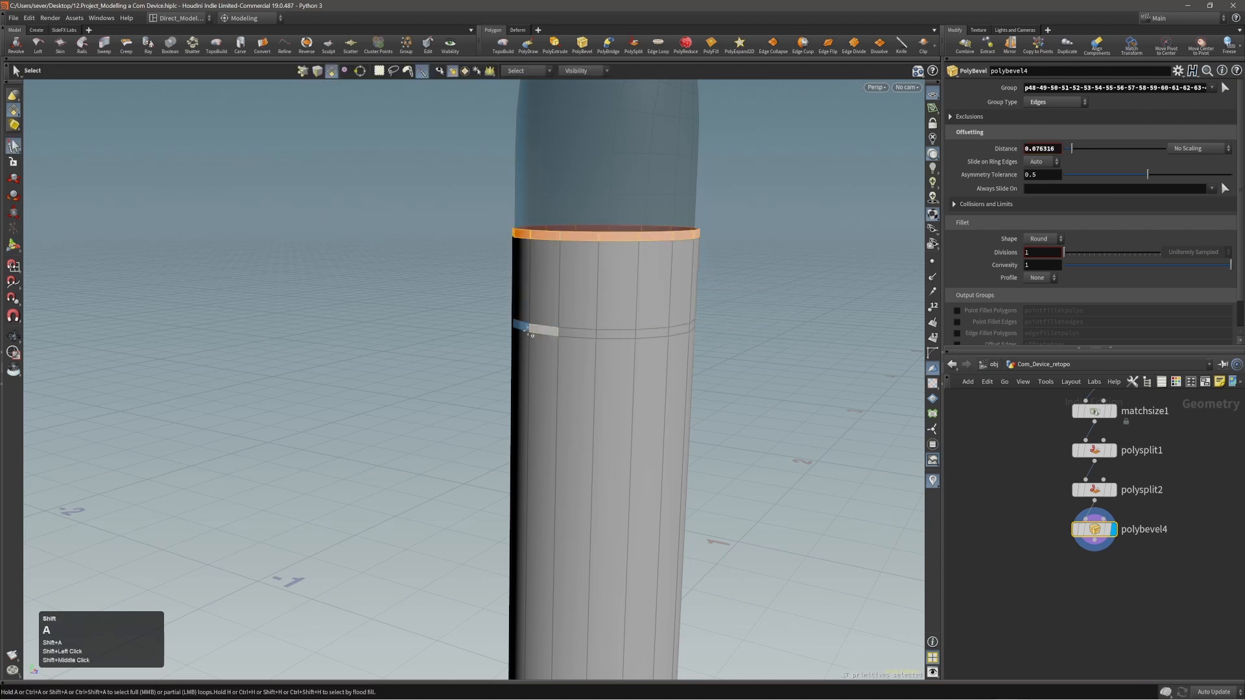
pyautogui.keyDown('shift'); pyautogui.middleClick(542, 328); pyautogui.keyUp('shift')
pyautogui.press('c')
pyautogui.click(591, 304)
pyautogui.click(604, 304)
pyautogui.moveTo(632, 295); pyautogui.dragTo(631, 297)
pyautogui.keyDown('alt'); pyautogui.moveTo(631, 298); pyautogui.dragTo(700, 255, button='right'); pyautogui.keyUp('alt')
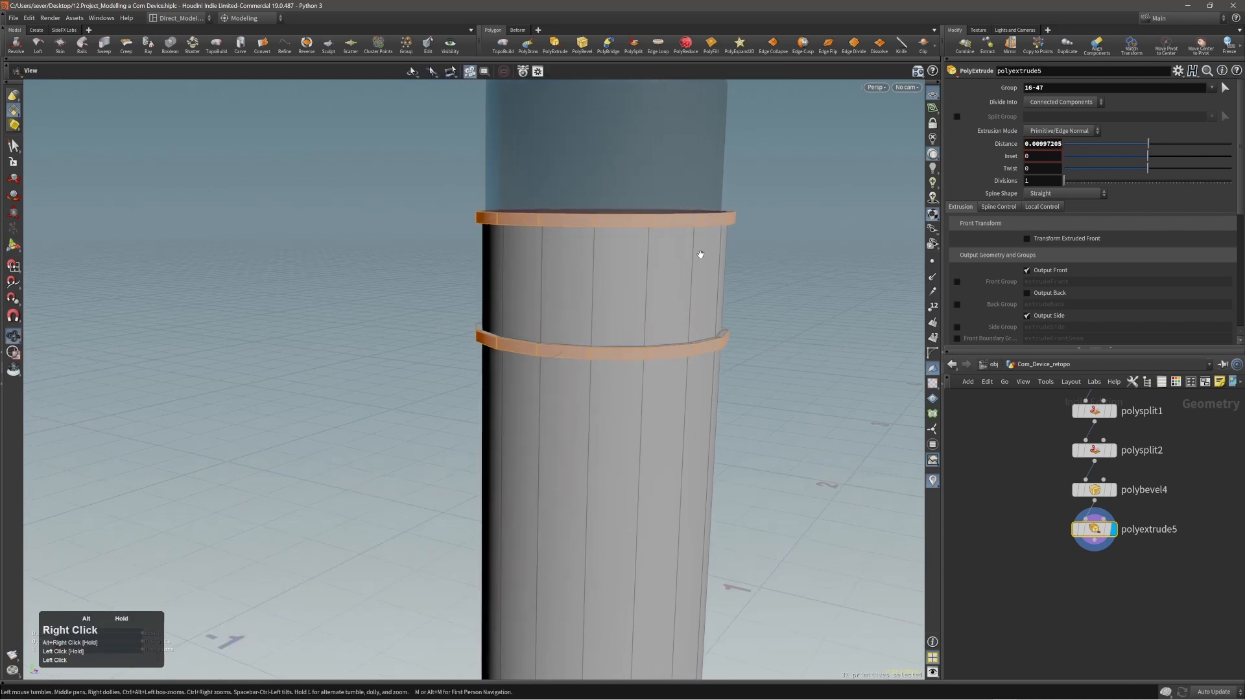
# Apply Edge Cusp to the edge loop where the underside of the lower extruded ring meets the tube.
pyautogui.keyDown('alt'); pyautogui.moveTo(700, 255); pyautogui.dragTo(634, 278); pyautogui.keyUp('alt')
pyautogui.keyDown('alt'); pyautogui.moveTo(634, 278); pyautogui.dragTo(560, 284, button='right'); pyautogui.keyUp('alt')
pyautogui.keyDown('alt'); pyautogui.moveTo(560, 284); pyautogui.dragTo(625, 222, button='middle'); pyautogui.keyUp('alt')
pyautogui.moveTo(625, 223)
pyautogui.keyDown('alt'); pyautogui.mouseDown(button='right')
pyautogui.moveTo(633, 267)
pyautogui.moveTo(627, 242)
pyautogui.mouseUp(button='right'); pyautogui.keyUp('alt')
pyautogui.keyDown('alt'); pyautogui.moveTo(627, 301); pyautogui.dragTo(635, 289); pyautogui.keyUp('alt')
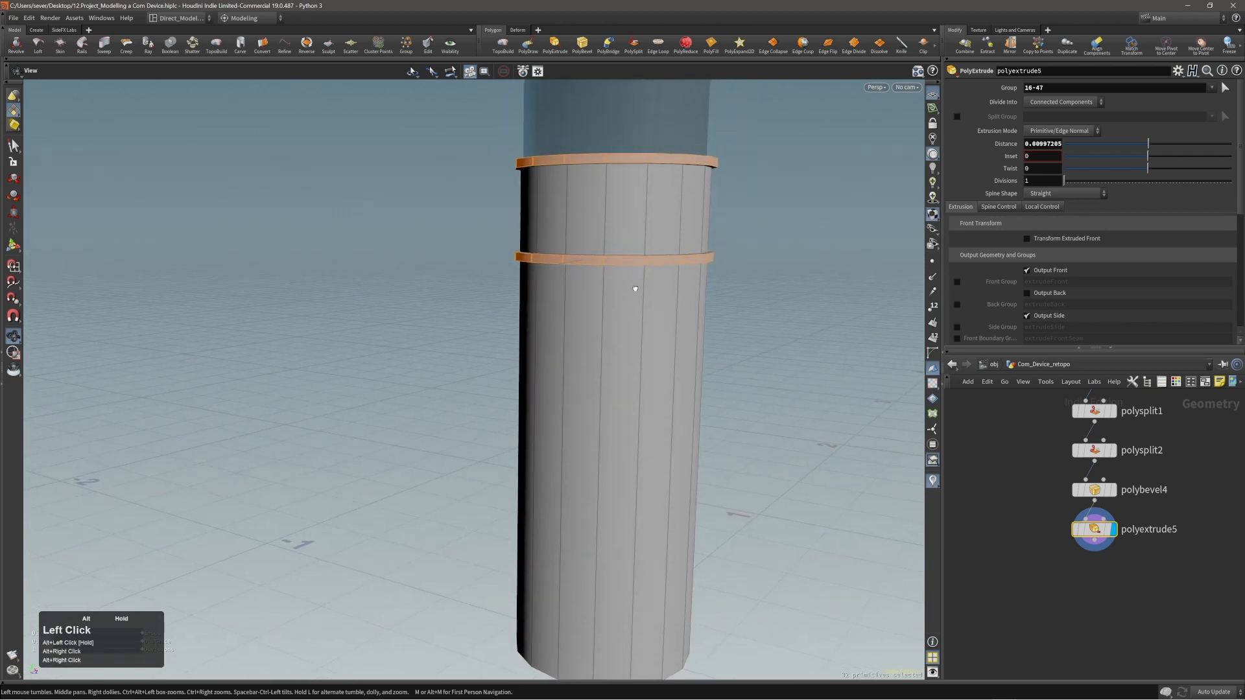
pyautogui.keyDown('alt'); pyautogui.moveTo(637, 293); pyautogui.dragTo(633, 285, button='right'); pyautogui.keyUp('alt')
pyautogui.keyDown('alt'); pyautogui.moveTo(632, 285); pyautogui.dragTo(629, 278); pyautogui.keyUp('alt')
pyautogui.keyDown('alt'); pyautogui.moveTo(629, 277); pyautogui.dragTo(742, 233, button='right'); pyautogui.keyUp('alt')
pyautogui.hotkey('alt', '3')
pyautogui.keyDown('alt'); pyautogui.moveTo(742, 233); pyautogui.dragTo(655, 259); pyautogui.keyUp('alt')
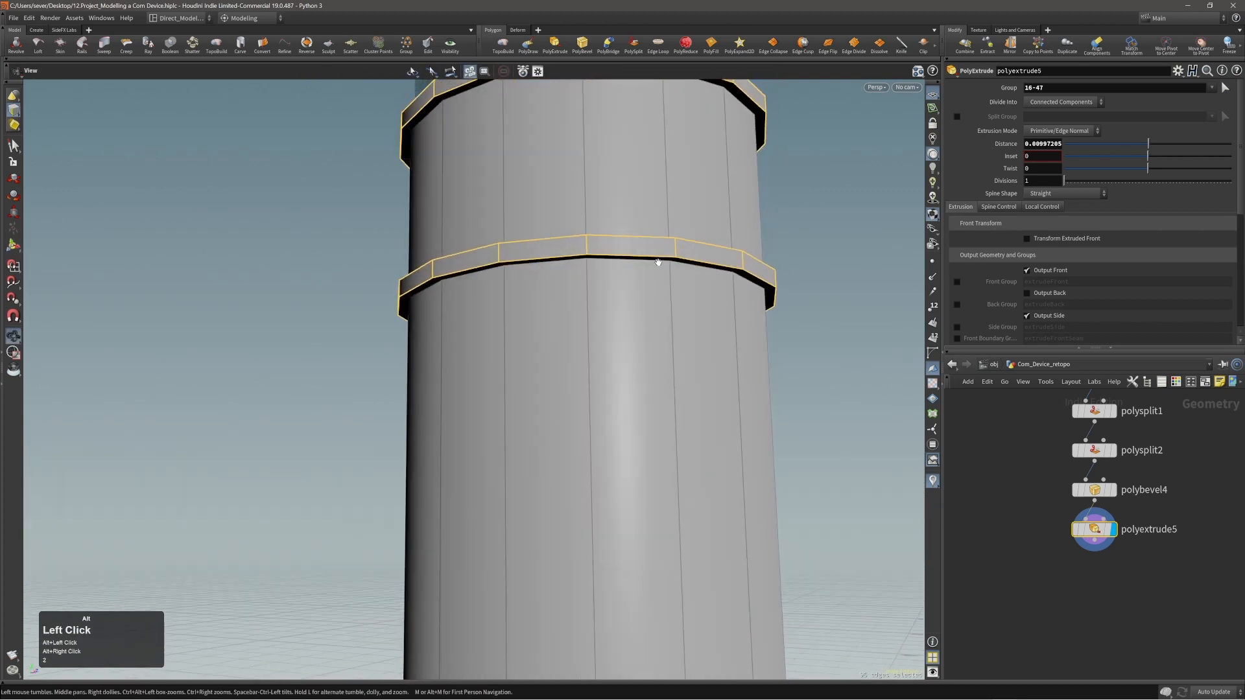
pyautogui.click(647, 262)
pyautogui.doubleClick(647, 262)
pyautogui.press('c')
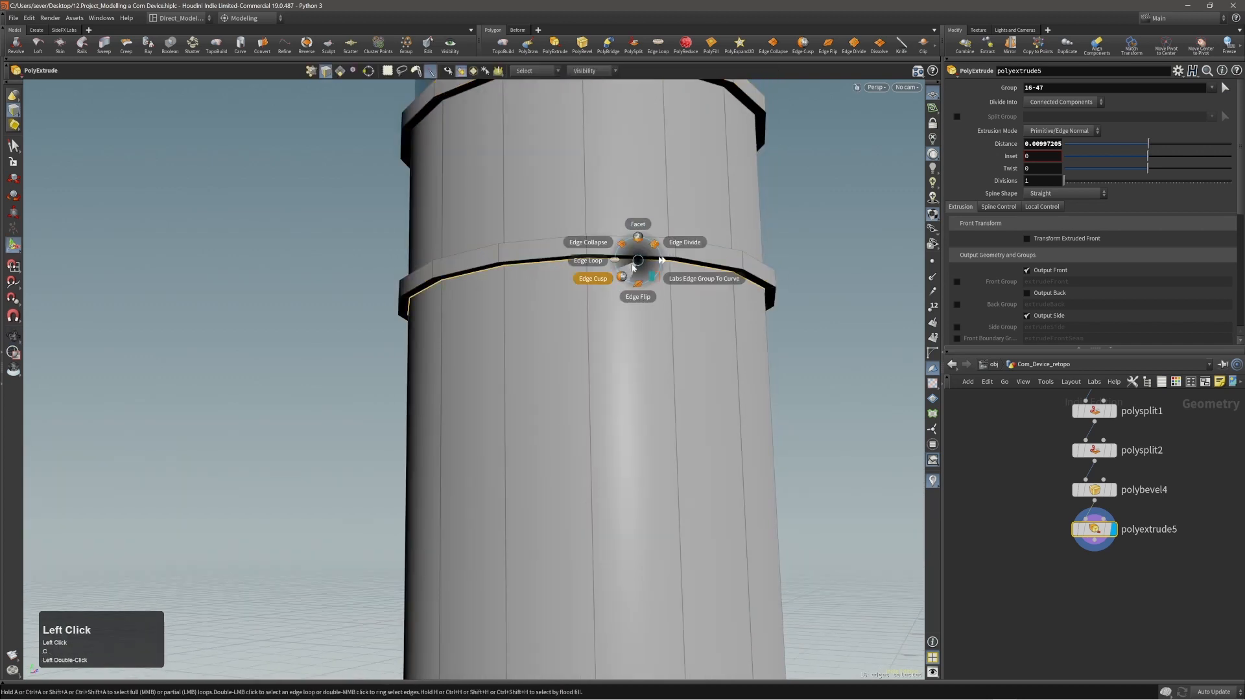
pyautogui.click(626, 276)
# Select the tube section below the lower ring and scale it up slightly so it is wider than the ring.
pyautogui.keyDown('alt'); pyautogui.moveTo(620, 294); pyautogui.dragTo(517, 344, button='right'); pyautogui.keyUp('alt')
pyautogui.press('4')
pyautogui.doubleClick(619, 320)
pyautogui.keyDown('alt'); pyautogui.moveTo(620, 323); pyautogui.dragTo(593, 344, button='right'); pyautogui.keyUp('alt')
pyautogui.keyDown('alt'); pyautogui.moveTo(593, 344); pyautogui.dragTo(627, 370); pyautogui.keyUp('alt')
pyautogui.keyDown('alt'); pyautogui.moveTo(628, 369); pyautogui.dragTo(621, 355, button='middle'); pyautogui.keyUp('alt')
pyautogui.keyDown('alt'); pyautogui.moveTo(626, 326); pyautogui.dragTo(635, 363); pyautogui.keyUp('alt')
pyautogui.press('e')
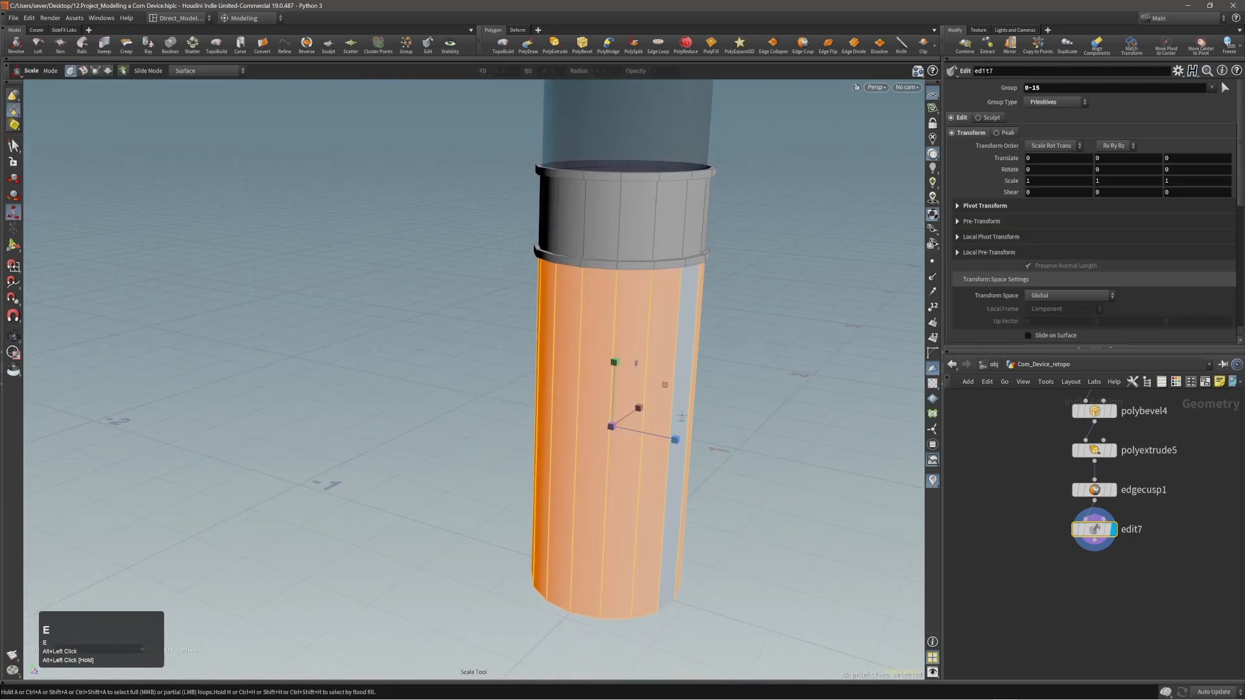
pyautogui.moveTo(681, 417); pyautogui.dragTo(692, 422)
# Extrude the top edge loop of the widened section inward to the ring, using Point Normal mode and a distance of about -0.018.
pyautogui.keyDown('alt'); pyautogui.moveTo(613, 206); pyautogui.dragTo(627, 232, button='right'); pyautogui.keyUp('alt')
pyautogui.press('2')
pyautogui.click(644, 280)
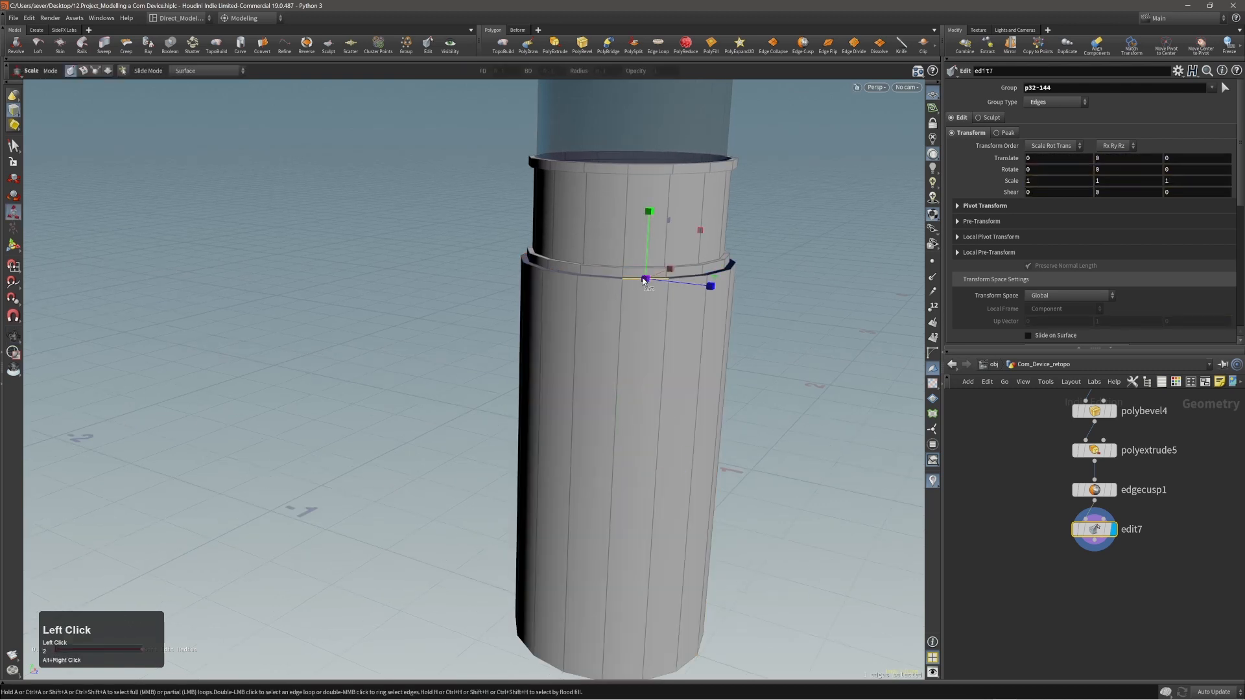
pyautogui.keyDown('alt'); pyautogui.moveTo(644, 280); pyautogui.dragTo(707, 267, button='right'); pyautogui.keyUp('alt')
pyautogui.doubleClick(699, 278)
pyautogui.keyDown('alt'); pyautogui.moveTo(685, 235); pyautogui.dragTo(686, 268); pyautogui.keyUp('alt')
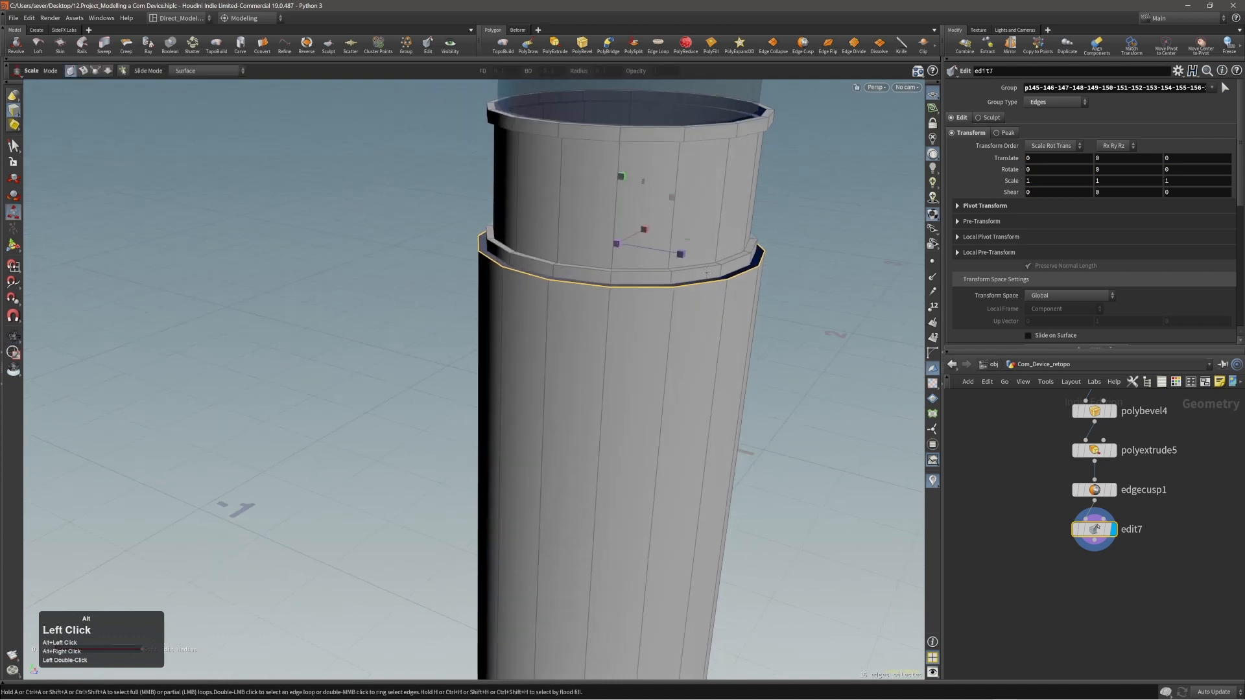
pyautogui.press('c')
pyautogui.click(721, 272)
pyautogui.click(724, 275)
pyautogui.keyDown('shift'); pyautogui.scroll(2, 763, 273); pyautogui.keyUp('shift')
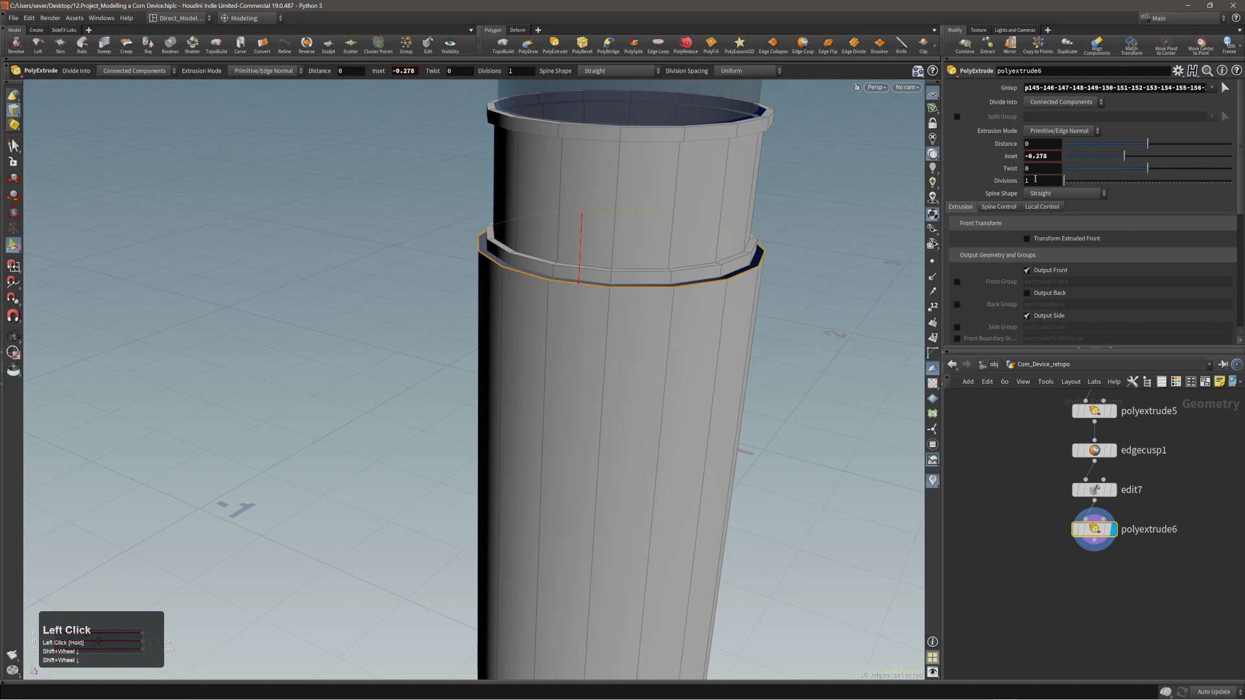
pyautogui.click(1063, 153)
pyautogui.moveTo(825, 276); pyautogui.dragTo(812, 279)
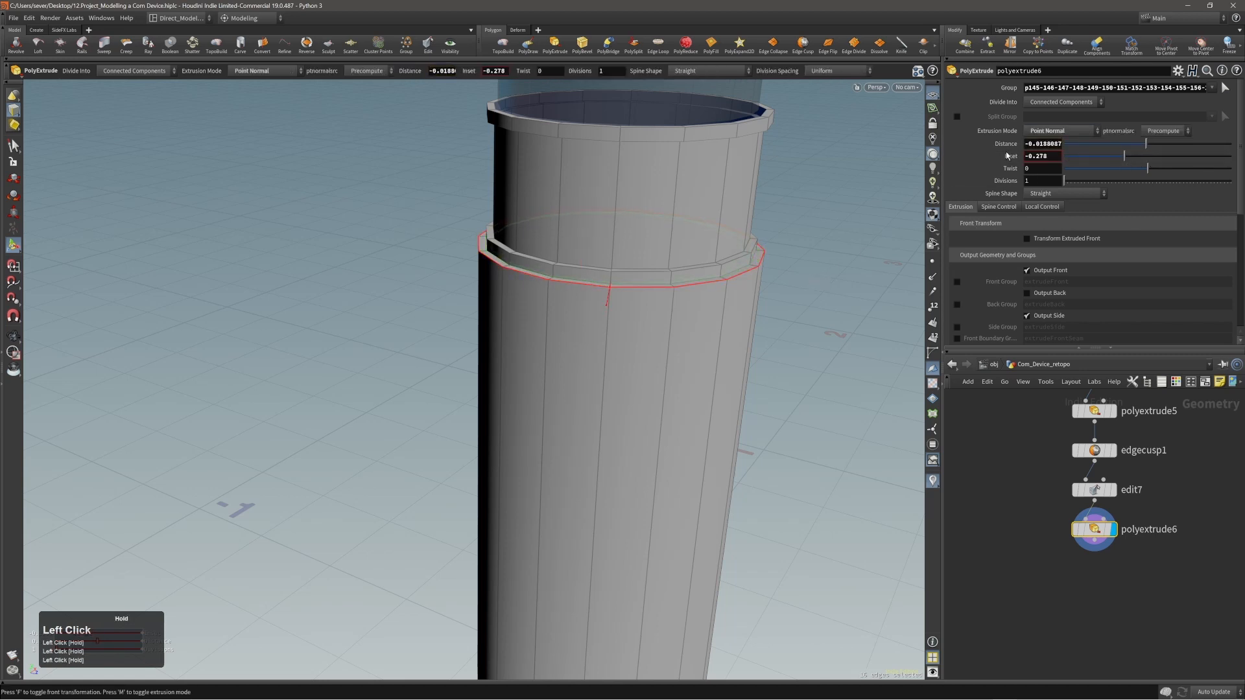
pyautogui.keyDown('alt'); pyautogui.moveTo(783, 251); pyautogui.dragTo(798, 297, button='right'); pyautogui.keyUp('alt')
pyautogui.moveTo(797, 298); pyautogui.dragTo(794, 309)
# Insert one horizontal edge loop around the middle of the widened lower section.
pyautogui.keyDown('alt'); pyautogui.moveTo(613, 285); pyautogui.dragTo(596, 389, button='right'); pyautogui.keyUp('alt')
pyautogui.keyDown('alt'); pyautogui.moveTo(596, 389); pyautogui.dragTo(609, 353, button='middle'); pyautogui.keyUp('alt')
pyautogui.keyDown('alt'); pyautogui.moveTo(599, 343); pyautogui.dragTo(600, 333, button='right'); pyautogui.keyUp('alt')
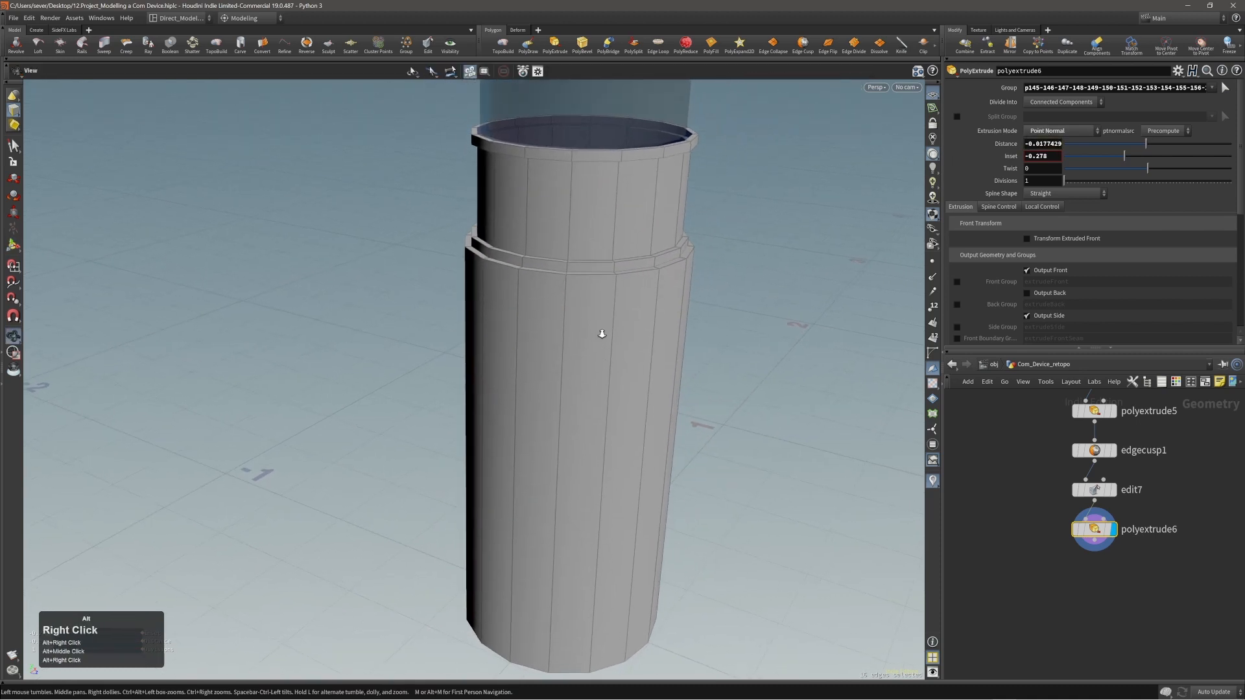
pyautogui.keyDown('alt'); pyautogui.moveTo(622, 341); pyautogui.dragTo(679, 346, button='middle'); pyautogui.keyUp('alt')
pyautogui.keyDown('alt'); pyautogui.moveTo(675, 344); pyautogui.dragTo(667, 347, button='right'); pyautogui.keyUp('alt')
pyautogui.keyDown('alt'); pyautogui.moveTo(658, 366); pyautogui.dragTo(670, 325, button='middle'); pyautogui.keyUp('alt')
pyautogui.keyDown('alt'); pyautogui.moveTo(663, 353); pyautogui.dragTo(668, 301); pyautogui.keyUp('alt')
pyautogui.keyDown('alt'); pyautogui.moveTo(638, 292); pyautogui.dragTo(578, 310, button='right'); pyautogui.keyUp('alt')
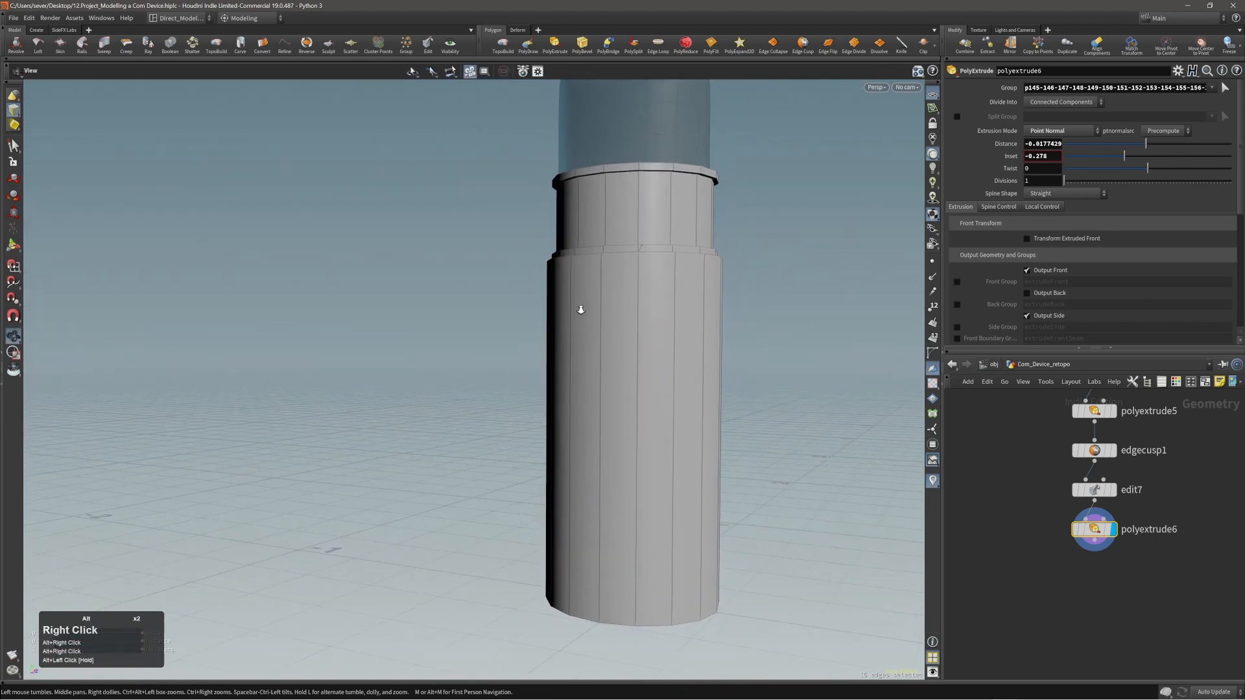
pyautogui.keyDown('alt'); pyautogui.moveTo(578, 310); pyautogui.dragTo(647, 337); pyautogui.keyUp('alt')
pyautogui.press('c')
pyautogui.click(618, 352)
pyautogui.click(620, 351)
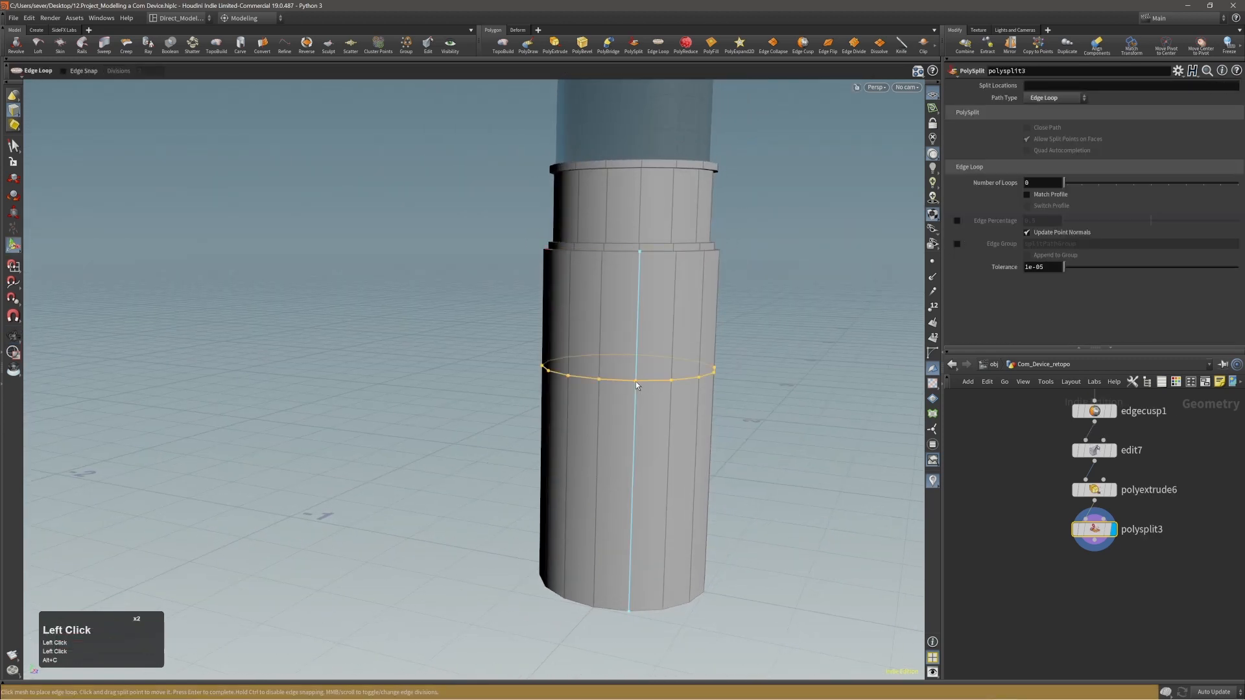
pyautogui.click(635, 382)
# Bevel the middle loop by about 0.329 so its two edges lie near the section's top and bottom.
pyautogui.press('c')
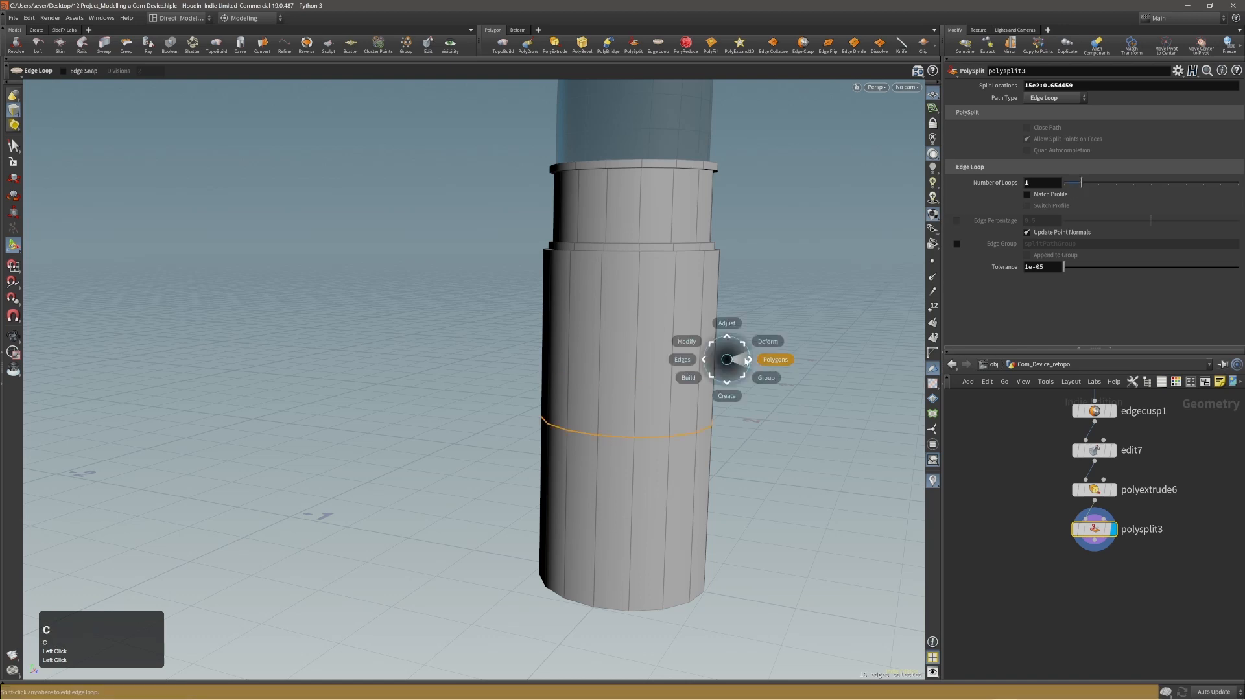
pyautogui.click(744, 355)
pyautogui.click(744, 339)
pyautogui.moveTo(568, 362); pyautogui.dragTo(692, 361)
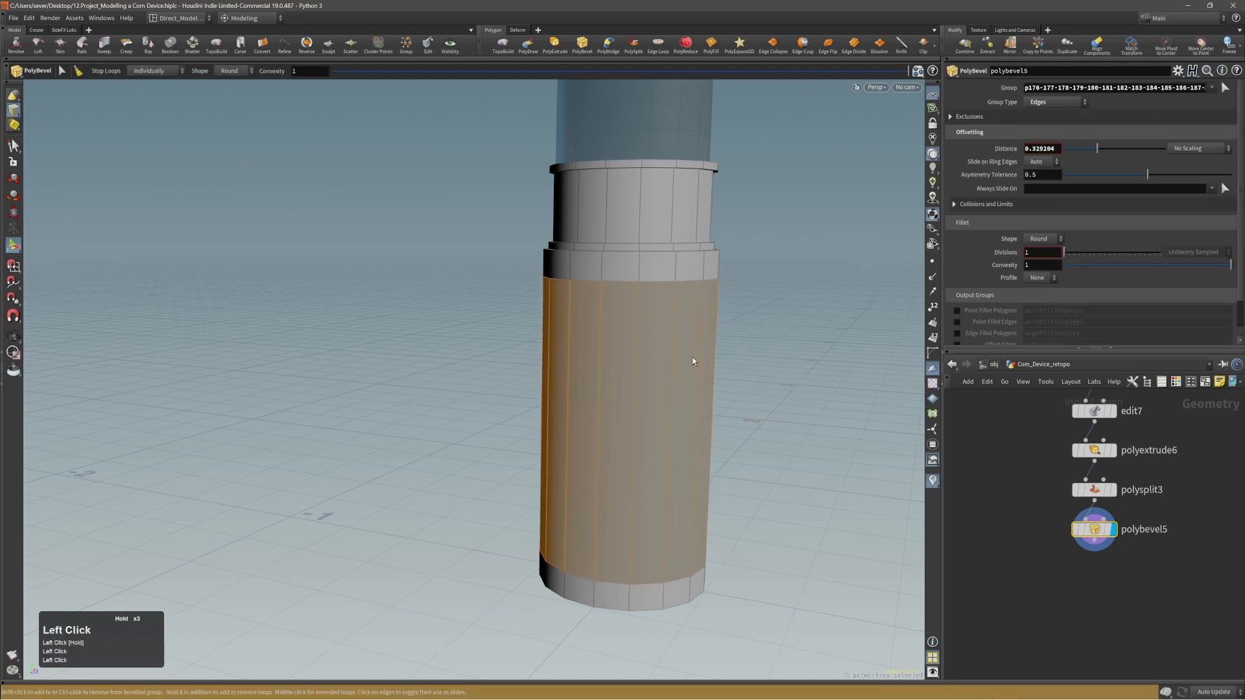
# Check the reference image, and lower the section's upper loop by about 0.036 and its bottom loop by about 0.01 in Y.
pyautogui.moveTo(1244, 346); pyautogui.dragTo(916, 346, button='right')
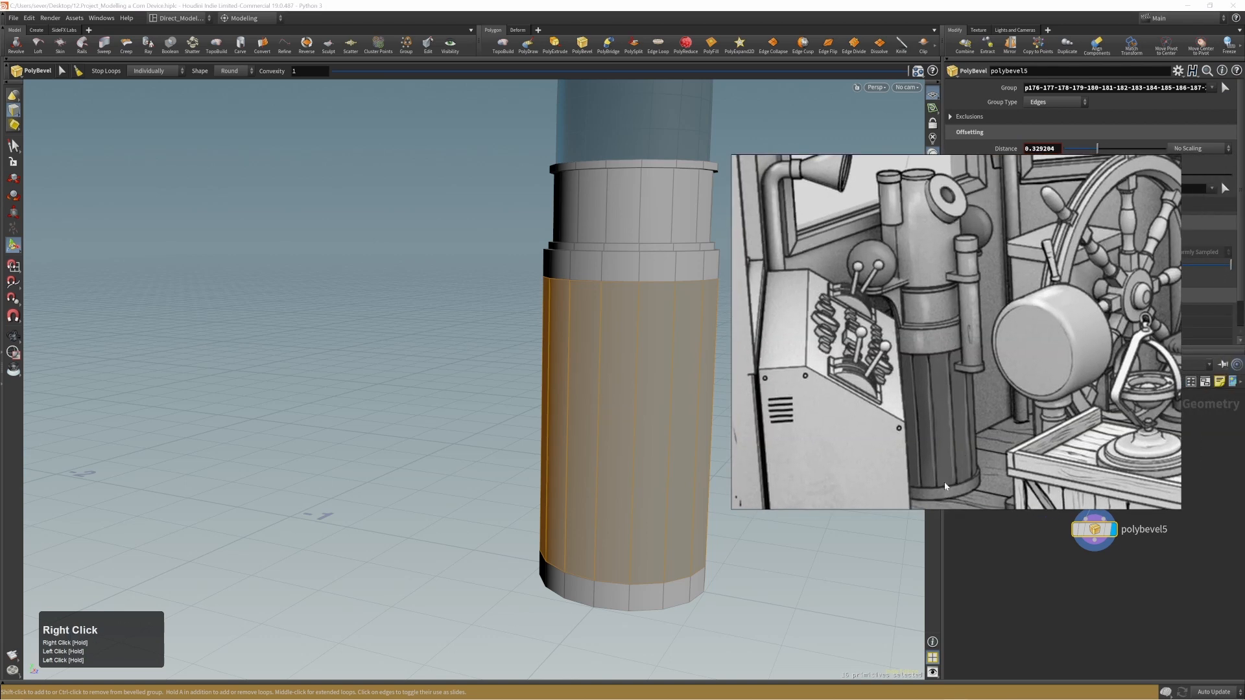
pyautogui.moveTo(944, 482); pyautogui.dragTo(1244, 447, button='right')
pyautogui.keyDown('alt'); pyautogui.middleClick(714, 423); pyautogui.keyUp('alt')
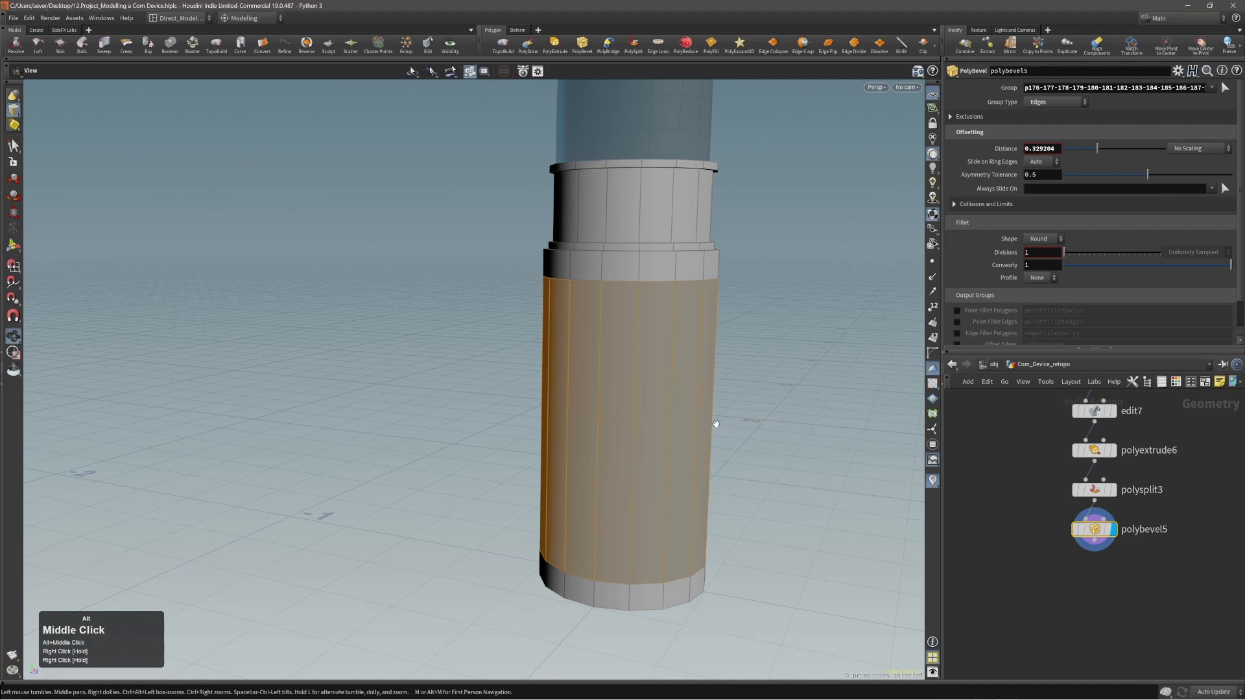
pyautogui.press('2')
pyautogui.doubleClick(655, 284)
pyautogui.press('t')
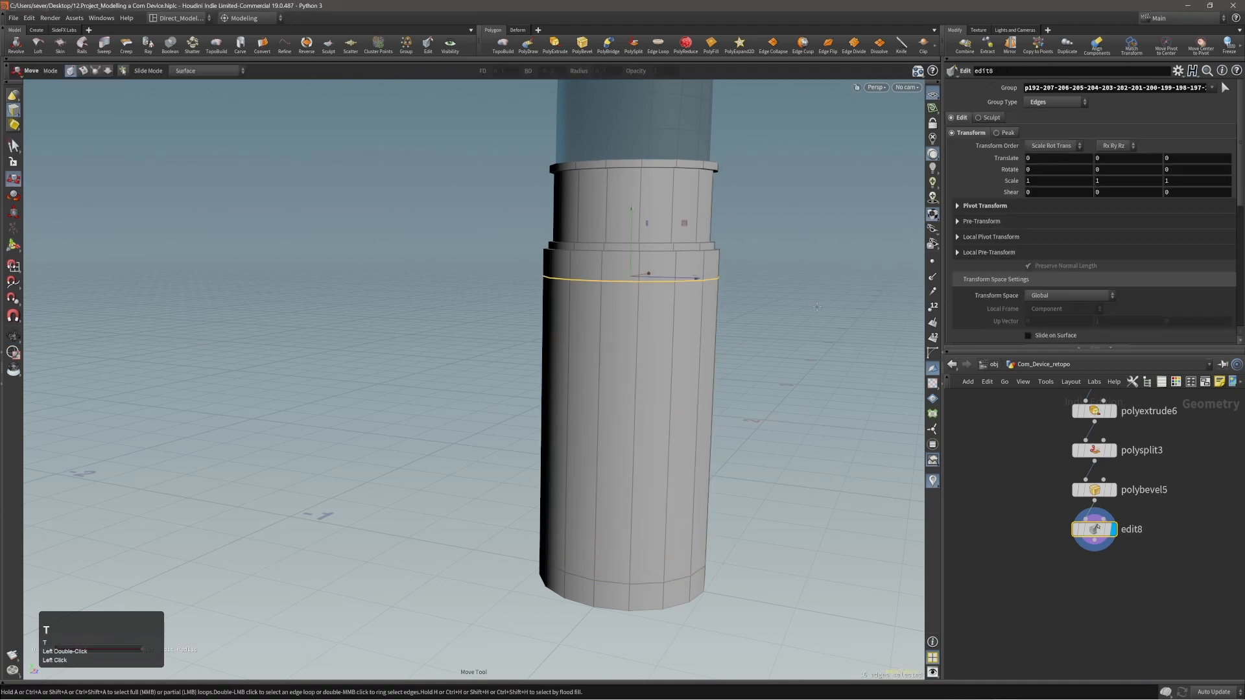
pyautogui.moveTo(655, 284); pyautogui.dragTo(815, 326, button='middle')
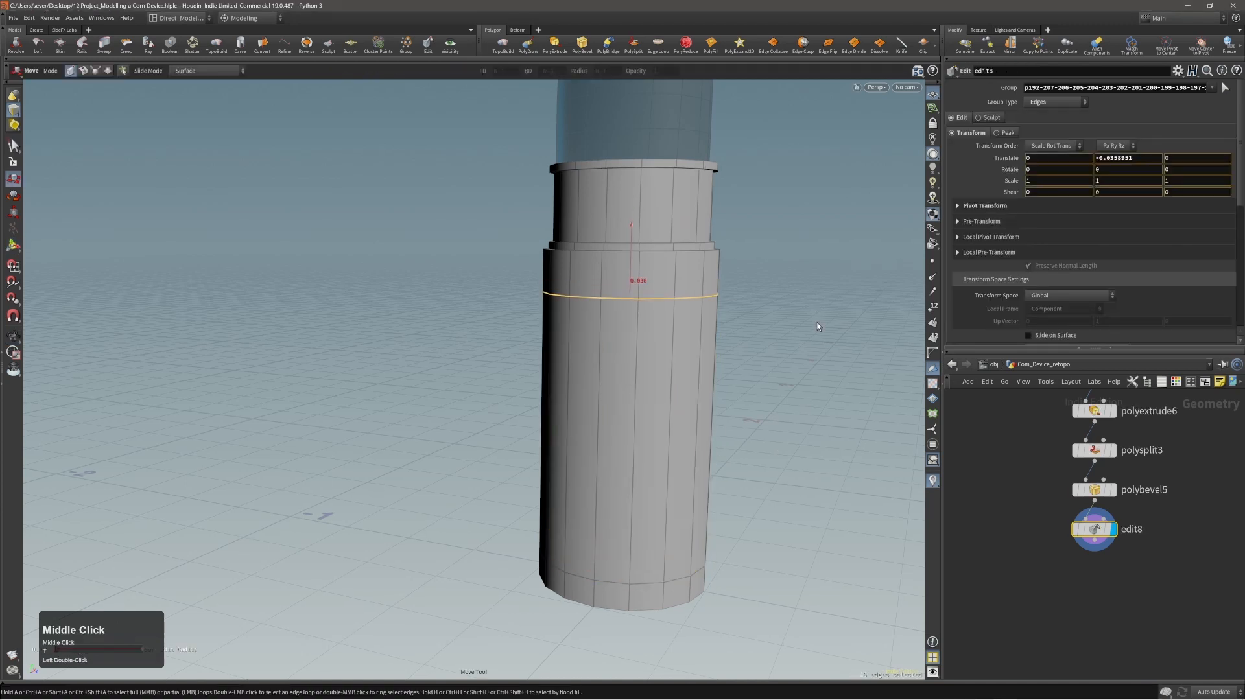
pyautogui.doubleClick(644, 584)
pyautogui.moveTo(806, 455); pyautogui.dragTo(806, 461, button='middle')
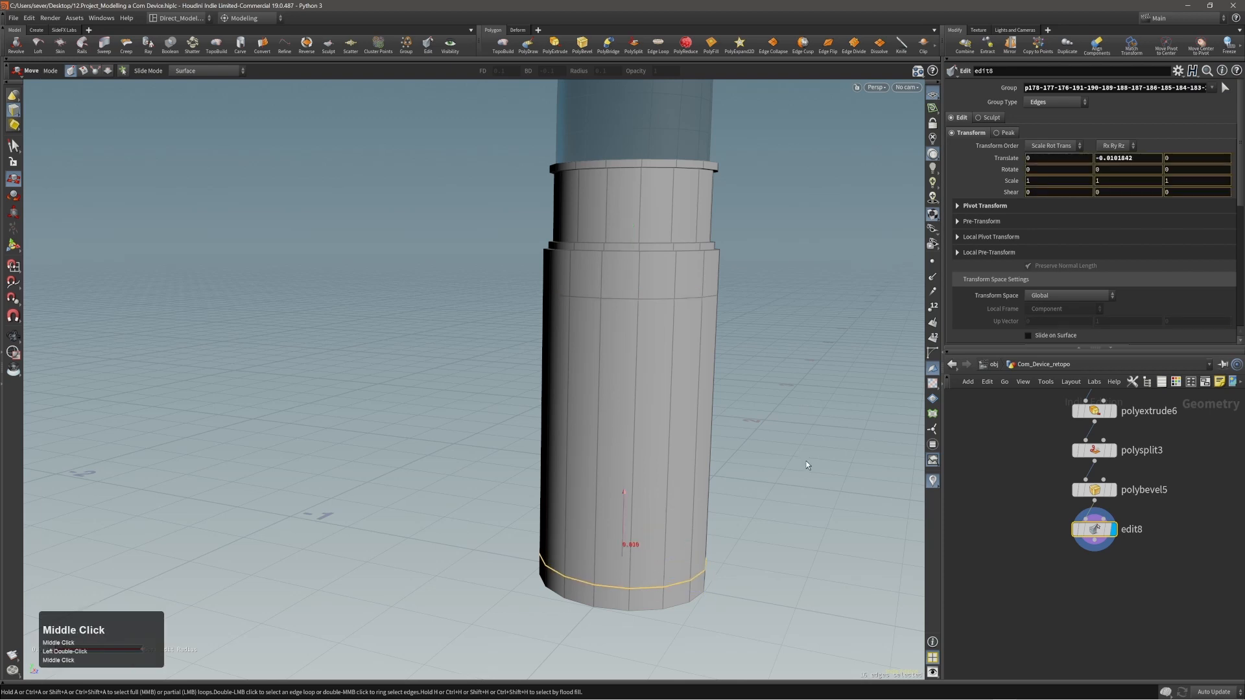
# Select the full face bands at the section's bottom and top and extrude them outward by about 0.008.
pyautogui.press('4')
pyautogui.click(611, 597)
pyautogui.hotkey('shift', 'a')
pyautogui.keyDown('shift'); pyautogui.middleClick(580, 592); pyautogui.keyUp('shift')
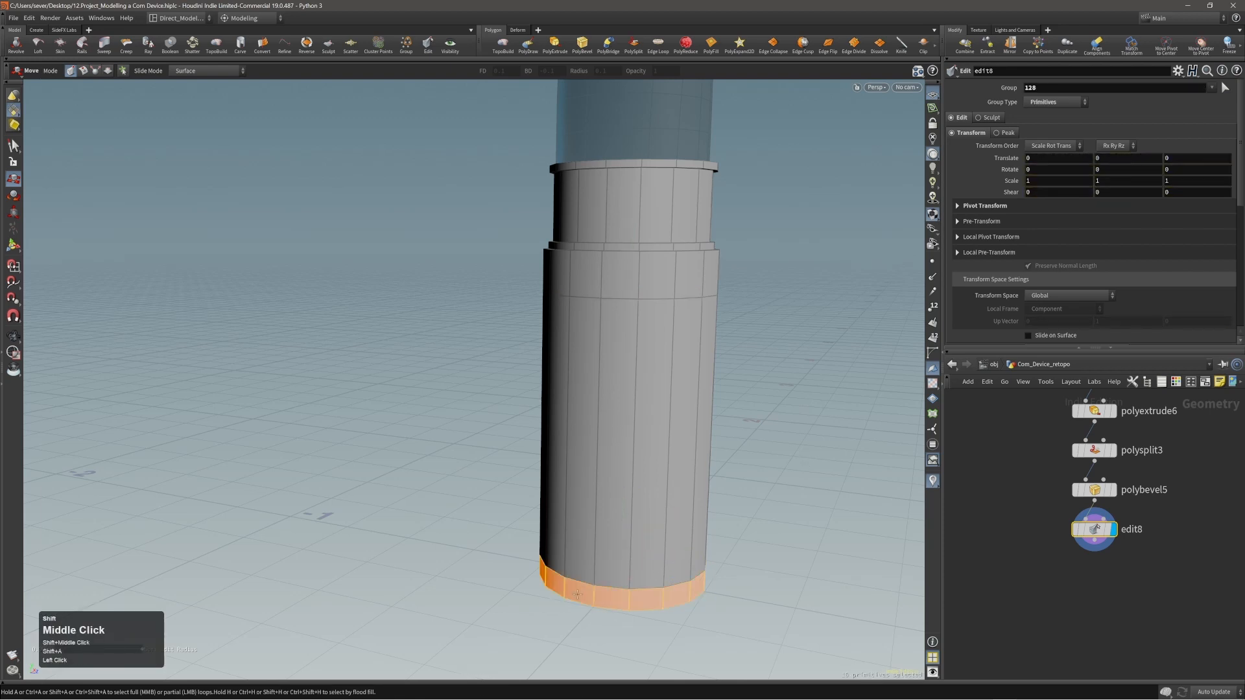
pyautogui.hotkey('shift', 'a')
pyautogui.keyDown('shift'); pyautogui.middleClick(624, 298); pyautogui.keyUp('shift')
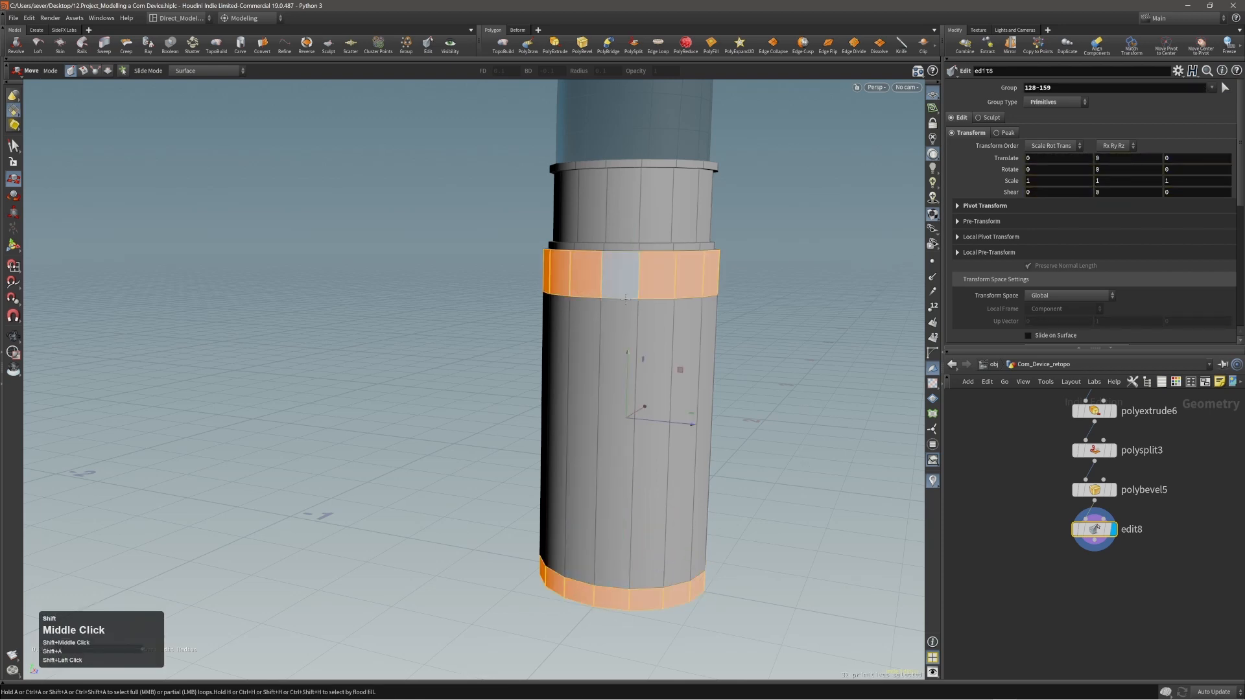
pyautogui.press('c')
pyautogui.click(806, 336)
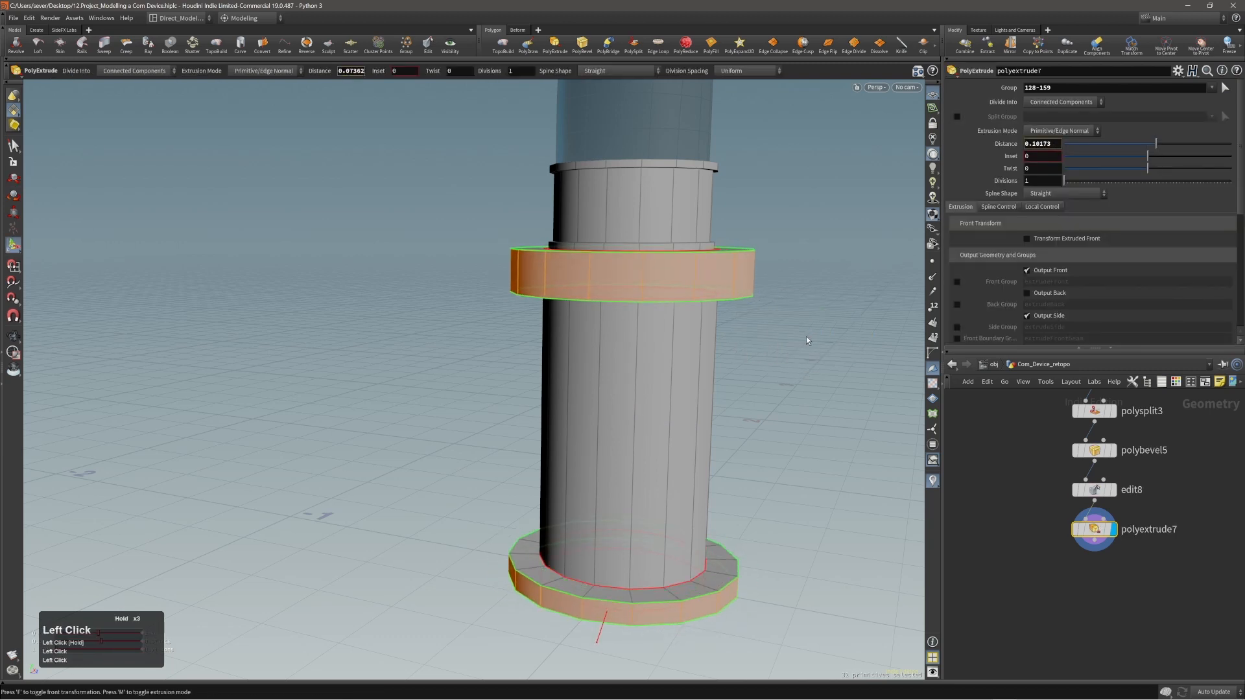
pyautogui.moveTo(807, 336); pyautogui.dragTo(807, 337)
pyautogui.keyDown('alt'); pyautogui.moveTo(701, 331); pyautogui.dragTo(667, 383); pyautogui.keyUp('alt')
pyautogui.keyDown('alt'); pyautogui.moveTo(719, 318); pyautogui.dragTo(752, 318, button='right'); pyautogui.keyUp('alt')
pyautogui.keyDown('alt'); pyautogui.moveTo(752, 318); pyautogui.dragTo(732, 339, button='middle'); pyautogui.keyUp('alt')
pyautogui.moveTo(769, 374); pyautogui.dragTo(755, 363)
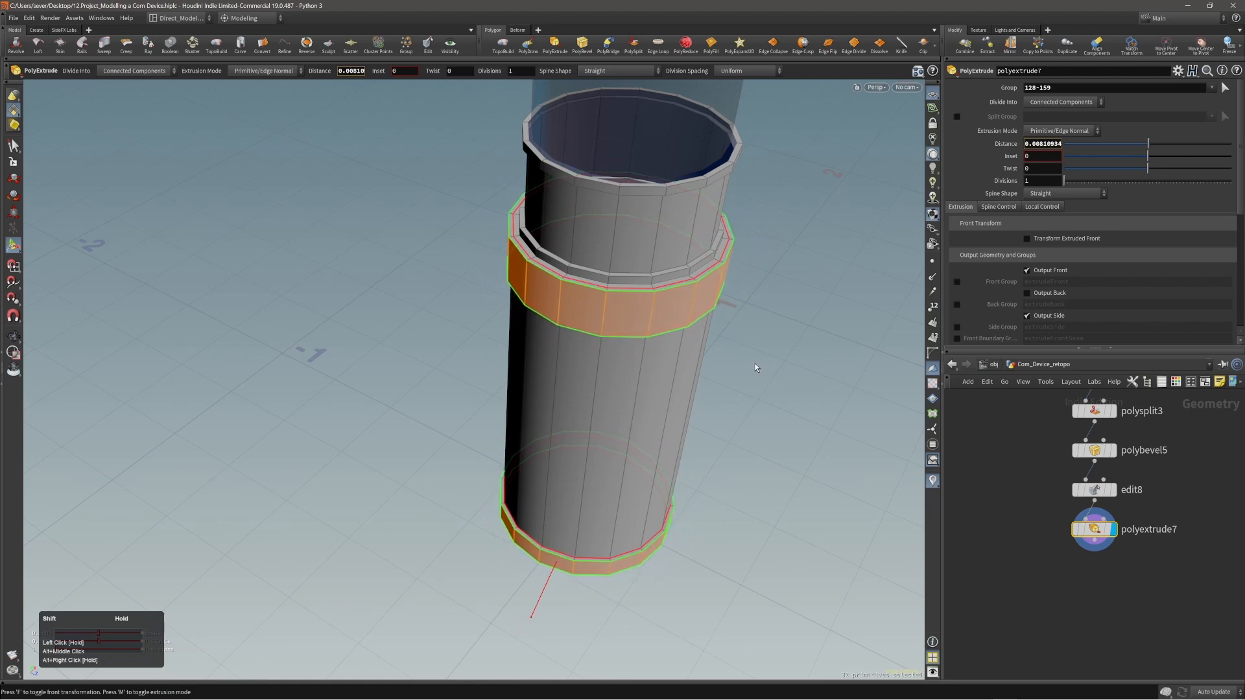
# Apply Edge Cusp to the two inner edge loops where the extruded bands meet the middle section, and save the scene.
pyautogui.keyDown('alt'); pyautogui.moveTo(725, 375); pyautogui.dragTo(703, 389, button='right'); pyautogui.keyUp('alt')
pyautogui.keyDown('alt'); pyautogui.moveTo(700, 387); pyautogui.dragTo(600, 371); pyautogui.keyUp('alt')
pyautogui.keyDown('alt'); pyautogui.moveTo(600, 371); pyautogui.dragTo(580, 396, button='middle'); pyautogui.keyUp('alt')
pyautogui.press('2')
pyautogui.keyDown('alt'); pyautogui.moveTo(571, 303); pyautogui.dragTo(577, 332, button='right'); pyautogui.keyUp('alt')
pyautogui.keyDown('alt'); pyautogui.moveTo(577, 332); pyautogui.dragTo(608, 237); pyautogui.keyUp('alt')
pyautogui.doubleClick(608, 234)
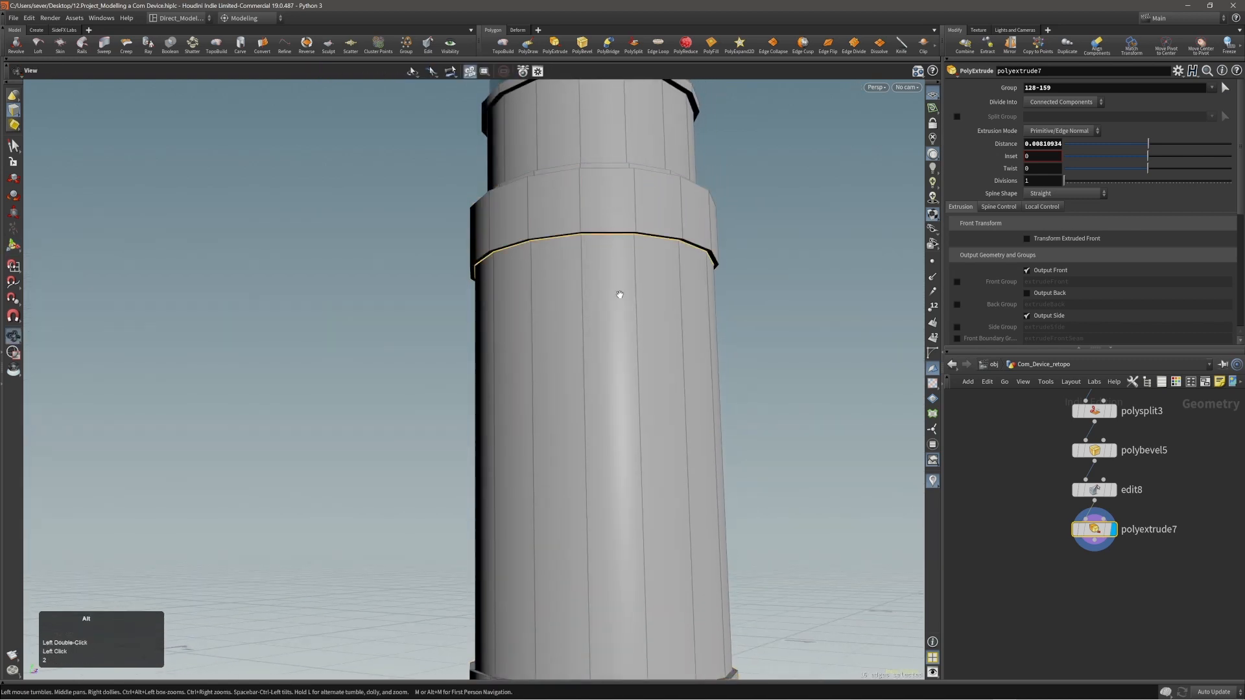
pyautogui.keyDown('alt'); pyautogui.moveTo(620, 291); pyautogui.dragTo(619, 508); pyautogui.keyUp('alt')
pyautogui.keyDown('shift'); pyautogui.doubleClick(588, 617); pyautogui.keyUp('shift')
pyautogui.press('c')
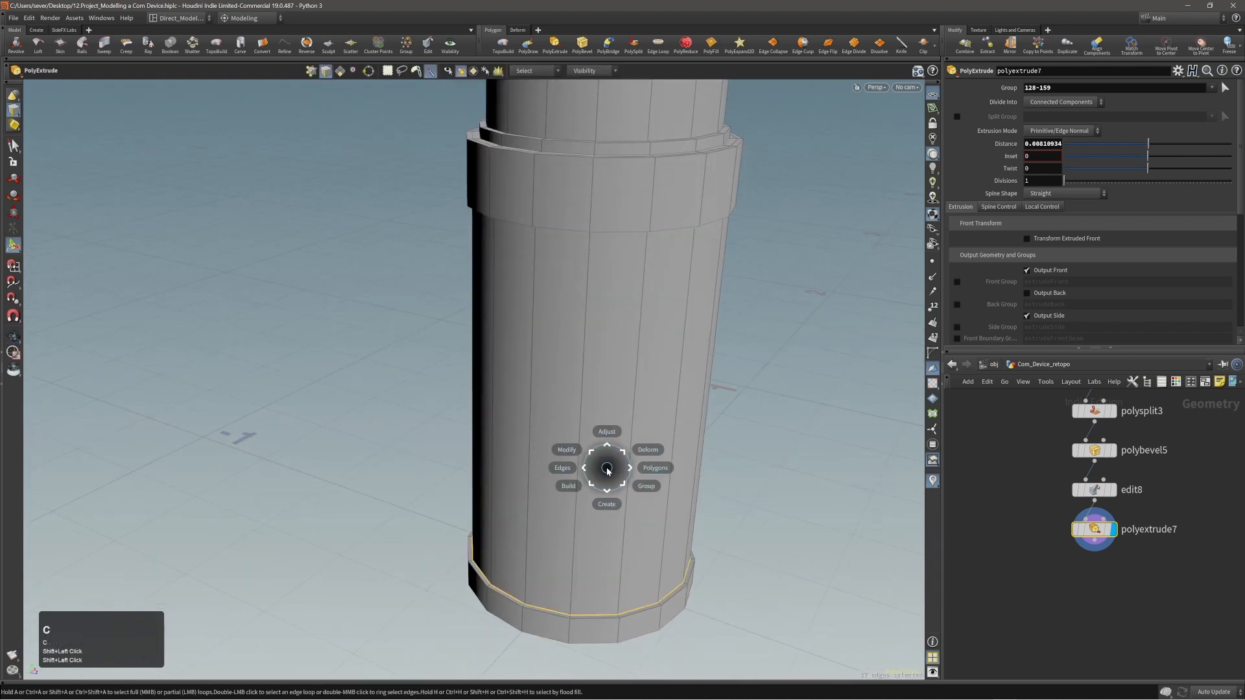
pyautogui.click(601, 469)
pyautogui.click(595, 476)
pyautogui.hotkey('ctrl', 's')
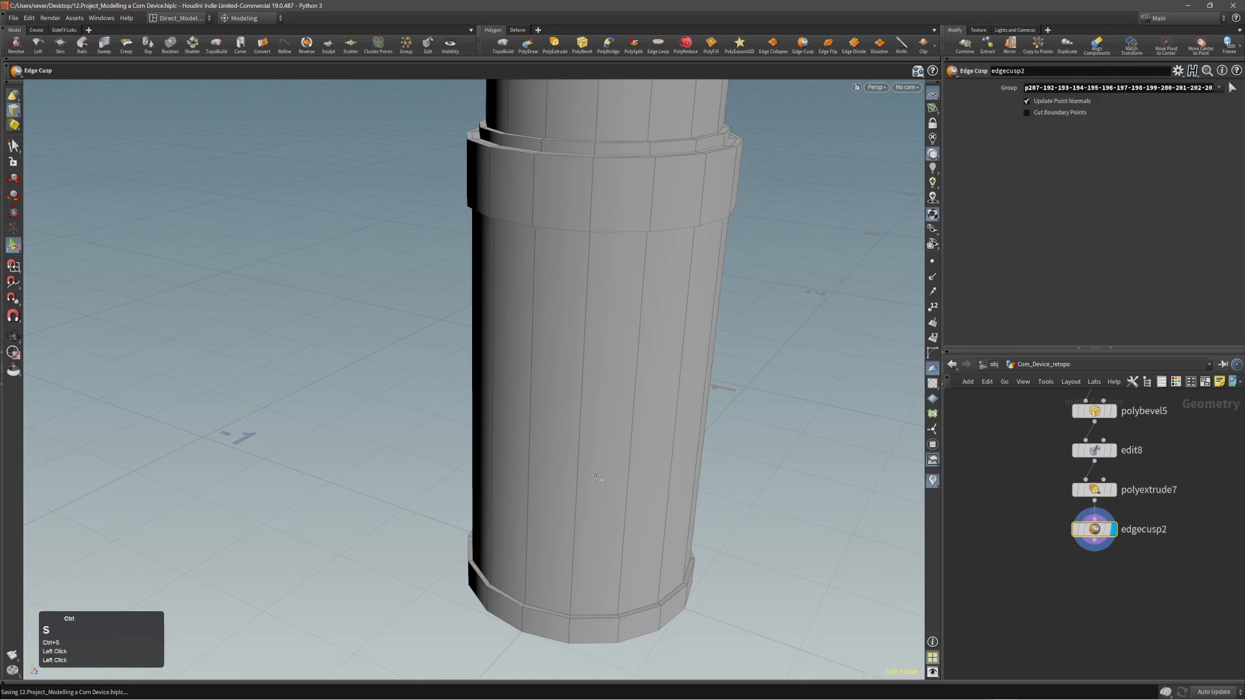
# Apply Edge Cusp with Cut Boundary Points to all vertical edges around the tall middle section between the two bands.
pyautogui.keyDown('alt'); pyautogui.moveTo(597, 477); pyautogui.dragTo(617, 415); pyautogui.keyUp('alt')
pyautogui.keyDown('alt'); pyautogui.moveTo(588, 463); pyautogui.dragTo(577, 416, button='middle'); pyautogui.keyUp('alt')
pyautogui.keyDown('alt'); pyautogui.moveTo(577, 417); pyautogui.dragTo(571, 416, button='right'); pyautogui.keyUp('alt')
pyautogui.middleClick(571, 415)
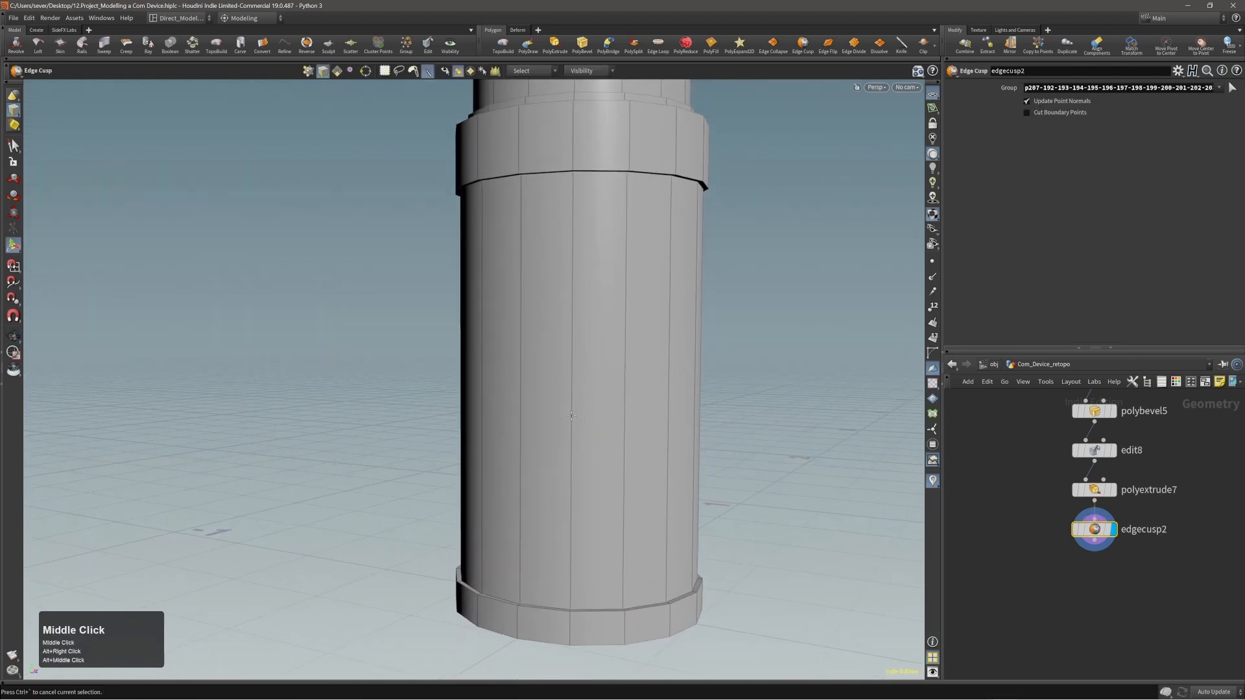
pyautogui.middleClick(572, 416)
pyautogui.keyDown('alt'); pyautogui.moveTo(580, 411); pyautogui.dragTo(566, 420); pyautogui.keyUp('alt')
pyautogui.keyDown('alt'); pyautogui.moveTo(567, 419); pyautogui.dragTo(595, 422, button='right'); pyautogui.keyUp('alt')
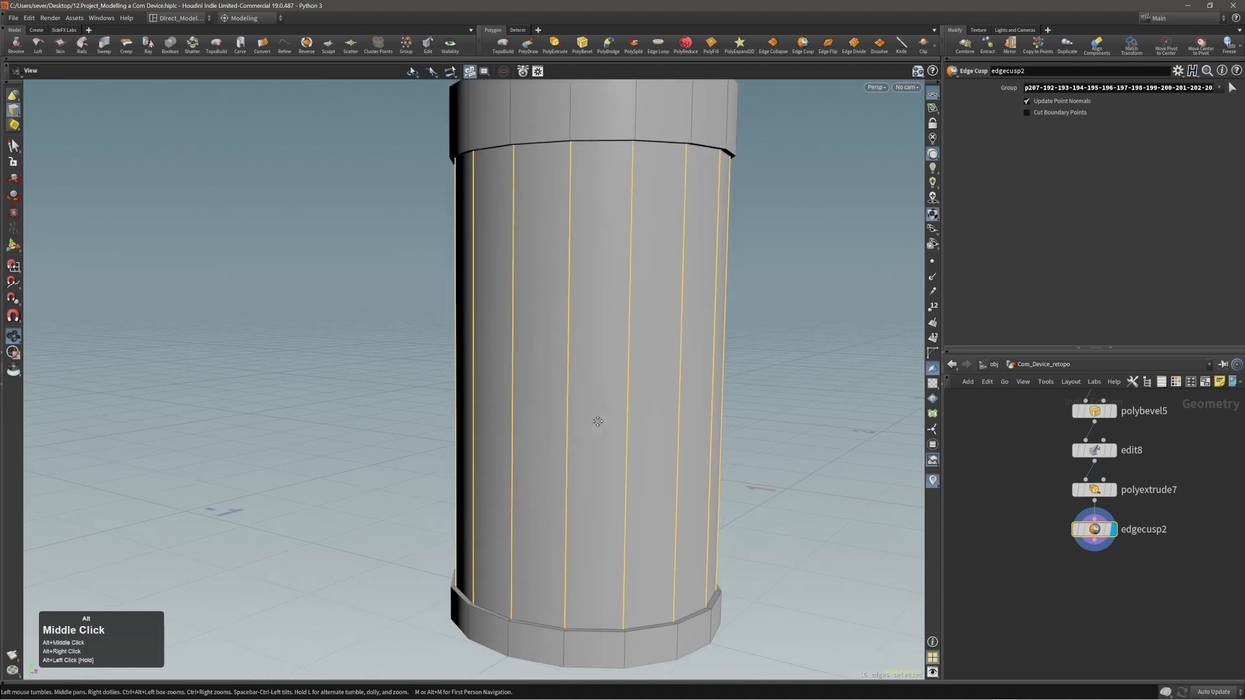
pyautogui.keyDown('alt'); pyautogui.moveTo(595, 422); pyautogui.dragTo(574, 425, button='middle'); pyautogui.keyUp('alt')
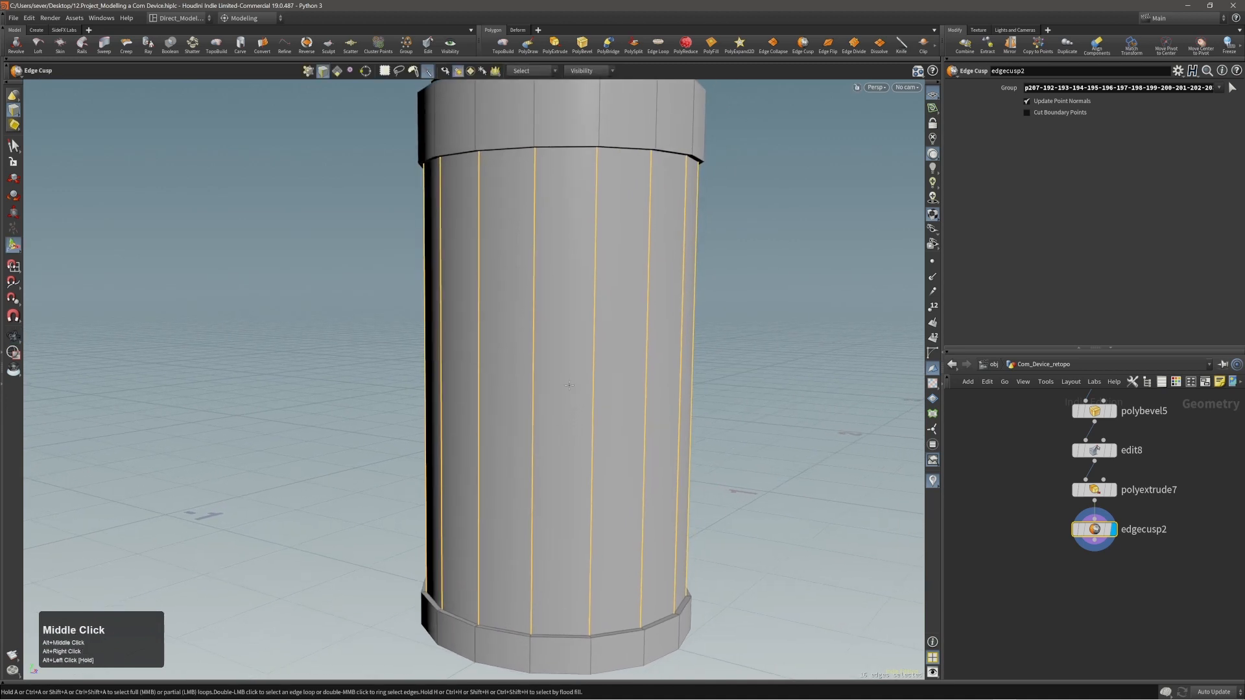
pyautogui.keyDown('alt'); pyautogui.moveTo(570, 385); pyautogui.dragTo(586, 341); pyautogui.keyUp('alt')
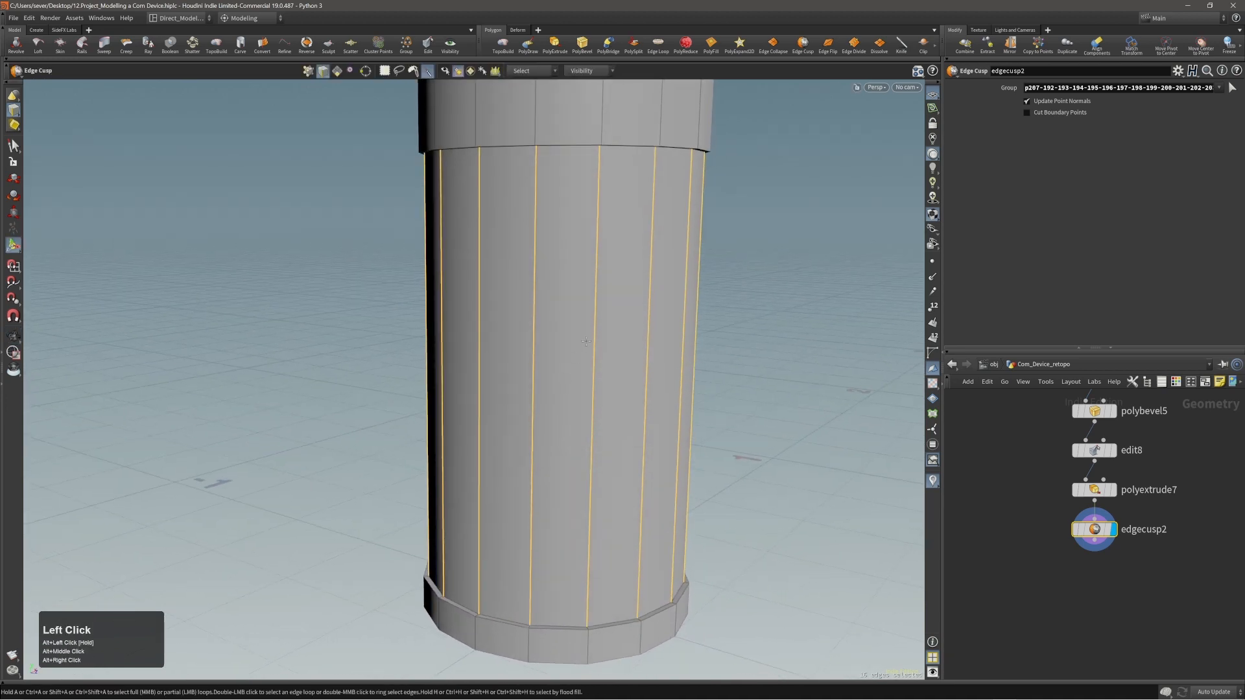
pyautogui.rightClick(585, 342)
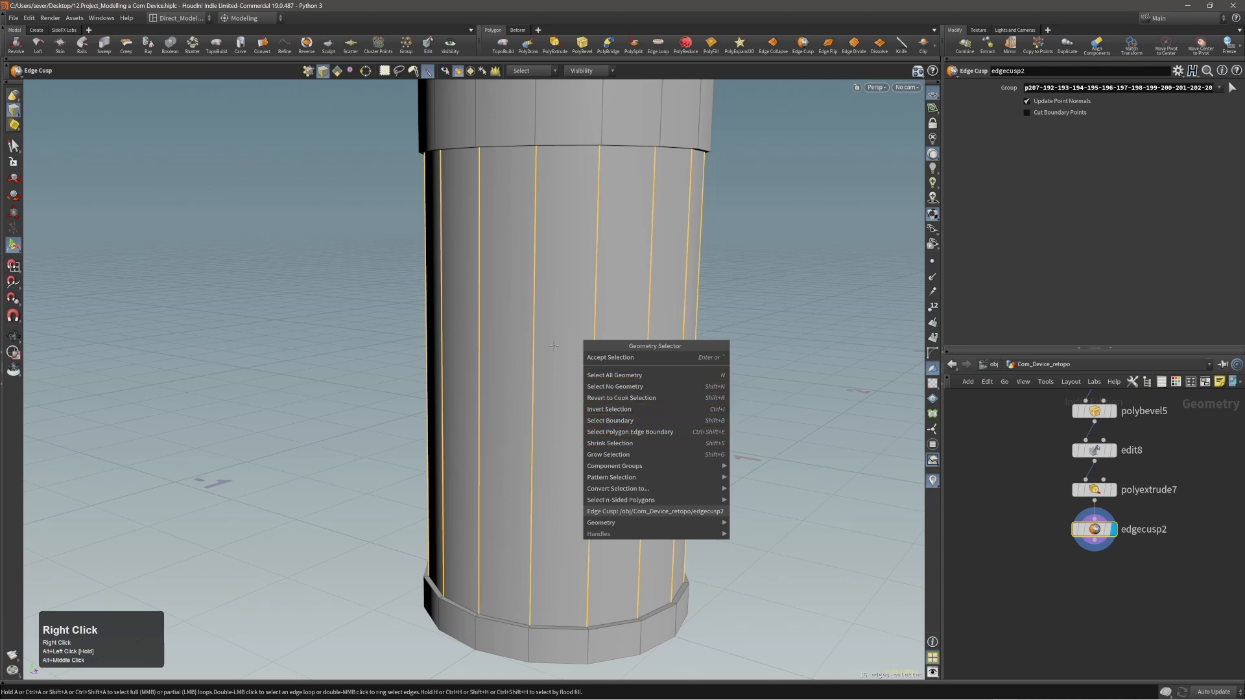
pyautogui.click(551, 307)
pyautogui.press('c')
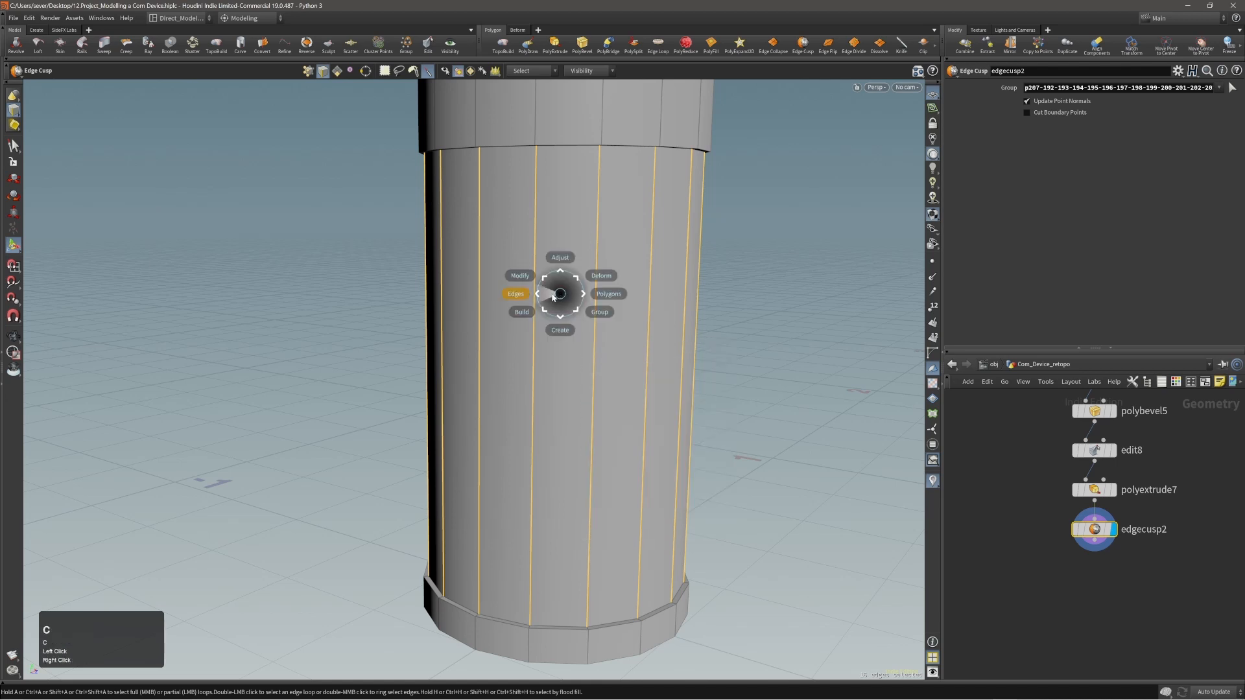
pyautogui.click(553, 296)
pyautogui.click(545, 326)
pyautogui.press('3')
pyautogui.doubleClick(521, 350)
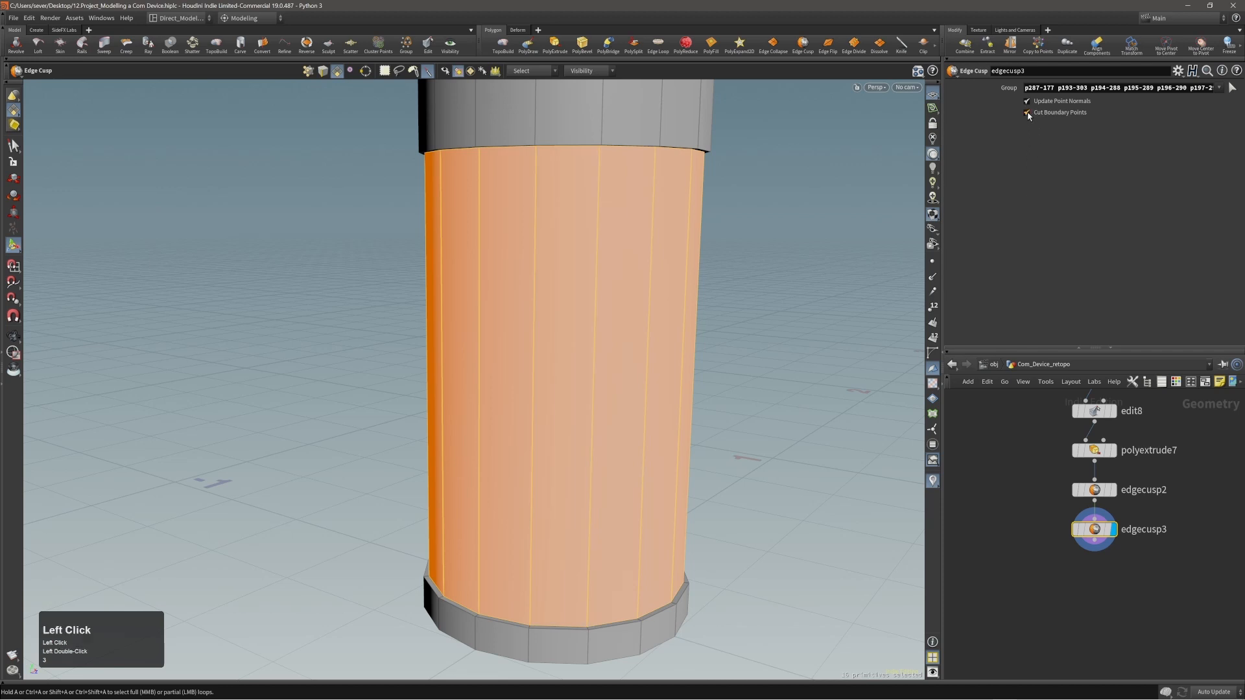
# Select all panel faces around the tall middle section and extrude them by about 0.009.
pyautogui.doubleClick(608, 306)
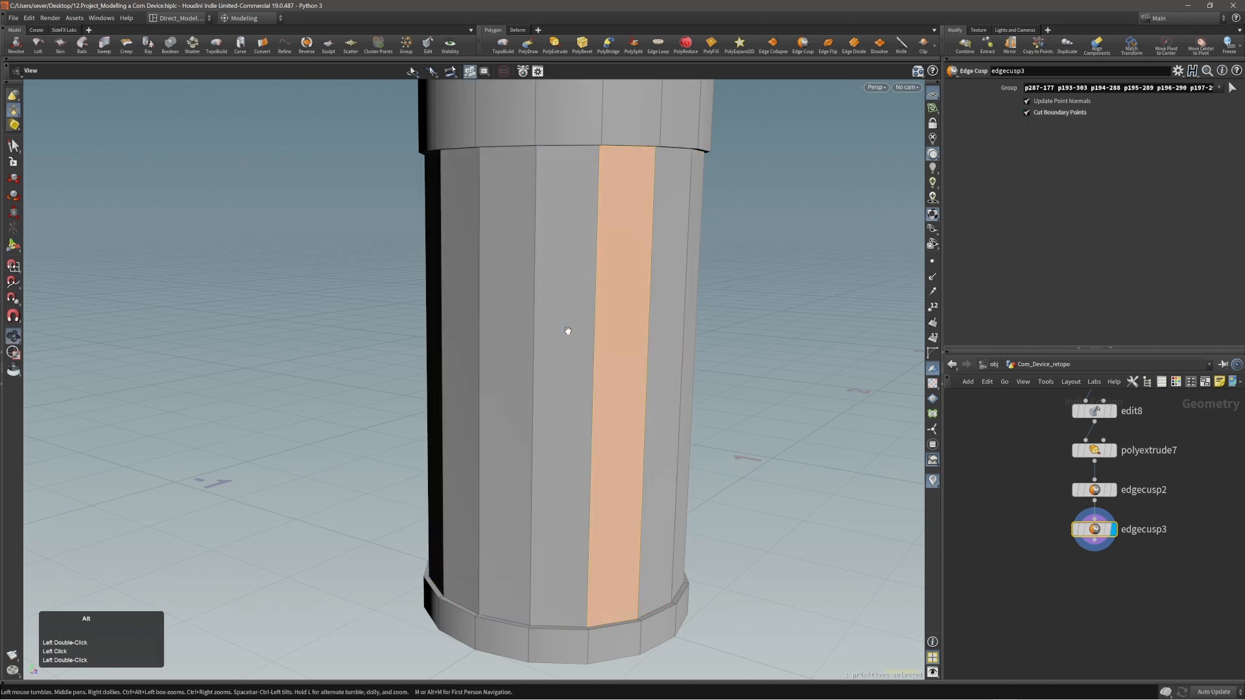
pyautogui.keyDown('alt'); pyautogui.moveTo(567, 331); pyautogui.dragTo(606, 329); pyautogui.keyUp('alt')
pyautogui.press('a')
pyautogui.moveTo(434, 322); pyautogui.dragTo(701, 337)
pyautogui.keyDown('alt'); pyautogui.moveTo(661, 338); pyautogui.dragTo(489, 345, button='right'); pyautogui.keyUp('alt')
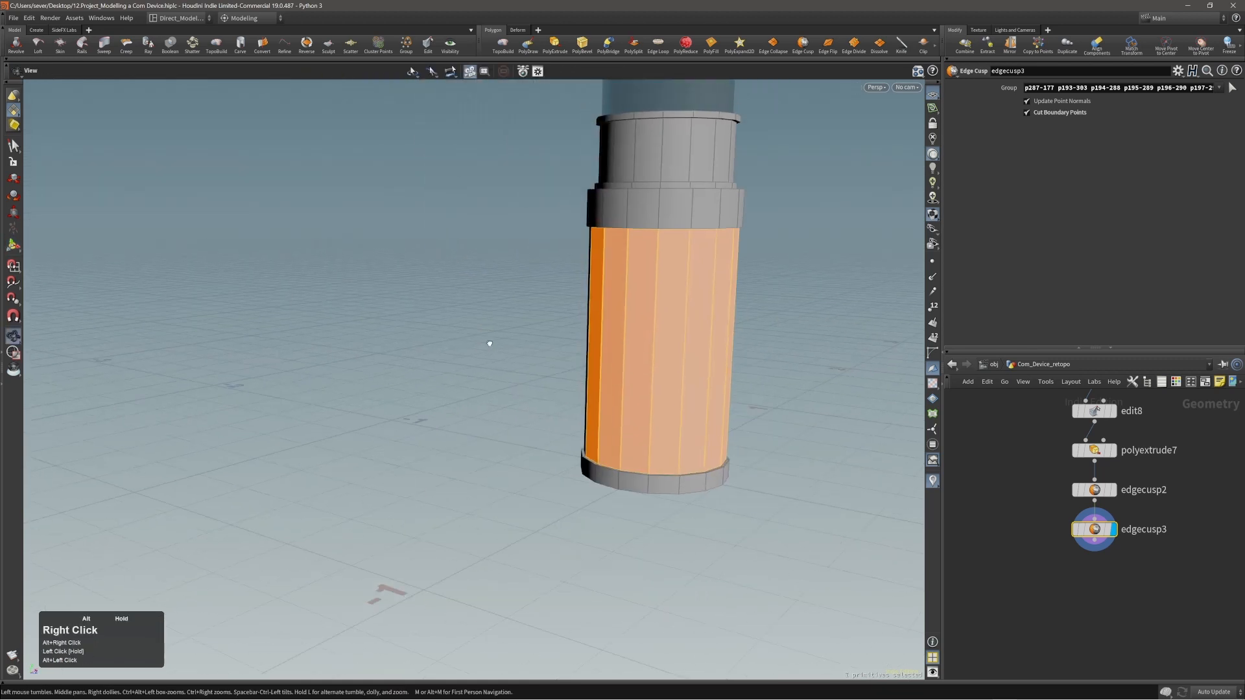
pyautogui.keyDown('alt'); pyautogui.moveTo(488, 345); pyautogui.dragTo(551, 336); pyautogui.keyUp('alt')
pyautogui.keyDown('alt'); pyautogui.moveTo(551, 336); pyautogui.dragTo(823, 334); pyautogui.keyUp('alt')
pyautogui.moveTo(697, 341)
pyautogui.keyDown('shift'); pyautogui.mouseDown()
pyautogui.moveTo(517, 350)
pyautogui.moveTo(611, 355)
pyautogui.mouseUp(); pyautogui.keyUp('shift')
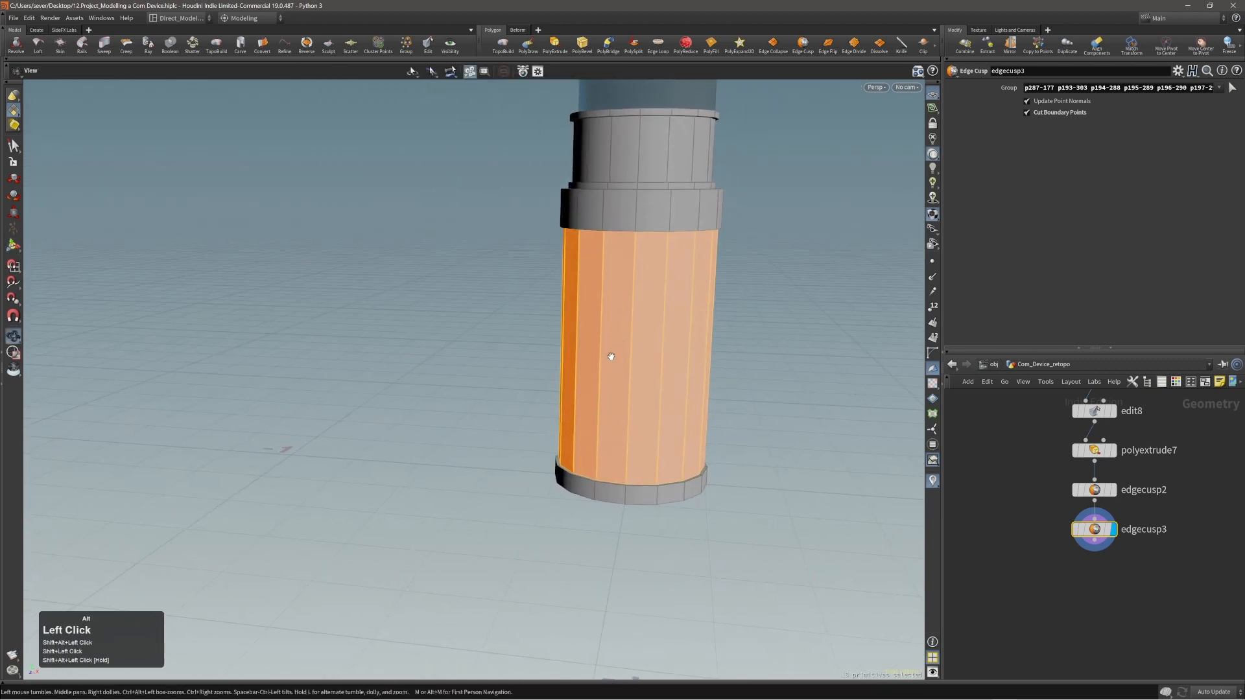
pyautogui.keyDown('alt'); pyautogui.moveTo(611, 355); pyautogui.dragTo(783, 365, button='right'); pyautogui.keyUp('alt')
pyautogui.keyDown('alt'); pyautogui.moveTo(783, 365); pyautogui.dragTo(622, 362, button='middle'); pyautogui.keyUp('alt')
pyautogui.keyDown('alt'); pyautogui.moveTo(592, 349); pyautogui.dragTo(599, 324); pyautogui.keyUp('alt')
pyautogui.press('e')
pyautogui.press('c')
pyautogui.click(615, 332)
pyautogui.click(638, 332)
pyautogui.keyDown('alt'); pyautogui.moveTo(599, 324); pyautogui.dragTo(638, 291, button='right'); pyautogui.keyUp('alt')
pyautogui.keyDown('alt'); pyautogui.moveTo(637, 291); pyautogui.dragTo(645, 395, button='middle'); pyautogui.keyUp('alt')
pyautogui.keyDown('alt'); pyautogui.moveTo(645, 395); pyautogui.dragTo(714, 230, button='right'); pyautogui.keyUp('alt')
pyautogui.keyDown('alt'); pyautogui.moveTo(714, 231); pyautogui.dragTo(544, 207); pyautogui.keyUp('alt')
pyautogui.keyDown('alt'); pyautogui.moveTo(545, 206); pyautogui.dragTo(389, 255, button='right'); pyautogui.keyUp('alt')
pyautogui.keyDown('alt'); pyautogui.moveTo(389, 255); pyautogui.dragTo(436, 264, button='middle'); pyautogui.keyUp('alt')
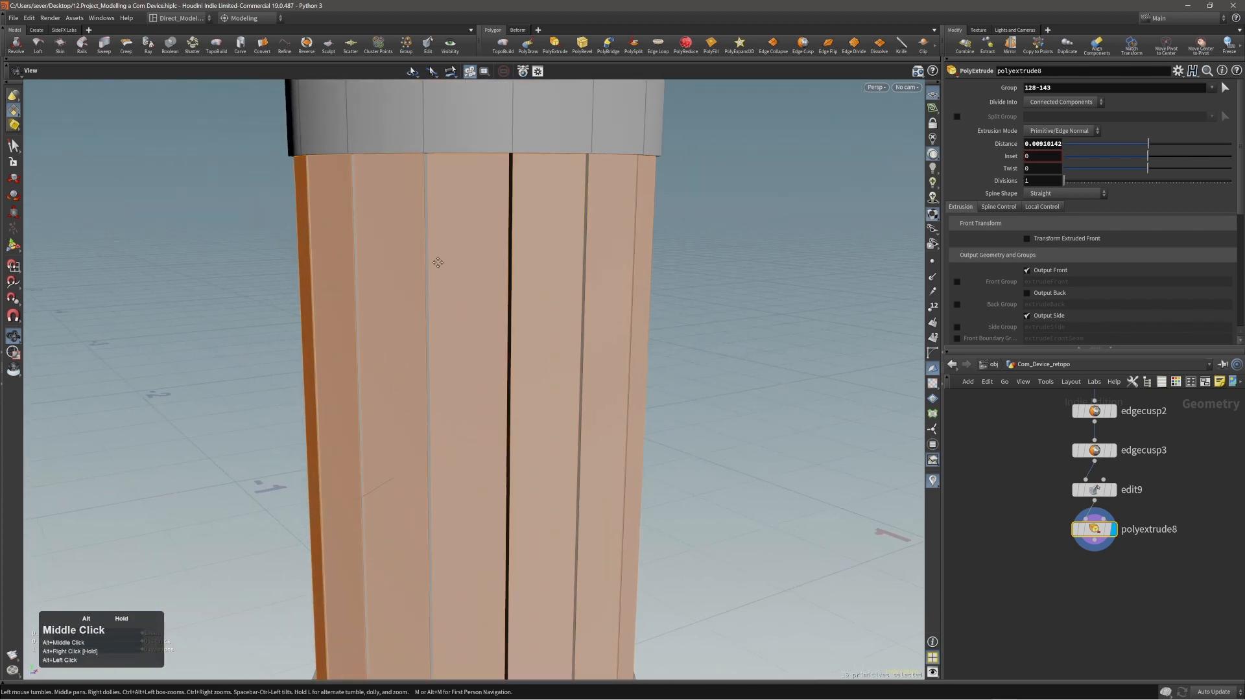
# Examine the extruded panels and the gaps between them from several sides.
pyautogui.keyDown('alt'); pyautogui.moveTo(436, 264); pyautogui.dragTo(461, 283); pyautogui.keyUp('alt')
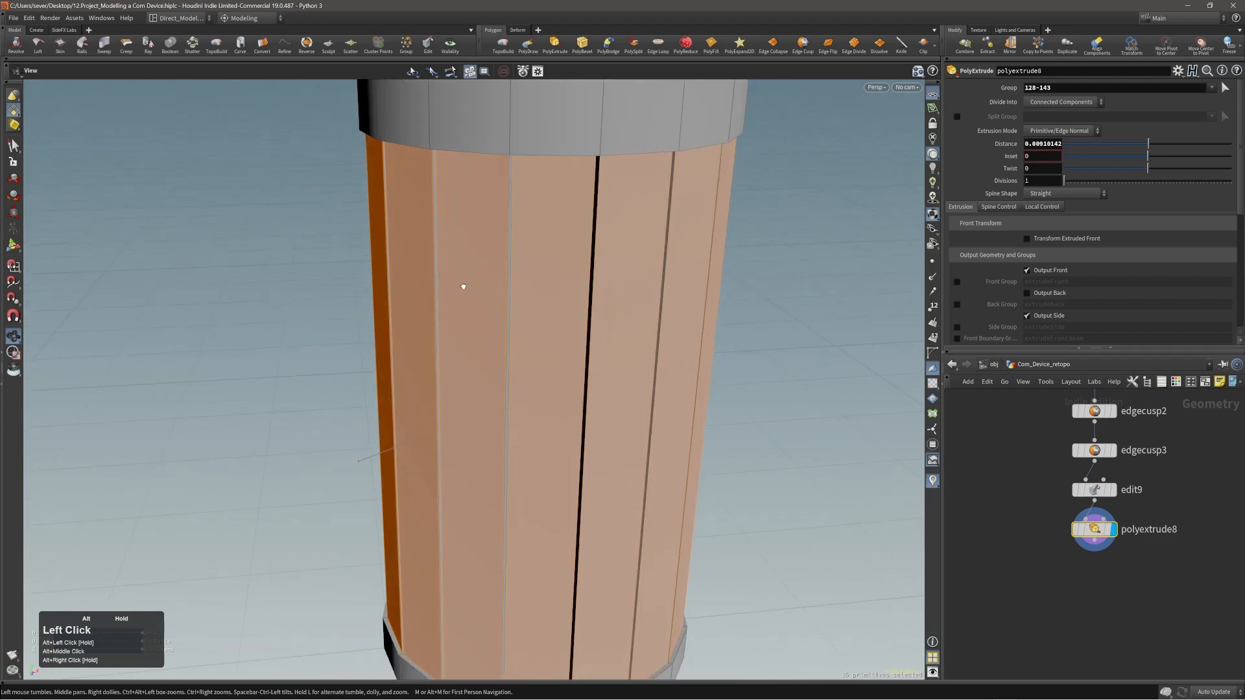
pyautogui.keyDown('alt'); pyautogui.moveTo(461, 283); pyautogui.dragTo(478, 312, button='right'); pyautogui.keyUp('alt')
pyautogui.keyDown('alt'); pyautogui.moveTo(478, 313); pyautogui.dragTo(477, 300); pyautogui.keyUp('alt')
pyautogui.keyDown('alt'); pyautogui.moveTo(477, 300); pyautogui.dragTo(642, 286, button='right'); pyautogui.keyUp('alt')
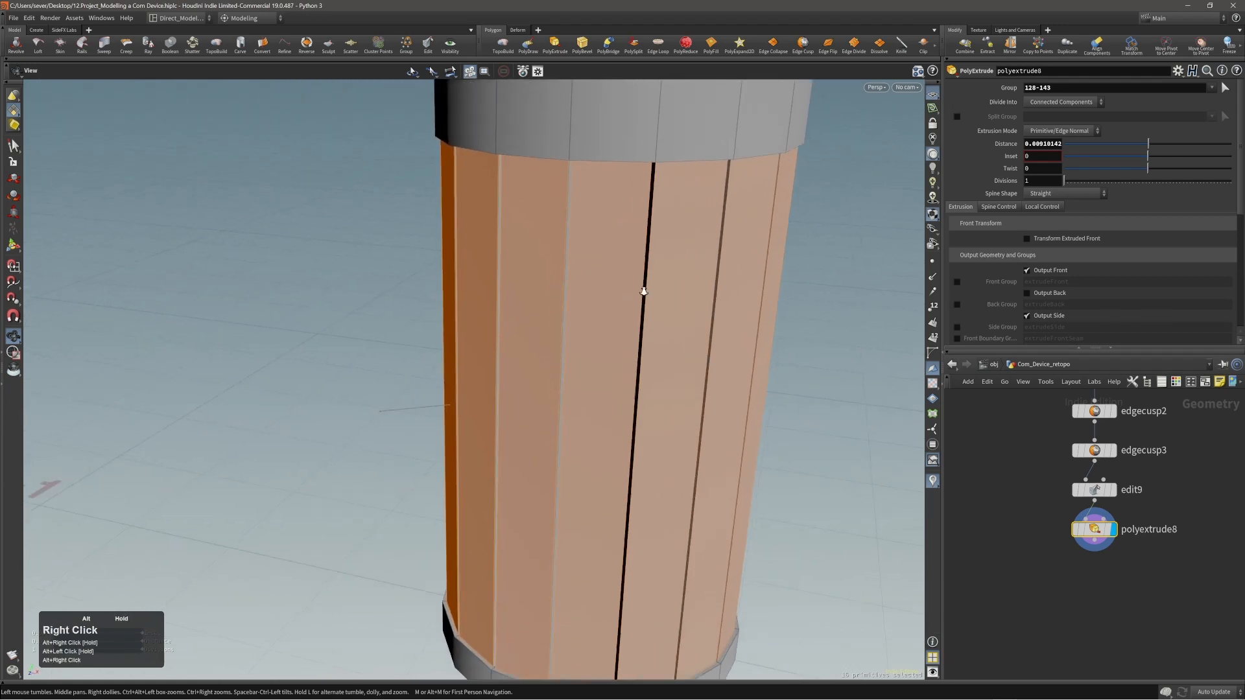
pyautogui.keyDown('alt'); pyautogui.moveTo(642, 286); pyautogui.dragTo(640, 221); pyautogui.keyUp('alt')
pyautogui.keyDown('alt'); pyautogui.moveTo(632, 228); pyautogui.dragTo(603, 297, button='right'); pyautogui.keyUp('alt')
pyautogui.keyDown('alt'); pyautogui.moveTo(603, 298); pyautogui.dragTo(765, 361); pyautogui.keyUp('alt')
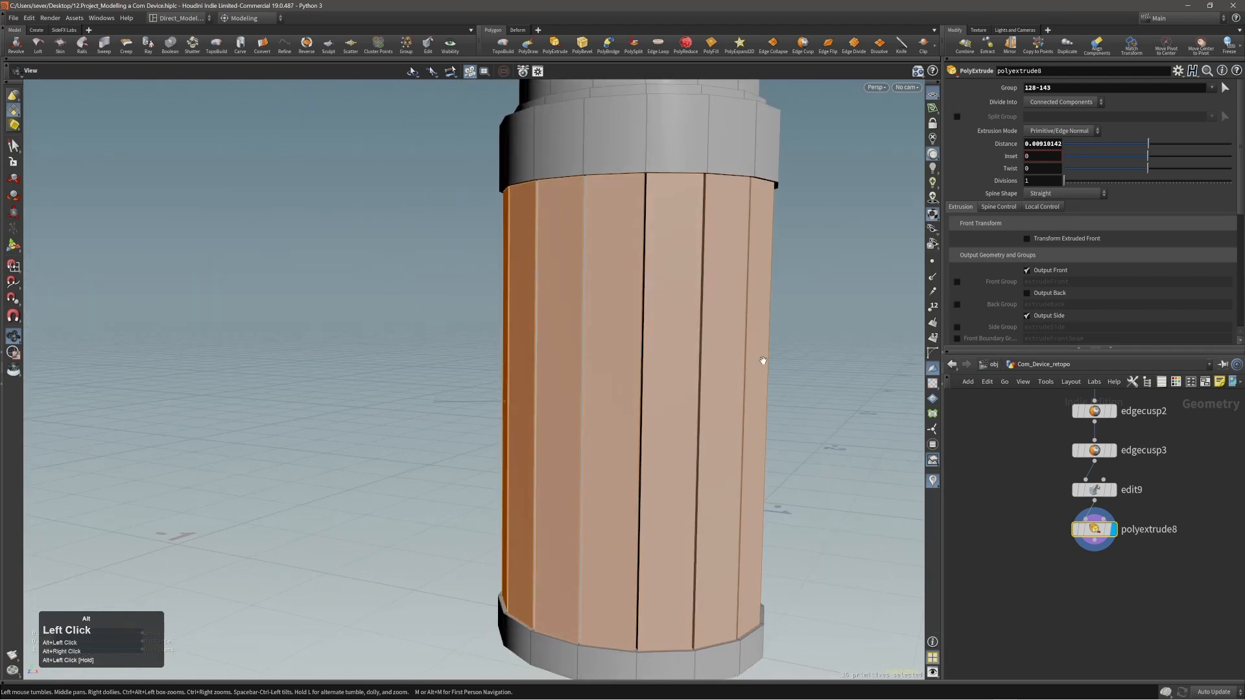
pyautogui.click(795, 360)
pyautogui.keyDown('alt'); pyautogui.moveTo(712, 356); pyautogui.dragTo(663, 364, button='right'); pyautogui.keyUp('alt')
pyautogui.keyDown('alt'); pyautogui.moveTo(663, 364); pyautogui.dragTo(650, 378); pyautogui.keyUp('alt')
pyautogui.press('Return')
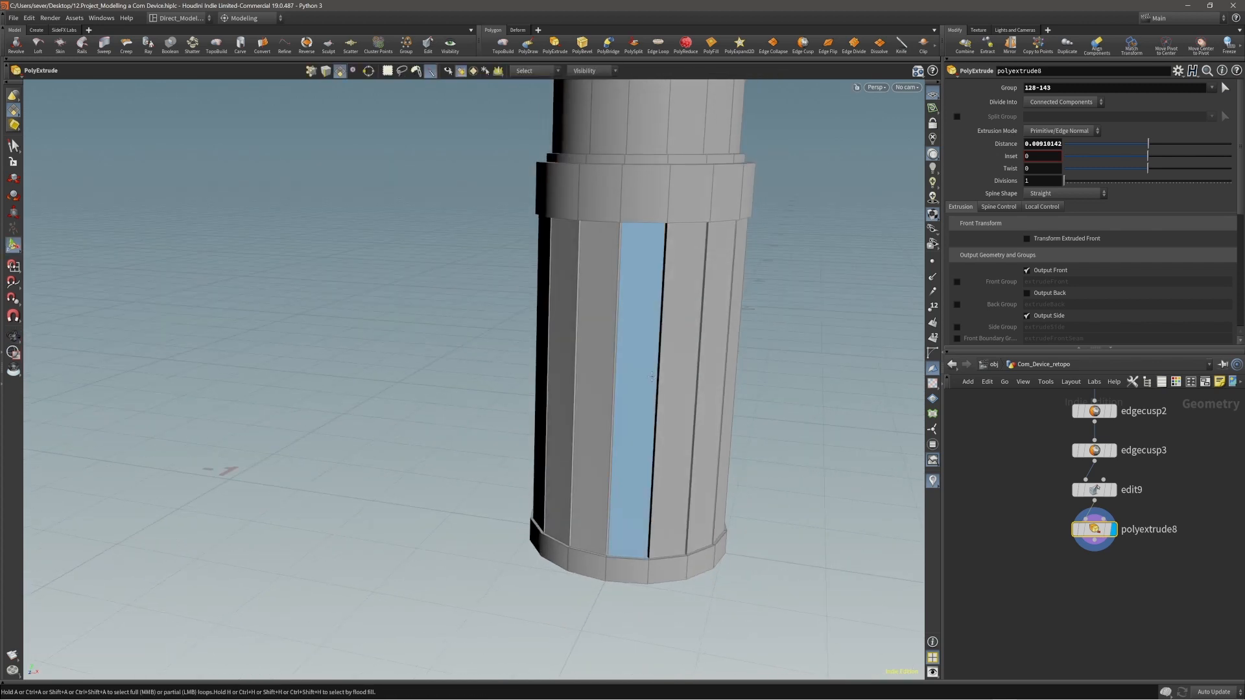
# Check the panelled section without the face selection and save the scene.
pyautogui.keyDown('alt'); pyautogui.moveTo(651, 361); pyautogui.dragTo(609, 359, button='middle'); pyautogui.keyUp('alt')
pyautogui.keyDown('alt'); pyautogui.moveTo(608, 358); pyautogui.dragTo(636, 361); pyautogui.keyUp('alt')
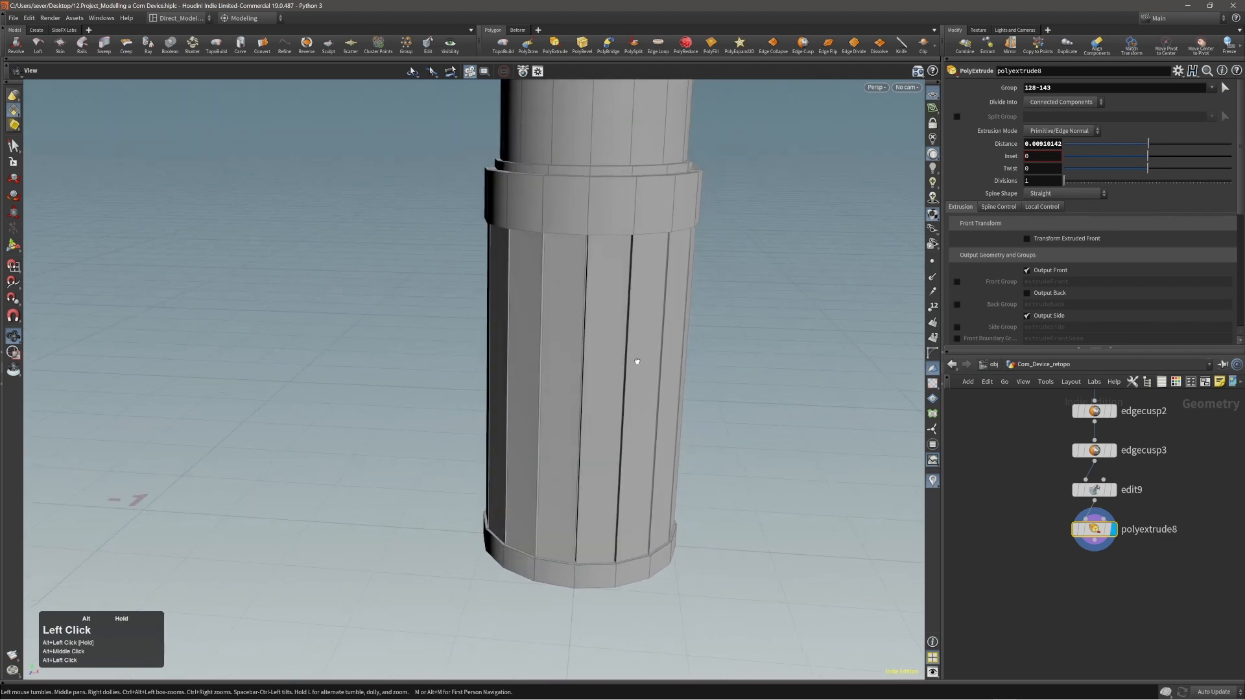
pyautogui.keyDown('alt'); pyautogui.moveTo(636, 361); pyautogui.dragTo(520, 394, button='right'); pyautogui.keyUp('alt')
pyautogui.keyDown('alt'); pyautogui.moveTo(594, 385); pyautogui.dragTo(534, 422, button='middle'); pyautogui.keyUp('alt')
pyautogui.keyDown('alt'); pyautogui.moveTo(534, 422); pyautogui.dragTo(458, 433, button='right'); pyautogui.keyUp('alt')
pyautogui.hotkey('ctrl', 's')
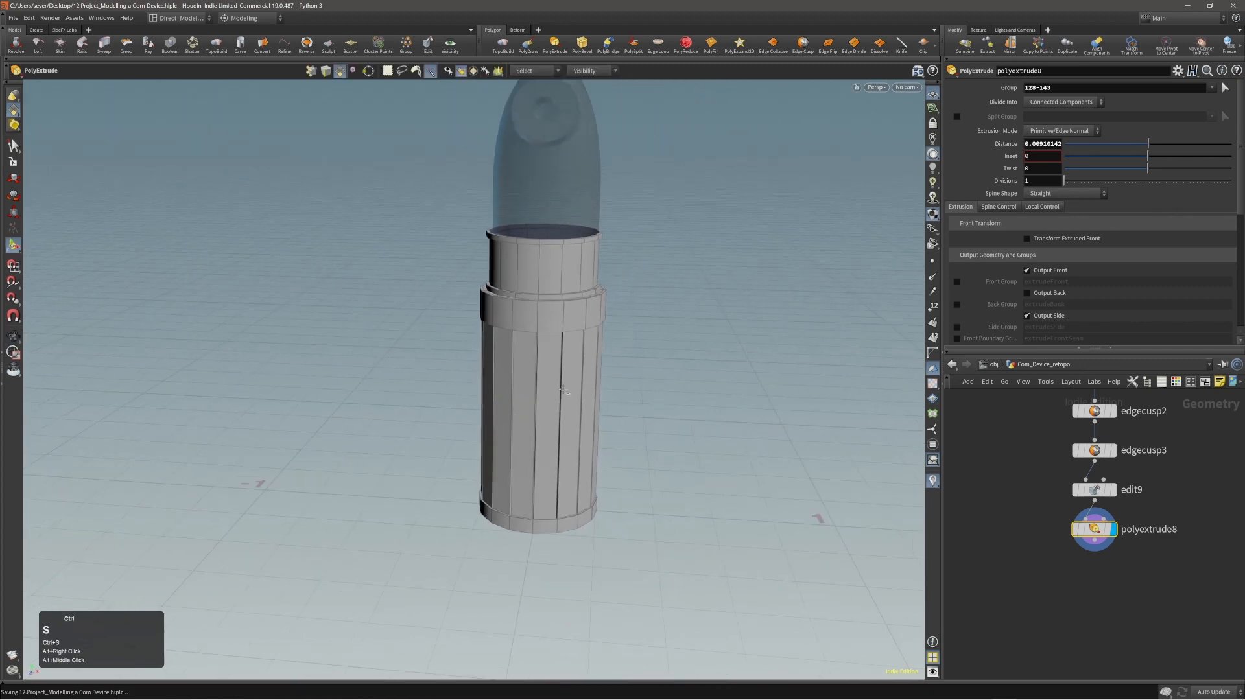
# Examine how the panelled lower body fits with the ghosted upper part of the device.
pyautogui.keyDown('alt'); pyautogui.moveTo(500, 265); pyautogui.dragTo(615, 285); pyautogui.keyUp('alt')
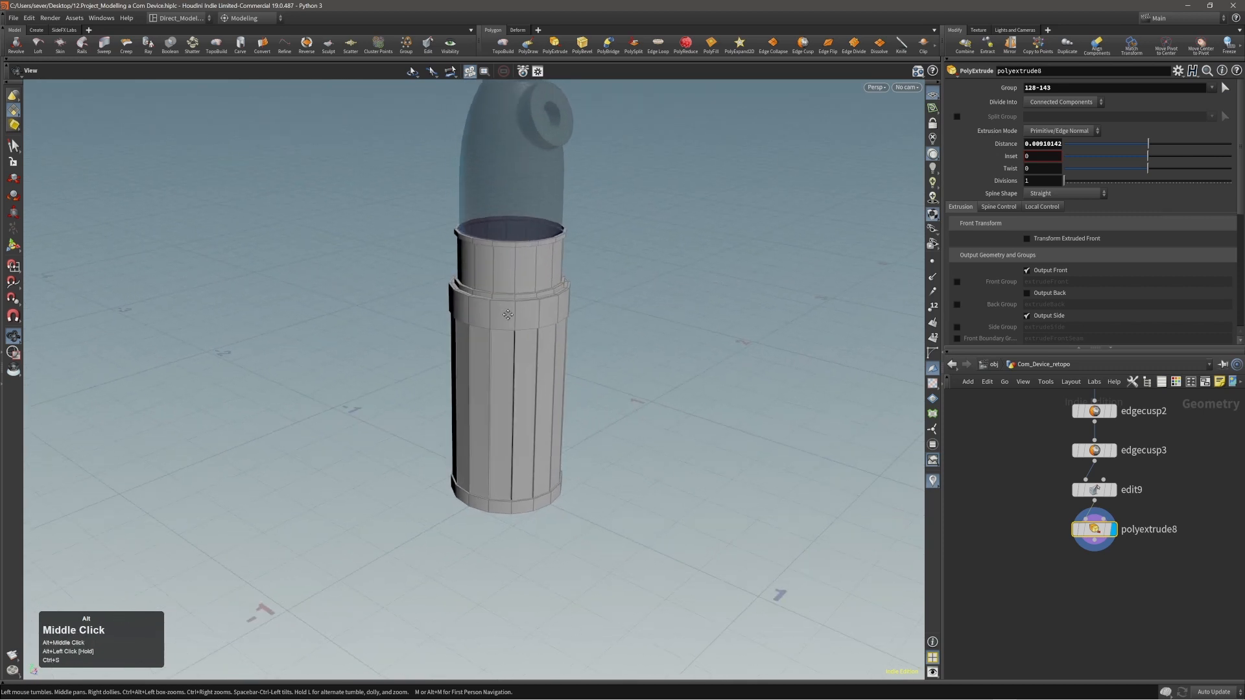
pyautogui.keyDown('alt'); pyautogui.moveTo(506, 314); pyautogui.dragTo(543, 359, button='middle'); pyautogui.keyUp('alt')
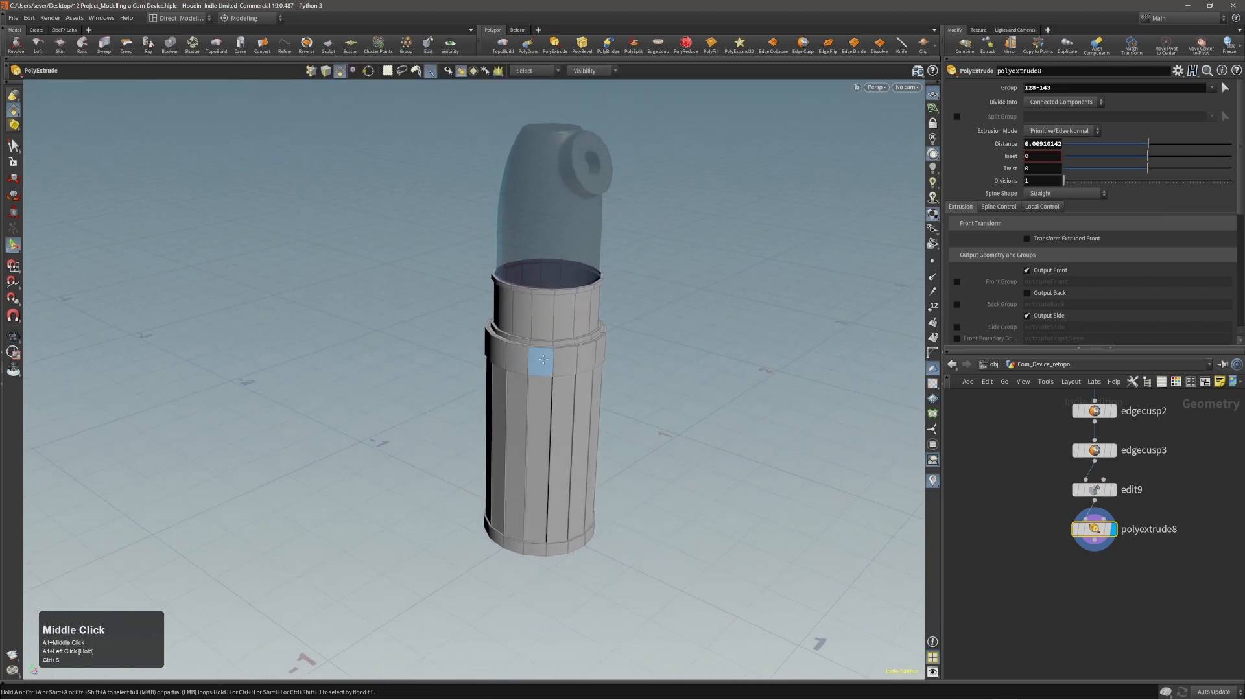
pyautogui.keyDown('alt'); pyautogui.moveTo(543, 359); pyautogui.dragTo(558, 292, button='right'); pyautogui.keyUp('alt')
pyautogui.keyDown('alt'); pyautogui.moveTo(558, 292); pyautogui.dragTo(466, 337); pyautogui.keyUp('alt')
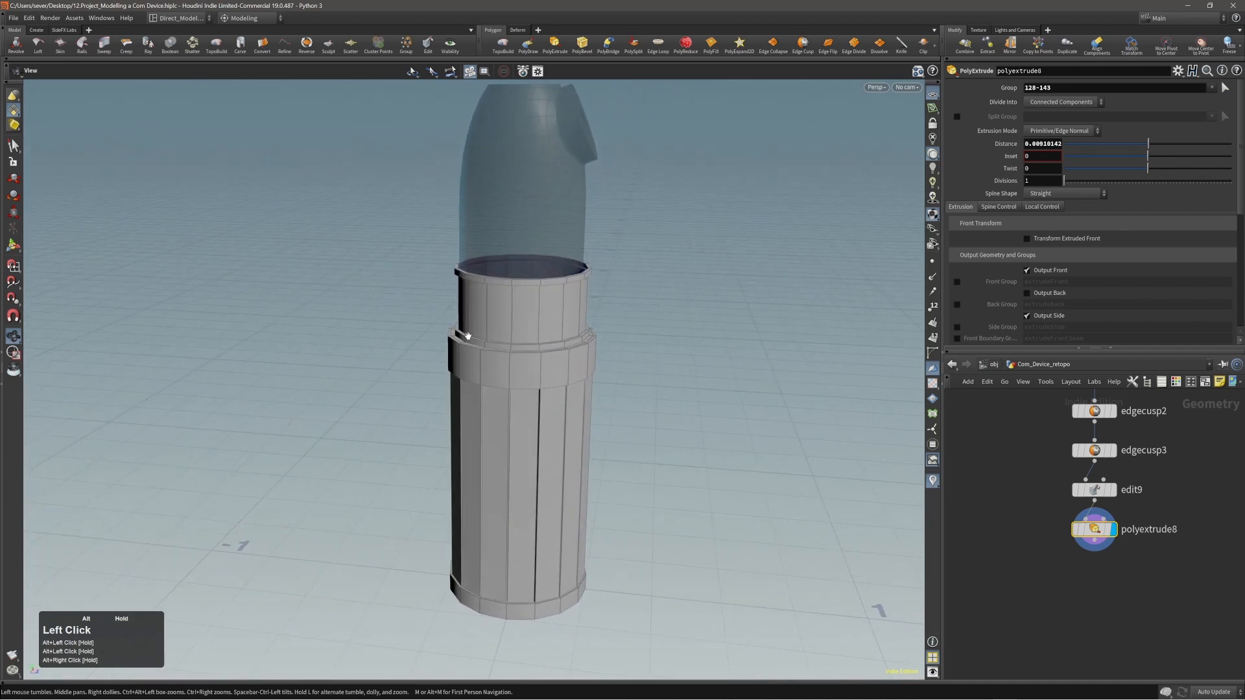
pyautogui.keyDown('alt'); pyautogui.moveTo(468, 336); pyautogui.dragTo(546, 318, button='right'); pyautogui.keyUp('alt')
pyautogui.keyDown('alt'); pyautogui.moveTo(546, 318); pyautogui.dragTo(517, 314); pyautogui.keyUp('alt')
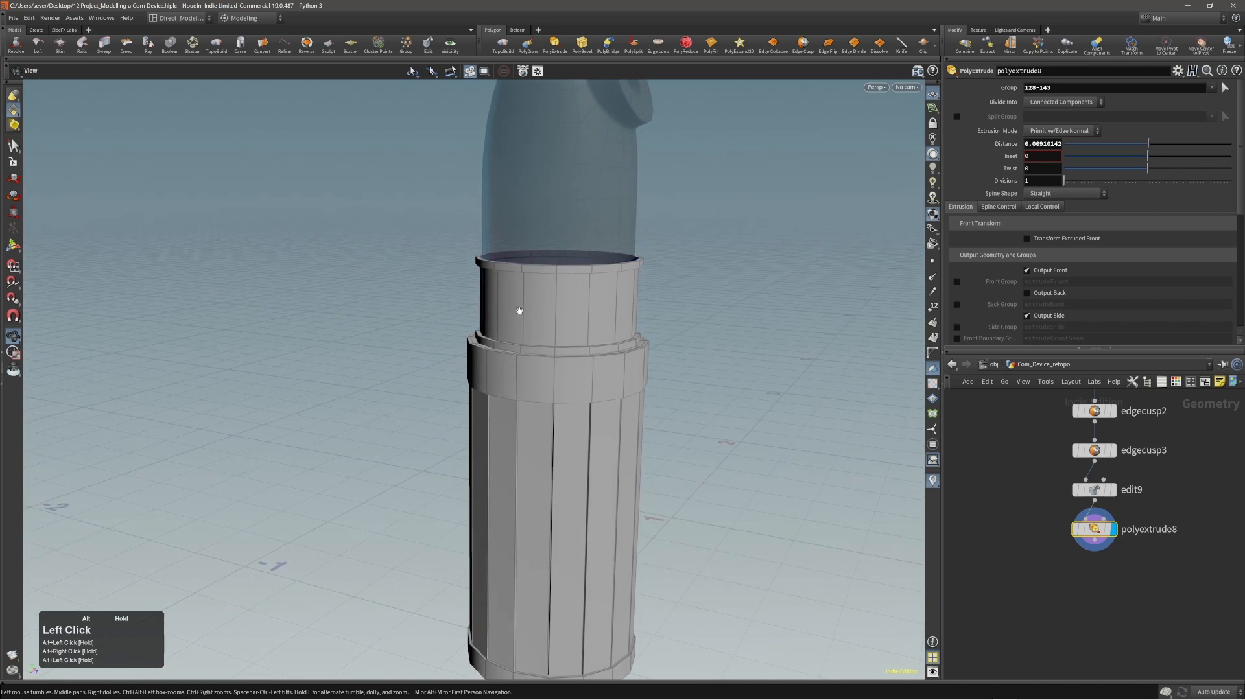
pyautogui.keyDown('alt'); pyautogui.moveTo(517, 314); pyautogui.dragTo(522, 343, button='middle'); pyautogui.keyUp('alt')
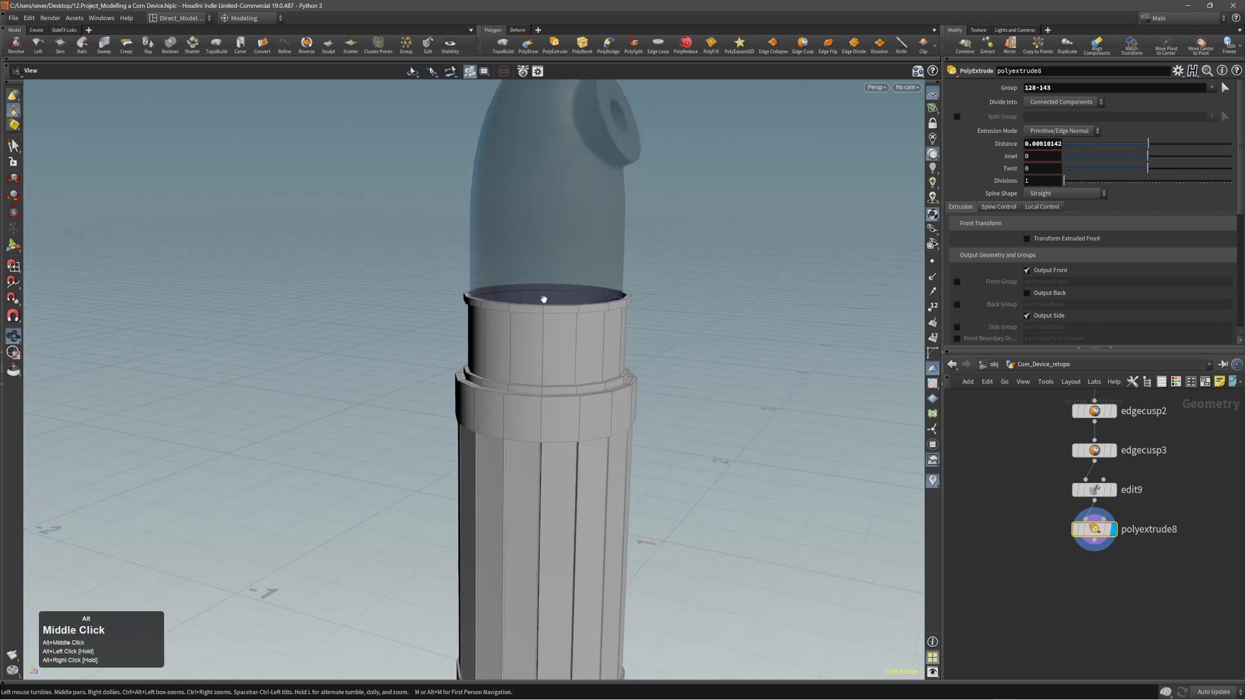
# Lay out all nodes of the Com_Device_retopo network automatically.
pyautogui.keyDown('alt'); pyautogui.moveTo(1041, 554); pyautogui.dragTo(999, 575, button='right'); pyautogui.keyUp('alt')
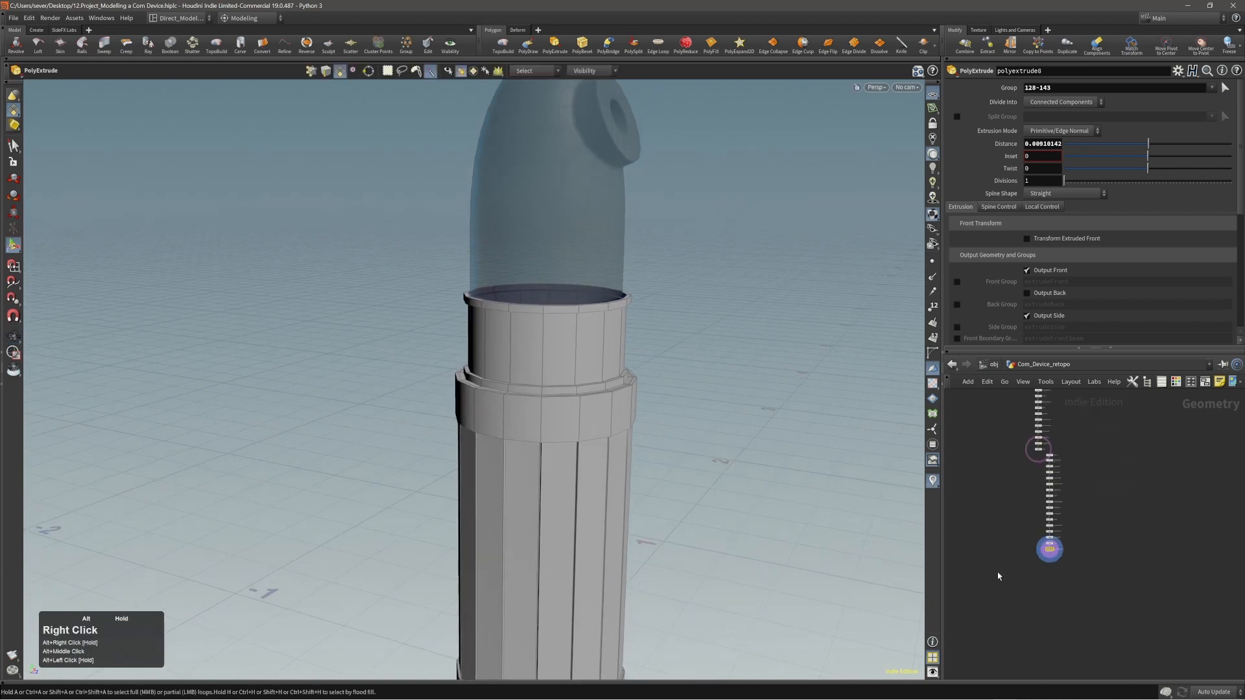
pyautogui.press('l')
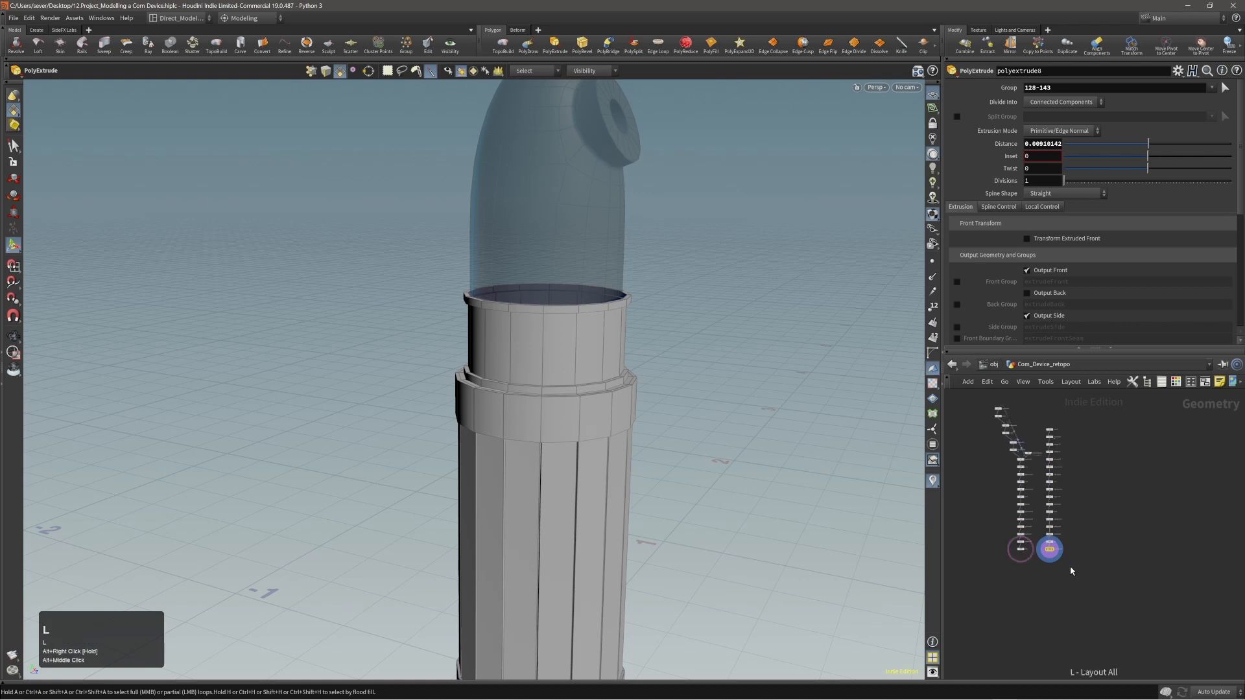
pyautogui.scroll(2, 1044, 570)
pyautogui.scroll(4, 1036, 571)
pyautogui.keyDown('alt'); pyautogui.moveTo(1034, 568); pyautogui.dragTo(1067, 572, button='middle'); pyautogui.keyUp('alt')
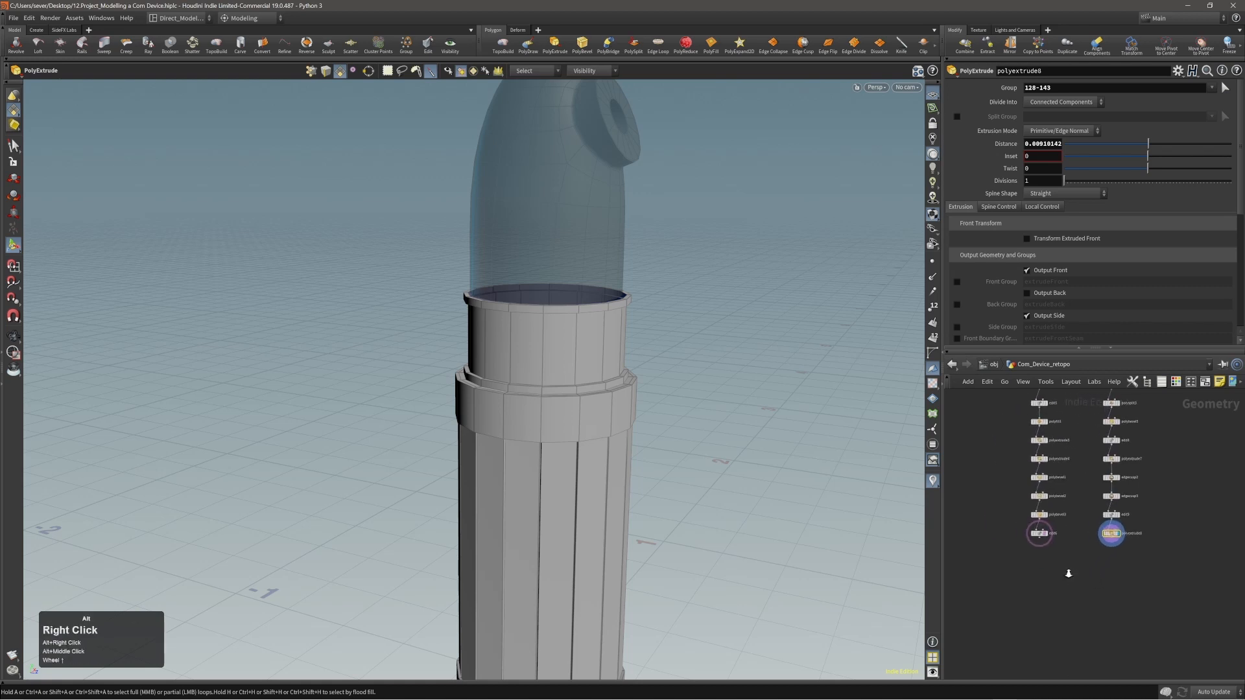
pyautogui.moveTo(1067, 572)
pyautogui.keyDown('alt'); pyautogui.mouseDown(button='right')
pyautogui.moveTo(1095, 572)
pyautogui.moveTo(1083, 568)
pyautogui.mouseUp(button='right'); pyautogui.keyUp('alt')
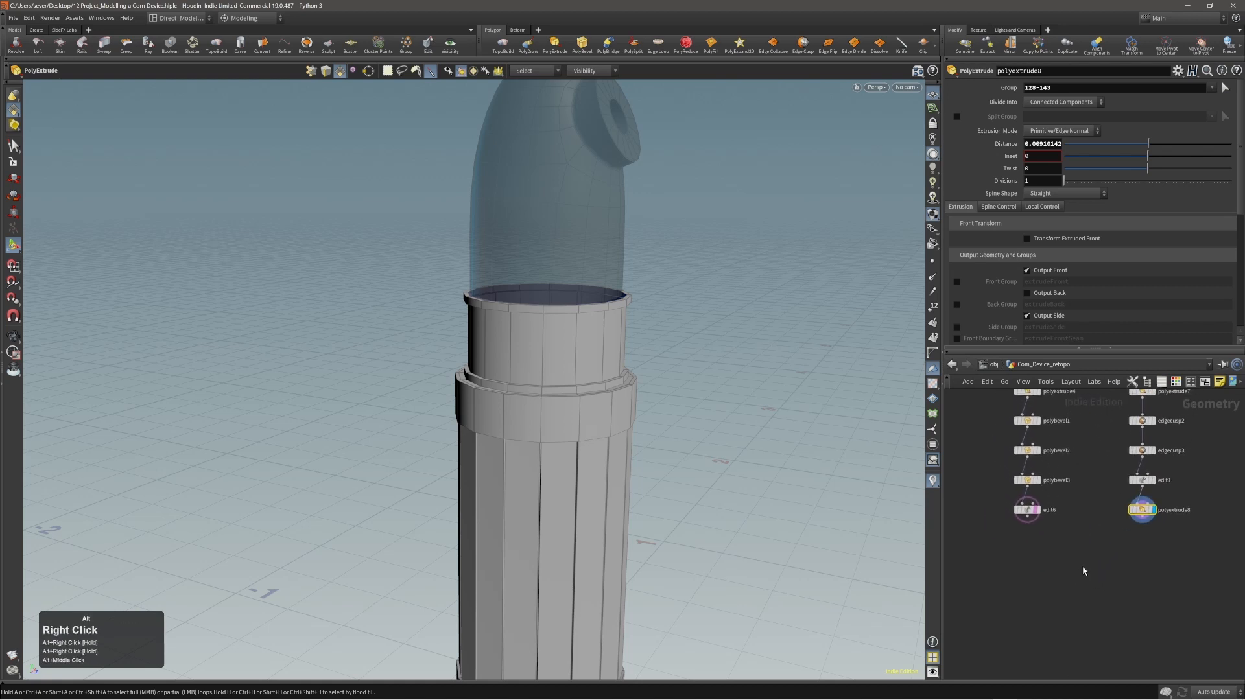
# Merge the edit6 and polyextrude8 branches, display the merged result, and turn off the template flag on edit6.
pyautogui.moveTo(998, 548); pyautogui.dragTo(1161, 504)
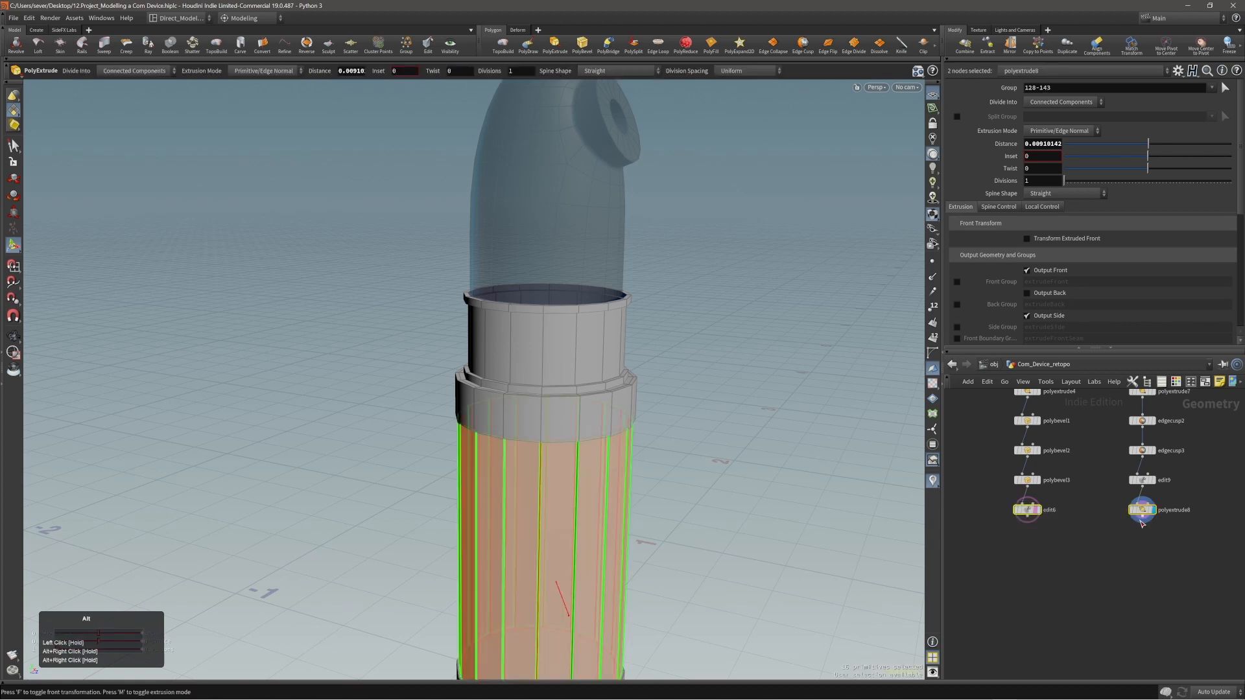
pyautogui.click(1141, 521)
pyautogui.middleClick(1090, 614)
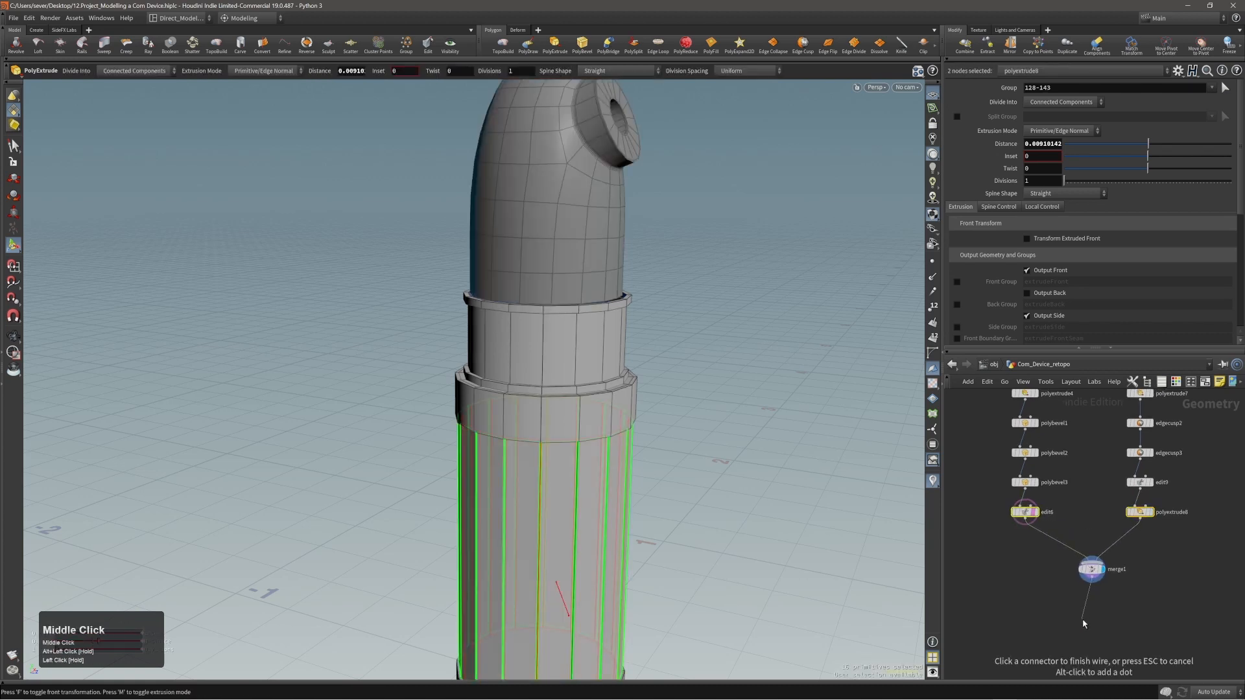
pyautogui.click(1101, 606)
pyautogui.click(1102, 572)
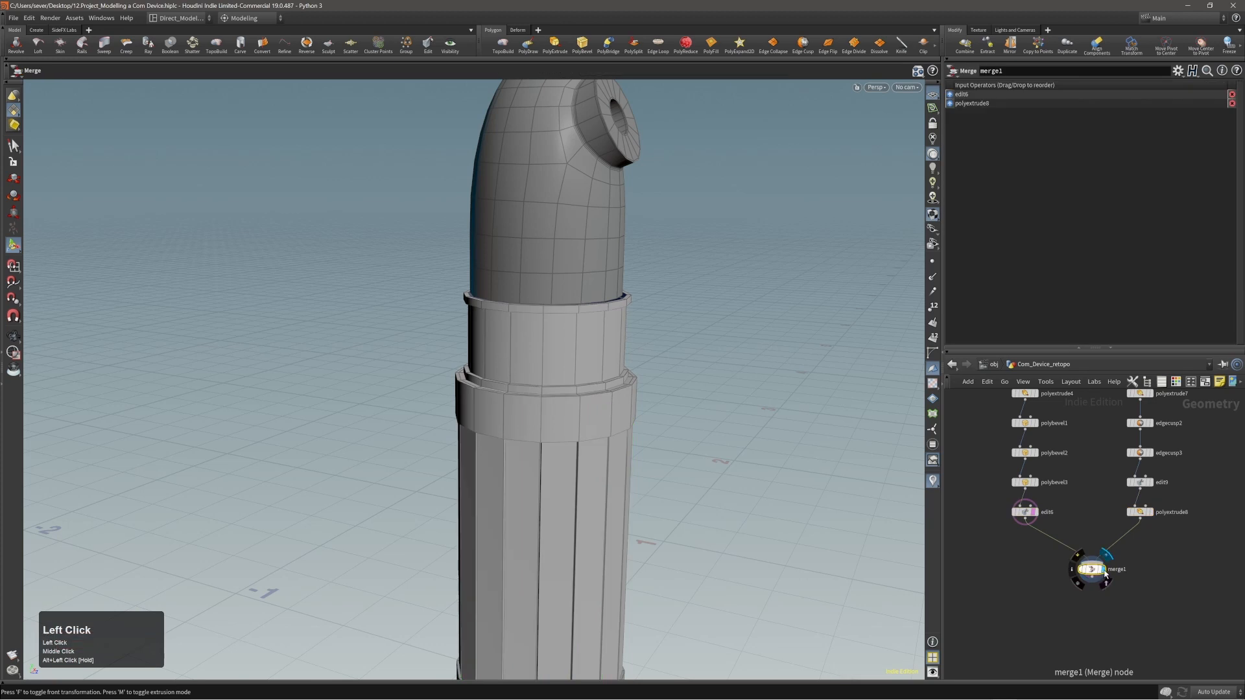
pyautogui.click(1039, 526)
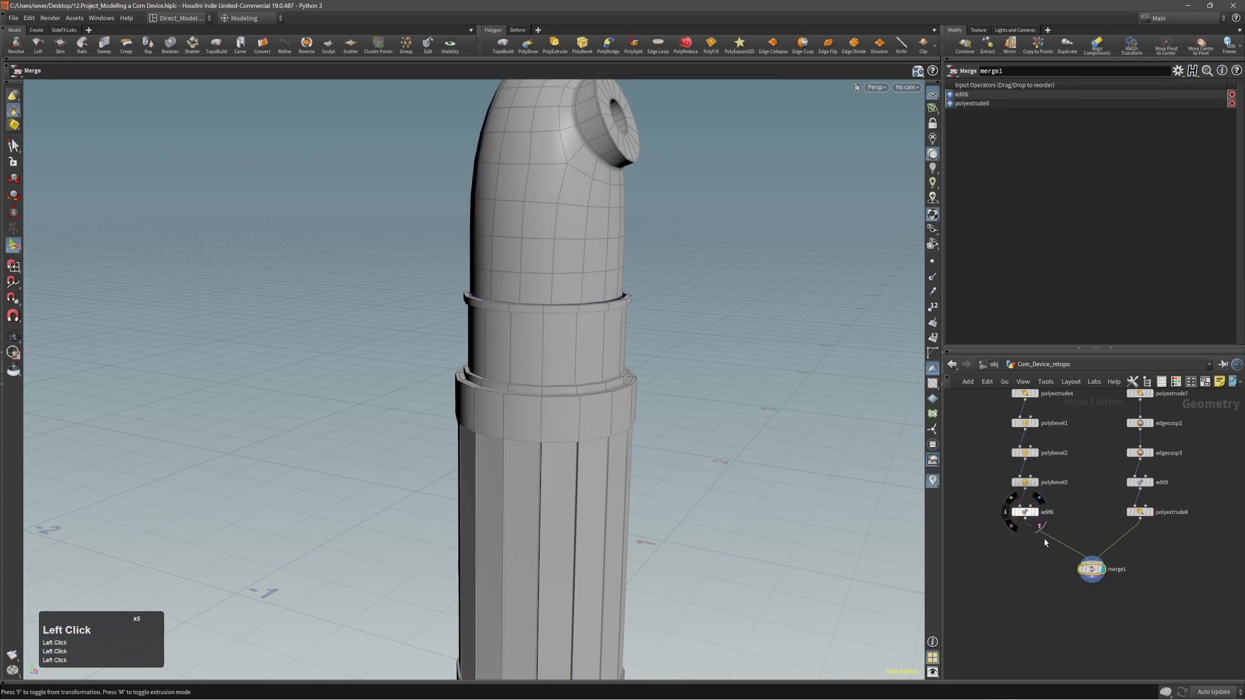
# Review the two node branches and change the network wiring style to Rounded.
pyautogui.keyDown('alt'); pyautogui.moveTo(1035, 565); pyautogui.dragTo(1052, 627, button='right'); pyautogui.keyUp('alt')
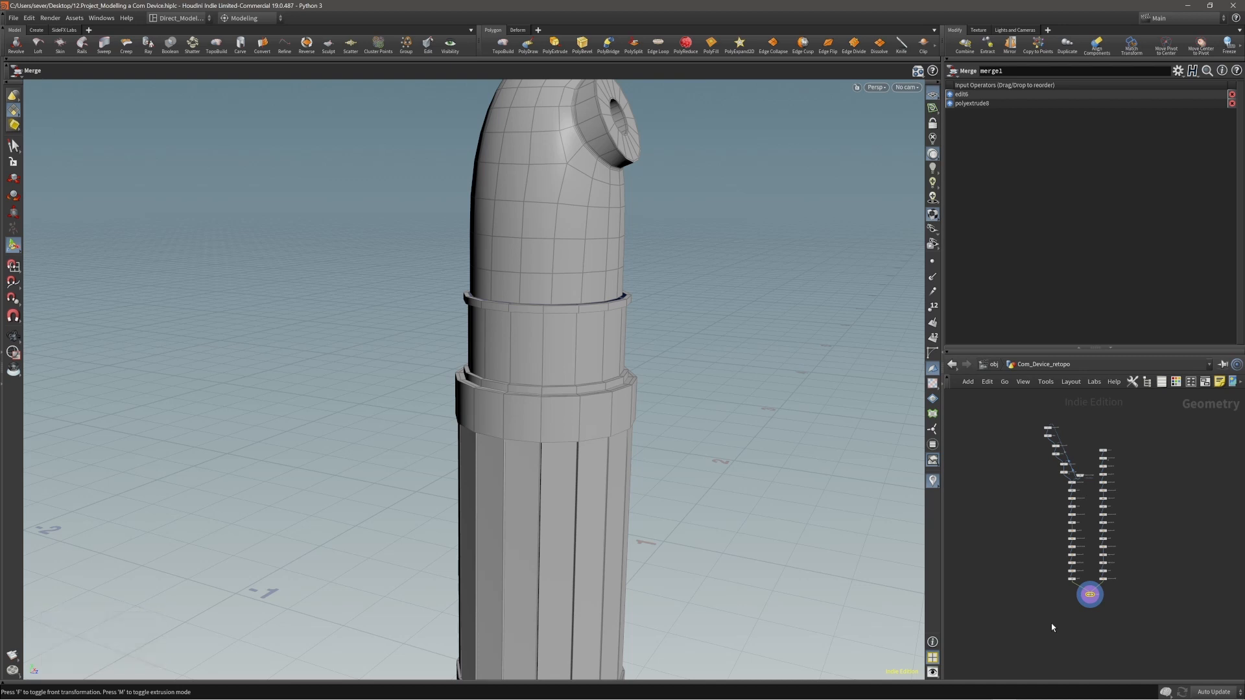
pyautogui.scroll(1, 1069, 592)
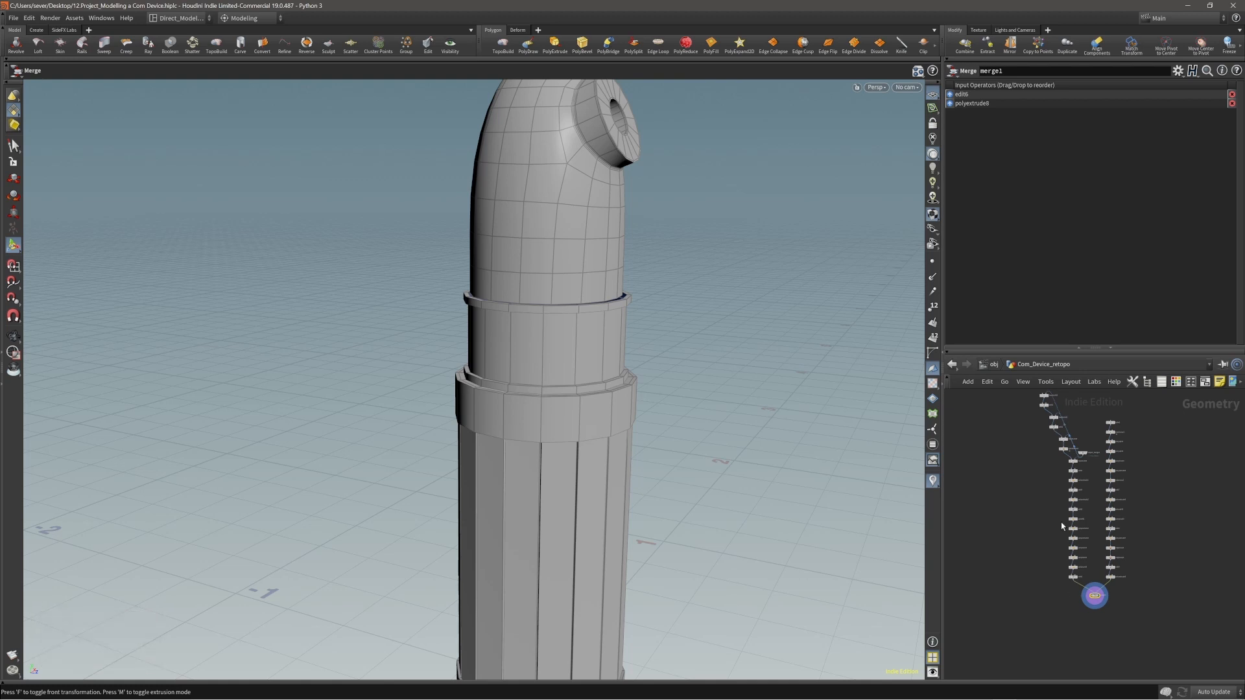
pyautogui.moveTo(1113, 456)
pyautogui.scroll(4, 1101, 574)
pyautogui.keyDown('alt'); pyautogui.moveTo(1098, 573); pyautogui.dragTo(1120, 493, button='middle'); pyautogui.keyUp('alt')
pyautogui.hotkey('shift', 's')
pyautogui.scroll(1, 1111, 496)
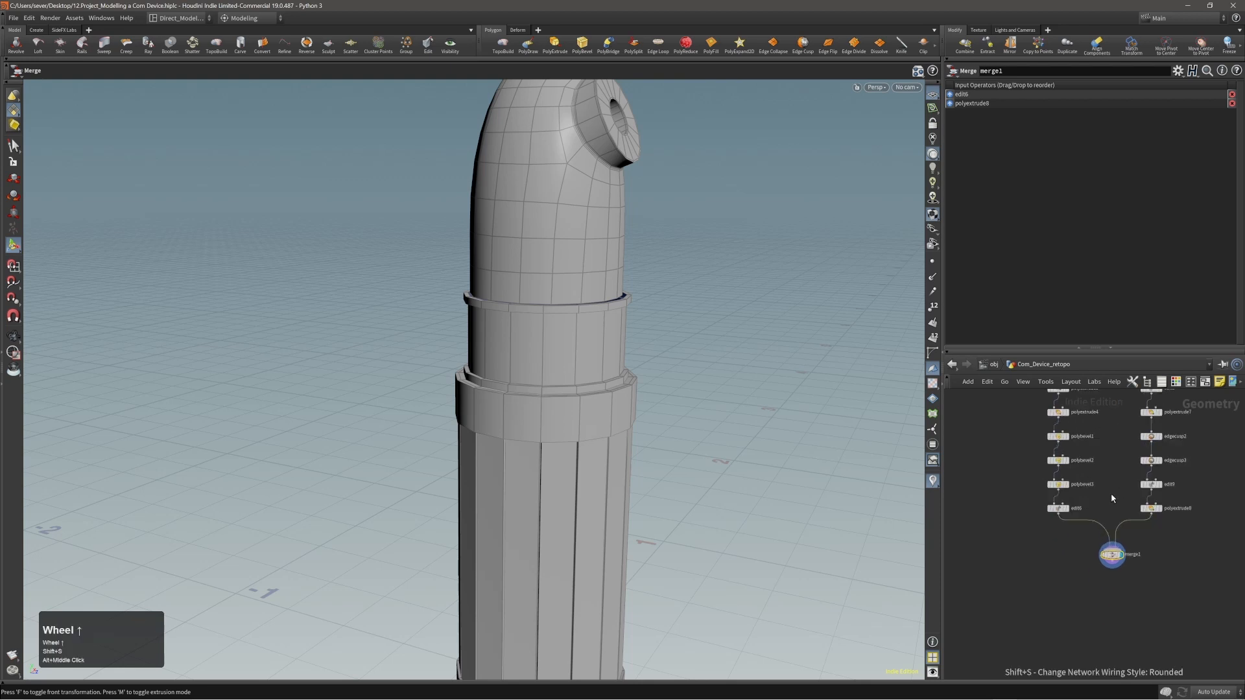
# Rebuild the merge node from the end nodes of both branches and display it.
pyautogui.click(1112, 574)
pyautogui.keyDown('alt'); pyautogui.moveTo(1112, 574); pyautogui.dragTo(1095, 549, button='middle'); pyautogui.keyUp('alt')
pyautogui.scroll(2, 1145, 555)
pyautogui.moveTo(958, 431); pyautogui.dragTo(1186, 457)
pyautogui.middleClick(1084, 551)
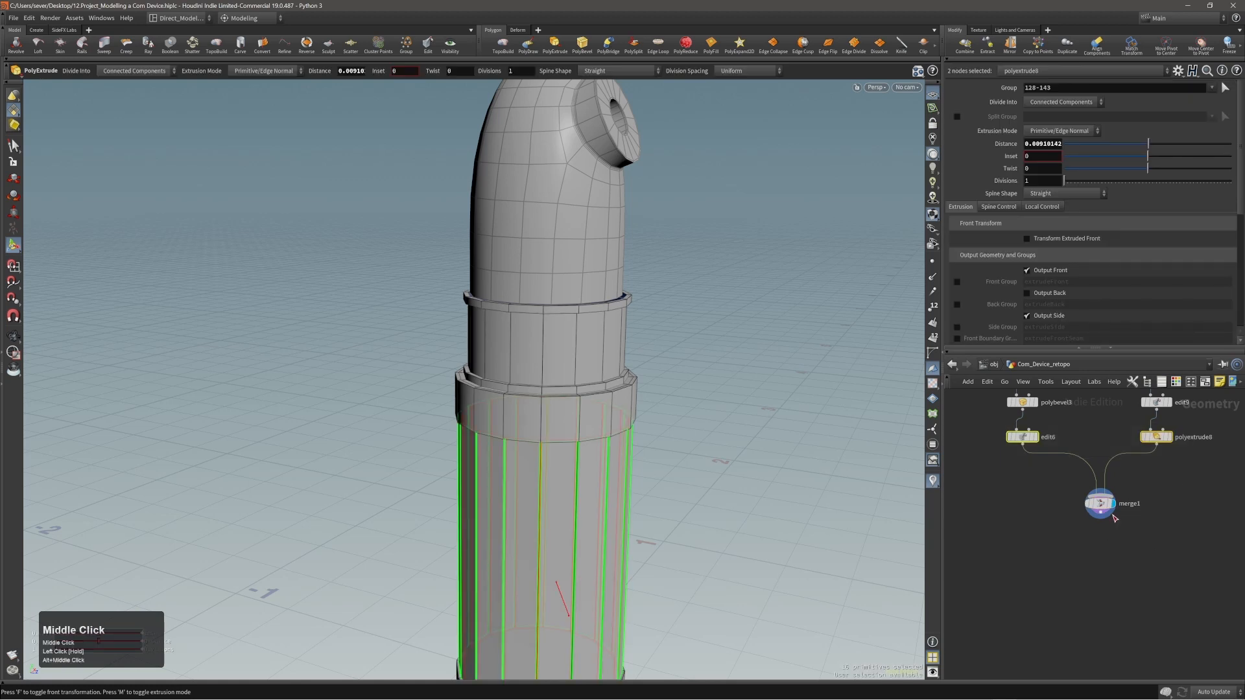
pyautogui.click(1110, 513)
pyautogui.keyDown('alt'); pyautogui.moveTo(800, 541); pyautogui.dragTo(728, 453, button='middle'); pyautogui.keyUp('alt')
# Remove the merge node, wire edit6 and polyextrude8 together into a new merge, and display and select it.
pyautogui.click(1044, 488)
pyautogui.hotkey('alt', 'x')
pyautogui.moveTo(965, 473); pyautogui.dragTo(1197, 432)
pyautogui.moveTo(990, 463); pyautogui.dragTo(1187, 435)
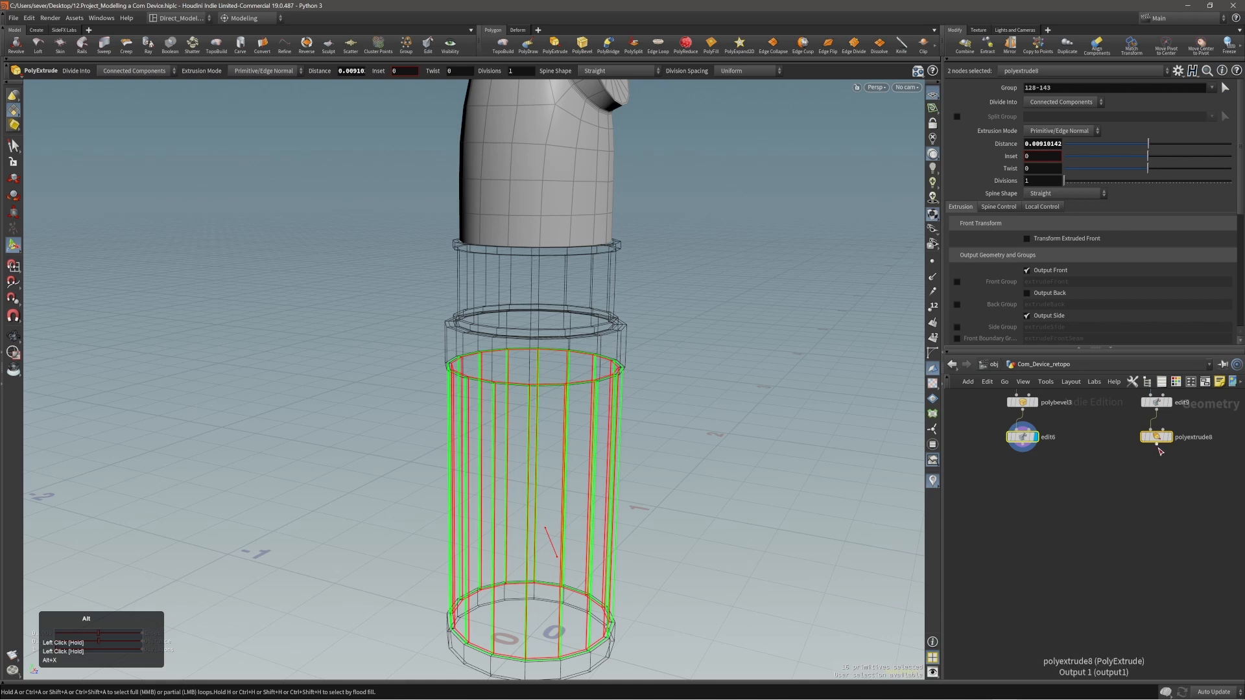
pyautogui.keyDown('alt'); pyautogui.click(1158, 446); pyautogui.keyUp('alt')
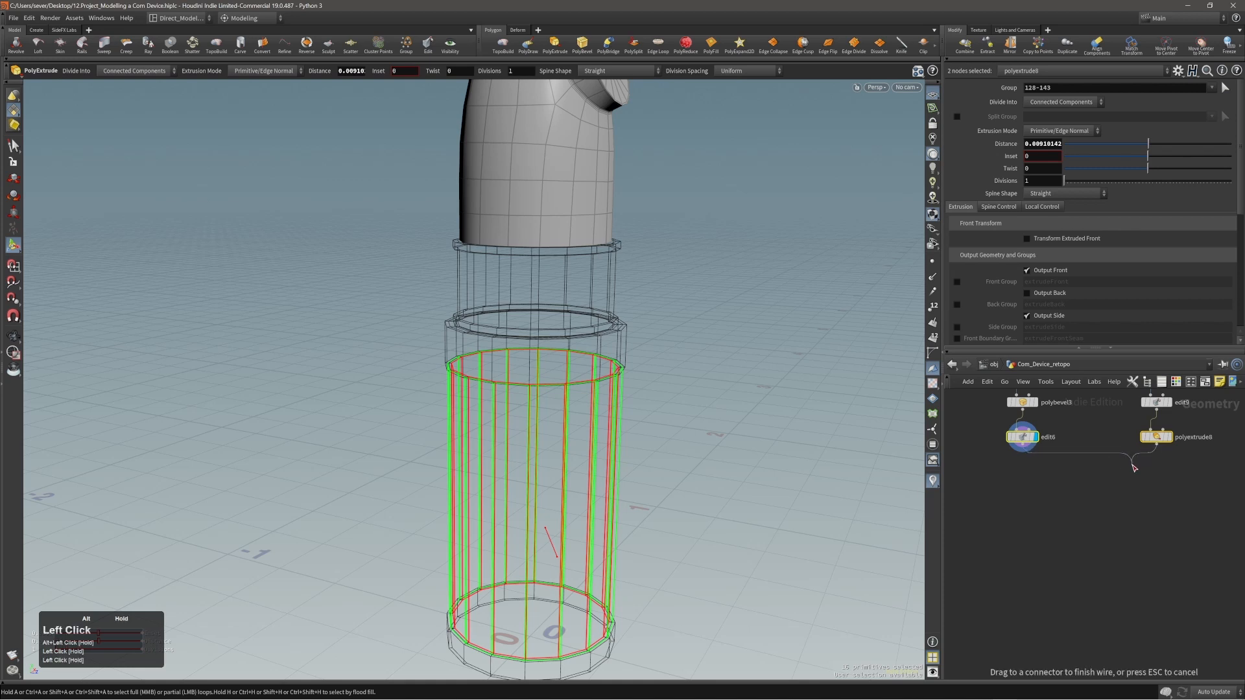
pyautogui.click(1098, 520)
pyautogui.moveTo(1106, 557); pyautogui.dragTo(1103, 559, button='middle')
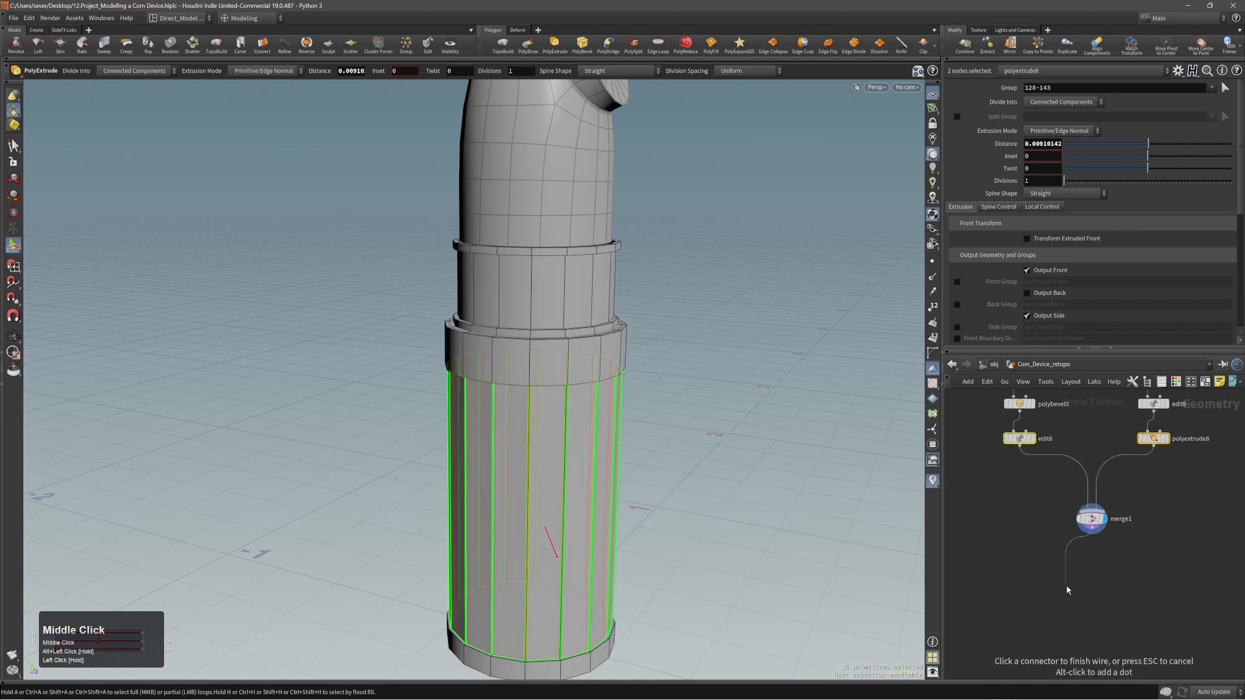
pyautogui.keyDown('alt'); pyautogui.moveTo(685, 446); pyautogui.dragTo(628, 411, button='right'); pyautogui.keyUp('alt')
pyautogui.click(1047, 543)
pyautogui.click(1093, 519)
# Inspect the merged Com Device from several angles and bring the ship cabin reference image beside it for comparison.
pyautogui.middleClick(687, 452)
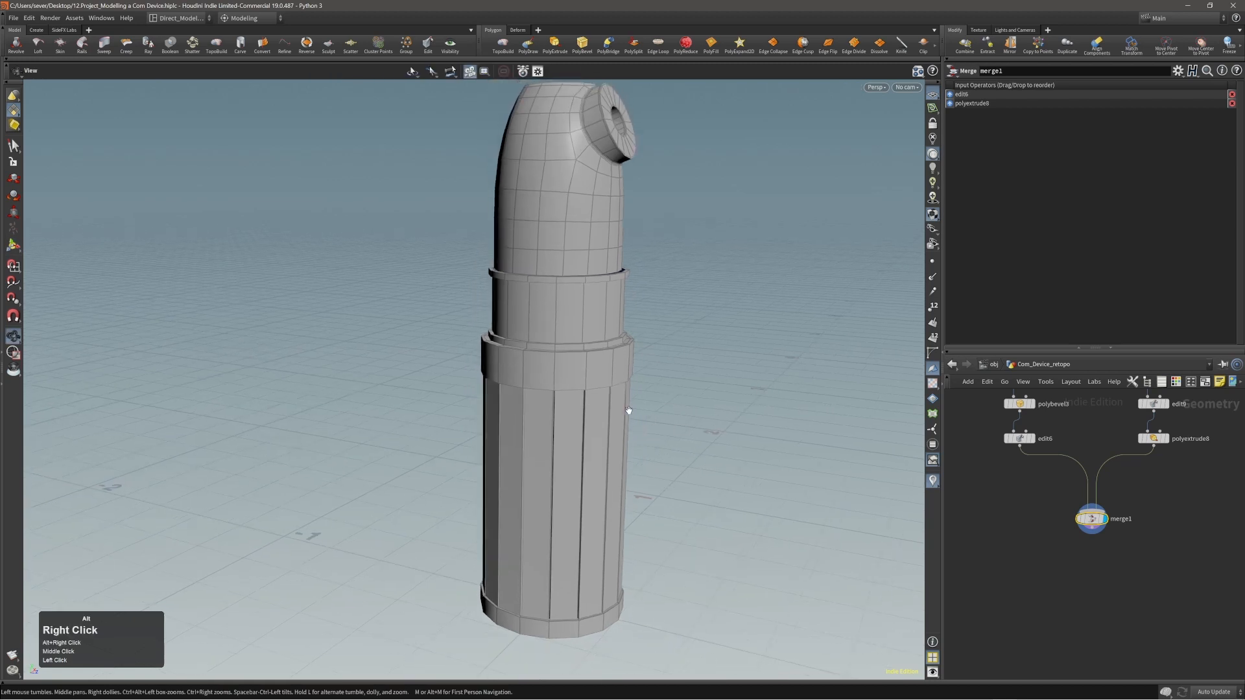
pyautogui.keyDown('alt'); pyautogui.moveTo(628, 411); pyautogui.dragTo(670, 411, button='middle'); pyautogui.keyUp('alt')
pyautogui.keyDown('alt'); pyautogui.moveTo(669, 411); pyautogui.dragTo(625, 364, button='right'); pyautogui.keyUp('alt')
pyautogui.keyDown('alt'); pyautogui.moveTo(625, 365); pyautogui.dragTo(659, 357); pyautogui.keyUp('alt')
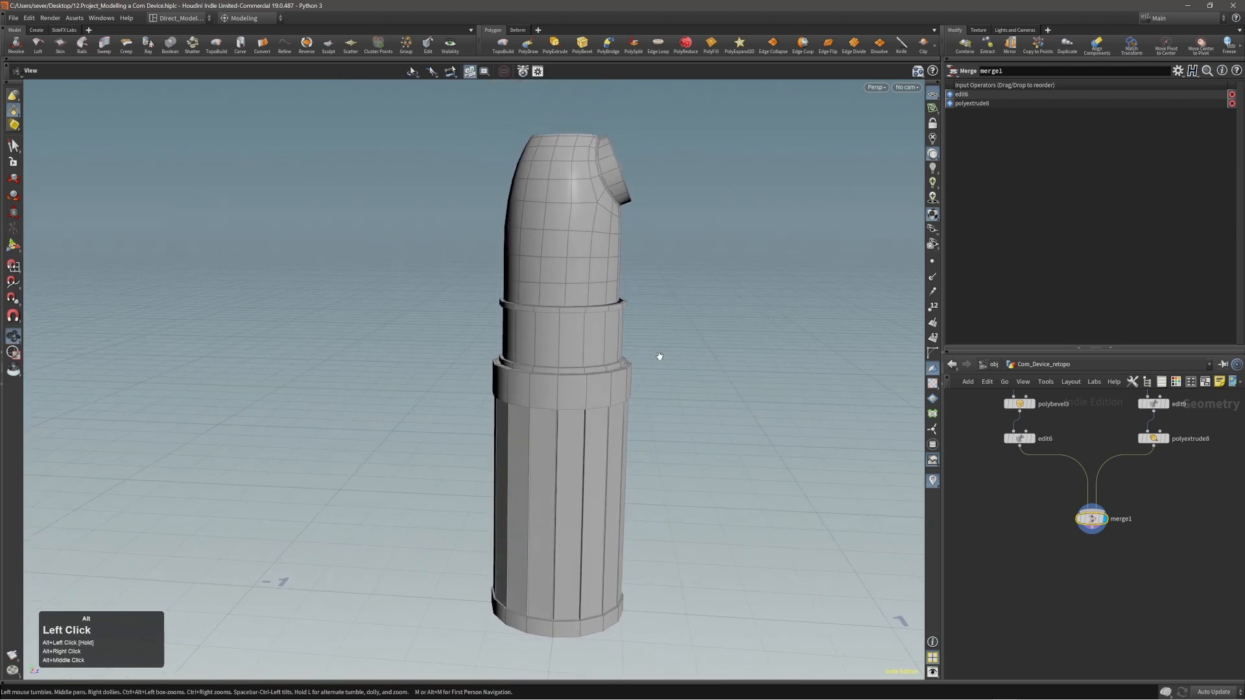
pyautogui.press('s')
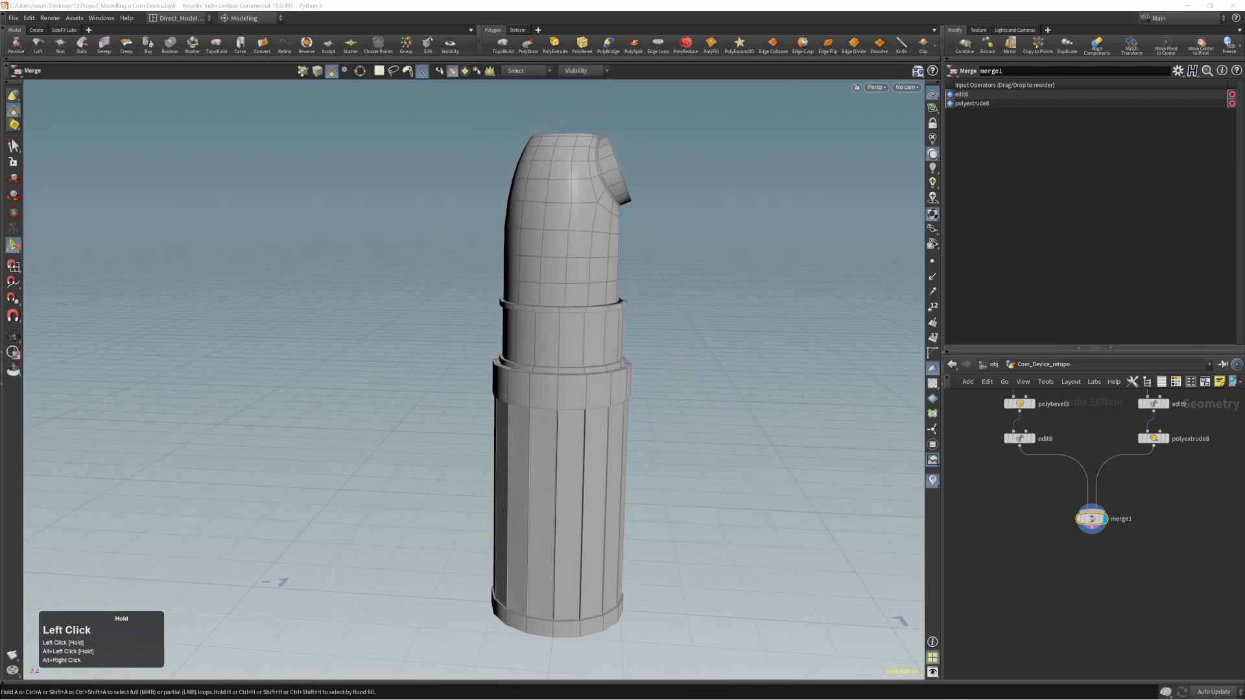
pyautogui.moveTo(1244, 324); pyautogui.dragTo(929, 320, button='right')
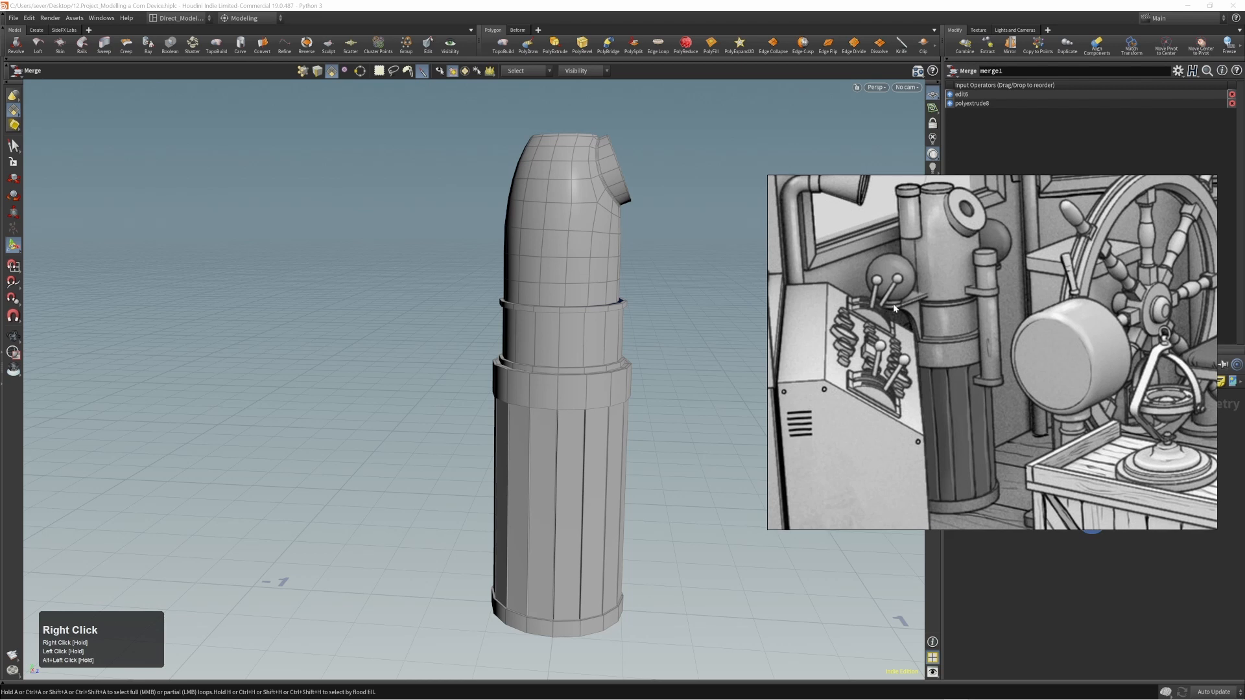
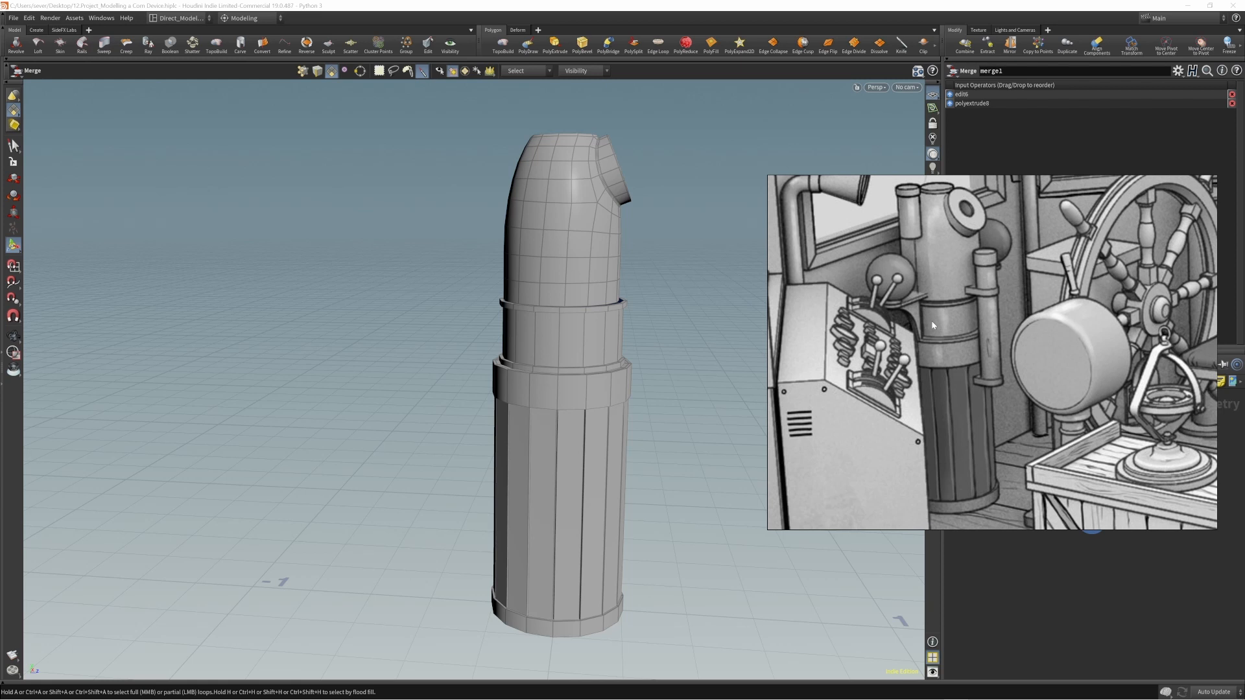
# Move the floating reference picture away from the 3D viewport.
pyautogui.moveTo(925, 319)
pyautogui.mouseDown(button='right')
pyautogui.moveTo(982, 315)
pyautogui.moveTo(907, 316)
pyautogui.mouseUp(button='right')
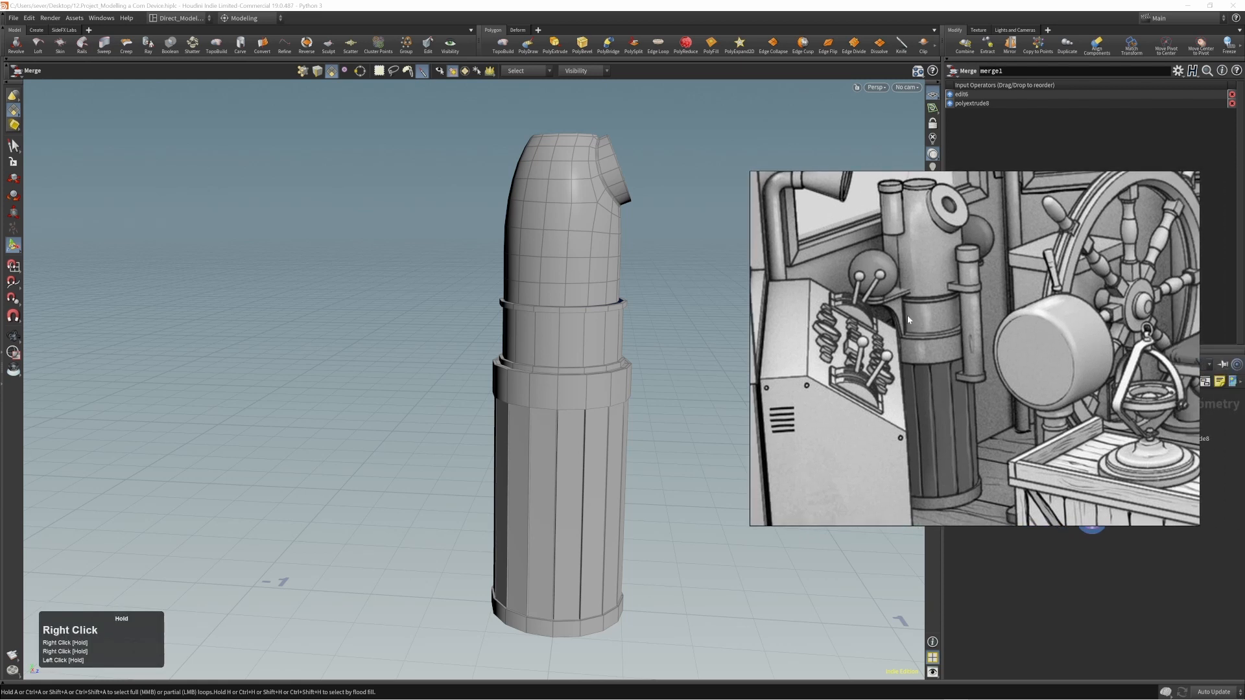
pyautogui.moveTo(907, 315); pyautogui.dragTo(1244, 313, button='right')
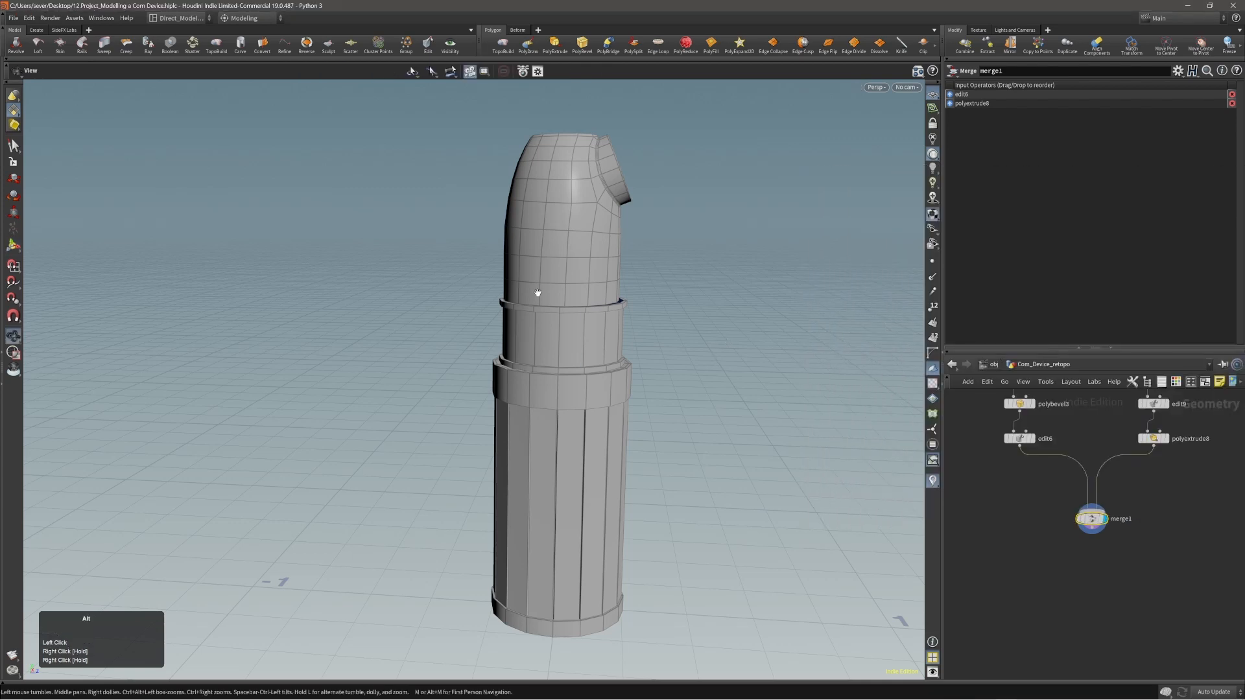
# Apply PolyExtrude to the inner upper edge loop of the collar just below the domed section.
pyautogui.keyDown('alt'); pyautogui.moveTo(726, 345); pyautogui.dragTo(705, 252, button='right'); pyautogui.keyUp('alt')
pyautogui.keyDown('alt'); pyautogui.moveTo(614, 317); pyautogui.dragTo(597, 333, button='right'); pyautogui.keyUp('alt')
pyautogui.keyDown('alt'); pyautogui.moveTo(597, 333); pyautogui.dragTo(597, 324, button='middle'); pyautogui.keyUp('alt')
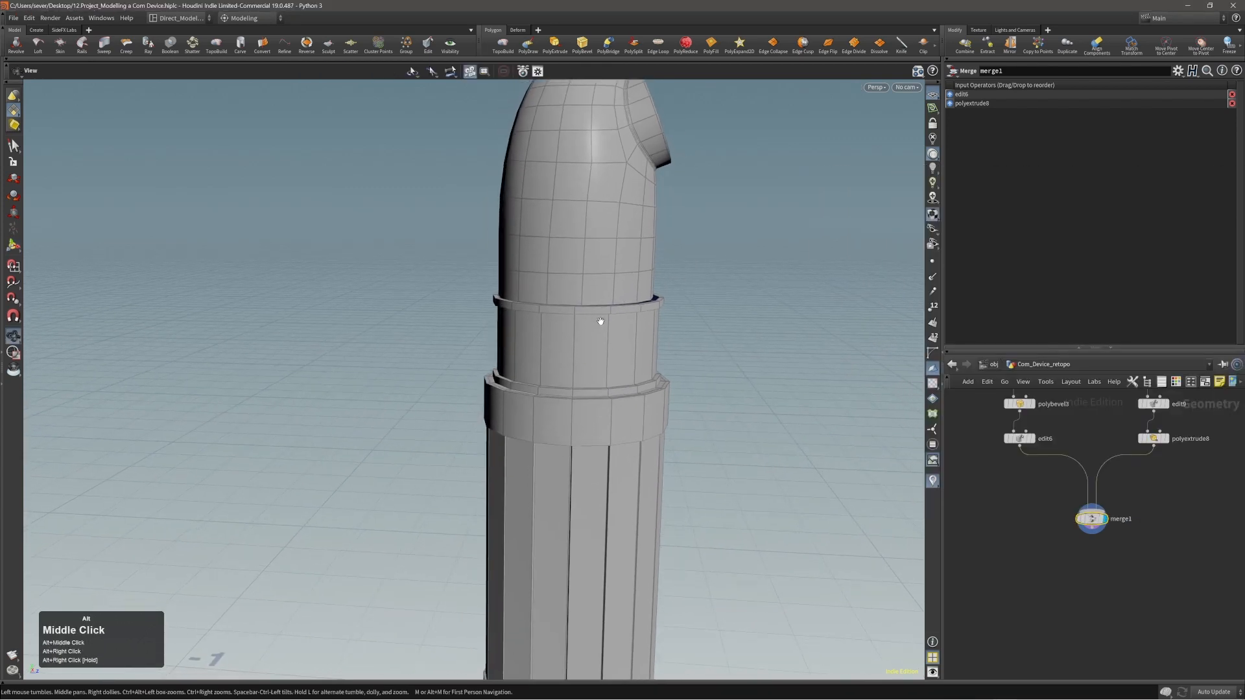
pyautogui.keyDown('alt'); pyautogui.moveTo(597, 325); pyautogui.dragTo(506, 344, button='right'); pyautogui.keyUp('alt')
pyautogui.moveTo(588, 285)
pyautogui.keyDown('alt'); pyautogui.mouseDown()
pyautogui.moveTo(597, 328)
pyautogui.moveTo(508, 324)
pyautogui.moveTo(590, 289)
pyautogui.mouseUp(); pyautogui.keyUp('alt')
pyautogui.moveTo(589, 289)
pyautogui.keyDown('alt'); pyautogui.mouseDown(button='right')
pyautogui.moveTo(642, 289)
pyautogui.moveTo(611, 297)
pyautogui.mouseUp(button='right'); pyautogui.keyUp('alt')
pyautogui.keyDown('alt'); pyautogui.moveTo(611, 296); pyautogui.dragTo(578, 319); pyautogui.keyUp('alt')
pyautogui.doubleClick(577, 318)
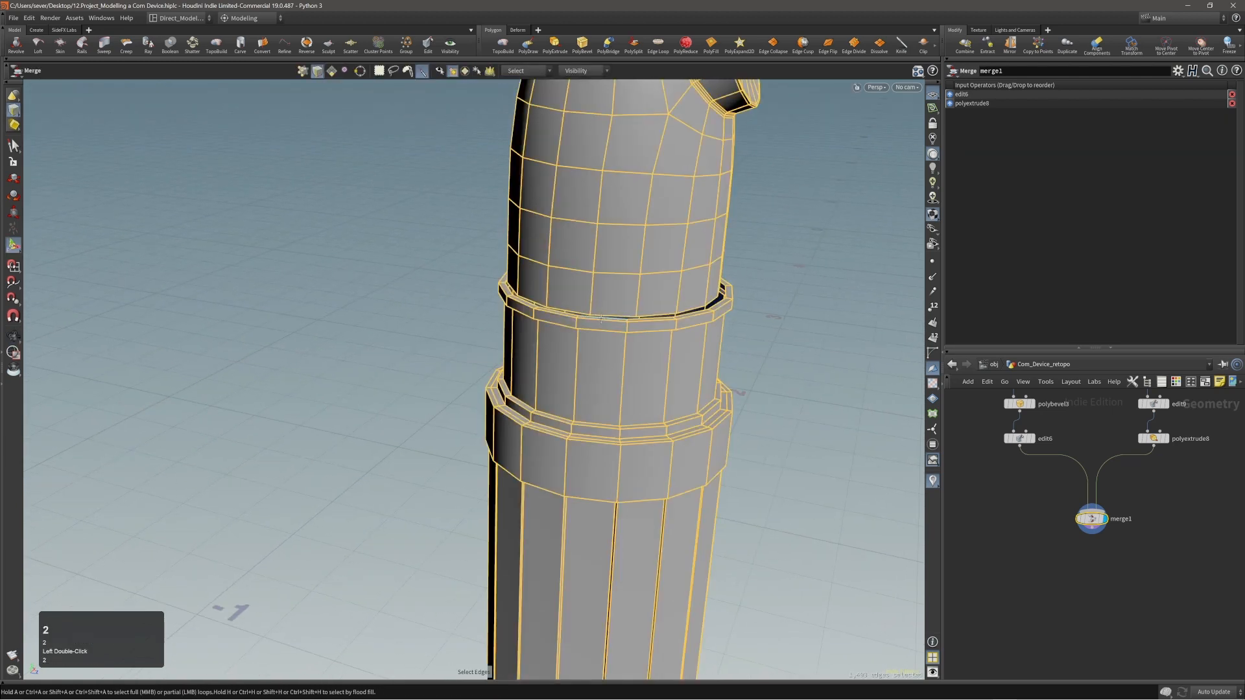
pyautogui.doubleClick(600, 317)
pyautogui.keyDown('alt'); pyautogui.moveTo(601, 316); pyautogui.dragTo(732, 259, button='right'); pyautogui.keyUp('alt')
pyautogui.press('c')
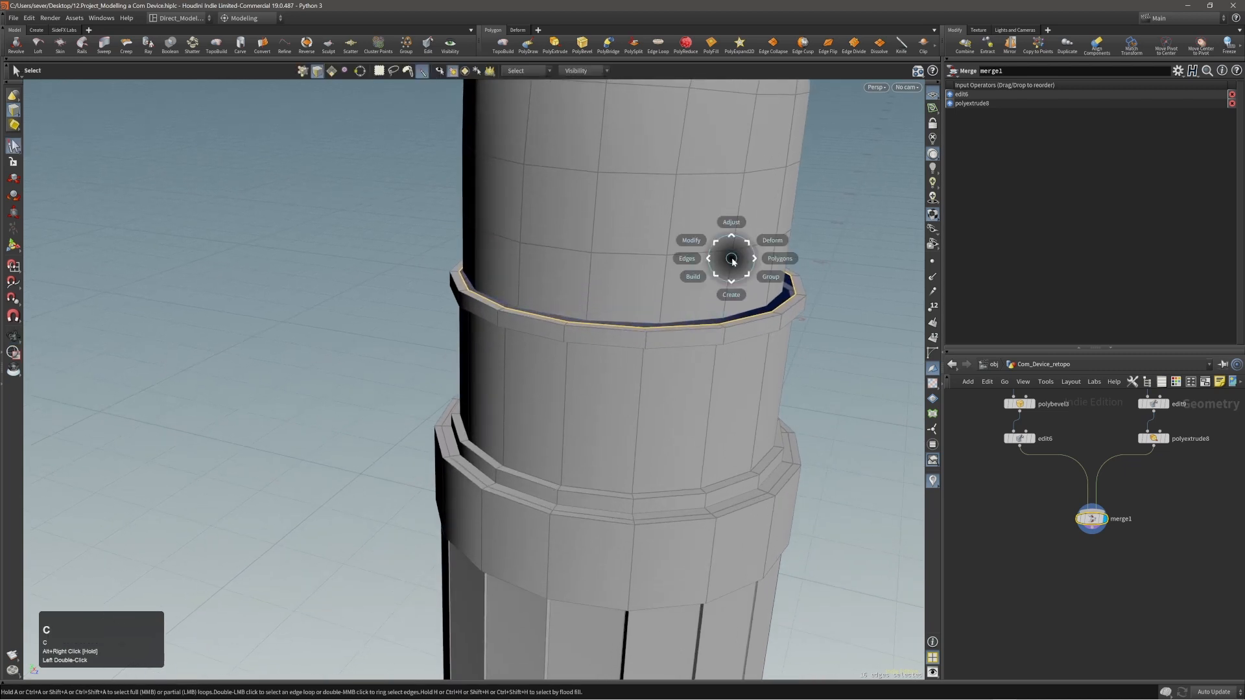
pyautogui.click(739, 262)
pyautogui.click(746, 261)
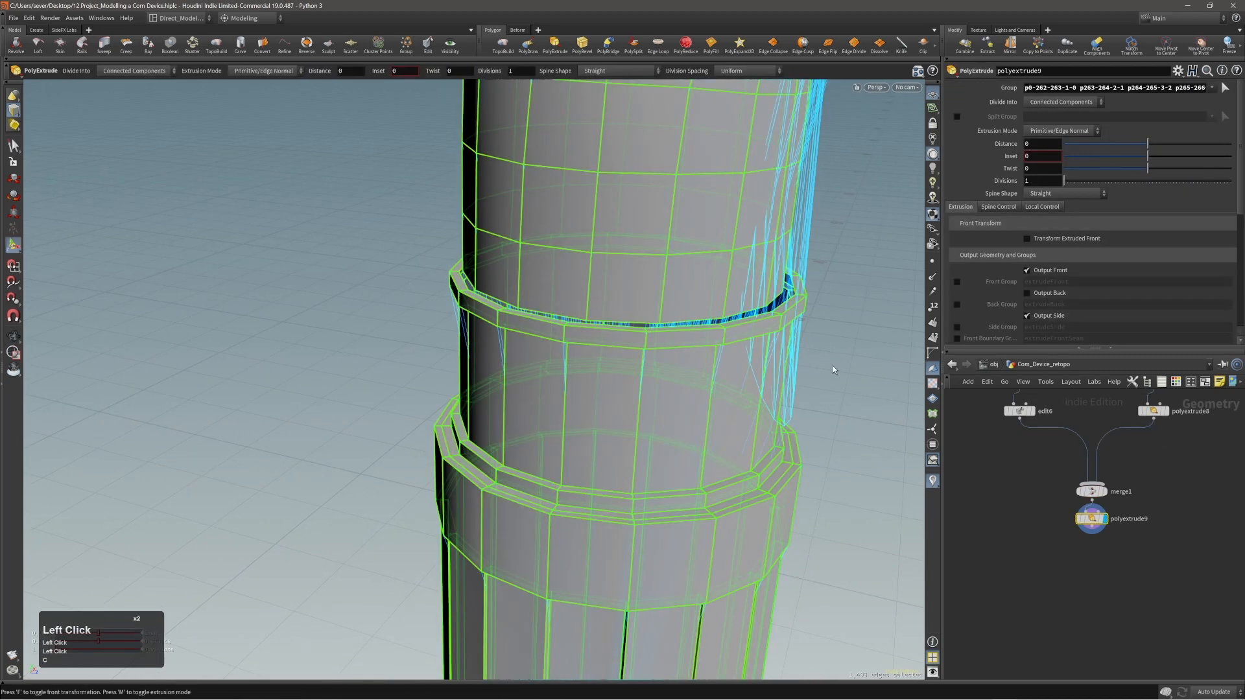
# Reselect the collar's inner upper edge loop as the group of the PolyExtrude.
pyautogui.click(1225, 87)
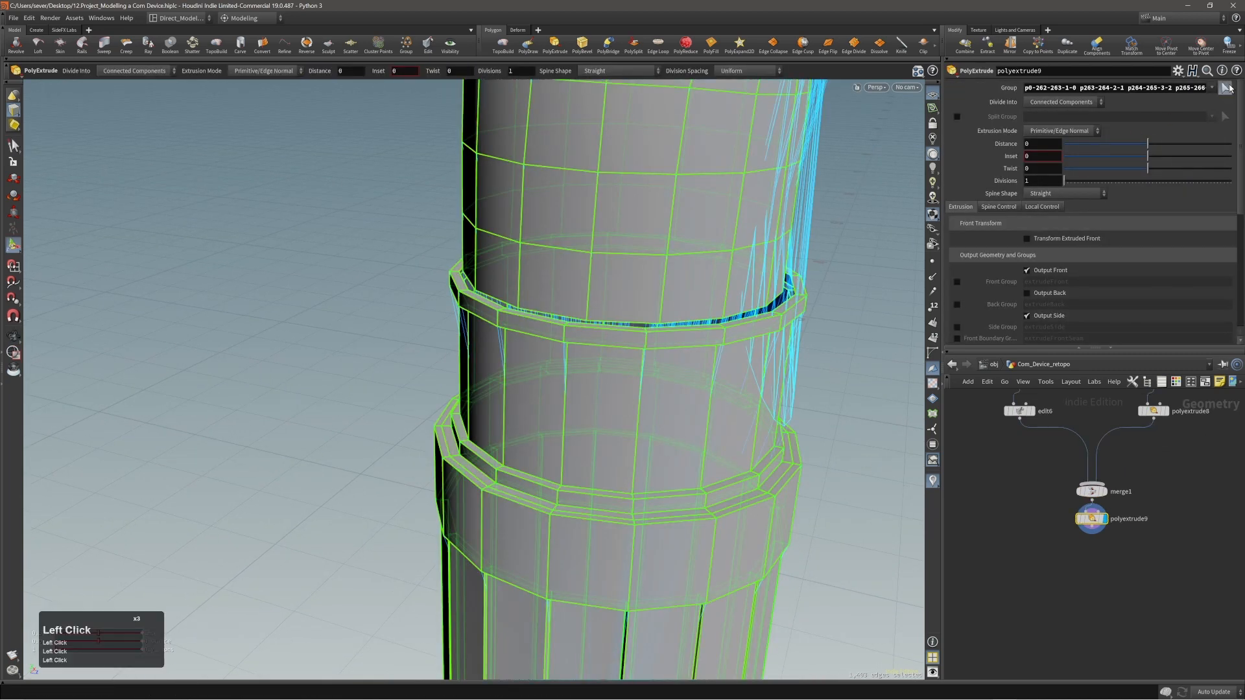
pyautogui.doubleClick(606, 329)
pyautogui.press('Return')
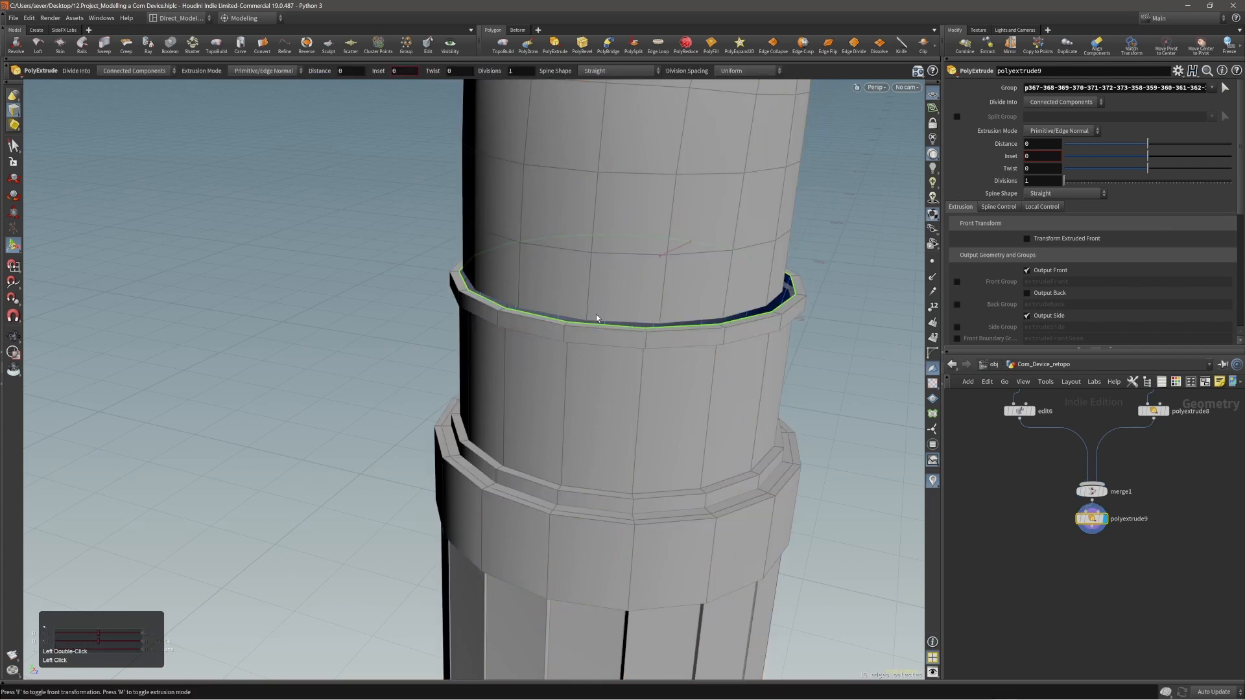
# Set the extrusion mode to Point Normal and extrude the loop upward by a distance of about 0.027.
pyautogui.keyDown('alt'); pyautogui.moveTo(598, 317); pyautogui.dragTo(670, 292, button='right'); pyautogui.keyUp('alt')
pyautogui.keyDown('alt'); pyautogui.moveTo(675, 290); pyautogui.dragTo(862, 249); pyautogui.keyUp('alt')
pyautogui.click(1045, 134)
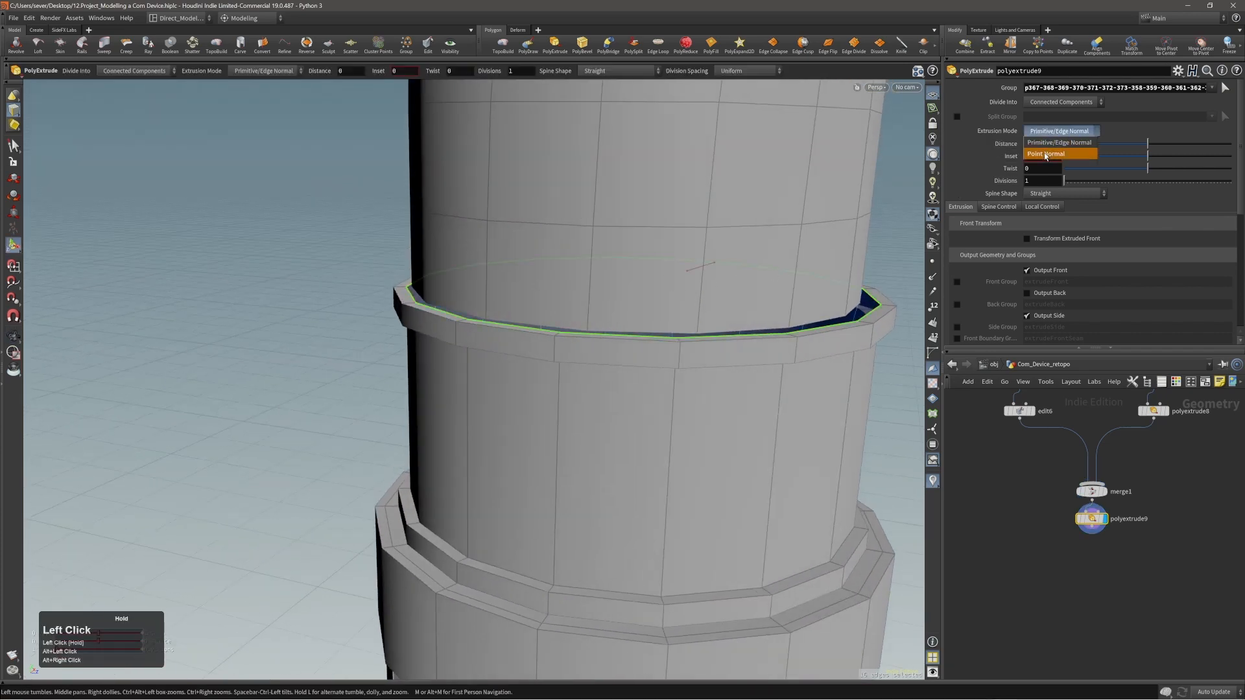
pyautogui.click(1050, 144)
pyautogui.moveTo(815, 398); pyautogui.dragTo(776, 415, button='middle')
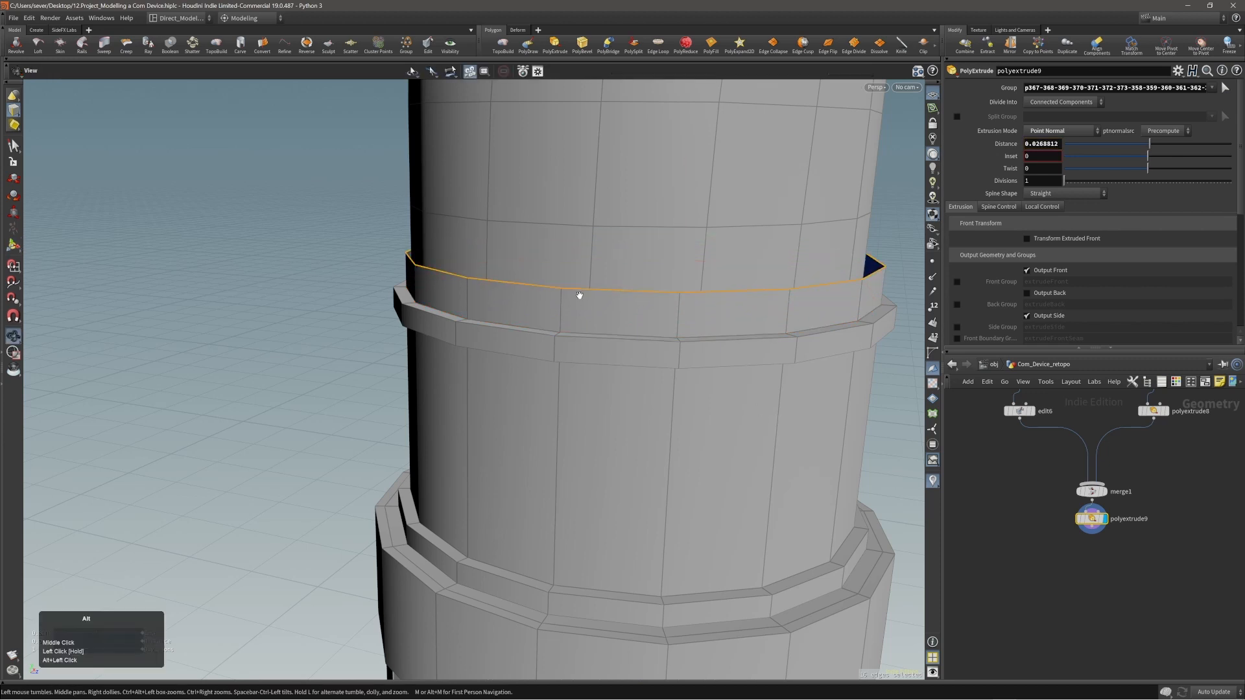
# Apply Edge Cusp to the edge loop where the extruded band meets the collar.
pyautogui.moveTo(578, 294)
pyautogui.keyDown('alt'); pyautogui.mouseDown()
pyautogui.moveTo(586, 305)
pyautogui.moveTo(570, 314)
pyautogui.mouseUp(); pyautogui.keyUp('alt')
pyautogui.keyDown('alt'); pyautogui.moveTo(570, 314); pyautogui.dragTo(592, 290, button='right'); pyautogui.keyUp('alt')
pyautogui.moveTo(592, 290)
pyautogui.keyDown('alt'); pyautogui.mouseDown()
pyautogui.moveTo(546, 314)
pyautogui.moveTo(605, 332)
pyautogui.moveTo(605, 311)
pyautogui.moveTo(550, 370)
pyautogui.moveTo(604, 343)
pyautogui.moveTo(605, 322)
pyautogui.moveTo(494, 320)
pyautogui.moveTo(599, 300)
pyautogui.mouseUp(); pyautogui.keyUp('alt')
pyautogui.press('3')
pyautogui.click(536, 298)
pyautogui.doubleClick(573, 322)
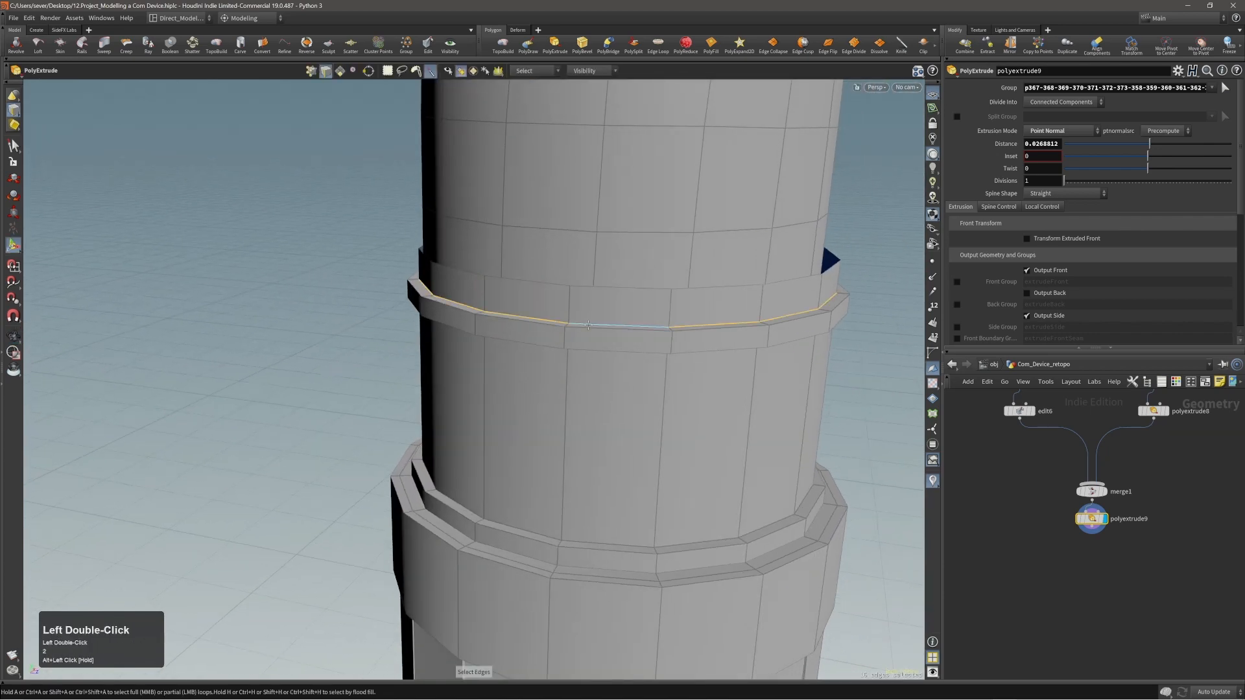
pyautogui.press('c')
pyautogui.click(570, 332)
# Select the extruded band's faces and examine how the band sits around the domed section.
pyautogui.press('4')
pyautogui.doubleClick(589, 306)
pyautogui.keyDown('alt'); pyautogui.moveTo(588, 306); pyautogui.dragTo(594, 306); pyautogui.keyUp('alt')
pyautogui.keyDown('alt'); pyautogui.moveTo(593, 306); pyautogui.dragTo(611, 288, button='right'); pyautogui.keyUp('alt')
pyautogui.keyDown('alt'); pyautogui.moveTo(611, 288); pyautogui.dragTo(597, 326); pyautogui.keyUp('alt')
pyautogui.keyDown('alt'); pyautogui.moveTo(608, 308); pyautogui.dragTo(616, 325, button='right'); pyautogui.keyUp('alt')
pyautogui.keyDown('alt'); pyautogui.moveTo(617, 325); pyautogui.dragTo(597, 334); pyautogui.keyUp('alt')
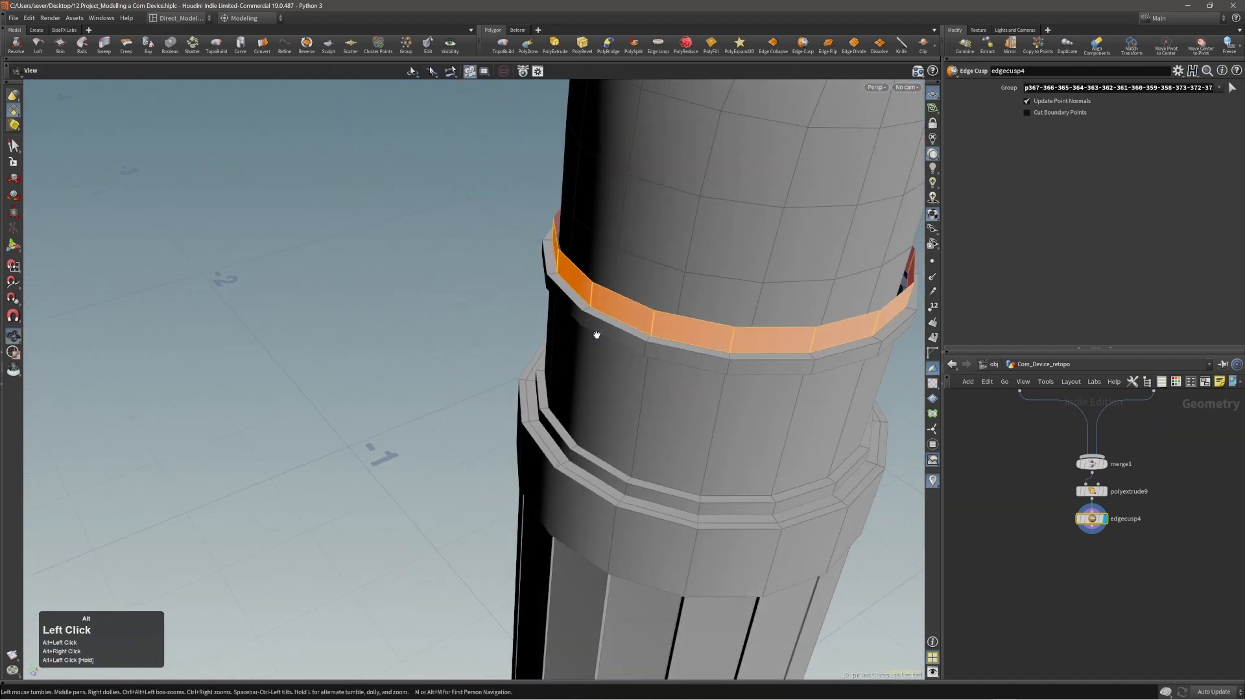
pyautogui.keyDown('alt'); pyautogui.moveTo(677, 320); pyautogui.dragTo(639, 370, button='right'); pyautogui.keyUp('alt')
pyautogui.keyDown('alt'); pyautogui.moveTo(639, 369); pyautogui.dragTo(515, 329, button='middle'); pyautogui.keyUp('alt')
pyautogui.keyDown('alt'); pyautogui.moveTo(515, 329); pyautogui.dragTo(507, 370, button='right'); pyautogui.keyUp('alt')
pyautogui.keyDown('alt'); pyautogui.moveTo(507, 369); pyautogui.dragTo(537, 413, button='middle'); pyautogui.keyUp('alt')
pyautogui.keyDown('alt'); pyautogui.moveTo(561, 363); pyautogui.dragTo(583, 404); pyautogui.keyUp('alt')
# Try to select the faces of the collar sections and the ribbed base together.
pyautogui.press('3')
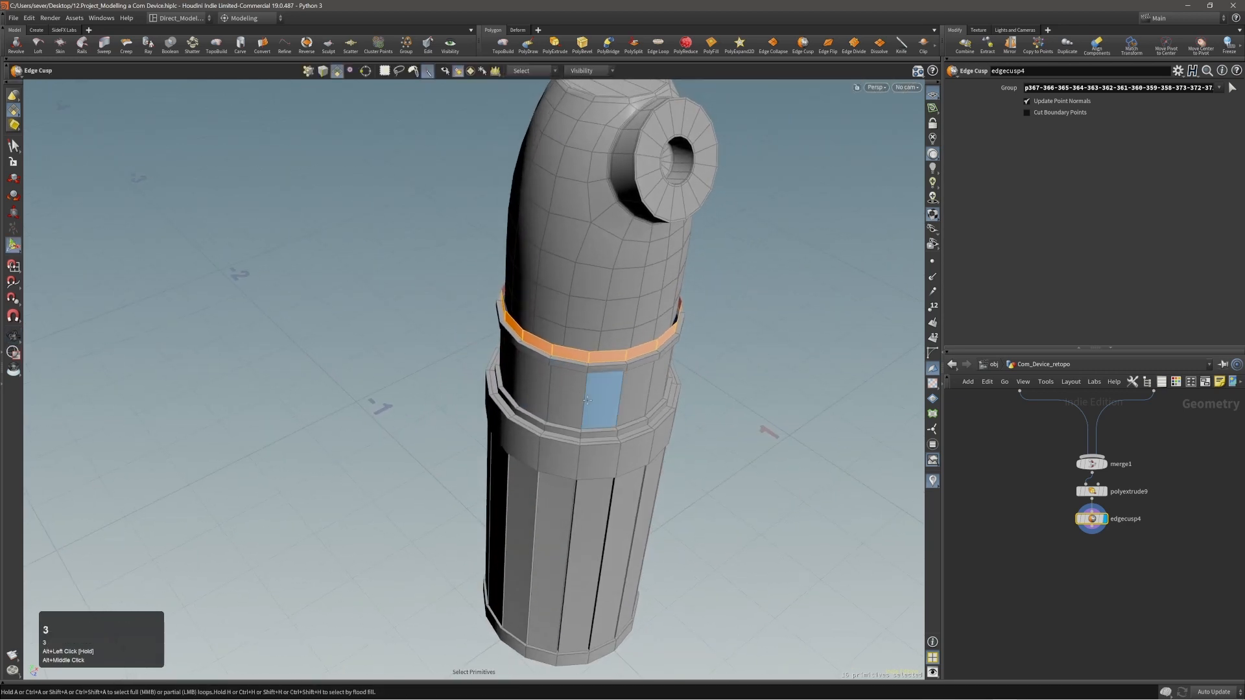
pyautogui.doubleClick(587, 399)
pyautogui.keyDown('shift'); pyautogui.doubleClick(589, 441); pyautogui.keyUp('shift')
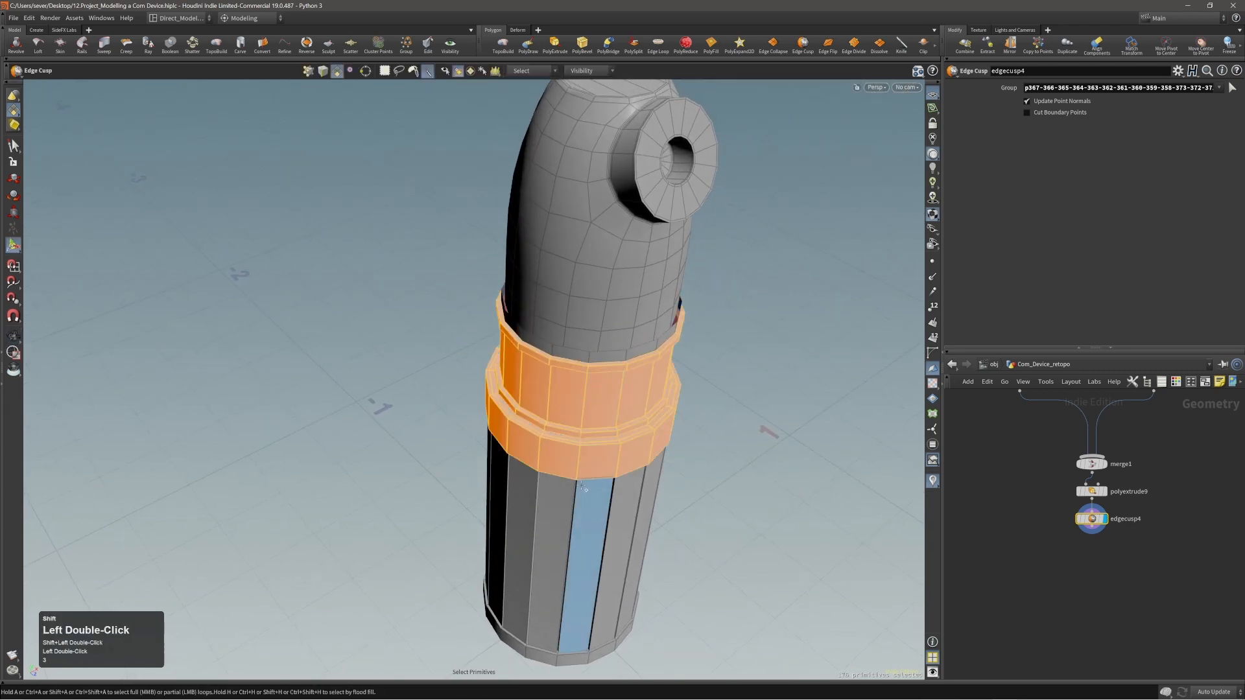
pyautogui.keyDown('alt'); pyautogui.moveTo(585, 507); pyautogui.dragTo(571, 453); pyautogui.keyUp('alt')
pyautogui.keyDown('alt'); pyautogui.moveTo(571, 454); pyautogui.dragTo(481, 467, button='right'); pyautogui.keyUp('alt')
pyautogui.press('F2')
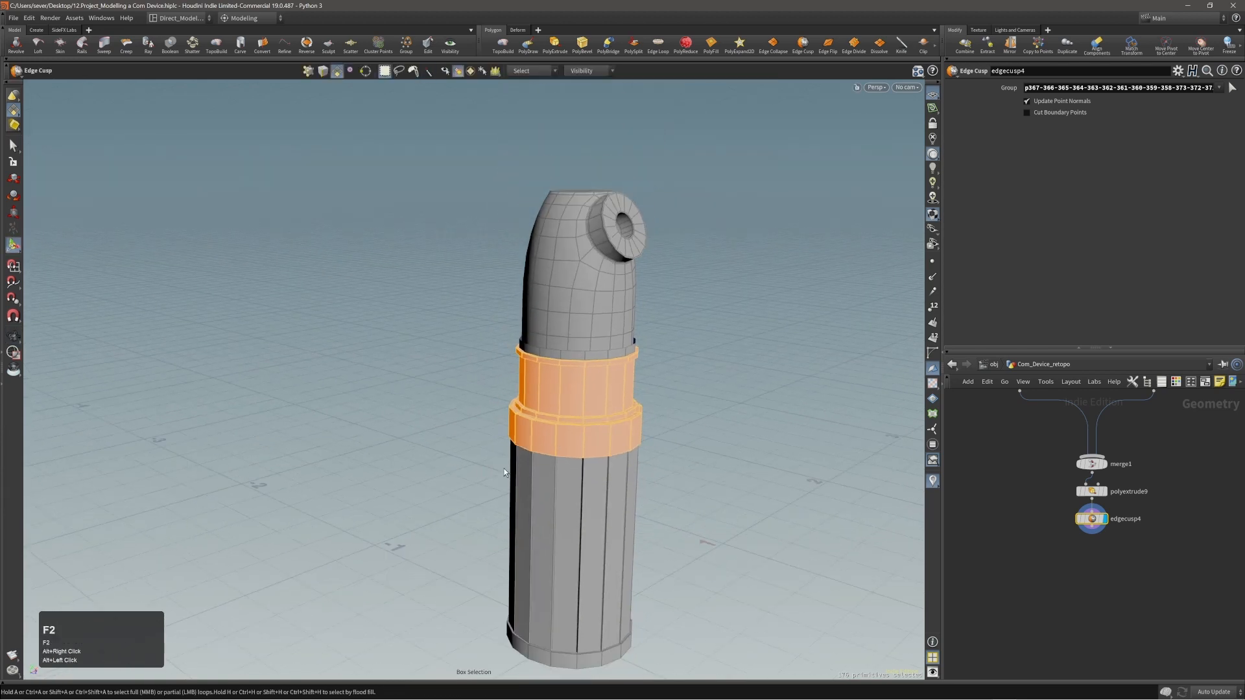
pyautogui.moveTo(439, 467); pyautogui.dragTo(811, 634)
pyautogui.keyDown('alt'); pyautogui.moveTo(736, 595); pyautogui.dragTo(748, 537, button='middle'); pyautogui.keyUp('alt')
pyautogui.press('3')
pyautogui.moveTo(465, 445); pyautogui.dragTo(747, 596)
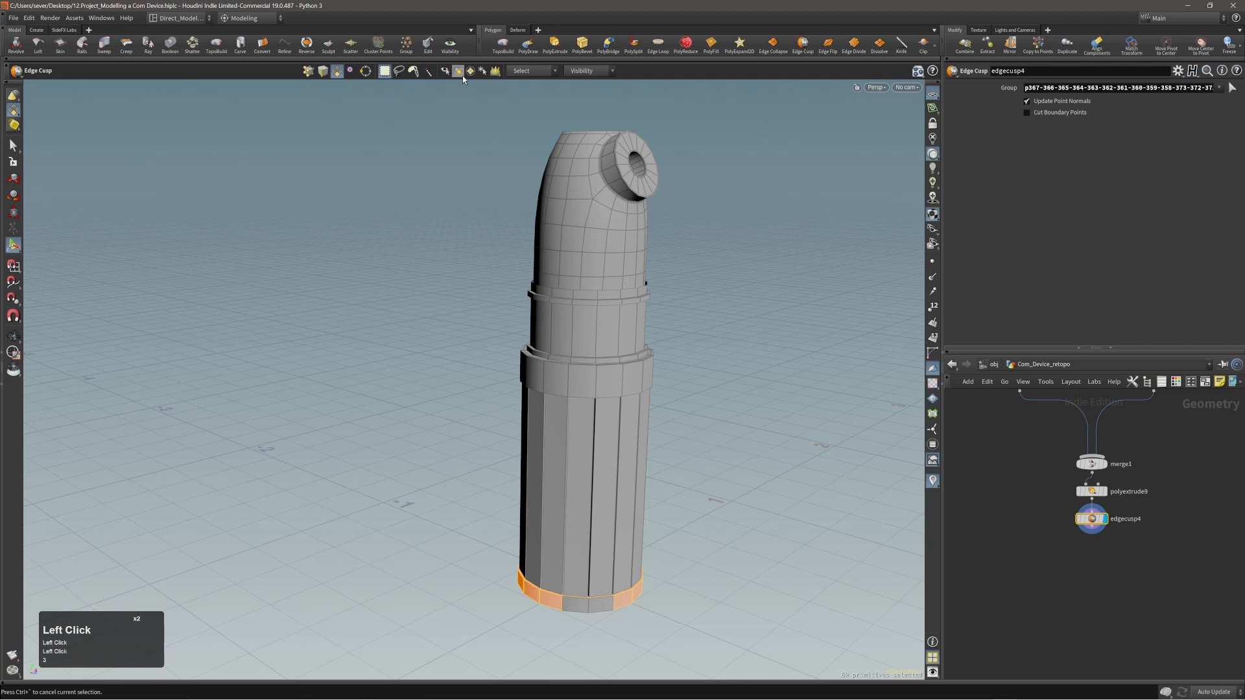
pyautogui.moveTo(469, 483); pyautogui.dragTo(654, 611)
# Select all faces of the lower body from the collar down, excluding the extruded band.
pyautogui.keyDown('alt'); pyautogui.moveTo(592, 513); pyautogui.dragTo(559, 441); pyautogui.keyUp('alt')
pyautogui.keyDown('shift'); pyautogui.moveTo(413, 317); pyautogui.dragTo(761, 471); pyautogui.keyUp('shift')
pyautogui.scroll(3, 533, 297)
pyautogui.hotkey('shift', 'g')
pyautogui.hotkey('shift', 'g')
pyautogui.hotkey('shift', 'g')
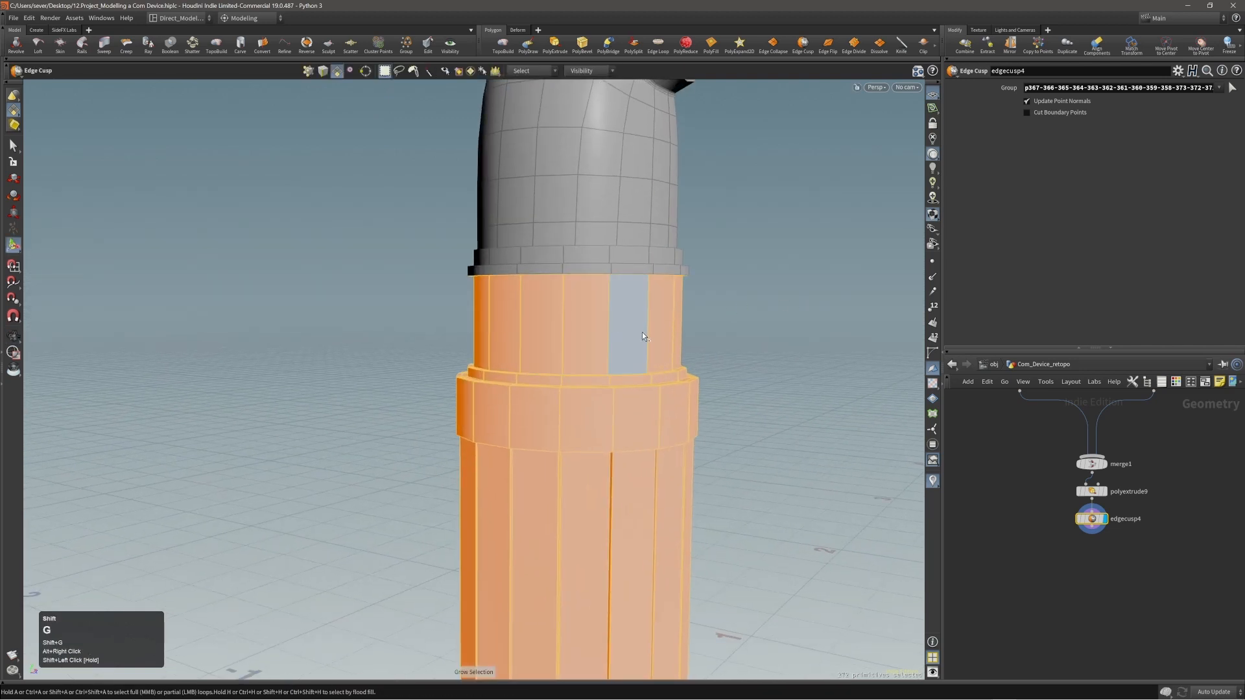
pyautogui.keyDown('alt'); pyautogui.keyDown('shift'); pyautogui.moveTo(642, 332); pyautogui.dragTo(621, 421); pyautogui.keyUp('shift'); pyautogui.keyUp('alt')
pyautogui.keyDown('alt'); pyautogui.moveTo(621, 422); pyautogui.dragTo(625, 304, button='right'); pyautogui.keyUp('alt')
# Scale the selected lower body to about 0.924 in X and Z so the collar fits closely around the domed section.
pyautogui.press('e')
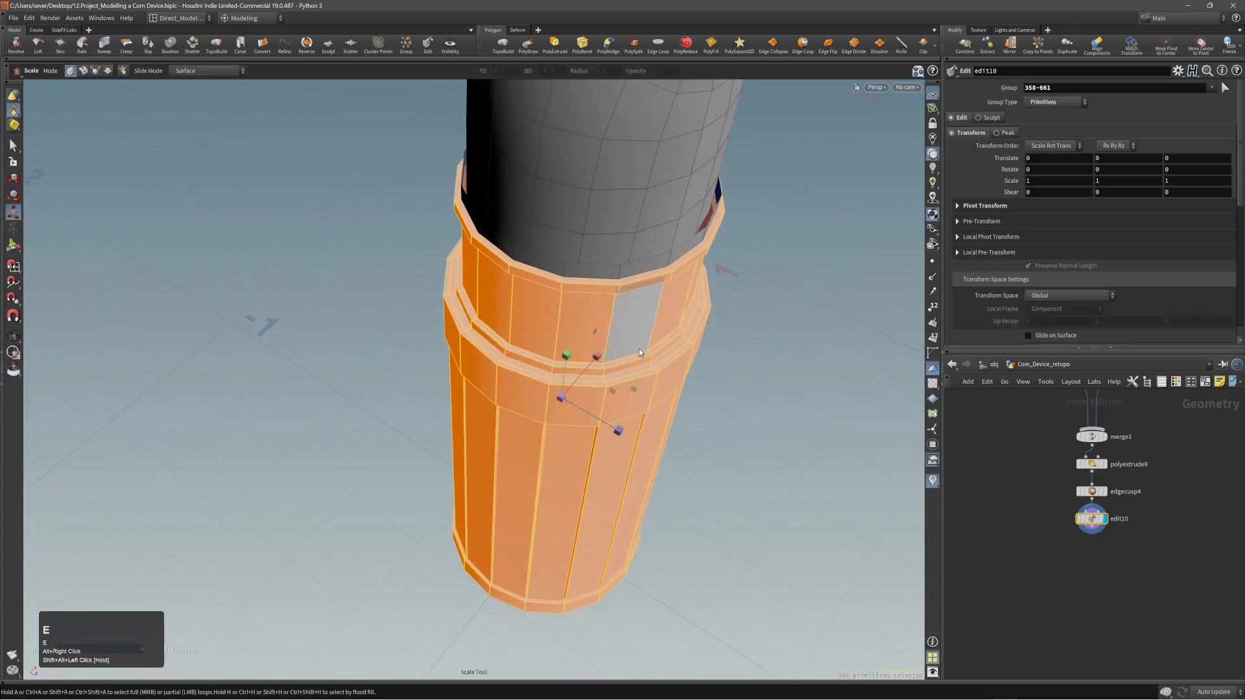
pyautogui.moveTo(635, 392); pyautogui.dragTo(629, 389)
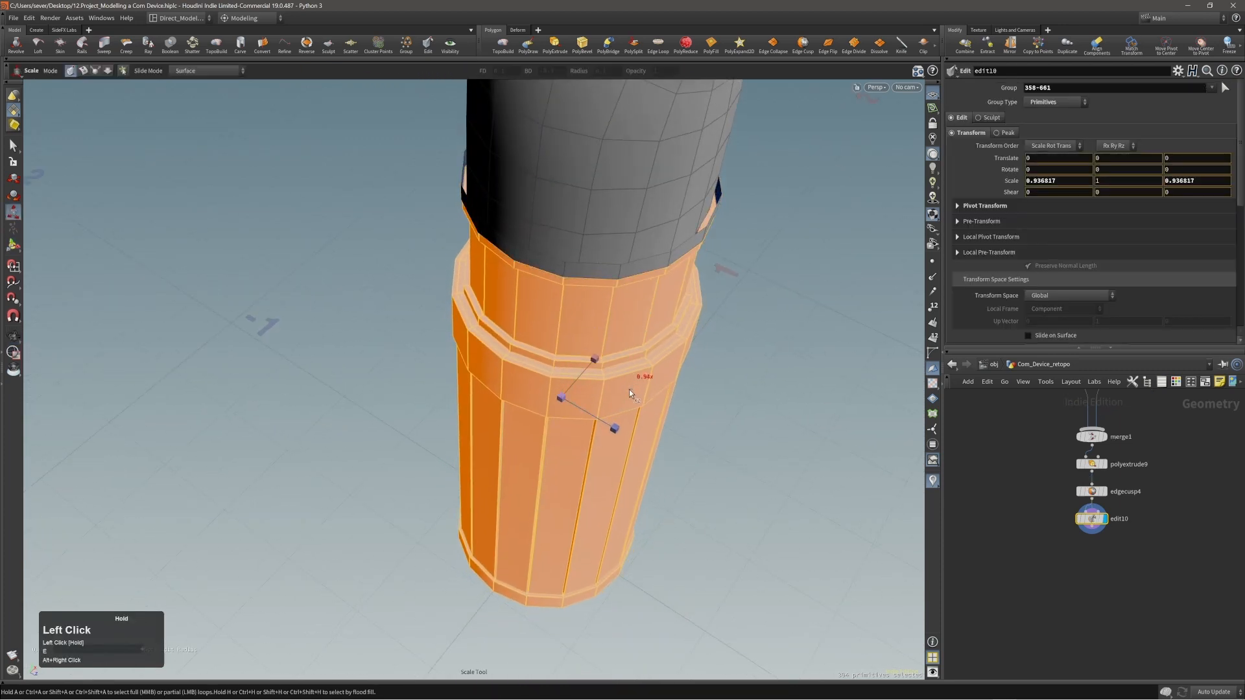
pyautogui.keyDown('alt'); pyautogui.moveTo(629, 389); pyautogui.dragTo(740, 178, button='right'); pyautogui.keyUp('alt')
pyautogui.keyDown('alt'); pyautogui.moveTo(741, 179); pyautogui.dragTo(736, 255); pyautogui.keyUp('alt')
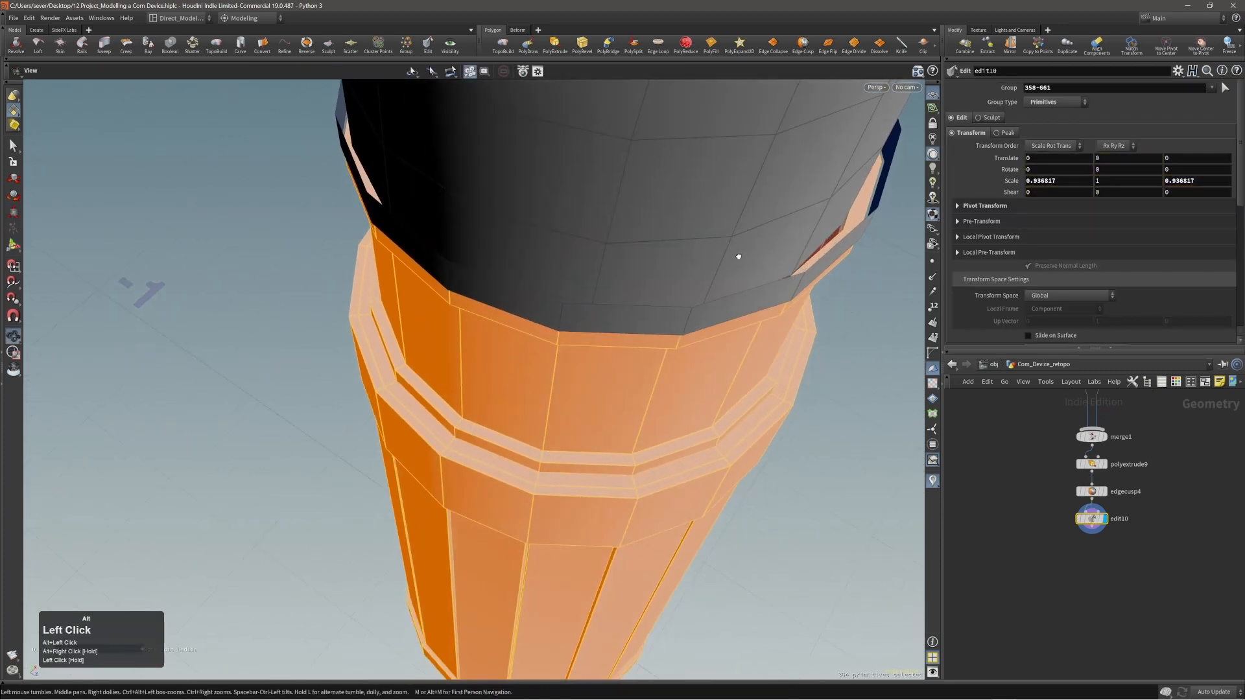
pyautogui.moveTo(625, 433); pyautogui.dragTo(626, 439)
pyautogui.keyDown('alt'); pyautogui.moveTo(630, 279); pyautogui.dragTo(632, 185); pyautogui.keyUp('alt')
pyautogui.keyDown('alt'); pyautogui.moveTo(632, 185); pyautogui.dragTo(509, 240, button='right'); pyautogui.keyUp('alt')
pyautogui.keyDown('alt'); pyautogui.moveTo(657, 269); pyautogui.dragTo(673, 227); pyautogui.keyUp('alt')
pyautogui.keyDown('alt'); pyautogui.moveTo(607, 341); pyautogui.dragTo(570, 311); pyautogui.keyUp('alt')
# Select the loop of extruded band faces above the collar and scale it uniformly to about 0.944.
pyautogui.press('1')
pyautogui.keyDown('alt'); pyautogui.moveTo(458, 320); pyautogui.dragTo(510, 321); pyautogui.keyUp('alt')
pyautogui.press('3')
pyautogui.doubleClick(507, 278)
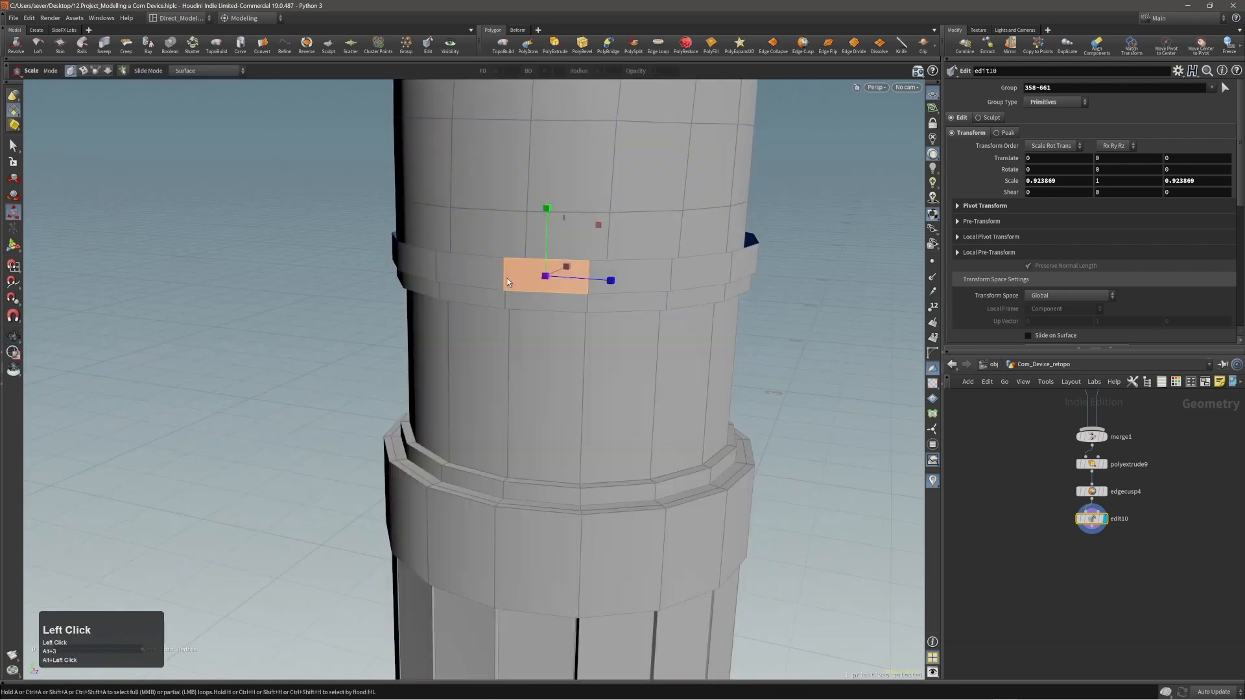
pyautogui.keyDown('alt'); pyautogui.moveTo(507, 279); pyautogui.dragTo(501, 304); pyautogui.keyUp('alt')
pyautogui.hotkey('alt', 'e')
pyautogui.press('e')
pyautogui.moveTo(610, 216); pyautogui.dragTo(594, 215)
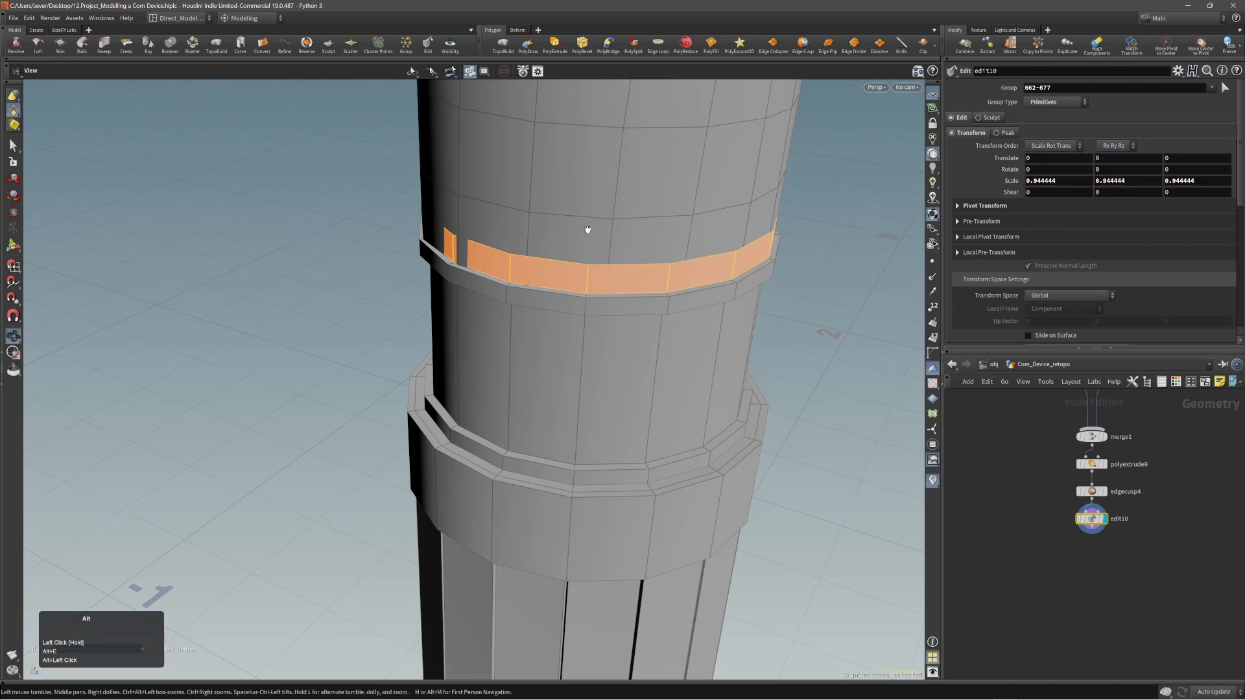
# Select the whole domed top section and shift it about 0.005 along Z to centre it over the band.
pyautogui.moveTo(586, 228)
pyautogui.keyDown('alt'); pyautogui.mouseDown()
pyautogui.moveTo(728, 211)
pyautogui.moveTo(606, 235)
pyautogui.mouseUp(); pyautogui.keyUp('alt')
pyautogui.keyDown('alt'); pyautogui.moveTo(606, 234); pyautogui.dragTo(451, 258, button='right'); pyautogui.keyUp('alt')
pyautogui.keyDown('alt'); pyautogui.moveTo(642, 252); pyautogui.dragTo(603, 224); pyautogui.keyUp('alt')
pyautogui.keyDown('alt'); pyautogui.moveTo(602, 224); pyautogui.dragTo(456, 258, button='right'); pyautogui.keyUp('alt')
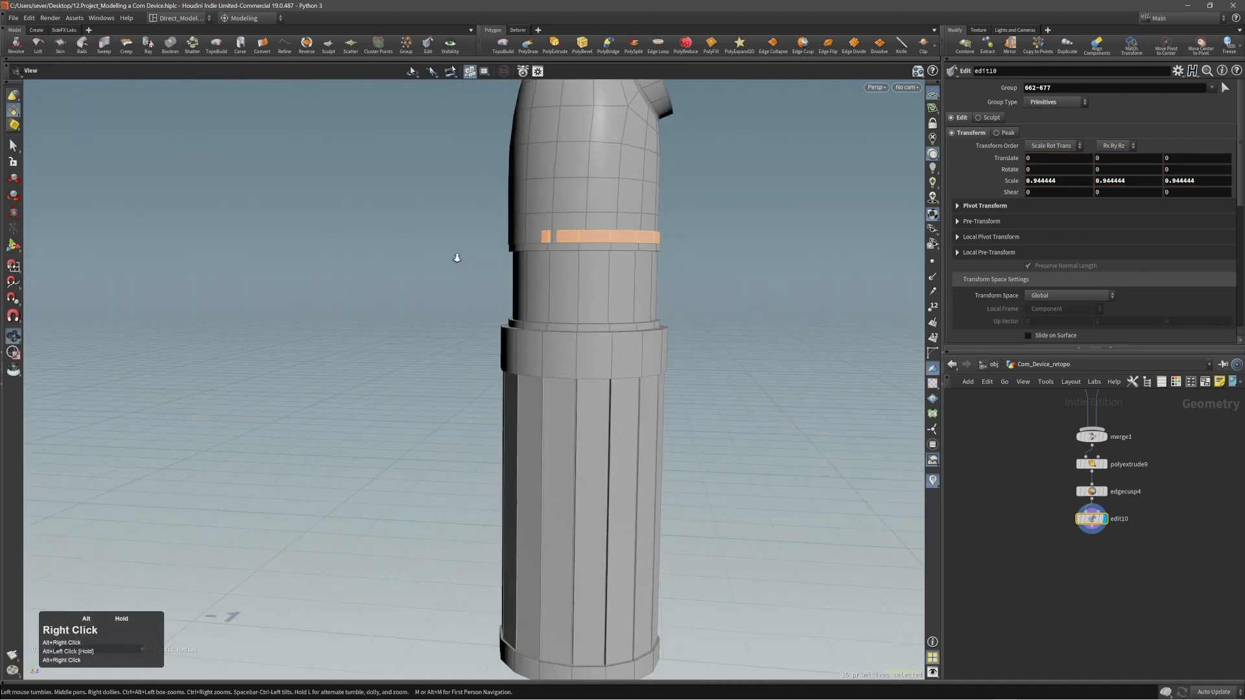
pyautogui.keyDown('alt'); pyautogui.moveTo(456, 258); pyautogui.dragTo(581, 322, button='middle'); pyautogui.keyUp('alt')
pyautogui.doubleClick(594, 289)
pyautogui.keyDown('alt'); pyautogui.moveTo(594, 289); pyautogui.dragTo(713, 339, button='right'); pyautogui.keyUp('alt')
pyautogui.press('t')
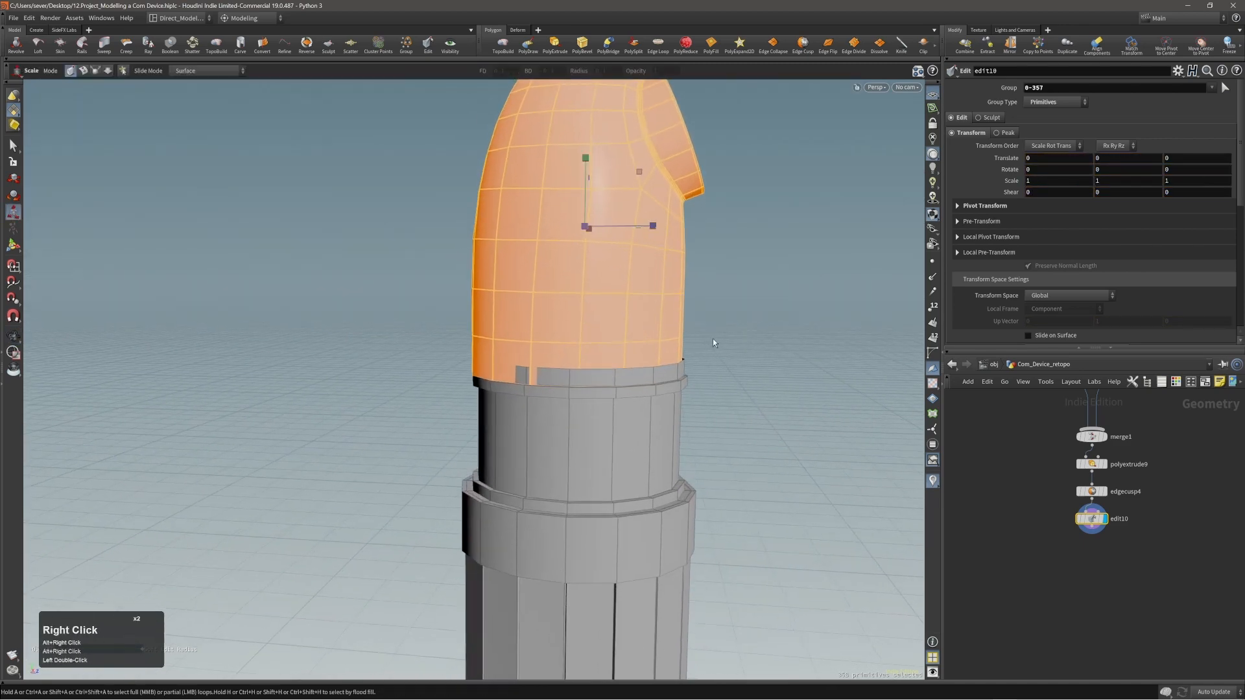
pyautogui.moveTo(722, 361); pyautogui.dragTo(727, 363, button='middle')
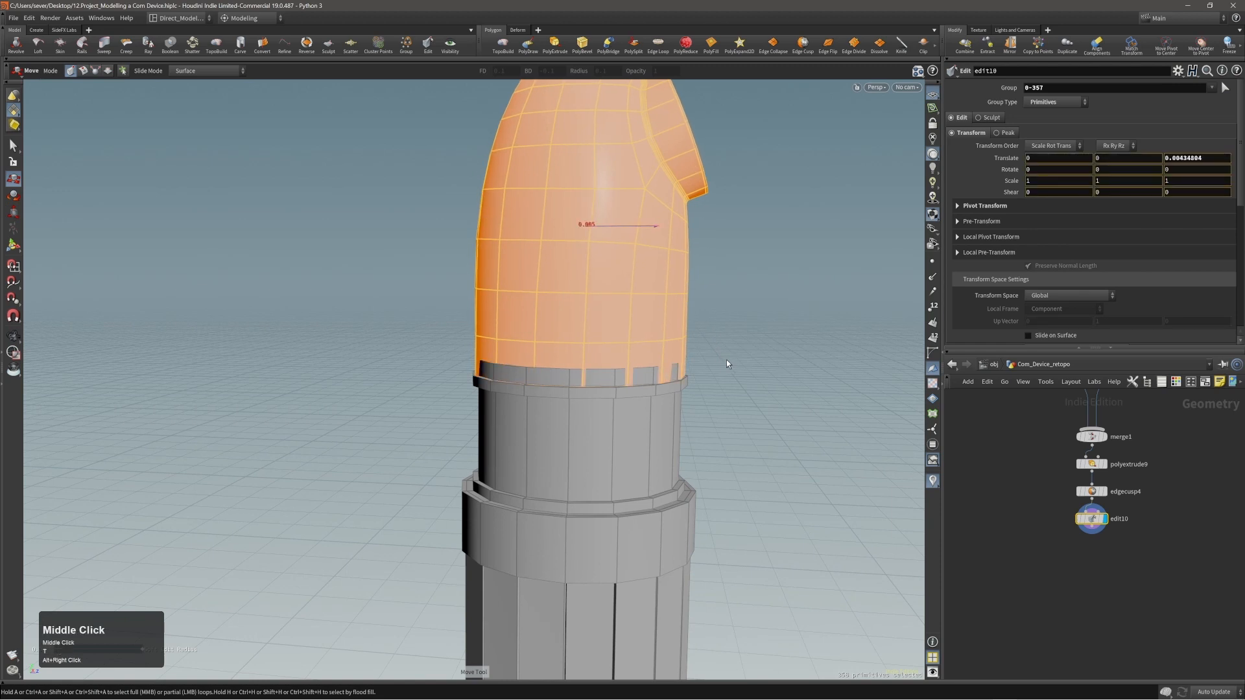
pyautogui.keyDown('alt'); pyautogui.moveTo(726, 360); pyautogui.dragTo(662, 193); pyautogui.keyUp('alt')
# Scale the domed top section uniformly to about 0.977.
pyautogui.press('e')
pyautogui.keyDown('alt'); pyautogui.moveTo(700, 278); pyautogui.dragTo(478, 267); pyautogui.keyUp('alt')
pyautogui.keyDown('alt'); pyautogui.moveTo(478, 267); pyautogui.dragTo(575, 339, button='middle'); pyautogui.keyUp('alt')
# Shift the domed top section to about -0.0054 in X to align it with the collar.
pyautogui.press('t')
pyautogui.moveTo(746, 384); pyautogui.dragTo(751, 383, button='middle')
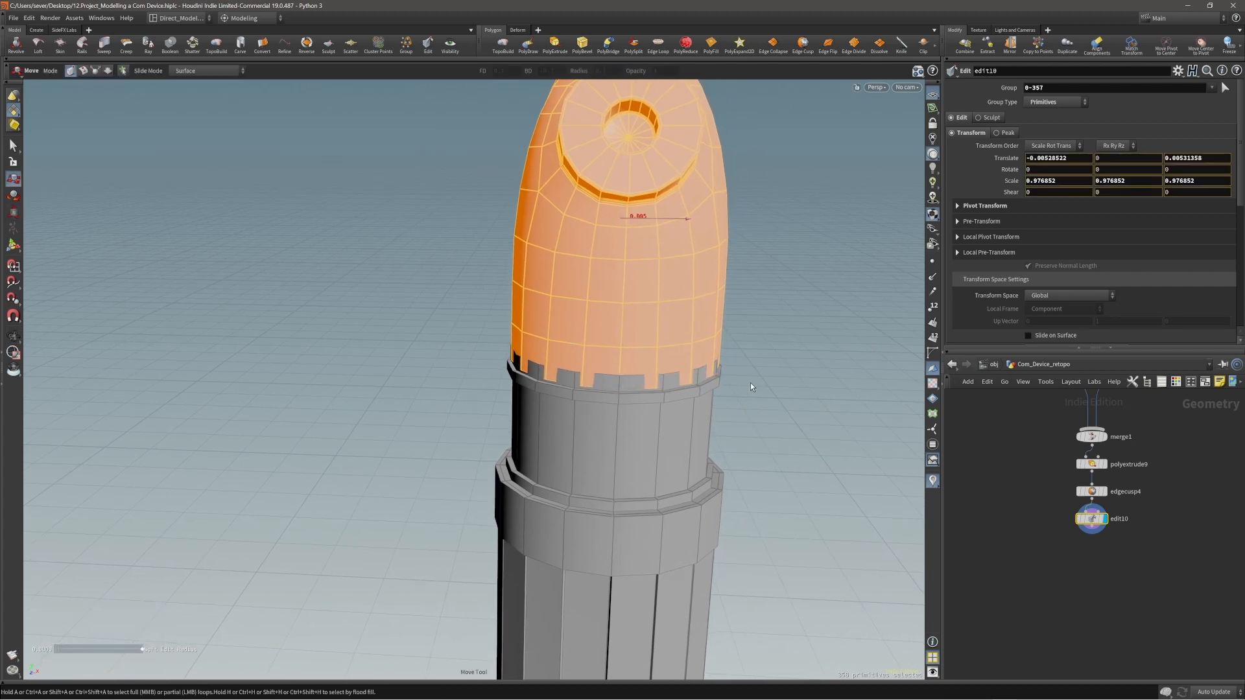
pyautogui.keyDown('alt'); pyautogui.moveTo(680, 364); pyautogui.dragTo(674, 336); pyautogui.keyUp('alt')
pyautogui.keyDown('alt'); pyautogui.moveTo(674, 336); pyautogui.dragTo(689, 278, button='right'); pyautogui.keyUp('alt')
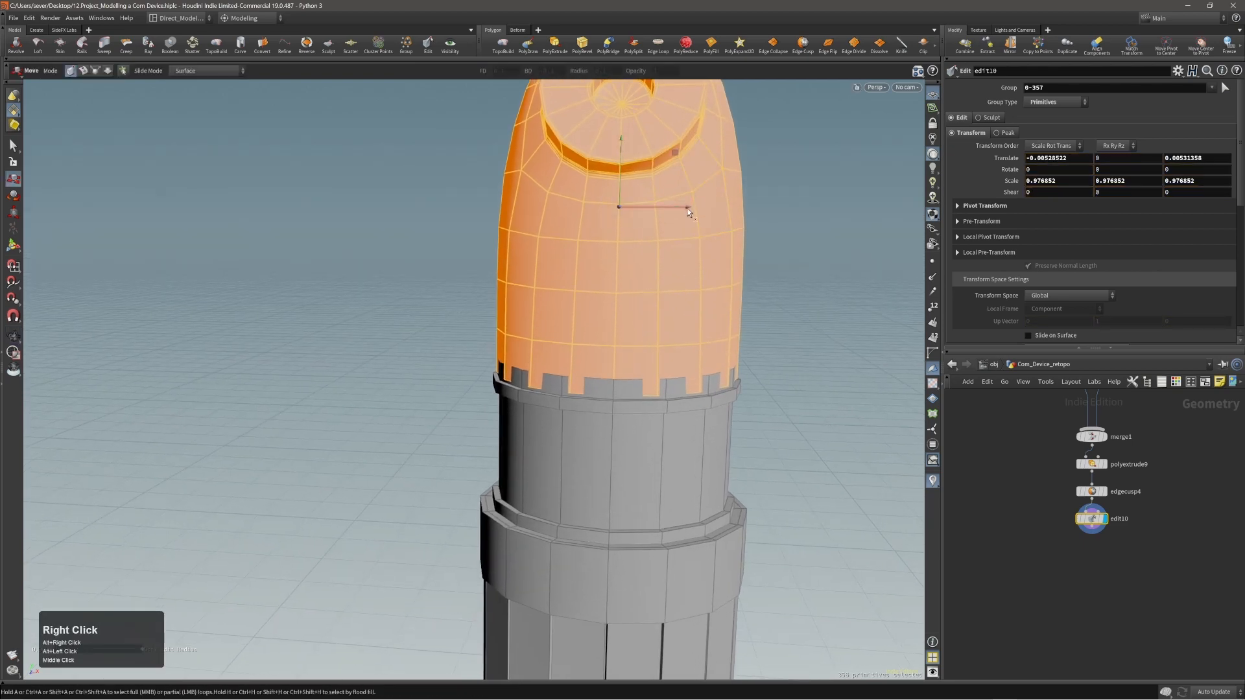
pyautogui.press('x')
pyautogui.moveTo(687, 208); pyautogui.dragTo(811, 318)
pyautogui.press('Escape')
# Examine the seam between the domed section and the collar from several sides.
pyautogui.keyDown('alt'); pyautogui.moveTo(602, 319); pyautogui.dragTo(541, 347, button='right'); pyautogui.keyUp('alt')
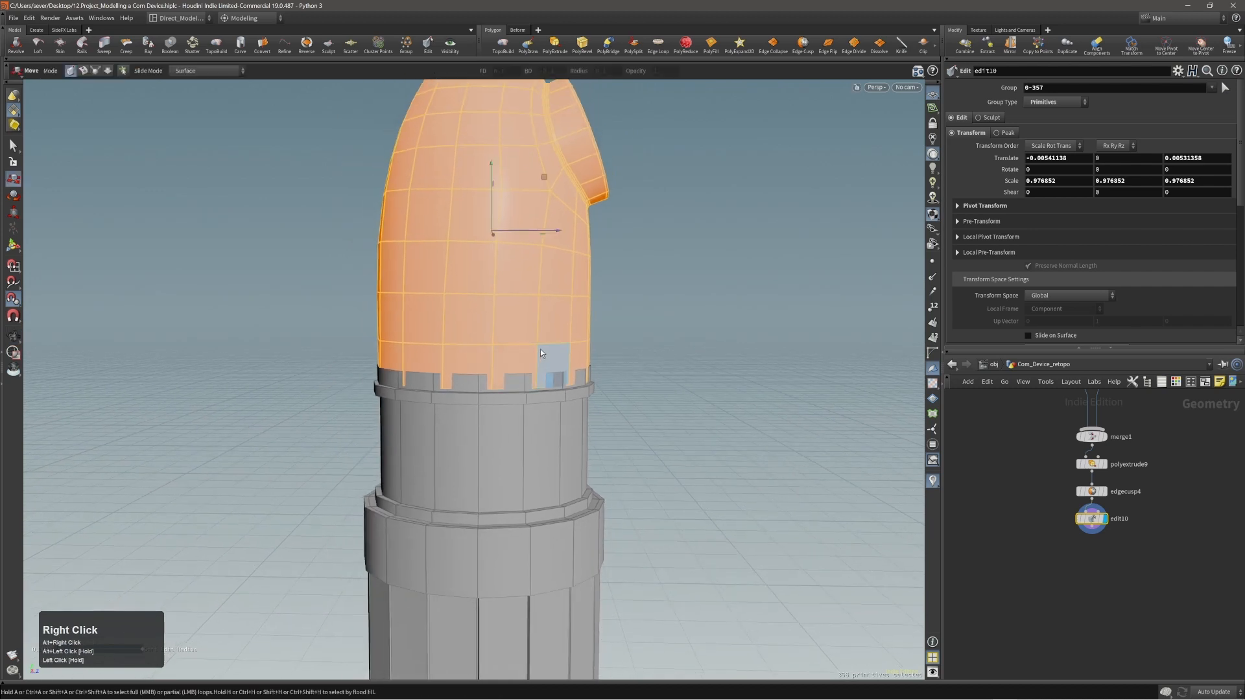
pyautogui.keyDown('alt'); pyautogui.moveTo(548, 297); pyautogui.dragTo(522, 272, button='right'); pyautogui.keyUp('alt')
pyautogui.keyDown('alt'); pyautogui.moveTo(523, 259); pyautogui.dragTo(554, 246); pyautogui.keyUp('alt')
pyautogui.keyDown('alt'); pyautogui.moveTo(515, 232); pyautogui.dragTo(520, 277, button='middle'); pyautogui.keyUp('alt')
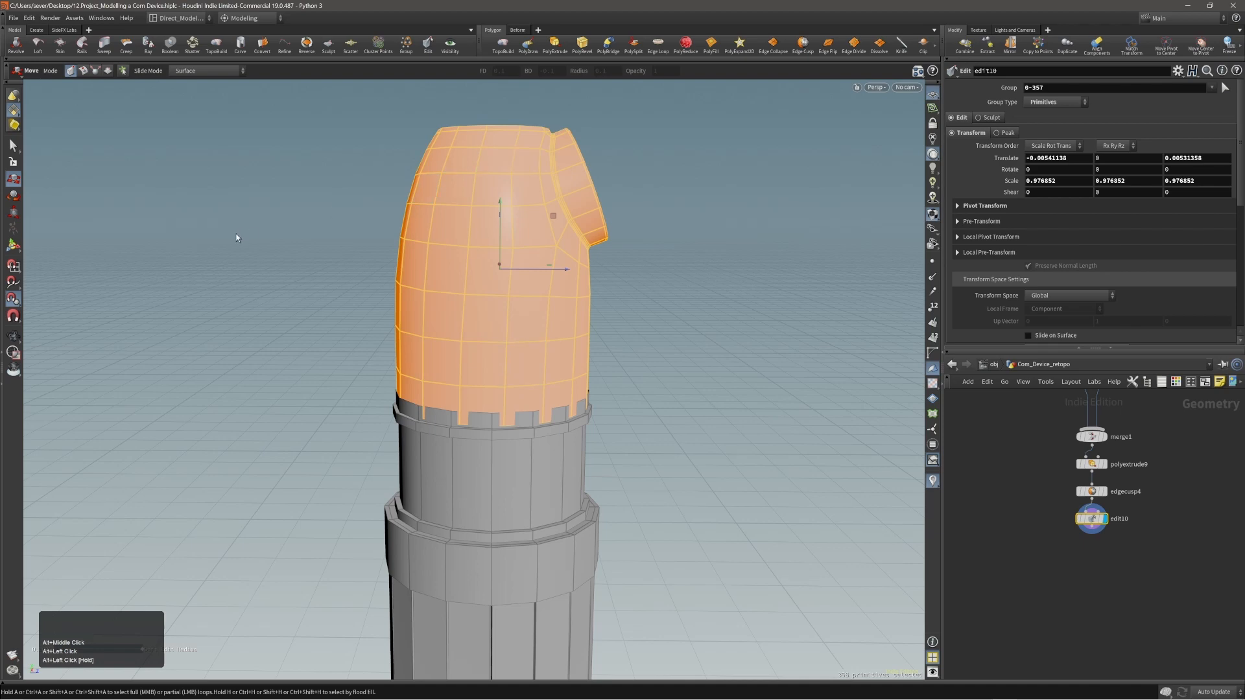
pyautogui.keyDown('alt'); pyautogui.moveTo(525, 359); pyautogui.dragTo(650, 387, button='right'); pyautogui.keyUp('alt')
pyautogui.keyDown('alt'); pyautogui.moveTo(650, 387); pyautogui.dragTo(618, 369); pyautogui.keyUp('alt')
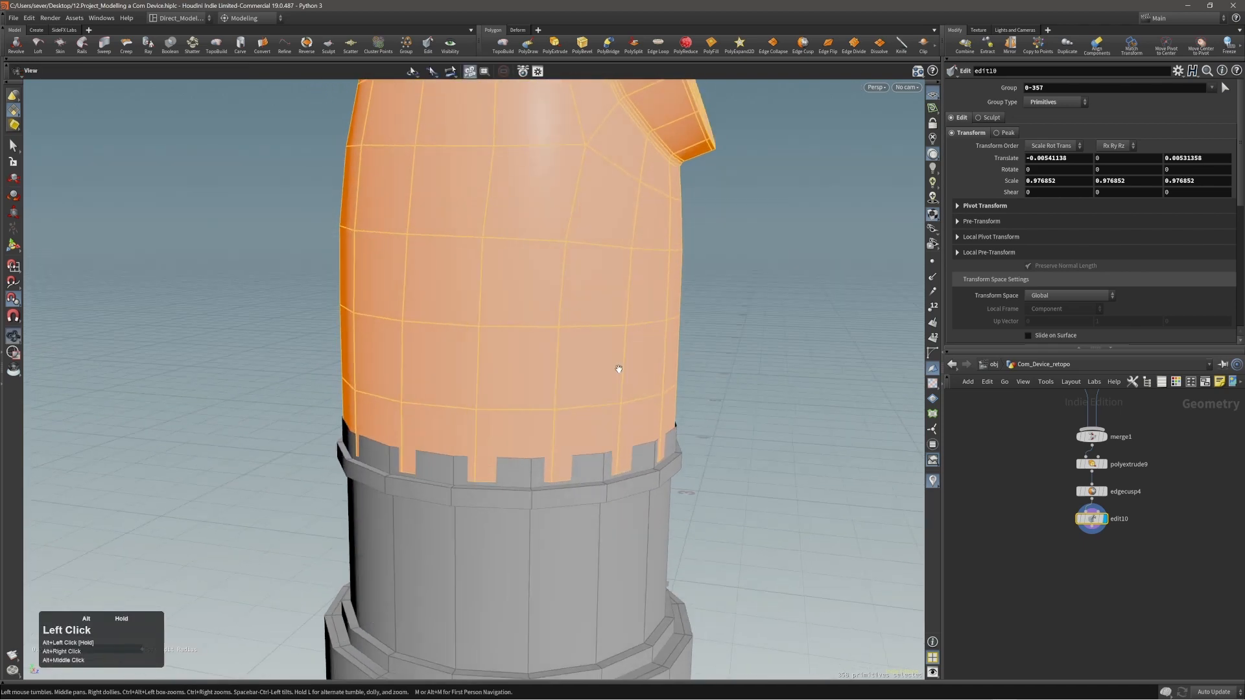
pyautogui.keyDown('alt'); pyautogui.moveTo(618, 369); pyautogui.dragTo(557, 389, button='right'); pyautogui.keyUp('alt')
pyautogui.keyDown('alt'); pyautogui.moveTo(557, 389); pyautogui.dragTo(536, 406); pyautogui.keyUp('alt')
pyautogui.keyDown('alt'); pyautogui.moveTo(537, 406); pyautogui.dragTo(495, 414, button='right'); pyautogui.keyUp('alt')
pyautogui.keyDown('alt'); pyautogui.moveTo(491, 414); pyautogui.dragTo(518, 409); pyautogui.keyUp('alt')
pyautogui.keyDown('alt'); pyautogui.moveTo(519, 408); pyautogui.dragTo(542, 361, button='middle'); pyautogui.keyUp('alt')
pyautogui.keyDown('alt'); pyautogui.moveTo(542, 361); pyautogui.dragTo(564, 375, button='right'); pyautogui.keyUp('alt')
pyautogui.keyDown('alt'); pyautogui.moveTo(564, 375); pyautogui.dragTo(610, 383); pyautogui.keyUp('alt')
# Clear the selection and delete the loop of extruded band faces above the collar.
pyautogui.press('s')
pyautogui.click(723, 389)
pyautogui.keyDown('alt'); pyautogui.moveTo(606, 383); pyautogui.dragTo(630, 394, button='right'); pyautogui.keyUp('alt')
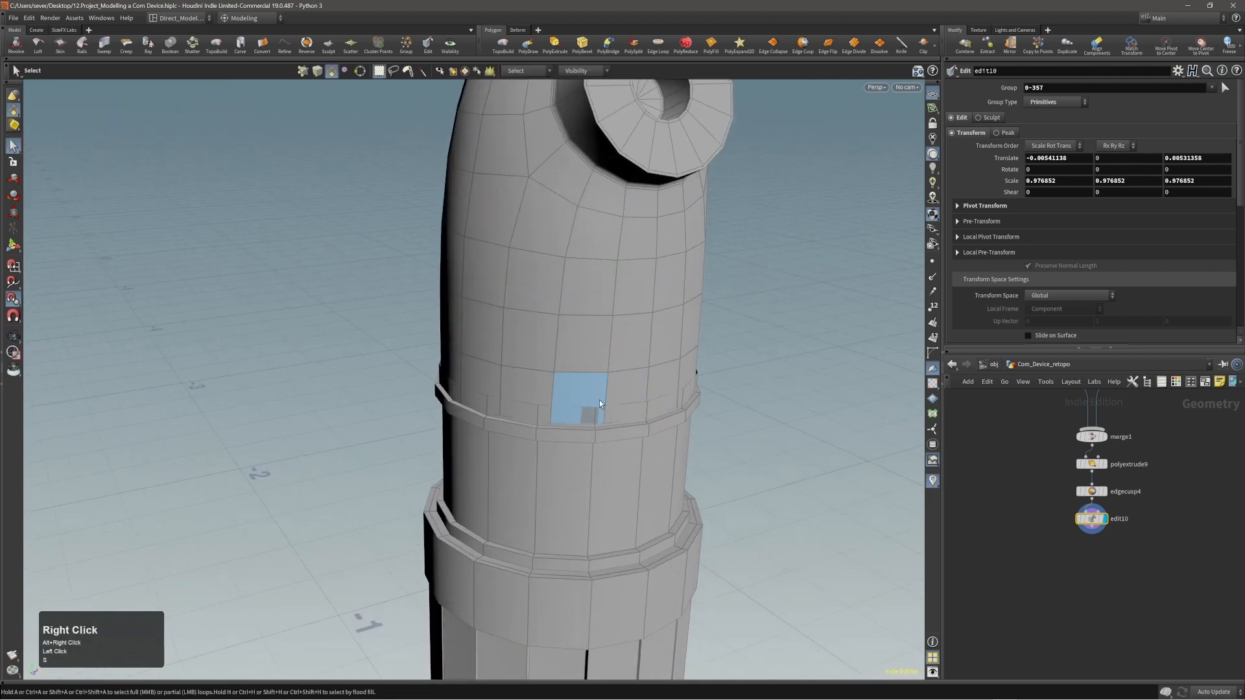
pyautogui.doubleClick(525, 418)
pyautogui.keyDown('alt'); pyautogui.moveTo(525, 418); pyautogui.dragTo(898, 473, button='right'); pyautogui.keyUp('alt')
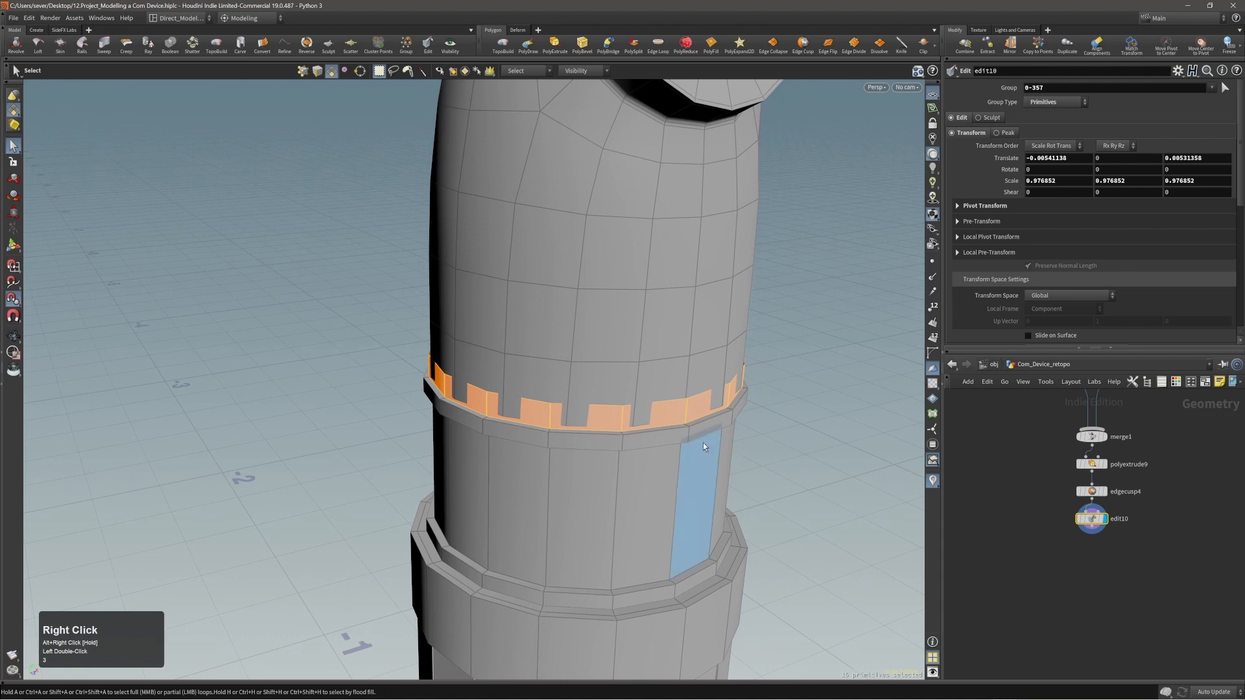
pyautogui.keyDown('alt'); pyautogui.moveTo(703, 442); pyautogui.dragTo(629, 414); pyautogui.keyUp('alt')
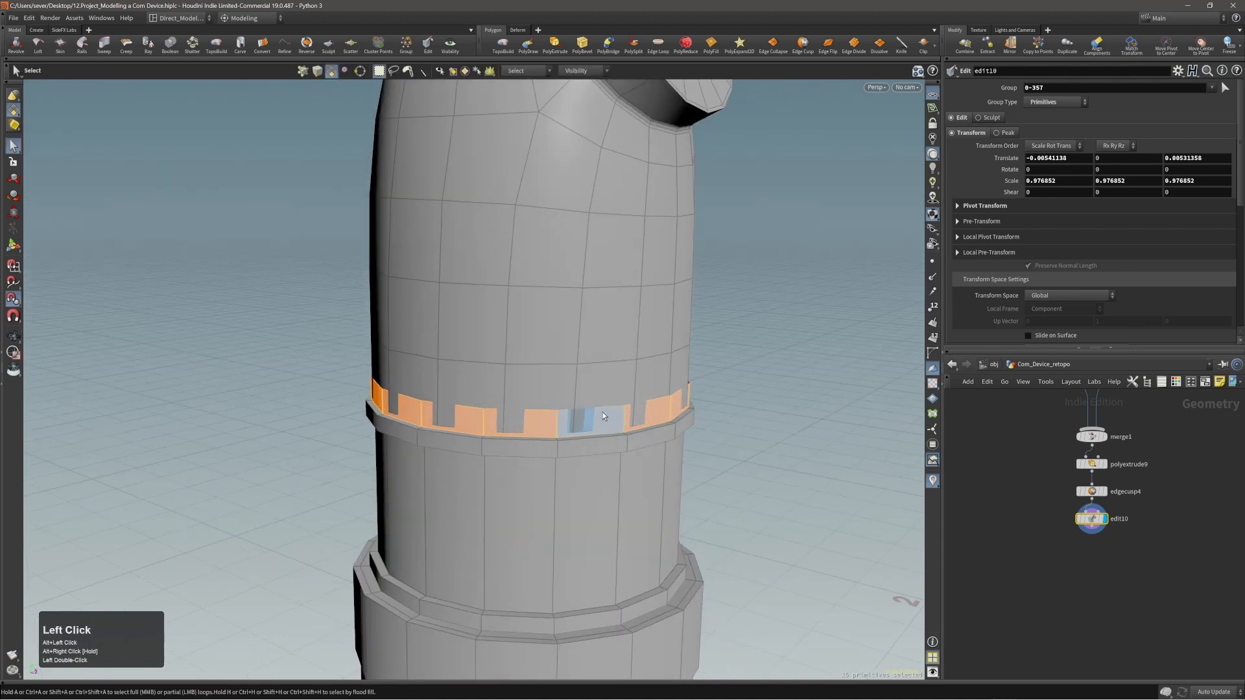
pyautogui.press('Delete')
# Select the domed section's bottom edge loop and move it slightly down in Y to meet the collar.
pyautogui.keyDown('alt'); pyautogui.moveTo(601, 411); pyautogui.dragTo(341, 425, button='right'); pyautogui.keyUp('alt')
pyautogui.keyDown('alt'); pyautogui.moveTo(525, 407); pyautogui.dragTo(519, 391); pyautogui.keyUp('alt')
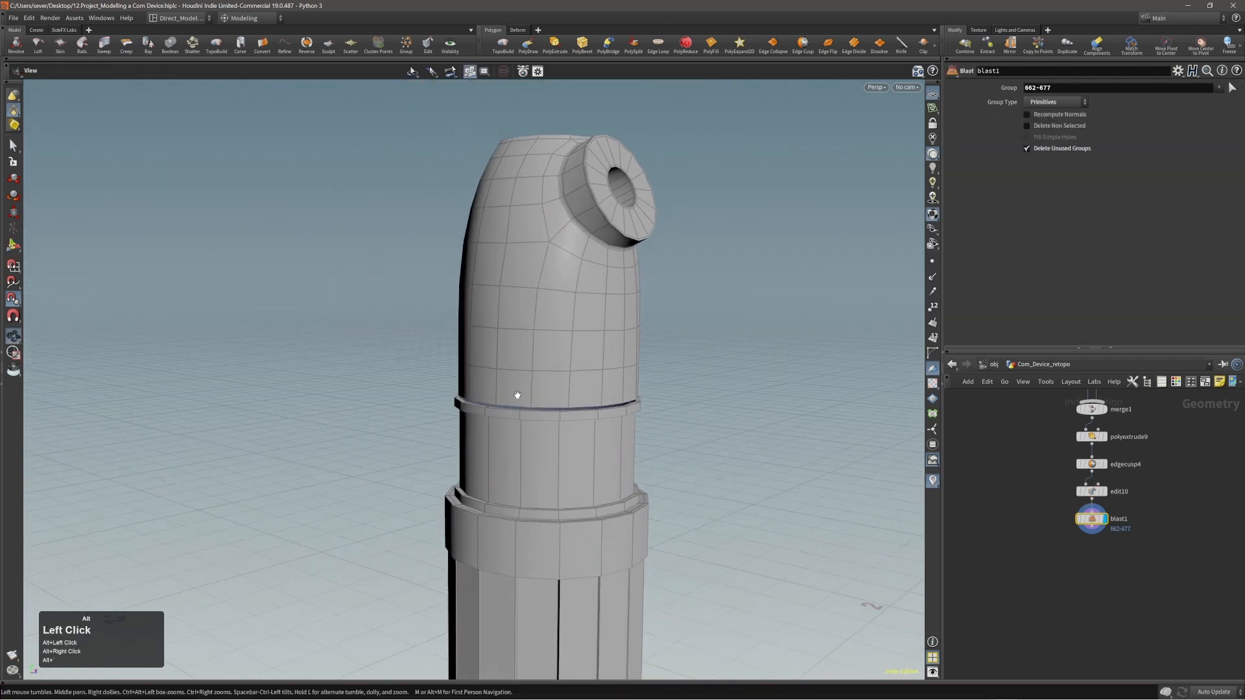
pyautogui.keyDown('alt'); pyautogui.moveTo(519, 391); pyautogui.dragTo(598, 383, button='right'); pyautogui.keyUp('alt')
pyautogui.press('2')
pyautogui.click(576, 415)
pyautogui.press('t')
pyautogui.middleClick(796, 370)
pyautogui.click(796, 376)
pyautogui.press('c')
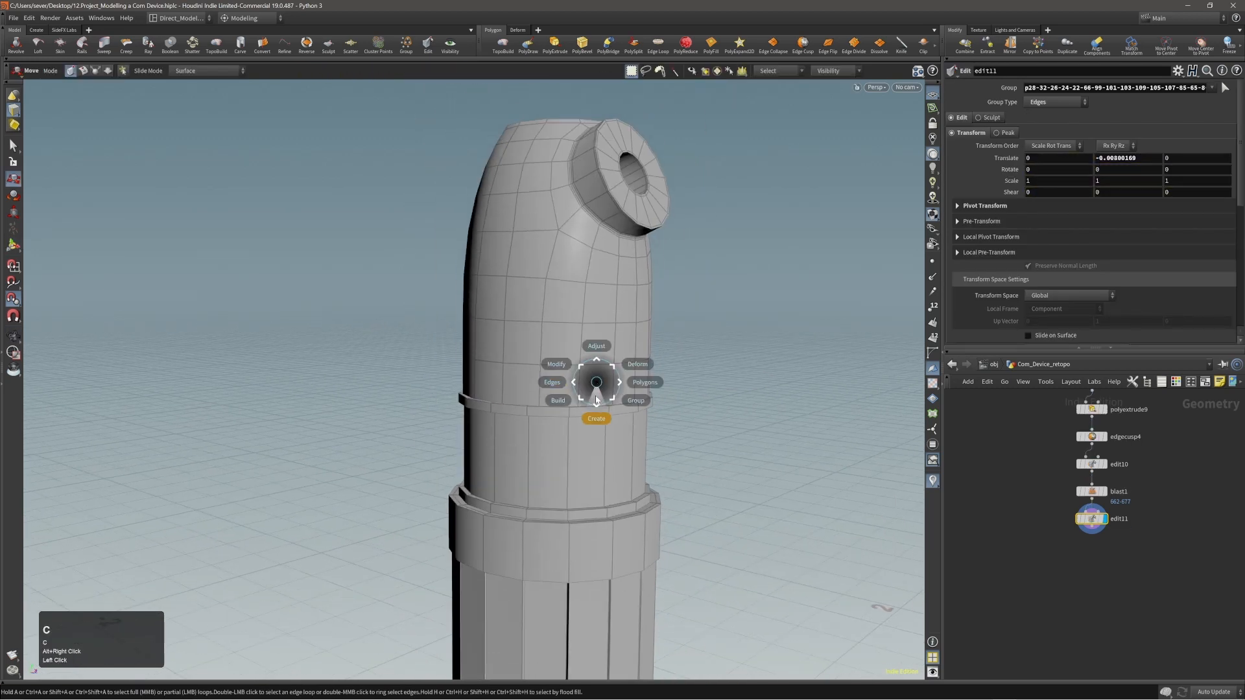
# Add a polygon mesh box at the origin.
pyautogui.click(596, 399)
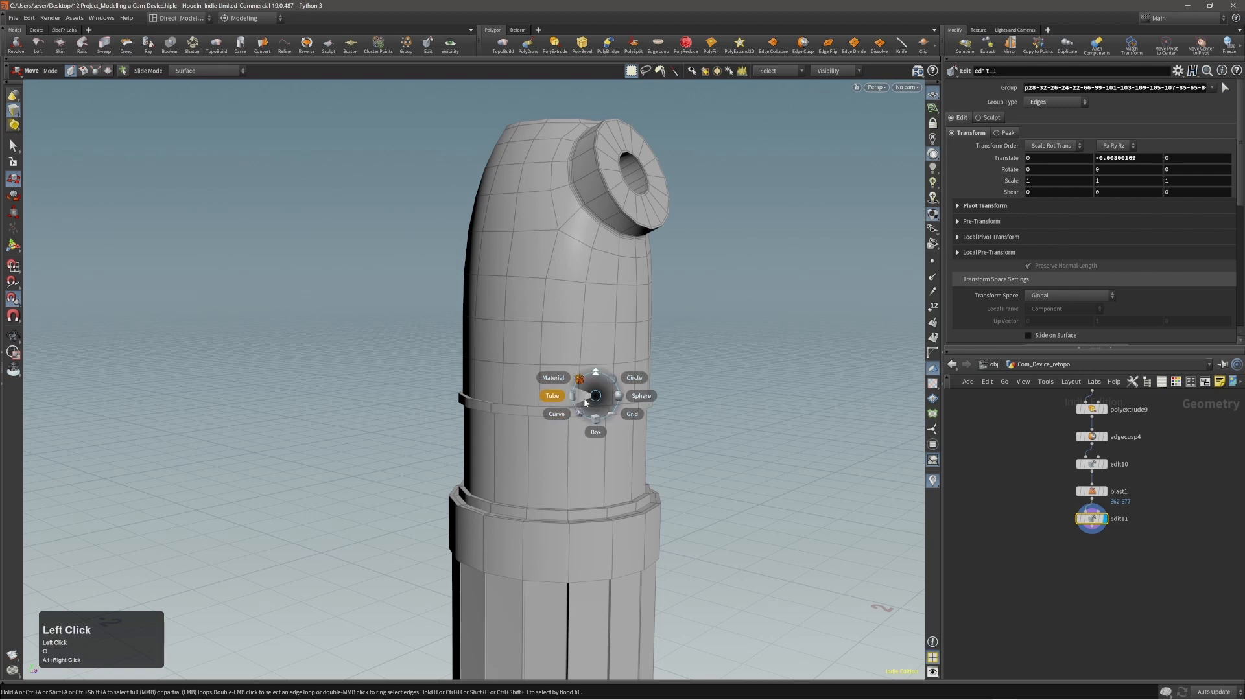
pyautogui.click(596, 420)
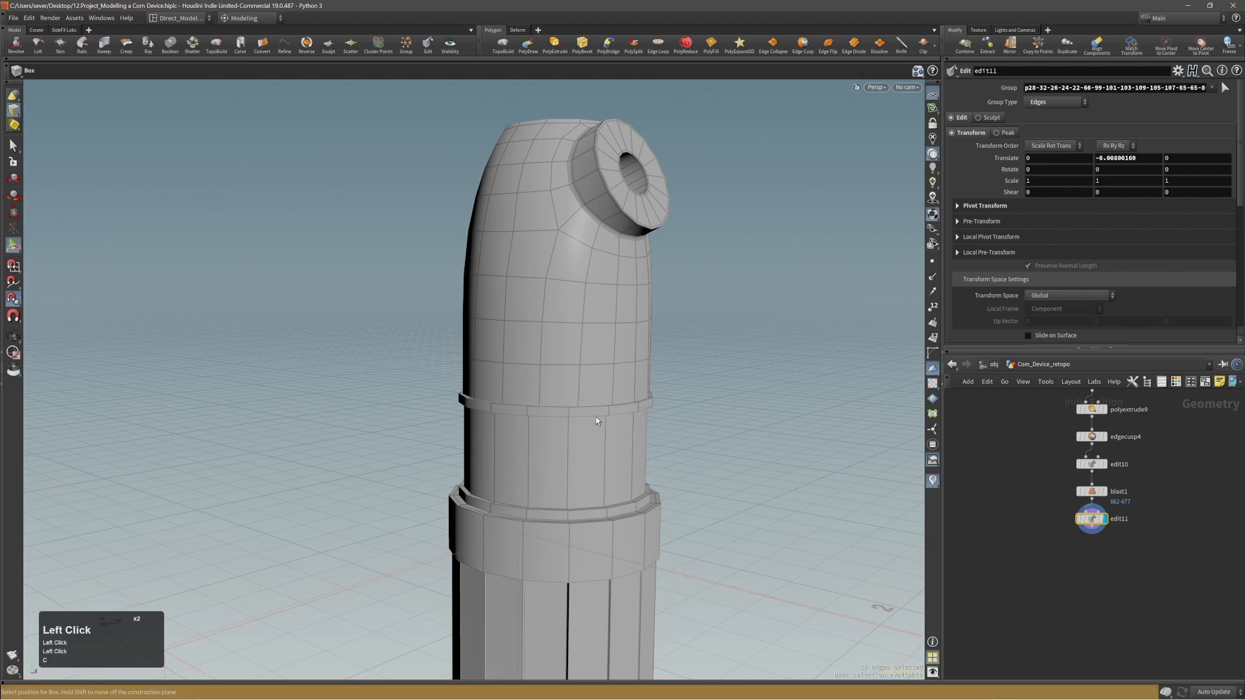
pyautogui.click(597, 418)
pyautogui.keyDown('alt'); pyautogui.moveTo(597, 418); pyautogui.dragTo(735, 488, button='right'); pyautogui.keyUp('alt')
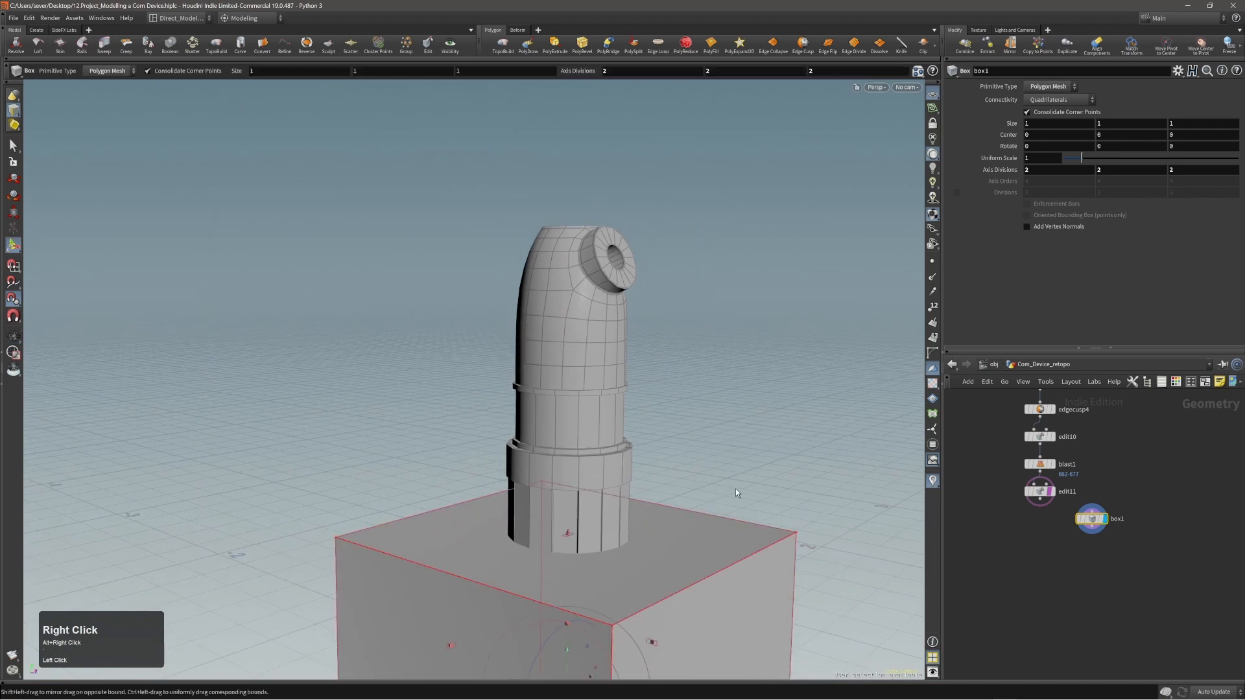
# Flatten the box to about 0.018 high and raise it to about 1.0 in Y around the domed section.
pyautogui.moveTo(736, 489); pyautogui.dragTo(732, 221, button='middle')
pyautogui.moveTo(571, 283); pyautogui.dragTo(562, 431)
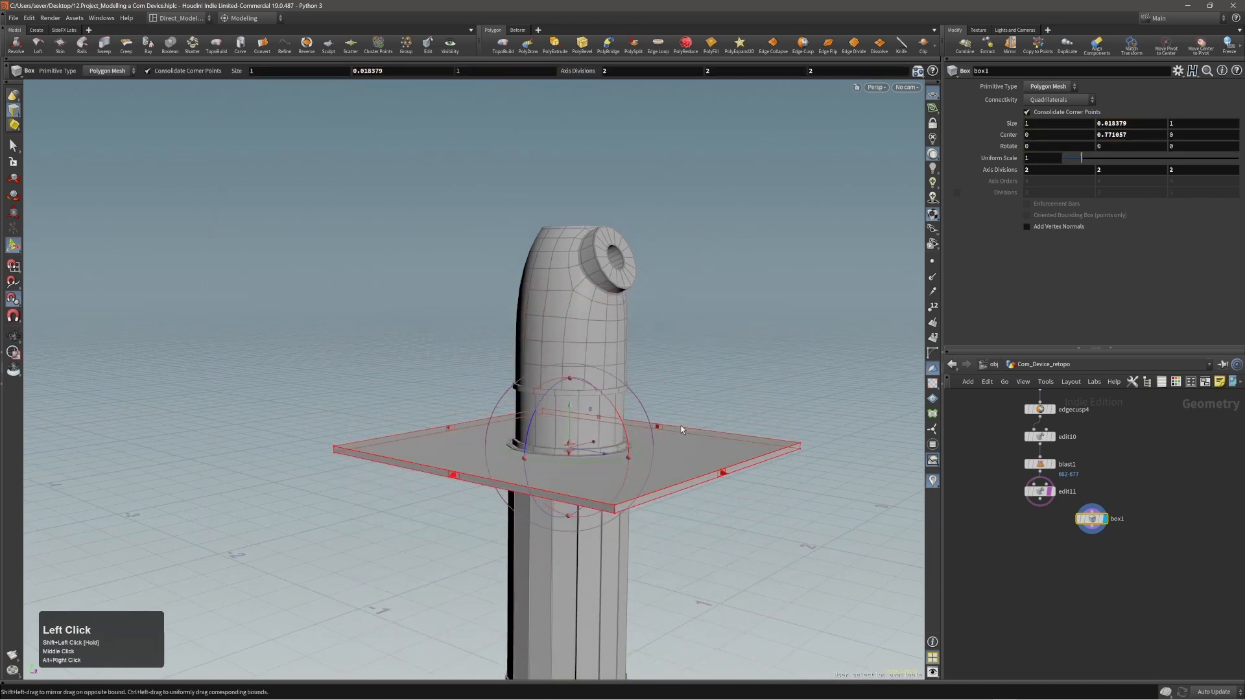
pyautogui.moveTo(562, 432); pyautogui.dragTo(691, 325, button='middle')
pyautogui.press('Escape')
pyautogui.keyDown('alt'); pyautogui.moveTo(691, 325); pyautogui.dragTo(605, 377, button='right'); pyautogui.keyUp('alt')
pyautogui.press('Return')
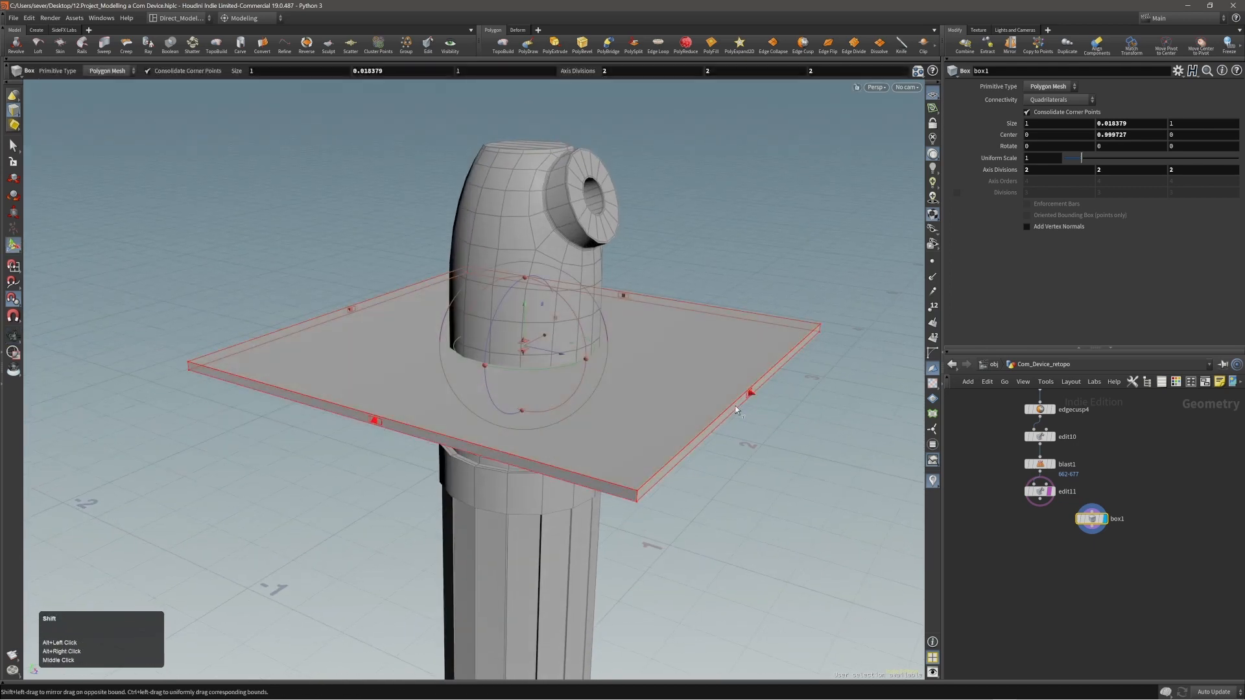
# Narrow the flat box to a bar about 0.74 long in X and 0.076 wide in Z, centred at about 0.98 in Y.
pyautogui.keyDown('shift'); pyautogui.moveTo(753, 392); pyautogui.dragTo(543, 328); pyautogui.keyUp('shift')
pyautogui.moveTo(571, 315)
pyautogui.keyDown('alt'); pyautogui.keyDown('shift'); pyautogui.mouseDown(button='right')
pyautogui.moveTo(596, 314)
pyautogui.moveTo(584, 330)
pyautogui.mouseUp(button='right'); pyautogui.keyUp('shift'); pyautogui.keyUp('alt')
pyautogui.keyDown('alt'); pyautogui.moveTo(583, 331); pyautogui.dragTo(556, 371); pyautogui.keyUp('alt')
pyautogui.keyDown('alt'); pyautogui.moveTo(556, 372); pyautogui.dragTo(542, 381, button='right'); pyautogui.keyUp('alt')
pyautogui.keyDown('alt'); pyautogui.moveTo(542, 381); pyautogui.dragTo(655, 363); pyautogui.keyUp('alt')
pyautogui.moveTo(720, 342); pyautogui.dragTo(719, 361, button='middle')
pyautogui.keyDown('alt'); pyautogui.moveTo(719, 364); pyautogui.dragTo(679, 445); pyautogui.keyUp('alt')
pyautogui.moveTo(678, 444); pyautogui.dragTo(679, 437, button='middle')
pyautogui.keyDown('alt'); pyautogui.moveTo(663, 434); pyautogui.dragTo(509, 454, button='right'); pyautogui.keyUp('alt')
pyautogui.keyDown('alt'); pyautogui.moveTo(509, 454); pyautogui.dragTo(320, 455); pyautogui.keyUp('alt')
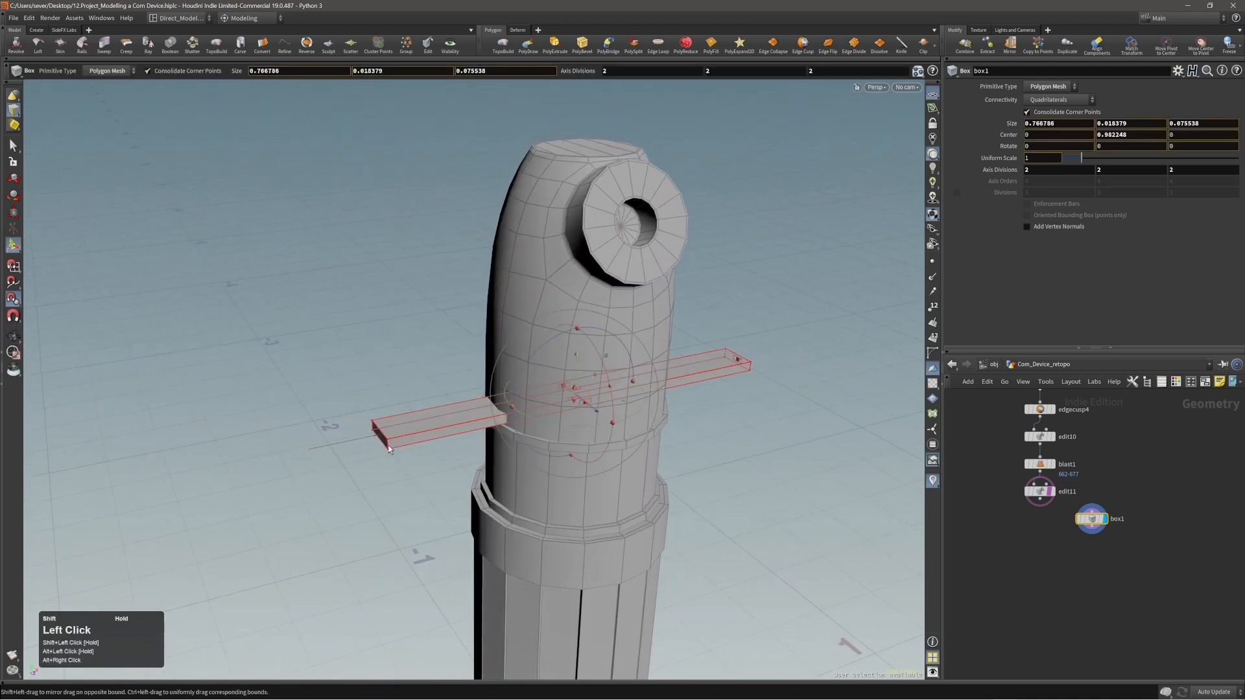
pyautogui.keyDown('alt'); pyautogui.moveTo(509, 413); pyautogui.dragTo(453, 426, button='middle'); pyautogui.keyUp('alt')
# Switch to wireframe display and set the bar's X axis divisions to 3.
pyautogui.press('w')
pyautogui.keyDown('alt'); pyautogui.moveTo(615, 384); pyautogui.dragTo(666, 353, button='right'); pyautogui.keyUp('alt')
pyautogui.keyDown('alt'); pyautogui.moveTo(665, 353); pyautogui.dragTo(618, 371); pyautogui.keyUp('alt')
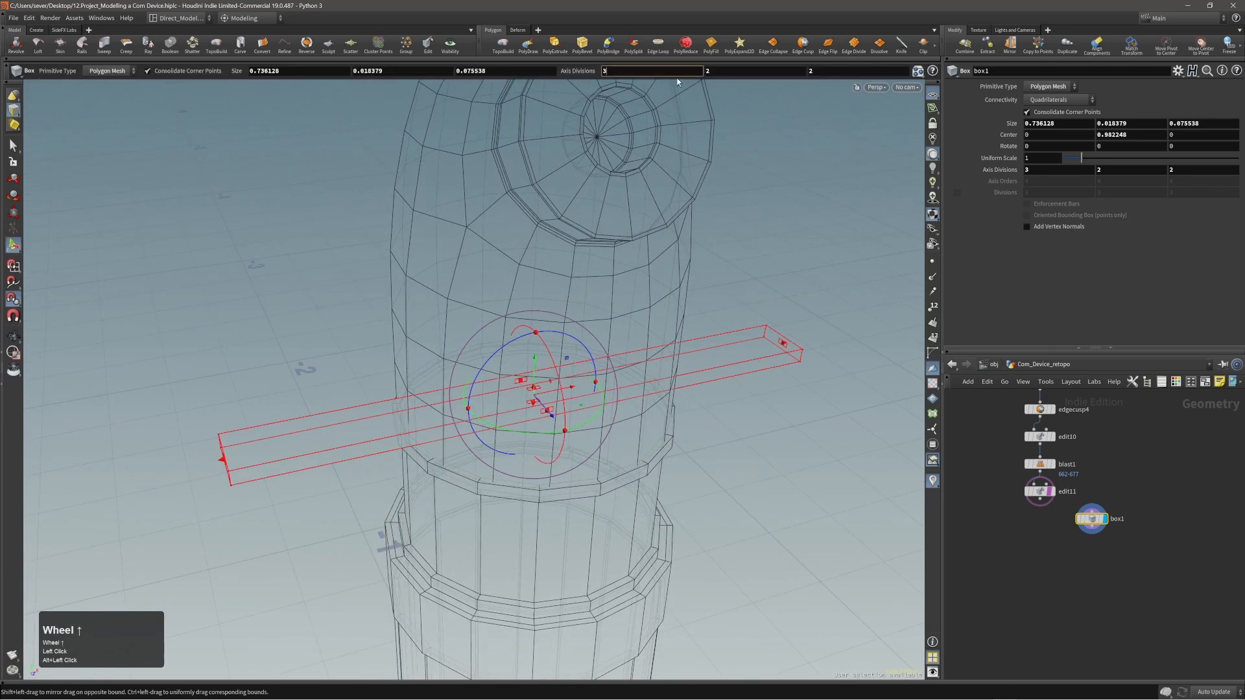
pyautogui.rightClick(531, 396)
pyautogui.keyDown('alt'); pyautogui.moveTo(531, 397); pyautogui.dragTo(692, 366, button='right'); pyautogui.keyUp('alt')
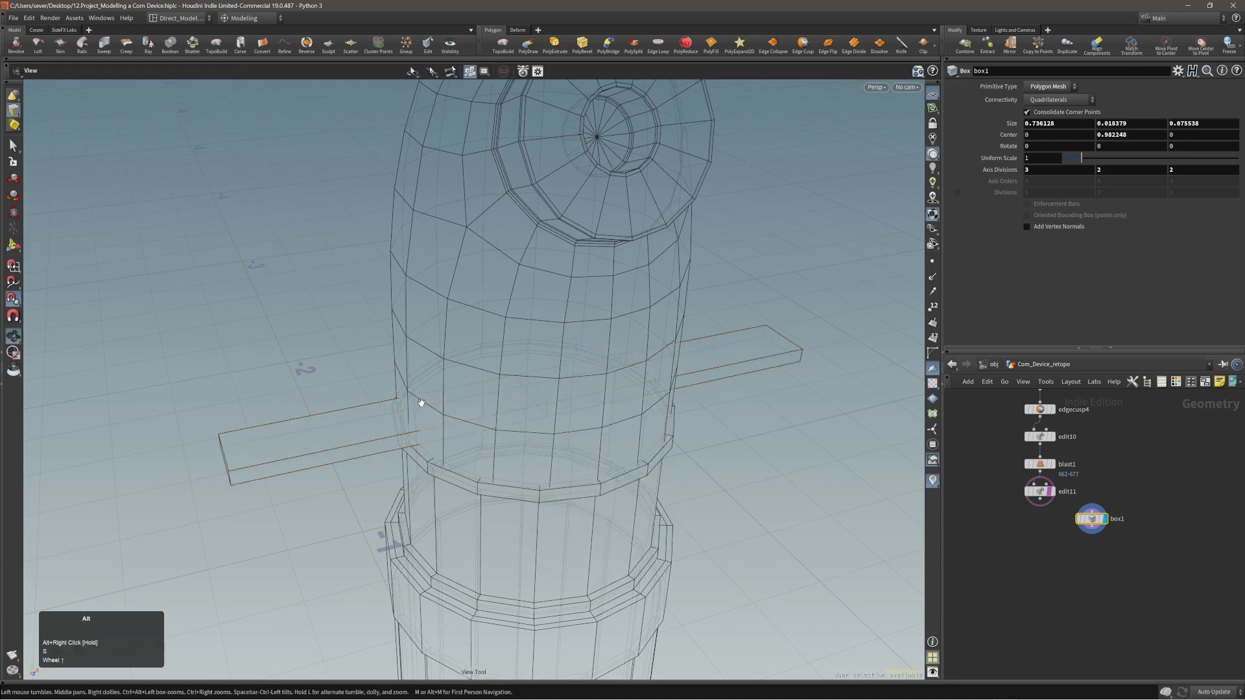
pyautogui.keyDown('alt'); pyautogui.moveTo(420, 403); pyautogui.dragTo(619, 384, button='right'); pyautogui.keyUp('alt')
# Select the bar's middle edge loop and bevel it by about 0.152 so the two resulting loops sit near the body walls.
pyautogui.press('s')
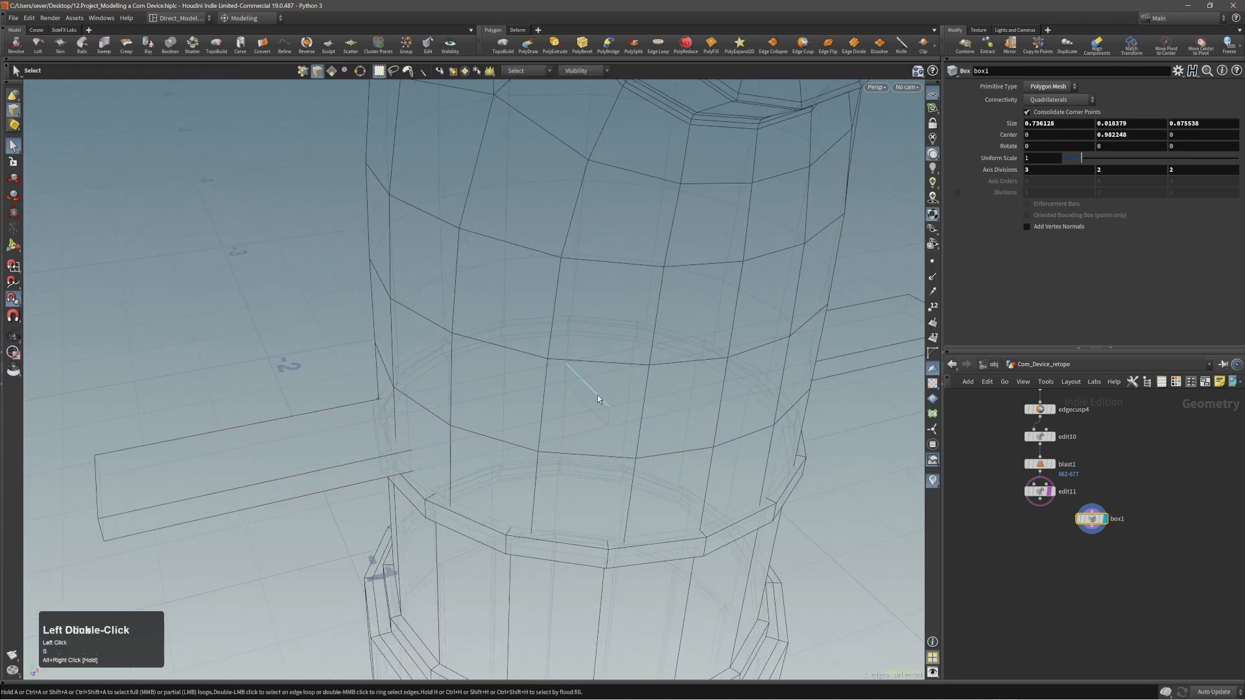
pyautogui.press('c')
pyautogui.click(607, 393)
pyautogui.click(606, 375)
pyautogui.moveTo(604, 391); pyautogui.dragTo(706, 391)
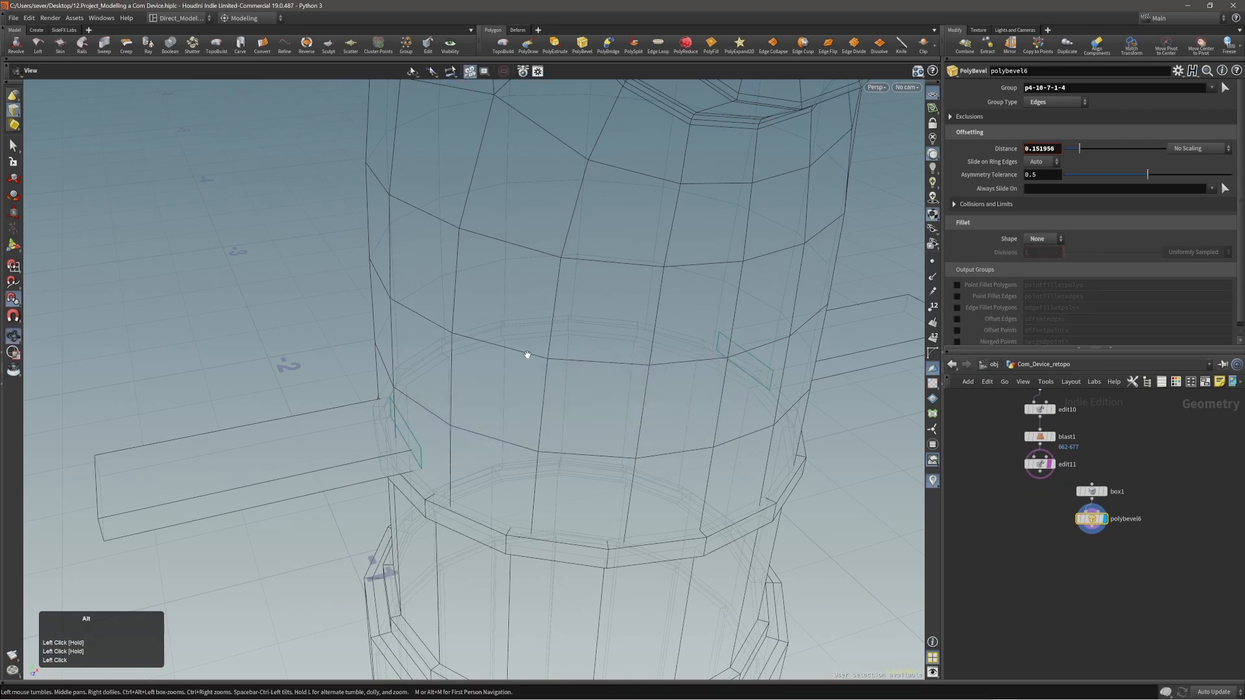
pyautogui.keyDown('alt'); pyautogui.moveTo(528, 355); pyautogui.dragTo(455, 393, button='right'); pyautogui.keyUp('alt')
pyautogui.keyDown('alt'); pyautogui.moveTo(455, 392); pyautogui.dragTo(402, 414); pyautogui.keyUp('alt')
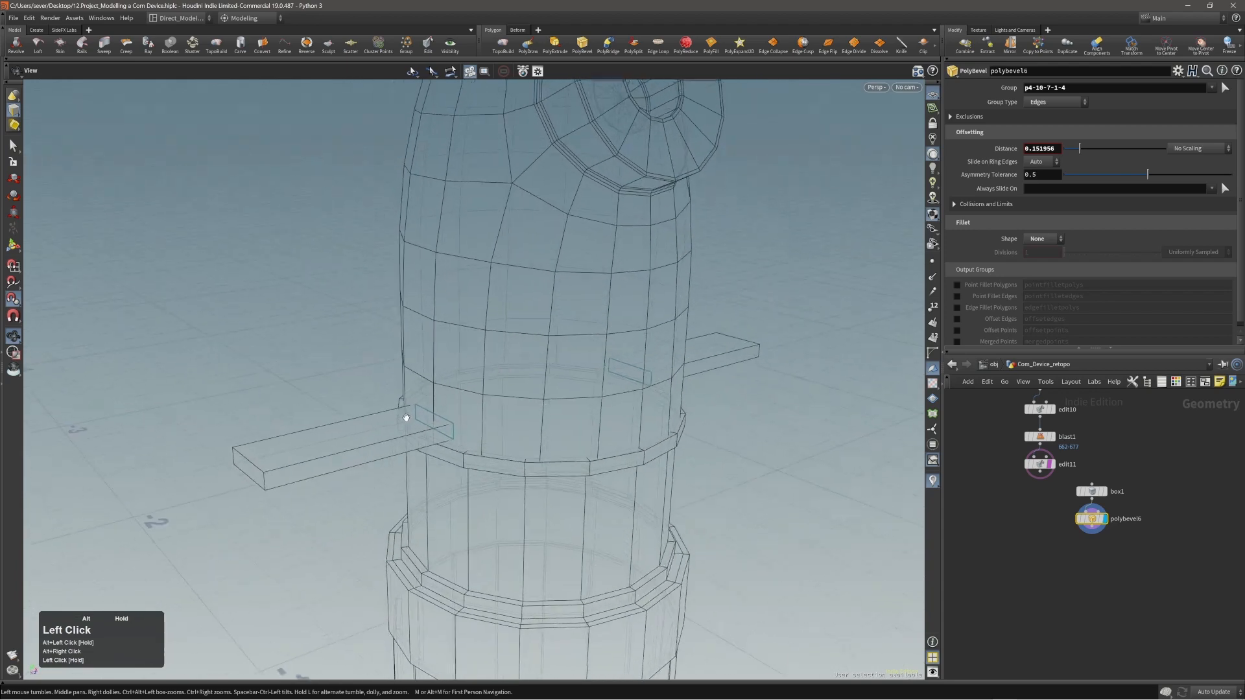
pyautogui.keyDown('alt'); pyautogui.moveTo(403, 414); pyautogui.dragTo(360, 425, button='right'); pyautogui.keyUp('alt')
pyautogui.keyDown('alt'); pyautogui.moveTo(360, 425); pyautogui.dragTo(338, 415); pyautogui.keyUp('alt')
# Bevel the four vertical corner edges at the bar's ends by about 0.0396 with a Round shape and 5 divisions.
pyautogui.press('2')
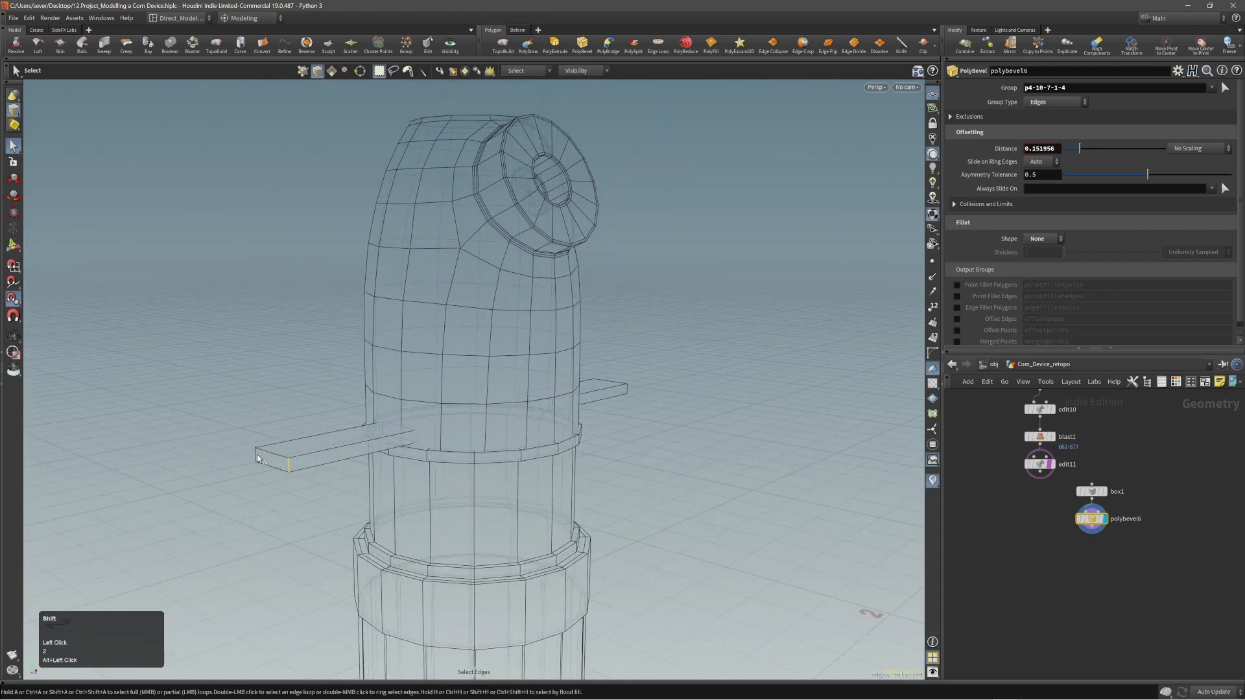
pyautogui.keyDown('shift'); pyautogui.click(627, 391); pyautogui.keyUp('shift')
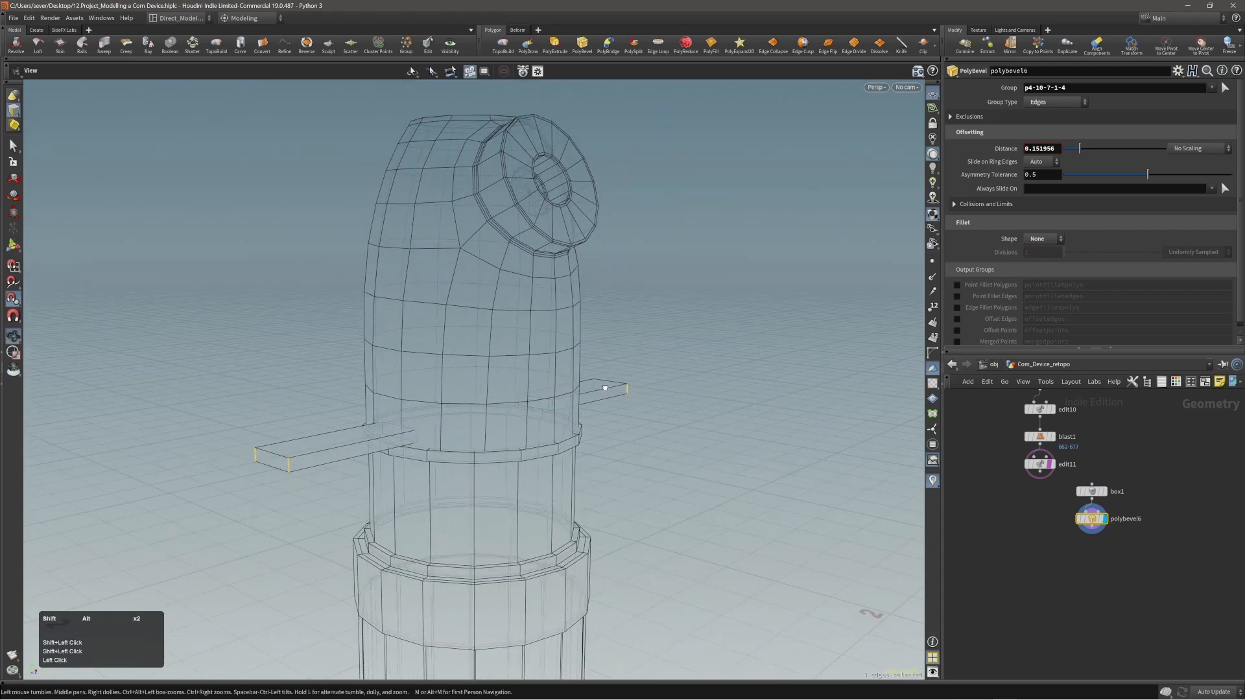
pyautogui.keyDown('alt'); pyautogui.keyDown('shift'); pyautogui.moveTo(627, 392); pyautogui.dragTo(694, 328); pyautogui.keyUp('shift'); pyautogui.keyUp('alt')
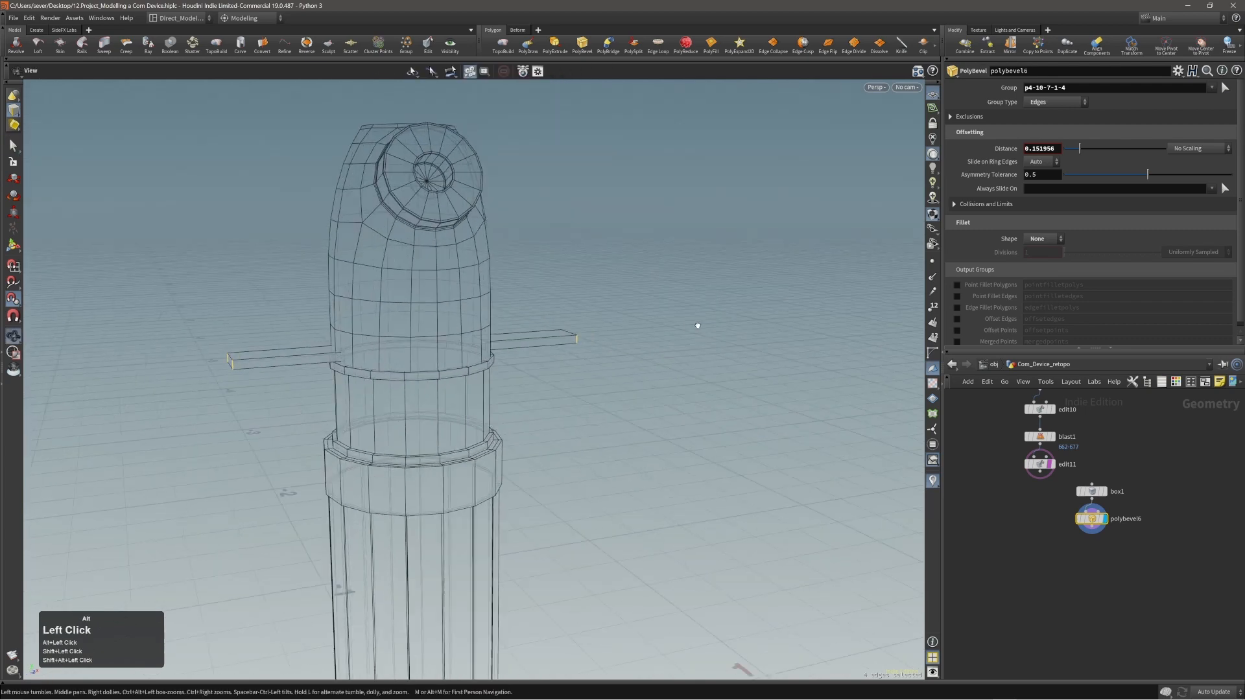
pyautogui.keyDown('alt'); pyautogui.moveTo(695, 328); pyautogui.dragTo(311, 371, button='right'); pyautogui.keyUp('alt')
pyautogui.press('c')
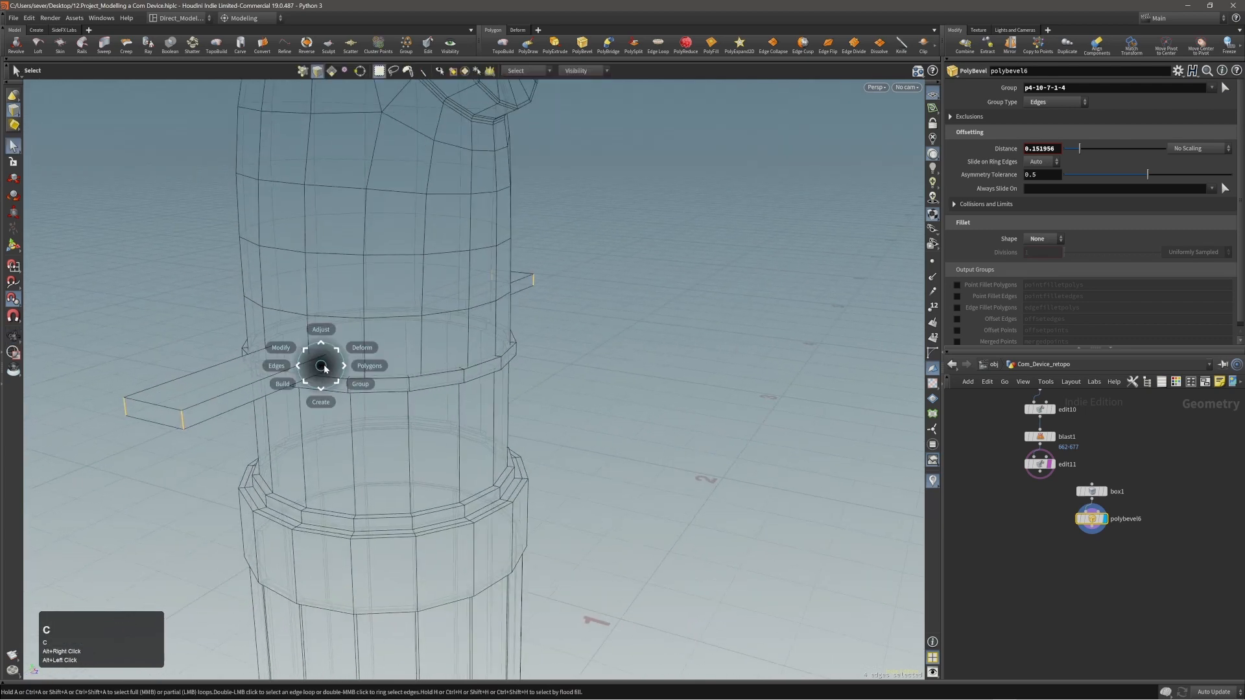
pyautogui.doubleClick(332, 356)
pyautogui.press('x')
pyautogui.moveTo(334, 357); pyautogui.dragTo(258, 378)
pyautogui.scroll(1, 341, 365)
pyautogui.scroll(2, 285, 379)
# Fuse the points at both rounded ends of the bar and return to shaded display.
pyautogui.press('3')
pyautogui.press('2')
pyautogui.moveTo(100, 353); pyautogui.dragTo(214, 459)
pyautogui.keyDown('alt'); pyautogui.moveTo(285, 389); pyautogui.dragTo(384, 372); pyautogui.keyUp('alt')
pyautogui.keyDown('shift'); pyautogui.moveTo(745, 312); pyautogui.dragTo(843, 410); pyautogui.keyUp('shift')
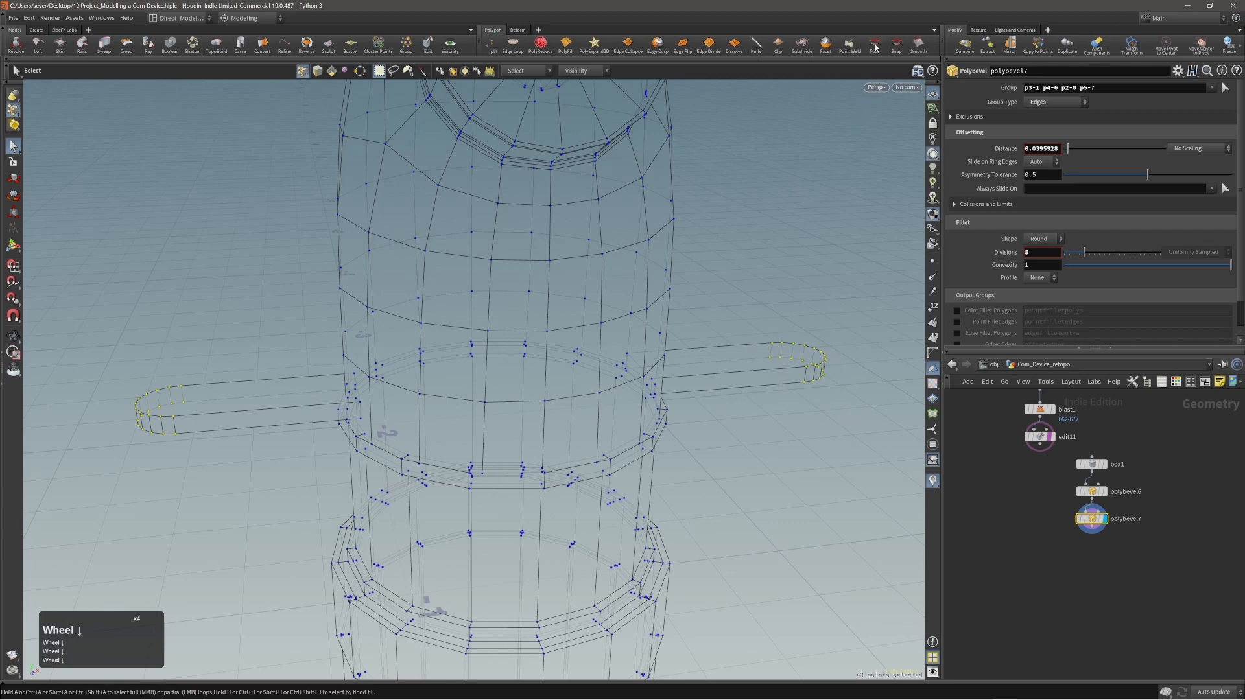
pyautogui.click(874, 48)
pyautogui.keyDown('alt'); pyautogui.moveTo(730, 208); pyautogui.dragTo(461, 386, button='right'); pyautogui.keyUp('alt')
pyautogui.moveTo(461, 386)
pyautogui.keyDown('alt'); pyautogui.mouseDown()
pyautogui.moveTo(525, 363)
pyautogui.moveTo(552, 303)
pyautogui.moveTo(564, 311)
pyautogui.moveTo(564, 283)
pyautogui.moveTo(528, 298)
pyautogui.moveTo(492, 367)
pyautogui.moveTo(519, 328)
pyautogui.moveTo(511, 369)
pyautogui.moveTo(522, 267)
pyautogui.moveTo(500, 270)
pyautogui.moveTo(484, 364)
pyautogui.moveTo(512, 408)
pyautogui.moveTo(434, 424)
pyautogui.mouseUp(); pyautogui.keyUp('alt')
pyautogui.press('w')
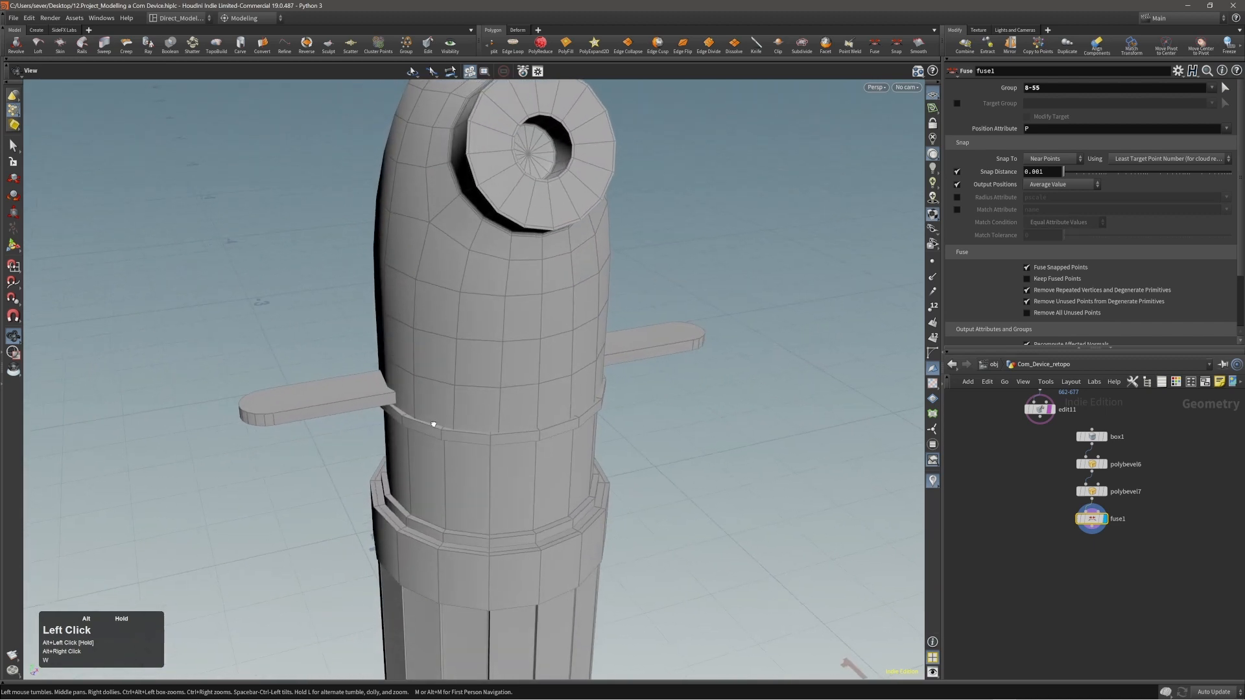
# Select the upper and lower outline edges of the rounded tab on one side of the body.
pyautogui.keyDown('alt'); pyautogui.moveTo(231, 406); pyautogui.dragTo(340, 420, button='right'); pyautogui.keyUp('alt')
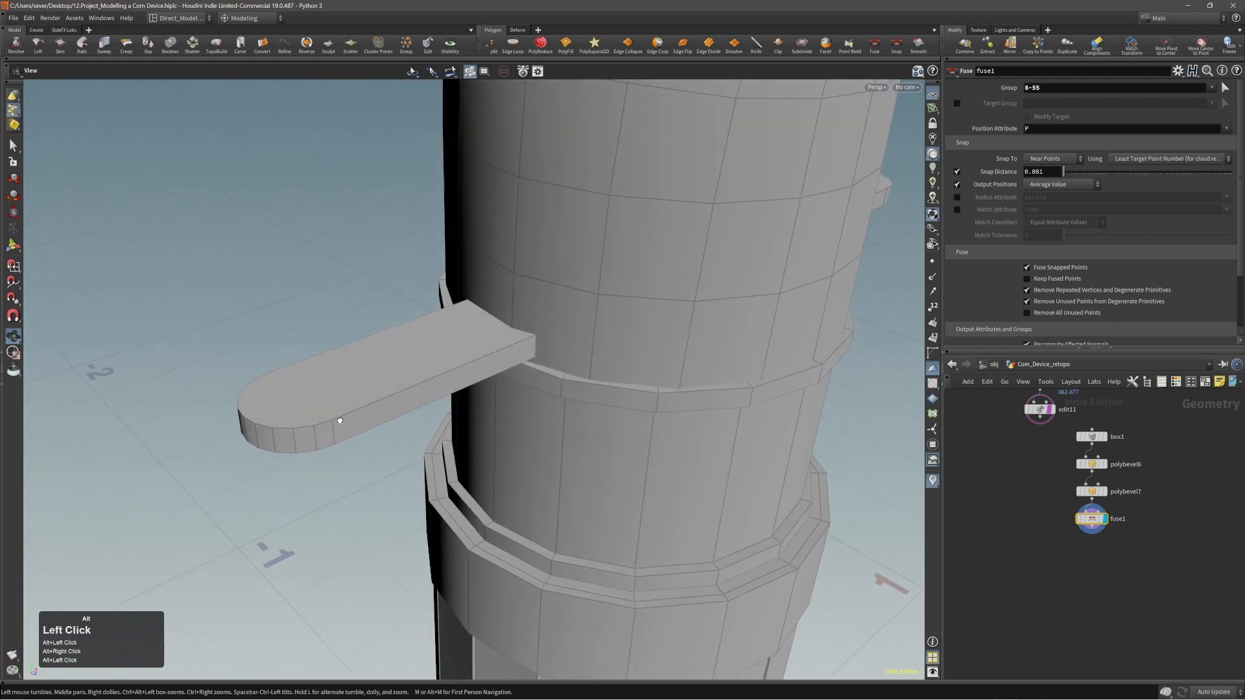
pyautogui.press('Return')
pyautogui.keyDown('alt'); pyautogui.moveTo(325, 410); pyautogui.dragTo(290, 340); pyautogui.keyUp('alt')
pyautogui.middleClick(291, 340)
pyautogui.keyDown('alt'); pyautogui.moveTo(290, 339); pyautogui.dragTo(308, 368, button='right'); pyautogui.keyUp('alt')
pyautogui.keyDown('alt'); pyautogui.moveTo(308, 368); pyautogui.dragTo(376, 381); pyautogui.keyUp('alt')
pyautogui.press('2')
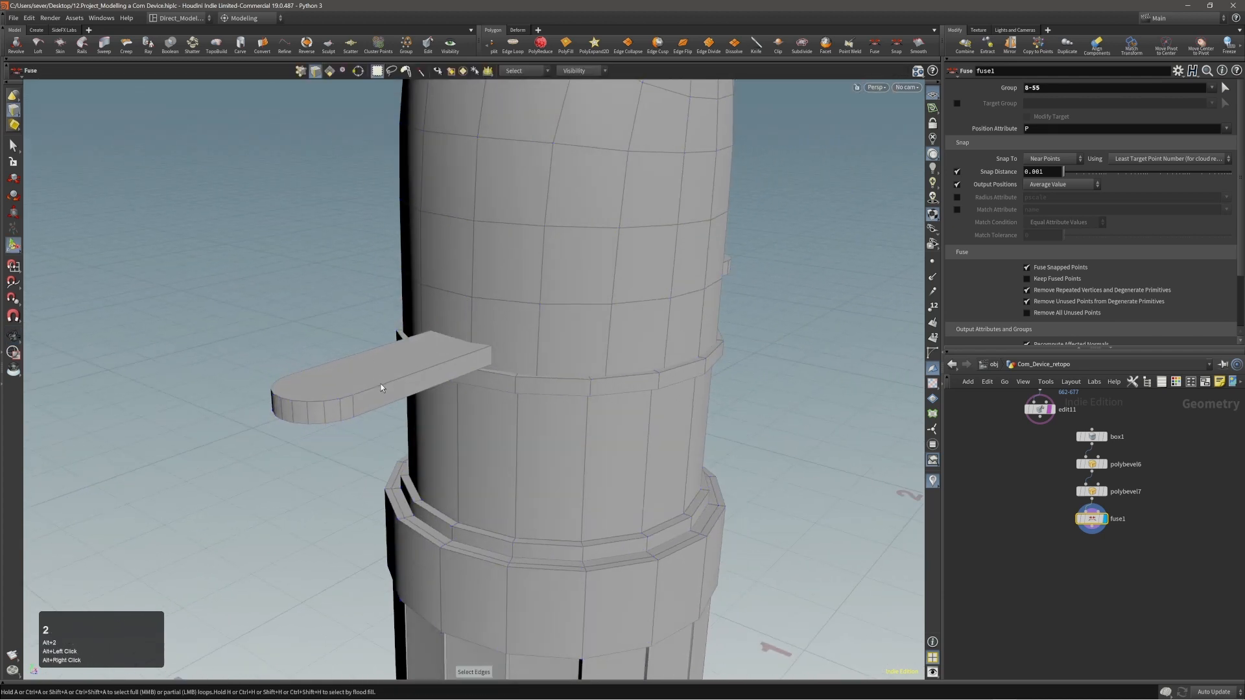
pyautogui.keyDown('shift'); pyautogui.doubleClick(391, 405); pyautogui.keyUp('shift')
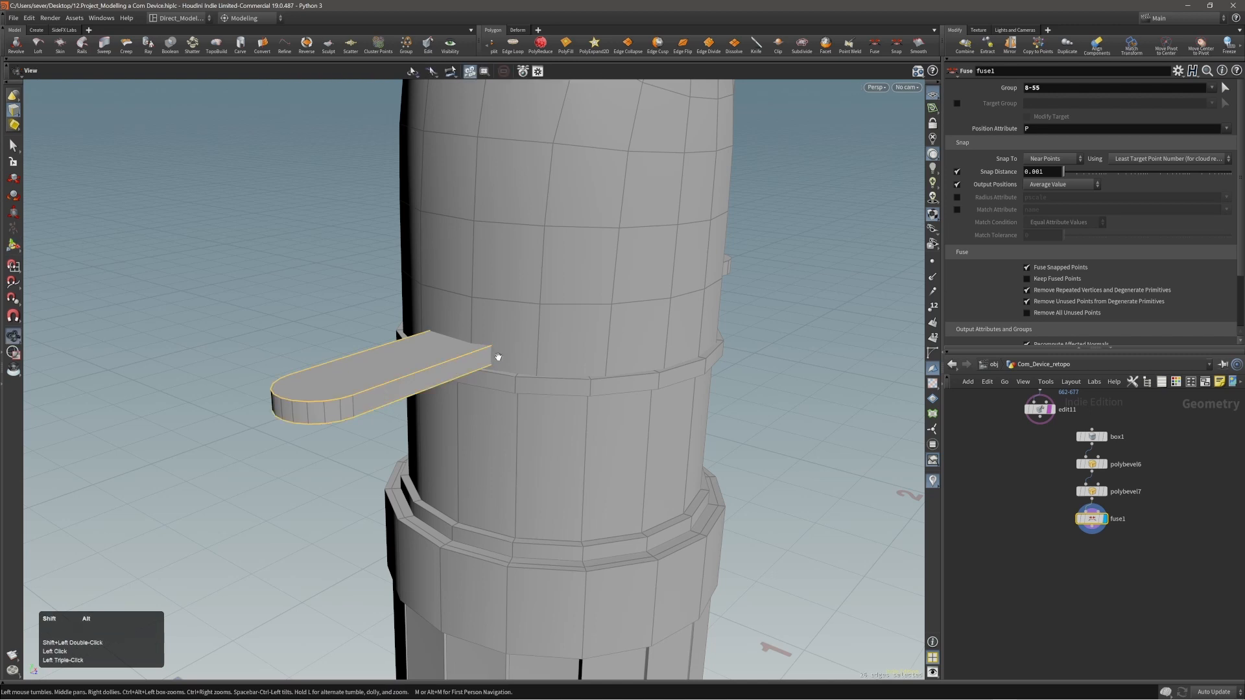
pyautogui.keyDown('alt'); pyautogui.moveTo(497, 355); pyautogui.dragTo(434, 382); pyautogui.keyUp('alt')
pyautogui.keyDown('alt'); pyautogui.moveTo(435, 382); pyautogui.dragTo(247, 373, button='middle'); pyautogui.keyUp('alt')
# Add the upper and lower outline edges of the opposite tab to the selection.
pyautogui.keyDown('shift'); pyautogui.doubleClick(548, 328); pyautogui.keyUp('shift')
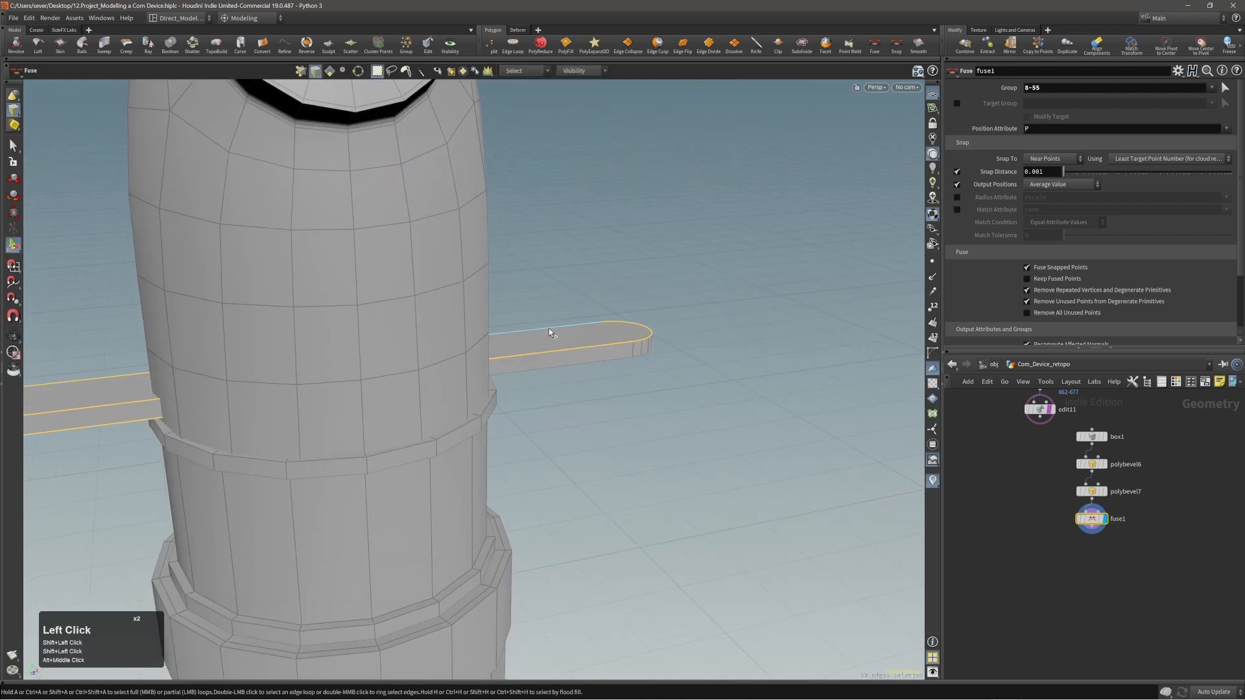
pyautogui.keyDown('shift'); pyautogui.doubleClick(558, 364); pyautogui.keyUp('shift')
pyautogui.keyDown('alt'); pyautogui.moveTo(557, 365); pyautogui.dragTo(454, 363, button='right'); pyautogui.keyUp('alt')
pyautogui.keyDown('alt'); pyautogui.moveTo(454, 363); pyautogui.dragTo(566, 368); pyautogui.keyUp('alt')
pyautogui.keyDown('alt'); pyautogui.moveTo(282, 392); pyautogui.dragTo(399, 374, button='middle'); pyautogui.keyUp('alt')
pyautogui.keyDown('alt'); pyautogui.moveTo(399, 373); pyautogui.dragTo(380, 388, button='right'); pyautogui.keyUp('alt')
# Bevel the selected outline edges of both tabs by about 0.0026 with a Round shape and 1 division, and clear the selection.
pyautogui.press('c')
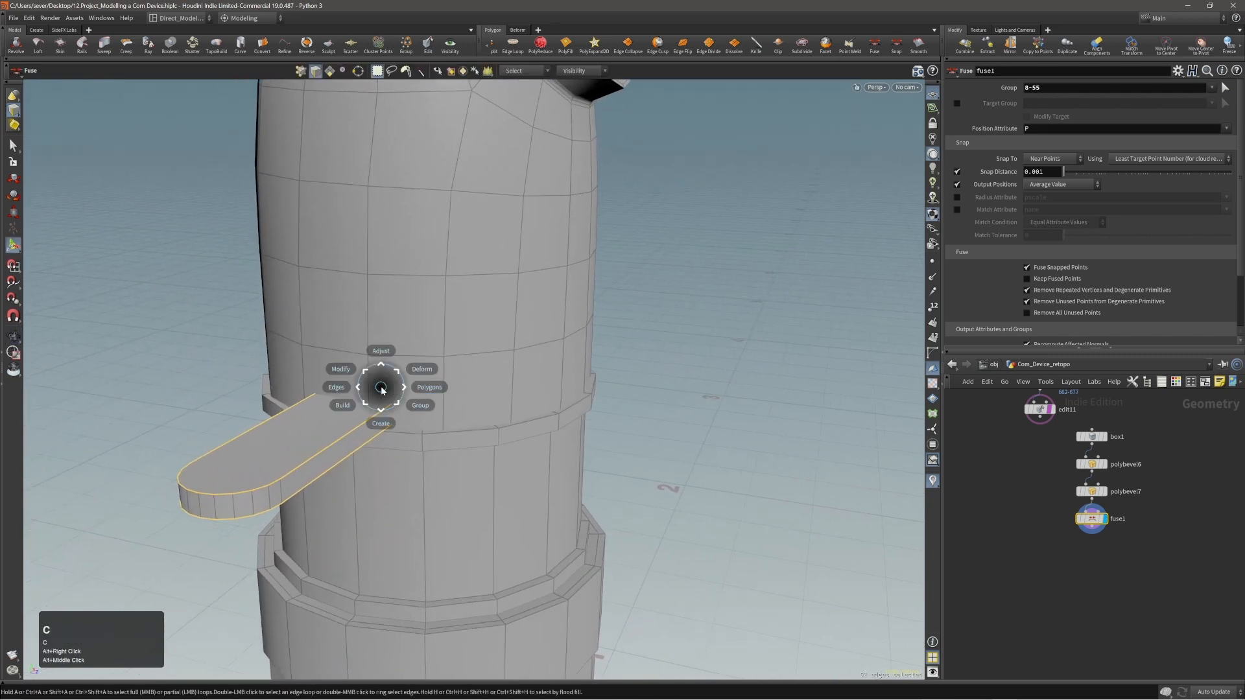
pyautogui.click(395, 387)
pyautogui.click(392, 365)
pyautogui.moveTo(382, 384); pyautogui.dragTo(441, 388)
pyautogui.keyDown('alt'); pyautogui.moveTo(441, 388); pyautogui.dragTo(422, 415, button='right'); pyautogui.keyUp('alt')
pyautogui.keyDown('alt'); pyautogui.moveTo(422, 414); pyautogui.dragTo(761, 384, button='middle'); pyautogui.keyUp('alt')
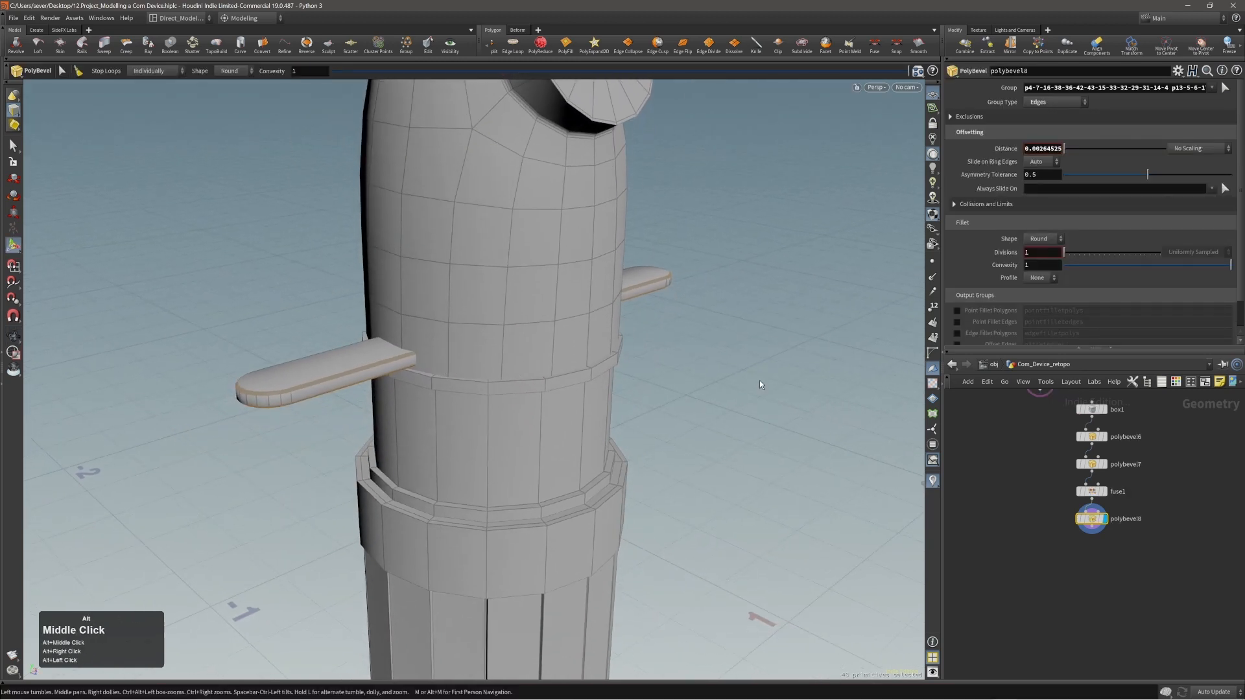
pyautogui.keyDown('alt'); pyautogui.moveTo(556, 376); pyautogui.dragTo(600, 370, button='right'); pyautogui.keyUp('alt')
pyautogui.press('s')
pyautogui.click(601, 371)
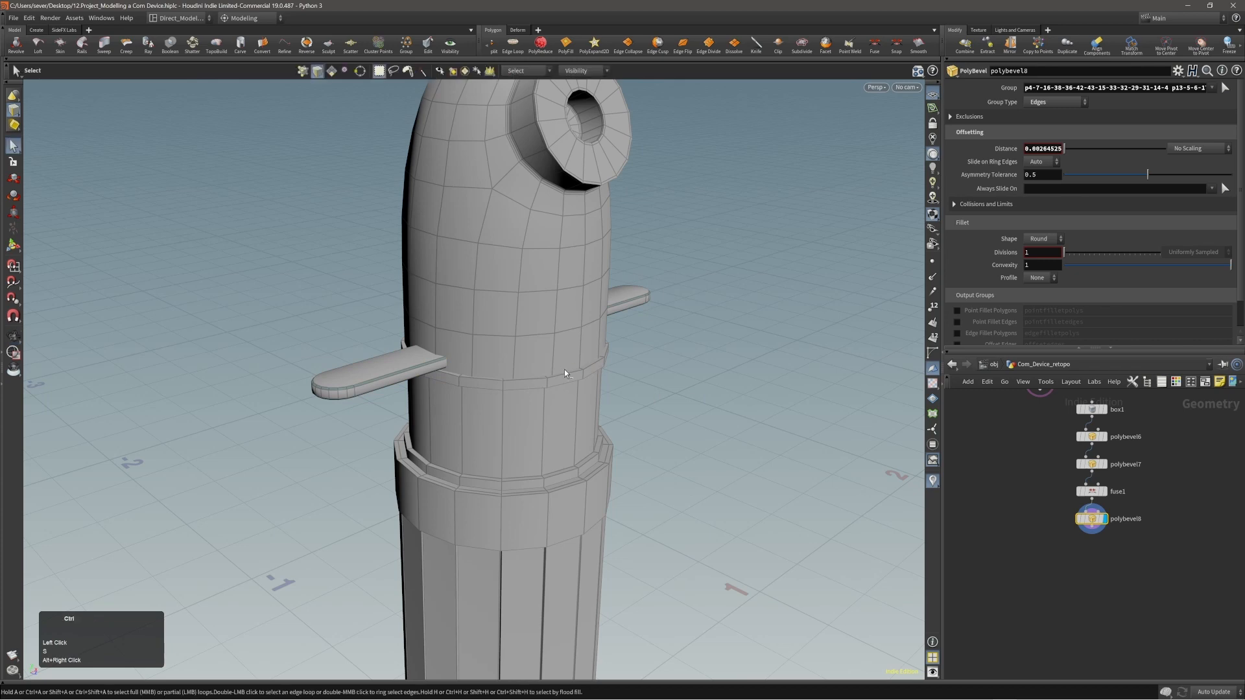
# Use PolySplit to cut an edge straight across one tab's upper face where its rounded end begins.
pyautogui.keyDown('alt'); pyautogui.moveTo(459, 361); pyautogui.dragTo(472, 348); pyautogui.keyUp('alt')
pyautogui.keyDown('alt'); pyautogui.moveTo(500, 356); pyautogui.dragTo(486, 353, button='right'); pyautogui.keyUp('alt')
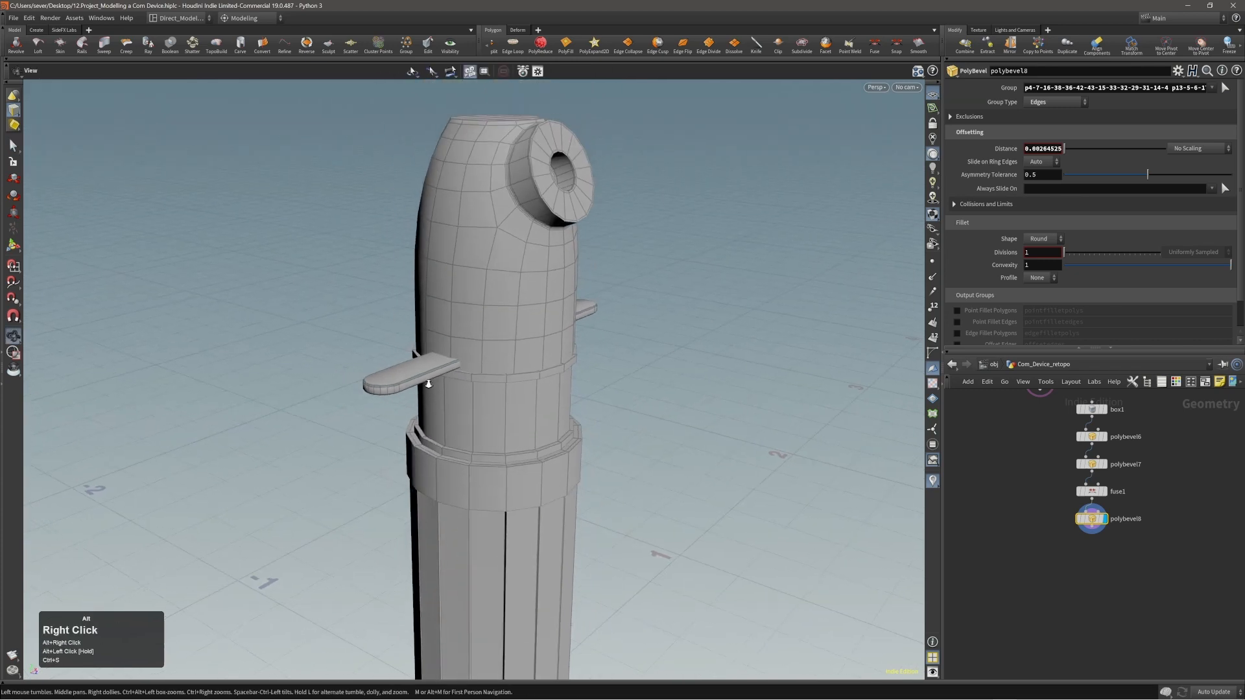
pyautogui.keyDown('alt'); pyautogui.moveTo(486, 353); pyautogui.dragTo(415, 367); pyautogui.keyUp('alt')
pyautogui.keyDown('alt'); pyautogui.moveTo(415, 367); pyautogui.dragTo(476, 390, button='right'); pyautogui.keyUp('alt')
pyautogui.keyDown('alt'); pyautogui.moveTo(477, 390); pyautogui.dragTo(425, 391); pyautogui.keyUp('alt')
pyautogui.keyDown('alt'); pyautogui.moveTo(424, 391); pyautogui.dragTo(495, 378, button='right'); pyautogui.keyUp('alt')
pyautogui.press('1')
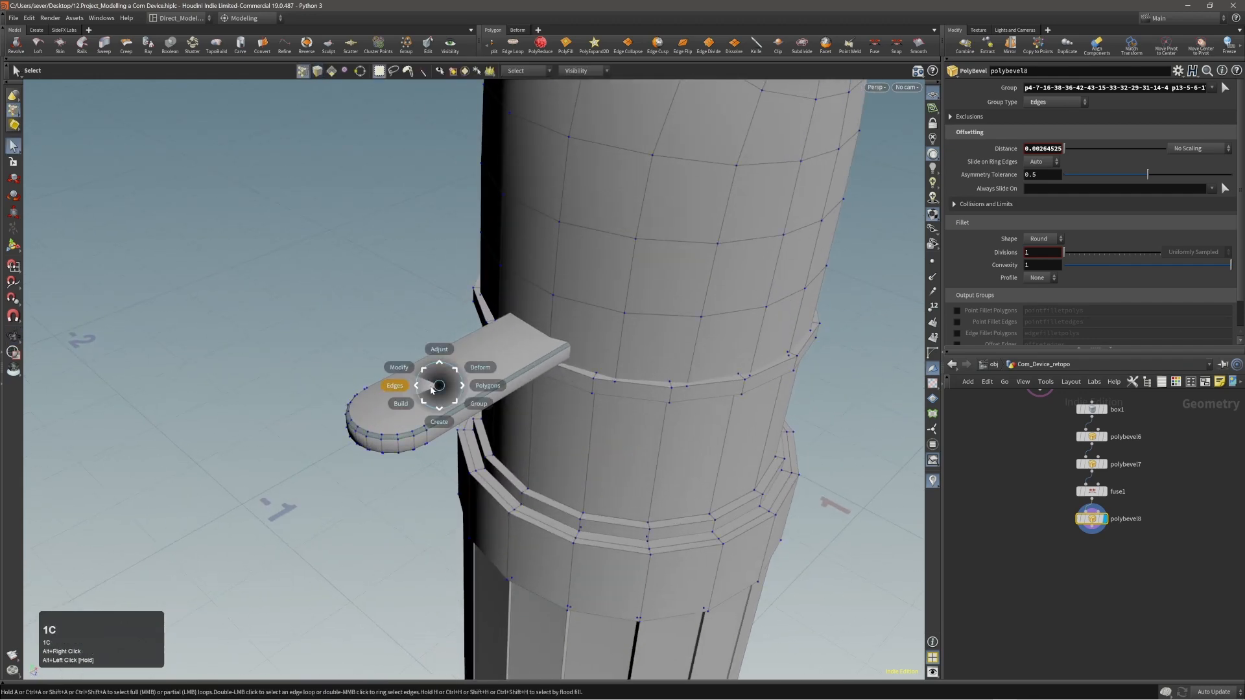
pyautogui.click(431, 389)
pyautogui.click(444, 388)
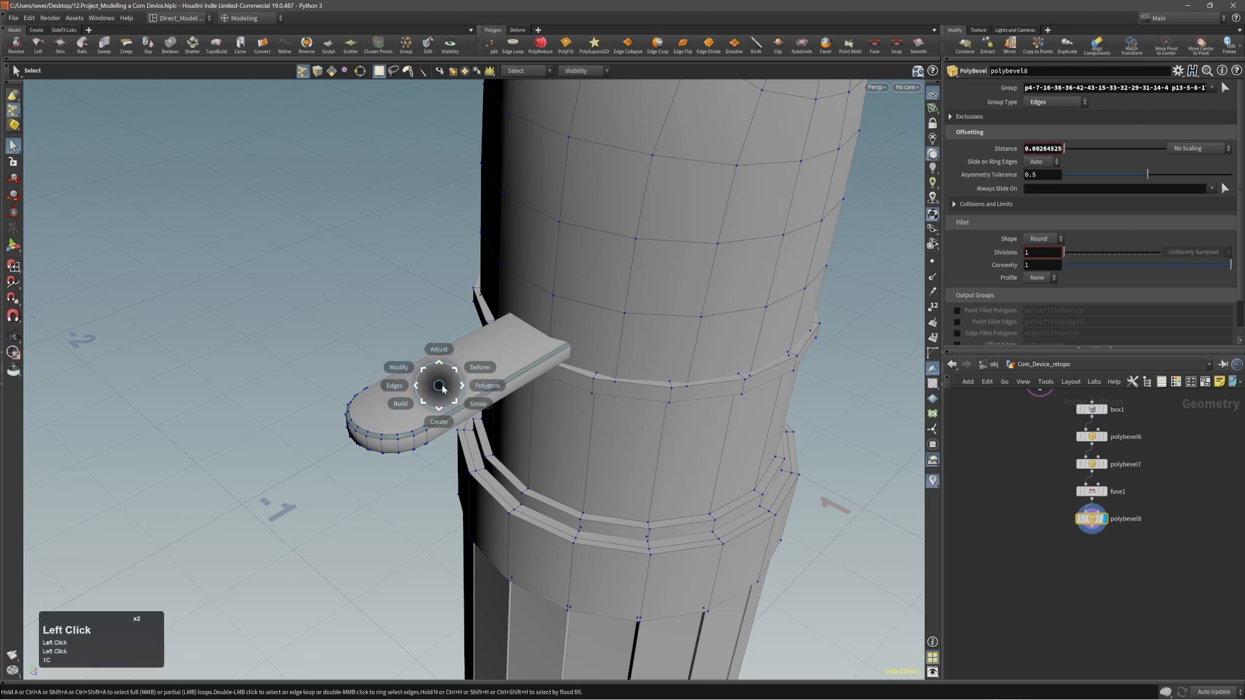
pyautogui.click(450, 392)
pyautogui.click(441, 415)
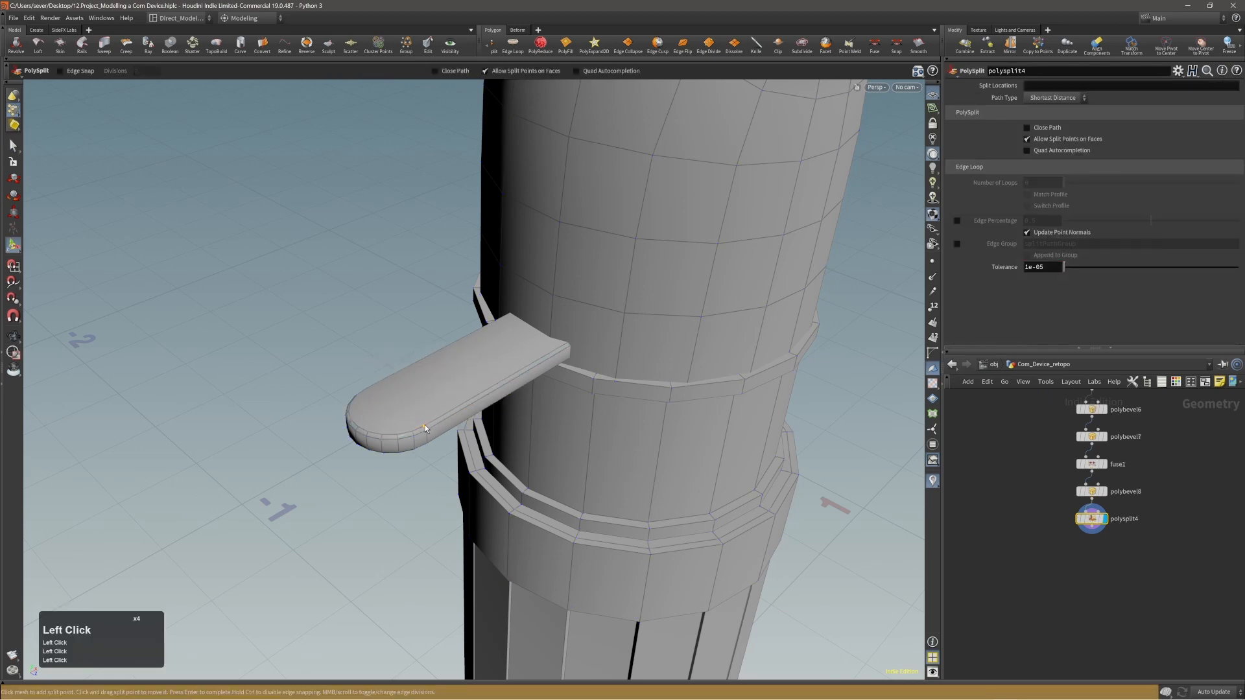
pyautogui.click(423, 425)
pyautogui.keyDown('alt'); pyautogui.moveTo(411, 427); pyautogui.dragTo(372, 406, button='right'); pyautogui.keyUp('alt')
pyautogui.keyDown('alt'); pyautogui.moveTo(372, 406); pyautogui.dragTo(453, 393); pyautogui.keyUp('alt')
pyautogui.click(348, 405)
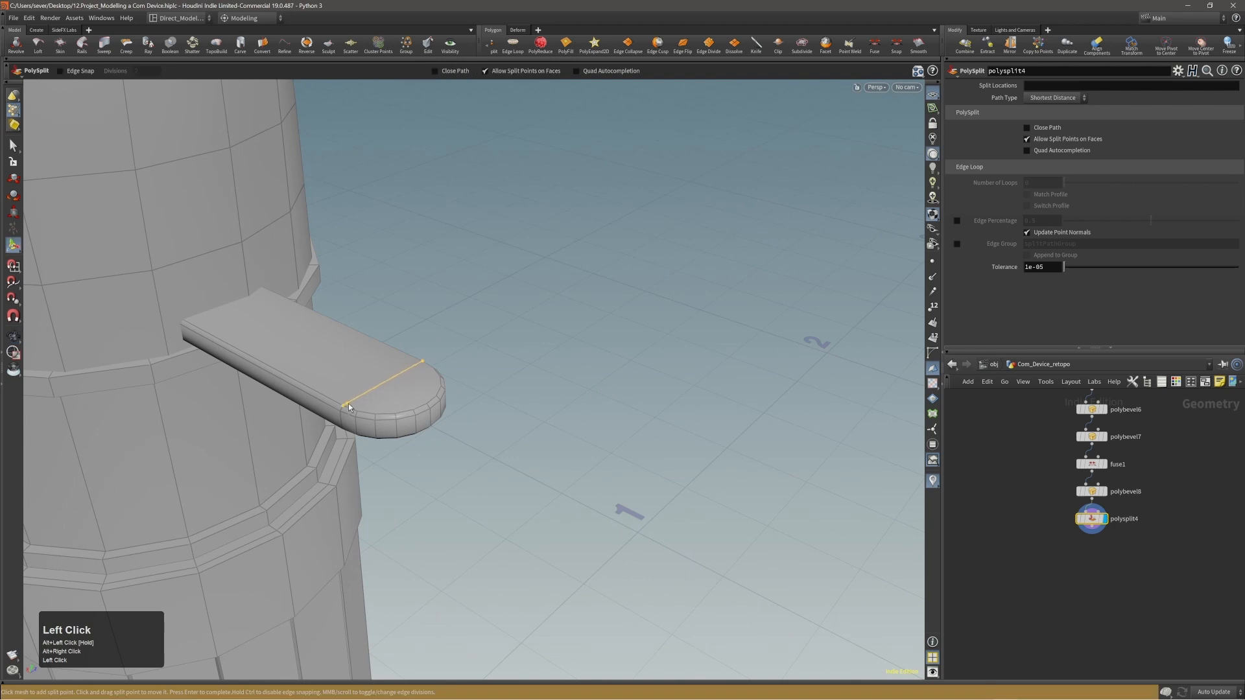
pyautogui.press('Return')
# Use PolySplit to cut from the tip of the tab's rounded end to the straight cross edge's midpoint, snapping to edges with 2 divisions.
pyautogui.keyDown('alt'); pyautogui.moveTo(372, 372); pyautogui.dragTo(456, 374, button='right'); pyautogui.keyUp('alt')
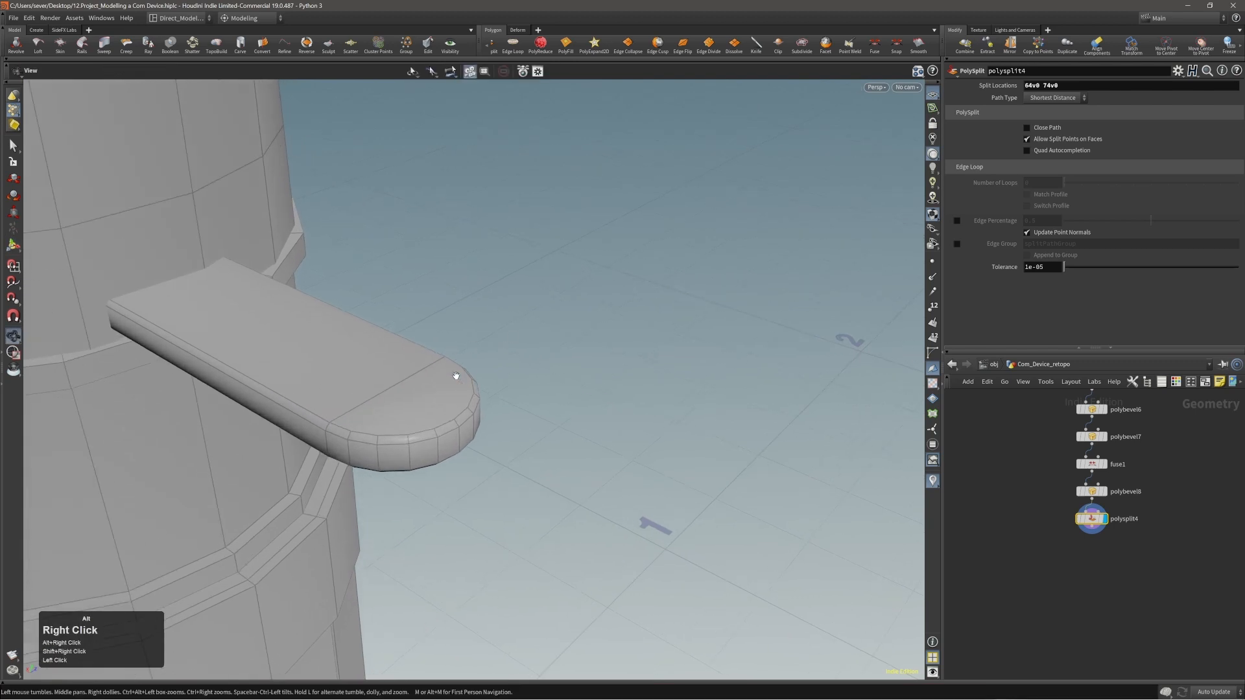
pyautogui.keyDown('alt'); pyautogui.moveTo(456, 375); pyautogui.dragTo(401, 398); pyautogui.keyUp('alt')
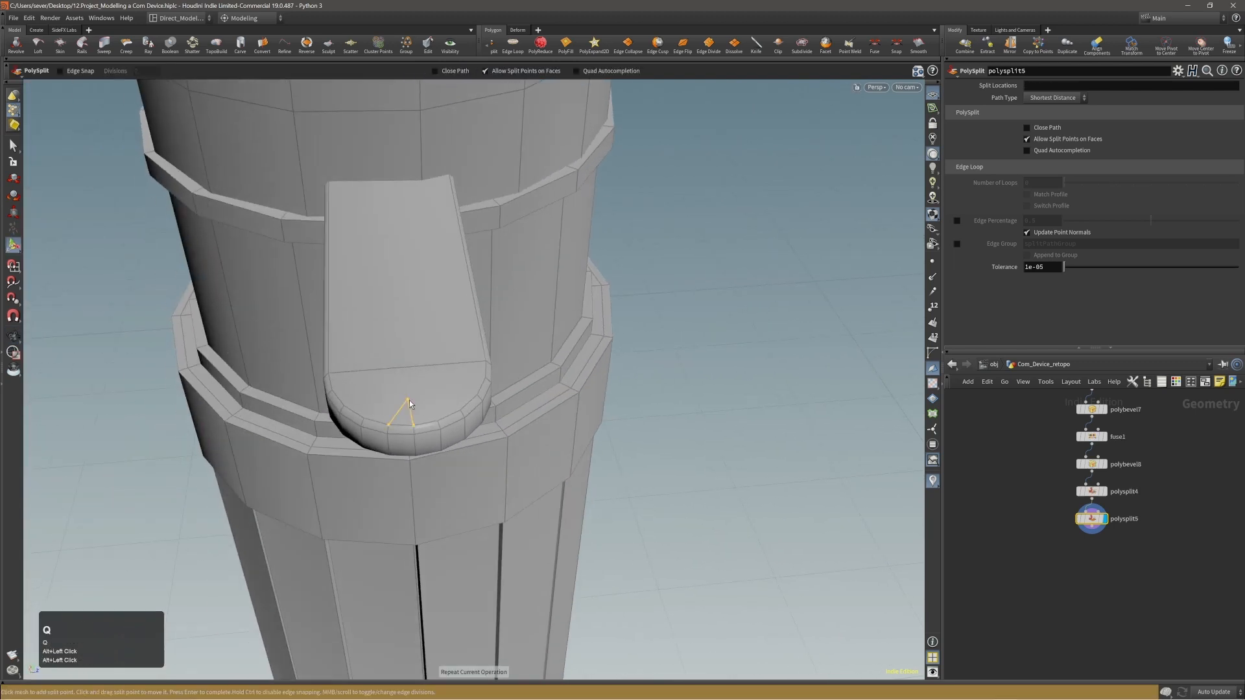
pyautogui.click(414, 424)
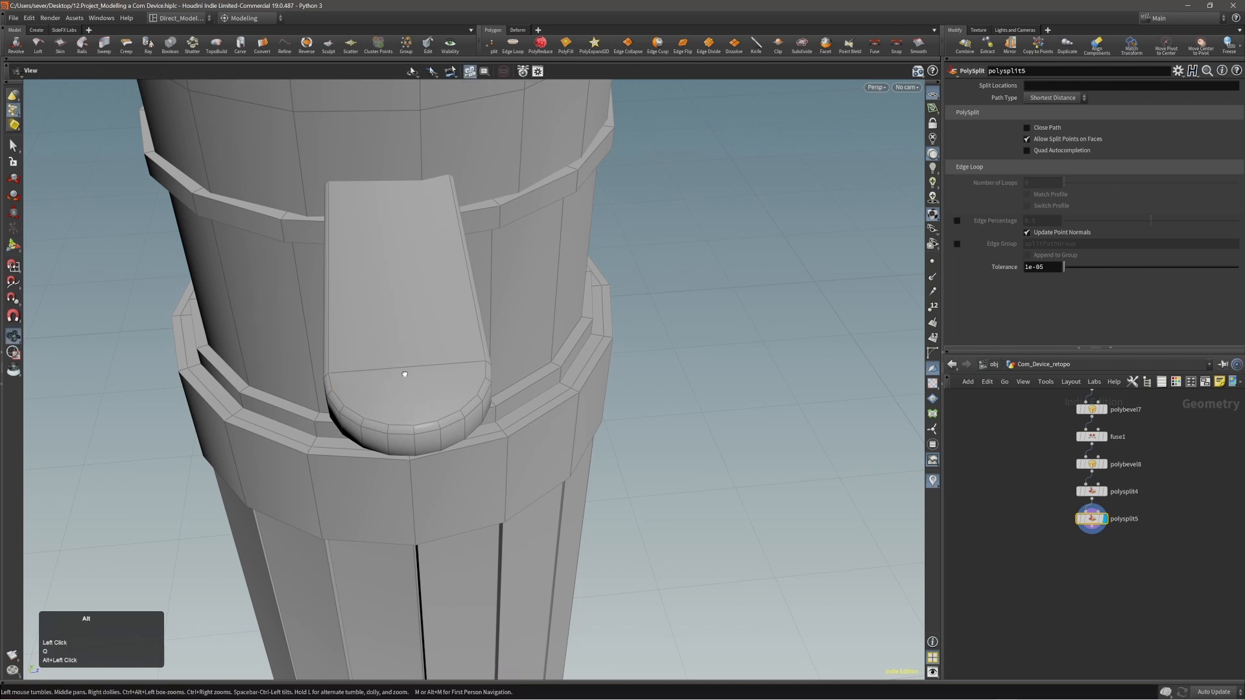
pyautogui.keyDown('alt'); pyautogui.moveTo(404, 372); pyautogui.dragTo(369, 365); pyautogui.keyUp('alt')
pyautogui.keyDown('alt'); pyautogui.moveTo(369, 366); pyautogui.dragTo(422, 375, button='right'); pyautogui.keyUp('alt')
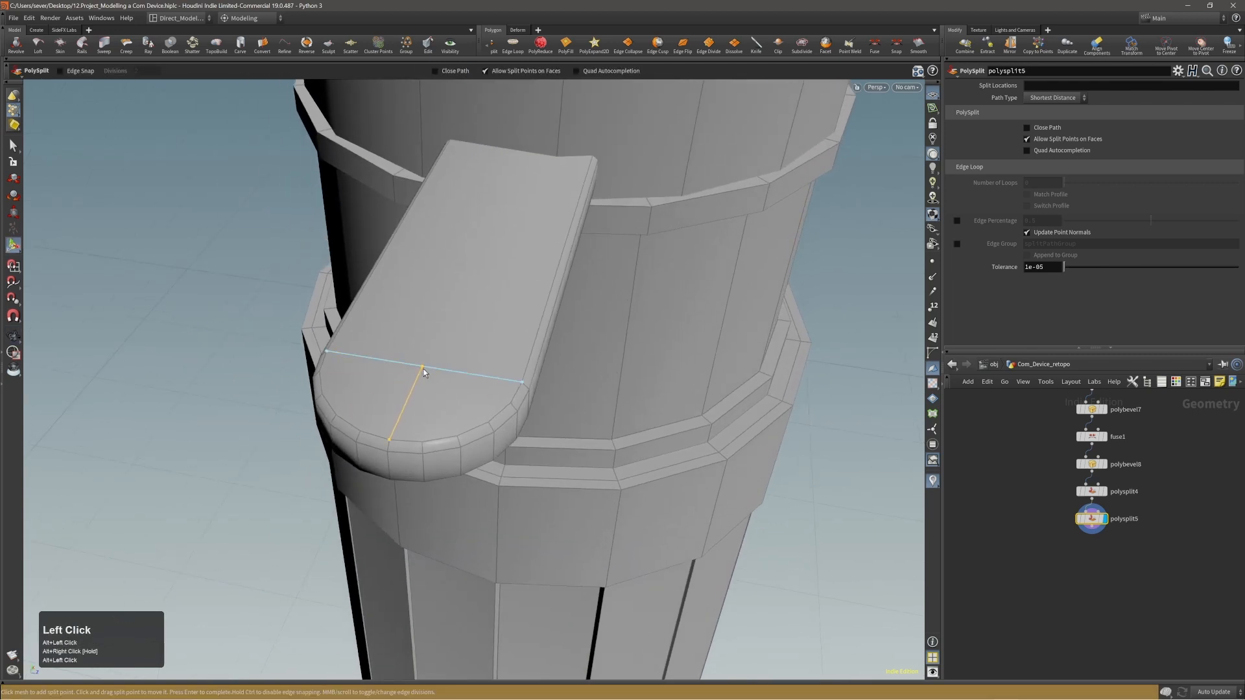
pyautogui.scroll(1, 422, 368)
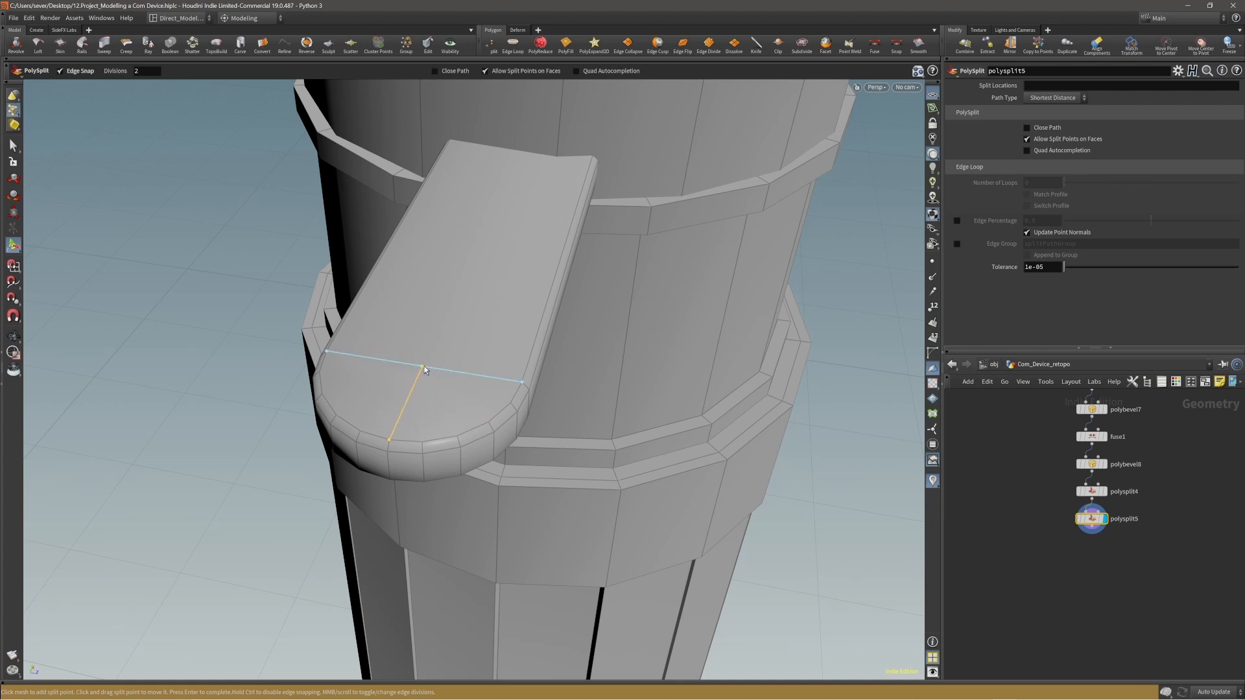
pyautogui.click(424, 366)
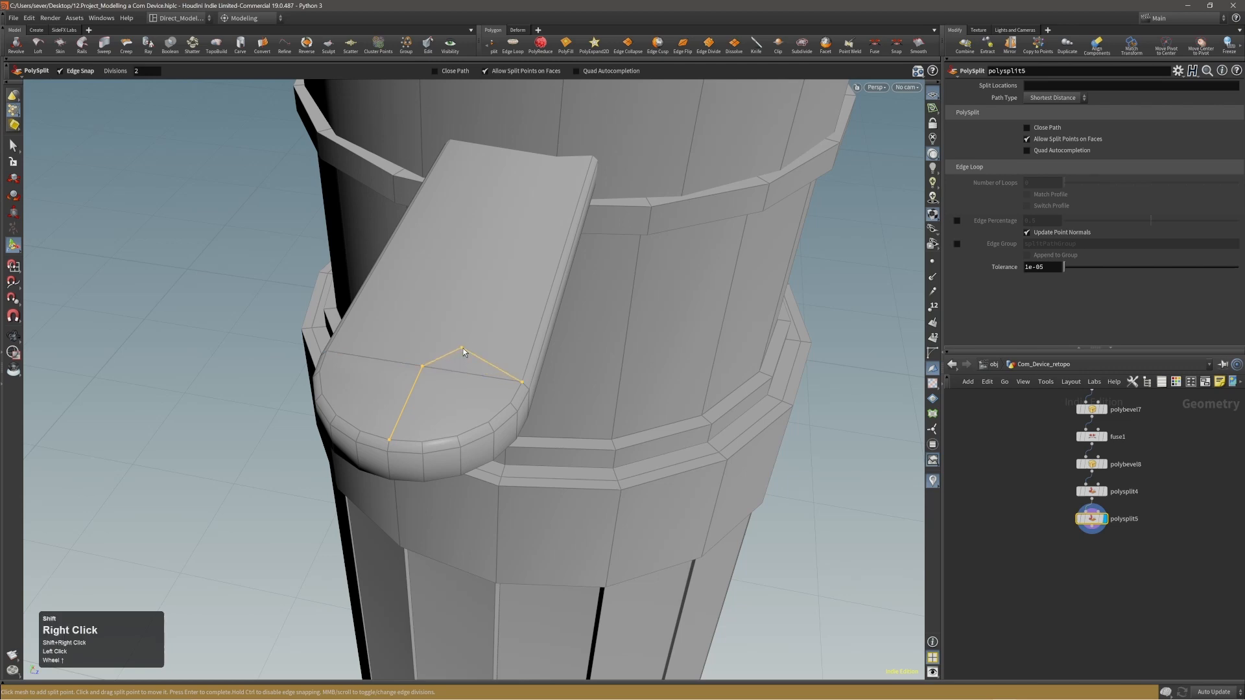
pyautogui.keyDown('shift'); pyautogui.rightClick(463, 348); pyautogui.keyUp('shift')
# Create a sphere snapped to the midpoint of the straight cross edge on the tab's upper face.
pyautogui.moveTo(455, 375)
pyautogui.keyDown('alt'); pyautogui.mouseDown()
pyautogui.moveTo(361, 361)
pyautogui.moveTo(480, 347)
pyautogui.moveTo(459, 360)
pyautogui.mouseUp(); pyautogui.keyUp('alt')
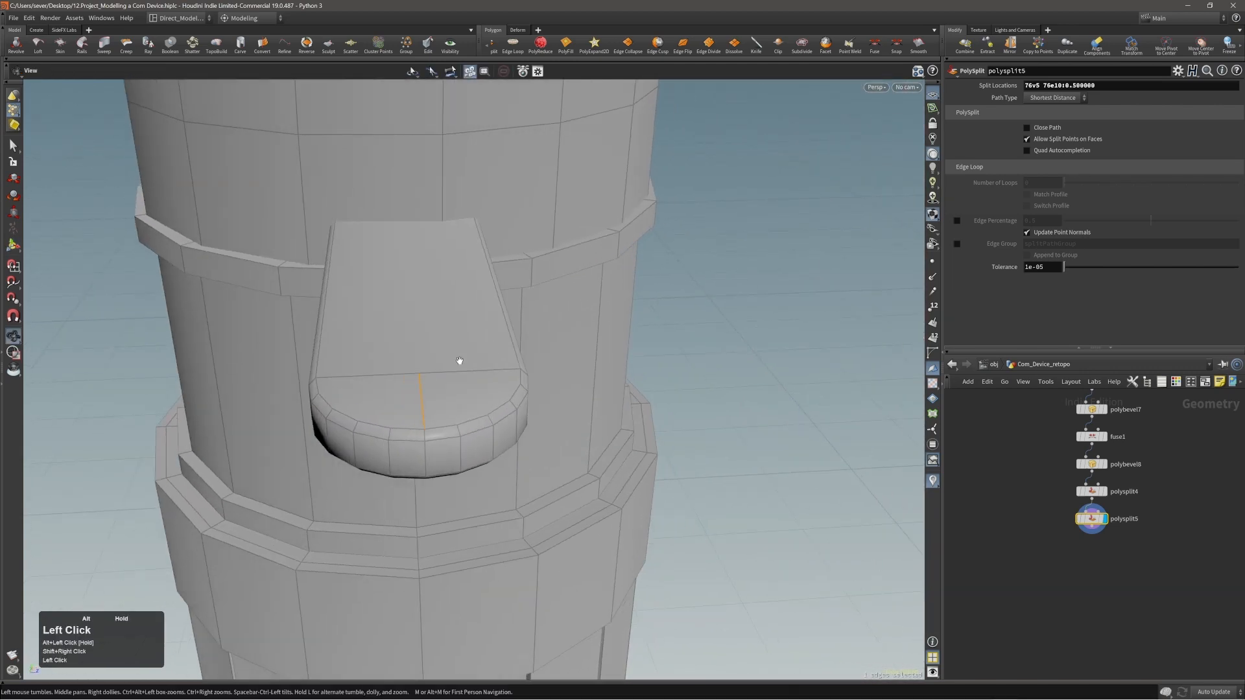
pyautogui.keyDown('alt'); pyautogui.moveTo(459, 361); pyautogui.dragTo(461, 356, button='middle'); pyautogui.keyUp('alt')
pyautogui.keyDown('alt'); pyautogui.moveTo(461, 356); pyautogui.dragTo(263, 401); pyautogui.keyUp('alt')
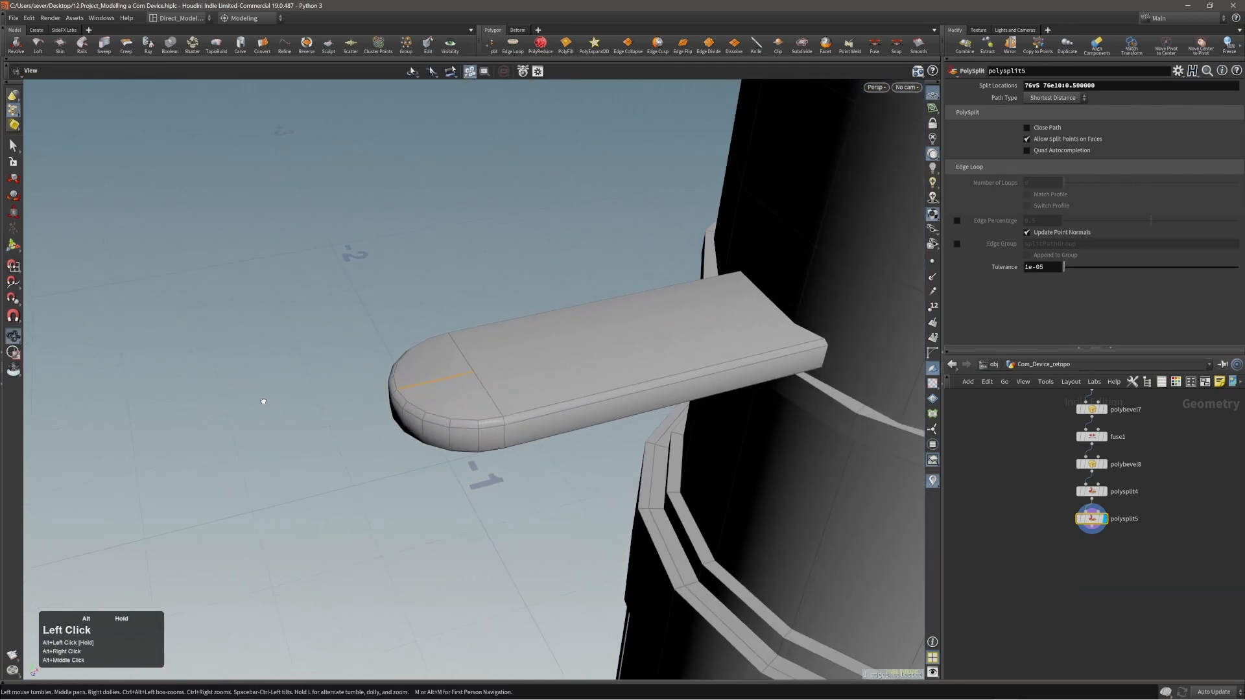
pyautogui.keyDown('alt'); pyautogui.moveTo(263, 401); pyautogui.dragTo(374, 401, button='right'); pyautogui.keyUp('alt')
pyautogui.keyDown('alt'); pyautogui.moveTo(467, 369); pyautogui.dragTo(487, 381); pyautogui.keyUp('alt')
pyautogui.keyDown('alt'); pyautogui.moveTo(462, 372); pyautogui.dragTo(470, 367, button='right'); pyautogui.keyUp('alt')
pyautogui.press('1')
pyautogui.keyDown('alt'); pyautogui.moveTo(469, 367); pyautogui.dragTo(508, 371); pyautogui.keyUp('alt')
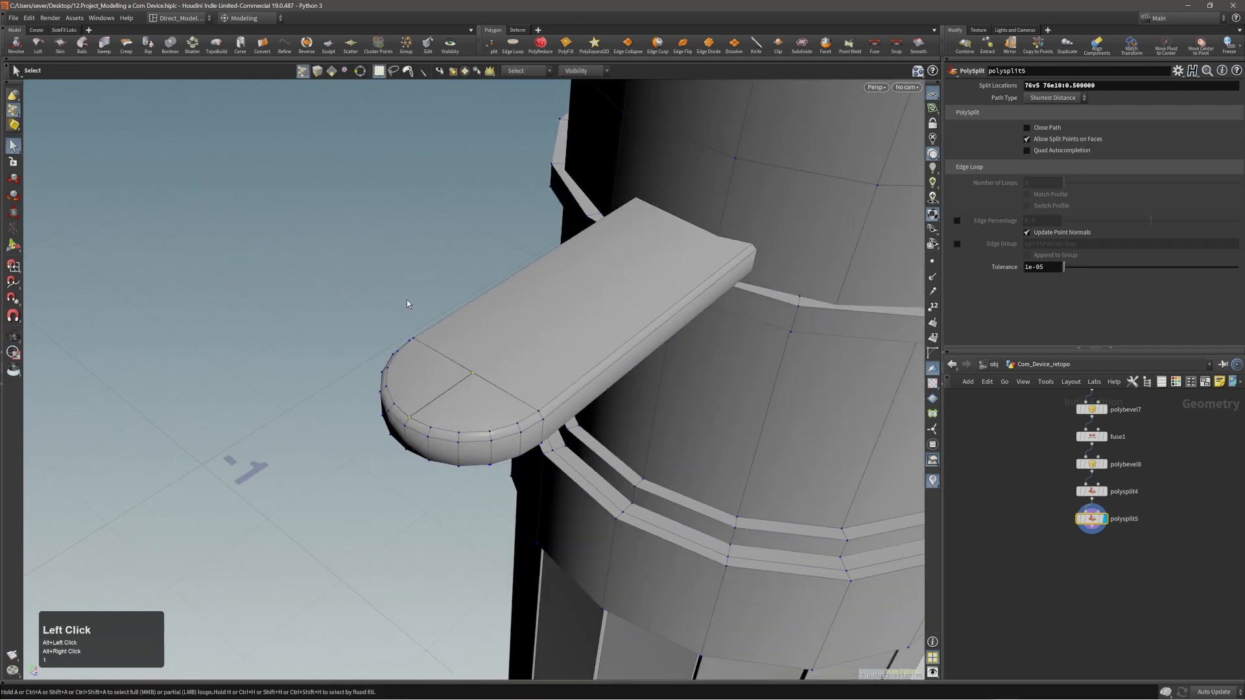
pyautogui.middleClick(503, 339)
pyautogui.press('c')
pyautogui.click(503, 356)
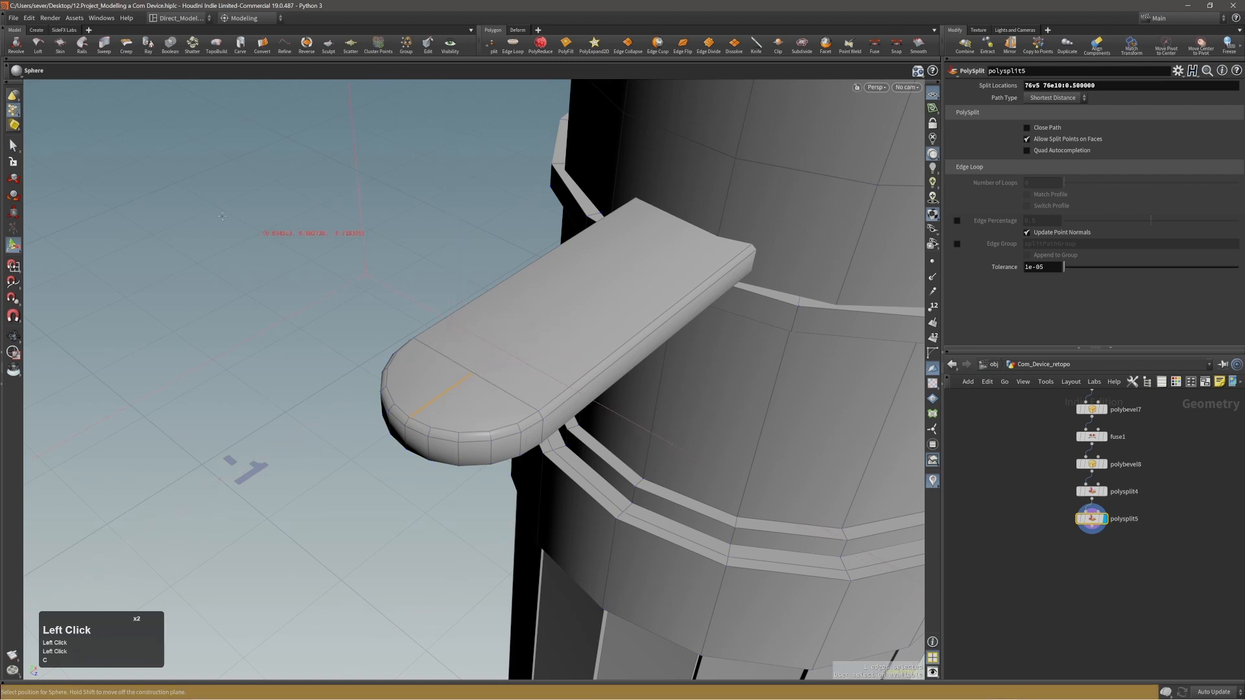
pyautogui.press('c')
pyautogui.press('c')
pyautogui.press('c')
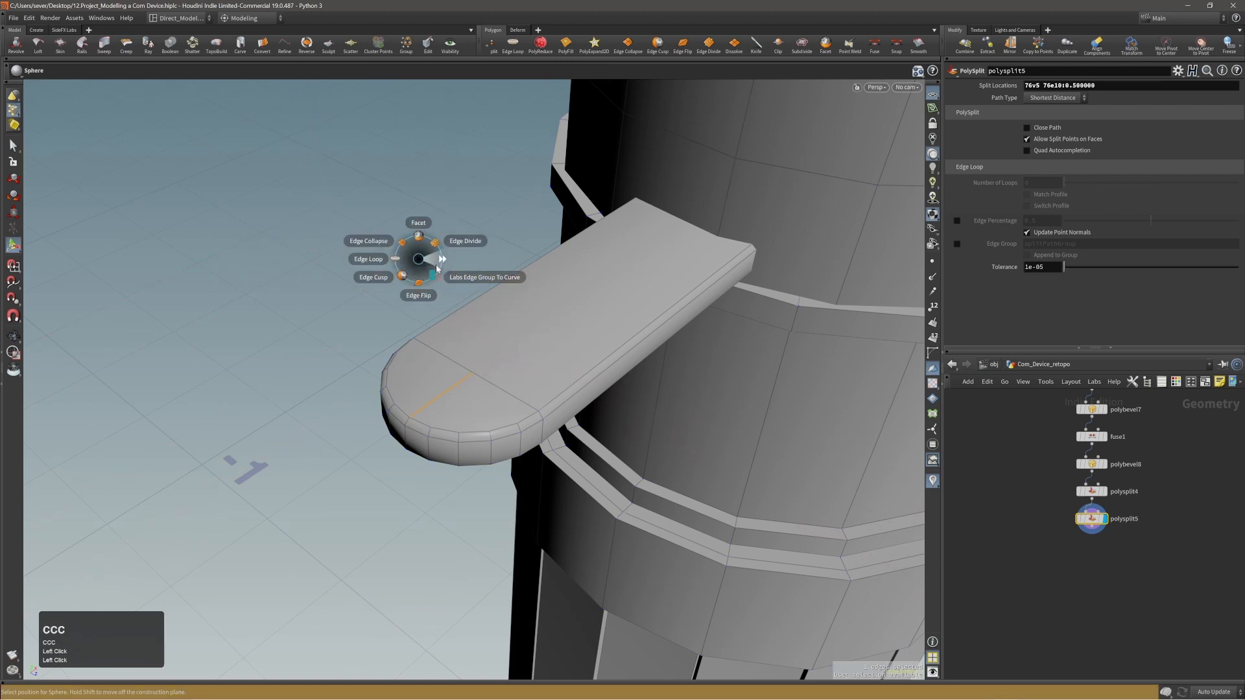
pyautogui.click(437, 268)
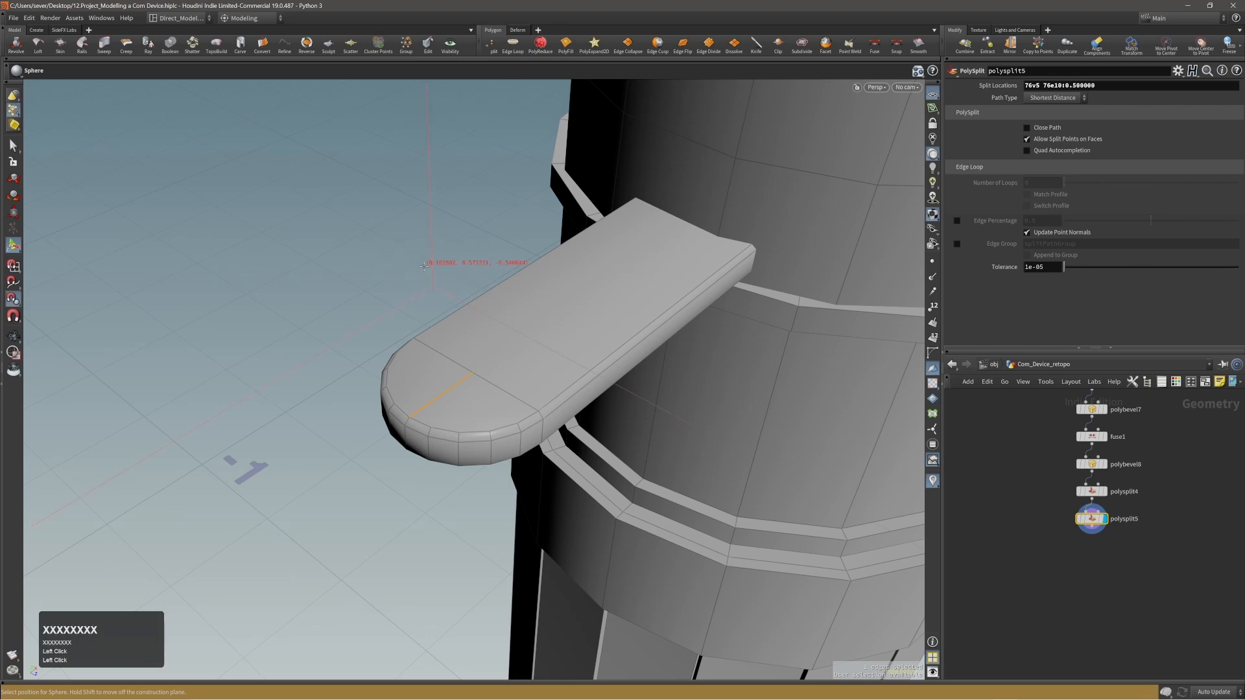
pyautogui.keyDown('alt'); pyautogui.moveTo(479, 326); pyautogui.dragTo(516, 350, button='right'); pyautogui.keyUp('alt')
pyautogui.keyDown('alt'); pyautogui.moveTo(516, 350); pyautogui.dragTo(503, 373); pyautogui.keyUp('alt')
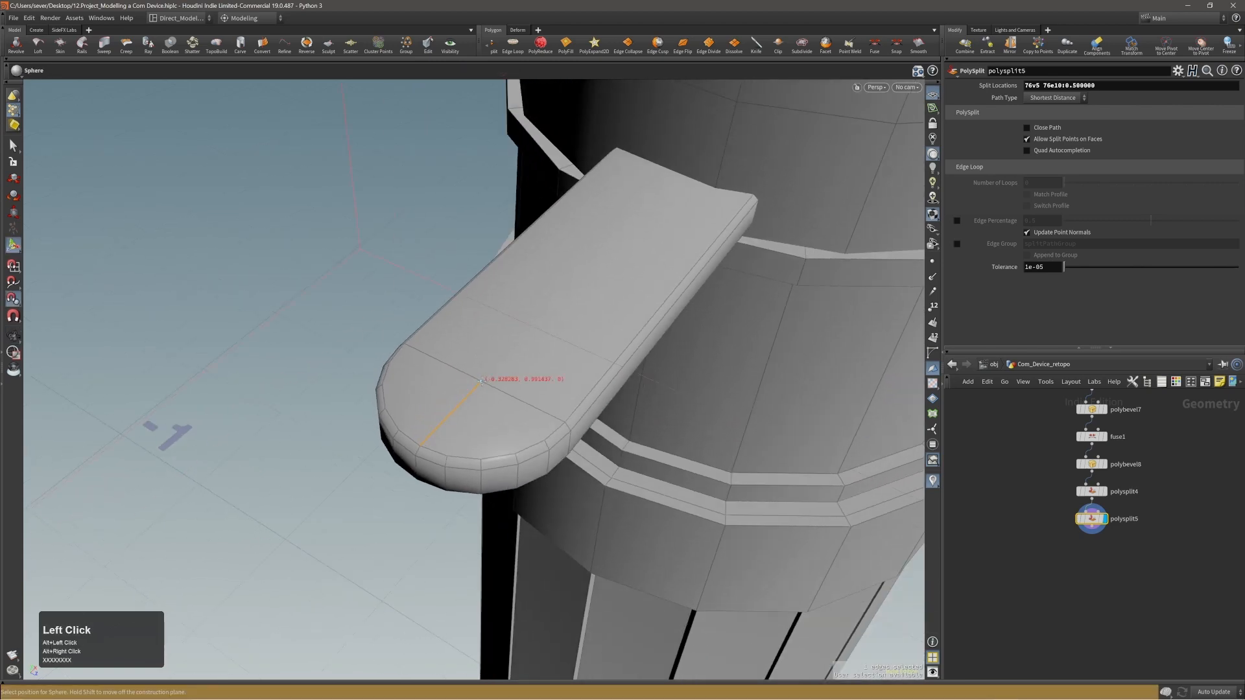
pyautogui.click(481, 381)
# Shrink the sphere uniformly to a radius of about 0.034 and set its primitive type to Polygon Mesh.
pyautogui.keyDown('alt'); pyautogui.moveTo(503, 320); pyautogui.dragTo(495, 383, button='right'); pyautogui.keyUp('alt')
pyautogui.keyDown('alt'); pyautogui.moveTo(495, 383); pyautogui.dragTo(536, 333); pyautogui.keyUp('alt')
pyautogui.keyDown('alt'); pyautogui.moveTo(536, 333); pyautogui.dragTo(439, 381, button='right'); pyautogui.keyUp('alt')
pyautogui.keyDown('ctrl'); pyautogui.keyDown('shift'); pyautogui.moveTo(734, 426); pyautogui.dragTo(556, 343); pyautogui.keyUp('shift'); pyautogui.keyUp('ctrl')
pyautogui.keyDown('alt'); pyautogui.moveTo(556, 343); pyautogui.dragTo(899, 356, button='right'); pyautogui.keyUp('alt')
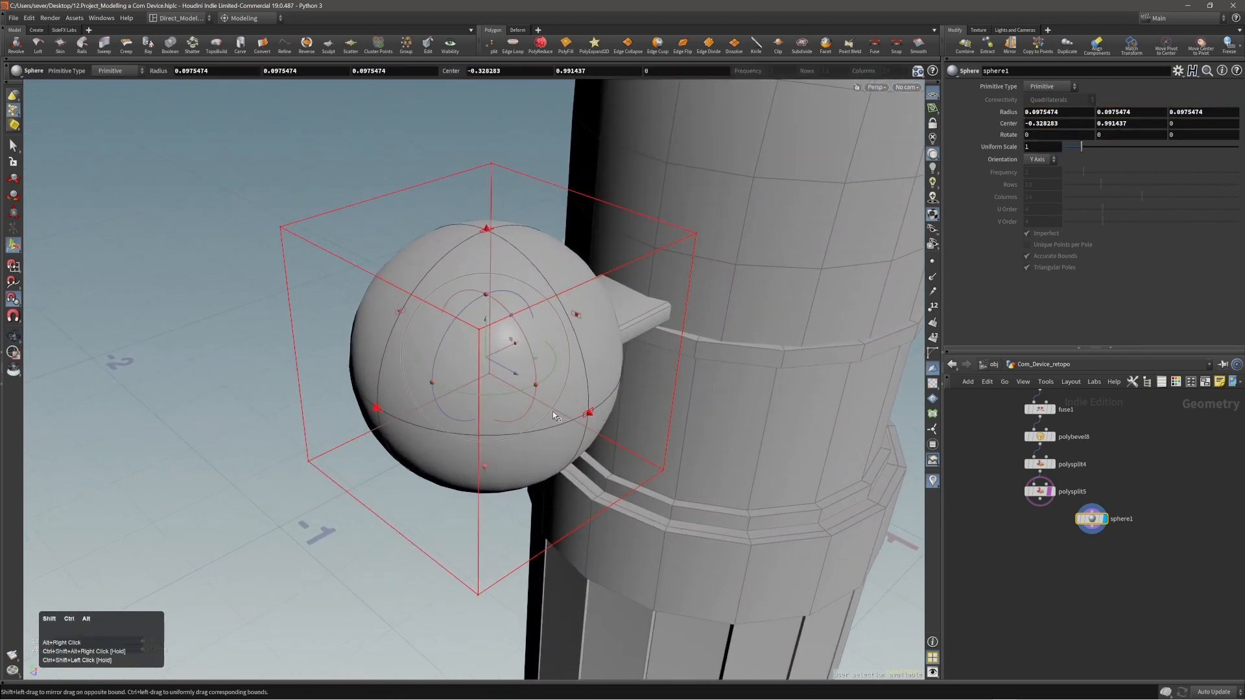
pyautogui.keyDown('ctrl'); pyautogui.keyDown('shift'); pyautogui.click(589, 412); pyautogui.keyUp('shift'); pyautogui.keyUp('ctrl')
pyautogui.keyDown('ctrl'); pyautogui.keyDown('shift'); pyautogui.moveTo(589, 413); pyautogui.dragTo(519, 338); pyautogui.keyUp('shift'); pyautogui.keyUp('ctrl')
pyautogui.keyDown('alt'); pyautogui.keyDown('shift'); pyautogui.moveTo(519, 338); pyautogui.dragTo(573, 342, button='right'); pyautogui.keyUp('shift'); pyautogui.keyUp('alt')
pyautogui.keyDown('alt'); pyautogui.moveTo(574, 342); pyautogui.dragTo(627, 330); pyautogui.keyUp('alt')
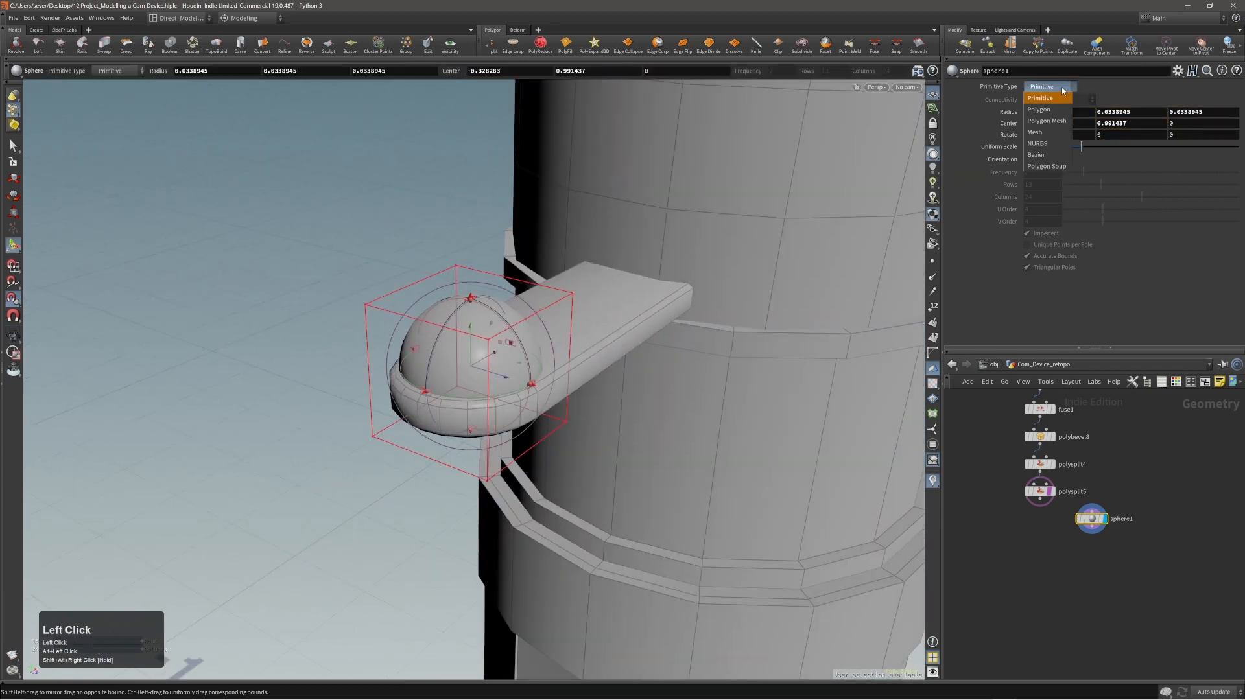
pyautogui.click(1066, 121)
pyautogui.keyDown('alt'); pyautogui.moveTo(667, 467); pyautogui.dragTo(703, 496, button='right'); pyautogui.keyUp('alt')
pyautogui.keyDown('alt'); pyautogui.moveTo(704, 496); pyautogui.dragTo(706, 446); pyautogui.keyUp('alt')
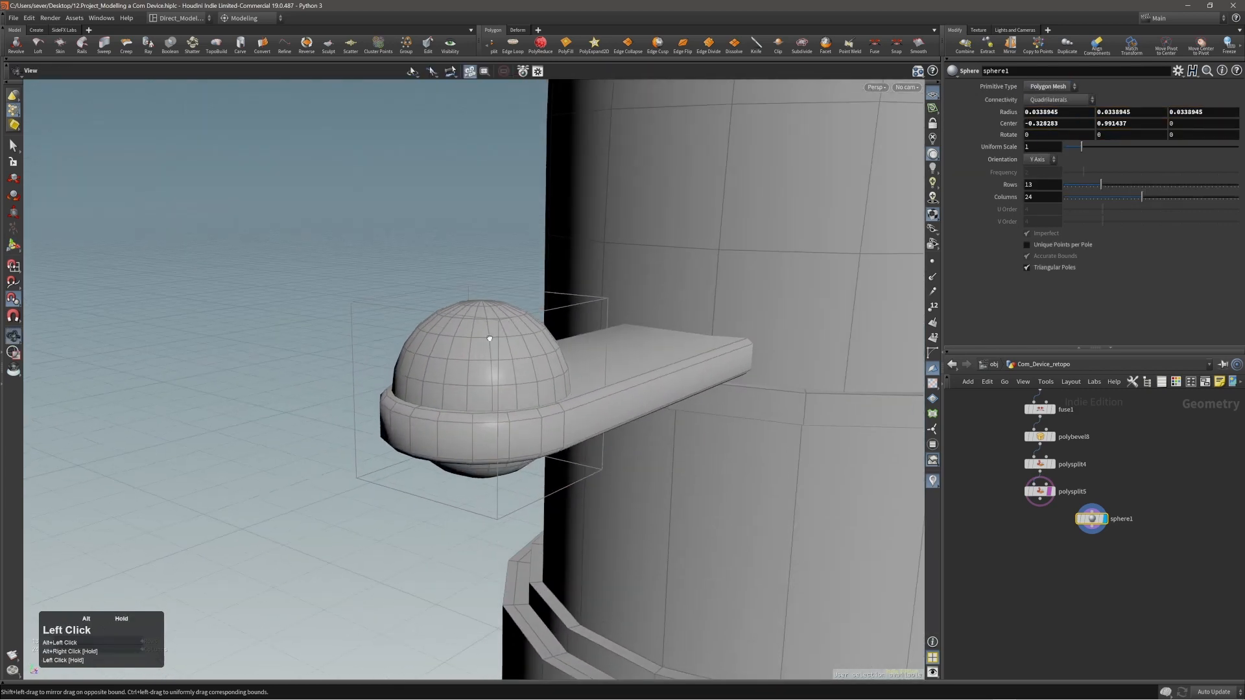
# Raise the sphere above the tab to a center height of about 1.044 and enlarge its radius to about 0.047.
pyautogui.moveTo(706, 446); pyautogui.dragTo(699, 359, button='middle')
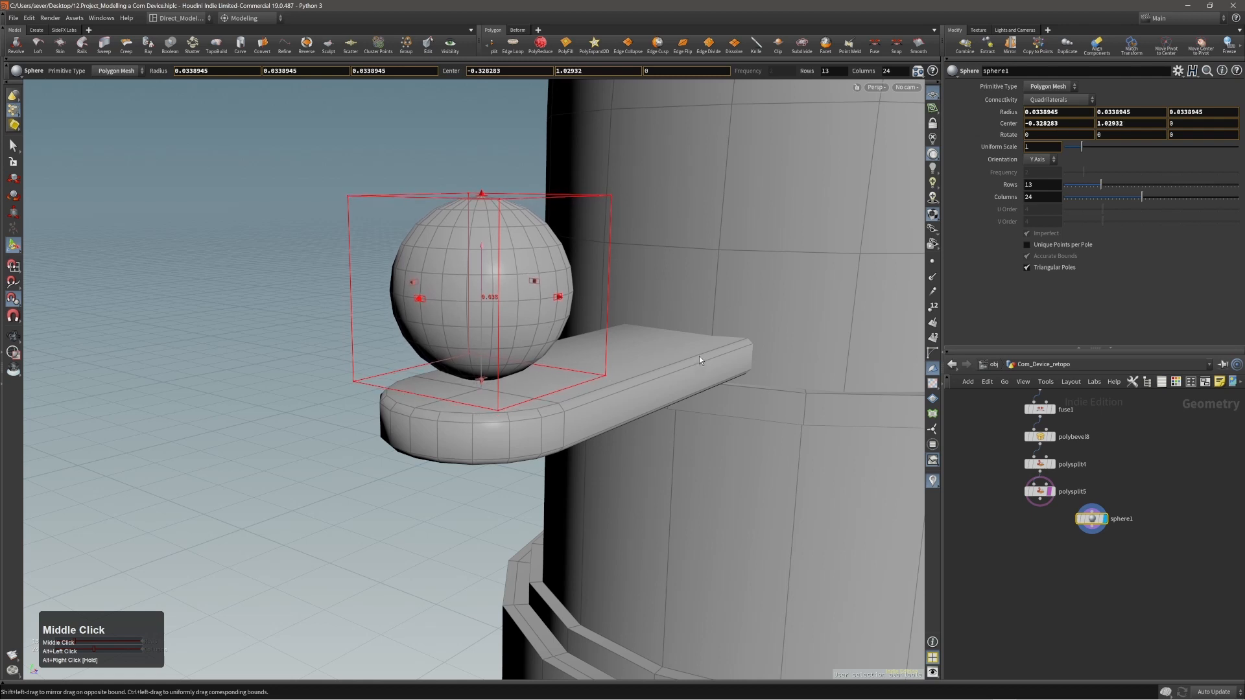
pyautogui.keyDown('ctrl'); pyautogui.keyDown('shift'); pyautogui.moveTo(565, 302); pyautogui.dragTo(581, 305); pyautogui.keyUp('shift'); pyautogui.keyUp('ctrl')
pyautogui.keyDown('ctrl'); pyautogui.keyDown('shift'); pyautogui.moveTo(589, 307); pyautogui.dragTo(591, 308); pyautogui.keyUp('shift'); pyautogui.keyUp('ctrl')
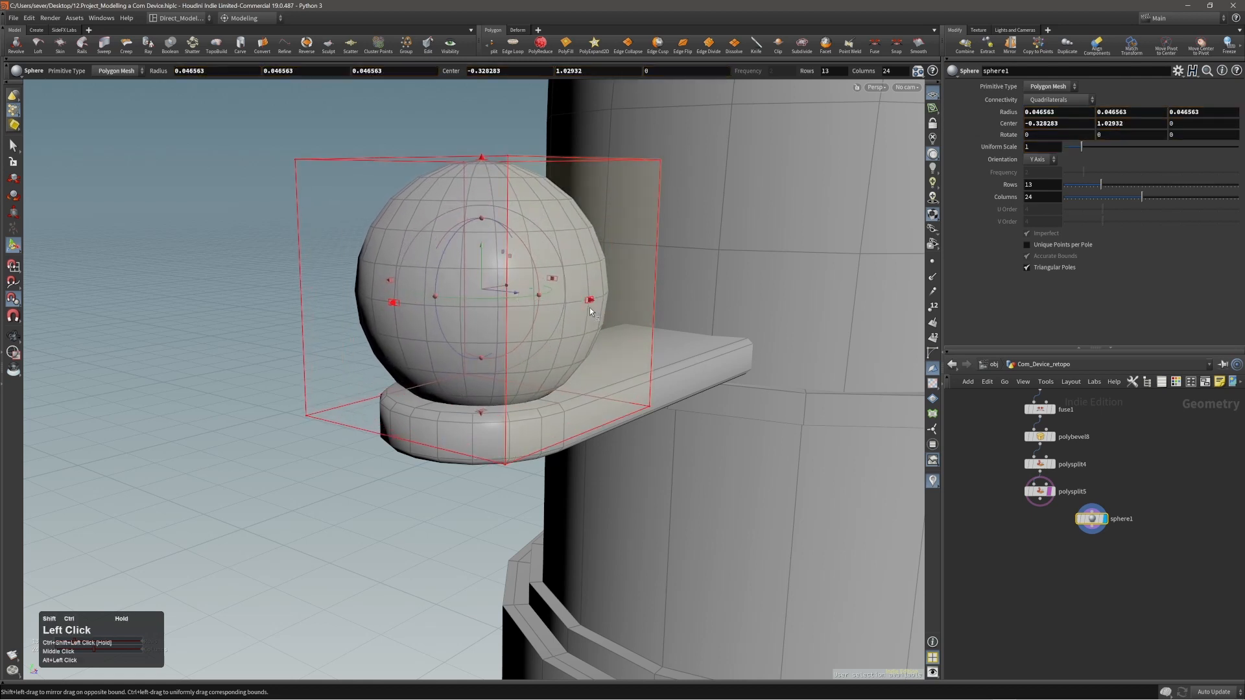
pyautogui.moveTo(722, 445); pyautogui.dragTo(720, 408, button='middle')
pyautogui.keyDown('alt'); pyautogui.moveTo(720, 411); pyautogui.dragTo(416, 355); pyautogui.keyUp('alt')
# Select the sphere's lowest ring of points together with its bottom pole and delete them.
pyautogui.hotkey('alt', '1')
pyautogui.keyDown('alt'); pyautogui.moveTo(516, 363); pyautogui.dragTo(524, 366); pyautogui.keyUp('alt')
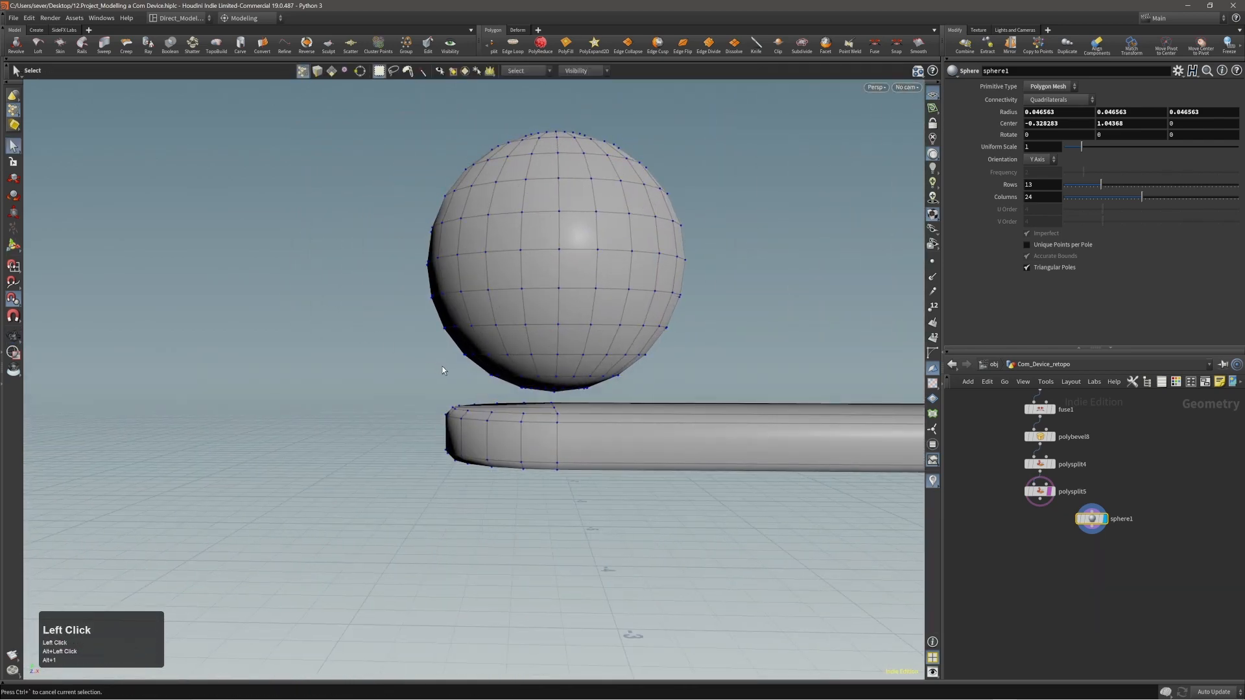
pyautogui.moveTo(438, 363); pyautogui.dragTo(681, 399)
pyautogui.keyDown('alt'); pyautogui.moveTo(680, 400); pyautogui.dragTo(578, 337); pyautogui.keyUp('alt')
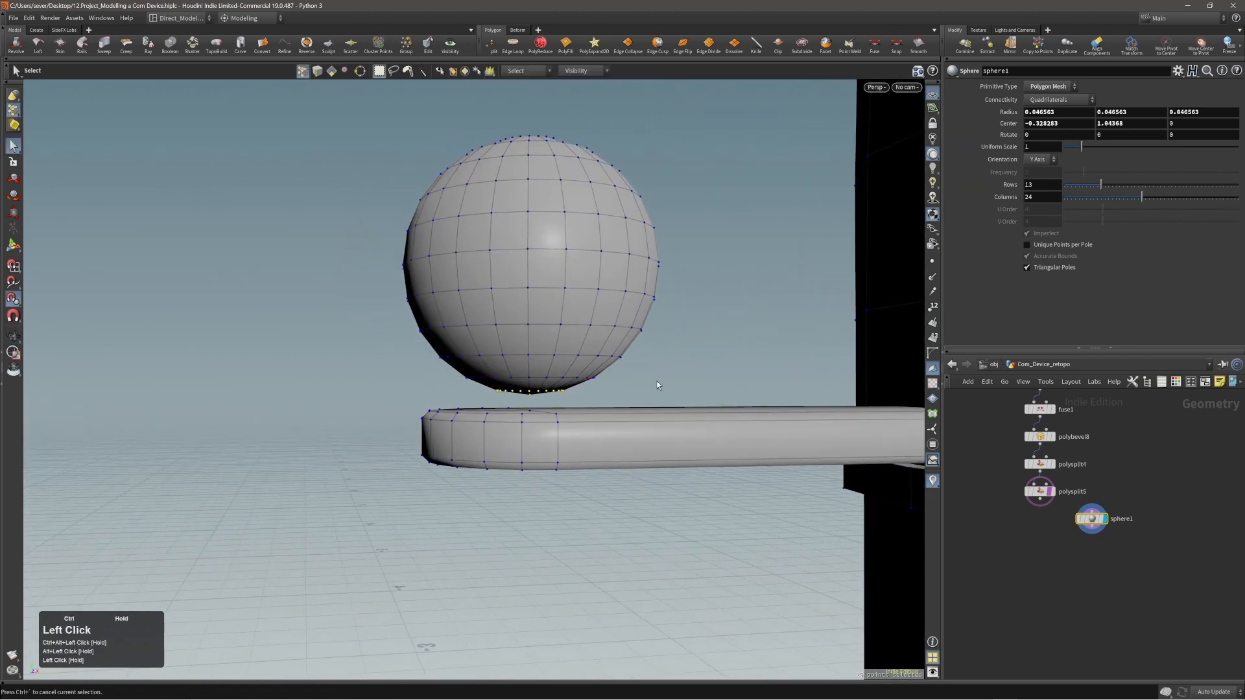
pyautogui.press('Delete')
# Fill the opening at the sphere's bottom with PolyFill using the Single Polygon mode.
pyautogui.keyDown('alt'); pyautogui.moveTo(601, 386); pyautogui.dragTo(554, 356, button='right'); pyautogui.keyUp('alt')
pyautogui.press('2')
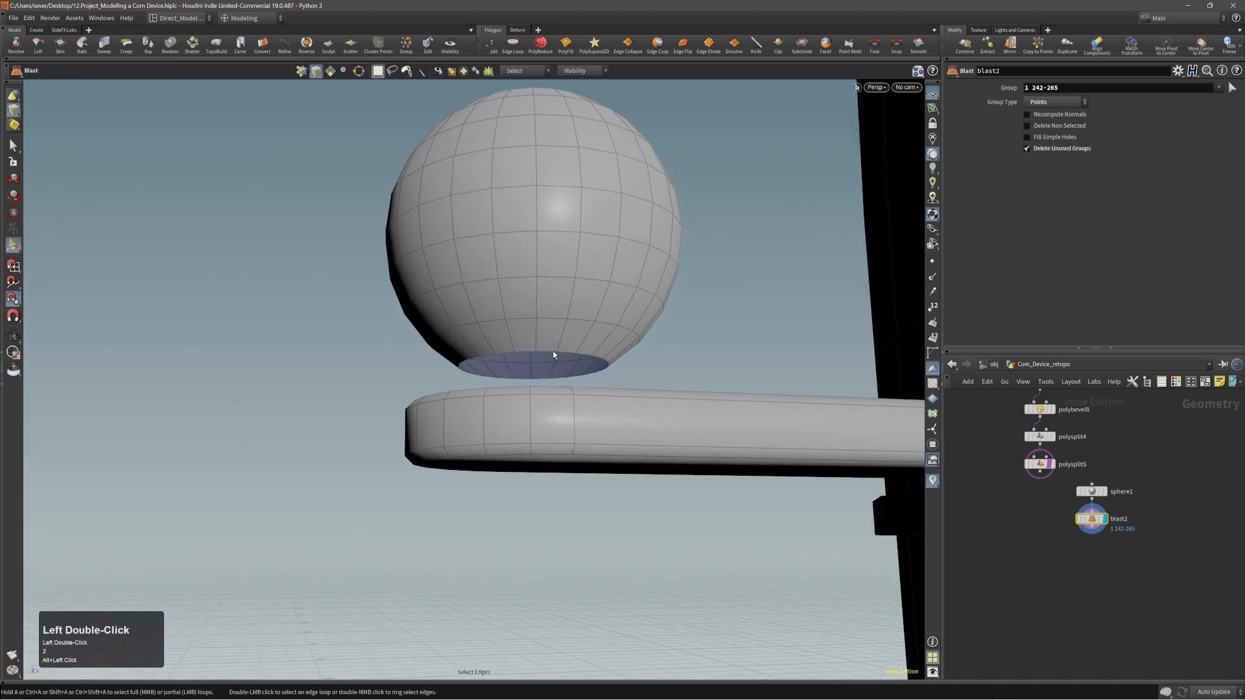
pyautogui.press('c')
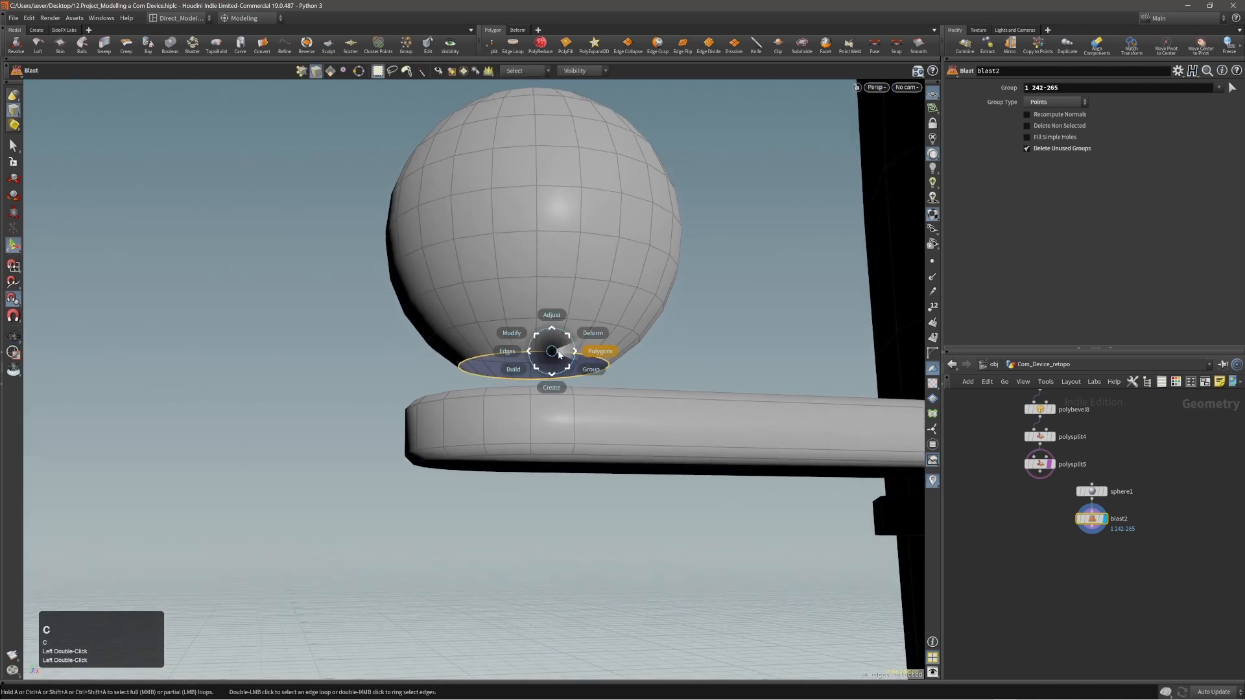
pyautogui.click(561, 353)
pyautogui.click(569, 343)
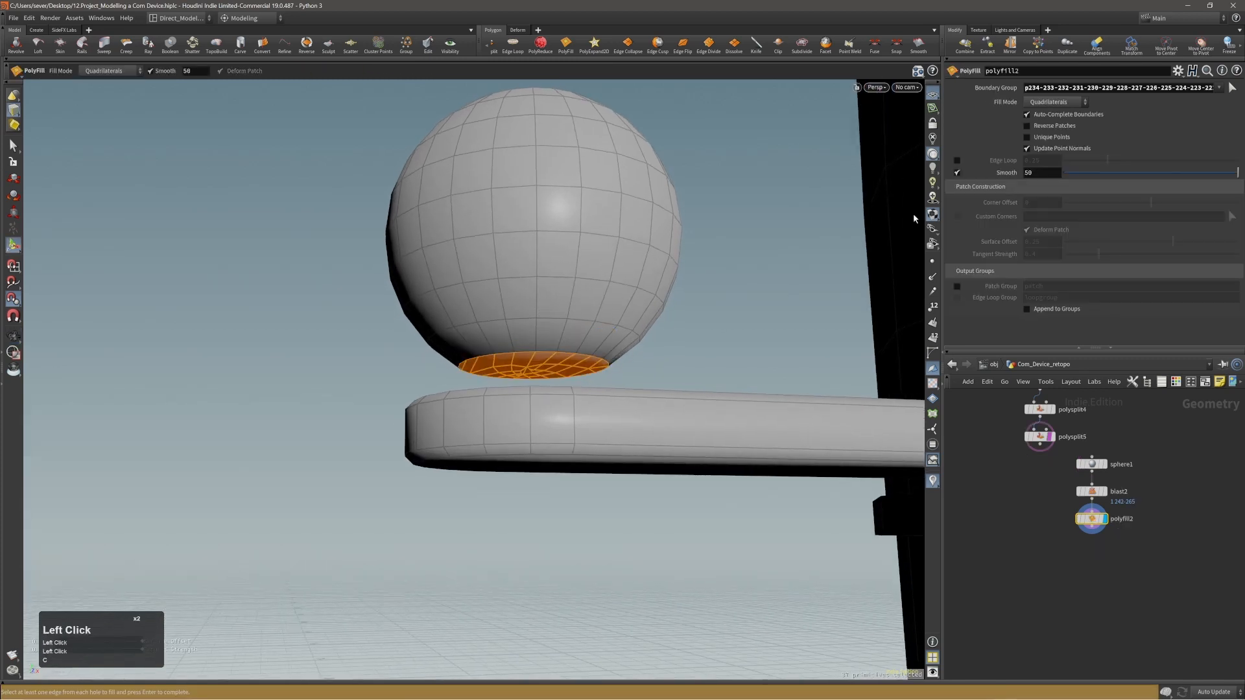
pyautogui.moveTo(1039, 105)
pyautogui.mouseDown()
pyautogui.moveTo(1037, 121)
pyautogui.moveTo(1045, 113)
pyautogui.mouseUp()
pyautogui.press('Escape')
pyautogui.keyDown('alt'); pyautogui.moveTo(614, 305); pyautogui.dragTo(590, 313); pyautogui.keyUp('alt')
pyautogui.keyDown('alt'); pyautogui.moveTo(550, 317); pyautogui.dragTo(544, 319, button='right'); pyautogui.keyUp('alt')
pyautogui.keyDown('alt'); pyautogui.moveTo(544, 319); pyautogui.dragTo(574, 311); pyautogui.keyUp('alt')
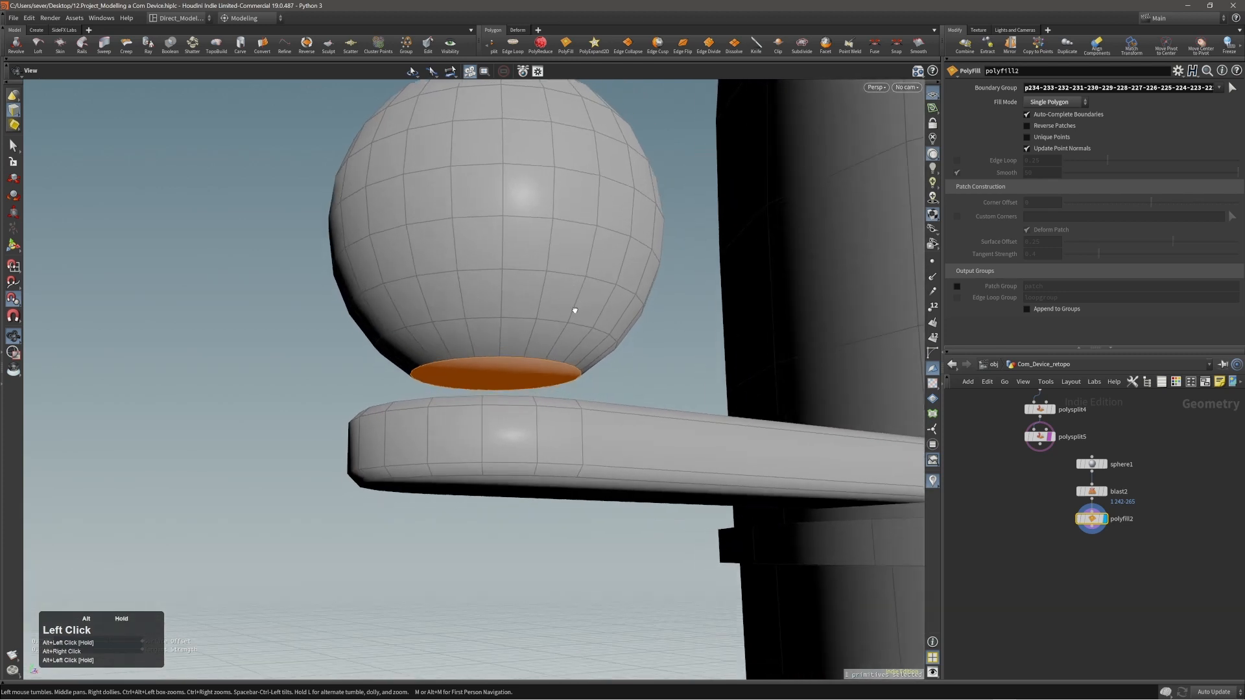
# Apply Edge Cusp to the rim edge loop around the sphere's flat bottom face.
pyautogui.press('Escape')
pyautogui.doubleClick(516, 357)
pyautogui.press('c')
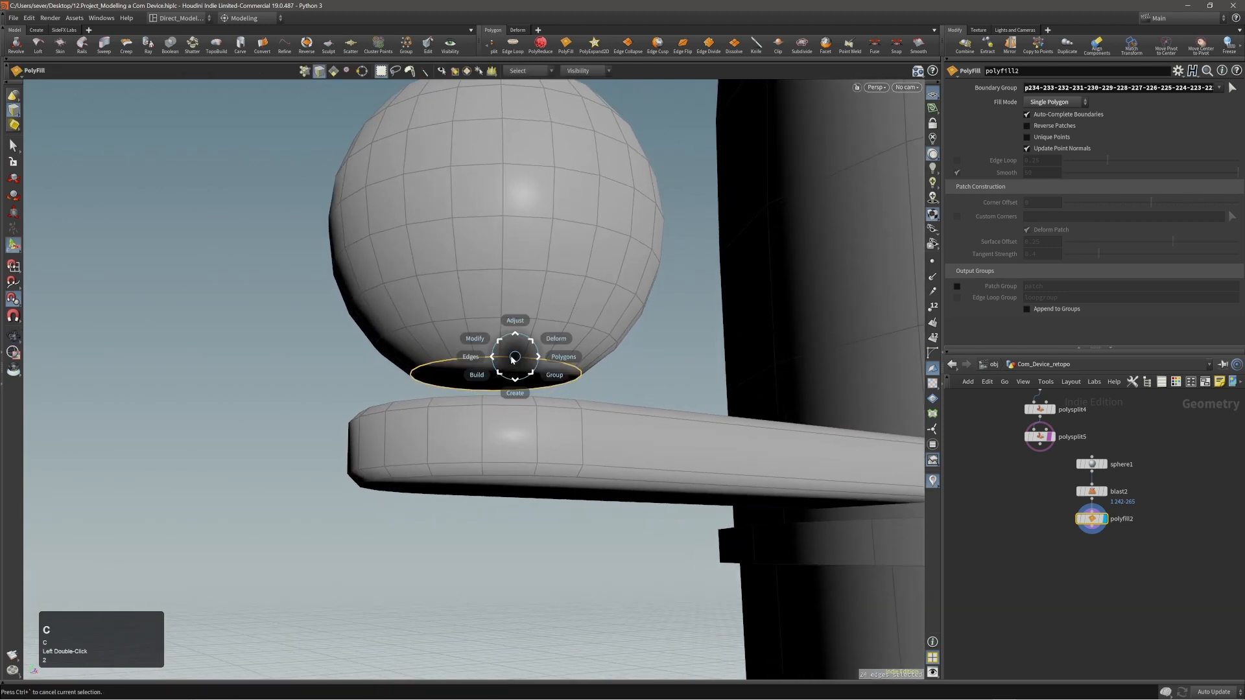
pyautogui.click(506, 359)
pyautogui.click(494, 370)
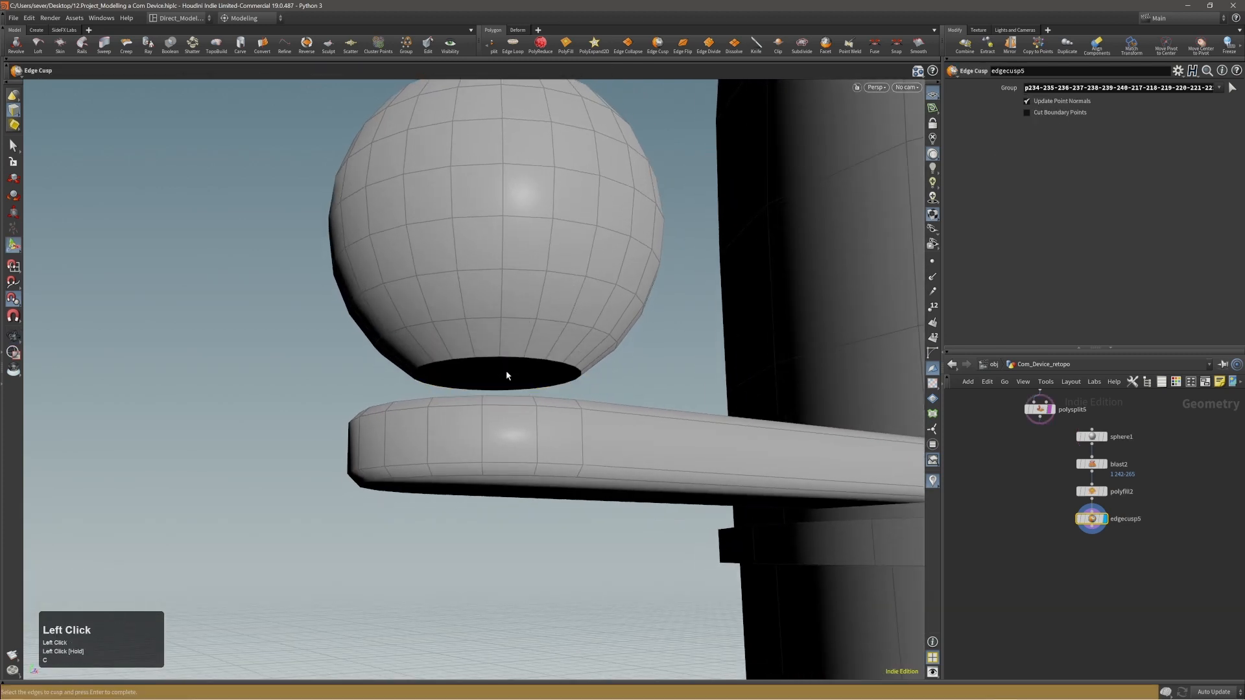
# Extrude the sphere's flat bottom face down toward the tab by about 0.012 to form a neck.
pyautogui.press('3')
pyautogui.click(508, 374)
pyautogui.keyDown('alt'); pyautogui.moveTo(522, 346); pyautogui.dragTo(554, 351); pyautogui.keyUp('alt')
pyautogui.press('c')
pyautogui.click(535, 337)
pyautogui.click(545, 339)
pyautogui.keyDown('alt'); pyautogui.moveTo(553, 308); pyautogui.dragTo(554, 333); pyautogui.keyUp('alt')
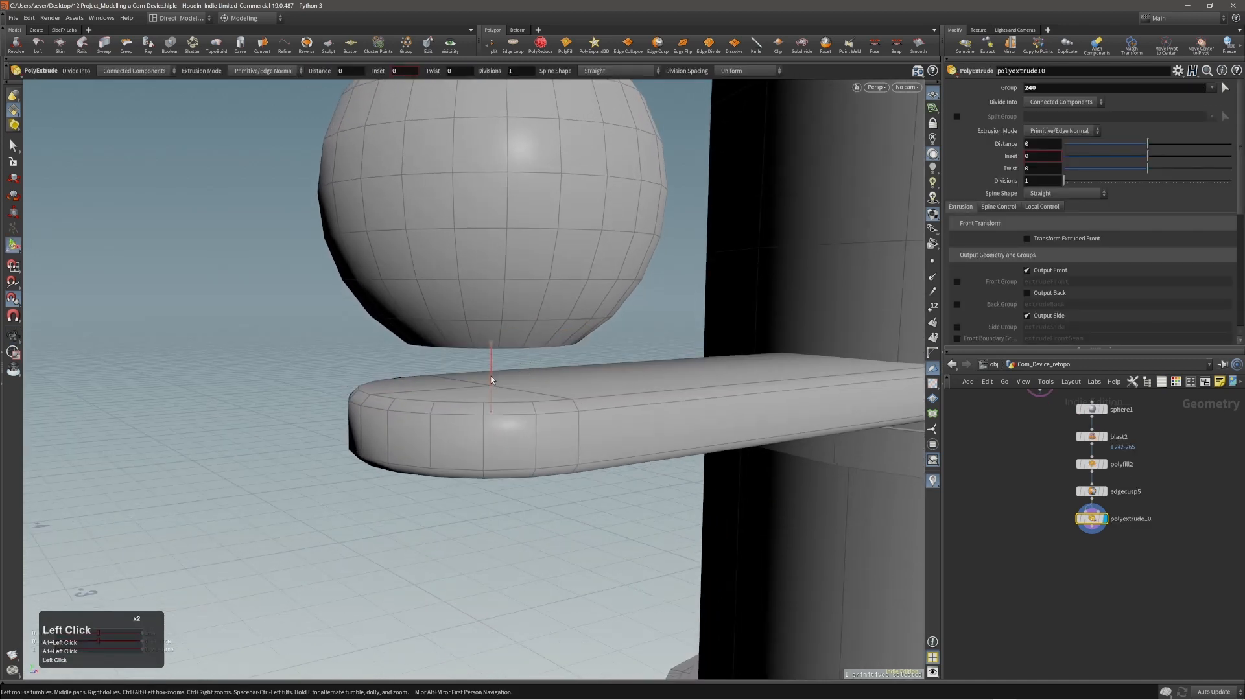
pyautogui.moveTo(491, 380); pyautogui.dragTo(493, 388)
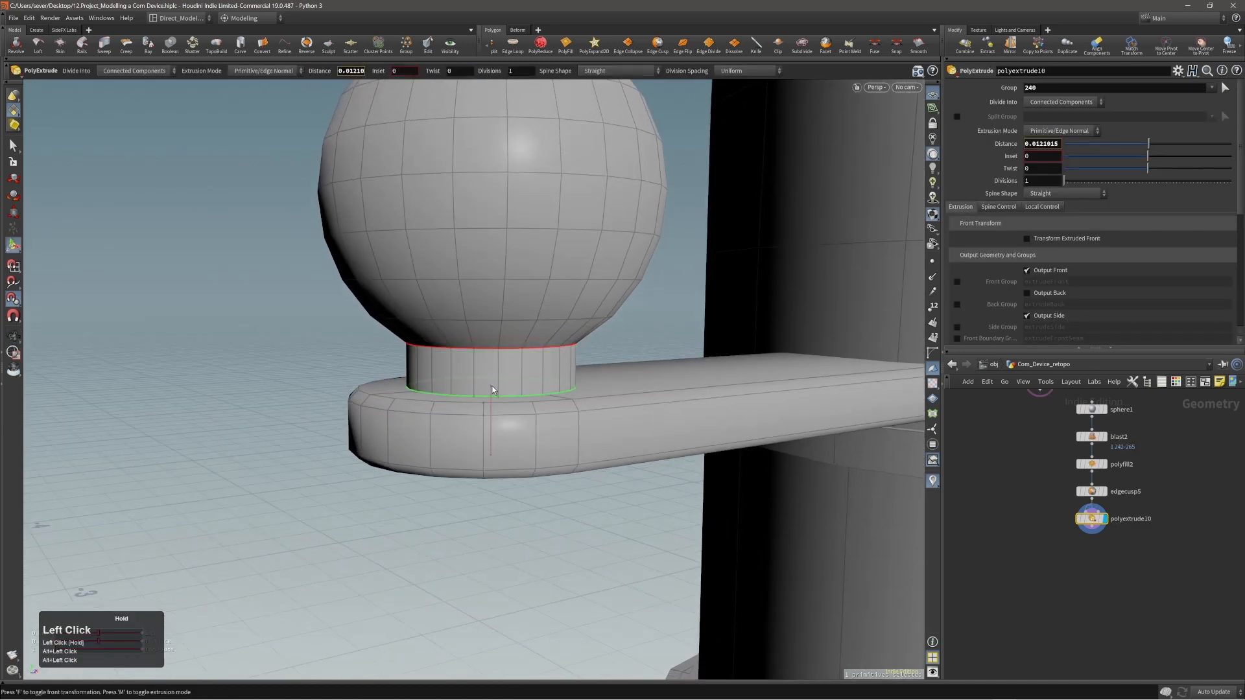
# Fine-tune the neck's extrusion distance to about 0.0119, checking in wireframe where it meets the tab.
pyautogui.press('w')
pyautogui.moveTo(491, 393); pyautogui.dragTo(484, 372)
pyautogui.keyDown('alt'); pyautogui.moveTo(484, 372); pyautogui.dragTo(532, 356, button='right'); pyautogui.keyUp('alt')
pyautogui.keyDown('alt'); pyautogui.moveTo(498, 347); pyautogui.dragTo(501, 357); pyautogui.keyUp('alt')
pyautogui.keyDown('alt'); pyautogui.moveTo(501, 357); pyautogui.dragTo(519, 352, button='right'); pyautogui.keyUp('alt')
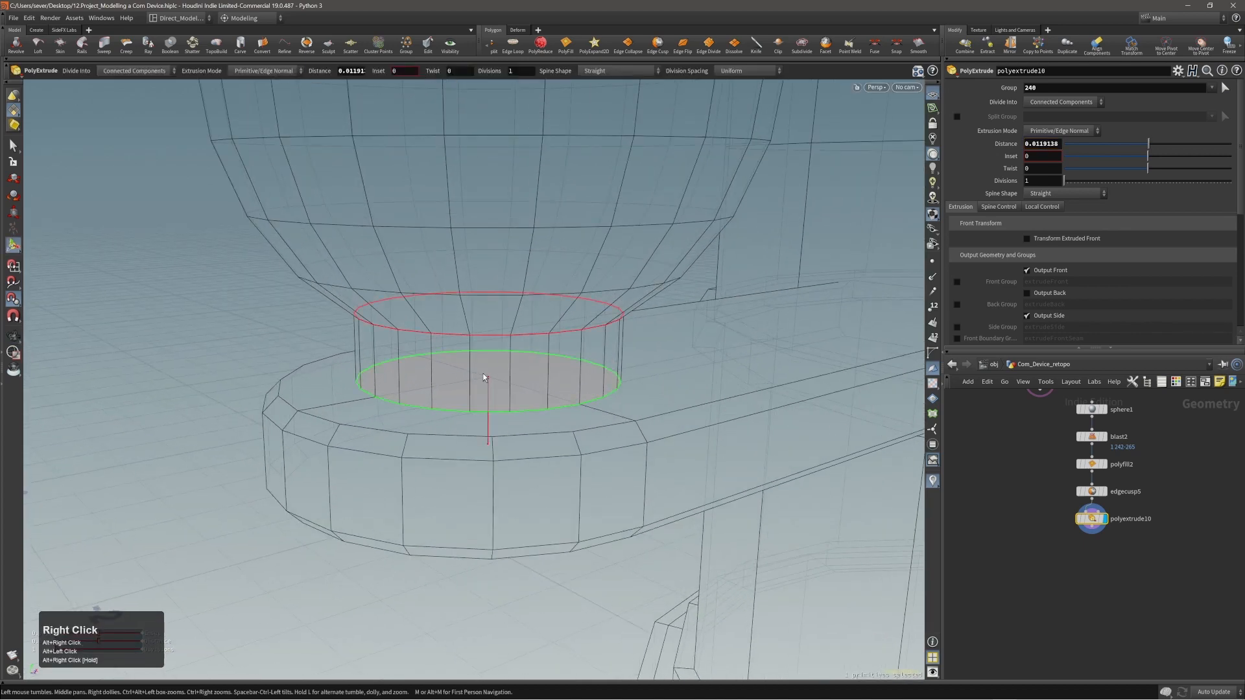
pyautogui.press('w')
pyautogui.moveTo(488, 404); pyautogui.dragTo(490, 384)
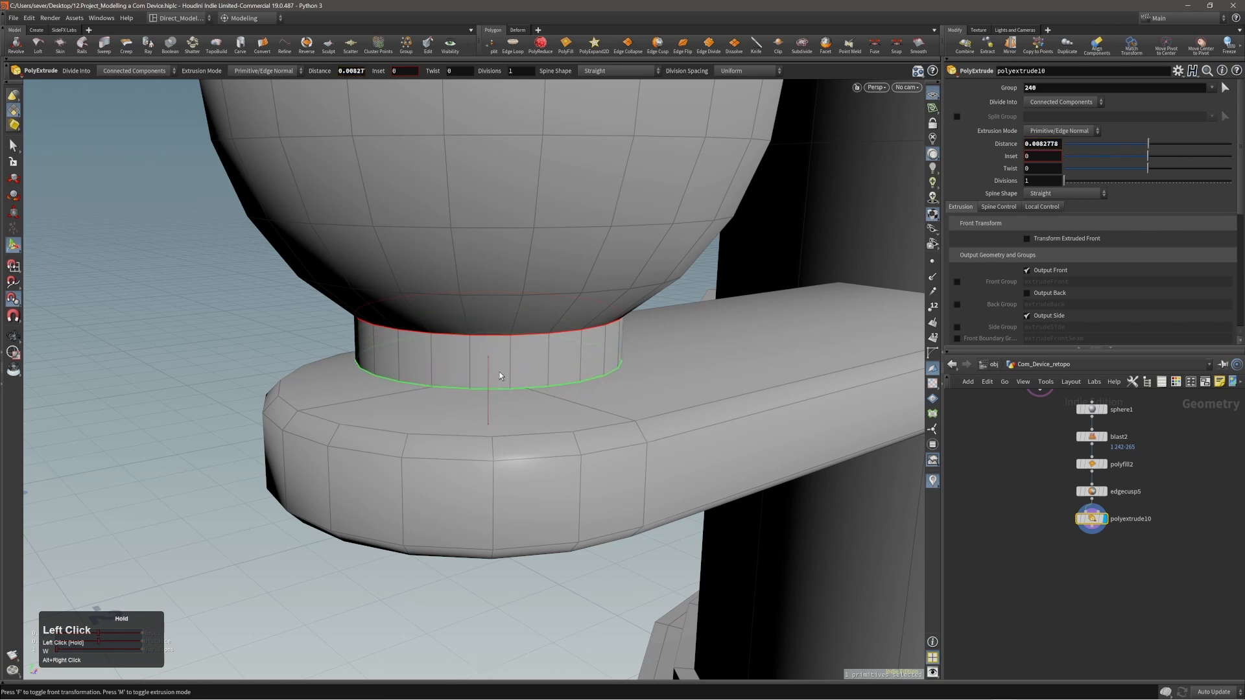
pyautogui.press('w')
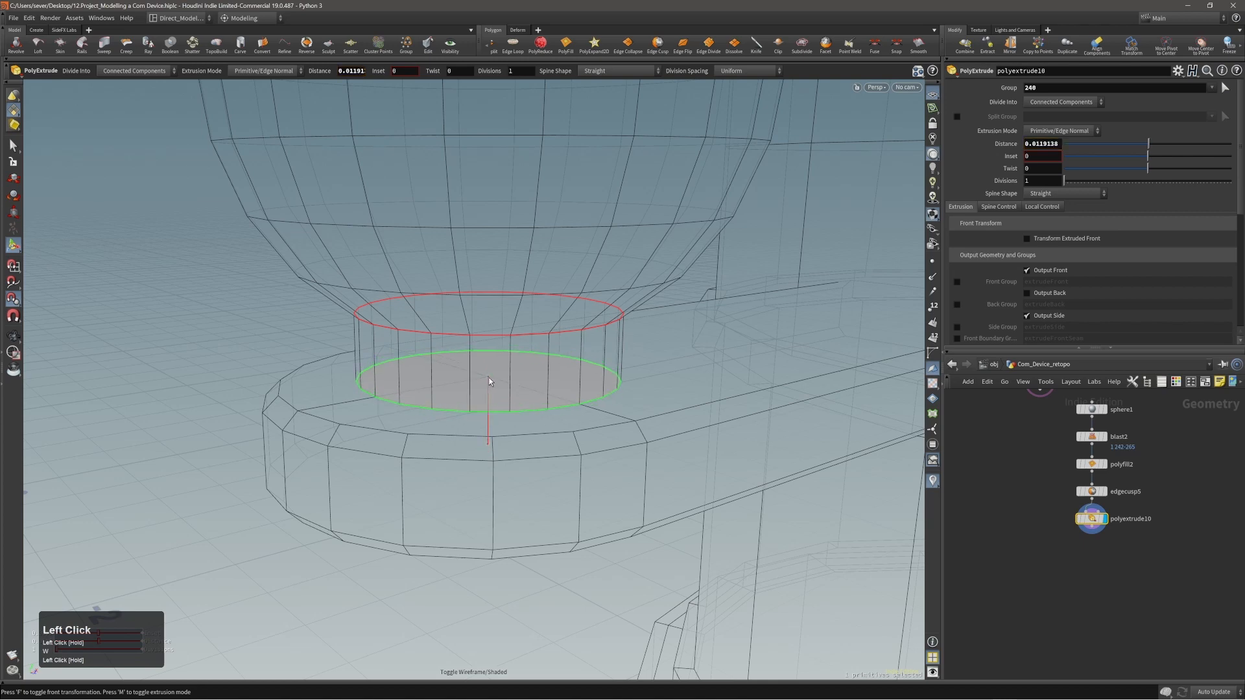
pyautogui.moveTo(488, 381)
pyautogui.keyDown('alt'); pyautogui.mouseDown()
pyautogui.moveTo(488, 344)
pyautogui.moveTo(490, 380)
pyautogui.moveTo(503, 381)
pyautogui.mouseUp(); pyautogui.keyUp('alt')
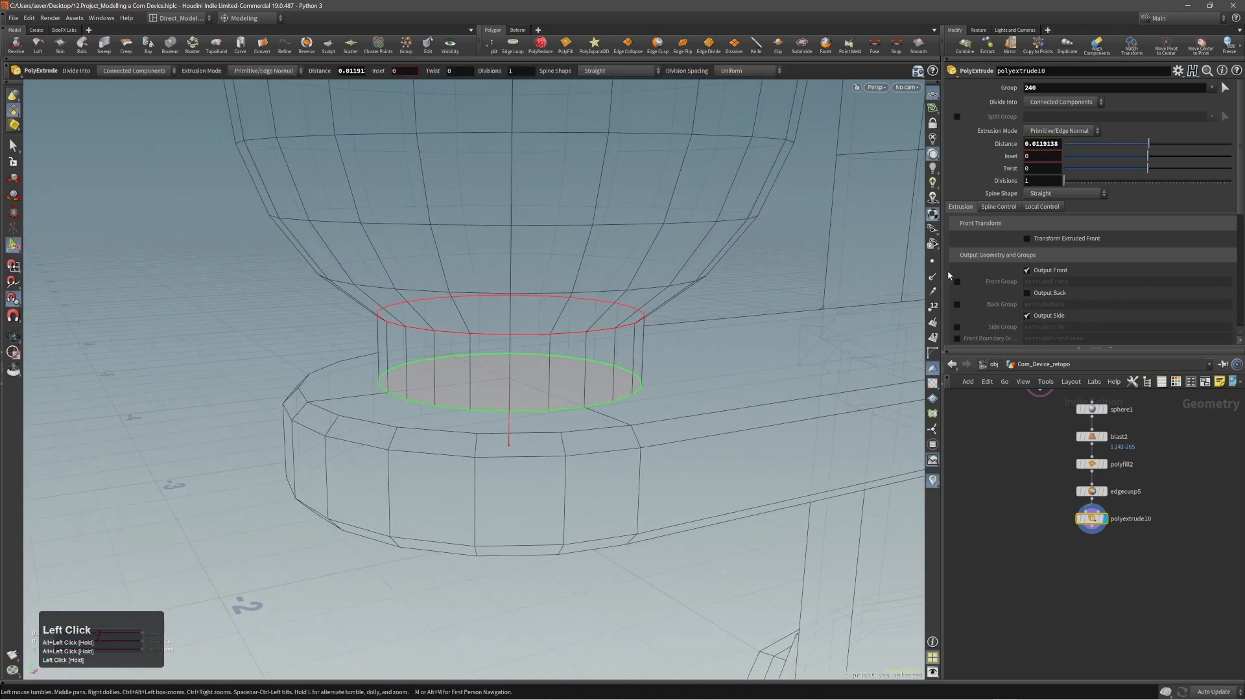
# Turn off the front face output of the neck's extrusion and inspect the open bottom in wireframe and shaded display.
pyautogui.click(1035, 273)
pyautogui.keyDown('alt'); pyautogui.moveTo(557, 383); pyautogui.dragTo(548, 362, button='right'); pyautogui.keyUp('alt')
pyautogui.moveTo(548, 361)
pyautogui.keyDown('alt'); pyautogui.mouseDown()
pyautogui.moveTo(514, 347)
pyautogui.moveTo(603, 351)
pyautogui.moveTo(534, 344)
pyautogui.mouseUp(); pyautogui.keyUp('alt')
pyautogui.keyDown('alt'); pyautogui.moveTo(533, 344); pyautogui.dragTo(547, 331, button='right'); pyautogui.keyUp('alt')
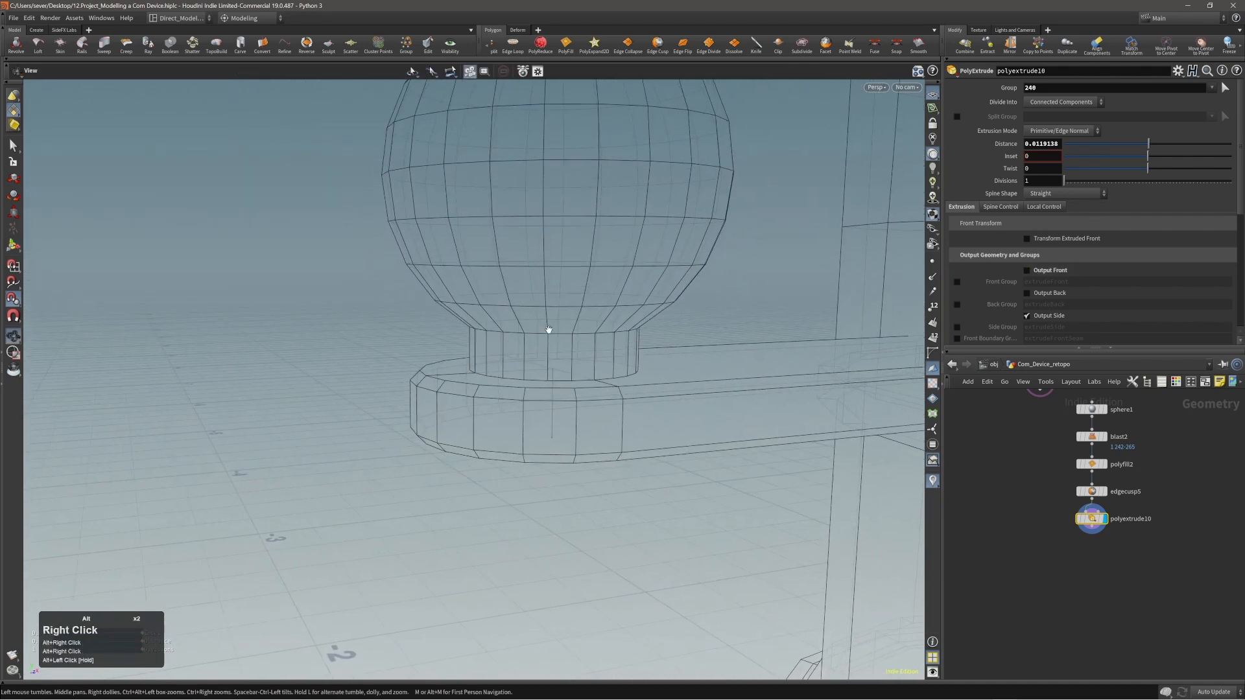
pyautogui.keyDown('alt'); pyautogui.moveTo(547, 331); pyautogui.dragTo(507, 379, button='middle'); pyautogui.keyUp('alt')
pyautogui.moveTo(507, 380)
pyautogui.keyDown('alt'); pyautogui.mouseDown(button='right')
pyautogui.moveTo(491, 382)
pyautogui.moveTo(542, 361)
pyautogui.mouseUp(button='right'); pyautogui.keyUp('alt')
pyautogui.keyDown('alt'); pyautogui.moveTo(542, 361); pyautogui.dragTo(508, 361); pyautogui.keyUp('alt')
pyautogui.keyDown('alt'); pyautogui.moveTo(509, 361); pyautogui.dragTo(514, 361, button='right'); pyautogui.keyUp('alt')
pyautogui.keyDown('alt'); pyautogui.moveTo(515, 361); pyautogui.dragTo(393, 395, button='middle'); pyautogui.keyUp('alt')
pyautogui.hotkey('alt', '3')
pyautogui.keyDown('alt'); pyautogui.moveTo(393, 396); pyautogui.dragTo(725, 327, button='right'); pyautogui.keyUp('alt')
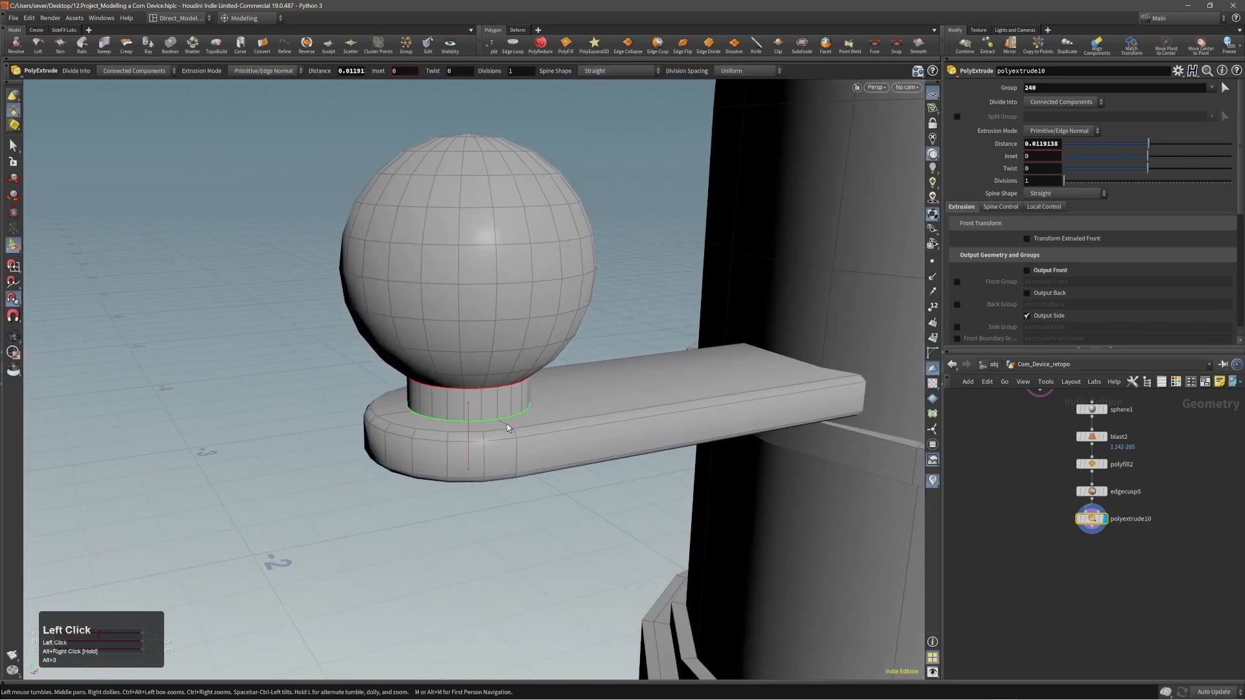
# Dissolve the three edges on the rounded tab end that run in toward the base of the ball's neck.
pyautogui.press('s')
pyautogui.press('3')
pyautogui.click(508, 425)
pyautogui.keyDown('alt'); pyautogui.moveTo(449, 399); pyautogui.dragTo(503, 393, button='right'); pyautogui.keyUp('alt')
pyautogui.keyDown('alt'); pyautogui.moveTo(502, 392); pyautogui.dragTo(667, 418); pyautogui.keyUp('alt')
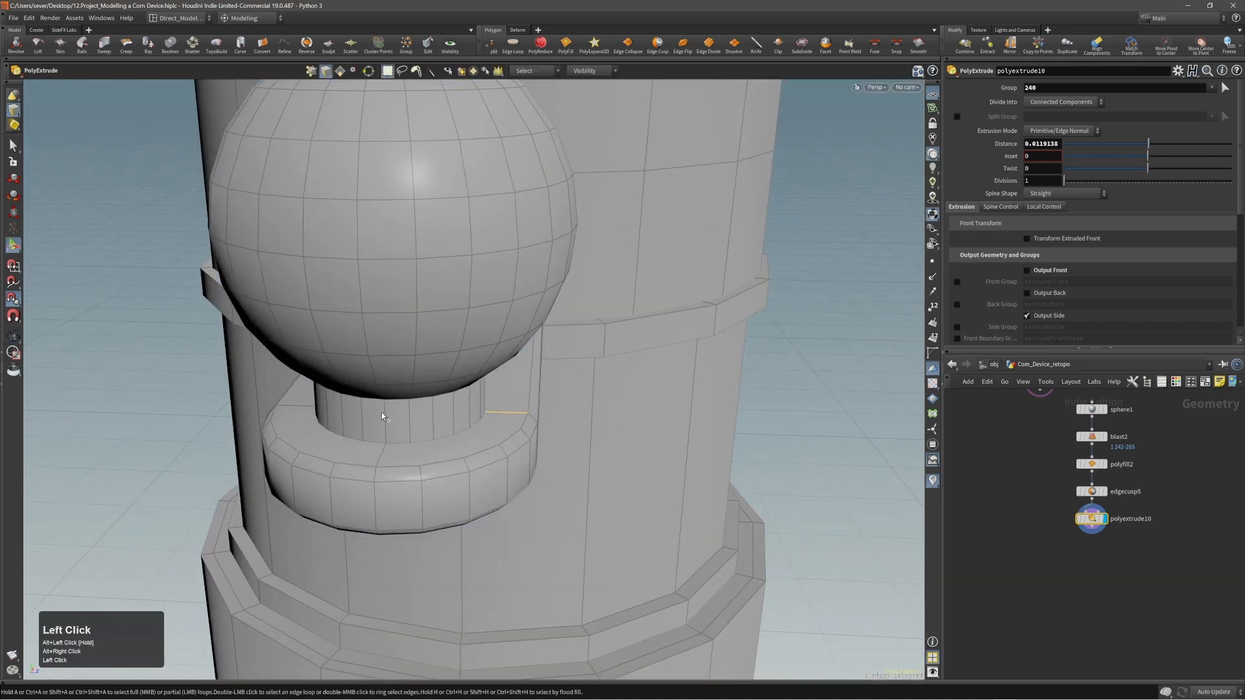
pyautogui.keyDown('shift'); pyautogui.click(313, 413); pyautogui.keyUp('shift')
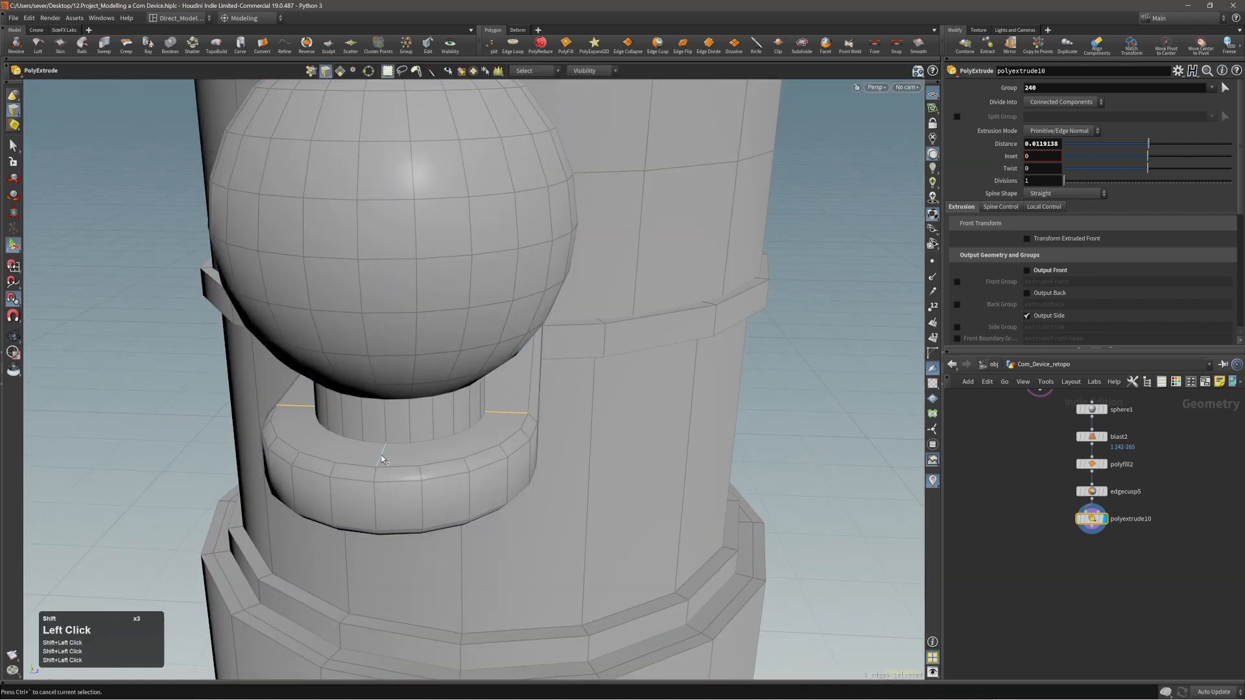
pyautogui.press('Delete')
pyautogui.keyDown('alt'); pyautogui.moveTo(473, 380); pyautogui.dragTo(467, 411, button='right'); pyautogui.keyUp('alt')
pyautogui.keyDown('alt'); pyautogui.moveTo(467, 411); pyautogui.dragTo(361, 404); pyautogui.keyUp('alt')
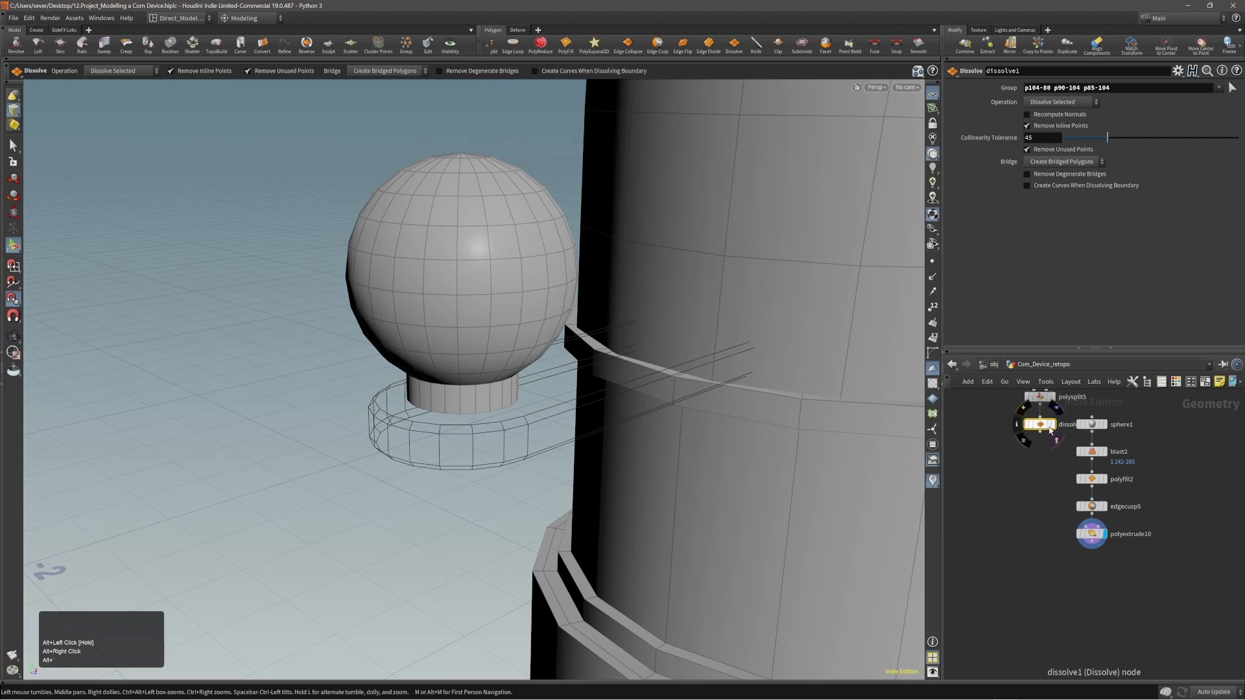
# Select the tab's Dissolve node and lay out the node network so the body, ball and tab branches sit apart.
pyautogui.click(1049, 428)
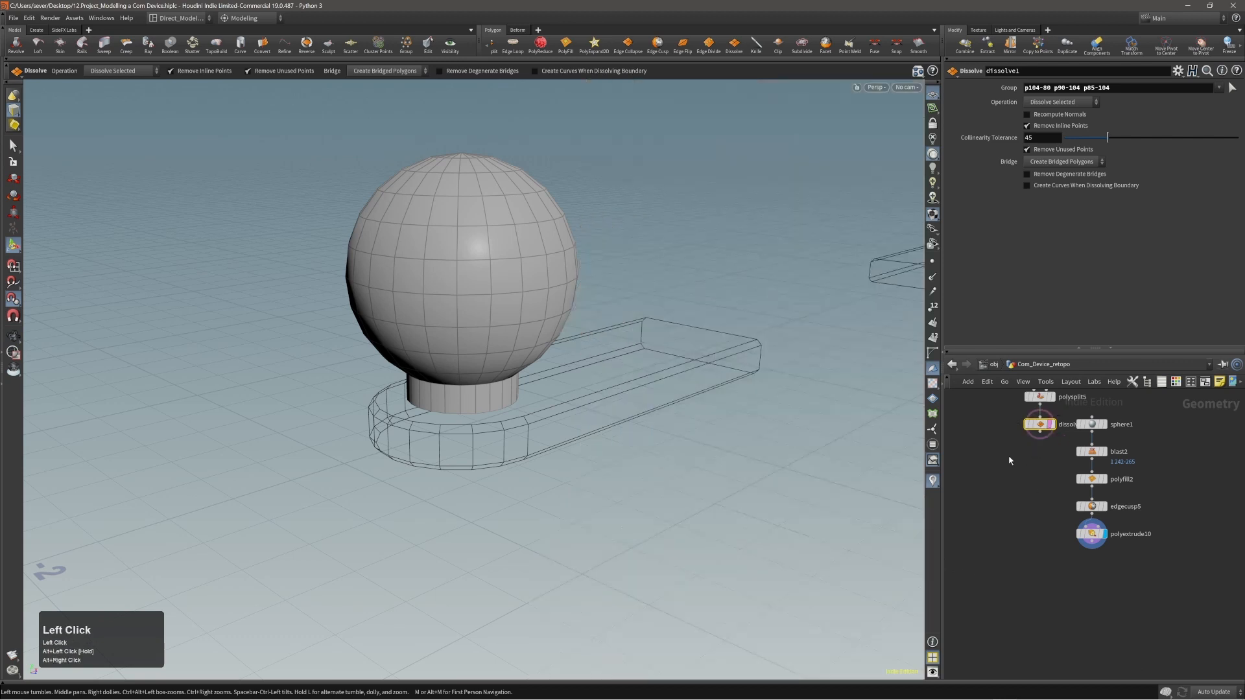
pyautogui.keyDown('alt'); pyautogui.moveTo(509, 393); pyautogui.dragTo(475, 411, button='right'); pyautogui.keyUp('alt')
pyautogui.keyDown('alt'); pyautogui.moveTo(1040, 544); pyautogui.dragTo(1017, 549, button='right'); pyautogui.keyUp('alt')
pyautogui.moveTo(1017, 549); pyautogui.dragTo(1071, 558, button='middle')
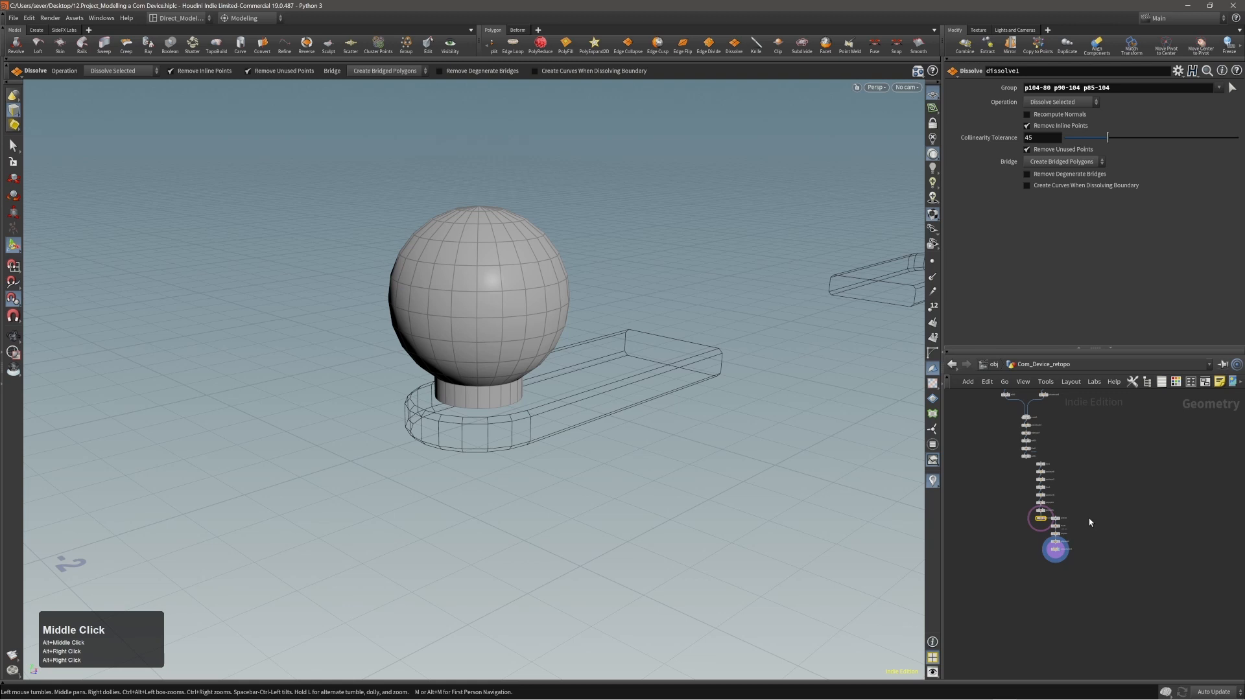
pyautogui.press('l')
pyautogui.keyDown('alt'); pyautogui.moveTo(1031, 548); pyautogui.dragTo(1065, 555, button='right'); pyautogui.keyUp('alt')
pyautogui.keyDown('alt'); pyautogui.moveTo(1067, 556); pyautogui.dragTo(1096, 552, button='middle'); pyautogui.keyUp('alt')
pyautogui.moveTo(1165, 504); pyautogui.dragTo(1167, 506)
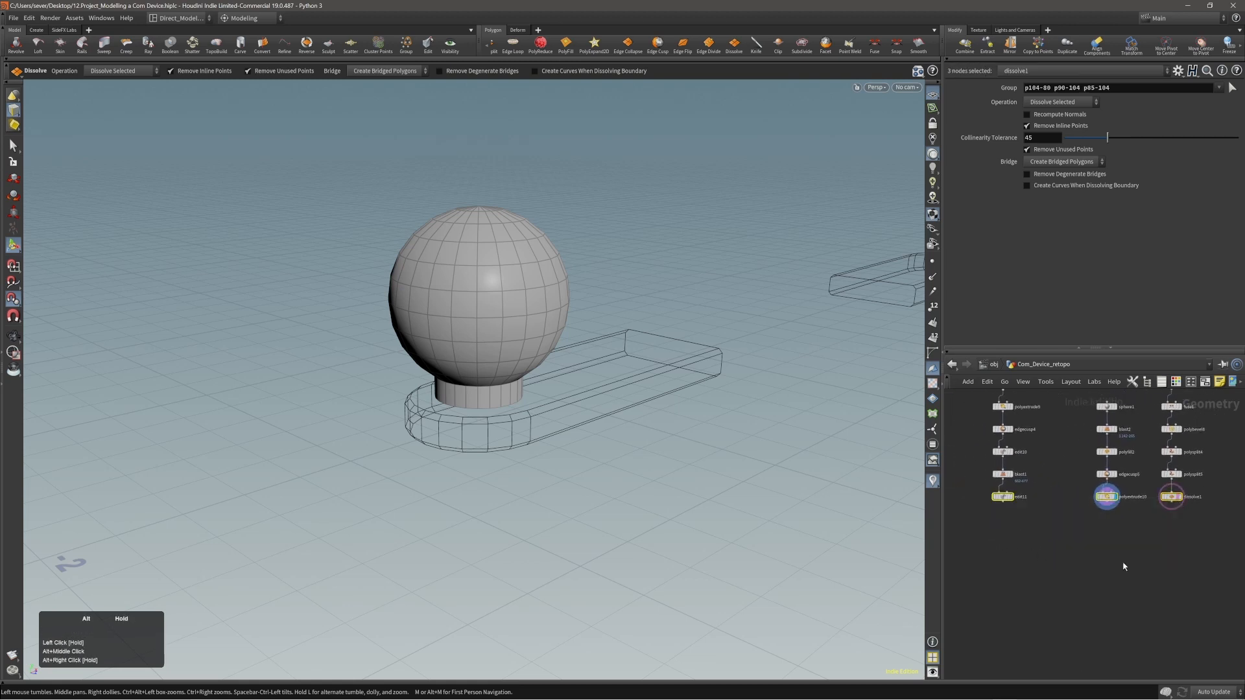
# Merge the body, ball-and-neck and tab branches, display the merged result and turn off the tab node's template display.
pyautogui.keyDown('alt'); pyautogui.moveTo(1167, 506); pyautogui.dragTo(1129, 545, button='right'); pyautogui.keyUp('alt')
pyautogui.keyDown('alt'); pyautogui.moveTo(1129, 553); pyautogui.dragTo(1118, 560, button='middle'); pyautogui.keyUp('alt')
pyautogui.keyDown('alt'); pyautogui.moveTo(1111, 559); pyautogui.dragTo(1118, 552, button='right'); pyautogui.keyUp('alt')
pyautogui.keyDown('alt'); pyautogui.moveTo(1111, 559); pyautogui.dragTo(1107, 561, button='middle'); pyautogui.keyUp('alt')
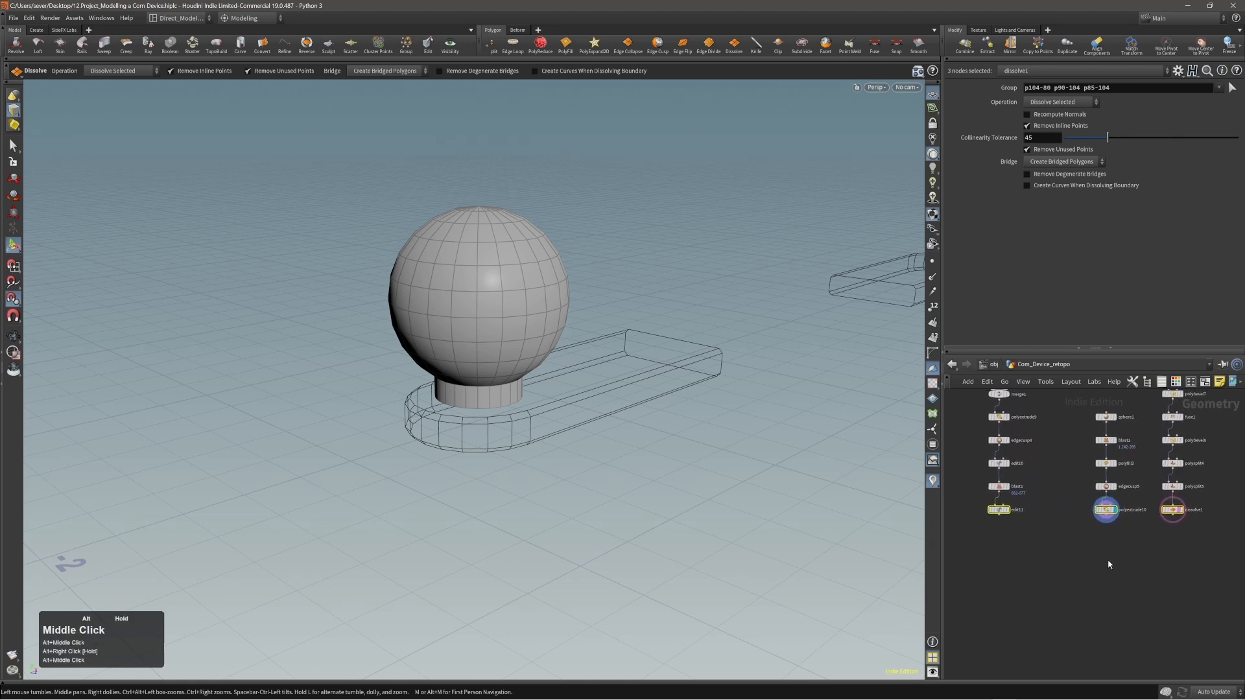
pyautogui.moveTo(964, 536); pyautogui.dragTo(1199, 510)
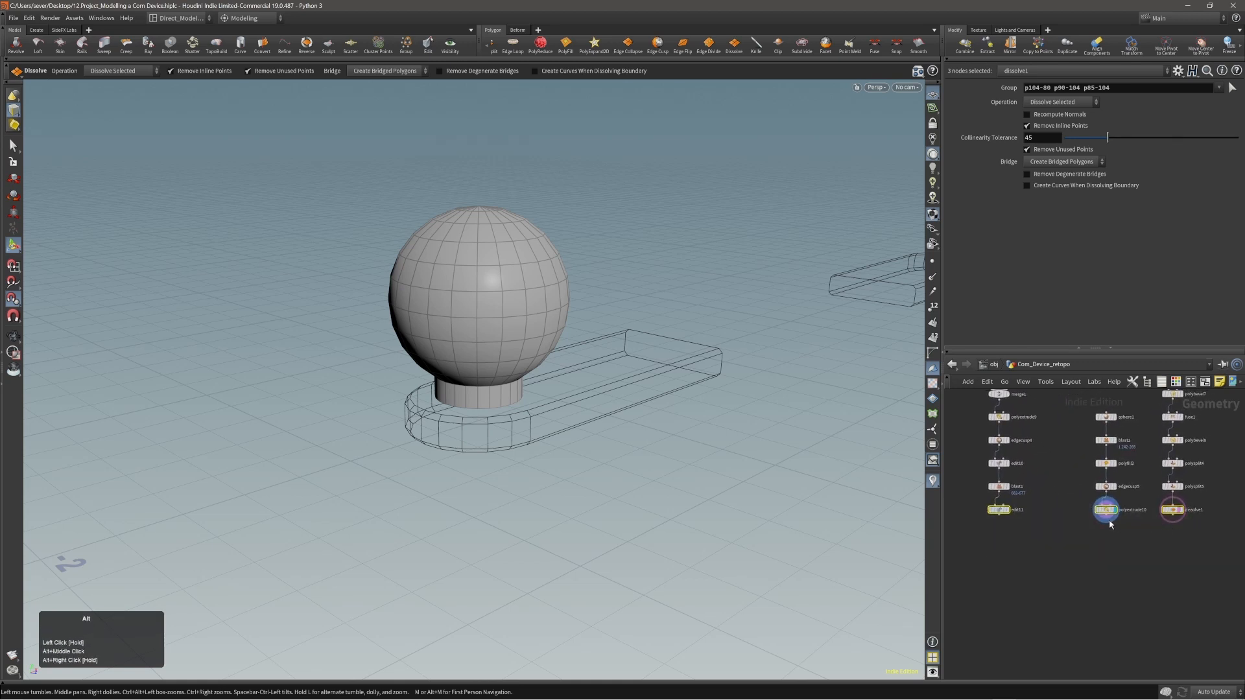
pyautogui.keyDown('alt'); pyautogui.moveTo(1106, 517); pyautogui.dragTo(1065, 587); pyautogui.keyUp('alt')
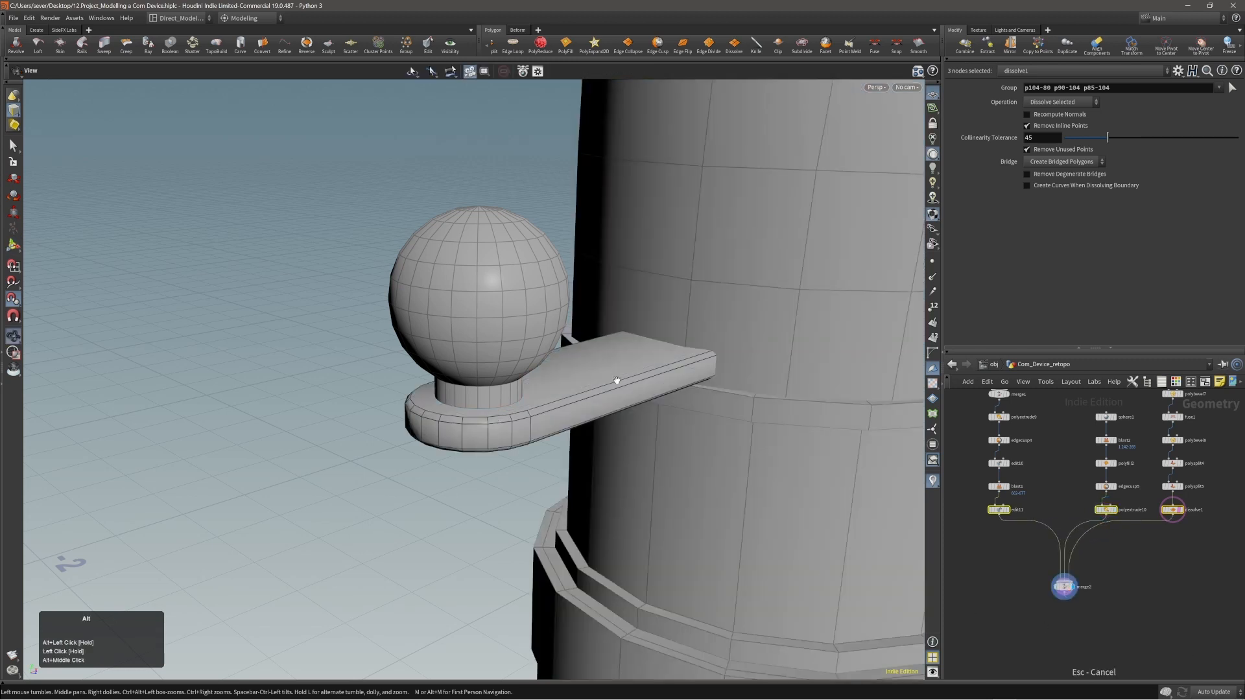
pyautogui.keyDown('alt'); pyautogui.moveTo(616, 381); pyautogui.dragTo(559, 389, button='right'); pyautogui.keyUp('alt')
pyautogui.keyDown('alt'); pyautogui.moveTo(558, 389); pyautogui.dragTo(467, 391, button='middle'); pyautogui.keyUp('alt')
pyautogui.moveTo(1082, 603); pyautogui.dragTo(1094, 608)
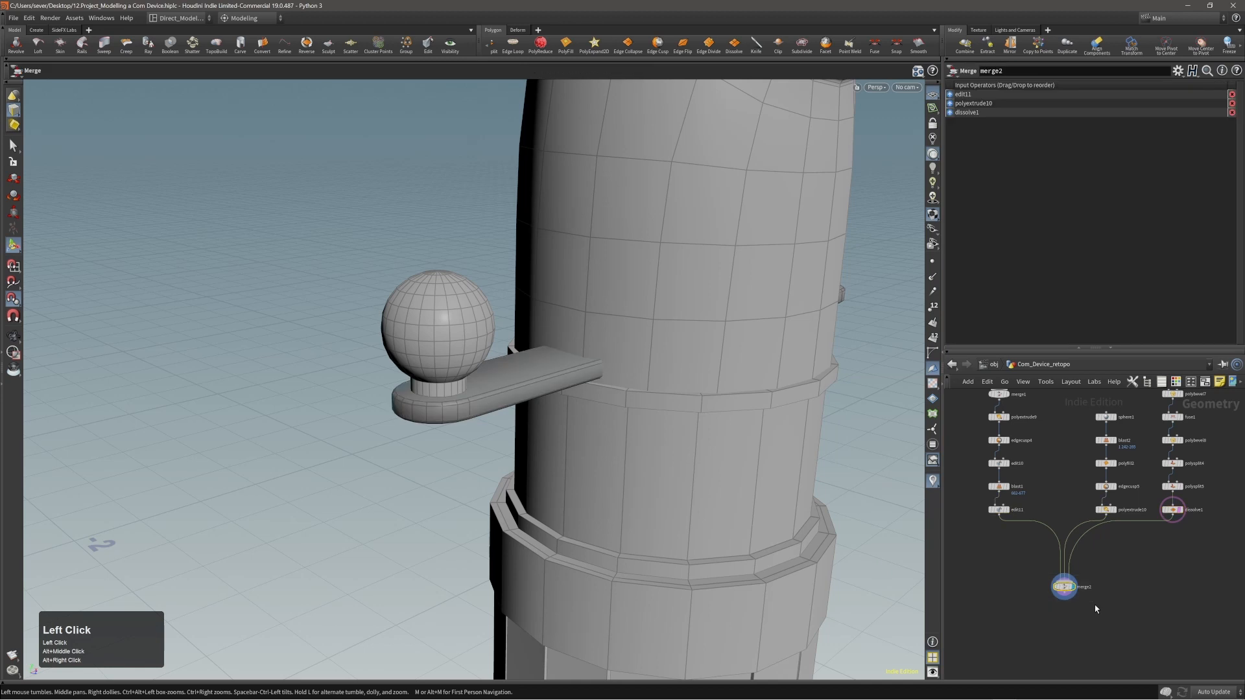
pyautogui.press('r')
pyautogui.press('e')
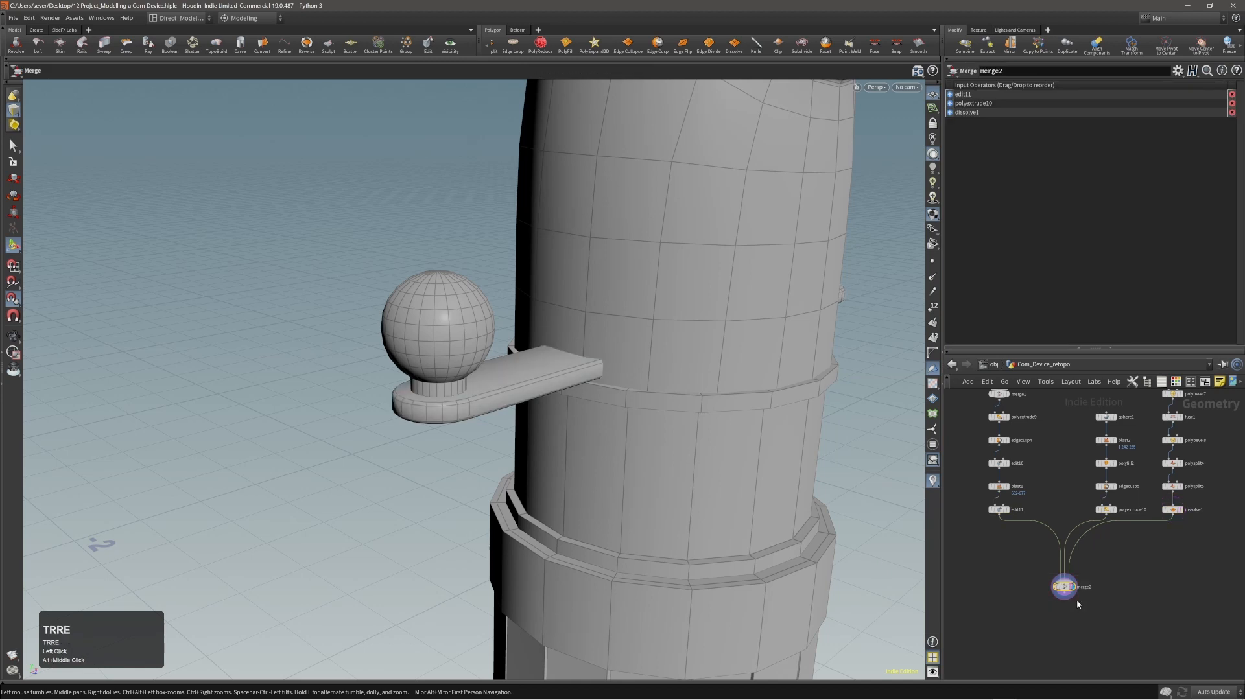
pyautogui.click(1069, 598)
# Inspect the merged ball, neck and tab against the device body and save the scene.
pyautogui.keyDown('alt'); pyautogui.moveTo(623, 382); pyautogui.dragTo(538, 389, button='right'); pyautogui.keyUp('alt')
pyautogui.keyDown('alt'); pyautogui.moveTo(538, 389); pyautogui.dragTo(444, 419, button='middle'); pyautogui.keyUp('alt')
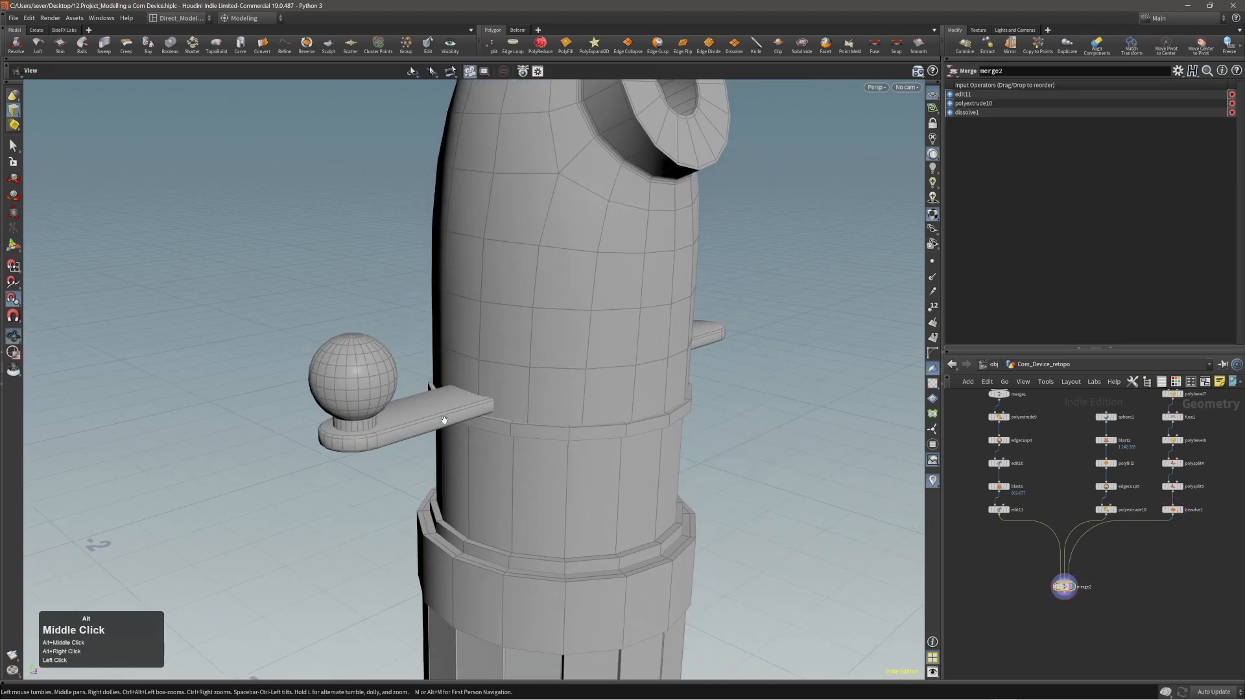
pyautogui.keyDown('alt'); pyautogui.moveTo(444, 420); pyautogui.dragTo(356, 428, button='right'); pyautogui.keyUp('alt')
pyautogui.doubleClick(358, 421)
pyautogui.press('s')
pyautogui.press('3')
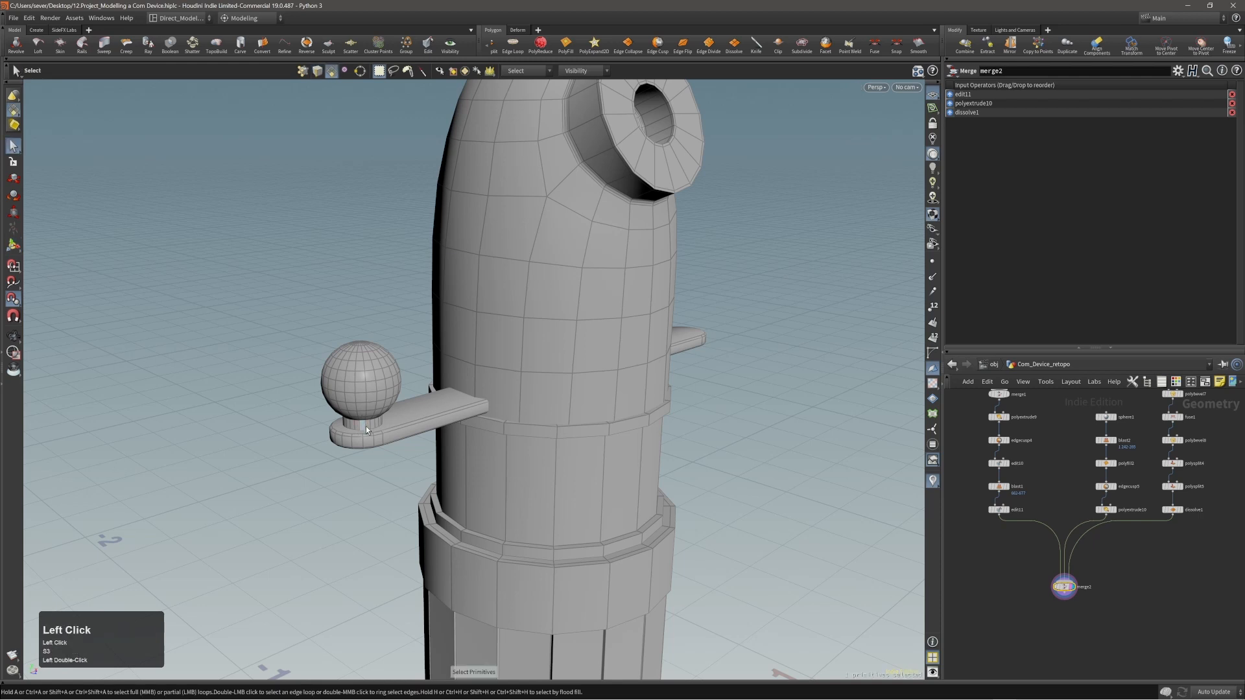
pyautogui.doubleClick(366, 426)
pyautogui.keyDown('alt'); pyautogui.moveTo(366, 426); pyautogui.dragTo(348, 389); pyautogui.keyUp('alt')
pyautogui.click(436, 356)
pyautogui.keyDown('alt'); pyautogui.moveTo(437, 356); pyautogui.dragTo(503, 441, button='right'); pyautogui.keyUp('alt')
pyautogui.keyDown('alt'); pyautogui.moveTo(503, 440); pyautogui.dragTo(493, 368, button='middle'); pyautogui.keyUp('alt')
pyautogui.hotkey('ctrl', 's')
pyautogui.keyDown('alt'); pyautogui.moveTo(494, 356); pyautogui.dragTo(525, 356, button='right'); pyautogui.keyUp('alt')
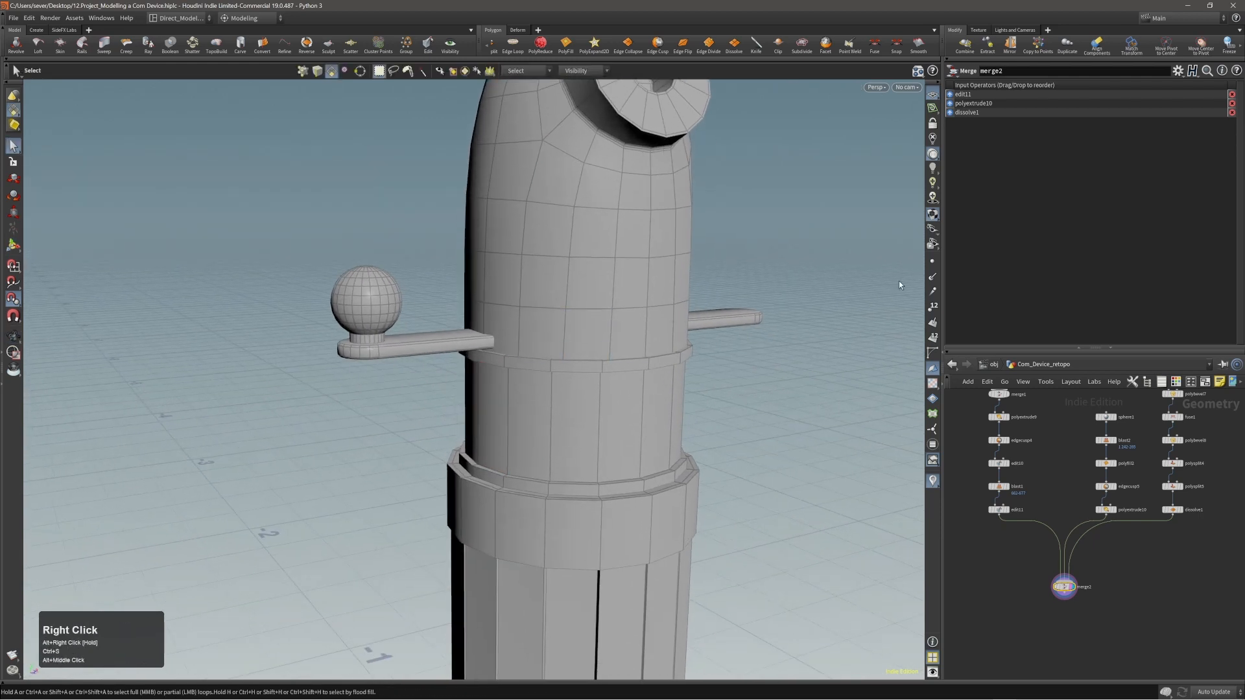
pyautogui.moveTo(1244, 324); pyautogui.dragTo(1244, 292, button='right')
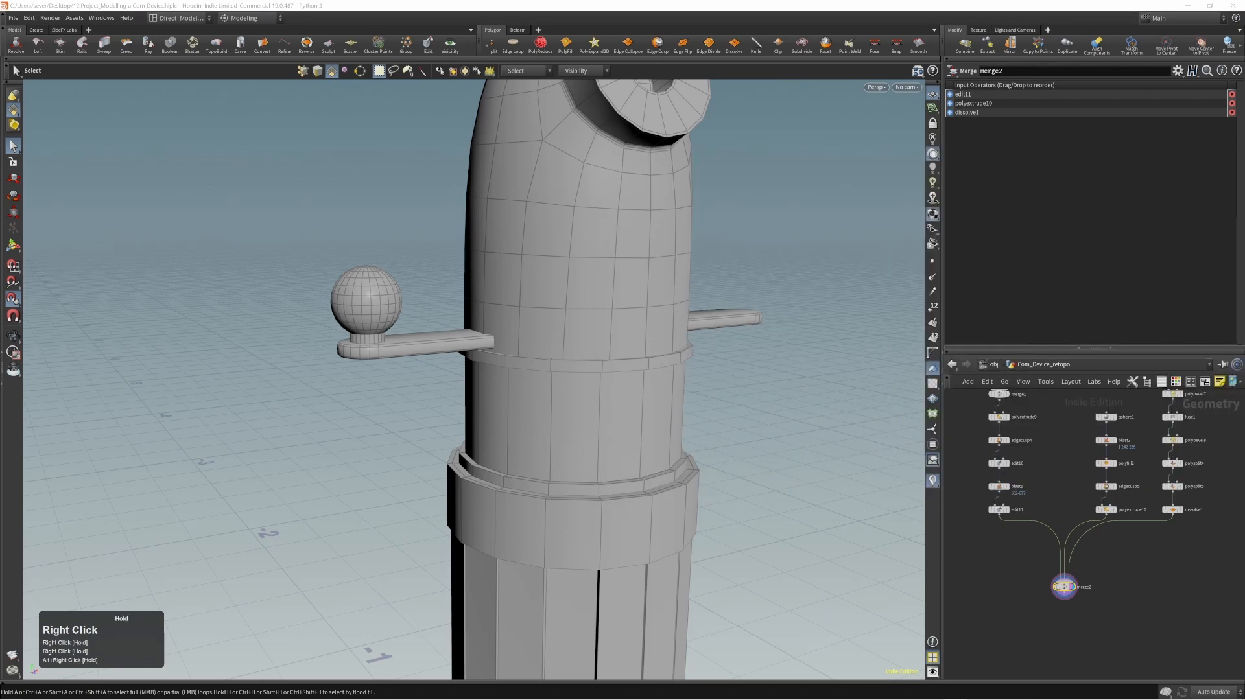
# In the front view, scale the ball and neck up uniformly by about 1.398 and raise them about 0.0185.
pyautogui.keyDown('alt'); pyautogui.moveTo(520, 361); pyautogui.dragTo(512, 328); pyautogui.keyUp('alt')
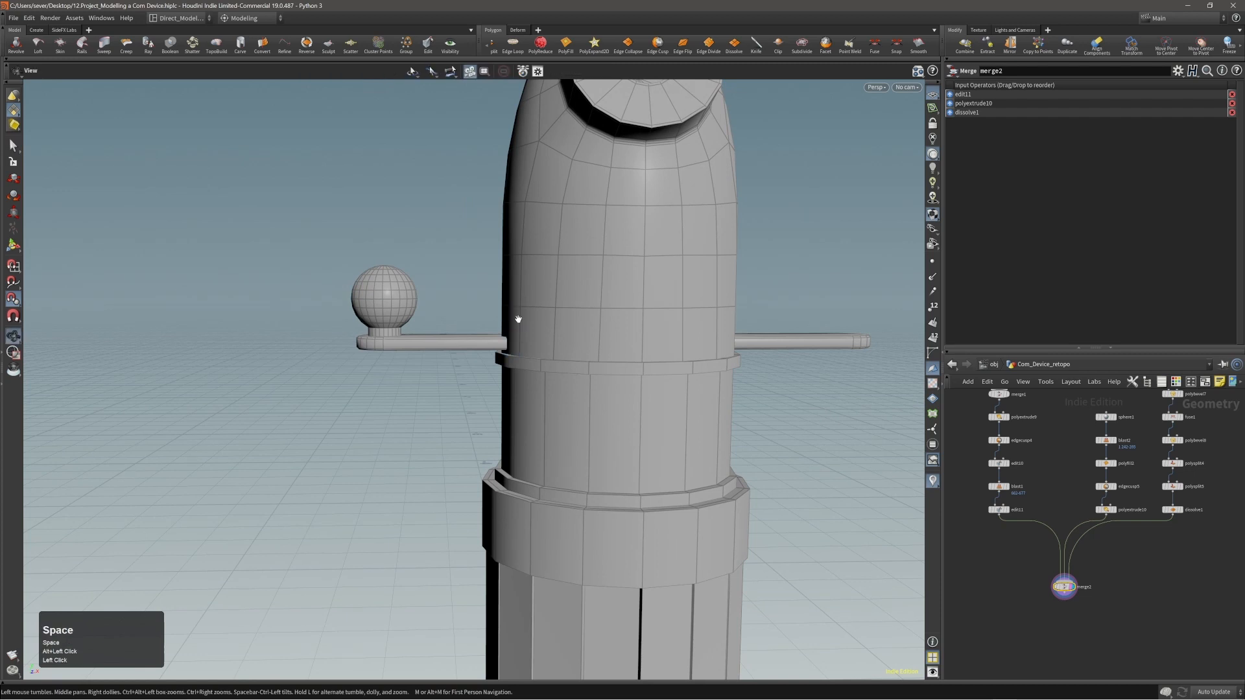
pyautogui.hotkey('space', 'b')
pyautogui.moveTo(460, 413); pyautogui.dragTo(350, 453, button='right')
pyautogui.moveTo(350, 453); pyautogui.dragTo(292, 444, button='middle')
pyautogui.hotkey('space', 'b')
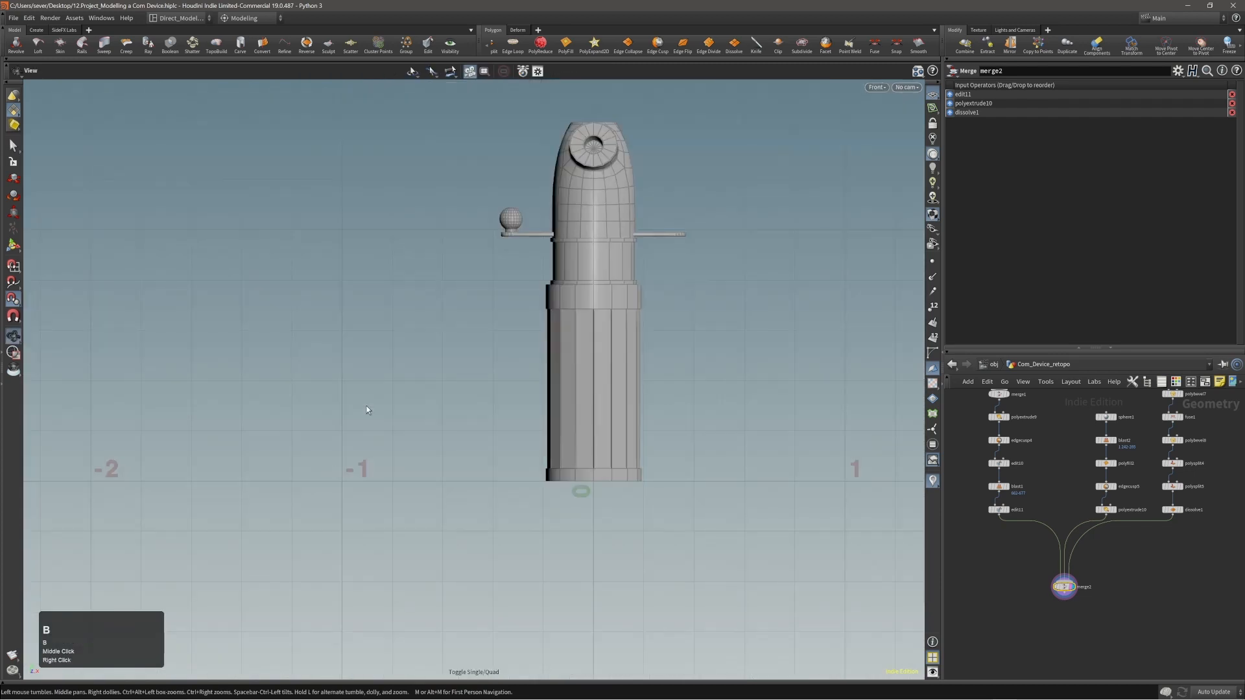
pyautogui.moveTo(364, 411); pyautogui.dragTo(651, 240, button='right')
pyautogui.moveTo(652, 240); pyautogui.dragTo(598, 346, button='middle')
pyautogui.moveTo(516, 337); pyautogui.dragTo(711, 322, button='right')
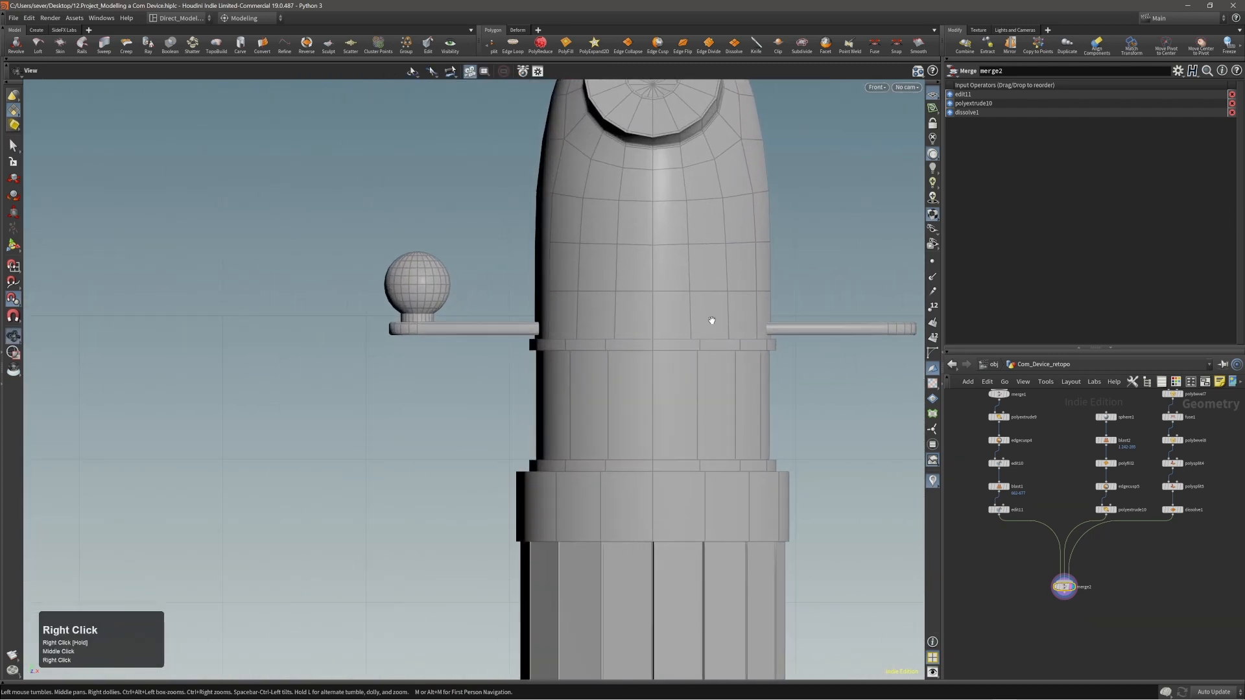
pyautogui.moveTo(632, 321); pyautogui.dragTo(712, 303, button='right')
pyautogui.moveTo(712, 303); pyautogui.dragTo(682, 317, button='middle')
pyautogui.moveTo(498, 343); pyautogui.dragTo(516, 341, button='right')
pyautogui.moveTo(515, 341); pyautogui.dragTo(563, 354, button='middle')
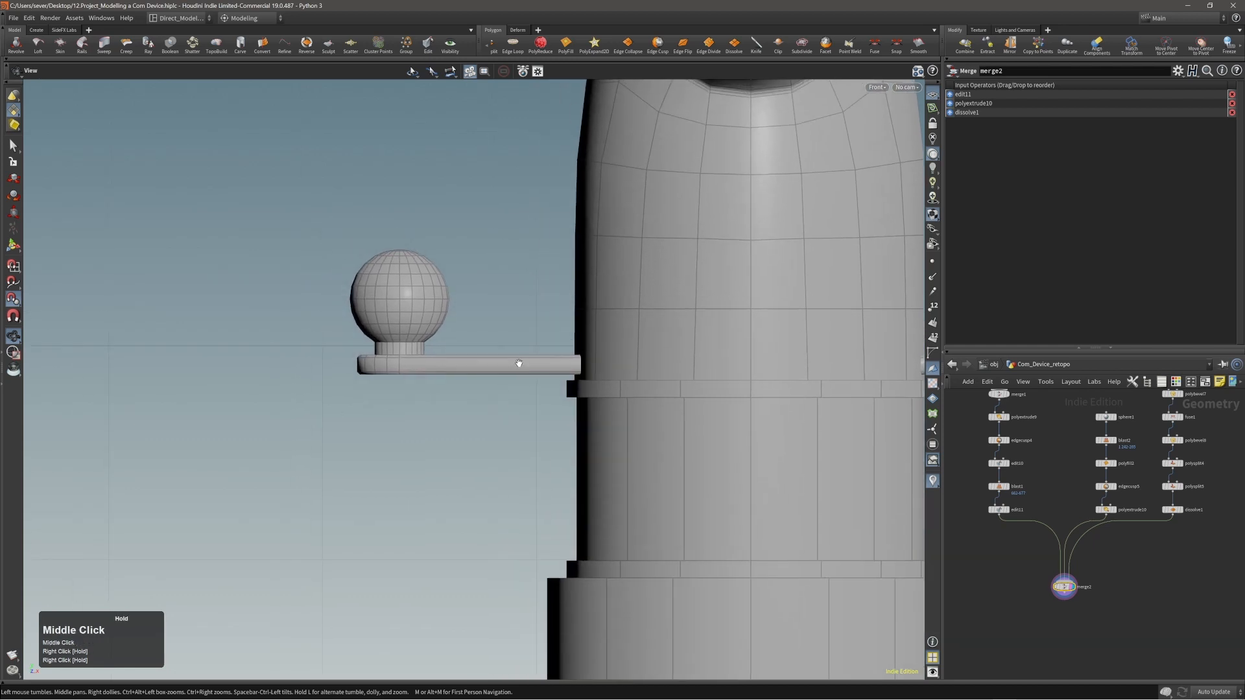
pyautogui.press('s')
pyautogui.doubleClick(402, 298)
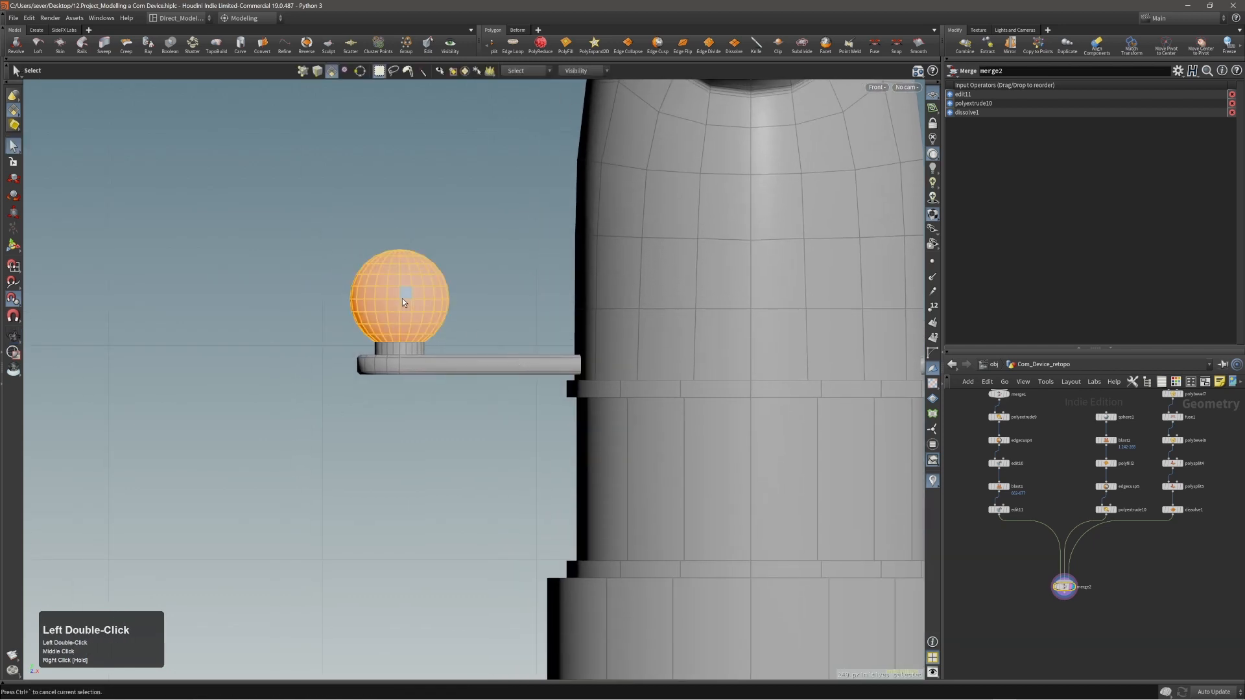
pyautogui.keyDown('shift'); pyautogui.doubleClick(410, 348); pyautogui.keyUp('shift')
pyautogui.press('r')
pyautogui.moveTo(414, 306); pyautogui.dragTo(427, 305)
pyautogui.press('t')
pyautogui.moveTo(455, 429); pyautogui.dragTo(456, 413)
pyautogui.middleClick(454, 409)
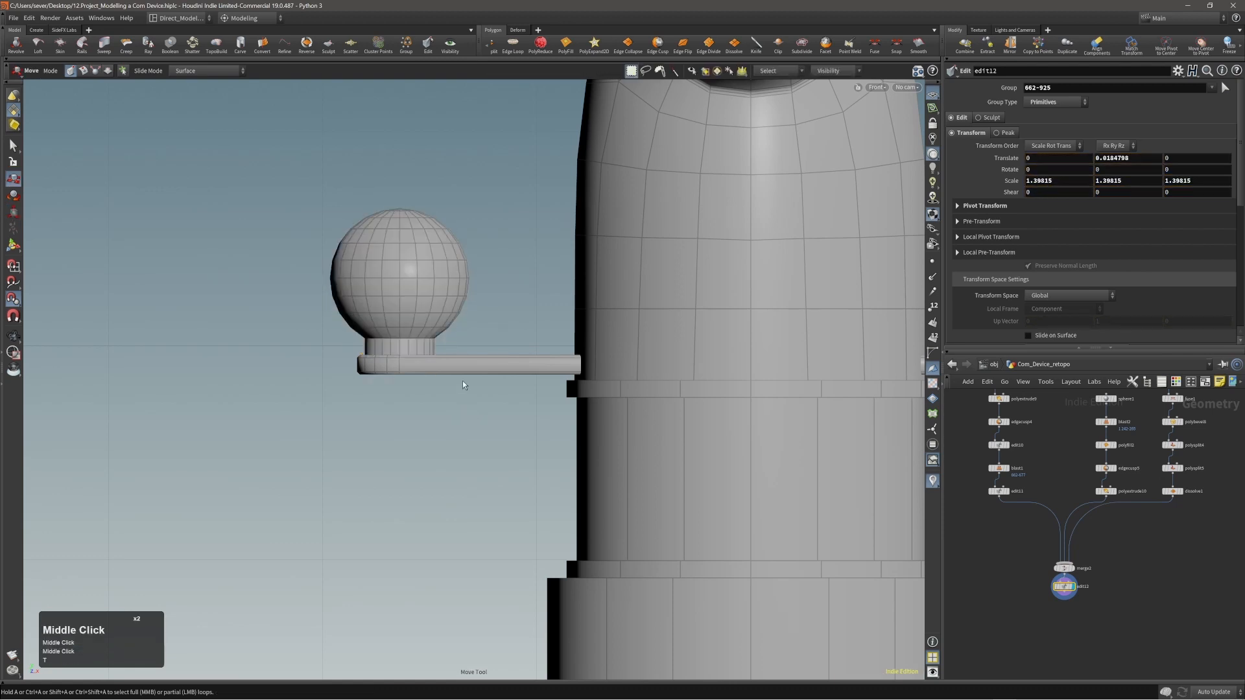
# Create a box centred just below the ball's tab in the front view, at about -0.246, 0.916, 0.
pyautogui.moveTo(472, 351)
pyautogui.keyDown('alt'); pyautogui.mouseDown(button='right')
pyautogui.moveTo(267, 376)
pyautogui.moveTo(478, 373)
pyautogui.mouseUp(button='right'); pyautogui.keyUp('alt')
pyautogui.keyDown('alt'); pyautogui.moveTo(489, 372); pyautogui.dragTo(457, 357, button='middle'); pyautogui.keyUp('alt')
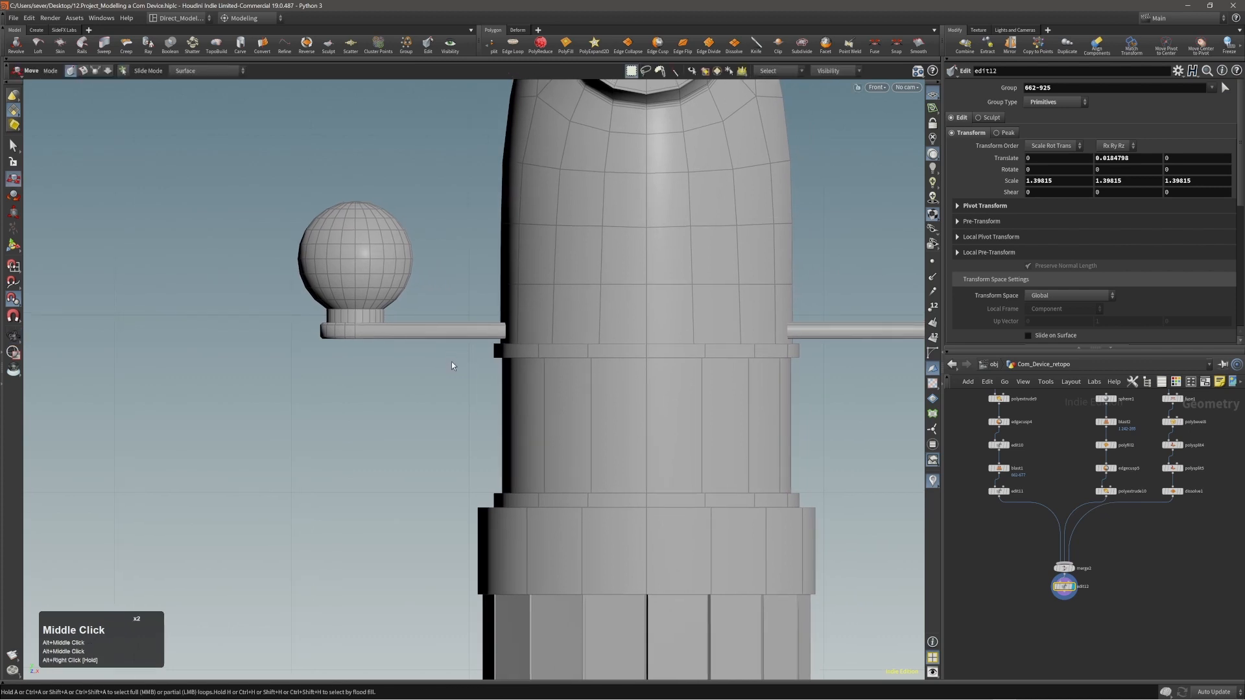
pyautogui.keyDown('alt'); pyautogui.moveTo(436, 359); pyautogui.dragTo(389, 369, button='right'); pyautogui.keyUp('alt')
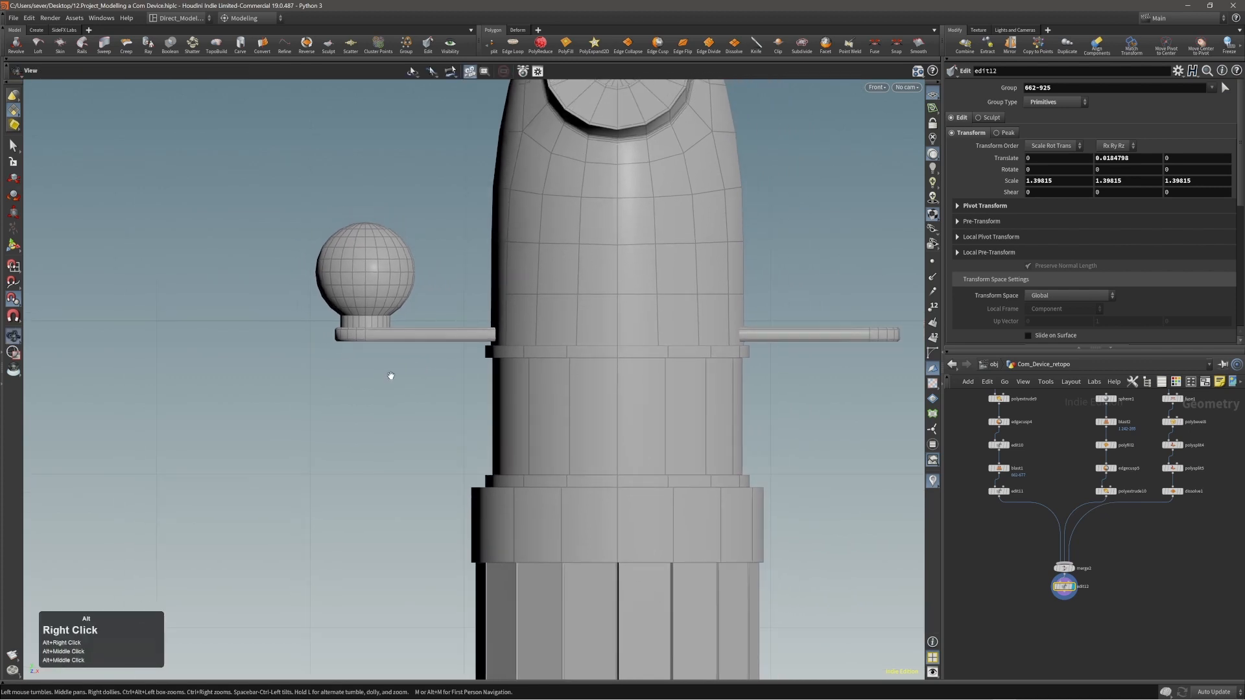
pyautogui.keyDown('alt'); pyautogui.moveTo(389, 369); pyautogui.dragTo(422, 345, button='middle'); pyautogui.keyUp('alt')
pyautogui.press('c')
pyautogui.click(400, 345)
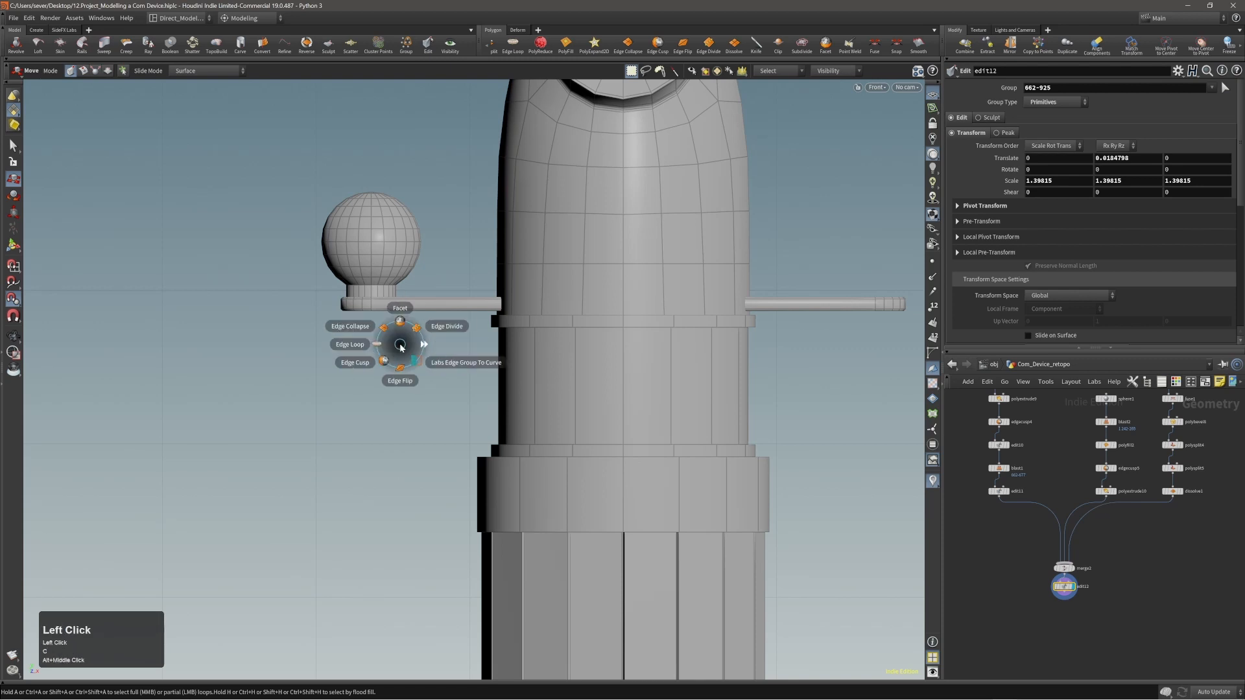
pyautogui.click(410, 353)
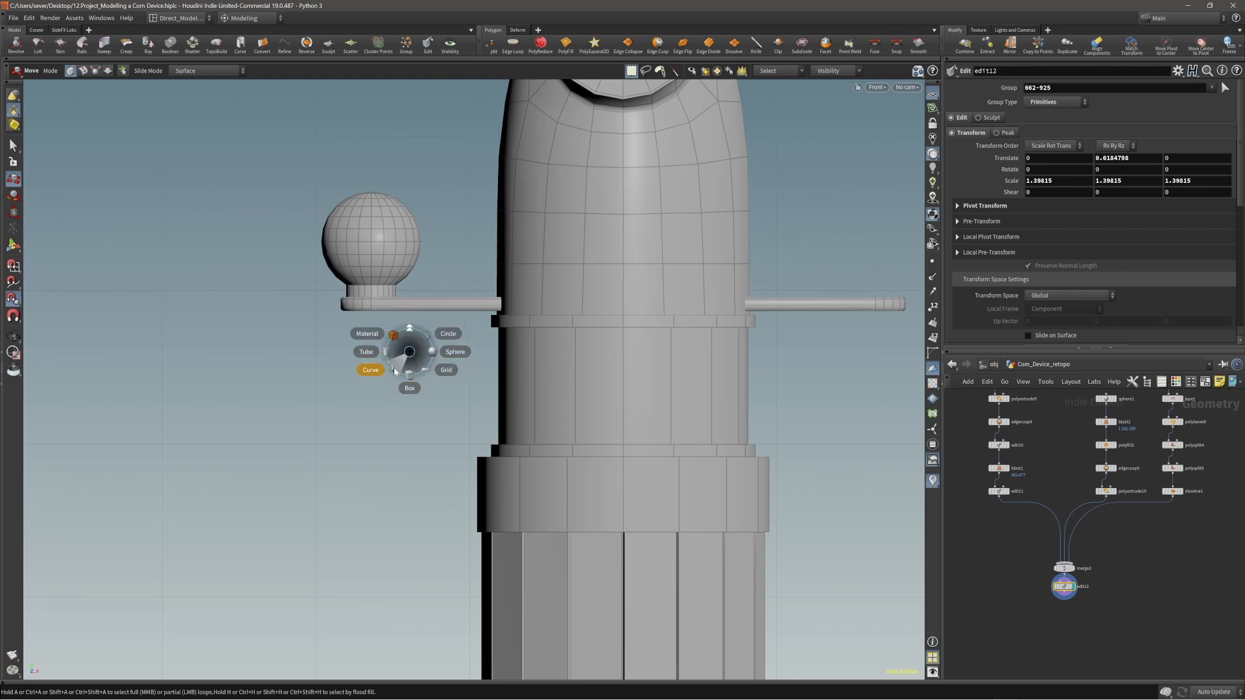
pyautogui.click(409, 386)
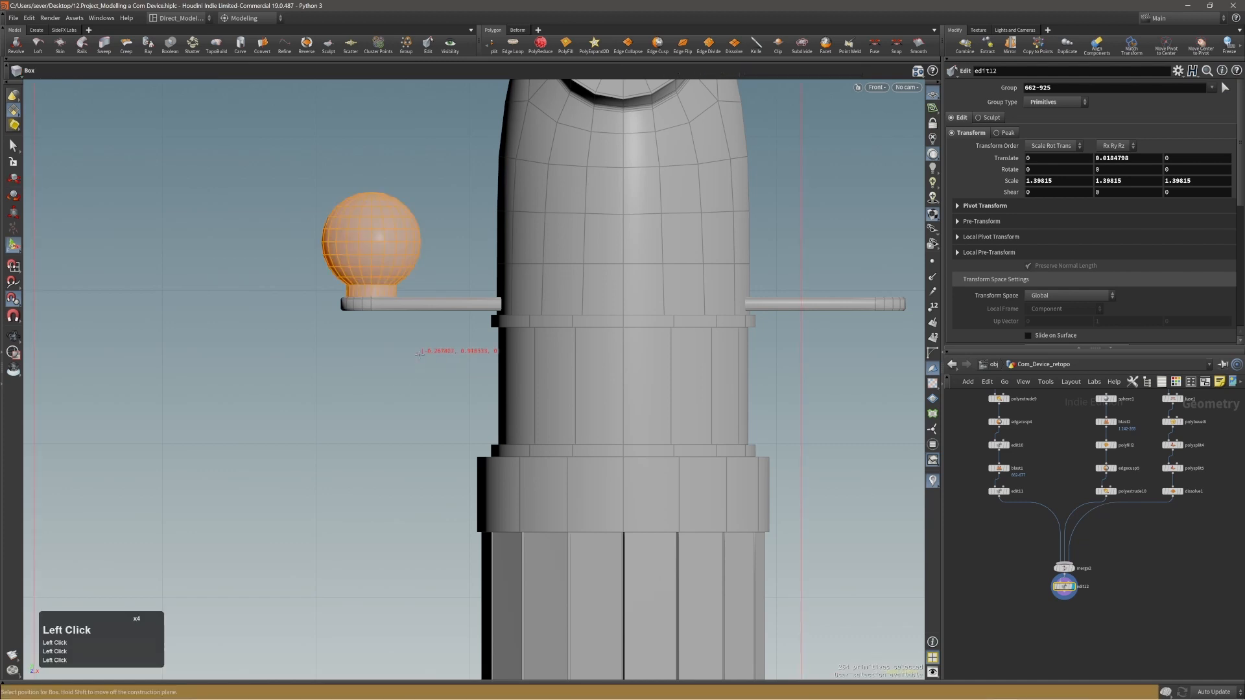
pyautogui.click(436, 355)
pyautogui.keyDown('alt'); pyautogui.moveTo(475, 356); pyautogui.dragTo(402, 365, button='right'); pyautogui.keyUp('alt')
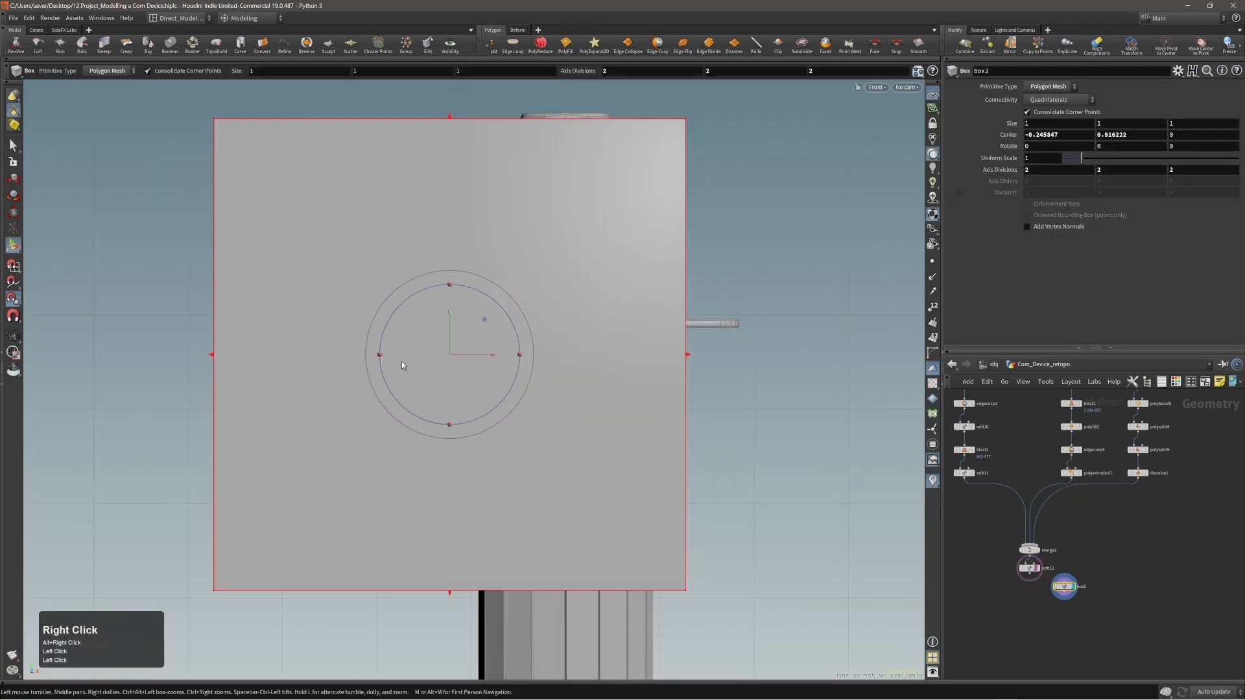
# Shrink the new box uniformly to about 0.11 so it fits under the tab.
pyautogui.keyDown('ctrl'); pyautogui.keyDown('shift'); pyautogui.moveTo(598, 421); pyautogui.dragTo(545, 398); pyautogui.keyUp('shift'); pyautogui.keyUp('ctrl')
pyautogui.press('`')
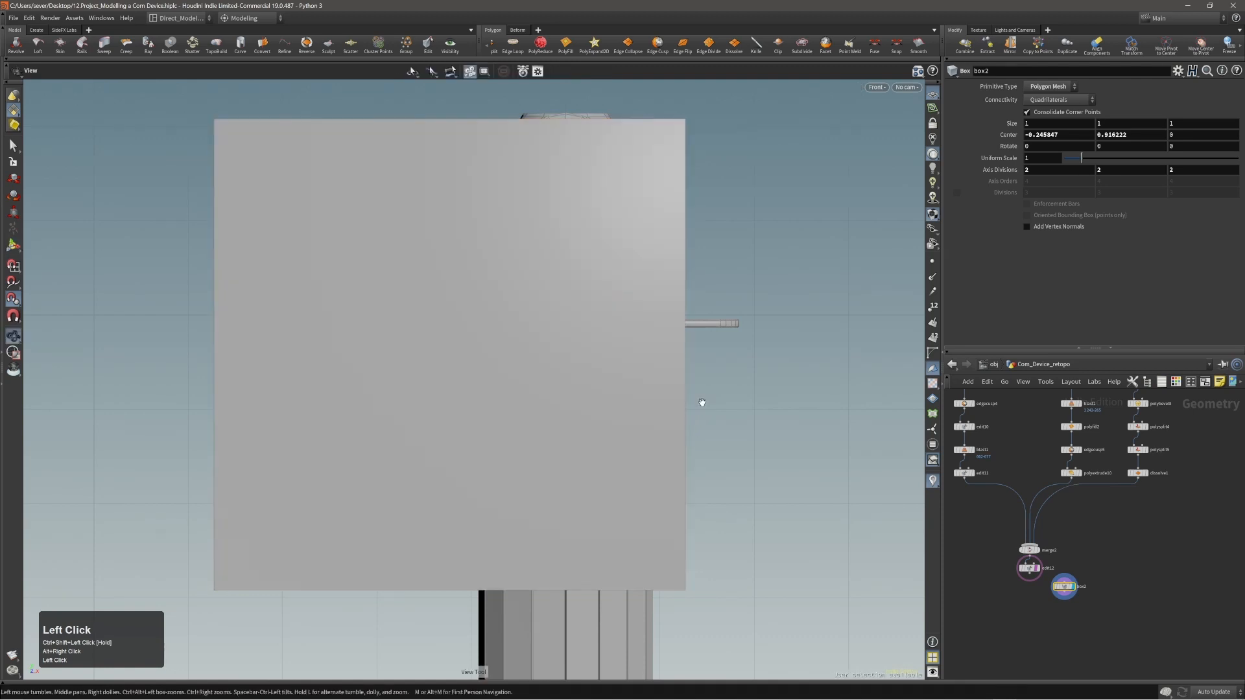
pyautogui.keyDown('ctrl'); pyautogui.moveTo(690, 375); pyautogui.dragTo(476, 354); pyautogui.keyUp('ctrl')
pyautogui.keyDown('alt'); pyautogui.moveTo(476, 354); pyautogui.dragTo(540, 380, button='right'); pyautogui.keyUp('alt')
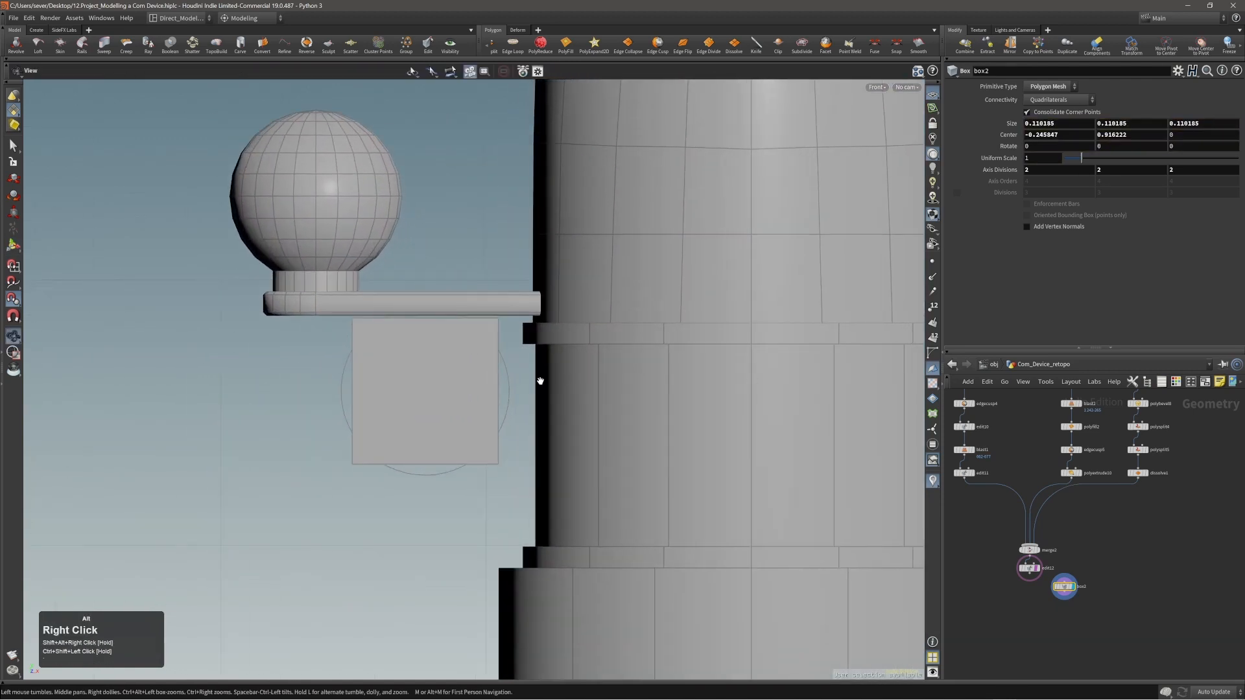
# Reshape the box into a thin plate of about 0.18 by 0.19 by 0.018, filling the space between tab, body and lower collar.
pyautogui.hotkey('space', 'b')
pyautogui.hotkey('space', 'b')
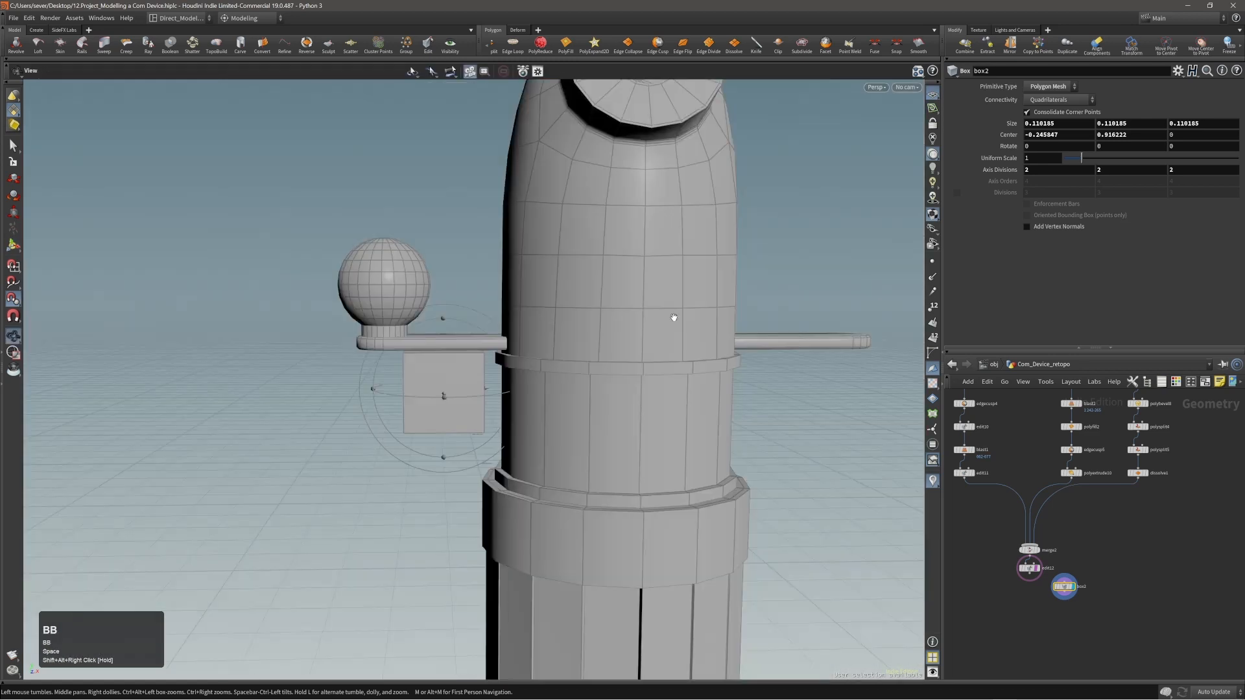
pyautogui.moveTo(674, 314); pyautogui.dragTo(512, 334)
pyautogui.keyDown('alt'); pyautogui.moveTo(425, 373); pyautogui.dragTo(456, 384); pyautogui.keyUp('alt')
pyautogui.keyDown('alt'); pyautogui.moveTo(457, 384); pyautogui.dragTo(519, 344, button='right'); pyautogui.keyUp('alt')
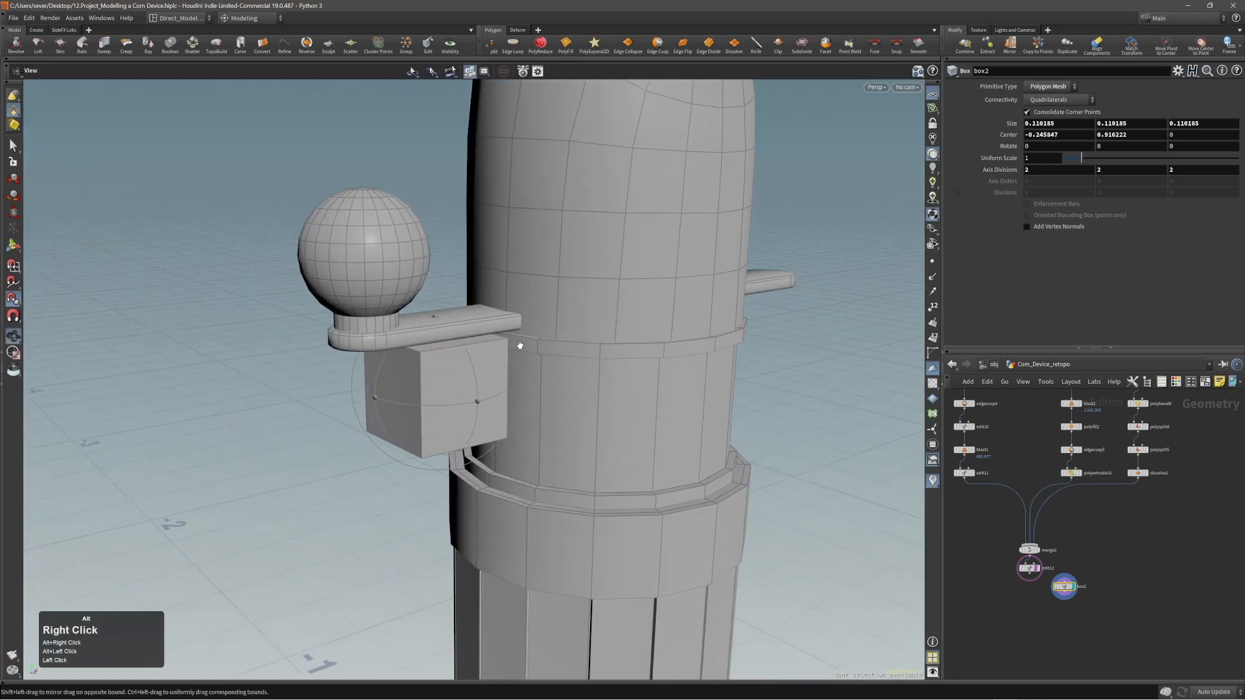
pyautogui.keyDown('ctrl'); pyautogui.keyDown('shift'); pyautogui.moveTo(475, 398); pyautogui.dragTo(441, 389); pyautogui.keyUp('shift'); pyautogui.keyUp('ctrl')
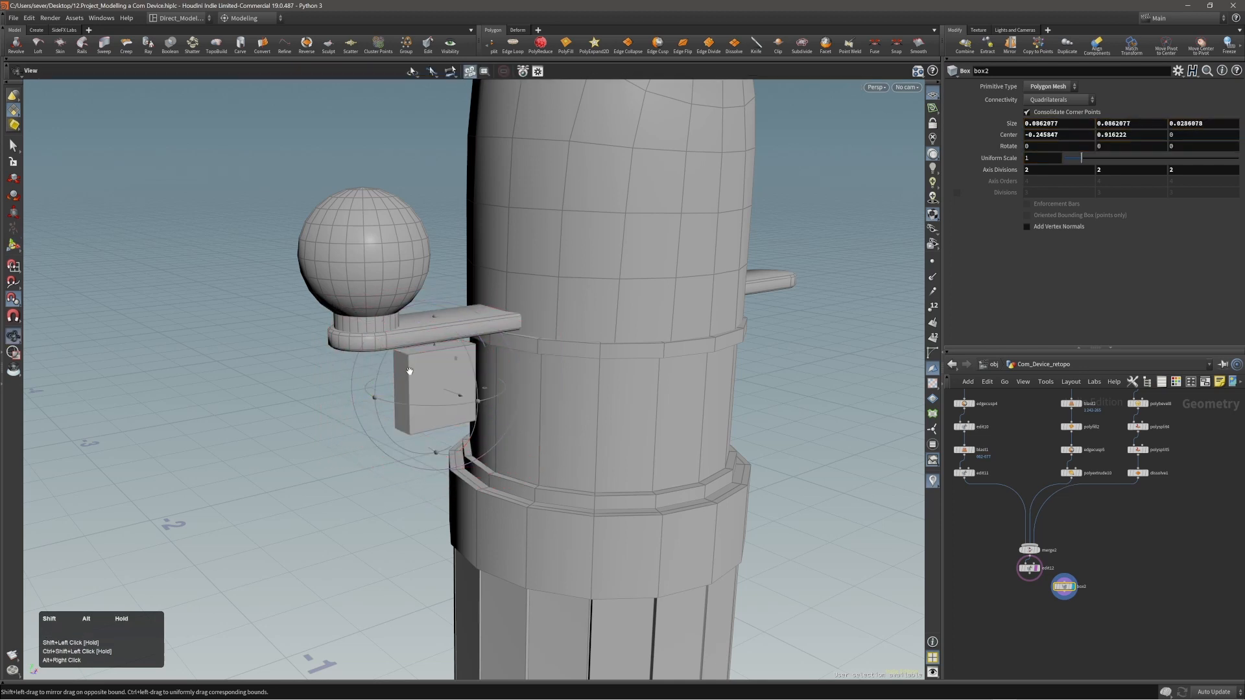
pyautogui.keyDown('alt'); pyautogui.moveTo(410, 370); pyautogui.dragTo(441, 368, button='right'); pyautogui.keyUp('alt')
pyautogui.keyDown('alt'); pyautogui.moveTo(441, 368); pyautogui.dragTo(469, 377); pyautogui.keyUp('alt')
pyautogui.keyDown('alt'); pyautogui.moveTo(470, 378); pyautogui.dragTo(501, 363, button='right'); pyautogui.keyUp('alt')
pyautogui.keyDown('shift'); pyautogui.moveTo(457, 394); pyautogui.dragTo(450, 391); pyautogui.keyUp('shift')
pyautogui.keyDown('alt'); pyautogui.moveTo(450, 392); pyautogui.dragTo(325, 326); pyautogui.keyUp('alt')
pyautogui.keyDown('alt'); pyautogui.moveTo(433, 442); pyautogui.dragTo(336, 303); pyautogui.keyUp('alt')
pyautogui.press('h')
pyautogui.keyDown('alt'); pyautogui.moveTo(454, 329); pyautogui.dragTo(306, 434); pyautogui.keyUp('alt')
# Bevel the plate's outer lower corner edge with a round fillet, distance about 0.144 and 5 divisions.
pyautogui.press('2')
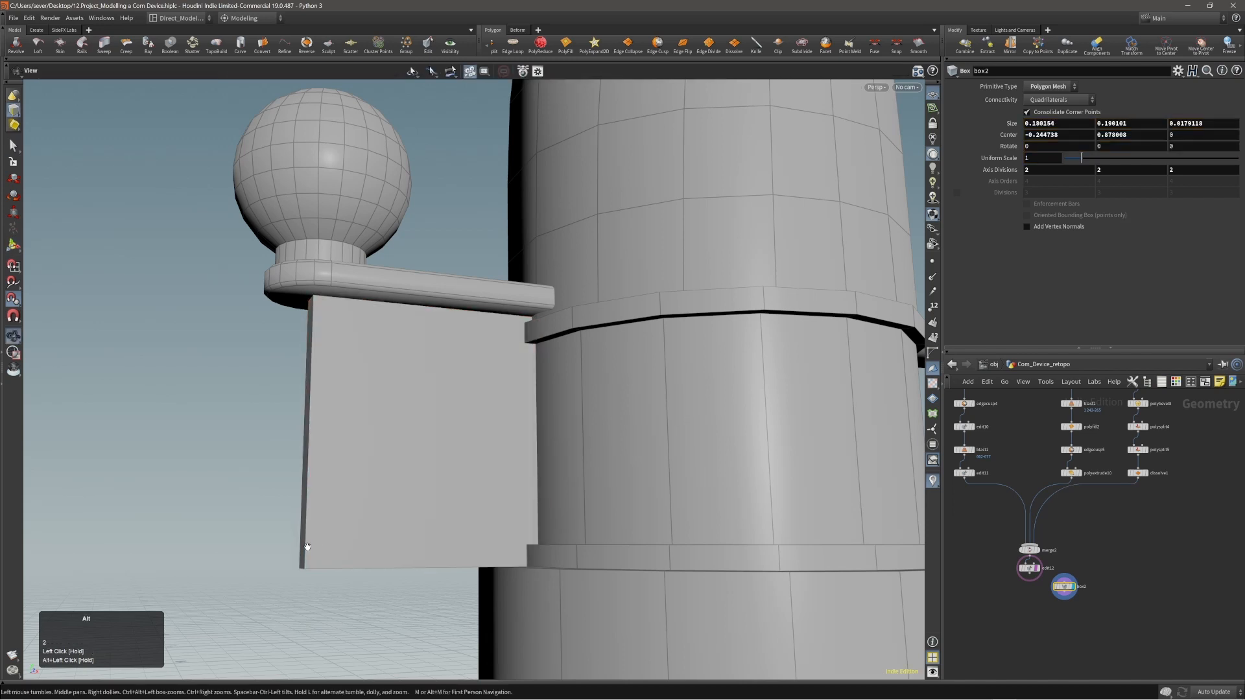
pyautogui.keyDown('alt'); pyautogui.moveTo(302, 559); pyautogui.dragTo(319, 549); pyautogui.keyUp('alt')
pyautogui.click(294, 566)
pyautogui.click(298, 571)
pyautogui.press('c')
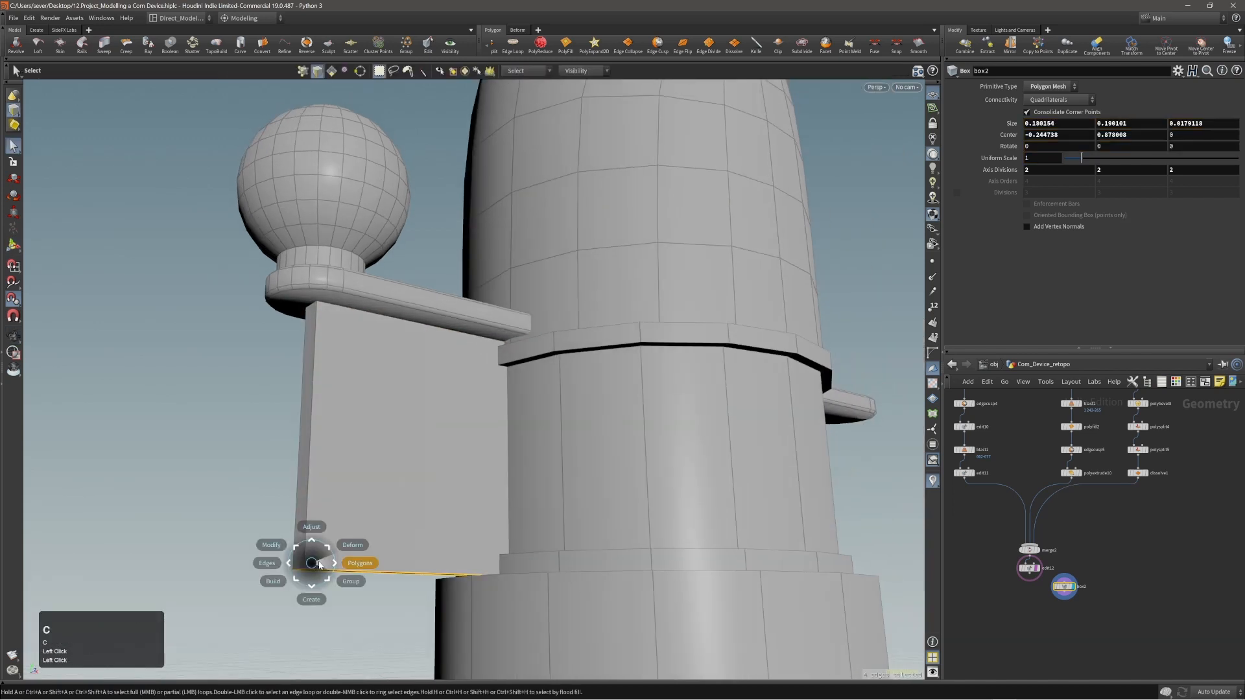
pyautogui.click(310, 564)
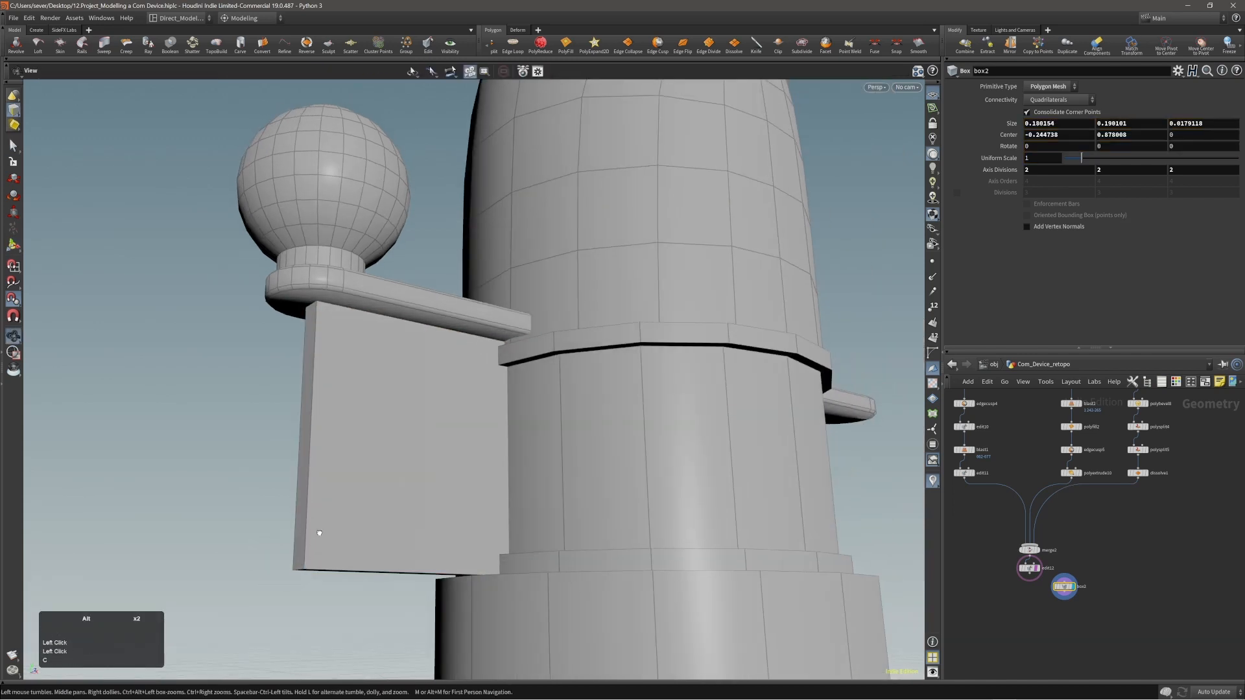
pyautogui.keyDown('alt'); pyautogui.moveTo(305, 568); pyautogui.dragTo(542, 458); pyautogui.keyUp('alt')
pyautogui.press('c')
pyautogui.click(349, 509)
pyautogui.scroll(2, 438, 478)
pyautogui.scroll(2, 437, 478)
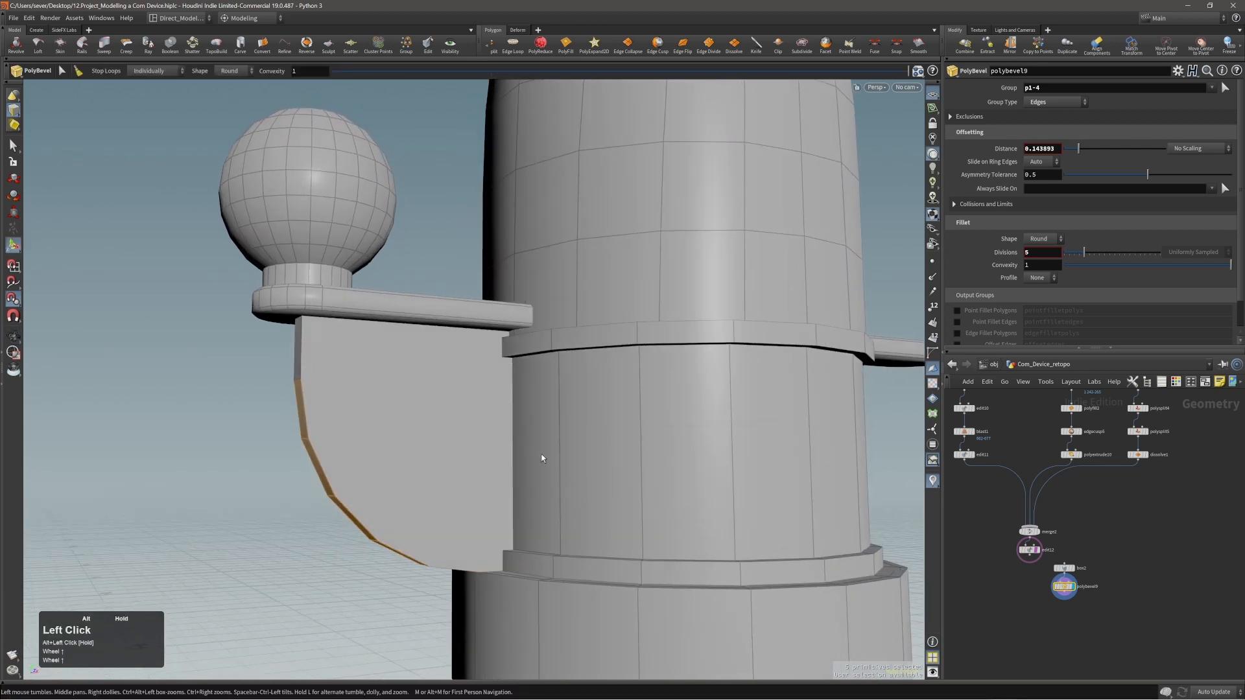
# Turn the plate's corner fillet concave with a convexity of -1 and raise its divisions to 9.
pyautogui.click(1040, 277)
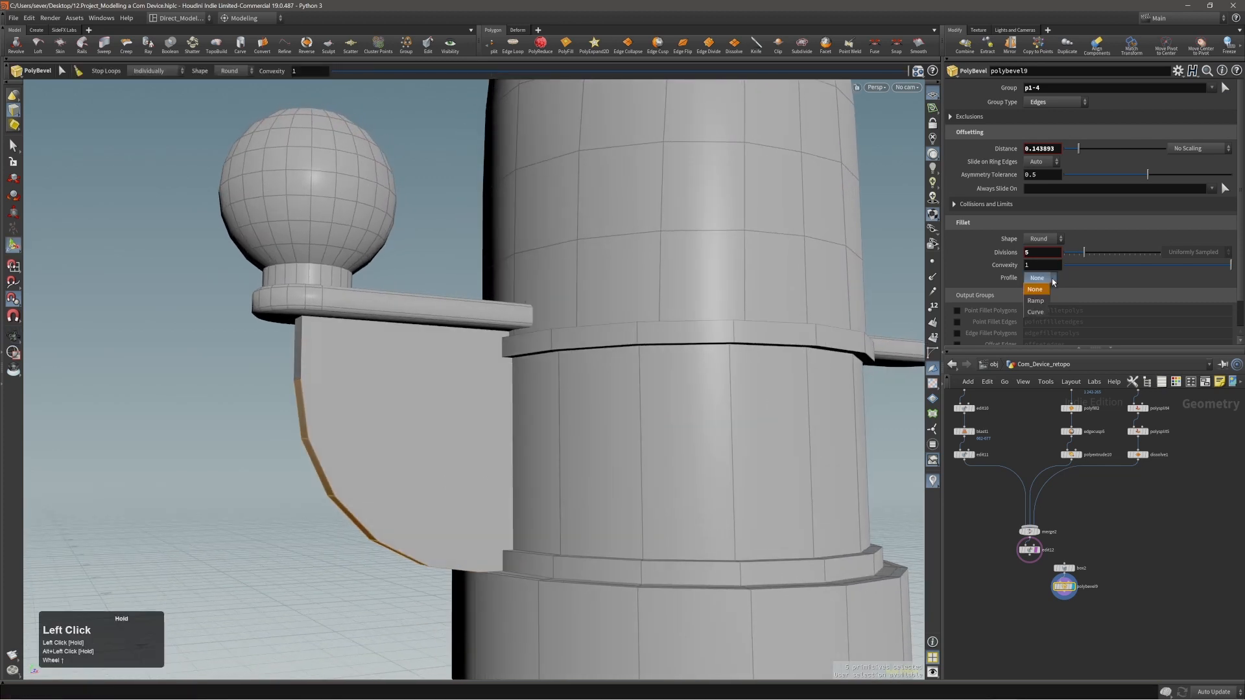
pyautogui.moveTo(1143, 268); pyautogui.dragTo(1058, 277)
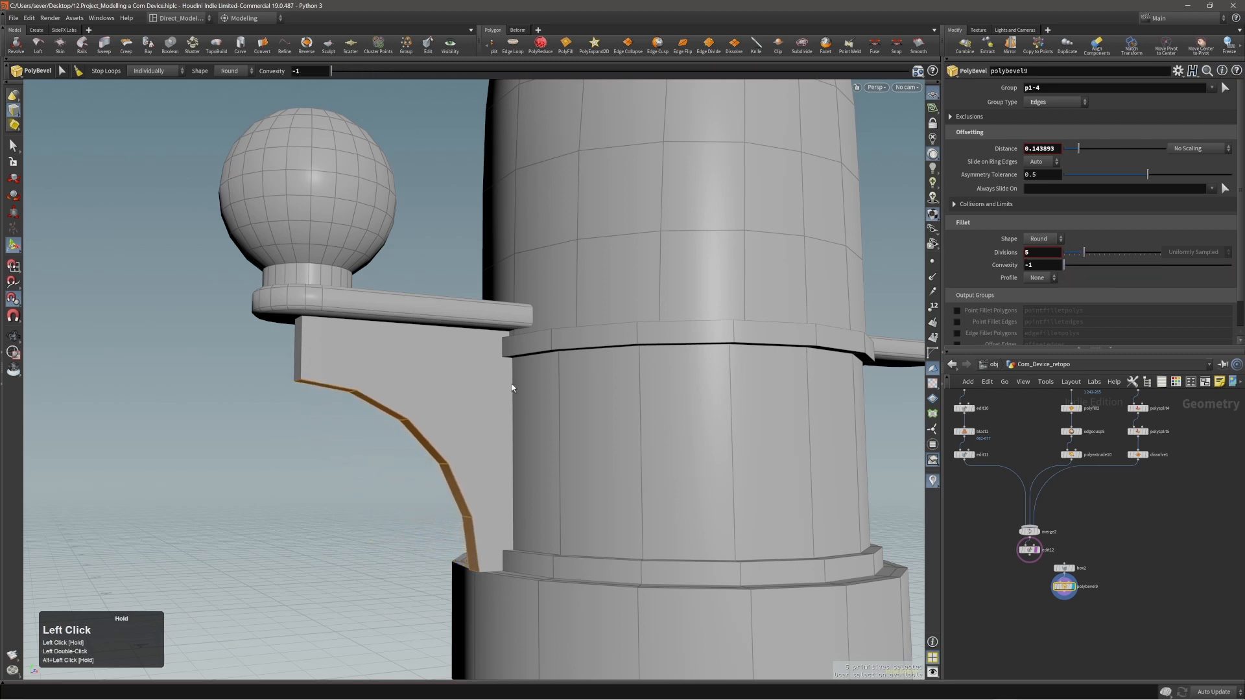
pyautogui.scroll(3, 331, 411)
pyautogui.keyDown('alt'); pyautogui.moveTo(436, 412); pyautogui.dragTo(486, 389, button='right'); pyautogui.keyUp('alt')
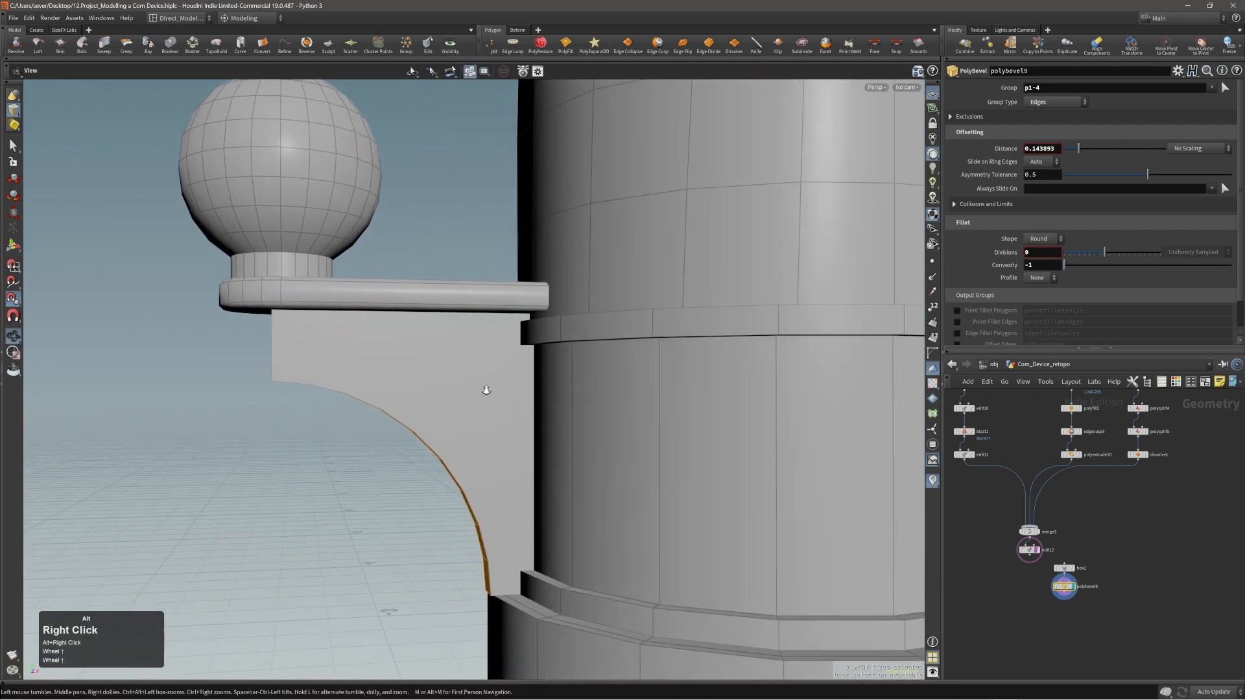
# Increase the concave fillet's distance to about 0.158 so the plate becomes a slimmer bracket.
pyautogui.keyDown('alt'); pyautogui.moveTo(486, 389); pyautogui.dragTo(465, 406); pyautogui.keyUp('alt')
pyautogui.keyDown('alt'); pyautogui.moveTo(466, 405); pyautogui.dragTo(471, 398, button='right'); pyautogui.keyUp('alt')
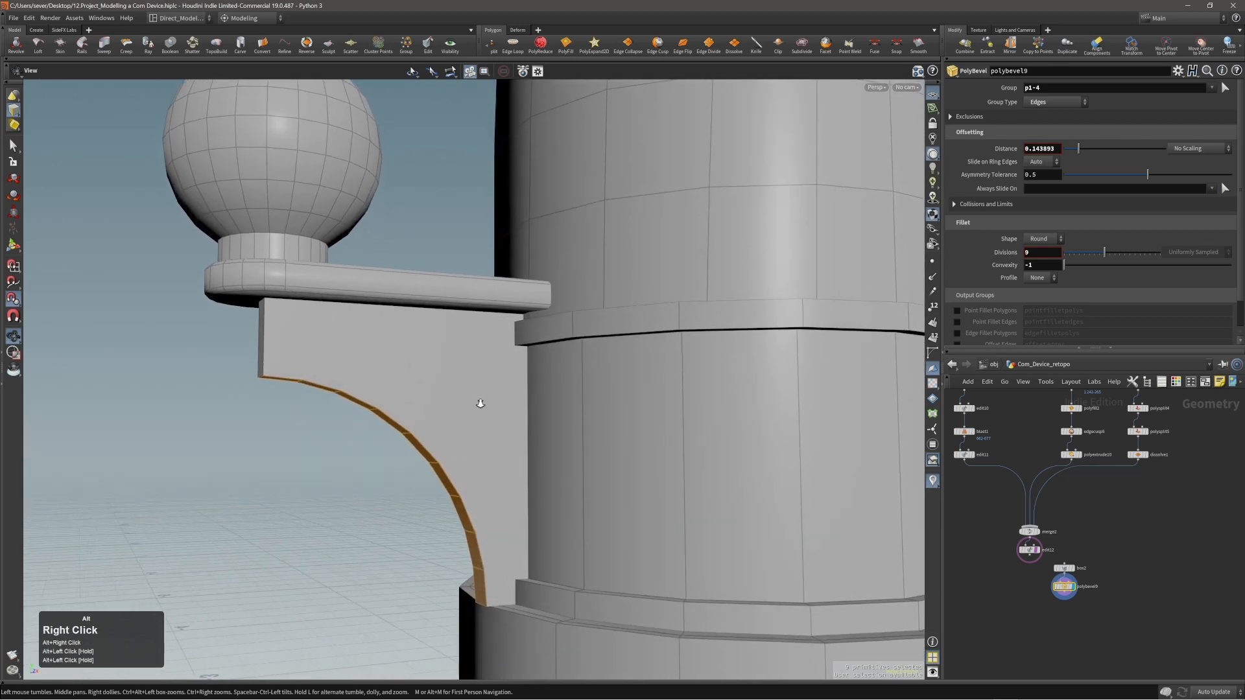
pyautogui.moveTo(470, 398); pyautogui.dragTo(472, 399)
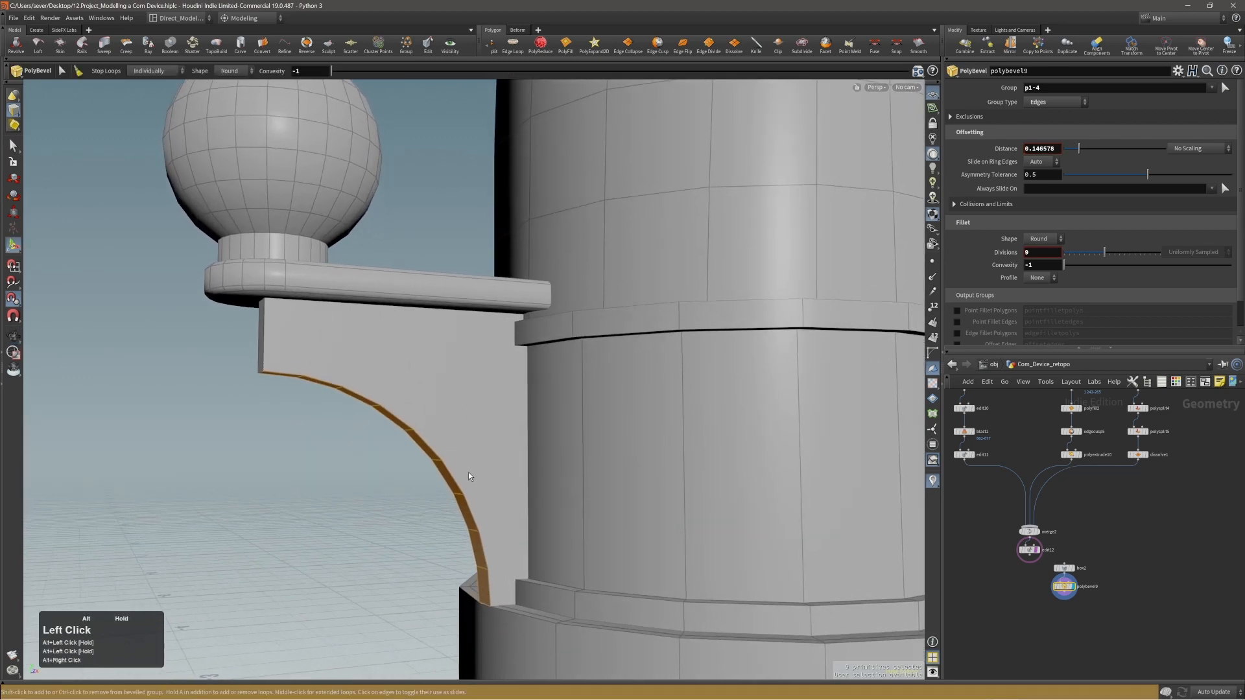
pyautogui.keyDown('alt'); pyautogui.moveTo(468, 472); pyautogui.dragTo(473, 392); pyautogui.keyUp('alt')
pyautogui.moveTo(473, 392); pyautogui.dragTo(473, 391)
pyautogui.moveTo(481, 392); pyautogui.dragTo(485, 392)
pyautogui.keyDown('alt'); pyautogui.moveTo(485, 392); pyautogui.dragTo(416, 363, button='right'); pyautogui.keyUp('alt')
pyautogui.keyDown('alt'); pyautogui.moveTo(416, 362); pyautogui.dragTo(392, 355); pyautogui.keyUp('alt')
pyautogui.press('2')
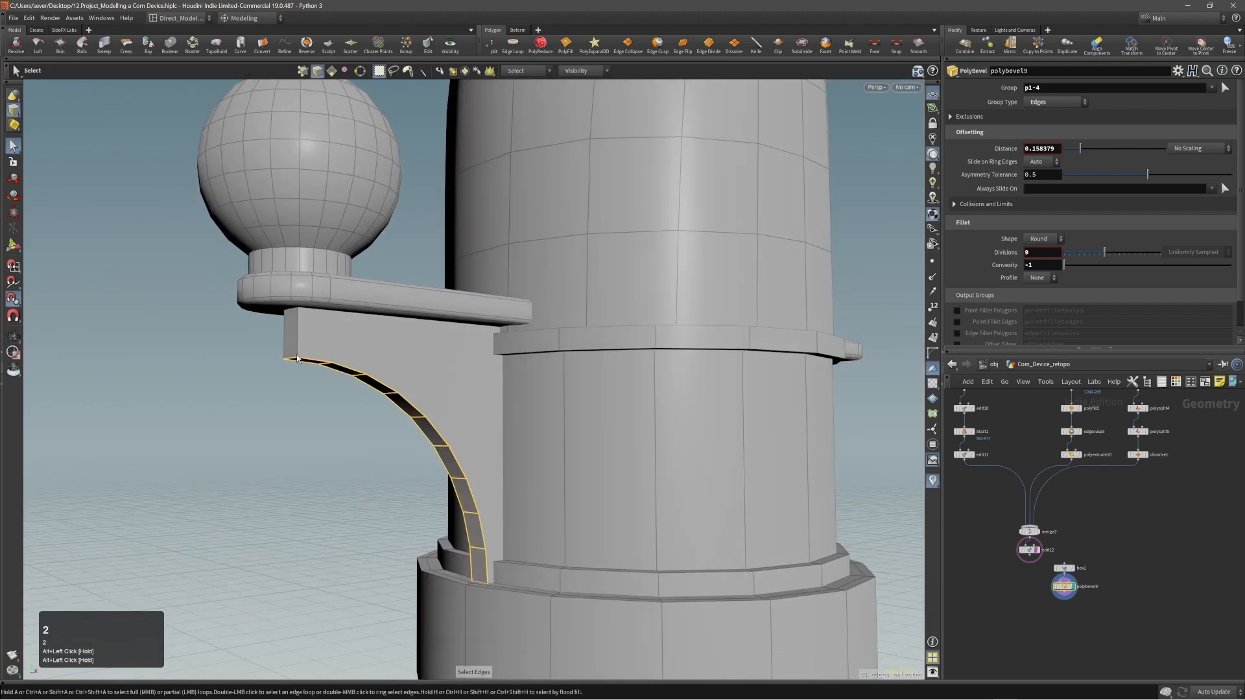
pyautogui.press('q')
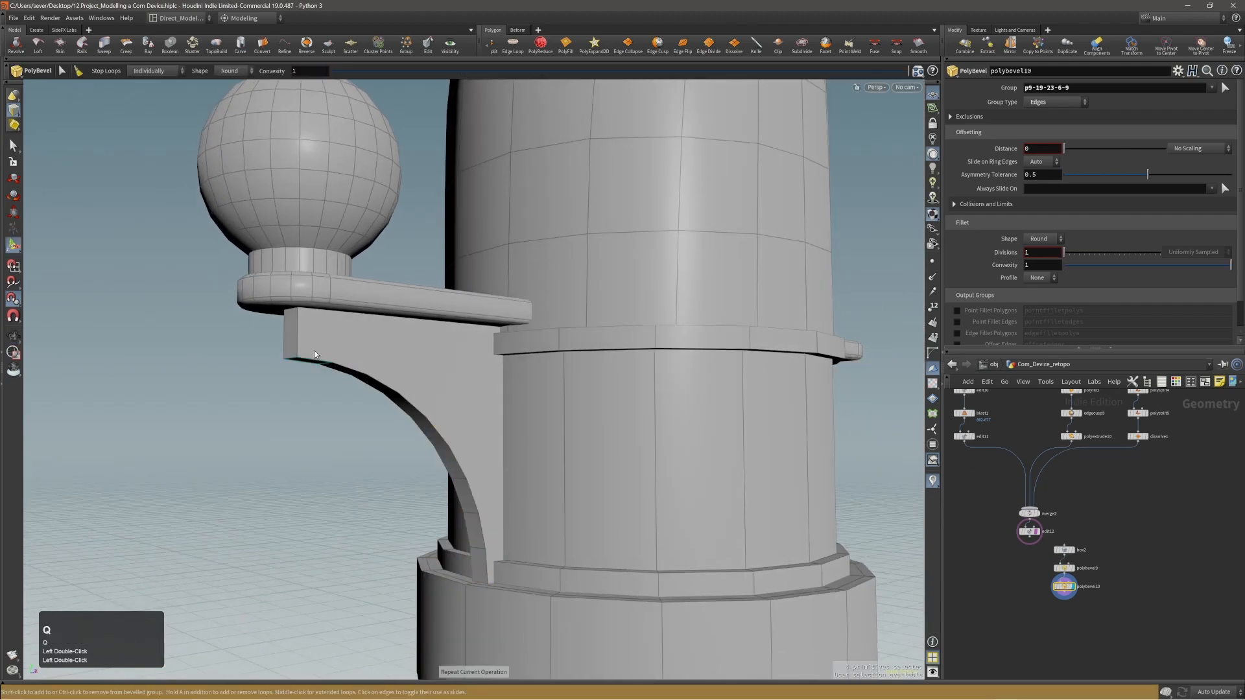
pyautogui.keyDown('alt'); pyautogui.moveTo(402, 321); pyautogui.dragTo(467, 304, button='right'); pyautogui.keyUp('alt')
pyautogui.hotkey('ctrl', 'z')
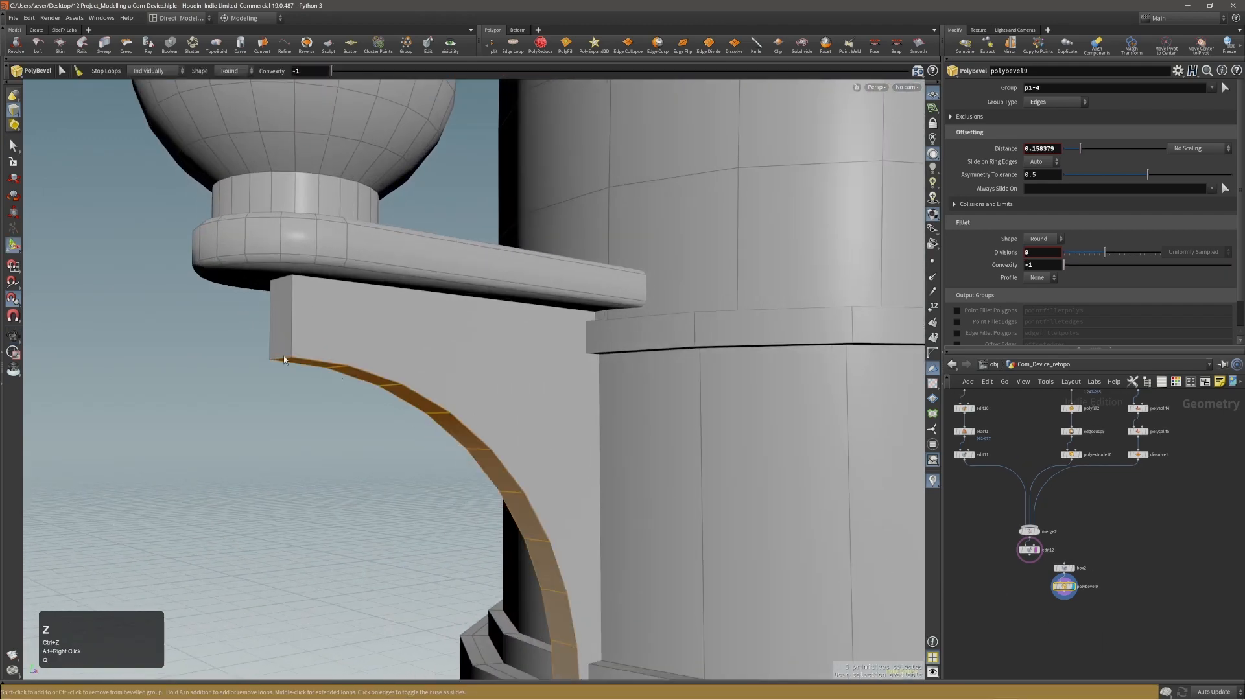
# Bevel the bracket's outer lower tip edge with a round fillet, distance about 0.0156 and 2 divisions.
pyautogui.press('2')
pyautogui.press('c')
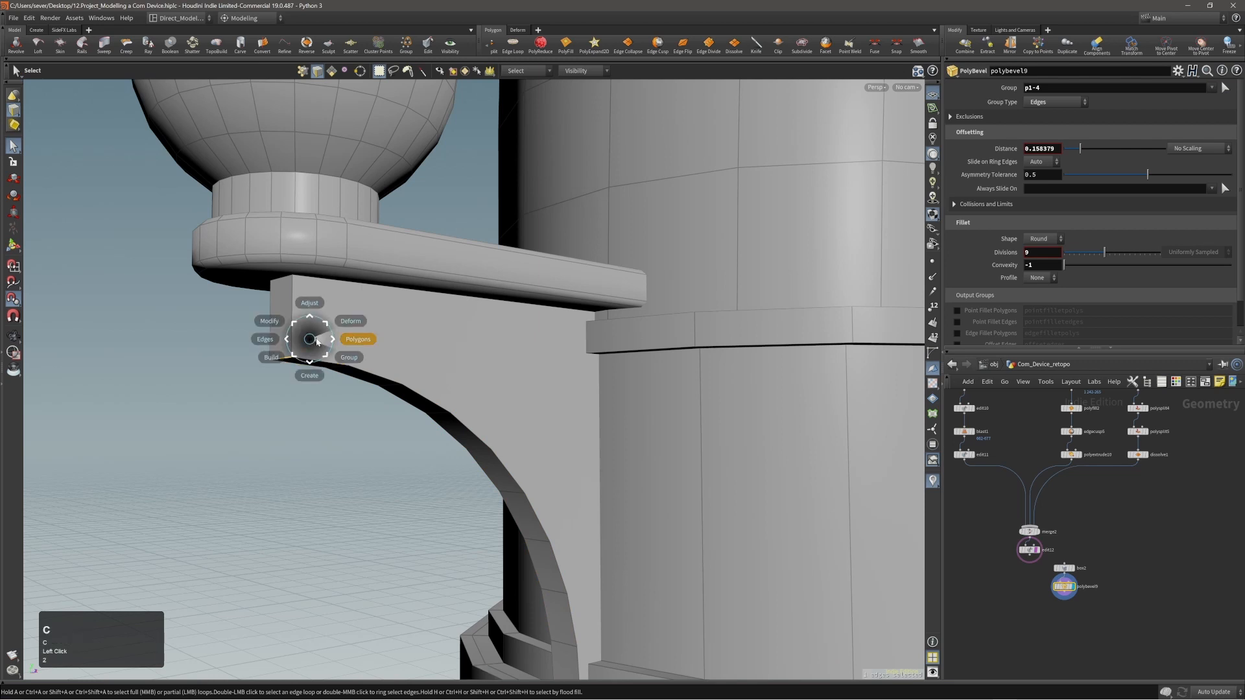
pyautogui.click(319, 341)
pyautogui.click(318, 317)
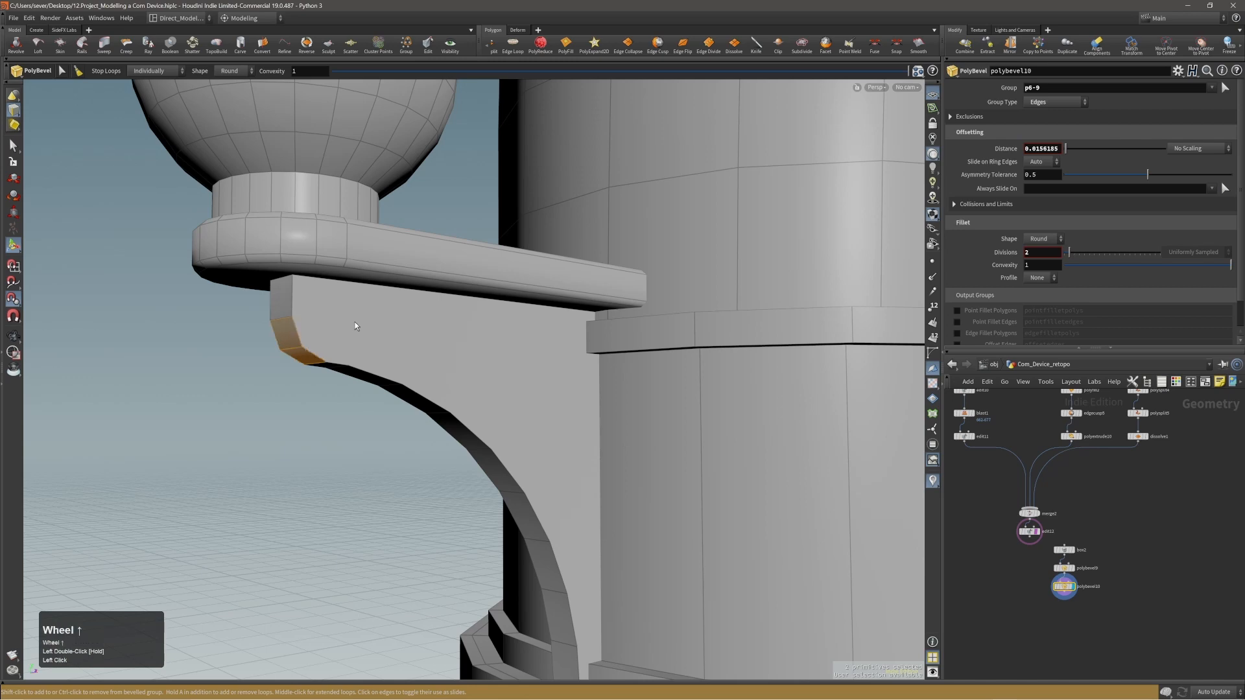
pyautogui.scroll(1, 355, 326)
# Bevel the bracket's outline edges on both sides with a small distance of about 0.0016.
pyautogui.keyDown('alt'); pyautogui.moveTo(354, 324); pyautogui.dragTo(342, 339, button='right'); pyautogui.keyUp('alt')
pyautogui.keyDown('alt'); pyautogui.moveTo(342, 339); pyautogui.dragTo(175, 320); pyautogui.keyUp('alt')
pyautogui.hotkey('alt', '3')
pyautogui.click(405, 339)
pyautogui.keyDown('shift'); pyautogui.click(407, 324); pyautogui.keyUp('shift')
pyautogui.press('q')
pyautogui.keyDown('alt'); pyautogui.moveTo(476, 333); pyautogui.dragTo(528, 324, button='right'); pyautogui.keyUp('alt')
pyautogui.moveTo(528, 324); pyautogui.dragTo(726, 317)
pyautogui.keyDown('ctrl'); pyautogui.click(430, 286); pyautogui.keyUp('ctrl')
# Show the model in wireframe and remove the bracket's vertical edges beside the body from the small bevel.
pyautogui.keyDown('alt'); pyautogui.moveTo(376, 370); pyautogui.dragTo(417, 367, button='right'); pyautogui.keyUp('alt')
pyautogui.keyDown('alt'); pyautogui.moveTo(420, 364); pyautogui.dragTo(443, 354); pyautogui.keyUp('alt')
pyautogui.keyDown('alt'); pyautogui.moveTo(443, 355); pyautogui.dragTo(303, 315, button='right'); pyautogui.keyUp('alt')
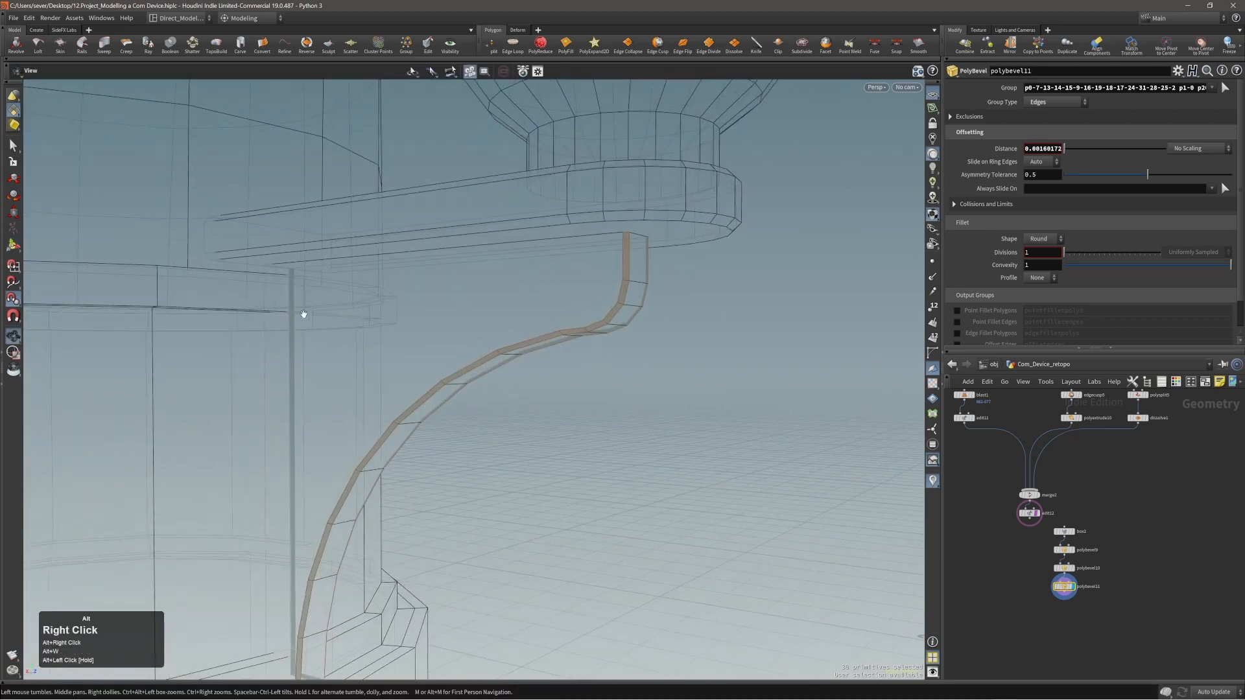
pyautogui.keyDown('ctrl'); pyautogui.keyDown('alt'); pyautogui.moveTo(280, 308); pyautogui.dragTo(586, 314); pyautogui.keyUp('alt'); pyautogui.keyUp('ctrl')
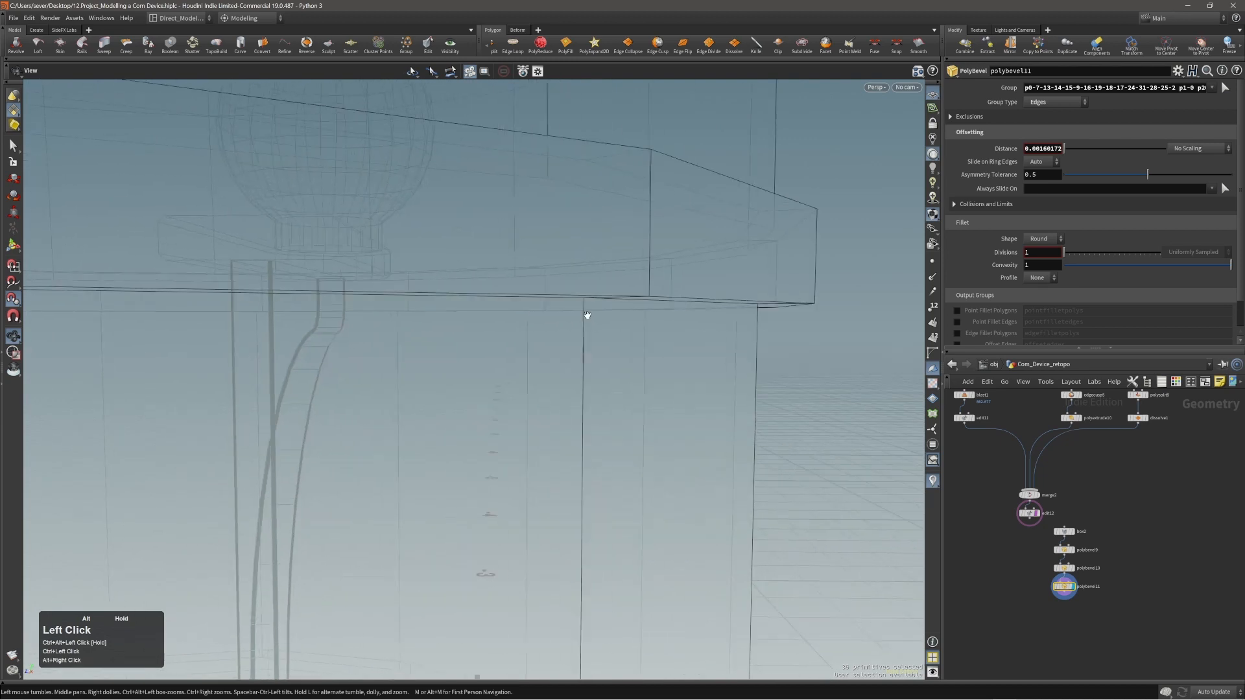
pyautogui.keyDown('alt'); pyautogui.moveTo(586, 314); pyautogui.dragTo(340, 263, button='right'); pyautogui.keyUp('alt')
pyautogui.keyDown('ctrl'); pyautogui.click(337, 264); pyautogui.keyUp('ctrl')
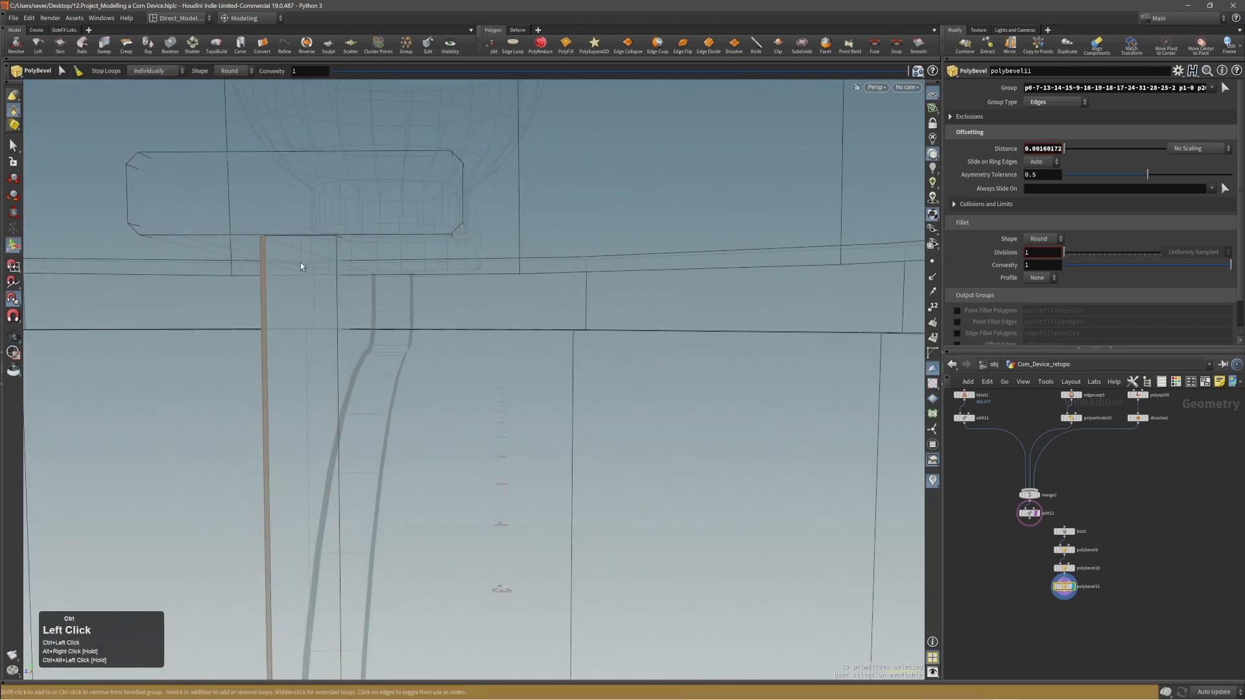
pyautogui.keyDown('ctrl'); pyautogui.click(264, 265); pyautogui.keyUp('ctrl')
# Examine the bracket's bevelled edges where its lower end meets the collar.
pyautogui.keyDown('alt'); pyautogui.moveTo(271, 264); pyautogui.dragTo(351, 385); pyautogui.keyUp('alt')
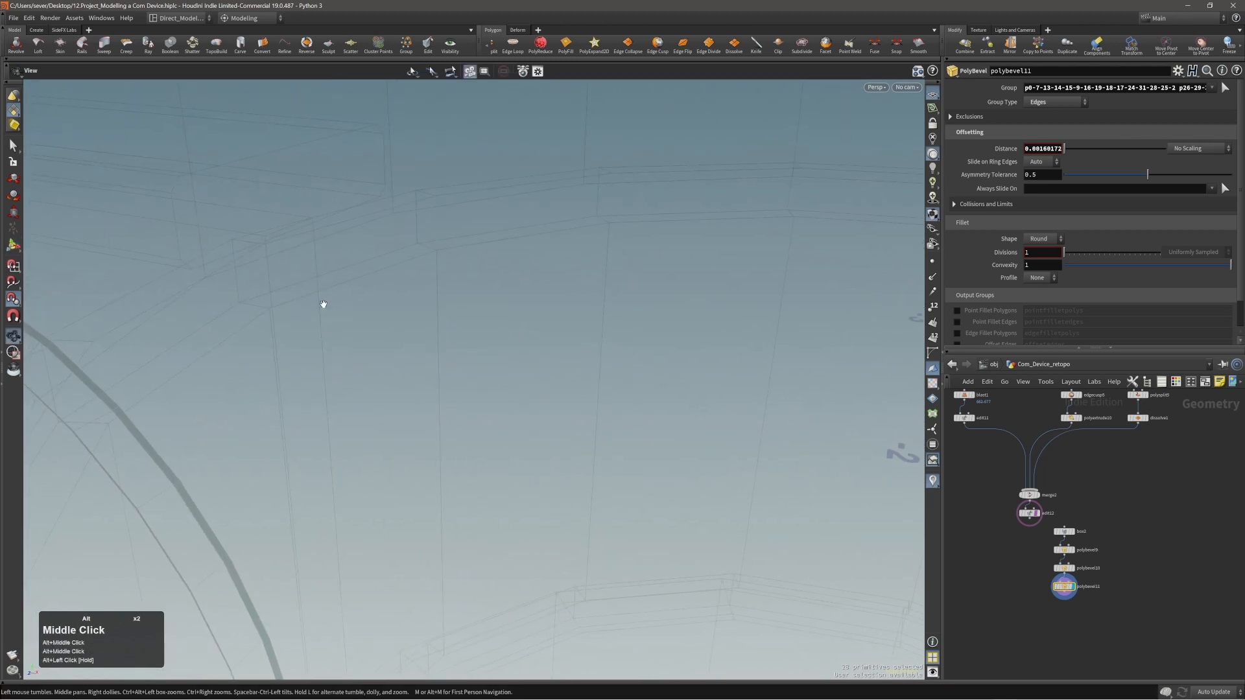
pyautogui.keyDown('alt'); pyautogui.moveTo(364, 344); pyautogui.dragTo(395, 364, button='right'); pyautogui.keyUp('alt')
pyautogui.keyDown('alt'); pyautogui.moveTo(395, 364); pyautogui.dragTo(298, 214, button='middle'); pyautogui.keyUp('alt')
pyautogui.keyDown('alt'); pyautogui.moveTo(298, 214); pyautogui.dragTo(343, 178, button='right'); pyautogui.keyUp('alt')
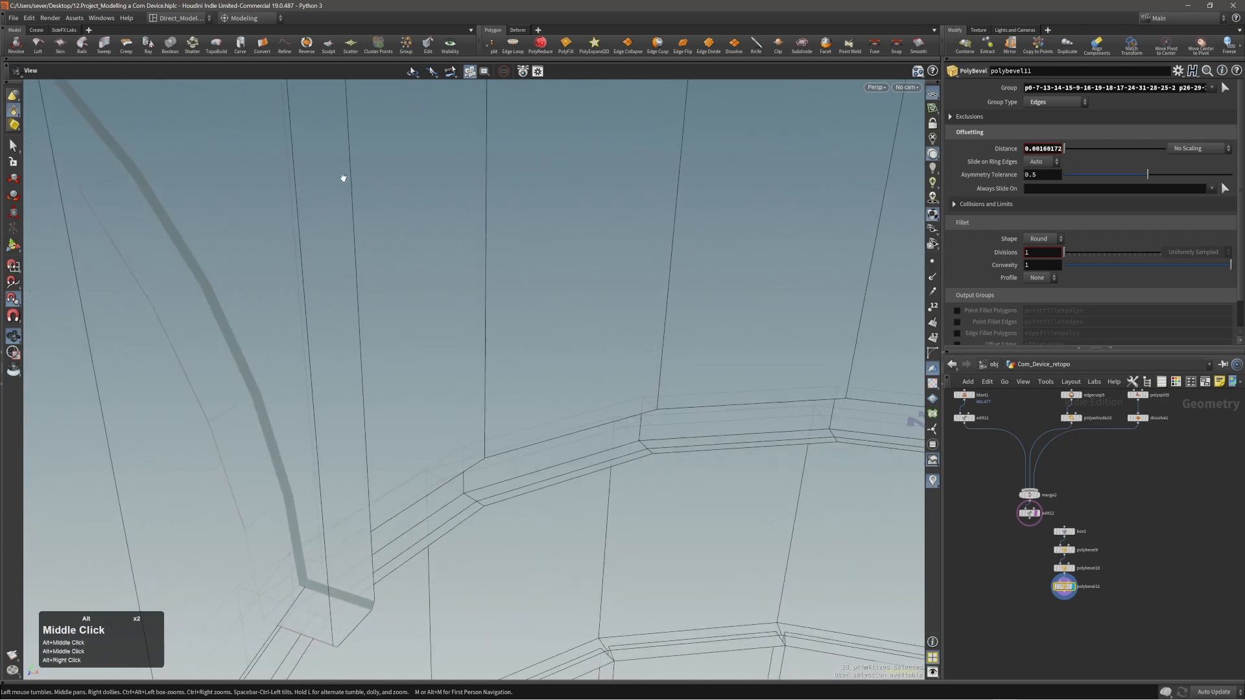
pyautogui.keyDown('alt'); pyautogui.moveTo(343, 177); pyautogui.dragTo(314, 461); pyautogui.keyUp('alt')
pyautogui.keyDown('alt'); pyautogui.moveTo(314, 461); pyautogui.dragTo(358, 519, button='middle'); pyautogui.keyUp('alt')
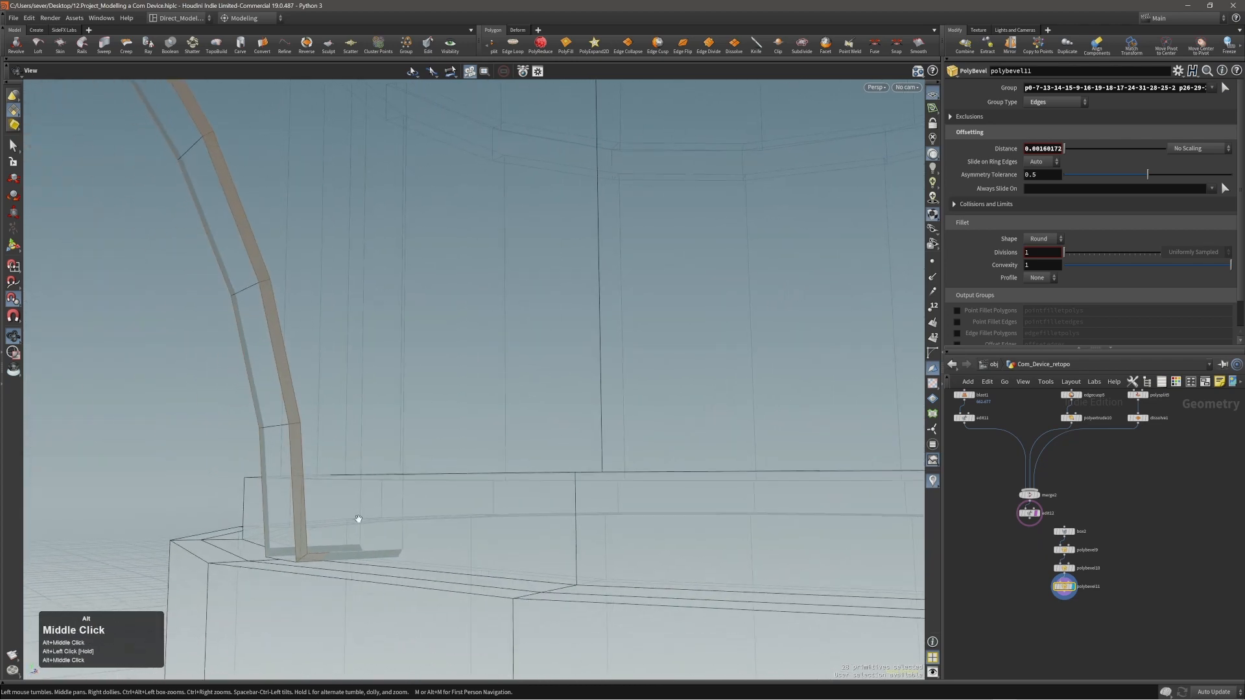
pyautogui.keyDown('alt'); pyautogui.moveTo(364, 542); pyautogui.dragTo(256, 508, button='right'); pyautogui.keyUp('alt')
pyautogui.keyDown('alt'); pyautogui.moveTo(255, 508); pyautogui.dragTo(351, 305, button='middle'); pyautogui.keyUp('alt')
# Return to shaded display and delete the bracket's hidden contact faces, including the one facing the body.
pyautogui.moveTo(350, 305)
pyautogui.keyDown('alt'); pyautogui.mouseDown()
pyautogui.moveTo(122, 340)
pyautogui.moveTo(325, 220)
pyautogui.moveTo(415, 210)
pyautogui.mouseUp(); pyautogui.keyUp('alt')
pyautogui.keyDown('alt'); pyautogui.moveTo(415, 210); pyautogui.dragTo(473, 208, button='right'); pyautogui.keyUp('alt')
pyautogui.press('3')
pyautogui.press('w')
pyautogui.click(429, 226)
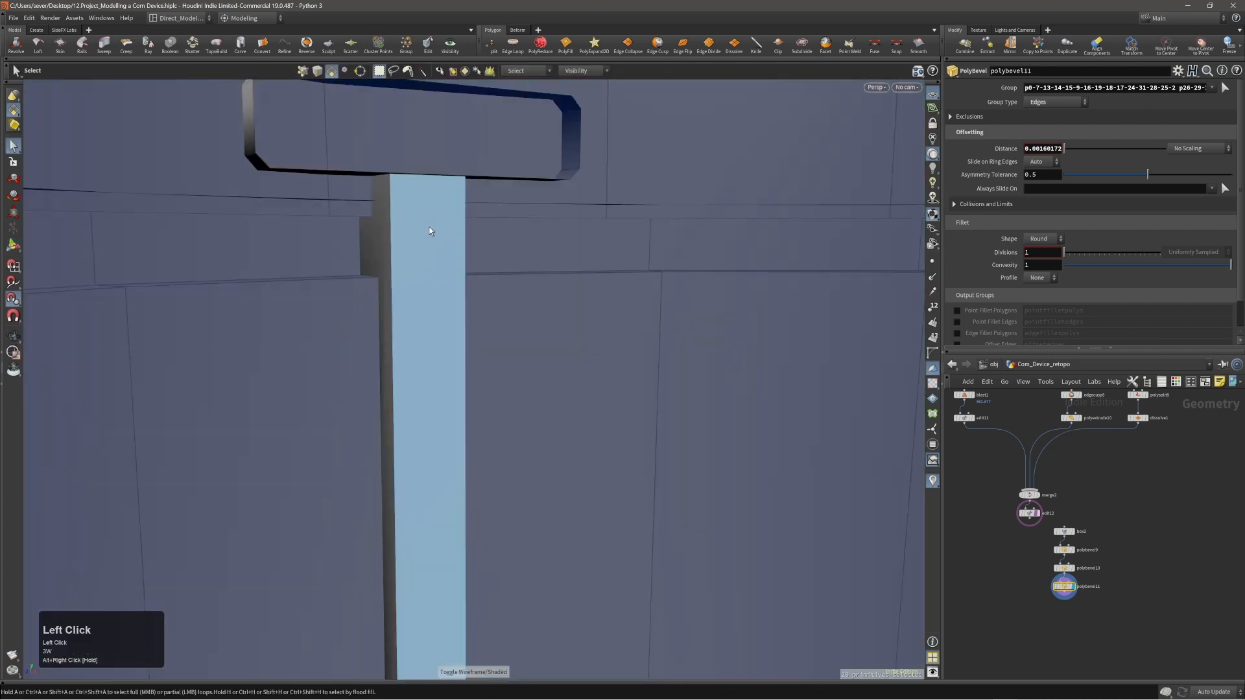
pyautogui.moveTo(429, 227)
pyautogui.keyDown('alt'); pyautogui.mouseDown()
pyautogui.moveTo(437, 249)
pyautogui.moveTo(417, 250)
pyautogui.moveTo(472, 217)
pyautogui.moveTo(421, 202)
pyautogui.mouseUp(); pyautogui.keyUp('alt')
pyautogui.press('Delete')
pyautogui.press('Delete')
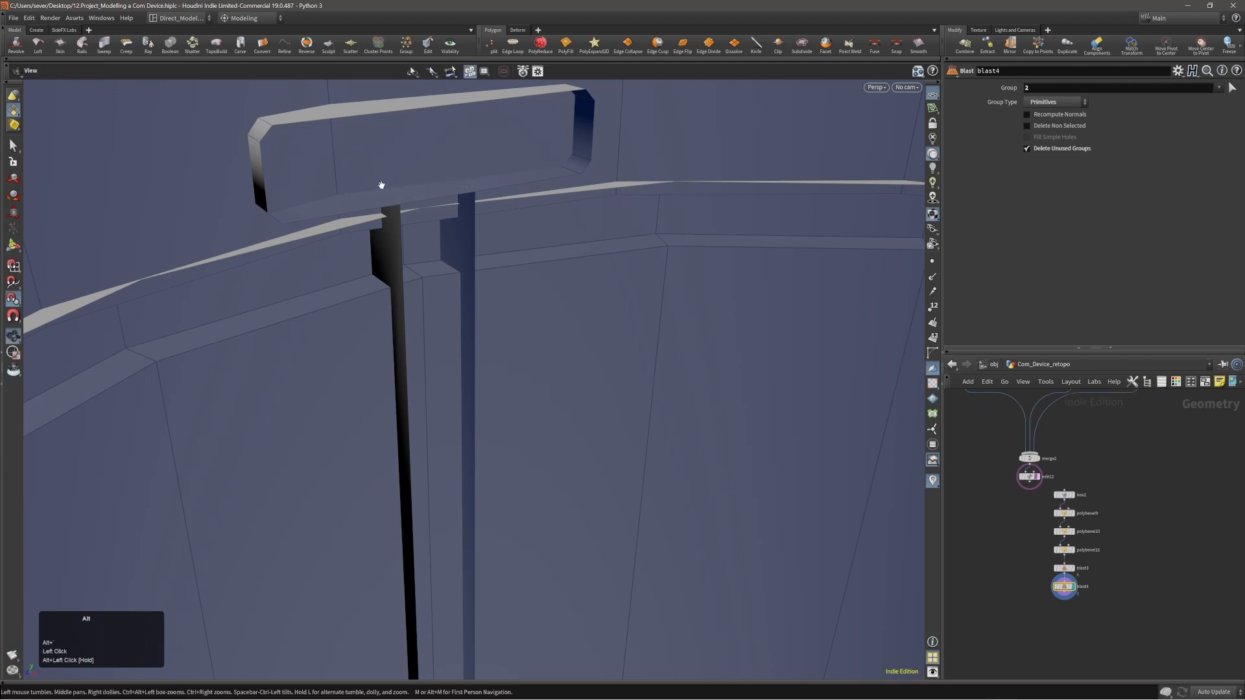
# Mirror the bracket together with the ball and its neck to the device's opposite side, along direction 1, 0, 0.
pyautogui.keyDown('alt'); pyautogui.moveTo(381, 190); pyautogui.dragTo(298, 229, button='right'); pyautogui.keyUp('alt')
pyautogui.keyDown('alt'); pyautogui.moveTo(297, 228); pyautogui.dragTo(384, 202); pyautogui.keyUp('alt')
pyautogui.keyDown('alt'); pyautogui.moveTo(384, 203); pyautogui.dragTo(354, 200, button='right'); pyautogui.keyUp('alt')
pyautogui.keyDown('alt'); pyautogui.moveTo(354, 199); pyautogui.dragTo(337, 259); pyautogui.keyUp('alt')
pyautogui.keyDown('alt'); pyautogui.moveTo(337, 260); pyautogui.dragTo(347, 265, button='right'); pyautogui.keyUp('alt')
pyautogui.keyDown('alt'); pyautogui.moveTo(347, 266); pyautogui.dragTo(362, 263); pyautogui.keyUp('alt')
pyautogui.keyDown('alt'); pyautogui.moveTo(361, 264); pyautogui.dragTo(364, 264, button='right'); pyautogui.keyUp('alt')
pyautogui.hotkey('alt', '3')
pyautogui.doubleClick(380, 259)
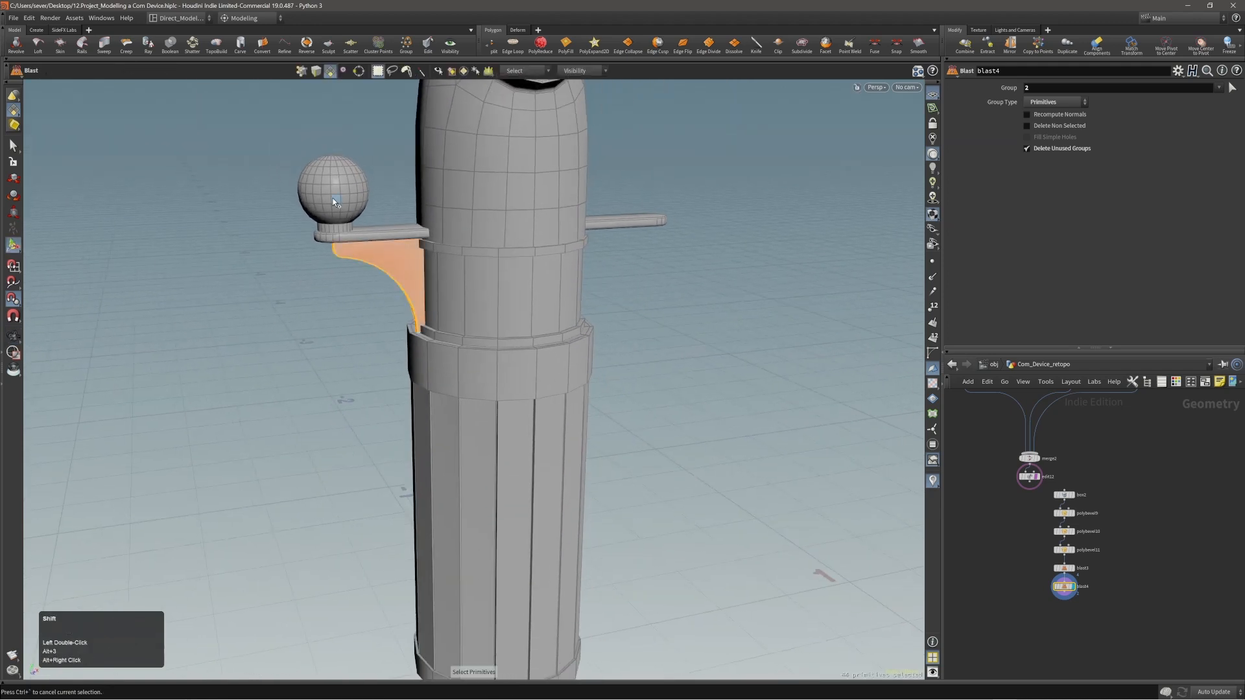
pyautogui.keyDown('shift'); pyautogui.doubleClick(336, 197); pyautogui.keyUp('shift')
pyautogui.keyDown('shift'); pyautogui.doubleClick(332, 227); pyautogui.keyUp('shift')
pyautogui.press('c')
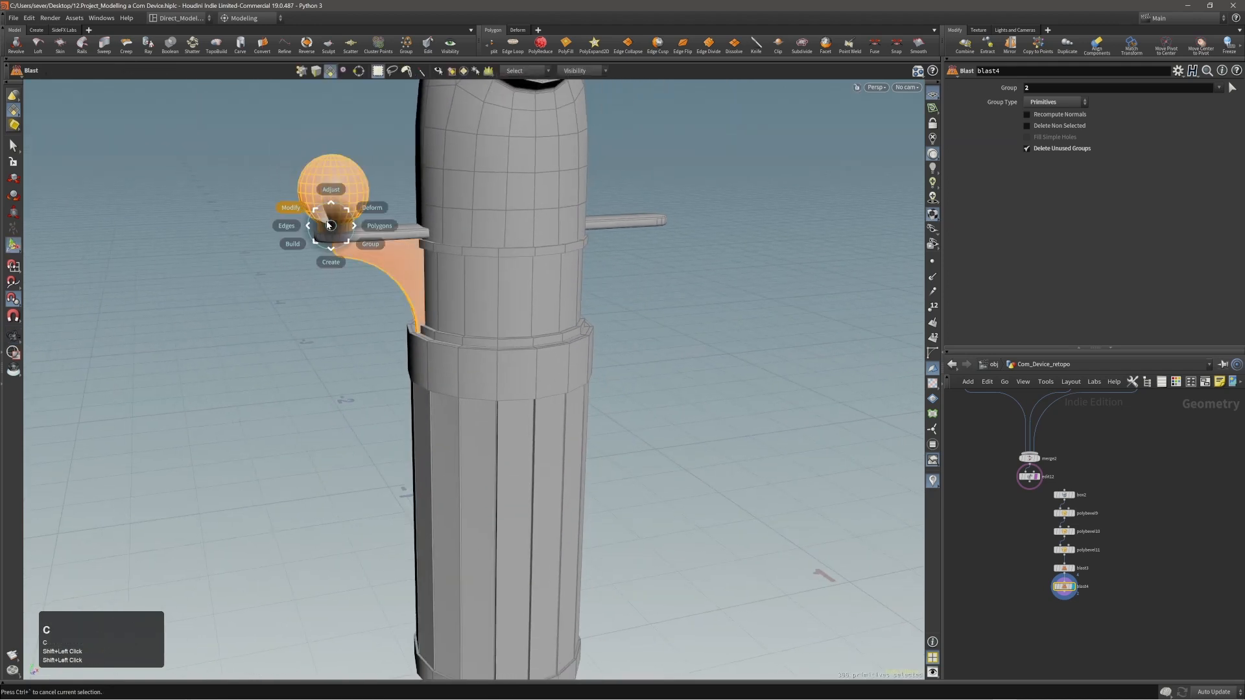
pyautogui.click(325, 221)
pyautogui.click(325, 202)
# Add a Normal operation to the side tabs and brackets on both sides of the device.
pyautogui.keyDown('alt'); pyautogui.moveTo(387, 229); pyautogui.dragTo(406, 274, button='right'); pyautogui.keyUp('alt')
pyautogui.keyDown('alt'); pyautogui.moveTo(405, 275); pyautogui.dragTo(492, 270); pyautogui.keyUp('alt')
pyautogui.keyDown('alt'); pyautogui.moveTo(492, 270); pyautogui.dragTo(479, 288, button='right'); pyautogui.keyUp('alt')
pyautogui.keyDown('alt'); pyautogui.moveTo(479, 287); pyautogui.dragTo(410, 294, button='middle'); pyautogui.keyUp('alt')
pyautogui.keyDown('shift'); pyautogui.doubleClick(389, 281); pyautogui.keyUp('shift')
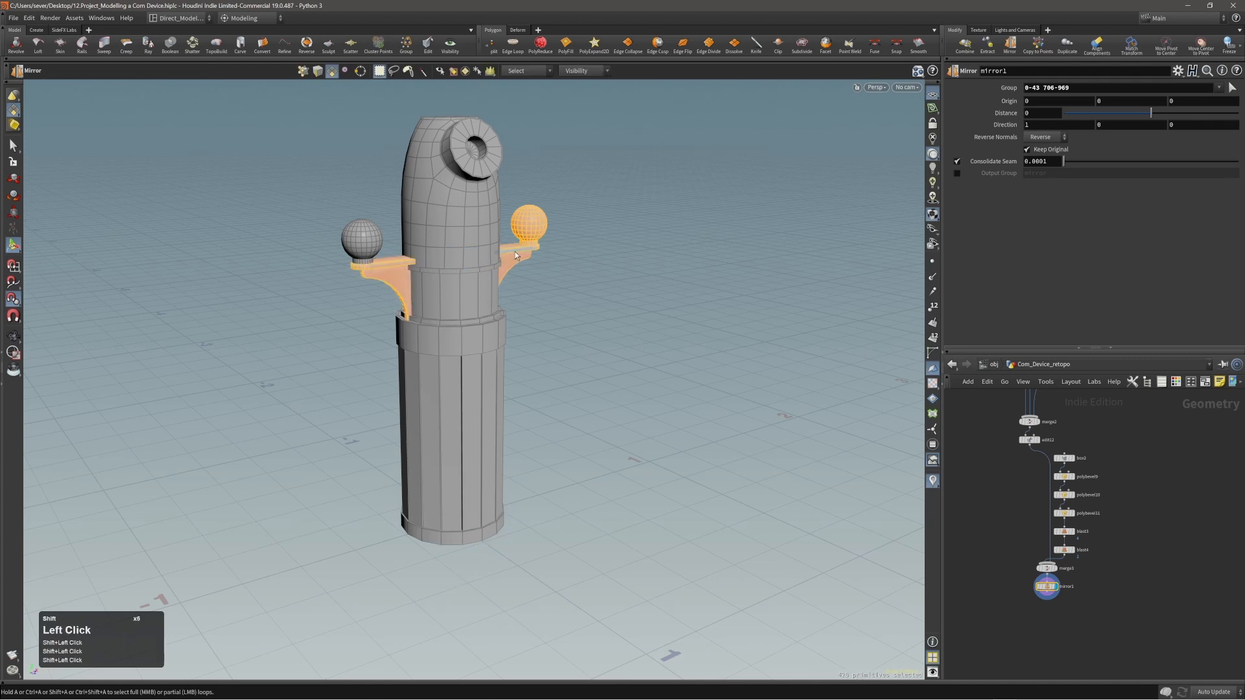
pyautogui.keyDown('alt'); pyautogui.moveTo(530, 242); pyautogui.dragTo(559, 240, button='right'); pyautogui.keyUp('alt')
pyautogui.press('Tab')
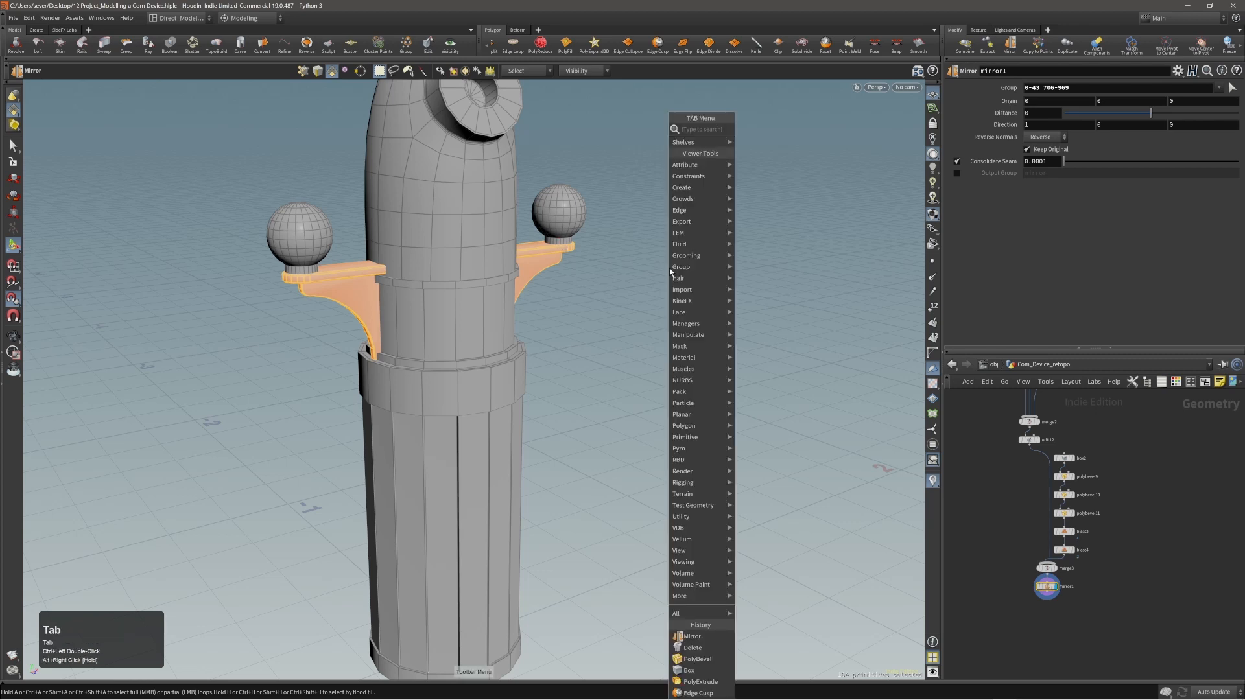
pyautogui.write('norm')
pyautogui.press('Return')
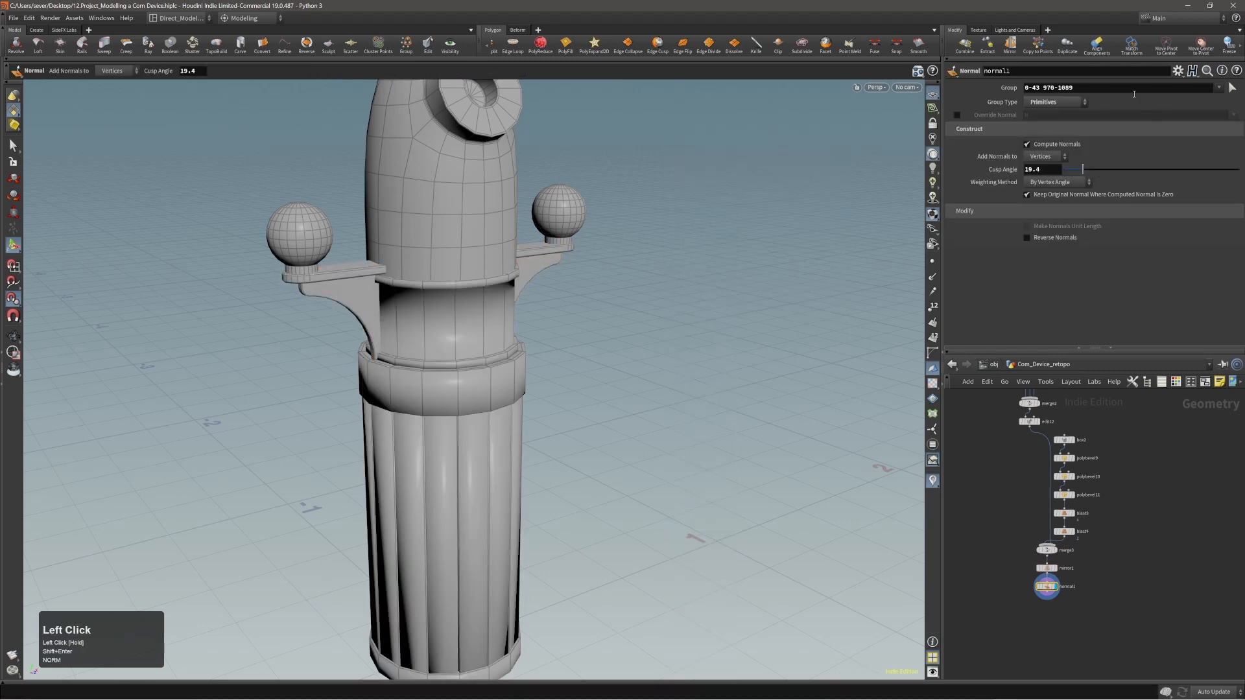
# Apply the normals to the whole model, weighted by face area with a cusp angle of about 87.2, and save the scene.
pyautogui.press('BackSpace')
pyautogui.click(973, 173)
pyautogui.keyDown('alt'); pyautogui.moveTo(583, 295); pyautogui.dragTo(499, 325, button='right'); pyautogui.keyUp('alt')
pyautogui.keyDown('alt'); pyautogui.moveTo(500, 324); pyautogui.dragTo(512, 311); pyautogui.keyUp('alt')
pyautogui.keyDown('alt'); pyautogui.moveTo(513, 311); pyautogui.dragTo(603, 286, button='right'); pyautogui.keyUp('alt')
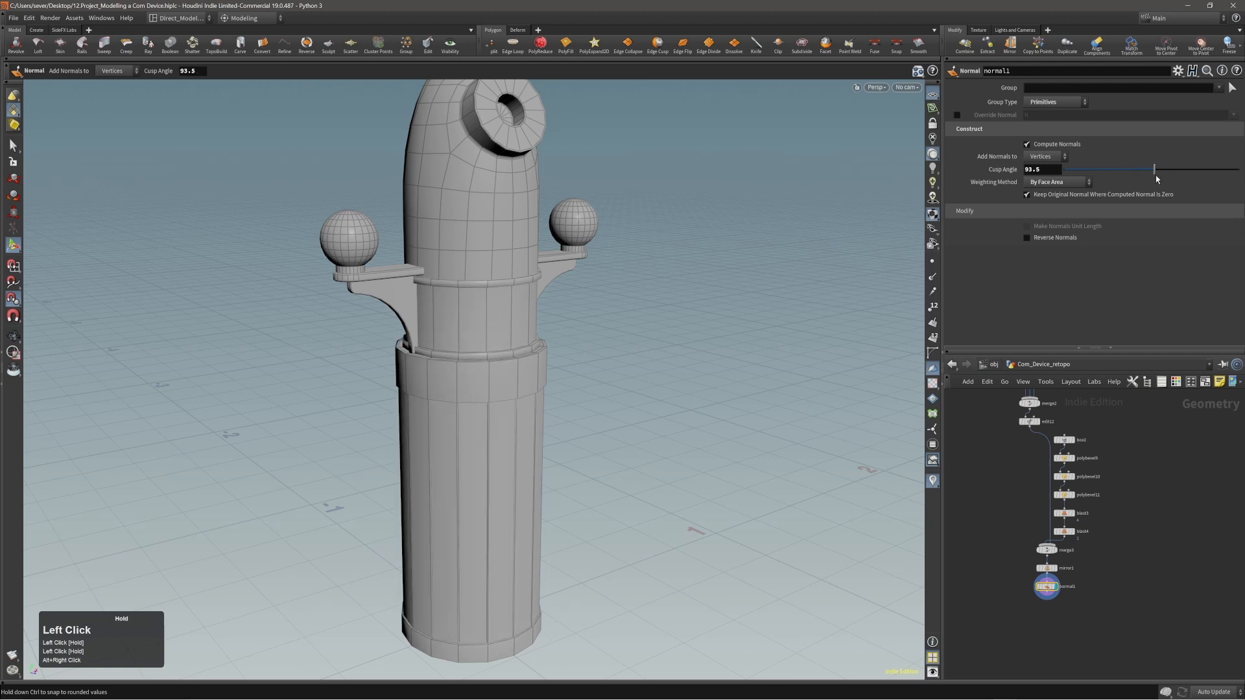
pyautogui.keyDown('alt'); pyautogui.moveTo(523, 339); pyautogui.dragTo(457, 353, button='right'); pyautogui.keyUp('alt')
pyautogui.keyDown('alt'); pyautogui.moveTo(457, 354); pyautogui.dragTo(505, 459); pyautogui.keyUp('alt')
pyautogui.hotkey('ctrl', 's')
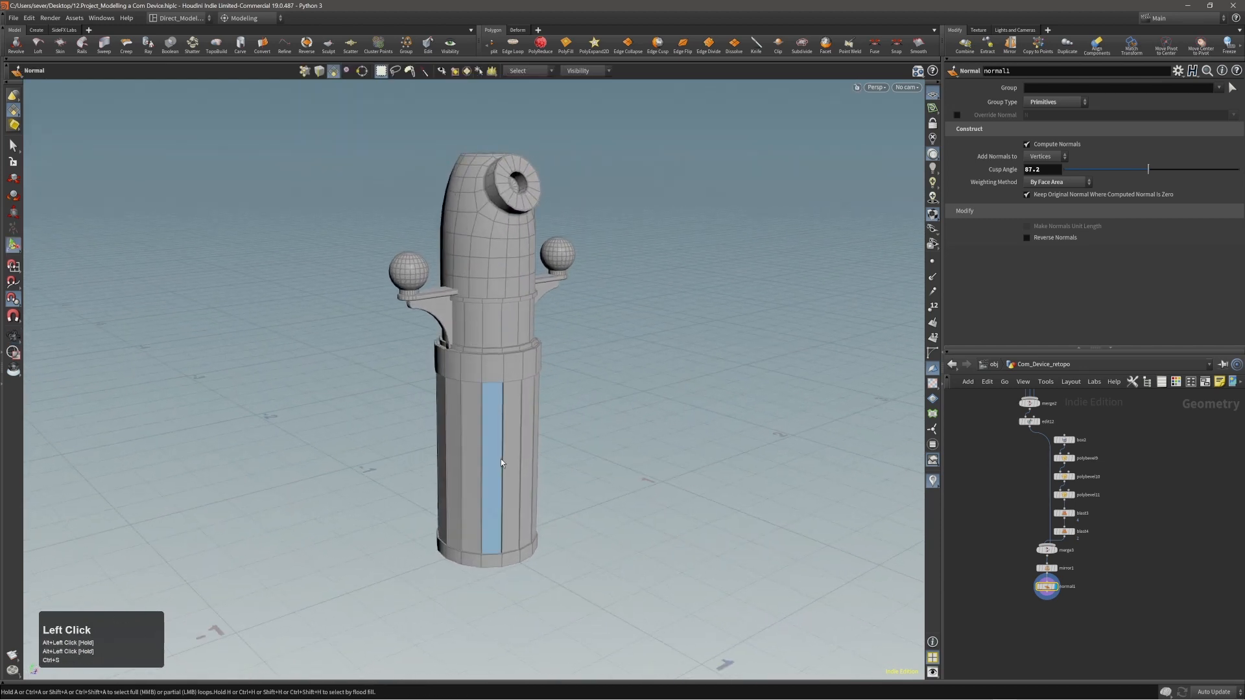
# Compare the device with the reference picture to identify the parts still missing.
pyautogui.keyDown('alt'); pyautogui.moveTo(499, 454); pyautogui.dragTo(637, 391, button='right'); pyautogui.keyUp('alt')
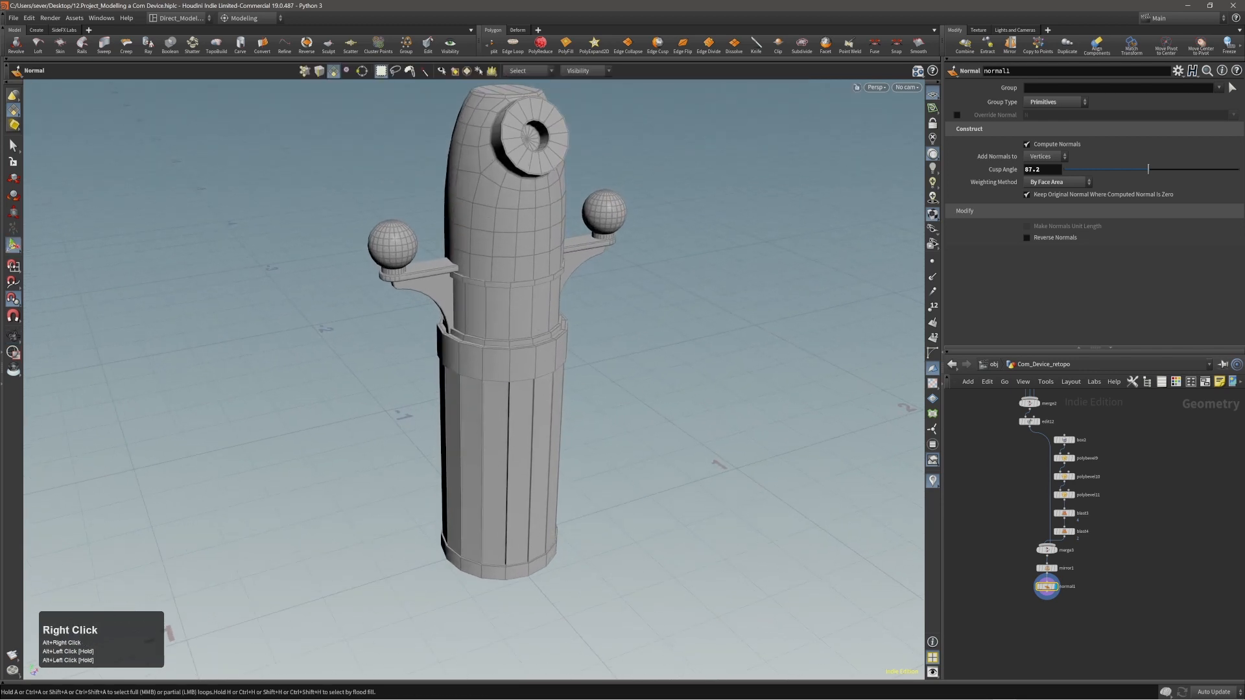
pyautogui.moveTo(1244, 299); pyautogui.dragTo(925, 304, button='right')
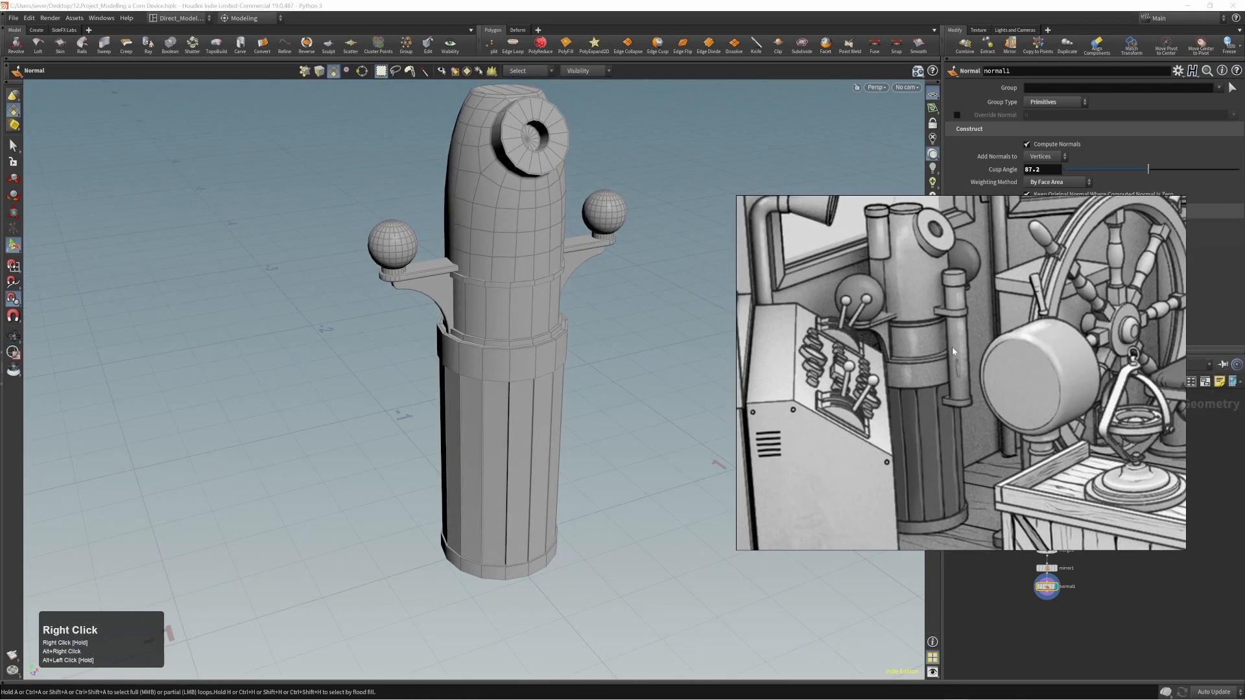
pyautogui.moveTo(926, 361); pyautogui.dragTo(1244, 360, button='right')
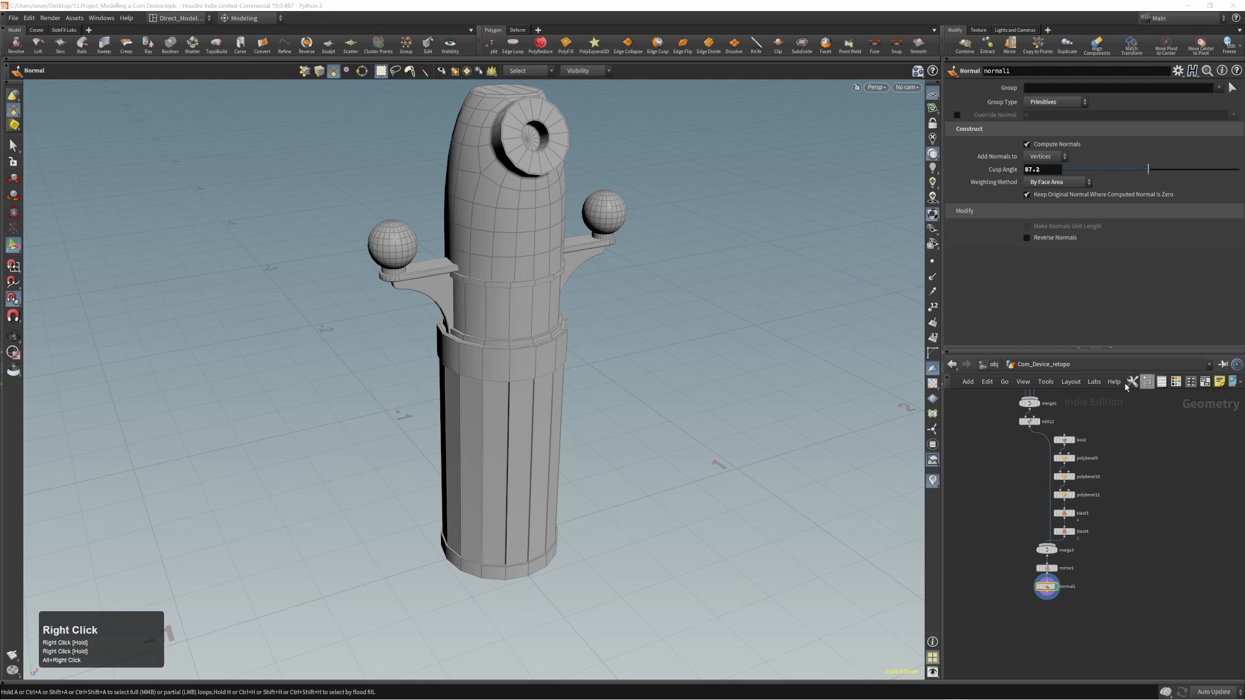
pyautogui.click(613, 437)
# Create a new polygon box at the origin, at the base of the device.
pyautogui.keyDown('alt'); pyautogui.moveTo(611, 436); pyautogui.dragTo(526, 425, button='right'); pyautogui.keyUp('alt')
pyautogui.keyDown('alt'); pyautogui.moveTo(525, 426); pyautogui.dragTo(589, 411); pyautogui.keyUp('alt')
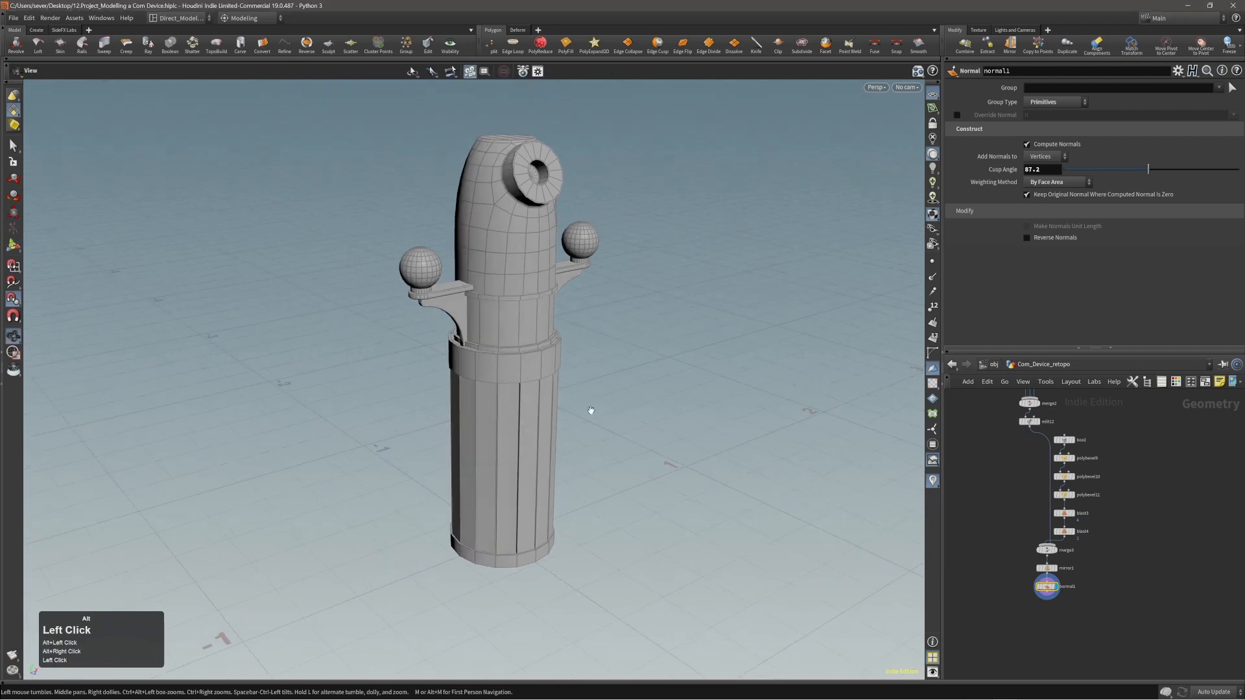
pyautogui.press('c')
pyautogui.click(623, 447)
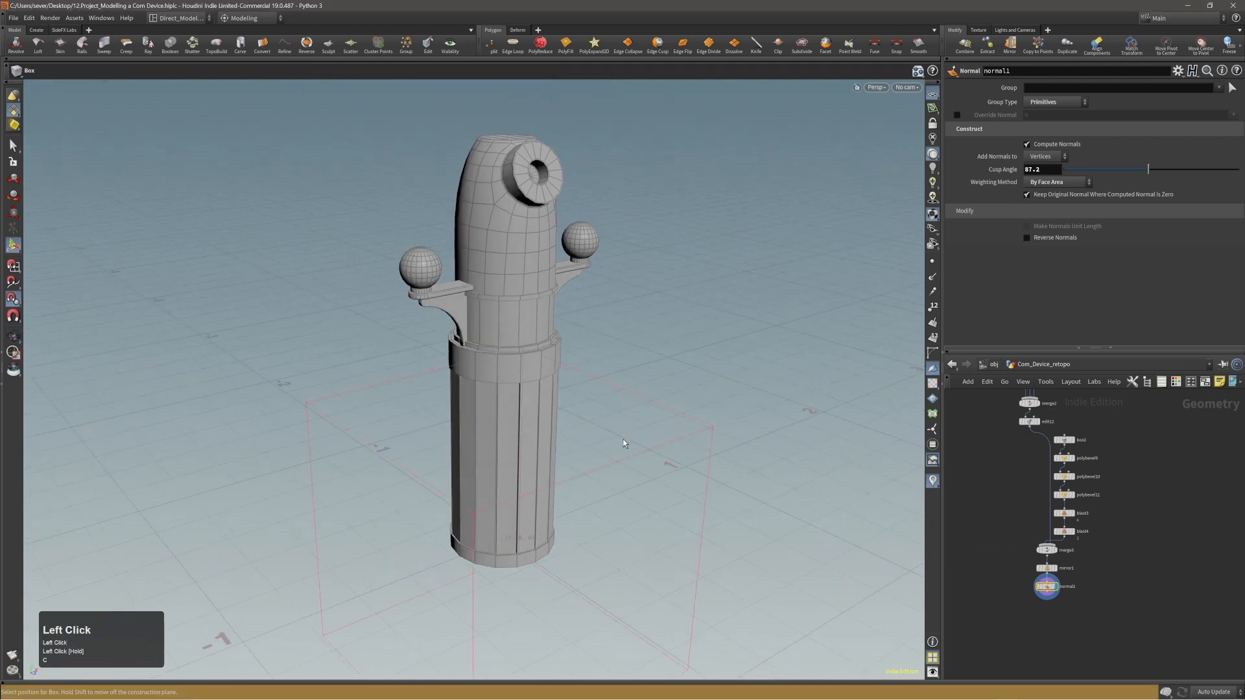
pyautogui.press('Return')
# Reduce the box to a thin plate of about 0.205 by 0.006 by 0.205 and move it beside the device's base.
pyautogui.keyDown('alt'); pyautogui.moveTo(606, 439); pyautogui.dragTo(517, 464, button='right'); pyautogui.keyUp('alt')
pyautogui.keyDown('alt'); pyautogui.moveTo(517, 464); pyautogui.dragTo(514, 532); pyautogui.keyUp('alt')
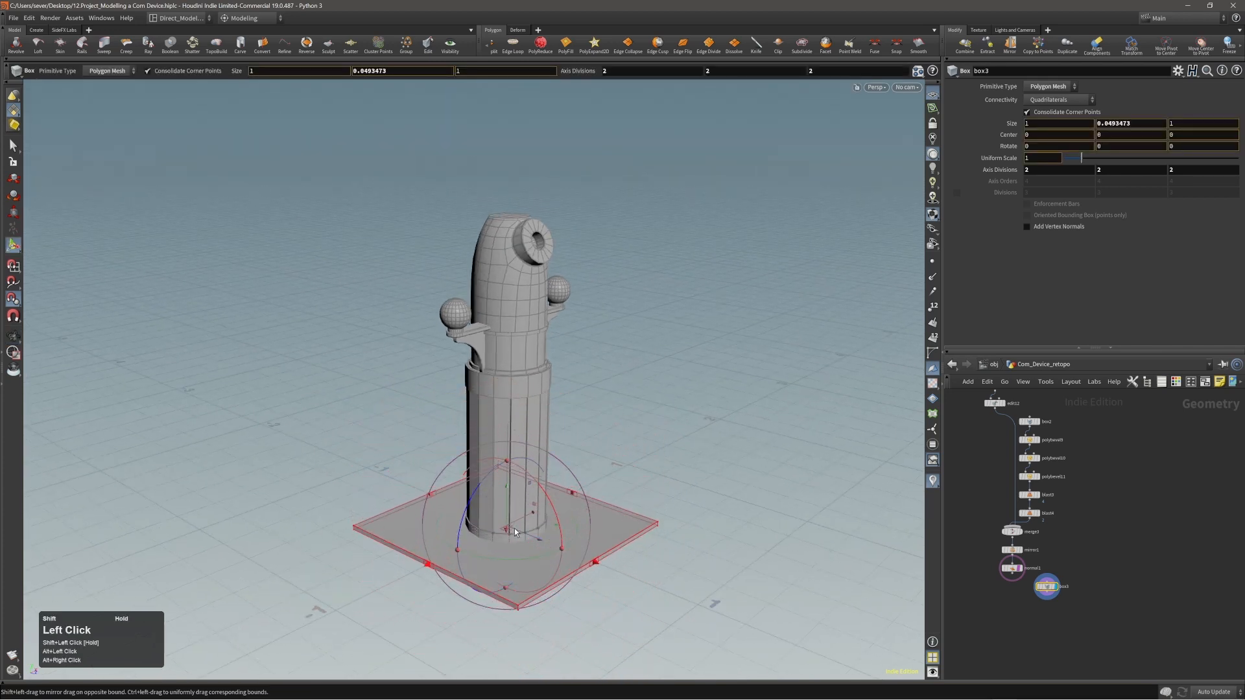
pyautogui.keyDown('ctrl'); pyautogui.moveTo(592, 566); pyautogui.dragTo(608, 570); pyautogui.keyUp('ctrl')
pyautogui.moveTo(672, 621); pyautogui.dragTo(696, 566, button='middle')
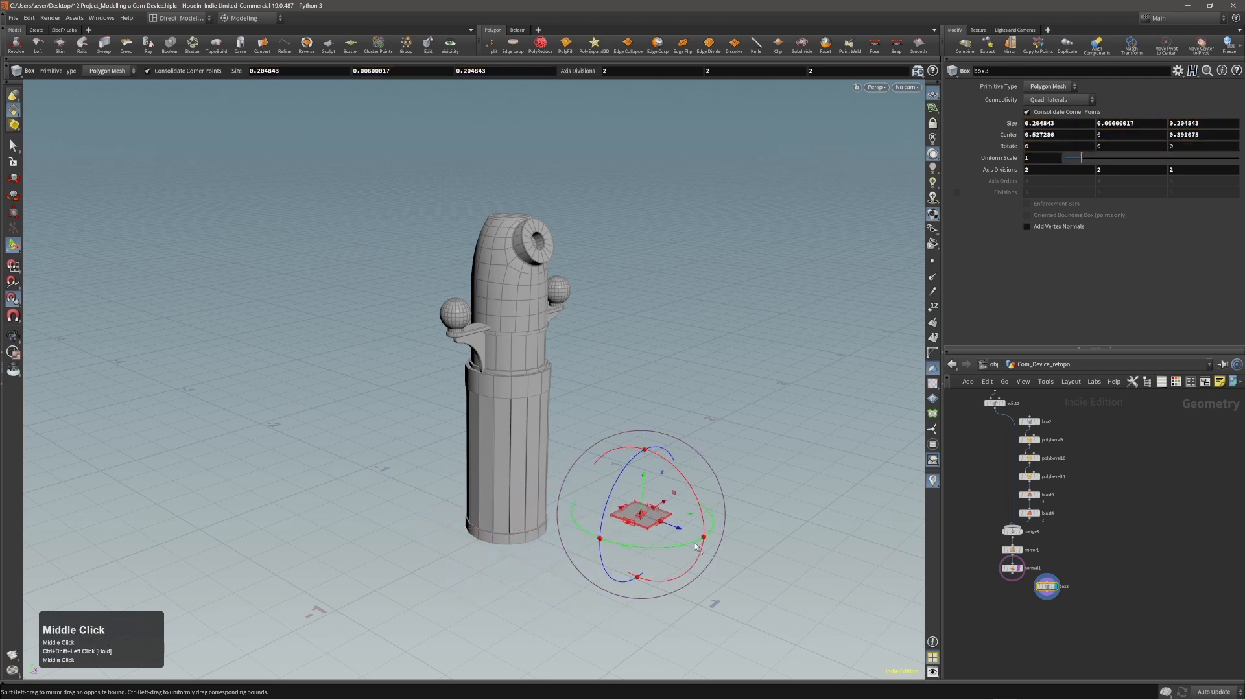
# Raise the thin plate to a centre height of about 0.649 and set it at X 0, close to the body below the collar.
pyautogui.keyDown('alt'); pyautogui.moveTo(619, 556); pyautogui.dragTo(747, 486, button='right'); pyautogui.keyUp('alt')
pyautogui.hotkey('ctrl', 'z')
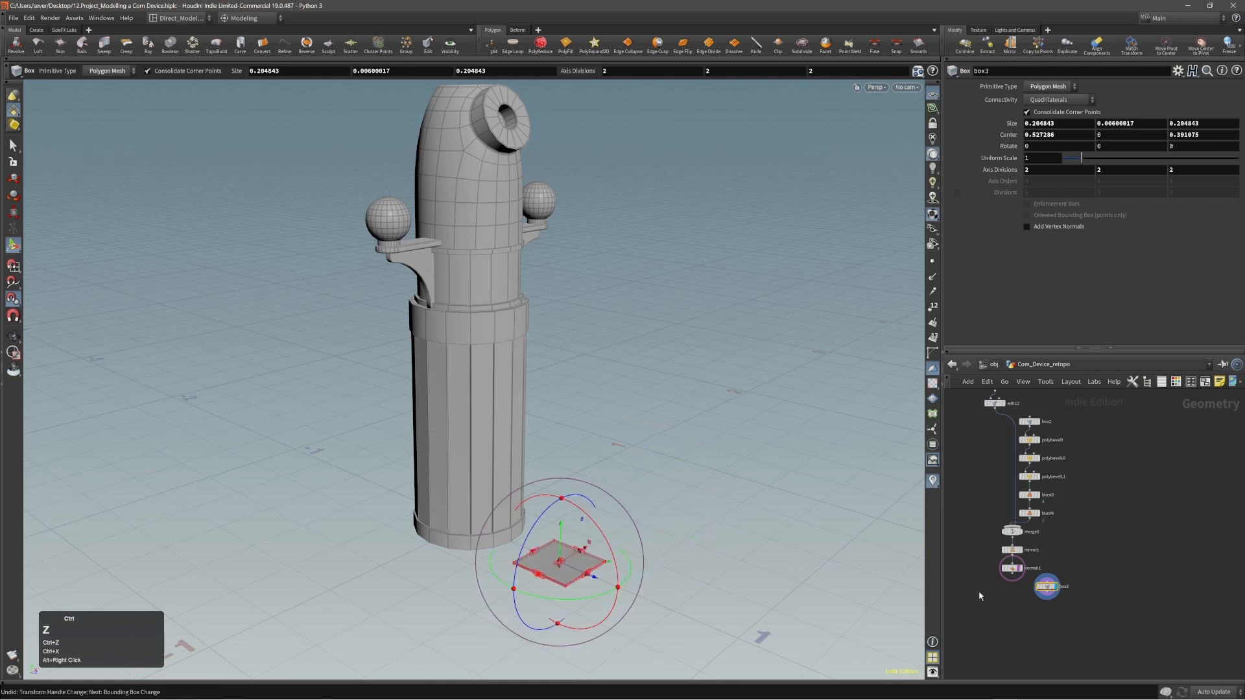
pyautogui.keyDown('alt'); pyautogui.moveTo(629, 522); pyautogui.dragTo(694, 473, button='right'); pyautogui.keyUp('alt')
pyautogui.moveTo(698, 505); pyautogui.dragTo(703, 401, button='middle')
pyautogui.keyDown('alt'); pyautogui.moveTo(518, 363); pyautogui.dragTo(581, 327, button='right'); pyautogui.keyUp('alt')
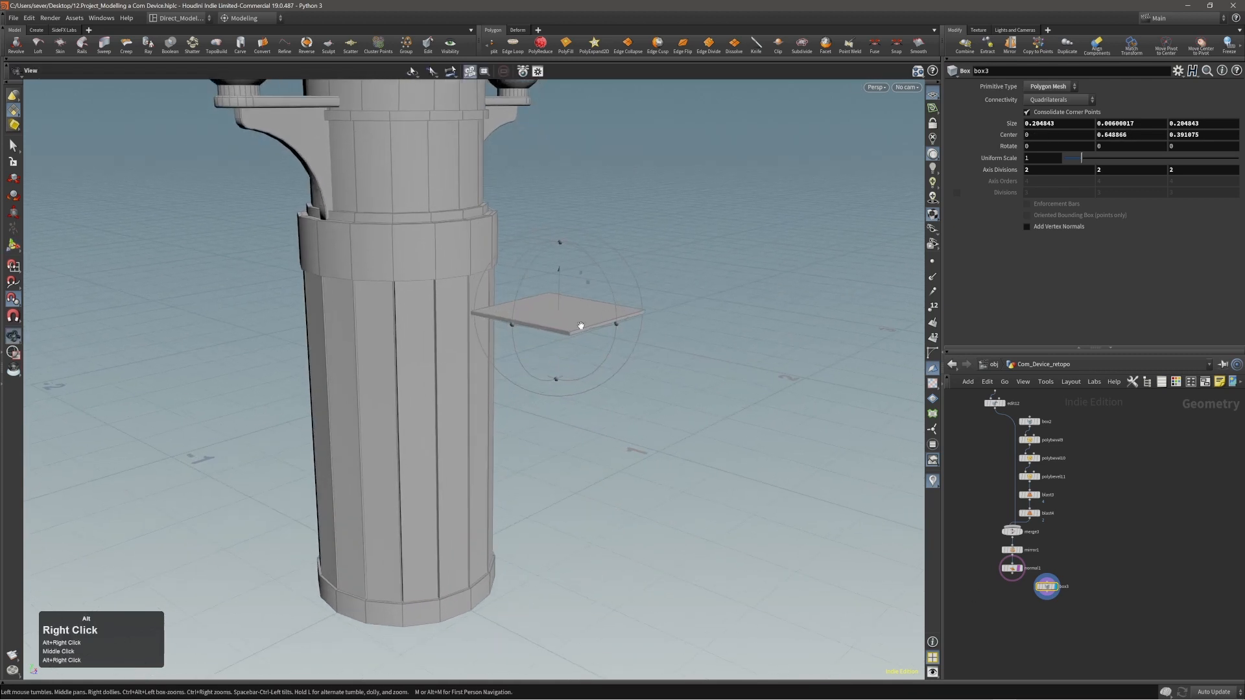
pyautogui.keyDown('alt'); pyautogui.moveTo(581, 327); pyautogui.dragTo(687, 441); pyautogui.keyUp('alt')
pyautogui.moveTo(692, 443); pyautogui.dragTo(604, 419, button='middle')
pyautogui.keyDown('alt'); pyautogui.moveTo(554, 405); pyautogui.dragTo(608, 475, button='middle'); pyautogui.keyUp('alt')
pyautogui.keyDown('alt'); pyautogui.moveTo(609, 475); pyautogui.dragTo(670, 415, button='right'); pyautogui.keyUp('alt')
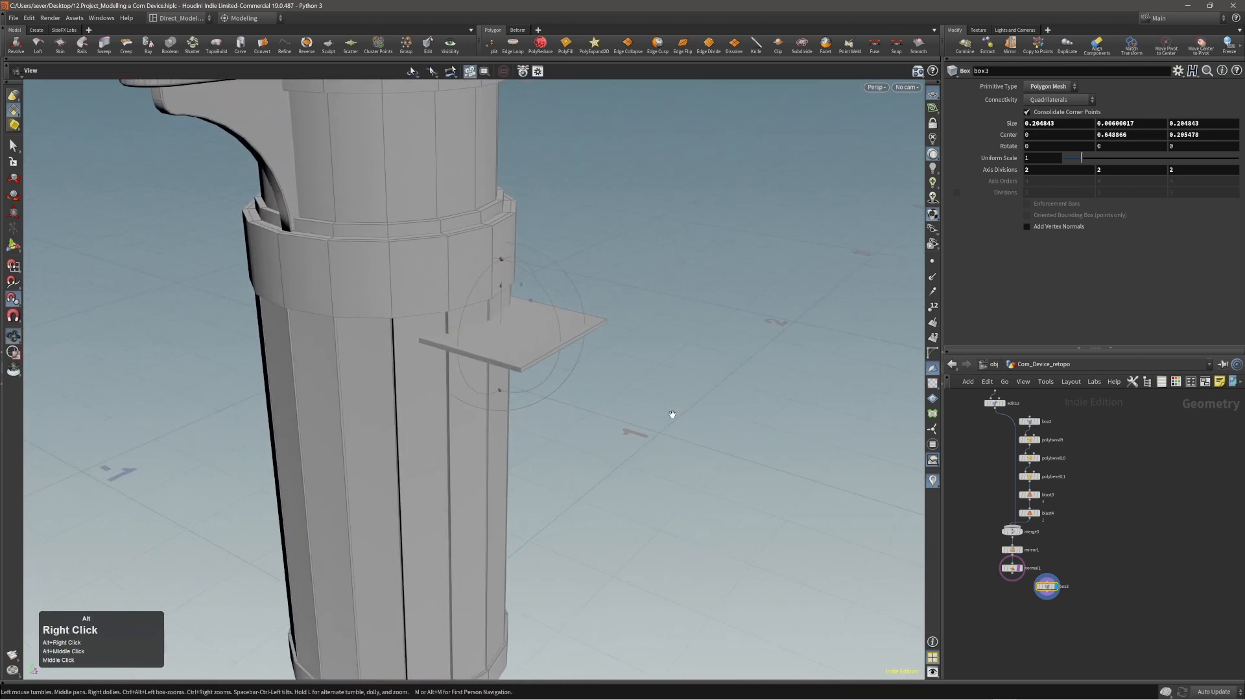
# Narrow the plate to about 0.095 in X and set its centre height to about 0.635, just below the collar.
pyautogui.keyDown('alt'); pyautogui.moveTo(699, 379); pyautogui.dragTo(670, 356); pyautogui.keyUp('alt')
pyautogui.moveTo(717, 315); pyautogui.dragTo(719, 355, button='middle')
pyautogui.keyDown('alt'); pyautogui.moveTo(720, 354); pyautogui.dragTo(639, 361); pyautogui.keyUp('alt')
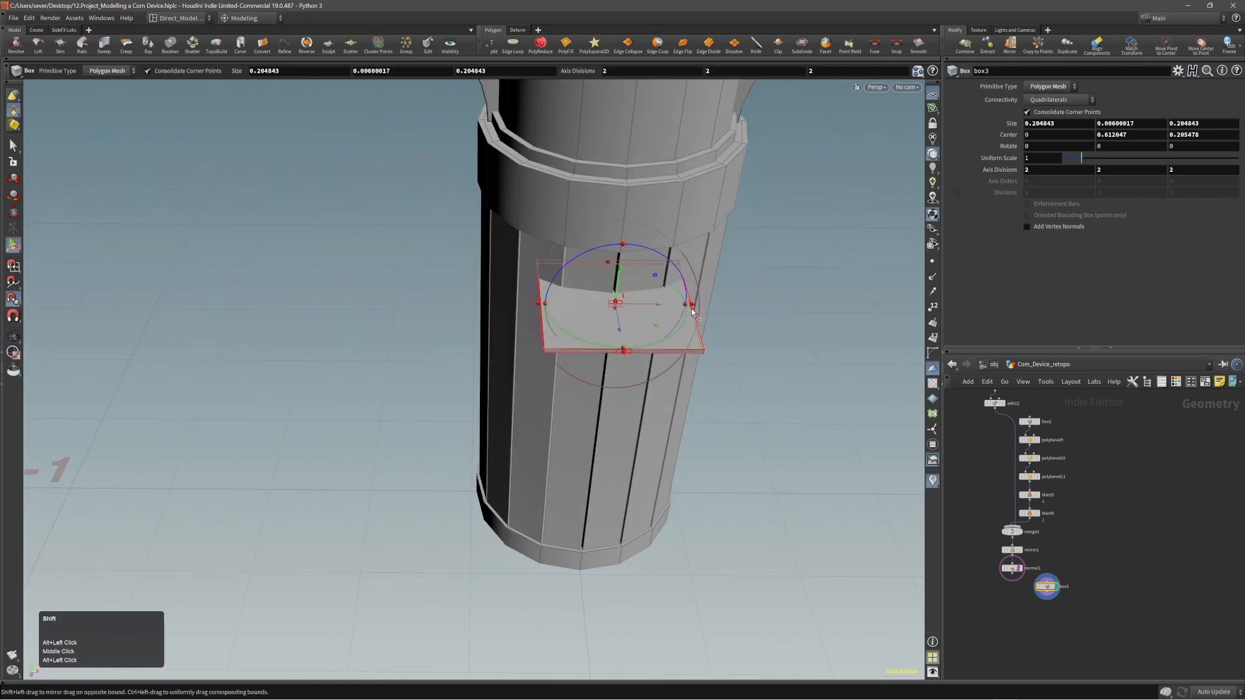
pyautogui.keyDown('alt'); pyautogui.moveTo(632, 337); pyautogui.dragTo(541, 399, button='middle'); pyautogui.keyUp('alt')
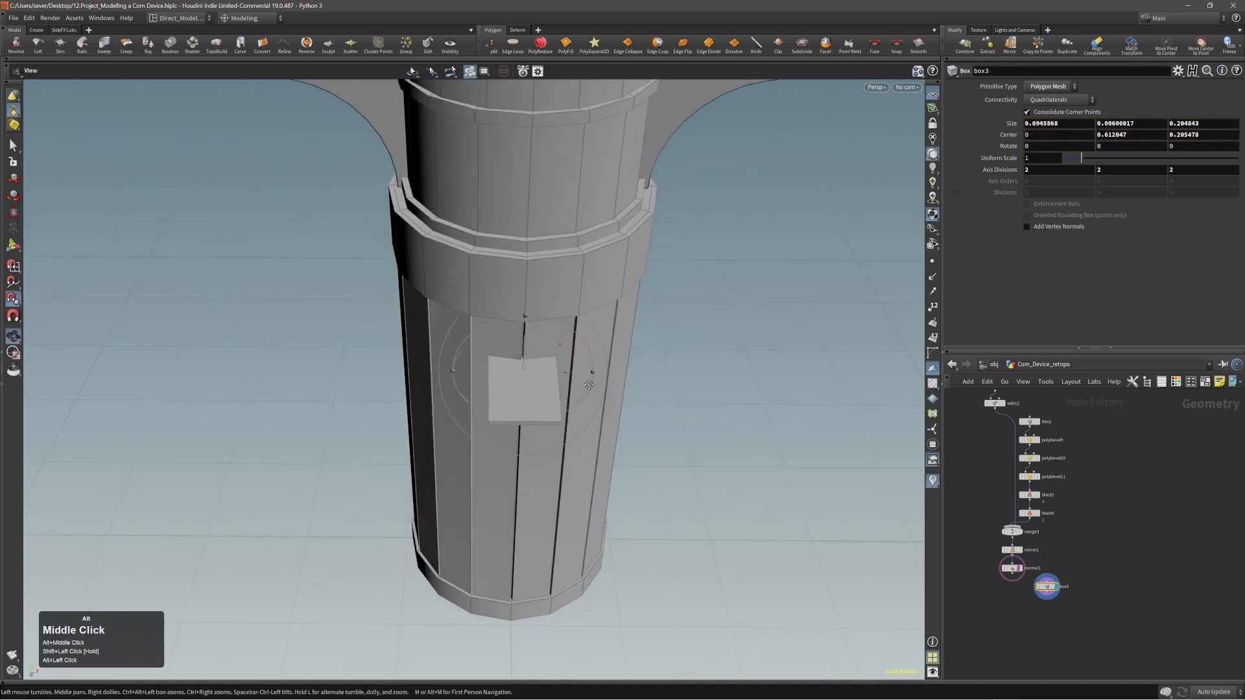
pyautogui.keyDown('alt'); pyautogui.moveTo(513, 416); pyautogui.dragTo(551, 384, button='right'); pyautogui.keyUp('alt')
pyautogui.keyDown('alt'); pyautogui.moveTo(551, 384); pyautogui.dragTo(679, 350); pyautogui.keyUp('alt')
pyautogui.moveTo(659, 437); pyautogui.dragTo(659, 417, button='middle')
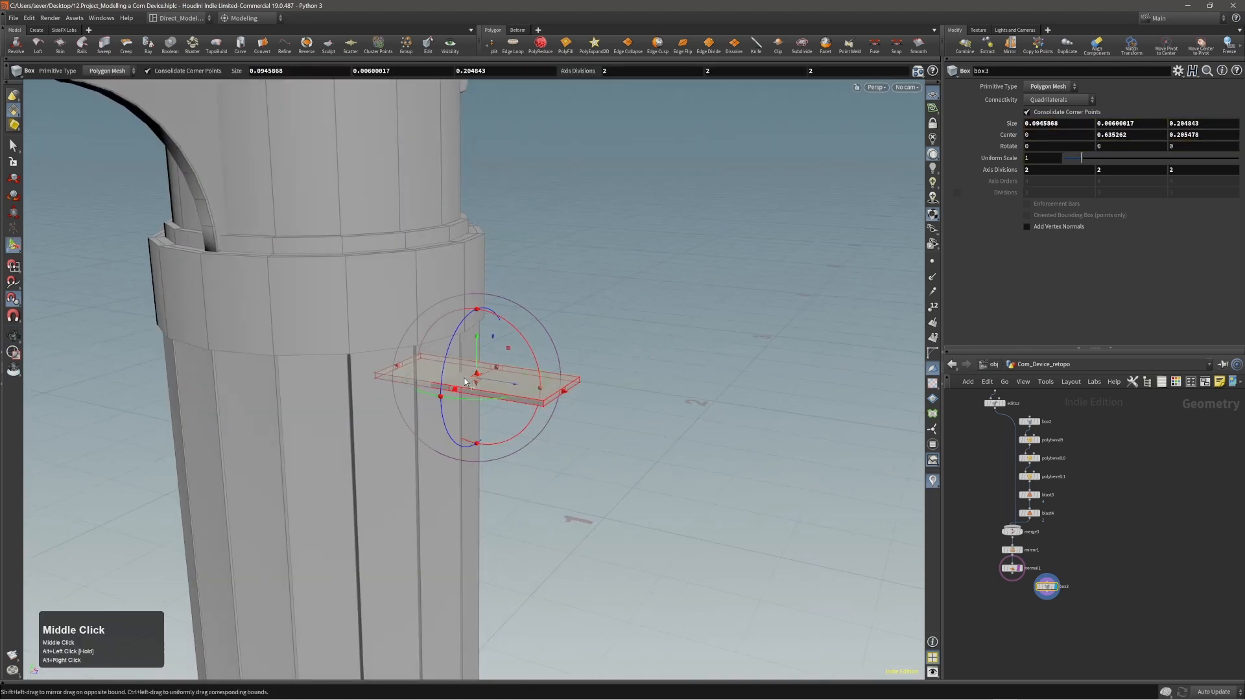
# Thicken the plate to about 0.032 and shorten its depth to about 0.136, centred at about Z 0.24.
pyautogui.keyDown('shift'); pyautogui.moveTo(464, 381); pyautogui.dragTo(477, 375); pyautogui.keyUp('shift')
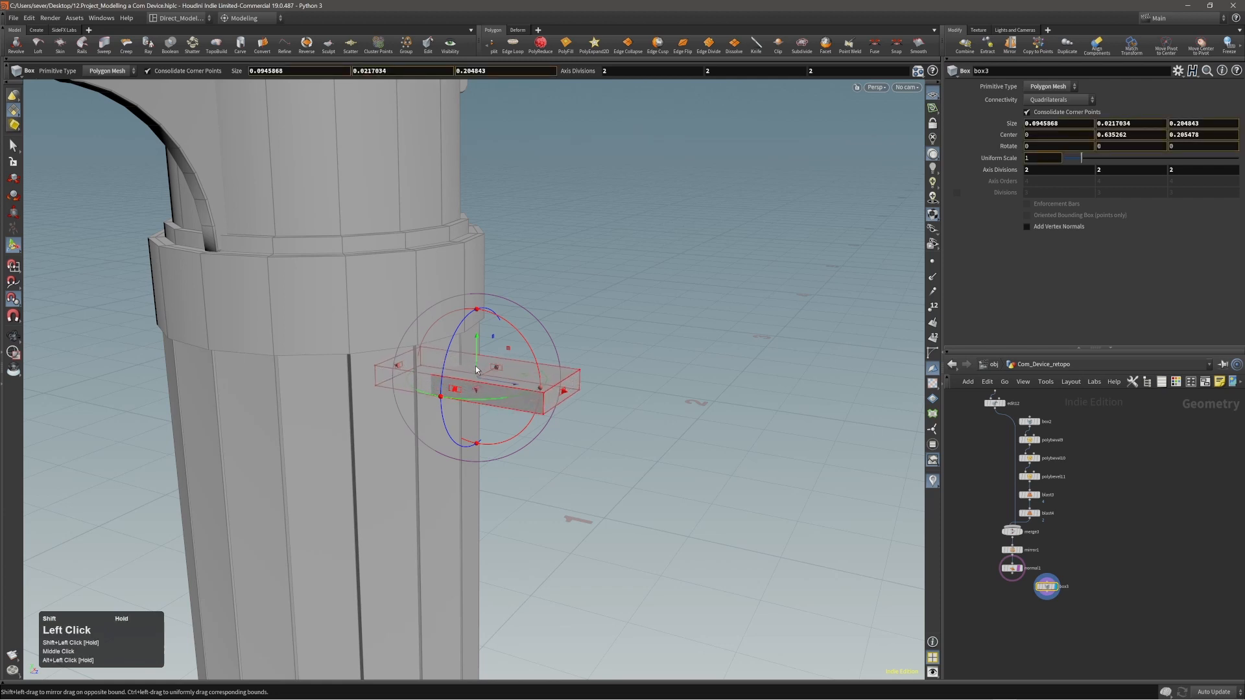
pyautogui.keyDown('shift'); pyautogui.moveTo(475, 368); pyautogui.dragTo(476, 365); pyautogui.keyUp('shift')
pyautogui.keyDown('alt'); pyautogui.moveTo(512, 368); pyautogui.dragTo(558, 344, button='right'); pyautogui.keyUp('alt')
pyautogui.keyDown('alt'); pyautogui.moveTo(558, 345); pyautogui.dragTo(534, 395); pyautogui.keyUp('alt')
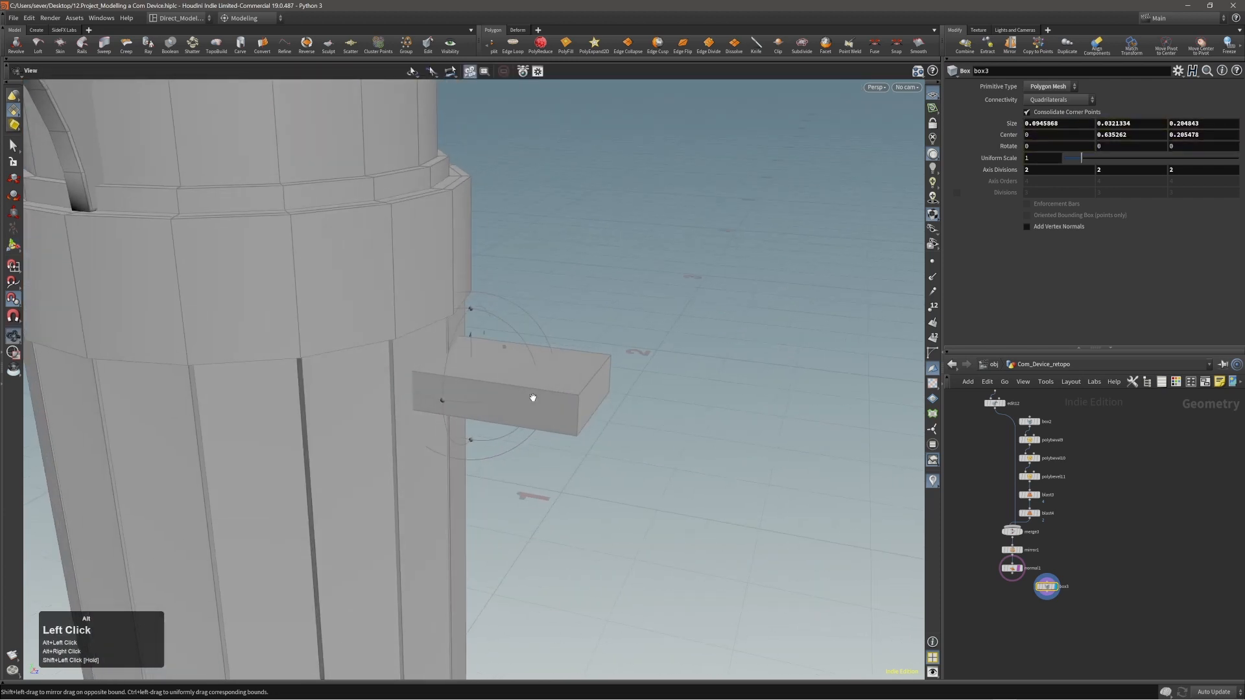
pyautogui.moveTo(375, 367); pyautogui.dragTo(630, 393)
# Scale the bracket's outer end face to about 0.758 in X so the plate tapers away from the body.
pyautogui.press('s')
pyautogui.click(601, 391)
pyautogui.press('e')
# Bevel the two vertical edges at the bracket's outer end with a round shape, distance about 0.048 and 3 divisions.
pyautogui.press('2')
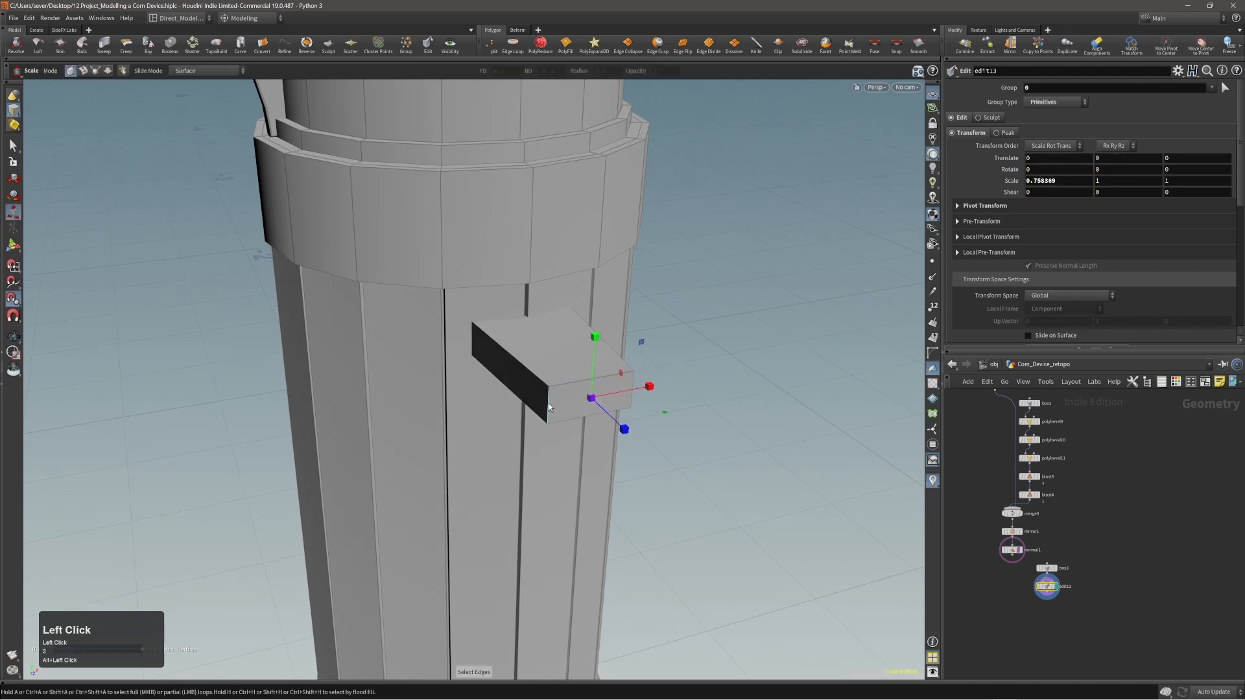
pyautogui.keyDown('shift'); pyautogui.click(634, 388); pyautogui.keyUp('shift')
pyautogui.keyDown('alt'); pyautogui.moveTo(632, 396); pyautogui.dragTo(598, 407); pyautogui.keyUp('alt')
pyautogui.press('c')
pyautogui.click(648, 434)
pyautogui.click(649, 424)
pyautogui.moveTo(652, 450); pyautogui.dragTo(623, 402)
pyautogui.scroll(1, 707, 491)
# Return to the bracket's base box, widen it to about 0.113 in X, and go back to the bevelled result.
pyautogui.press('pageup')
pyautogui.press('pageup')
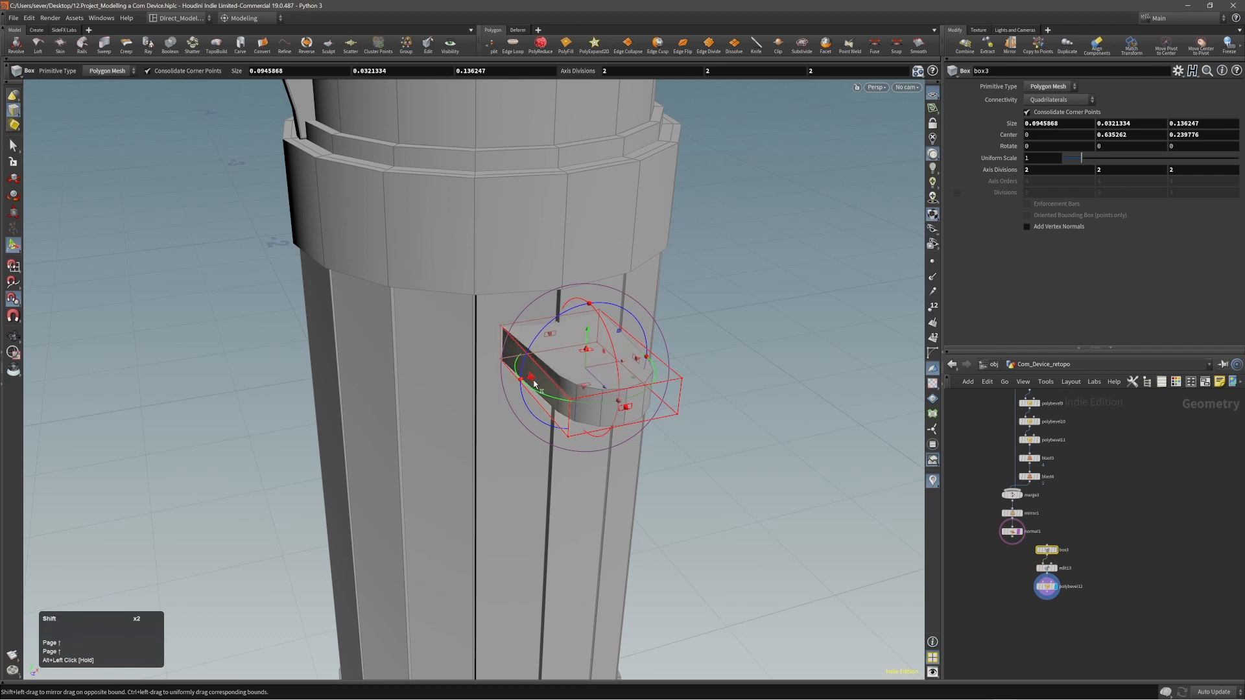
pyautogui.keyDown('shift'); pyautogui.moveTo(531, 381); pyautogui.dragTo(521, 386); pyautogui.keyUp('shift')
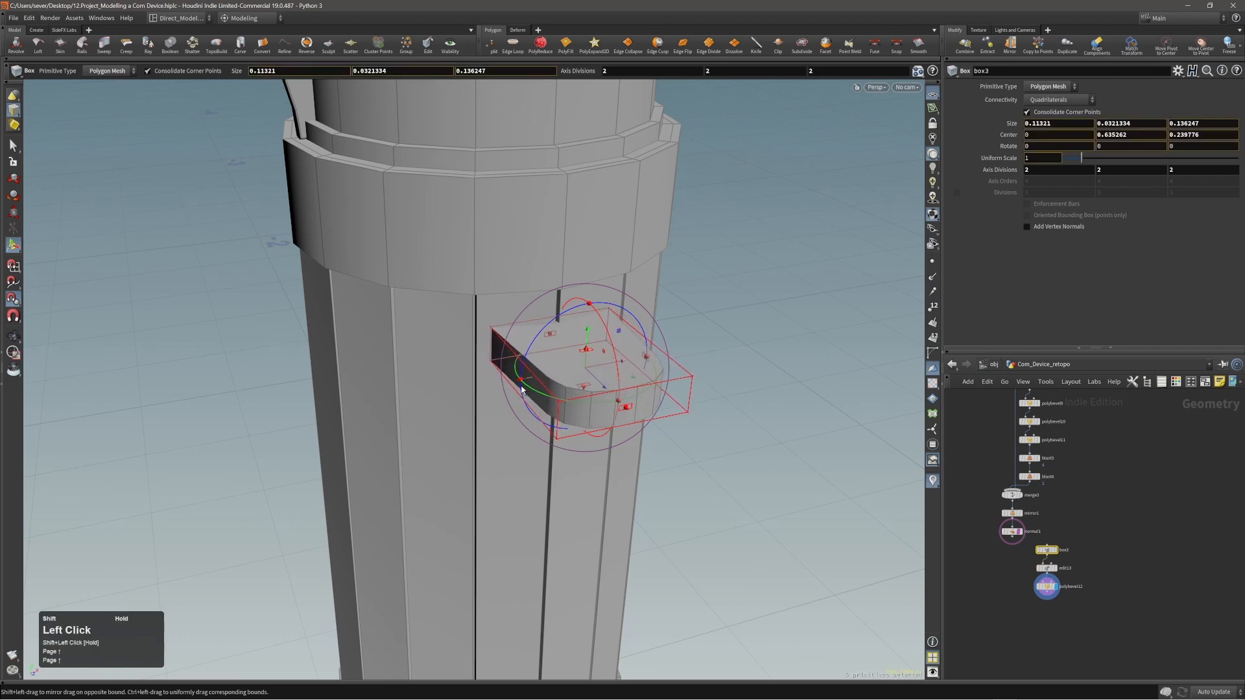
pyautogui.keyDown('alt'); pyautogui.moveTo(520, 389); pyautogui.dragTo(575, 361); pyautogui.keyUp('alt')
pyautogui.press('pagedown')
pyautogui.press('pagedown')
# Fuse the points of the rounded bracket with a snap distance of 0.001.
pyautogui.keyDown('alt'); pyautogui.moveTo(577, 364); pyautogui.dragTo(636, 344, button='right'); pyautogui.keyUp('alt')
pyautogui.keyDown('alt'); pyautogui.moveTo(636, 344); pyautogui.dragTo(722, 434); pyautogui.keyUp('alt')
pyautogui.keyDown('alt'); pyautogui.moveTo(658, 410); pyautogui.dragTo(523, 426); pyautogui.keyUp('alt')
pyautogui.press('s')
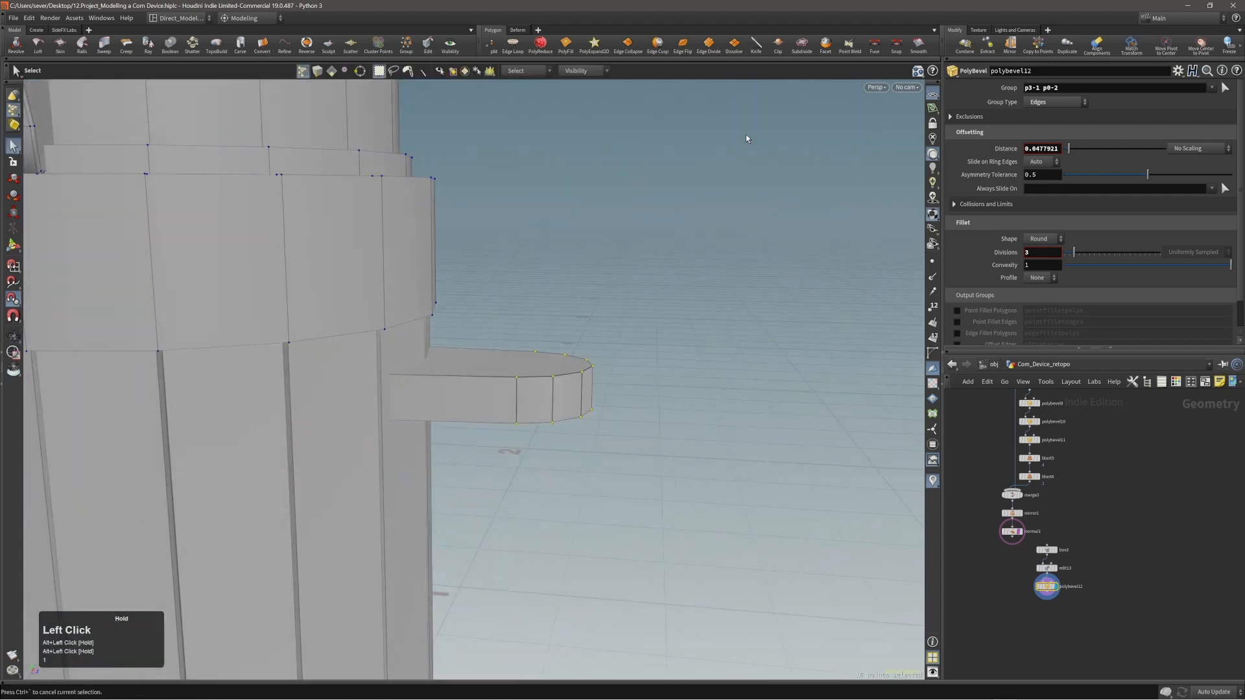
pyautogui.click(872, 47)
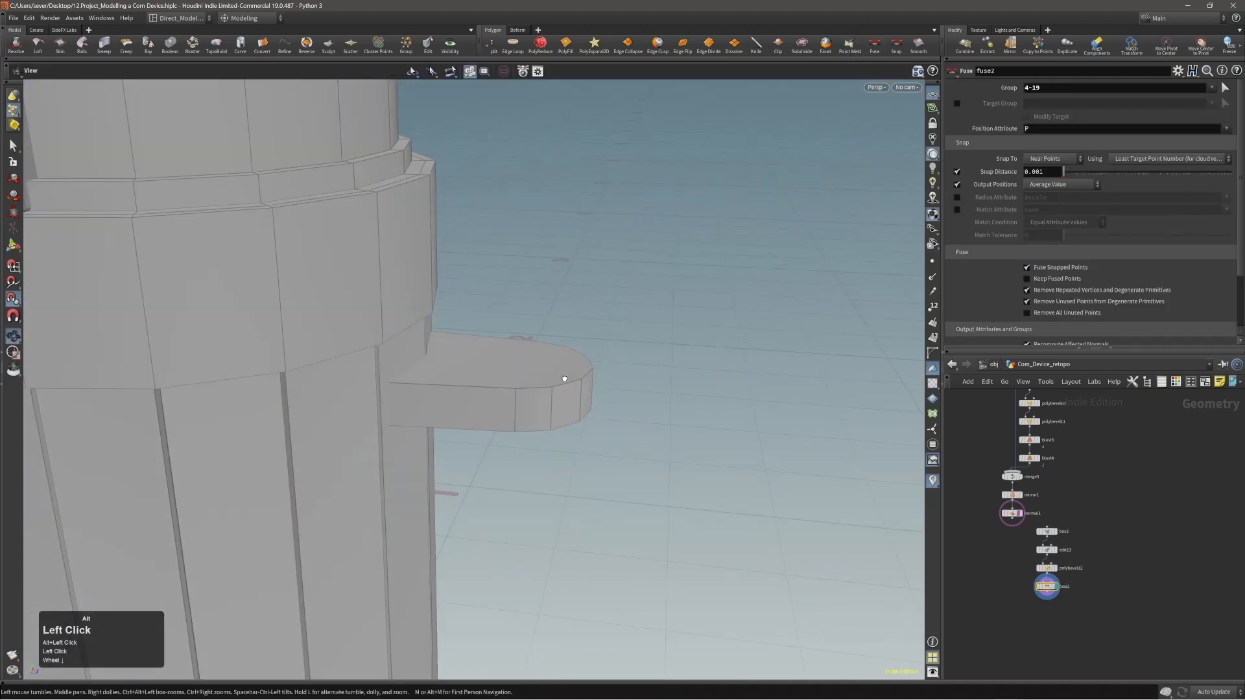
pyautogui.keyDown('alt'); pyautogui.moveTo(564, 378); pyautogui.dragTo(458, 385); pyautogui.keyUp('alt')
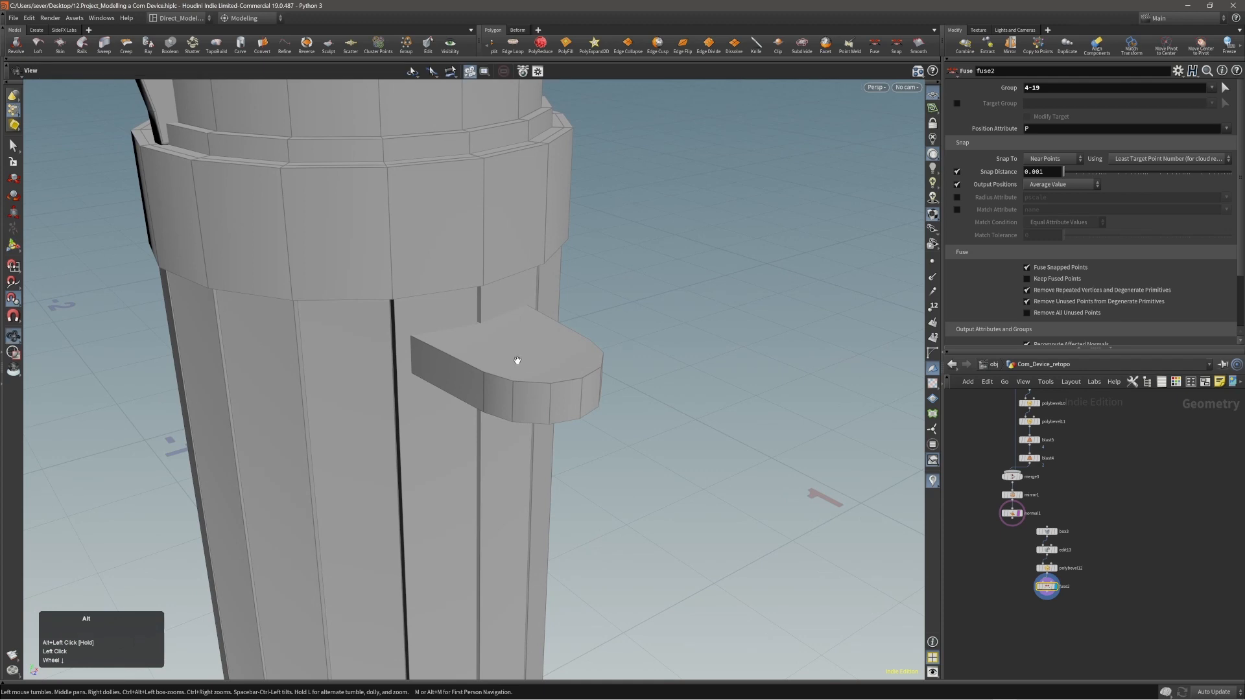
pyautogui.keyDown('alt'); pyautogui.moveTo(514, 356); pyautogui.dragTo(583, 344, button='right'); pyautogui.keyUp('alt')
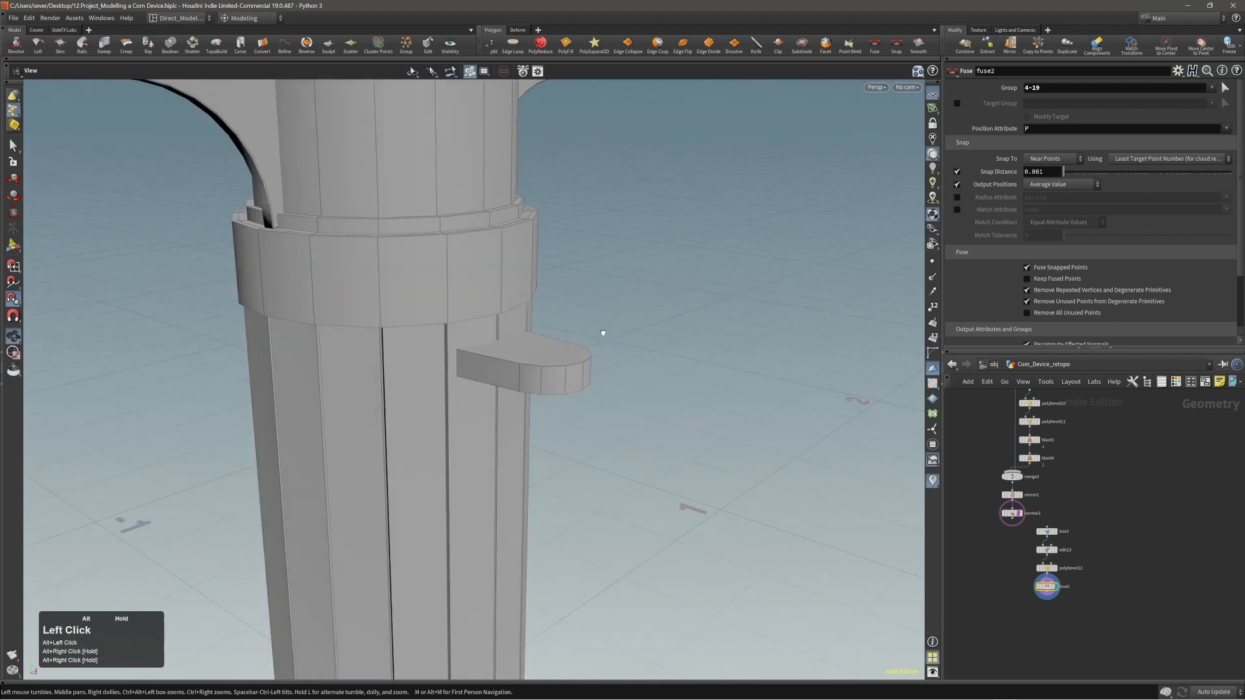
# Thin the whole bracket by scaling it to about 0.769 in Y.
pyautogui.doubleClick(553, 356)
pyautogui.press('t')
pyautogui.press('e')
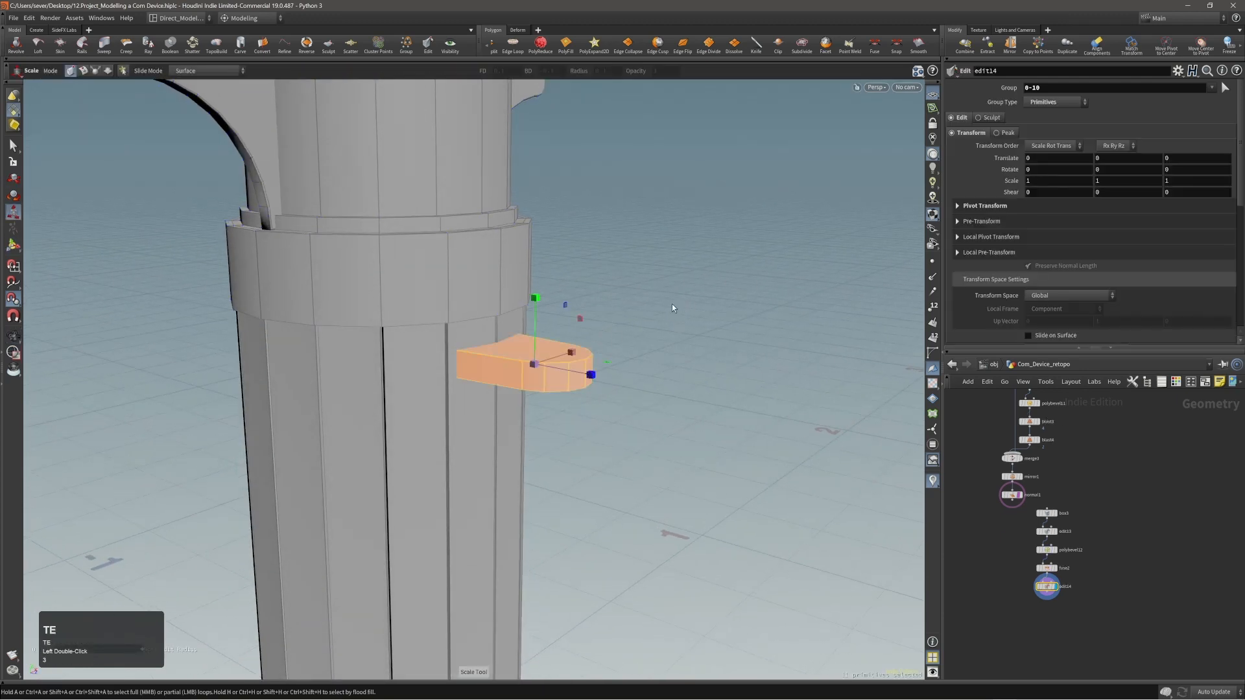
pyautogui.moveTo(671, 303); pyautogui.dragTo(672, 320, button='middle')
pyautogui.keyDown('alt'); pyautogui.moveTo(672, 321); pyautogui.dragTo(520, 324, button='right'); pyautogui.keyUp('alt')
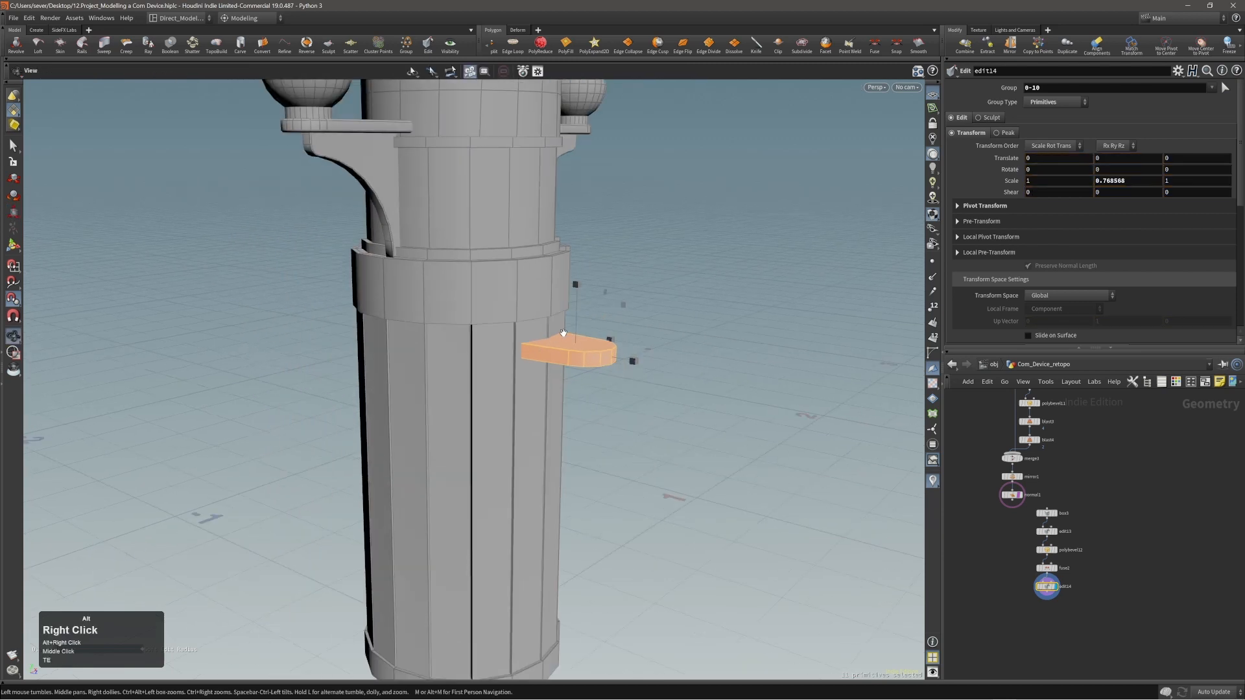
# Examine the bracket's thickness and position in relation to the whole device.
pyautogui.keyDown('alt'); pyautogui.moveTo(520, 325); pyautogui.dragTo(560, 340); pyautogui.keyUp('alt')
pyautogui.keyDown('alt'); pyautogui.moveTo(560, 340); pyautogui.dragTo(560, 423, button='middle'); pyautogui.keyUp('alt')
pyautogui.keyDown('alt'); pyautogui.moveTo(589, 398); pyautogui.dragTo(430, 419, button='right'); pyautogui.keyUp('alt')
pyautogui.keyDown('alt'); pyautogui.moveTo(535, 382); pyautogui.dragTo(531, 407, button='middle'); pyautogui.keyUp('alt')
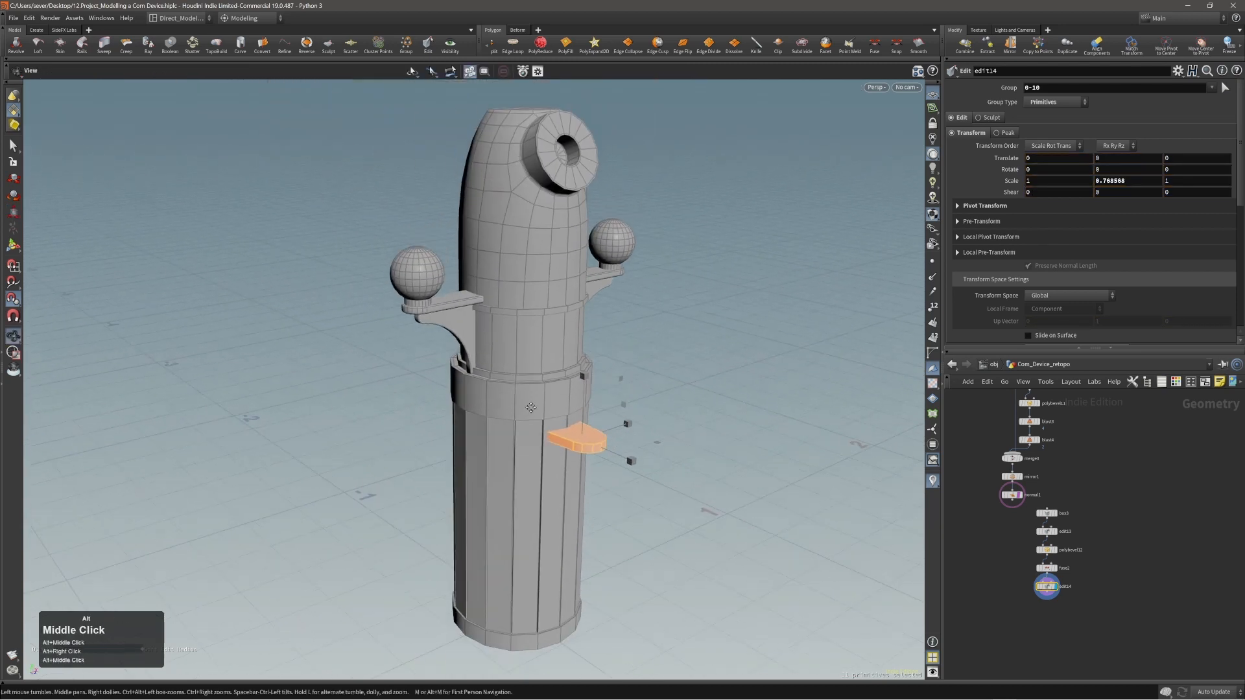
pyautogui.keyDown('alt'); pyautogui.moveTo(555, 415); pyautogui.dragTo(615, 418, button='right'); pyautogui.keyUp('alt')
pyautogui.keyDown('alt'); pyautogui.moveTo(614, 418); pyautogui.dragTo(576, 420, button='middle'); pyautogui.keyUp('alt')
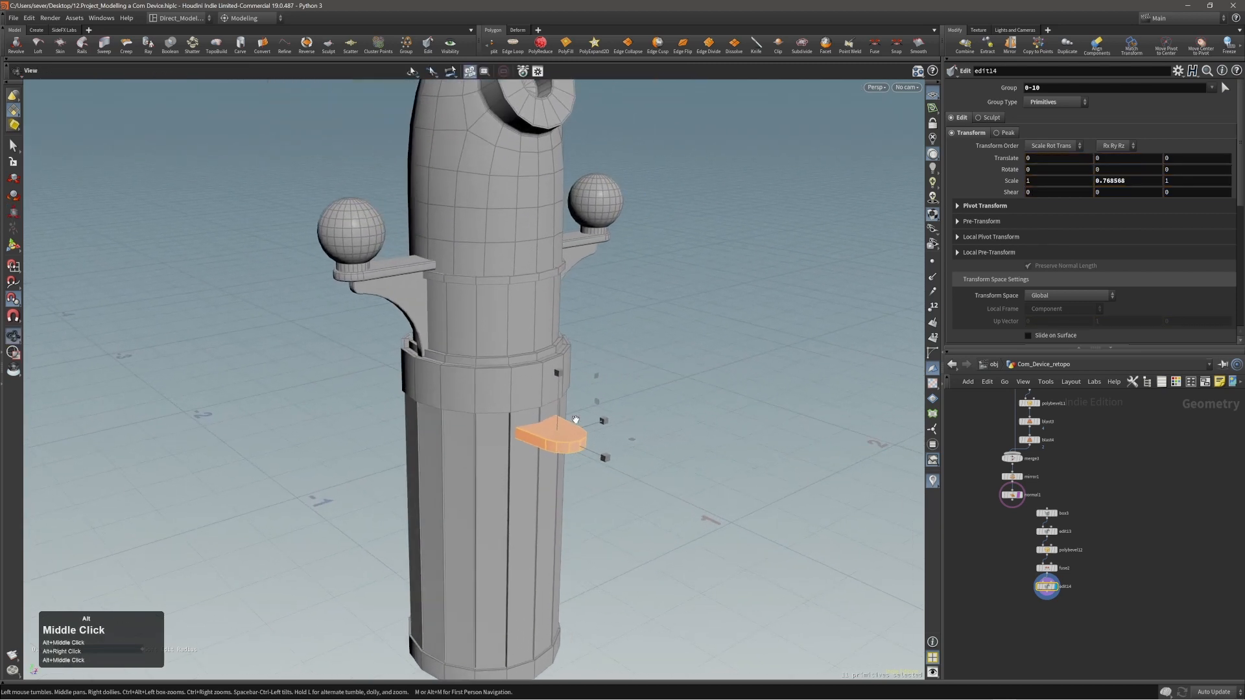
pyautogui.press('r')
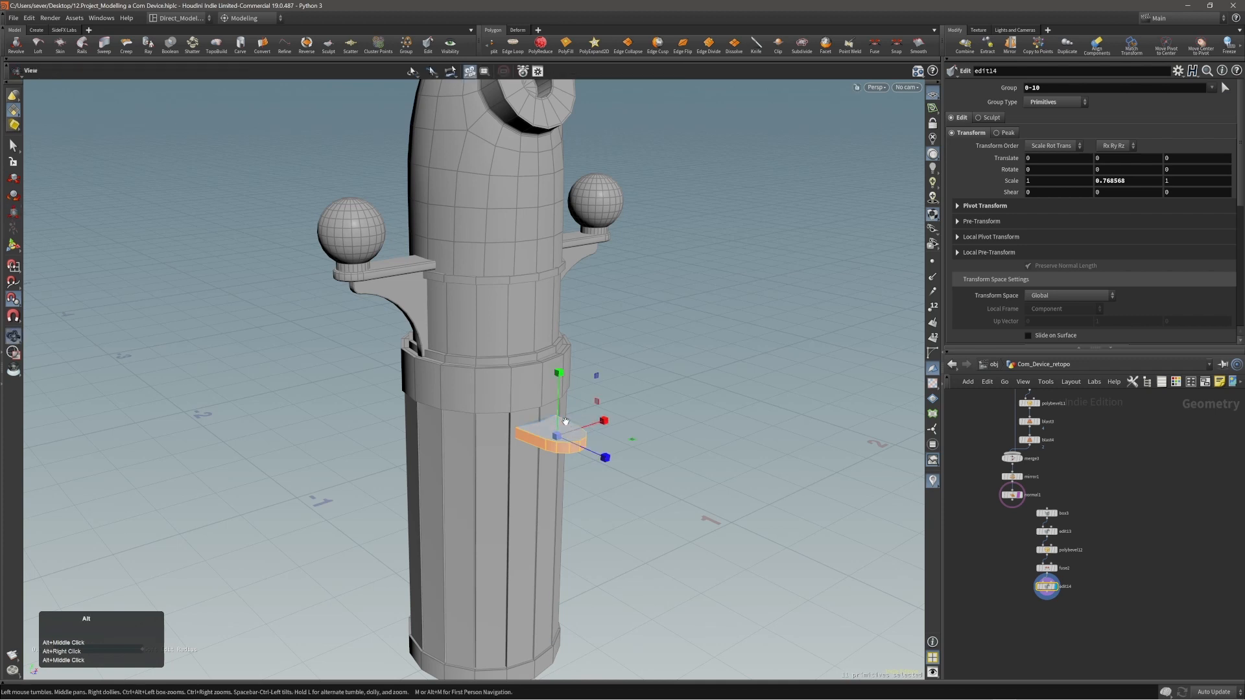
pyautogui.keyDown('alt'); pyautogui.moveTo(575, 426); pyautogui.dragTo(574, 416); pyautogui.keyUp('alt')
pyautogui.click(592, 457)
pyautogui.keyDown('alt'); pyautogui.moveTo(571, 434); pyautogui.dragTo(592, 414, button='right'); pyautogui.keyUp('alt')
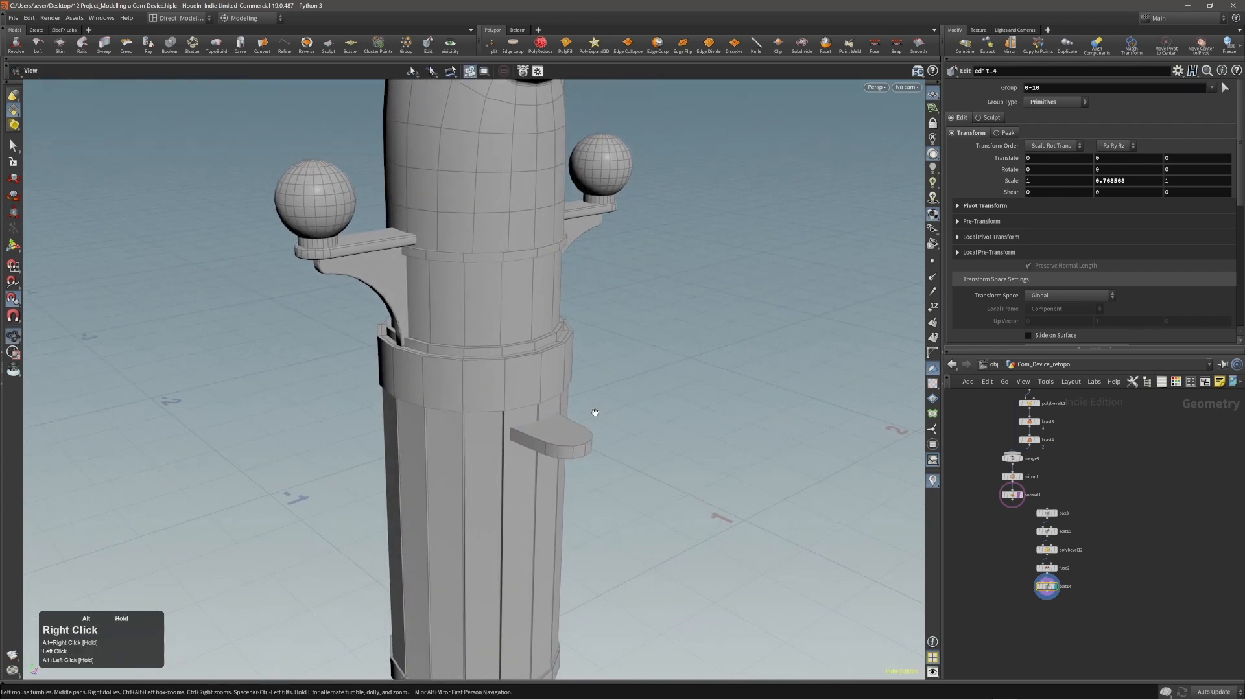
pyautogui.keyDown('alt'); pyautogui.moveTo(592, 415); pyautogui.dragTo(590, 414, button='middle'); pyautogui.keyUp('alt')
# Create a new polygon tube at the origin.
pyautogui.press('c')
pyautogui.click(642, 418)
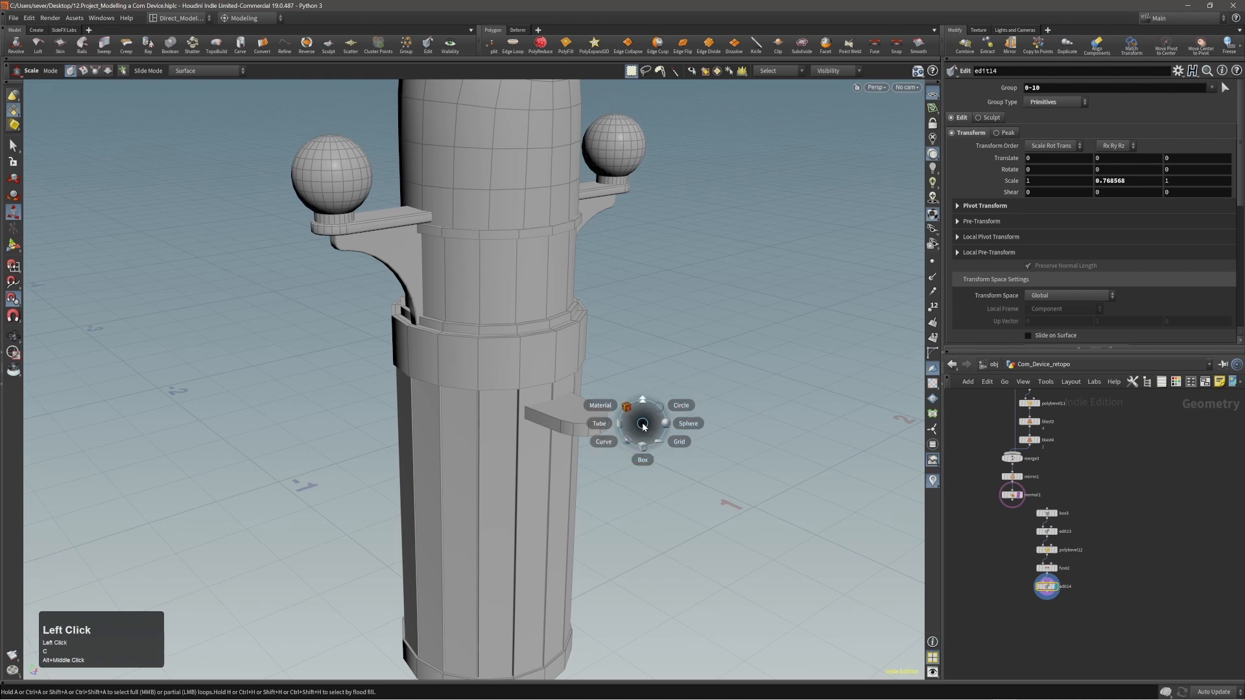
pyautogui.click(633, 425)
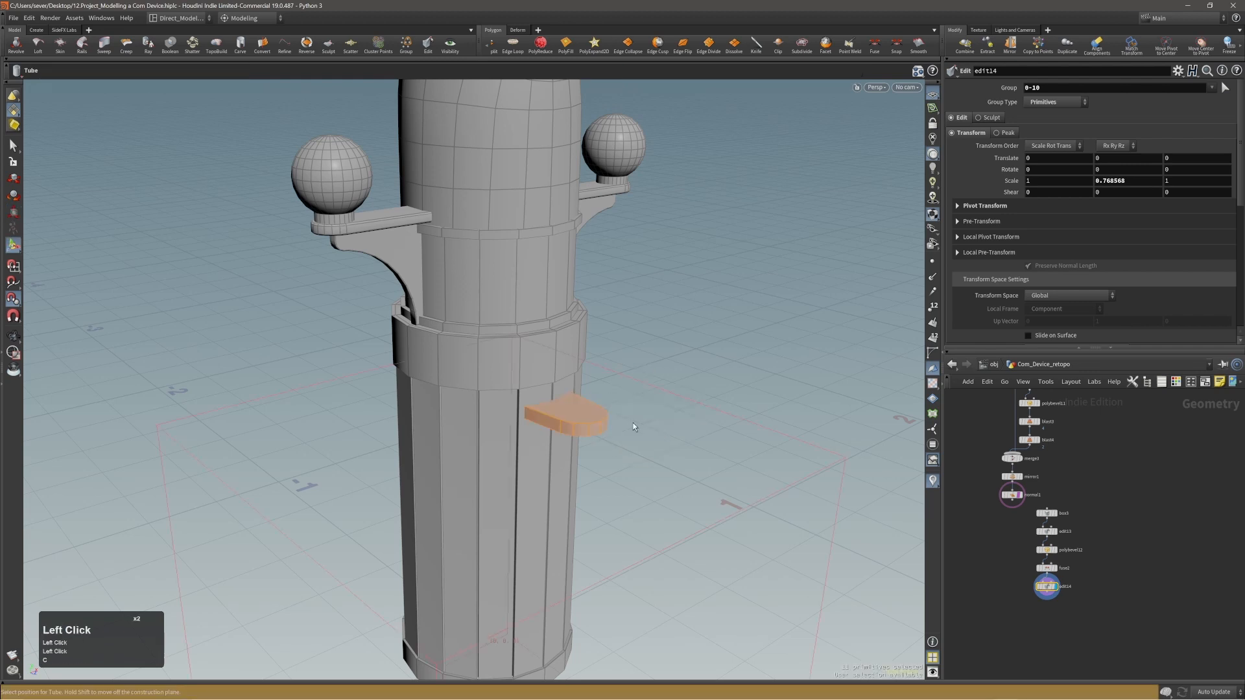
pyautogui.keyDown('alt'); pyautogui.moveTo(633, 423); pyautogui.dragTo(592, 397, button='right'); pyautogui.keyUp('alt')
pyautogui.keyDown('alt'); pyautogui.moveTo(592, 398); pyautogui.dragTo(642, 462); pyautogui.keyUp('alt')
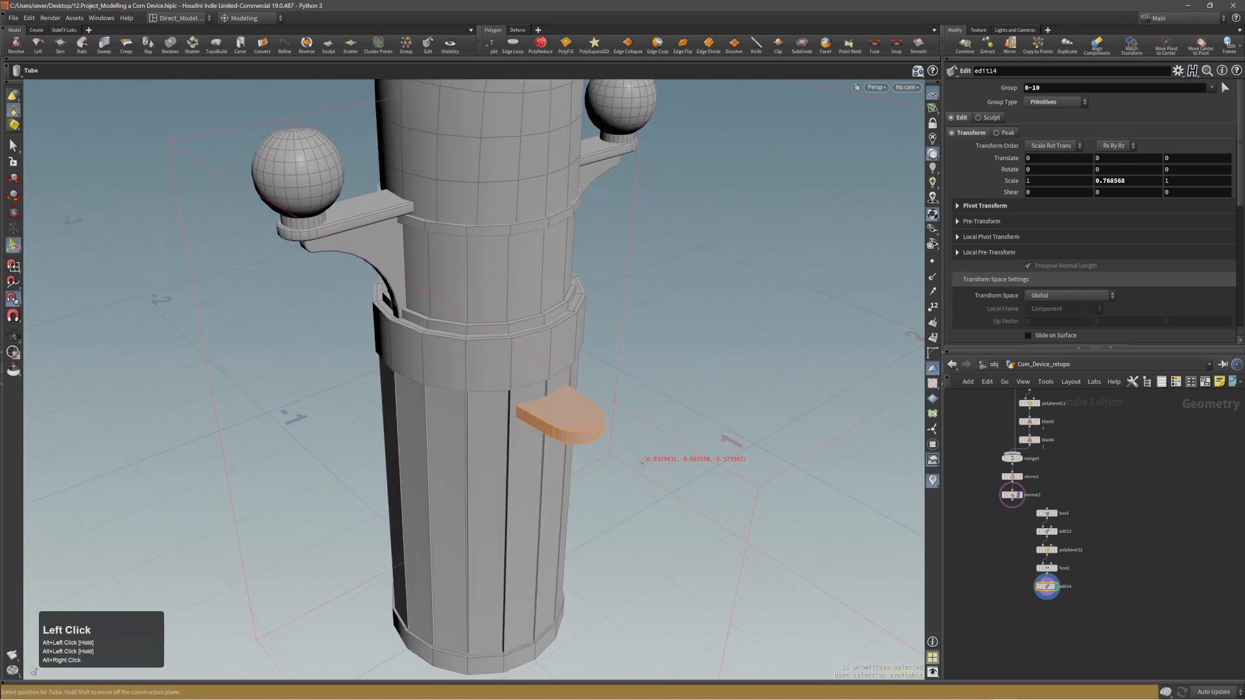
pyautogui.keyDown('alt'); pyautogui.moveTo(640, 467); pyautogui.dragTo(447, 446, button='right'); pyautogui.keyUp('alt')
pyautogui.keyDown('alt'); pyautogui.moveTo(626, 476); pyautogui.dragTo(595, 454, button='middle'); pyautogui.keyUp('alt')
pyautogui.press('Return')
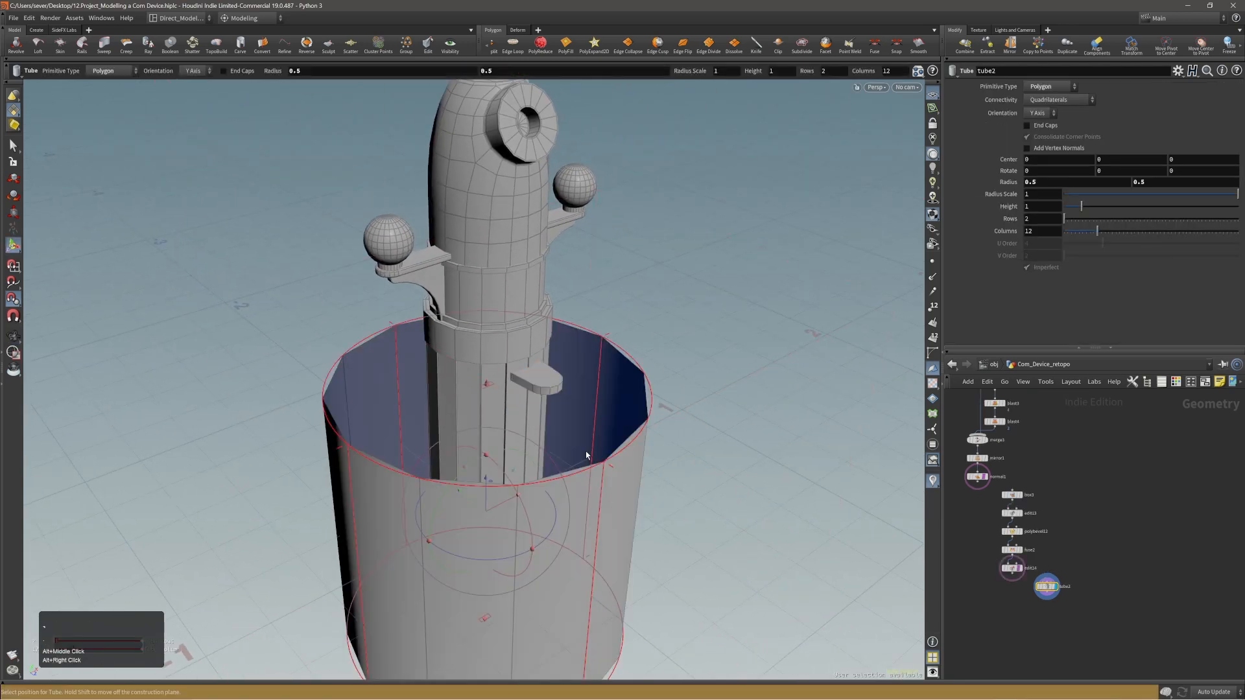
# Reduce the tube to a radius of about 0.046 and height of about 0.611, standing through the bracket at about Z 0.257.
pyautogui.keyDown('alt'); pyautogui.moveTo(587, 456); pyautogui.dragTo(537, 455, button='right'); pyautogui.keyUp('alt')
pyautogui.keyDown('ctrl'); pyautogui.moveTo(605, 539); pyautogui.dragTo(519, 501); pyautogui.keyUp('ctrl')
pyautogui.moveTo(569, 565); pyautogui.dragTo(664, 431, button='middle')
pyautogui.keyDown('alt'); pyautogui.moveTo(664, 431); pyautogui.dragTo(711, 368, button='right'); pyautogui.keyUp('alt')
pyautogui.moveTo(745, 564); pyautogui.dragTo(698, 518, button='middle')
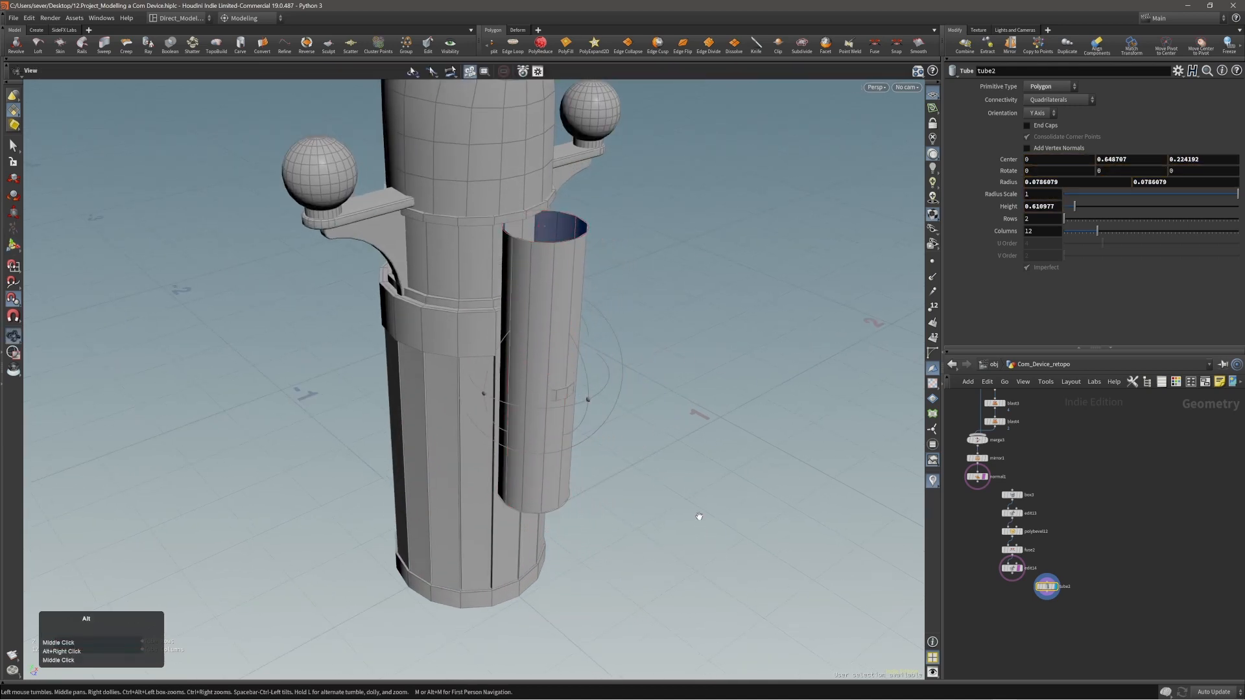
pyautogui.keyDown('alt'); pyautogui.moveTo(697, 516); pyautogui.dragTo(662, 450, button='right'); pyautogui.keyUp('alt')
pyautogui.moveTo(663, 450); pyautogui.dragTo(605, 454, button='middle')
pyautogui.moveTo(604, 454); pyautogui.dragTo(616, 372)
pyautogui.press('Escape')
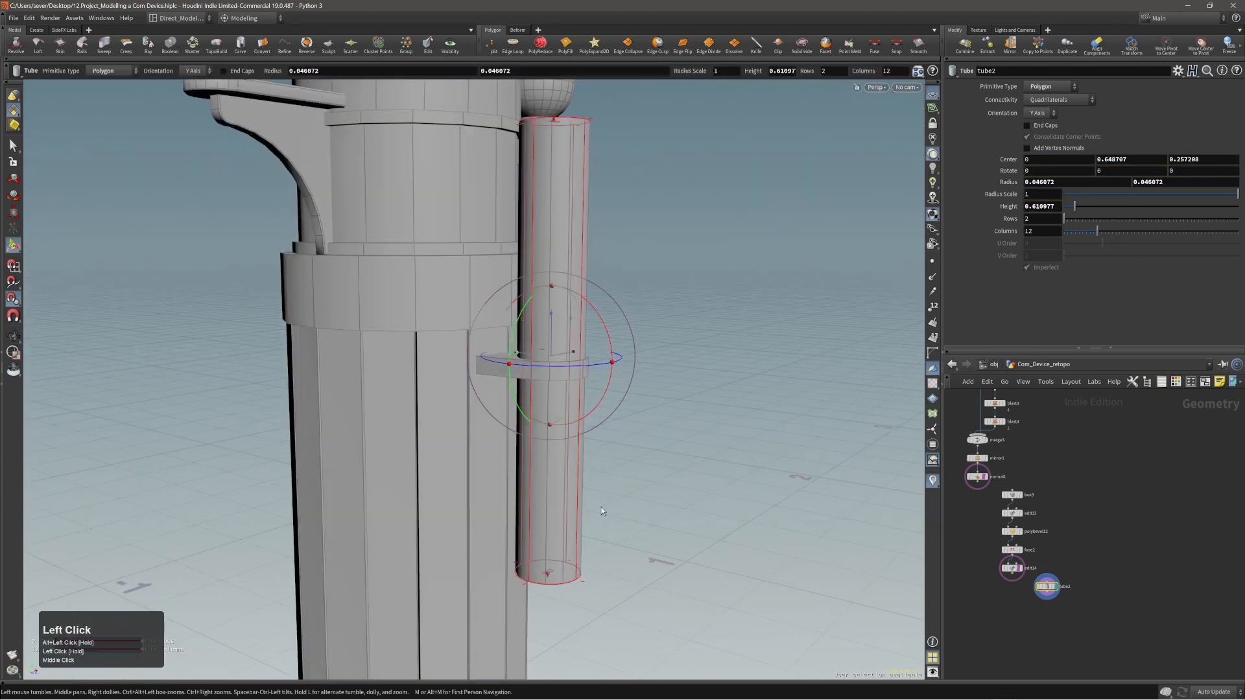
# Raise the tube's lower end onto the bracket and extend its upper end to a total height of about 0.55.
pyautogui.moveTo(550, 544); pyautogui.dragTo(549, 542)
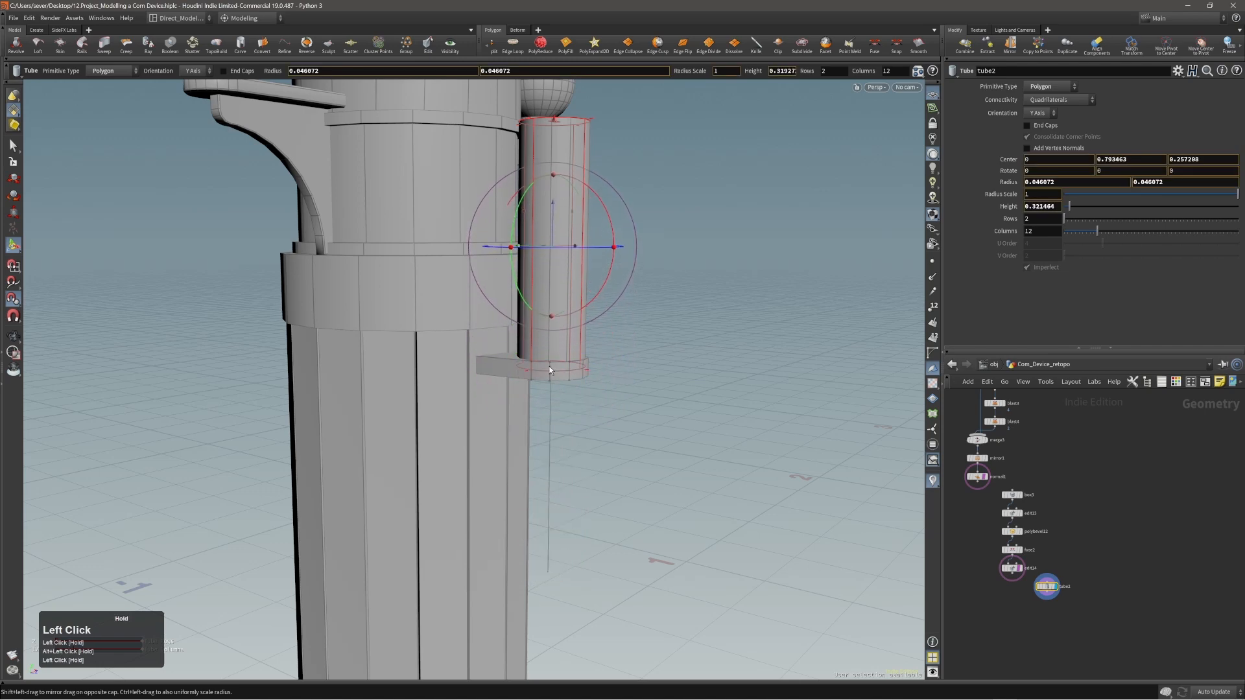
pyautogui.moveTo(550, 367); pyautogui.dragTo(550, 356)
pyautogui.keyDown('alt'); pyautogui.moveTo(621, 338); pyautogui.dragTo(645, 517, button='middle'); pyautogui.keyUp('alt')
pyautogui.keyDown('alt'); pyautogui.moveTo(576, 472); pyautogui.dragTo(574, 506); pyautogui.keyUp('alt')
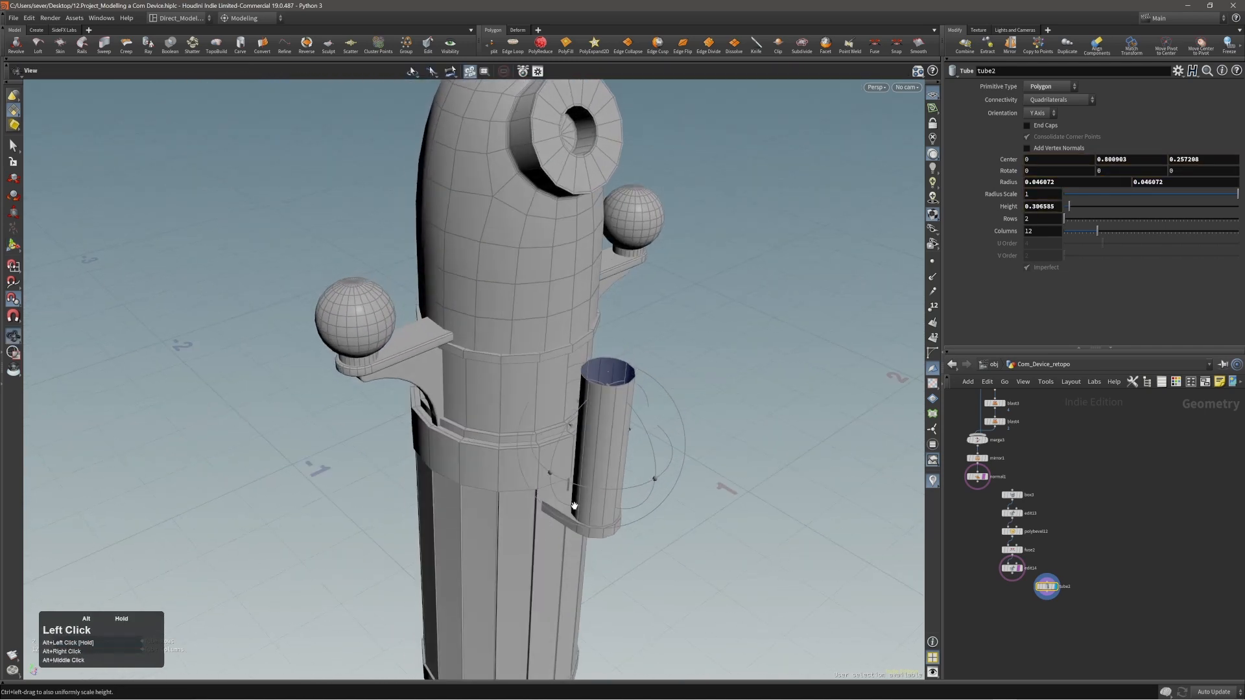
pyautogui.keyDown('alt'); pyautogui.moveTo(640, 446); pyautogui.dragTo(655, 441); pyautogui.keyUp('alt')
pyautogui.keyDown('alt'); pyautogui.moveTo(654, 441); pyautogui.dragTo(682, 420, button='right'); pyautogui.keyUp('alt')
pyautogui.keyDown('alt'); pyautogui.moveTo(682, 420); pyautogui.dragTo(713, 367); pyautogui.keyUp('alt')
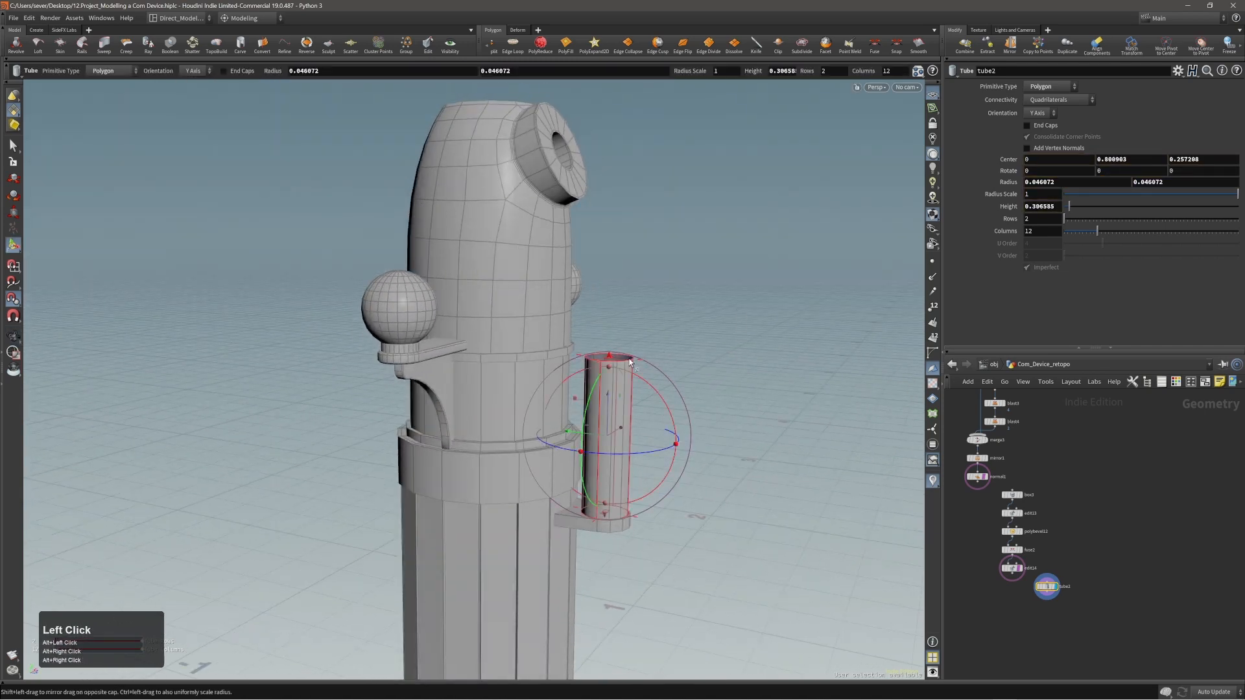
pyautogui.moveTo(609, 356); pyautogui.dragTo(607, 243)
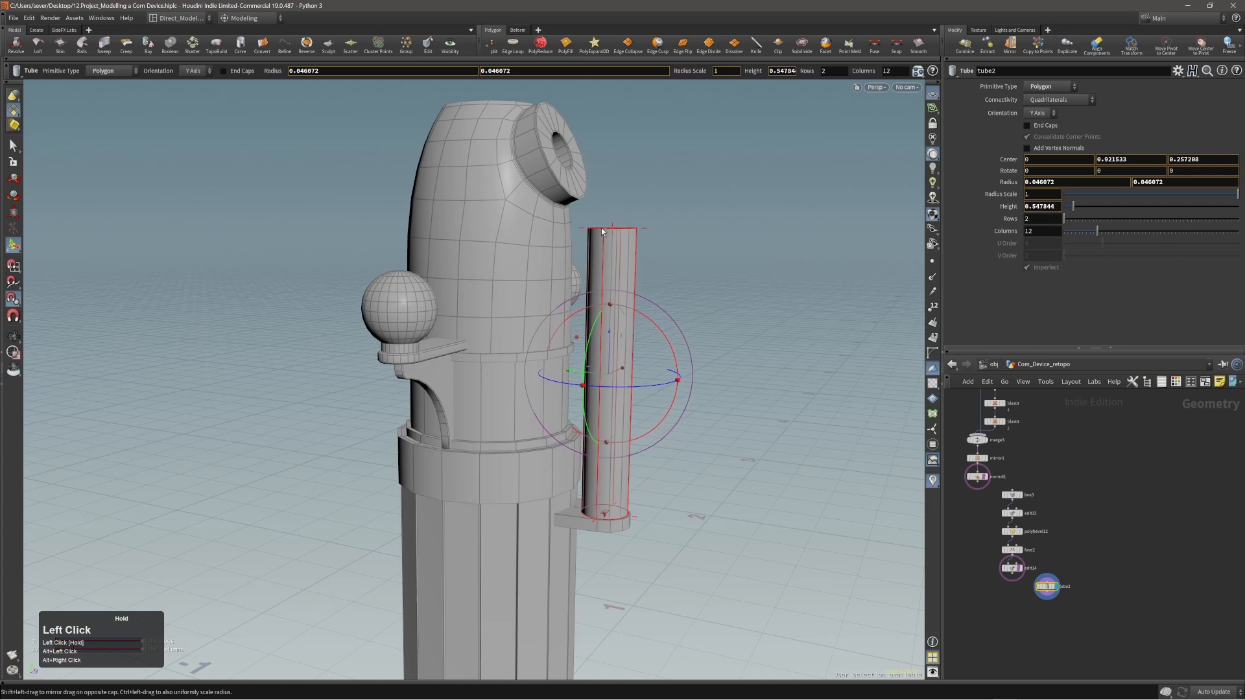
pyautogui.moveTo(601, 230); pyautogui.dragTo(601, 228)
# Cap the tube's open upper end with a Triangle Fan PolyFill and turn off Deform Patch so it is flat.
pyautogui.keyDown('alt'); pyautogui.moveTo(678, 227); pyautogui.dragTo(756, 214, button='right'); pyautogui.keyUp('alt')
pyautogui.moveTo(632, 260)
pyautogui.keyDown('alt'); pyautogui.mouseDown()
pyautogui.moveTo(595, 295)
pyautogui.moveTo(615, 276)
pyautogui.mouseUp(); pyautogui.keyUp('alt')
pyautogui.keyDown('alt'); pyautogui.moveTo(615, 275); pyautogui.dragTo(640, 270, button='right'); pyautogui.keyUp('alt')
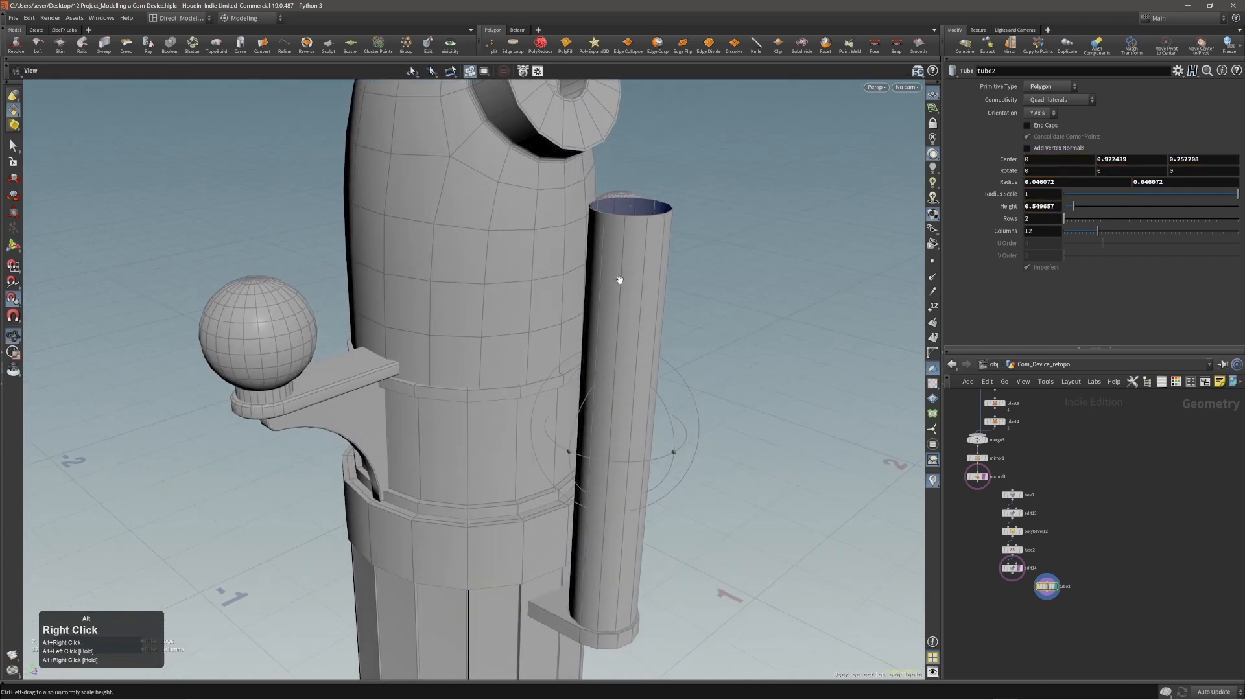
pyautogui.keyDown('alt'); pyautogui.moveTo(619, 280); pyautogui.dragTo(580, 270, button='middle'); pyautogui.keyUp('alt')
pyautogui.press('2')
pyautogui.doubleClick(601, 212)
pyautogui.press('c')
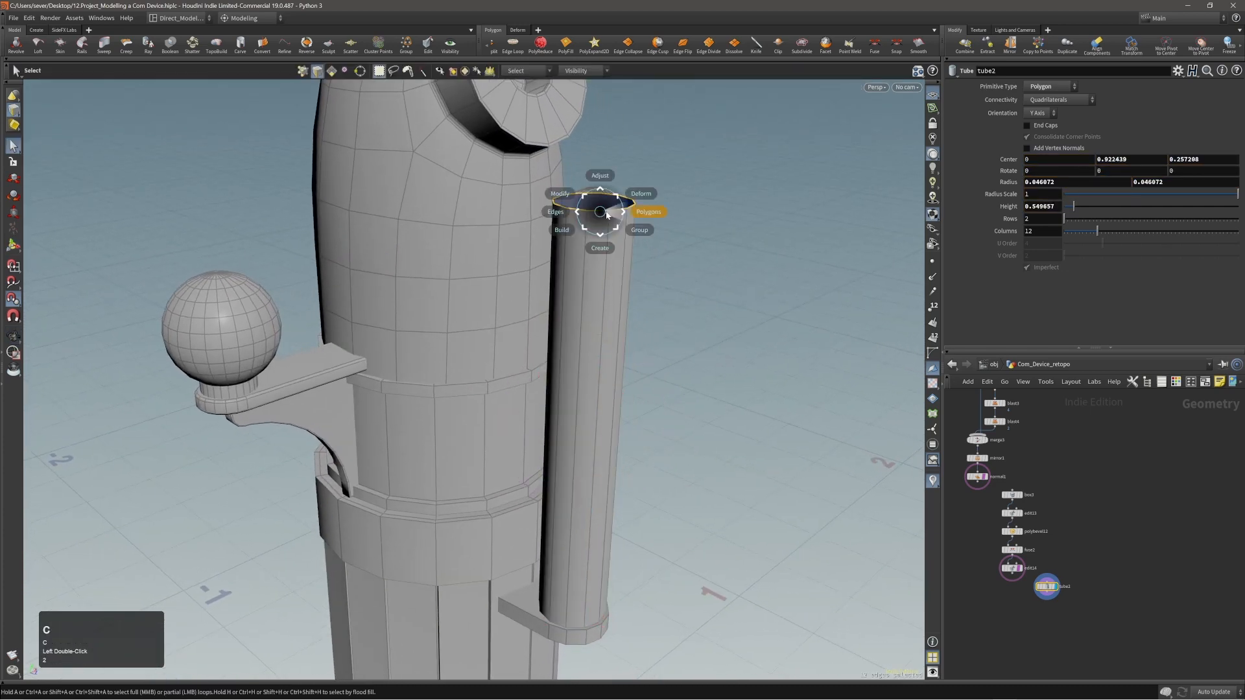
pyautogui.click(607, 214)
pyautogui.click(622, 201)
pyautogui.keyDown('alt'); pyautogui.moveTo(619, 209); pyautogui.dragTo(674, 203, button='right'); pyautogui.keyUp('alt')
pyautogui.click(1040, 137)
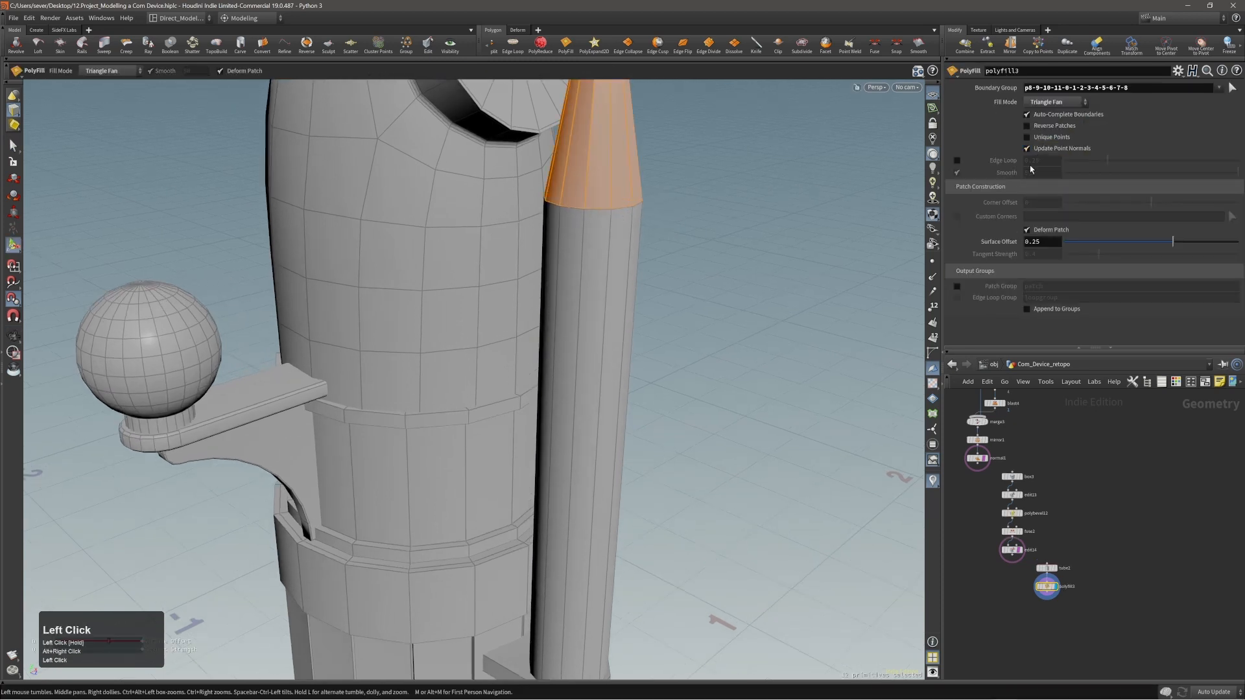
pyautogui.click(1027, 230)
# Insert an edge loop around the tube a short distance below its top cap, and save the scene.
pyautogui.keyDown('alt'); pyautogui.moveTo(700, 259); pyautogui.dragTo(597, 252, button='right'); pyautogui.keyUp('alt')
pyautogui.press('c')
pyautogui.click(587, 249)
pyautogui.click(580, 251)
pyautogui.hotkey('ctrl', 's')
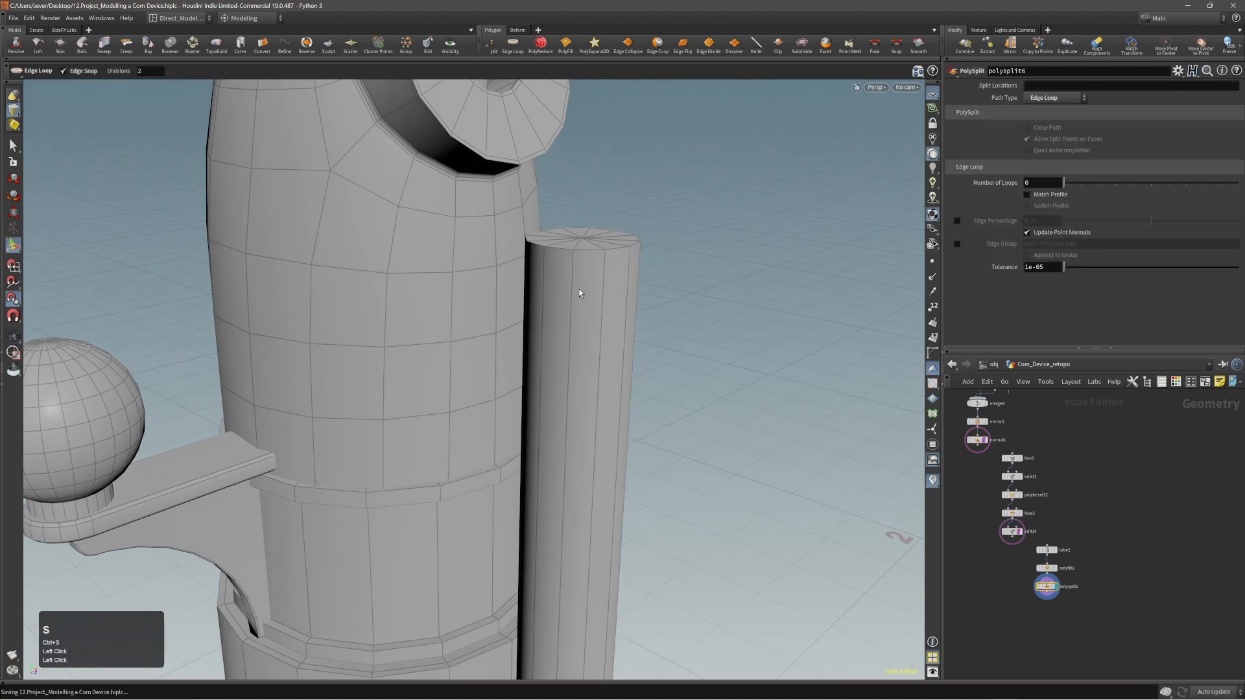
pyautogui.click(571, 305)
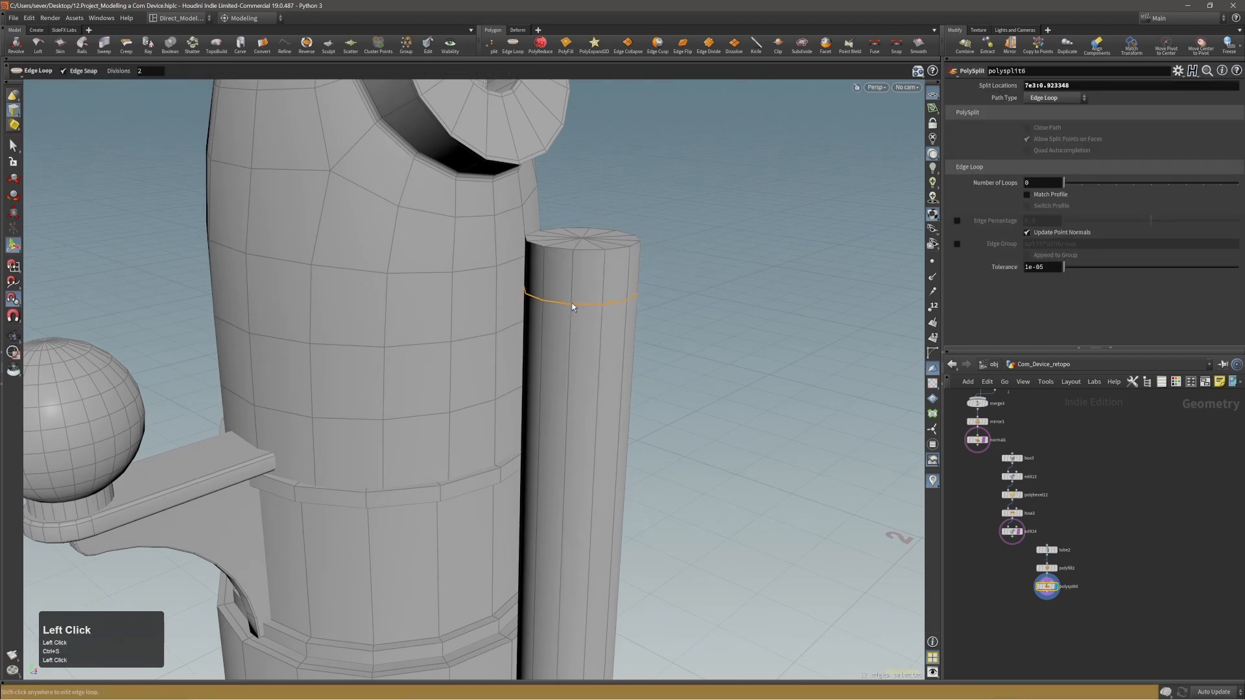
# Extrude the ring of faces above the new edge loop outward by about 0.0094 to form a raised band.
pyautogui.press('3')
pyautogui.click(573, 294)
pyautogui.keyDown('shift'); pyautogui.middleClick(548, 286); pyautogui.keyUp('shift')
pyautogui.press('c')
pyautogui.click(560, 285)
pyautogui.click(589, 287)
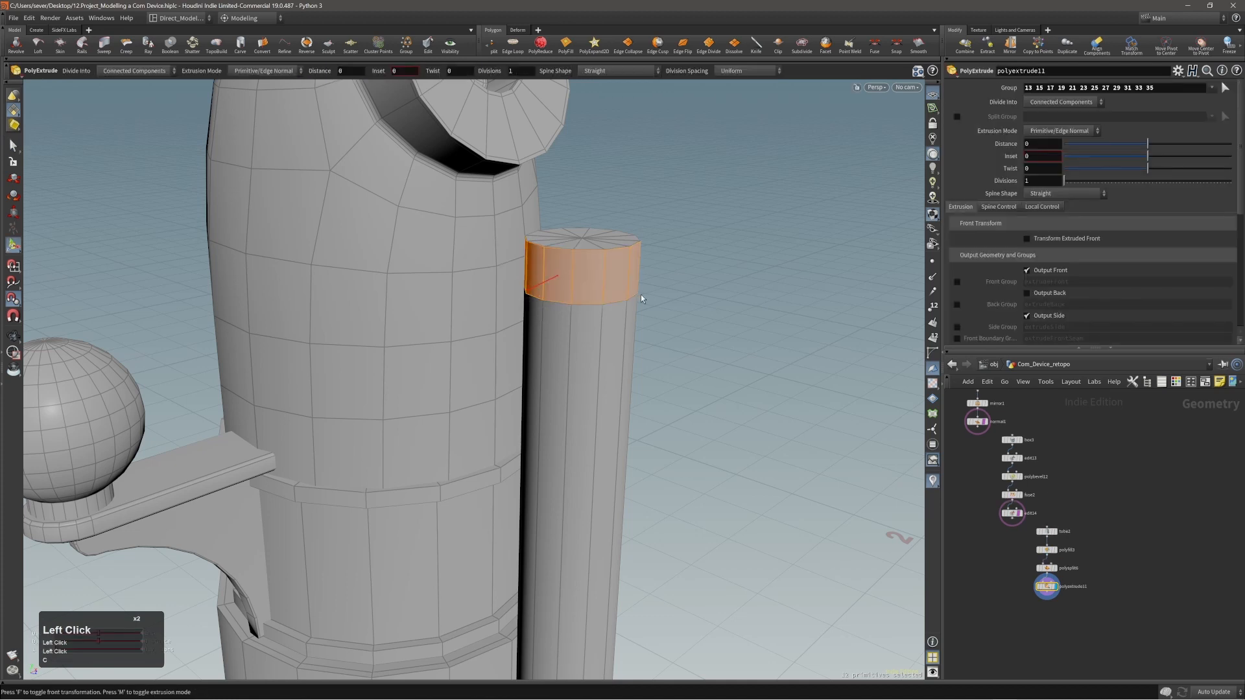
pyautogui.scroll(1, 641, 295)
pyautogui.scroll(-1, 640, 294)
pyautogui.keyDown('shift'); pyautogui.moveTo(640, 294); pyautogui.dragTo(675, 308); pyautogui.keyUp('shift')
pyautogui.press('x')
pyautogui.click(611, 298)
pyautogui.keyDown('alt'); pyautogui.moveTo(675, 308); pyautogui.dragTo(648, 331, button='right'); pyautogui.keyUp('alt')
pyautogui.keyDown('alt'); pyautogui.moveTo(649, 330); pyautogui.dragTo(661, 304); pyautogui.keyUp('alt')
pyautogui.keyDown('alt'); pyautogui.moveTo(662, 305); pyautogui.dragTo(721, 230, button='right'); pyautogui.keyUp('alt')
pyautogui.keyDown('alt'); pyautogui.moveTo(645, 270); pyautogui.dragTo(652, 403, button='right'); pyautogui.keyUp('alt')
pyautogui.middleClick(657, 326)
pyautogui.keyDown('alt'); pyautogui.moveTo(652, 403); pyautogui.dragTo(658, 363, button='middle'); pyautogui.keyUp('alt')
pyautogui.press('Return')
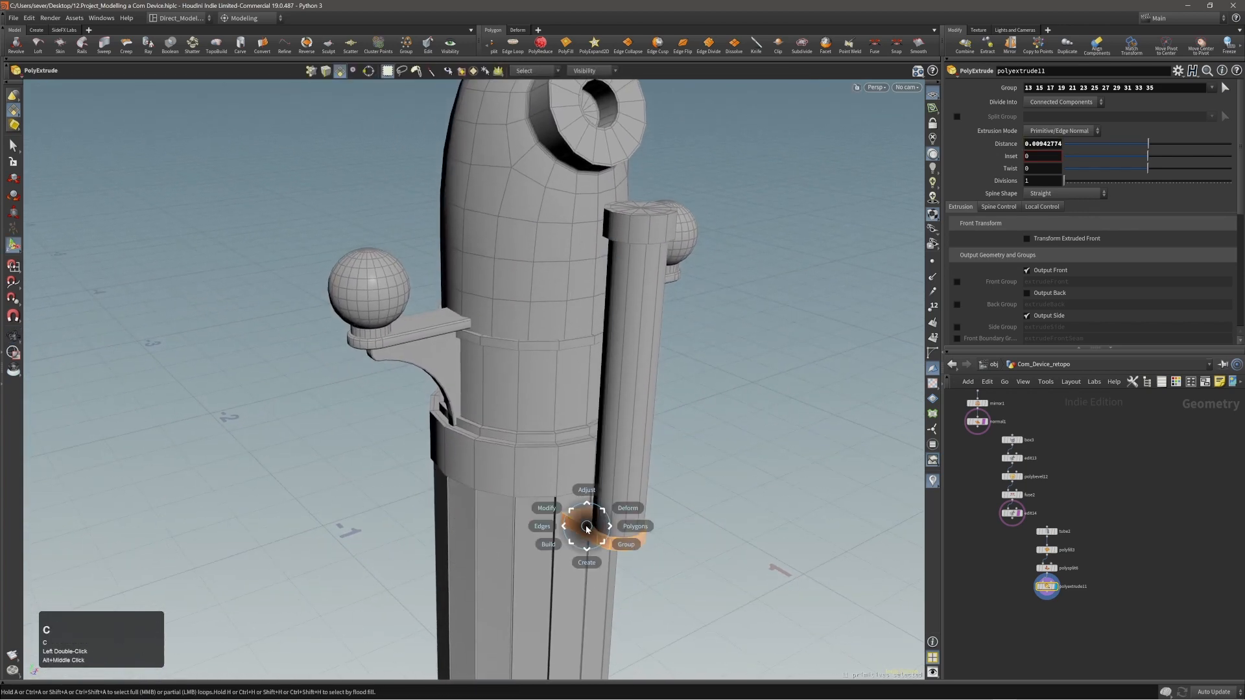
# Delete the bracket's flat end face that is hidden inside the body.
pyautogui.keyDown('alt'); pyautogui.moveTo(588, 531); pyautogui.dragTo(725, 499, button='right'); pyautogui.keyUp('alt')
pyautogui.keyDown('alt'); pyautogui.moveTo(725, 500); pyautogui.dragTo(714, 519); pyautogui.keyUp('alt')
pyautogui.press('2')
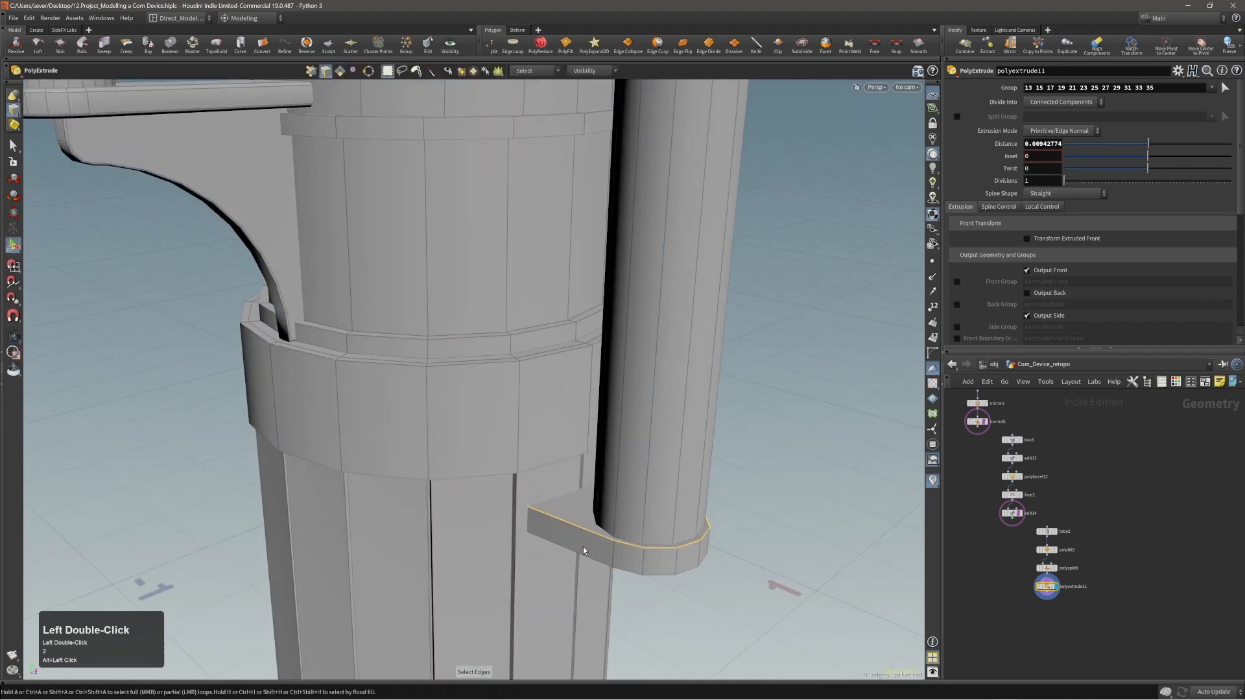
pyautogui.keyDown('shift'); pyautogui.doubleClick(583, 560); pyautogui.keyUp('shift')
pyautogui.moveTo(584, 522)
pyautogui.keyDown('alt'); pyautogui.keyDown('shift'); pyautogui.mouseDown(button='right')
pyautogui.moveTo(590, 505)
pyautogui.moveTo(898, 425)
pyautogui.mouseUp(button='right'); pyautogui.keyUp('shift'); pyautogui.keyUp('alt')
pyautogui.press('w')
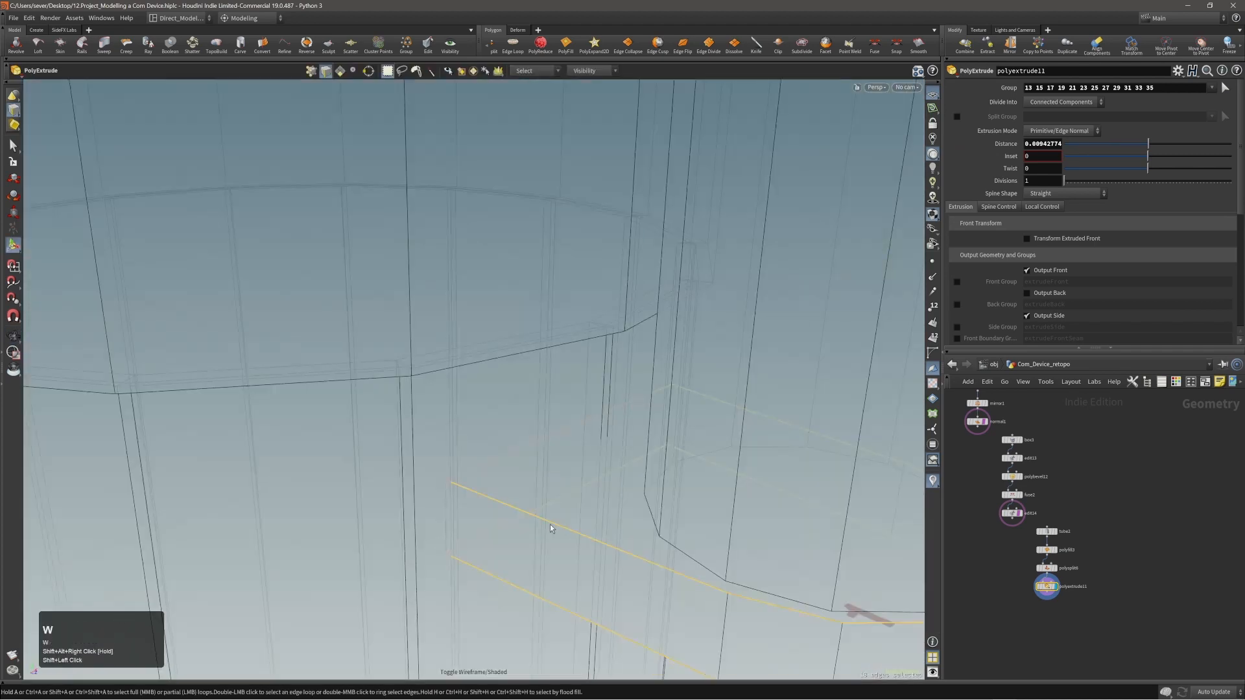
pyautogui.keyDown('alt'); pyautogui.moveTo(550, 527); pyautogui.dragTo(615, 493); pyautogui.keyUp('alt')
pyautogui.keyDown('alt'); pyautogui.moveTo(481, 487); pyautogui.dragTo(522, 473, button='right'); pyautogui.keyUp('alt')
pyautogui.keyDown('alt'); pyautogui.moveTo(533, 476); pyautogui.dragTo(706, 465); pyautogui.keyUp('alt')
pyautogui.press('3')
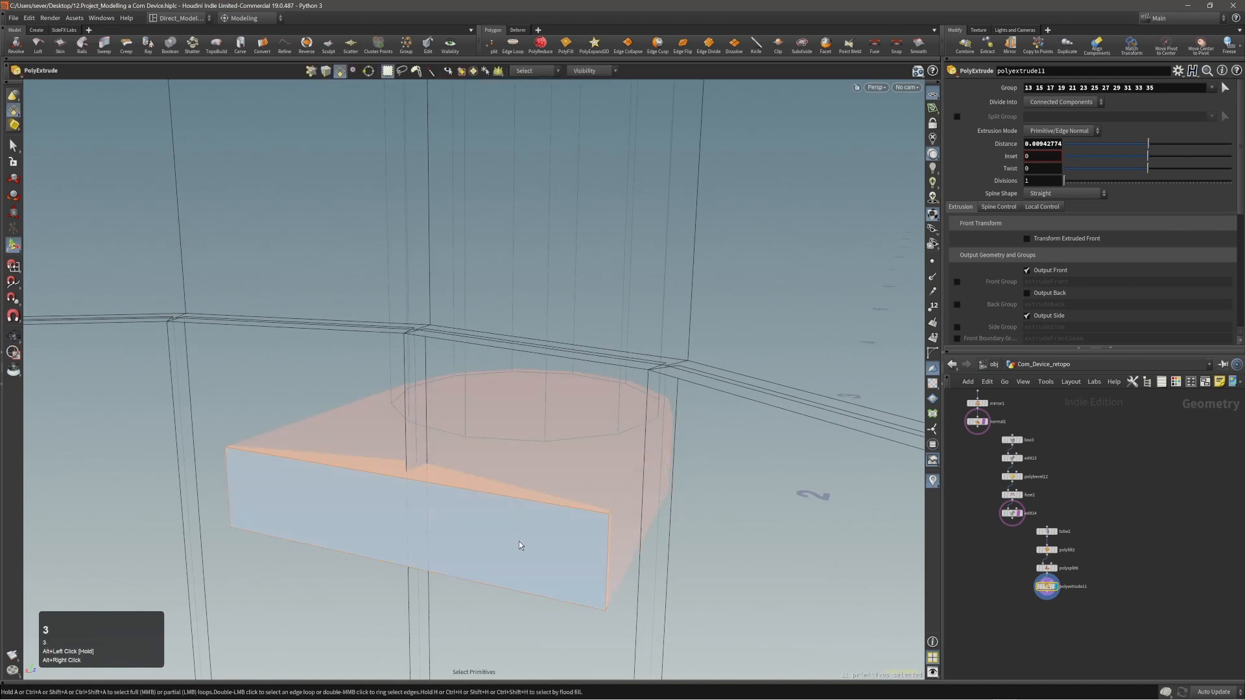
pyautogui.click(519, 543)
pyautogui.hotkey('alt', '`')
pyautogui.moveTo(519, 544)
pyautogui.keyDown('alt'); pyautogui.mouseDown()
pyautogui.moveTo(466, 458)
pyautogui.moveTo(523, 458)
pyautogui.mouseUp(); pyautogui.keyUp('alt')
pyautogui.hotkey('alt', 'w')
pyautogui.moveTo(523, 458)
pyautogui.keyDown('alt'); pyautogui.mouseDown(button='right')
pyautogui.moveTo(614, 534)
pyautogui.moveTo(668, 543)
pyautogui.mouseUp(button='right'); pyautogui.keyUp('alt')
pyautogui.keyDown('alt'); pyautogui.moveTo(668, 543); pyautogui.dragTo(524, 508, button='middle'); pyautogui.keyUp('alt')
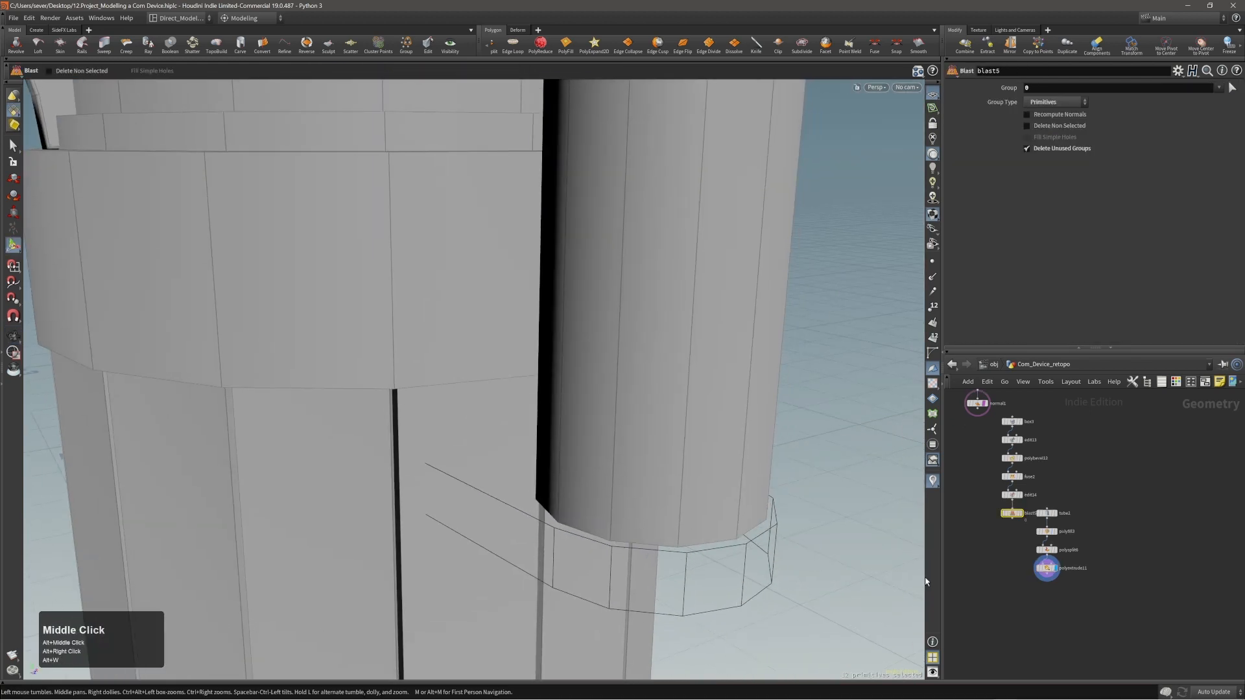
# Tidy the node network layout and combine the body, tube and bracket branches in one displayed Merge node.
pyautogui.press('l')
pyautogui.keyDown('alt'); pyautogui.moveTo(1055, 595); pyautogui.dragTo(1197, 584, button='middle'); pyautogui.keyUp('alt')
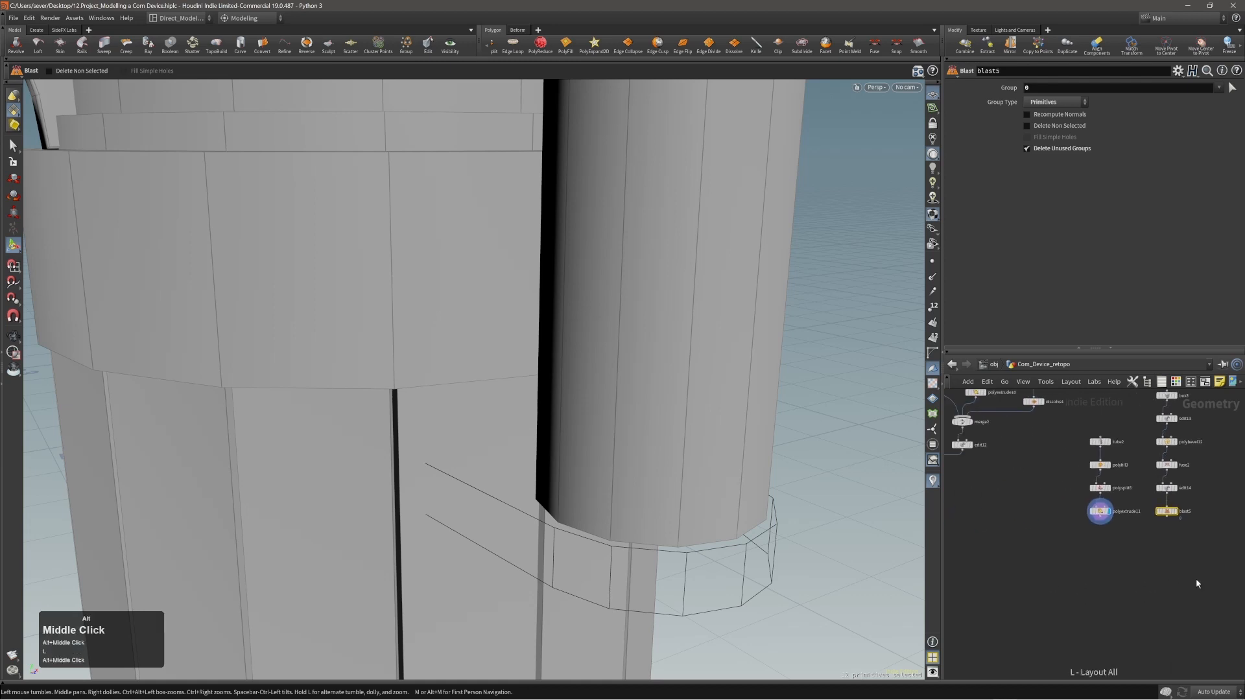
pyautogui.keyDown('alt'); pyautogui.moveTo(1130, 573); pyautogui.dragTo(1041, 577, button='right'); pyautogui.keyUp('alt')
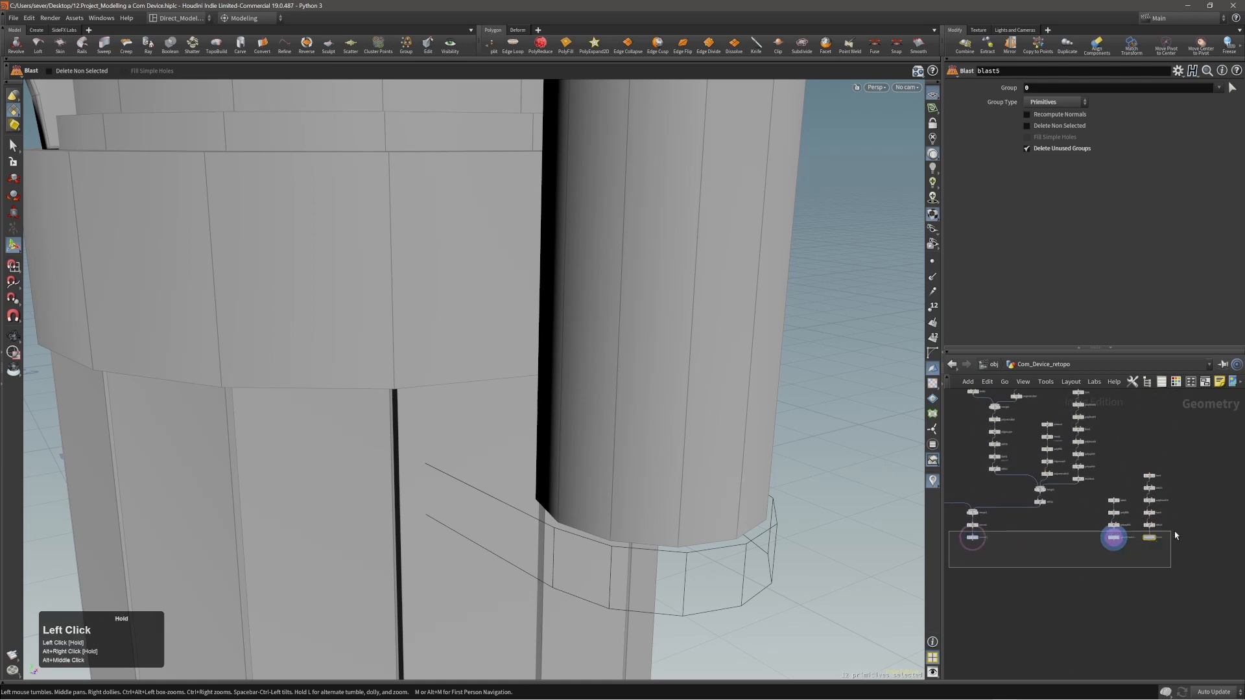
pyautogui.click(1059, 601)
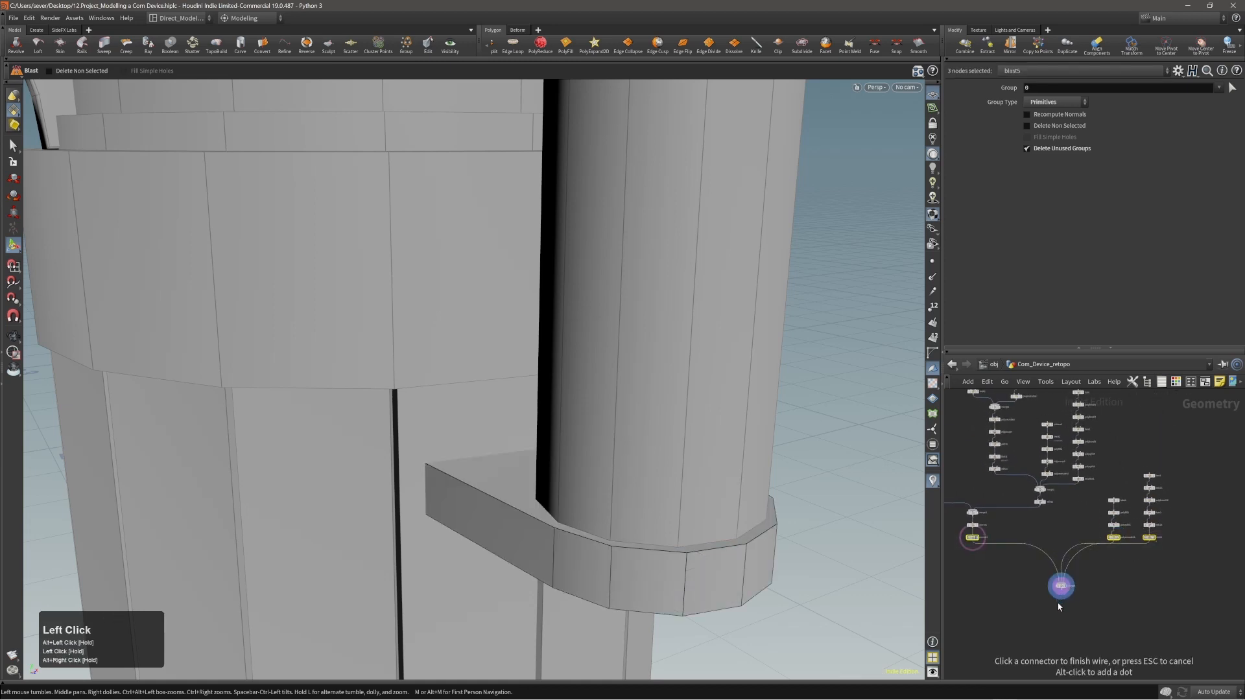
pyautogui.click(1068, 597)
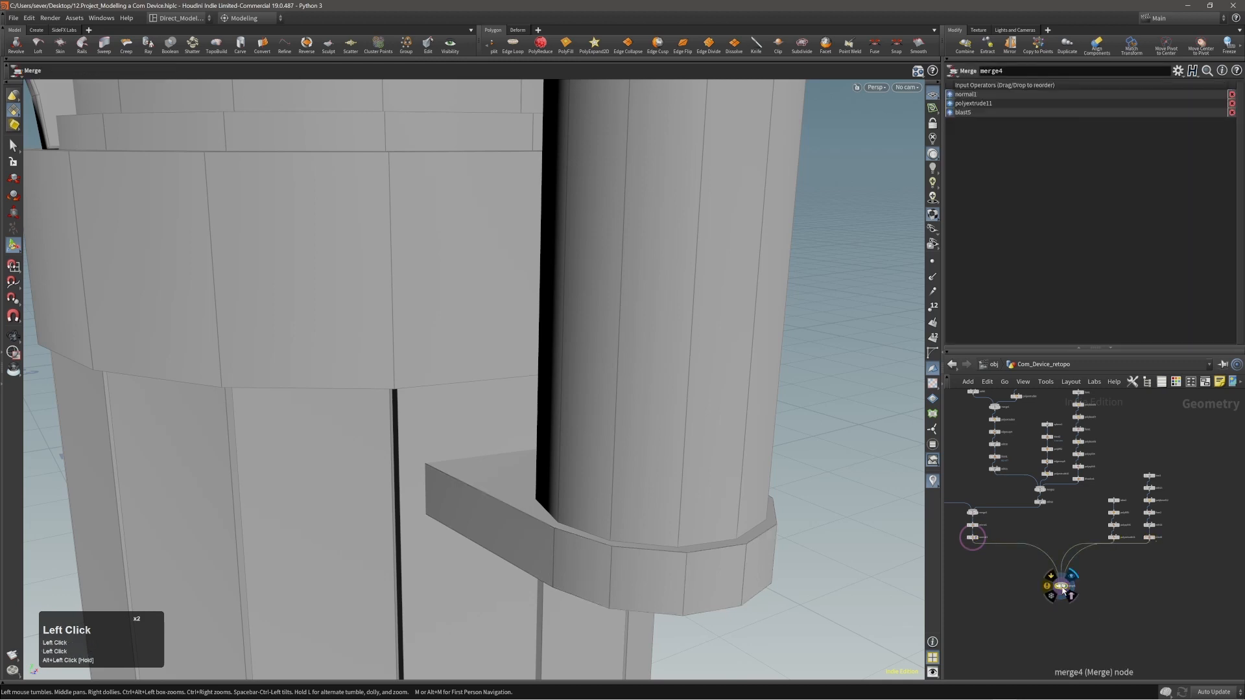
pyautogui.keyDown('alt'); pyautogui.moveTo(1032, 611); pyautogui.dragTo(1076, 599, button='right'); pyautogui.keyUp('alt')
pyautogui.keyDown('alt'); pyautogui.moveTo(702, 564); pyautogui.dragTo(716, 548, button='middle'); pyautogui.keyUp('alt')
pyautogui.keyDown('alt'); pyautogui.moveTo(573, 534); pyautogui.dragTo(566, 530, button='middle'); pyautogui.keyUp('alt')
pyautogui.press('s')
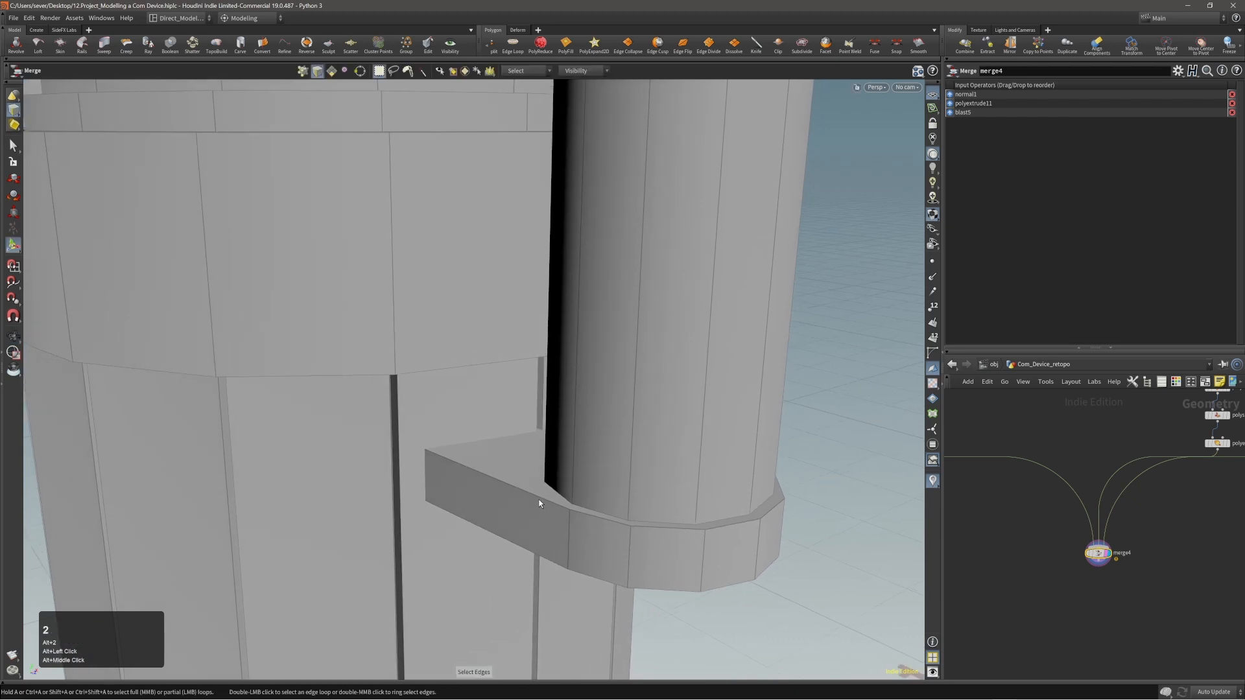
pyautogui.doubleClick(539, 500)
pyautogui.press('s')
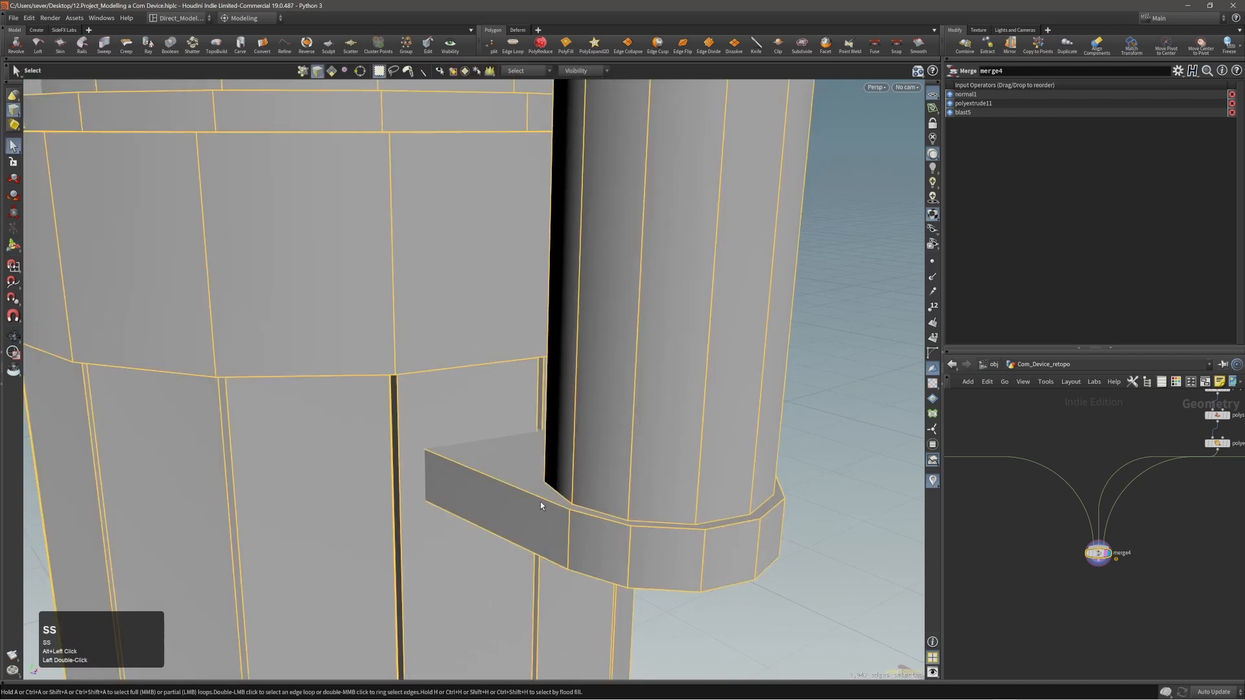
pyautogui.click(1112, 555)
pyautogui.click(1111, 553)
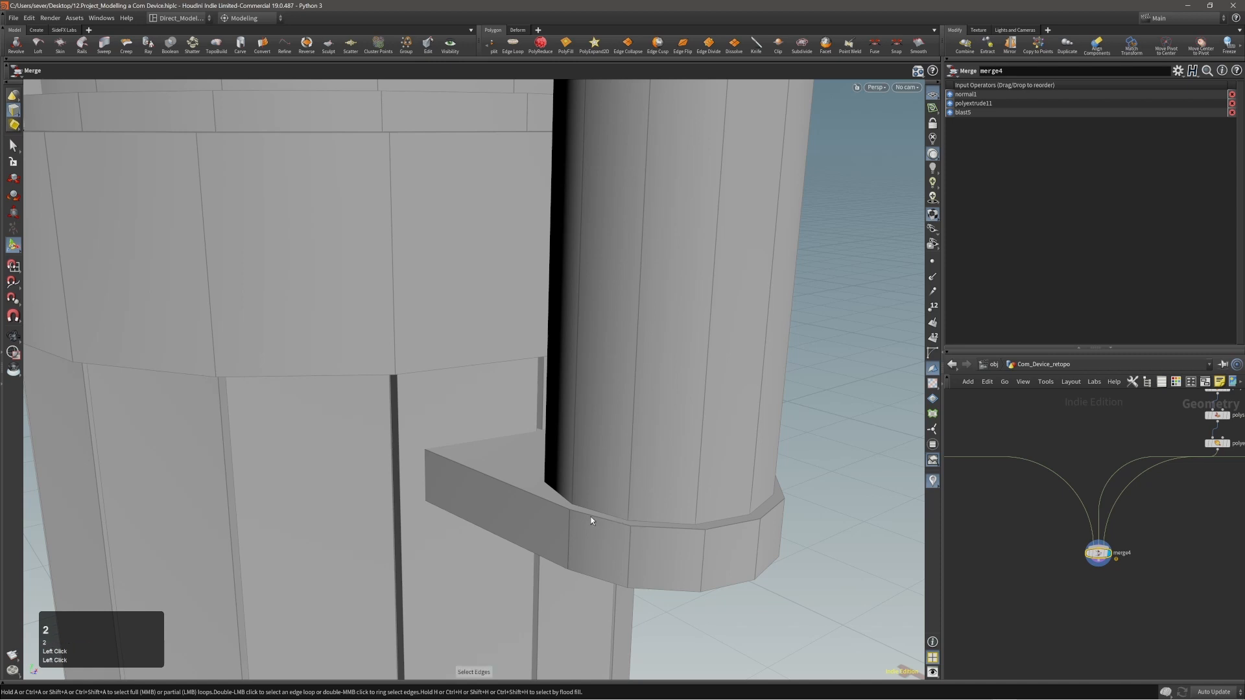
# Bevel the bracket's upper and lower outer edge loops by about 0.0024 with 2 divisions and the Crease shape.
pyautogui.keyDown('shift'); pyautogui.doubleClick(593, 578); pyautogui.keyUp('shift')
pyautogui.press('c')
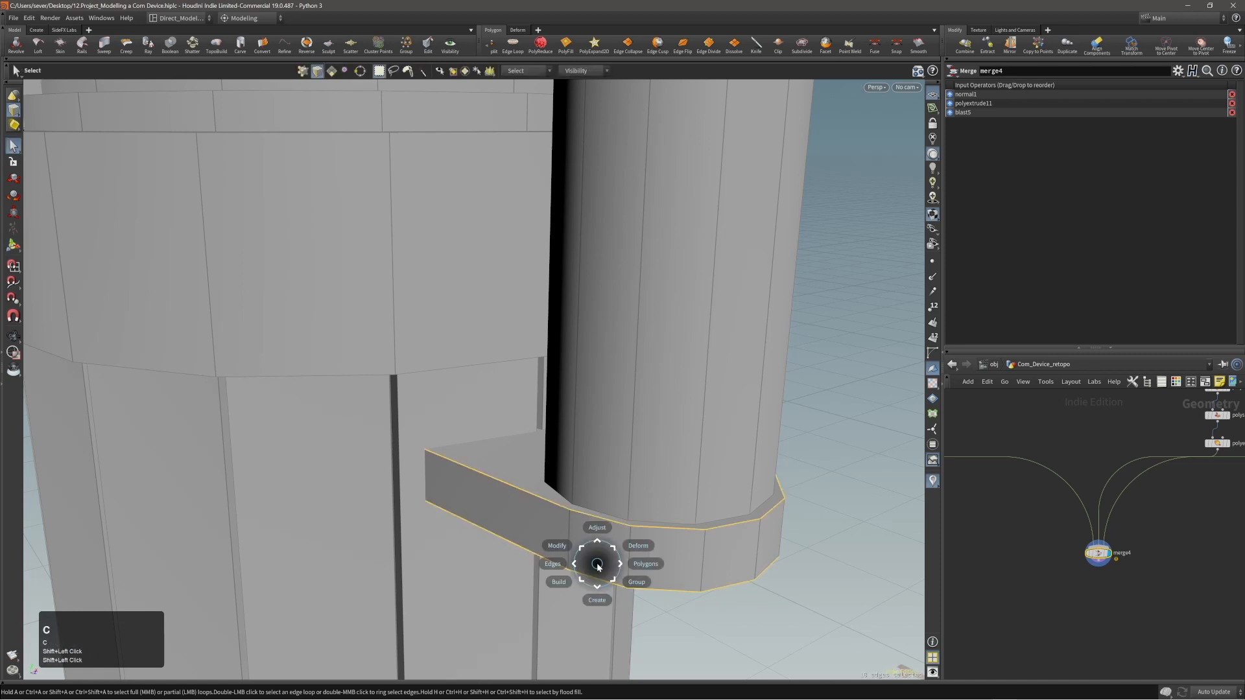
pyautogui.click(609, 547)
pyautogui.moveTo(616, 543); pyautogui.dragTo(618, 543)
pyautogui.scroll(1, 619, 544)
pyautogui.keyDown('alt'); pyautogui.moveTo(618, 543); pyautogui.dragTo(620, 531, button='right'); pyautogui.keyUp('alt')
pyautogui.moveTo(619, 532)
pyautogui.keyDown('alt'); pyautogui.mouseDown()
pyautogui.moveTo(614, 508)
pyautogui.moveTo(597, 528)
pyautogui.moveTo(644, 523)
pyautogui.moveTo(636, 542)
pyautogui.mouseUp(); pyautogui.keyUp('alt')
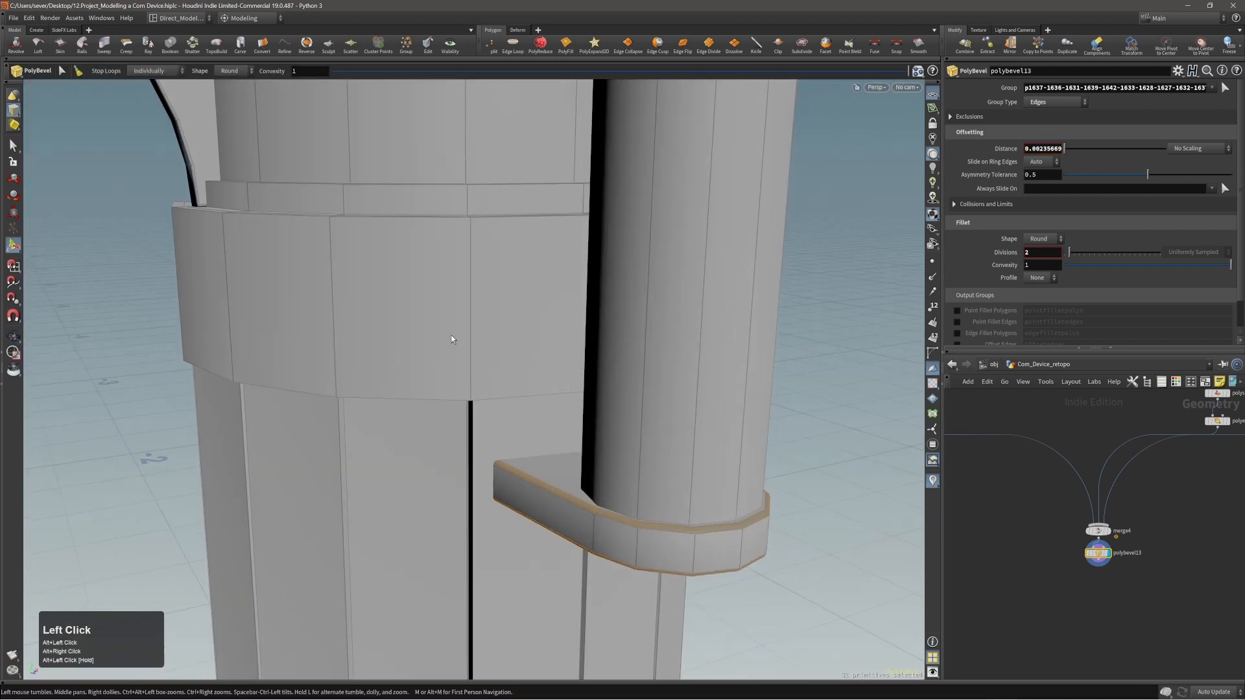
pyautogui.click(230, 107)
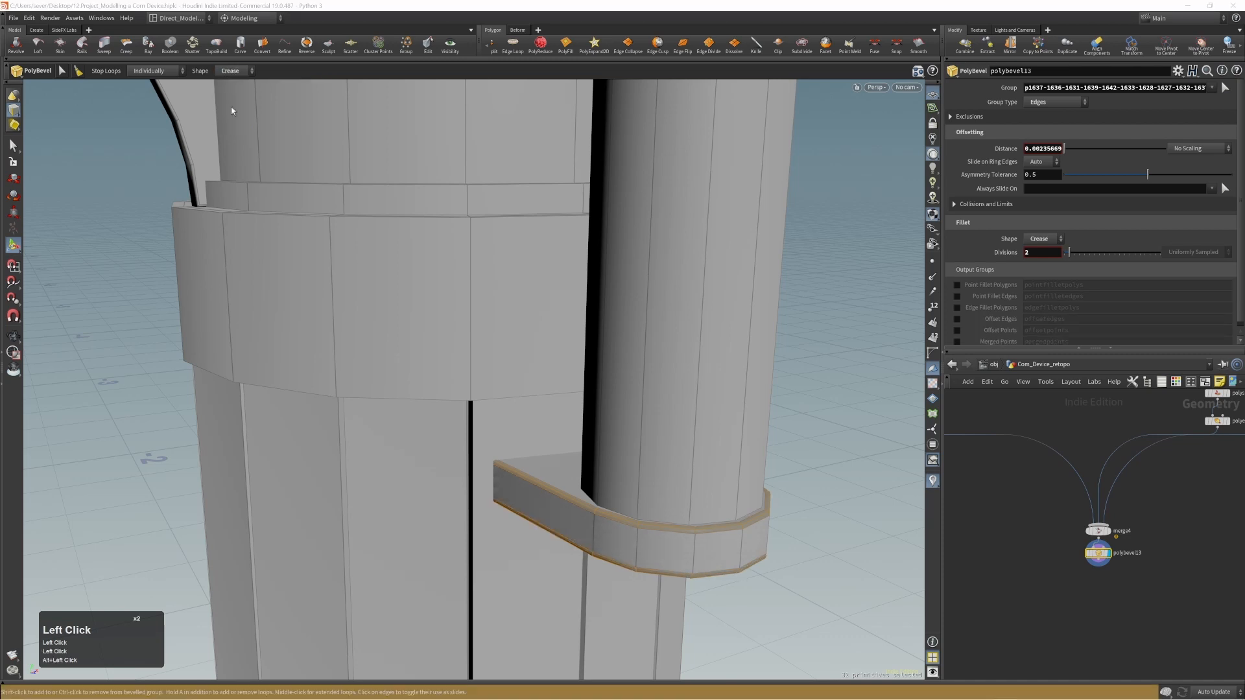
# Duplicate the whole bevelled bracket with Copy and Transform and raise the copy about 0.372 along the tube.
pyautogui.keyDown('alt'); pyautogui.moveTo(585, 470); pyautogui.dragTo(512, 457, button='right'); pyautogui.keyUp('alt')
pyautogui.keyDown('alt'); pyautogui.moveTo(512, 457); pyautogui.dragTo(532, 542, button='middle'); pyautogui.keyUp('alt')
pyautogui.keyDown('alt'); pyautogui.moveTo(533, 541); pyautogui.dragTo(410, 519, button='right'); pyautogui.keyUp('alt')
pyautogui.keyDown('alt'); pyautogui.moveTo(410, 519); pyautogui.dragTo(588, 519); pyautogui.keyUp('alt')
pyautogui.press('3')
pyautogui.doubleClick(585, 516)
pyautogui.keyDown('alt'); pyautogui.moveTo(586, 516); pyautogui.dragTo(547, 495, button='right'); pyautogui.keyUp('alt')
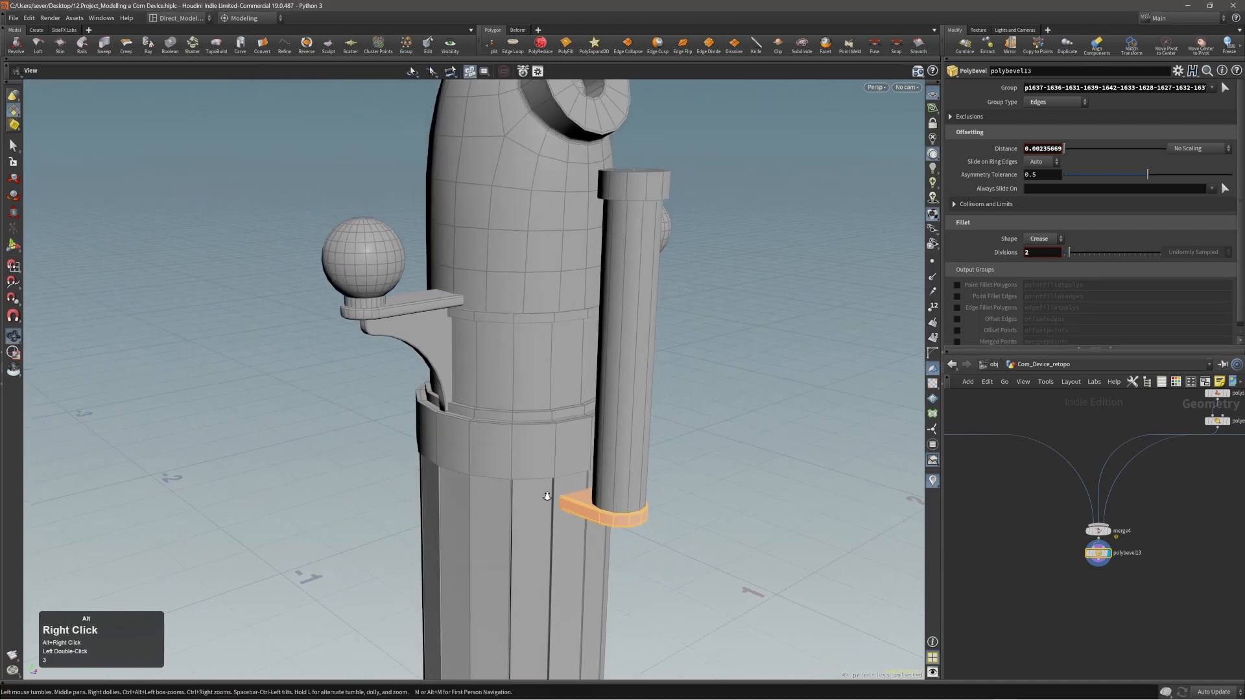
pyautogui.keyDown('alt'); pyautogui.moveTo(620, 426); pyautogui.dragTo(590, 508, button='middle'); pyautogui.keyUp('alt')
pyautogui.moveTo(600, 491)
pyautogui.keyDown('alt'); pyautogui.mouseDown()
pyautogui.moveTo(566, 498)
pyautogui.moveTo(604, 500)
pyautogui.mouseUp(); pyautogui.keyUp('alt')
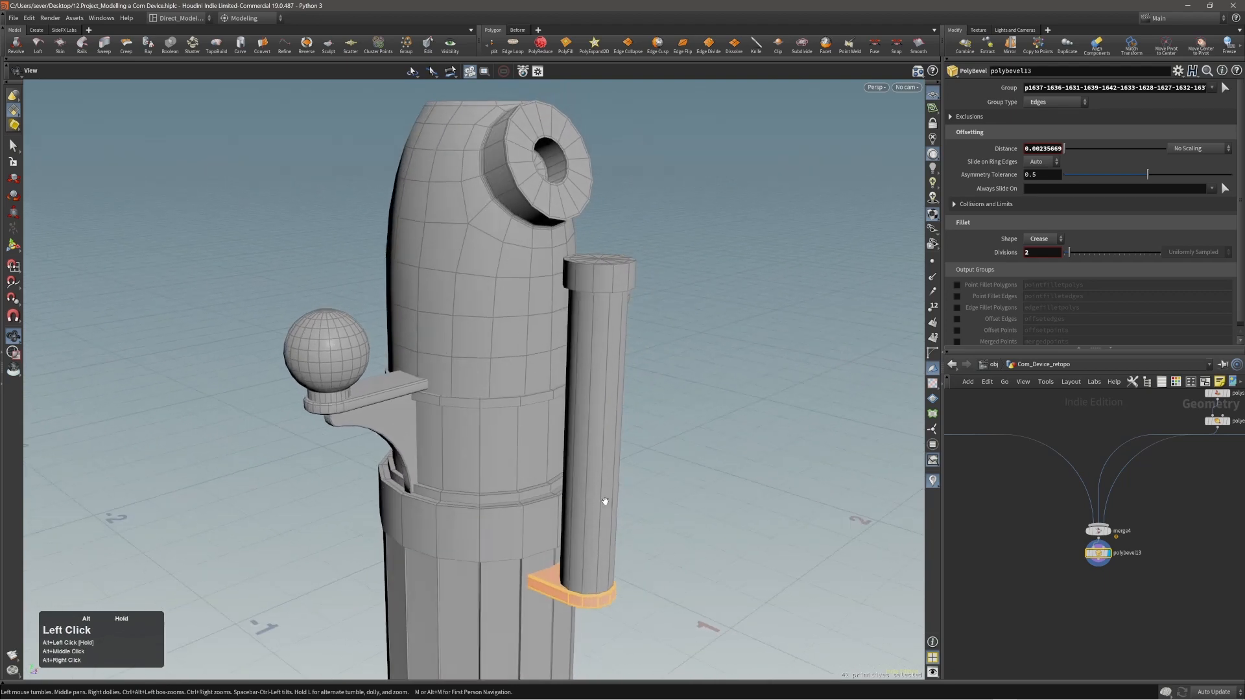
pyautogui.keyDown('alt'); pyautogui.moveTo(603, 500); pyautogui.dragTo(928, 525, button='right'); pyautogui.keyUp('alt')
pyautogui.keyDown('alt'); pyautogui.moveTo(684, 648); pyautogui.dragTo(617, 538, button='middle'); pyautogui.keyUp('alt')
pyautogui.keyDown('alt'); pyautogui.moveTo(617, 538); pyautogui.dragTo(586, 525, button='right'); pyautogui.keyUp('alt')
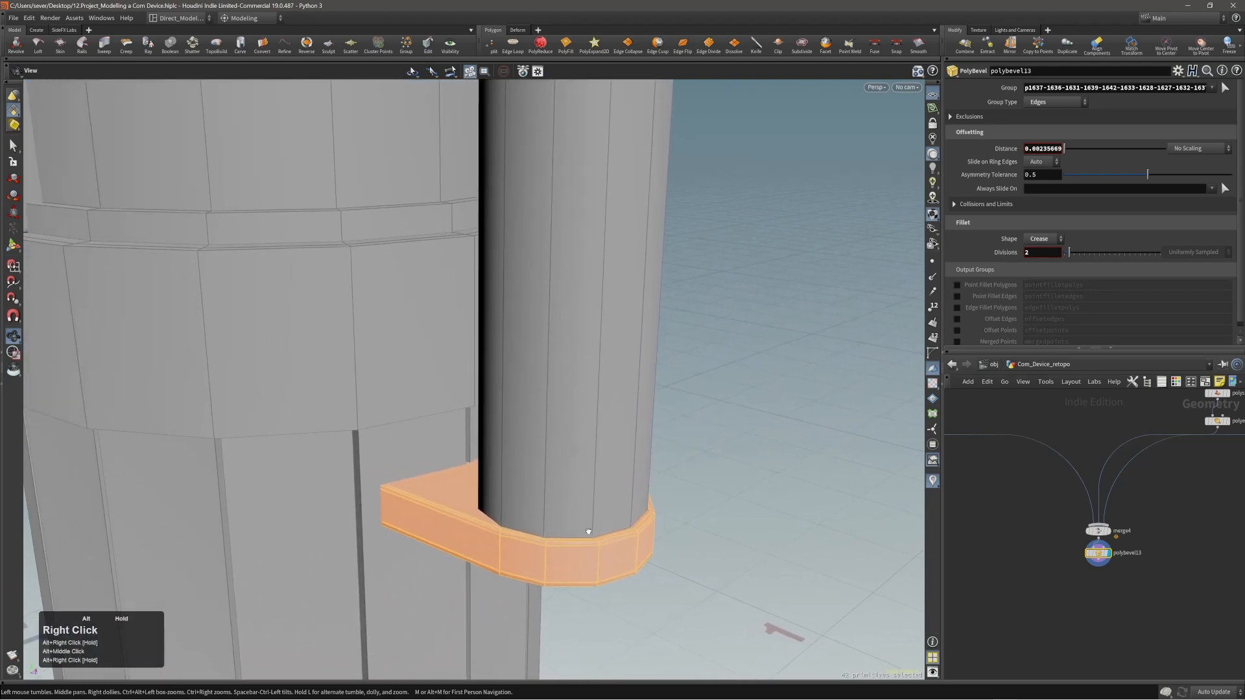
pyautogui.keyDown('alt'); pyautogui.moveTo(586, 525); pyautogui.dragTo(561, 328); pyautogui.keyUp('alt')
pyautogui.keyDown('alt'); pyautogui.moveTo(561, 328); pyautogui.dragTo(577, 593, button='middle'); pyautogui.keyUp('alt')
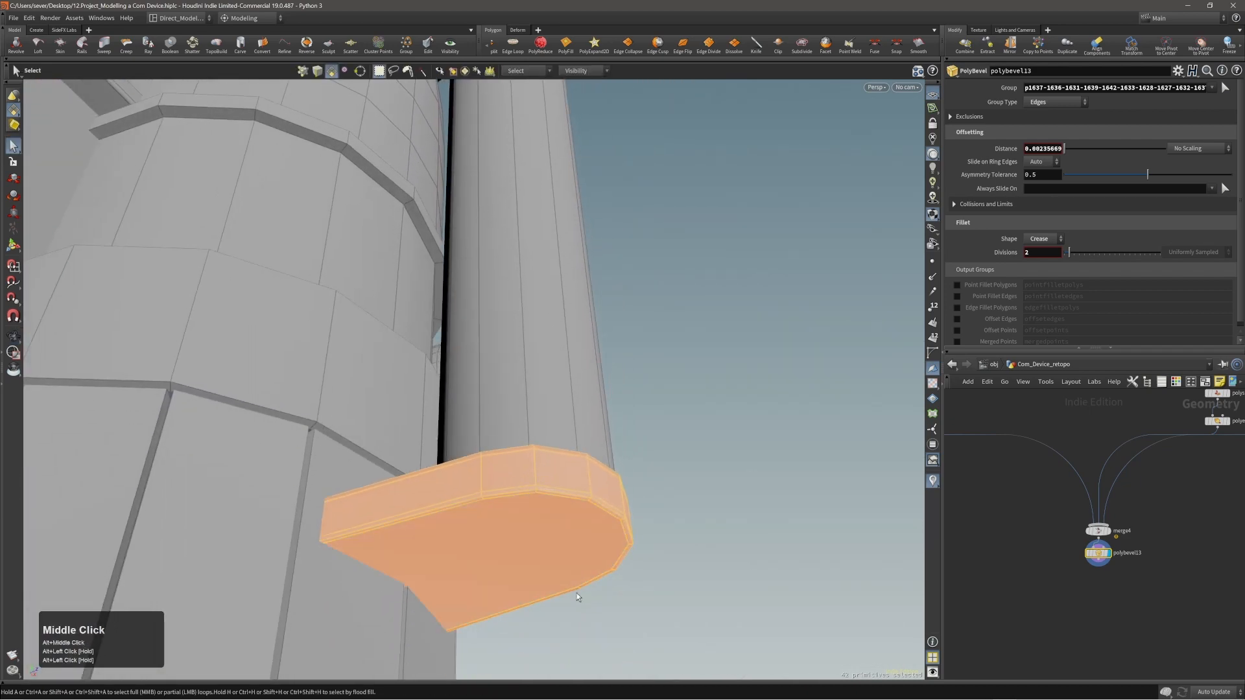
pyautogui.keyDown('alt'); pyautogui.moveTo(577, 592); pyautogui.dragTo(436, 571, button='right'); pyautogui.keyUp('alt')
pyautogui.keyDown('alt'); pyautogui.moveTo(436, 571); pyautogui.dragTo(528, 516); pyautogui.keyUp('alt')
pyautogui.keyDown('alt'); pyautogui.moveTo(528, 516); pyautogui.dragTo(495, 503, button='right'); pyautogui.keyUp('alt')
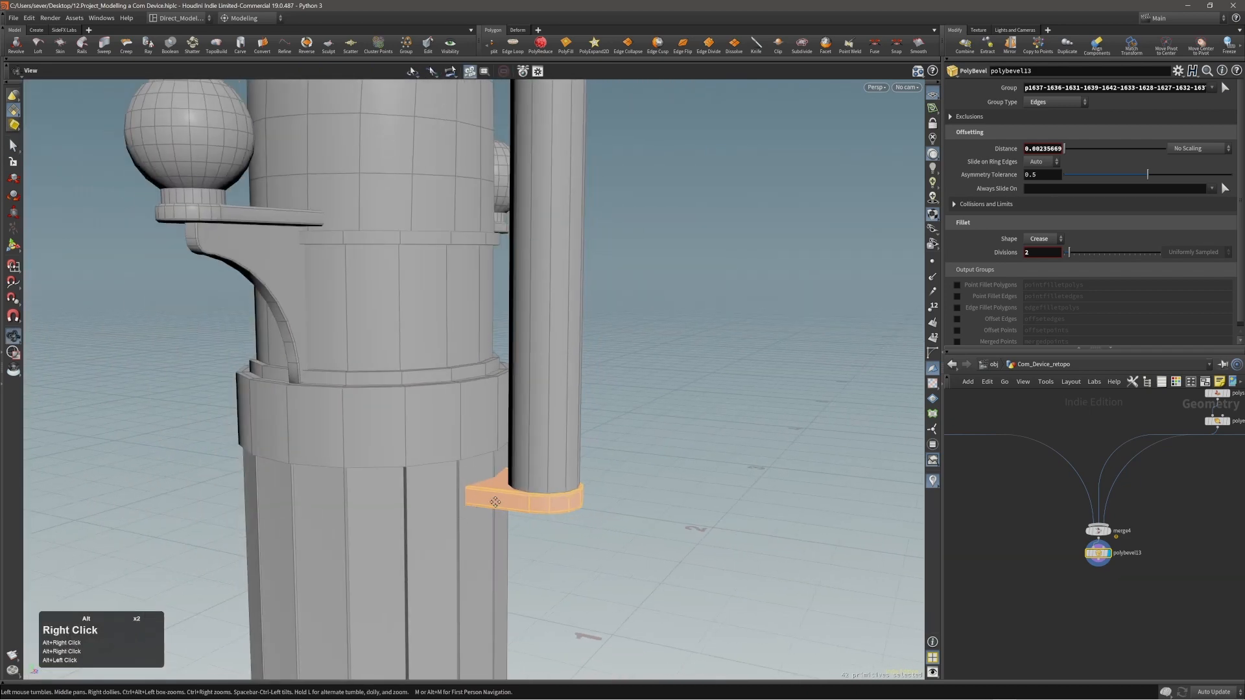
pyautogui.keyDown('alt'); pyautogui.moveTo(495, 503); pyautogui.dragTo(539, 602, button='middle'); pyautogui.keyUp('alt')
pyautogui.keyDown('alt'); pyautogui.moveTo(539, 602); pyautogui.dragTo(503, 616, button='right'); pyautogui.keyUp('alt')
pyautogui.keyDown('alt'); pyautogui.moveTo(503, 616); pyautogui.dragTo(562, 604); pyautogui.keyUp('alt')
pyautogui.press('c')
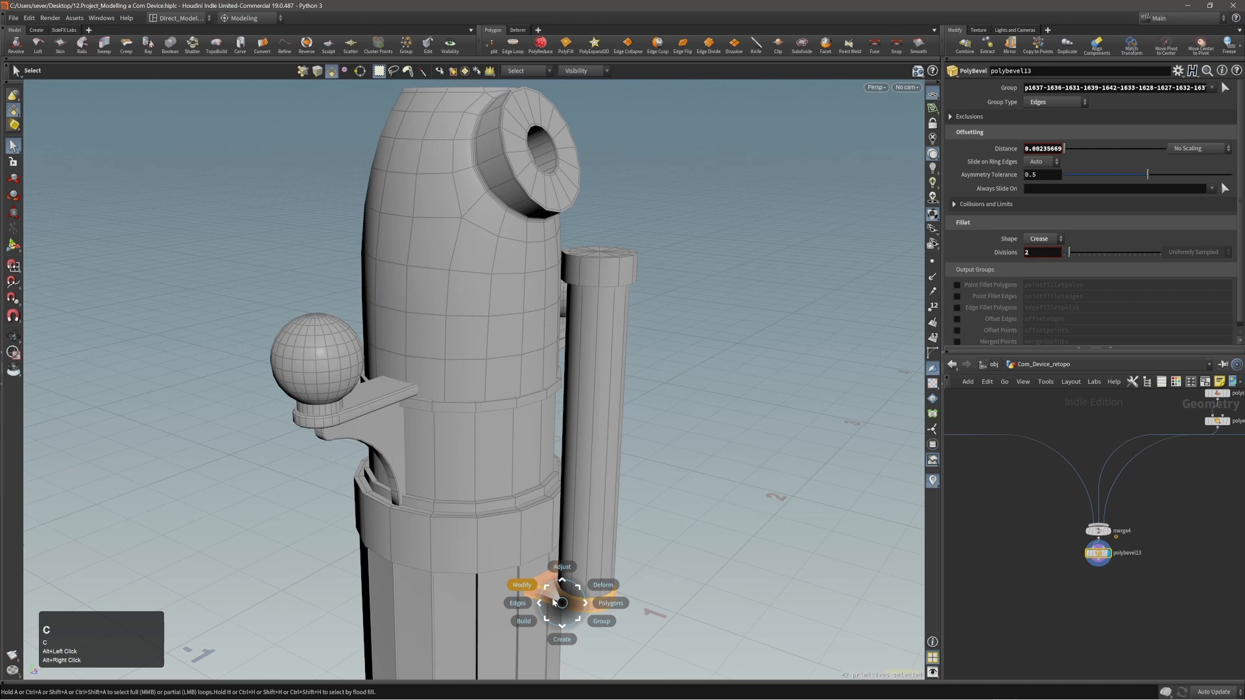
pyautogui.click(555, 600)
pyautogui.click(546, 593)
pyautogui.moveTo(704, 596); pyautogui.dragTo(703, 558, button='middle')
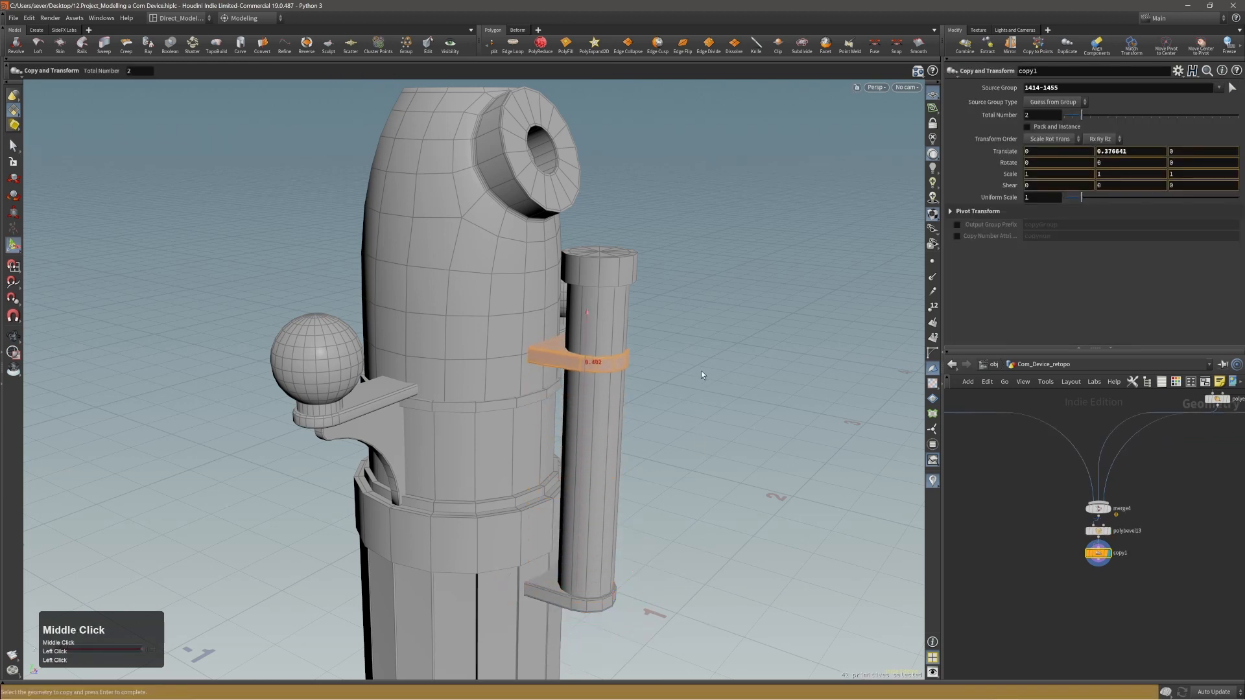
pyautogui.moveTo(707, 395); pyautogui.dragTo(706, 399, button='middle')
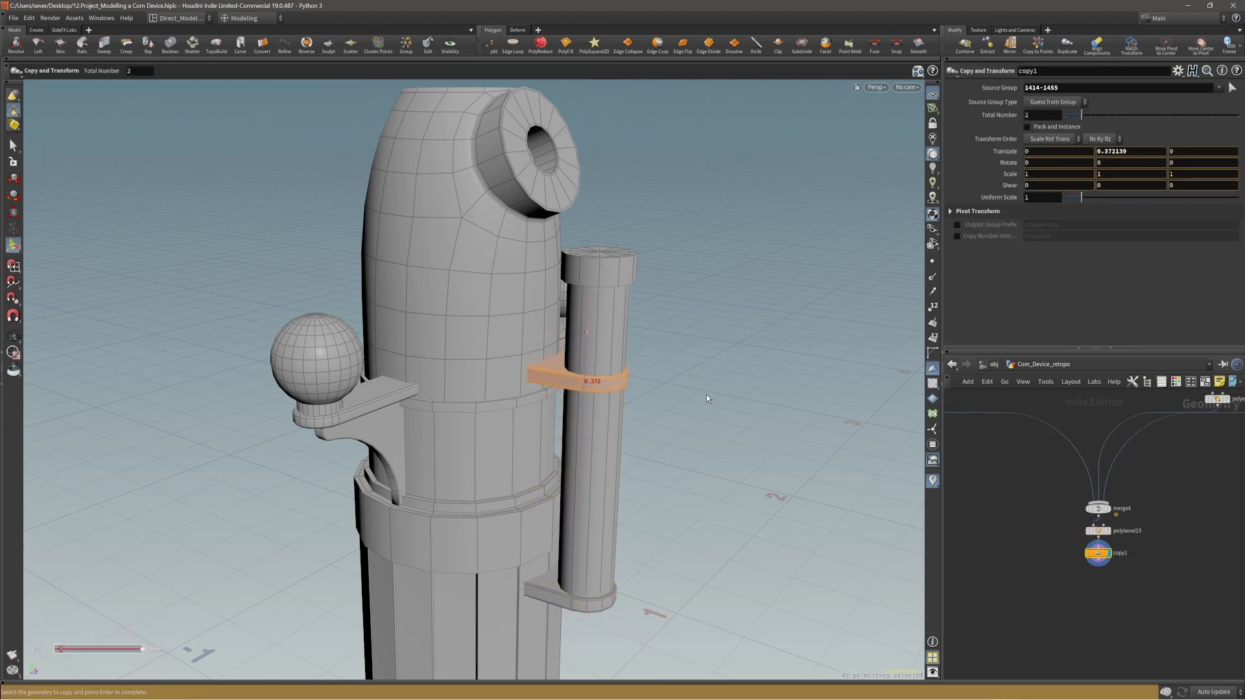
# Move the open inner end edges of the upper bracket about 0.0225 in negative Z so they reach into the body.
pyautogui.keyDown('alt'); pyautogui.moveTo(599, 367); pyautogui.dragTo(674, 403); pyautogui.keyUp('alt')
pyautogui.keyDown('alt'); pyautogui.moveTo(674, 403); pyautogui.dragTo(607, 310, button='right'); pyautogui.keyUp('alt')
pyautogui.keyDown('alt'); pyautogui.moveTo(520, 349); pyautogui.dragTo(539, 350, button='right'); pyautogui.keyUp('alt')
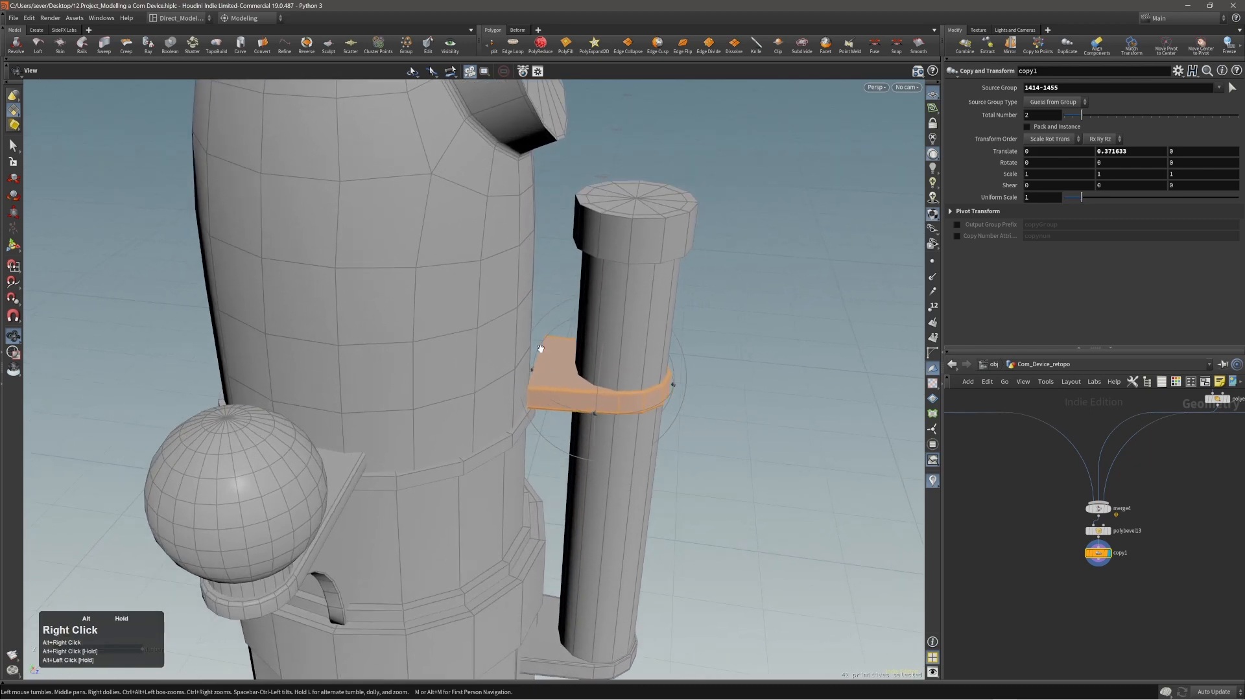
pyautogui.moveTo(539, 350)
pyautogui.keyDown('alt'); pyautogui.mouseDown()
pyautogui.moveTo(566, 371)
pyautogui.moveTo(553, 360)
pyautogui.moveTo(535, 375)
pyautogui.mouseUp(); pyautogui.keyUp('alt')
pyautogui.hotkey('alt', '2')
pyautogui.doubleClick(533, 375)
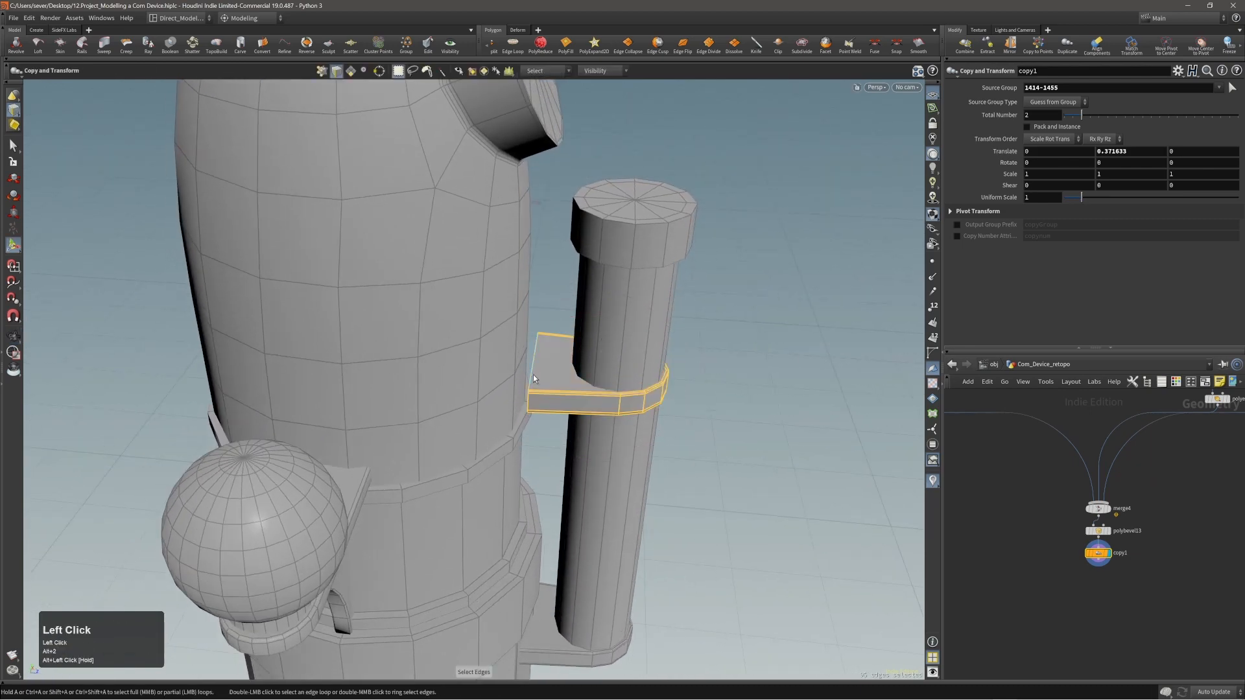
pyautogui.keyDown('alt'); pyautogui.moveTo(533, 375); pyautogui.dragTo(648, 402, button='right'); pyautogui.keyUp('alt')
pyautogui.press('t')
pyautogui.moveTo(773, 436); pyautogui.dragTo(744, 432, button='middle')
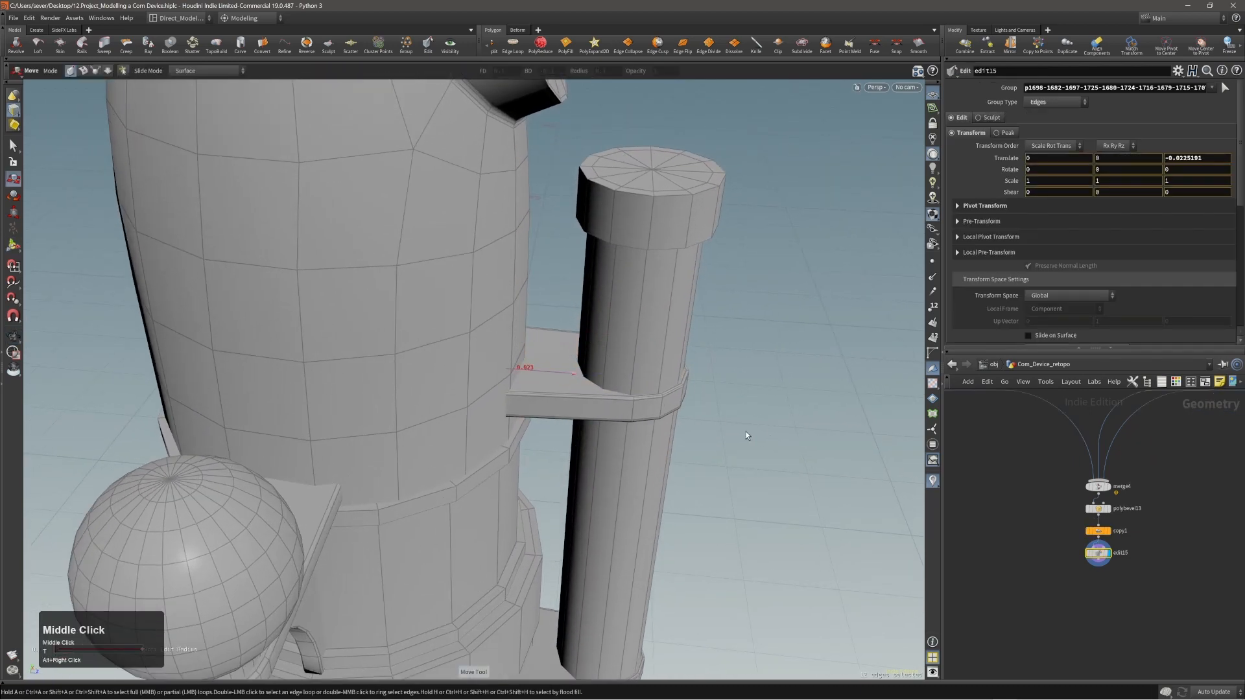
pyautogui.keyDown('alt'); pyautogui.moveTo(745, 435); pyautogui.dragTo(558, 320); pyautogui.keyUp('alt')
pyautogui.click(558, 320)
pyautogui.keyDown('alt'); pyautogui.moveTo(558, 320); pyautogui.dragTo(536, 428, button='right'); pyautogui.keyUp('alt')
pyautogui.keyDown('alt'); pyautogui.moveTo(536, 428); pyautogui.dragTo(611, 393); pyautogui.keyUp('alt')
pyautogui.keyDown('alt'); pyautogui.moveTo(611, 393); pyautogui.dragTo(561, 411, button='right'); pyautogui.keyUp('alt')
pyautogui.keyDown('alt'); pyautogui.moveTo(561, 411); pyautogui.dragTo(658, 389); pyautogui.keyUp('alt')
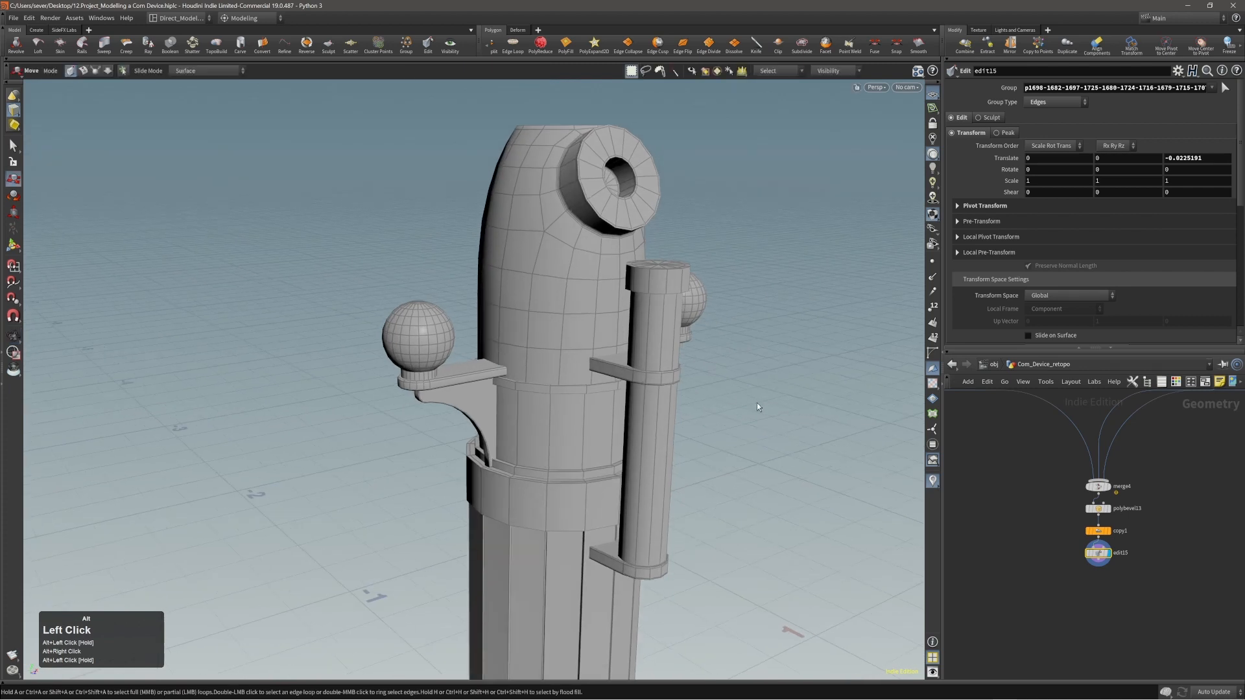
# Bevel the upper and lower outer edges of the tube's cap band by about 0.0025 with 2 round divisions, and save the scene.
pyautogui.keyDown('alt'); pyautogui.moveTo(682, 383); pyautogui.dragTo(731, 313, button='right'); pyautogui.keyUp('alt')
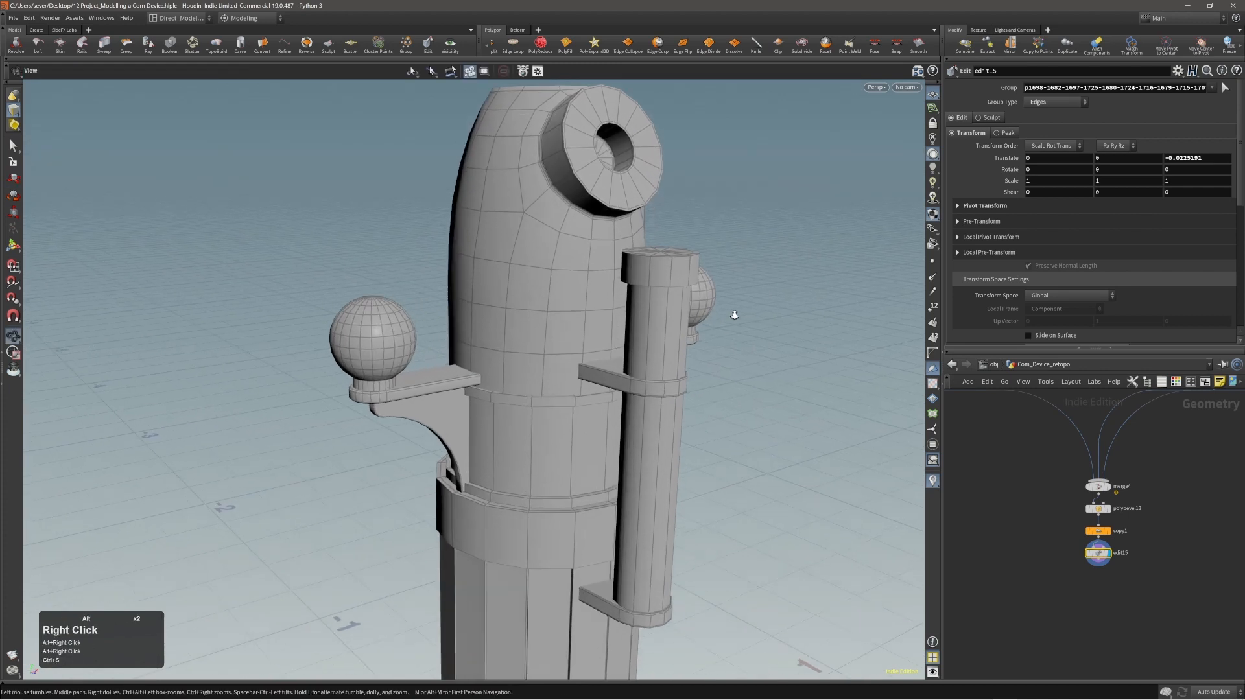
pyautogui.keyDown('alt'); pyautogui.moveTo(730, 314); pyautogui.dragTo(656, 272); pyautogui.keyUp('alt')
pyautogui.keyDown('alt'); pyautogui.moveTo(655, 273); pyautogui.dragTo(709, 245, button='right'); pyautogui.keyUp('alt')
pyautogui.click(676, 248)
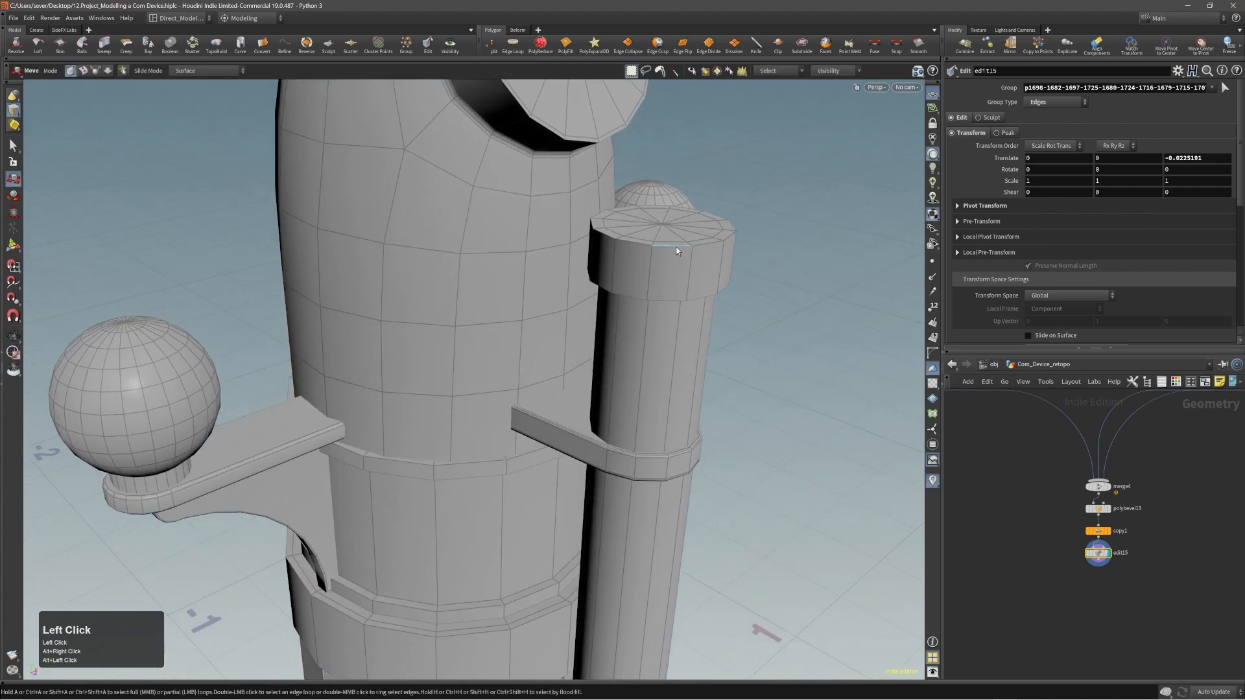
pyautogui.press('c')
pyautogui.click(675, 290)
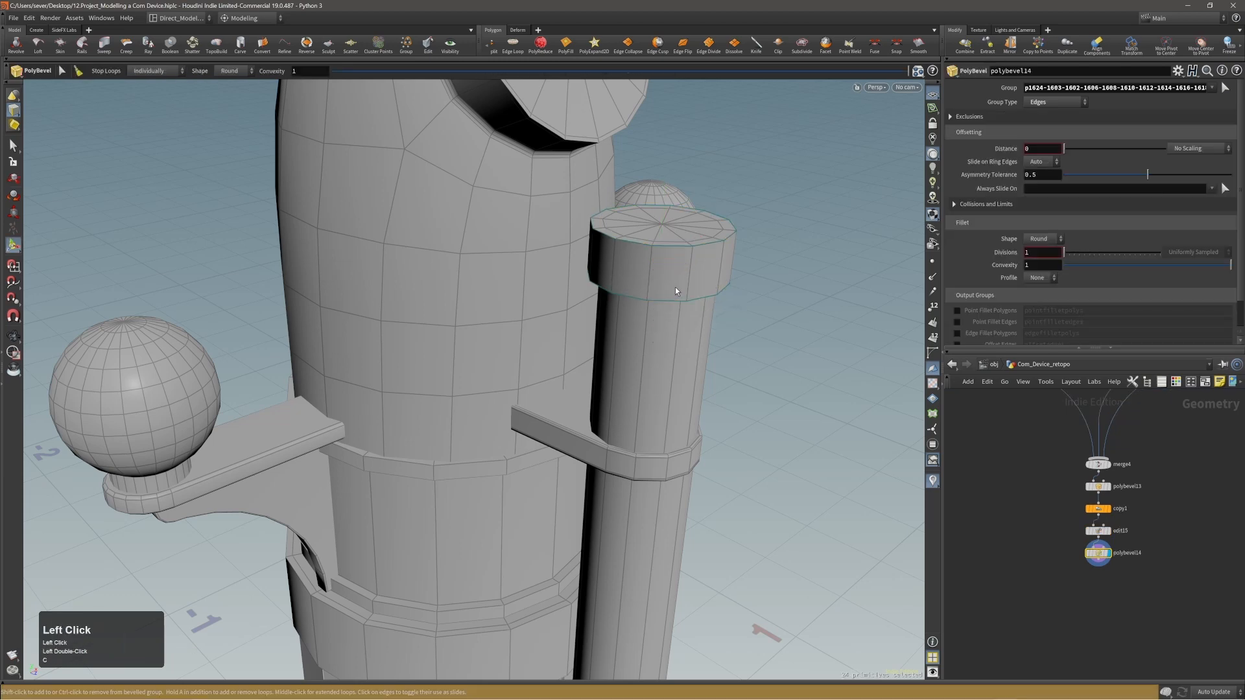
pyautogui.moveTo(675, 291); pyautogui.dragTo(676, 292)
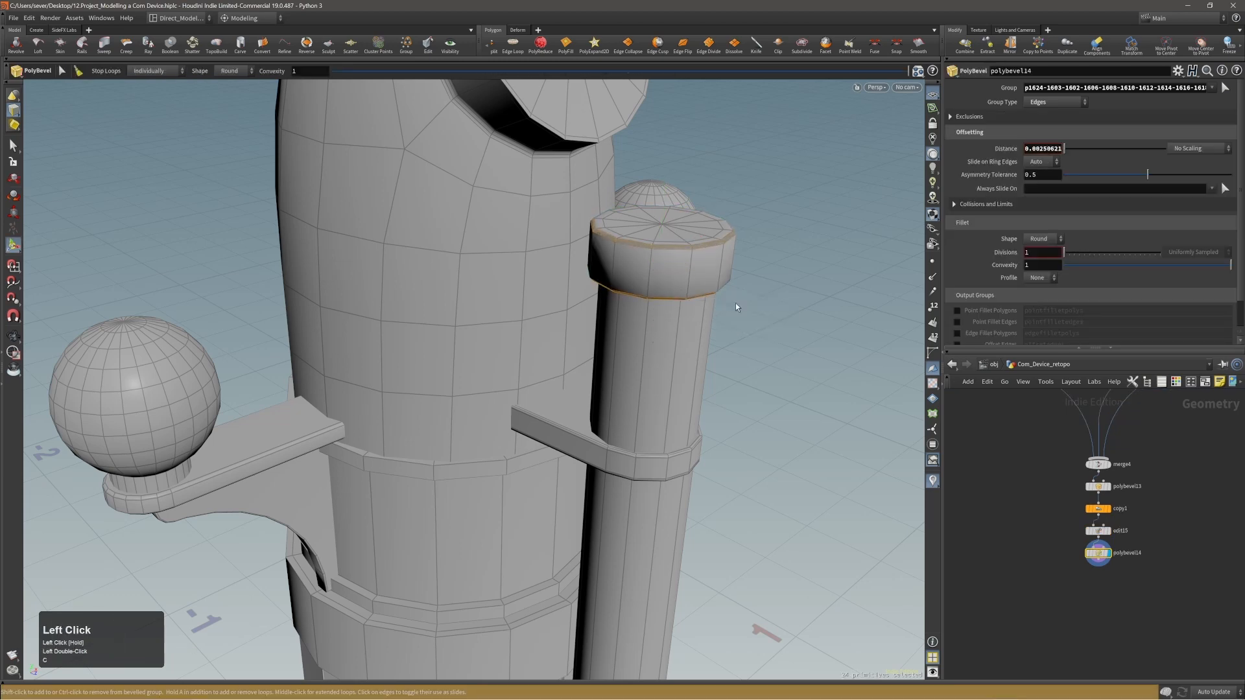
pyautogui.keyDown('alt'); pyautogui.moveTo(788, 326); pyautogui.dragTo(551, 337, button='right'); pyautogui.keyUp('alt')
pyautogui.press('s')
pyautogui.click(758, 354)
pyautogui.keyDown('alt'); pyautogui.moveTo(757, 354); pyautogui.dragTo(477, 396, button='right'); pyautogui.keyUp('alt')
pyautogui.hotkey('ctrl', 's')
# Compare the whole device with the tubes and neighbouring parts in the reference picture.
pyautogui.keyDown('alt'); pyautogui.moveTo(700, 401); pyautogui.dragTo(601, 415, button='right'); pyautogui.keyUp('alt')
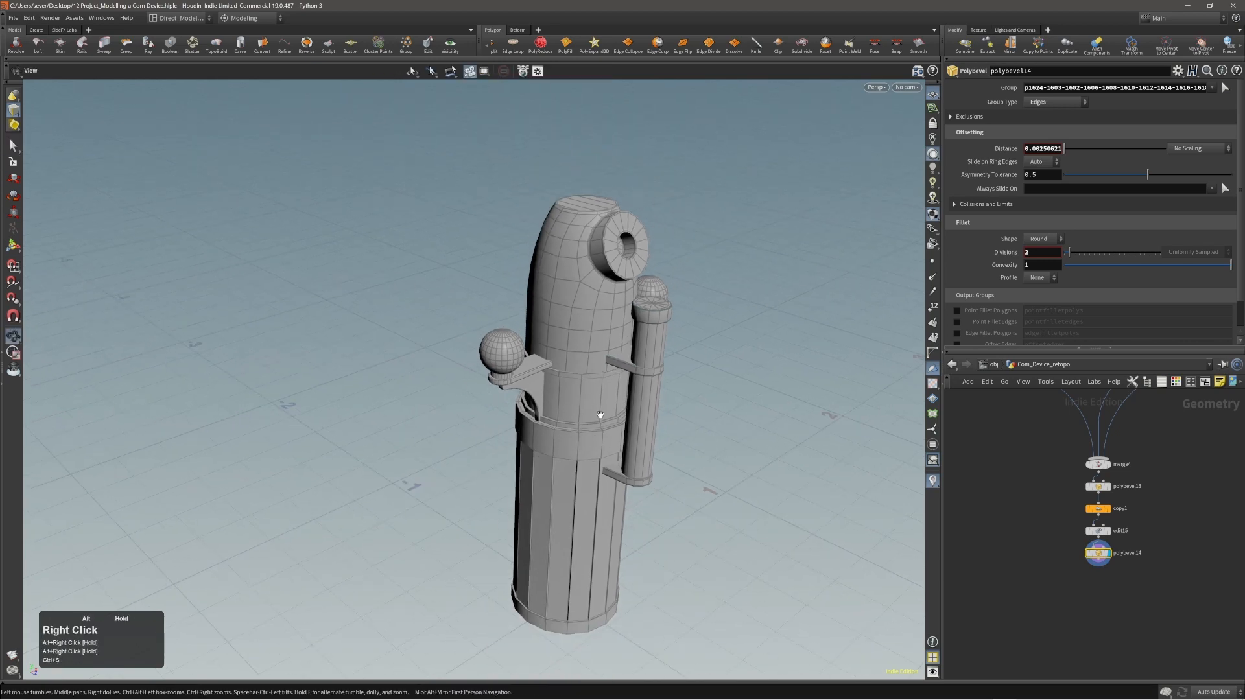
pyautogui.keyDown('alt'); pyautogui.moveTo(601, 415); pyautogui.dragTo(551, 430, button='middle'); pyautogui.keyUp('alt')
pyautogui.keyDown('alt'); pyautogui.moveTo(551, 430); pyautogui.dragTo(497, 431, button='right'); pyautogui.keyUp('alt')
pyautogui.moveTo(540, 432)
pyautogui.keyDown('alt'); pyautogui.mouseDown()
pyautogui.moveTo(339, 416)
pyautogui.moveTo(533, 409)
pyautogui.mouseUp(); pyautogui.keyUp('alt')
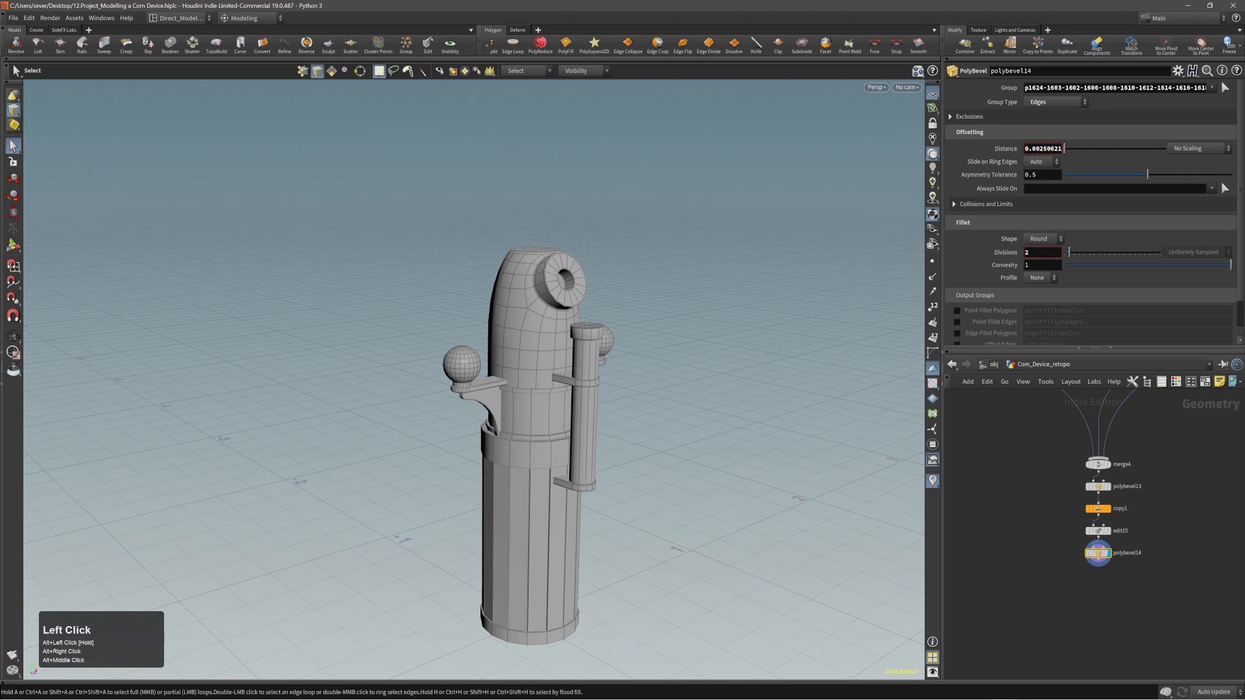
pyautogui.moveTo(1244, 236); pyautogui.dragTo(1010, 236, button='right')
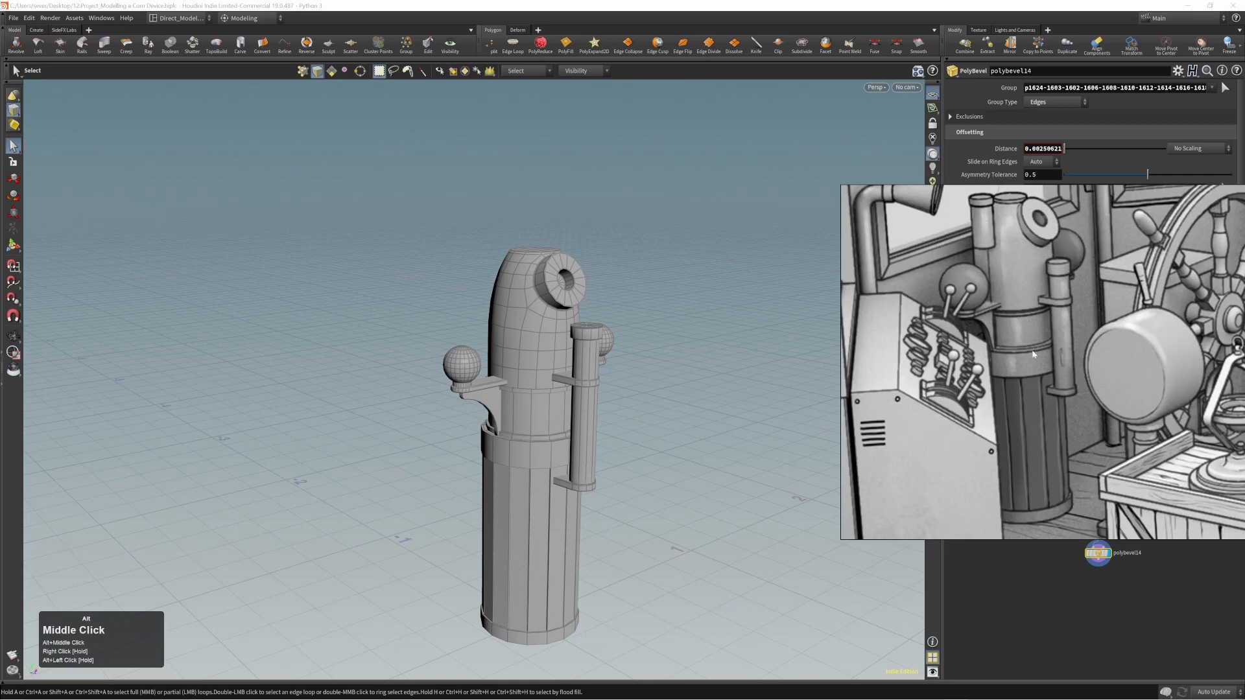
pyautogui.moveTo(1033, 354); pyautogui.dragTo(1051, 389)
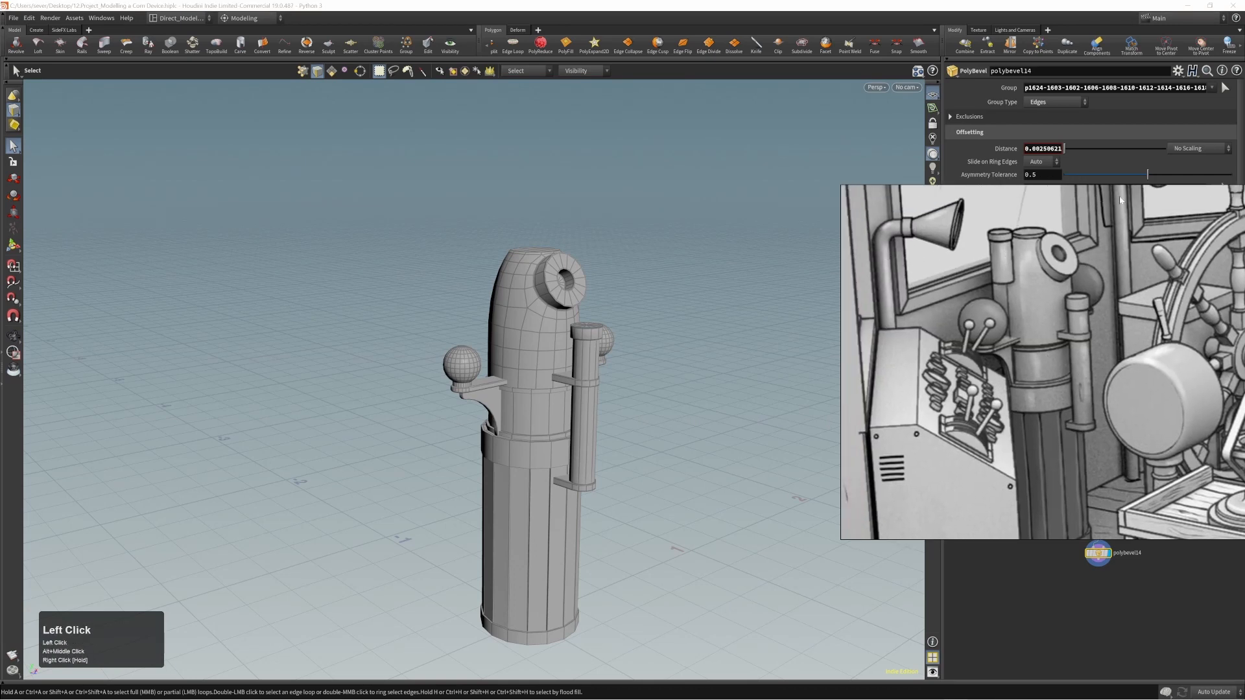
pyautogui.moveTo(1122, 196); pyautogui.dragTo(1128, 292)
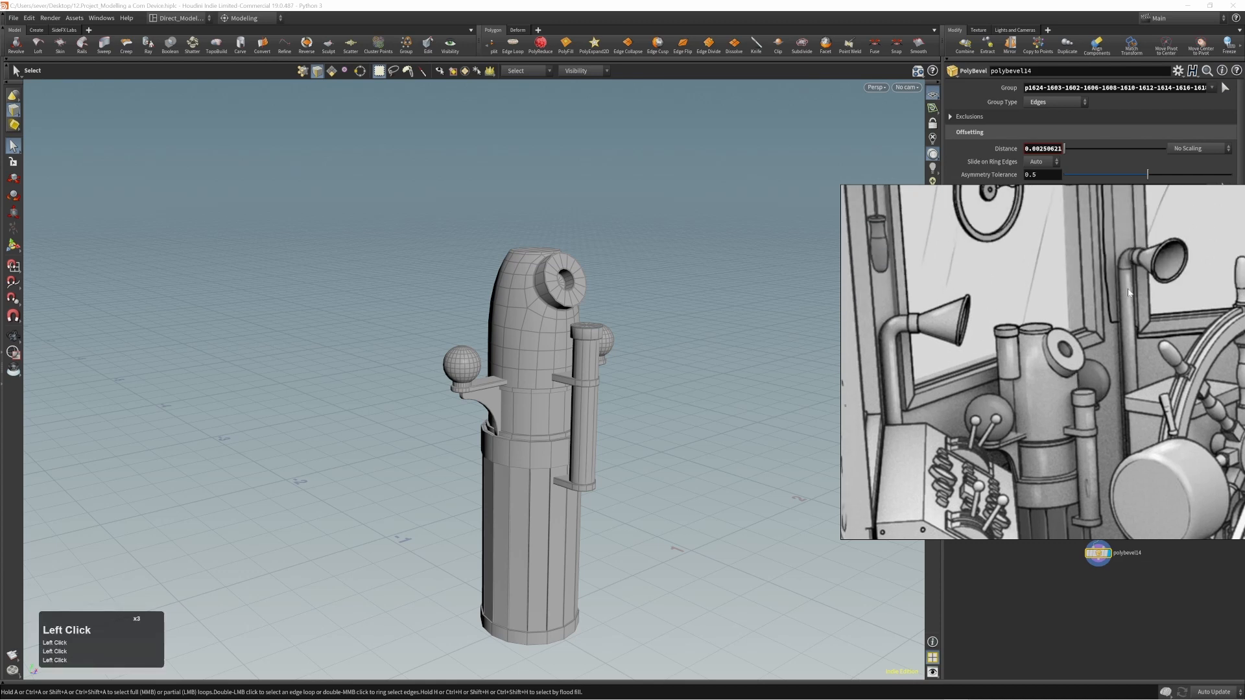
# Duplicate the whole capped side tube, without its brackets, using Copy and Transform.
pyautogui.moveTo(1118, 294); pyautogui.dragTo(1244, 295, button='right')
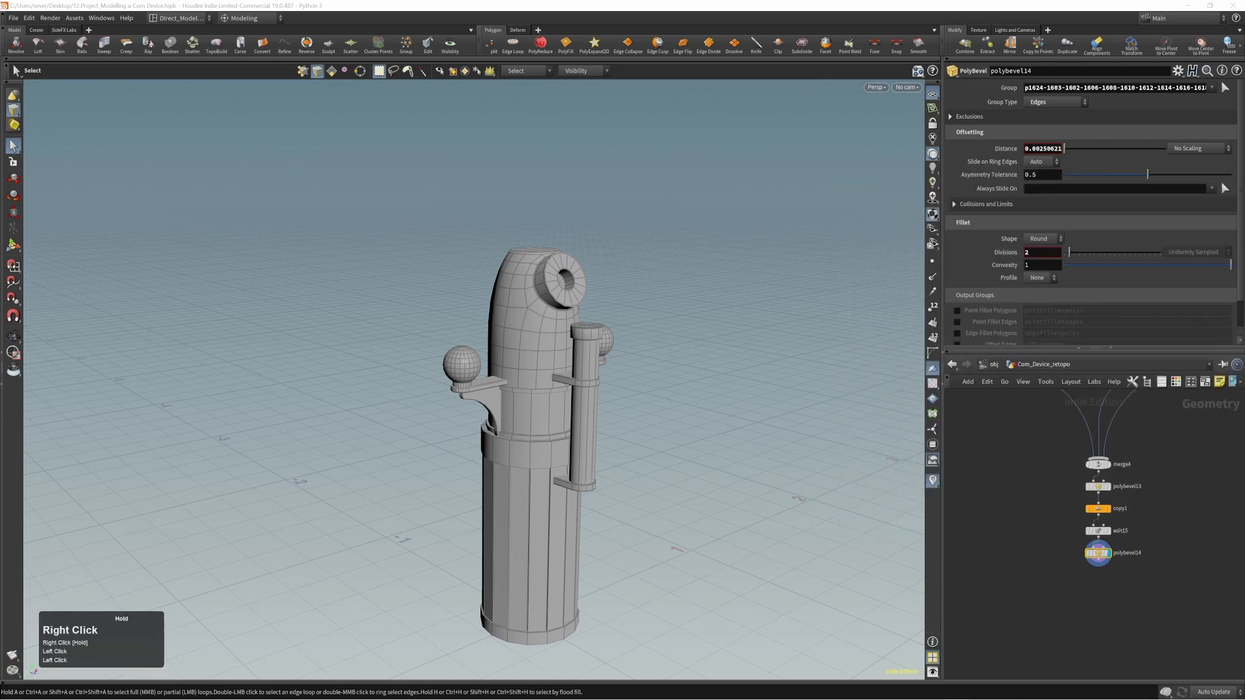
pyautogui.keyDown('alt'); pyautogui.moveTo(669, 382); pyautogui.dragTo(614, 378, button='right'); pyautogui.keyUp('alt')
pyautogui.keyDown('alt'); pyautogui.moveTo(614, 378); pyautogui.dragTo(584, 396, button='middle'); pyautogui.keyUp('alt')
pyautogui.keyDown('alt'); pyautogui.moveTo(583, 396); pyautogui.dragTo(548, 389, button='right'); pyautogui.keyUp('alt')
pyautogui.keyDown('alt'); pyautogui.moveTo(548, 389); pyautogui.dragTo(545, 381, button='middle'); pyautogui.keyUp('alt')
pyautogui.keyDown('alt'); pyautogui.moveTo(573, 378); pyautogui.dragTo(553, 389); pyautogui.keyUp('alt')
pyautogui.keyDown('alt'); pyautogui.moveTo(553, 389); pyautogui.dragTo(626, 358, button='right'); pyautogui.keyUp('alt')
pyautogui.click(577, 375)
pyautogui.press('4')
pyautogui.doubleClick(577, 372)
pyautogui.press('c')
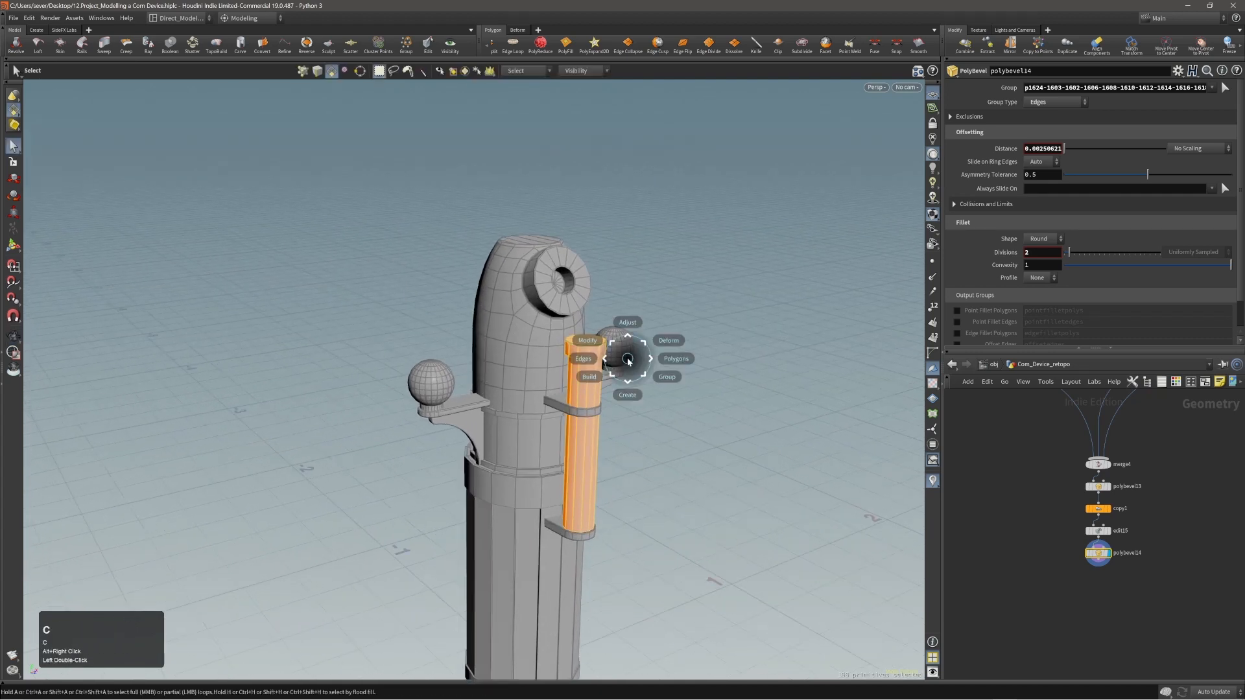
pyautogui.click(617, 350)
pyautogui.click(606, 345)
# Translate the tube copy about -0.163 in X, 0.426 in Y and -0.272 in Z to stand beside the body's upper end.
pyautogui.keyDown('alt'); pyautogui.moveTo(685, 464); pyautogui.dragTo(701, 501); pyautogui.keyUp('alt')
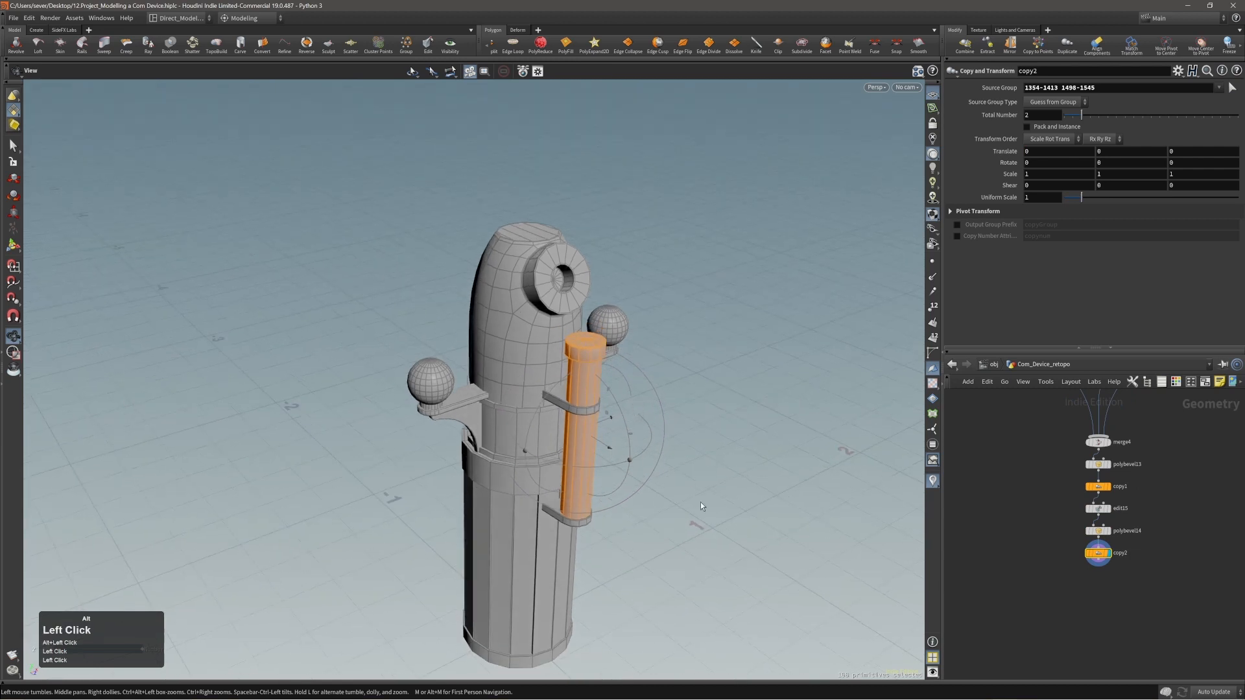
pyautogui.moveTo(700, 502); pyautogui.dragTo(730, 372, button='middle')
pyautogui.keyDown('alt'); pyautogui.moveTo(730, 372); pyautogui.dragTo(773, 390); pyautogui.keyUp('alt')
pyautogui.moveTo(772, 391); pyautogui.dragTo(657, 378, button='middle')
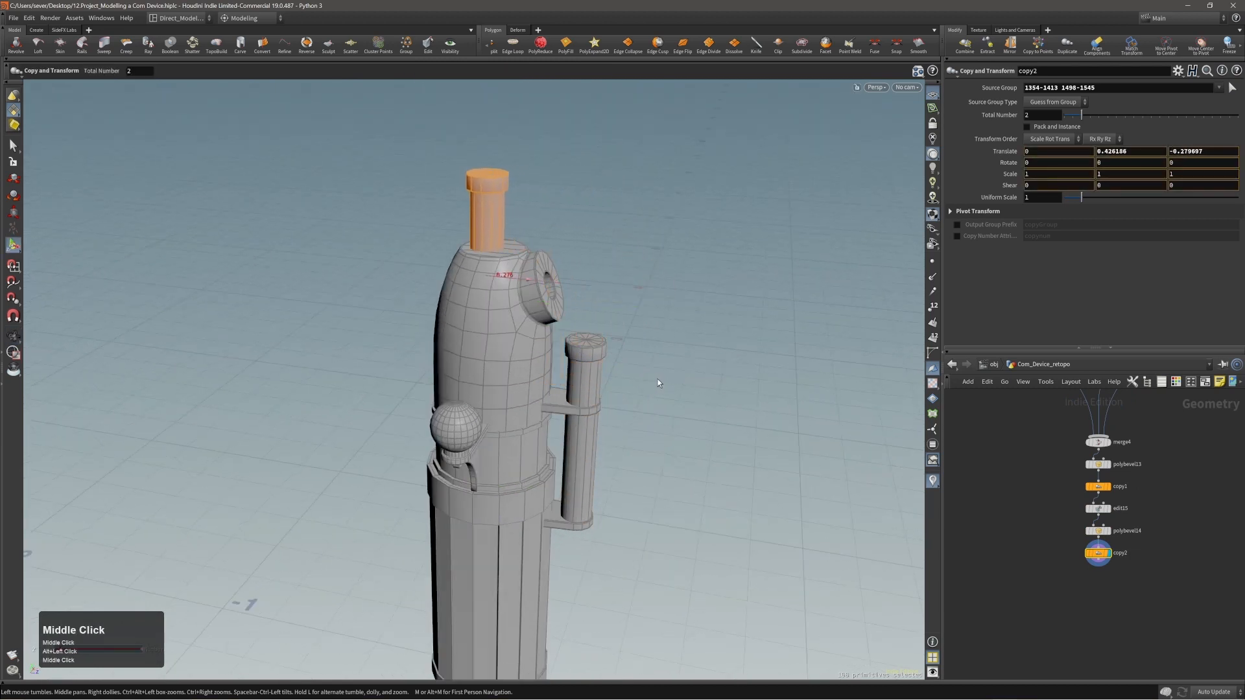
pyautogui.keyDown('alt'); pyautogui.moveTo(657, 378); pyautogui.dragTo(402, 415); pyautogui.keyUp('alt')
pyautogui.moveTo(732, 395); pyautogui.dragTo(682, 388, button='middle')
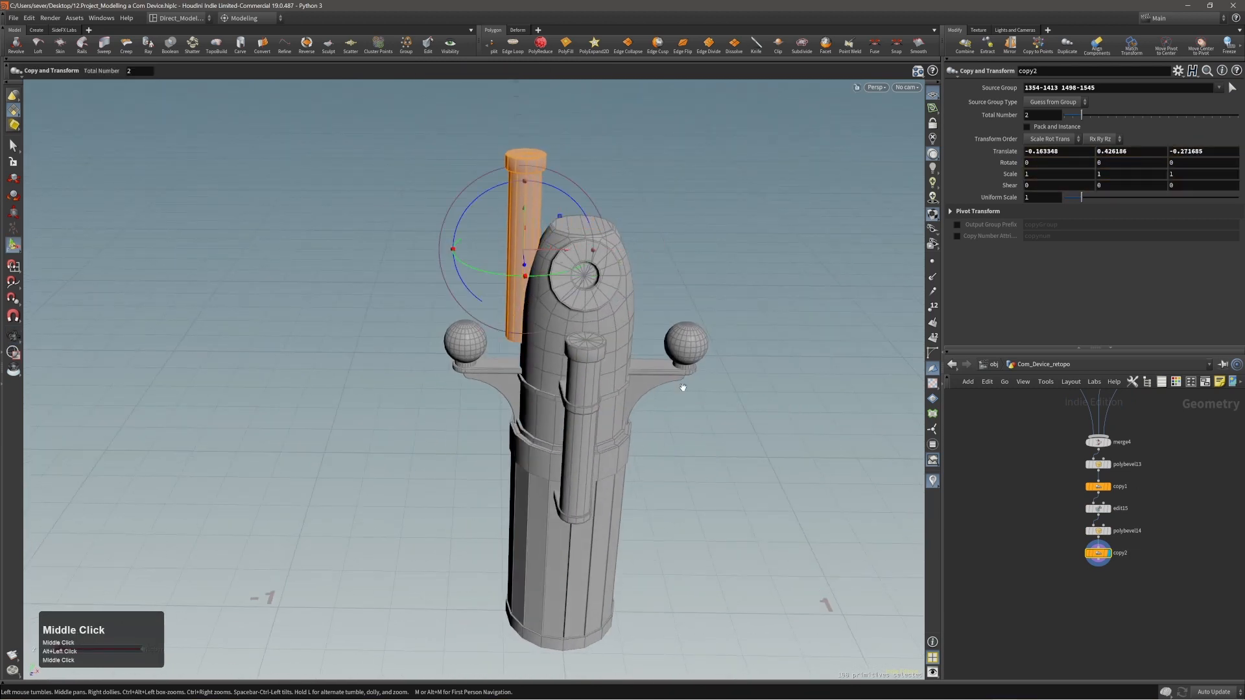
pyautogui.keyDown('alt'); pyautogui.moveTo(683, 388); pyautogui.dragTo(732, 253, button='right'); pyautogui.keyUp('alt')
# Try to shorten the tube copy by scaling its height to about 0.31.
pyautogui.keyDown('alt'); pyautogui.moveTo(634, 275); pyautogui.dragTo(634, 345, button='middle'); pyautogui.keyUp('alt')
pyautogui.keyDown('alt'); pyautogui.moveTo(694, 205); pyautogui.dragTo(653, 222); pyautogui.keyUp('alt')
pyautogui.press('e')
pyautogui.moveTo(653, 221); pyautogui.dragTo(655, 238, button='middle')
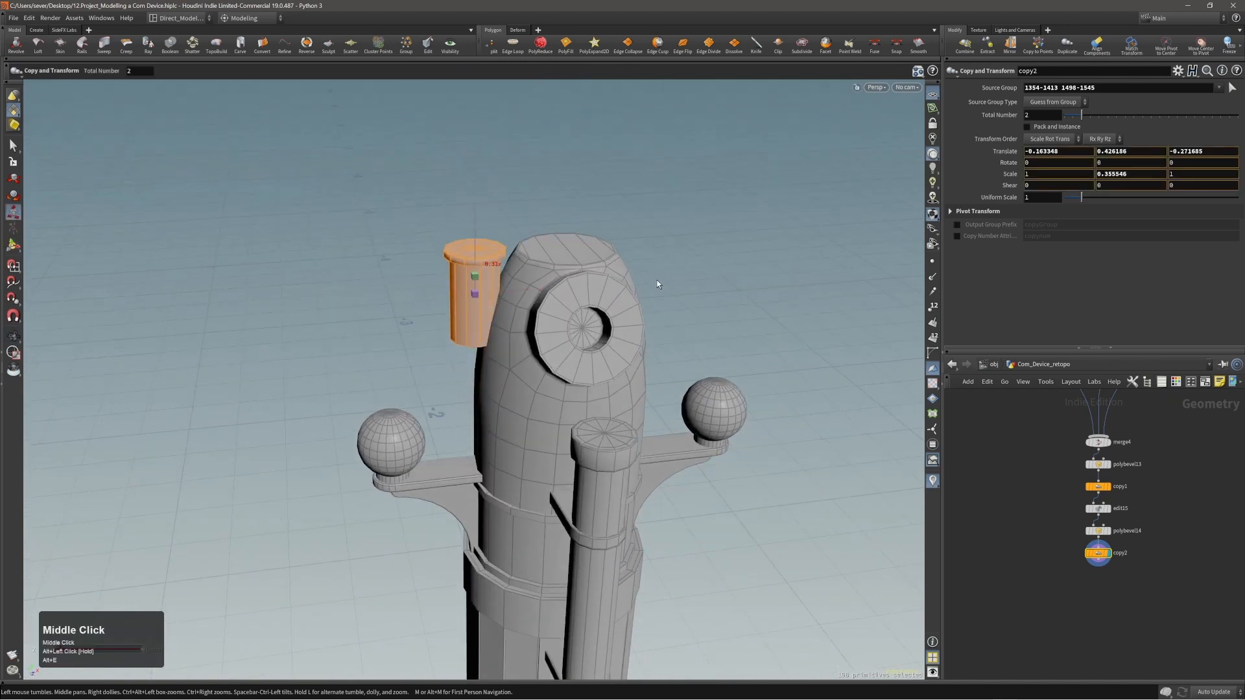
pyautogui.moveTo(656, 280); pyautogui.dragTo(657, 281, button='middle')
pyautogui.keyDown('alt'); pyautogui.moveTo(494, 251); pyautogui.dragTo(384, 280, button='right'); pyautogui.keyUp('alt')
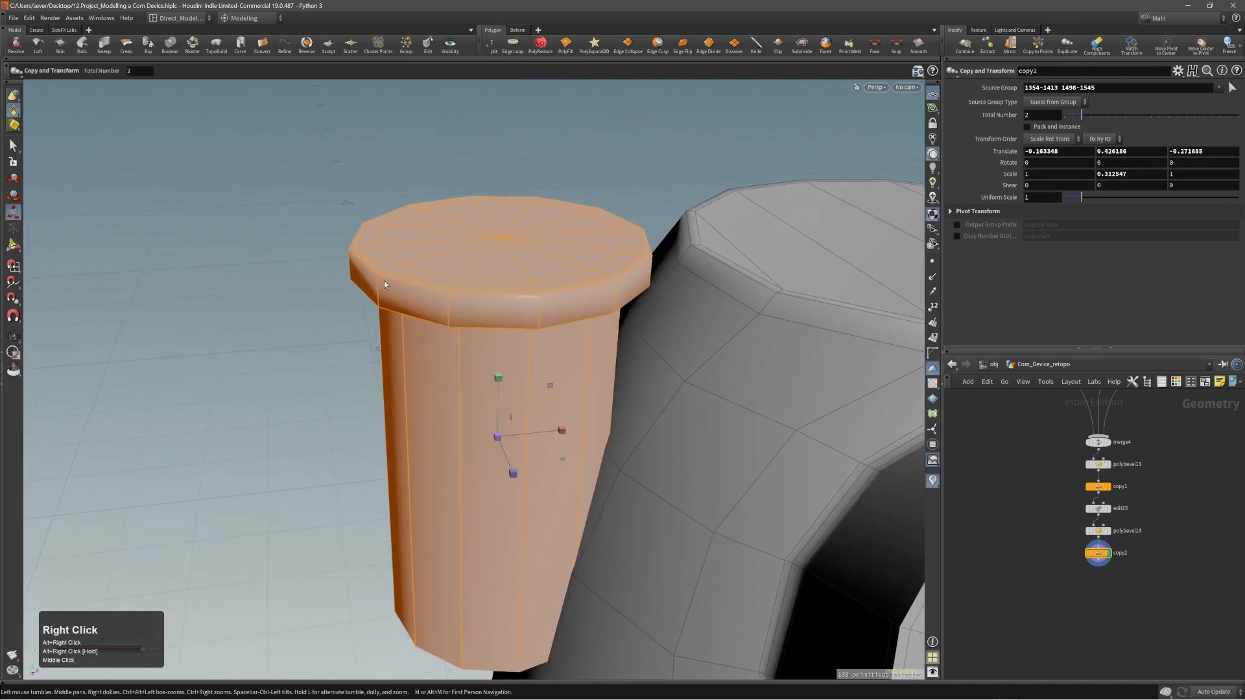
pyautogui.hotkey('ctrl', 'z')
# Select all cap points of the tube copy and lower them about 0.141 in Y.
pyautogui.keyDown('alt'); pyautogui.moveTo(650, 239); pyautogui.dragTo(566, 348, button='right'); pyautogui.keyUp('alt')
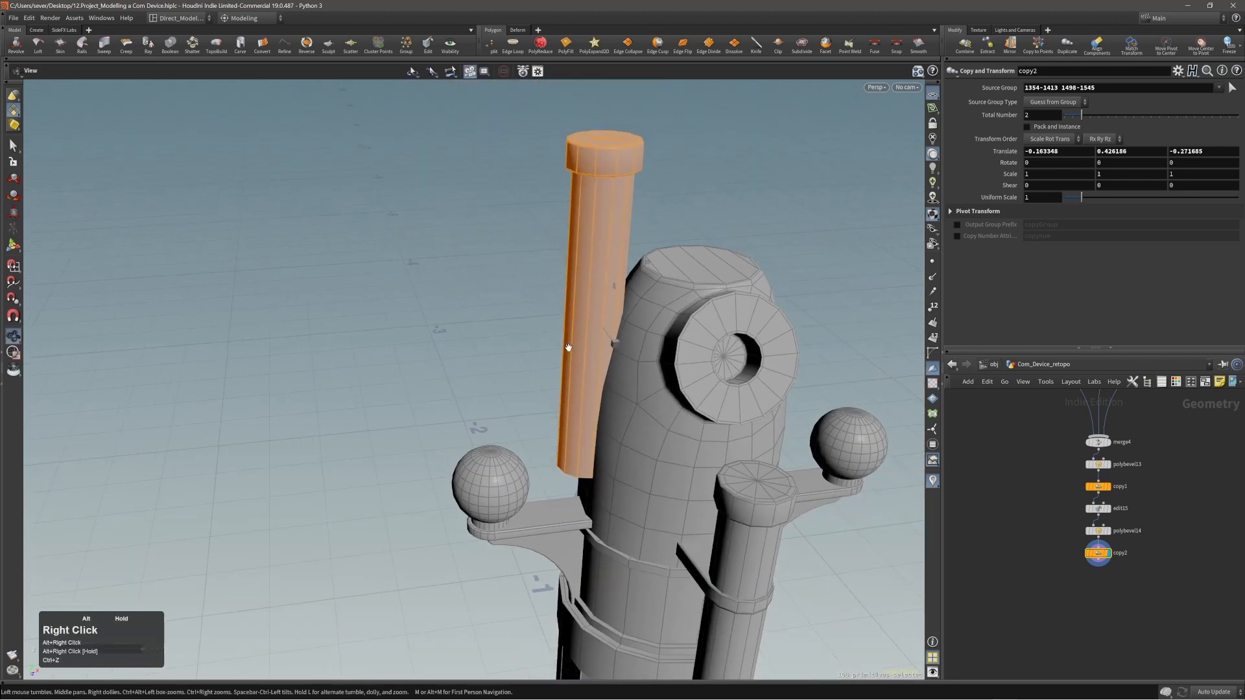
pyautogui.keyDown('alt'); pyautogui.moveTo(567, 348); pyautogui.dragTo(509, 381, button='middle'); pyautogui.keyUp('alt')
pyautogui.press('1')
pyautogui.moveTo(447, 155); pyautogui.dragTo(613, 233)
pyautogui.keyDown('alt'); pyautogui.moveTo(613, 272); pyautogui.dragTo(603, 237); pyautogui.keyUp('alt')
pyautogui.press('t')
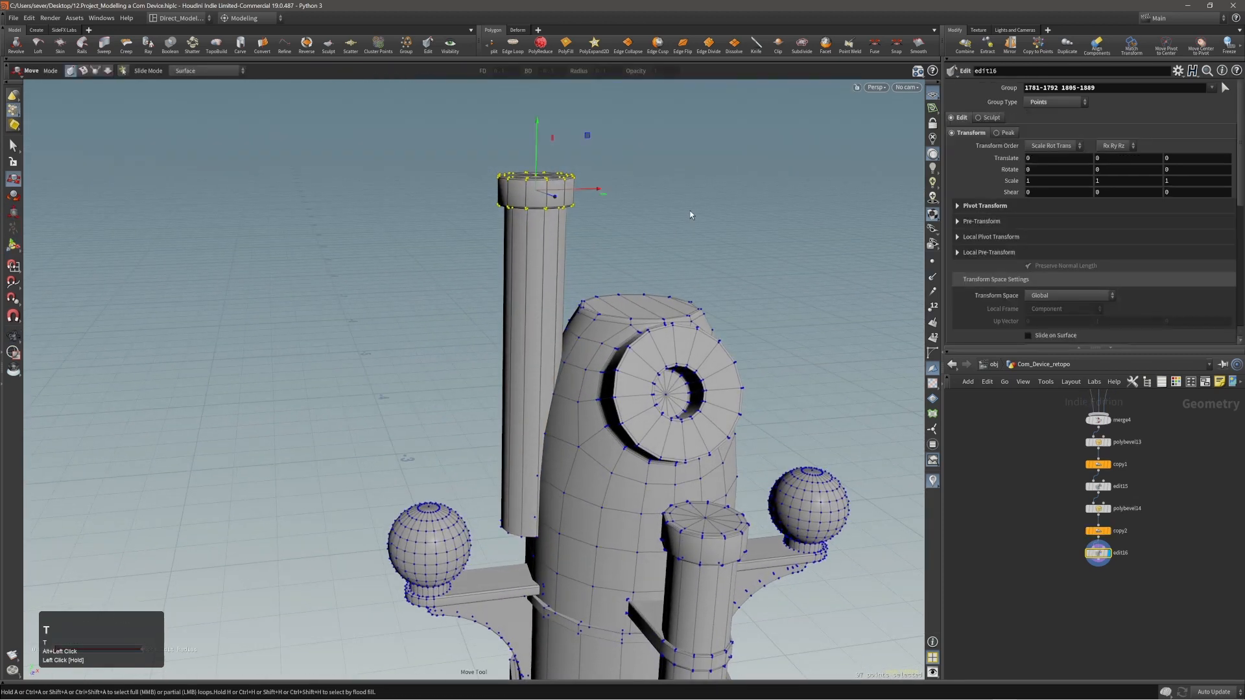
pyautogui.moveTo(690, 214); pyautogui.dragTo(682, 290, button='middle')
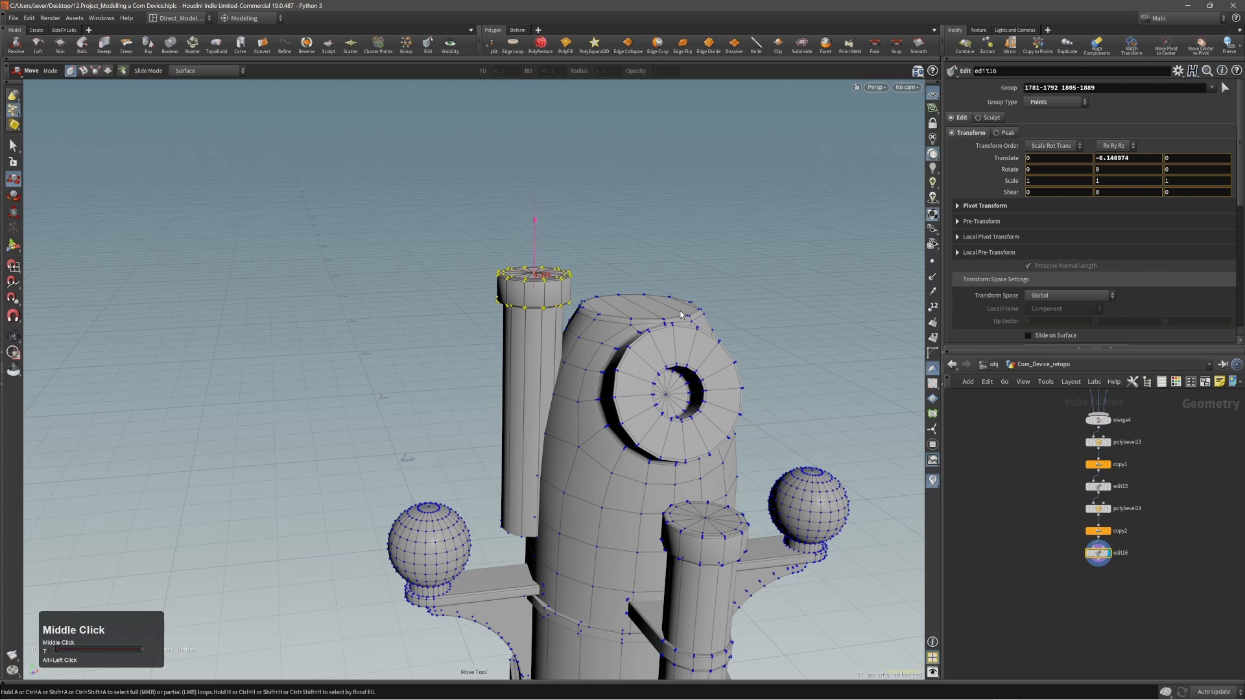
# Thin the copied tube's cap by lowering only its top points about 0.018 in Y.
pyautogui.keyDown('alt'); pyautogui.moveTo(499, 275); pyautogui.dragTo(639, 261, button='right'); pyautogui.keyUp('alt')
pyautogui.keyDown('alt'); pyautogui.moveTo(640, 262); pyautogui.dragTo(654, 235); pyautogui.keyUp('alt')
pyautogui.moveTo(412, 250); pyautogui.dragTo(676, 293)
pyautogui.moveTo(710, 281); pyautogui.dragTo(710, 289, button='middle')
pyautogui.keyDown('alt'); pyautogui.moveTo(710, 289); pyautogui.dragTo(533, 337, button='right'); pyautogui.keyUp('alt')
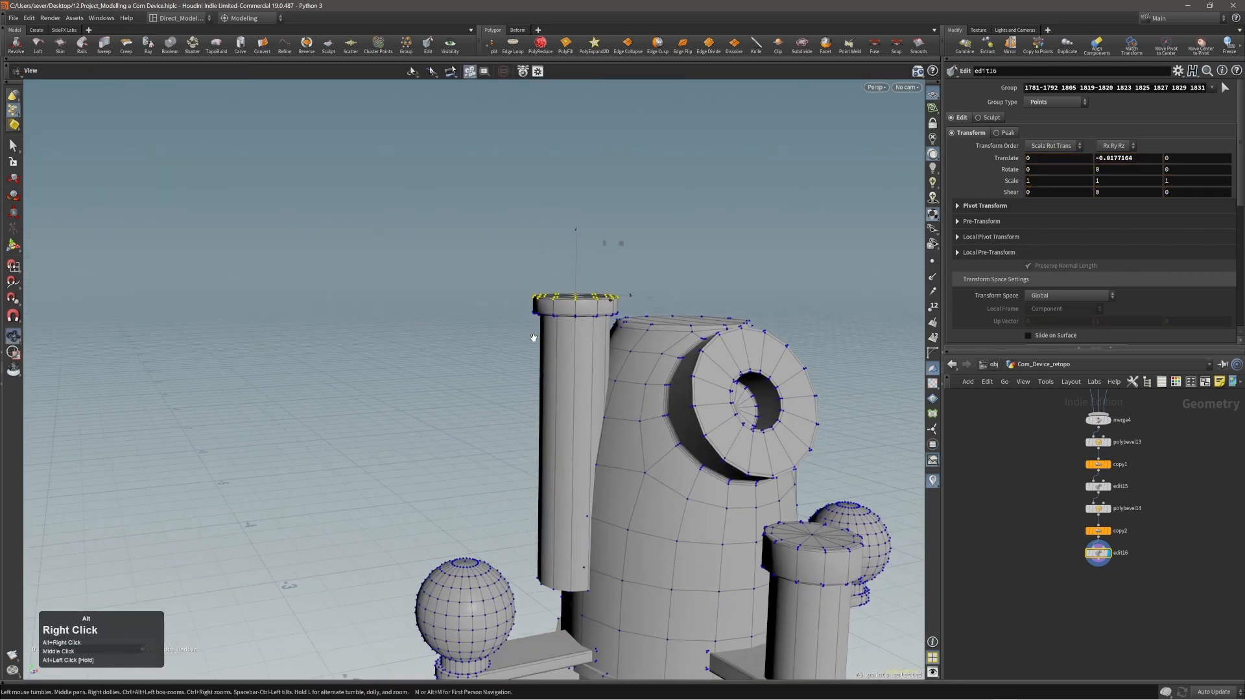
# Shorten the tube copy from below by raising its open bottom edge loop about 0.224 in Y.
pyautogui.keyDown('alt'); pyautogui.moveTo(533, 337); pyautogui.dragTo(520, 306, button='middle'); pyautogui.keyUp('alt')
pyautogui.keyDown('alt'); pyautogui.moveTo(522, 497); pyautogui.dragTo(528, 472); pyautogui.keyUp('alt')
pyautogui.doubleClick(519, 533)
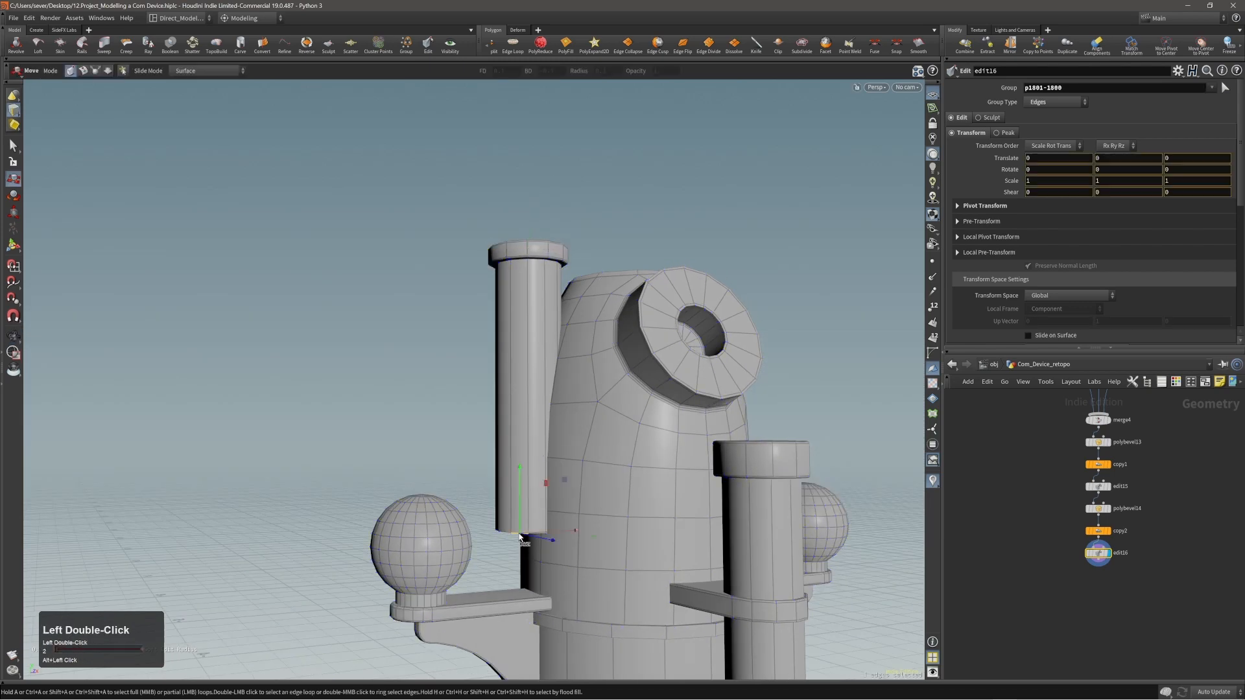
pyautogui.moveTo(519, 535); pyautogui.dragTo(478, 361, button='middle')
pyautogui.moveTo(487, 312); pyautogui.dragTo(487, 308, button='middle')
pyautogui.keyDown('alt'); pyautogui.moveTo(487, 307); pyautogui.dragTo(498, 251); pyautogui.keyUp('alt')
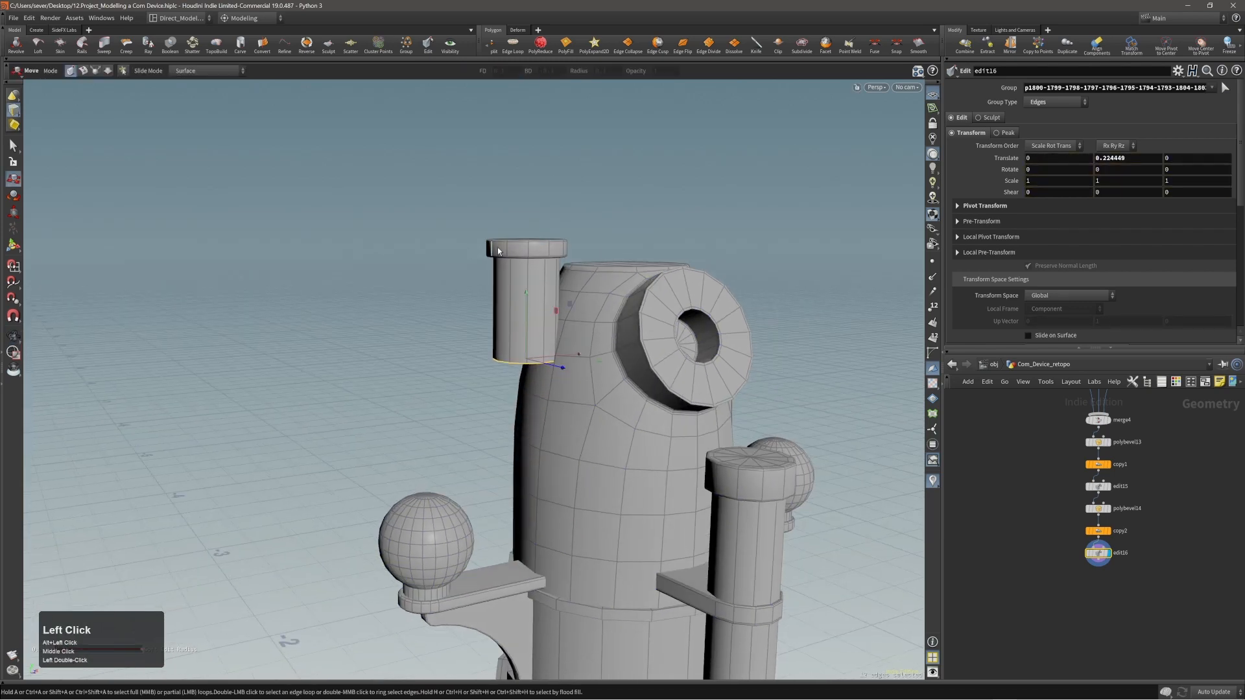
# Select the whole short tube and scale it to about 0.72 in X and Z, keeping its height.
pyautogui.keyDown('alt'); pyautogui.moveTo(491, 316); pyautogui.dragTo(529, 327, button='right'); pyautogui.keyUp('alt')
pyautogui.keyDown('alt'); pyautogui.moveTo(529, 326); pyautogui.dragTo(484, 343, button='middle'); pyautogui.keyUp('alt')
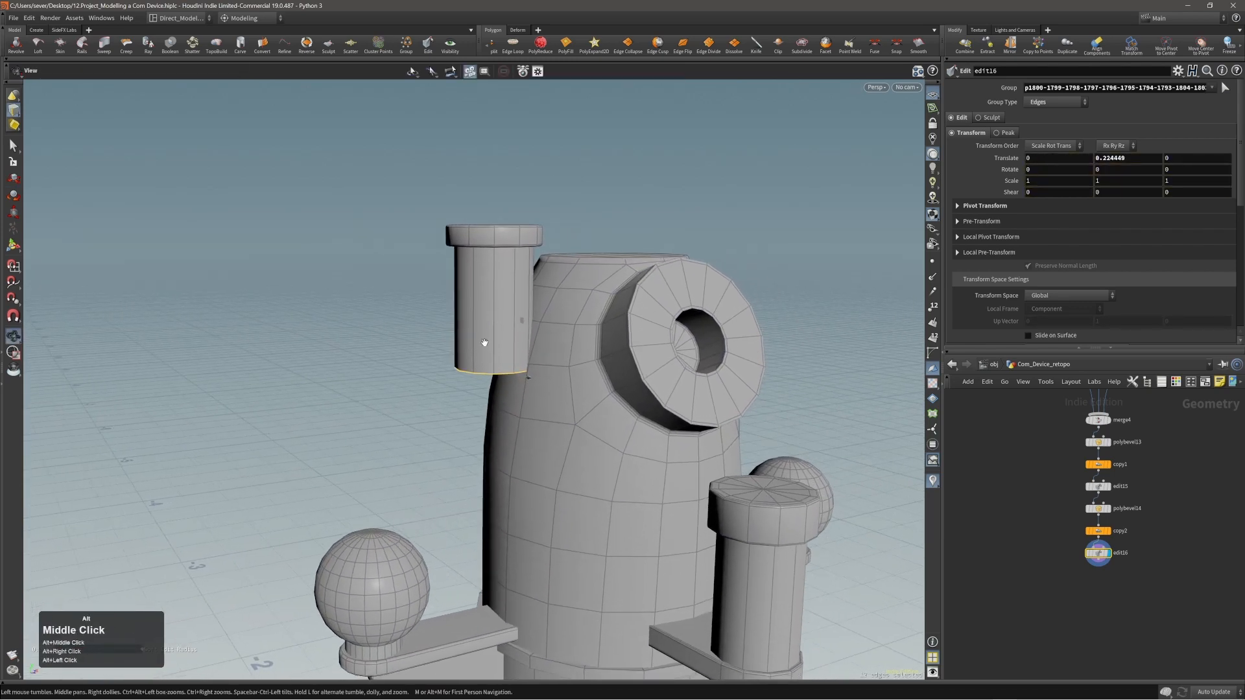
pyautogui.keyDown('alt'); pyautogui.moveTo(503, 341); pyautogui.dragTo(549, 298); pyautogui.keyUp('alt')
pyautogui.doubleClick(512, 302)
pyautogui.press('e')
pyautogui.keyDown('alt'); pyautogui.moveTo(549, 298); pyautogui.dragTo(472, 234); pyautogui.keyUp('alt')
pyautogui.keyDown('alt'); pyautogui.moveTo(473, 233); pyautogui.dragTo(578, 245, button='right'); pyautogui.keyUp('alt')
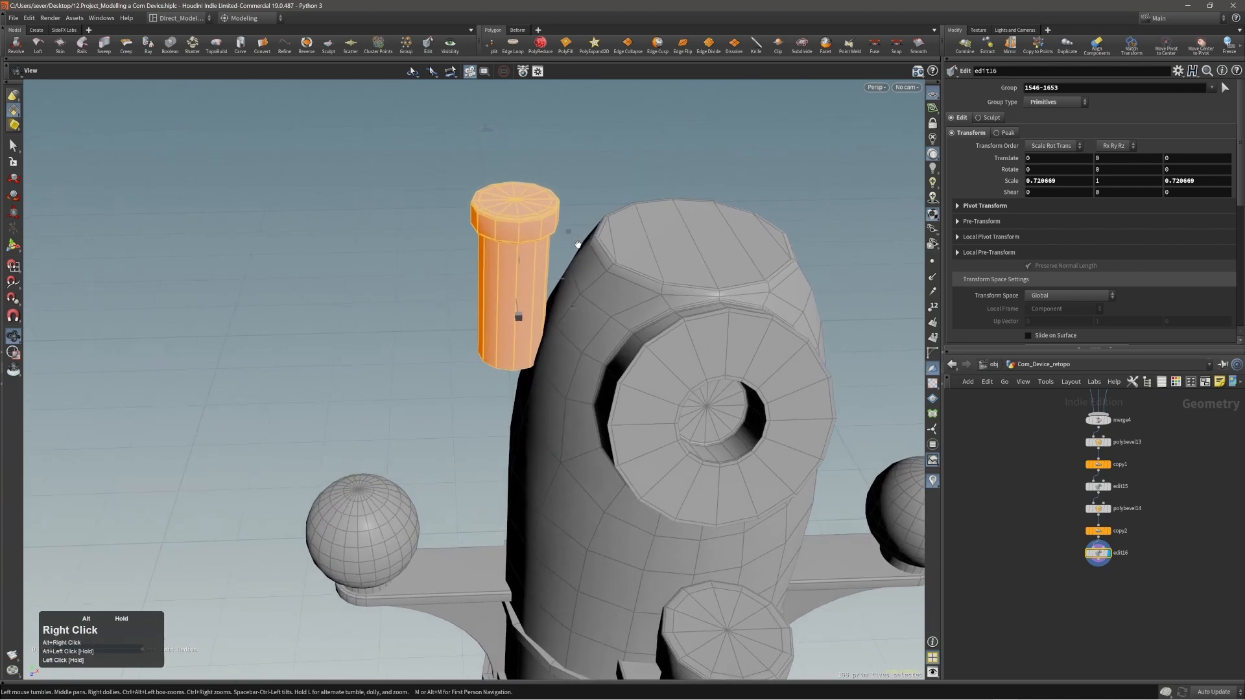
# Close the short tube's open bottom with PolyFill in Triangle Fan mode, with Deform Patch disabled.
pyautogui.keyDown('alt'); pyautogui.moveTo(577, 244); pyautogui.dragTo(597, 189); pyautogui.keyUp('alt')
pyautogui.press('2')
pyautogui.doubleClick(503, 389)
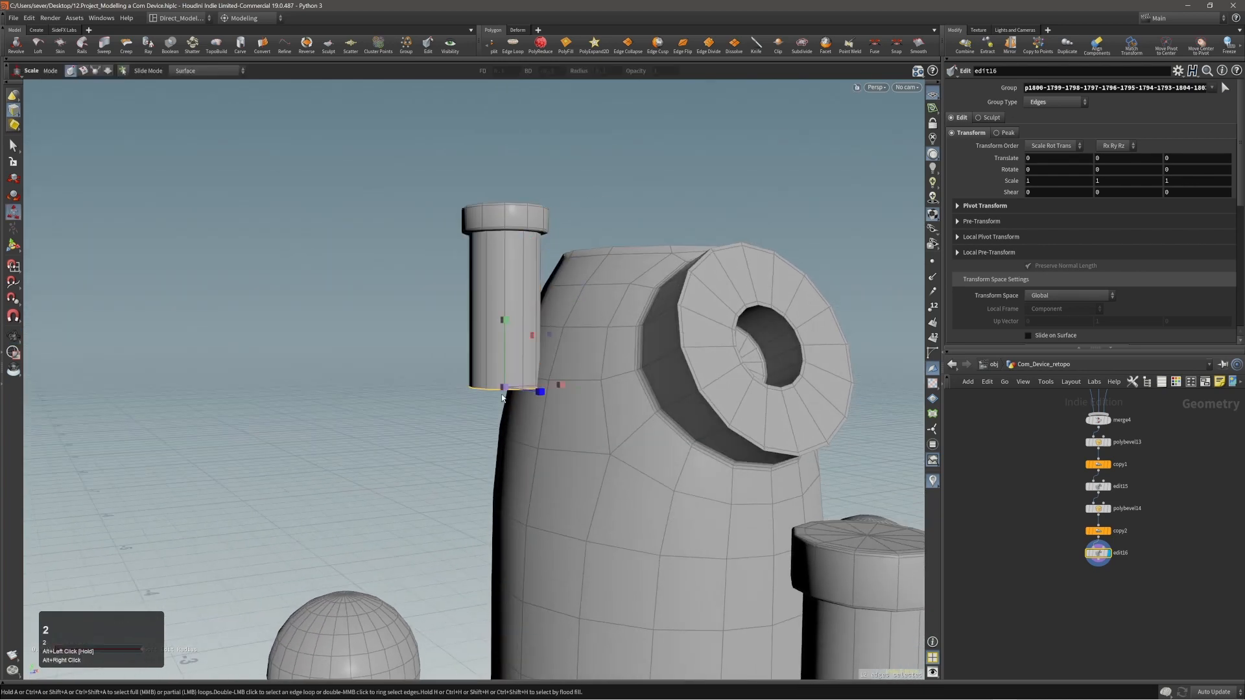
pyautogui.press('c')
pyautogui.click(520, 388)
pyautogui.click(524, 373)
pyautogui.keyDown('alt'); pyautogui.moveTo(529, 366); pyautogui.dragTo(702, 254); pyautogui.keyUp('alt')
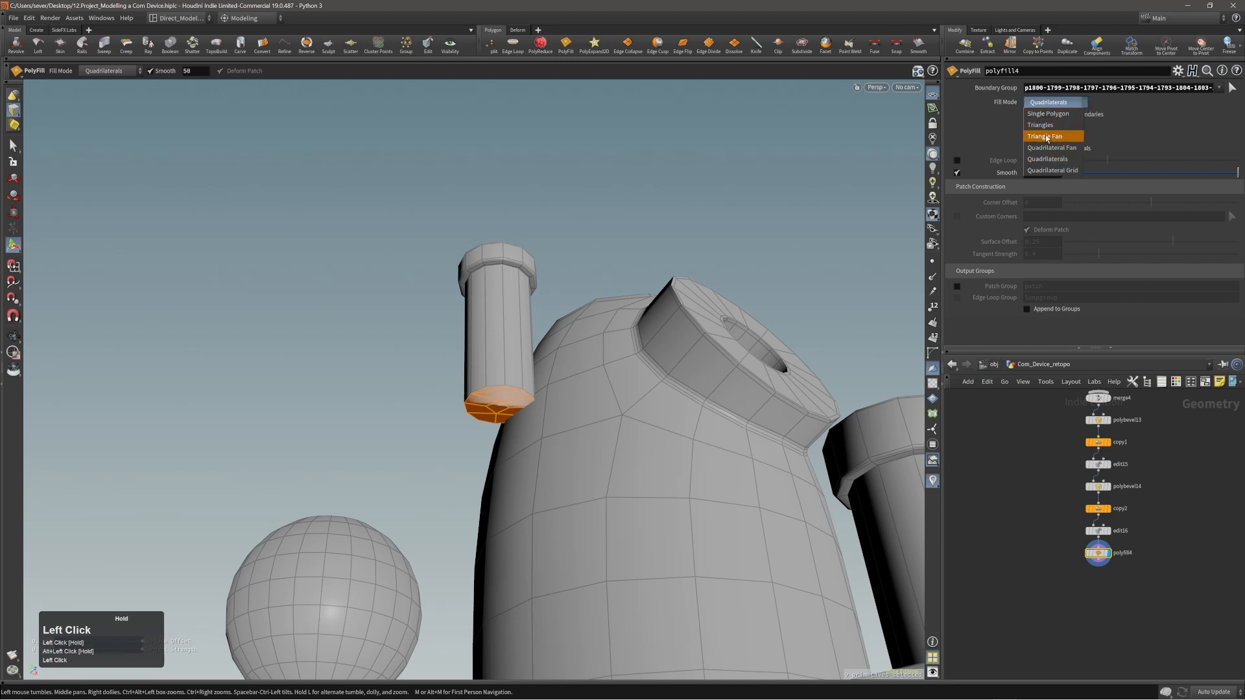
pyautogui.click(1046, 136)
pyautogui.click(1026, 230)
pyautogui.keyDown('alt'); pyautogui.moveTo(608, 233); pyautogui.dragTo(512, 334); pyautogui.keyUp('alt')
pyautogui.press('Return')
# Move the whole short tube about 0.016 in negative X, away from the body.
pyautogui.doubleClick(538, 313)
pyautogui.moveTo(610, 348); pyautogui.dragTo(573, 351, button='middle')
pyautogui.doubleClick(502, 311)
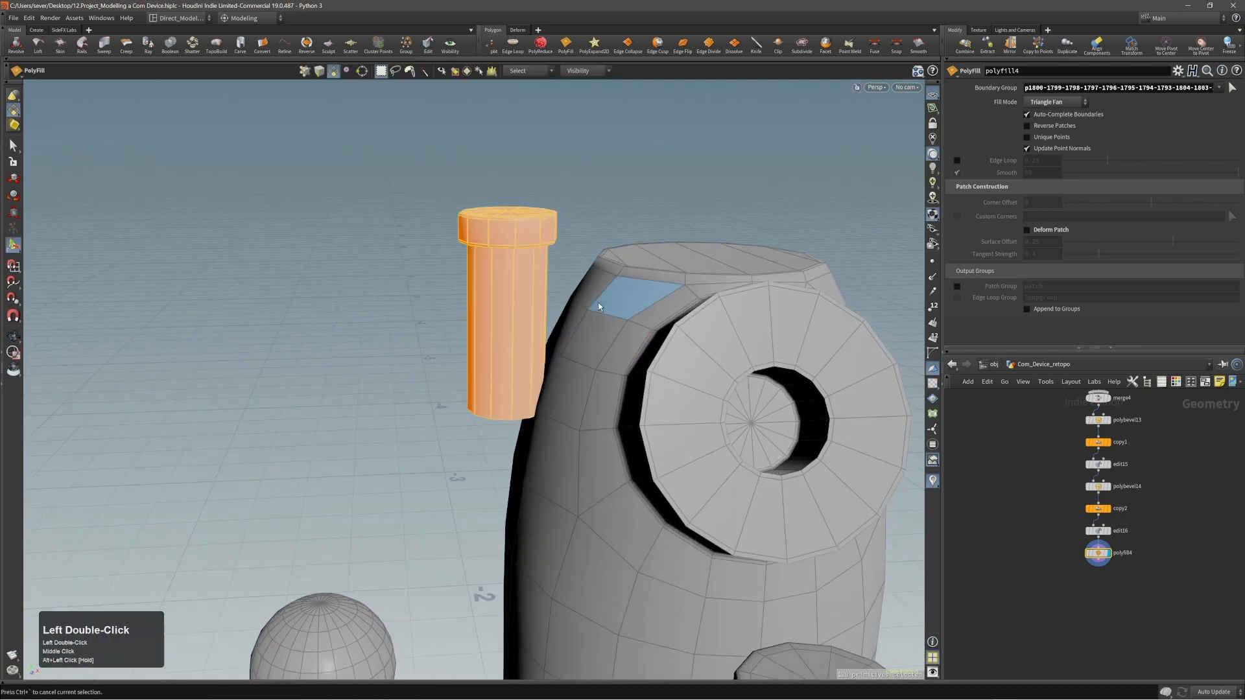
pyautogui.press('t')
pyautogui.moveTo(650, 374); pyautogui.dragTo(630, 374, button='middle')
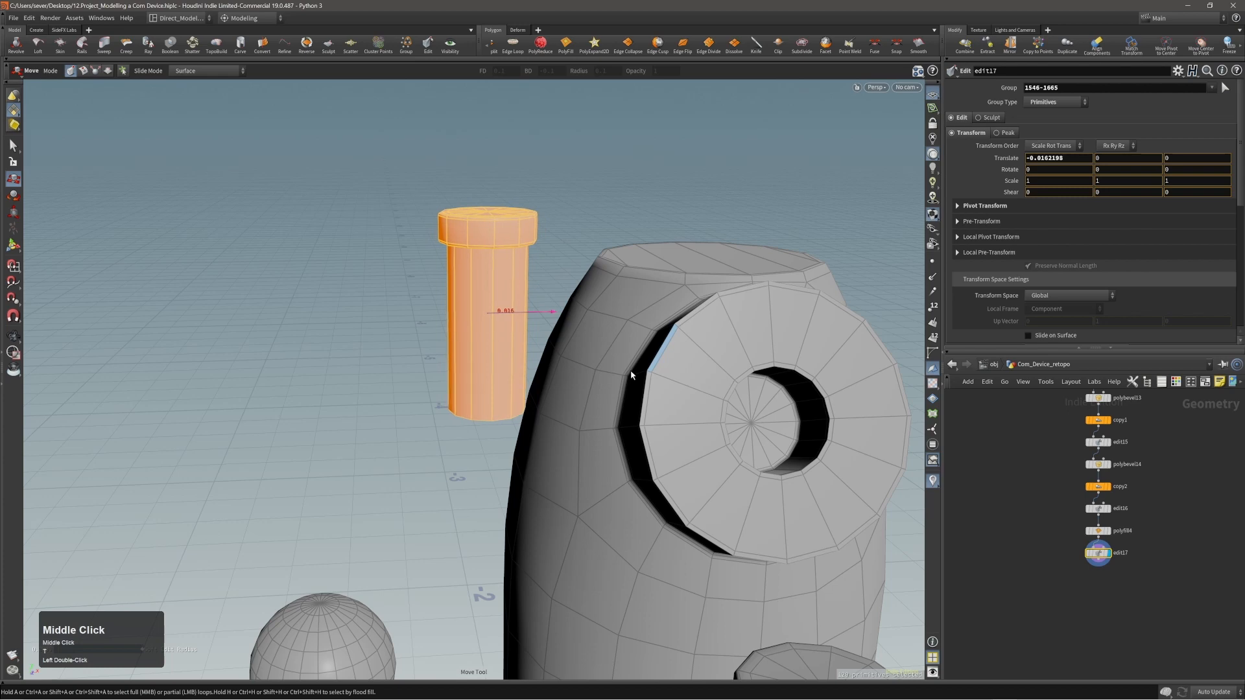
pyautogui.keyDown('alt'); pyautogui.moveTo(631, 374); pyautogui.dragTo(642, 383, button='right'); pyautogui.keyUp('alt')
# Bevel the short tube's bottom edge loop by about 0.0029 with 2 round divisions.
pyautogui.keyDown('alt'); pyautogui.moveTo(570, 415); pyautogui.dragTo(547, 353); pyautogui.keyUp('alt')
pyautogui.press('2')
pyautogui.doubleClick(523, 389)
pyautogui.press('c')
pyautogui.click(532, 387)
pyautogui.click(532, 362)
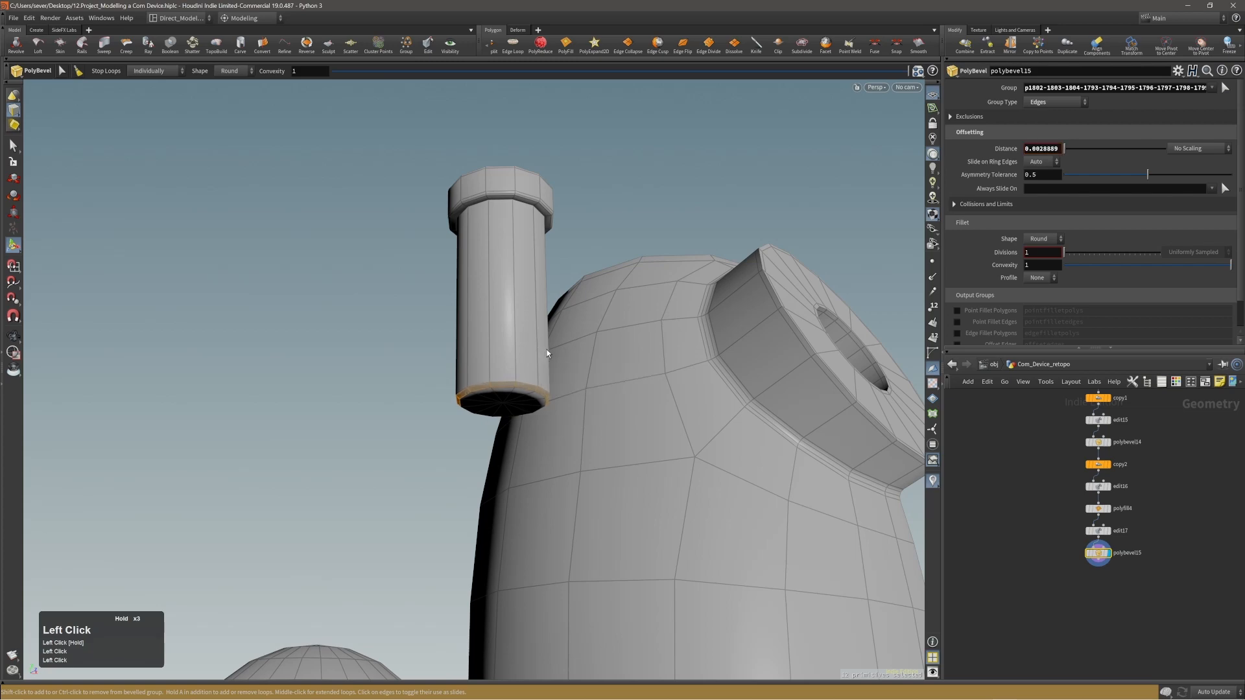
pyautogui.doubleClick(561, 283)
pyautogui.keyDown('alt'); pyautogui.moveTo(566, 270); pyautogui.dragTo(469, 314, button='right'); pyautogui.keyUp('alt')
pyautogui.keyDown('alt'); pyautogui.moveTo(469, 313); pyautogui.dragTo(451, 351); pyautogui.keyUp('alt')
pyautogui.hotkey('alt', 's')
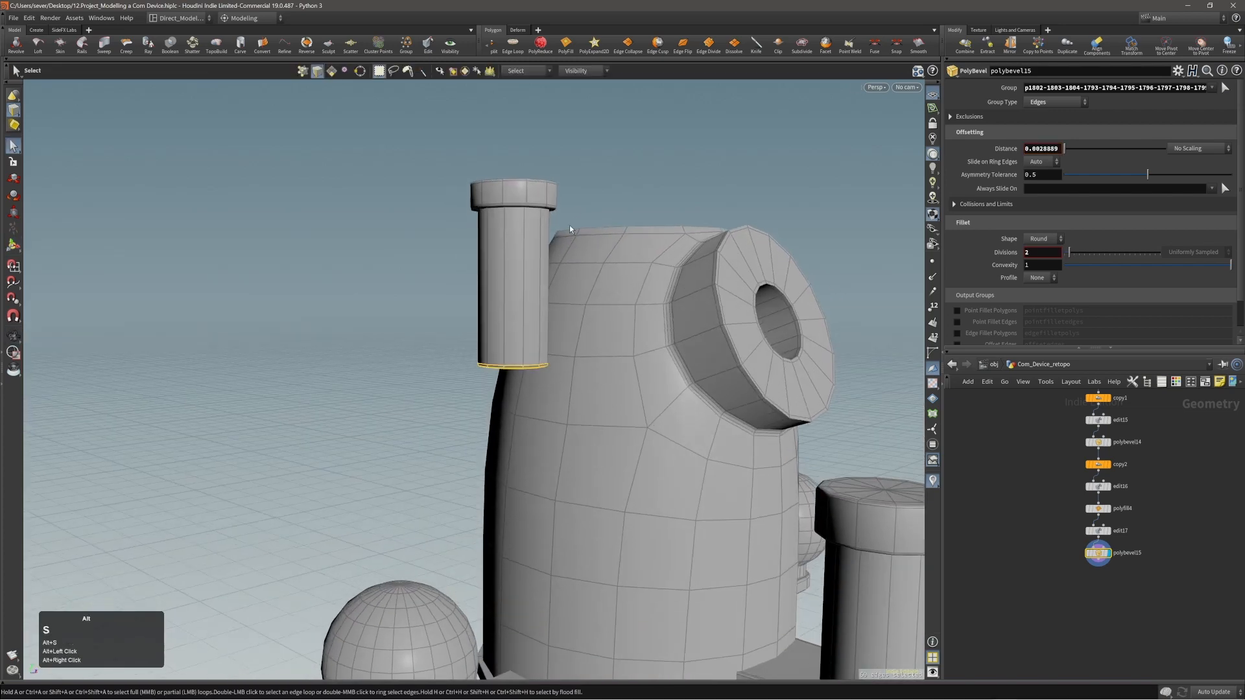
# Insert one edge loop around the short tube just above its bevelled bottom edge.
pyautogui.click(570, 224)
pyautogui.keyDown('alt'); pyautogui.moveTo(542, 287); pyautogui.dragTo(386, 350); pyautogui.keyUp('alt')
pyautogui.keyDown('alt'); pyautogui.moveTo(386, 350); pyautogui.dragTo(584, 289, button='right'); pyautogui.keyUp('alt')
pyautogui.keyDown('alt'); pyautogui.moveTo(584, 289); pyautogui.dragTo(556, 264); pyautogui.keyUp('alt')
pyautogui.keyDown('alt'); pyautogui.moveTo(556, 265); pyautogui.dragTo(672, 307, button='right'); pyautogui.keyUp('alt')
pyautogui.keyDown('alt'); pyautogui.moveTo(672, 307); pyautogui.dragTo(631, 330); pyautogui.keyUp('alt')
pyautogui.press('c')
pyautogui.click(610, 328)
pyautogui.click(609, 328)
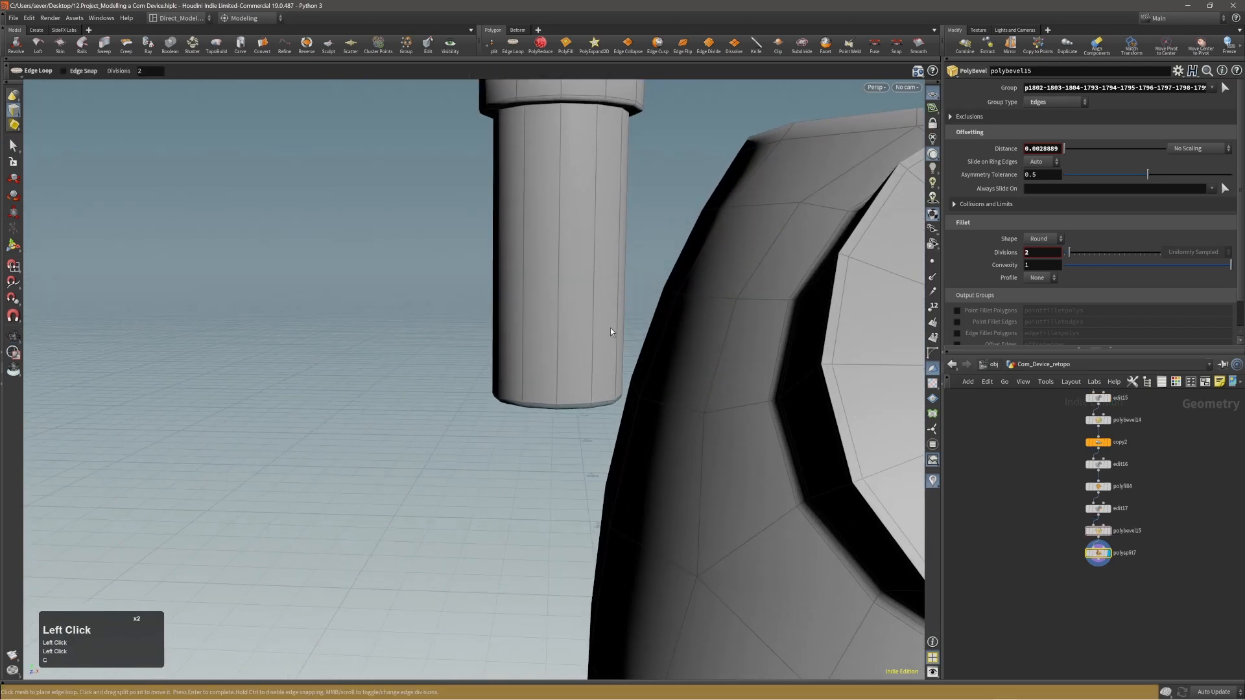
pyautogui.click(596, 366)
# Extrude the two body-facing faces of the short tube's bottom band about 0.018 into the body, with Output Front disabled.
pyautogui.keyDown('alt'); pyautogui.moveTo(956, 393); pyautogui.dragTo(1094, 432); pyautogui.keyUp('alt')
pyautogui.press('3')
pyautogui.click(490, 443)
pyautogui.keyDown('alt'); pyautogui.moveTo(490, 444); pyautogui.dragTo(454, 417); pyautogui.keyUp('alt')
pyautogui.keyDown('shift'); pyautogui.click(478, 432); pyautogui.keyUp('shift')
pyautogui.press('c')
pyautogui.click(593, 446)
pyautogui.click(605, 448)
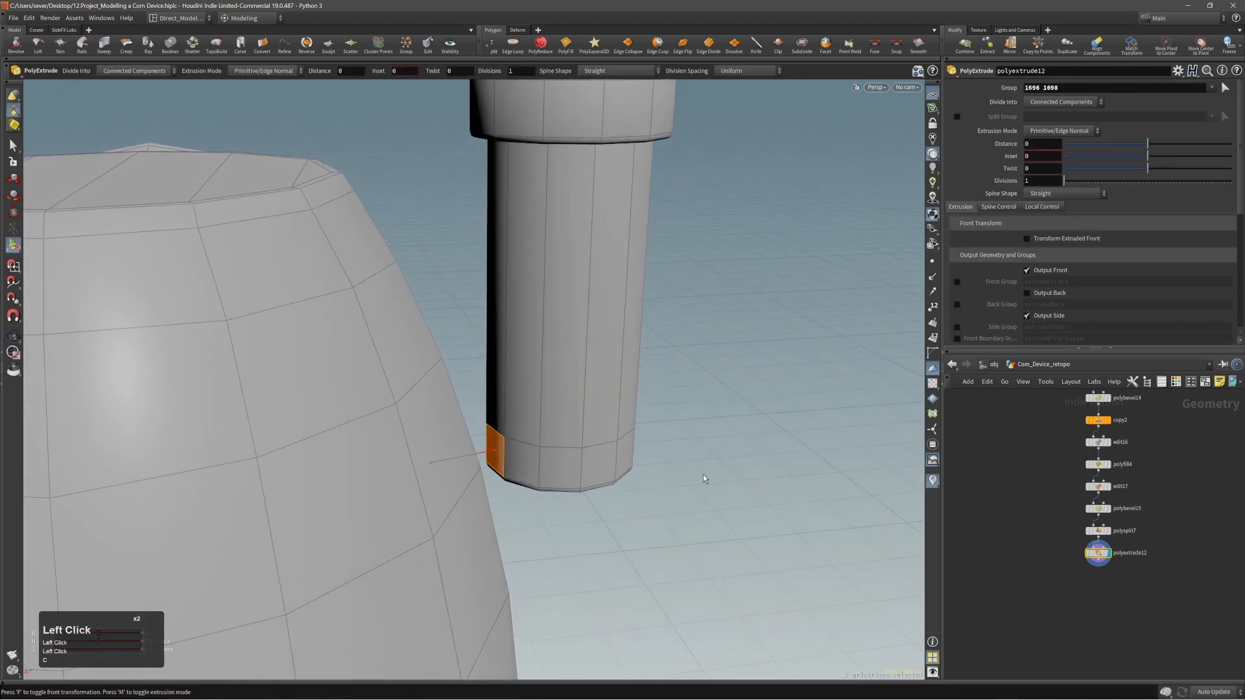
pyautogui.moveTo(703, 473); pyautogui.dragTo(636, 468, button='middle')
pyautogui.keyDown('alt'); pyautogui.moveTo(595, 453); pyautogui.dragTo(495, 439); pyautogui.keyUp('alt')
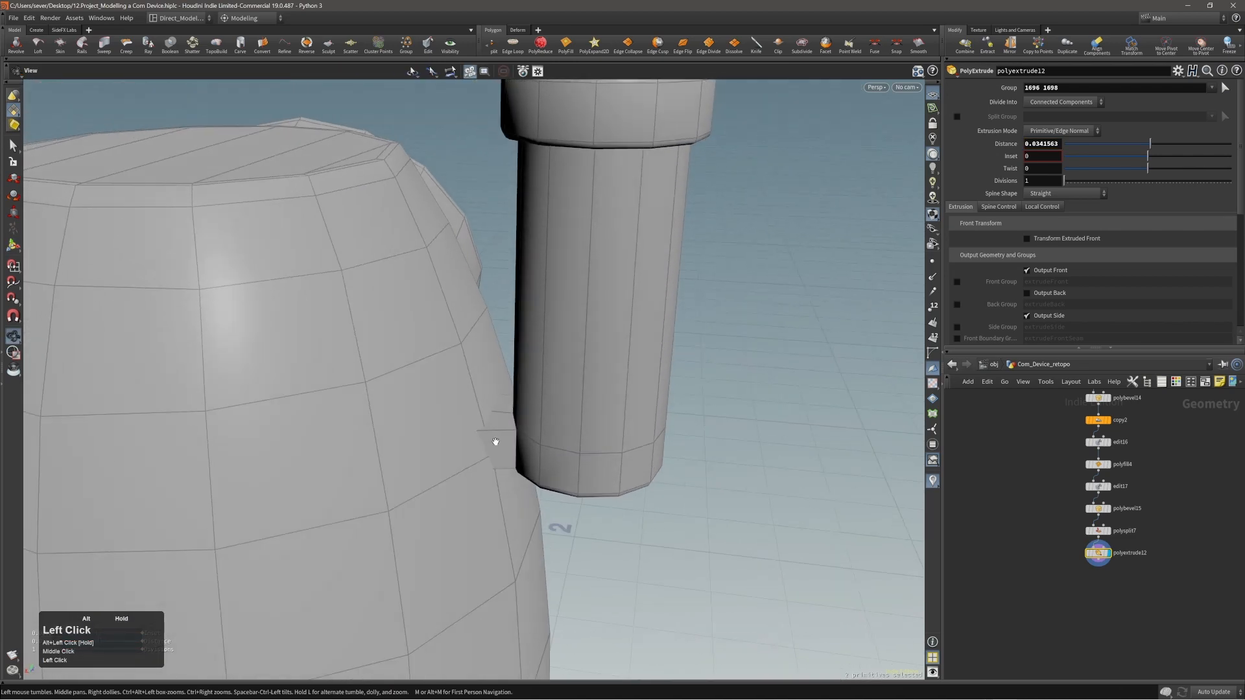
pyautogui.moveTo(751, 542); pyautogui.dragTo(752, 542, button='middle')
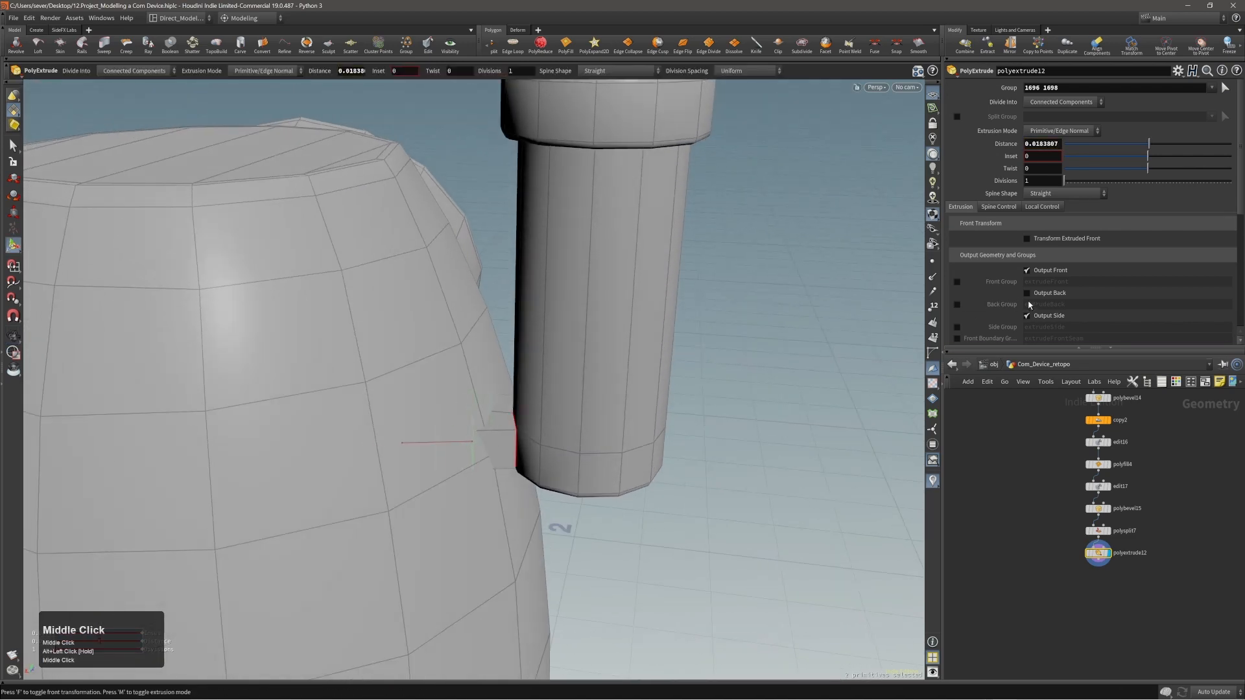
pyautogui.click(1046, 273)
# Check the short tube's connection and the whole device from several sides, and save the scene.
pyautogui.keyDown('alt'); pyautogui.moveTo(649, 376); pyautogui.dragTo(556, 384, button='right'); pyautogui.keyUp('alt')
pyautogui.keyDown('alt'); pyautogui.moveTo(556, 384); pyautogui.dragTo(498, 384); pyautogui.keyUp('alt')
pyautogui.keyDown('alt'); pyautogui.moveTo(763, 387); pyautogui.dragTo(750, 375, button='right'); pyautogui.keyUp('alt')
pyautogui.keyDown('alt'); pyautogui.moveTo(750, 376); pyautogui.dragTo(661, 398); pyautogui.keyUp('alt')
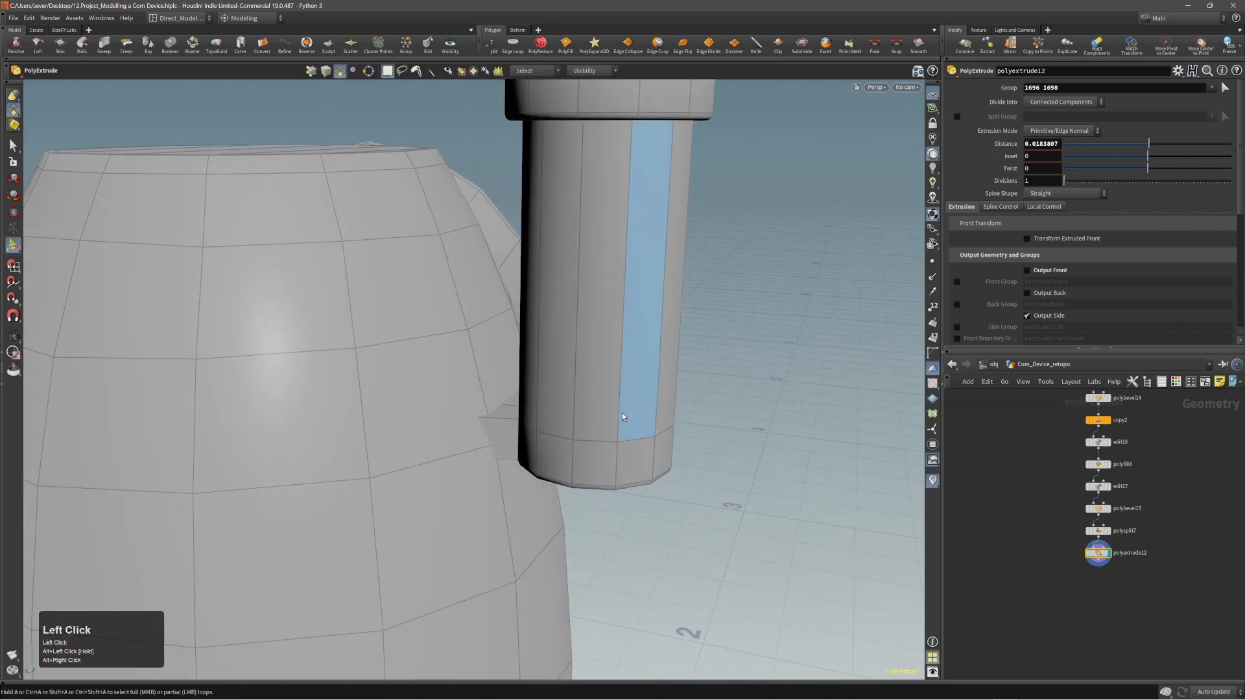
pyautogui.keyDown('alt'); pyautogui.moveTo(622, 418); pyautogui.dragTo(557, 408, button='right'); pyautogui.keyUp('alt')
pyautogui.keyDown('alt'); pyautogui.moveTo(556, 408); pyautogui.dragTo(450, 363); pyautogui.keyUp('alt')
pyautogui.keyDown('alt'); pyautogui.moveTo(450, 364); pyautogui.dragTo(406, 538, button='right'); pyautogui.keyUp('alt')
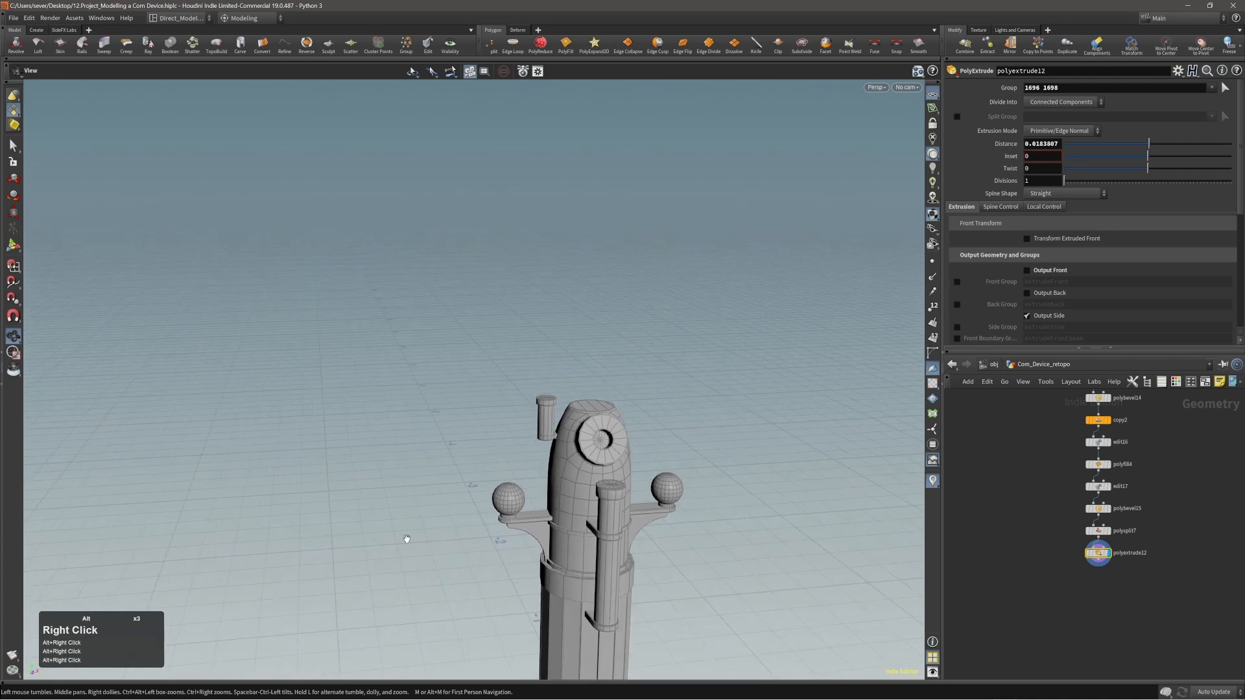
pyautogui.keyDown('alt'); pyautogui.moveTo(406, 539); pyautogui.dragTo(410, 443, button='middle'); pyautogui.keyUp('alt')
pyautogui.keyDown('alt'); pyautogui.moveTo(564, 435); pyautogui.dragTo(498, 476, button='right'); pyautogui.keyUp('alt')
pyautogui.keyDown('alt'); pyautogui.moveTo(513, 473); pyautogui.dragTo(586, 481); pyautogui.keyUp('alt')
pyautogui.keyDown('alt'); pyautogui.moveTo(594, 476); pyautogui.dragTo(499, 495, button='right'); pyautogui.keyUp('alt')
pyautogui.keyDown('alt'); pyautogui.moveTo(590, 492); pyautogui.dragTo(539, 441, button='middle'); pyautogui.keyUp('alt')
pyautogui.keyDown('alt'); pyautogui.moveTo(538, 442); pyautogui.dragTo(528, 448, button='right'); pyautogui.keyUp('alt')
pyautogui.keyDown('alt'); pyautogui.moveTo(529, 447); pyautogui.dragTo(532, 403); pyautogui.keyUp('alt')
pyautogui.press('Return')
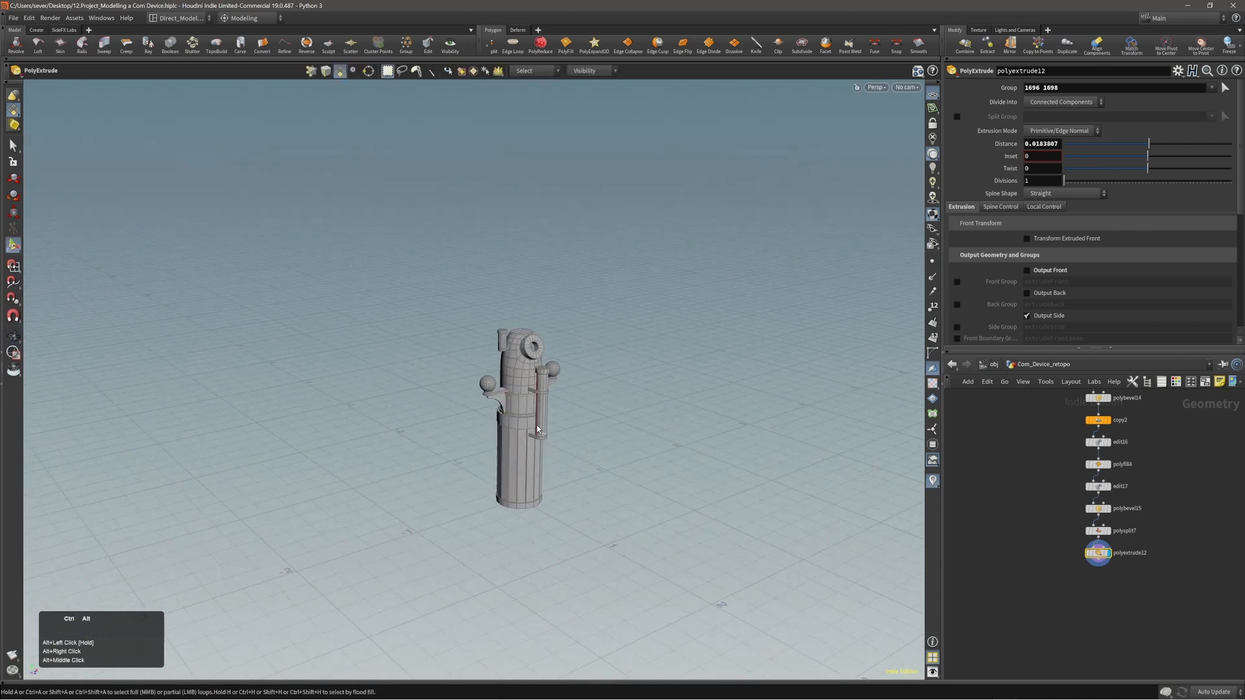
pyautogui.hotkey('ctrl', 's')
# Return to the object level and display the Cabin object around the device.
pyautogui.keyDown('alt'); pyautogui.moveTo(532, 403); pyautogui.dragTo(691, 356, button='right'); pyautogui.keyUp('alt')
pyautogui.keyDown('alt'); pyautogui.moveTo(567, 400); pyautogui.dragTo(549, 373, button='right'); pyautogui.keyUp('alt')
pyautogui.keyDown('alt'); pyautogui.moveTo(549, 374); pyautogui.dragTo(550, 364, button='middle'); pyautogui.keyUp('alt')
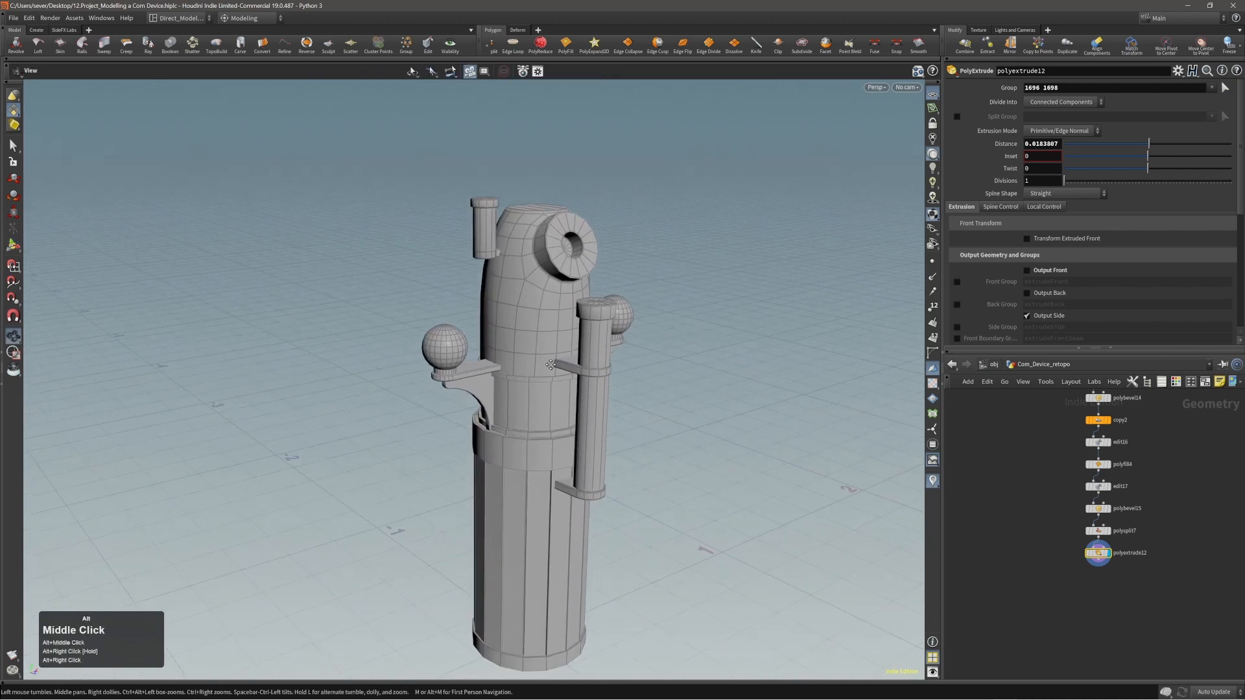
pyautogui.keyDown('alt'); pyautogui.moveTo(550, 364); pyautogui.dragTo(814, 465, button='right'); pyautogui.keyUp('alt')
pyautogui.click(993, 365)
pyautogui.press('Return')
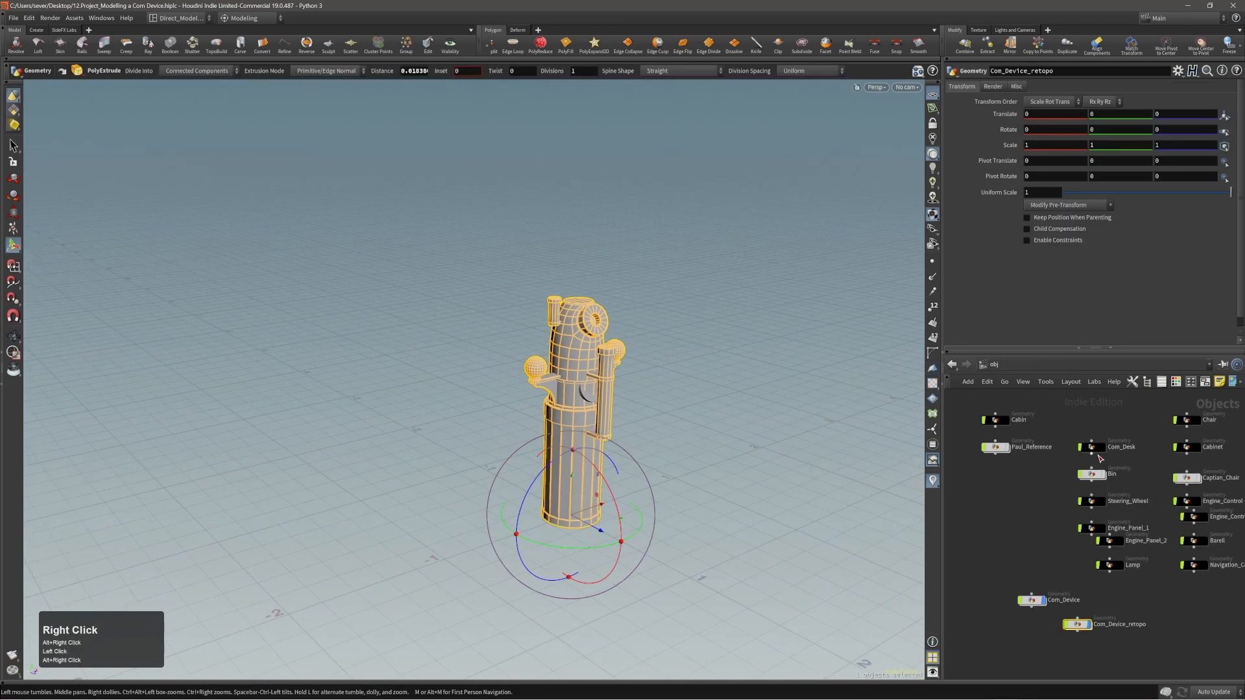
pyautogui.click(1006, 420)
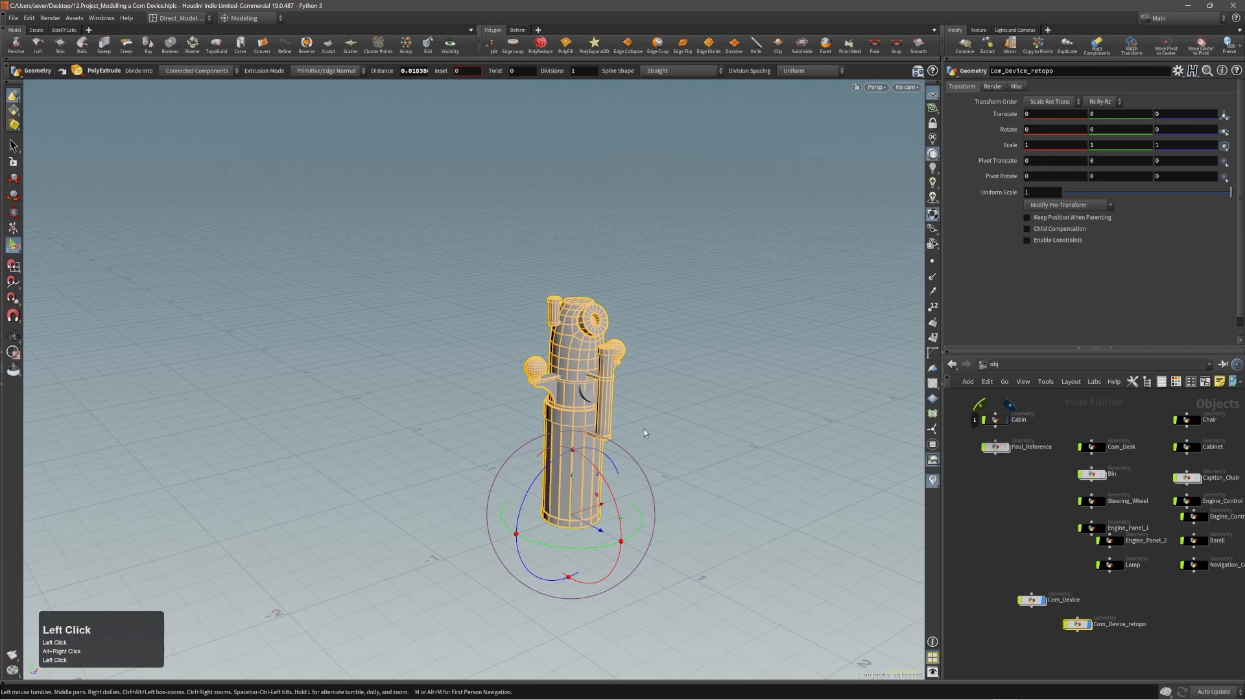
pyautogui.keyDown('alt'); pyautogui.moveTo(643, 429); pyautogui.dragTo(590, 438, button='right'); pyautogui.keyUp('alt')
pyautogui.keyDown('alt'); pyautogui.moveTo(590, 438); pyautogui.dragTo(704, 484); pyautogui.keyUp('alt')
pyautogui.keyDown('alt'); pyautogui.moveTo(703, 484); pyautogui.dragTo(323, 390, button='middle'); pyautogui.keyUp('alt')
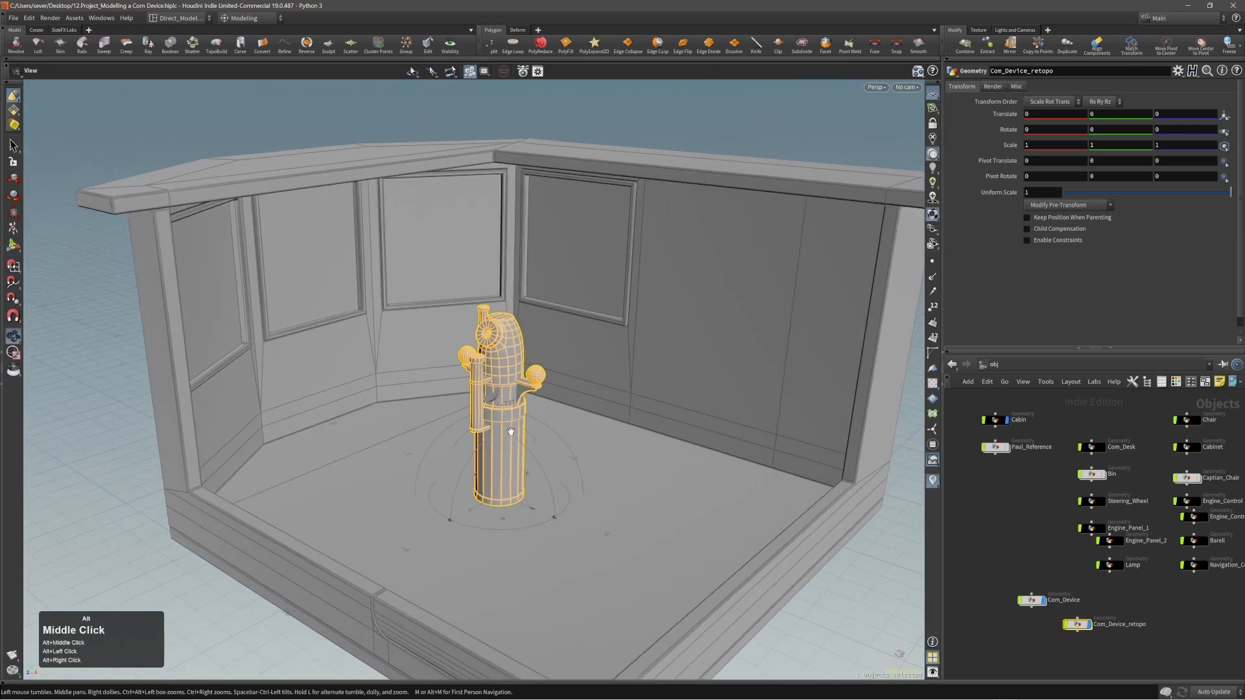
# Move the Com_Device_retopo object about -1.9 in X and rotate it 90 degrees in Y inside the cabin.
pyautogui.keyDown('alt'); pyautogui.moveTo(323, 390); pyautogui.dragTo(525, 524); pyautogui.keyUp('alt')
pyautogui.moveTo(512, 566); pyautogui.dragTo(603, 596)
pyautogui.moveTo(603, 597); pyautogui.dragTo(410, 486, button='middle')
pyautogui.rightClick(409, 485)
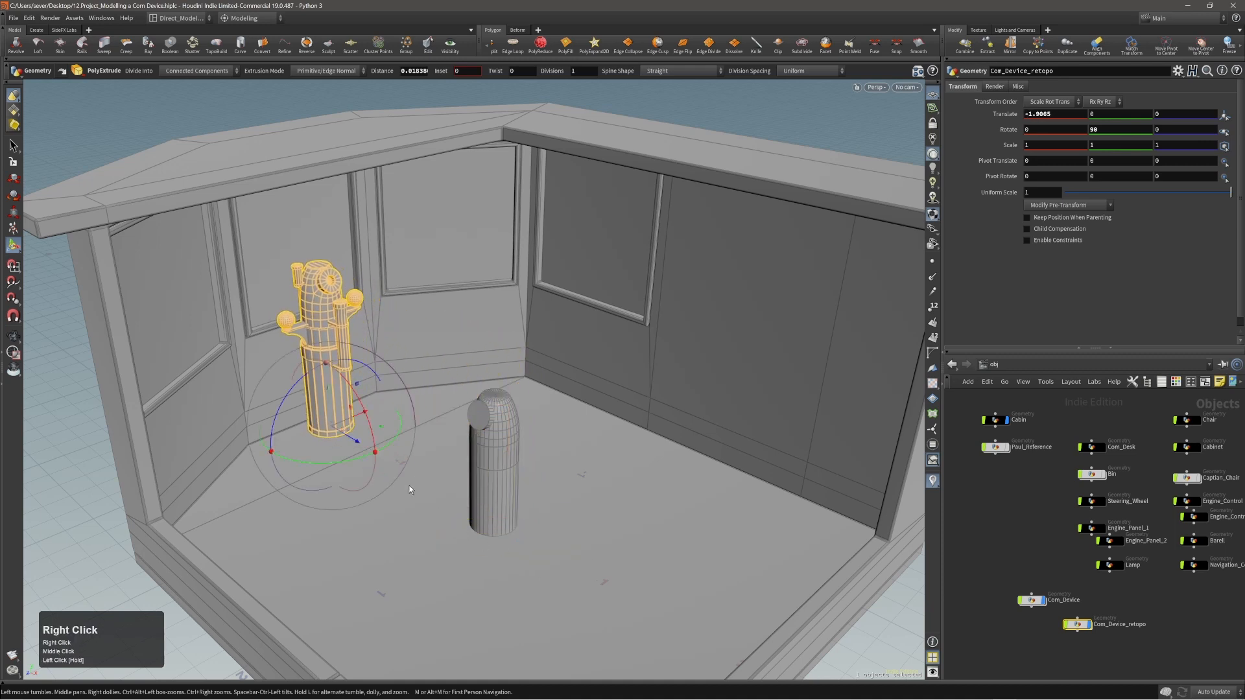
# Reposition the Com_Device_retopo node in the network and delete the old Com_Device object.
pyautogui.keyDown('alt'); pyautogui.moveTo(410, 485); pyautogui.dragTo(395, 454, button='right'); pyautogui.keyUp('alt')
pyautogui.moveTo(1084, 632); pyautogui.dragTo(1099, 619)
pyautogui.moveTo(1064, 581); pyautogui.dragTo(1043, 629)
pyautogui.hotkey('alt', 'x')
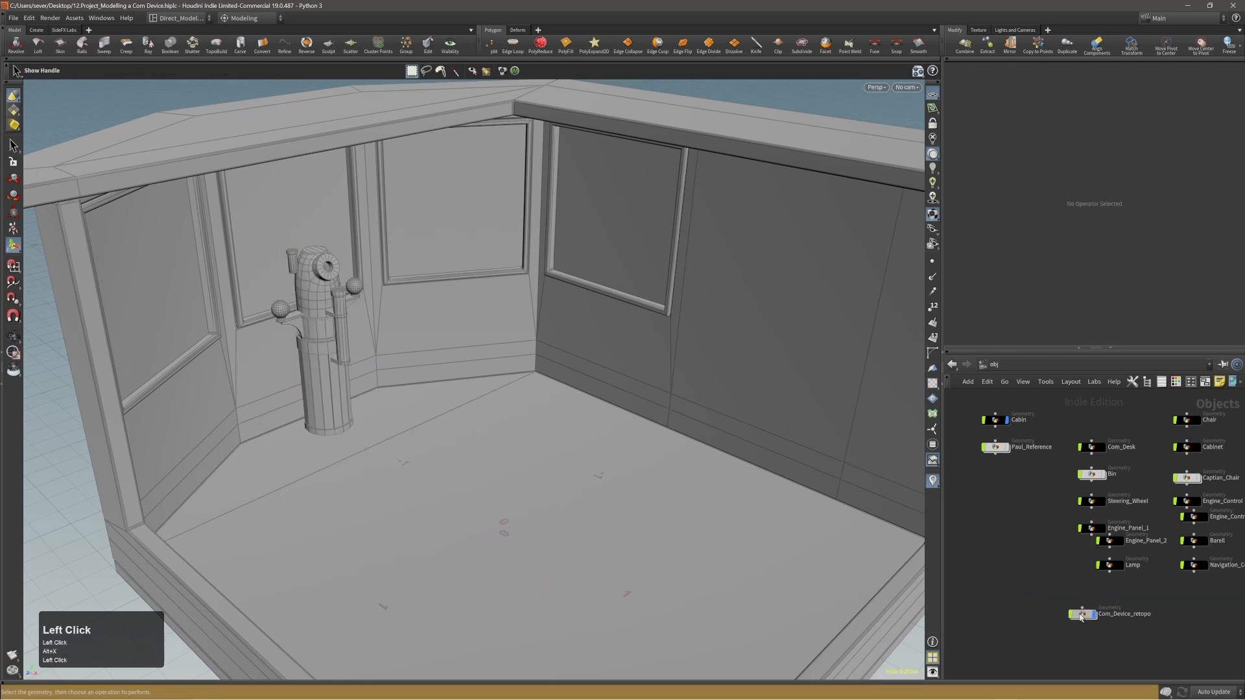
# Try to rename the Com_Device_retopo object as Com_Device and inspect the nodes inside it.
pyautogui.doubleClick(1092, 621)
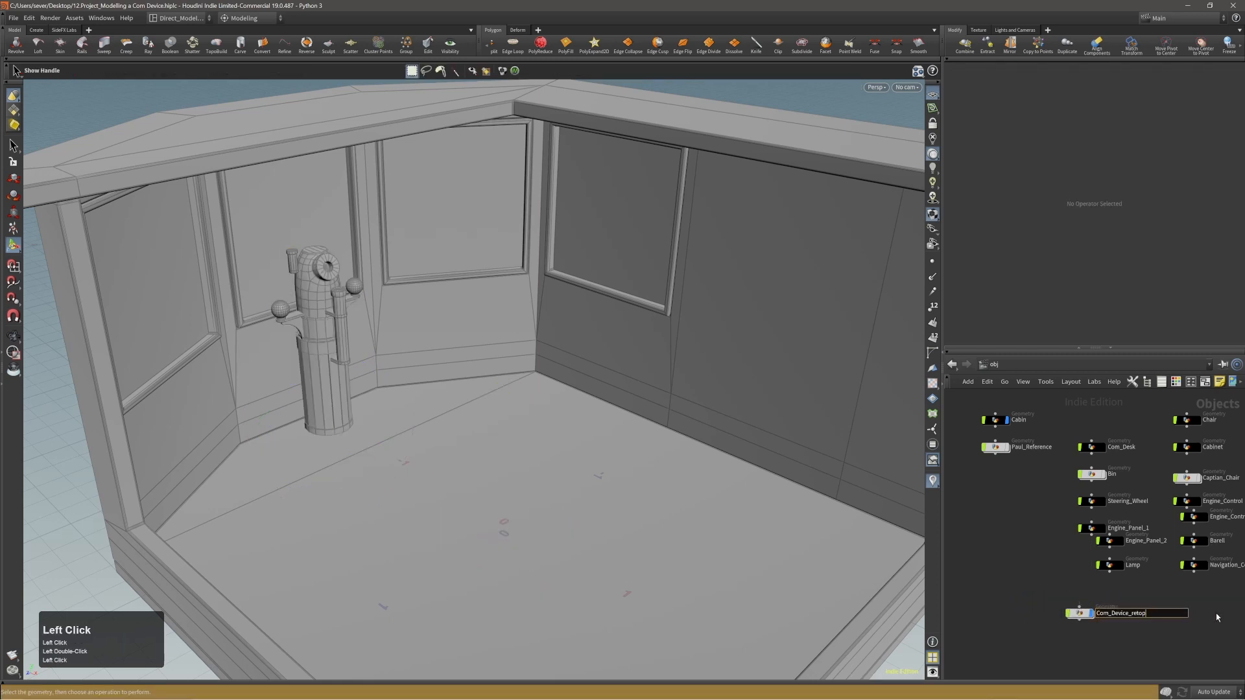
pyautogui.write('Com_Device')
pyautogui.press('Return')
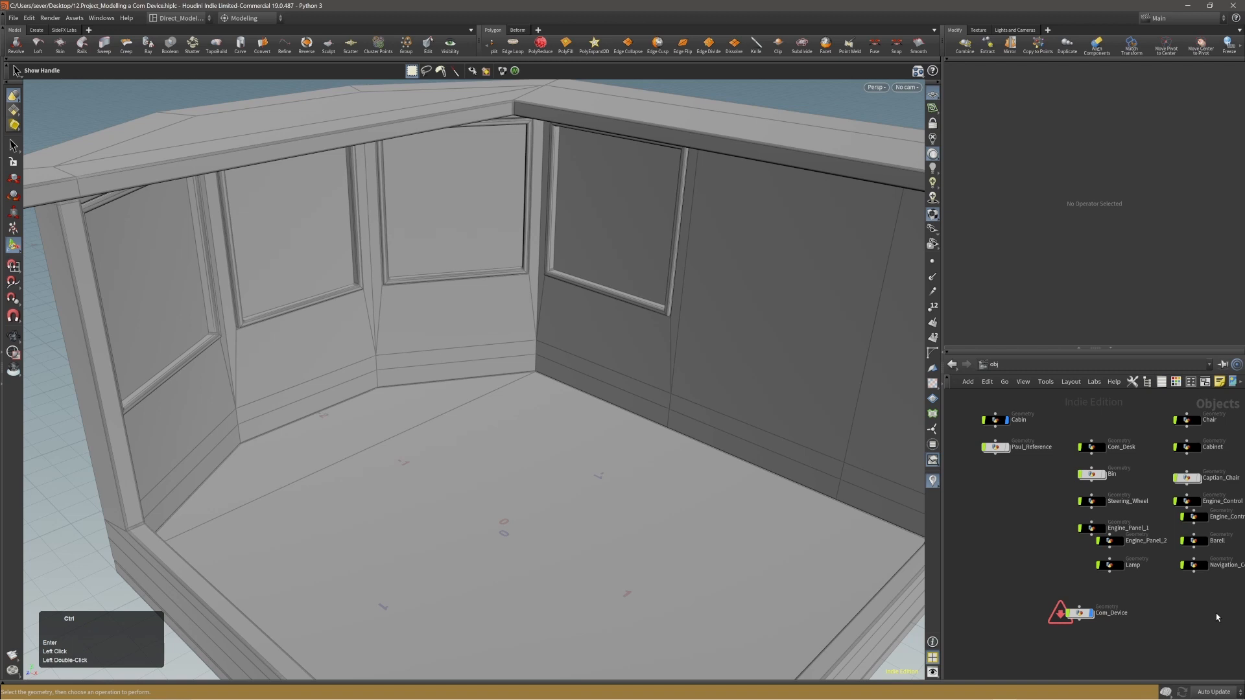
pyautogui.doubleClick(1078, 615)
pyautogui.keyDown('alt'); pyautogui.moveTo(1136, 480); pyautogui.dragTo(1163, 551, button='middle'); pyautogui.keyUp('alt')
pyautogui.keyDown('alt'); pyautogui.moveTo(1163, 551); pyautogui.dragTo(1117, 567, button='right'); pyautogui.keyUp('alt')
pyautogui.keyDown('alt'); pyautogui.moveTo(1117, 567); pyautogui.dragTo(1112, 573, button='middle'); pyautogui.keyUp('alt')
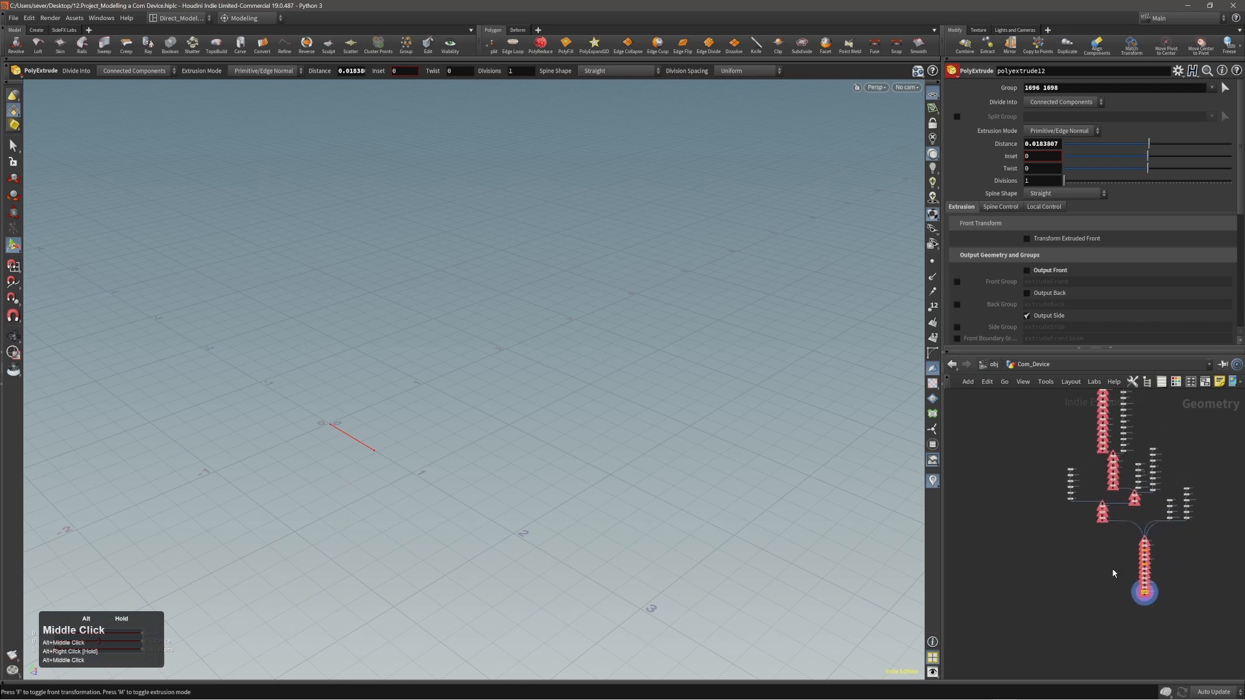
# Undo the last renaming of the communication device object.
pyautogui.click(990, 371)
pyautogui.hotkey('ctrl', 'z')
pyautogui.hotkey('ctrl', 'z')
pyautogui.hotkey('ctrl', 'z')
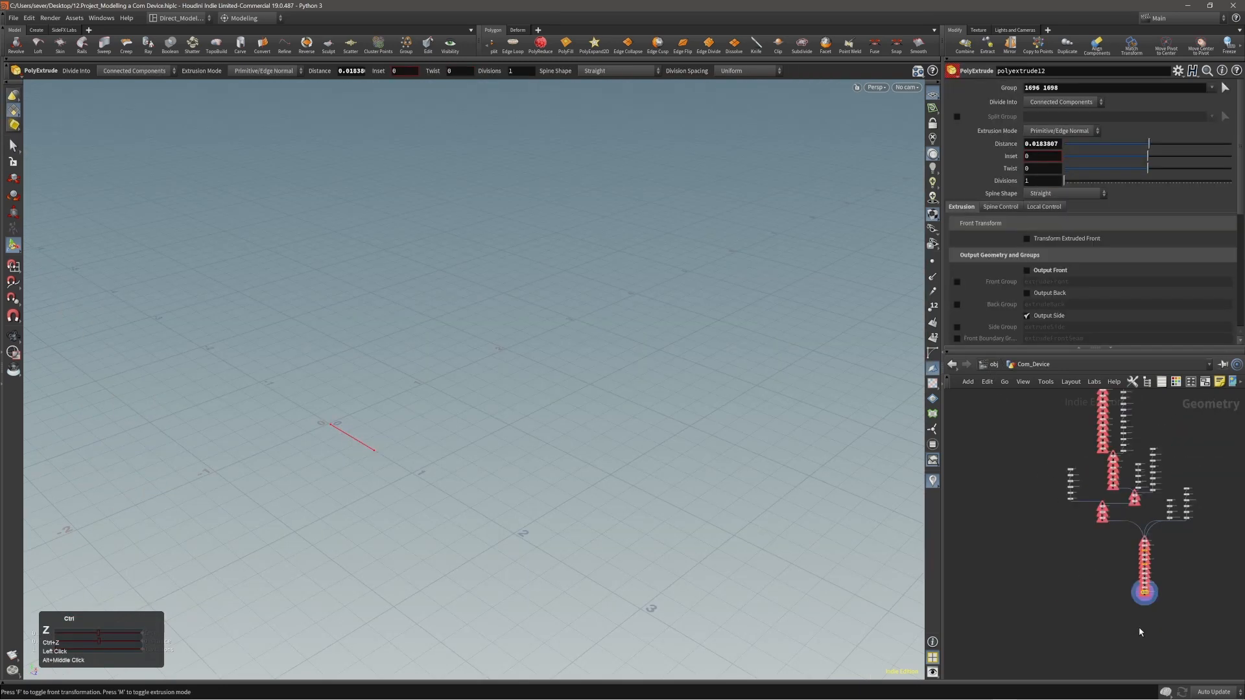
pyautogui.hotkey('ctrl', 'z')
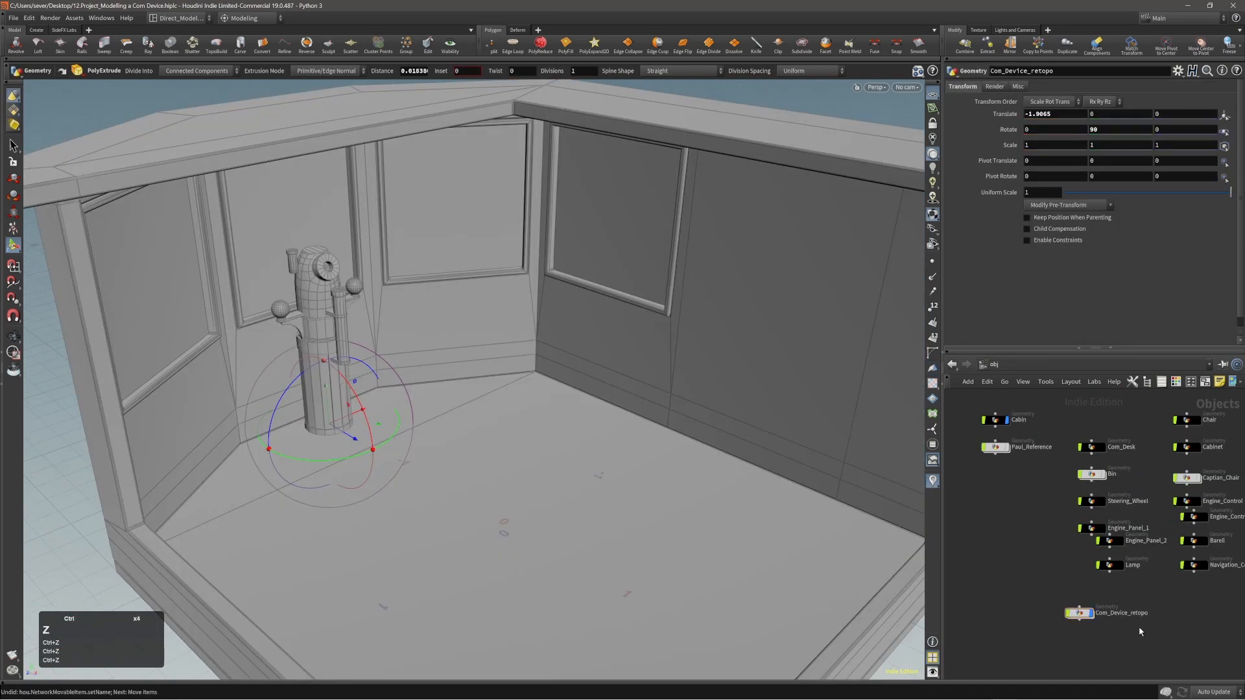
# Open the Com_Device_retopo network and delete the object_merge1 node that references the old Com_Device object.
pyautogui.keyDown('alt'); pyautogui.moveTo(1124, 628); pyautogui.dragTo(1120, 622, button='right'); pyautogui.keyUp('alt')
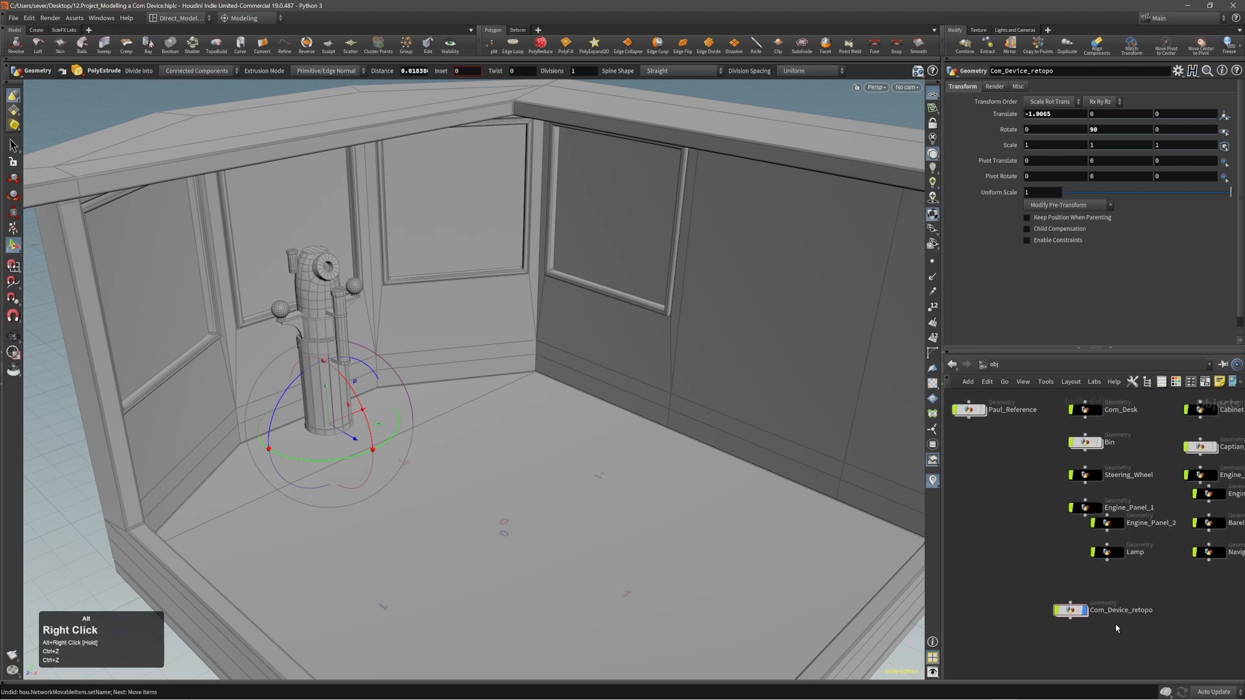
pyautogui.click(1072, 612)
pyautogui.doubleClick(1071, 614)
pyautogui.keyDown('alt'); pyautogui.moveTo(1097, 553); pyautogui.dragTo(1095, 584, button='middle'); pyautogui.keyUp('alt')
pyautogui.keyDown('alt'); pyautogui.moveTo(1087, 519); pyautogui.dragTo(1067, 635, button='middle'); pyautogui.keyUp('alt')
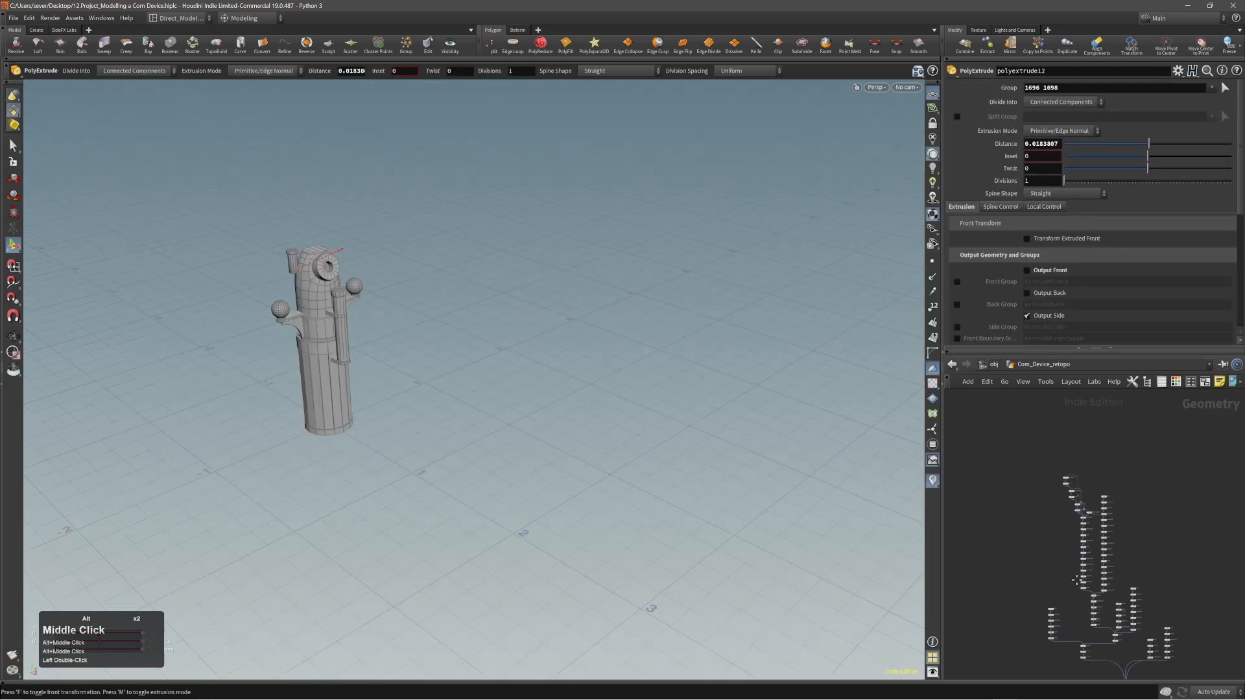
pyautogui.keyDown('alt'); pyautogui.rightClick(1067, 492); pyautogui.keyUp('alt')
pyautogui.moveTo(1078, 469)
pyautogui.keyDown('alt'); pyautogui.mouseDown(button='right')
pyautogui.moveTo(1132, 468)
pyautogui.moveTo(1092, 478)
pyautogui.mouseUp(button='right'); pyautogui.keyUp('alt')
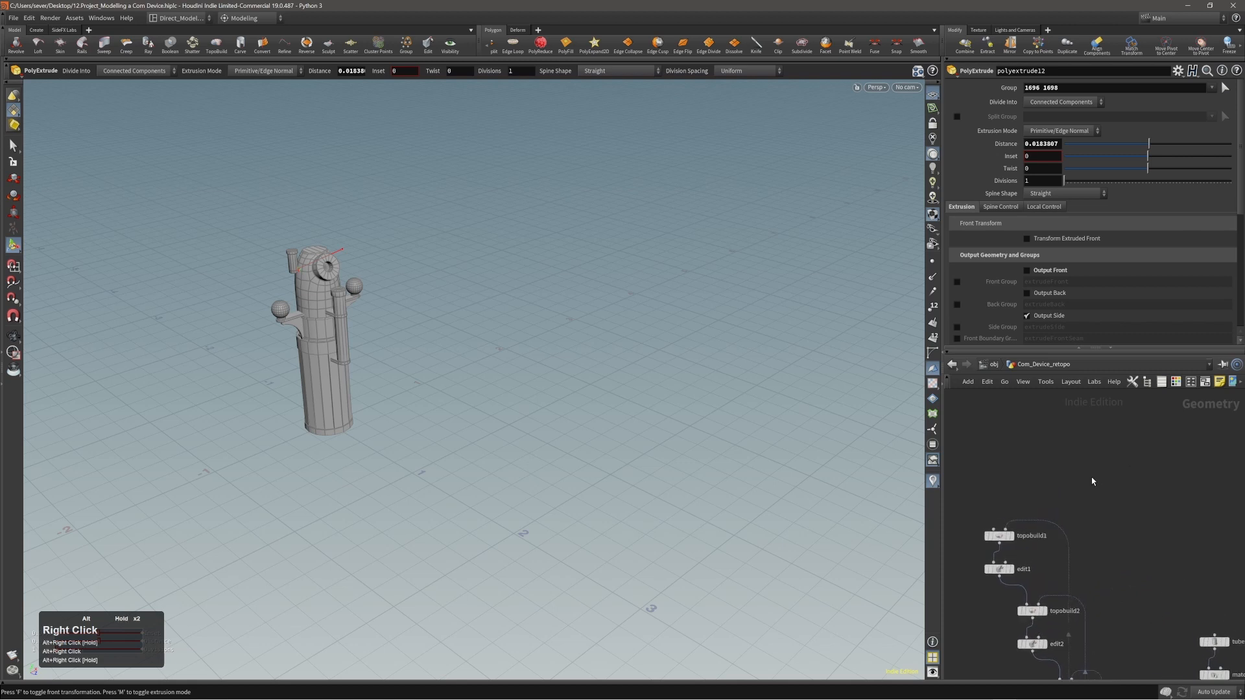
pyautogui.keyDown('alt'); pyautogui.moveTo(1086, 494); pyautogui.dragTo(1114, 428, button='middle'); pyautogui.keyUp('alt')
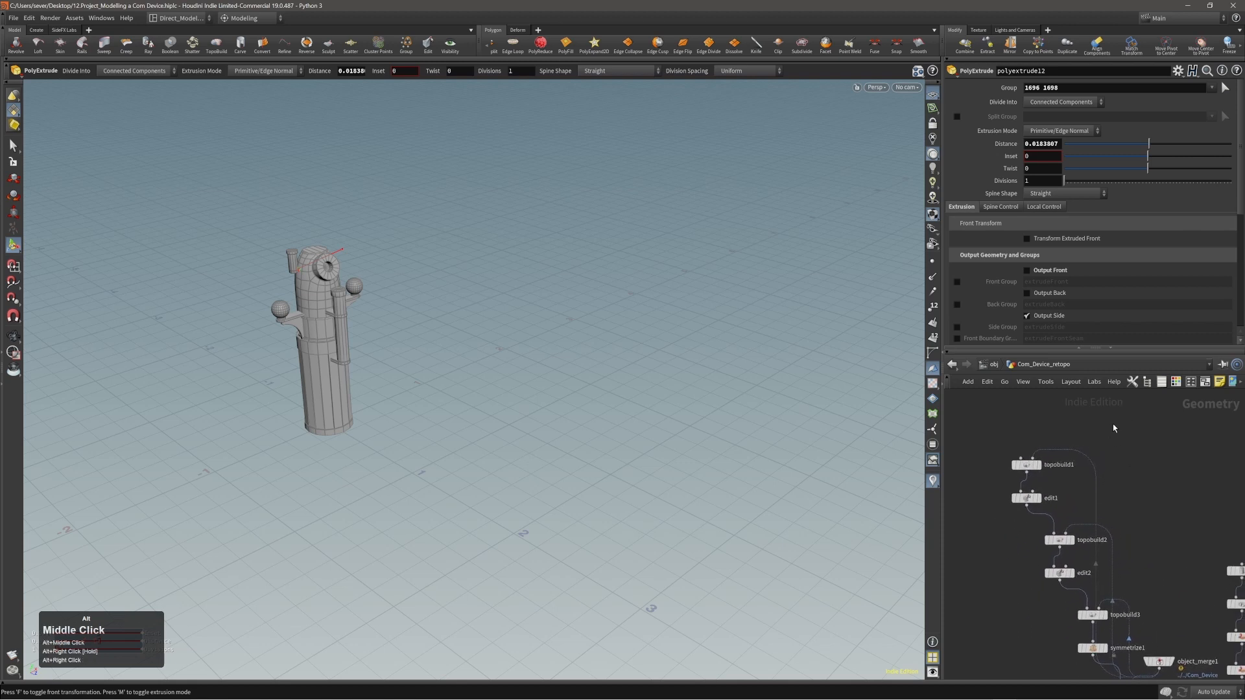
pyautogui.keyDown('alt'); pyautogui.moveTo(1104, 428); pyautogui.dragTo(1079, 431, button='right'); pyautogui.keyUp('alt')
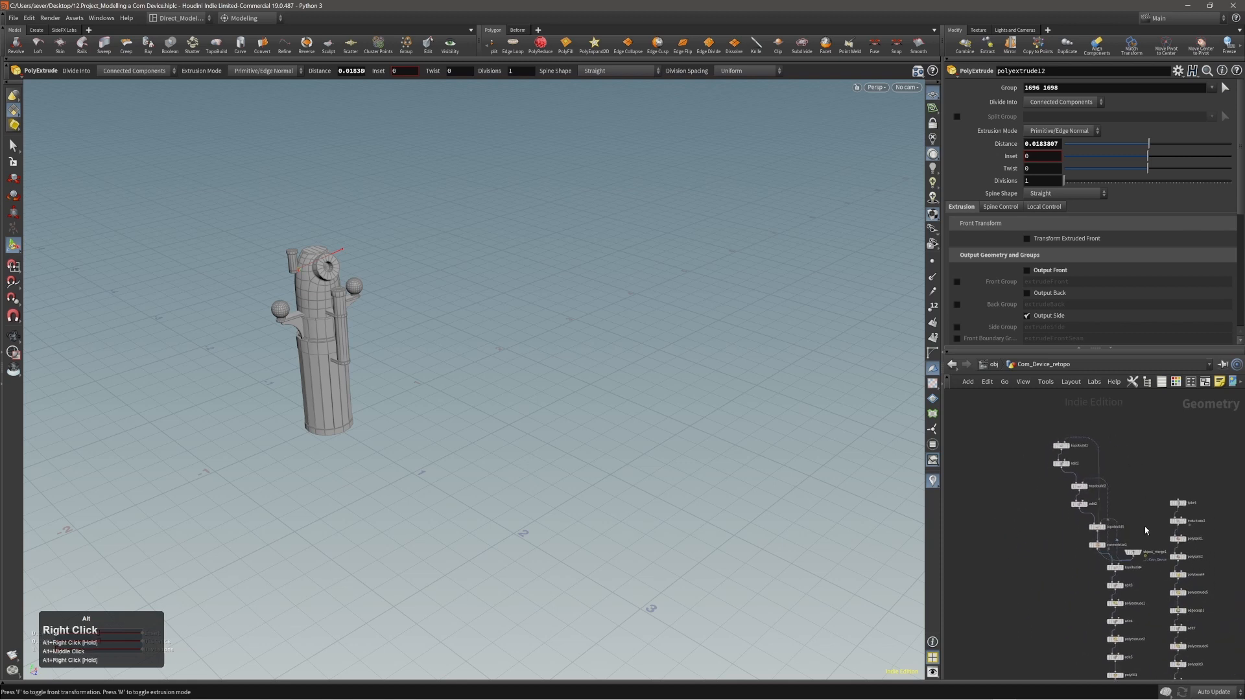
pyautogui.keyDown('alt'); pyautogui.moveTo(1145, 530); pyautogui.dragTo(1168, 514, button='right'); pyautogui.keyUp('alt')
pyautogui.keyDown('alt'); pyautogui.moveTo(1153, 531); pyautogui.dragTo(1149, 495, button='middle'); pyautogui.keyUp('alt')
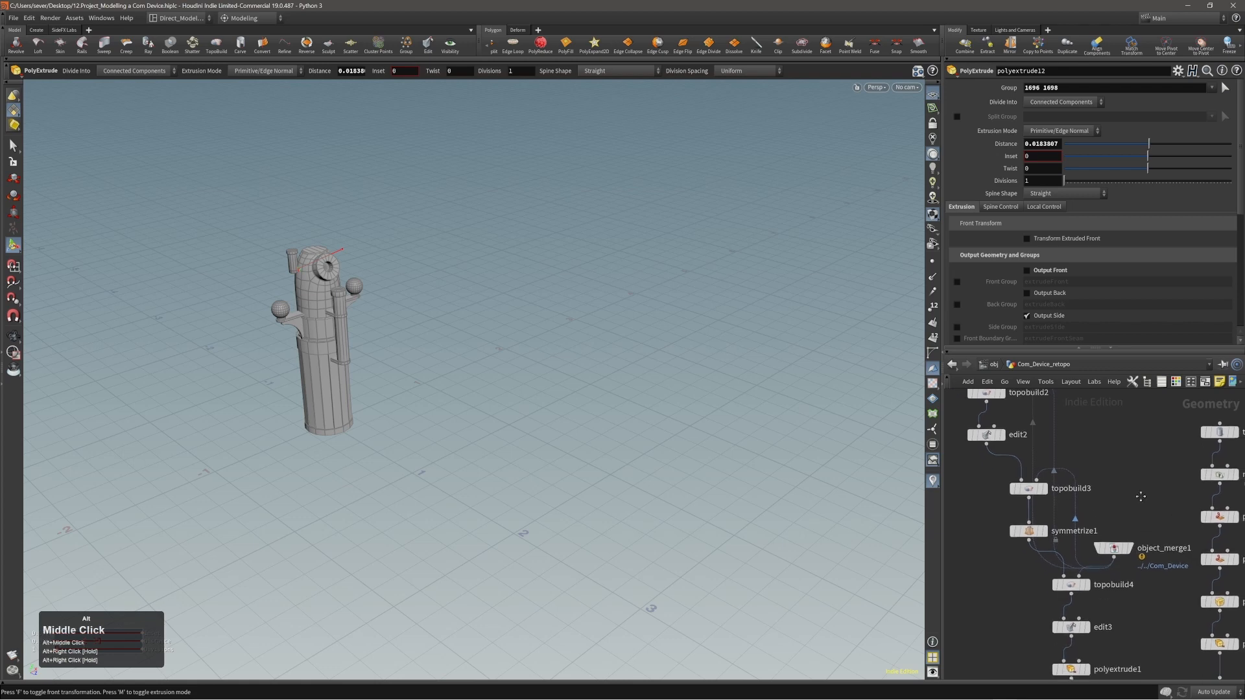
pyautogui.click(1113, 548)
pyautogui.press('Delete')
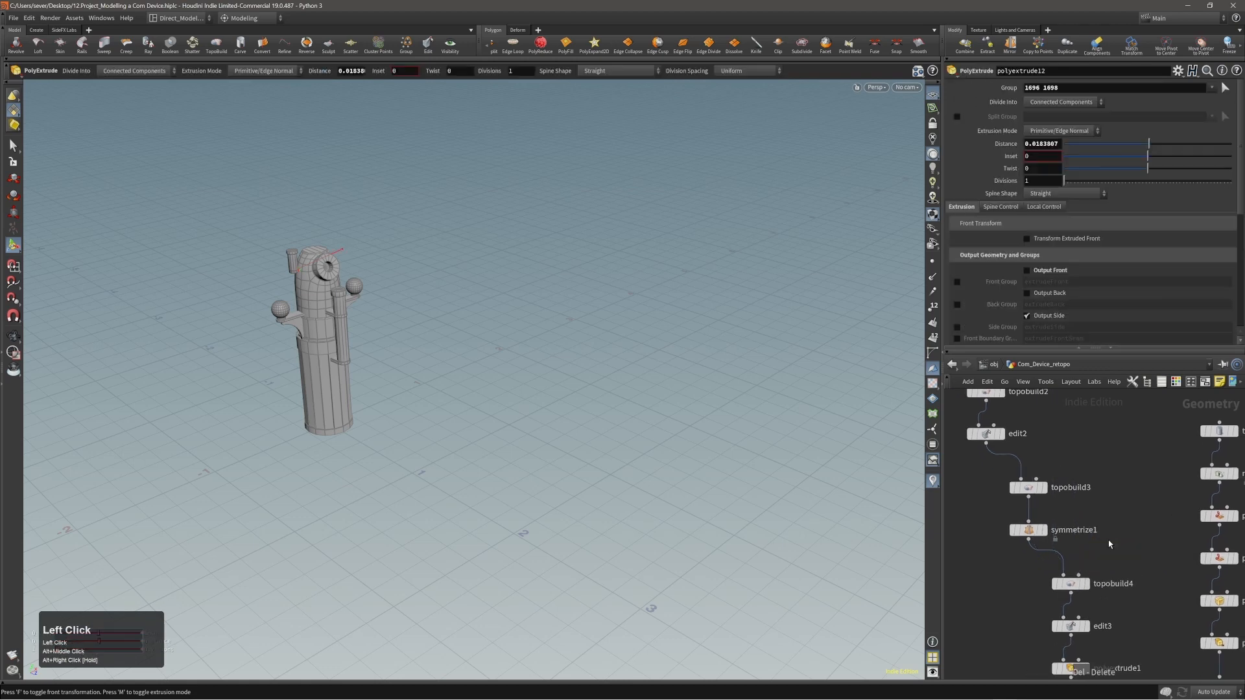
# Return to the object level, rename the Com_Device_retopo object as Com_Device and reposition its node below the Lamp node.
pyautogui.press('u')
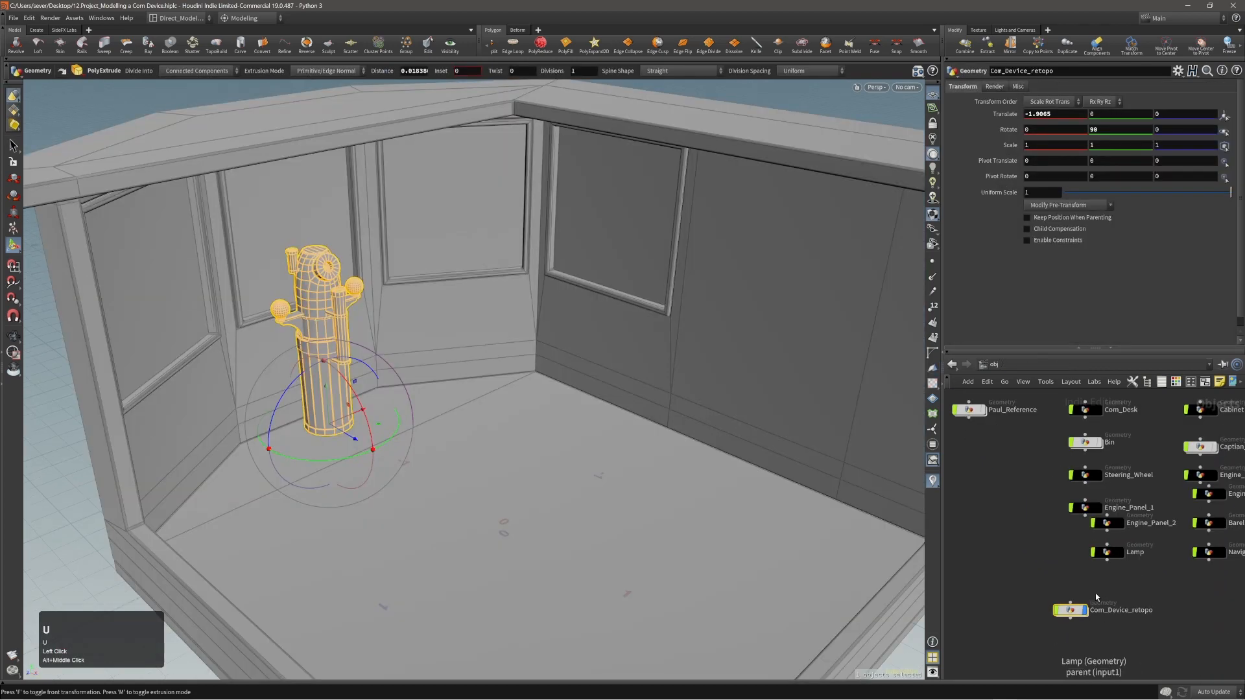
pyautogui.click(1121, 610)
pyautogui.click(1170, 610)
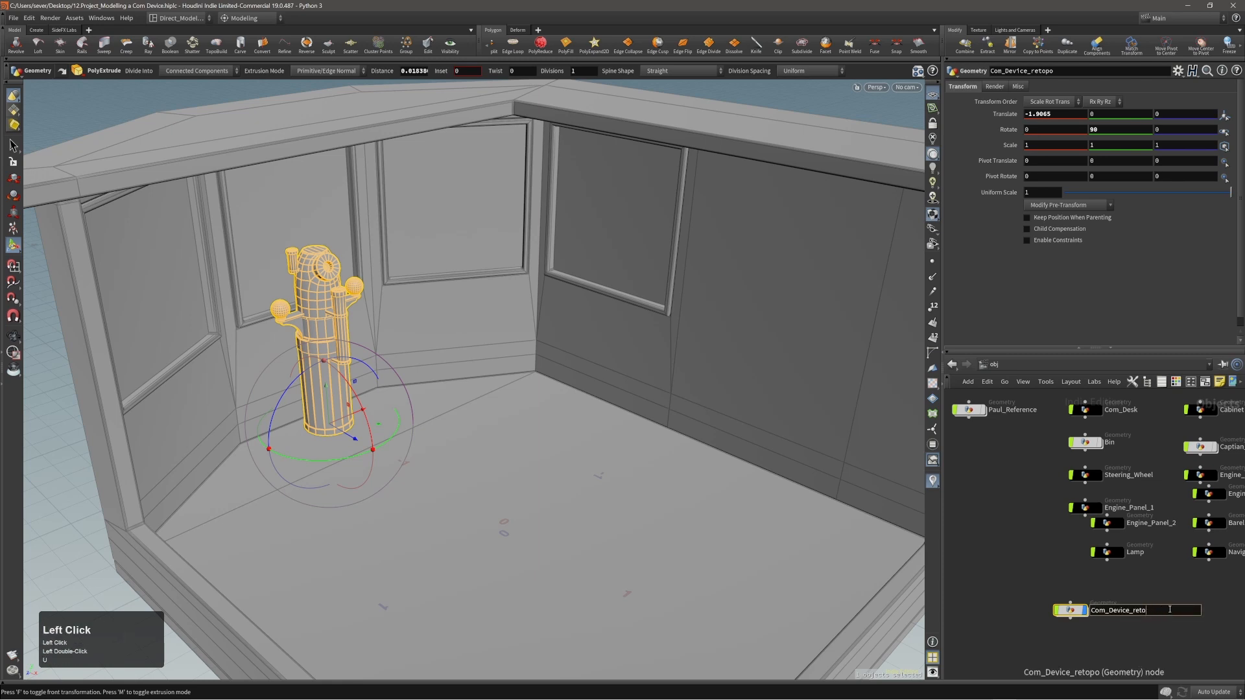
pyautogui.press('Return')
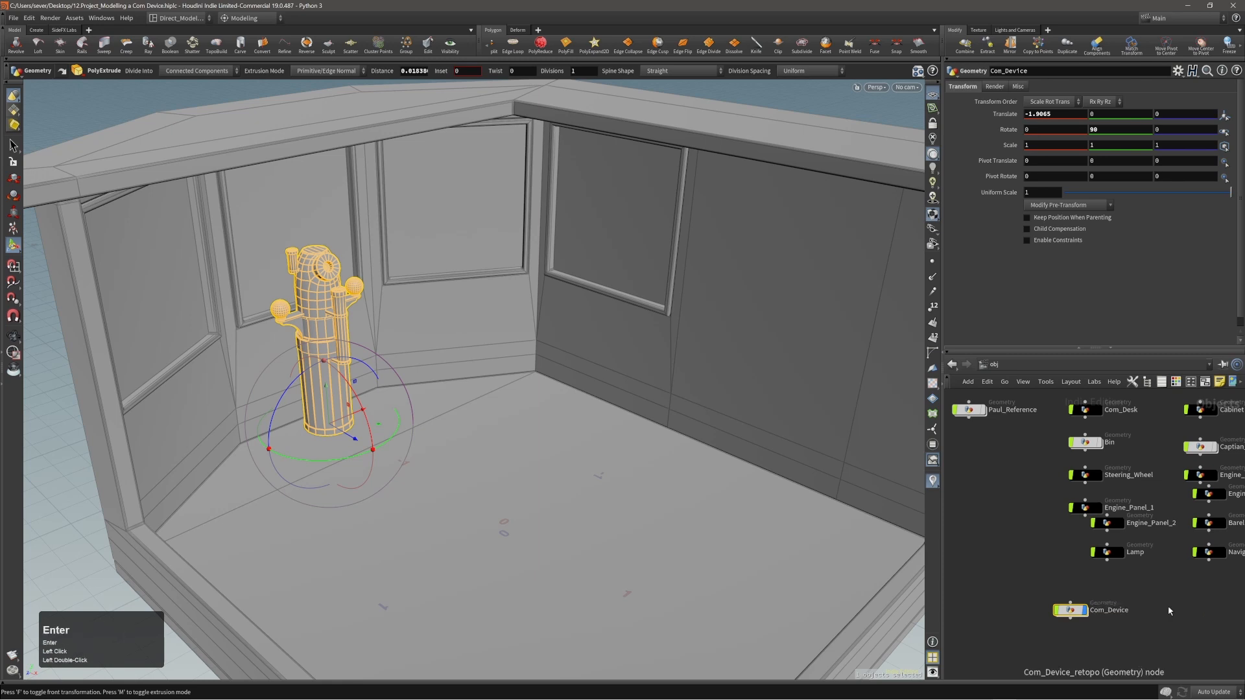
pyautogui.click(1111, 612)
pyautogui.moveTo(1082, 619); pyautogui.dragTo(1095, 613)
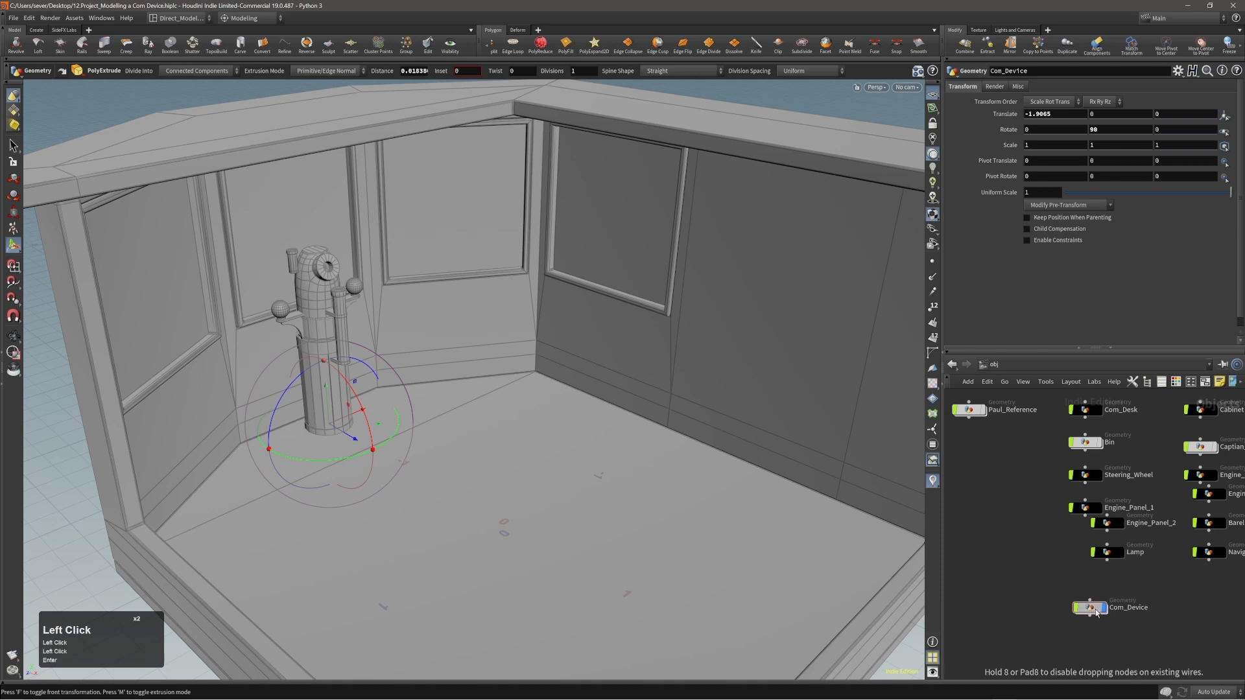
# Open the Com_Device network, check the device model up close and save the scene.
pyautogui.doubleClick(1111, 609)
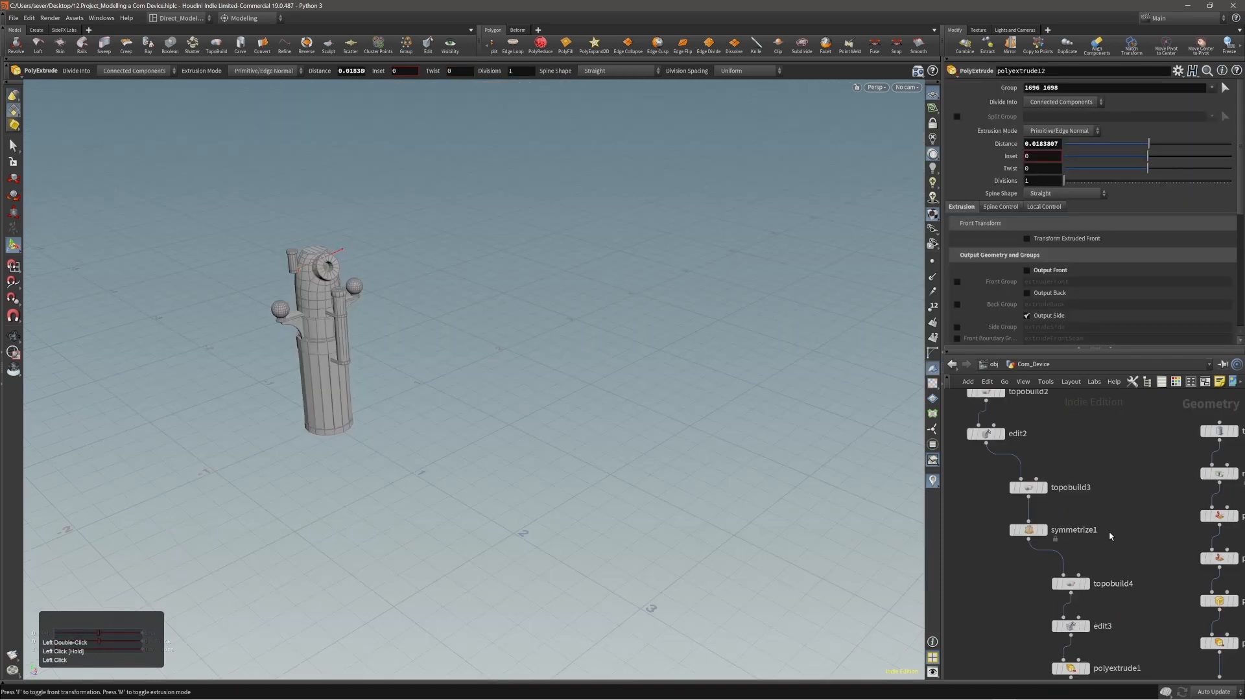
pyautogui.keyDown('alt'); pyautogui.moveTo(286, 268); pyautogui.dragTo(687, 217, button='right'); pyautogui.keyUp('alt')
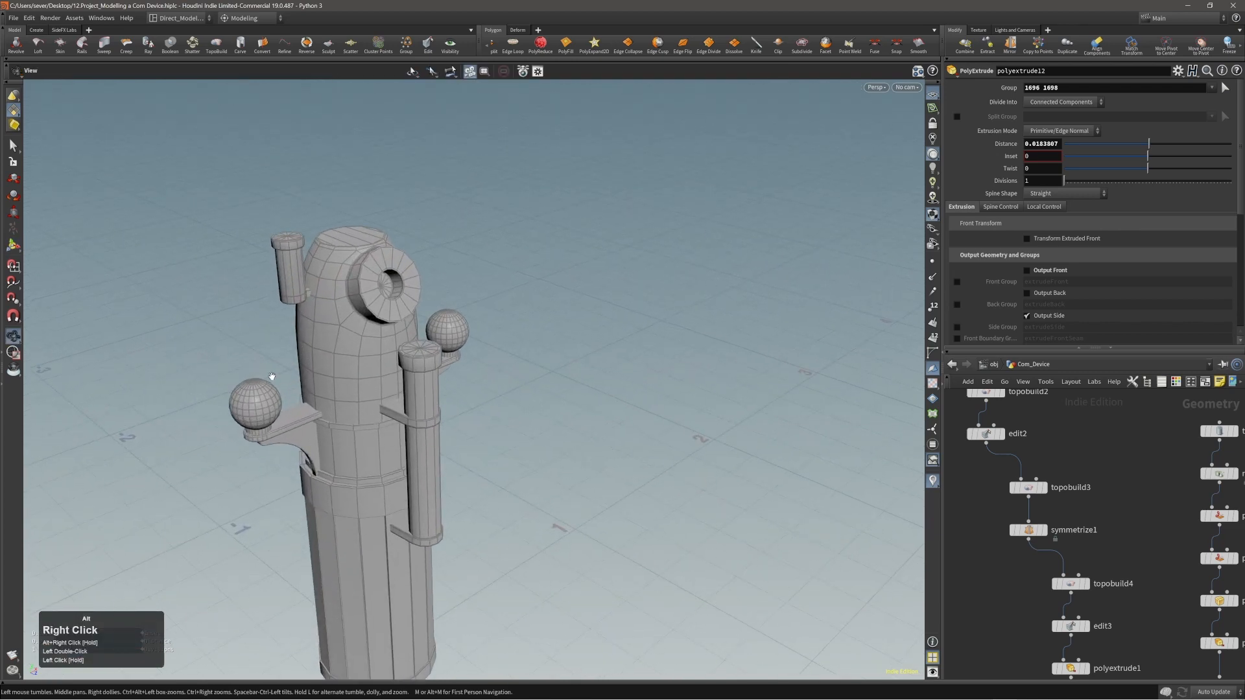
pyautogui.keyDown('alt'); pyautogui.moveTo(272, 378); pyautogui.dragTo(358, 331, button='middle'); pyautogui.keyUp('alt')
pyautogui.hotkey('ctrl', 's')
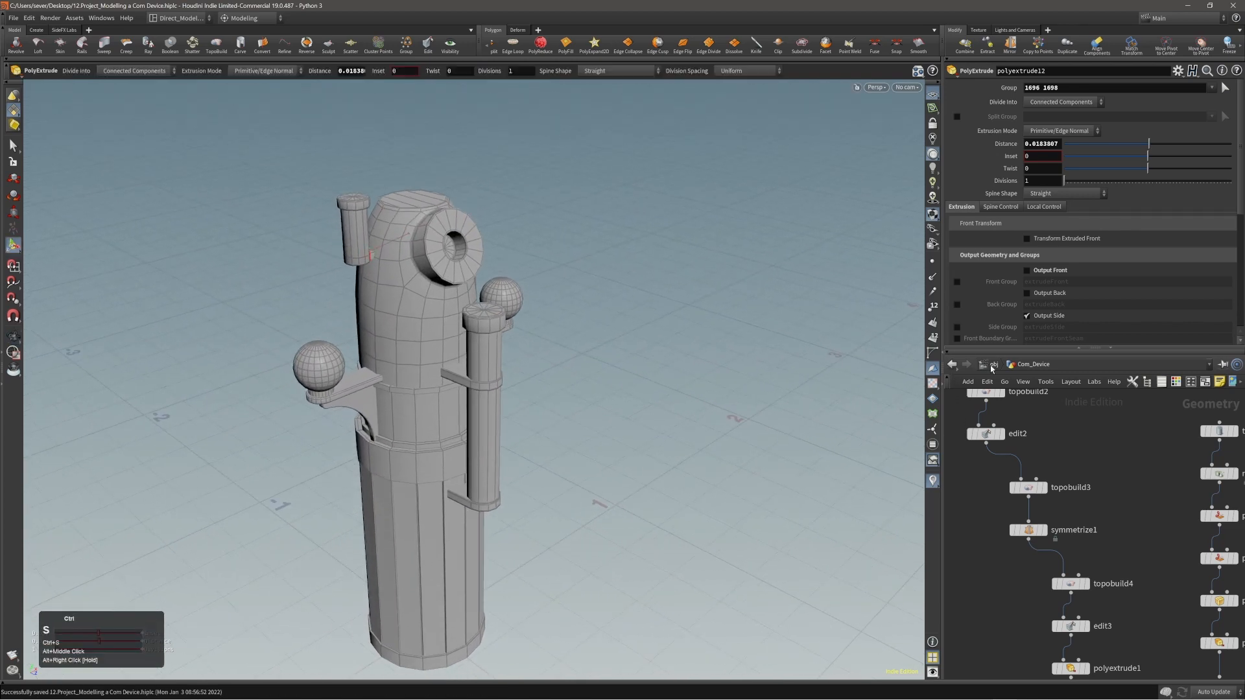
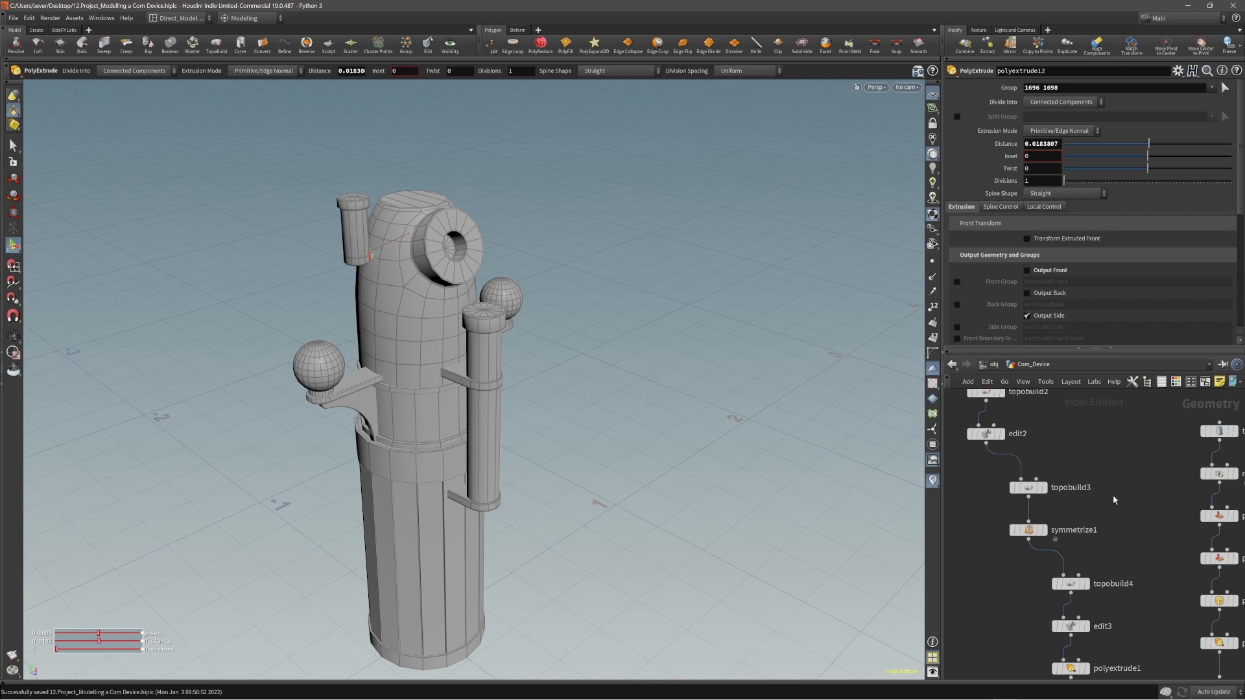
# Return to the object level, shift the Com_Device node sideways in the network and view the device inside the cabin.
pyautogui.click(994, 365)
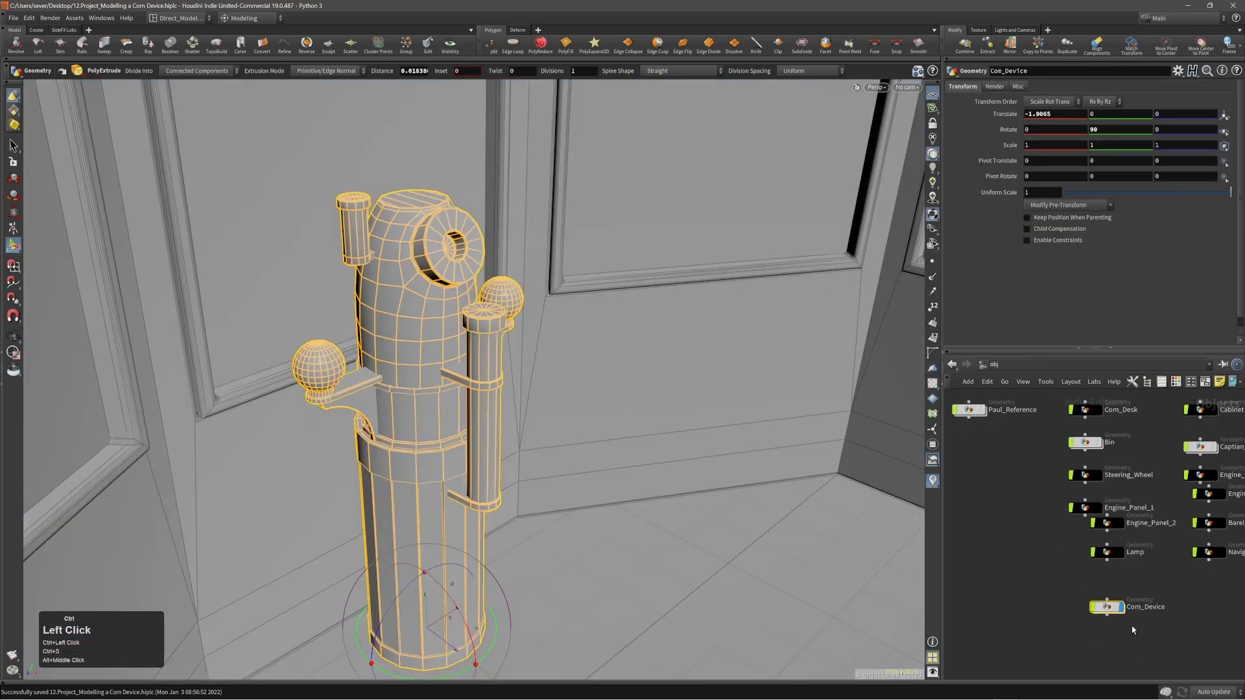
pyautogui.keyDown('ctrl'); pyautogui.moveTo(1115, 610); pyautogui.dragTo(1047, 615); pyautogui.keyUp('ctrl')
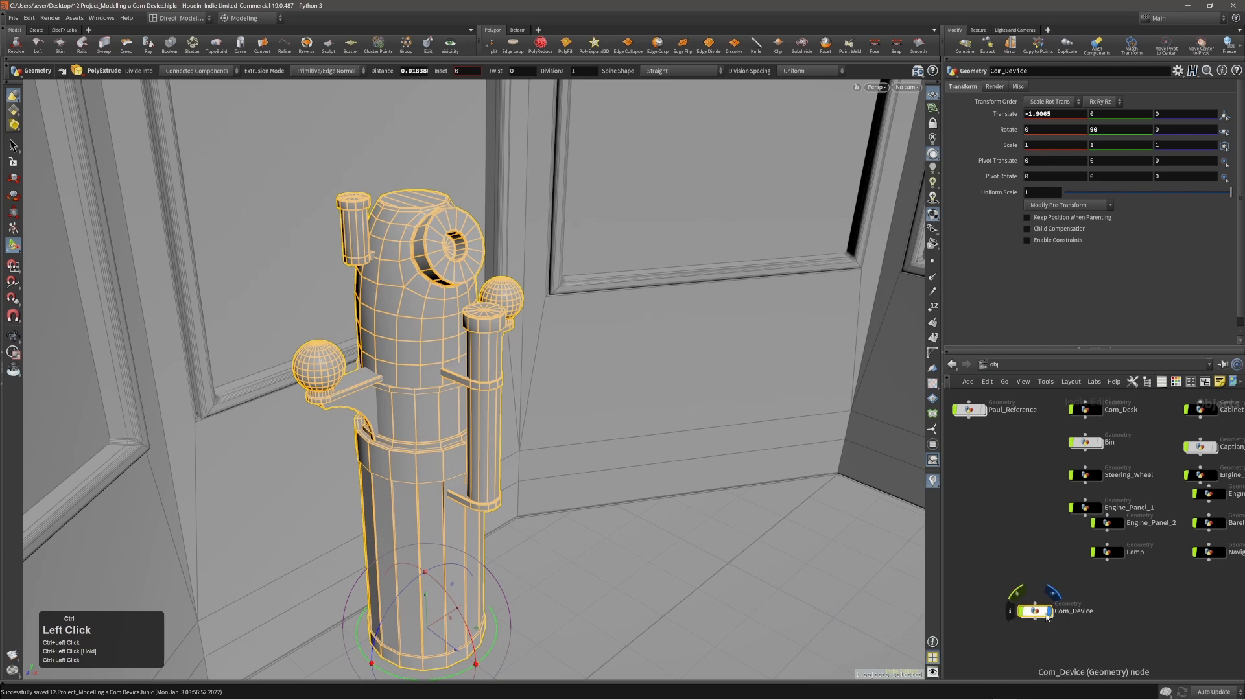
pyautogui.keyDown('alt'); pyautogui.moveTo(564, 494); pyautogui.dragTo(344, 444, button='right'); pyautogui.keyUp('alt')
pyautogui.keyDown('alt'); pyautogui.moveTo(344, 444); pyautogui.dragTo(401, 410); pyautogui.keyUp('alt')
pyautogui.keyDown('alt'); pyautogui.moveTo(430, 405); pyautogui.dragTo(348, 427, button='right'); pyautogui.keyUp('alt')
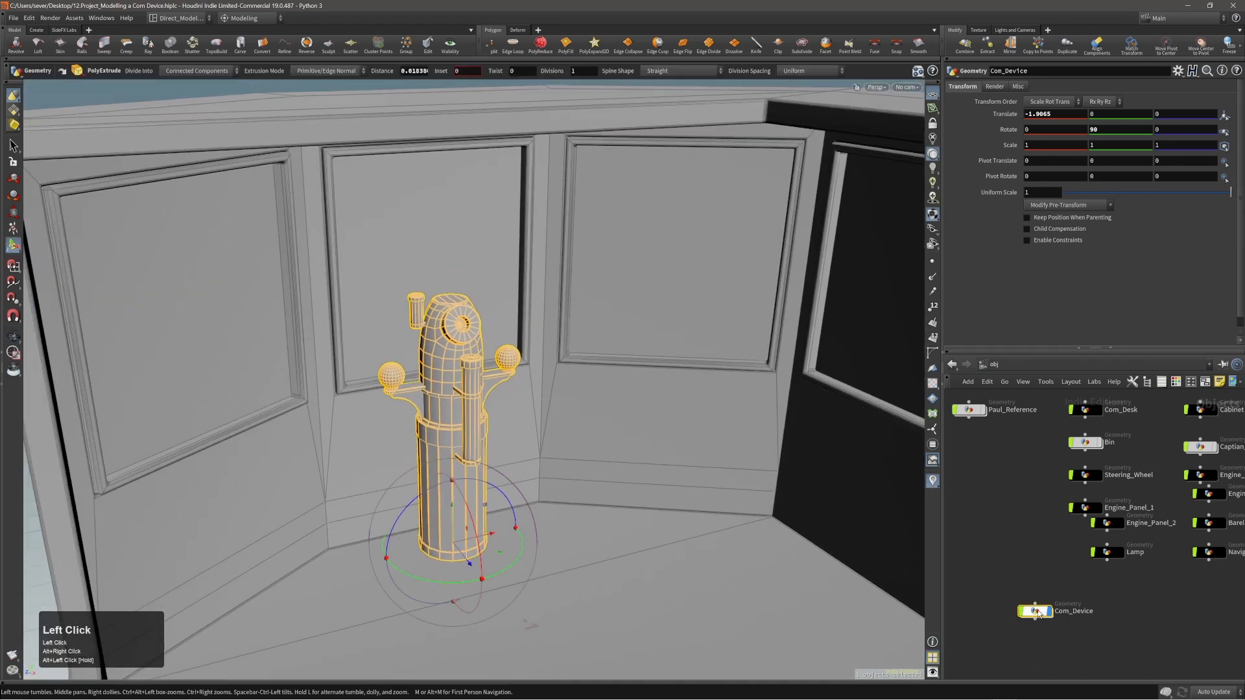
# Open the Com_Device network and examine the device against the cabin walls in the perspective view.
pyautogui.doubleClick(1039, 614)
pyautogui.keyDown('alt'); pyautogui.moveTo(537, 421); pyautogui.dragTo(583, 456, button='right'); pyautogui.keyUp('alt')
pyautogui.keyDown('alt'); pyautogui.moveTo(583, 455); pyautogui.dragTo(603, 428, button='middle'); pyautogui.keyUp('alt')
pyautogui.keyDown('alt'); pyautogui.moveTo(604, 428); pyautogui.dragTo(416, 445, button='right'); pyautogui.keyUp('alt')
pyautogui.press('y')
pyautogui.moveTo(417, 444); pyautogui.dragTo(503, 428)
pyautogui.moveTo(504, 428); pyautogui.dragTo(580, 434, button='right')
pyautogui.moveTo(580, 433); pyautogui.dragTo(597, 456)
pyautogui.moveTo(596, 455); pyautogui.dragTo(622, 417, button='right')
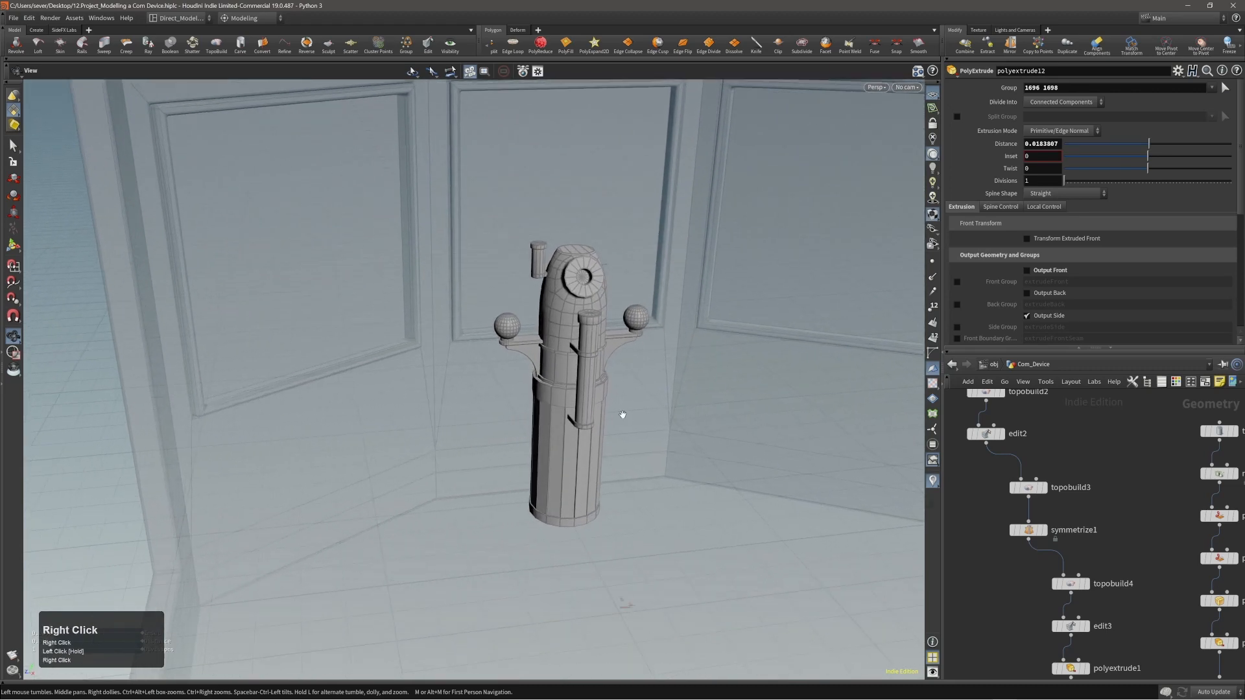
pyautogui.moveTo(622, 416); pyautogui.dragTo(590, 420, button='middle')
# Compare the orthographic views and frame the communication device in the Right view.
pyautogui.press('b')
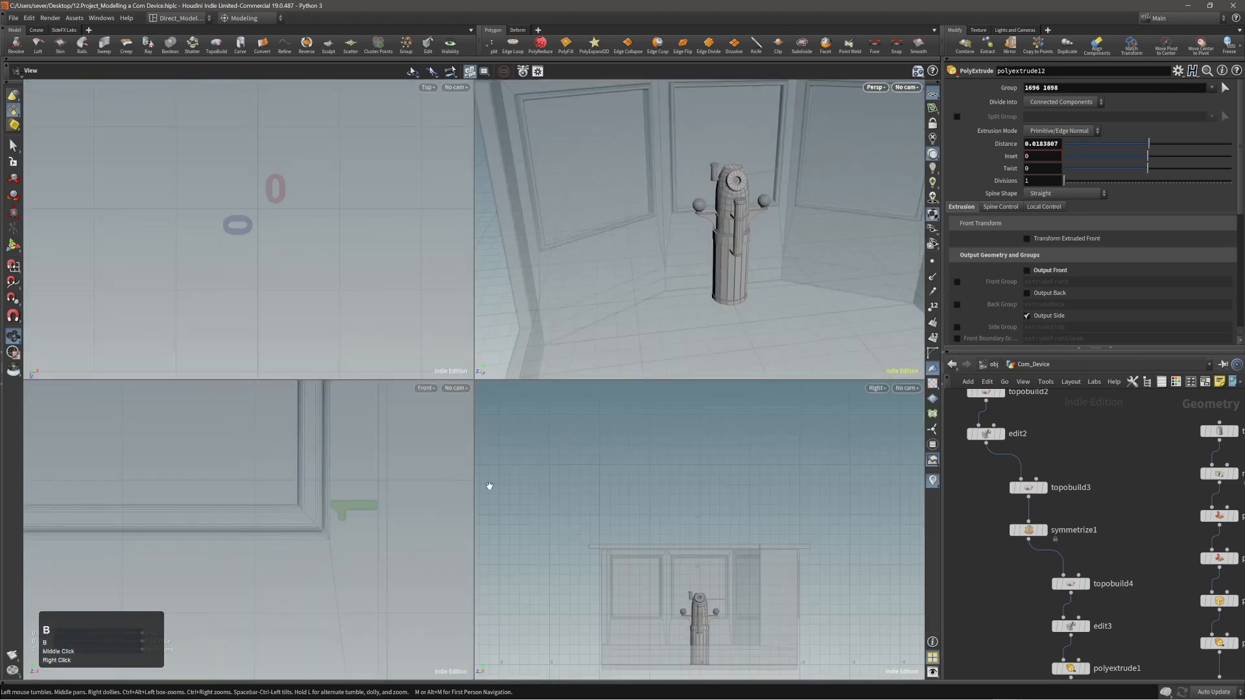
pyautogui.press('b')
pyautogui.moveTo(433, 464); pyautogui.dragTo(273, 479, button='right')
pyautogui.moveTo(311, 480); pyautogui.dragTo(67, 495, button='right')
pyautogui.moveTo(389, 450); pyautogui.dragTo(274, 458, button='right')
pyautogui.press('b')
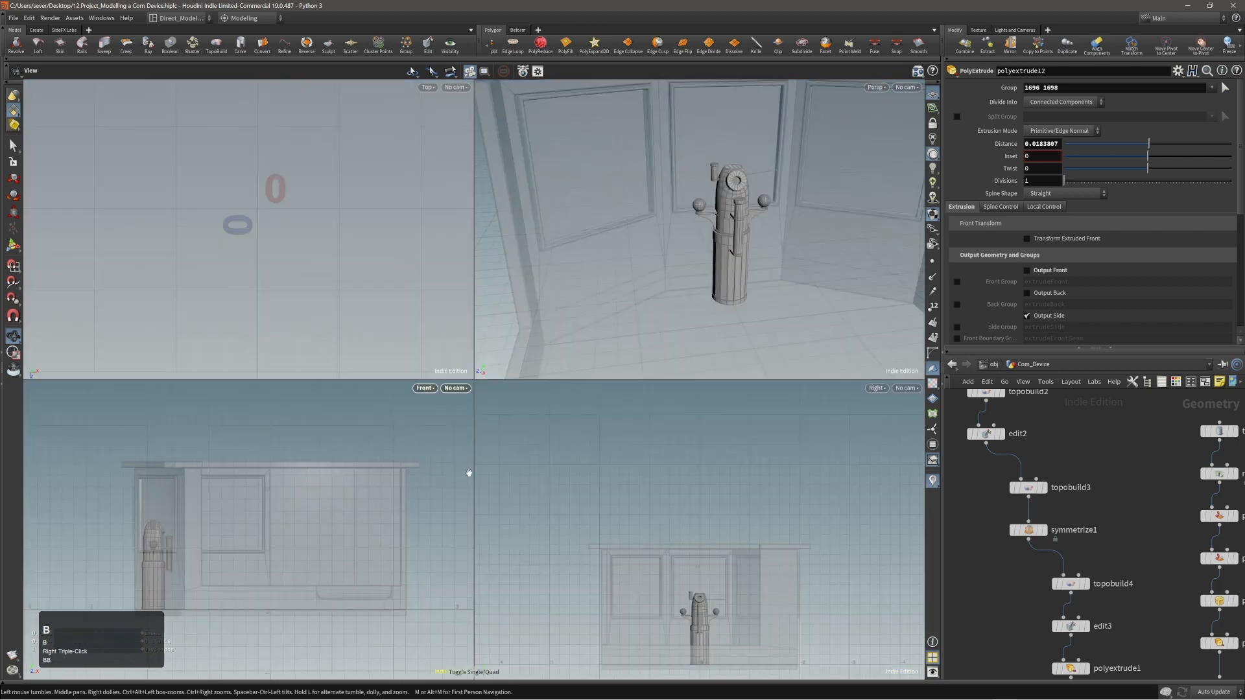
pyautogui.press('b')
pyautogui.moveTo(480, 556); pyautogui.dragTo(492, 553, button='right')
pyautogui.moveTo(491, 553); pyautogui.dragTo(489, 417, button='middle')
pyautogui.moveTo(470, 511); pyautogui.dragTo(605, 495, button='right')
pyautogui.moveTo(462, 509); pyautogui.dragTo(450, 488, button='middle')
pyautogui.moveTo(450, 489); pyautogui.dragTo(482, 486, button='right')
pyautogui.moveTo(483, 486); pyautogui.dragTo(462, 505, button='middle')
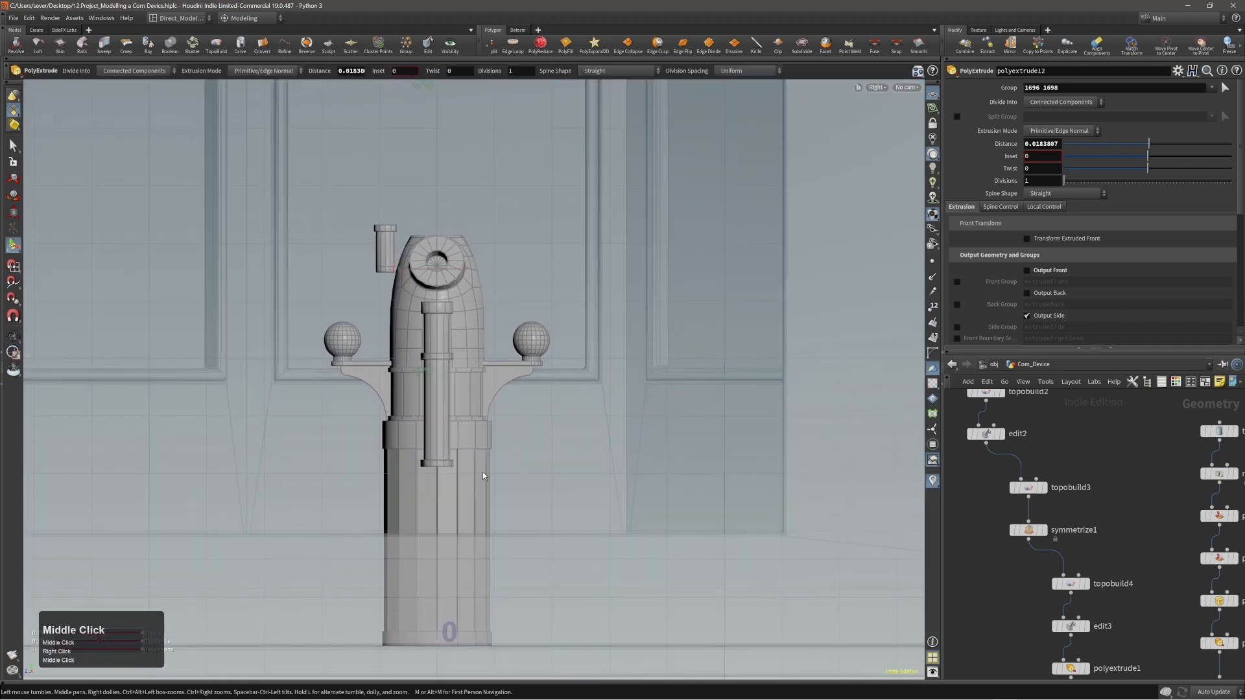
# Frame the polyextrude12 node at the end of the Com_Device network and clear the node selection.
pyautogui.press('c')
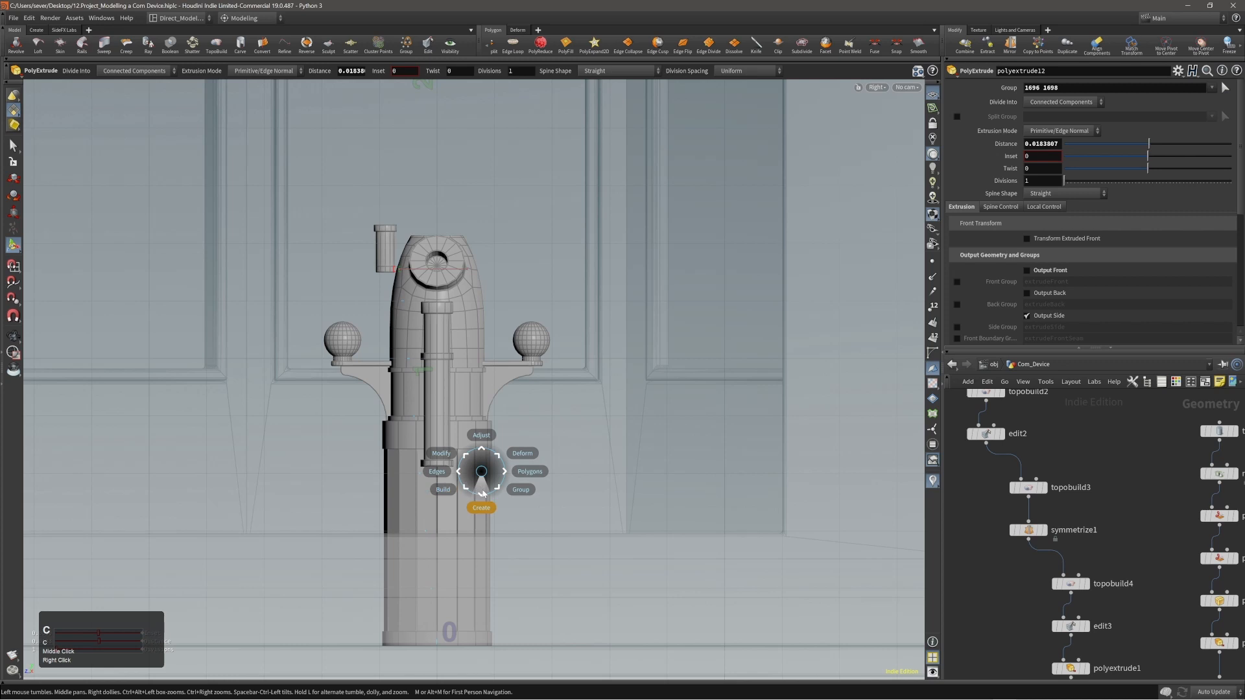
pyautogui.click(484, 479)
pyautogui.scroll(7, 992, 561)
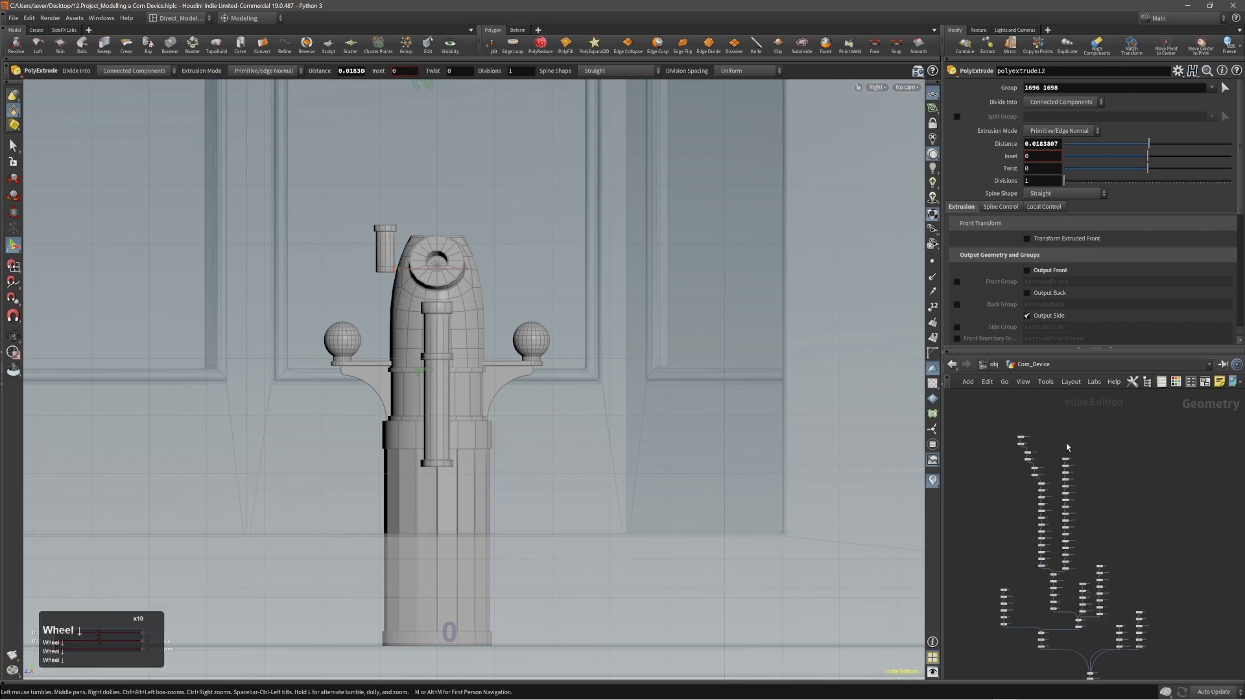
pyautogui.scroll(-1, 1035, 505)
pyautogui.moveTo(1042, 511); pyautogui.dragTo(1020, 565, button='middle')
pyautogui.moveTo(1211, 466); pyautogui.dragTo(1237, 526)
pyautogui.press('Delete')
pyautogui.moveTo(1040, 539); pyautogui.dragTo(1124, 515, button='middle')
pyautogui.scroll(5, 1069, 562)
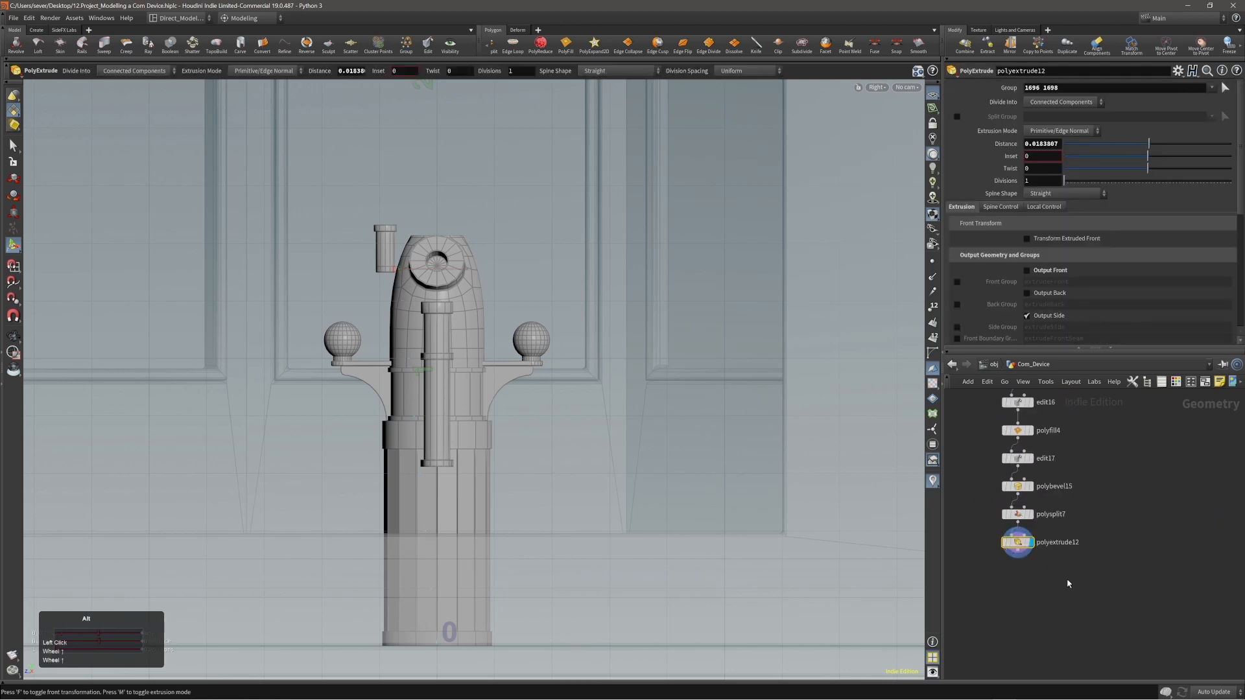
pyautogui.press('f')
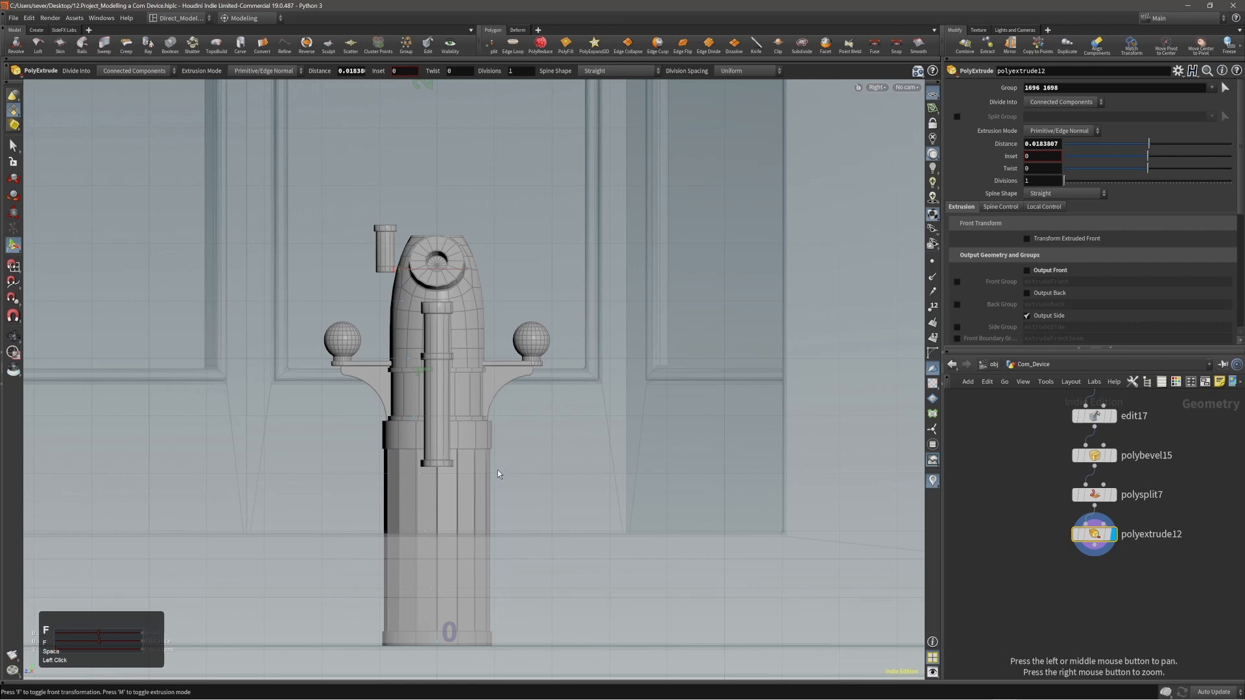
pyautogui.click(1051, 557)
# Add a Curve node and try to place its first point beside the device in the Right view.
pyautogui.moveTo(417, 444); pyautogui.dragTo(436, 445, button='right')
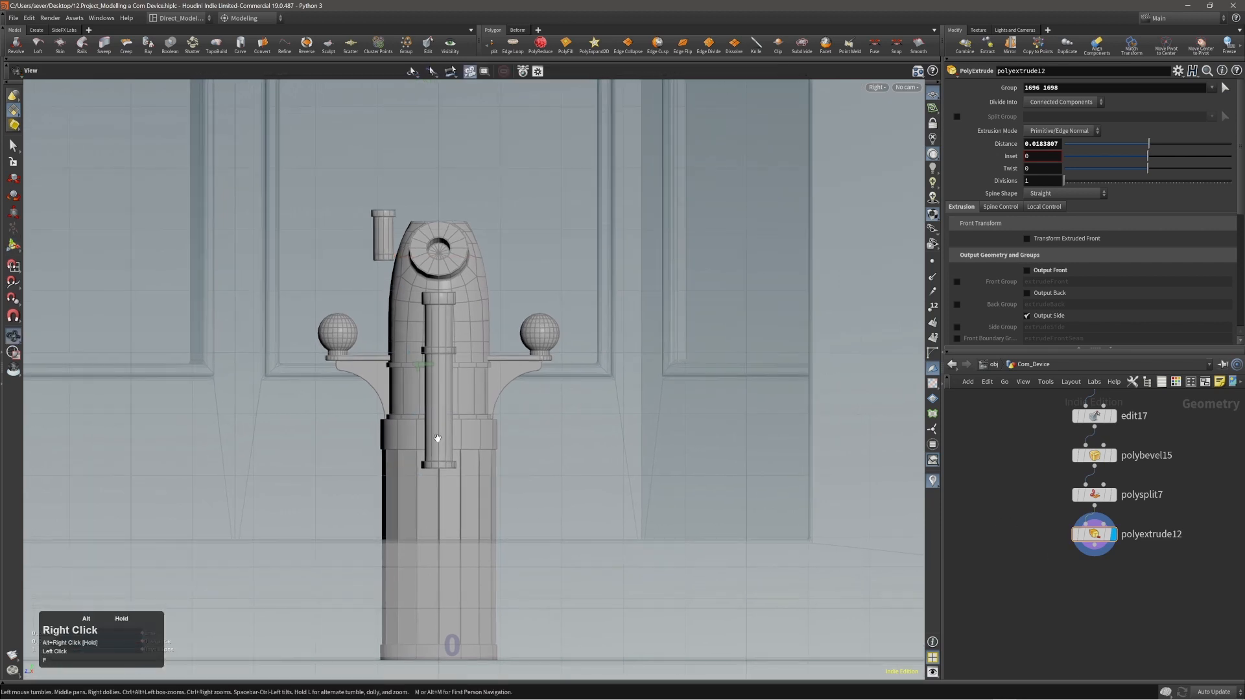
pyautogui.moveTo(436, 445); pyautogui.dragTo(486, 417, button='middle')
pyautogui.press('x')
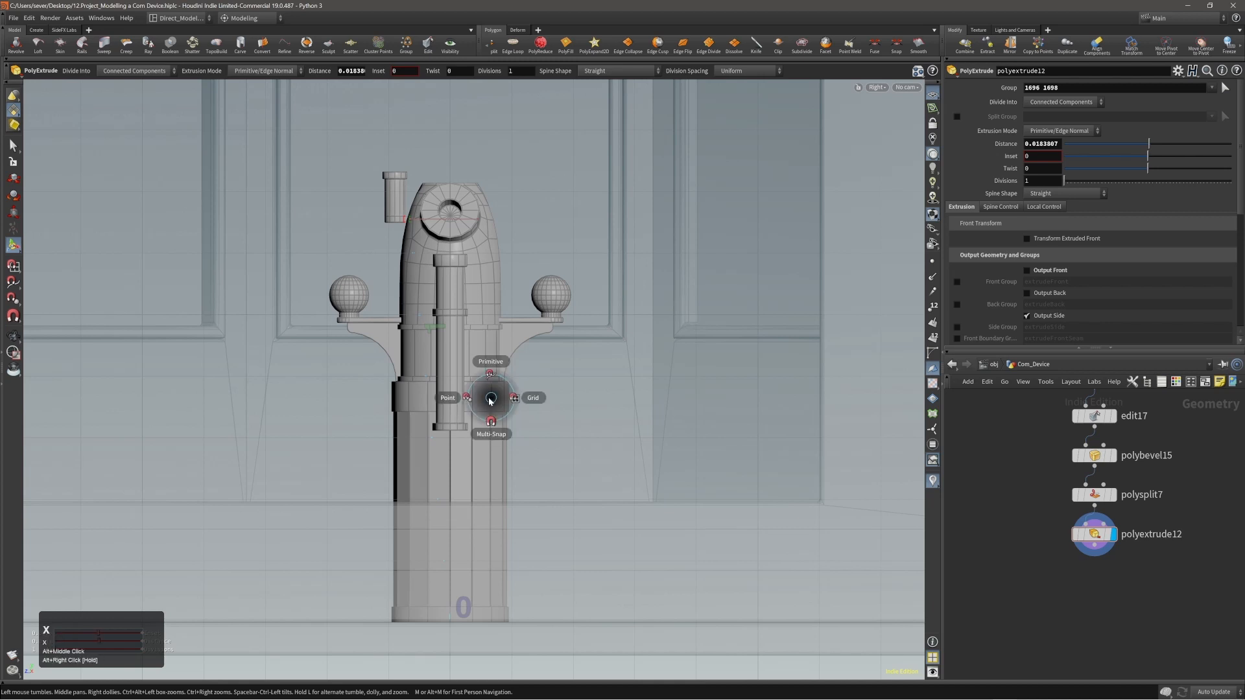
pyautogui.press('c')
pyautogui.click(491, 417)
pyautogui.click(480, 426)
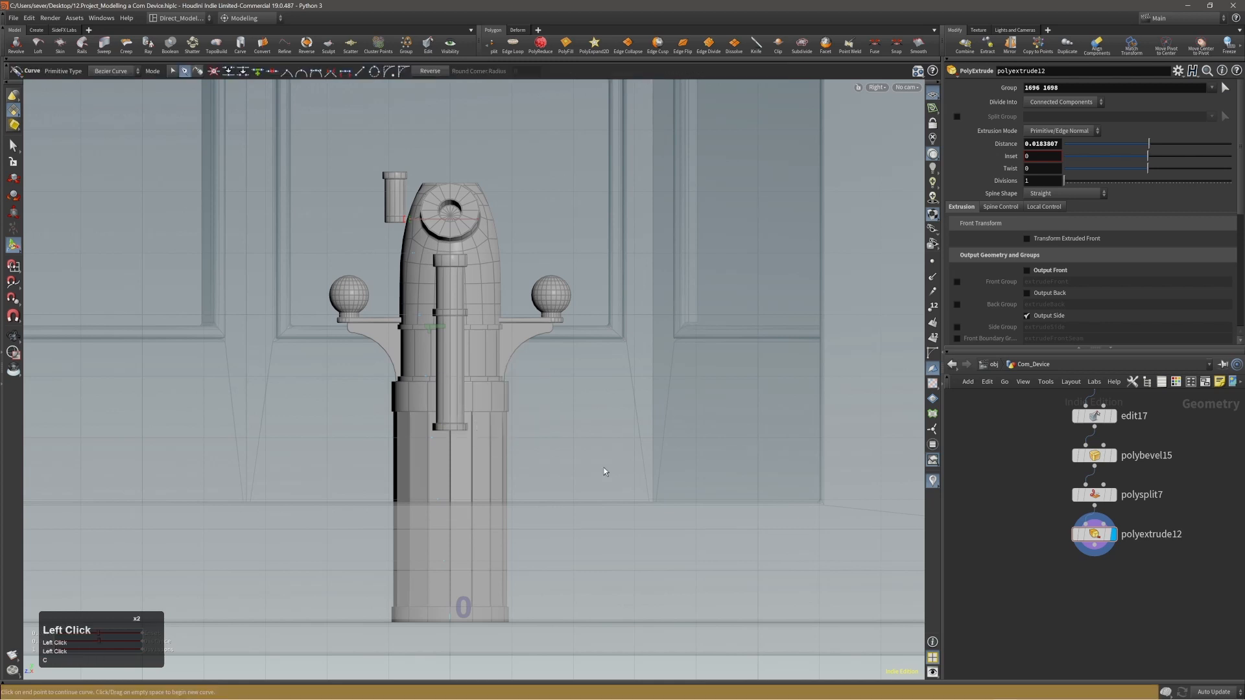
pyautogui.click(621, 542)
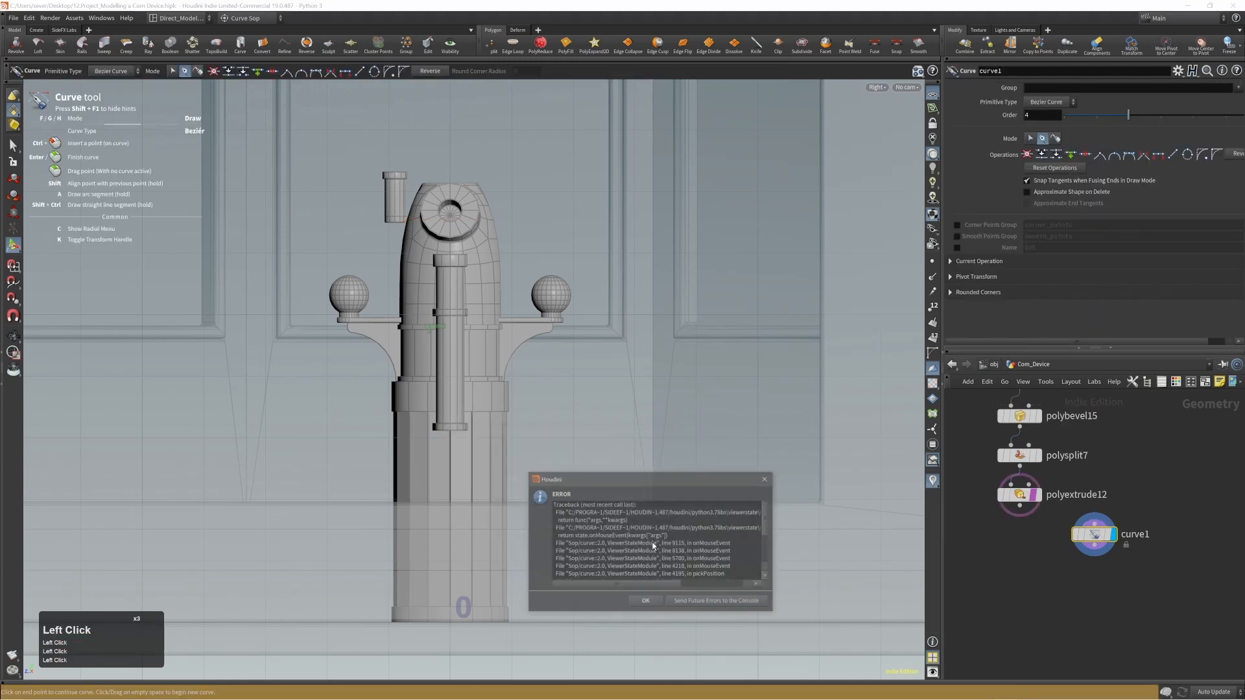
# Send future errors to the Houdini Console, try the curve point again and minimise the console.
pyautogui.click(706, 601)
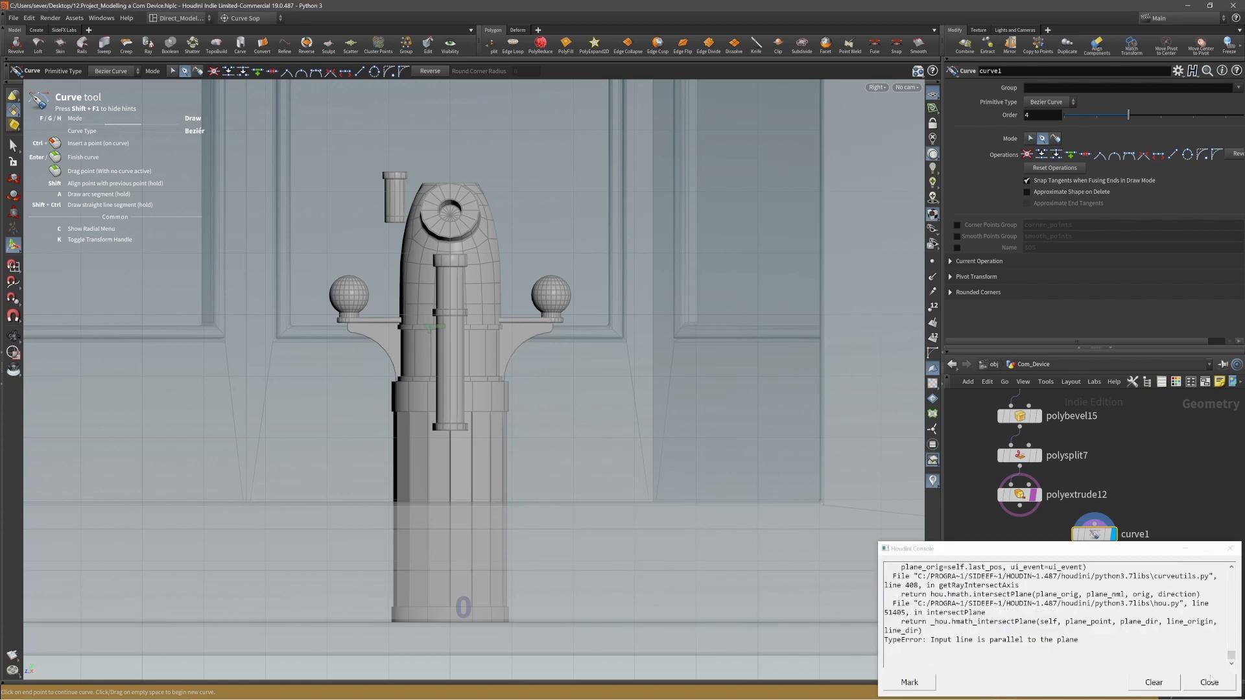
pyautogui.click(621, 482)
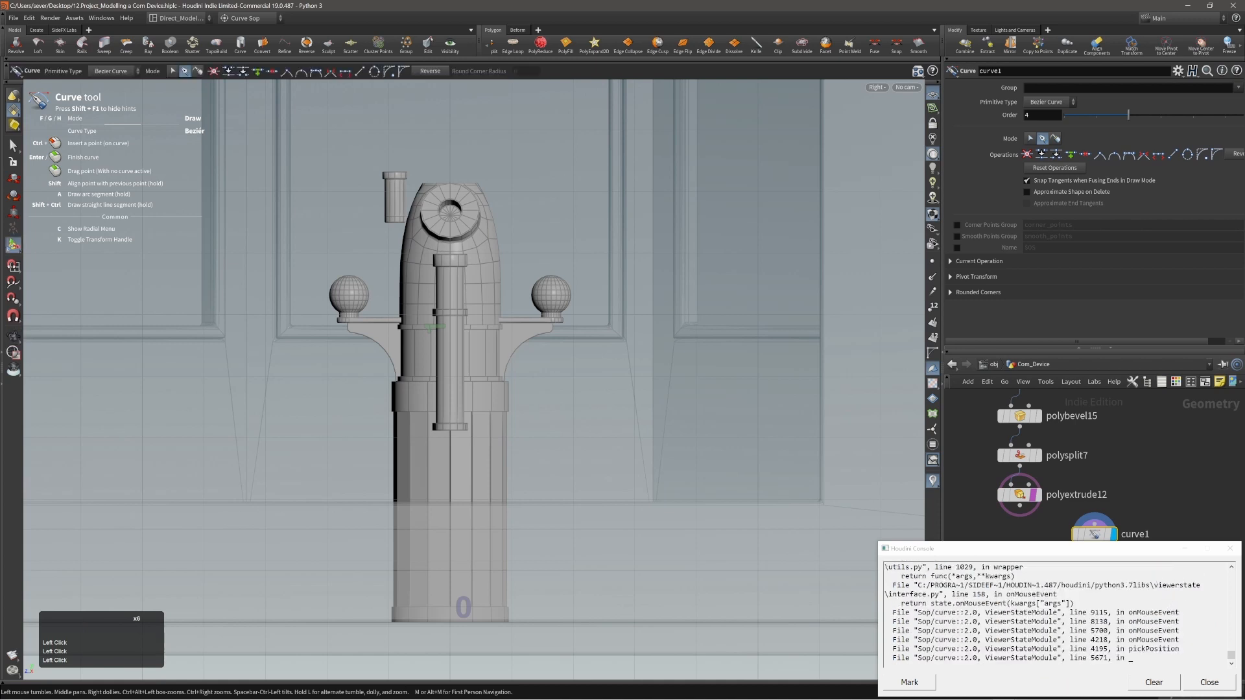
pyautogui.click(1184, 550)
# Check the curve's primitive type options and try primitive snapping for placing its first point.
pyautogui.keyDown('alt'); pyautogui.moveTo(702, 538); pyautogui.dragTo(681, 523, button='right'); pyautogui.keyUp('alt')
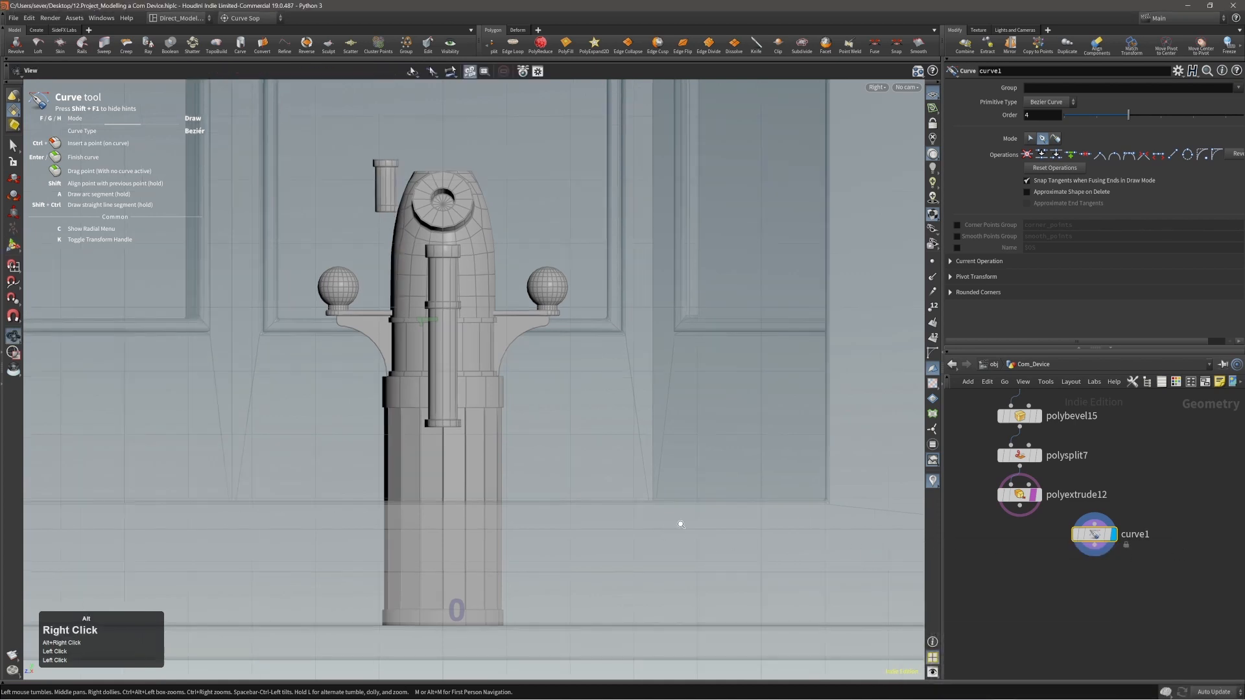
pyautogui.keyDown('alt'); pyautogui.moveTo(655, 483); pyautogui.dragTo(667, 493, button='middle'); pyautogui.keyUp('alt')
pyautogui.click(1050, 102)
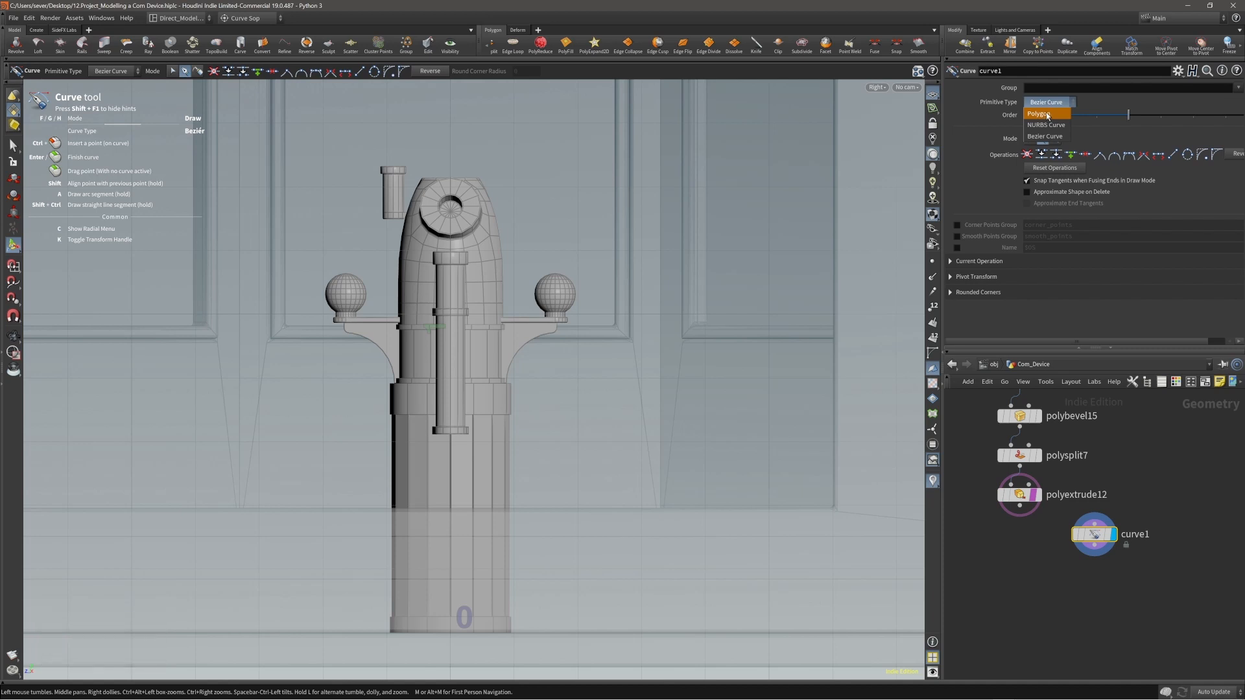
pyautogui.click(1094, 102)
pyautogui.keyDown('alt'); pyautogui.moveTo(595, 479); pyautogui.dragTo(548, 468, button='middle'); pyautogui.keyUp('alt')
pyautogui.press('x')
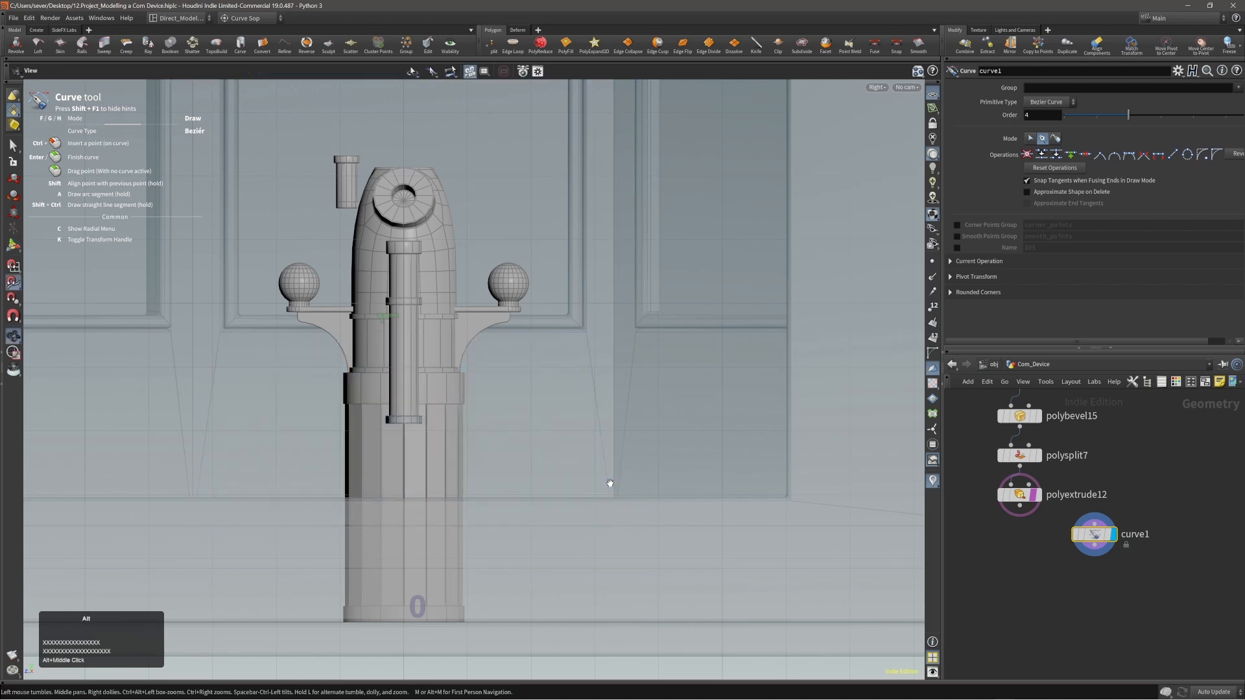
pyautogui.keyDown('alt'); pyautogui.moveTo(608, 486); pyautogui.dragTo(538, 489, button='middle'); pyautogui.keyUp('alt')
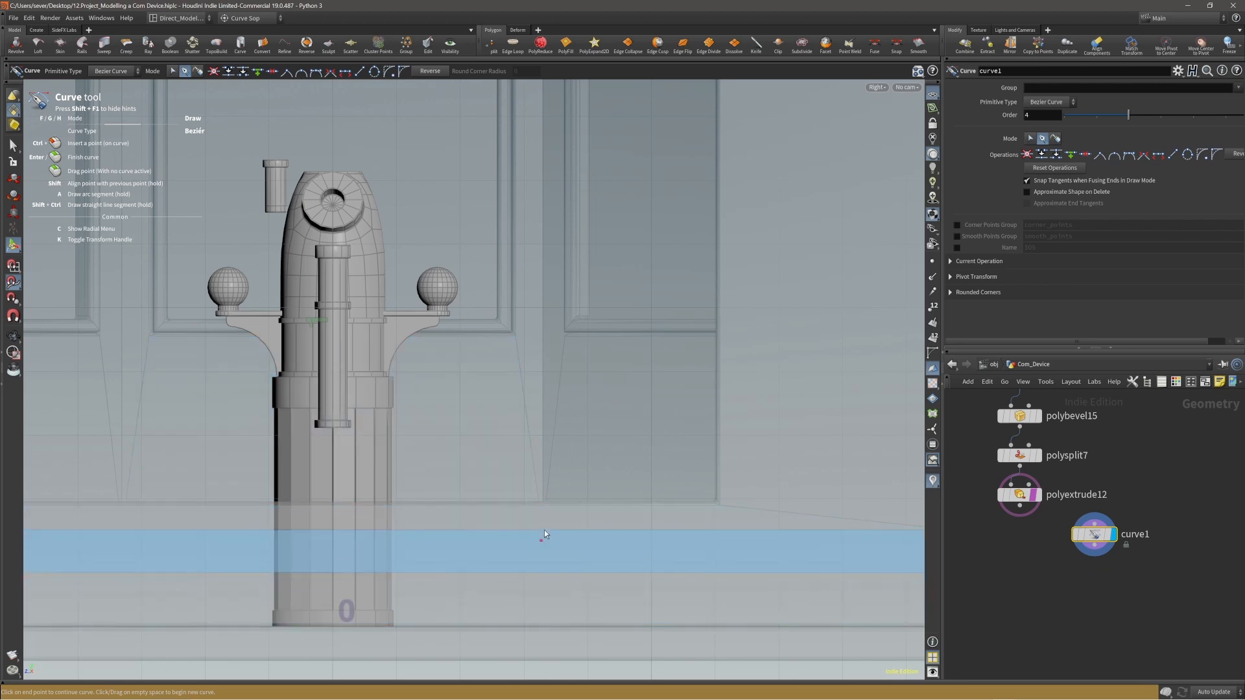
pyautogui.keyDown('alt'); pyautogui.moveTo(528, 451); pyautogui.dragTo(528, 479, button='middle'); pyautogui.keyUp('alt')
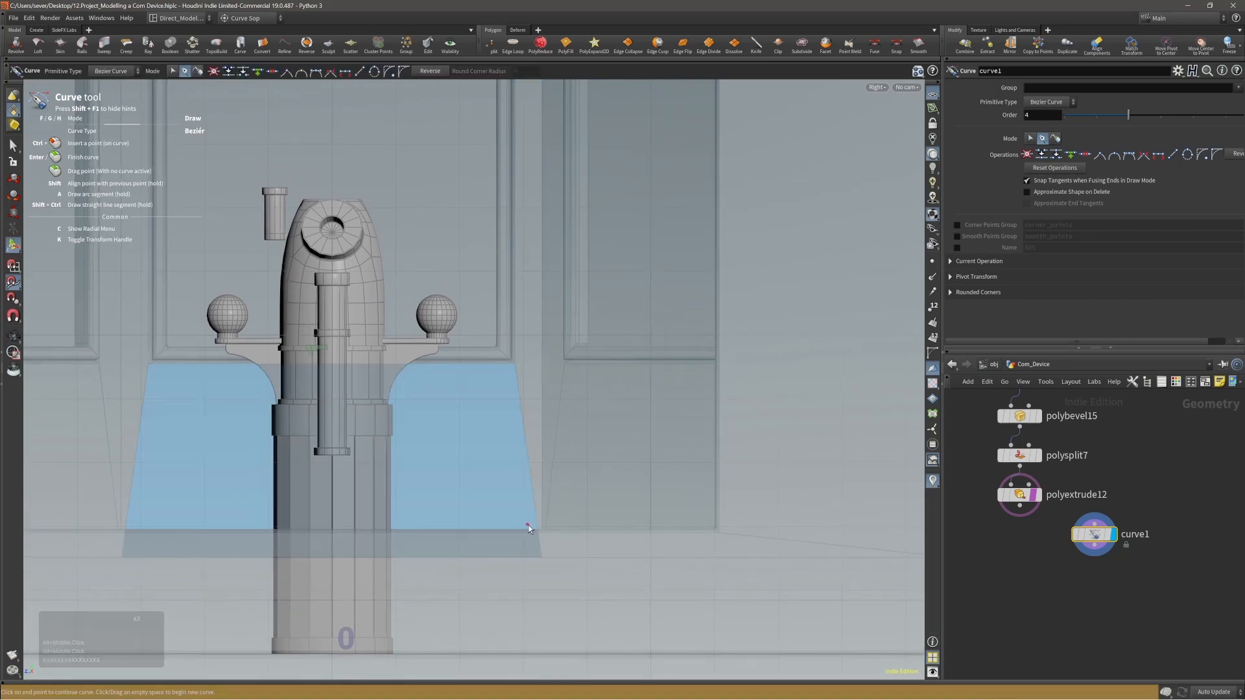
# Turn off primitive snapping and turn on grid snapping for placing the curve points.
pyautogui.press('c')
pyautogui.press('c')
pyautogui.press('c')
pyautogui.press('c')
pyautogui.press('x')
pyautogui.press('x')
pyautogui.press('x')
pyautogui.press('x')
pyautogui.press('x')
pyautogui.press('x')
pyautogui.press('x')
pyautogui.press('x')
pyautogui.press('x')
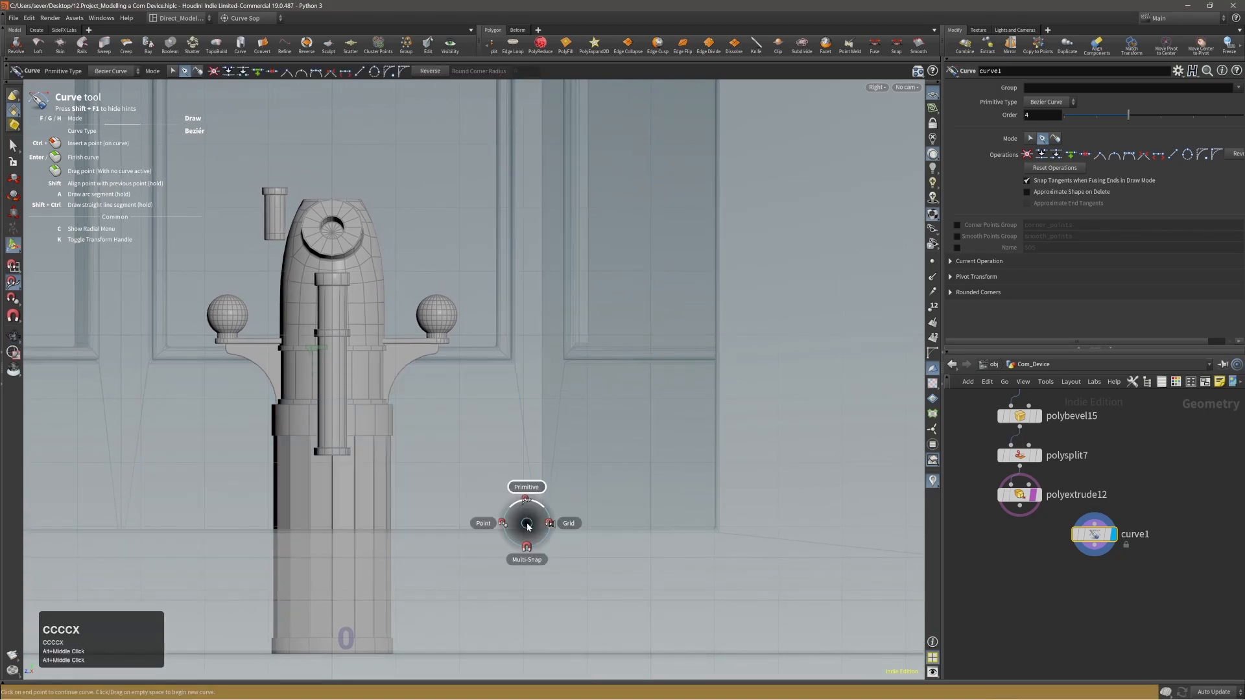
pyautogui.click(523, 526)
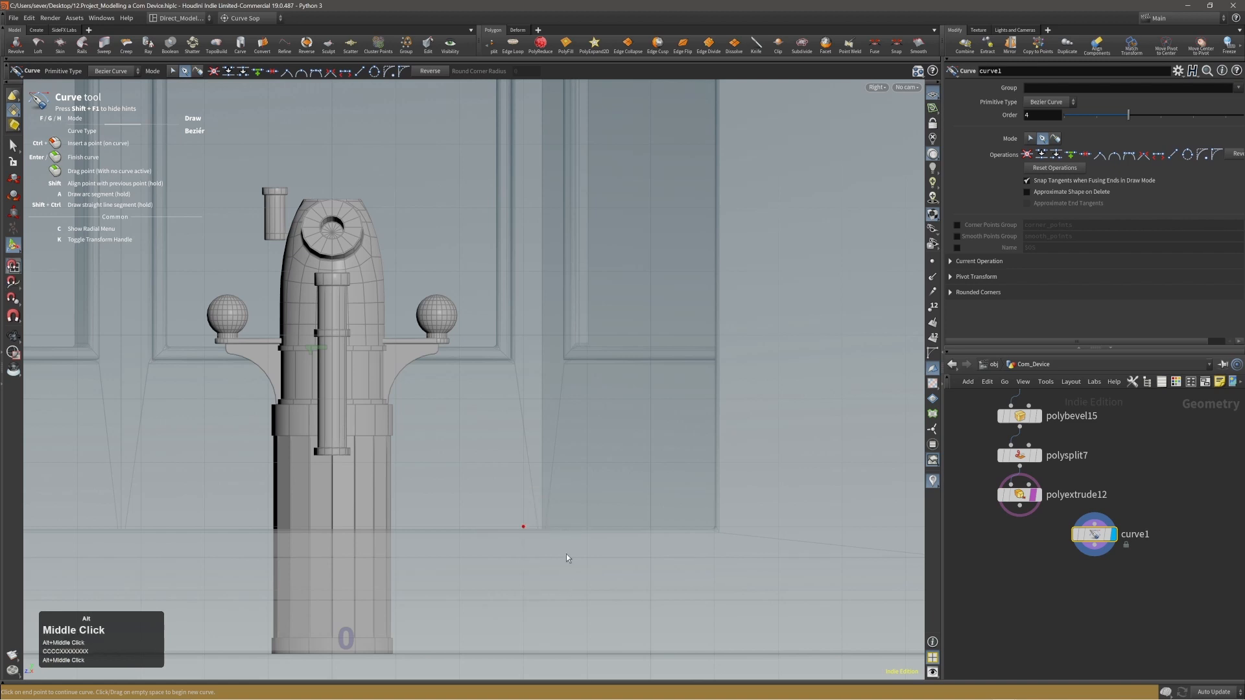
# Draw a straight vertical Bezier curve segment beside the device, from the floor line to above the device's top.
pyautogui.keyDown('alt'); pyautogui.moveTo(566, 553); pyautogui.dragTo(559, 487, button='middle'); pyautogui.keyUp('alt')
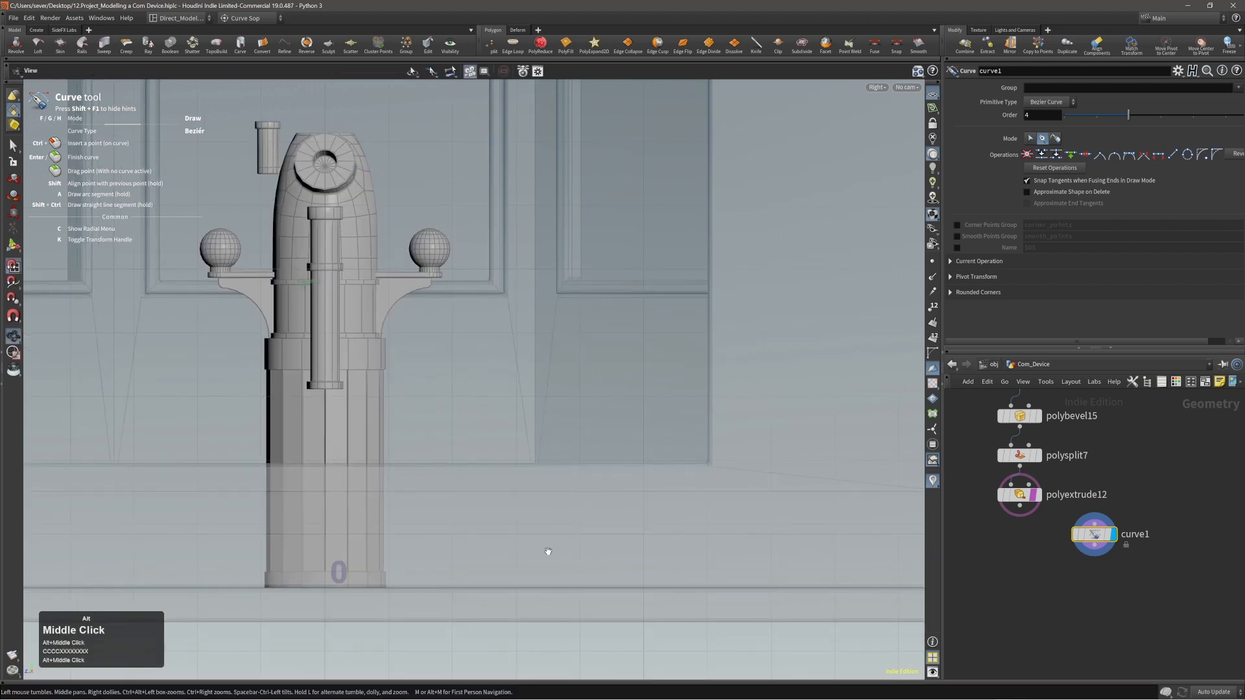
pyautogui.click(516, 588)
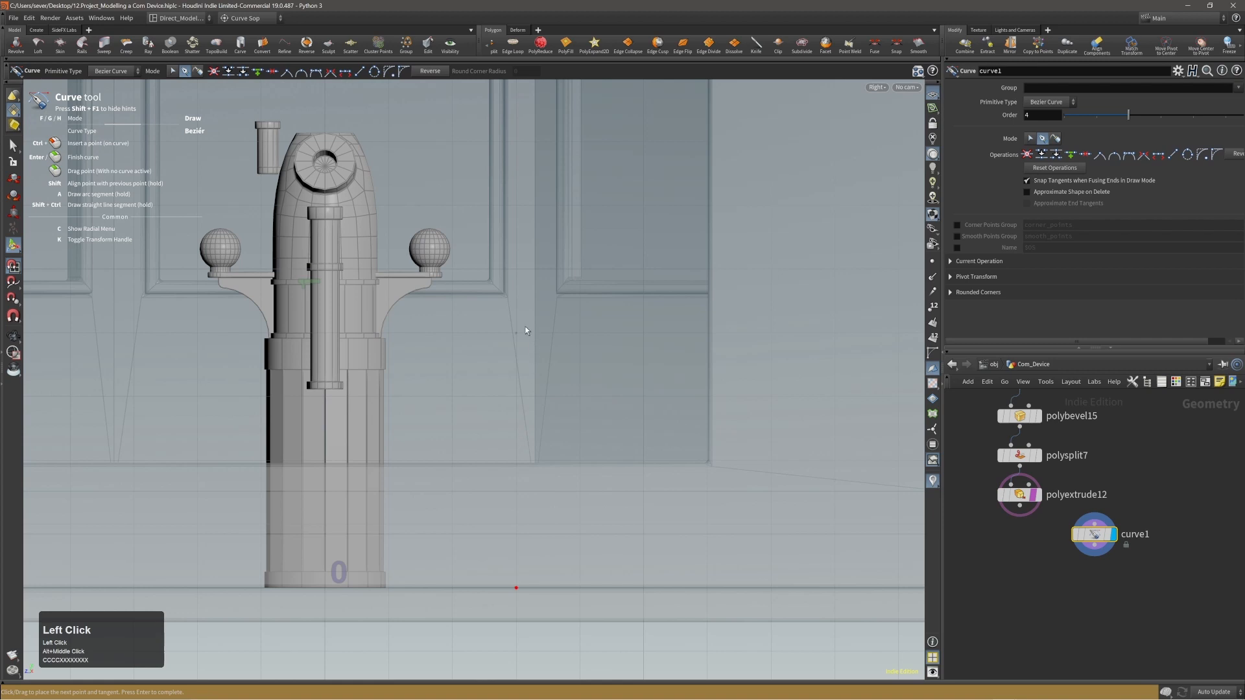
pyautogui.moveTo(522, 266); pyautogui.dragTo(521, 352, button='middle')
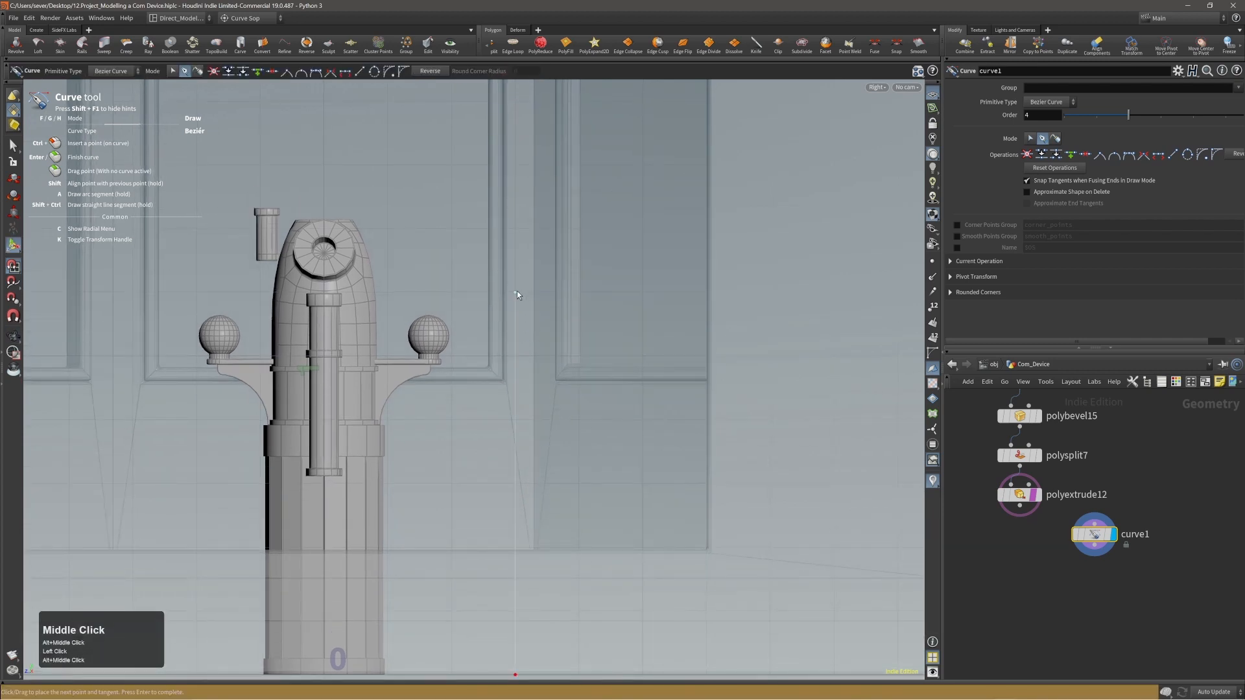
pyautogui.click(516, 165)
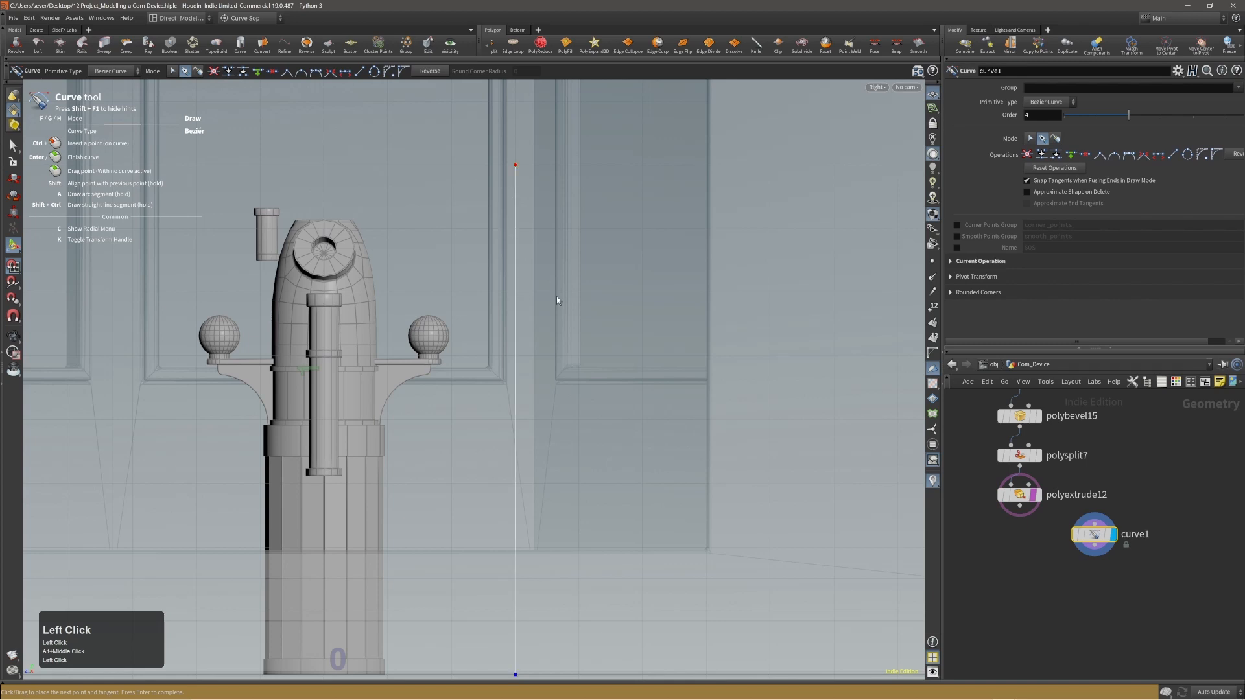
# Examine the vertical curve segment's position in the cabin from the perspective view.
pyautogui.hotkey('space', 'b')
pyautogui.hotkey('space', 'b')
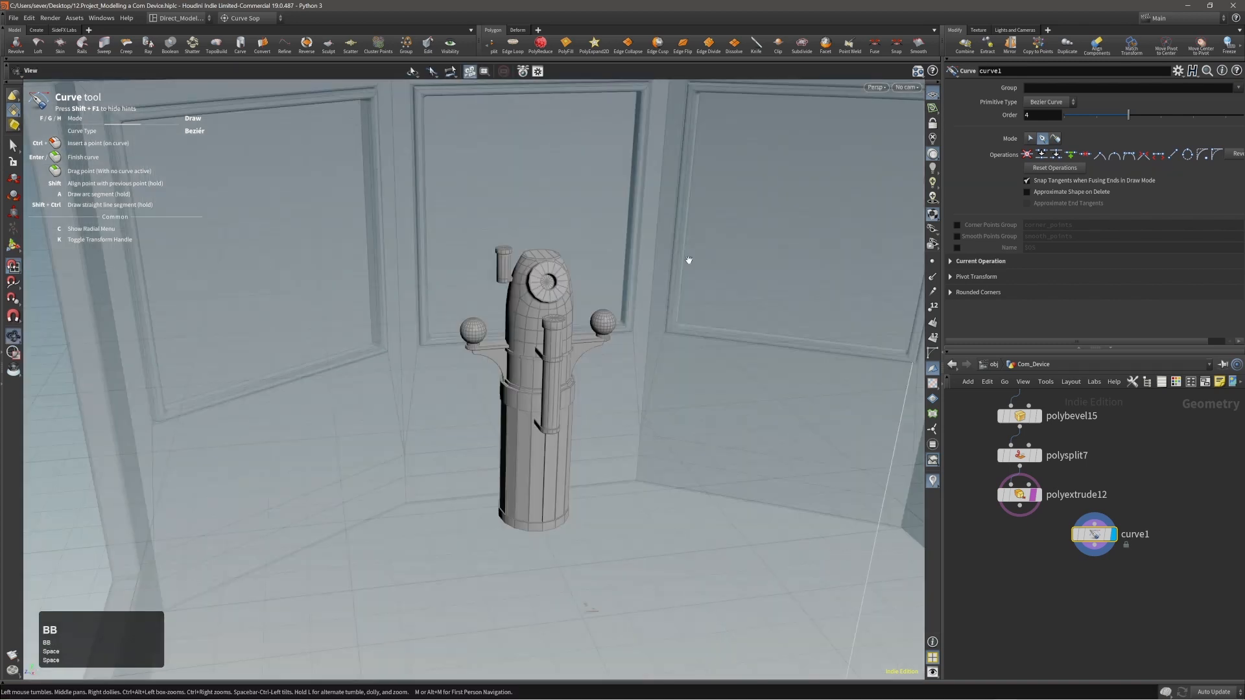
pyautogui.moveTo(674, 351); pyautogui.dragTo(473, 386, button='right')
pyautogui.moveTo(472, 386); pyautogui.dragTo(831, 369)
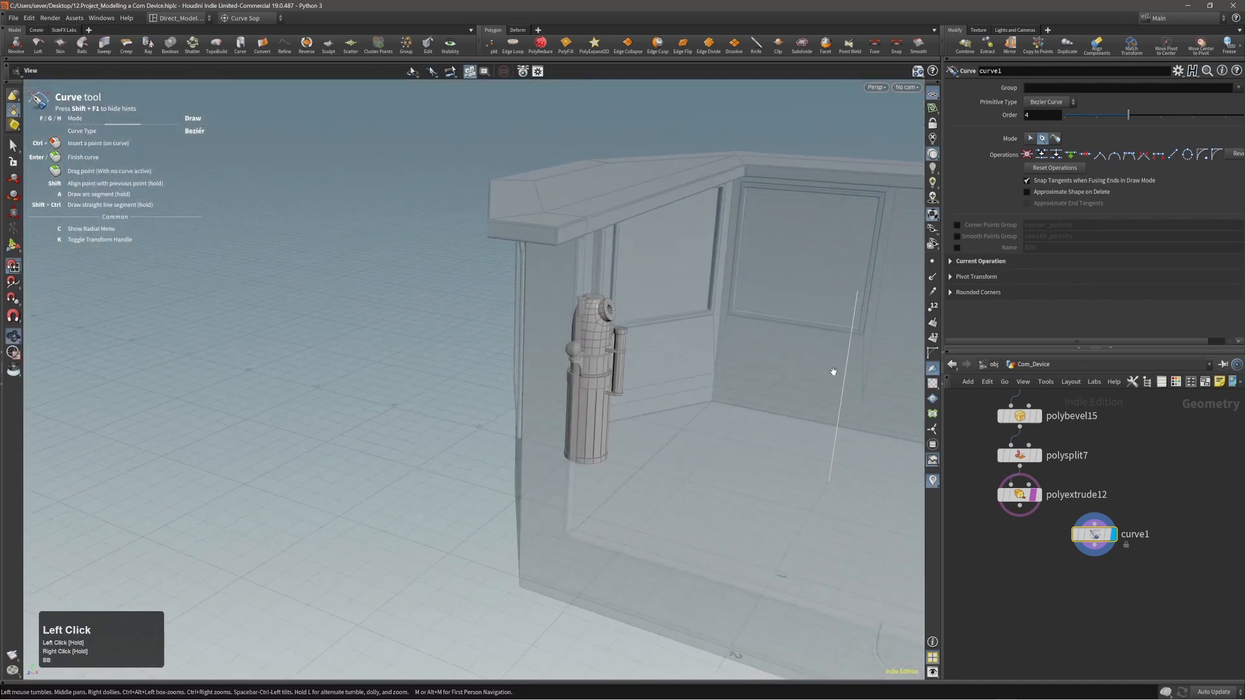
pyautogui.moveTo(831, 370); pyautogui.dragTo(662, 400, button='middle')
pyautogui.moveTo(662, 400); pyautogui.dragTo(717, 372)
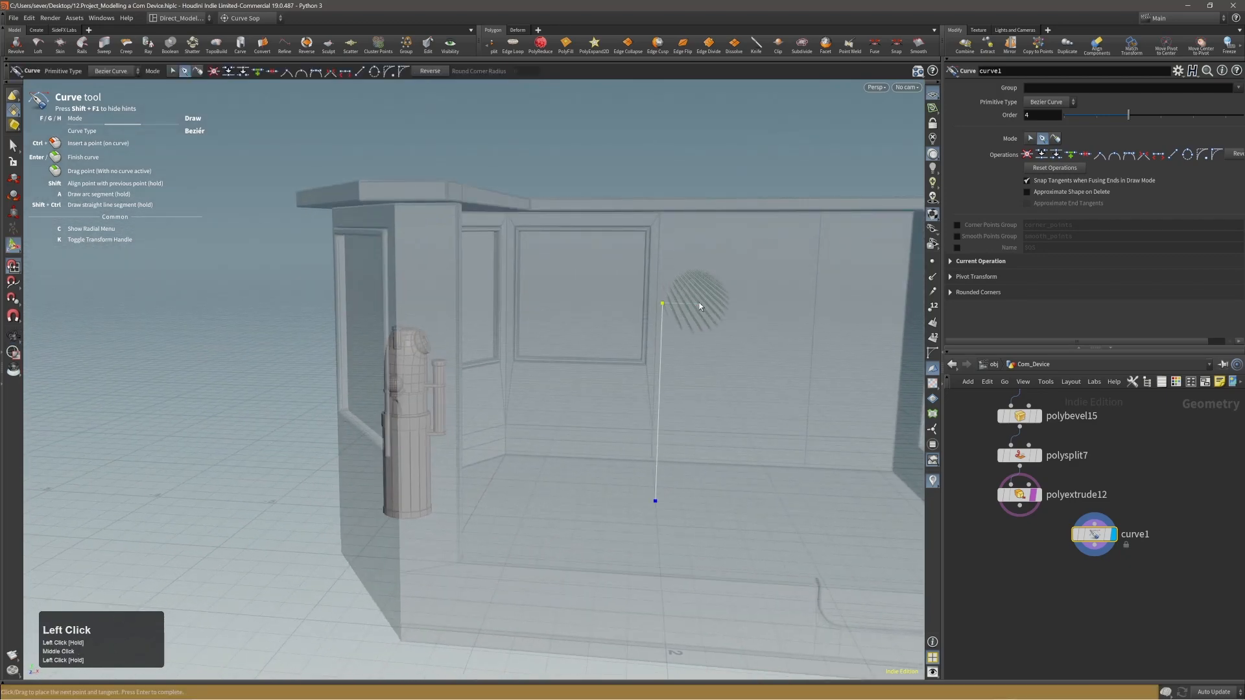
pyautogui.moveTo(699, 306)
pyautogui.mouseDown()
pyautogui.moveTo(706, 333)
pyautogui.moveTo(692, 322)
pyautogui.mouseUp()
pyautogui.press('x')
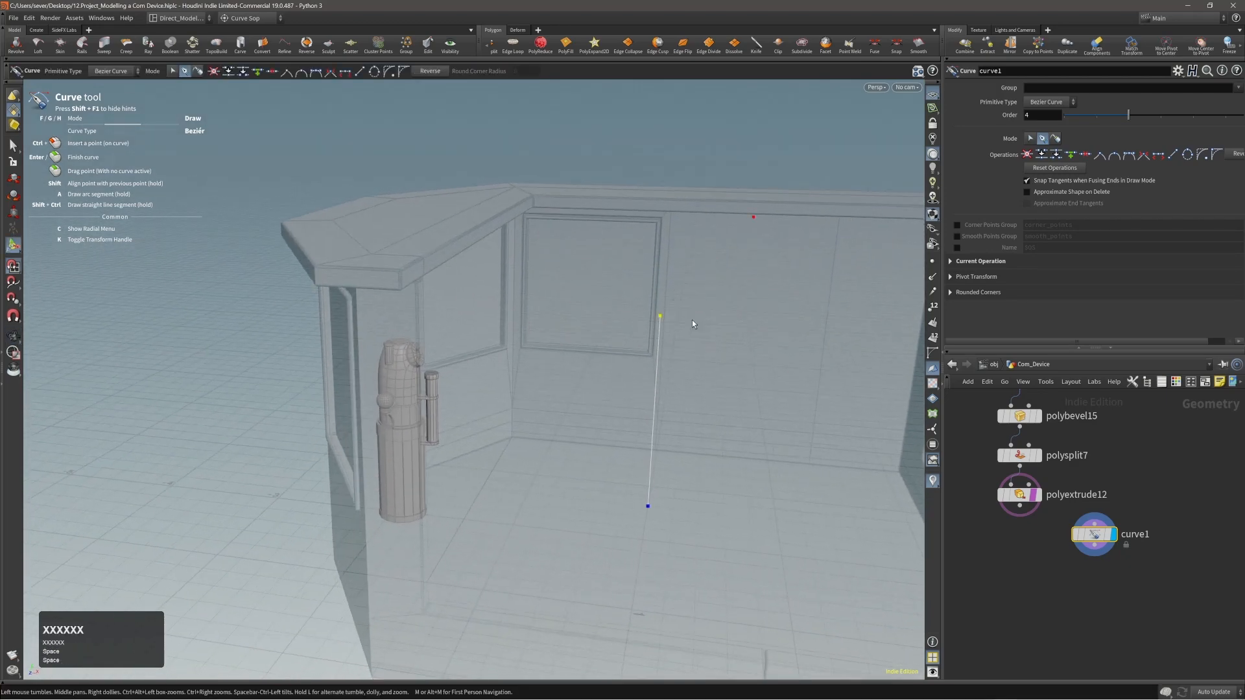
# Extend the curve with a short horizontal segment from the vertical segment's upper end in the front view.
pyautogui.press('b')
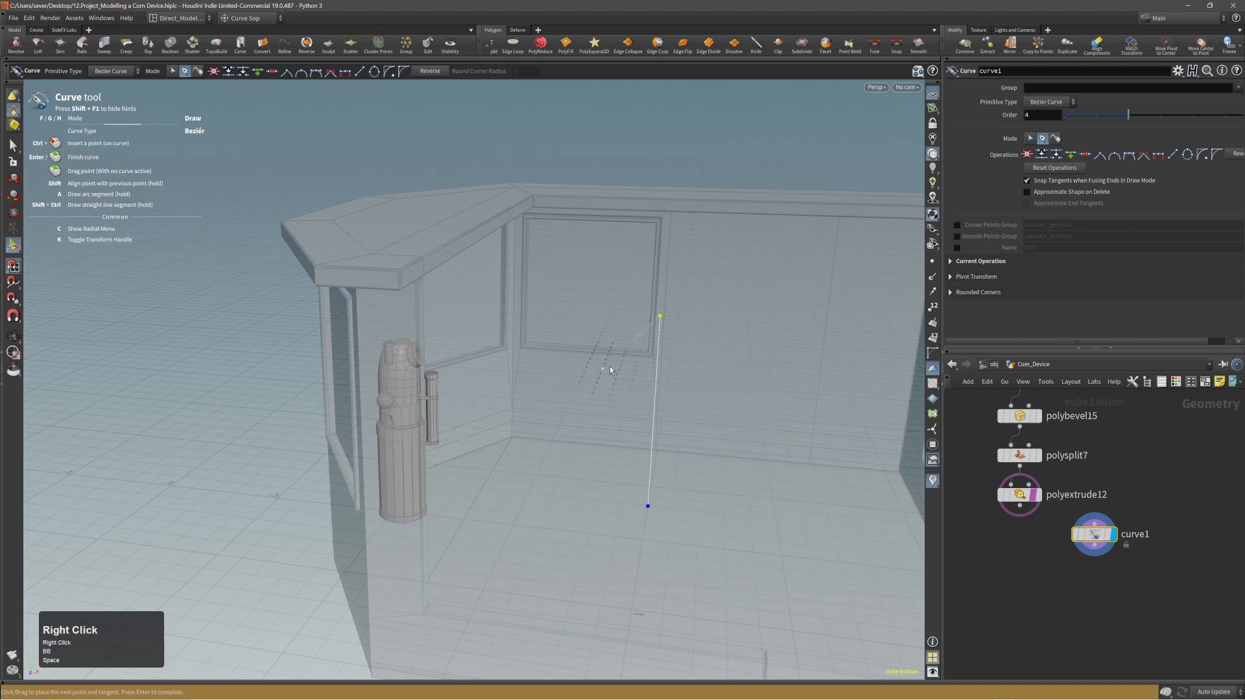
pyautogui.hotkey('space', 'b')
pyautogui.hotkey('space', 'b')
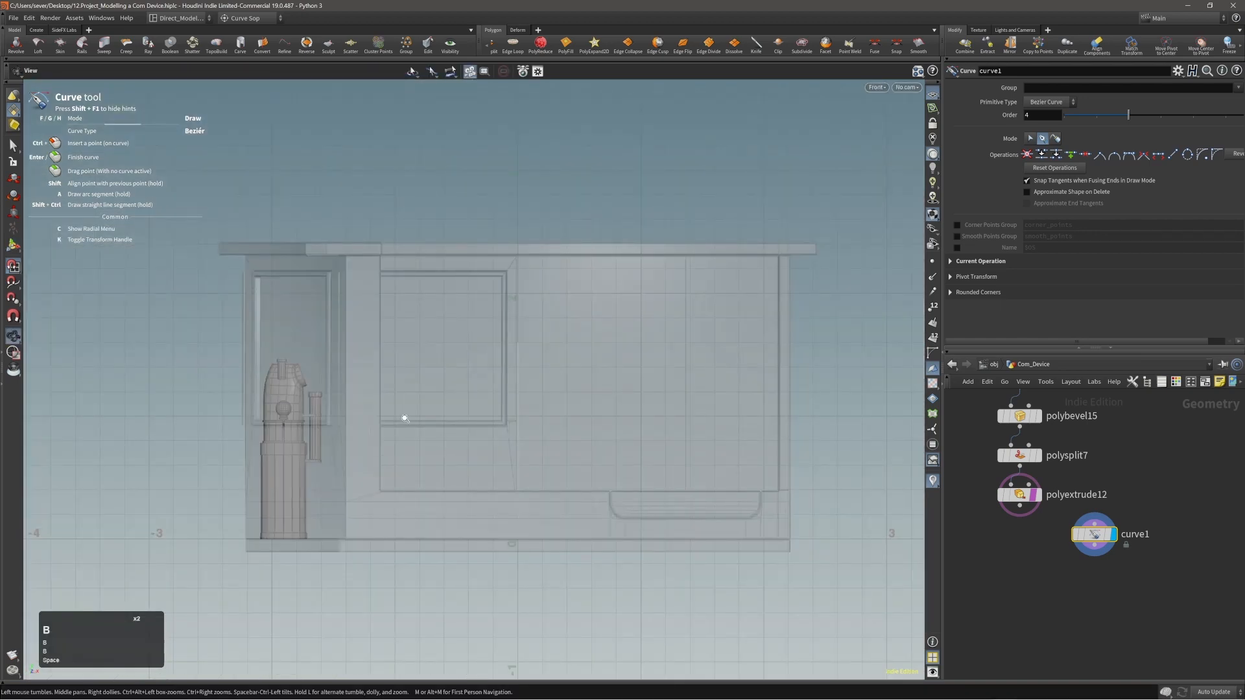
pyautogui.moveTo(404, 418); pyautogui.dragTo(516, 399, button='right')
pyautogui.moveTo(516, 398); pyautogui.dragTo(409, 413, button='middle')
pyautogui.moveTo(409, 413); pyautogui.dragTo(500, 383, button='right')
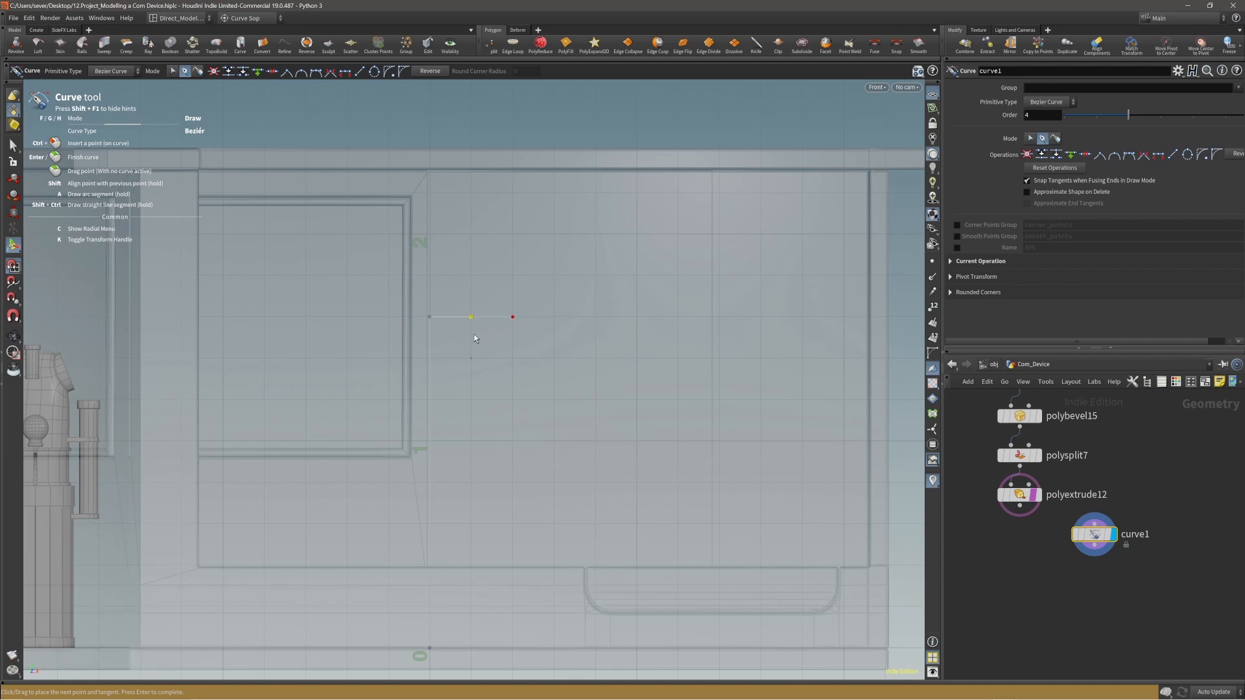
# Stop drawing and switch the curve tool to Select/Edit mode.
pyautogui.press('c')
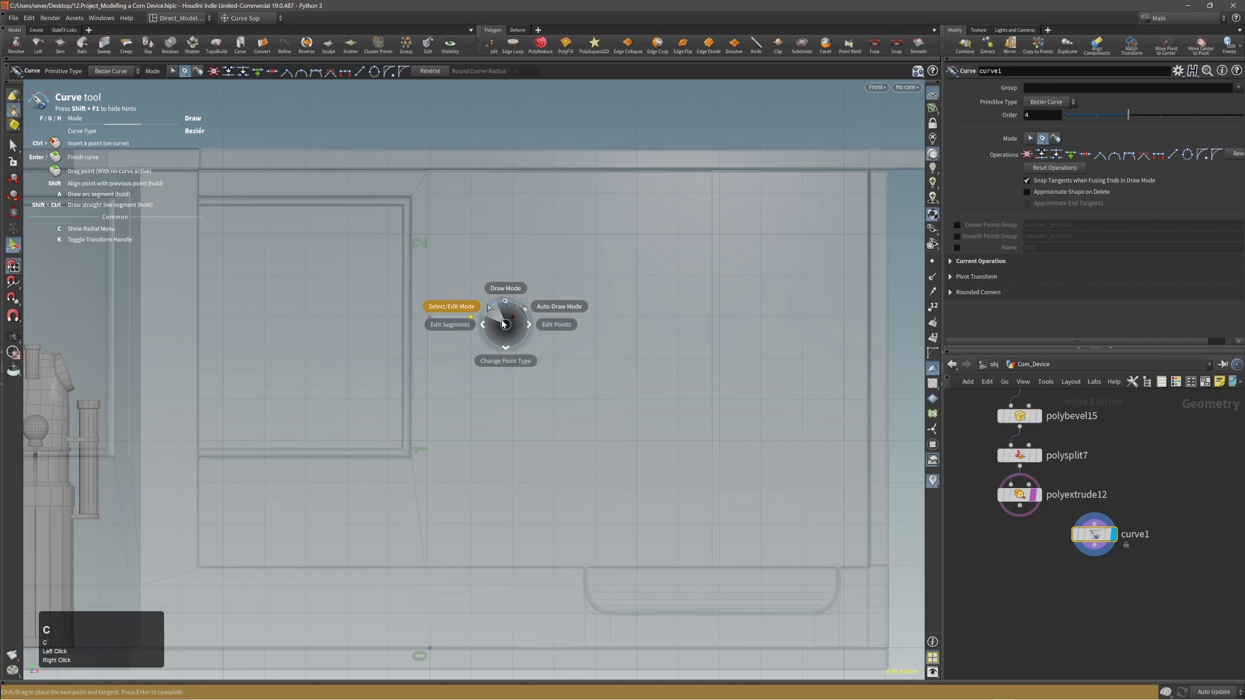
pyautogui.click(502, 321)
pyautogui.press('c')
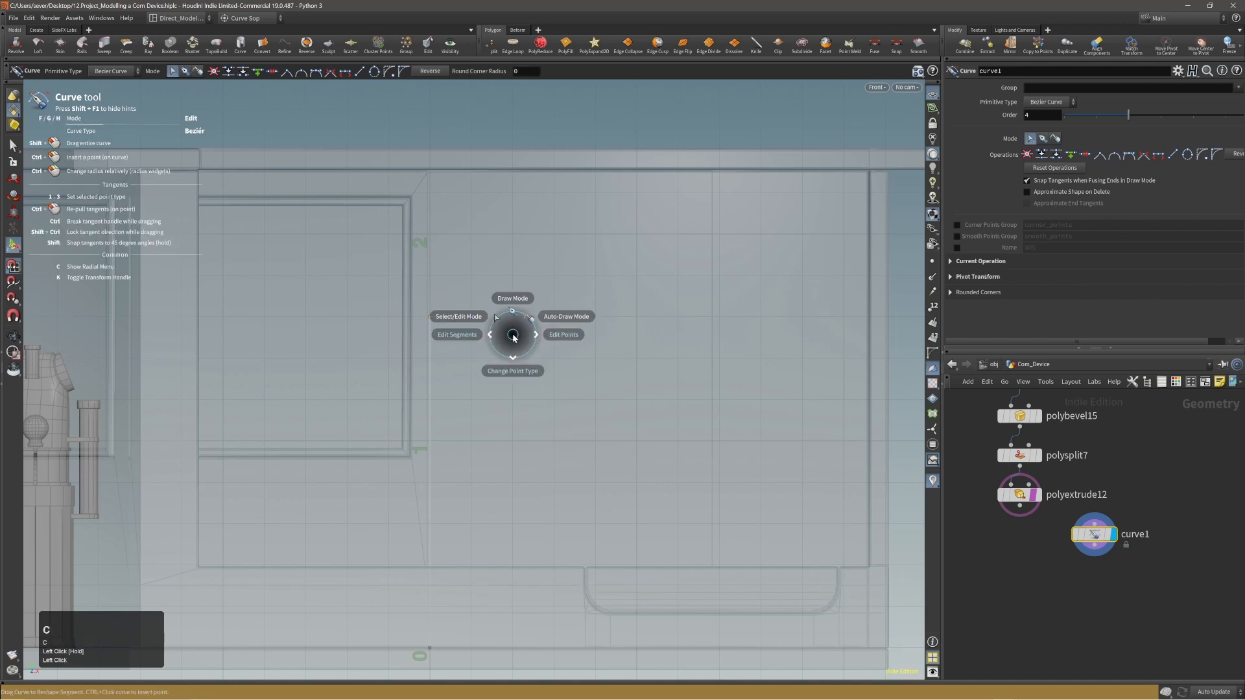
pyautogui.click(494, 314)
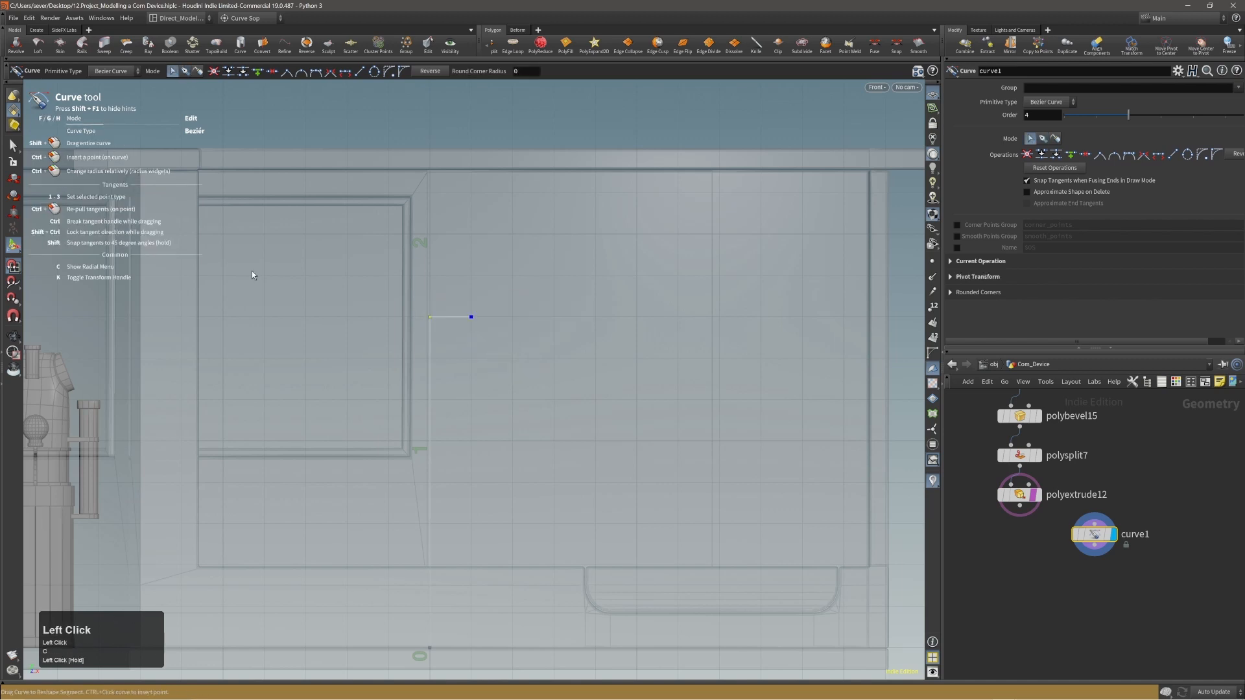
pyautogui.keyDown('alt'); pyautogui.moveTo(470, 395); pyautogui.dragTo(503, 414, button='middle'); pyautogui.keyUp('alt')
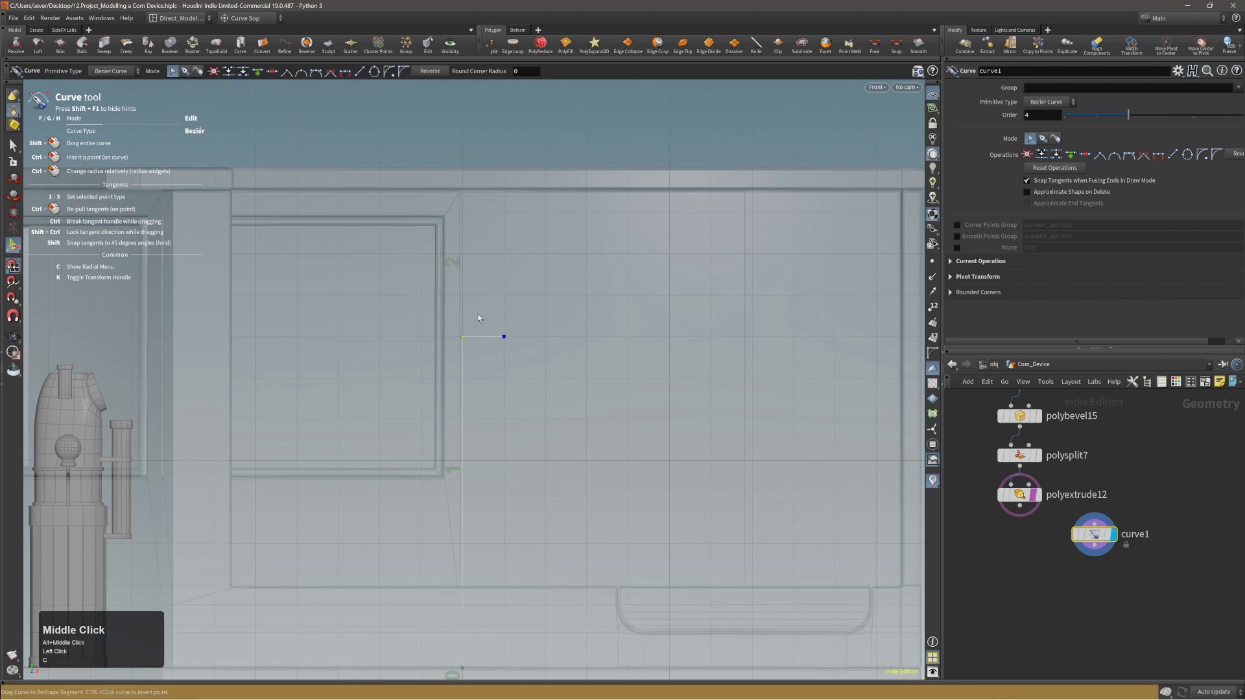
pyautogui.keyDown('alt'); pyautogui.moveTo(468, 369); pyautogui.dragTo(475, 372, button='right'); pyautogui.keyUp('alt')
pyautogui.keyDown('alt'); pyautogui.moveTo(492, 372); pyautogui.dragTo(519, 392, button='middle'); pyautogui.keyUp('alt')
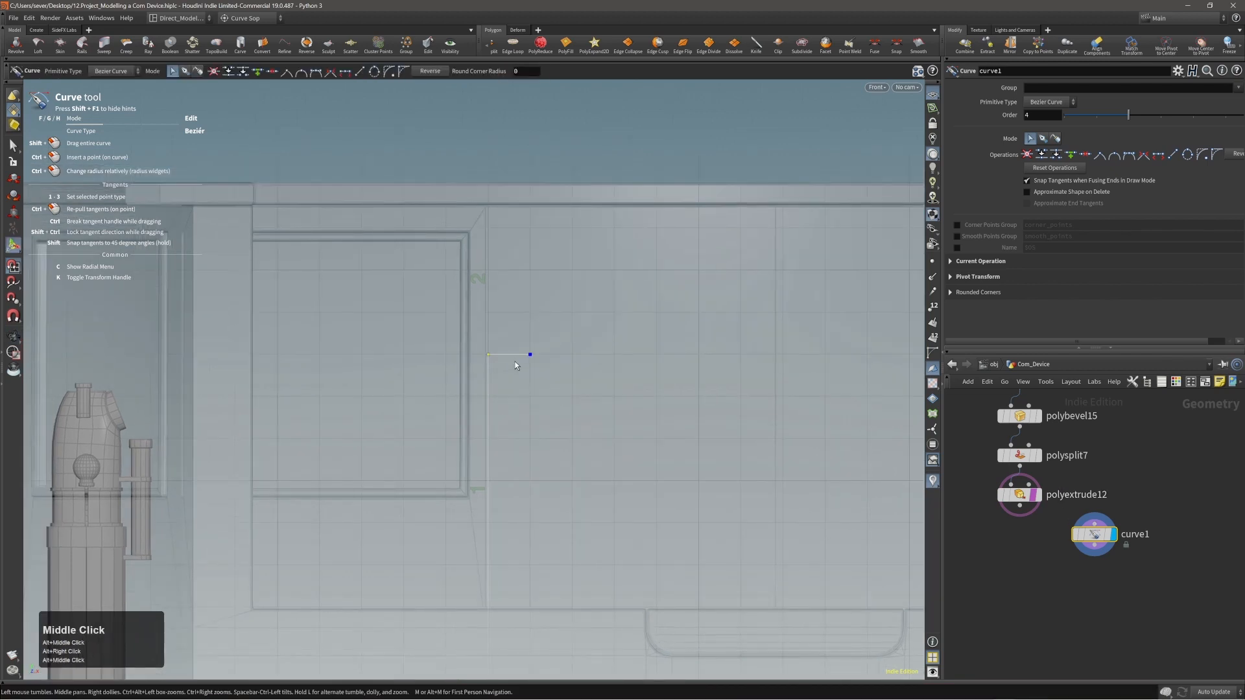
# Enable the rounded-corner handle on the curve's upper corner point and try to round the corner.
pyautogui.press('c')
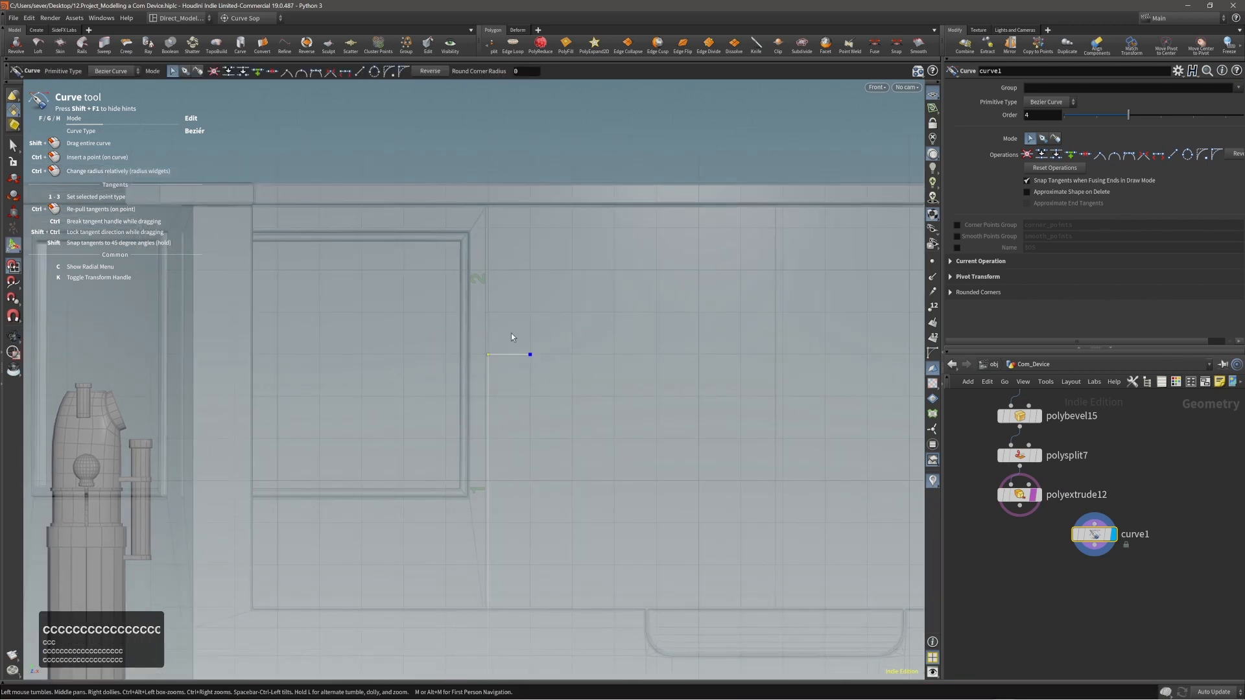
pyautogui.press('c')
pyautogui.press('c')
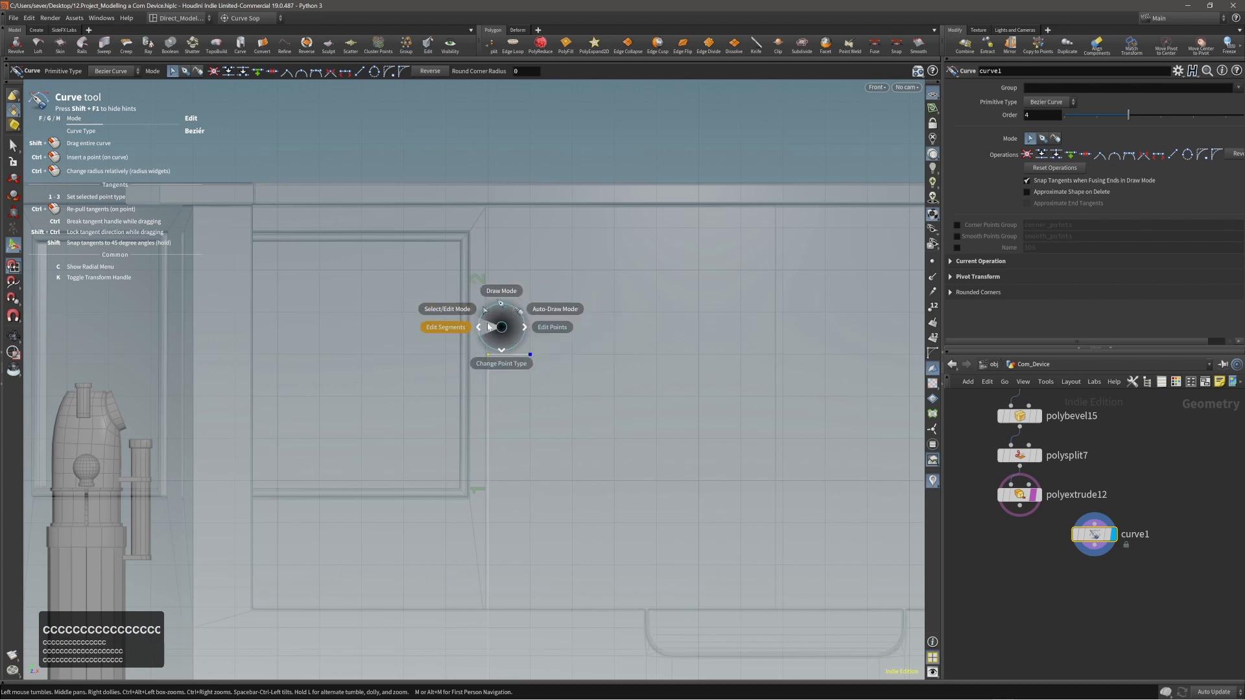
pyautogui.click(500, 331)
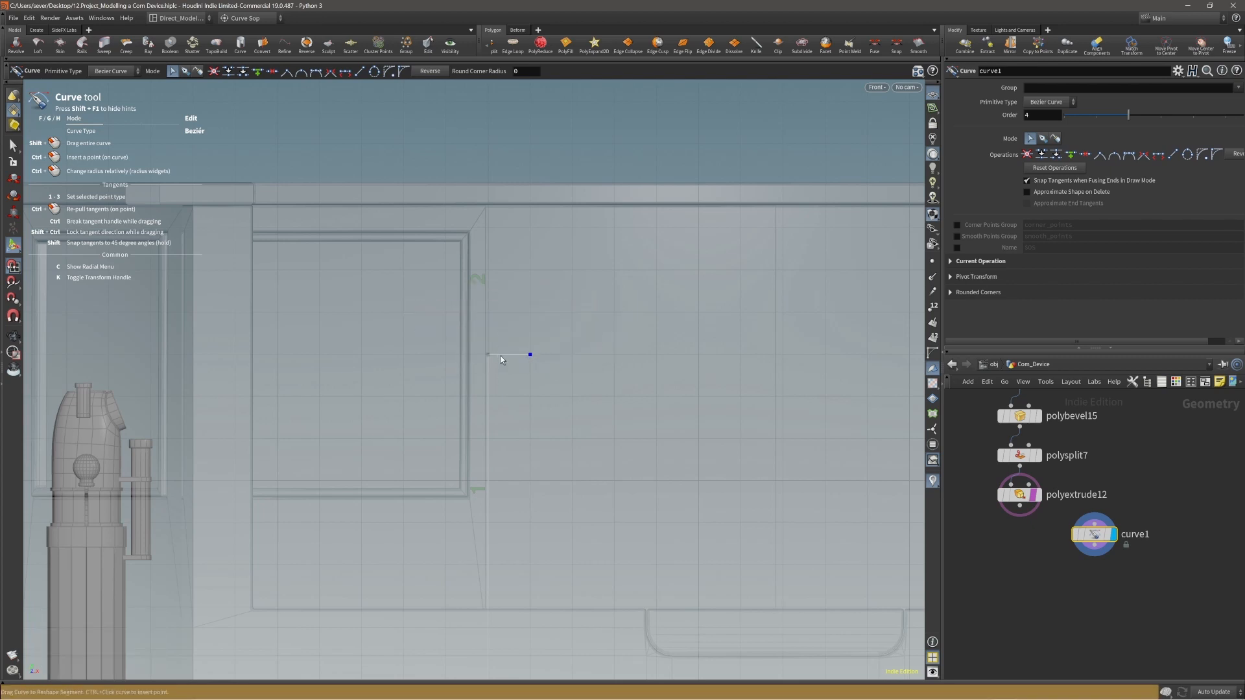
pyautogui.press('c')
pyautogui.click(471, 347)
pyautogui.click(391, 73)
pyautogui.moveTo(495, 375); pyautogui.dragTo(508, 383)
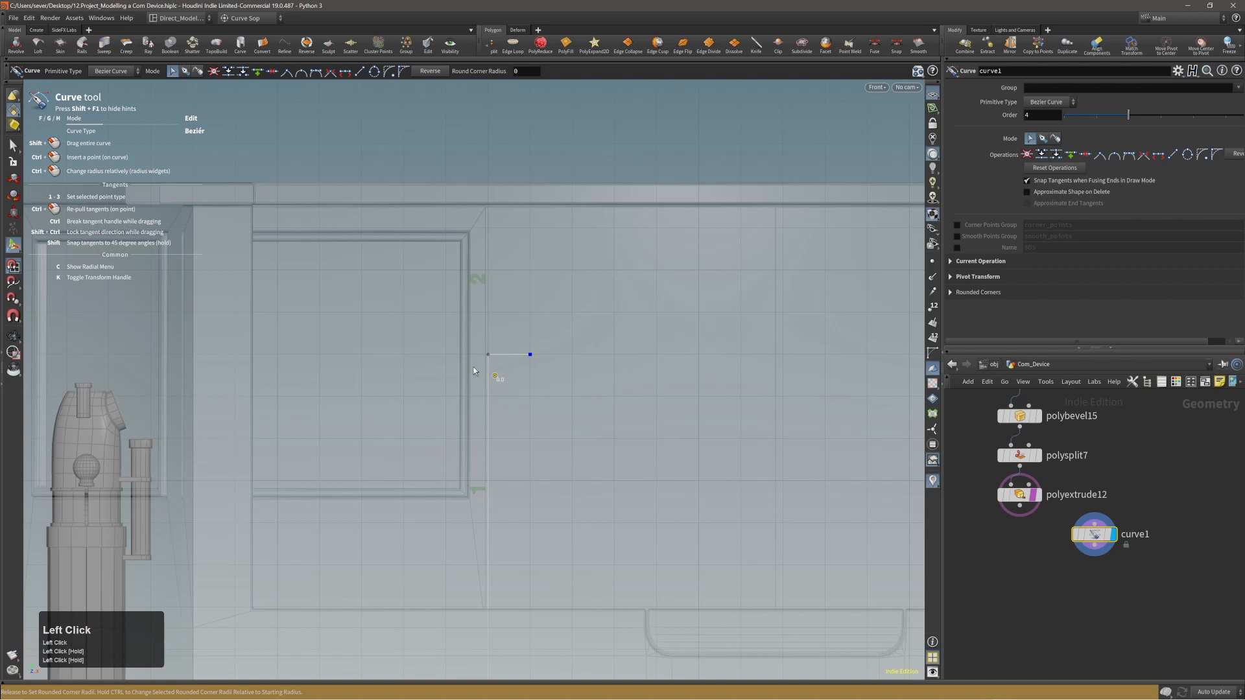
# Examine the direction of the curve's upper segment relative to the device from the perspective view.
pyautogui.hotkey('space', 'b')
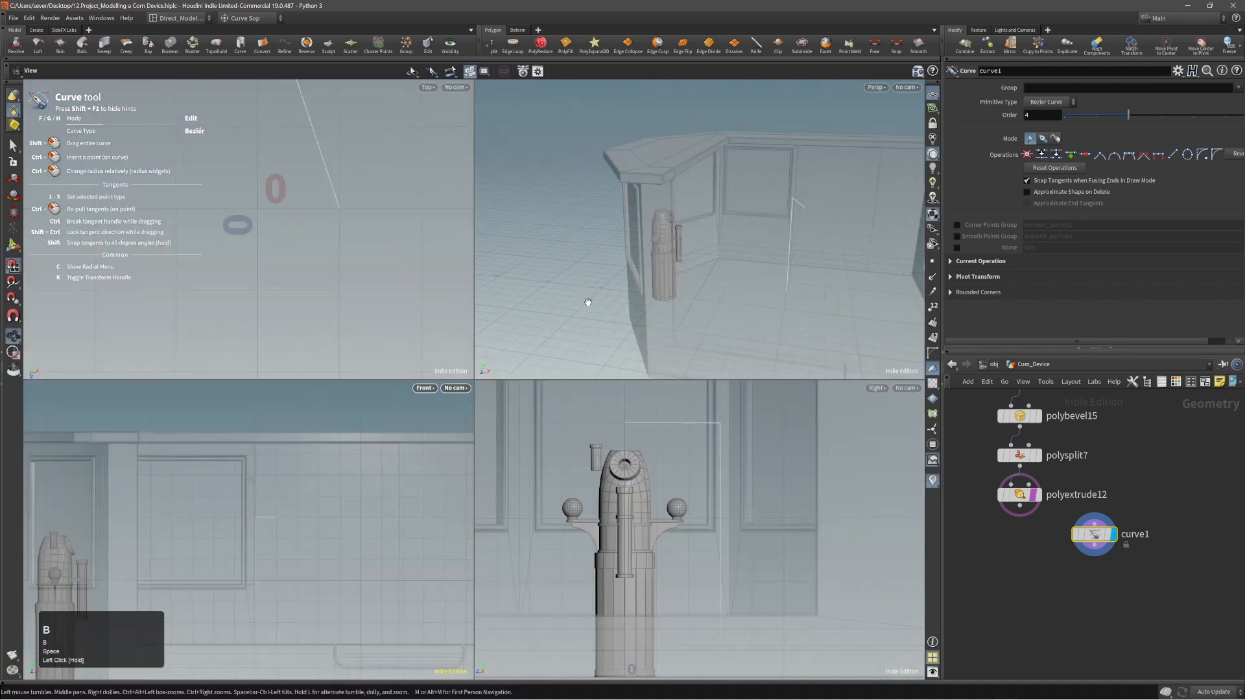
pyautogui.hotkey('space', 'b')
pyautogui.moveTo(622, 340); pyautogui.dragTo(691, 325, button='right')
pyautogui.moveTo(692, 324); pyautogui.dragTo(715, 344)
pyautogui.moveTo(715, 344); pyautogui.dragTo(572, 341, button='middle')
pyautogui.moveTo(572, 342); pyautogui.dragTo(558, 325, button='right')
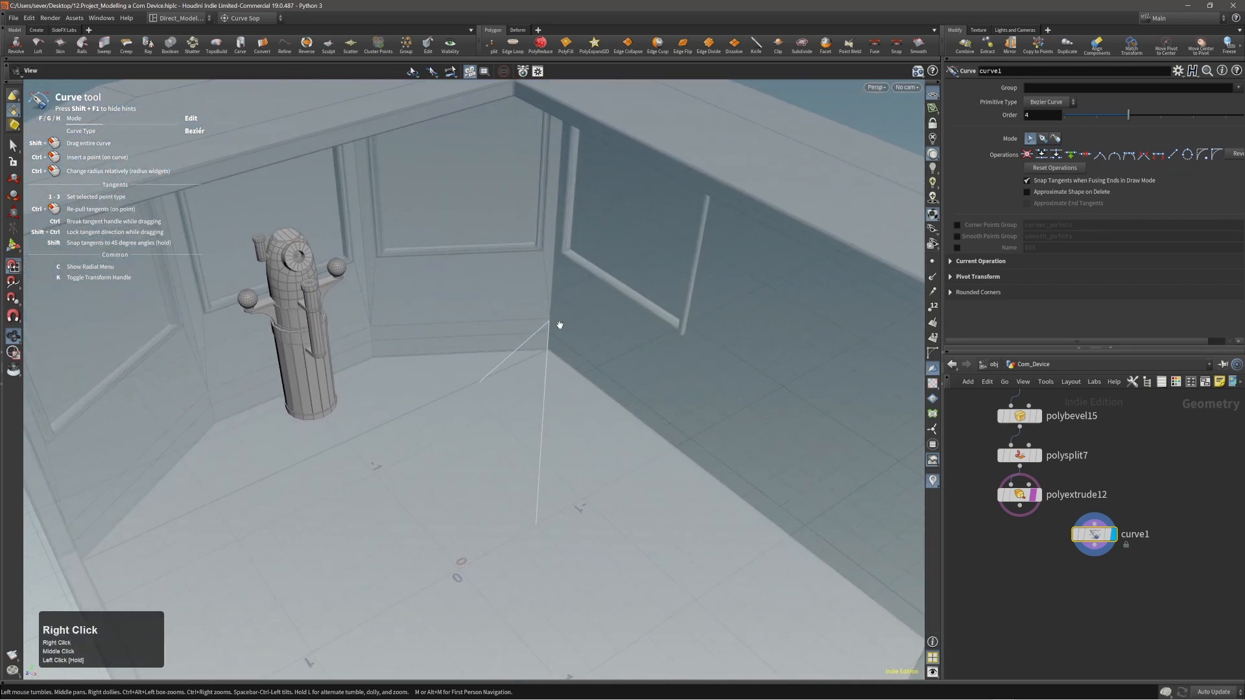
pyautogui.moveTo(558, 325); pyautogui.dragTo(534, 363)
pyautogui.moveTo(533, 363); pyautogui.dragTo(590, 305, button='right')
pyautogui.moveTo(590, 305); pyautogui.dragTo(558, 289)
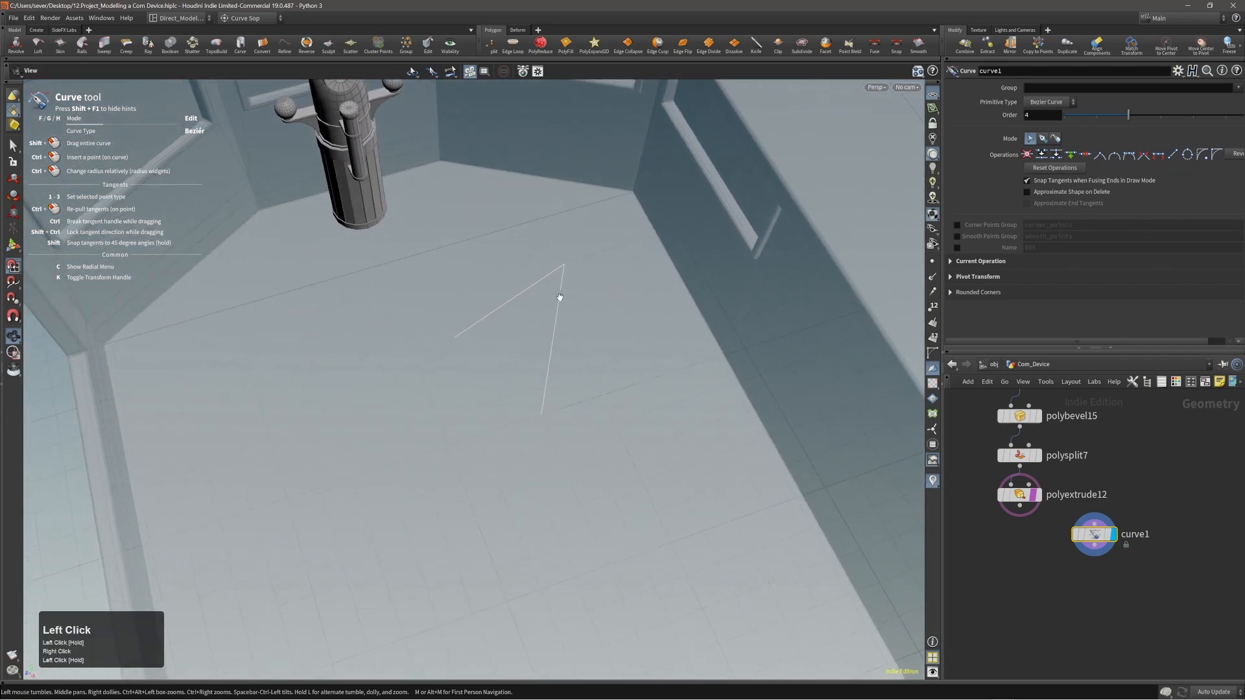
pyautogui.moveTo(558, 290); pyautogui.dragTo(586, 273, button='right')
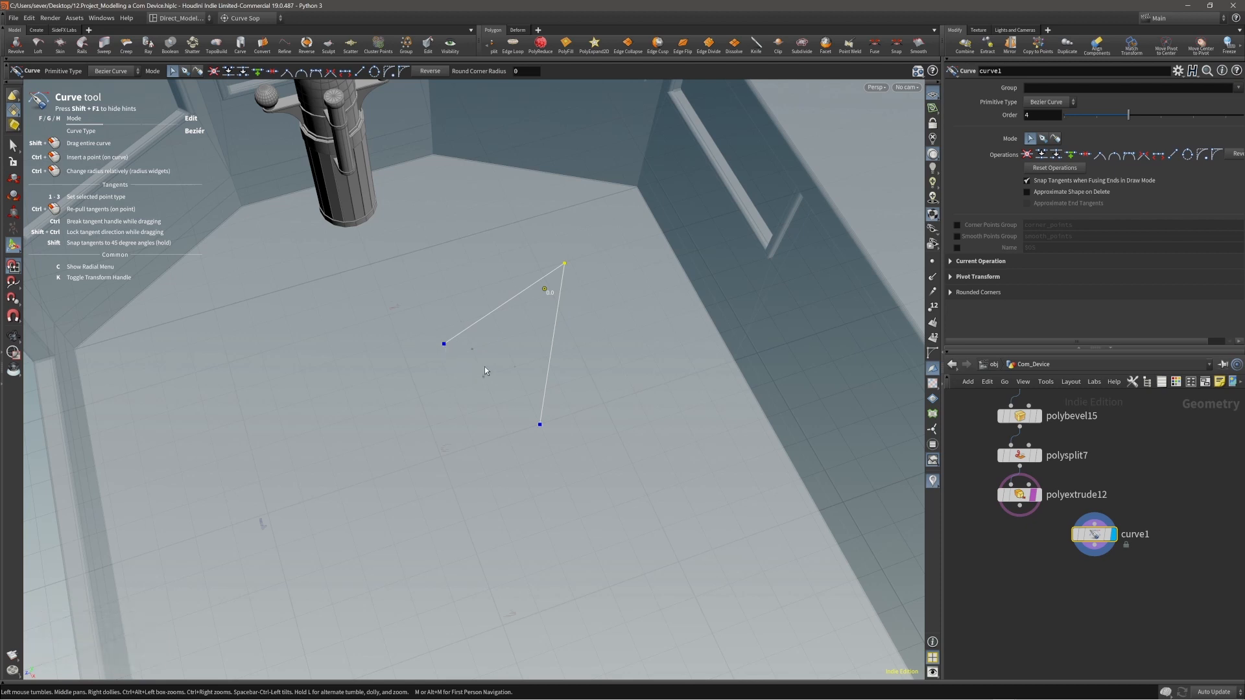
pyautogui.press('t')
pyautogui.click(444, 344)
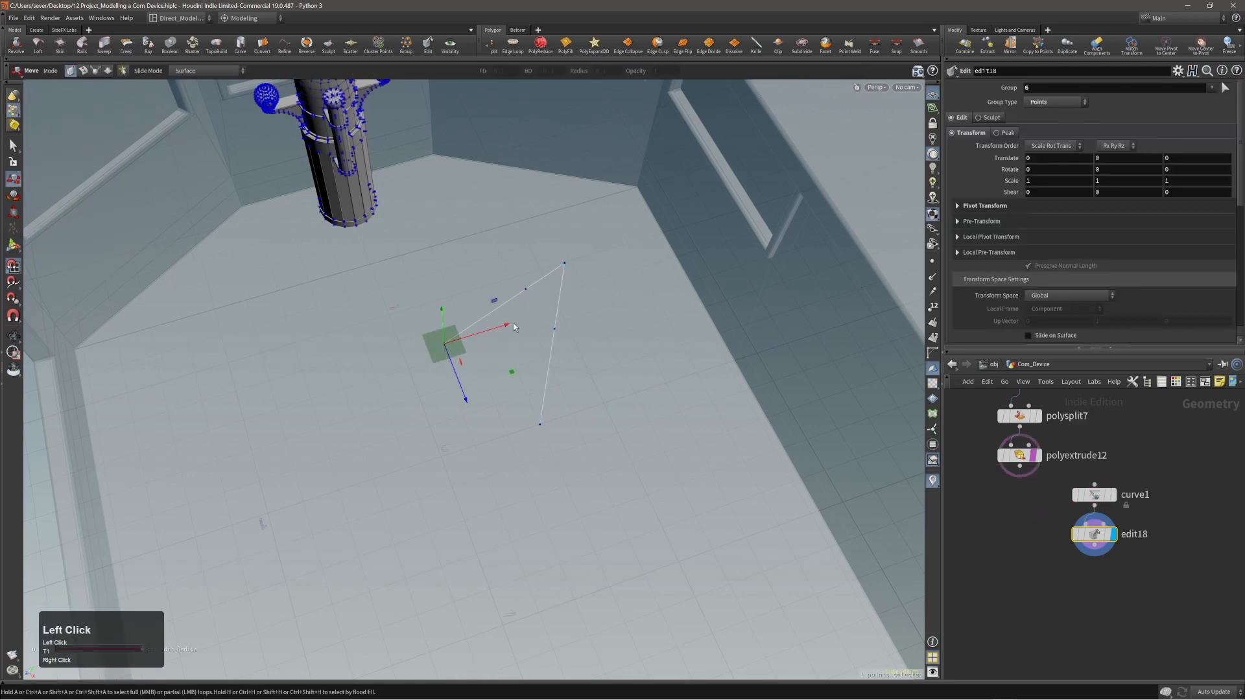
pyautogui.keyDown('alt'); pyautogui.moveTo(524, 289); pyautogui.dragTo(571, 336); pyautogui.keyUp('alt')
pyautogui.keyDown('shift'); pyautogui.click(535, 307); pyautogui.keyUp('shift')
pyautogui.press('e')
pyautogui.moveTo(654, 317); pyautogui.dragTo(591, 317)
pyautogui.keyDown('alt'); pyautogui.moveTo(597, 303); pyautogui.dragTo(564, 328, button='right'); pyautogui.keyUp('alt')
pyautogui.click(396, 355)
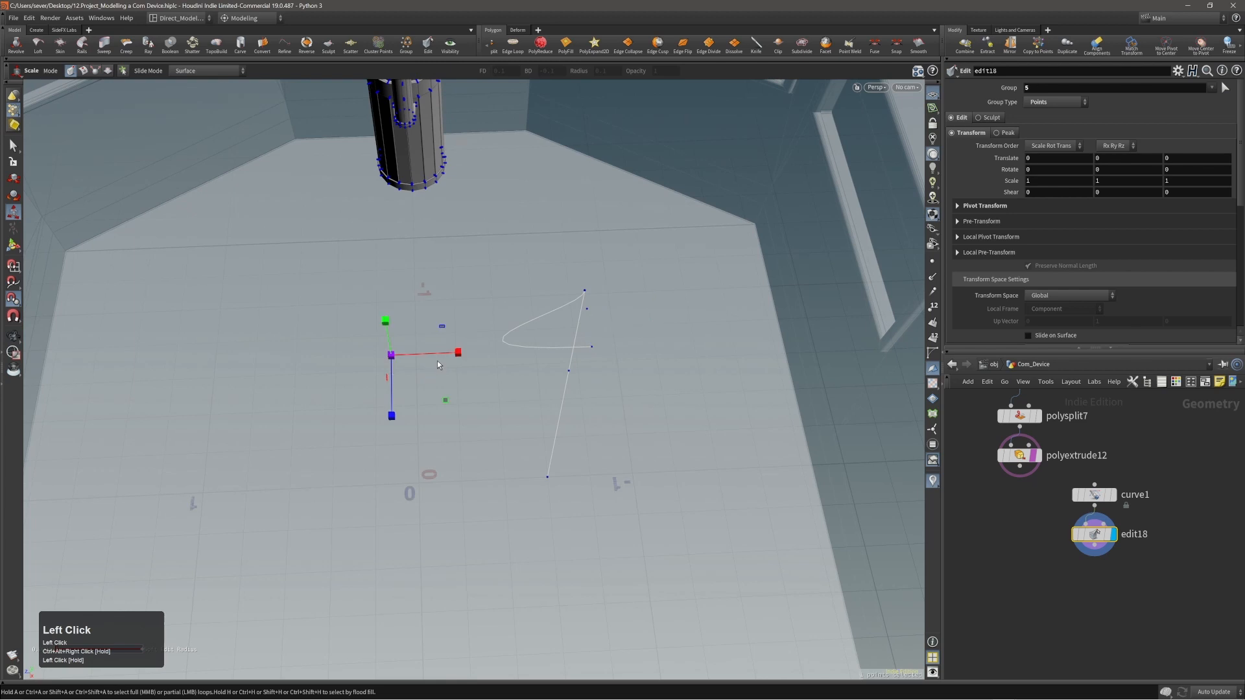
pyautogui.hotkey('alt', '`')
pyautogui.keyDown('alt'); pyautogui.moveTo(569, 348); pyautogui.dragTo(601, 319); pyautogui.keyUp('alt')
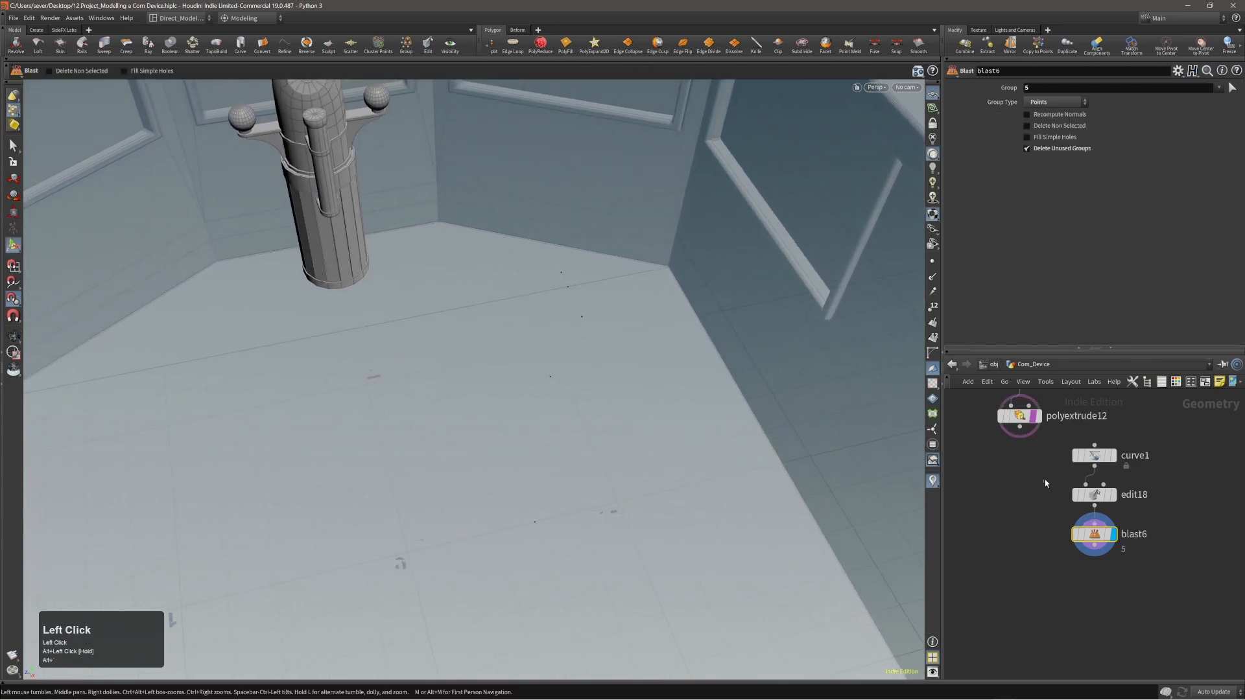
pyautogui.moveTo(1045, 479); pyautogui.dragTo(1125, 551)
pyautogui.hotkey('alt', 'x')
pyautogui.click(1096, 457)
pyautogui.keyDown('alt'); pyautogui.moveTo(599, 454); pyautogui.dragTo(492, 445, button='right'); pyautogui.keyUp('alt')
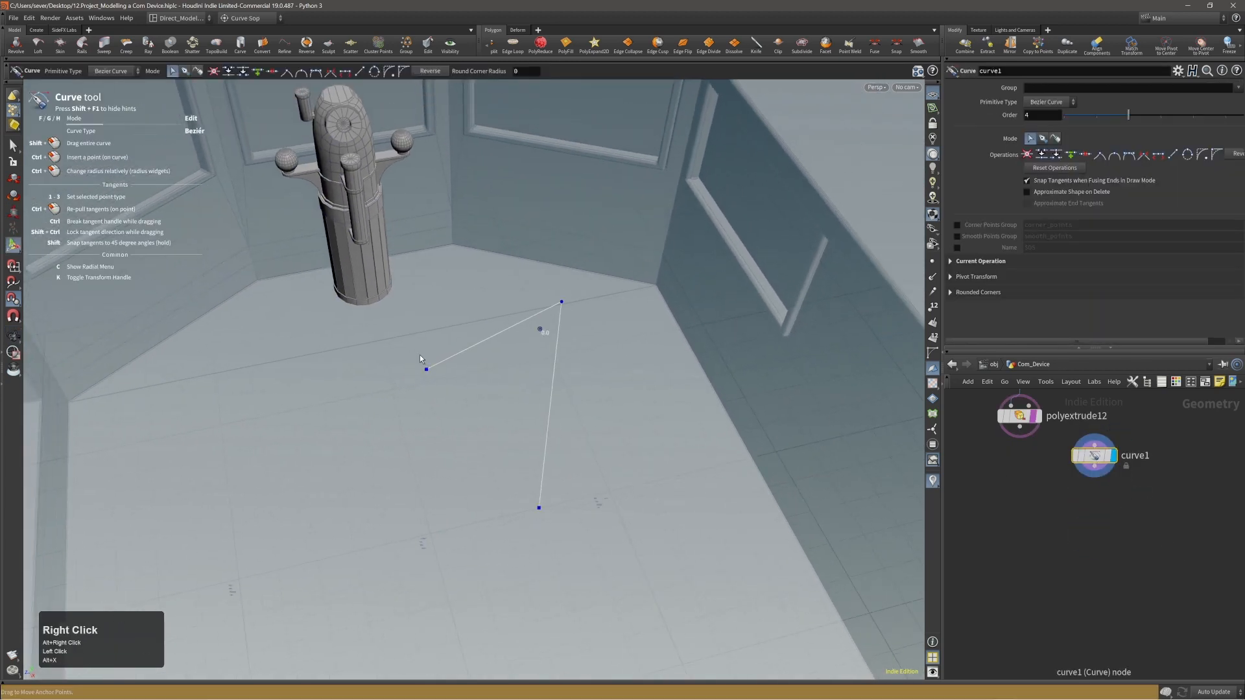
# Move the free end point of the curve's upper segment to redirect the segment away from the device.
pyautogui.middleClick(426, 371)
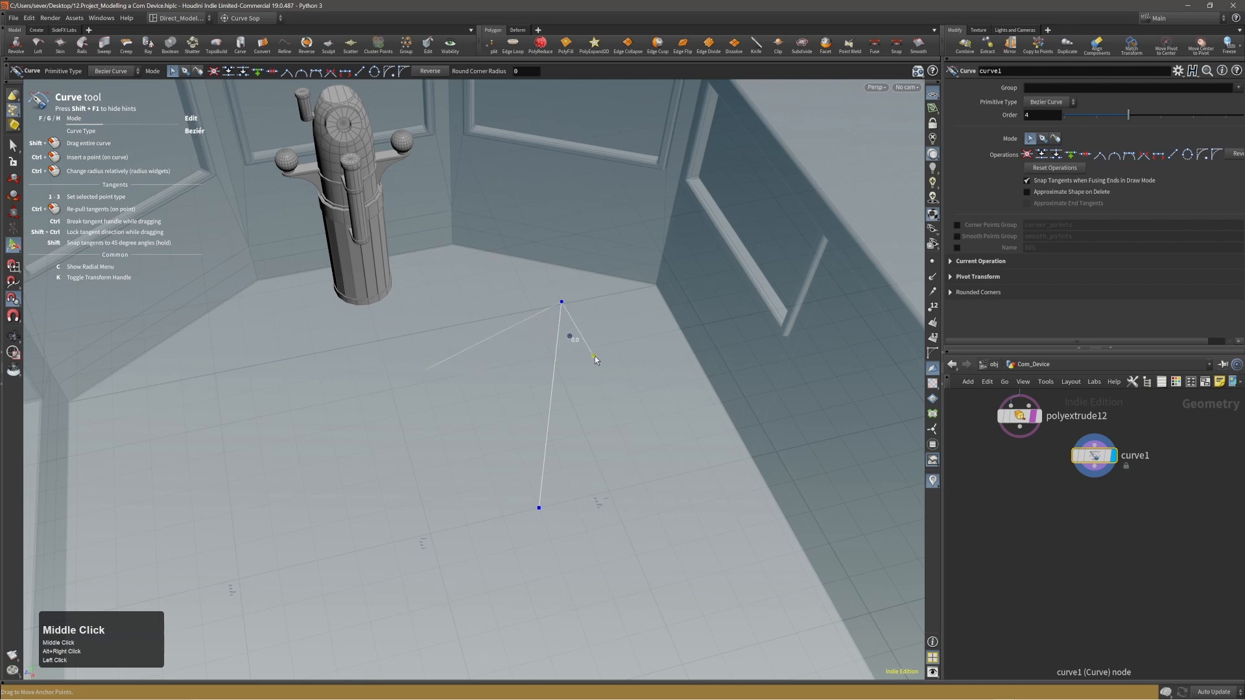
pyautogui.keyDown('alt'); pyautogui.moveTo(586, 372); pyautogui.dragTo(793, 296); pyautogui.keyUp('alt')
pyautogui.keyDown('alt'); pyautogui.rightClick(425, 364); pyautogui.keyUp('alt')
pyautogui.keyDown('alt'); pyautogui.middleClick(426, 362); pyautogui.keyUp('alt')
# Round the curve's upper corner with a radius of about 0.11.
pyautogui.keyDown('alt'); pyautogui.moveTo(401, 350); pyautogui.dragTo(468, 340, button='middle'); pyautogui.keyUp('alt')
pyautogui.click(476, 341)
pyautogui.moveTo(475, 341); pyautogui.dragTo(503, 372)
pyautogui.moveTo(542, 342); pyautogui.dragTo(523, 344, button='middle')
pyautogui.keyDown('alt'); pyautogui.moveTo(523, 344); pyautogui.dragTo(547, 342); pyautogui.keyUp('alt')
pyautogui.hotkey('ctrl', 'z')
pyautogui.press('x')
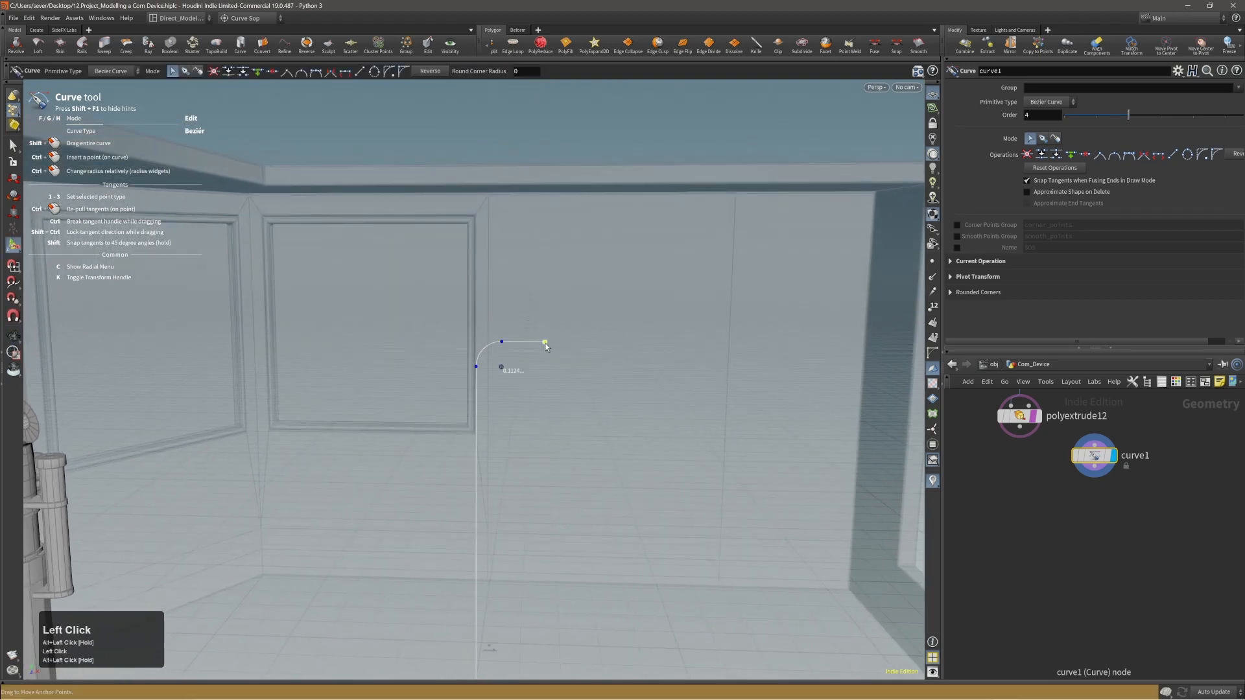
# Add a Sweep node to the curve and set its surface shape to Round Tube.
pyautogui.keyDown('alt'); pyautogui.moveTo(500, 350); pyautogui.dragTo(381, 427, button='right'); pyautogui.keyUp('alt')
pyautogui.keyDown('alt'); pyautogui.moveTo(493, 406); pyautogui.dragTo(587, 436); pyautogui.keyUp('alt')
pyautogui.press('Tab')
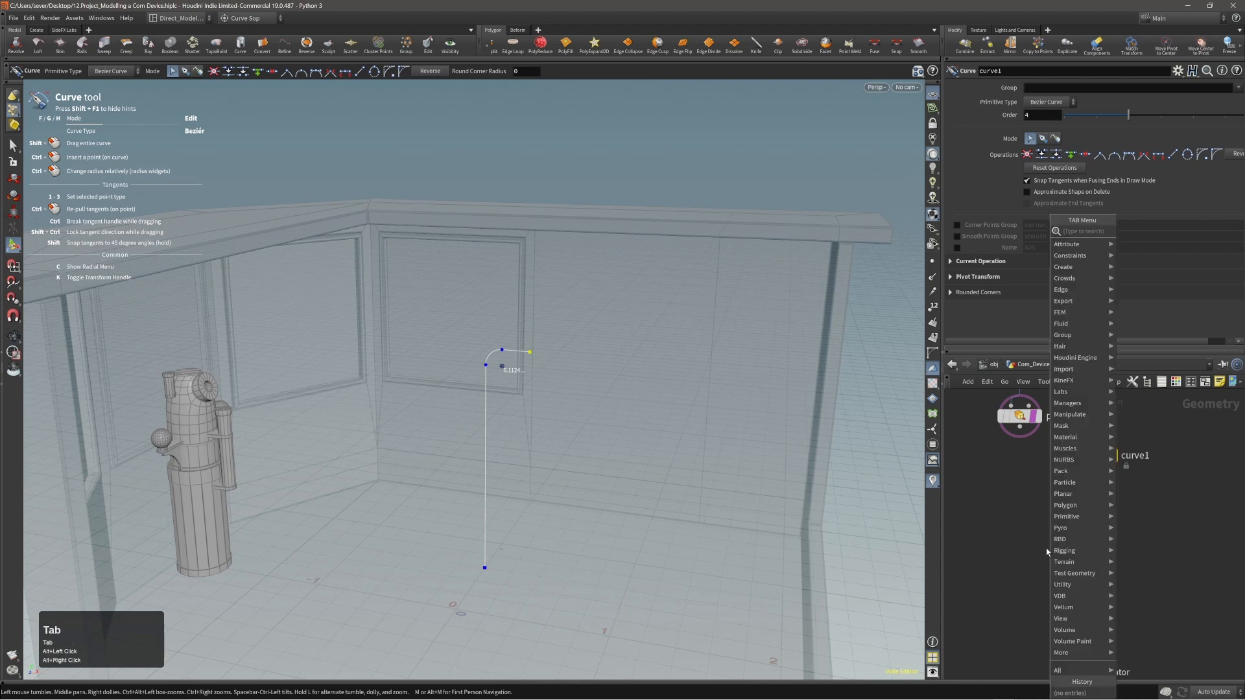
pyautogui.write('swee')
pyautogui.press('Return')
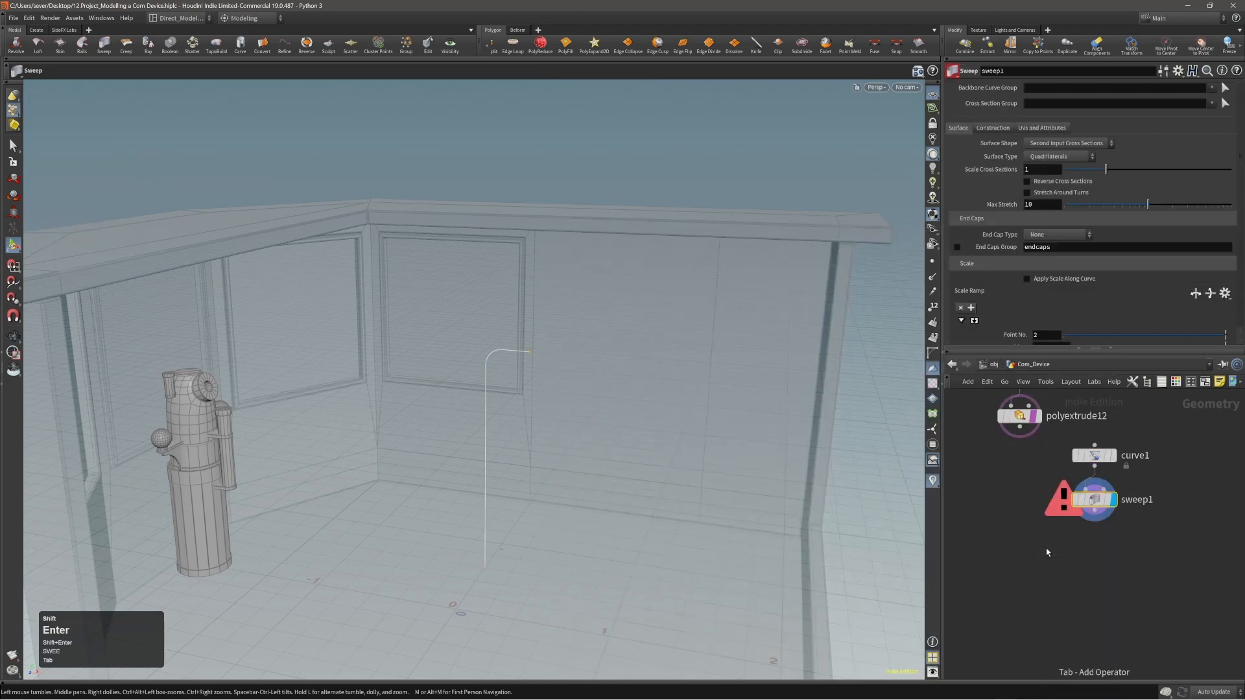
pyautogui.click(1063, 144)
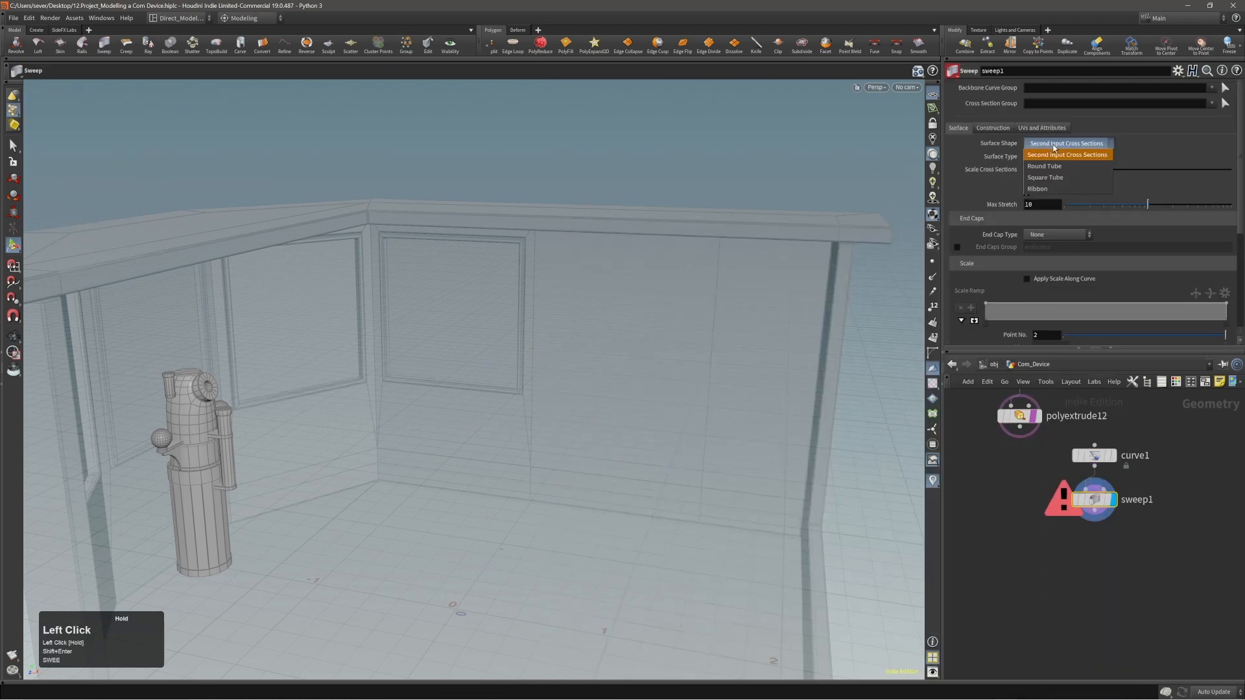
pyautogui.click(1052, 167)
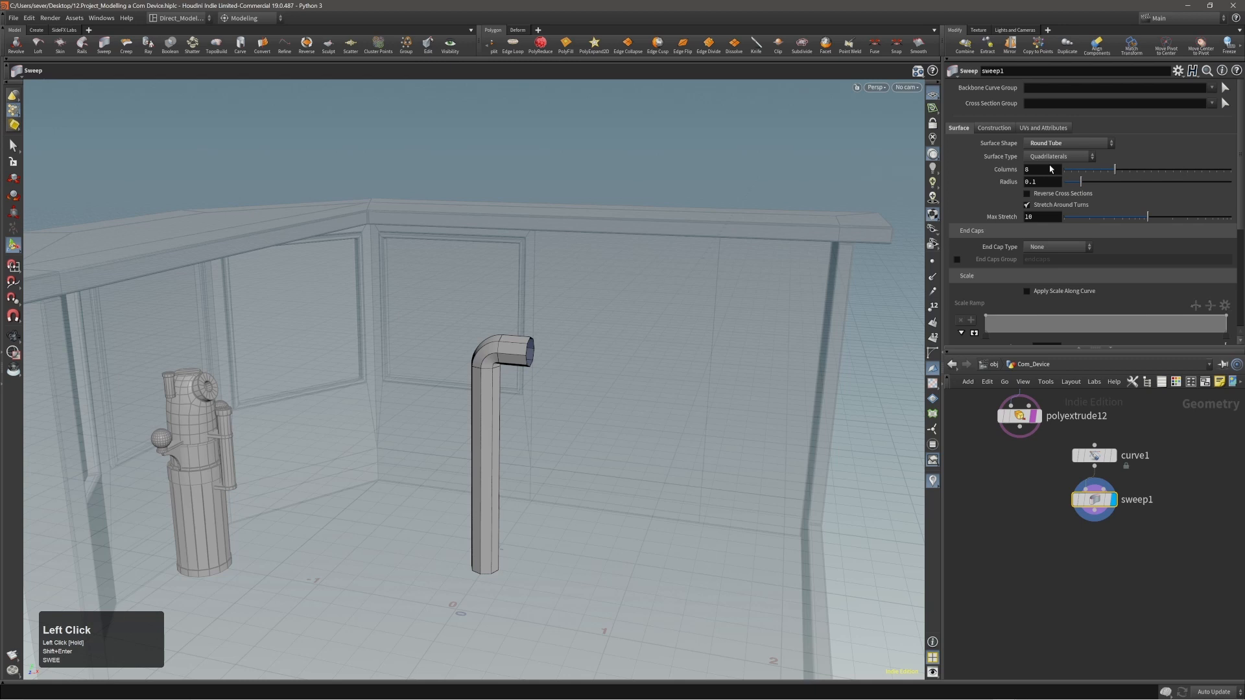
# Set the sweep's primitive type to Polygons and inspect the tube's bend.
pyautogui.click(995, 128)
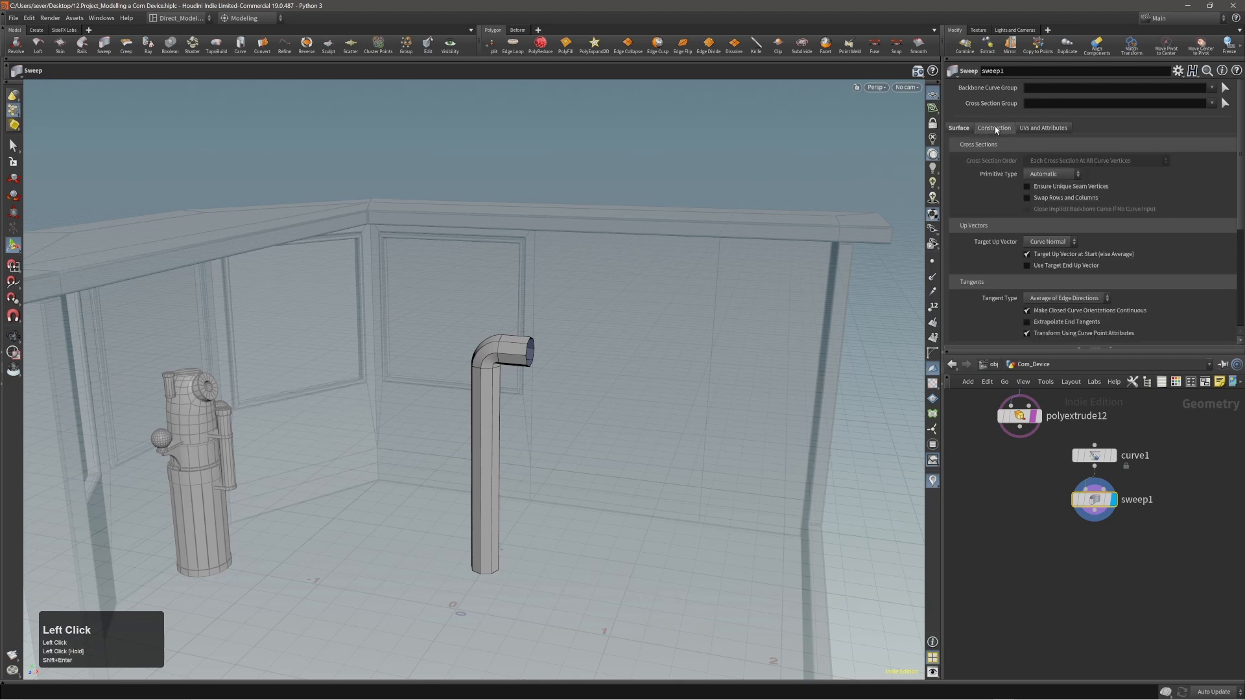
pyautogui.click(1043, 174)
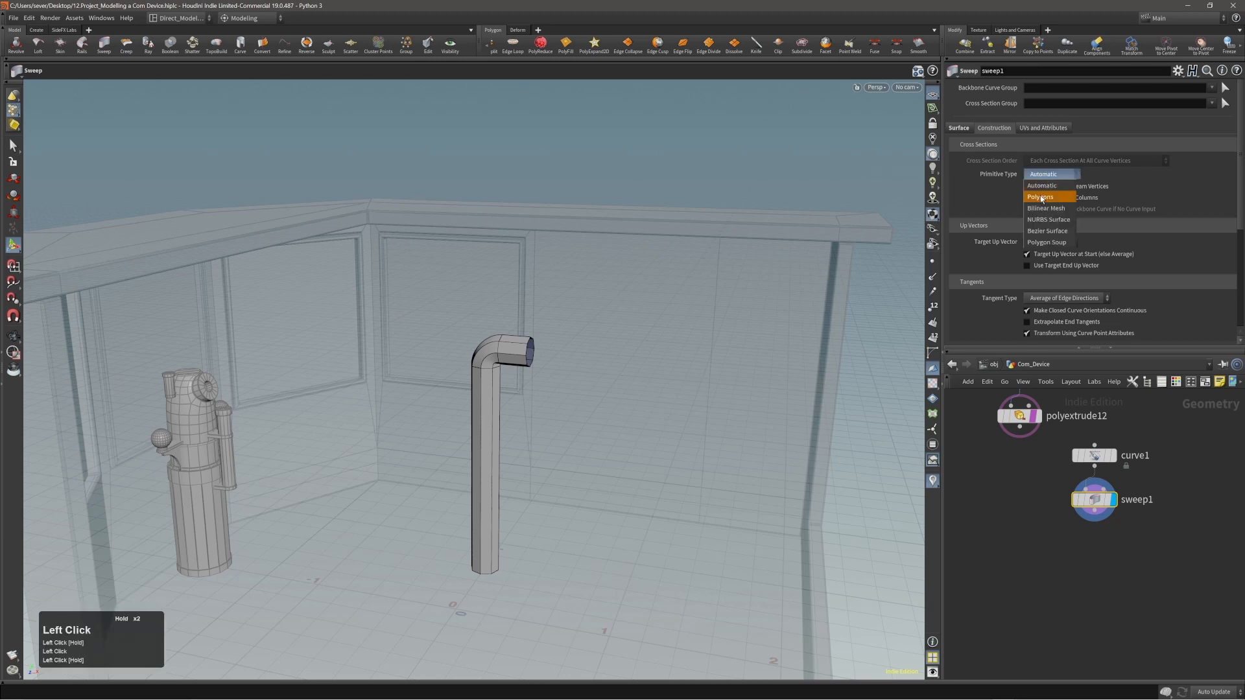
pyautogui.click(1043, 198)
pyautogui.keyDown('alt'); pyautogui.moveTo(494, 350); pyautogui.dragTo(531, 349, button='right'); pyautogui.keyUp('alt')
pyautogui.keyDown('alt'); pyautogui.moveTo(533, 349); pyautogui.dragTo(584, 355); pyautogui.keyUp('alt')
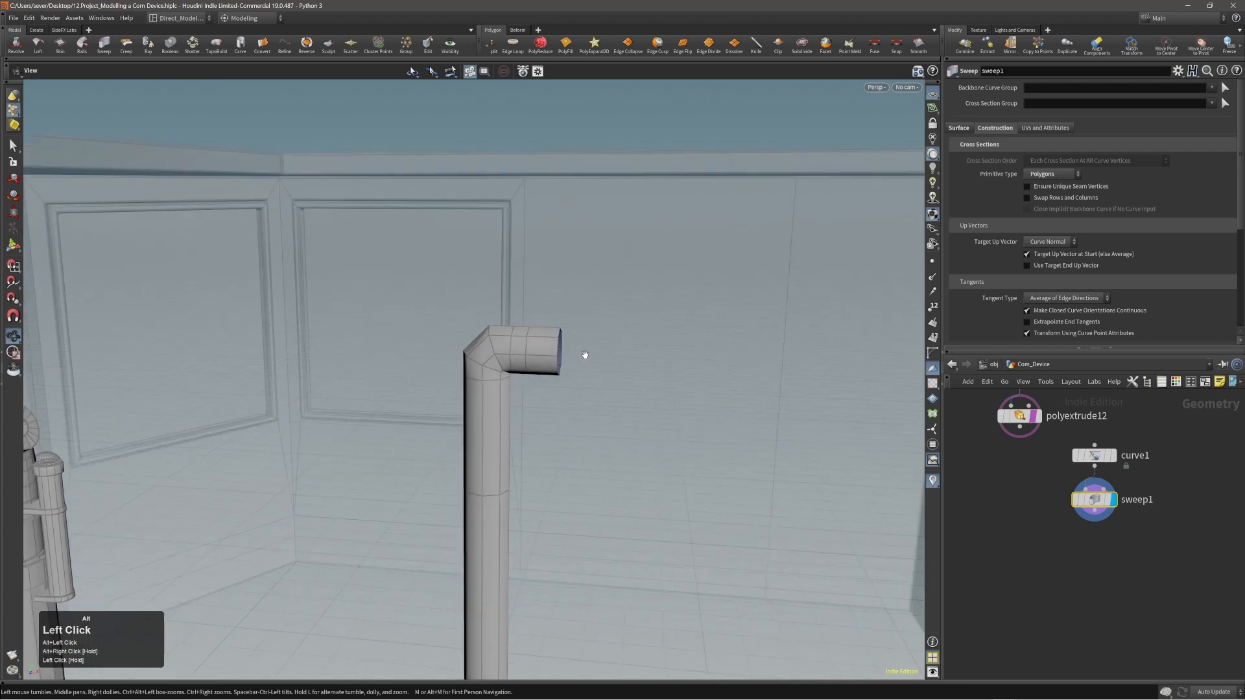
# Move the sweep node farther below the curve node and set the tube to 13 columns and radius 0.049.
pyautogui.moveTo(1092, 510)
pyautogui.mouseDown()
pyautogui.moveTo(1092, 544)
pyautogui.moveTo(1090, 522)
pyautogui.mouseUp()
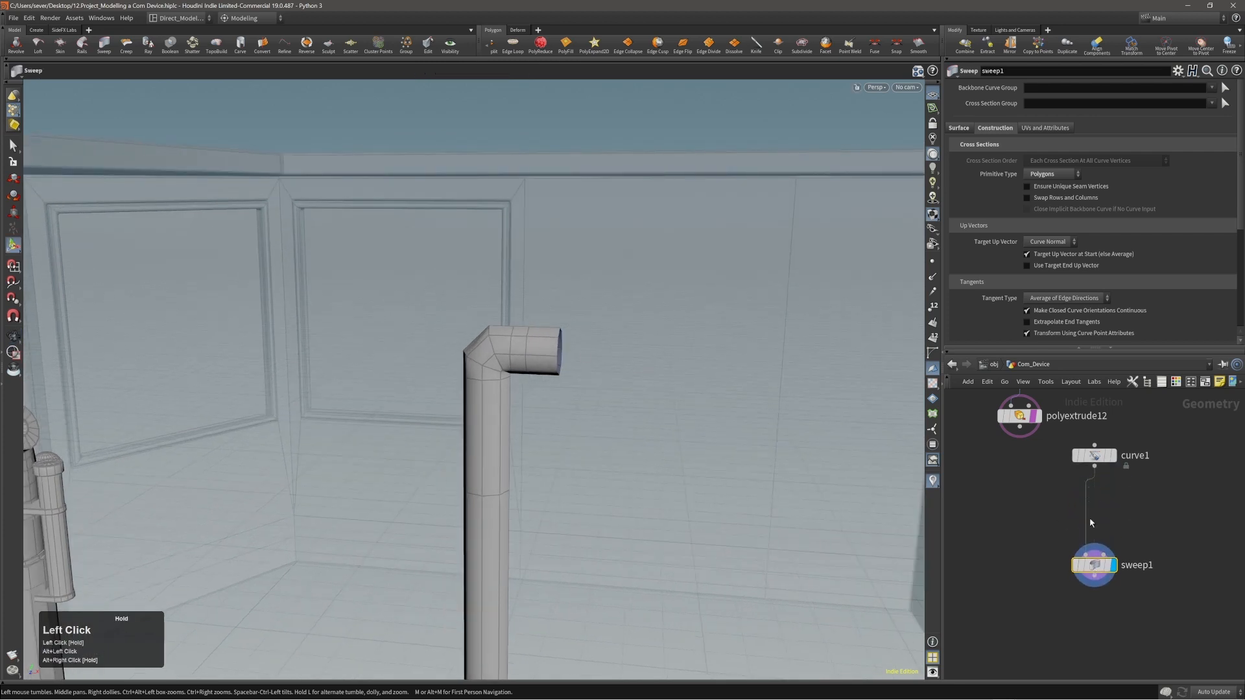
pyautogui.click(959, 128)
pyautogui.moveTo(1131, 170); pyautogui.dragTo(1074, 182)
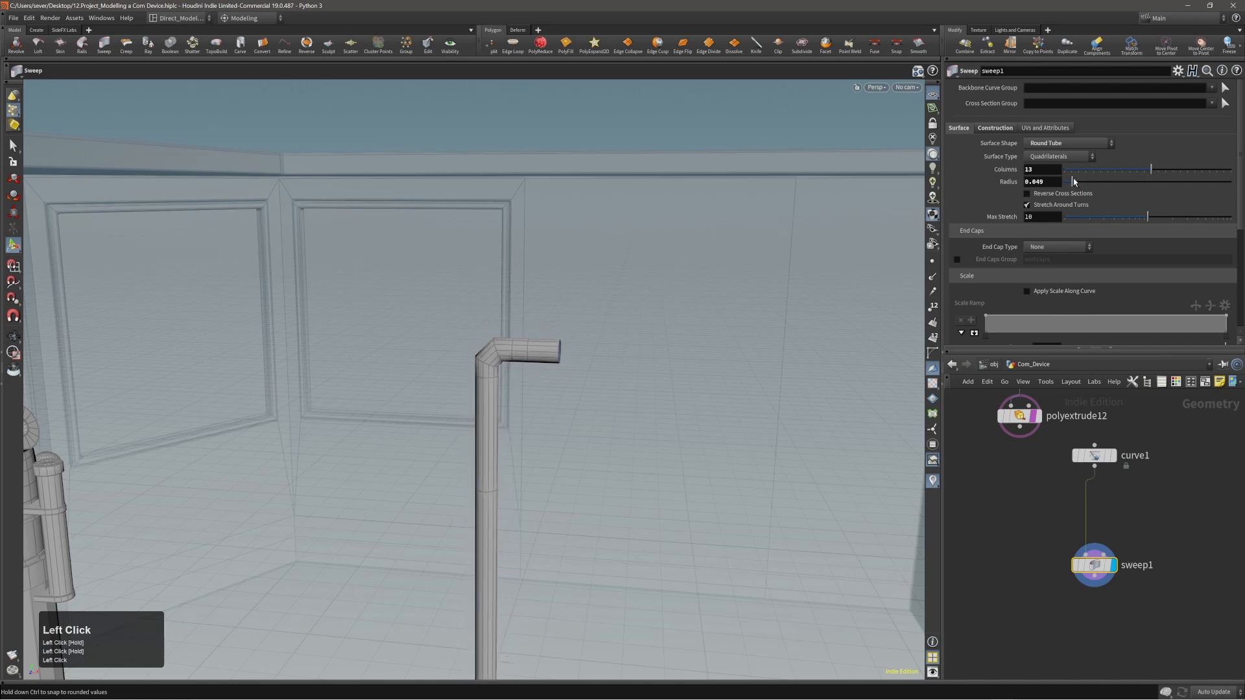
# Insert a Resample node between the curve and the sweep.
pyautogui.press('Tab')
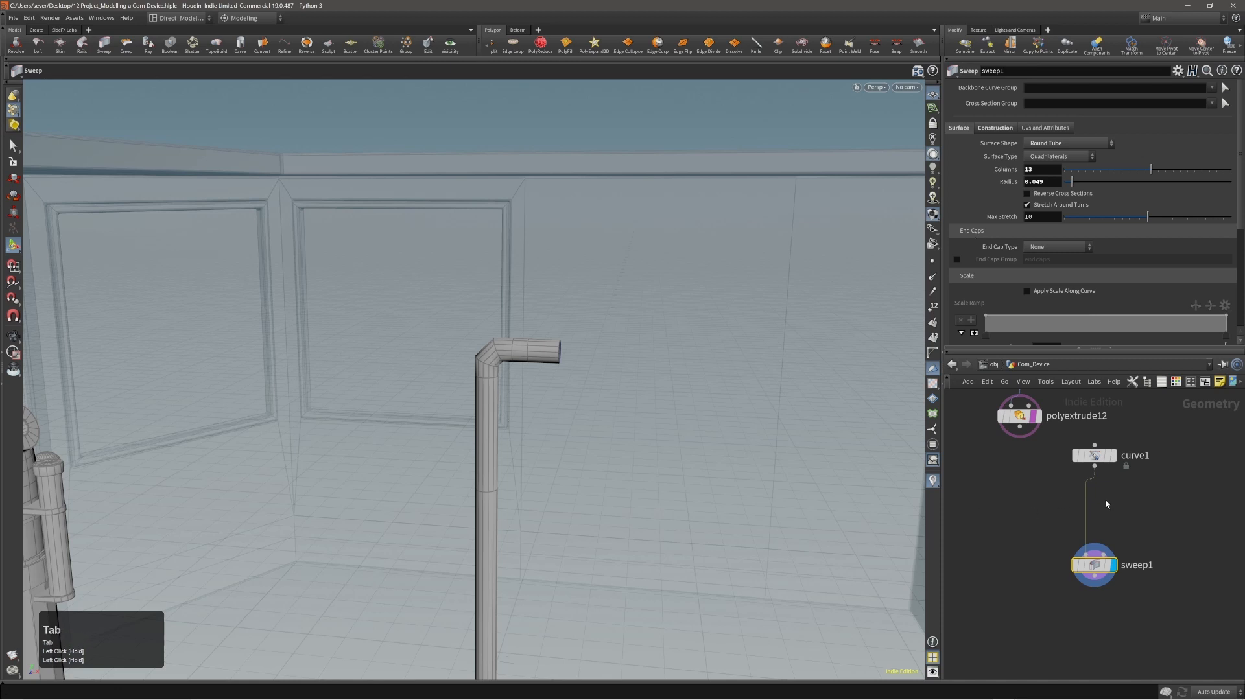
pyautogui.write('RESA')
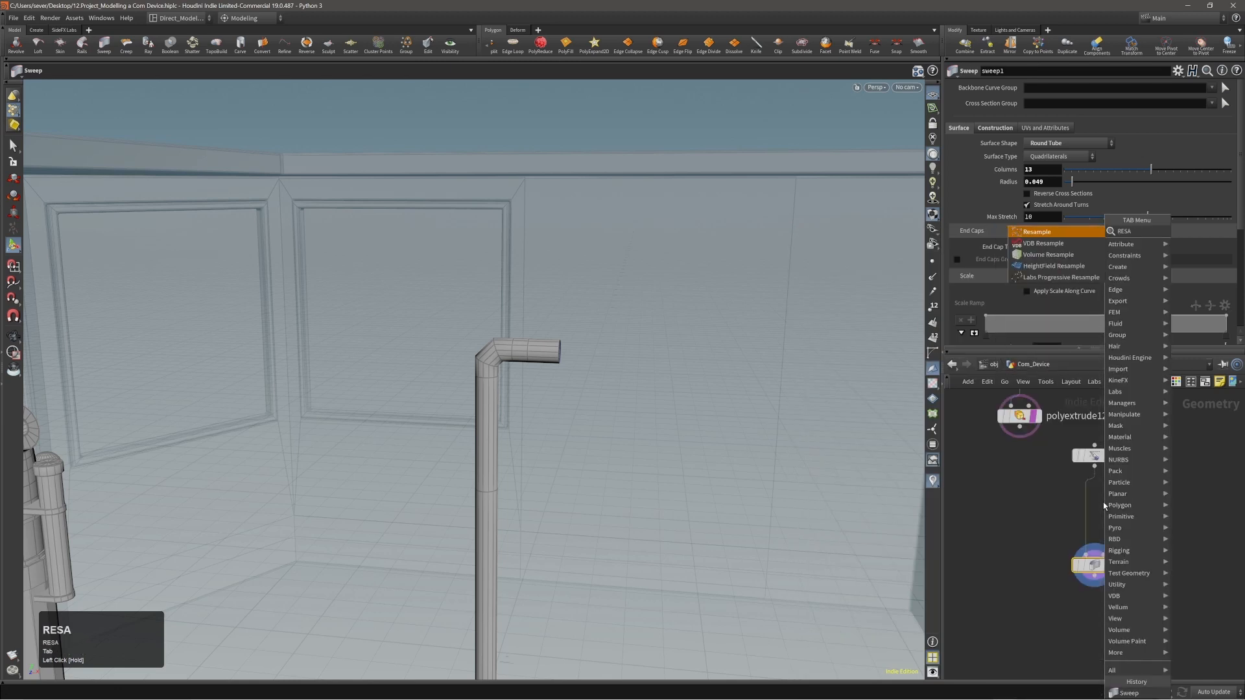
pyautogui.press('Return')
pyautogui.press('Return')
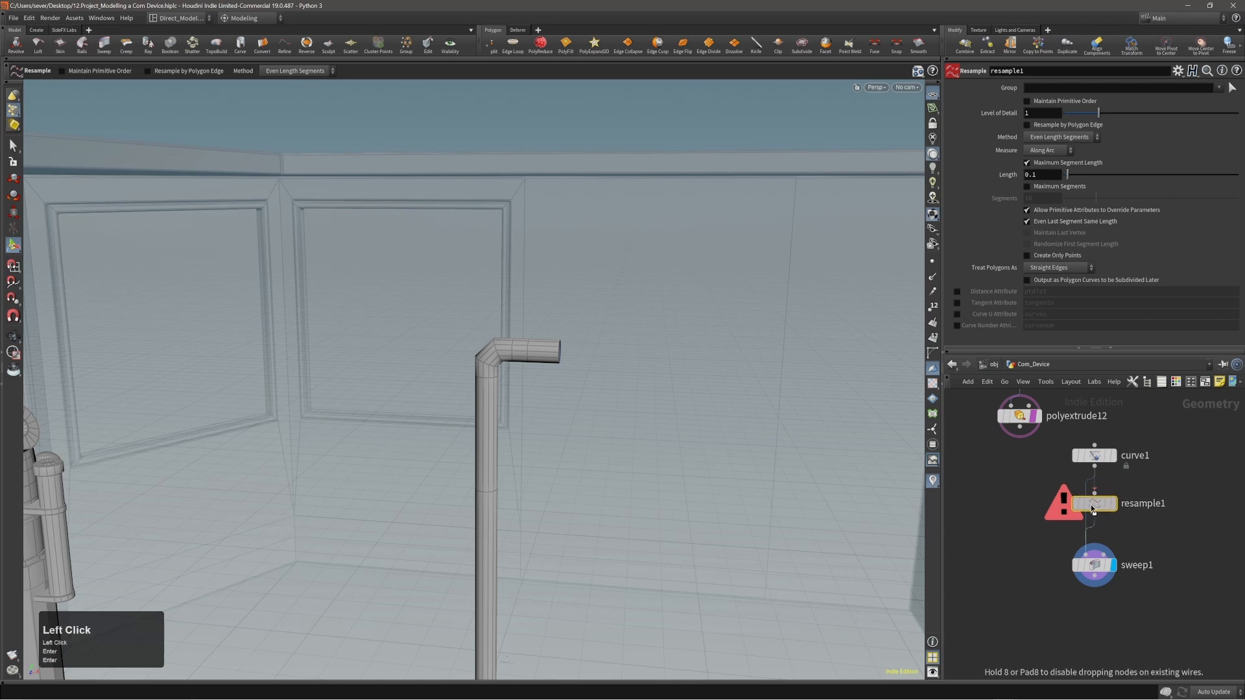
pyautogui.moveTo(1103, 501); pyautogui.dragTo(1096, 507)
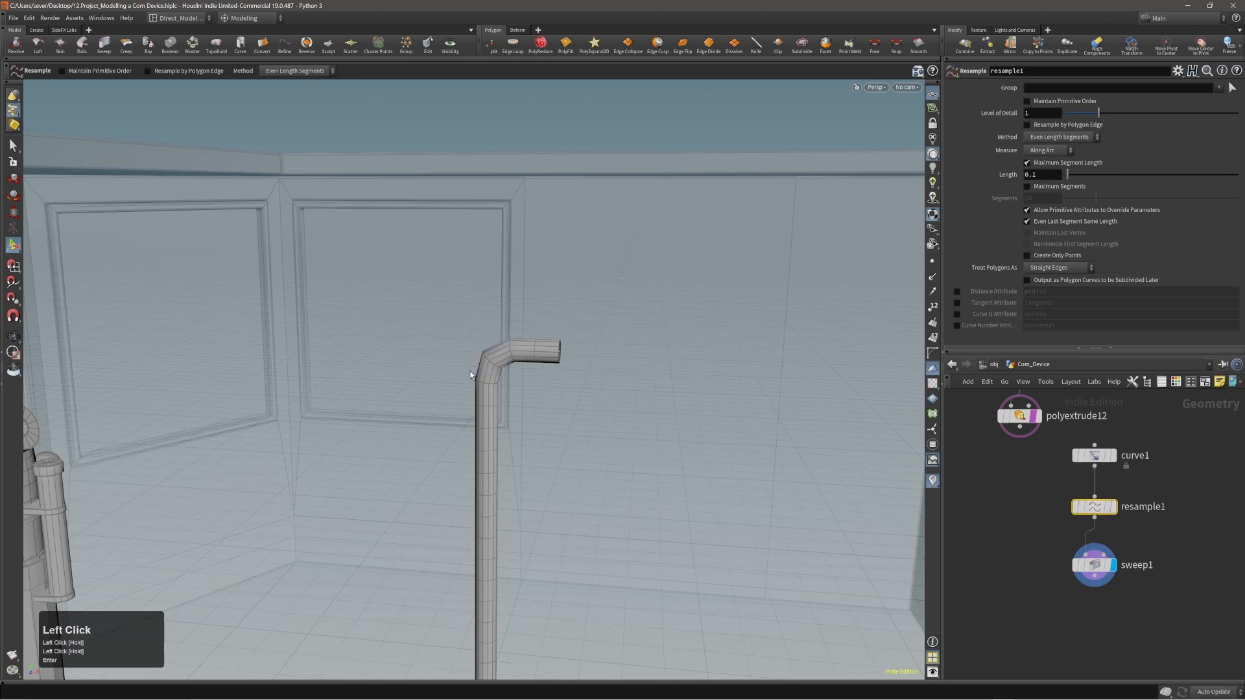
# Turn off the resample's Maximum Segment Length and enable Maximum Segments with a value of 43.
pyautogui.click(1026, 163)
pyautogui.click(1027, 187)
pyautogui.moveTo(1096, 198); pyautogui.dragTo(1212, 201)
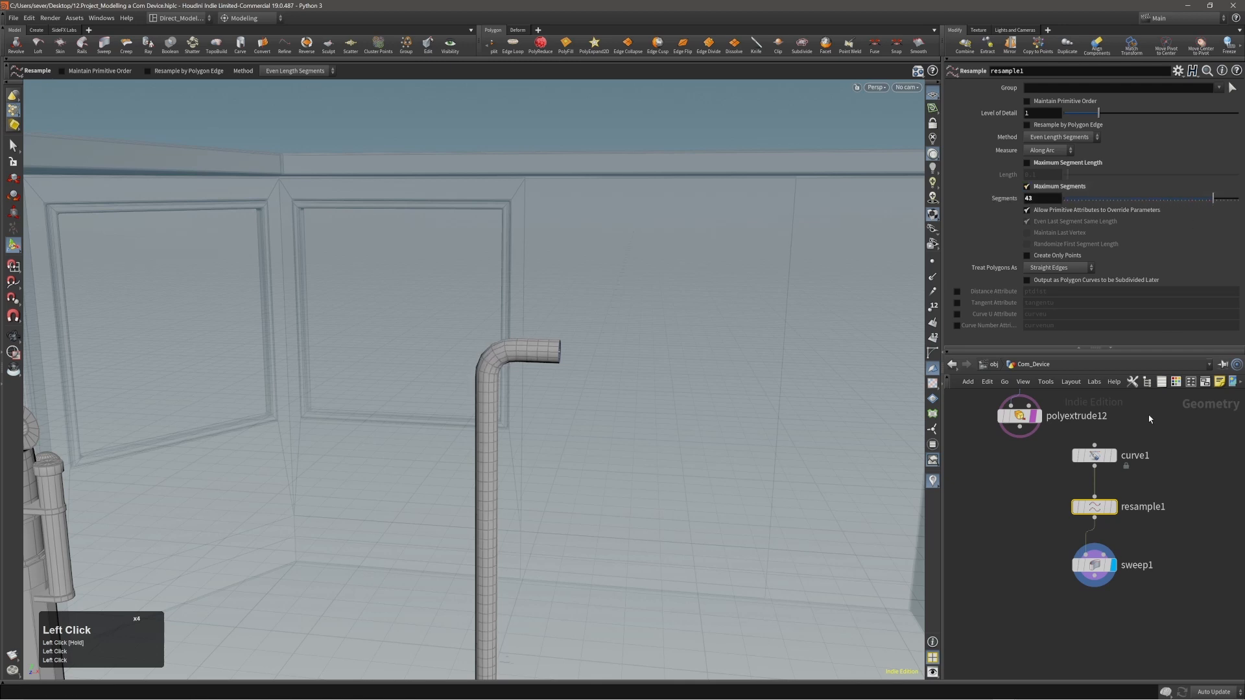
# Display the resample node's output with point markers and examine how the points are spaced along the curve.
pyautogui.click(1113, 506)
pyautogui.keyDown('alt'); pyautogui.moveTo(611, 353); pyautogui.dragTo(512, 422, button='right'); pyautogui.keyUp('alt')
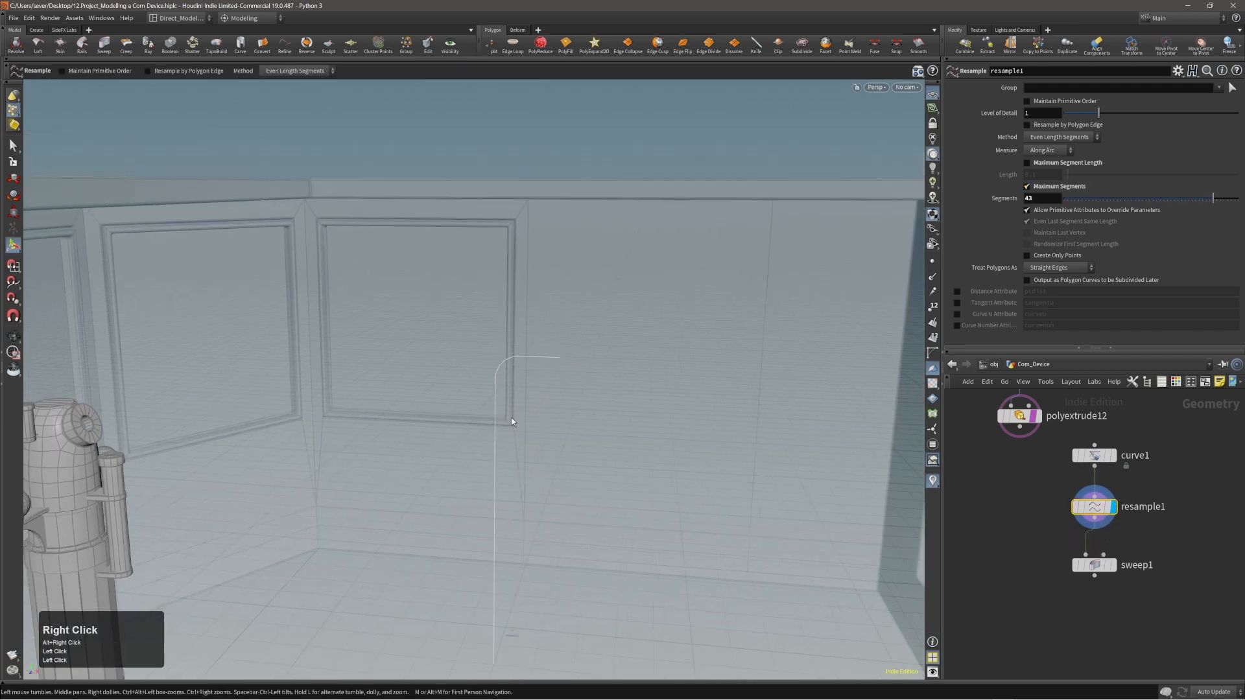
pyautogui.click(932, 261)
pyautogui.moveTo(648, 411); pyautogui.dragTo(586, 325, button='middle')
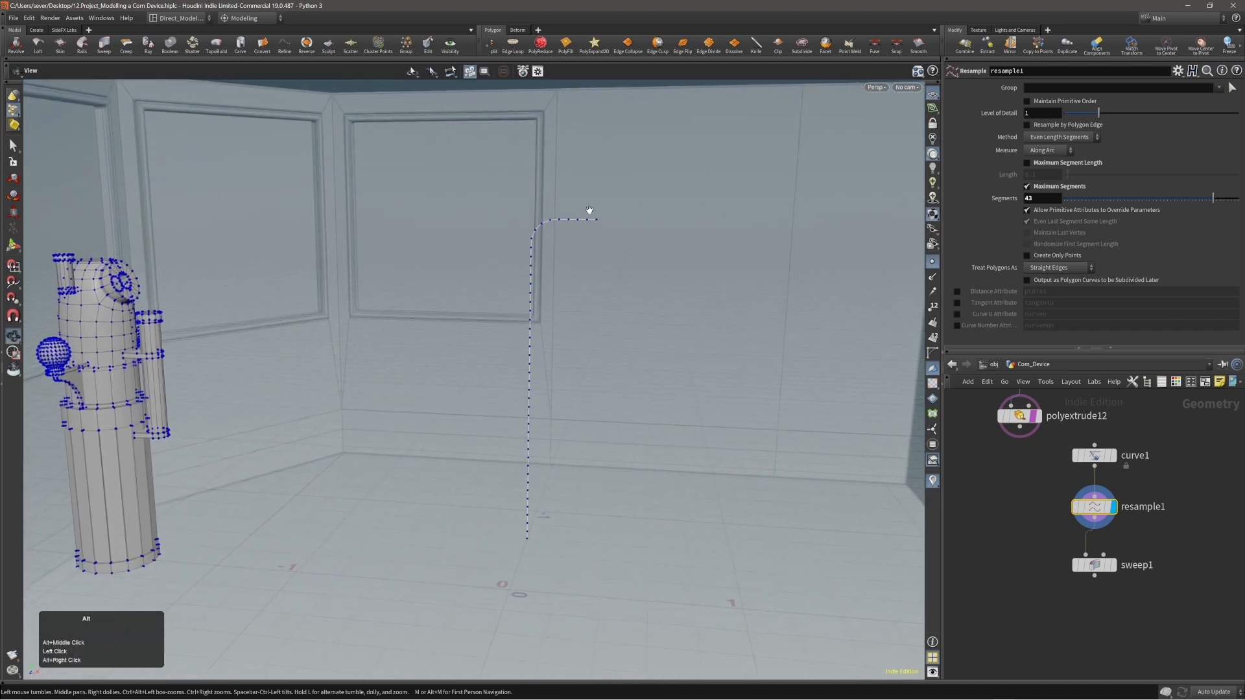
pyautogui.moveTo(589, 210); pyautogui.dragTo(550, 280, button='middle')
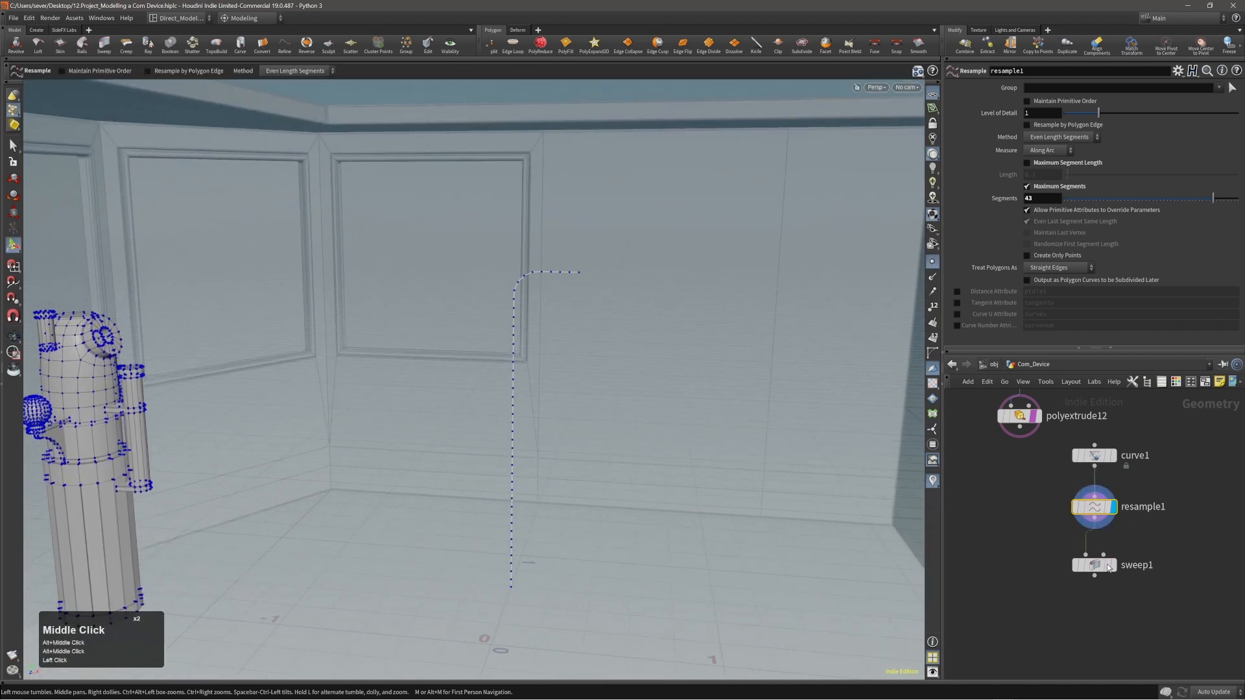
# Display the sweep node's tube, switch off the point markers and inspect the mesh around the bend.
pyautogui.click(1113, 565)
pyautogui.click(1096, 569)
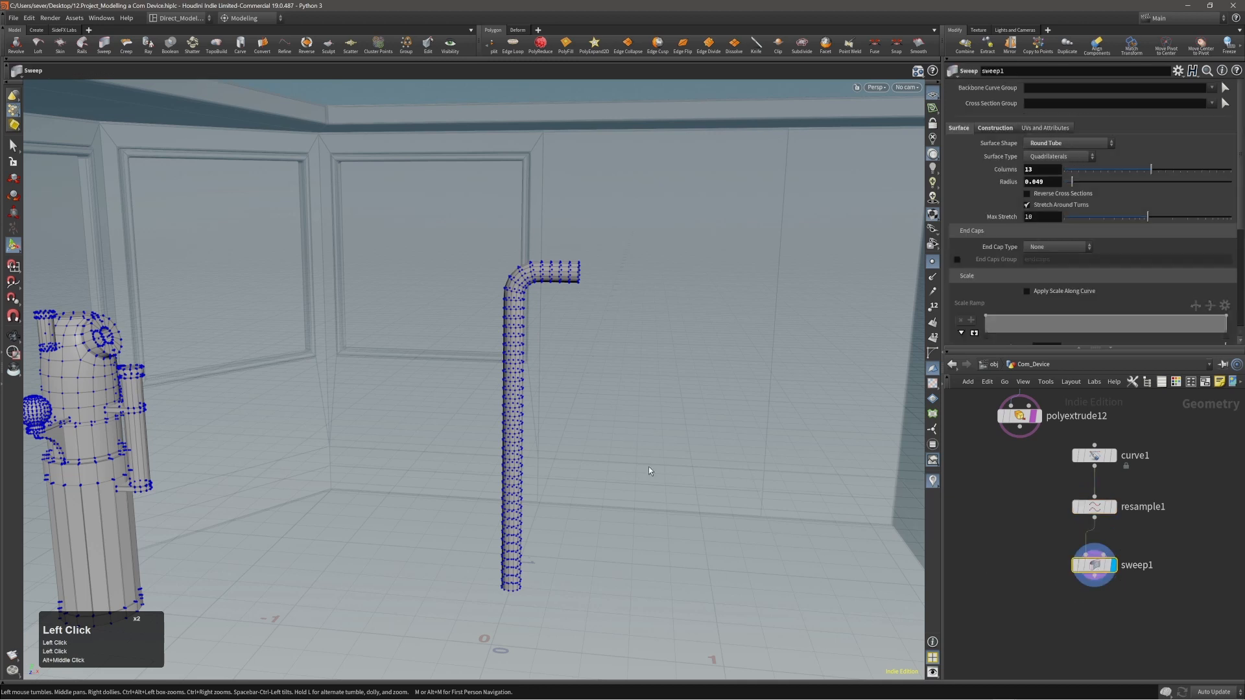
pyautogui.keyDown('alt'); pyautogui.moveTo(518, 279); pyautogui.dragTo(547, 303, button='right'); pyautogui.keyUp('alt')
pyautogui.click(932, 263)
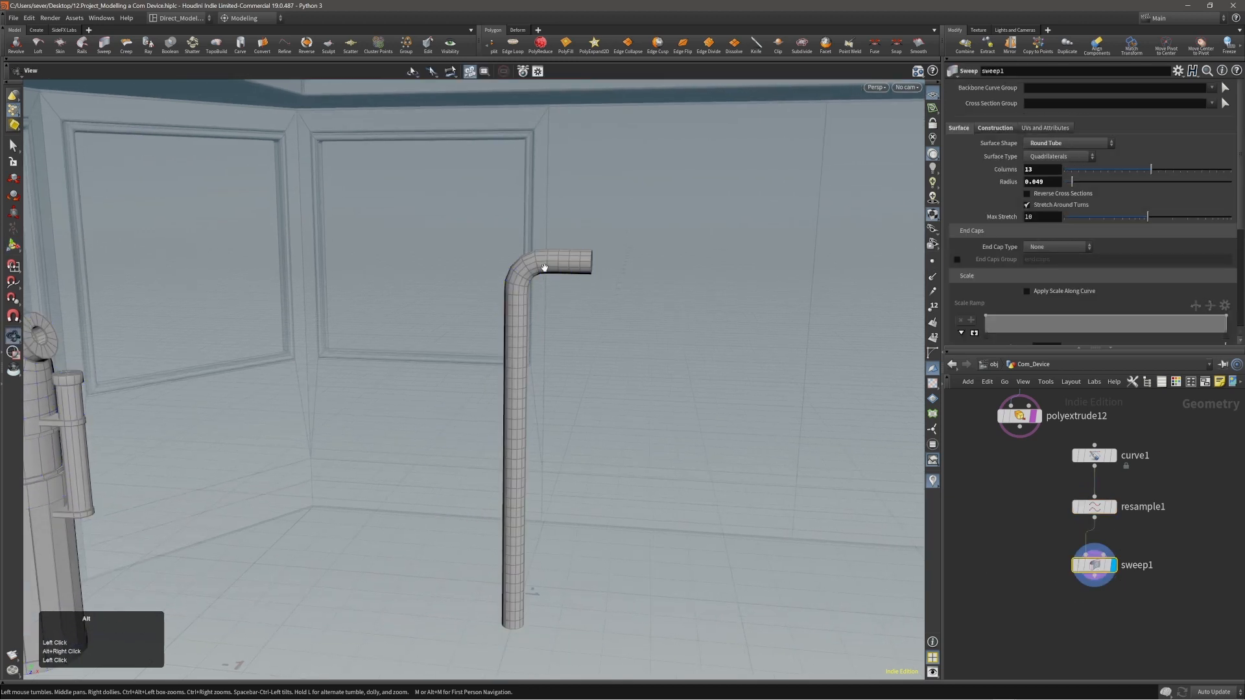
pyautogui.keyDown('alt'); pyautogui.moveTo(454, 429); pyautogui.dragTo(482, 430); pyautogui.keyUp('alt')
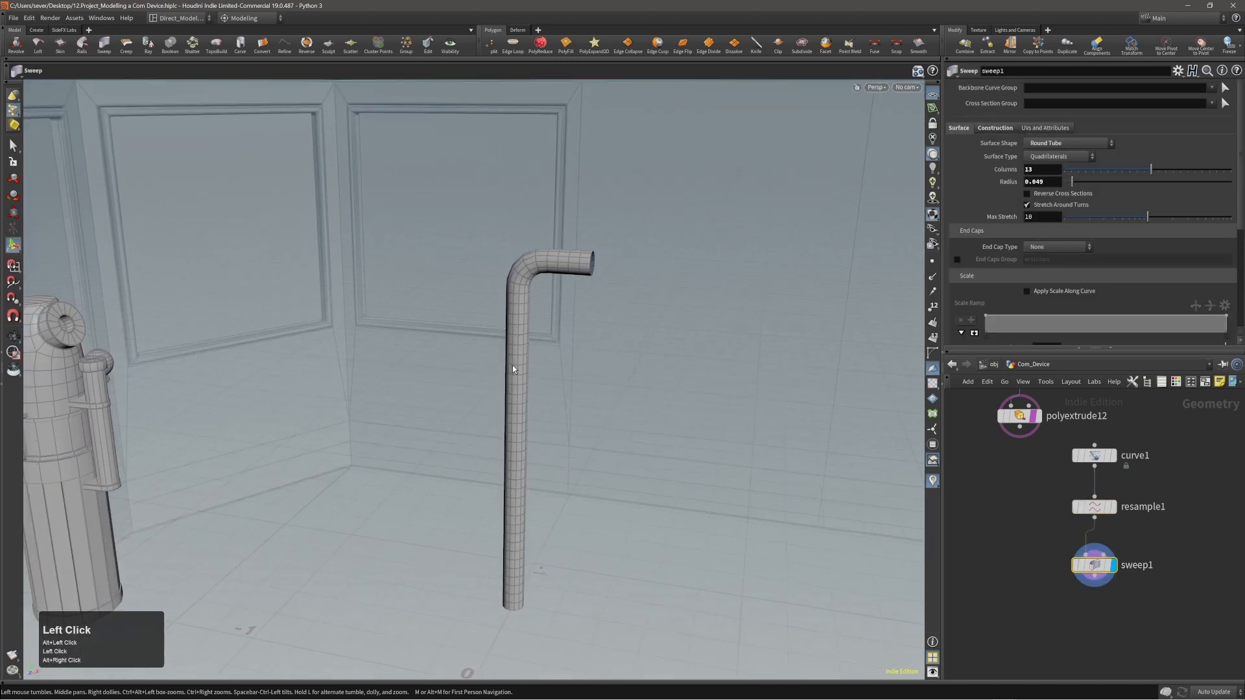
pyautogui.keyDown('alt'); pyautogui.moveTo(523, 286); pyautogui.dragTo(539, 269); pyautogui.keyUp('alt')
pyautogui.keyDown('alt'); pyautogui.moveTo(540, 268); pyautogui.dragTo(572, 254, button='right'); pyautogui.keyUp('alt')
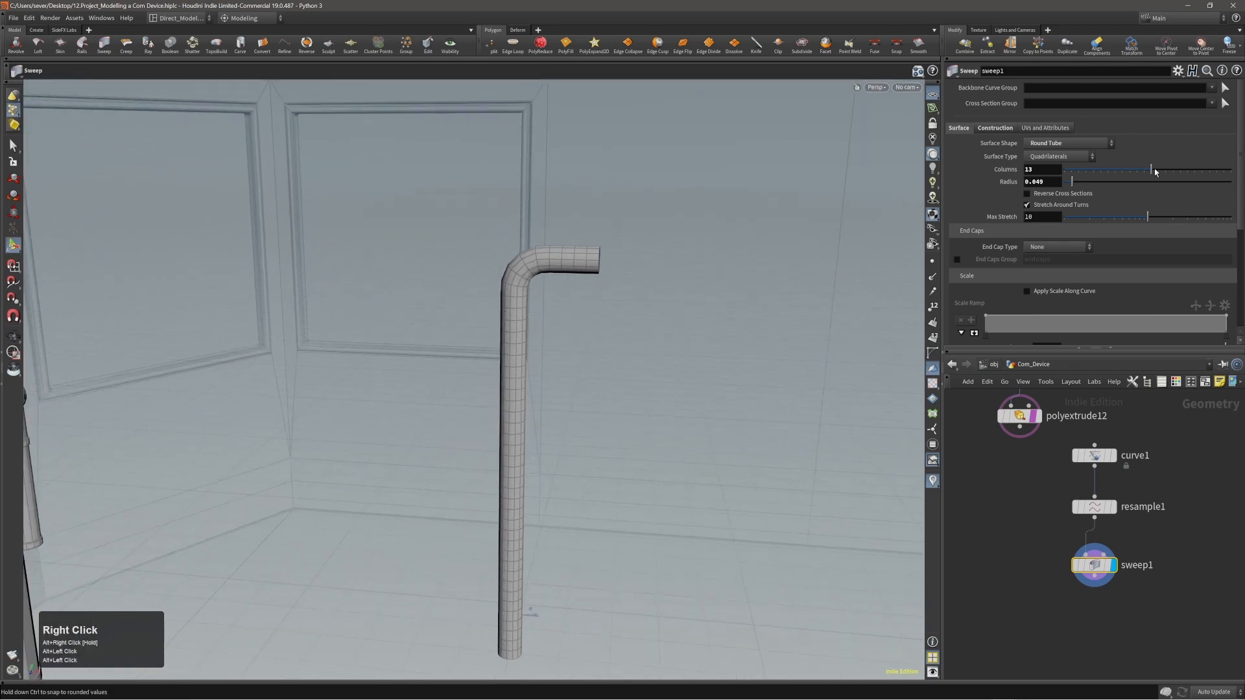
# Set the tube's columns to 12 and the resample's maximum segments to 78, checking the bend's smoothness.
pyautogui.moveTo(1151, 170); pyautogui.dragTo(1158, 170)
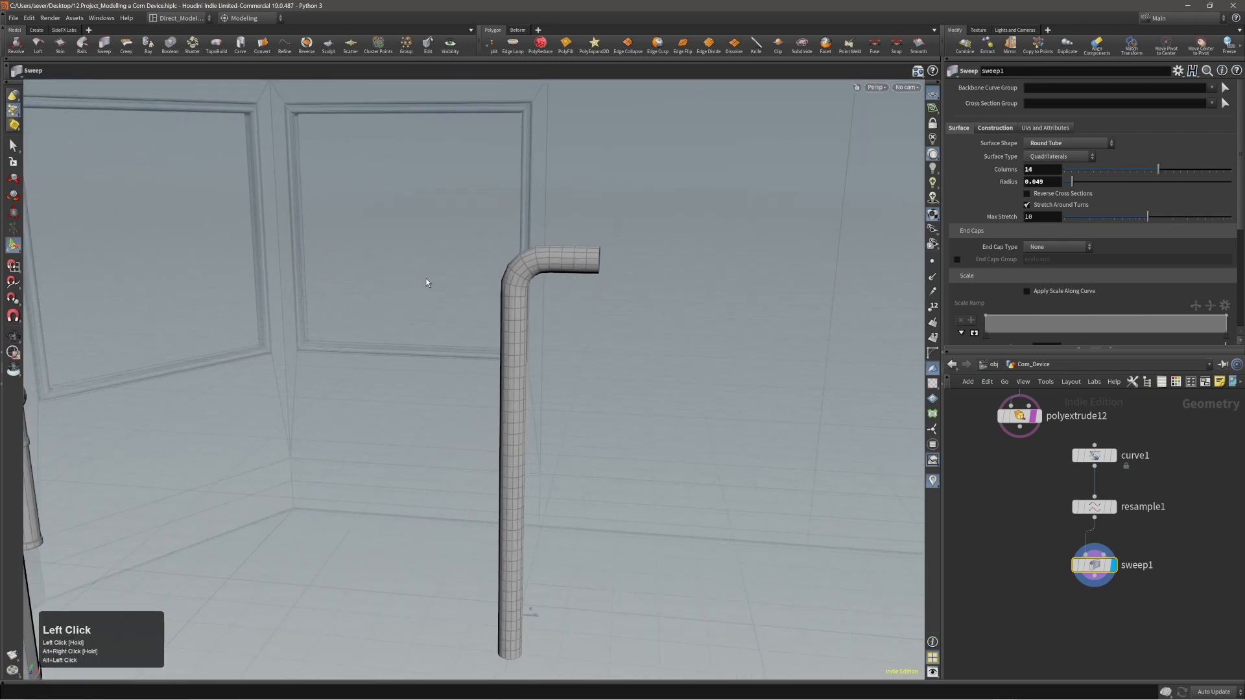
pyautogui.click(1146, 170)
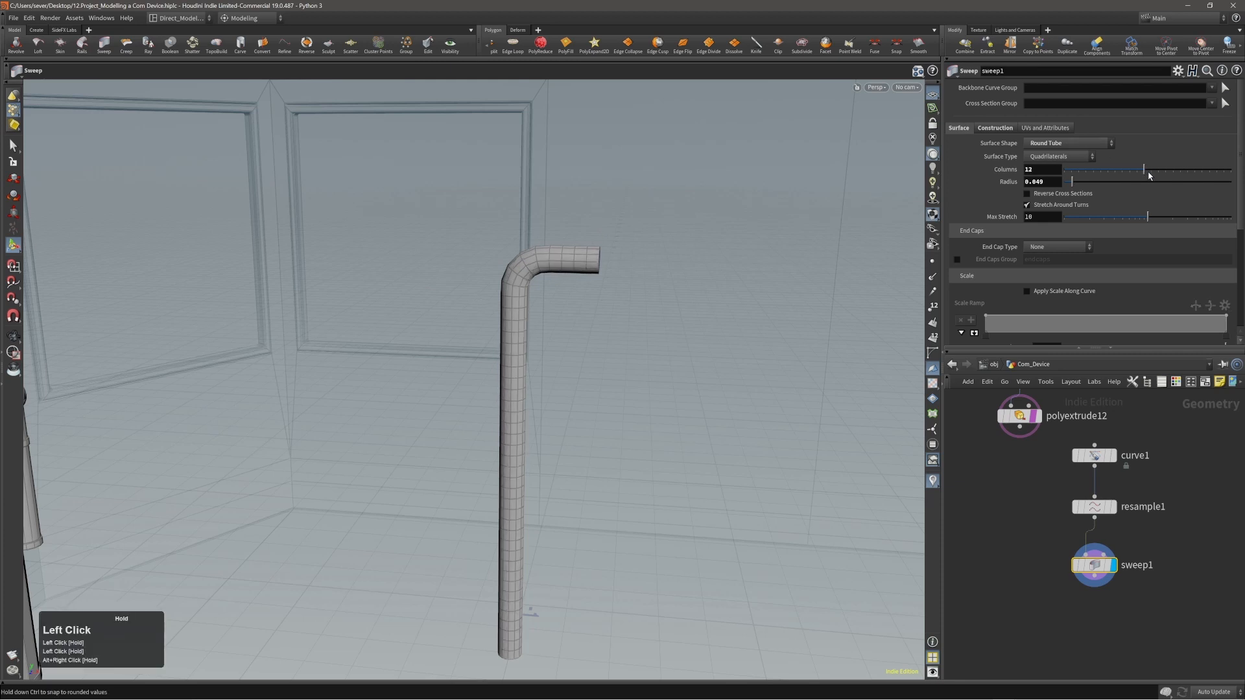
pyautogui.click(1095, 507)
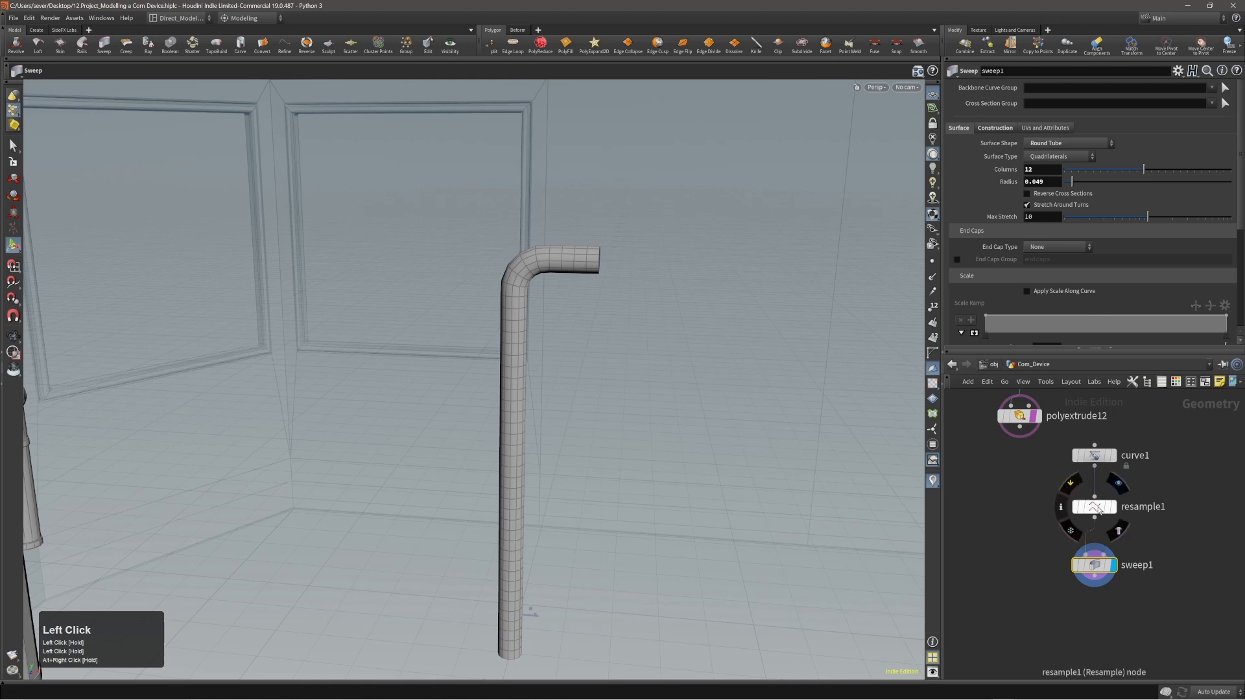
pyautogui.moveTo(1200, 200); pyautogui.dragTo(1234, 202)
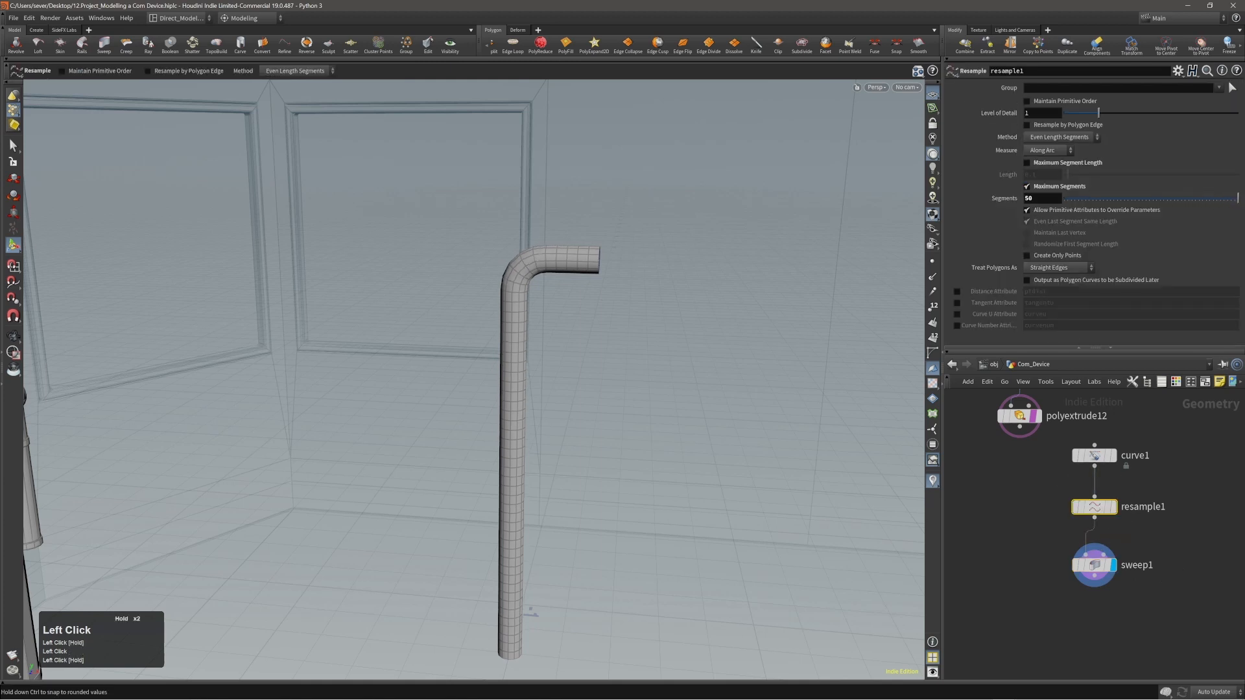
pyautogui.moveTo(1042, 198); pyautogui.dragTo(1164, 203, button='middle')
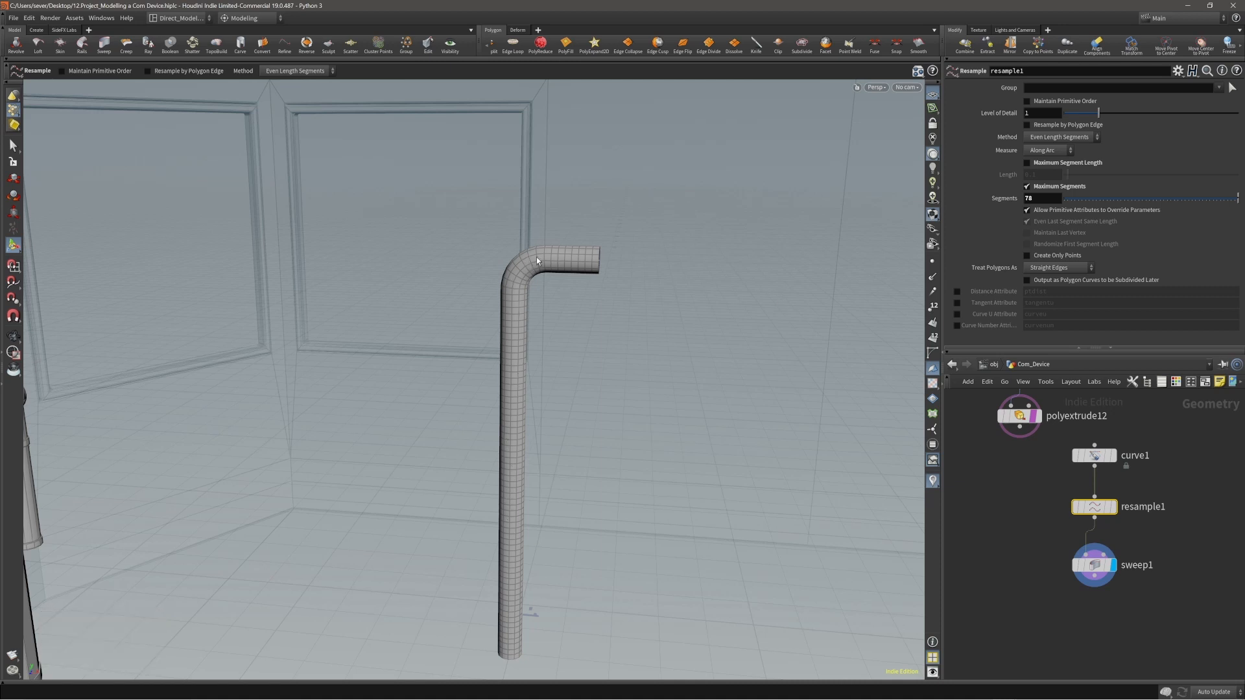
pyautogui.keyDown('alt'); pyautogui.moveTo(546, 257); pyautogui.dragTo(587, 261); pyautogui.keyUp('alt')
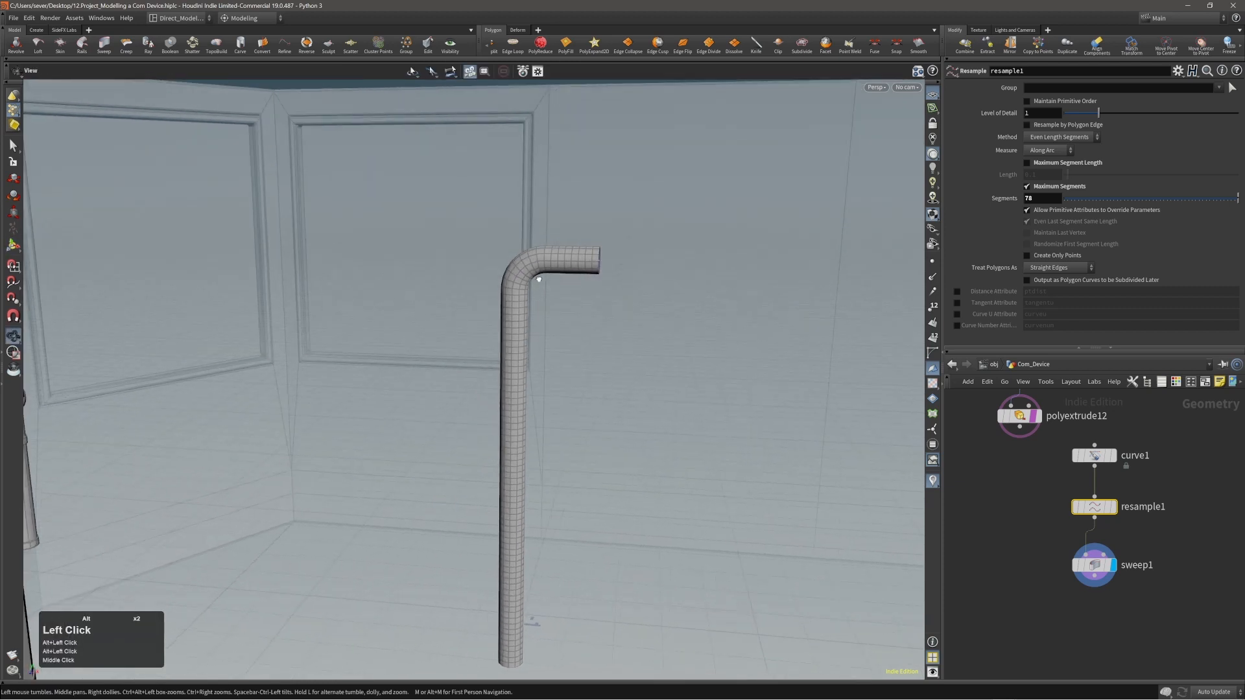
pyautogui.keyDown('alt'); pyautogui.moveTo(587, 261); pyautogui.dragTo(608, 242, button='right'); pyautogui.keyUp('alt')
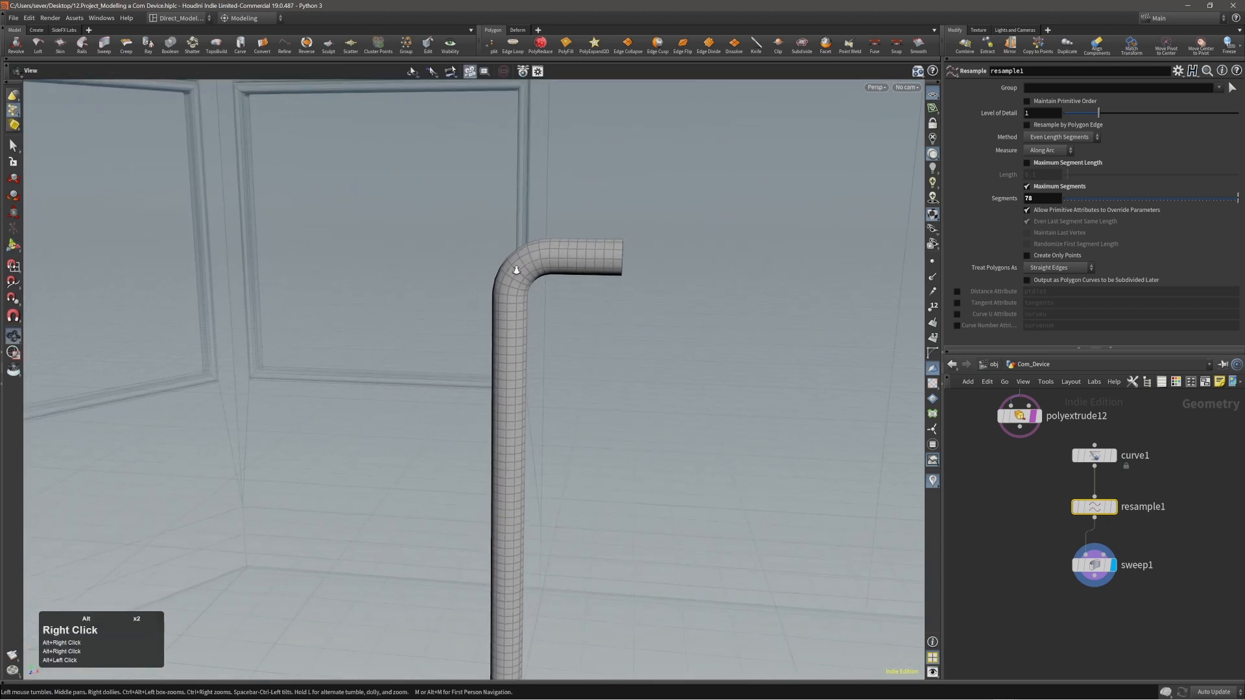
pyautogui.keyDown('alt'); pyautogui.moveTo(525, 268); pyautogui.dragTo(516, 344, button='right'); pyautogui.keyUp('alt')
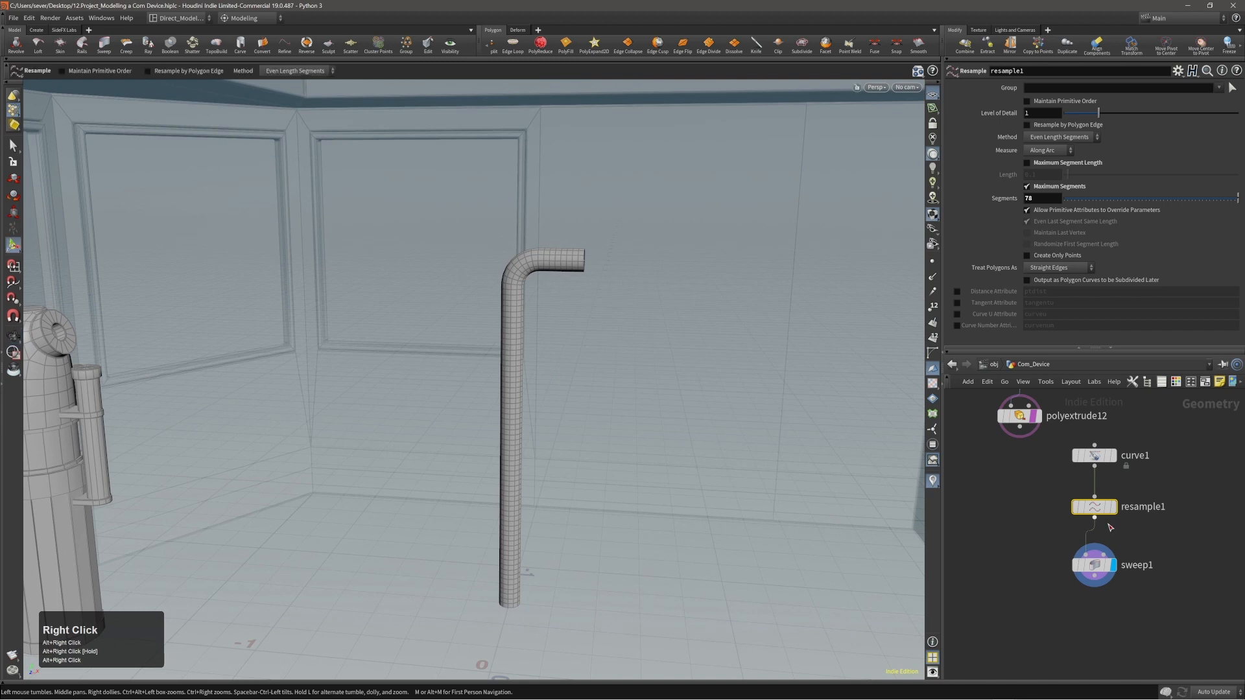
# Insert a Facet node between the resample and the sweep, display its points and enable Remove Inline Points.
pyautogui.press('Tab')
pyautogui.write('face')
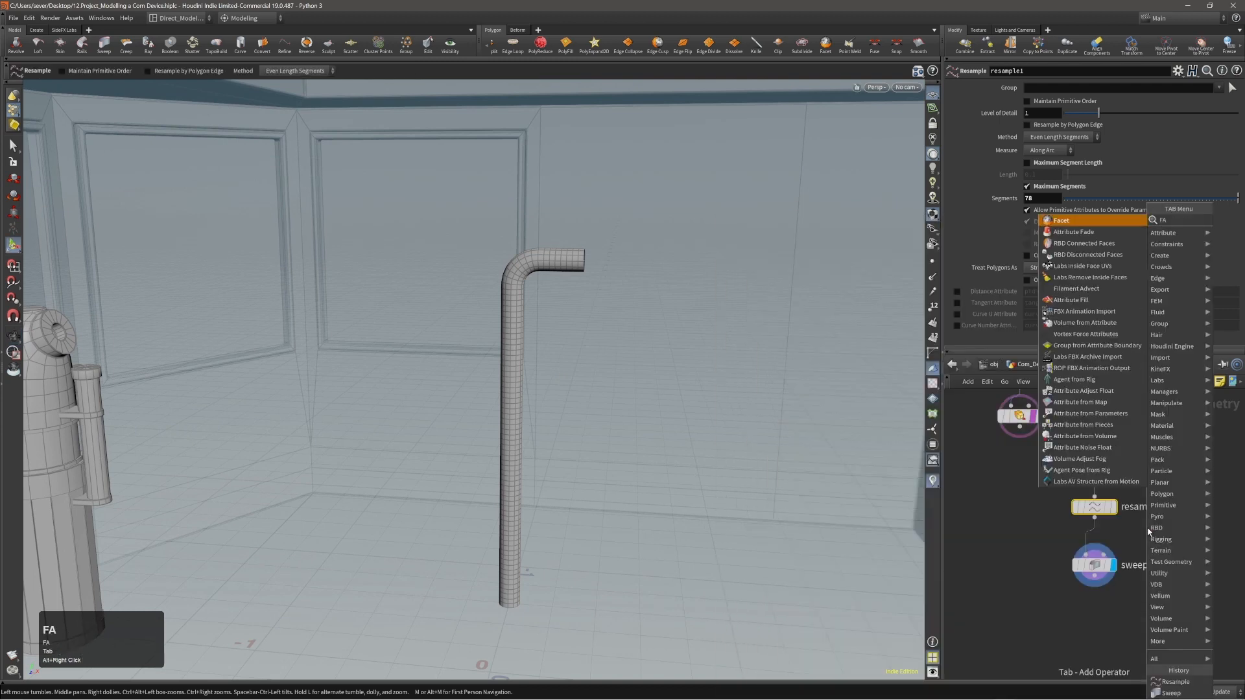
pyautogui.press('Return')
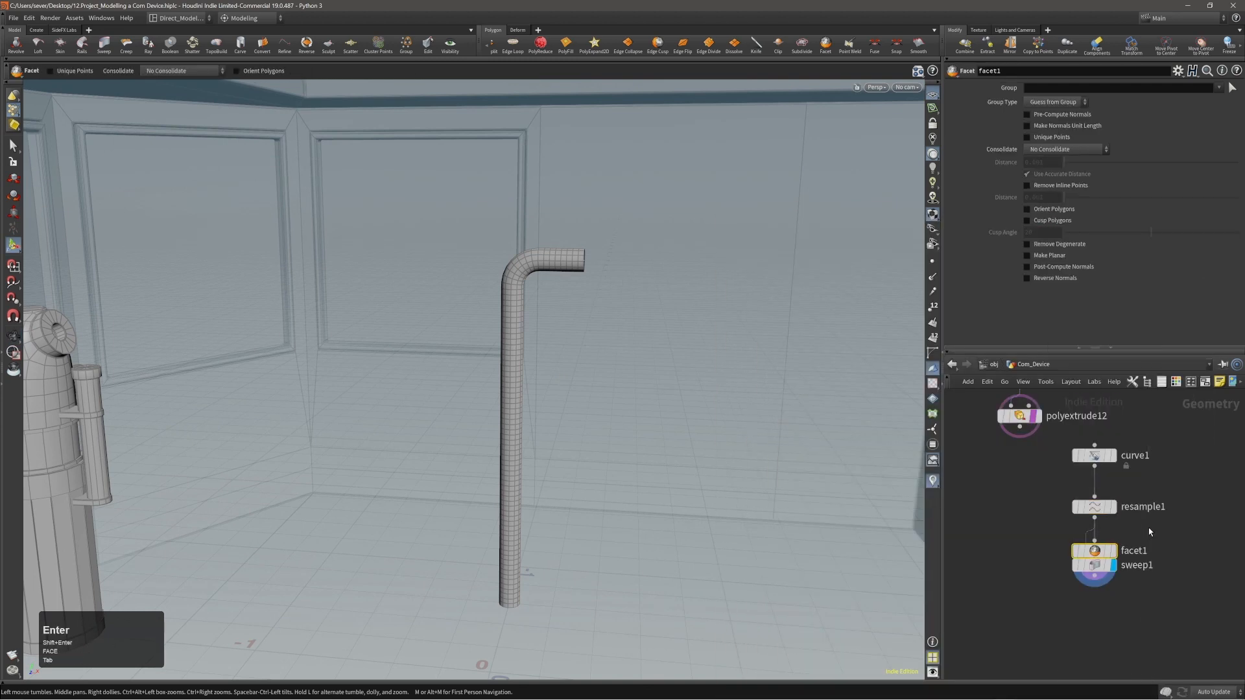
pyautogui.click(1111, 540)
pyautogui.click(1112, 550)
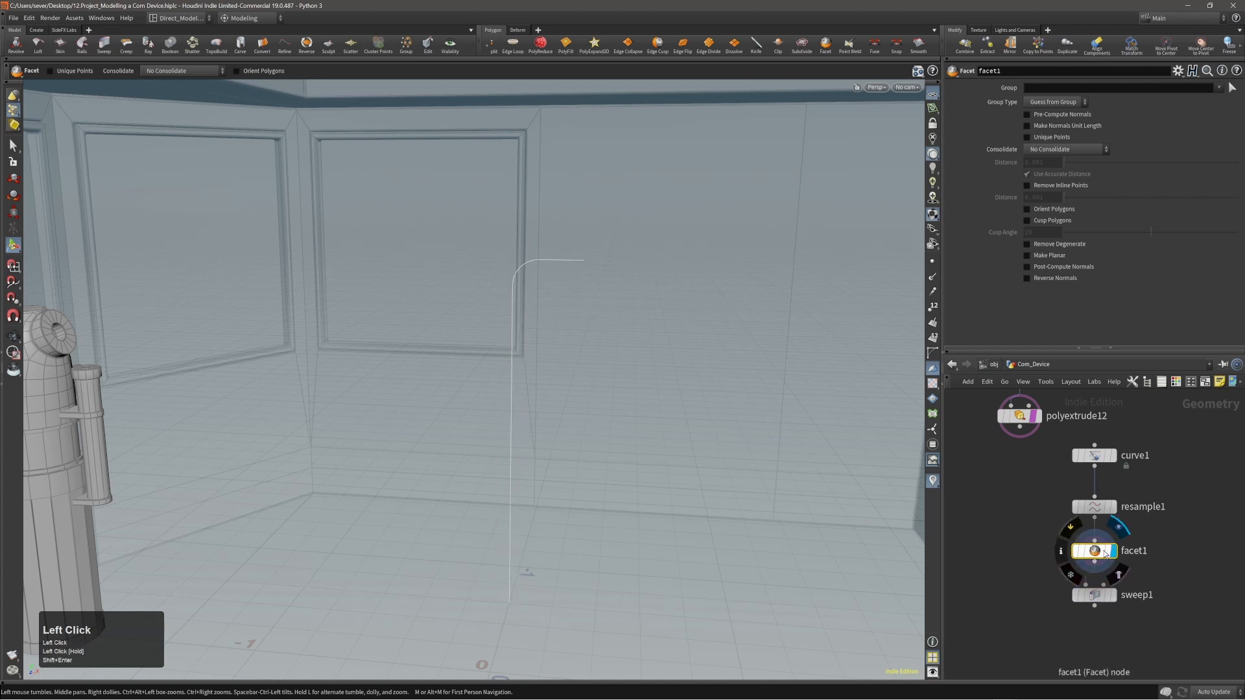
pyautogui.click(931, 261)
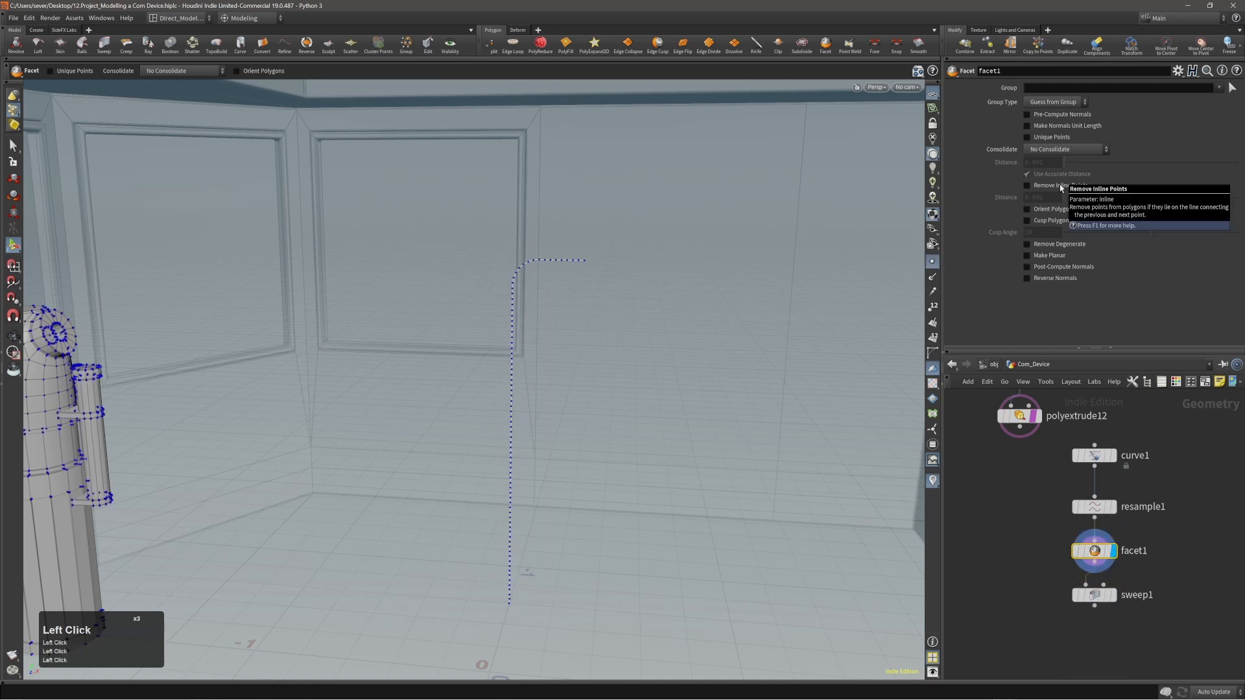
pyautogui.click(1059, 184)
pyautogui.moveTo(533, 274)
pyautogui.keyDown('alt'); pyautogui.mouseDown()
pyautogui.moveTo(495, 267)
pyautogui.moveTo(515, 273)
pyautogui.mouseUp(); pyautogui.keyUp('alt')
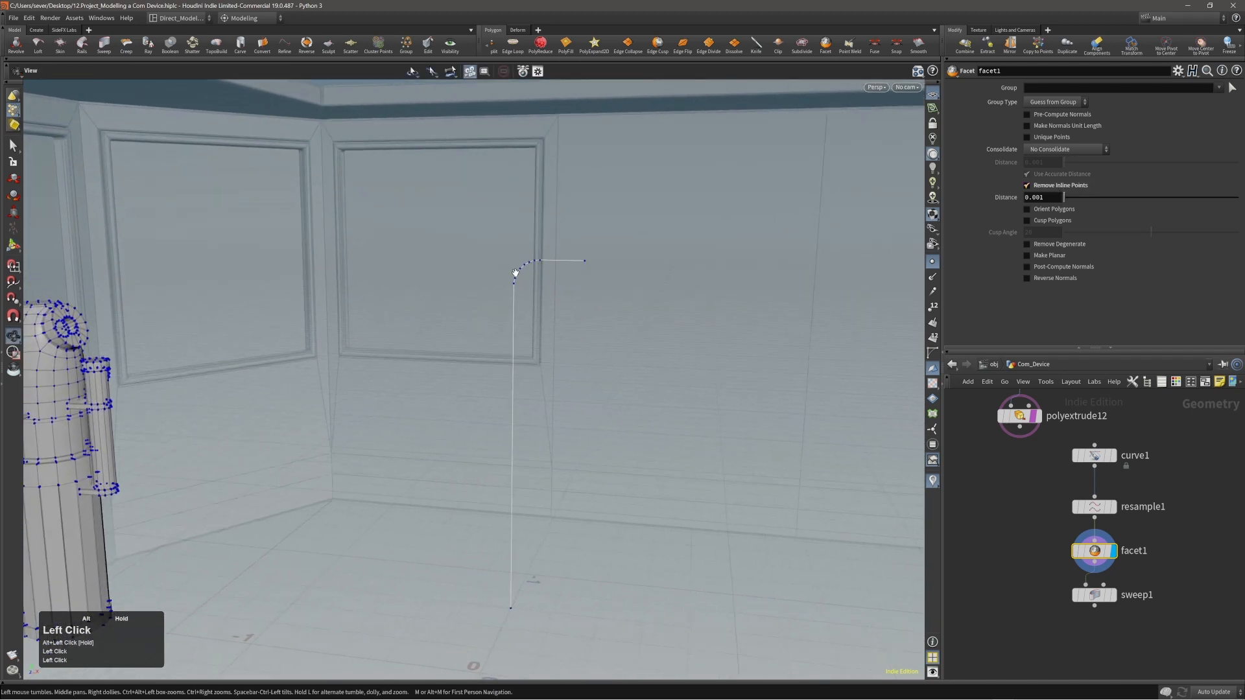
# Try inline-point distances of 0 and 0.01 on the Facet node and restore the distance to 0.001.
pyautogui.moveTo(1066, 199); pyautogui.dragTo(1040, 203)
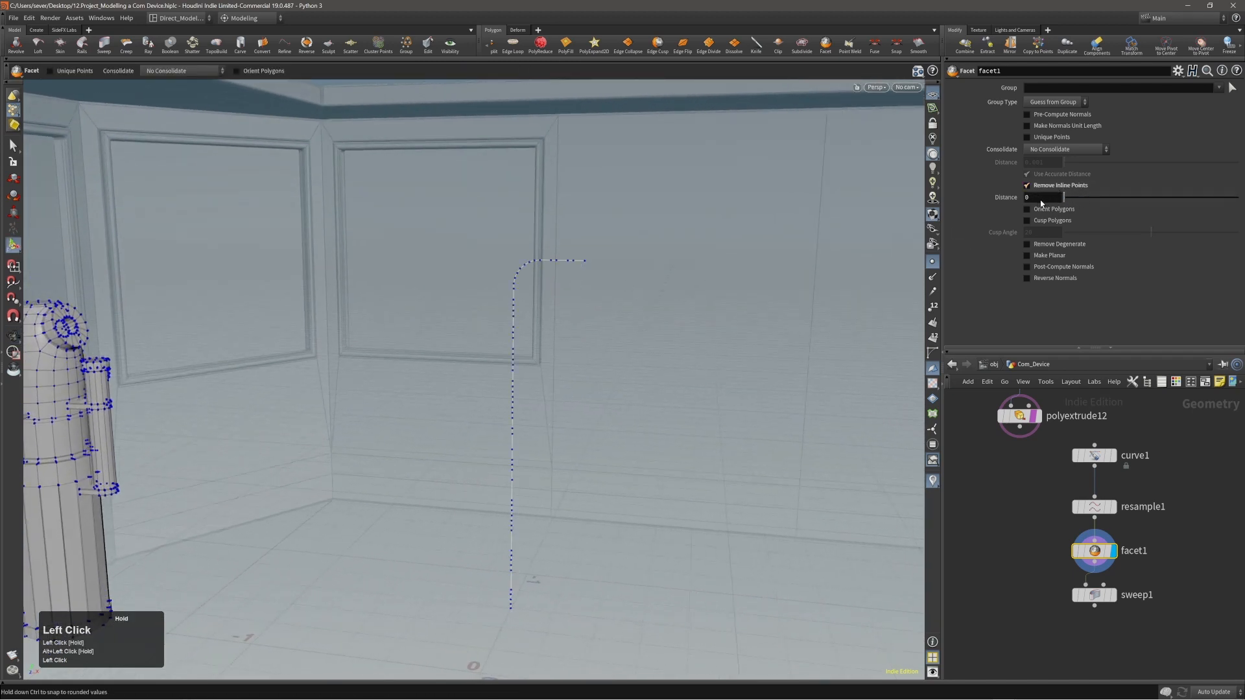
pyautogui.click(1037, 201)
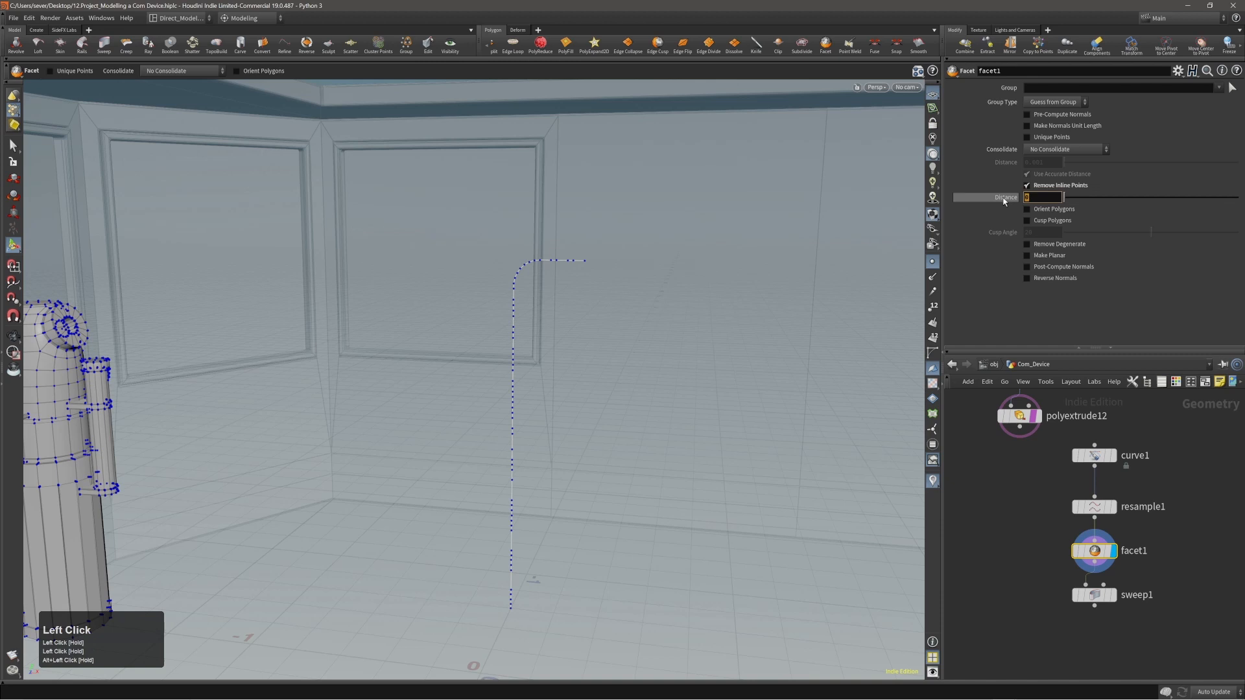
pyautogui.write('0.01')
pyautogui.press('Return')
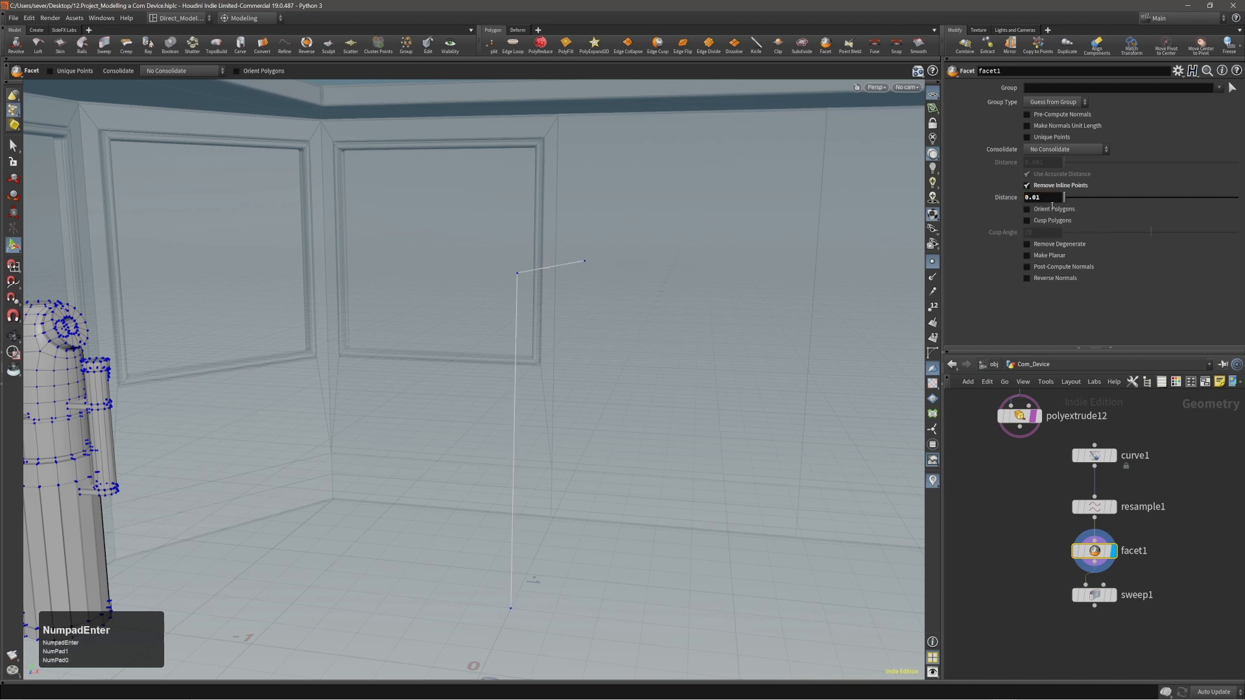
pyautogui.middleClick(1043, 199)
pyautogui.click(1044, 199)
pyautogui.write('0')
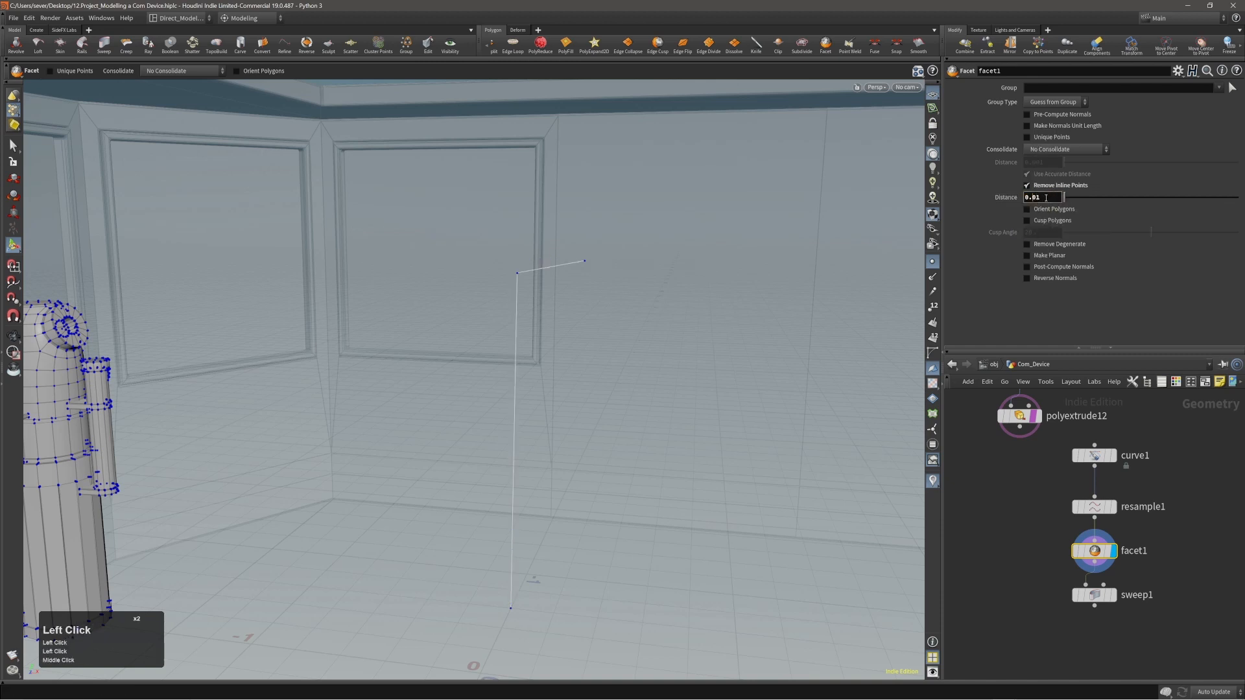
pyautogui.press('Return')
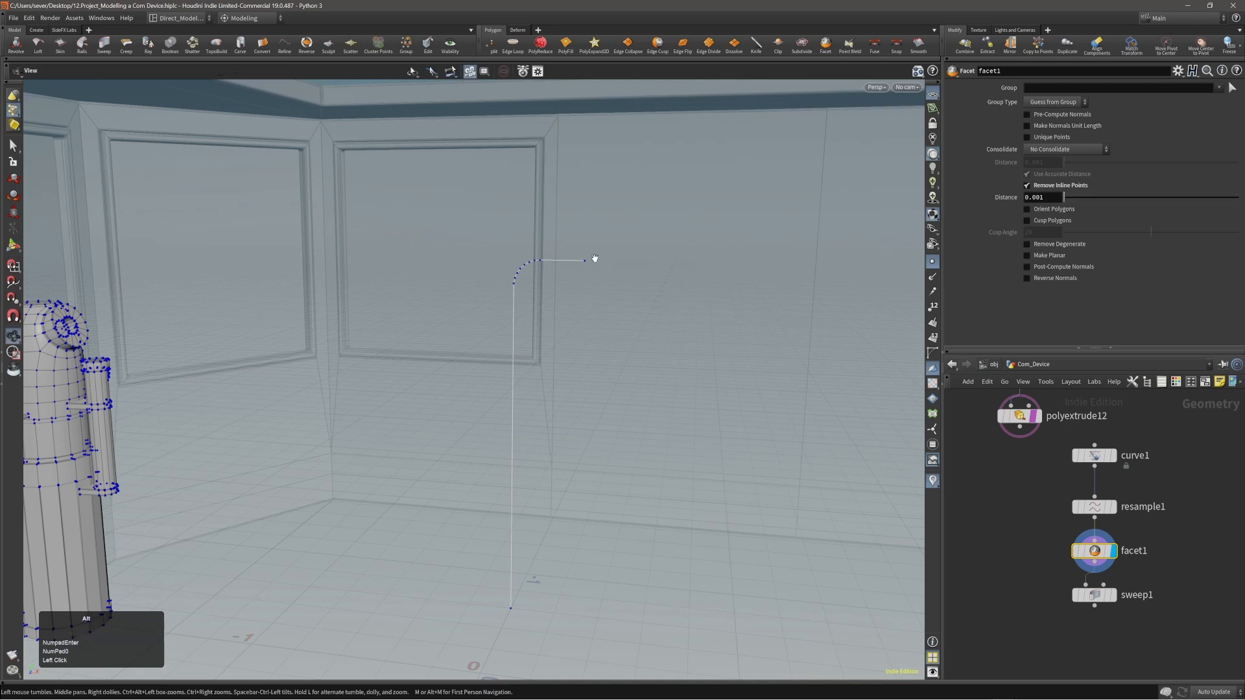
# Display the sweep node's simplified tube and switch off the point markers.
pyautogui.moveTo(592, 256); pyautogui.dragTo(659, 345, button='right')
pyautogui.click(1114, 595)
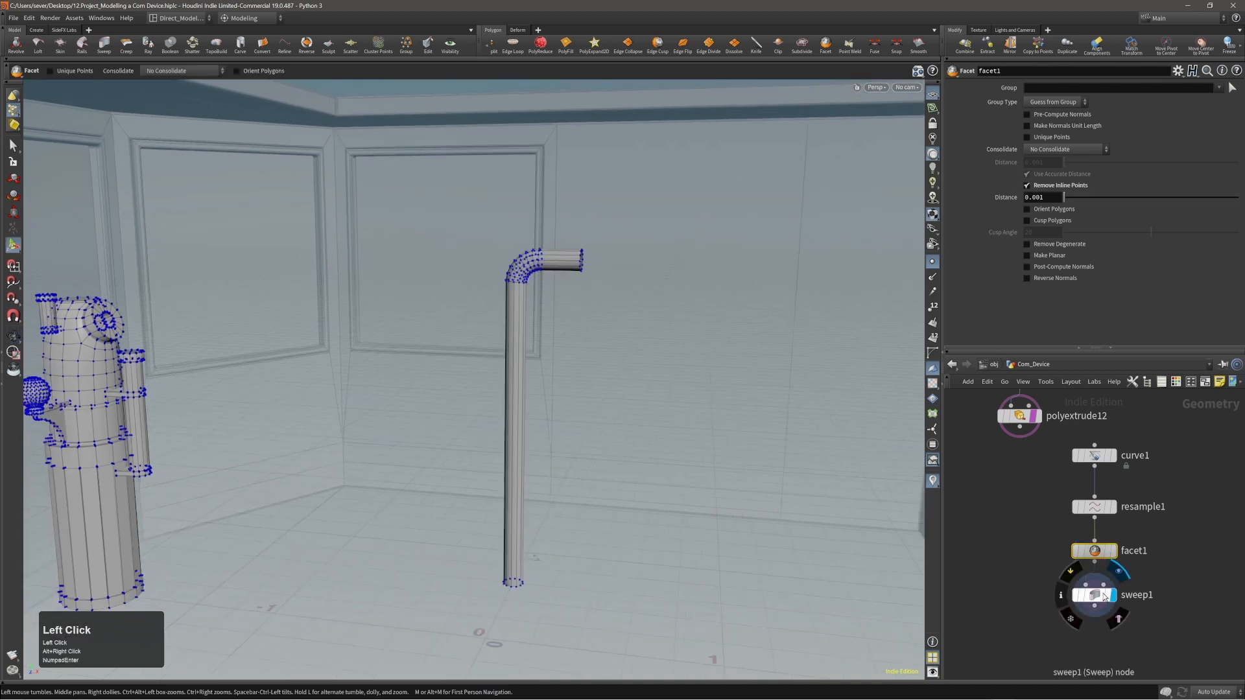
pyautogui.click(1094, 595)
pyautogui.keyDown('alt'); pyautogui.moveTo(684, 475); pyautogui.dragTo(899, 241, button='right'); pyautogui.keyUp('alt')
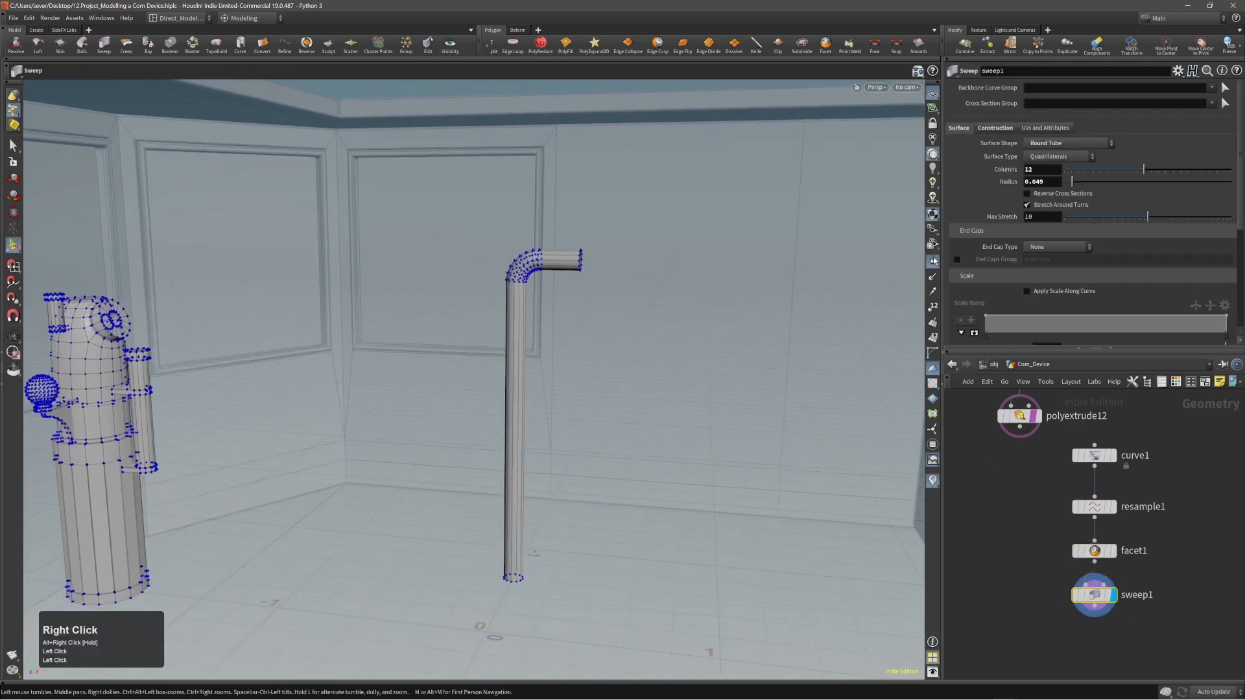
pyautogui.click(932, 262)
# Hide the surrounding cabin so that only the device and the pipe are displayed.
pyautogui.keyDown('alt'); pyautogui.moveTo(778, 285); pyautogui.dragTo(454, 268); pyautogui.keyUp('alt')
pyautogui.keyDown('alt'); pyautogui.moveTo(520, 280); pyautogui.dragTo(527, 322); pyautogui.keyUp('alt')
pyautogui.hotkey('space', 'y')
pyautogui.moveTo(531, 340); pyautogui.dragTo(522, 372, button='right')
pyautogui.moveTo(522, 372); pyautogui.dragTo(505, 361)
pyautogui.moveTo(505, 361); pyautogui.dragTo(606, 355, button='middle')
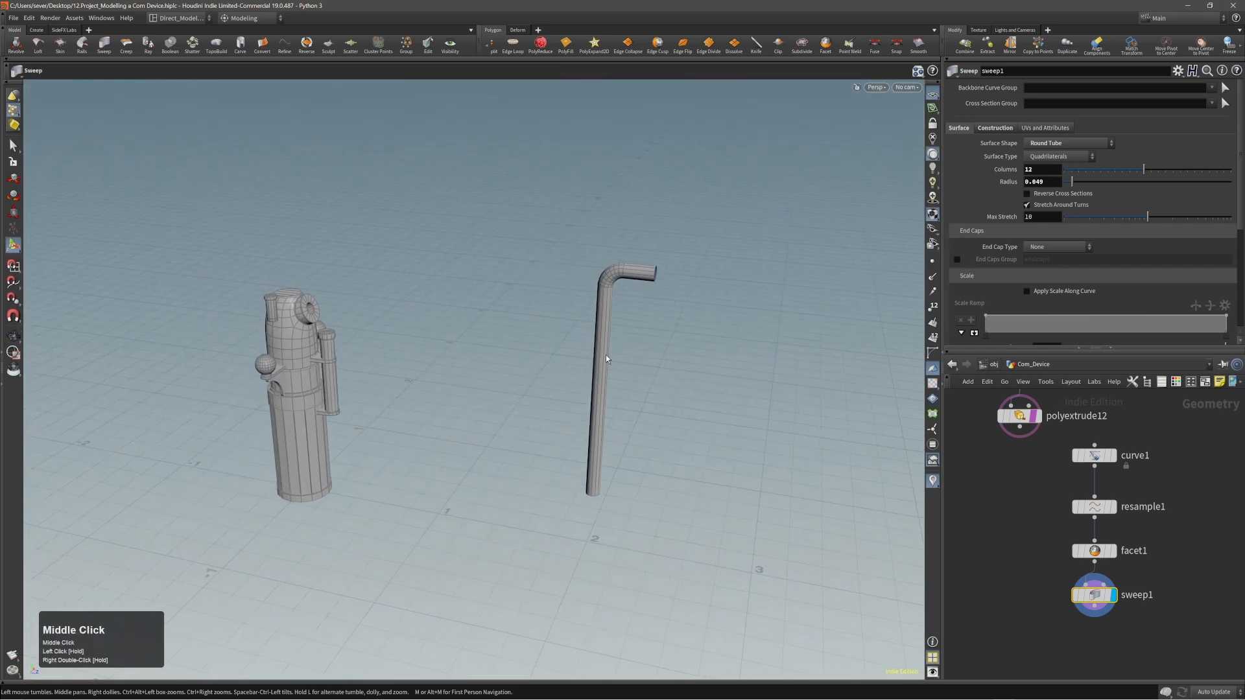
# Select all of the pipe's points and move them about -2.034 along Z toward the device body.
pyautogui.press('Return')
pyautogui.moveTo(563, 213); pyautogui.dragTo(661, 406)
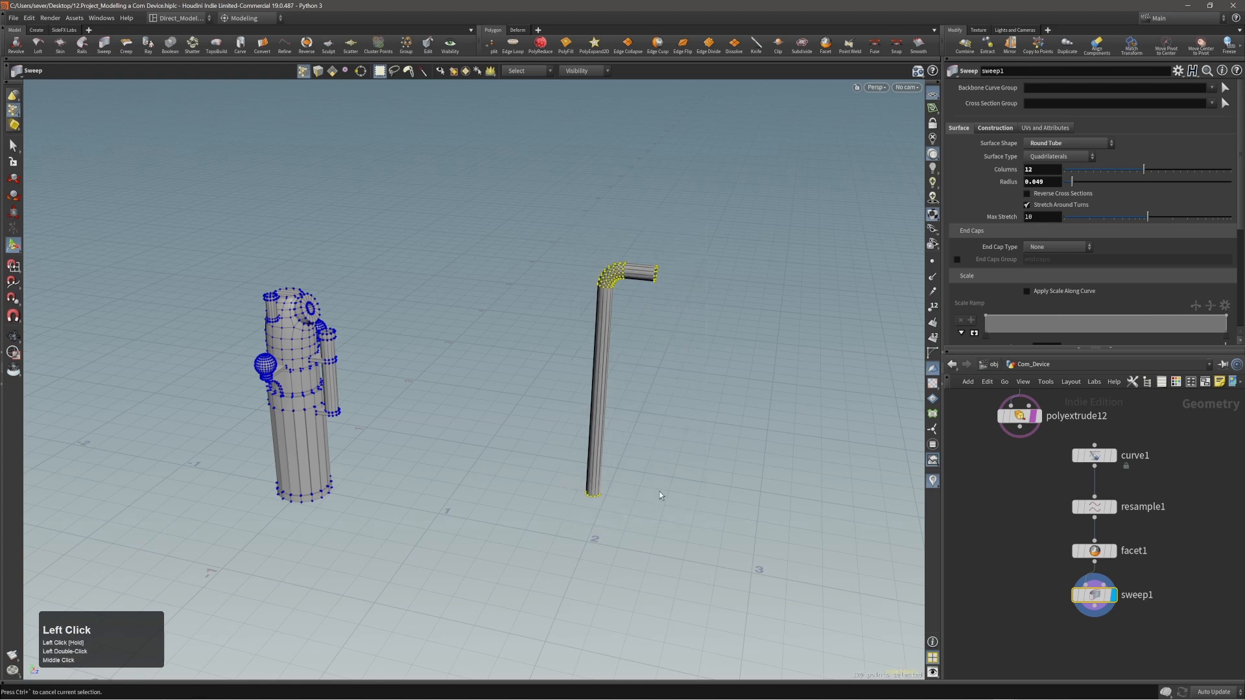
pyautogui.press('t')
pyautogui.moveTo(714, 481); pyautogui.dragTo(430, 435, button='middle')
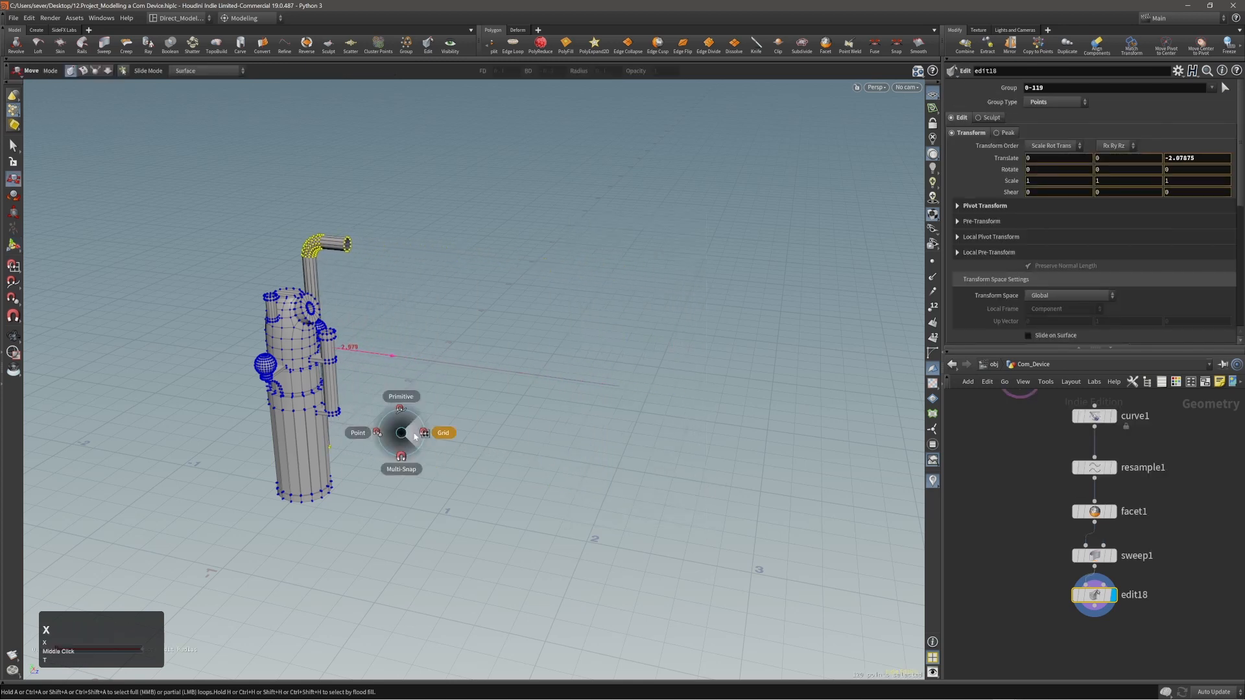
pyautogui.moveTo(399, 357); pyautogui.dragTo(394, 376)
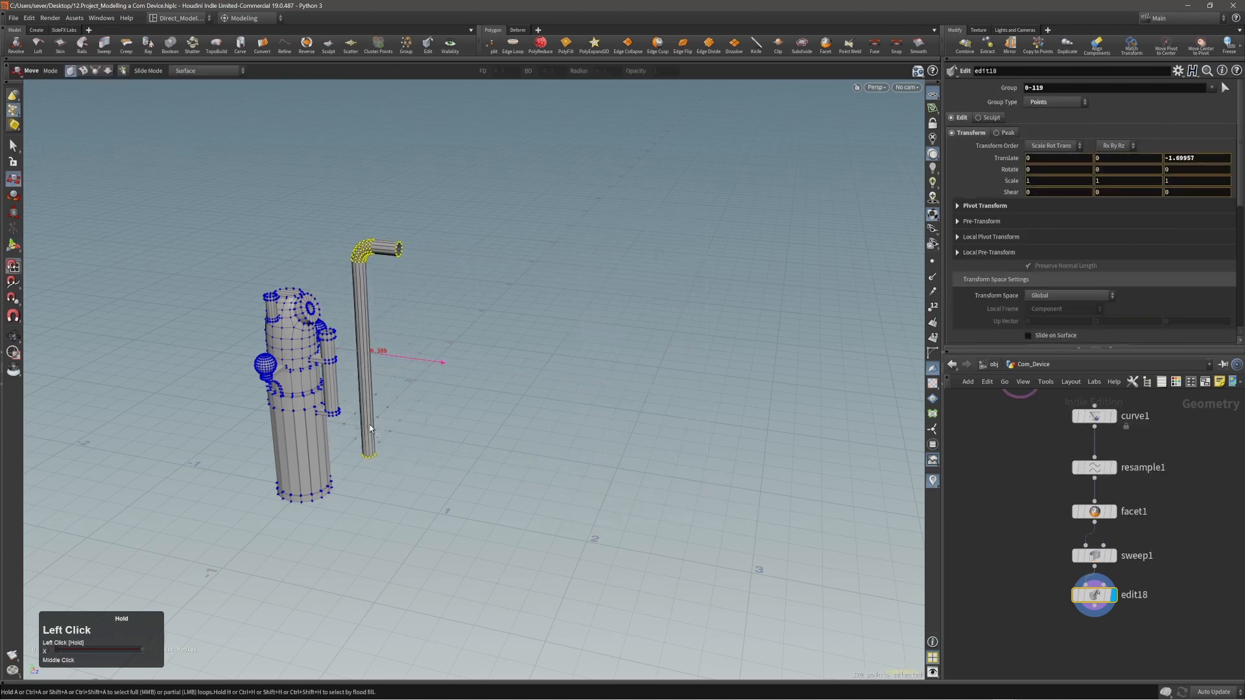
pyautogui.moveTo(369, 429); pyautogui.dragTo(346, 475)
# Check the pipe's alignment behind the device from several sides and fine-tune its Z translation to -2.05437.
pyautogui.press('space')
pyautogui.moveTo(394, 365); pyautogui.dragTo(196, 322)
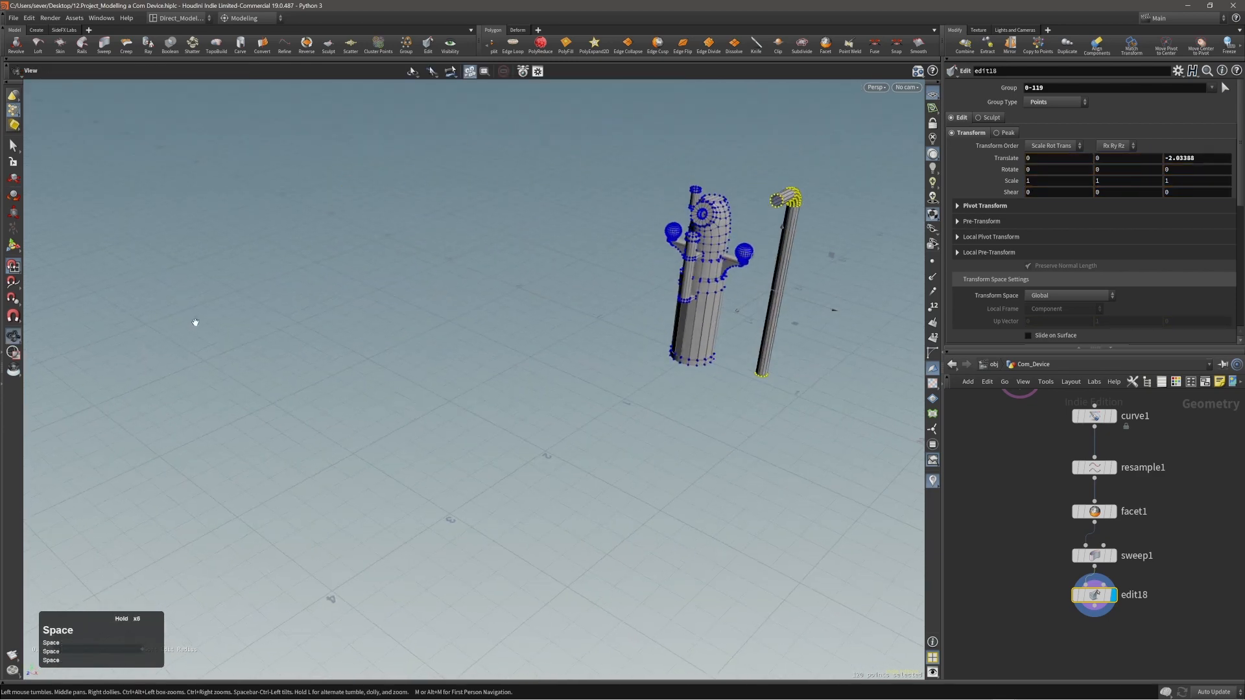
pyautogui.moveTo(638, 392); pyautogui.dragTo(504, 445, button='middle')
pyautogui.scroll(3, 503, 445)
pyautogui.moveTo(503, 445); pyautogui.dragTo(850, 438)
pyautogui.moveTo(850, 438); pyautogui.dragTo(492, 424, button='middle')
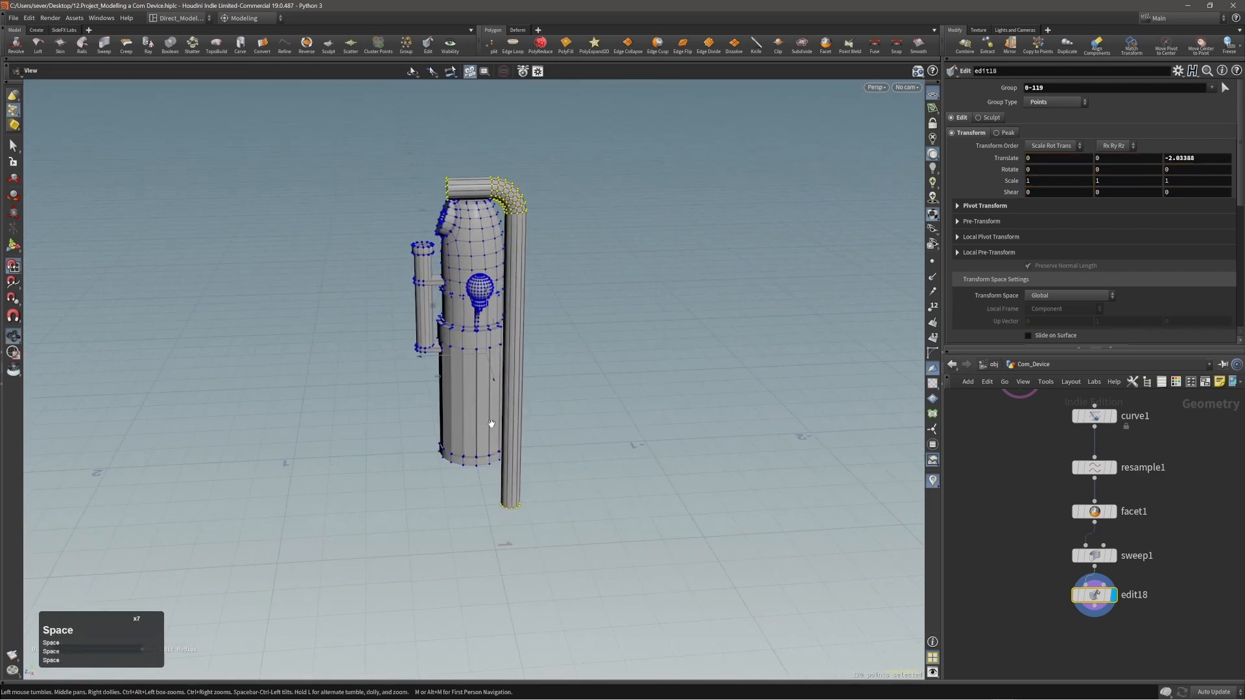
pyautogui.moveTo(491, 424); pyautogui.dragTo(437, 368)
pyautogui.press('space')
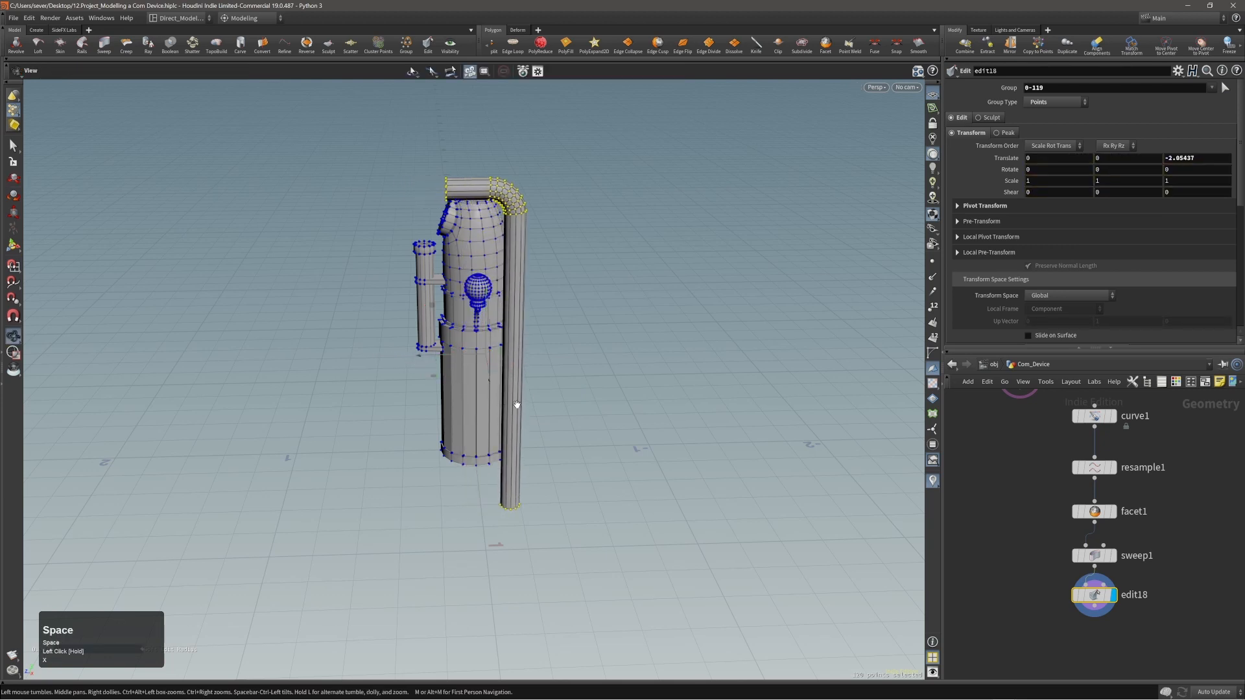
# Show the surrounding cabin for comparison and fine-tune the pipe's Z translation to -2.05989.
pyautogui.moveTo(500, 405); pyautogui.dragTo(590, 312)
pyautogui.moveTo(590, 312); pyautogui.dragTo(639, 347, button='right')
pyautogui.moveTo(638, 347); pyautogui.dragTo(689, 253)
pyautogui.moveTo(689, 252); pyautogui.dragTo(733, 246, button='right')
pyautogui.moveTo(733, 246); pyautogui.dragTo(499, 483, button='middle')
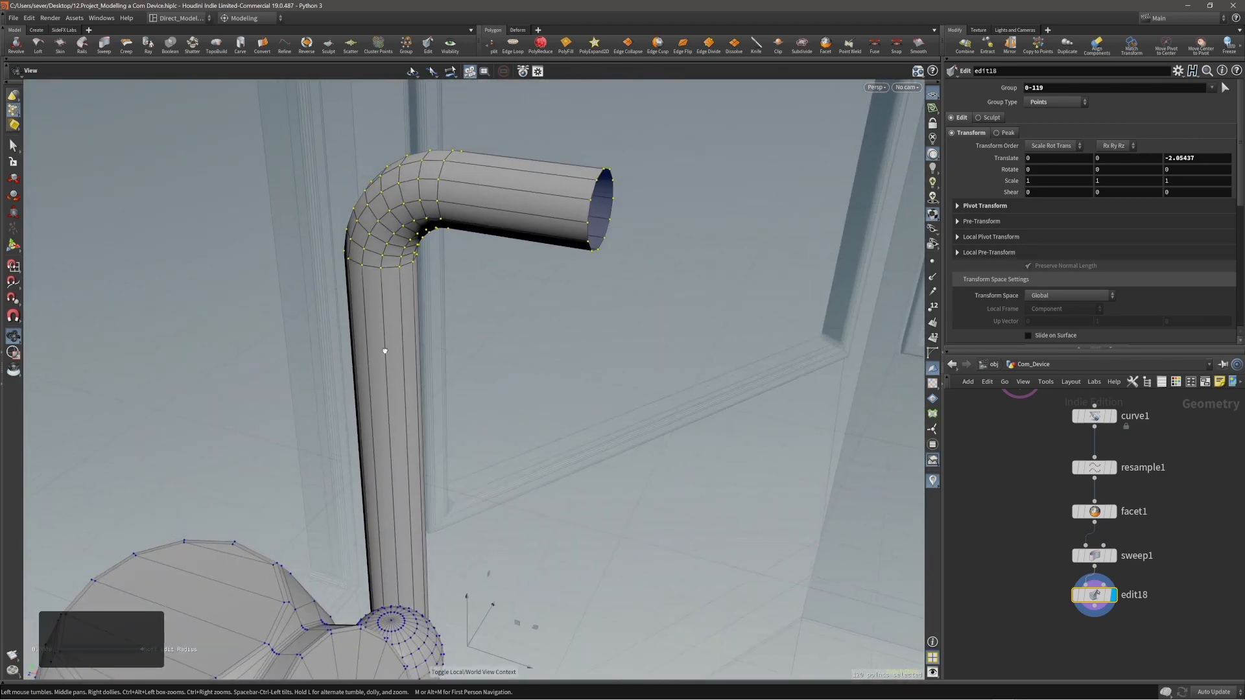
pyautogui.moveTo(383, 353); pyautogui.dragTo(950, 431)
pyautogui.moveTo(641, 420); pyautogui.dragTo(632, 399, button='middle')
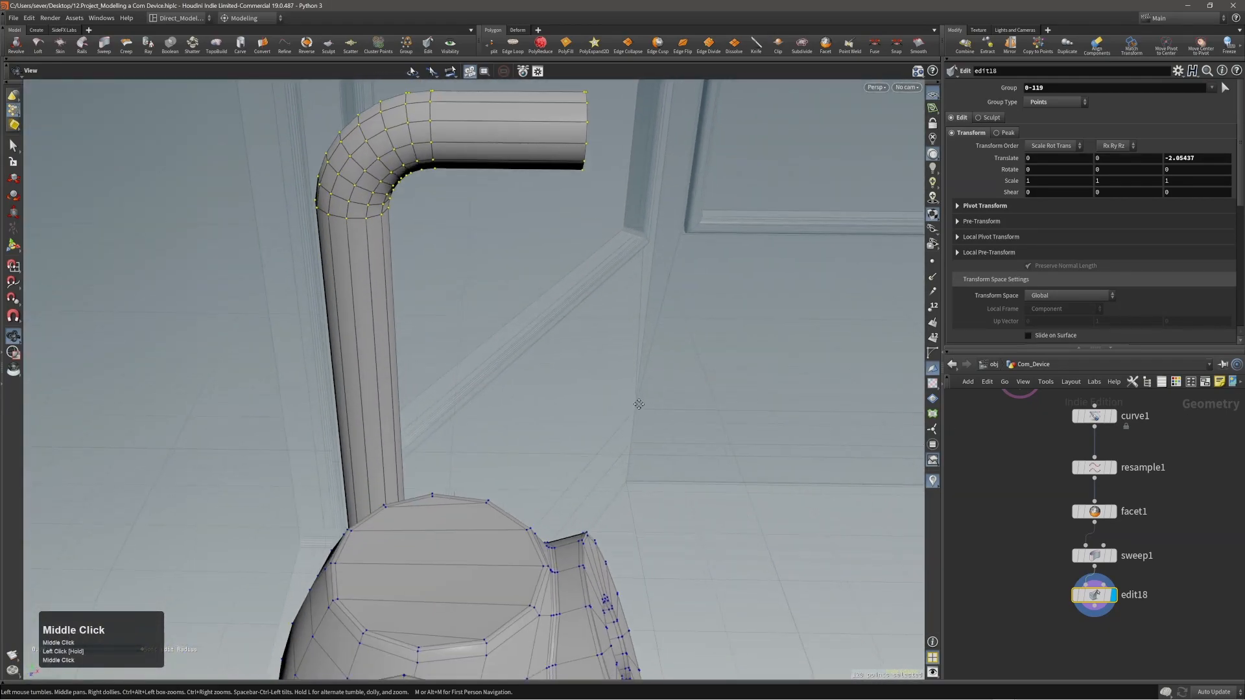
pyautogui.moveTo(648, 465); pyautogui.dragTo(648, 473, button='middle')
pyautogui.press('space')
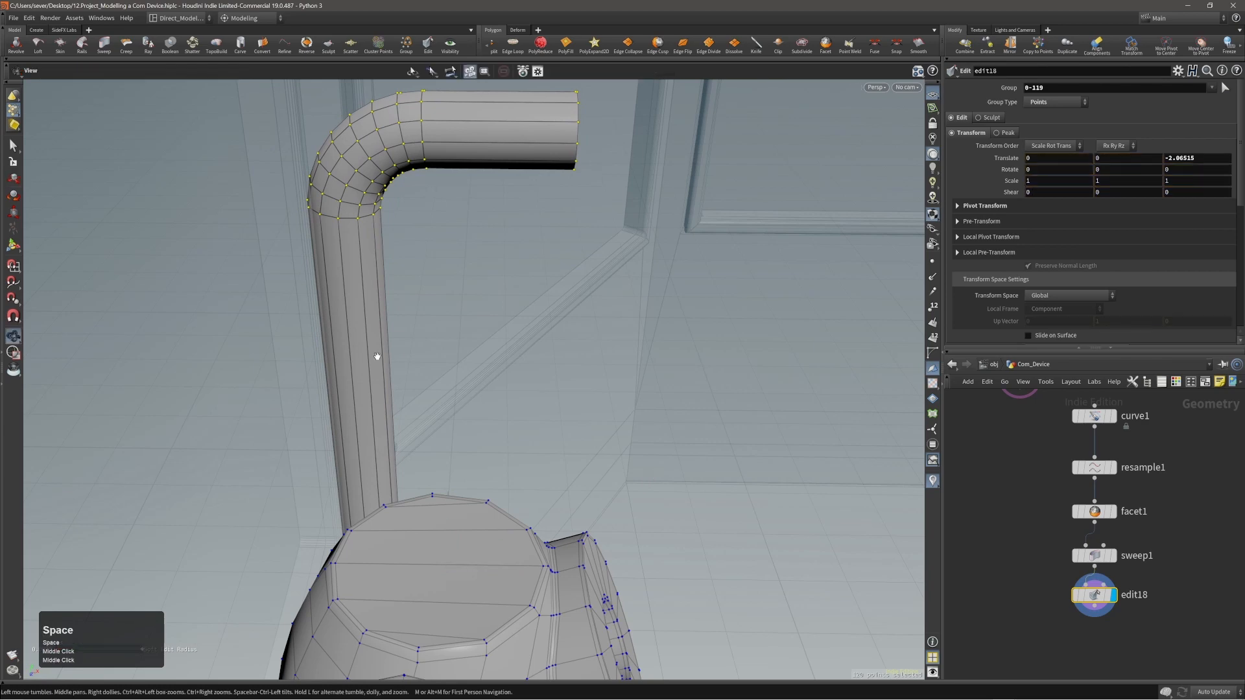
pyautogui.moveTo(375, 356); pyautogui.dragTo(296, 367)
pyautogui.moveTo(625, 424); pyautogui.dragTo(625, 424, button='middle')
# Hide the surrounding cabin again and check the pipe's position behind the device.
pyautogui.press('space')
pyautogui.moveTo(480, 376); pyautogui.dragTo(227, 355)
pyautogui.moveTo(227, 355); pyautogui.dragTo(300, 386, button='right')
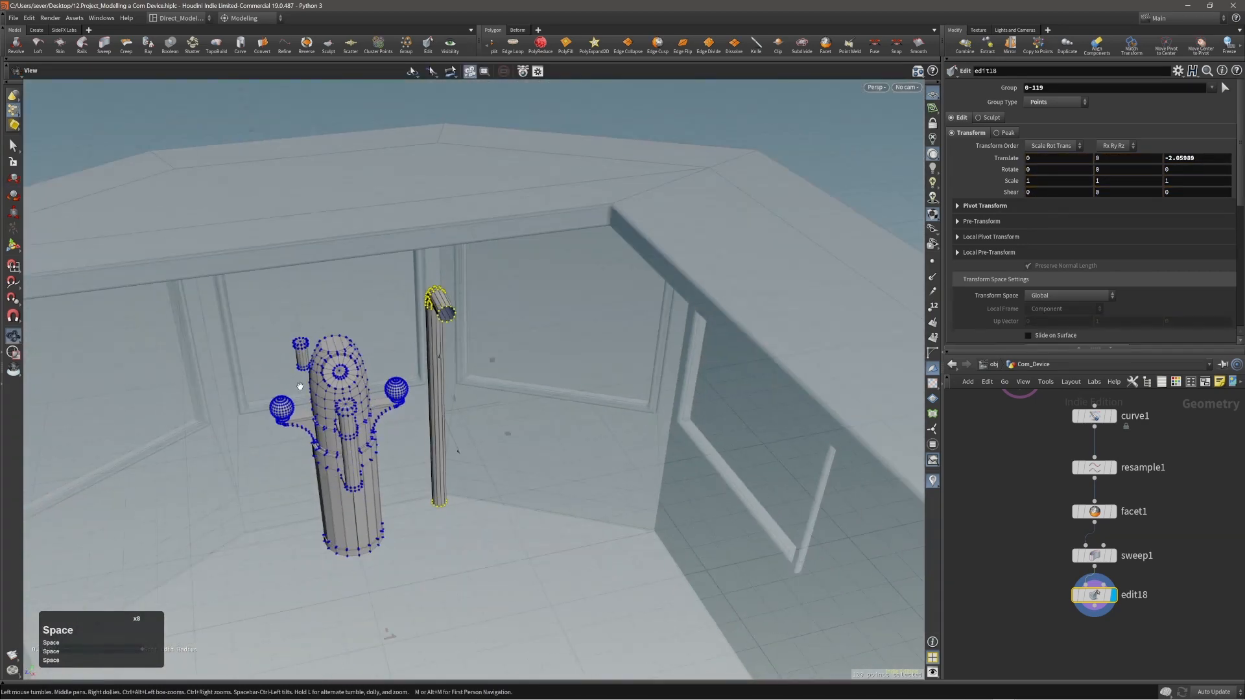
pyautogui.press('y')
pyautogui.moveTo(474, 316); pyautogui.dragTo(508, 328, button='right')
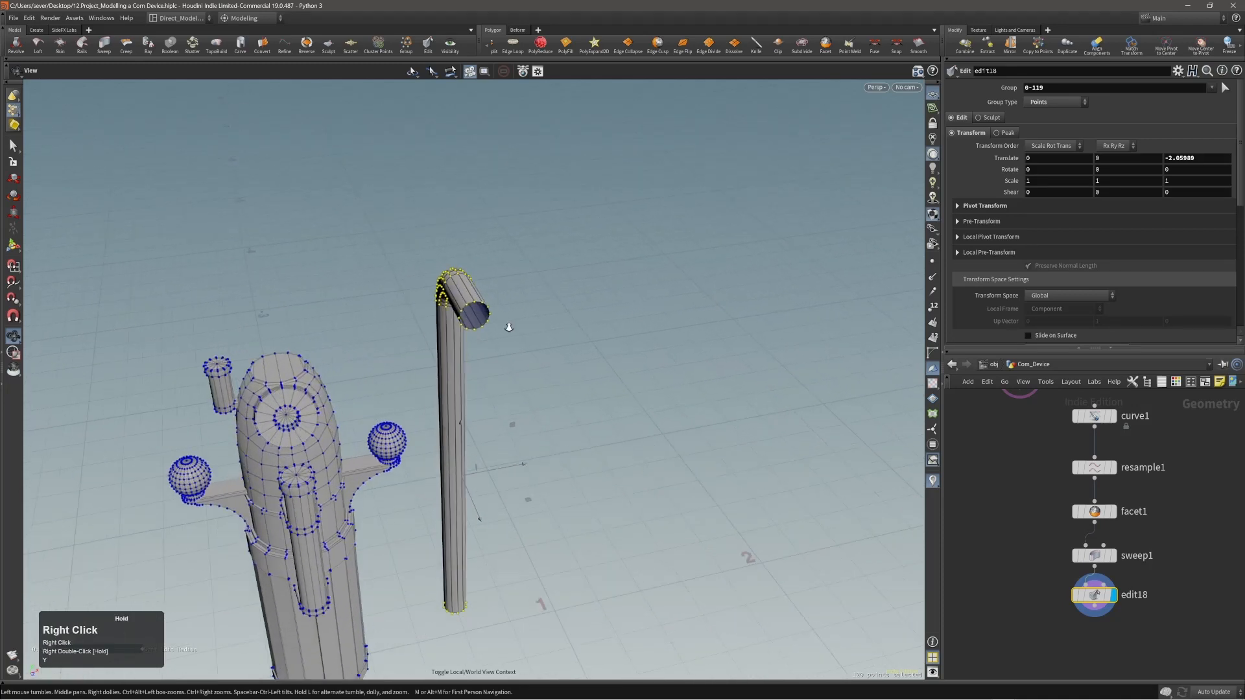
pyautogui.moveTo(508, 328); pyautogui.dragTo(592, 308)
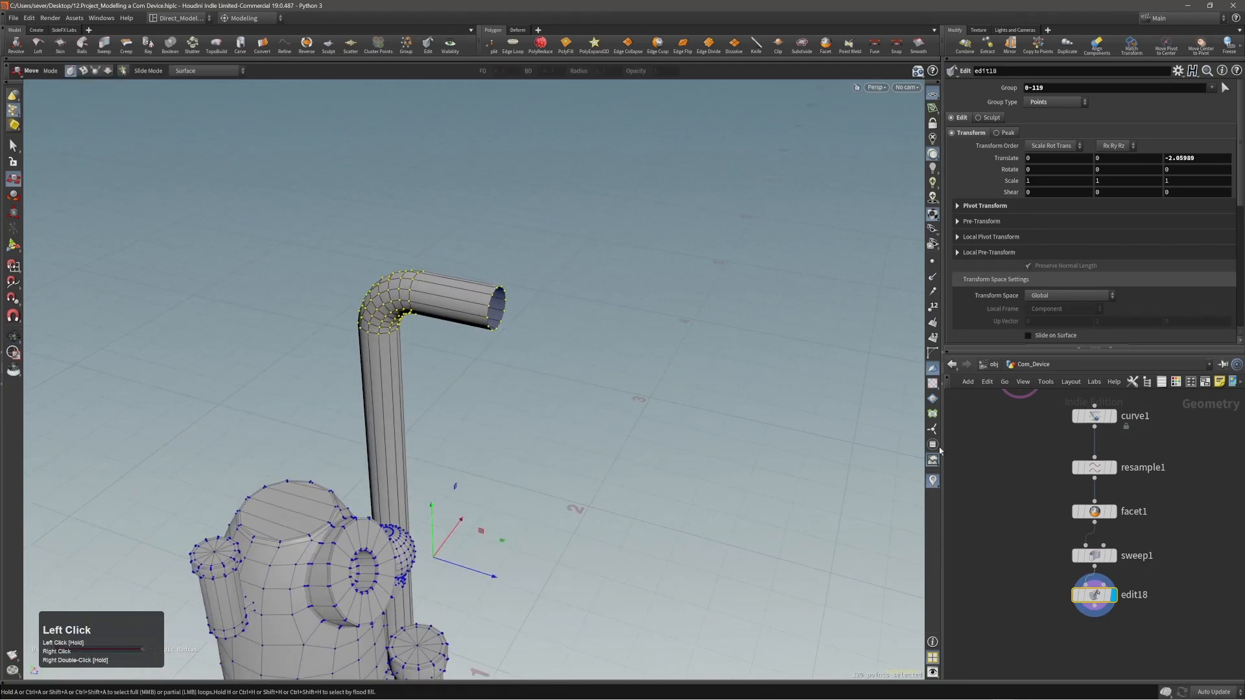
# Rewire edit18 between facet1 and sweep1, and display and select the sweep1 node.
pyautogui.moveTo(1098, 596); pyautogui.dragTo(1097, 540)
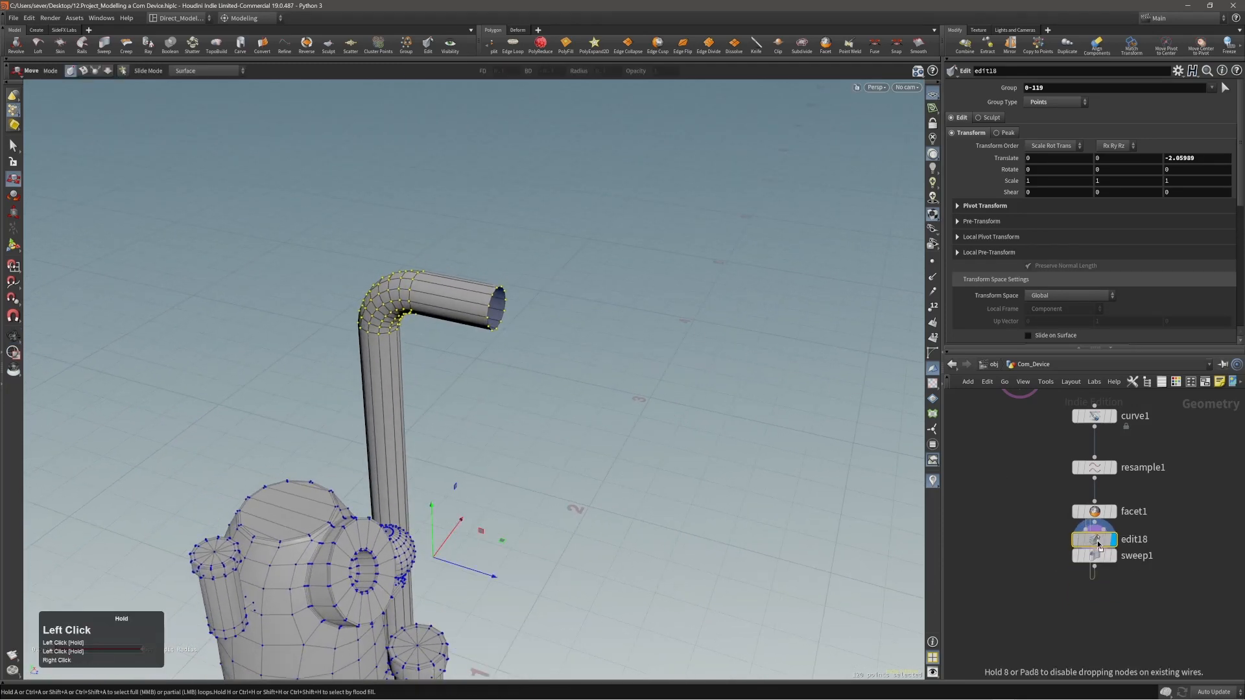
pyautogui.moveTo(795, 440); pyautogui.dragTo(787, 482, button='right')
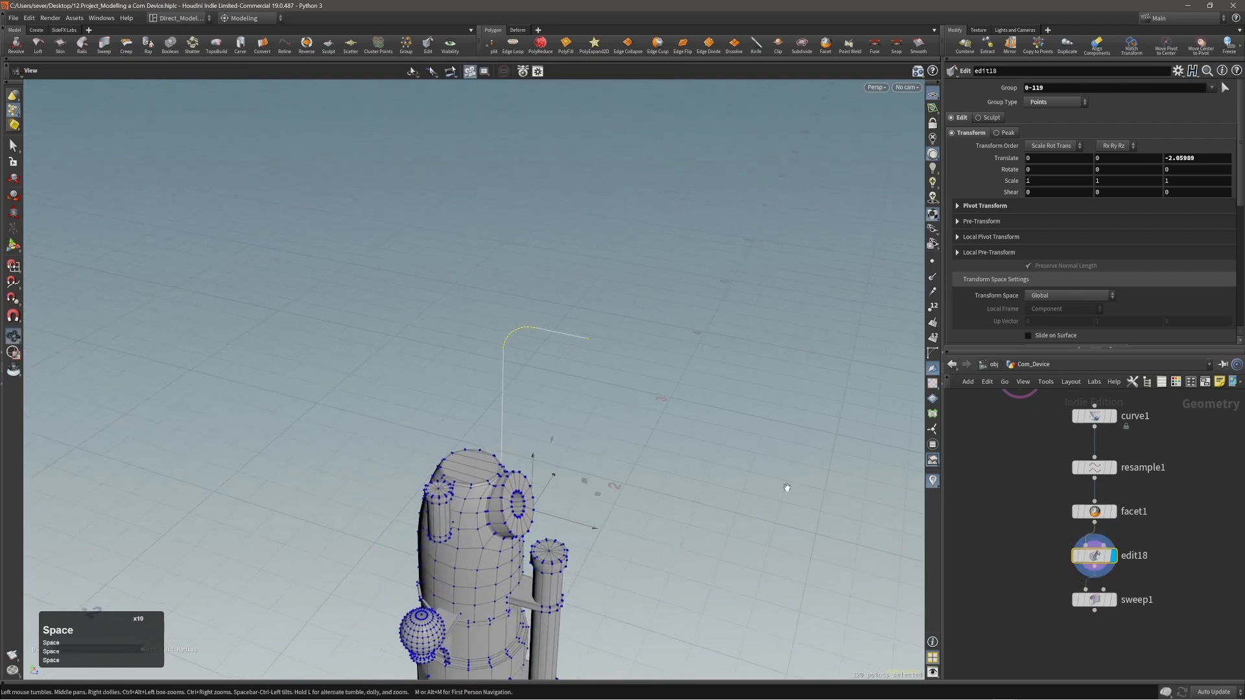
pyautogui.click(1112, 600)
pyautogui.click(1102, 599)
# Thin the pipe by setting the sweep's tube radius to 0.0378.
pyautogui.moveTo(563, 384); pyautogui.dragTo(778, 260)
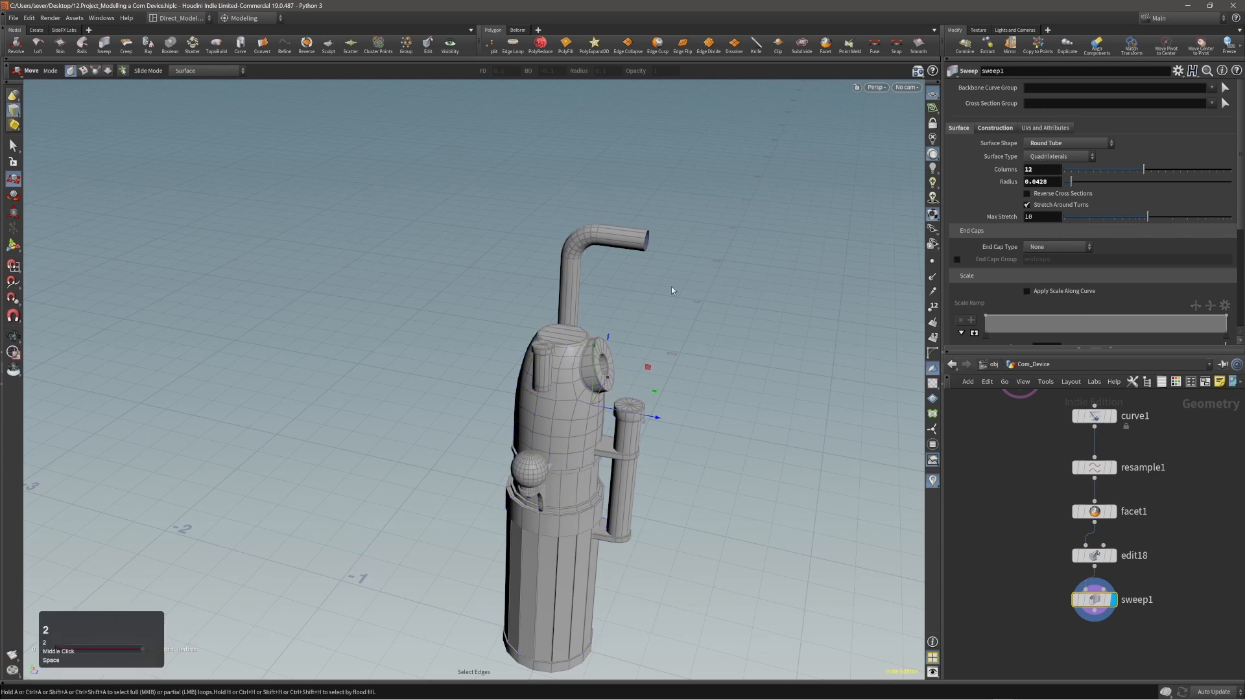
pyautogui.moveTo(671, 286); pyautogui.dragTo(789, 264)
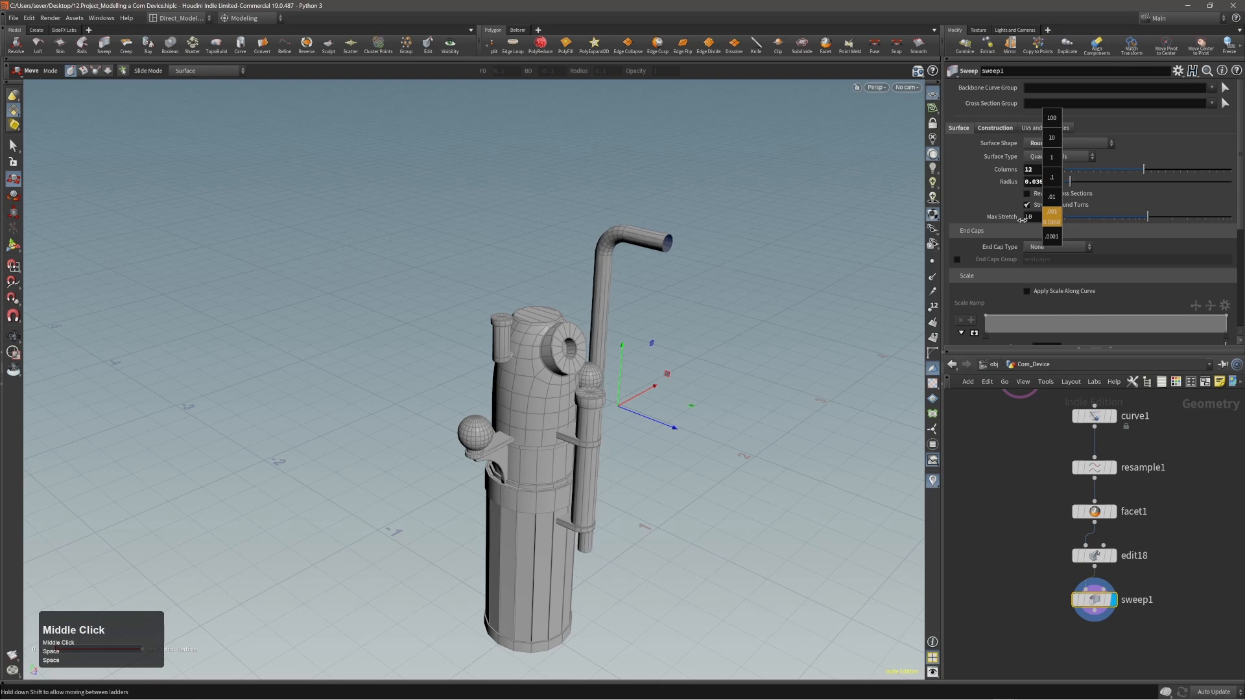
pyautogui.moveTo(739, 253)
pyautogui.mouseDown()
pyautogui.moveTo(586, 238)
pyautogui.moveTo(728, 236)
pyautogui.mouseUp()
pyautogui.moveTo(728, 236); pyautogui.dragTo(948, 209, button='right')
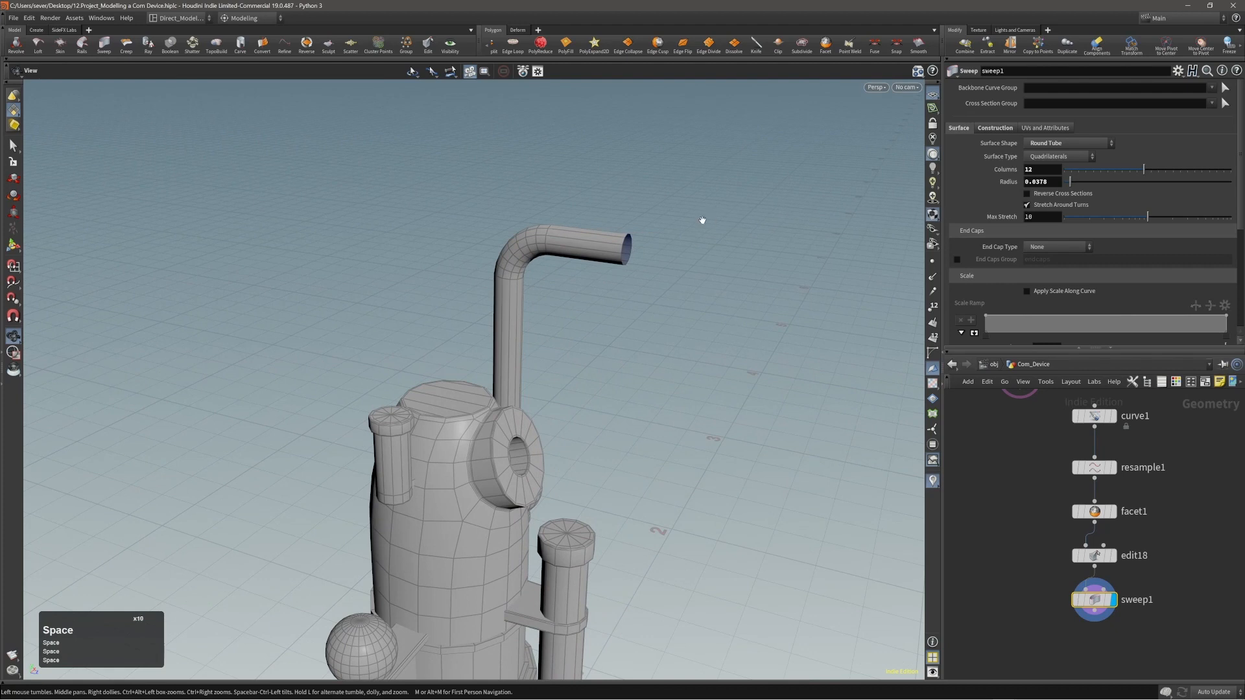
# Shorten the pipe's horizontal arm by moving its open end edge loop -0.113528 along Z.
pyautogui.moveTo(702, 220); pyautogui.dragTo(683, 214, button='right')
pyautogui.moveTo(683, 214); pyautogui.dragTo(733, 224)
pyautogui.press('2')
pyautogui.doubleClick(628, 247)
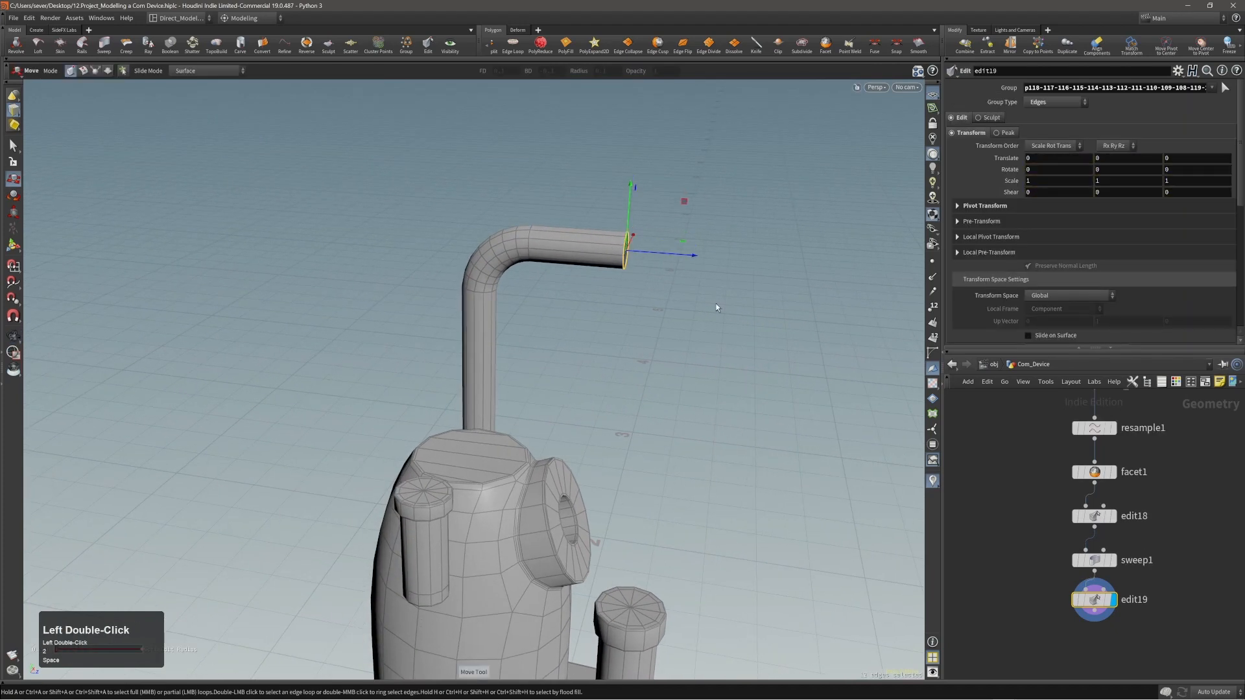
pyautogui.moveTo(672, 307); pyautogui.dragTo(672, 307, button='middle')
pyautogui.moveTo(531, 210); pyautogui.dragTo(550, 205, button='right')
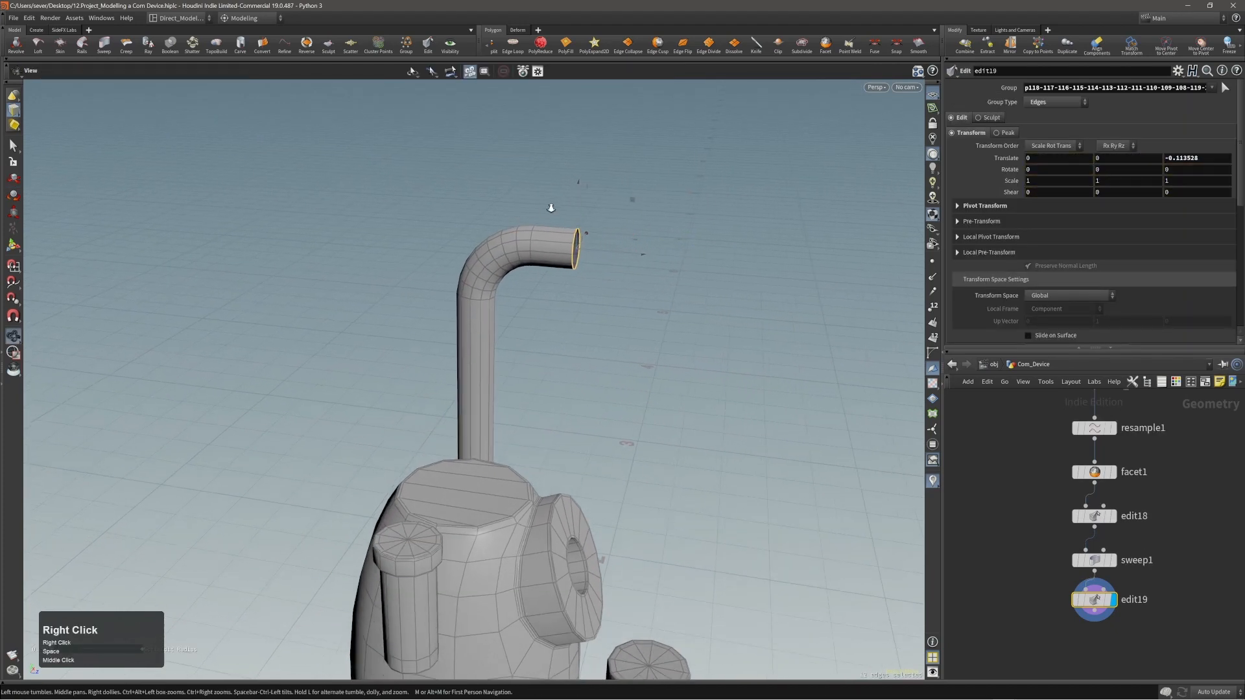
pyautogui.moveTo(550, 205)
pyautogui.mouseDown()
pyautogui.moveTo(503, 231)
pyautogui.moveTo(576, 217)
pyautogui.moveTo(561, 223)
pyautogui.mouseUp()
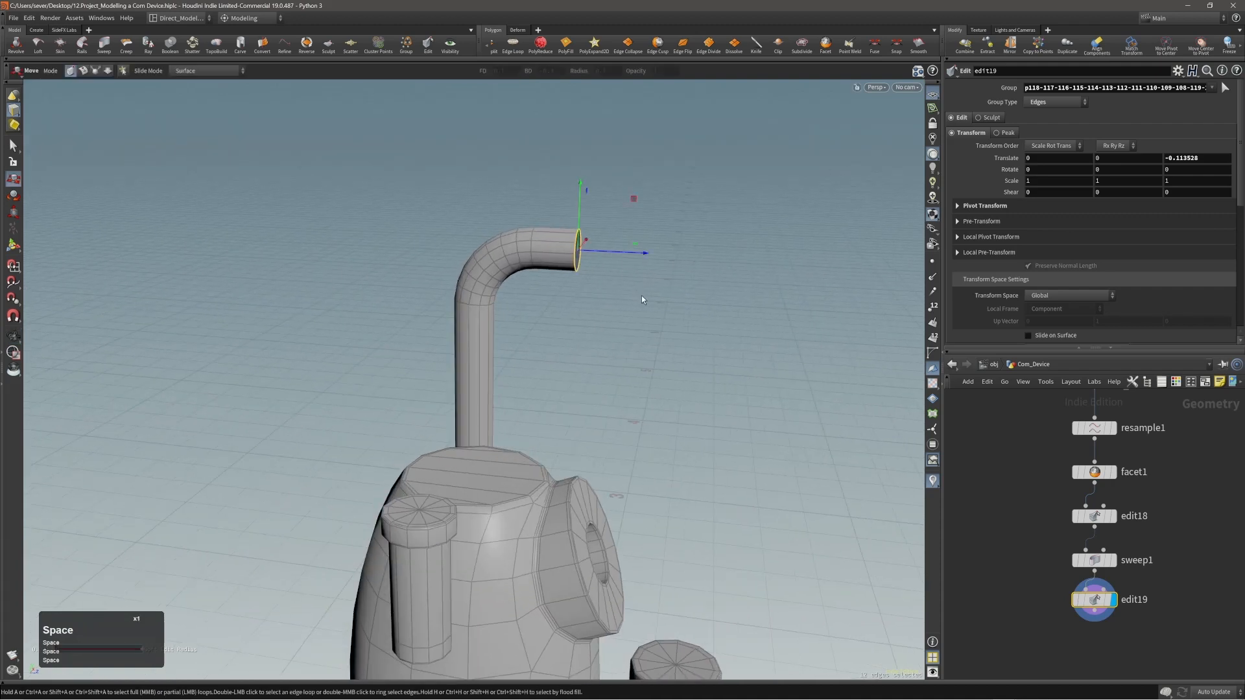
# Extrude the pipe's open end edge loop forward and scale it up into a wide cone.
pyautogui.click(663, 297)
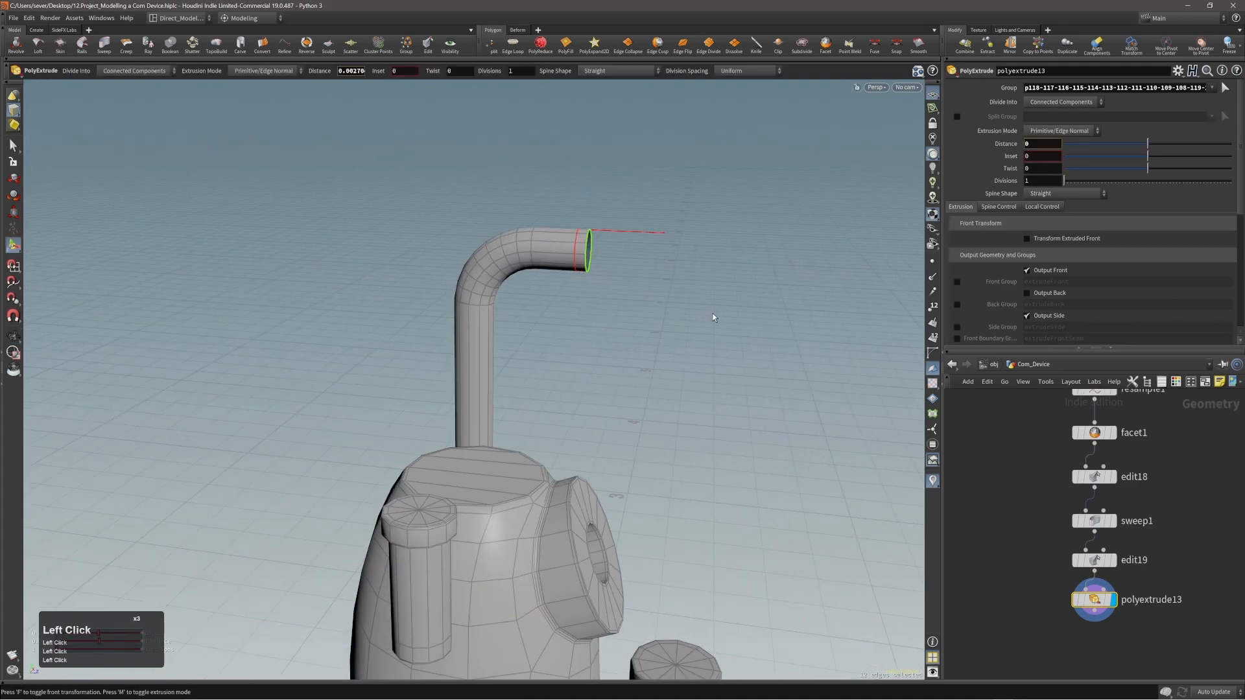
pyautogui.press('e')
pyautogui.keyDown('alt'); pyautogui.moveTo(678, 262); pyautogui.dragTo(842, 245); pyautogui.keyUp('alt')
pyautogui.press('r')
pyautogui.keyDown('alt'); pyautogui.moveTo(771, 240); pyautogui.dragTo(714, 226, button='right'); pyautogui.keyUp('alt')
pyautogui.keyDown('alt'); pyautogui.moveTo(714, 225); pyautogui.dragTo(688, 236); pyautogui.keyUp('alt')
# Apply Edge Cusp to the edge loop where the pipe meets the cone.
pyautogui.press('2')
pyautogui.doubleClick(614, 241)
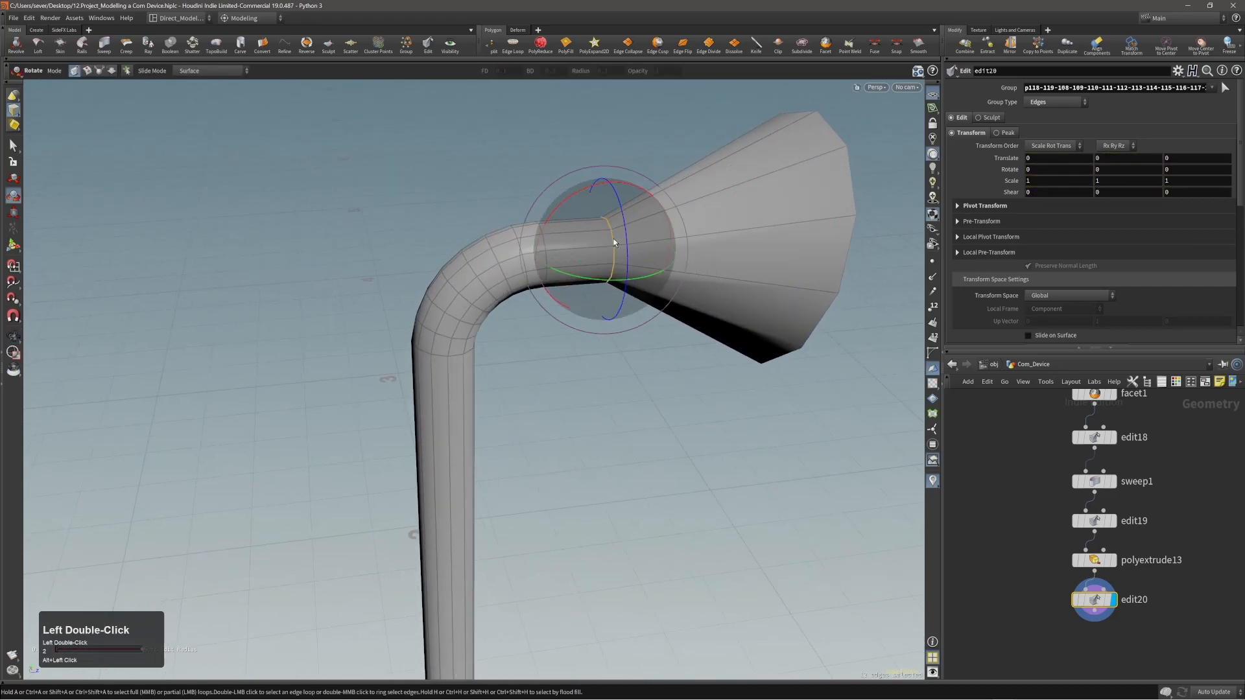
pyautogui.press('c')
pyautogui.click(594, 244)
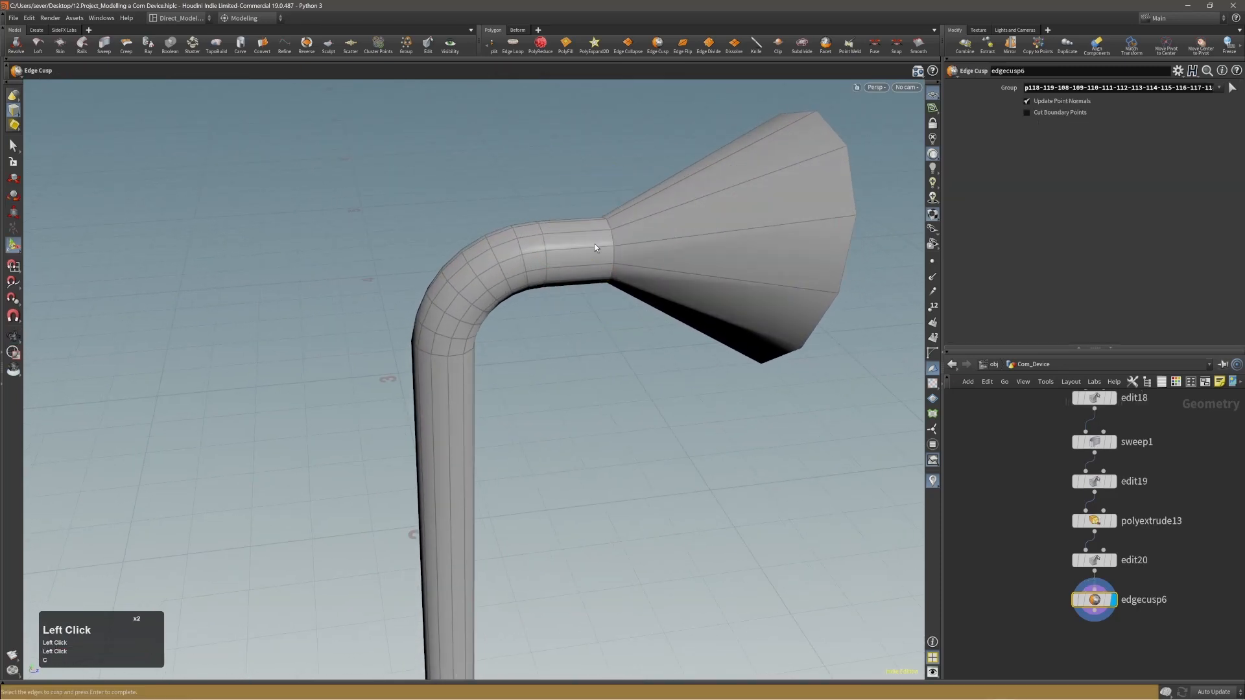
# Subdivide the cone's faces with a depth of 1 using OpenSubdiv Catmull-Clark.
pyautogui.keyDown('alt'); pyautogui.moveTo(756, 222); pyautogui.dragTo(586, 221); pyautogui.keyUp('alt')
pyautogui.press('4')
pyautogui.doubleClick(772, 224)
pyautogui.press('c')
pyautogui.click(758, 212)
pyautogui.click(788, 198)
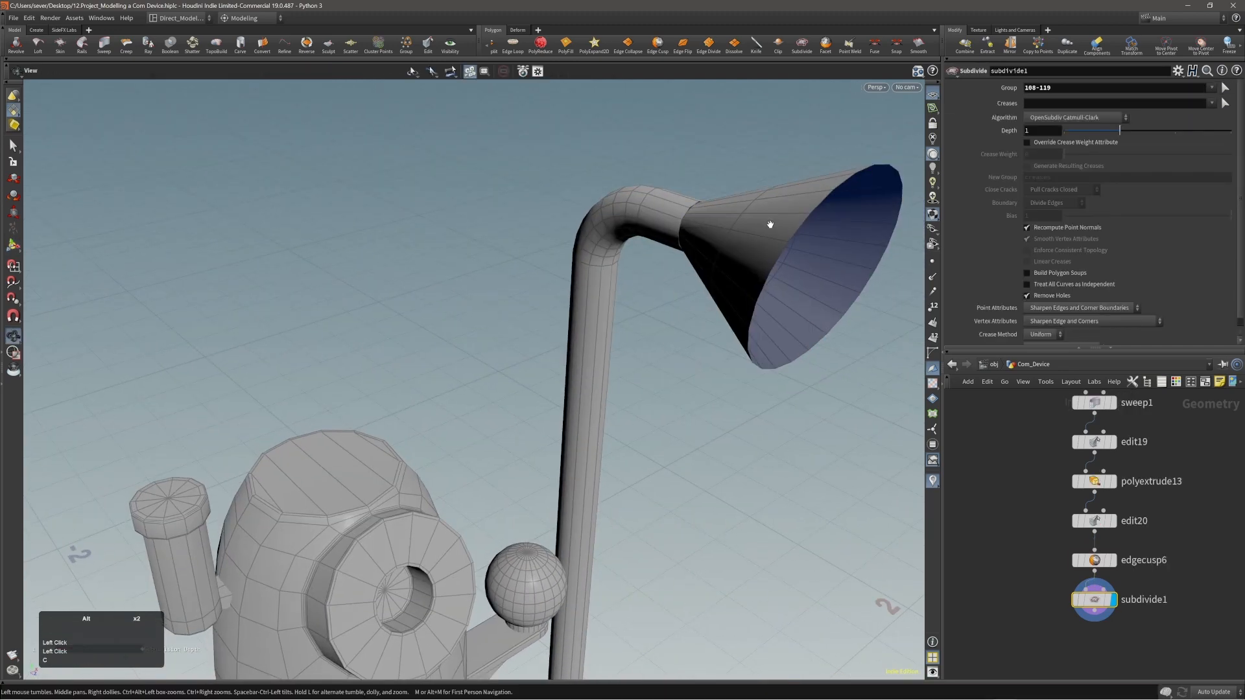
# Dissolve the extra edge loop that runs around the middle of the cone.
pyautogui.keyDown('alt'); pyautogui.moveTo(773, 222); pyautogui.dragTo(645, 236); pyautogui.keyUp('alt')
pyautogui.press('3')
pyautogui.doubleClick(714, 230)
pyautogui.press('Delete')
# Extrude the ring of pipe faces between the bend and the cone outward by 0.00686664 to form a collar.
pyautogui.keyDown('alt'); pyautogui.moveTo(644, 236); pyautogui.dragTo(653, 208, button='right'); pyautogui.keyUp('alt')
pyautogui.press('3')
pyautogui.doubleClick(594, 246)
pyautogui.keyDown('alt'); pyautogui.moveTo(653, 208); pyautogui.dragTo(668, 234); pyautogui.keyUp('alt')
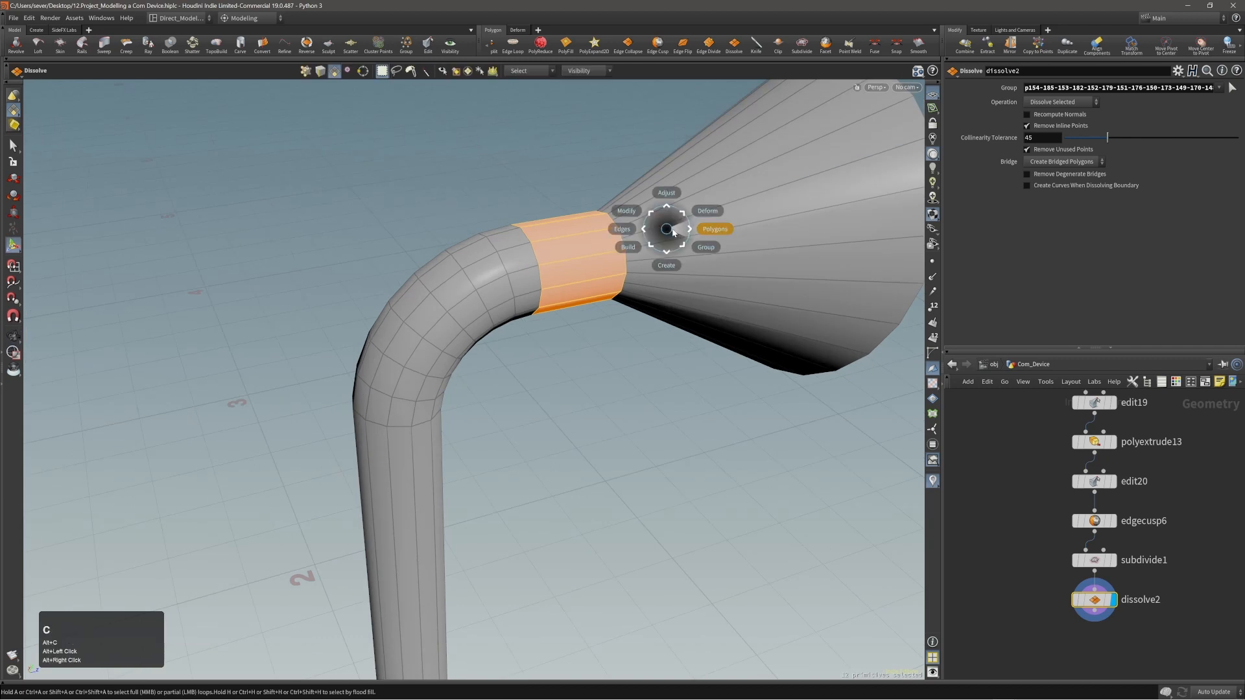
pyautogui.moveTo(691, 232); pyautogui.dragTo(484, 236)
pyautogui.keyDown('alt'); pyautogui.moveTo(674, 224); pyautogui.dragTo(733, 211, button='right'); pyautogui.keyUp('alt')
# Extrude the edge loop at the cone's narrow end by 0.0054933, where it meets the collar.
pyautogui.press('2')
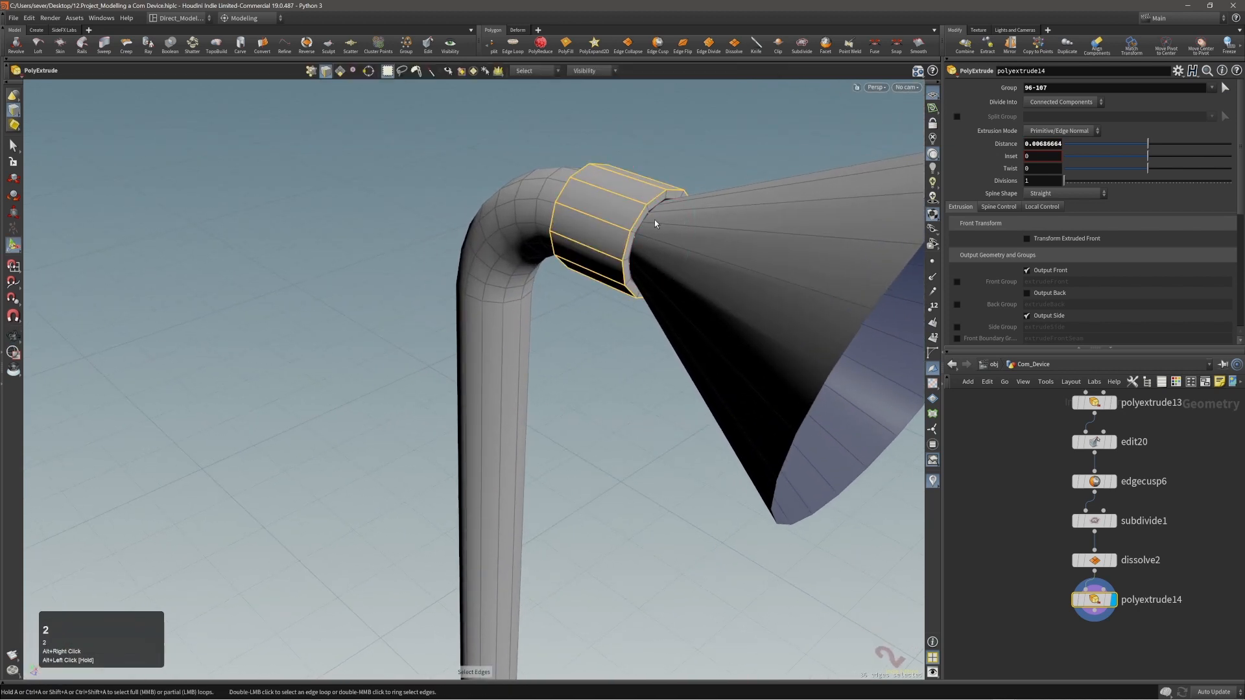
pyautogui.doubleClick(647, 221)
pyautogui.keyDown('alt'); pyautogui.moveTo(647, 218); pyautogui.dragTo(730, 188, button='right'); pyautogui.keyUp('alt')
pyautogui.keyDown('alt'); pyautogui.moveTo(730, 188); pyautogui.dragTo(787, 231); pyautogui.keyUp('alt')
pyautogui.click(739, 228)
pyautogui.click(744, 229)
pyautogui.keyDown('alt'); pyautogui.moveTo(787, 231); pyautogui.dragTo(536, 231, button='right'); pyautogui.keyUp('alt')
pyautogui.keyDown('alt'); pyautogui.moveTo(537, 231); pyautogui.dragTo(505, 244); pyautogui.keyUp('alt')
# Insert an edge loop around the pipe just behind the collar.
pyautogui.press('2')
pyautogui.doubleClick(489, 247)
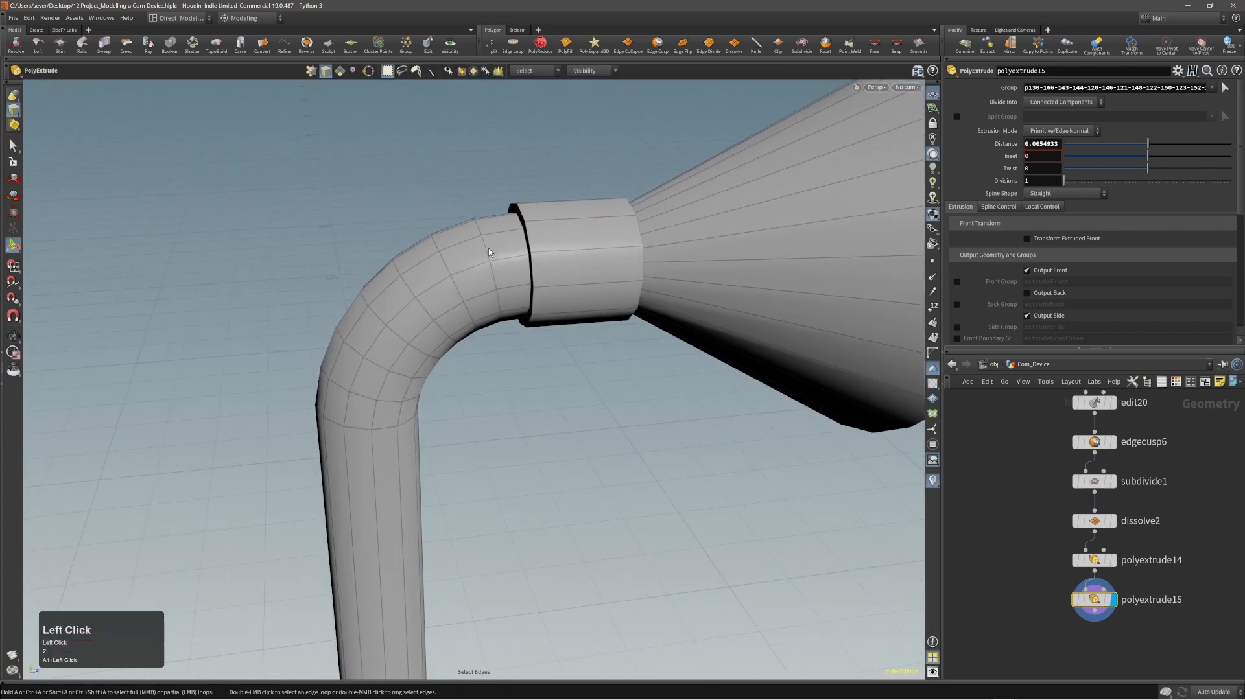
pyautogui.doubleClick(488, 248)
pyautogui.keyDown('alt'); pyautogui.moveTo(491, 244); pyautogui.dragTo(571, 227, button='right'); pyautogui.keyUp('alt')
pyautogui.keyDown('alt'); pyautogui.moveTo(571, 226); pyautogui.dragTo(524, 231); pyautogui.keyUp('alt')
pyautogui.press('c')
pyautogui.click(514, 232)
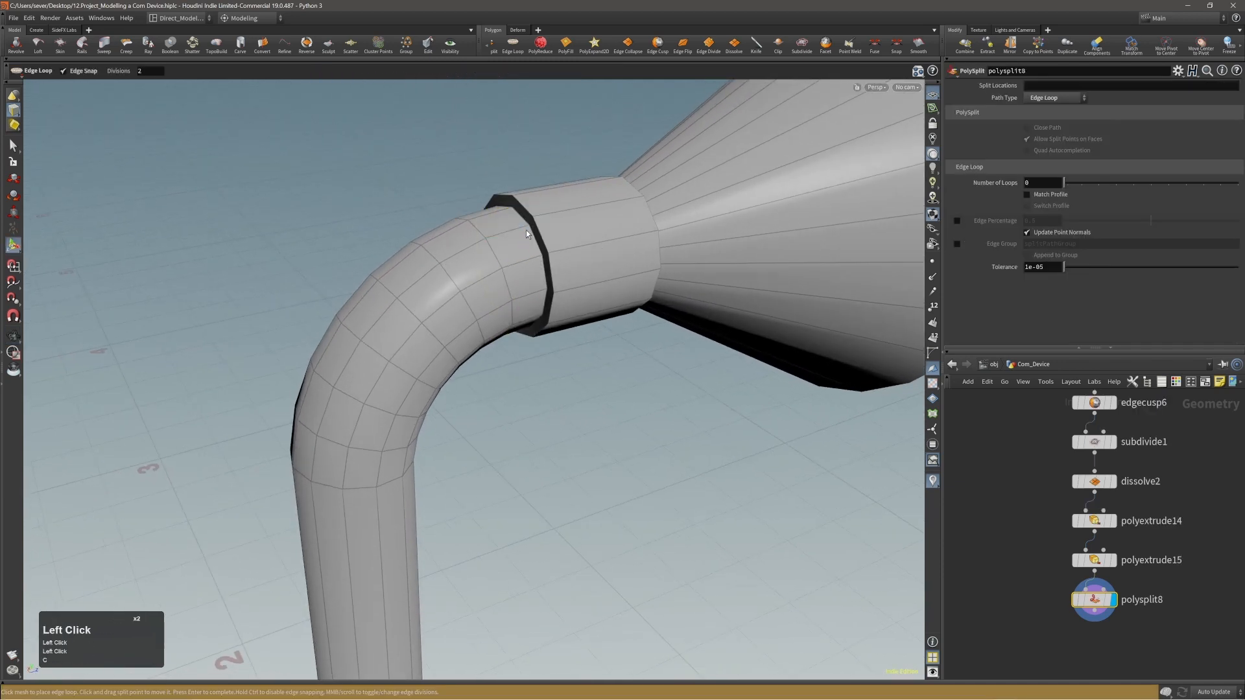
pyautogui.click(527, 227)
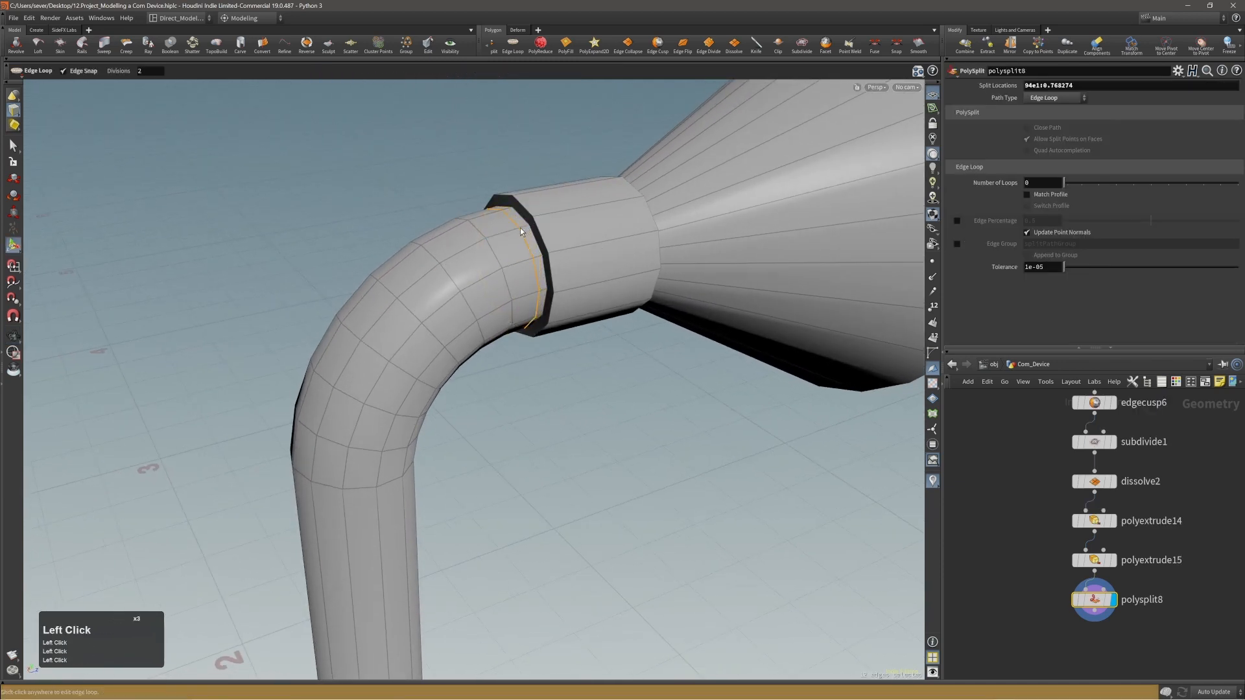
# Slide the new edge loop closer to the collar using the Match Opposite Profile slide mode.
pyautogui.keyDown('alt'); pyautogui.moveTo(520, 227); pyautogui.dragTo(589, 236, button='right'); pyautogui.keyUp('alt')
pyautogui.keyDown('alt'); pyautogui.moveTo(589, 237); pyautogui.dragTo(523, 214); pyautogui.keyUp('alt')
pyautogui.keyDown('alt'); pyautogui.moveTo(522, 214); pyautogui.dragTo(584, 239, button='right'); pyautogui.keyUp('alt')
pyautogui.keyDown('alt'); pyautogui.moveTo(584, 239); pyautogui.dragTo(543, 209); pyautogui.keyUp('alt')
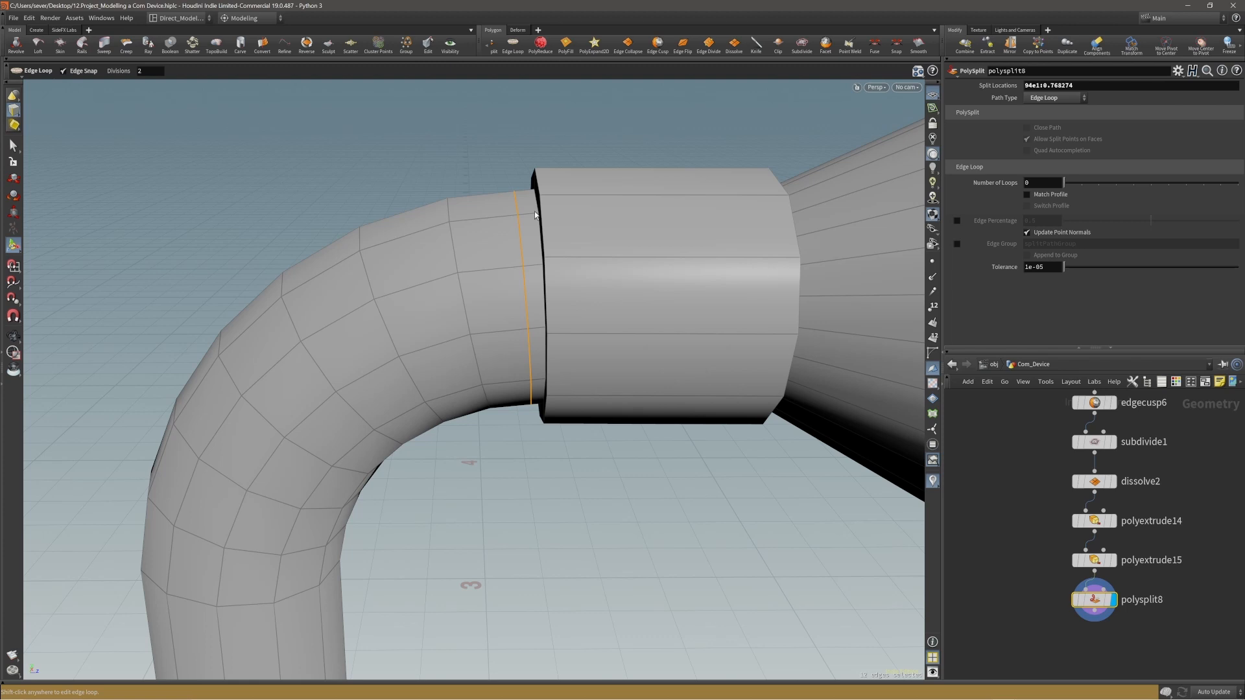
pyautogui.press('t')
pyautogui.click(189, 72)
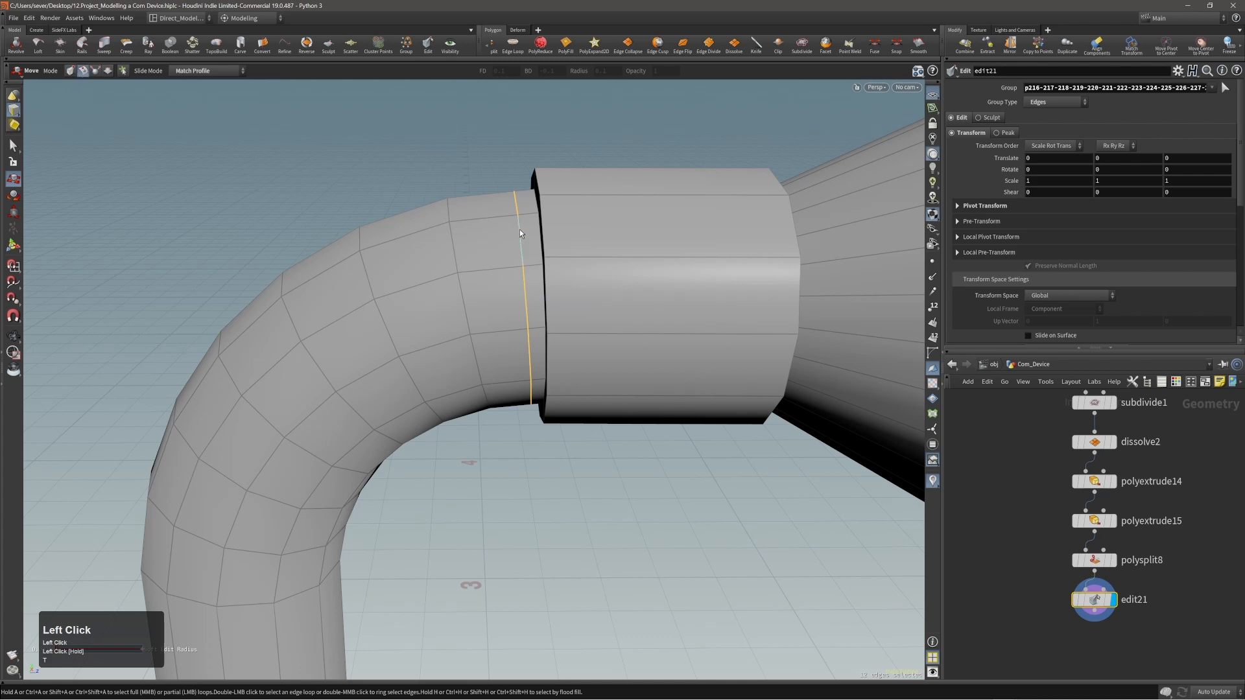
pyautogui.moveTo(519, 230); pyautogui.dragTo(506, 233)
pyautogui.moveTo(201, 71); pyautogui.dragTo(206, 108)
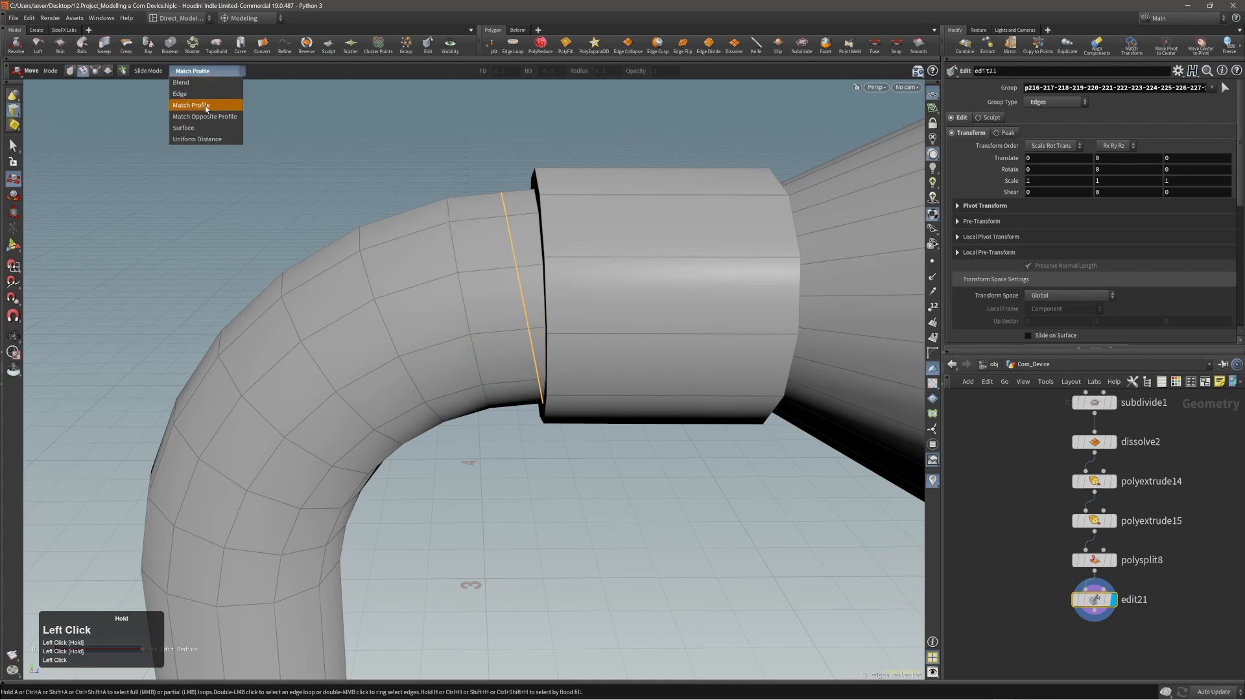
pyautogui.moveTo(505, 229); pyautogui.dragTo(538, 232)
# Extrude the narrow ring of faces beside the collar inward with a distance of -0.0017682.
pyautogui.press('3')
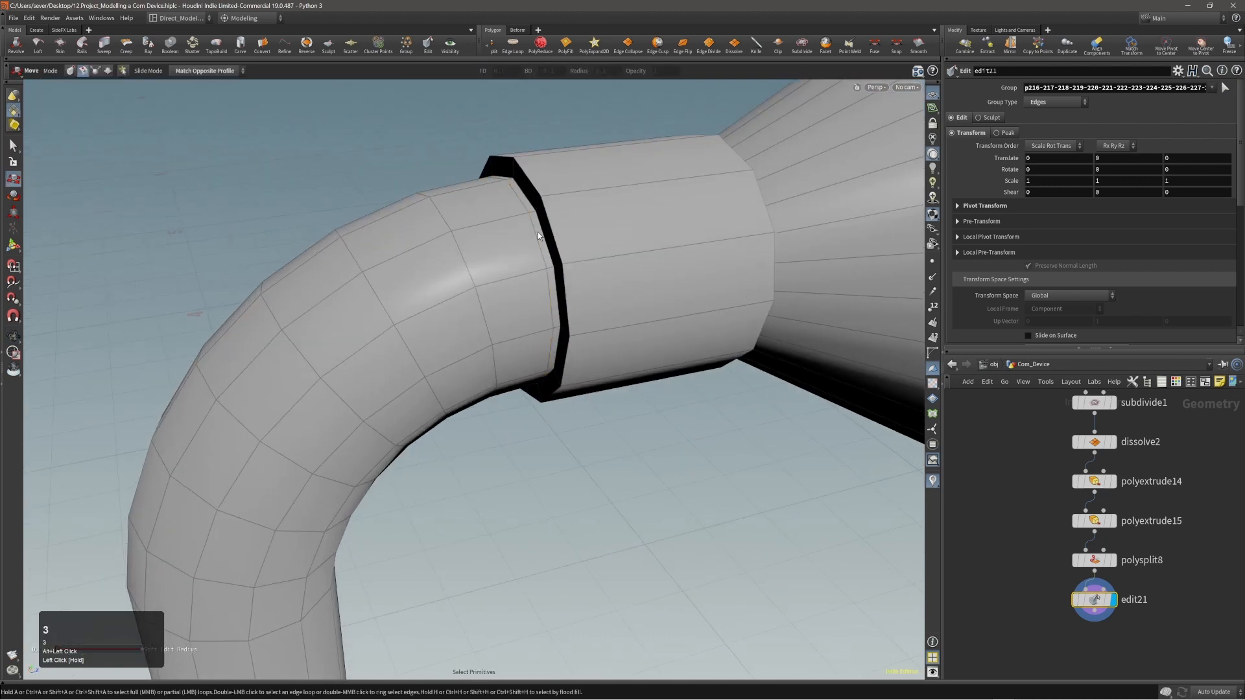
pyautogui.keyDown('shift'); pyautogui.middleClick(527, 204); pyautogui.keyUp('shift')
pyautogui.press('c')
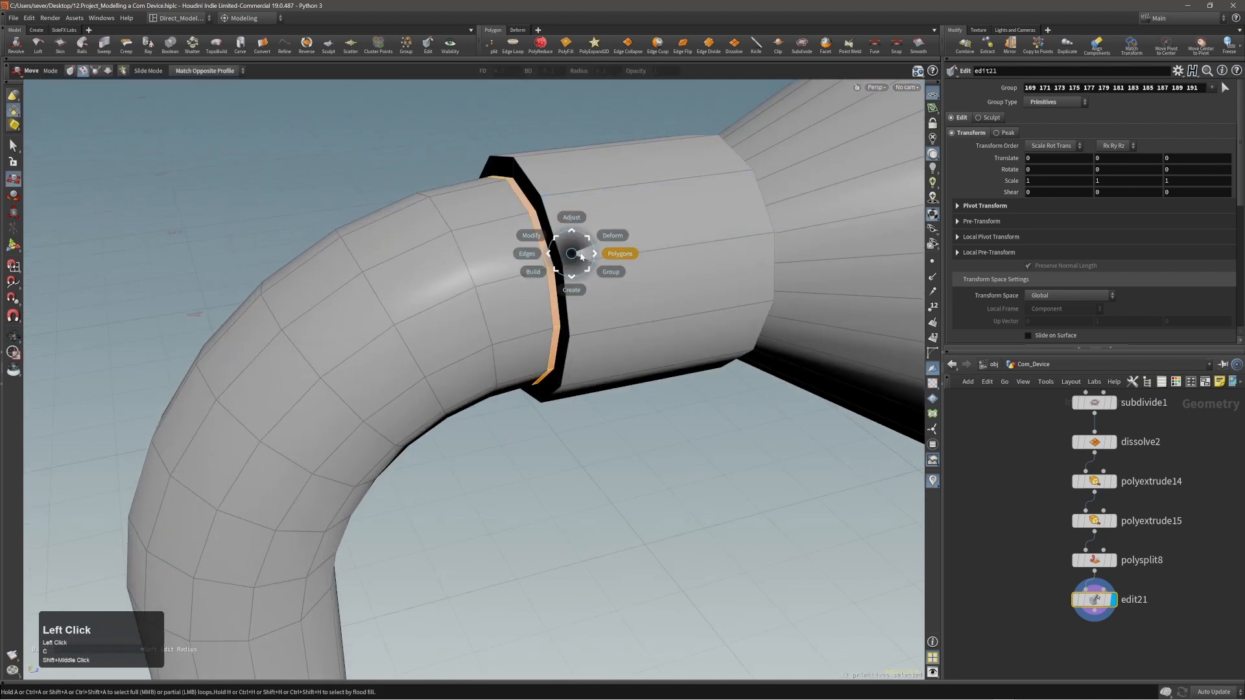
pyautogui.click(590, 251)
pyautogui.moveTo(590, 252); pyautogui.dragTo(586, 254)
pyautogui.press('s')
pyautogui.click(411, 143)
# Examine the pipe, collar and cone from several sides.
pyautogui.keyDown('alt'); pyautogui.moveTo(410, 144); pyautogui.dragTo(303, 238, button='right'); pyautogui.keyUp('alt')
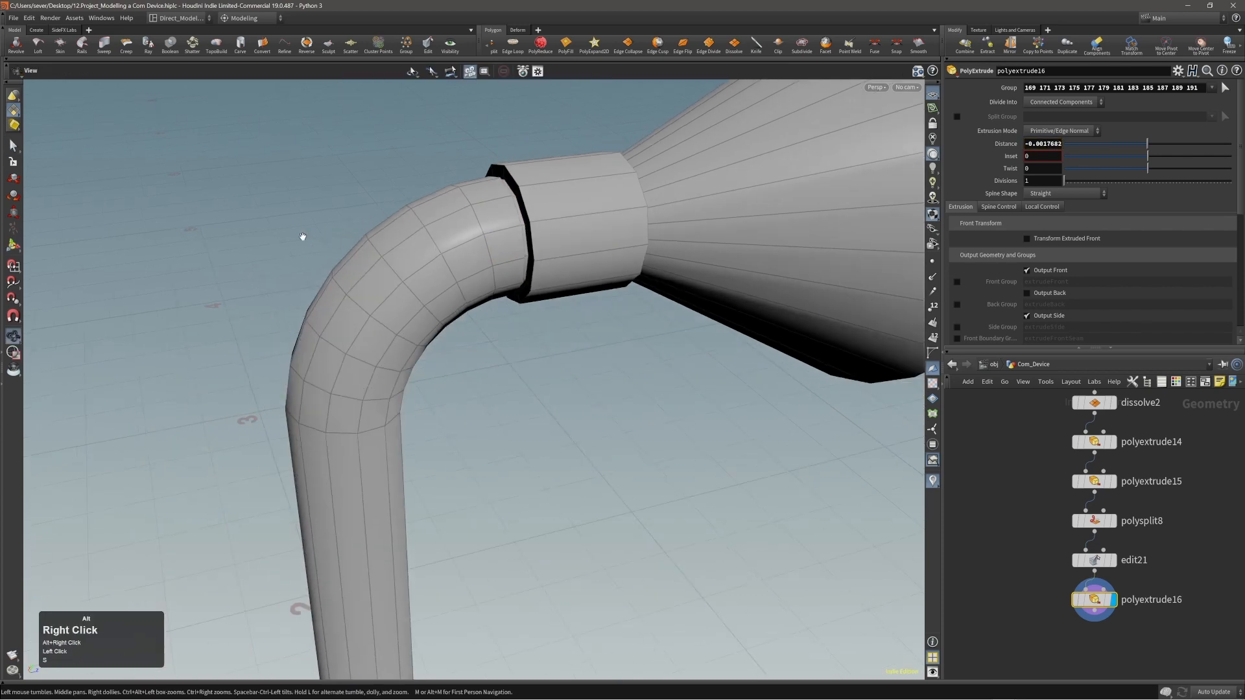
pyautogui.keyDown('alt'); pyautogui.moveTo(303, 237); pyautogui.dragTo(514, 217); pyautogui.keyUp('alt')
pyautogui.keyDown('ctrl'); pyautogui.keyDown('alt'); pyautogui.rightClick(513, 217); pyautogui.keyUp('alt'); pyautogui.keyUp('ctrl')
pyautogui.keyDown('alt'); pyautogui.moveTo(550, 233); pyautogui.dragTo(519, 238, button='right'); pyautogui.keyUp('alt')
pyautogui.moveTo(519, 238)
pyautogui.keyDown('alt'); pyautogui.mouseDown()
pyautogui.moveTo(621, 245)
pyautogui.moveTo(581, 261)
pyautogui.mouseUp(); pyautogui.keyUp('alt')
pyautogui.moveTo(581, 261)
pyautogui.keyDown('alt'); pyautogui.mouseDown(button='right')
pyautogui.moveTo(494, 255)
pyautogui.moveTo(628, 225)
pyautogui.mouseUp(button='right'); pyautogui.keyUp('alt')
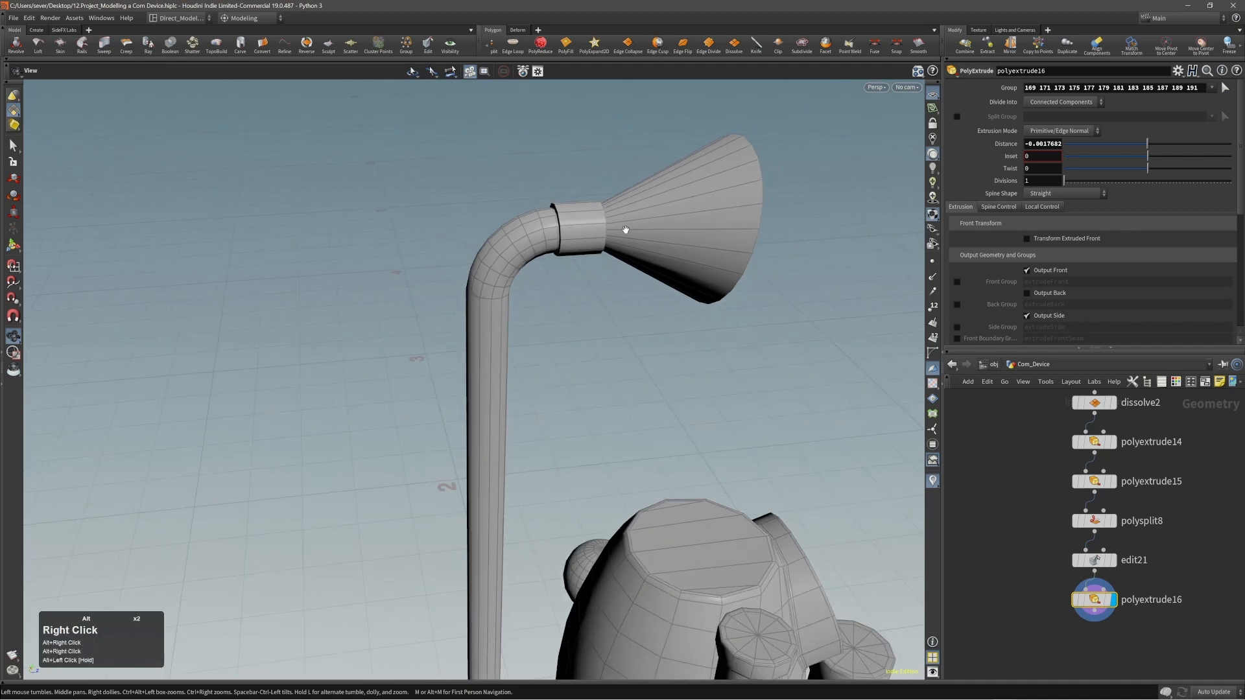
pyautogui.moveTo(629, 225)
pyautogui.keyDown('alt'); pyautogui.mouseDown()
pyautogui.moveTo(454, 226)
pyautogui.moveTo(411, 206)
pyautogui.moveTo(628, 214)
pyautogui.moveTo(791, 244)
pyautogui.moveTo(632, 229)
pyautogui.moveTo(563, 204)
pyautogui.mouseUp(); pyautogui.keyUp('alt')
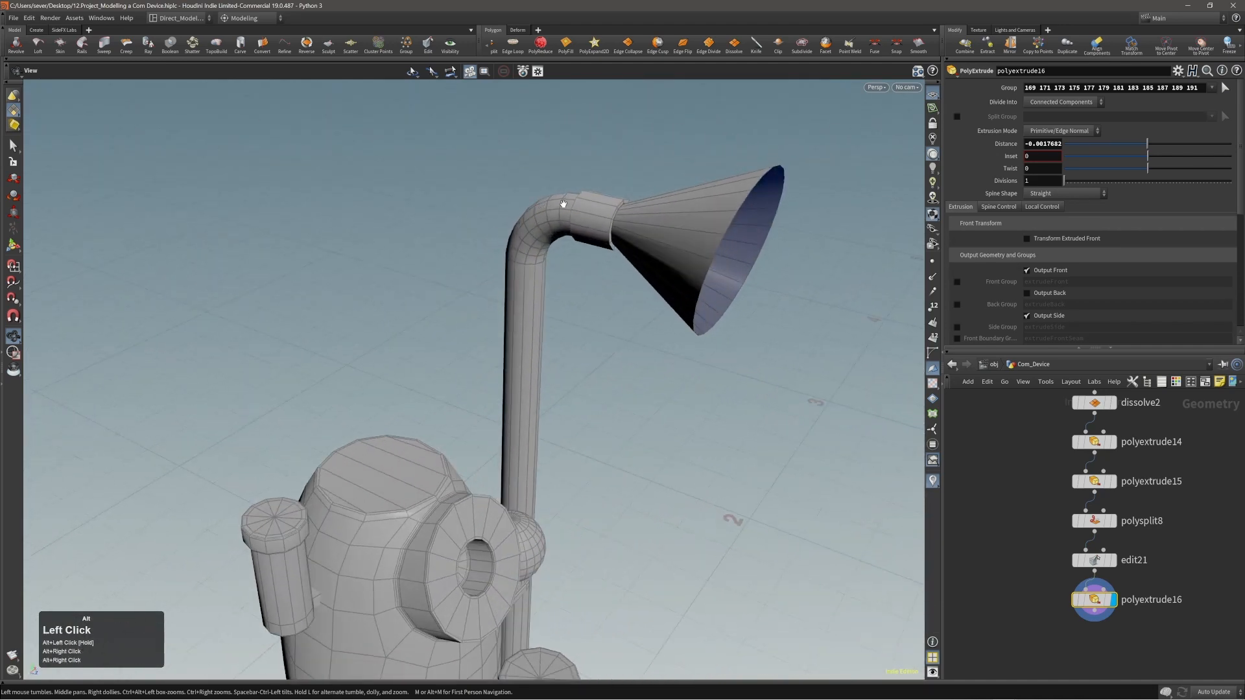
# Give the cone thickness by extruding its faces -0.0069758 with Output Back enabled.
pyautogui.keyDown('alt'); pyautogui.moveTo(699, 219); pyautogui.dragTo(739, 223, button='right'); pyautogui.keyUp('alt')
pyautogui.keyDown('alt'); pyautogui.moveTo(739, 223); pyautogui.dragTo(708, 222); pyautogui.keyUp('alt')
pyautogui.doubleClick(709, 224)
pyautogui.press('c')
pyautogui.click(716, 221)
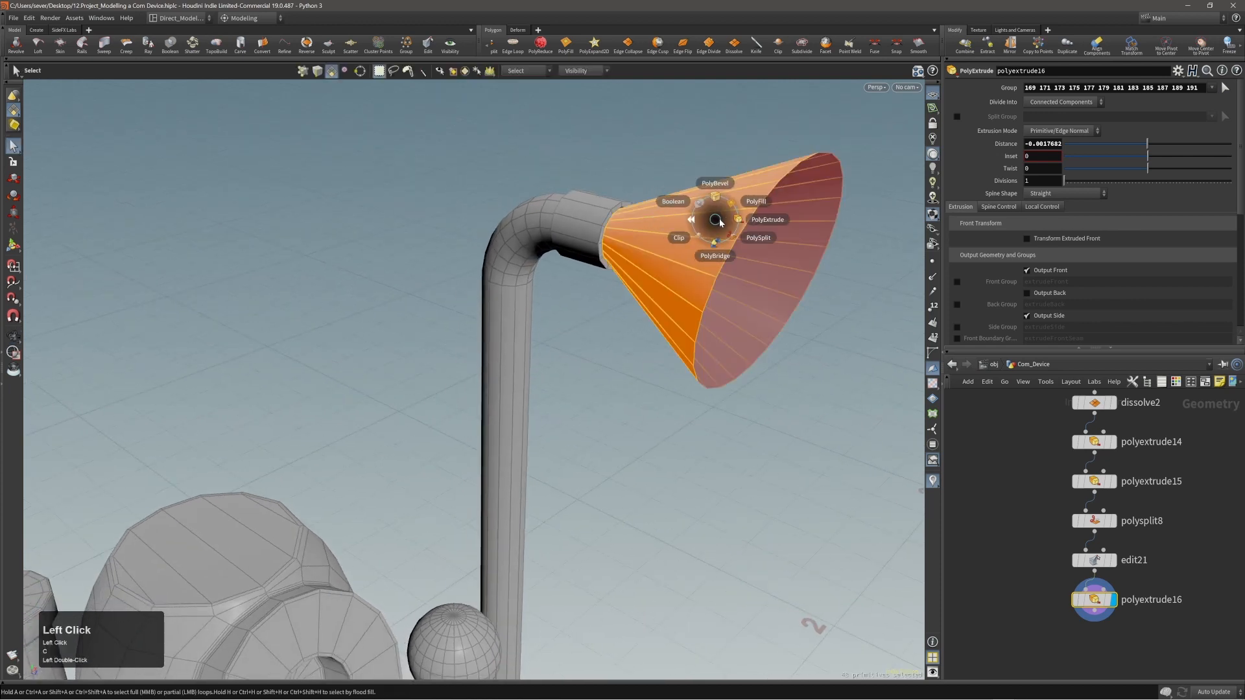
pyautogui.click(733, 224)
pyautogui.keyDown('alt'); pyautogui.moveTo(734, 226); pyautogui.dragTo(807, 207, button='right'); pyautogui.keyUp('alt')
pyautogui.moveTo(807, 206)
pyautogui.keyDown('alt'); pyautogui.mouseDown()
pyautogui.moveTo(703, 219)
pyautogui.moveTo(777, 243)
pyautogui.moveTo(765, 244)
pyautogui.mouseUp(); pyautogui.keyUp('alt')
pyautogui.click(1047, 295)
# Reverse the face direction of the whole thickened cone and inspect its inside and outside shading.
pyautogui.doubleClick(765, 245)
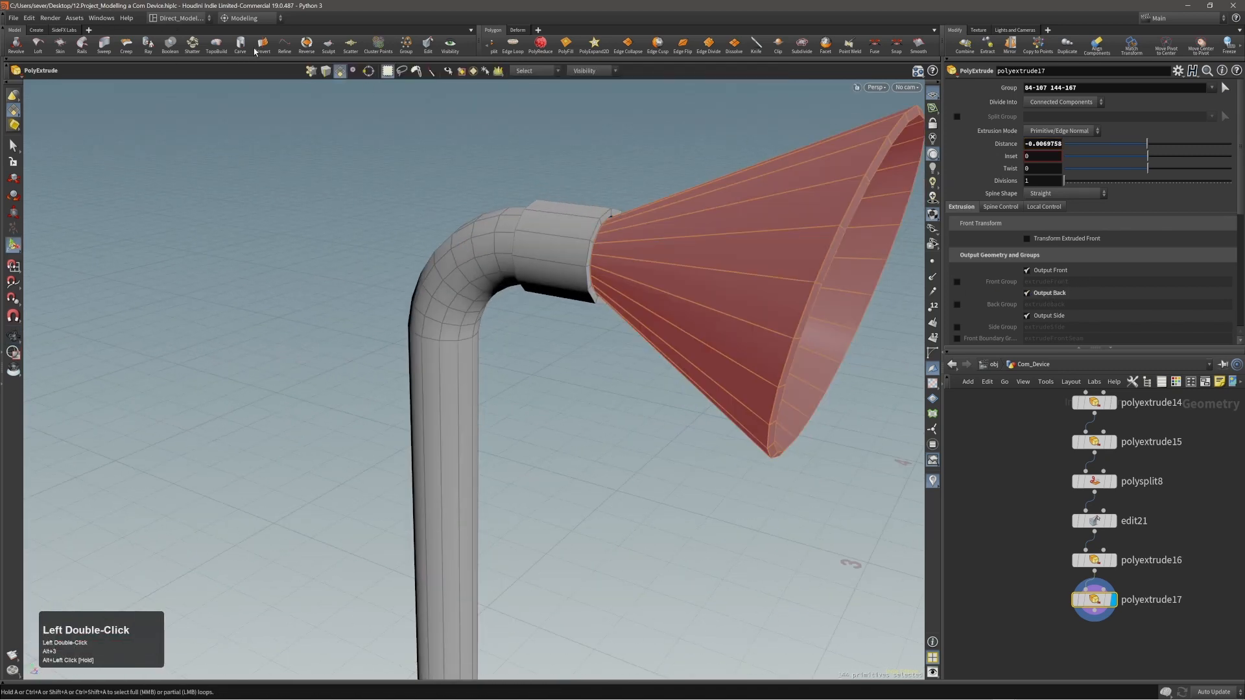
pyautogui.click(306, 44)
pyautogui.keyDown('alt'); pyautogui.moveTo(369, 126); pyautogui.dragTo(584, 263, button='right'); pyautogui.keyUp('alt')
pyautogui.keyDown('alt'); pyautogui.moveTo(584, 264); pyautogui.dragTo(575, 220, button='middle'); pyautogui.keyUp('alt')
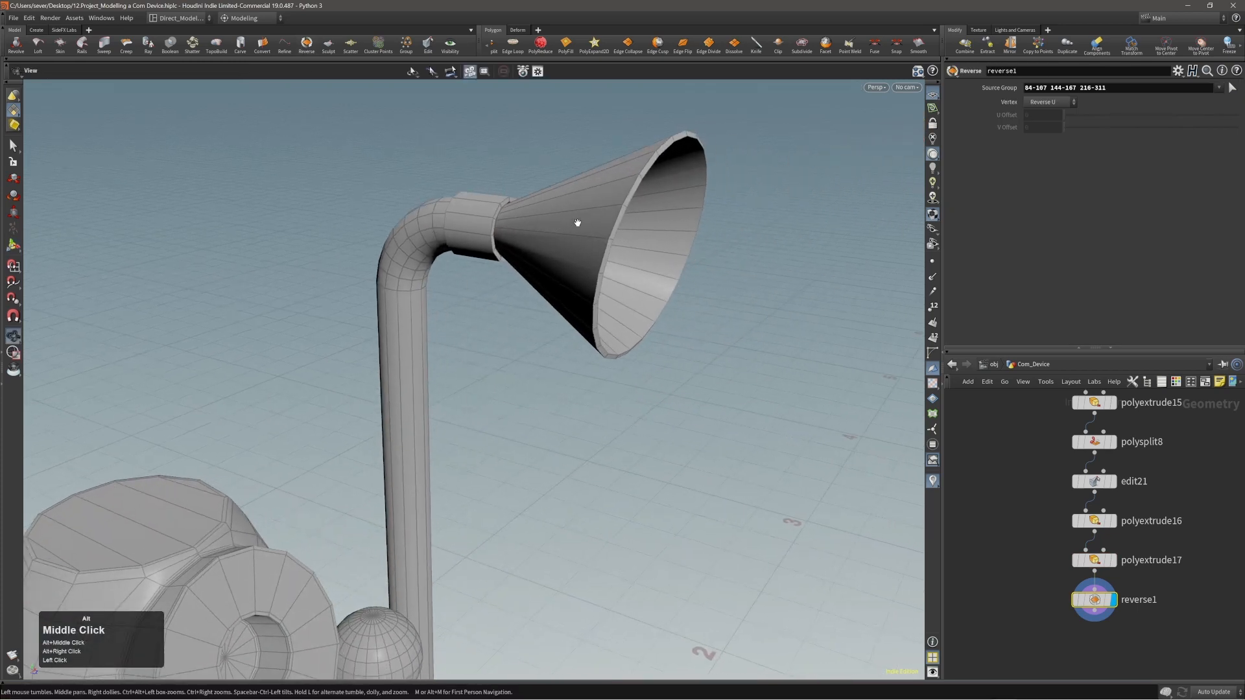
pyautogui.keyDown('alt'); pyautogui.moveTo(575, 220); pyautogui.dragTo(636, 212, button='right'); pyautogui.keyUp('alt')
pyautogui.keyDown('alt'); pyautogui.moveTo(637, 212); pyautogui.dragTo(603, 203); pyautogui.keyUp('alt')
pyautogui.moveTo(603, 203)
pyautogui.keyDown('alt'); pyautogui.mouseDown(button='right')
pyautogui.moveTo(706, 173)
pyautogui.moveTo(597, 186)
pyautogui.mouseUp(button='right'); pyautogui.keyUp('alt')
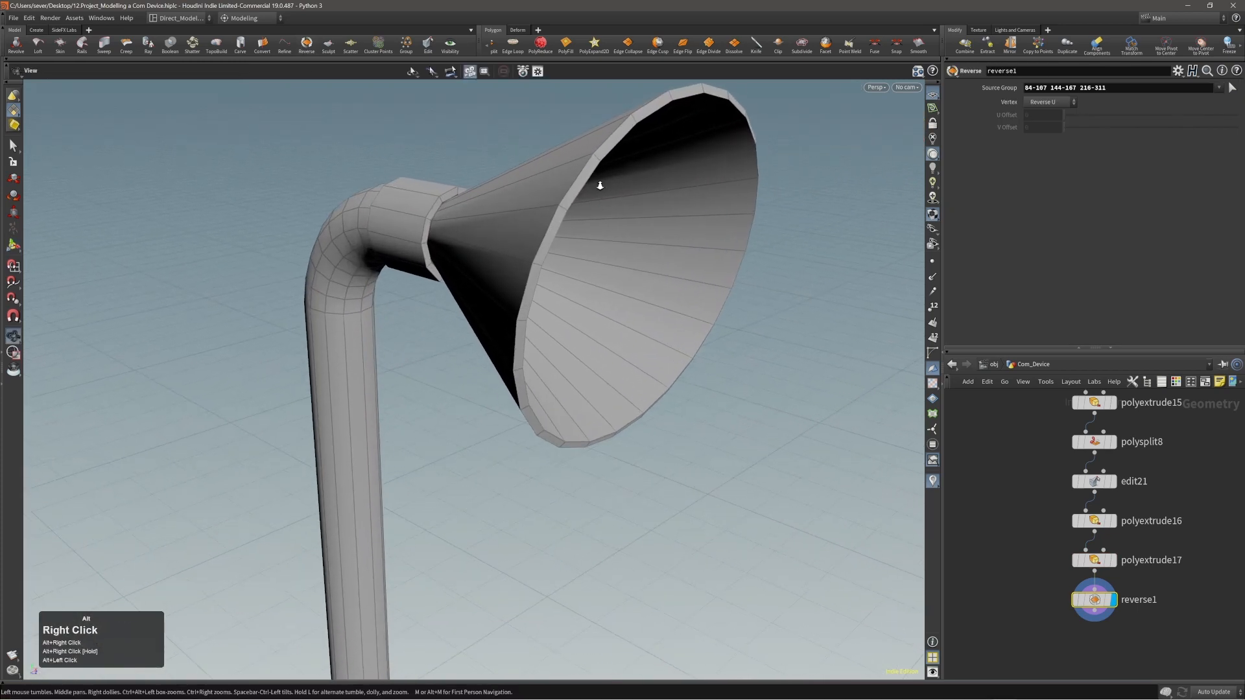
# Try scaling the ring of faces around the horn's open rim, then undo the scaling.
pyautogui.moveTo(598, 186)
pyautogui.keyDown('alt'); pyautogui.mouseDown()
pyautogui.moveTo(562, 193)
pyautogui.moveTo(545, 162)
pyautogui.moveTo(506, 183)
pyautogui.moveTo(581, 194)
pyautogui.mouseUp(); pyautogui.keyUp('alt')
pyautogui.press('Return')
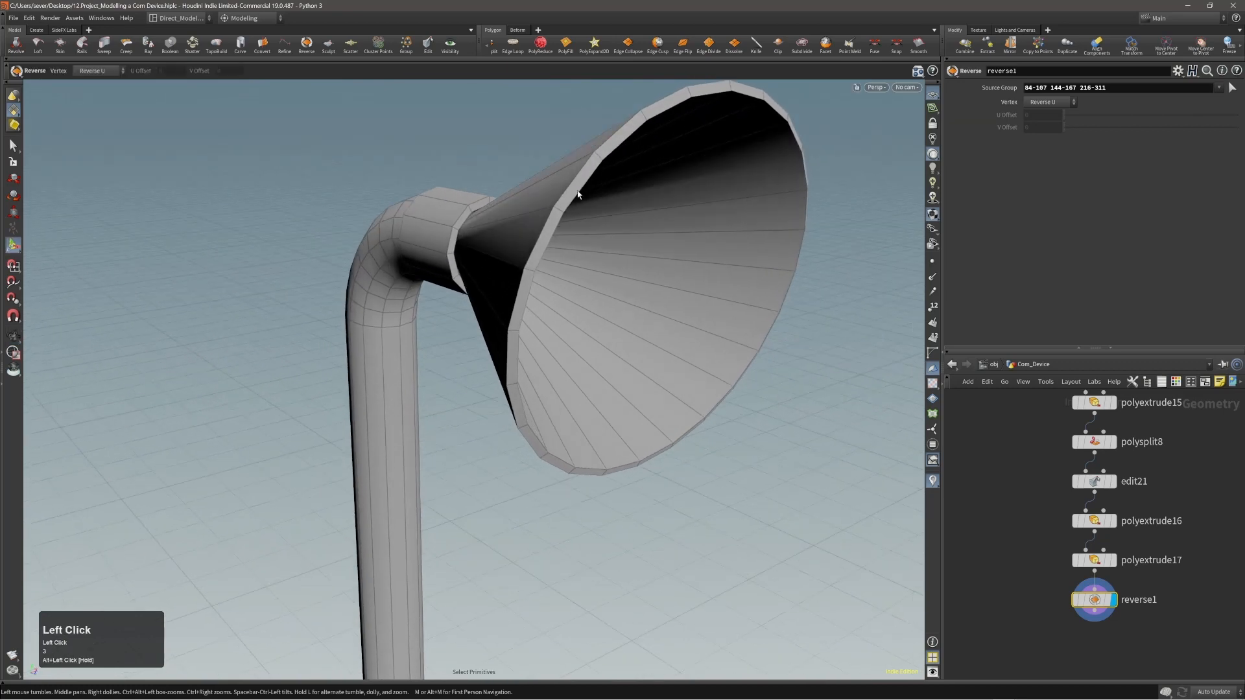
pyautogui.doubleClick(577, 194)
pyautogui.click(590, 172)
pyautogui.keyDown('shift'); pyautogui.middleClick(597, 162); pyautogui.keyUp('shift')
pyautogui.press('e')
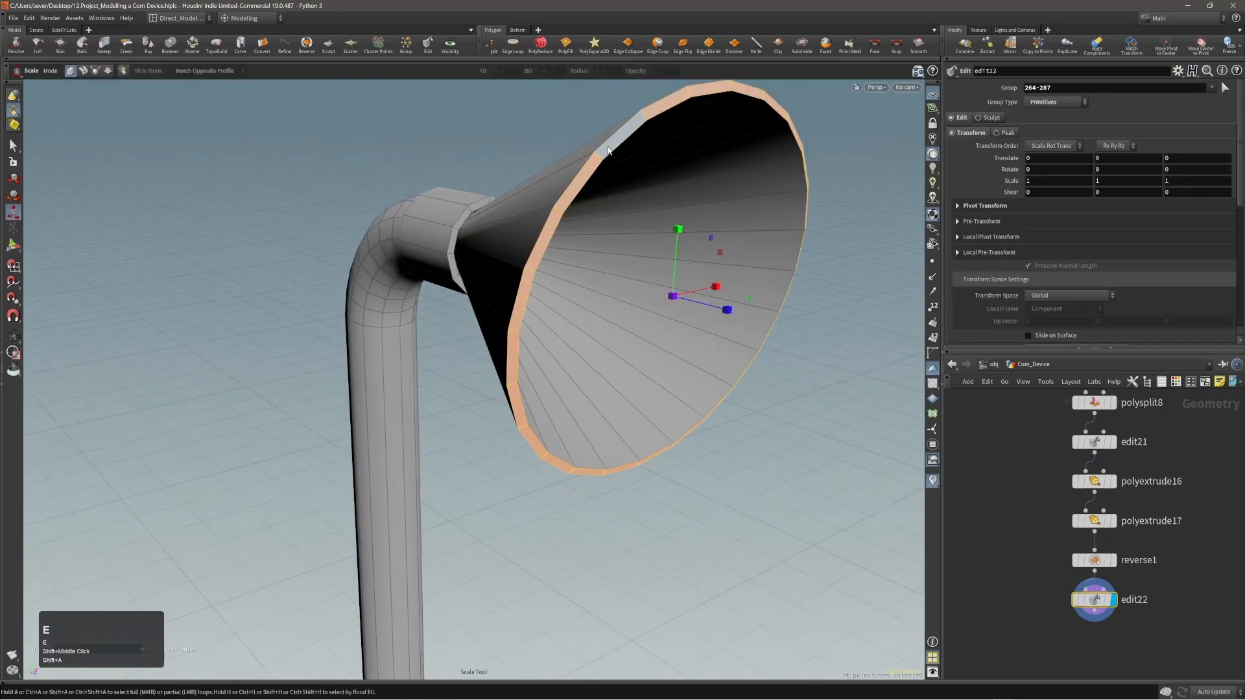
pyautogui.moveTo(714, 239); pyautogui.dragTo(717, 238)
pyautogui.hotkey('ctrl', 'z')
# Try to scale the horn's inner rim edge loop to 0.931512 in X and Y and select the rim edges for bevelling.
pyautogui.press('2')
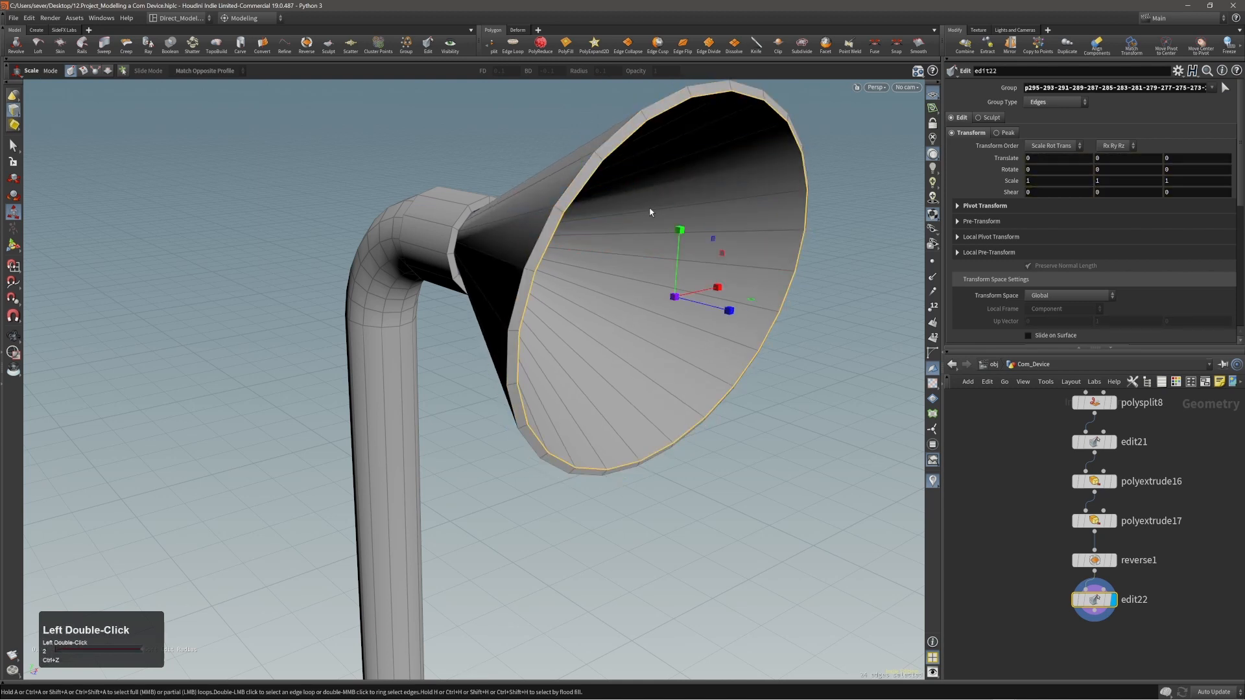
pyautogui.moveTo(714, 241); pyautogui.dragTo(711, 245)
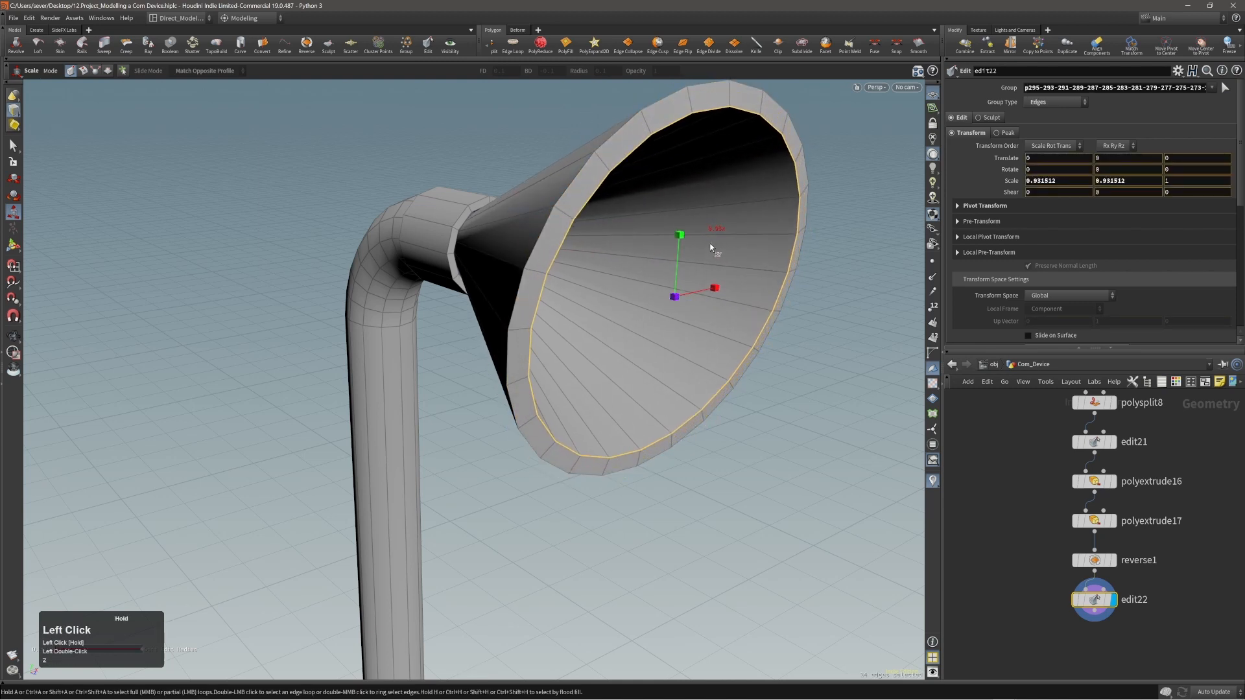
pyautogui.moveTo(627, 215)
pyautogui.keyDown('alt'); pyautogui.mouseDown()
pyautogui.moveTo(614, 213)
pyautogui.moveTo(630, 208)
pyautogui.mouseUp(); pyautogui.keyUp('alt')
pyautogui.keyDown('alt'); pyautogui.moveTo(597, 168); pyautogui.dragTo(596, 165, button='right'); pyautogui.keyUp('alt')
pyautogui.hotkey('alt', '2')
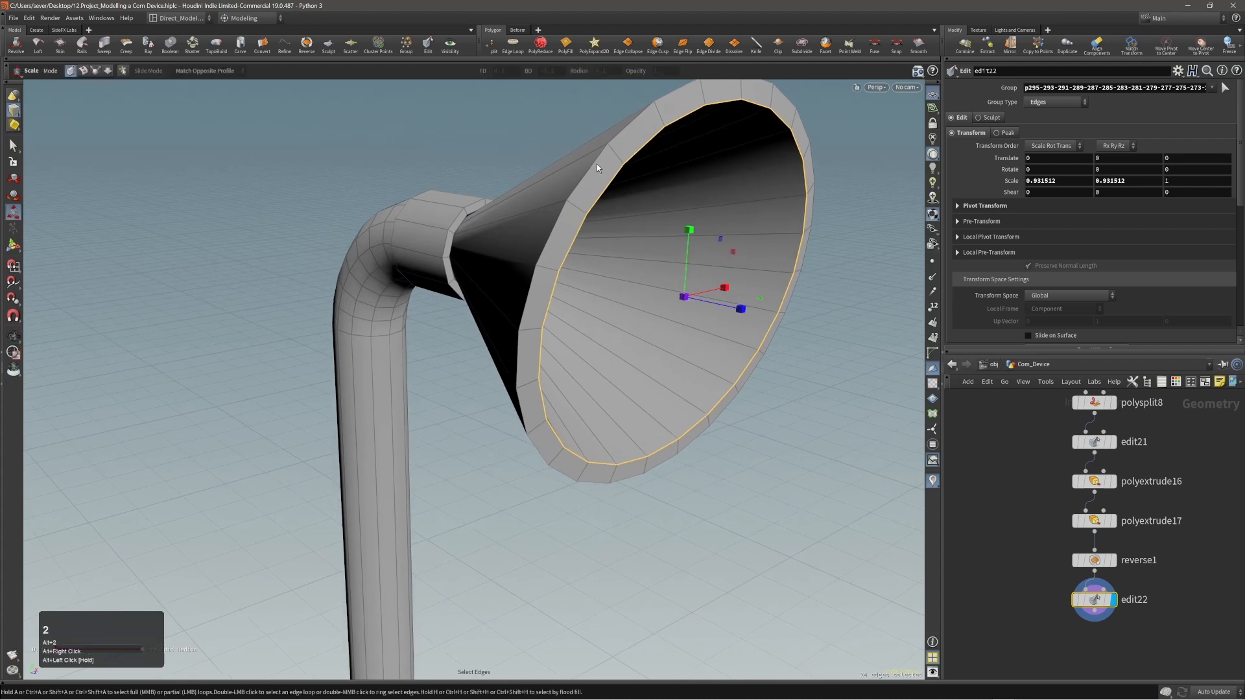
pyautogui.click(597, 164)
pyautogui.keyDown('shift'); pyautogui.doubleClick(596, 166); pyautogui.keyUp('shift')
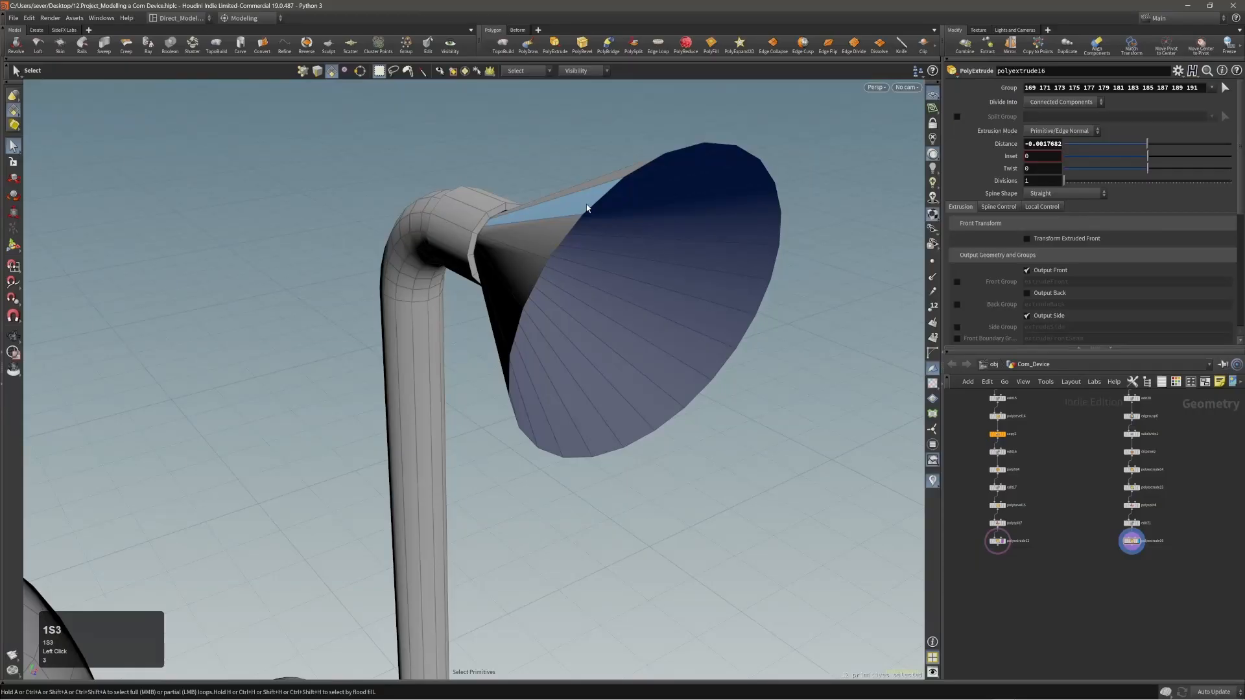
# Give the horn's cone thickness by extruding its faces -0.0075686 with Output Back enabled.
pyautogui.doubleClick(587, 207)
pyautogui.press('c')
pyautogui.click(595, 205)
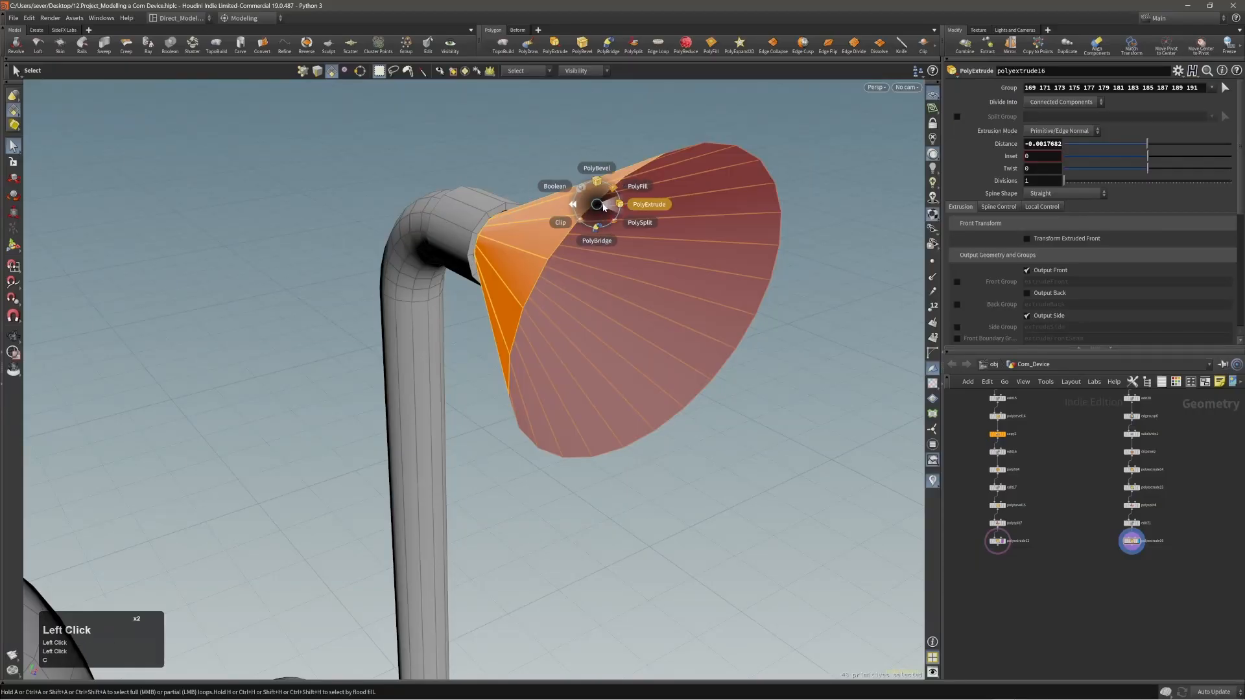
pyautogui.click(604, 204)
pyautogui.moveTo(605, 205); pyautogui.dragTo(614, 216)
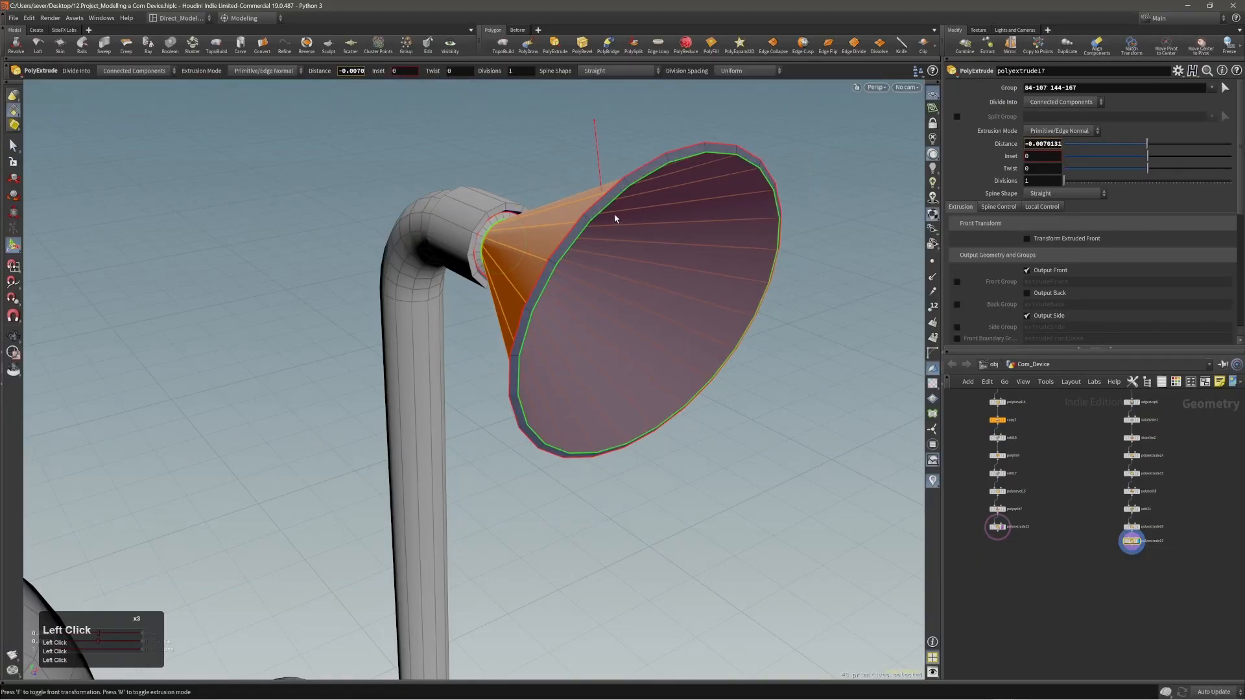
pyautogui.click(1027, 293)
# Reverse the face direction of the whole thickened cone.
pyautogui.press('3')
pyautogui.doubleClick(564, 236)
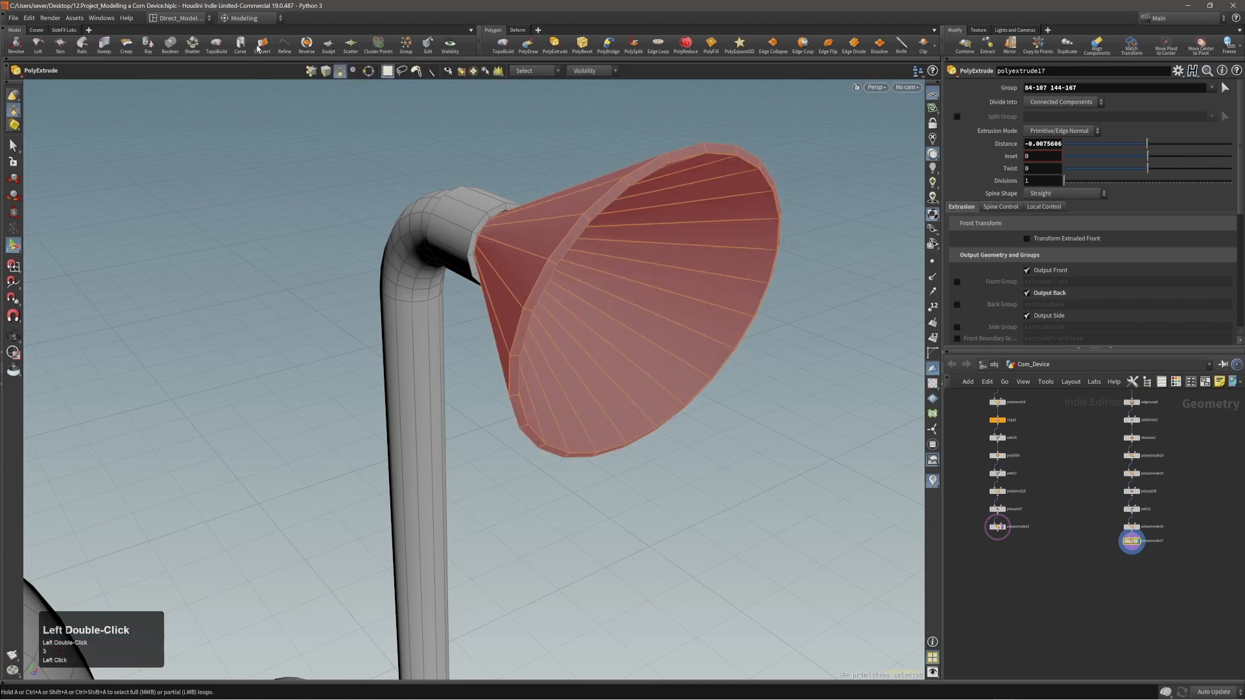
pyautogui.click(306, 46)
# Scale the horn's inner rim edge loop inward to about 0.918 in X and Y to widen the rim.
pyautogui.moveTo(590, 195)
pyautogui.keyDown('alt'); pyautogui.mouseDown(button='right')
pyautogui.moveTo(601, 186)
pyautogui.moveTo(615, 210)
pyautogui.mouseUp(button='right'); pyautogui.keyUp('alt')
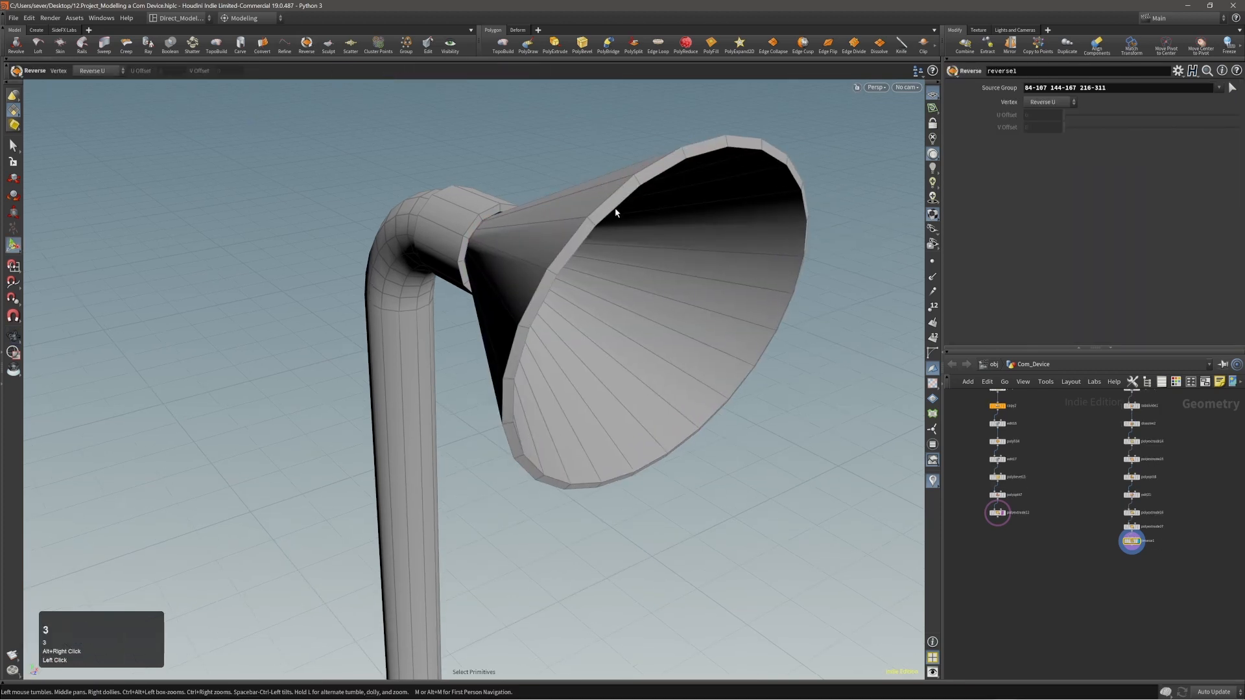
pyautogui.doubleClick(617, 217)
pyautogui.press('e')
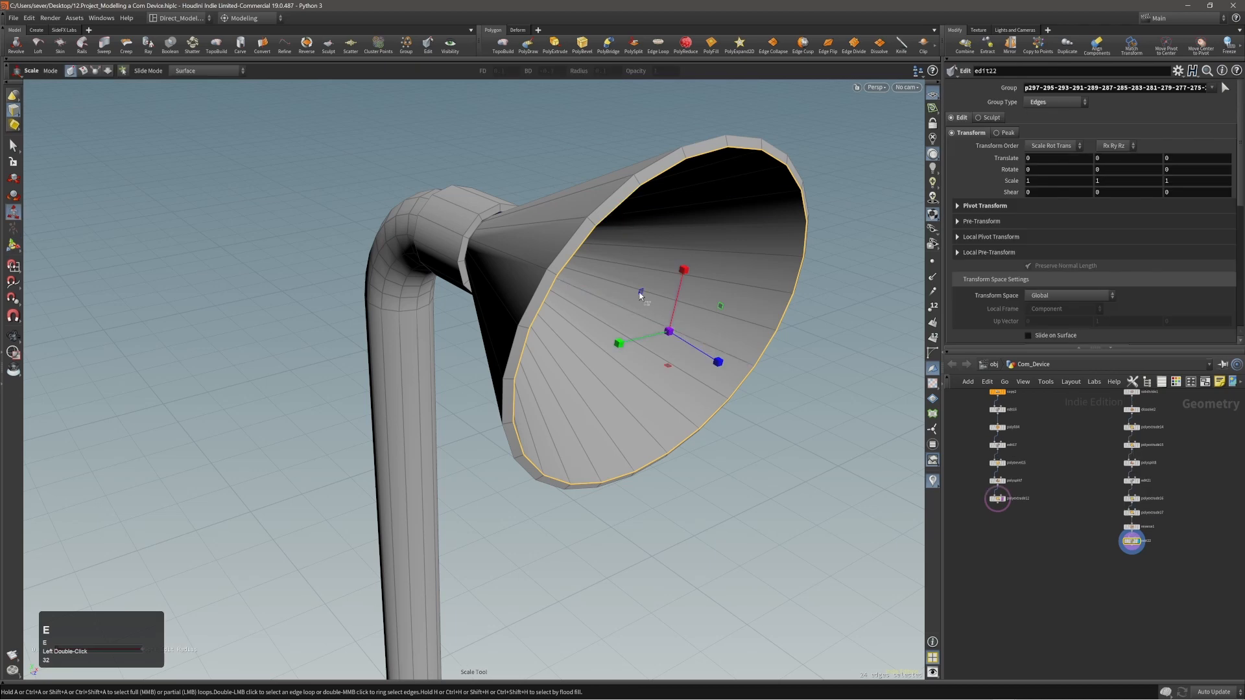
pyautogui.moveTo(639, 296); pyautogui.dragTo(635, 299)
pyautogui.moveTo(638, 301); pyautogui.dragTo(610, 240)
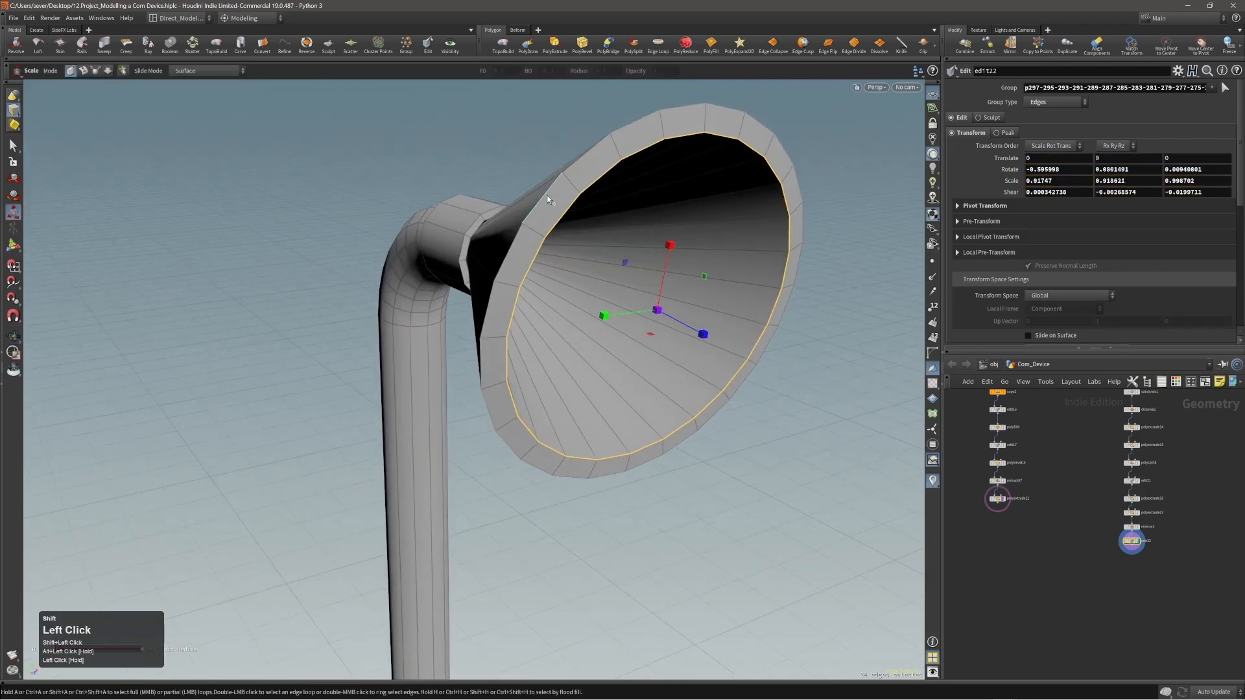
# Bevel the inner and outer rim edge loops of the horn with a distance of 0.00557475 and 3 divisions.
pyautogui.keyDown('shift'); pyautogui.doubleClick(548, 197); pyautogui.keyUp('shift')
pyautogui.press('c')
pyautogui.click(554, 193)
pyautogui.press('c')
pyautogui.click(561, 192)
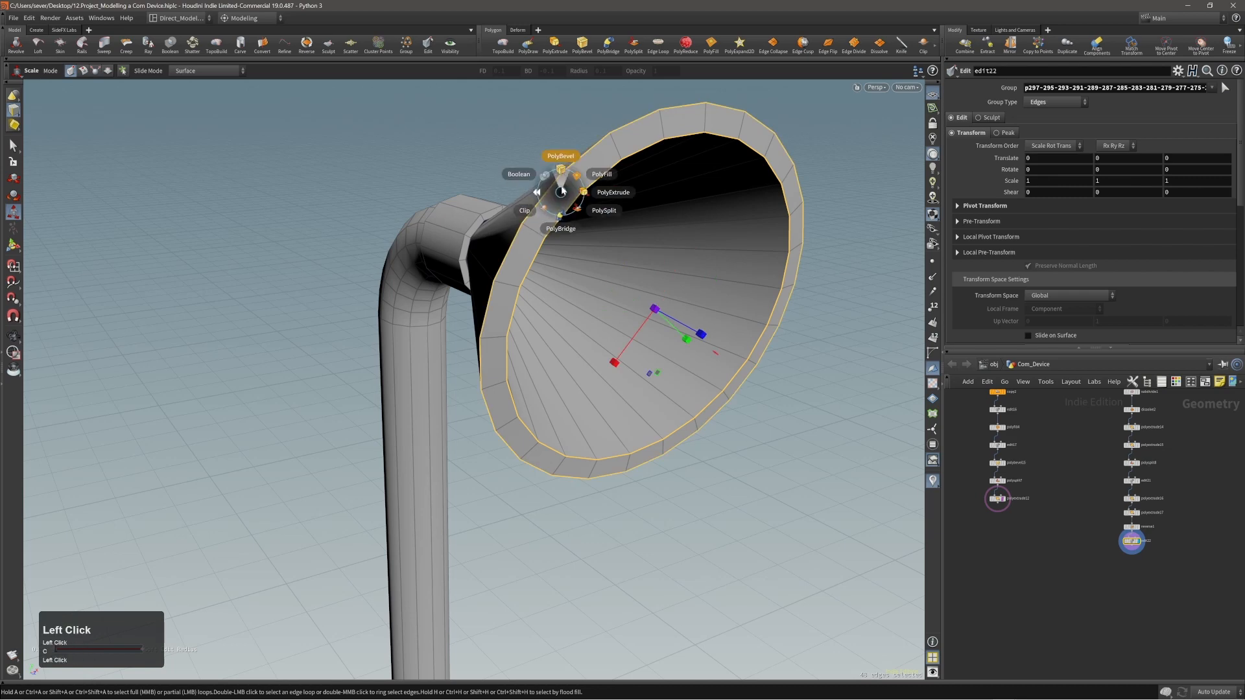
pyautogui.click(561, 192)
pyautogui.moveTo(563, 186); pyautogui.dragTo(569, 192)
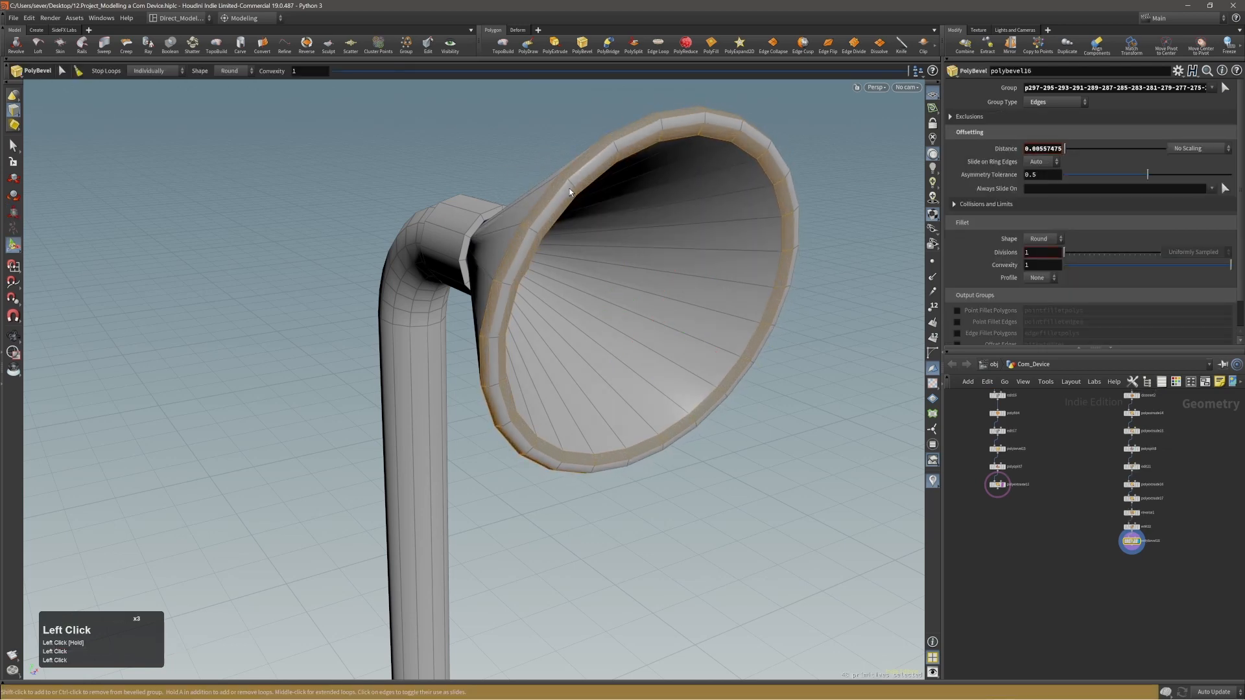
pyautogui.scroll(2, 569, 190)
# Clear the selection and examine the bevelled horn and the whole communication device from several sides.
pyautogui.keyDown('alt'); pyautogui.moveTo(570, 186); pyautogui.dragTo(553, 189, button='right'); pyautogui.keyUp('alt')
pyautogui.keyDown('alt'); pyautogui.moveTo(553, 188); pyautogui.dragTo(594, 190); pyautogui.keyUp('alt')
pyautogui.keyDown('alt'); pyautogui.moveTo(594, 189); pyautogui.dragTo(585, 209, button='right'); pyautogui.keyUp('alt')
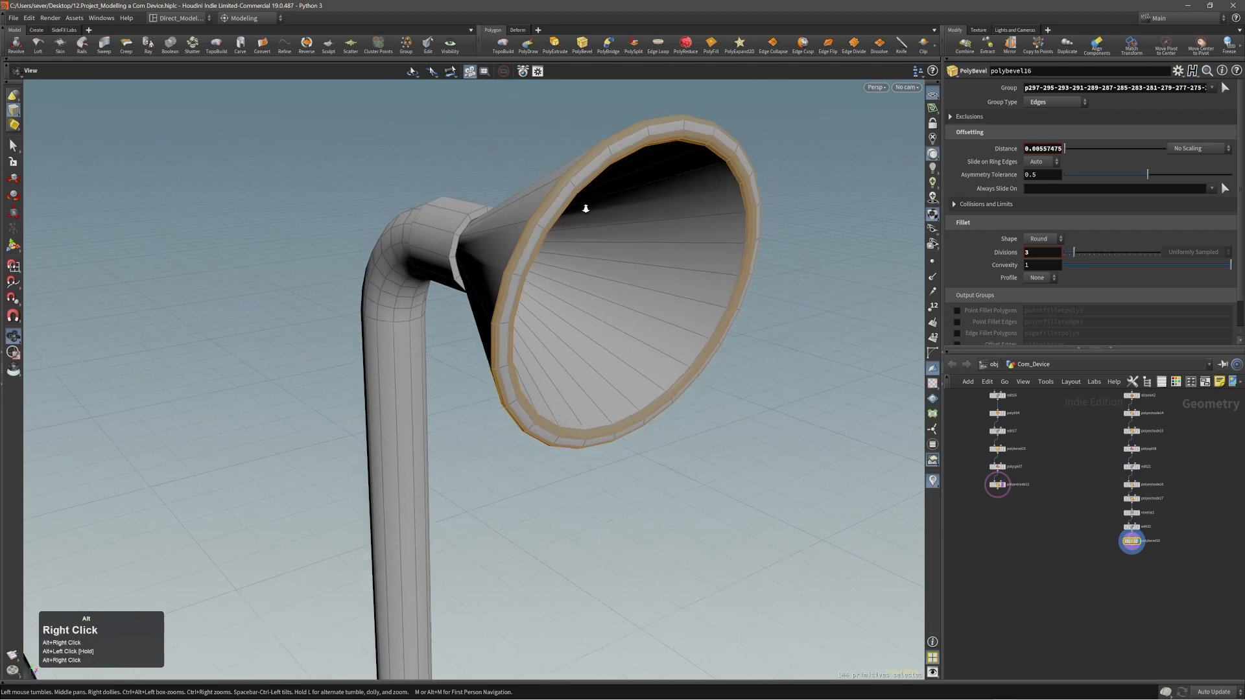
pyautogui.keyDown('alt'); pyautogui.moveTo(586, 209); pyautogui.dragTo(633, 211); pyautogui.keyUp('alt')
pyautogui.keyDown('alt'); pyautogui.moveTo(556, 224); pyautogui.dragTo(497, 250, button='right'); pyautogui.keyUp('alt')
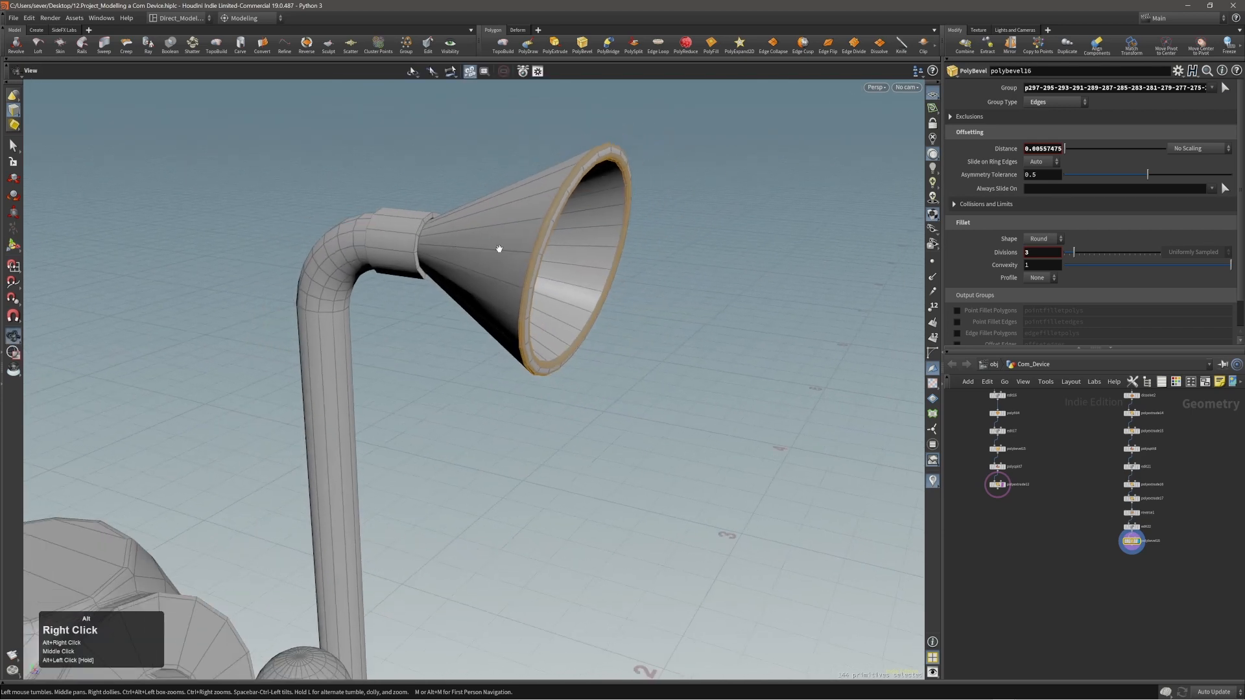
pyautogui.press('s')
pyautogui.click(586, 222)
pyautogui.keyDown('alt'); pyautogui.moveTo(586, 223); pyautogui.dragTo(542, 250, button='right'); pyautogui.keyUp('alt')
pyautogui.keyDown('alt'); pyautogui.moveTo(542, 250); pyautogui.dragTo(481, 245); pyautogui.keyUp('alt')
pyautogui.moveTo(481, 244)
pyautogui.keyDown('alt'); pyautogui.mouseDown(button='right')
pyautogui.moveTo(574, 229)
pyautogui.moveTo(505, 248)
pyautogui.mouseUp(button='right'); pyautogui.keyUp('alt')
pyautogui.keyDown('alt'); pyautogui.moveTo(504, 247); pyautogui.dragTo(563, 218); pyautogui.keyUp('alt')
pyautogui.keyDown('alt'); pyautogui.moveTo(563, 219); pyautogui.dragTo(434, 256, button='right'); pyautogui.keyUp('alt')
pyautogui.moveTo(503, 257)
pyautogui.keyDown('alt'); pyautogui.mouseDown()
pyautogui.moveTo(410, 258)
pyautogui.moveTo(469, 240)
pyautogui.moveTo(492, 255)
pyautogui.moveTo(481, 259)
pyautogui.mouseUp(); pyautogui.keyUp('alt')
pyautogui.keyDown('alt'); pyautogui.moveTo(481, 260); pyautogui.dragTo(399, 290, button='right'); pyautogui.keyUp('alt')
pyautogui.keyDown('alt'); pyautogui.moveTo(398, 290); pyautogui.dragTo(437, 293, button='middle'); pyautogui.keyUp('alt')
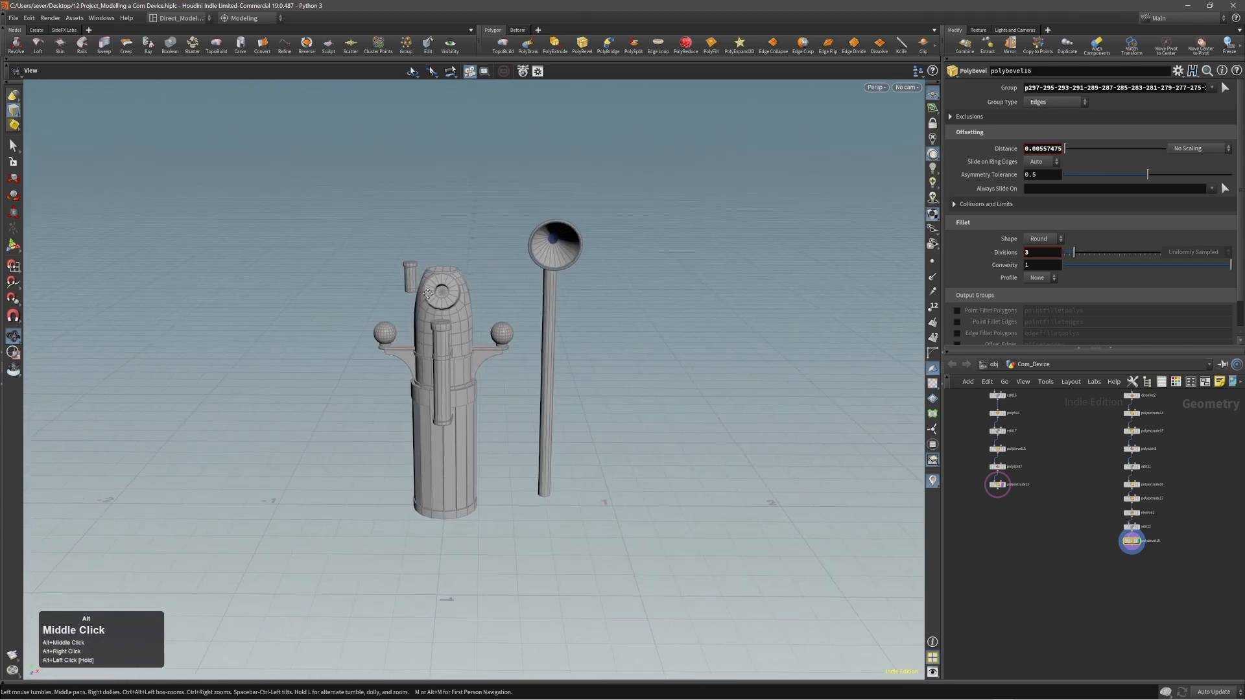
# Mirror the bent pipe across the device along the X direction, keeping the original.
pyautogui.keyDown('alt'); pyautogui.moveTo(437, 293); pyautogui.dragTo(563, 274); pyautogui.keyUp('alt')
pyautogui.keyDown('alt'); pyautogui.moveTo(562, 273); pyautogui.dragTo(557, 261, button='right'); pyautogui.keyUp('alt')
pyautogui.doubleClick(553, 260)
pyautogui.press('4')
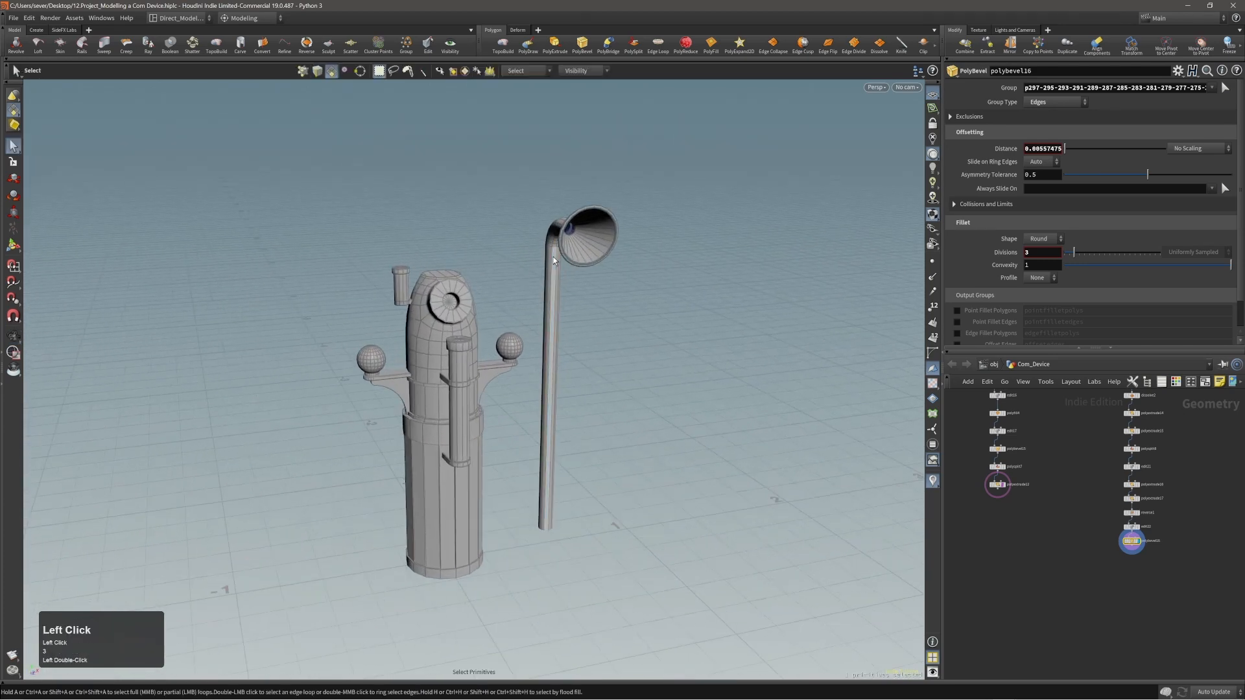
pyautogui.doubleClick(553, 261)
pyautogui.press('c')
pyautogui.click(545, 250)
pyautogui.click(546, 260)
# Show the surrounding room together with the device and view the mirrored pipe against it.
pyautogui.keyDown('alt'); pyautogui.moveTo(546, 260); pyautogui.dragTo(484, 289, button='right'); pyautogui.keyUp('alt')
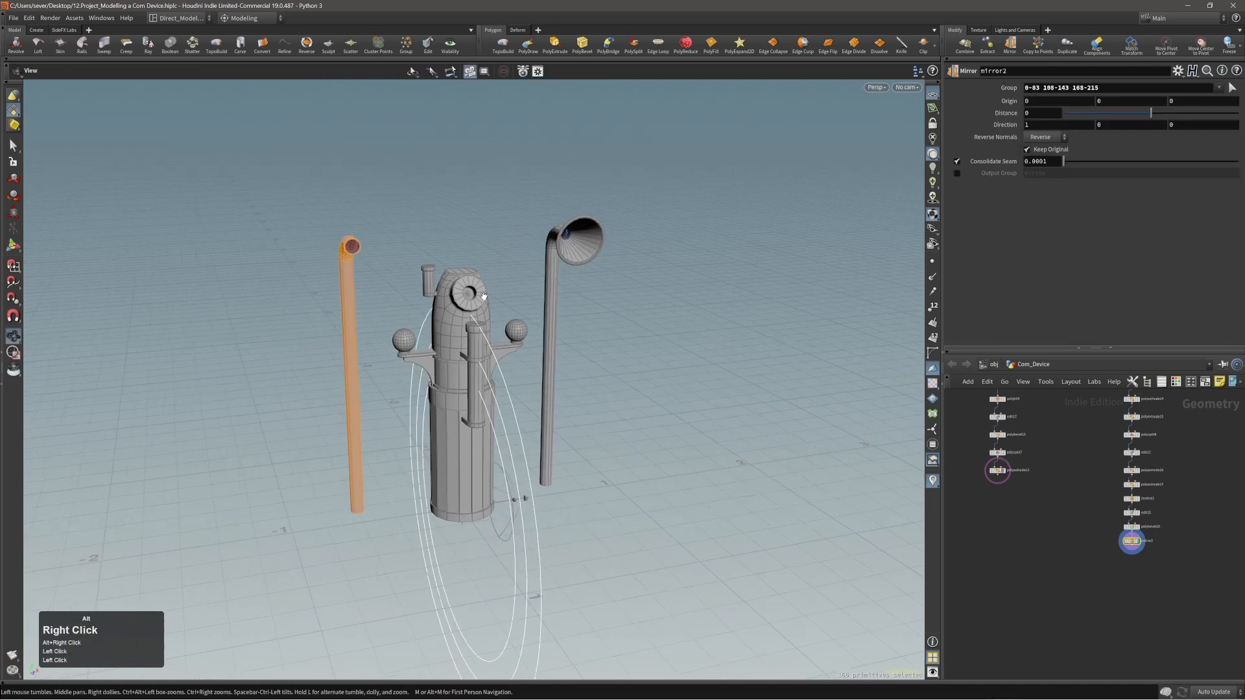
pyautogui.keyDown('alt'); pyautogui.moveTo(485, 289); pyautogui.dragTo(512, 312); pyautogui.keyUp('alt')
pyautogui.hotkey('space', 'y')
pyautogui.keyDown('alt'); pyautogui.moveTo(517, 303); pyautogui.dragTo(420, 335, button='right'); pyautogui.keyUp('alt')
pyautogui.moveTo(420, 335); pyautogui.dragTo(462, 282)
pyautogui.moveTo(462, 282); pyautogui.dragTo(784, 238, button='right')
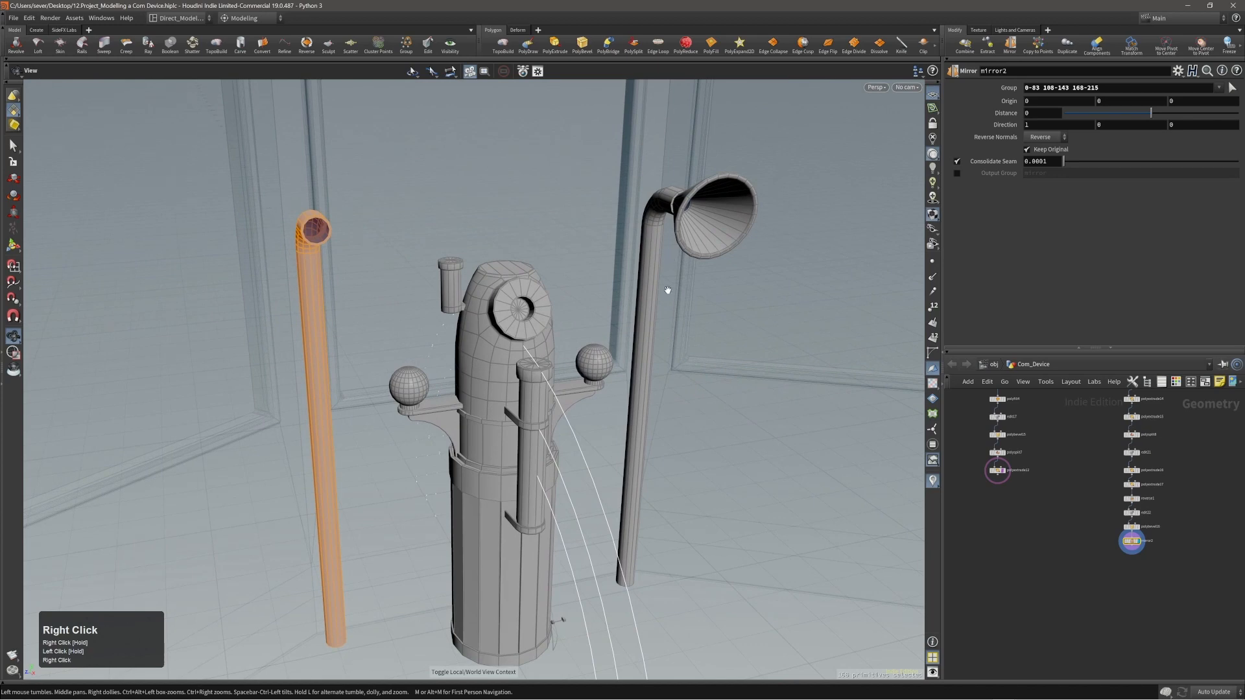
# Redo the mirror so that it includes the whole pipe with its horn, leaving the source group empty.
pyautogui.hotkey('ctrl', '`')
pyautogui.moveTo(683, 255); pyautogui.dragTo(527, 277, button='right')
pyautogui.keyDown('shift'); pyautogui.doubleClick(682, 228); pyautogui.keyUp('shift')
pyautogui.rightClick(698, 241)
pyautogui.moveTo(527, 277); pyautogui.dragTo(522, 305)
pyautogui.moveTo(522, 305); pyautogui.dragTo(412, 320, button='right')
pyautogui.moveTo(411, 319); pyautogui.dragTo(502, 323)
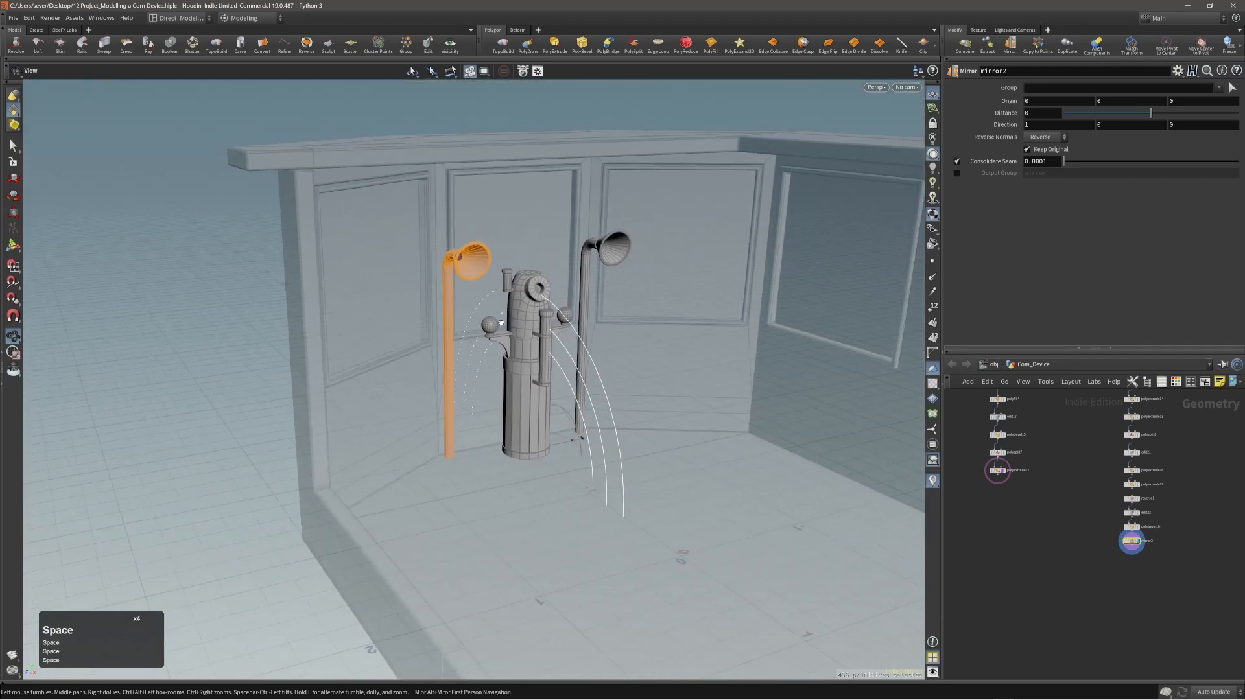
# Select all parts of the device and both horn pipes and merge them into one geometry.
pyautogui.press('s')
pyautogui.click(241, 364)
pyautogui.keyDown('alt'); pyautogui.moveTo(363, 358); pyautogui.dragTo(817, 267, button='right'); pyautogui.keyUp('alt')
pyautogui.keyDown('alt'); pyautogui.moveTo(544, 275); pyautogui.dragTo(693, 246, button='right'); pyautogui.keyUp('alt')
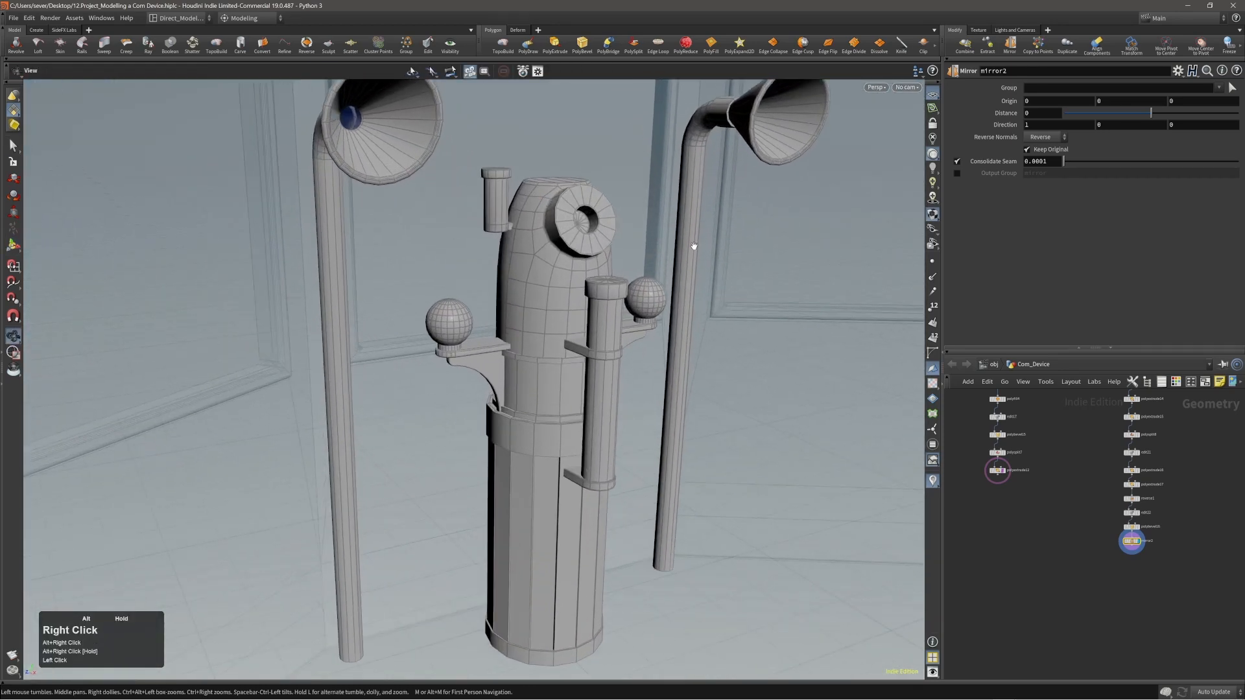
pyautogui.moveTo(694, 246); pyautogui.dragTo(677, 310, button='middle')
pyautogui.press('3')
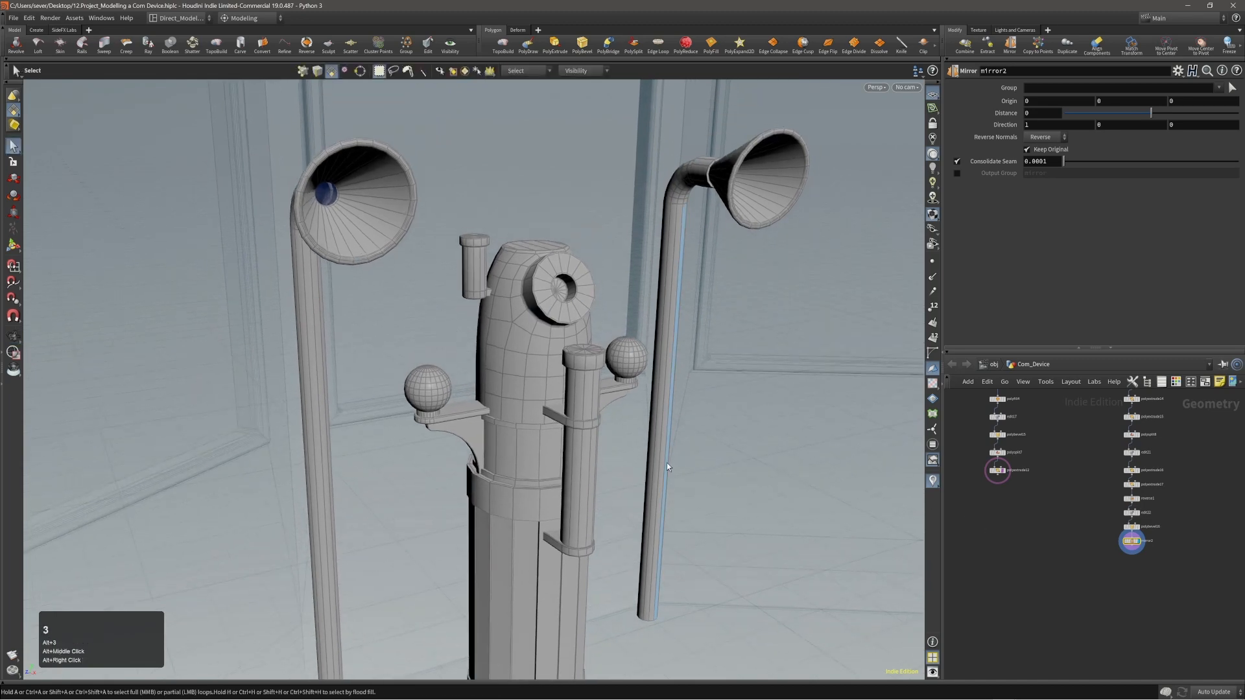
pyautogui.press('n')
pyautogui.moveTo(611, 430); pyautogui.dragTo(637, 388, button='middle')
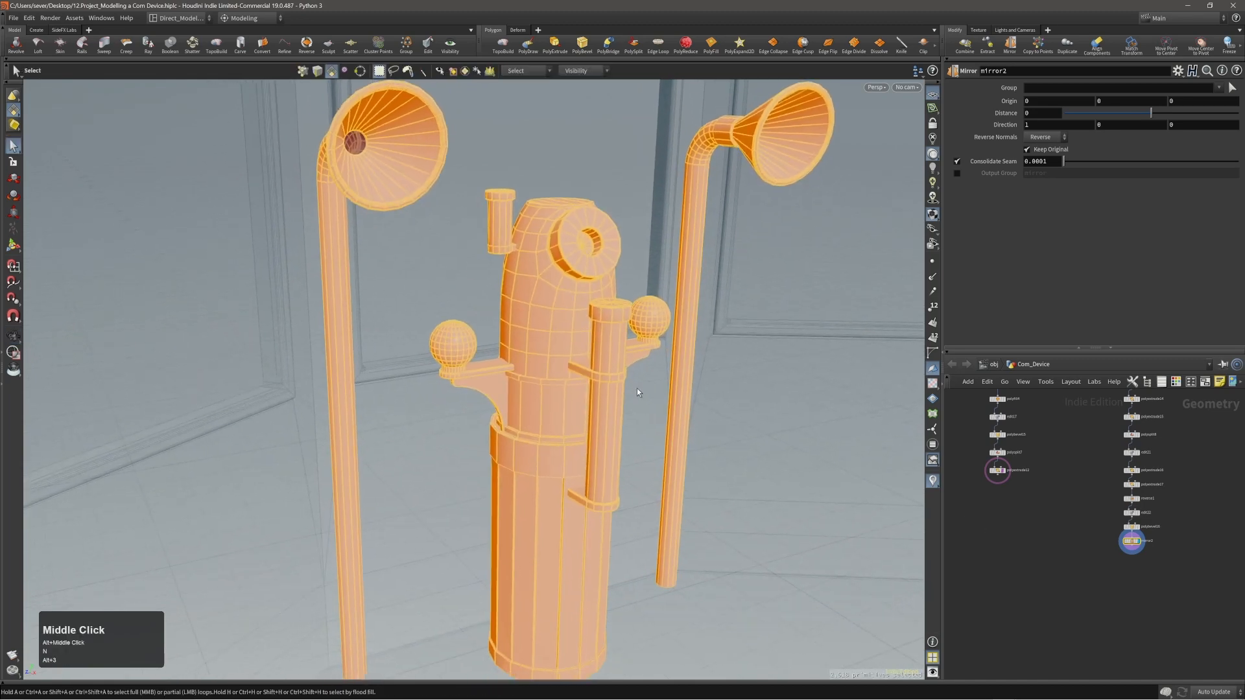
pyautogui.press('t')
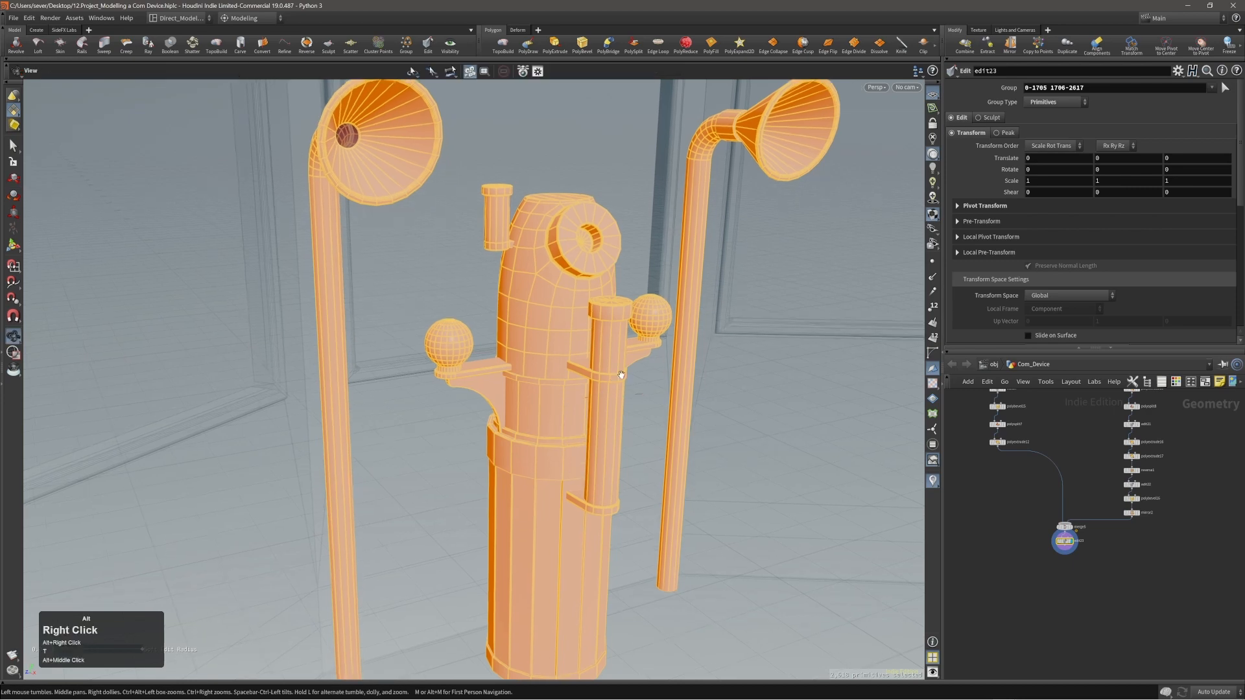
# Subdivide the rounded head of the device with OpenSubdiv Catmull-Clark at depth 1.
pyautogui.click(564, 318)
pyautogui.doubleClick(566, 316)
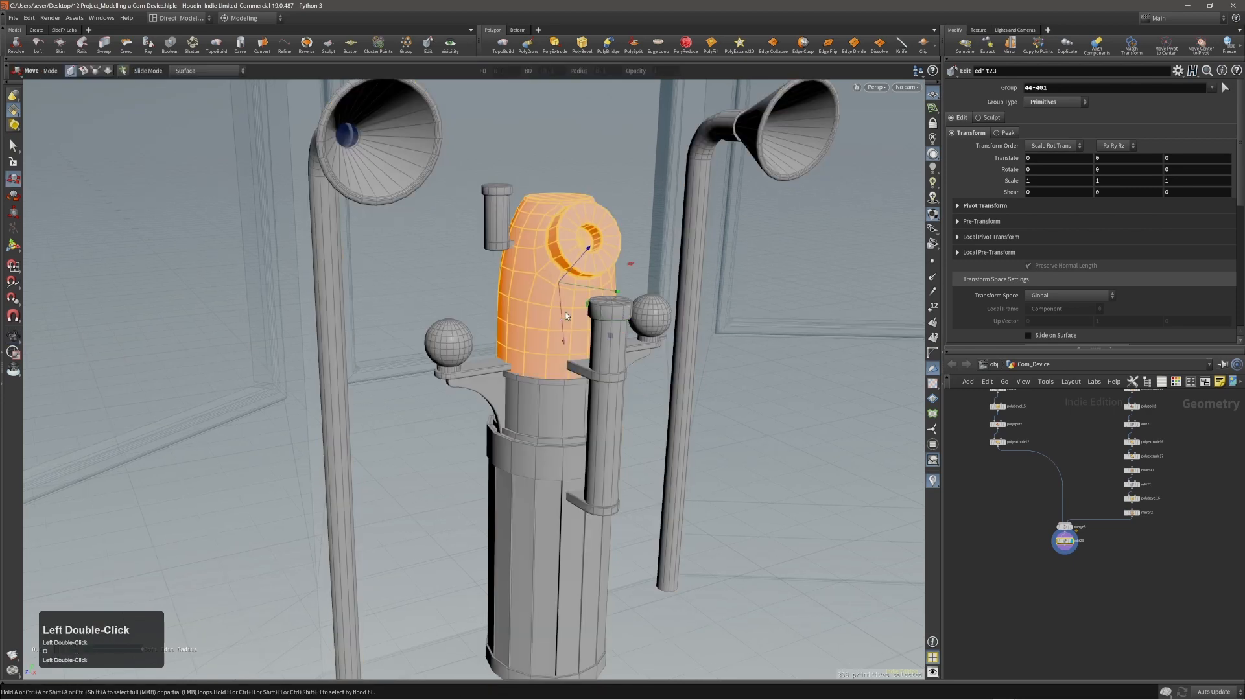
pyautogui.press('c')
pyautogui.click(554, 305)
pyautogui.click(570, 302)
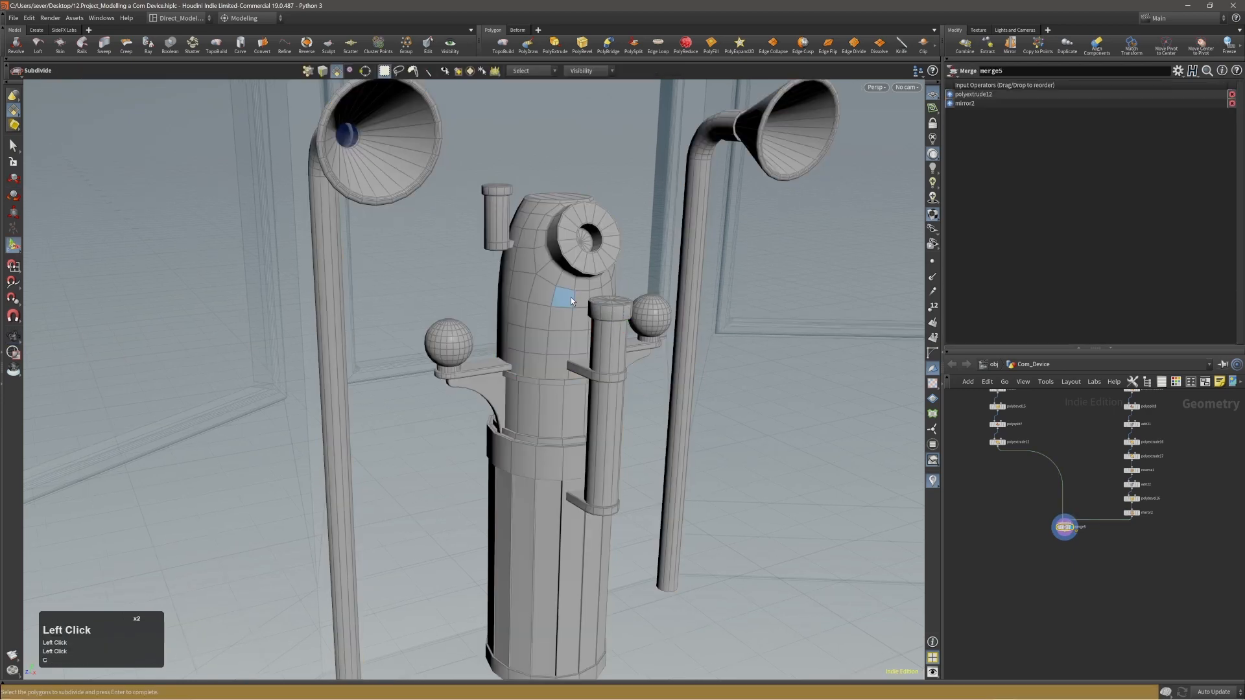
pyautogui.doubleClick(541, 295)
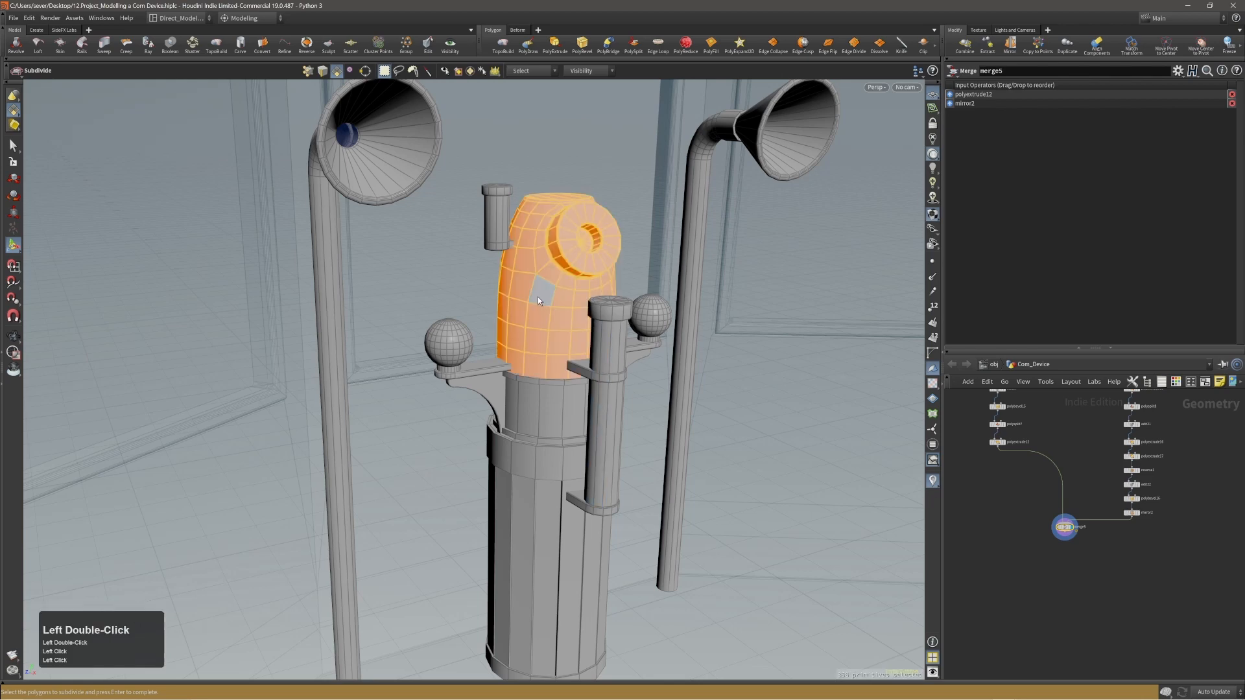
pyautogui.press('Return')
# Examine the subdivided head, the horn pipes and the lower cylinder within the room.
pyautogui.moveTo(541, 295)
pyautogui.keyDown('alt'); pyautogui.mouseDown(button='right')
pyautogui.moveTo(590, 262)
pyautogui.moveTo(536, 283)
pyautogui.mouseUp(button='right'); pyautogui.keyUp('alt')
pyautogui.moveTo(536, 284)
pyautogui.keyDown('alt'); pyautogui.mouseDown()
pyautogui.moveTo(497, 276)
pyautogui.moveTo(542, 275)
pyautogui.mouseUp(); pyautogui.keyUp('alt')
pyautogui.keyDown('alt'); pyautogui.moveTo(542, 275); pyautogui.dragTo(402, 299, button='right'); pyautogui.keyUp('alt')
pyautogui.keyDown('alt'); pyautogui.moveTo(606, 278); pyautogui.dragTo(439, 328, button='right'); pyautogui.keyUp('alt')
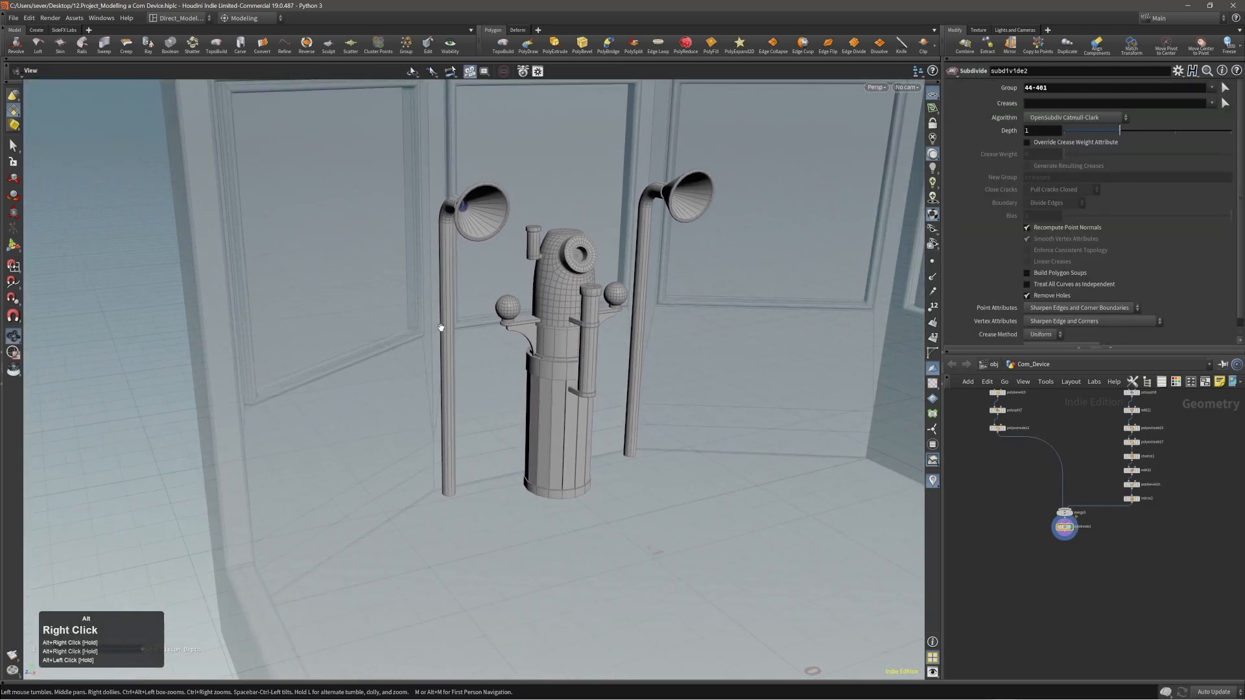
pyautogui.click(222, 394)
pyautogui.keyDown('alt'); pyautogui.moveTo(222, 395); pyautogui.dragTo(802, 339, button='right'); pyautogui.keyUp('alt')
pyautogui.keyDown('alt'); pyautogui.moveTo(528, 454); pyautogui.dragTo(556, 422); pyautogui.keyUp('alt')
pyautogui.keyDown('alt'); pyautogui.moveTo(556, 422); pyautogui.dragTo(536, 431, button='right'); pyautogui.keyUp('alt')
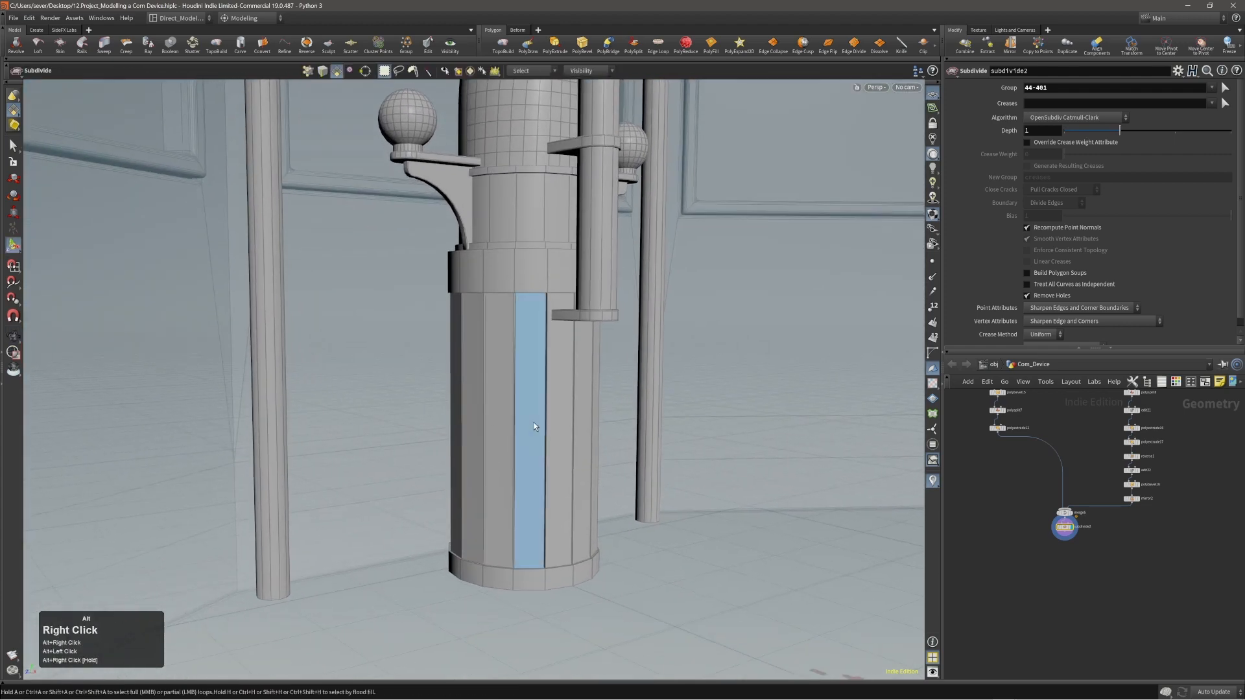
# Bevel only the vertical edges of the device's lower cylinder with a distance of 0.0026 and 2 divisions.
pyautogui.press('2')
pyautogui.moveTo(422, 394); pyautogui.dragTo(643, 459)
pyautogui.keyDown('alt'); pyautogui.moveTo(553, 436); pyautogui.dragTo(694, 417, button='right'); pyautogui.keyUp('alt')
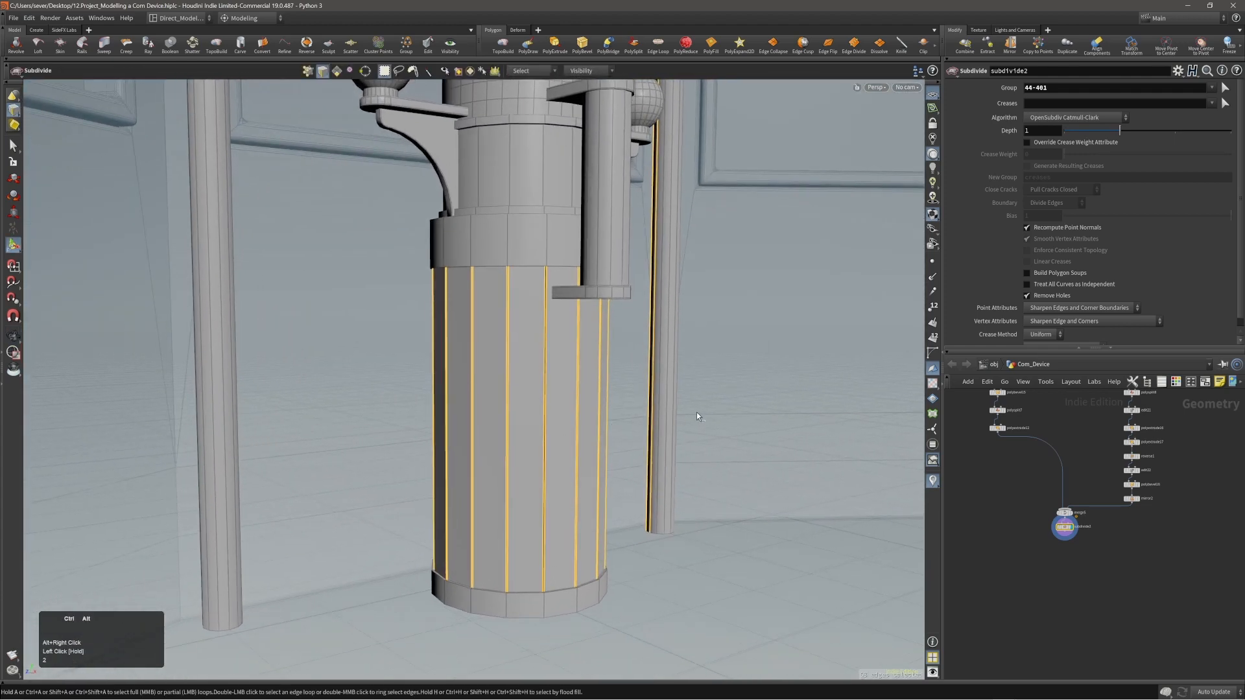
pyautogui.keyDown('alt'); pyautogui.moveTo(617, 430); pyautogui.dragTo(557, 419, button='right'); pyautogui.keyUp('alt')
pyautogui.press('c')
pyautogui.click(565, 417)
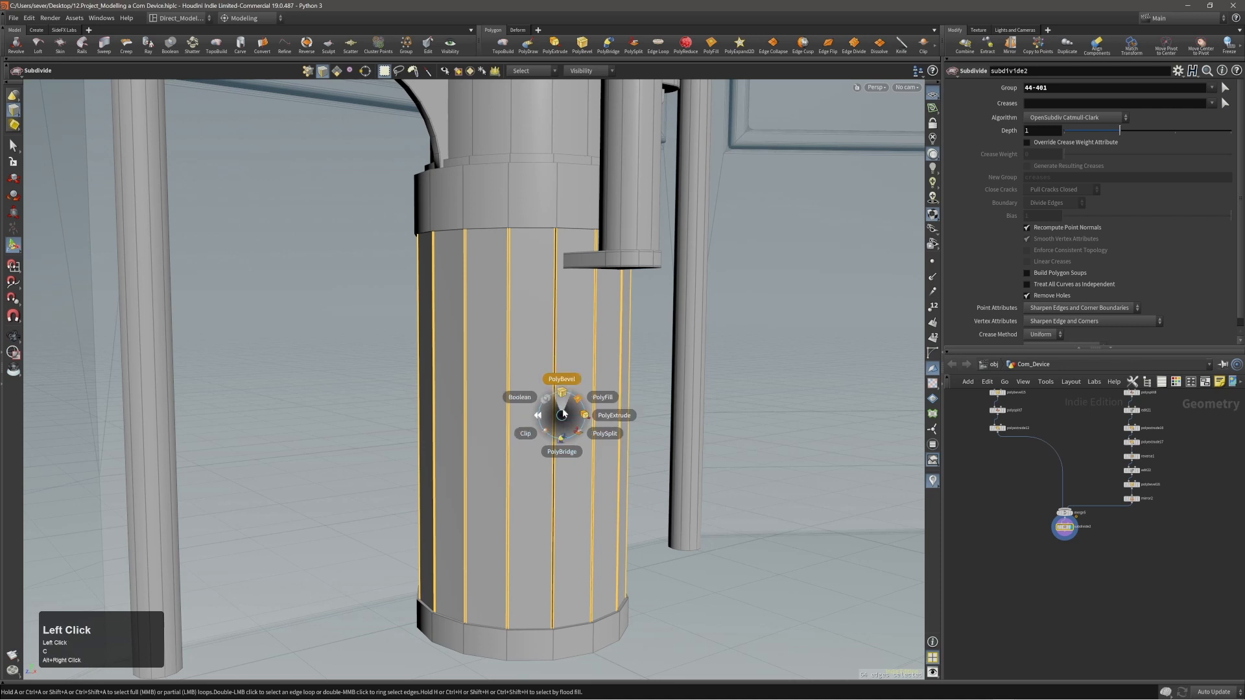
pyautogui.click(566, 409)
pyautogui.moveTo(566, 407); pyautogui.dragTo(513, 414)
pyautogui.moveTo(390, 416); pyautogui.dragTo(366, 418)
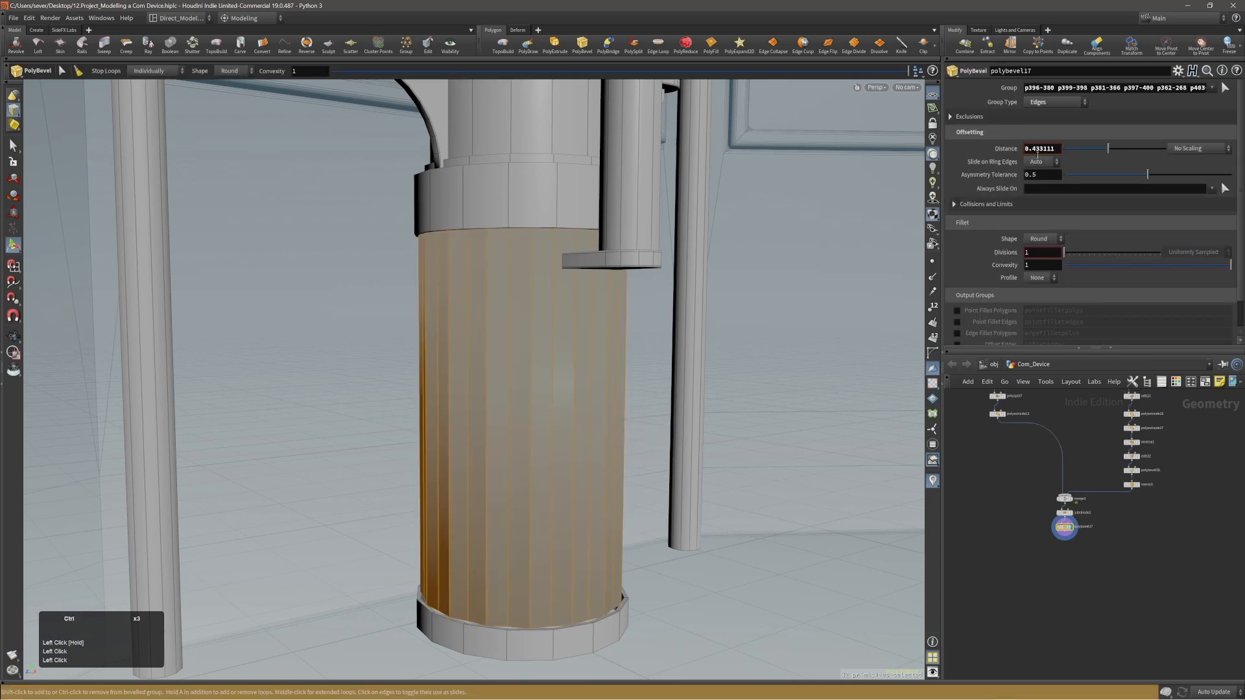
pyautogui.keyDown('ctrl'); pyautogui.middleClick(1040, 149); pyautogui.keyUp('ctrl')
pyautogui.moveTo(1040, 149); pyautogui.dragTo(1175, 230, button='middle')
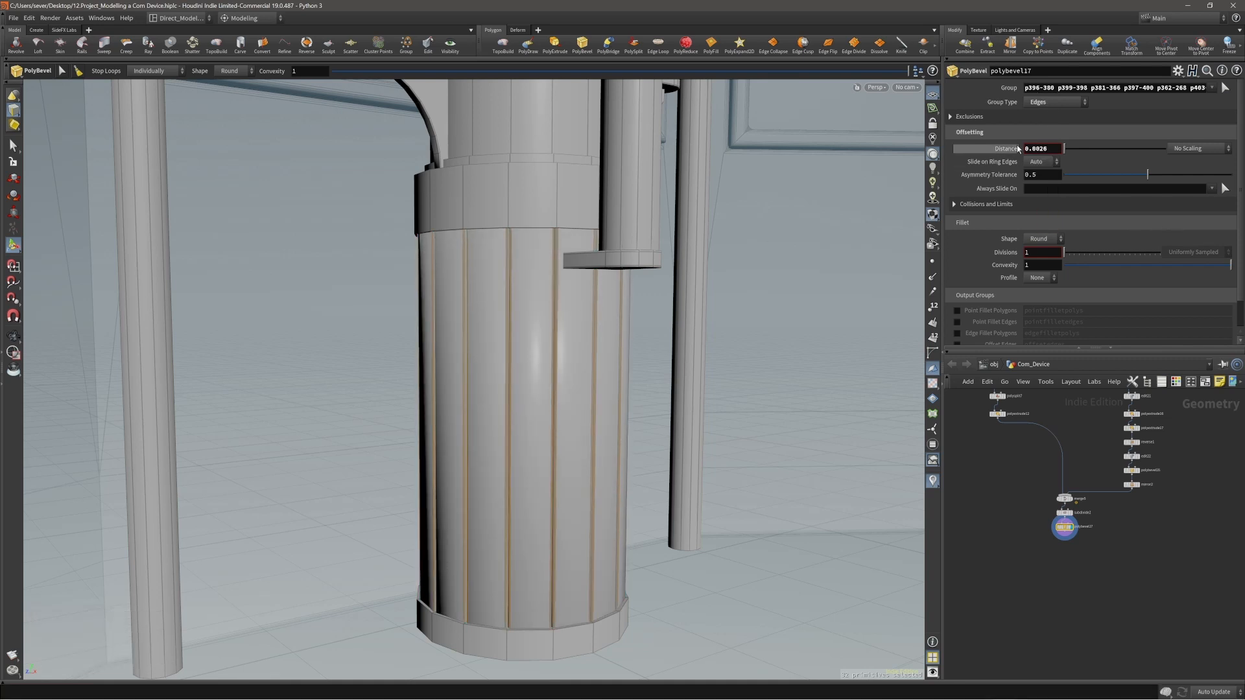
pyautogui.scroll(1, 544, 358)
pyautogui.keyDown('alt'); pyautogui.moveTo(545, 358); pyautogui.dragTo(542, 347, button='right'); pyautogui.keyUp('alt')
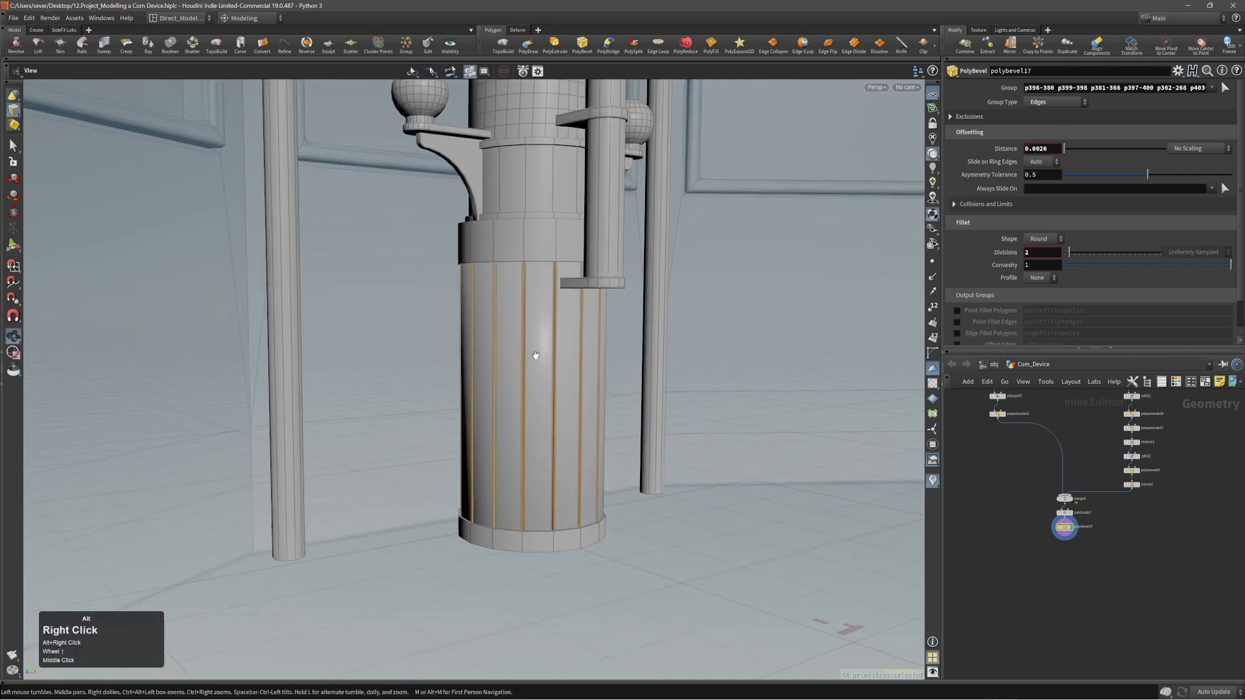
# Append a Normal node after the lower cylinder's bevel and make it the displayed result.
pyautogui.keyDown('alt'); pyautogui.moveTo(542, 348); pyautogui.dragTo(546, 378); pyautogui.keyUp('alt')
pyautogui.keyDown('alt'); pyautogui.moveTo(546, 378); pyautogui.dragTo(482, 389, button='right'); pyautogui.keyUp('alt')
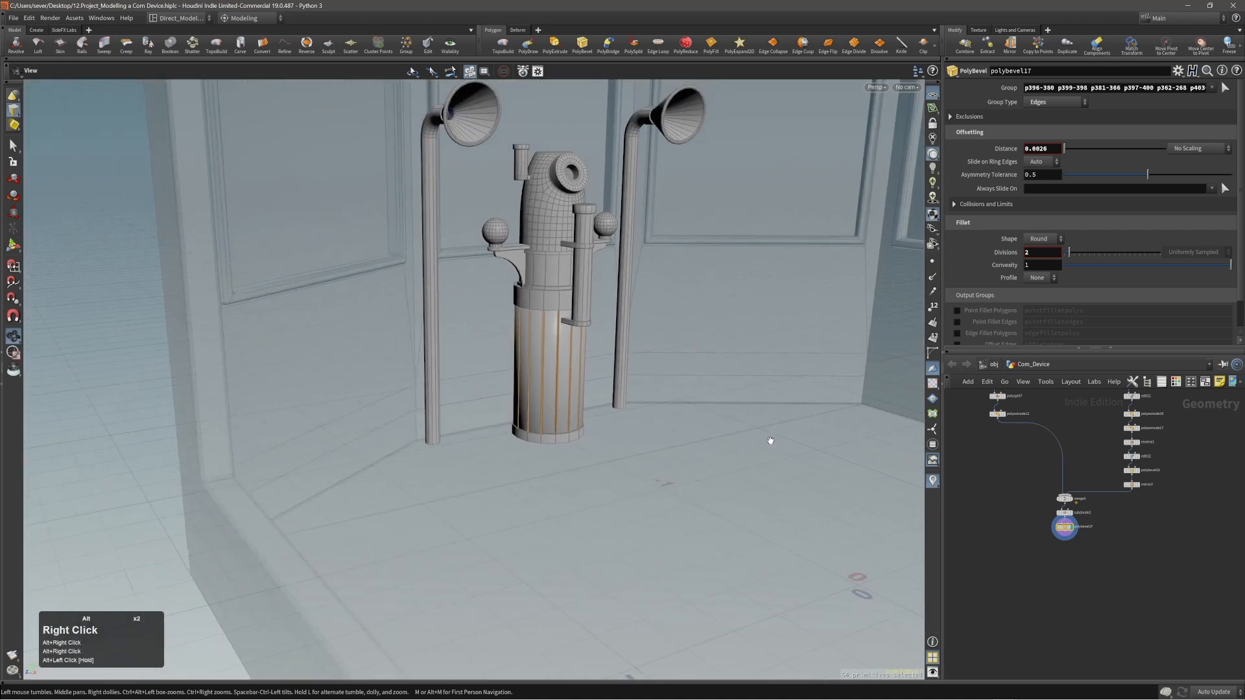
pyautogui.click(1068, 535)
pyautogui.press('Tab')
pyautogui.write('norm')
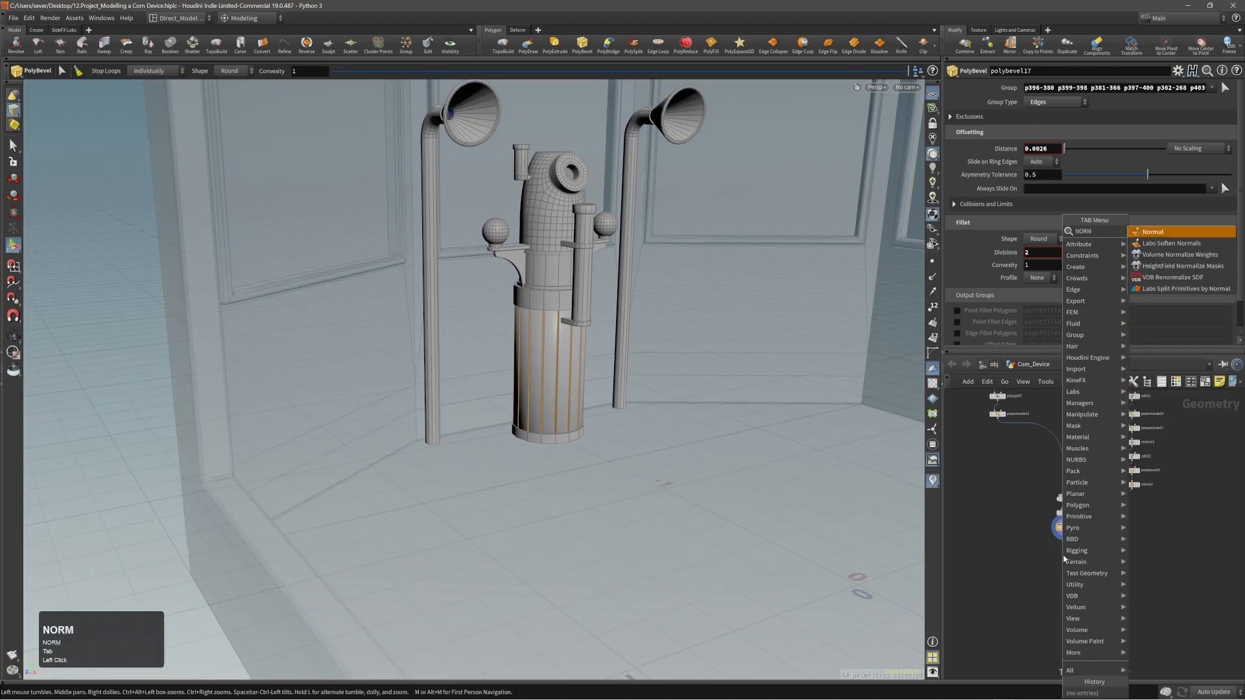
pyautogui.hotkey('shift', 'Return')
pyautogui.press('Return')
pyautogui.keyDown('alt'); pyautogui.moveTo(672, 419); pyautogui.dragTo(621, 400, button='middle'); pyautogui.keyUp('alt')
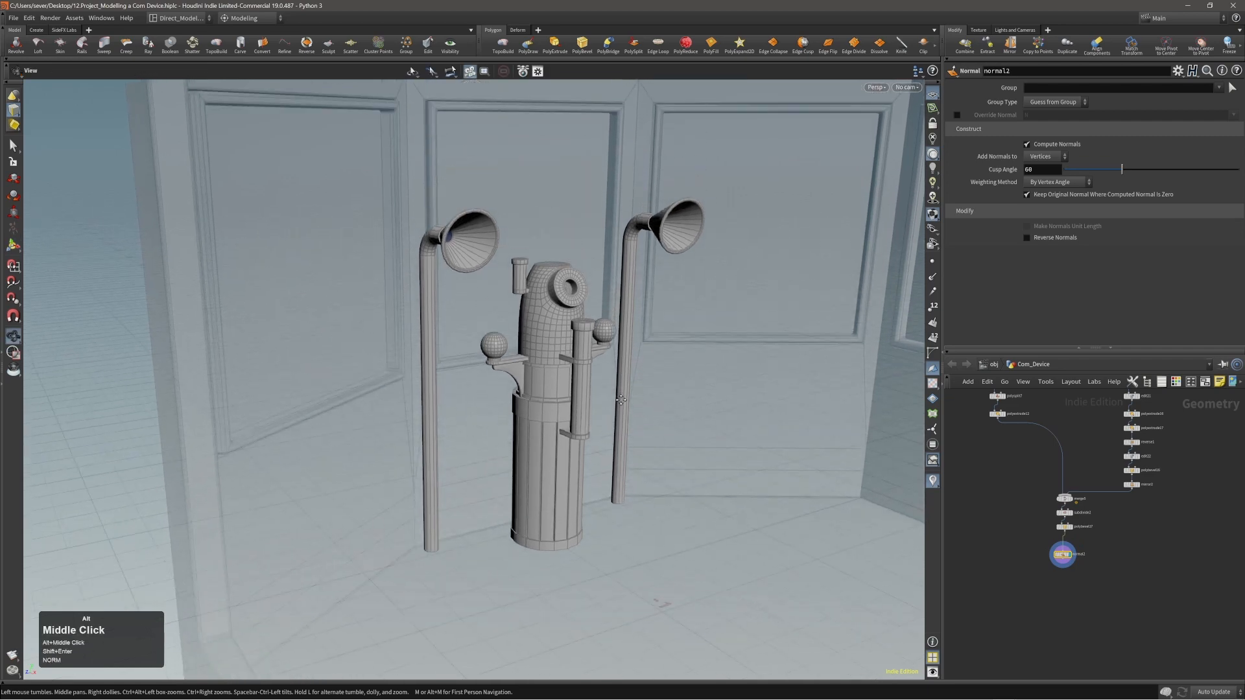
# Turn off the wireframe overlay to view the device and horn pipes with plain smooth shading.
pyautogui.hotkey('shift', 'w')
pyautogui.keyDown('alt'); pyautogui.moveTo(600, 361); pyautogui.dragTo(587, 363, button='right'); pyautogui.keyUp('alt')
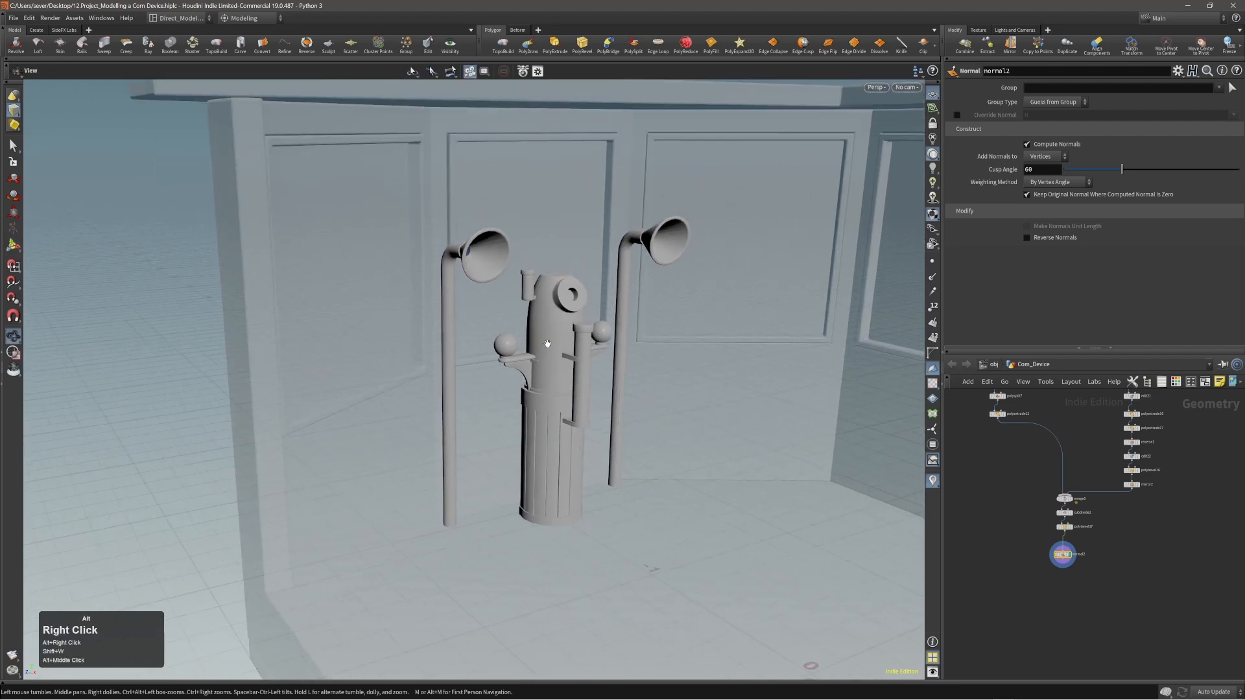
pyautogui.keyDown('alt'); pyautogui.moveTo(586, 364); pyautogui.dragTo(570, 344); pyautogui.keyUp('alt')
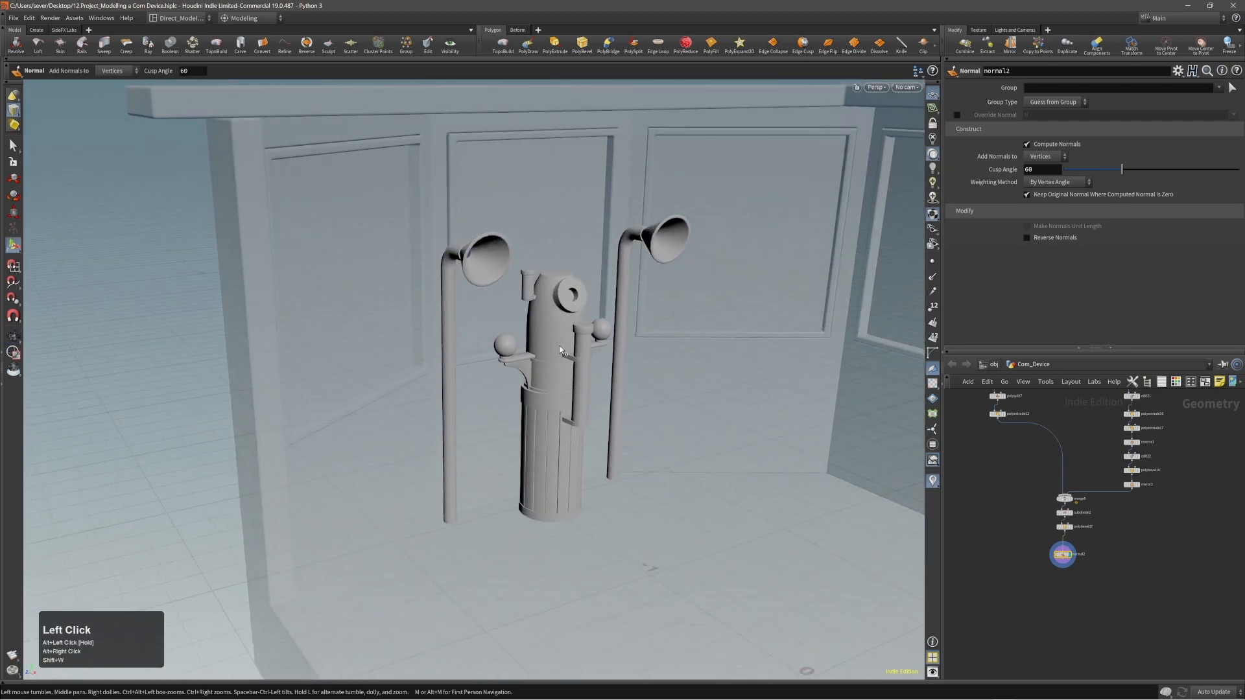
pyautogui.keyDown('alt'); pyautogui.moveTo(571, 344); pyautogui.dragTo(571, 342, button='right'); pyautogui.keyUp('alt')
# Try By Face Area weighting and a cusp angle of 55 on the device's normals, returning the weighting to By Vertex Angle.
pyautogui.click(1060, 181)
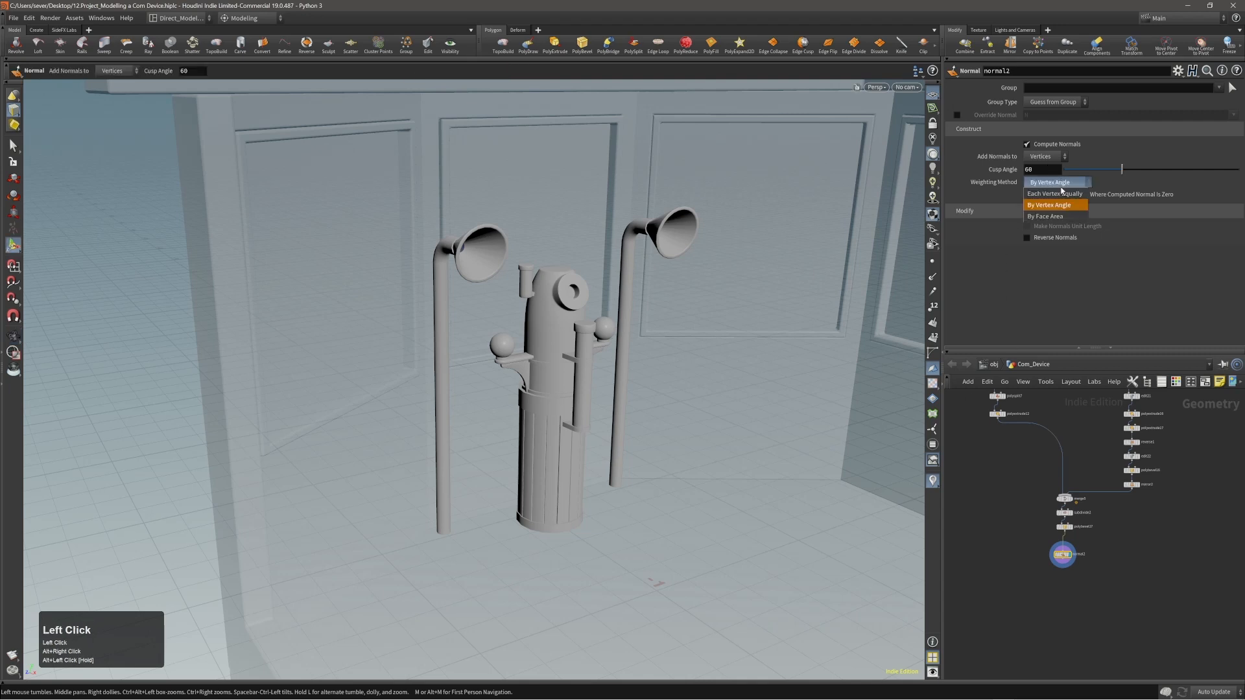
pyautogui.click(1059, 211)
pyautogui.keyDown('alt'); pyautogui.moveTo(601, 361); pyautogui.dragTo(583, 363, button='right'); pyautogui.keyUp('alt')
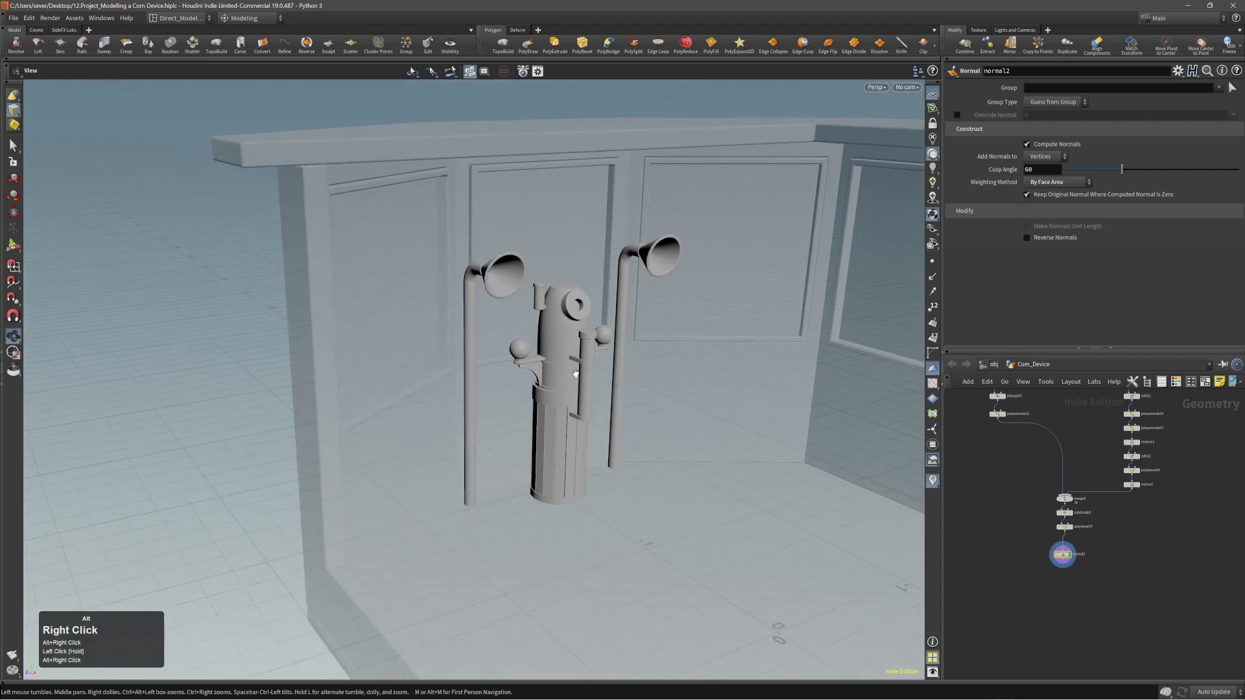
pyautogui.keyDown('alt'); pyautogui.moveTo(583, 363); pyautogui.dragTo(558, 366); pyautogui.keyUp('alt')
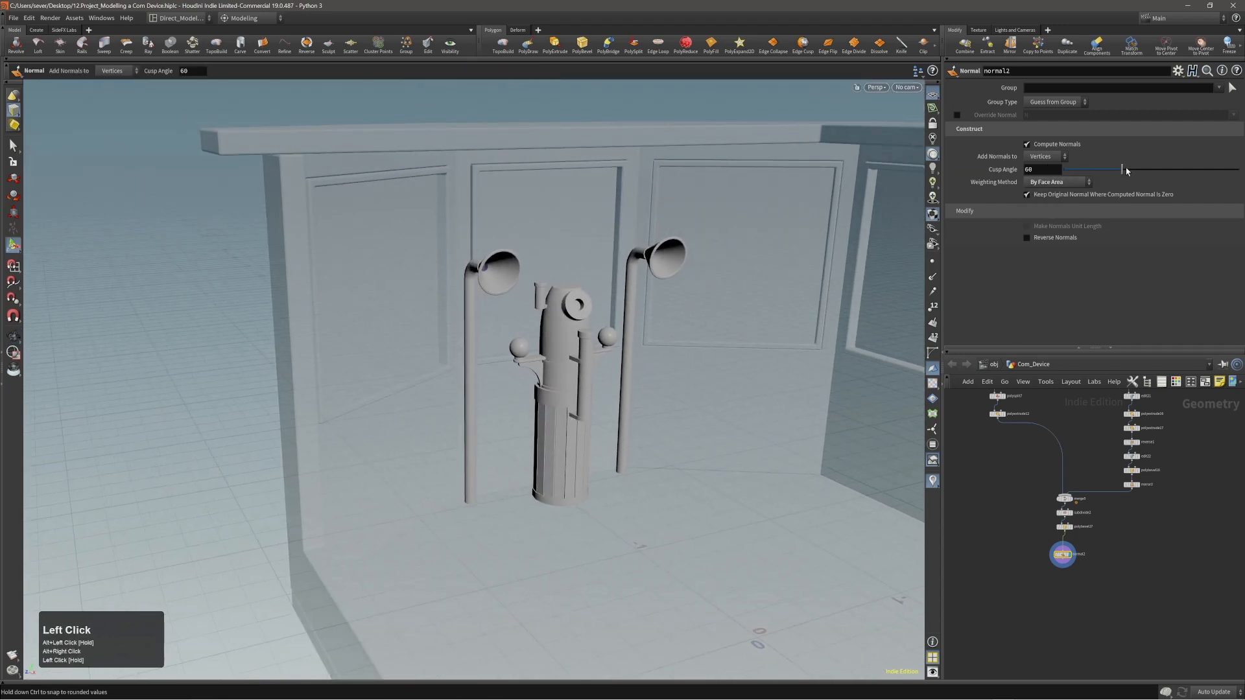
pyautogui.moveTo(1121, 169)
pyautogui.mouseDown()
pyautogui.moveTo(1149, 172)
pyautogui.moveTo(1100, 179)
pyautogui.moveTo(1115, 176)
pyautogui.mouseUp()
pyautogui.moveTo(1056, 183); pyautogui.dragTo(1051, 206)
pyautogui.keyDown('alt'); pyautogui.moveTo(718, 262); pyautogui.dragTo(746, 259, button='right'); pyautogui.keyUp('alt')
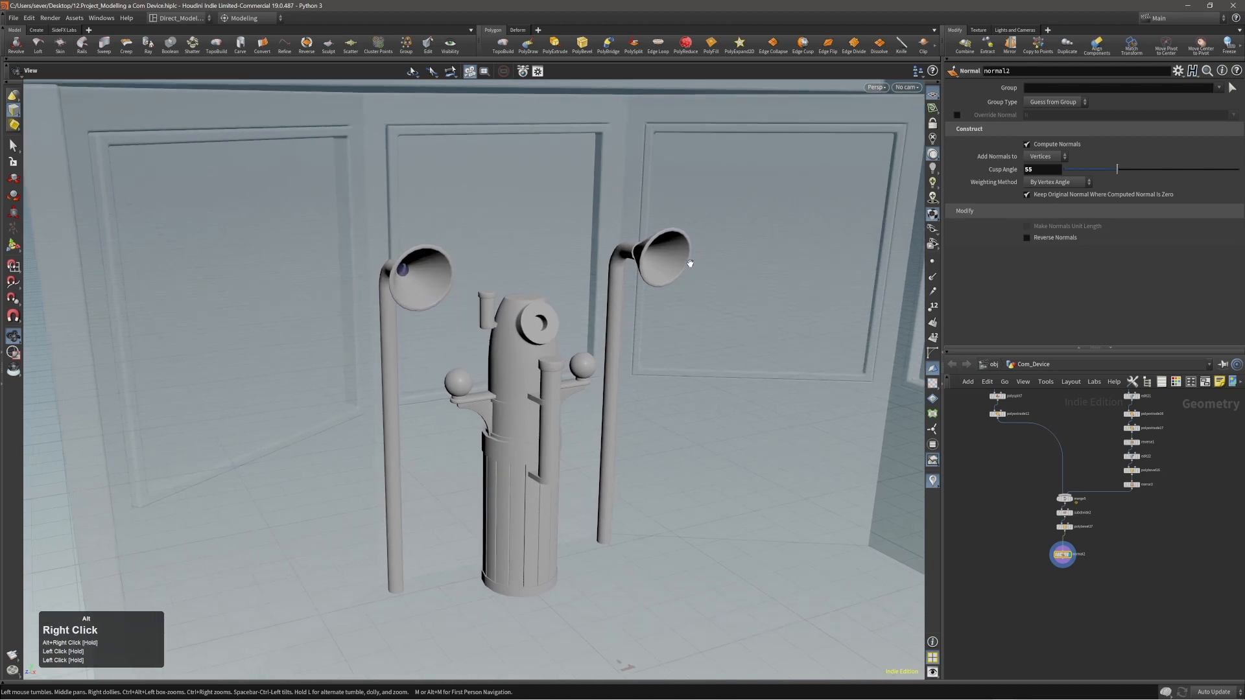
# Weight the device's normals By Face Area with a cusp angle of 77.1 and check the shading on the horns and room.
pyautogui.moveTo(1057, 182); pyautogui.dragTo(1045, 216)
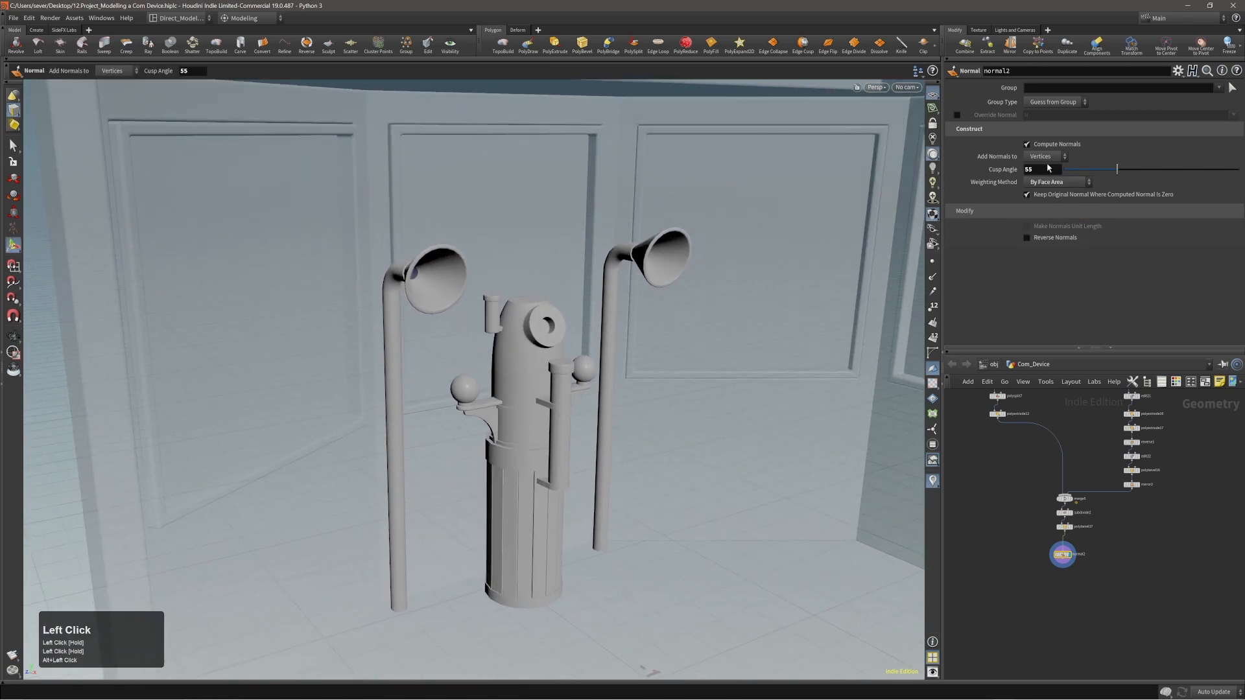
pyautogui.moveTo(1111, 169); pyautogui.dragTo(1142, 173)
pyautogui.keyDown('alt'); pyautogui.moveTo(746, 231); pyautogui.dragTo(656, 253, button='right'); pyautogui.keyUp('alt')
pyautogui.keyDown('alt'); pyautogui.moveTo(656, 251); pyautogui.dragTo(632, 241); pyautogui.keyUp('alt')
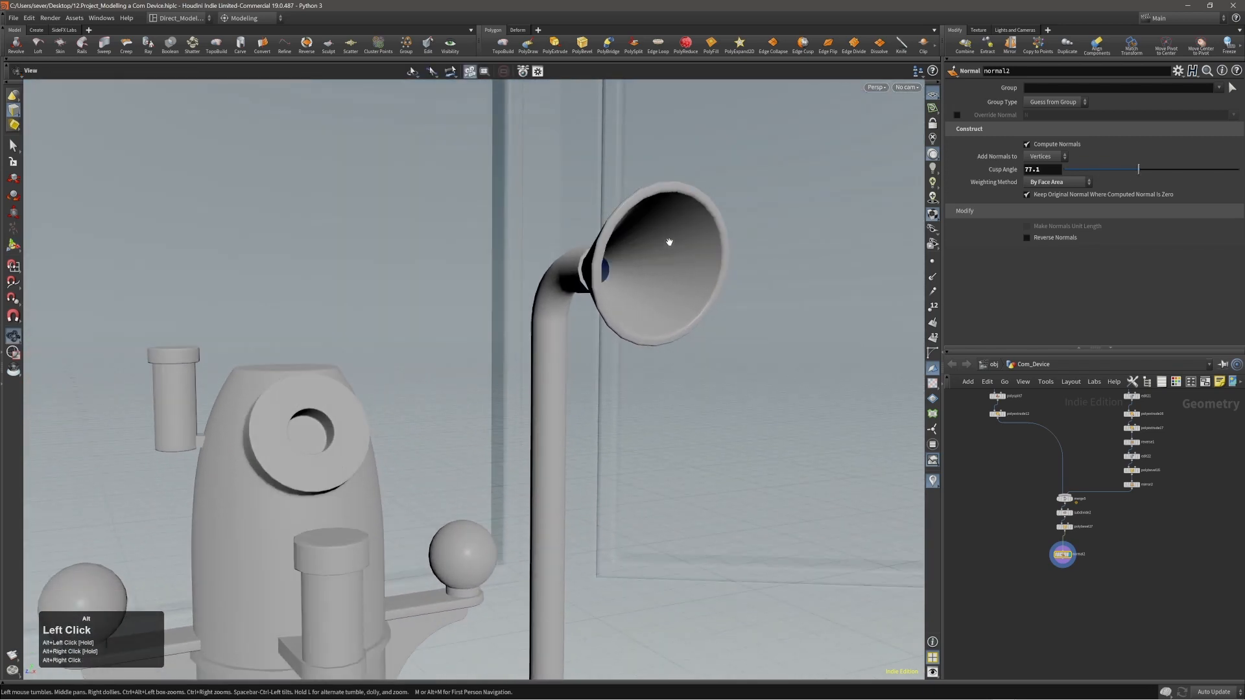
pyautogui.keyDown('alt'); pyautogui.moveTo(677, 258); pyautogui.dragTo(512, 292, button='right'); pyautogui.keyUp('alt')
pyautogui.keyDown('alt'); pyautogui.moveTo(492, 305); pyautogui.dragTo(544, 340); pyautogui.keyUp('alt')
pyautogui.keyDown('alt'); pyautogui.moveTo(543, 340); pyautogui.dragTo(530, 349, button='right'); pyautogui.keyUp('alt')
pyautogui.moveTo(529, 349)
pyautogui.keyDown('alt'); pyautogui.mouseDown()
pyautogui.moveTo(496, 345)
pyautogui.moveTo(538, 343)
pyautogui.mouseUp(); pyautogui.keyUp('alt')
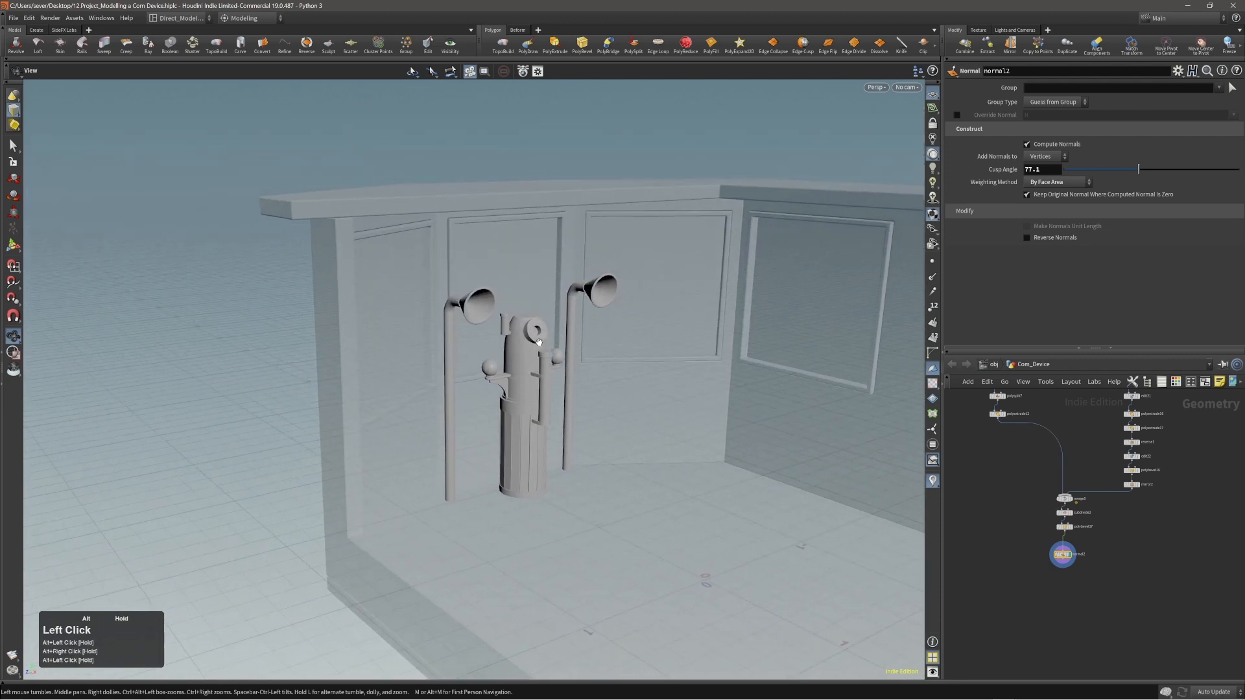
pyautogui.keyDown('alt'); pyautogui.moveTo(539, 342); pyautogui.dragTo(422, 368, button='right'); pyautogui.keyUp('alt')
pyautogui.keyDown('alt'); pyautogui.moveTo(523, 358); pyautogui.dragTo(476, 356, button='middle'); pyautogui.keyUp('alt')
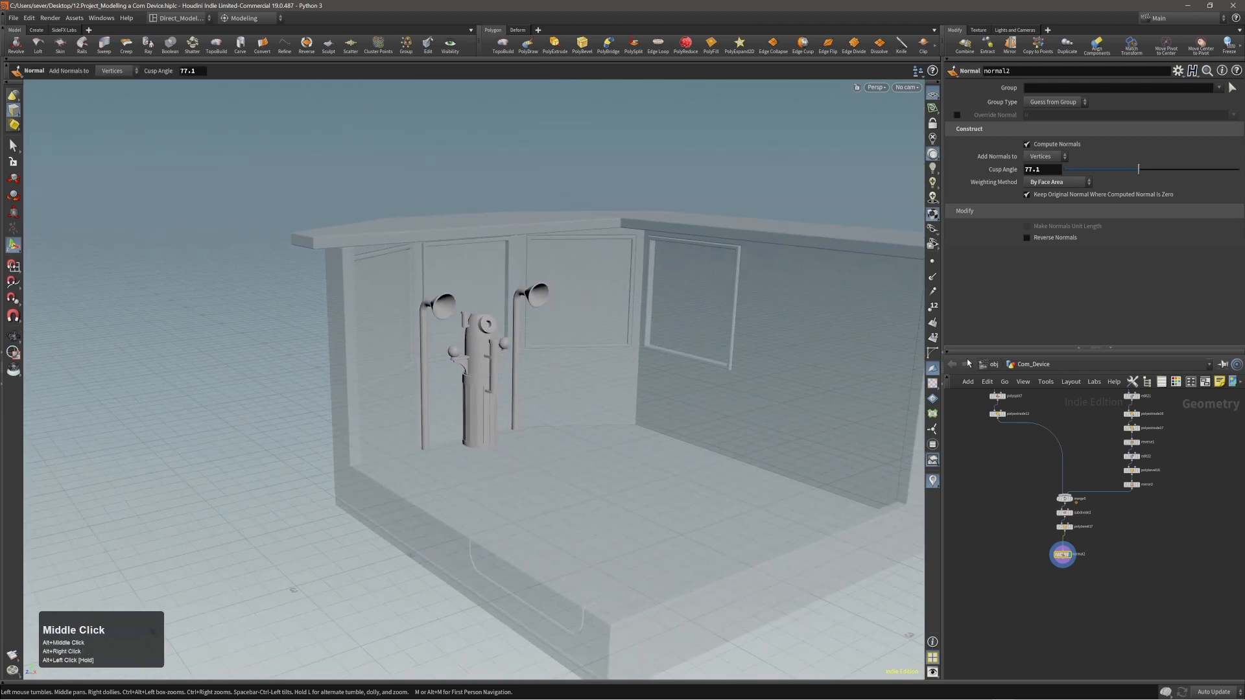
# Add an Output node after the Normal node and save the scene.
pyautogui.press('Tab')
pyautogui.moveTo(1063, 601)
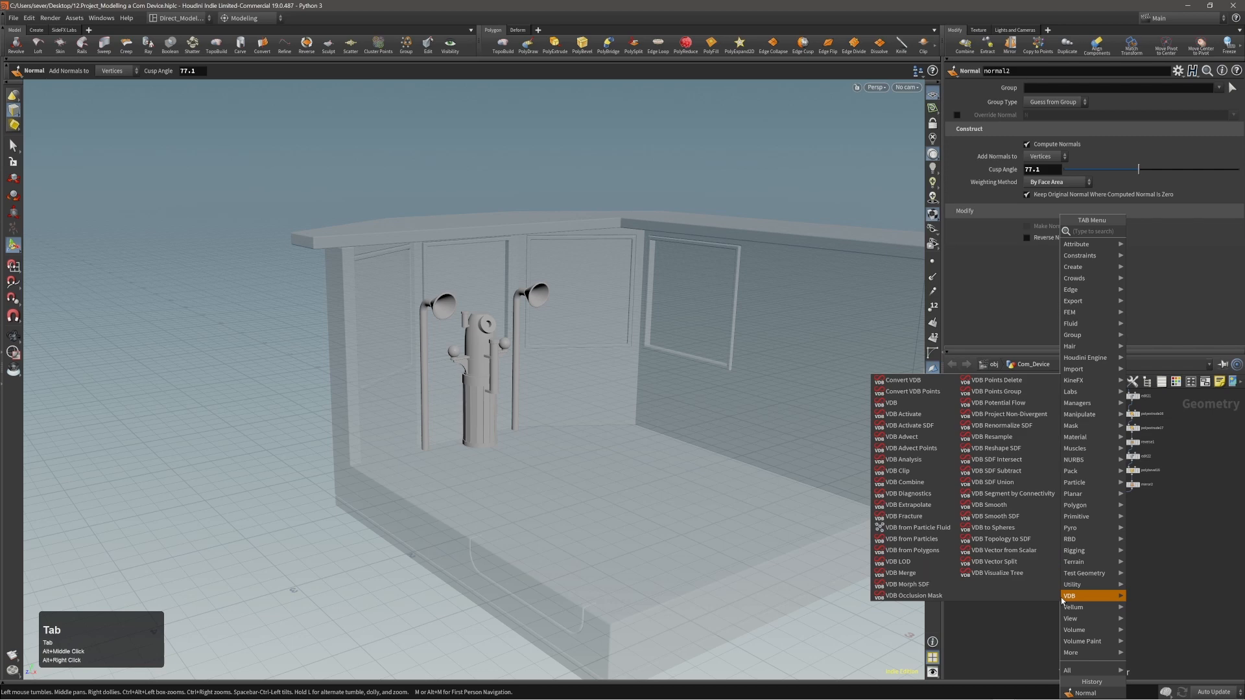
pyautogui.write('OUT')
pyautogui.hotkey('shift', 'Return')
pyautogui.press('Return')
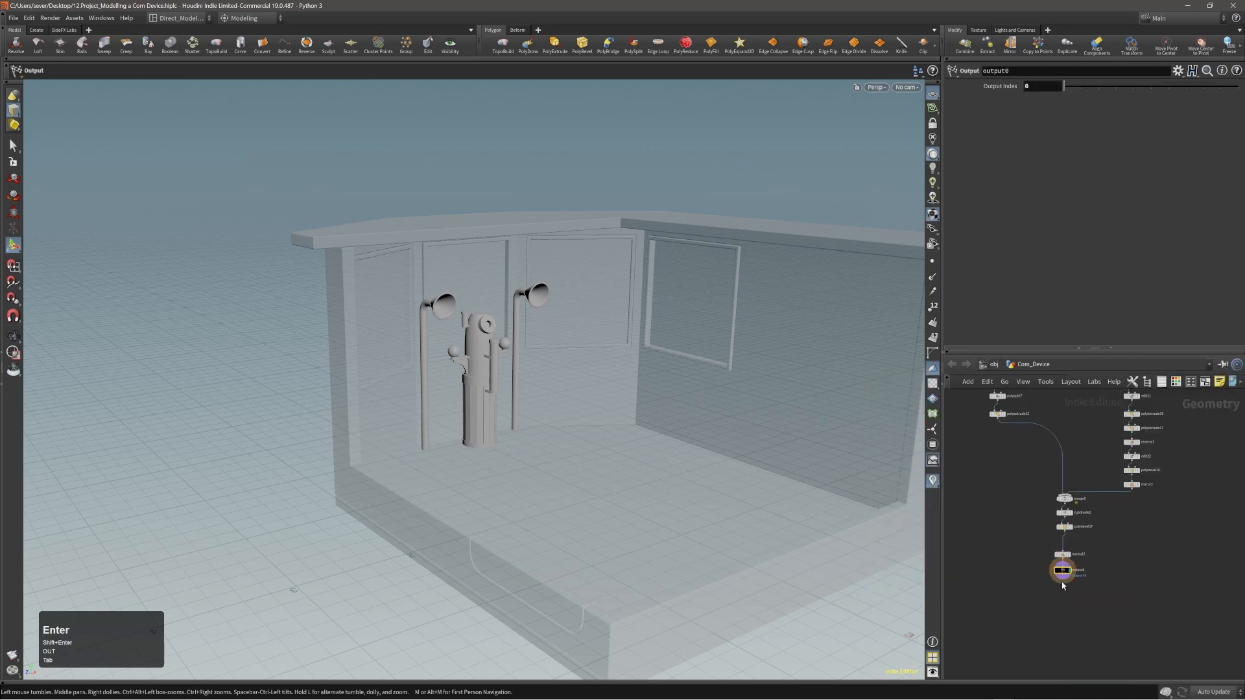
pyautogui.hotkey('ctrl', 's')
# At object level, colour the Com_Device node black and place it above Com_Desk in the network.
pyautogui.click(992, 365)
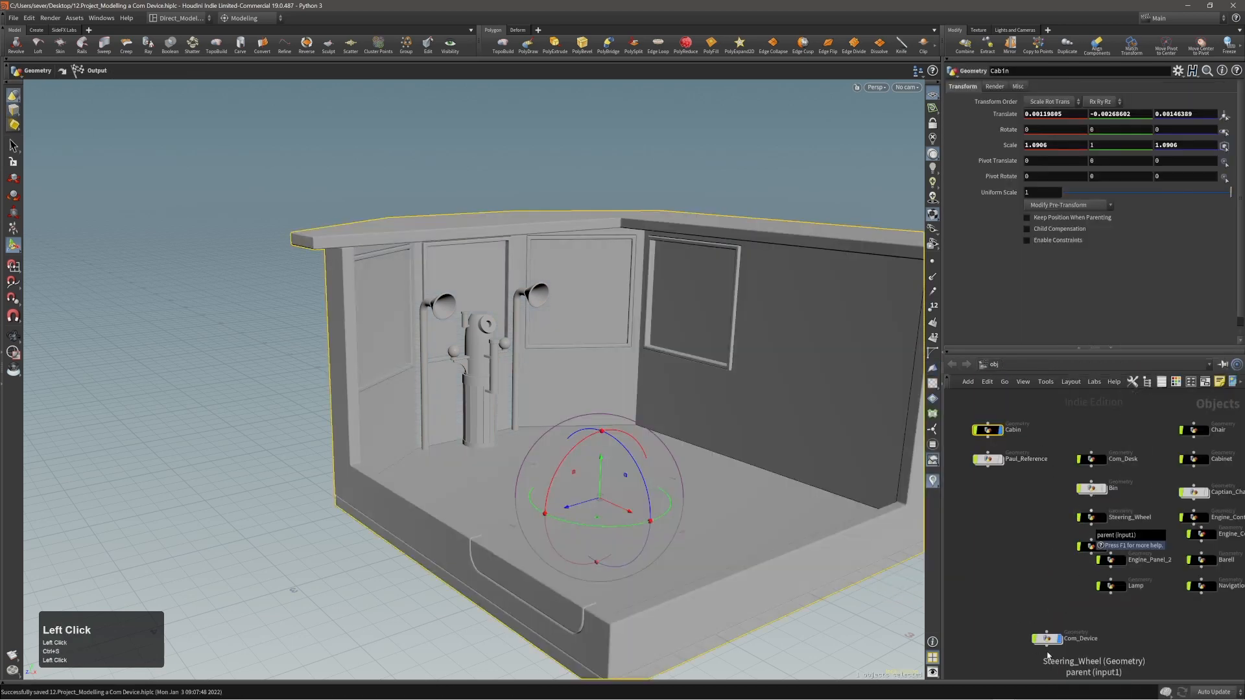
pyautogui.press('c')
pyautogui.click(1197, 675)
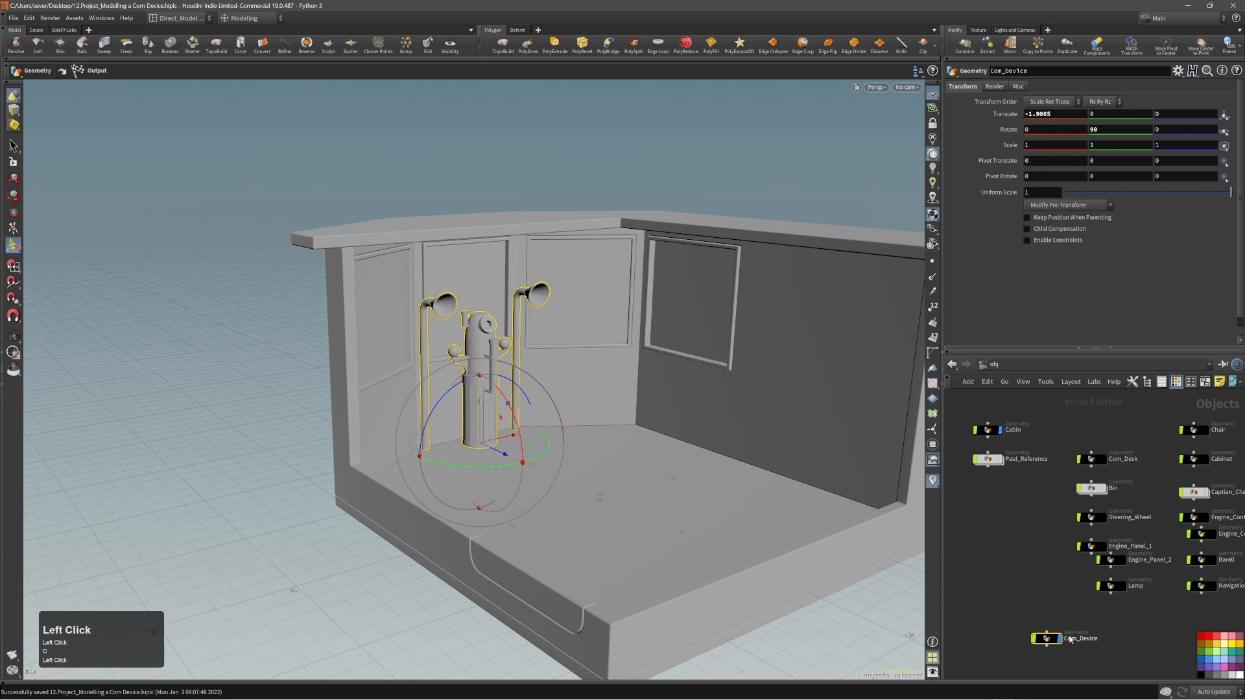
pyautogui.moveTo(1069, 639); pyautogui.dragTo(1116, 427)
pyautogui.keyDown('alt'); pyautogui.middleClick(1044, 517); pyautogui.keyUp('alt')
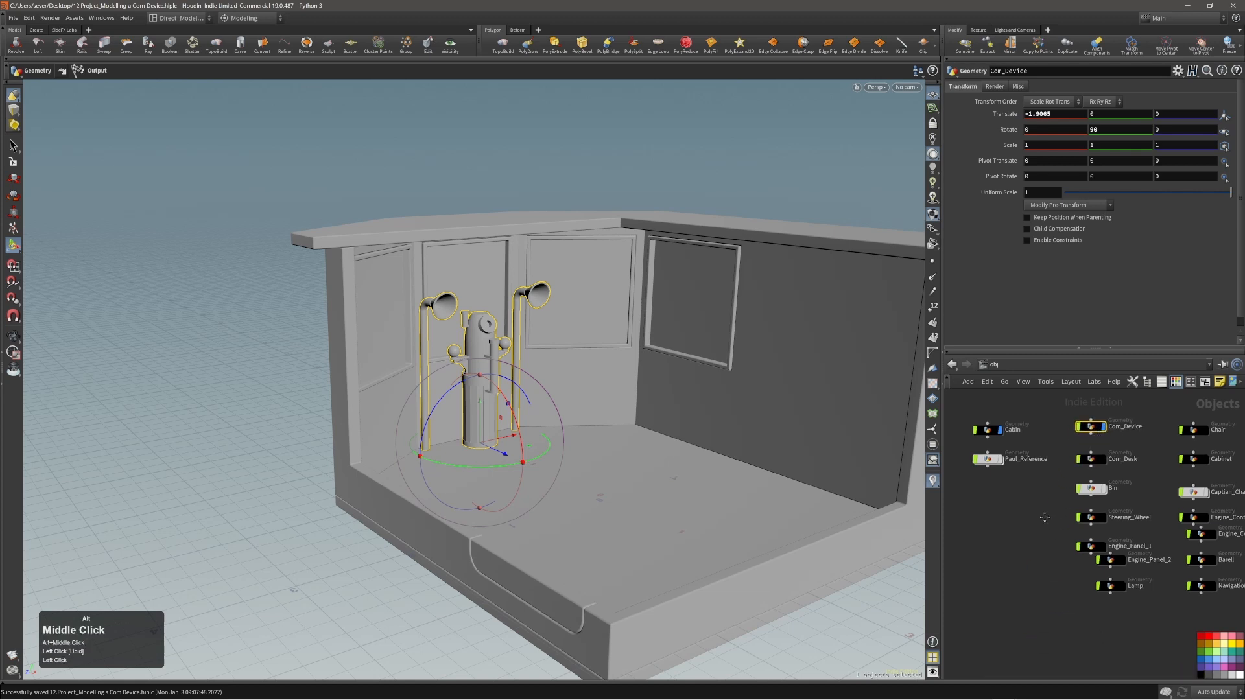
pyautogui.keyDown('alt'); pyautogui.moveTo(1044, 517); pyautogui.dragTo(1031, 531, button='middle'); pyautogui.keyUp('alt')
pyautogui.moveTo(1082, 443); pyautogui.dragTo(1082, 446)
pyautogui.click(1084, 426)
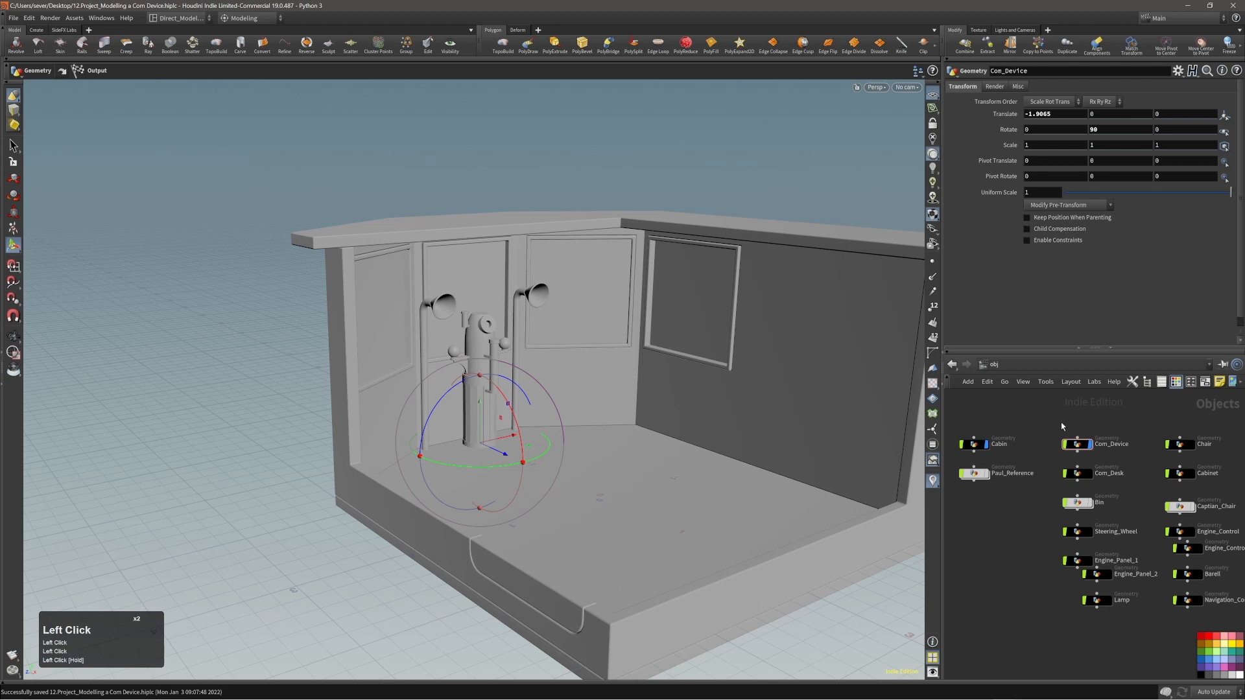
# Display all the other prop objects together with Com_Device inside the cabin.
pyautogui.moveTo(1076, 419); pyautogui.dragTo(1225, 622)
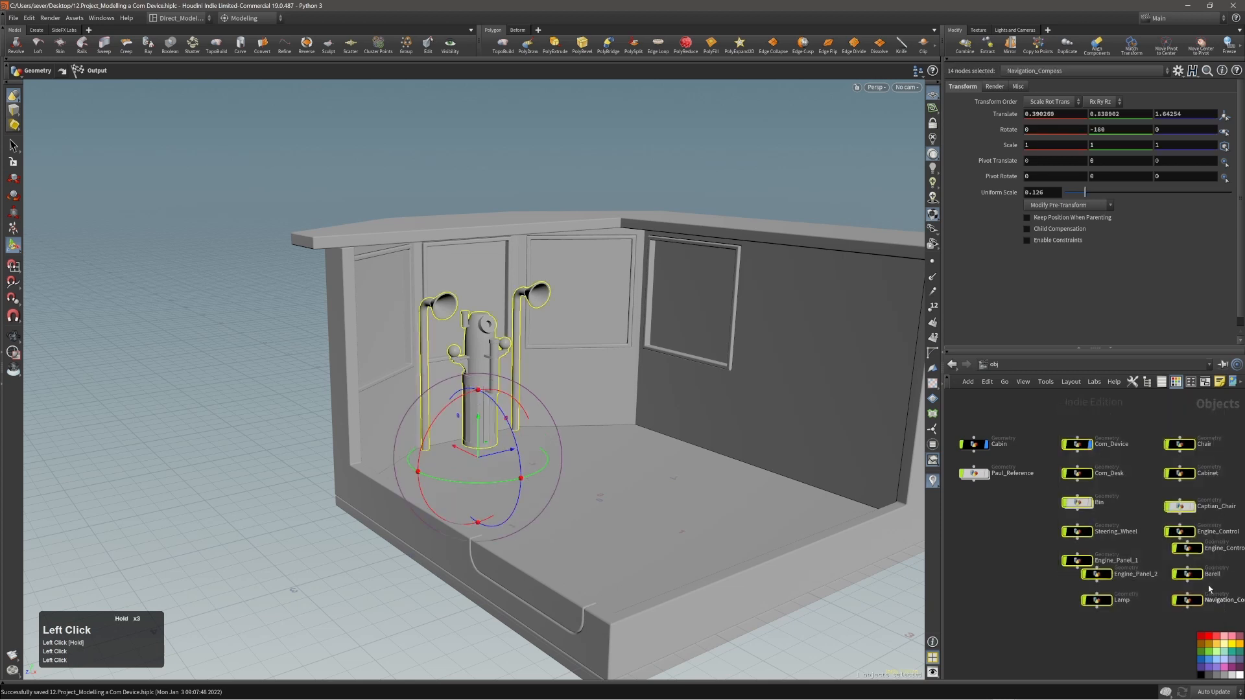
pyautogui.keyDown('ctrl'); pyautogui.click(1077, 444); pyautogui.keyUp('ctrl')
pyautogui.click(1192, 445)
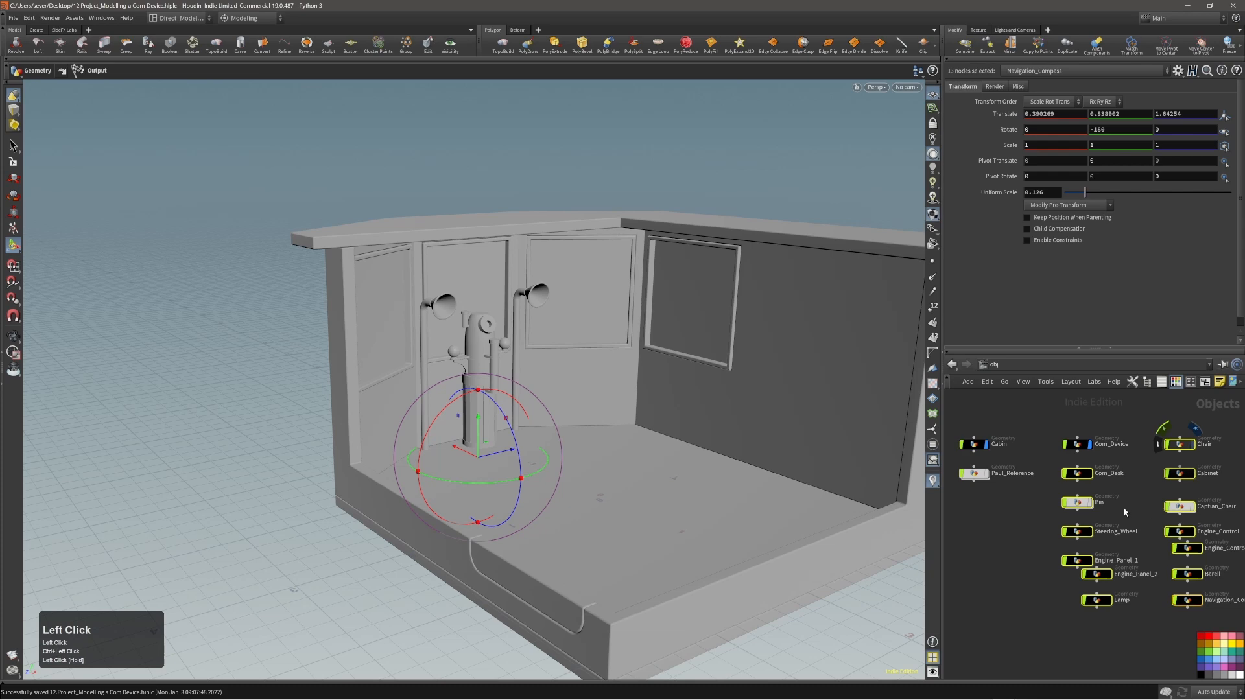
pyautogui.click(1090, 502)
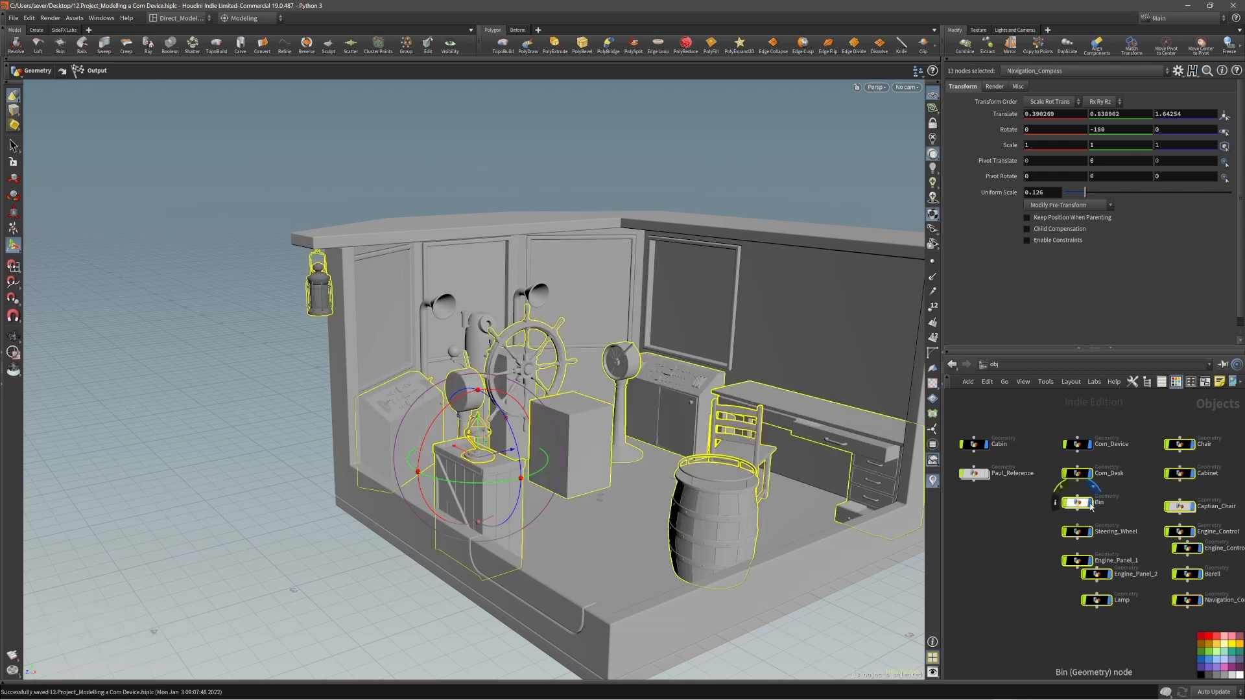
pyautogui.click(1097, 420)
pyautogui.keyDown('alt'); pyautogui.moveTo(678, 379); pyautogui.dragTo(634, 360, button='right'); pyautogui.keyUp('alt')
pyautogui.keyDown('alt'); pyautogui.moveTo(634, 360); pyautogui.dragTo(675, 364); pyautogui.keyUp('alt')
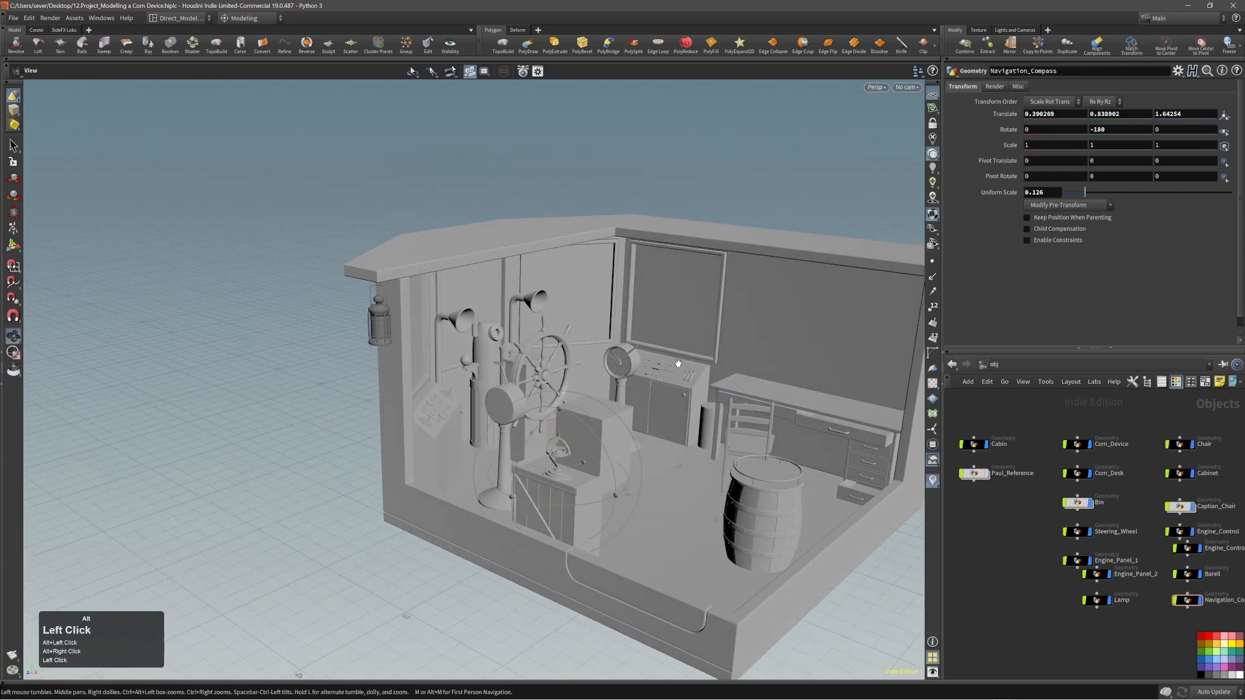
pyautogui.keyDown('alt'); pyautogui.moveTo(675, 424); pyautogui.dragTo(543, 390, button='middle'); pyautogui.keyUp('alt')
pyautogui.keyDown('alt'); pyautogui.moveTo(543, 390); pyautogui.dragTo(518, 422); pyautogui.keyUp('alt')
# Hide the placeholder box Captian_Chair in the cabin and save the scene.
pyautogui.click(518, 421)
pyautogui.press('alt')
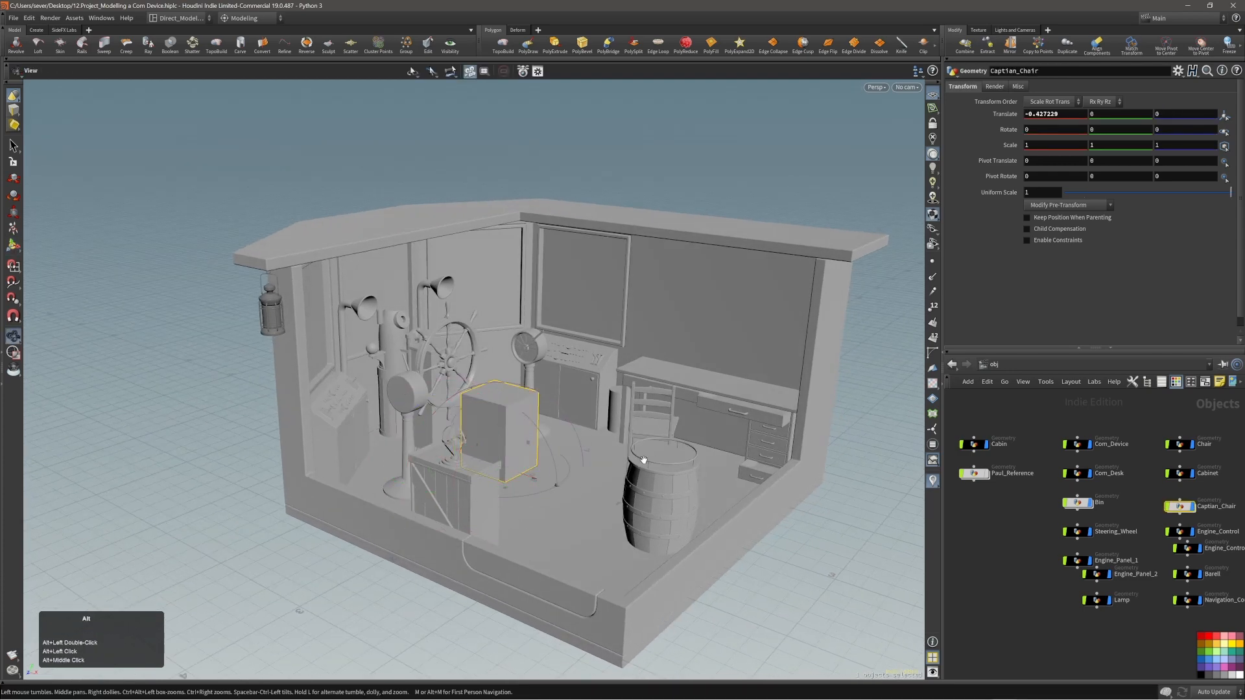
pyautogui.click(1193, 507)
pyautogui.click(989, 542)
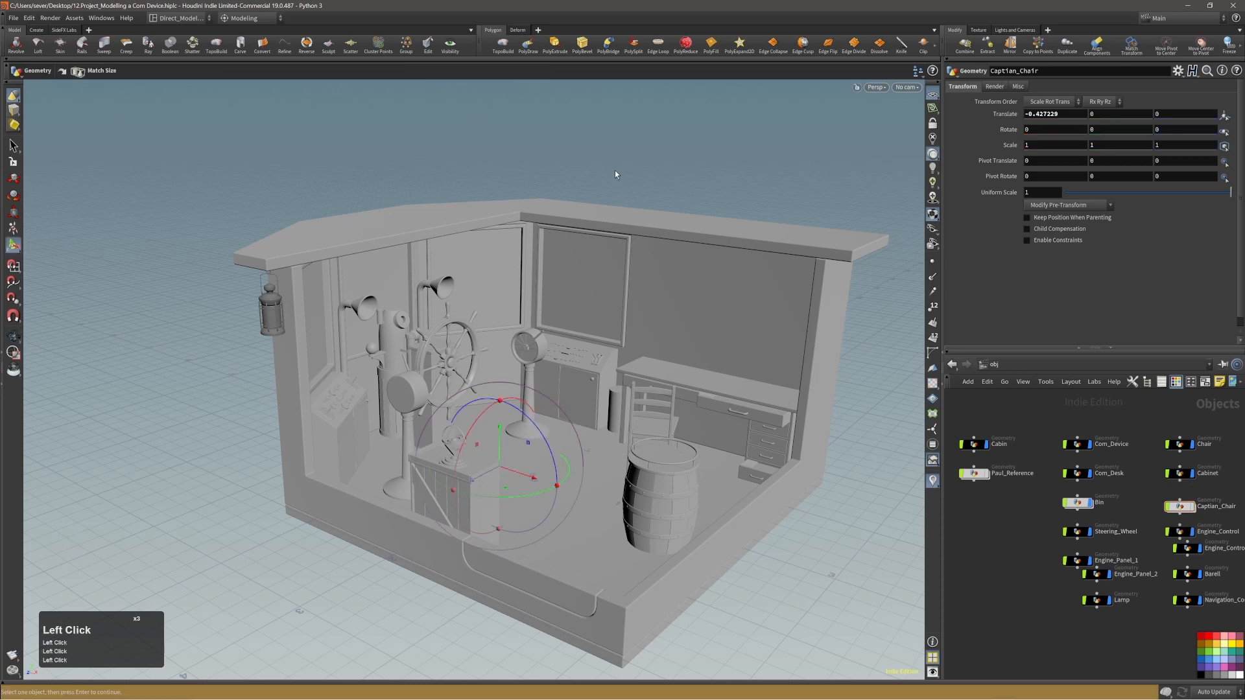
pyautogui.keyDown('alt'); pyautogui.moveTo(563, 411); pyautogui.dragTo(531, 356, button='middle'); pyautogui.keyUp('alt')
pyautogui.hotkey('ctrl', 's')
pyautogui.keyDown('alt'); pyautogui.moveTo(542, 350); pyautogui.dragTo(550, 356); pyautogui.keyUp('alt')
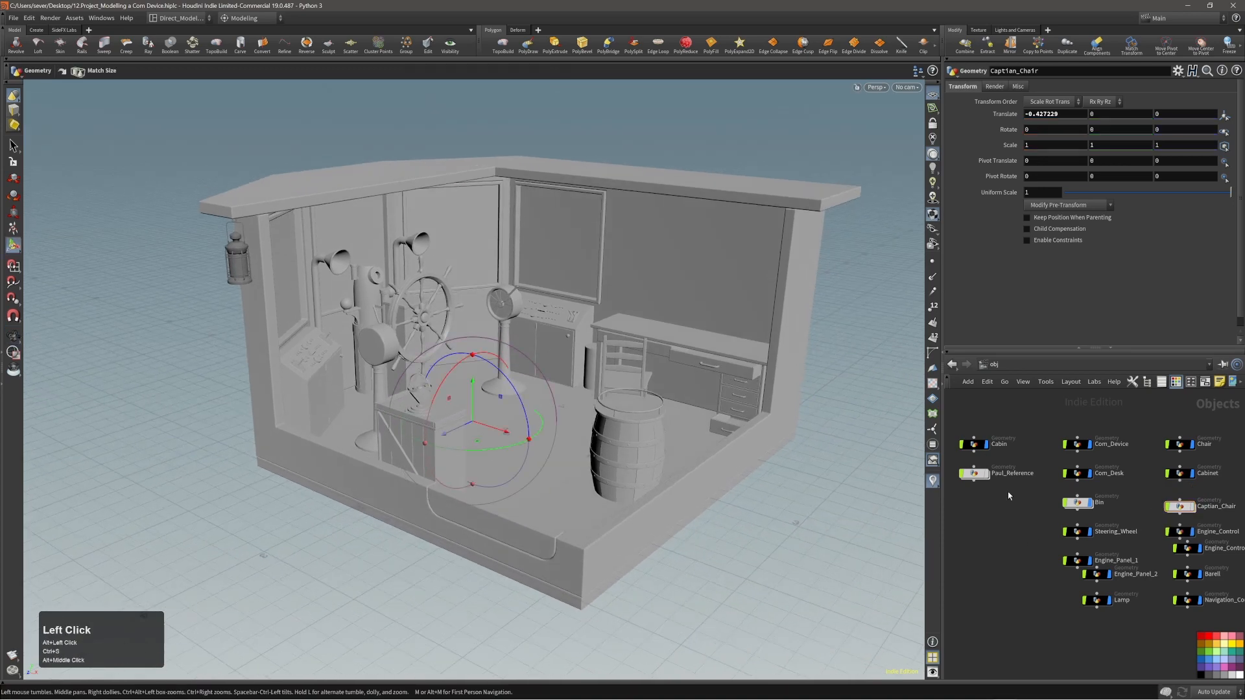
# Switch to the Solaris stage network and render the cabin in the viewport with Karma.
pyautogui.press('n')
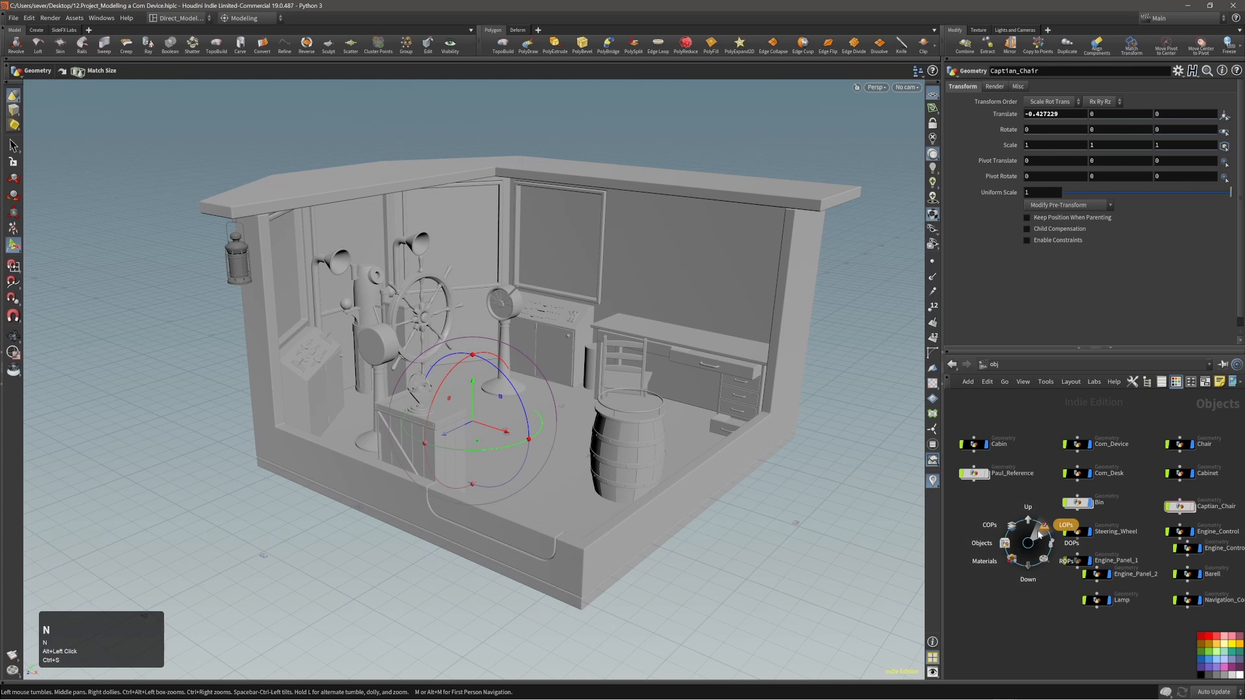
pyautogui.click(1039, 531)
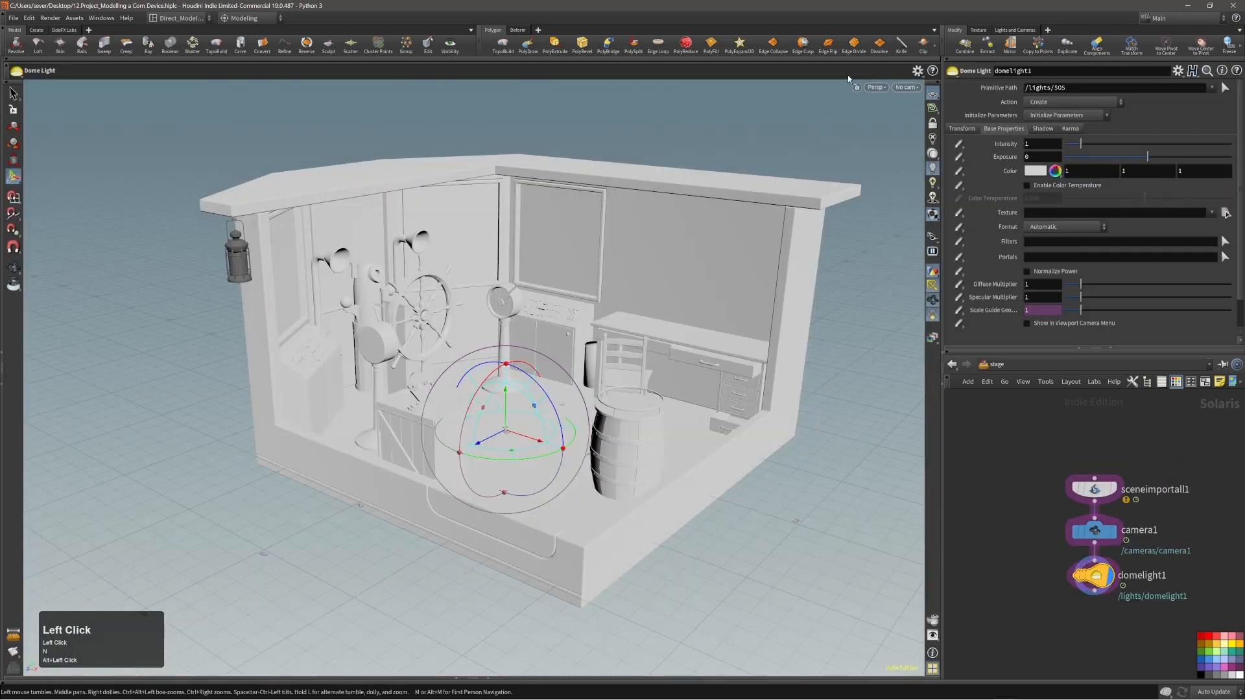
pyautogui.click(876, 87)
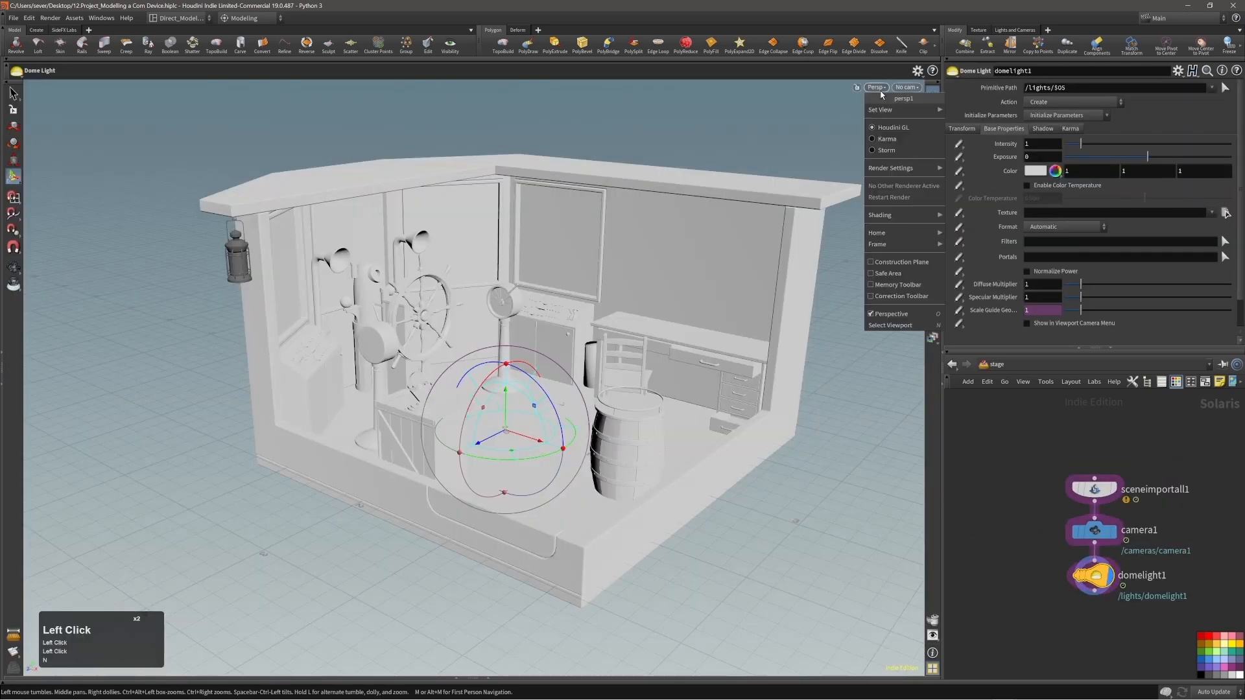
pyautogui.click(886, 138)
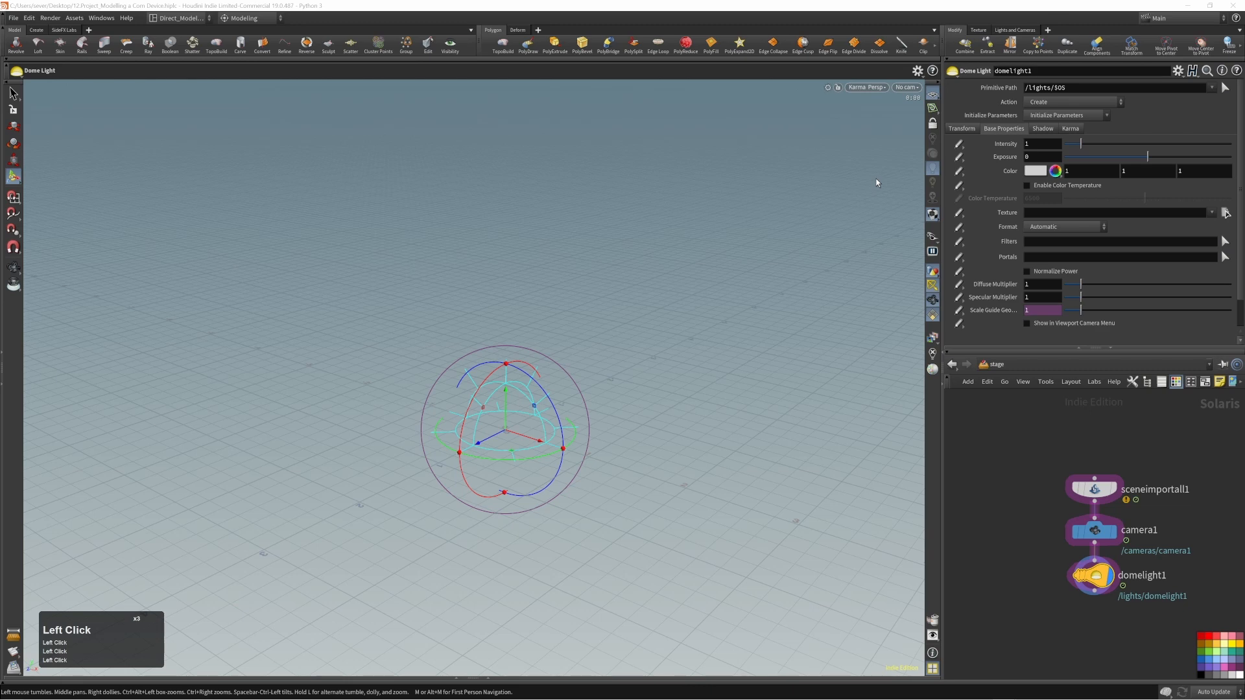
pyautogui.click(931, 287)
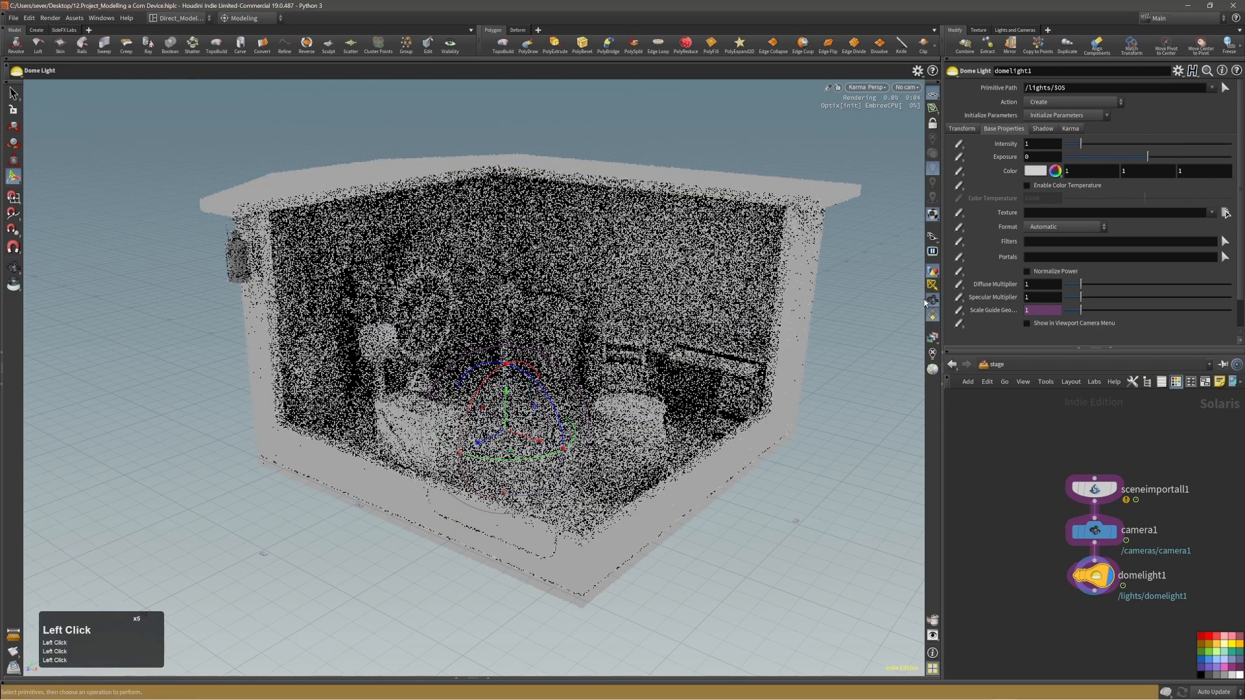
pyautogui.doubleClick(870, 323)
pyautogui.click(870, 323)
# Pause and restart the Karma render, and examine the rendered cabin with its props from several angles.
pyautogui.keyDown('alt'); pyautogui.moveTo(741, 335); pyautogui.dragTo(642, 322, button='right'); pyautogui.keyUp('alt')
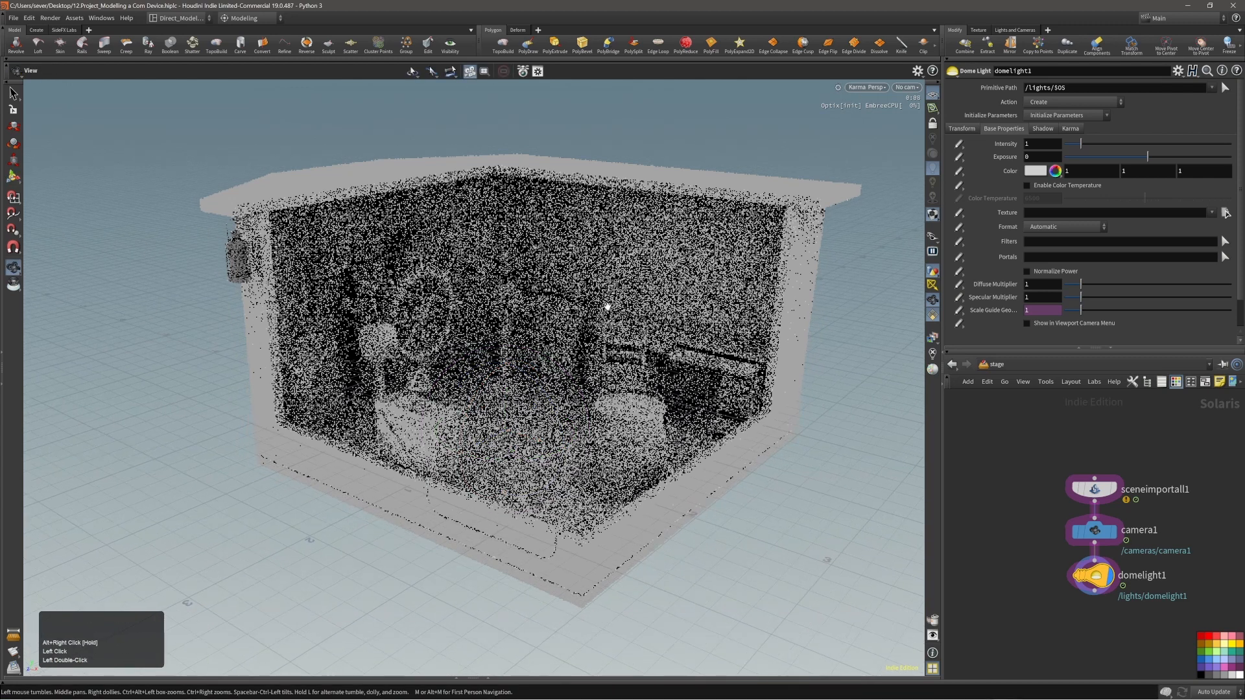
pyautogui.keyDown('alt'); pyautogui.moveTo(608, 306); pyautogui.dragTo(577, 314, button='middle'); pyautogui.keyUp('alt')
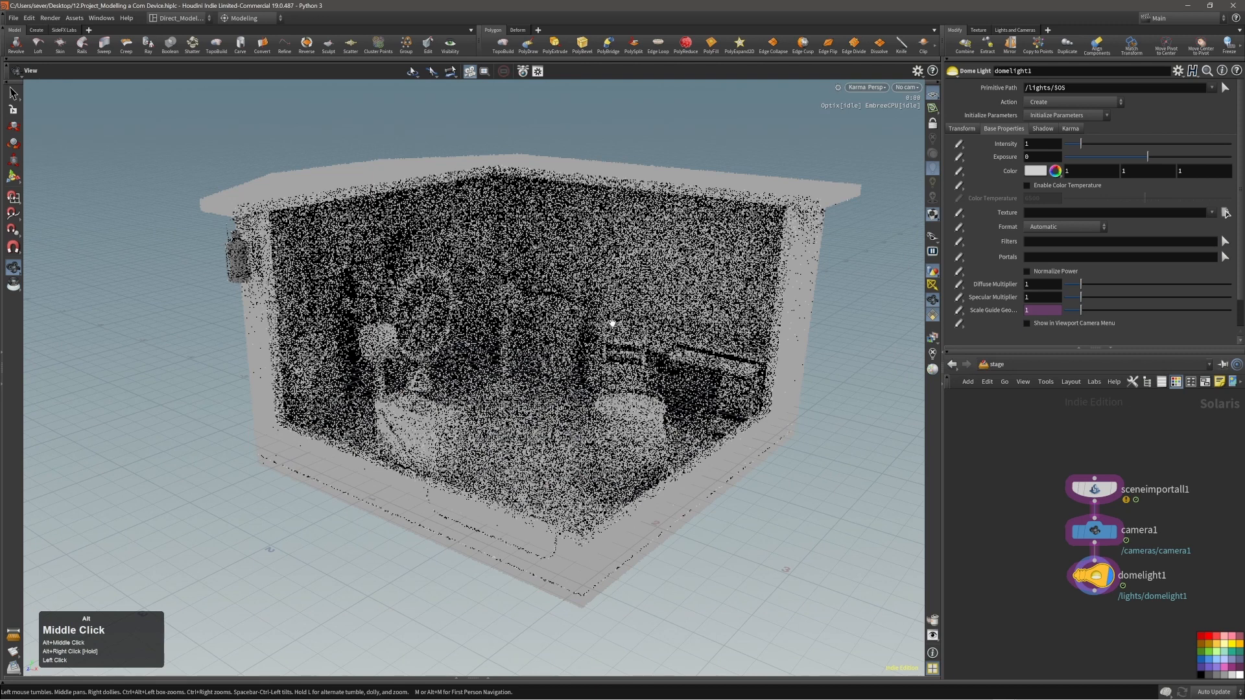
pyautogui.moveTo(647, 306); pyautogui.dragTo(633, 381)
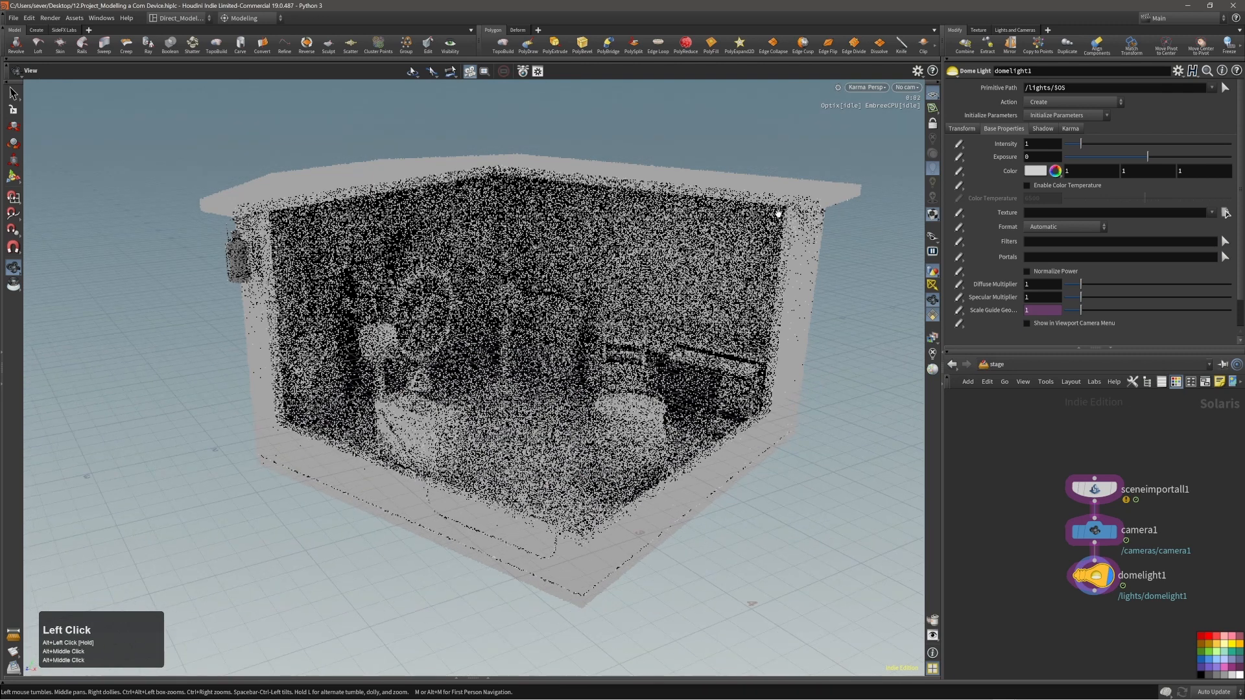
pyautogui.click(867, 88)
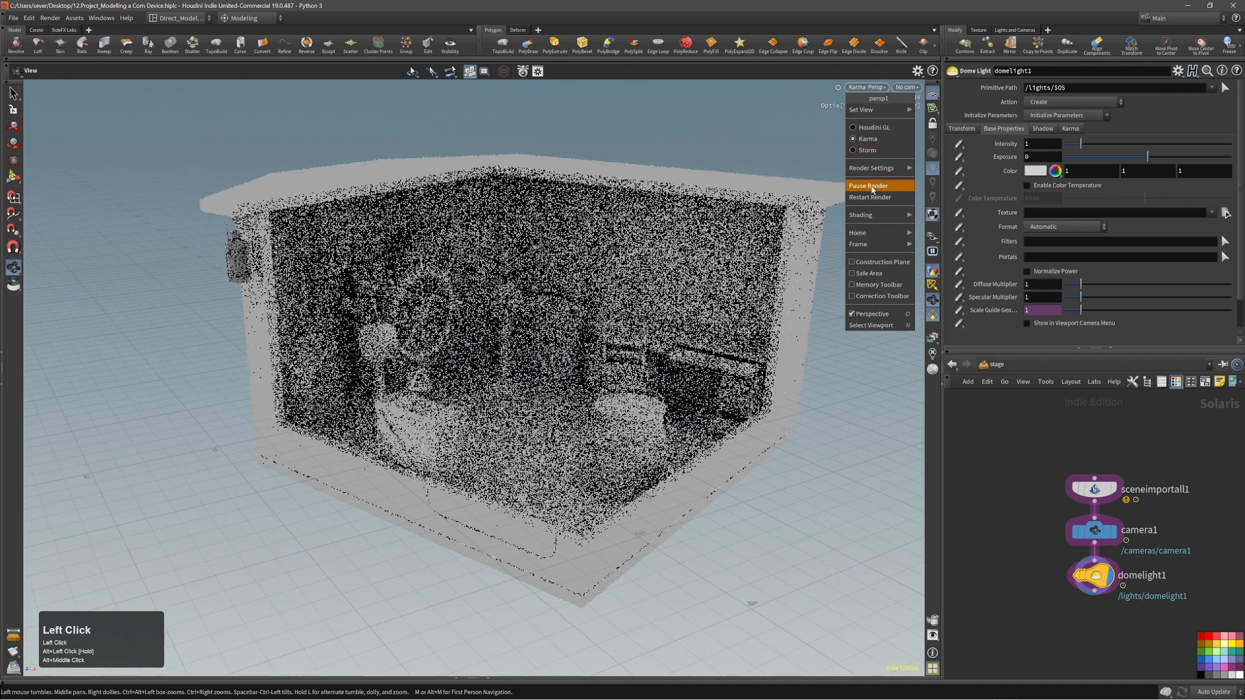
pyautogui.click(874, 184)
pyautogui.click(867, 88)
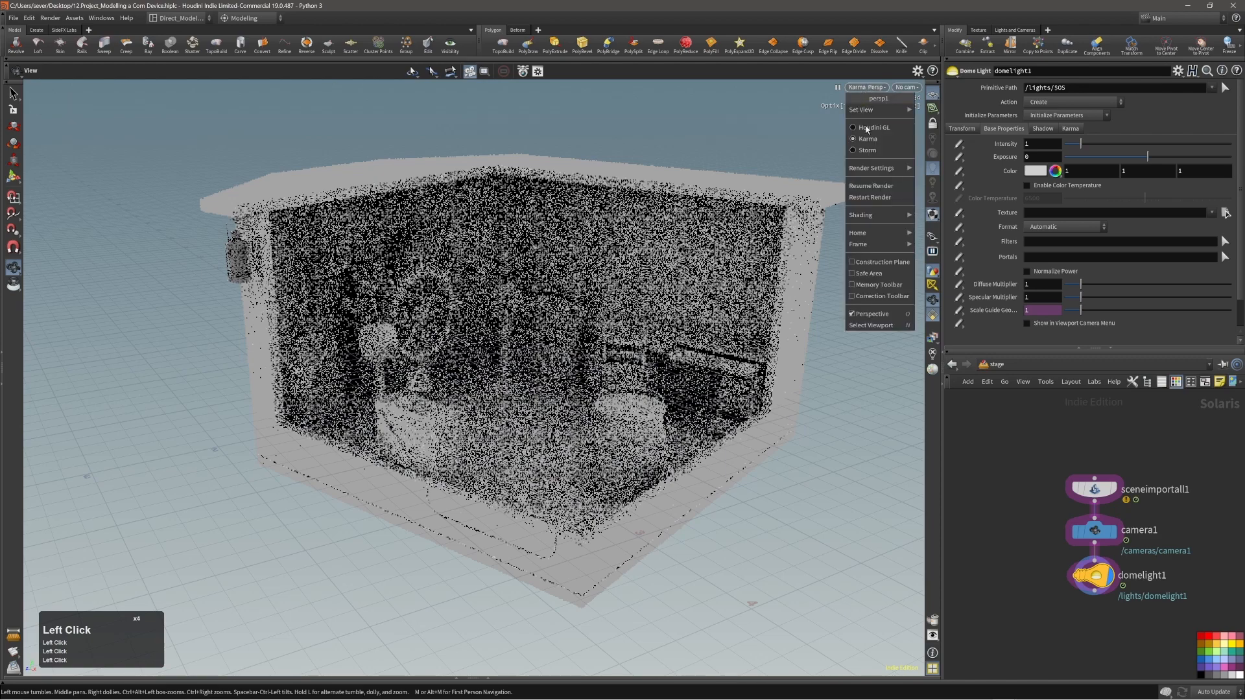
pyautogui.click(868, 198)
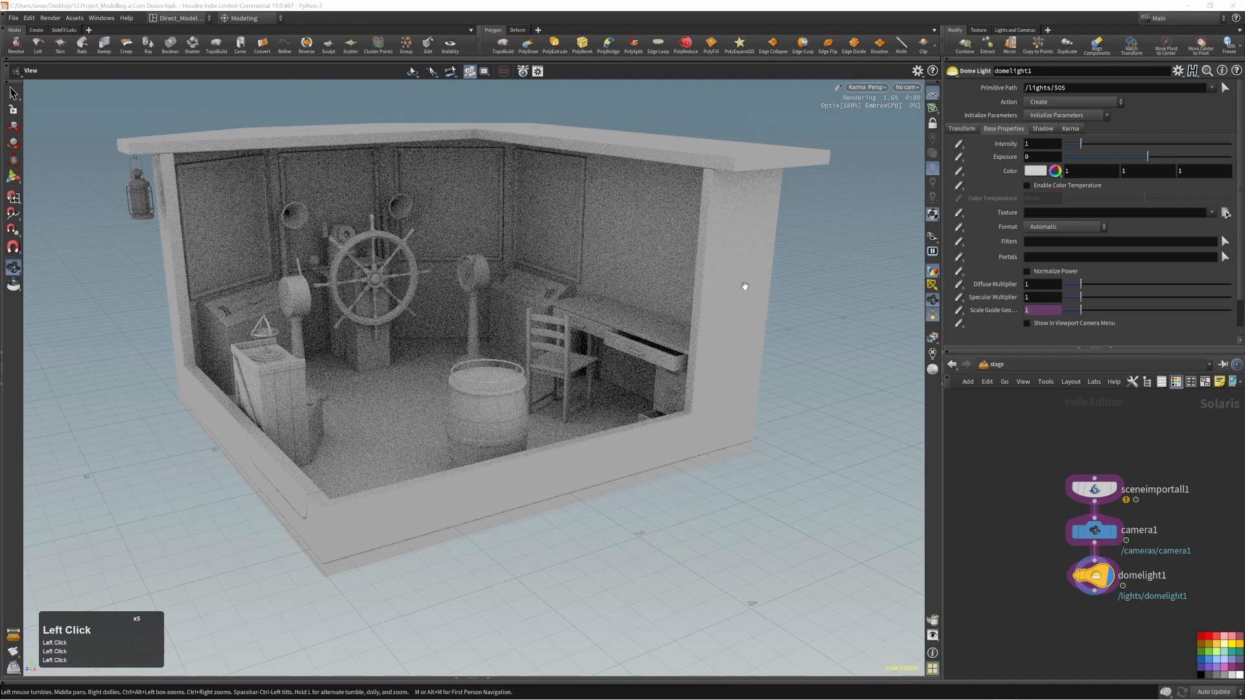
pyautogui.keyDown('alt'); pyautogui.moveTo(514, 328); pyautogui.dragTo(538, 331); pyautogui.keyUp('alt')
pyautogui.keyDown('alt'); pyautogui.moveTo(538, 332); pyautogui.dragTo(531, 325, button='right'); pyautogui.keyUp('alt')
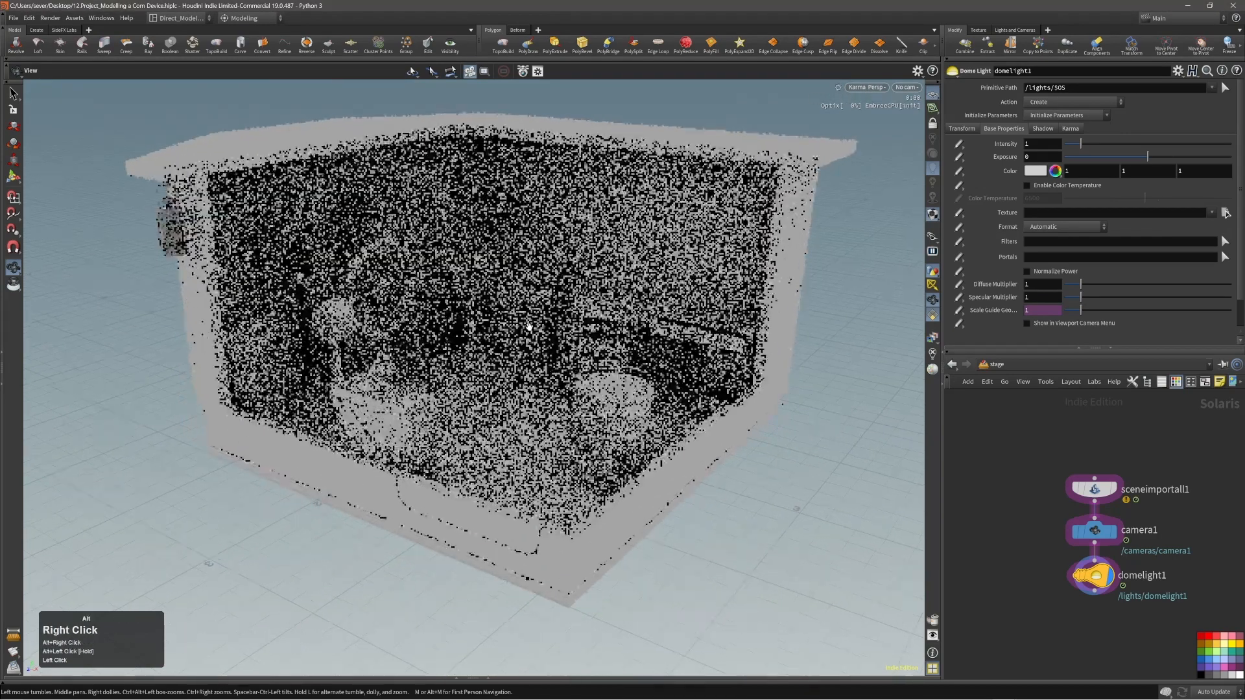
pyautogui.keyDown('alt'); pyautogui.moveTo(530, 324); pyautogui.dragTo(528, 350, button='middle'); pyautogui.keyUp('alt')
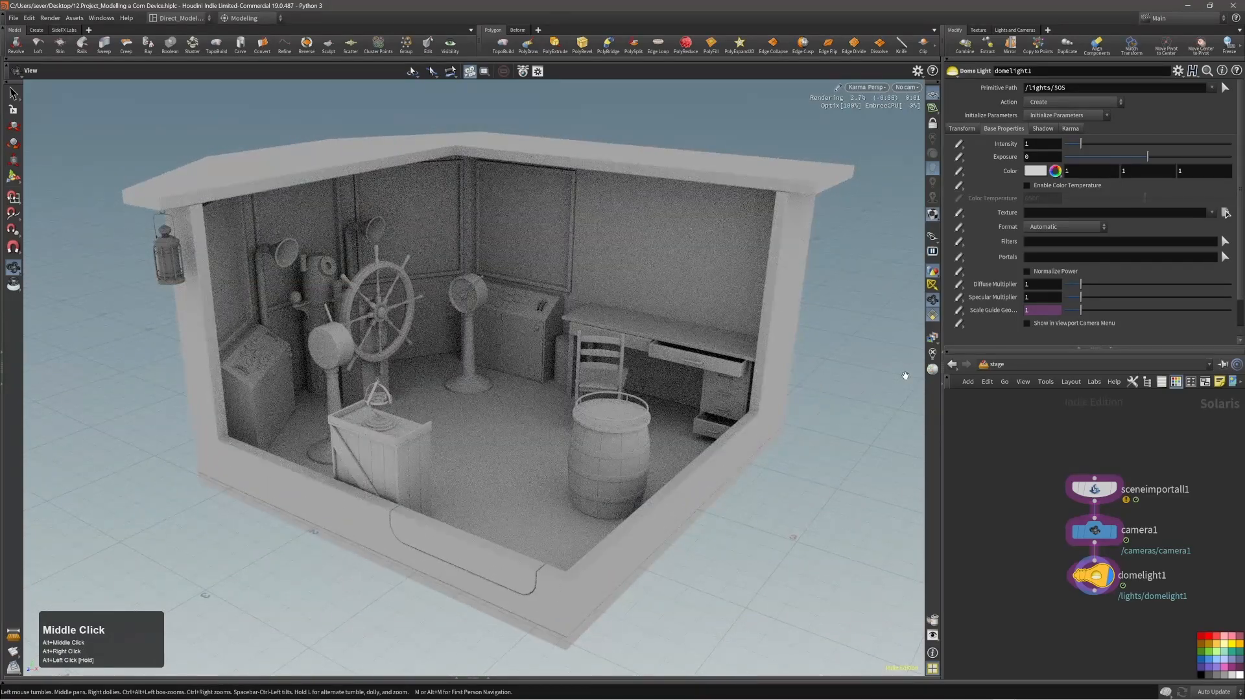